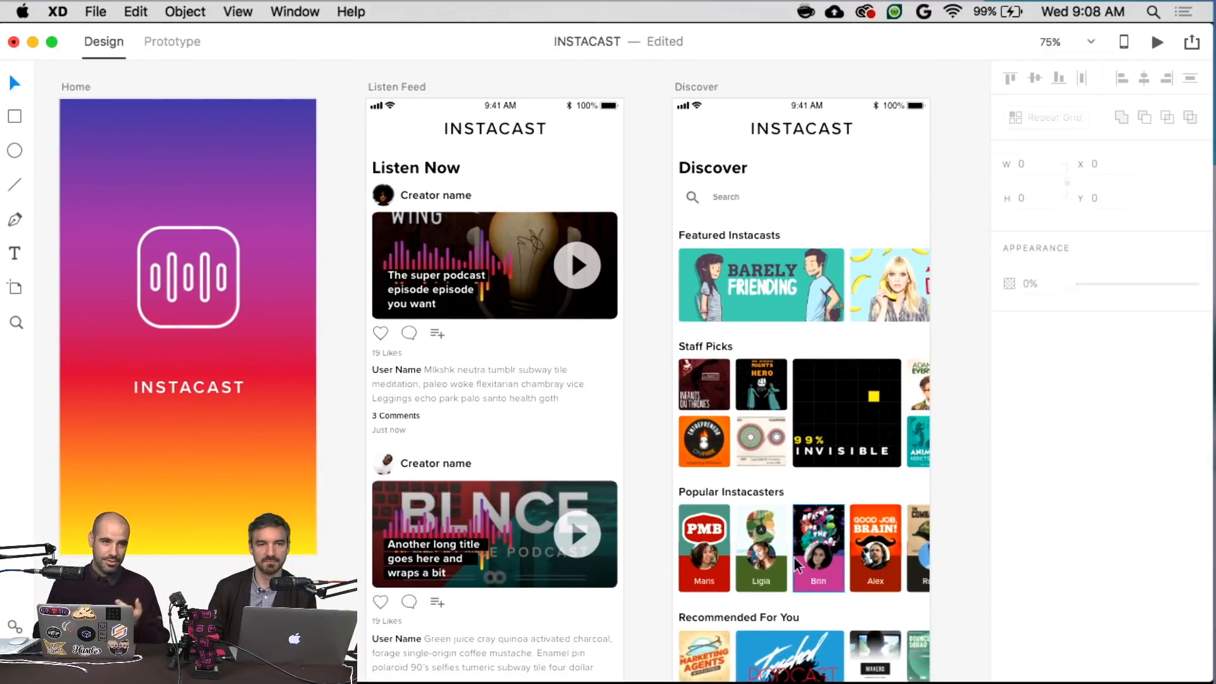
- Examine the Listen Feed and Discover artboards, from their headers through the Popular Instacasters cards to the mini player and navigation bar
scroll(797, 564, right, 2)
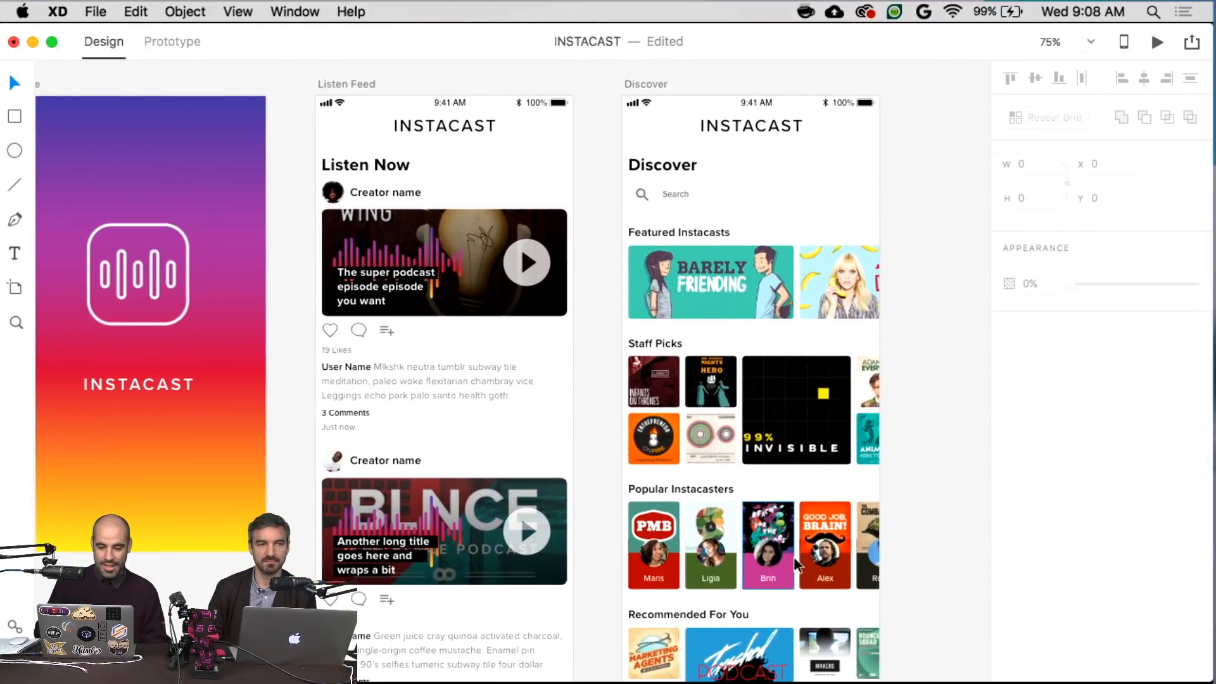
click(496, 126)
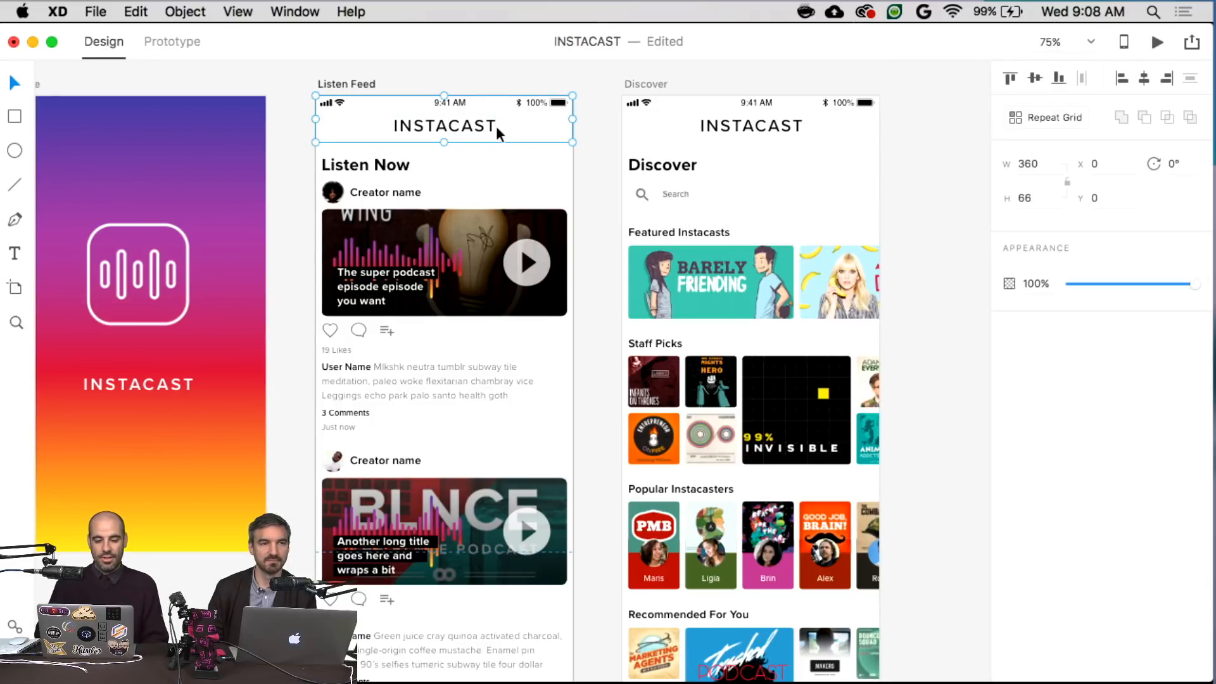
click(587, 145)
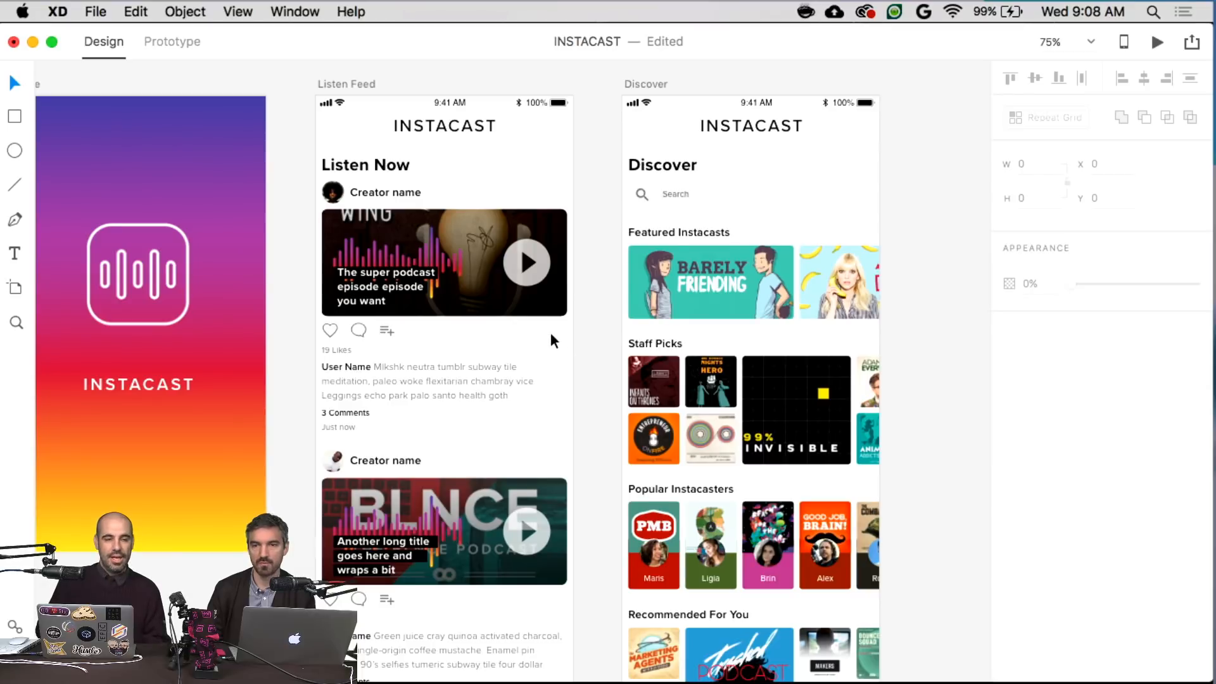
scroll(550, 332, right, 3)
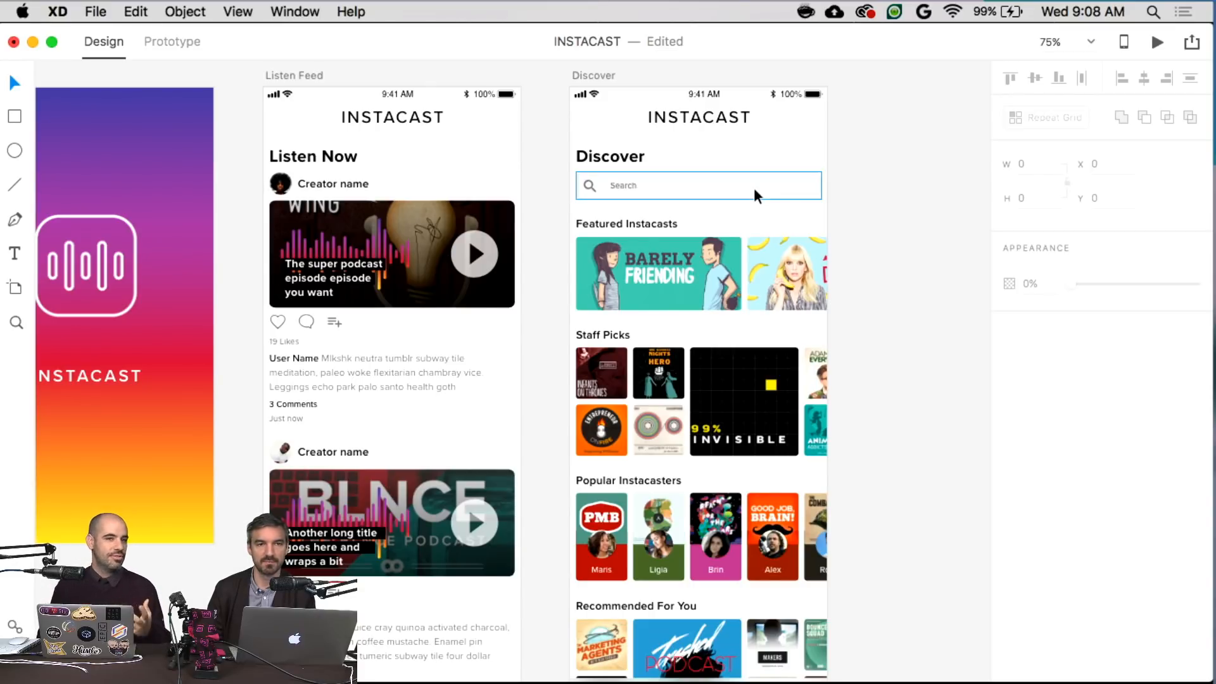
scroll(754, 188, down, 3)
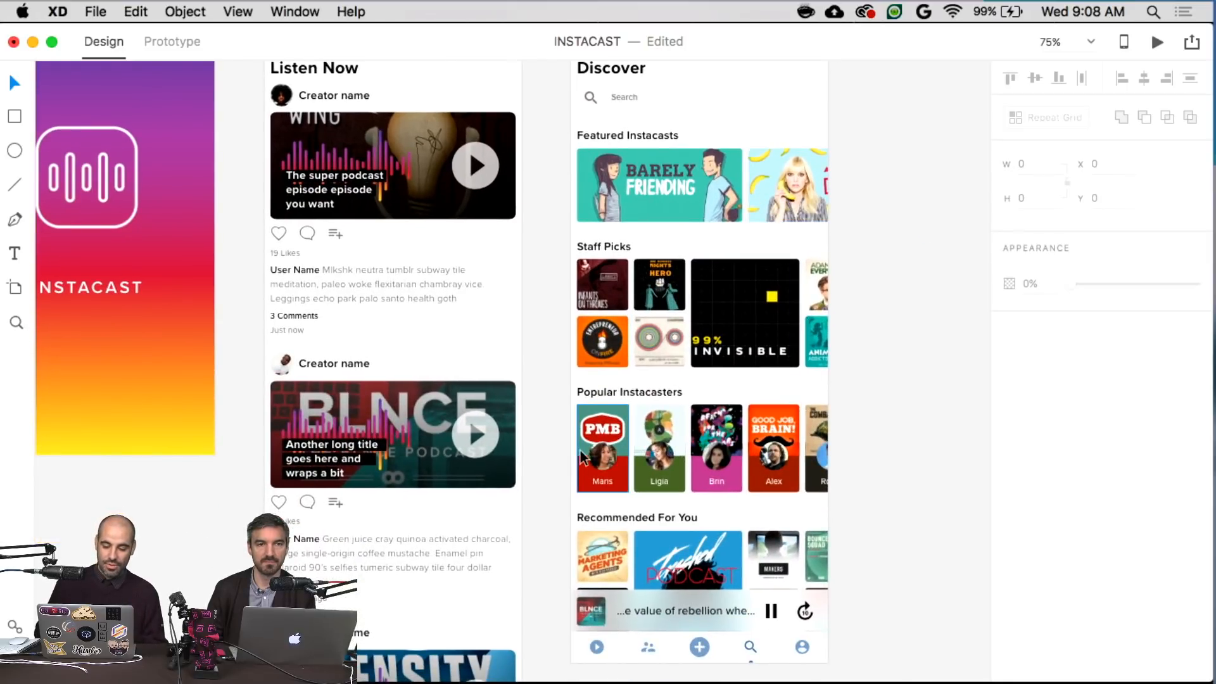
scroll(581, 454, up, 5)
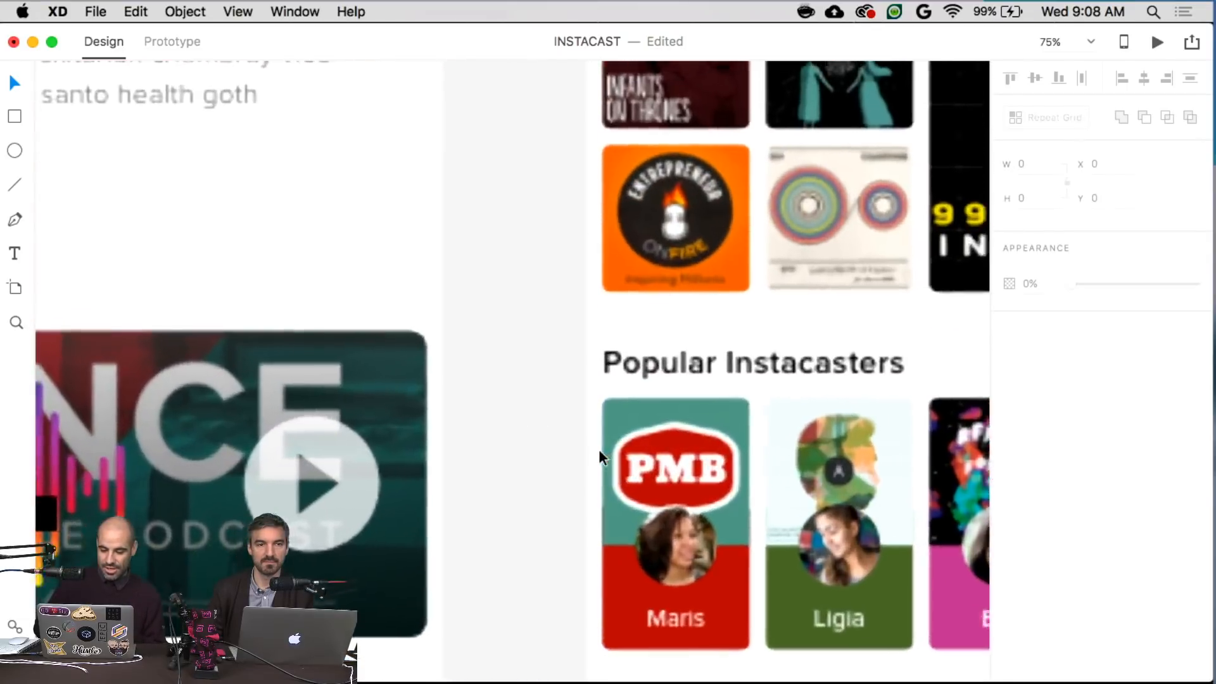
scroll(599, 456, up, 5)
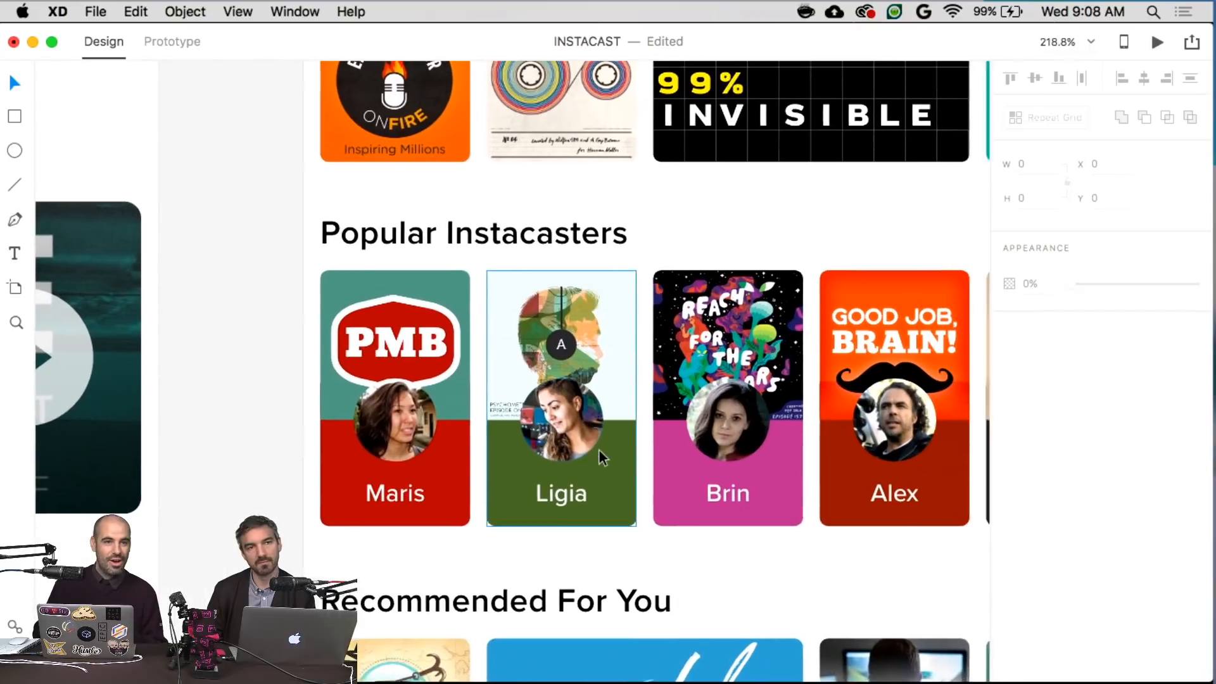
scroll(600, 456, right, 3)
scroll(600, 456, down, 2)
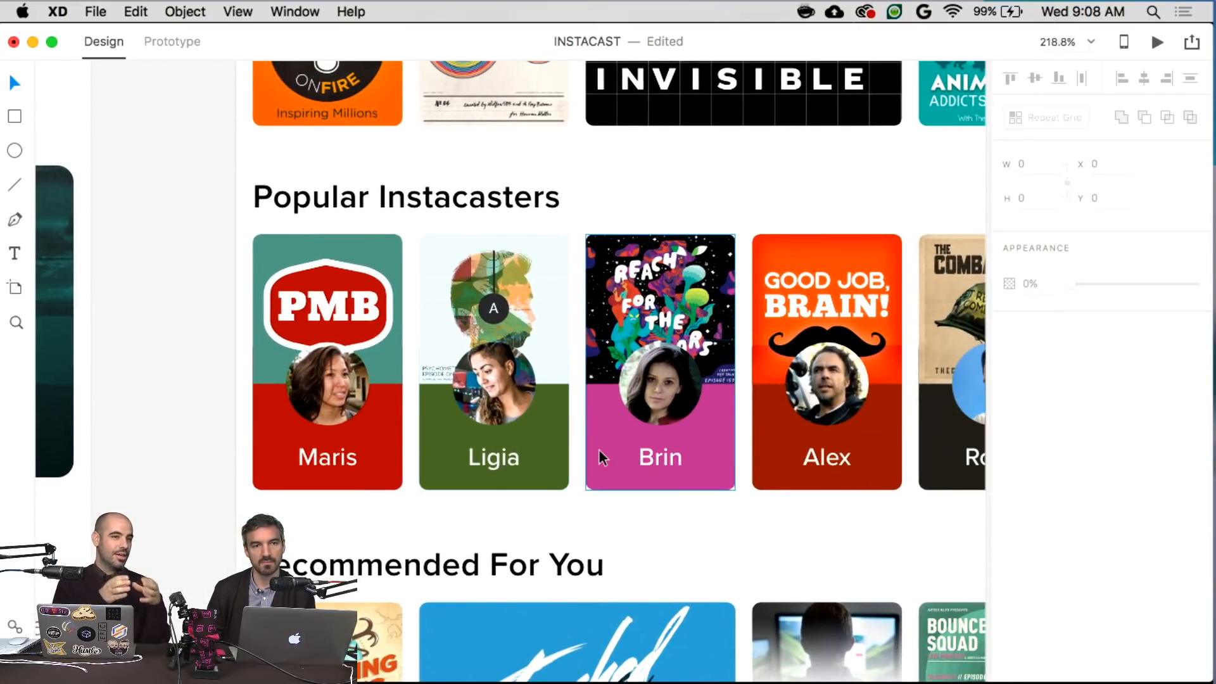
scroll(600, 457, down, 5)
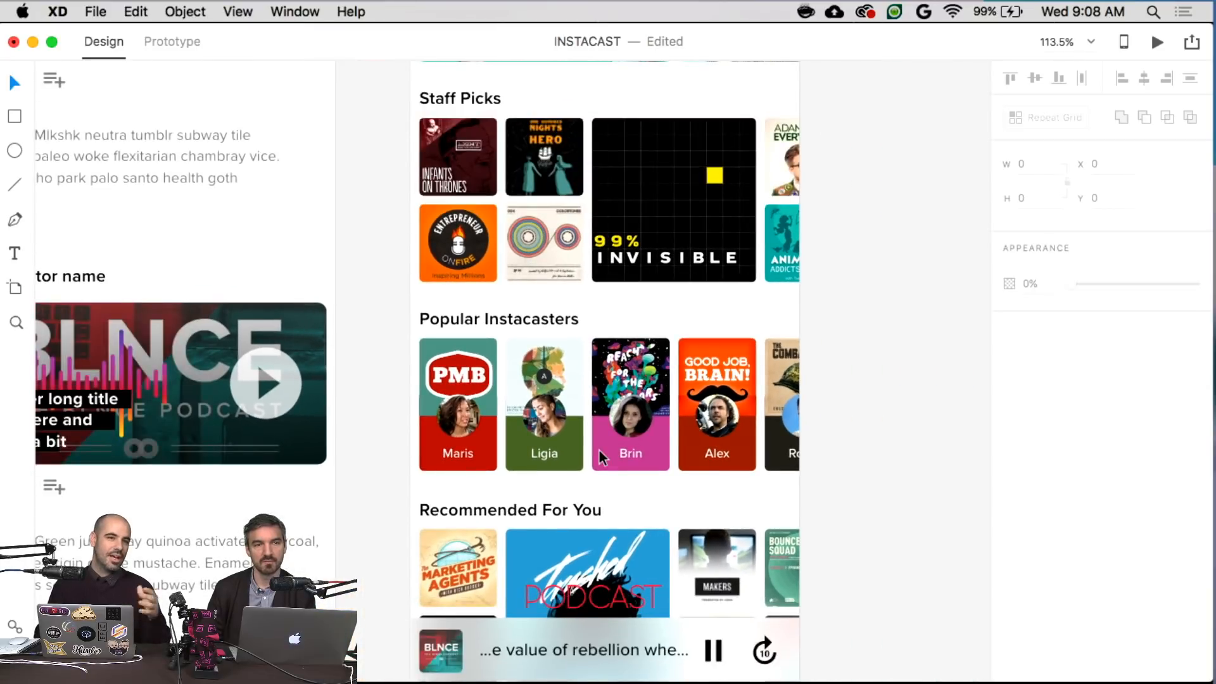
scroll(599, 458, down, 2)
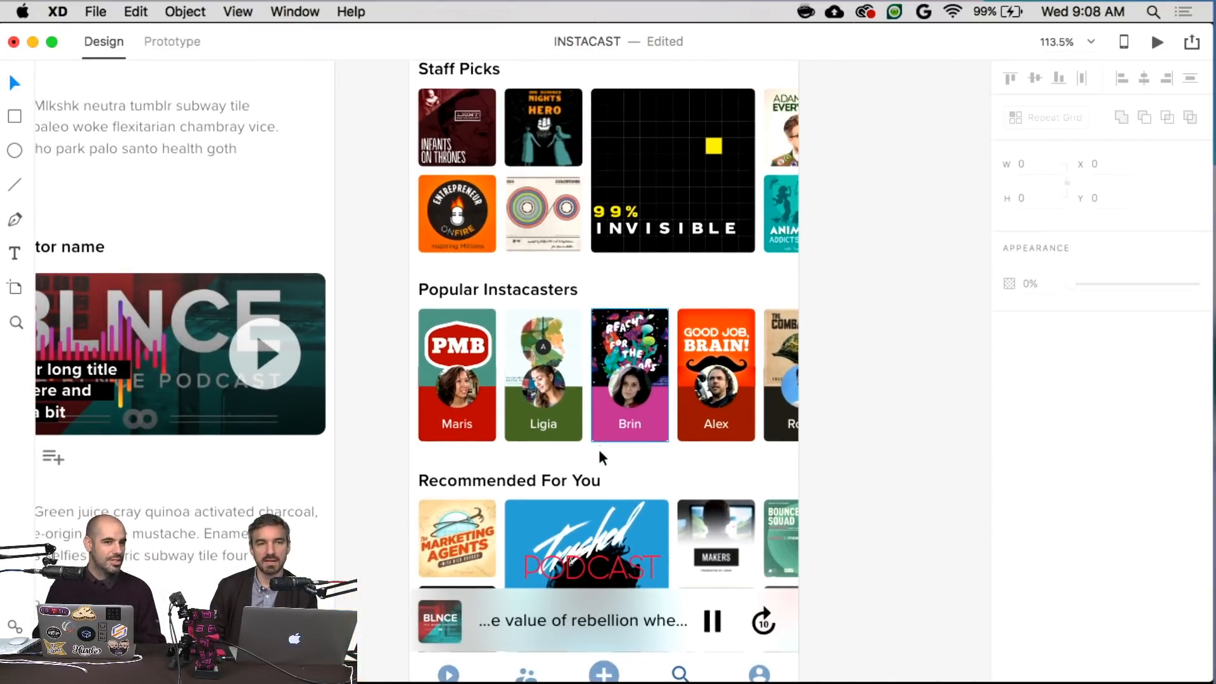
scroll(600, 457, down, 4)
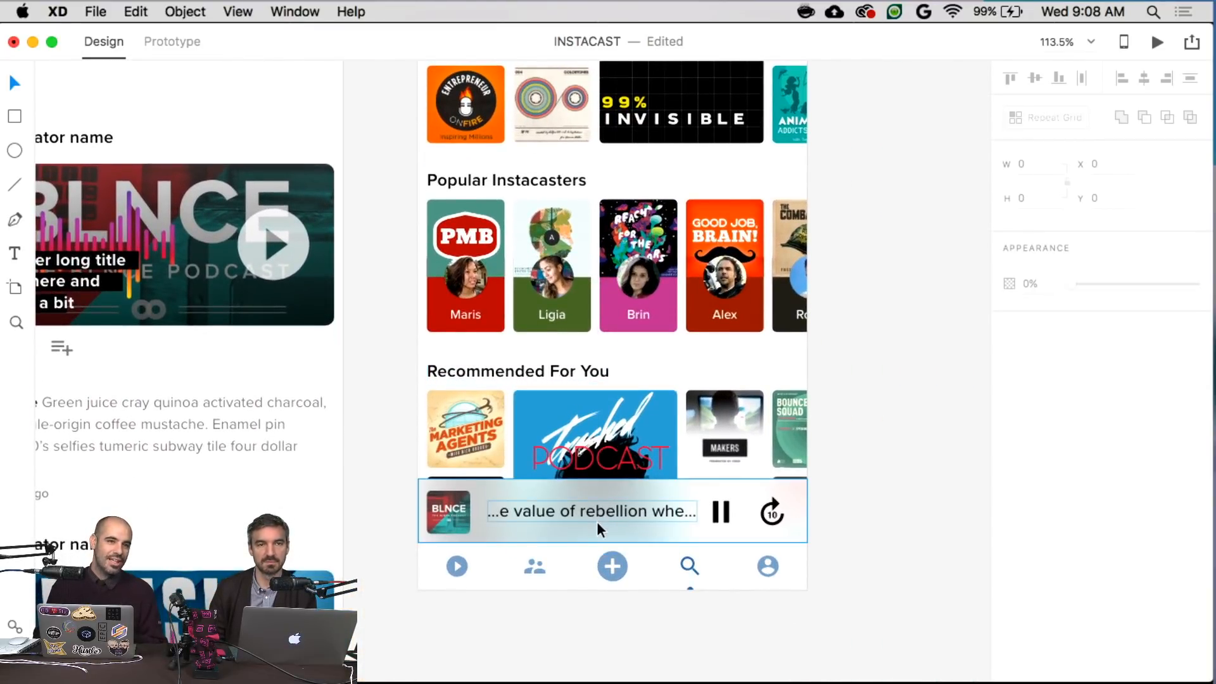
- Duplicate the mini player bar from the Discover artboard onto the Listen Feed artboard, directly above its navigation icons
click(597, 523)
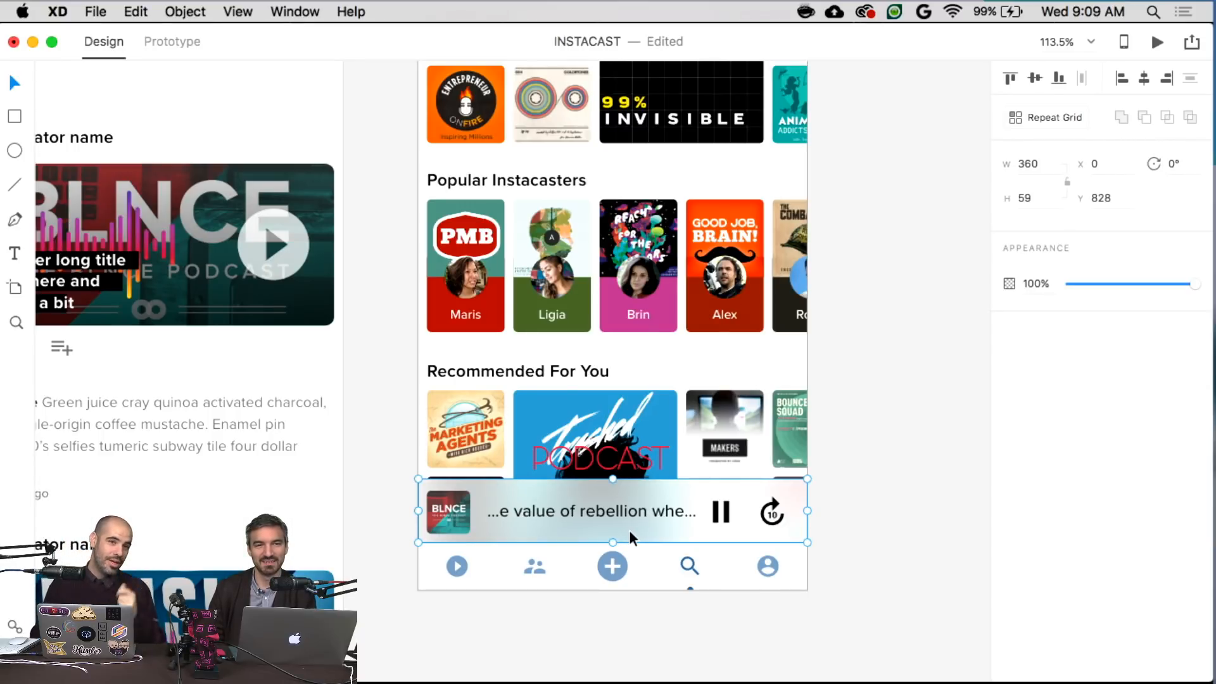
scroll(629, 530, down, 2)
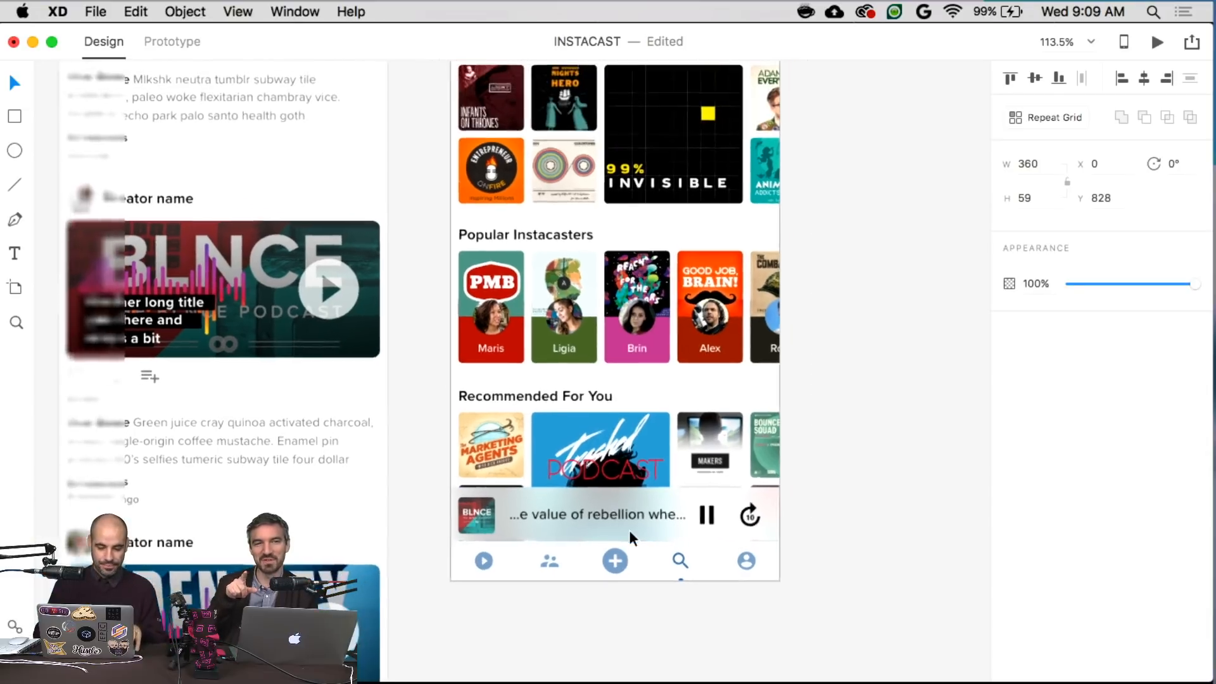
scroll(629, 529, down, 3)
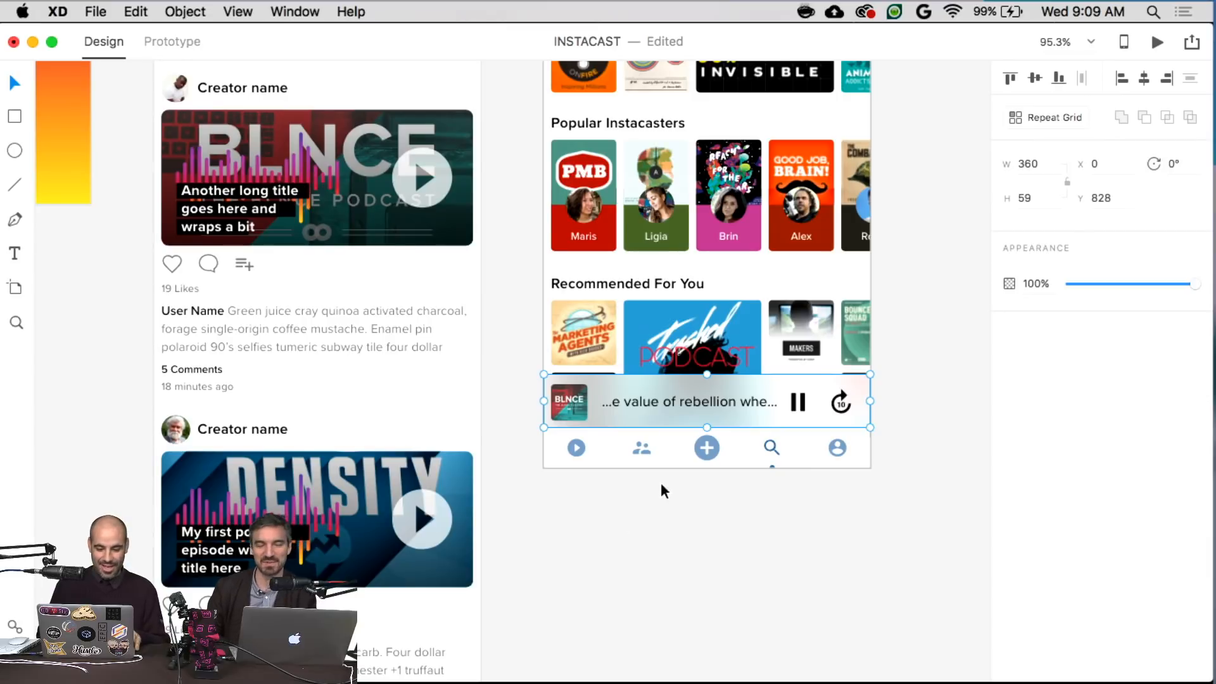
drag(671, 408, 232, 552)
scroll(305, 307, down, 5)
drag(305, 306, 343, 450)
click(482, 467)
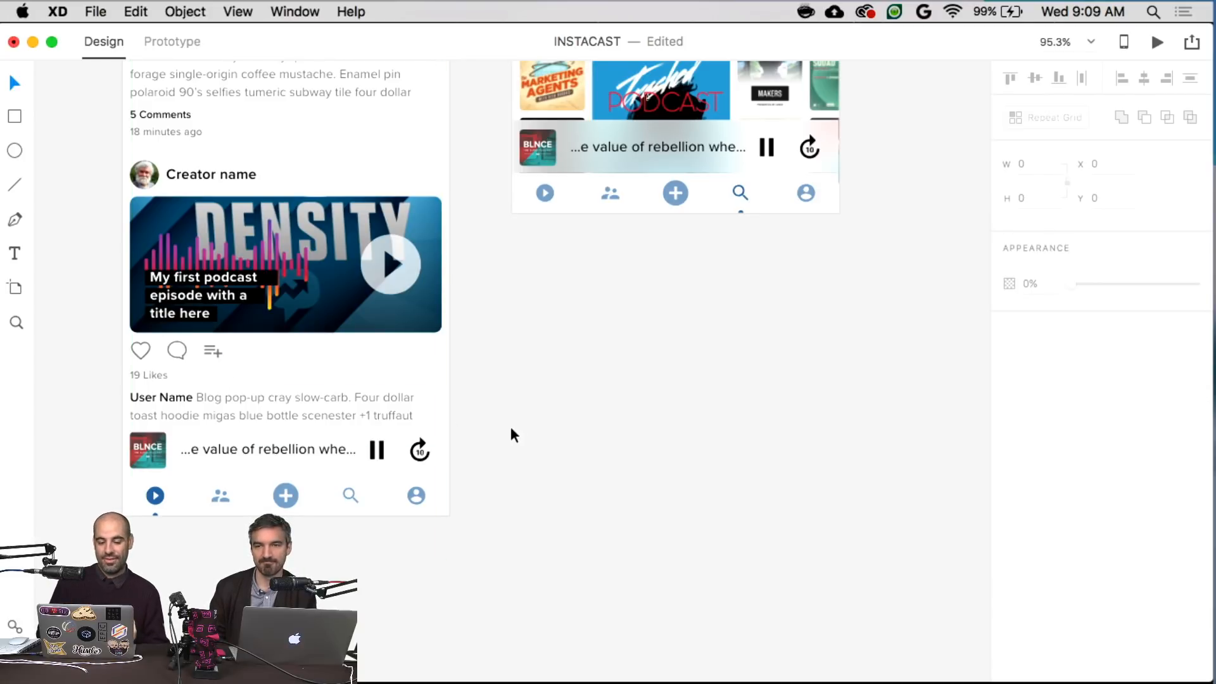
scroll(515, 429, up, 15)
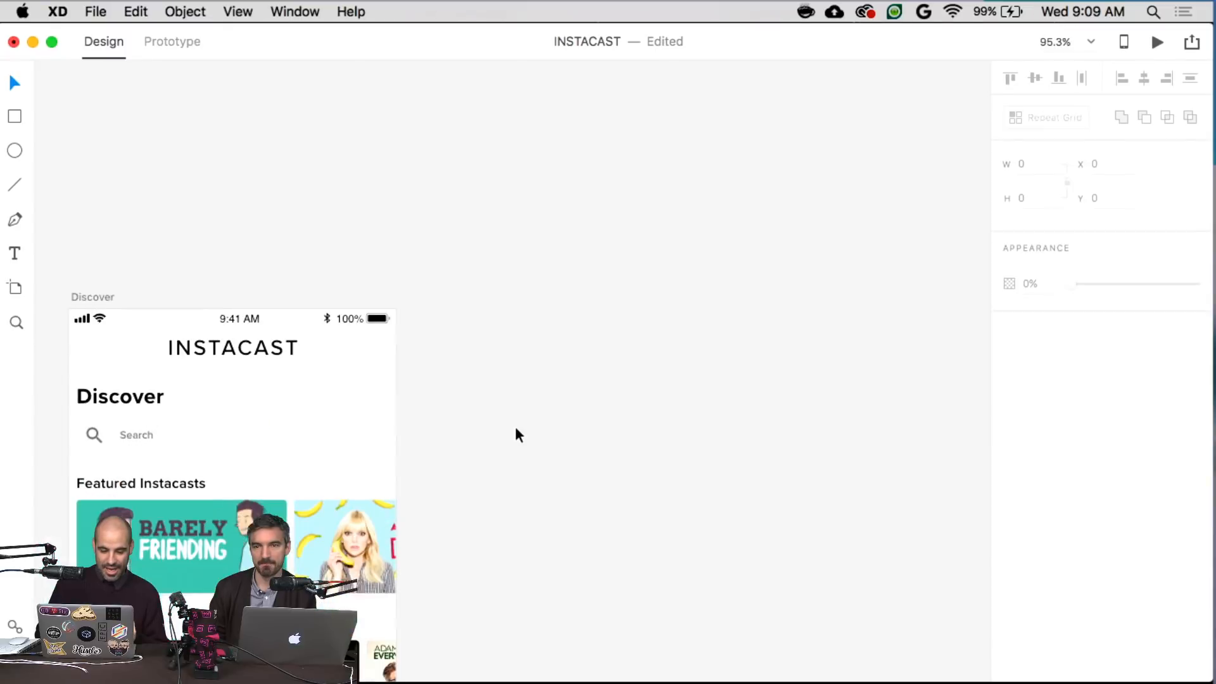
scroll(516, 429, down, 1)
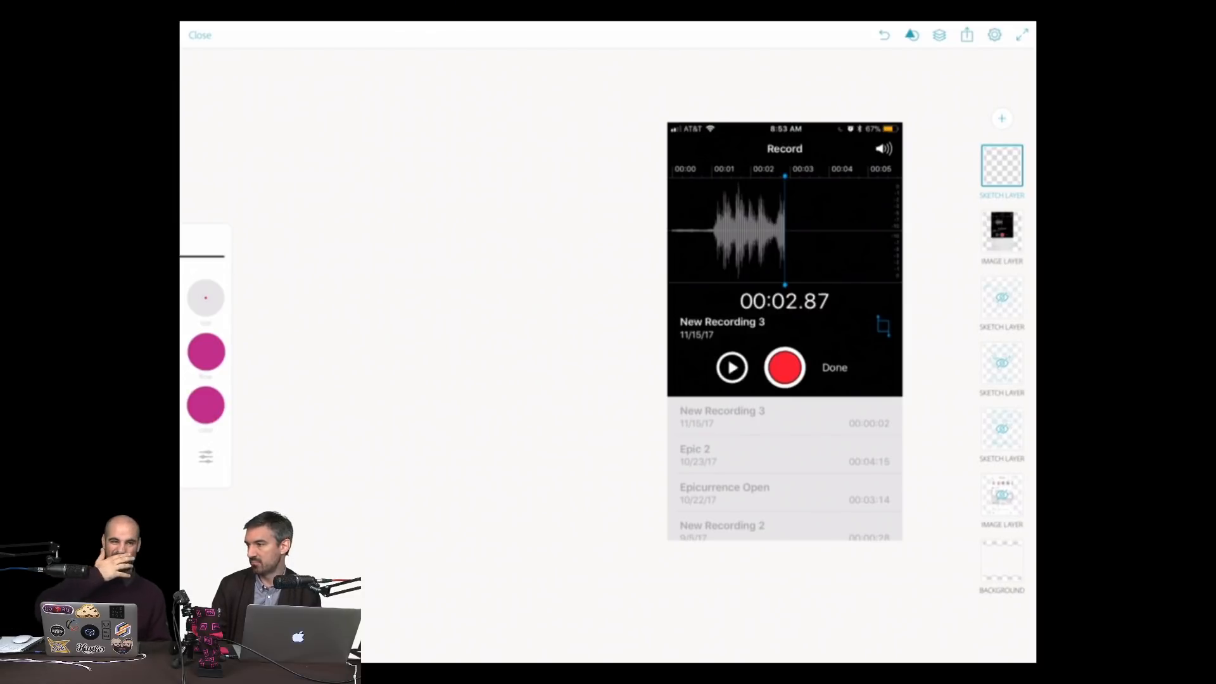
- In Adobe Photoshop Sketch, hide the voice recorder screenshot and review the Instagram screenshot with its wireframe overlaid, leaving only the wireframe shown
click(1003, 226)
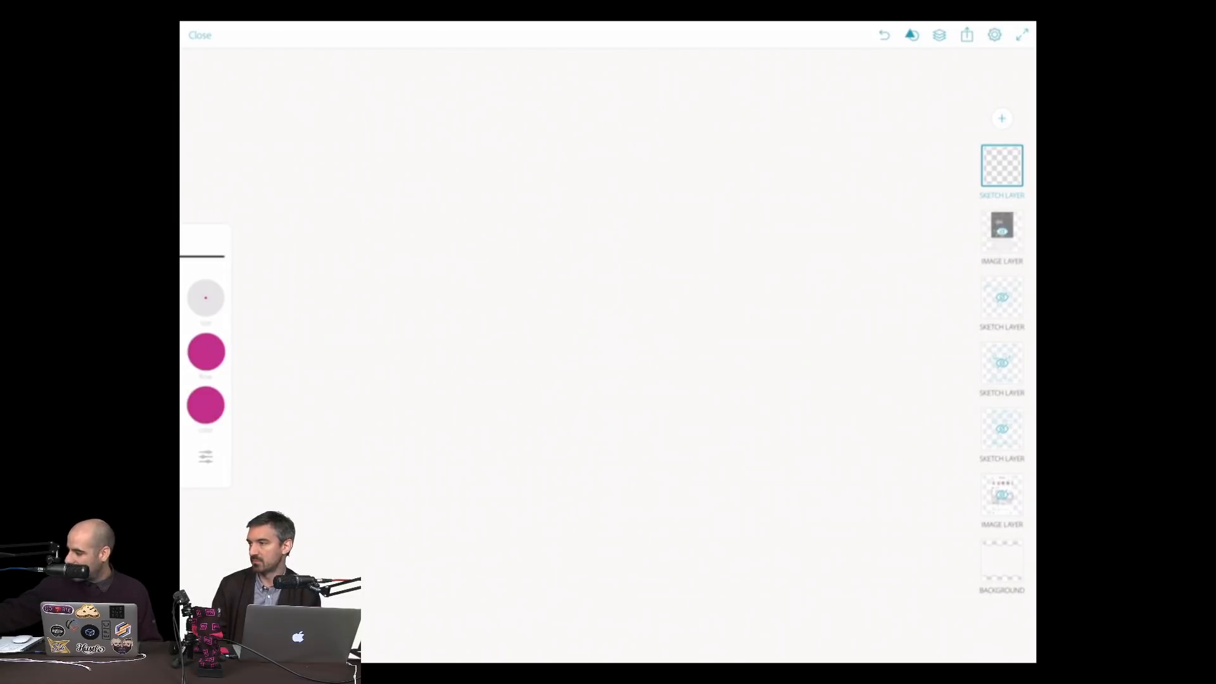
click(1002, 494)
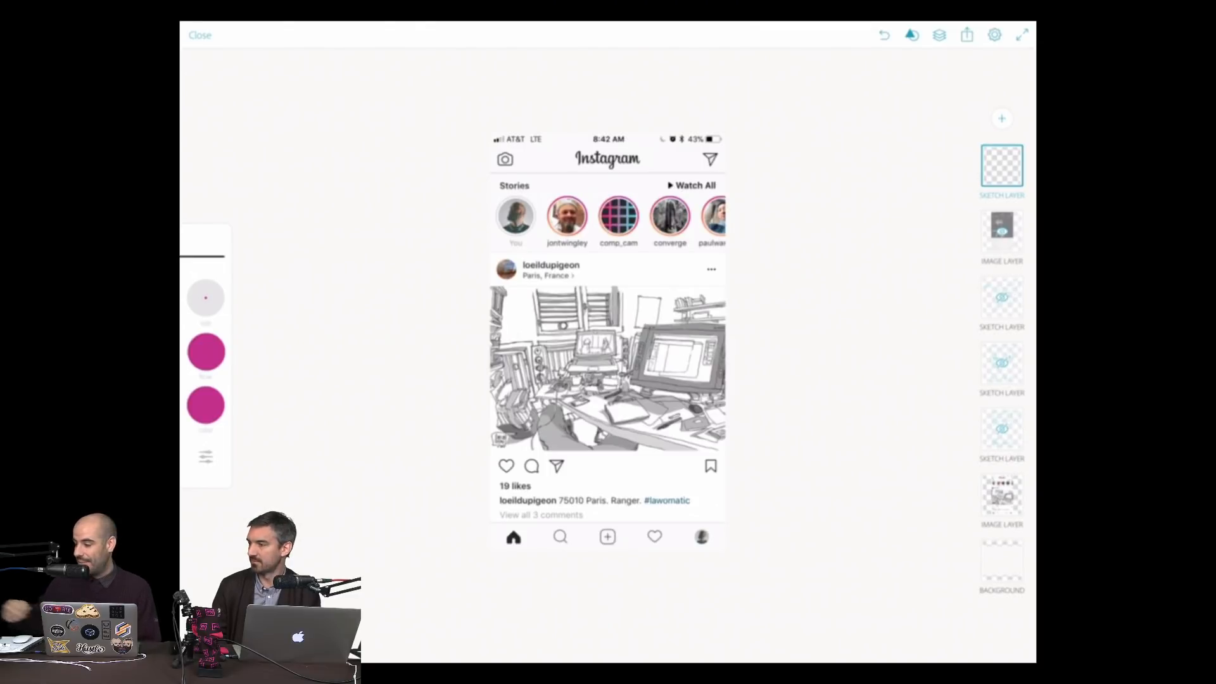
click(1002, 429)
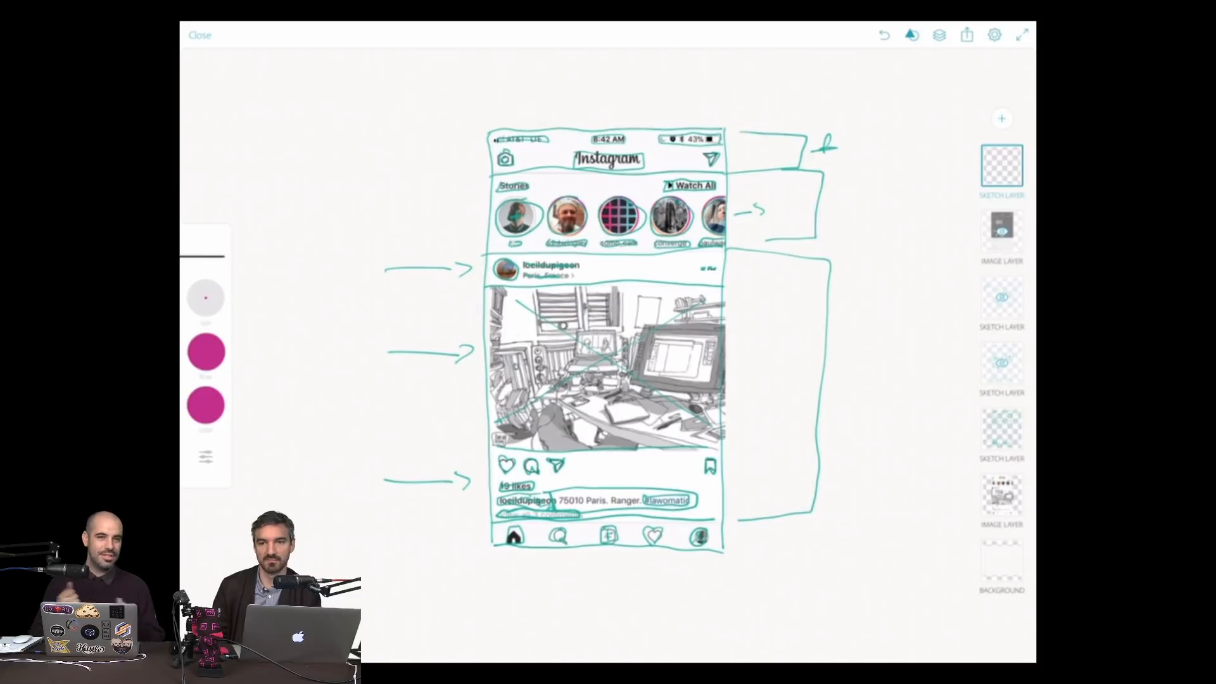
click(1002, 494)
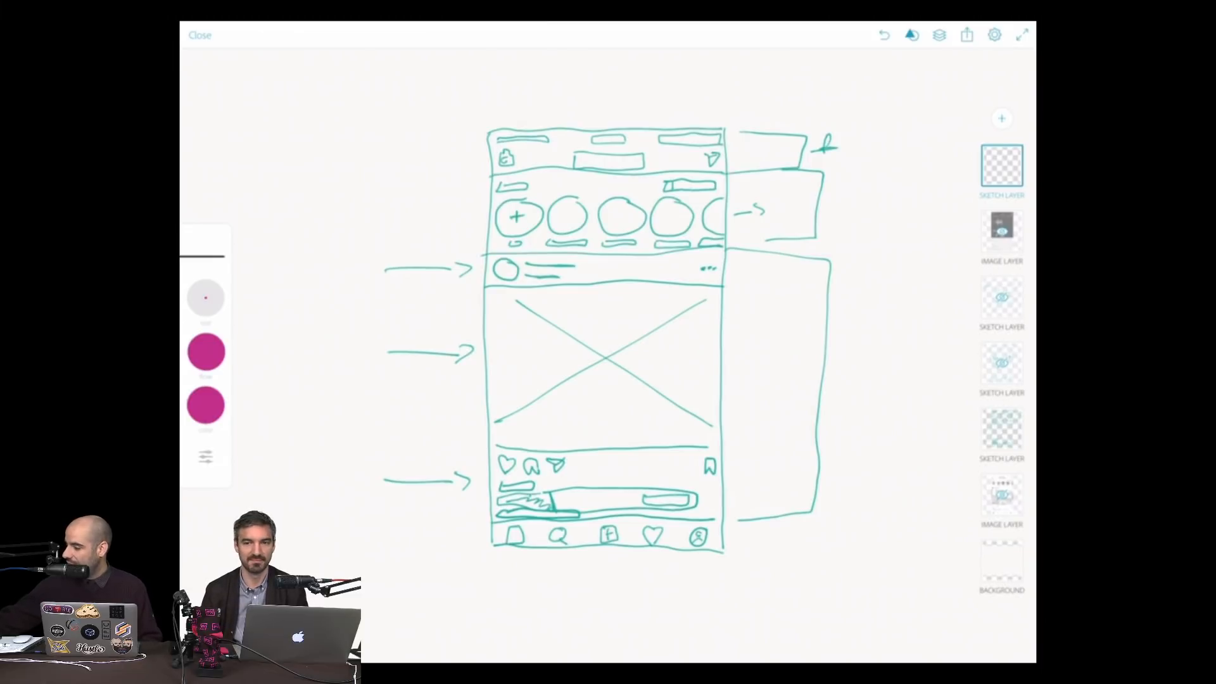
- Review the podcast feed and Discover wireframe layers one at a time, then hide them and show the voice recorder screenshot
double_click(1002, 429)
double_click(1002, 363)
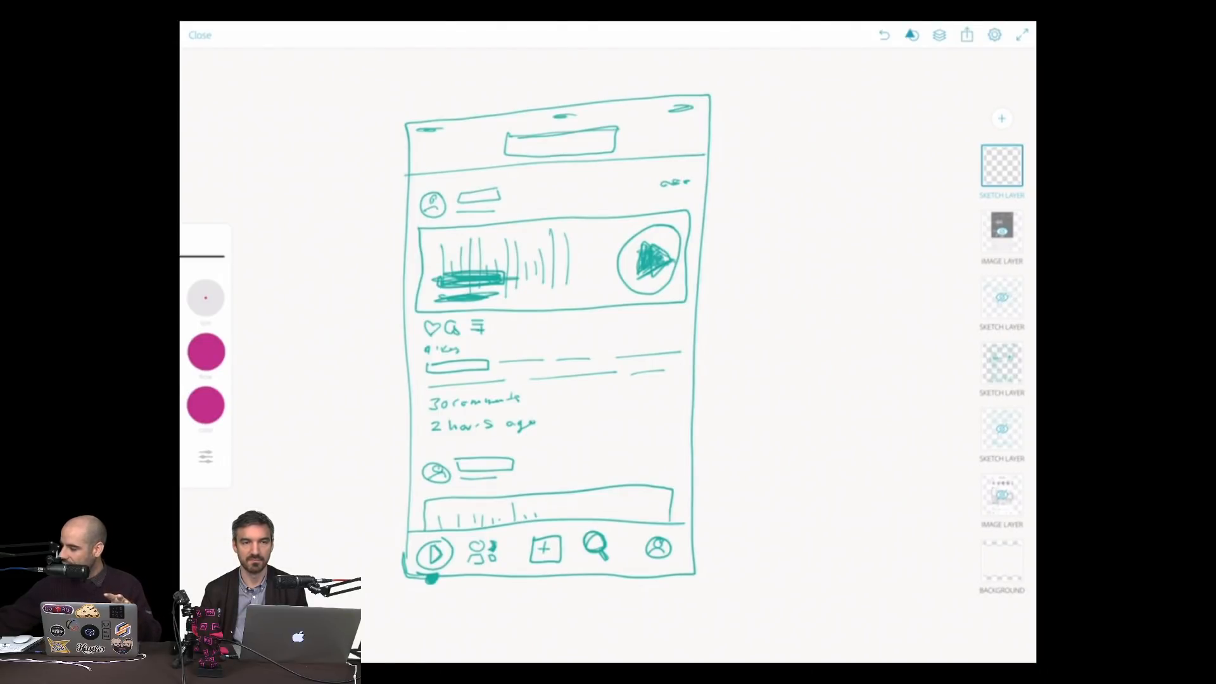
double_click(1003, 363)
double_click(1002, 298)
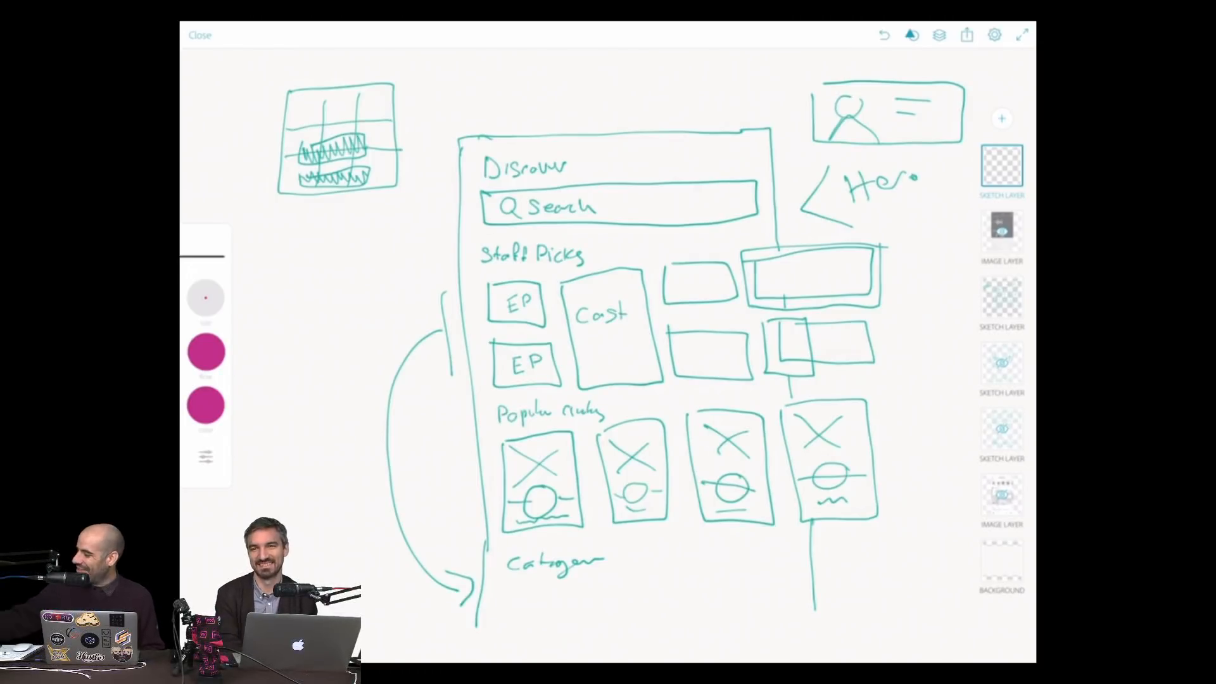
double_click(1002, 298)
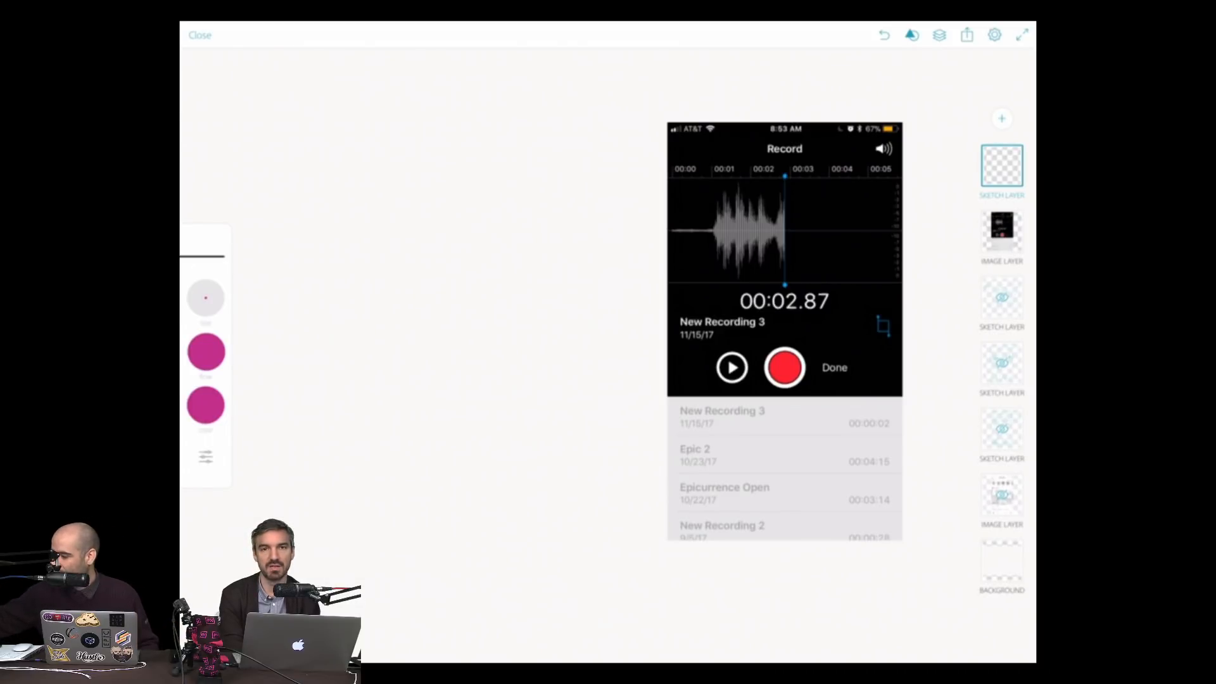
- Trace the recorder screenshot's outer frame, Record title, status bar items and speaker icon in magenta on the empty sketch layer
mouse_move(669, 126)
mouse_down()
mouse_move(671, 532)
mouse_move(714, 543)
mouse_move(901, 540)
mouse_move(911, 127)
mouse_move(673, 122)
mouse_up()
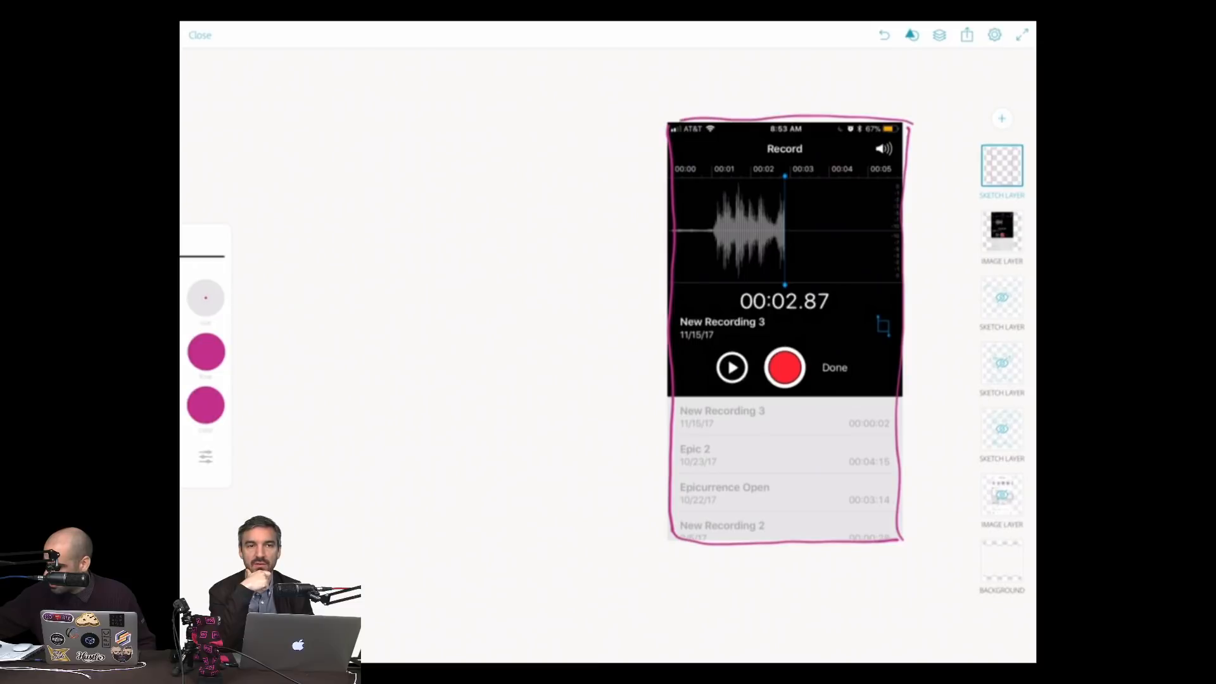
mouse_move(763, 145)
mouse_down()
mouse_move(797, 141)
mouse_move(776, 158)
mouse_move(764, 144)
mouse_up()
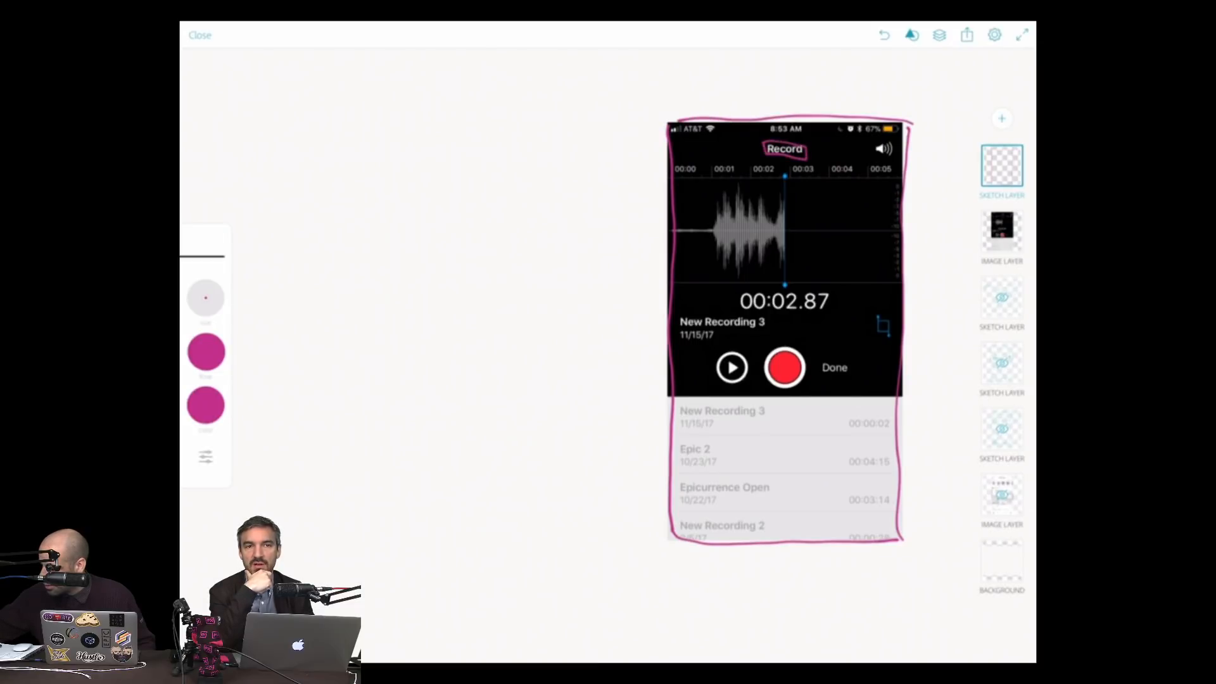
drag(671, 132, 883, 130)
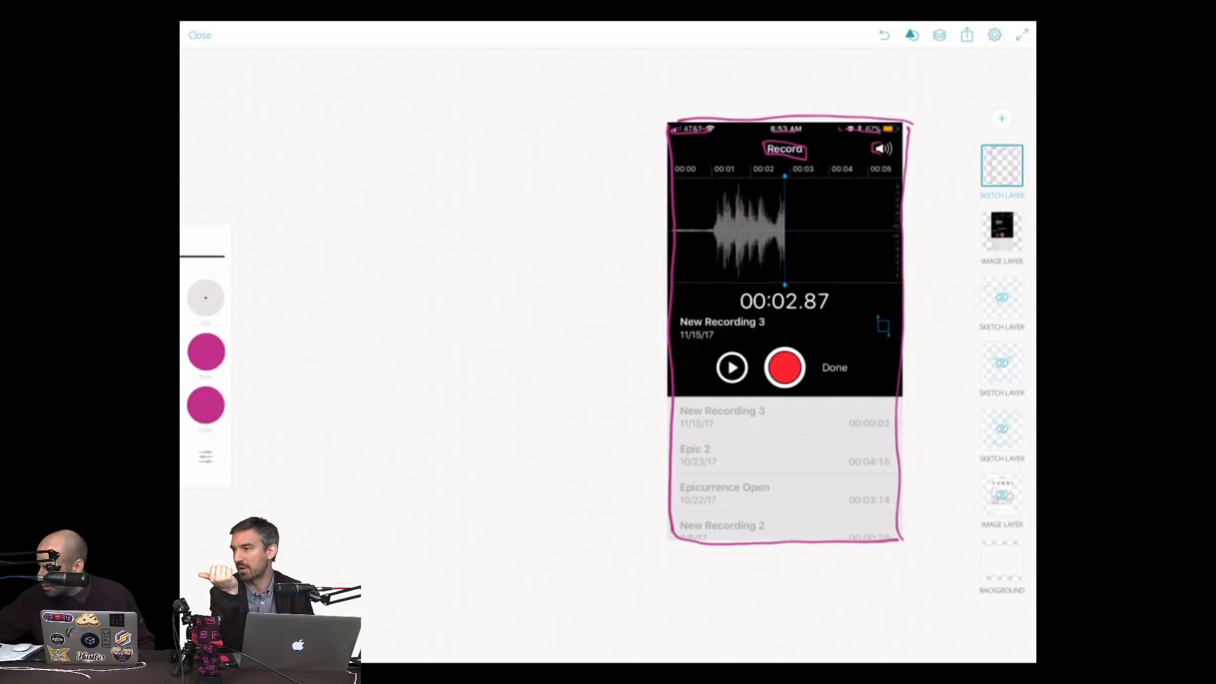
drag(894, 142, 894, 157)
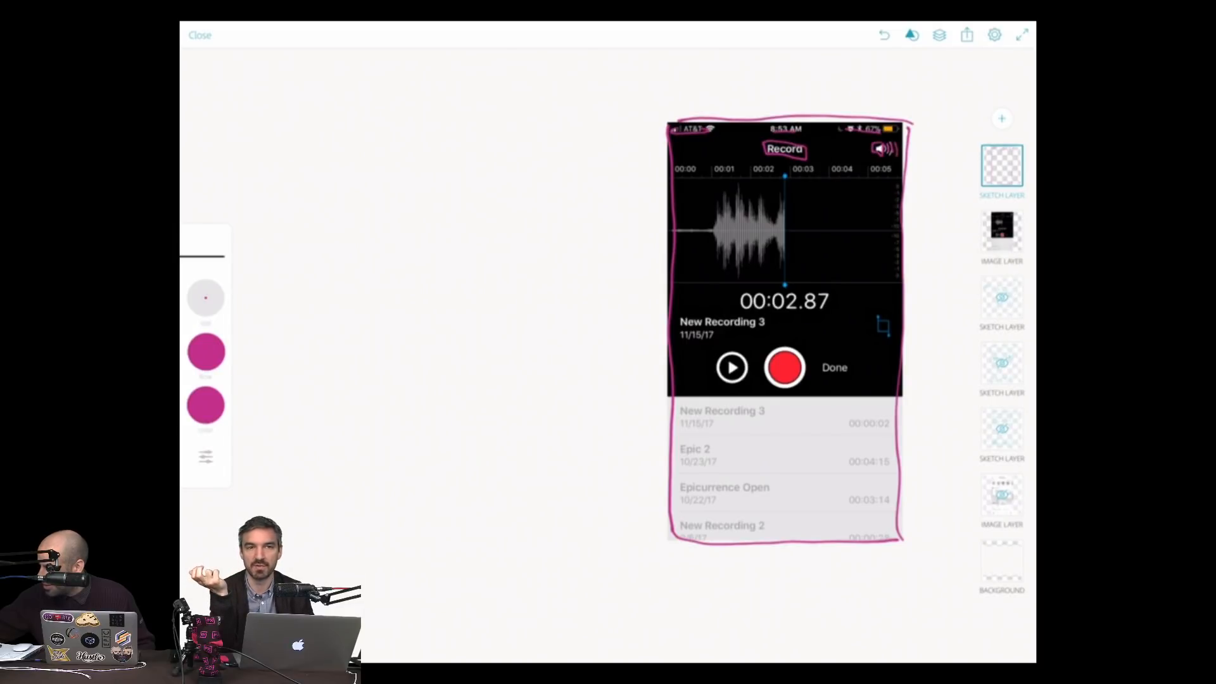
- Trace the audio waveform with vertical magenta strokes from the playhead back to the start of the recording
drag(785, 202, 787, 261)
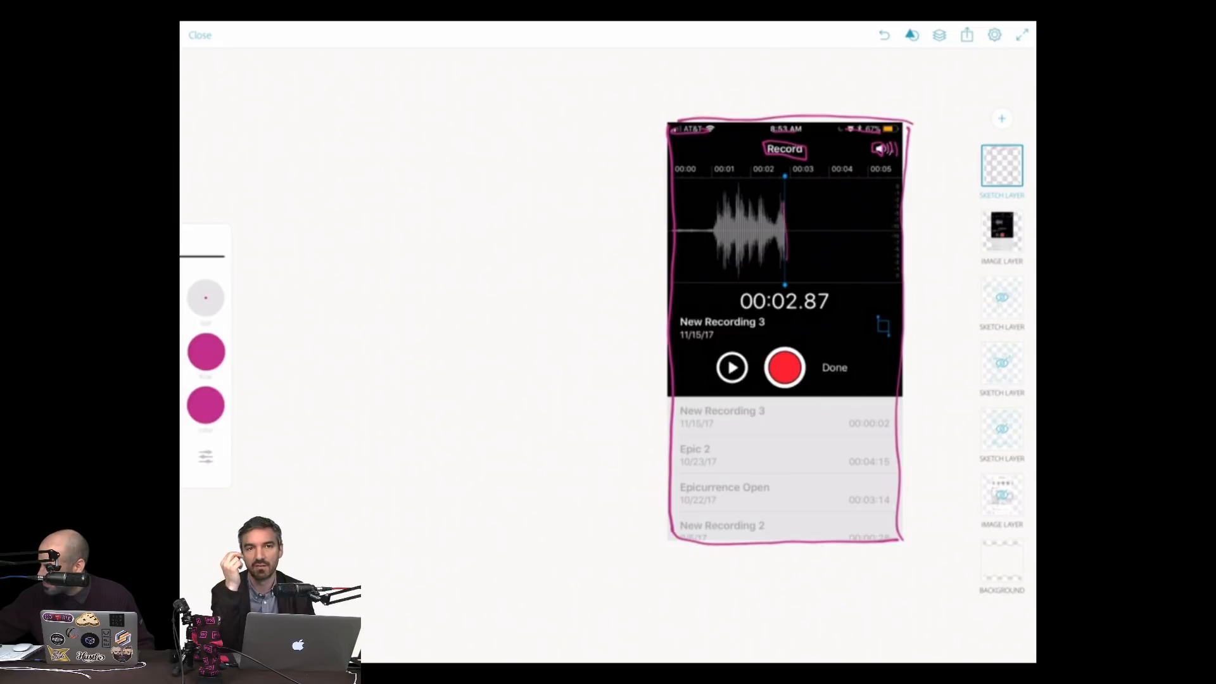
drag(775, 212, 775, 253)
mouse_move(761, 188)
mouse_down()
mouse_move(760, 251)
mouse_move(747, 255)
mouse_up()
drag(743, 213, 743, 242)
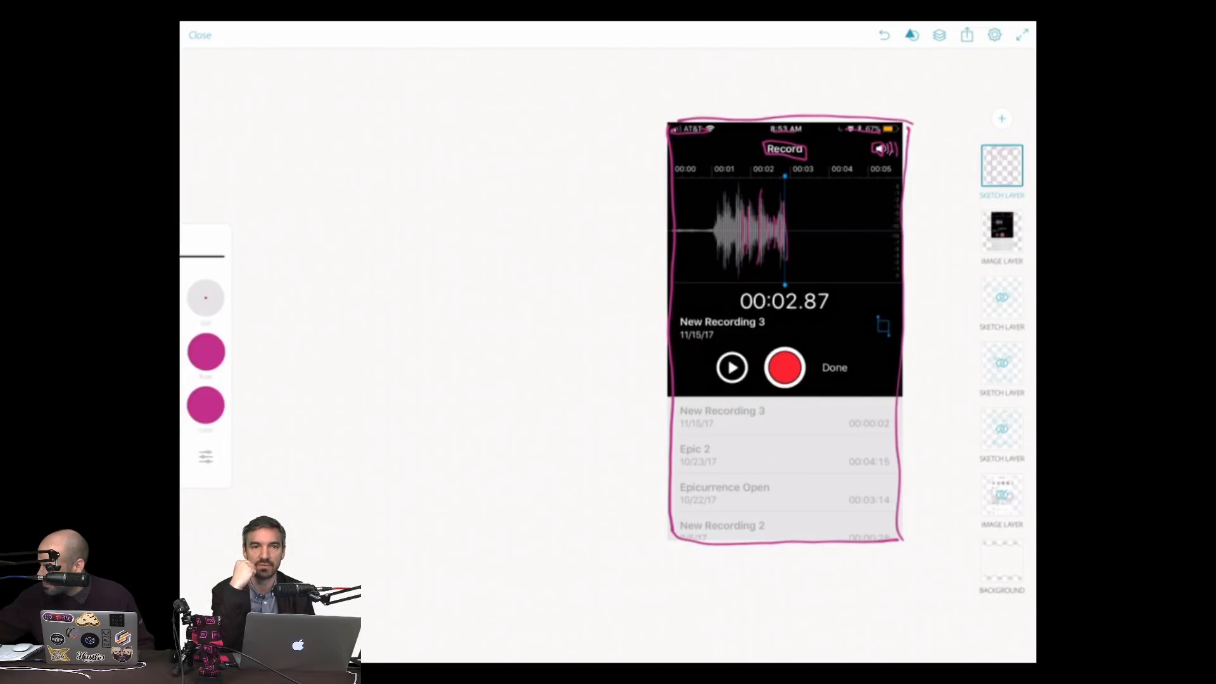
drag(738, 192, 738, 247)
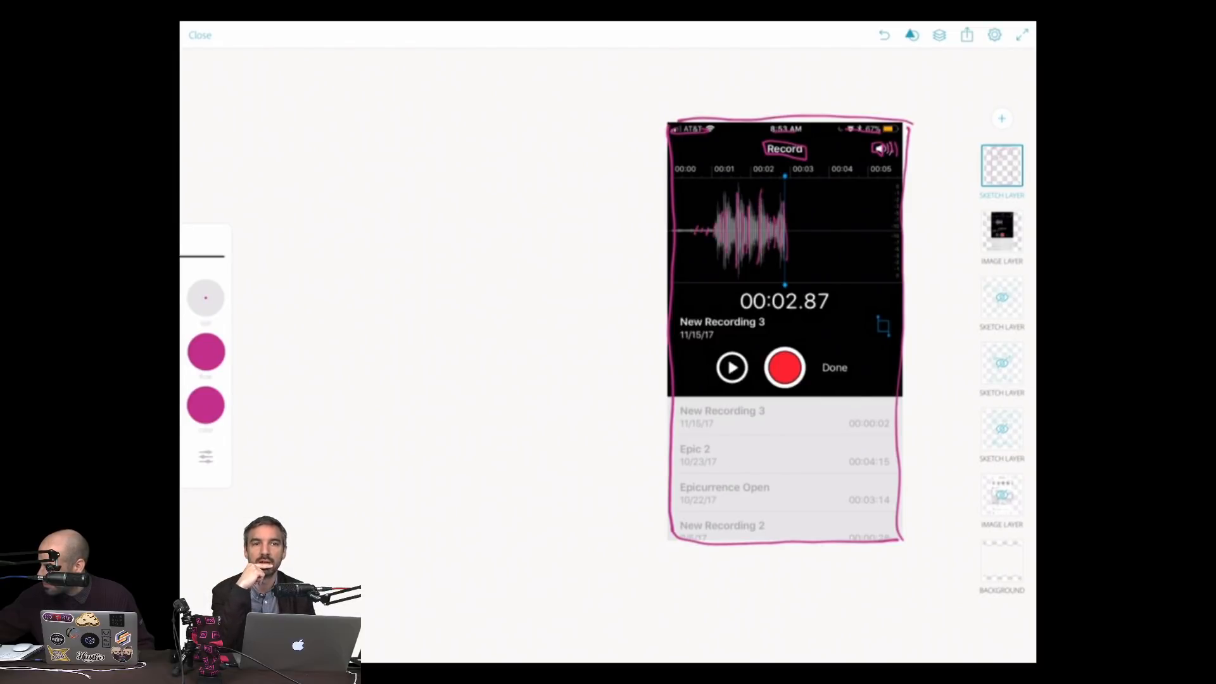
- Trace the waveform area's boundary lines, the playhead, the time ruler marks and the level scale ticks in magenta
drag(672, 283, 874, 283)
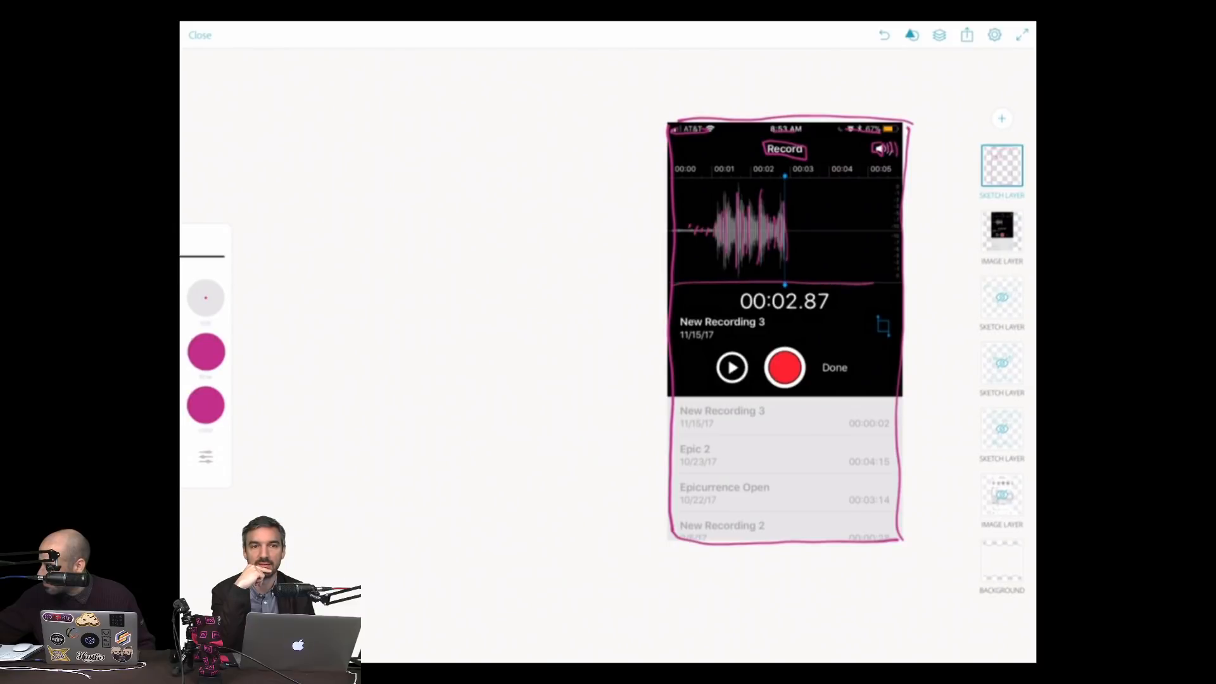
drag(785, 291, 783, 177)
drag(673, 180, 897, 180)
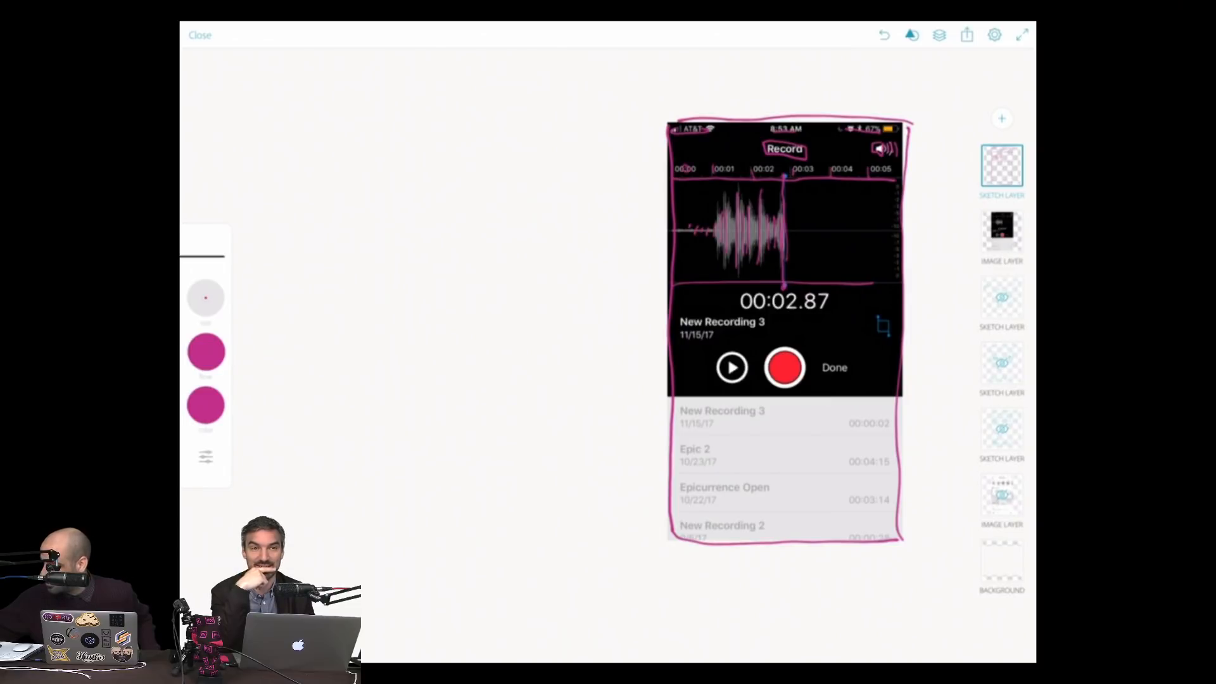
mouse_move(762, 162)
mouse_down()
mouse_move(810, 176)
mouse_move(894, 175)
mouse_up()
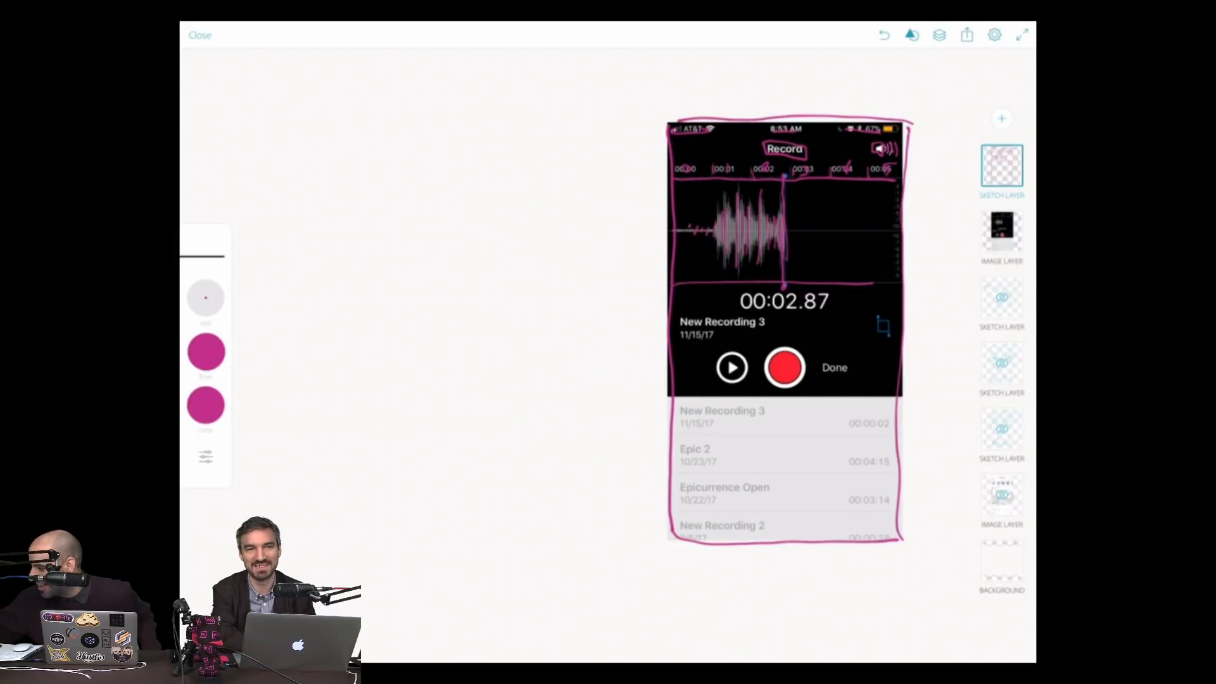
drag(889, 209, 897, 216)
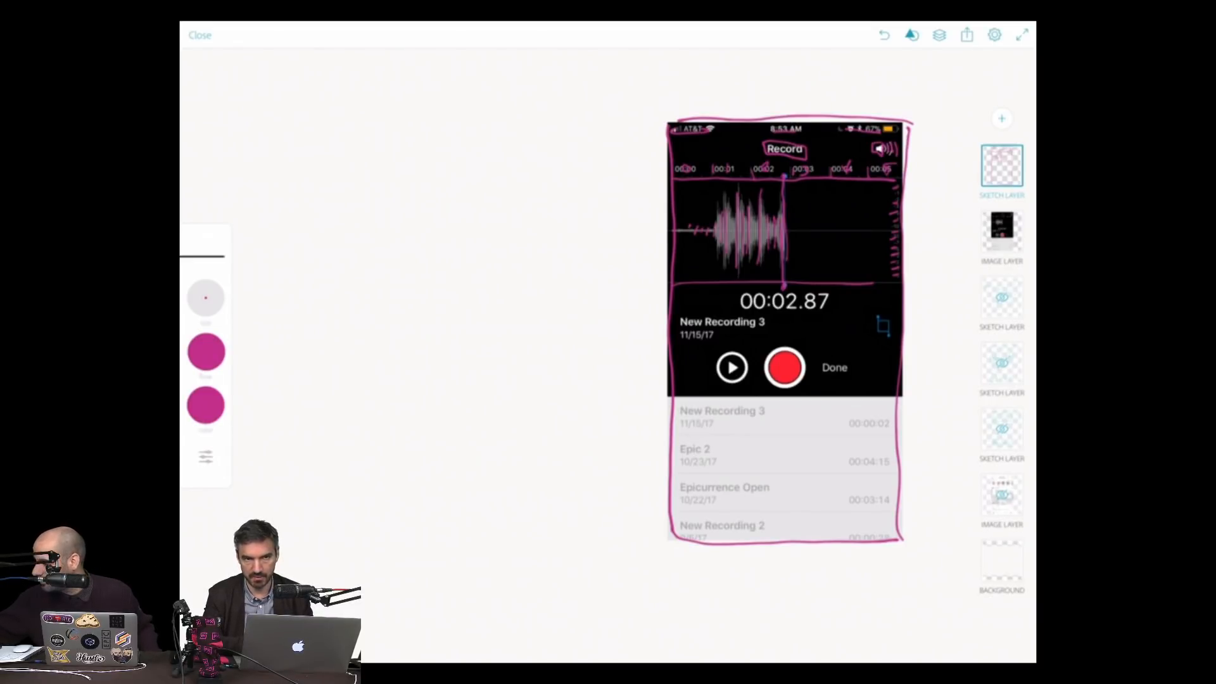
- Trace the 00:02.87 timer, recording name and date, crop icon, and the play, record and Done controls in magenta
mouse_move(747, 294)
mouse_down()
mouse_move(739, 306)
mouse_move(757, 303)
mouse_up()
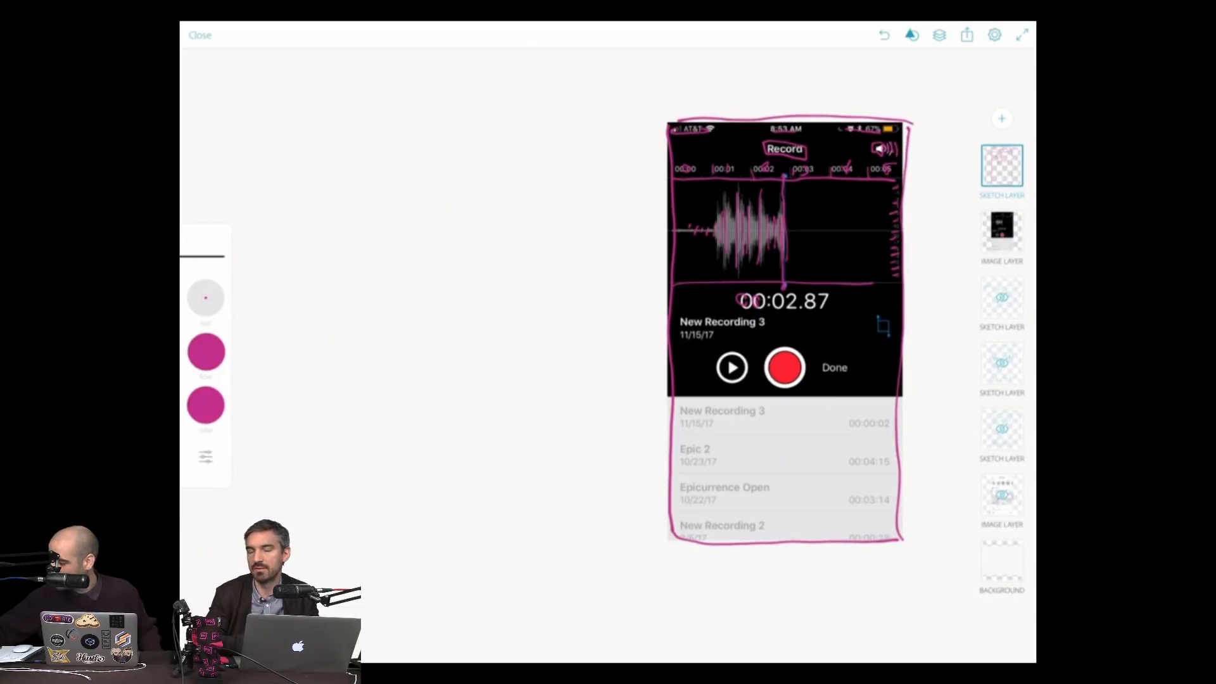
mouse_move(780, 294)
mouse_down()
mouse_move(773, 311)
mouse_move(828, 309)
mouse_up()
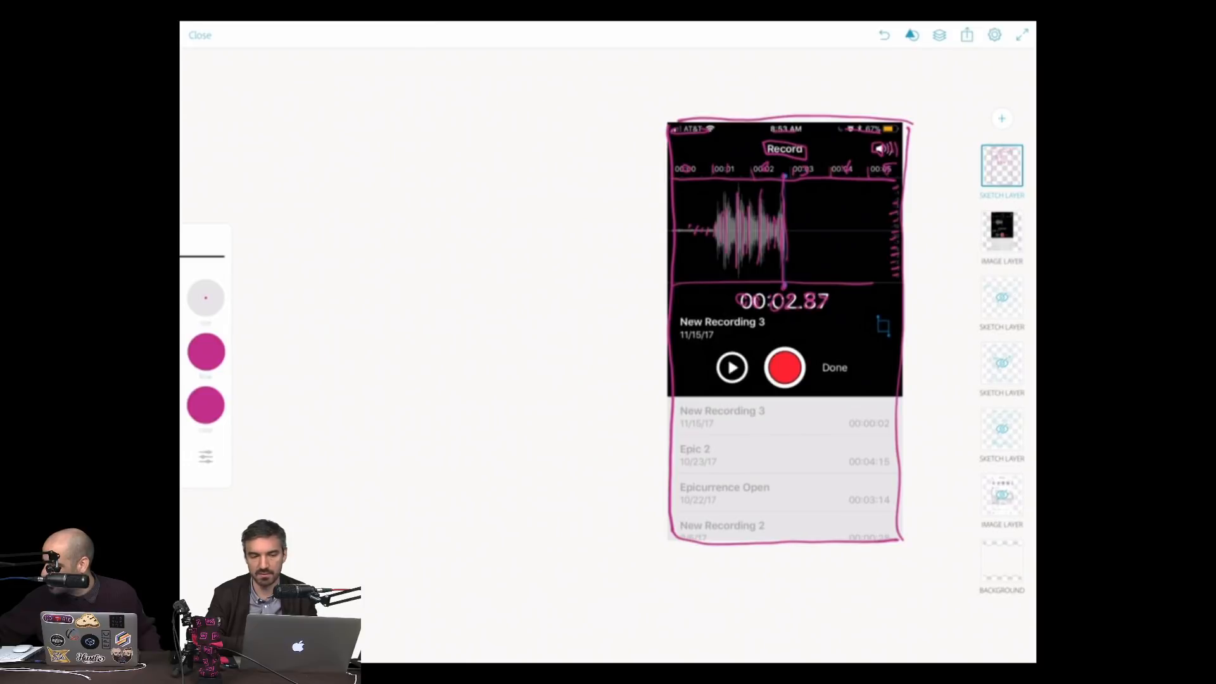
mouse_move(680, 315)
mouse_down()
mouse_move(749, 327)
mouse_move(762, 317)
mouse_up()
drag(762, 317, 686, 318)
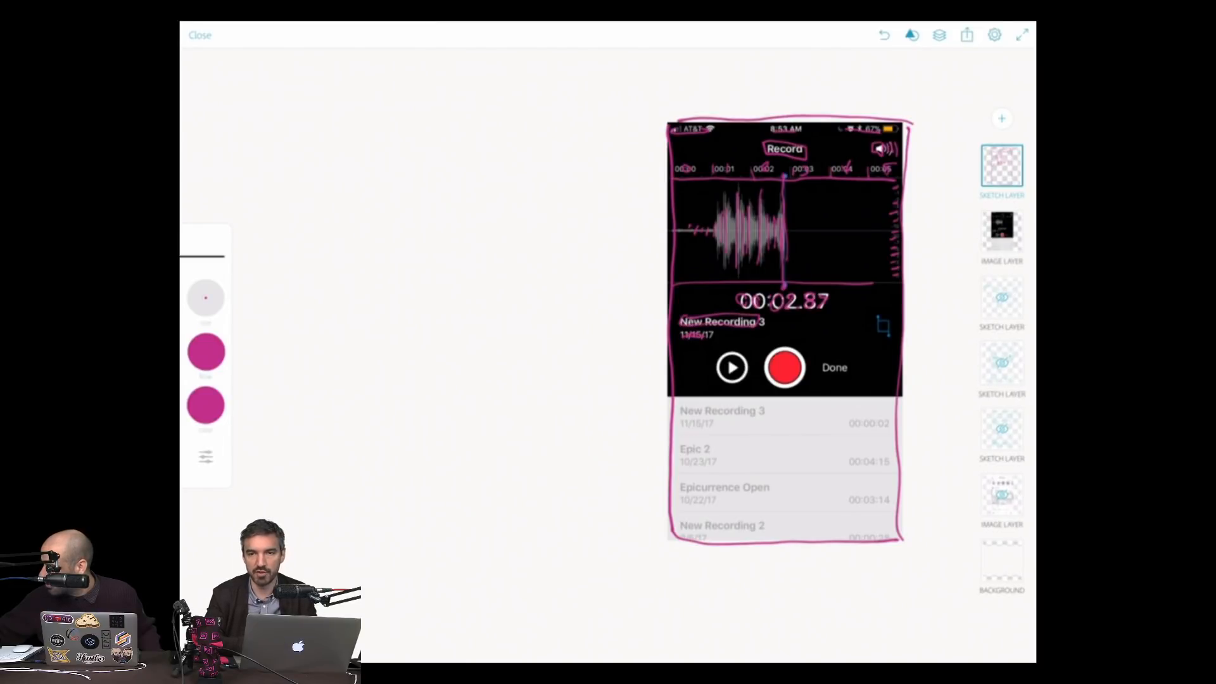
drag(877, 313, 889, 343)
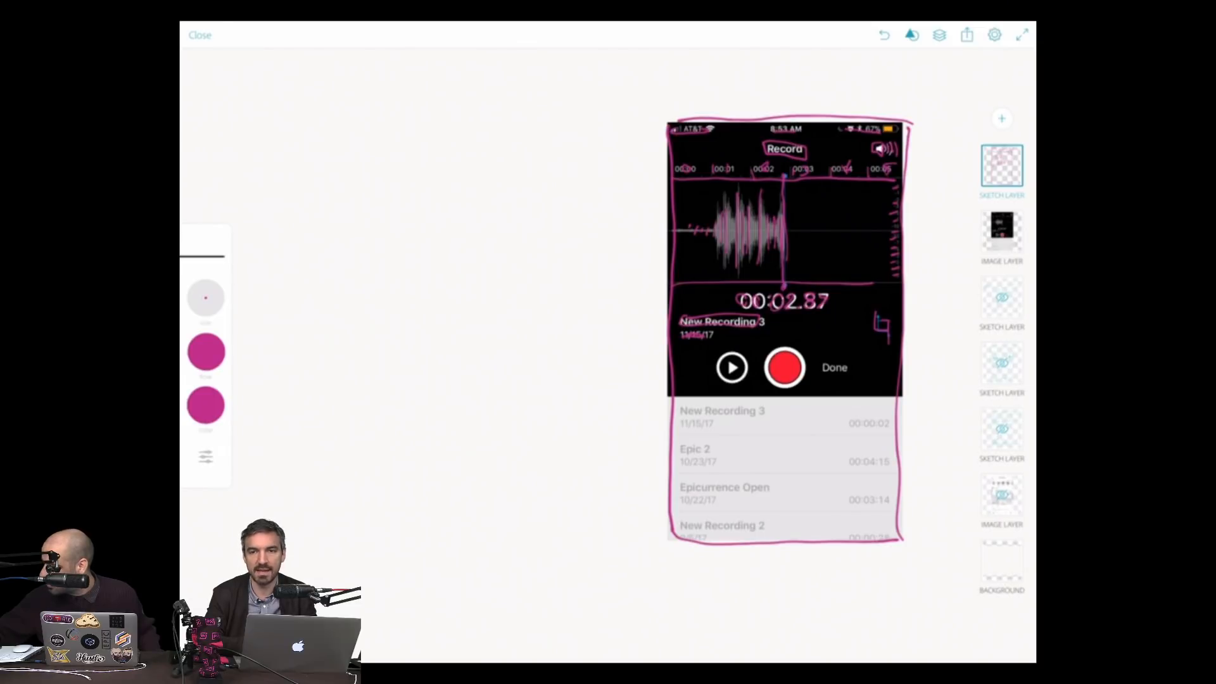
mouse_move(791, 349)
mouse_down()
mouse_move(774, 388)
mouse_move(802, 359)
mouse_move(714, 372)
mouse_move(737, 376)
mouse_up()
mouse_move(822, 361)
mouse_down()
mouse_move(850, 374)
mouse_move(834, 355)
mouse_move(842, 372)
mouse_move(859, 362)
mouse_up()
- Trace the recordings list in magenta with row dividers, lines for the names and dates, and handwritten durations for the four entries
drag(670, 400, 903, 398)
drag(665, 437, 881, 431)
drag(673, 468, 877, 472)
drag(664, 504, 862, 514)
mouse_move(681, 410)
mouse_down()
mouse_move(740, 408)
mouse_move(696, 424)
mouse_move(723, 447)
mouse_move(703, 460)
mouse_move(738, 485)
mouse_move(705, 494)
mouse_move(742, 519)
mouse_up()
drag(690, 536, 717, 531)
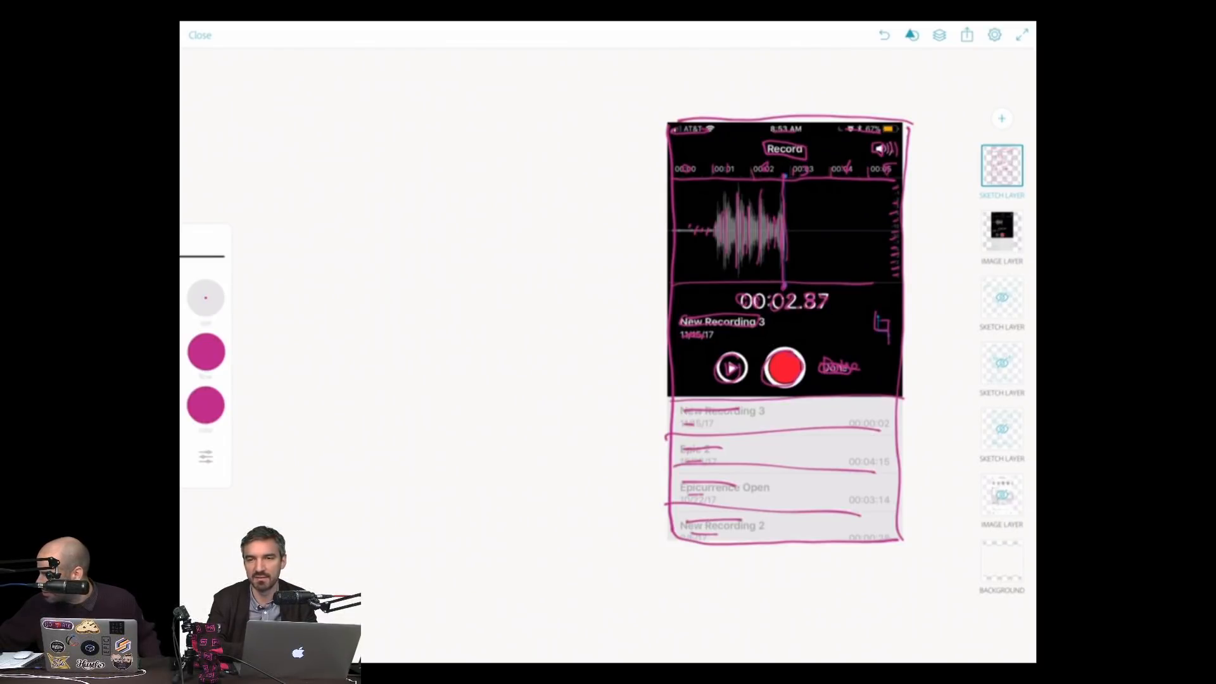
drag(856, 418, 878, 415)
drag(857, 461, 887, 452)
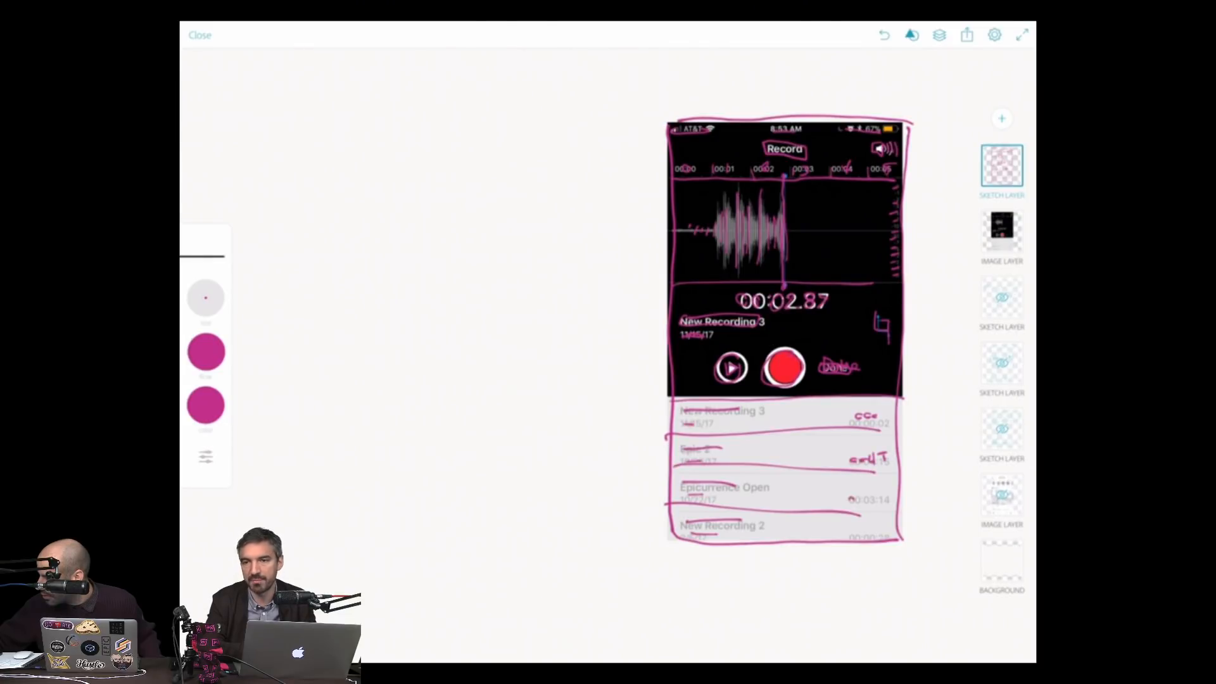
mouse_move(860, 498)
mouse_down()
mouse_move(889, 500)
mouse_move(861, 538)
mouse_move(887, 526)
mouse_up()
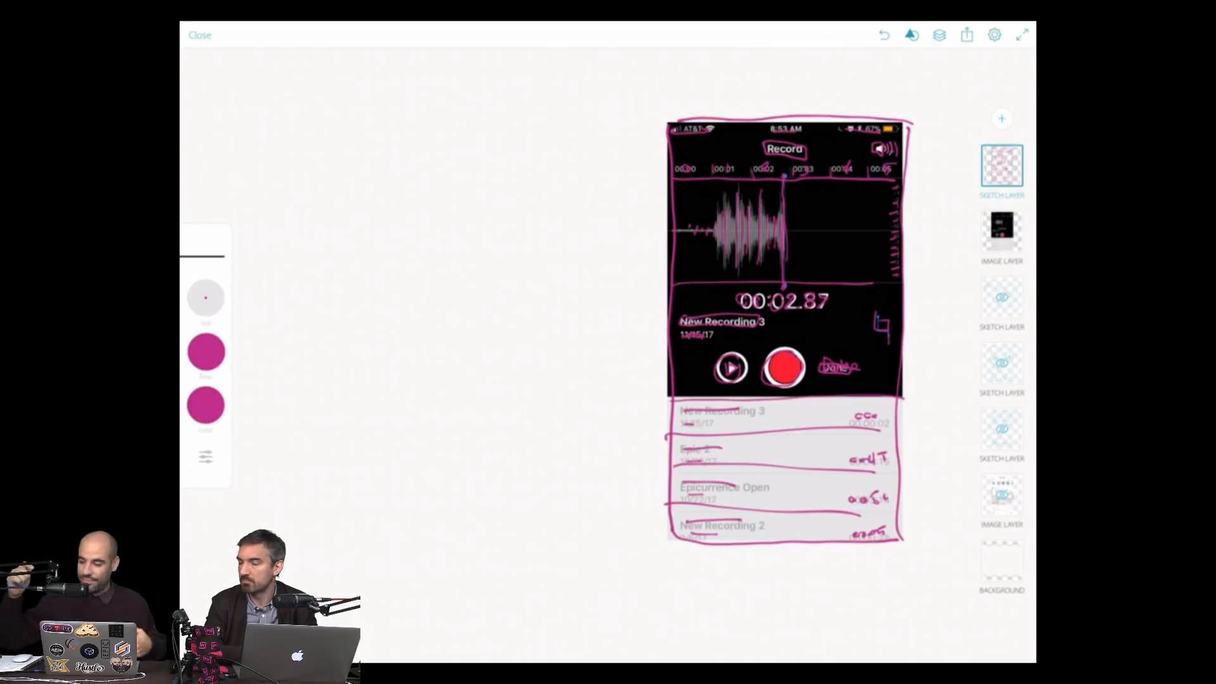
- Hide the recorder screenshot layer and add magenta arrows beside the wireframe pointing at the playback controls, waveform, crop icon and timer
click(1003, 225)
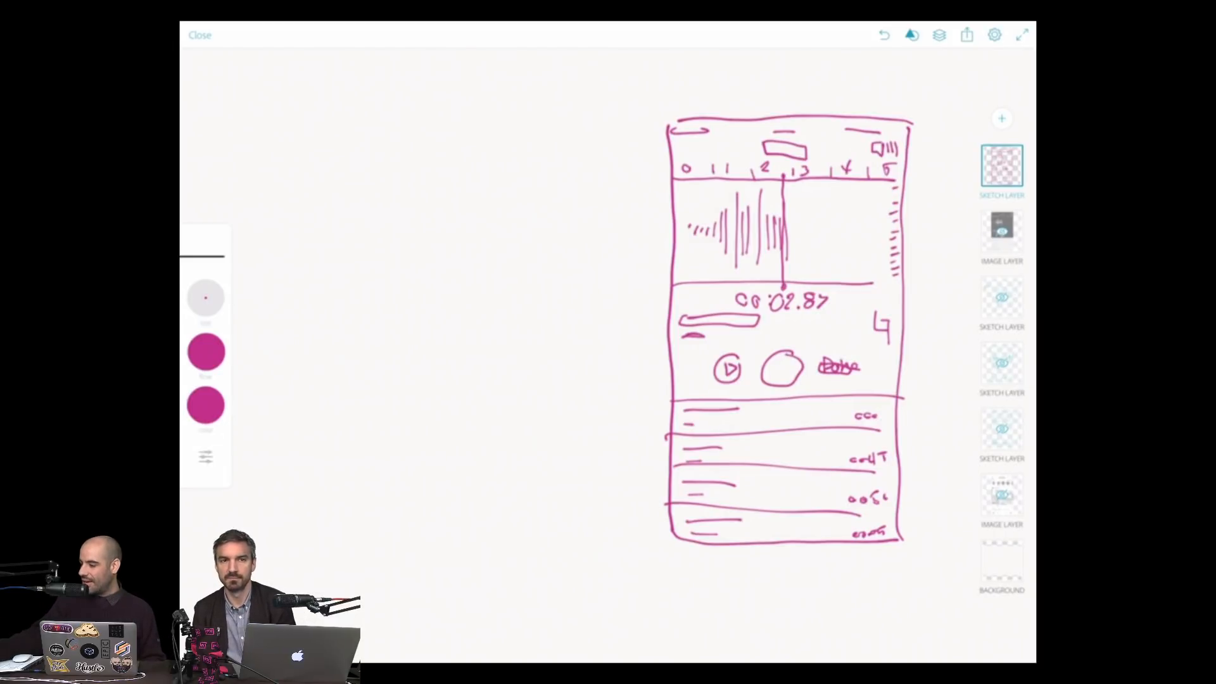
mouse_move(627, 370)
mouse_down()
mouse_move(666, 369)
mouse_move(655, 381)
mouse_up()
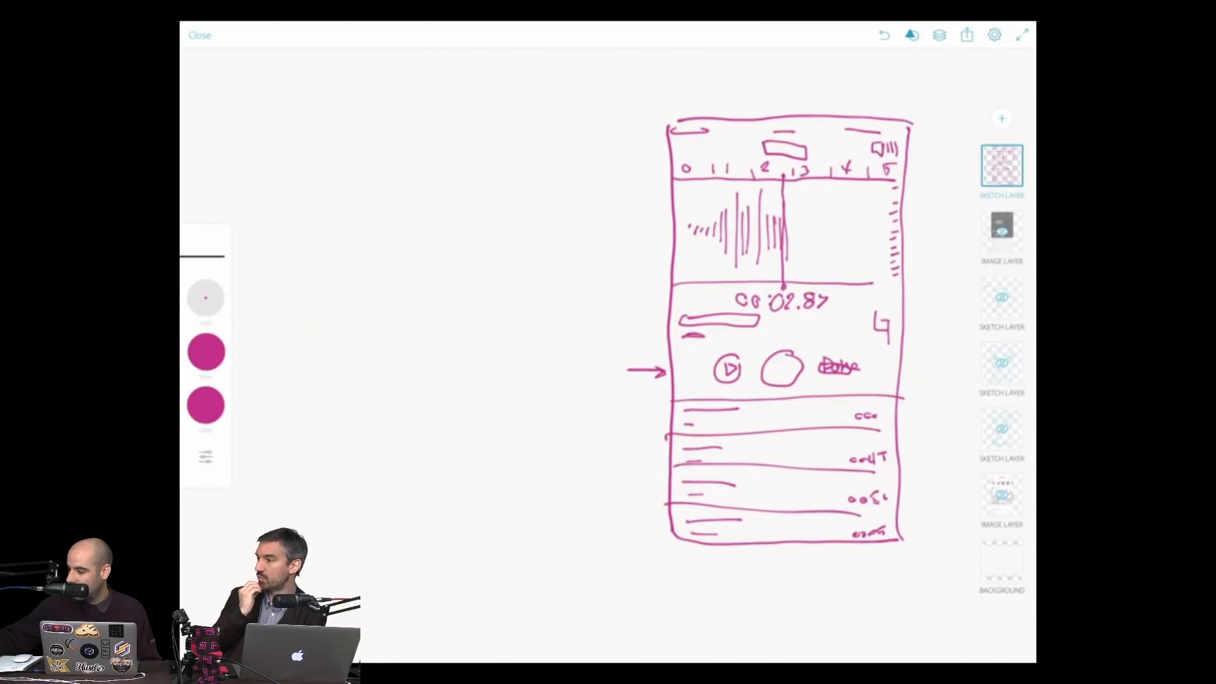
mouse_move(606, 236)
mouse_down()
mouse_move(651, 229)
mouse_move(645, 238)
mouse_up()
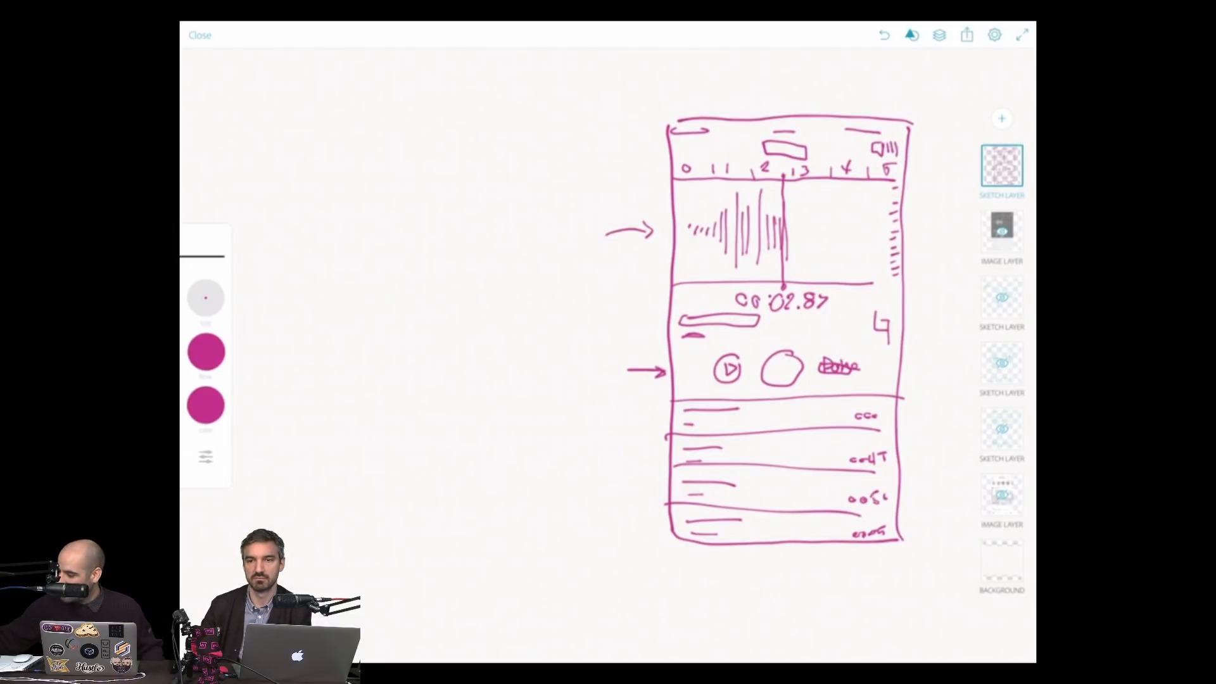
mouse_move(925, 320)
mouse_down()
mouse_move(924, 335)
mouse_move(948, 329)
mouse_up()
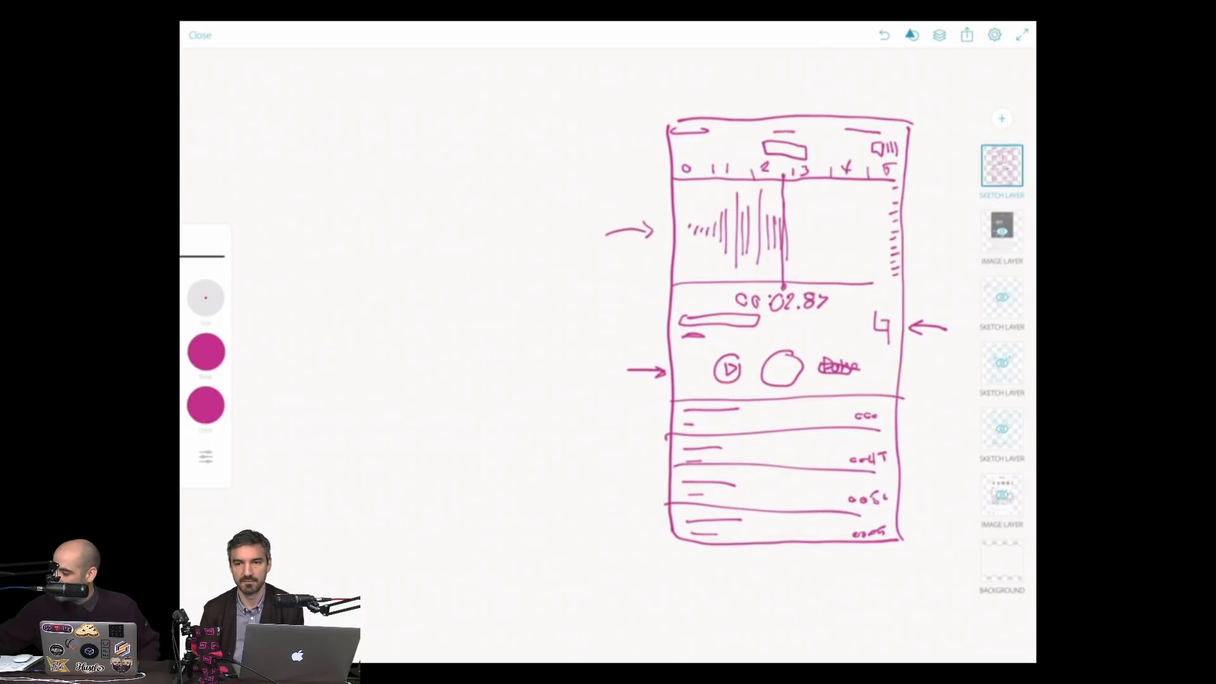
drag(630, 304, 659, 304)
drag(650, 295, 651, 311)
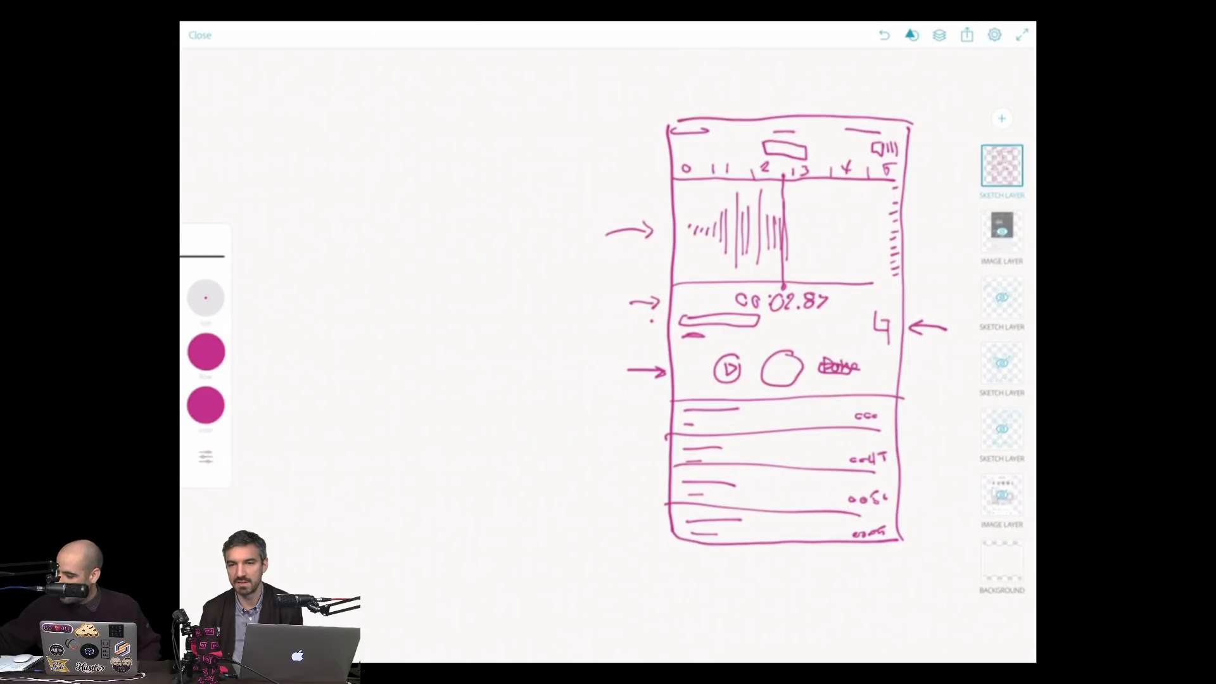
- Draw a curly bracket beside the recordings list and label it "old"
mouse_move(668, 405)
mouse_down()
mouse_move(637, 526)
mouse_move(650, 530)
mouse_up()
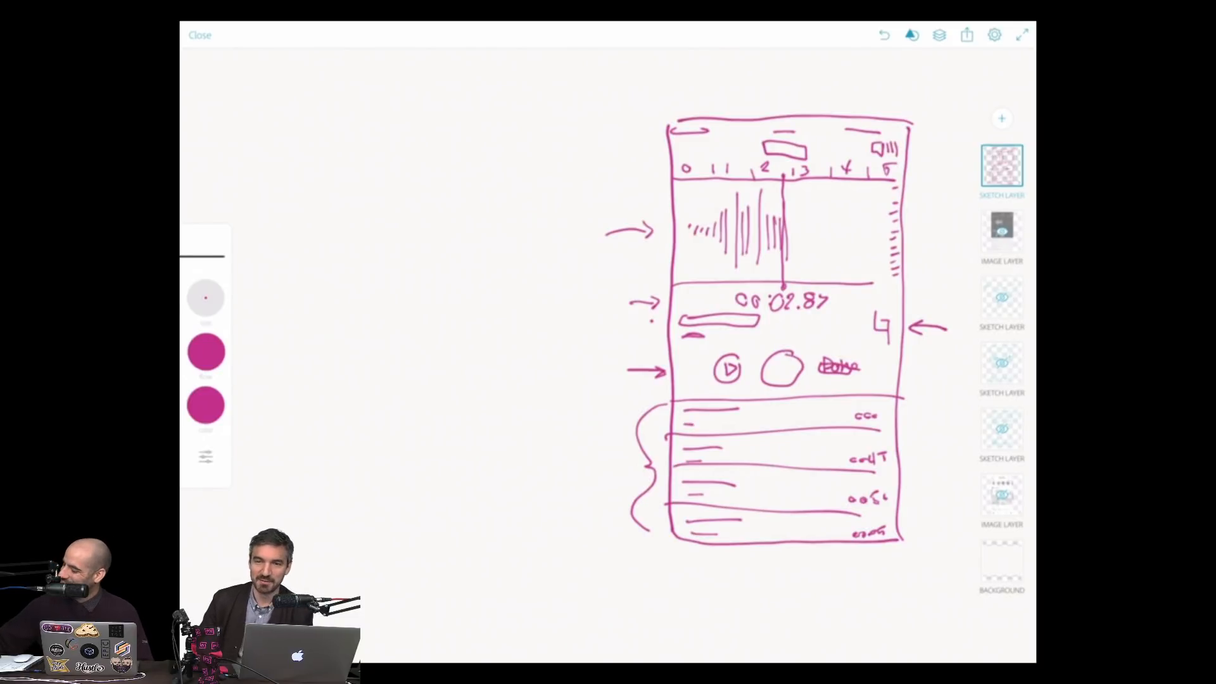
drag(592, 460, 602, 475)
drag(615, 465, 619, 447)
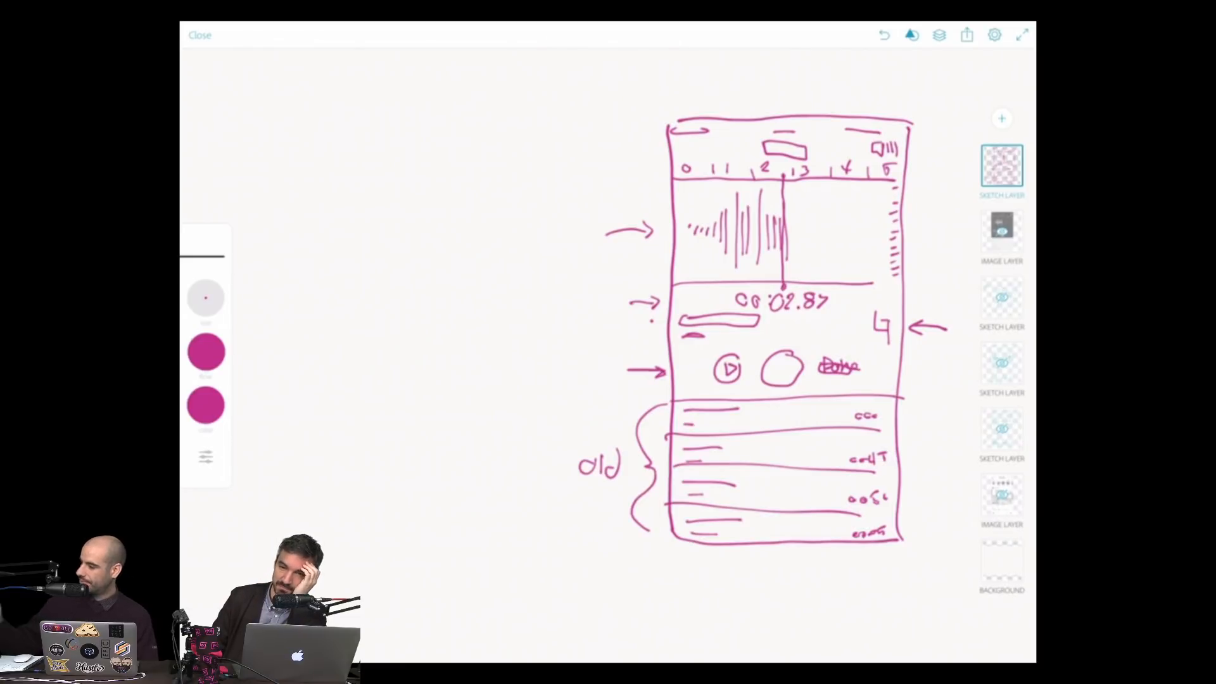
- Mark the speaker icon and time ruler with arrows, and emphasize the play button with a circle and the playhead's upper handle with a blob
mouse_move(919, 148)
mouse_down()
mouse_move(935, 148)
mouse_move(922, 151)
mouse_up()
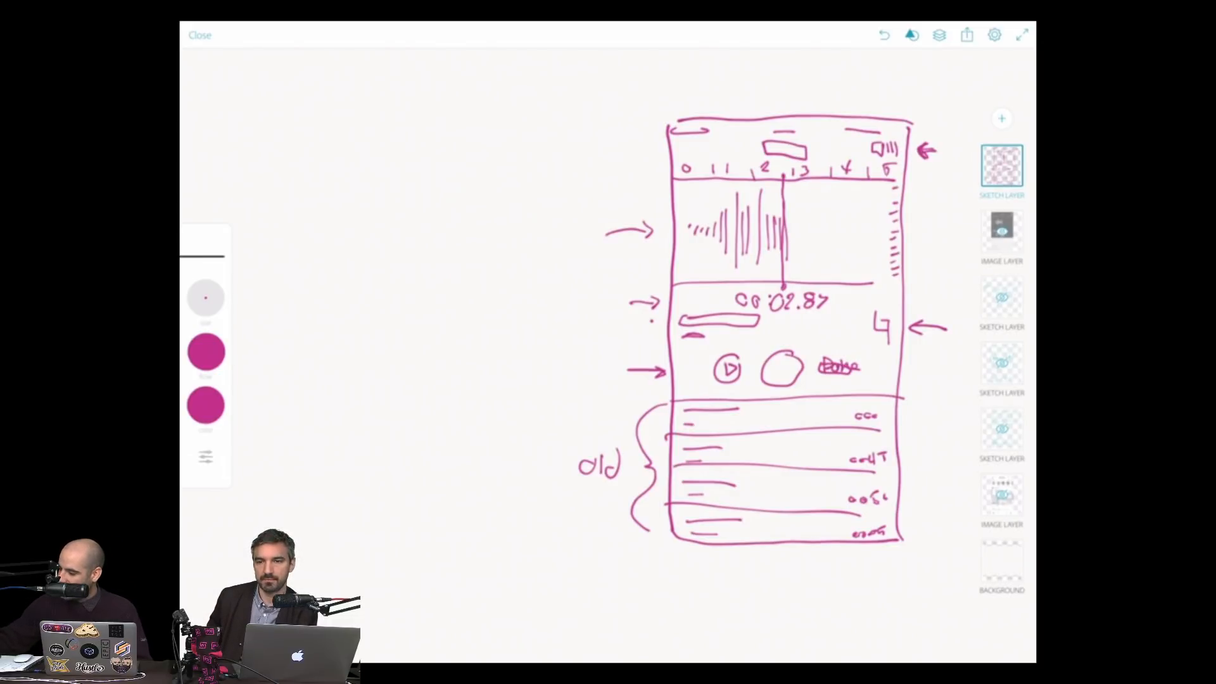
mouse_move(725, 353)
mouse_down()
mouse_move(721, 388)
mouse_move(740, 356)
mouse_move(710, 377)
mouse_up()
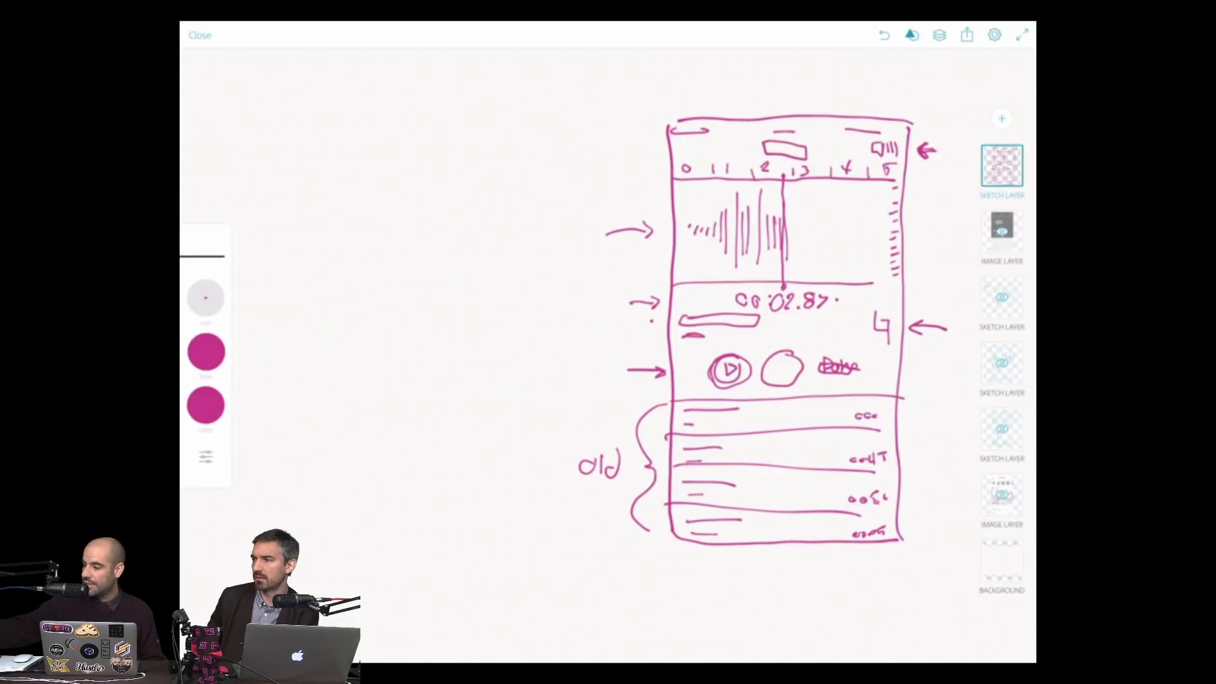
mouse_move(664, 166)
mouse_down()
mouse_move(628, 173)
mouse_move(652, 175)
mouse_up()
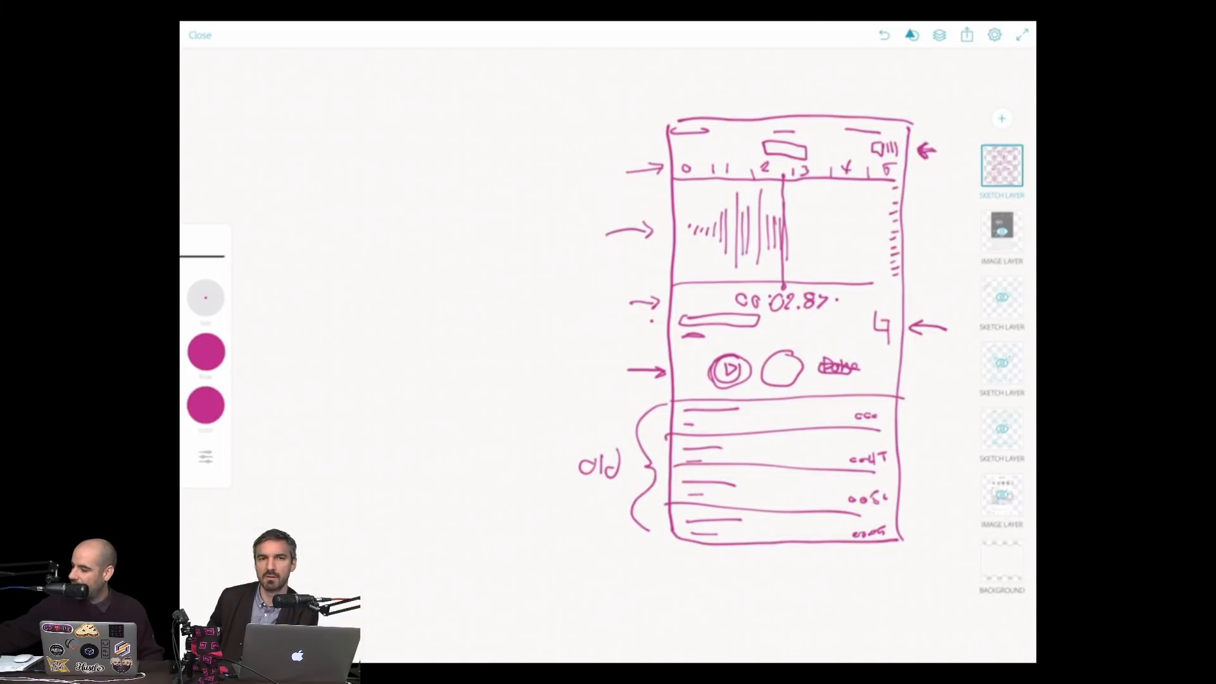
drag(787, 175, 783, 177)
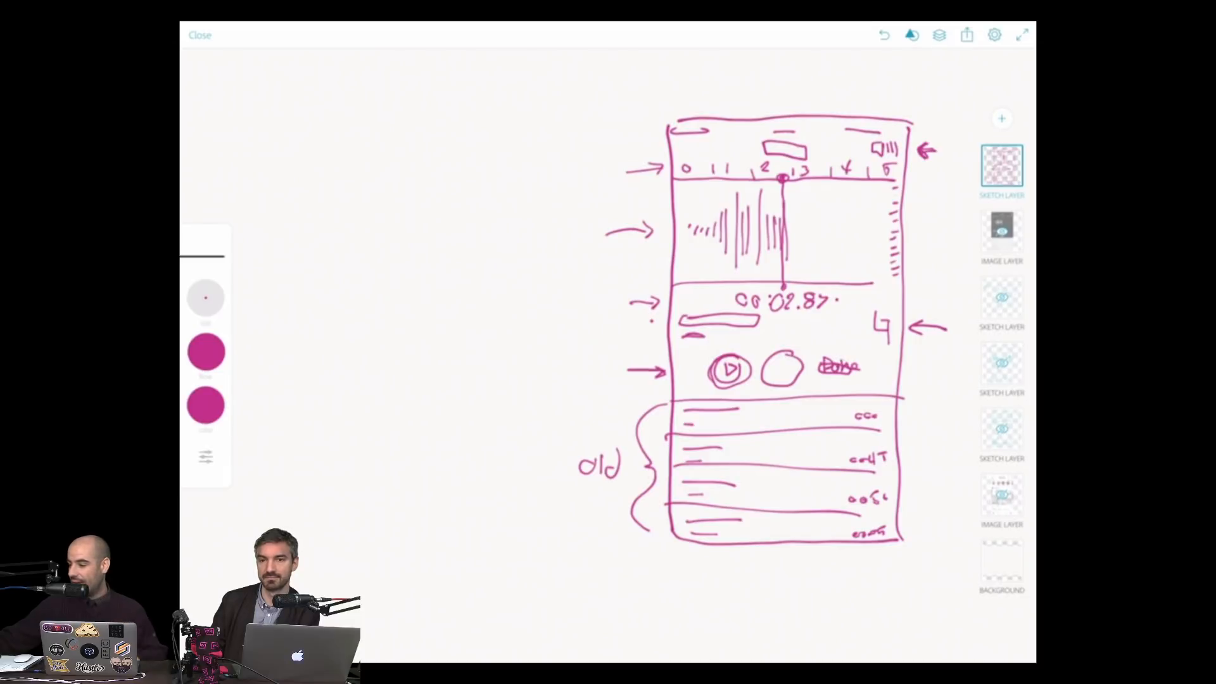
- Add a new sketch layer and draw the left and top edges of a second phone frame beside the magenta wireframe in teal
click(1002, 118)
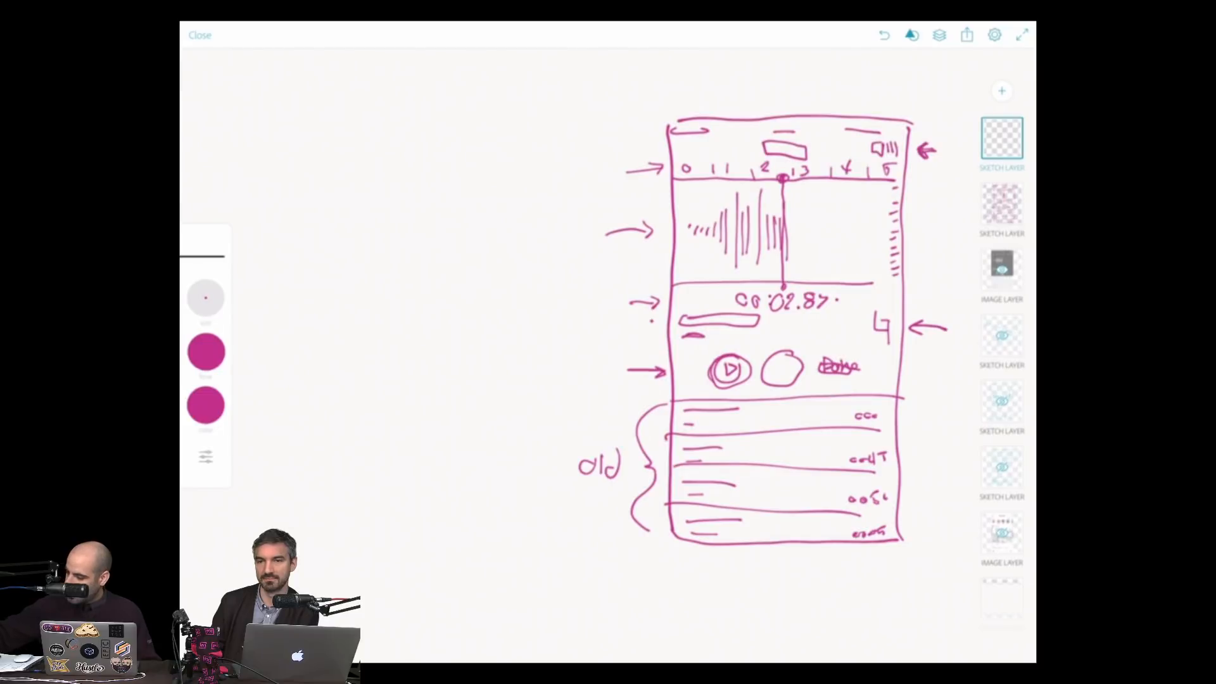
click(206, 405)
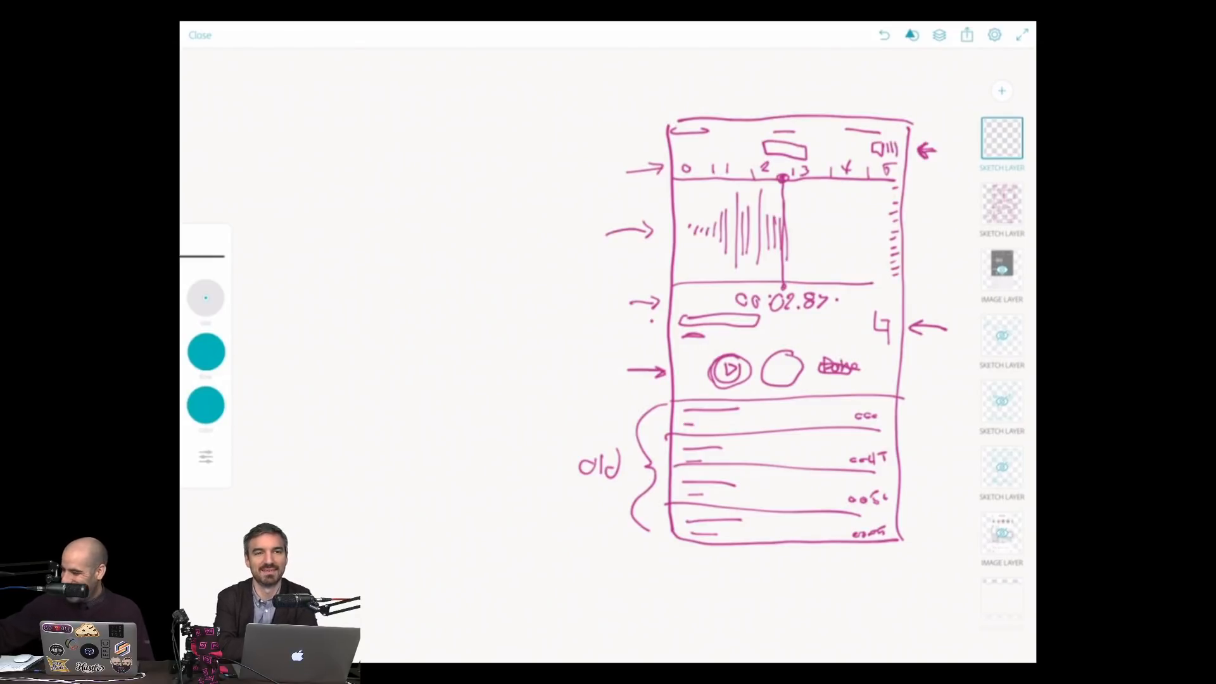
mouse_move(293, 483)
mouse_down()
mouse_move(327, 139)
mouse_move(296, 168)
mouse_move(301, 524)
mouse_up()
key(ctrl+z)
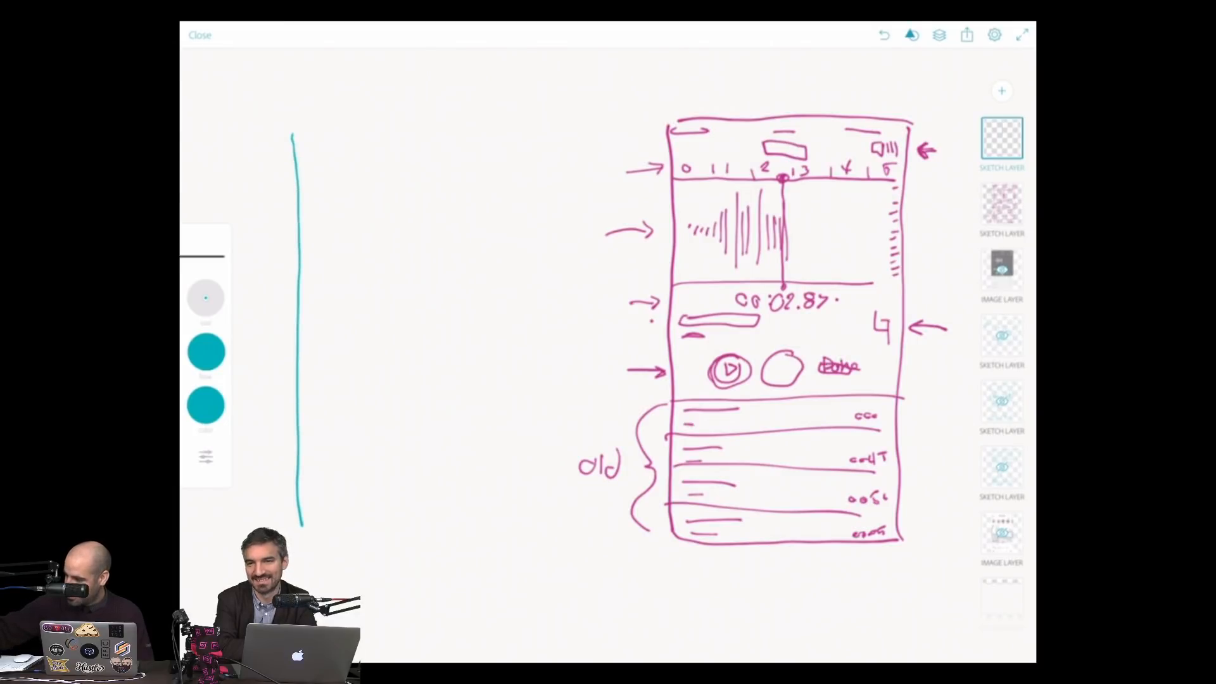
drag(292, 134, 535, 126)
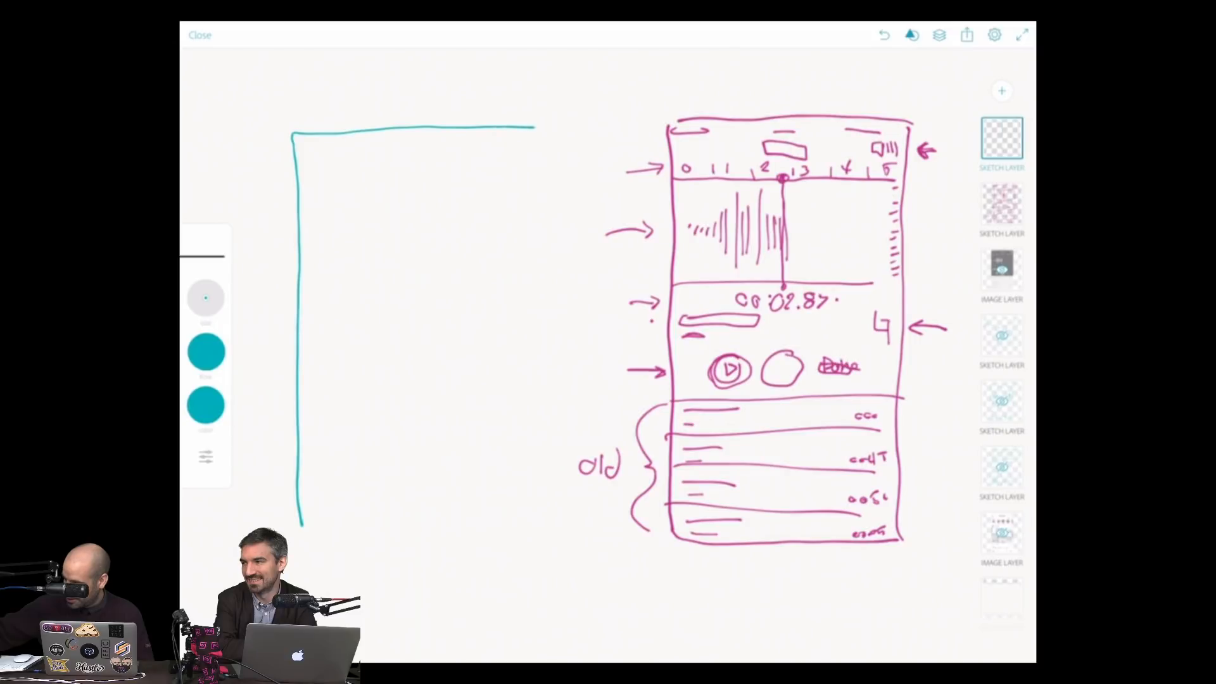
- Draw the new frame's right edge as a straight vertical teal line along a parallel-line guide, and remove the guide
click(912, 34)
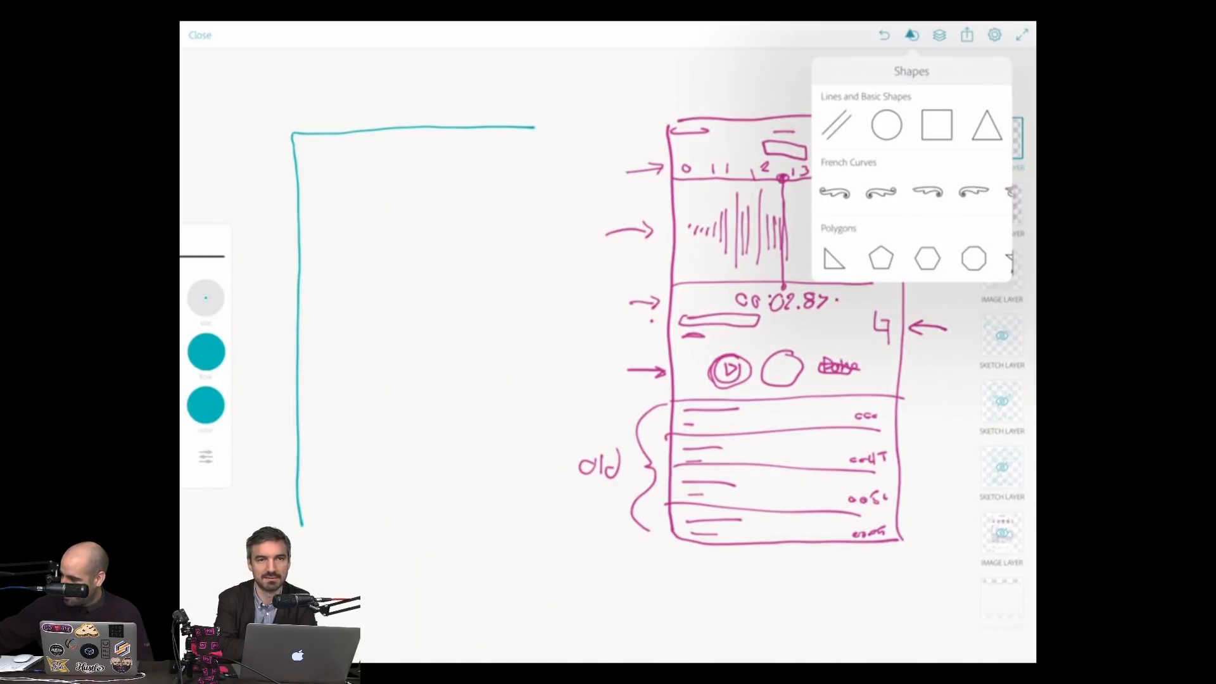
click(836, 124)
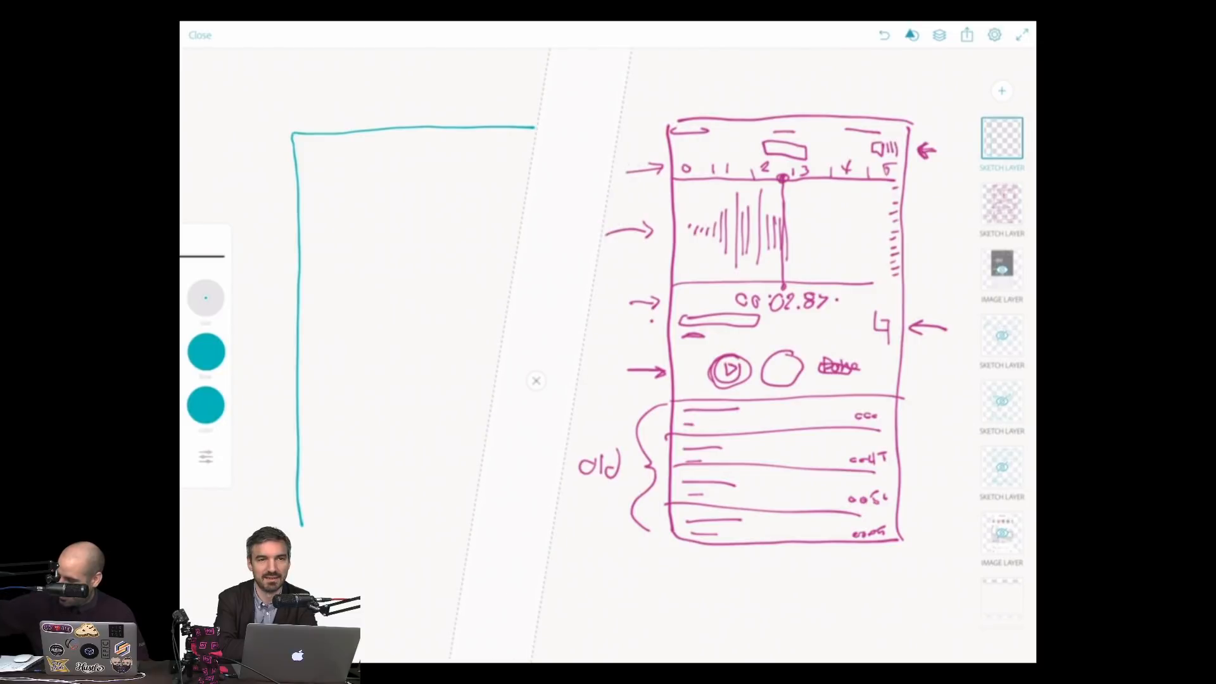
drag(536, 381, 578, 370)
drag(538, 127, 538, 531)
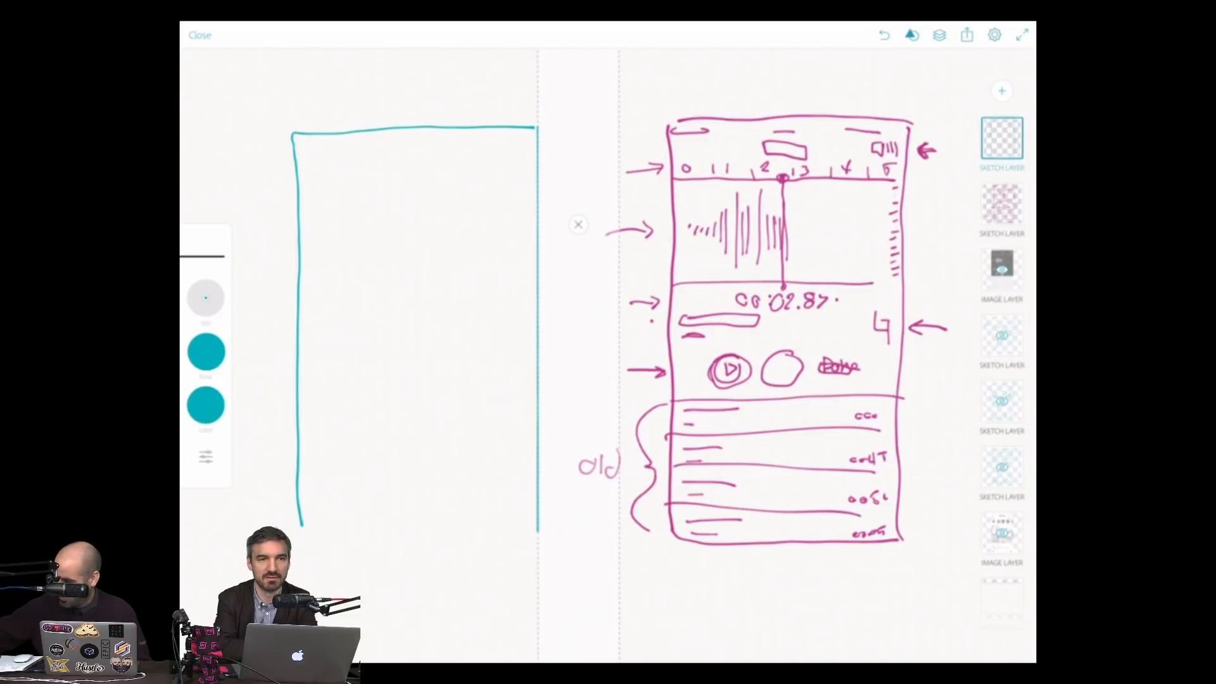
click(579, 224)
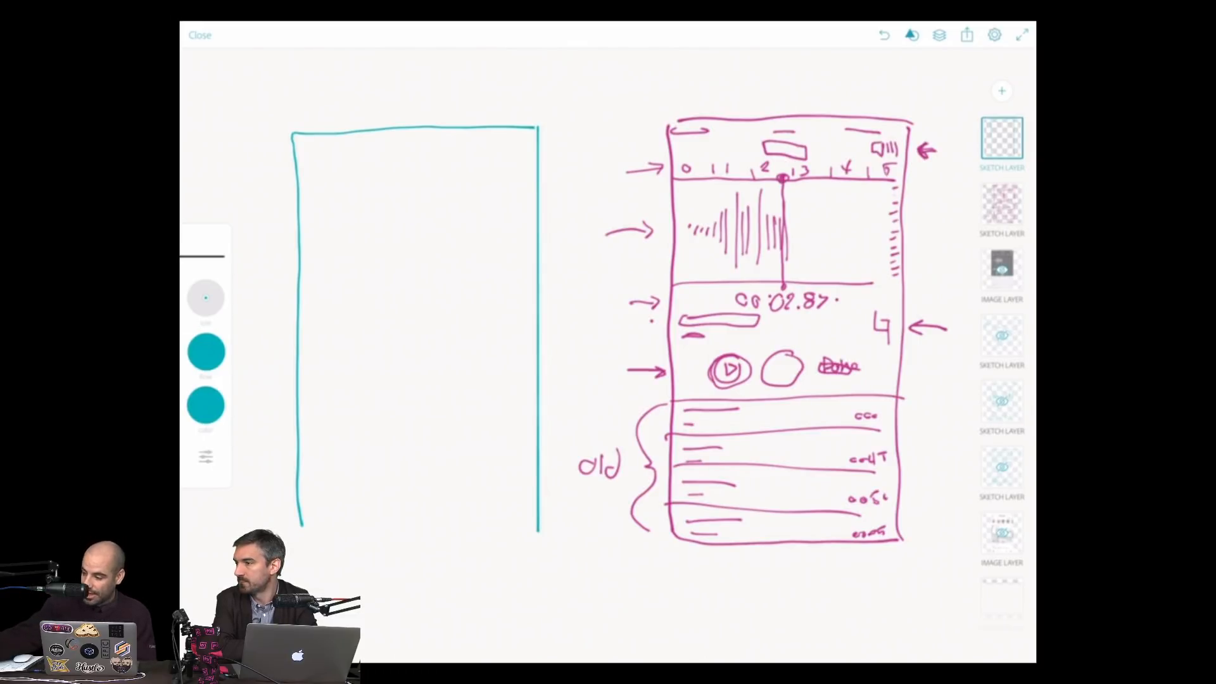
- Handwrite "Cancel" in the new frame's upper left corner and a larger "Record" heading below it
mouse_move(317, 145)
mouse_down()
mouse_move(303, 149)
mouse_move(358, 157)
mouse_up()
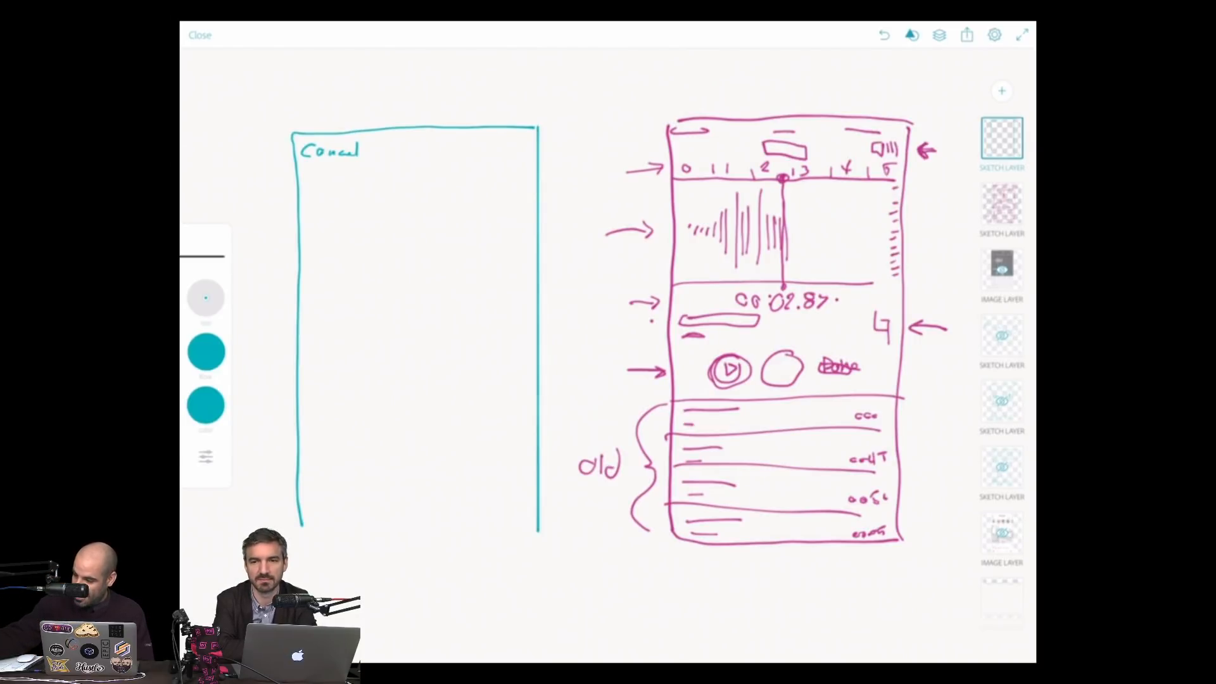
mouse_move(309, 180)
mouse_down()
mouse_move(310, 206)
mouse_move(339, 203)
mouse_up()
drag(349, 197, 350, 203)
drag(359, 203, 375, 204)
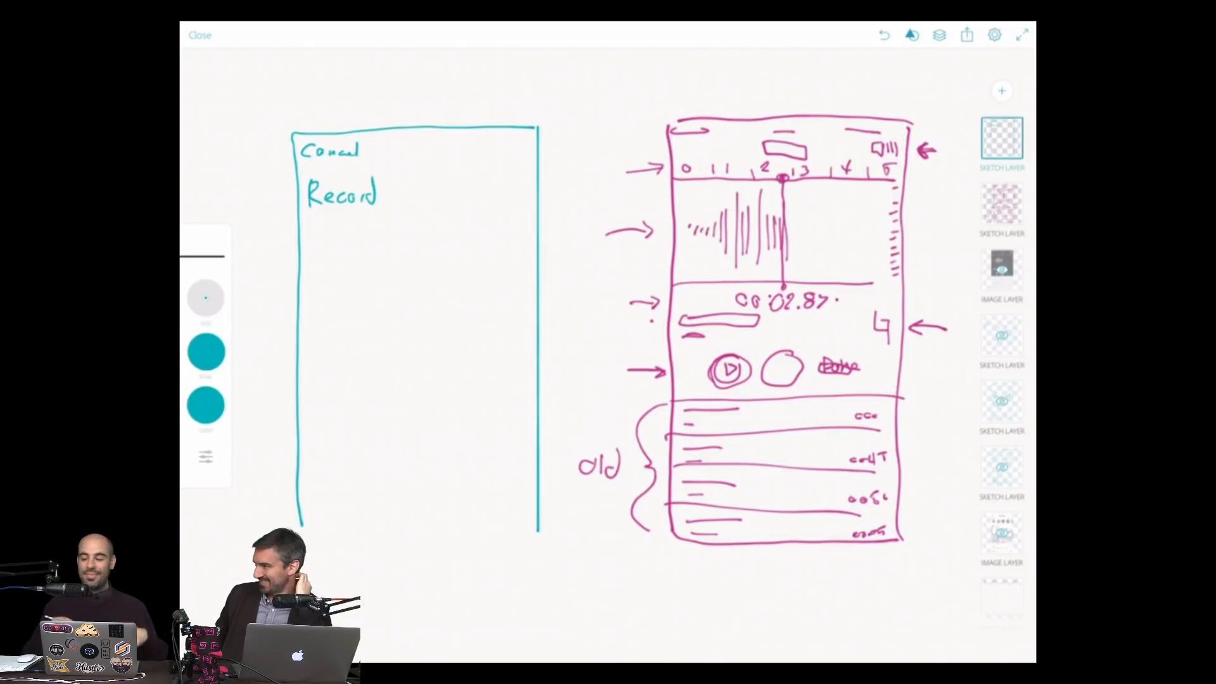
- Sketch a teal waveform under the Record heading, ending in a playhead and flat line, with a 00:00.00 timer below
drag(307, 254, 315, 277)
drag(326, 226, 329, 280)
drag(337, 241, 337, 262)
drag(347, 218, 350, 281)
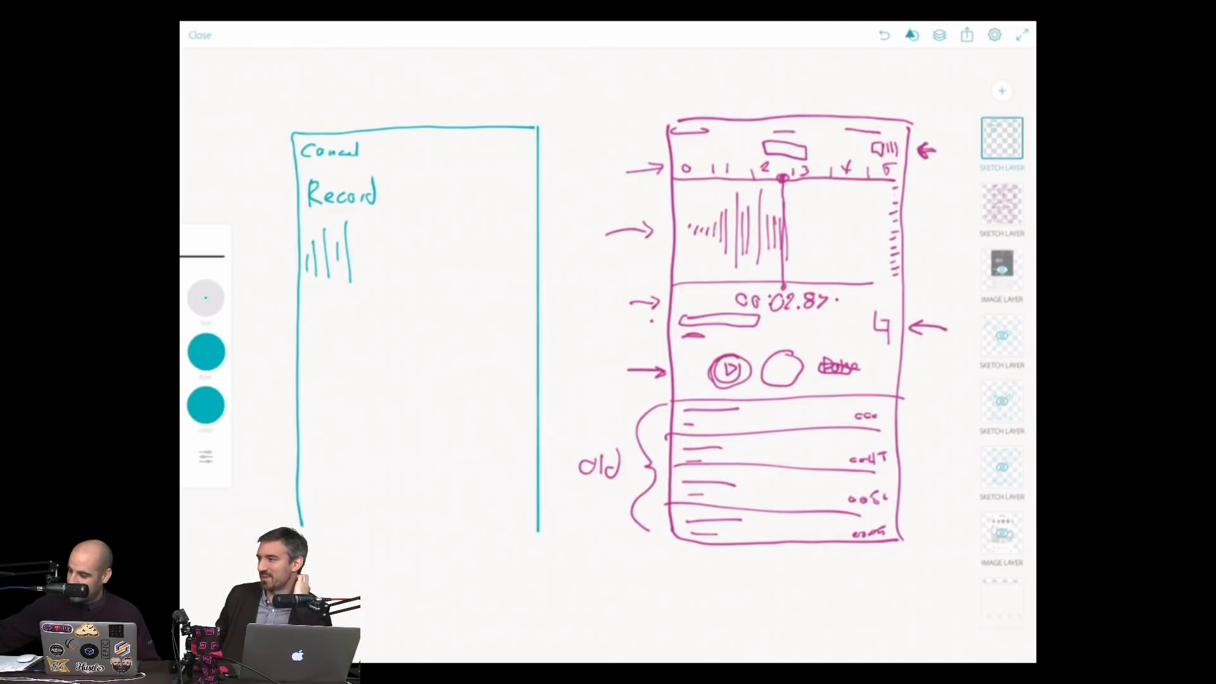
drag(357, 240, 359, 261)
mouse_move(370, 220)
mouse_down()
mouse_move(373, 284)
mouse_move(390, 284)
mouse_up()
drag(407, 230, 409, 274)
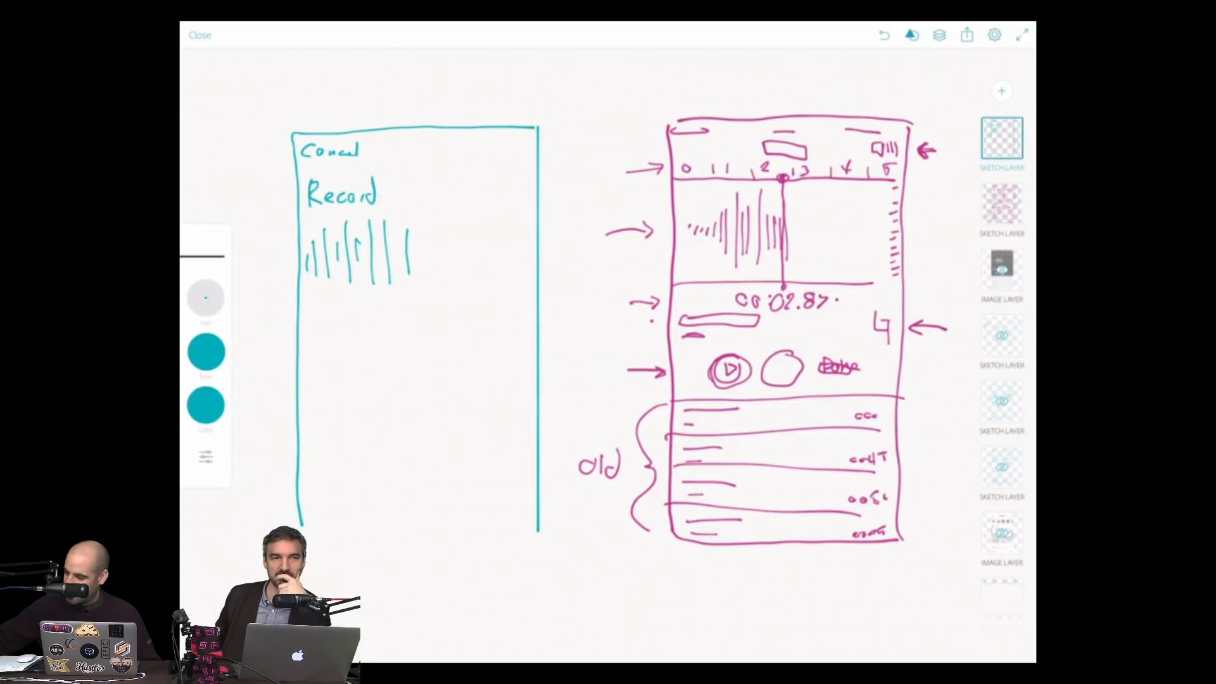
mouse_move(419, 205)
mouse_down()
mouse_move(420, 280)
mouse_move(522, 245)
mouse_up()
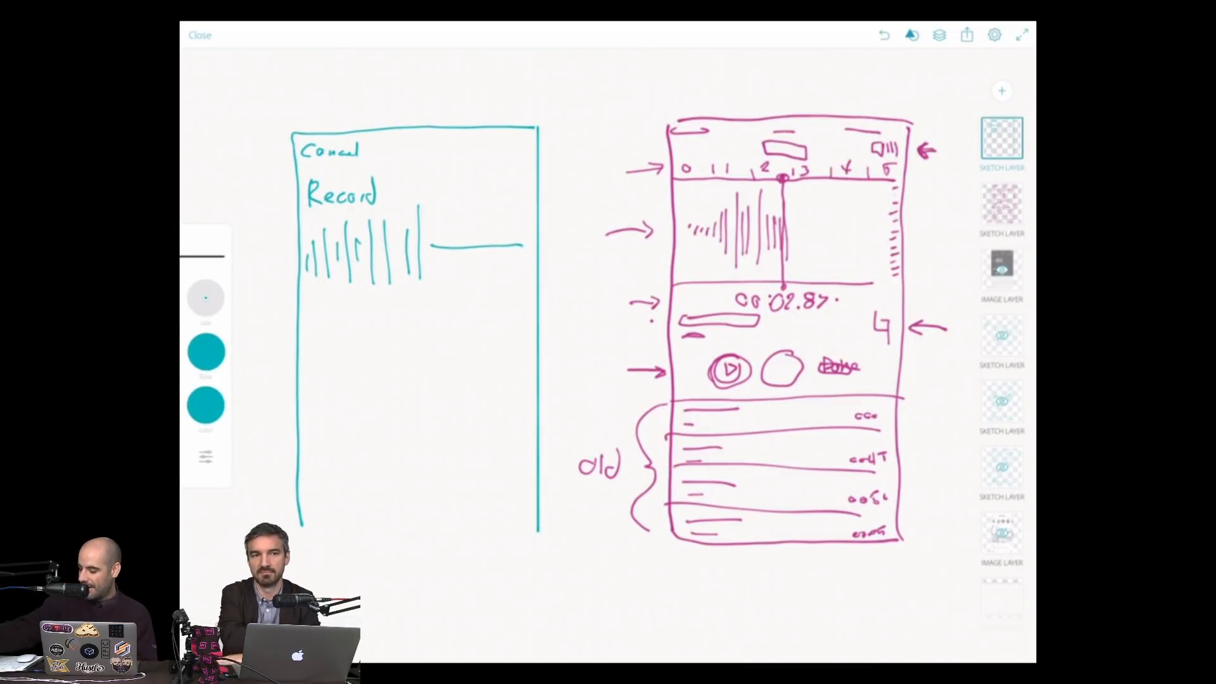
drag(370, 303, 449, 305)
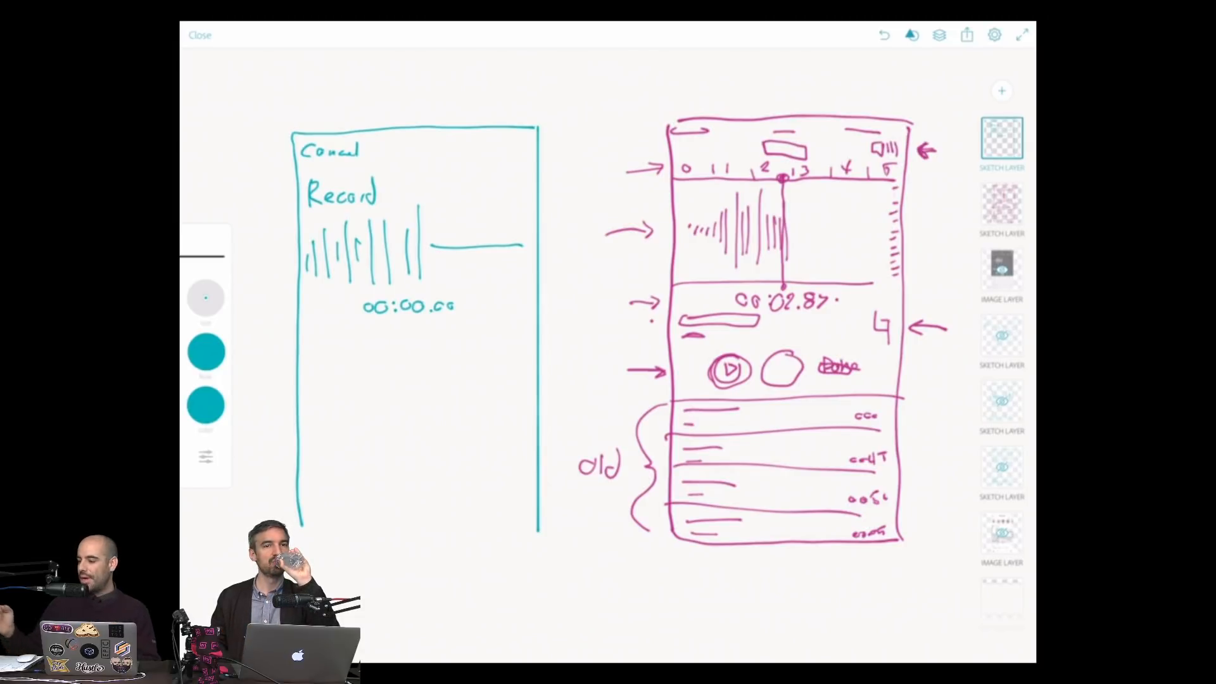
- Point a teal arrow at the magenta wireframe's recording name and draw a round button lettered HOLD under the new frame's timer
mouse_move(646, 323)
mouse_down()
mouse_move(661, 322)
mouse_move(653, 332)
mouse_up()
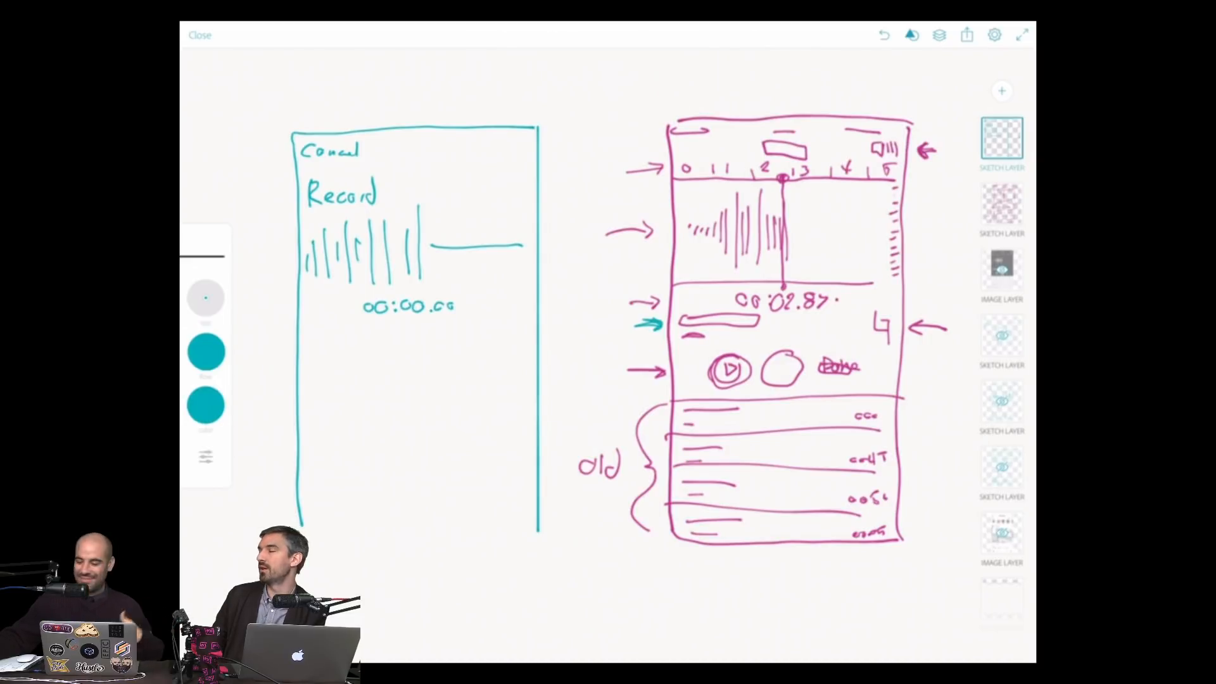
mouse_move(415, 338)
mouse_down()
mouse_move(373, 348)
mouse_move(424, 365)
mouse_move(415, 336)
mouse_move(383, 365)
mouse_up()
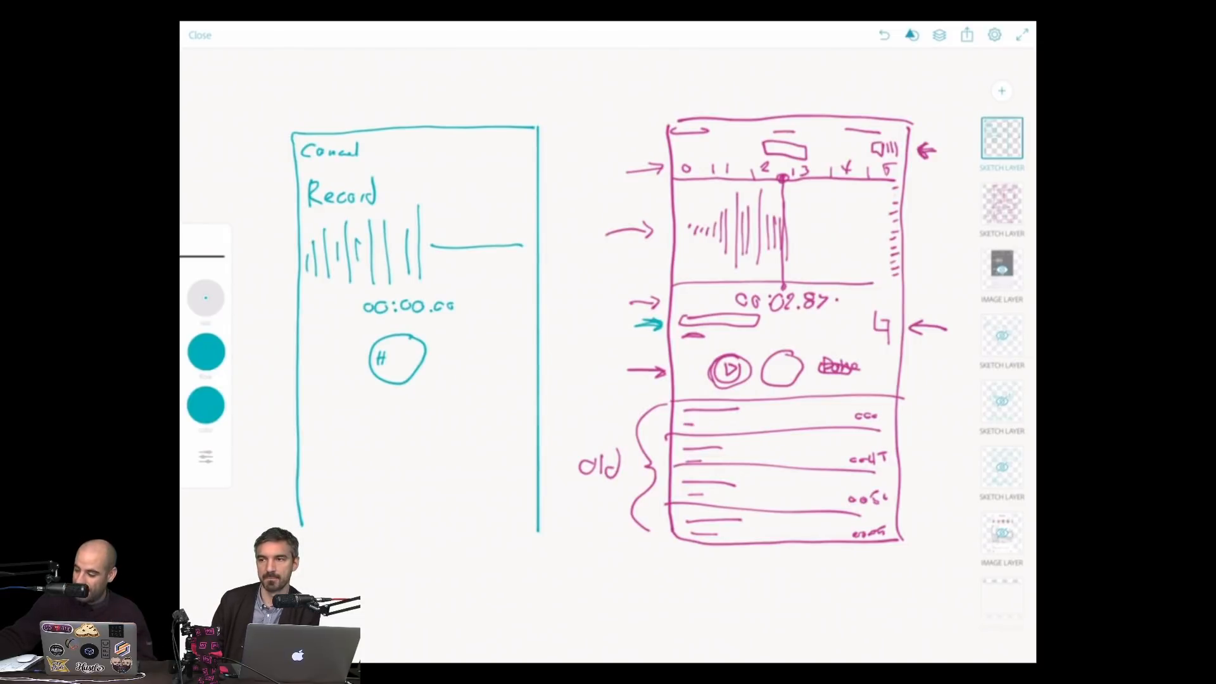
drag(393, 355, 409, 362)
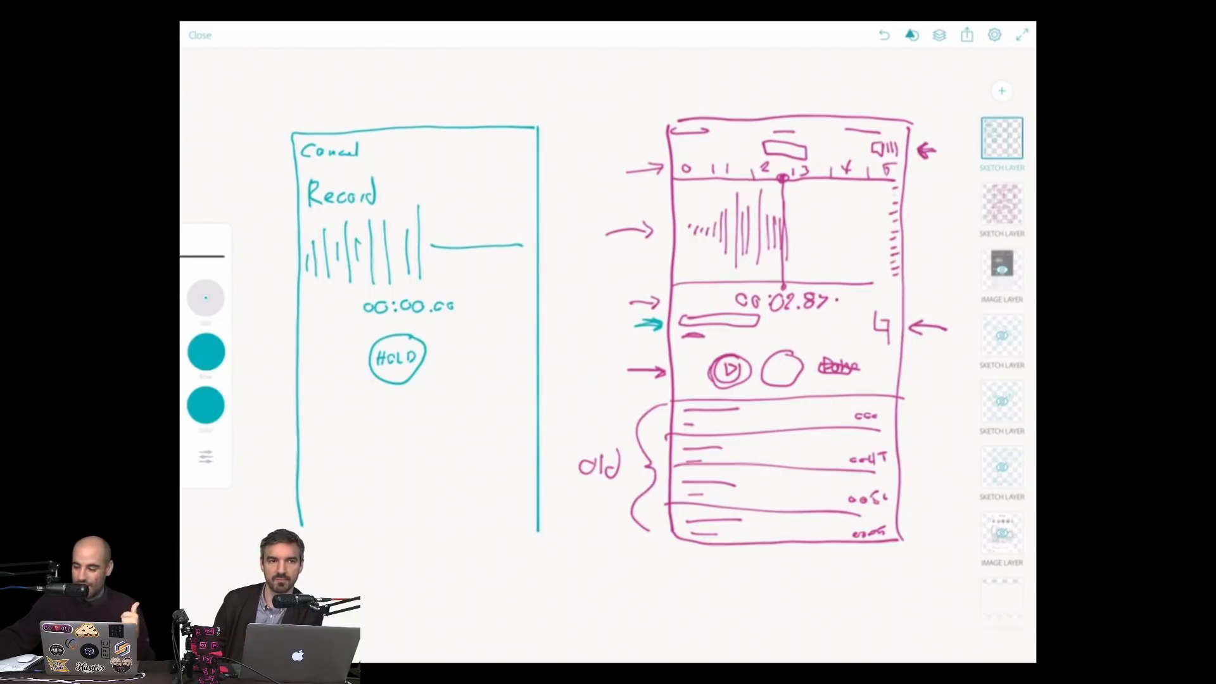
- Add a round play button and the word "Done" beside HOLD, and draw a teal arrow at the magenta wireframe's button row
drag(335, 348, 338, 361)
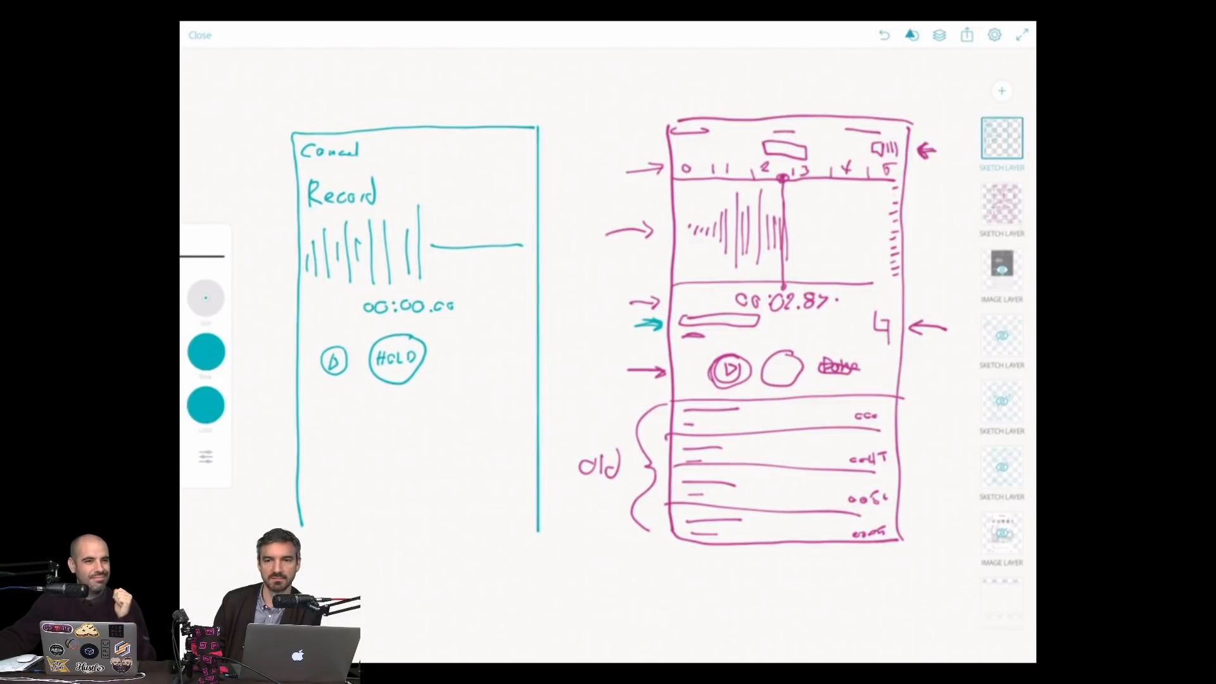
drag(444, 353, 446, 368)
mouse_move(445, 353)
mouse_down()
mouse_move(447, 366)
mouse_move(477, 365)
mouse_up()
drag(479, 362, 486, 365)
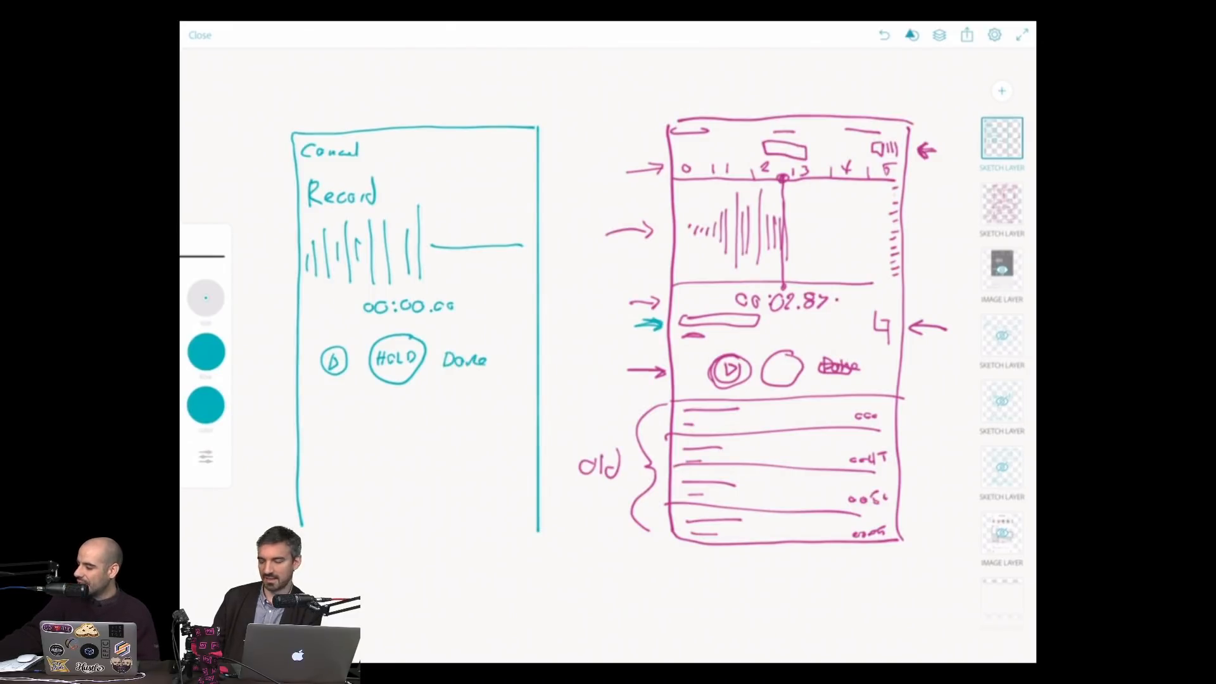
drag(608, 372, 663, 372)
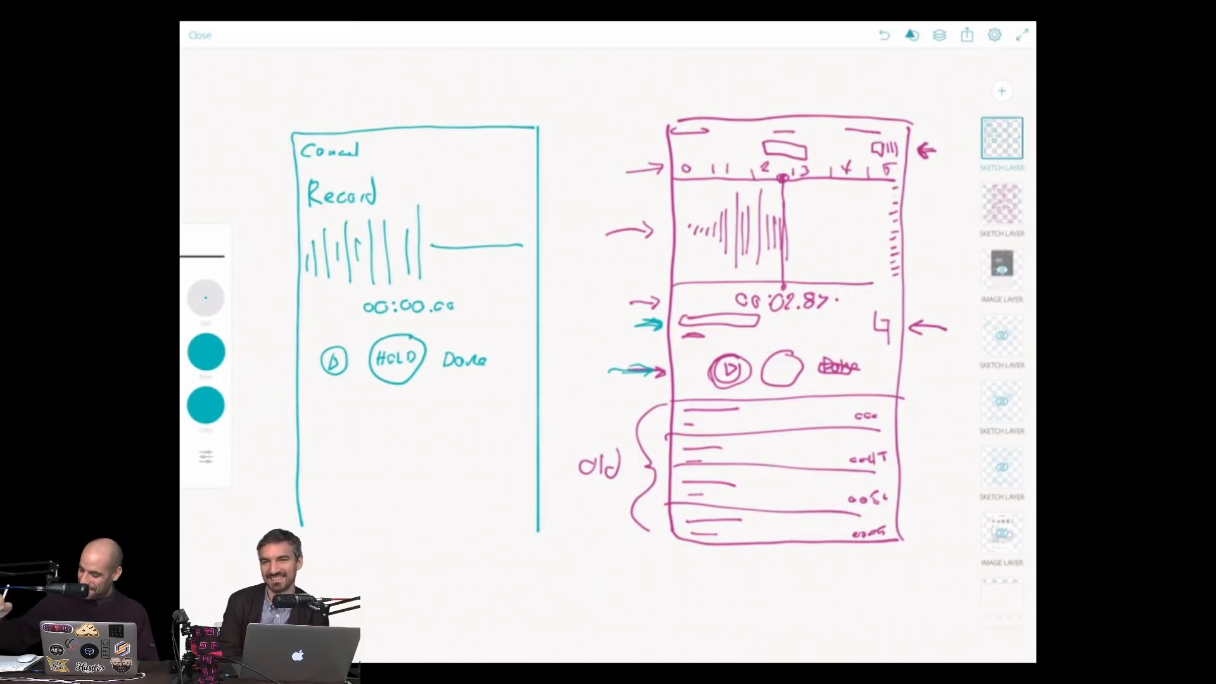
- Draw a rounded panel below the button row with a header strip, and letter it "EP Name"
mouse_move(318, 483)
mouse_down()
mouse_move(324, 400)
mouse_move(505, 388)
mouse_move(526, 400)
mouse_move(517, 533)
mouse_move(523, 399)
mouse_move(399, 389)
mouse_move(336, 394)
mouse_move(317, 441)
mouse_move(319, 531)
mouse_up()
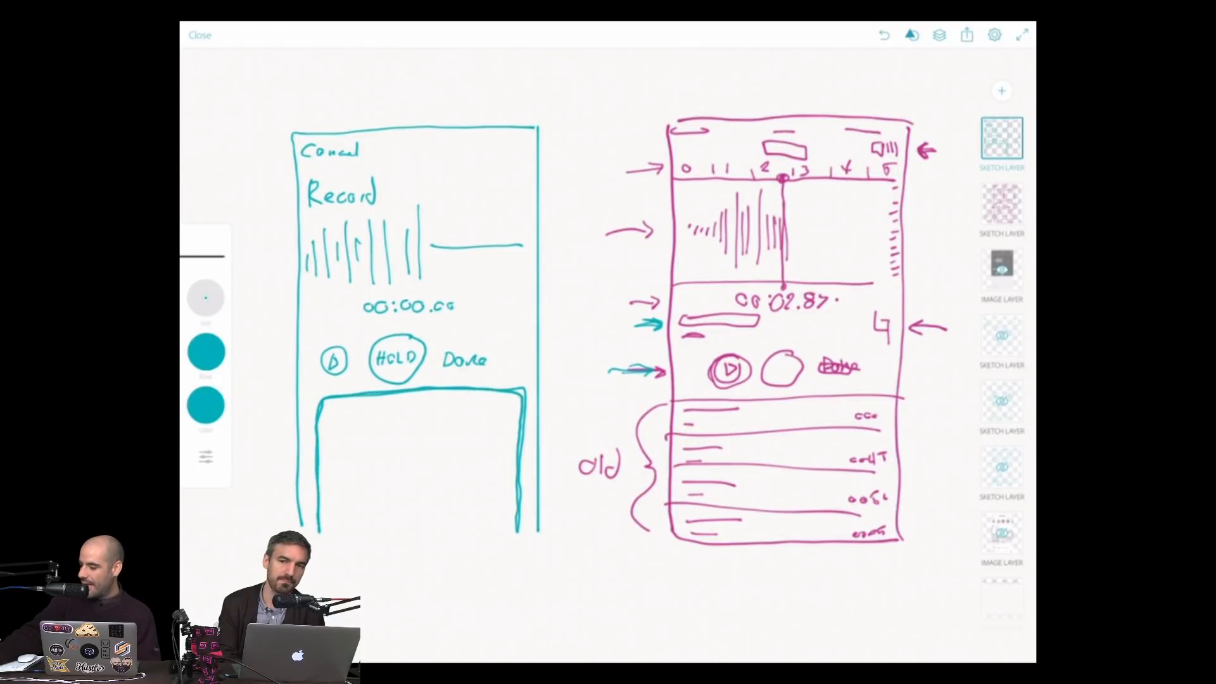
drag(317, 423, 521, 418)
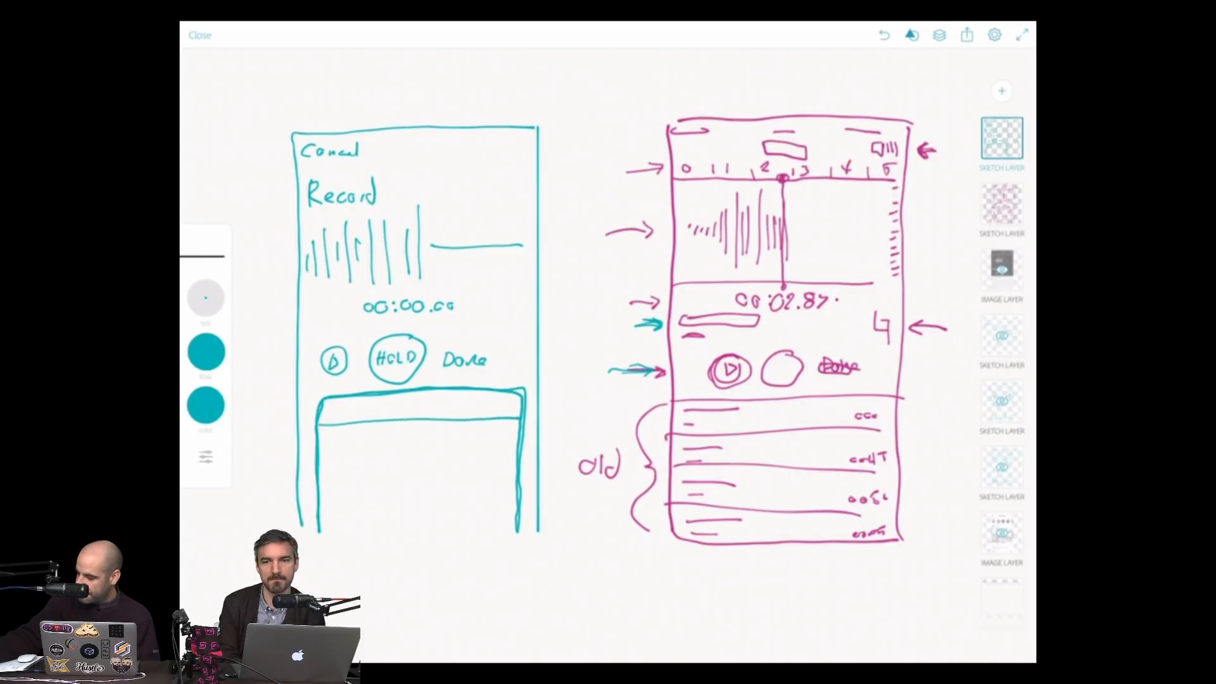
mouse_move(354, 400)
mouse_down()
mouse_move(353, 418)
mouse_move(342, 415)
mouse_move(373, 406)
mouse_up()
mouse_move(364, 400)
mouse_down()
mouse_move(408, 415)
mouse_move(419, 405)
mouse_up()
drag(426, 405, 456, 407)
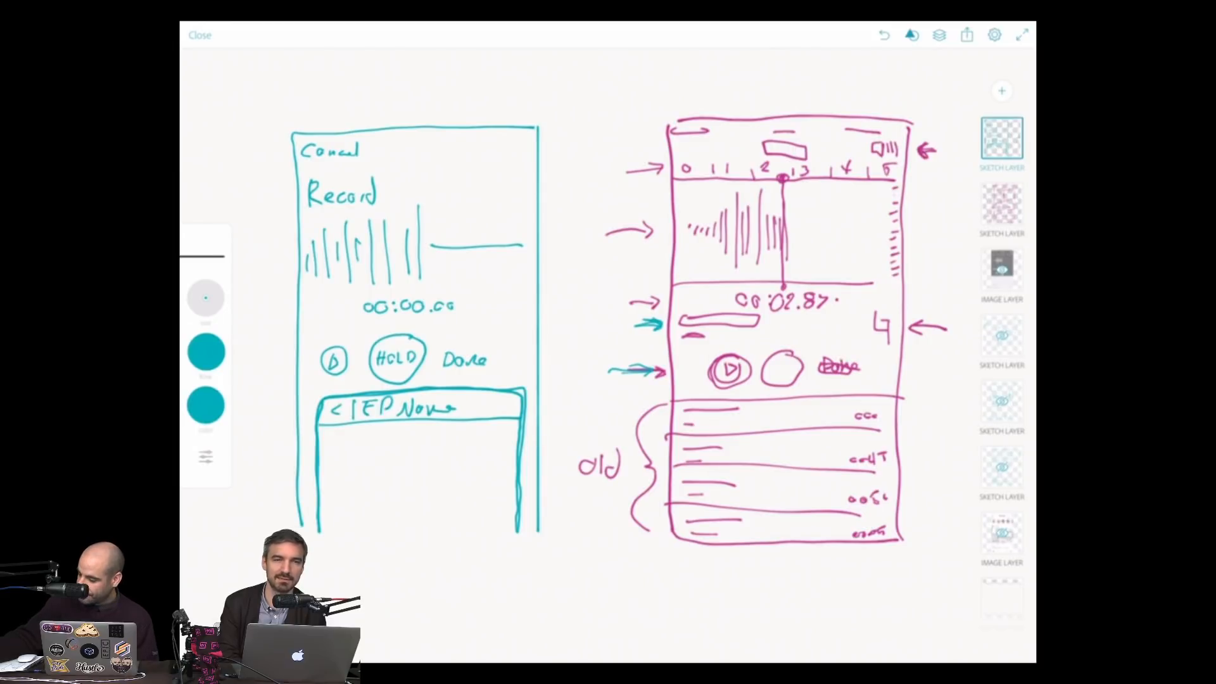
- Sketch two clip boxes in the panel lettered Clip 1 and Clip 2, each with an X and a three-line reorder handle
mouse_move(351, 436)
mouse_down()
mouse_move(334, 457)
mouse_move(365, 462)
mouse_move(469, 458)
mouse_move(477, 445)
mouse_move(476, 431)
mouse_move(397, 428)
mouse_move(364, 430)
mouse_move(353, 453)
mouse_move(395, 455)
mouse_up()
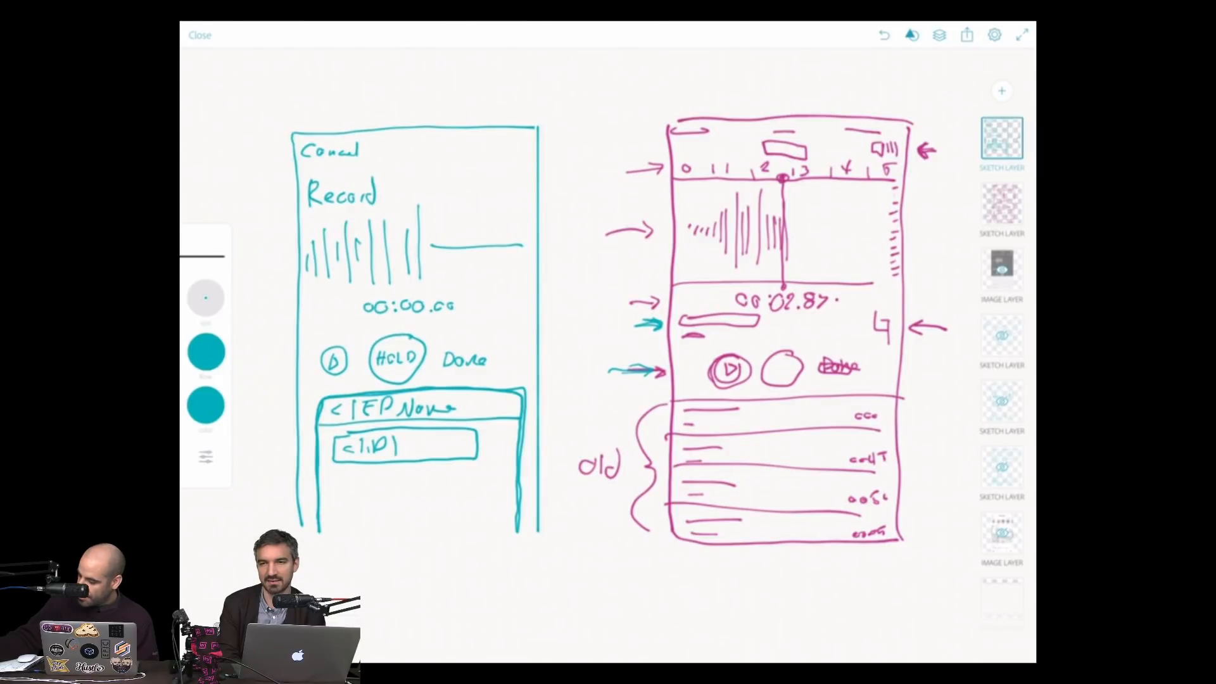
drag(489, 439, 502, 445)
drag(487, 452, 501, 451)
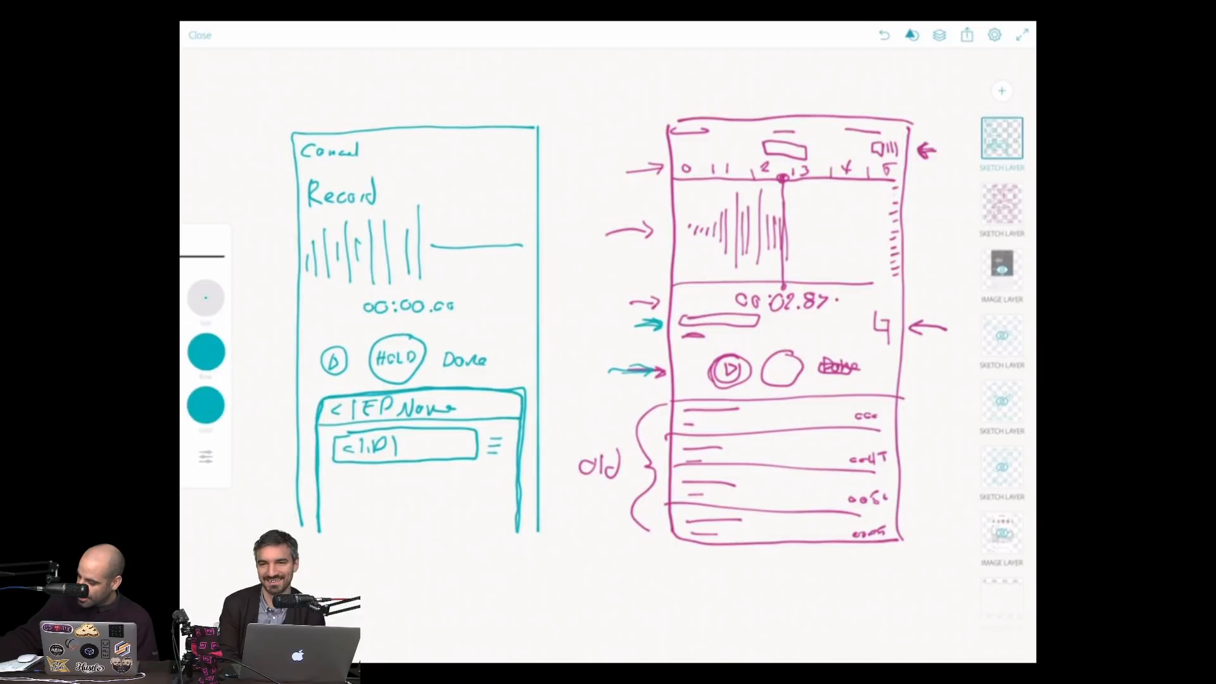
mouse_move(335, 481)
mouse_down()
mouse_move(399, 511)
mouse_move(468, 508)
mouse_move(412, 476)
mouse_move(336, 478)
mouse_move(366, 503)
mouse_move(413, 500)
mouse_up()
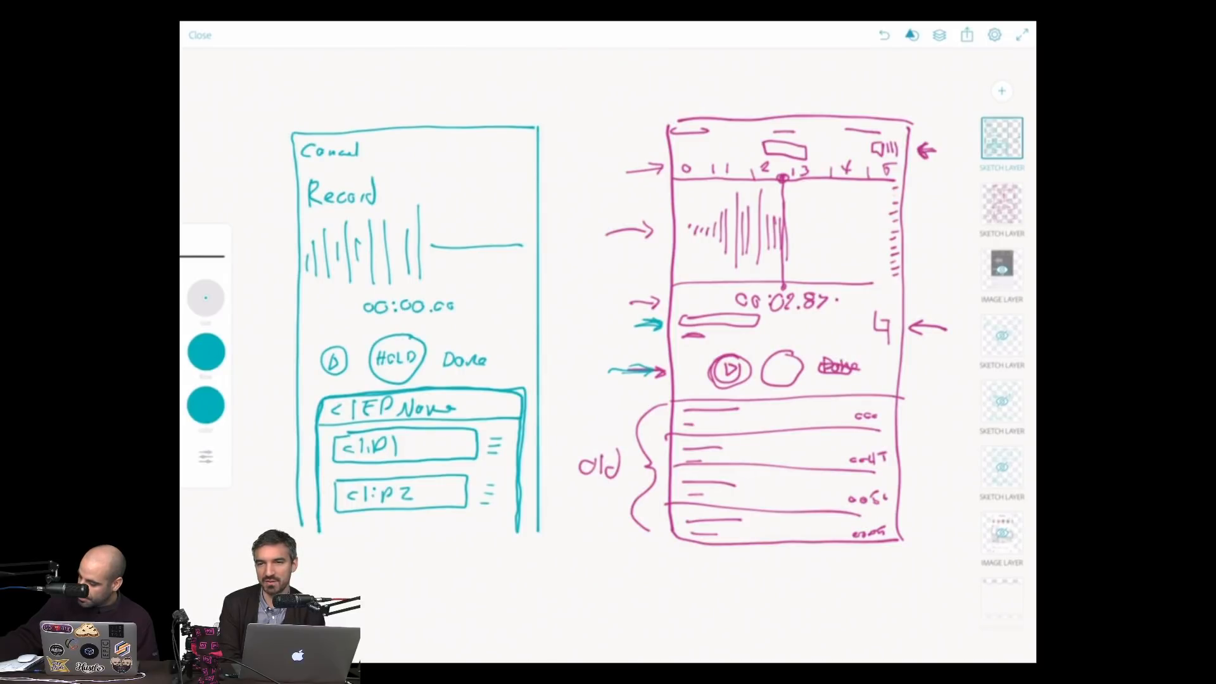
mouse_move(454, 436)
mouse_down()
mouse_move(469, 450)
mouse_move(455, 451)
mouse_move(459, 501)
mouse_move(447, 502)
mouse_up()
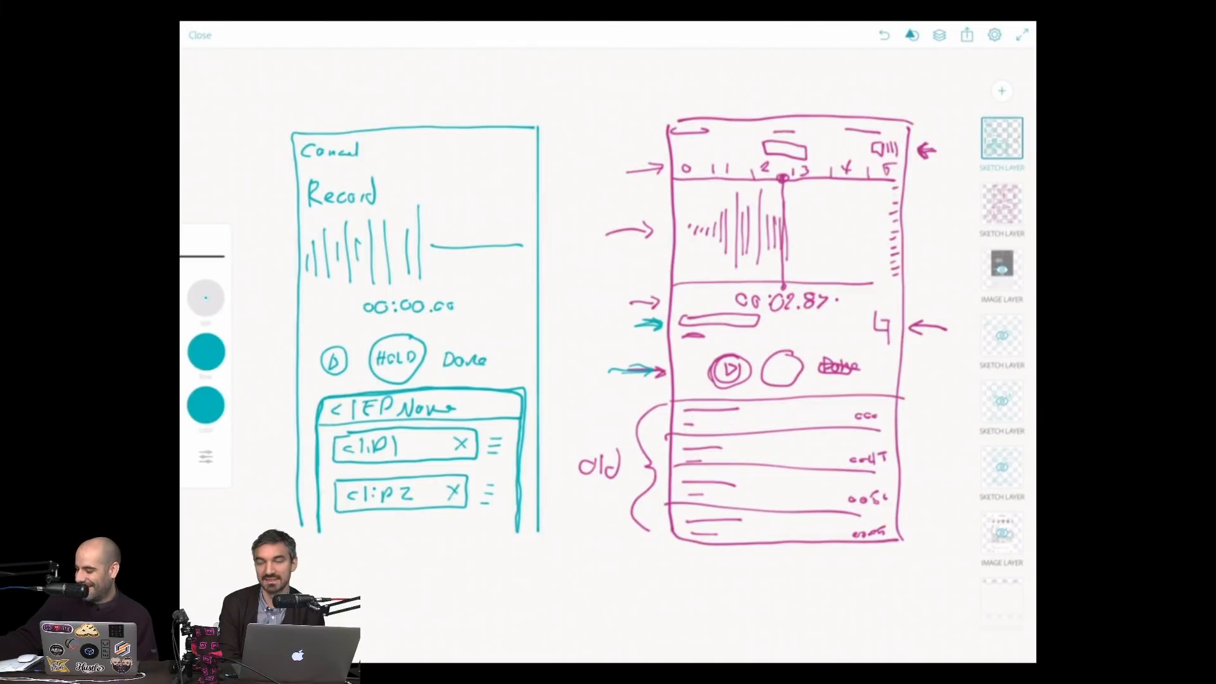
- Add a linked dotted box lettered "Recording" below Clip 2, and close the bottom edges of the panel and the frame
drag(365, 464, 365, 521)
click(362, 527)
click(371, 526)
click(384, 525)
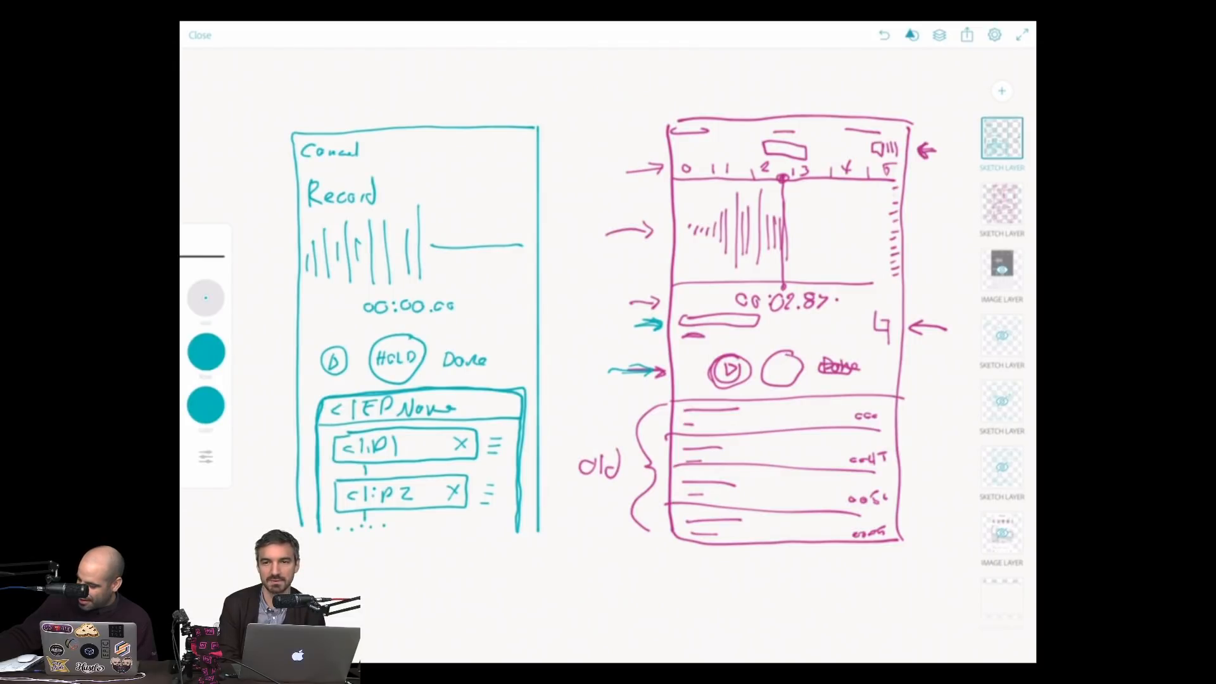
click(395, 526)
click(420, 524)
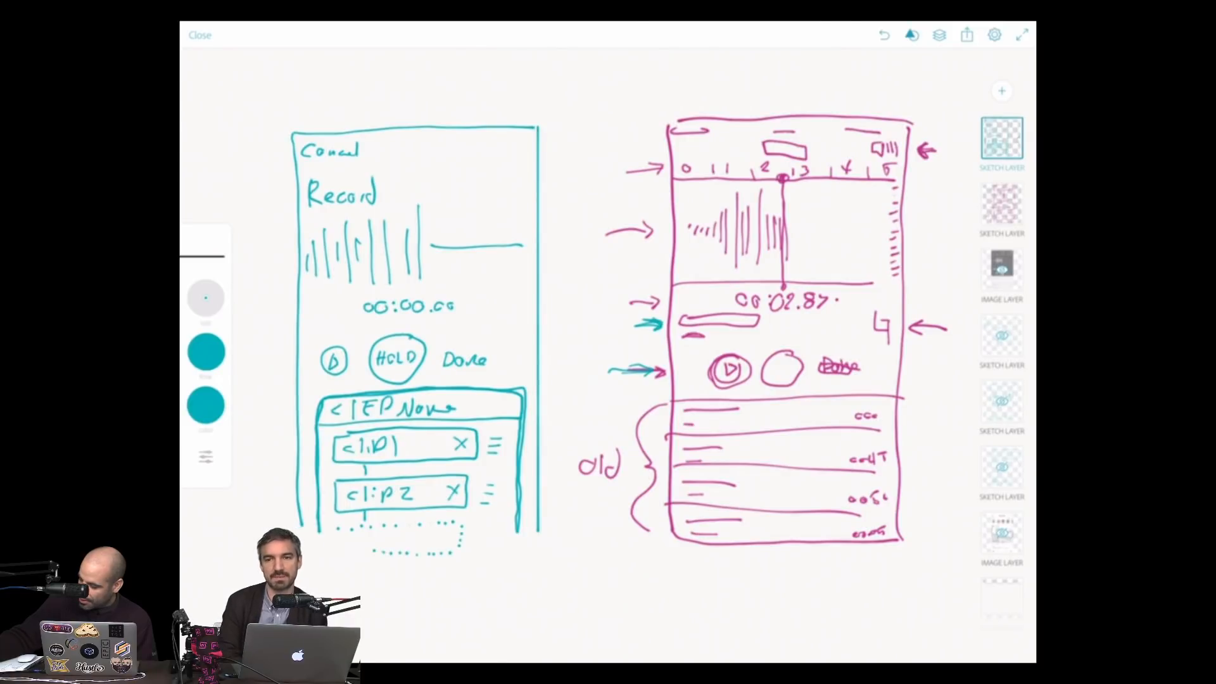
mouse_move(353, 533)
mouse_down()
mouse_move(354, 545)
mouse_move(432, 547)
mouse_move(429, 563)
mouse_up()
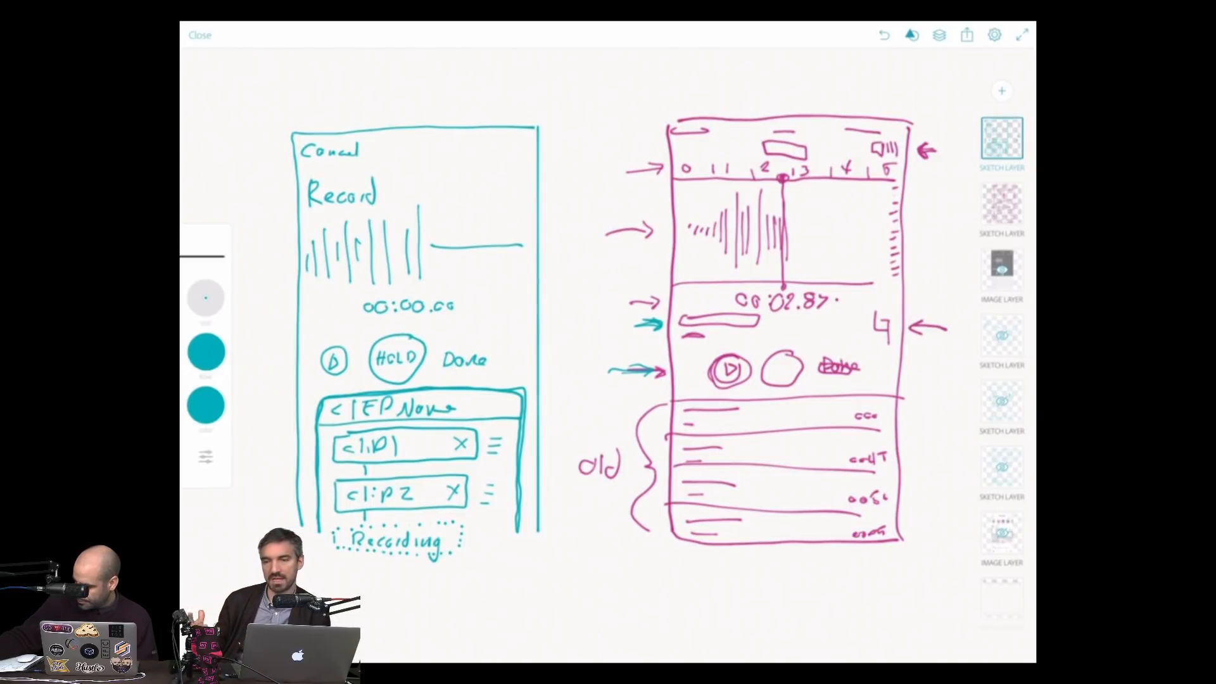
mouse_move(519, 521)
mouse_down()
mouse_move(517, 556)
mouse_move(477, 584)
mouse_move(322, 567)
mouse_up()
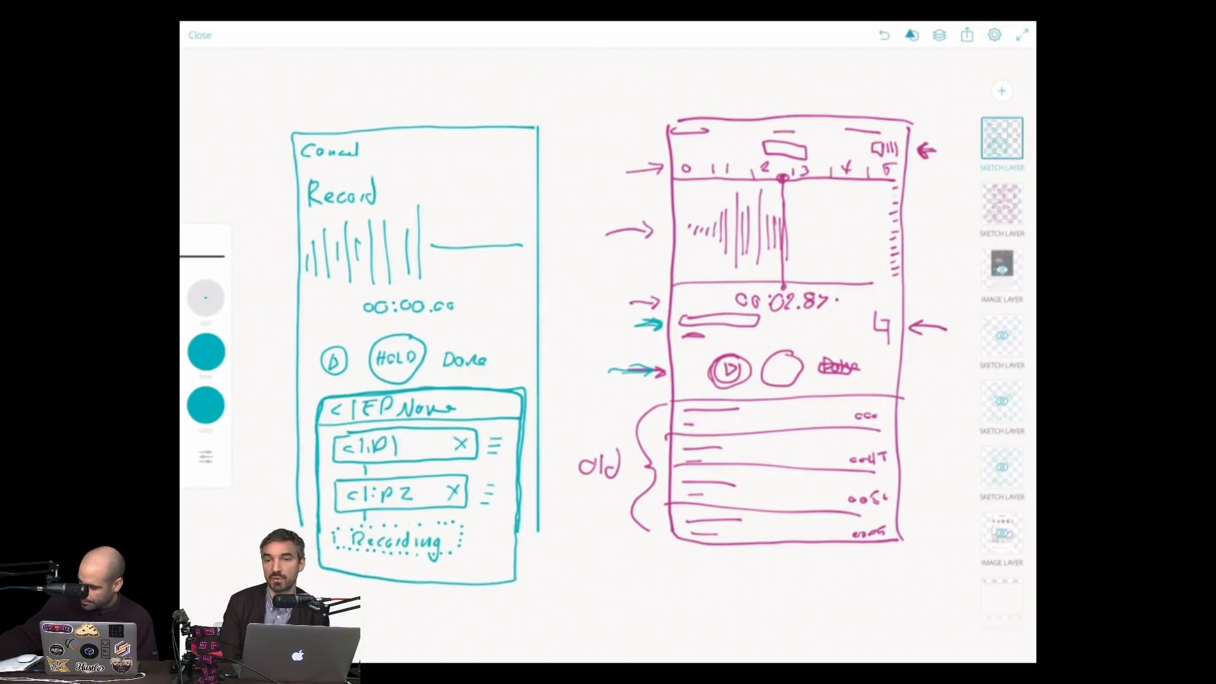
mouse_move(367, 574)
mouse_down()
mouse_move(537, 570)
mouse_move(541, 521)
mouse_up()
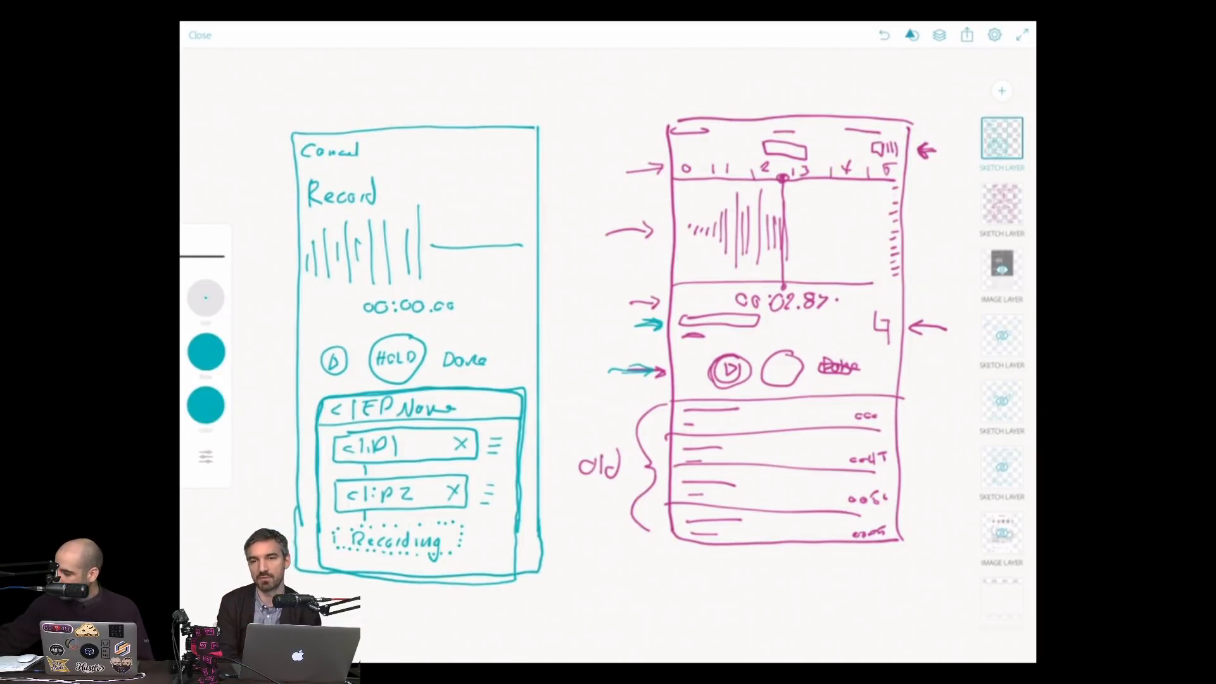
- Hide the magenta wireframe layer, erase the two leftover teal arrows, and switch back to the pen
double_click(1002, 204)
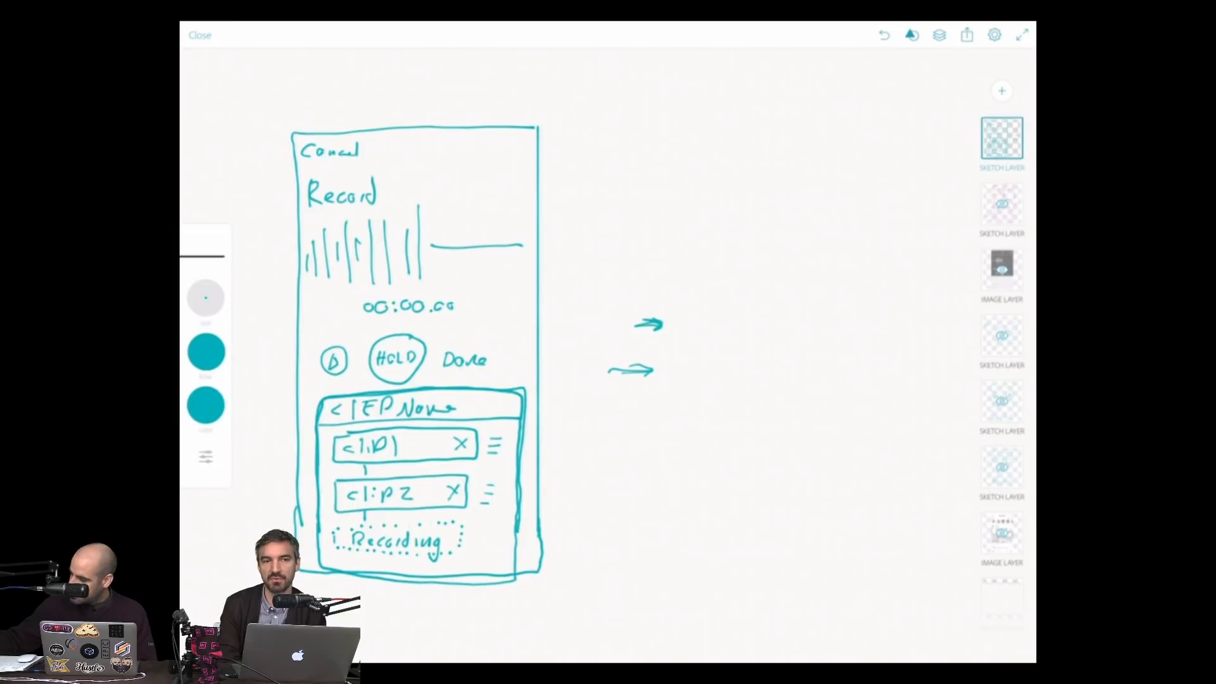
click(203, 257)
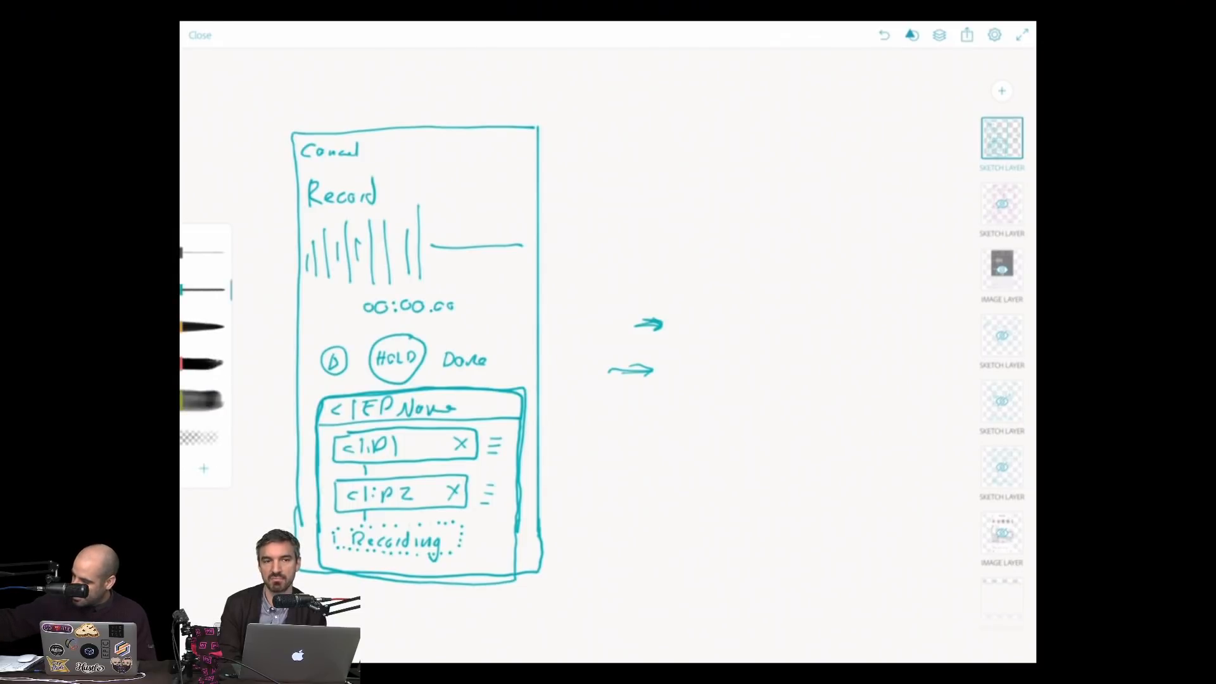
click(202, 438)
drag(651, 325, 672, 317)
drag(607, 370, 654, 369)
click(203, 289)
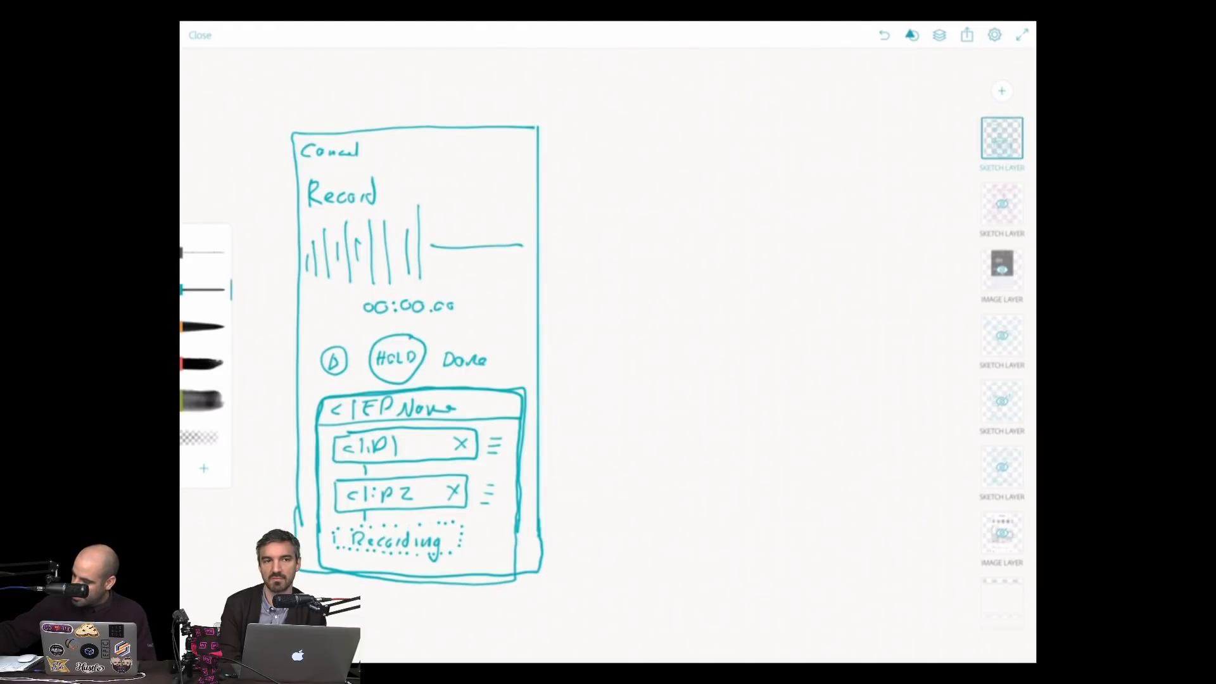
click(202, 290)
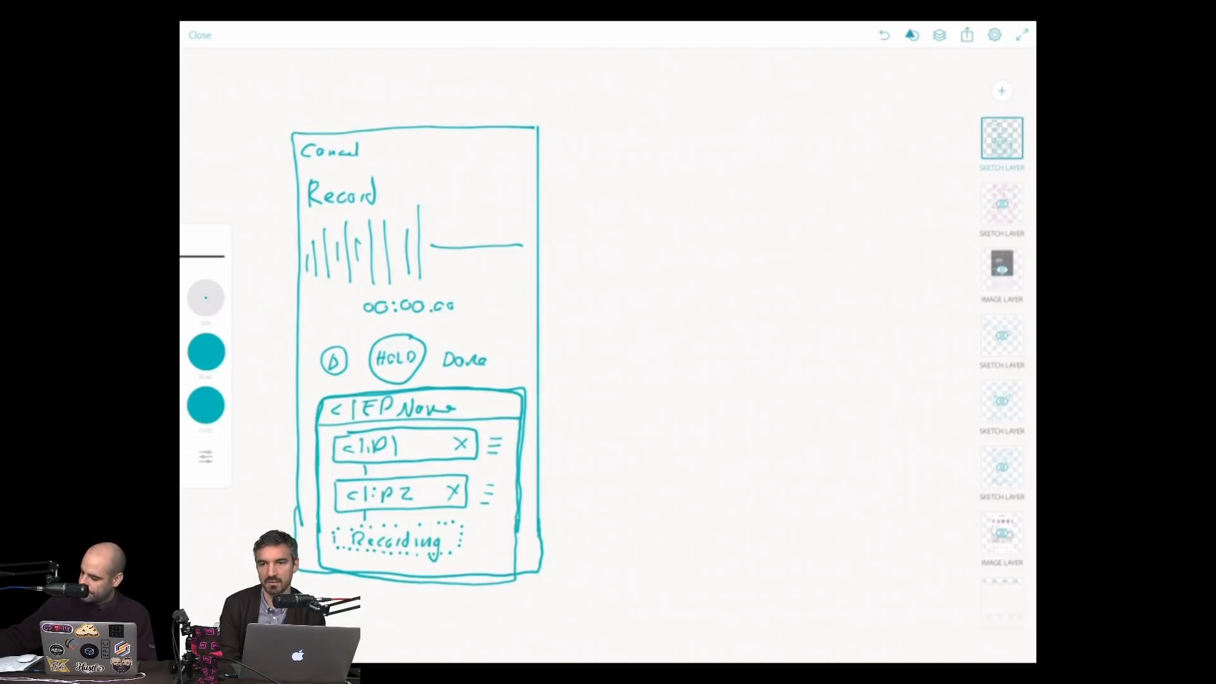
- Draw an arrow at the episode panel's header and sketch a second phone frame containing a taller rounded panel with a header strip
mouse_move(565, 385)
mouse_down()
mouse_move(557, 415)
mouse_move(575, 401)
mouse_up()
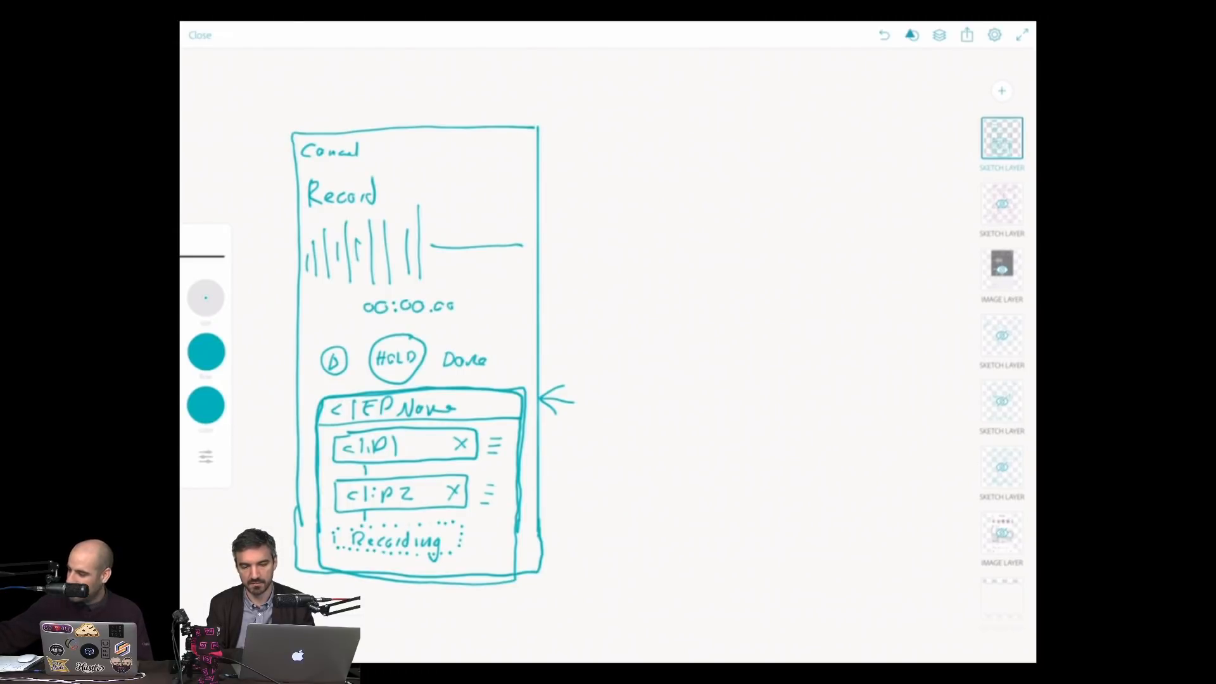
drag(603, 125, 600, 563)
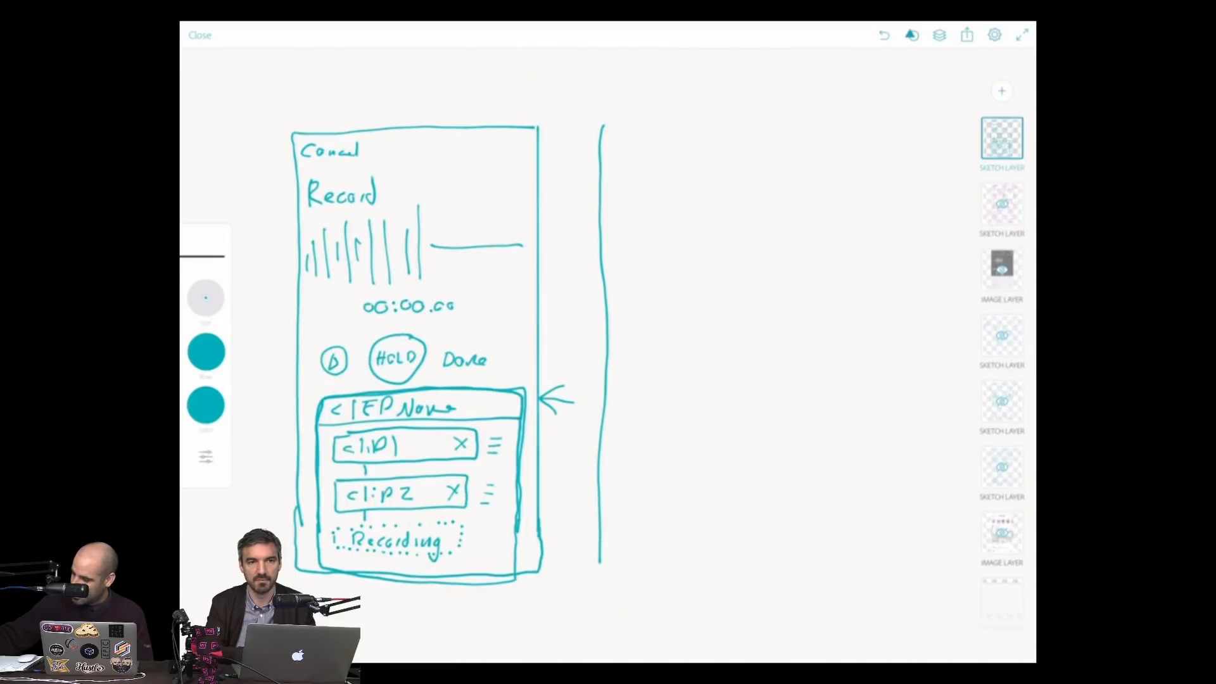
mouse_move(601, 123)
mouse_down()
mouse_move(856, 111)
mouse_move(844, 565)
mouse_up()
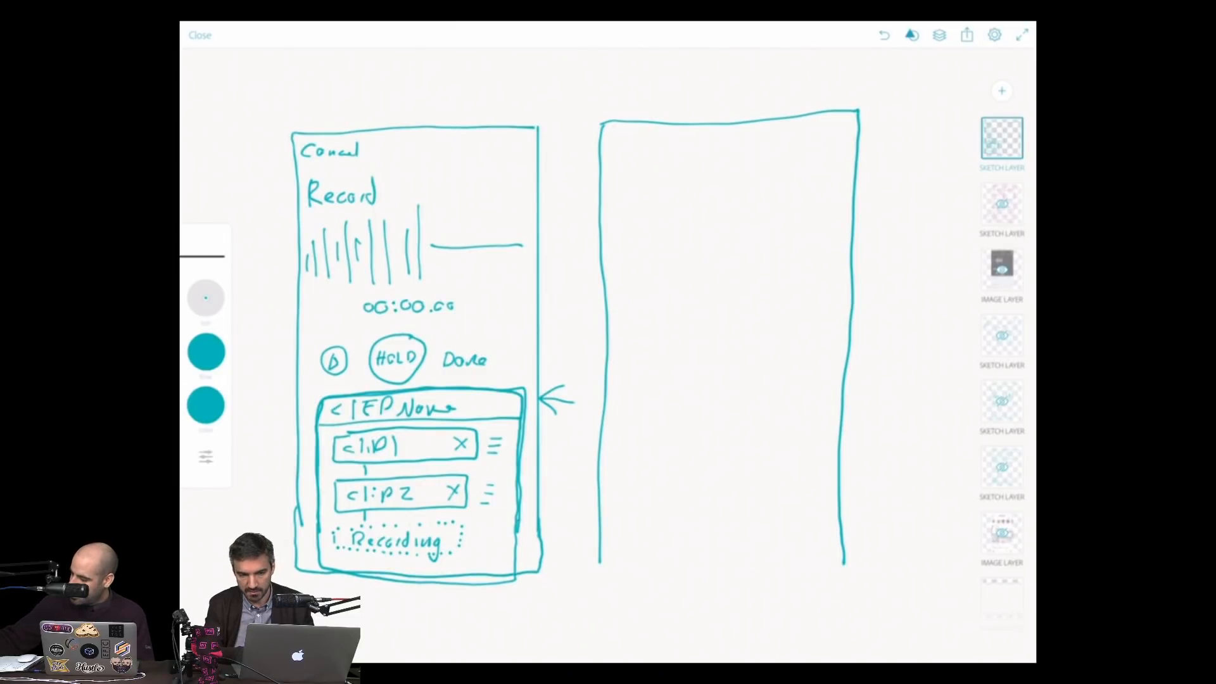
mouse_move(620, 534)
mouse_down()
mouse_move(634, 201)
mouse_move(773, 177)
mouse_move(830, 197)
mouse_move(822, 540)
mouse_move(729, 569)
mouse_move(626, 558)
mouse_move(620, 538)
mouse_up()
drag(631, 218, 831, 215)
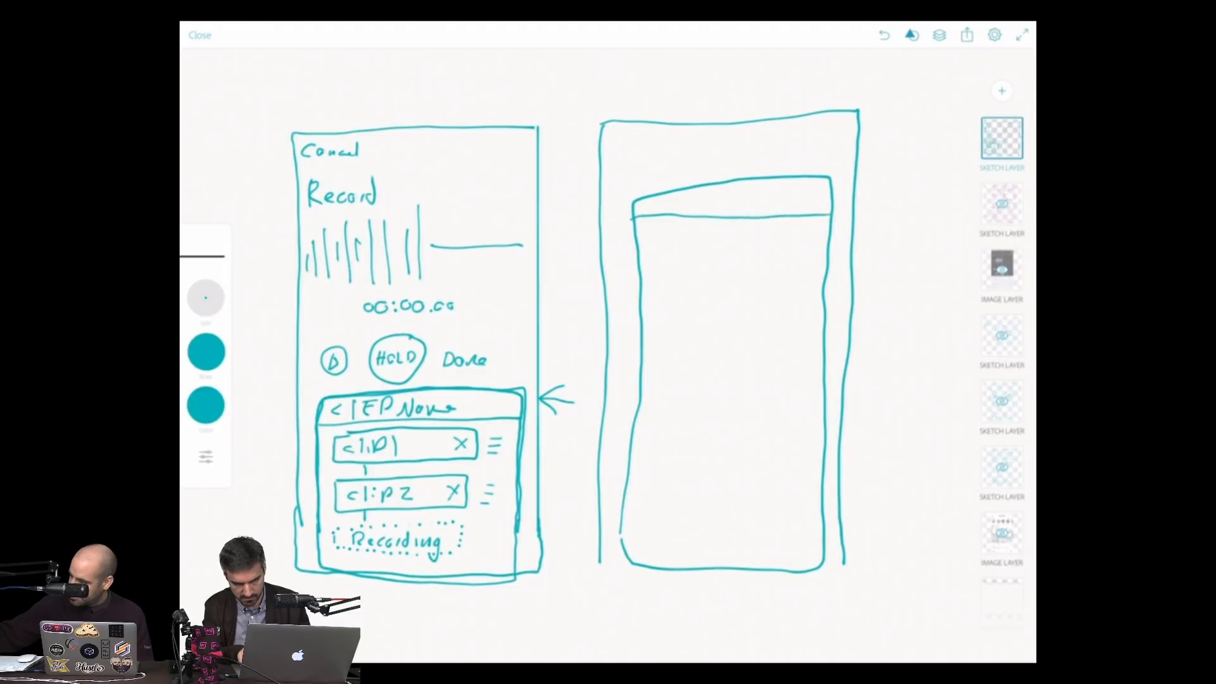
- Letter the tall panel's header "Name" and sketch the Cancel label, heading and waveform fragments of the recording screen partly hidden behind it
mouse_move(672, 188)
mouse_down()
mouse_move(673, 206)
mouse_move(702, 191)
mouse_move(763, 204)
mouse_up()
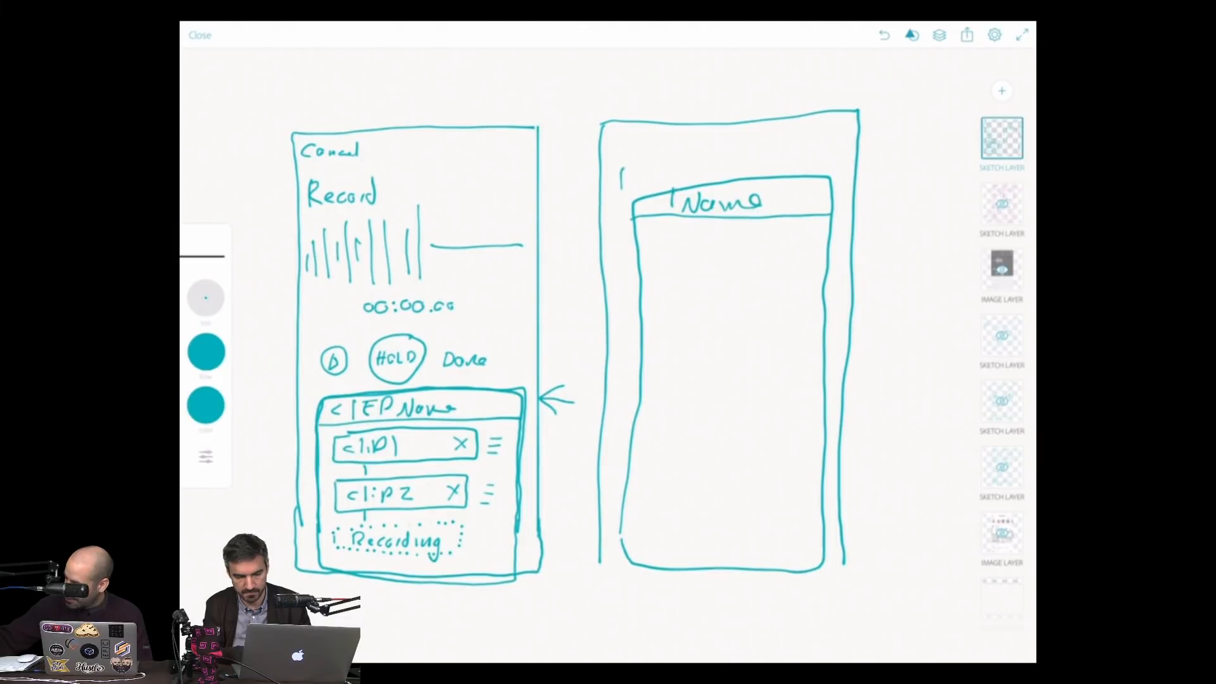
mouse_move(619, 169)
mouse_down()
mouse_move(636, 188)
mouse_move(688, 176)
mouse_up()
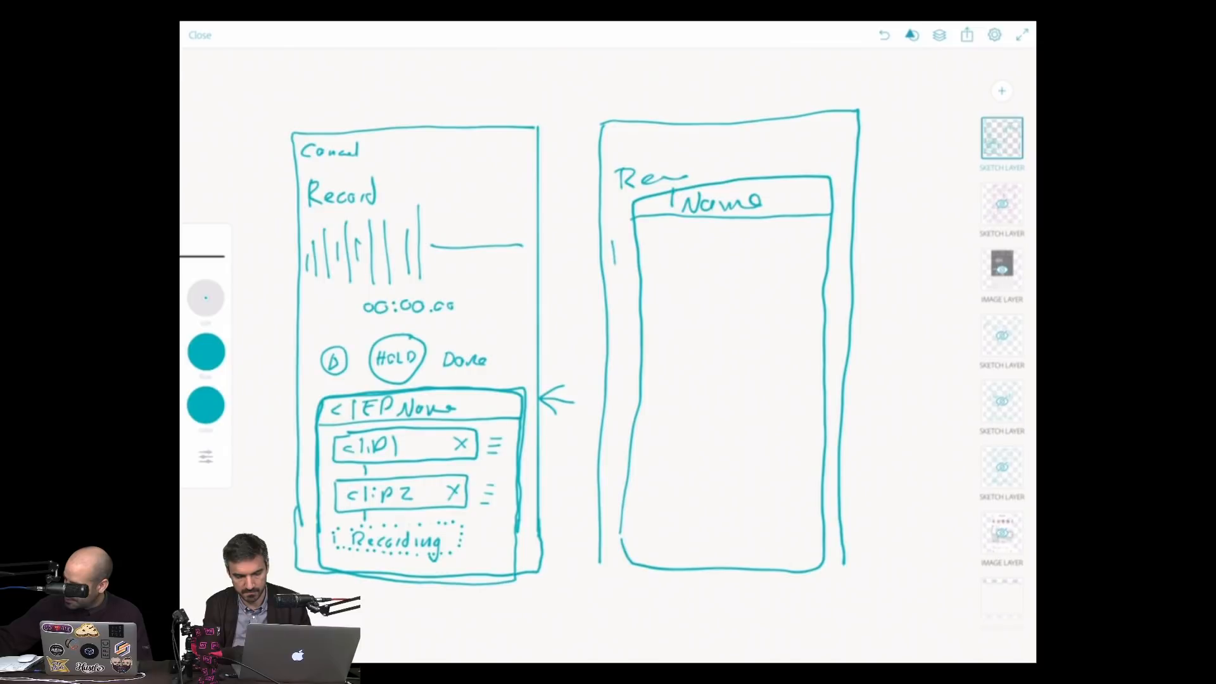
drag(624, 244, 622, 261)
drag(631, 246, 629, 262)
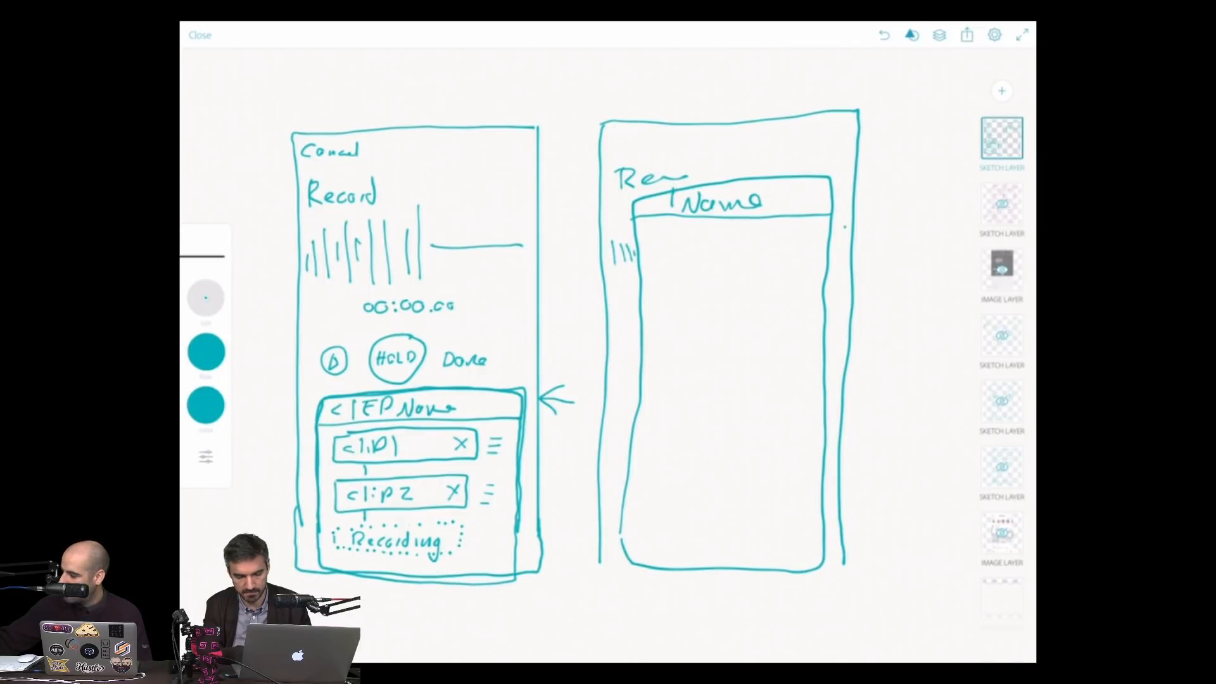
drag(849, 224, 835, 230)
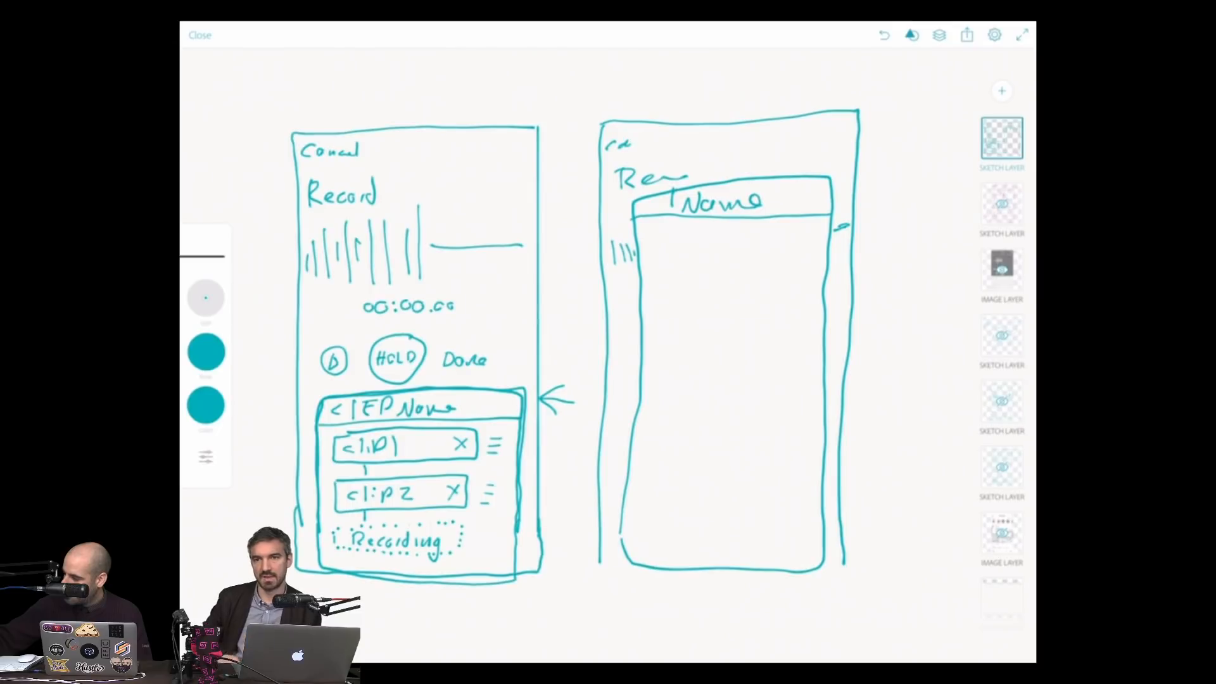
drag(629, 146, 662, 143)
drag(669, 129, 666, 149)
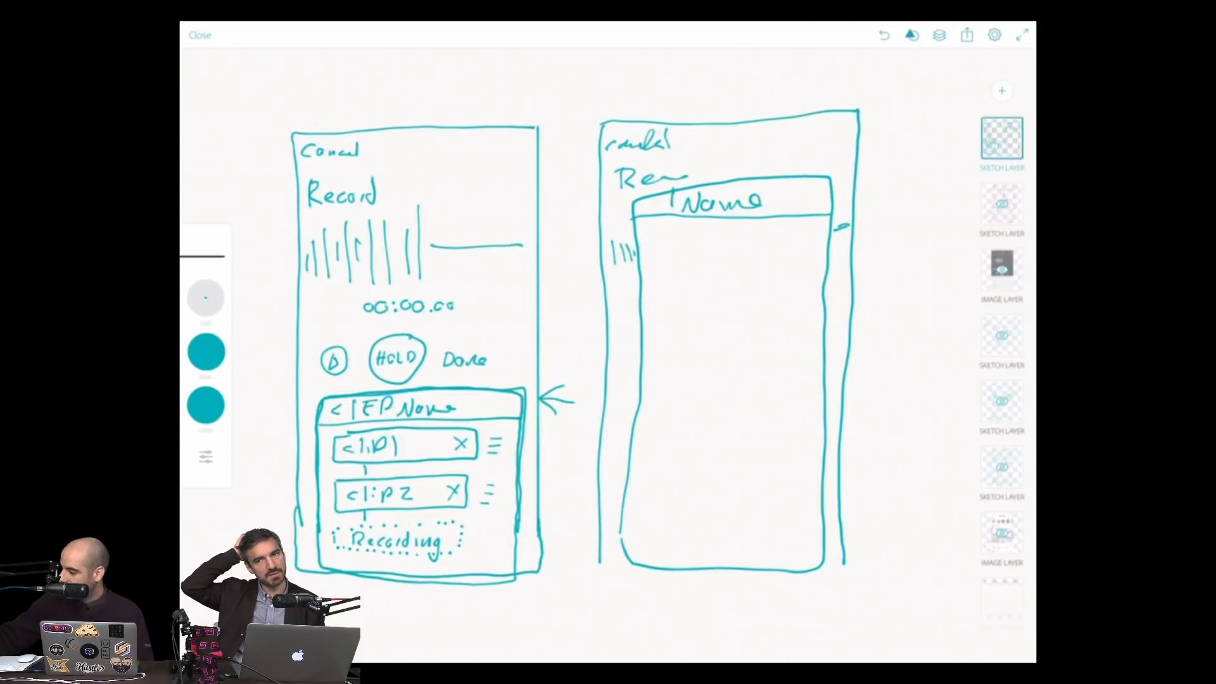
- Draw two stacked boxes lettered "Clip" with an X in each inside the tall panel
mouse_move(668, 238)
mouse_down()
mouse_move(650, 255)
mouse_move(677, 263)
mouse_move(779, 260)
mouse_move(783, 239)
mouse_move(669, 238)
mouse_up()
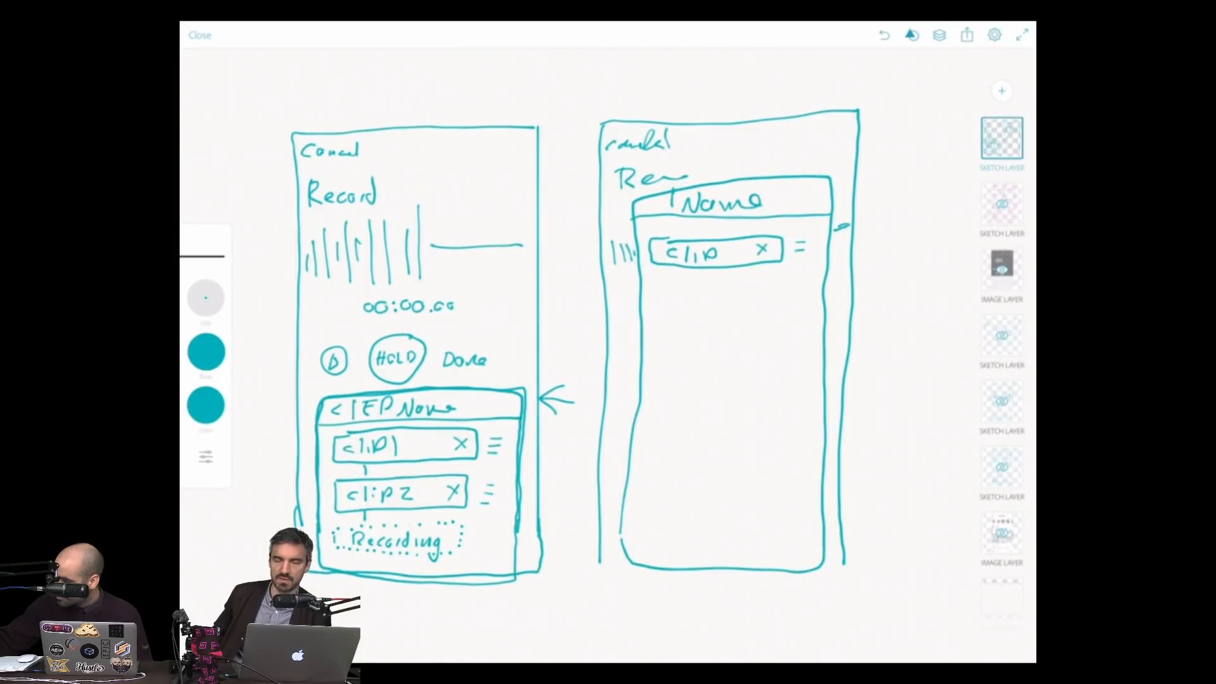
mouse_move(659, 281)
mouse_down()
mouse_move(711, 304)
mouse_move(779, 303)
mouse_move(717, 279)
mouse_move(662, 283)
mouse_move(707, 294)
mouse_up()
click(1002, 204)
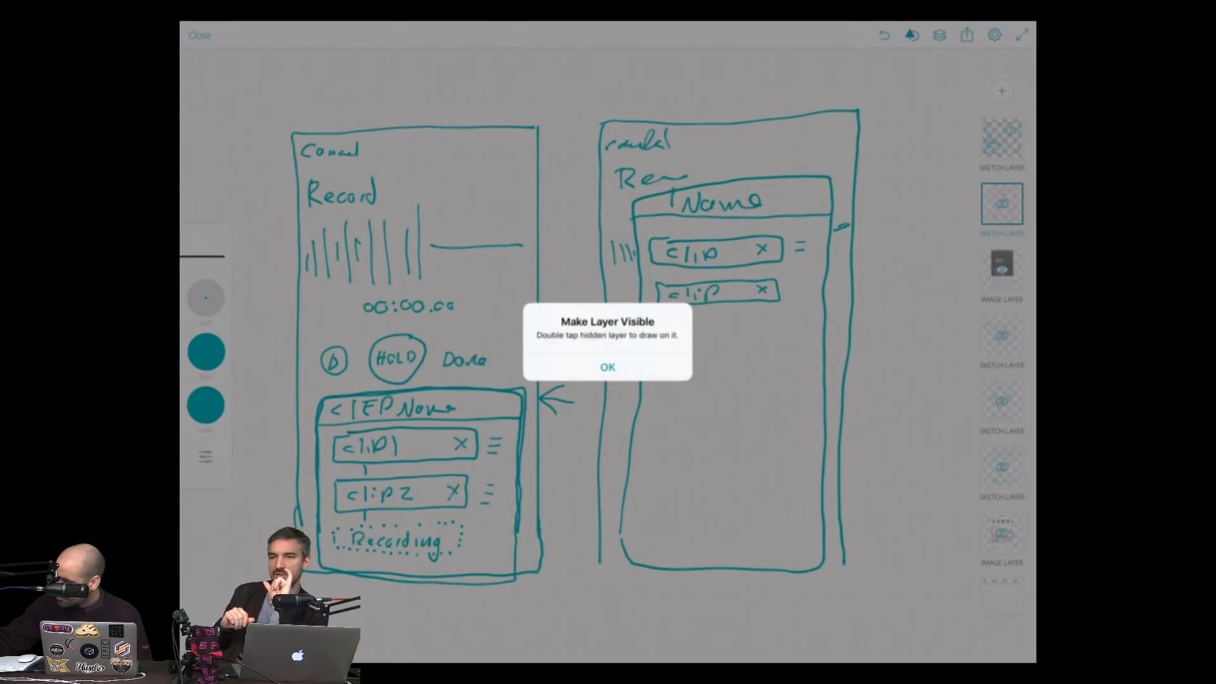
click(608, 368)
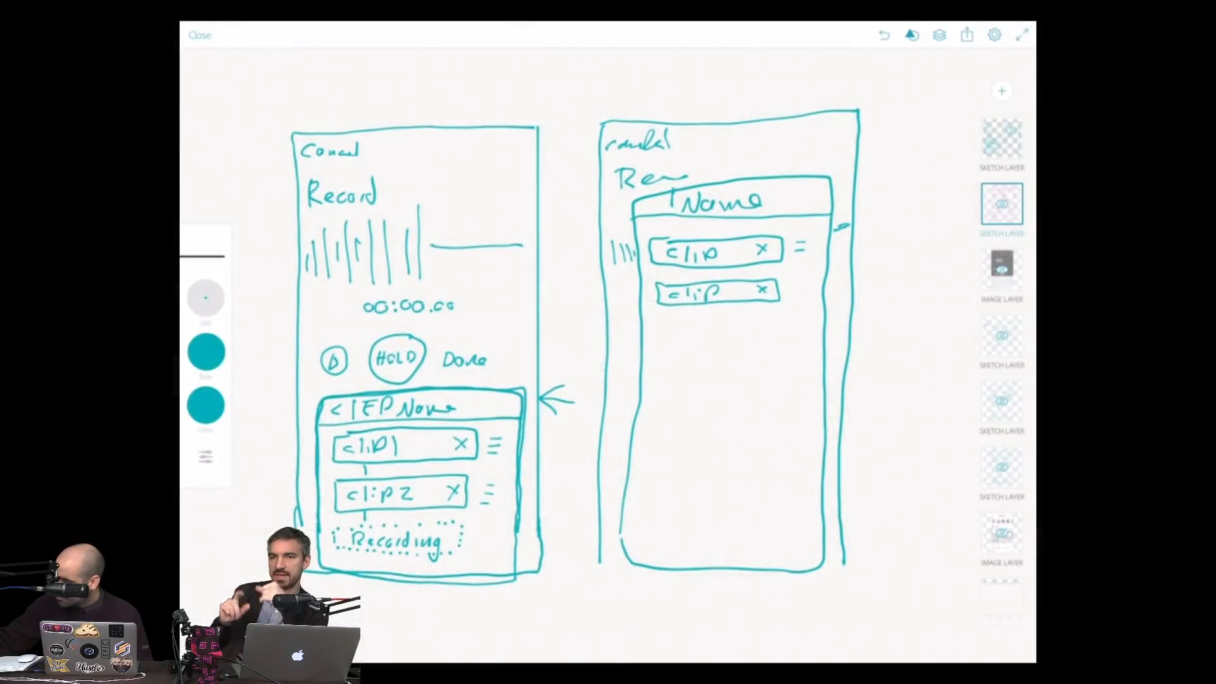
click(798, 292)
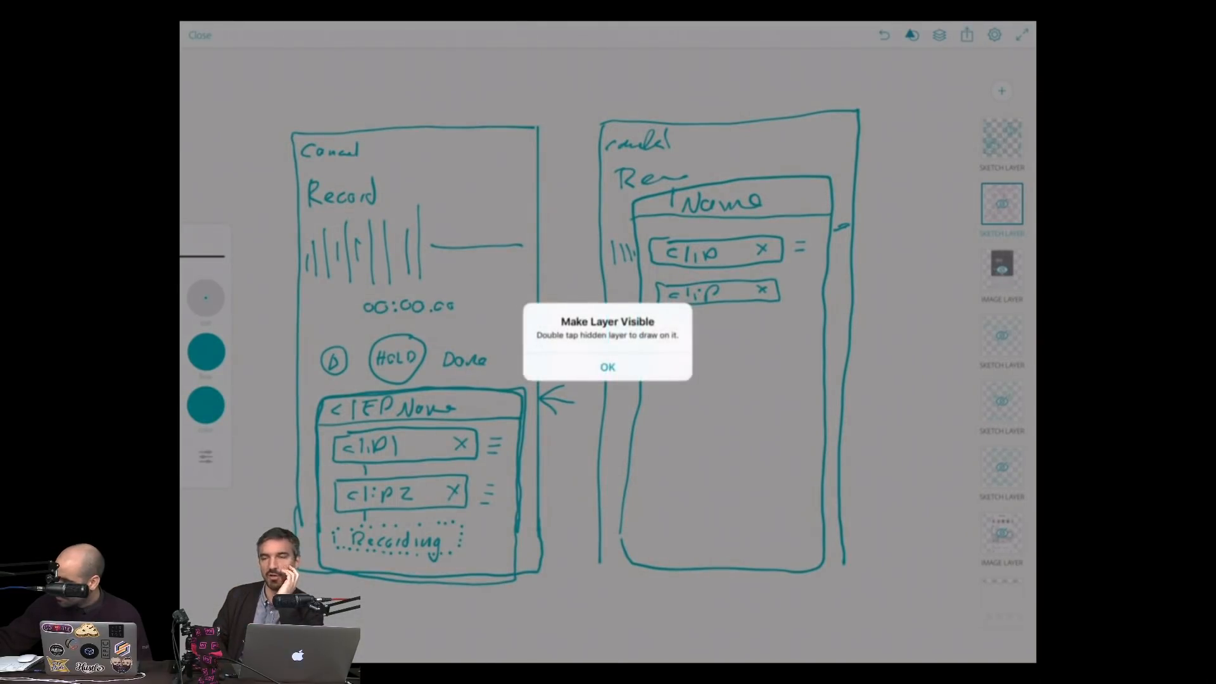
click(608, 368)
click(1002, 138)
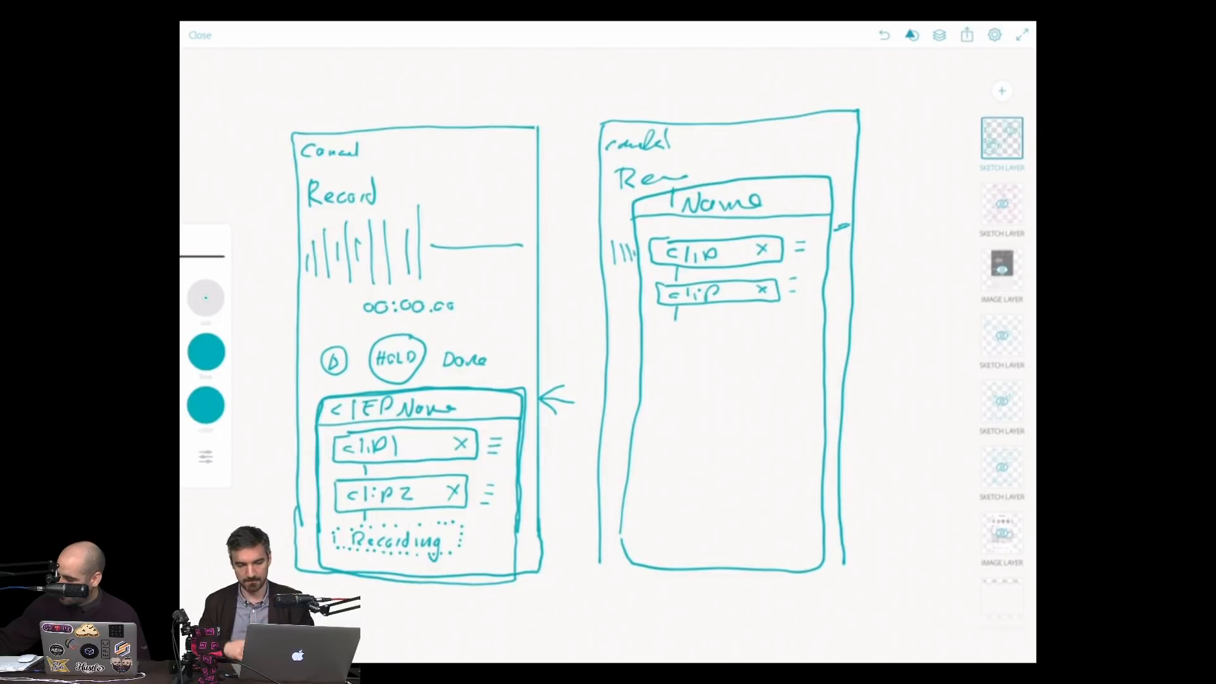
- Add a third clip box with an X and a reorder handle, and link a circled plus button below it
mouse_move(657, 326)
mouse_down()
mouse_move(755, 326)
mouse_move(684, 350)
mouse_move(657, 331)
mouse_up()
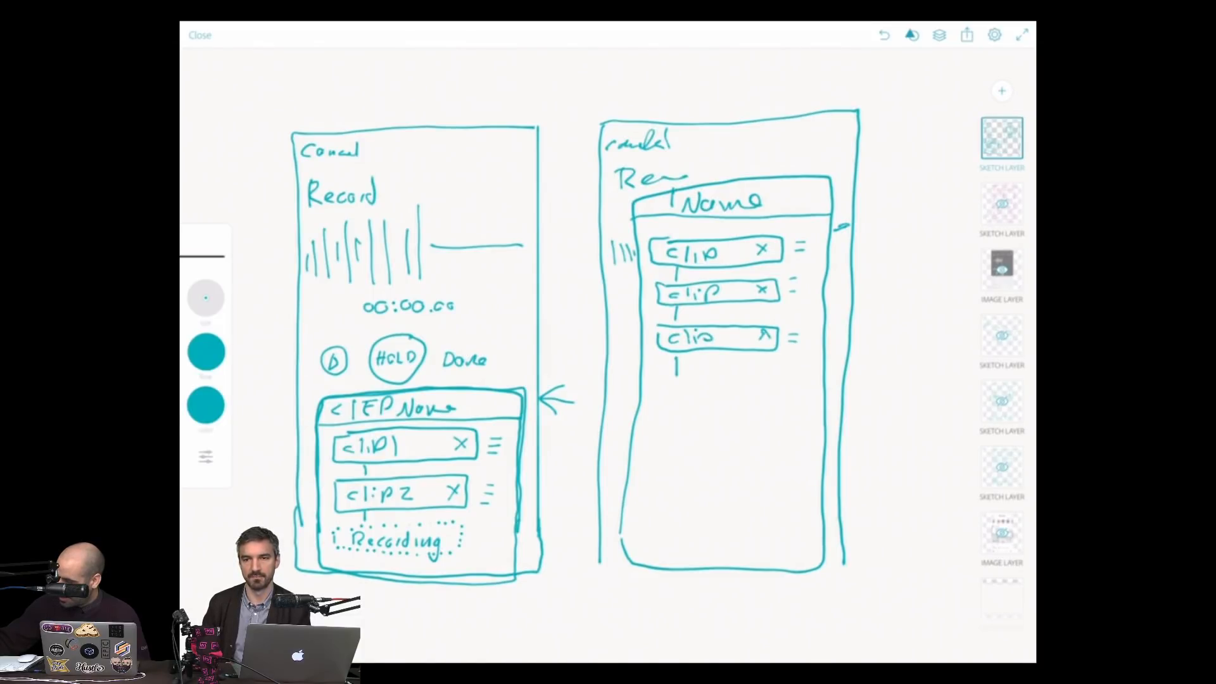
mouse_move(673, 375)
mouse_down()
mouse_move(662, 396)
mouse_move(682, 377)
mouse_up()
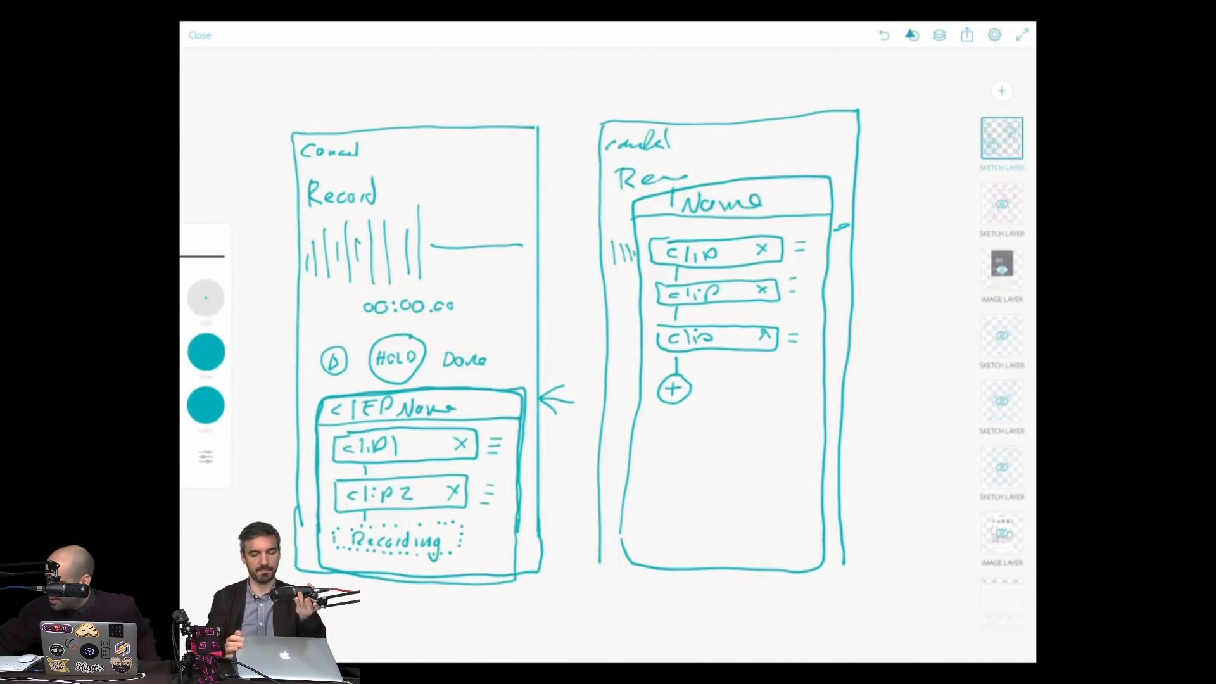
- Add a back chevron to the tall panel's Name header and sketch divided "Rename" and "Description" rows below the circled plus
drag(653, 202, 653, 211)
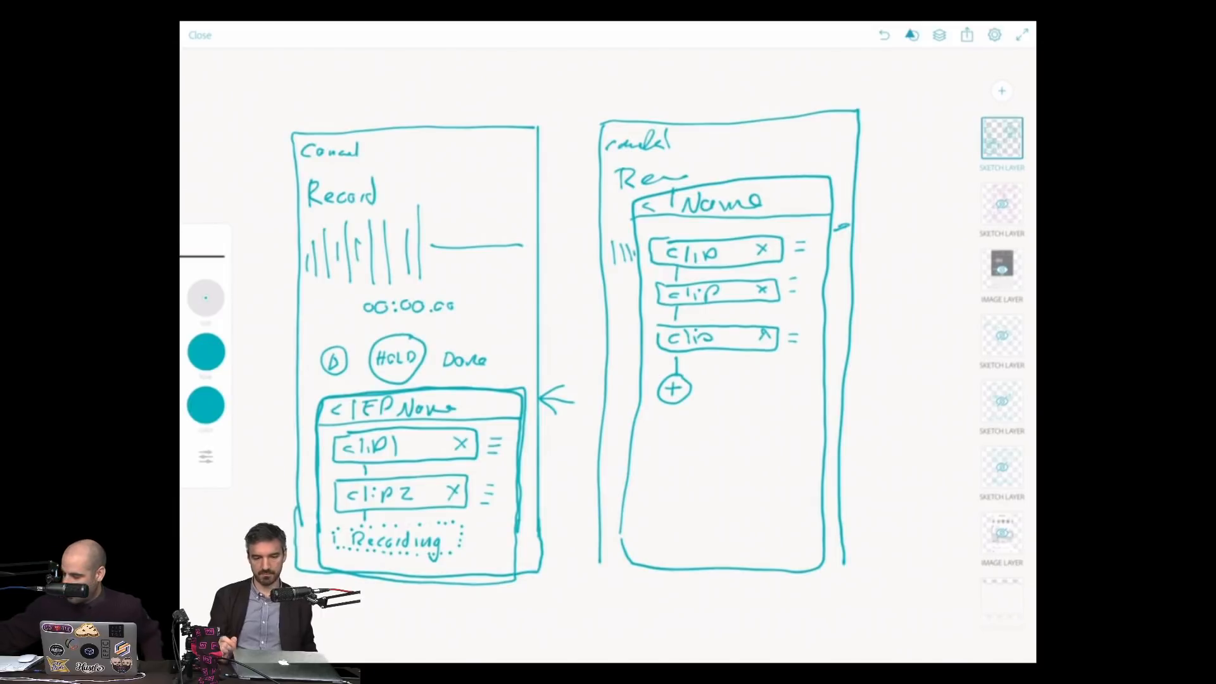
drag(633, 415, 819, 413)
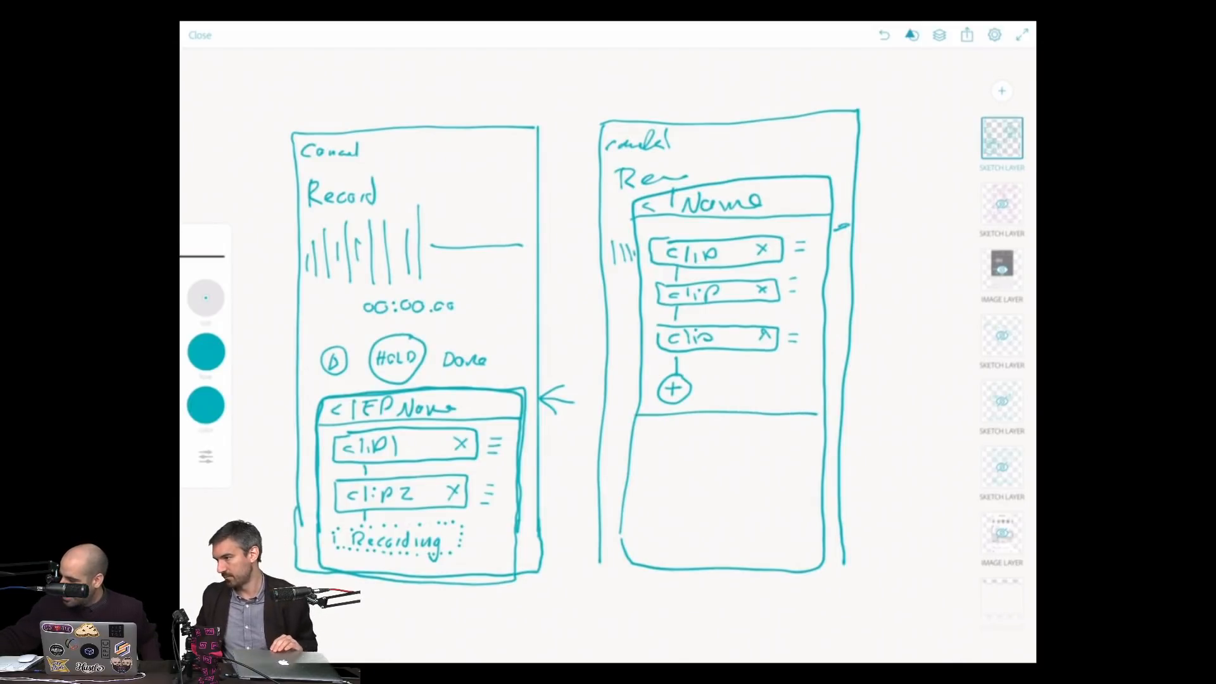
mouse_move(652, 425)
mouse_down()
mouse_move(664, 439)
mouse_move(745, 434)
mouse_up()
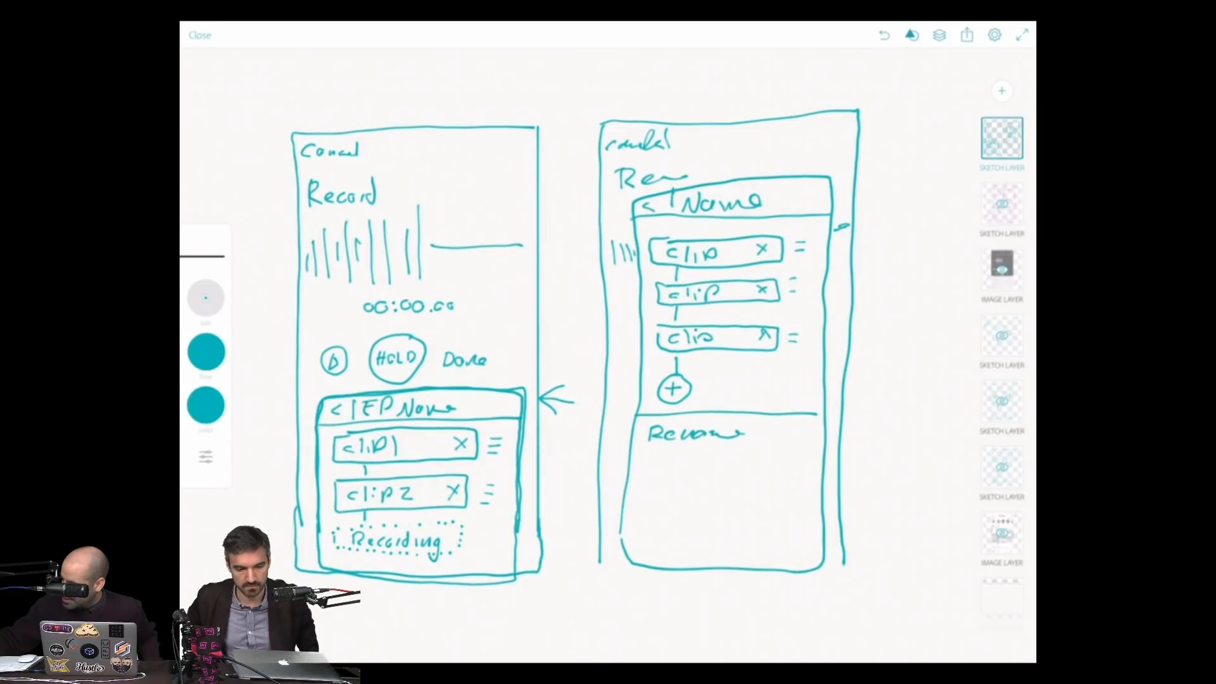
drag(627, 458, 823, 454)
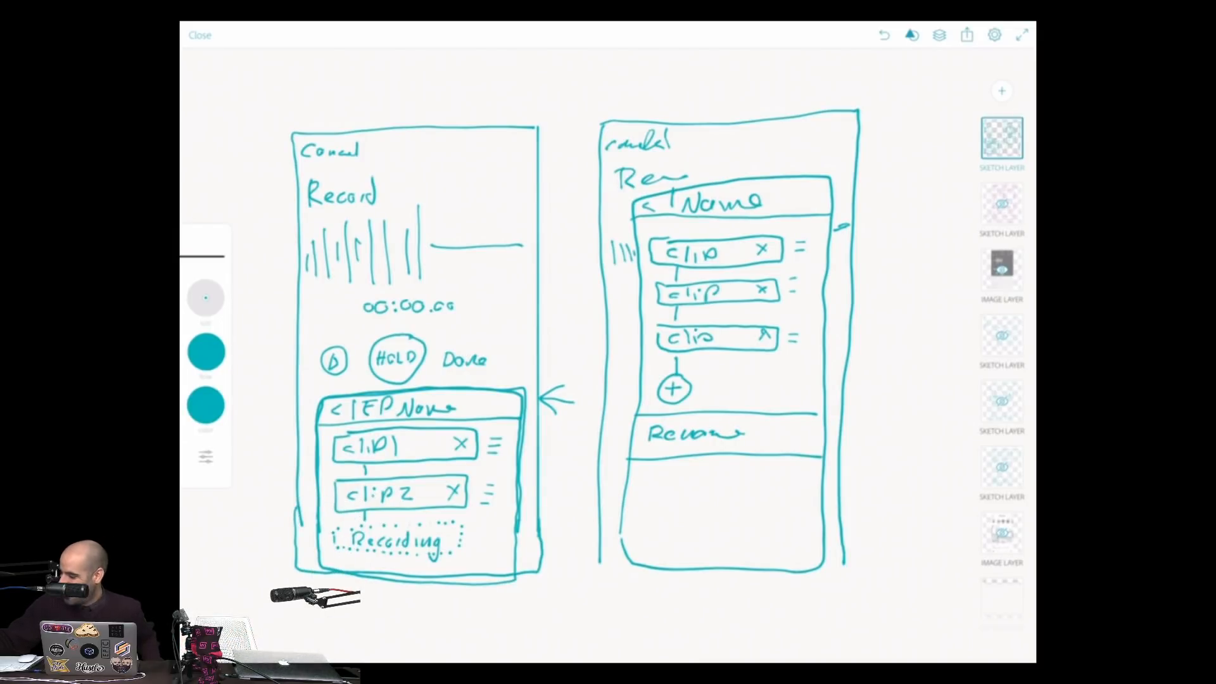
mouse_move(644, 471)
mouse_down()
mouse_move(647, 489)
mouse_move(723, 481)
mouse_up()
mouse_move(729, 469)
mouse_down()
mouse_move(731, 489)
mouse_move(737, 476)
mouse_up()
mouse_move(740, 475)
mouse_down()
mouse_move(741, 487)
mouse_move(749, 476)
mouse_move(769, 486)
mouse_up()
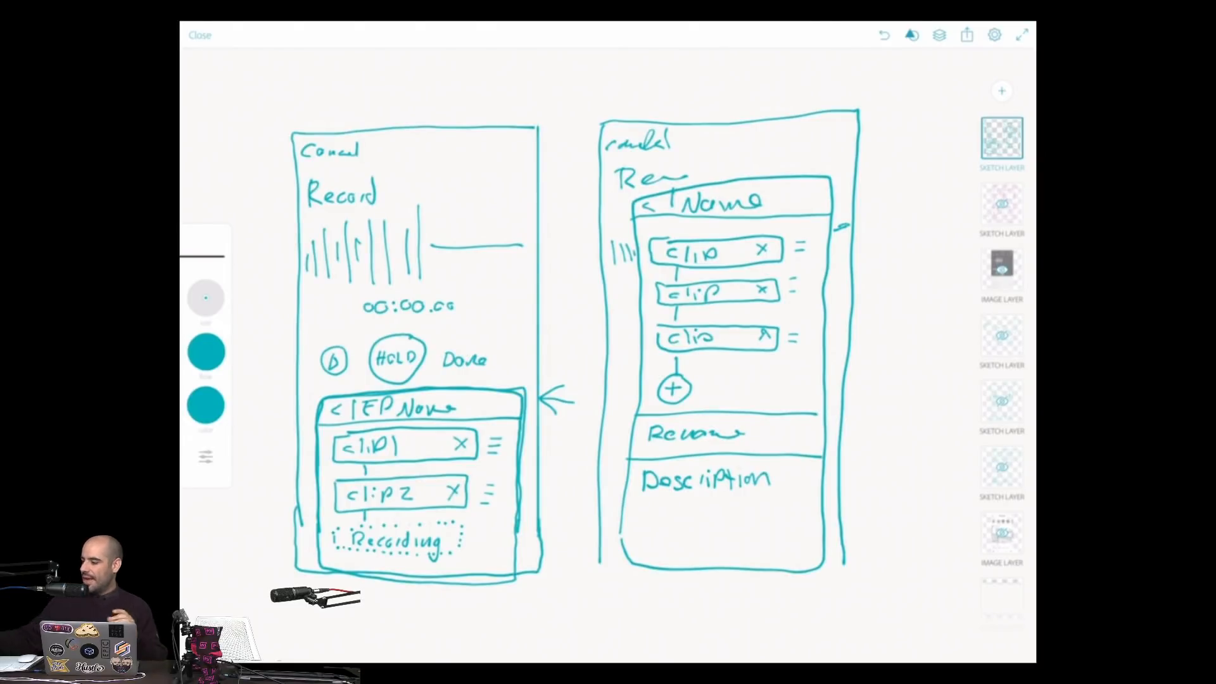
- Draw a double-headed vertical arrow beside the second phone frame, connected by a line to the tall panel's edge
mouse_move(825, 343)
mouse_down()
mouse_move(873, 346)
mouse_move(877, 372)
mouse_up()
drag(866, 323, 880, 311)
drag(866, 373, 876, 383)
drag(876, 384, 888, 373)
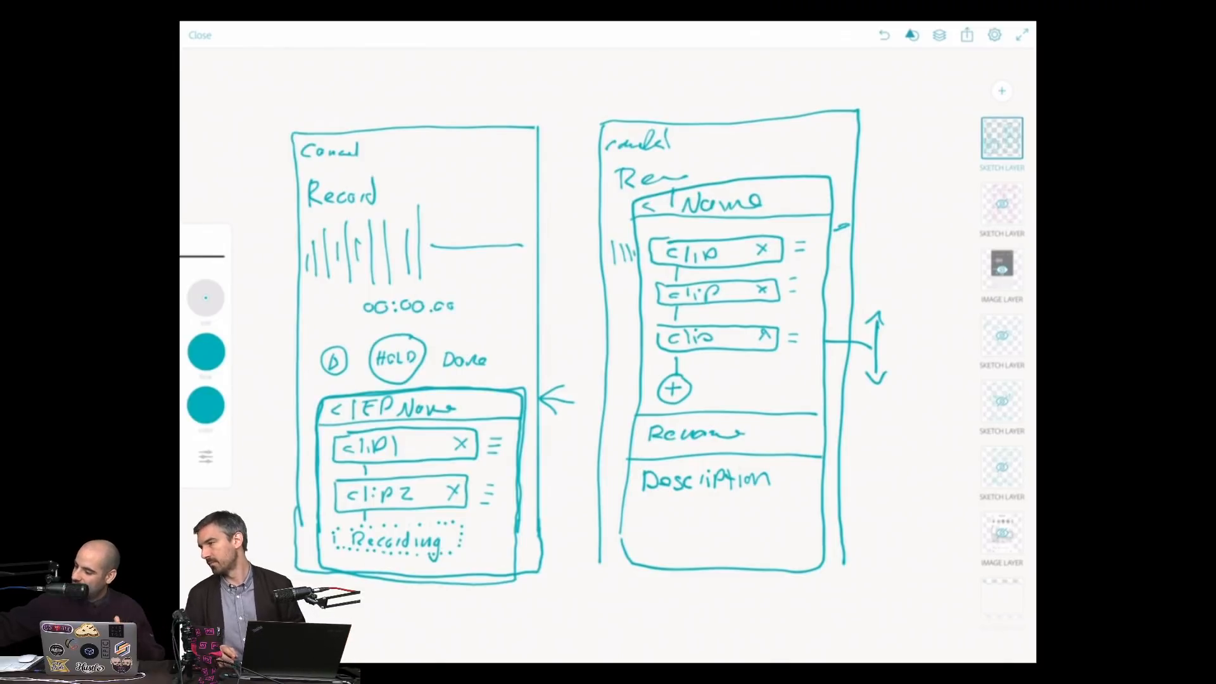
- Bracket the recording area of the first phone frame and mark the bracket with an X
mouse_move(557, 146)
mouse_down()
mouse_move(559, 274)
mouse_move(559, 368)
mouse_up()
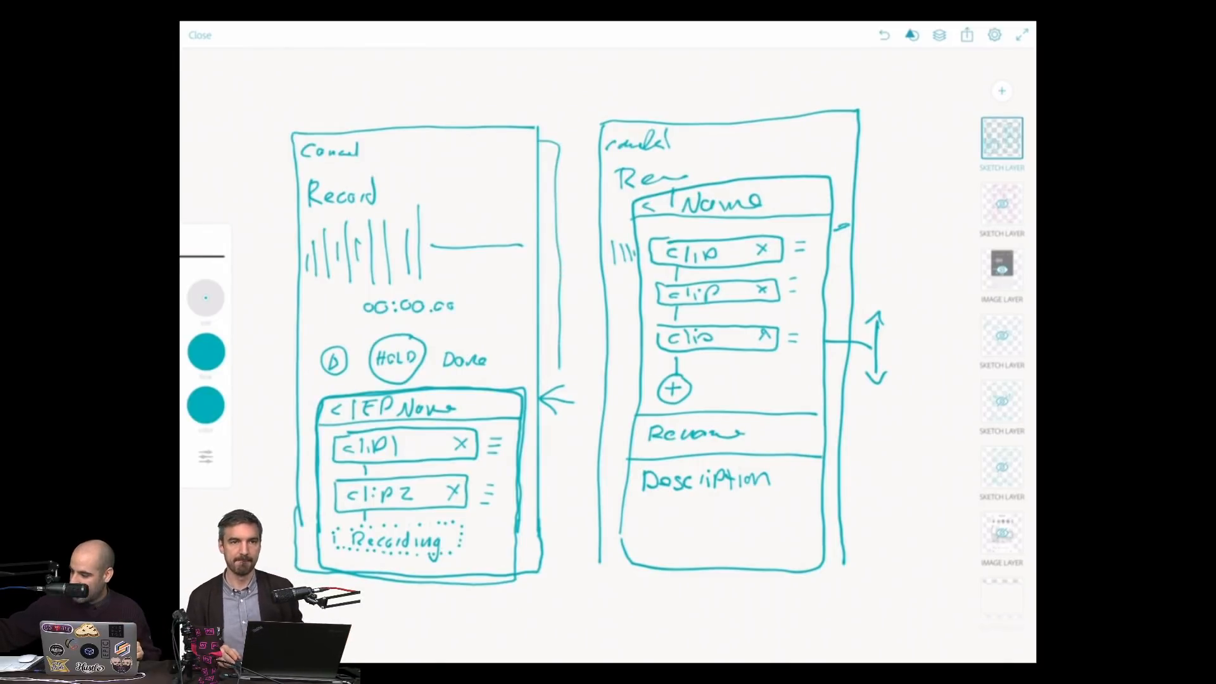
drag(577, 252, 589, 273)
drag(592, 255, 580, 268)
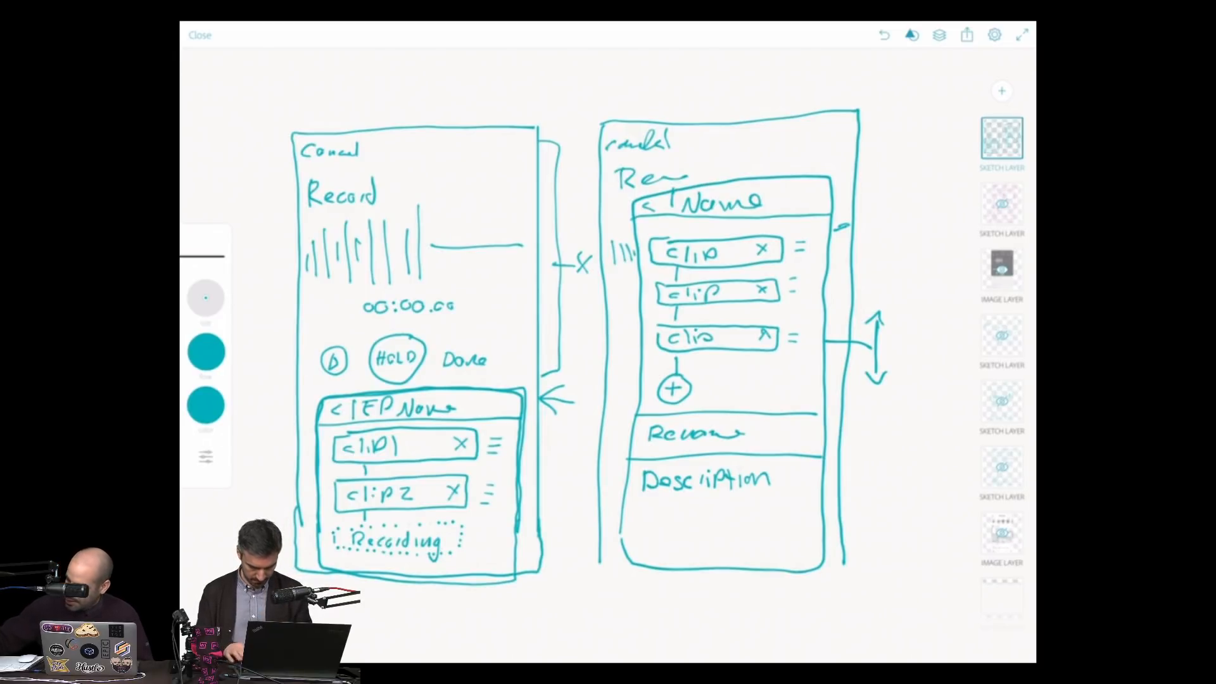
- Switch the drawing colour to brighter cyan and letter "SHARE" in the headers of both episode panels
click(206, 405)
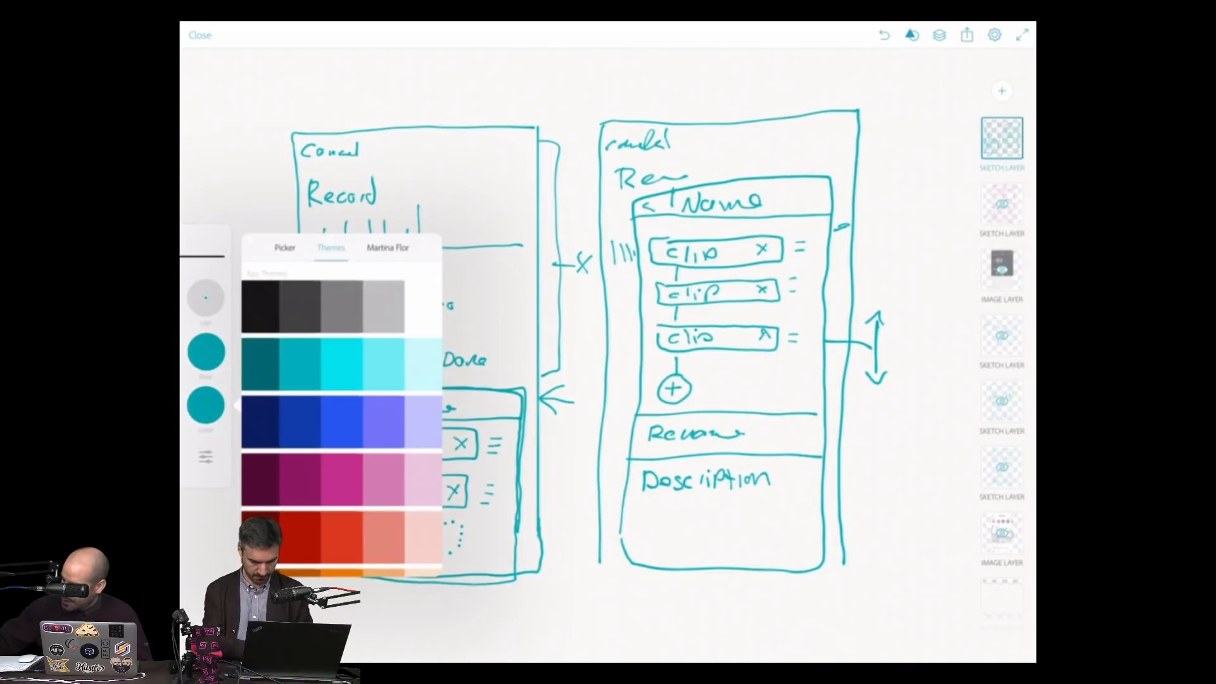
click(342, 364)
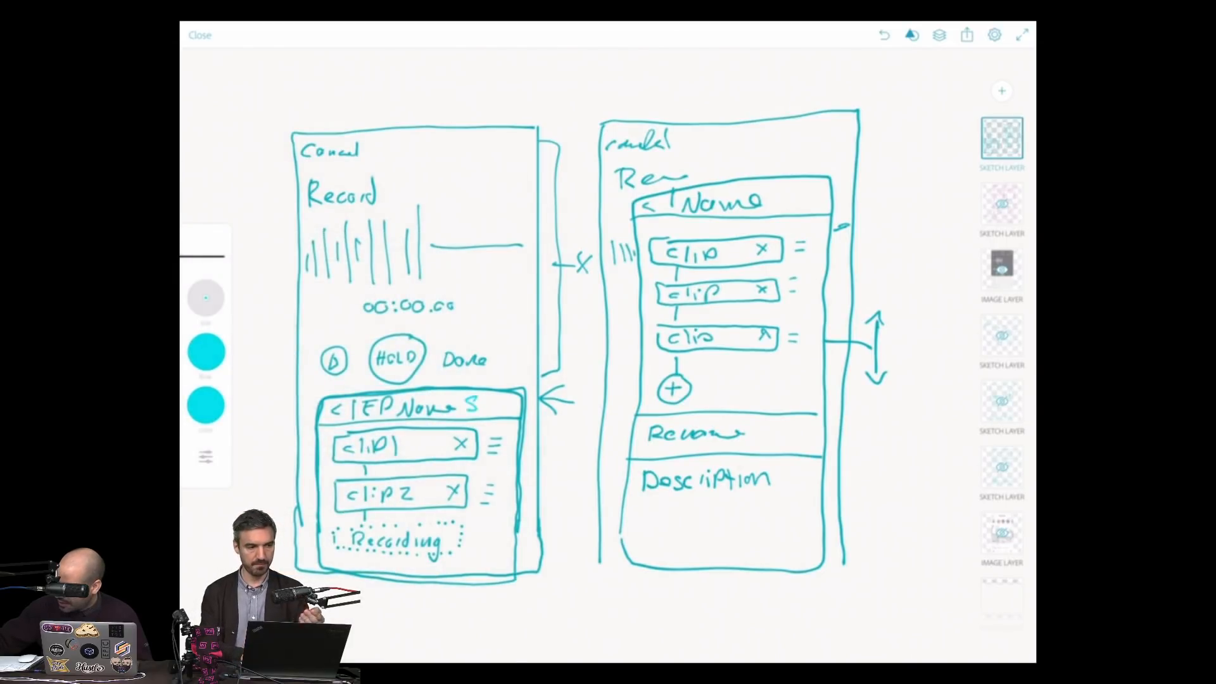
drag(479, 398, 479, 412)
drag(485, 396, 496, 413)
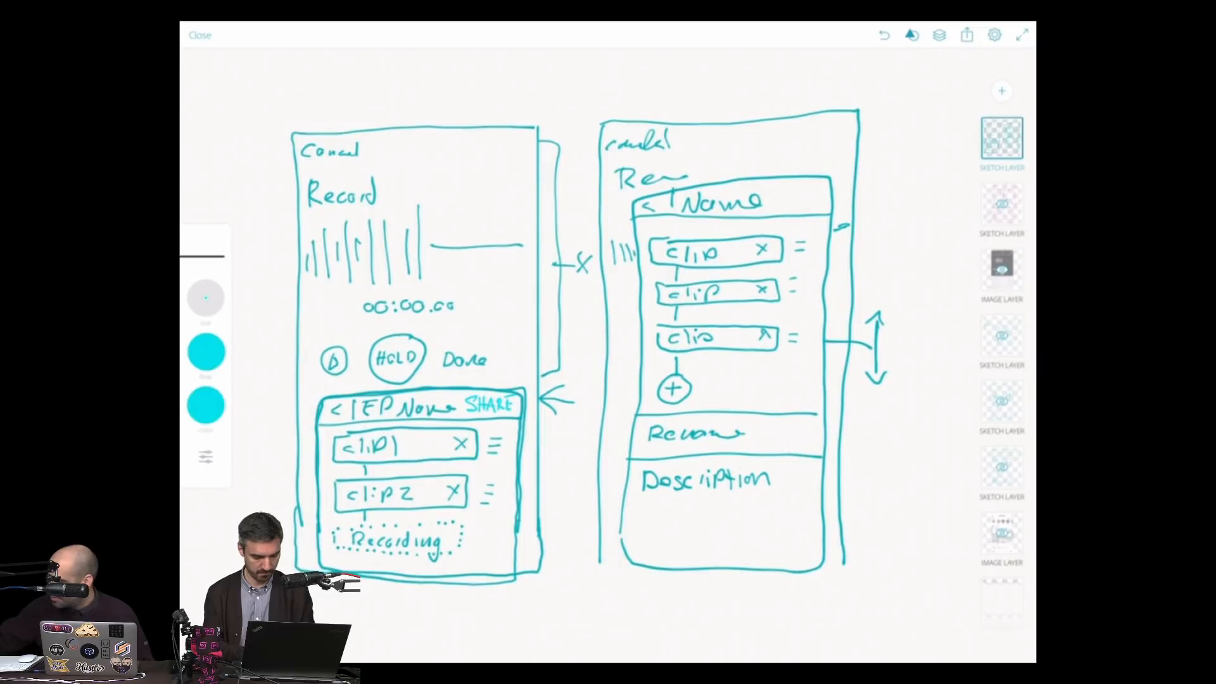
drag(780, 192, 771, 204)
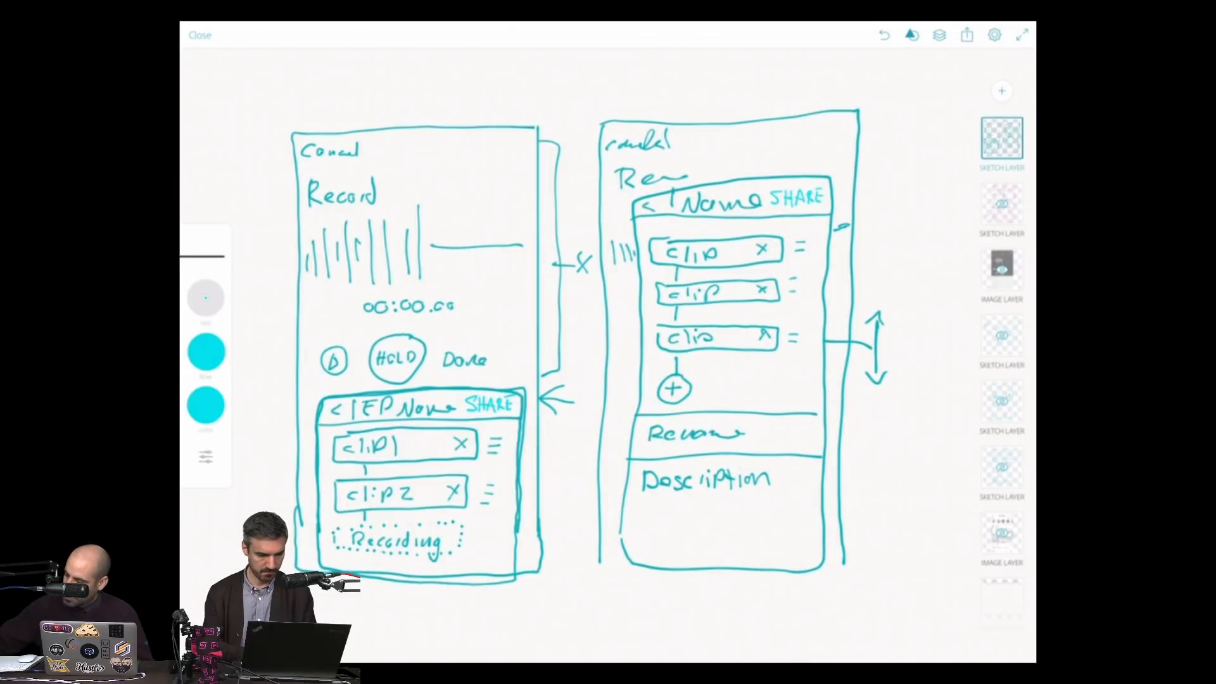
- Set the drawing colour back to darker teal and scribble over the back chevron in the EP Name header
click(206, 406)
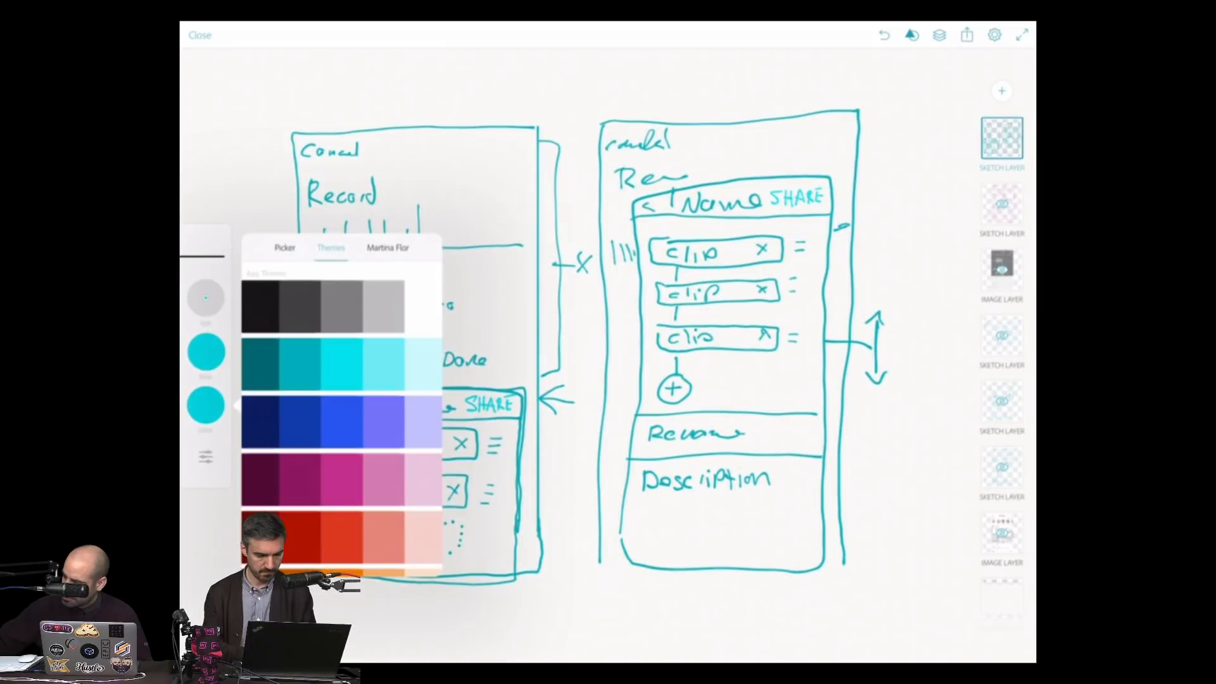
click(299, 361)
click(365, 624)
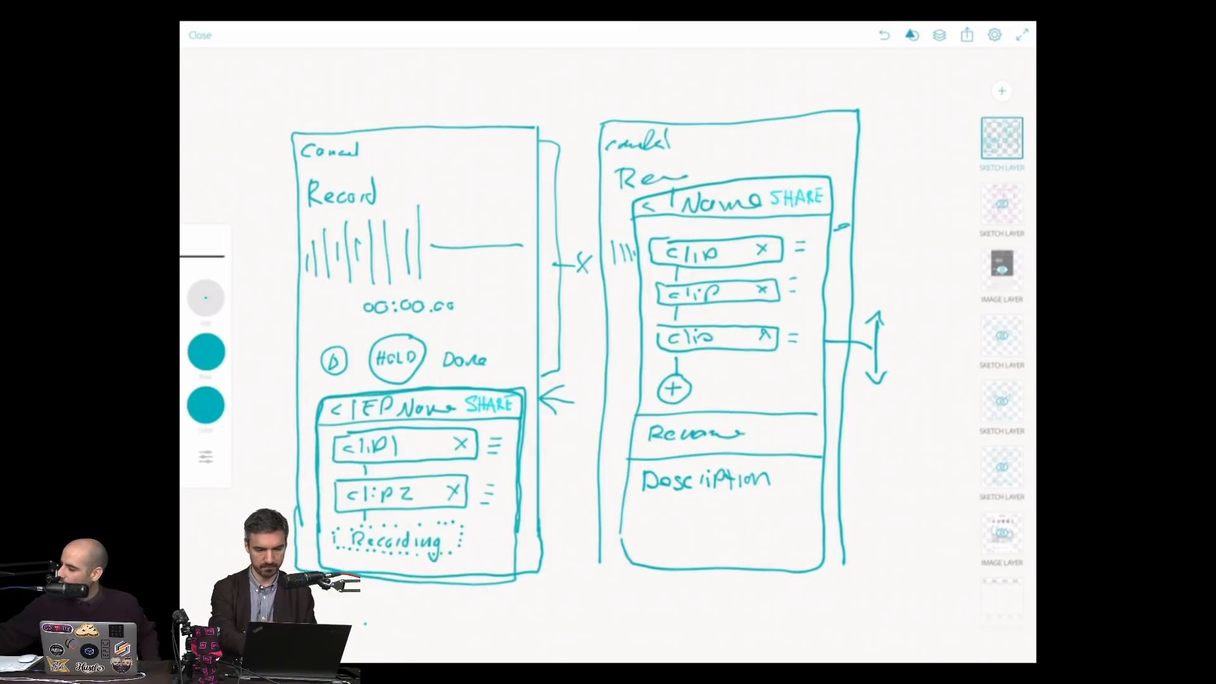
click(1002, 91)
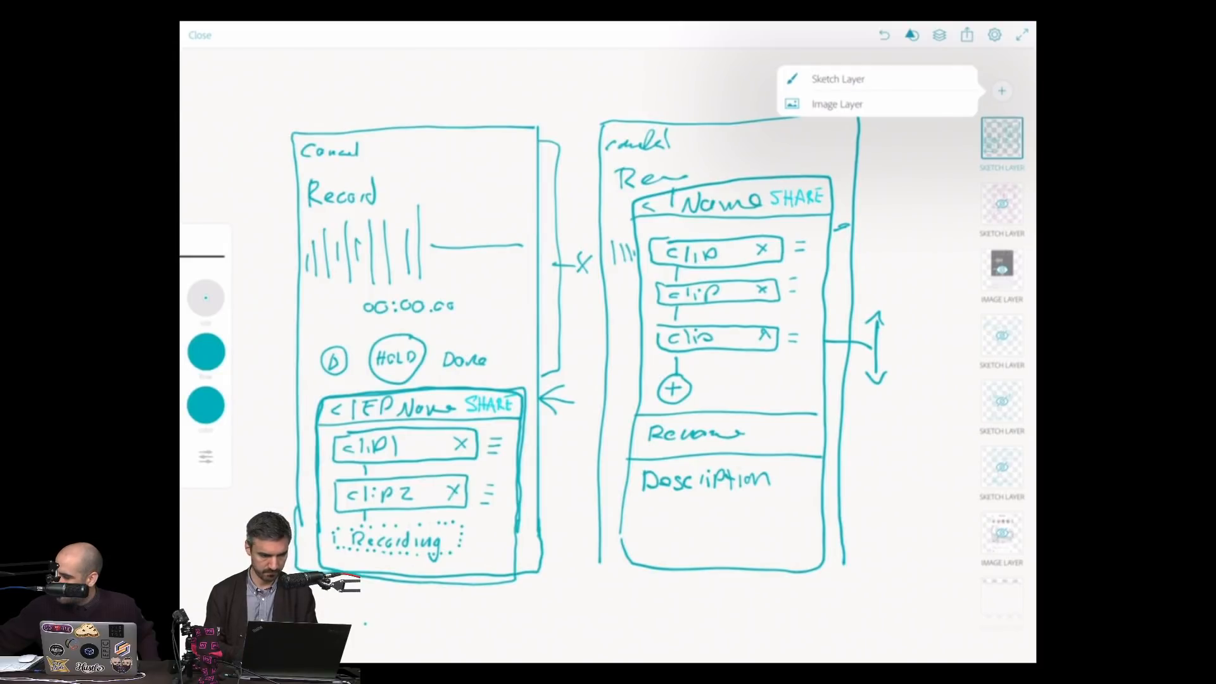
click(1001, 90)
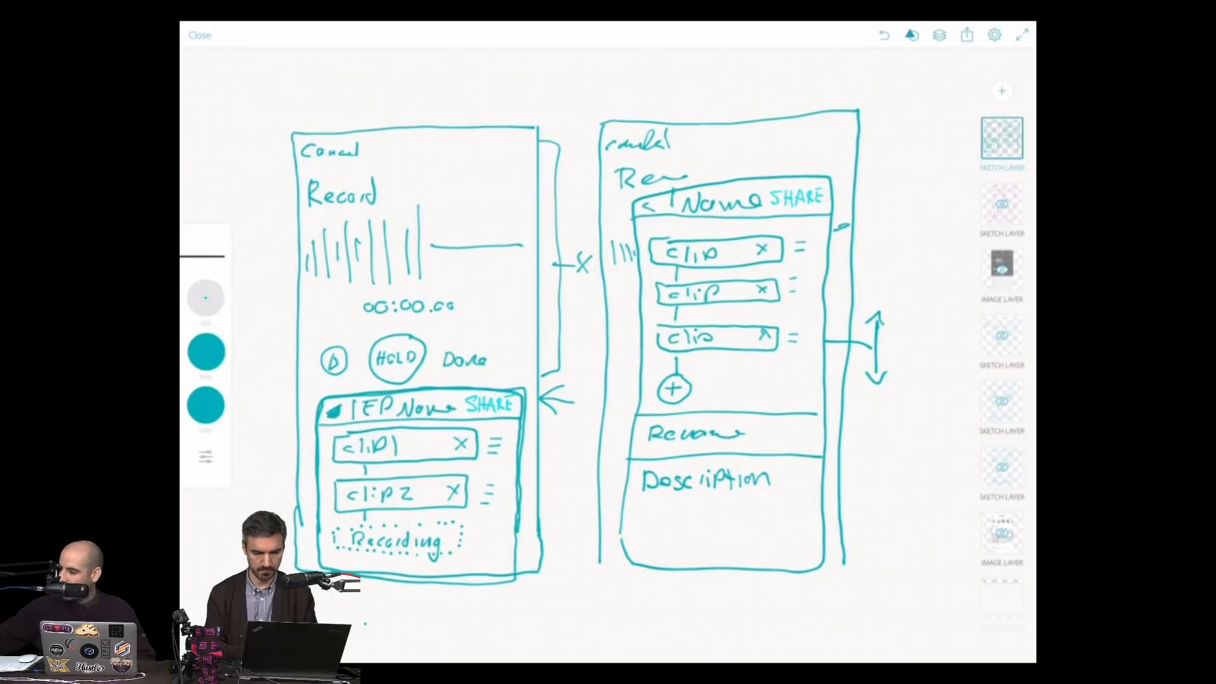
- Add a new sketch layer and hide the sketch layer holding the two phone screens
click(1001, 91)
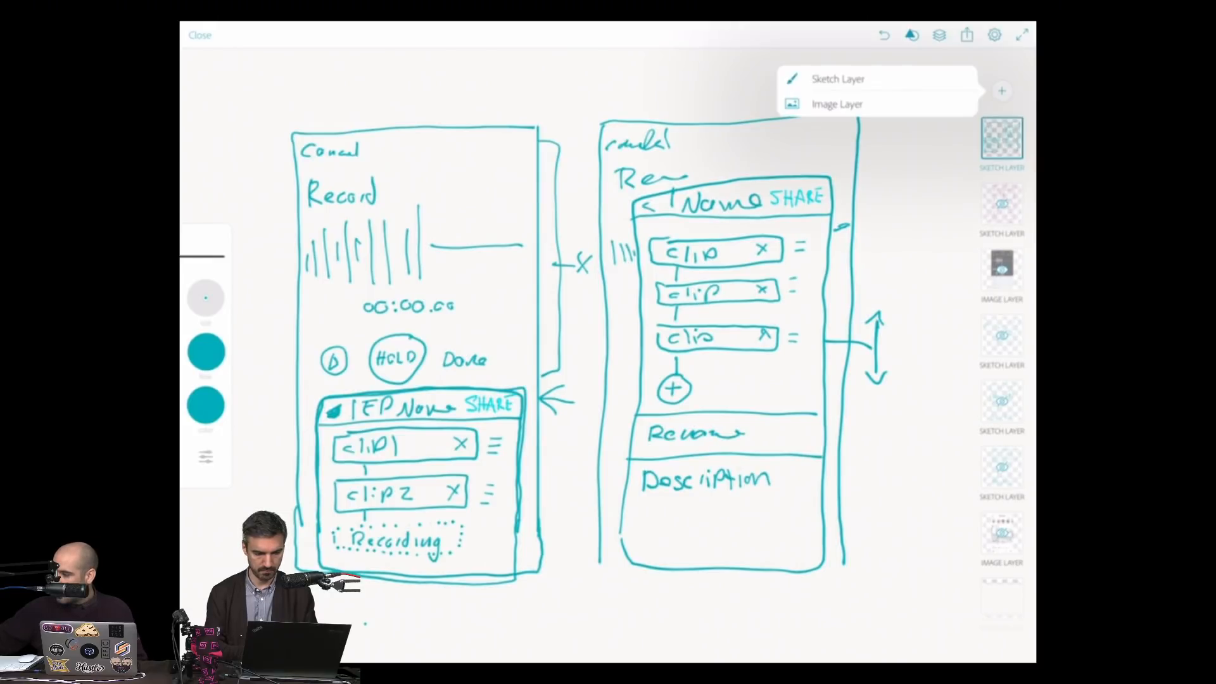
click(838, 80)
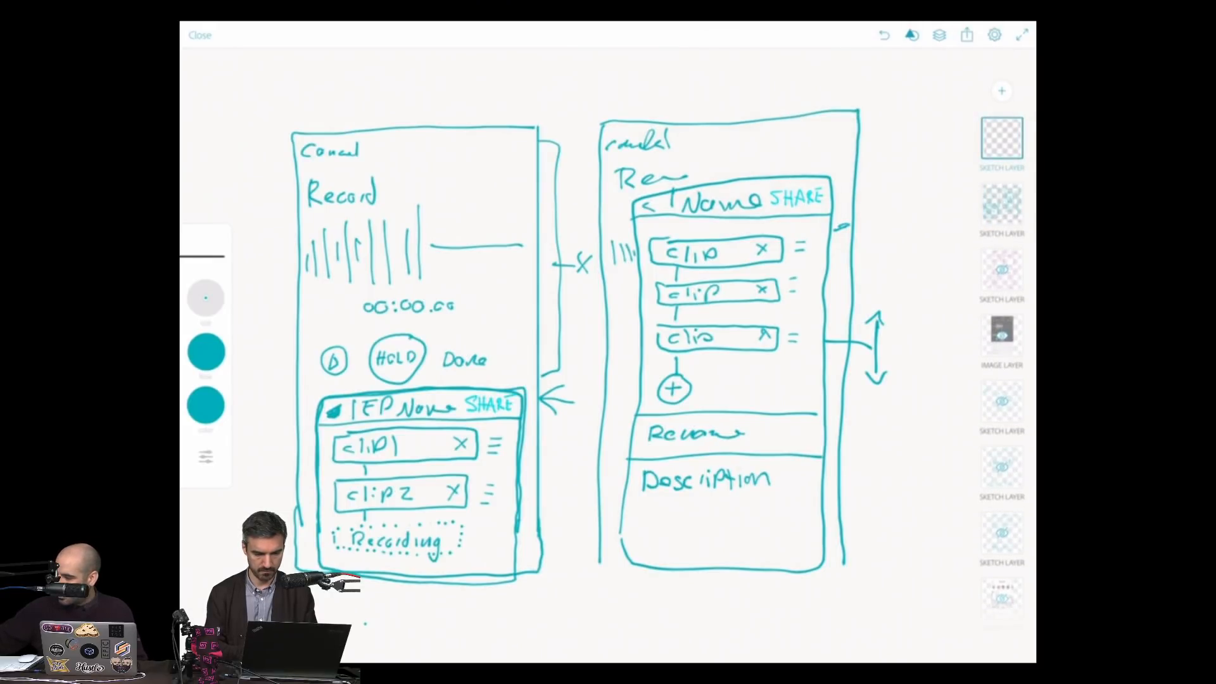
double_click(1002, 204)
- Sketch a tall phone frame on the empty layer with a header strip lettered "Drafts"
mouse_move(741, 109)
mouse_down()
mouse_move(635, 111)
mouse_move(626, 458)
mouse_move(786, 449)
mouse_move(808, 320)
mouse_move(801, 115)
mouse_move(728, 116)
mouse_up()
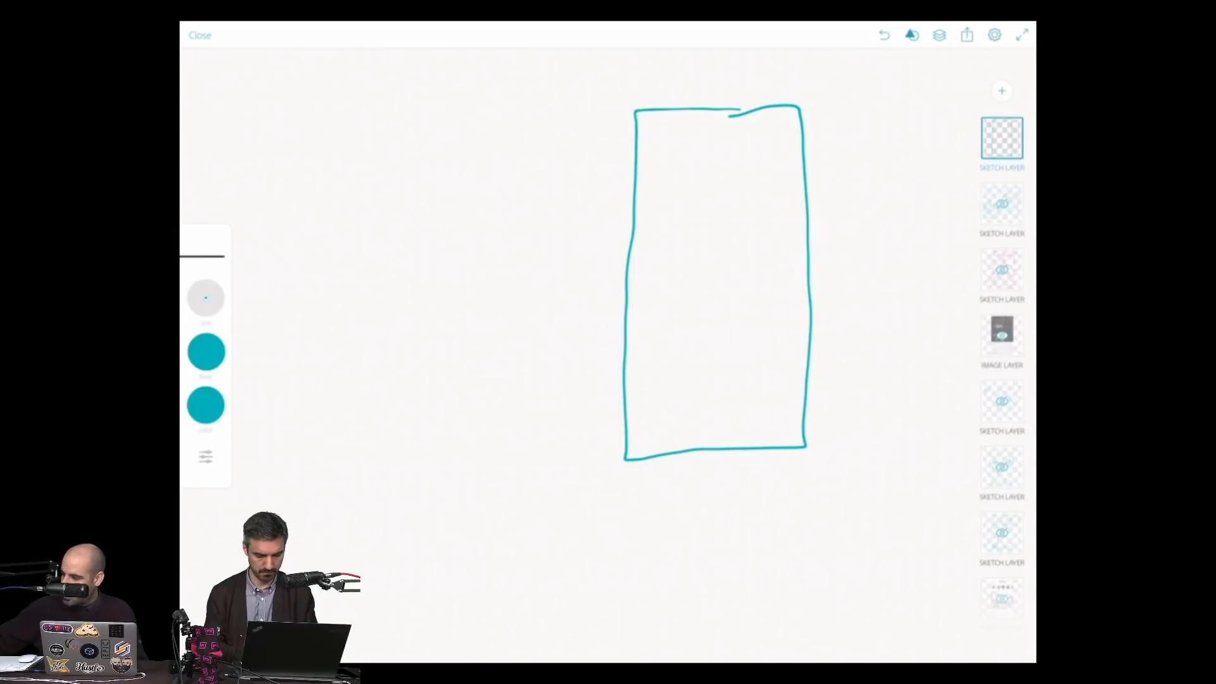
drag(629, 147, 806, 145)
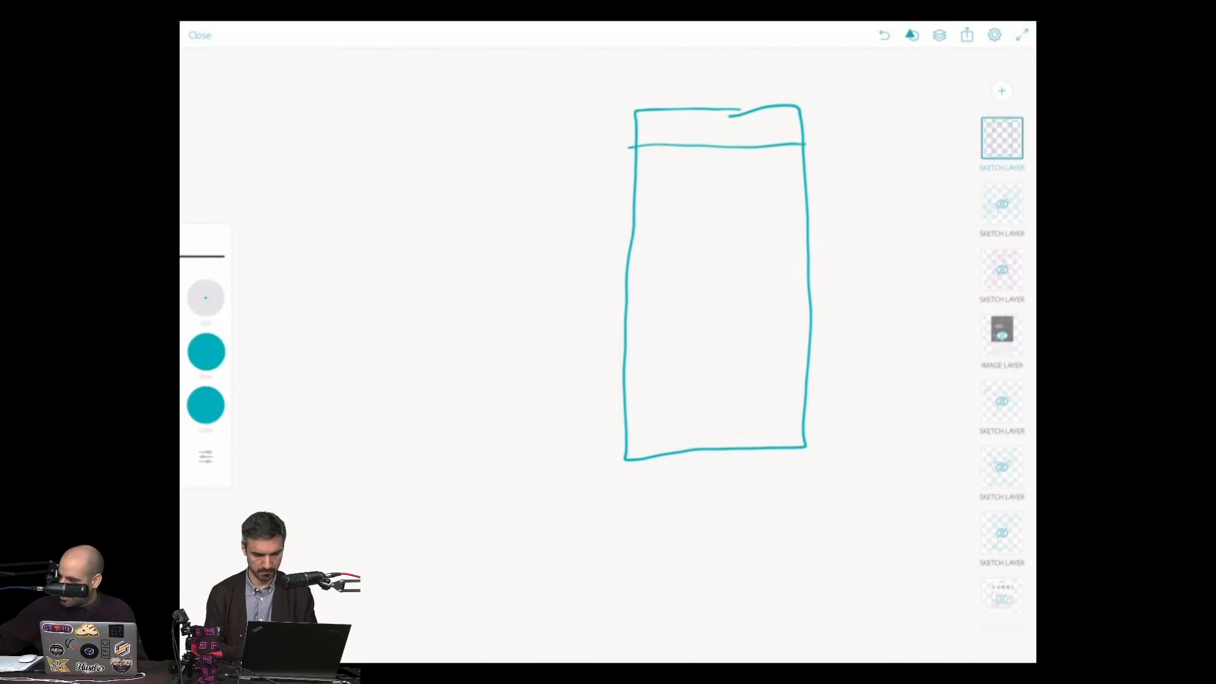
mouse_move(646, 121)
mouse_down()
mouse_move(647, 136)
mouse_move(671, 124)
mouse_move(696, 132)
mouse_up()
drag(704, 123, 709, 131)
drag(718, 126, 711, 136)
- Sketch the drafts list with divided rows lettered "EP1" and "EP2", each with a chevron, and a third "EP" row
mouse_move(656, 167)
mouse_down()
mouse_move(659, 179)
mouse_move(694, 180)
mouse_up()
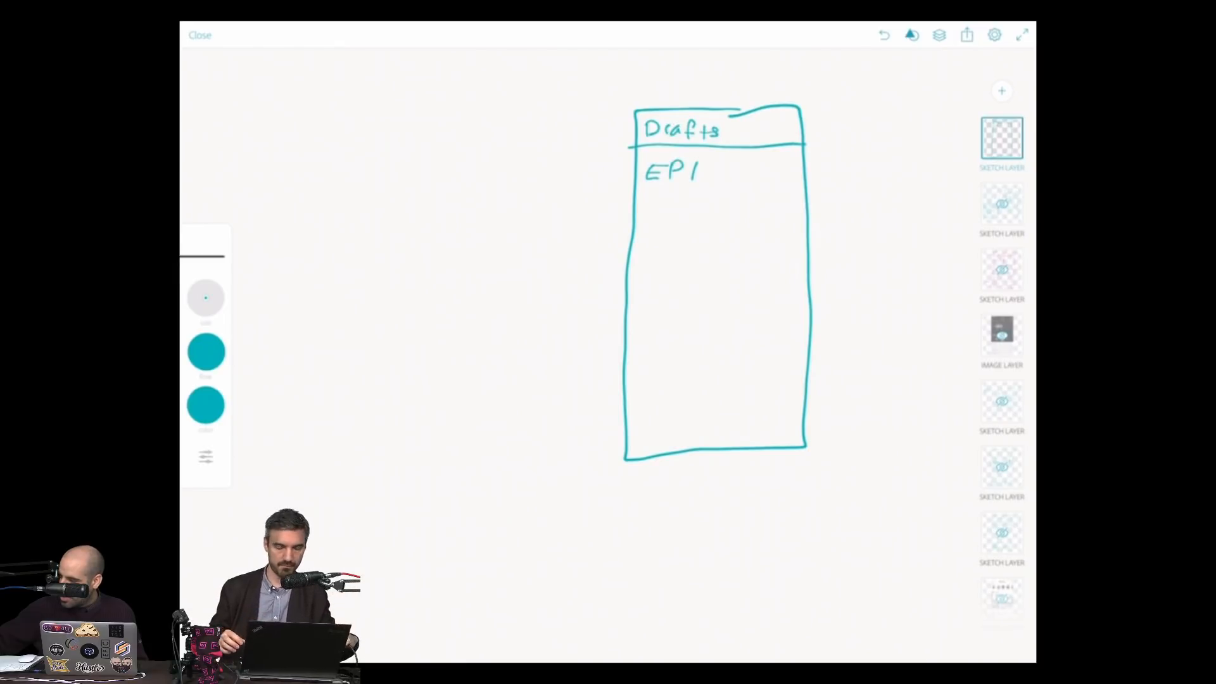
drag(632, 204, 797, 211)
drag(776, 162, 779, 174)
mouse_move(645, 233)
mouse_down()
mouse_move(644, 252)
mouse_move(659, 233)
mouse_up()
drag(645, 244, 659, 251)
mouse_move(665, 233)
mouse_down()
mouse_move(664, 252)
mouse_move(697, 247)
mouse_up()
drag(632, 275, 808, 274)
drag(776, 237, 777, 252)
mouse_move(638, 295)
mouse_down()
mouse_move(638, 312)
mouse_move(648, 294)
mouse_move(648, 303)
mouse_up()
drag(637, 313, 650, 312)
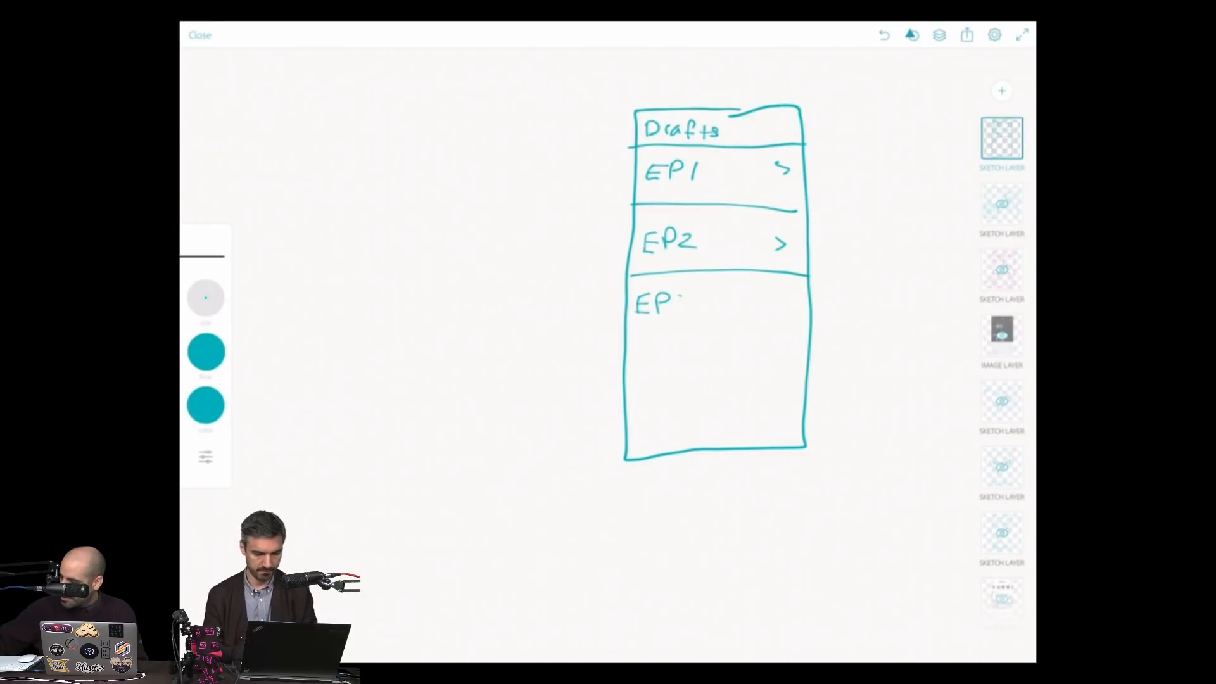
mouse_move(679, 296)
mouse_down()
mouse_move(682, 312)
mouse_move(803, 325)
mouse_move(775, 311)
mouse_up()
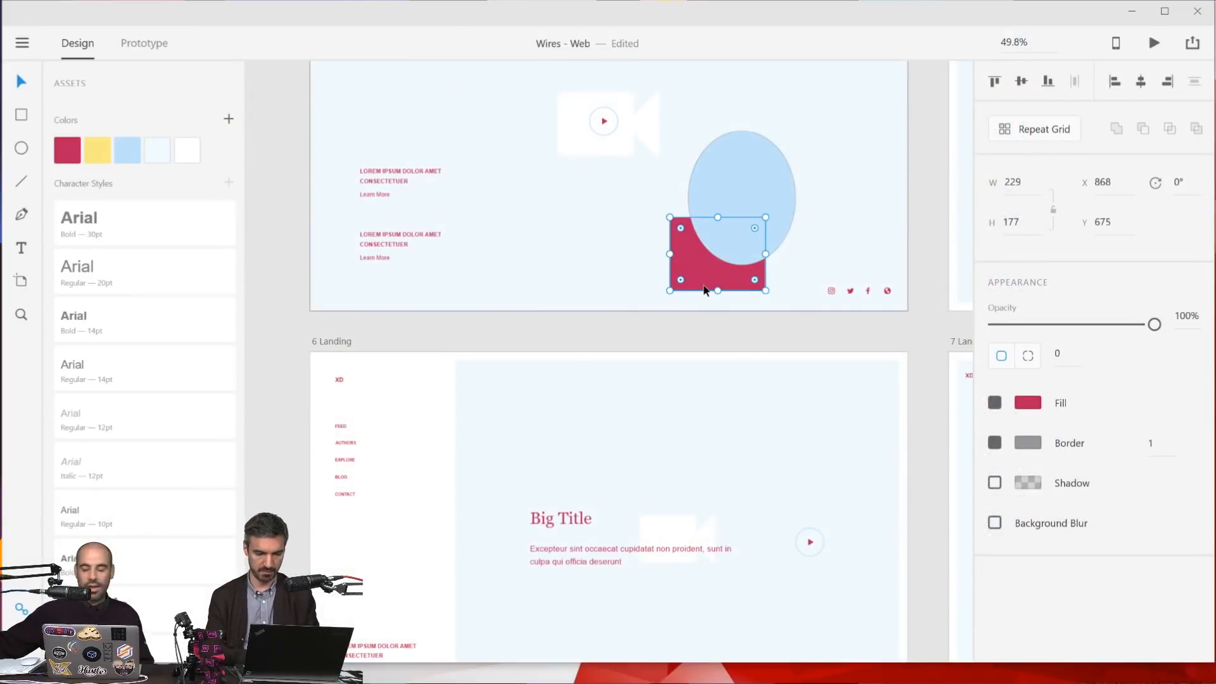
- Switch to Adobe XD's Wires - Web document and move the blue ellipse to X 940, still overlapping the red rectangle
shift+click(751, 209)
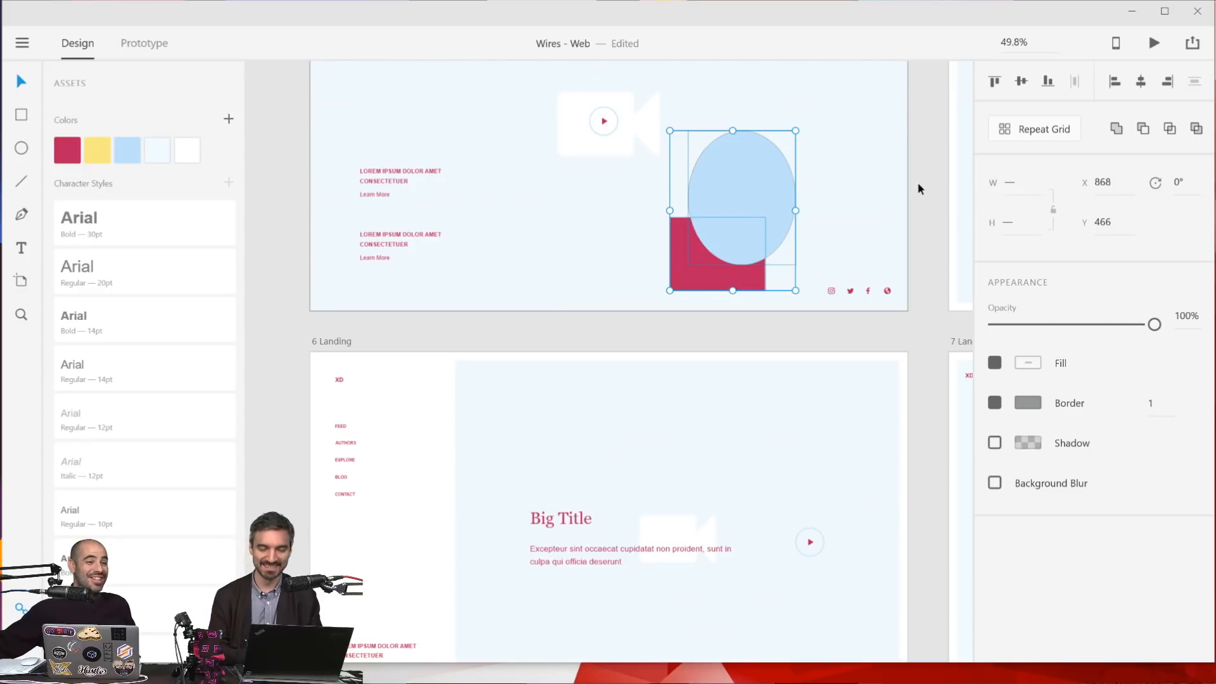
click(941, 189)
scroll(811, 205, up, 3)
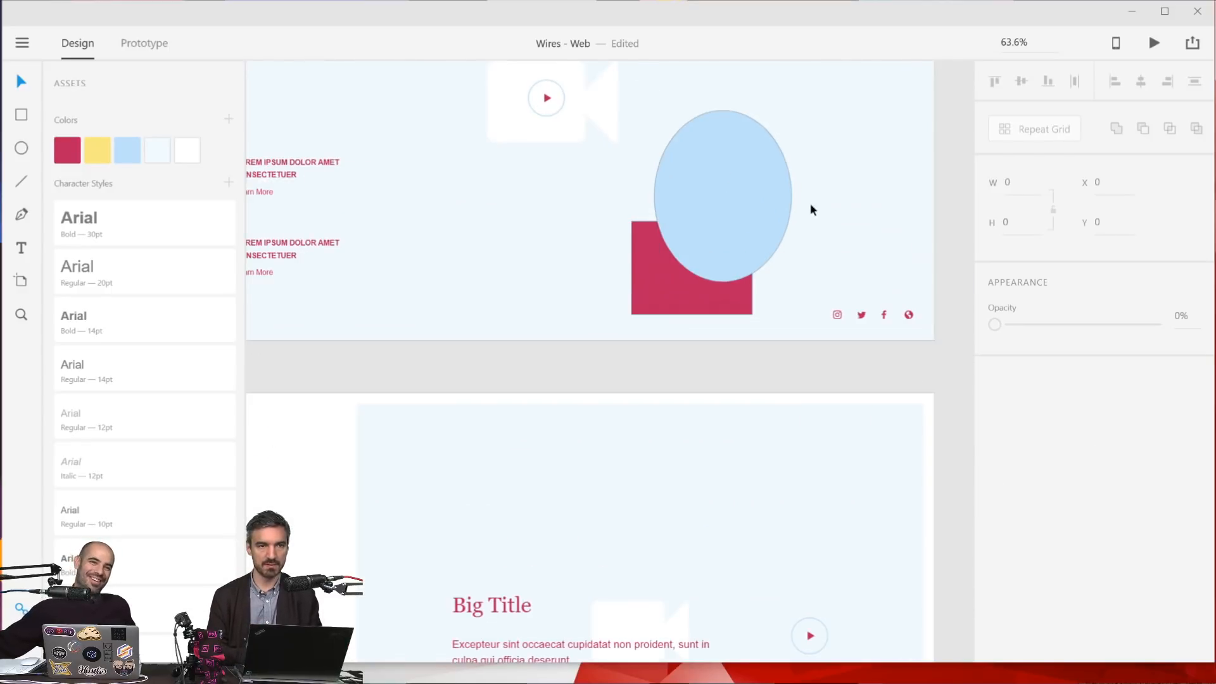
scroll(811, 204, down, 6)
scroll(811, 205, up, 3)
scroll(813, 209, up, 3)
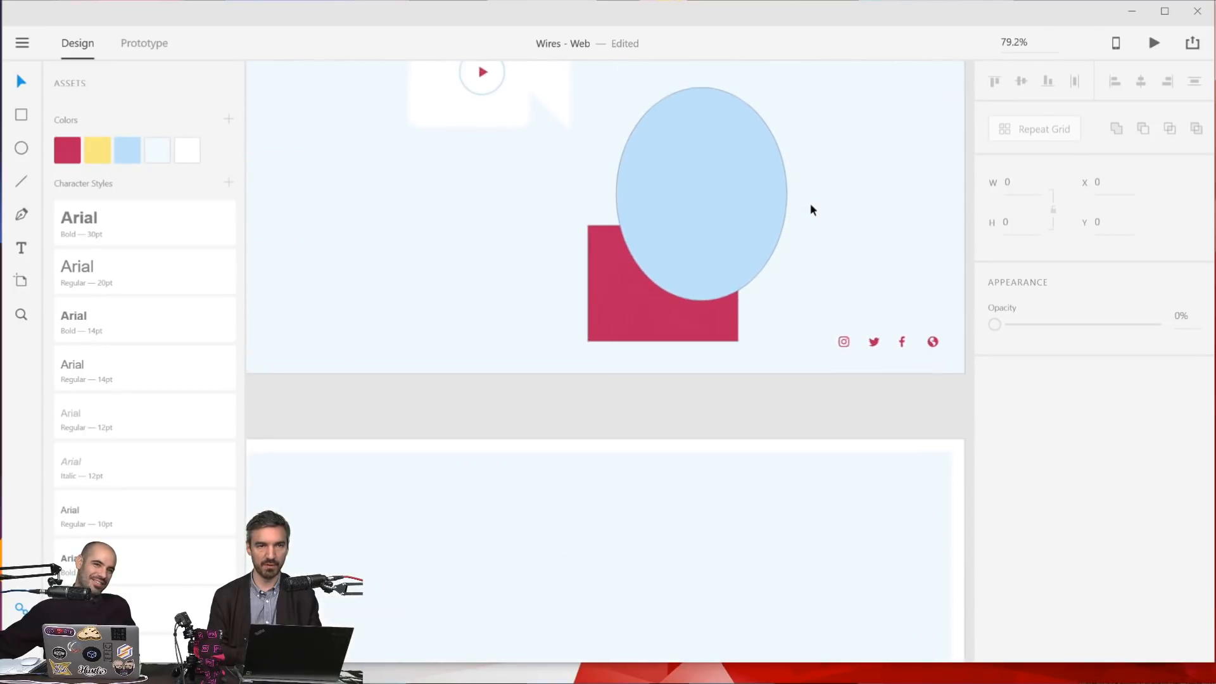
click(619, 331)
click(706, 107)
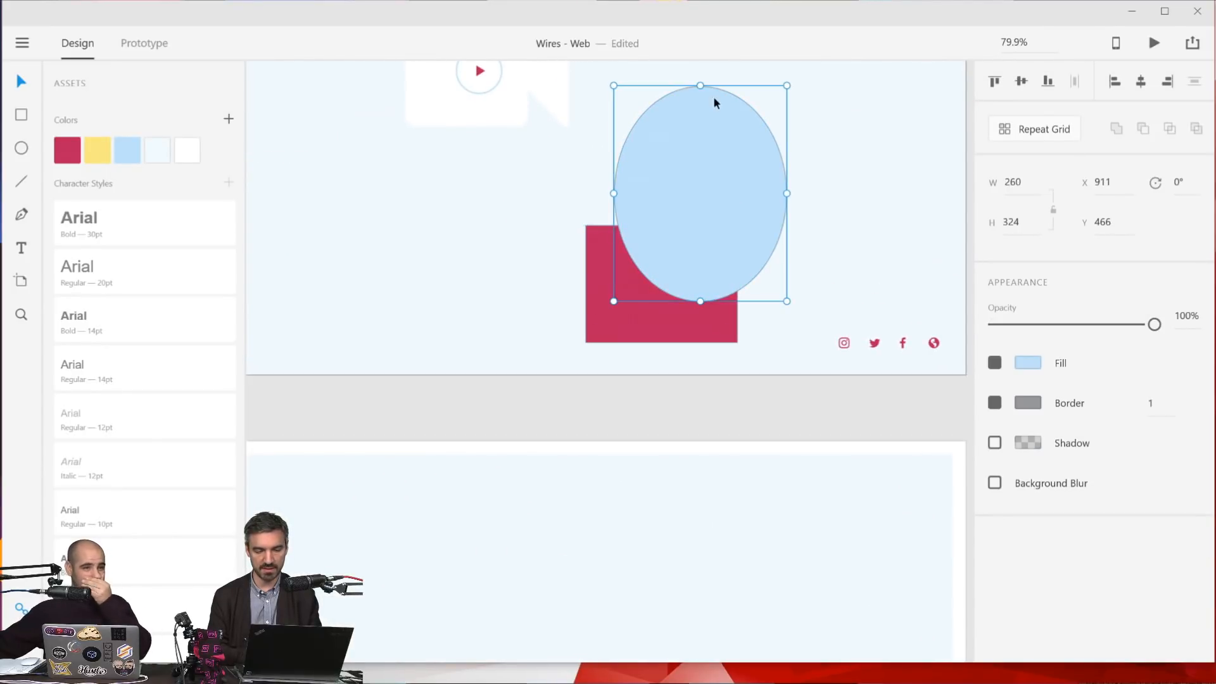
drag(687, 190, 709, 190)
click(596, 335)
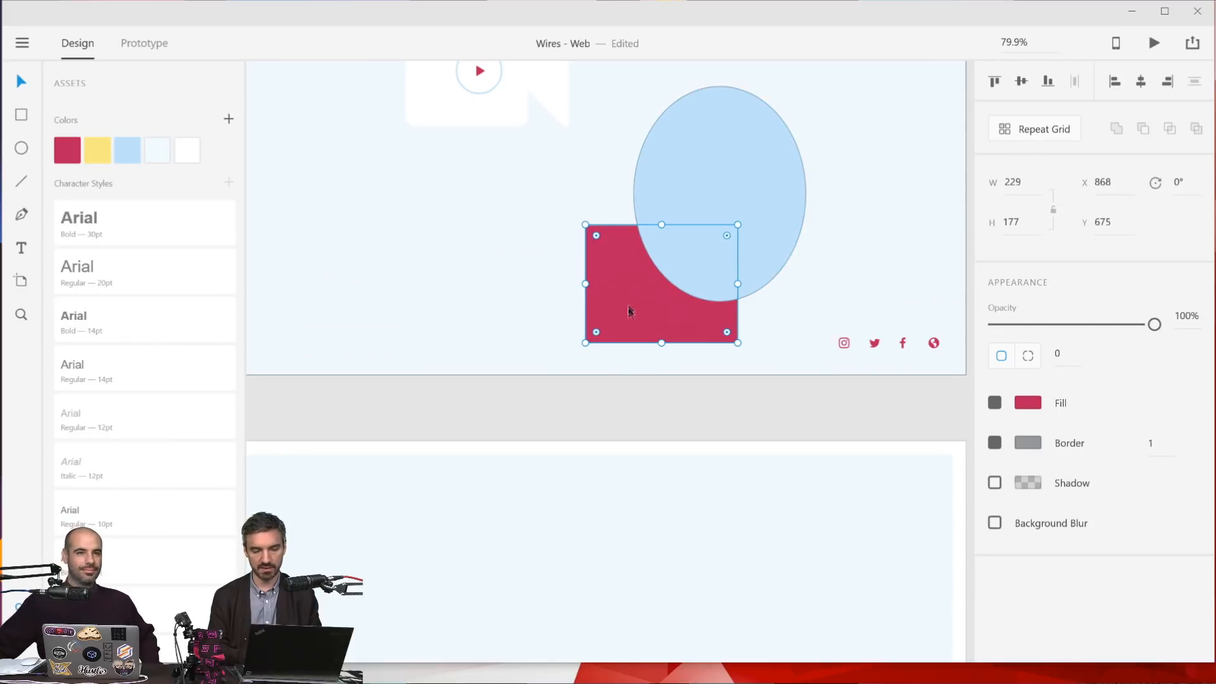
- Combine the blue ellipse and the red rectangle with the Intersect Boolean operation
click(719, 185)
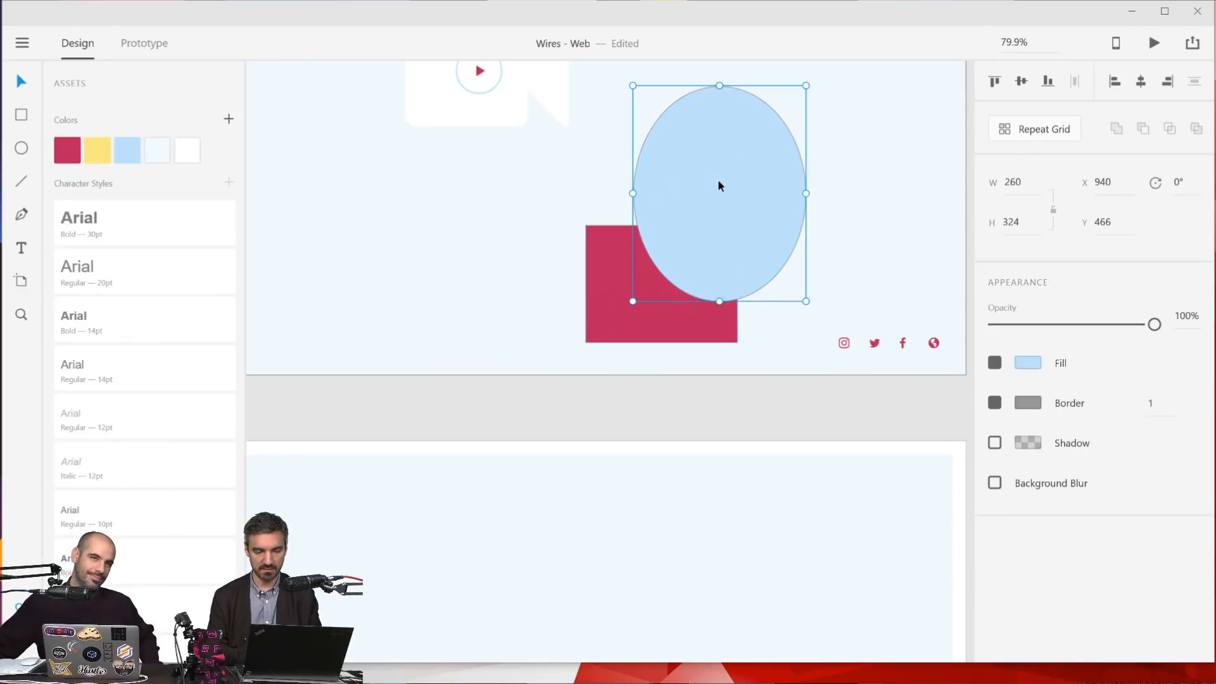
shift+click(620, 292)
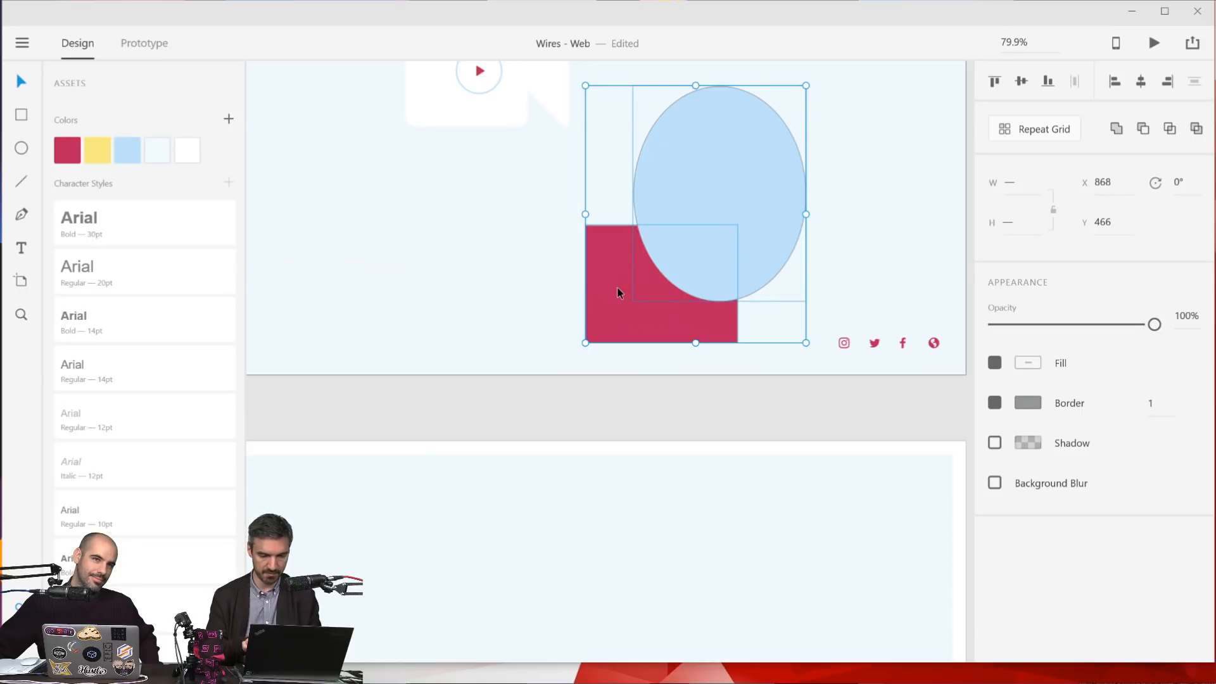
key(ctrl+alt+i)
click(673, 422)
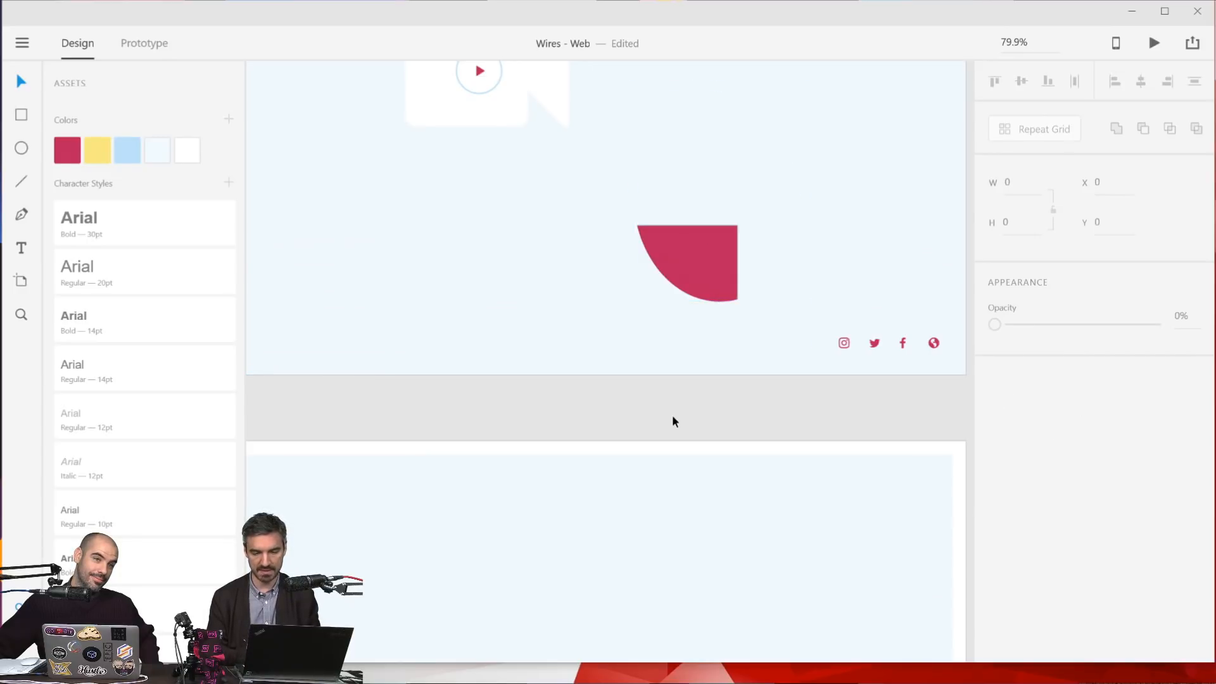
- Enter the intersected shape and move its red rectangle upward within the ellipse
double_click(712, 277)
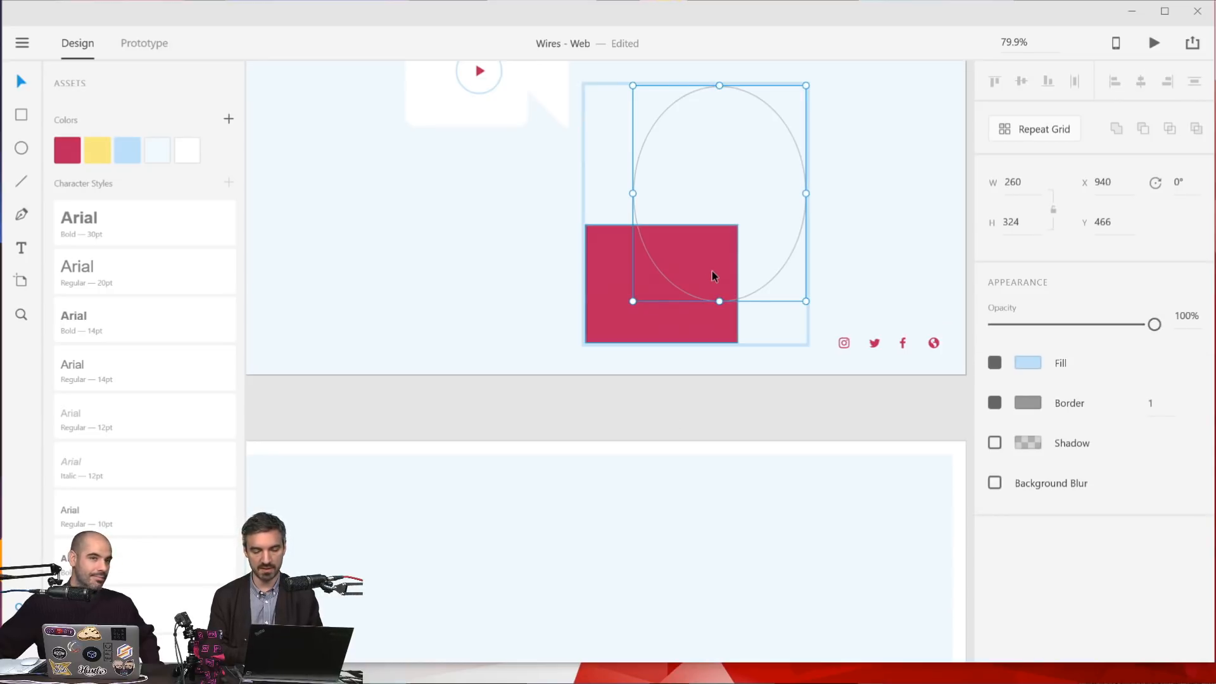
drag(714, 274, 695, 204)
click(739, 285)
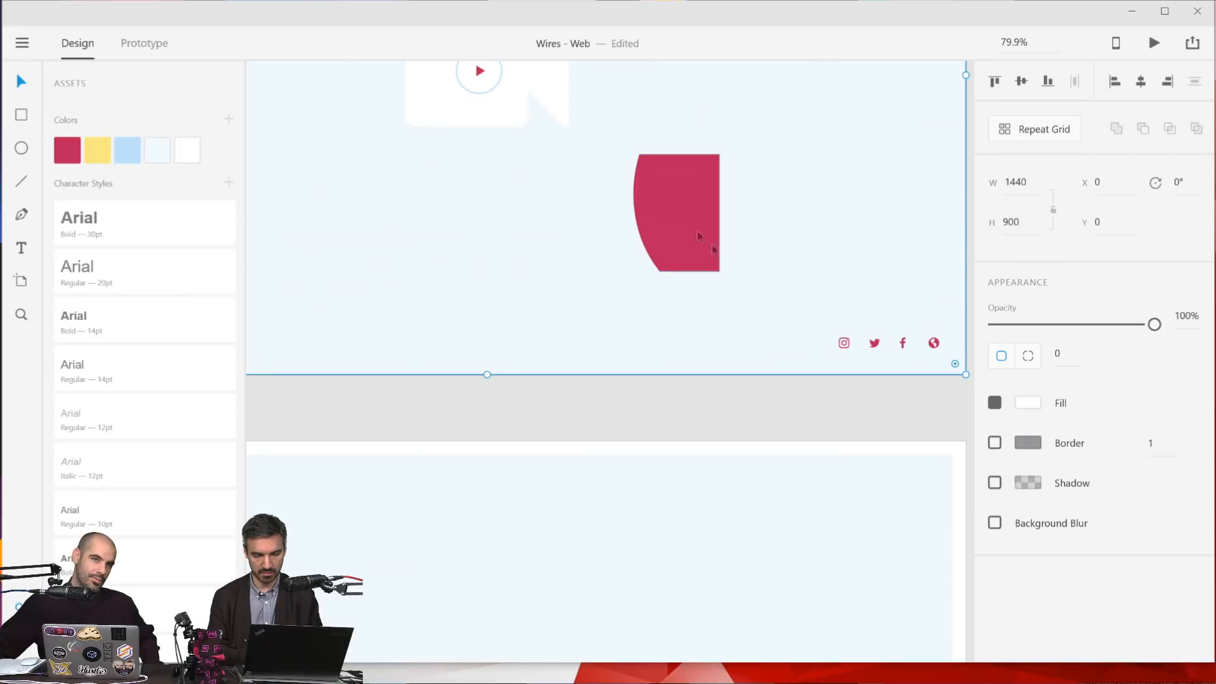
- Rework the intersected shape into a leaf-like form by rounding the rectangle's corners and repositioning its component shapes
double_click(660, 203)
drag(671, 201, 714, 258)
drag(622, 315, 537, 247)
click(666, 388)
click(750, 241)
click(657, 502)
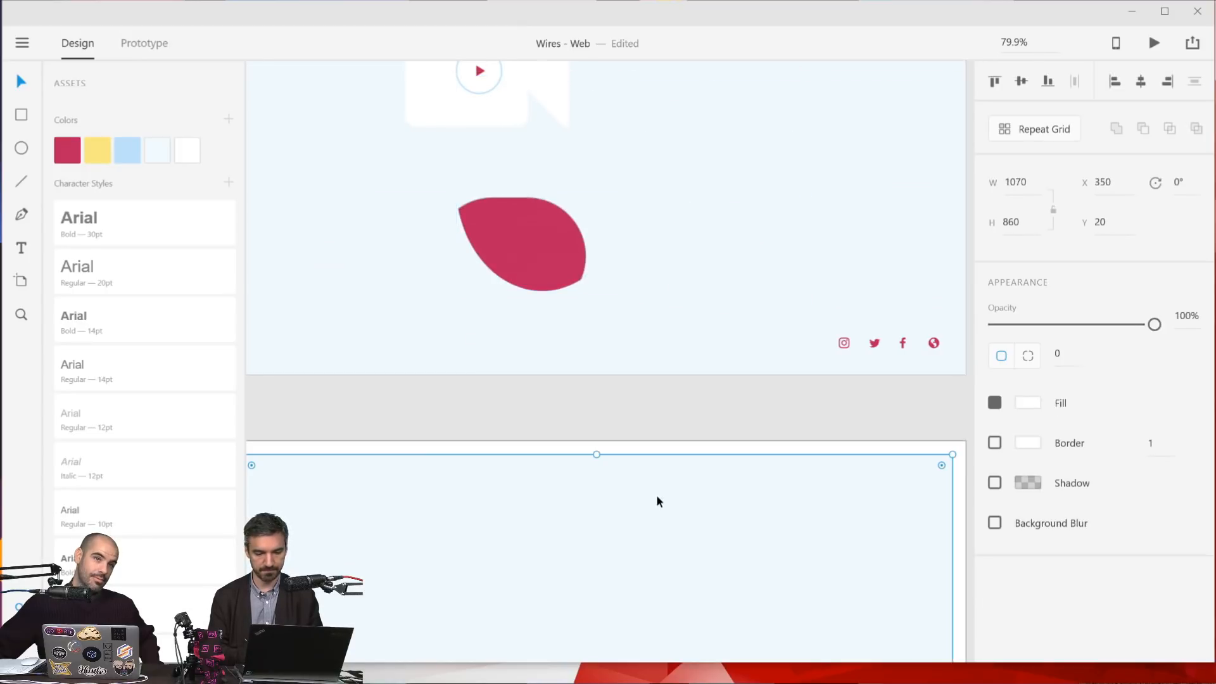
click(635, 422)
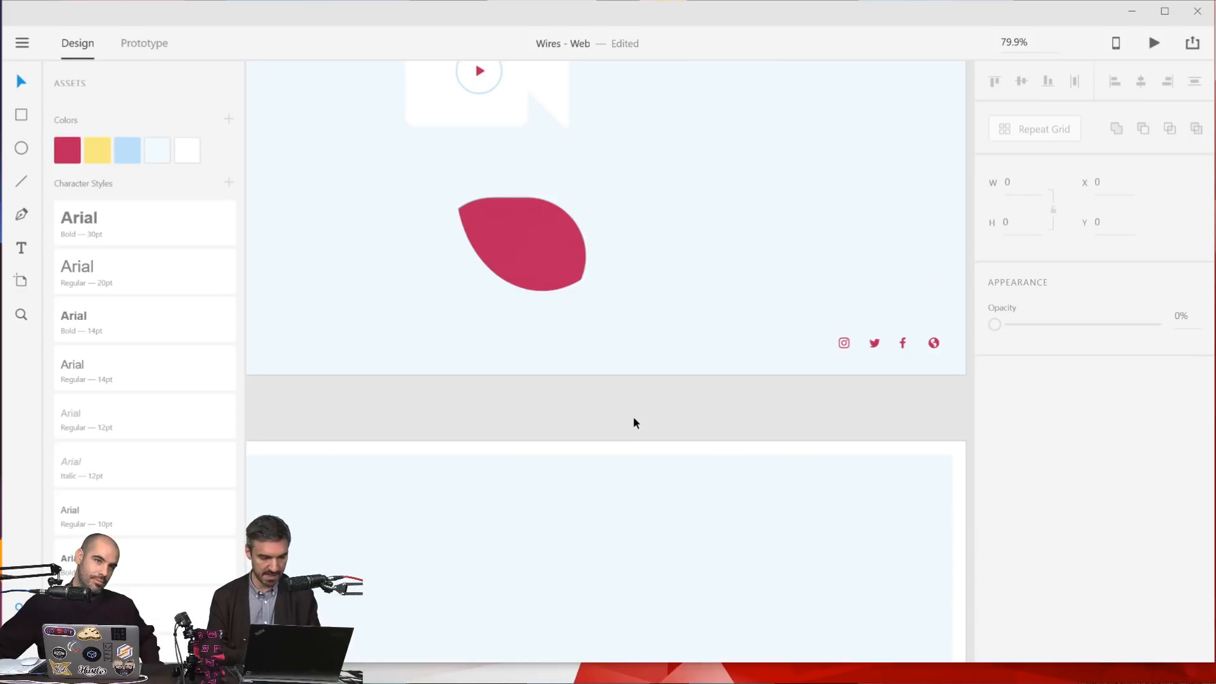
- Draw a white circle about 195 px wide and a square about 148 px wide overlapping its lower-left edge, and select both shapes
click(521, 263)
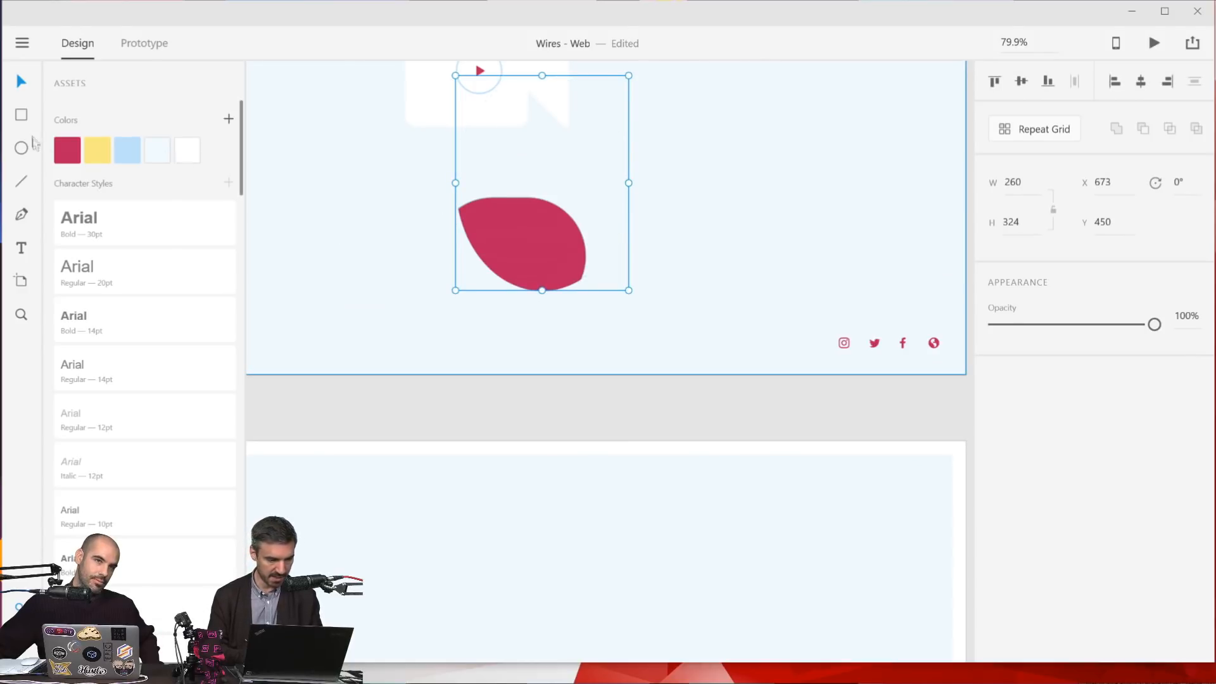
click(21, 148)
drag(339, 152, 470, 313)
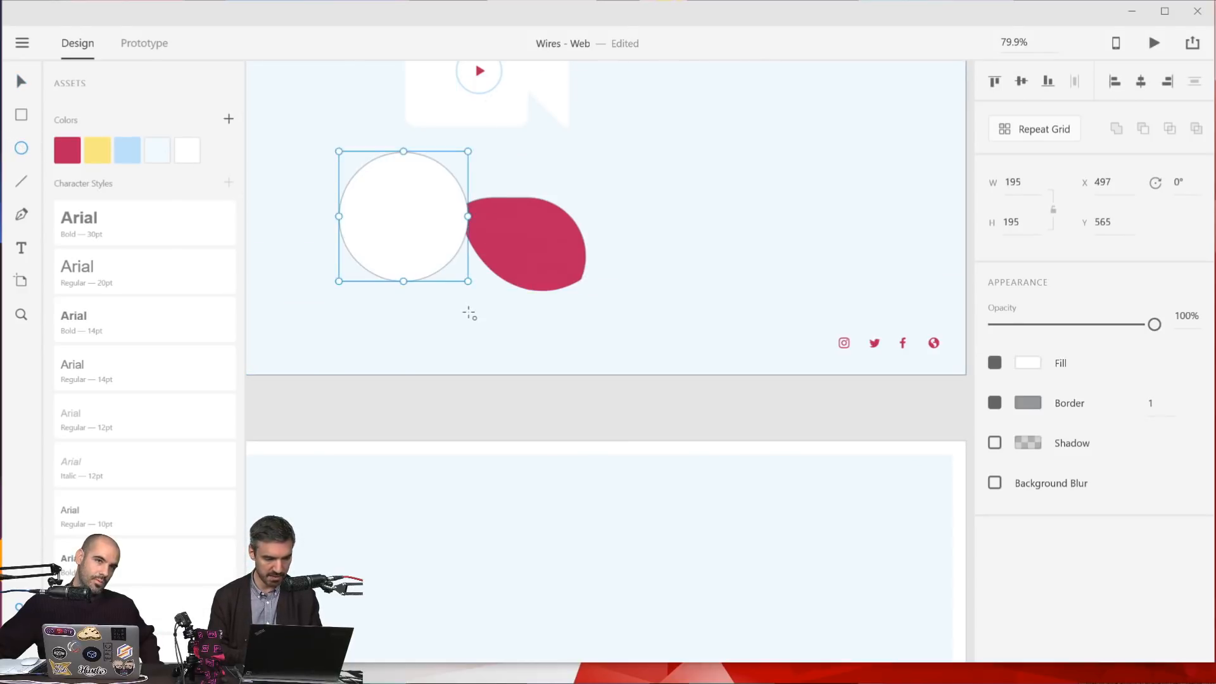
click(21, 115)
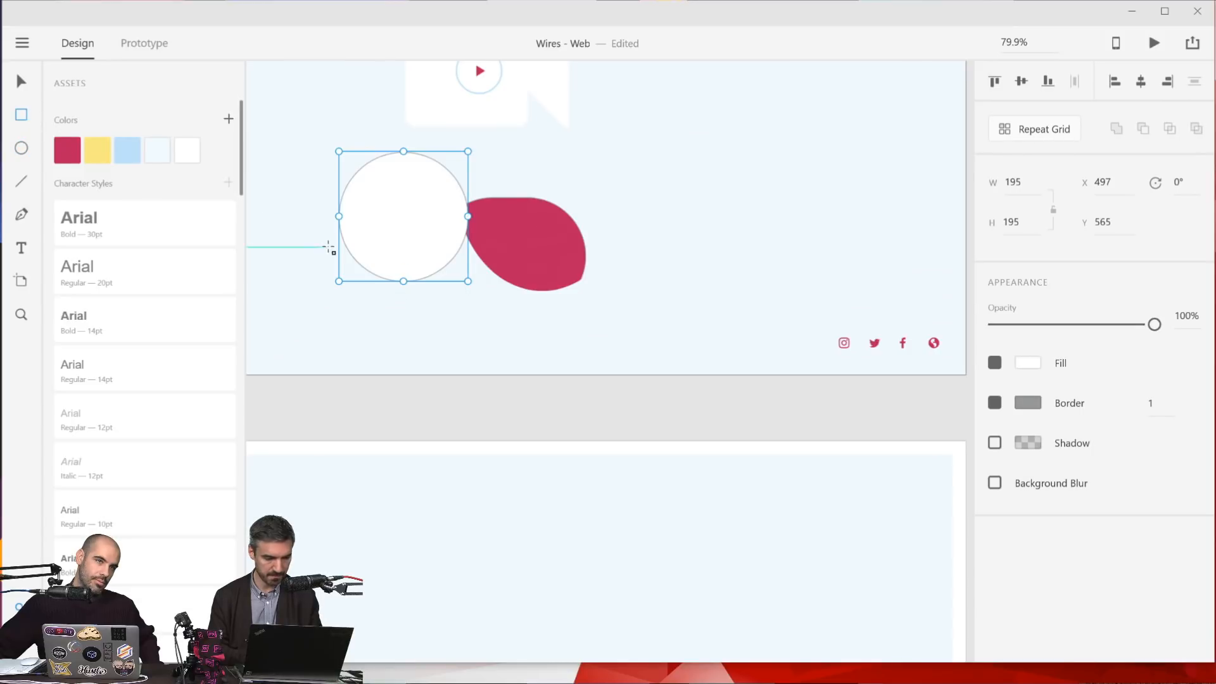
drag(316, 239, 415, 337)
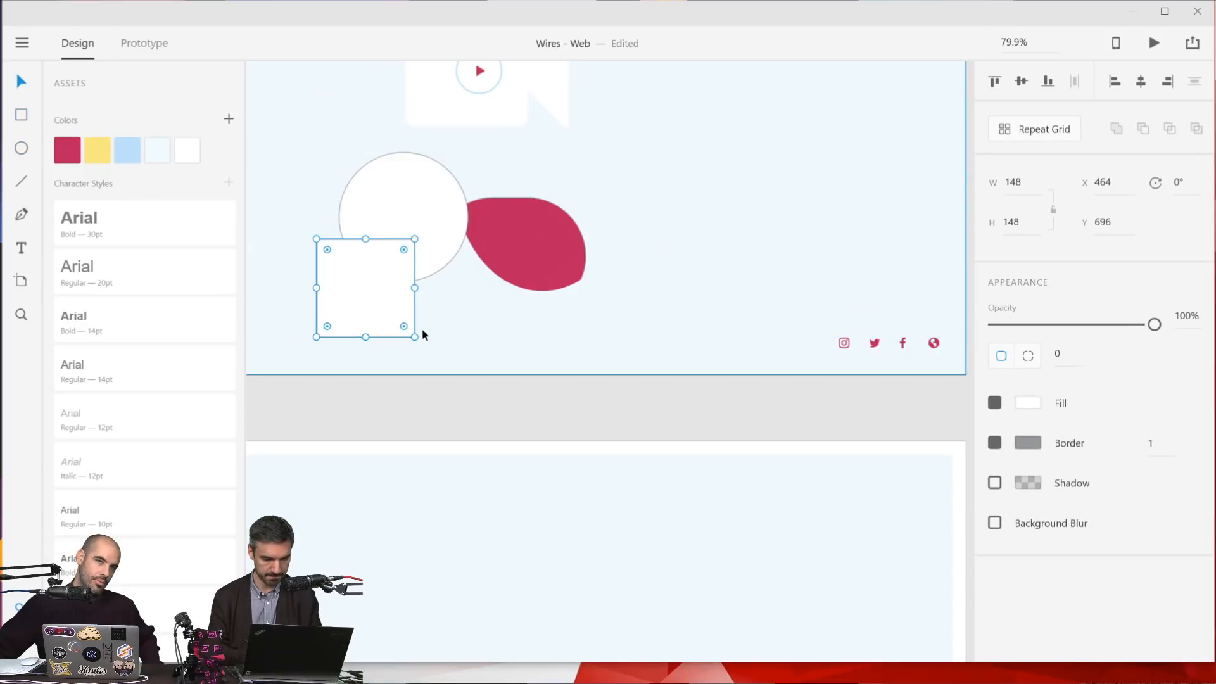
shift+click(374, 196)
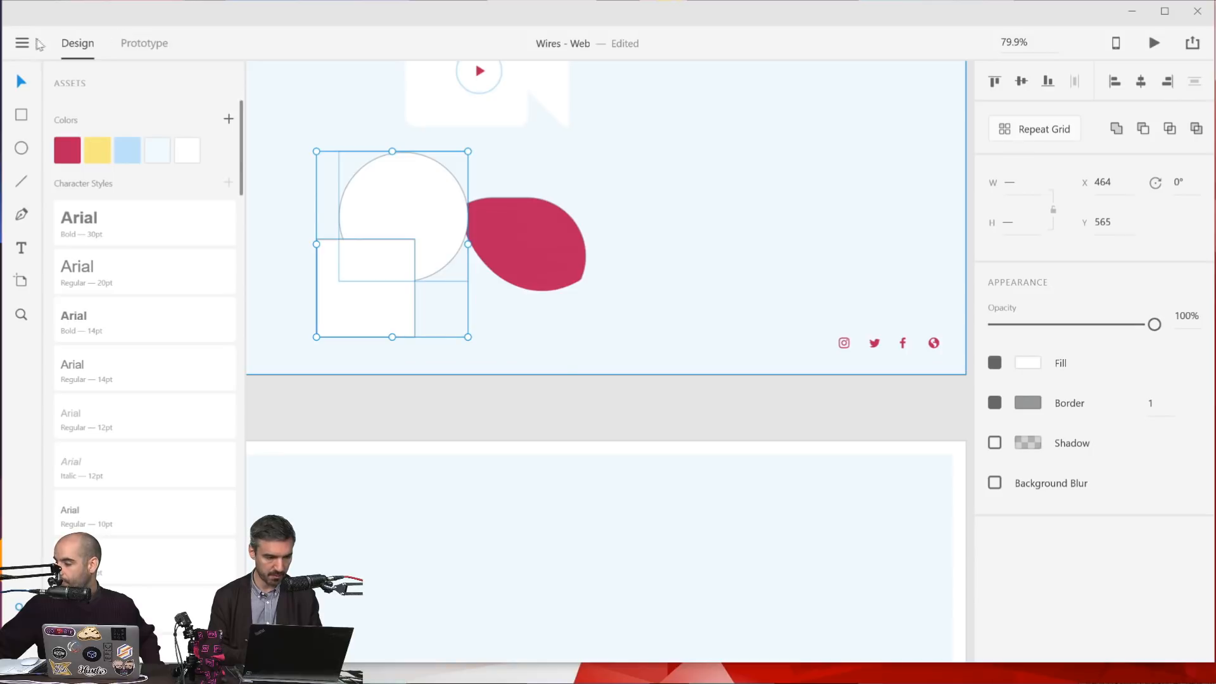
click(32, 45)
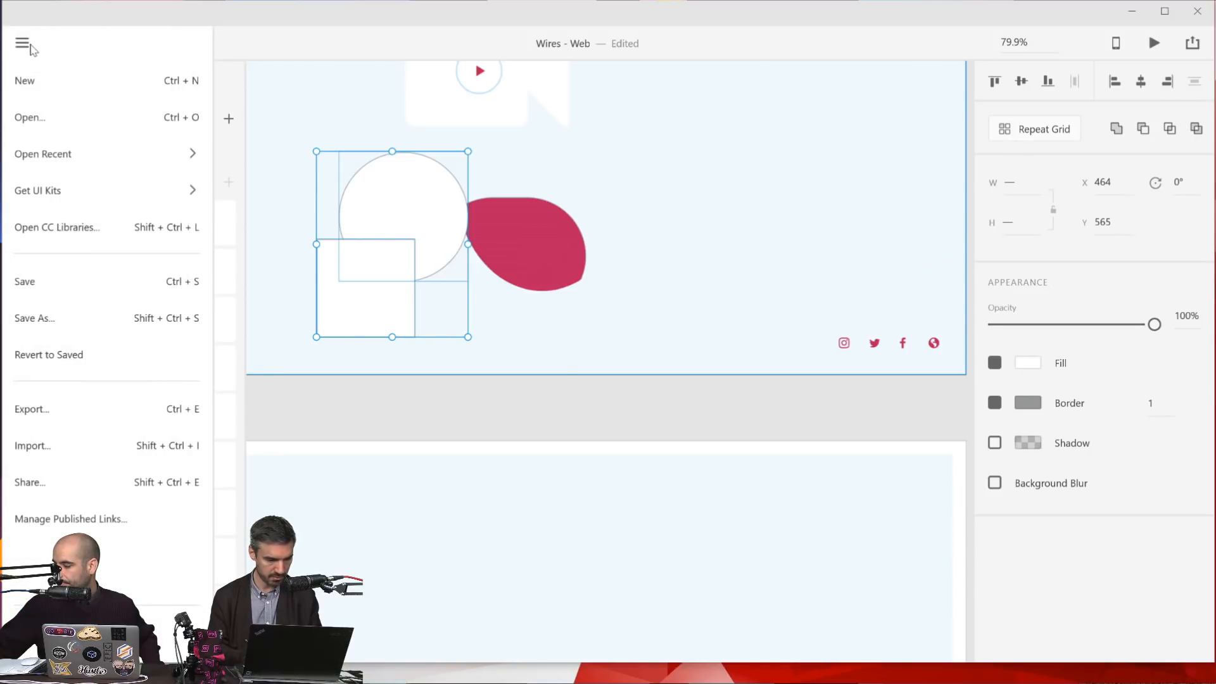
click(32, 49)
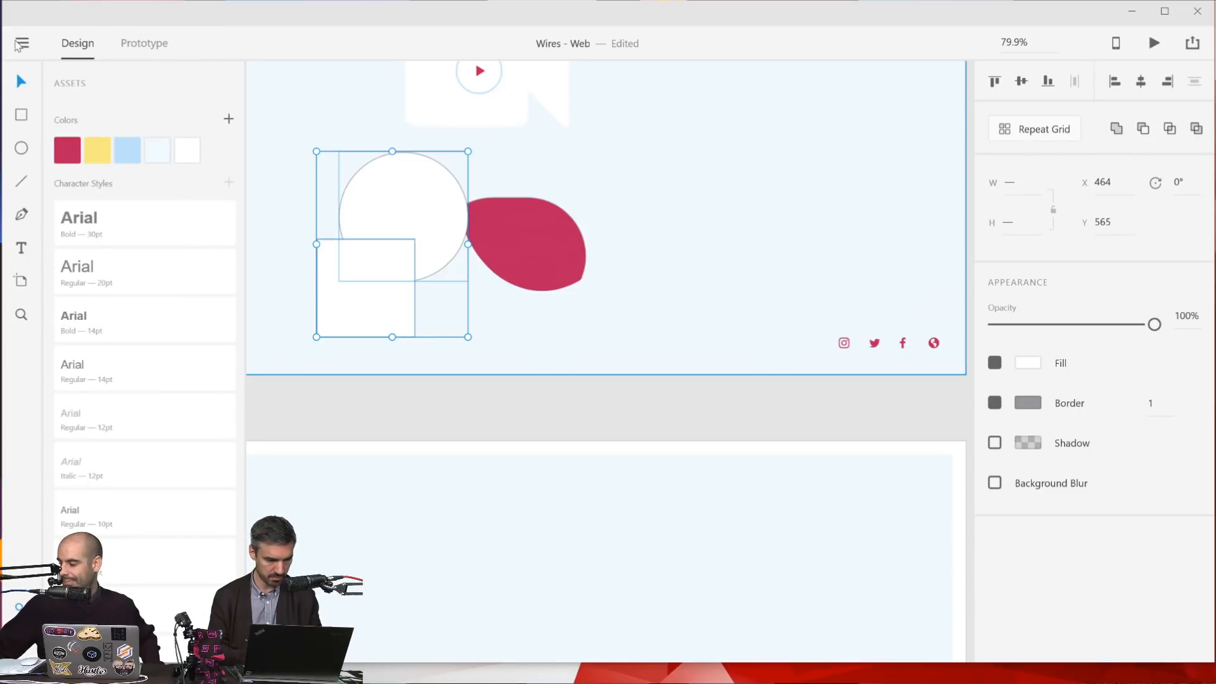
click(12, 42)
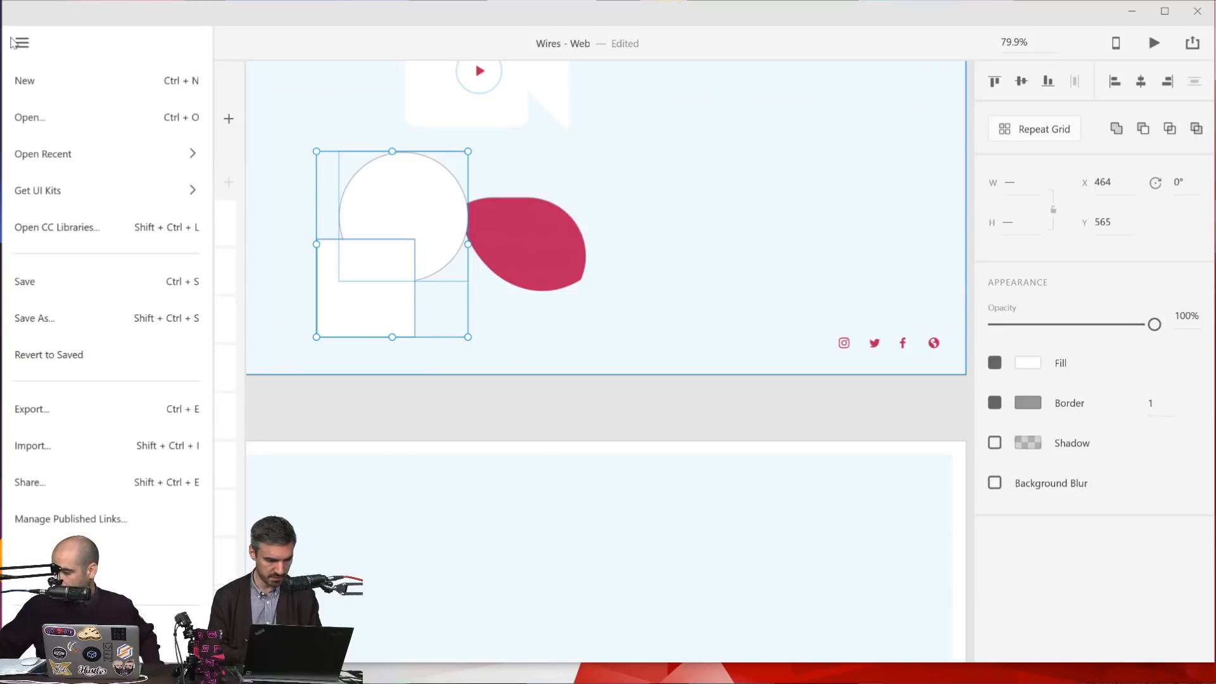
click(32, 556)
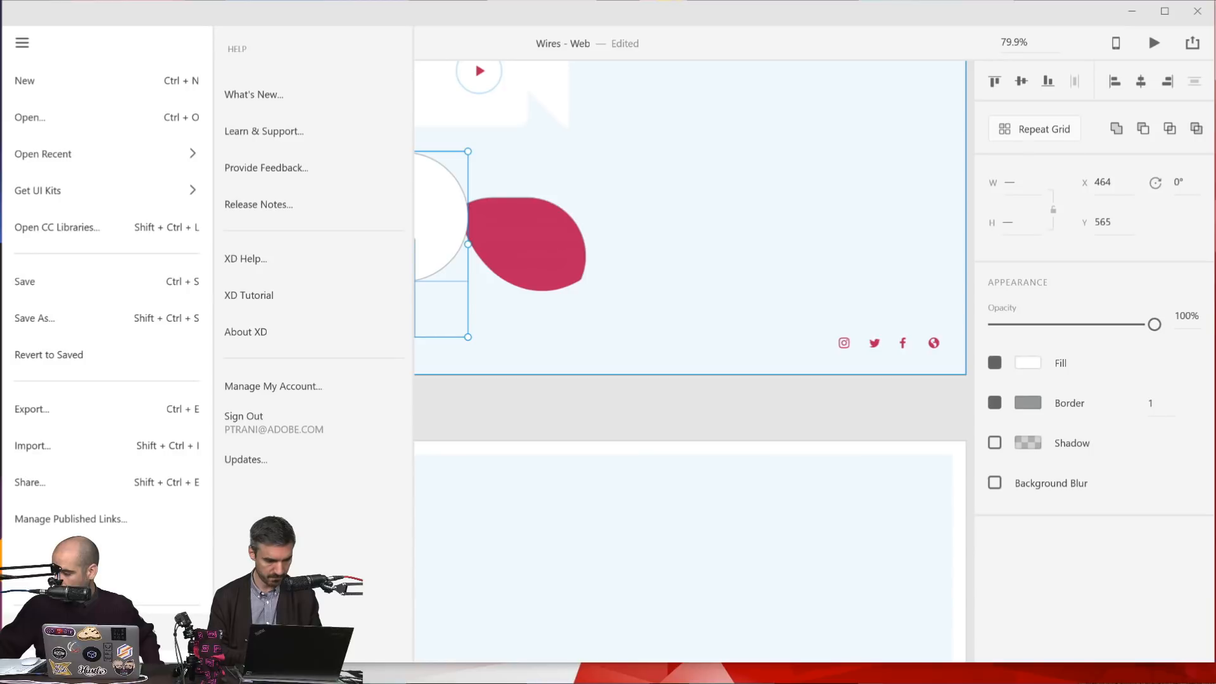
click(576, 419)
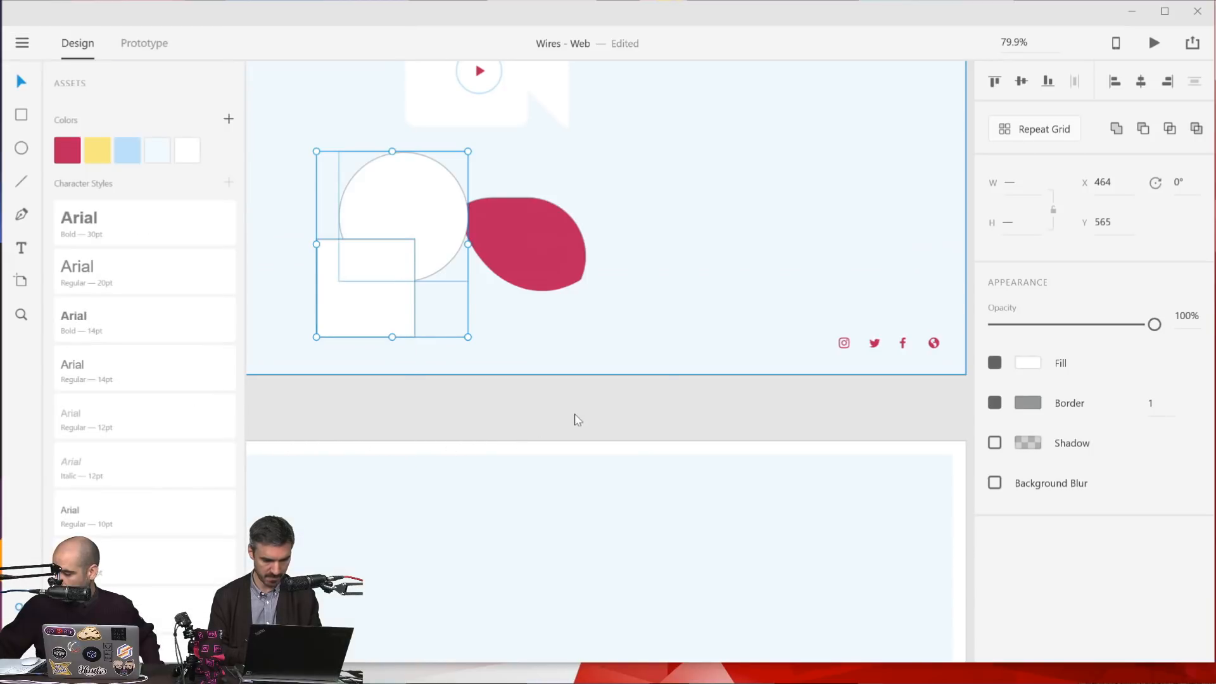
click(574, 419)
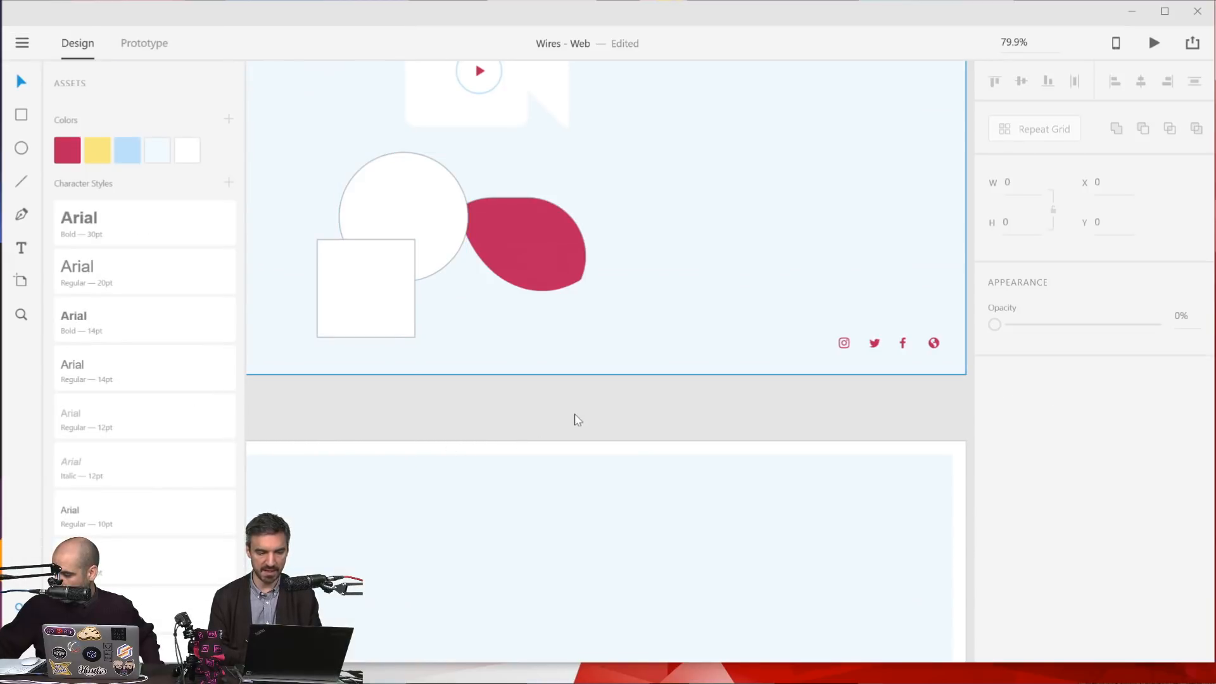
click(348, 307)
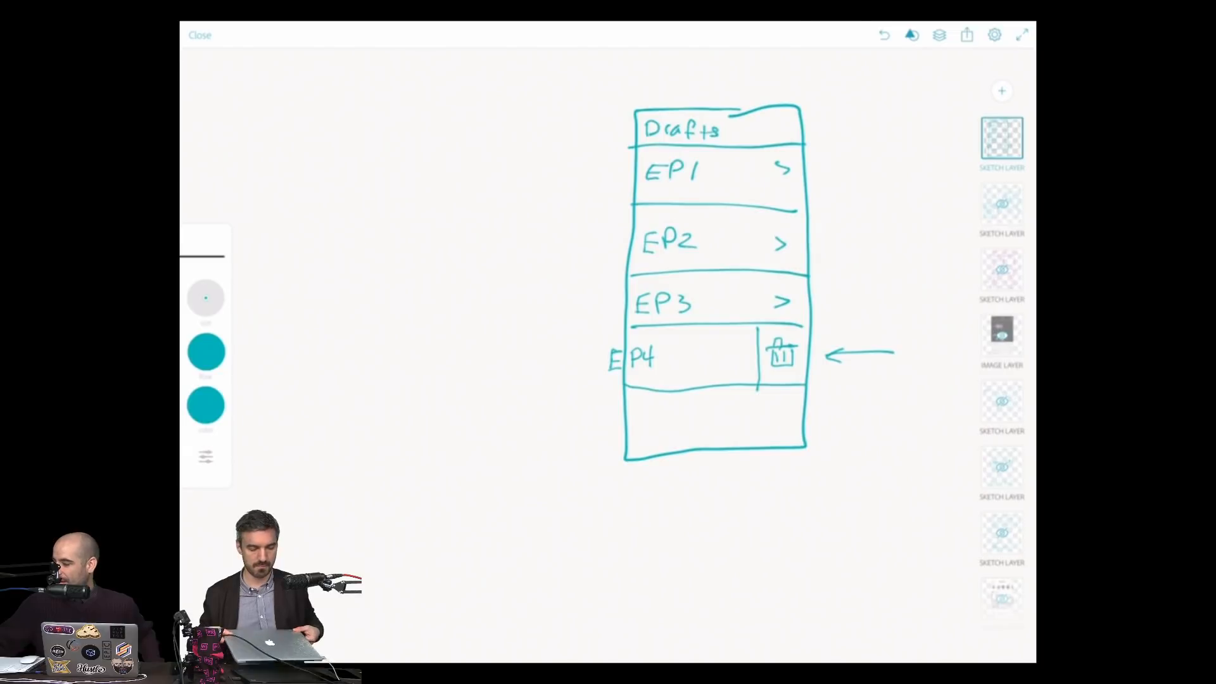
- Switch to the sketching app, hide the Drafts sketch layer, and show and activate the layer with the recording and clip panel sketches
click(1003, 137)
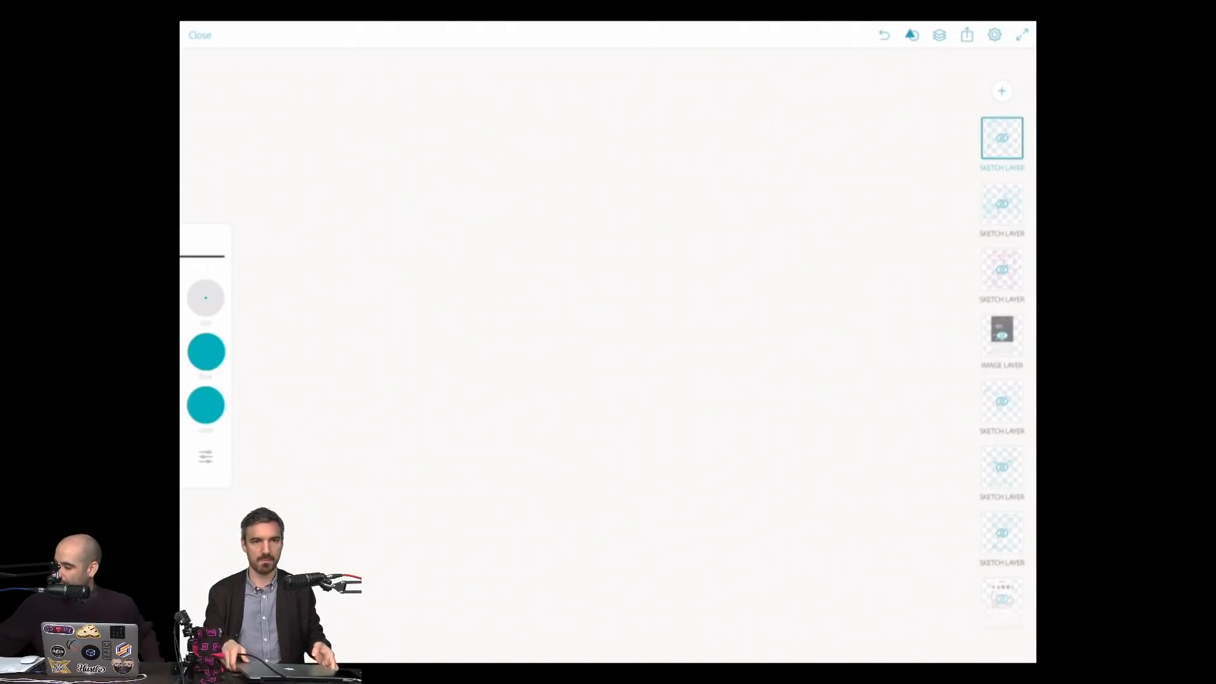
click(1002, 204)
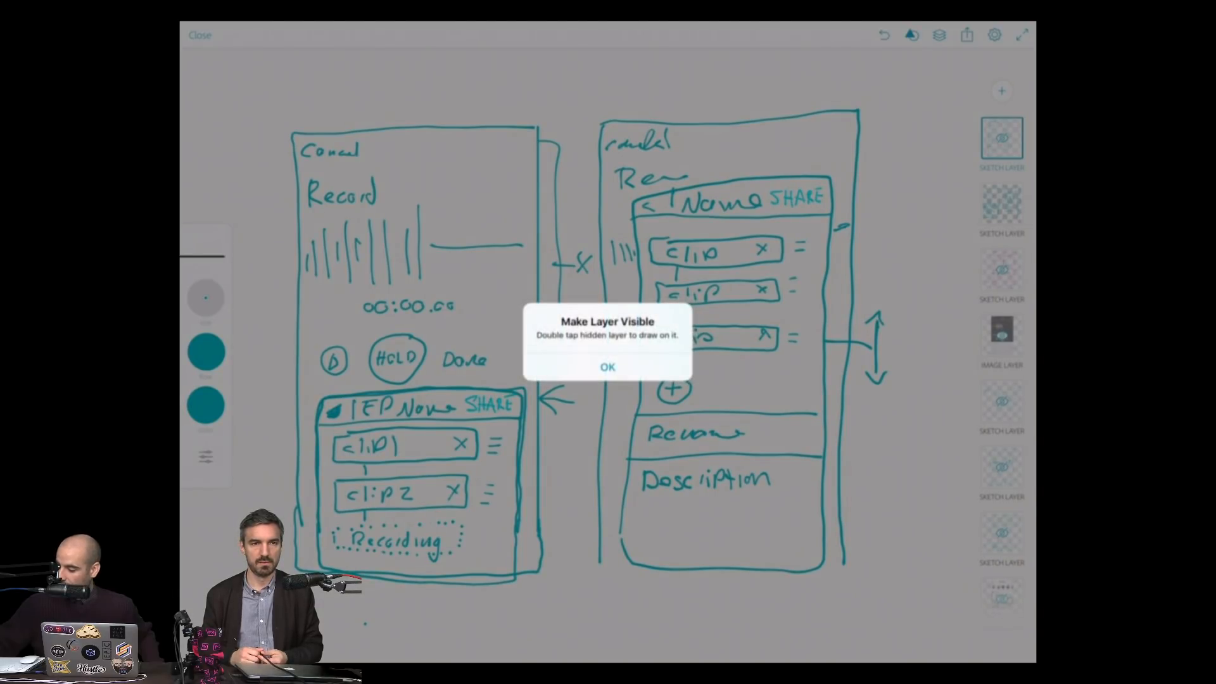
click(608, 367)
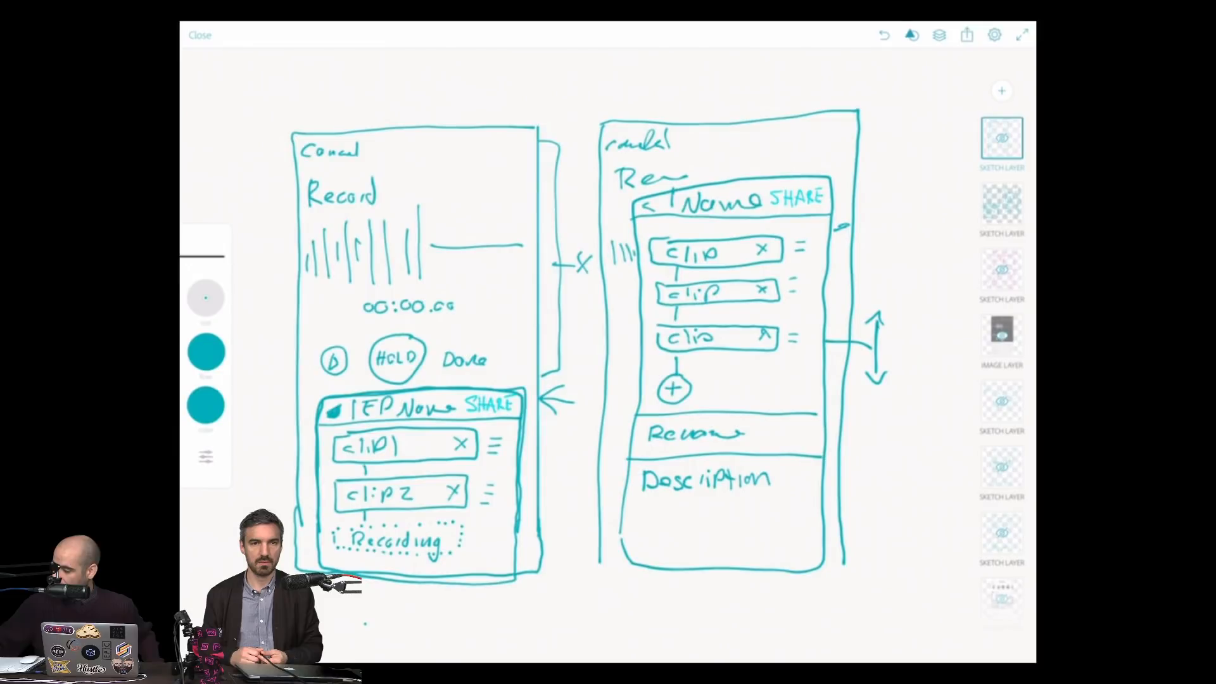
click(1003, 138)
click(1002, 203)
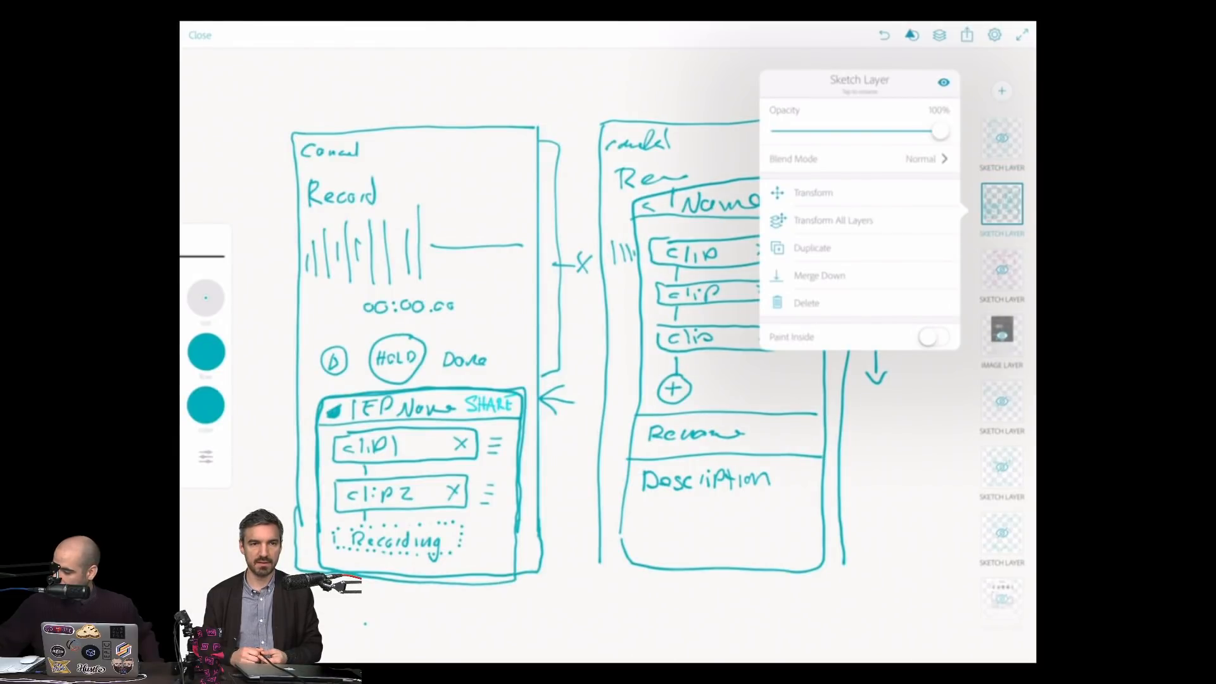
click(912, 469)
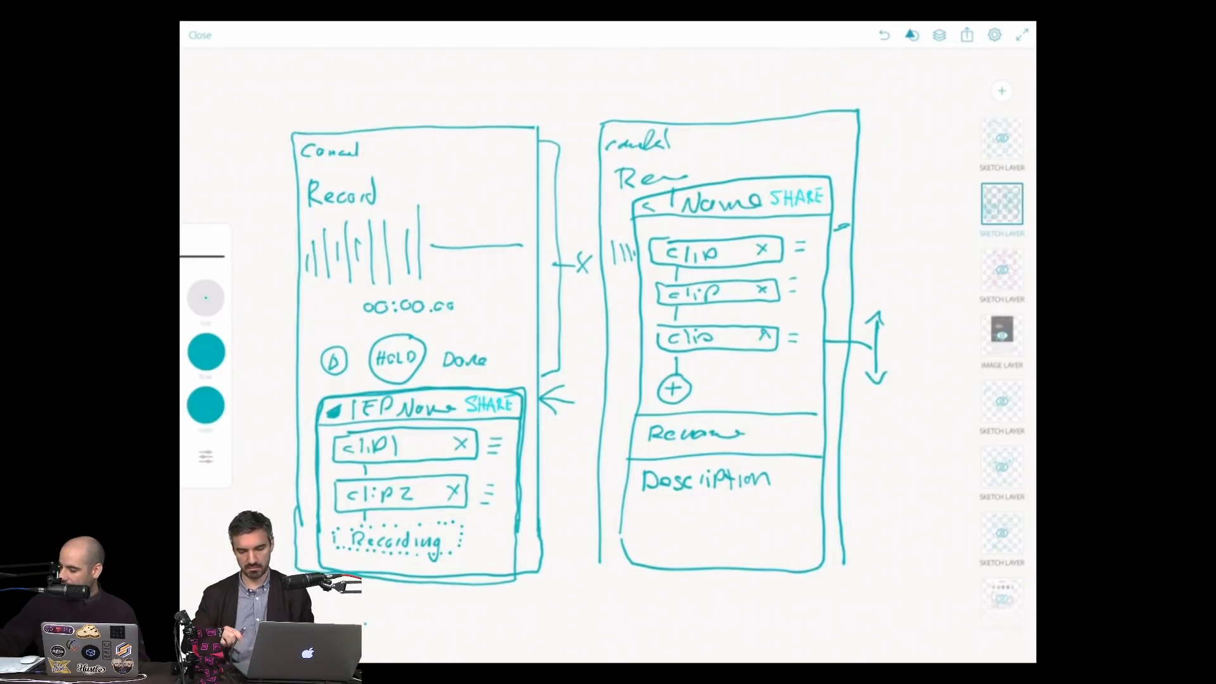
mouse_move(622, 537)
mouse_down()
mouse_move(626, 587)
mouse_move(709, 612)
mouse_move(825, 610)
mouse_move(827, 561)
mouse_up()
mouse_move(650, 583)
mouse_down()
mouse_move(651, 603)
mouse_move(680, 603)
mouse_move(681, 583)
mouse_move(692, 599)
mouse_move(723, 596)
mouse_up()
drag(711, 577, 732, 577)
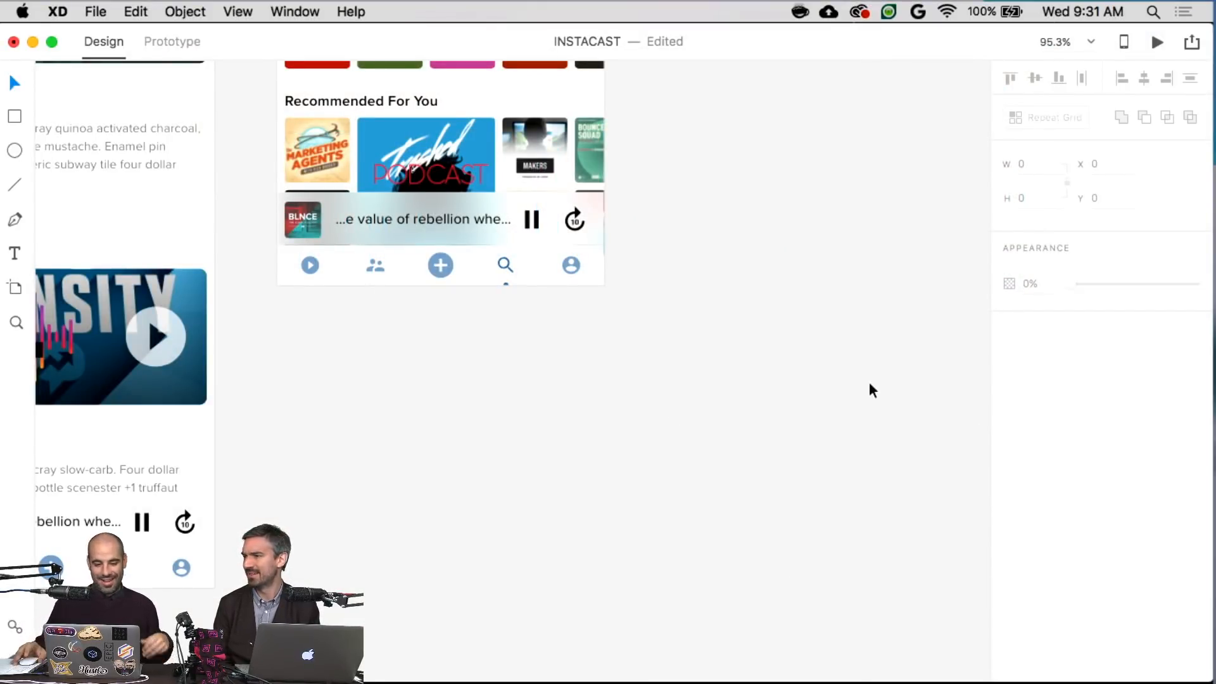
- Switch to Adobe XD's INSTACAST document and duplicate the Discover artboard
scroll(870, 384, up, 10)
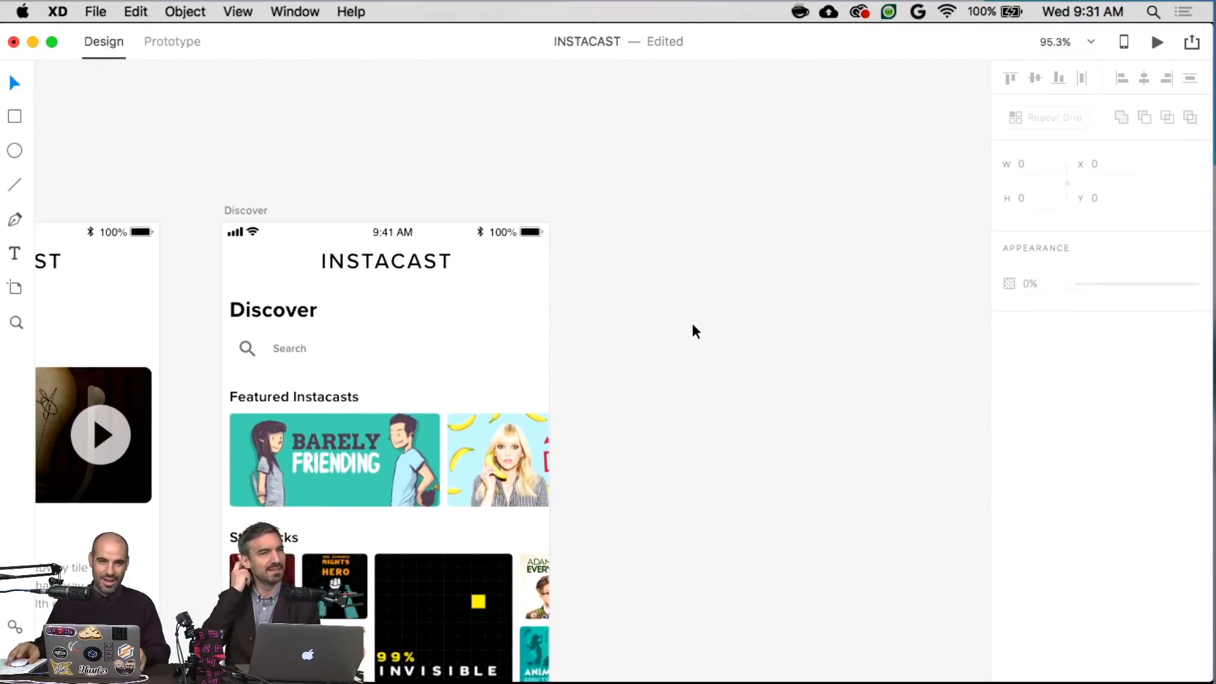
scroll(692, 327, down, 5)
scroll(692, 327, right, 5)
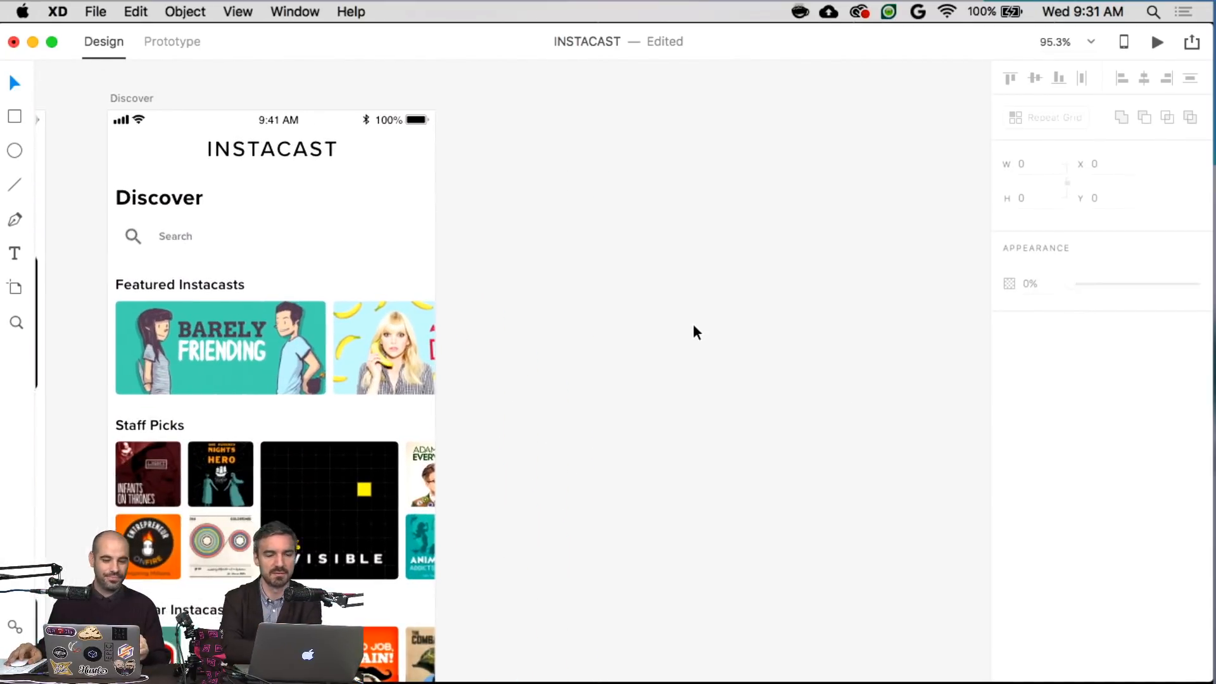
click(148, 100)
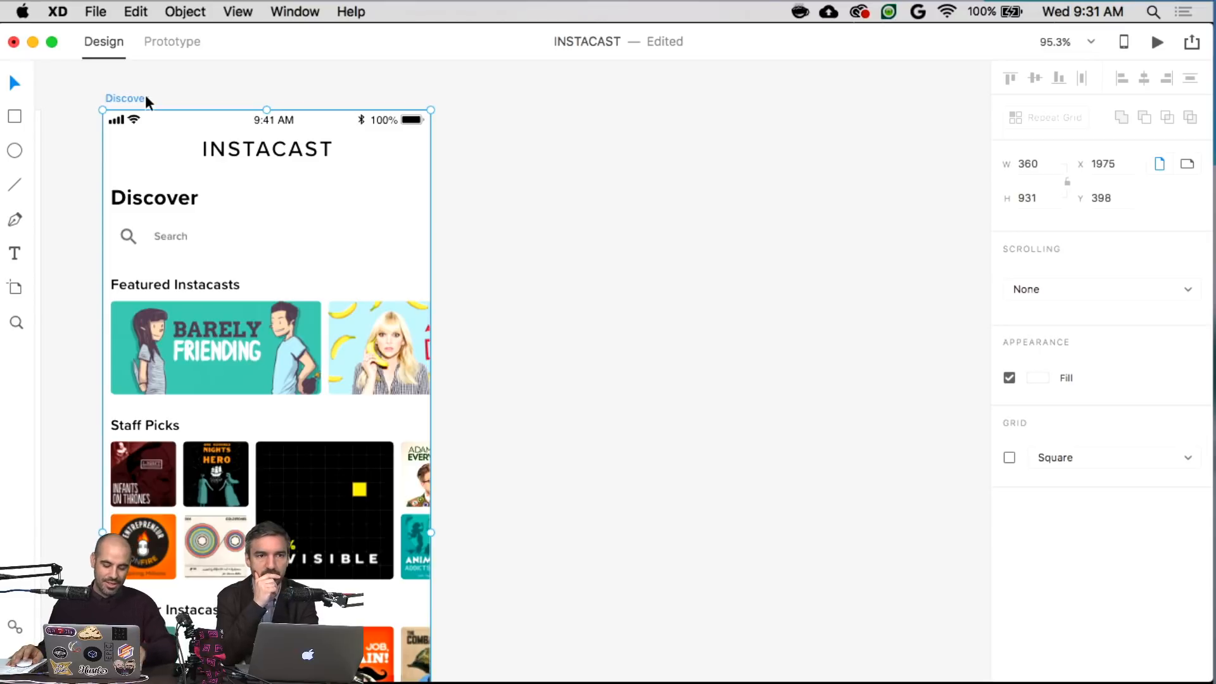
key(super+d)
scroll(343, 203, right, 5)
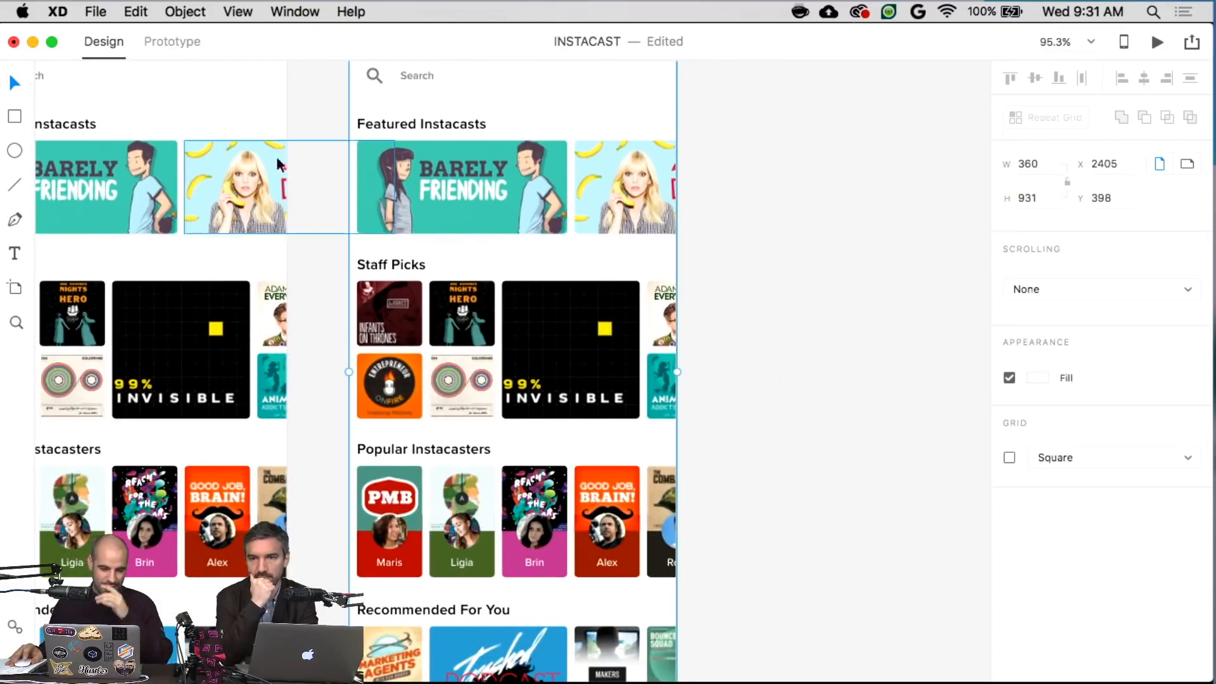
scroll(340, 202, up, 2)
scroll(380, 171, left, 7)
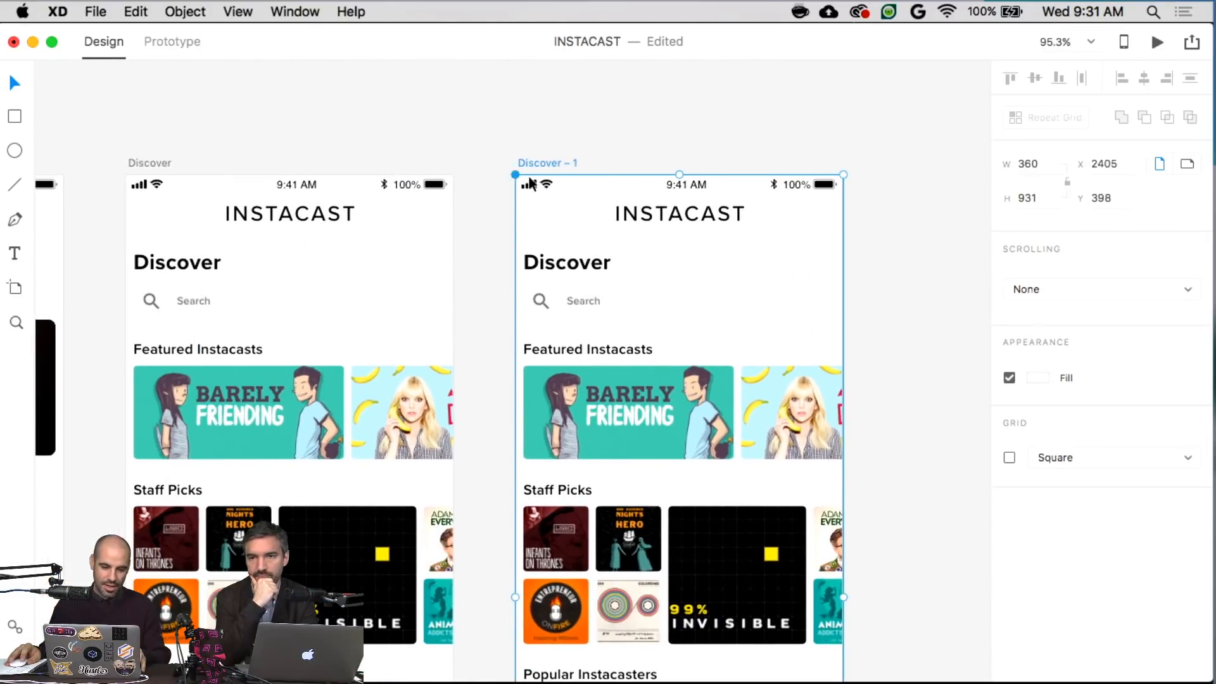
- Rename the duplicated Discover artboard as "Record – 1"
double_click(546, 164)
double_click(545, 163)
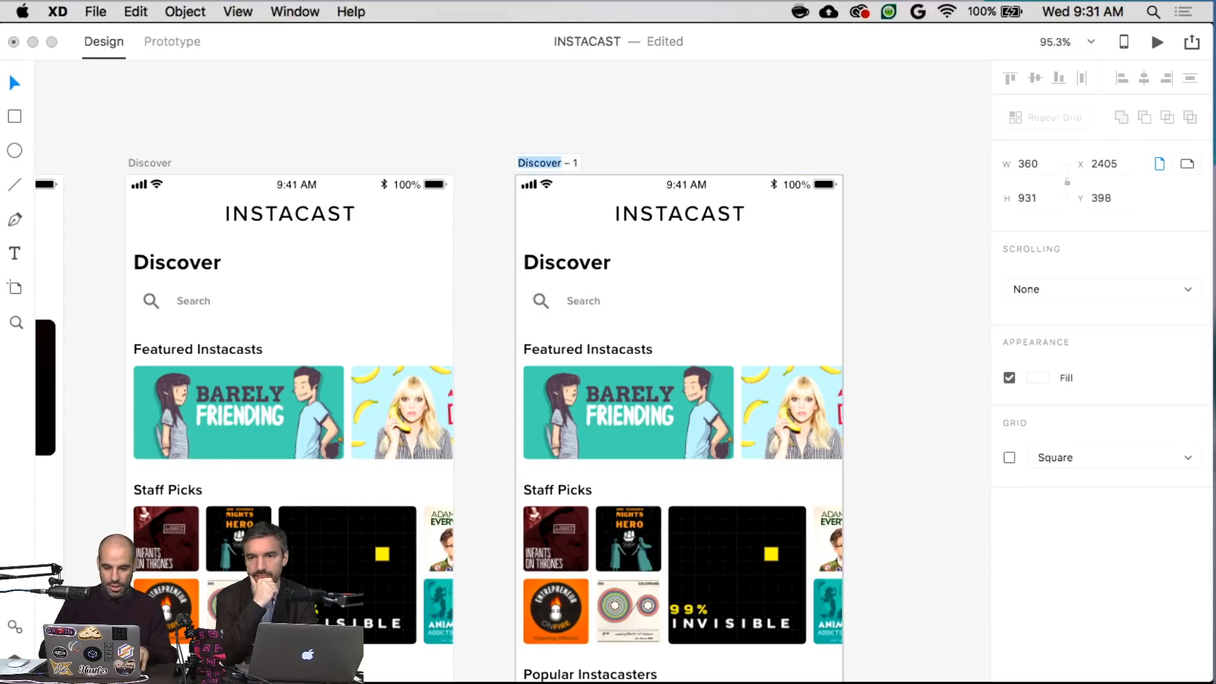
text(REcord)
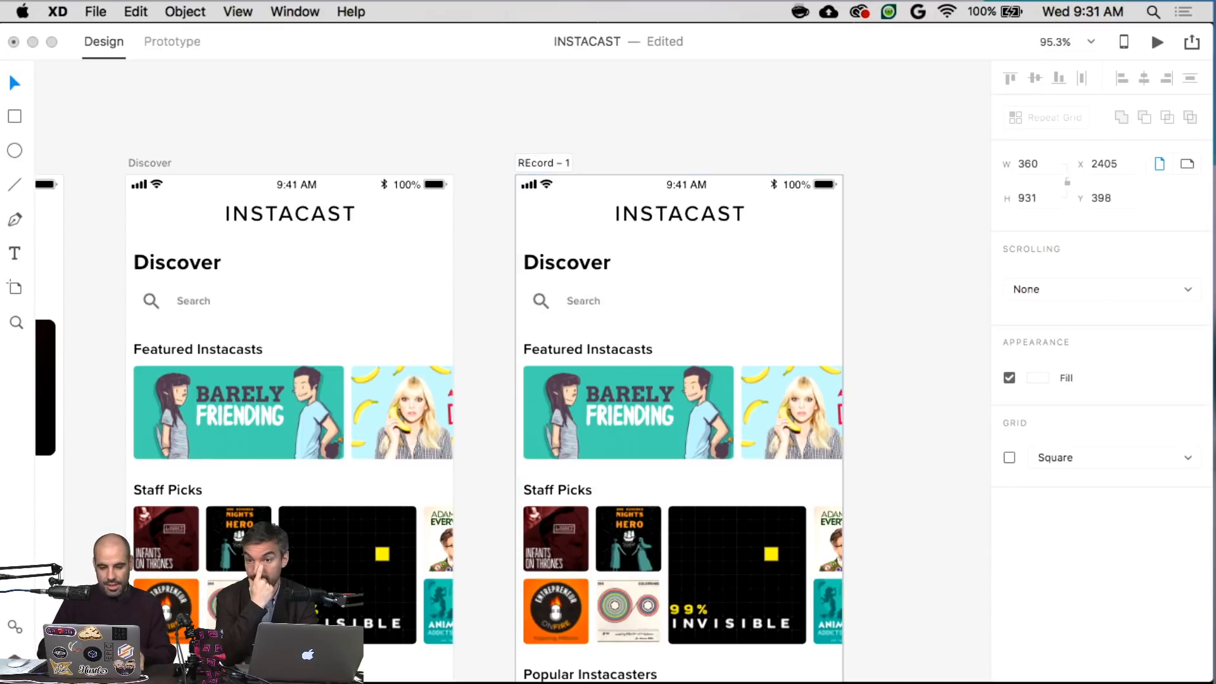
text(e)
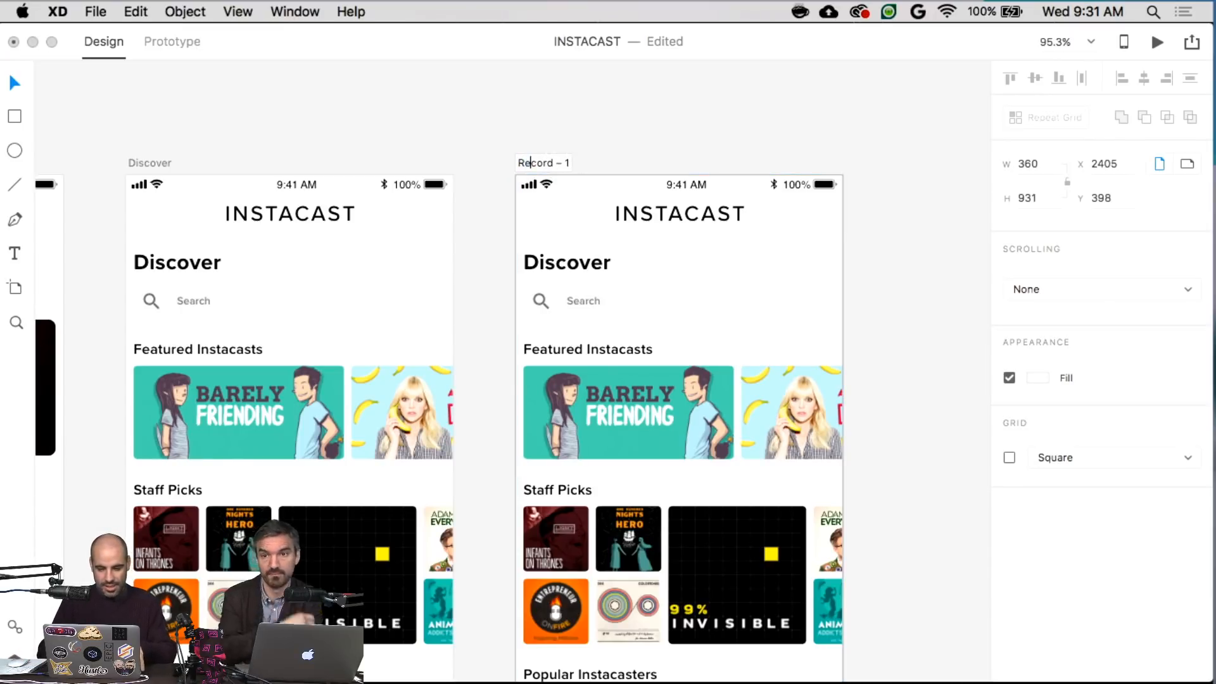
key(Return)
click(595, 138)
click(548, 159)
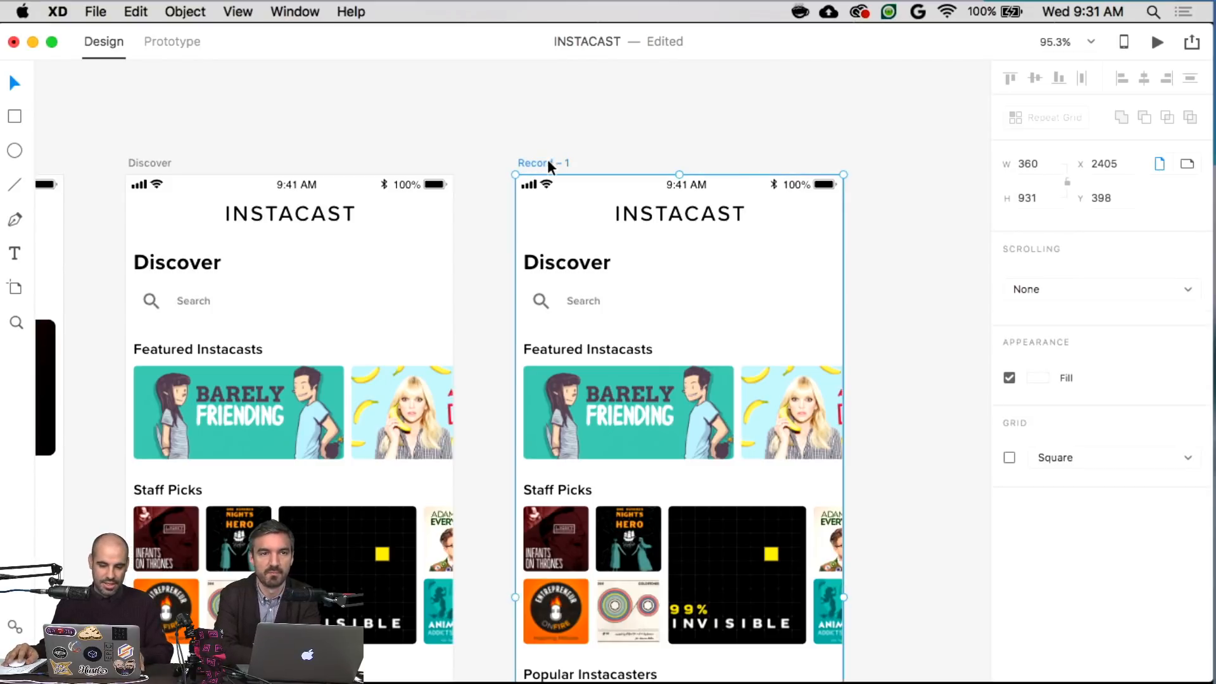
key(super+d)
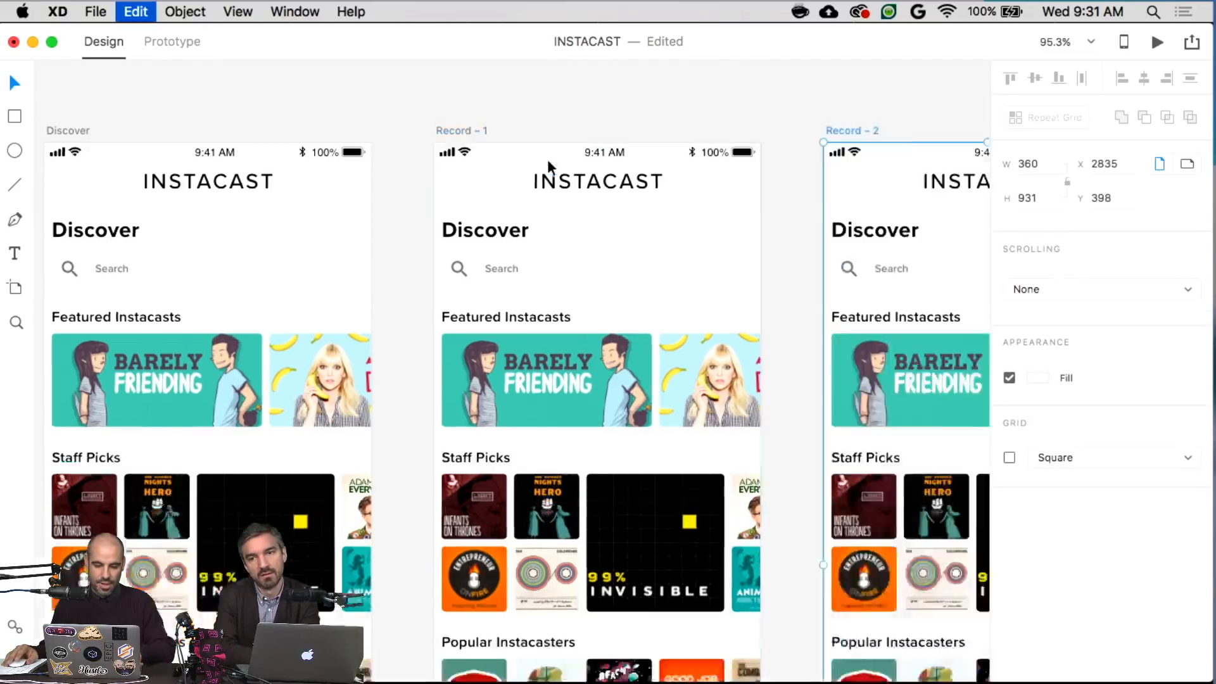
scroll(547, 165, up, 4)
scroll(545, 166, left, 3)
scroll(231, 181, left, 1)
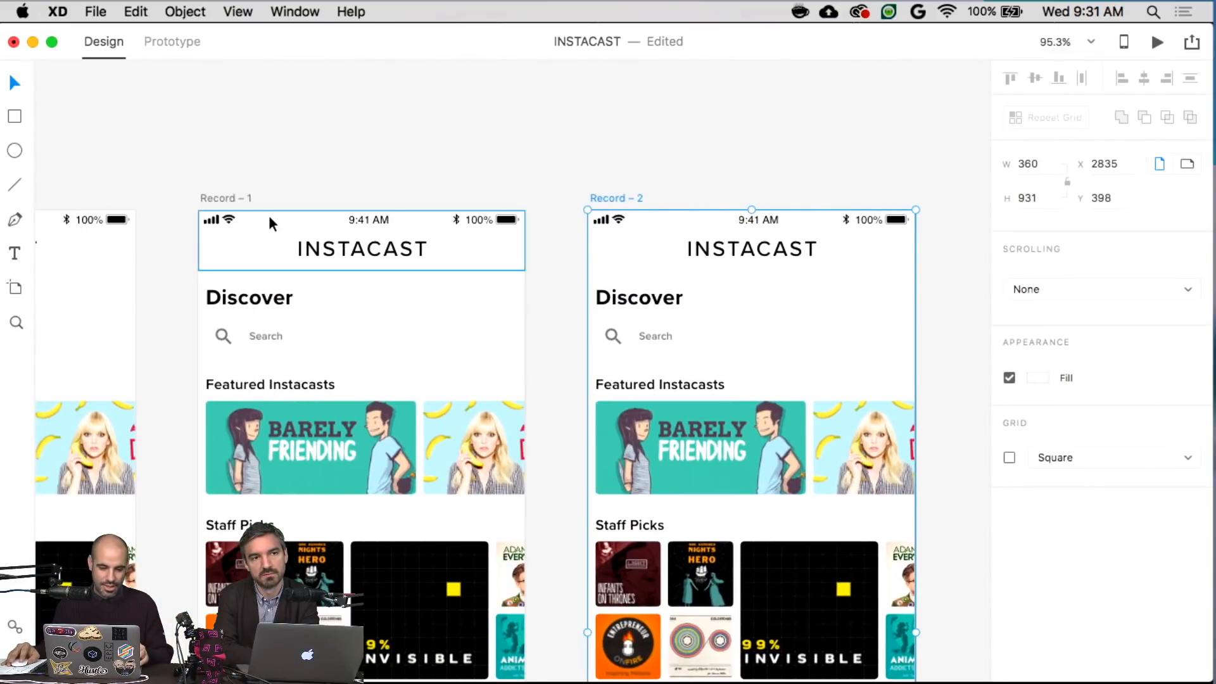
scroll(241, 199, up, 1)
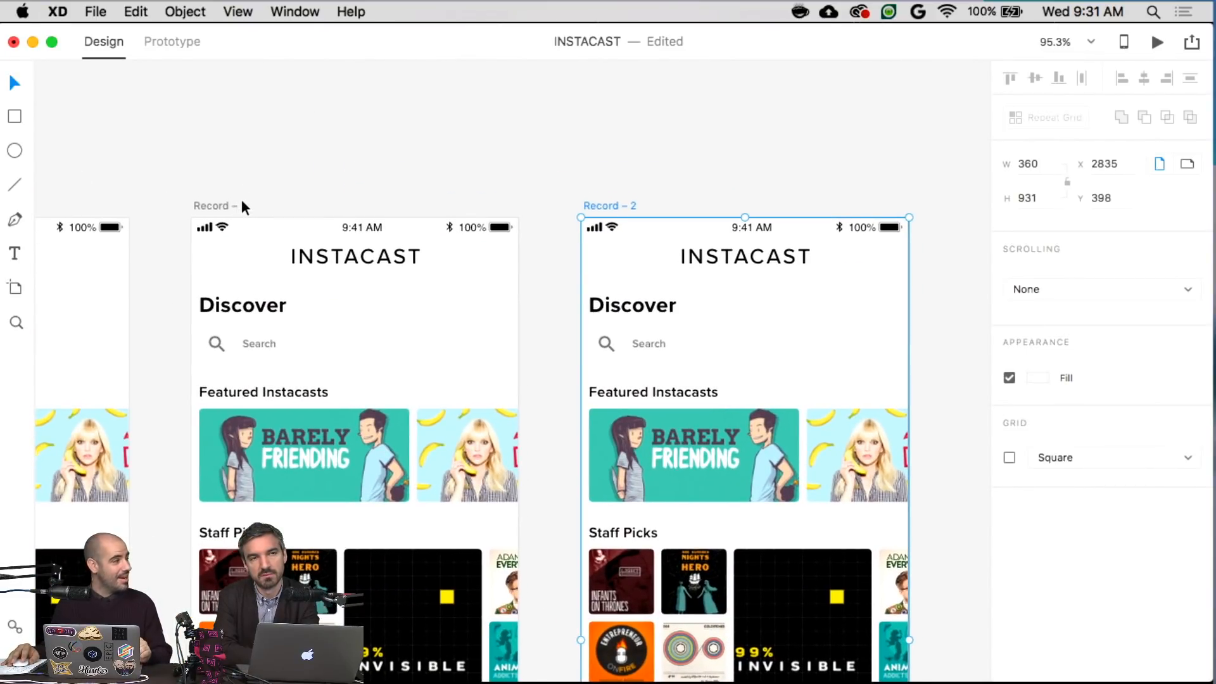
click(643, 171)
click(626, 205)
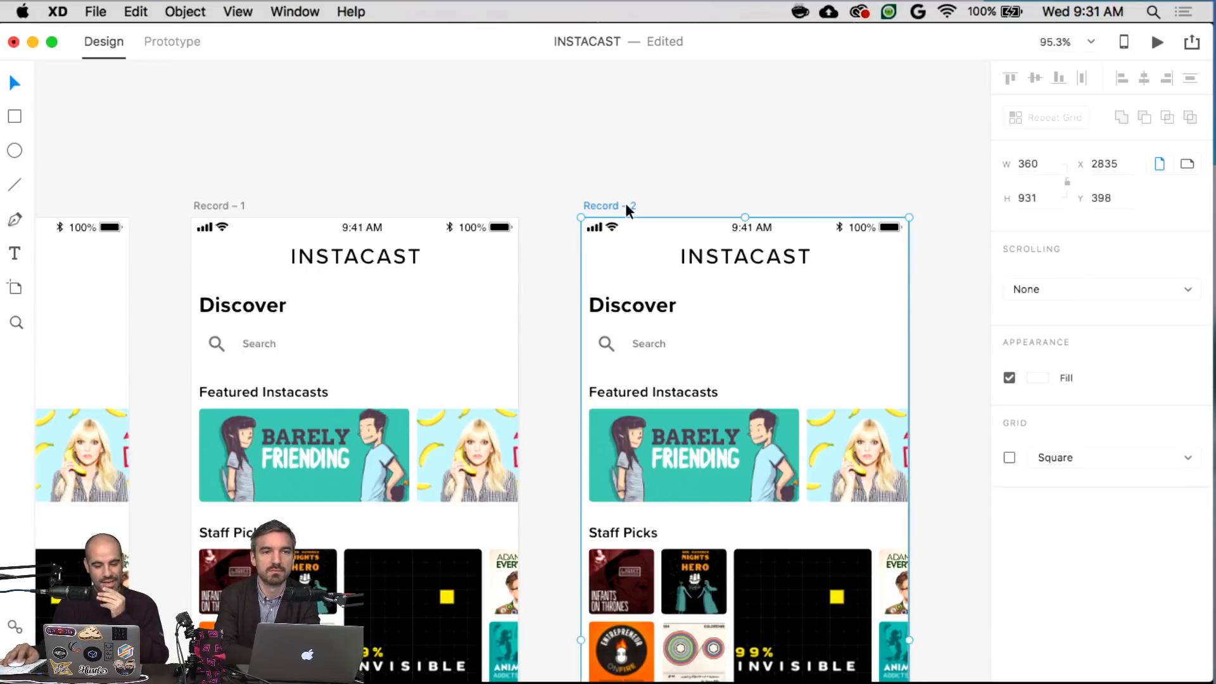
key(Delete)
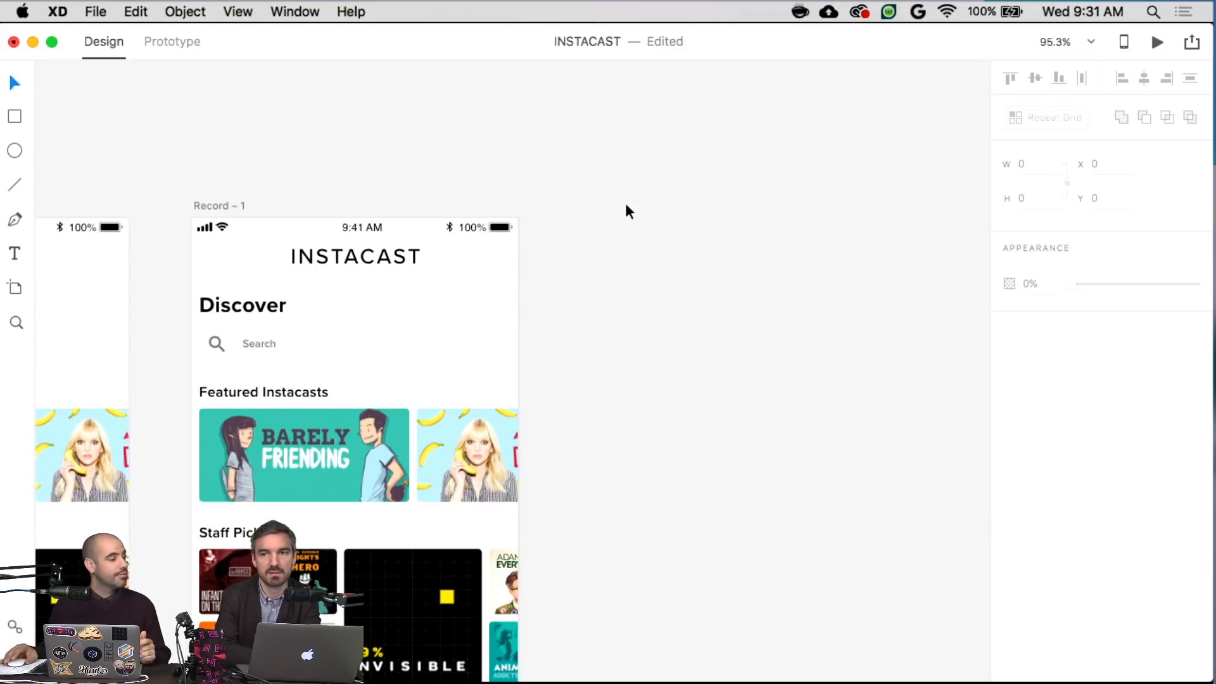
- Delete the podcast sections and the mini player from the Record – 1 artboard, keeping its header, heading, search field and navigation bar
scroll(625, 211, left, 2)
scroll(626, 211, down, 5)
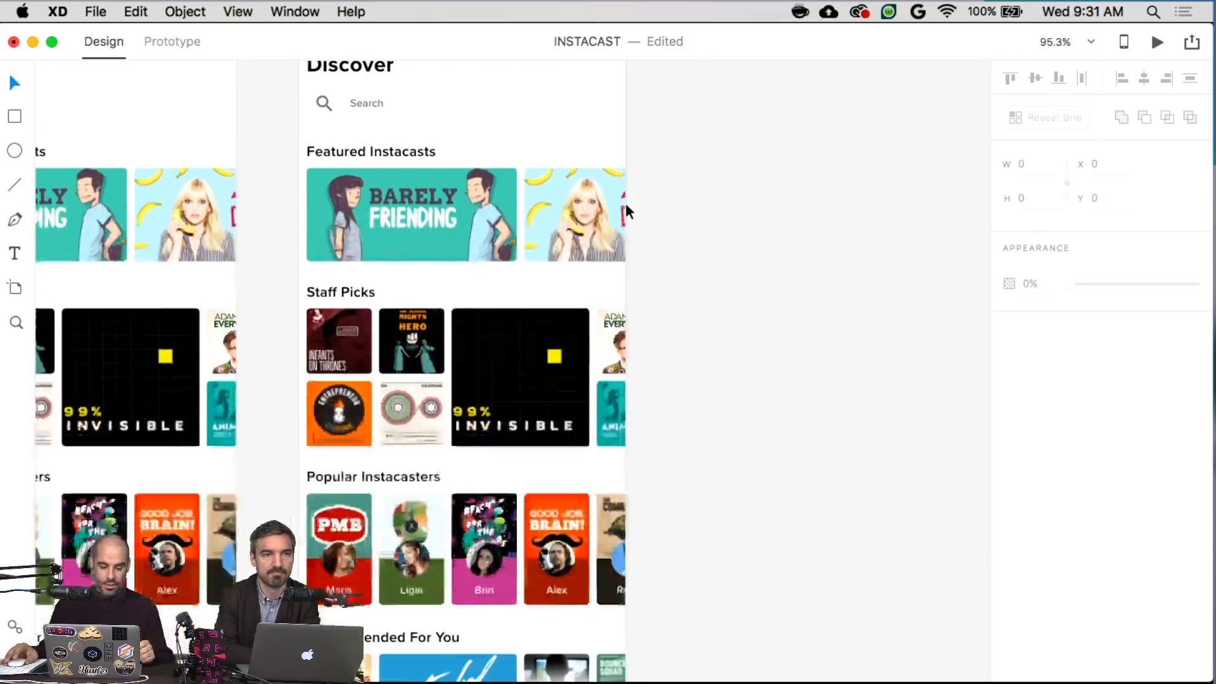
scroll(625, 202, down, 5)
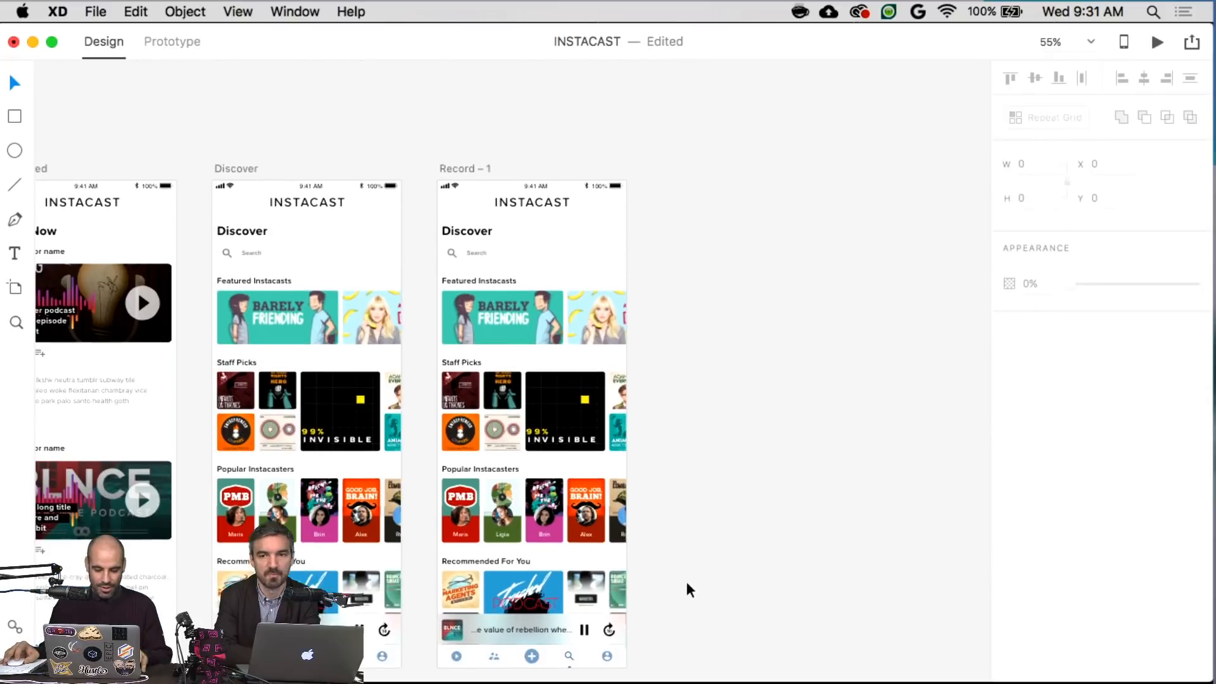
drag(643, 620, 436, 283)
key(Delete)
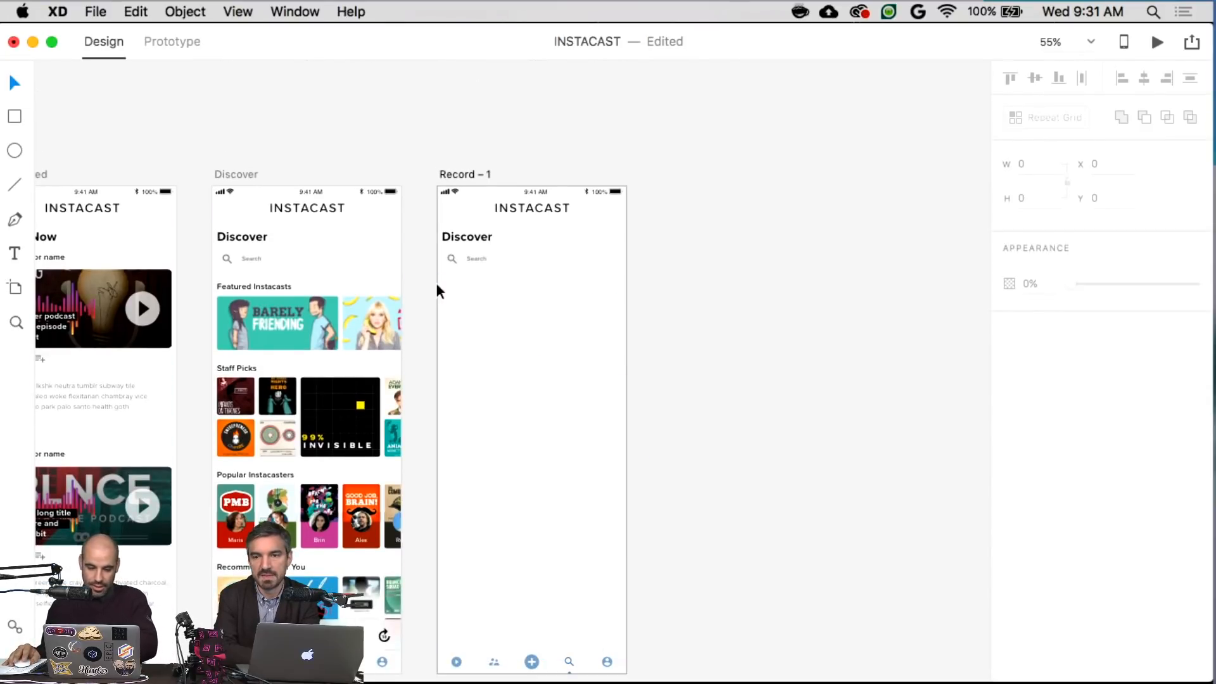
- Delete the search field from the Record – 1 artboard
scroll(483, 265, left, 1)
key(Delete)
scroll(500, 260, up, 1)
- Change the Discover heading on the Record – 1 artboard to "Record"
click(470, 241)
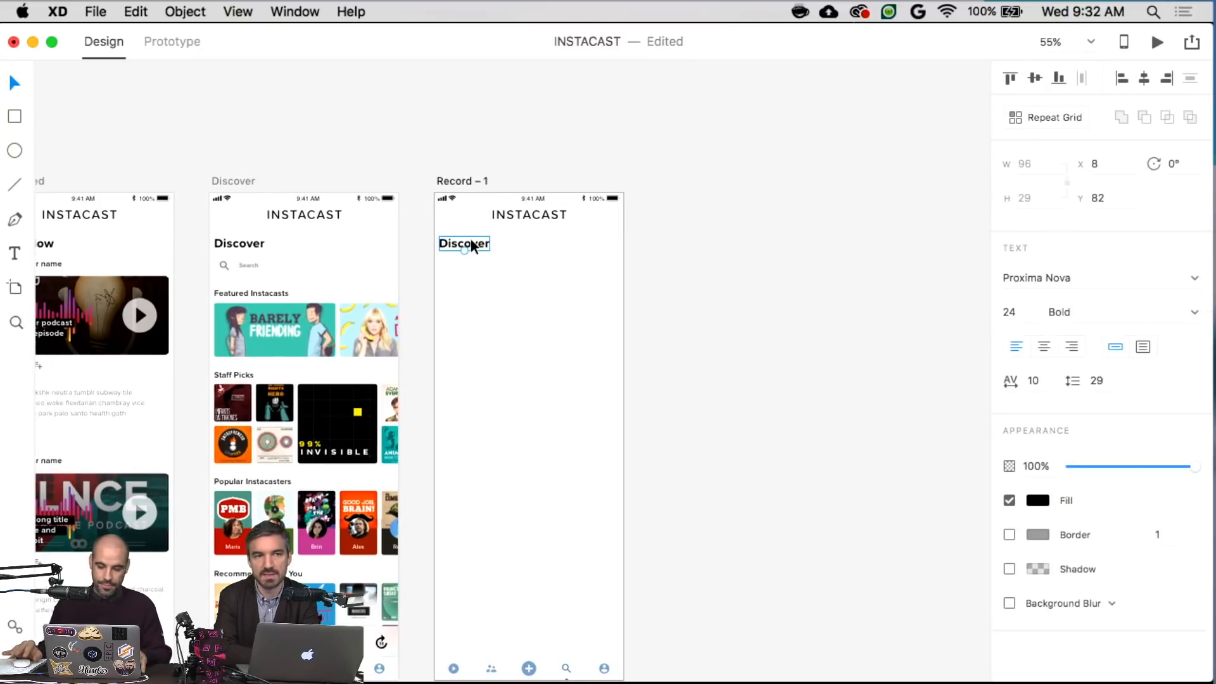
double_click(470, 241)
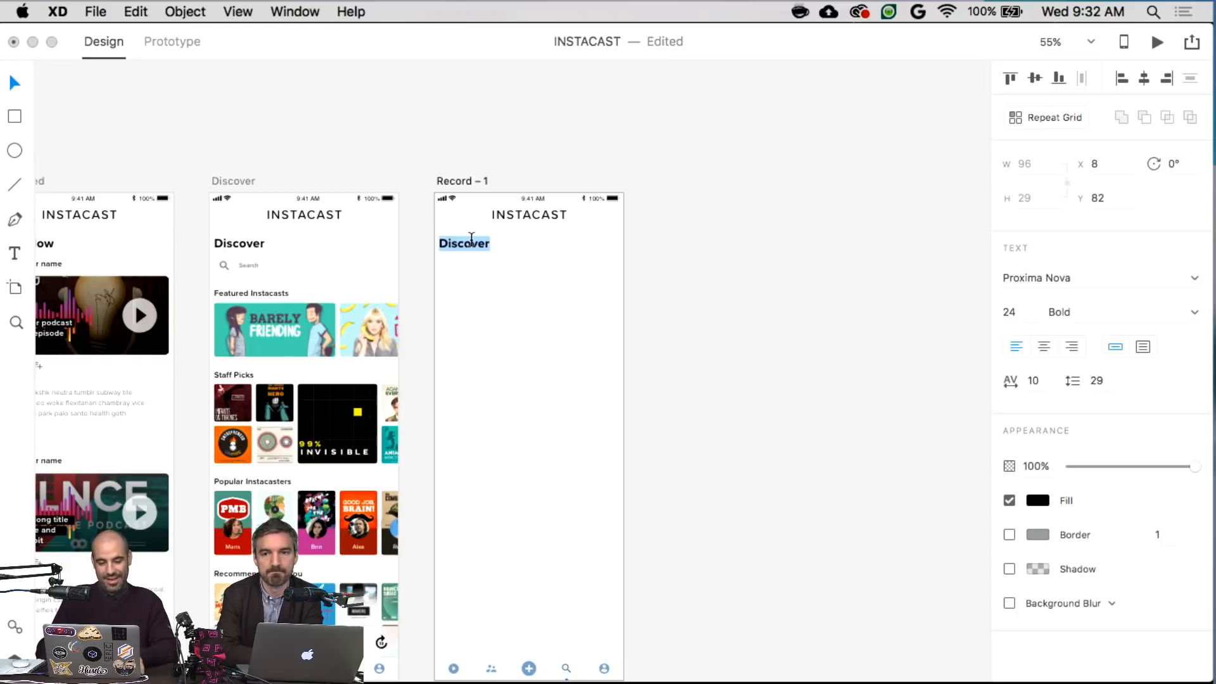
text(Recor)
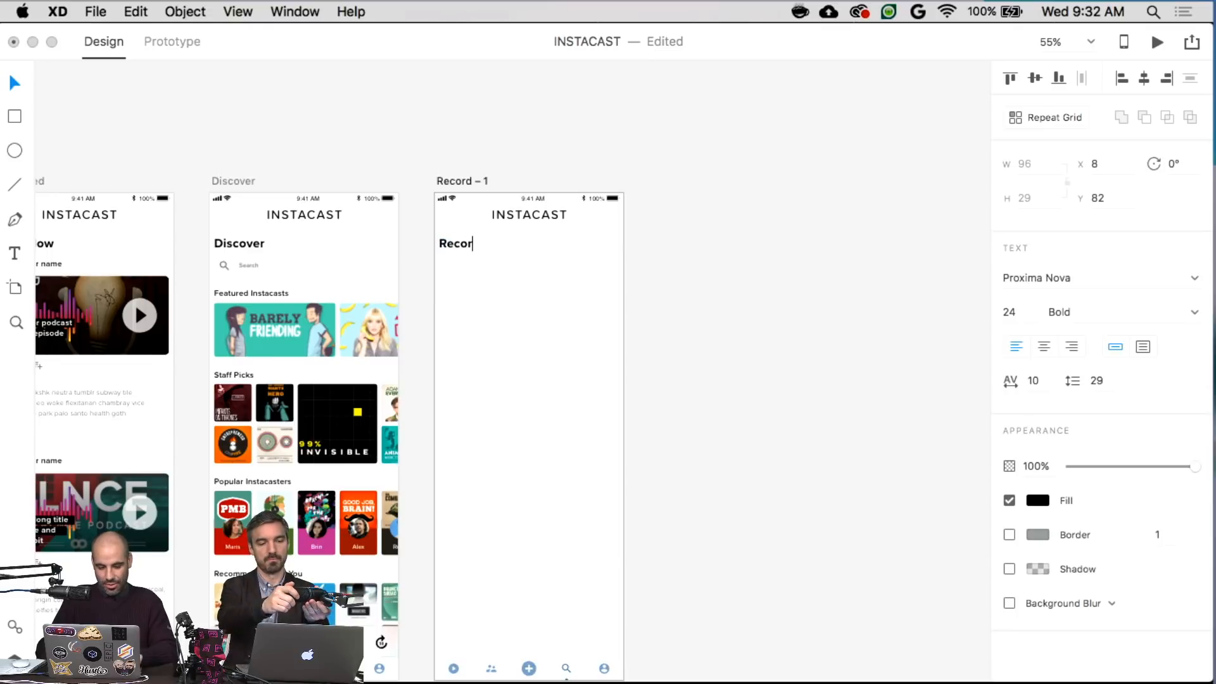
text(d)
key(Escape)
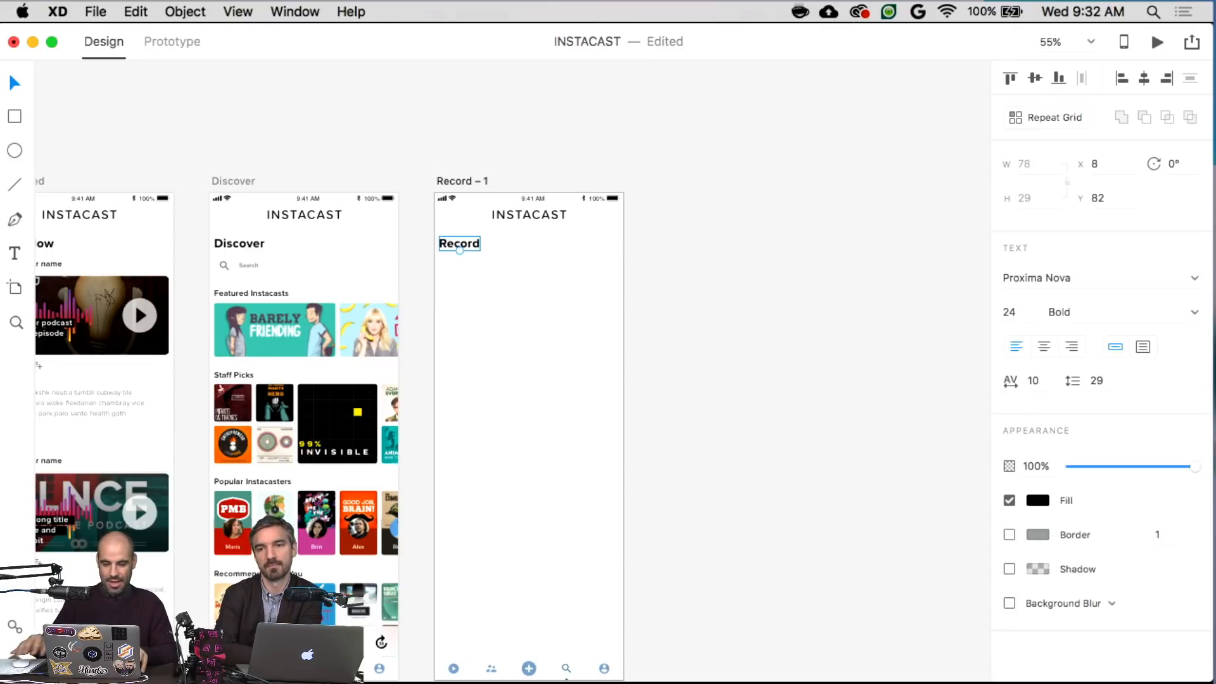
- Delete the header with the status bar and INSTACAST title from the Record – 1 artboard
scroll(485, 226, up, 5)
click(553, 207)
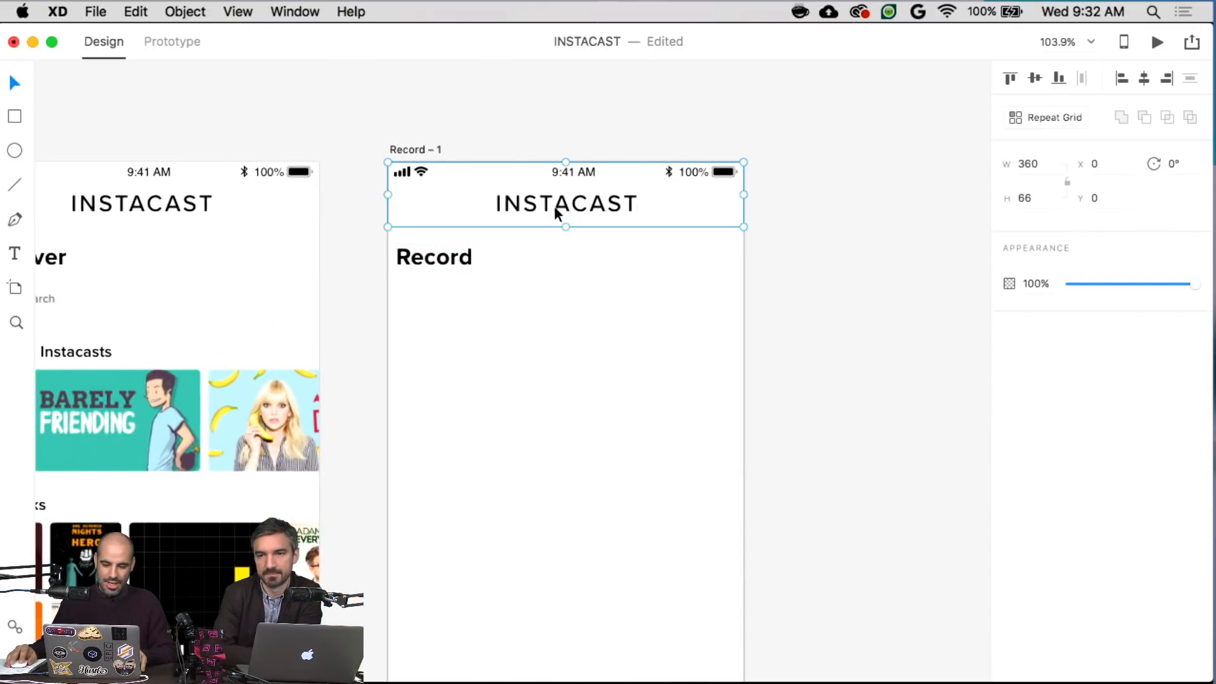
scroll(554, 206, right, 1)
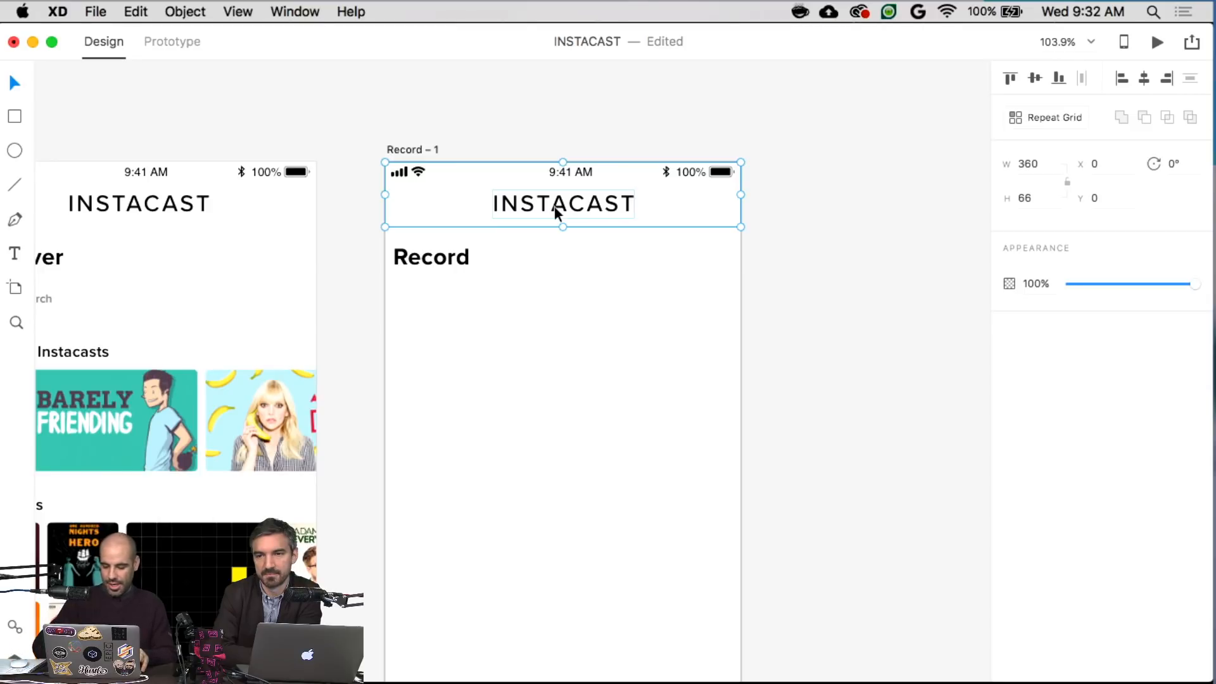
key(Delete)
- Copy a "Creator name" label from the Listen Feed artboard into Record – 1 and place it above the Record heading
scroll(554, 207, left, 6)
scroll(554, 206, left, 5)
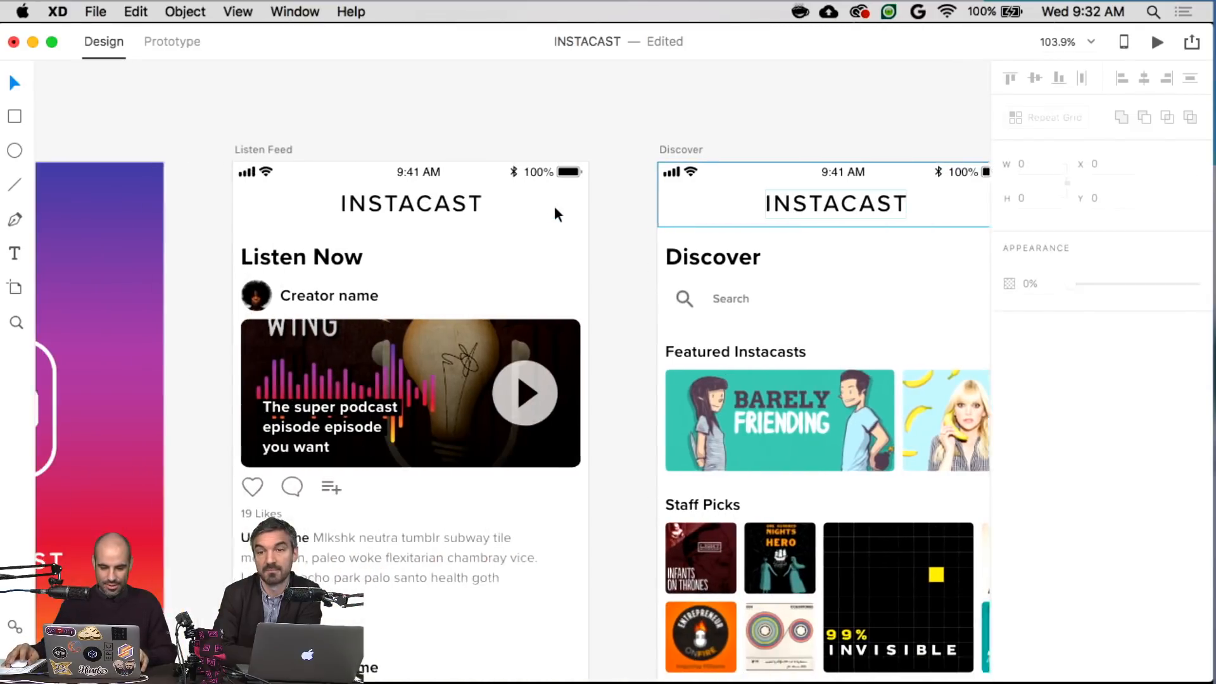
scroll(530, 234, down, 4)
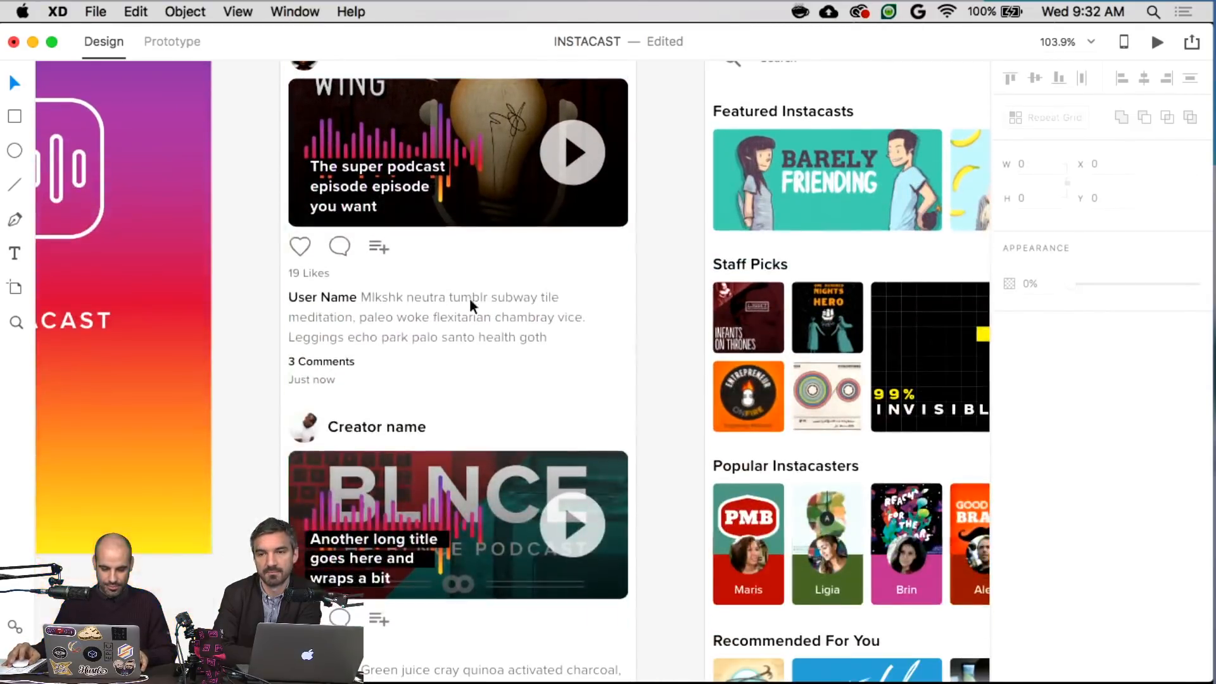
click(383, 427)
scroll(386, 427, right, 10)
scroll(393, 431, right, 5)
scroll(393, 431, up, 5)
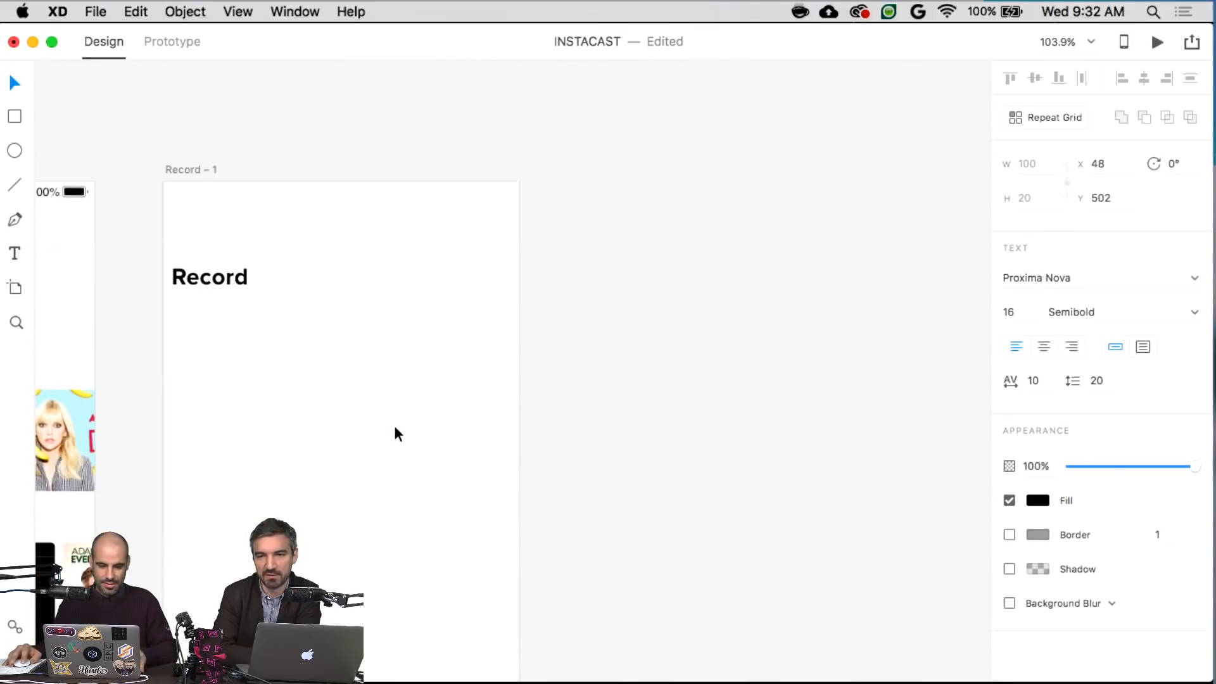
click(390, 371)
text(Creator name)
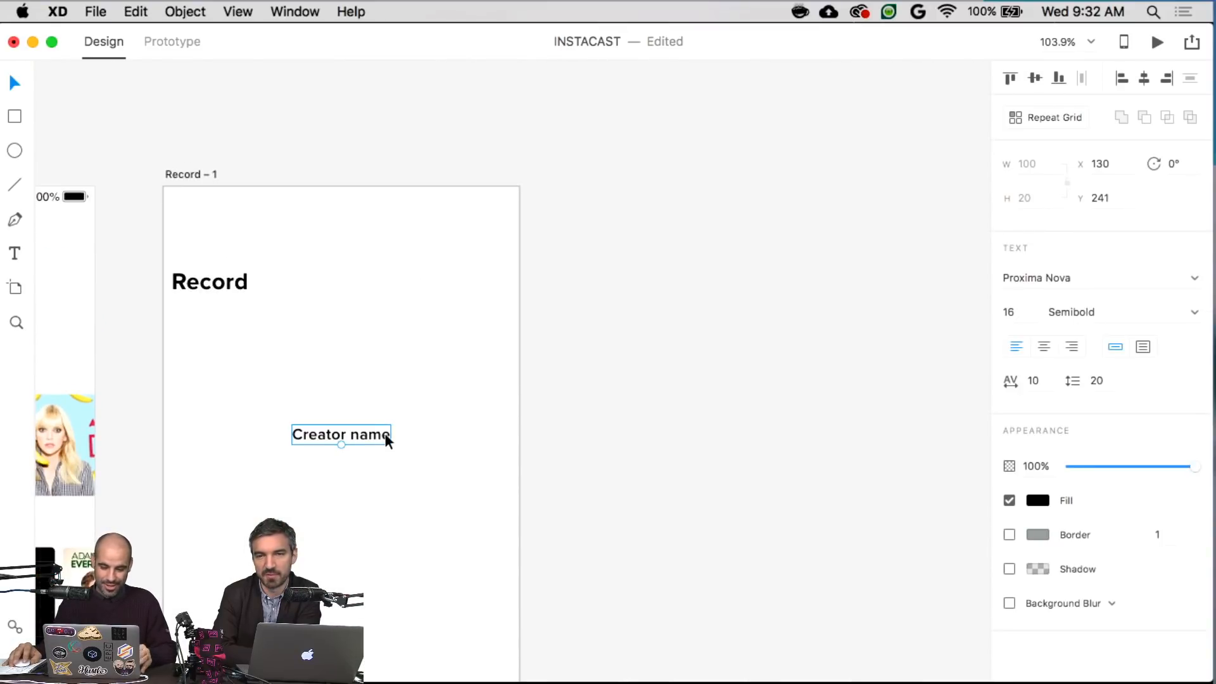
drag(382, 434, 416, 233)
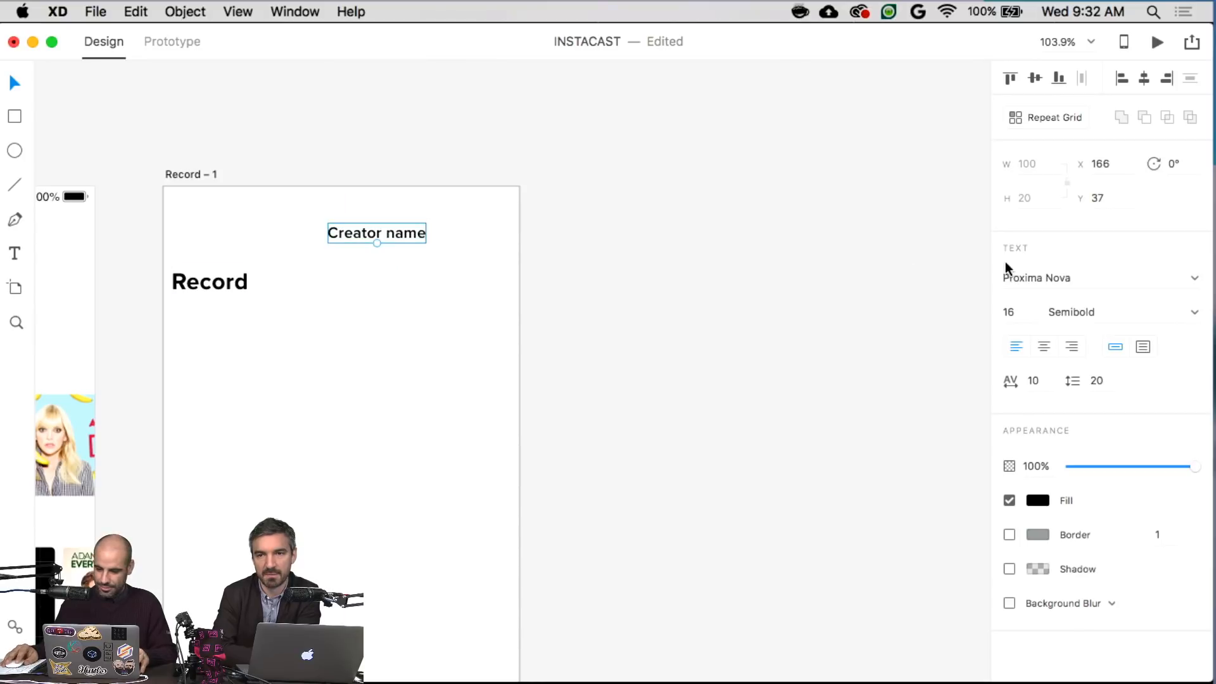
- Change the copied "Creator name" label's text to "Cancel"
click(1022, 310)
click(1044, 277)
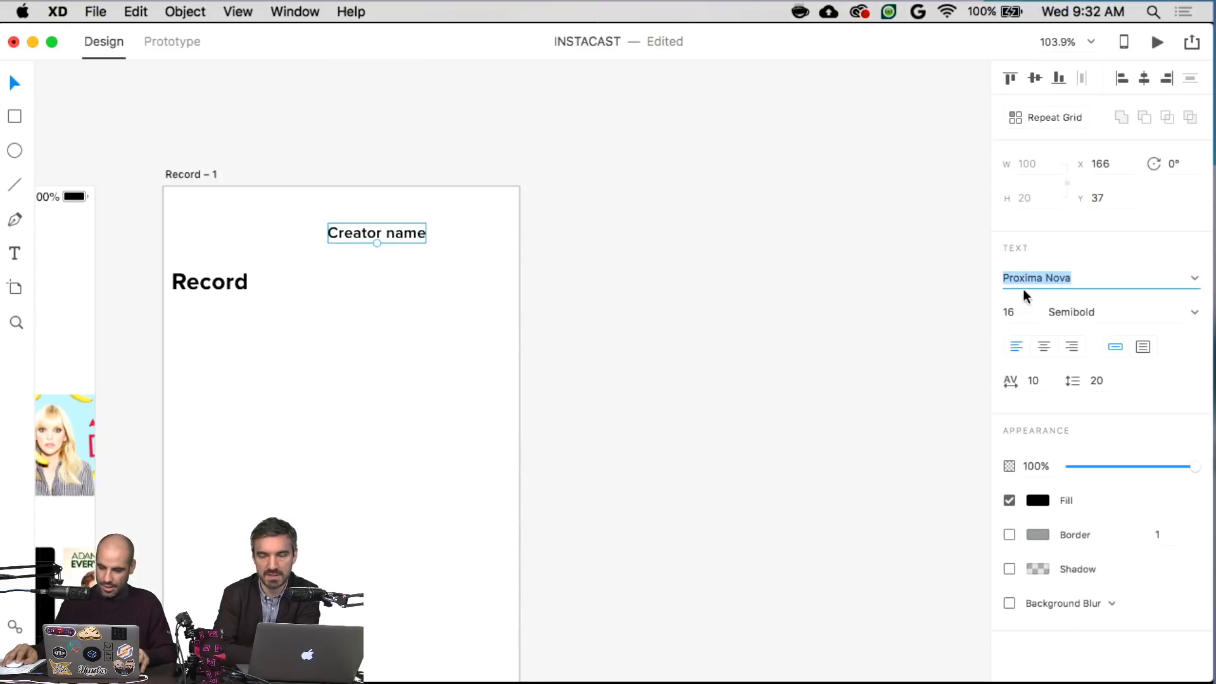
click(403, 243)
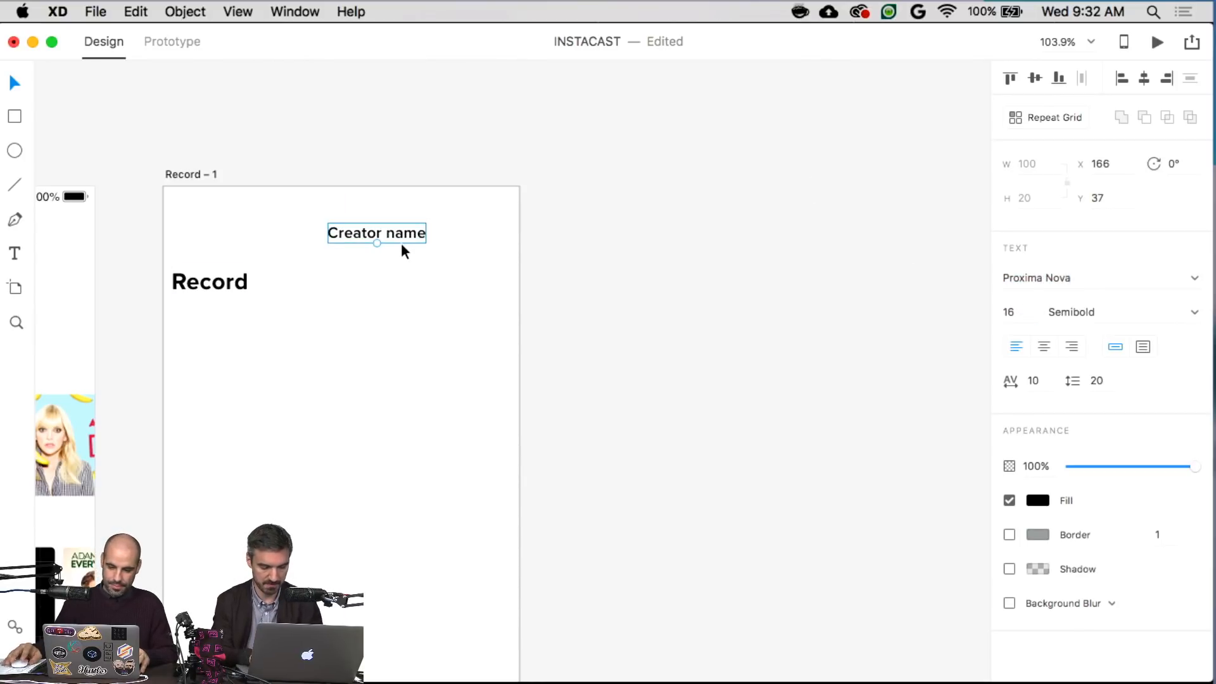
double_click(402, 243)
text(Cancel)
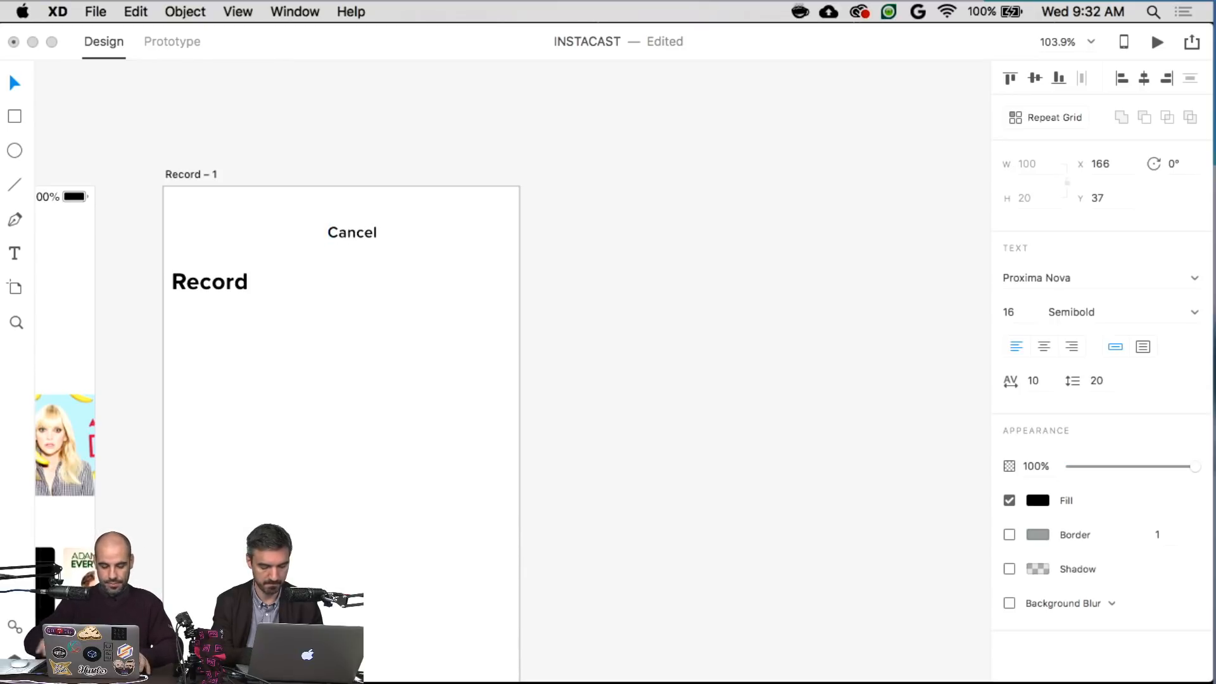
key(Escape)
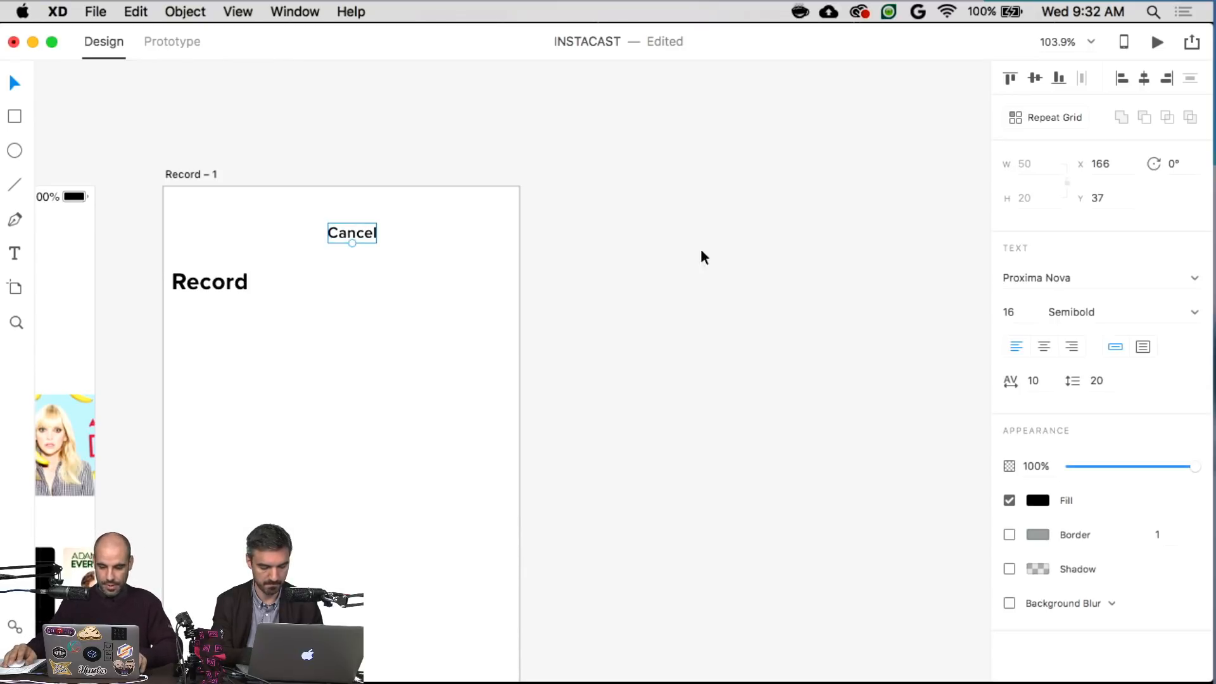
- Set the Cancel label's font weight to Regular
click(1110, 309)
text(Medium Italic)
key(Return)
key(Up)
key(Up)
key(Up)
key(Up)
key(Up)
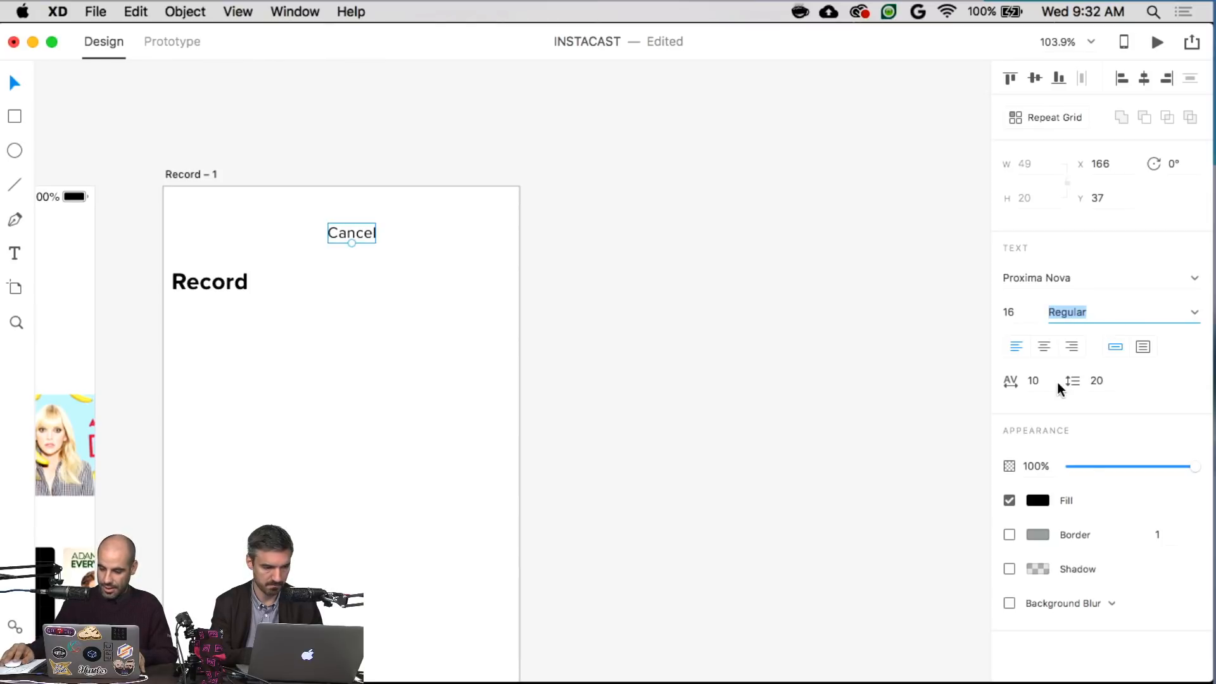
- Fill the Cancel label with the saved translucent grey swatch and move it to X 8, Y 16 on the artboard
click(1040, 499)
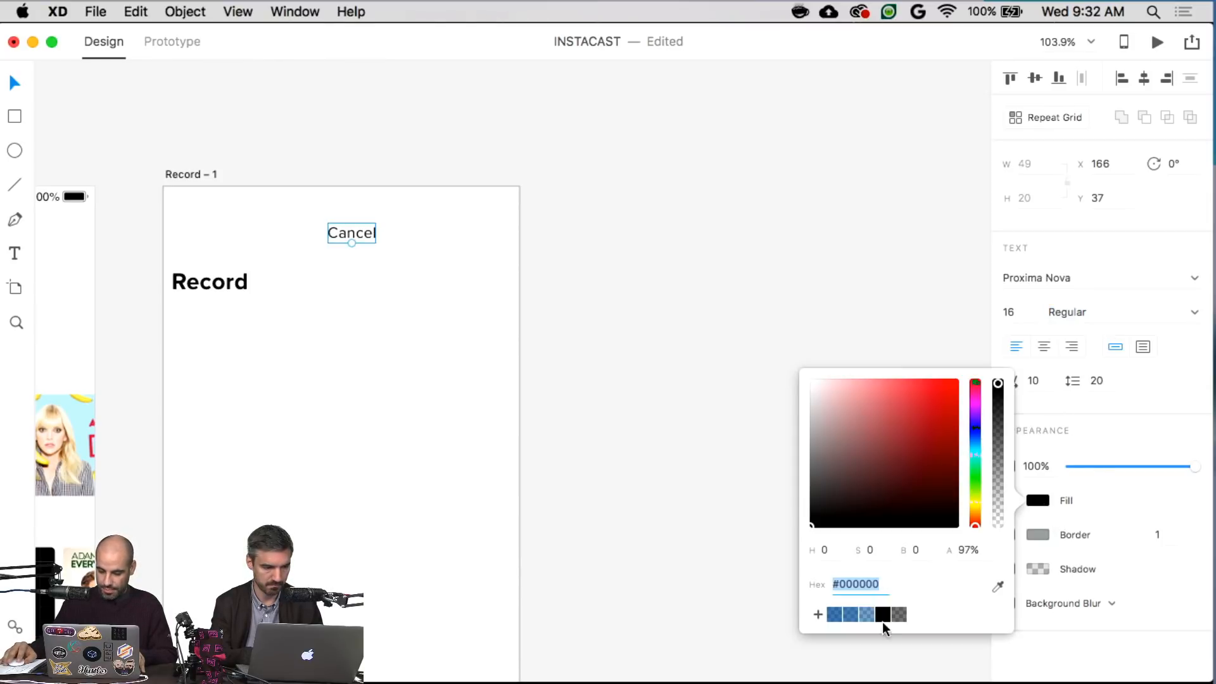
click(900, 614)
click(523, 295)
drag(363, 225, 208, 184)
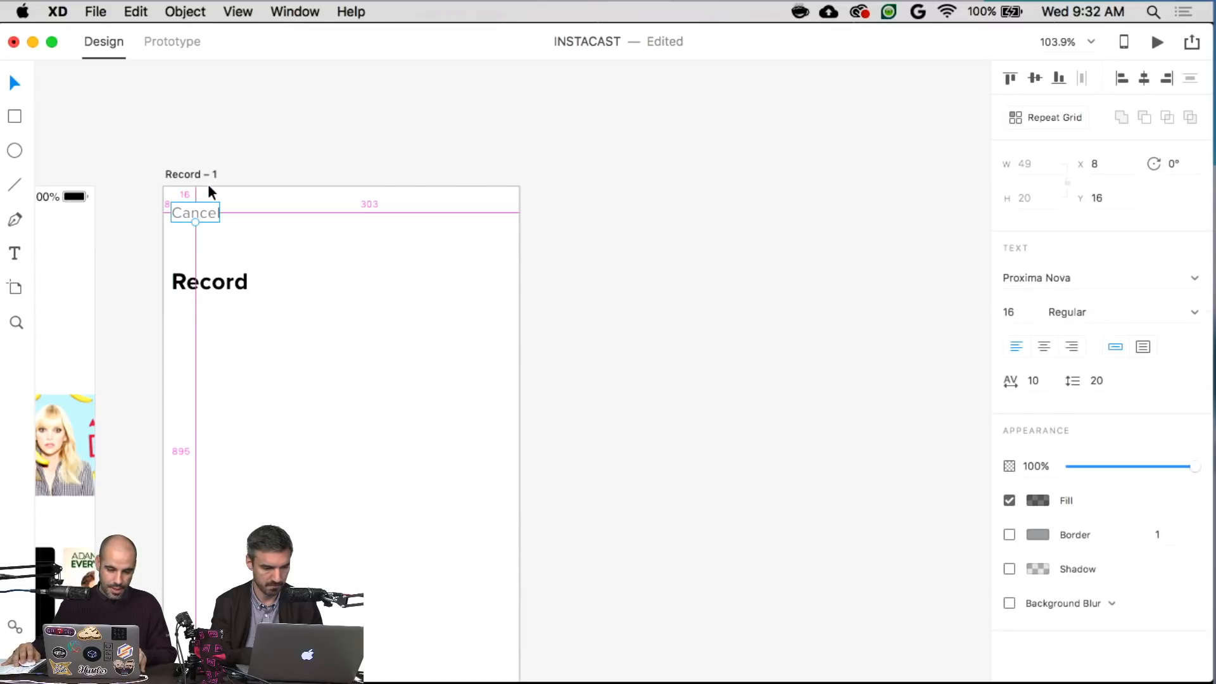
click(301, 247)
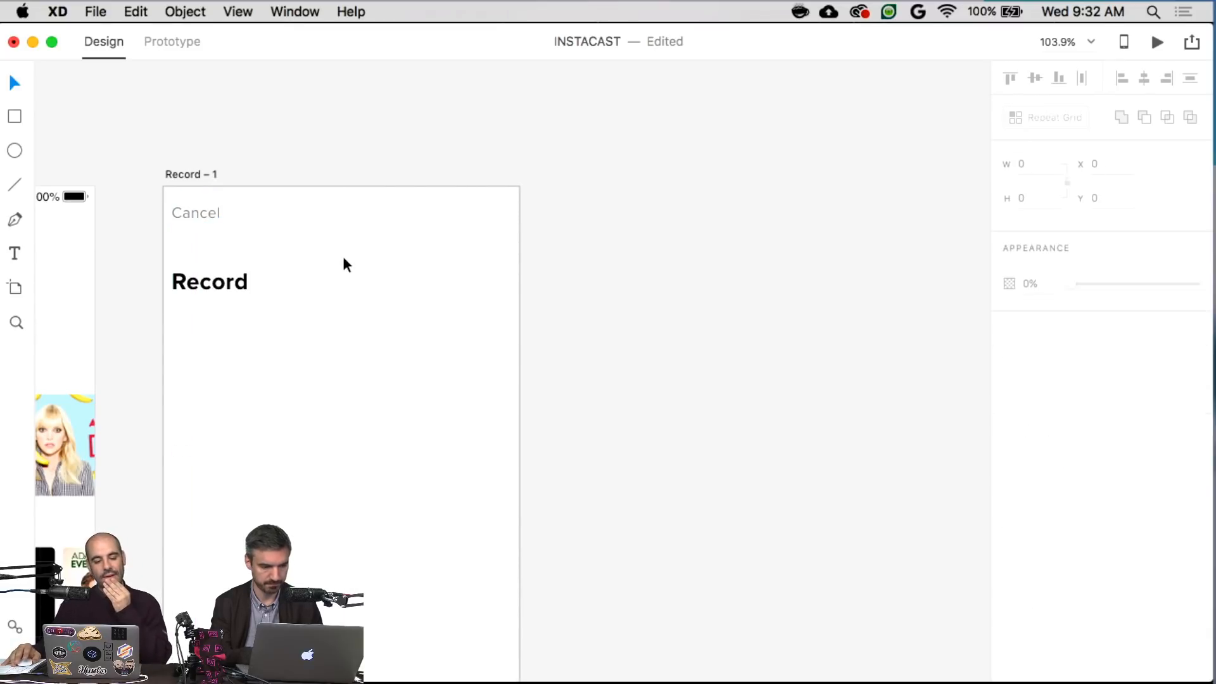
- Move the Record heading up beneath the Cancel label, to X 8, Y 52
drag(243, 280, 240, 249)
scroll(249, 264, left, 10)
click(369, 292)
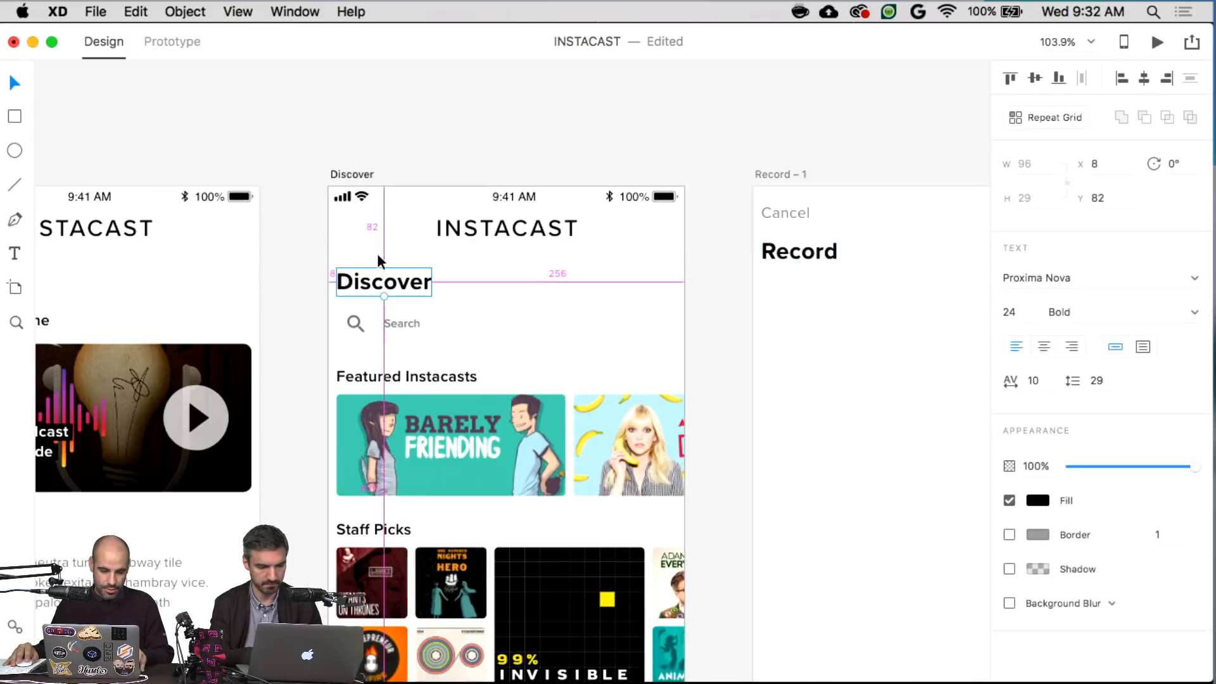
scroll(763, 271, right, 3)
click(751, 252)
scroll(748, 228, down, 1)
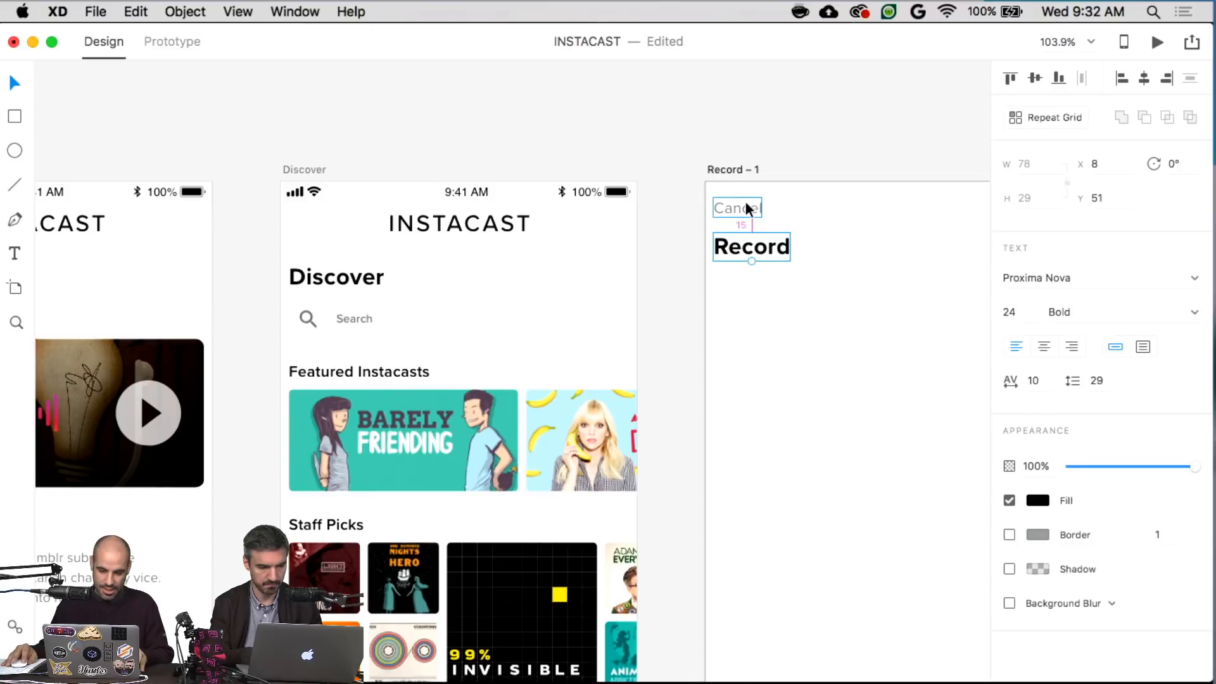
key(Down)
scroll(745, 206, down, 2)
scroll(746, 203, right, 8)
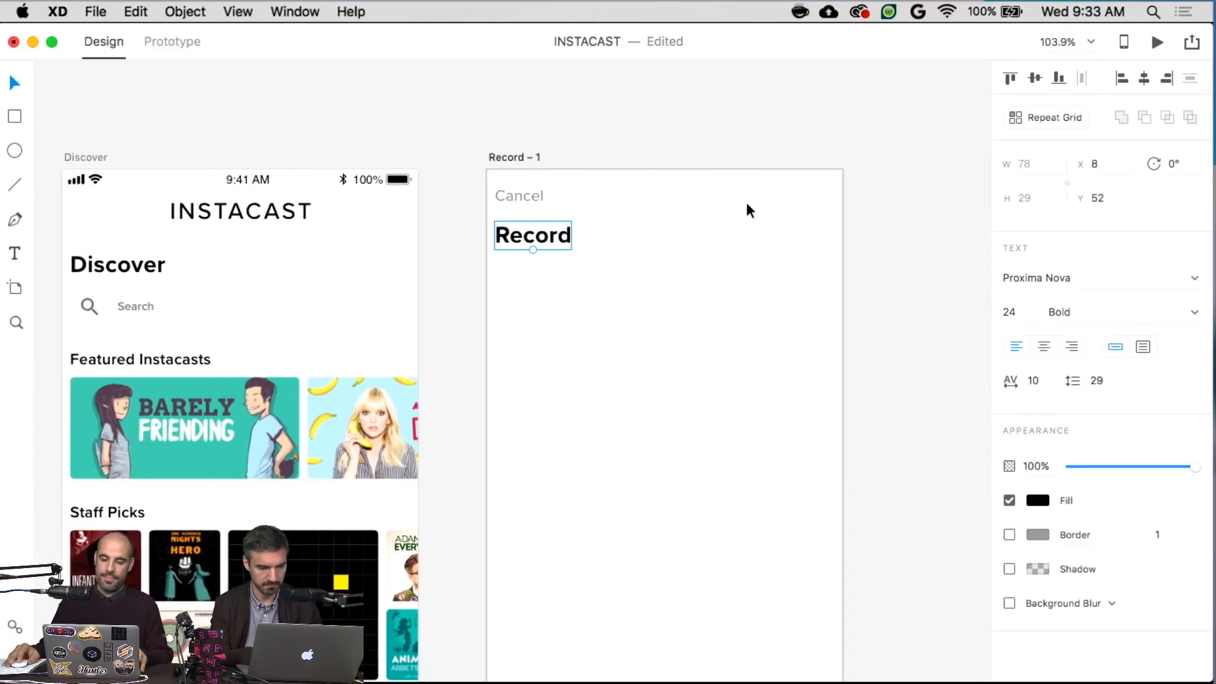
click(868, 212)
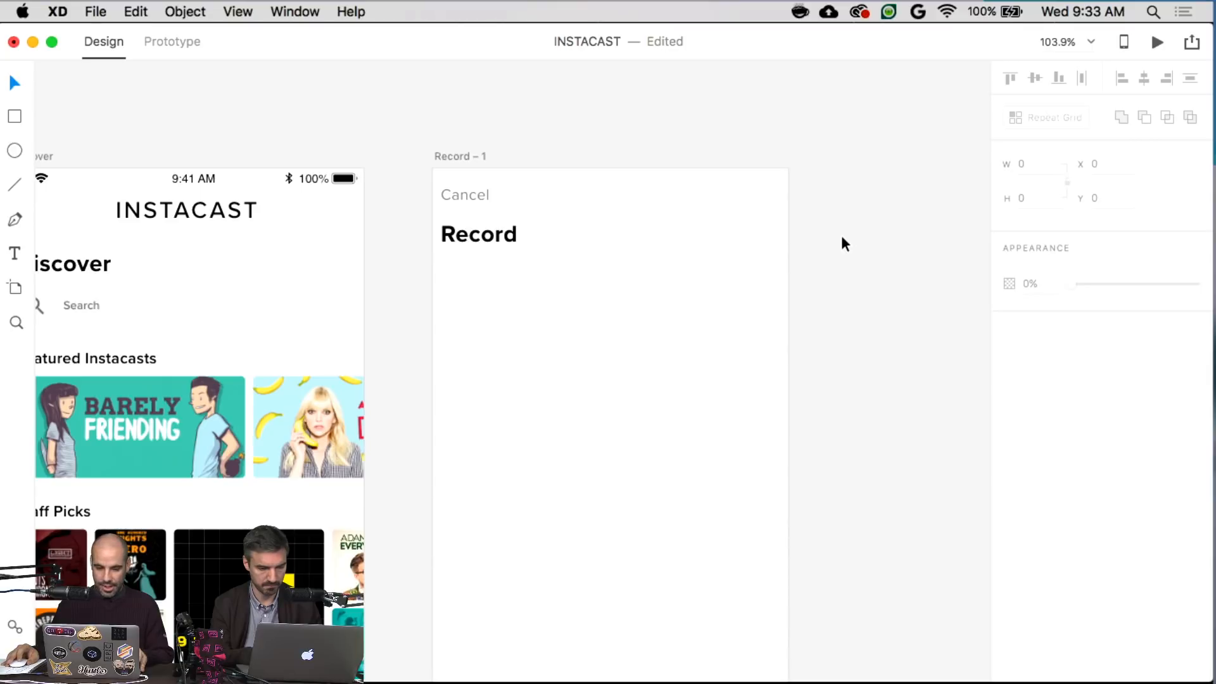
scroll(842, 237, left, 3)
scroll(841, 237, down, 1)
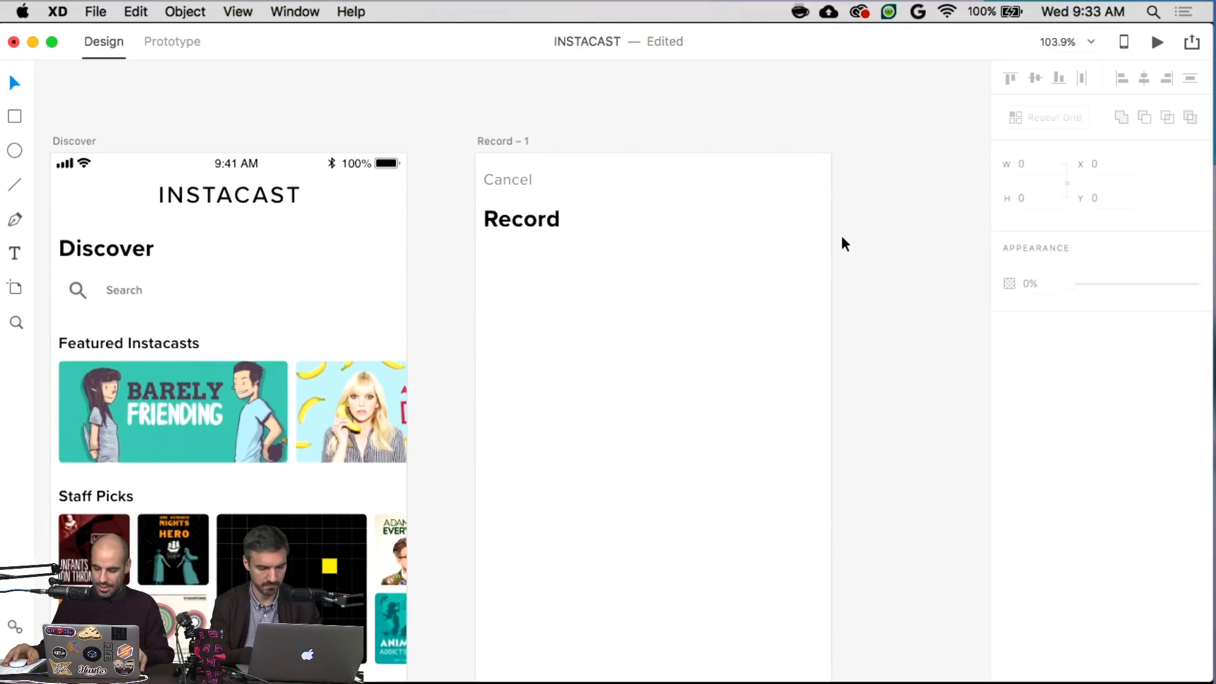
scroll(842, 237, right, 5)
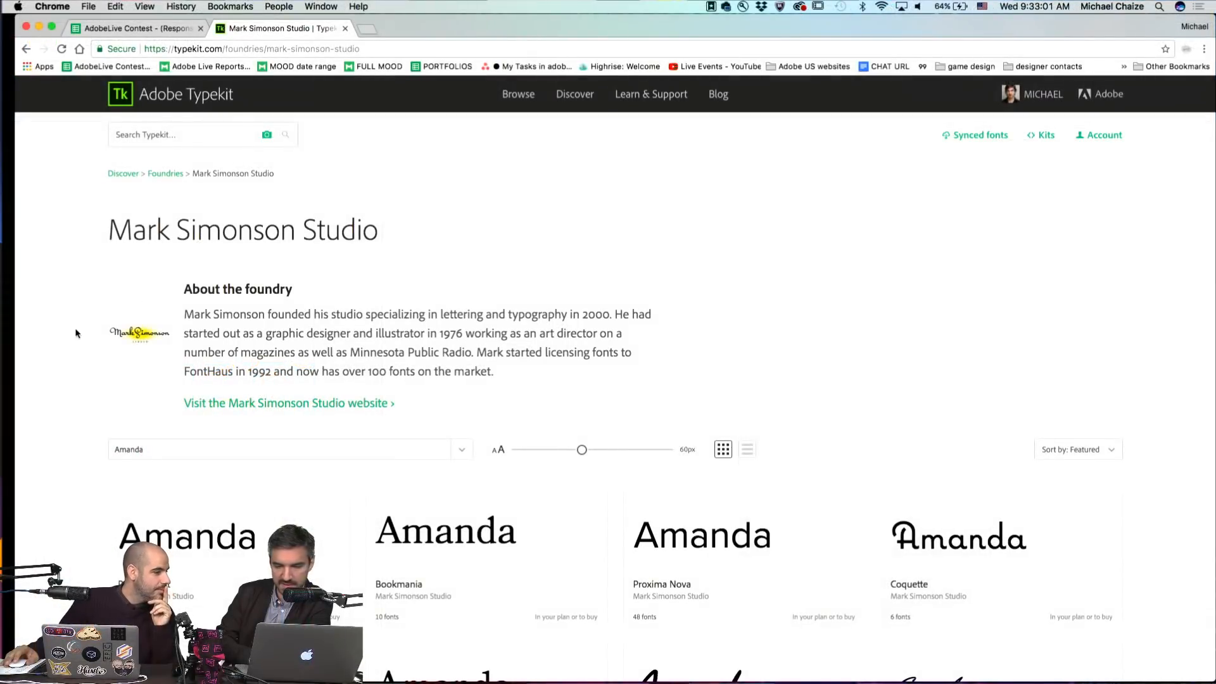
- Switch to Adobe Typekit in the browser and look through both pages of Mark Simonson Studio's font families
scroll(75, 333, down, 4)
scroll(75, 332, down, 2)
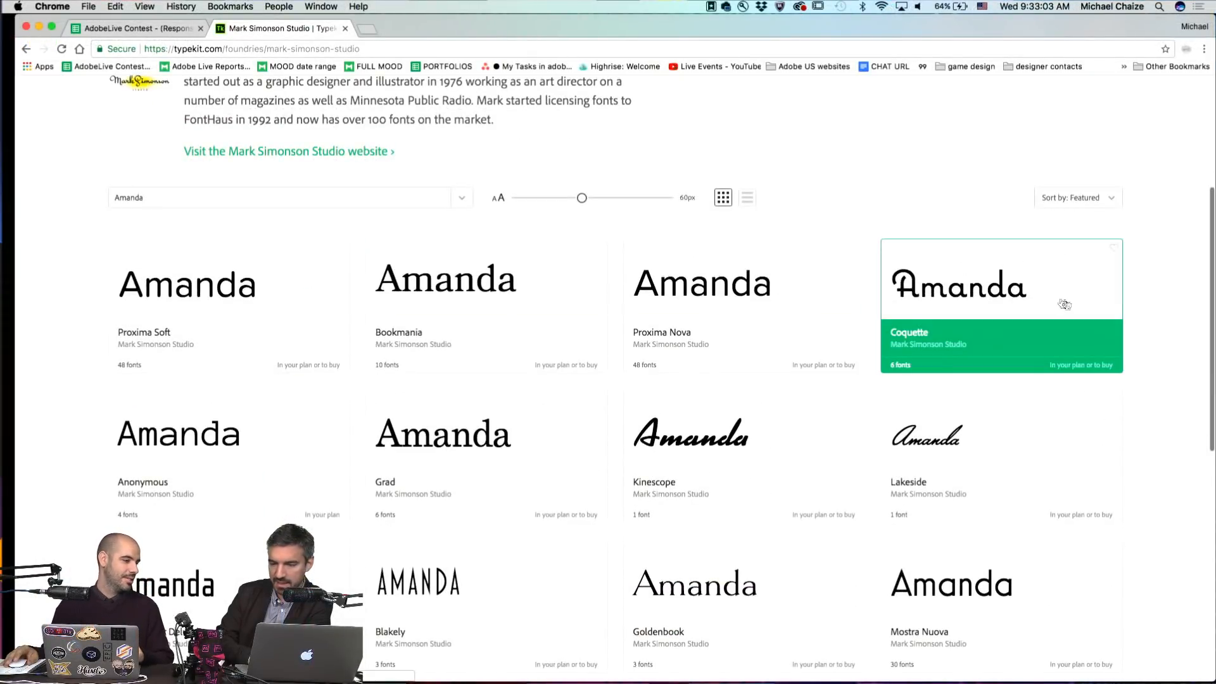
scroll(1150, 351, down, 4)
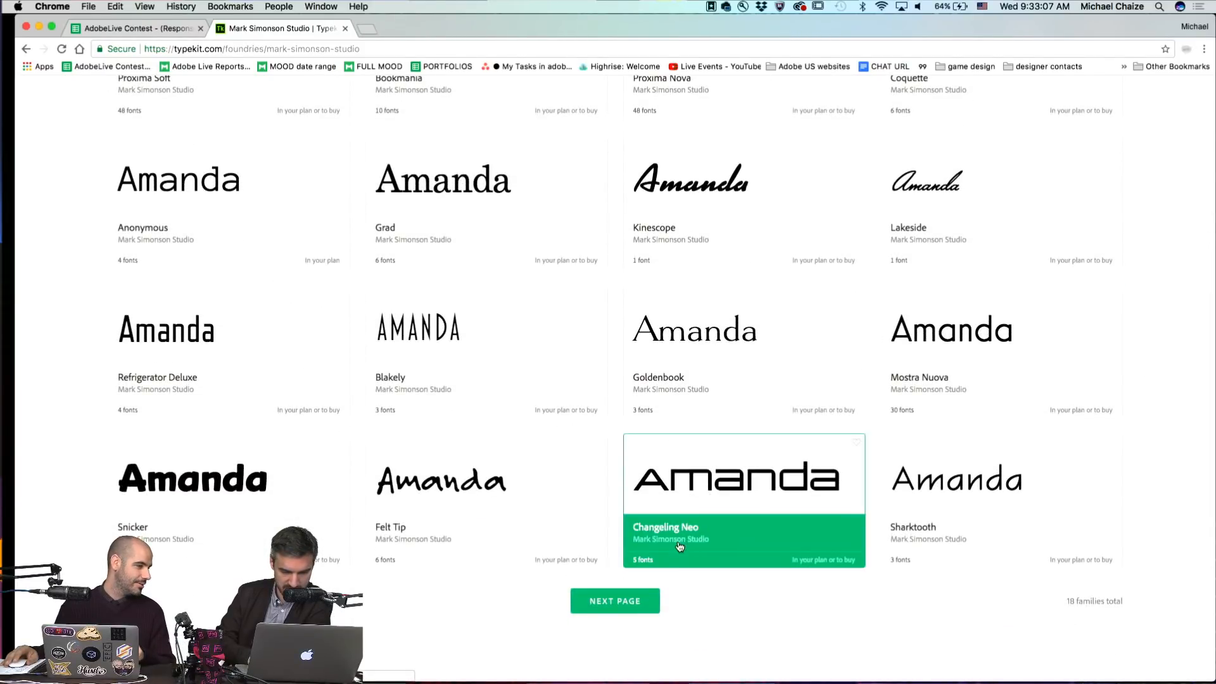
click(640, 607)
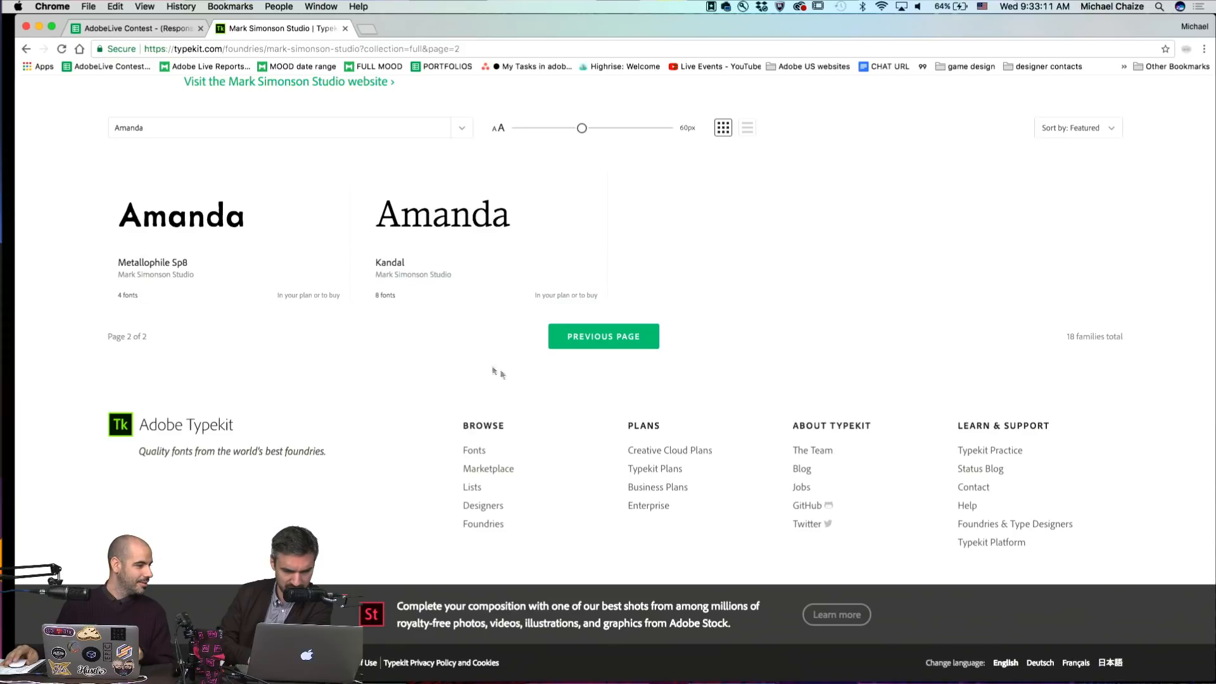
click(619, 336)
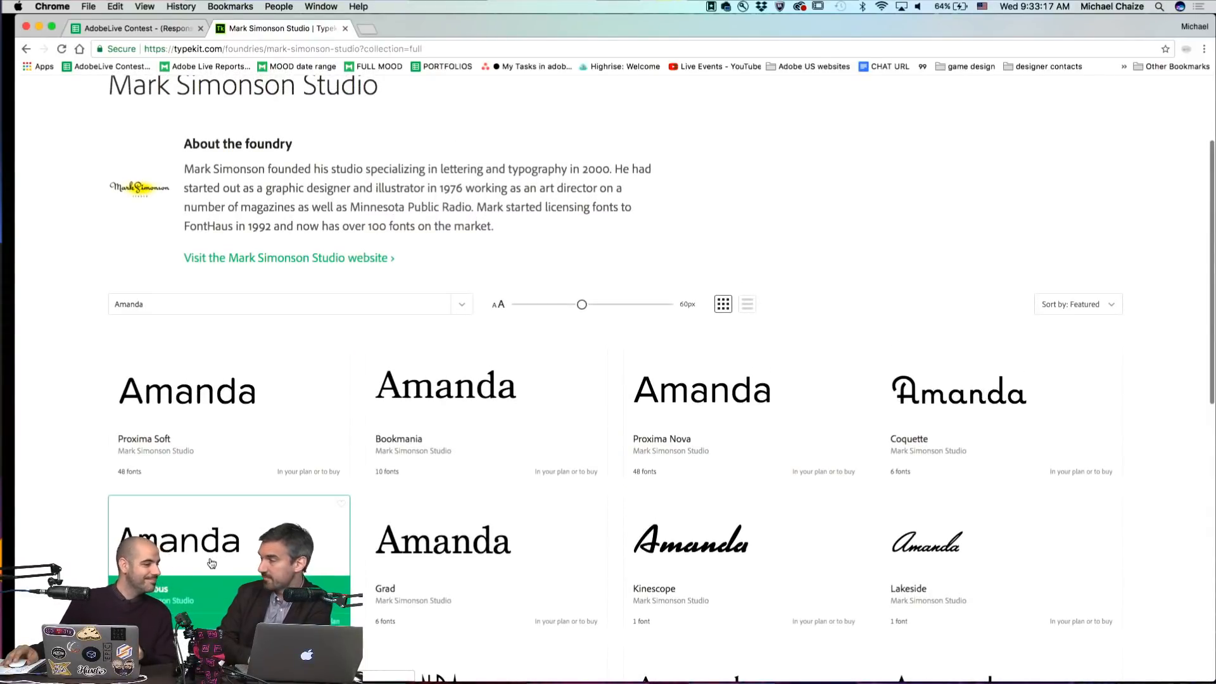
scroll(35, 437, up, 5)
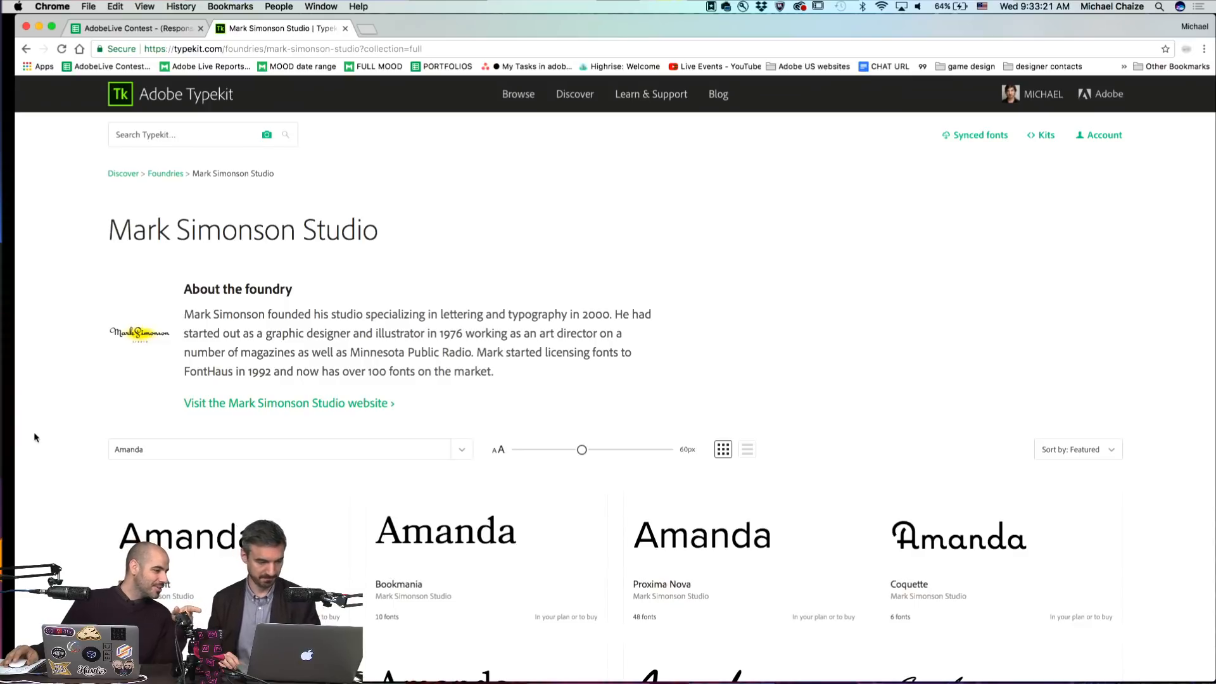
scroll(34, 437, down, 5)
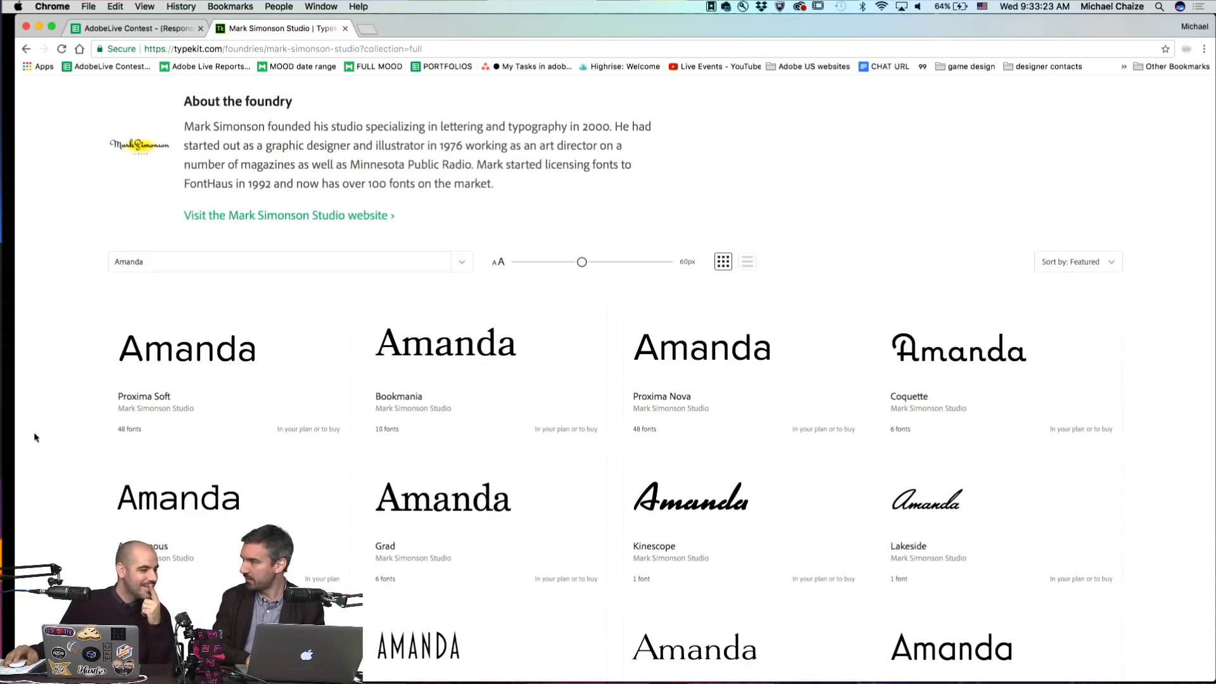
click(193, 386)
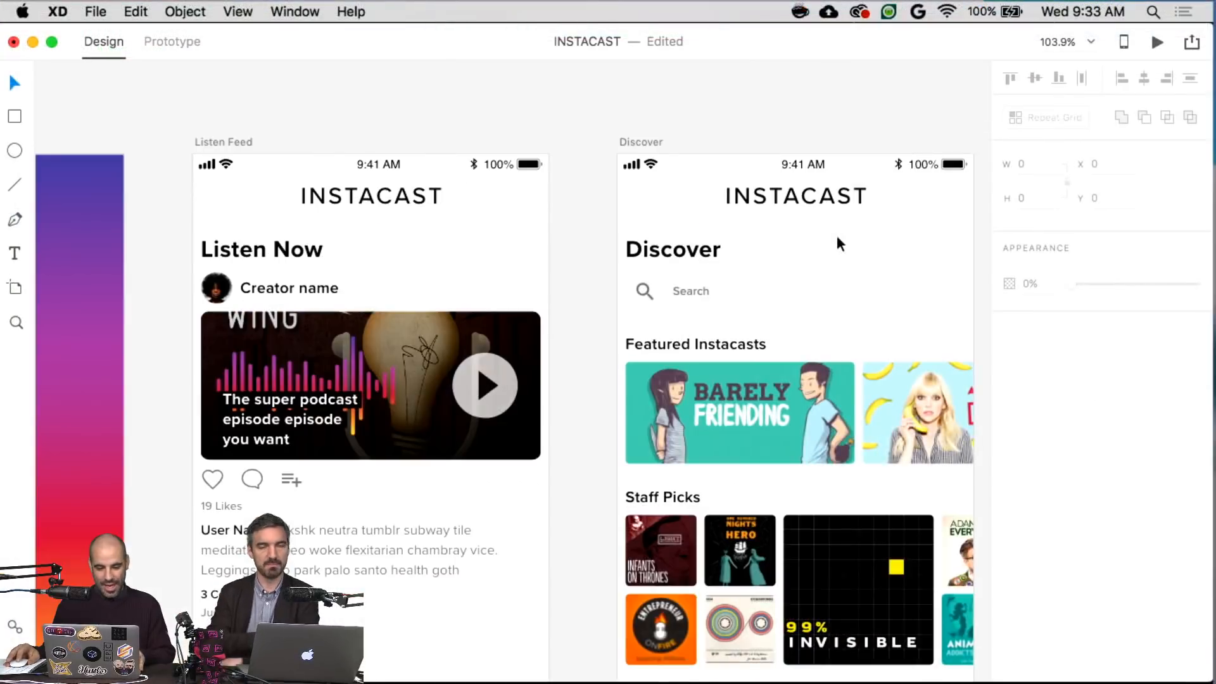
- Switch back to Adobe XD and copy the waveform from the first Listen Feed podcast card onto the Record – 1 artboard
scroll(836, 242, left, 5)
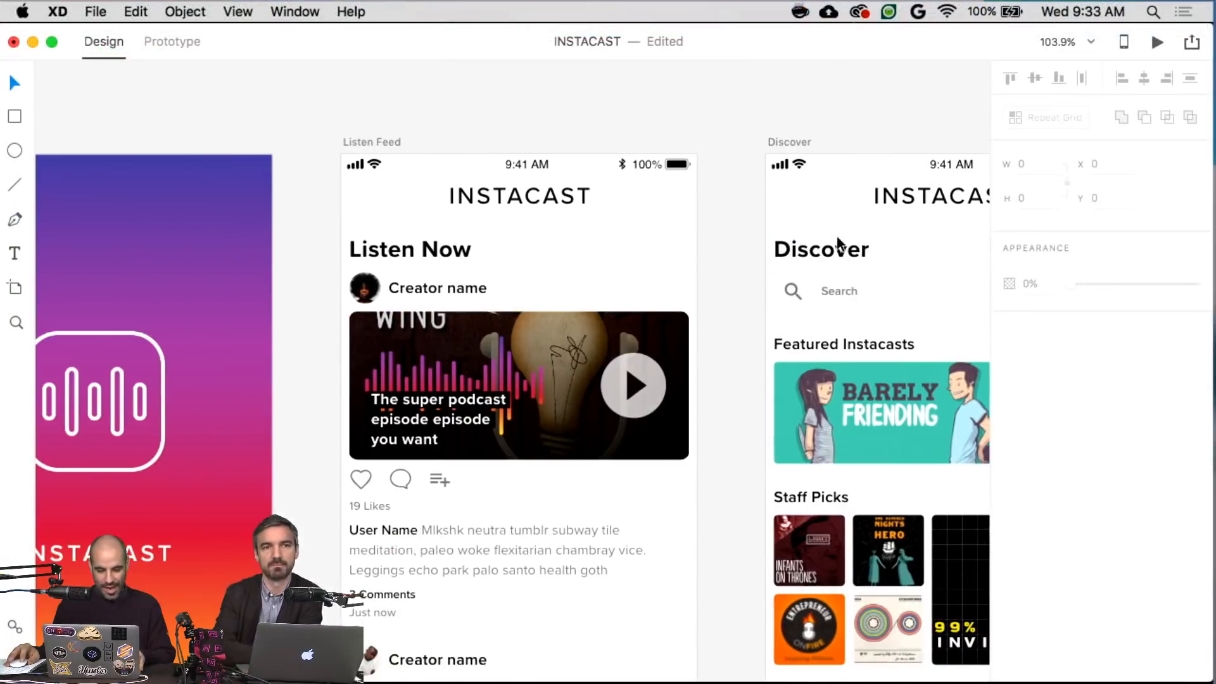
double_click(496, 379)
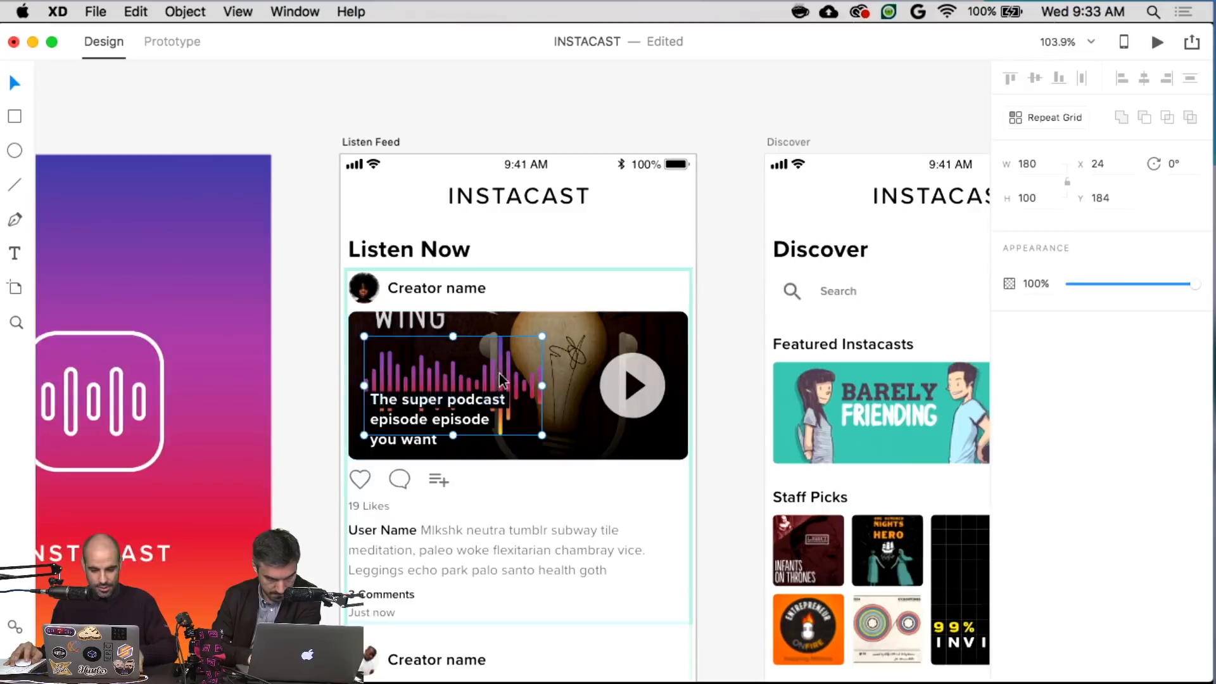
scroll(507, 368, right, 15)
key(super+v)
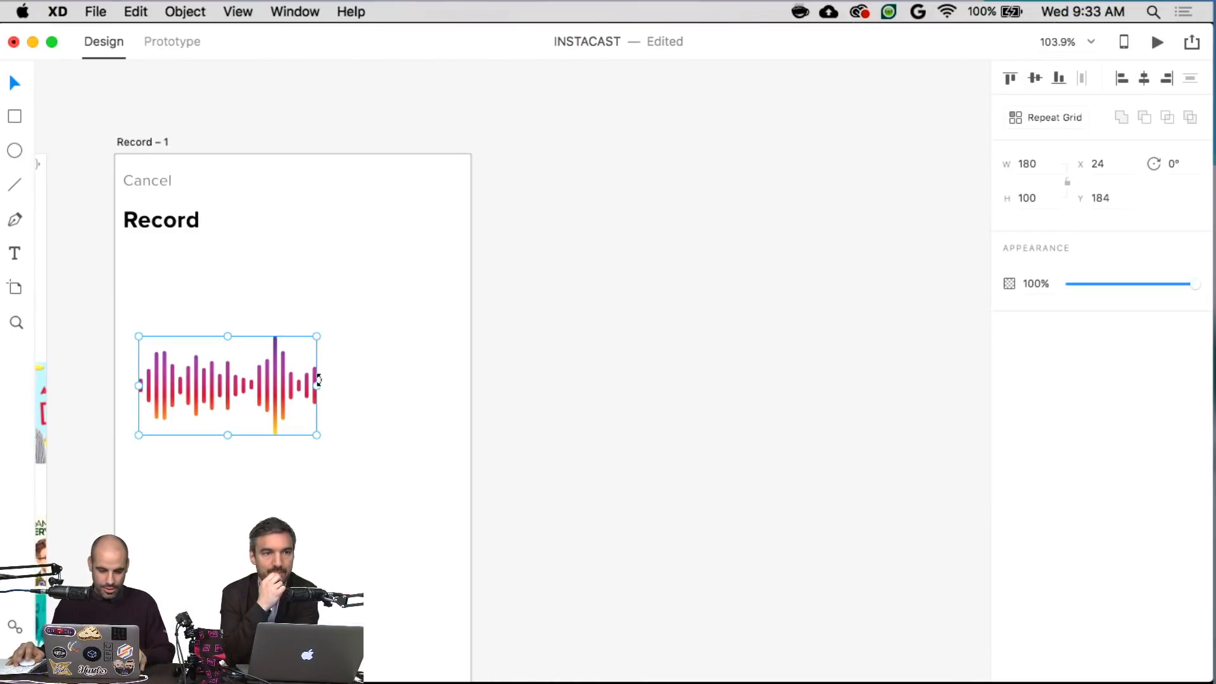
- Move the waveform up beneath the Record heading, to X 8, Y 97 on the artboard
scroll(318, 381, left, 4)
drag(386, 381, 368, 289)
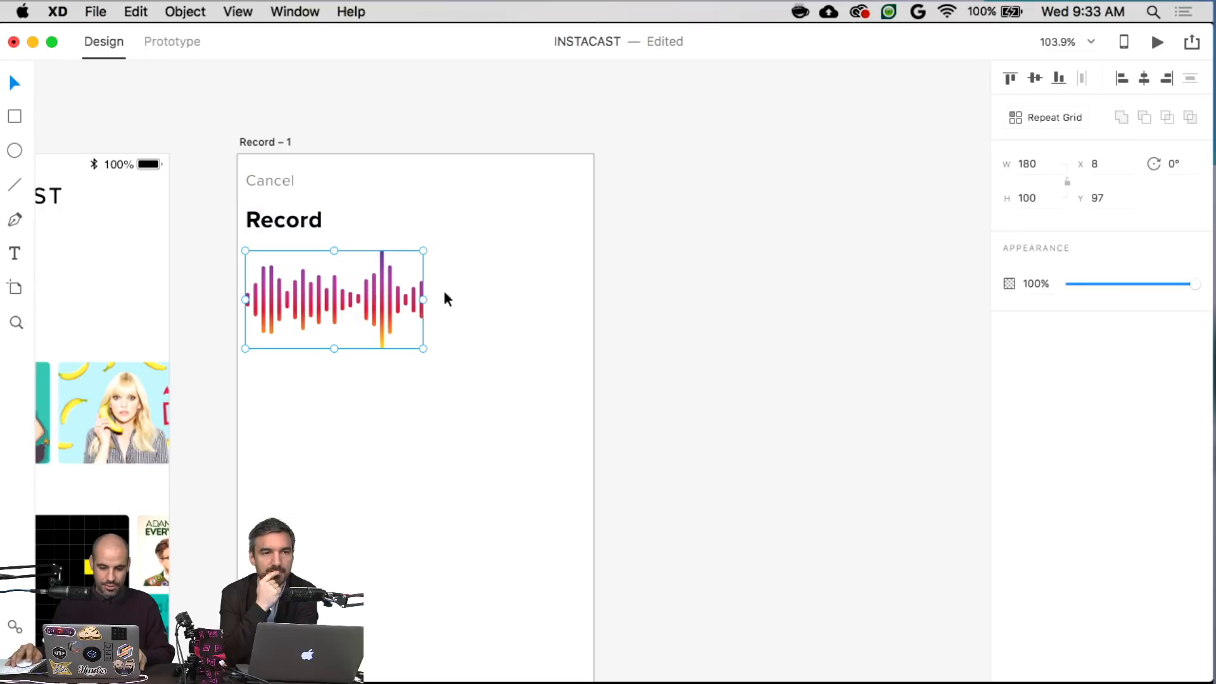
click(466, 291)
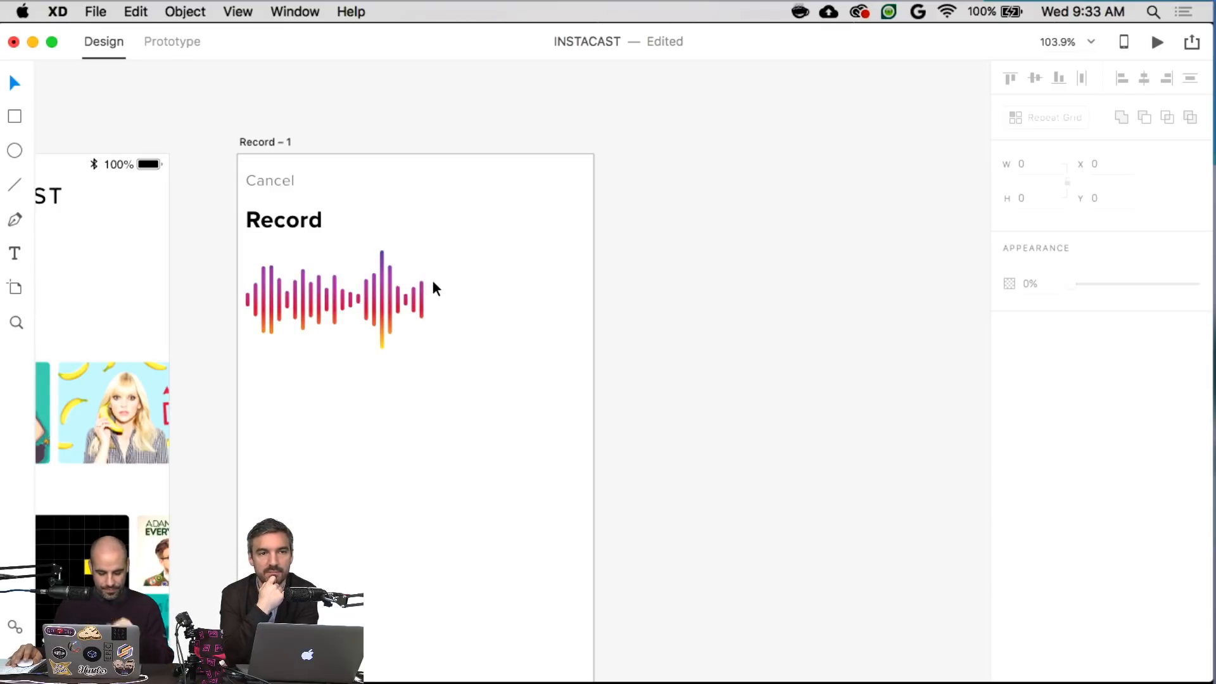
- Draw a rectangle about 180 wide and 51 high against the artboard's left edge, below the waveform
key(r)
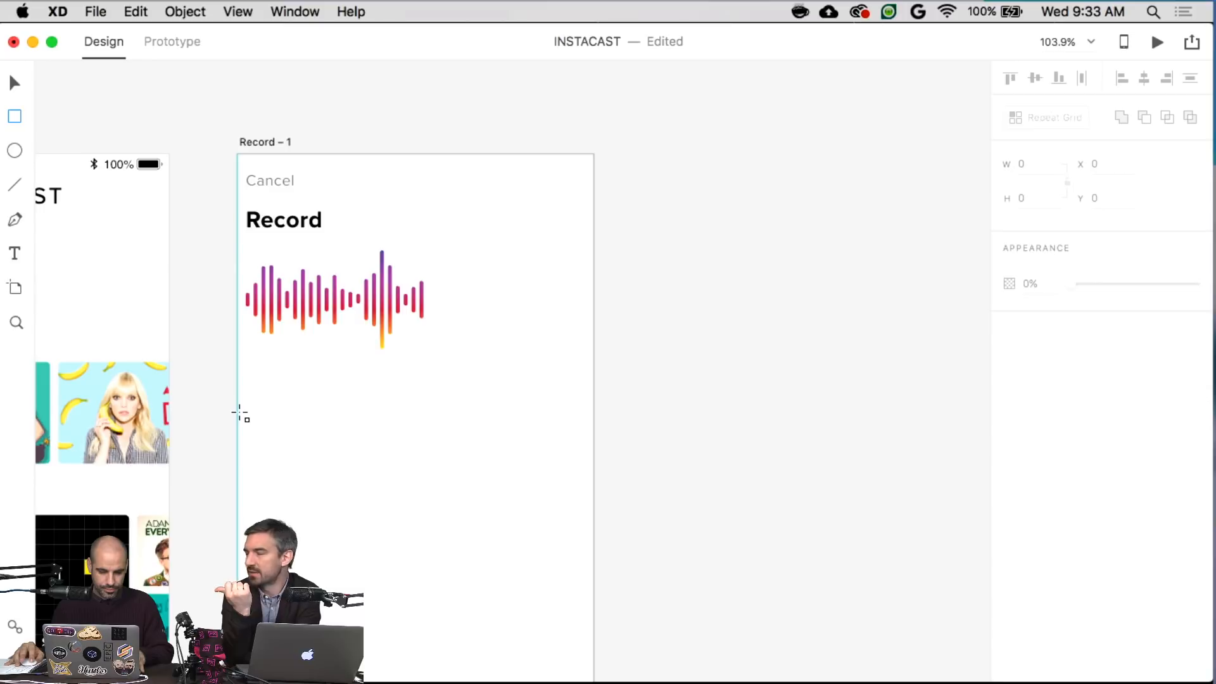
drag(239, 412, 416, 463)
scroll(444, 449, right, 1)
key(v)
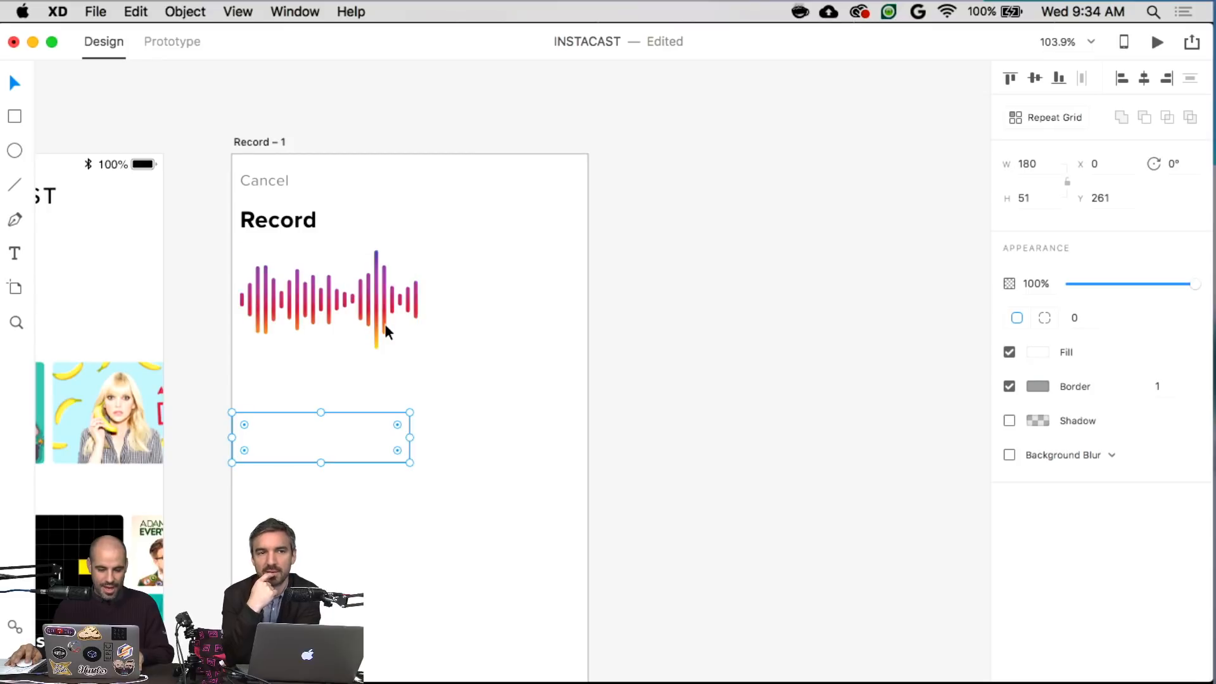
- Look inside the waveform's mask group and inspect its gradient rectangle
click(386, 324)
double_click(383, 323)
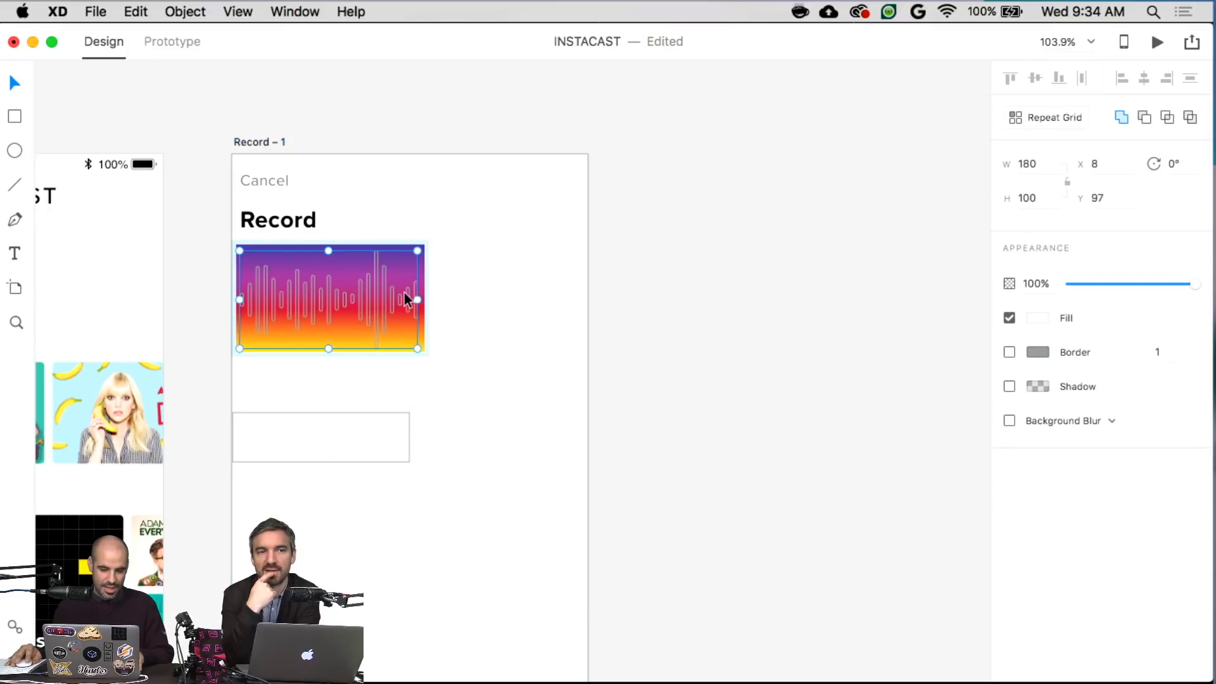
click(409, 250)
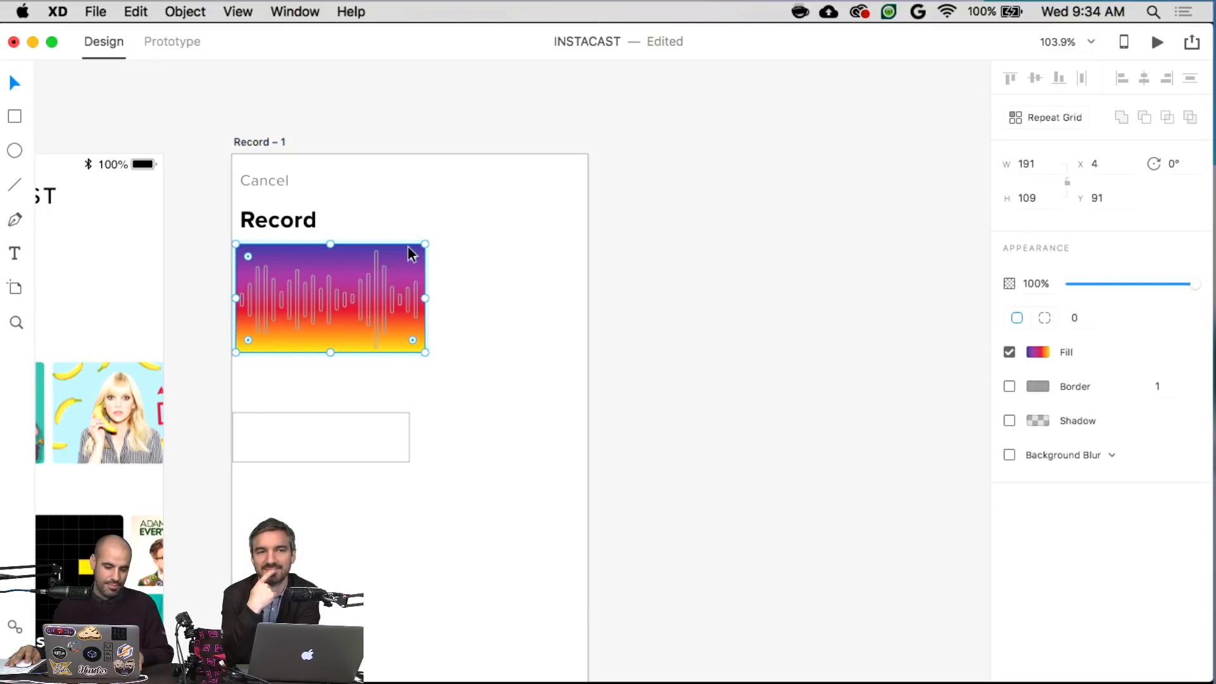
click(679, 355)
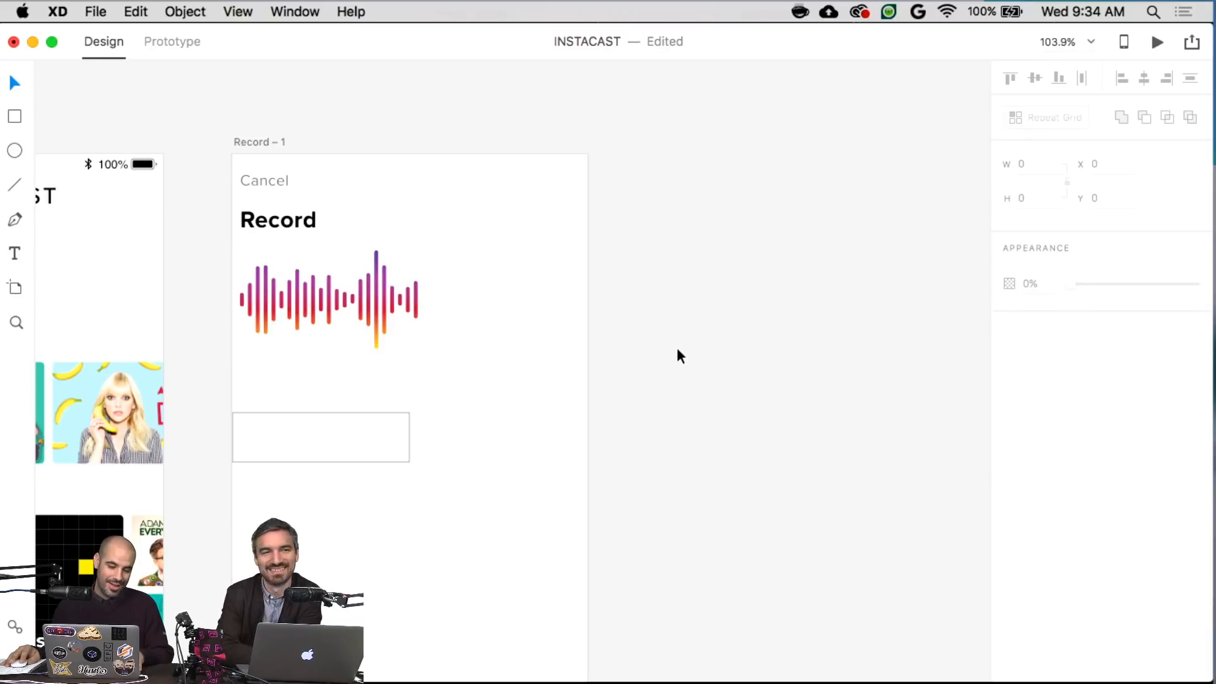
- Lay the rectangle over the waveform at X 0, Y 137 and delete the waveform's last bar beyond the rectangle's right edge
click(409, 426)
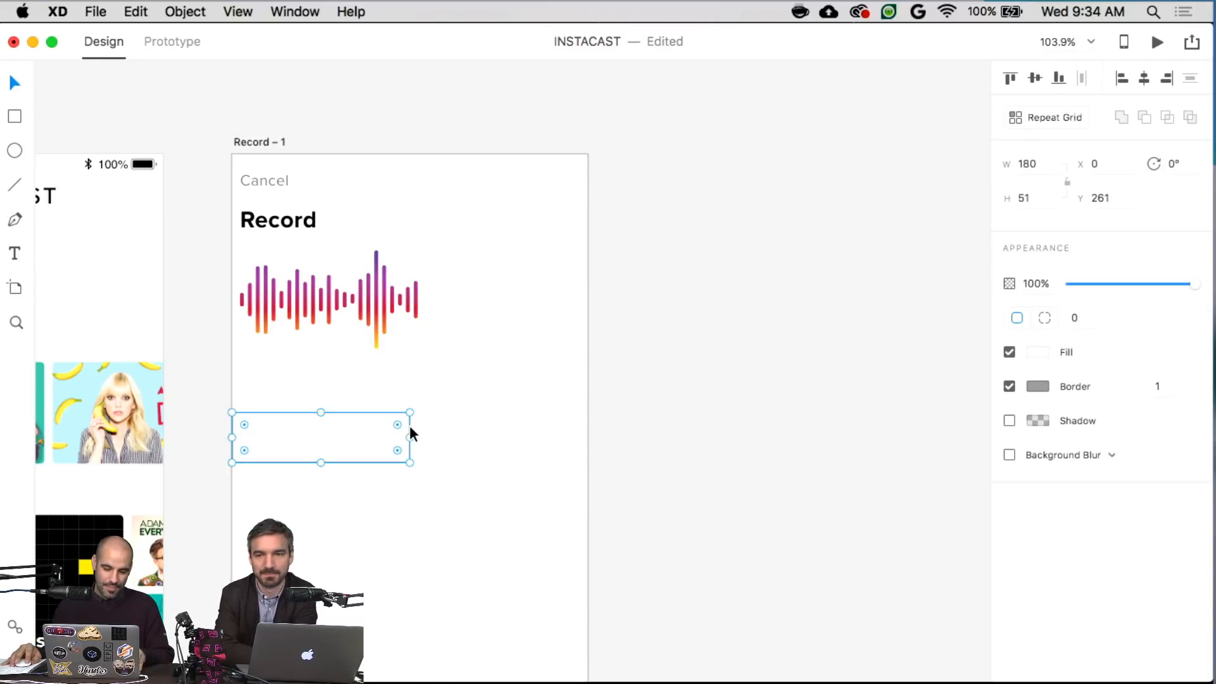
drag(378, 444, 380, 320)
scroll(380, 321, up, 2)
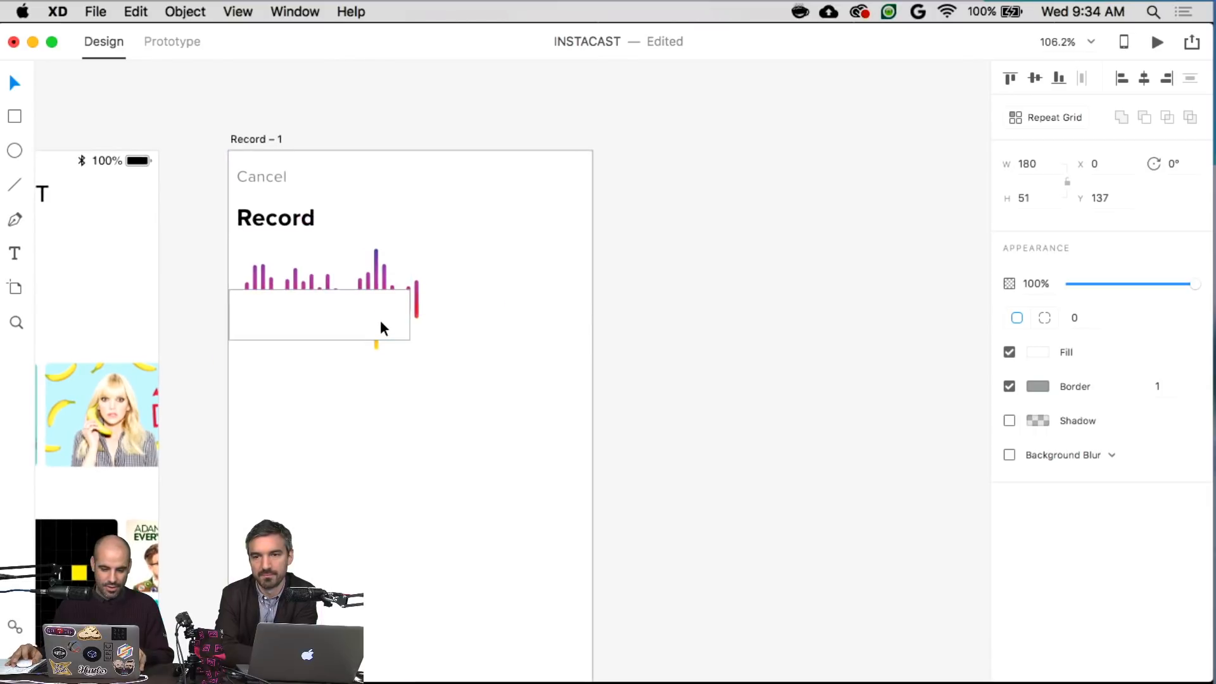
scroll(372, 309, up, 10)
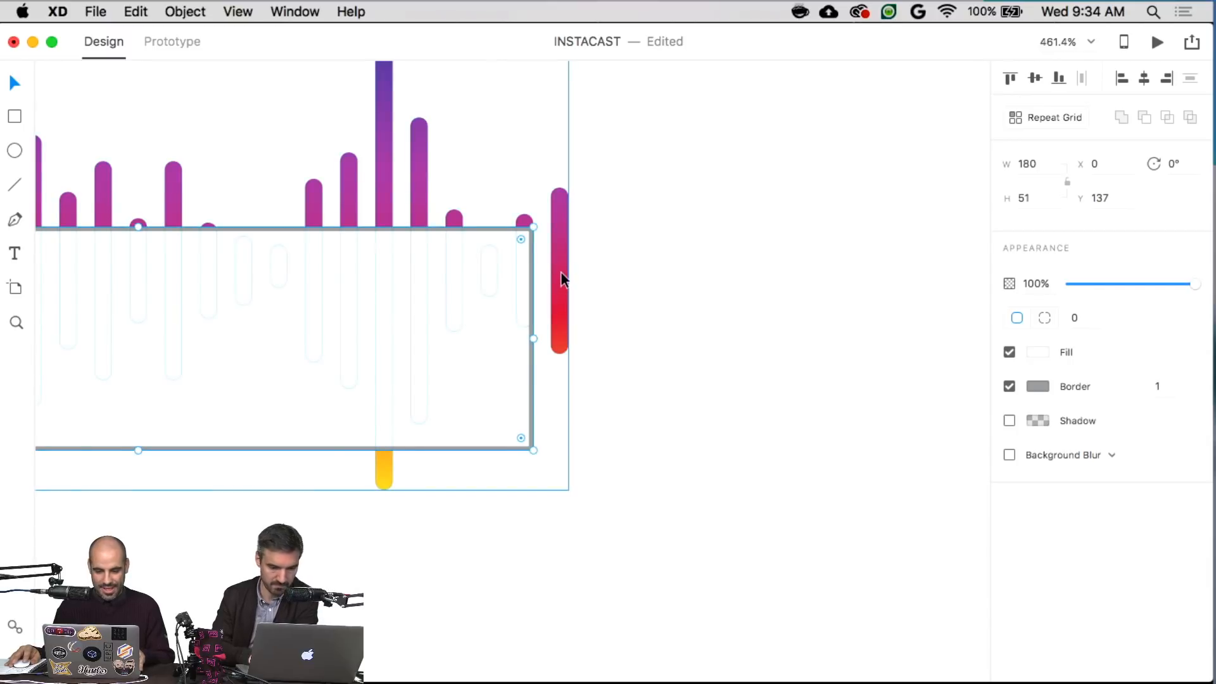
double_click(563, 266)
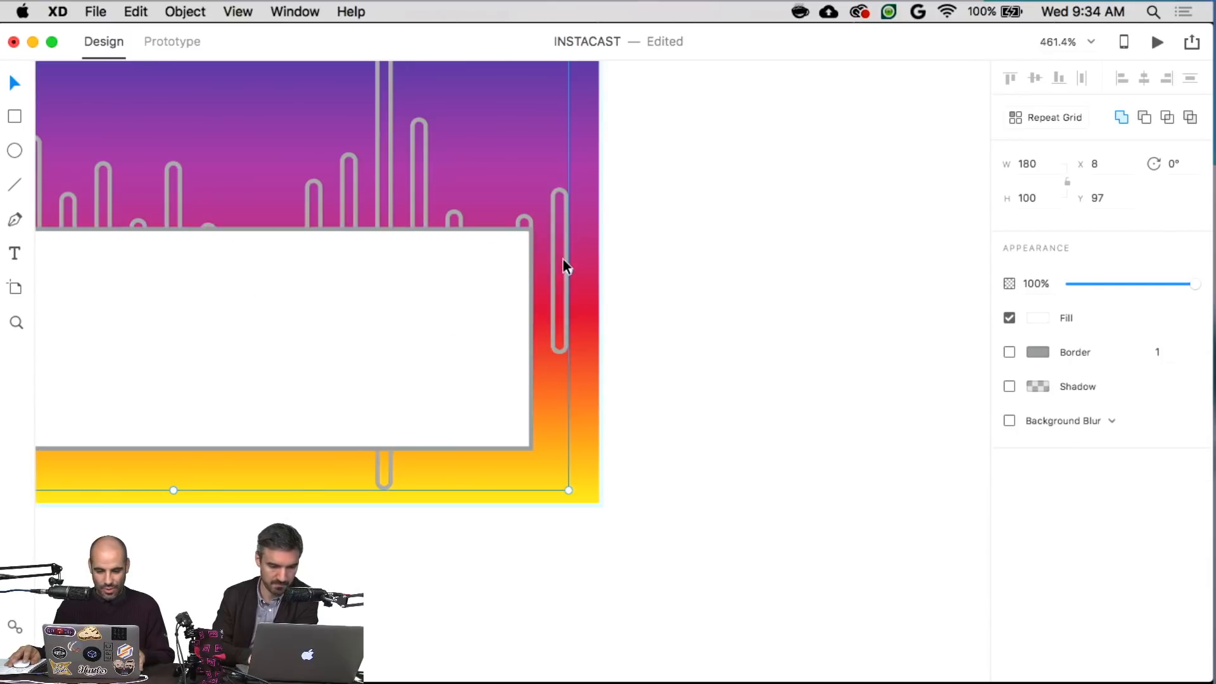
click(551, 222)
key(Delete)
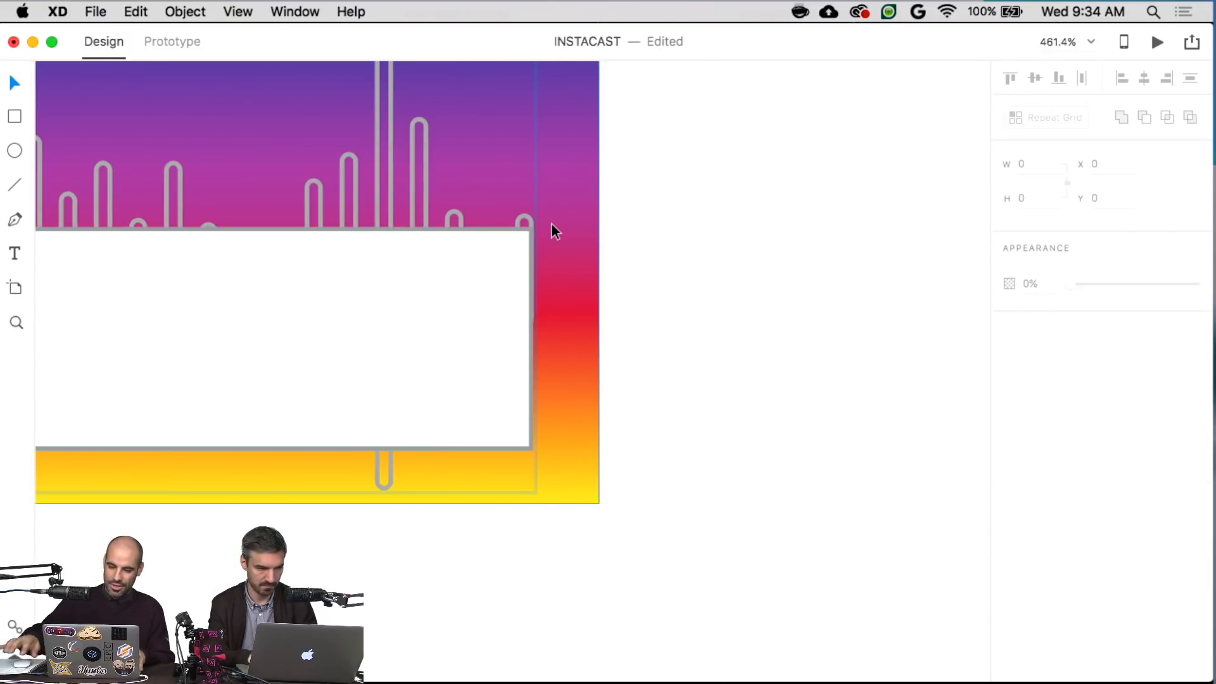
key(Escape)
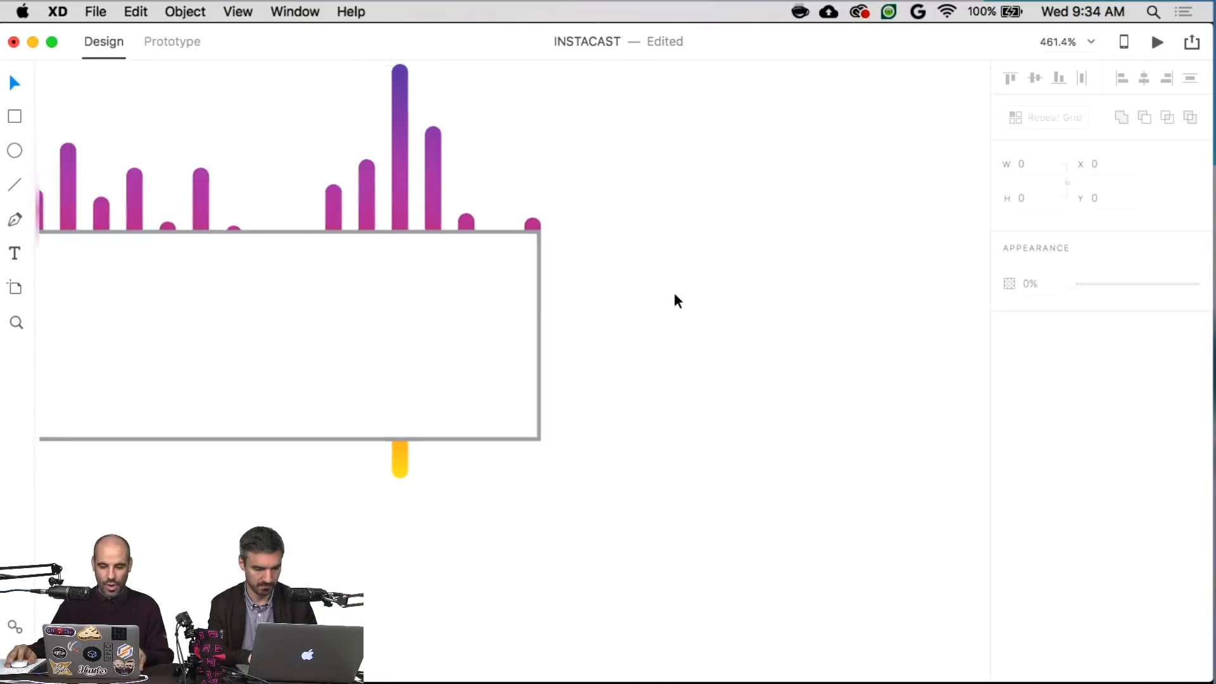
- Move the rectangle into the artboard's right half, beside the waveform, to X 180, Y 146
scroll(674, 292, down, 5)
scroll(694, 315, up, 3)
scroll(693, 314, down, 4)
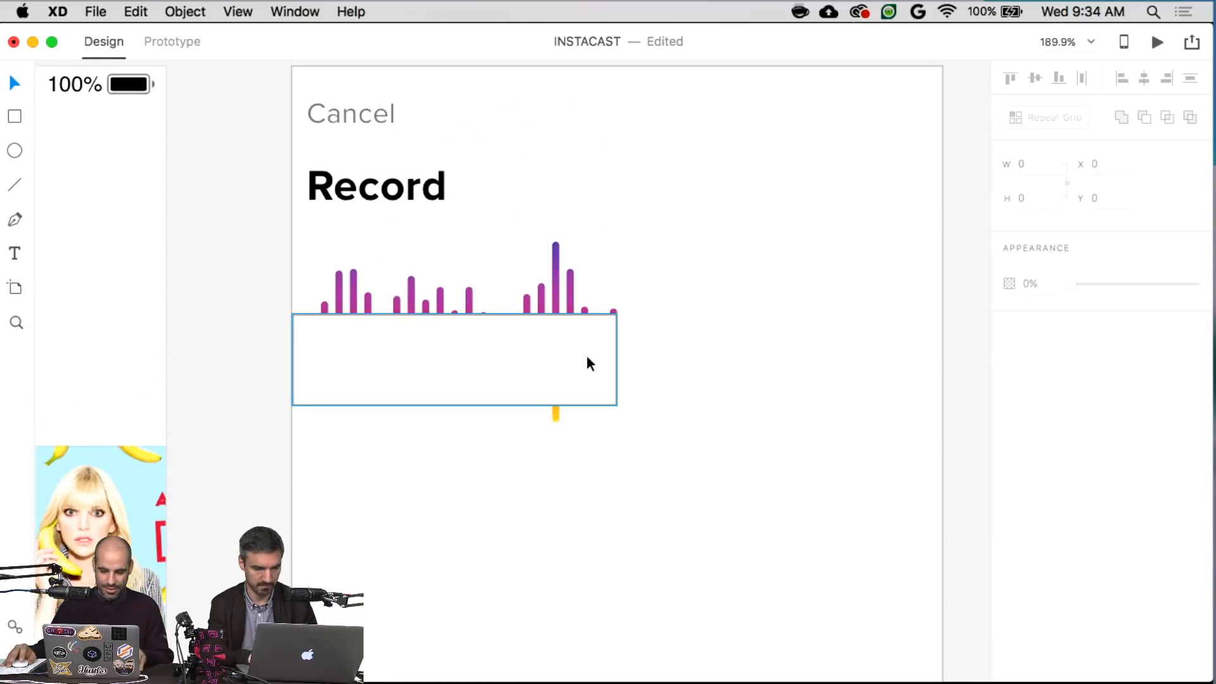
click(589, 363)
drag(562, 367, 887, 375)
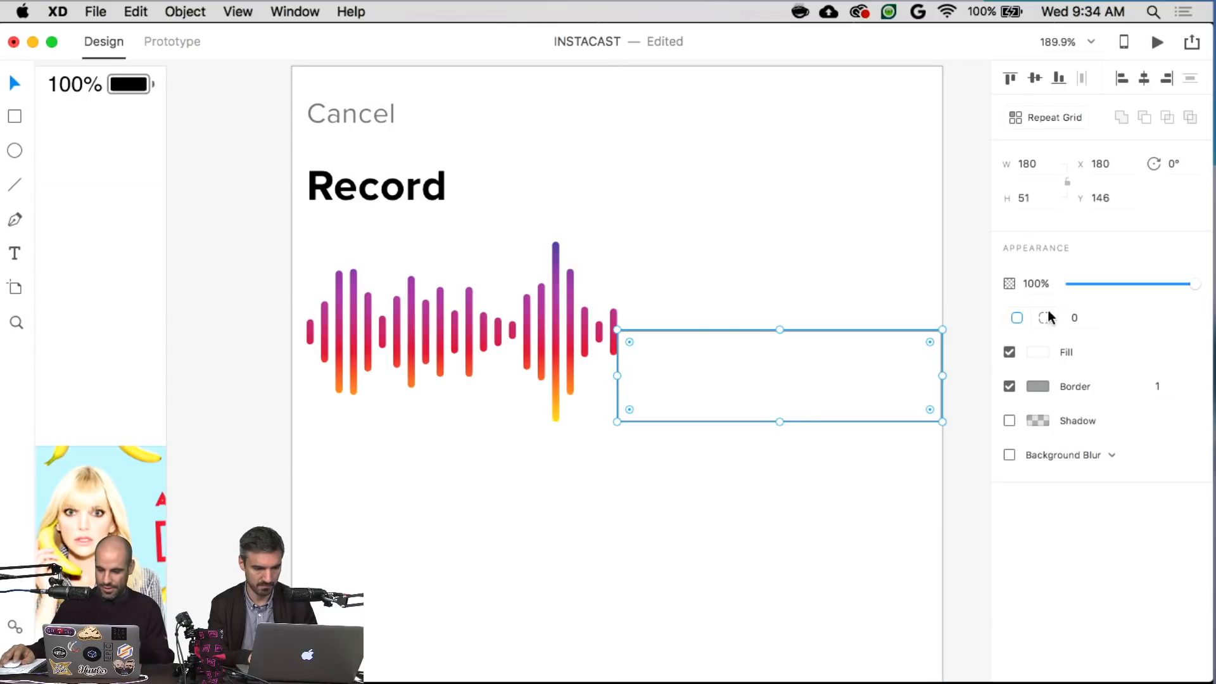
- Fill the rectangle with the saved translucent black swatch and lower the colour's alpha to 10%
click(1037, 352)
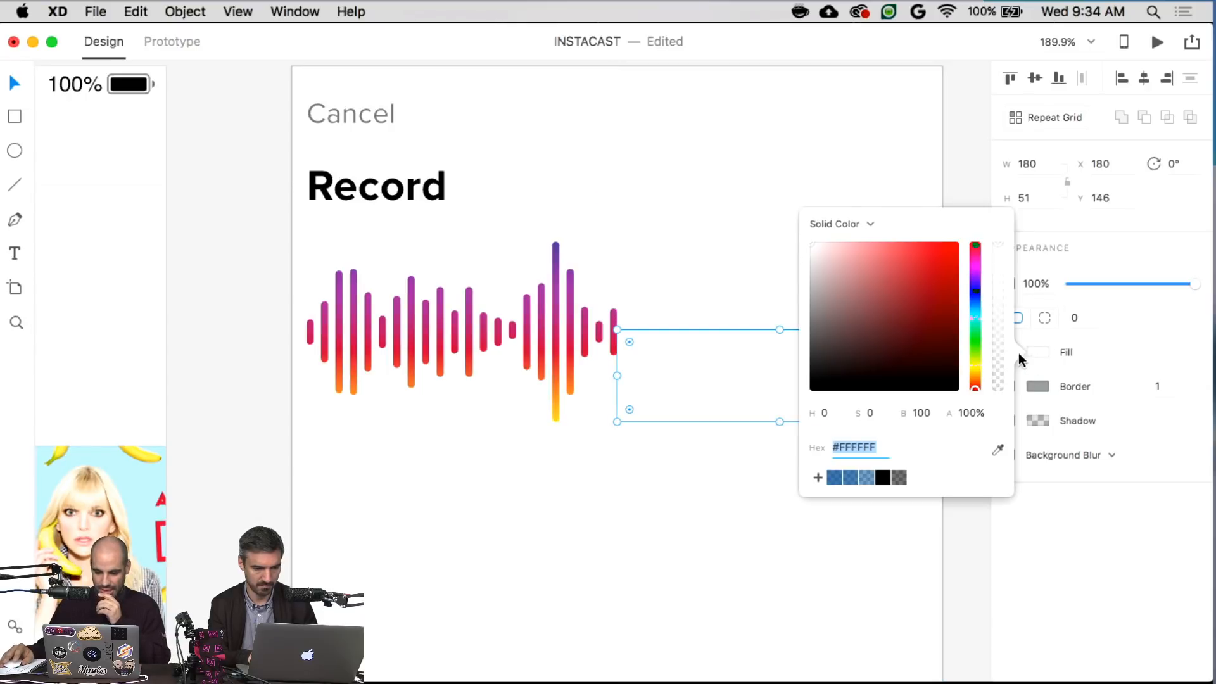
click(899, 477)
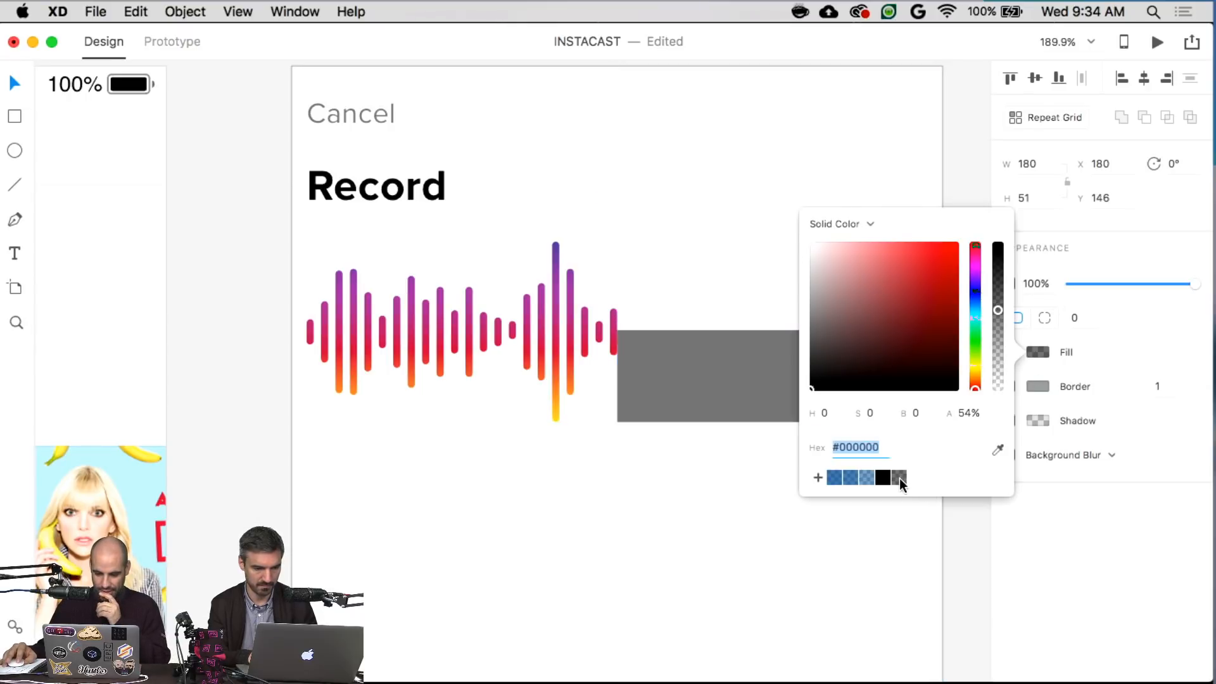
click(965, 412)
text(10)
key(Return)
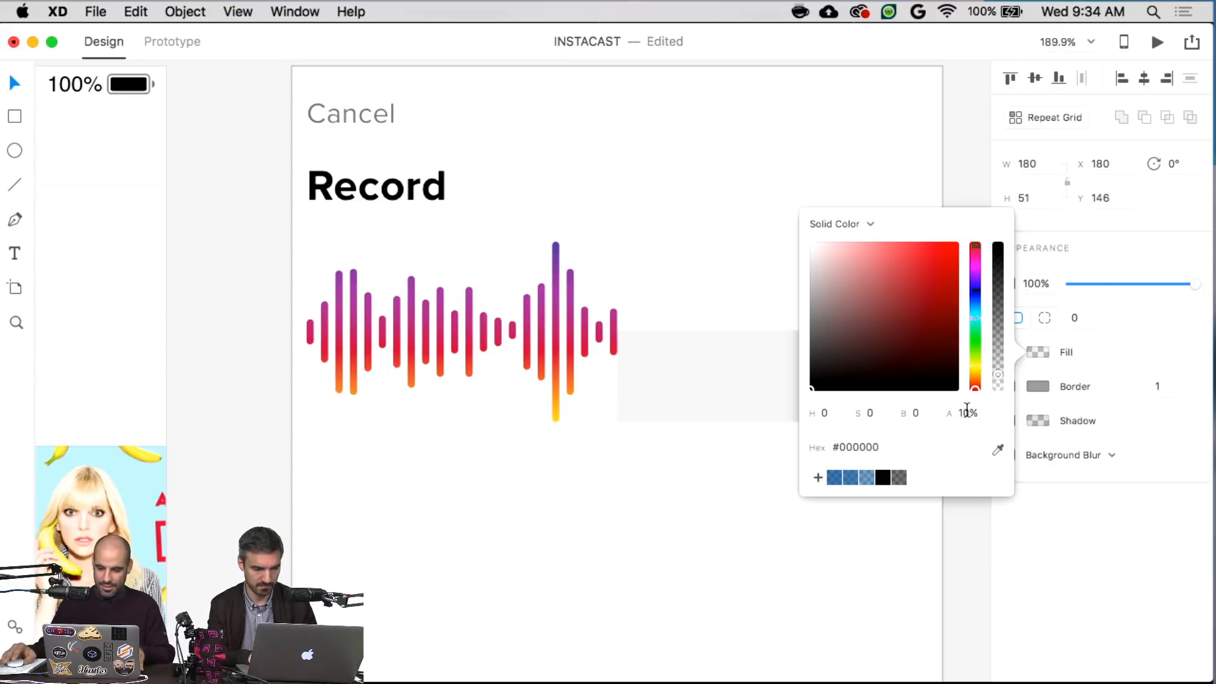
- Reduce the rectangle's height to 1 and remove its border to make a thin line
click(1049, 198)
text(1)
key(Return)
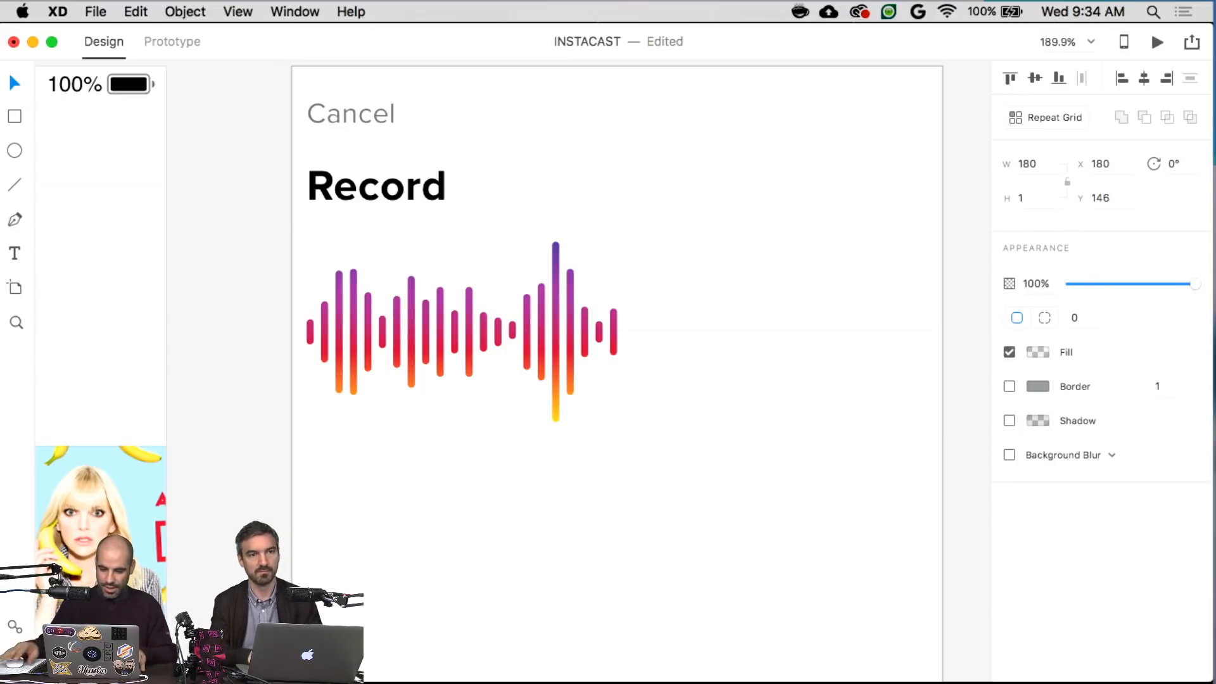
- Group the waveform with the thin line and move the group up to X 8, Y 93
drag(902, 306, 544, 379)
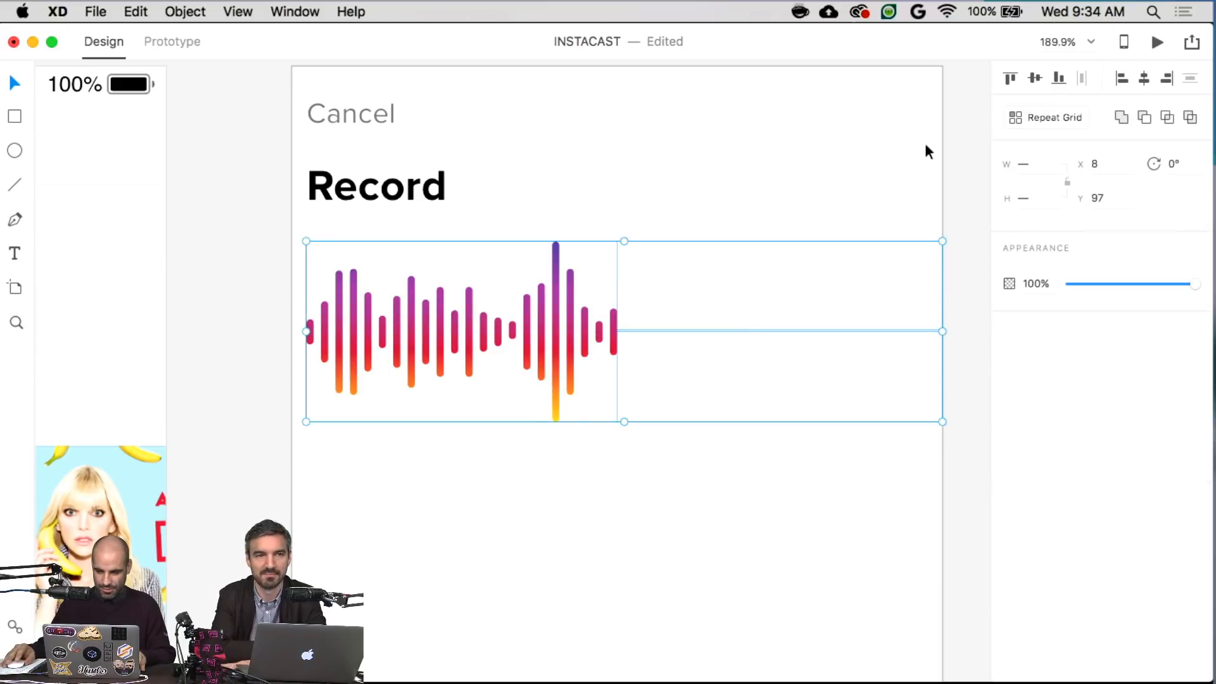
click(875, 466)
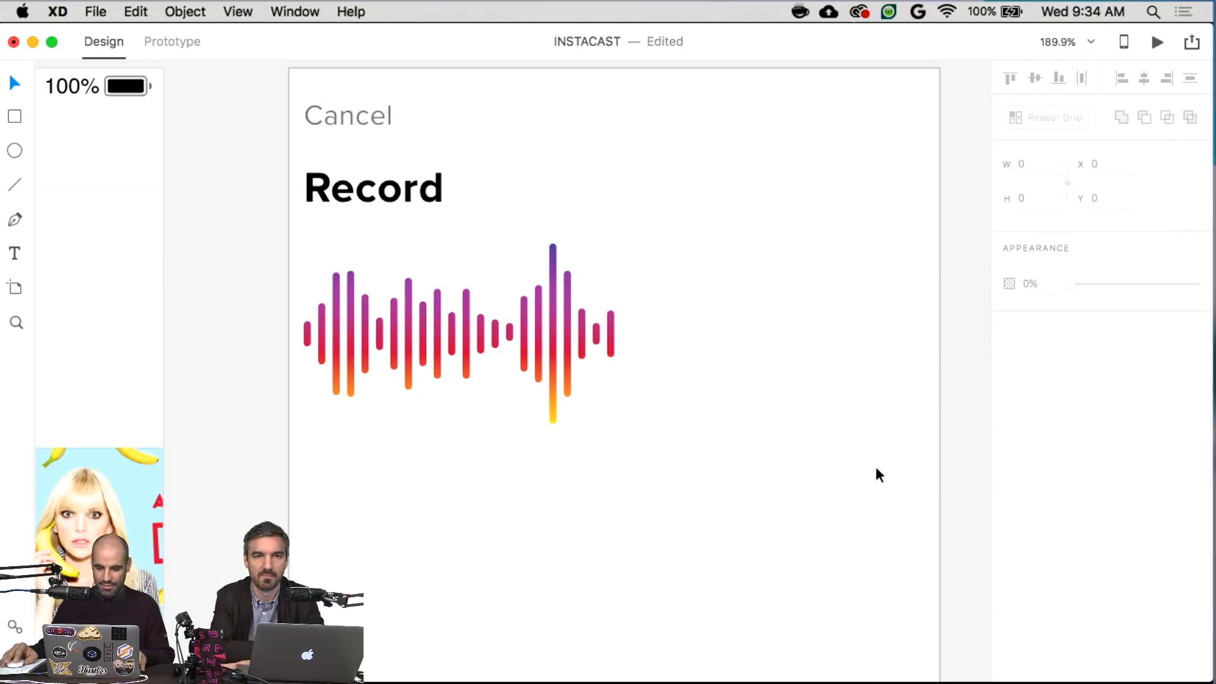
drag(853, 460, 479, 308)
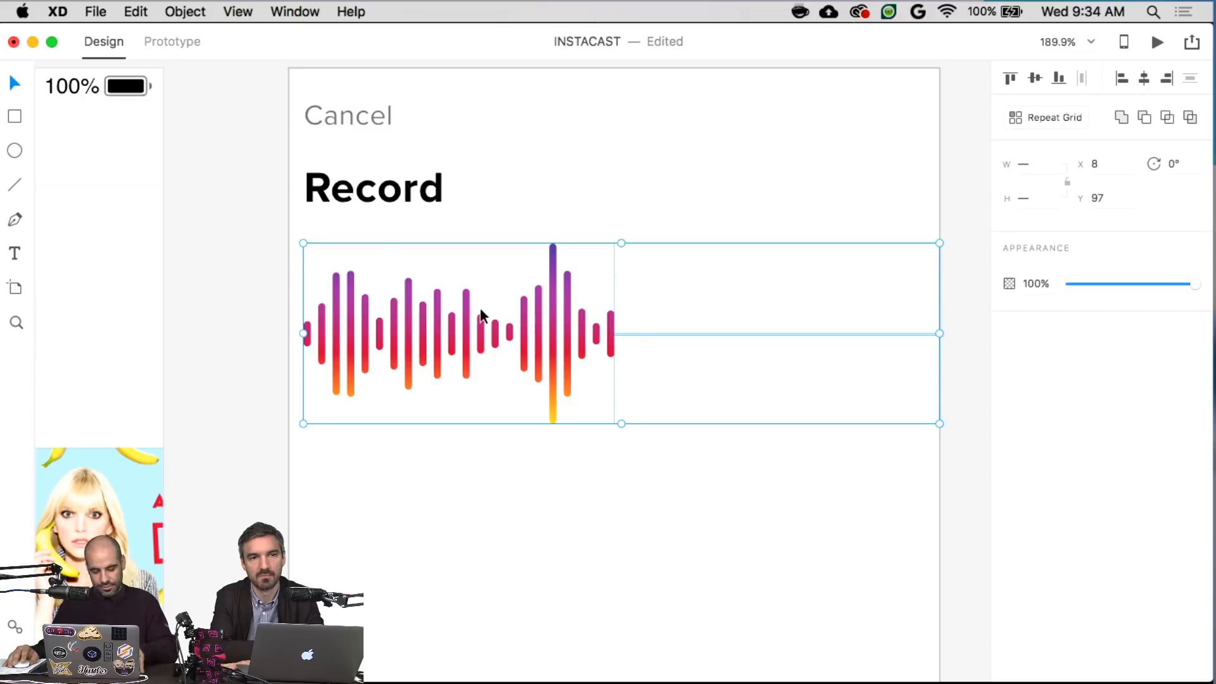
key(super+g)
click(648, 380)
drag(651, 335, 652, 329)
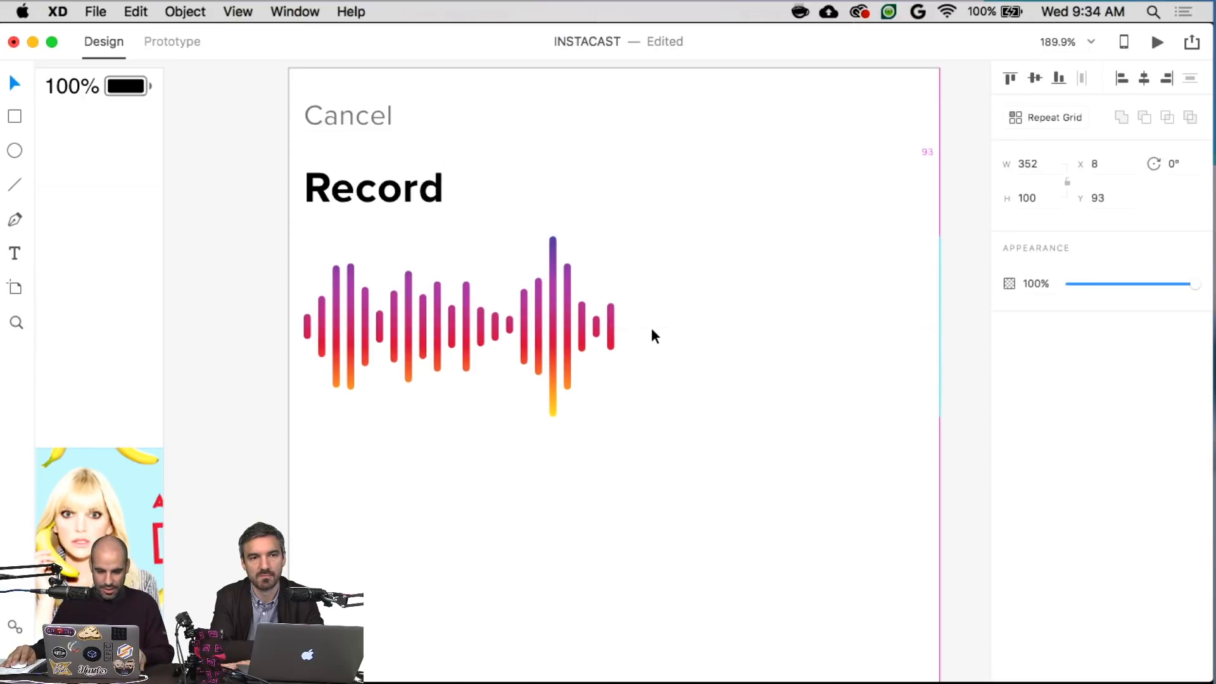
click(749, 494)
- Copy the Record heading to just below the waveform, at X 116, Y 205
scroll(754, 498, down, 3)
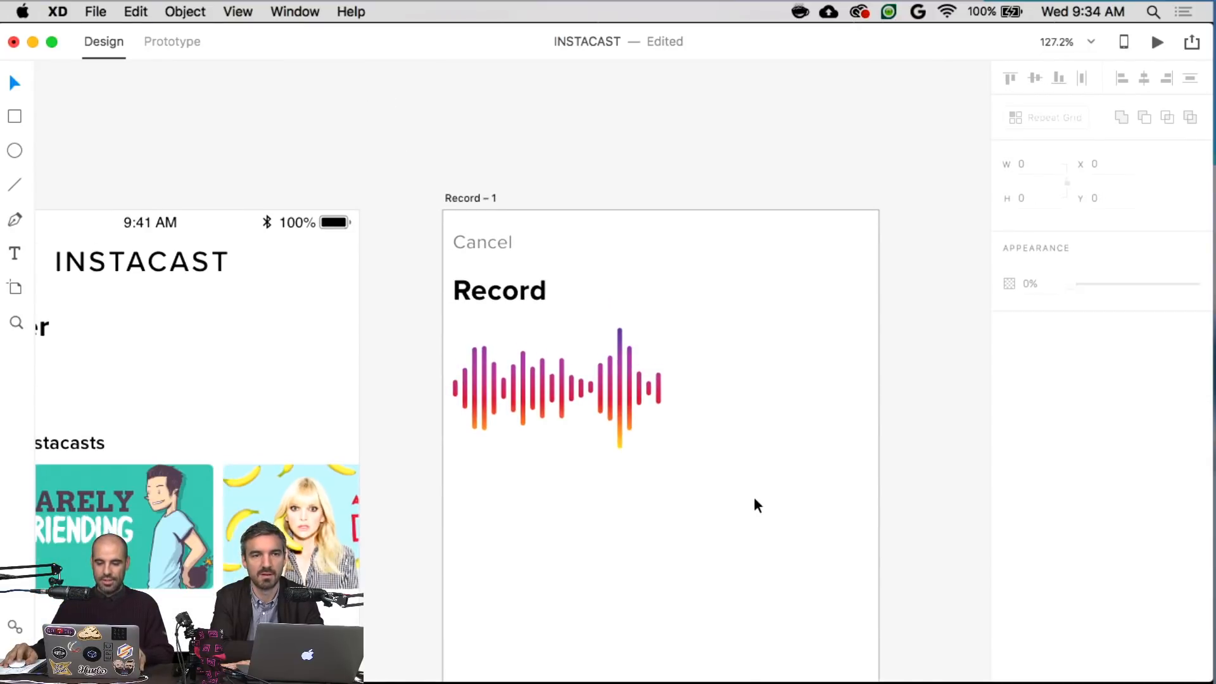
scroll(755, 499, down, 3)
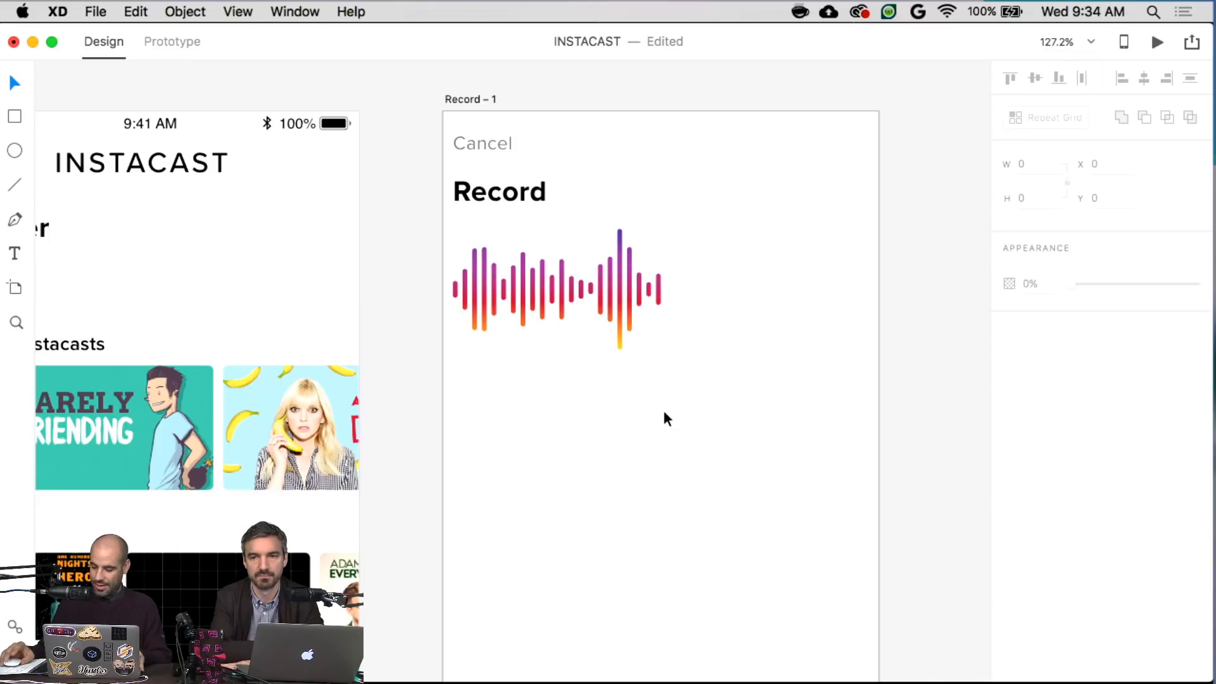
drag(525, 197, 655, 381)
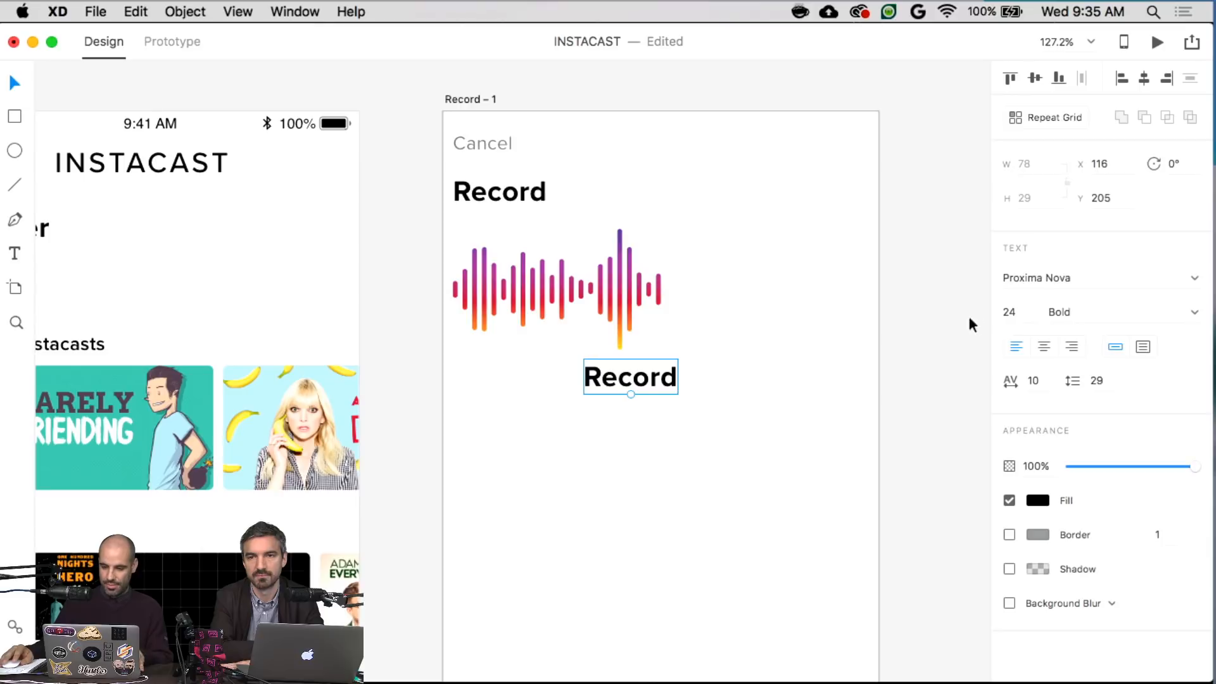
- Centre the copied heading's text and position on the artboard, and replace its wording with timer digits starting "00."
click(1042, 348)
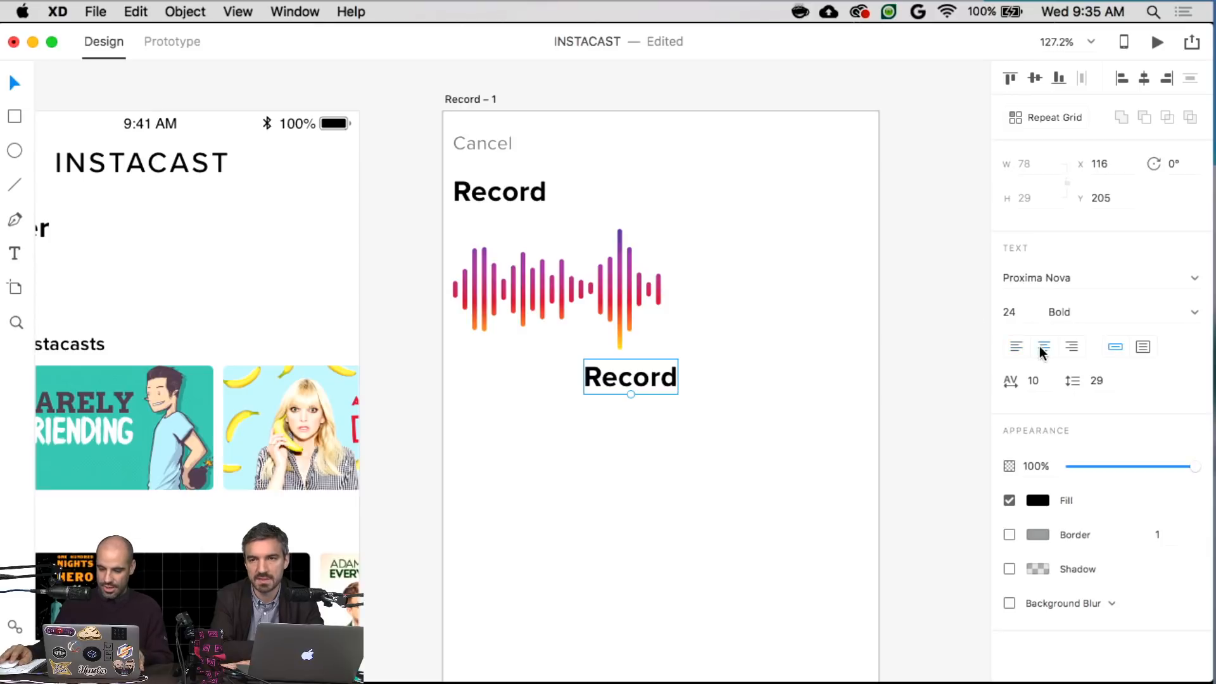
click(1144, 78)
key(Return)
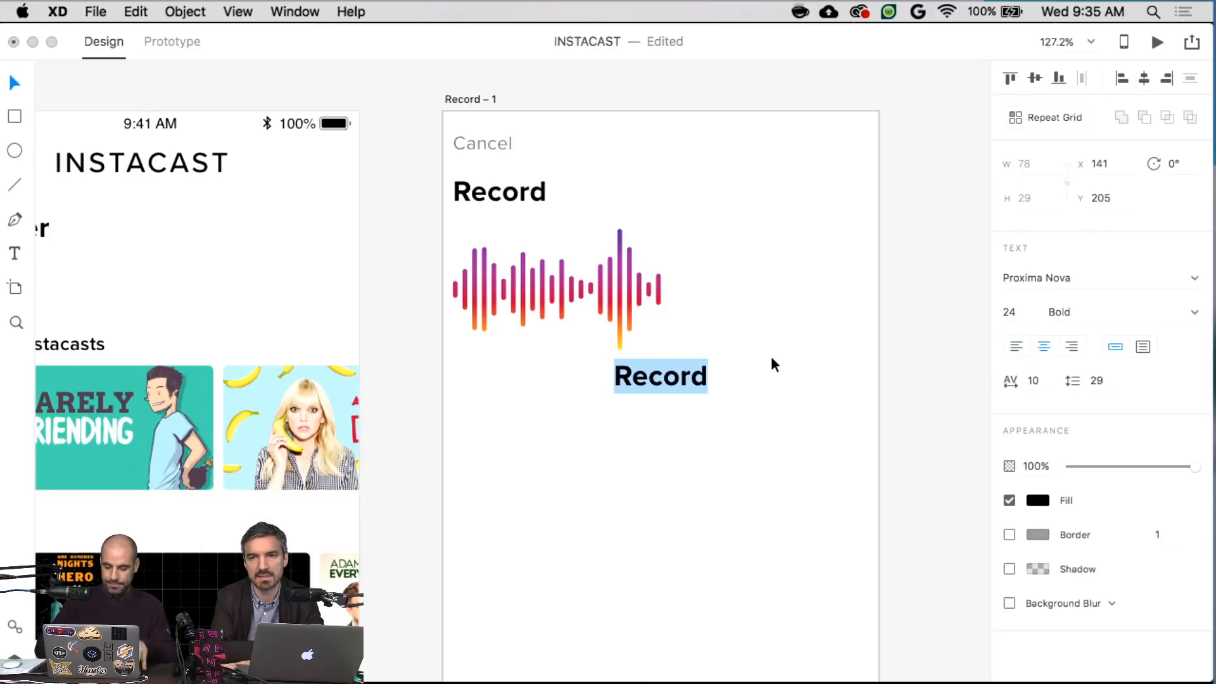
text(00.)
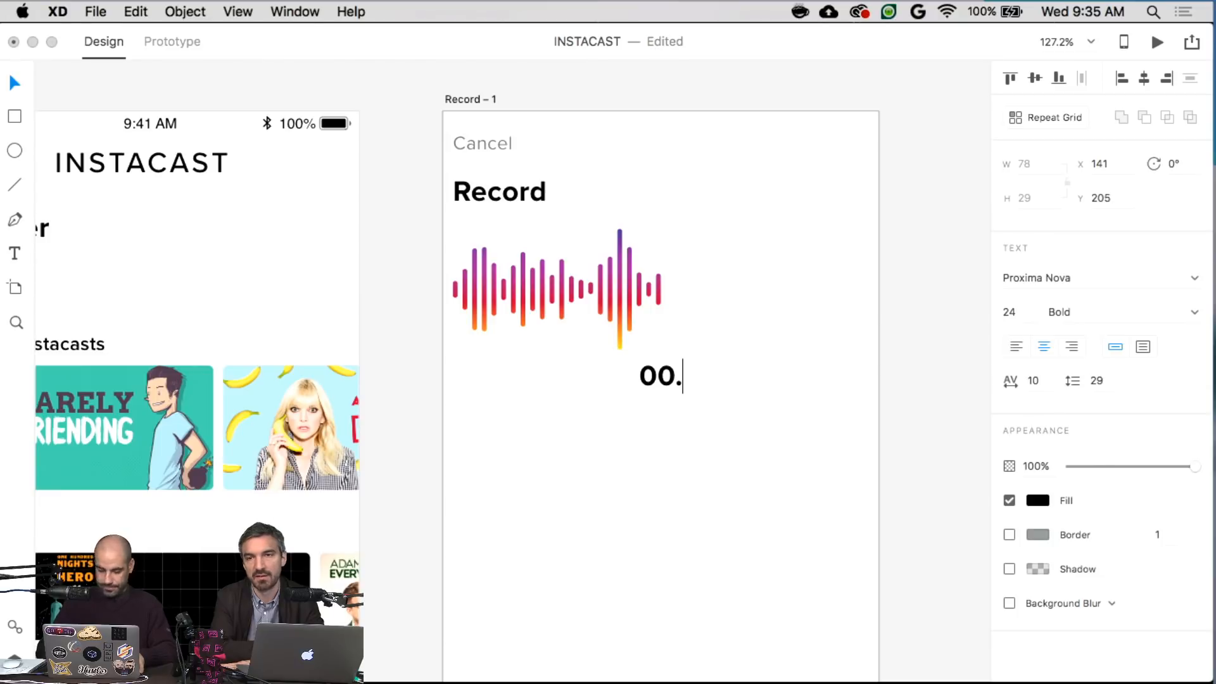
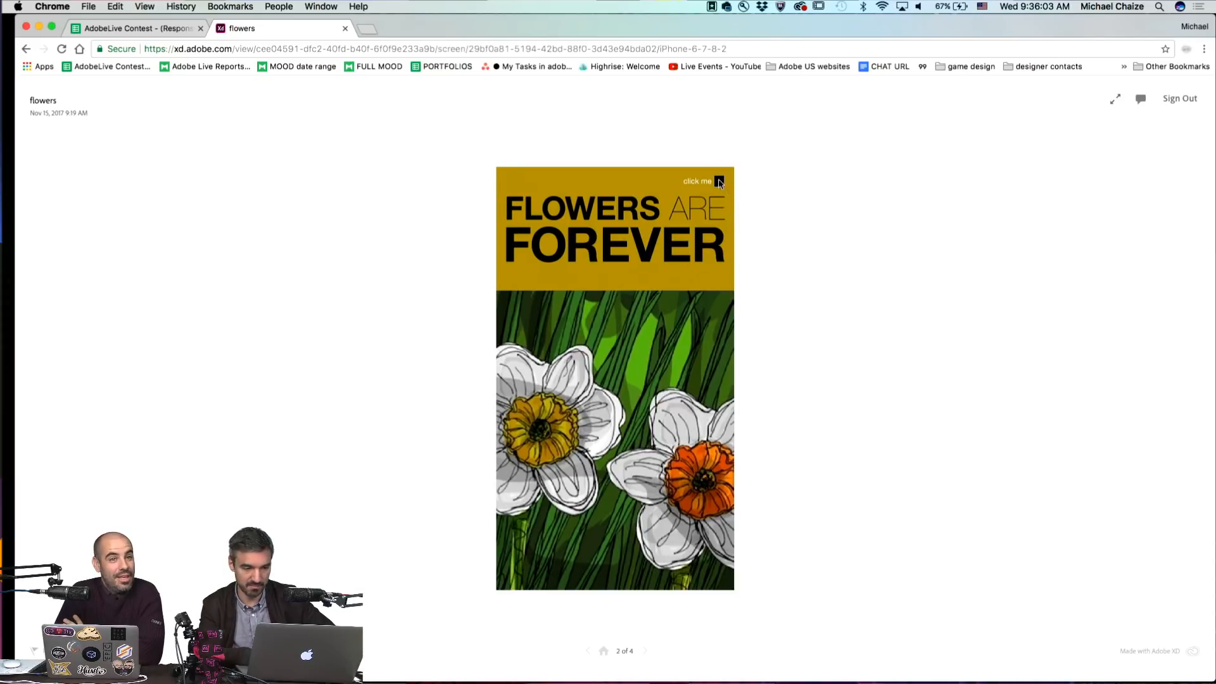
- Switch to Chrome and step through the screens of the shared flowers XD prototype to view its transitions
click(719, 183)
click(720, 183)
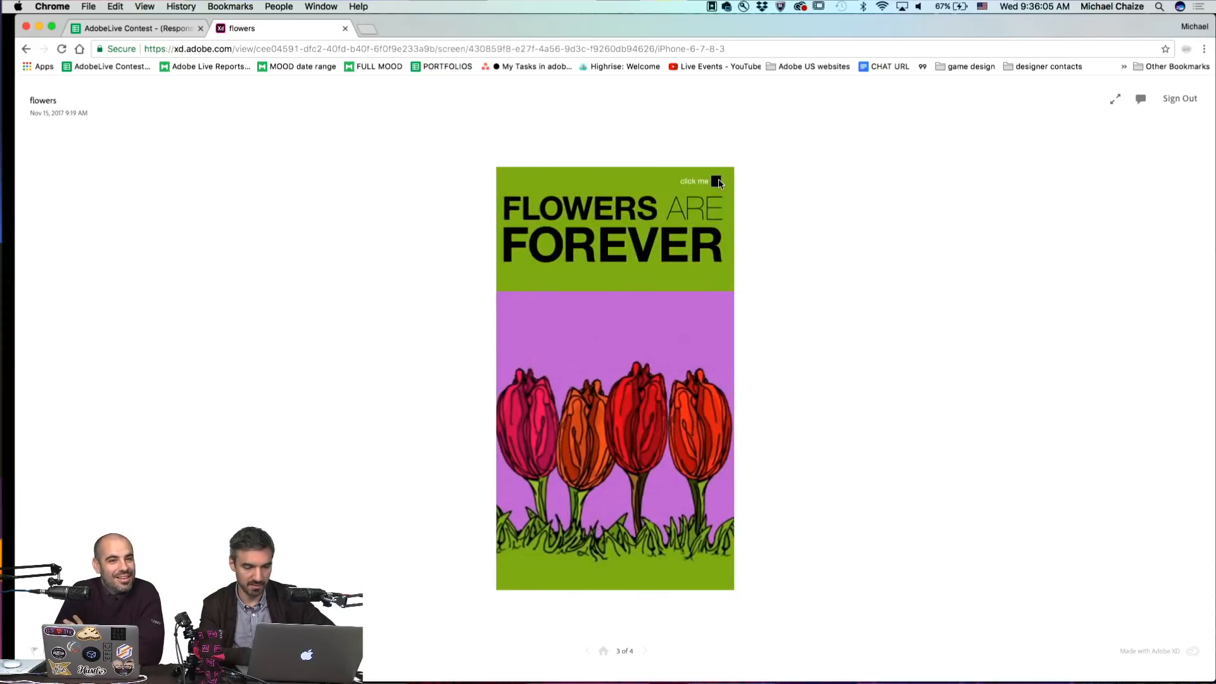
click(719, 182)
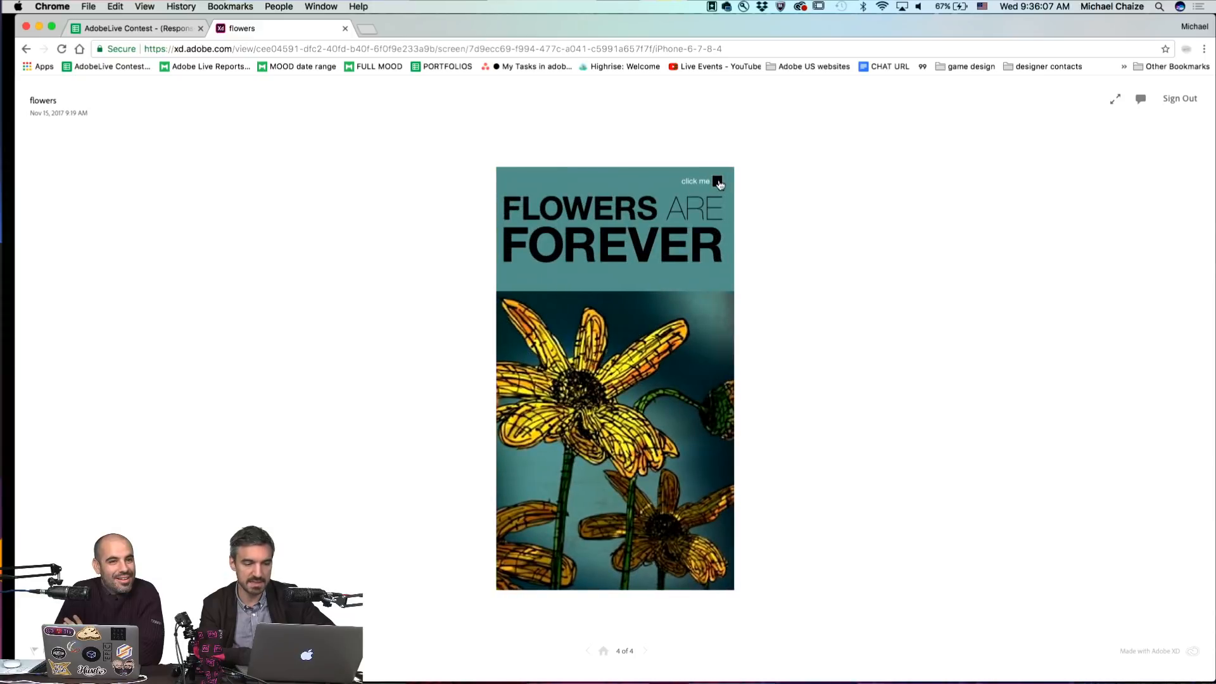
click(719, 182)
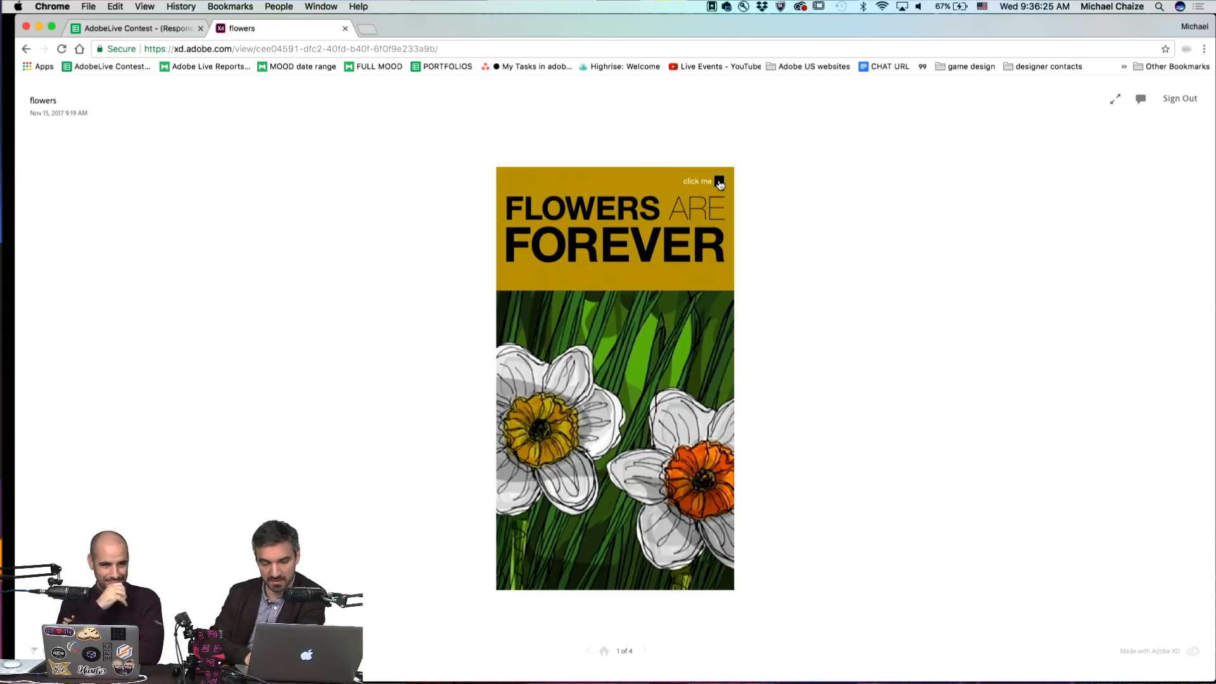
click(720, 184)
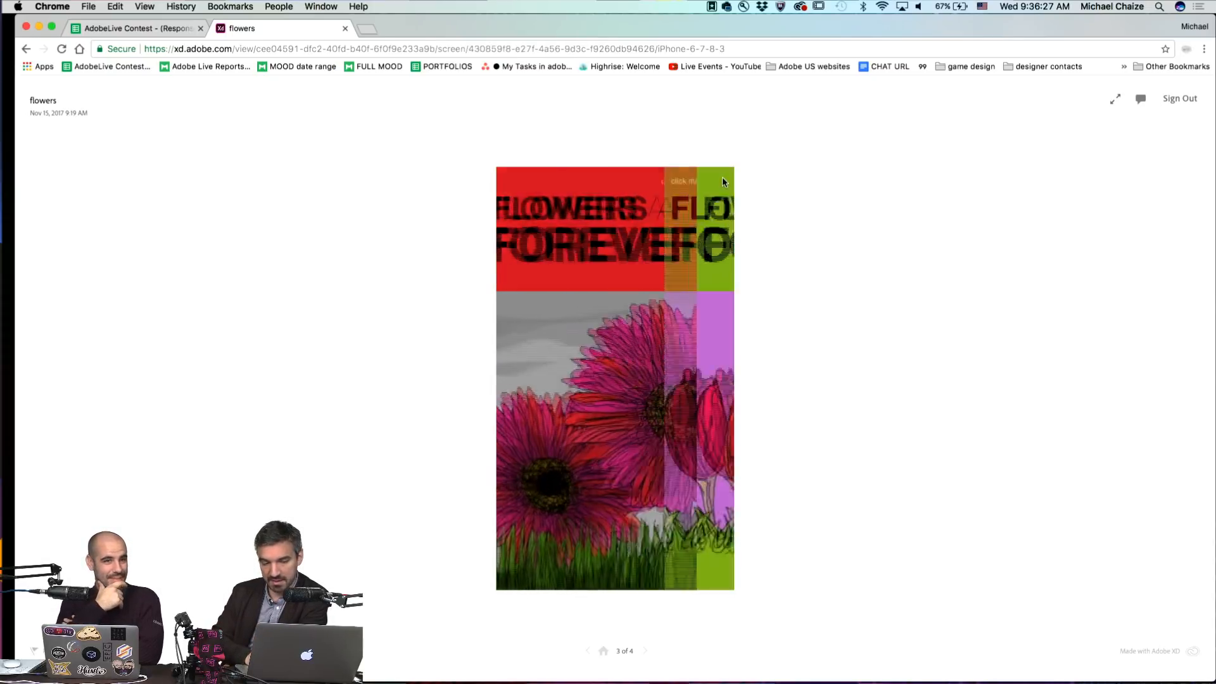
click(718, 185)
click(718, 184)
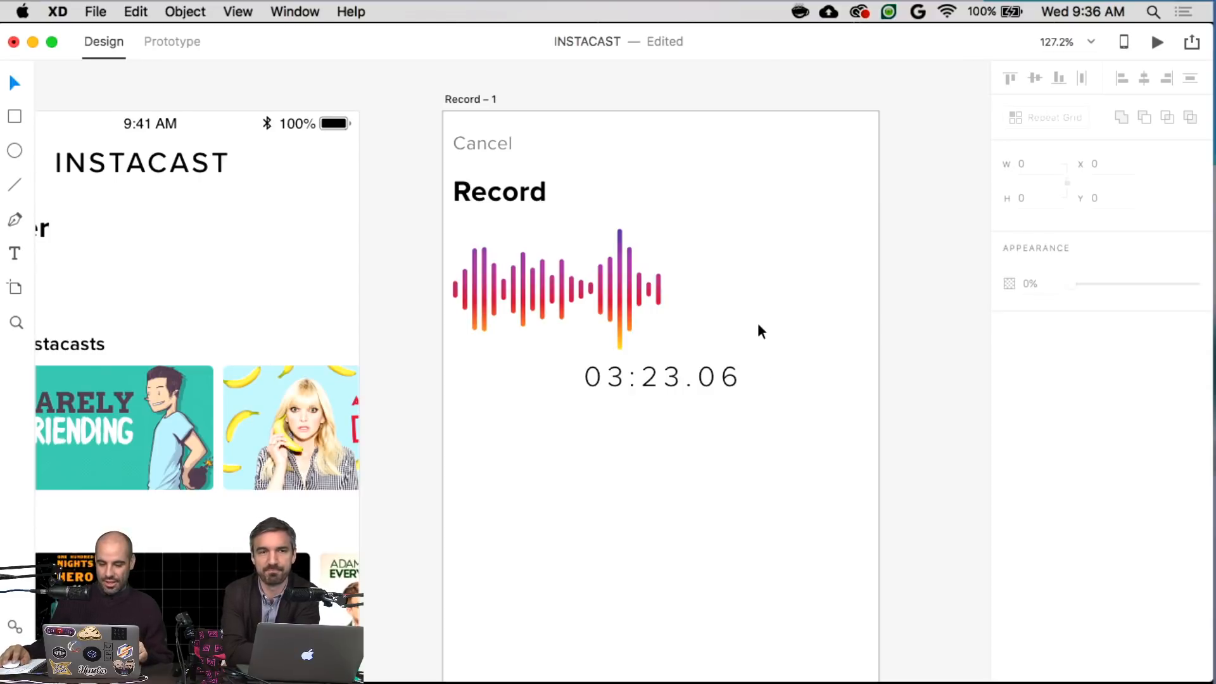
- Set the fill opacity of the thin line beside the waveform to 20%
double_click(758, 289)
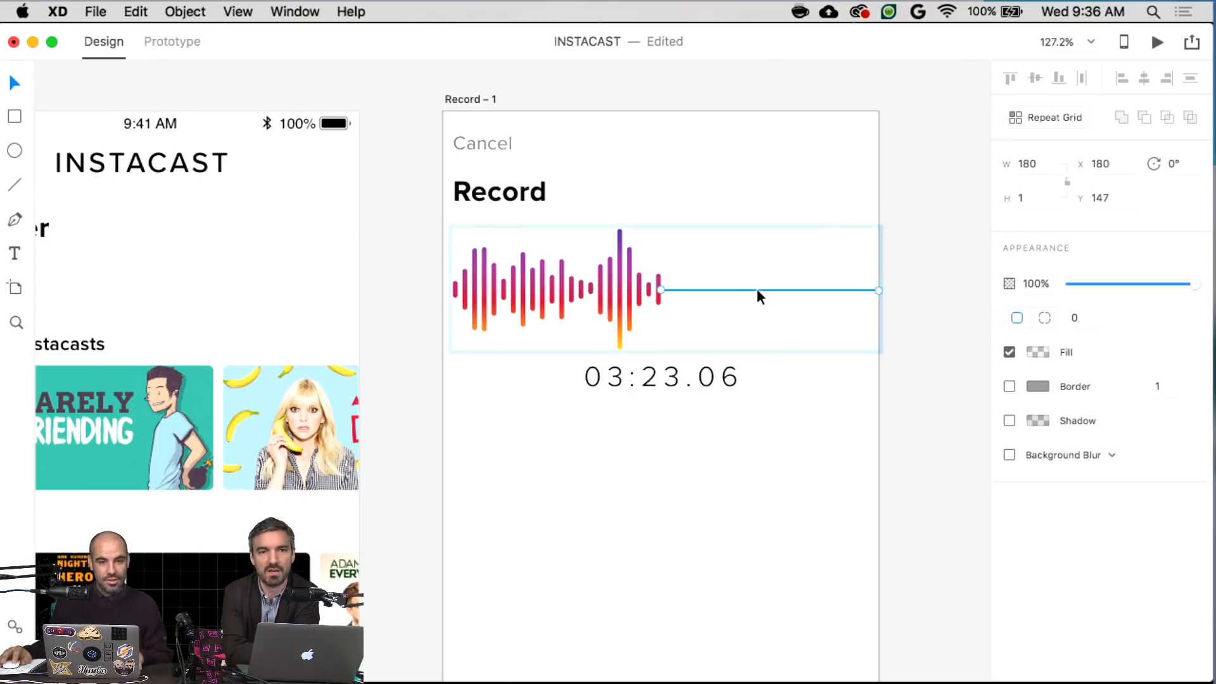
click(1039, 352)
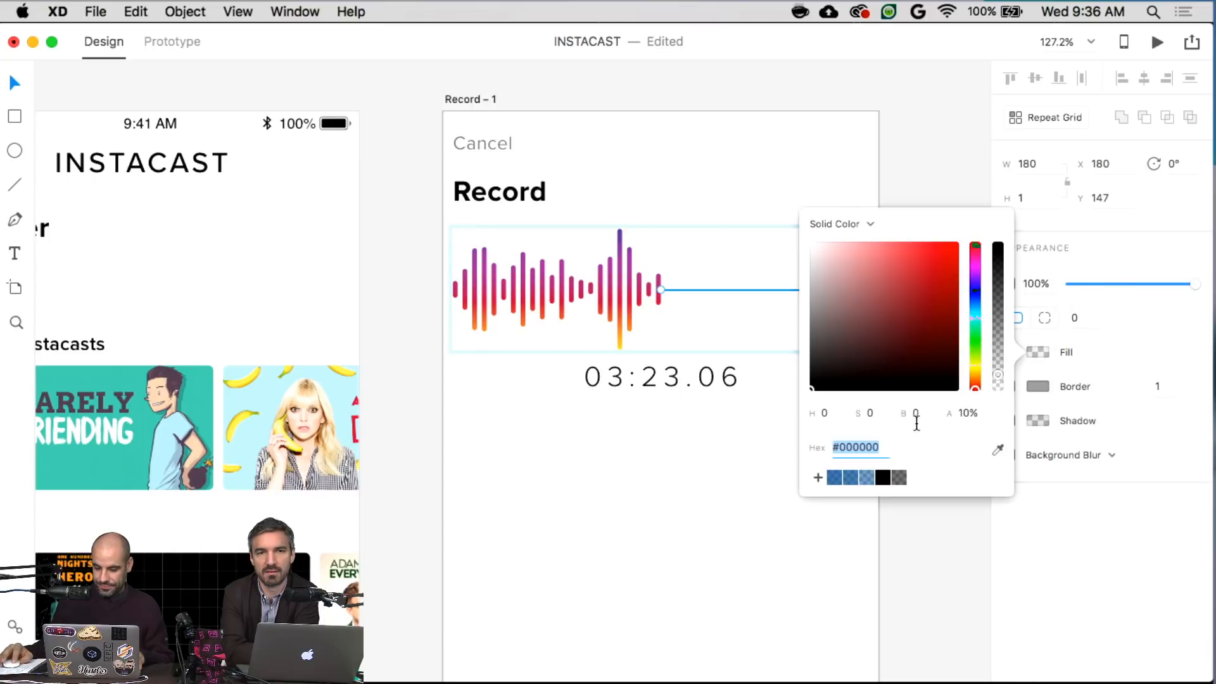
click(982, 413)
text(20)
key(Return)
click(928, 573)
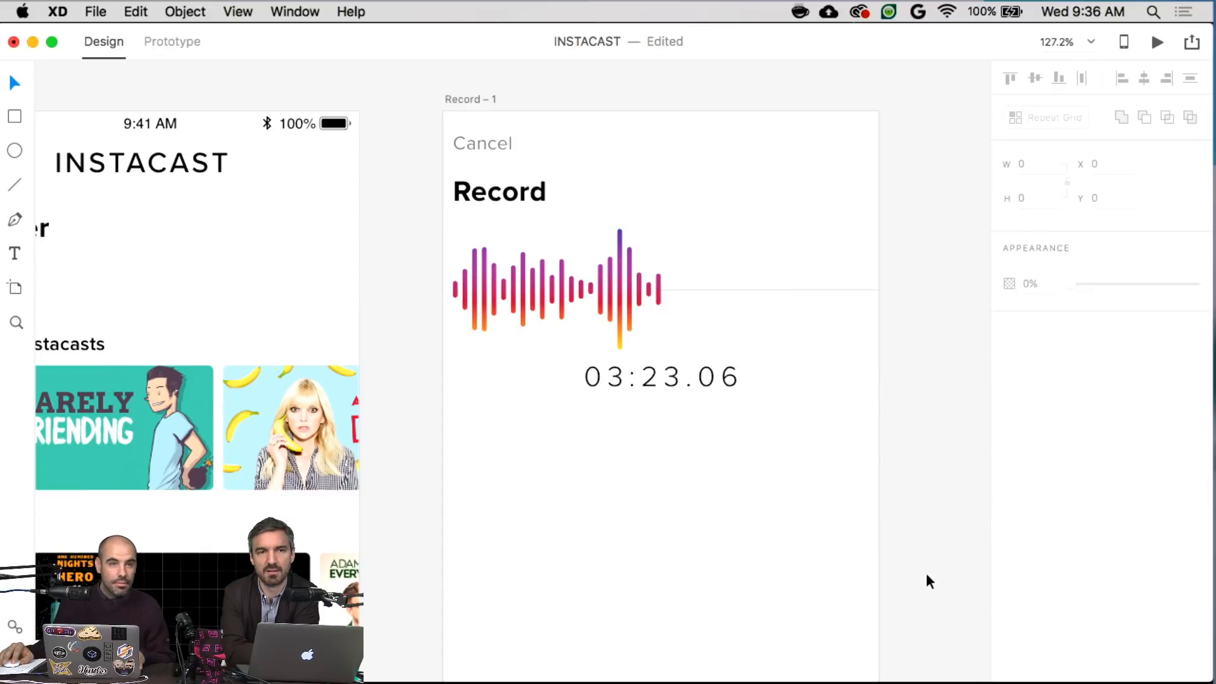
- Check the timer text's font and character spacing settings
click(618, 375)
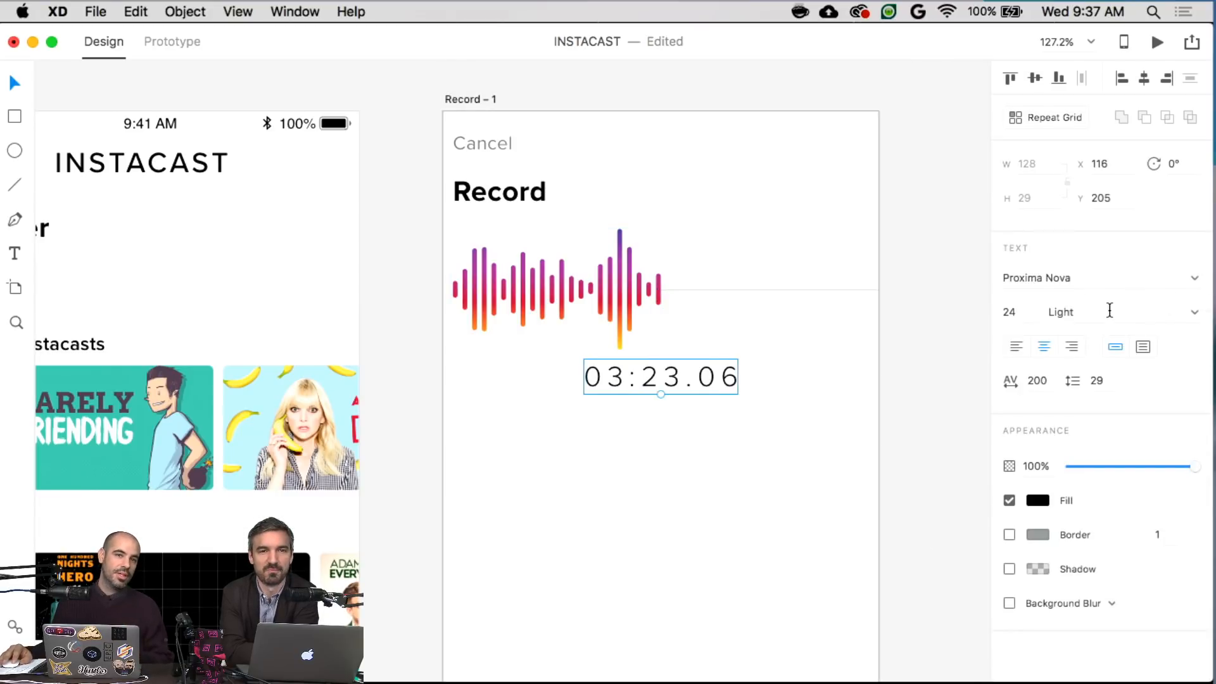
click(1040, 382)
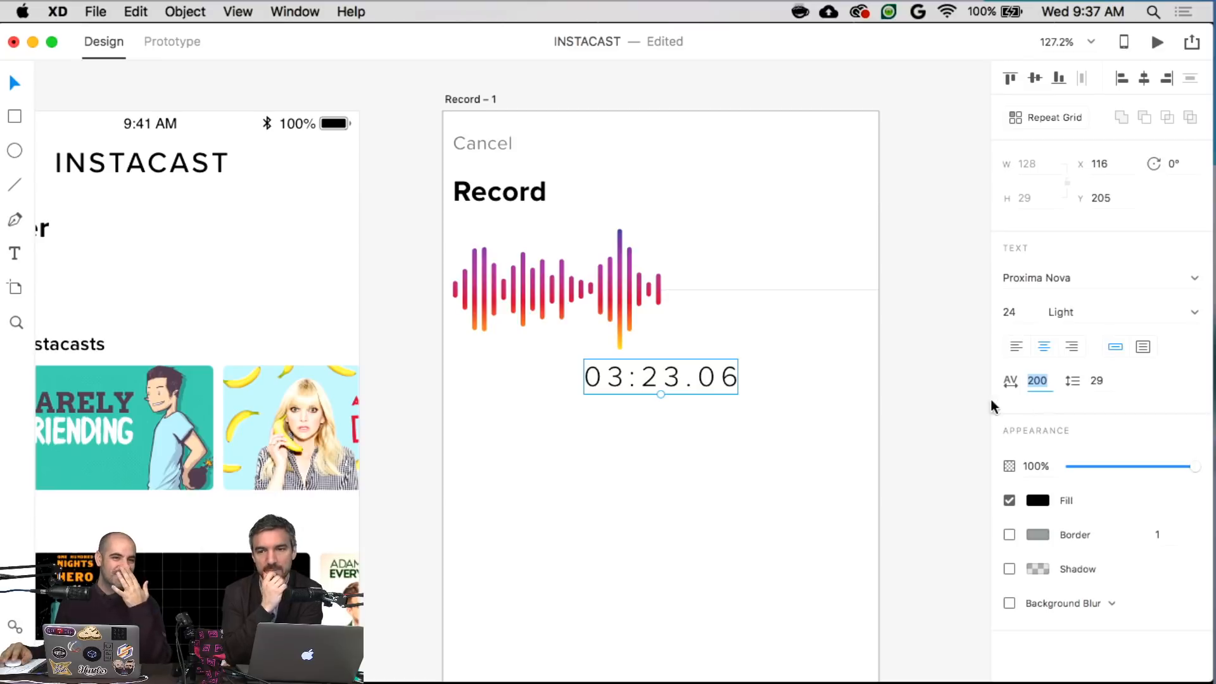
click(708, 451)
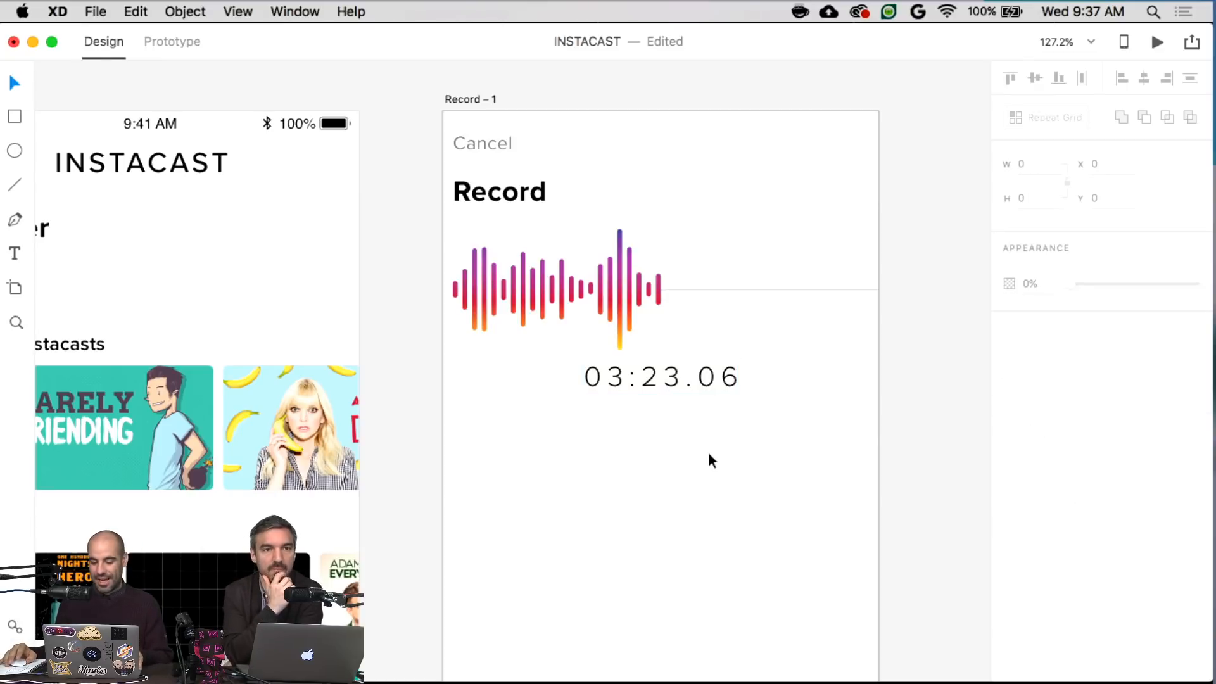
- Select and copy the filled circle, outlined play and loud speaker icons on the Icons artboard
scroll(709, 455, down, 2)
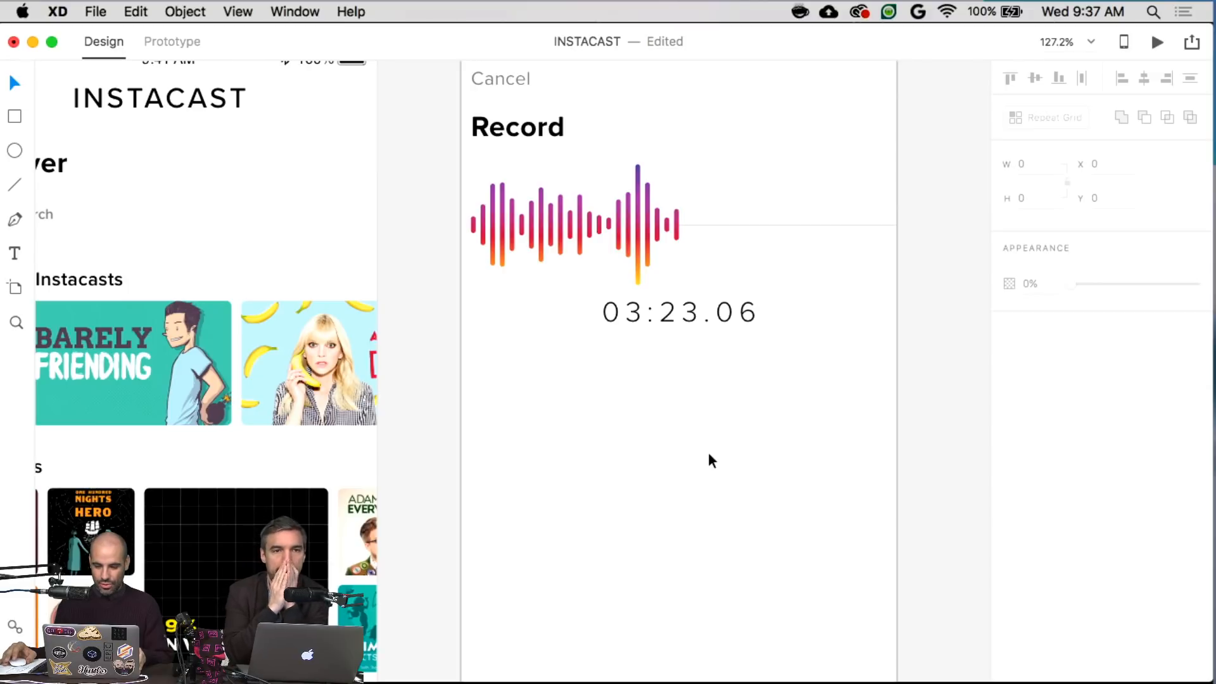
scroll(708, 451, left, 15)
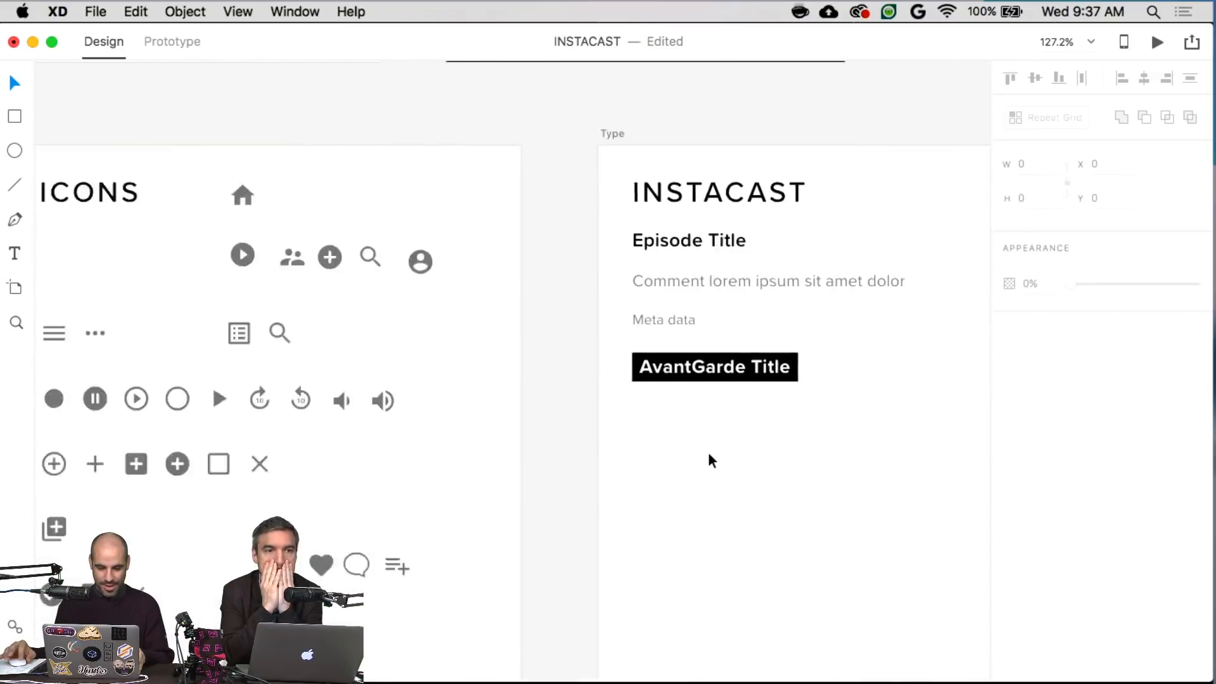
scroll(708, 451, left, 5)
scroll(708, 451, down, 2)
click(679, 307)
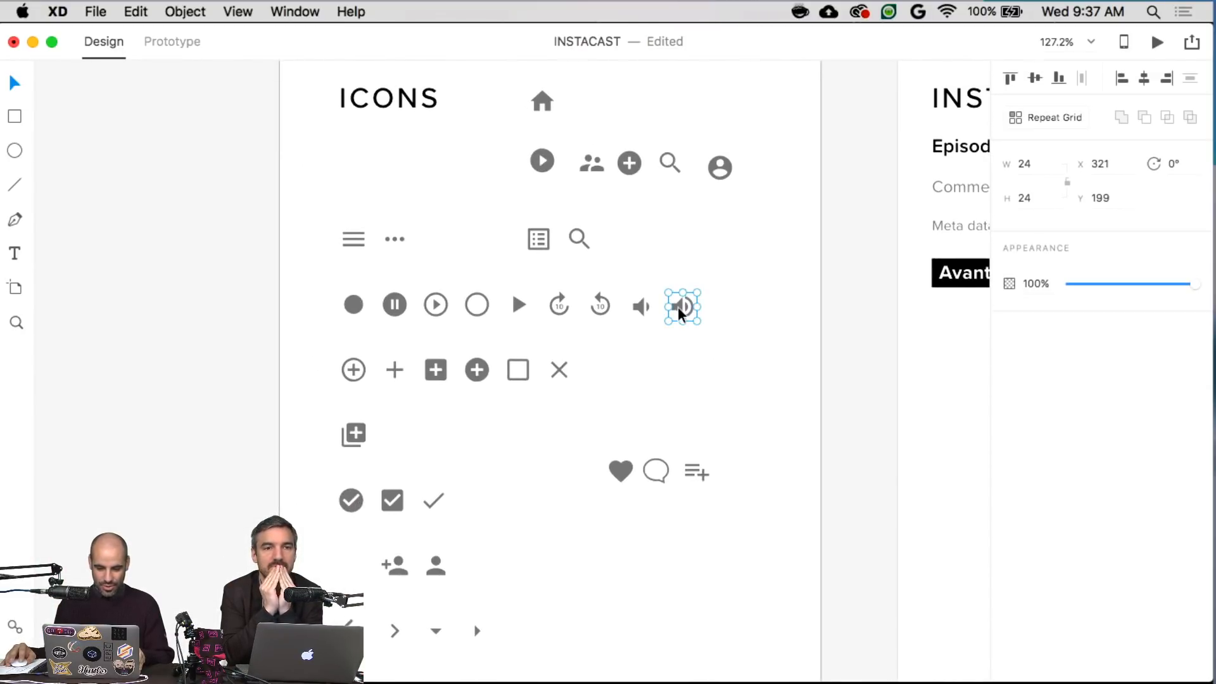
scroll(677, 306, right, 1)
scroll(678, 307, down, 3)
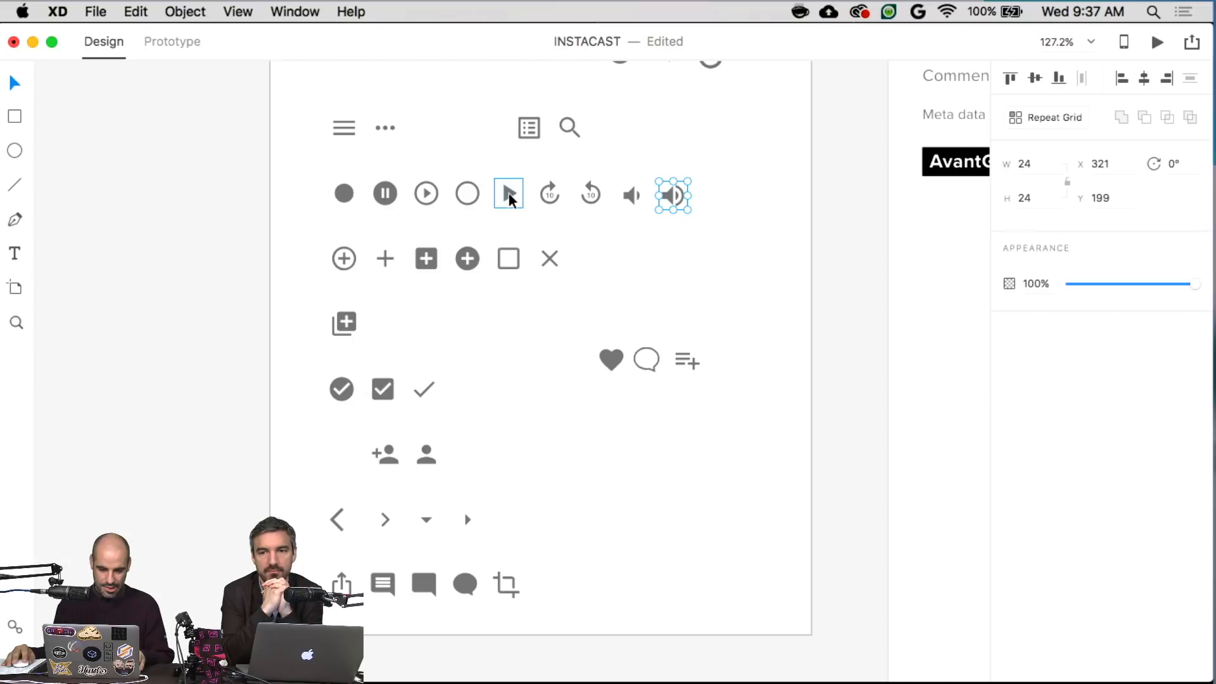
shift+click(431, 200)
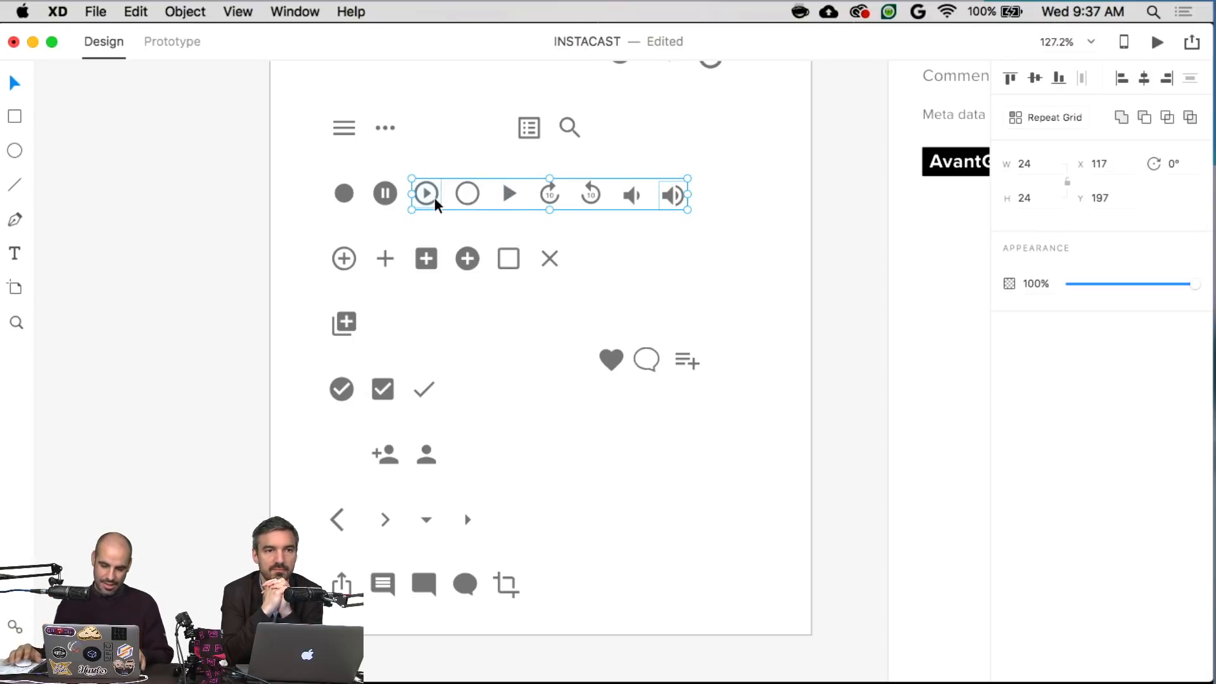
shift+click(345, 197)
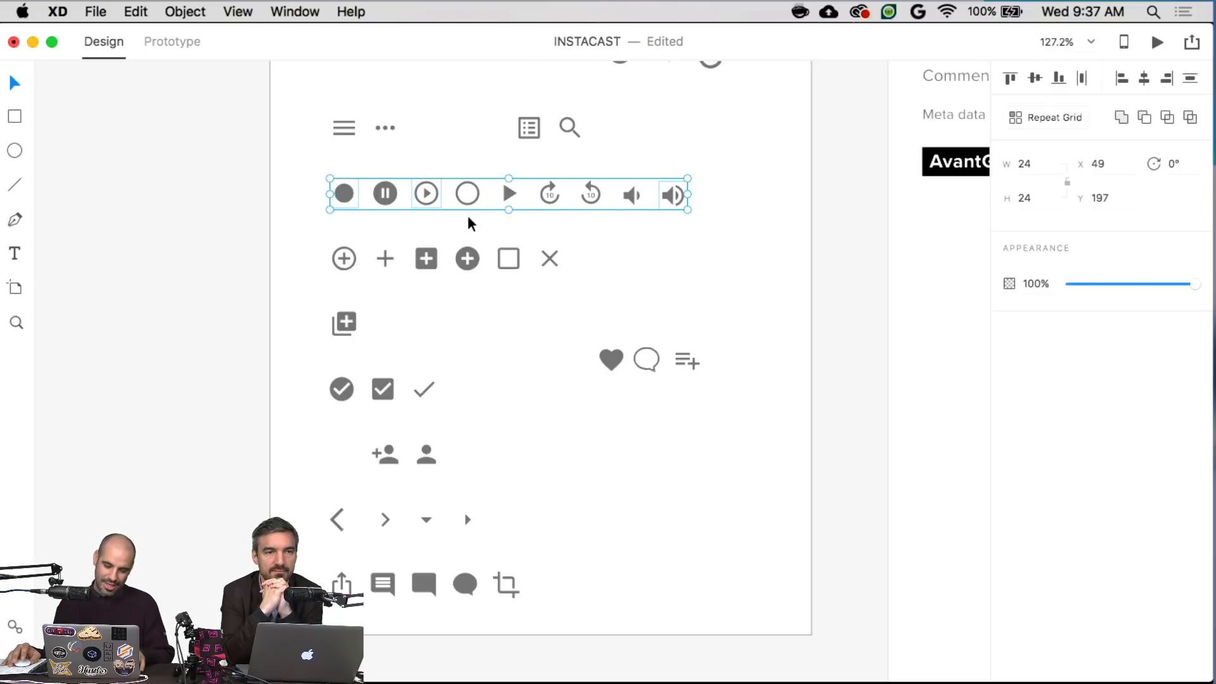
- Paste the three icons onto the Record artboard and move them into the empty area below the timer
scroll(583, 251, right, 15)
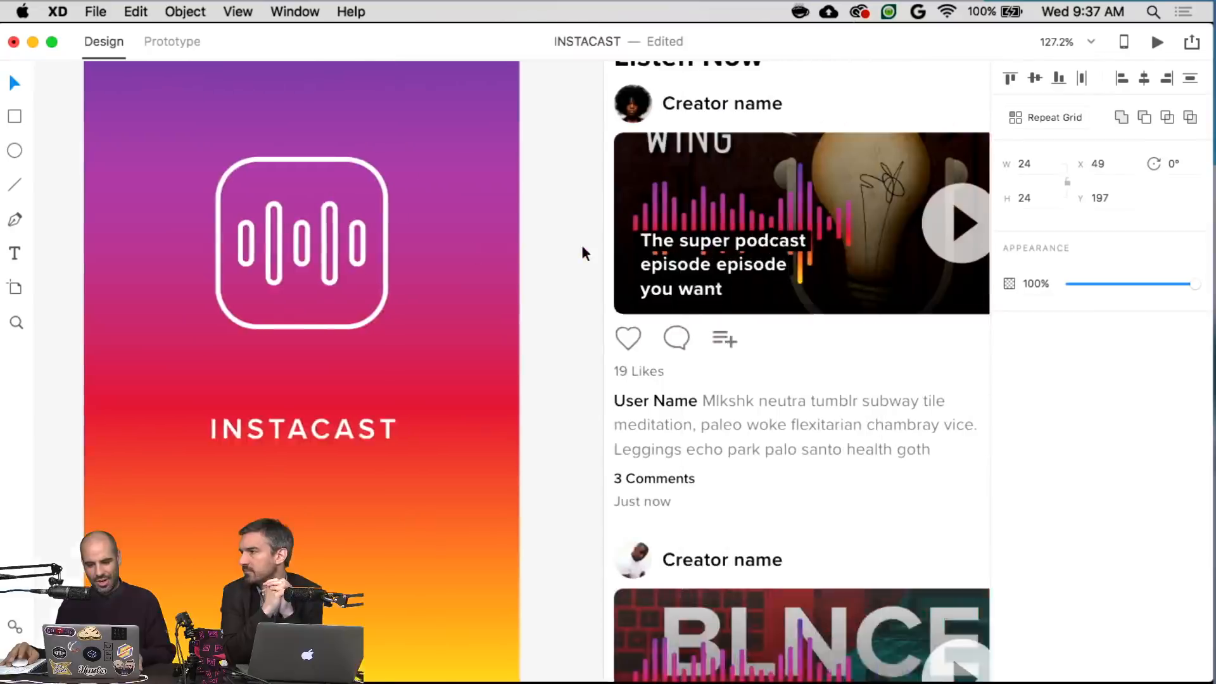
scroll(582, 244, right, 15)
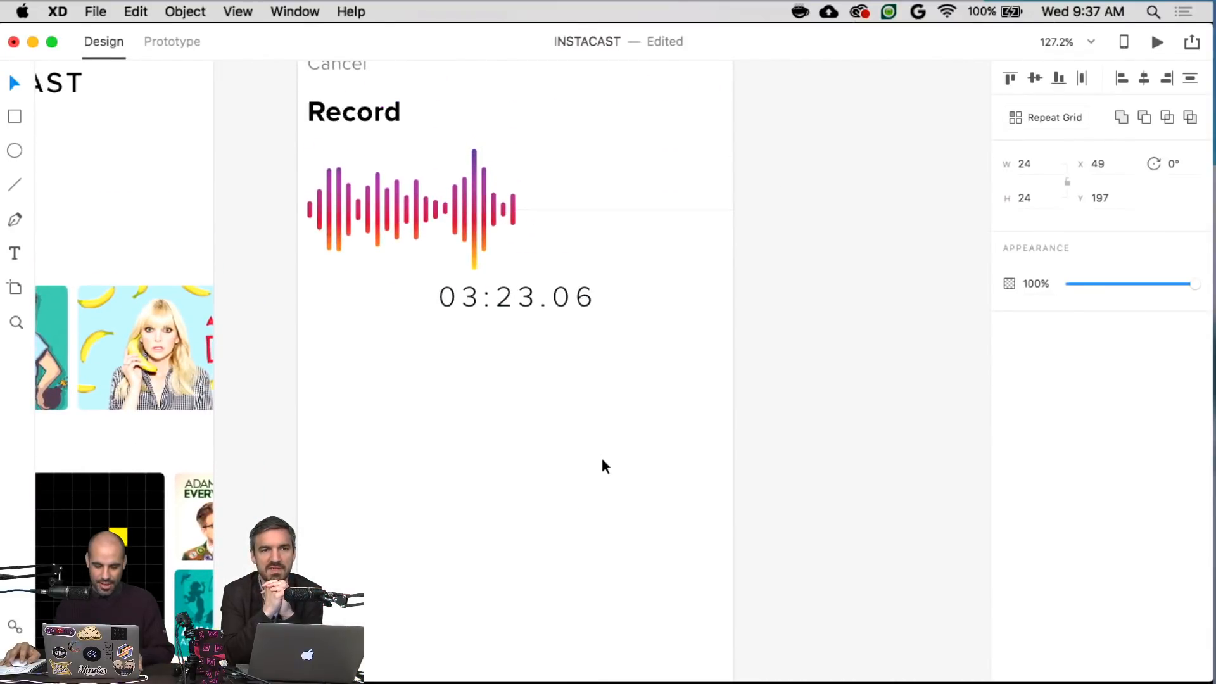
click(600, 457)
key(super+v)
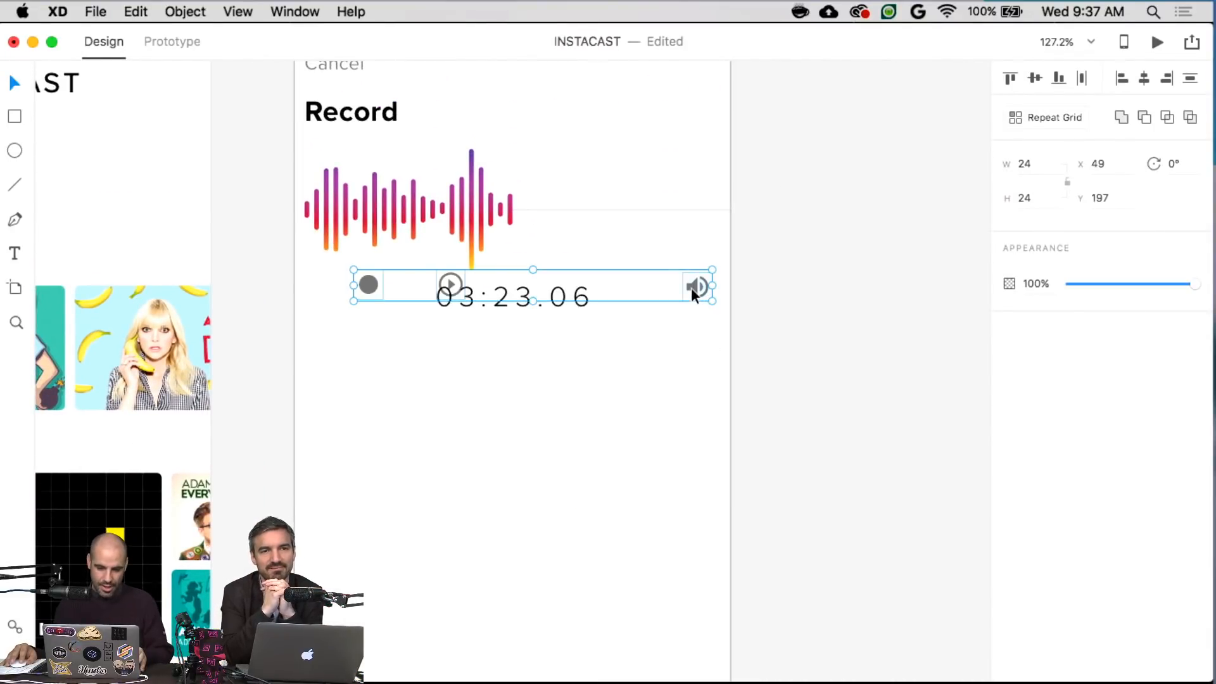
drag(691, 288, 662, 416)
click(655, 434)
- Move the speaker icon to the artboard's upper-right corner at X 328 and nudge it level with the Cancel label
scroll(659, 422, up, 5)
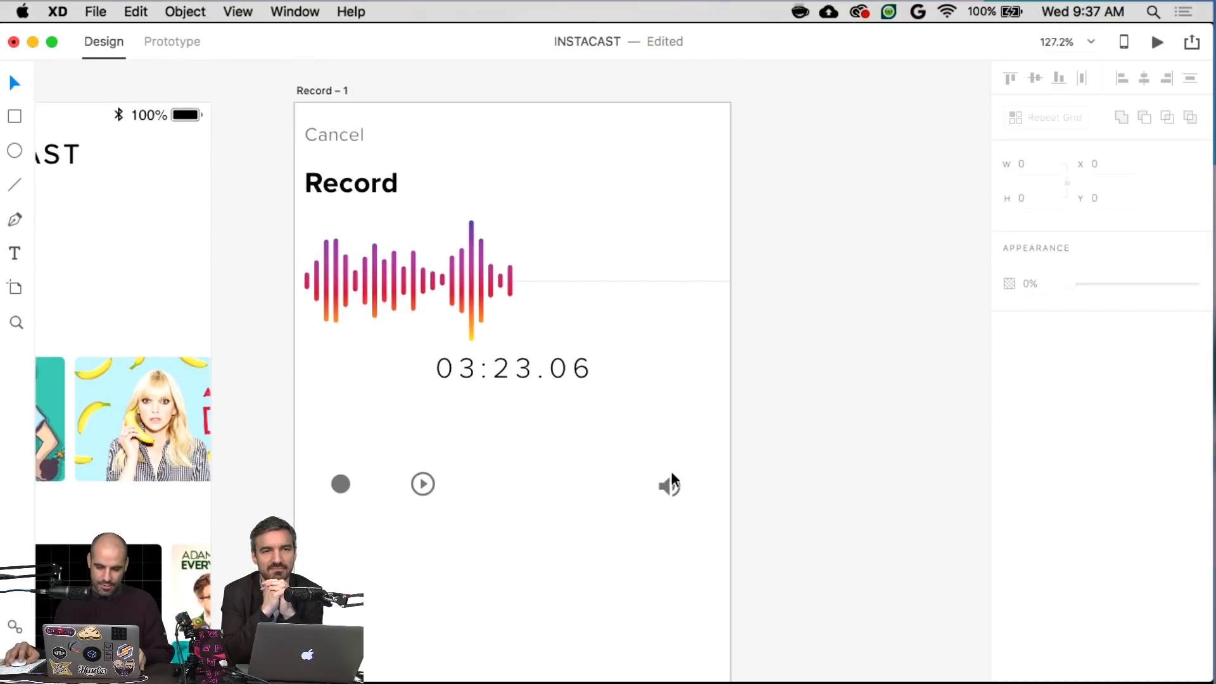
drag(665, 481, 697, 127)
shift+click(344, 131)
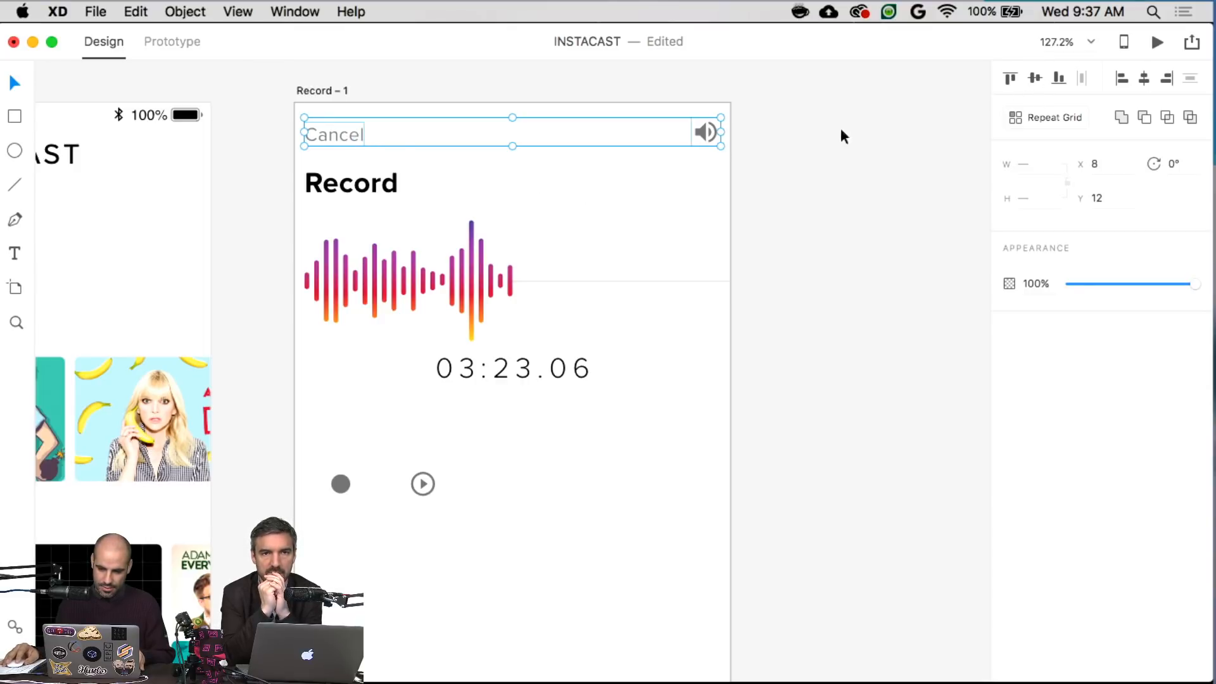
shift+click(352, 133)
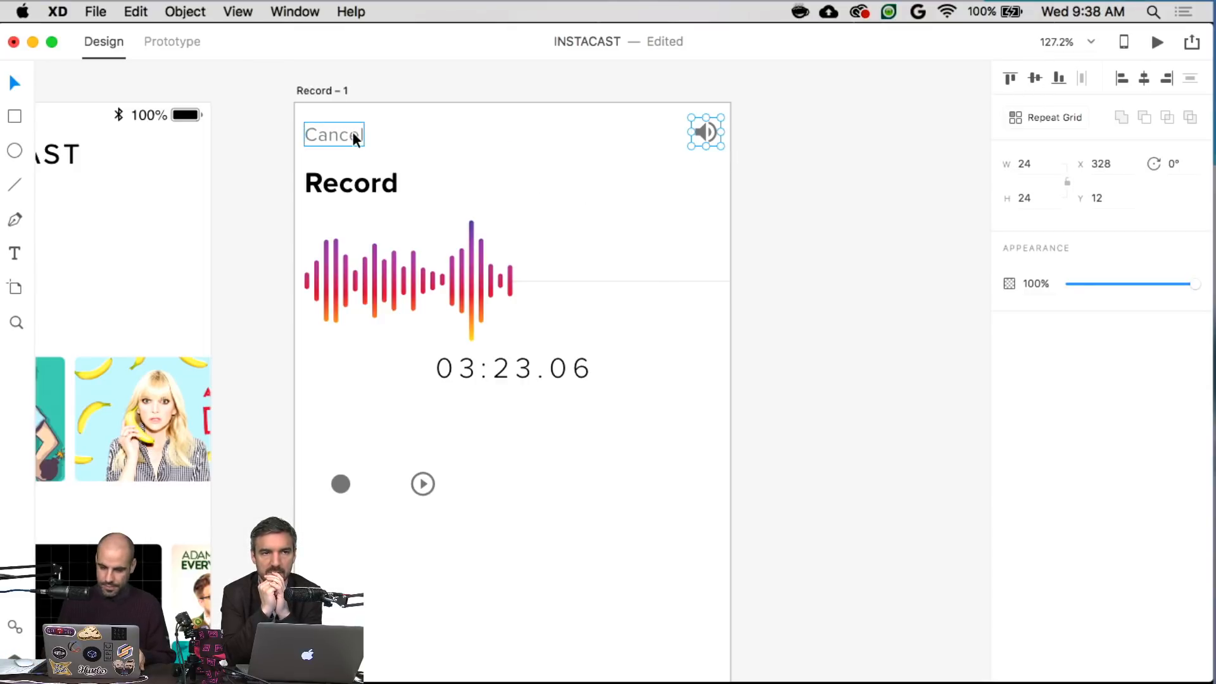
key(Down)
key(Down)
click(664, 189)
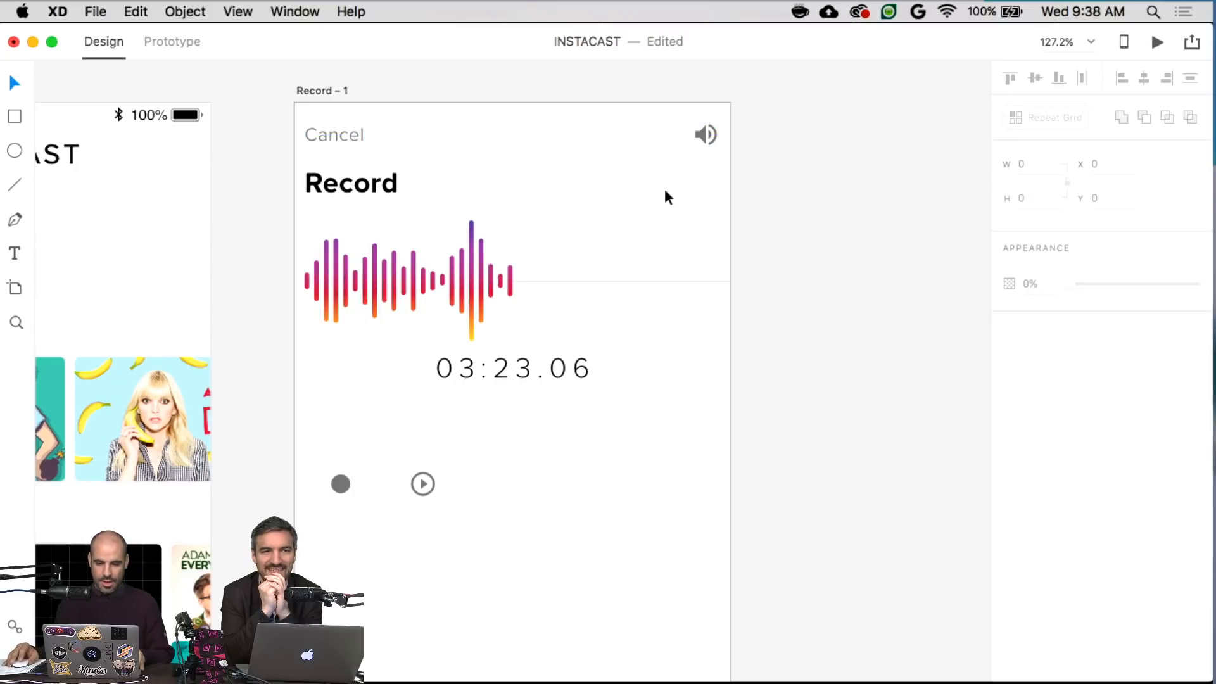
- Examine the navigation bar at the foot of the Record artboard and compare its icons with the Icons artboard
scroll(664, 189, down, 3)
click(441, 399)
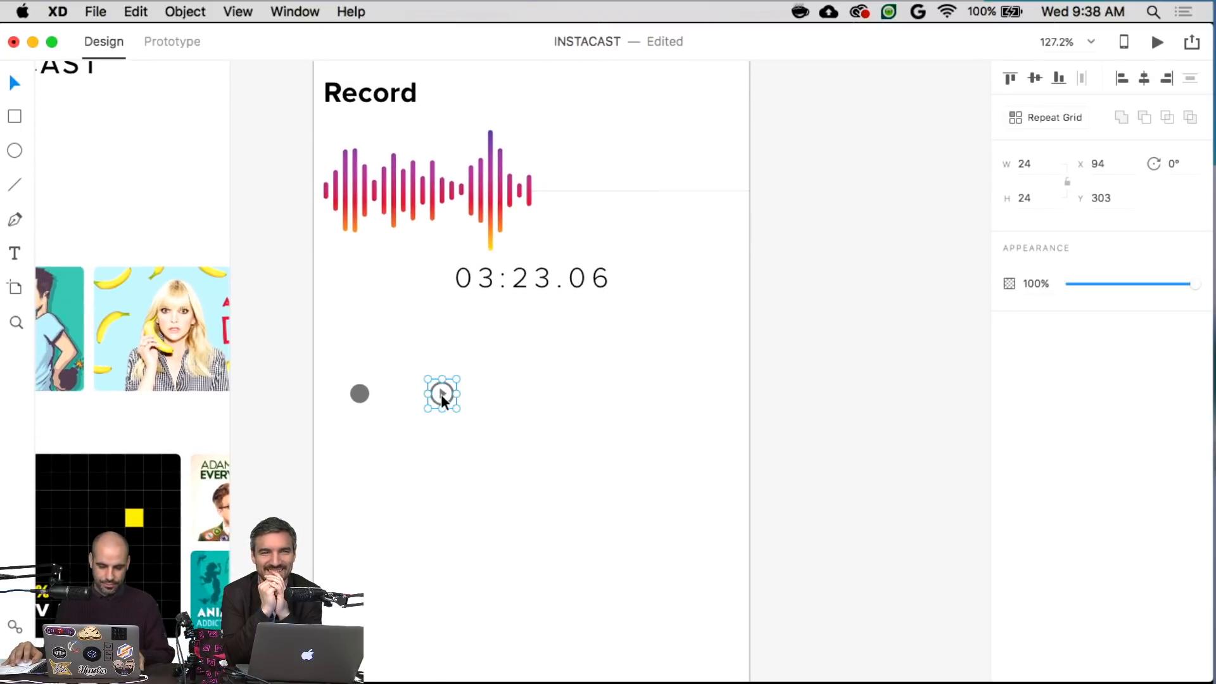
scroll(567, 370, down, 10)
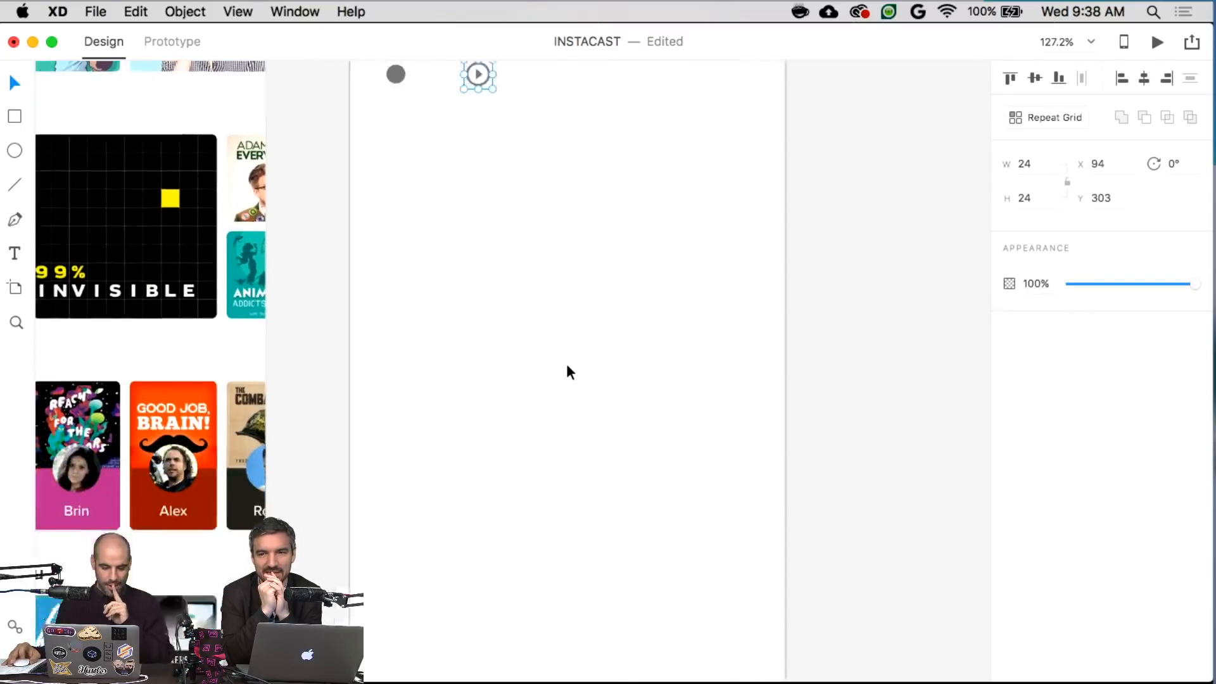
scroll(567, 370, right, 2)
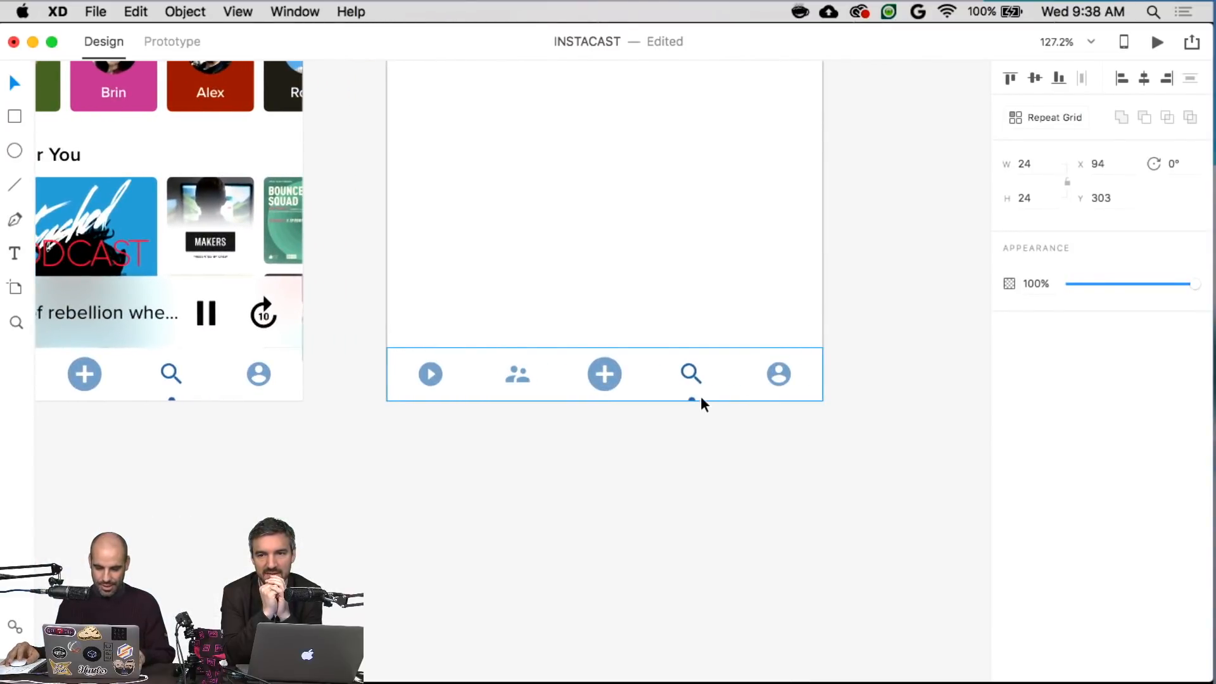
scroll(697, 400, up, 5)
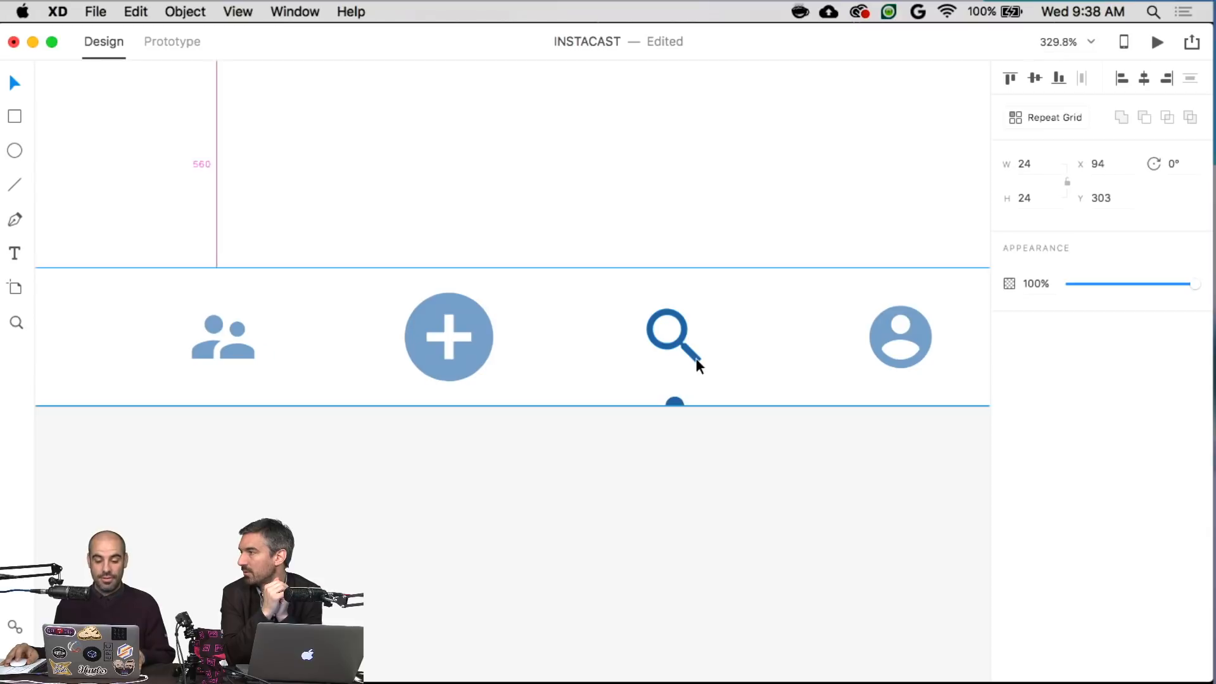
scroll(695, 358, down, 7)
scroll(696, 359, left, 10)
scroll(696, 360, up, 10)
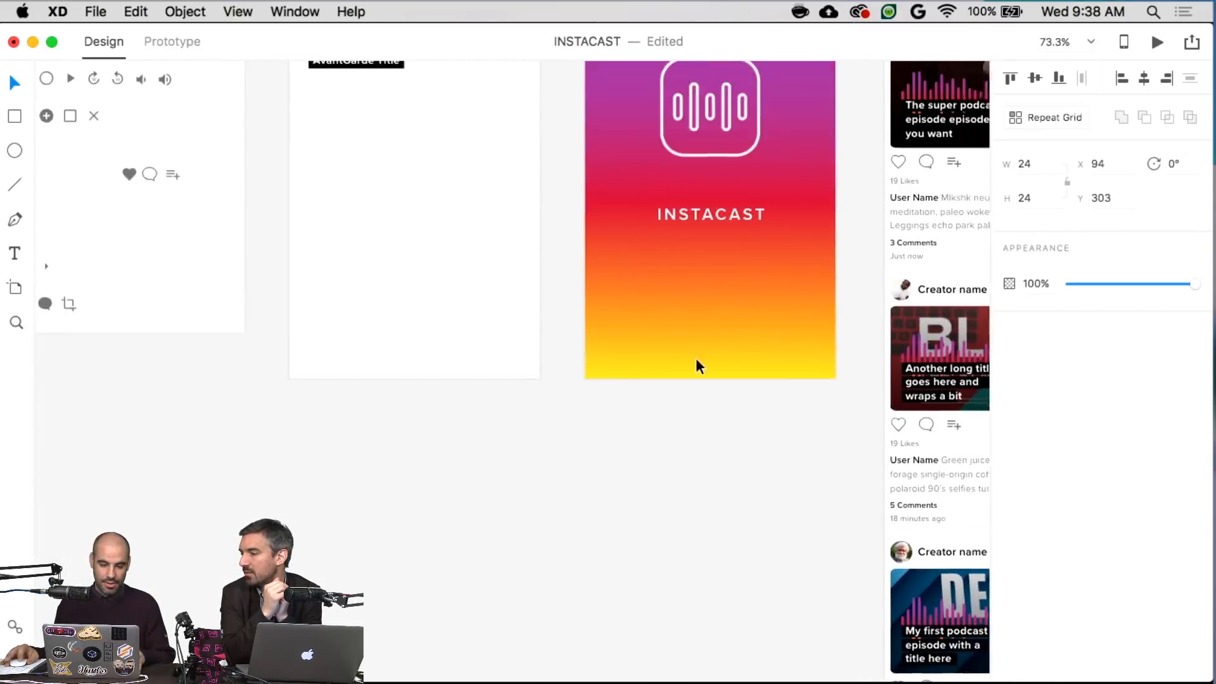
scroll(488, 363, up, 3)
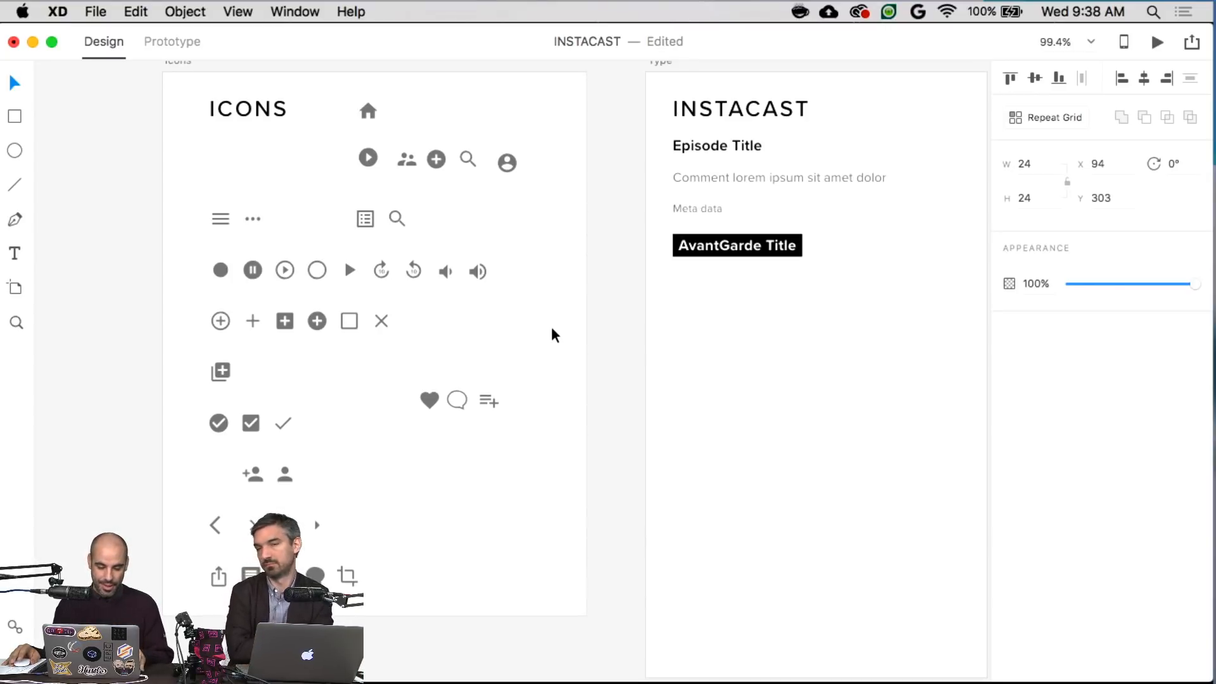
- Inspect the outlined play icon below the timer, both its inner shape and the whole icon
scroll(449, 439, right, 15)
scroll(450, 438, right, 8)
scroll(498, 380, up, 5)
scroll(500, 384, up, 5)
click(505, 393)
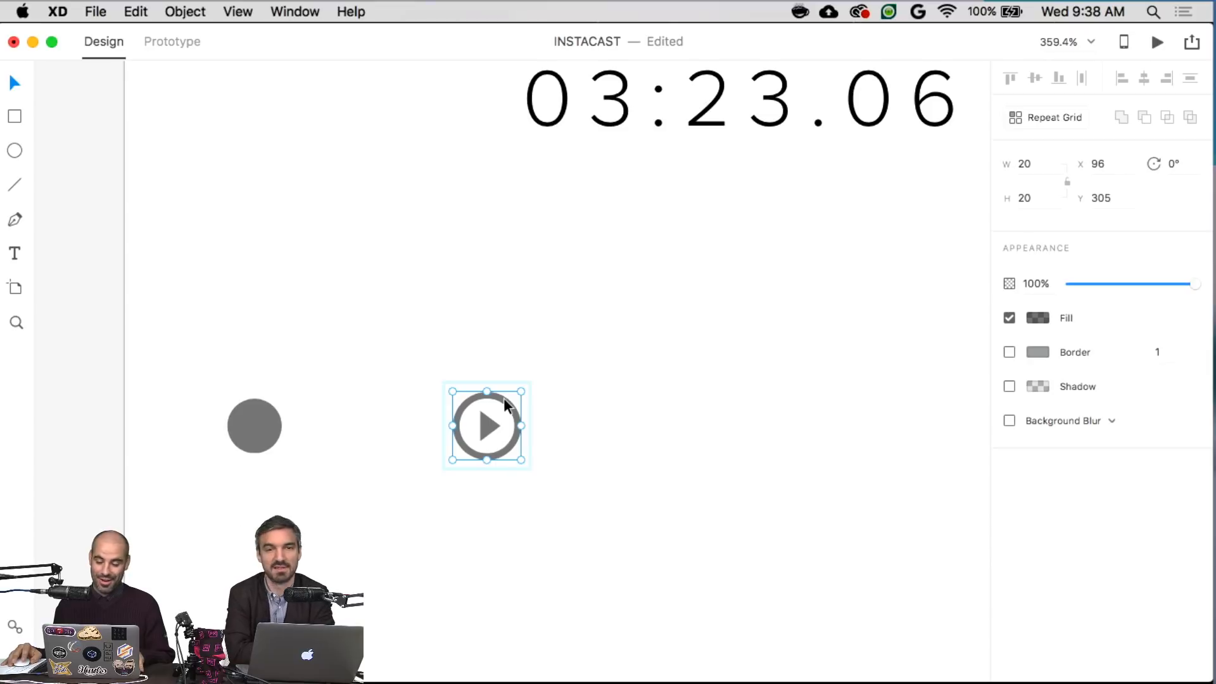
click(503, 398)
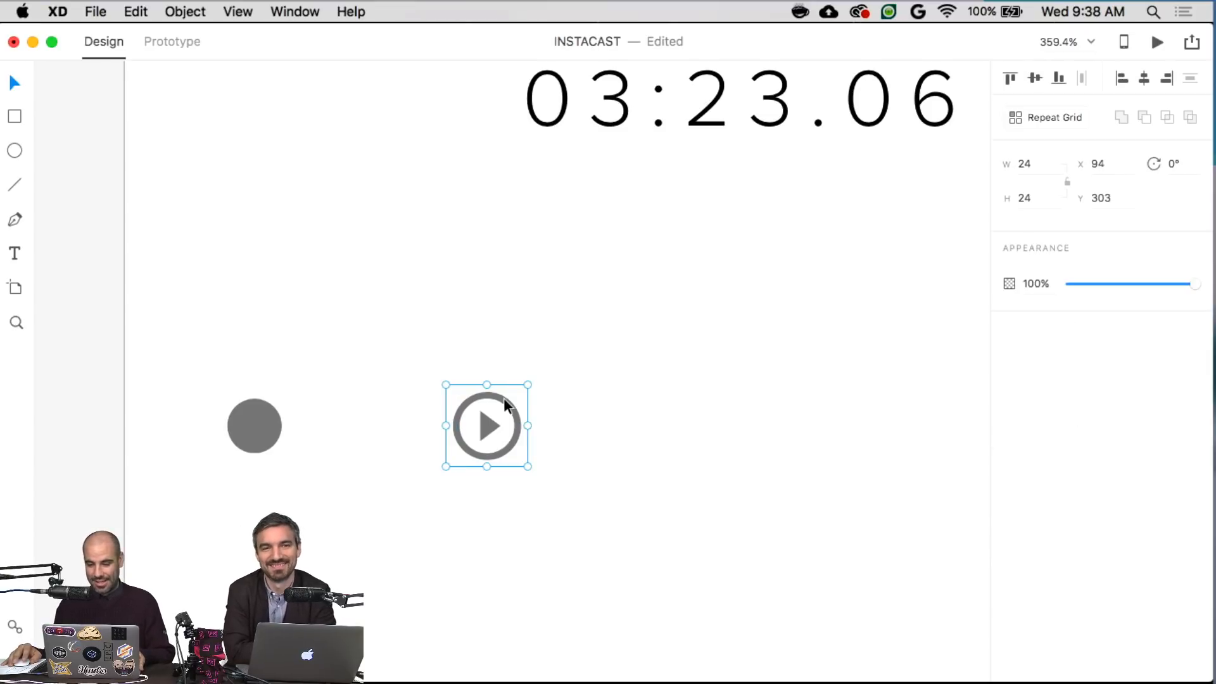
- Recolour the search icon in the Record artboard's navigation bar with the second saved blue swatch
scroll(836, 277, down, 4)
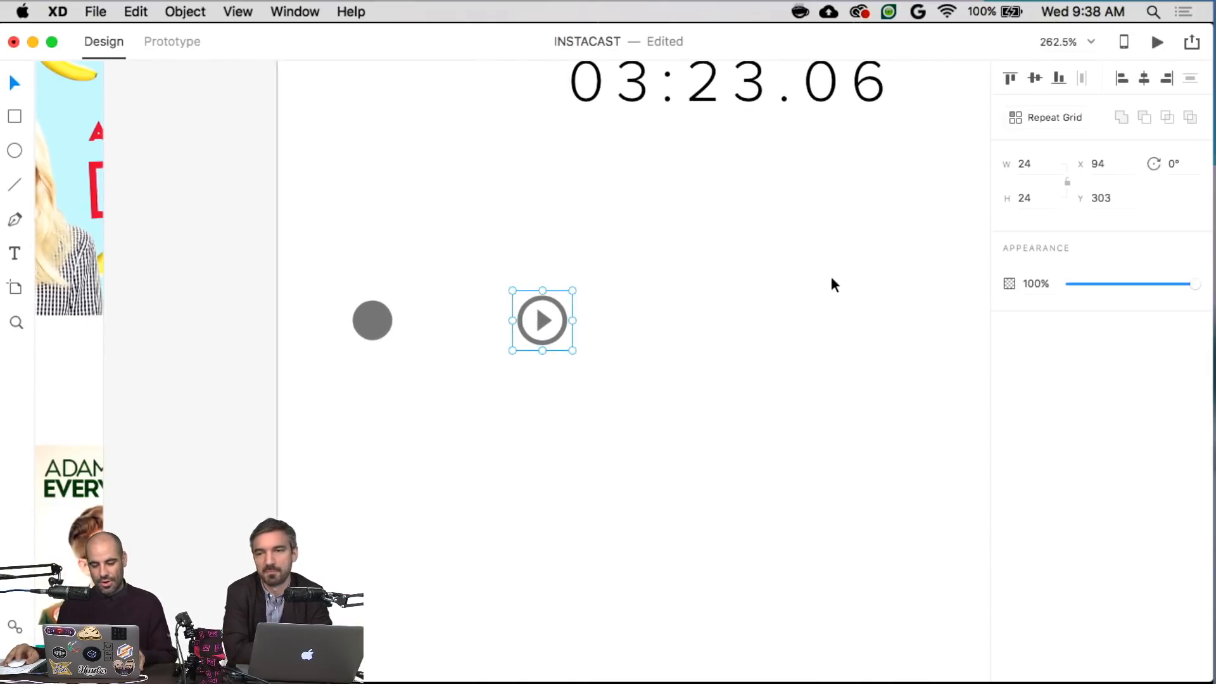
scroll(832, 283, down, 10)
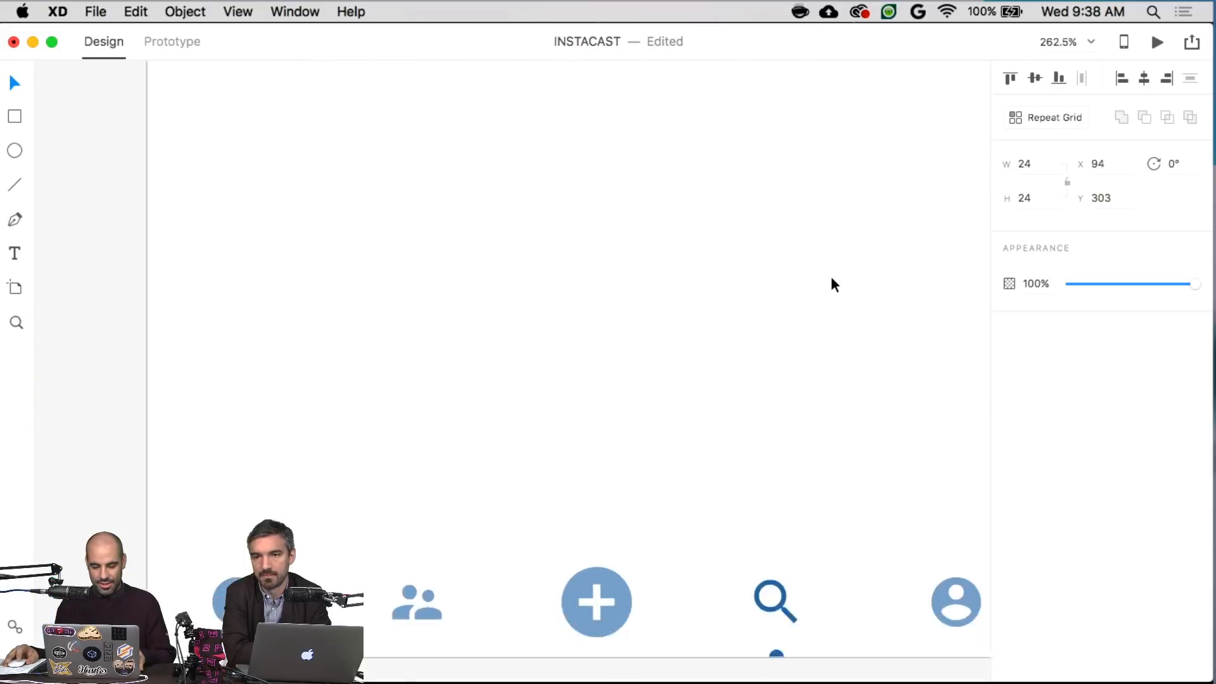
scroll(821, 288, right, 2)
scroll(618, 375, left, 2)
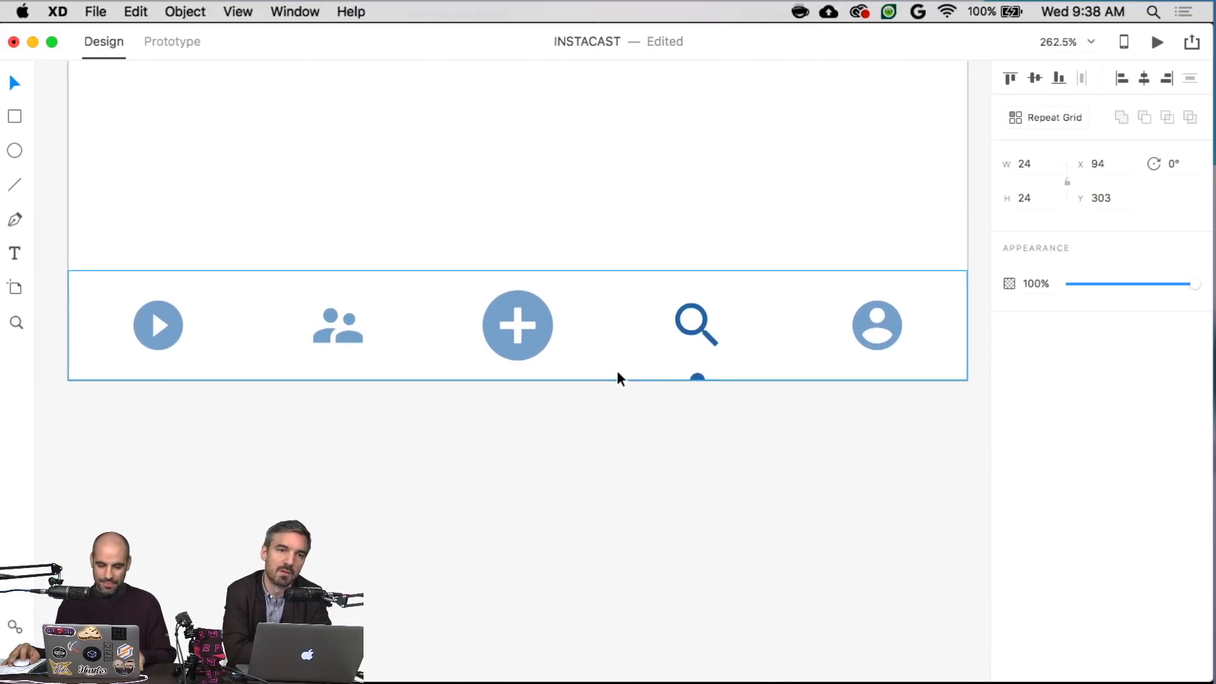
double_click(695, 332)
click(1033, 318)
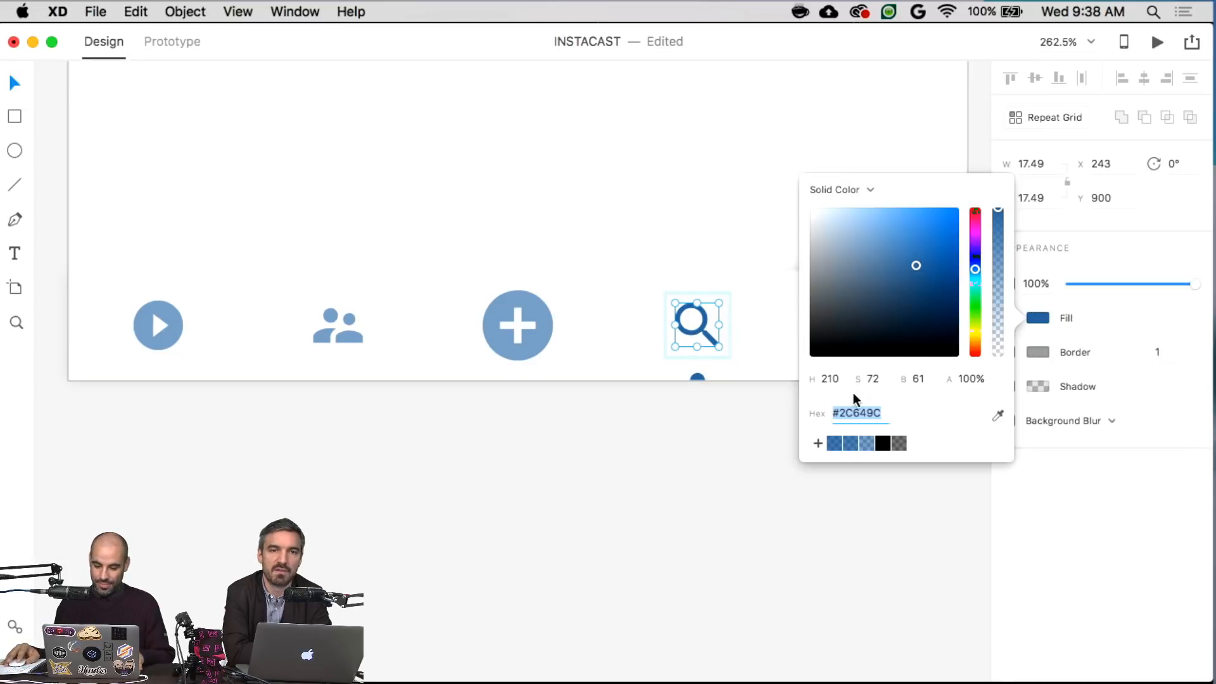
click(853, 441)
click(704, 439)
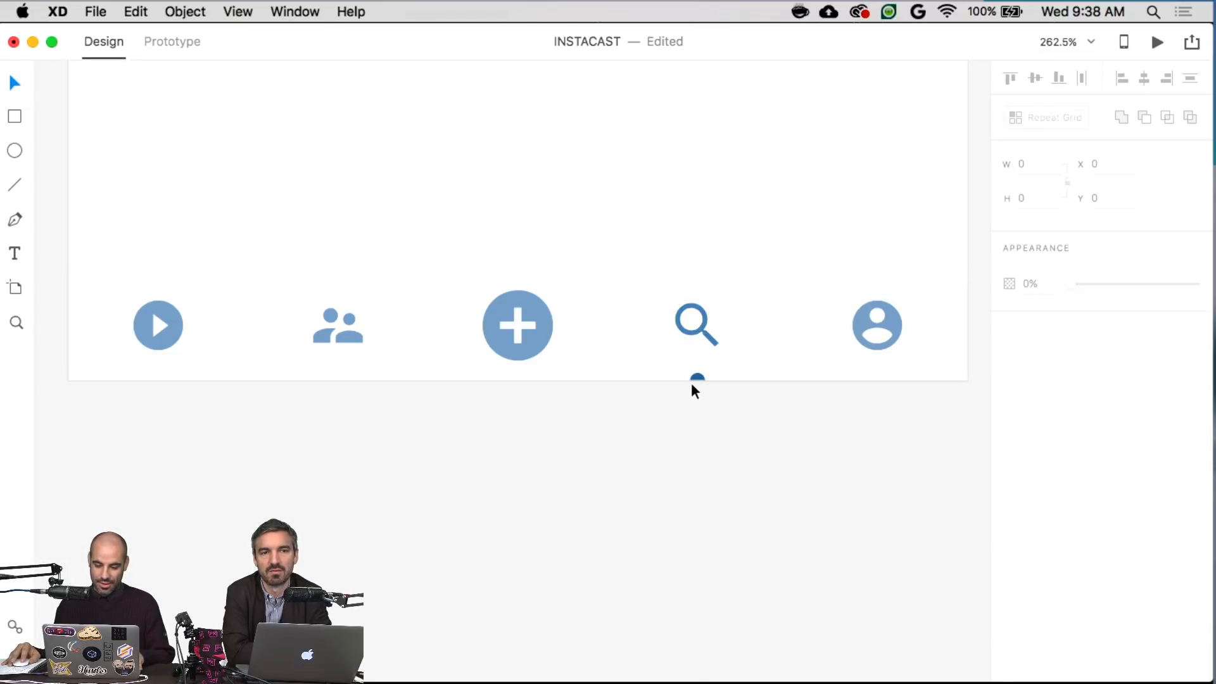
- Move the blue indicator dot from under the search icon to beneath the plus icon by aligning both on their horizontal centres
click(697, 377)
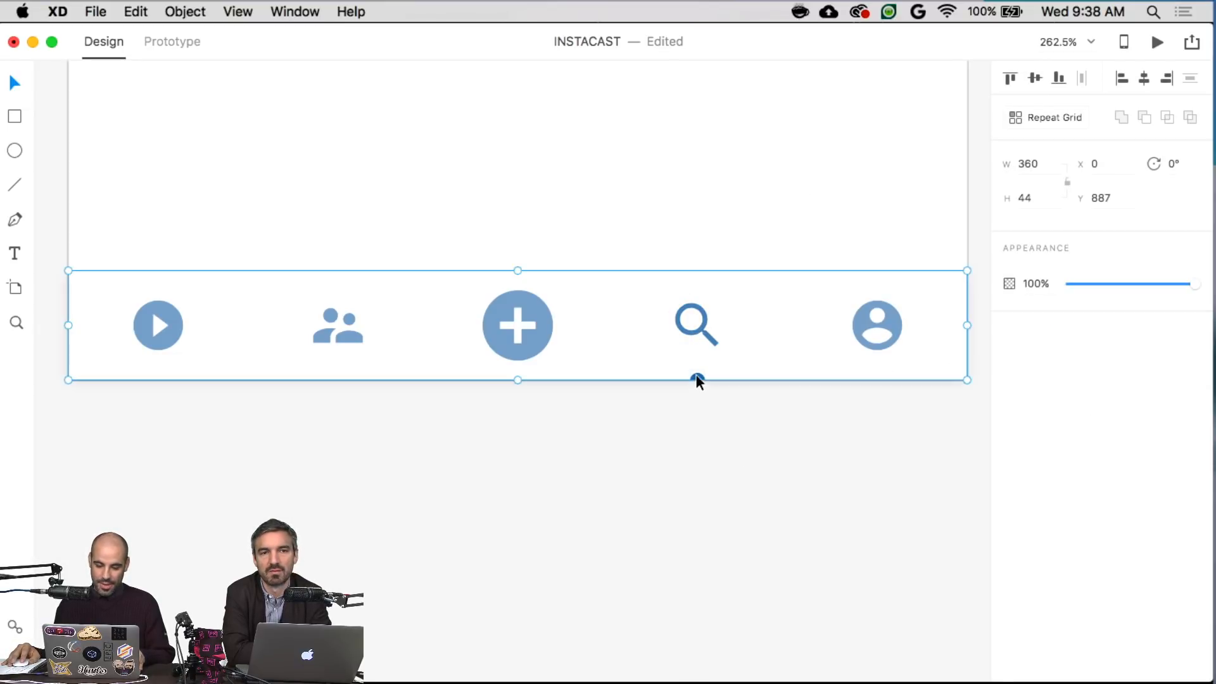
double_click(540, 340)
key(Escape)
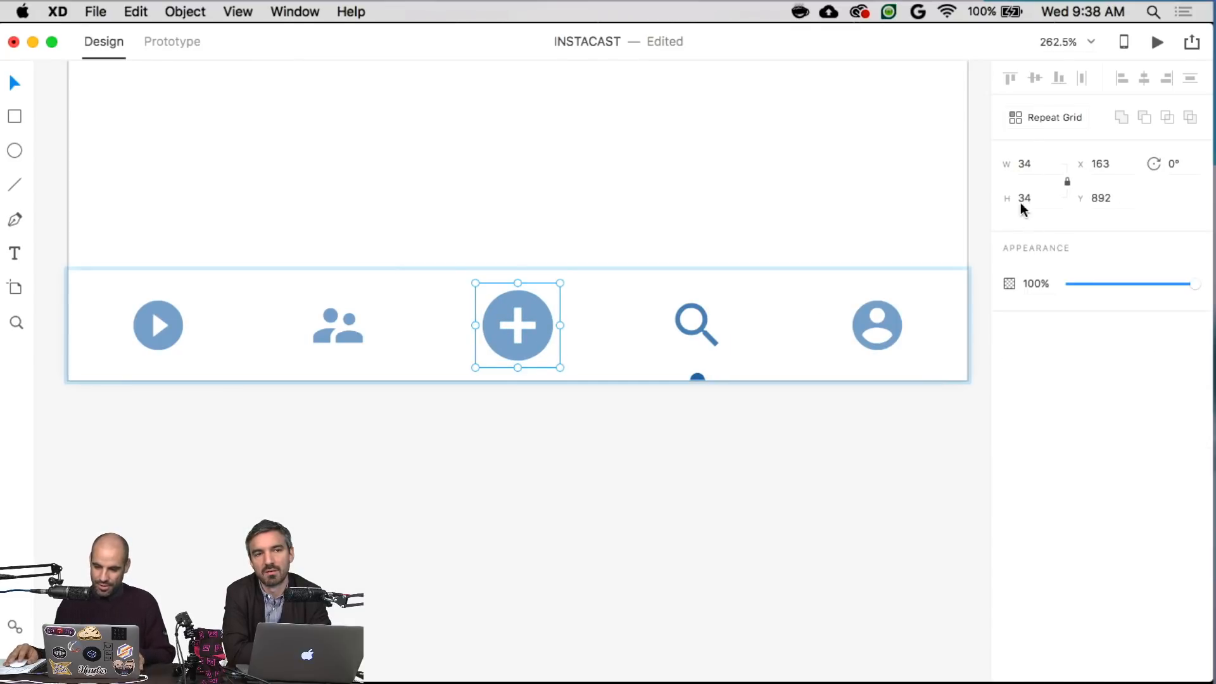
click(701, 332)
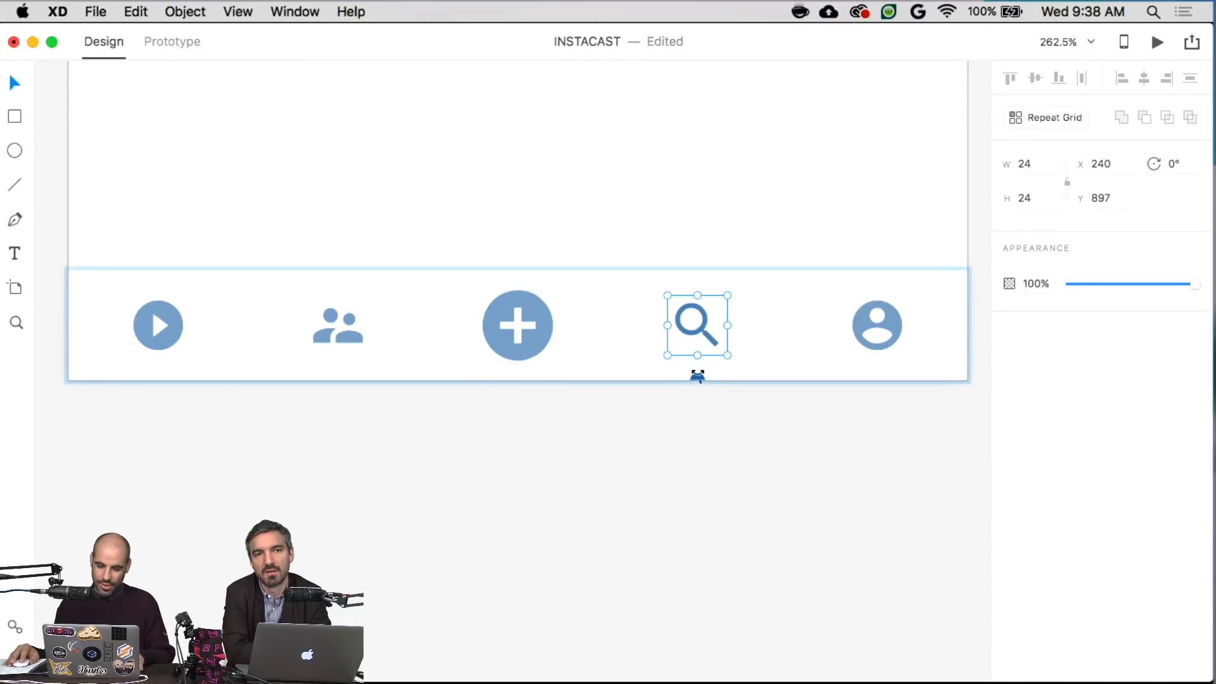
click(699, 378)
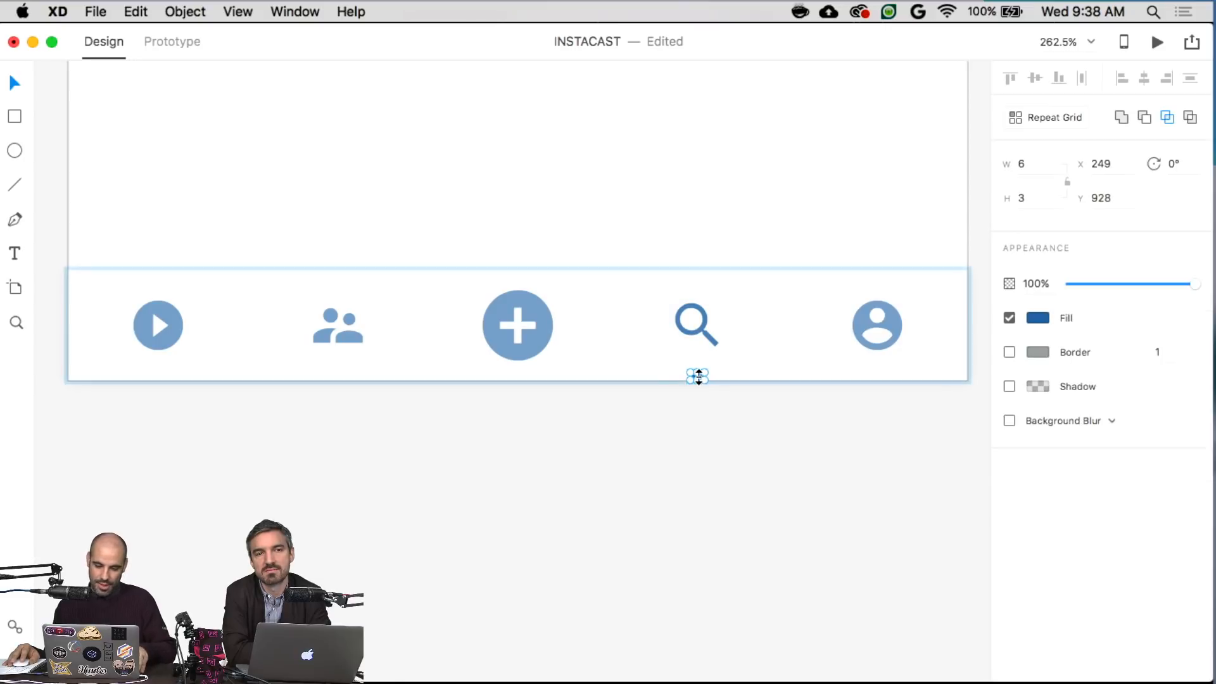
shift+click(538, 347)
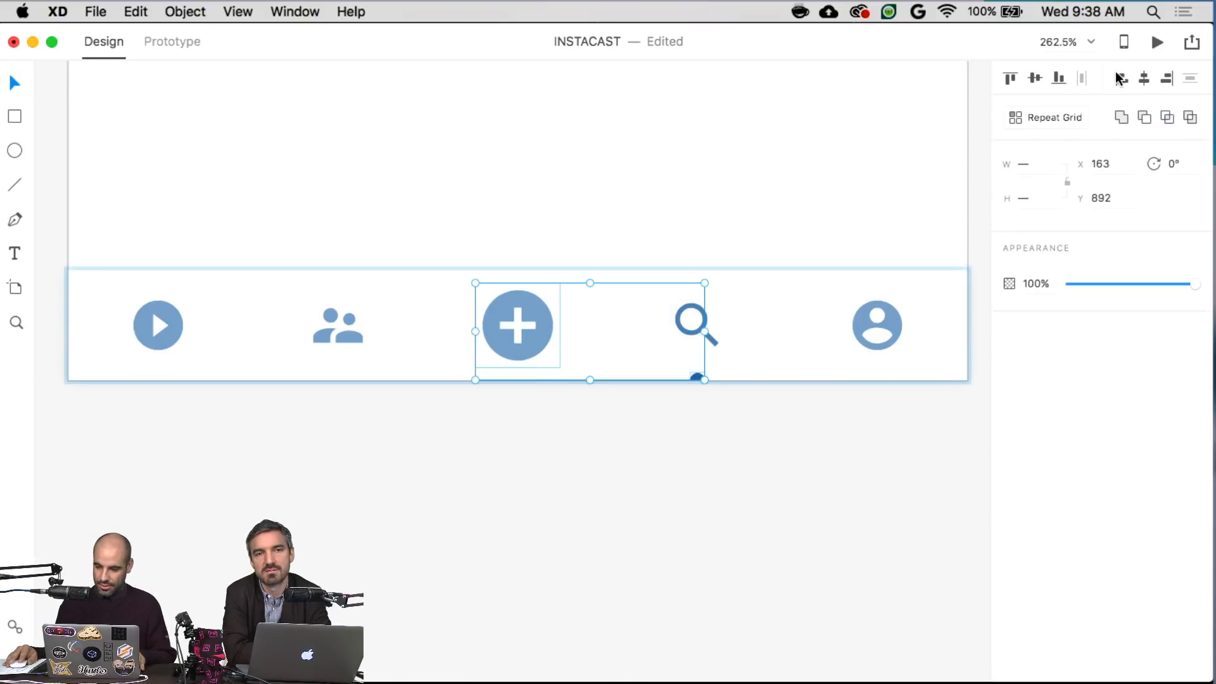
click(1121, 79)
click(1144, 78)
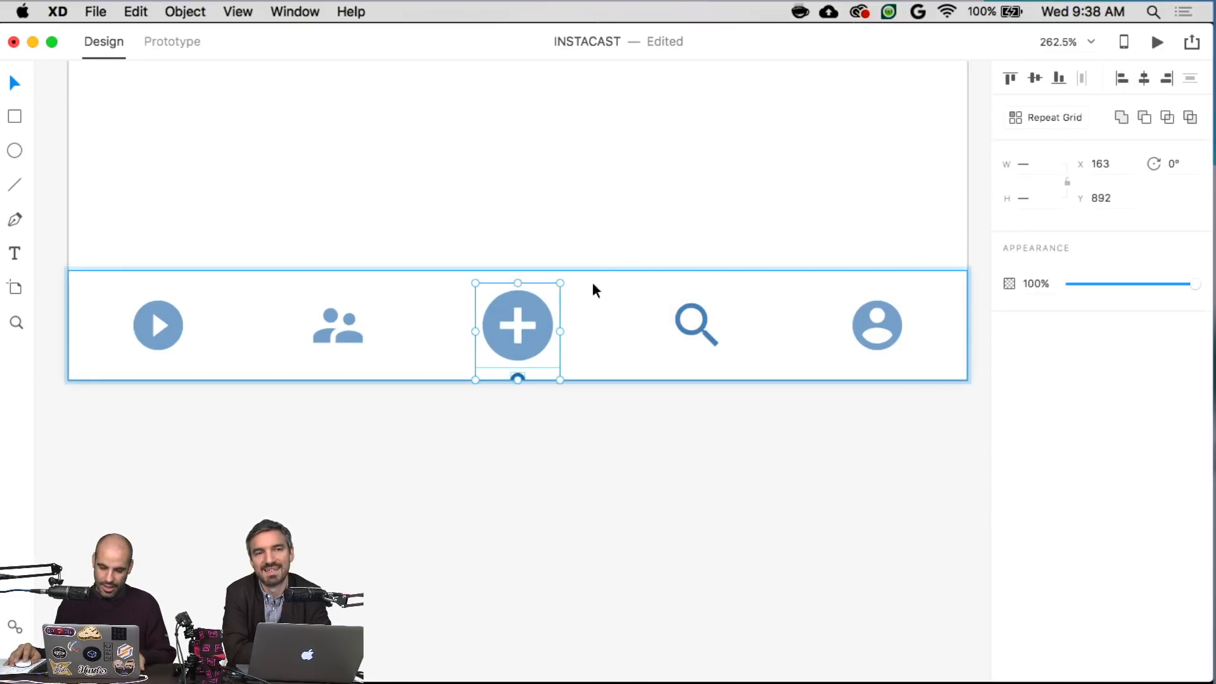
- Recolour the navigation bar's plus icon by sampling the dark blue of the indicator dot below it
click(531, 336)
click(1038, 318)
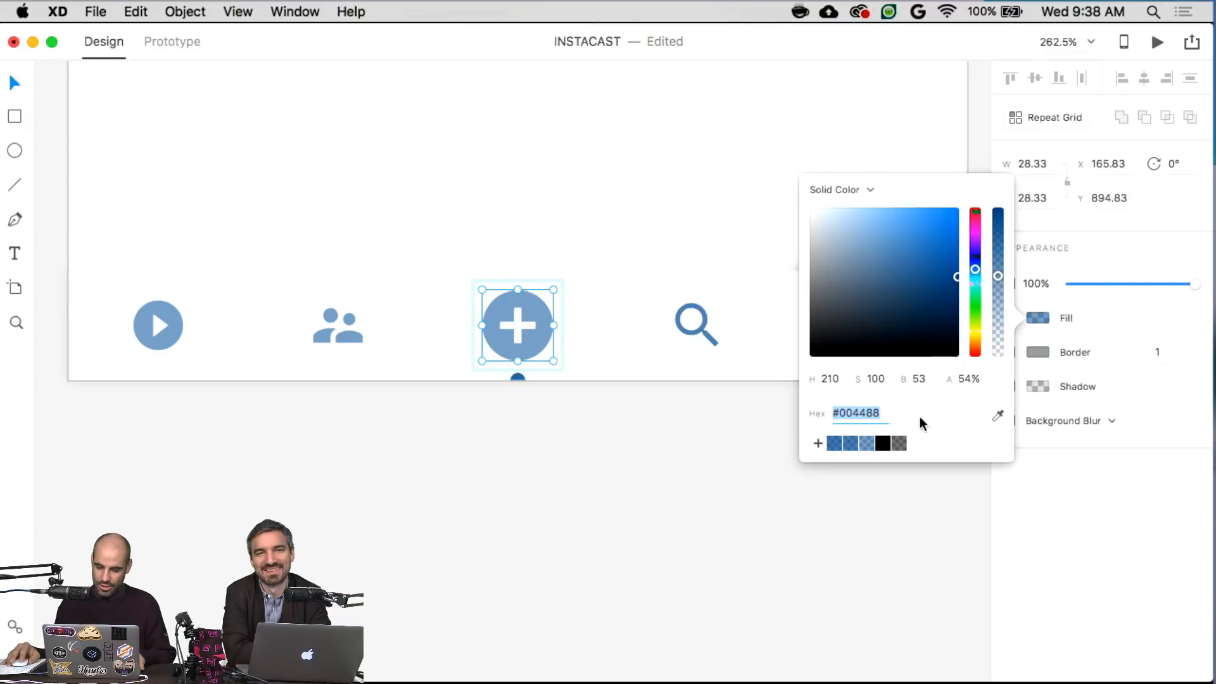
click(998, 415)
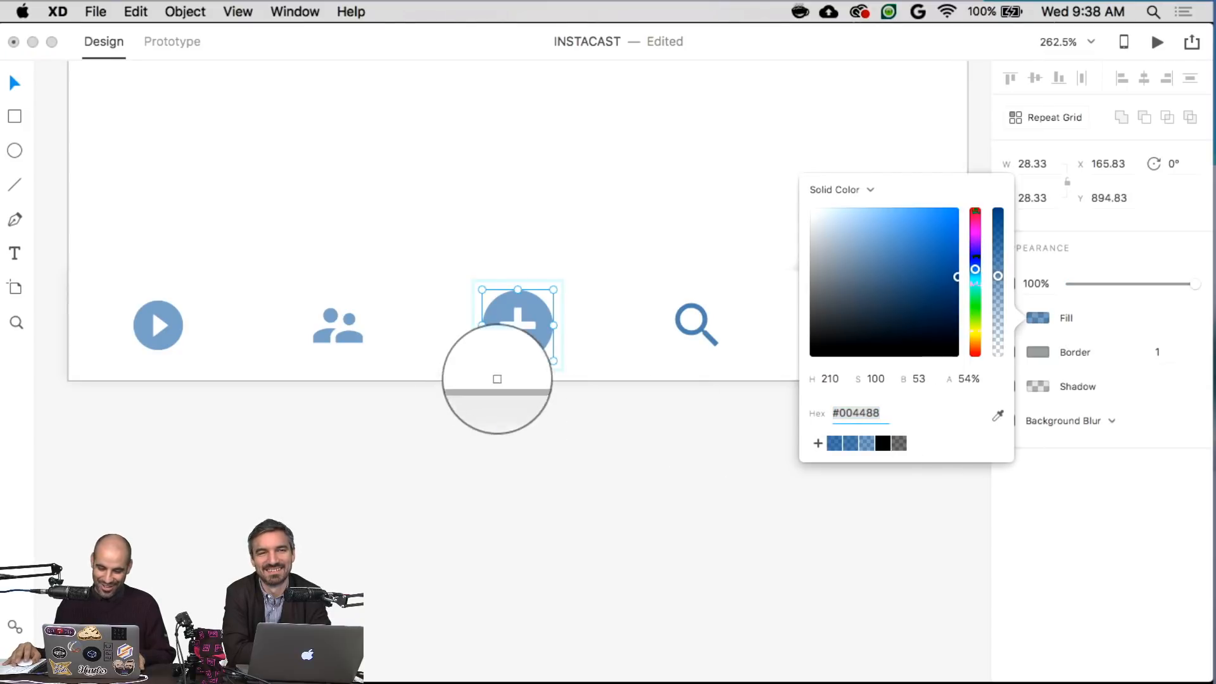
click(516, 375)
click(676, 454)
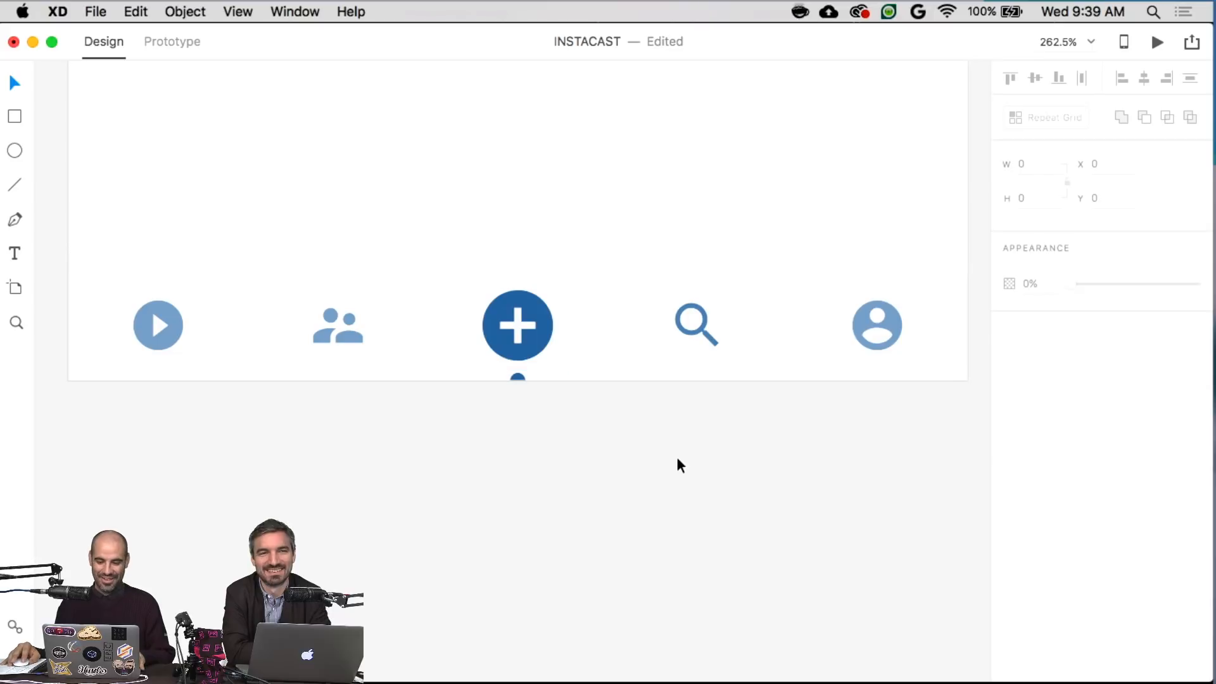
- Draw a circle about 62 × 62 below the timer, beside the play icon on the Record artboard
key(super+0)
scroll(850, 455, up, 3)
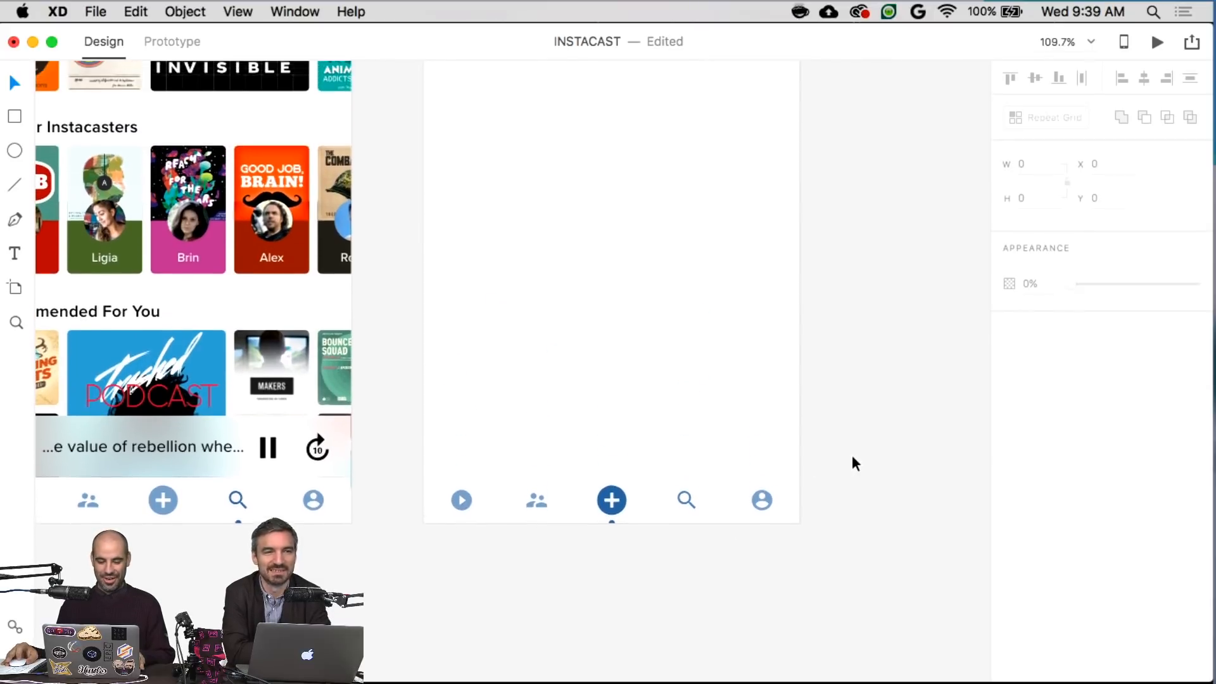
scroll(853, 464, up, 10)
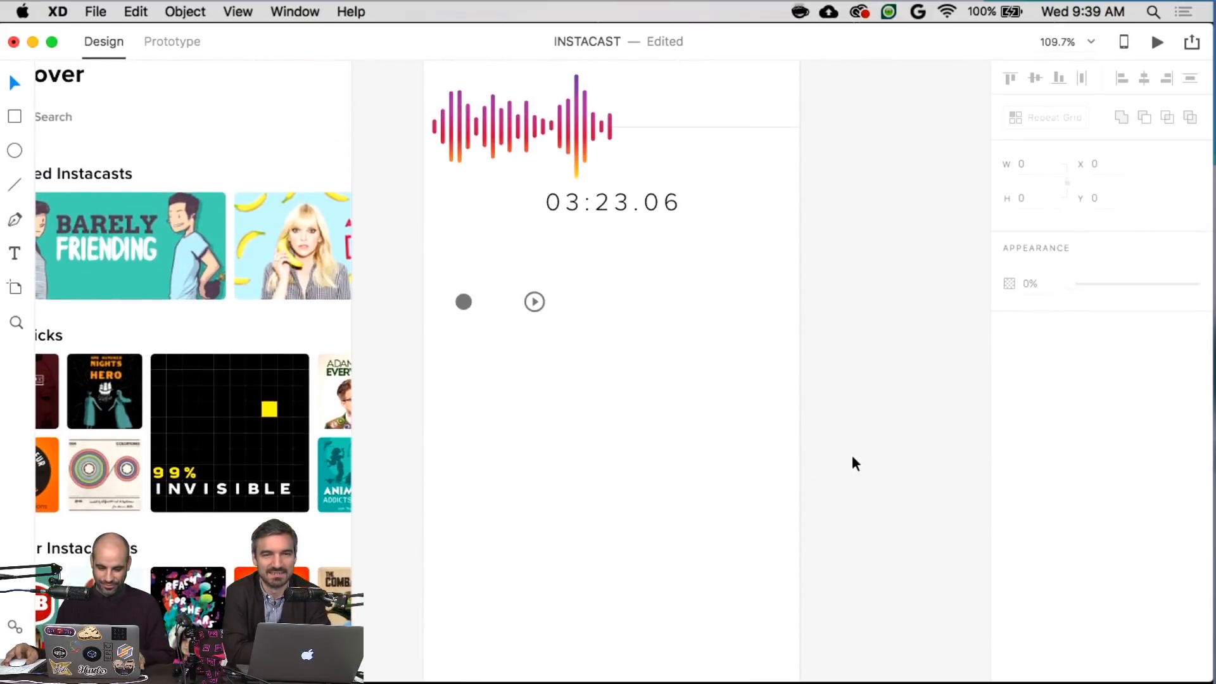
scroll(853, 463, up, 5)
scroll(577, 414, up, 5)
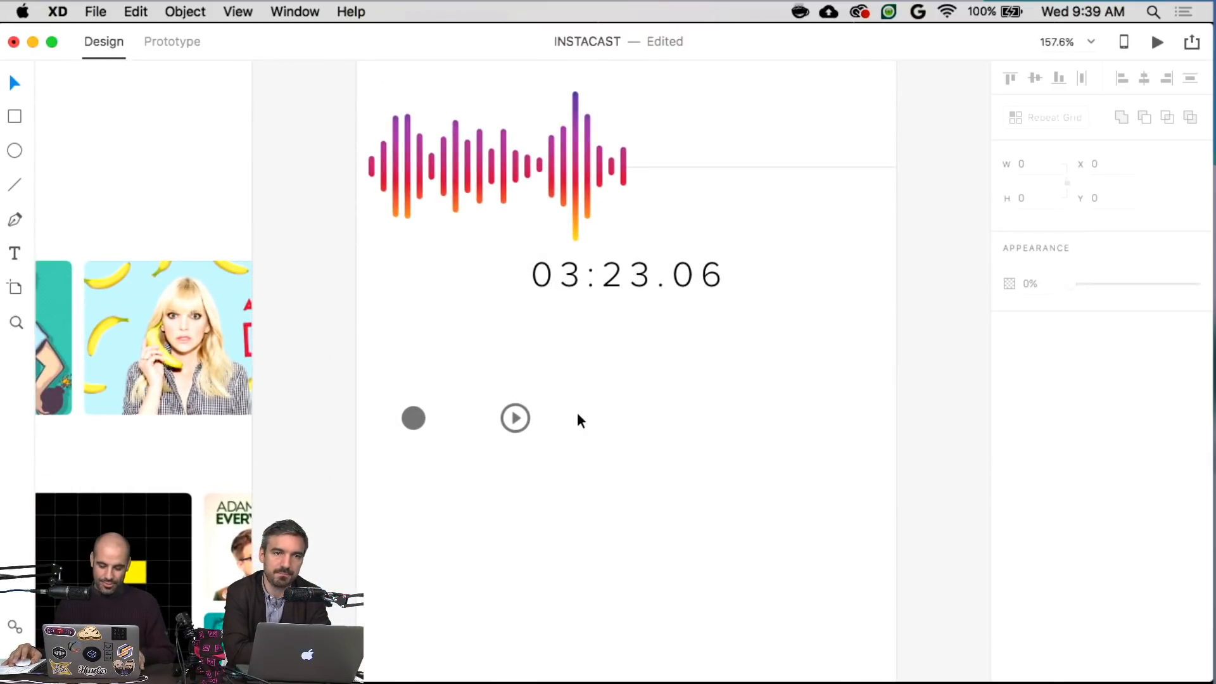
key(e)
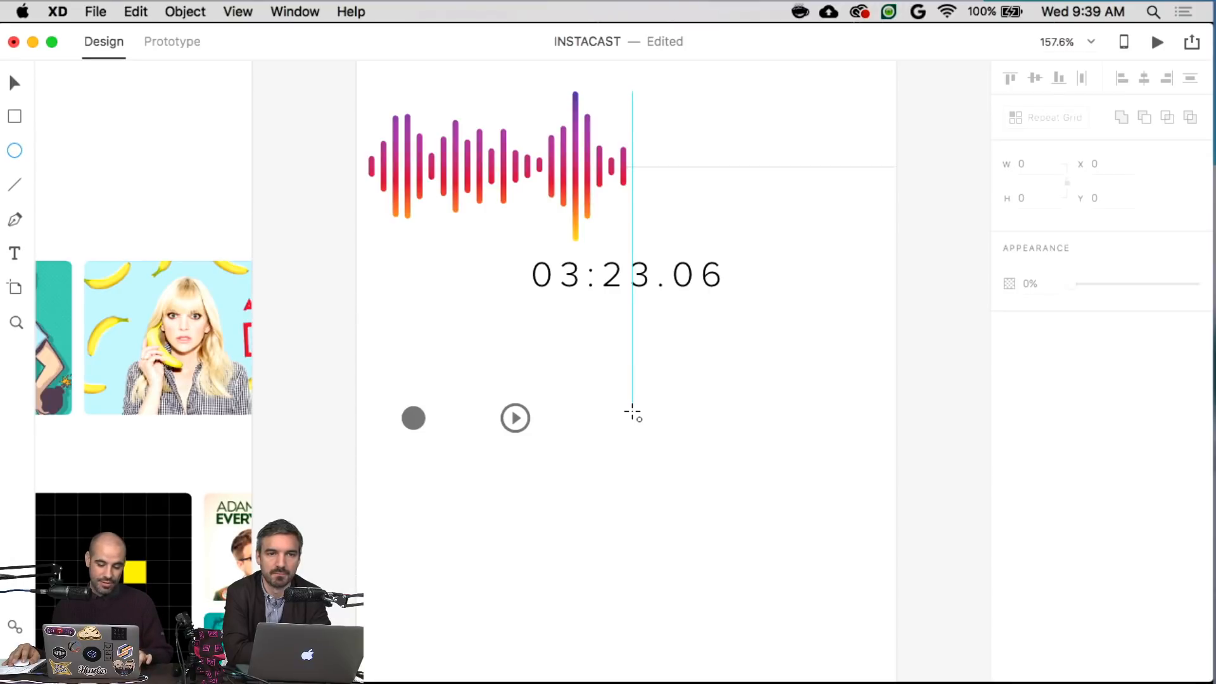
drag(632, 412, 684, 461)
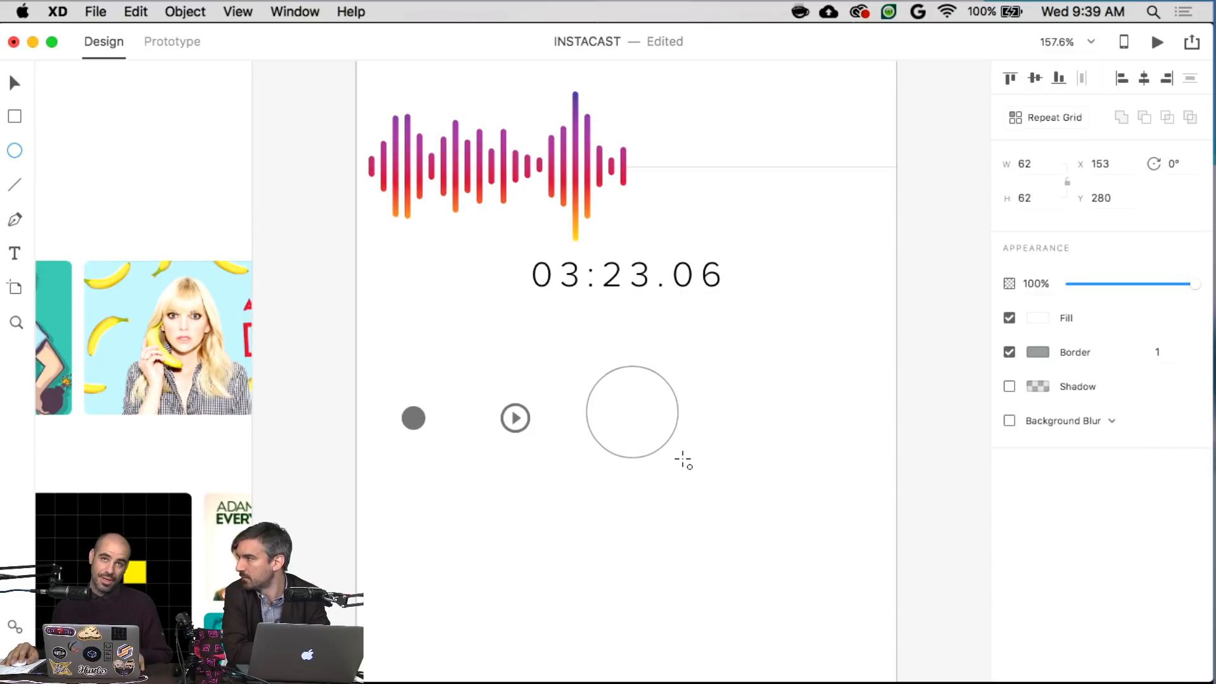
drag(684, 462, 684, 462)
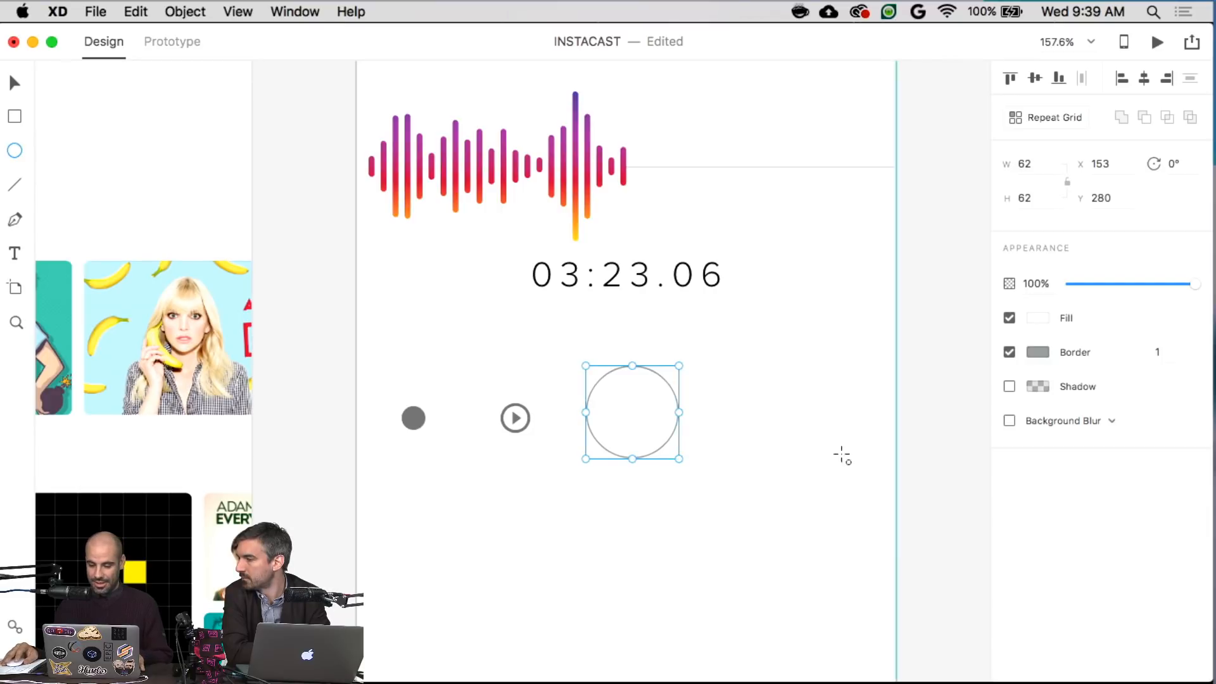
key(Escape)
- Show the square grid on the Record artboard and enlarge the circle from its centre to 80 × 80
click(856, 472)
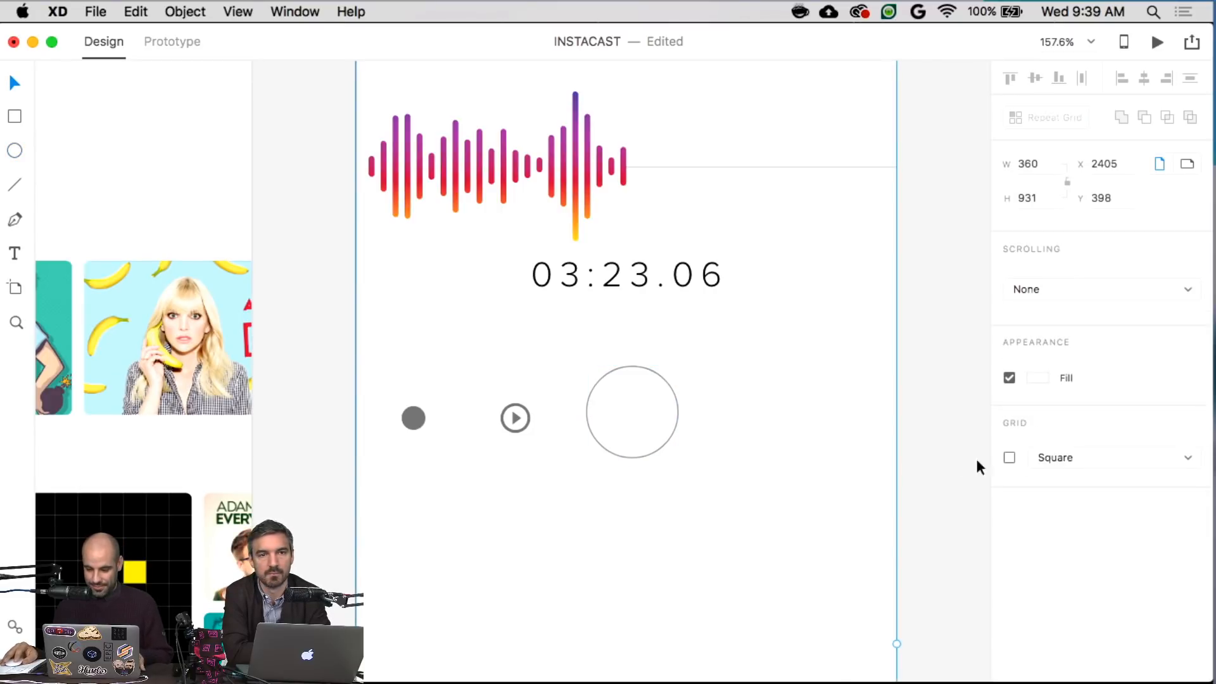
click(1019, 459)
double_click(647, 418)
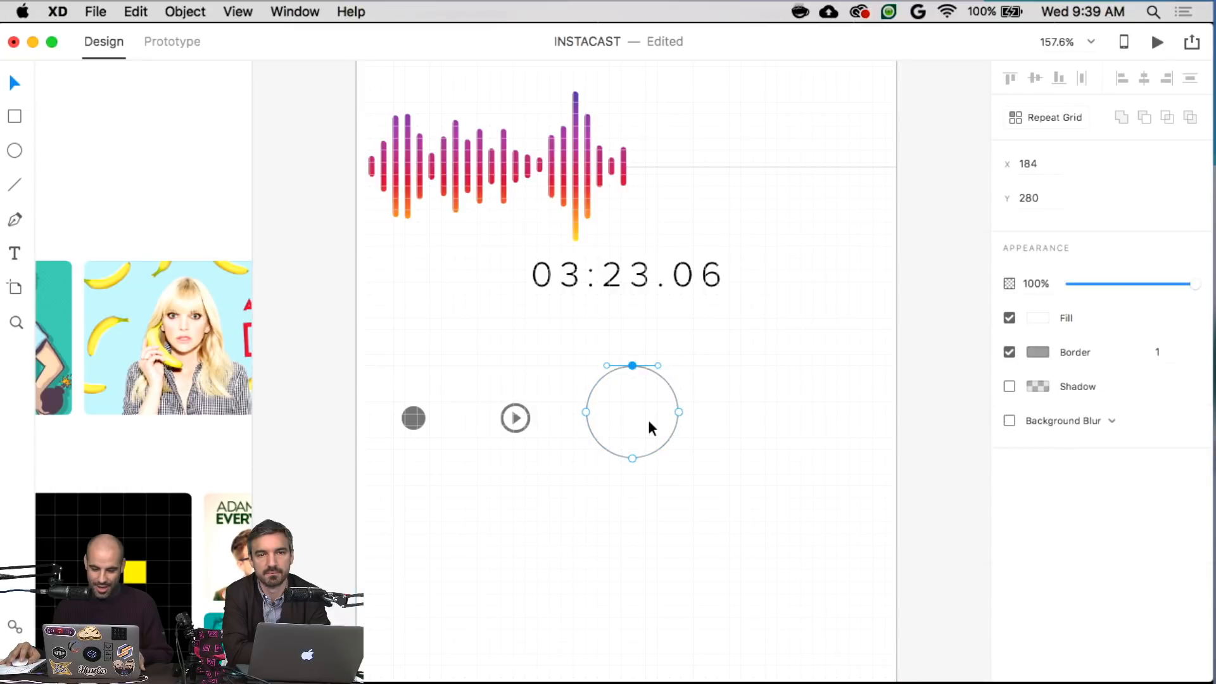
key(Escape)
scroll(660, 445, up, 5)
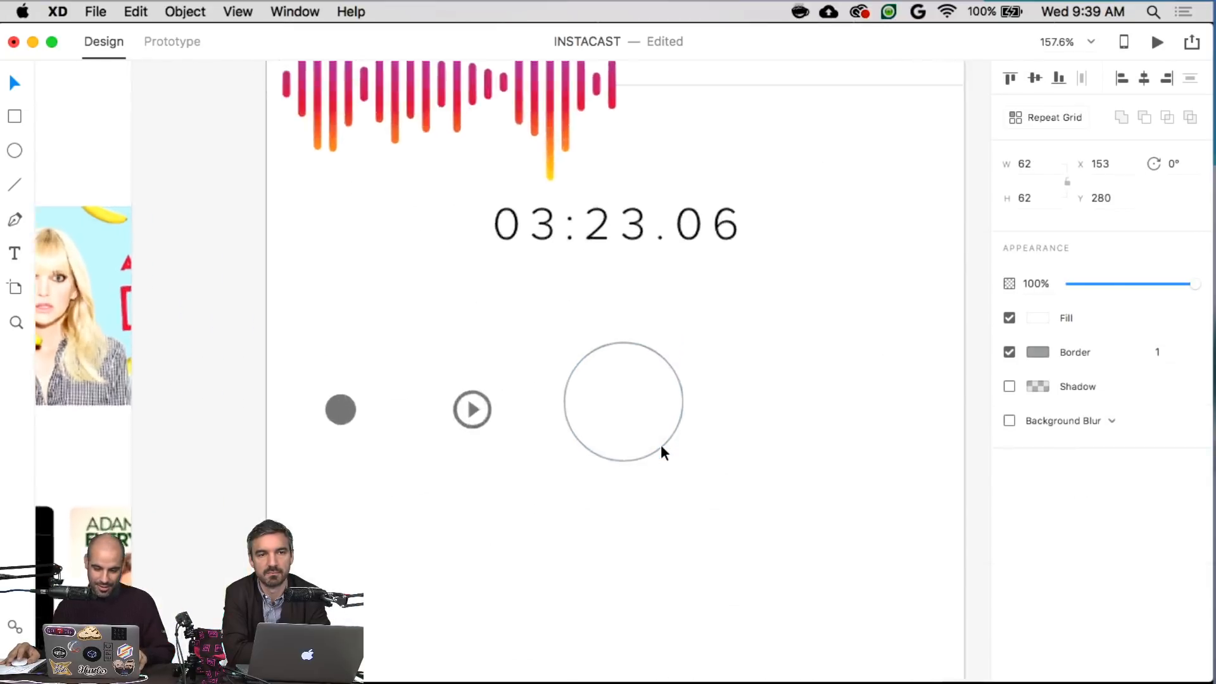
drag(695, 464, 707, 486)
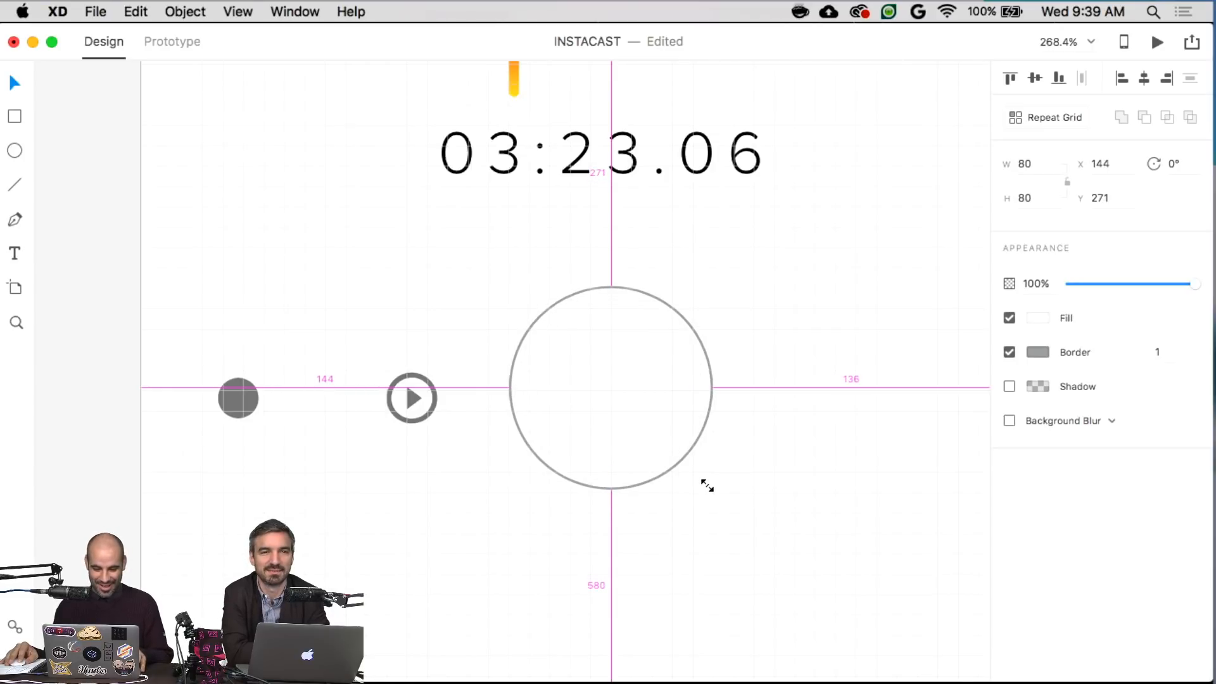
drag(707, 485, 706, 484)
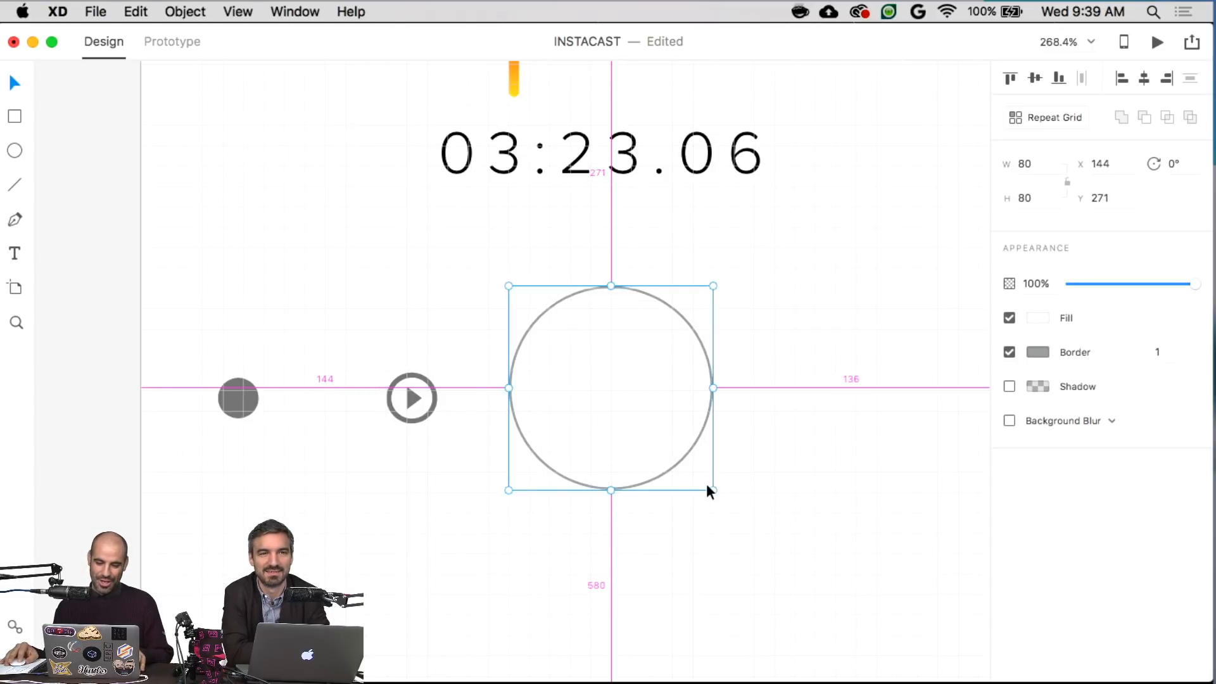
- Turn off the square grid on the Record artboard
scroll(725, 476, down, 4)
scroll(798, 473, down, 2)
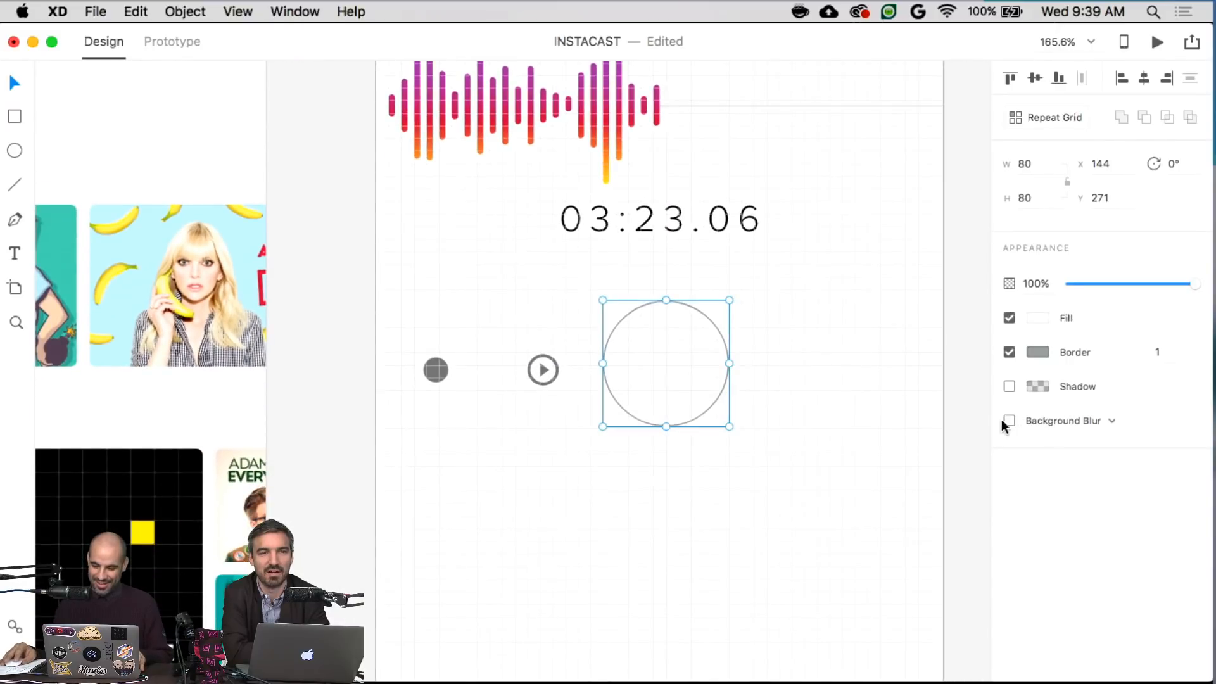
click(835, 507)
click(834, 507)
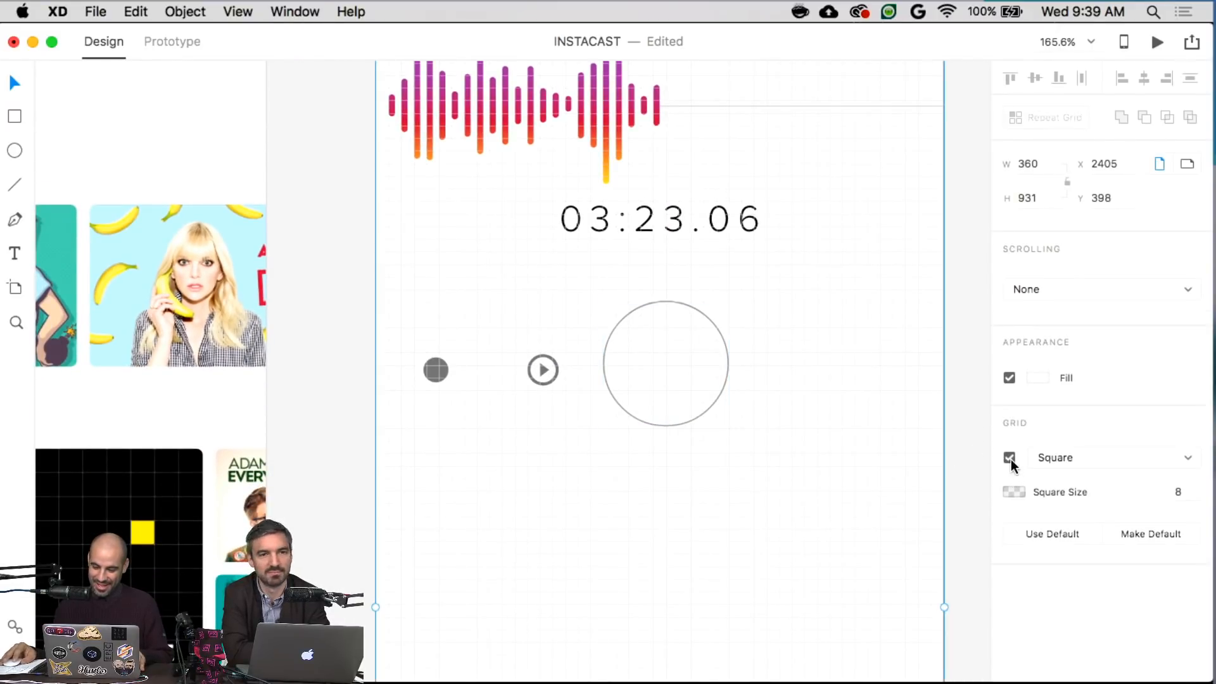
click(1010, 457)
- Centre the circle horizontally on the artboard and move it up to Y 258, closer to the timer
scroll(823, 463, up, 4)
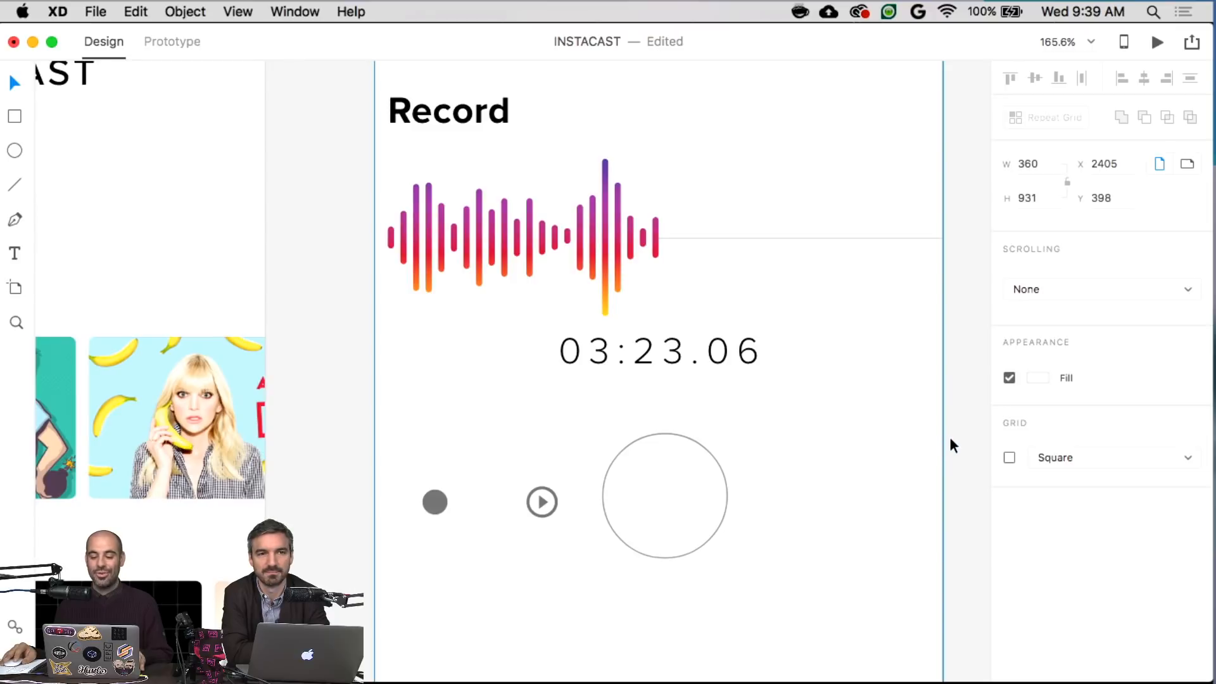
click(633, 467)
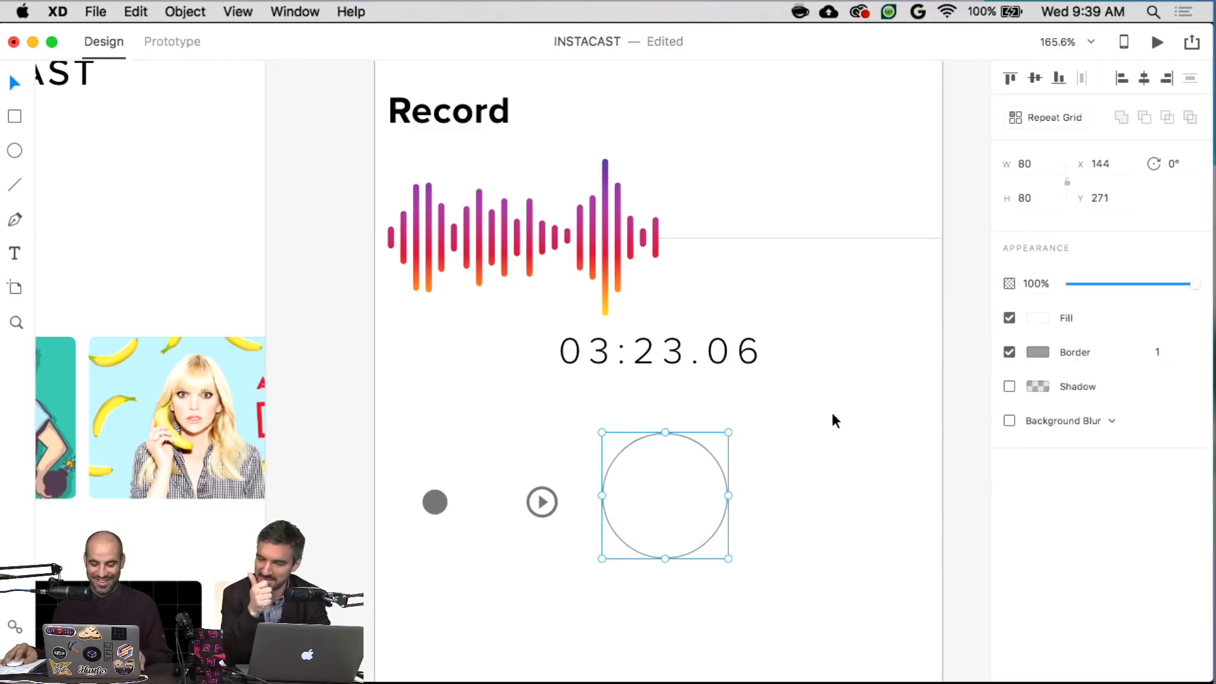
click(1144, 76)
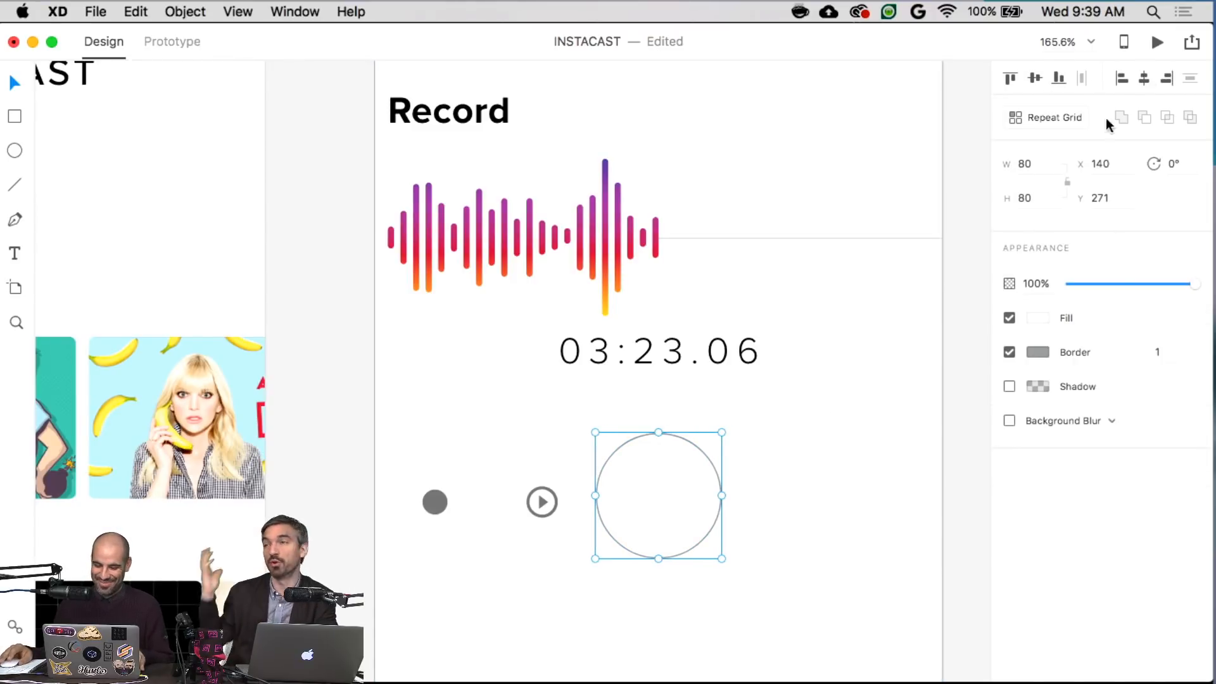
click(860, 438)
drag(629, 488, 648, 464)
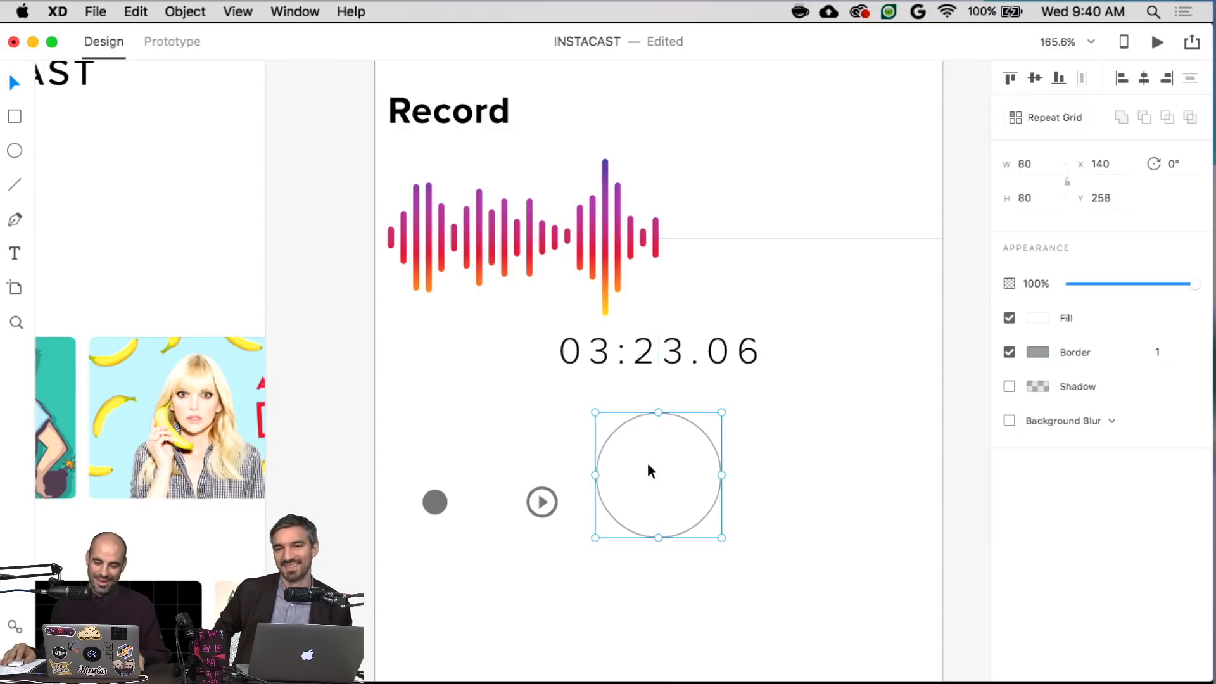
- Remove the circle's border and fill it with the solid red #F52424
click(1009, 353)
click(1032, 321)
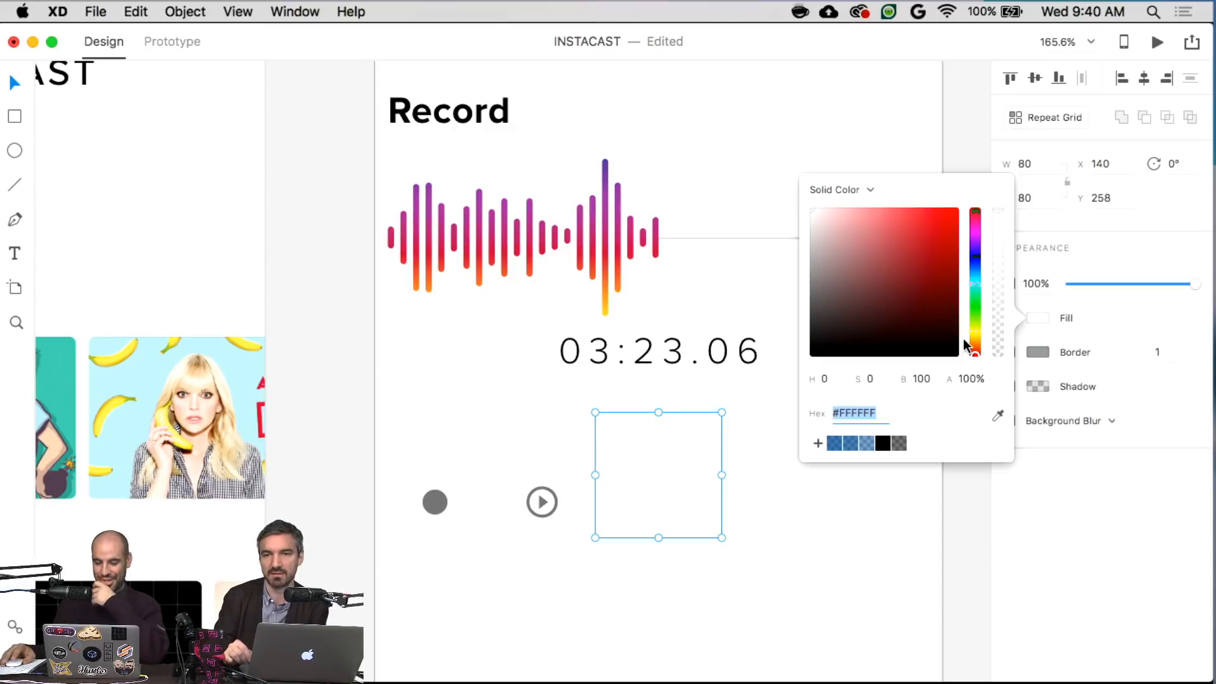
drag(937, 221, 936, 212)
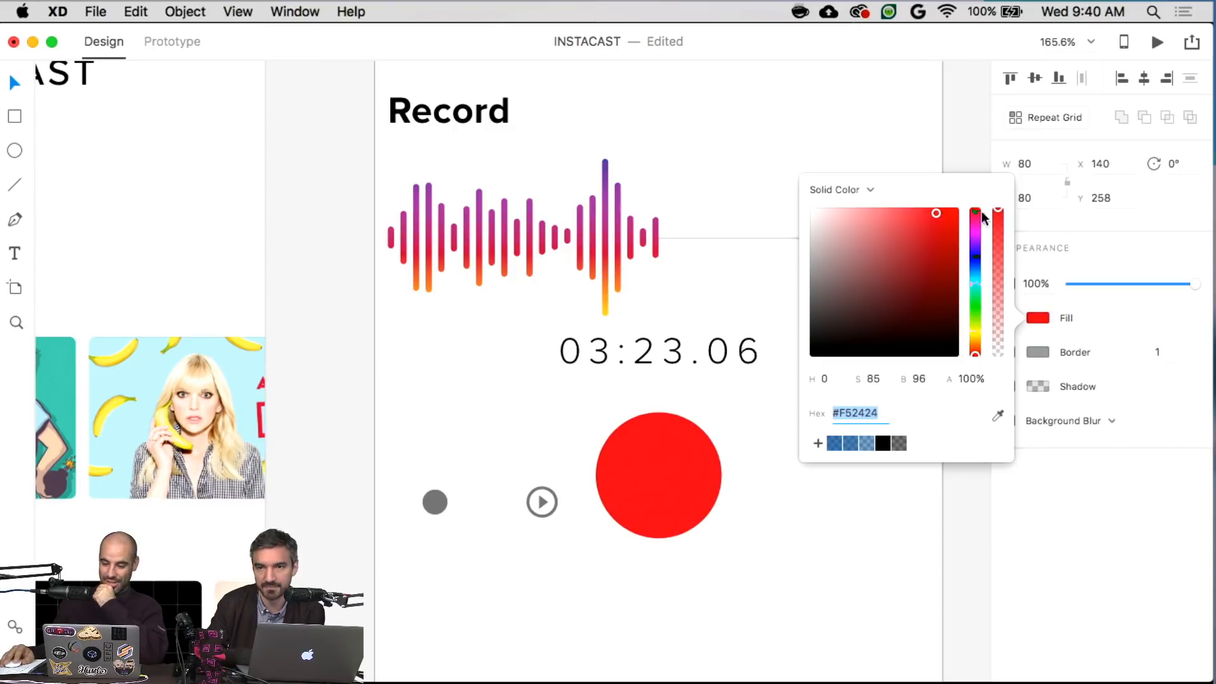
click(968, 147)
- Duplicate the red circle in place and shrink the copy from its centre to 58 × 58
click(656, 503)
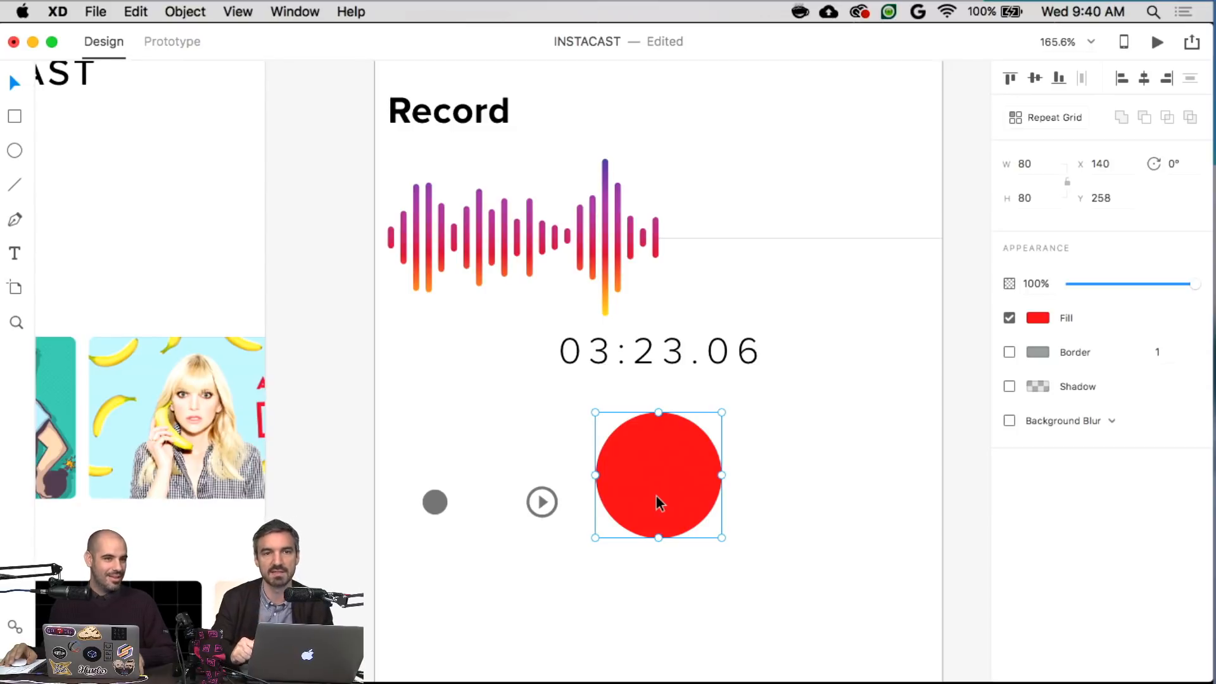
key(super+c)
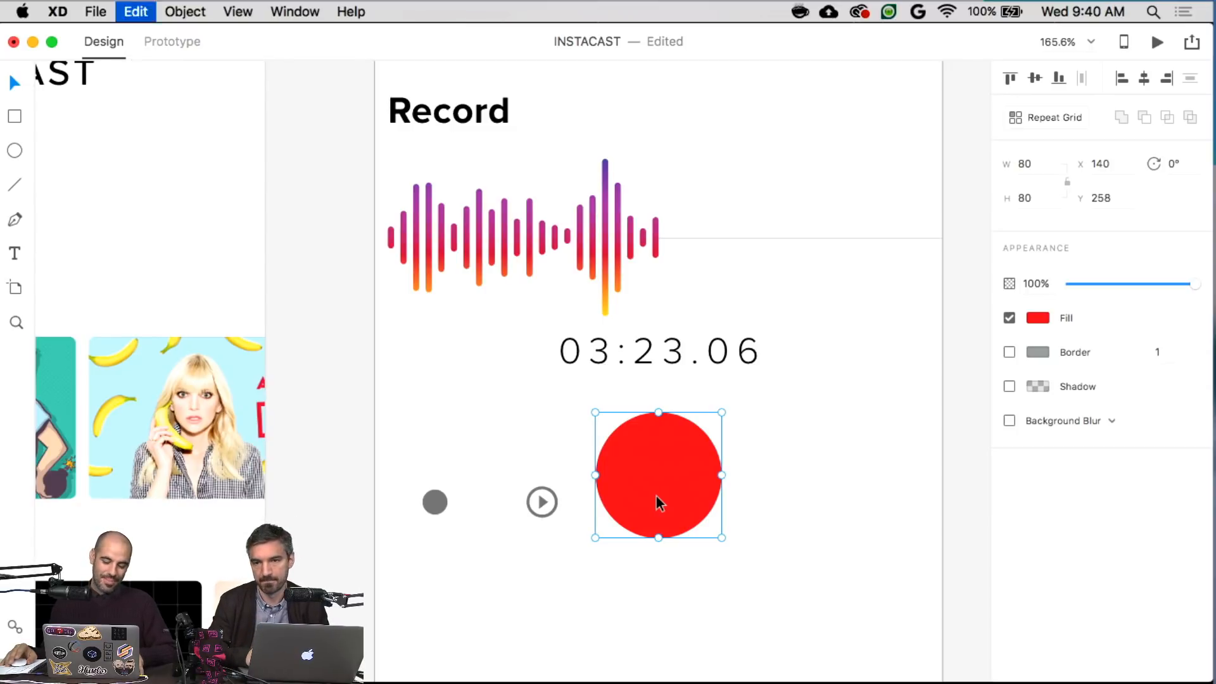
key(super+v)
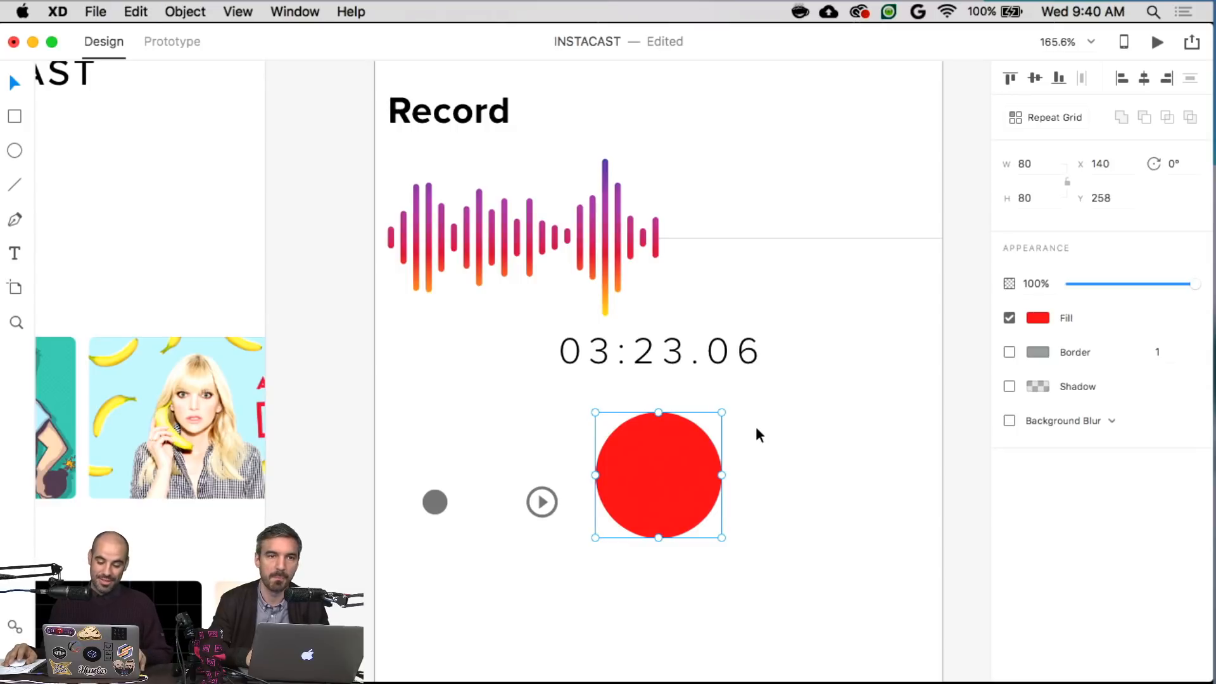
drag(722, 412, 705, 430)
- Give the inner circle a white border with a width of 2
click(1009, 354)
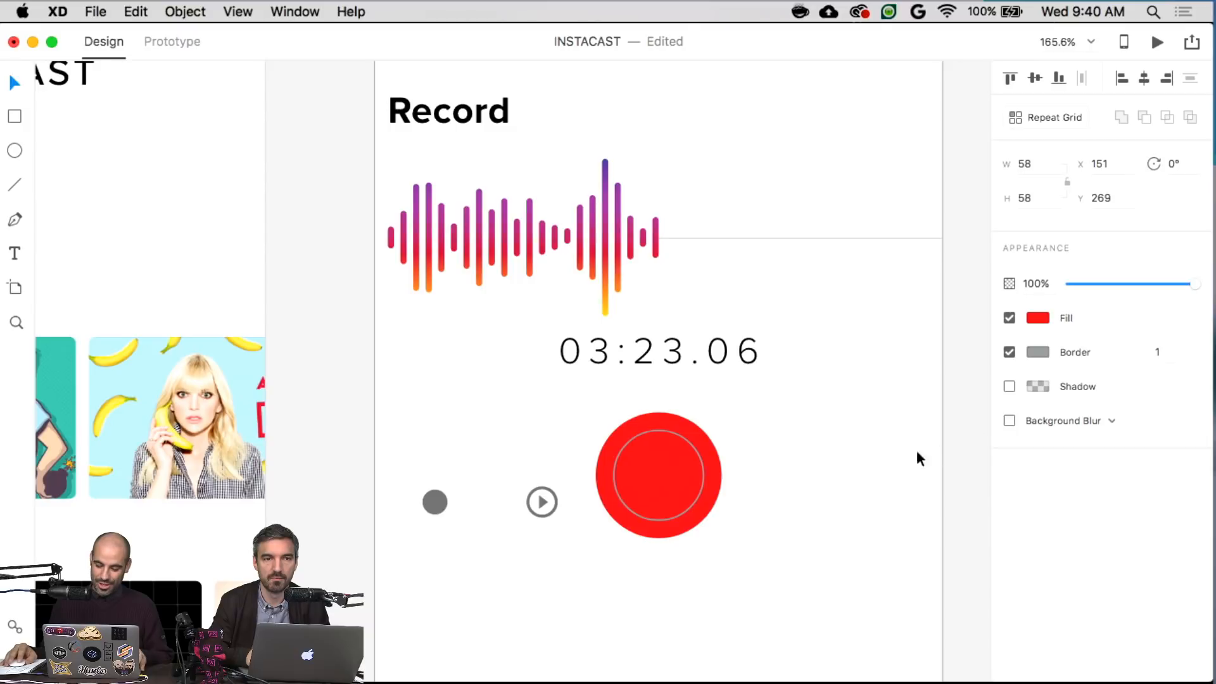
click(1040, 354)
drag(949, 318, 713, 125)
click(1167, 353)
text(2)
- Enlarge the inner circle from its centre so its white ring sits just inside the outer red circle's edge
scroll(726, 478, up, 3)
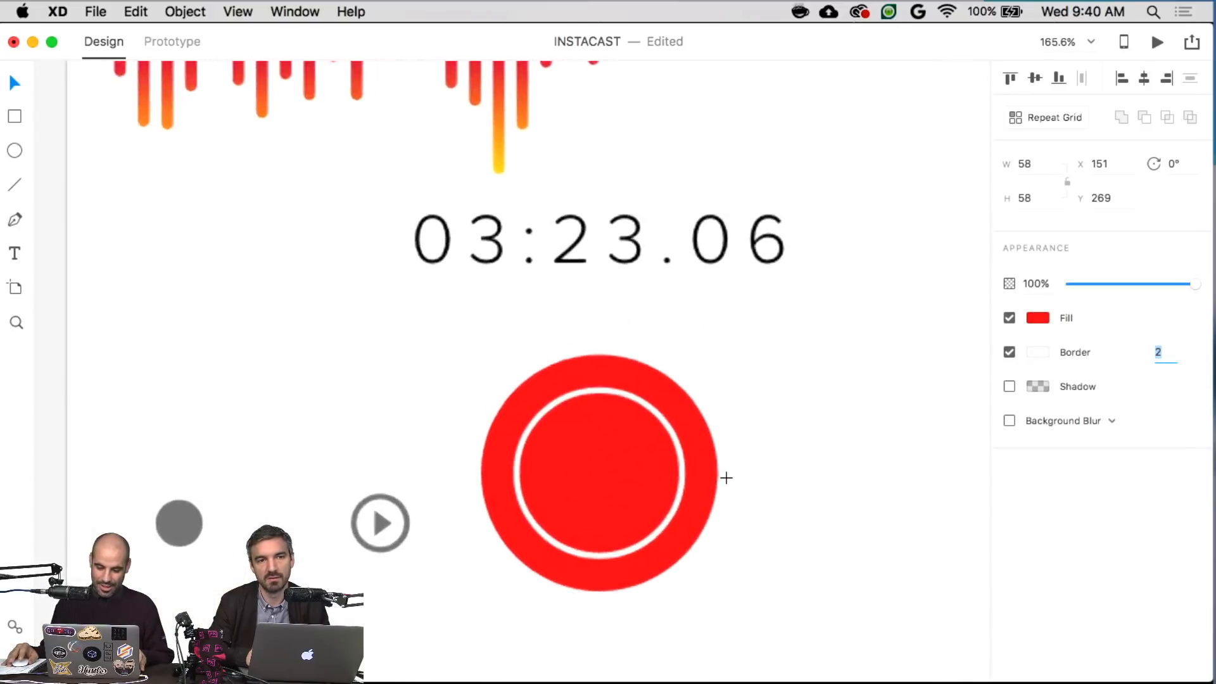
drag(681, 567, 708, 605)
click(777, 525)
scroll(792, 522, down, 5)
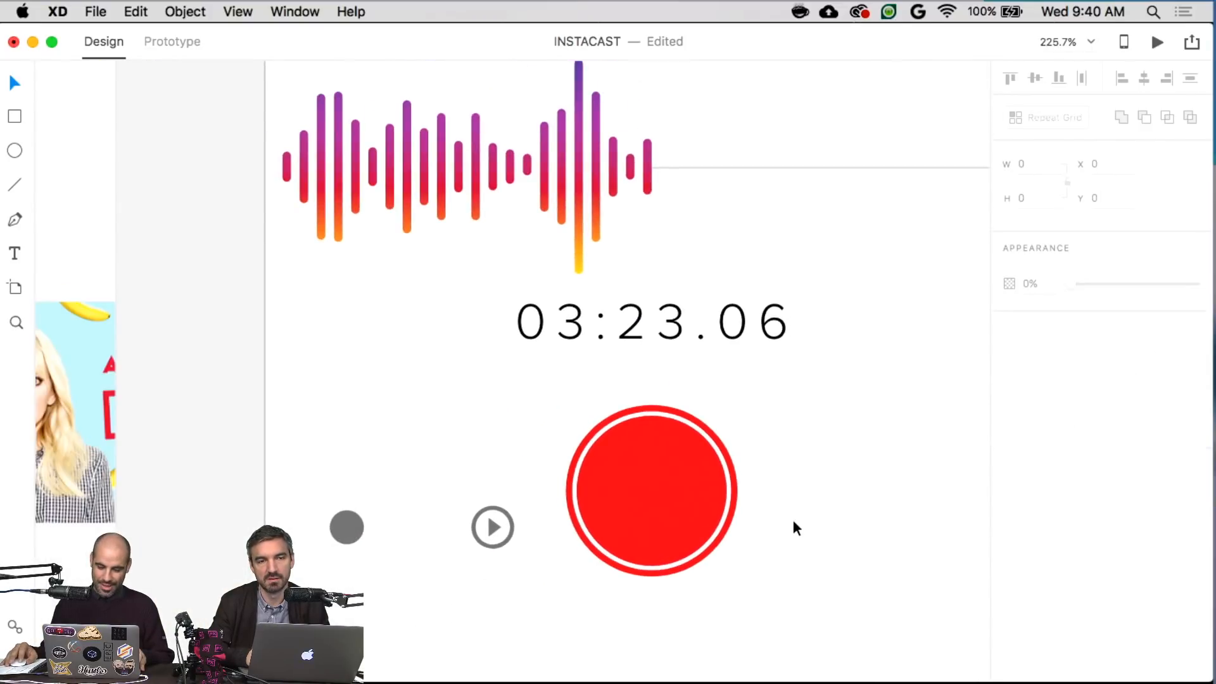
scroll(794, 519, up, 5)
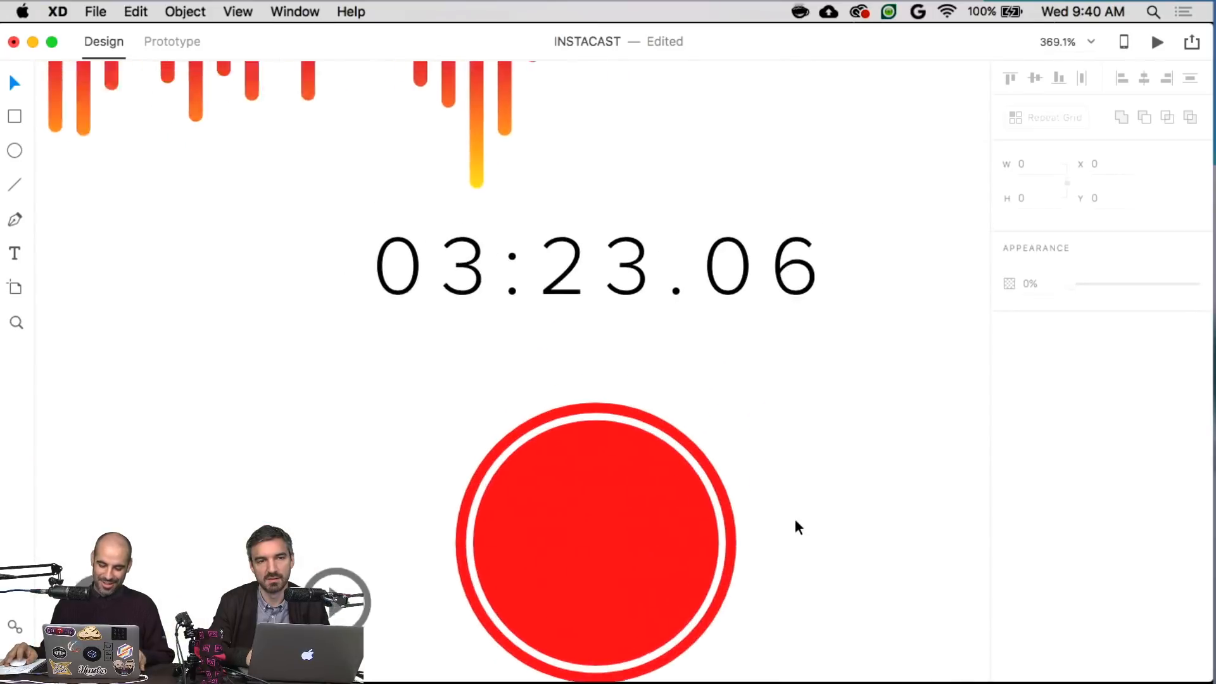
- Duplicate the timer text onto the red record circle, bring the copy to the front and shrink it to font size 10
drag(630, 84, 627, 384)
key(super+shift+bracketright)
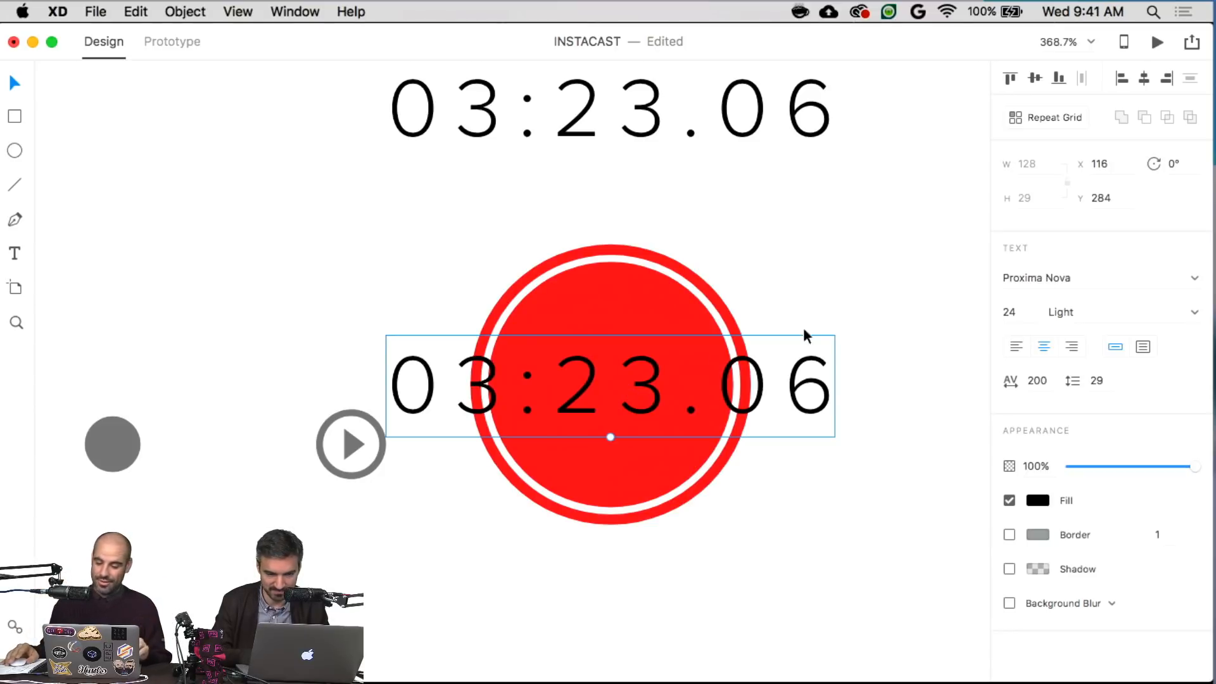
drag(610, 437, 612, 380)
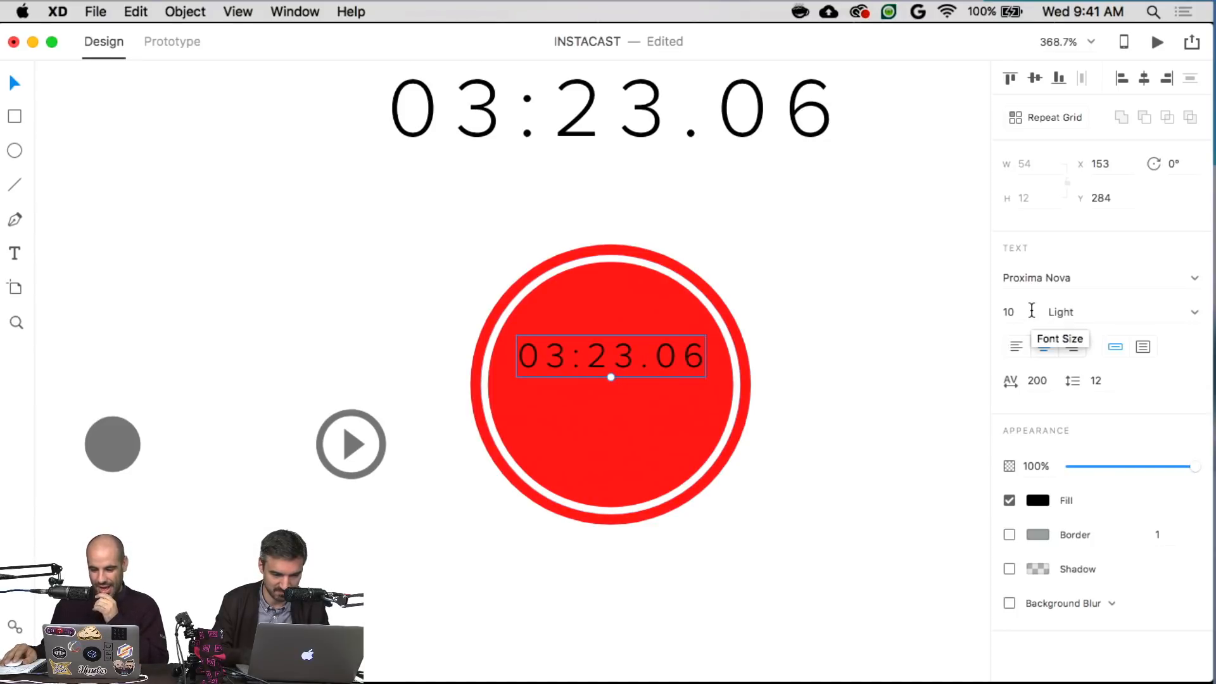
- Replace the copied timer text on the red circle with "HOLD TO RECORD" on two lines
double_click(591, 340)
text(HOLD TO)
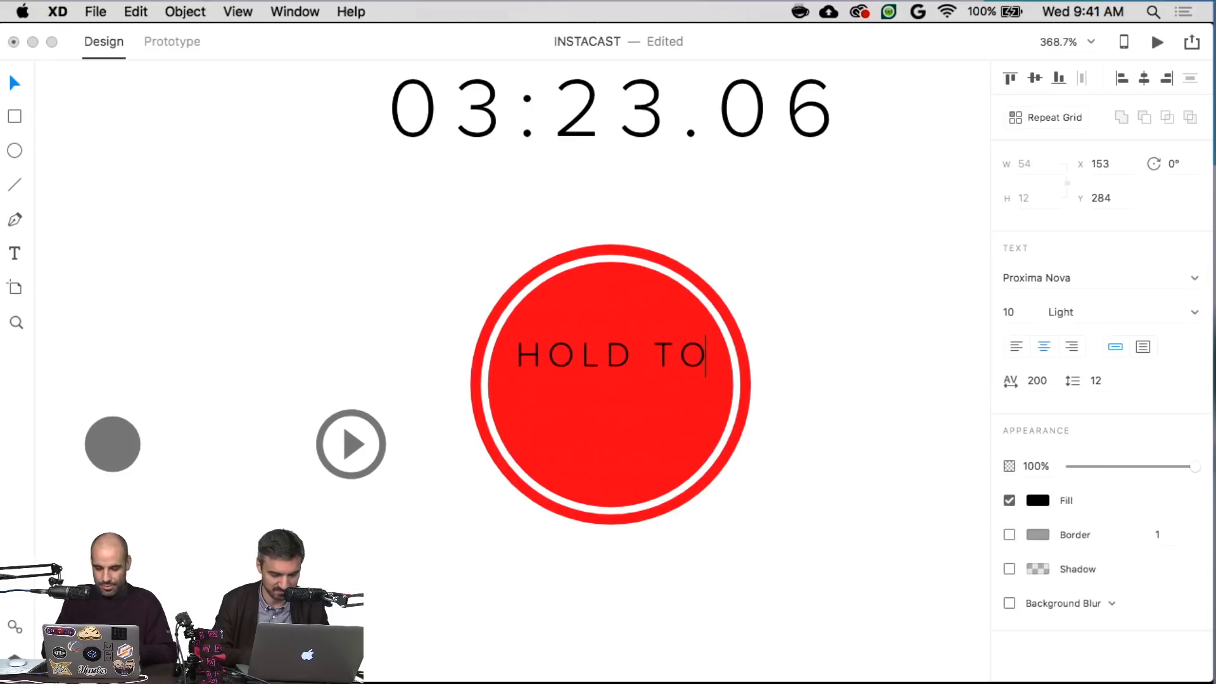
key(Return)
text(RECORD)
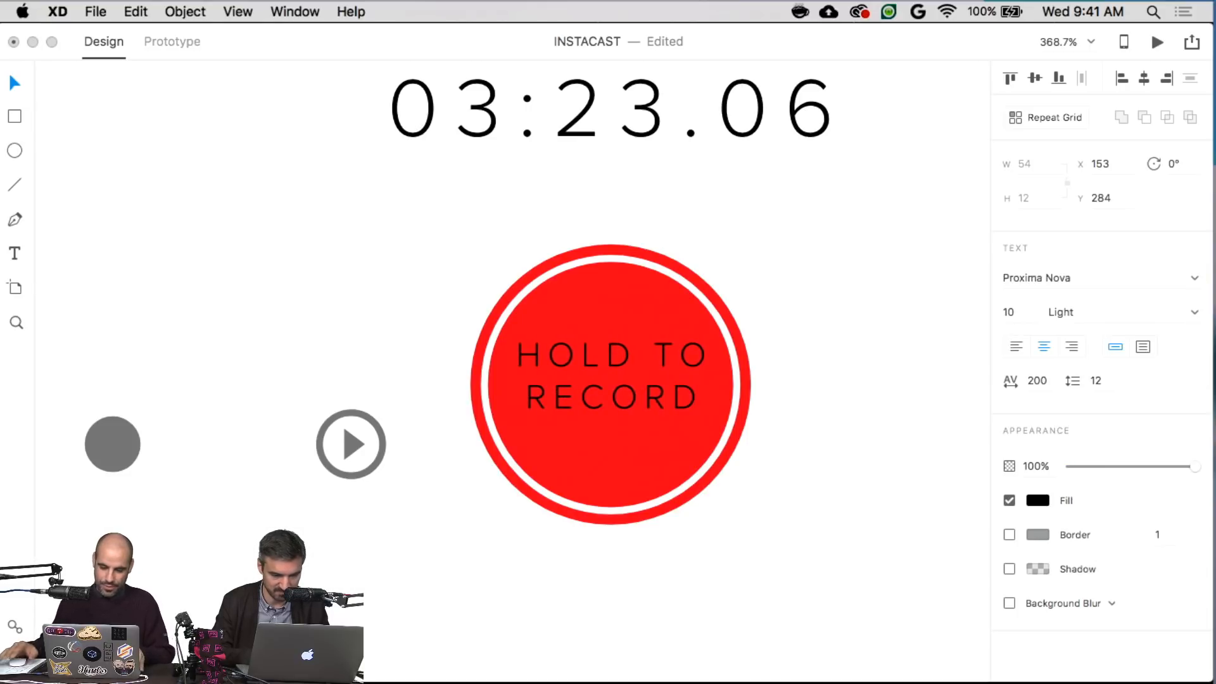
click(22, 84)
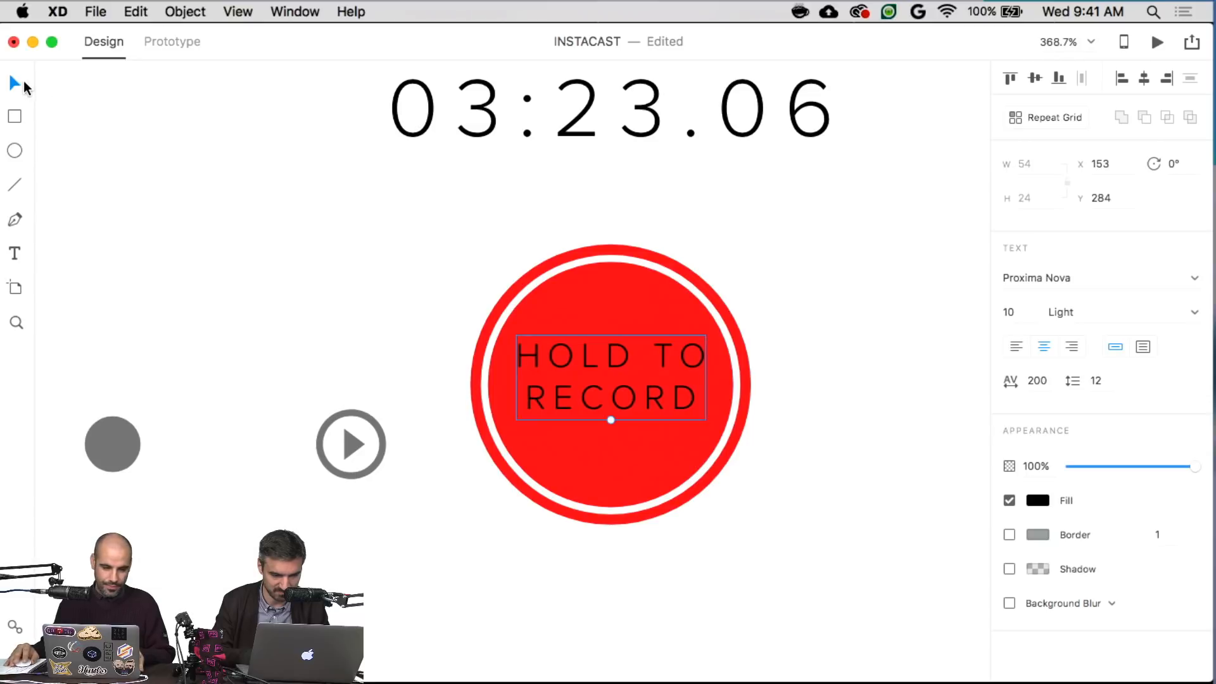
- Give the "HOLD TO RECORD" label a white fill and the Semibold weight
click(1035, 497)
drag(903, 423, 713, 293)
click(1086, 313)
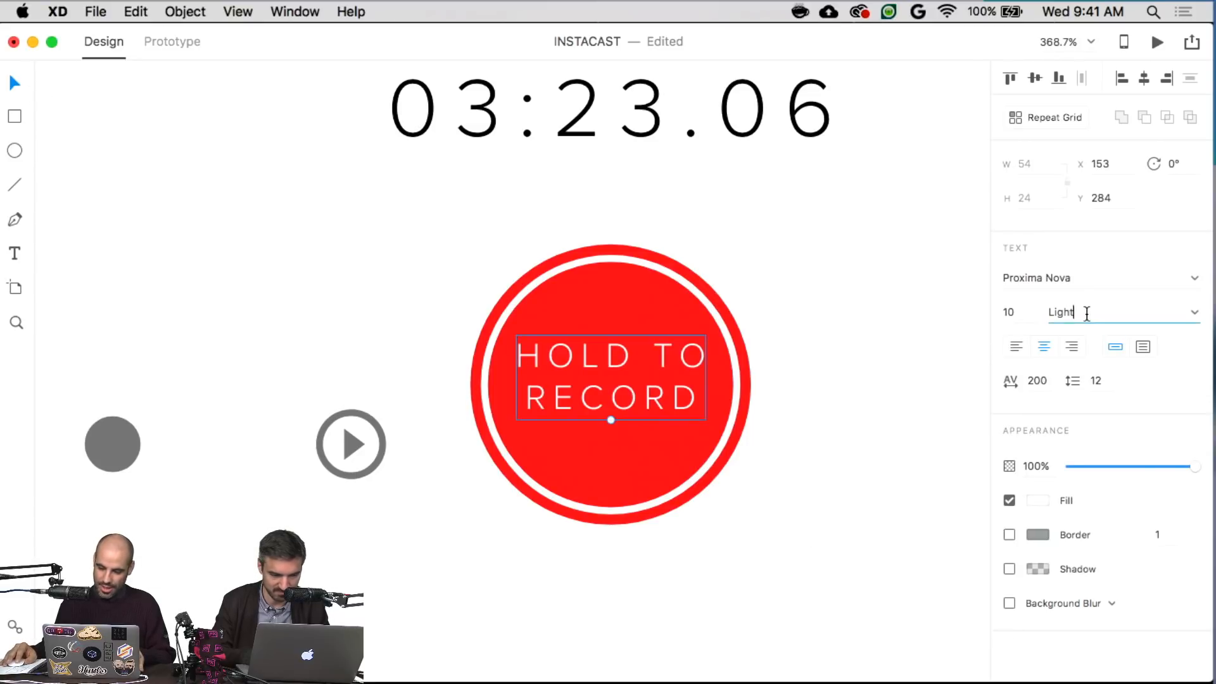
key(Down)
key(Down)
key(Down)
key(Down)
key(Down)
key(Down)
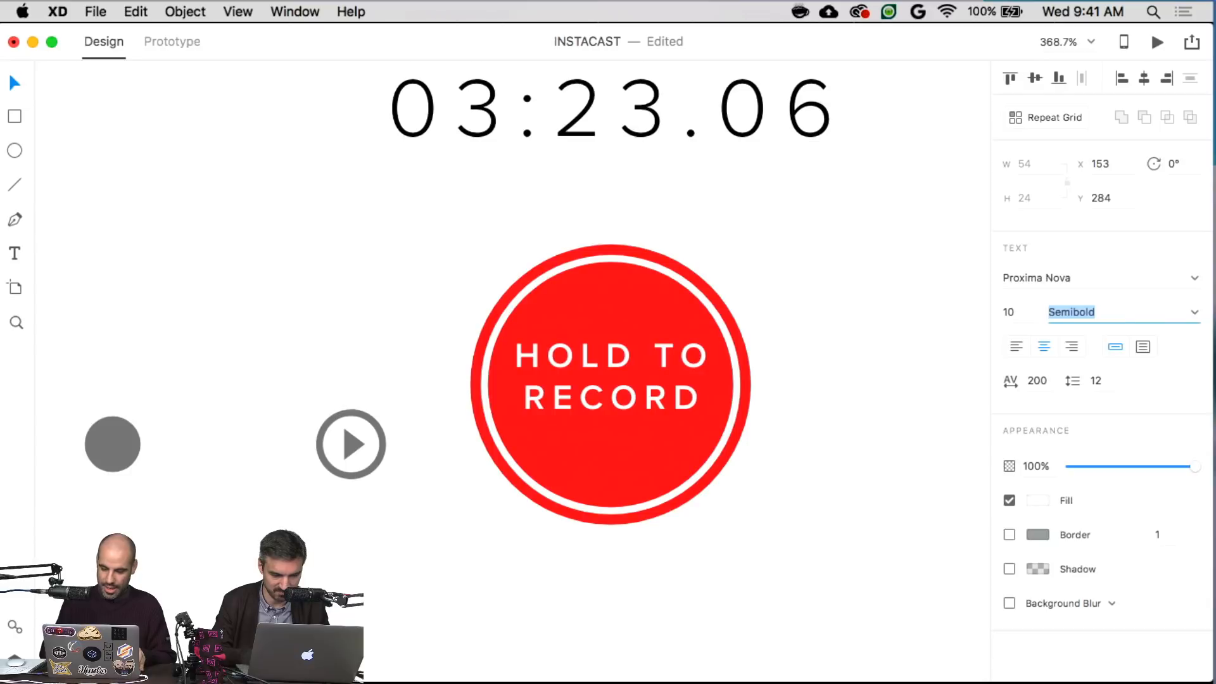
- Centre the "HOLD TO RECORD" label vertically on the inner red circle
click(727, 381)
click(1035, 78)
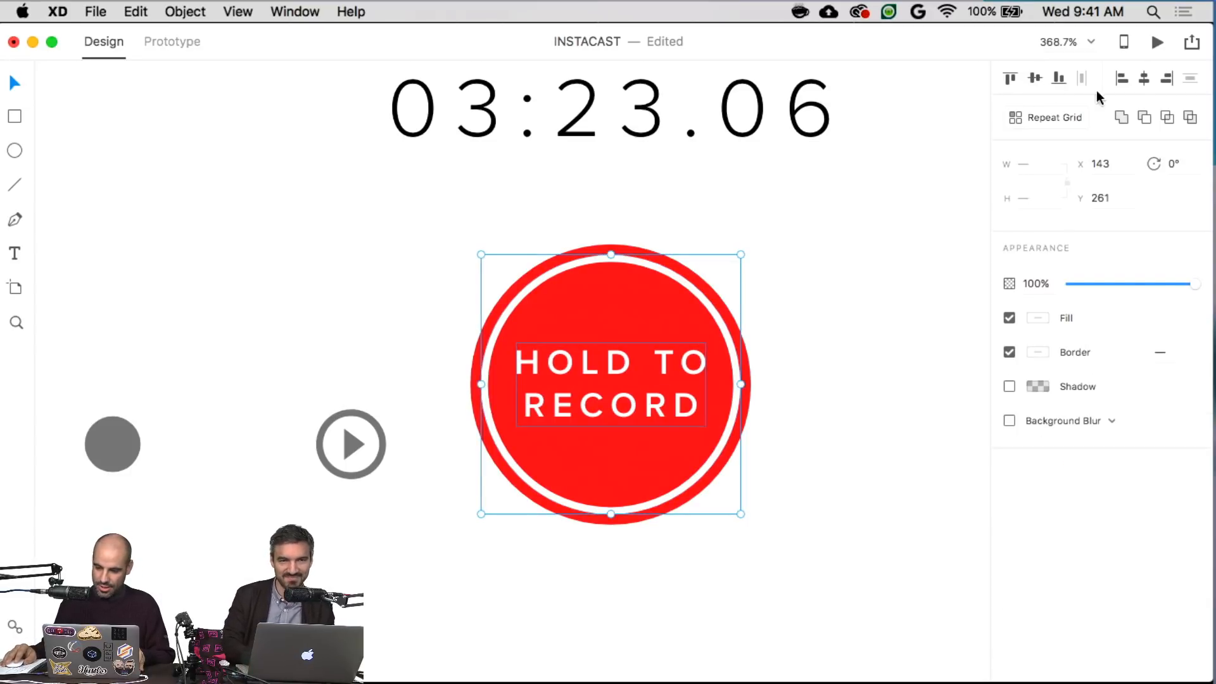
click(906, 366)
- Delete the small gray circle icon beside the play icon on the Record screen
scroll(902, 382, down, 10)
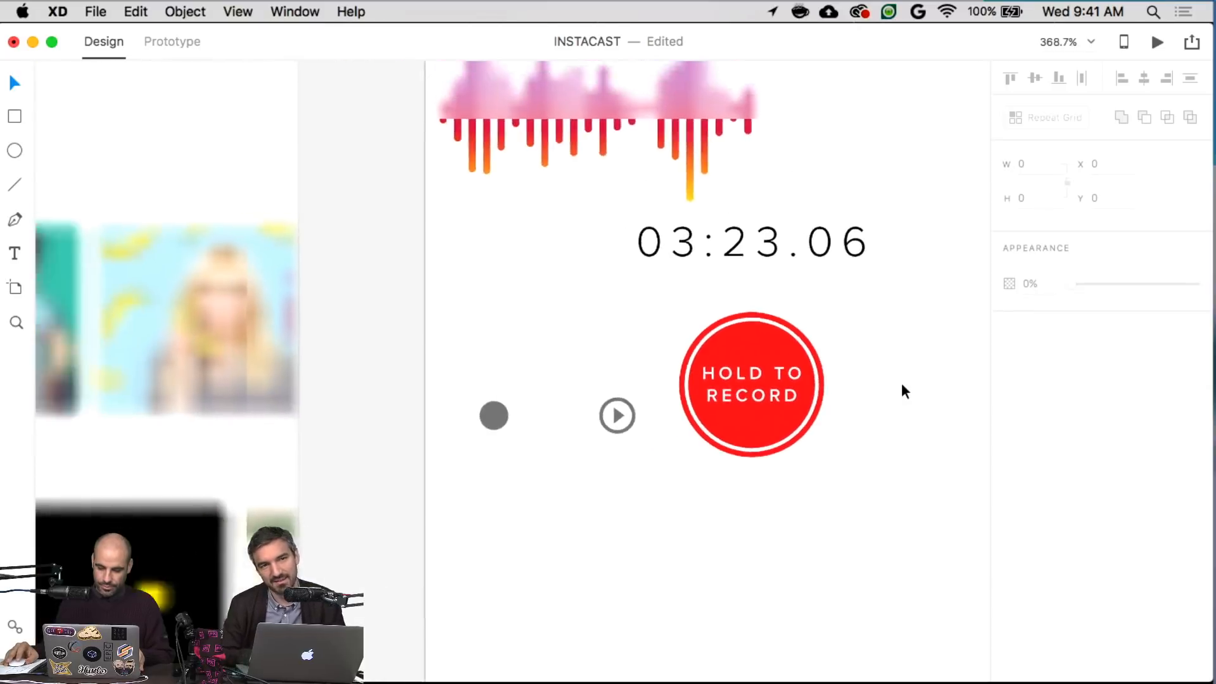
scroll(902, 383, right, 5)
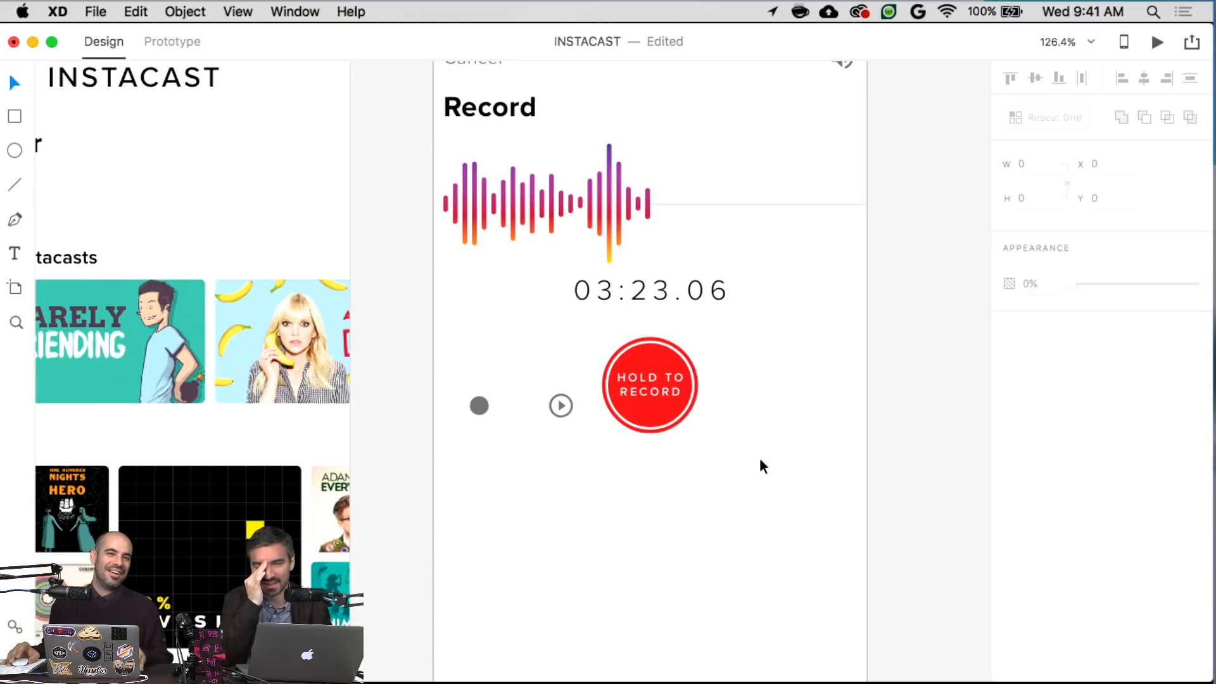
click(478, 410)
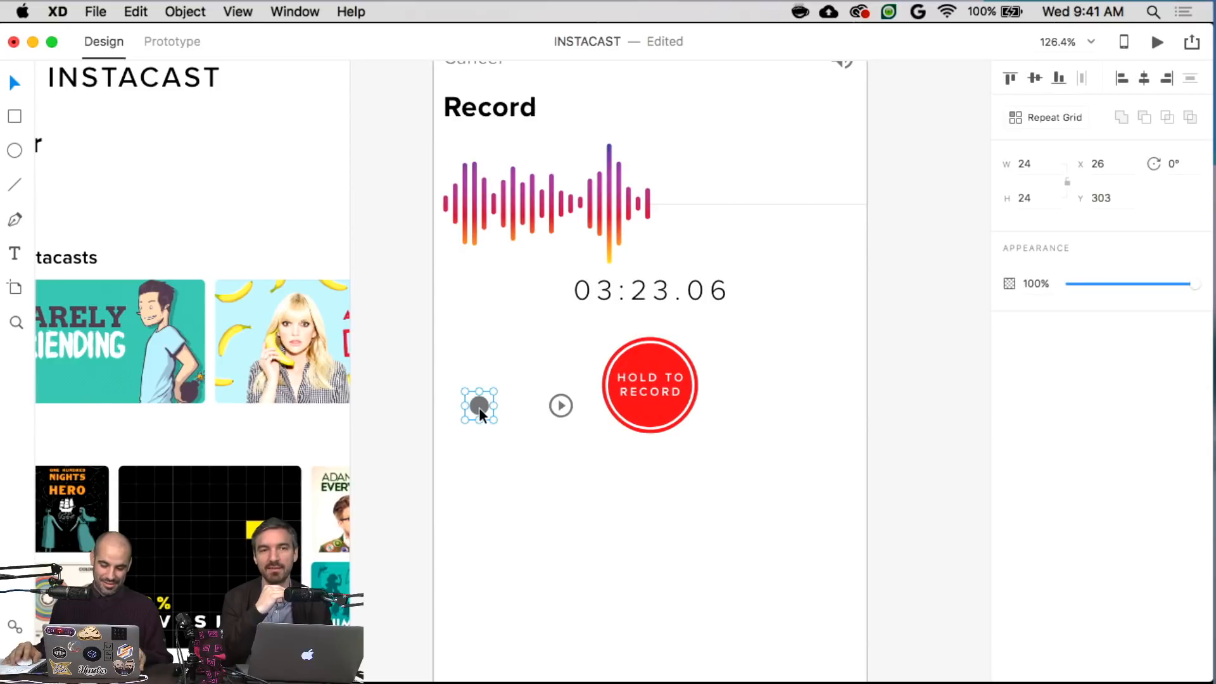
key(Delete)
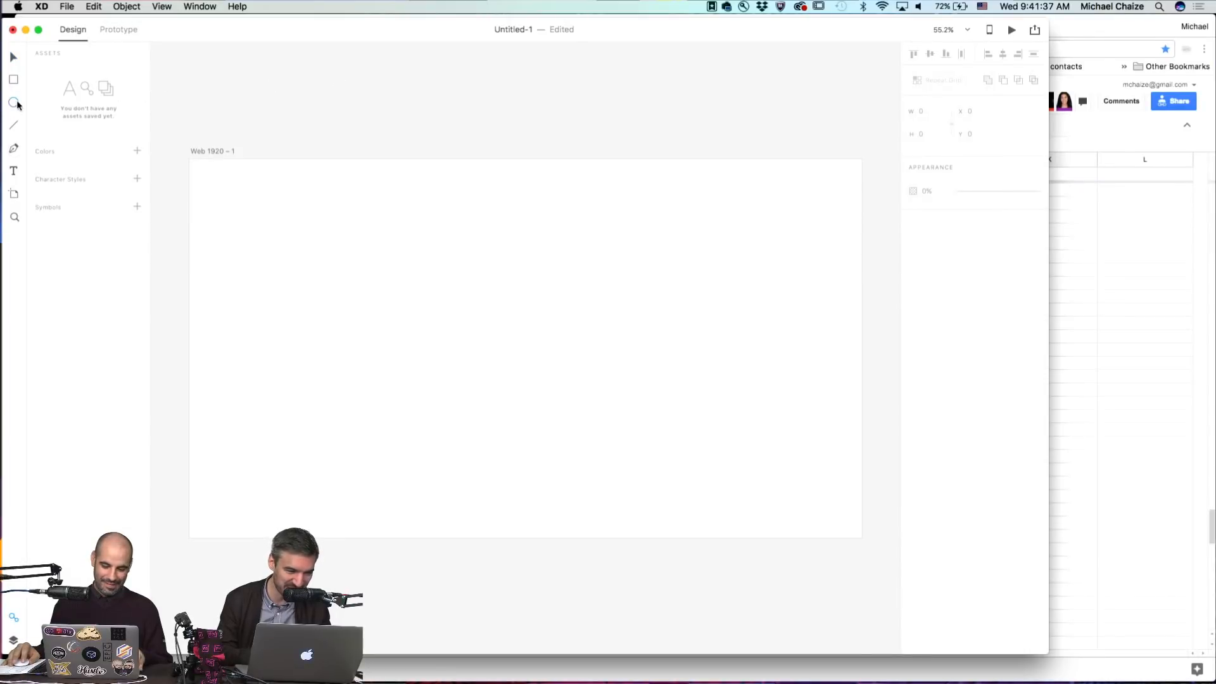
- In the Untitled-1 document, draw a circle about 309 × 309 on the web artboard and switch its fill to a gradient
click(17, 104)
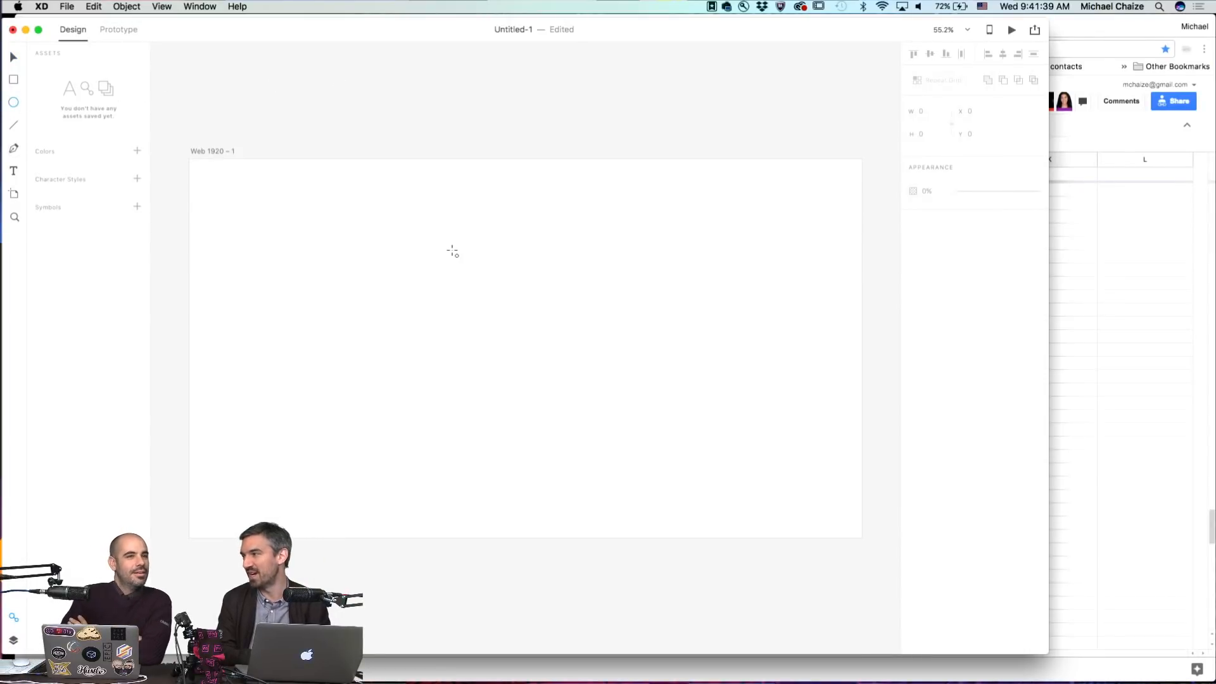
mouse_move(441, 240)
mouse_down()
mouse_move(584, 355)
mouse_move(549, 349)
mouse_up()
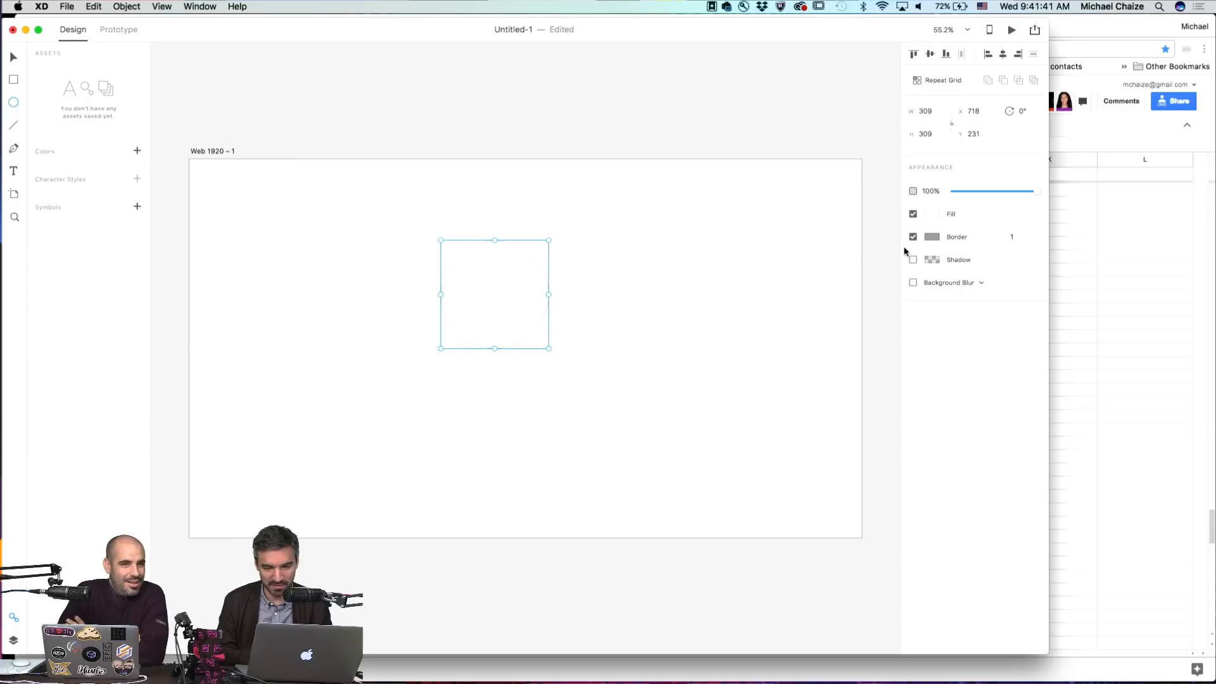
click(934, 216)
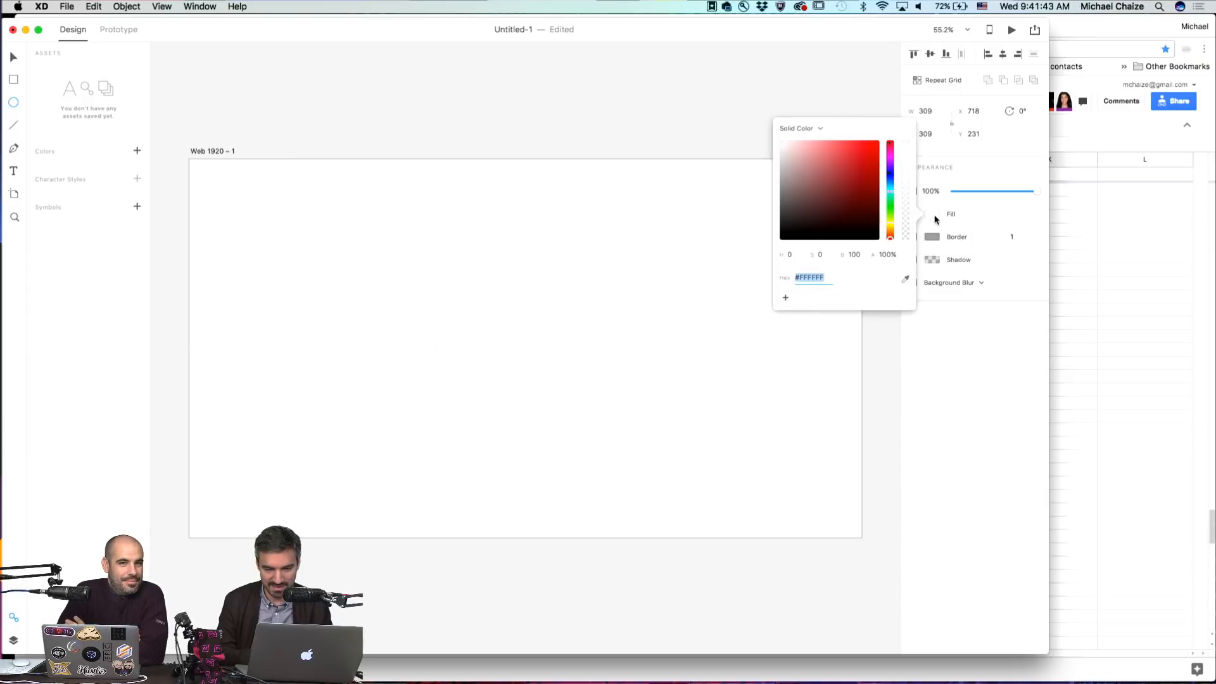
click(806, 128)
click(809, 137)
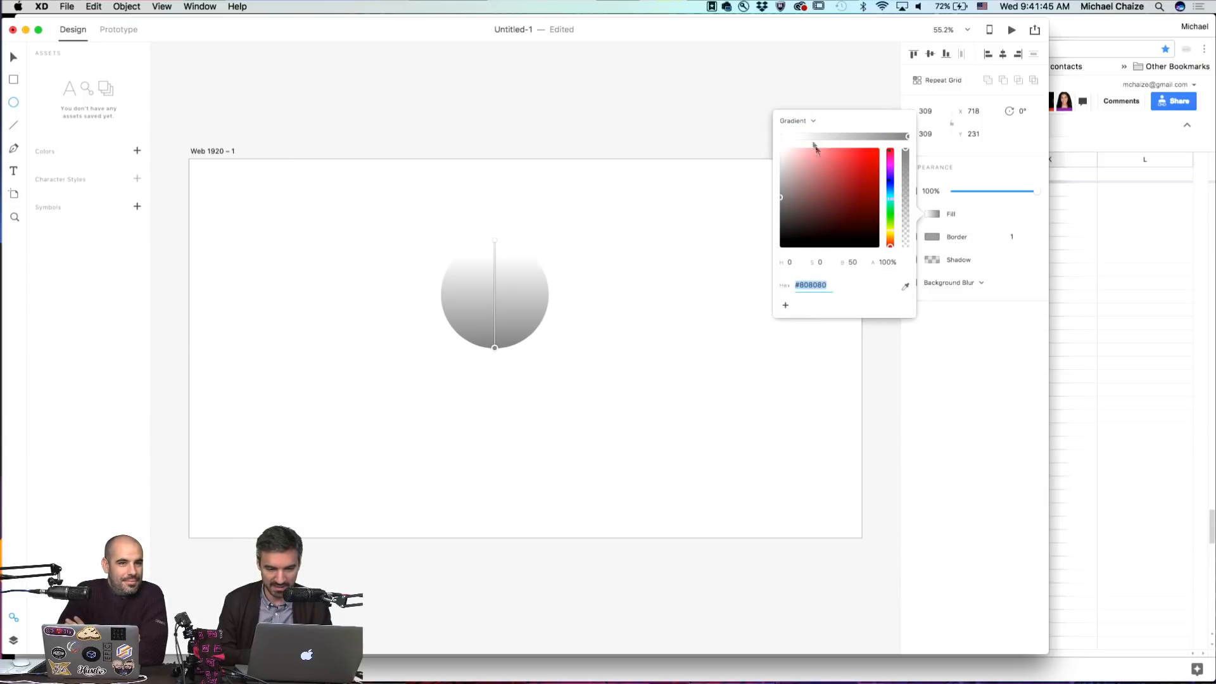
- Set the circle's gradient to bright red #D31E1E at the upper stop and dark red #5F2323 at the lower stop
click(496, 242)
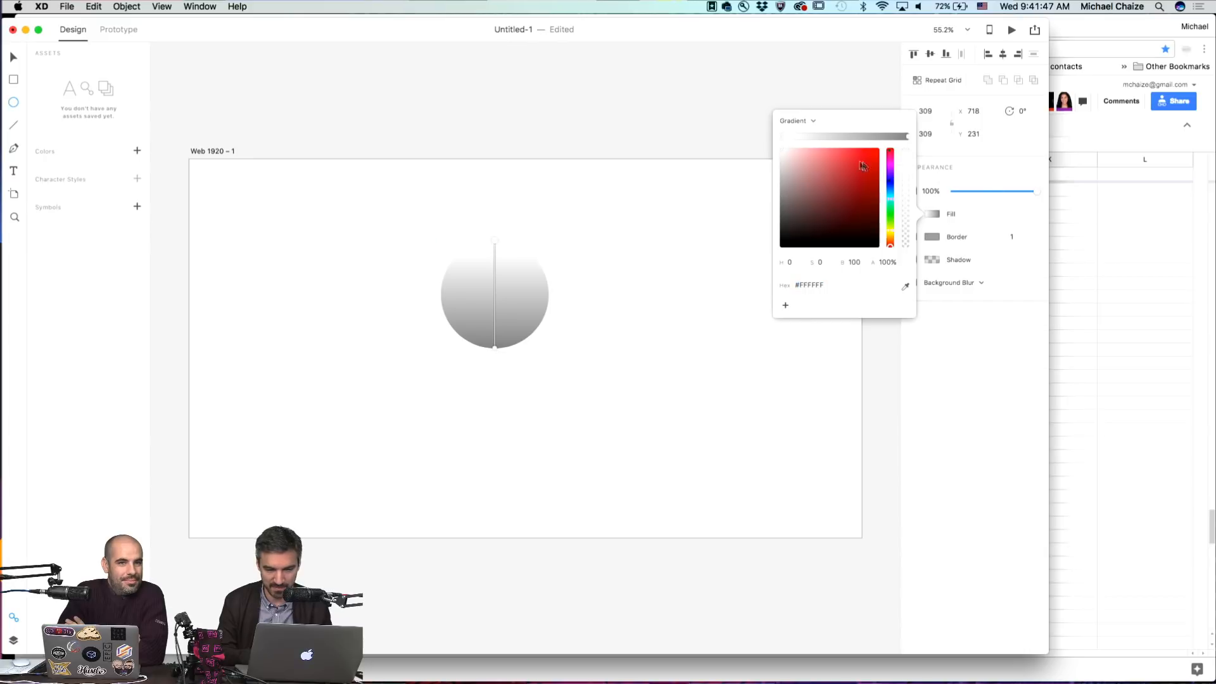
click(867, 167)
click(496, 347)
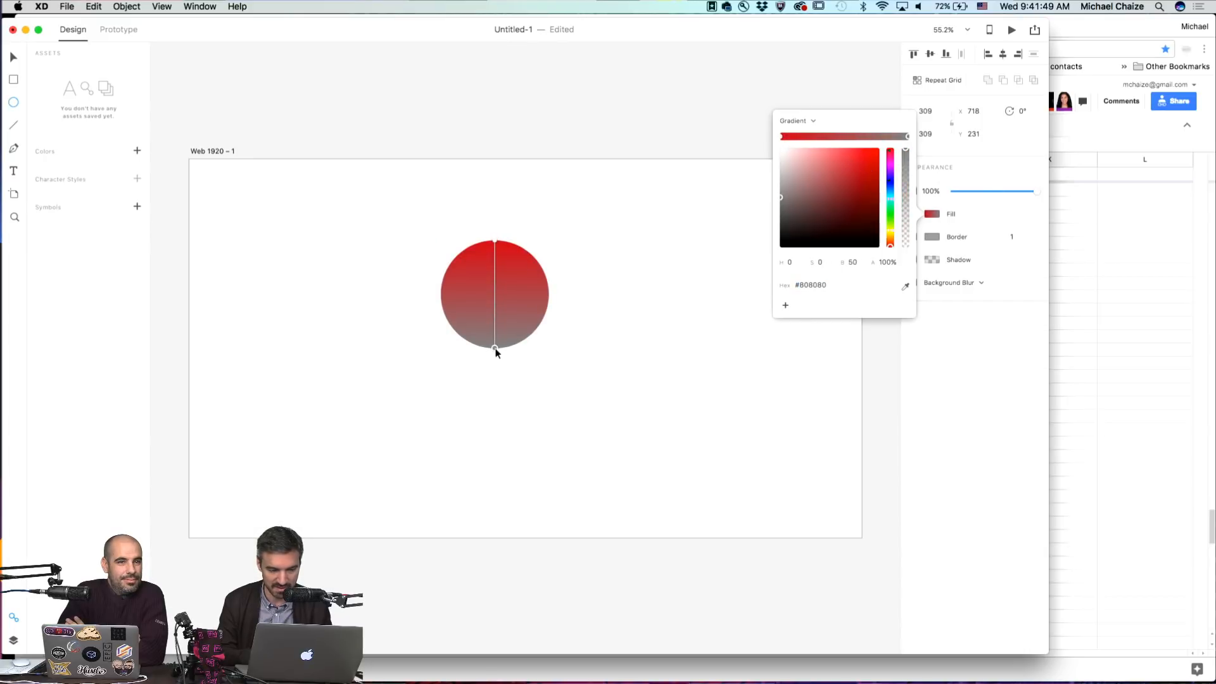
drag(852, 193, 842, 210)
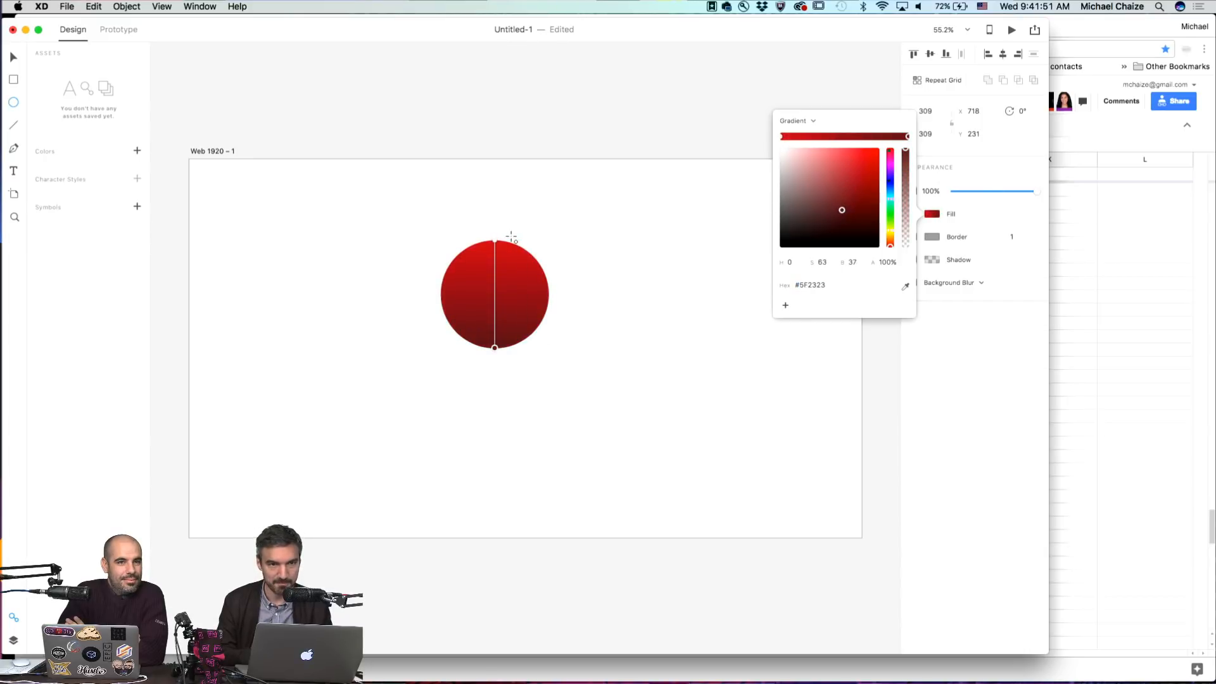
- Angle the circle's gradient diagonally, with bright red at the upper right and dark red at the lower left, and leave it without a border
drag(496, 241, 532, 261)
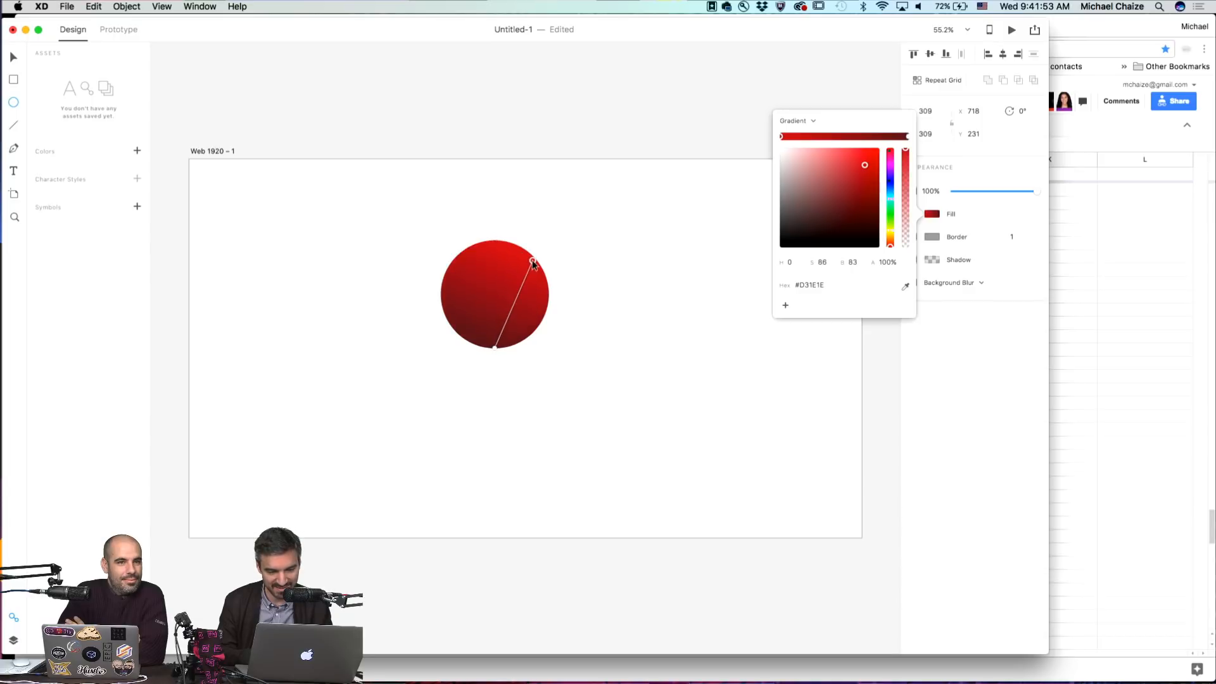
drag(495, 347, 462, 333)
click(529, 322)
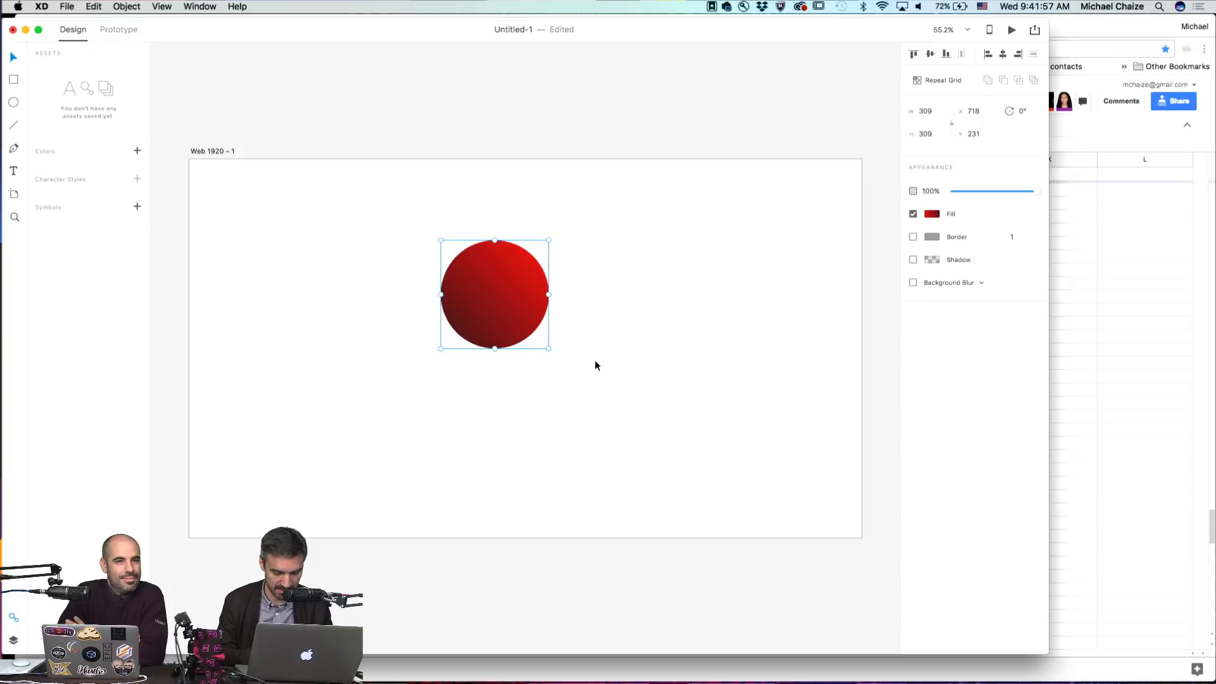
- Make a concentric copy of the gradient circle at 237 × 237 and adjust the bright end of its gradient
drag(548, 348, 538, 342)
click(953, 218)
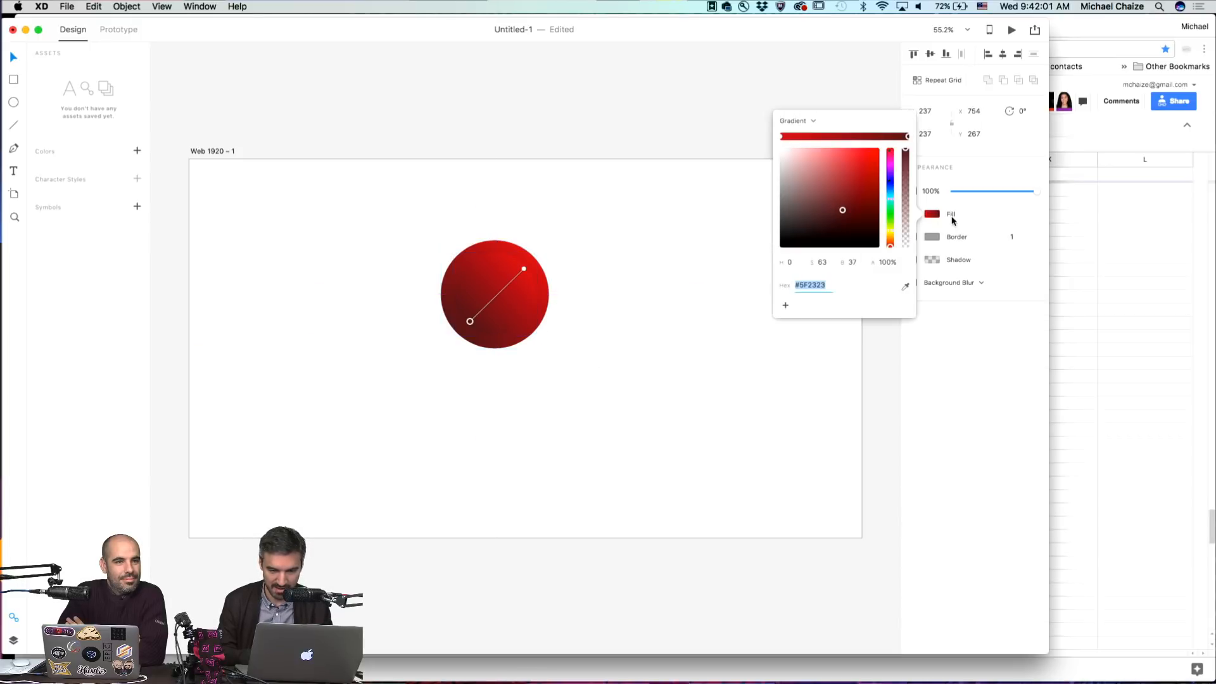
mouse_move(523, 269)
mouse_down()
mouse_move(472, 318)
mouse_move(524, 268)
mouse_up()
click(581, 330)
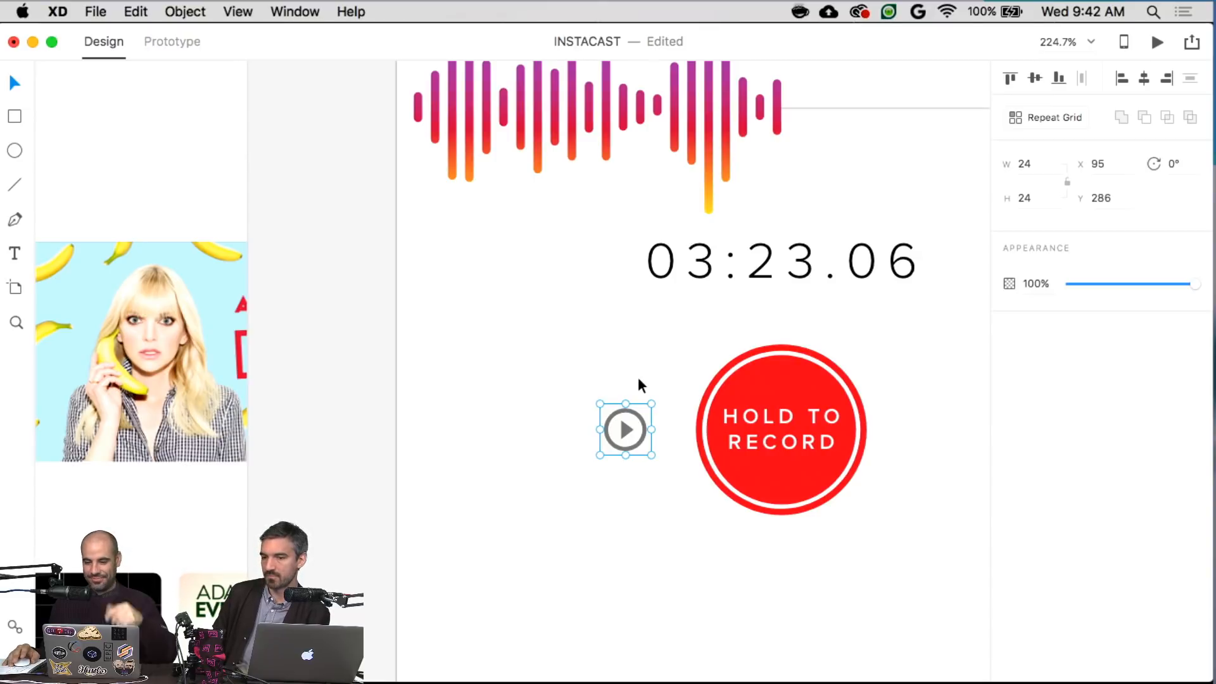
- Resize the play icon beside the record button to 40 × 40 with its proportions locked
click(1027, 166)
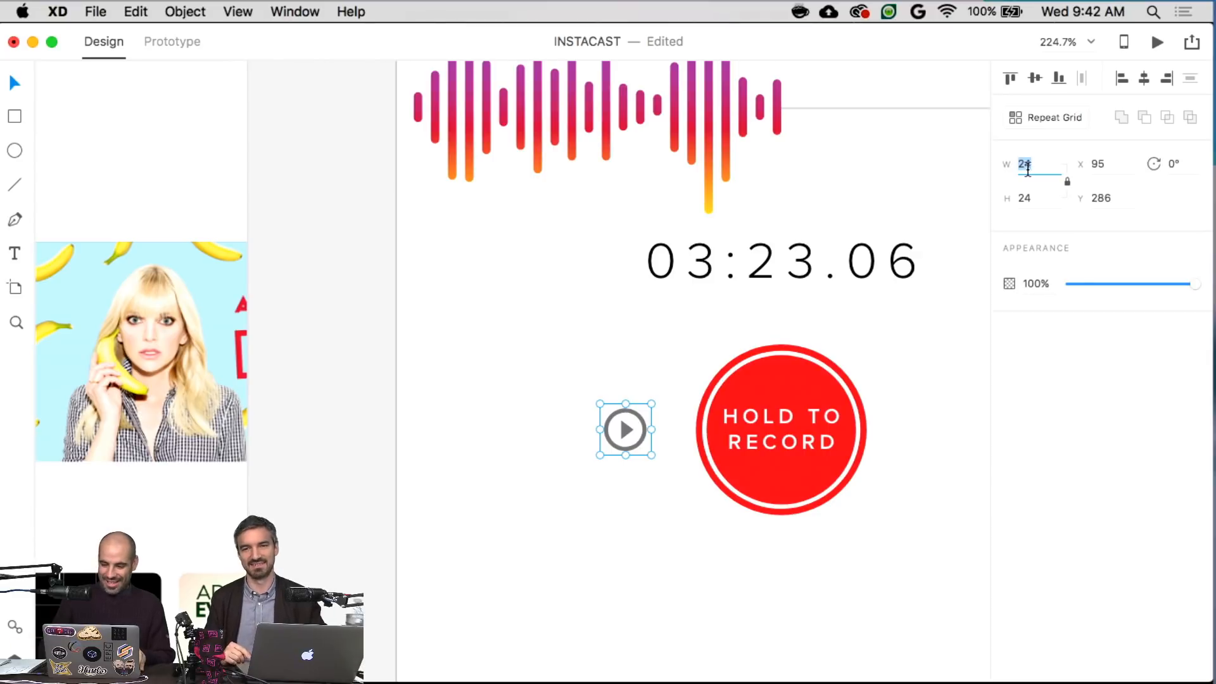
text(34)
key(Return)
key(shift+Up)
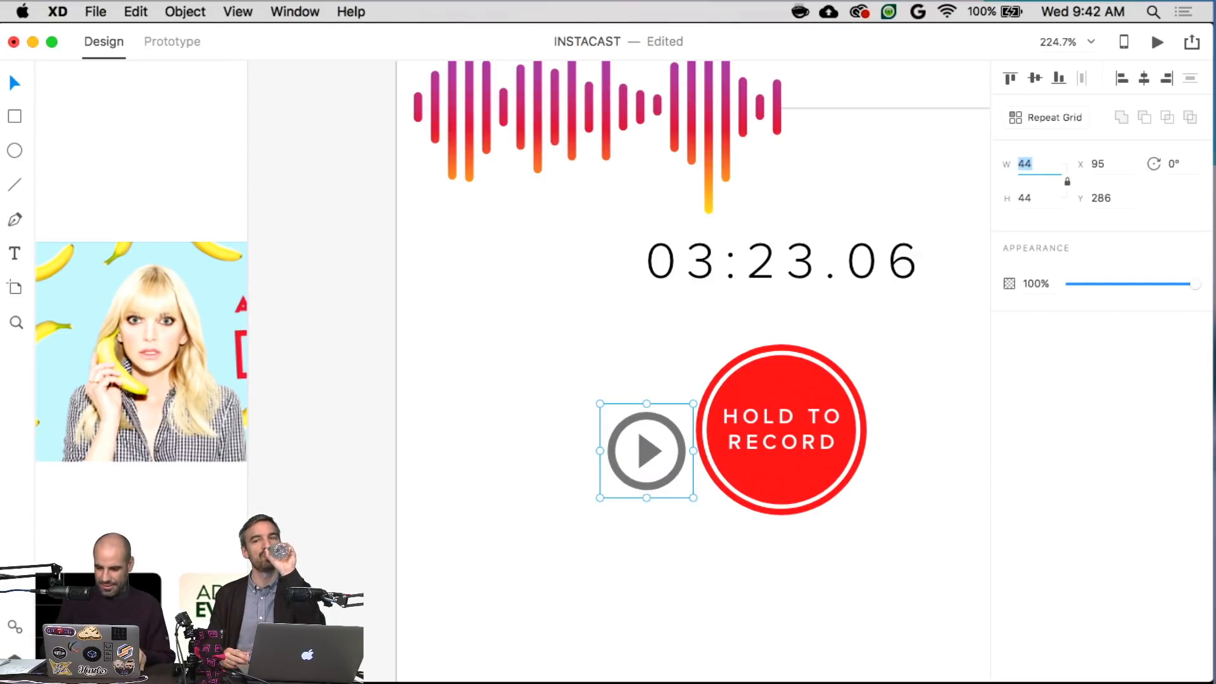
key(Down)
key(Down)
key(Return)
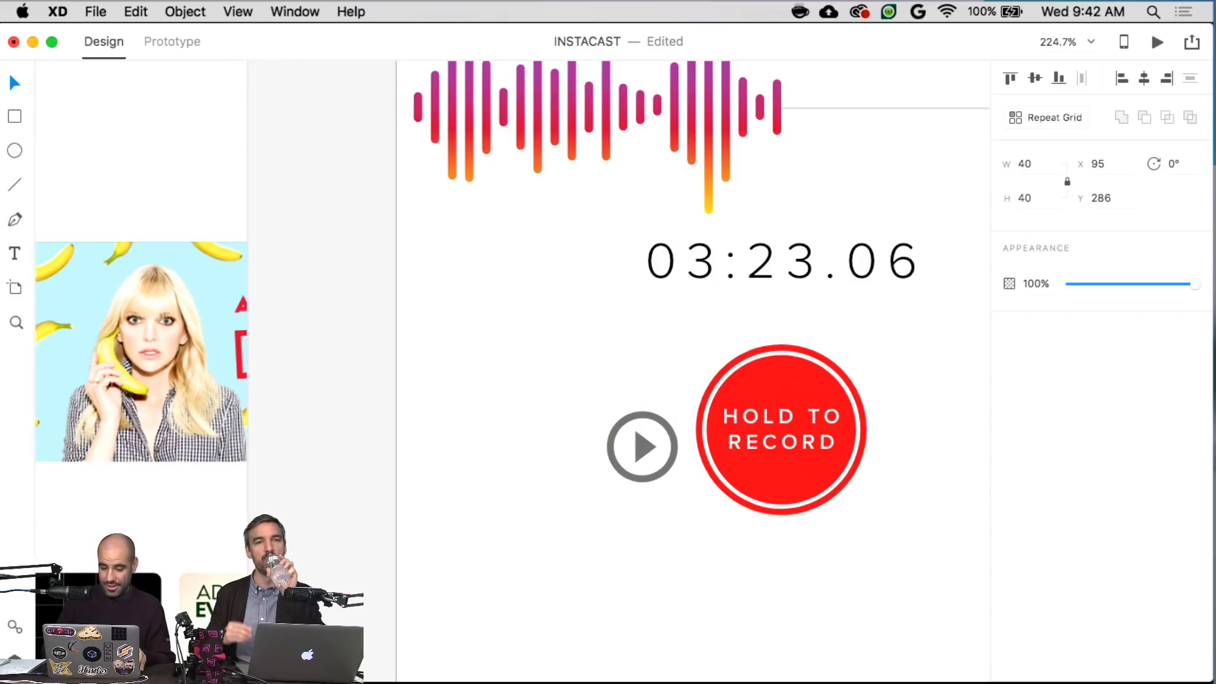
- Move the play icon level with the record button's centre and away from its edge, to X 84, Y 278
drag(674, 437, 656, 417)
key(shift+Left)
key(Left)
- Fill the play icon's shape with the muted blue used for the navigation bar icons
scroll(656, 419, down, 4)
scroll(664, 419, down, 2)
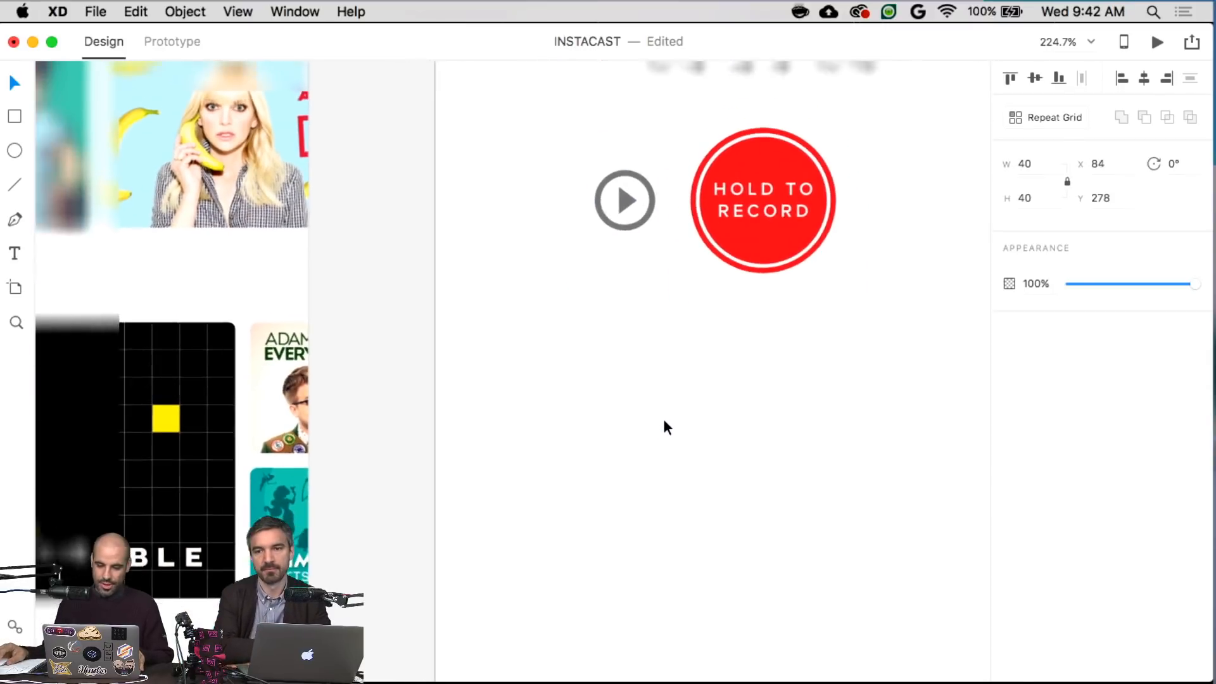
scroll(664, 419, right, 3)
key(alt)
click(664, 420)
scroll(664, 419, up, 5)
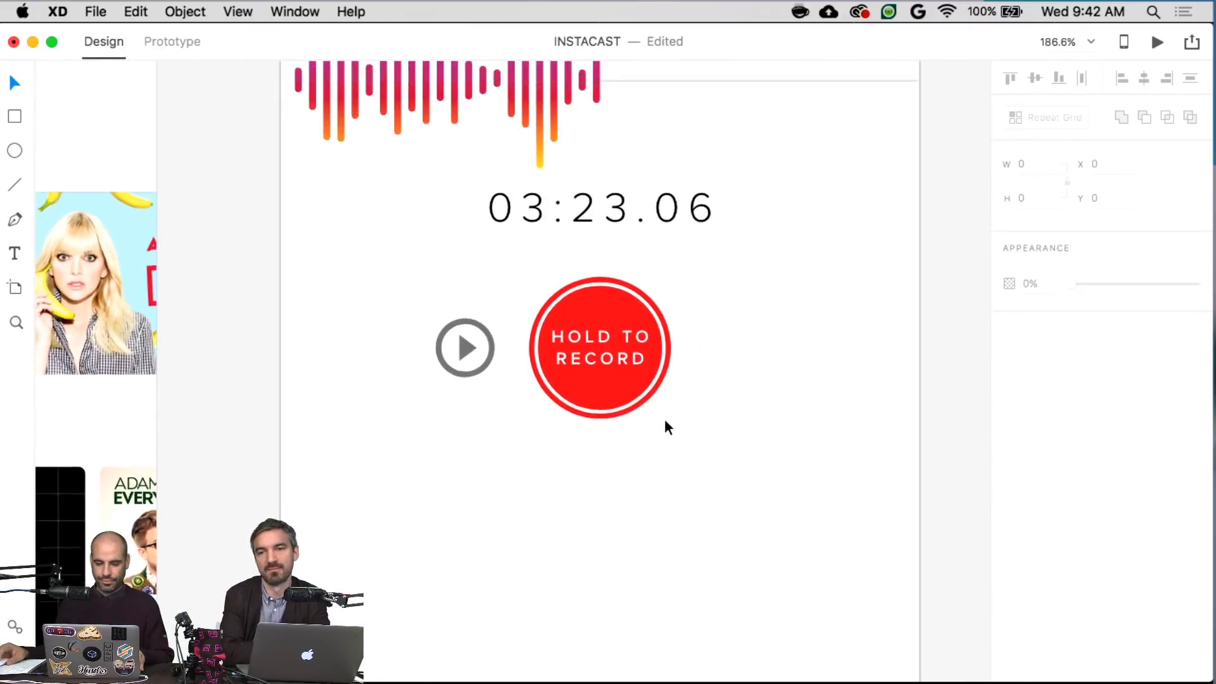
click(456, 381)
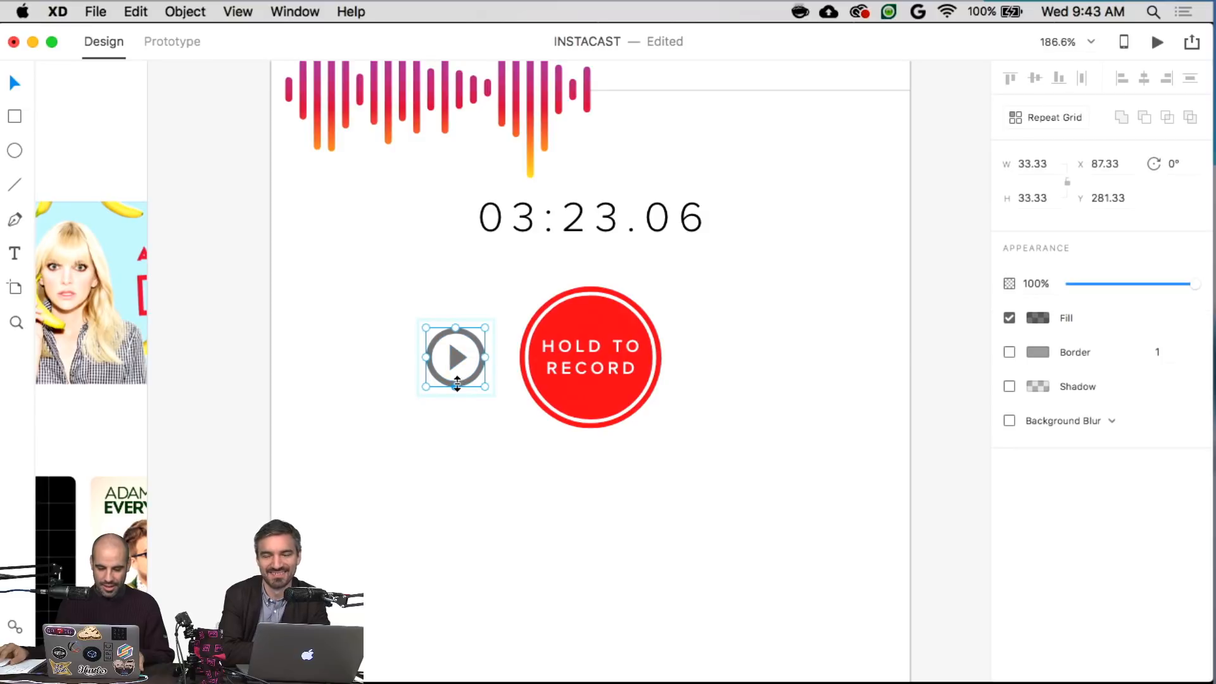
click(1046, 322)
click(865, 443)
click(670, 484)
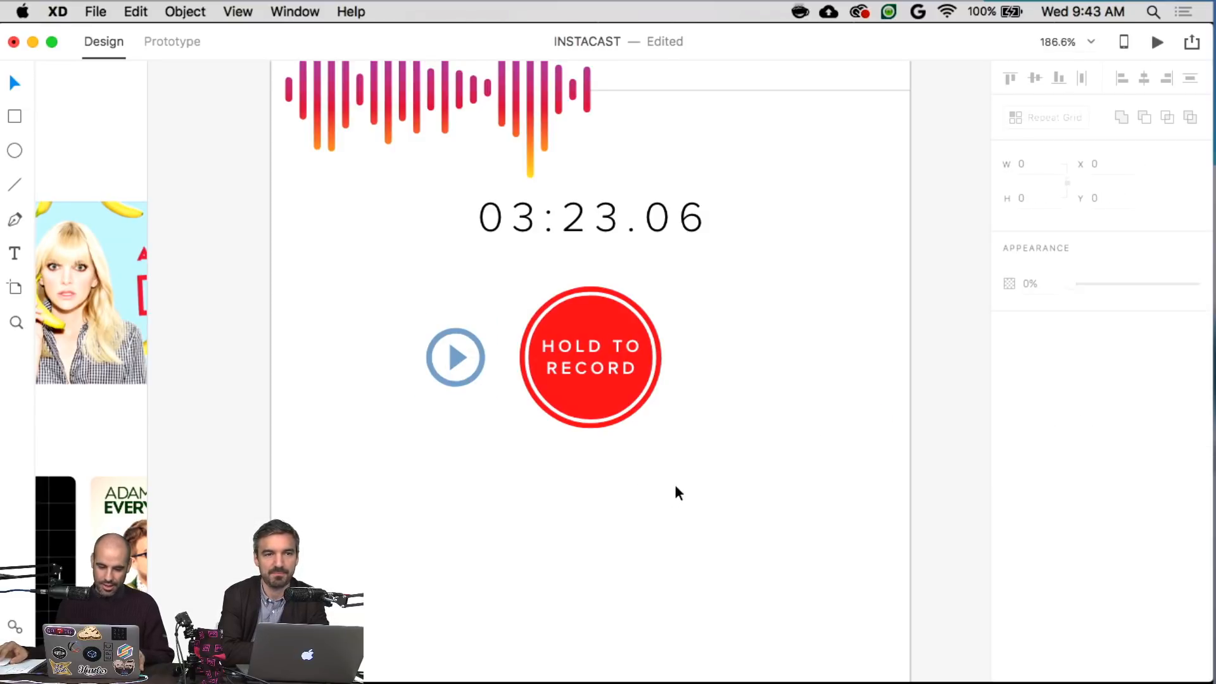
- Duplicate the Cancel label and place the copy beside the record button, opposite the play icon, at X 236, Y 288
scroll(761, 456, up, 5)
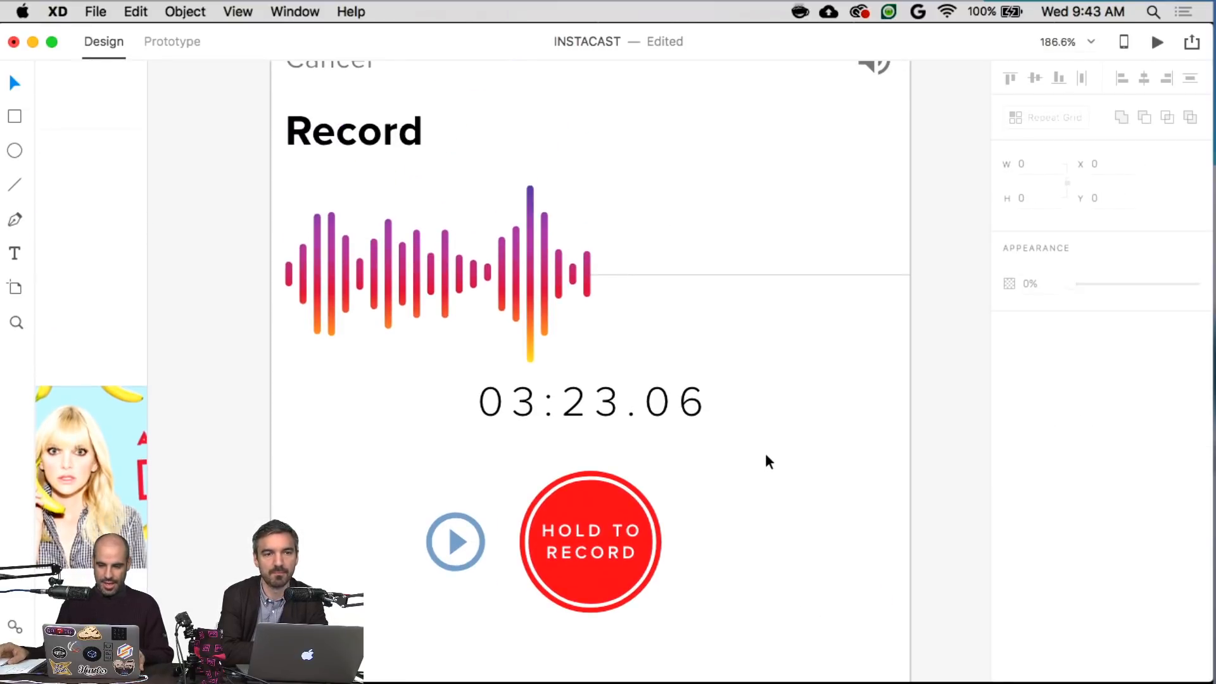
drag(340, 86, 732, 576)
key(Right)
key(Right)
key(Right)
key(Right)
key(Right)
key(Right)
key(Right)
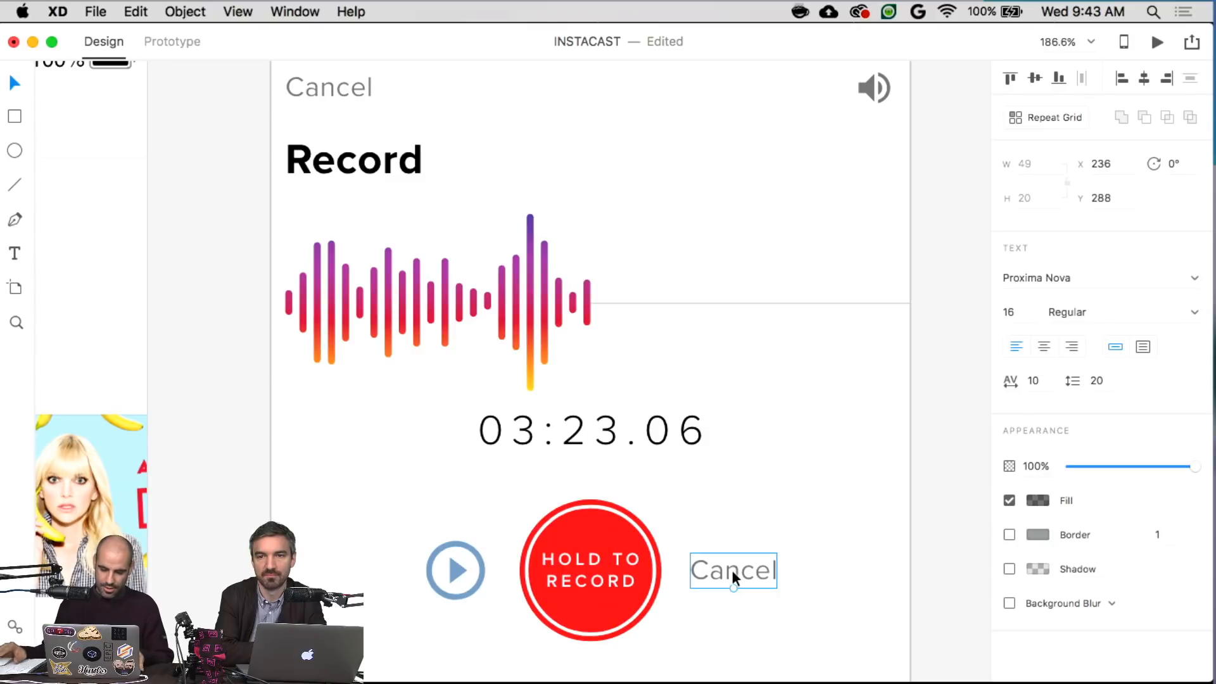
- Change the copied Cancel label beside the record button to "Done"
double_click(732, 570)
text(Done)
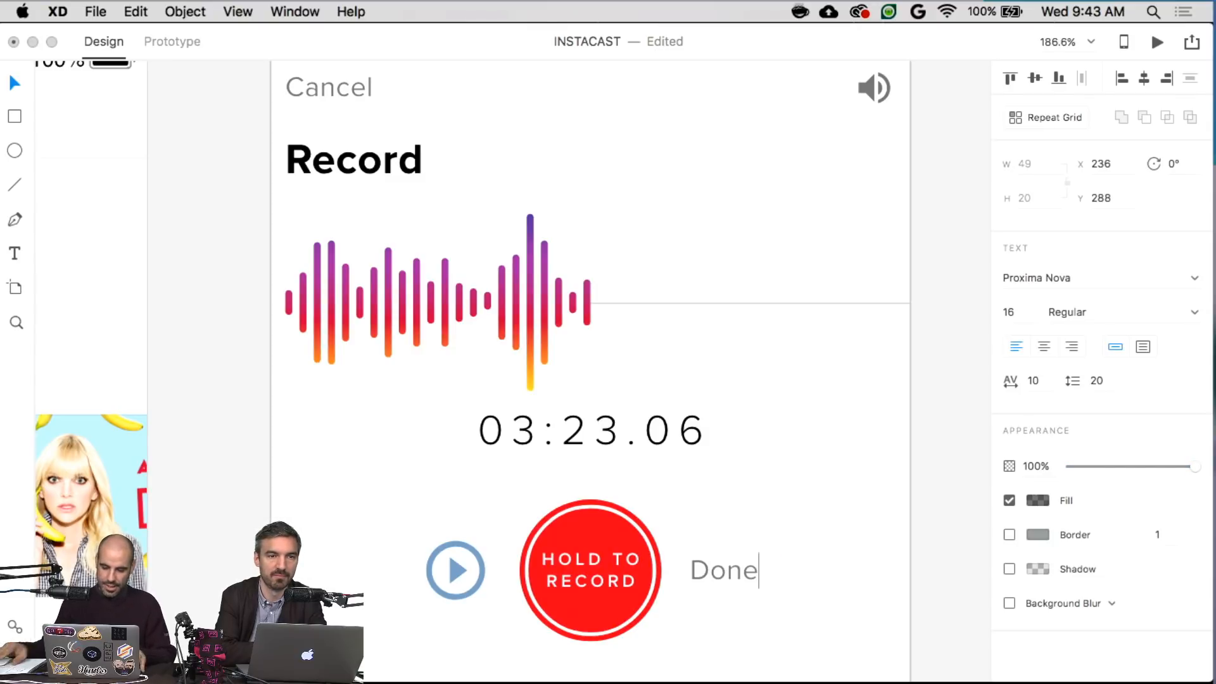
key(Escape)
click(816, 530)
scroll(816, 531, down, 2)
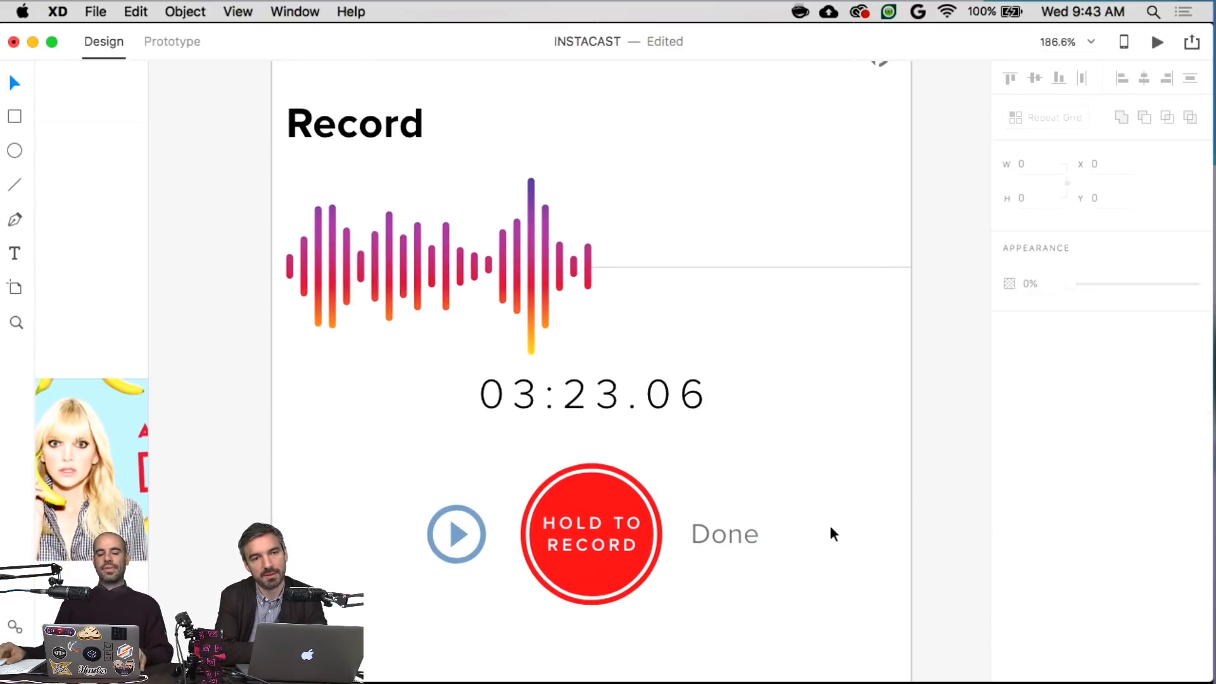
key(super+1)
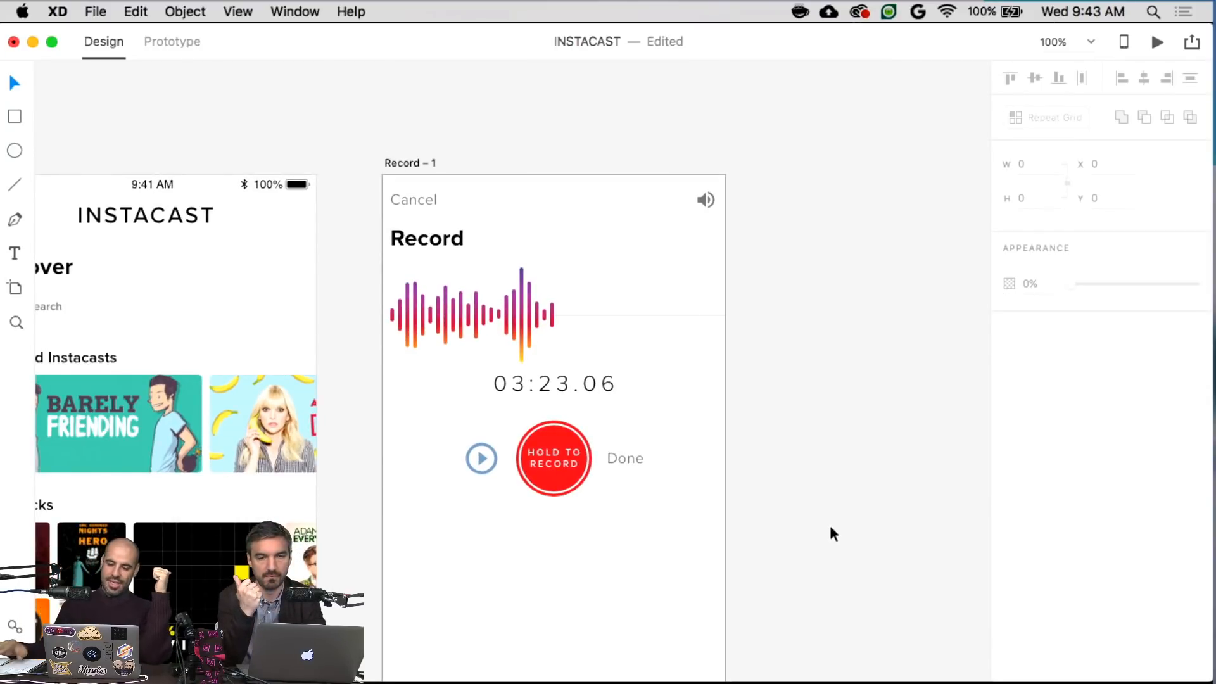
scroll(829, 534, down, 15)
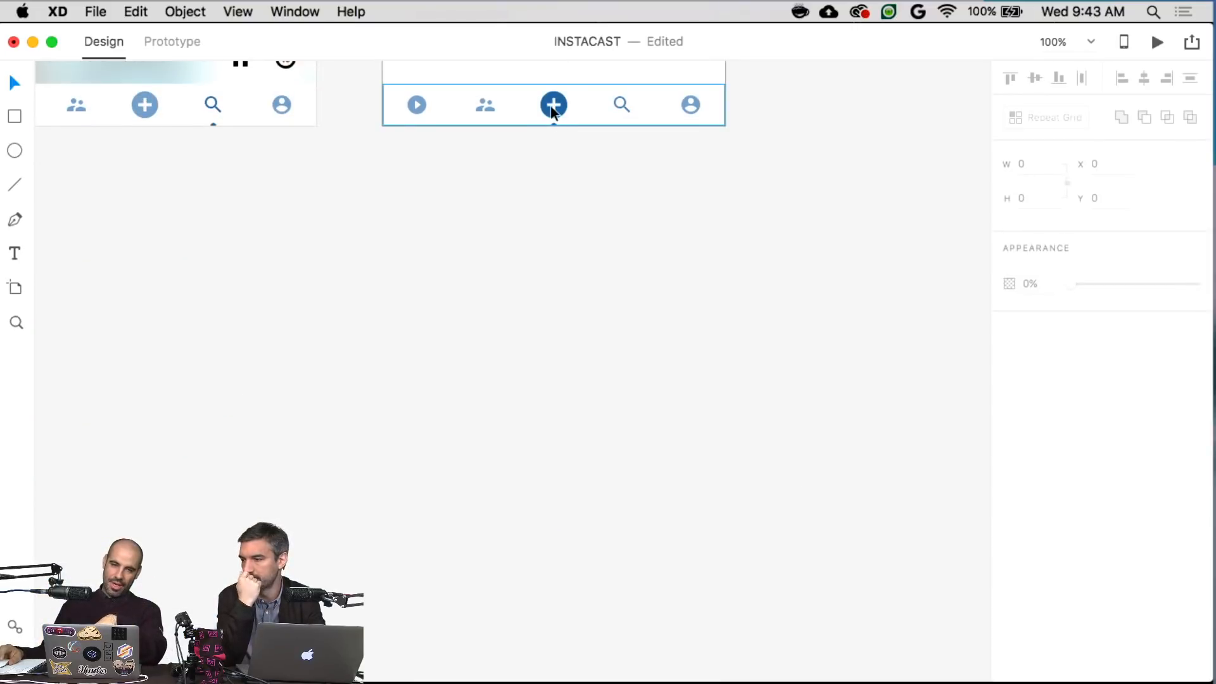
scroll(551, 109, up, 15)
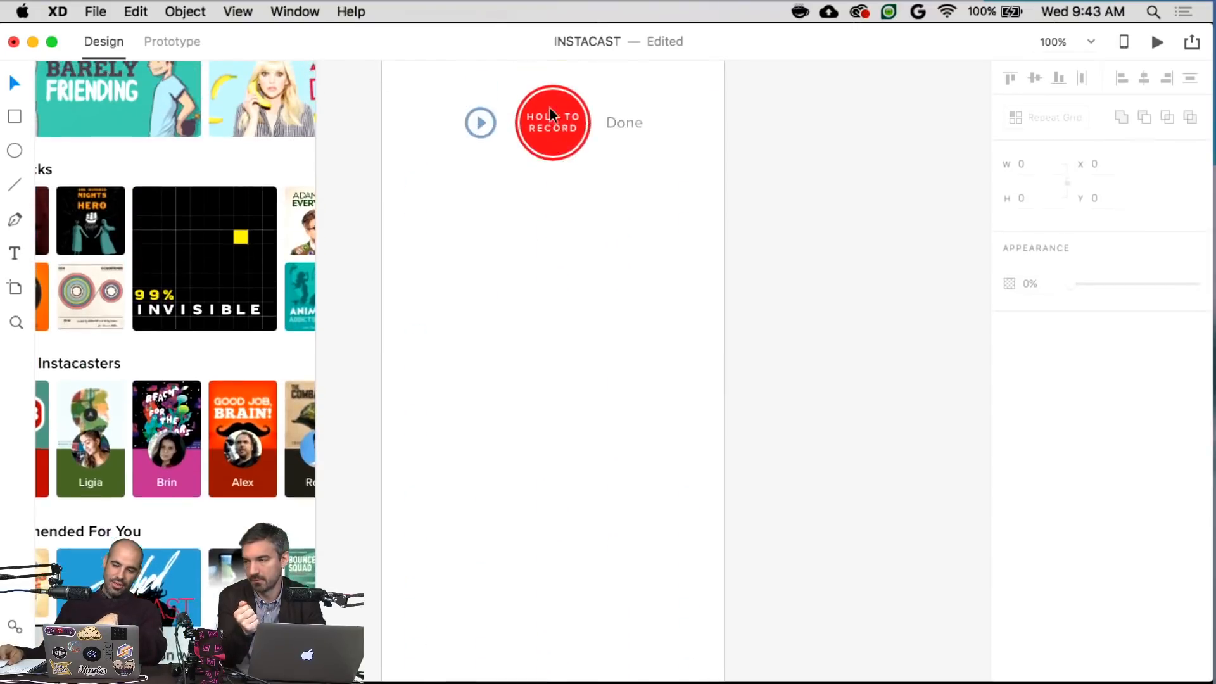
- Duplicate the Record – 1 artboard and place the copy to its right
scroll(550, 114, up, 3)
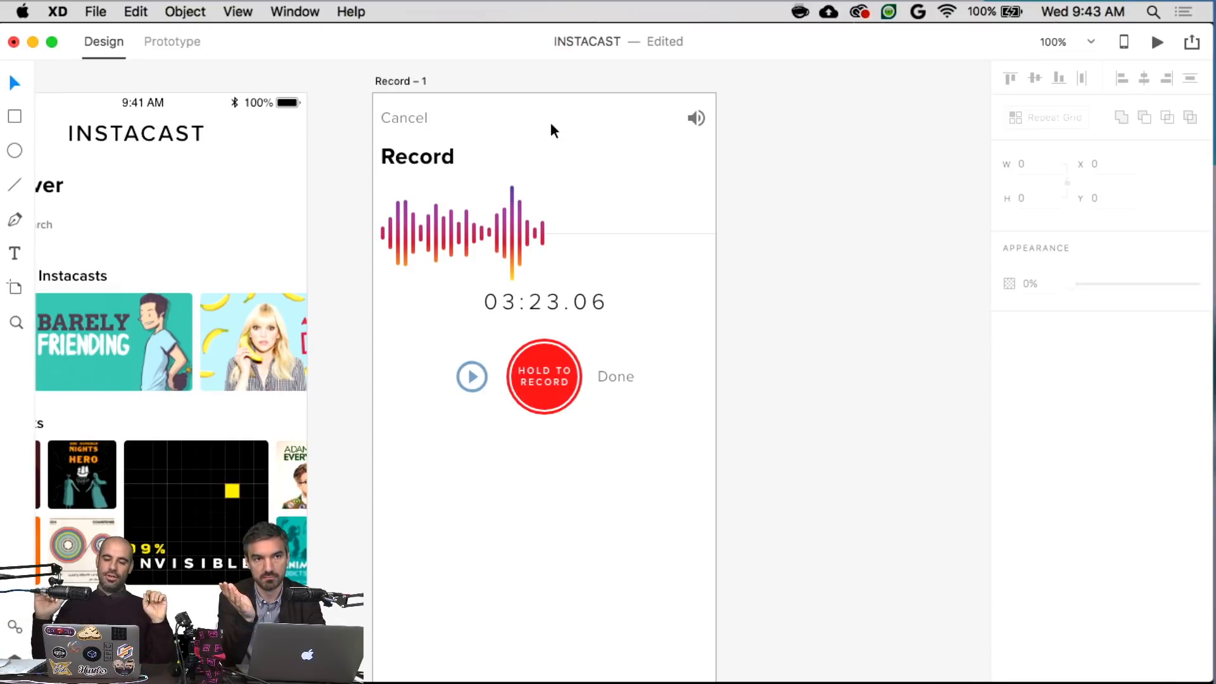
drag(429, 81, 825, 94)
scroll(823, 94, right, 10)
click(778, 180)
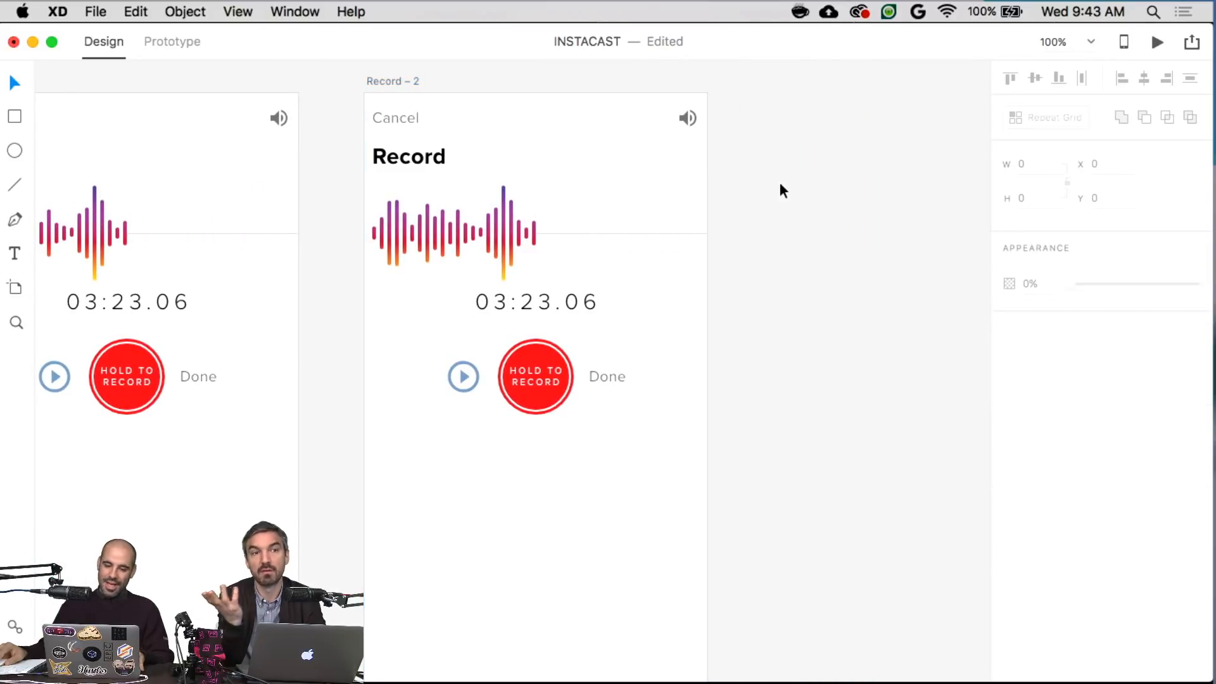
- Try to remove the gradient rectangle from the waveform's mask group on the Record – 2 artboard
double_click(492, 234)
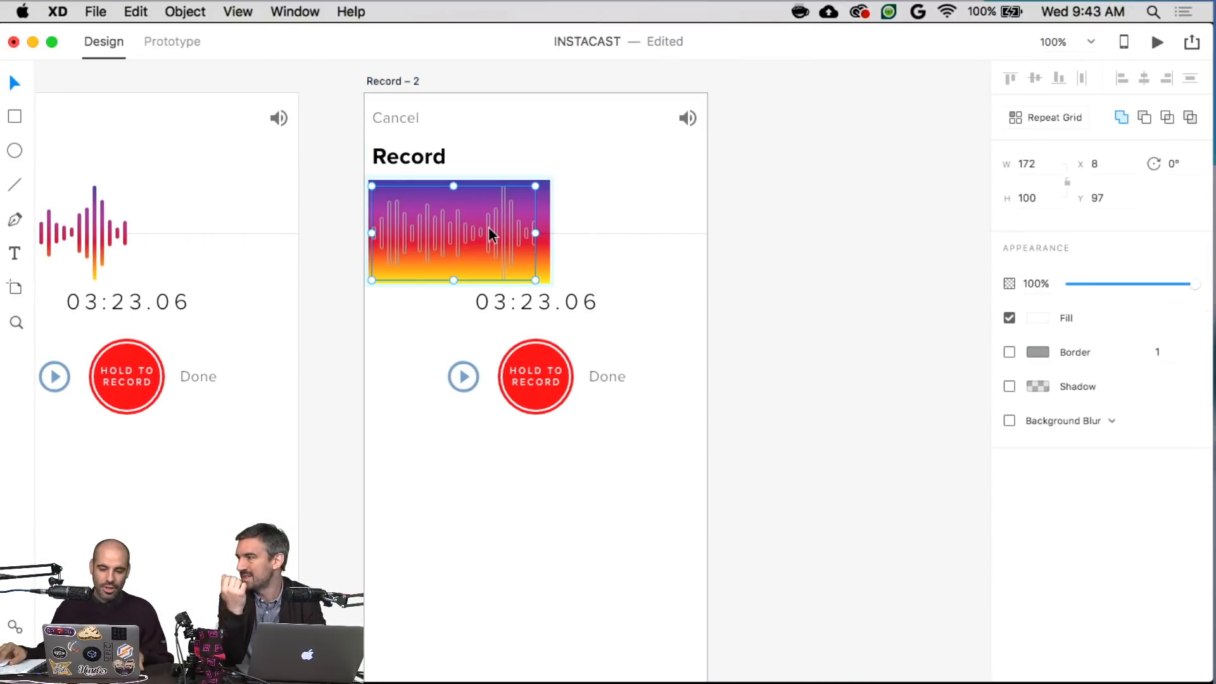
click(542, 261)
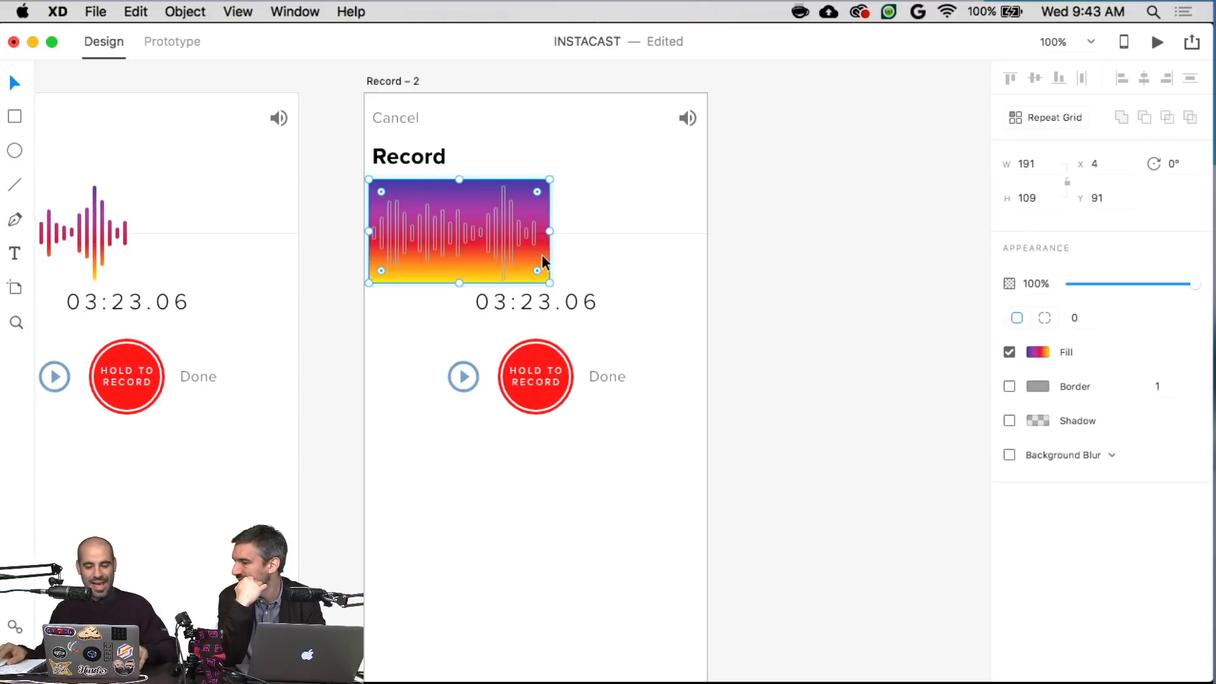
key(Delete)
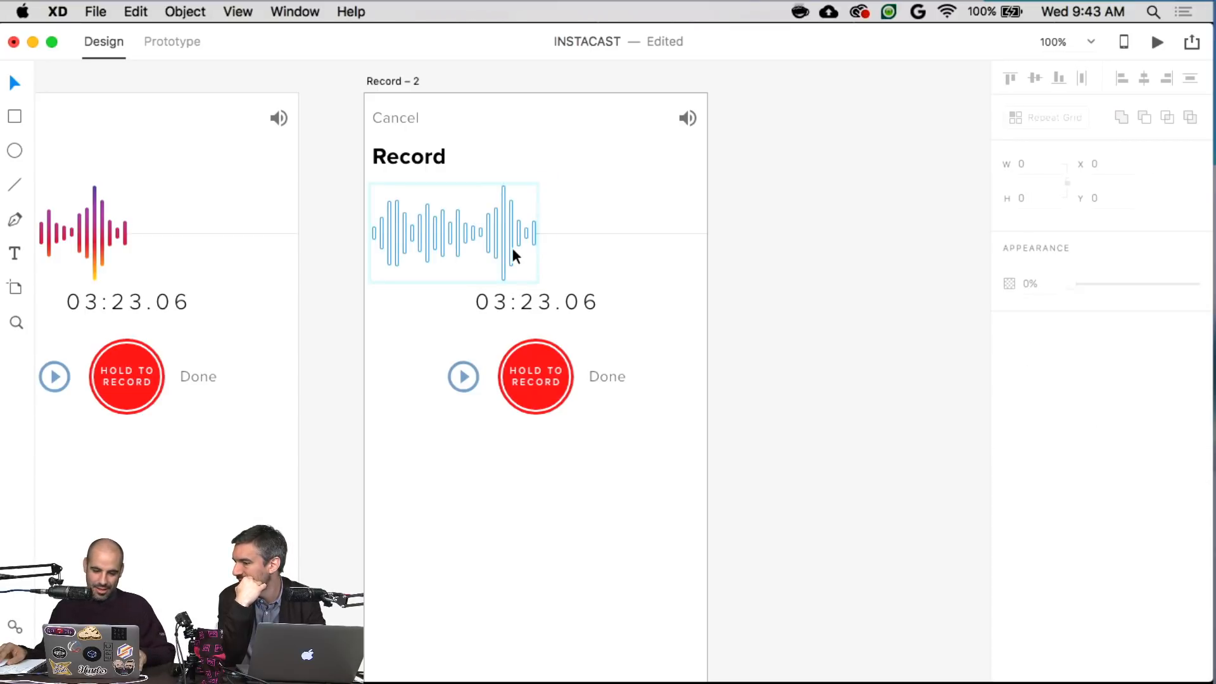
click(511, 245)
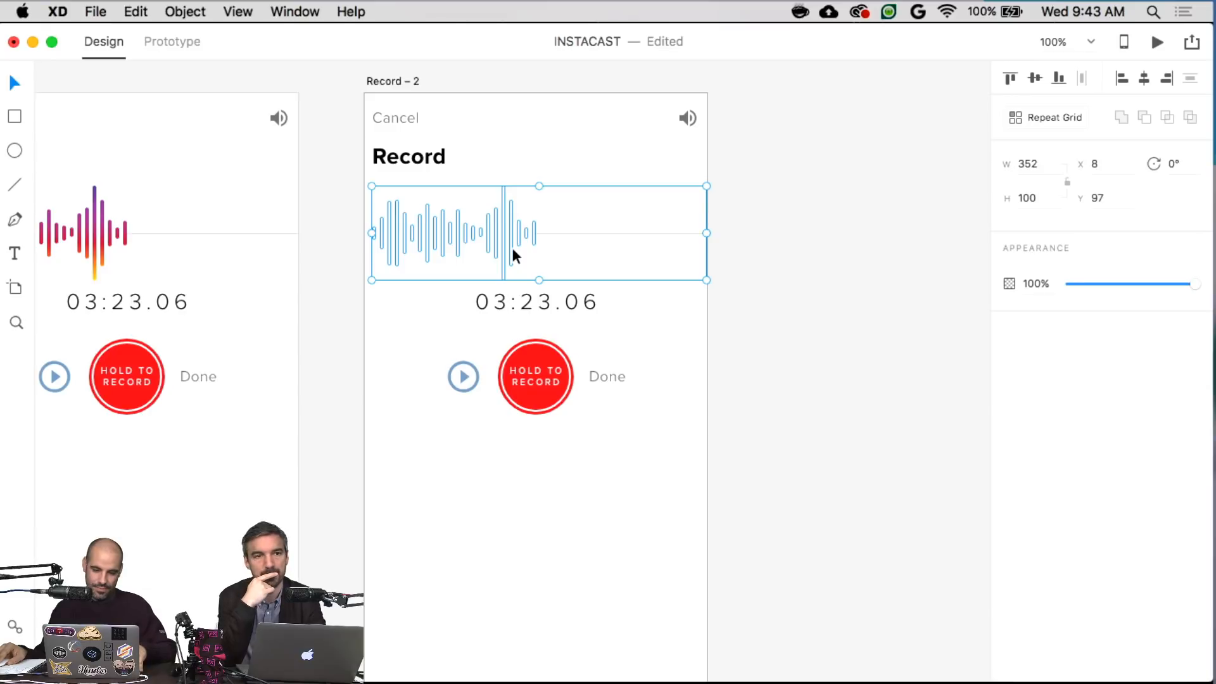
key(Delete)
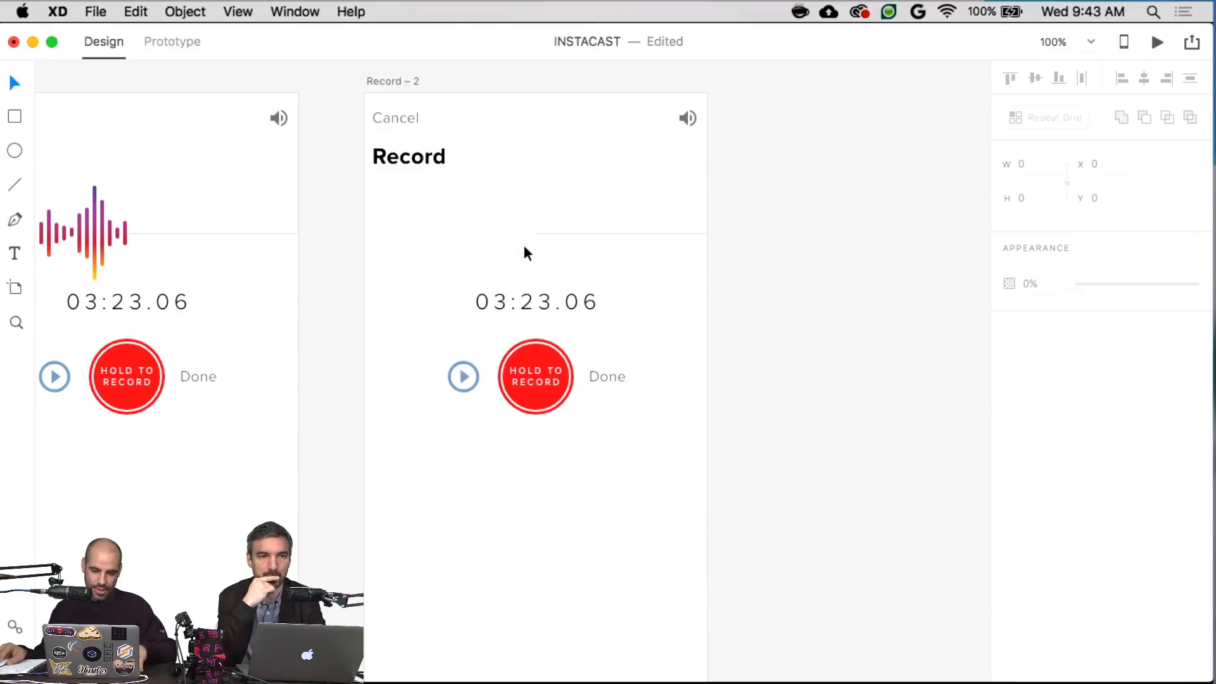
click(491, 245)
key(super+v)
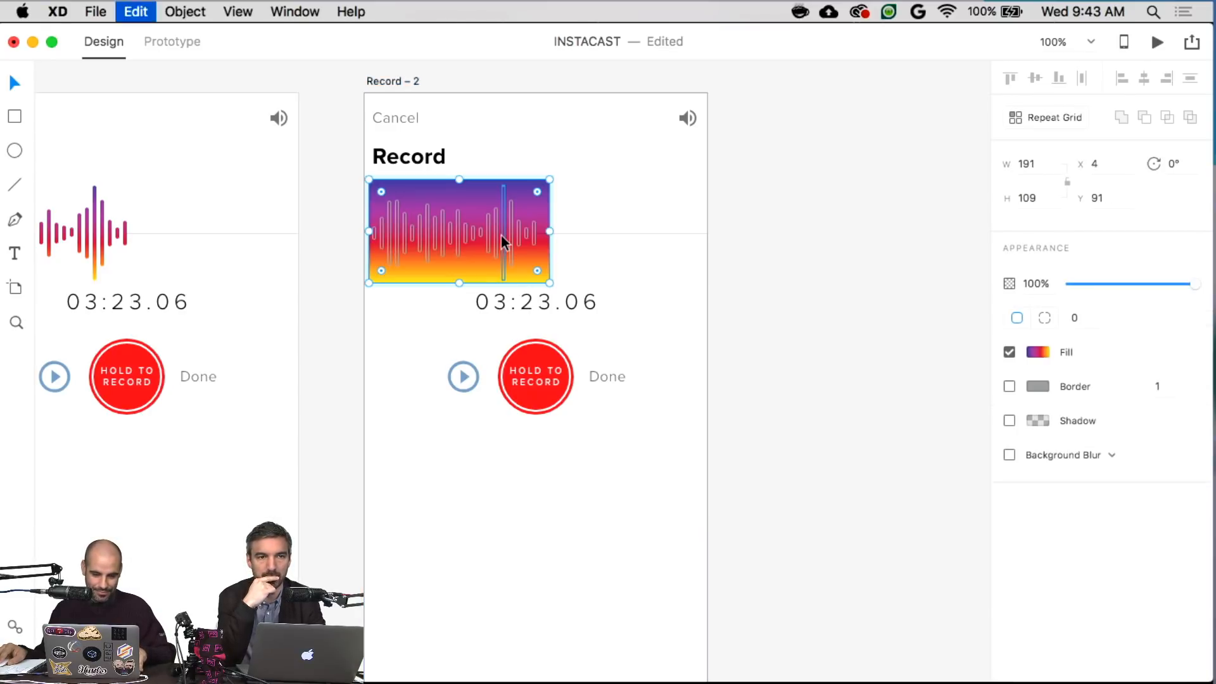
- Release the waveform mask on Record – 2 so the waveform shape and gradient rectangle become separate objects
double_click(504, 240)
key(Escape)
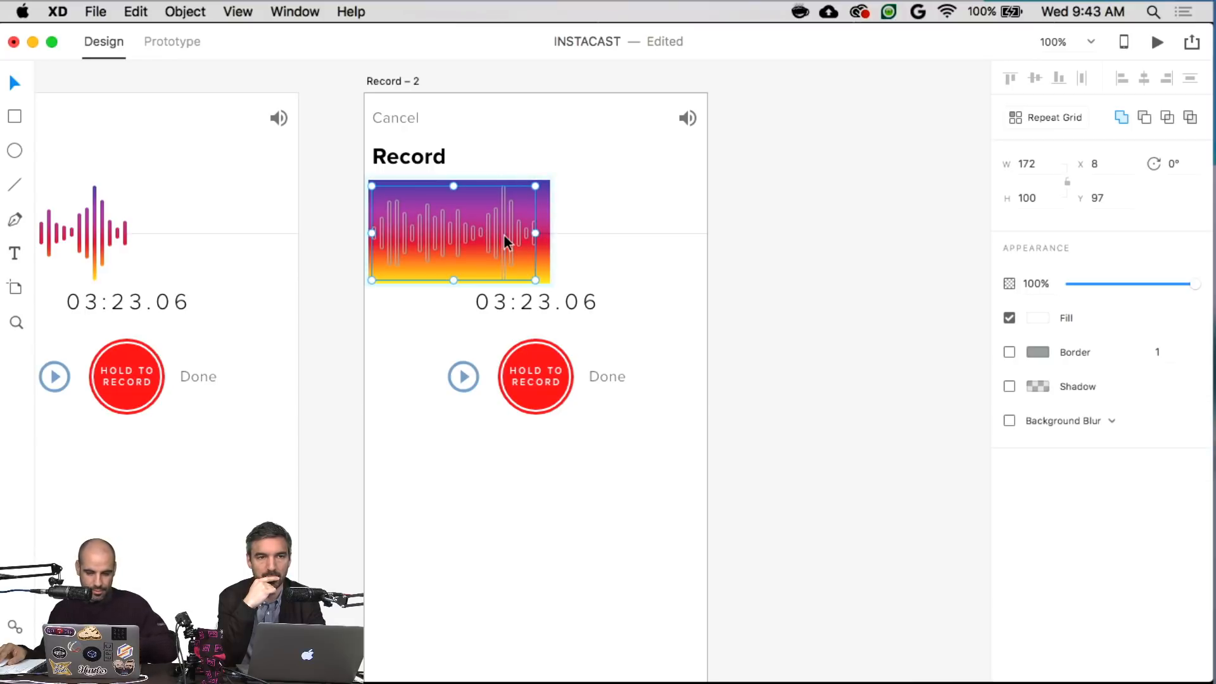
key(super+shift+m)
key(super+z)
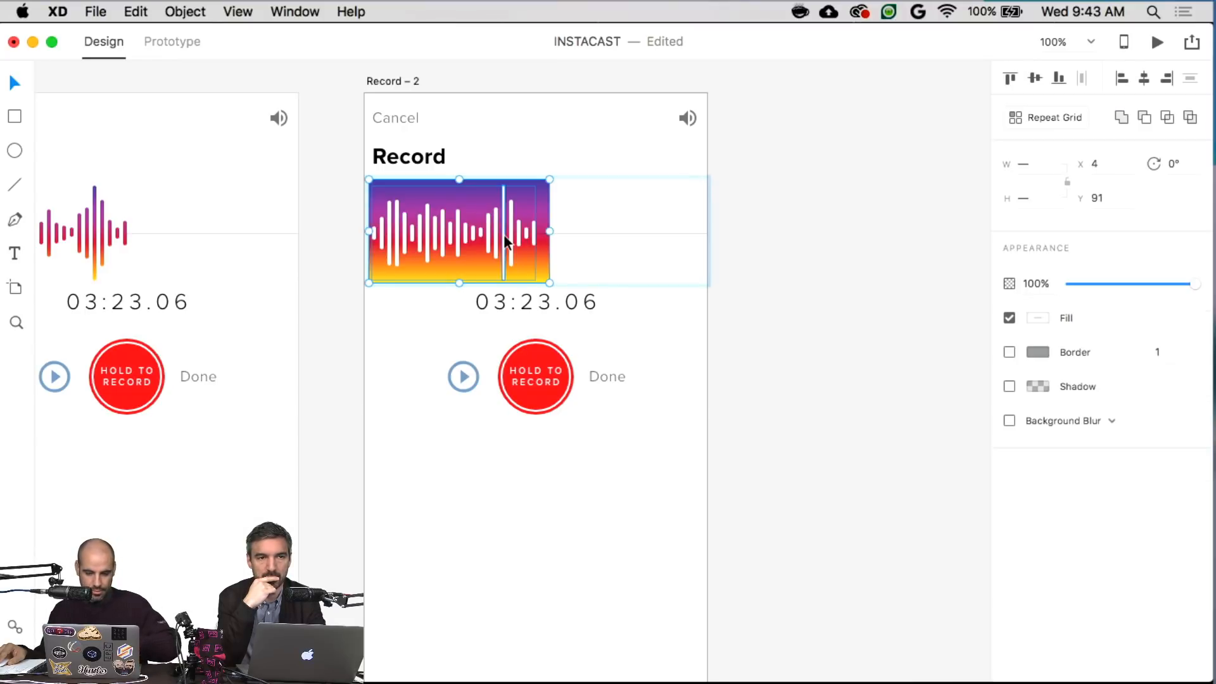
- Delete the gradient rectangle behind the waveform on the Record – 2 artboard
click(559, 214)
click(543, 214)
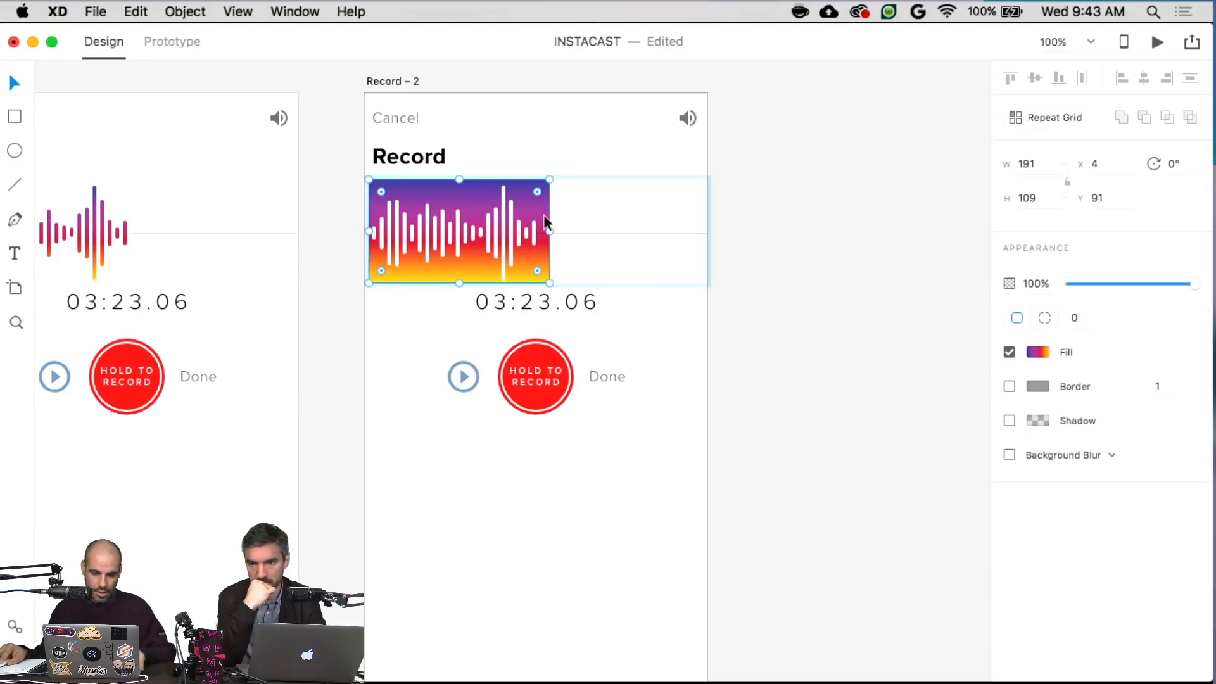
key(Delete)
key(super+z)
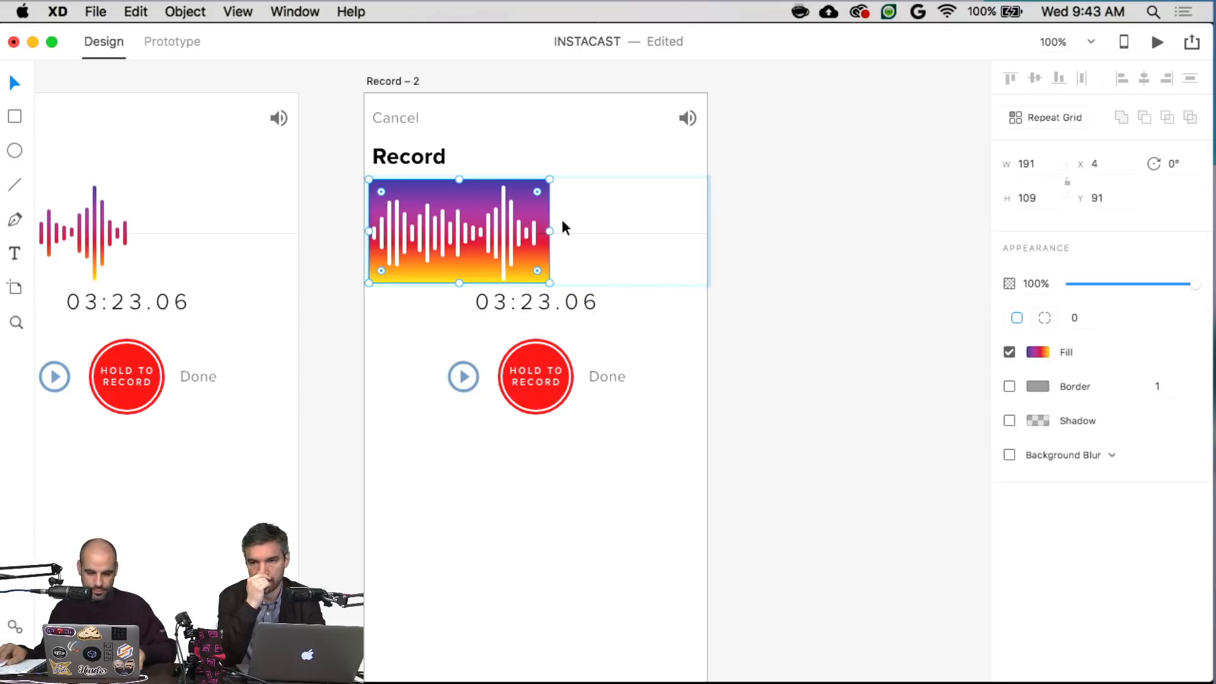
click(584, 233)
click(540, 210)
key(Delete)
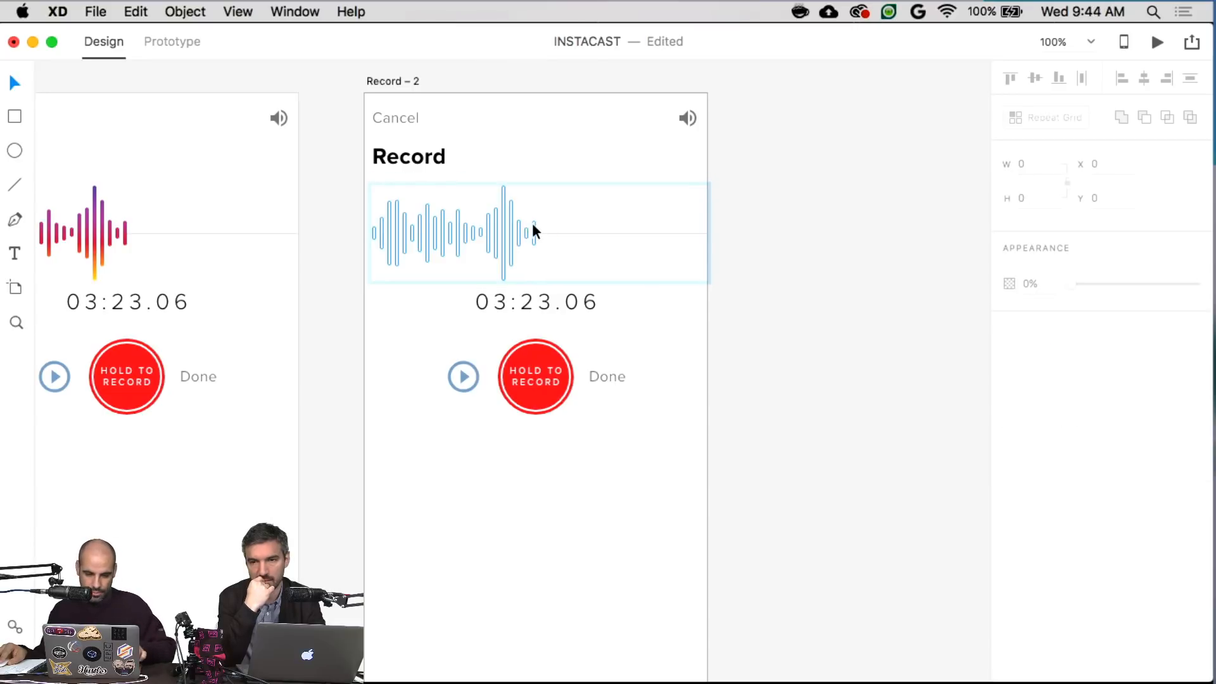
- Set the fill of the waveform on Record – 2 to the light grey #CECECE
click(532, 223)
click(1037, 318)
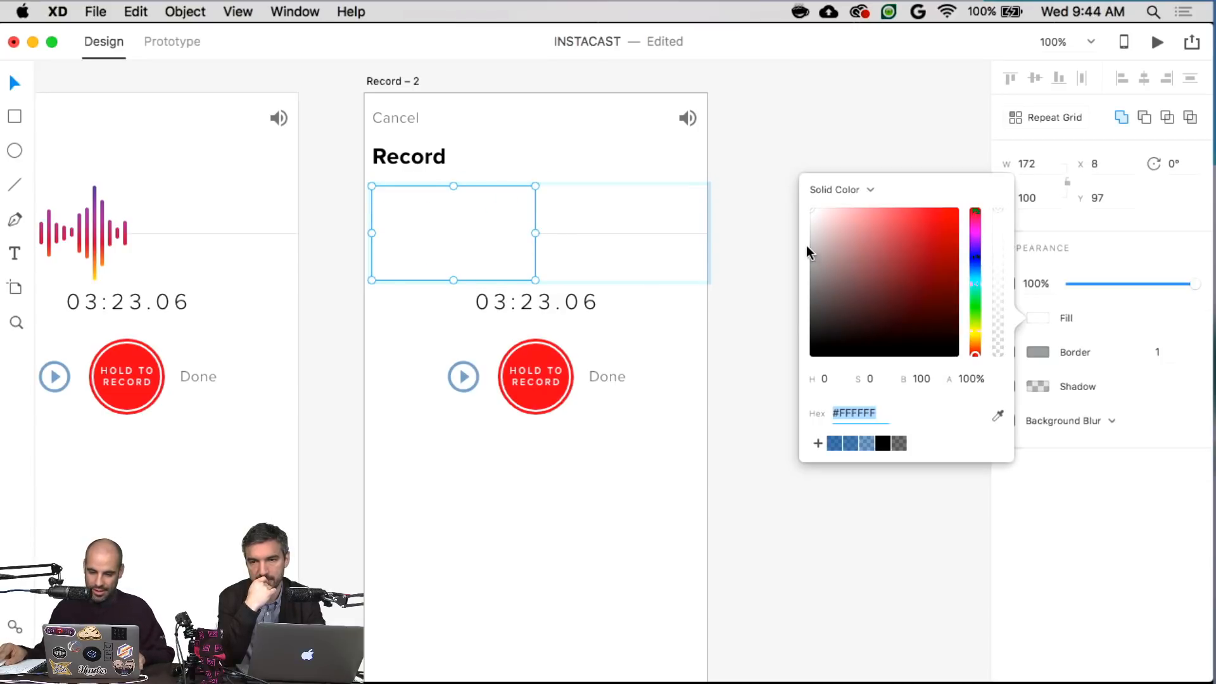
click(758, 165)
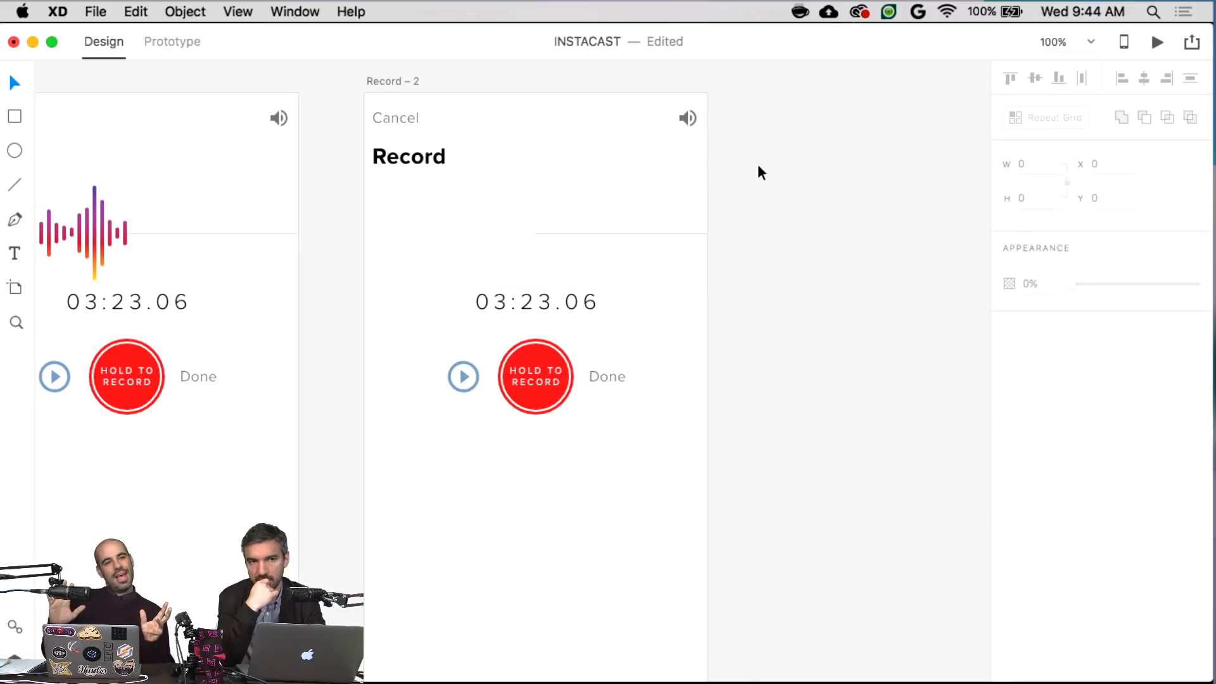
click(505, 223)
click(505, 223)
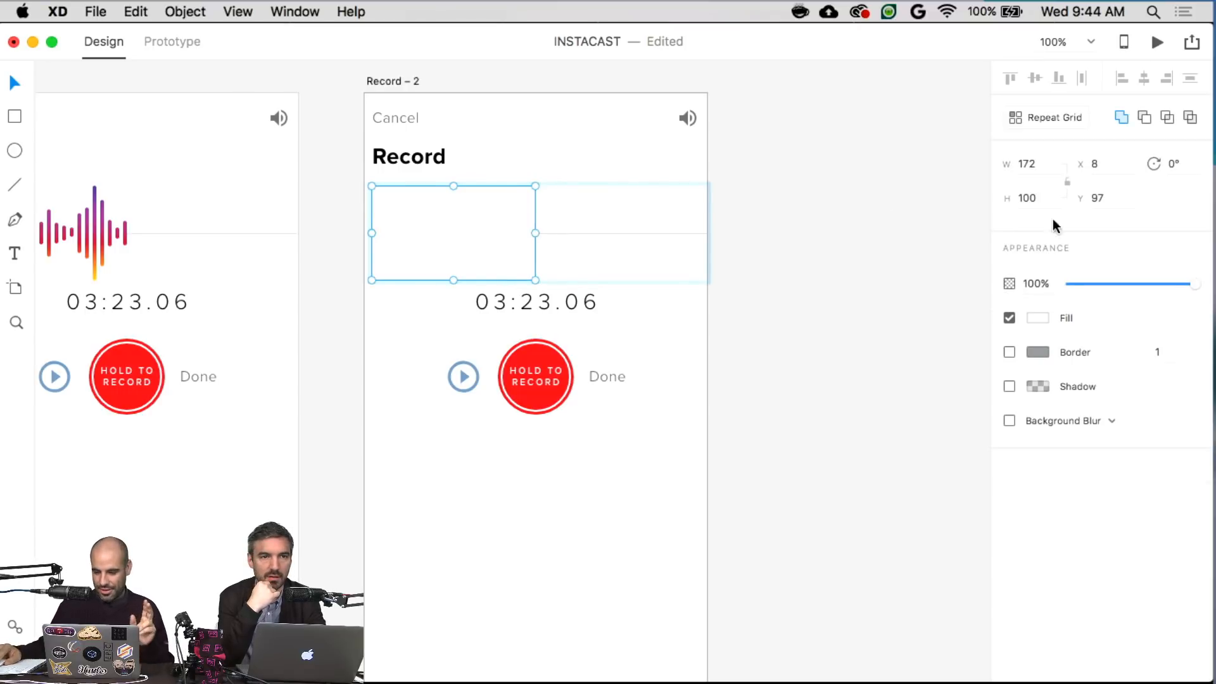
click(1039, 318)
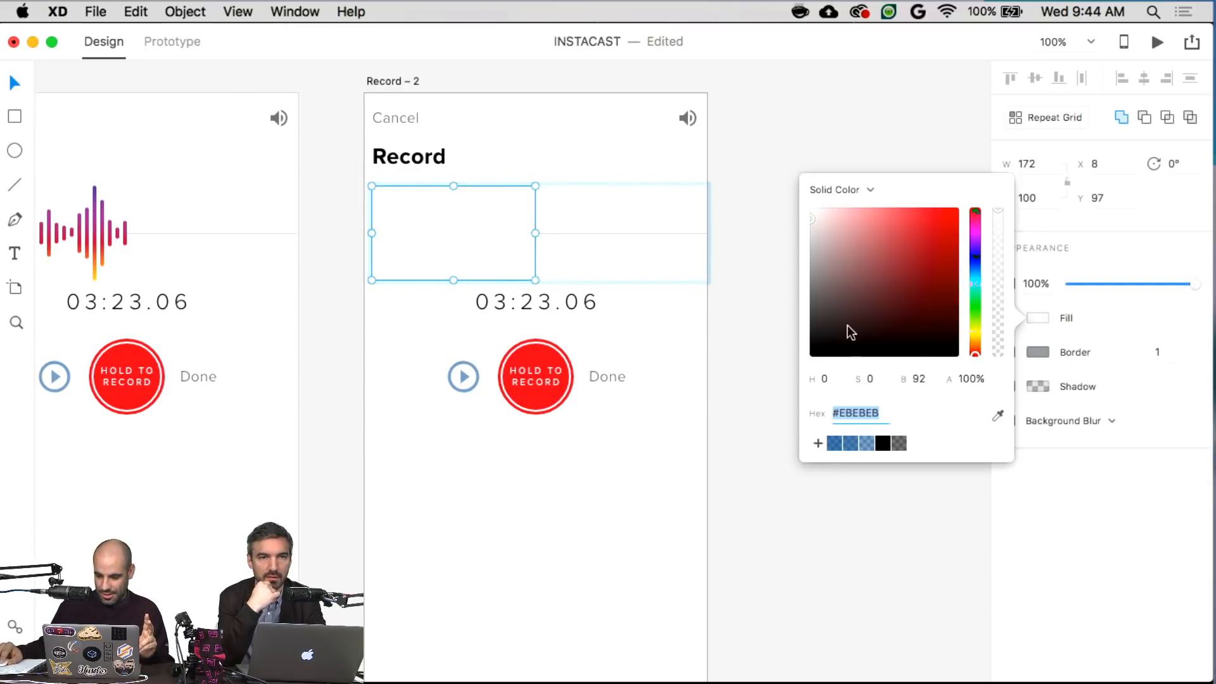
drag(821, 234, 805, 236)
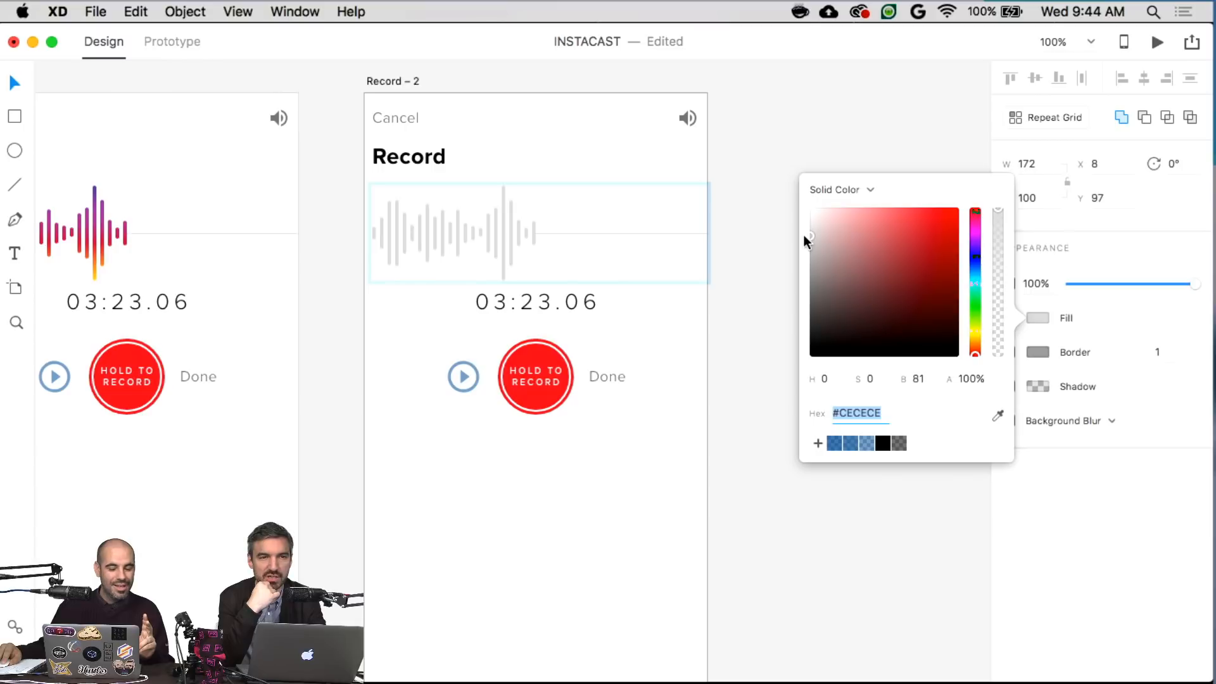
click(754, 176)
- Replace the timer digits on the Record – 2 artboard with zeros, entering 00:0.00
scroll(795, 181, up, 3)
scroll(795, 182, left, 3)
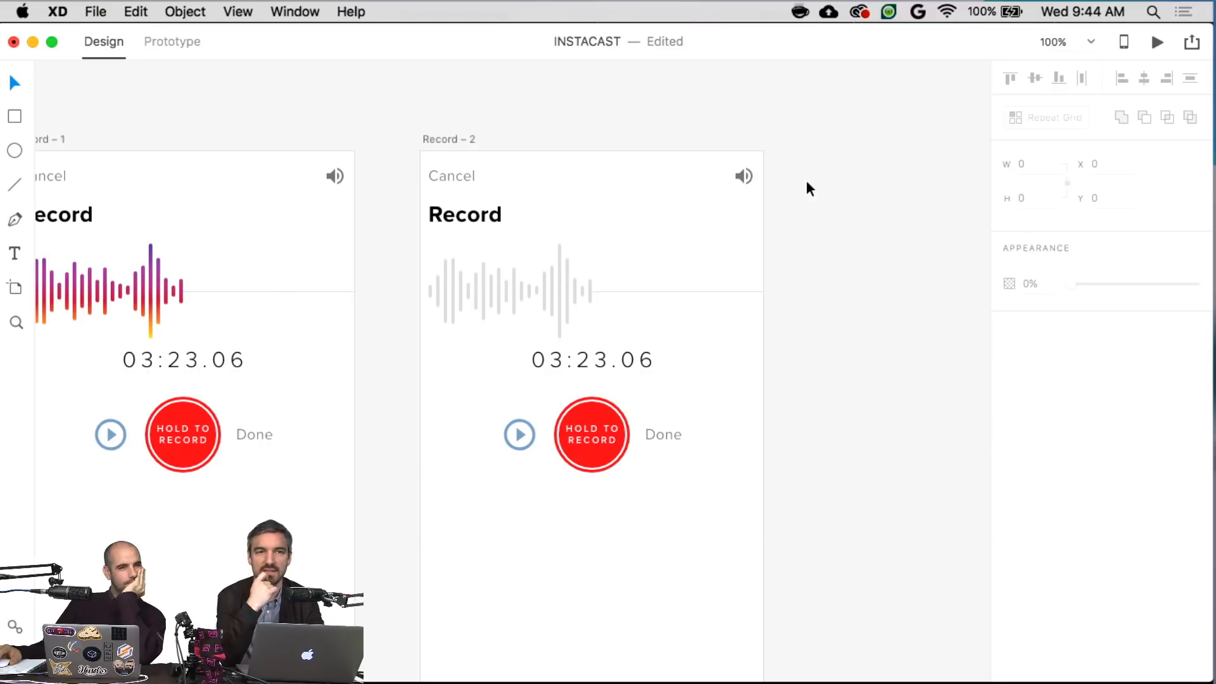
scroll(807, 182, down, 2)
scroll(807, 182, left, 2)
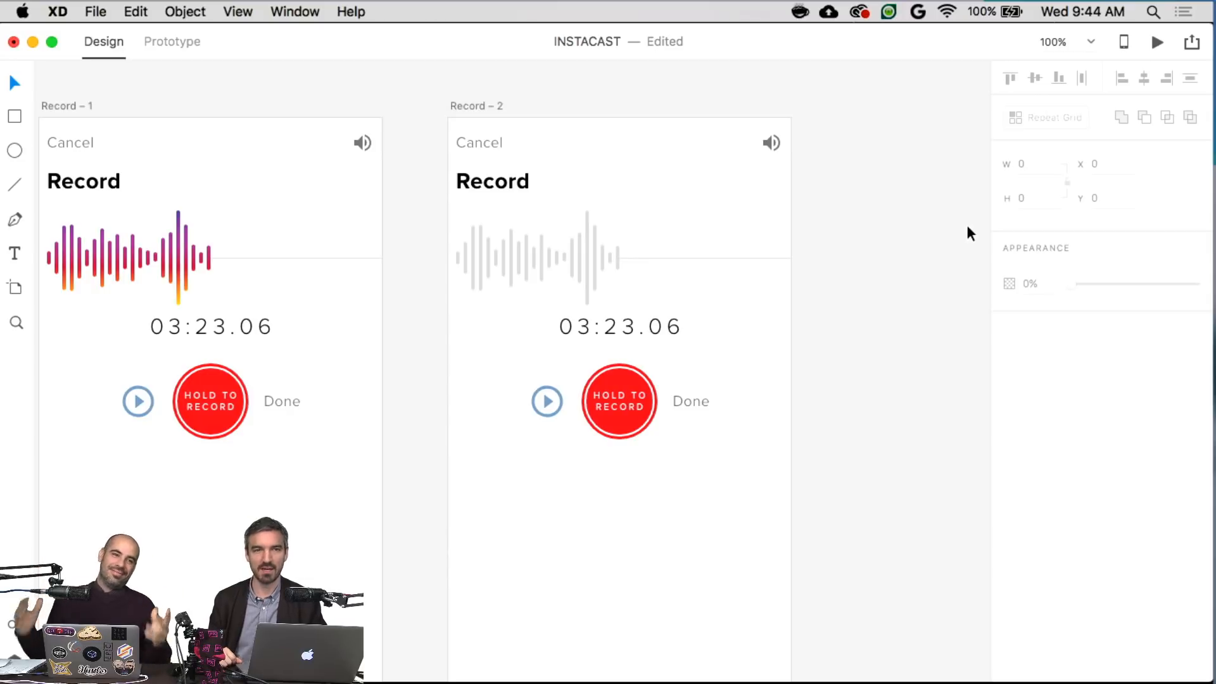
scroll(945, 249, down, 2)
scroll(945, 250, left, 1)
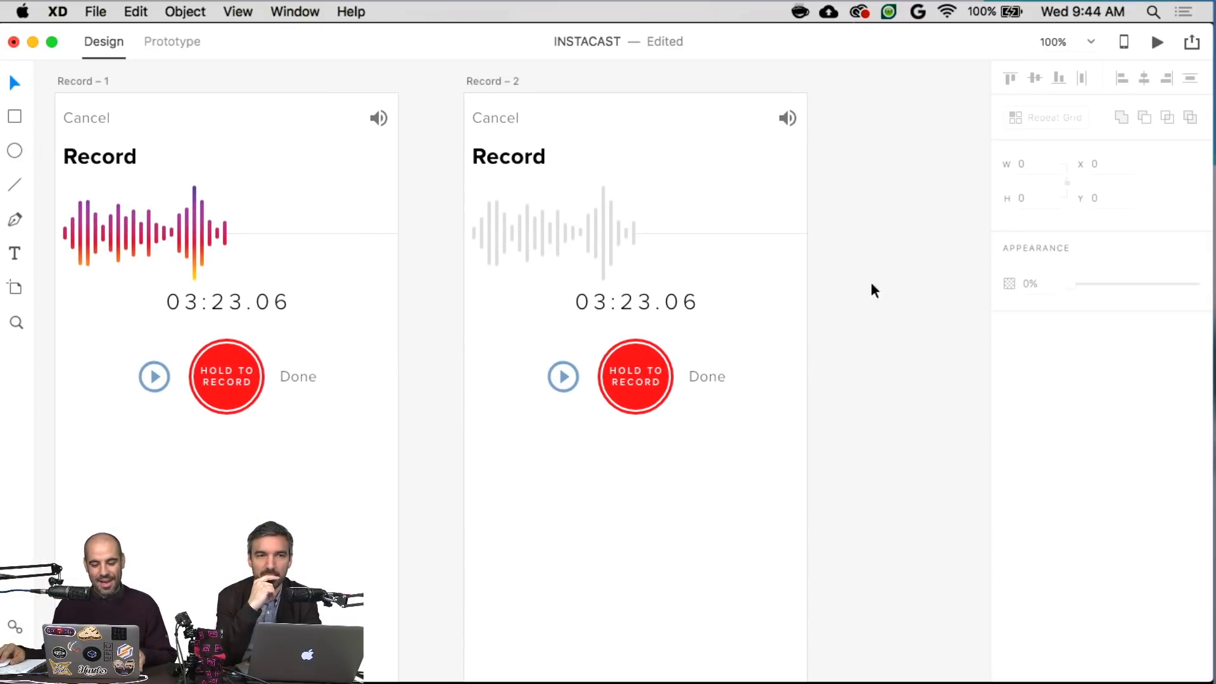
click(687, 302)
key(Return)
key(Right)
key(Right)
key(shift+Left)
text(0)
key(Right)
key(shift+Right)
key(shift+Right)
text(0)
key(Right)
key(Right)
key(Right)
key(BackSpace)
key(BackSpace)
text(00)
key(Escape)
click(888, 298)
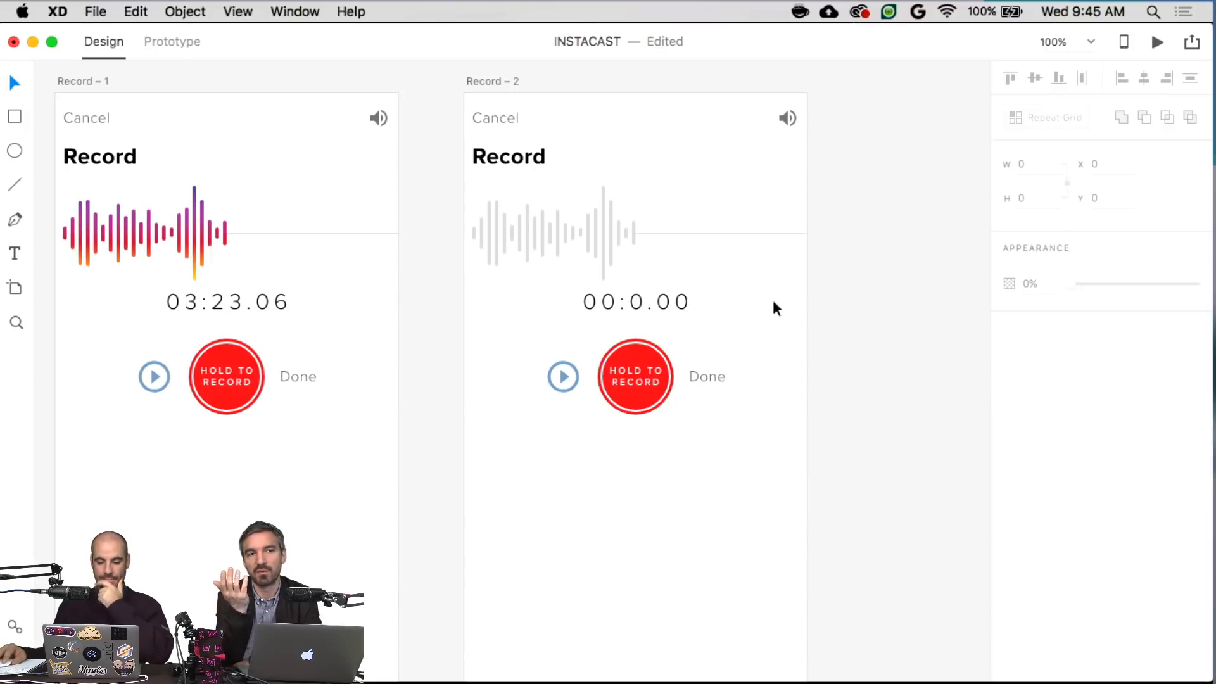
- Add the missing seconds digit to the Record – 2 timer so it reads 00:00.00
click(687, 301)
key(Return)
key(Right)
key(Right)
key(Right)
text(0)
key(Escape)
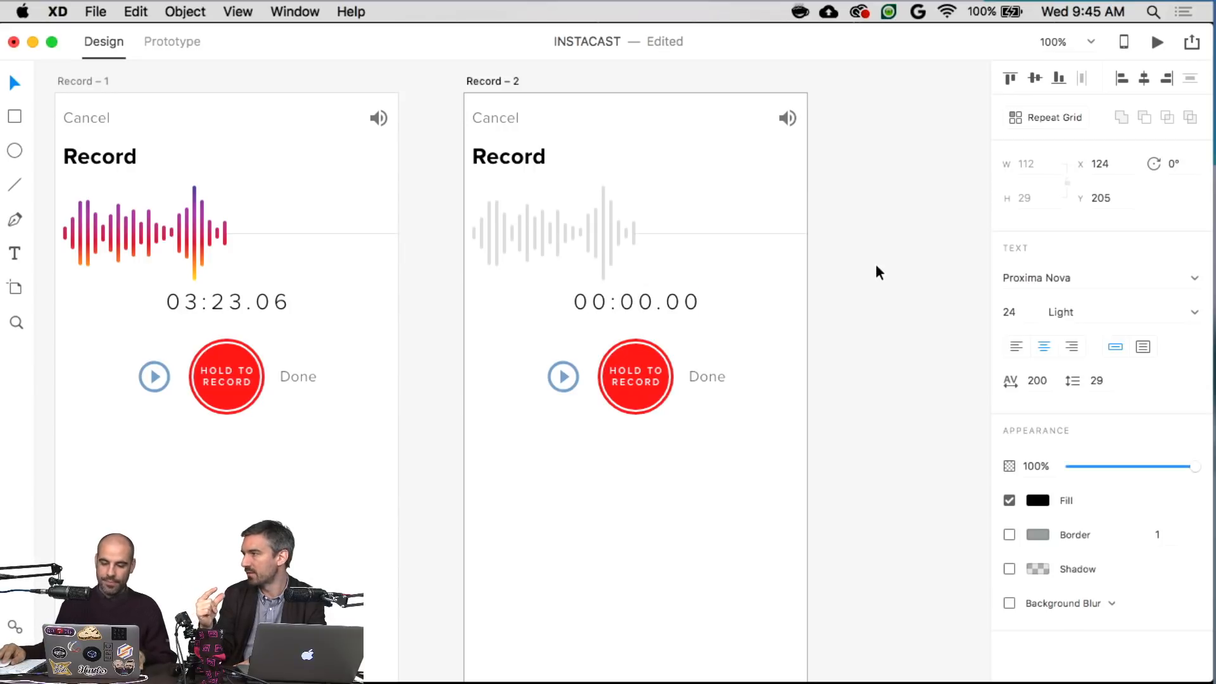
key(Escape)
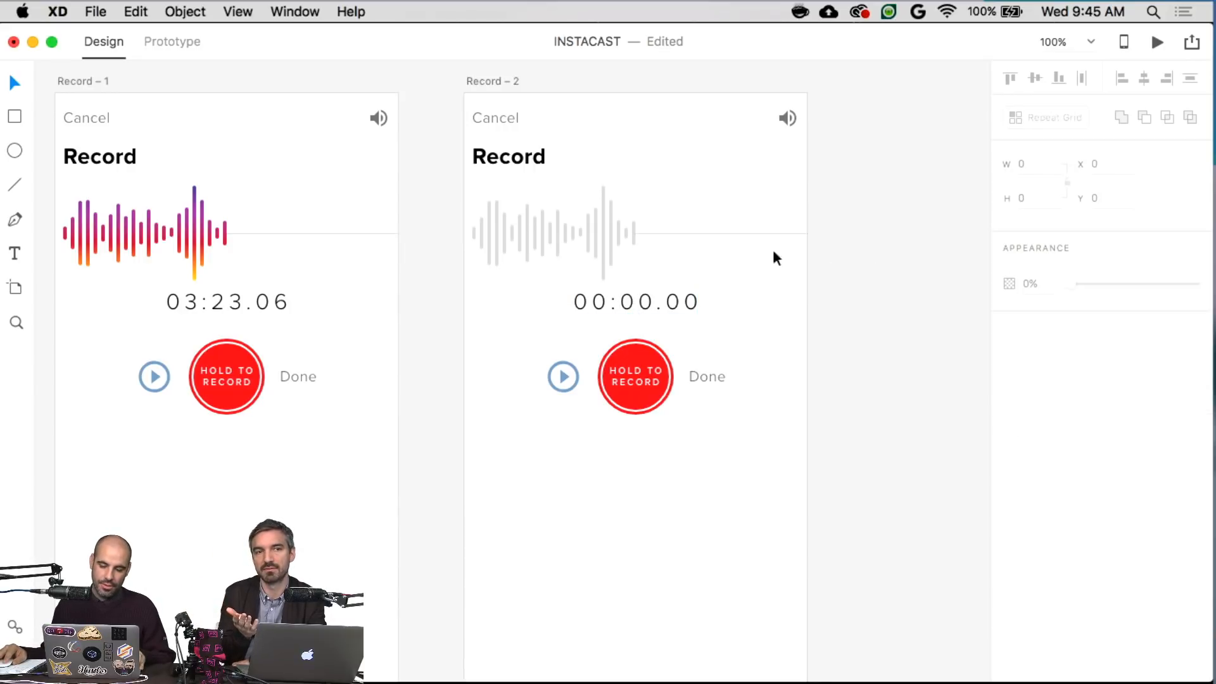
- Delete the grey waveform from the Record – 2 artboard, keeping the horizontal timeline
scroll(722, 246, right, 1)
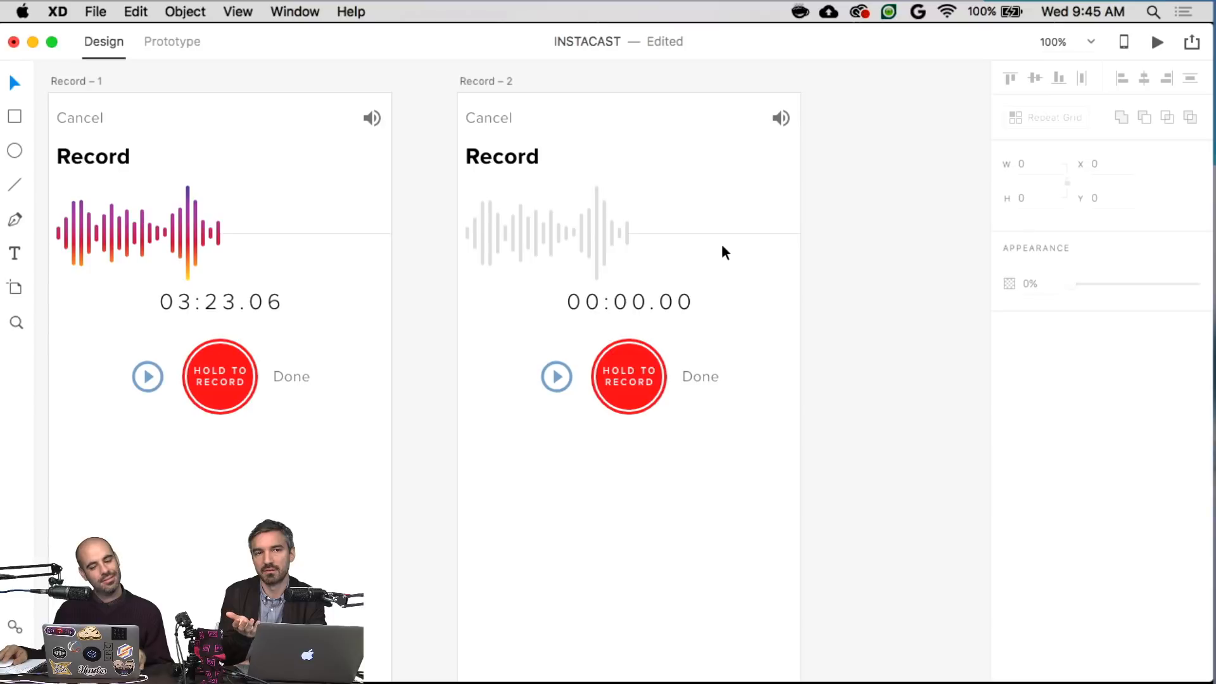
click(627, 236)
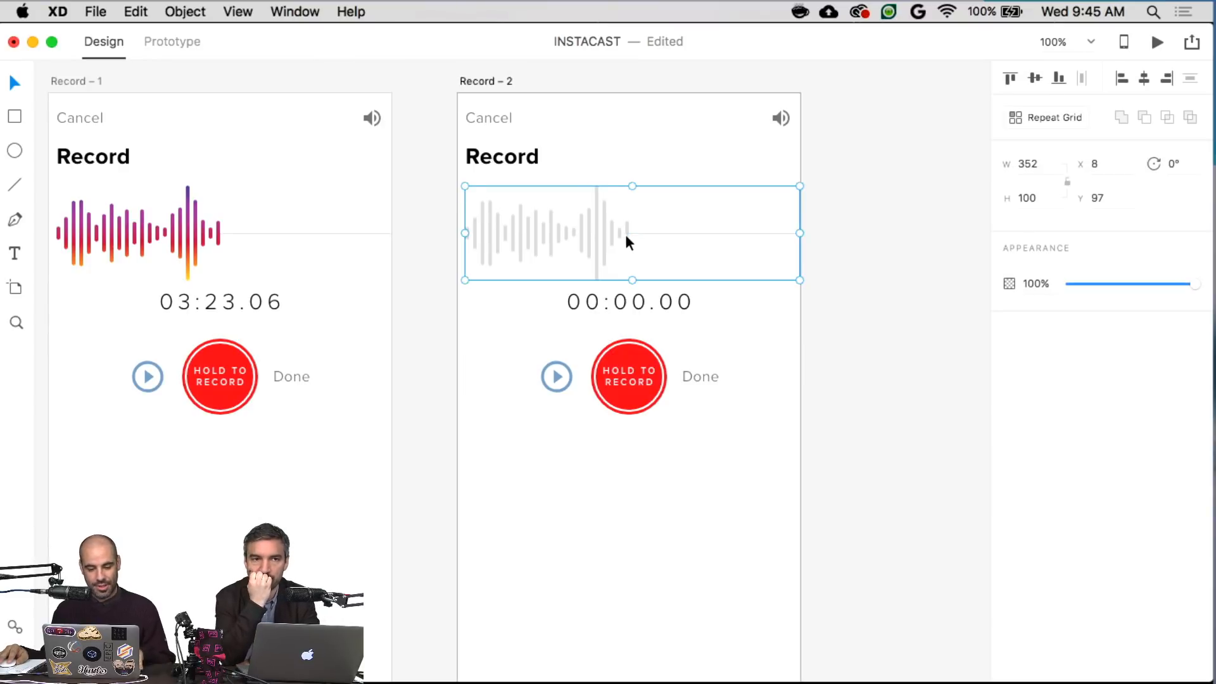
scroll(627, 236, right, 1)
click(945, 241)
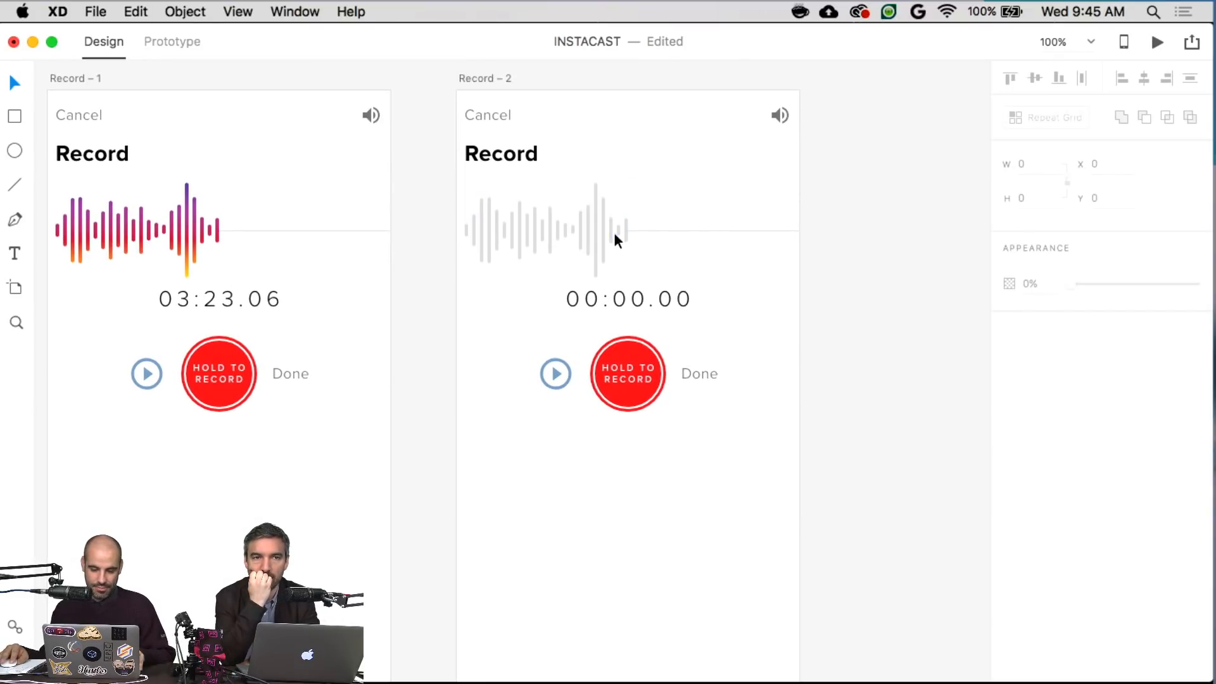
click(613, 236)
scroll(611, 235, down, 1)
scroll(610, 231, right, 1)
key(Delete)
- Extend the horizontal timeline on Record – 2 to the full artboard width of 360 and set its height to 1
click(627, 228)
drag(630, 230, 450, 230)
double_click(1018, 200)
text(1)
key(Return)
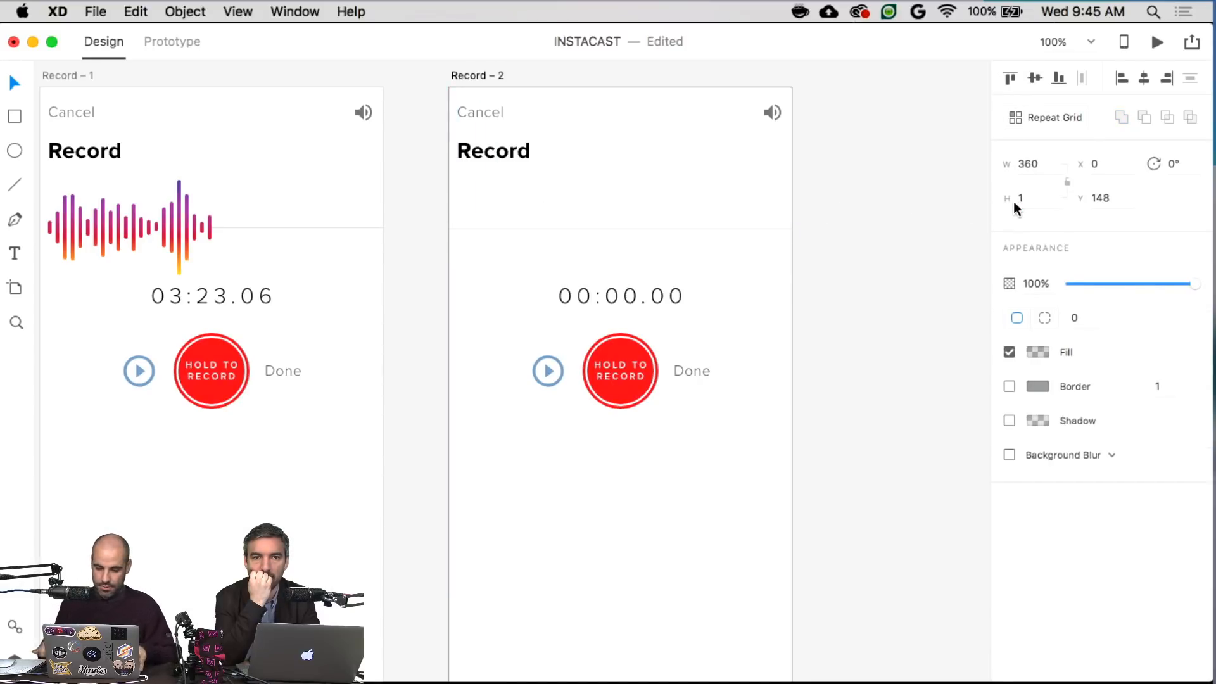
click(956, 217)
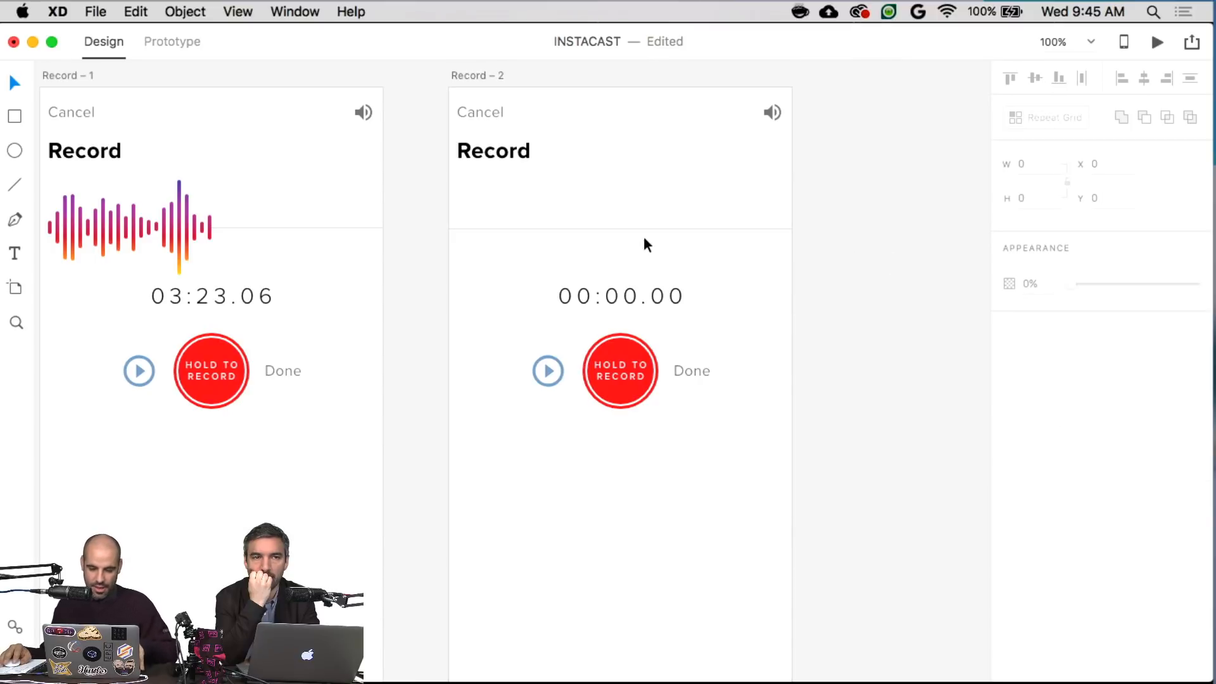
- Duplicate the horizontal timeline and turn the copy into a vertical tick 1 wide and 26 high at the artboard's centre
drag(647, 229, 819, 244)
double_click(1035, 165)
text(1)
key(Tab)
text(26)
key(Return)
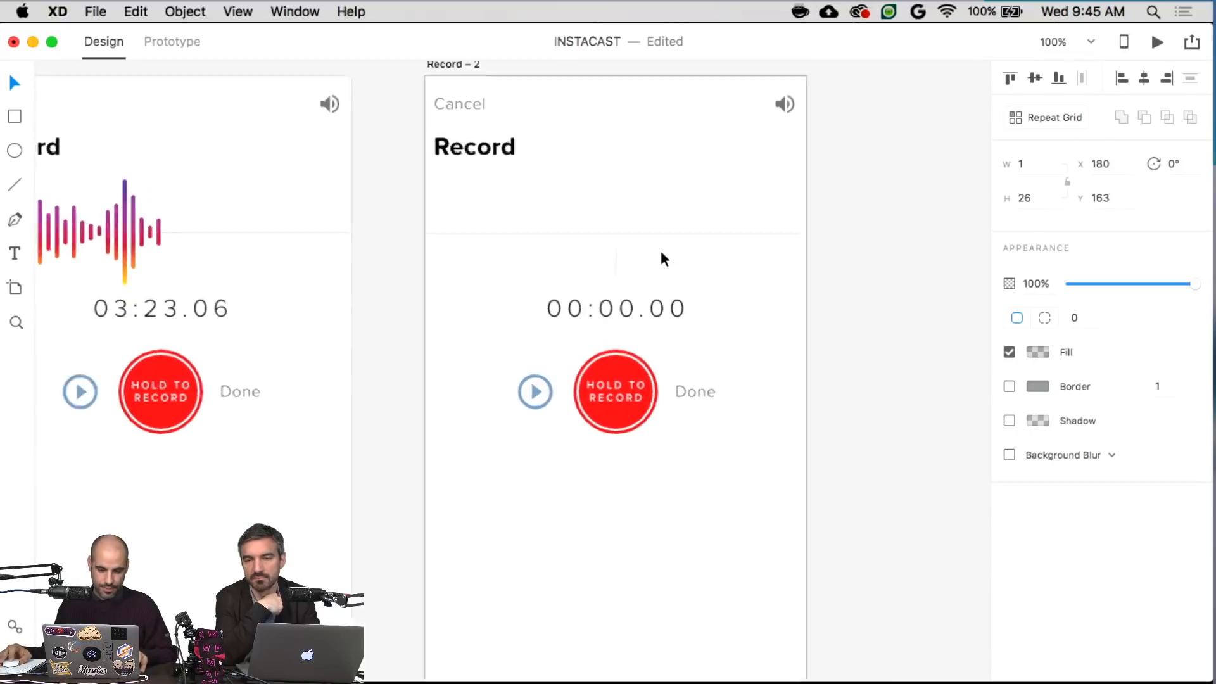
- Nudge the vertical tick upward until it is centred on the horizontal timeline
scroll(660, 252, up, 5)
key(shift+Up)
key(shift+Up)
key(Up)
key(Up)
key(Up)
key(Up)
key(Up)
key(Up)
key(Up)
key(Up)
key(Up)
key(Up)
key(Up)
key(Up)
key(Up)
click(971, 218)
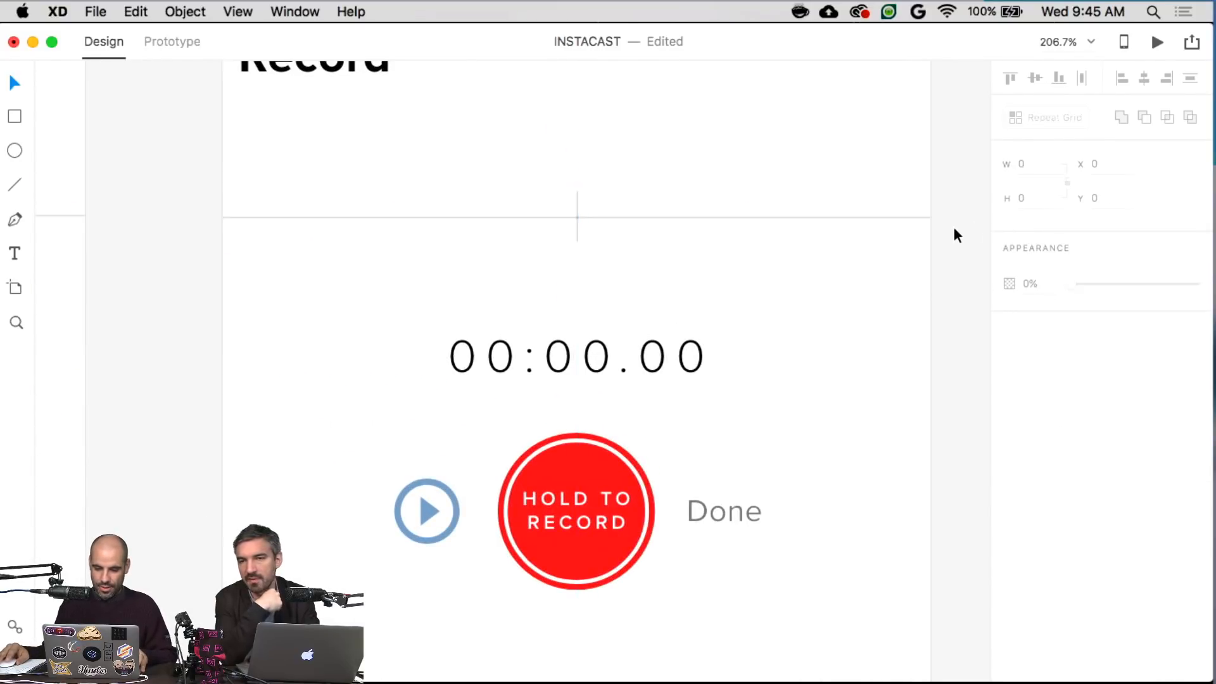
- Examine the timeline with its centre tick and the Record – 2 artboard at several zoom levels
scroll(949, 230, down, 5)
scroll(949, 231, down, 5)
scroll(949, 231, up, 8)
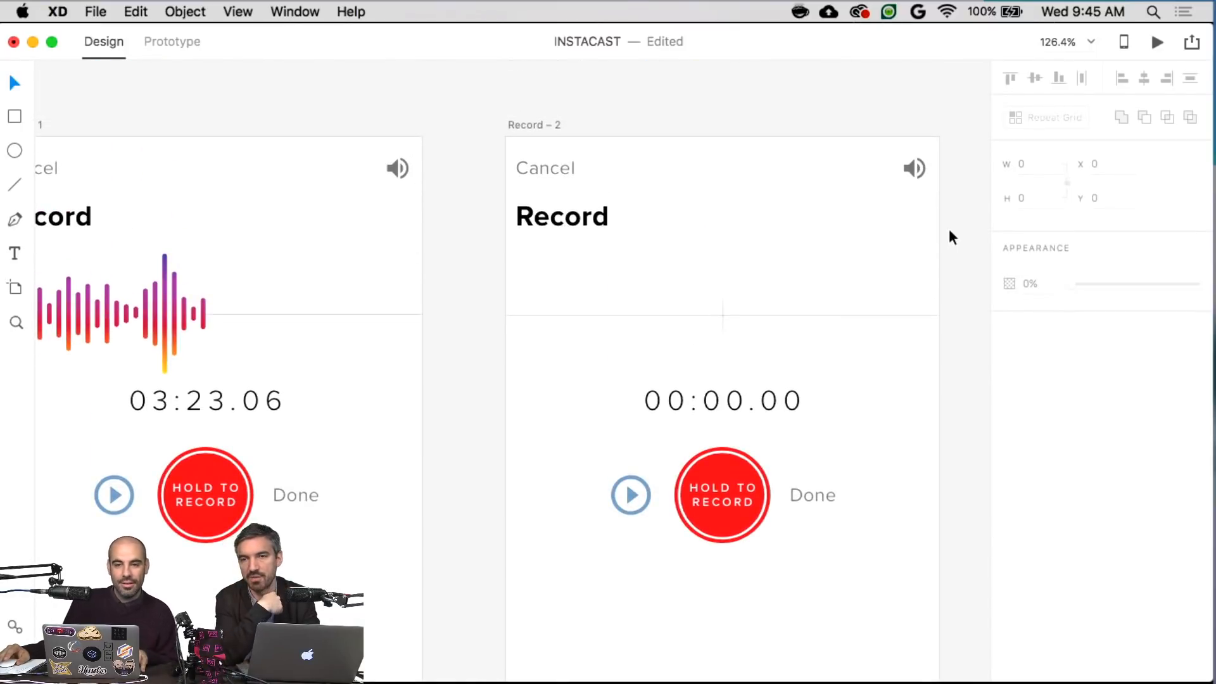
scroll(949, 232, down, 5)
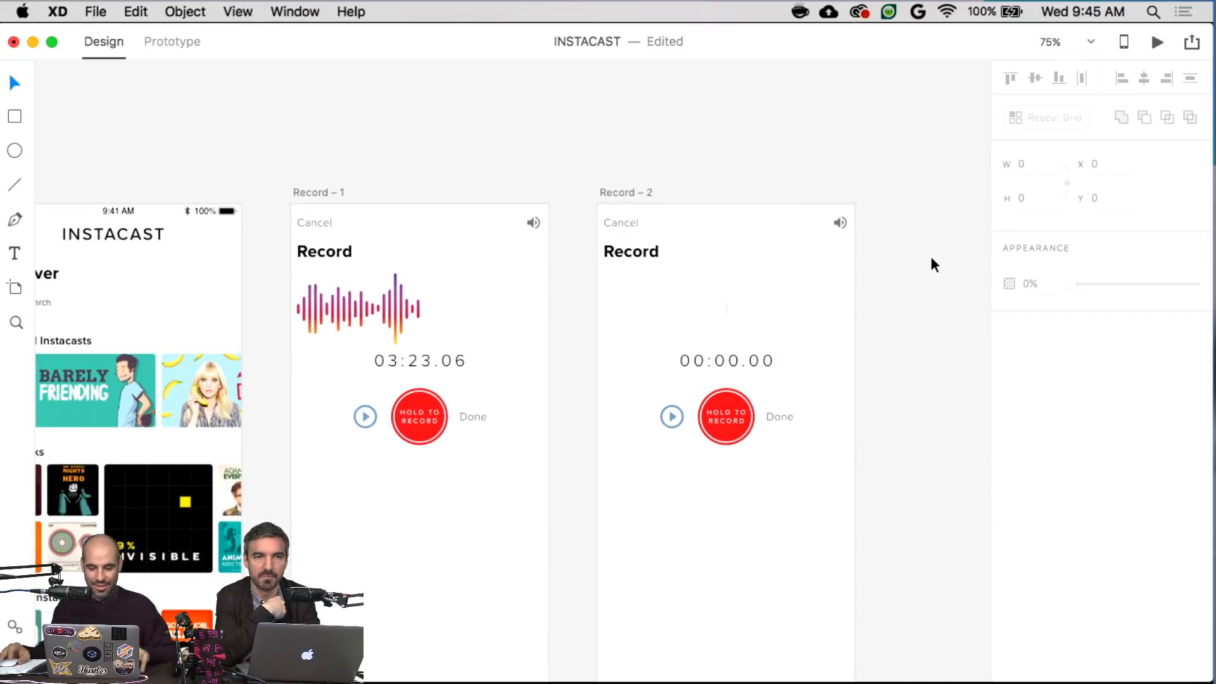
scroll(930, 255, up, 8)
scroll(930, 256, down, 2)
scroll(930, 256, left, 2)
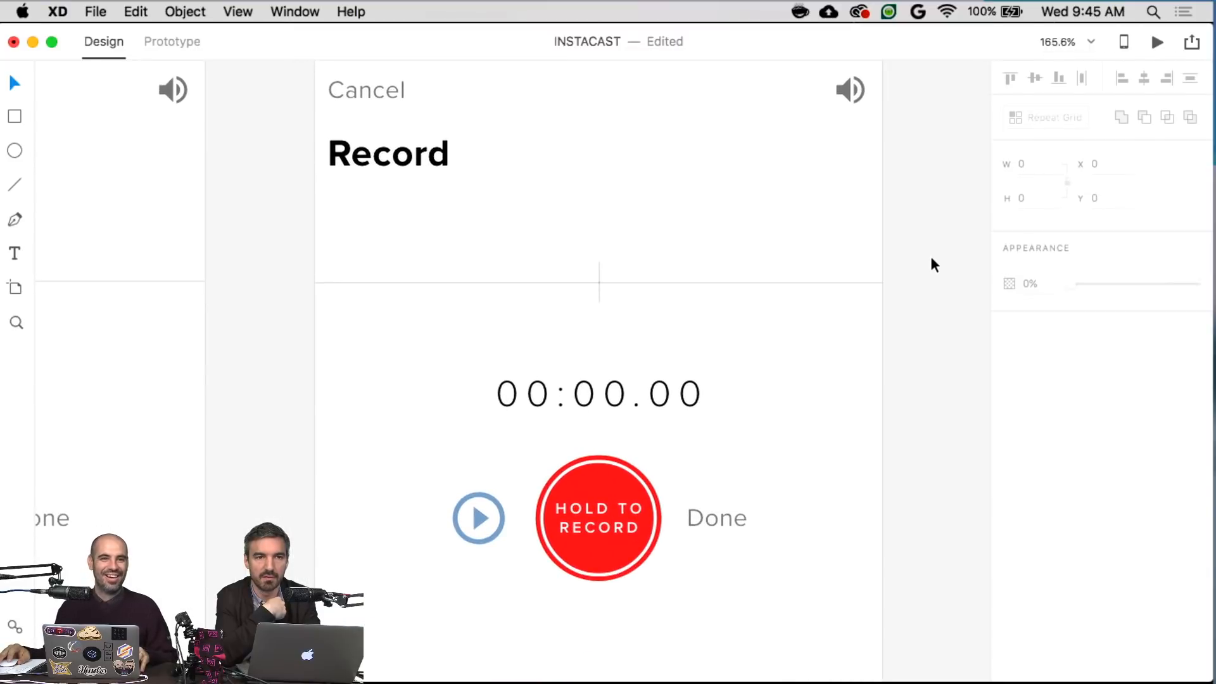
scroll(942, 259, up, 4)
scroll(941, 259, left, 2)
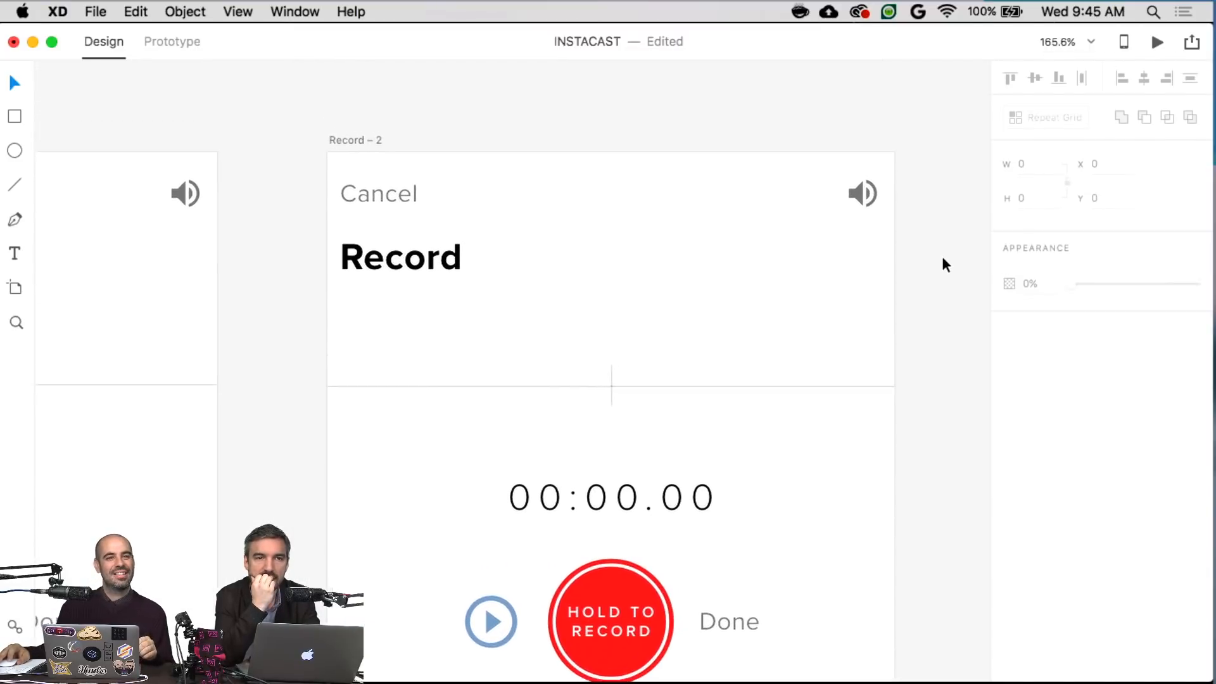
- Compare the recording layout on Record – 1 with the empty starting state on Record – 2
scroll(944, 258, down, 1)
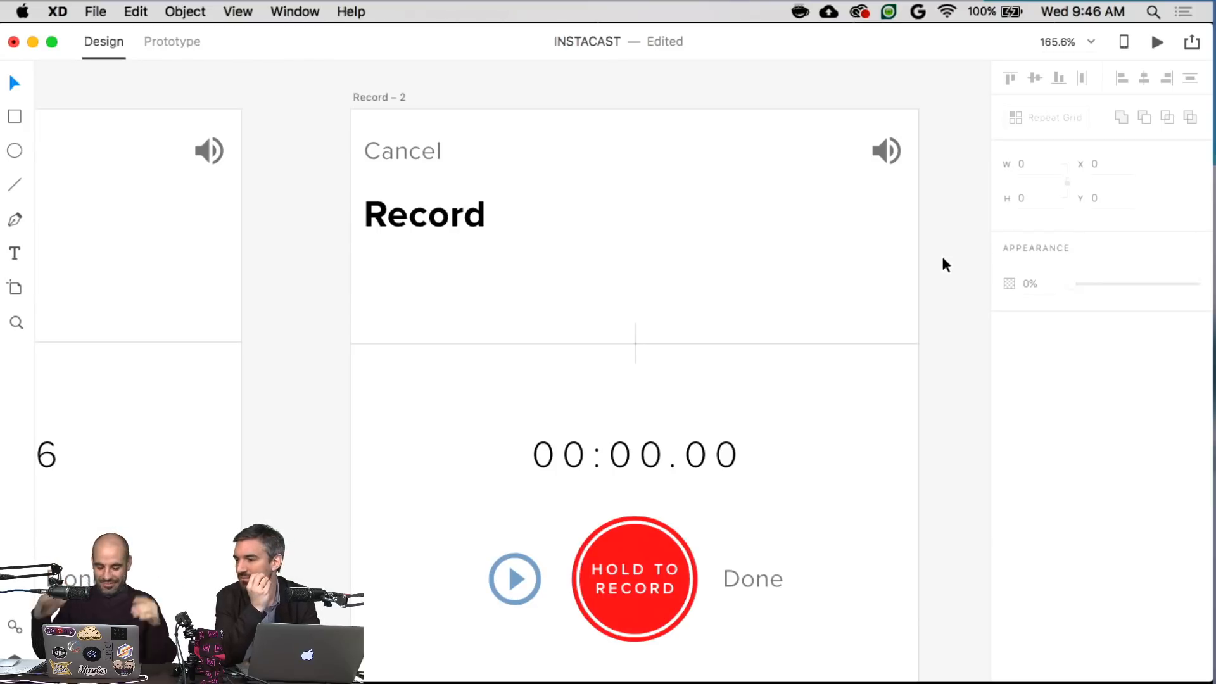
scroll(807, 313, left, 15)
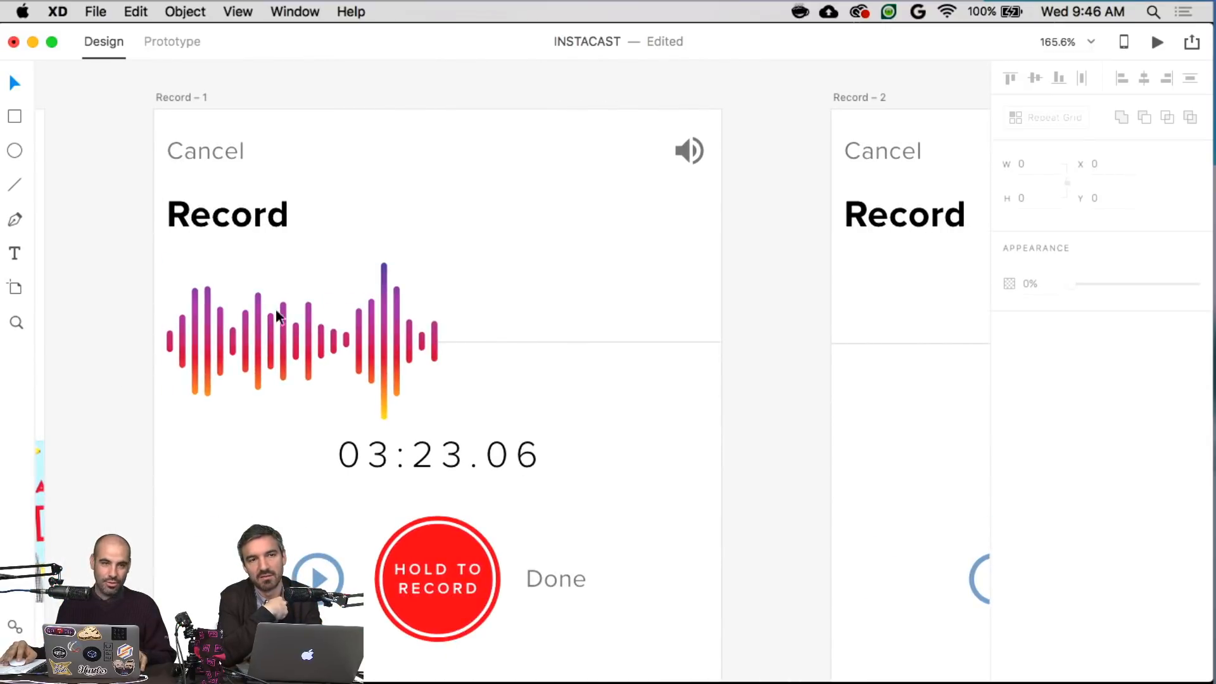
scroll(297, 301, down, 1)
click(295, 294)
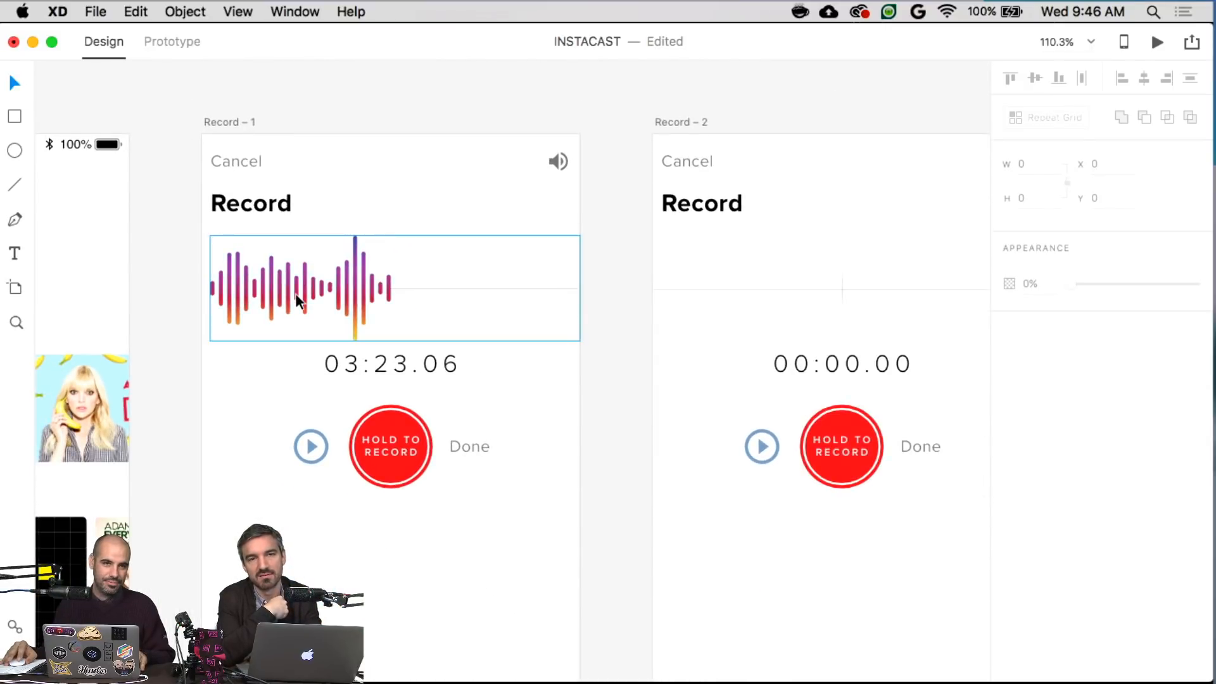
scroll(297, 294, right, 3)
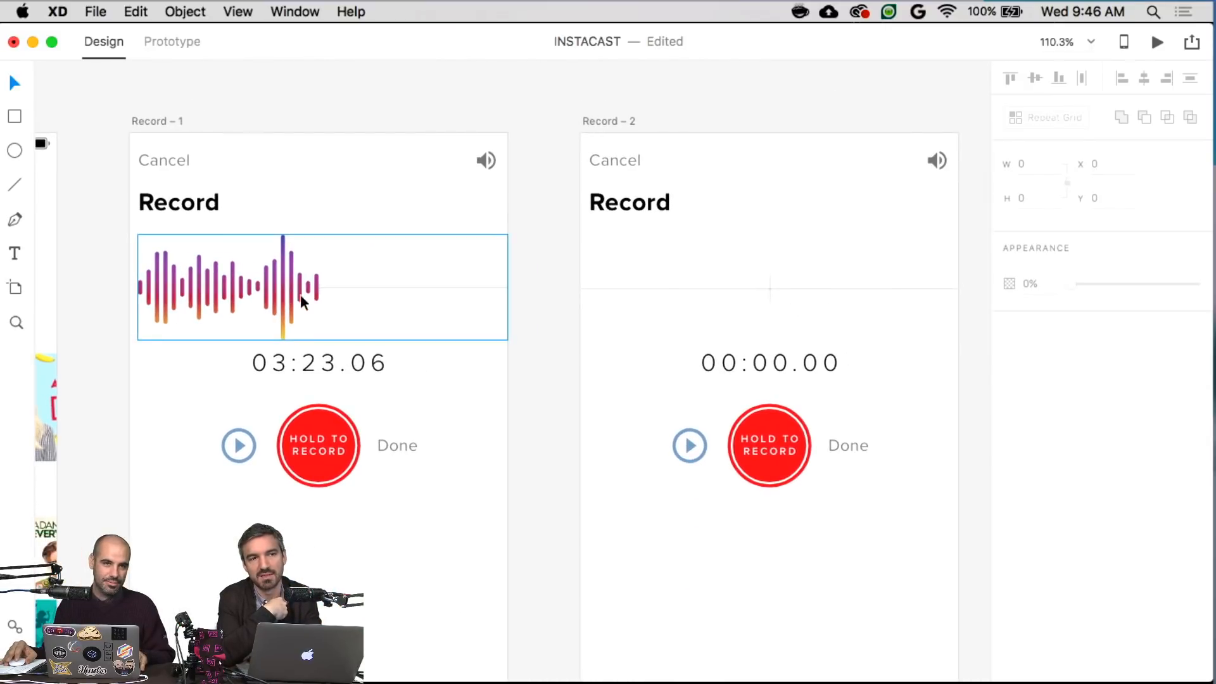
click(629, 120)
click(539, 109)
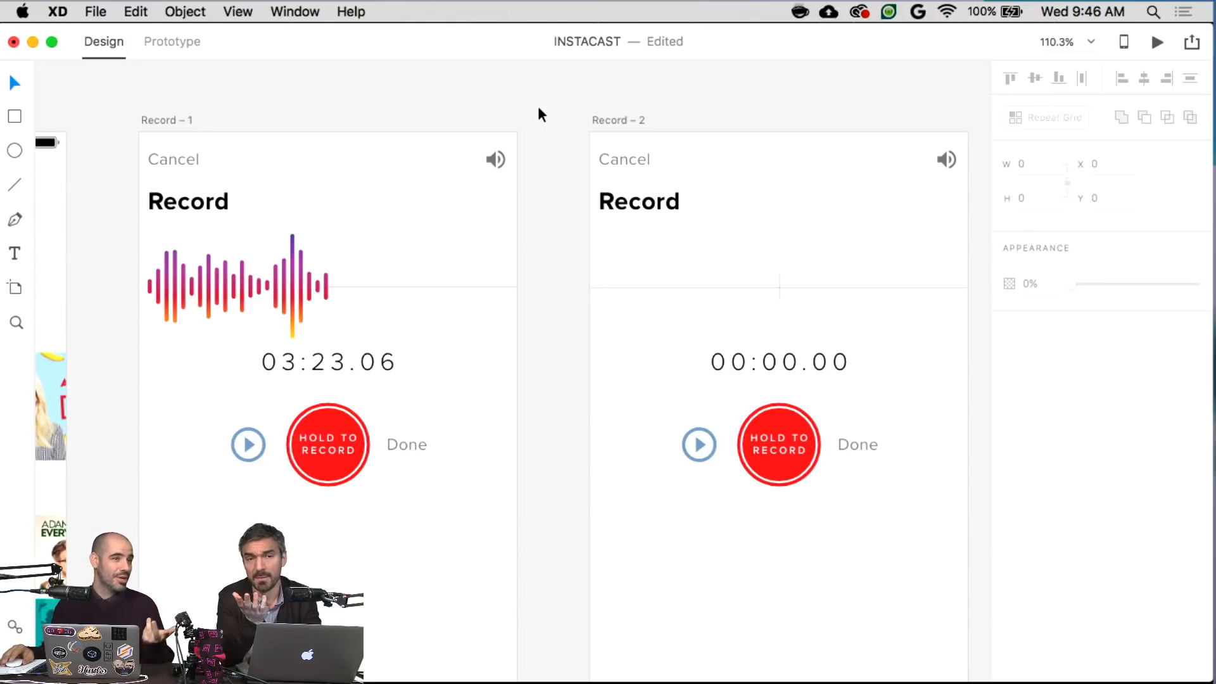
scroll(538, 114, left, 5)
scroll(538, 114, down, 1)
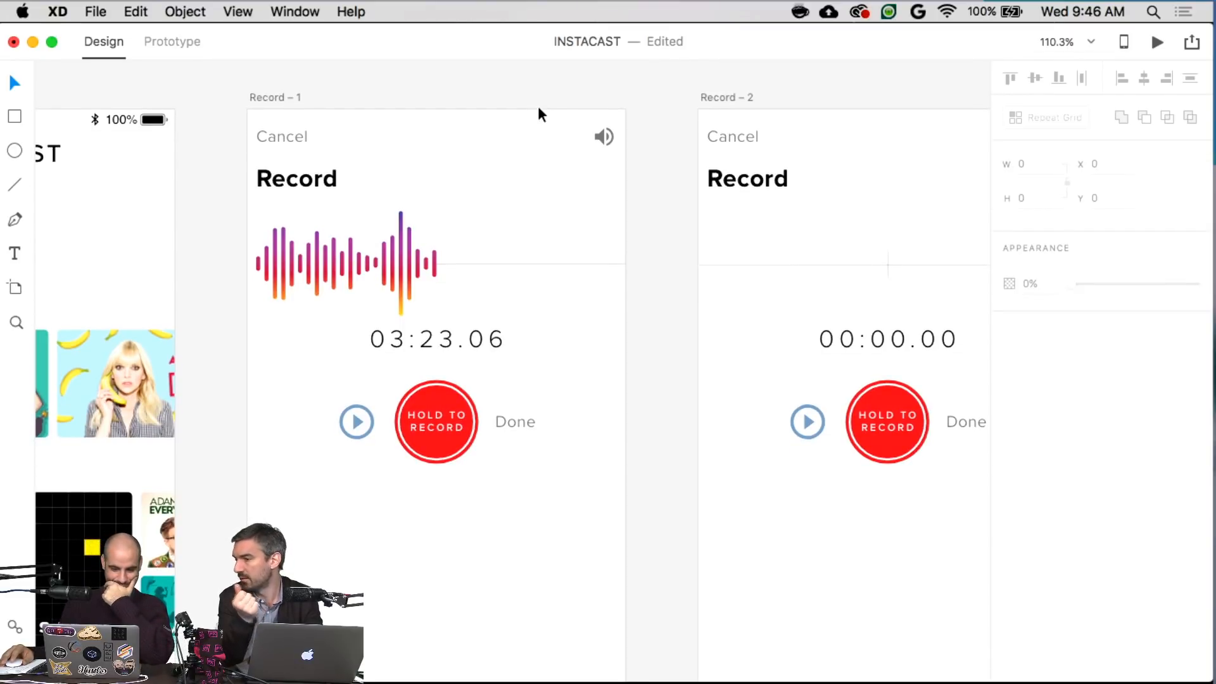
scroll(538, 114, right, 7)
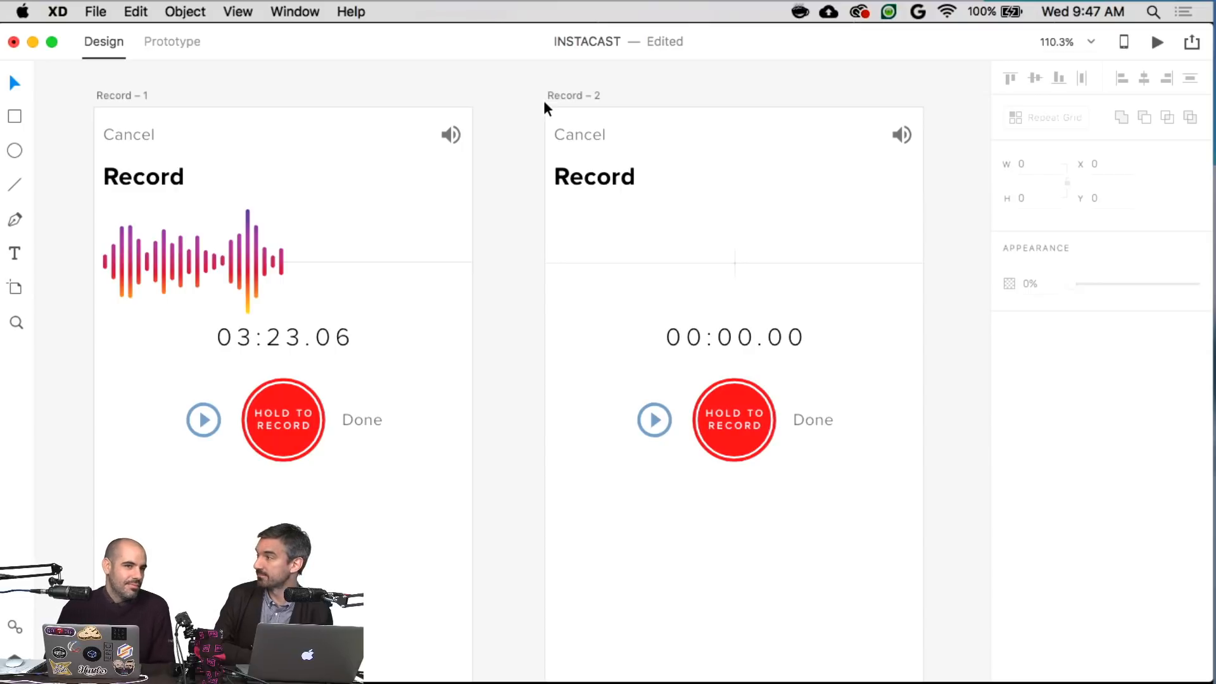
- Lower the opacity of the play button and of the Done label on Record – 2 to give both a disabled look
click(657, 402)
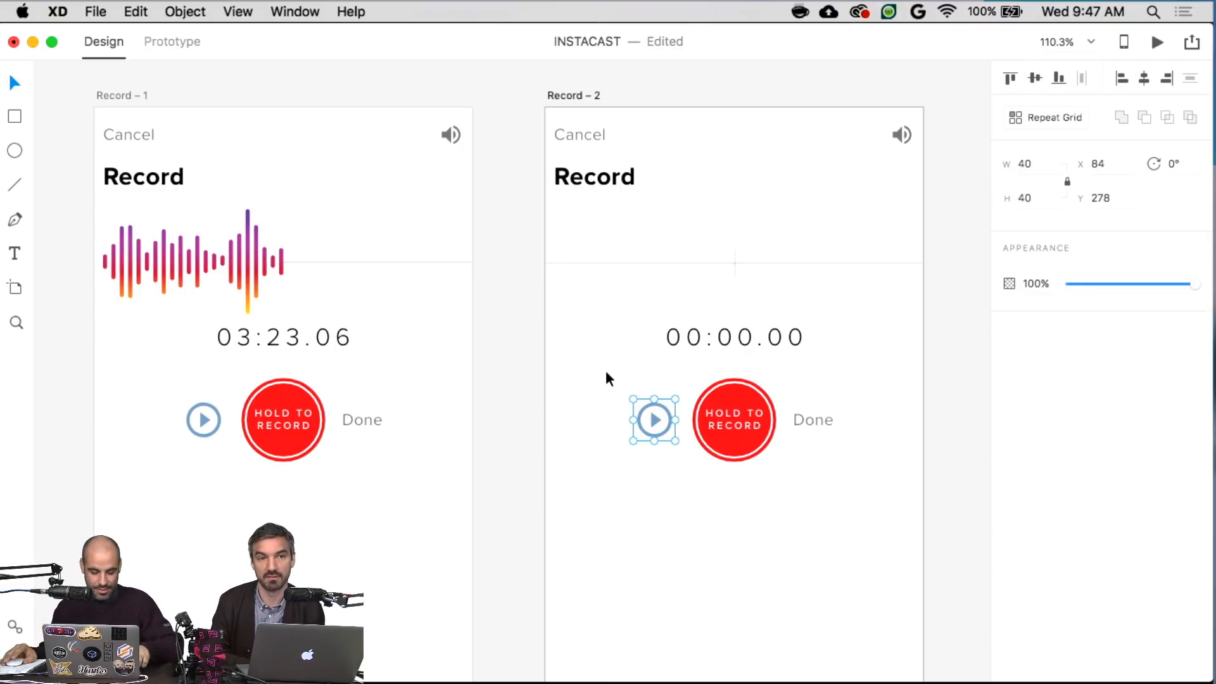
key(2)
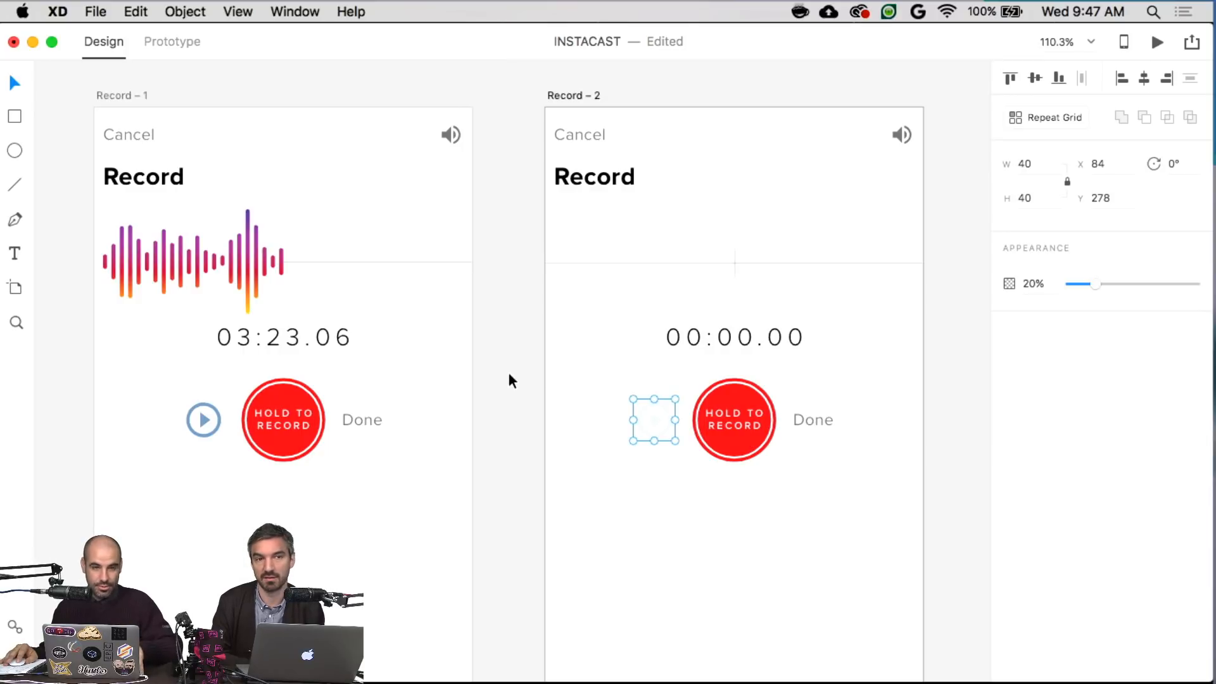
key(4)
click(515, 368)
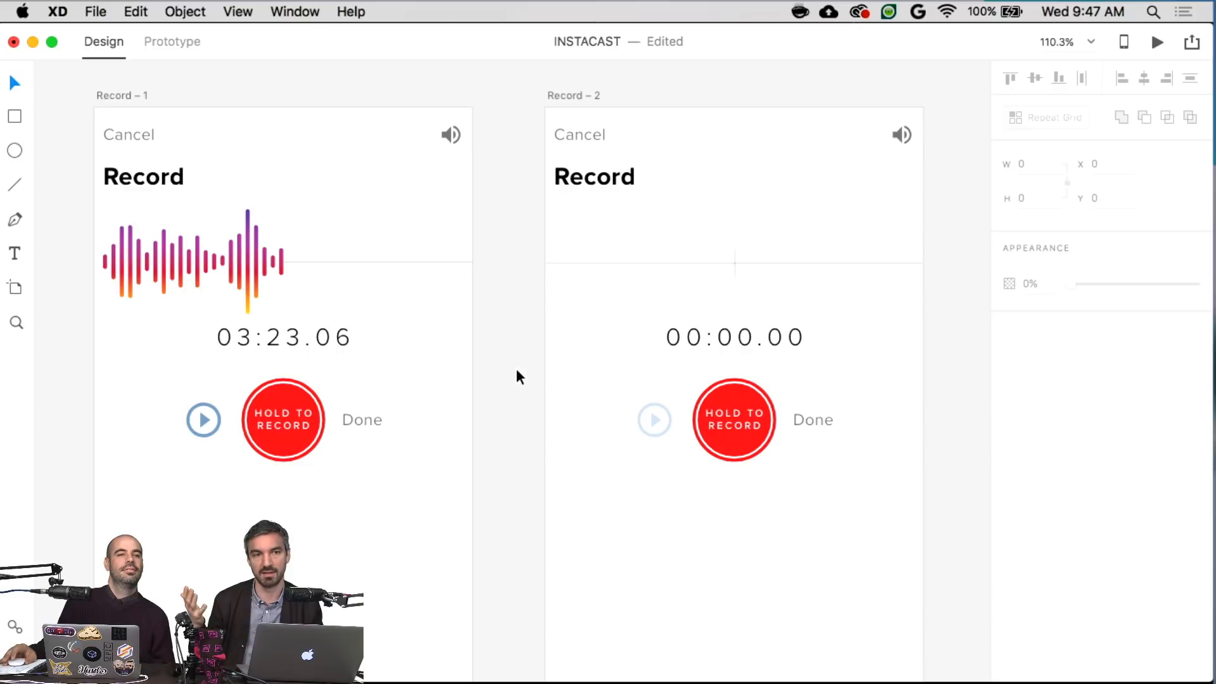
click(797, 424)
key(4)
key(5)
click(478, 413)
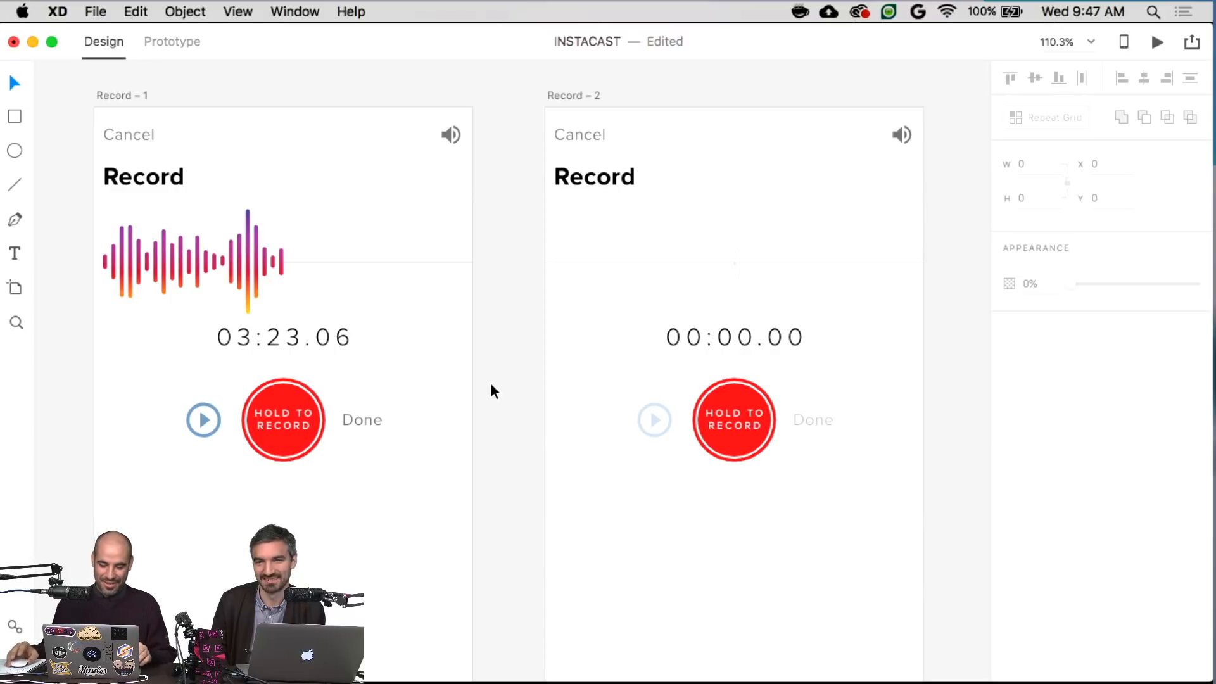
- Draw a rectangle 360 wide and about 109 high across Record – 1 below the recording controls
scroll(489, 383, left, 3)
scroll(504, 379, down, 2)
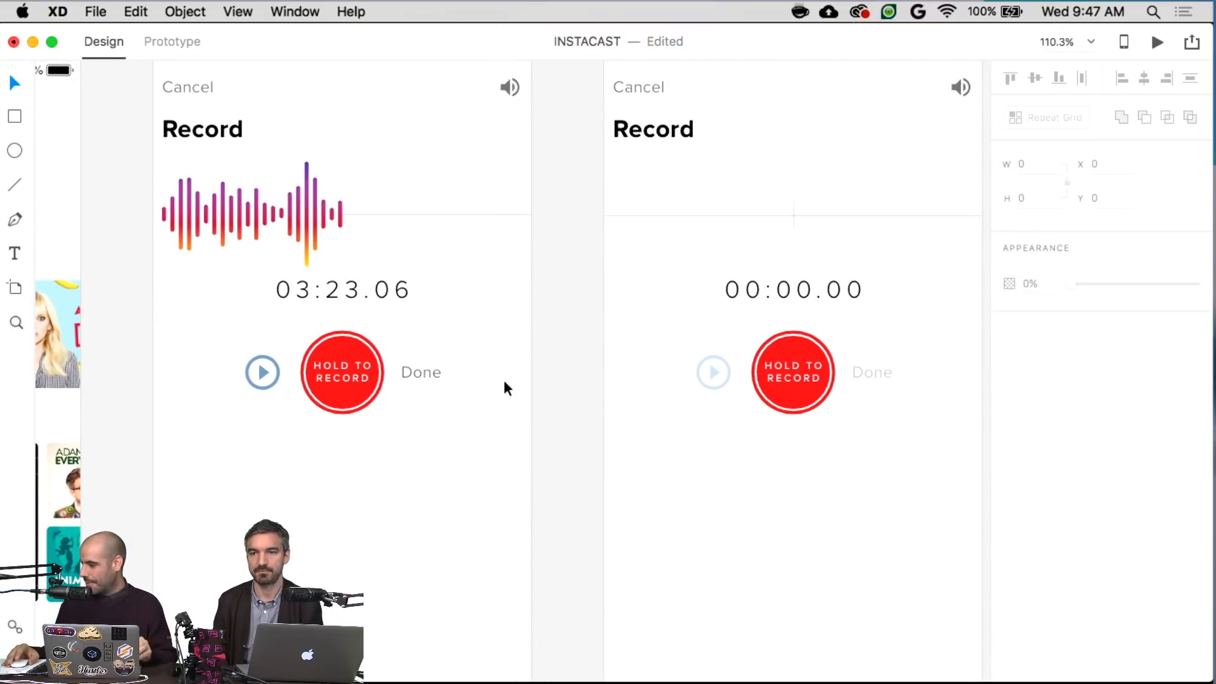
scroll(504, 382, left, 2)
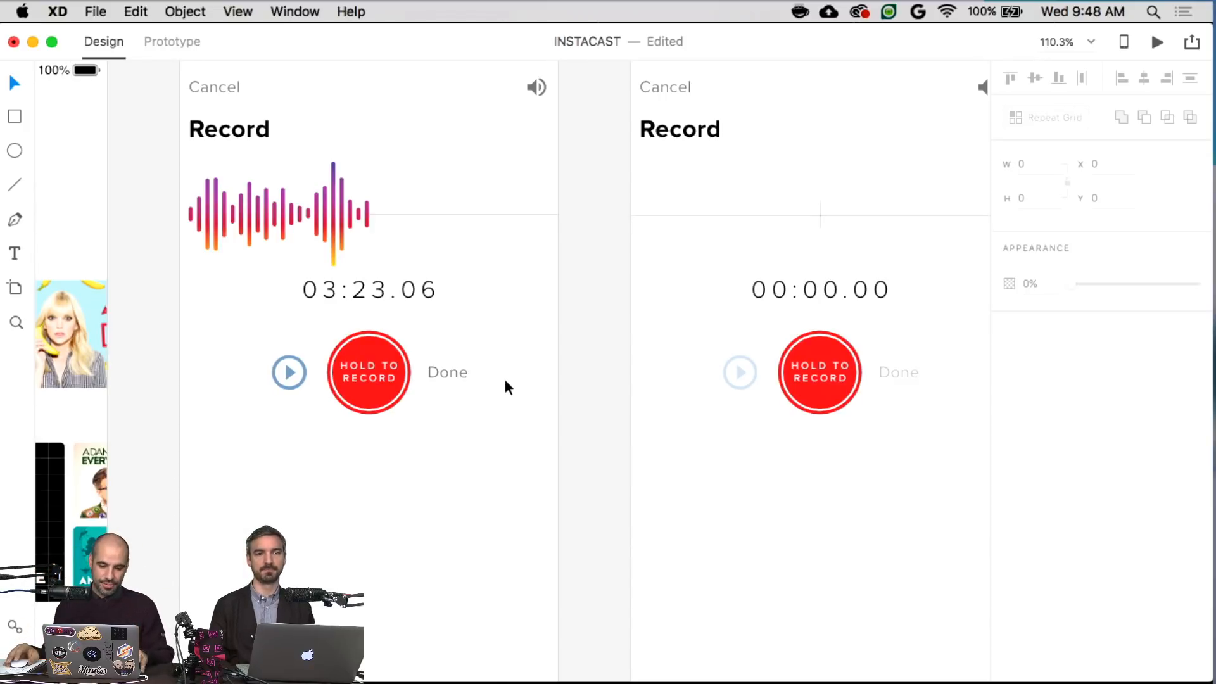
scroll(505, 383, down, 3)
scroll(504, 383, left, 1)
key(r)
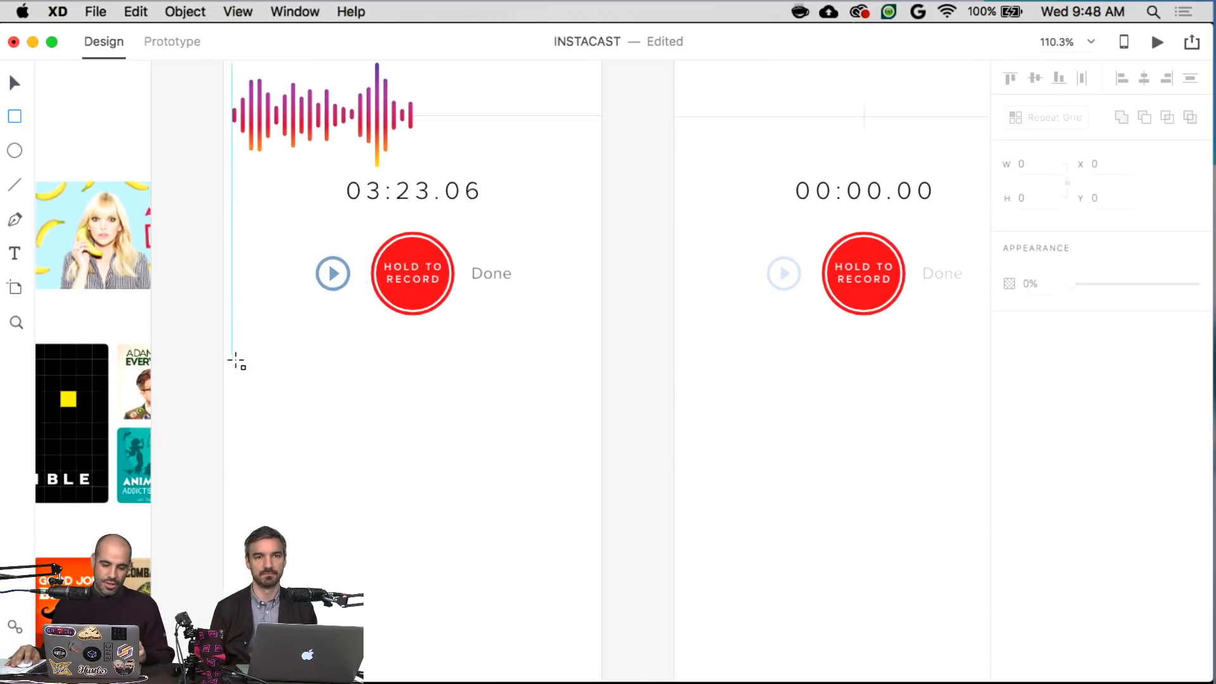
drag(224, 360, 602, 475)
key(v)
- Move the rectangle on Record – 1 to X 36 and shorten its width to end at the artboard's edge
key(shift+Right)
key(shift+Right)
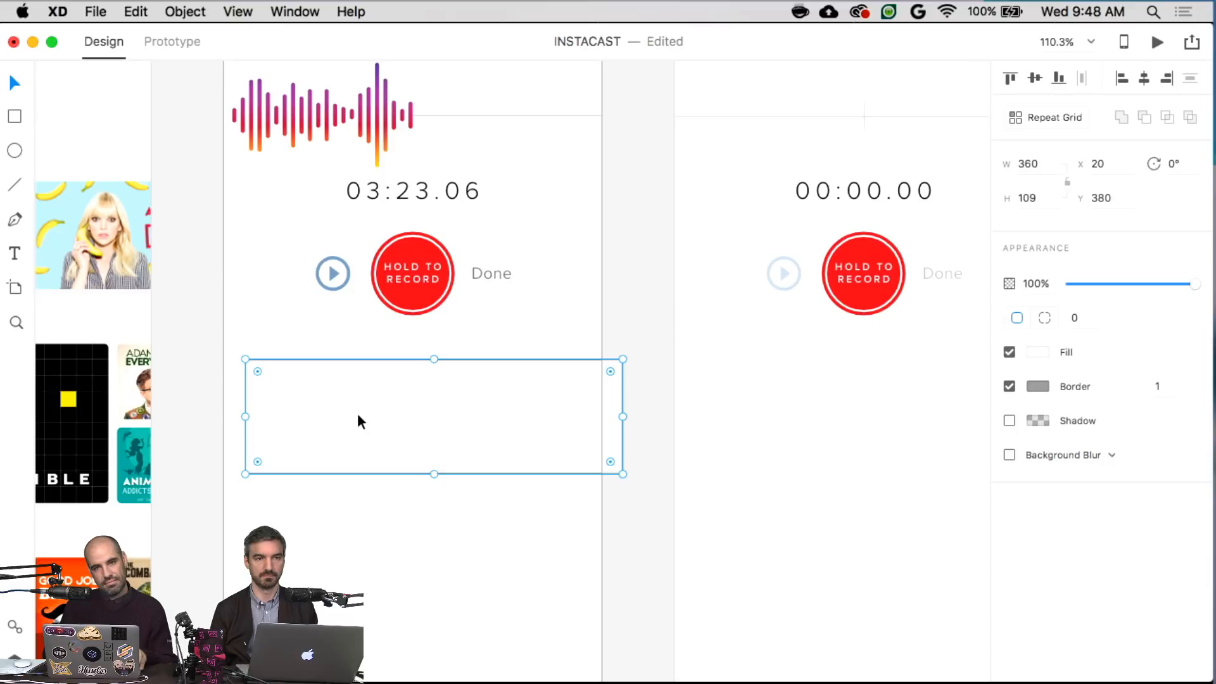
key(Left)
key(Left)
key(shift+Right)
key(shift+Right)
key(Left)
key(Left)
drag(638, 416, 601, 418)
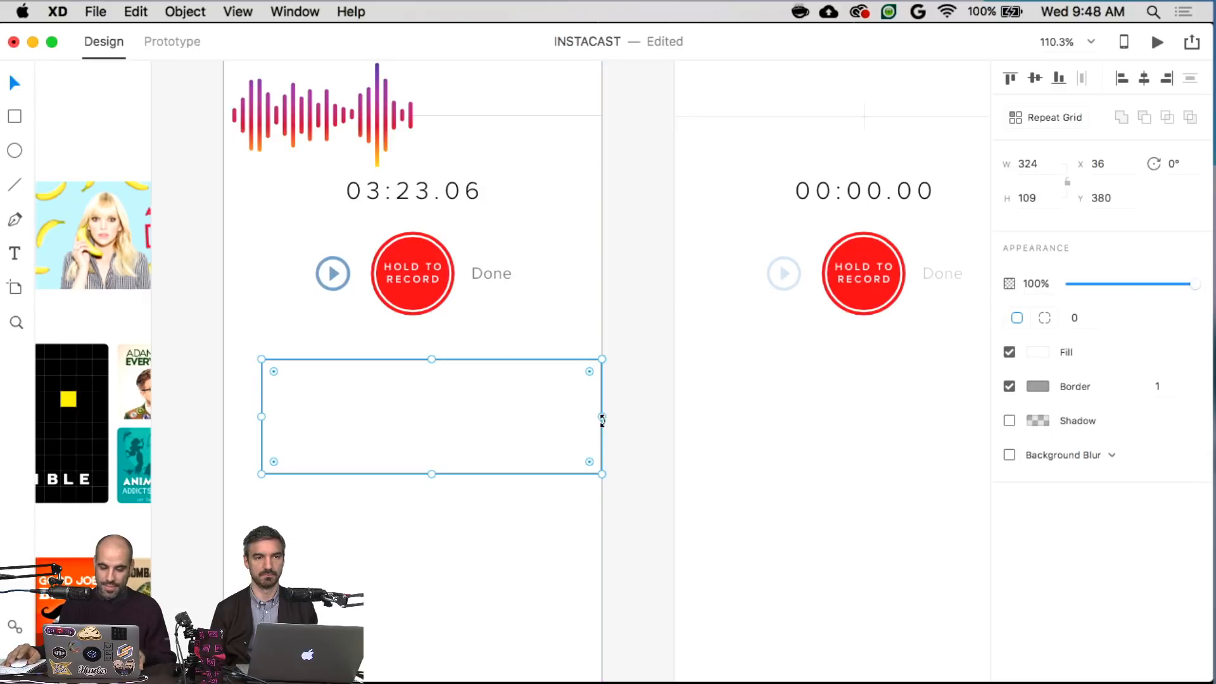
- Set the rectangle's width to 288 for equal side margins on Record – 1
click(1047, 166)
text(306)
key(Return)
text(288)
key(Return)
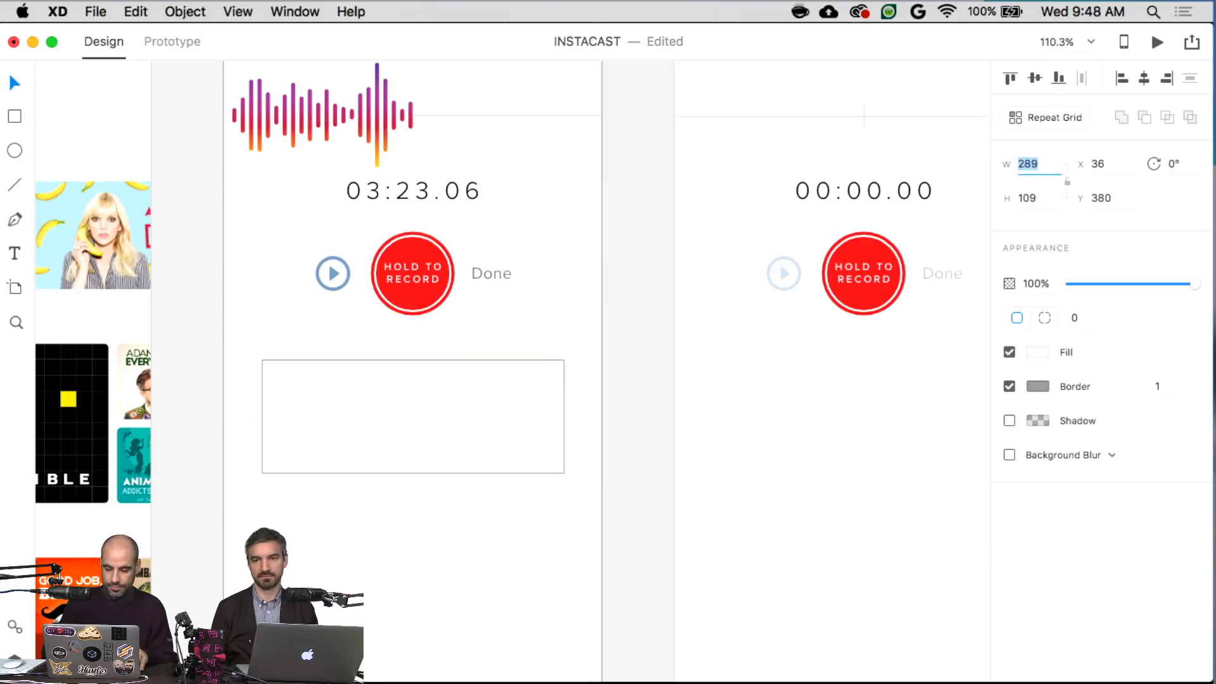
- Remove the rectangle's border and give it a shadow
click(1009, 387)
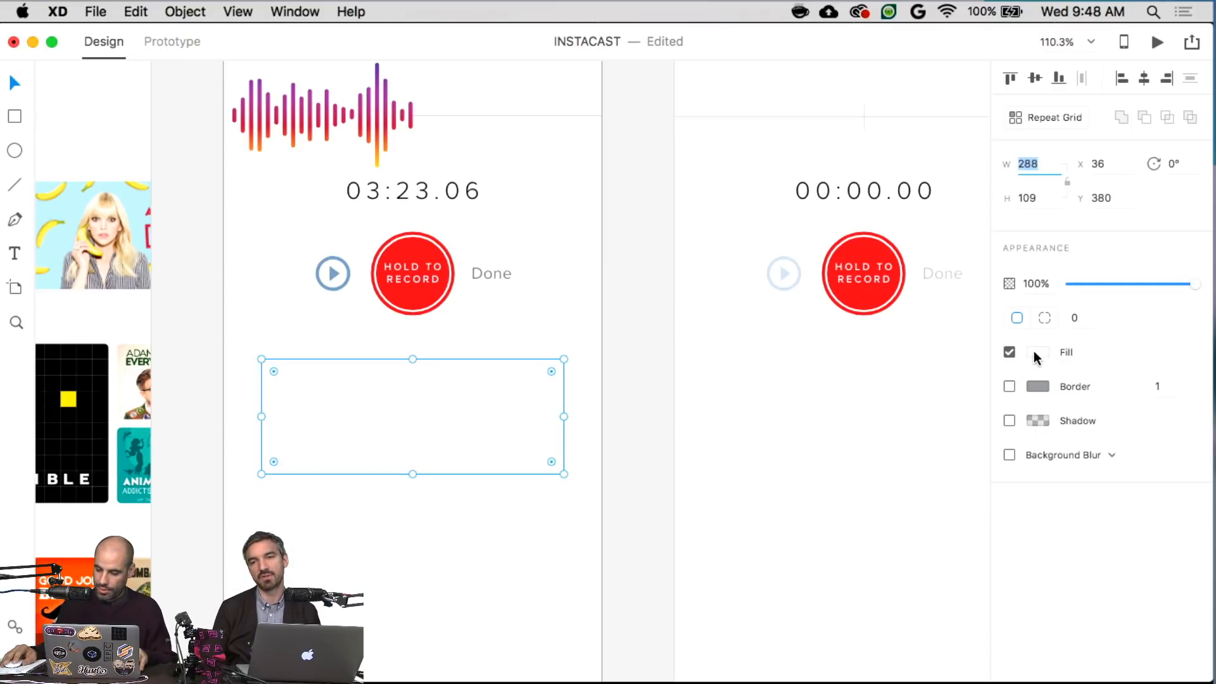
click(1011, 421)
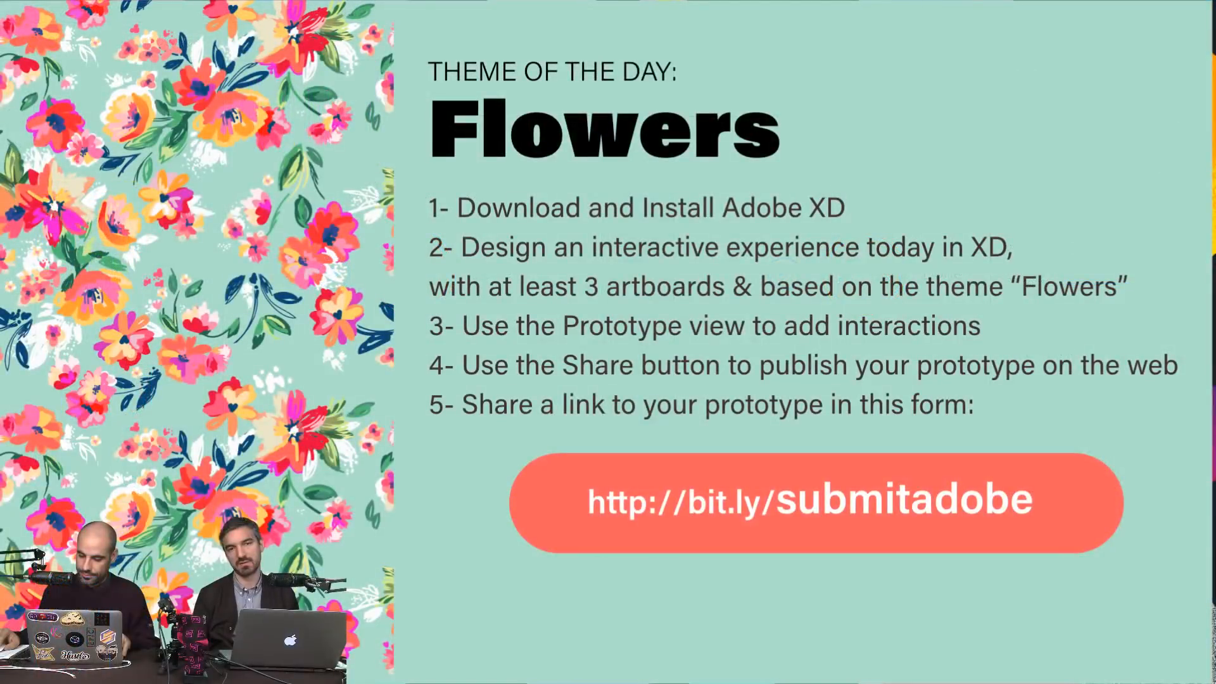
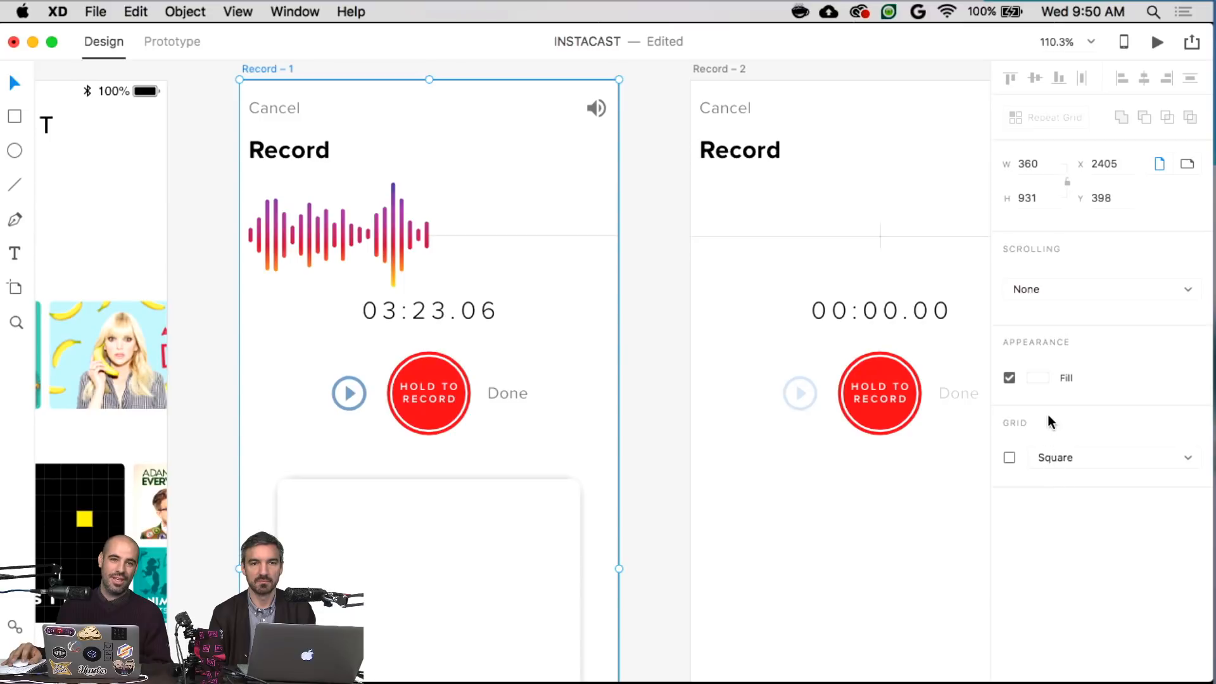
- Set the Record – 1 artboard's fill to #FAFAFA
click(1033, 375)
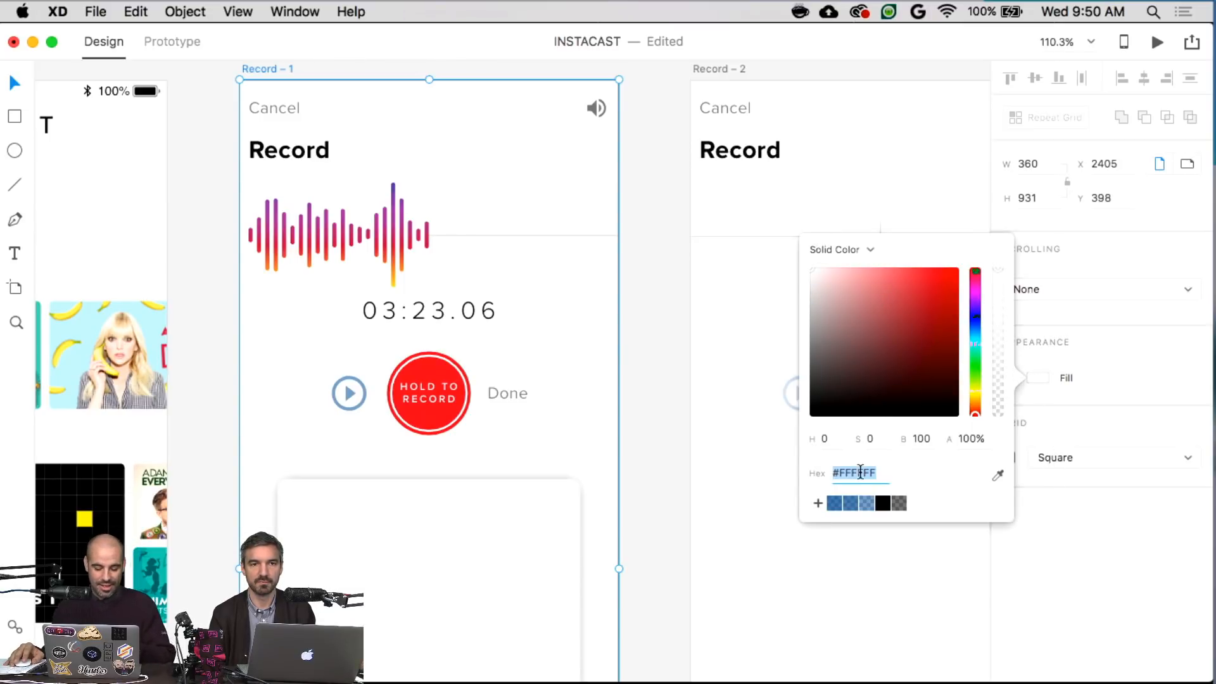
text(fafafa)
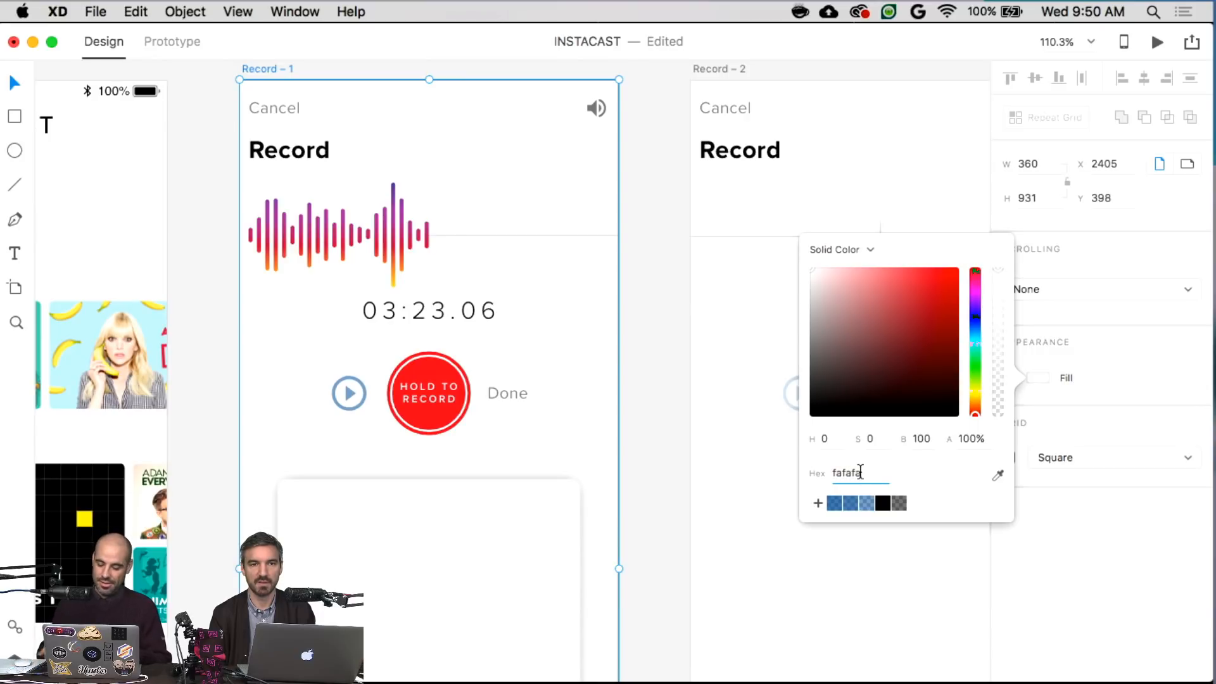
key(Return)
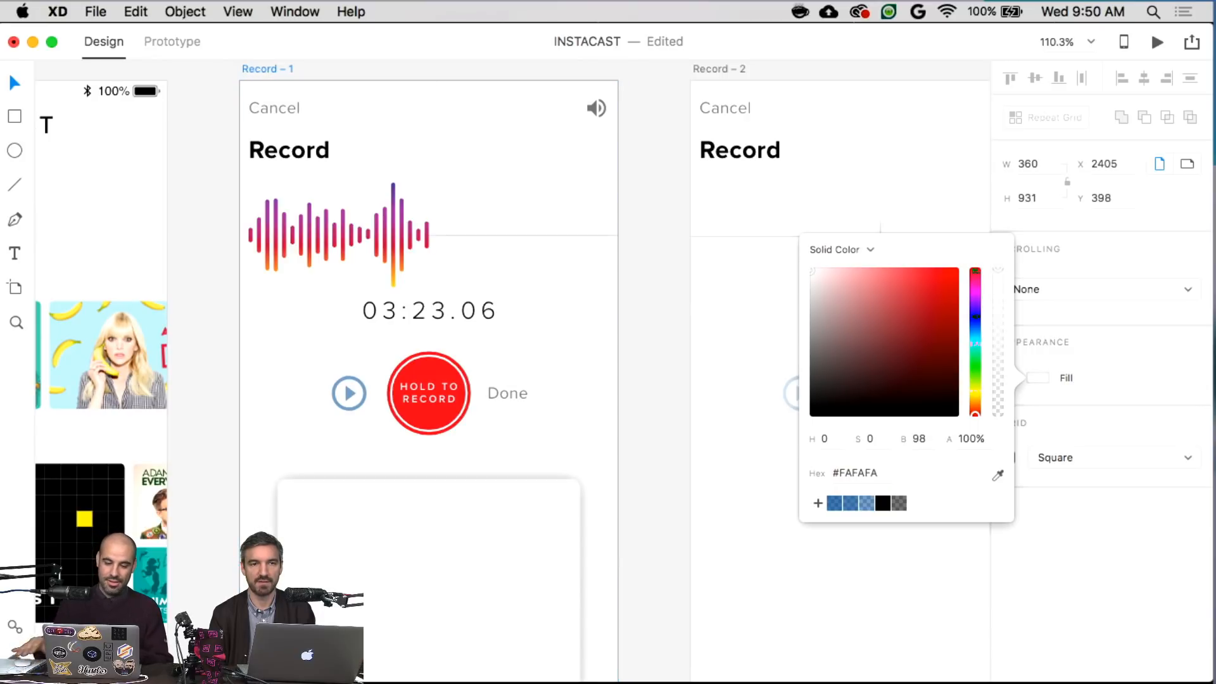
click(686, 421)
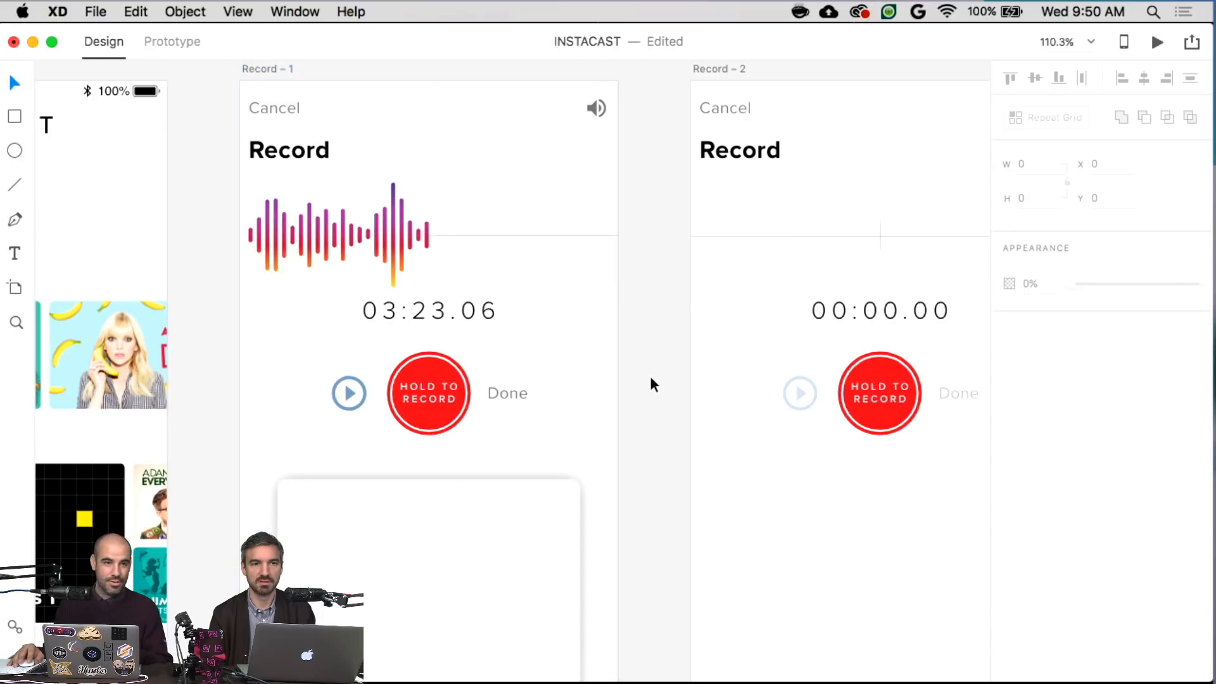
- Change the Record – 1 artboard's fill to #F0F0F0 and darken it further to #E0E0E0
click(614, 391)
click(1029, 380)
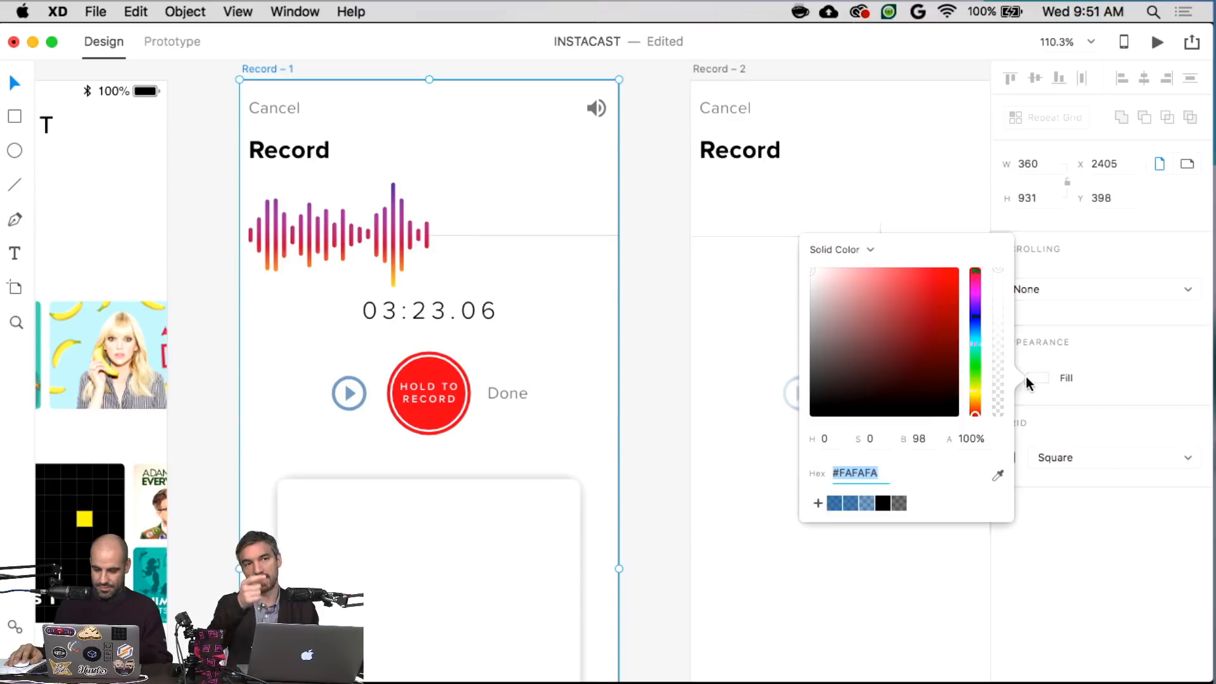
text(fo)
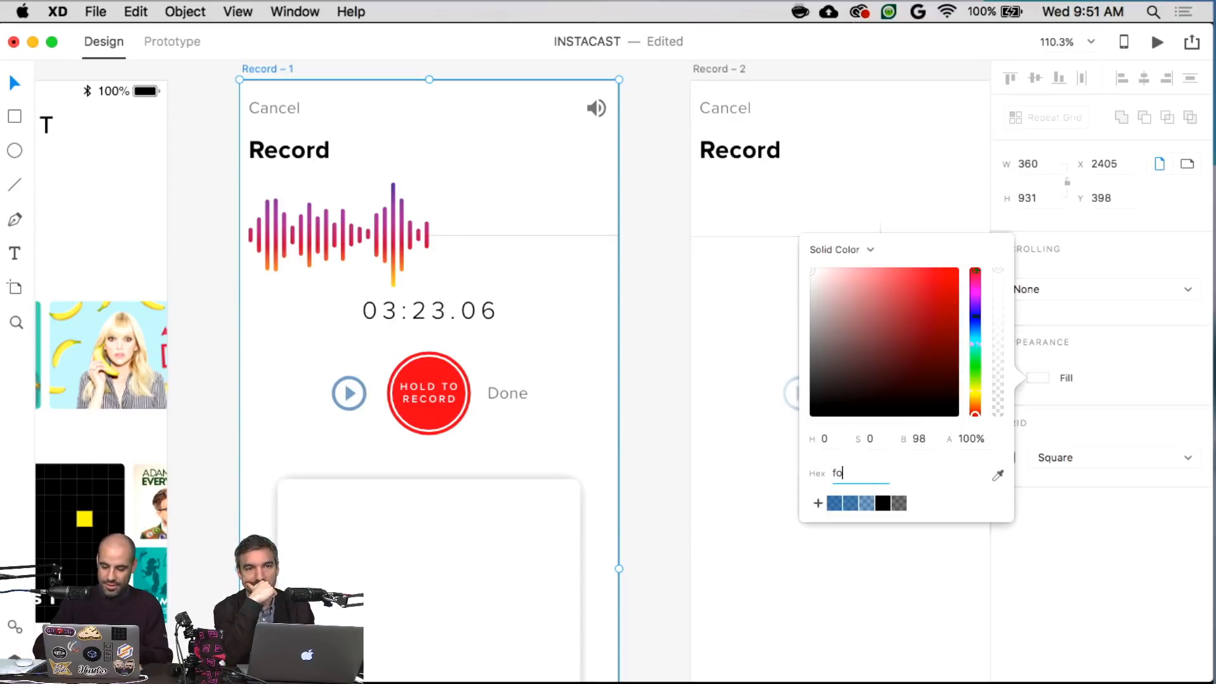
text(0f0f0)
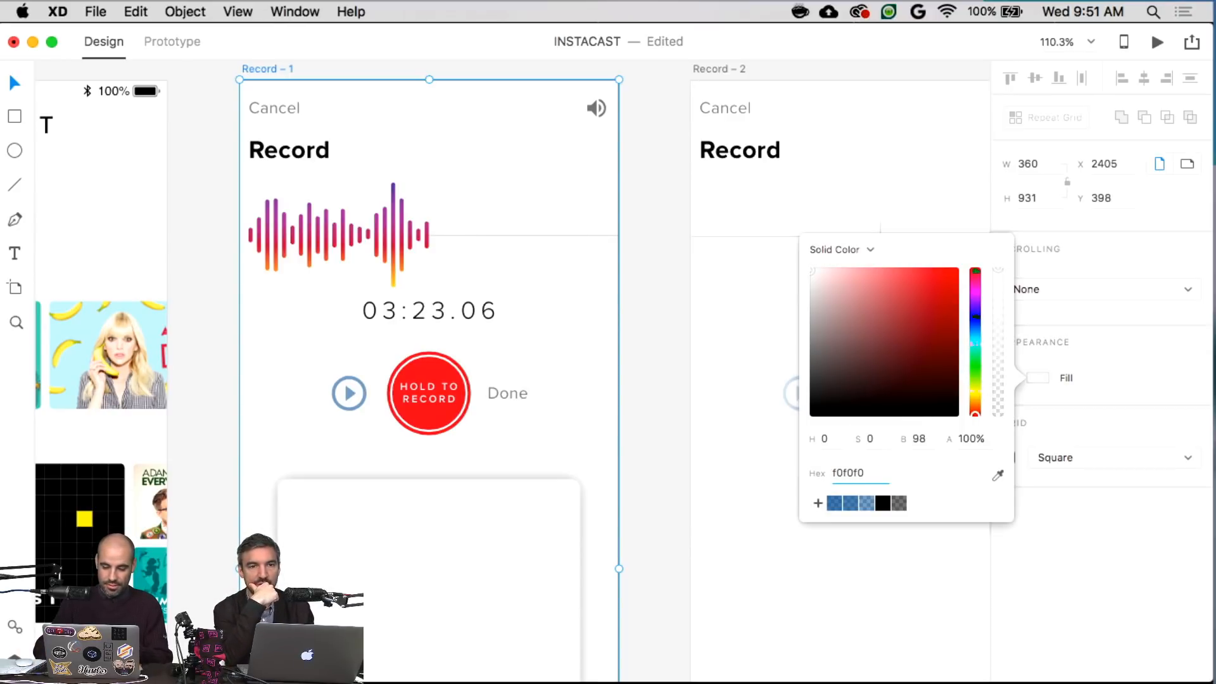
key(Return)
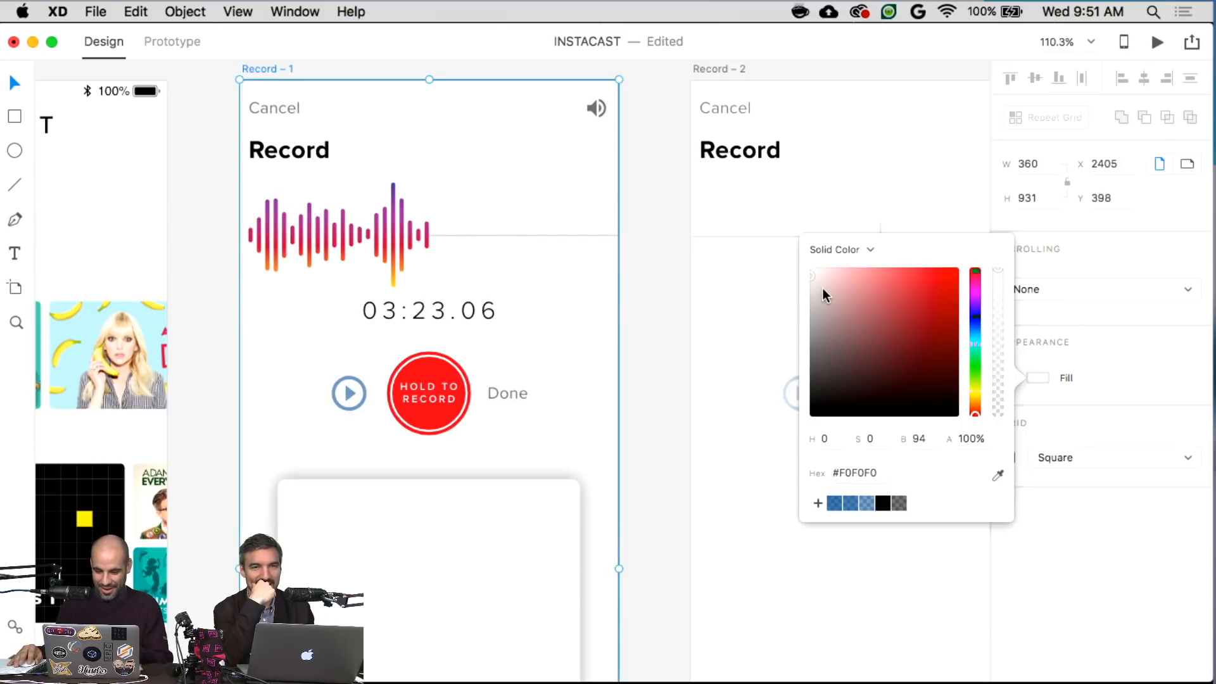
drag(815, 277, 807, 284)
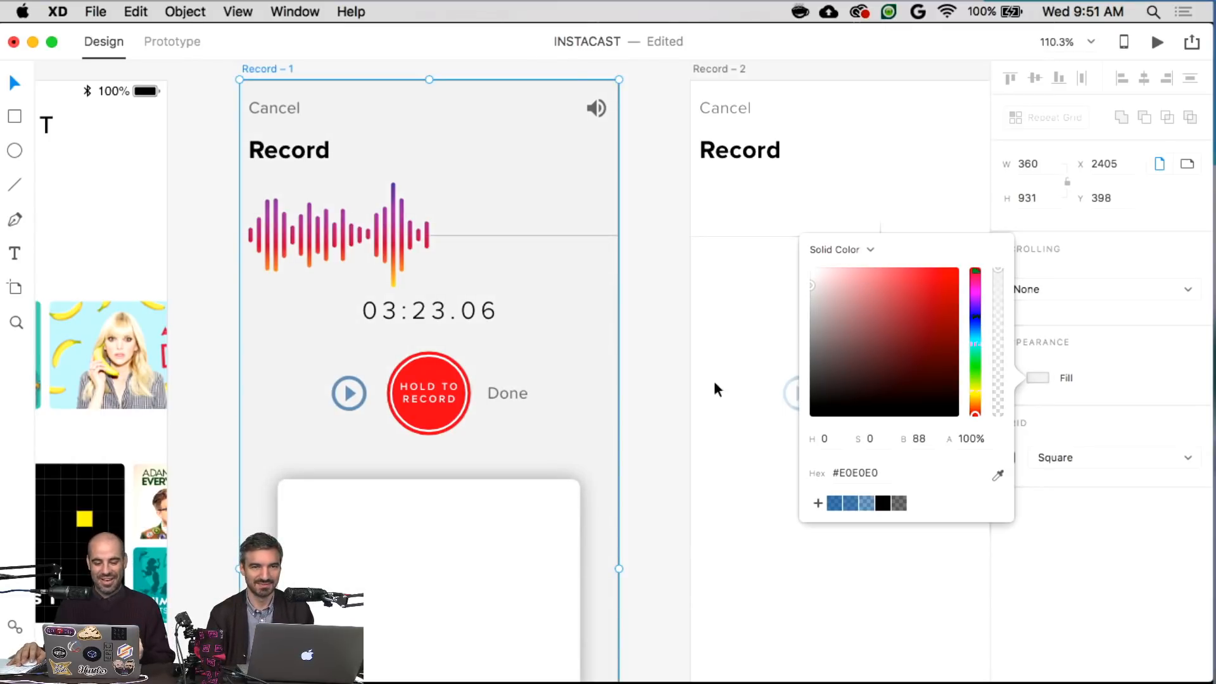
click(659, 419)
- Set the opacity of the white card's shadow on Record – 1 to 14% and raise it in small increments
click(542, 501)
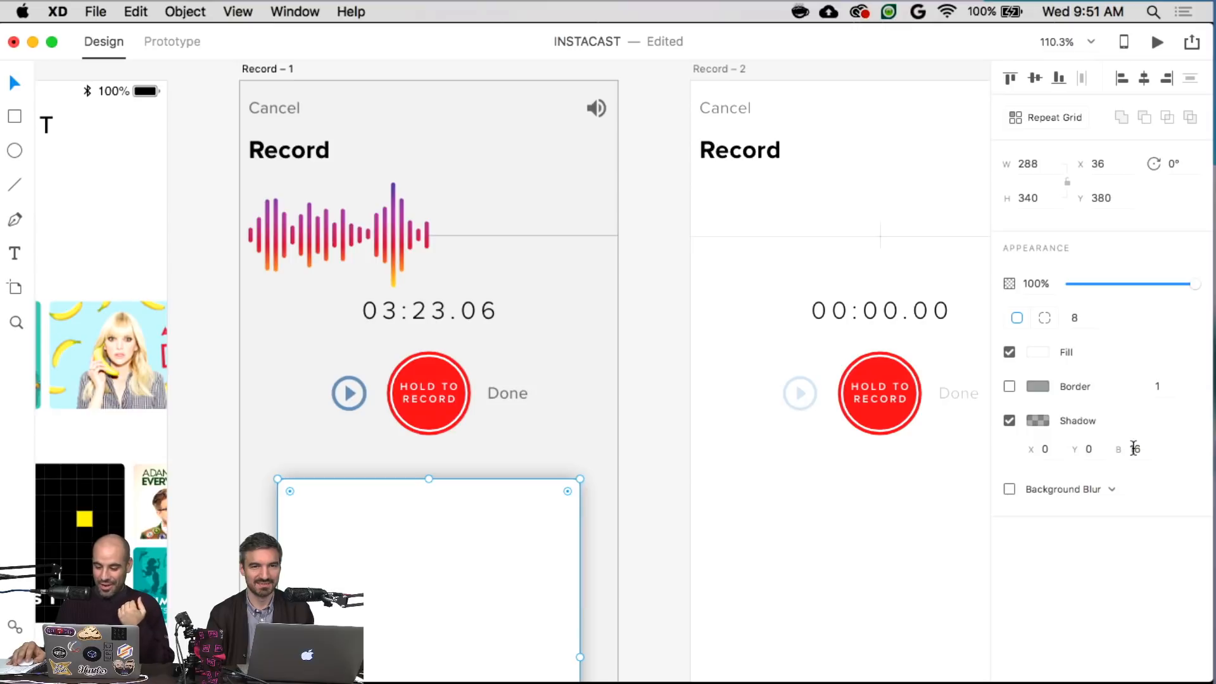
click(1038, 420)
click(965, 470)
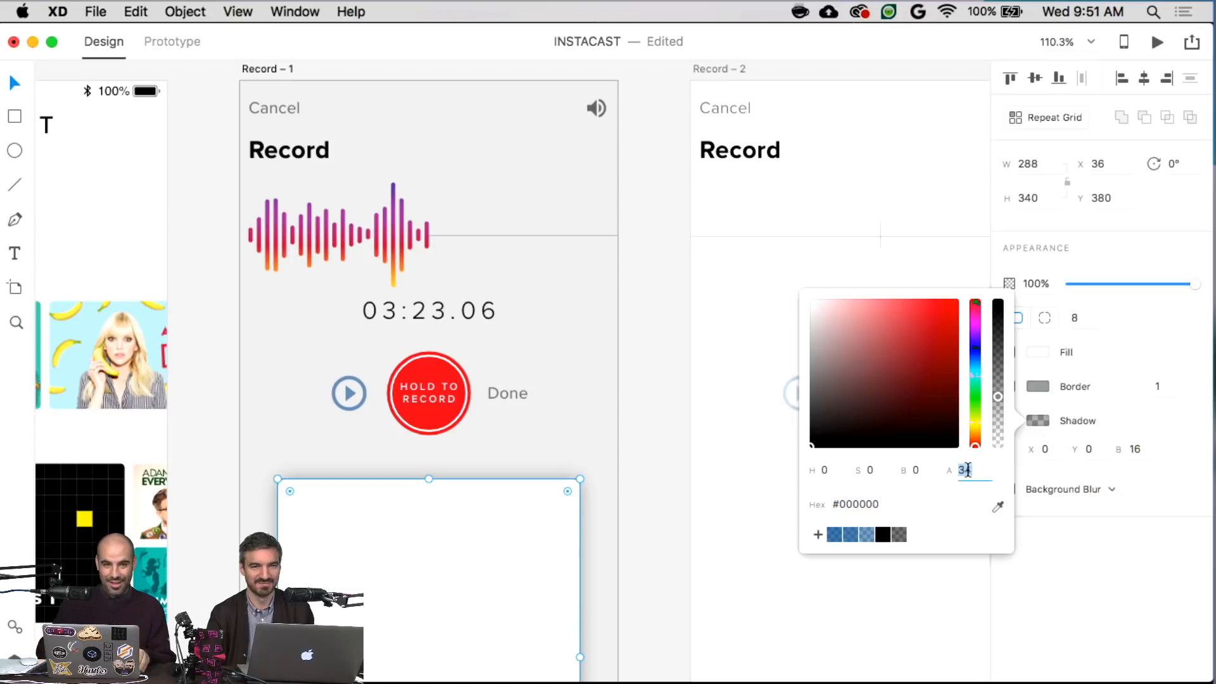
text(14)
key(Return)
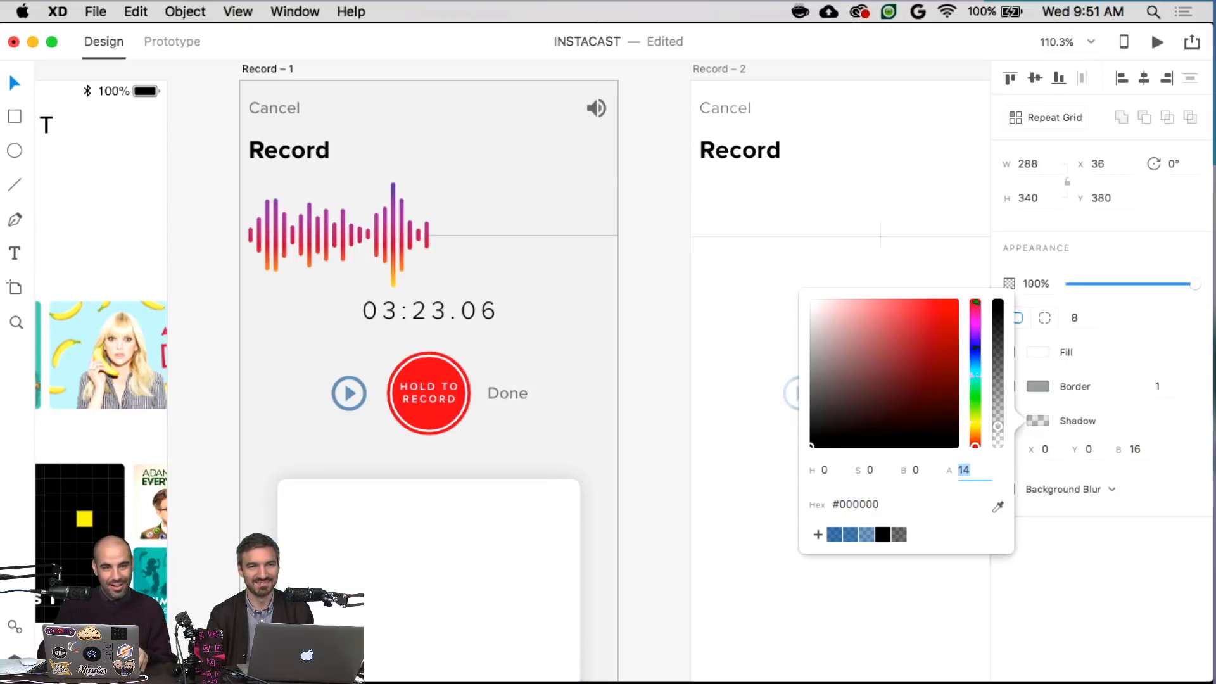
key(Up)
key(Up)
key(Up)
key(Up)
key(Up)
- Reduce the blur of the white card's shadow to 8
click(1134, 449)
text(12)
key(Return)
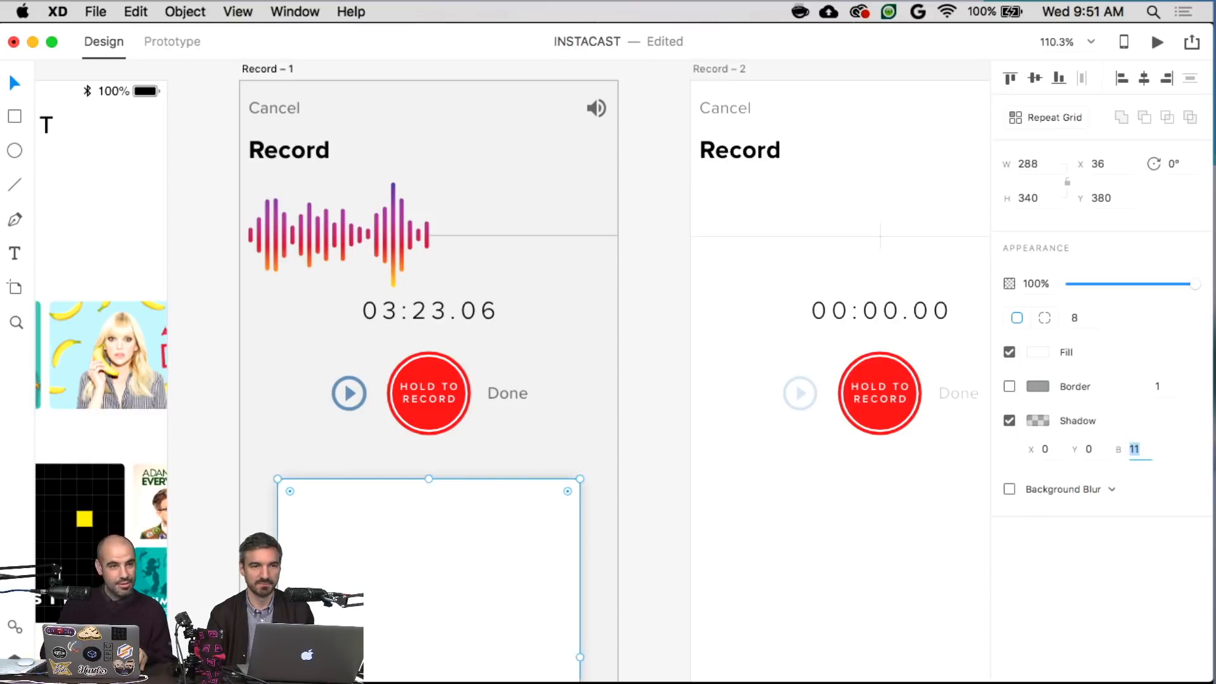
text(8)
key(Return)
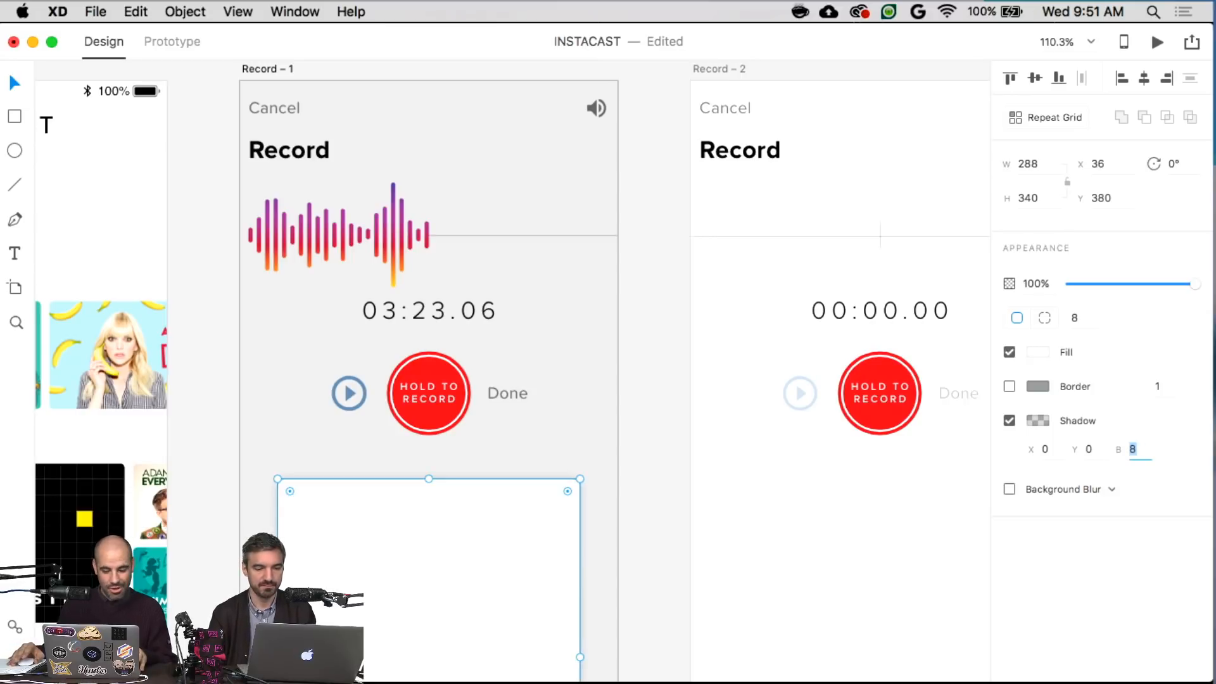
click(653, 488)
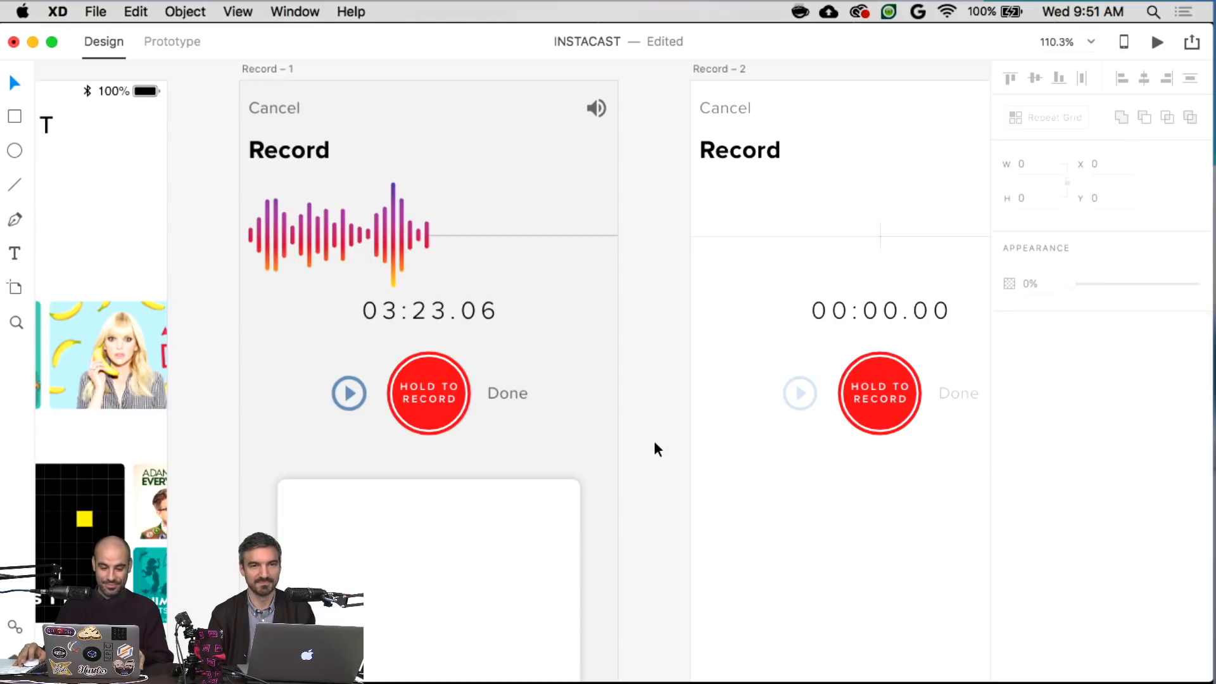
- Move the white card on Record – 1 up to Y 362, keeping it centred, and measure its spacing to the record button
scroll(654, 442, down, 2)
click(479, 531)
scroll(483, 526, left, 1)
scroll(481, 513, right, 1)
key(super+z)
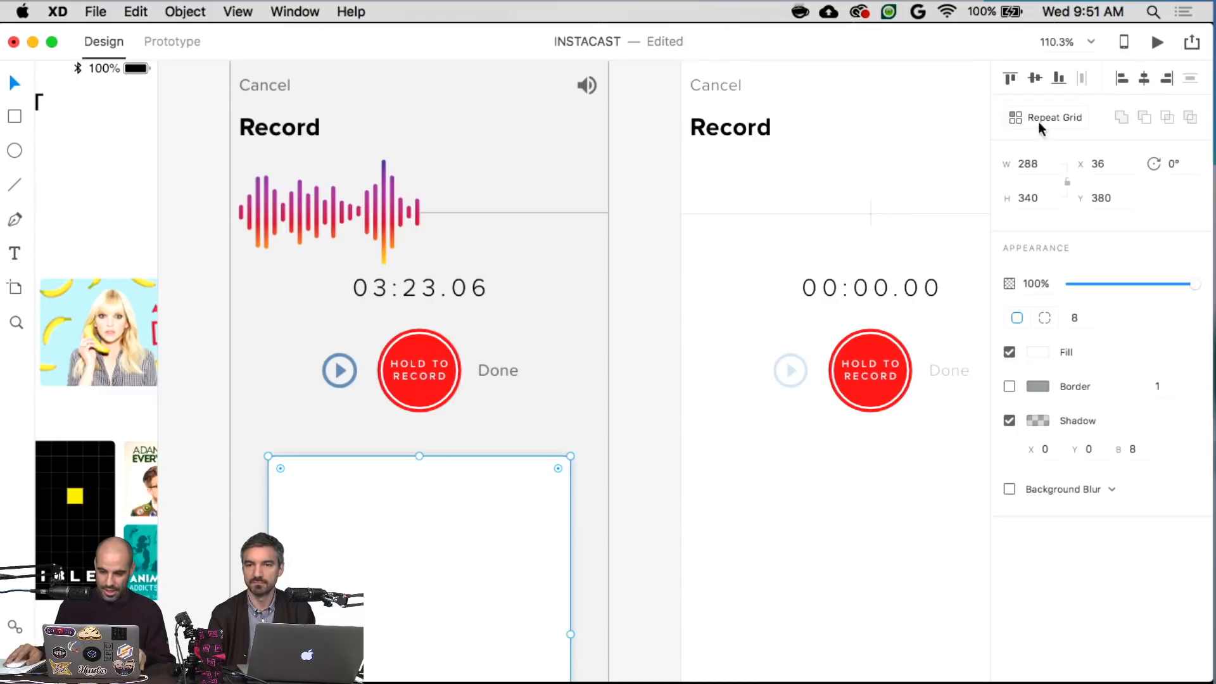
drag(451, 538, 454, 519)
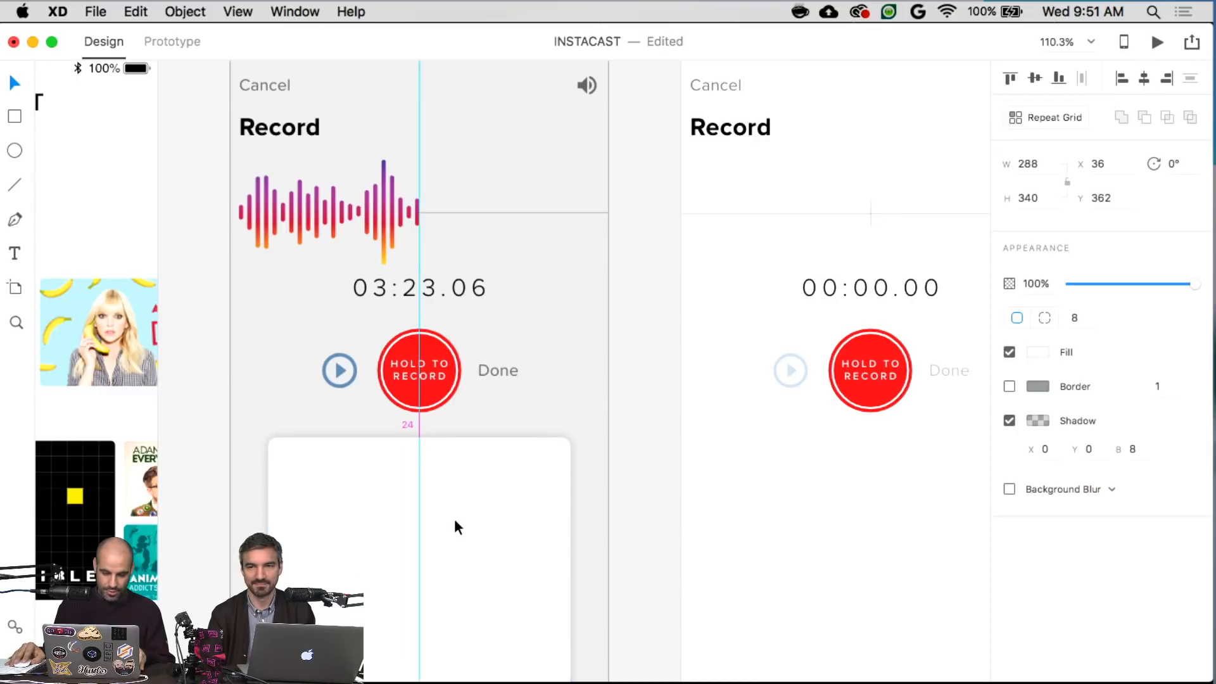
scroll(534, 499, right, 1)
key(alt)
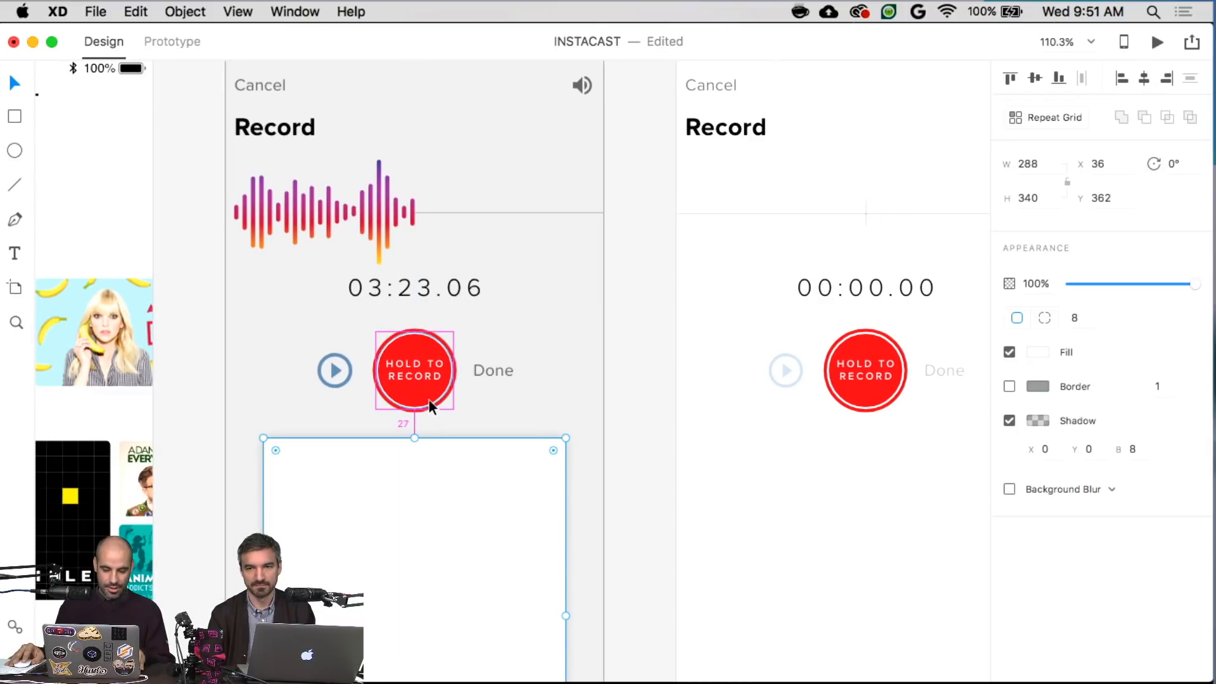
click(641, 442)
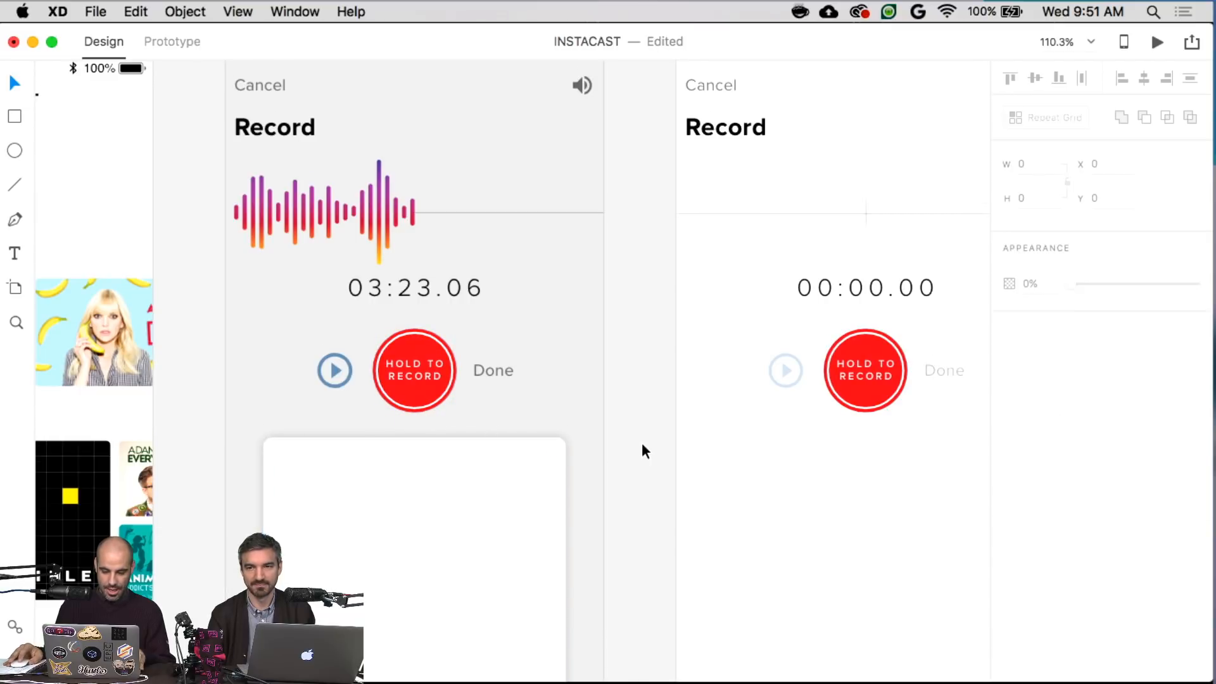
scroll(641, 442, down, 5)
scroll(642, 446, right, 1)
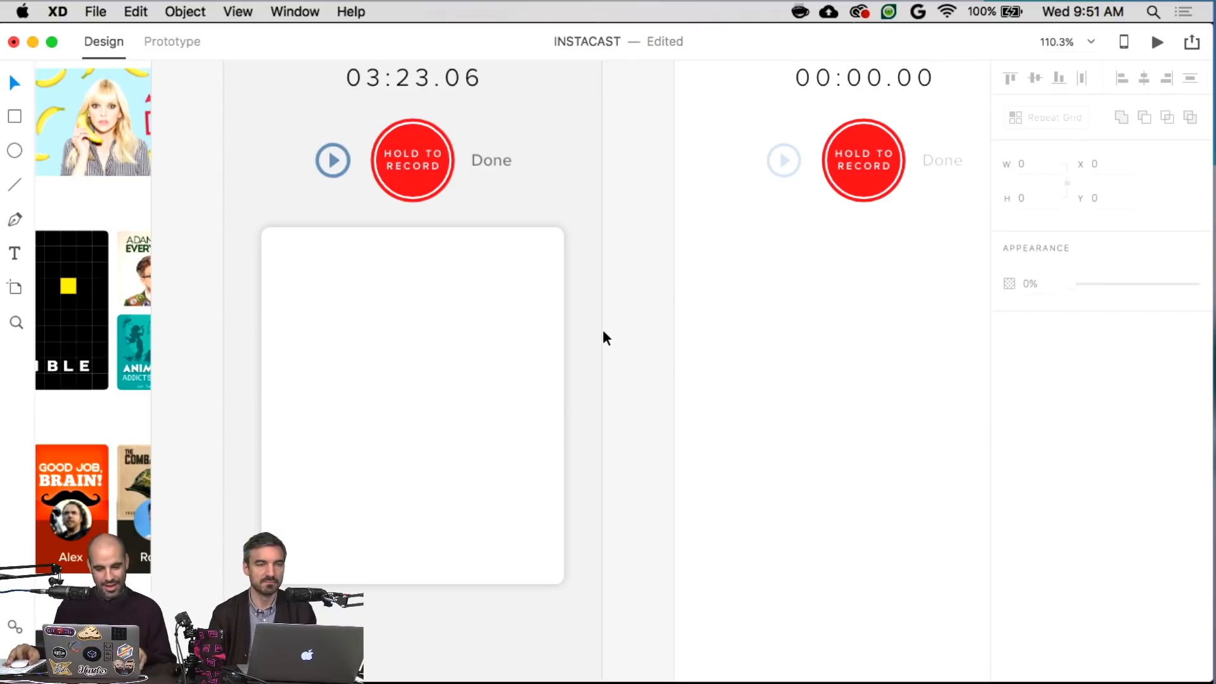
scroll(603, 332, up, 5)
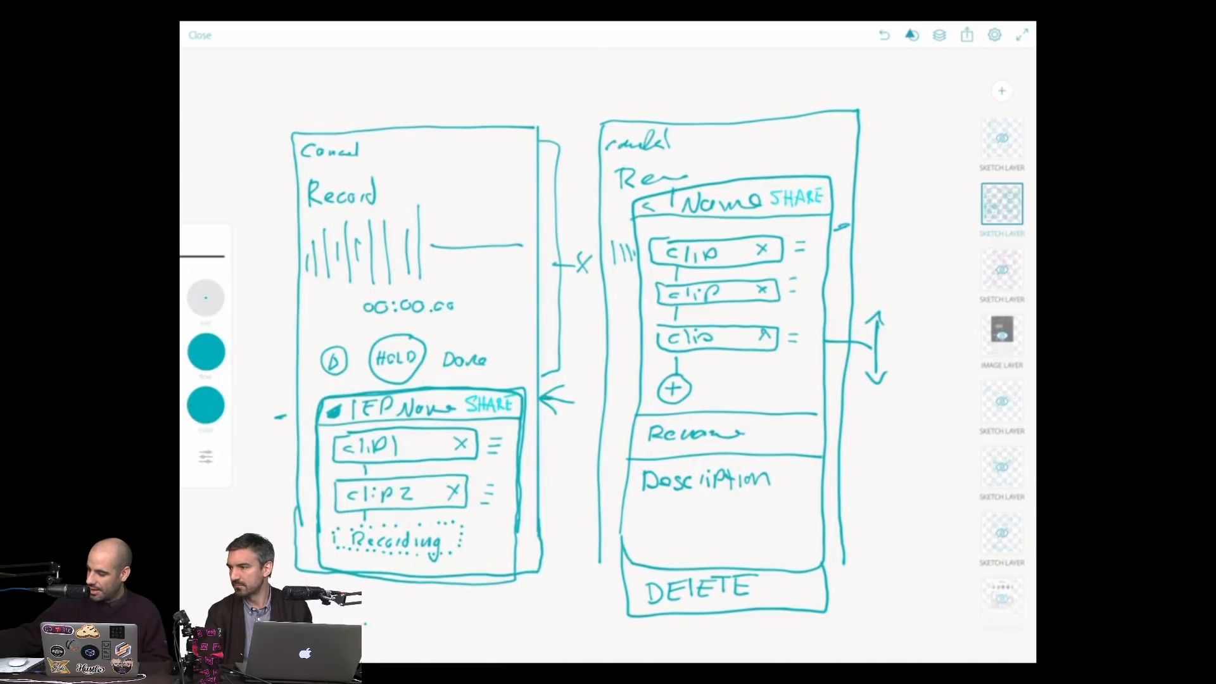
mouse_move(285, 439)
mouse_down()
mouse_move(264, 463)
mouse_move(272, 506)
mouse_up()
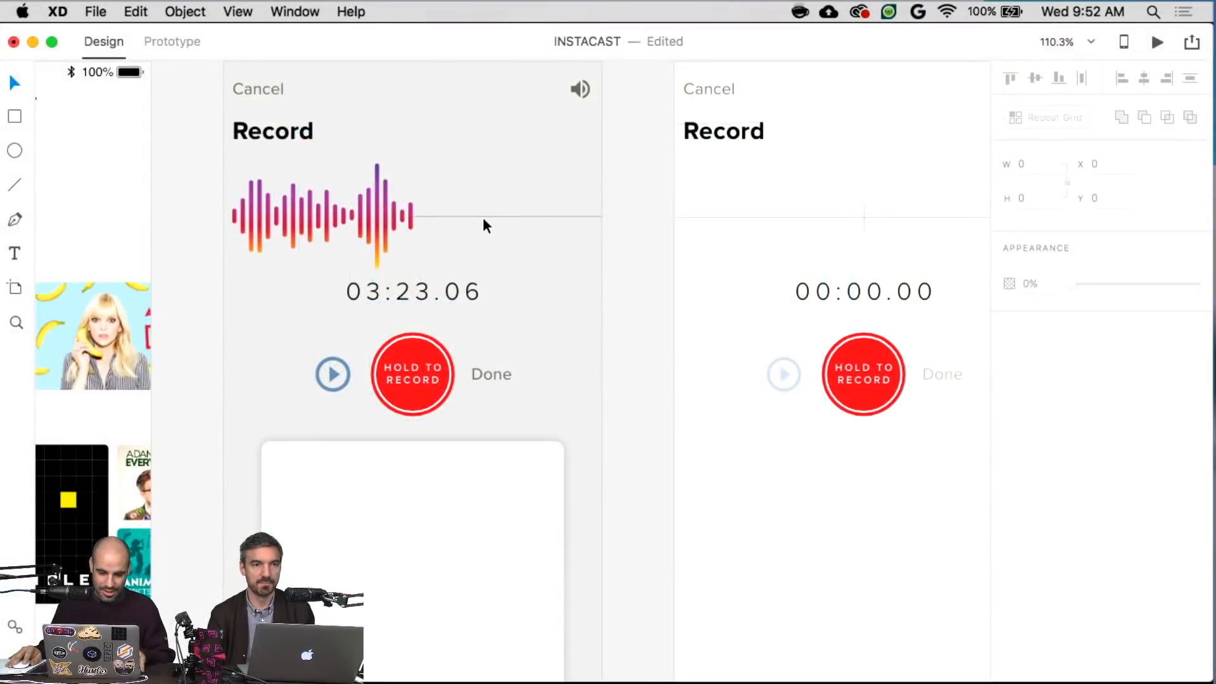
- Duplicate the waveform's thin grey baseline, align the copy to the white card's top edge and lower it by 20 to Y 382
click(483, 216)
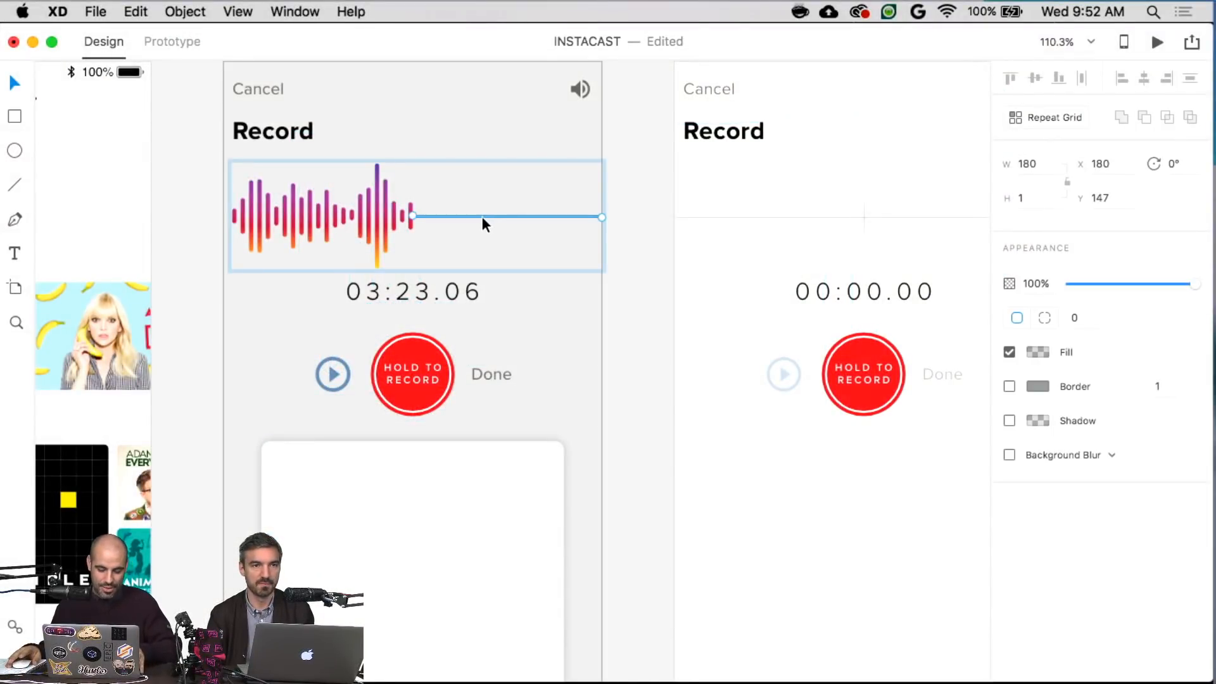
click(460, 484)
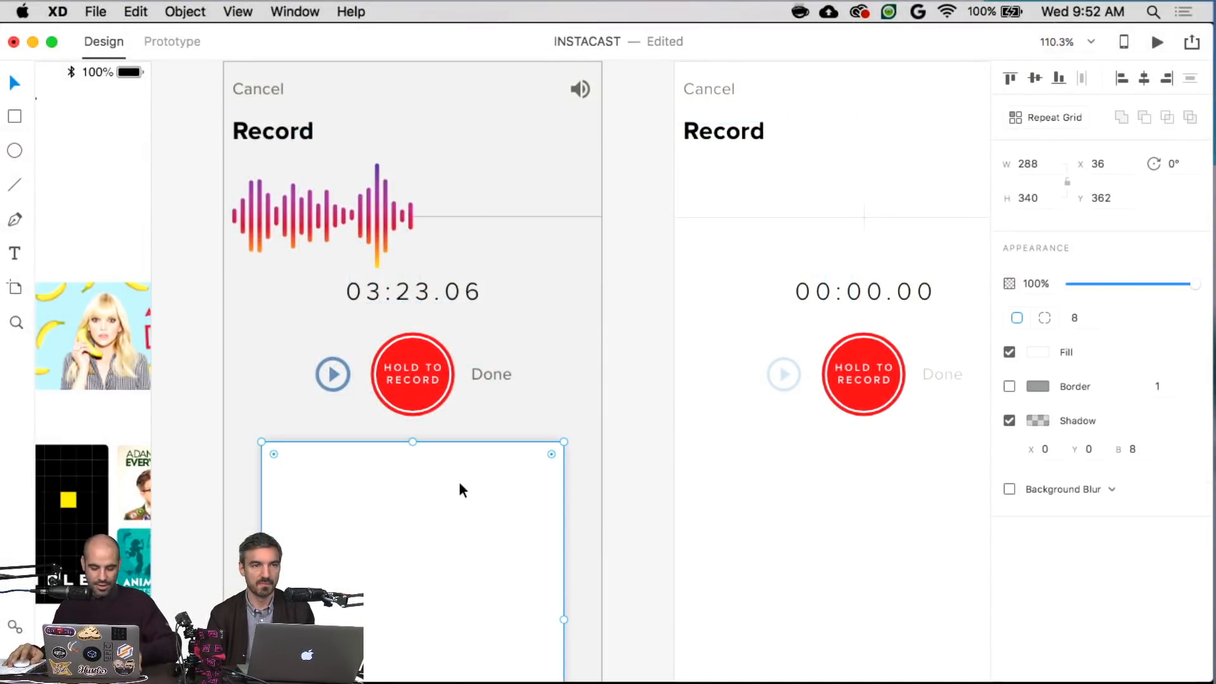
key(super+z)
shift+click(465, 480)
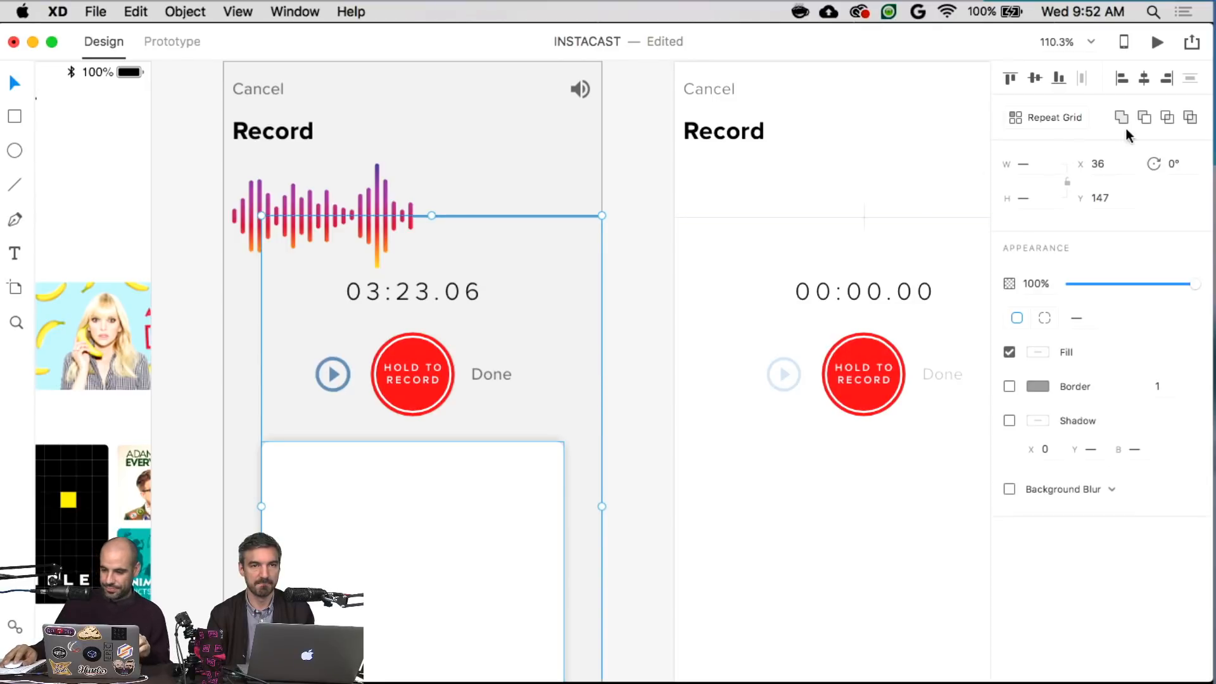
click(1011, 78)
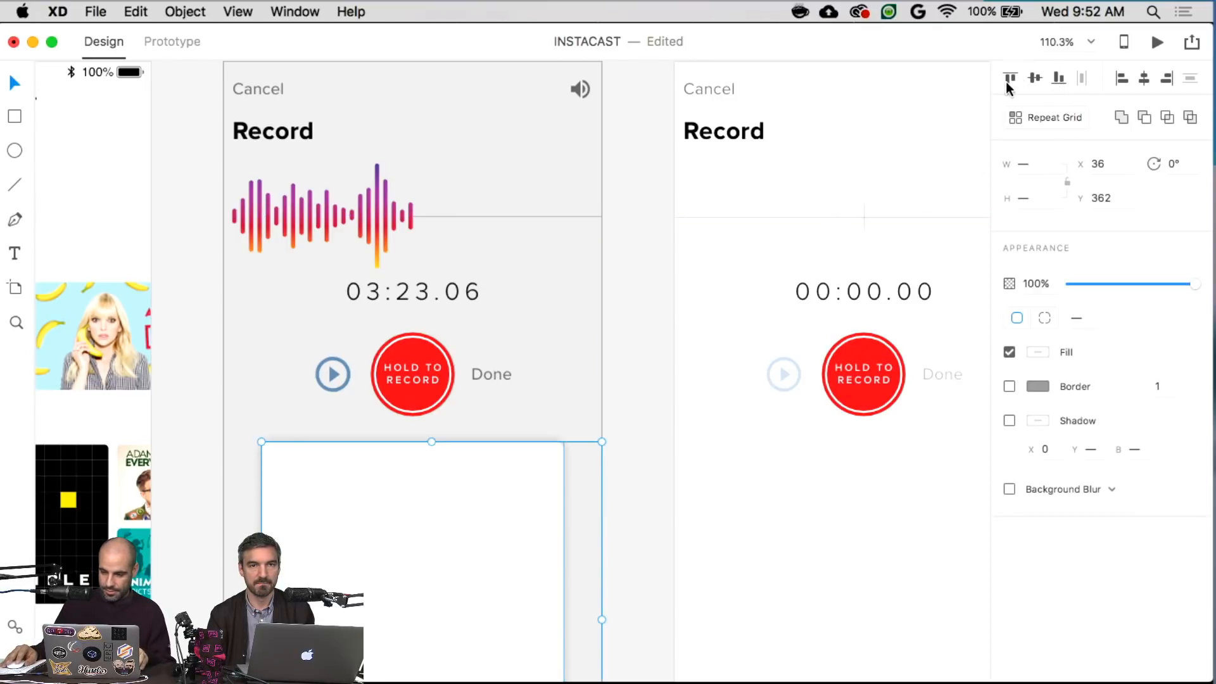
shift+click(464, 530)
key(shift+Down)
key(shift+Down)
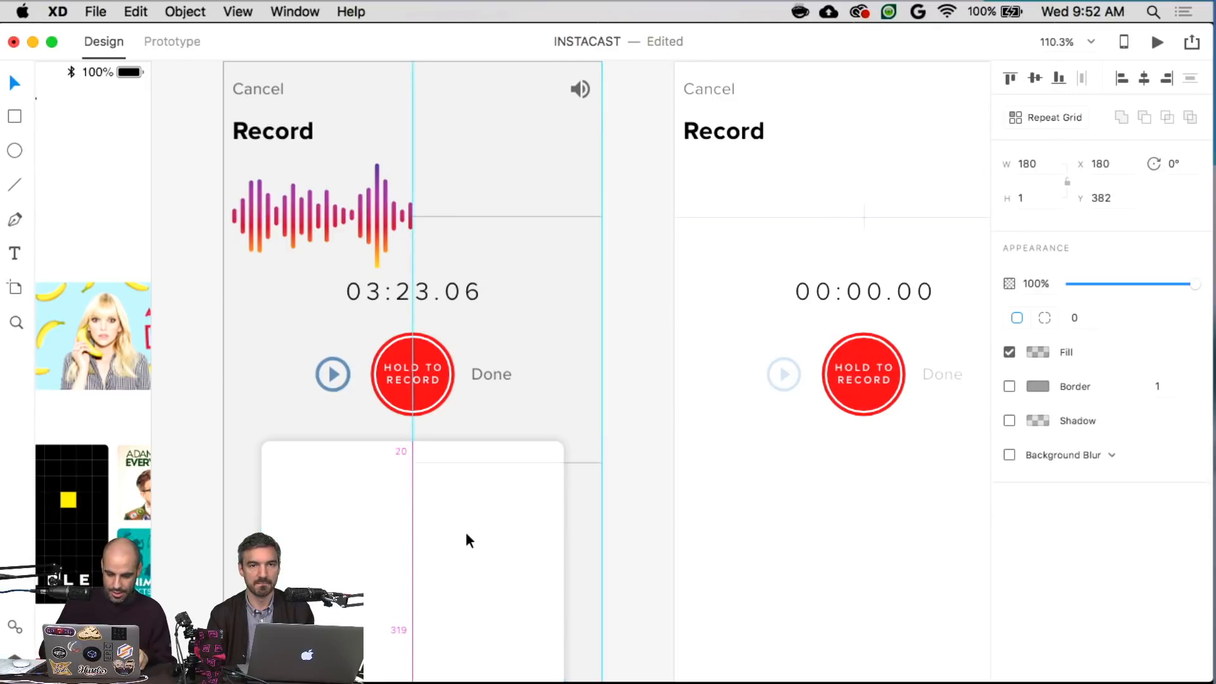
- Stretch the copied line into a grey bar spanning the card's full 288 width, 37 high, at X 36, Y 399
key(shift+Left)
key(shift+Down)
drag(493, 483, 350, 489)
drag(449, 483, 563, 519)
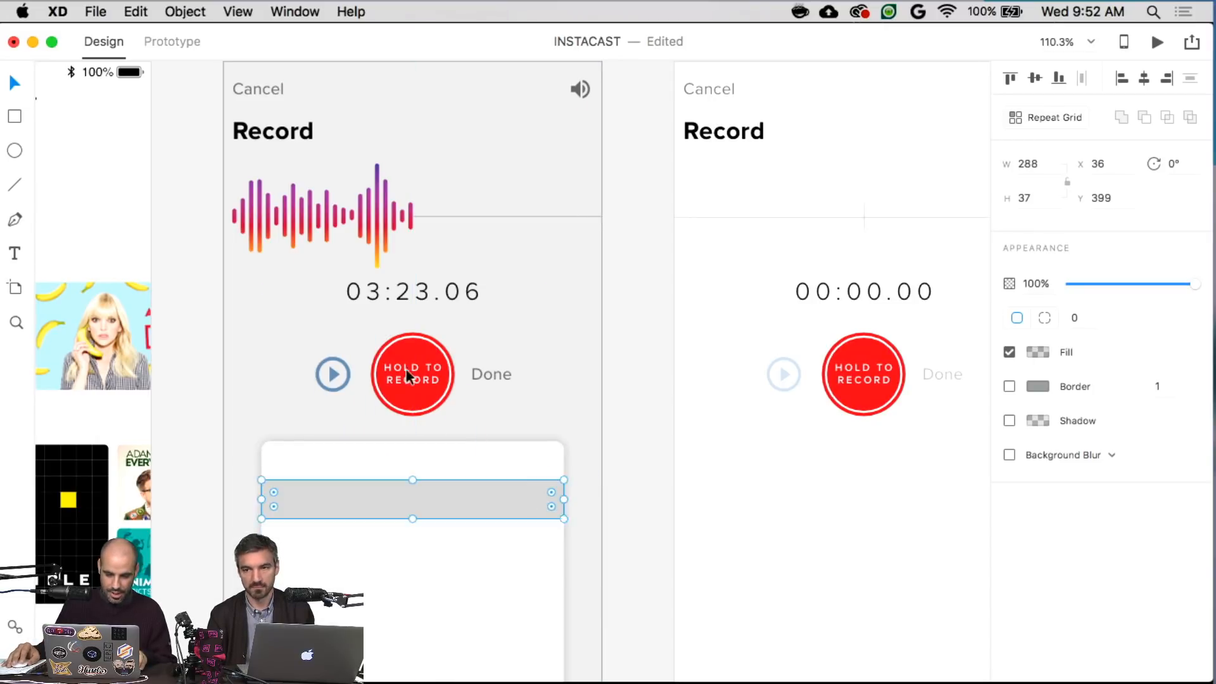
- Copy the Featured Instacasts heading from the Discover screen to Record – 1 and align it with the white card's top-left corner
click(409, 294)
click(507, 378)
scroll(506, 378, left, 10)
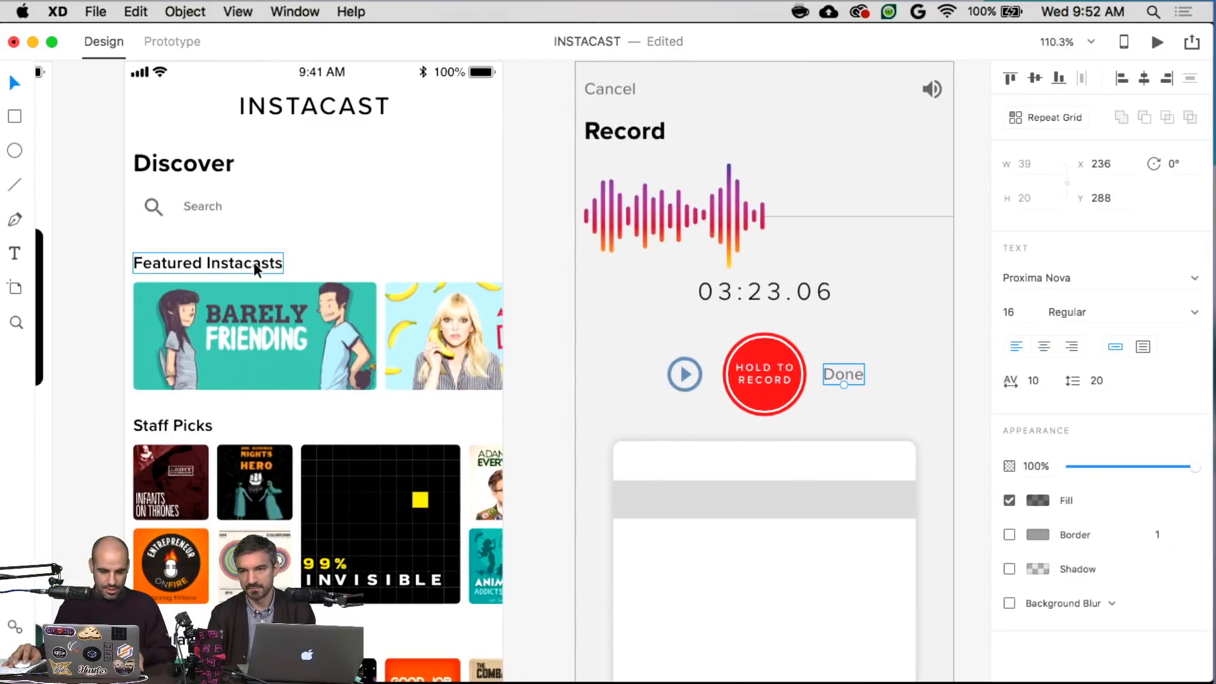
scroll(573, 457, right, 5)
click(574, 458)
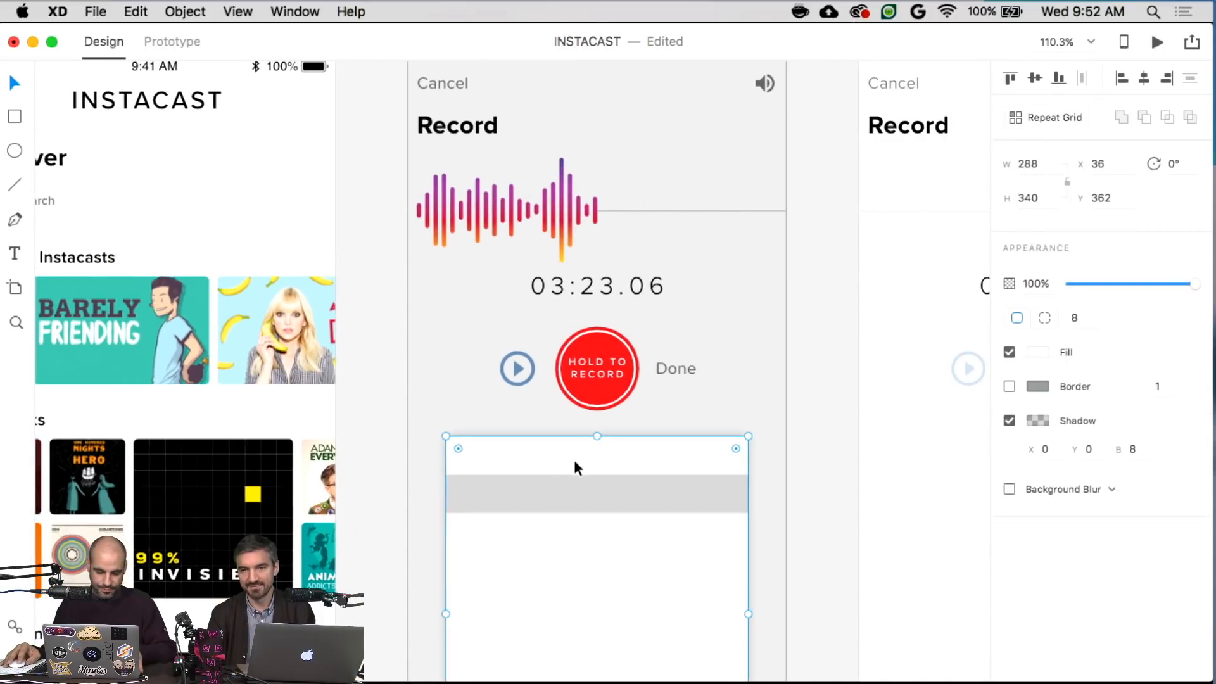
key(cmd+v)
shift+click(572, 454)
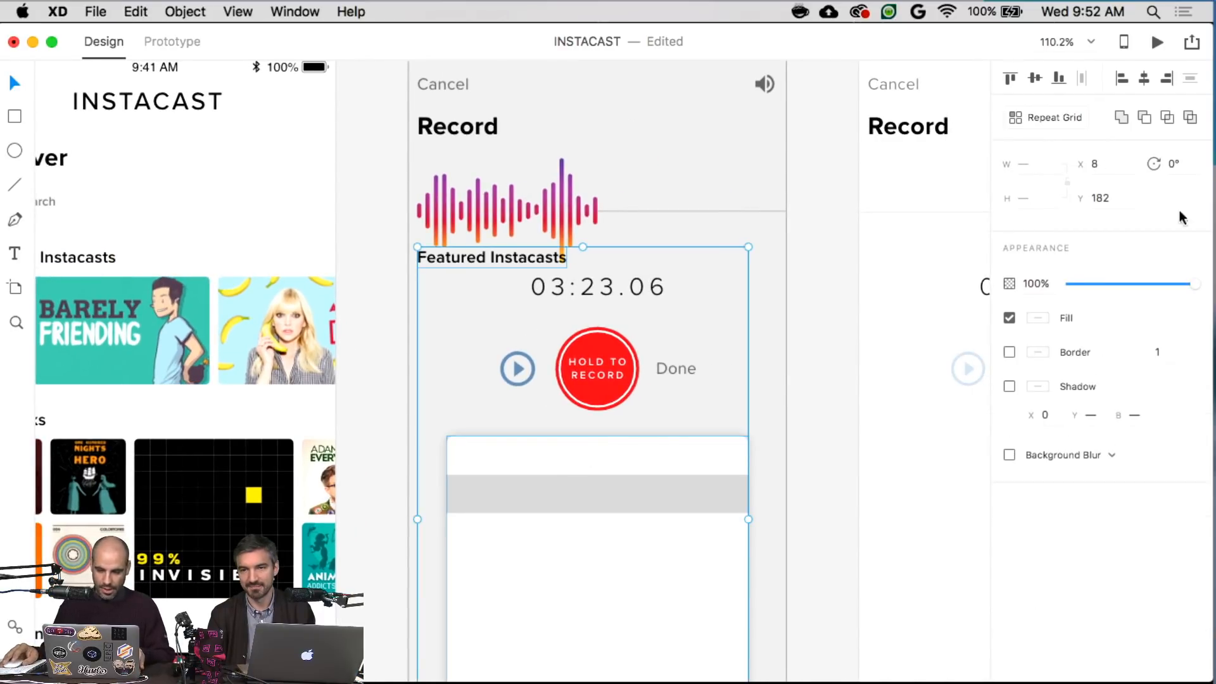
click(1159, 78)
click(1122, 78)
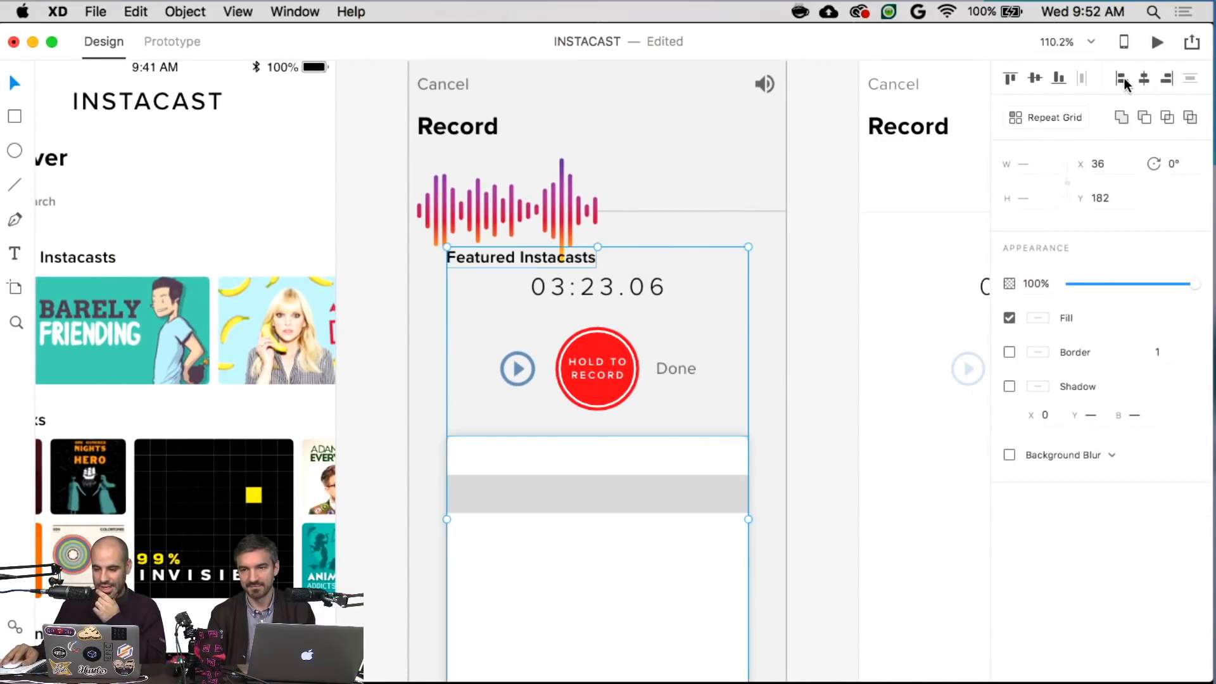
click(1032, 78)
click(1008, 80)
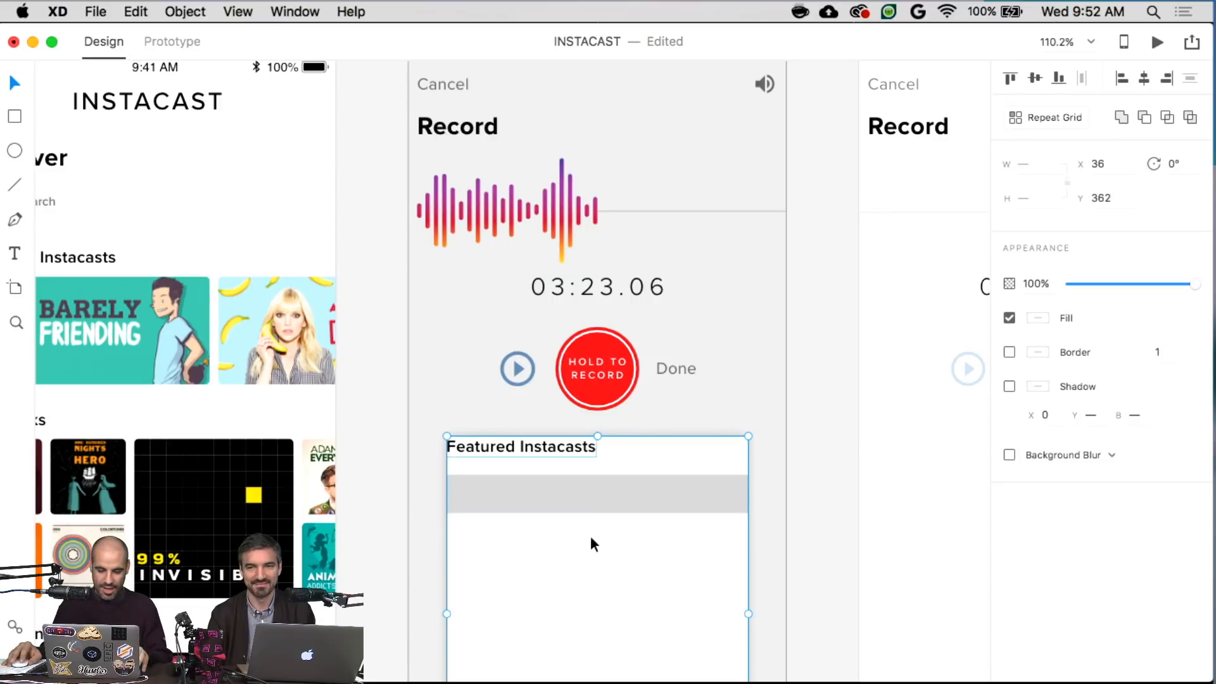
- Inset the Featured Instacasts heading within the card to X 52, Y 370 and check its distances
click(633, 458)
key(shift+Down)
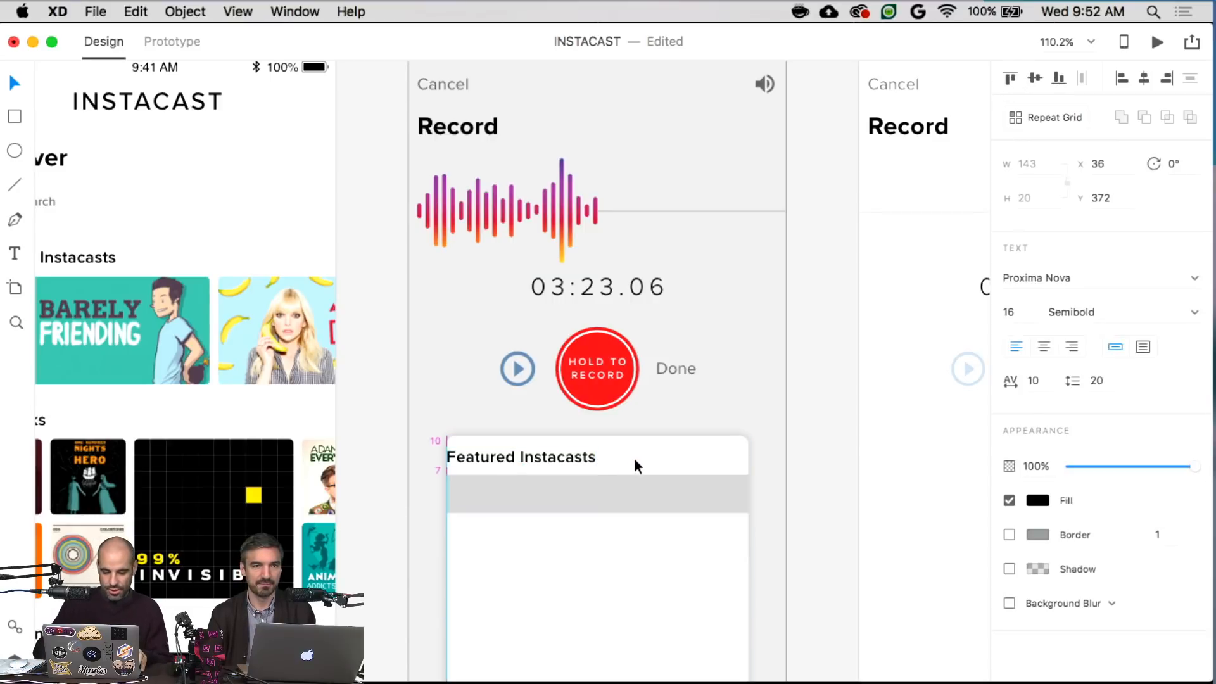
key(shift+Right)
key(Up)
key(Up)
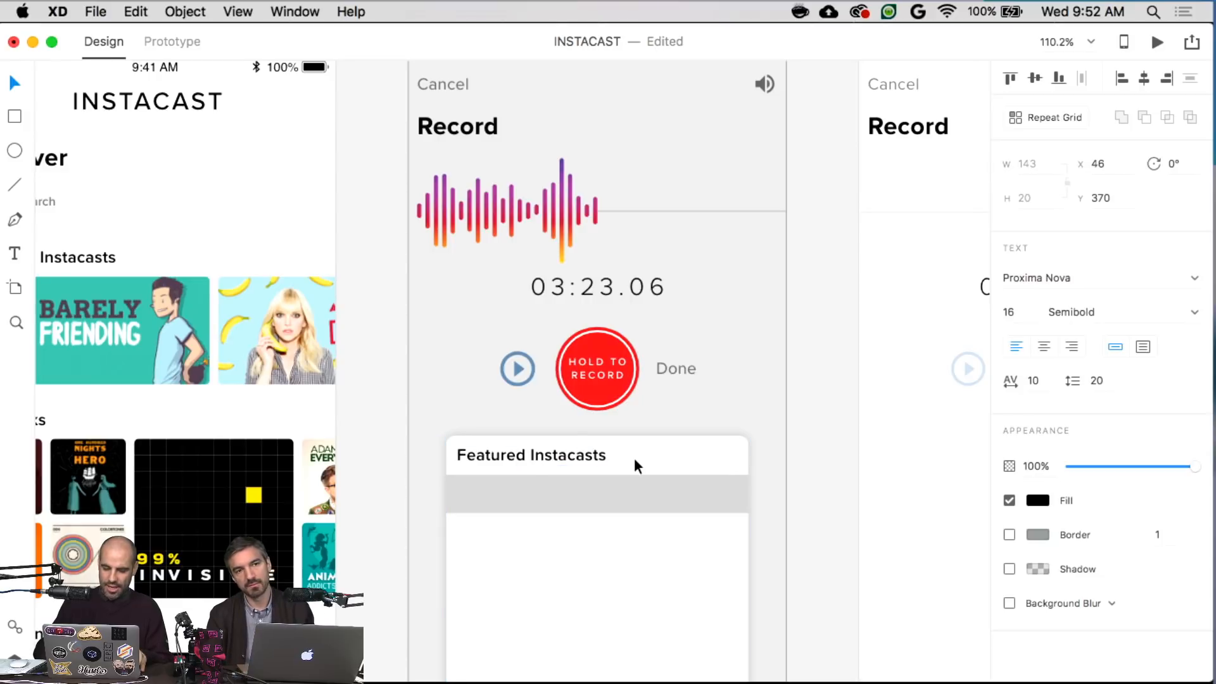
key(Right)
key(Right)
key(Right)
key(Right)
key(Right)
key(Right)
key(alt)
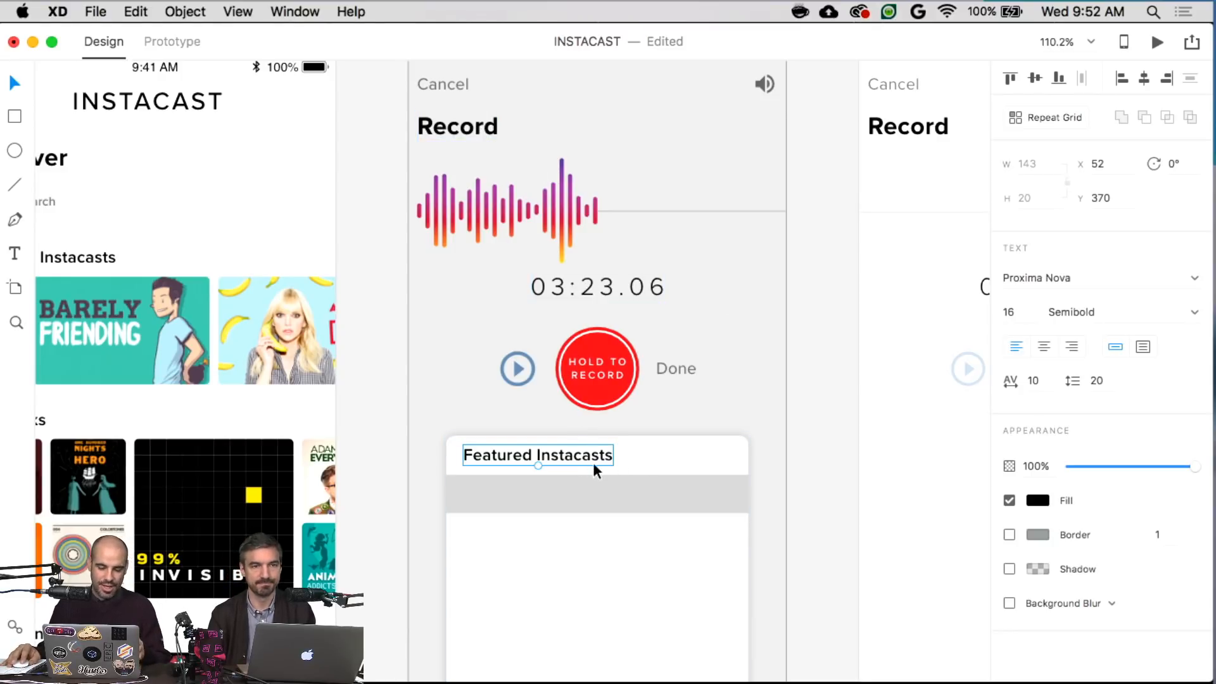
key(alt)
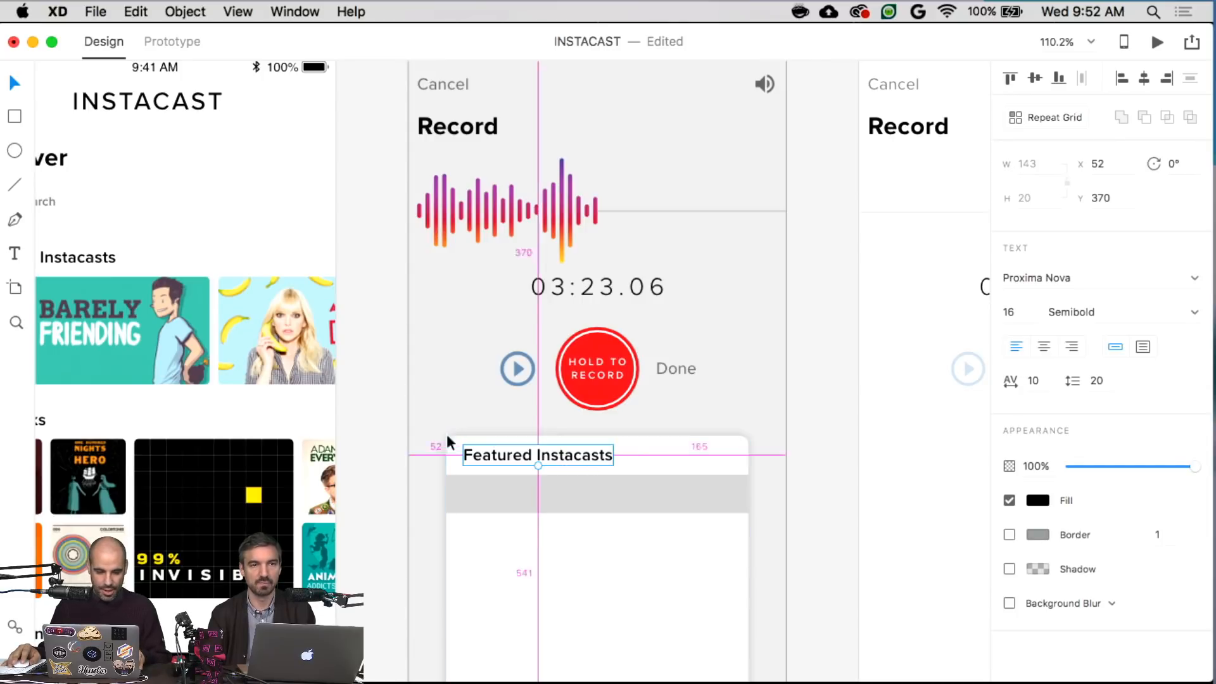
- Move the card's Featured Instacasts heading further right and down to Y 378, leaving space in front of it
scroll(237, 291, left, 5)
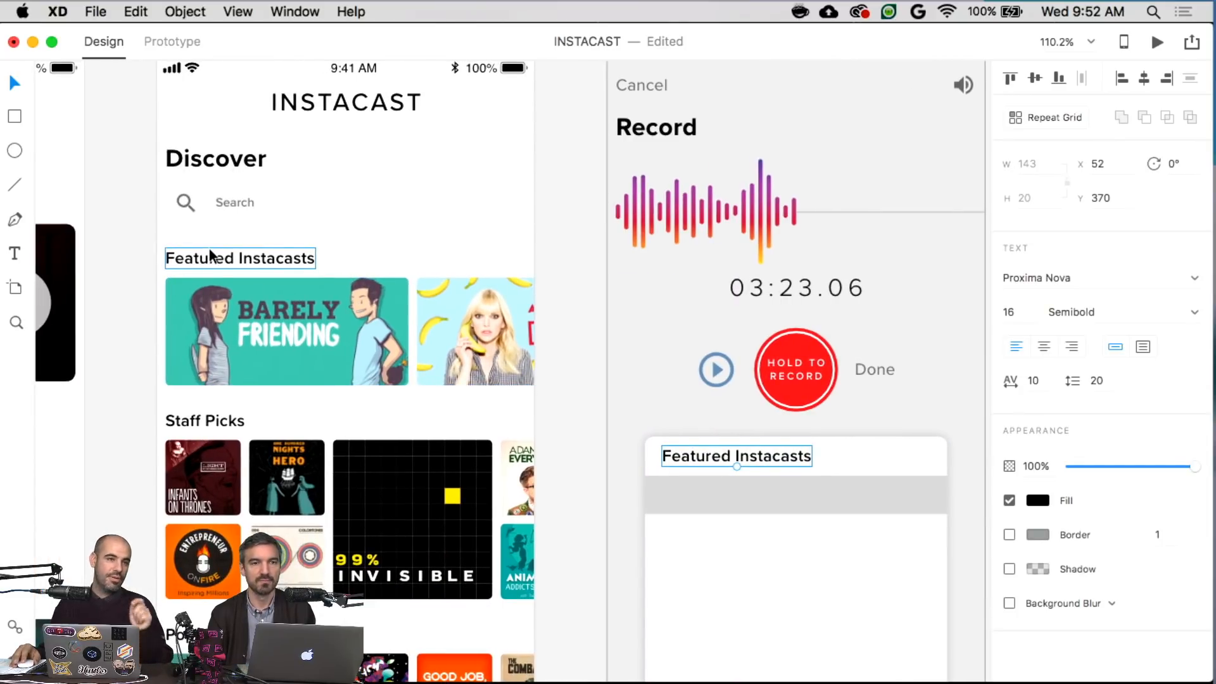
scroll(209, 248, right, 4)
drag(602, 454, 630, 455)
key(shift+Down)
key(Up)
key(Up)
- Move the grey bar down to Y 414 and set its height to 1 to form a thin divider under the heading
click(667, 492)
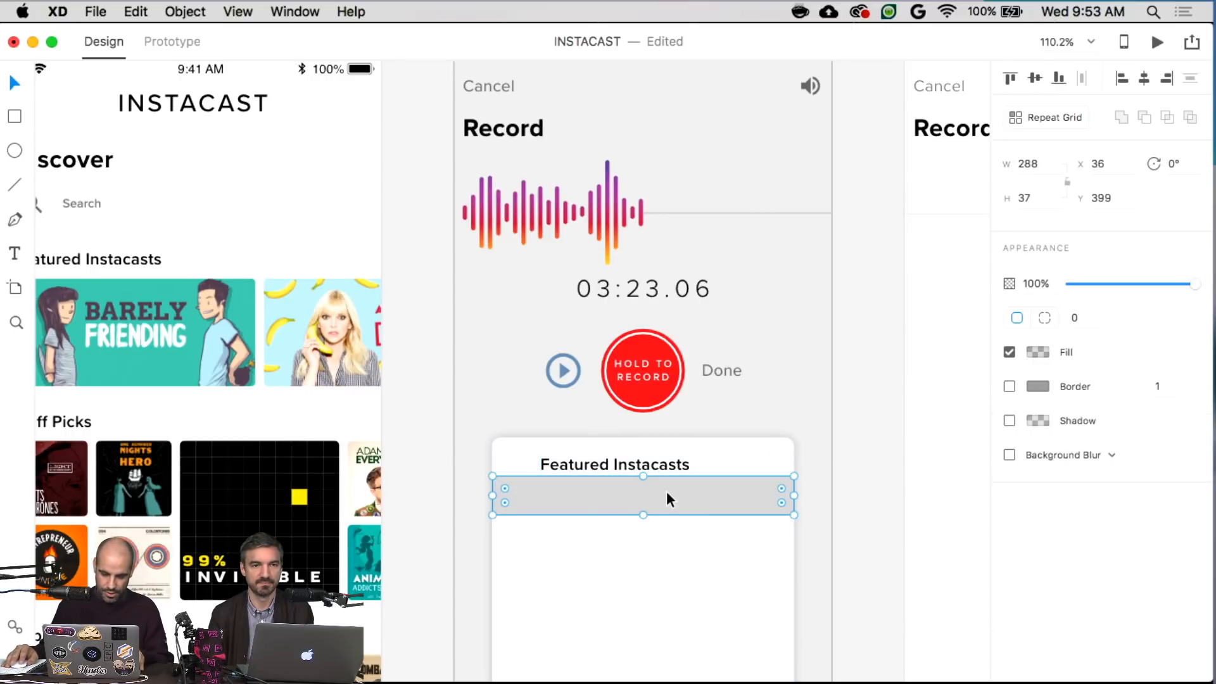
drag(666, 492, 685, 503)
key(Down)
key(Down)
key(Down)
key(Down)
key(Down)
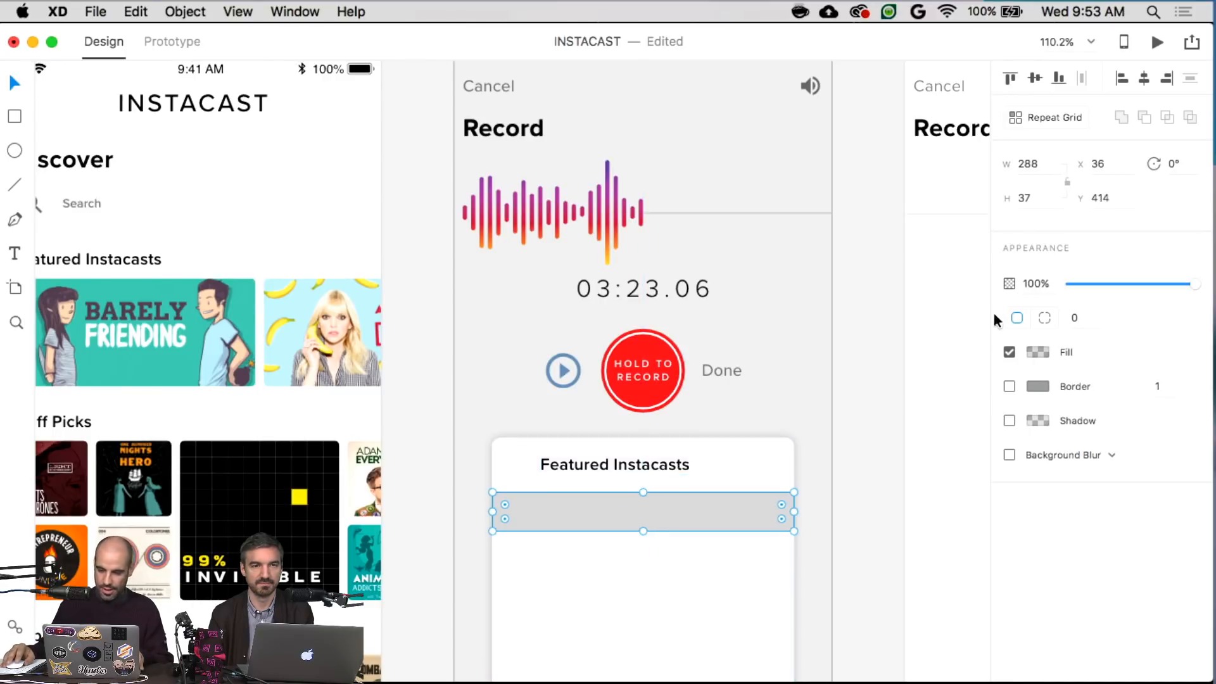
text(1)
key(Return)
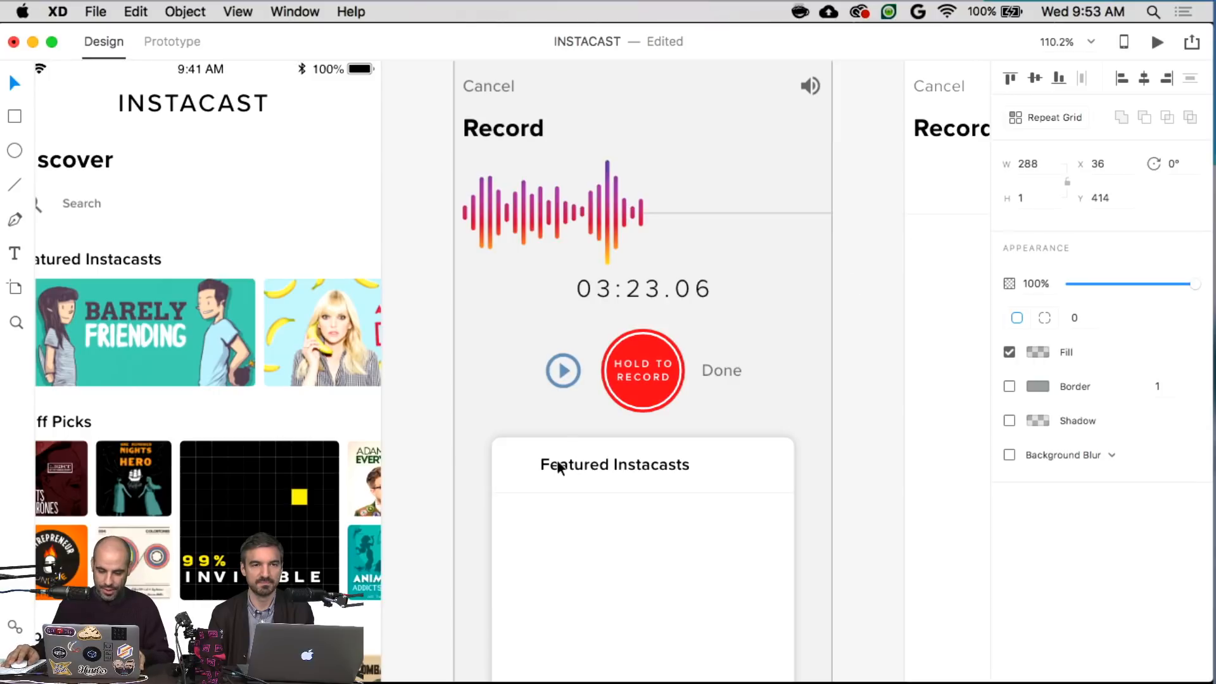
- Raise the divider closer to the heading by about 8, and move both up until the heading sits at Y 370
key(Up)
key(Up)
key(Up)
key(Up)
key(Up)
key(Up)
key(Up)
key(Up)
shift+click(674, 469)
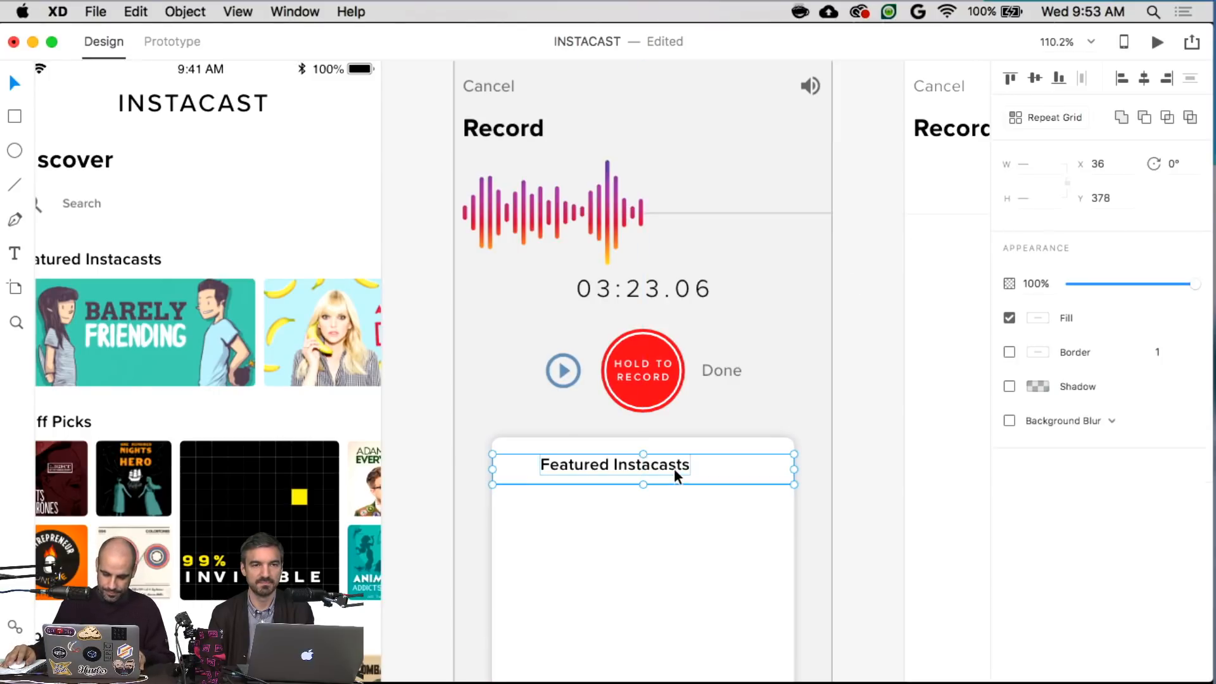
key(shift+Up)
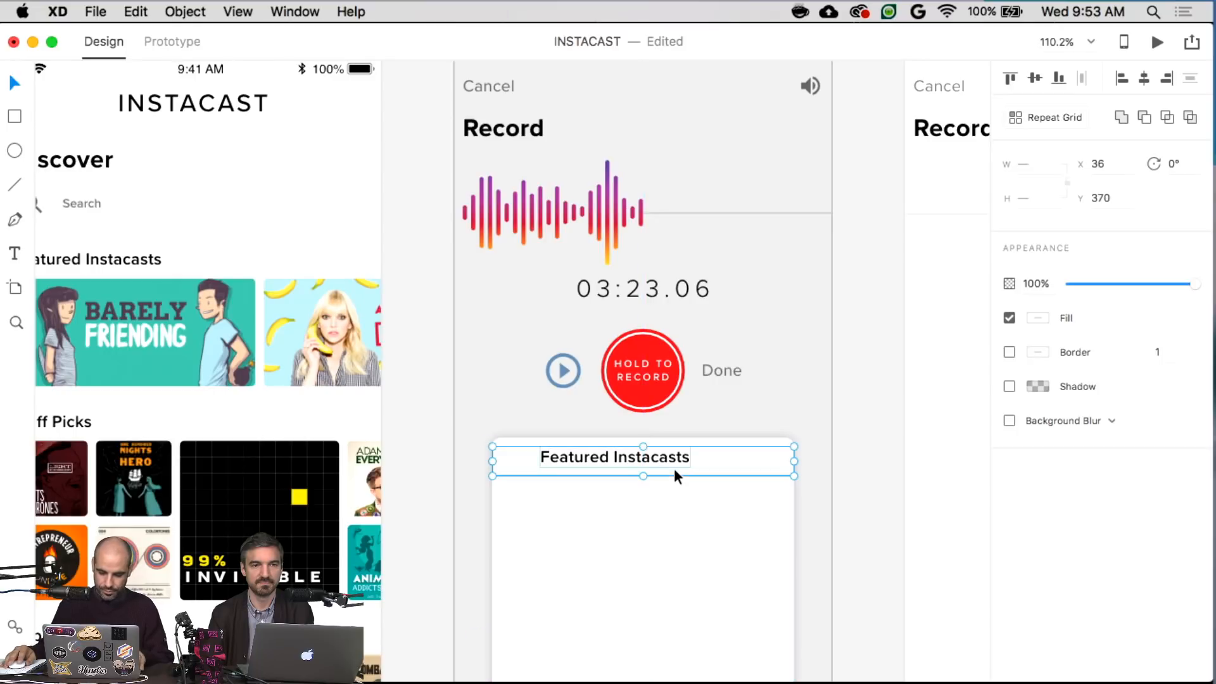
- Copy the right-pointing chevron from the Icons artboard into the white card on Record – 1 and rotate it 180°
scroll(644, 478, left, 20)
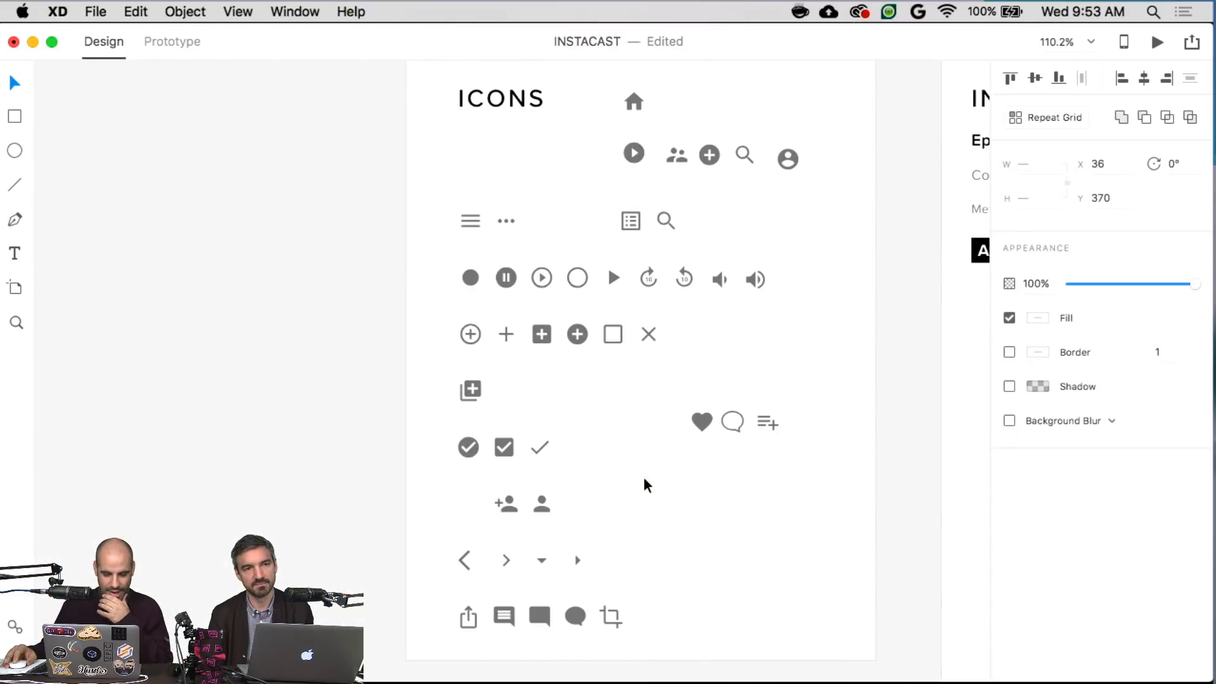
click(507, 558)
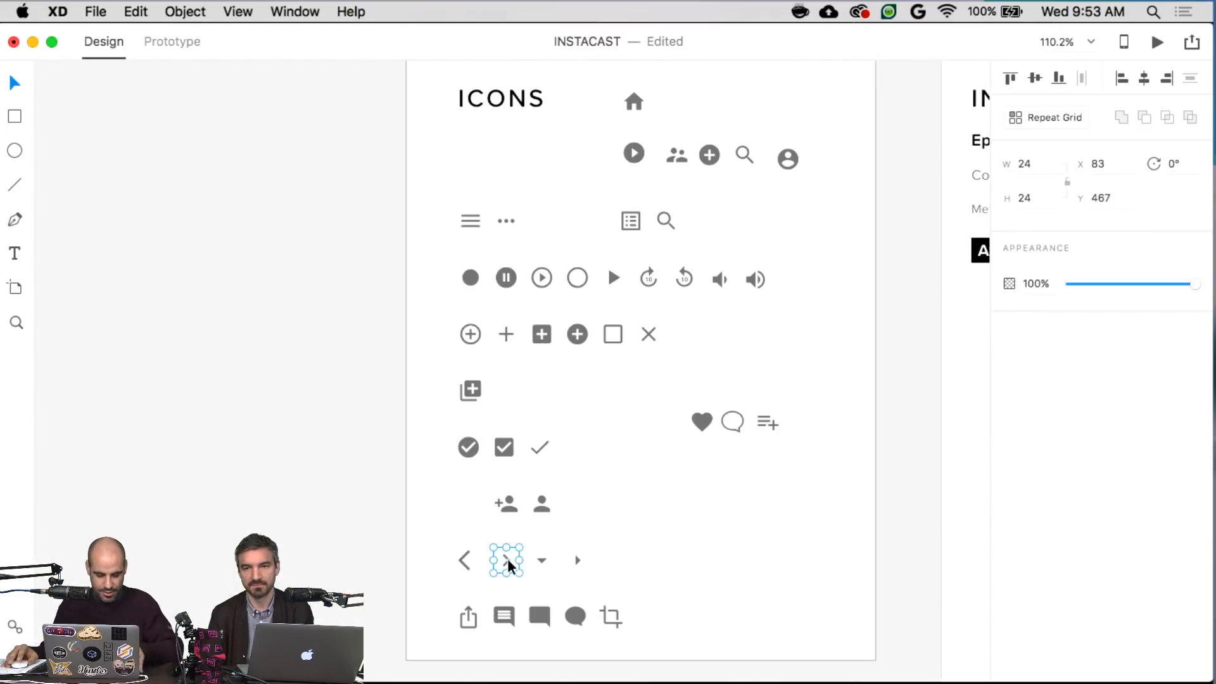
scroll(511, 557, right, 20)
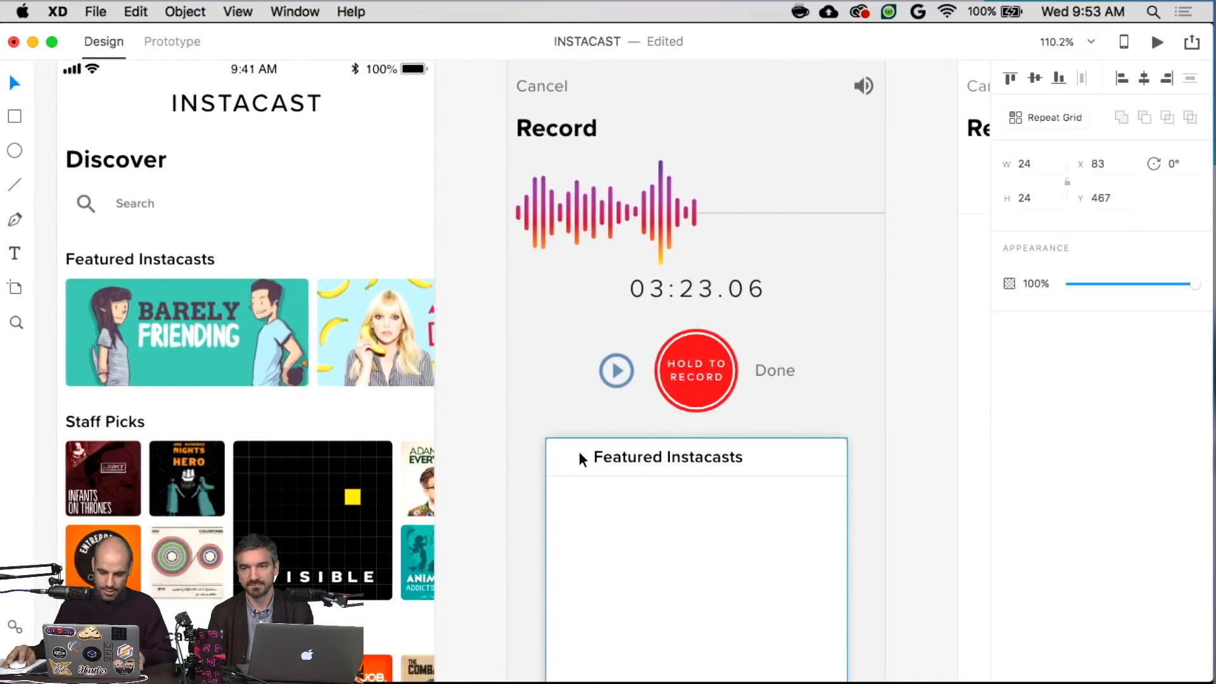
click(612, 458)
key(cmd+v)
drag(620, 558, 572, 524)
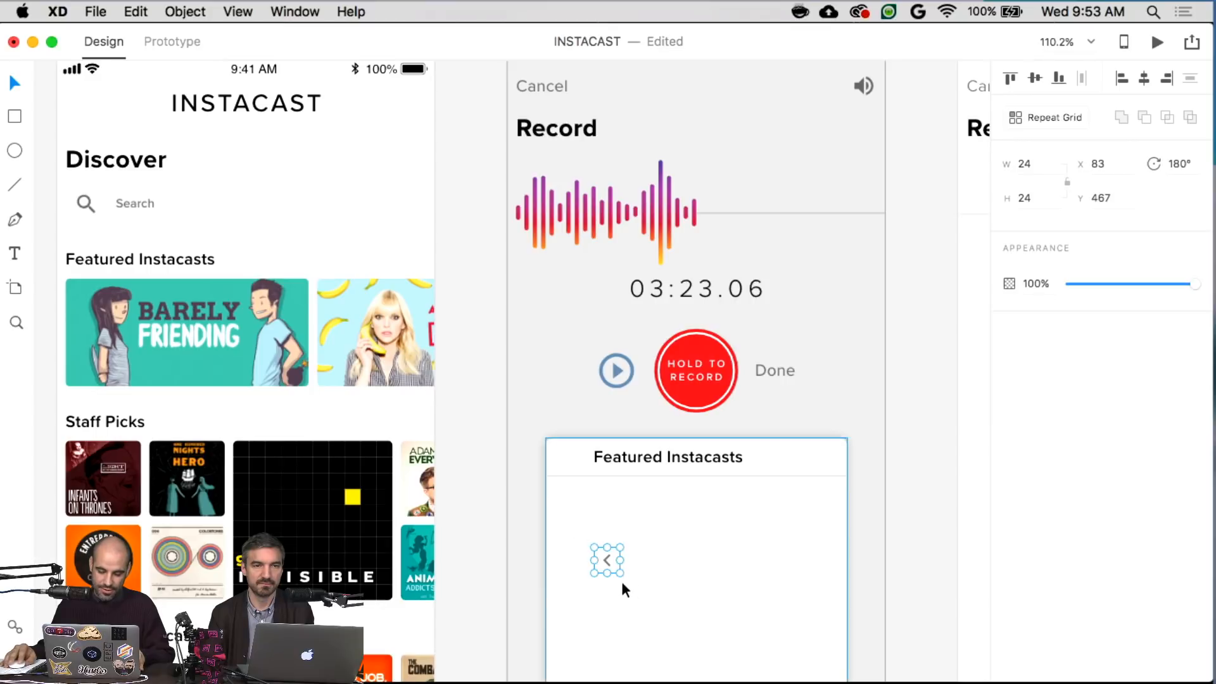
- Place the back chevron in the card's header before the heading, vertically centred with it, at X 44, Y 368
drag(606, 564, 558, 459)
key(shift+Right)
key(shift+Right)
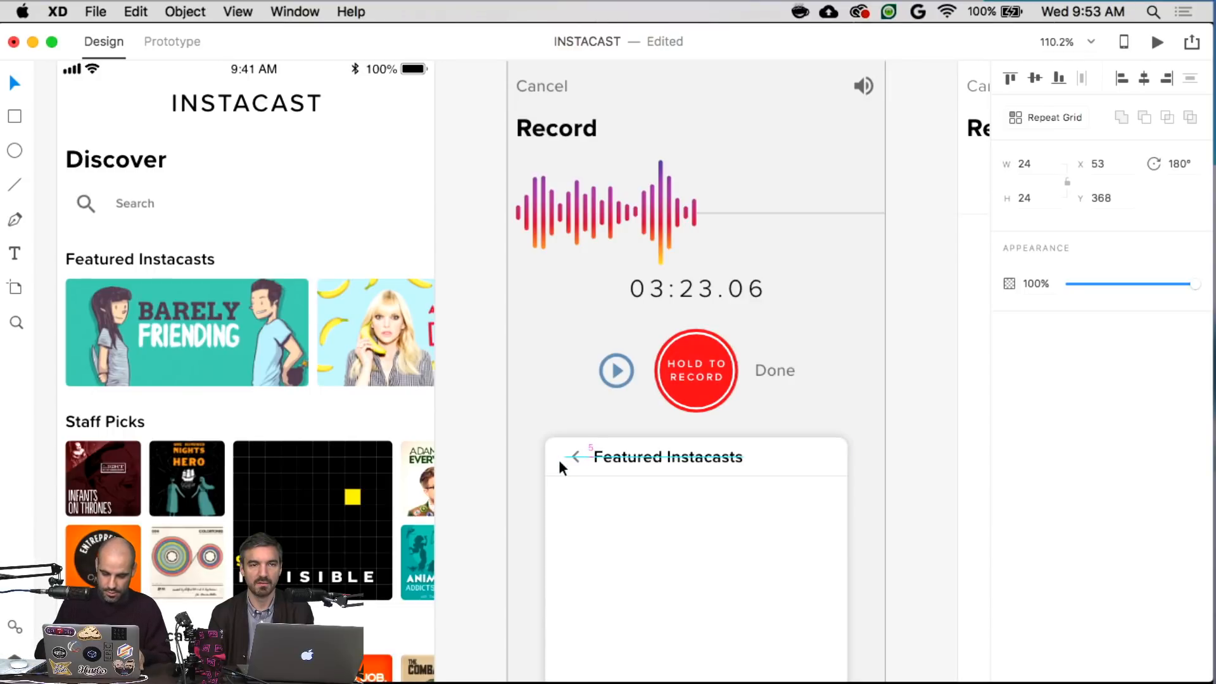
key(Left)
key(Left)
key(Left)
key(Left)
key(Left)
key(Left)
key(Left)
key(Left)
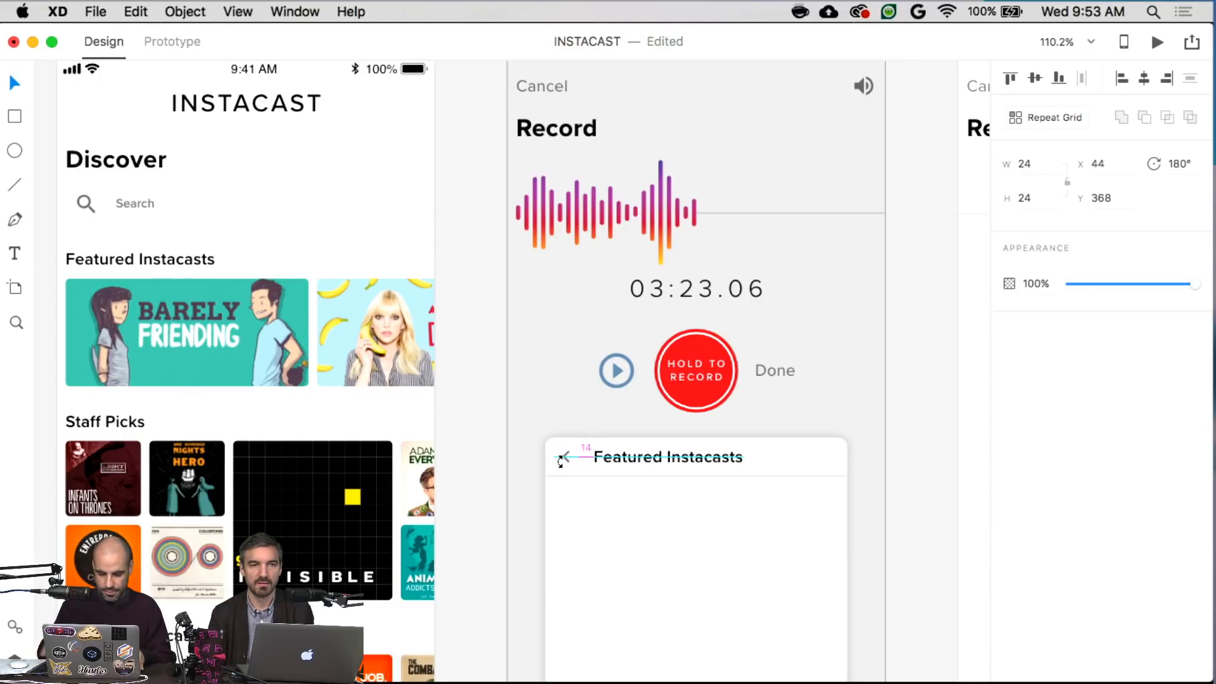
- Shift the heading right and add a vertical divider after the chevron, 1 wide and 37 high, at X 76, Y 361
click(622, 455)
drag(621, 455, 698, 435)
click(651, 477)
drag(887, 436, 596, 472)
click(1039, 166)
text(1)
key(Return)
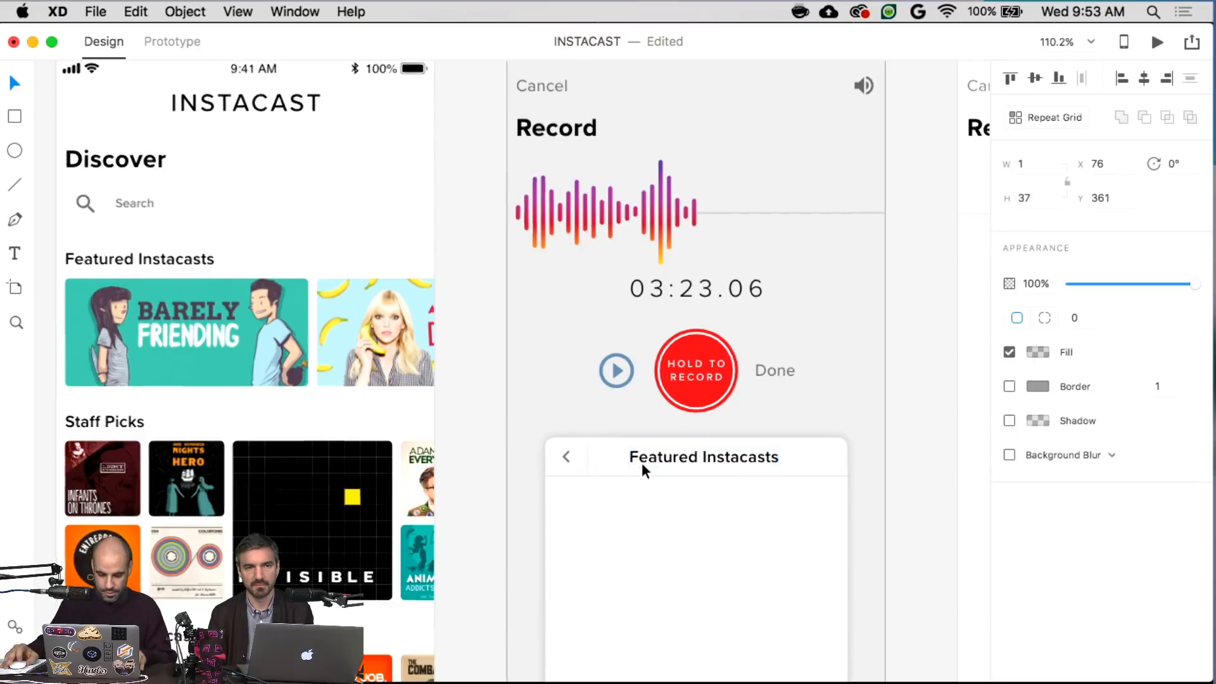
- Check the back chevron's spacing in the card header and move the heading closer to the vertical divider, to X 88
scroll(641, 462, up, 3)
click(466, 454)
key(Escape)
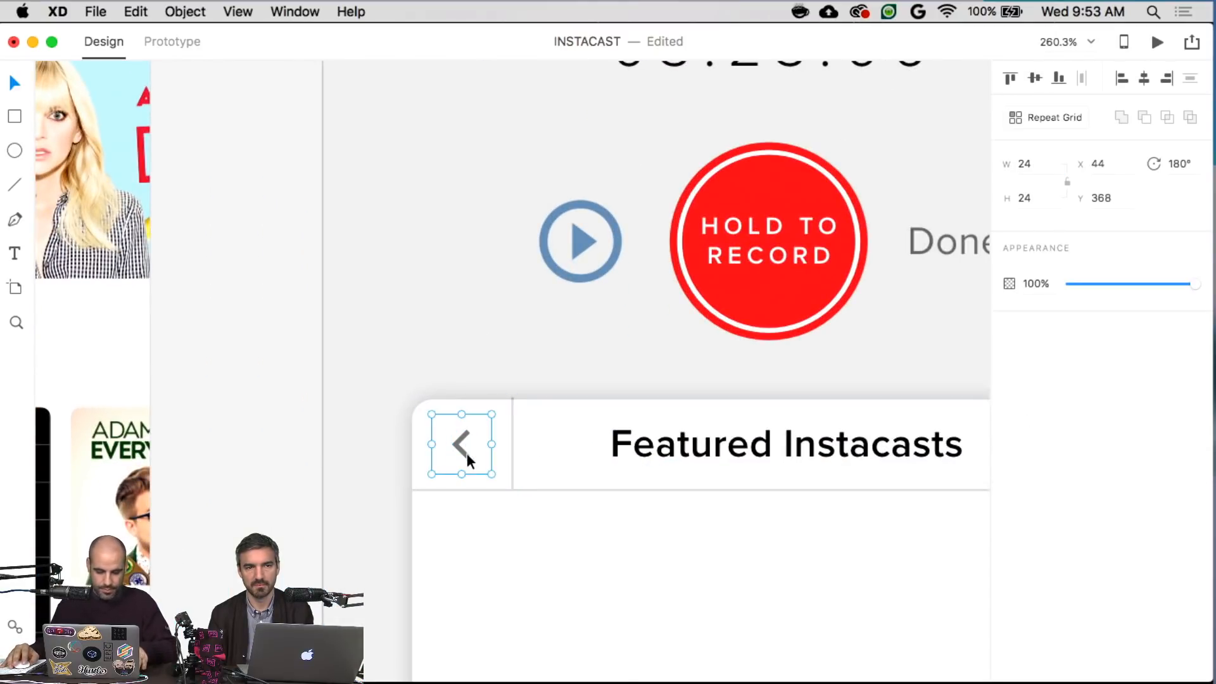
key(alt)
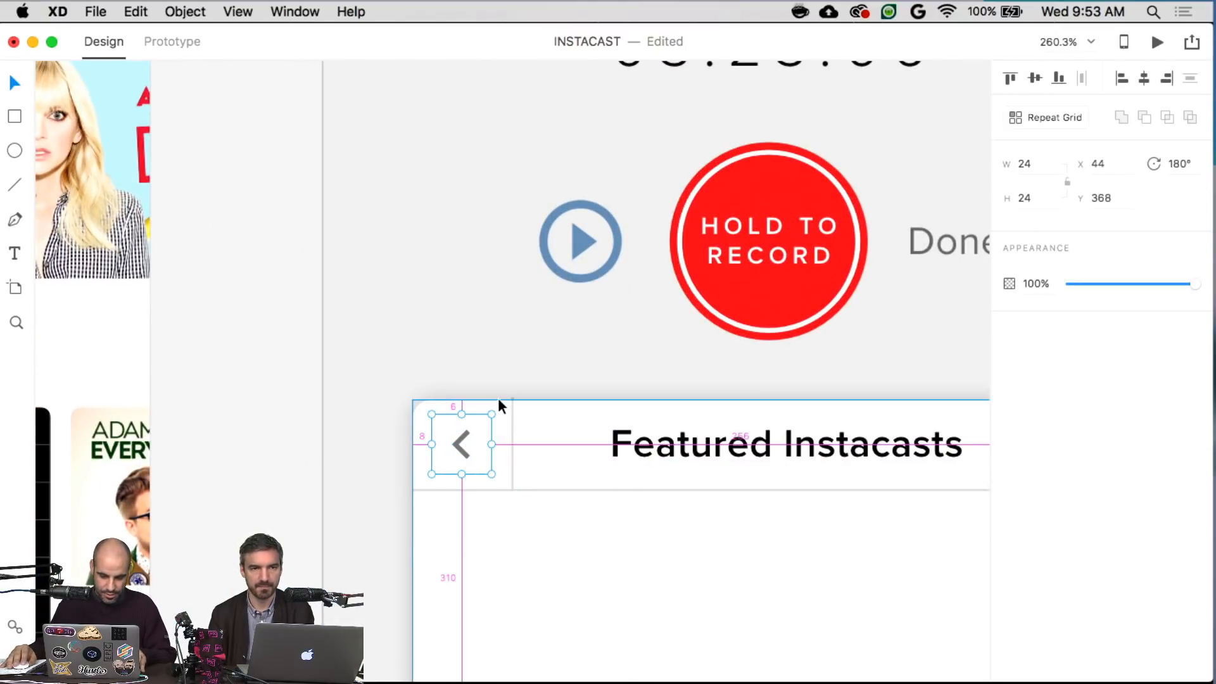
drag(659, 450, 588, 452)
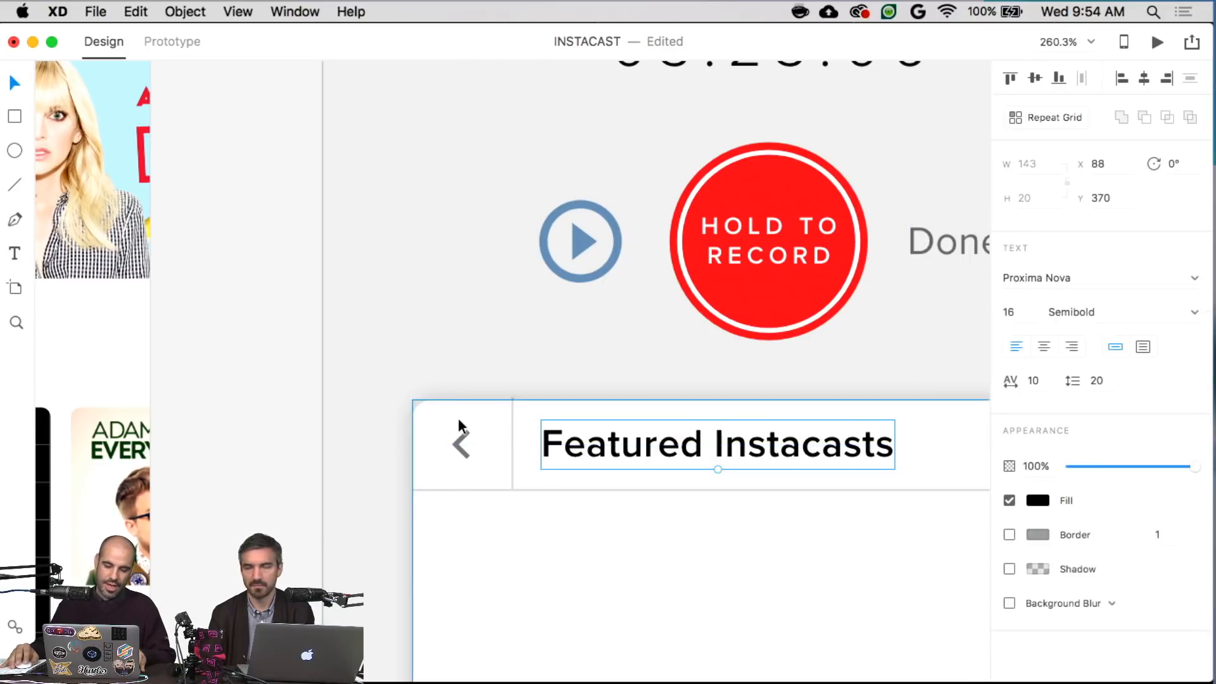
click(465, 444)
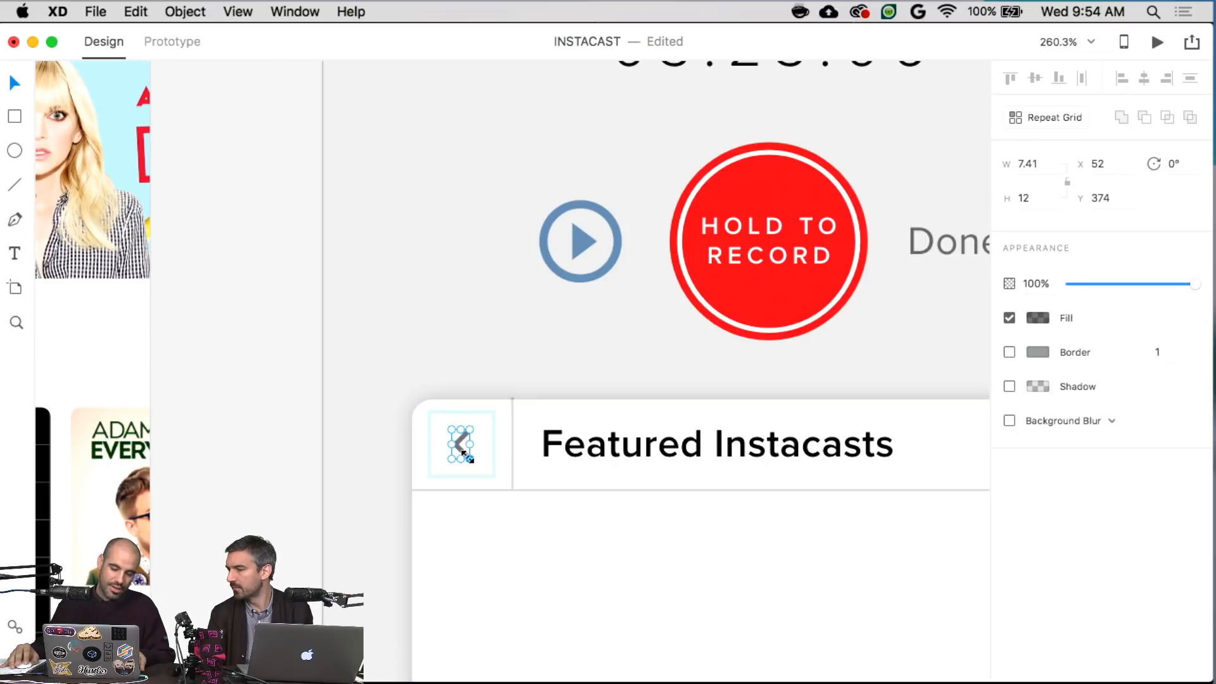
key(Escape)
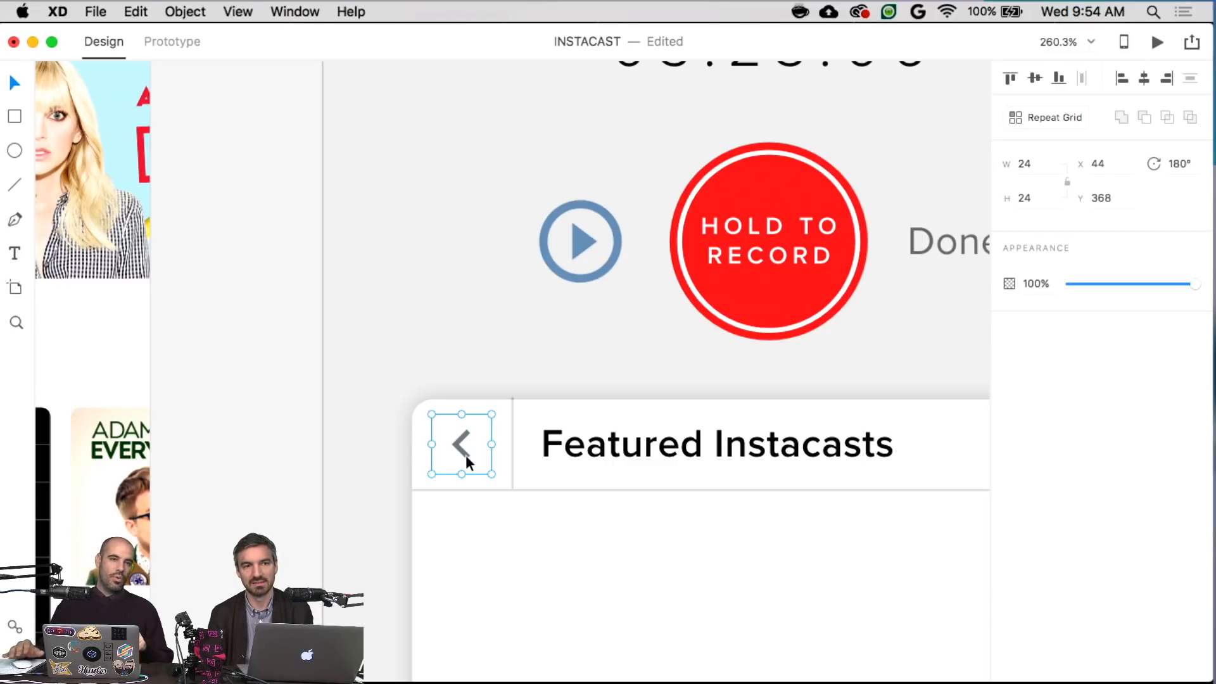
click(640, 445)
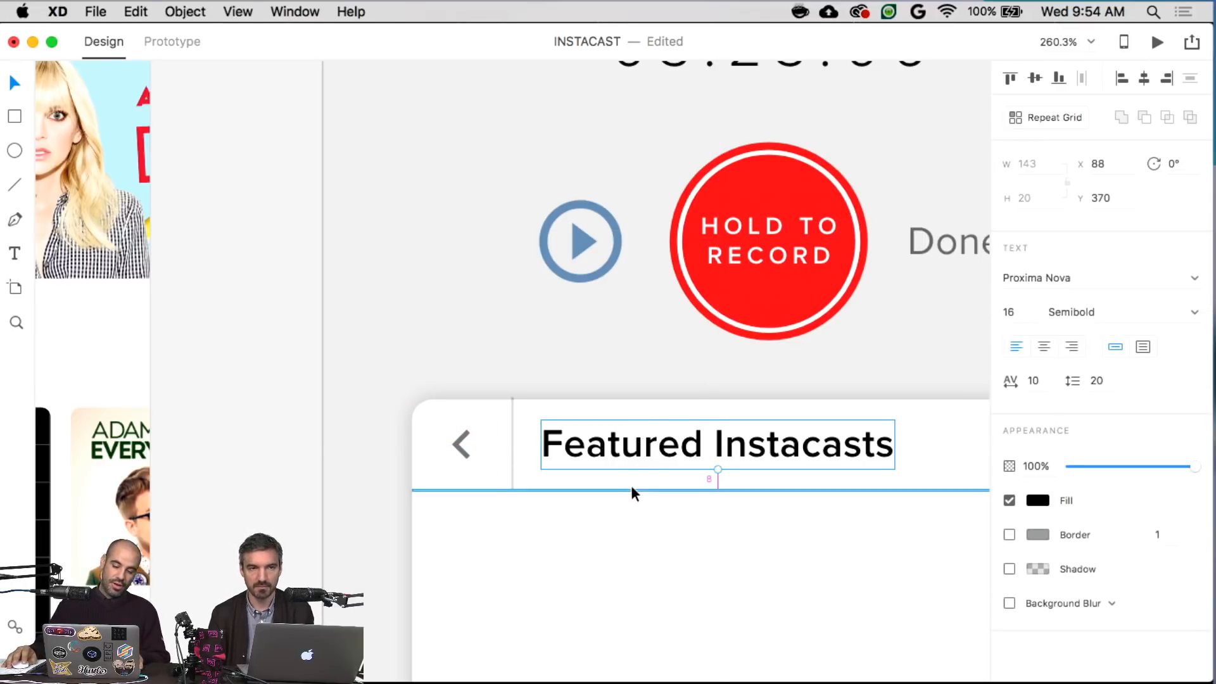
- Set the header's vertical divider height to 36
click(511, 409)
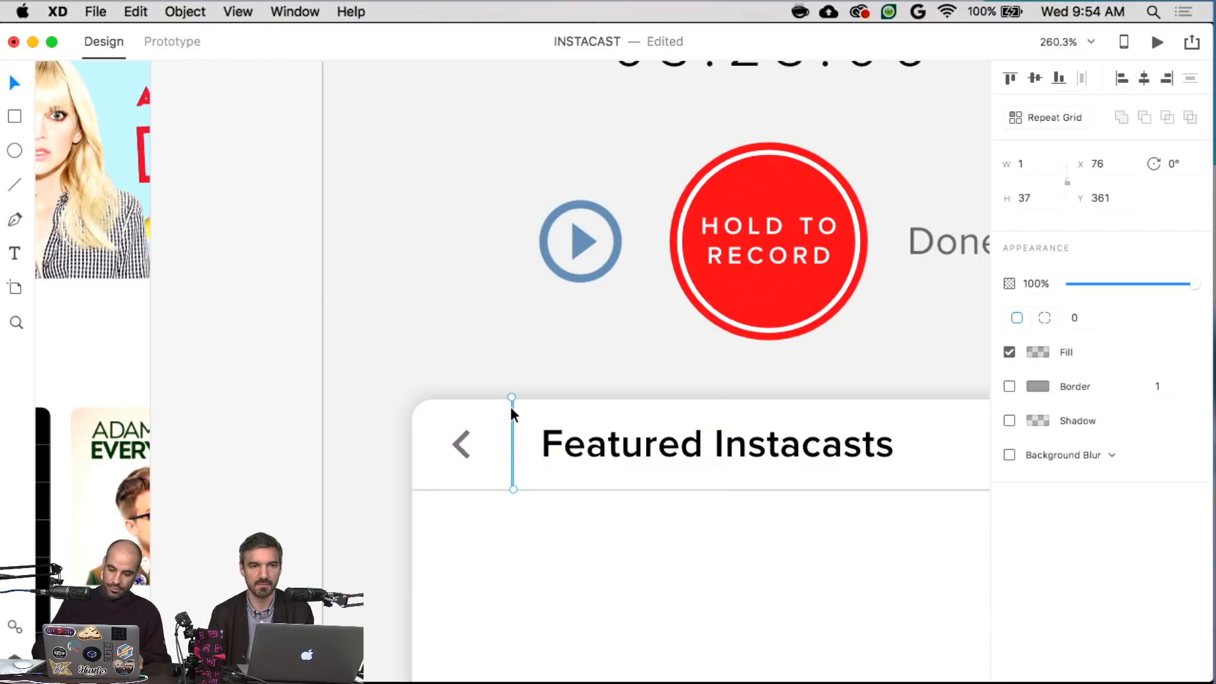
click(1033, 197)
key(Down)
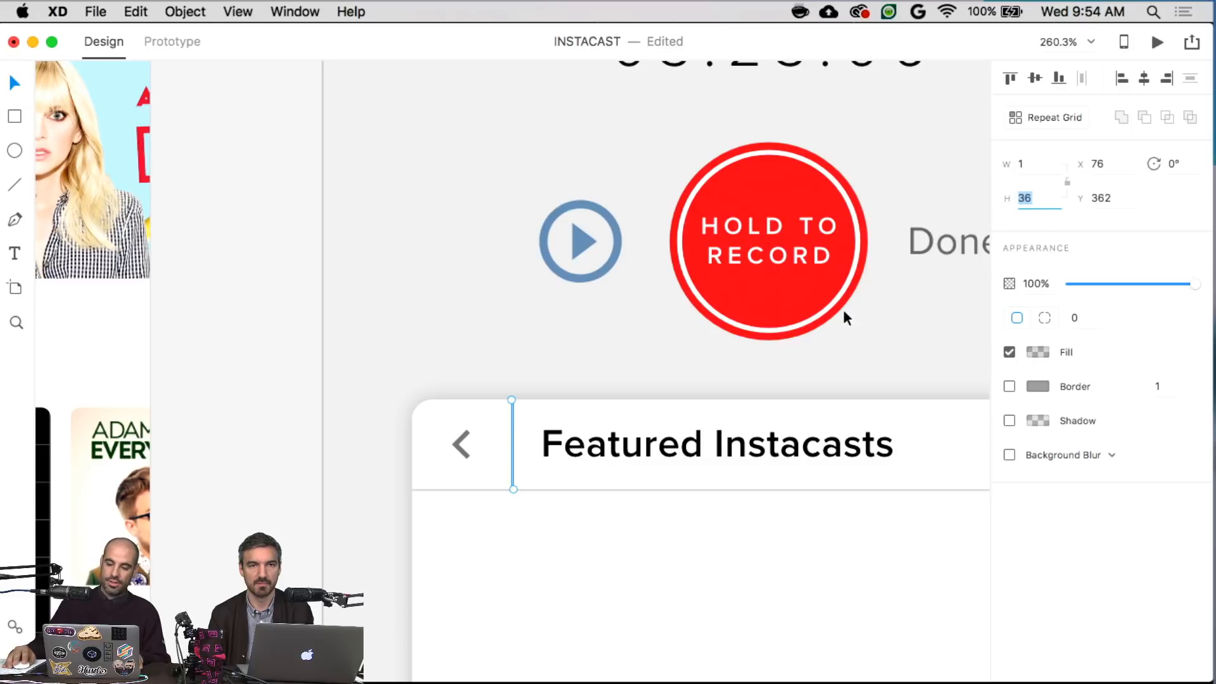
- Nudge the header's heading right to X 93, keeping it at Y 370
click(724, 457)
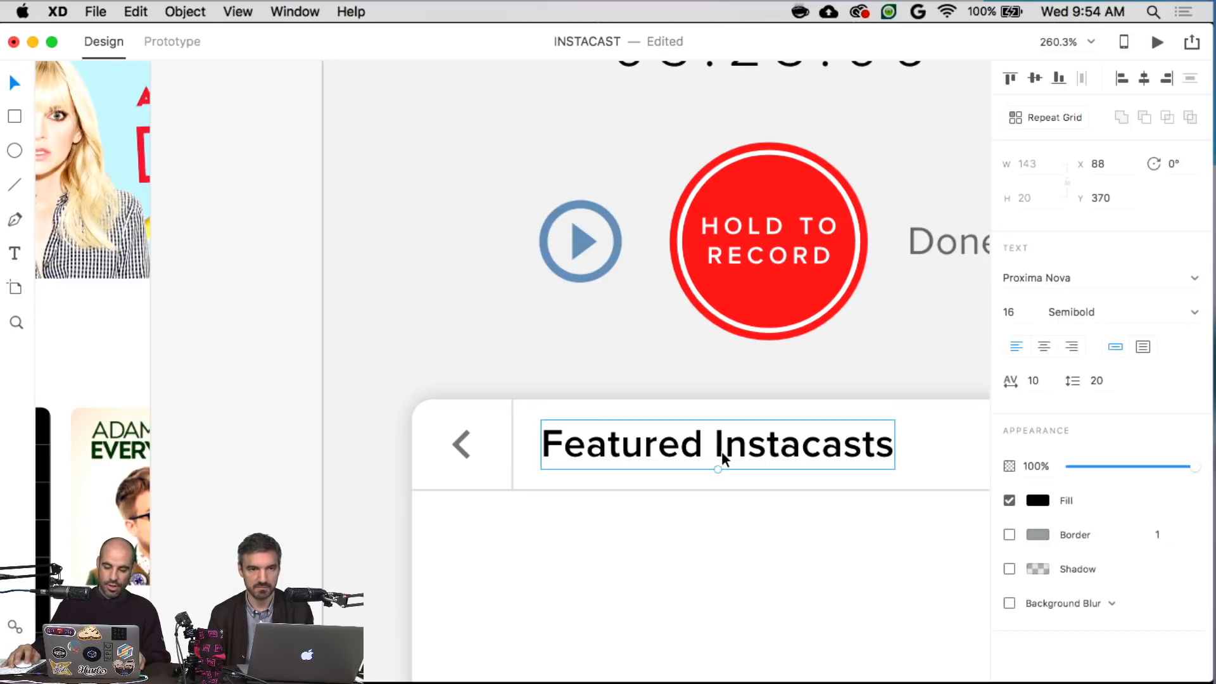
shift+click(454, 443)
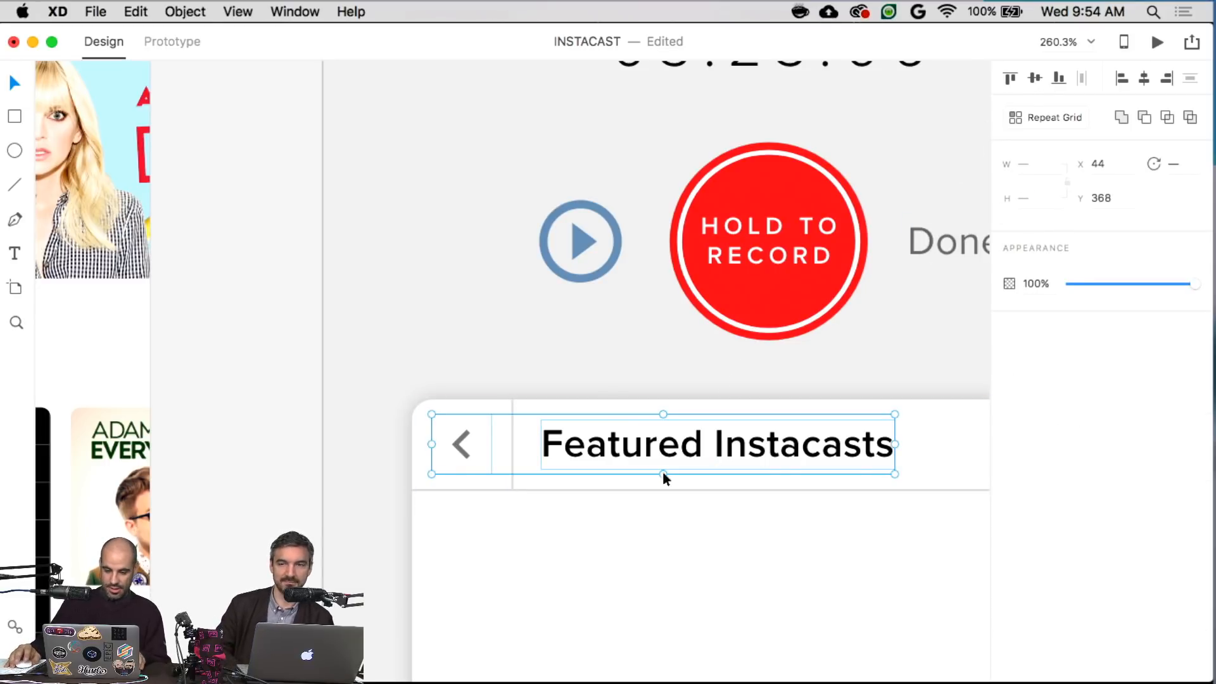
click(622, 532)
click(568, 451)
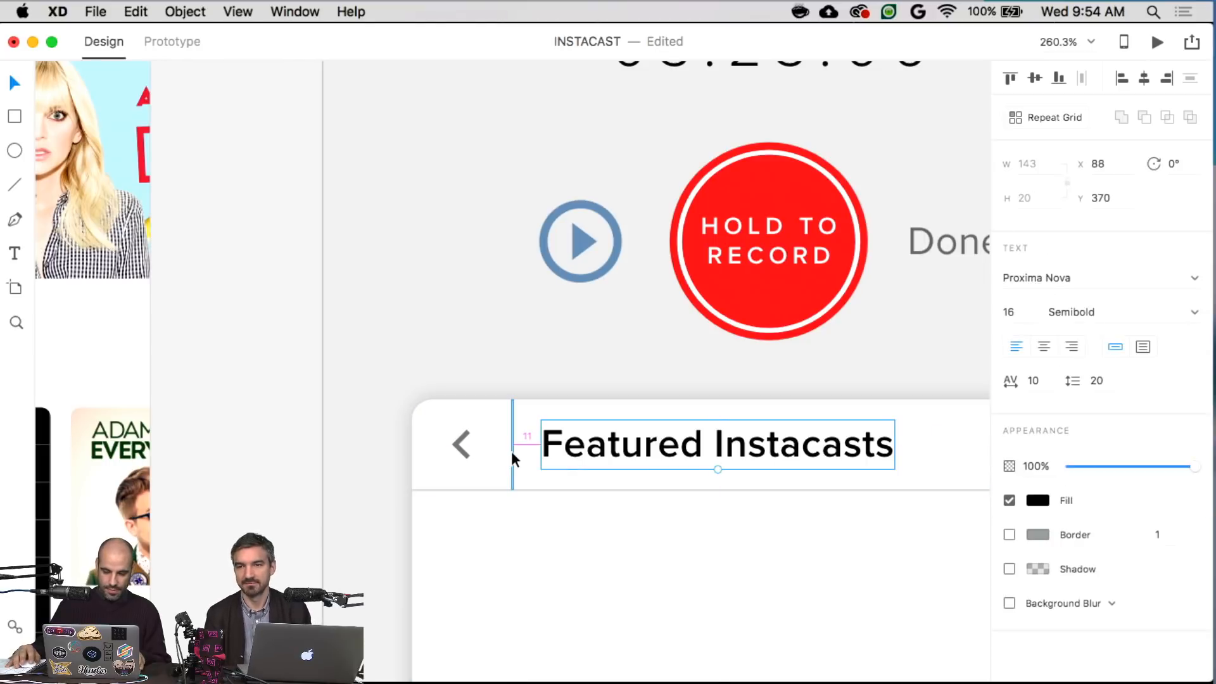
key(Right)
key(Right)
key(Right)
key(Right)
key(Right)
key(Right)
key(Right)
key(Right)
key(Right)
key(Left)
key(Left)
key(Left)
key(Left)
scroll(595, 466, down, 5)
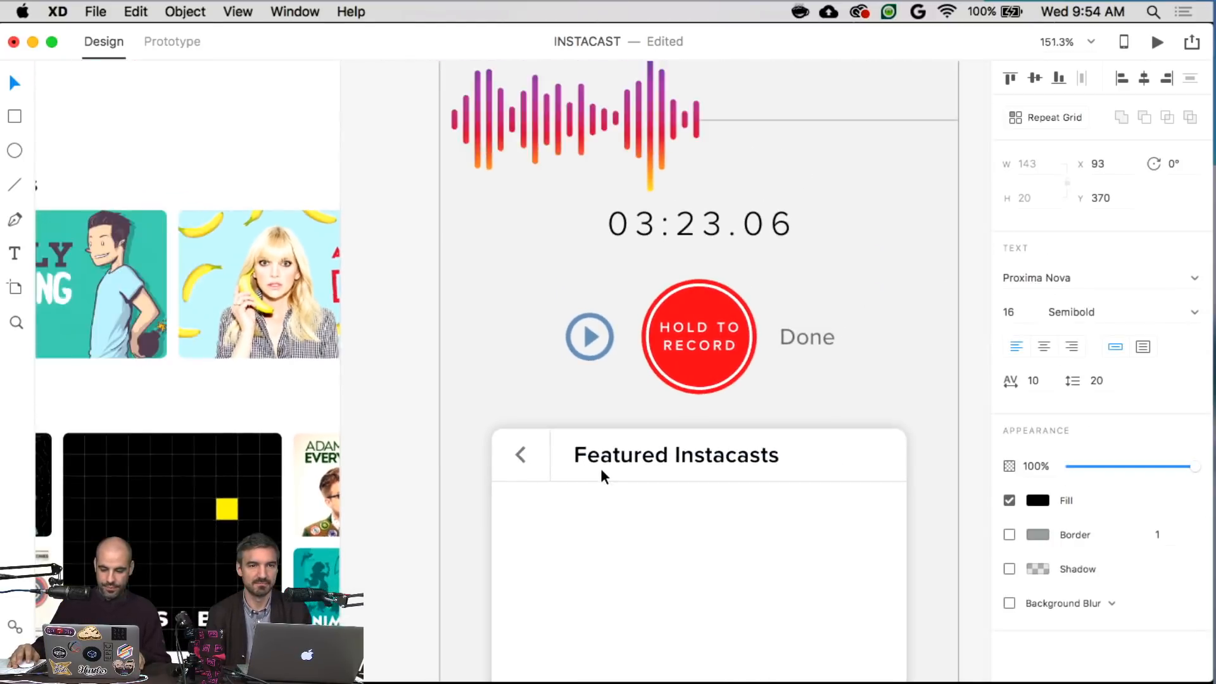
- Replace the card heading's text with "New Episode"
scroll(602, 472, down, 3)
double_click(697, 328)
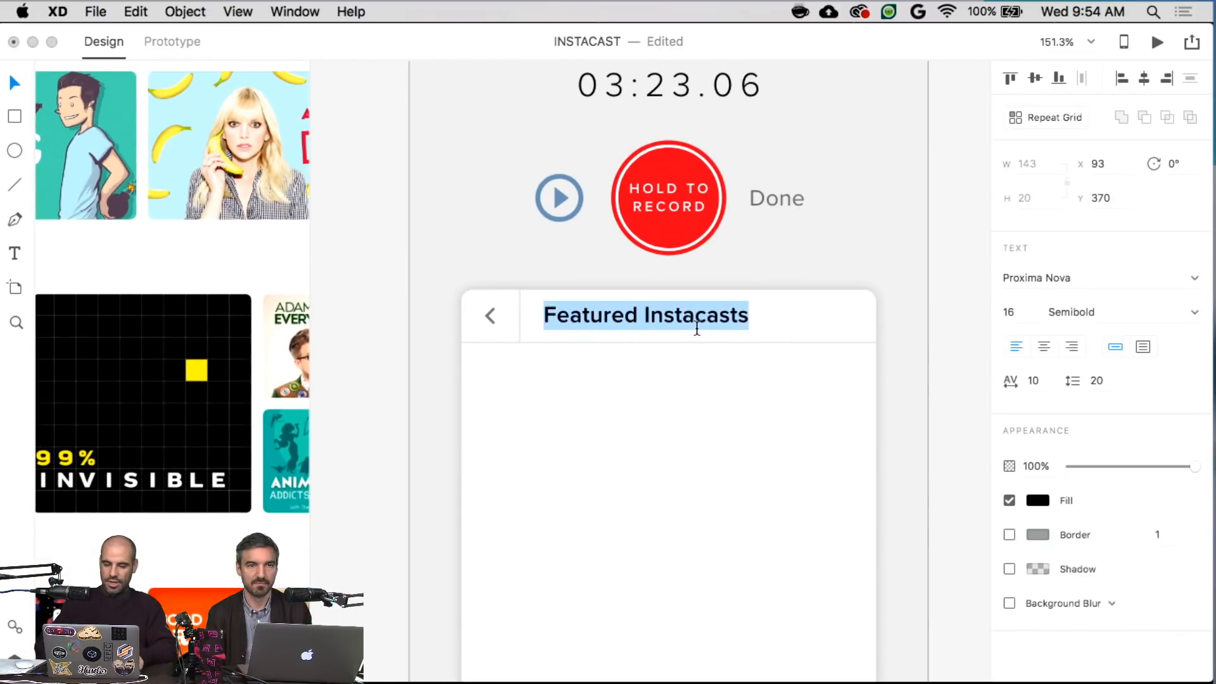
text(New Epi)
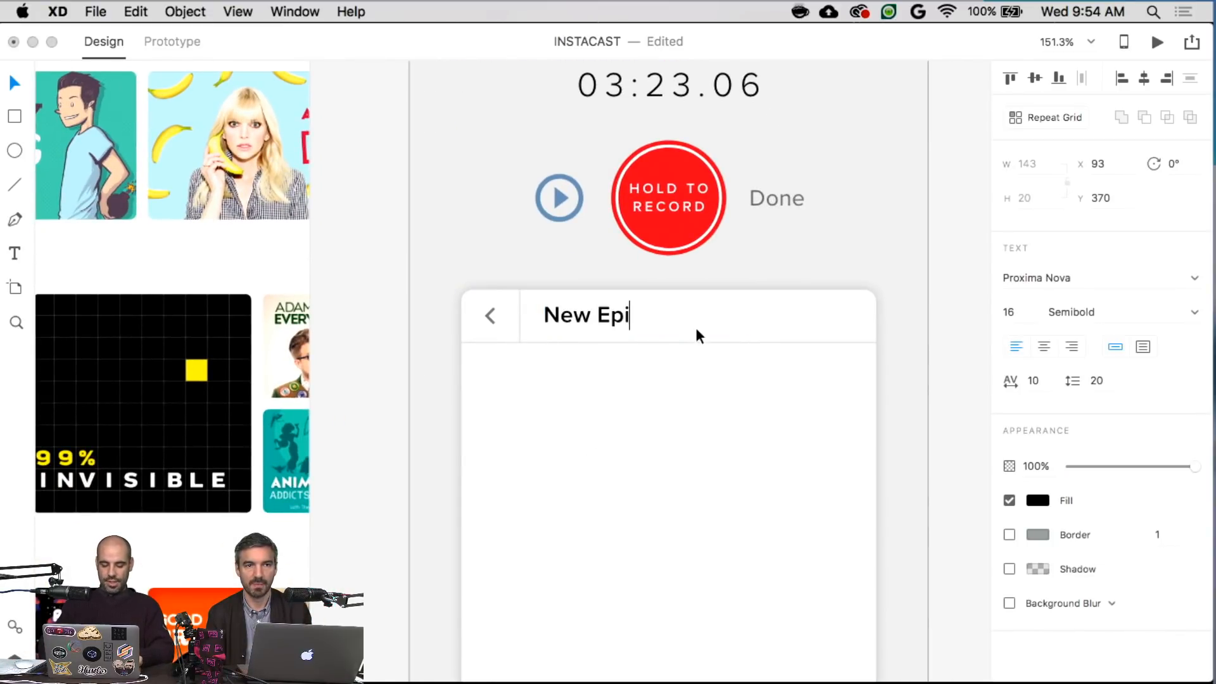
text(sode)
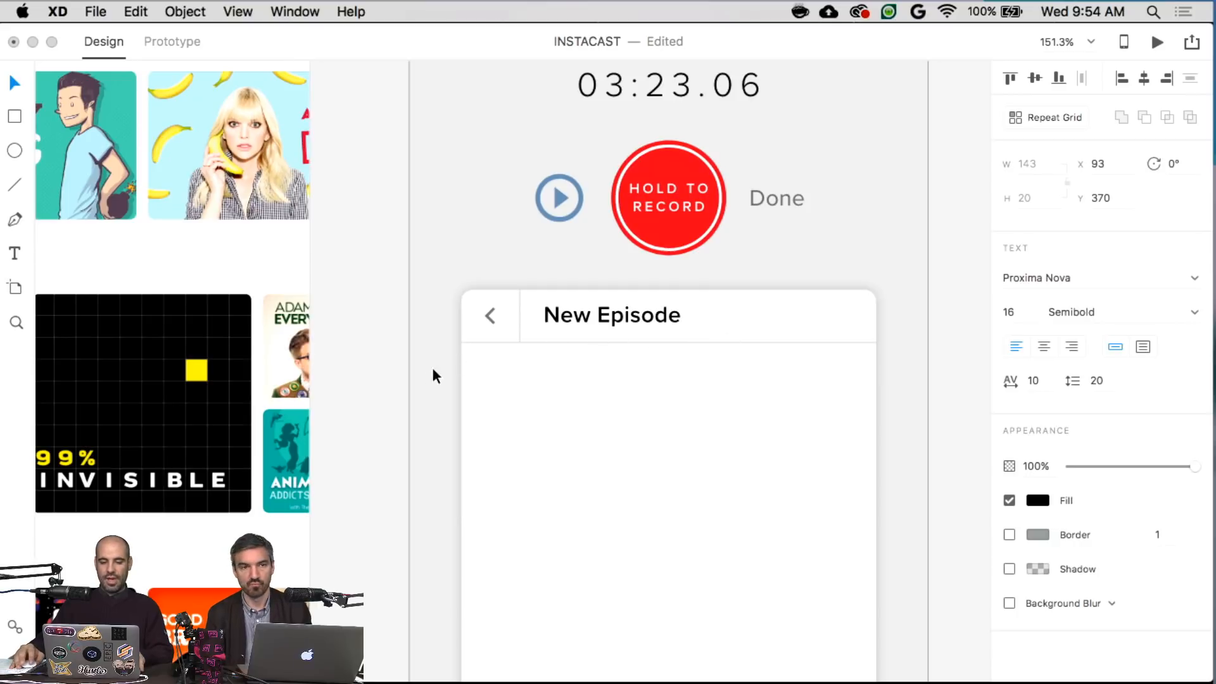
key(Escape)
click(383, 405)
- Fill the Record – 2 artboard with the light grey background sampled beside it
scroll(384, 405, up, 3)
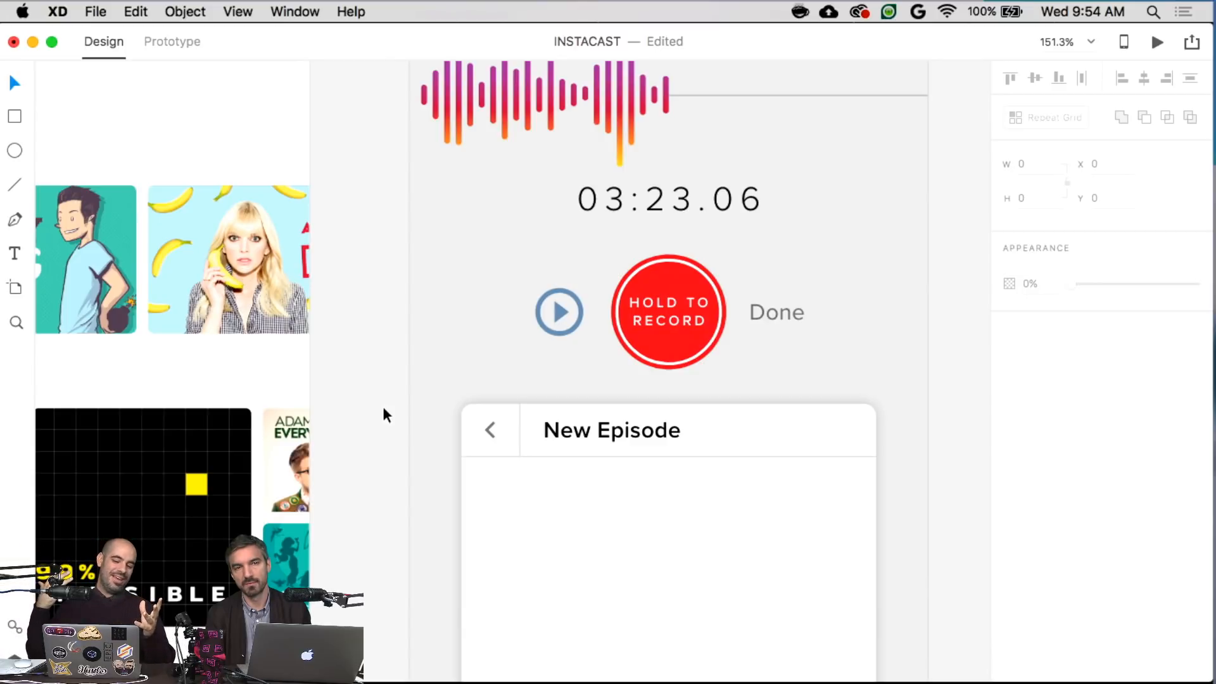
scroll(383, 408, up, 5)
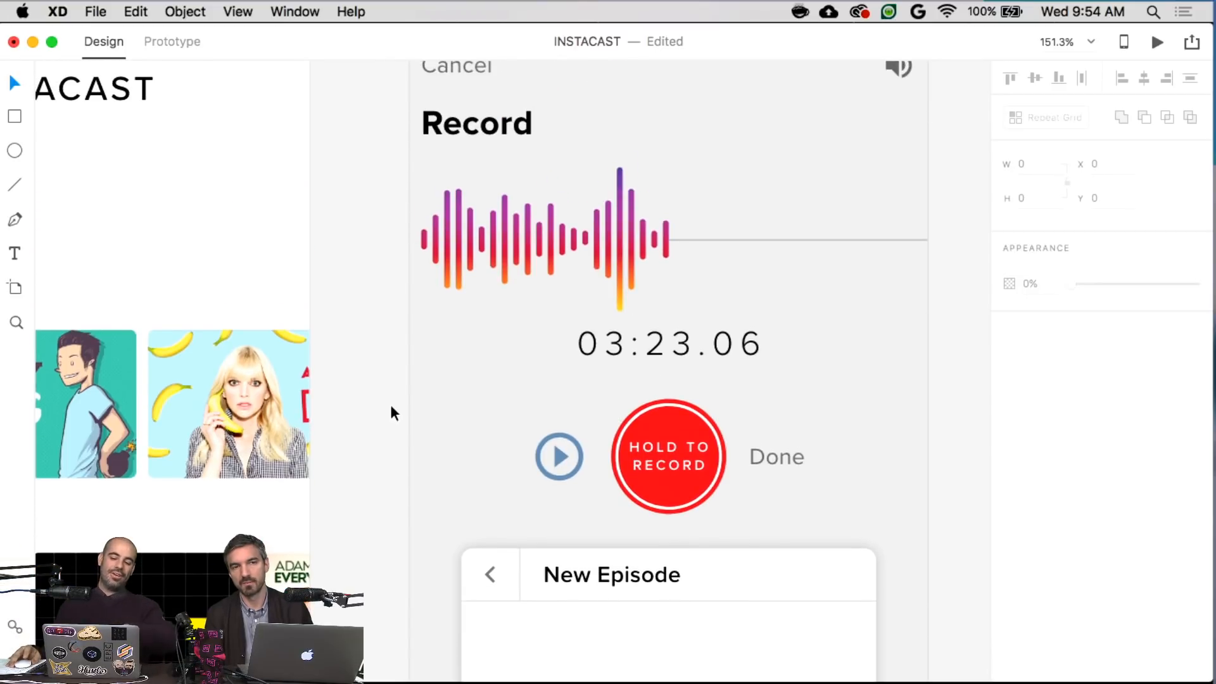
scroll(662, 453, right, 3)
scroll(661, 451, down, 3)
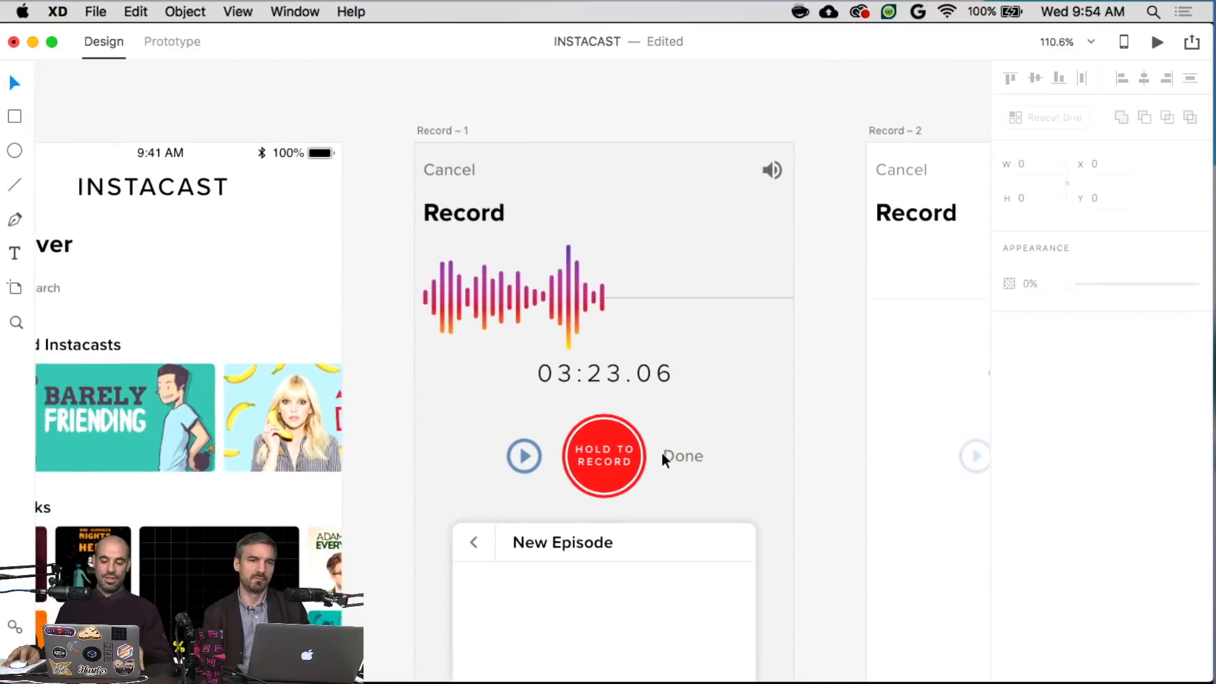
scroll(661, 451, right, 5)
click(706, 482)
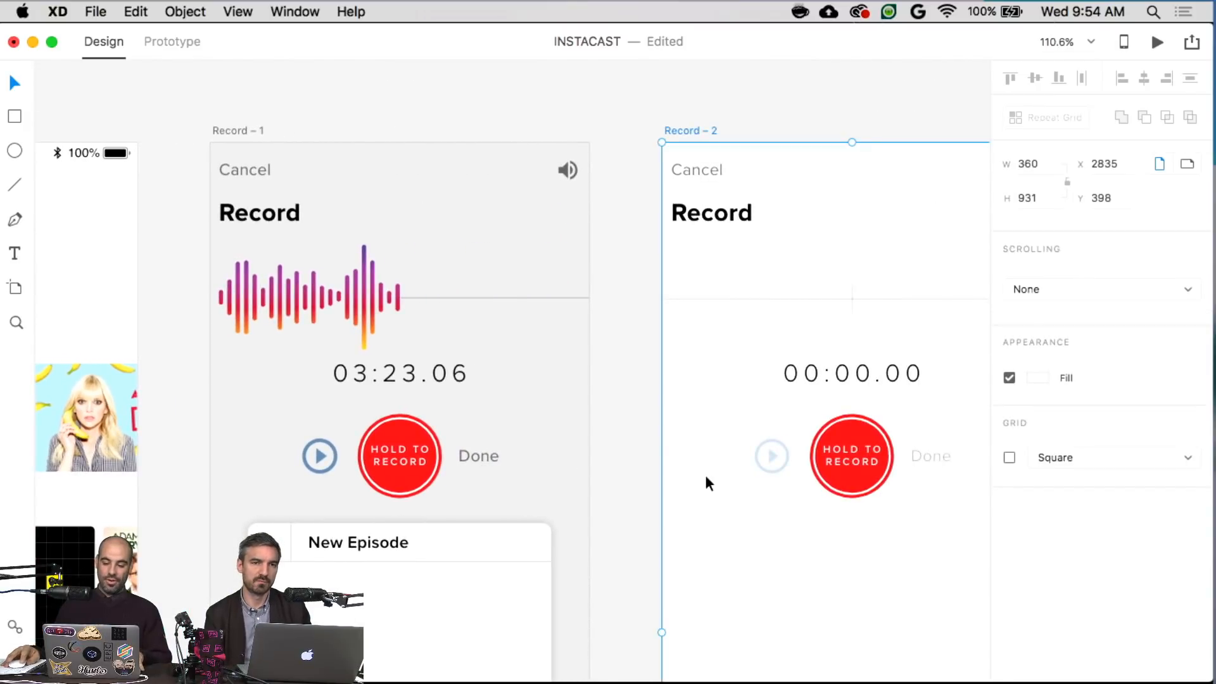
click(1039, 378)
click(994, 472)
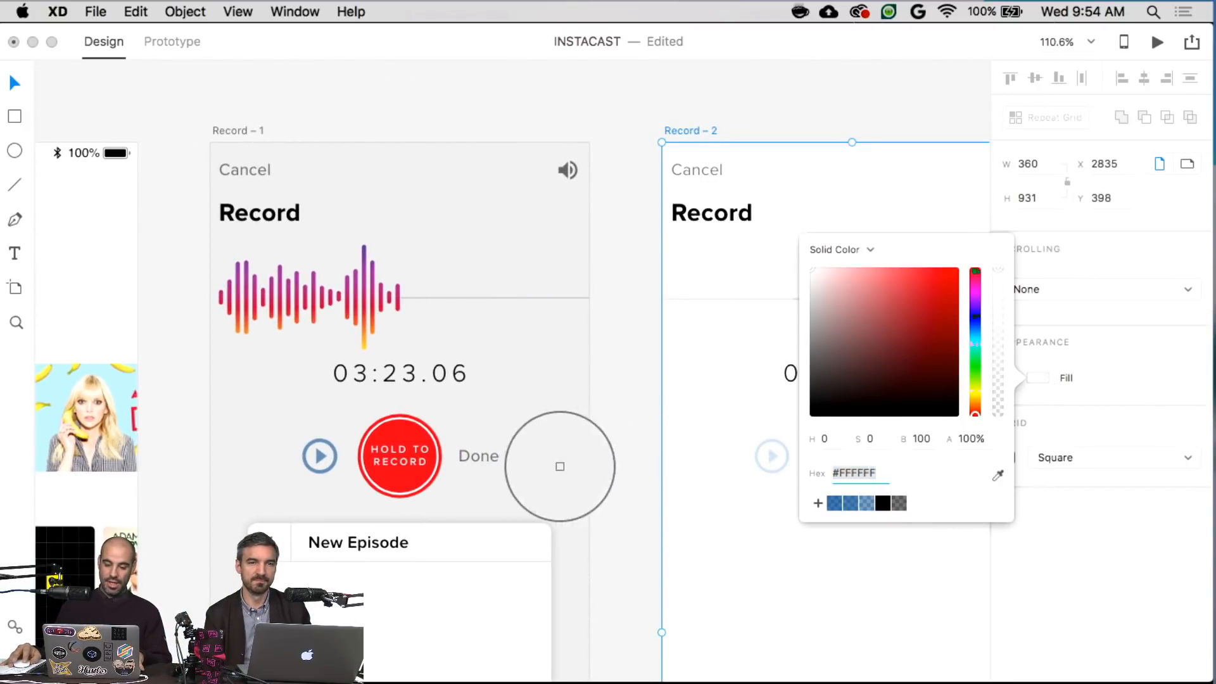
click(616, 451)
click(623, 446)
- Draw a rectangle 254 wide and 57 high in the Record – 1 card, directly under the header divider at X 36, Y 399
scroll(664, 439, right, 4)
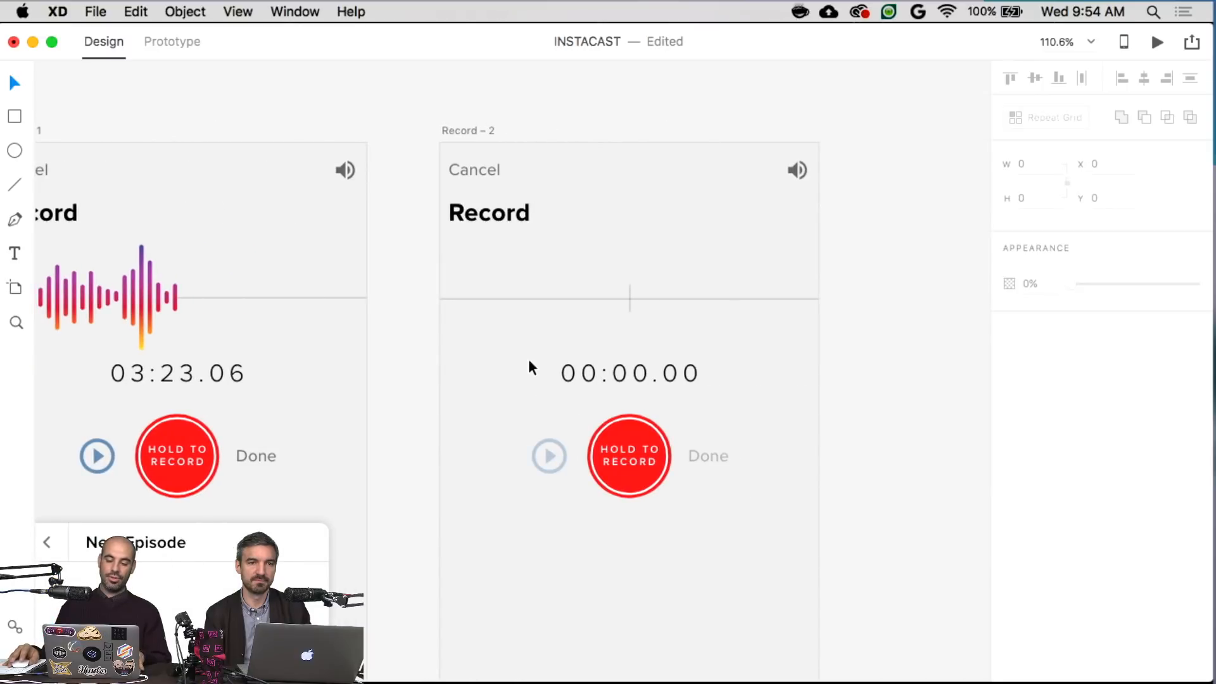
scroll(522, 356, left, 4)
scroll(523, 356, down, 4)
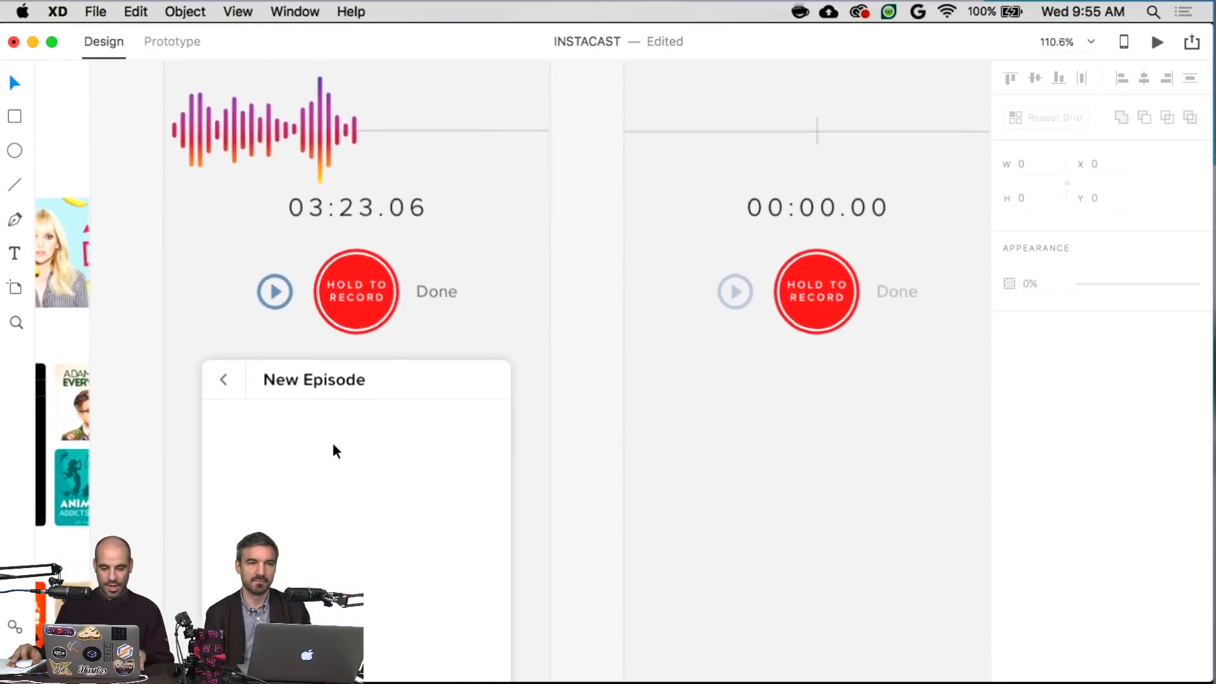
scroll(334, 447, up, 5)
scroll(356, 440, left, 2)
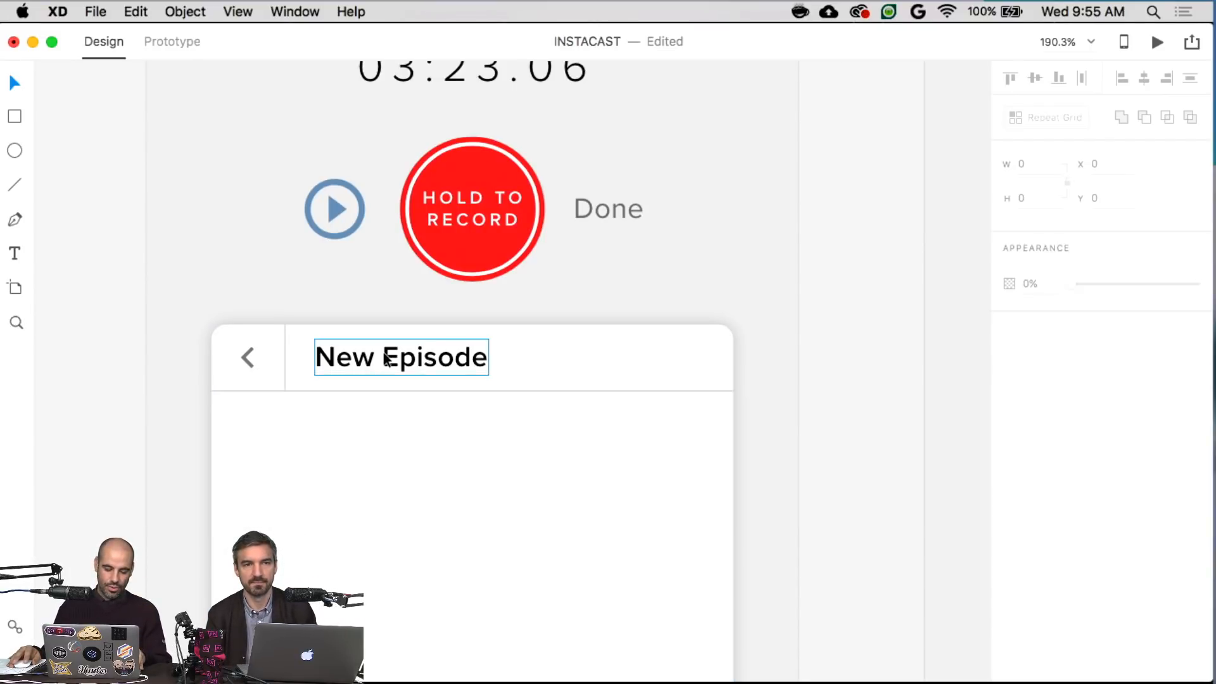
key(r)
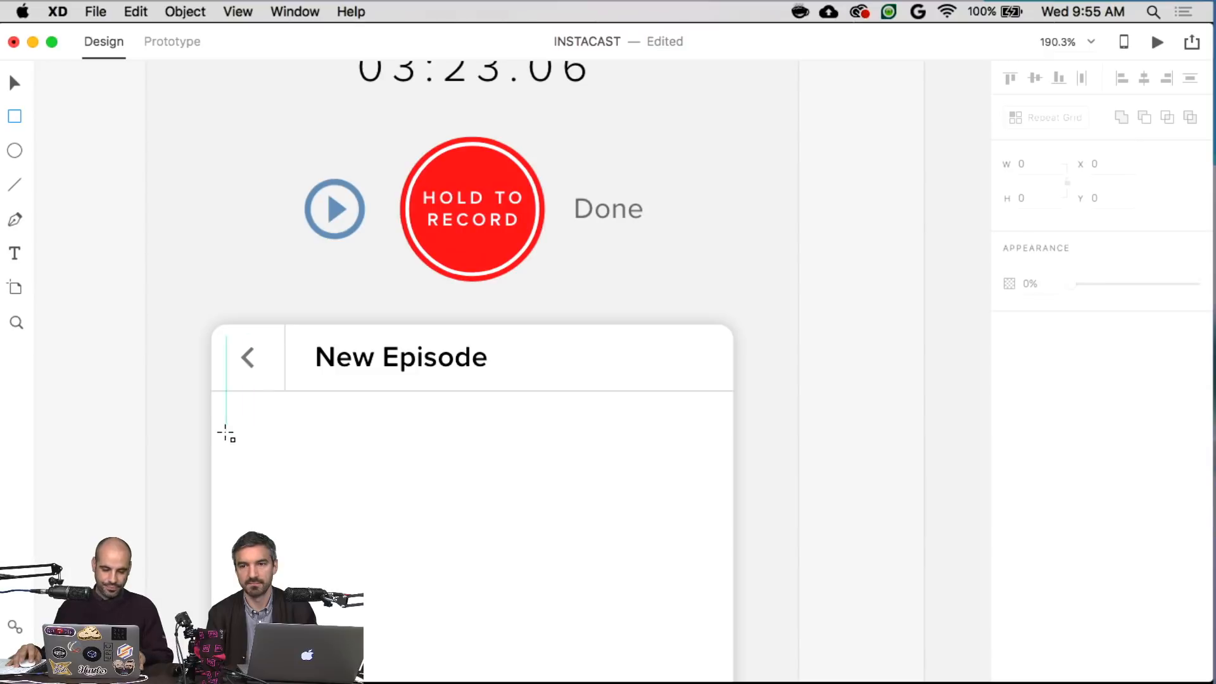
mouse_move(225, 434)
mouse_down()
mouse_move(570, 552)
mouse_move(678, 532)
mouse_up()
mouse_move(492, 515)
mouse_down()
mouse_move(503, 494)
mouse_move(482, 484)
mouse_up()
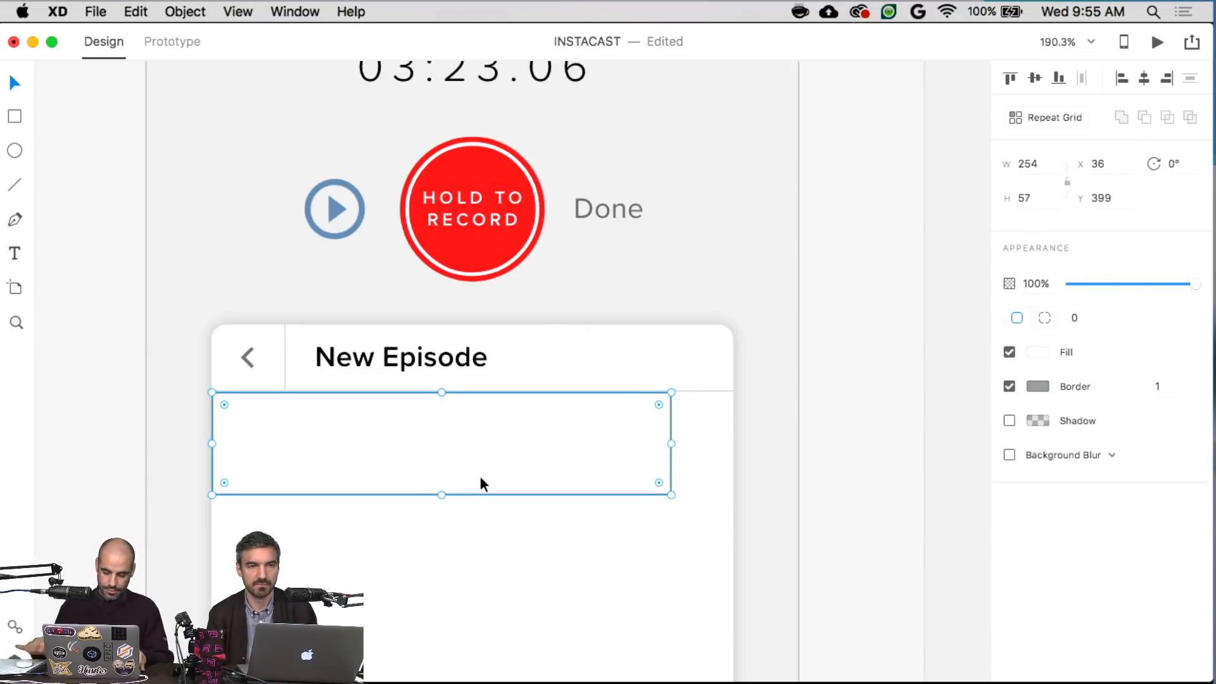
- Inset the rectangle 16 from the card's left edge and 16 below the header divider, at X 52, Y 415
key(Right)
key(Right)
key(Right)
key(Right)
key(Right)
key(Right)
key(Right)
key(Right)
key(Right)
key(Right)
key(Right)
key(Right)
key(Right)
key(Right)
key(Right)
key(Right)
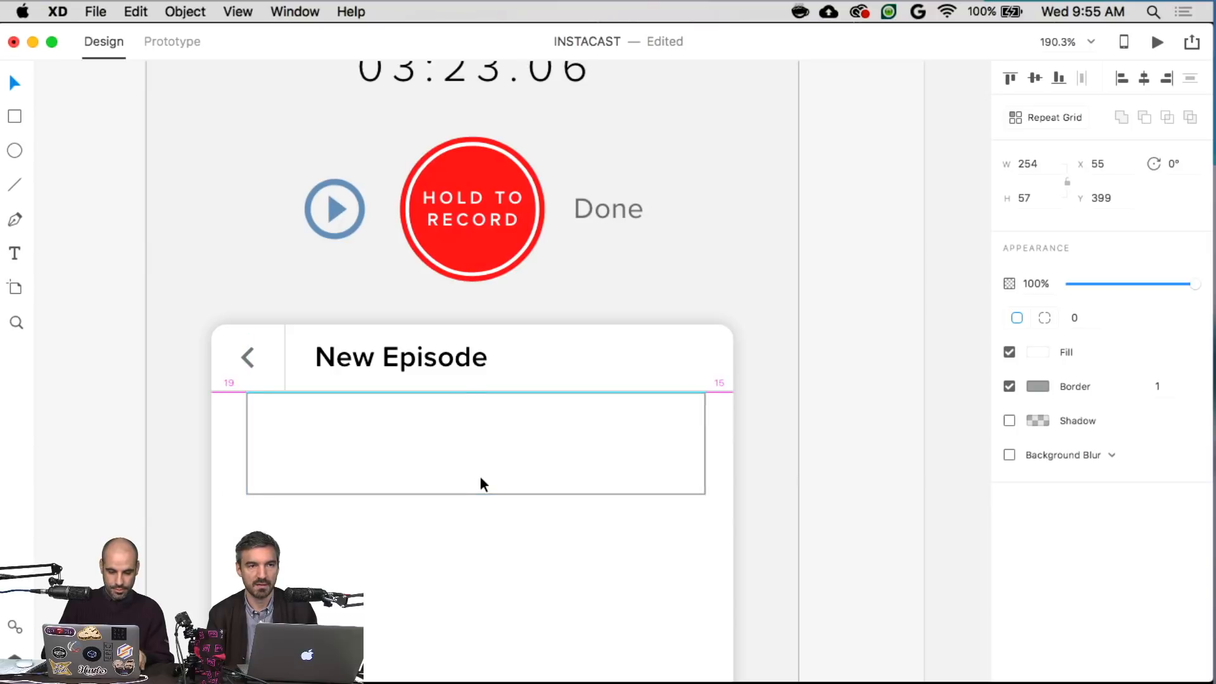
key(Down)
key(Down)
key(Down)
key(Down)
key(Down)
key(Down)
key(Down)
key(Down)
key(Down)
key(Down)
key(Down)
key(Down)
key(Down)
key(Down)
key(Down)
key(Down)
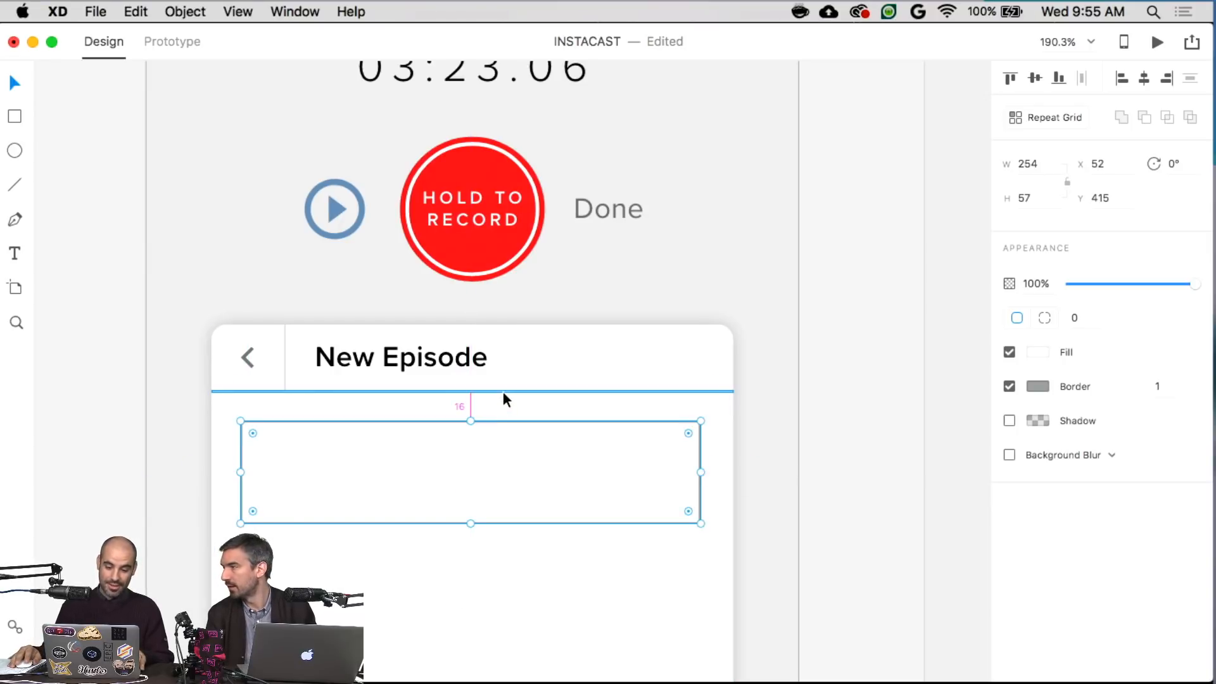
- Narrow the rectangle from its right side to a width of about 204 and set its corner radius to 8
drag(700, 472, 609, 473)
click(1084, 320)
double_click(1084, 320)
text(8)
click(784, 423)
- Duplicate the "New Episode" heading and align the copy with the rounded rectangle's top-left corner, at X 52, Y 415
click(570, 467)
click(433, 359)
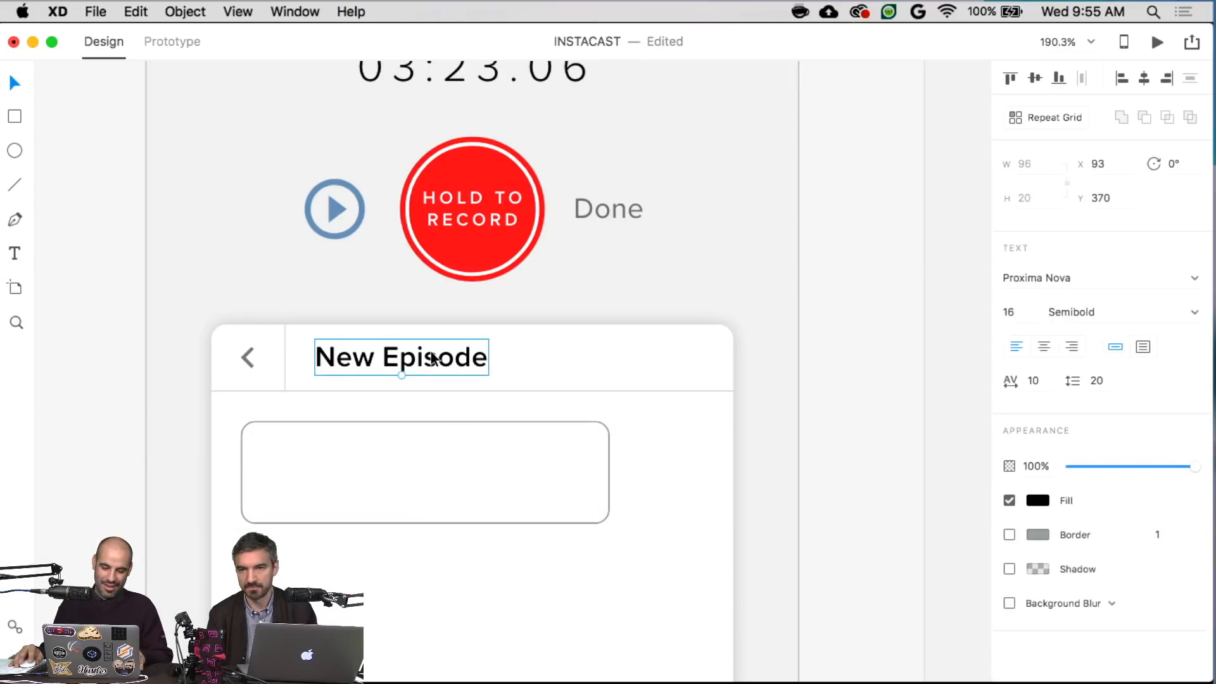
drag(434, 359, 362, 442)
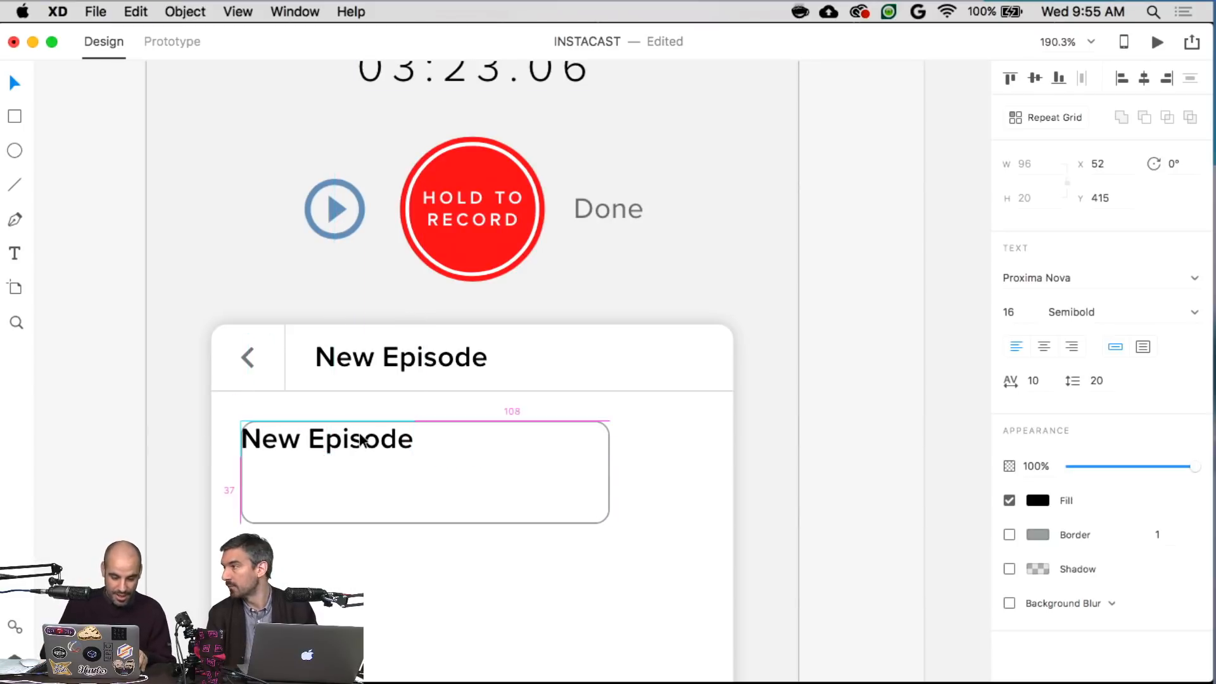
- Inset the copied text within the rounded rectangle, 16 from the left and 8 from the top, at X 68, Y 423
key(shift+Right)
key(Right)
key(Right)
key(Right)
key(Right)
key(Right)
key(Right)
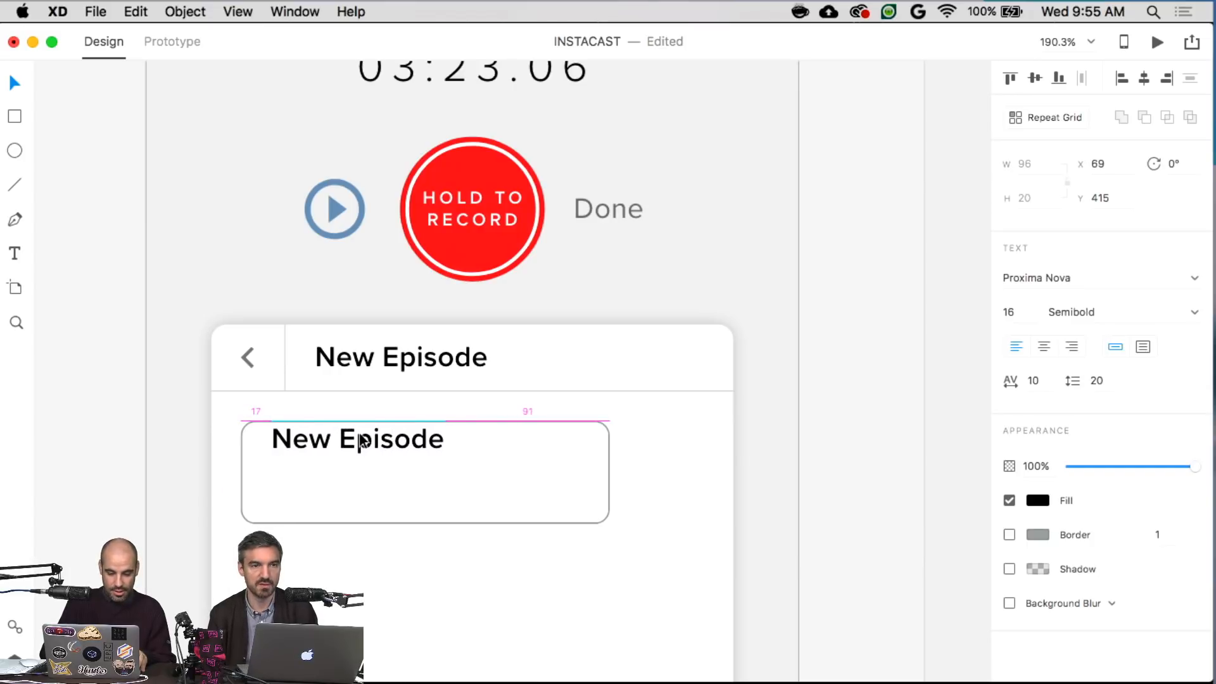
key(Down)
key(Down)
key(Down)
key(Down)
key(Down)
key(Down)
key(Down)
key(Down)
key(Down)
key(Up)
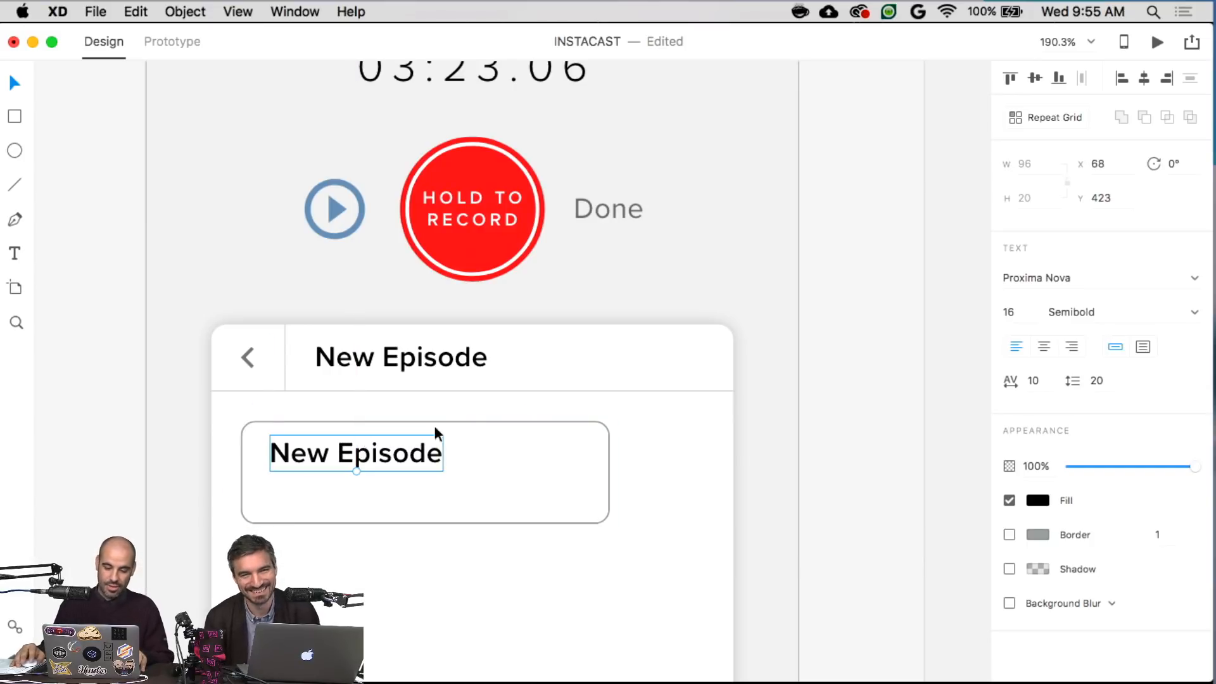
- Set the copied text to size 14 in the Regular weight
click(1009, 310)
text(14)
key(Return)
click(1085, 310)
key(Up)
key(Up)
key(Up)
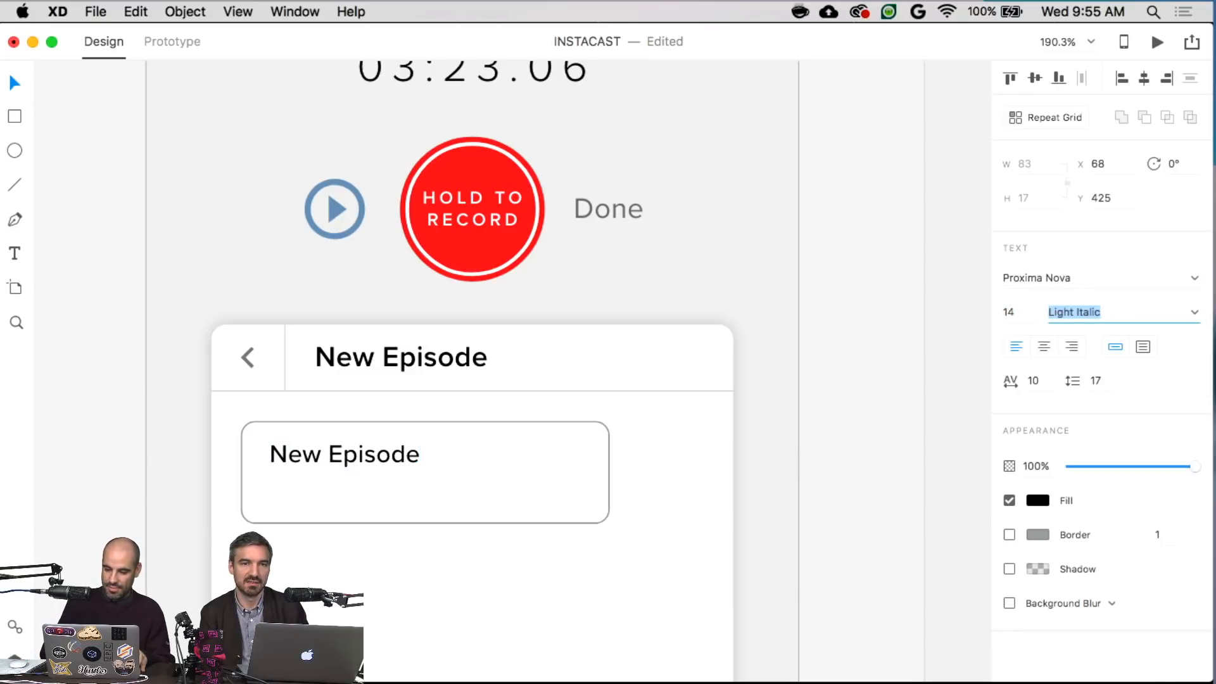
key(Down)
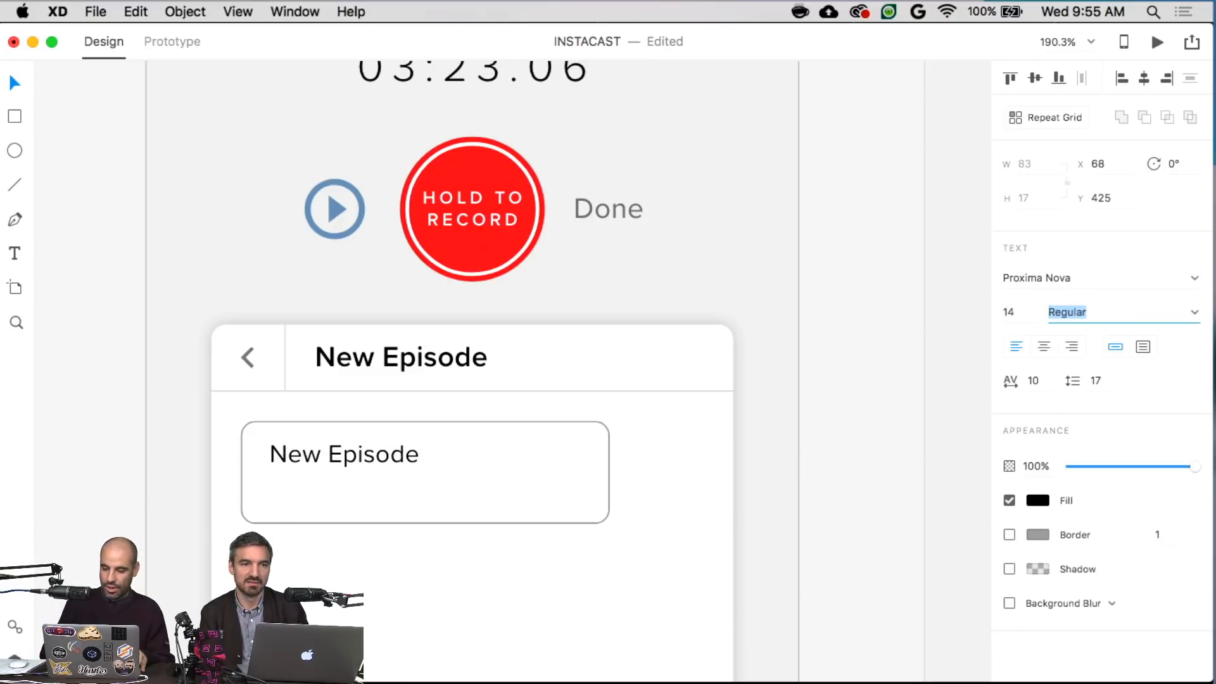
- Set the copied text 8 below the rounded rectangle's top edge, at Y 423, and shorten the rectangle from below to about 25 high
shift+click(391, 423)
drag(391, 423, 382, 421)
click(395, 370)
click(381, 454)
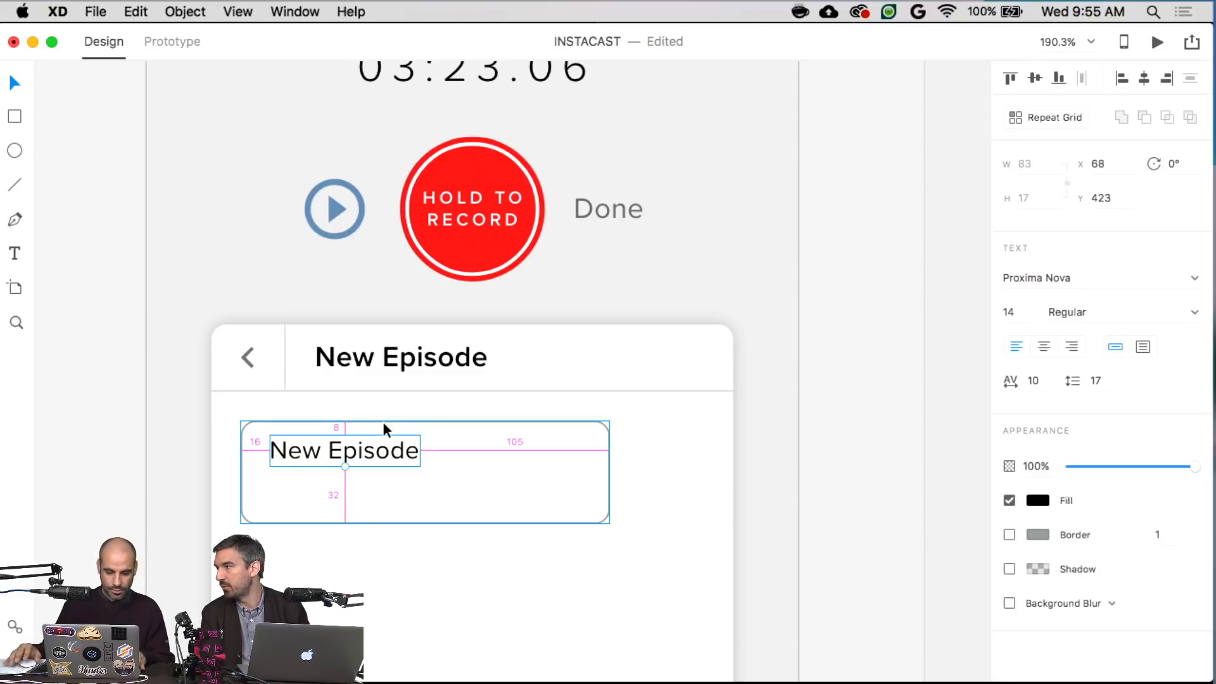
click(399, 492)
drag(424, 523, 427, 467)
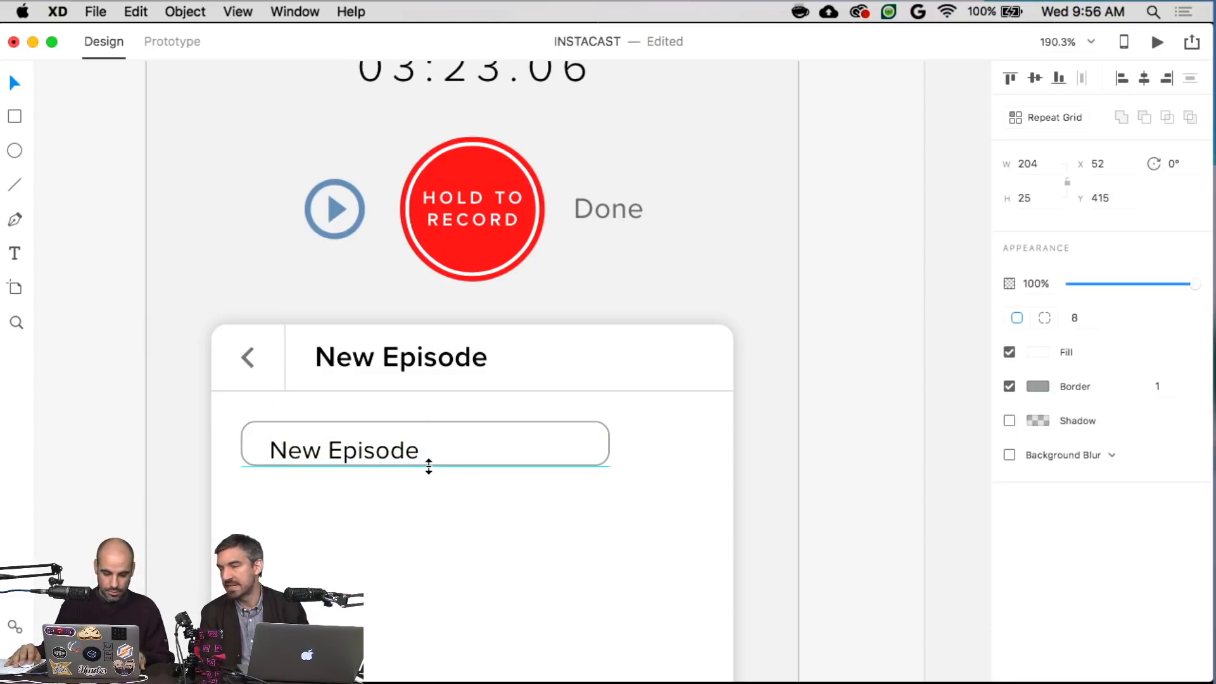
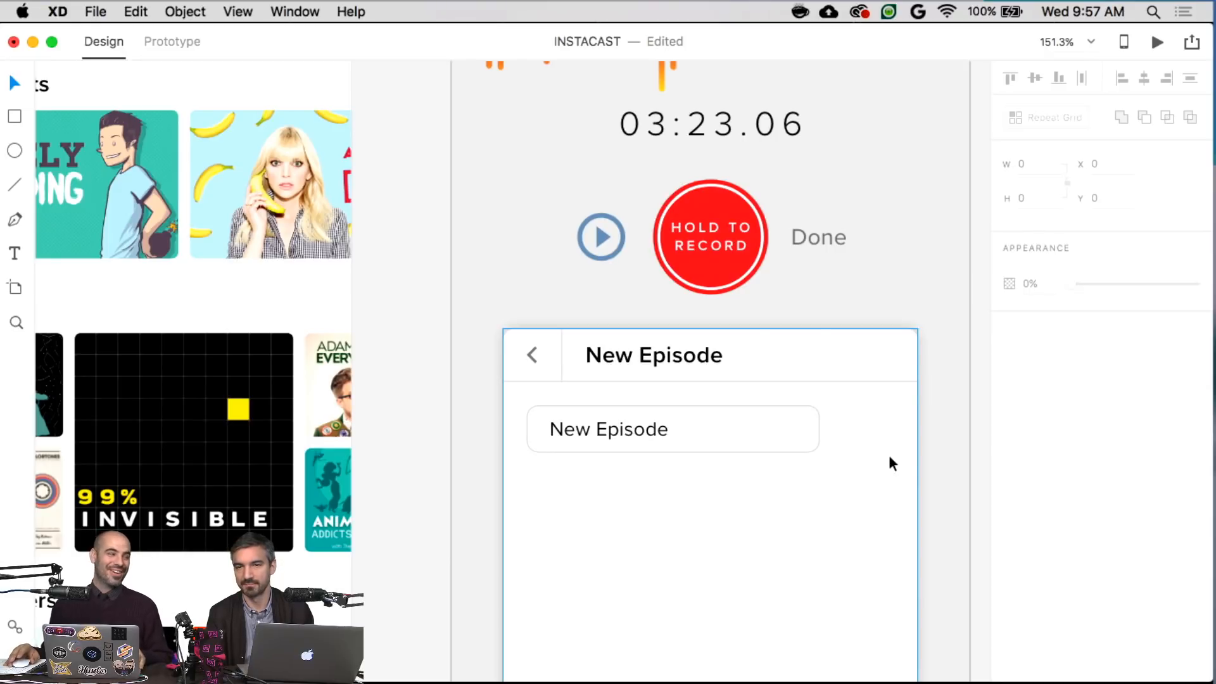
- Replace the text inside the rounded box with "Clip 1"
scroll(890, 458, left, 5)
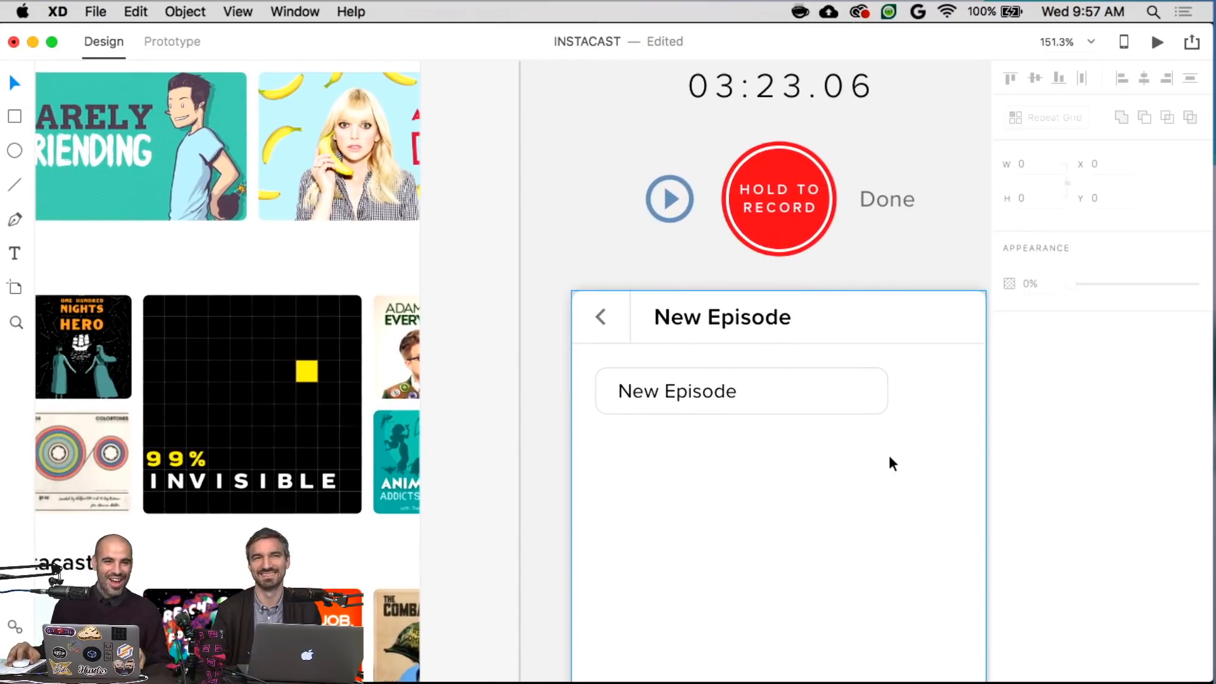
scroll(888, 454, right, 3)
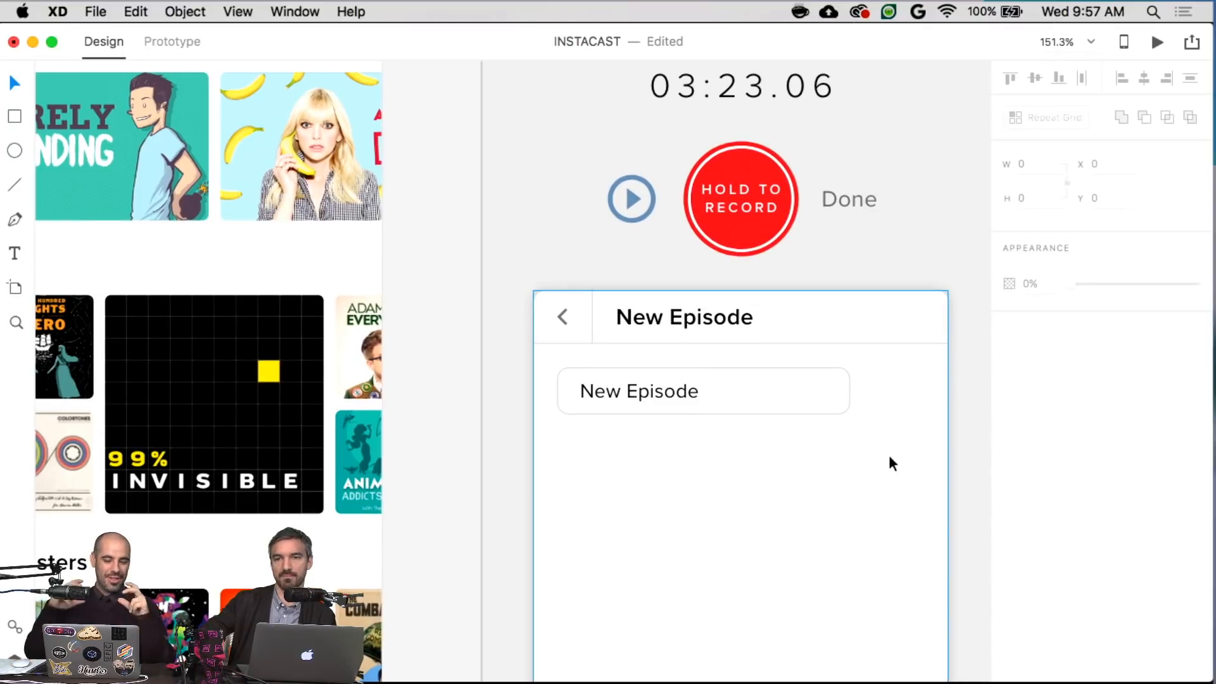
click(676, 391)
double_click(675, 392)
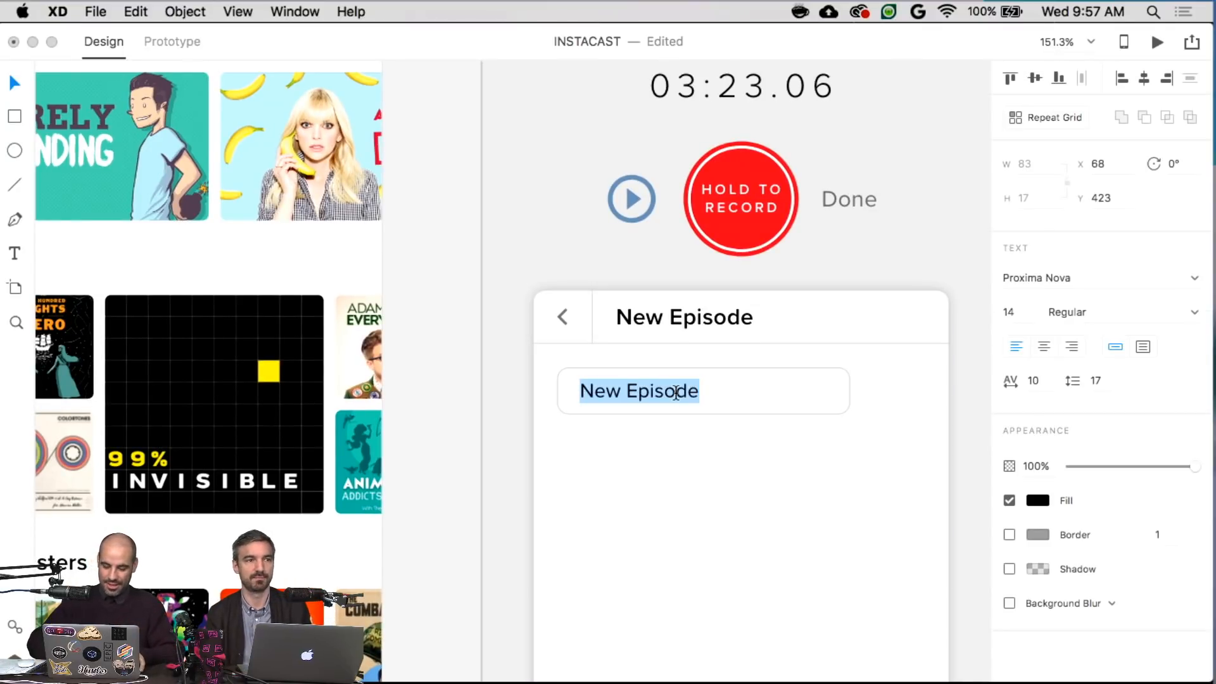
text(Clip 1)
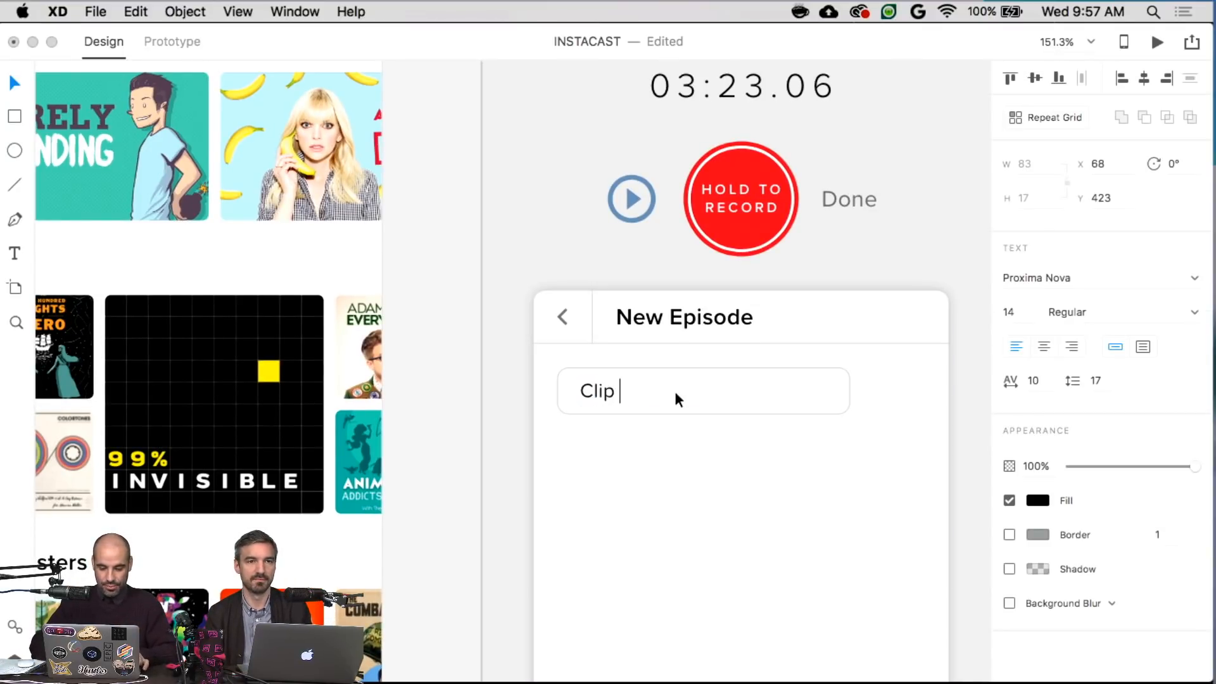
click(424, 402)
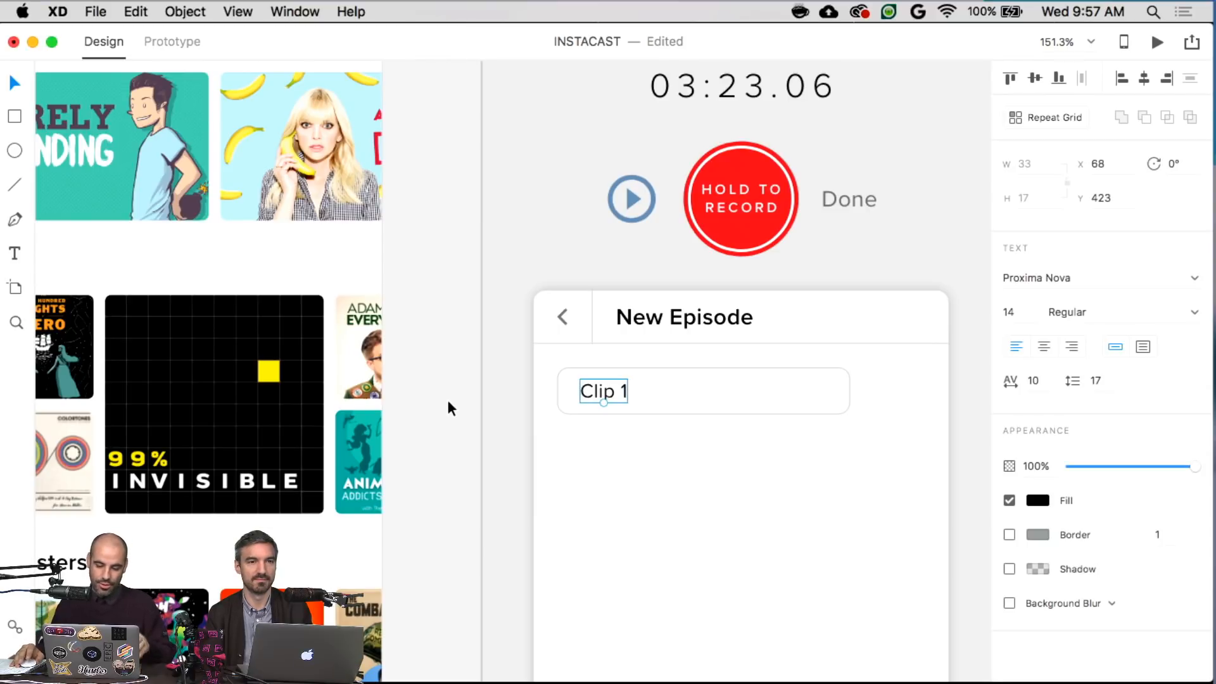
click(449, 402)
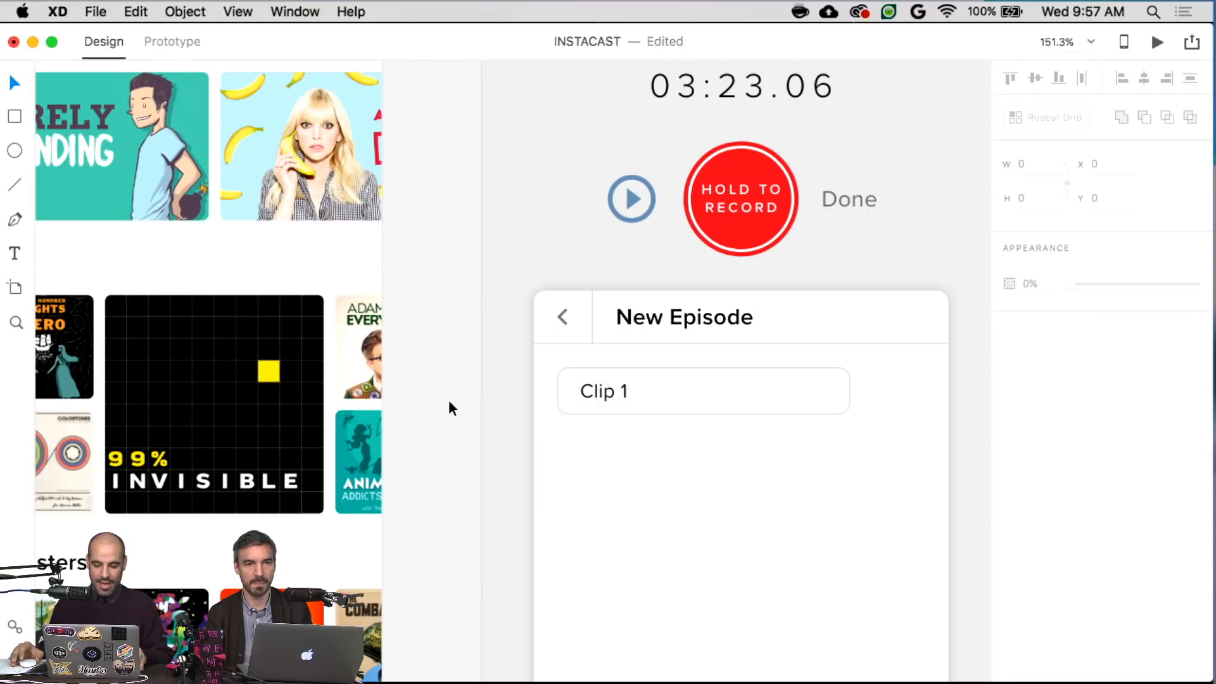
- Copy the X and three-line menu icons from the icon artboard and paste them into the New Episode card
scroll(449, 401, left, 20)
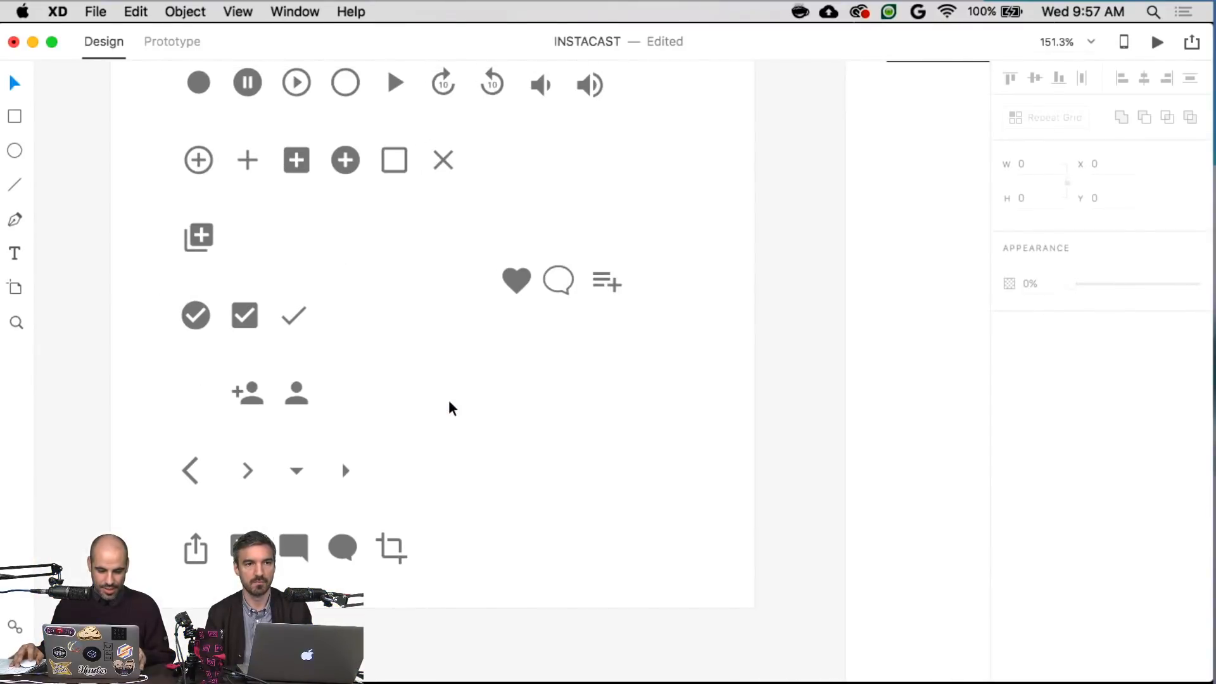
click(451, 171)
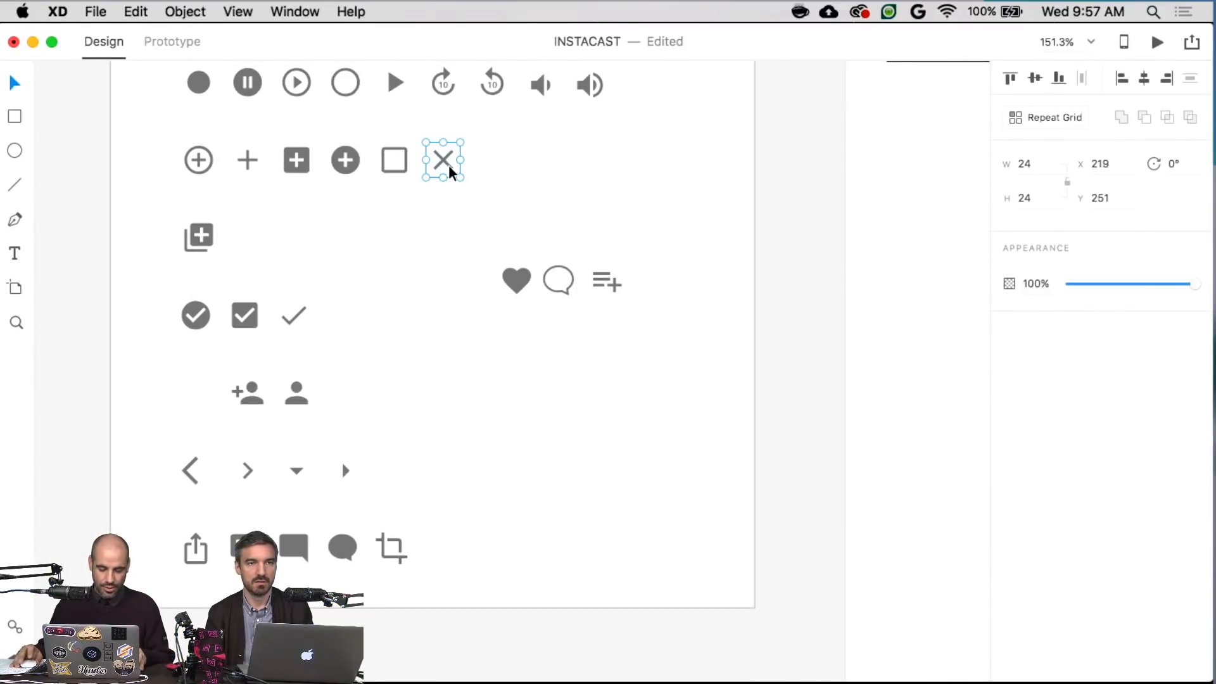
scroll(463, 318, up, 5)
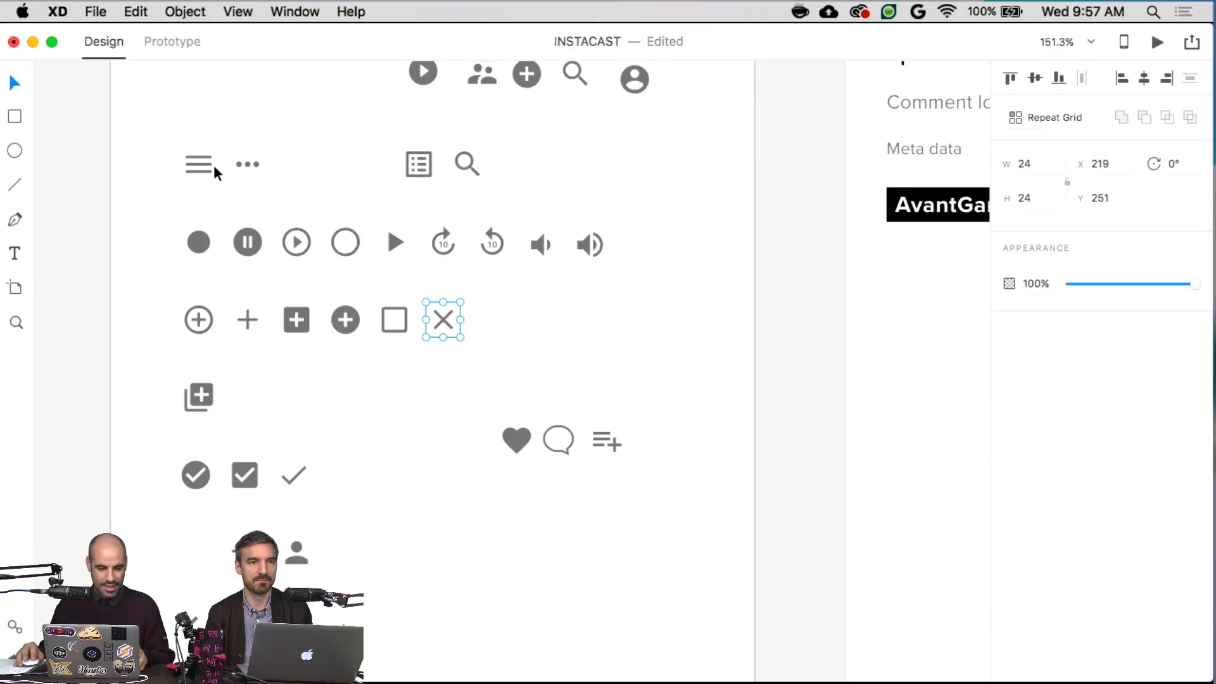
scroll(215, 166, down, 1)
shift+click(197, 162)
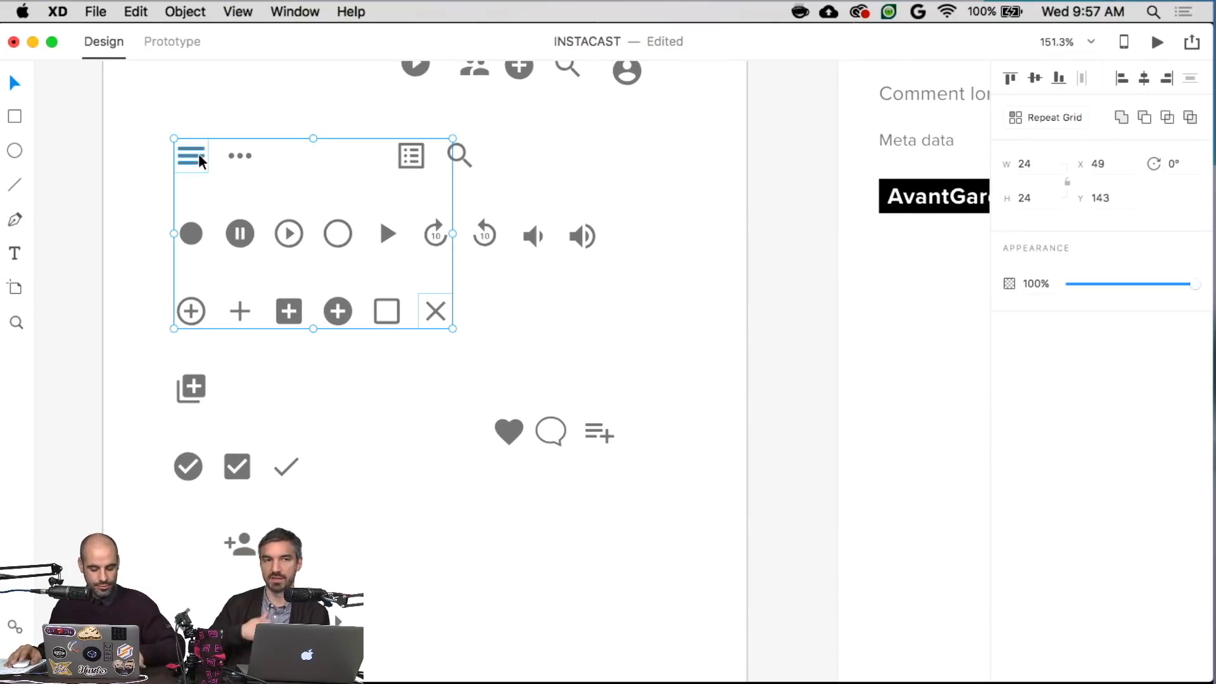
scroll(236, 257, right, 15)
scroll(241, 256, right, 20)
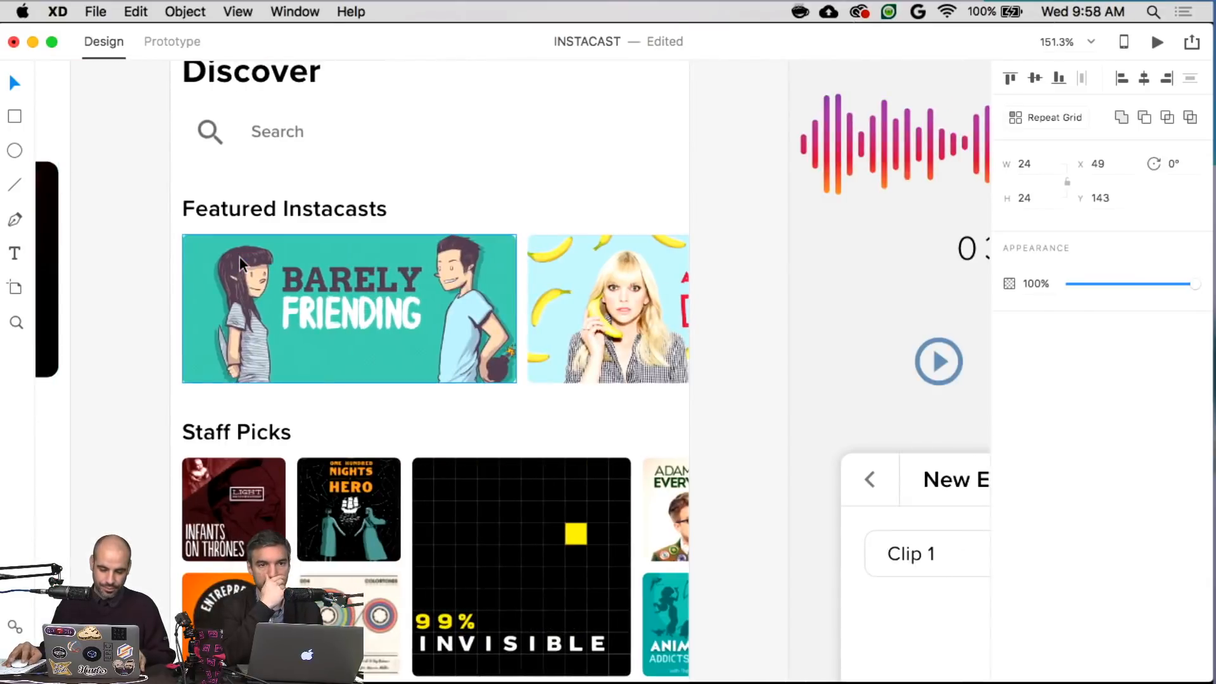
scroll(294, 248, up, 5)
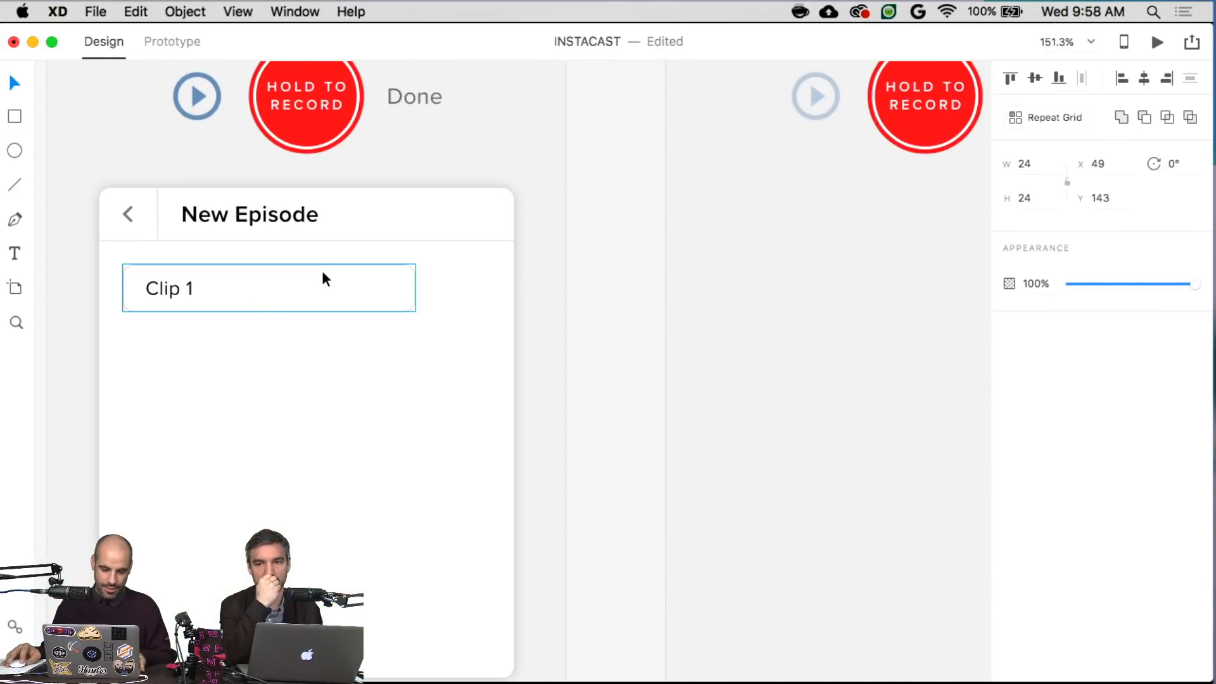
click(323, 280)
key(ctrl+v)
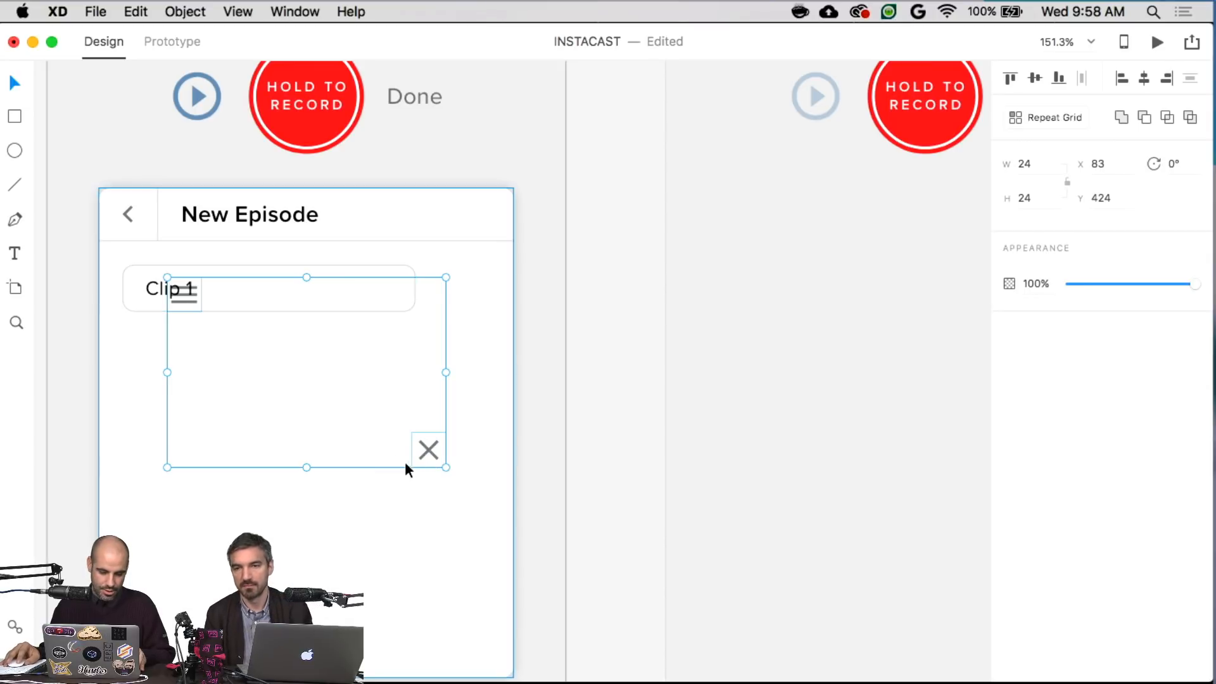
- Align the pasted three-line menu icon with the right edge of the New Episode card
shift+click(430, 451)
shift+click(456, 389)
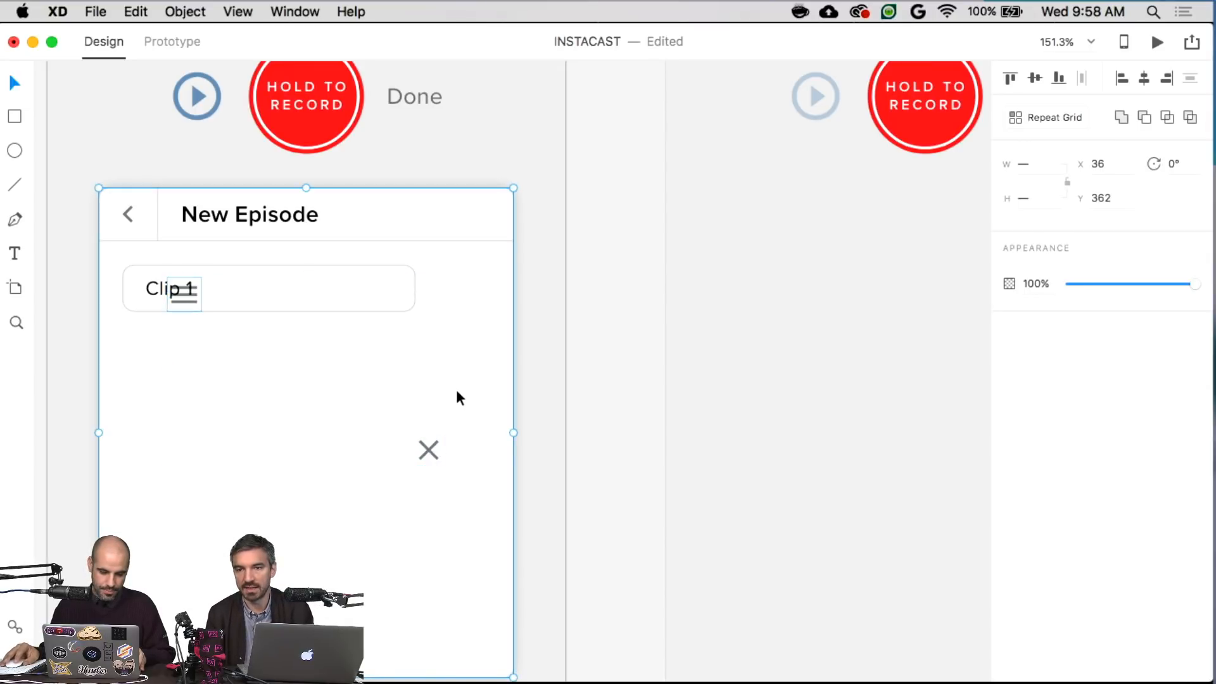
click(1167, 78)
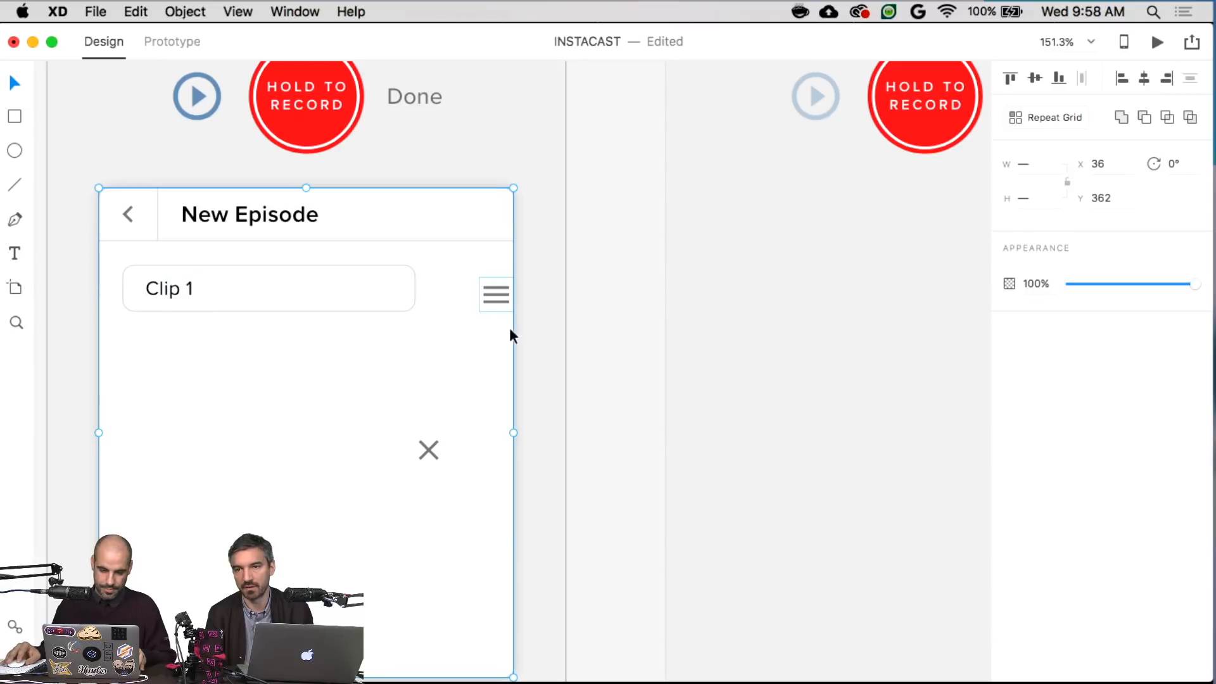
- Nudge the menu icon to X 284, Y 420, vertically centred on the Clip 1 box and 16 in from the card's right edge
shift+click(470, 345)
key(Up)
key(Up)
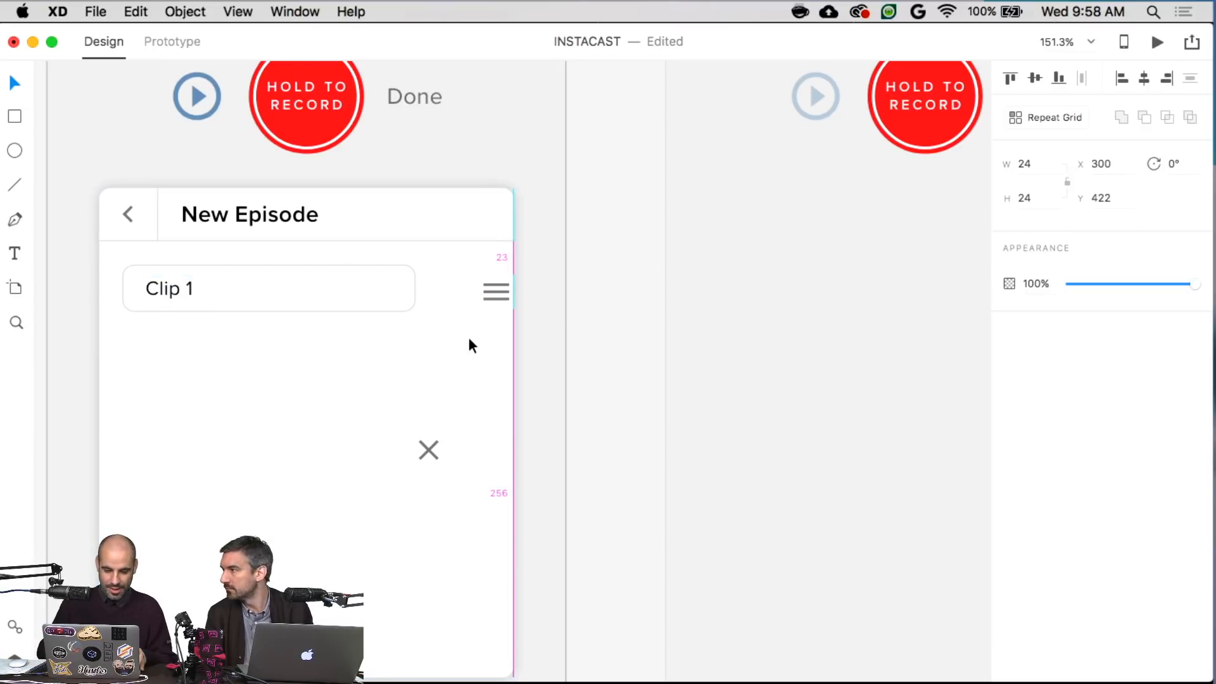
key(Down)
key(Down)
key(Up)
key(Up)
key(Up)
key(Up)
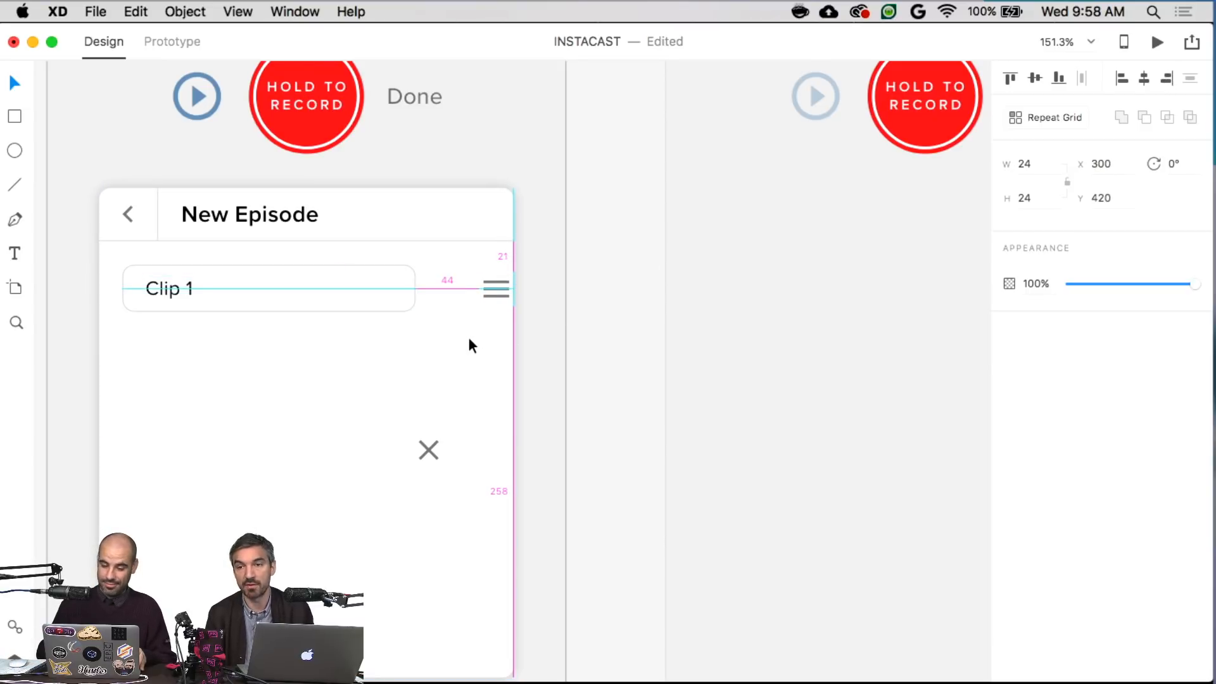
key(Left)
key(Left)
key(Left)
key(Left)
key(Left)
key(Left)
key(Left)
key(Left)
key(Left)
key(Left)
key(Left)
key(Left)
key(Left)
key(Left)
key(Left)
key(Left)
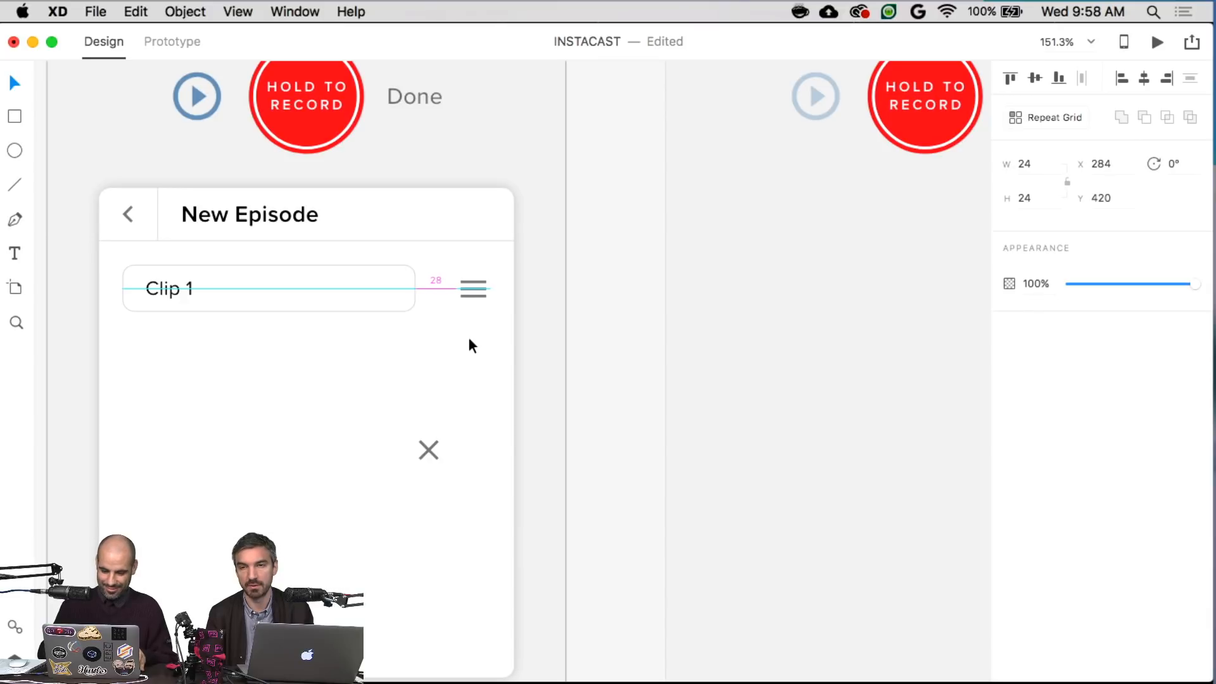
- Widen the Clip 1 box to a width of 216, leaving a gap of 16 to the menu icon
click(405, 287)
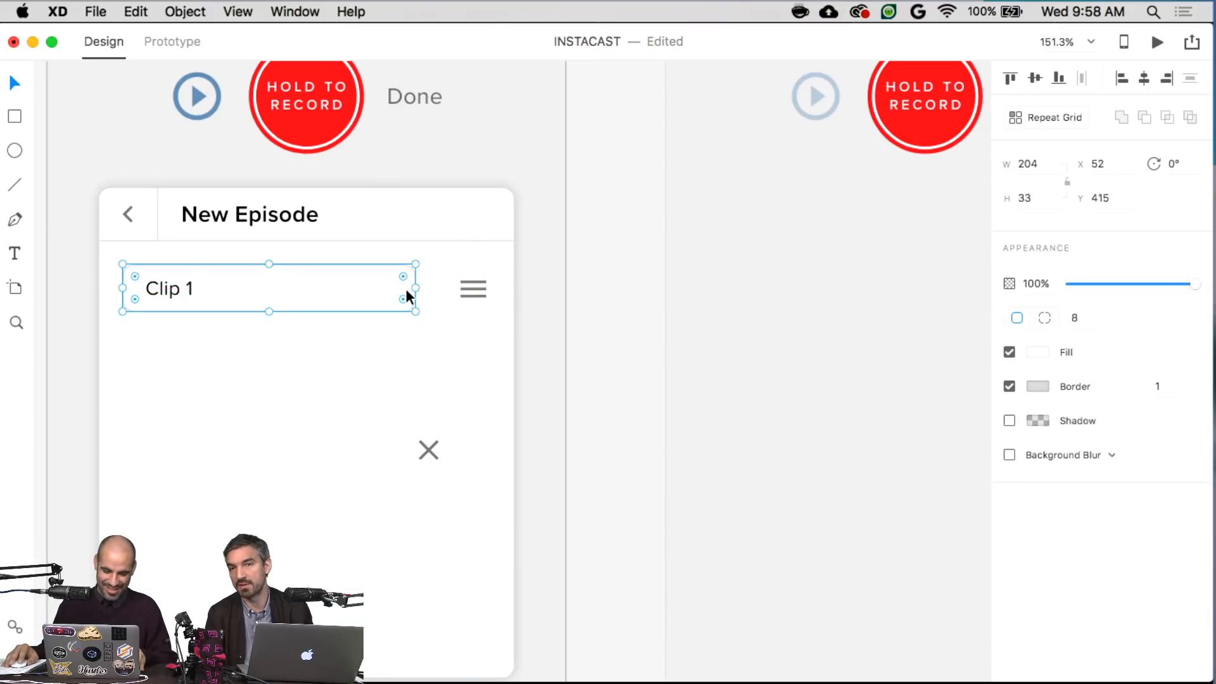
drag(415, 288, 447, 290)
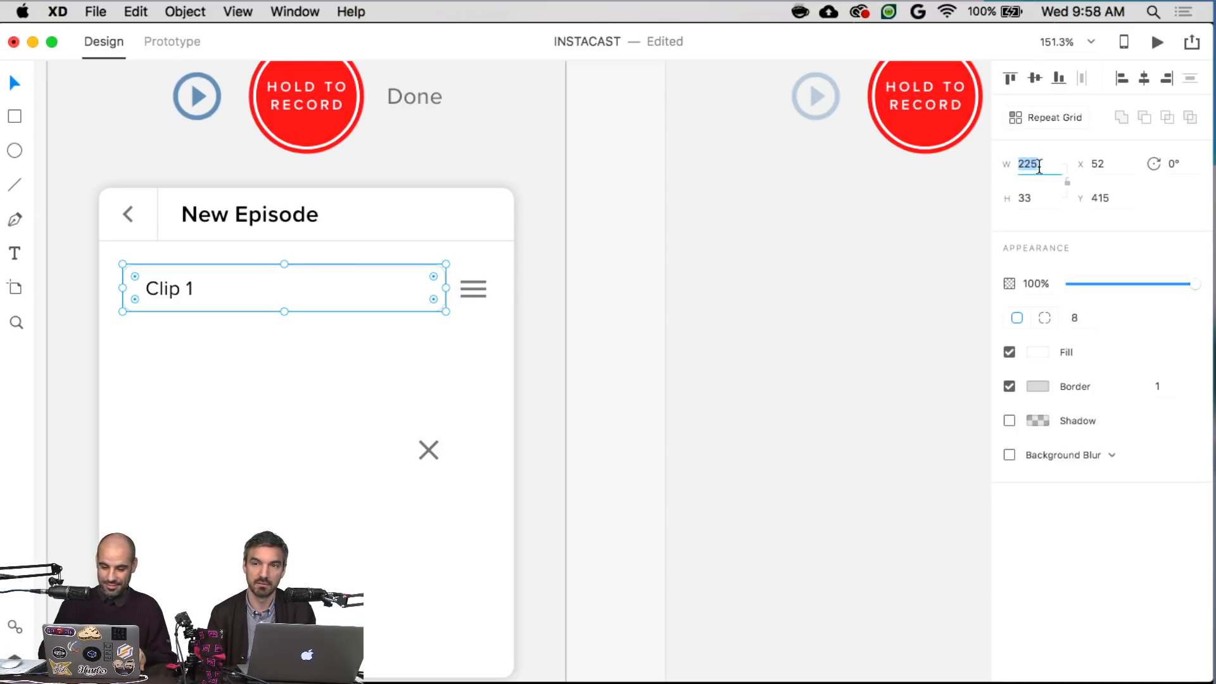
key(Down)
key(Down)
key(Down)
key(Down)
key(Down)
key(Down)
key(Down)
key(Down)
key(Down)
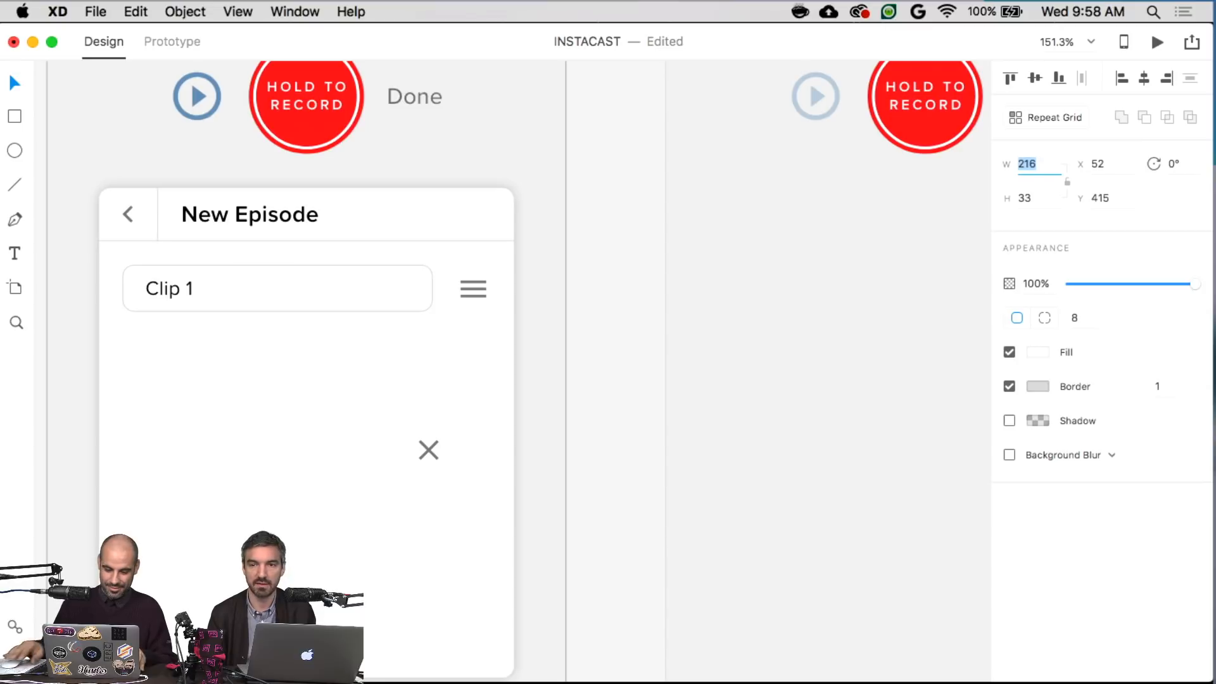
click(457, 292)
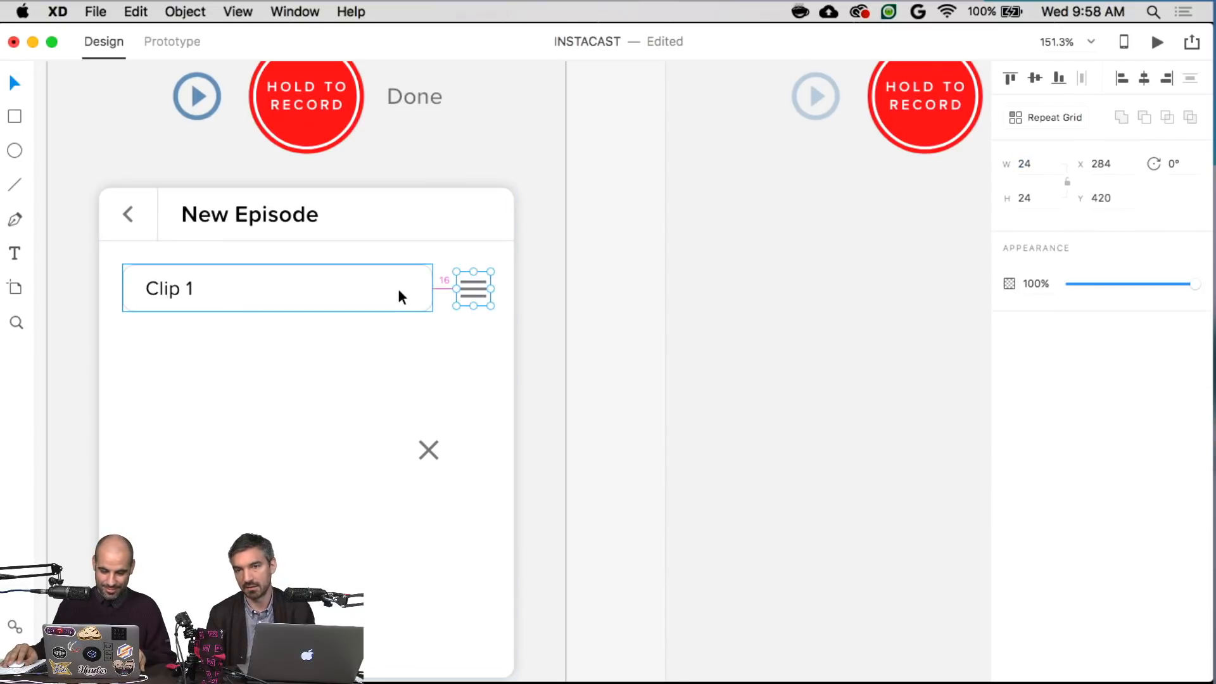
- Place the X icon inside the right end of the Clip 1 box, vertically centred, at X 236, Y 420
click(435, 457)
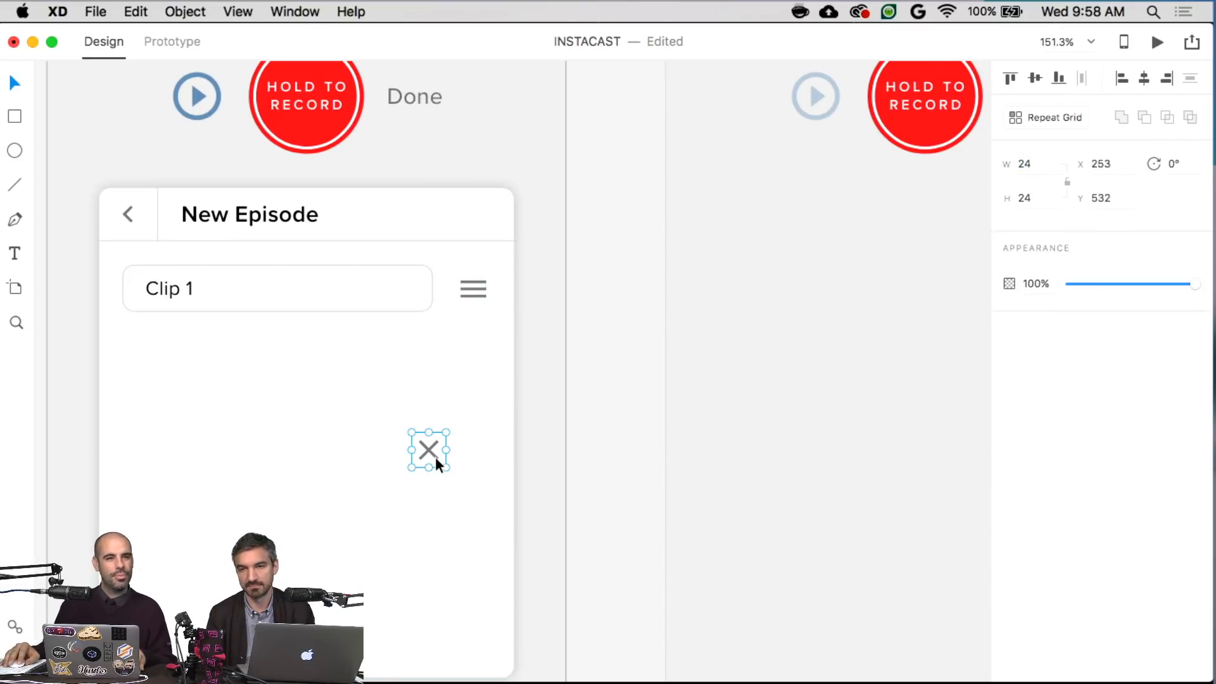
drag(435, 457, 397, 296)
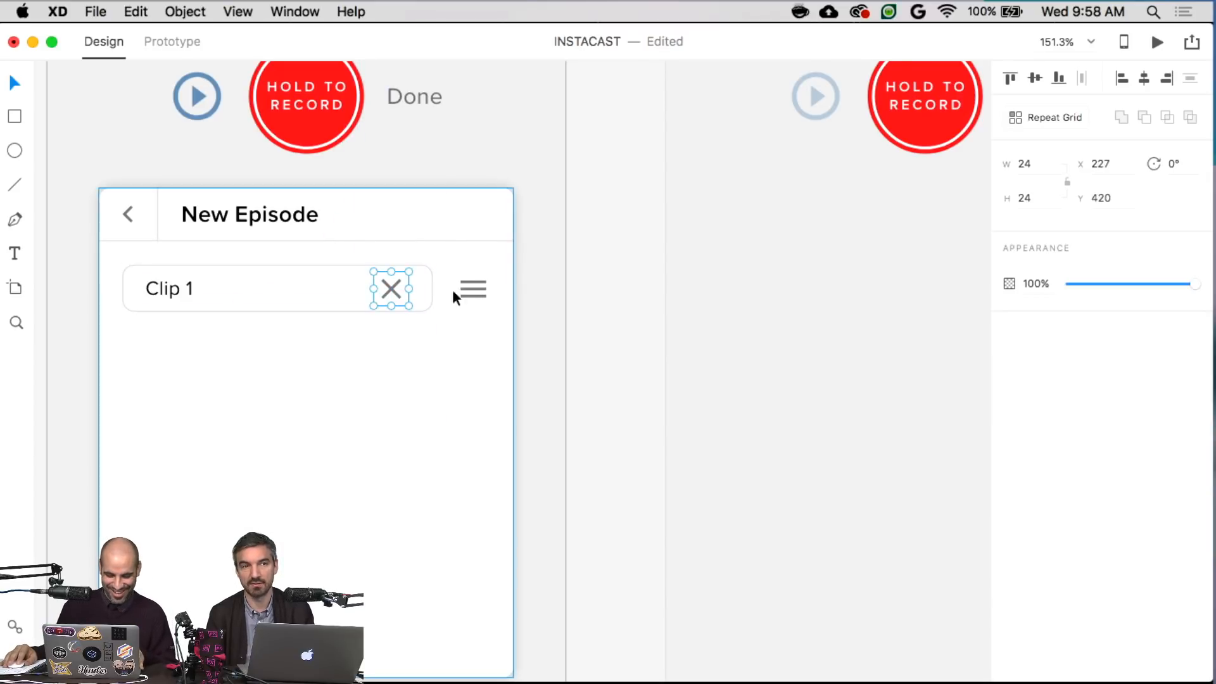
key(alt)
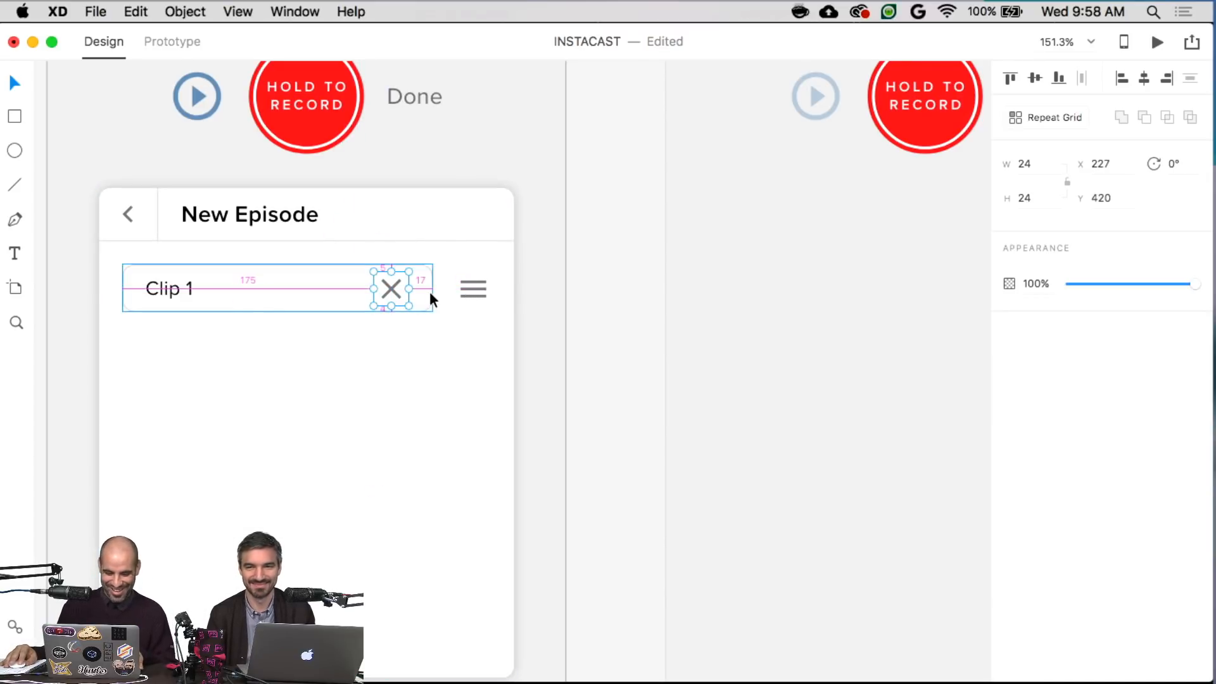
key(Right)
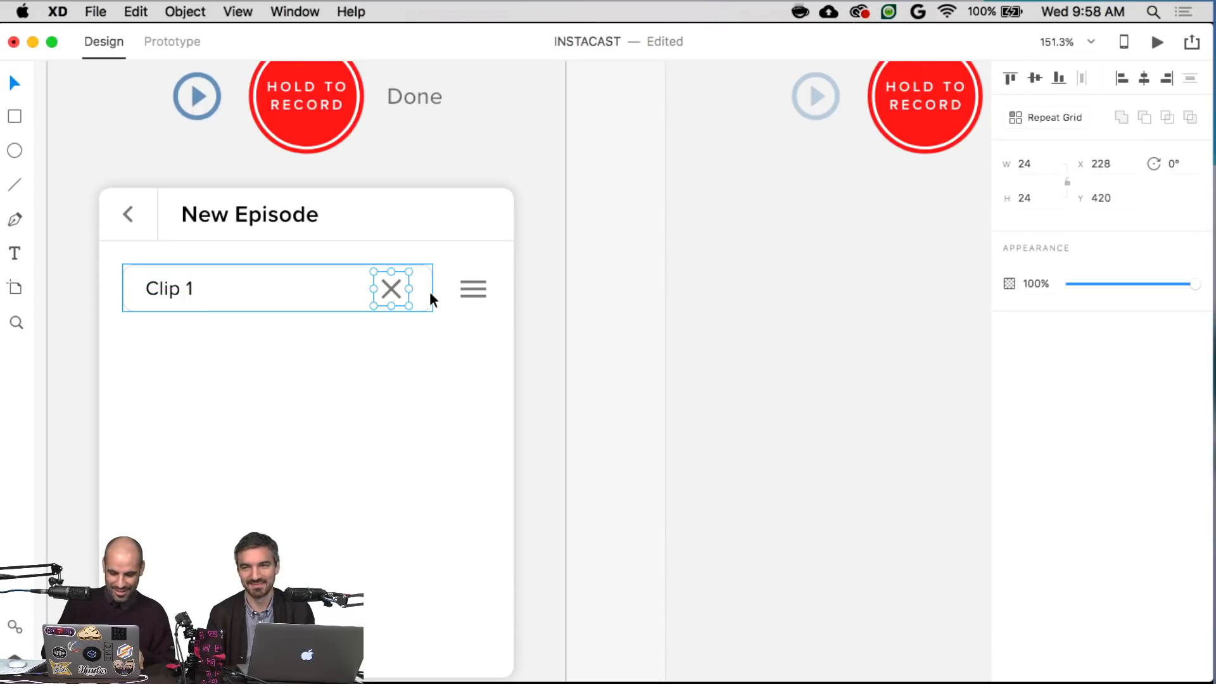
key(alt)
scroll(431, 293, down, 1)
scroll(429, 299, down, 5)
key(Right)
key(Right)
key(Right)
key(Right)
key(Right)
key(Right)
key(Right)
key(Right)
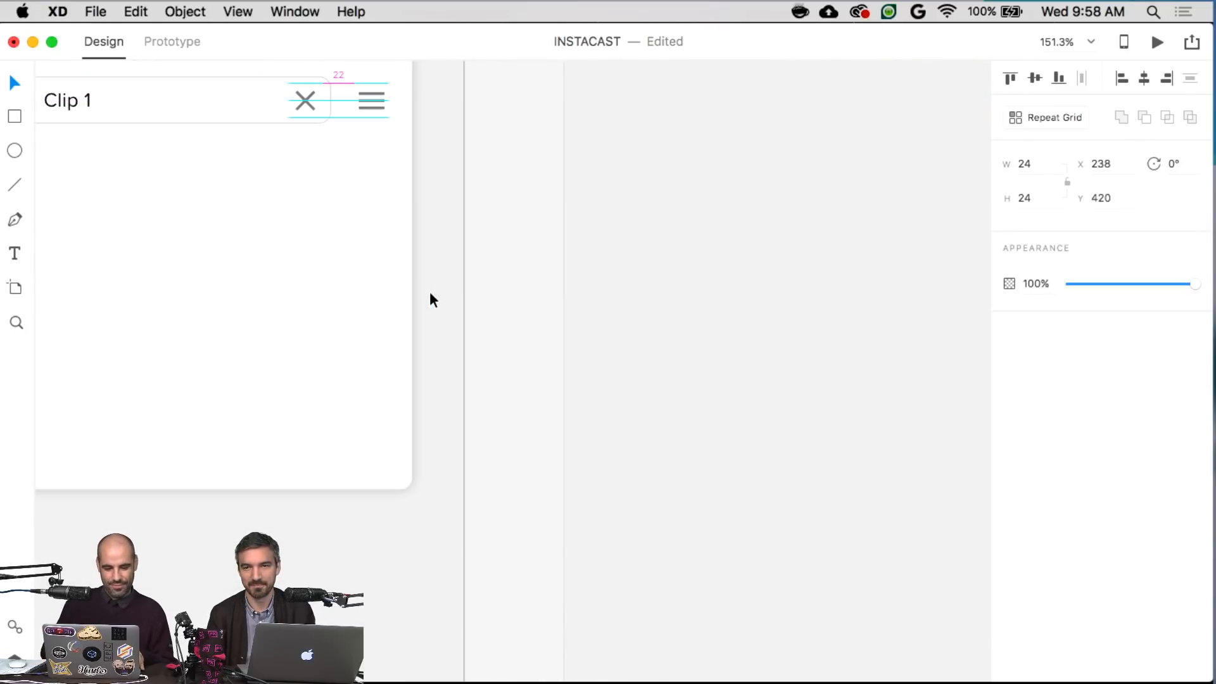
scroll(429, 300, up, 5)
scroll(429, 299, left, 4)
scroll(489, 364, down, 2)
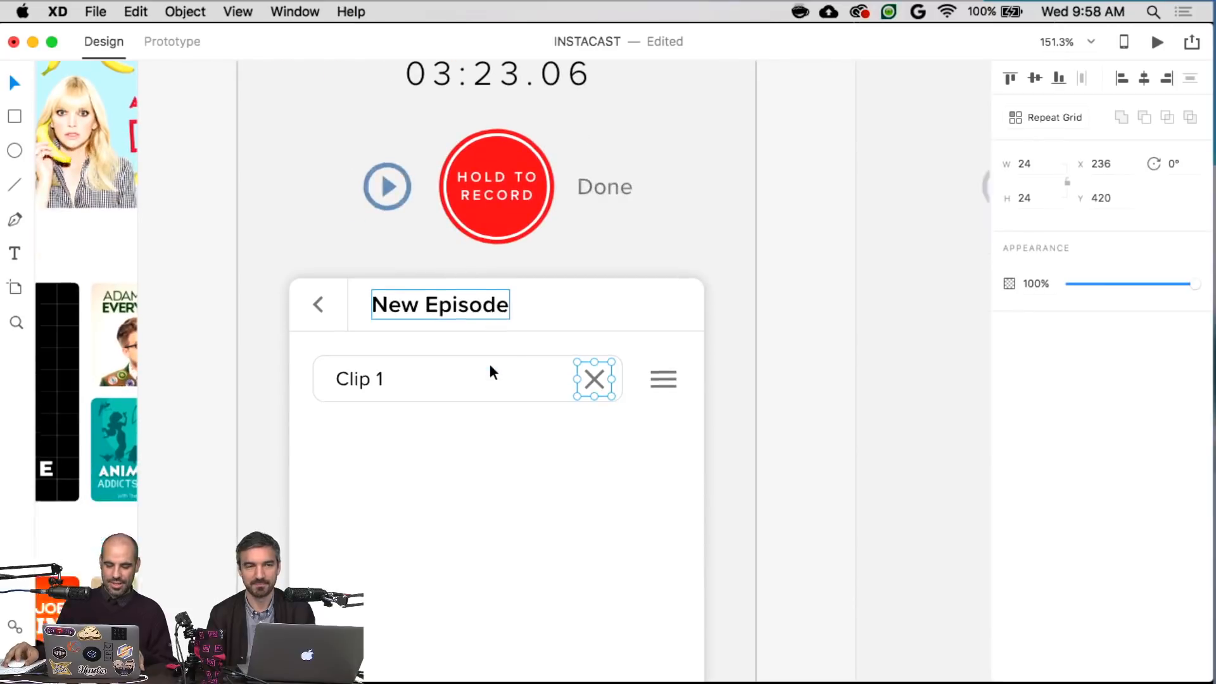
click(723, 380)
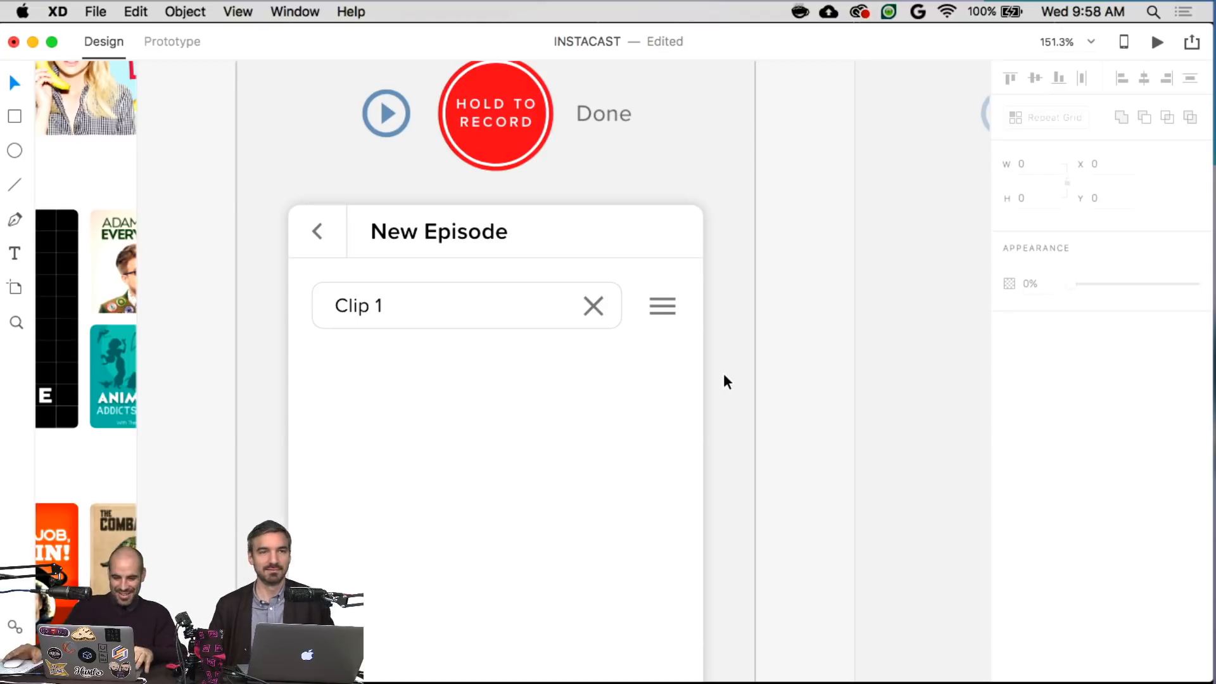
- Duplicate the header's vertical divider line to just below the Clip 1 box and centre it horizontally on the box
click(496, 328)
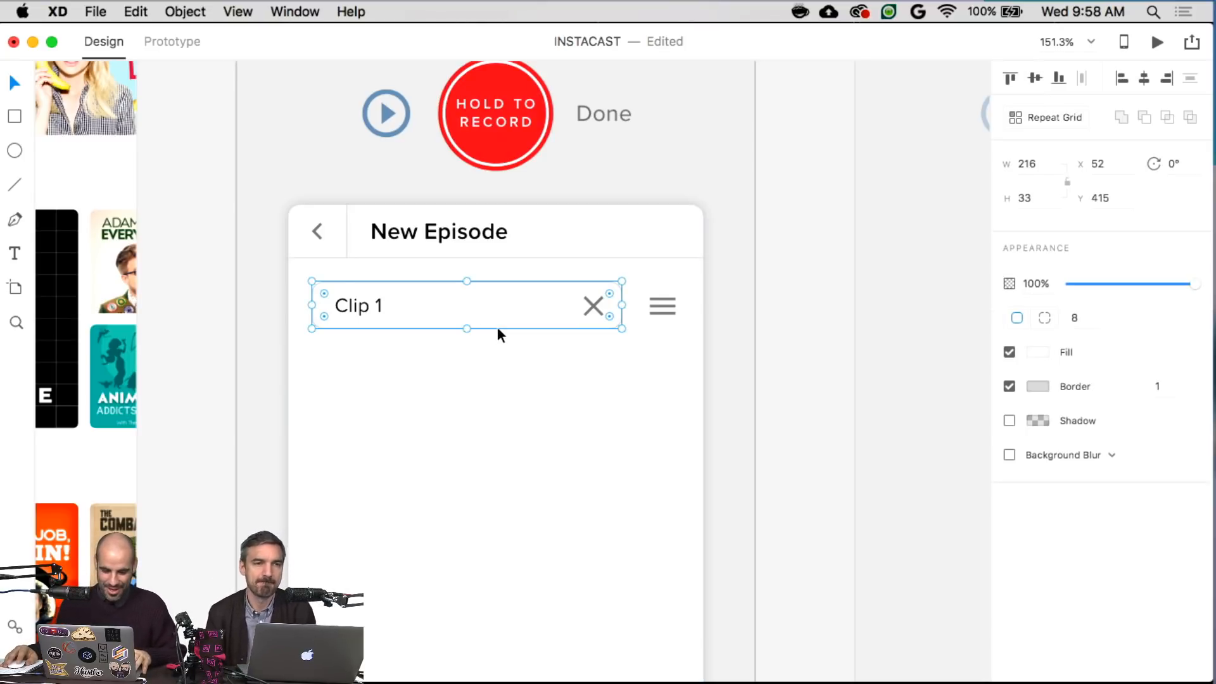
click(348, 241)
drag(347, 243, 473, 363)
shift+click(503, 330)
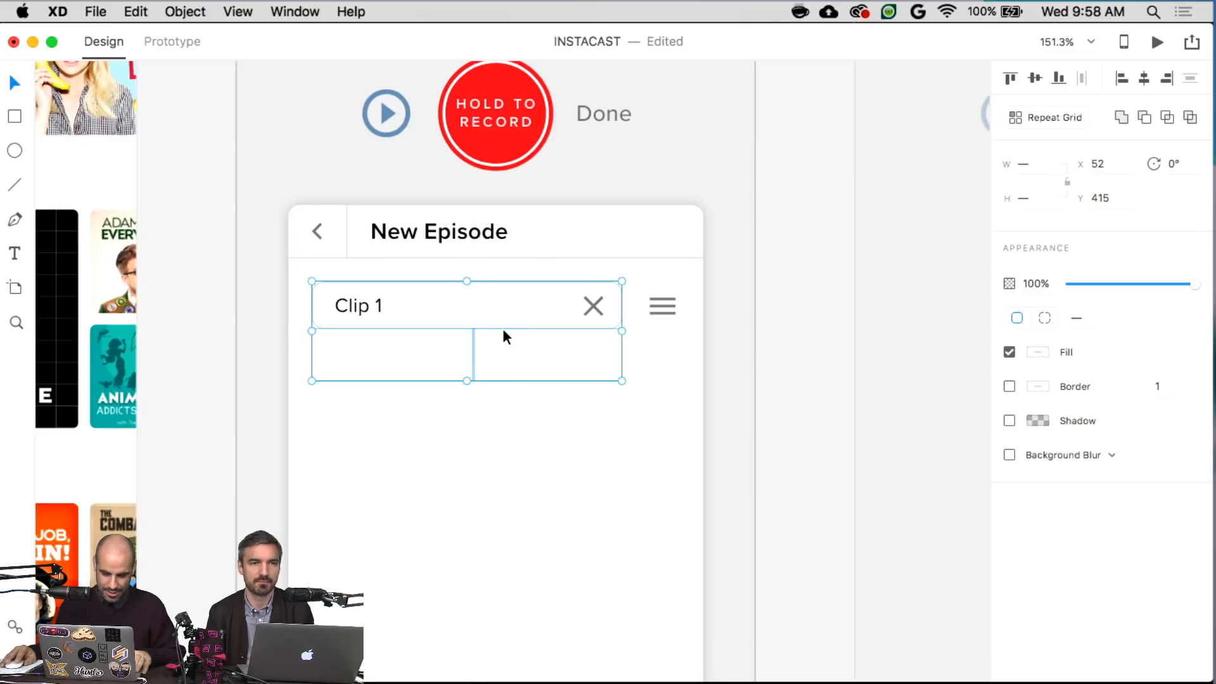
click(1144, 78)
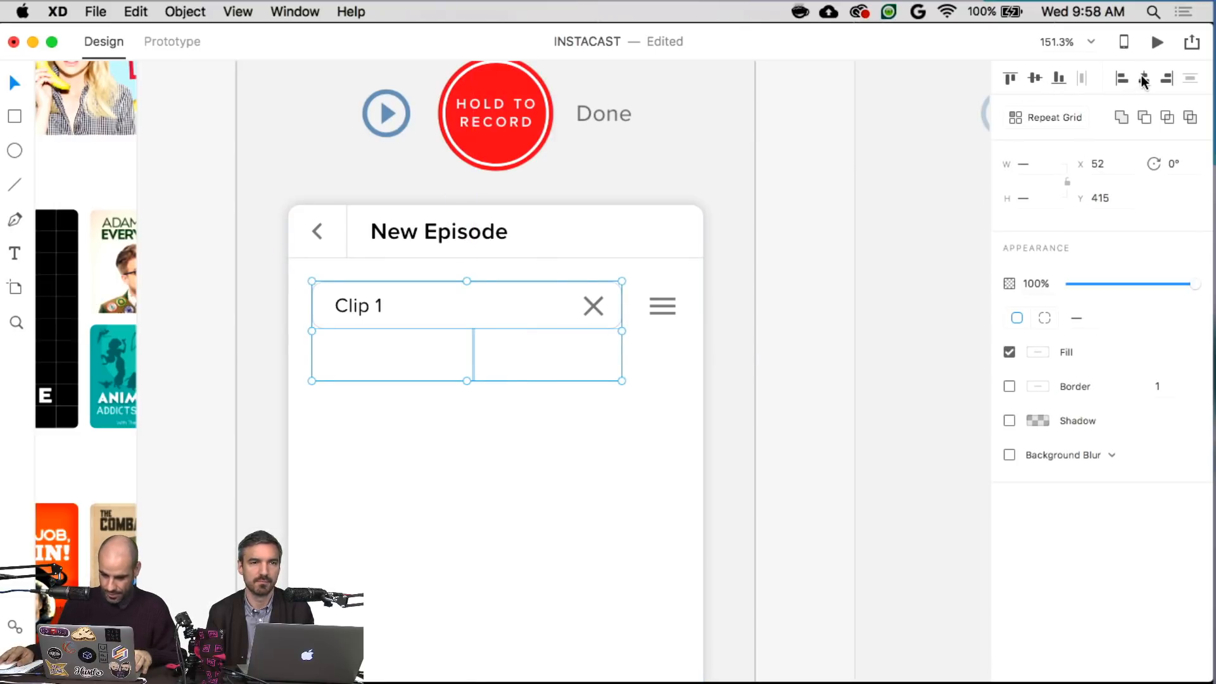
- Set the height of the vertical connector line below the Clip 1 box to 16
shift+click(519, 307)
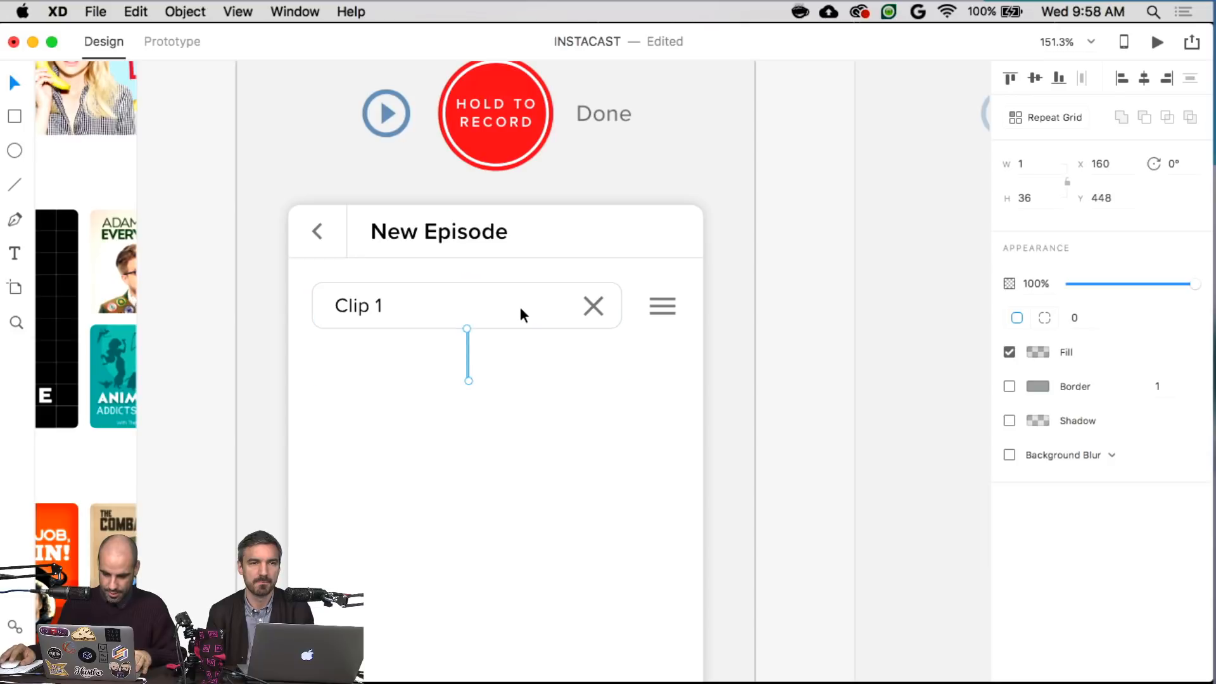
click(1028, 206)
text(16)
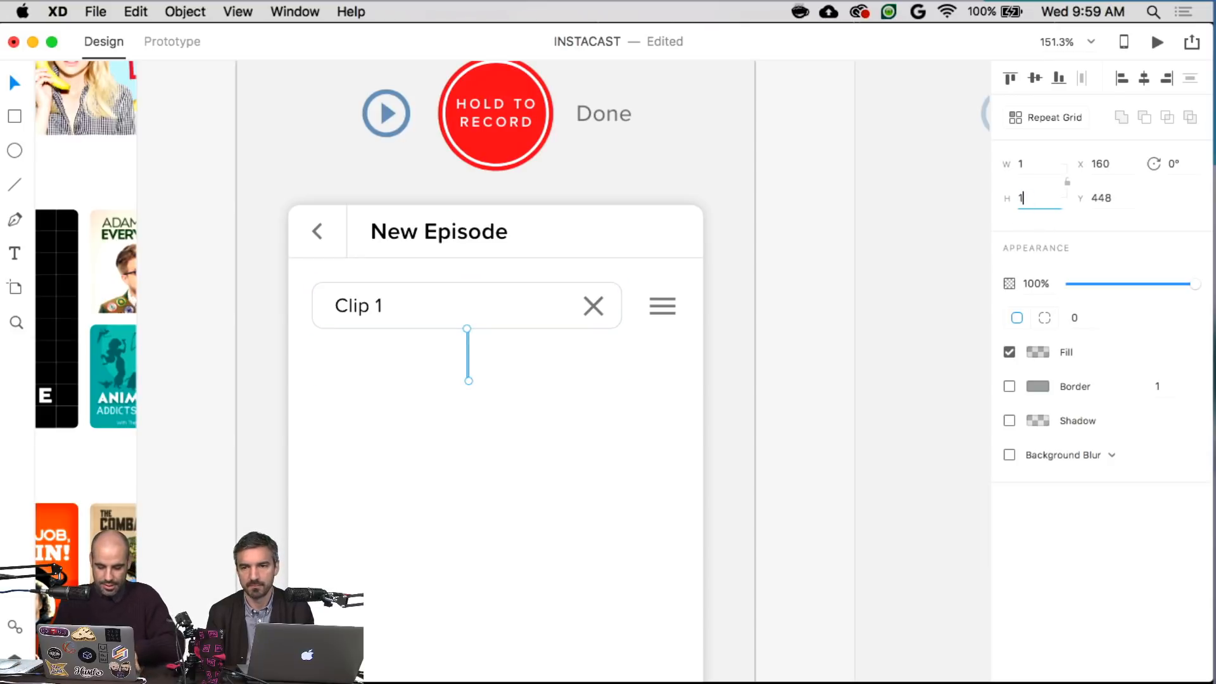
key(Return)
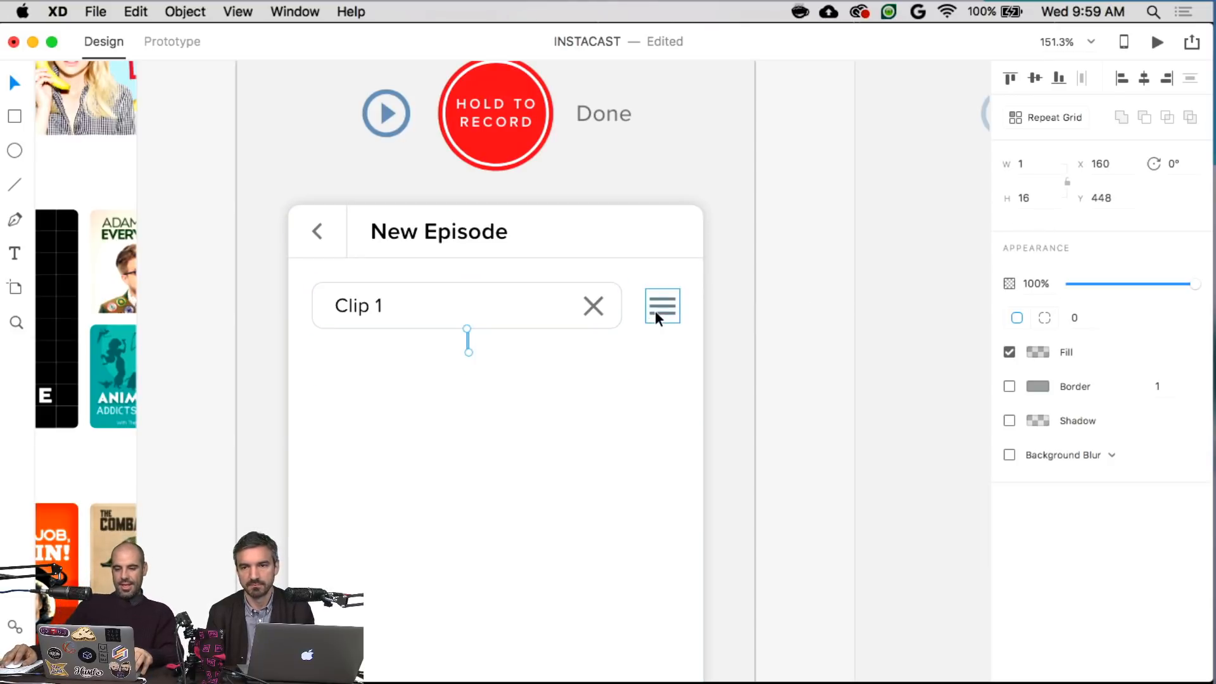
- Turn the Clip 1 row with its icons and connector line into a repeat grid of three rows, with no gap between rows
click(656, 309)
shift+click(596, 309)
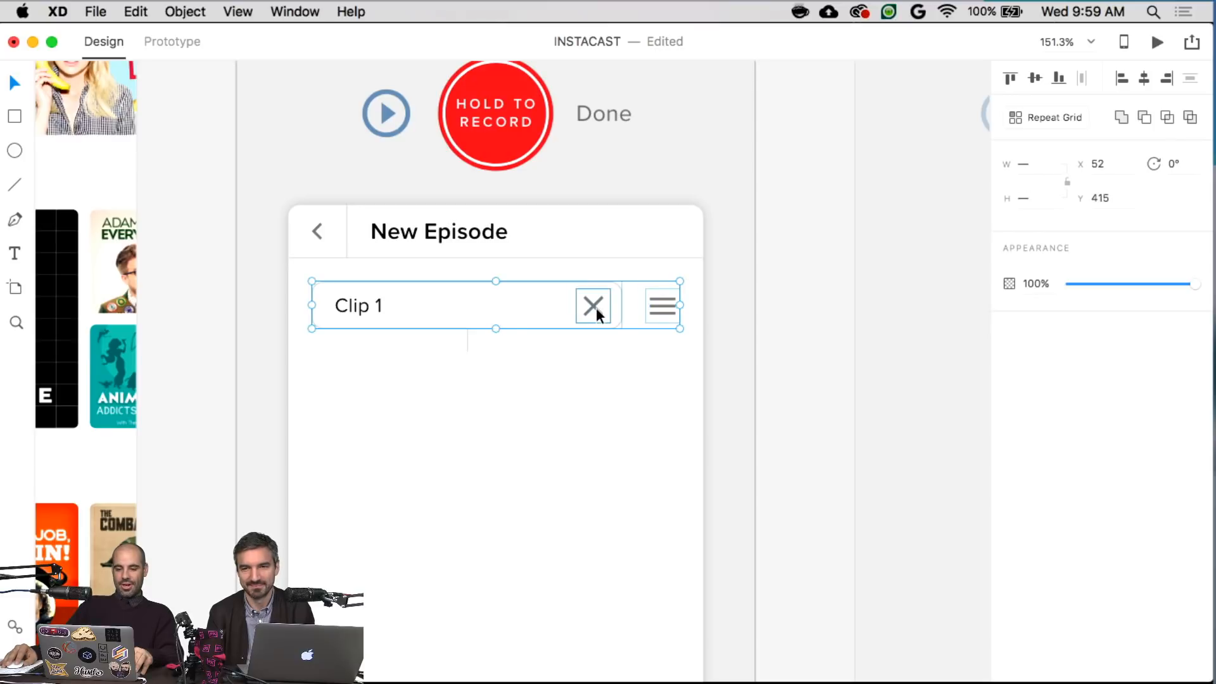
shift+click(467, 334)
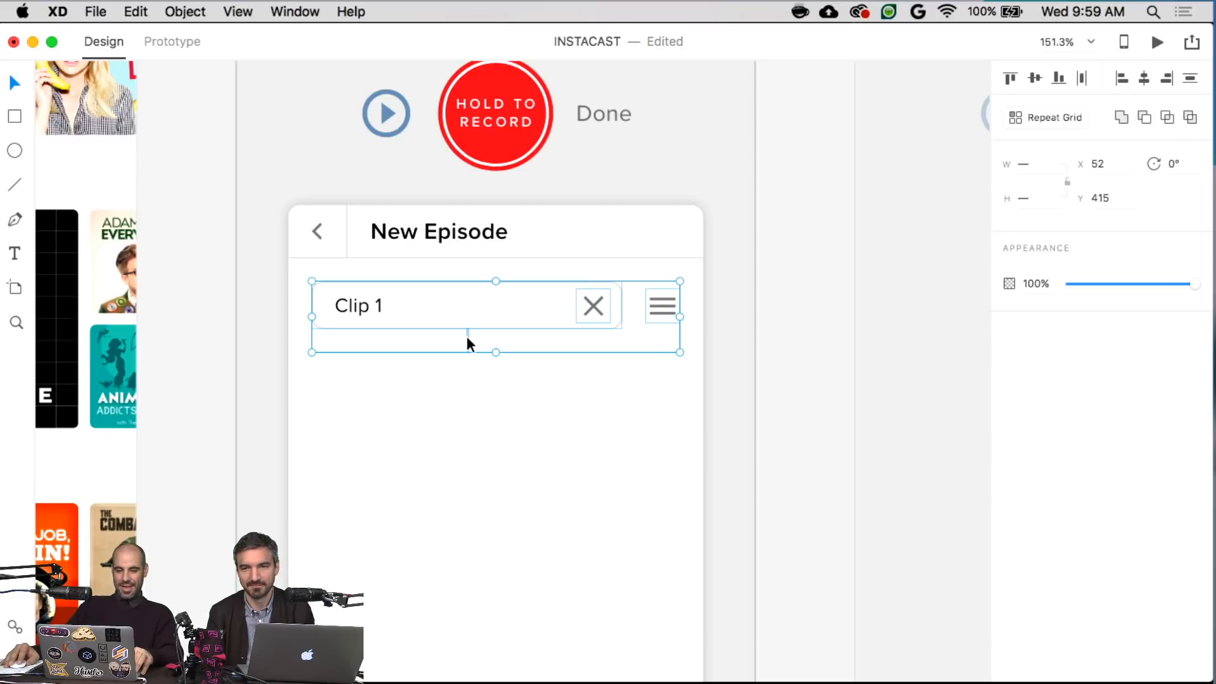
click(1040, 126)
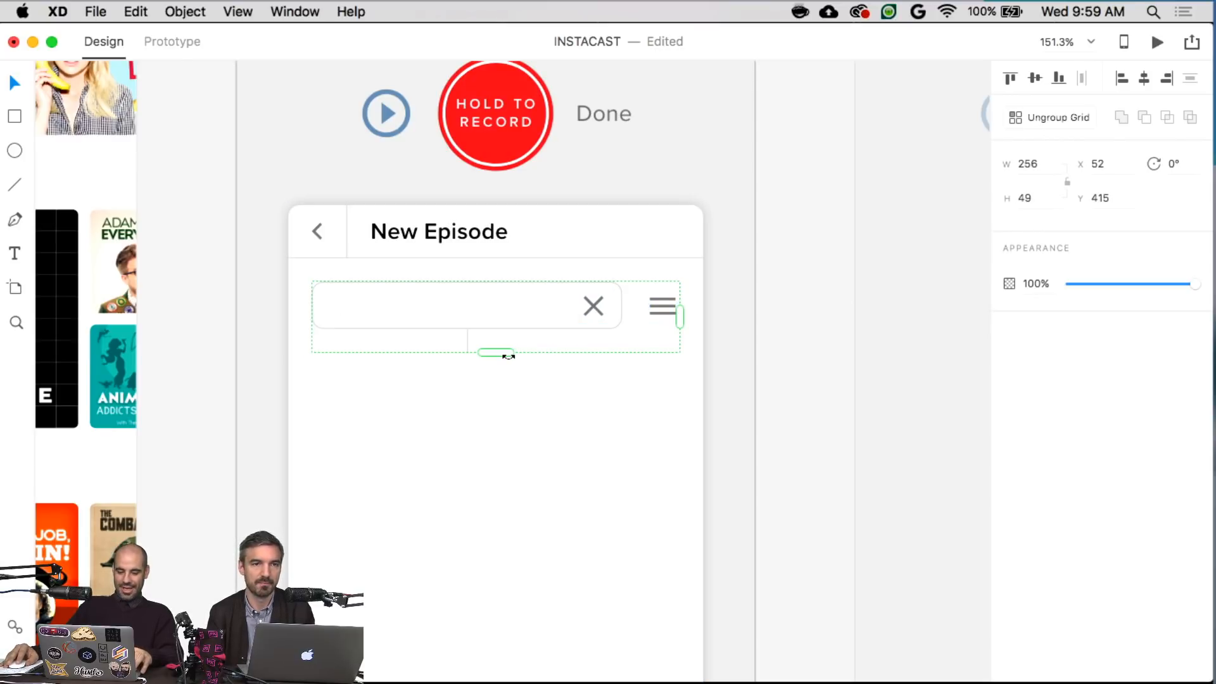
key(super+z)
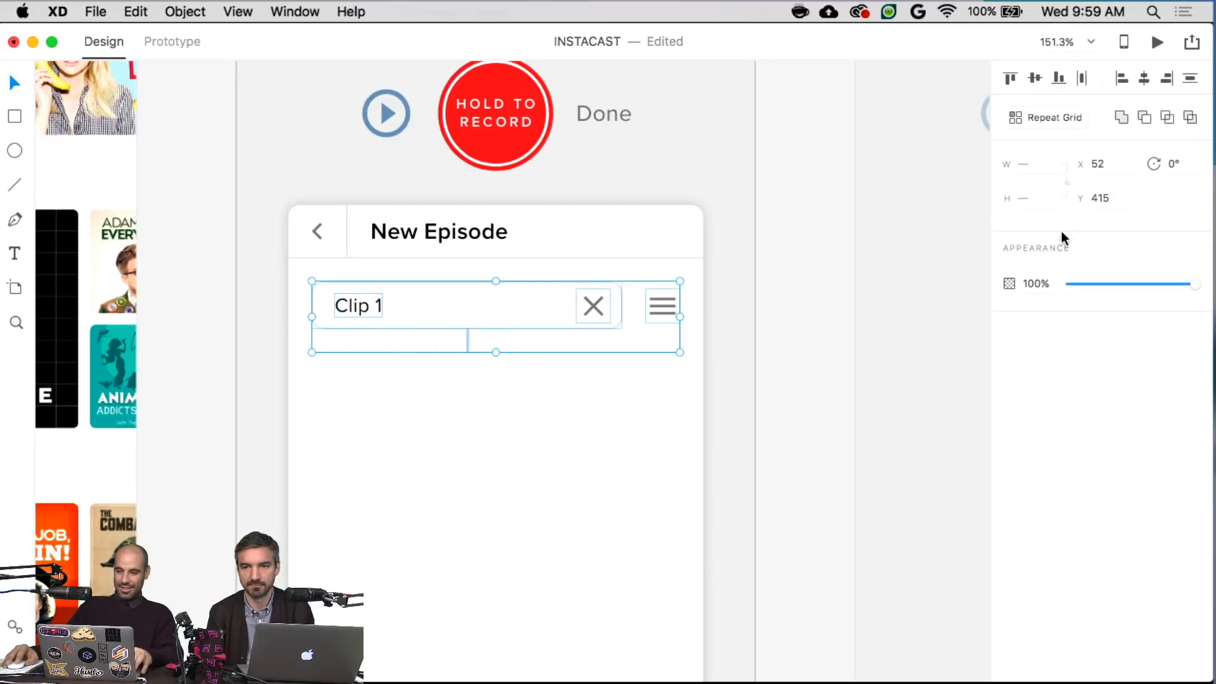
click(1055, 117)
drag(496, 352, 496, 565)
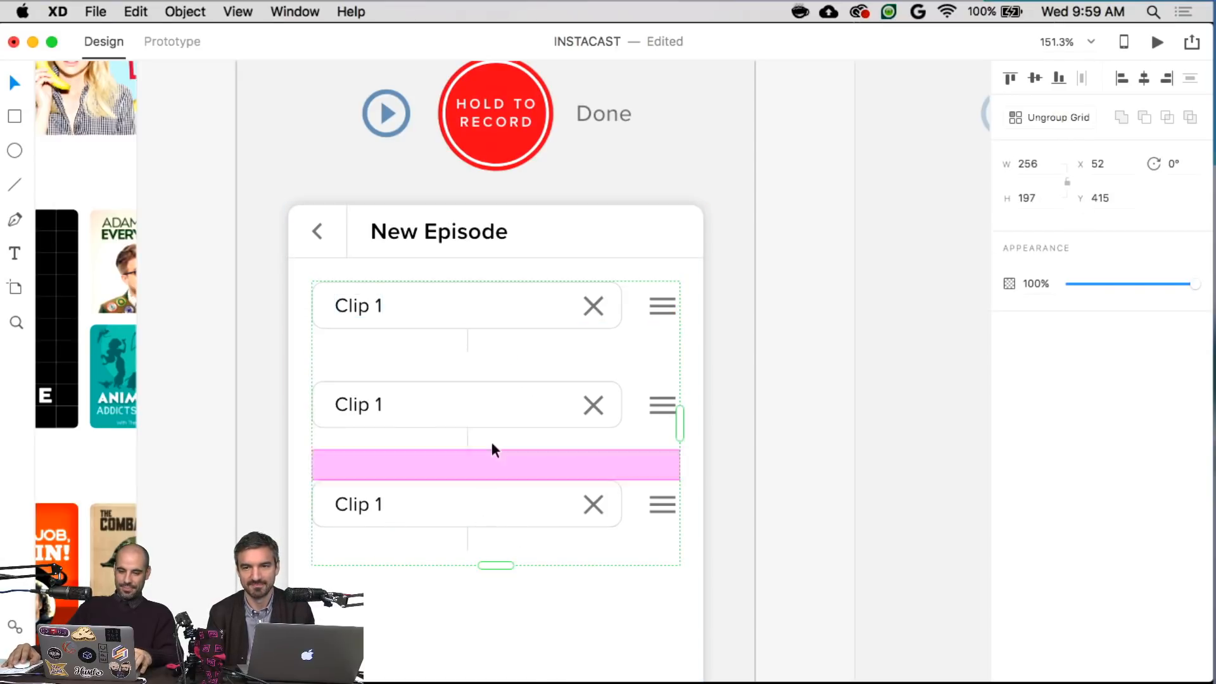
drag(497, 377, 508, 344)
click(804, 432)
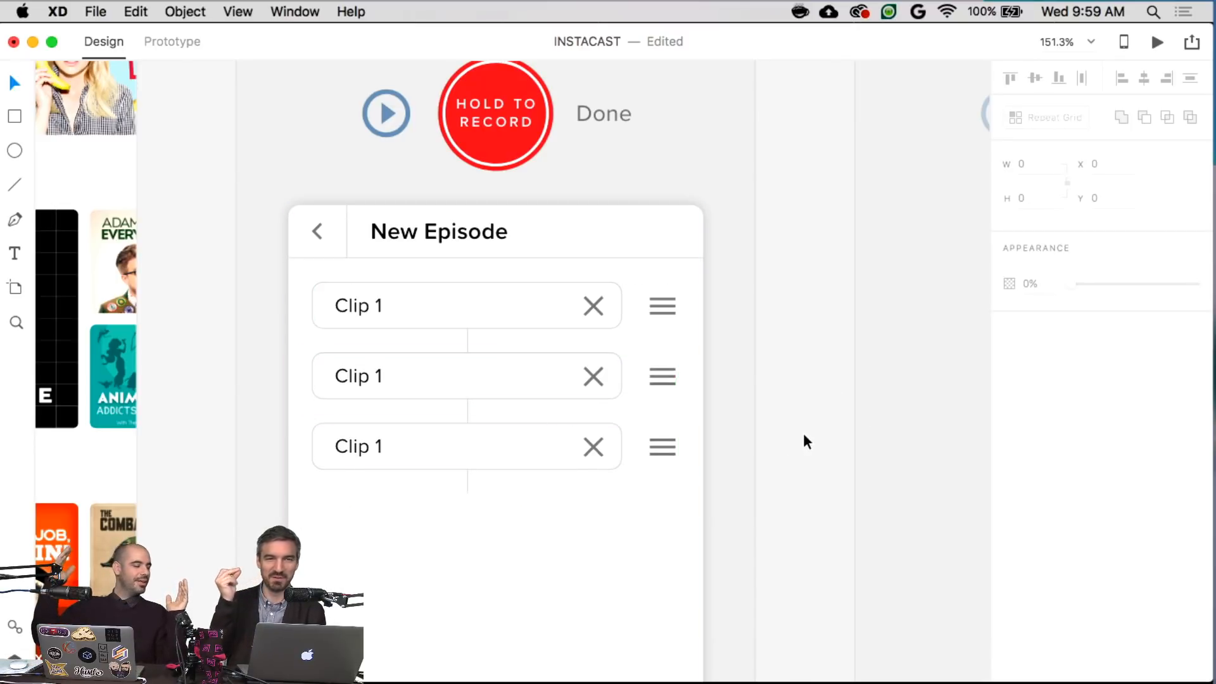
- Rename the second and third row labels in the grid to "Clip 2" and "Clip 3"
double_click(378, 378)
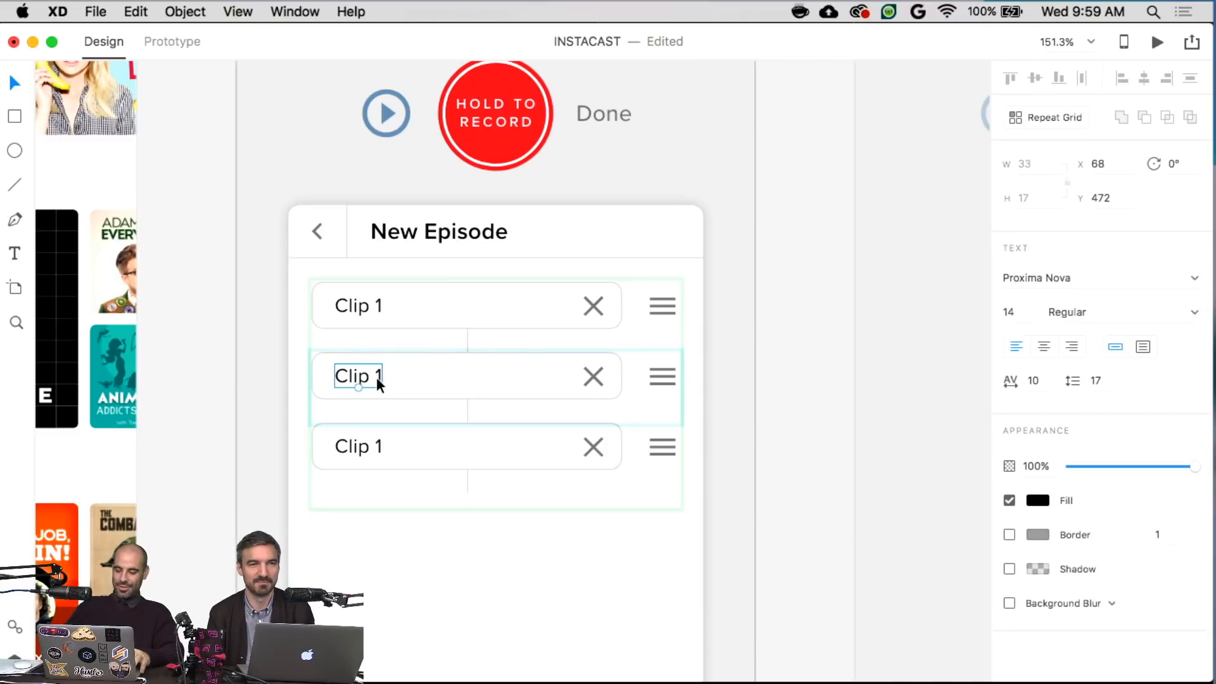
double_click(377, 377)
key(BackSpace)
text(2)
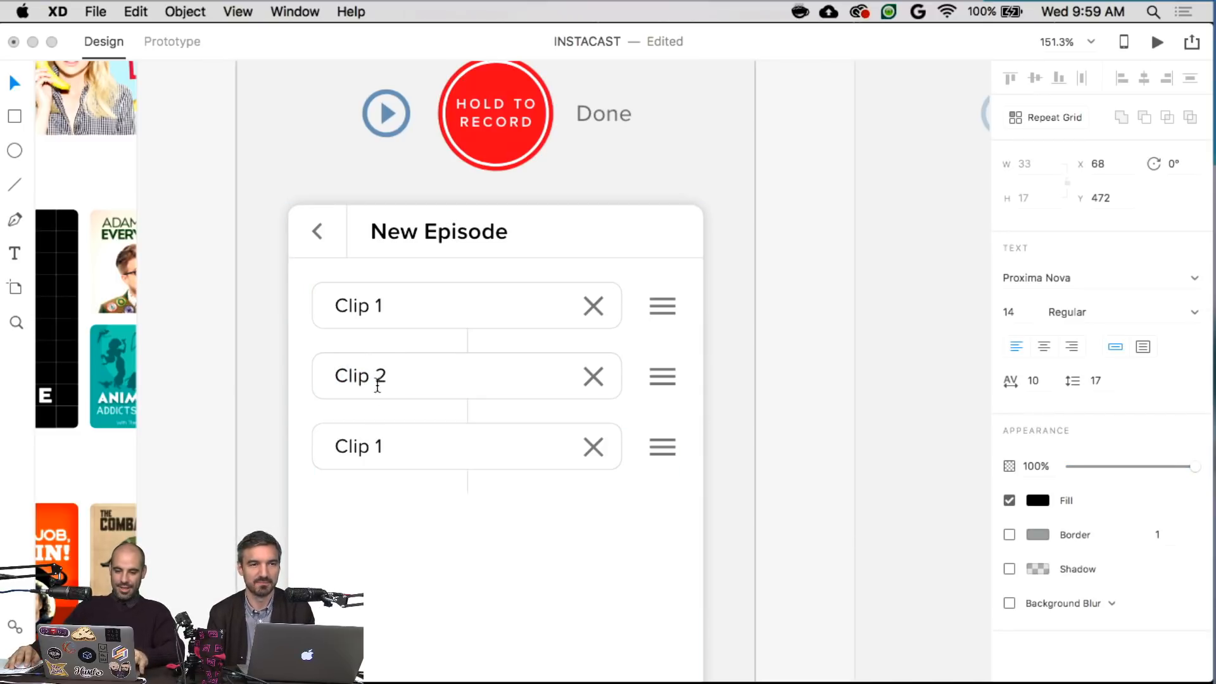
double_click(367, 450)
double_click(367, 450)
key(Right)
key(shift+Left)
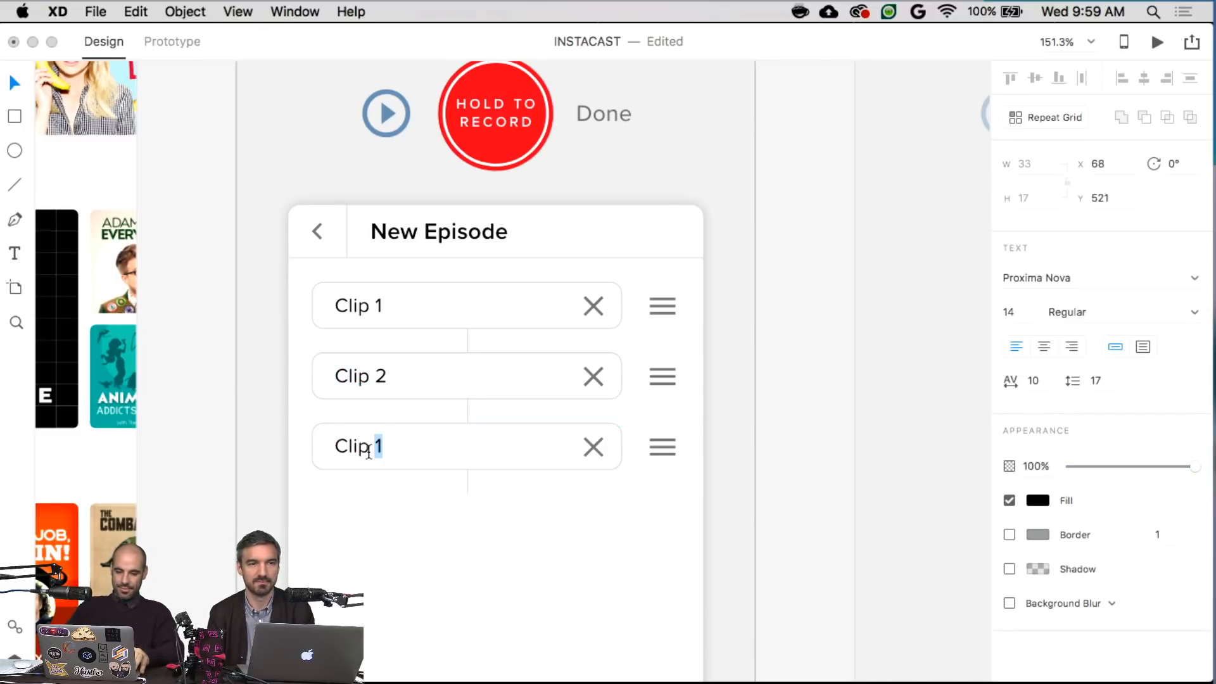
text(3)
key(Escape)
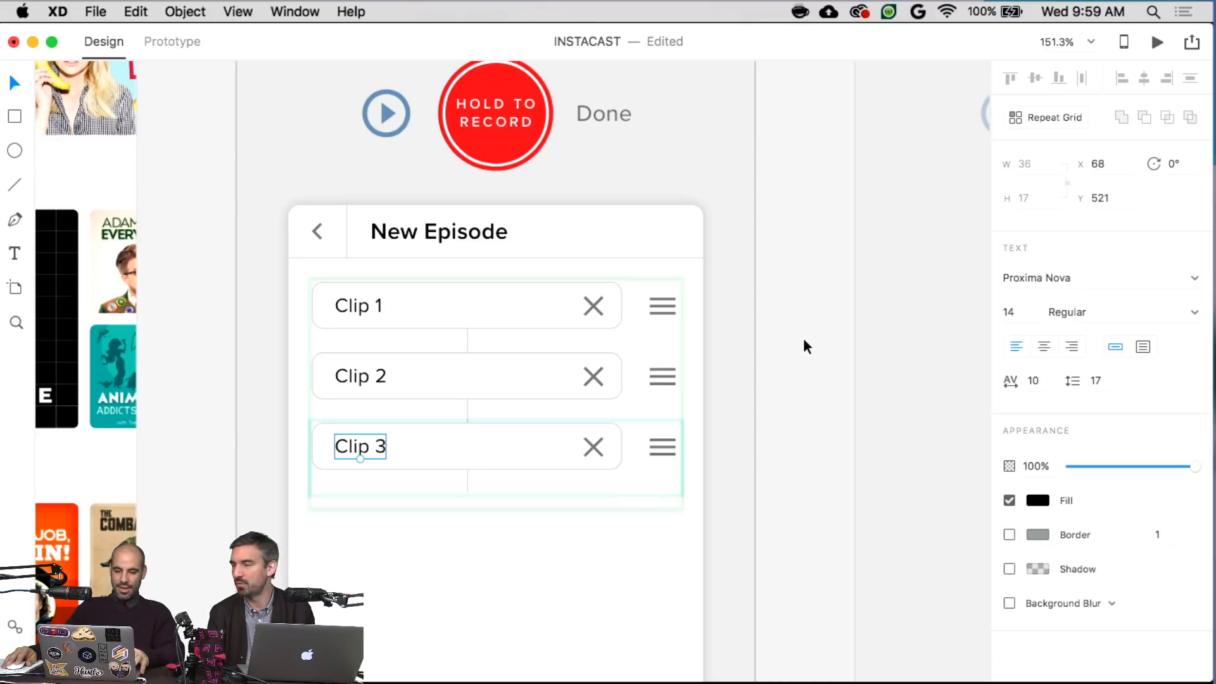
click(804, 340)
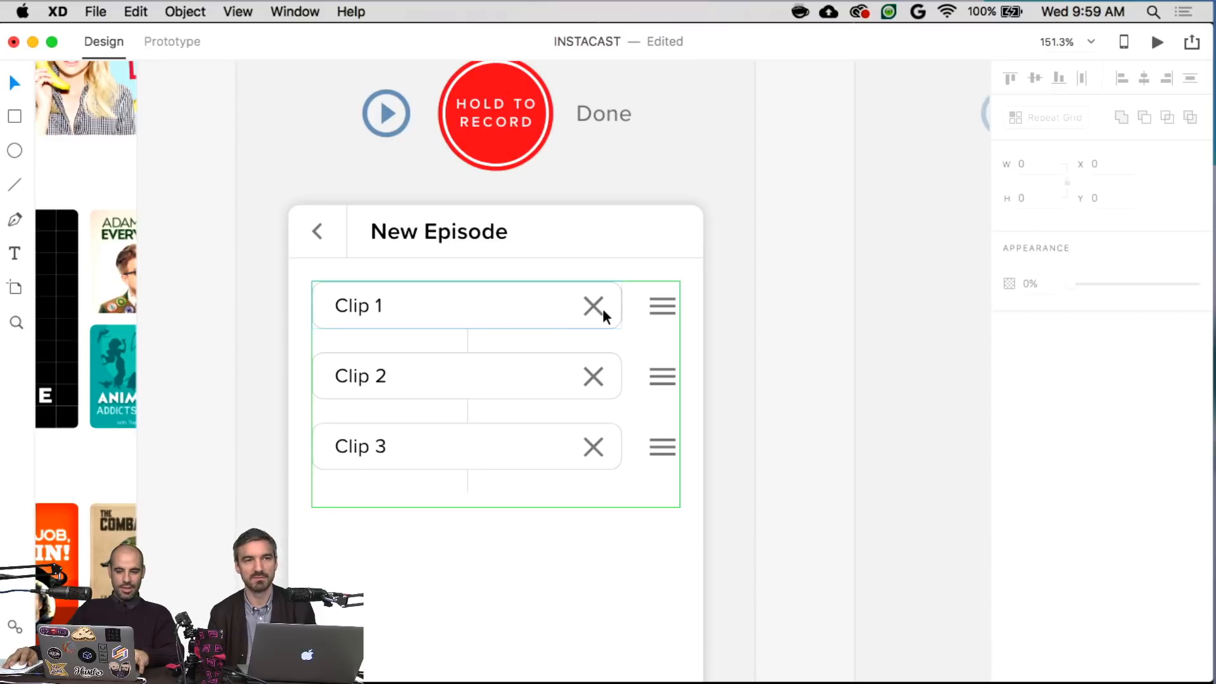
click(393, 237)
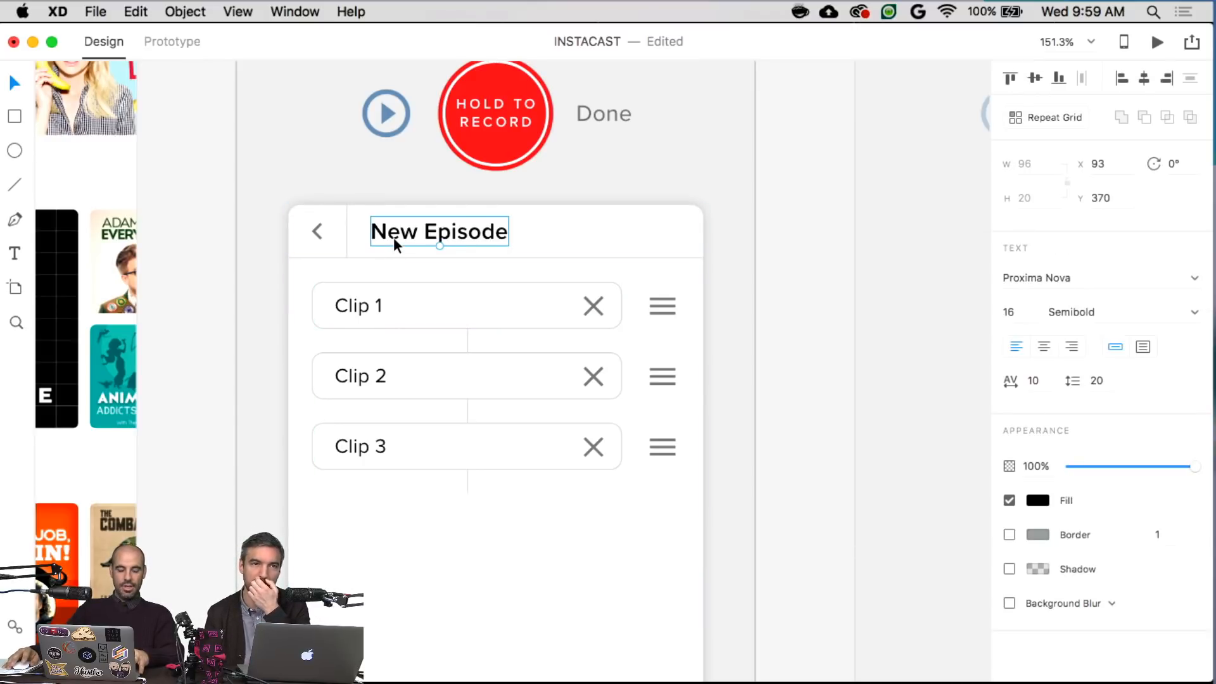
click(594, 107)
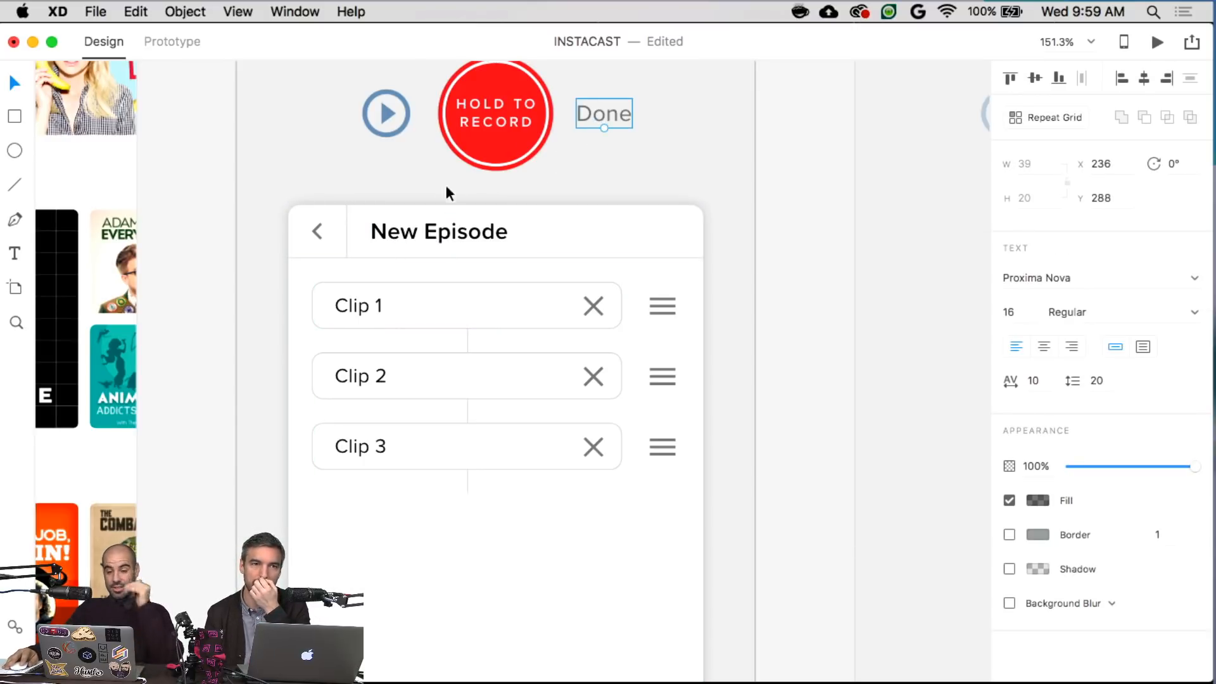
click(428, 231)
double_click(426, 232)
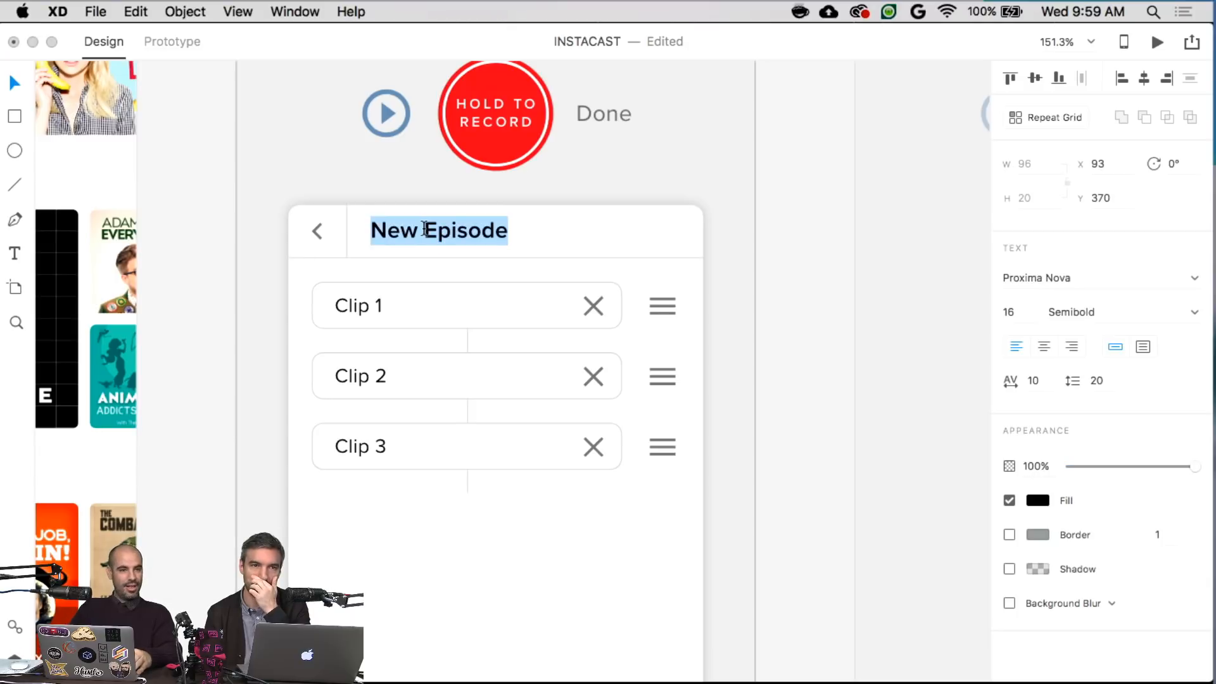
key(Escape)
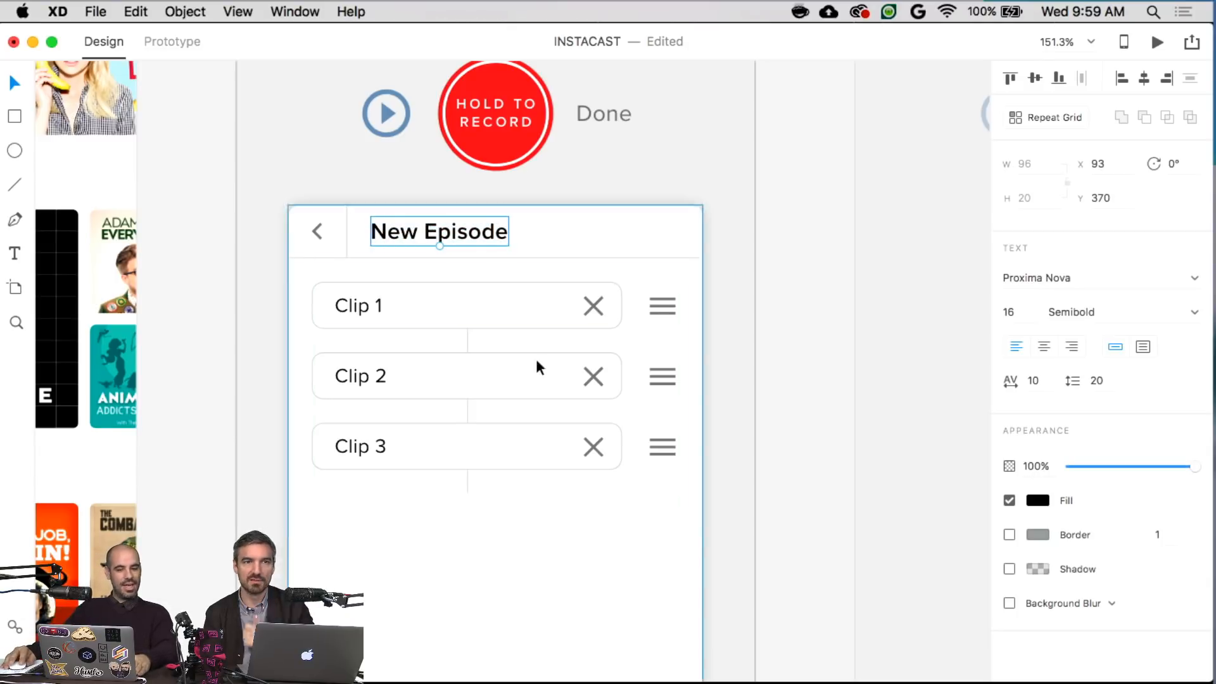
- Copy the box, label, X and menu icons of a fourth row exposed by extending the repeat grid, and trim the grid back to three rows
click(370, 312)
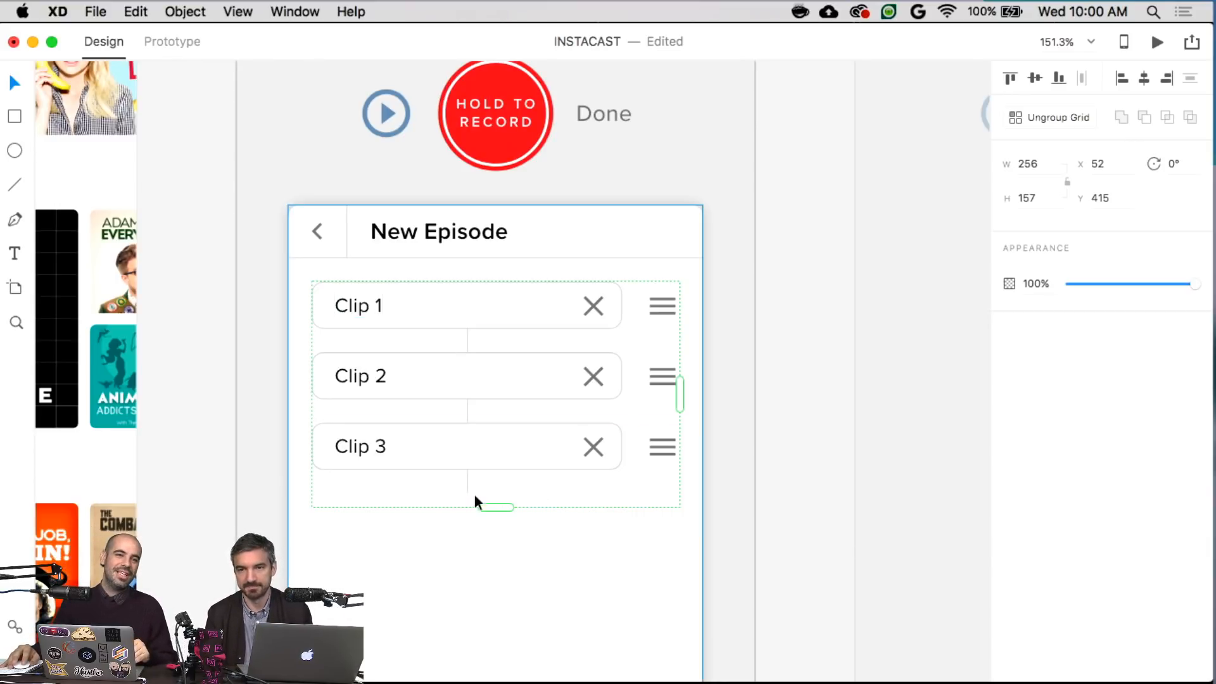
drag(484, 507, 496, 536)
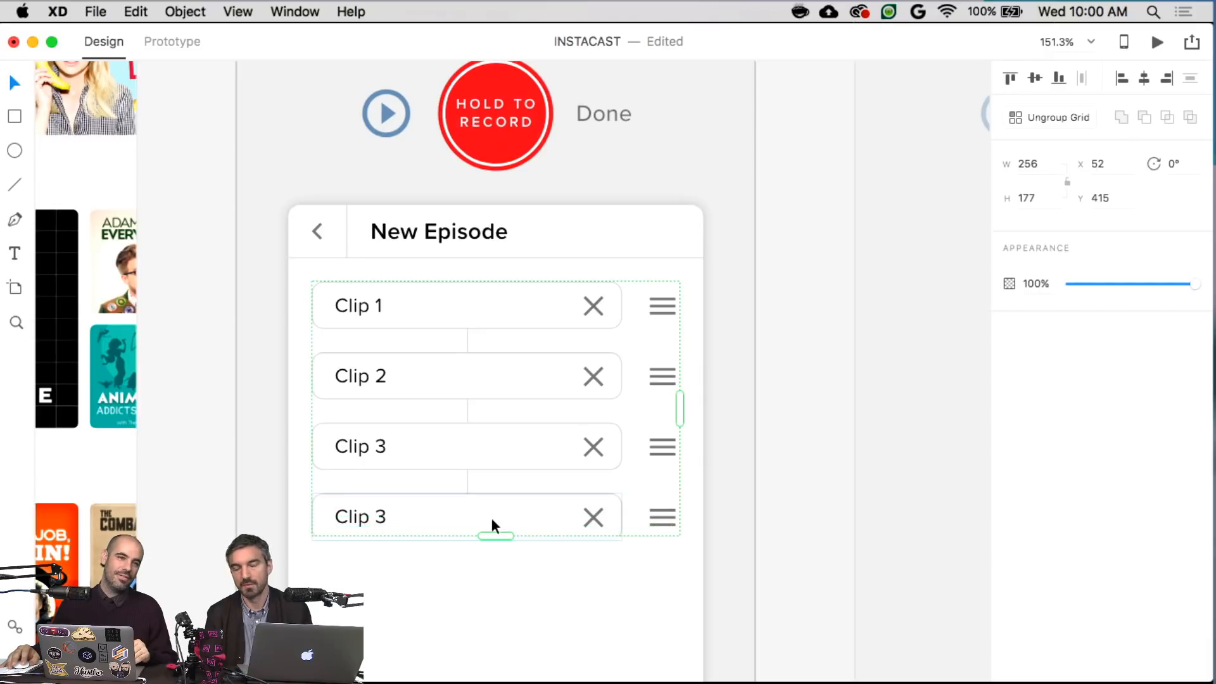
double_click(497, 496)
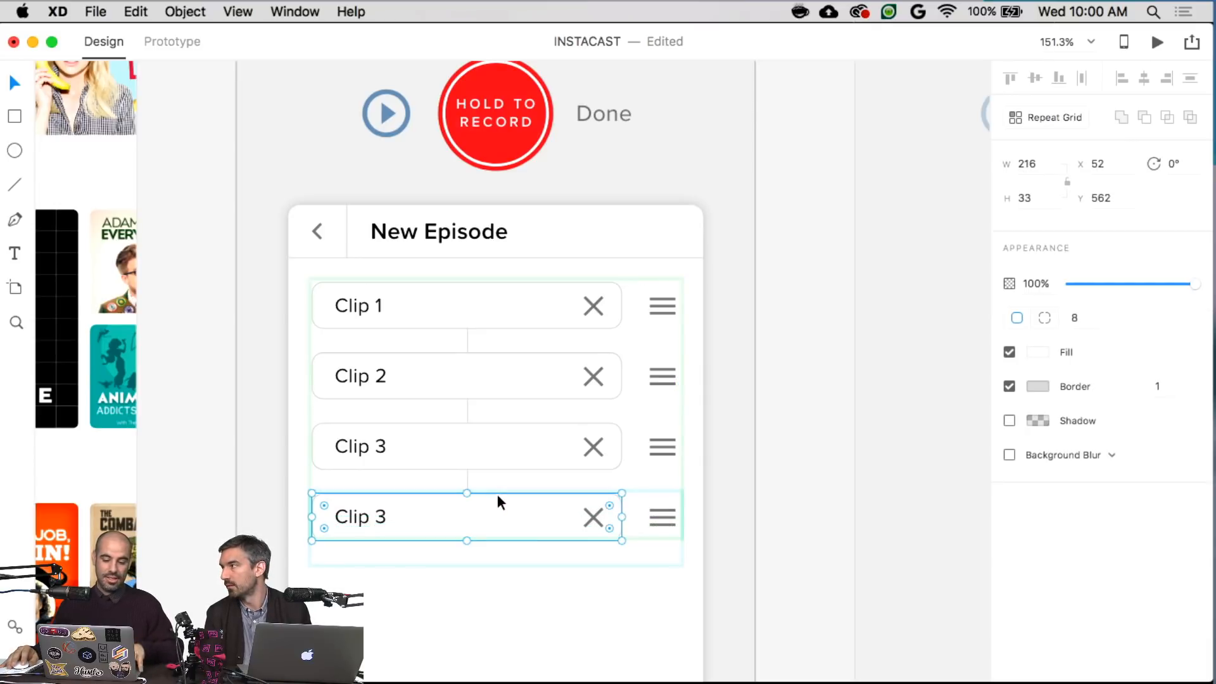
key(Escape)
double_click(560, 510)
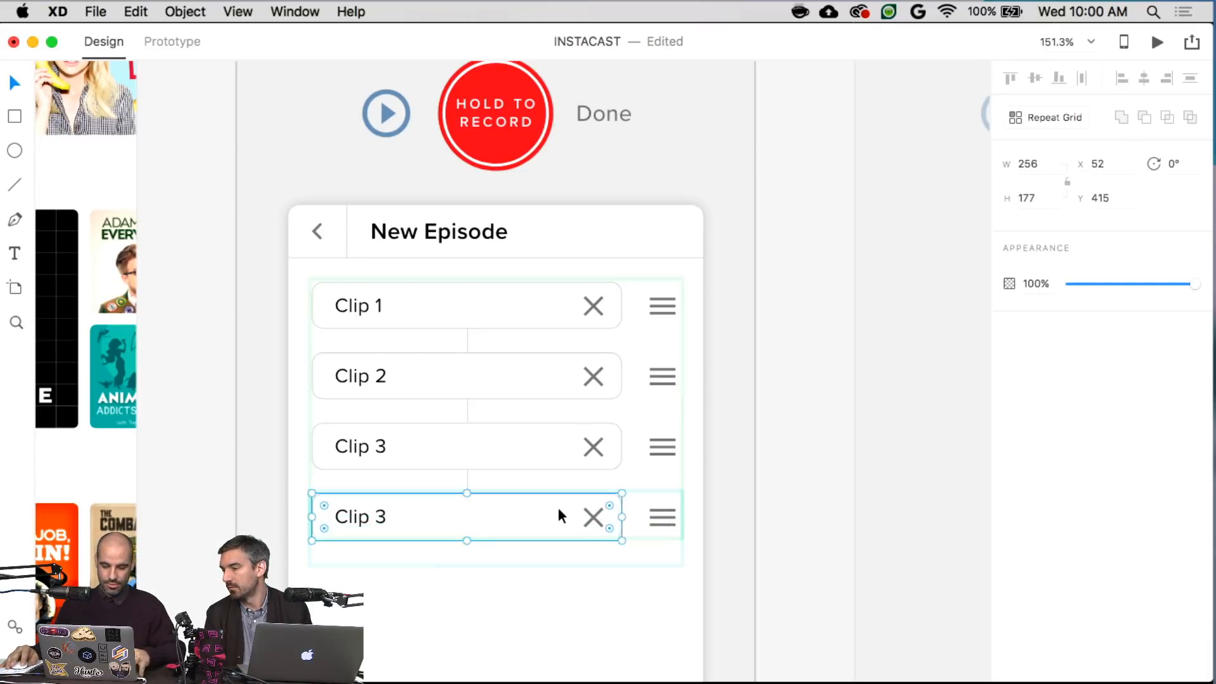
click(659, 515)
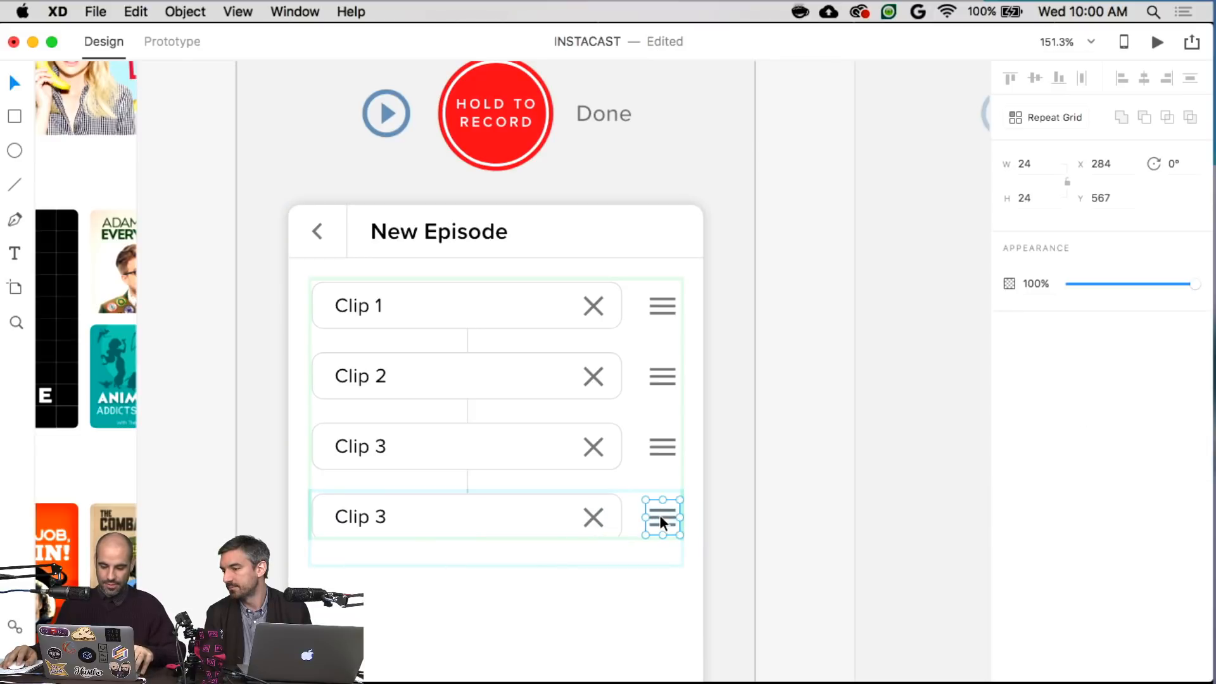
shift+click(615, 516)
shift+click(595, 518)
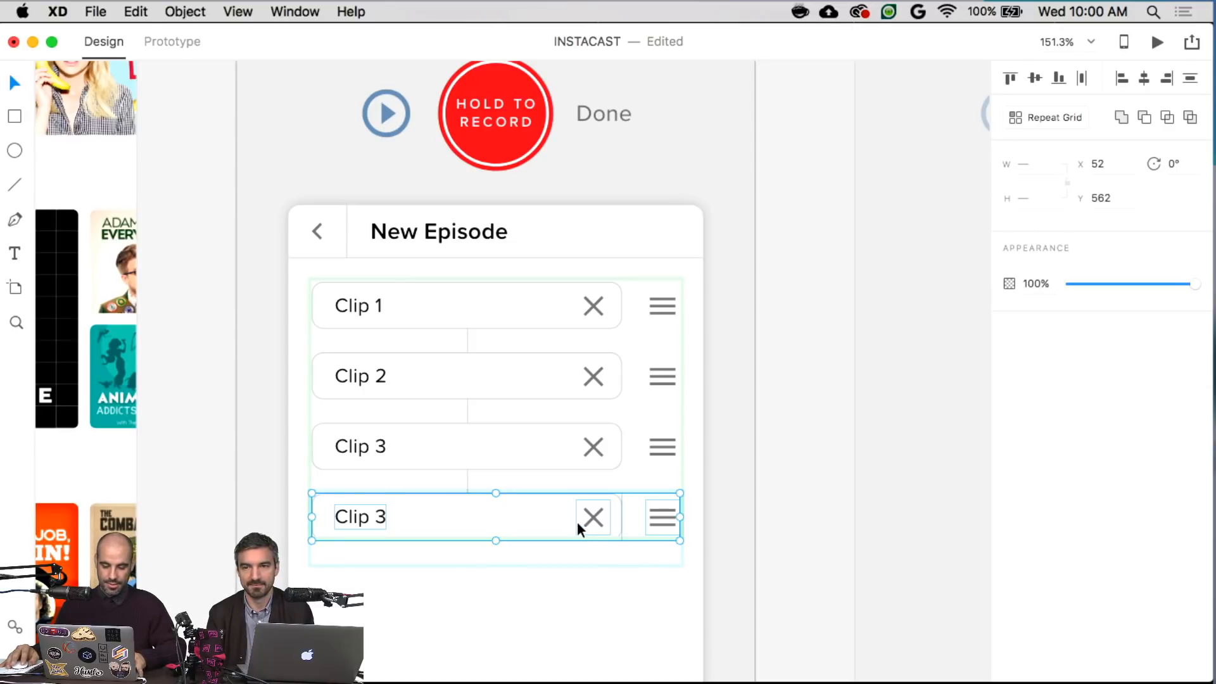
key(Escape)
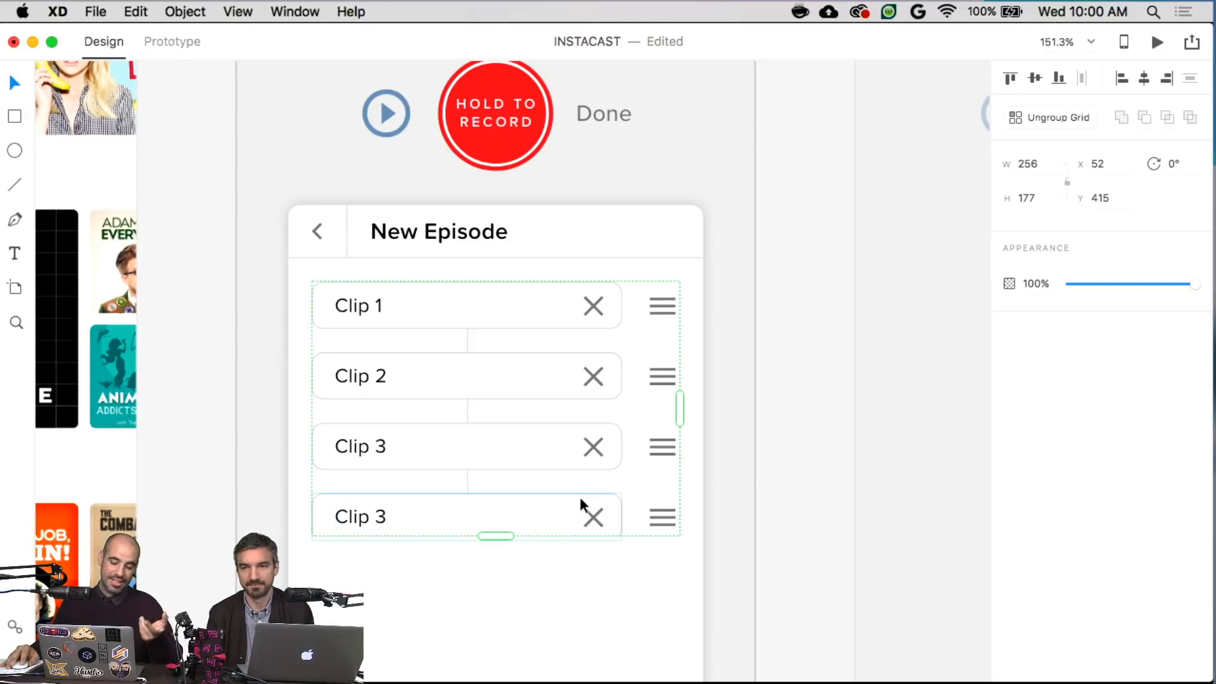
drag(504, 536, 512, 494)
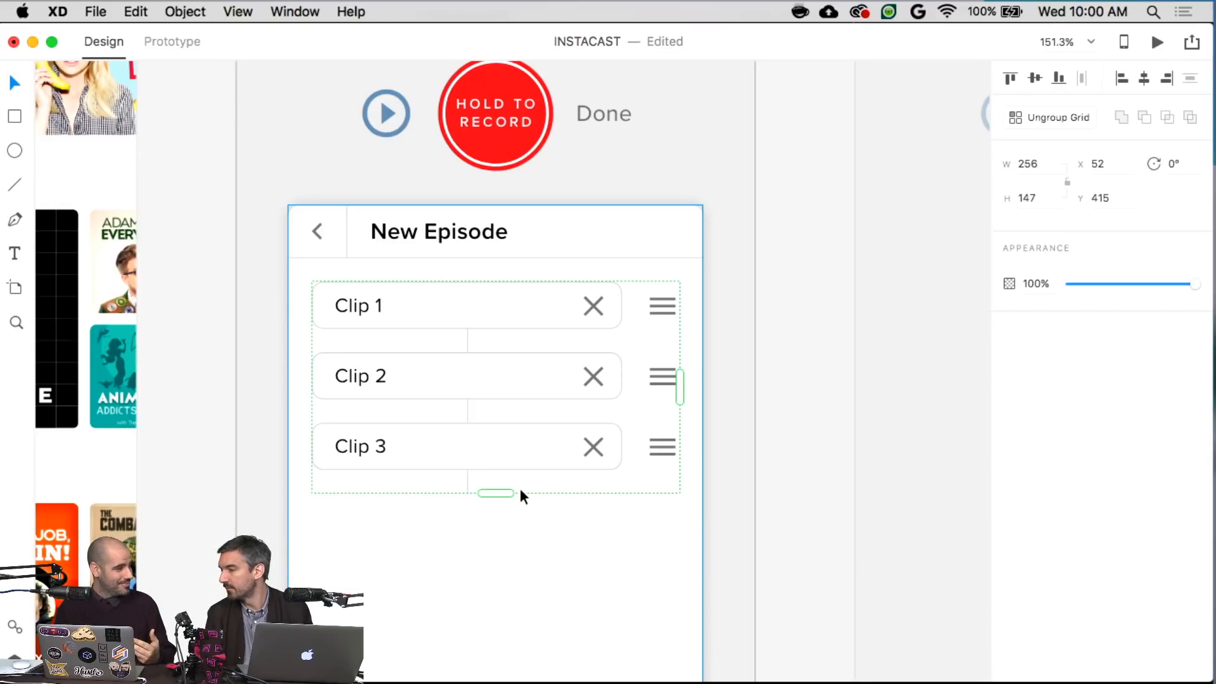
- Draw an 80 by 80 circle below the Clip 3 row and fill it dark red
click(530, 565)
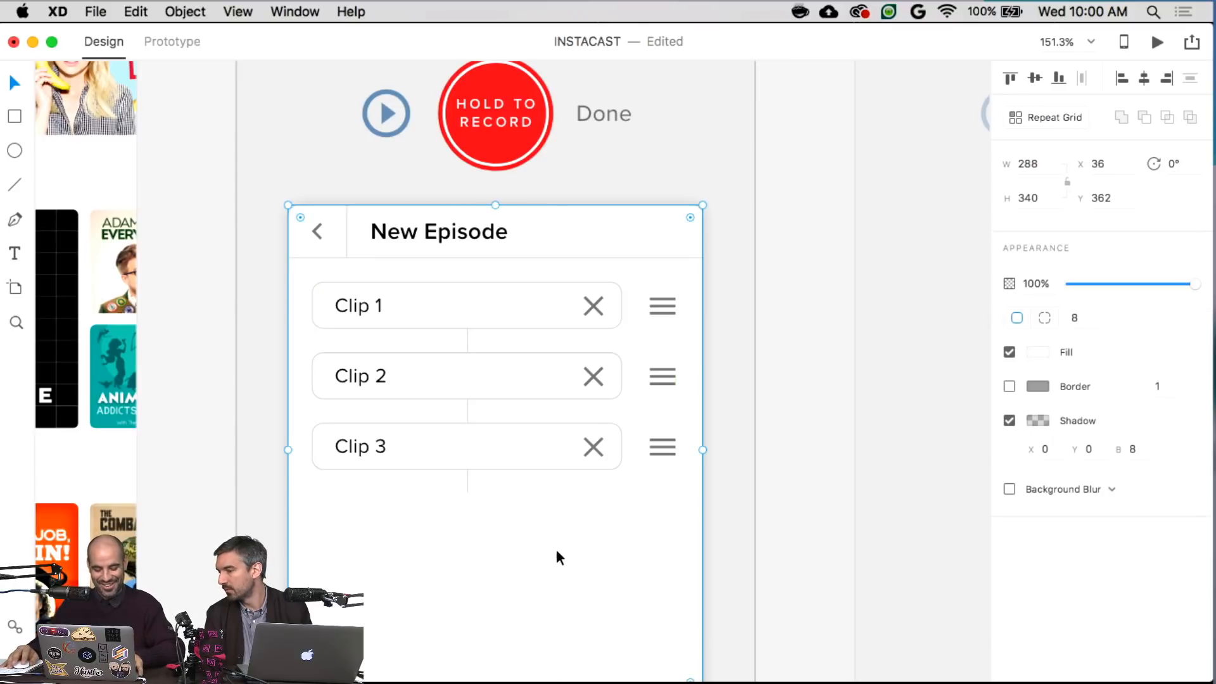
key(e)
drag(465, 582, 522, 640)
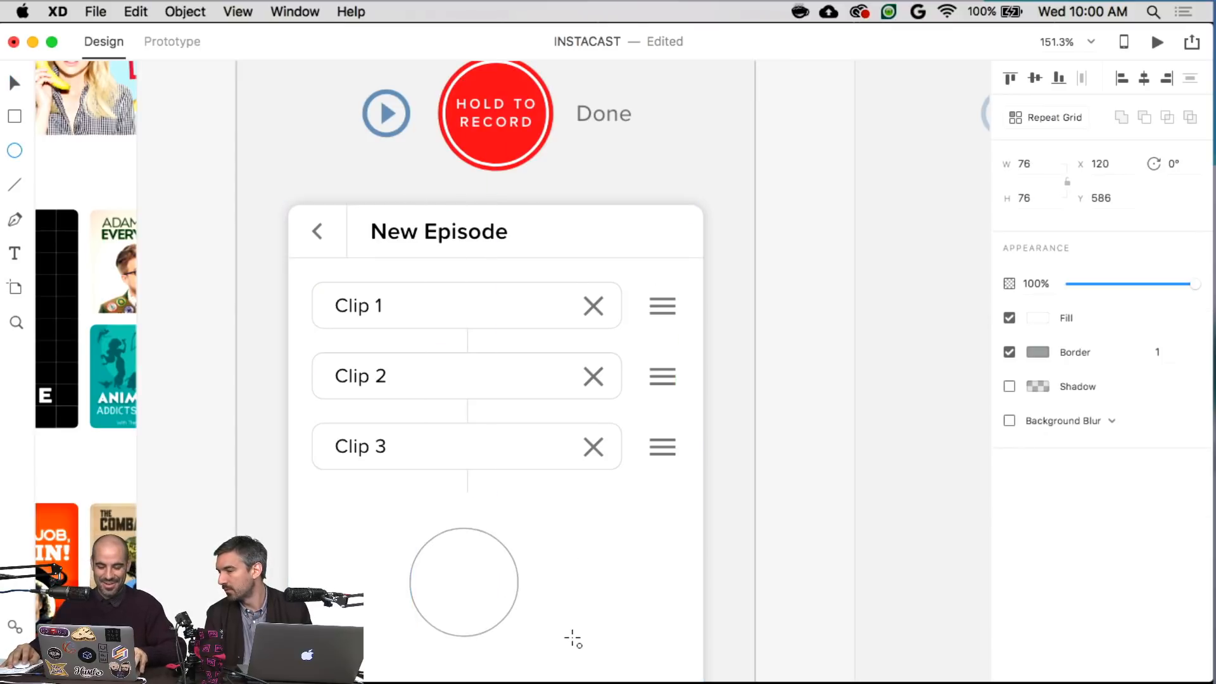
click(1038, 318)
drag(901, 351, 950, 247)
click(758, 320)
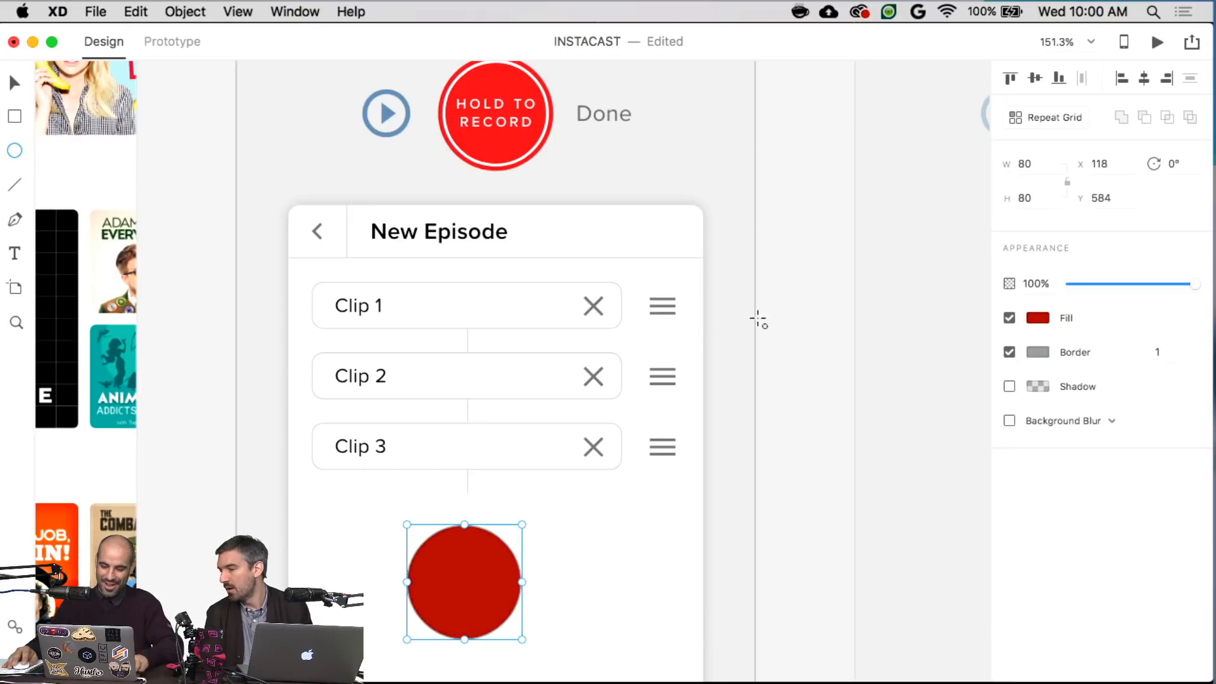
- Turn the red circle into a repeat grid and crop it to about 85 by 37, keeping only the circle's upper half
key(v)
click(1045, 117)
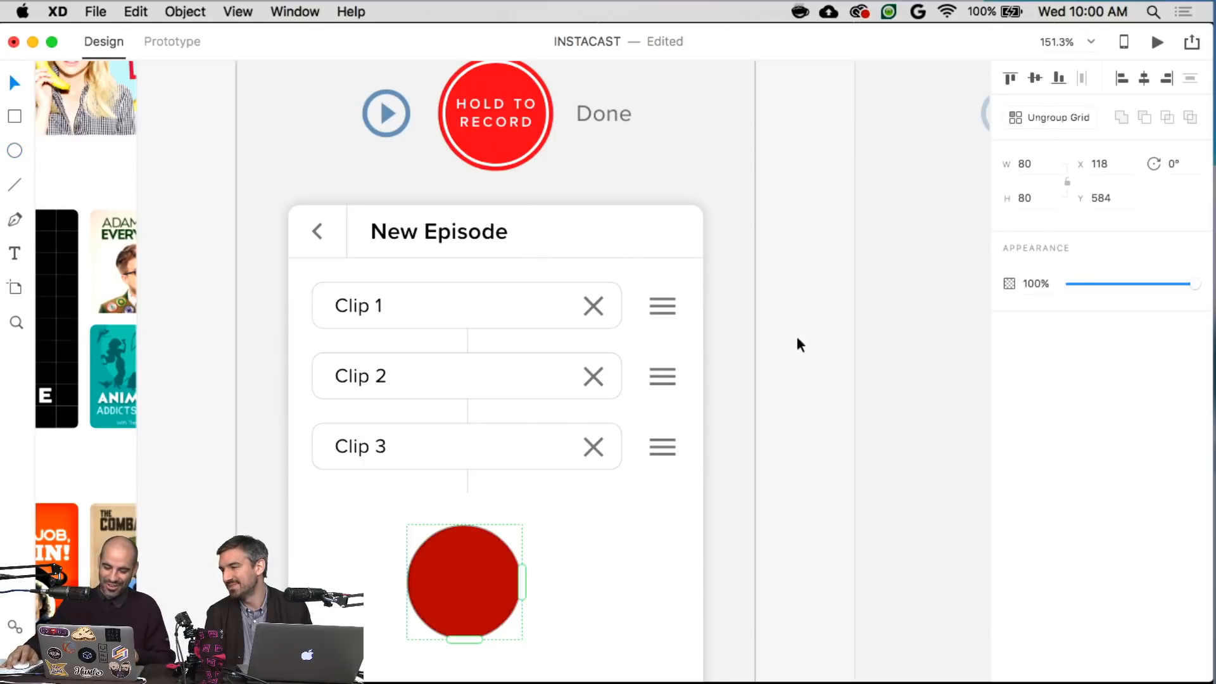
mouse_move(524, 581)
mouse_down()
mouse_move(456, 580)
mouse_move(529, 579)
mouse_up()
click(796, 512)
click(437, 577)
drag(473, 640, 481, 578)
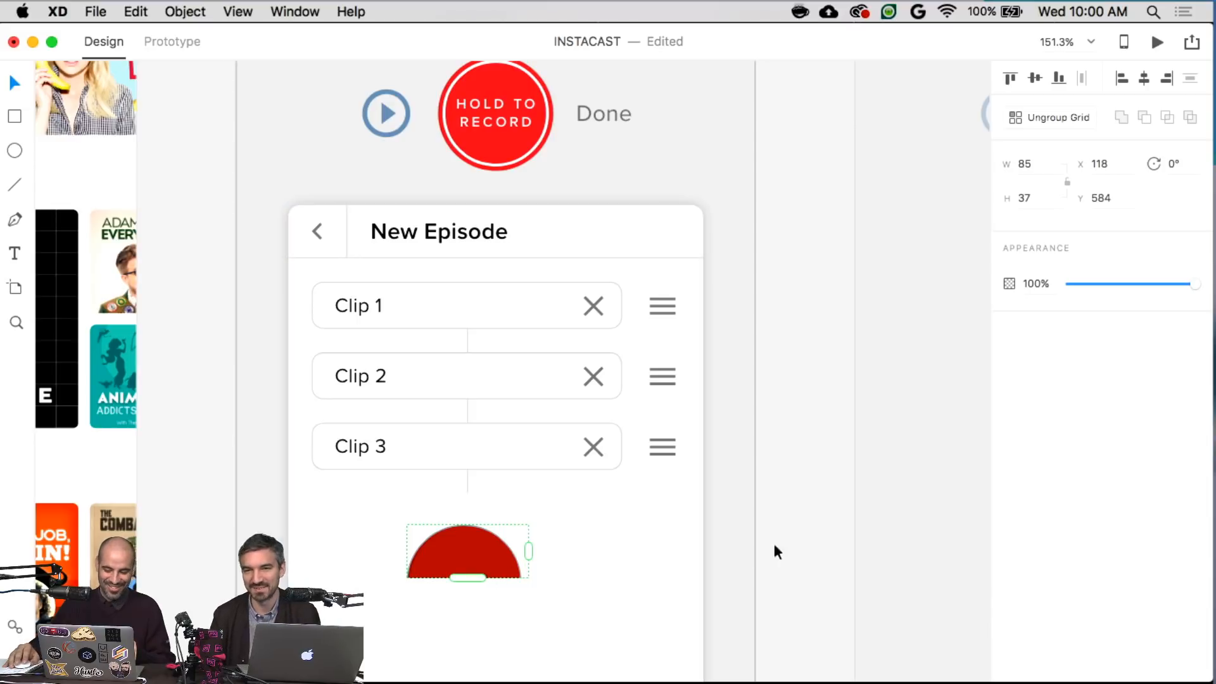
click(731, 515)
- Delete the cropped red circle grid from the card
scroll(739, 519, down, 10)
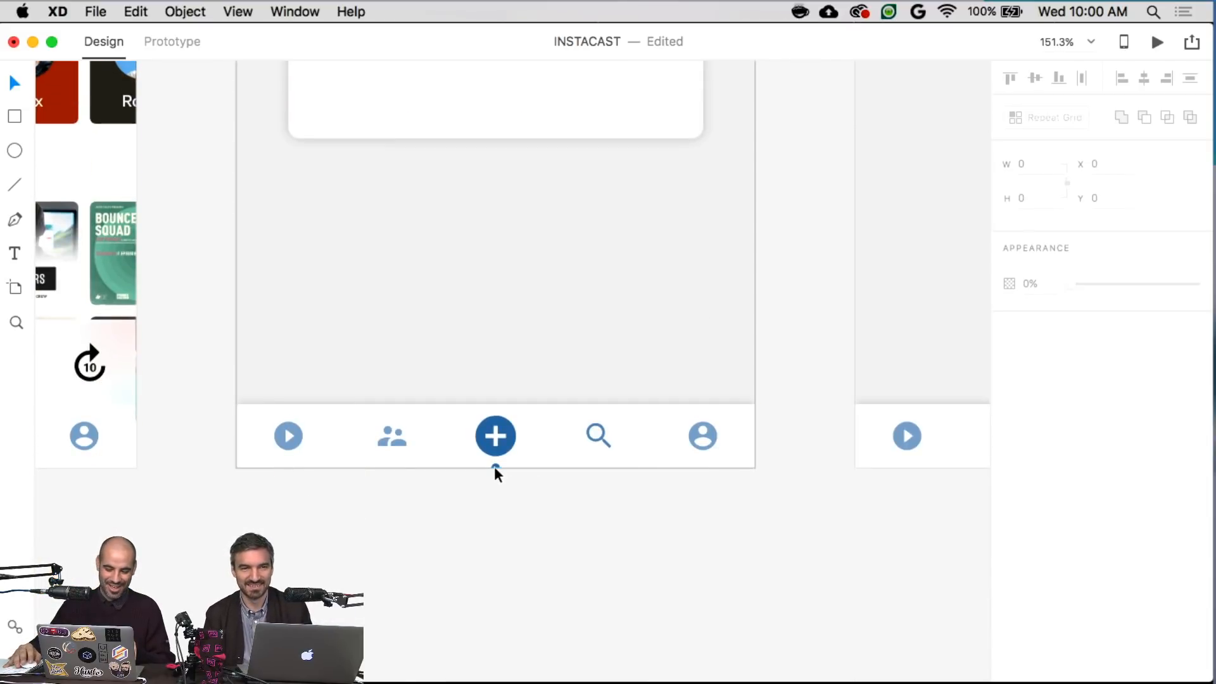
click(496, 470)
scroll(539, 497, up, 10)
click(484, 491)
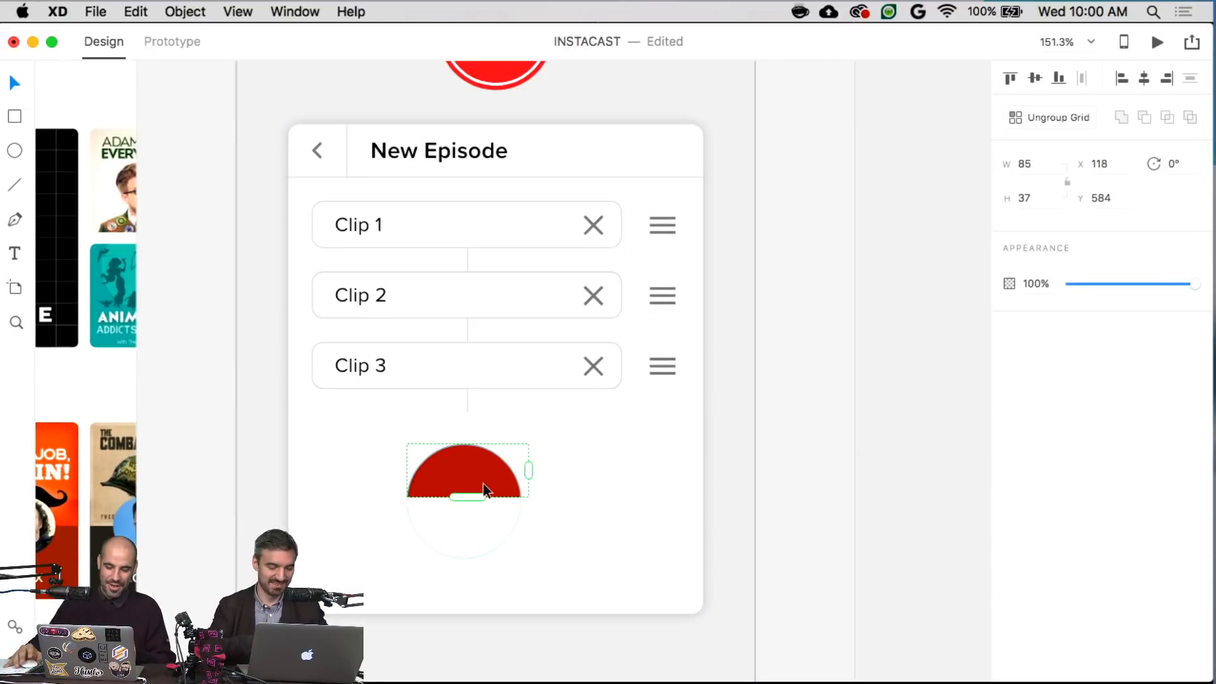
key(Delete)
- Paste the copied row elements as a separate row directly below the Clip 3 connector line
click(544, 383)
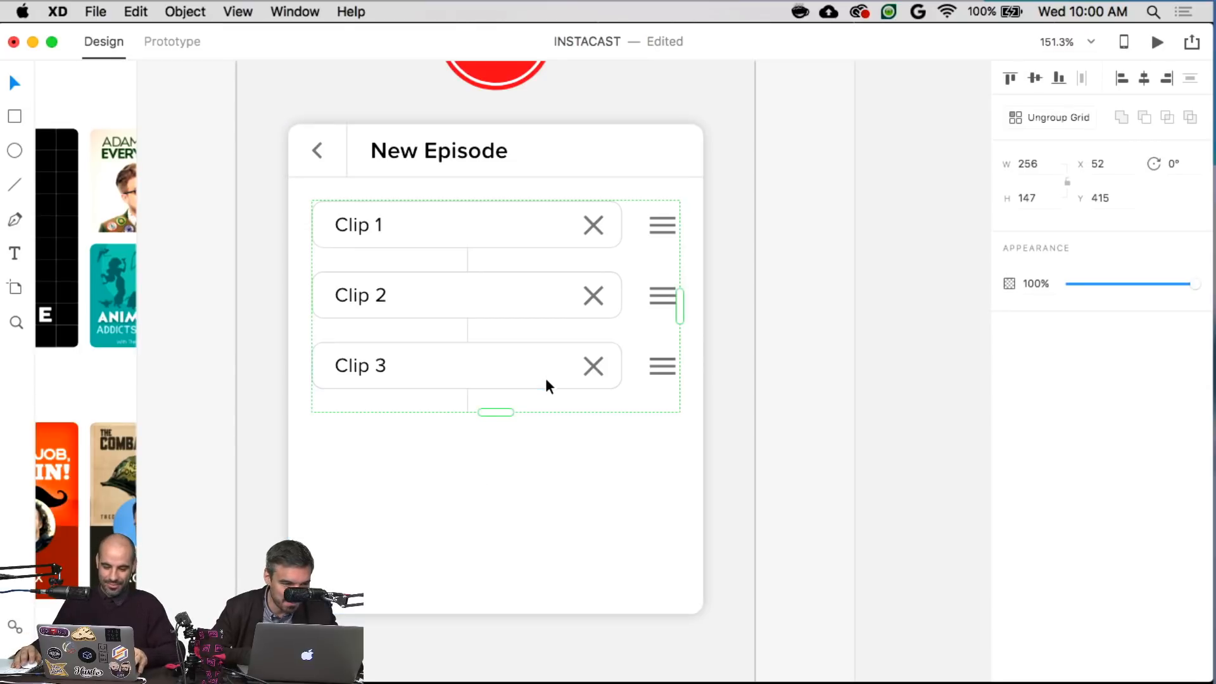
key(super+v)
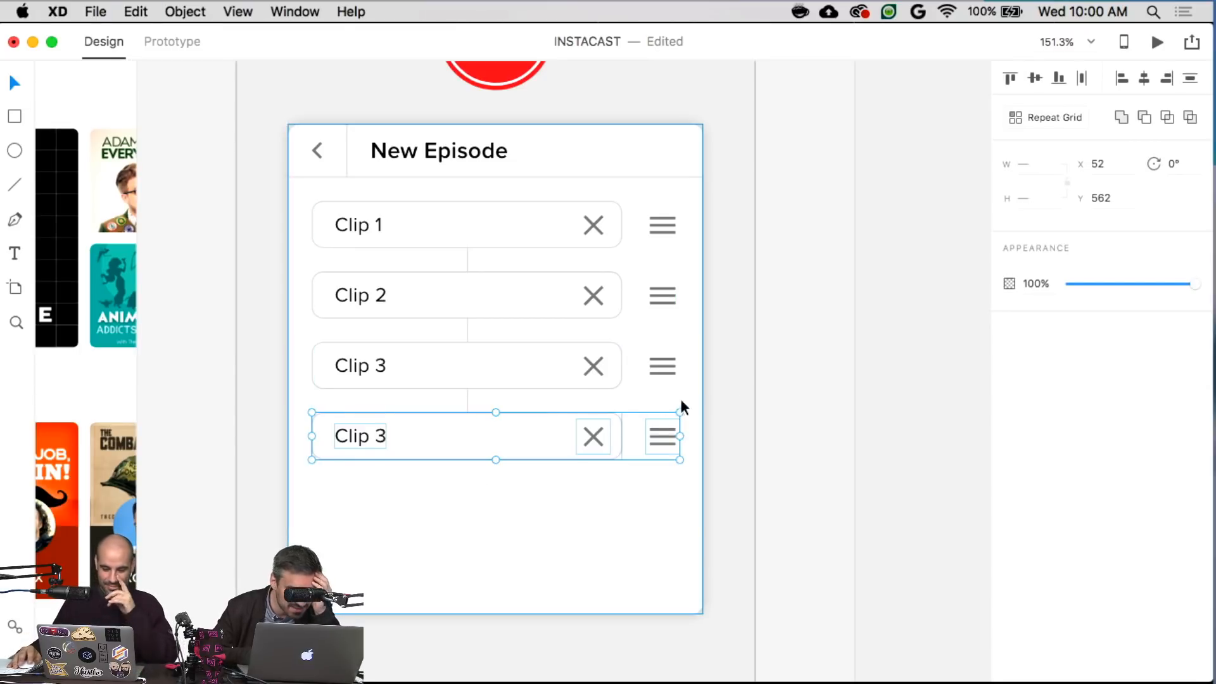
- Delete the reorder and delete icons from the lower of the two Clip 3 rows
click(786, 406)
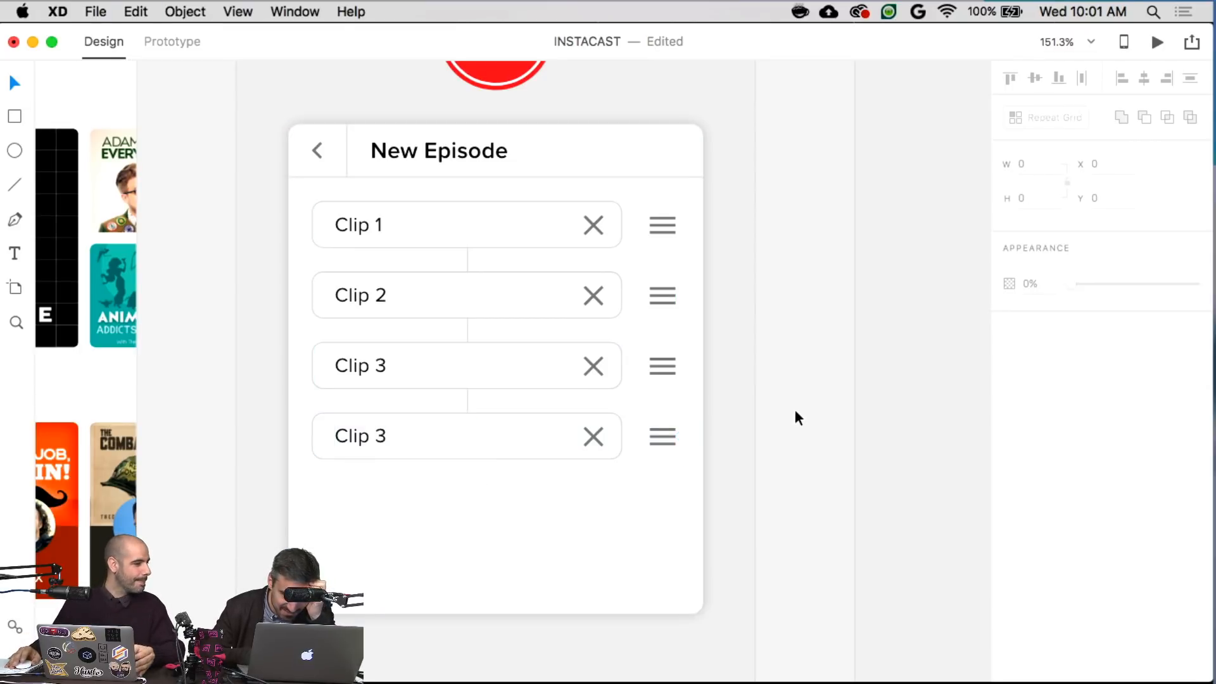
click(657, 443)
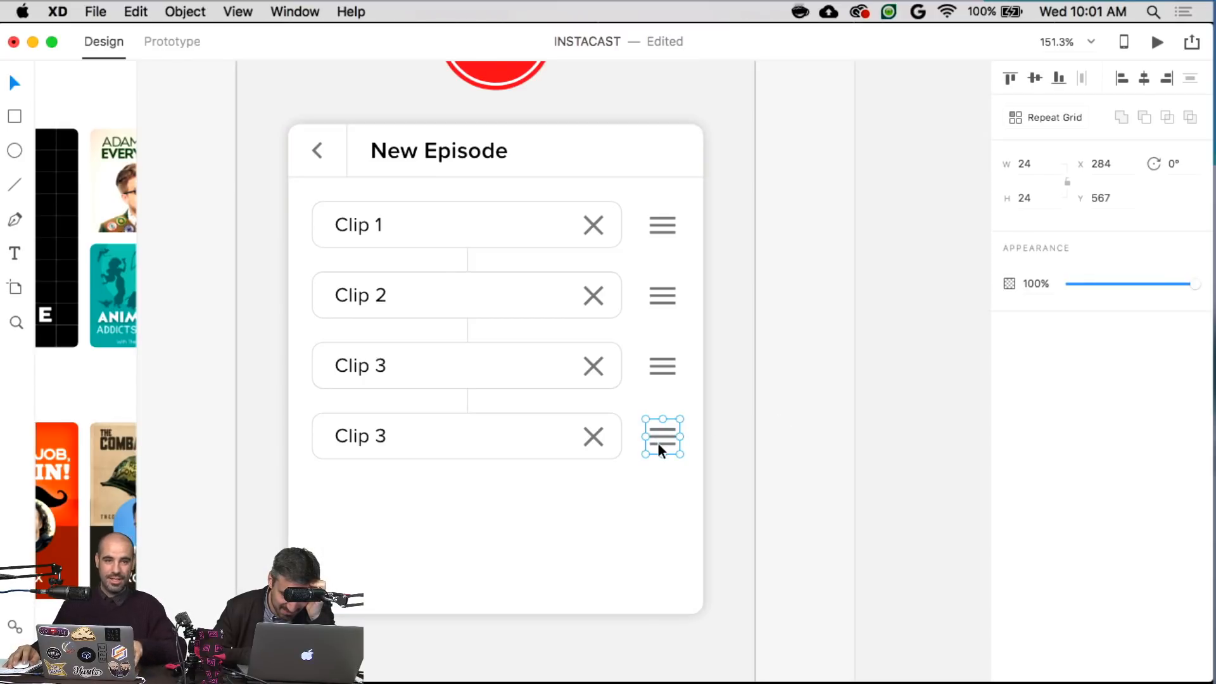
key(Delete)
double_click(599, 440)
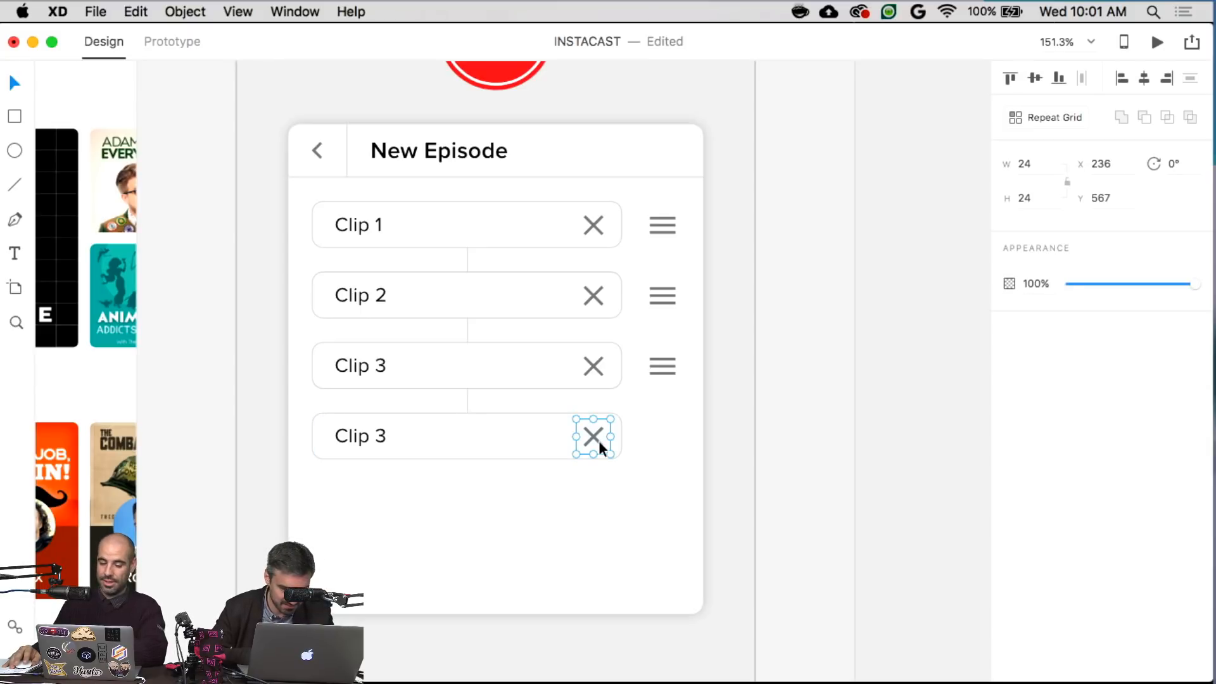
key(Delete)
- Change the label of the bottom clip row to "Recording..."
click(386, 439)
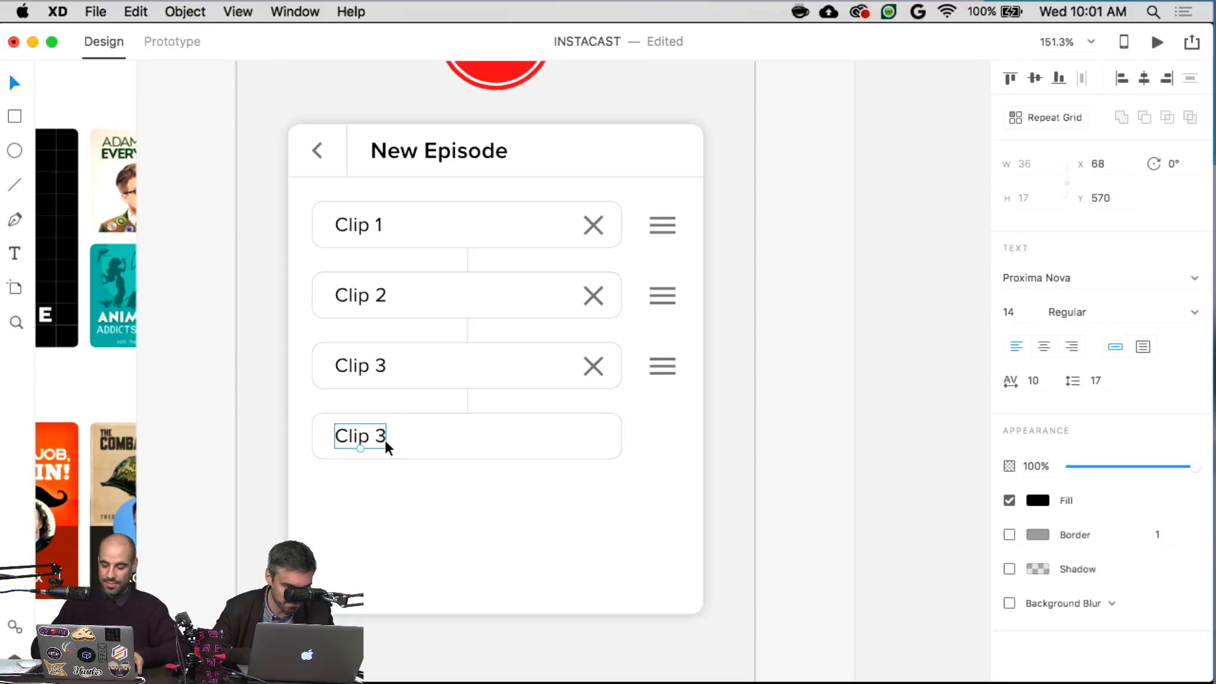
double_click(385, 439)
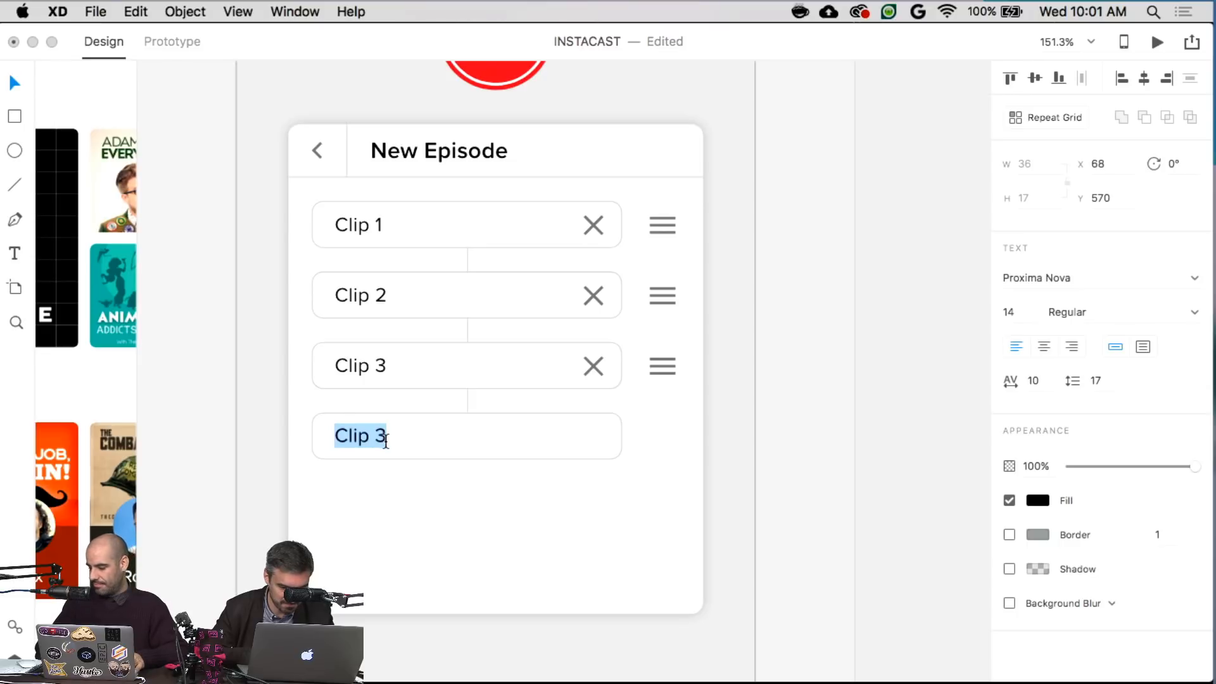
text(Recording...)
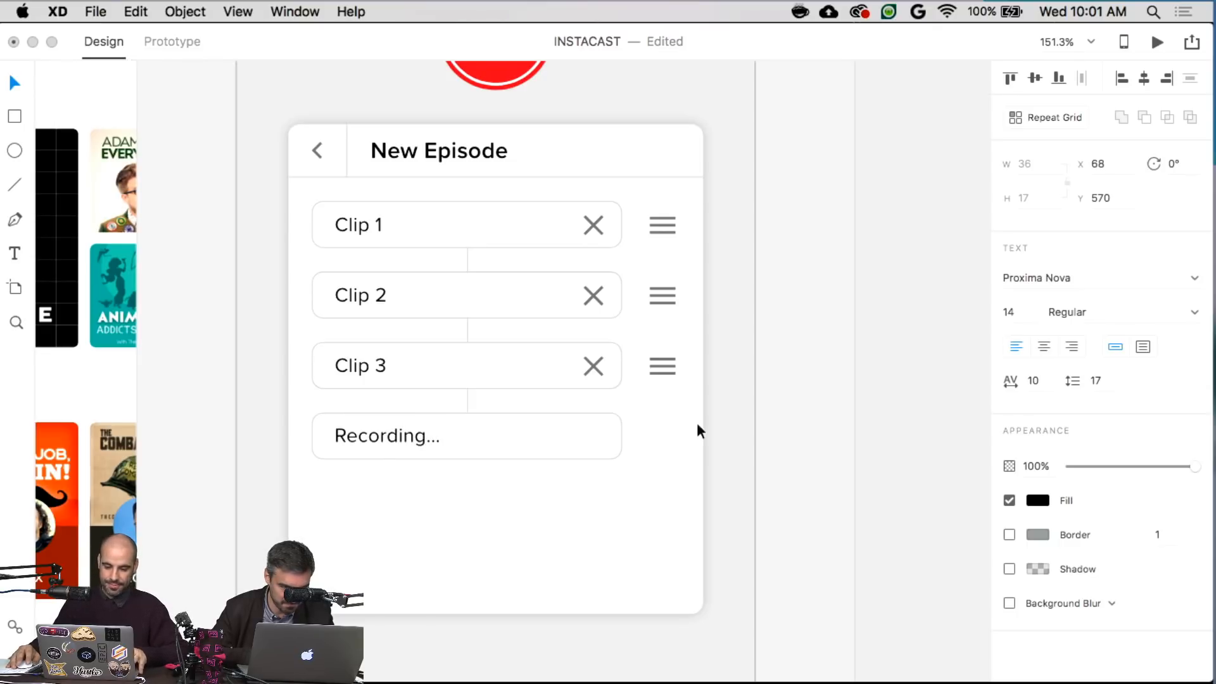
key(Escape)
click(813, 413)
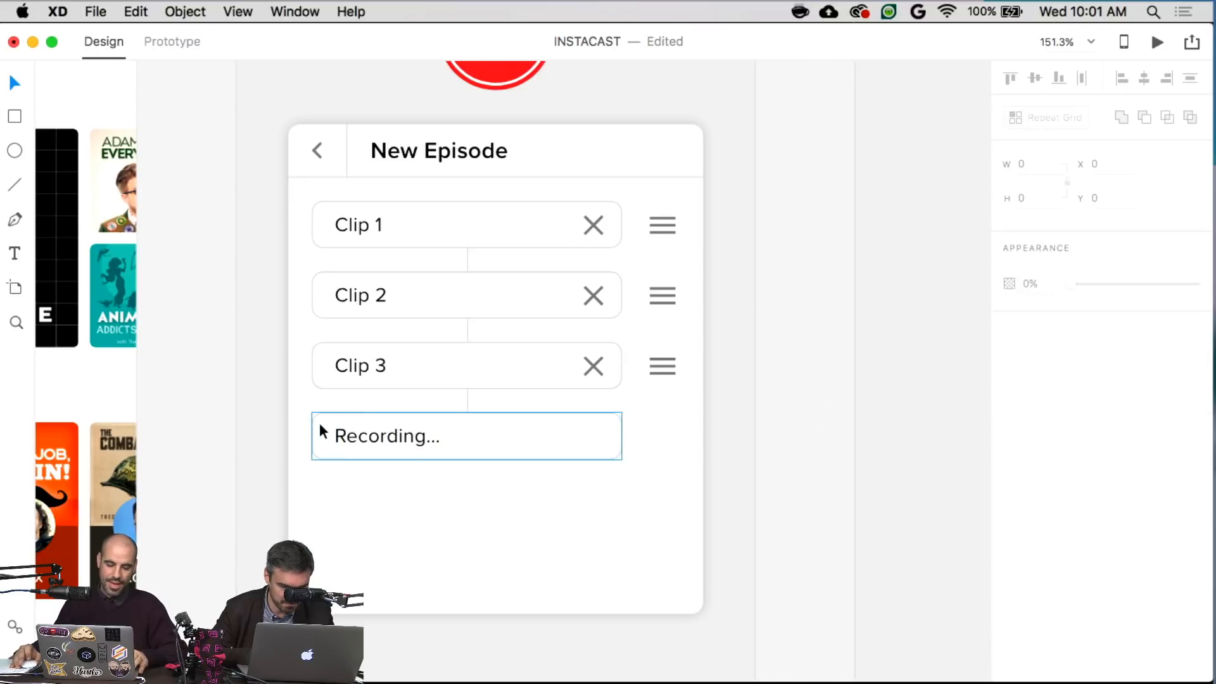
scroll(319, 423, up, 5)
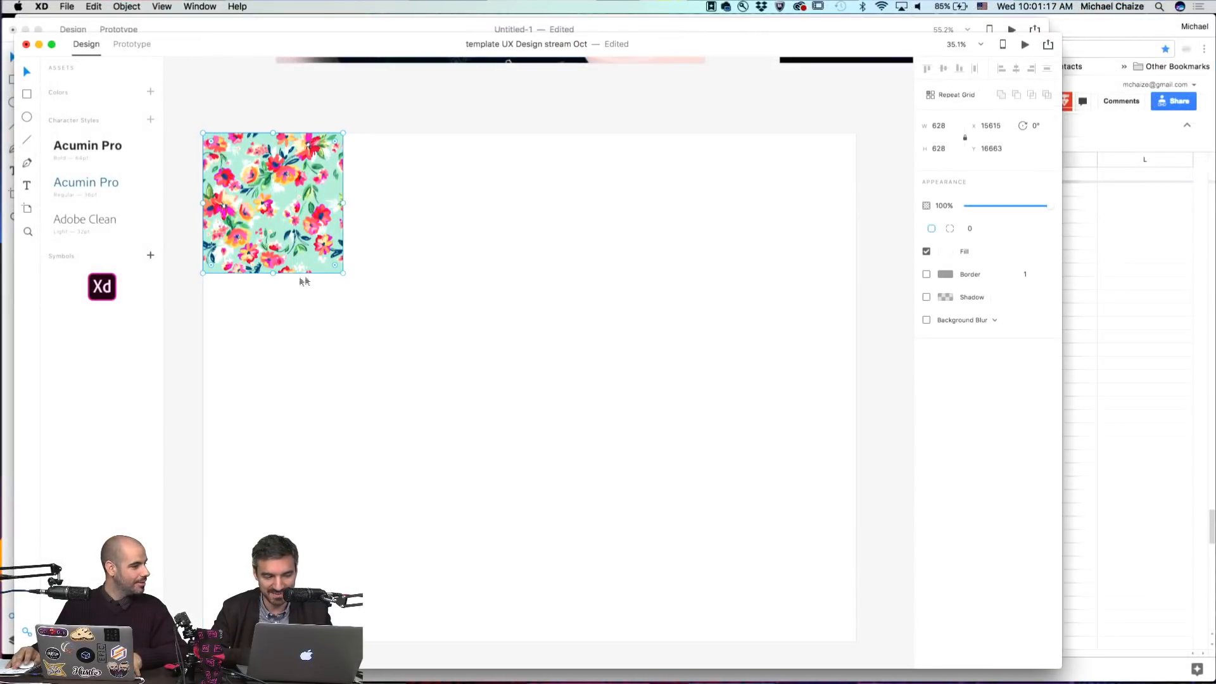
- In the "template UX Design stream Oct" document, turn the floral square into a gapless repeat grid stretched across the artboard's width
key(super+r)
drag(342, 202, 859, 240)
drag(779, 202, 761, 195)
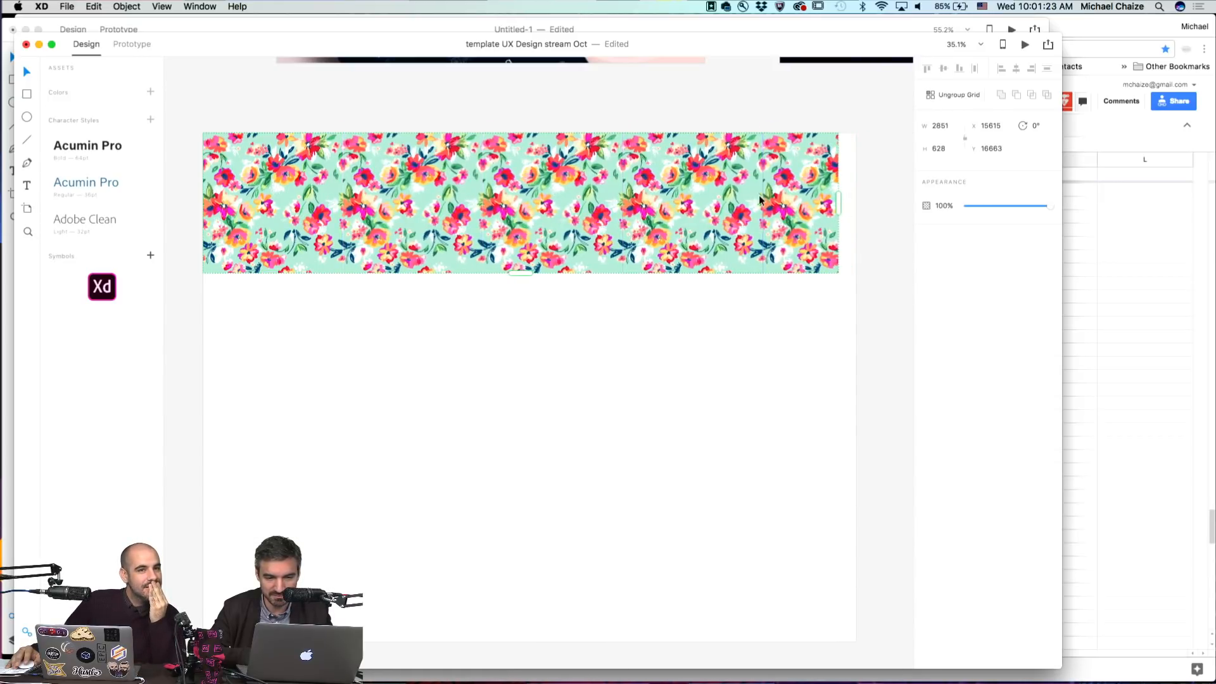
drag(840, 205, 857, 203)
click(877, 266)
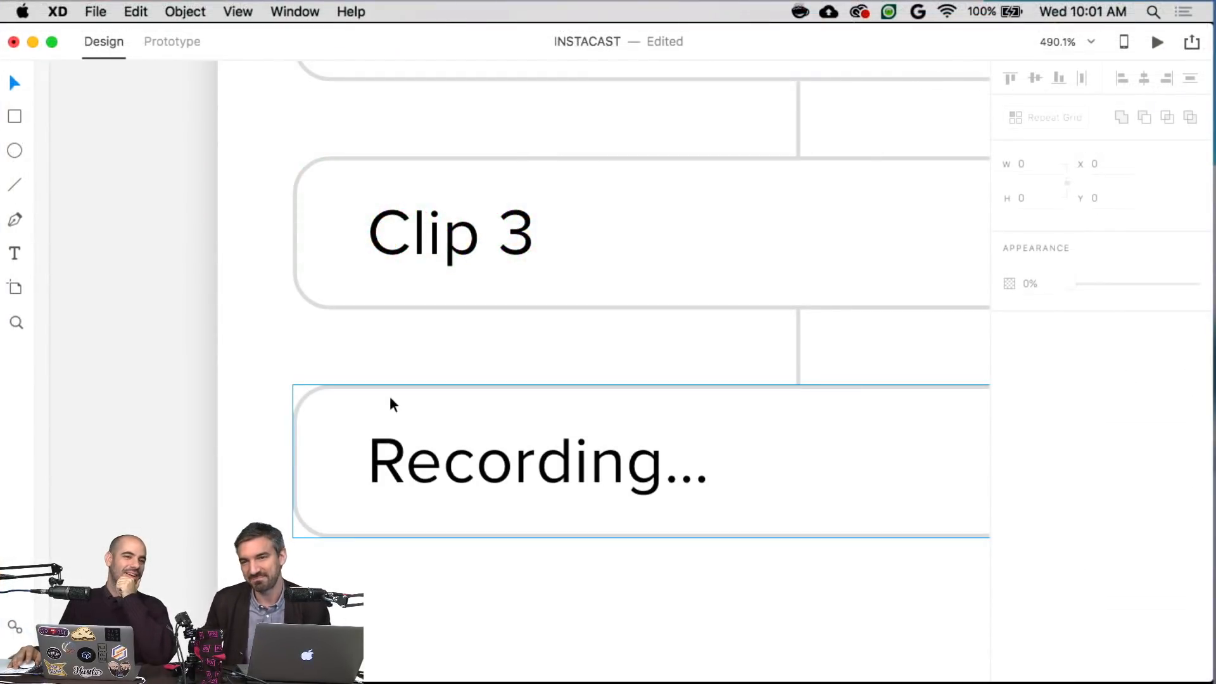
click(392, 399)
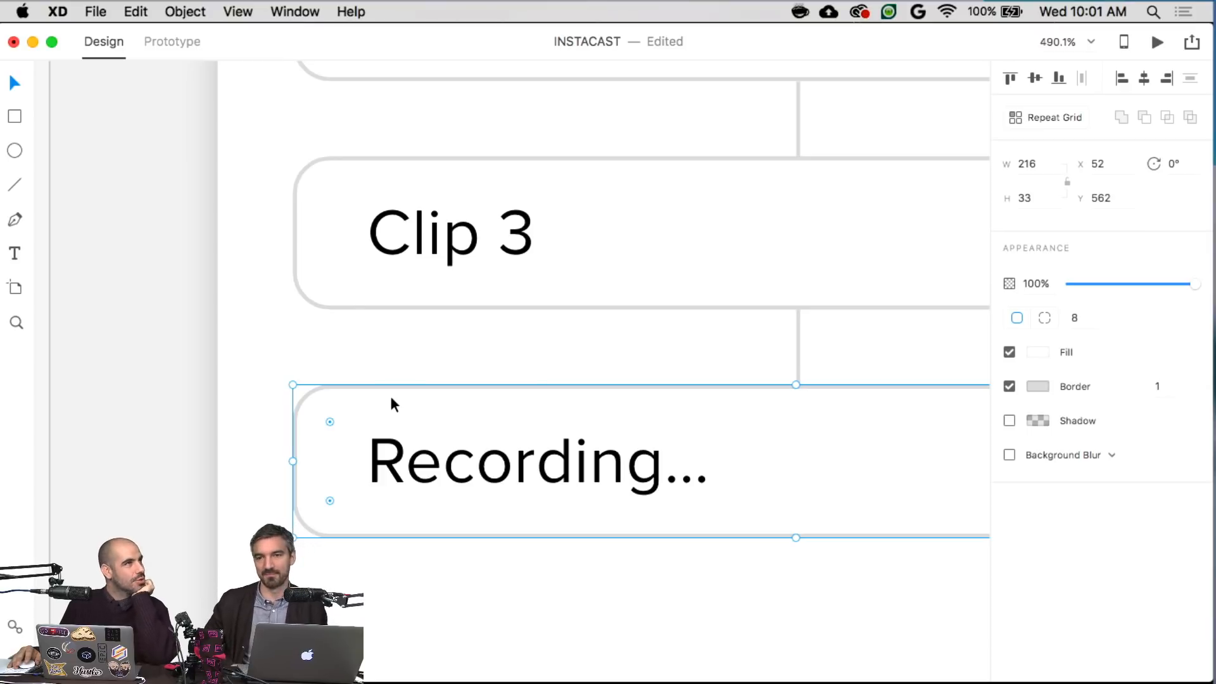
click(417, 484)
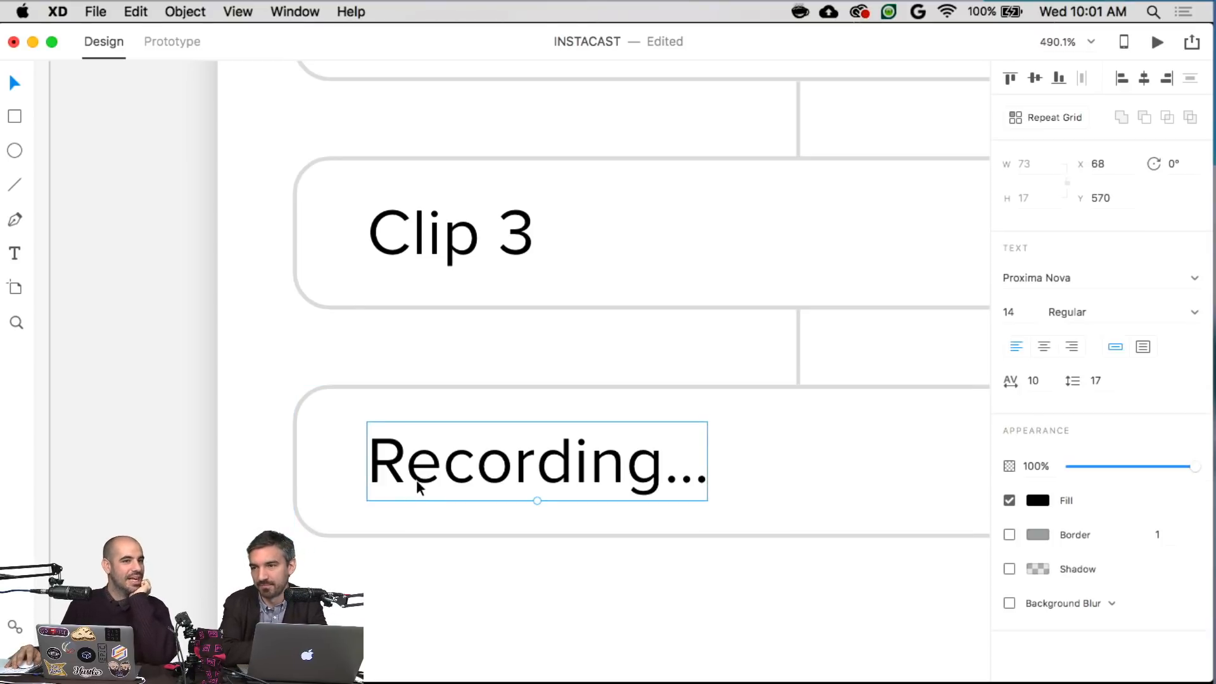
click(386, 389)
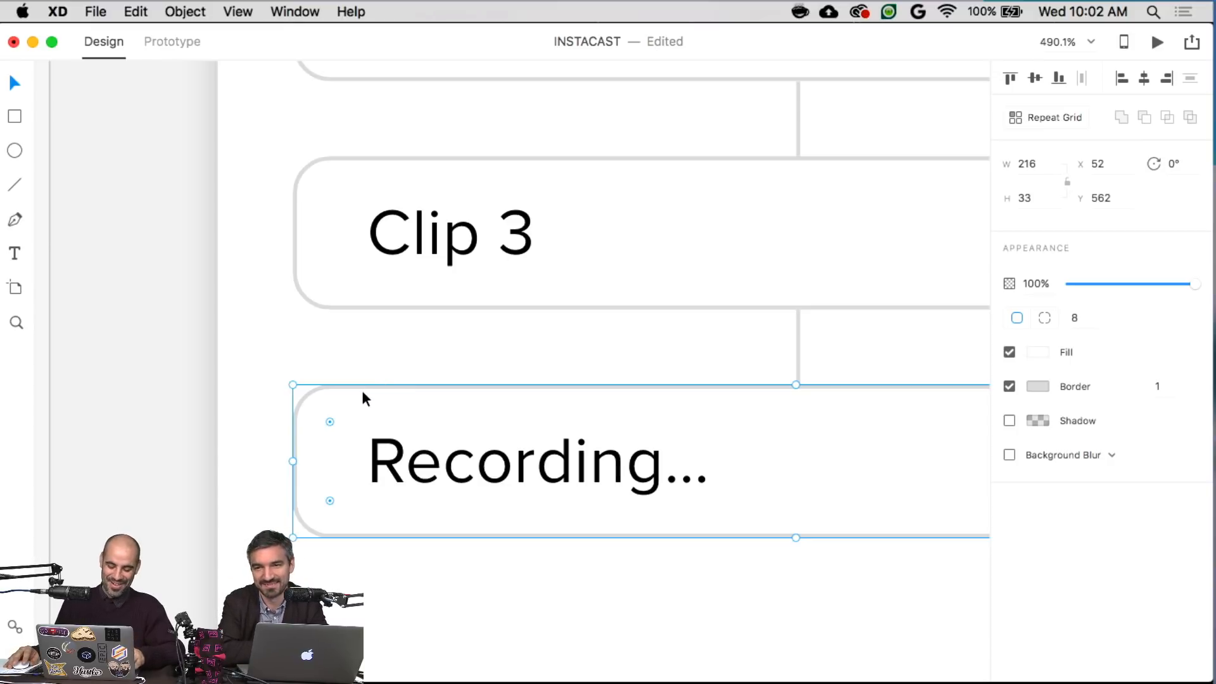
- Draw a borderless 6 by 33 rectangle over the full height of the Recording... row, before its label, and fill it red
key(r)
drag(326, 385, 353, 538)
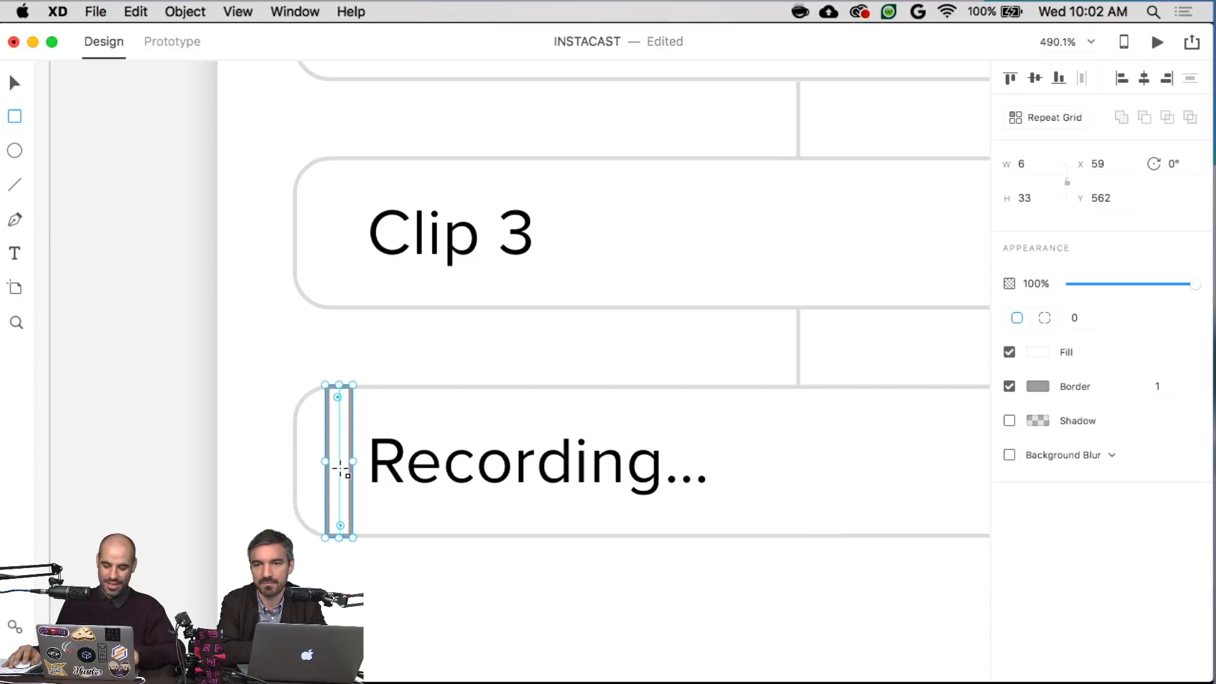
click(1010, 387)
click(1039, 353)
click(914, 263)
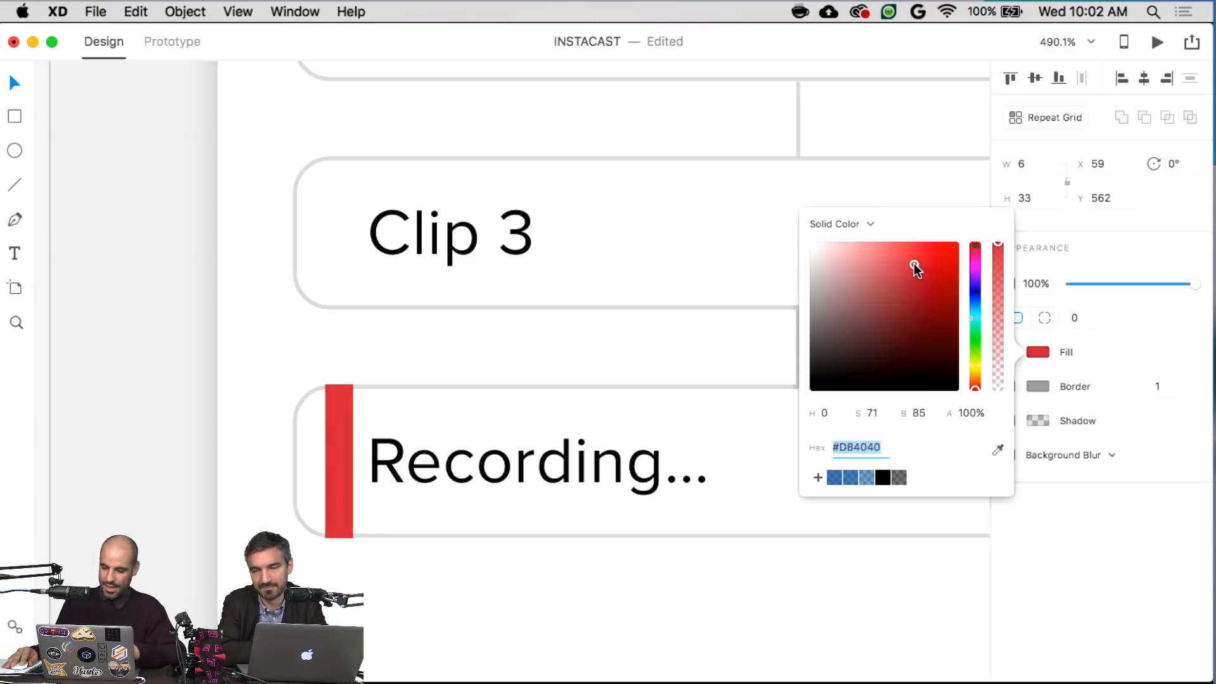
click(344, 431)
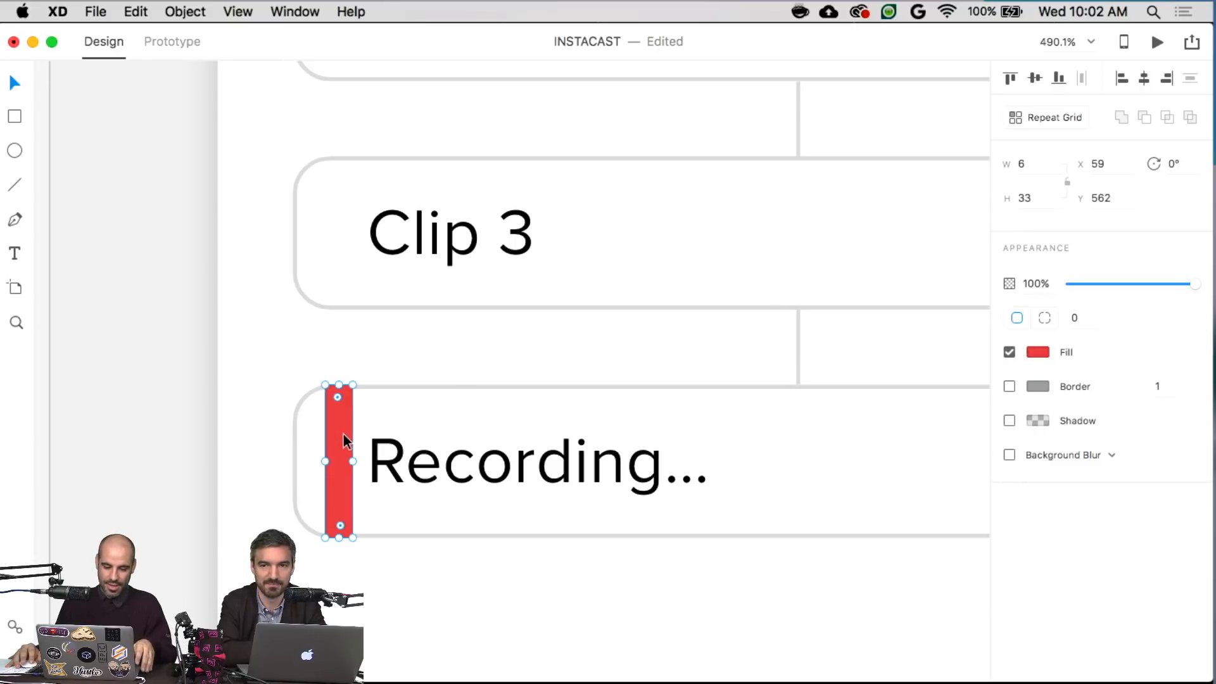
- Move the red bar to the starting edge of the Recording... row at X 53 and set its width to 2
drag(344, 433, 316, 434)
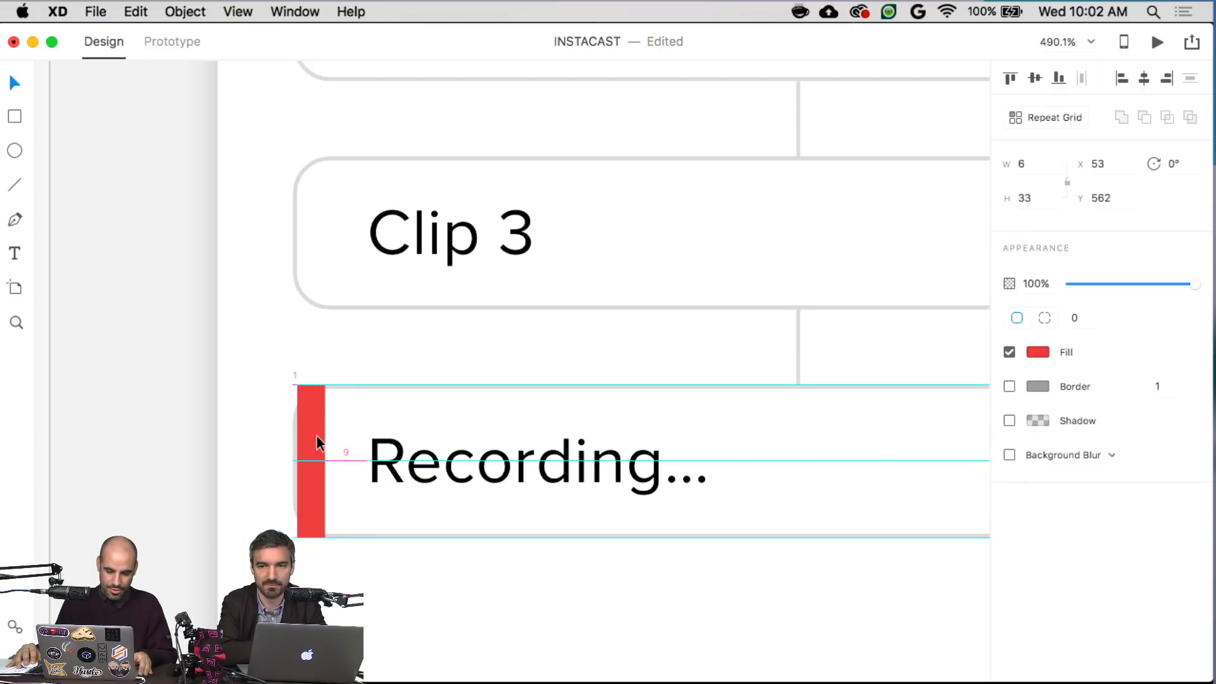
click(1039, 166)
text(2)
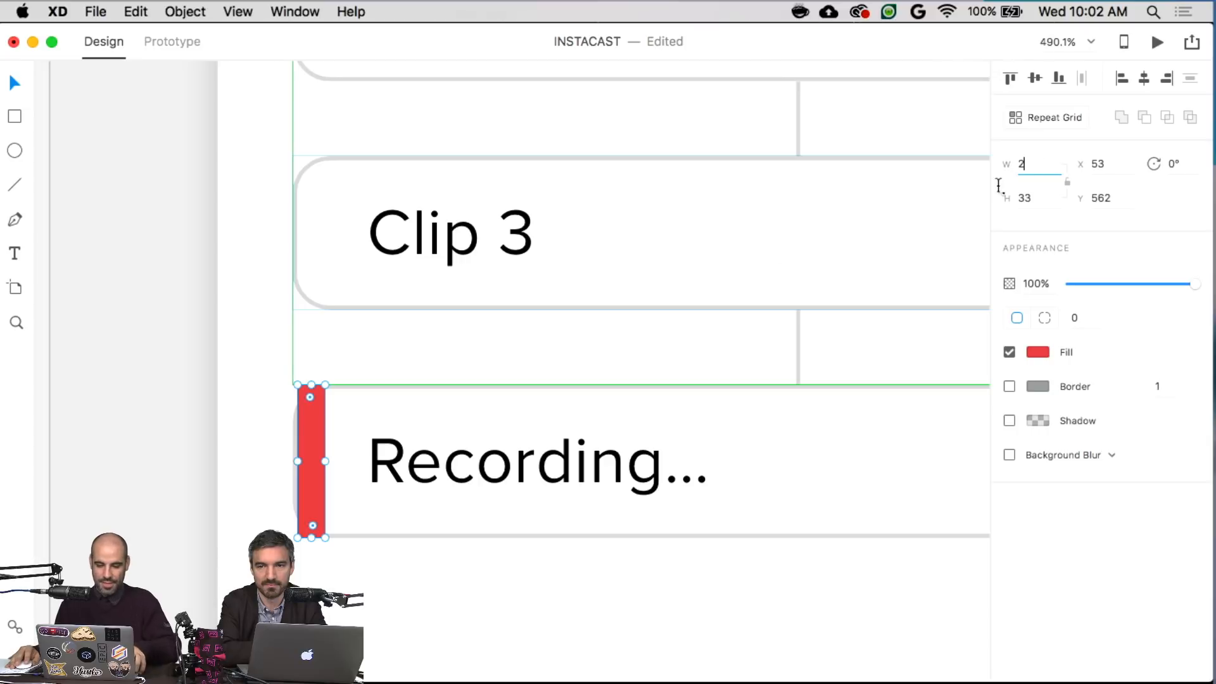
key(Return)
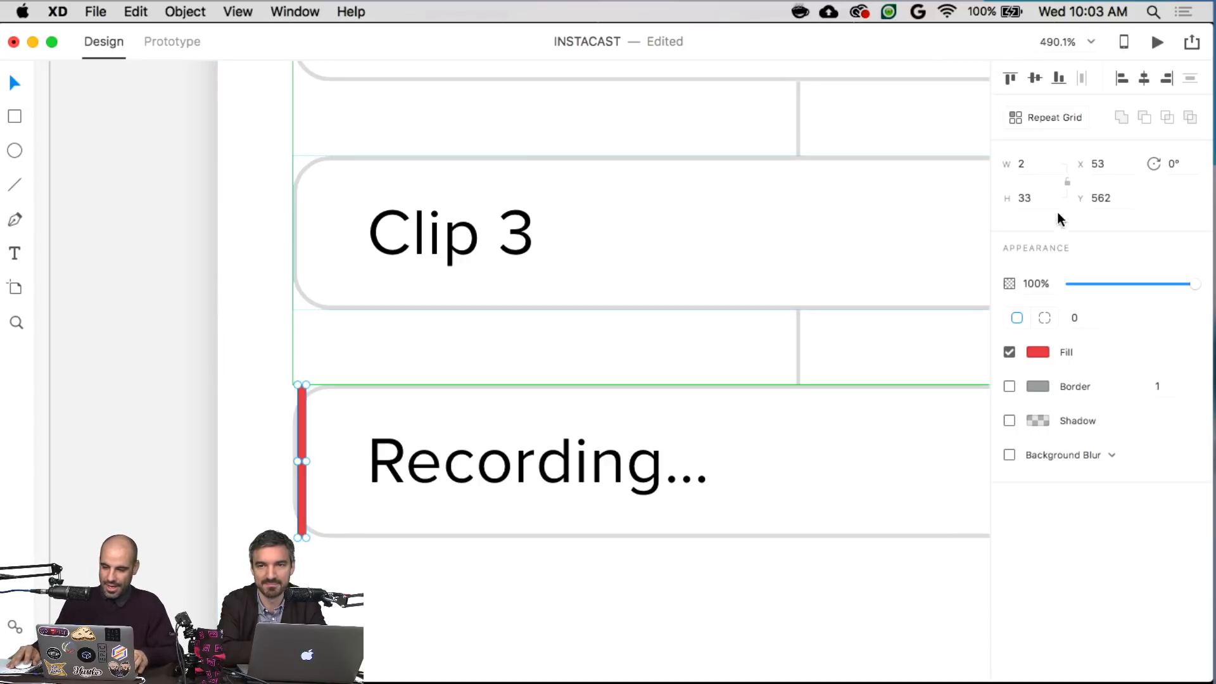
- Turn the red bar into a horizontal repeat grid with gaps of 4 and extend it to 215 wide across the Recording... row
click(1056, 118)
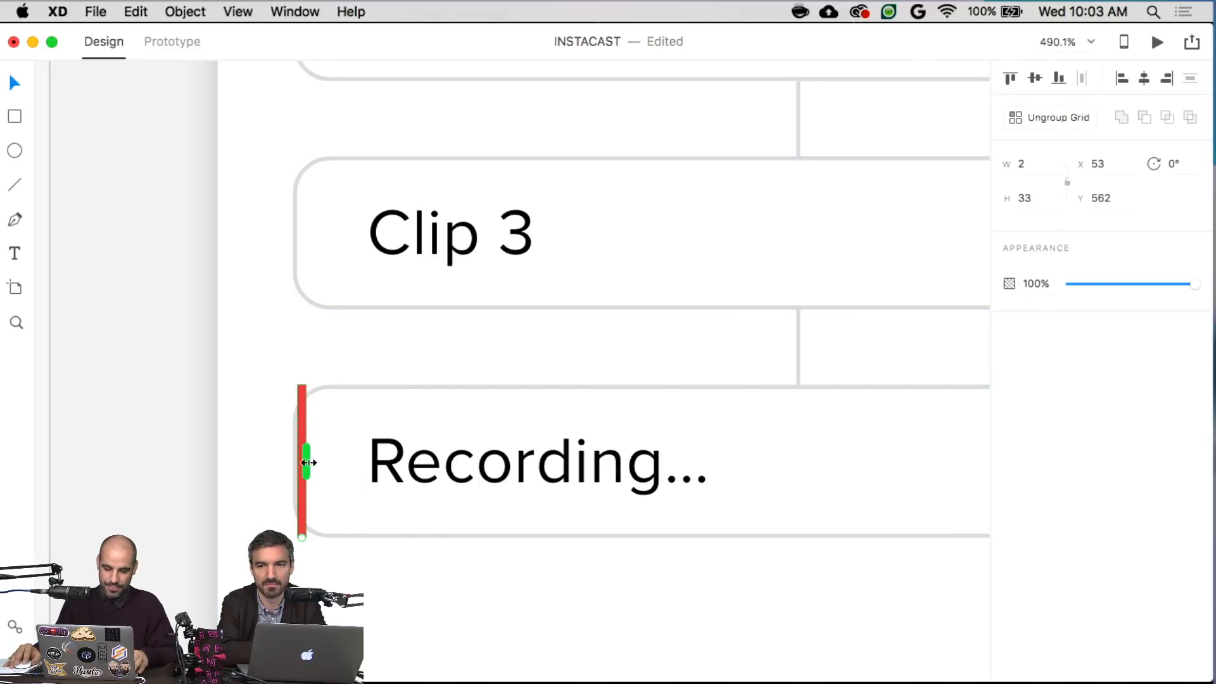
drag(306, 462, 744, 462)
drag(653, 458, 345, 477)
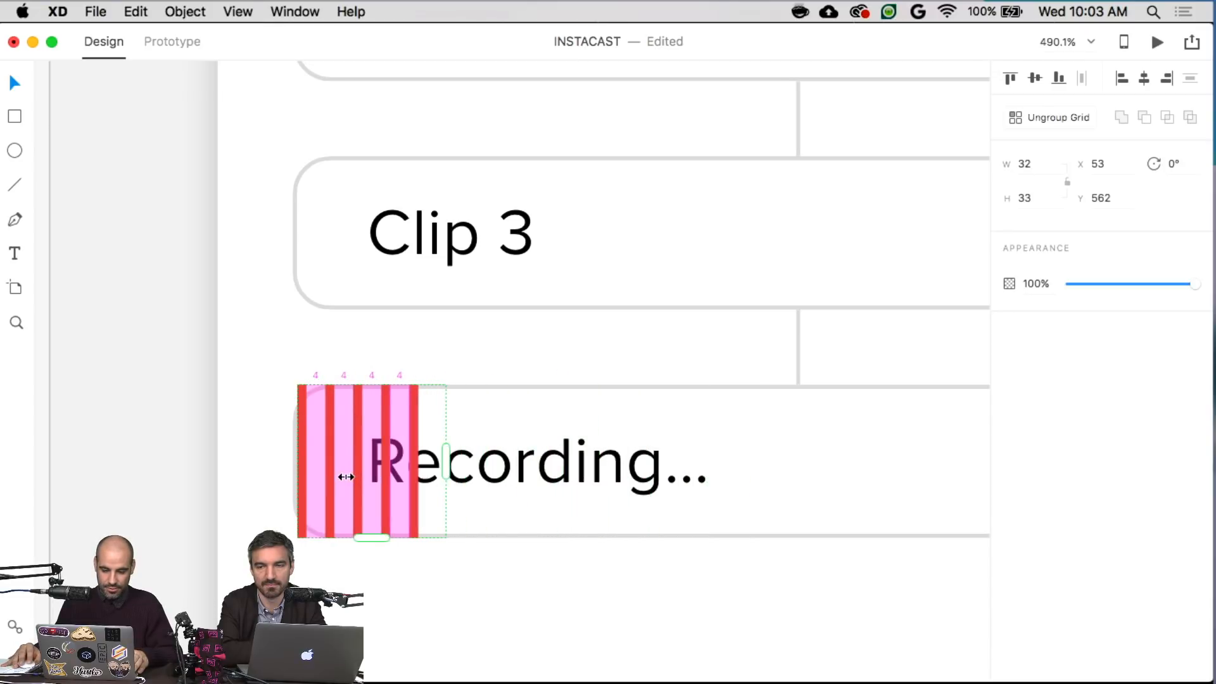
scroll(430, 471, down, 5)
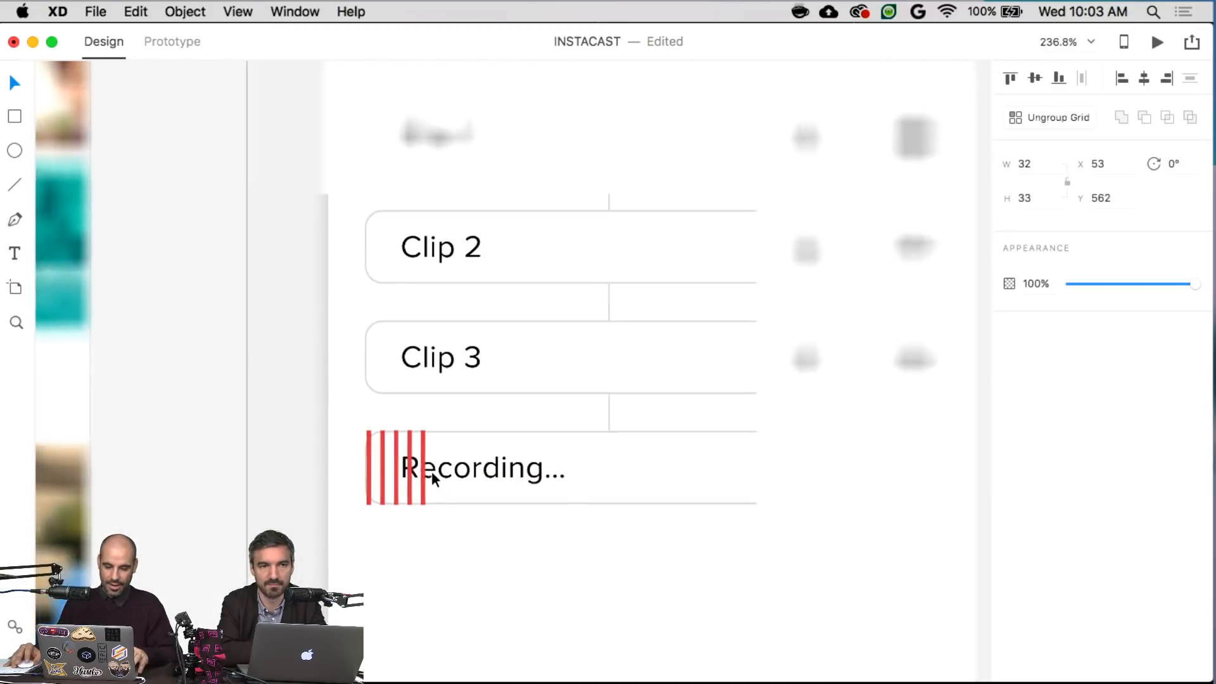
scroll(432, 471, down, 1)
drag(410, 458, 809, 469)
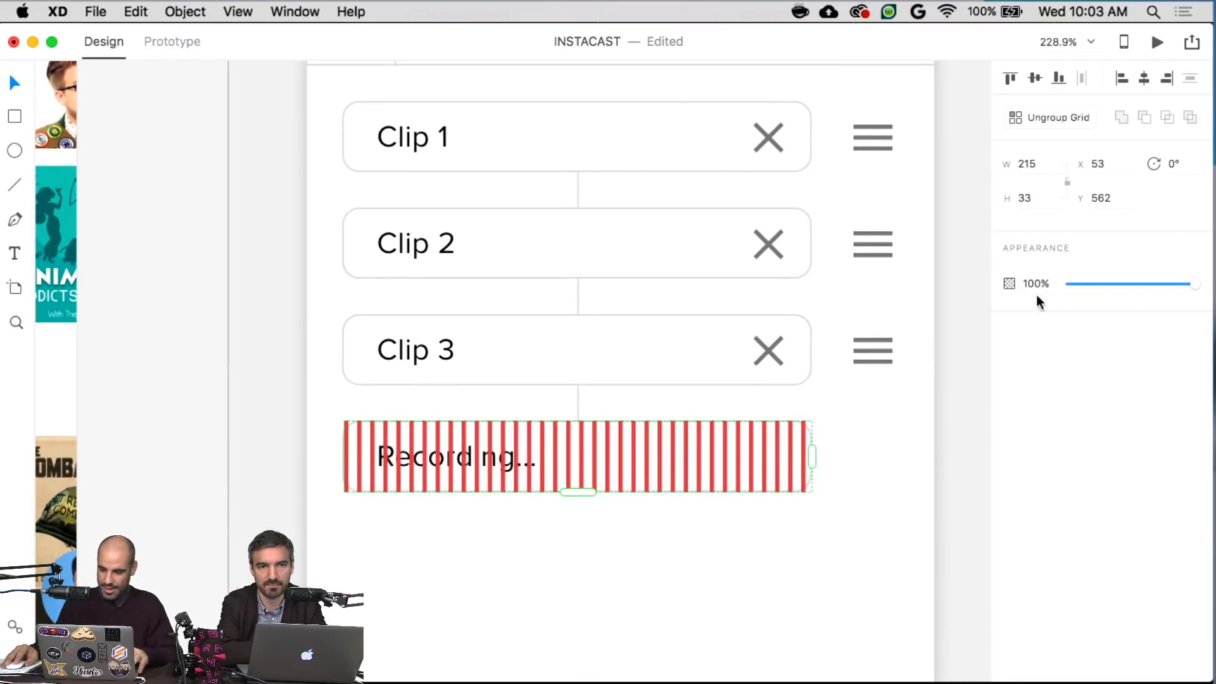
- Send the stripe grid behind the Recording... text and recolor its bars white (#FFFFFF) to give the row a dashed outline
key(super+shift+g)
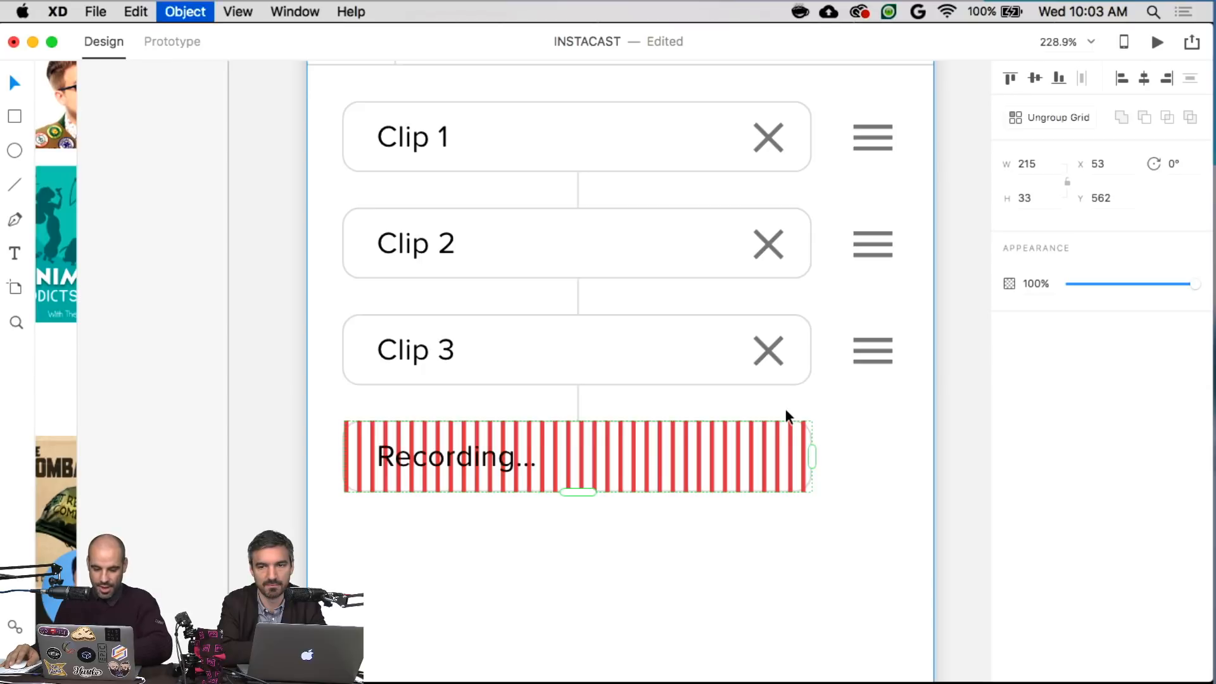
click(788, 449)
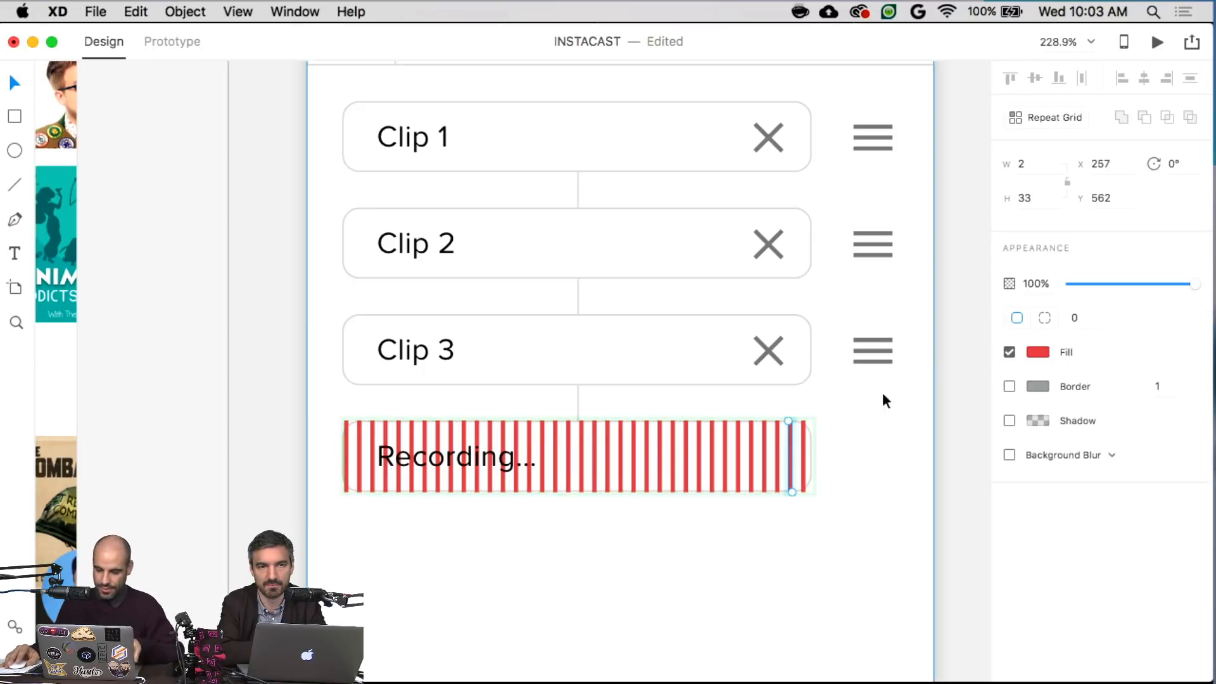
click(1038, 351)
drag(887, 342, 740, 150)
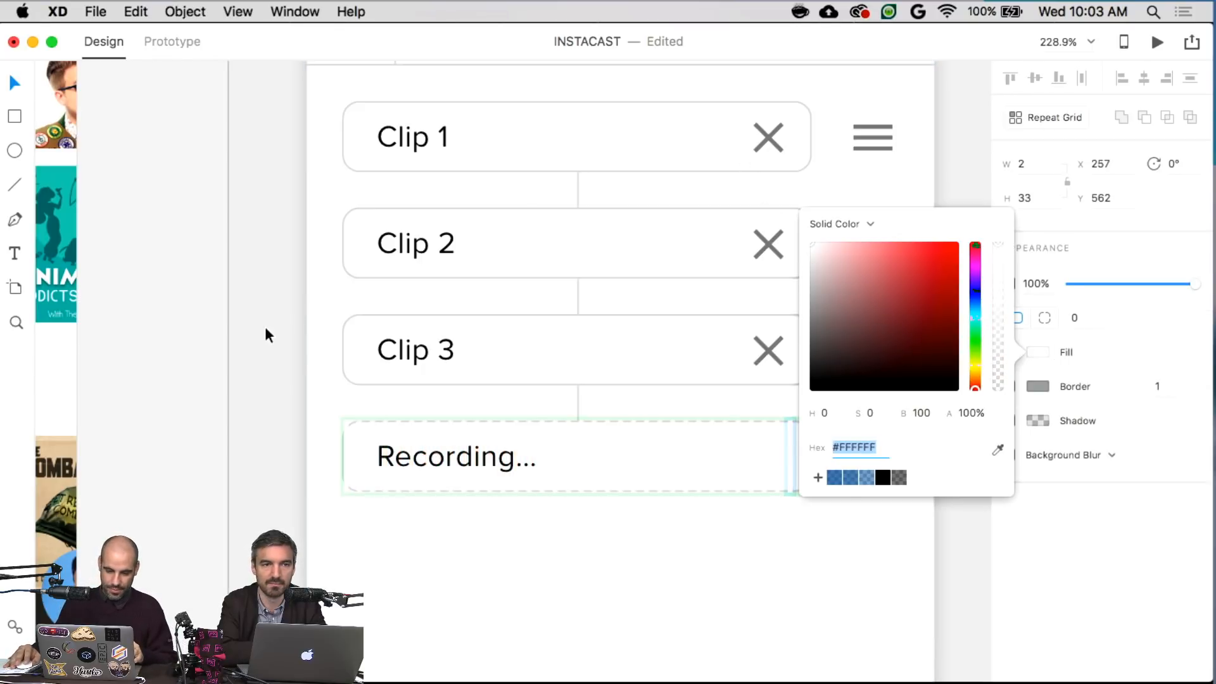
click(259, 410)
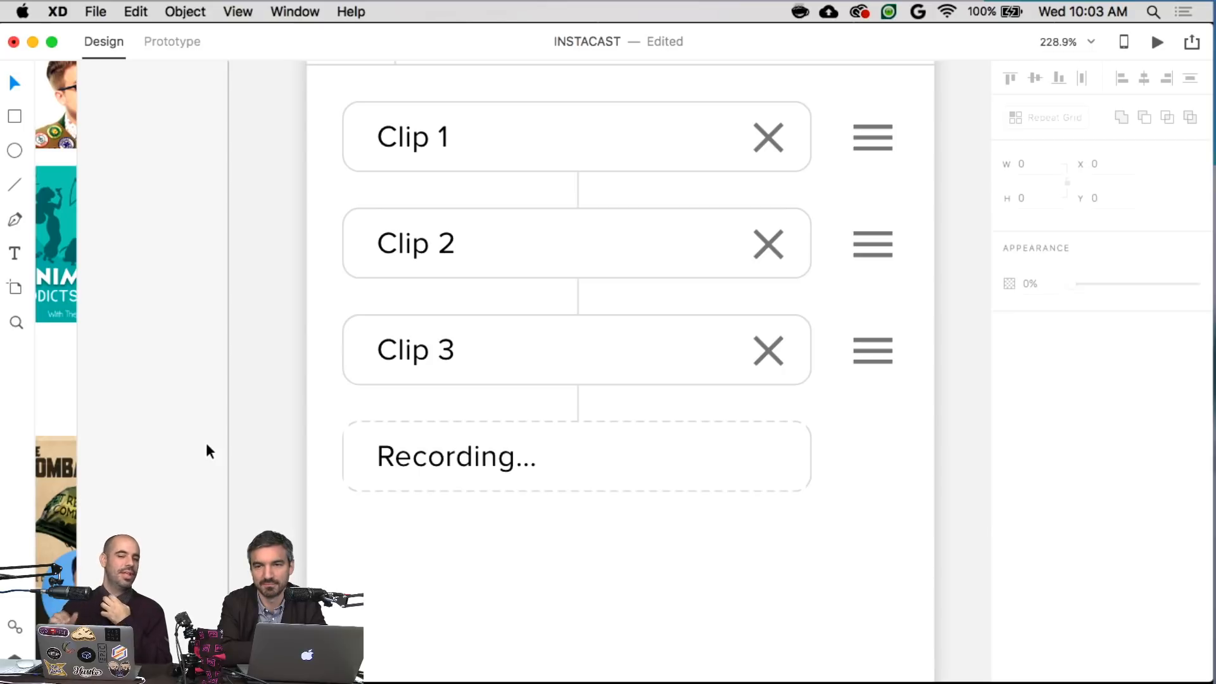
- Copy the complete New Episode card with its clip rows onto the neighbouring 00:00.00 artboard and position it at X 36, Y 362
scroll(266, 435, up, 10)
scroll(270, 435, up, 3)
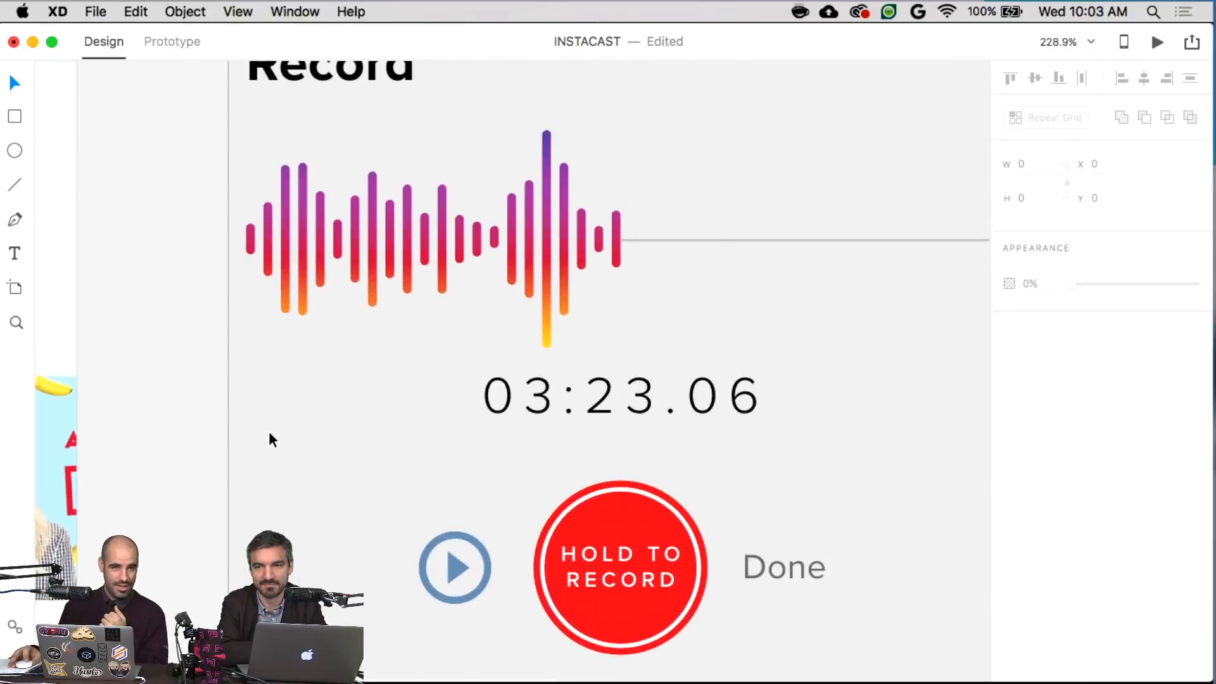
key(super+1)
scroll(309, 469, down, 5)
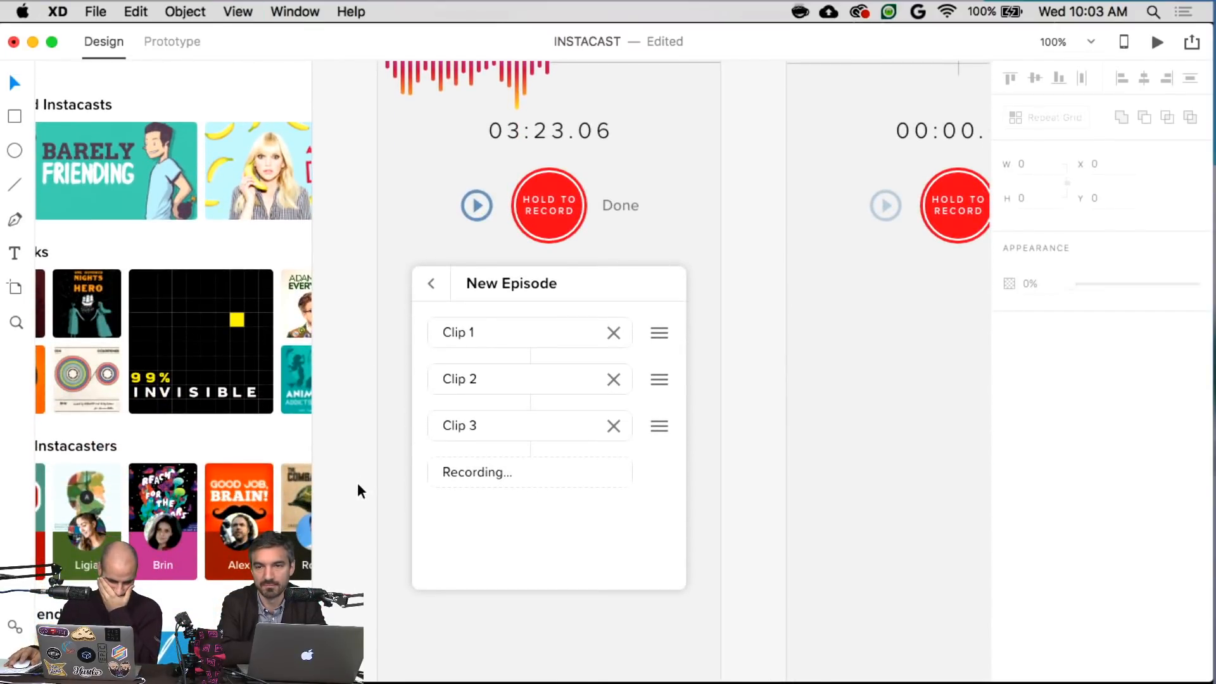
drag(352, 250, 1052, 532)
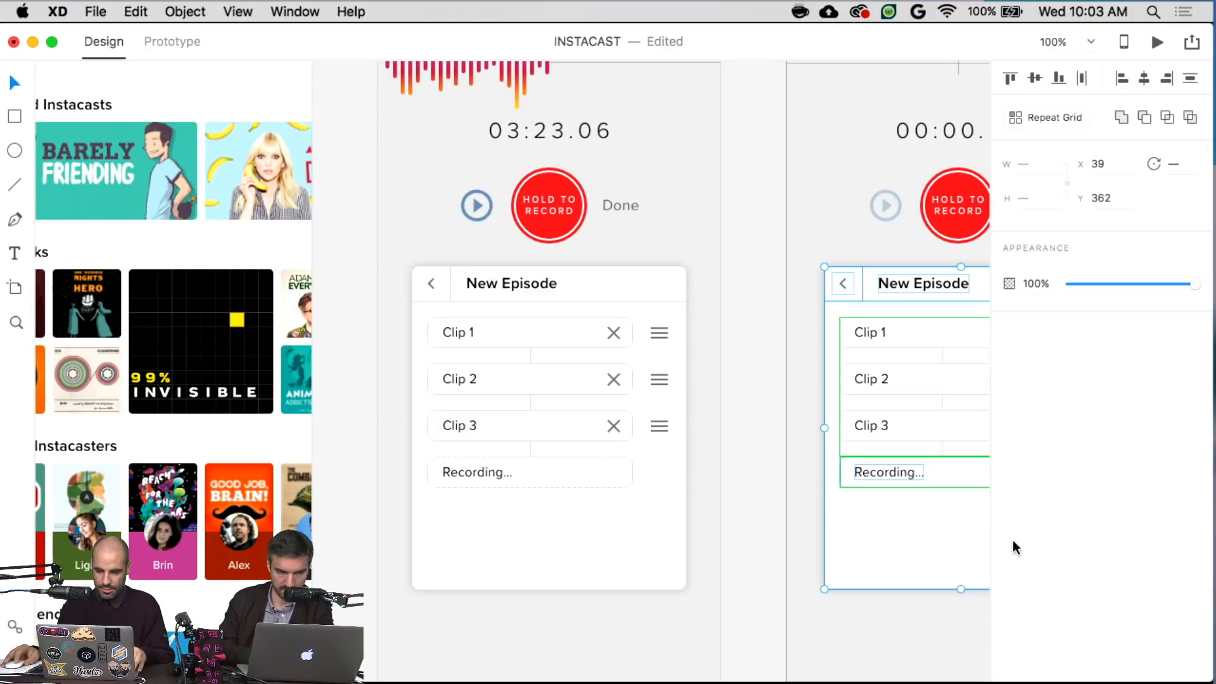
scroll(937, 548, right, 5)
drag(740, 540, 743, 548)
drag(743, 541, 742, 541)
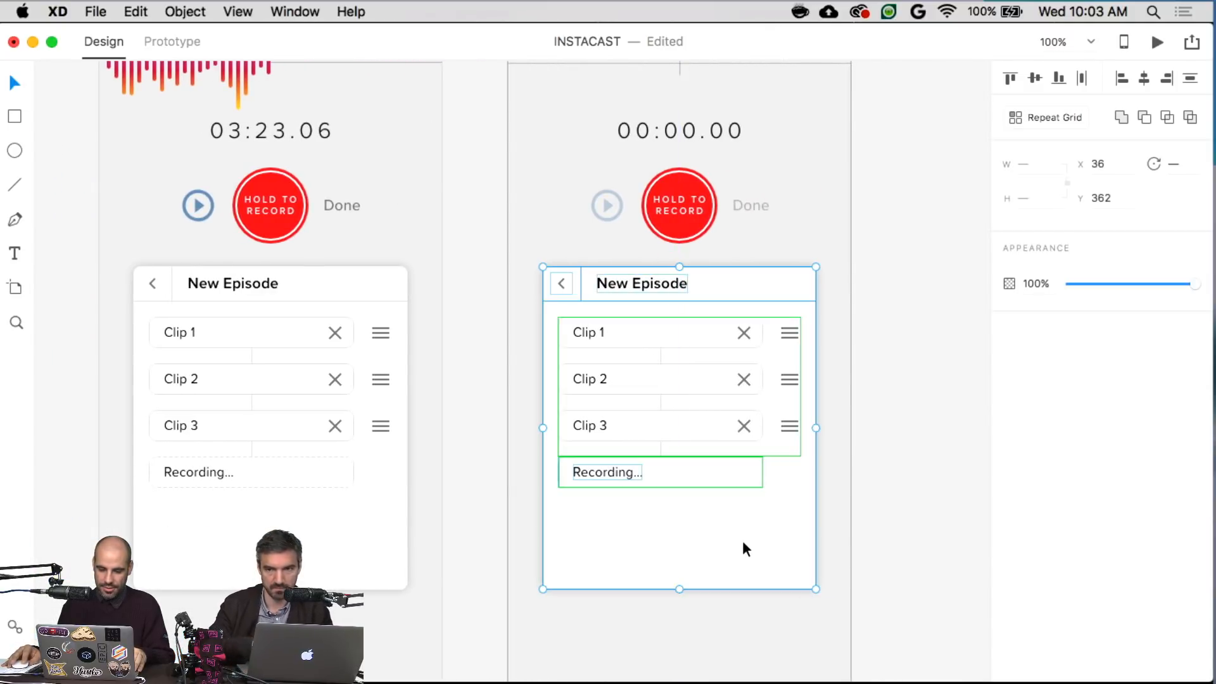
click(530, 492)
- Change the Recording... label on the copied card to "Waiting to record..."
double_click(581, 473)
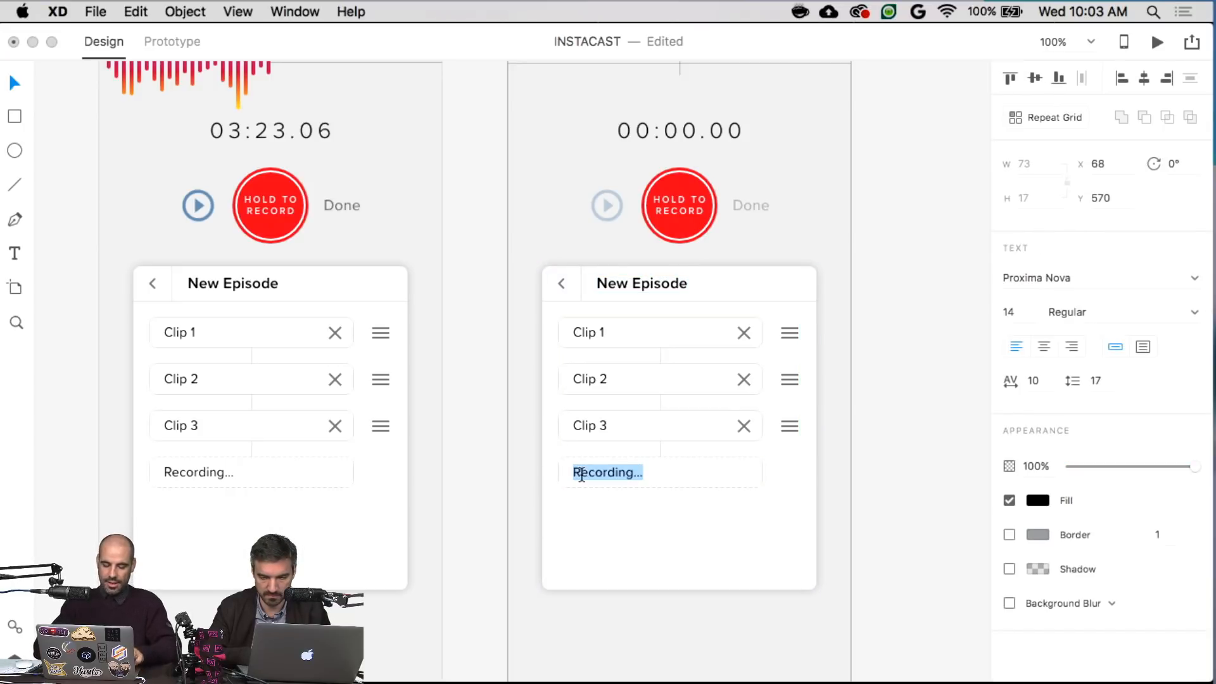
text(Waiting to r)
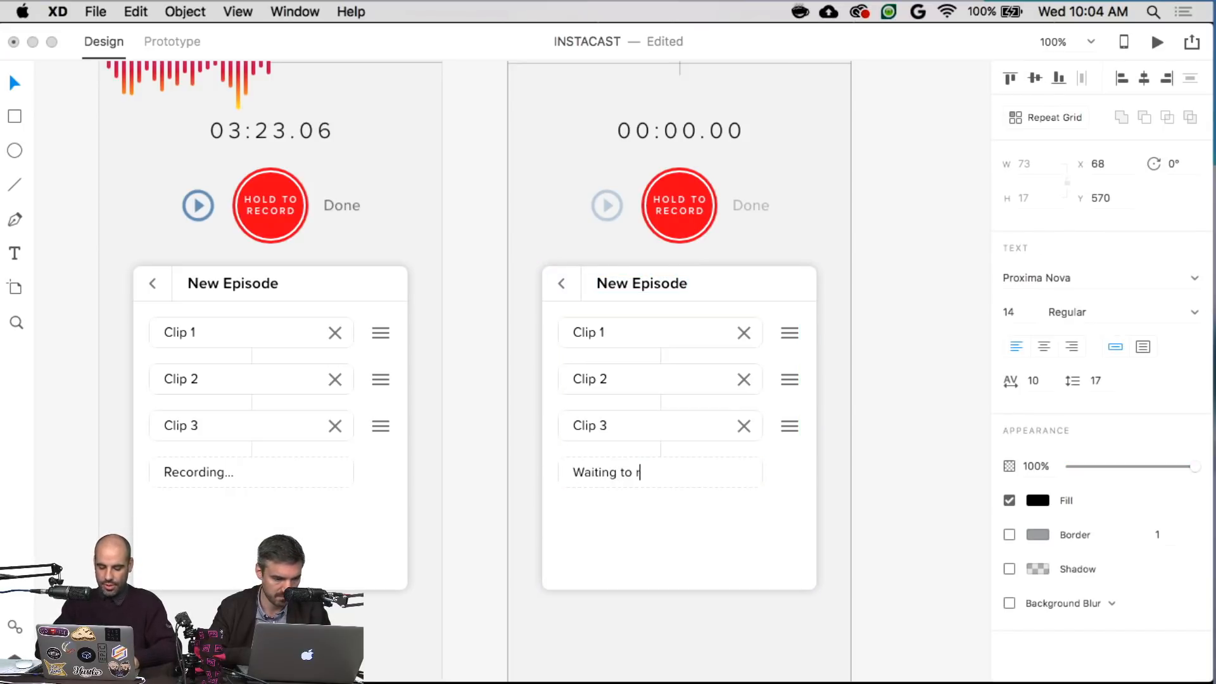
text(ecord...)
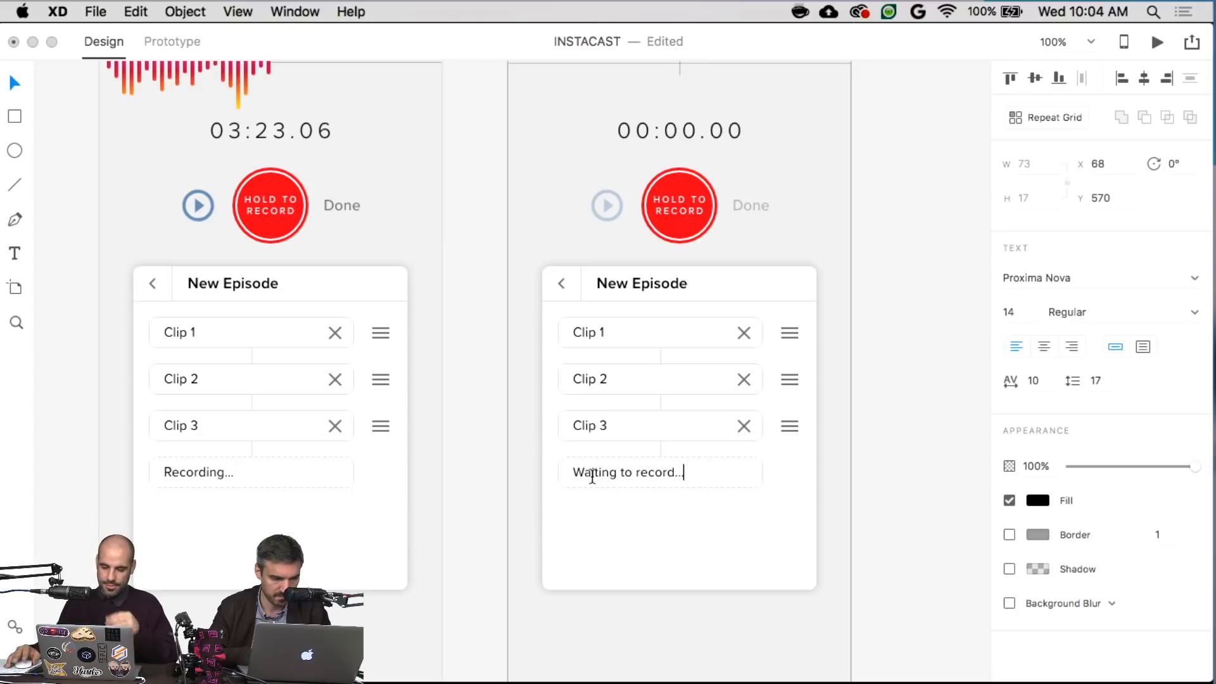
key(Escape)
click(887, 438)
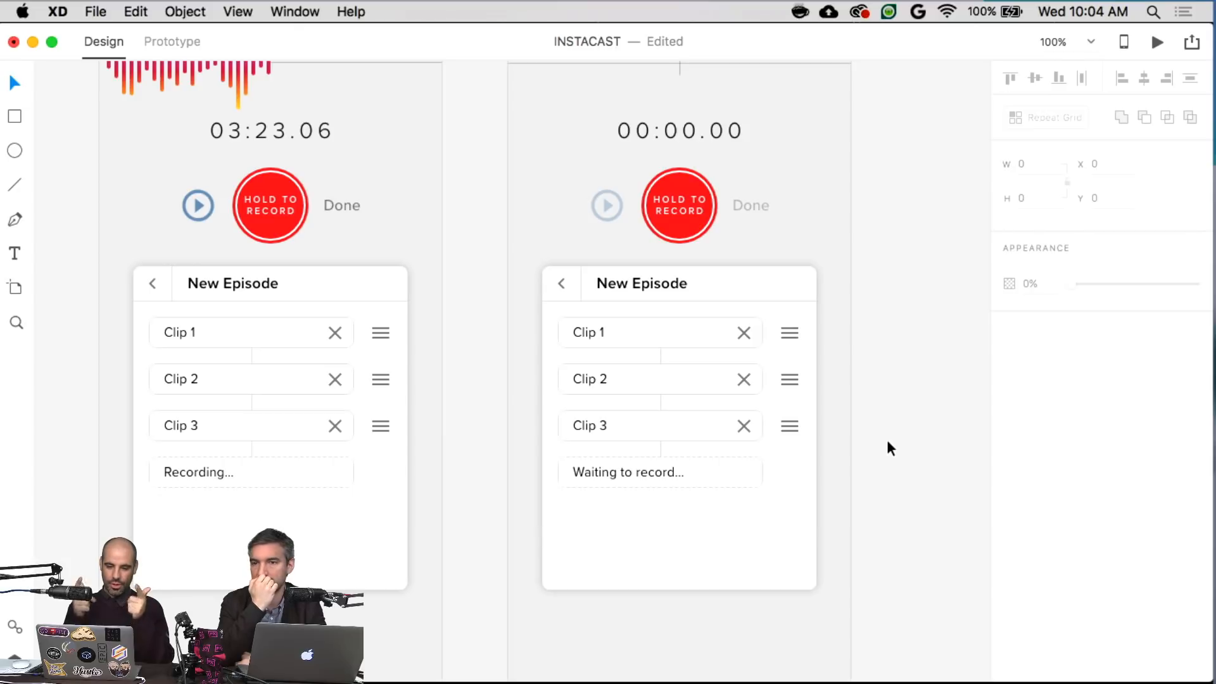
- Duplicate the Record – 2 artboard and delete the "Waiting to record..." row from the New Episode card on the copy
scroll(888, 427, up, 10)
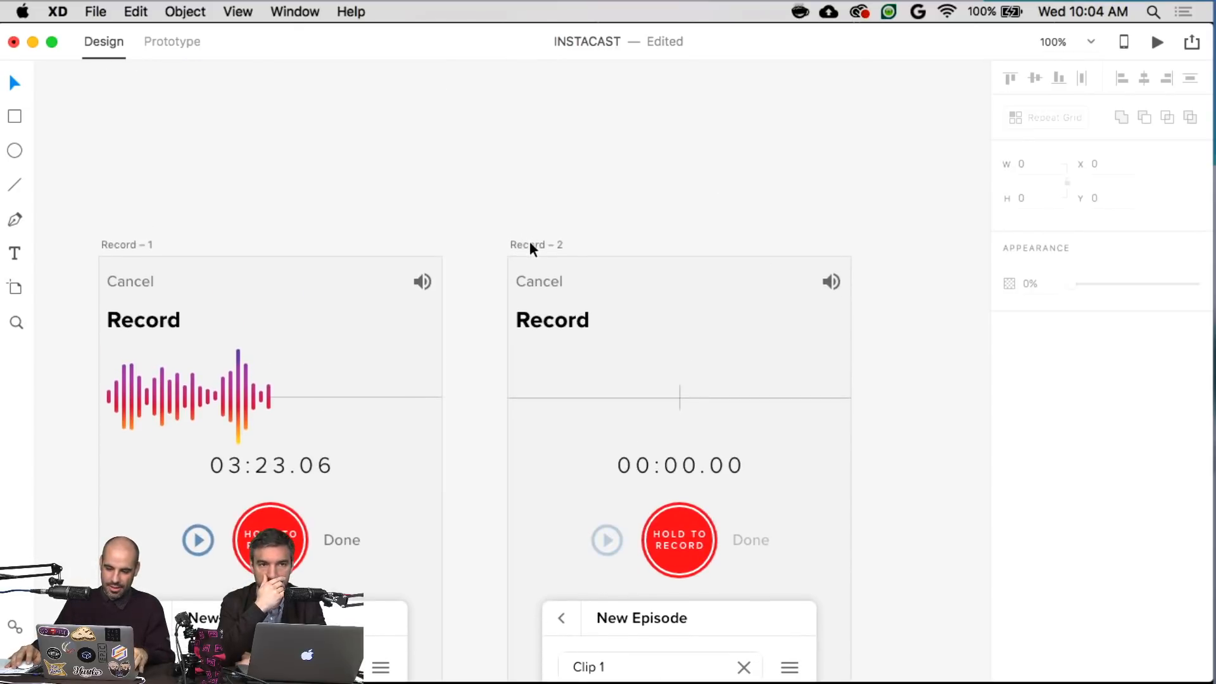
click(530, 246)
key(super+d)
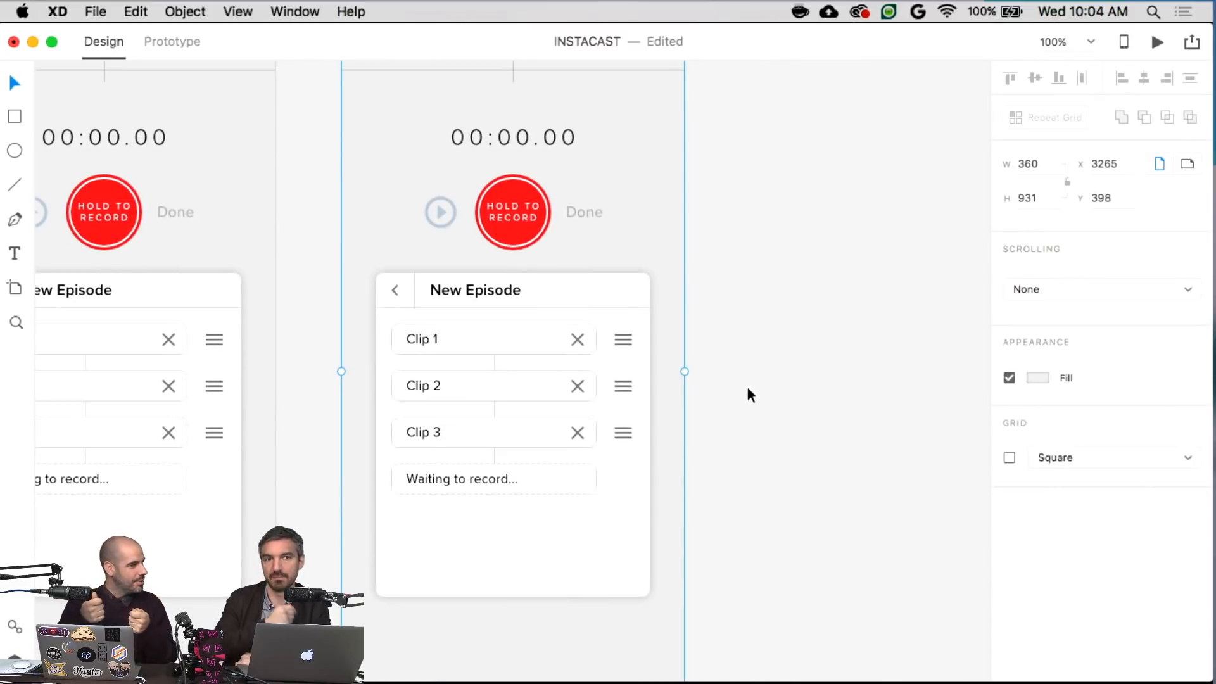
click(487, 476)
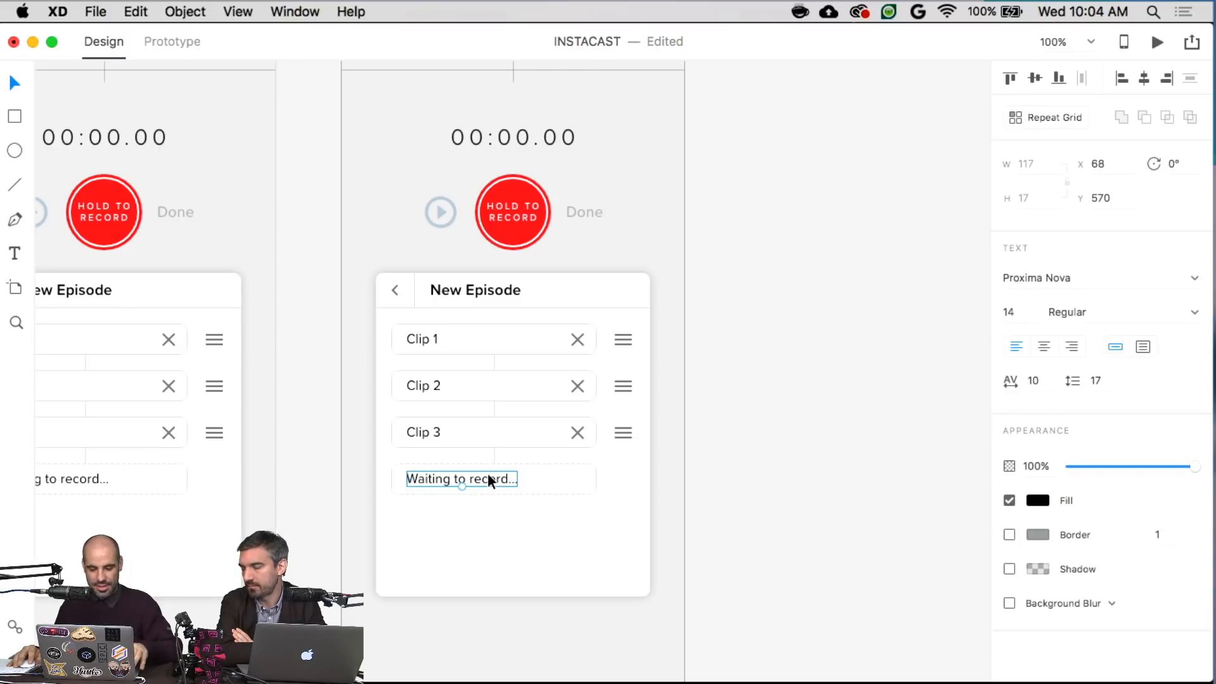
key(Delete)
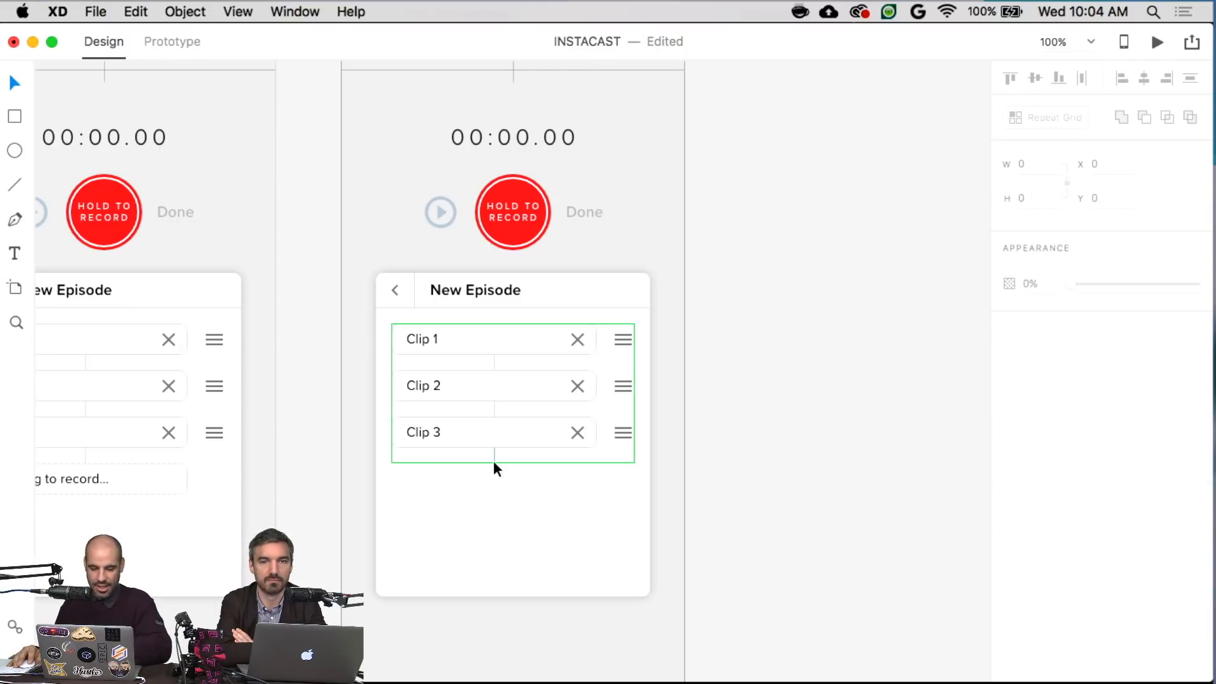
- Copy the blue plus icon from a Record artboard's navigation bar and place it beneath the Clip 3 connector on the duplicated card
scroll(495, 460, left, 15)
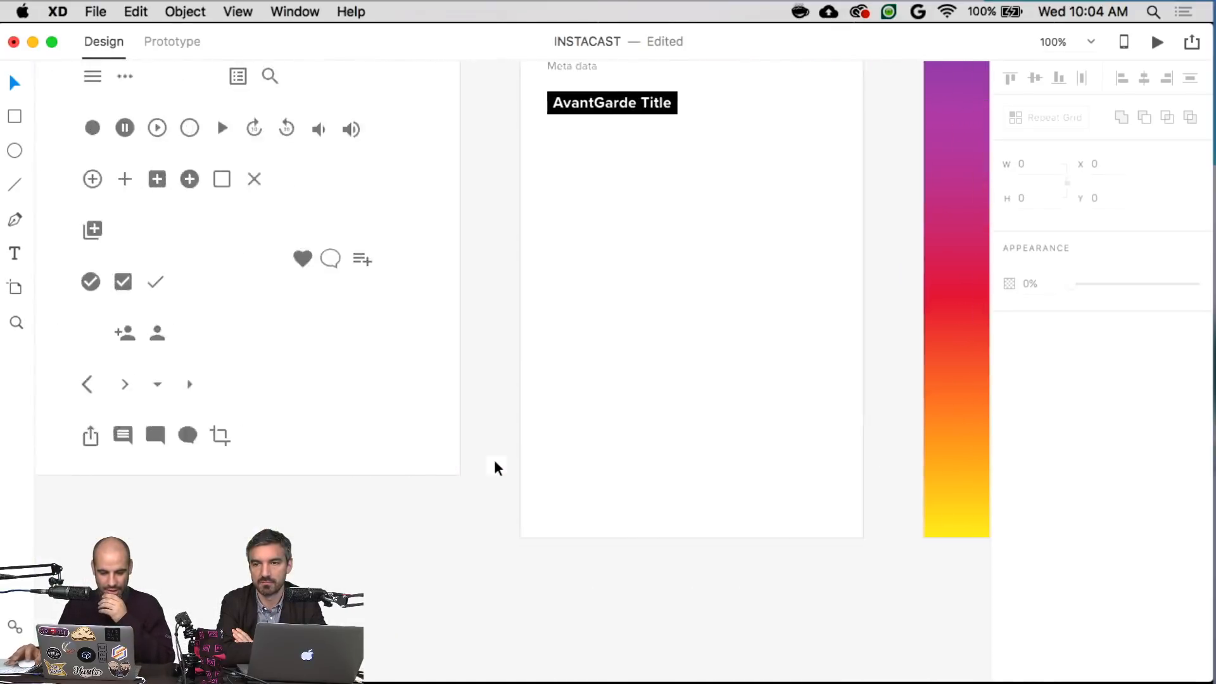
scroll(433, 382, right, 15)
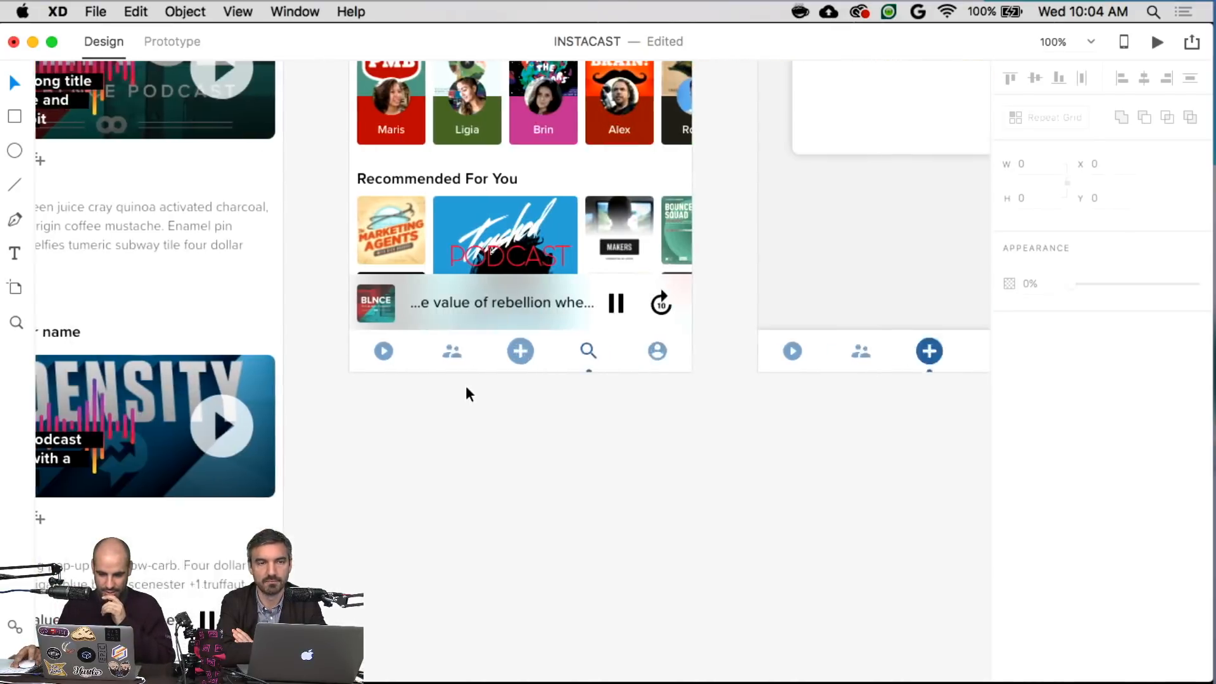
scroll(467, 388, right, 2)
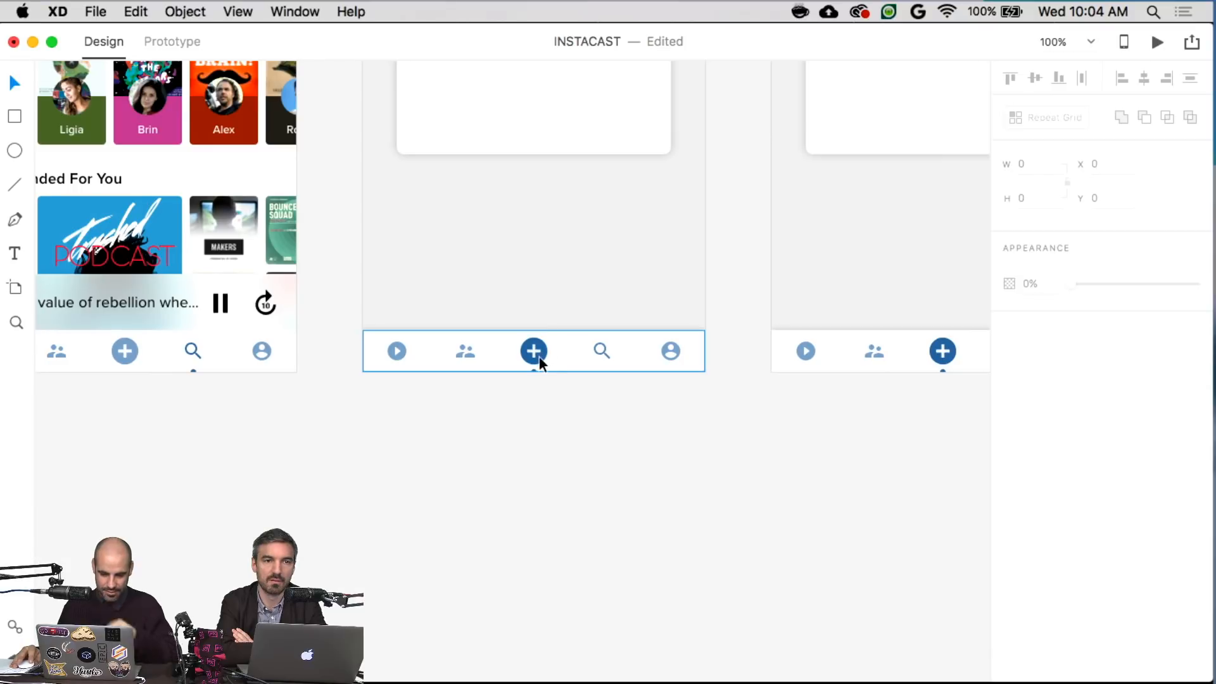
click(538, 356)
double_click(539, 356)
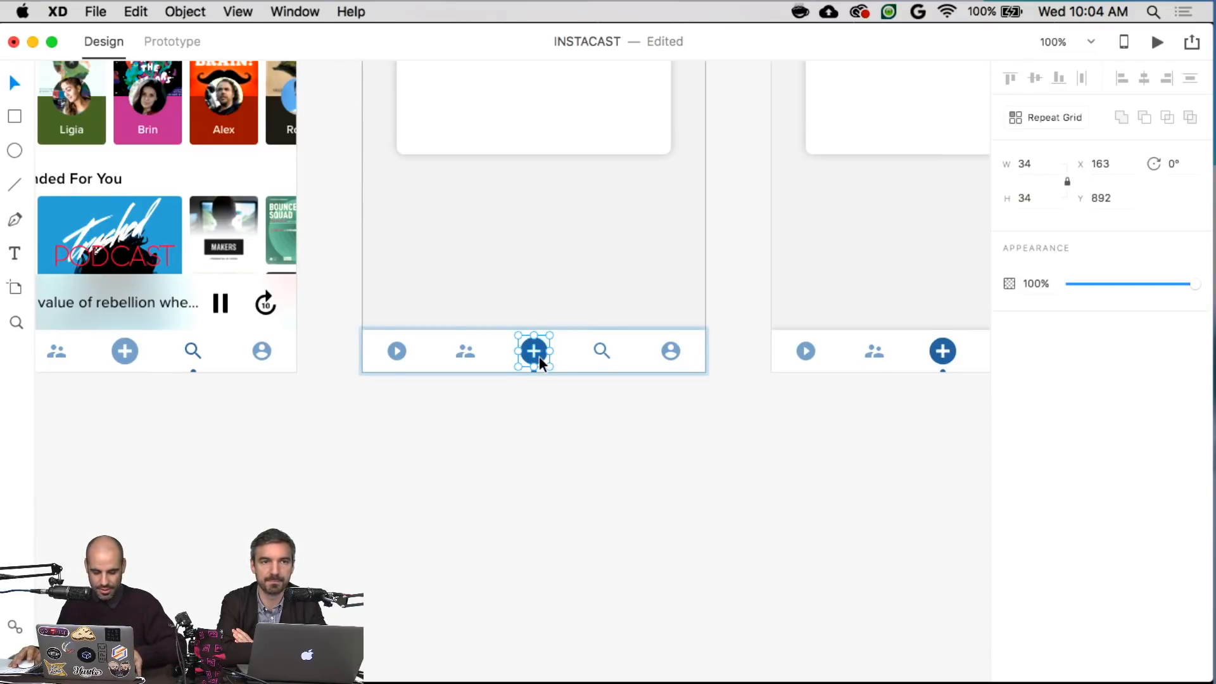
scroll(538, 356, right, 7)
scroll(539, 357, down, 10)
scroll(538, 356, up, 3)
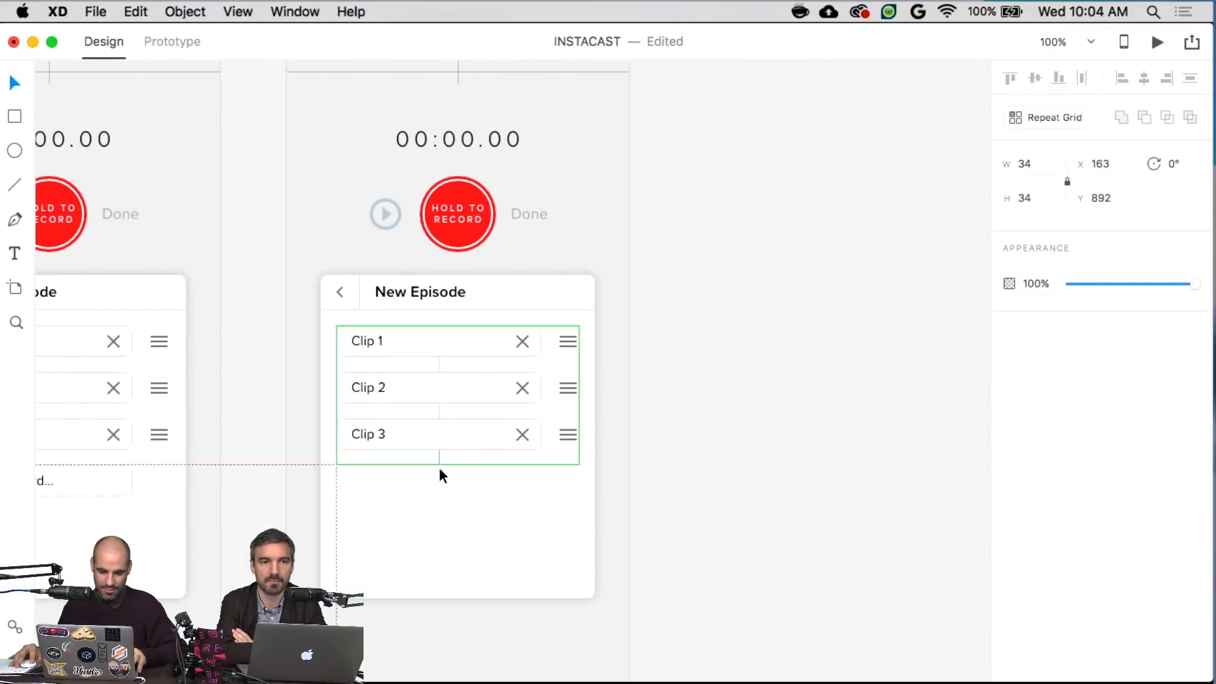
scroll(439, 470, up, 5)
click(456, 500)
key(super+v)
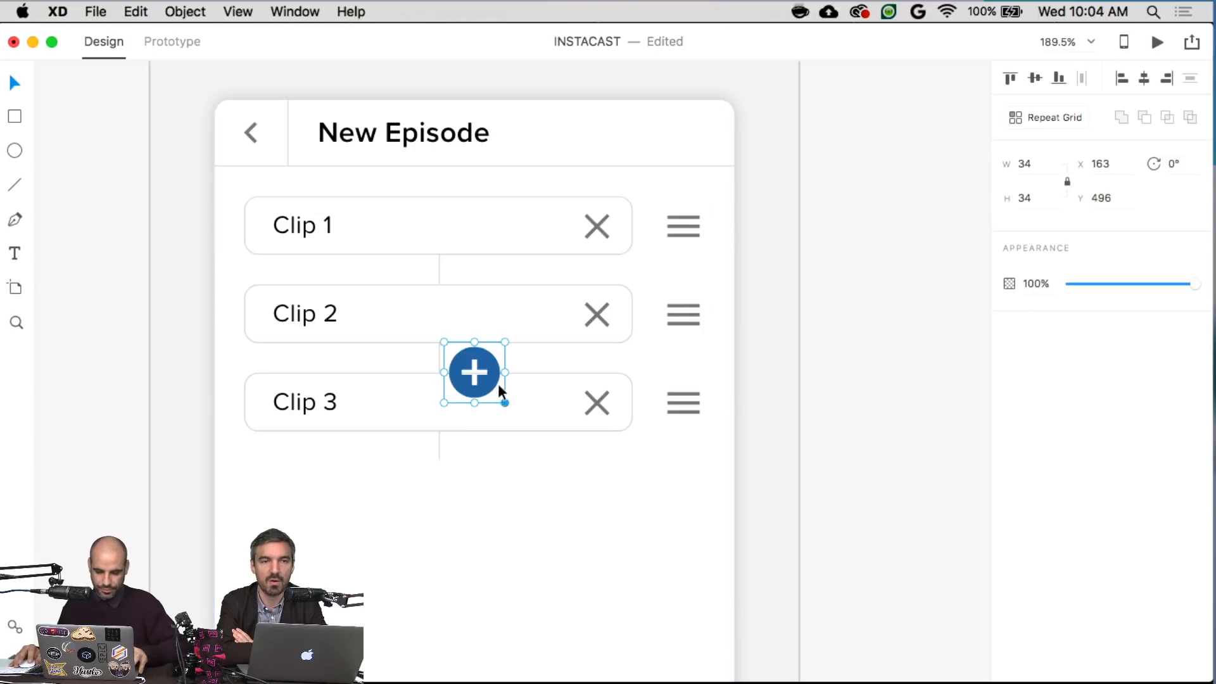
drag(499, 386, 450, 492)
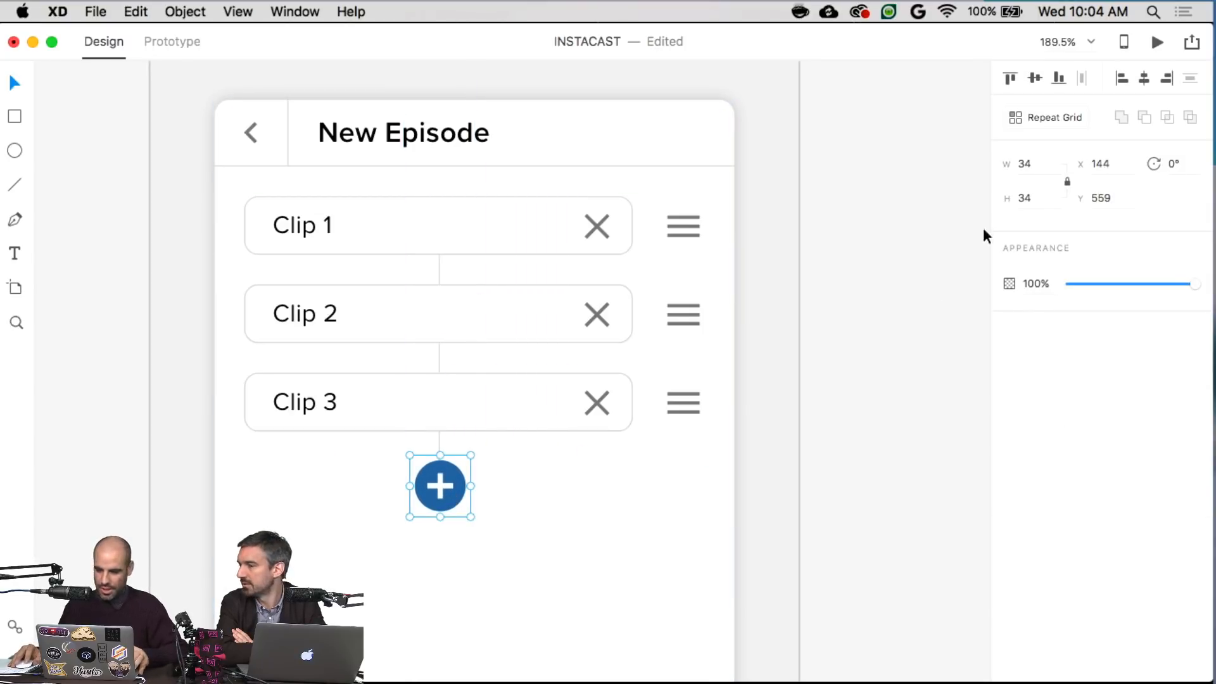
- Set the plus icon's size to 35 × 35 and align it with the connector line at X 143, Y 559
click(1045, 201)
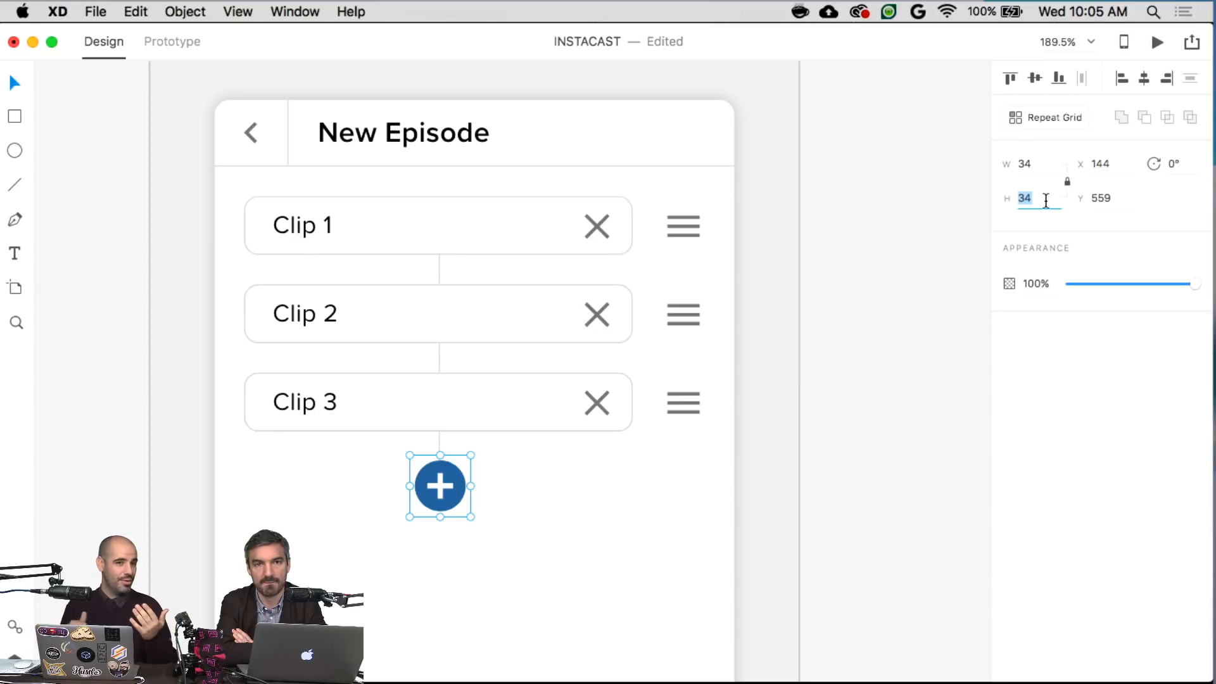
key(Up)
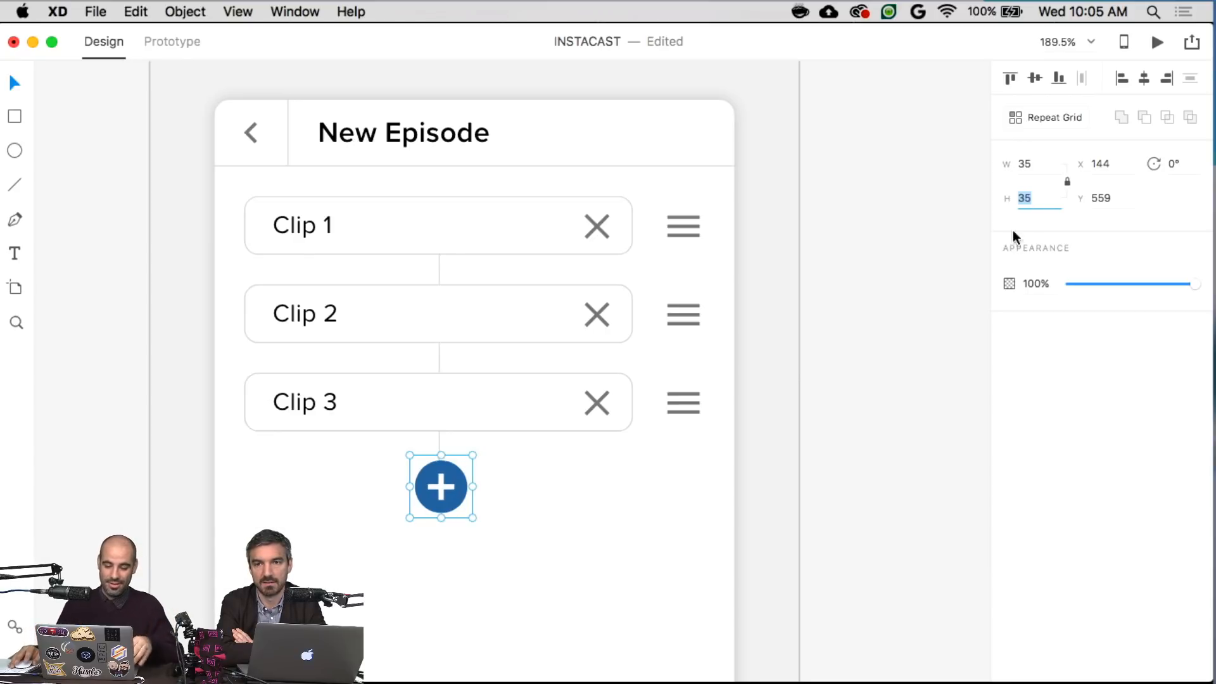
key(Return)
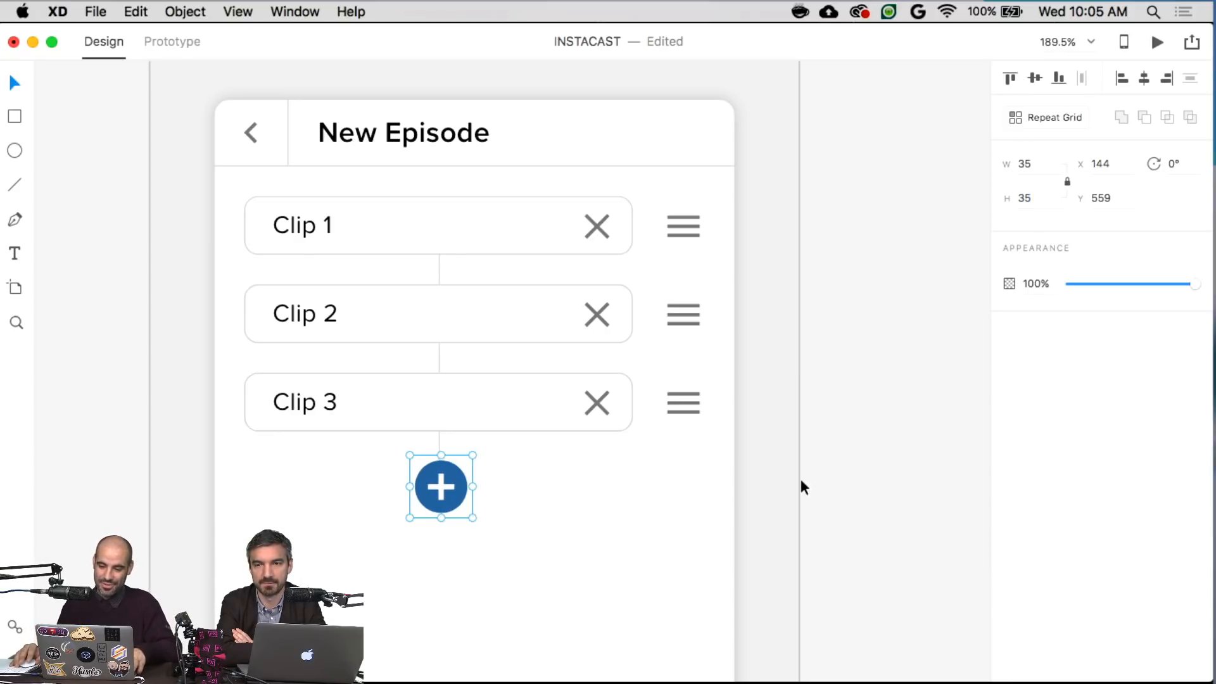
key(Left)
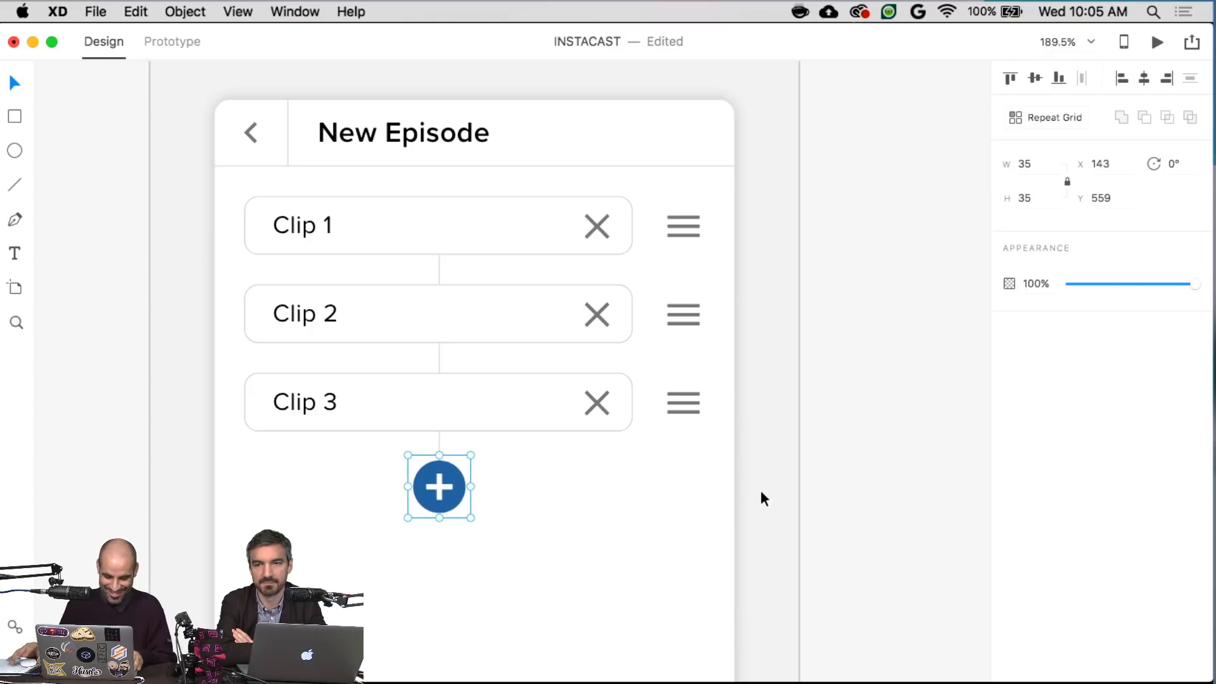
scroll(478, 479, up, 10)
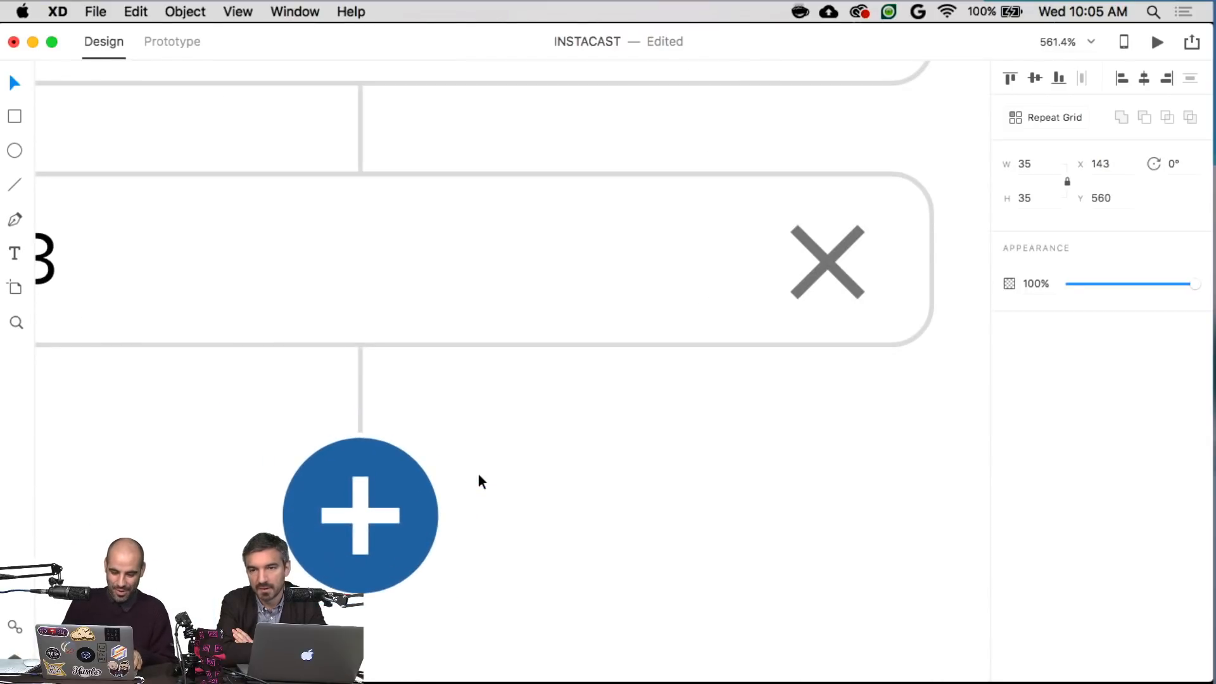
key(alt)
scroll(481, 473, down, 10)
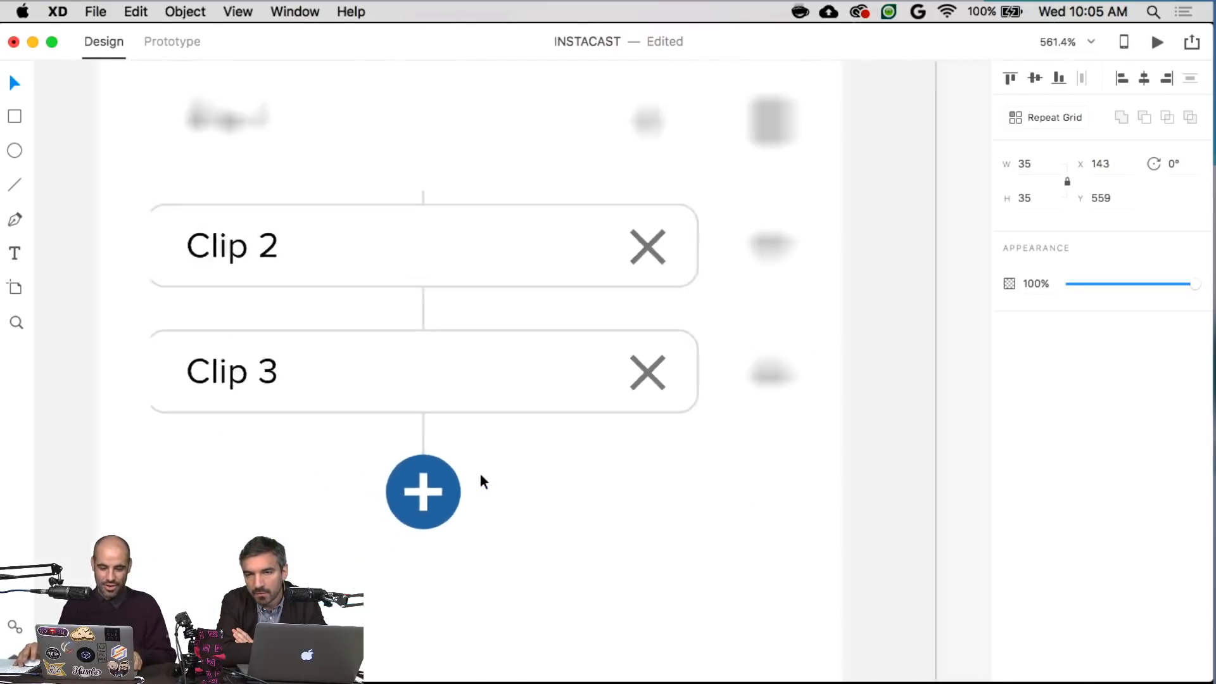
click(856, 397)
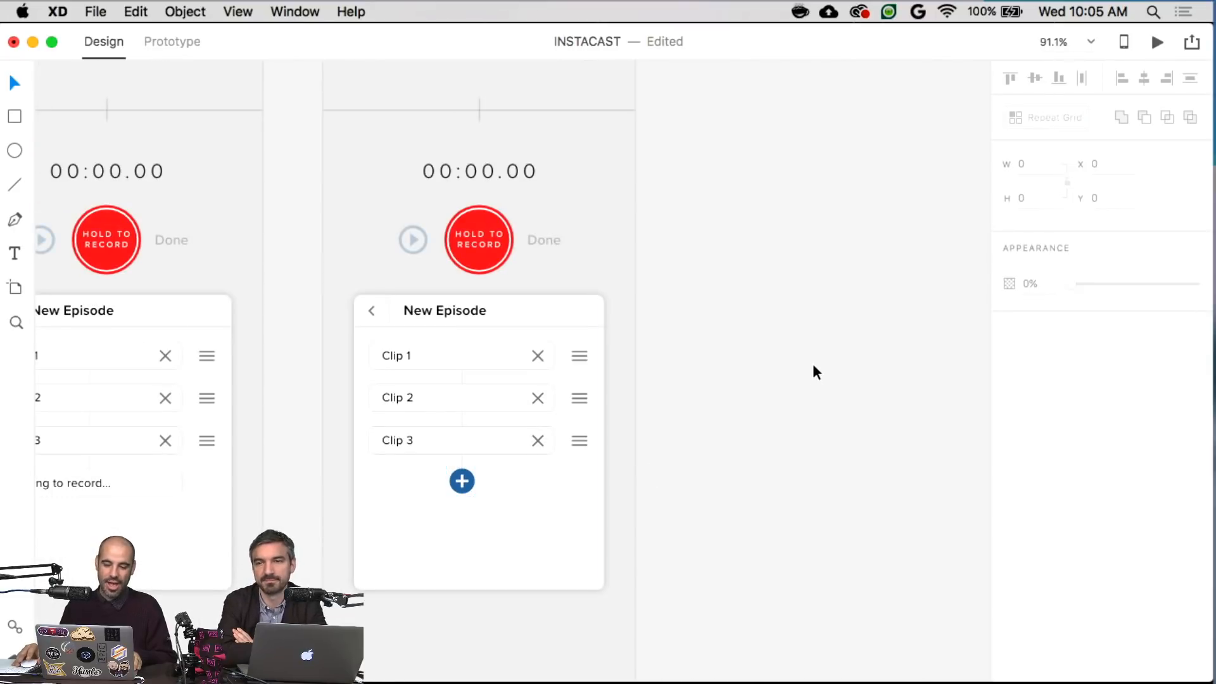
- Ungroup the repeat grid that holds the clip rows on the Record – 3 artboard
scroll(780, 366, up, 3)
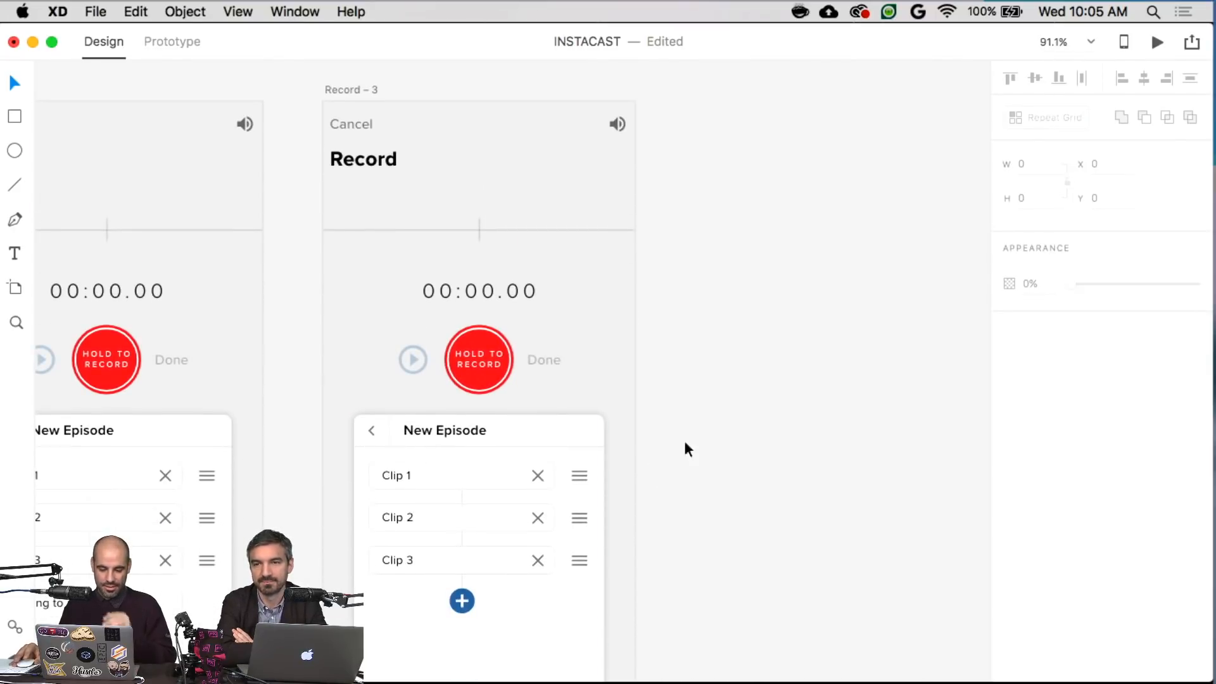
click(474, 522)
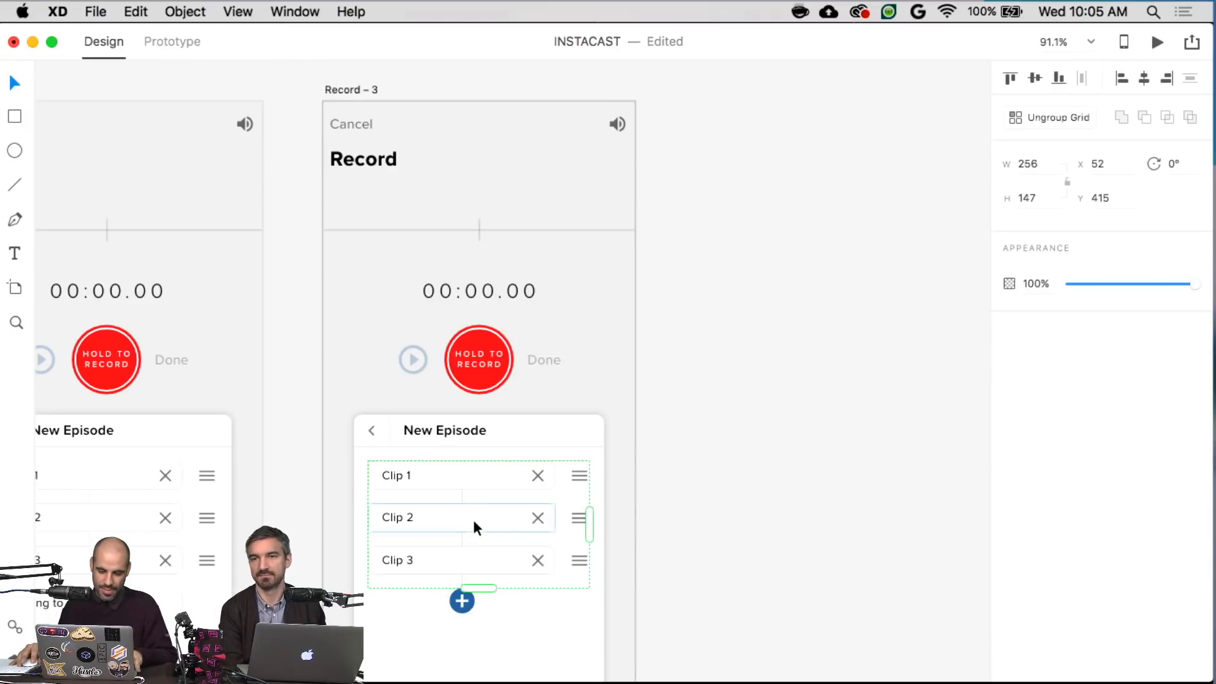
click(1060, 120)
click(766, 378)
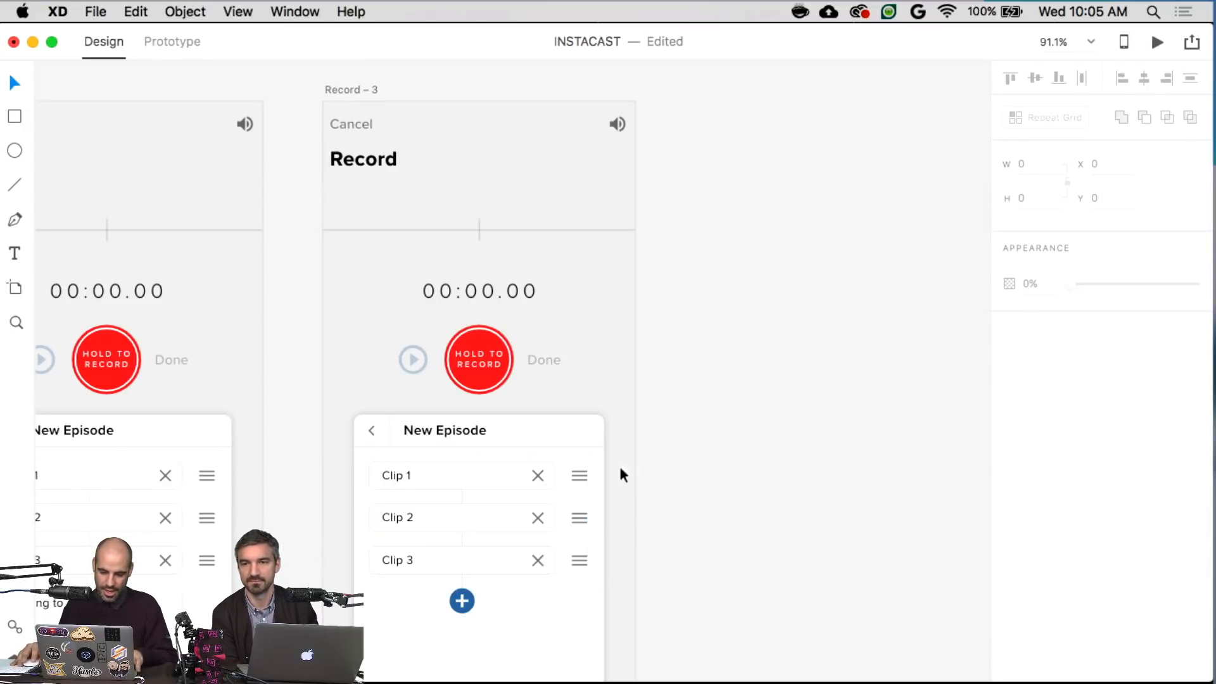
- Try the red sampled from the HOLD TO RECORD button as the Clip 2 row's border color, and undo it
click(486, 510)
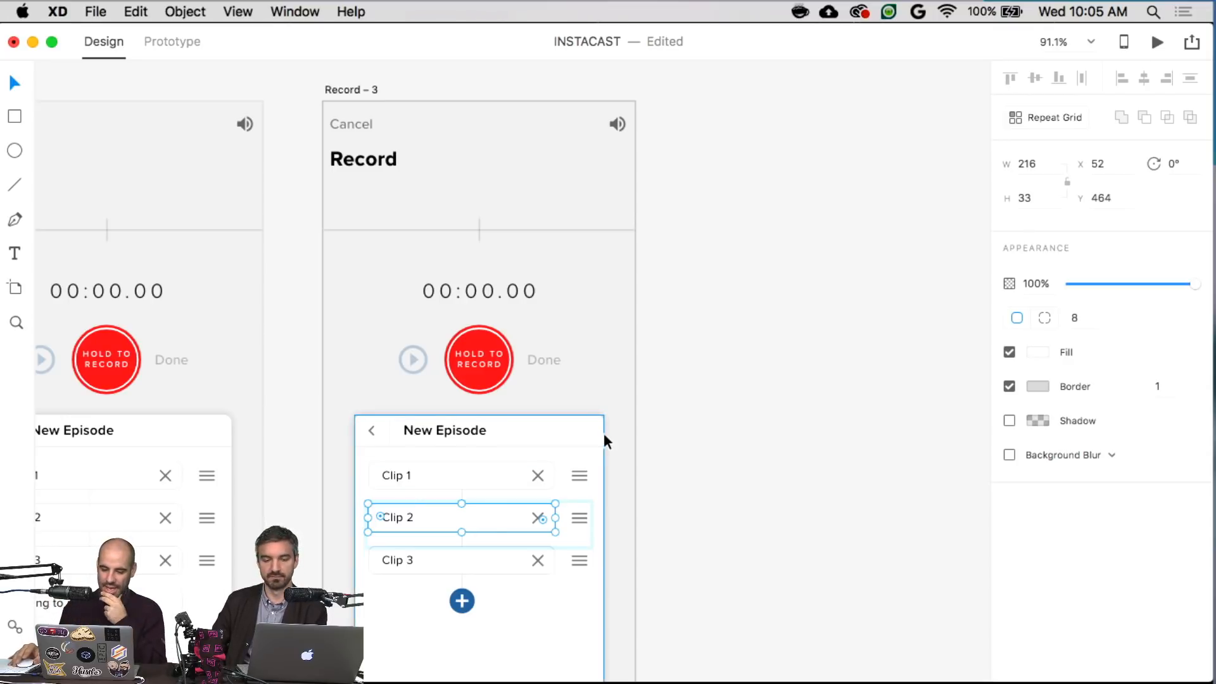
scroll(622, 447, left, 2)
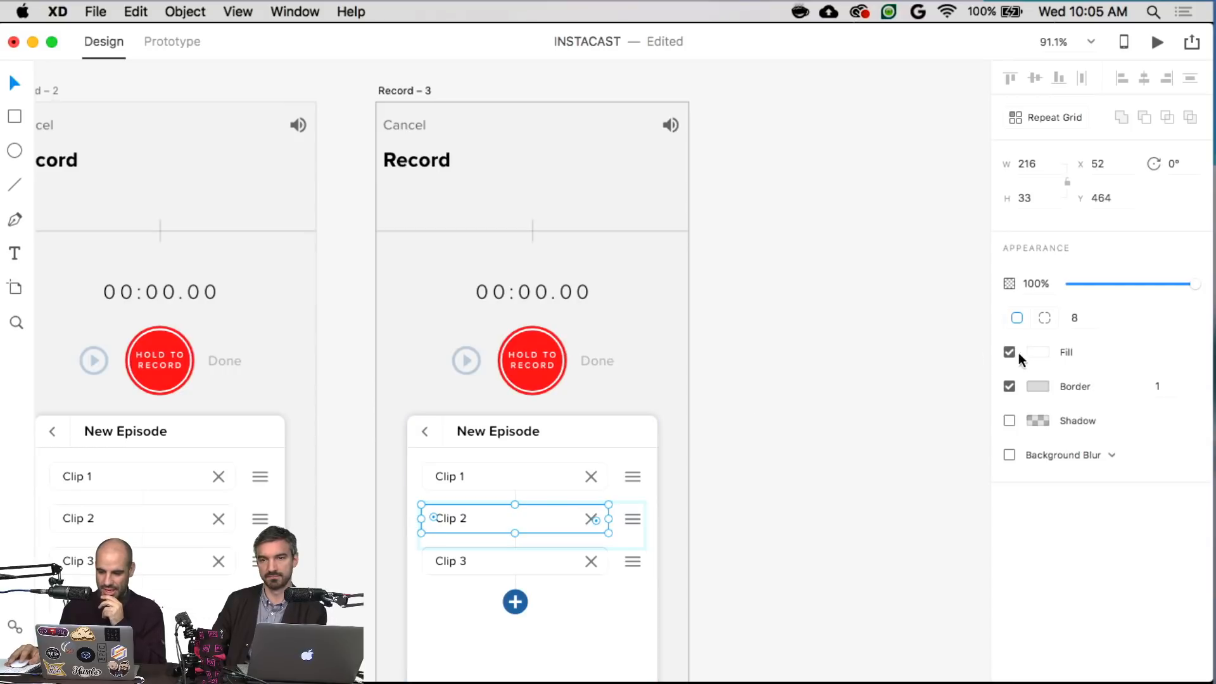
click(1037, 387)
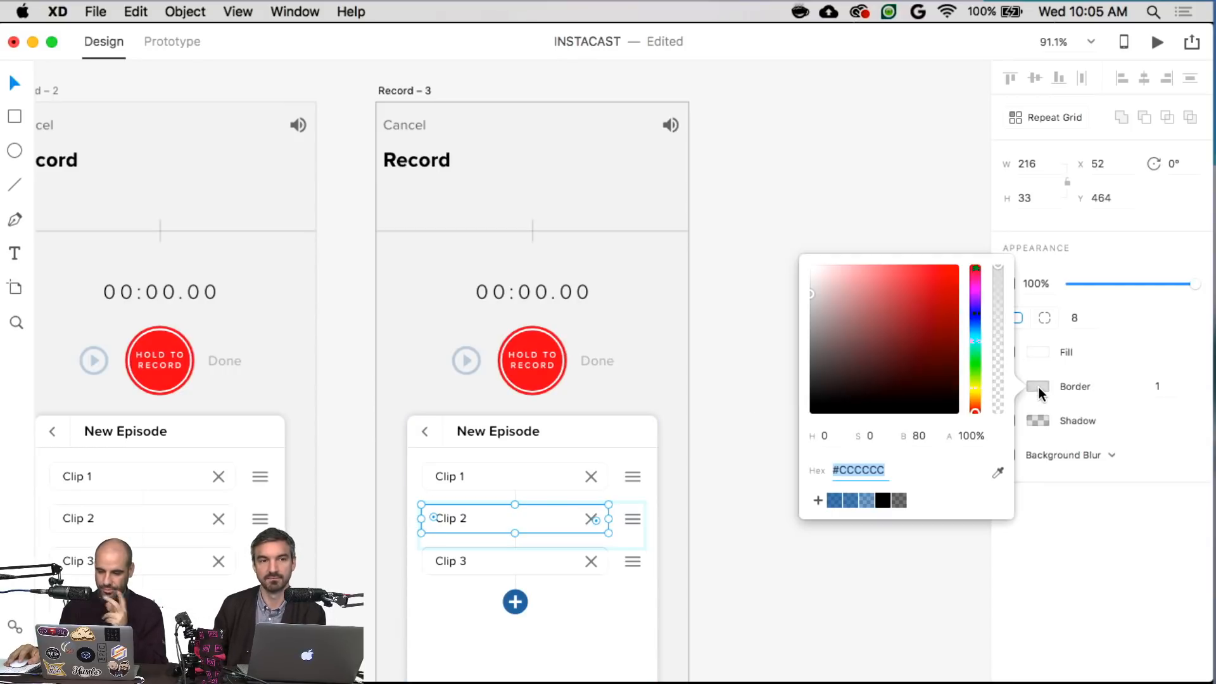
click(1001, 473)
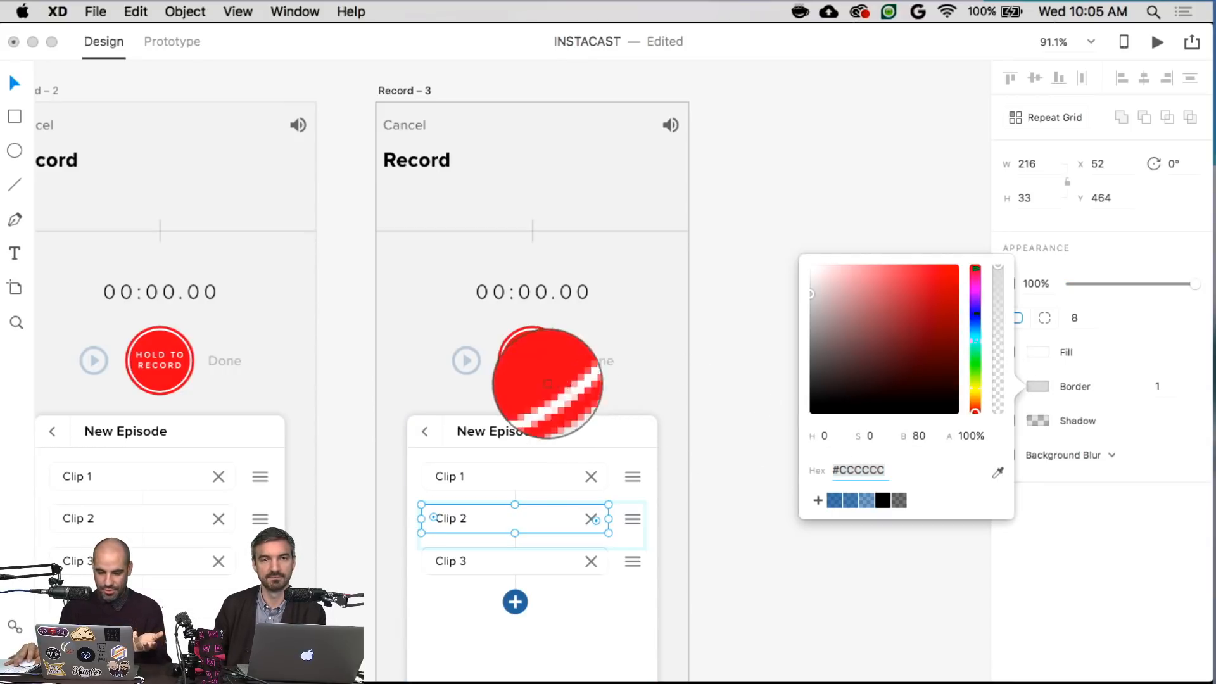
click(538, 378)
click(760, 566)
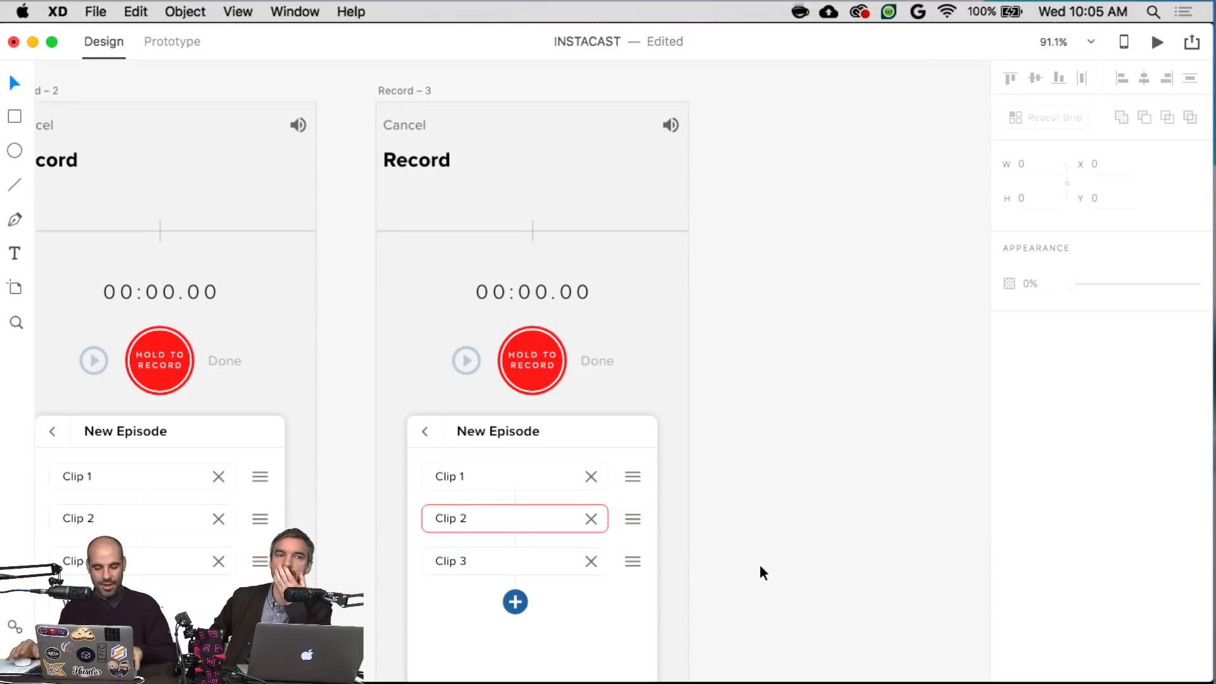
key(super+z)
- Copy the gradient rectangle from the waveform mask on Record – 1 and paste it into the Clip 2 row on Record – 3
scroll(769, 563, left, 15)
scroll(769, 562, up, 2)
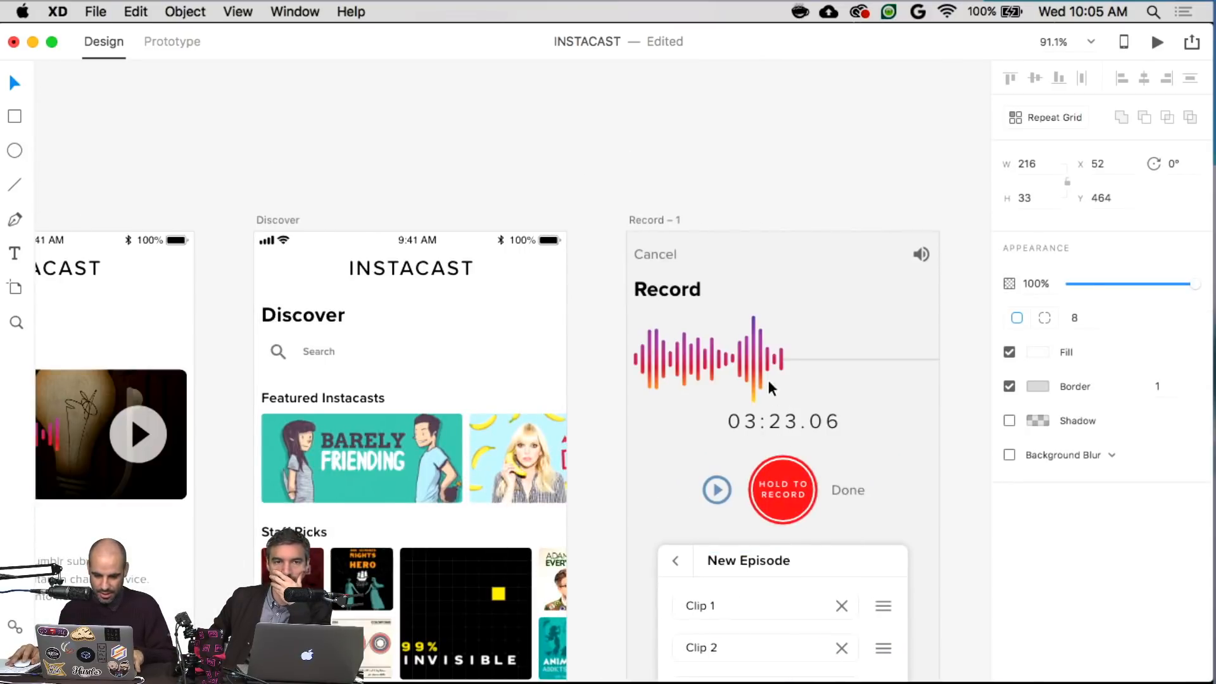
double_click(753, 372)
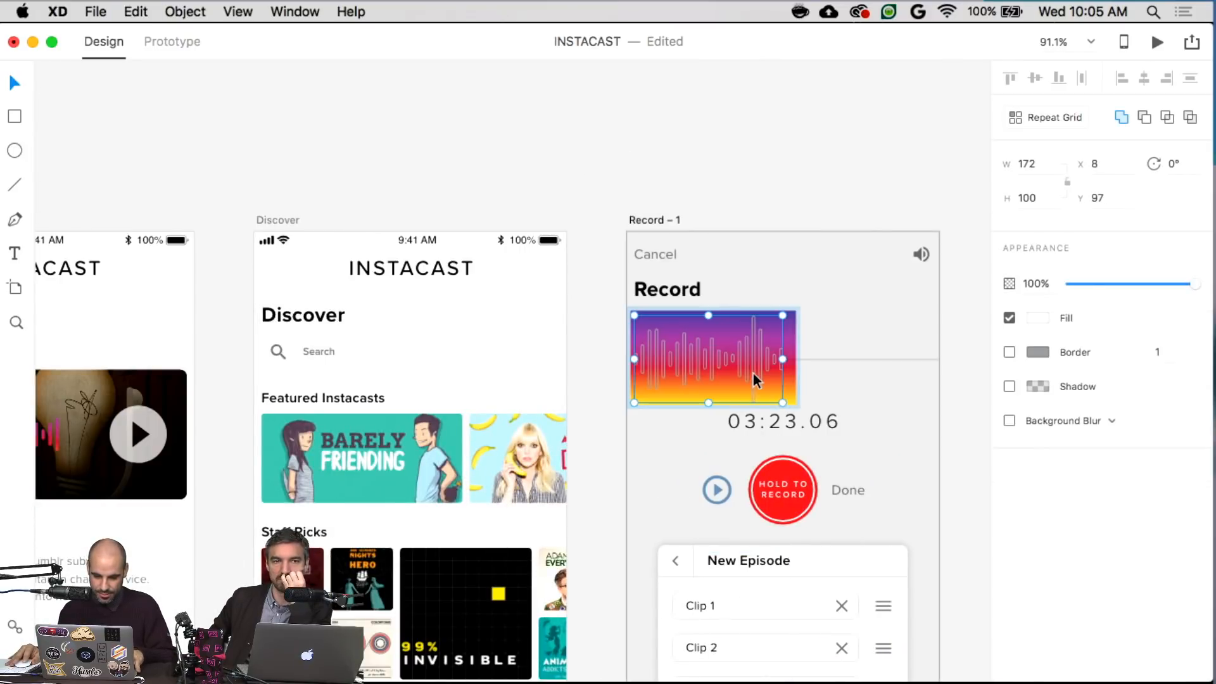
click(788, 378)
scroll(788, 379, right, 10)
scroll(789, 379, down, 5)
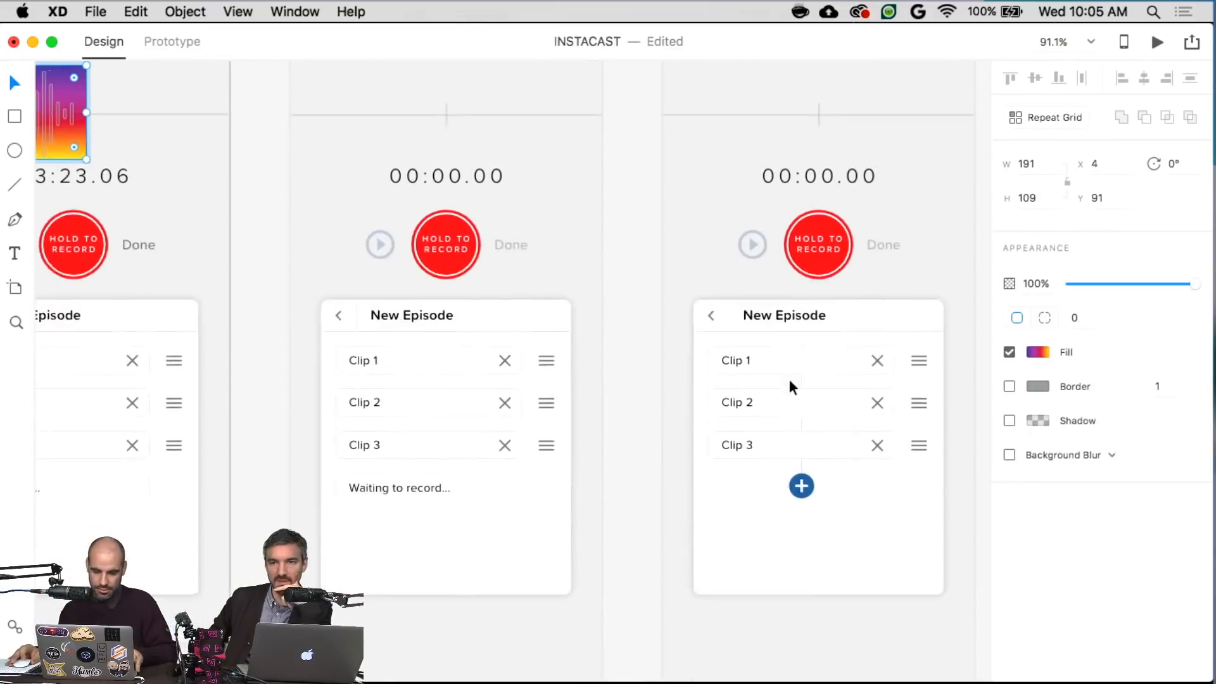
click(739, 396)
scroll(738, 393, up, 5)
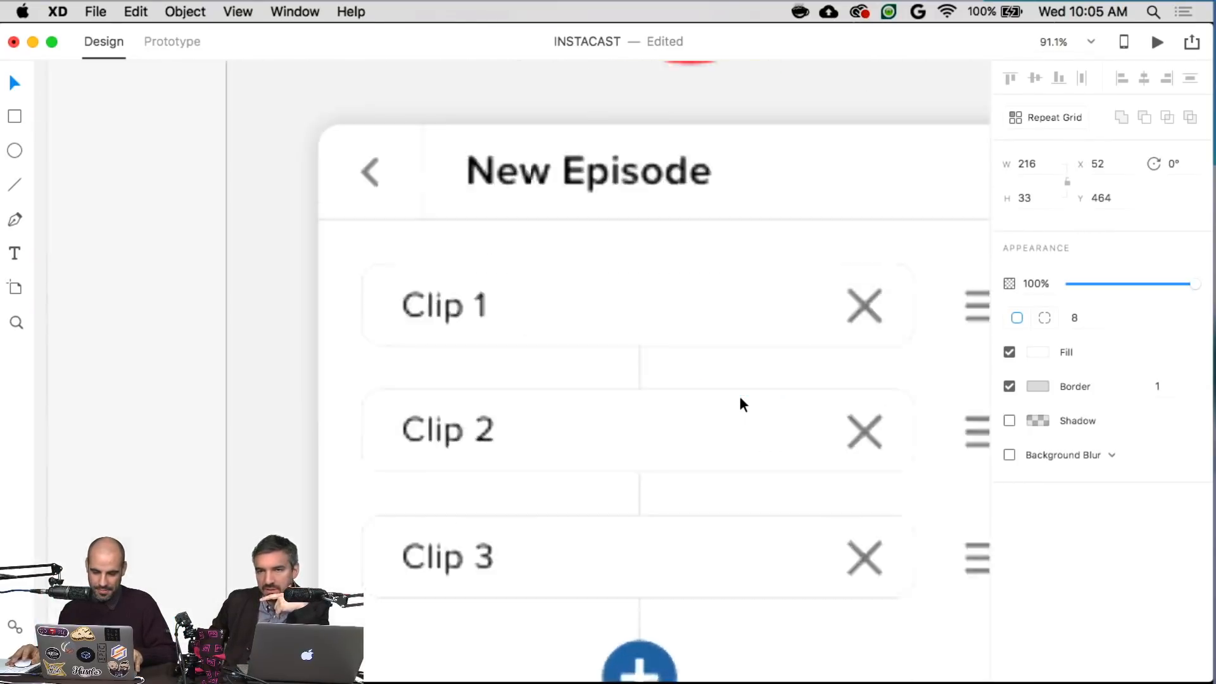
scroll(738, 393, down, 1)
scroll(739, 394, right, 3)
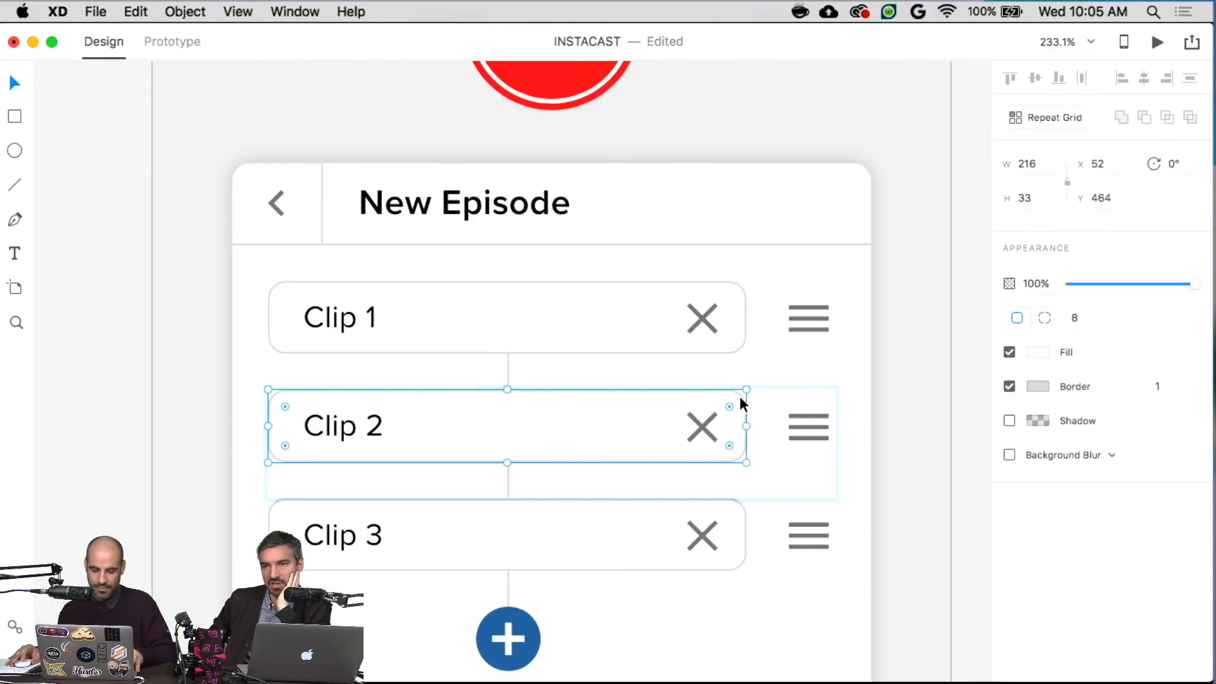
scroll(739, 394, left, 2)
key(super+v)
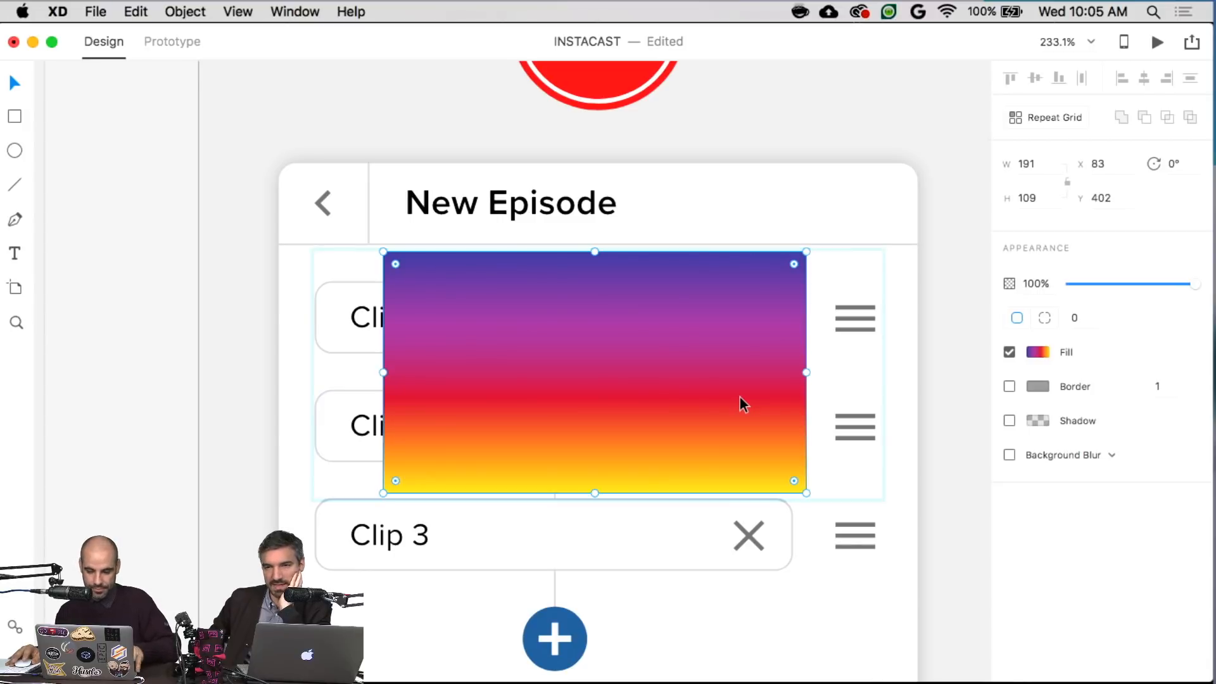
- Resize the gradient rectangle to 222 × 39 over the Clip 2 row and set its opacity to 60%
drag(383, 252, 316, 373)
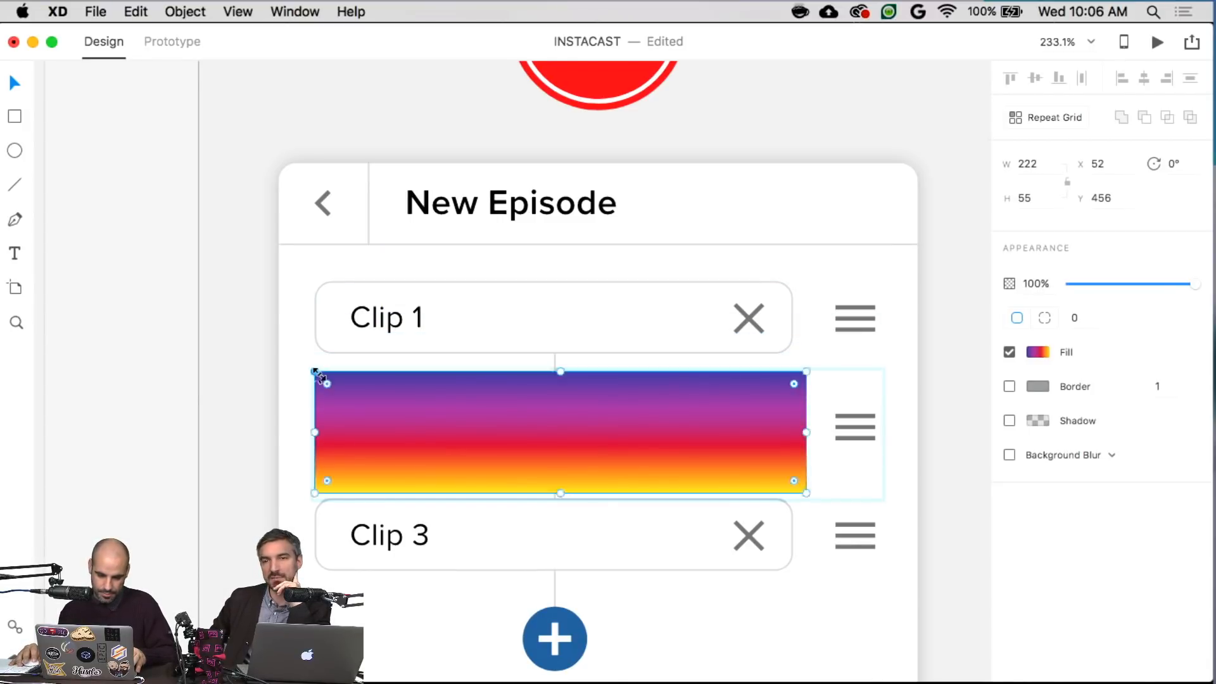
drag(556, 491, 569, 469)
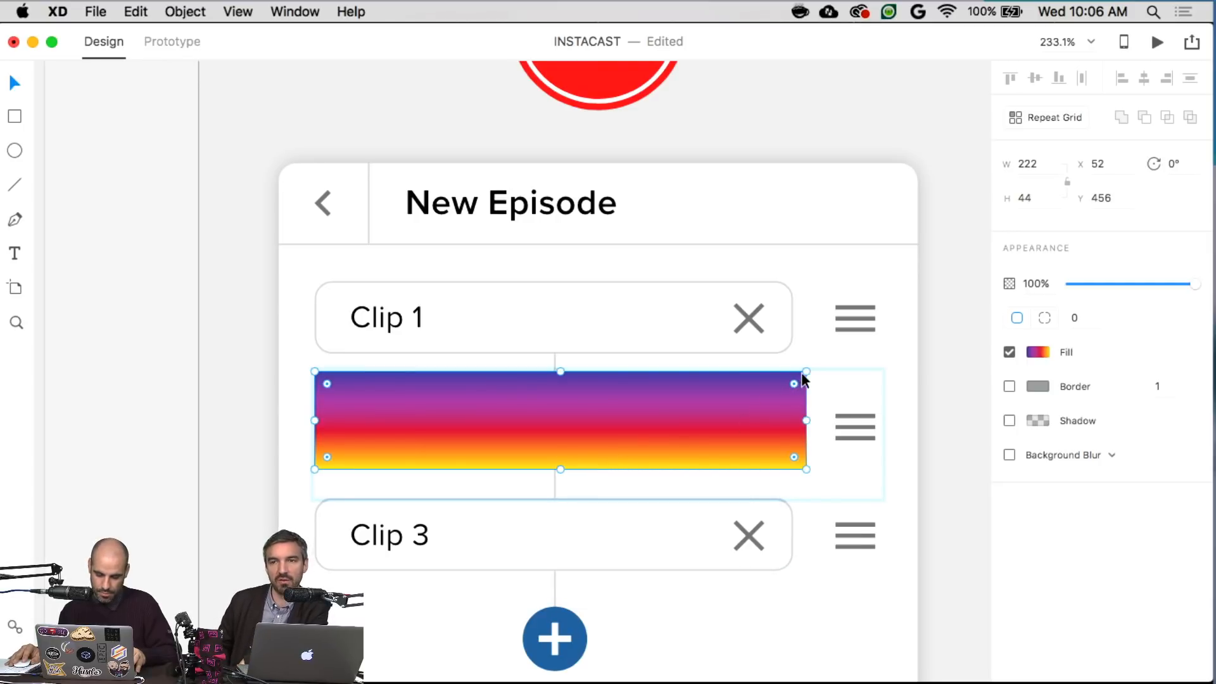
key(6)
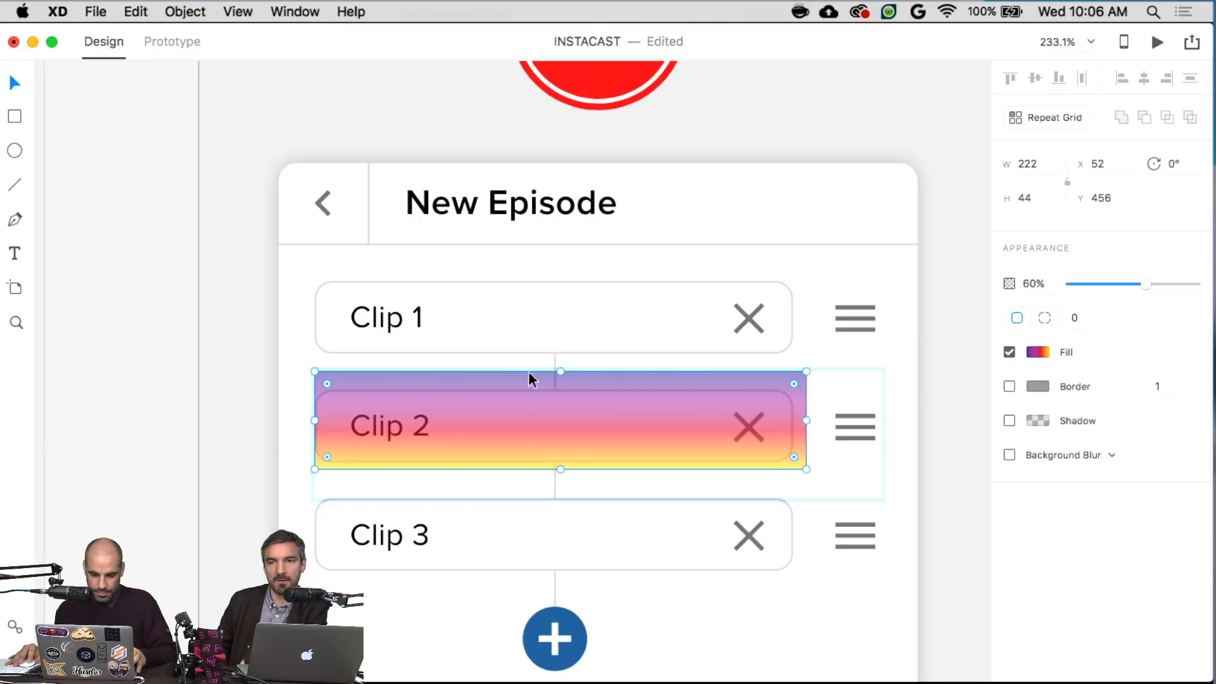
drag(559, 373, 560, 384)
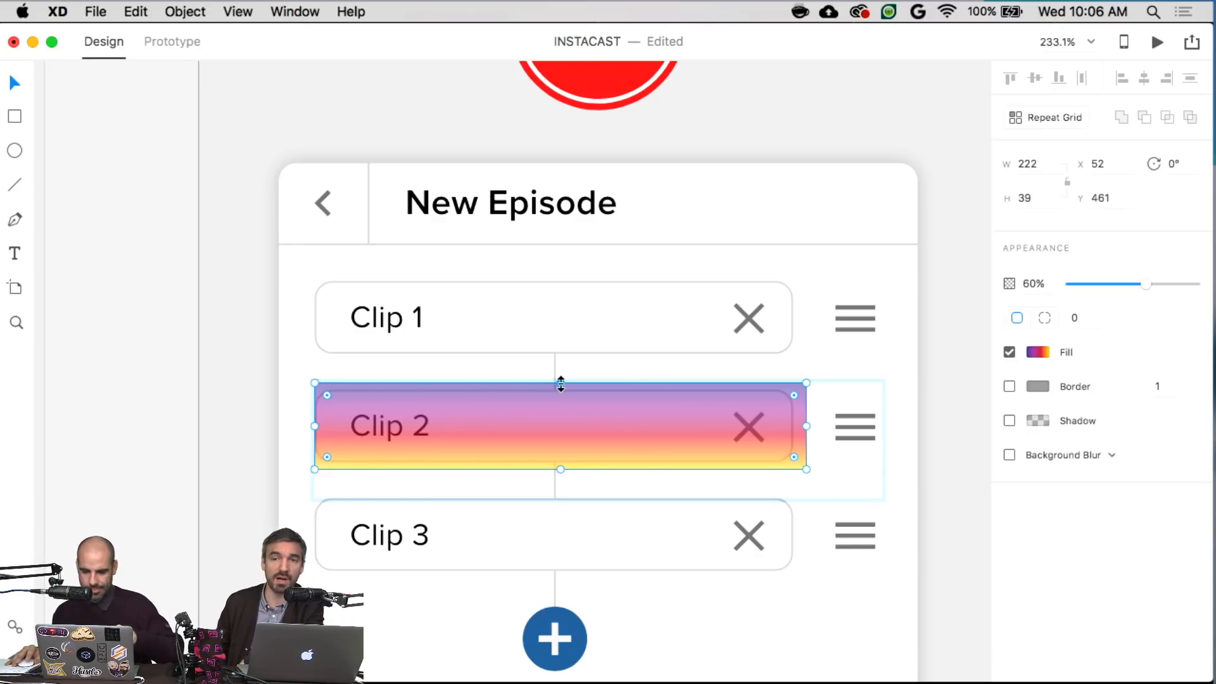
- Round the gradient rectangle's corners with a radius of 8
click(1077, 318)
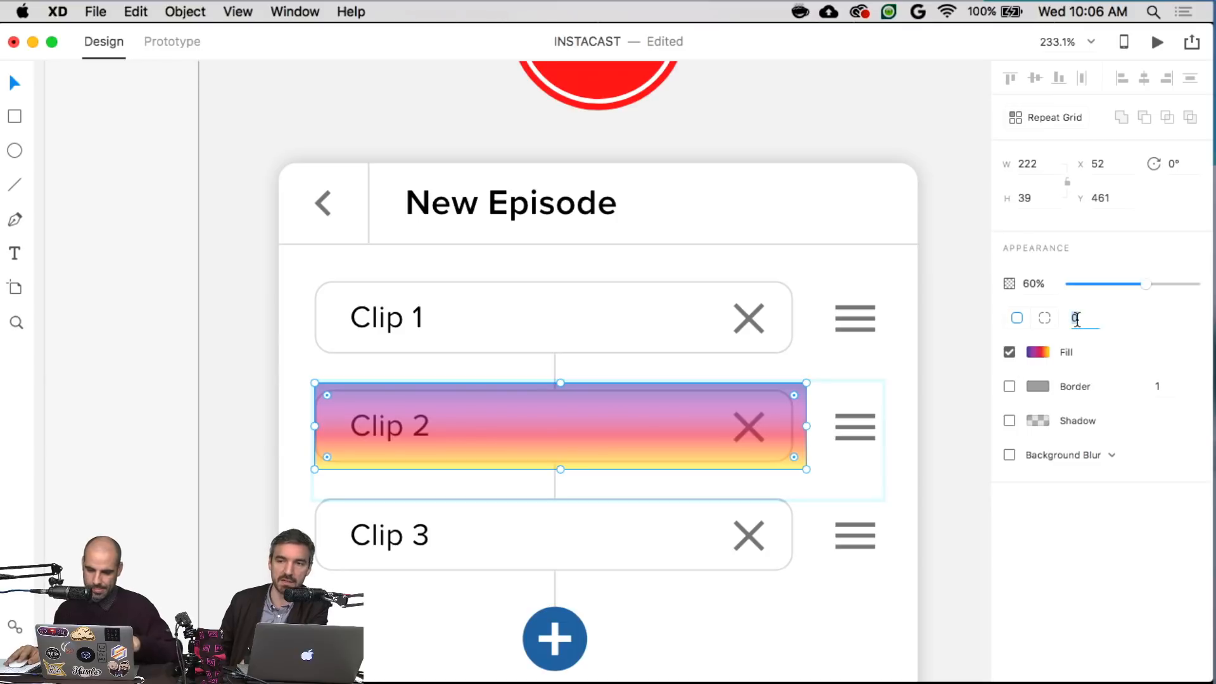
text(8)
key(Return)
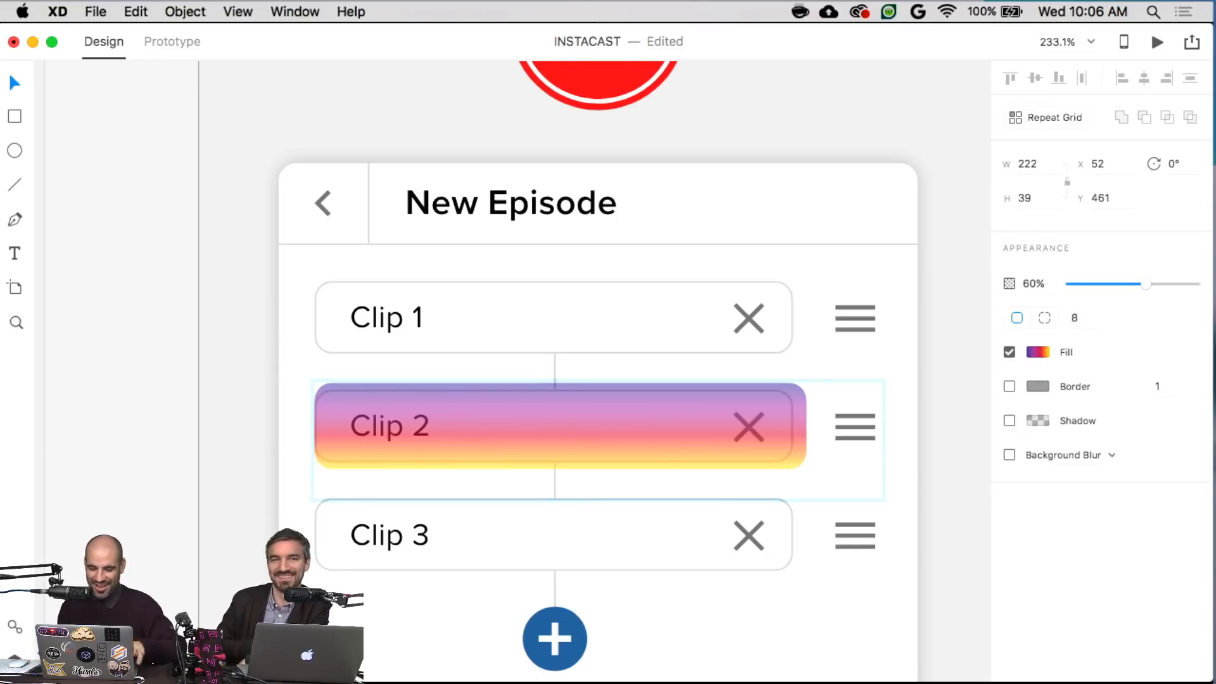
- Fit the gradient rectangle to the Clip 2 row's outline at 216 × 33 and set its opacity to 100%
scroll(430, 438, up, 5)
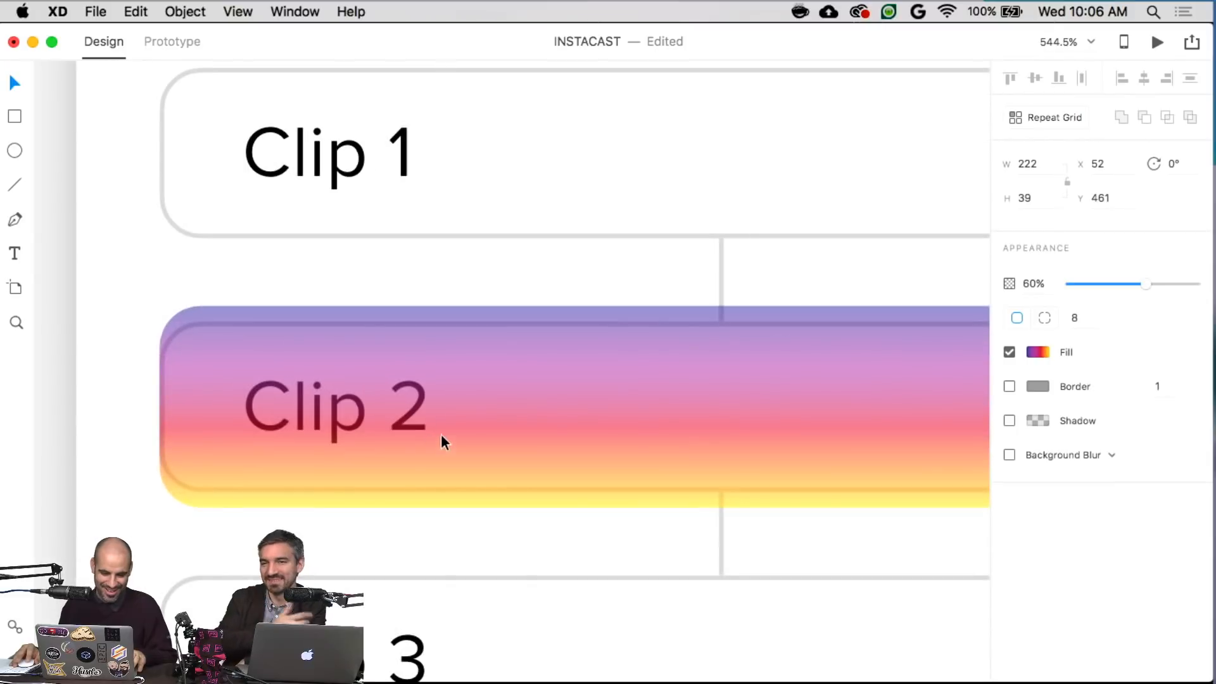
drag(161, 307, 162, 324)
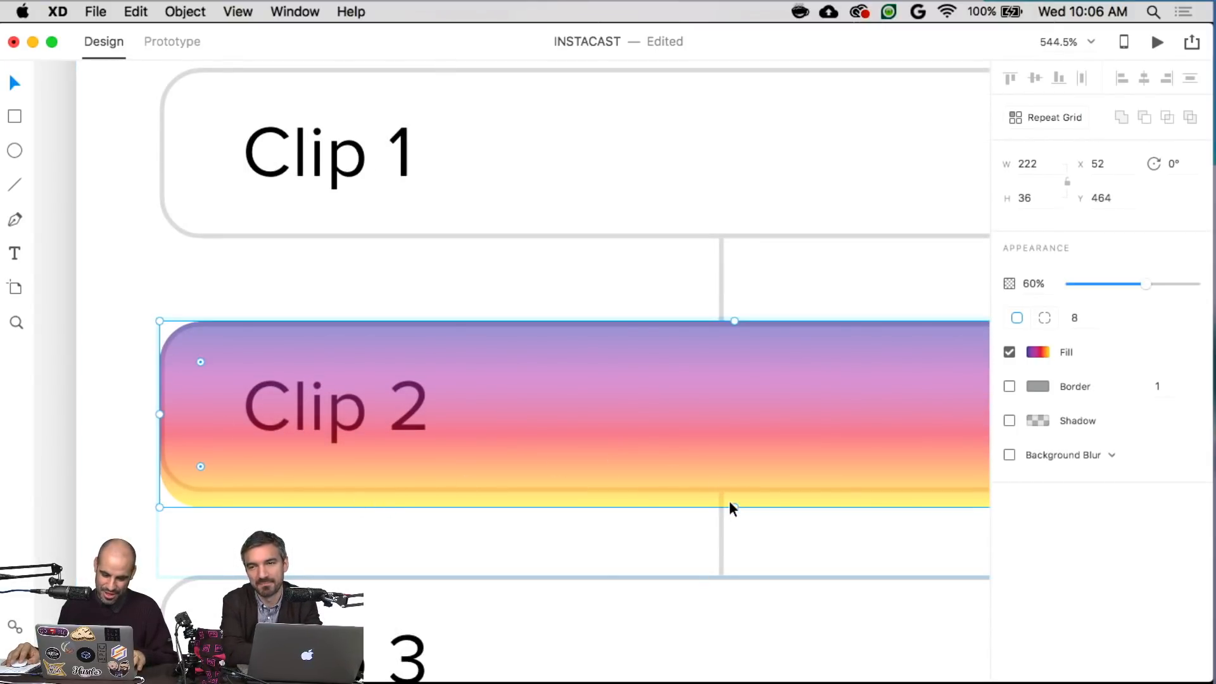
drag(733, 504, 739, 493)
scroll(740, 454, right, 5)
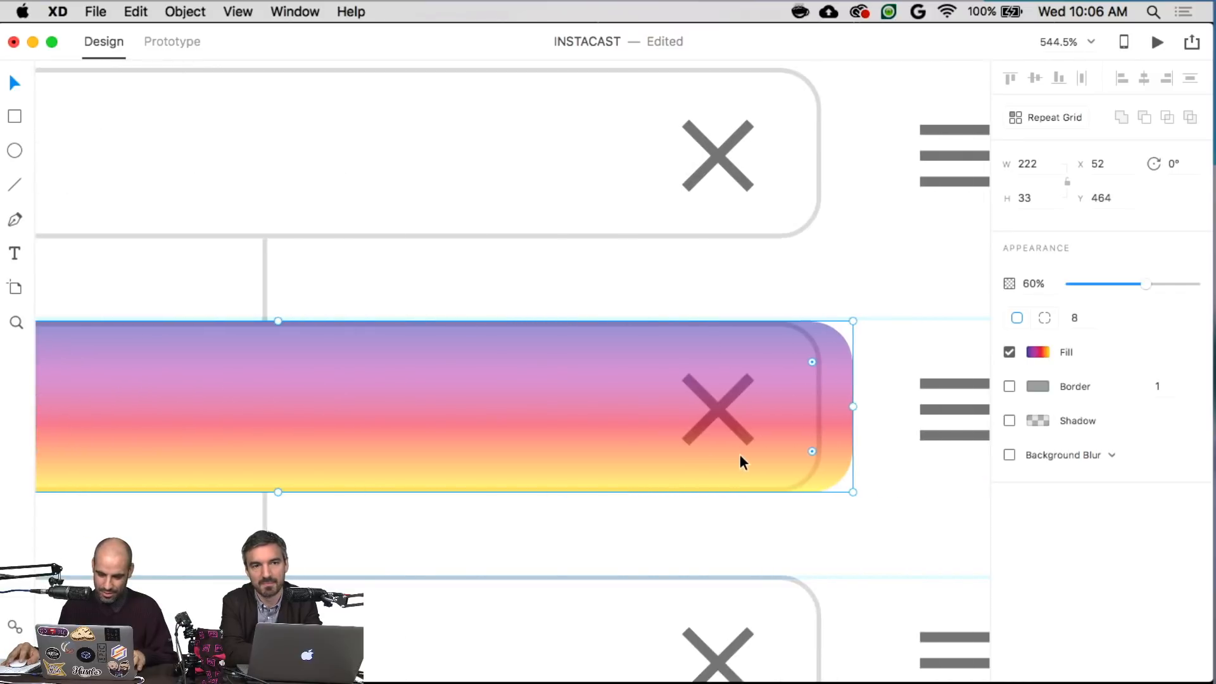
drag(852, 408, 822, 409)
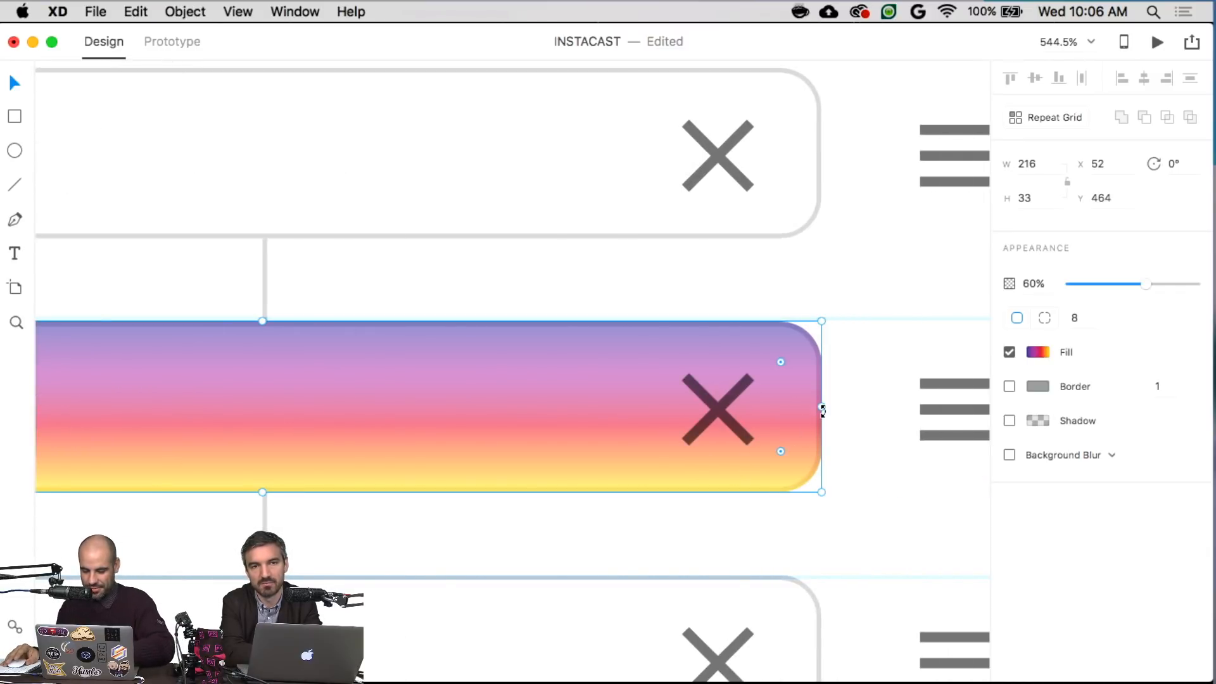
key(0)
key(super+minus)
key(super+minus)
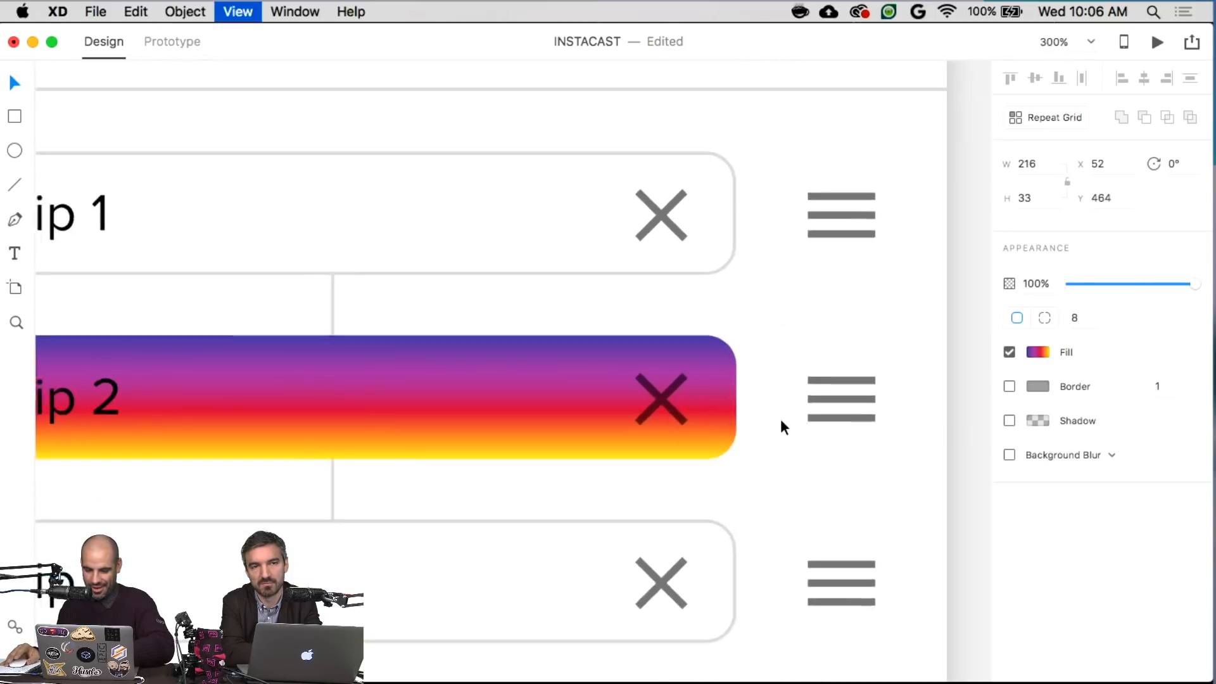
- Delete the gradient rectangle from the Clip 2 row
click(827, 401)
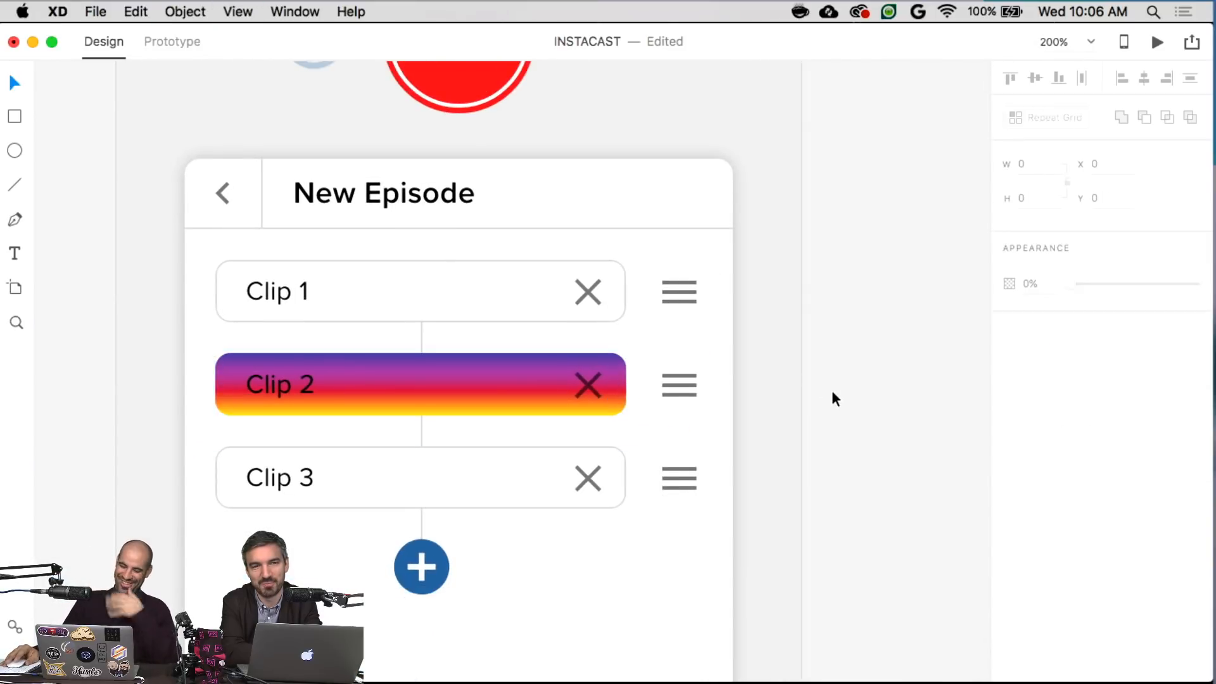
click(527, 397)
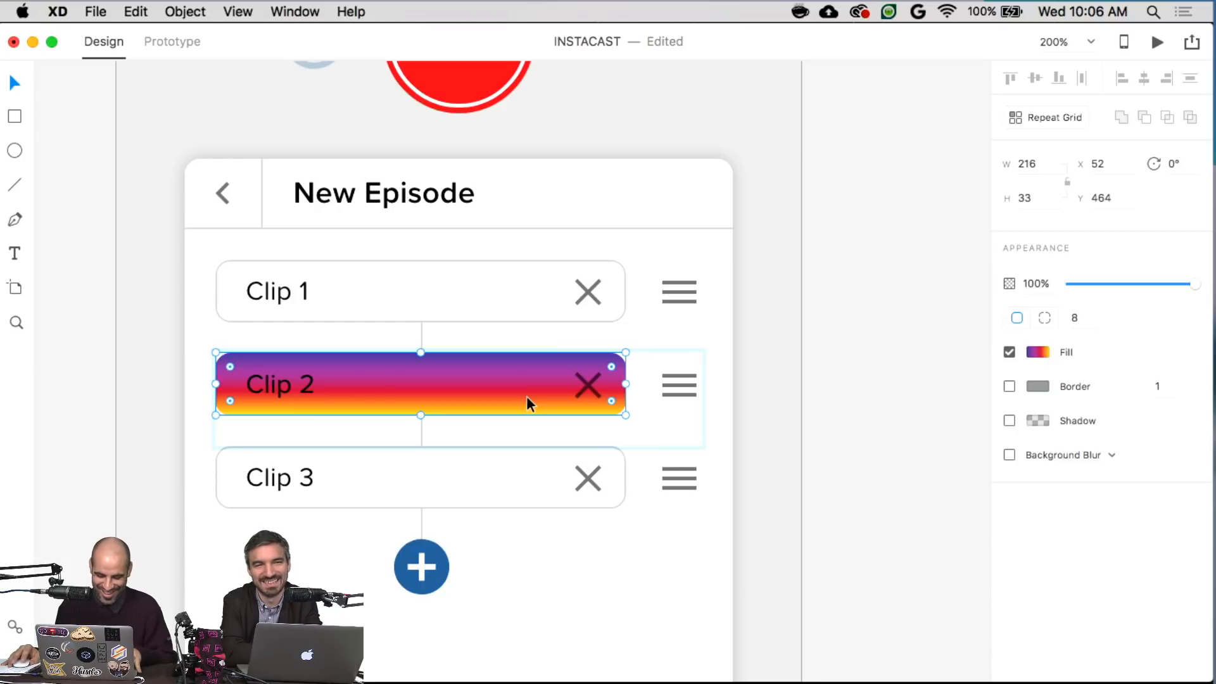
key(Delete)
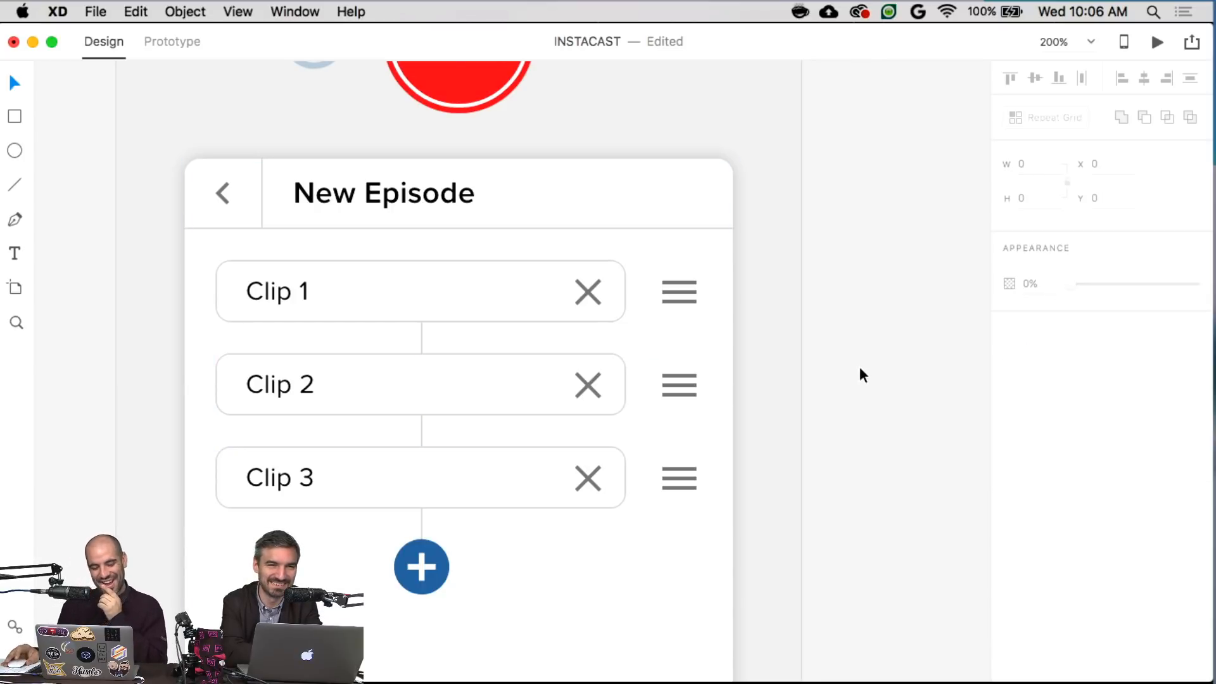
- Change the Clip 2 row's label to "Clip 2 • Recording ..."
scroll(865, 380, left, 2)
click(310, 396)
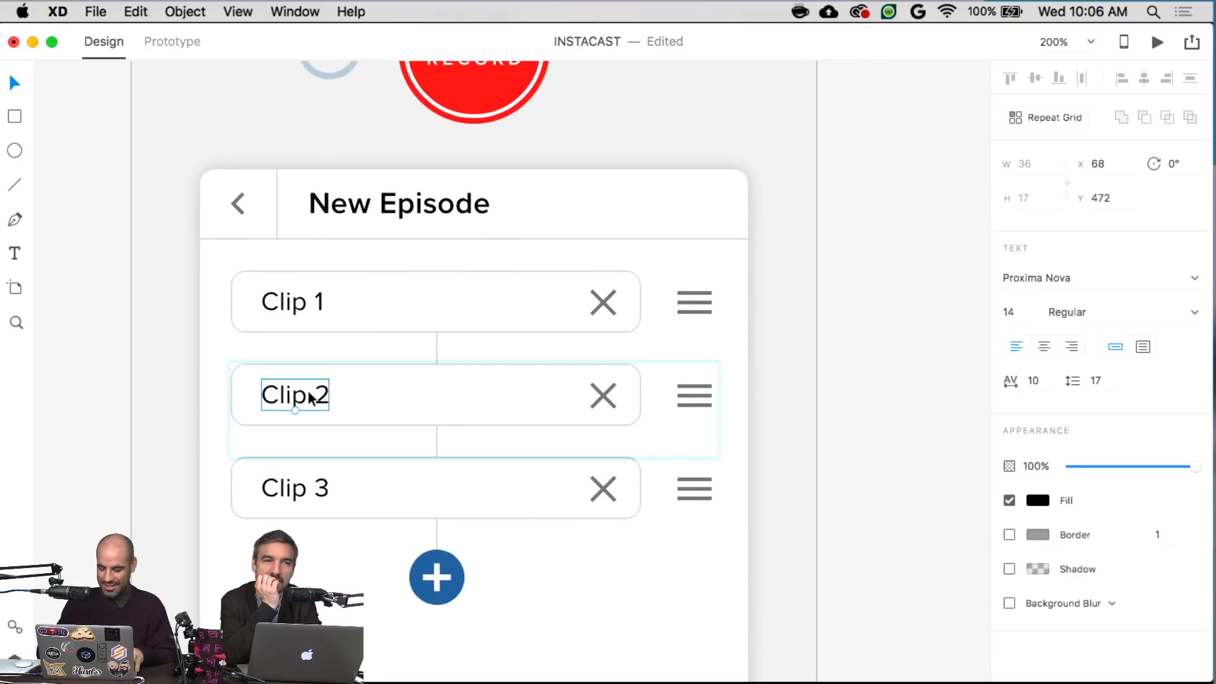
double_click(310, 396)
key(Right)
text(-)
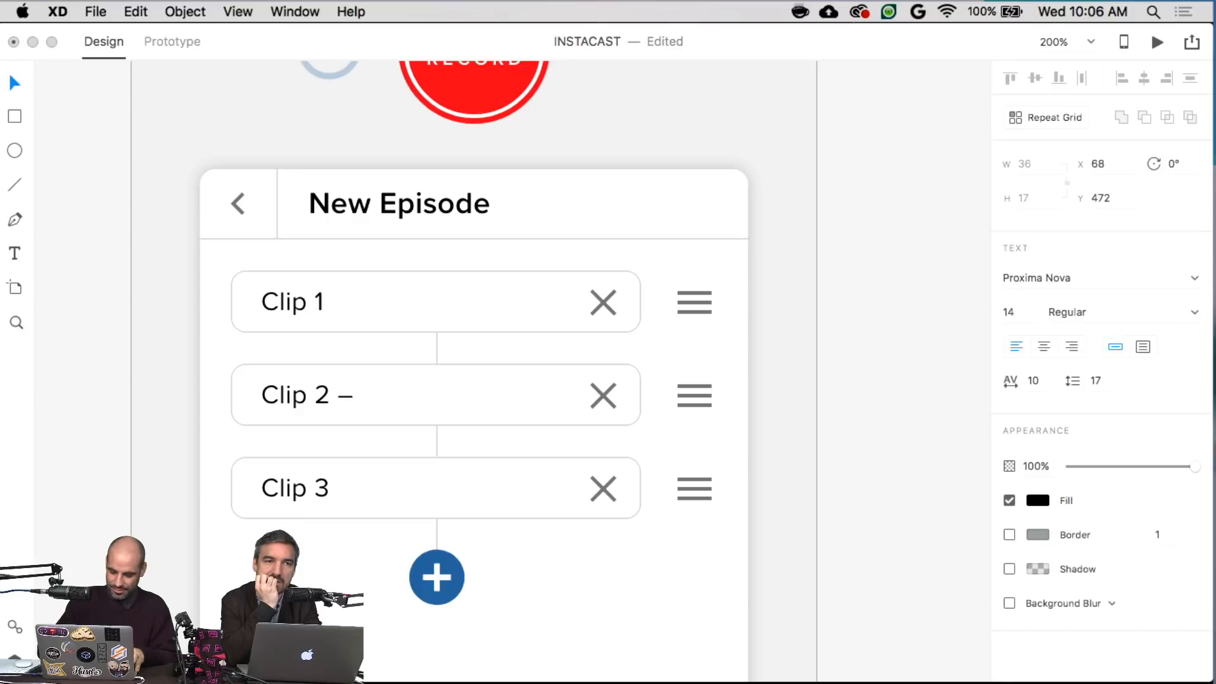
key(BackSpace)
text(• R)
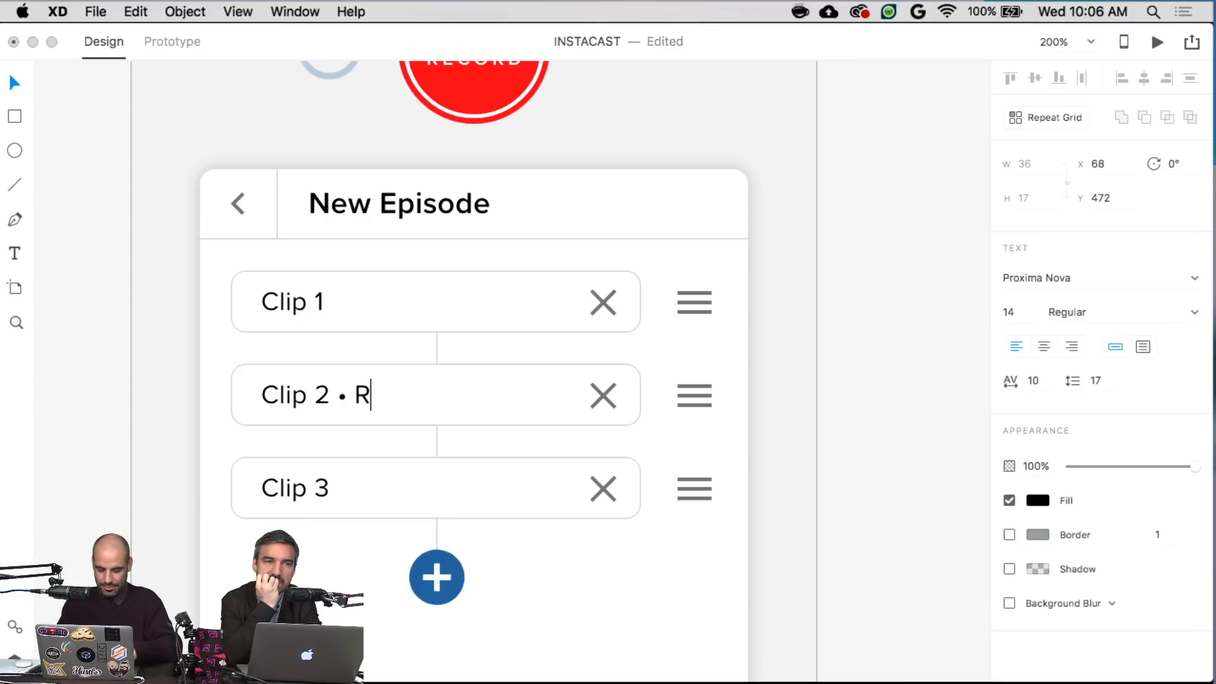
text(ecording ...)
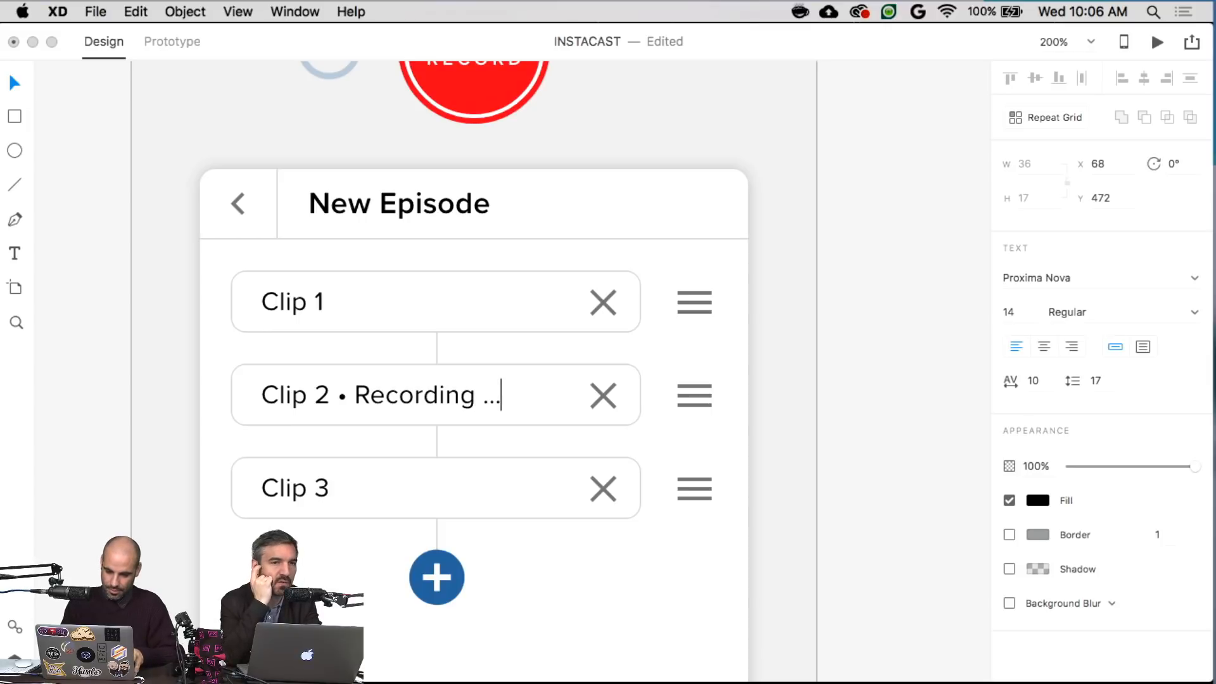
key(Escape)
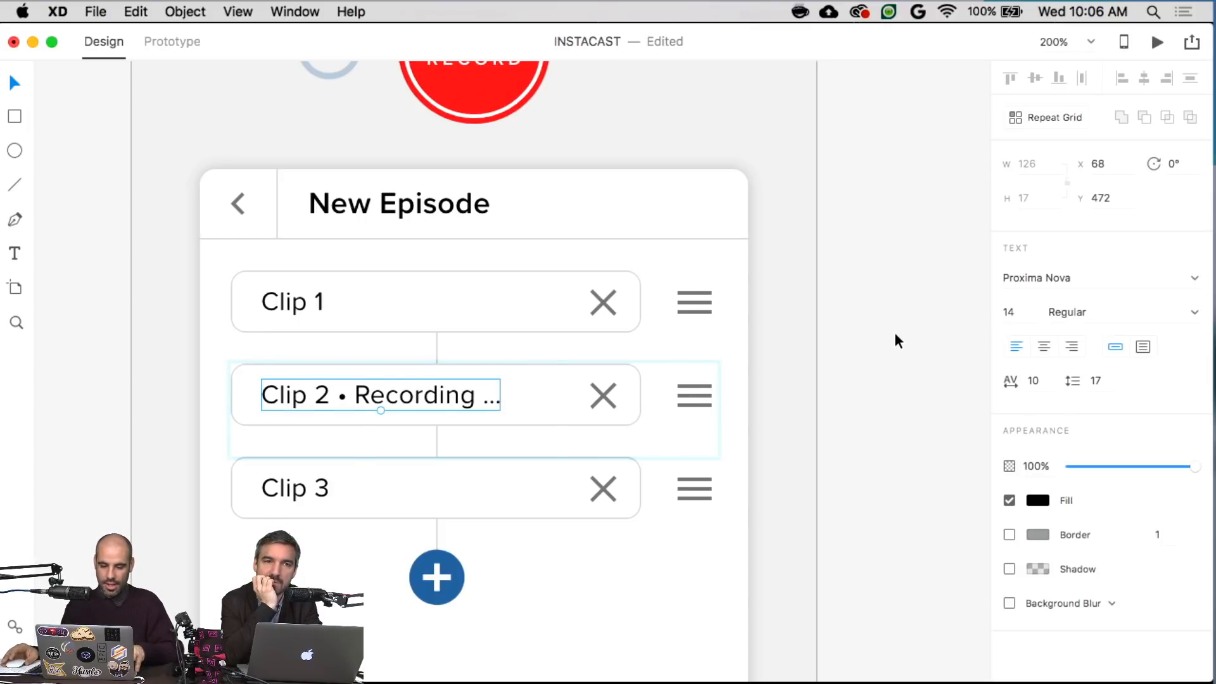
- Copy the repeat grid that dashes the "Waiting to record..." outline and paste it into the clip list with the "Clip 2 • Recording ..." row
scroll(895, 333, left, 10)
scroll(895, 333, down, 3)
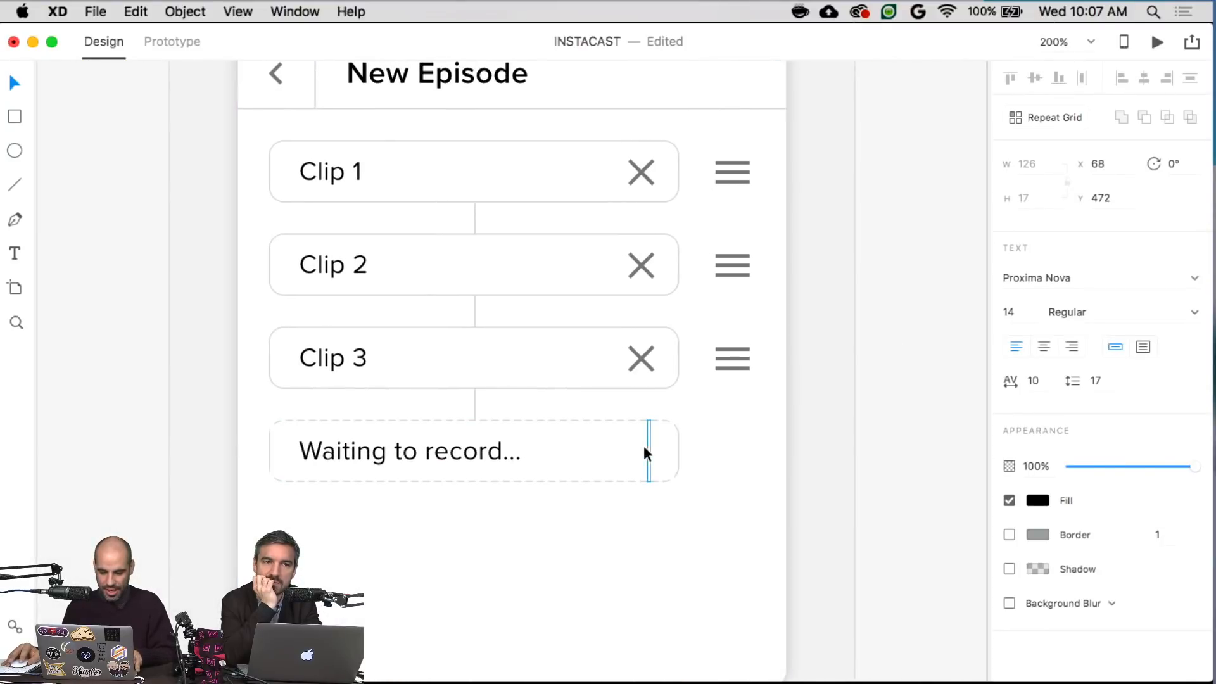
double_click(644, 446)
key(Escape)
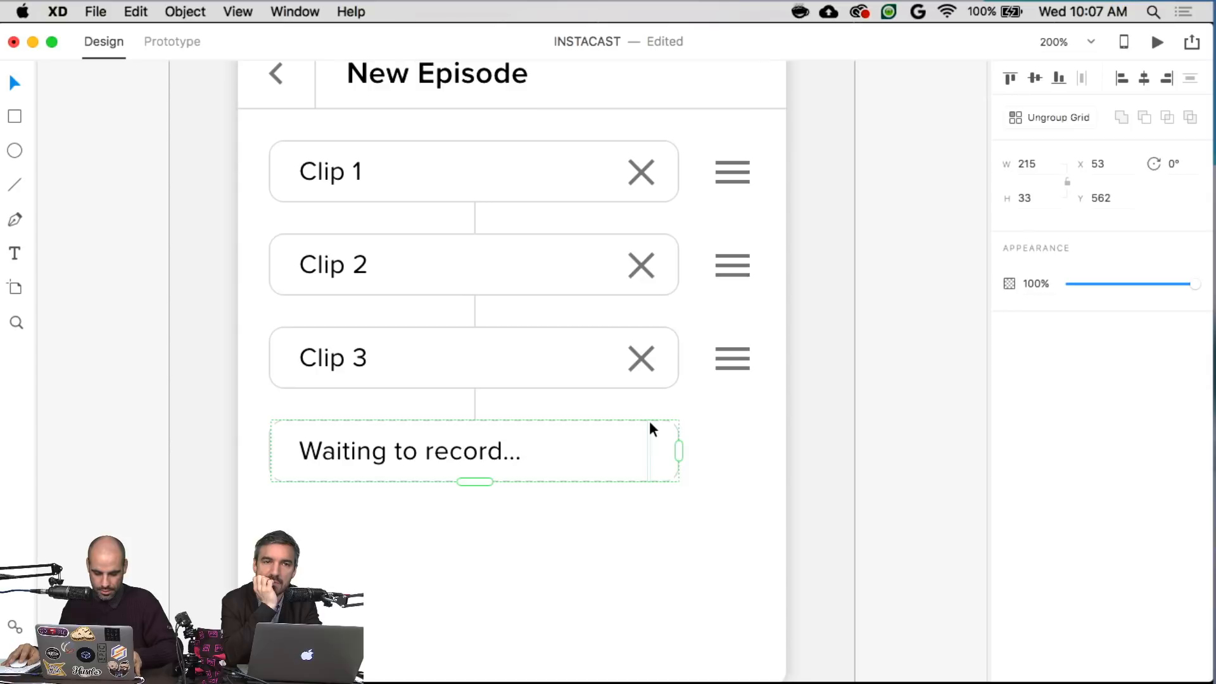
scroll(649, 420, right, 10)
scroll(650, 420, up, 5)
scroll(636, 421, left, 4)
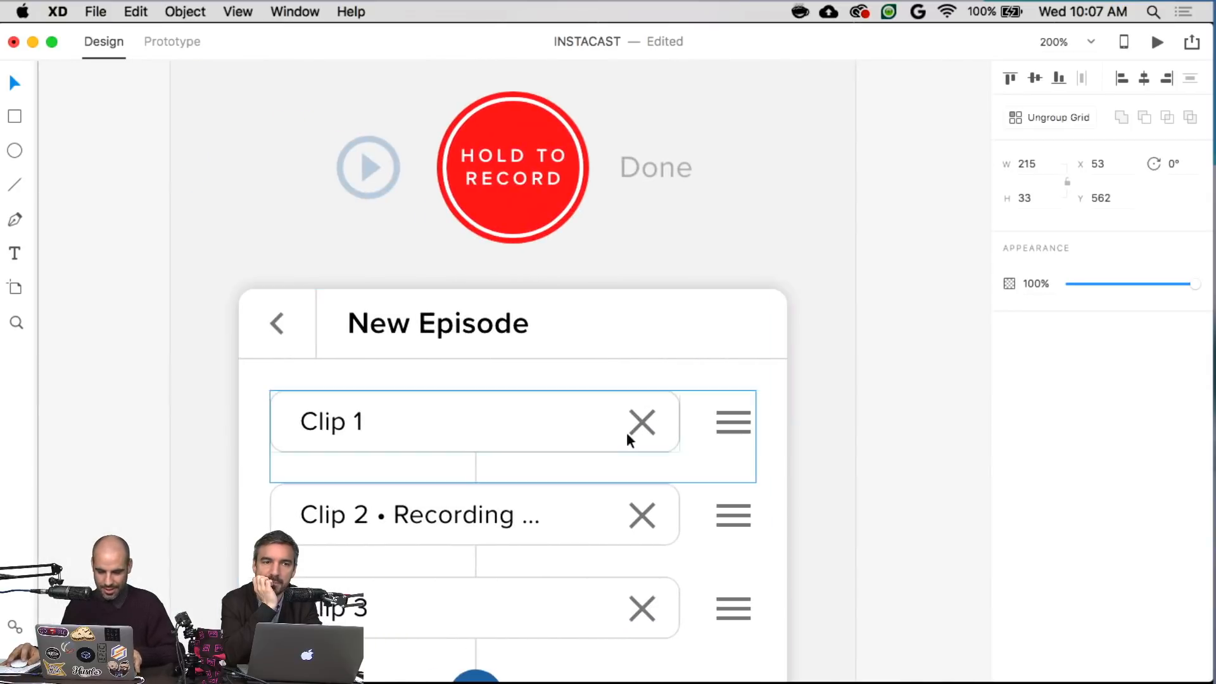
click(580, 483)
key(Escape)
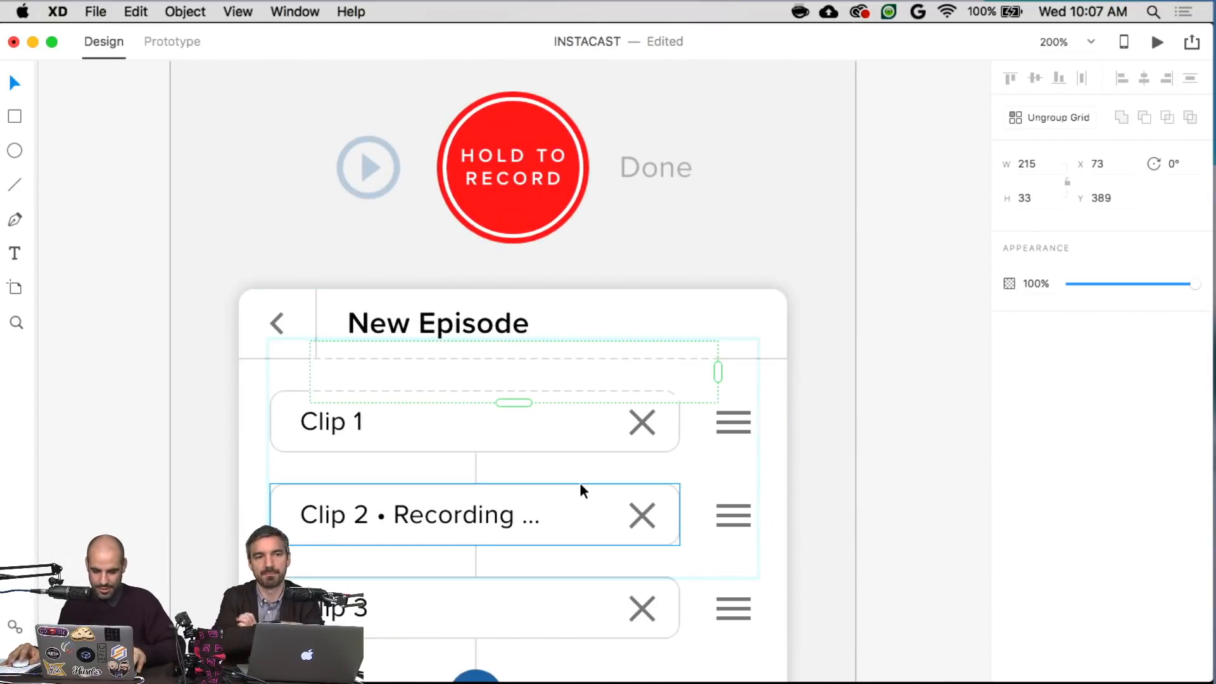
- Move the pasted dash grid down and align it with the Clip 2 row's outline at X 52, Y 464
key(shift+Down)
key(shift+Down)
key(shift+Down)
key(Down)
key(Down)
key(Down)
key(Down)
key(Down)
key(Down)
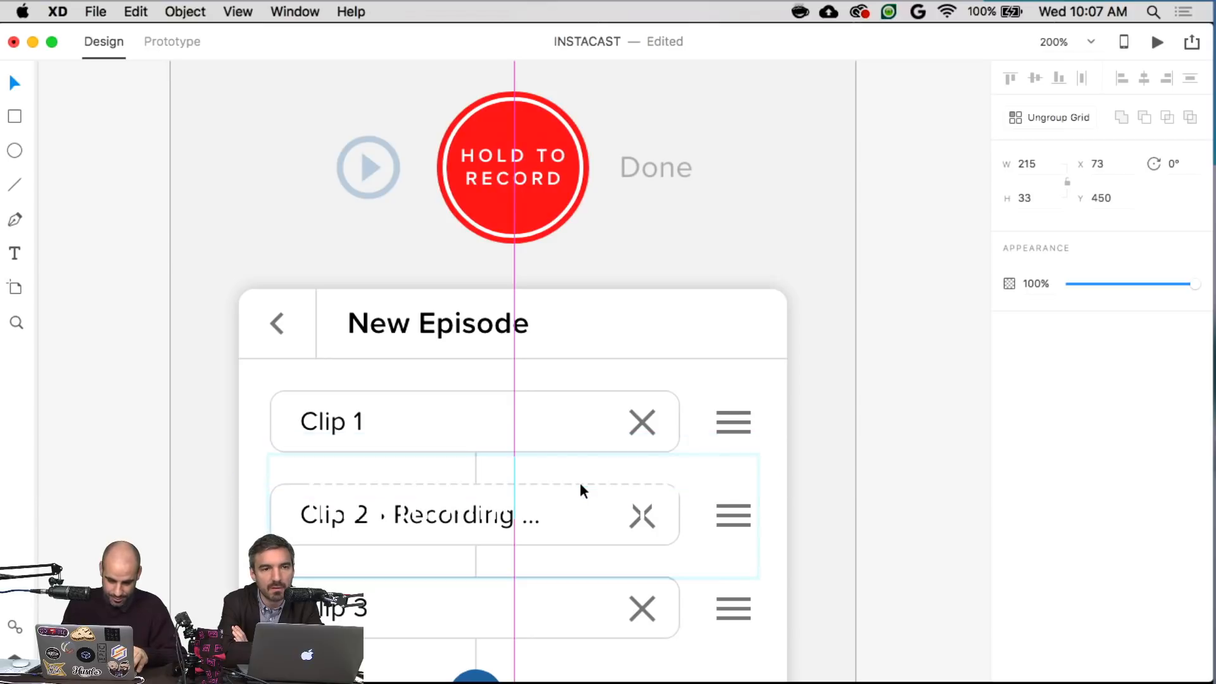
shift+click(283, 516)
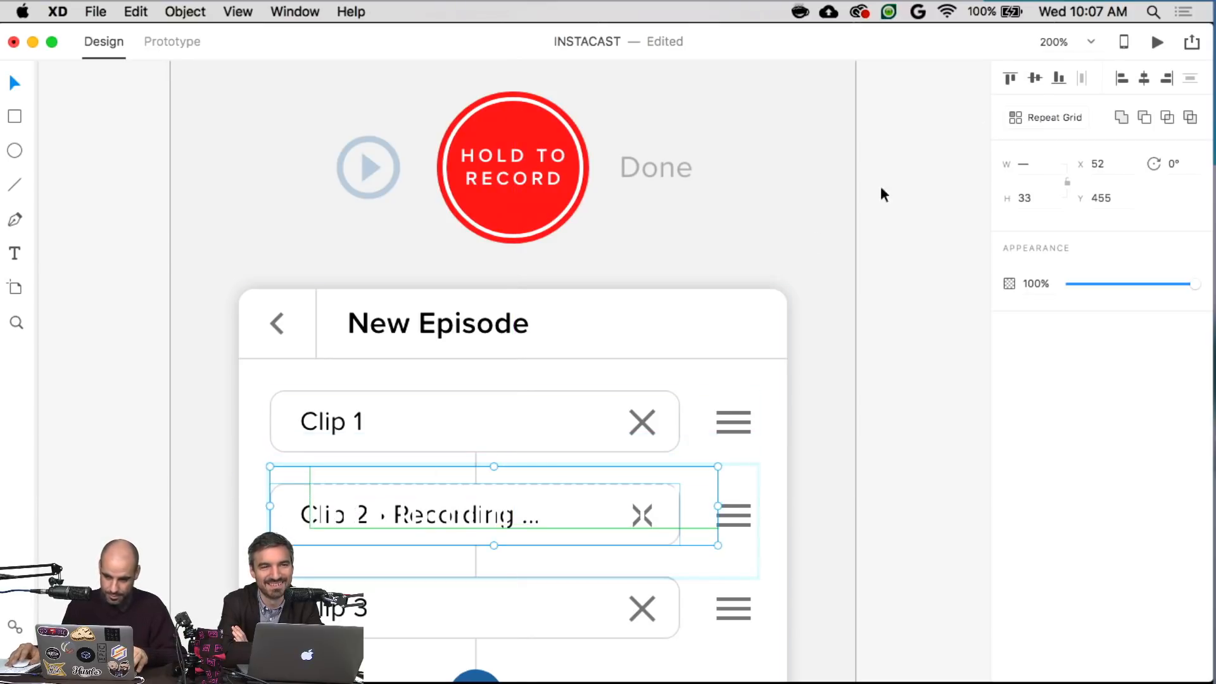
click(1012, 78)
click(1040, 76)
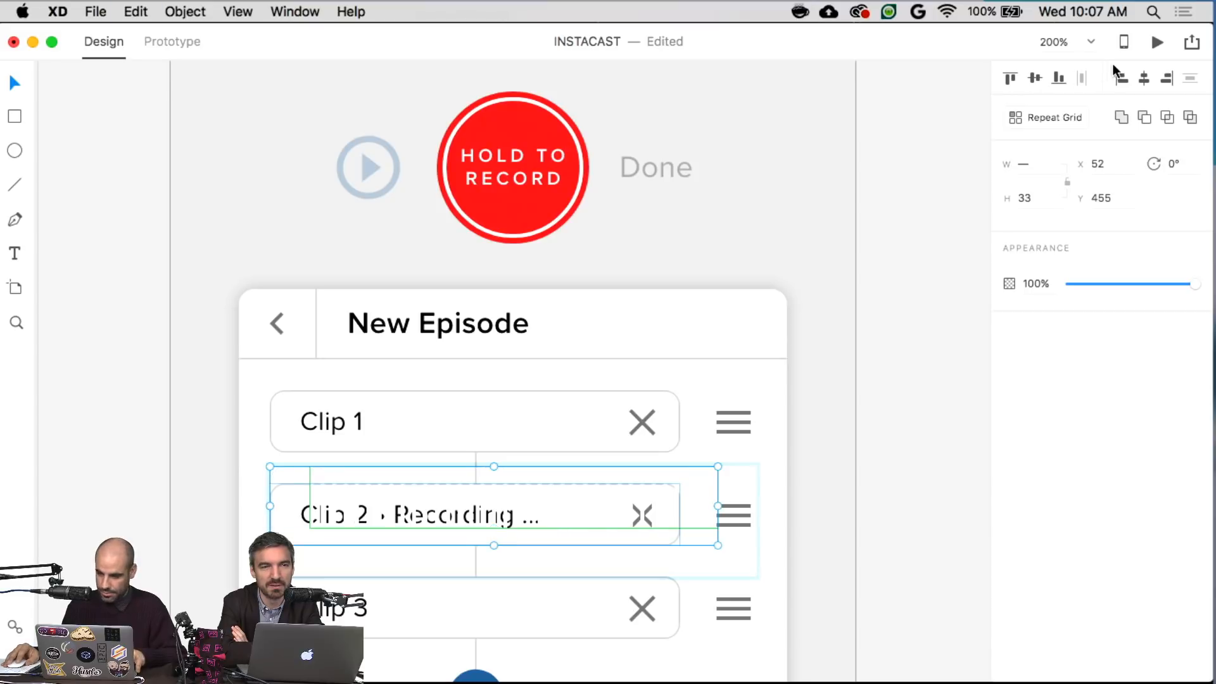
click(1061, 78)
- Place the dash grid behind the Clip 2 label and close icon, and shift it to X 53
scroll(441, 469, up, 2)
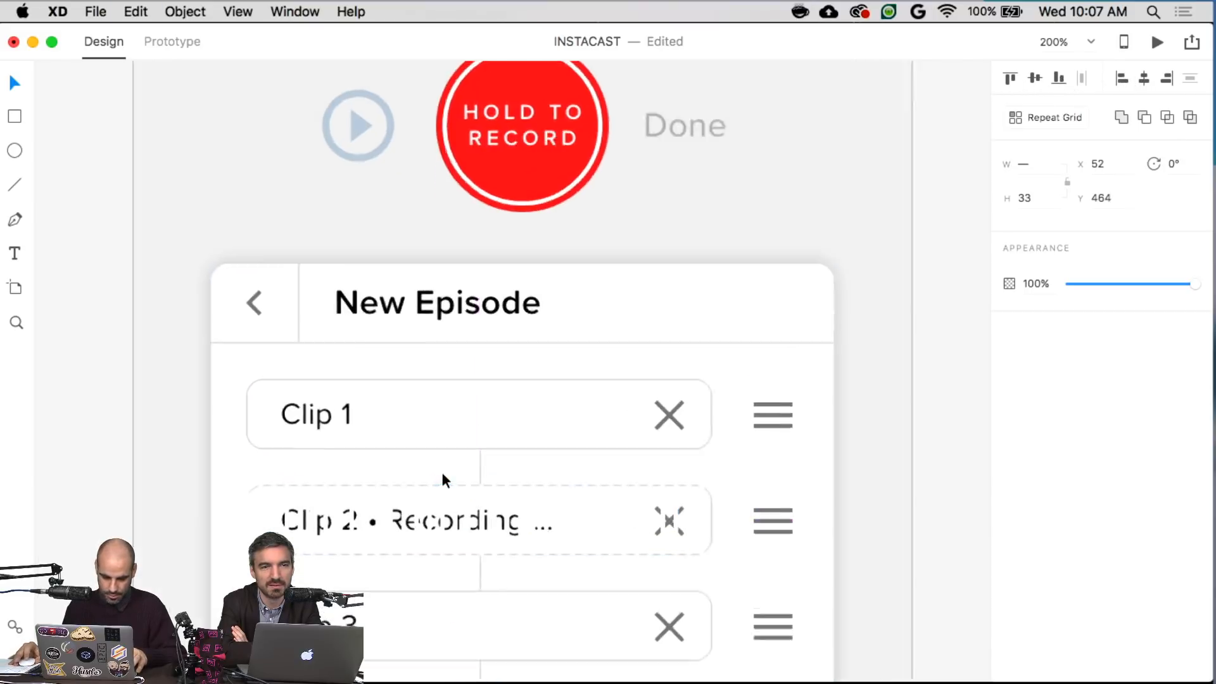
scroll(442, 480, up, 3)
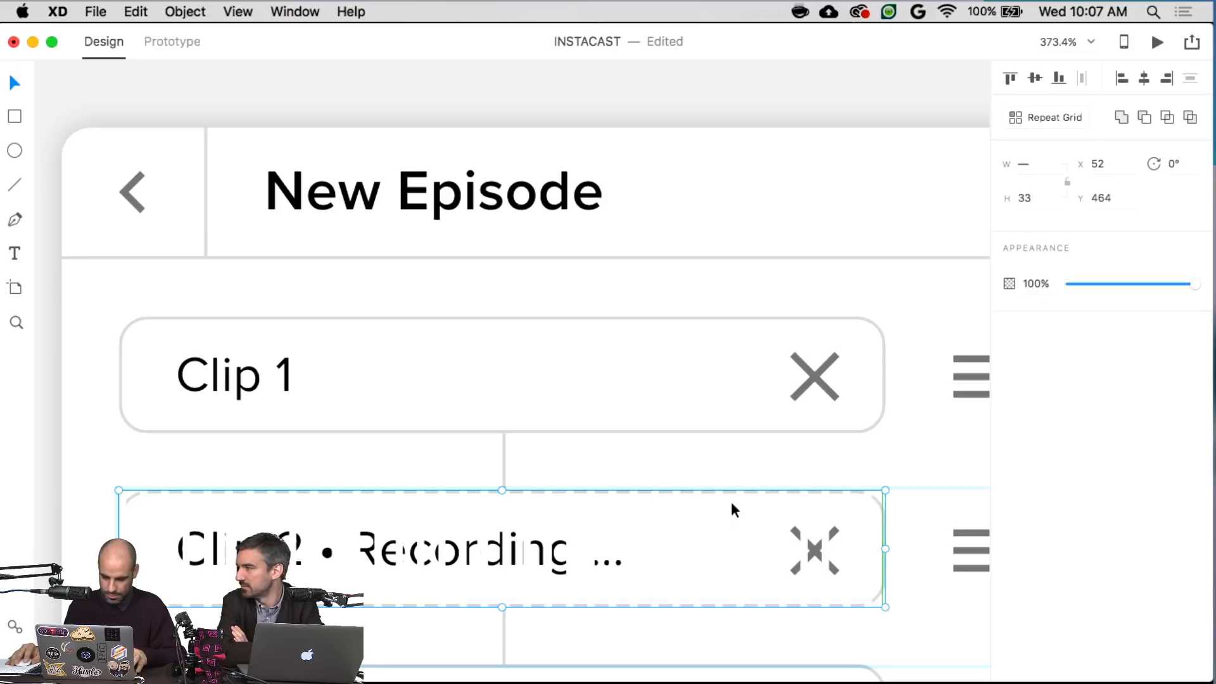
key(super+r)
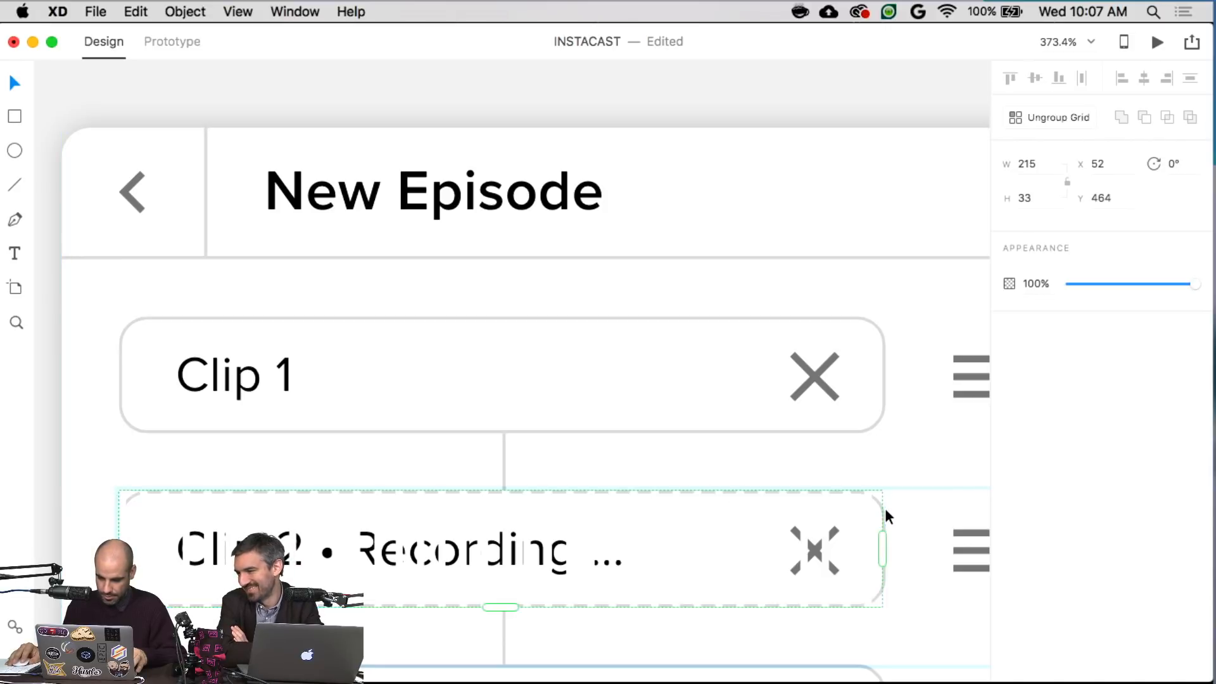
key(Left)
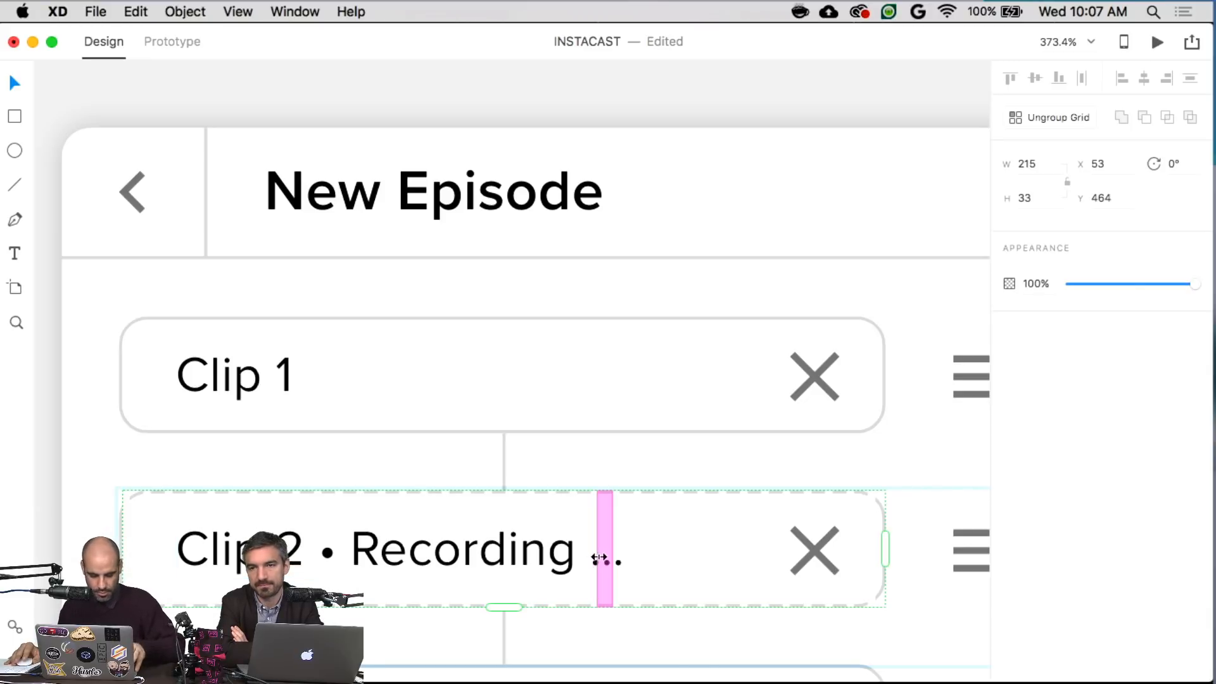
scroll(594, 563, down, 5)
scroll(837, 519, down, 3)
click(863, 519)
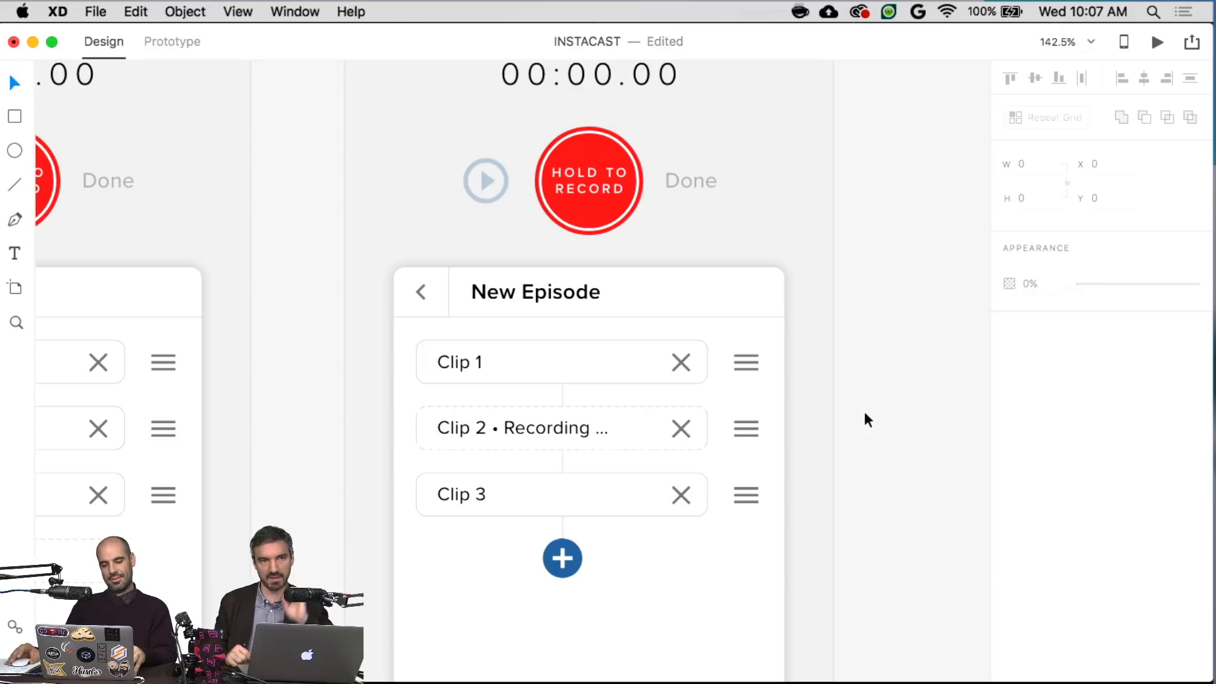
scroll(866, 419, down, 3)
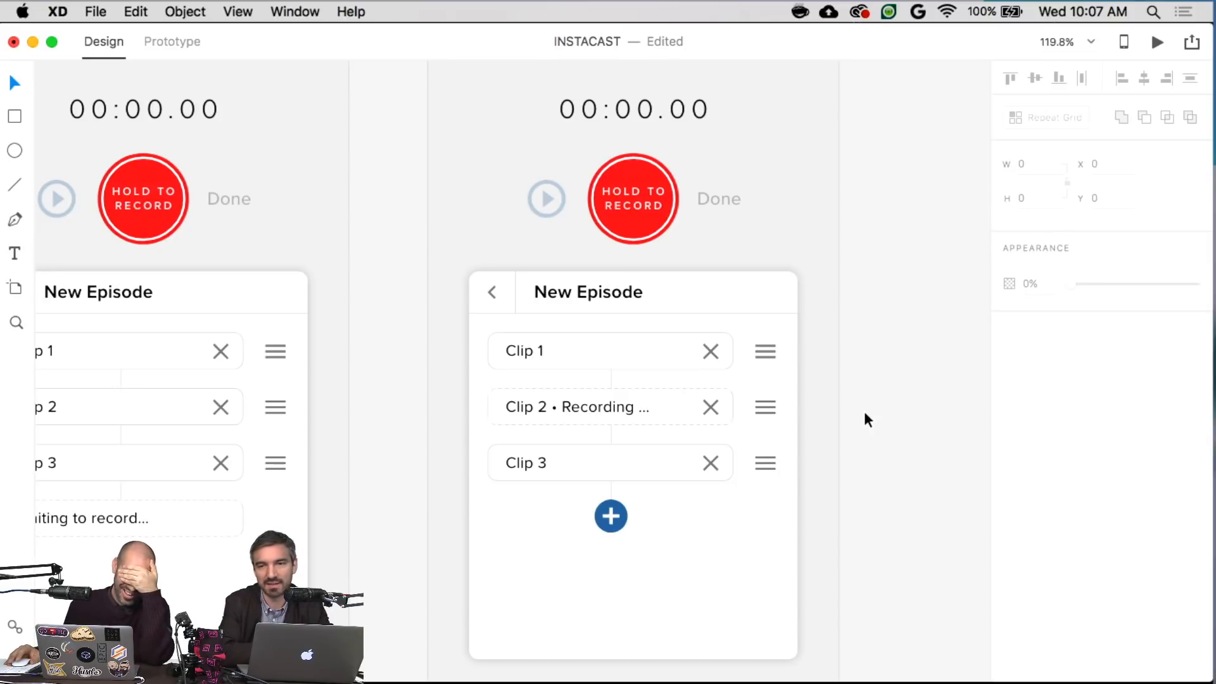
scroll(865, 413, down, 3)
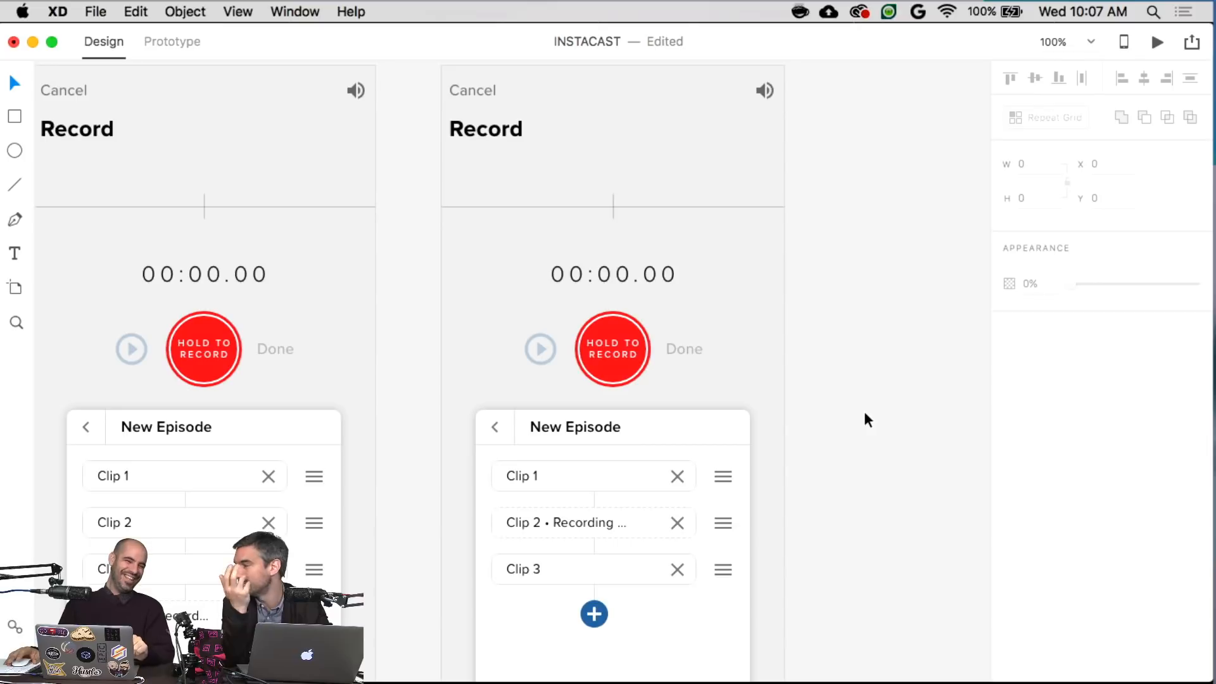
scroll(867, 420, down, 5)
scroll(868, 420, left, 2)
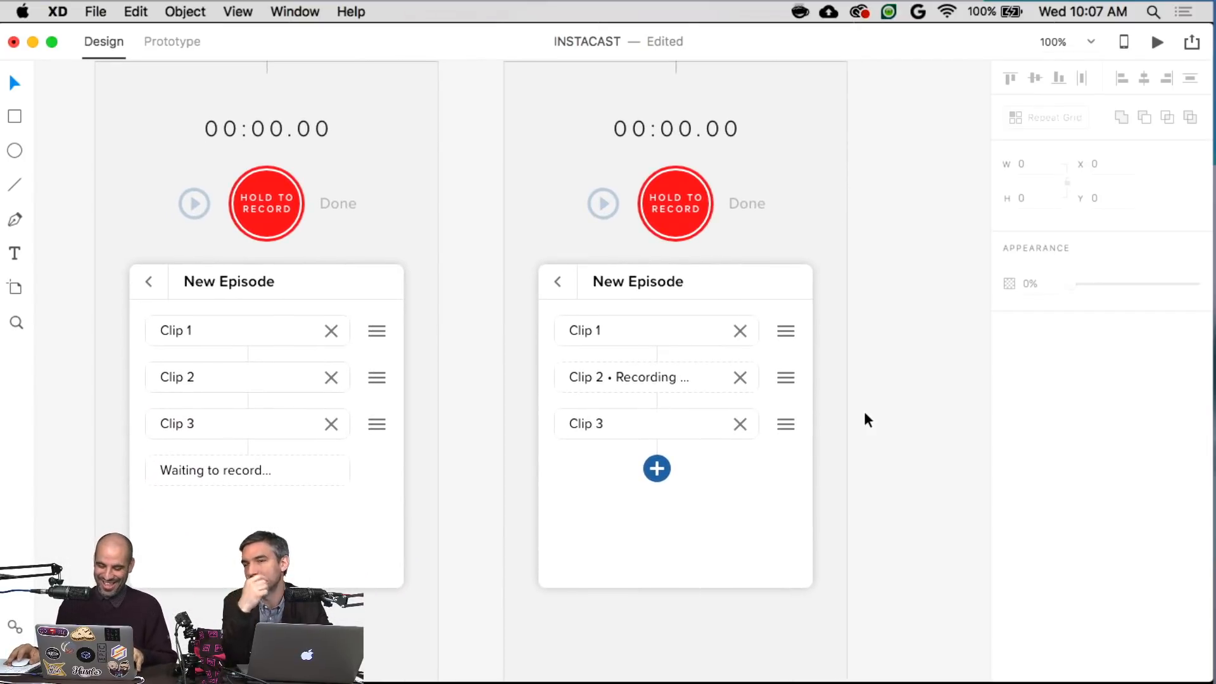
scroll(864, 413, down, 1)
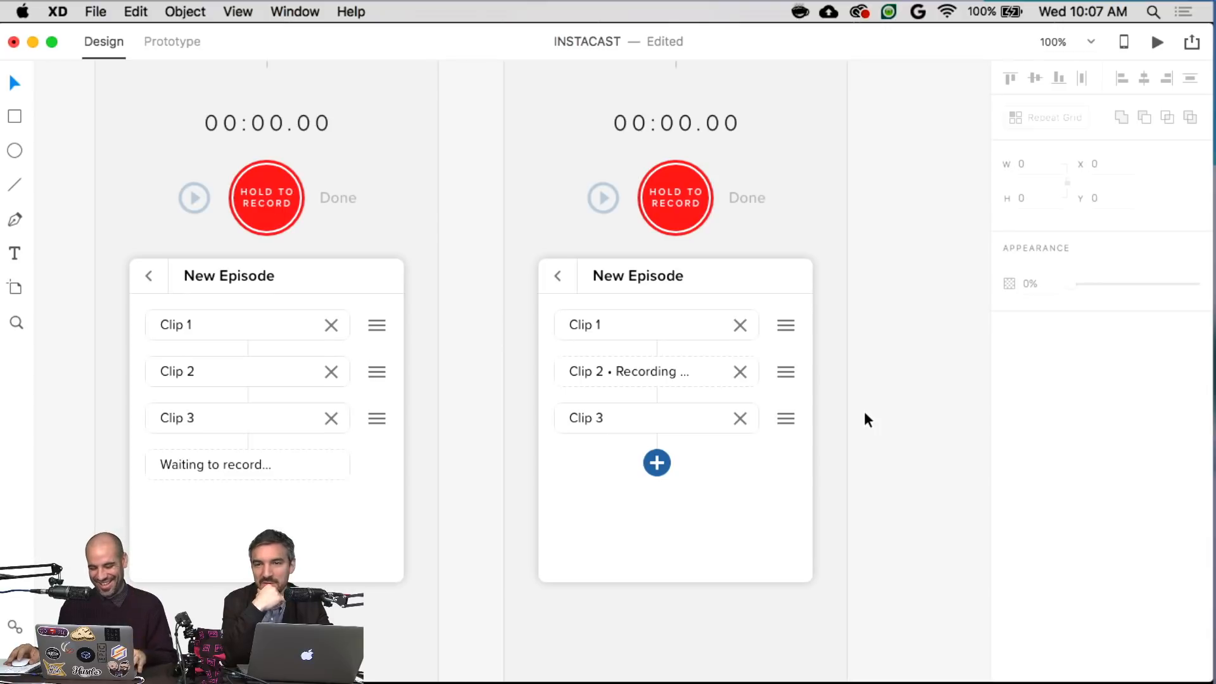
- Compare the New Episode cards, clip rows and recording controls across the three Record artboards
scroll(867, 420, left, 4)
scroll(867, 420, down, 1)
scroll(866, 420, left, 5)
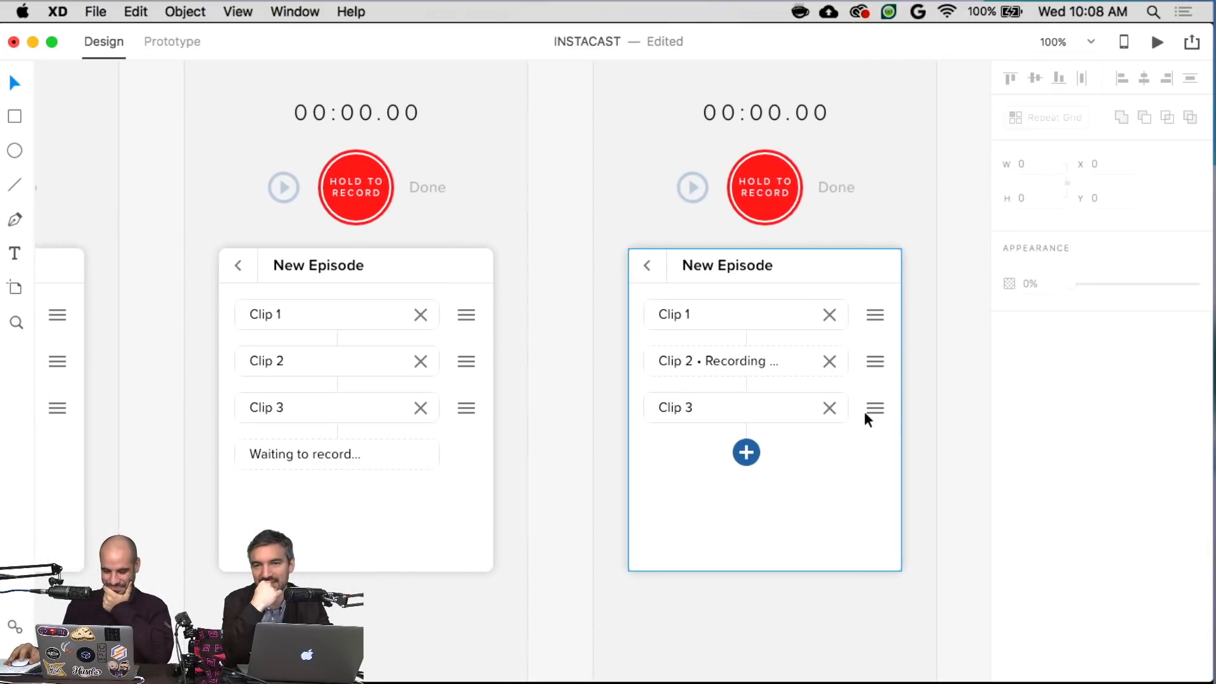
scroll(866, 419, down, 2)
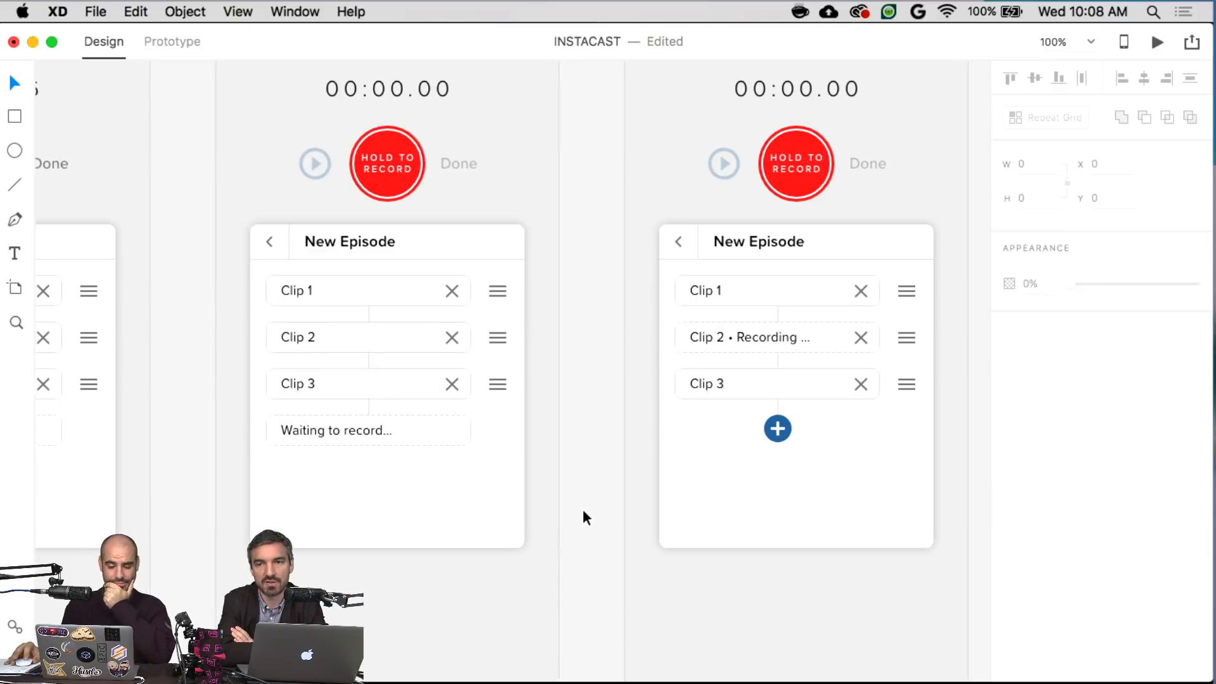
scroll(584, 511, left, 20)
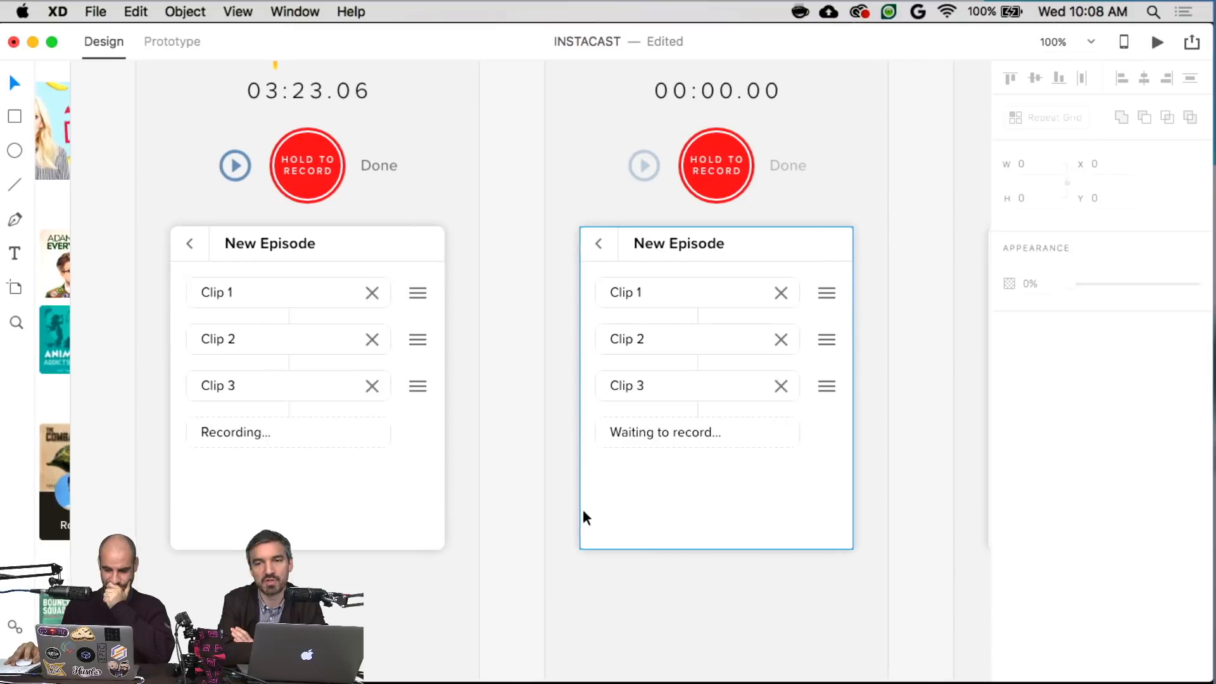
scroll(582, 509, right, 19)
scroll(583, 509, down, 3)
scroll(583, 510, right, 2)
scroll(583, 509, down, 2)
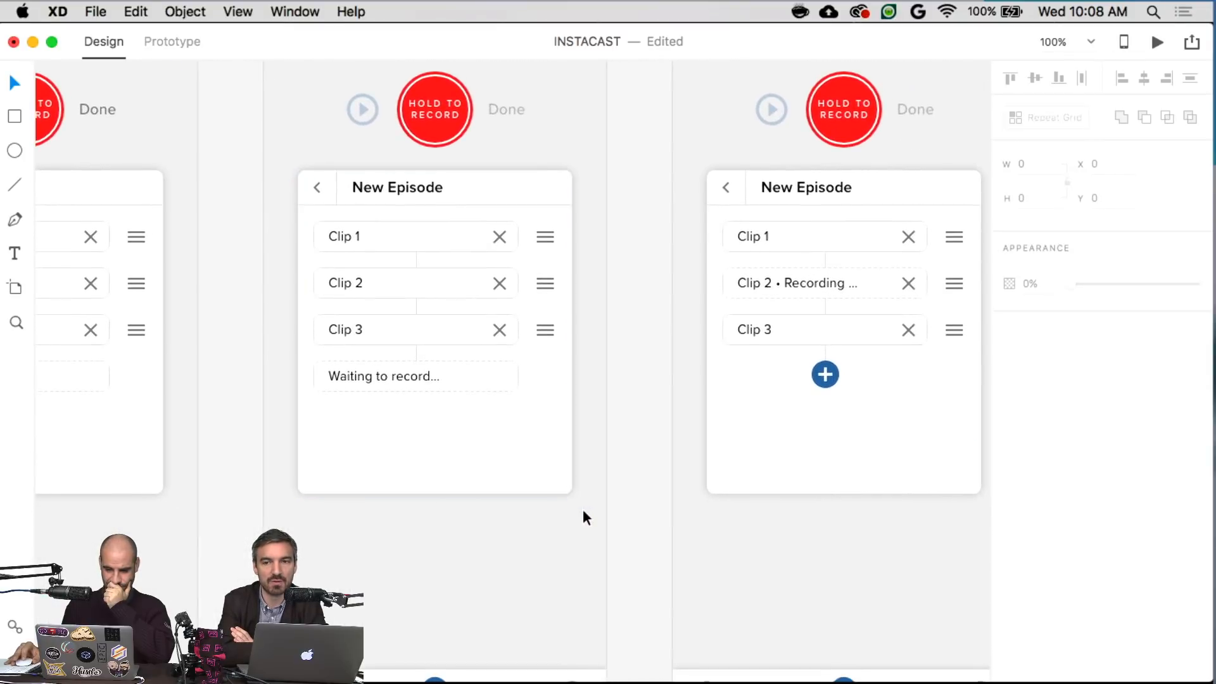
scroll(633, 523, left, 20)
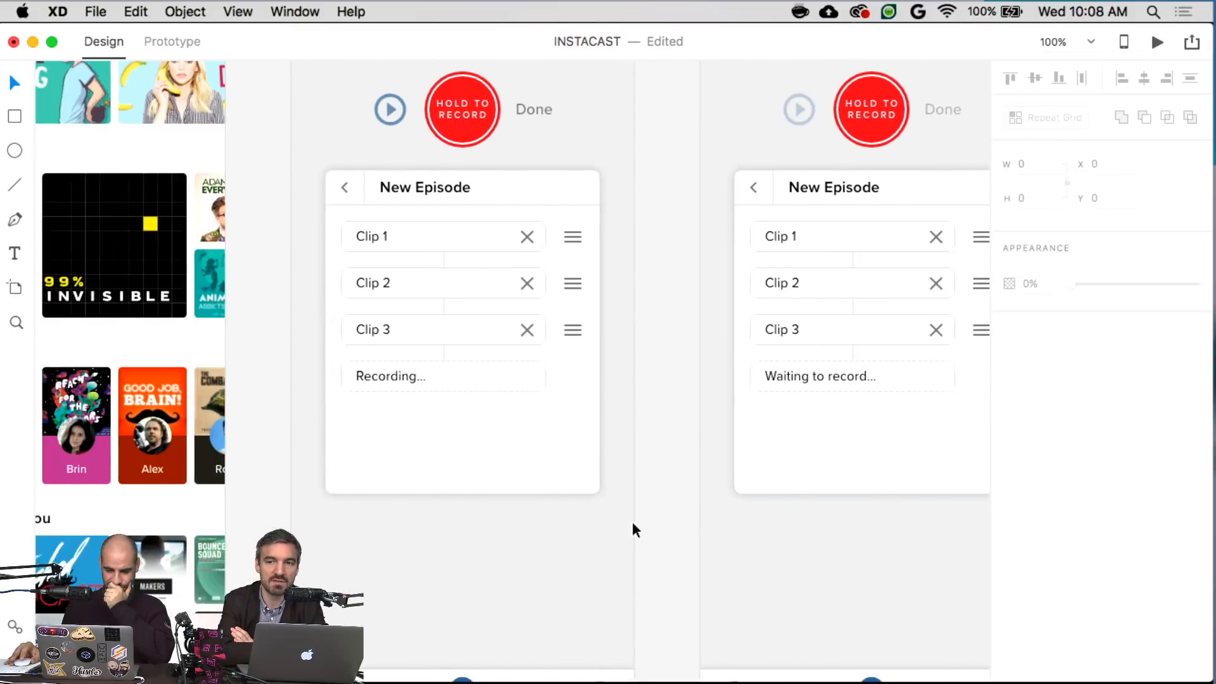
scroll(633, 523, right, 3)
scroll(633, 523, up, 2)
scroll(633, 524, up, 8)
scroll(633, 523, right, 3)
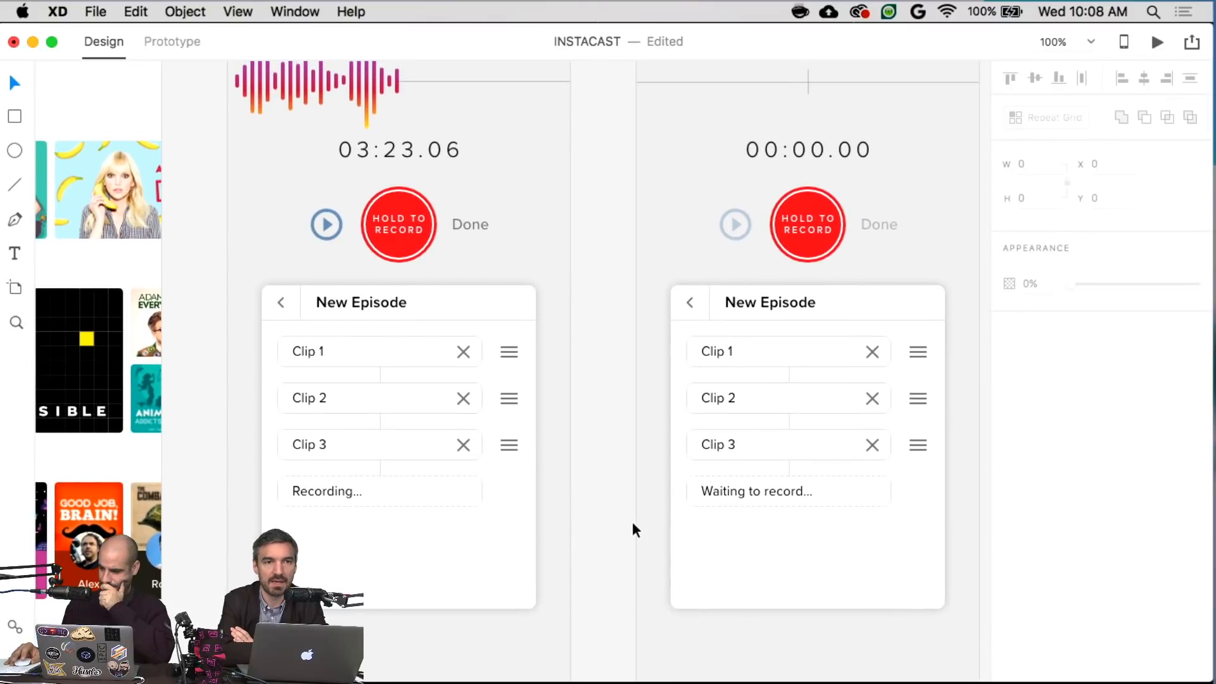
scroll(628, 526, up, 10)
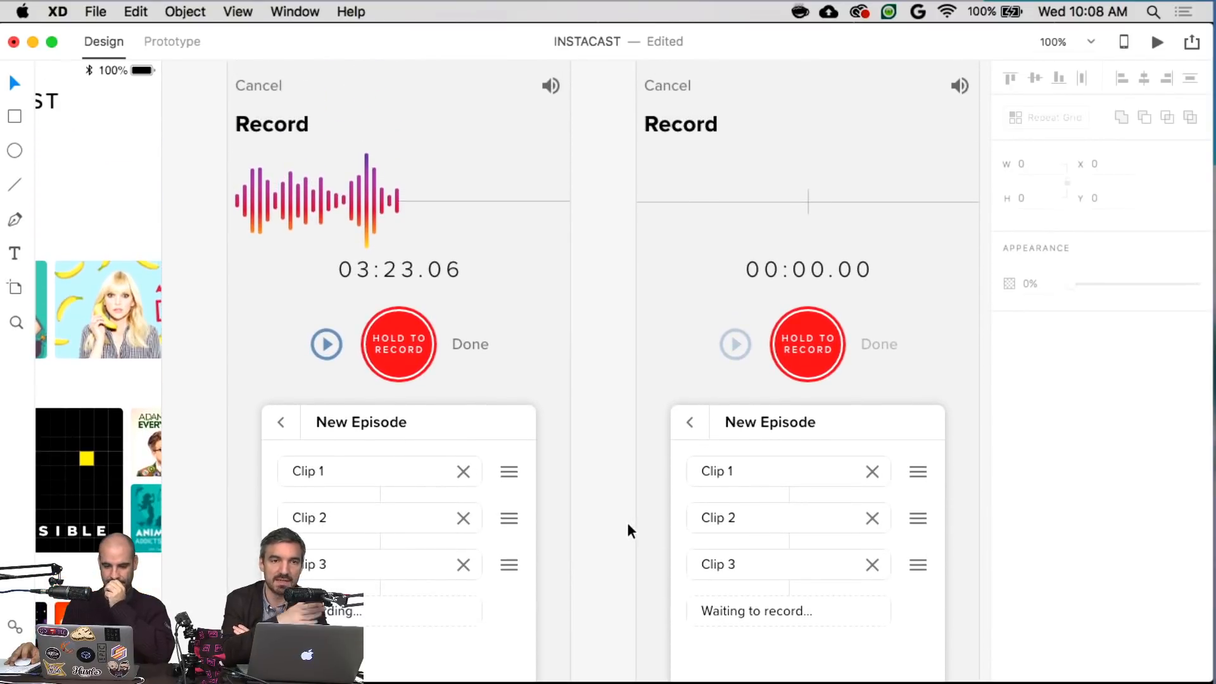
scroll(628, 525, right, 20)
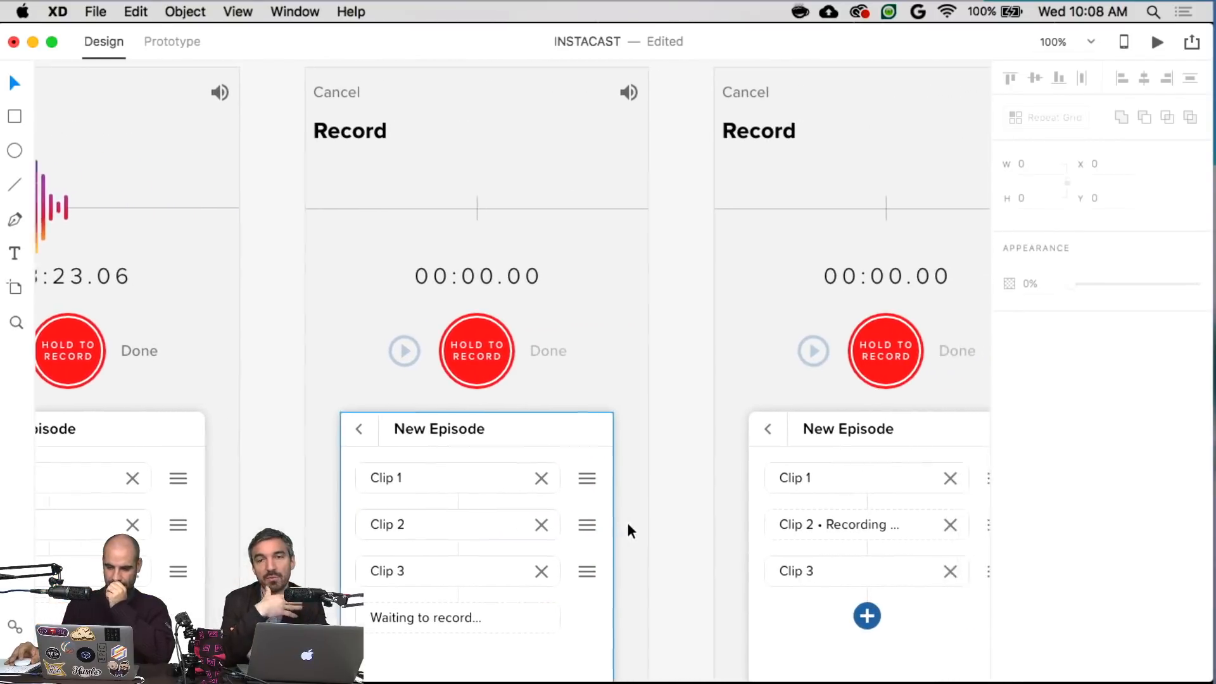
scroll(626, 520, left, 10)
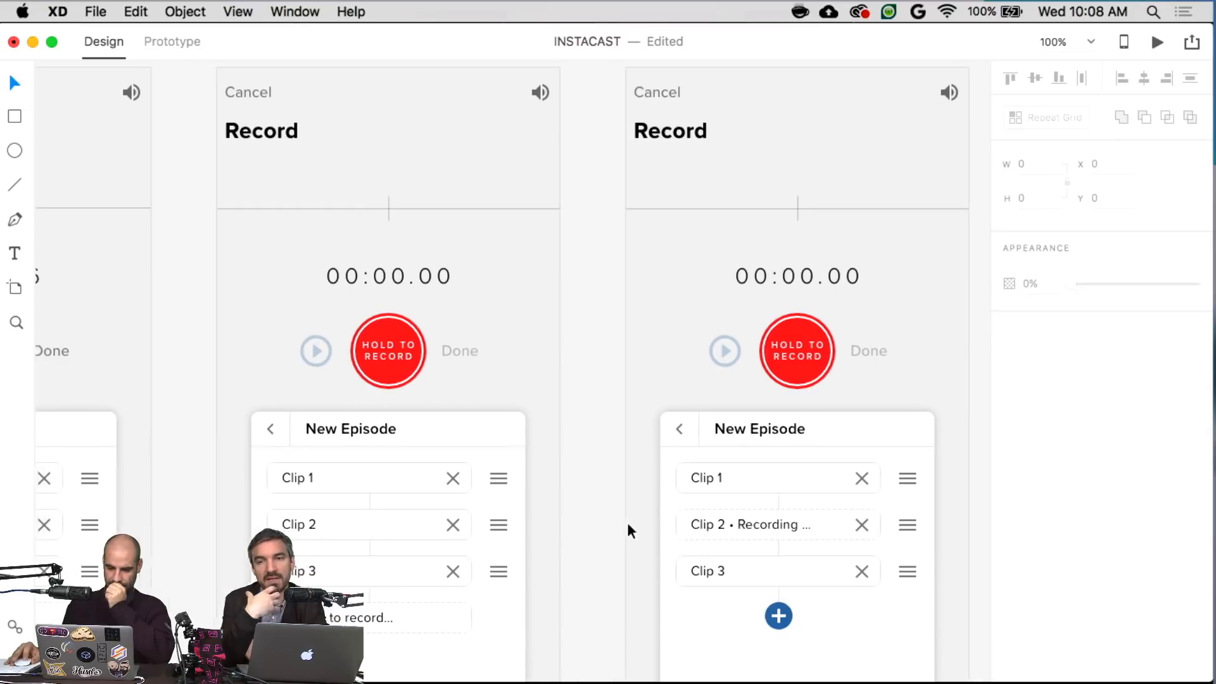
scroll(626, 523, down, 12)
scroll(627, 526, left, 20)
scroll(627, 525, up, 8)
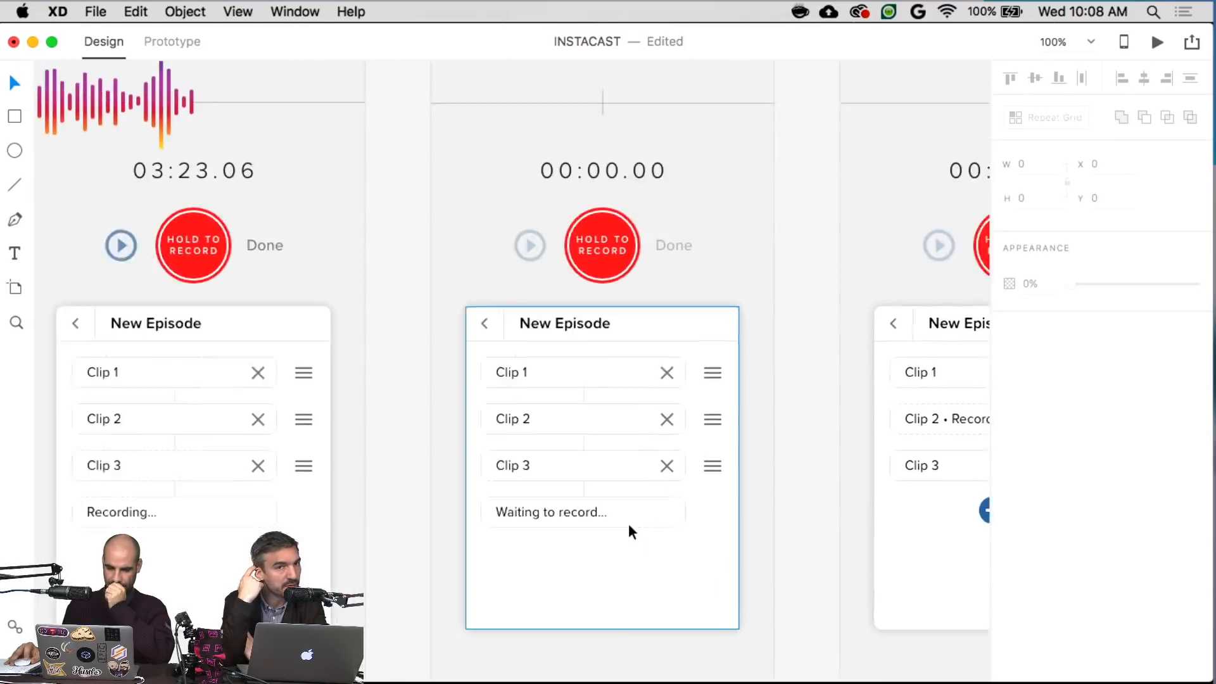
scroll(627, 526, down, 8)
scroll(629, 522, left, 4)
scroll(629, 522, down, 4)
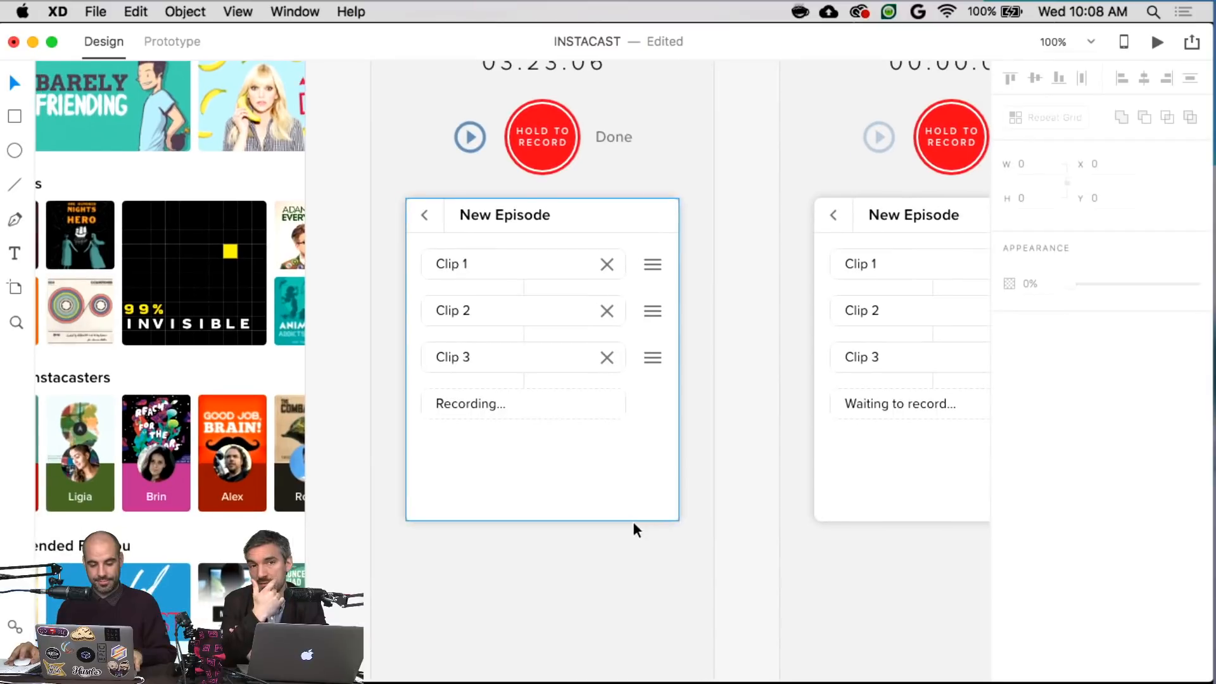
- Copy the header divider below the "Recording..." row at Y 611 and extend the first Record artboard's New Episode card downward
drag(534, 233, 543, 412)
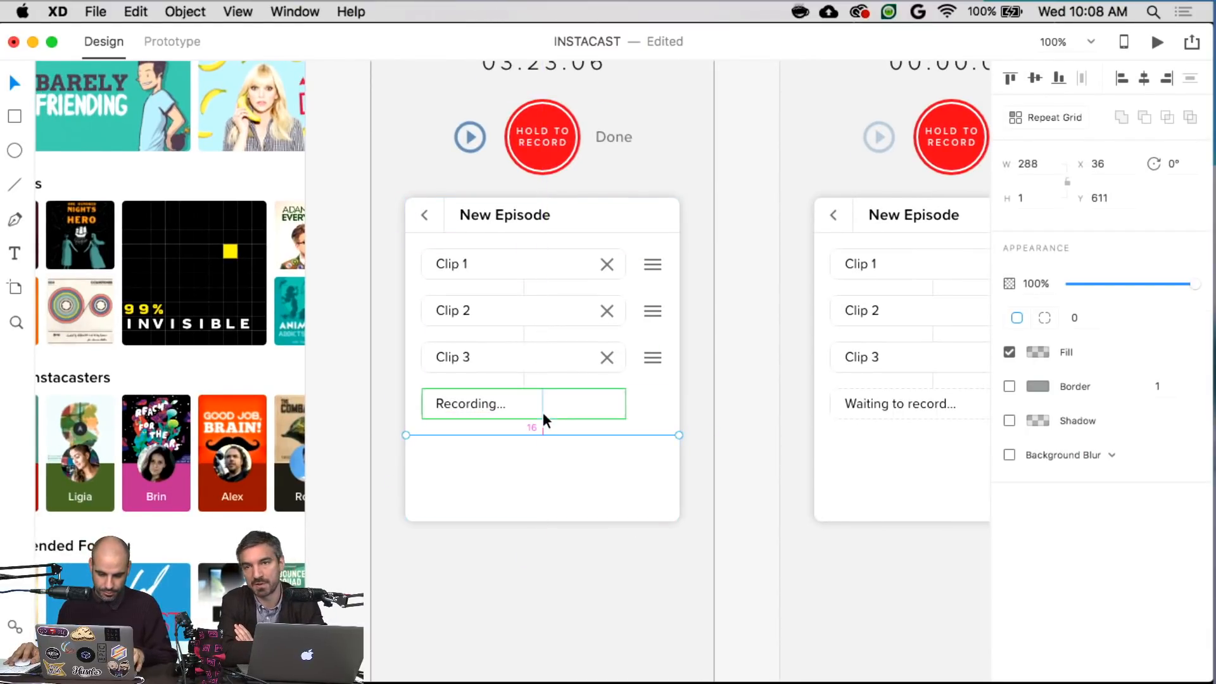
click(536, 512)
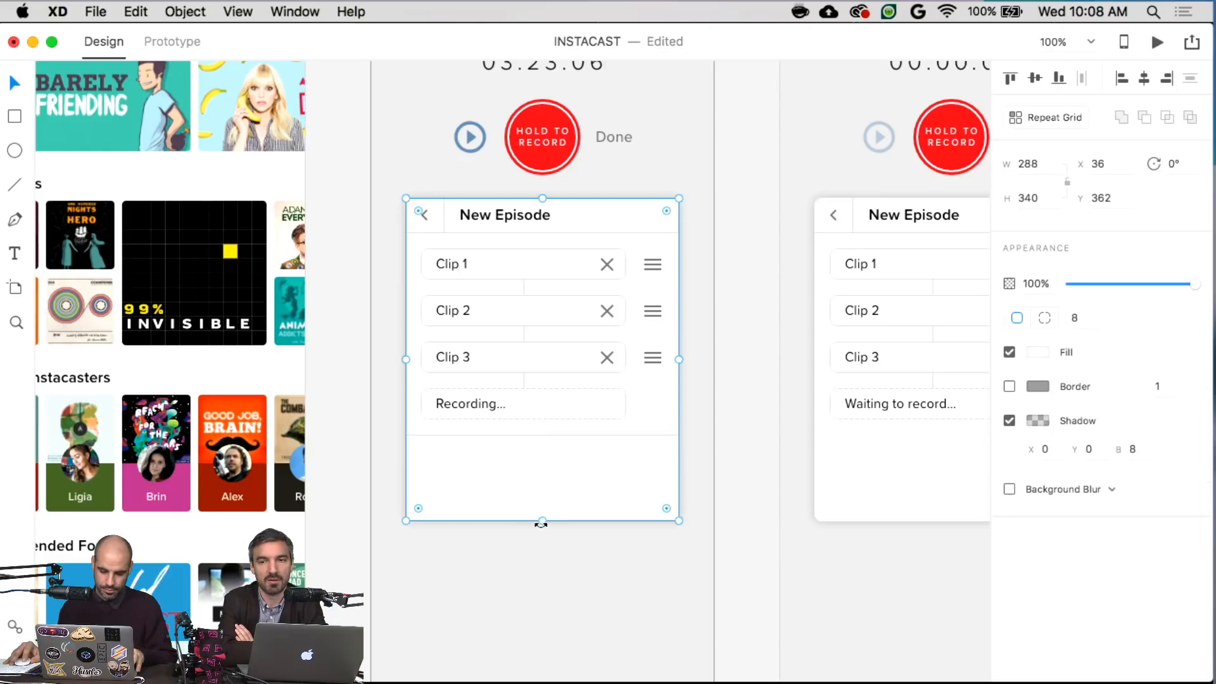
drag(542, 520, 543, 611)
- Place two copies of the New Episode title side by side beneath the new divider, the second at X 196, Y 628
drag(516, 222, 587, 464)
scroll(464, 458, right, 1)
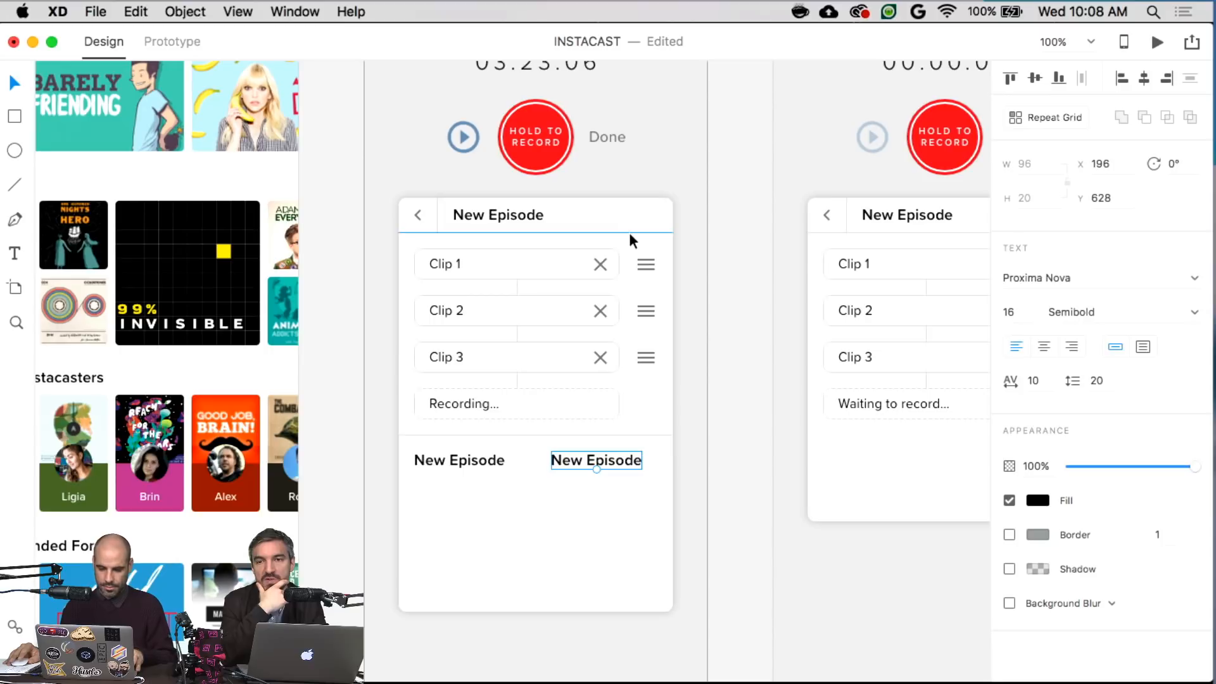
- Style the second New Episode copy as Regular, size 14, with a semi-transparent black fill, and shift it to X 225
click(618, 136)
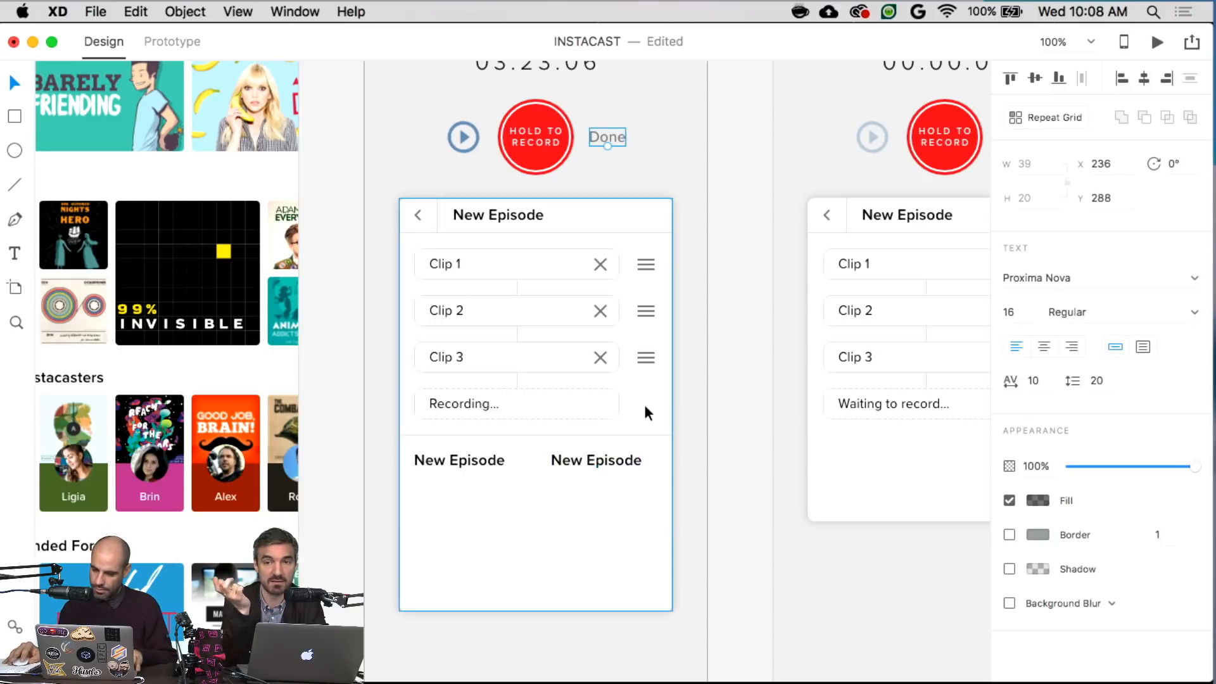
click(620, 459)
click(1084, 313)
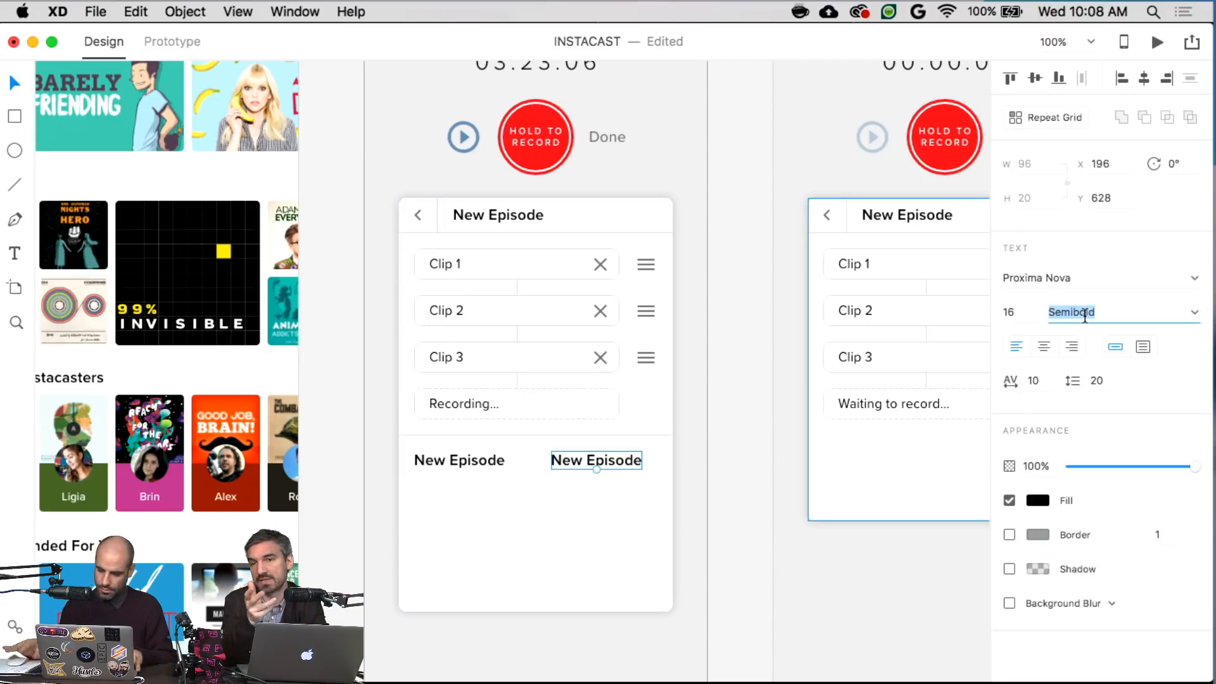
key(Up)
key(Up)
key(Up)
key(Up)
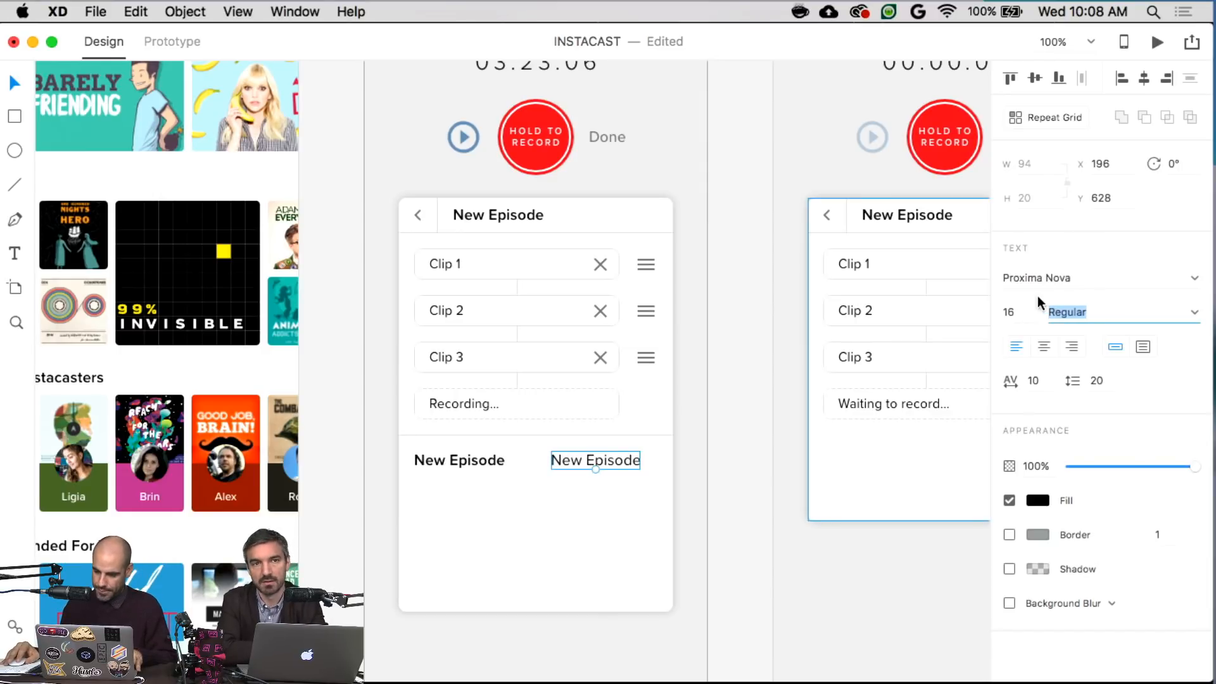
click(1026, 313)
text(14)
key(Return)
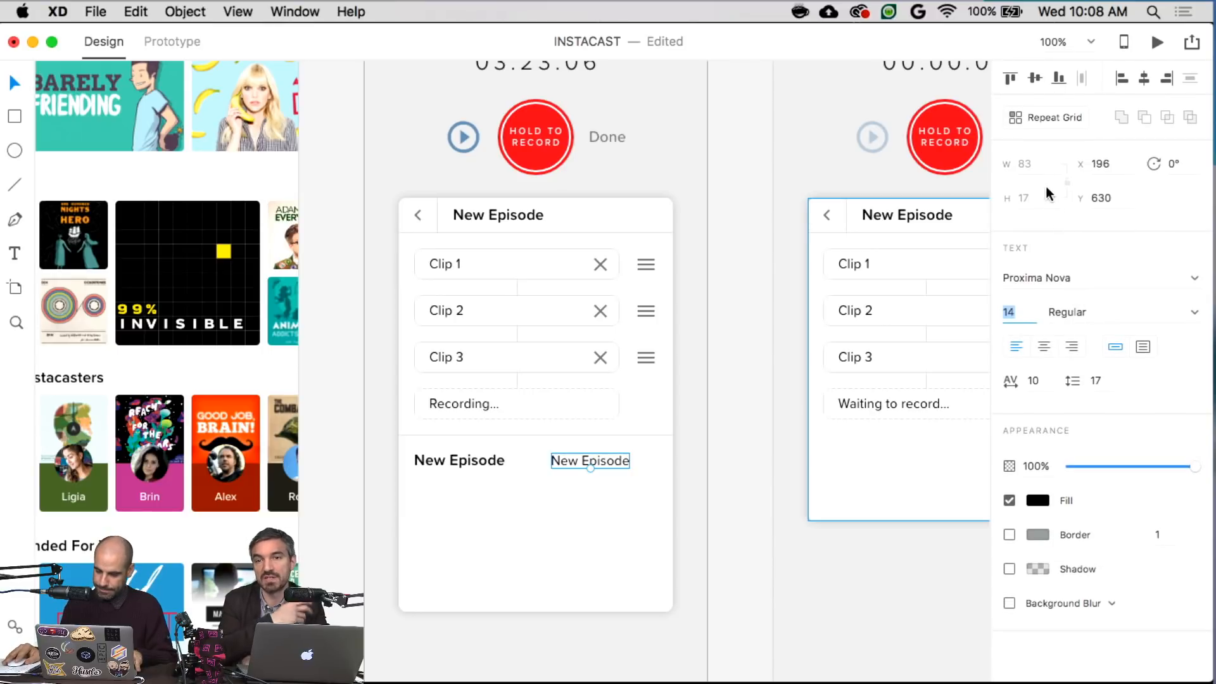
click(1040, 502)
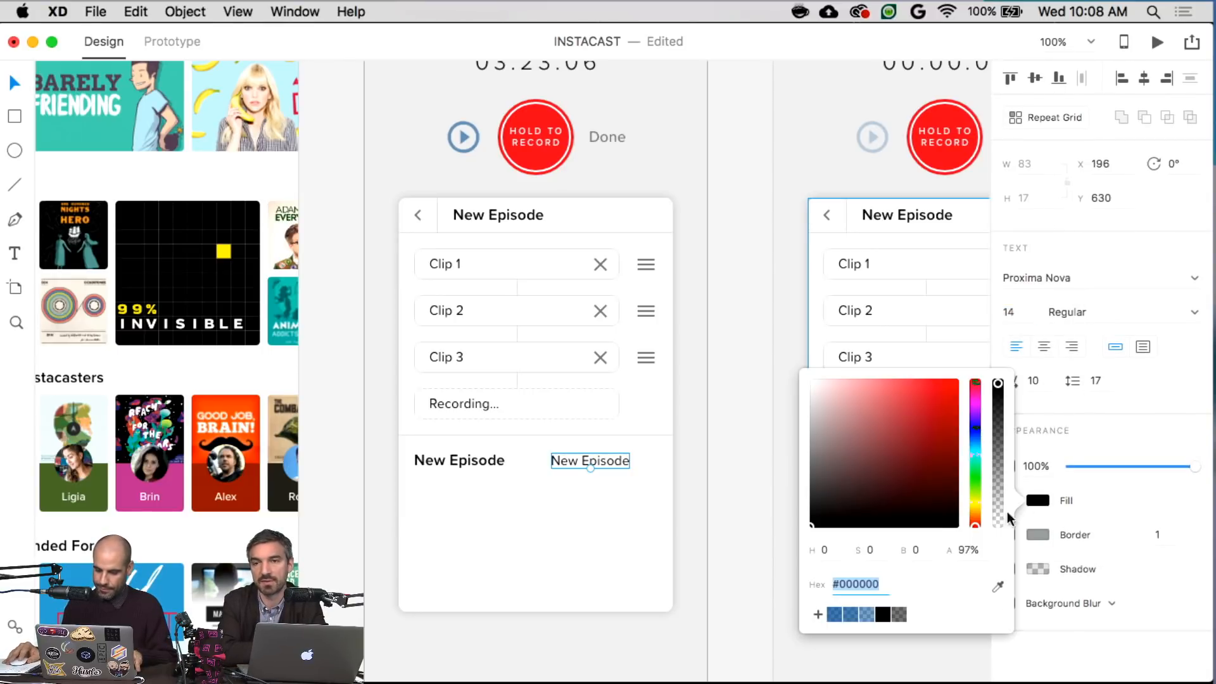
click(997, 447)
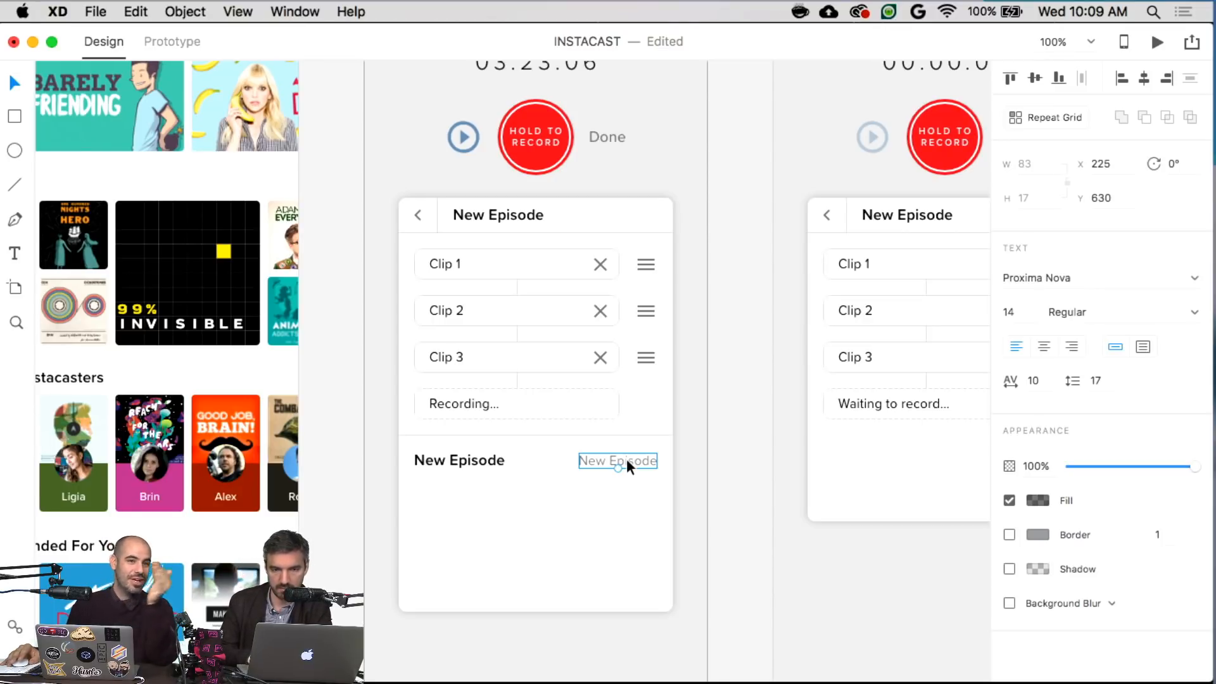
- Right-align the faded New Episode copy and change its text to "Edit"
click(1072, 347)
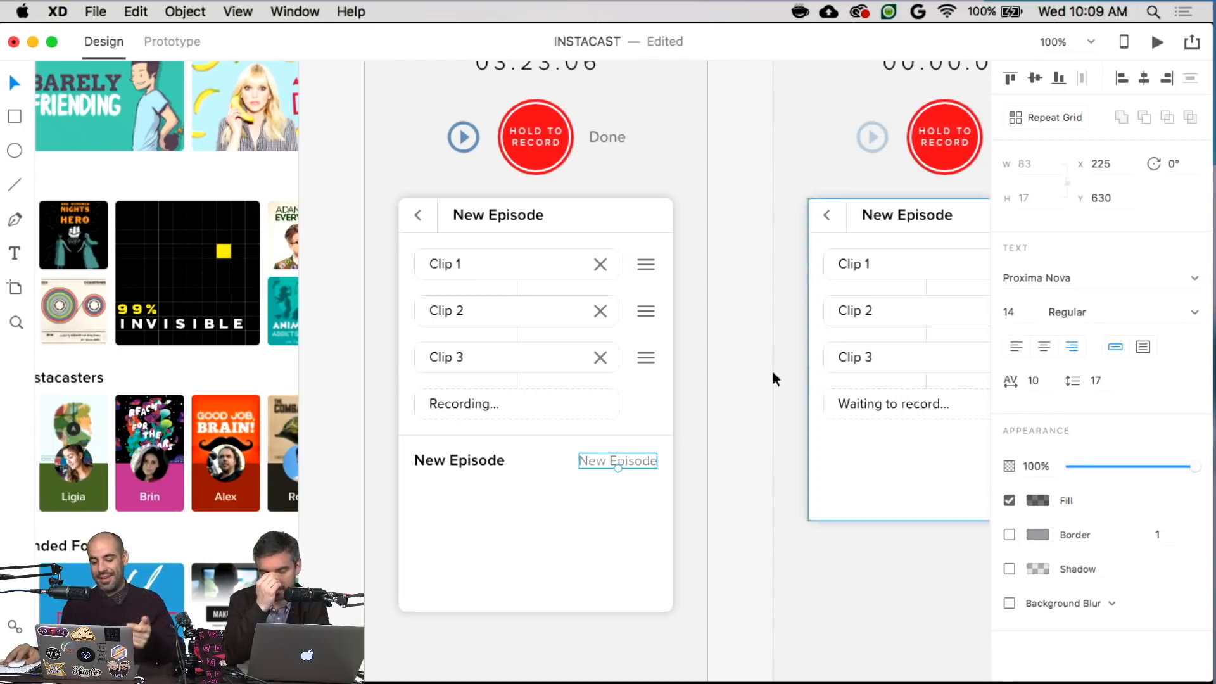
double_click(654, 461)
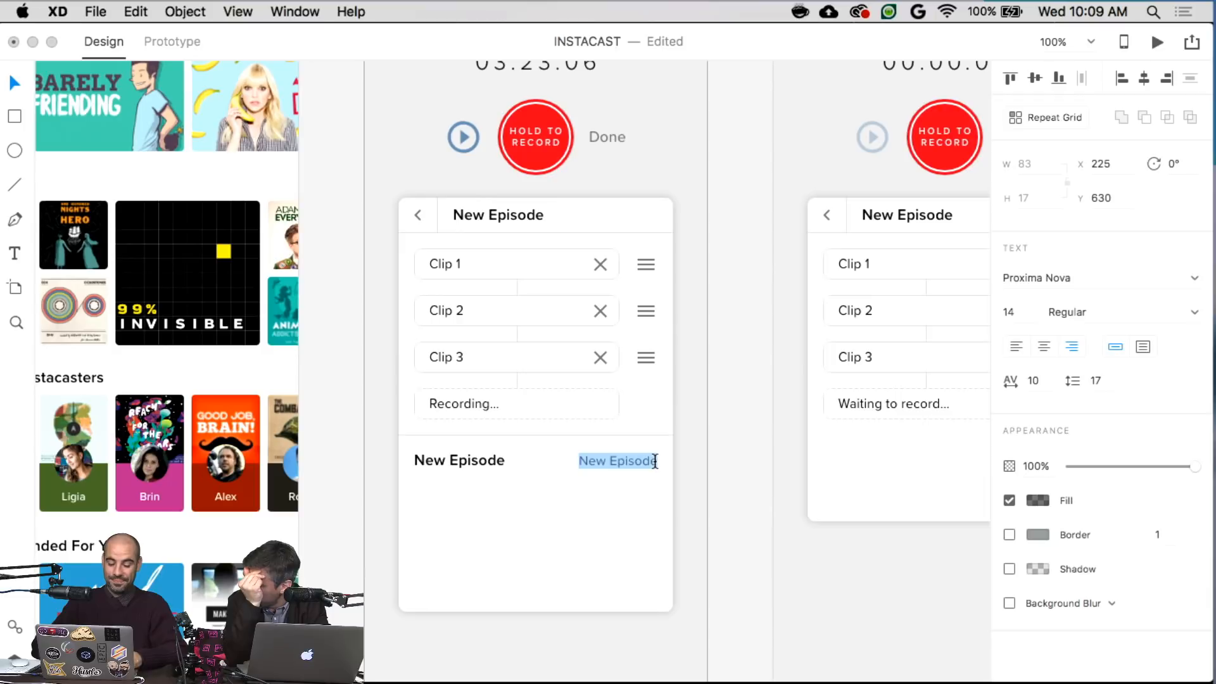
text(Edit)
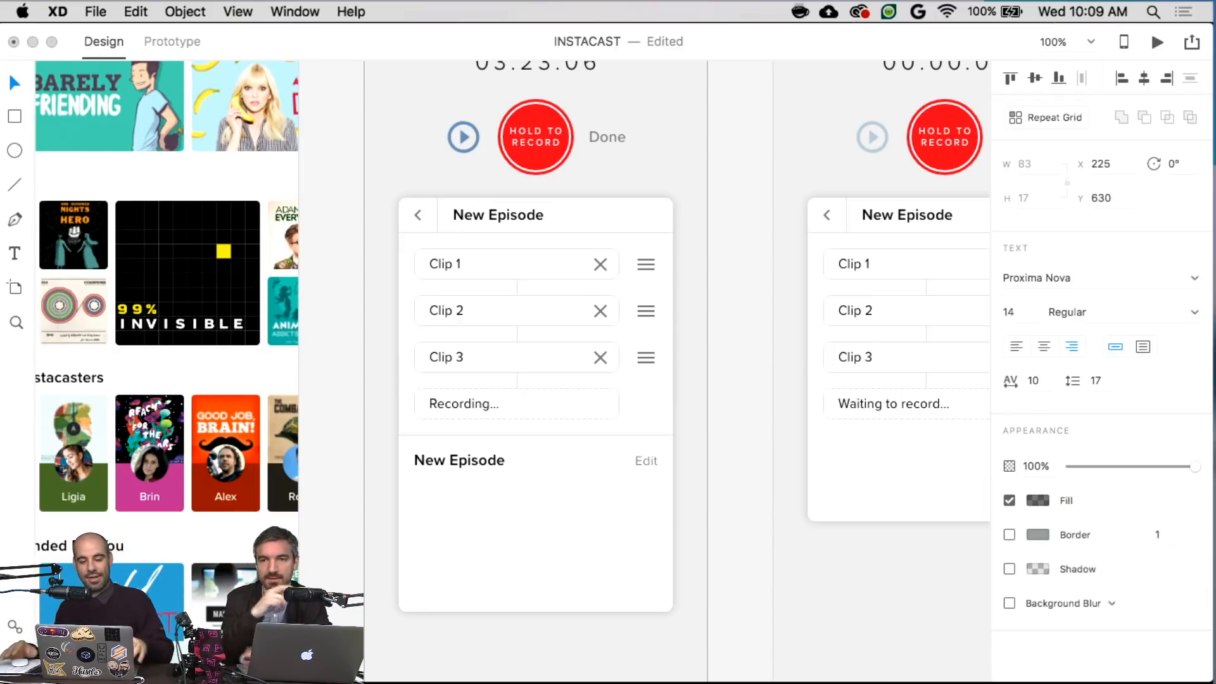
click(689, 455)
scroll(689, 455, right, 1)
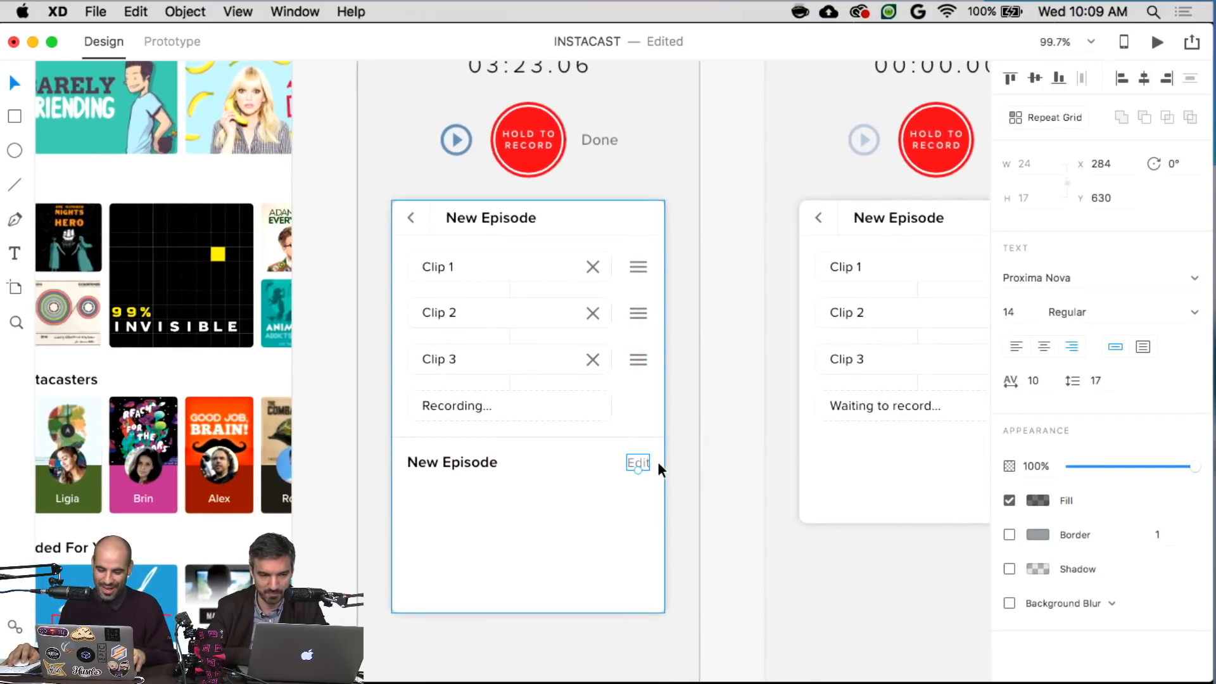
- Copy the divider beneath the New Episode and Edit labels and tighten the row, with Edit at Y 622 and the divider at Y 647
click(484, 462)
drag(508, 438, 503, 485)
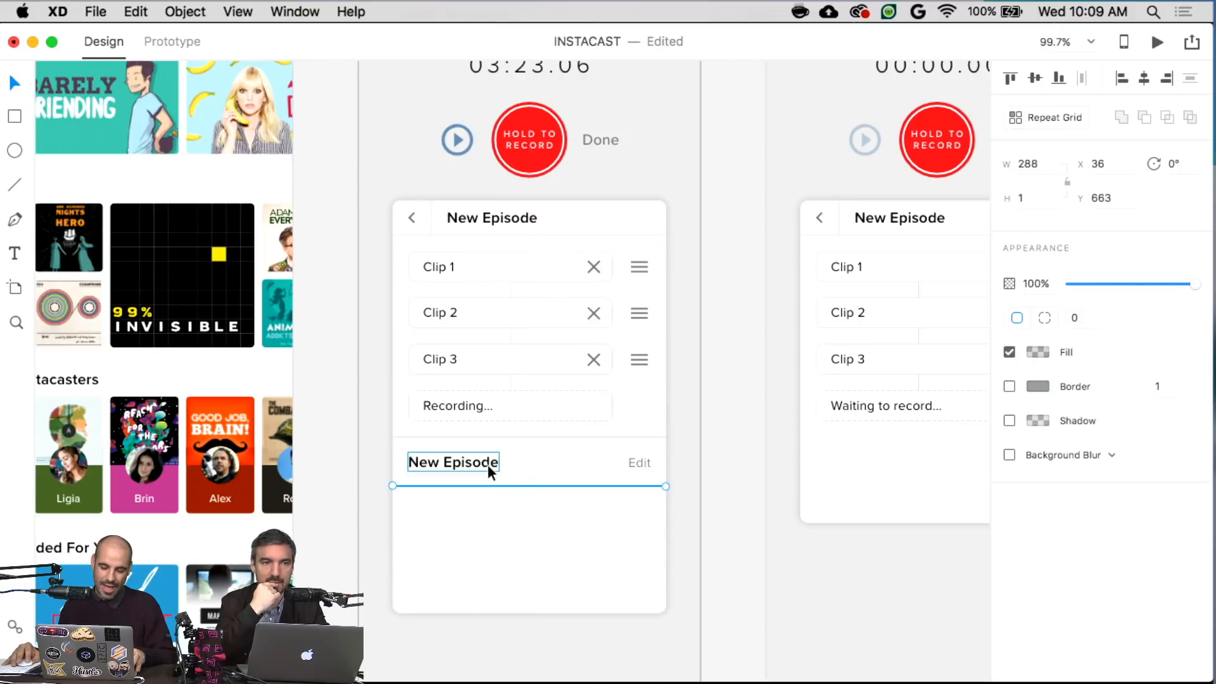
click(487, 465)
shift+click(641, 467)
drag(644, 465, 612, 471)
click(606, 484)
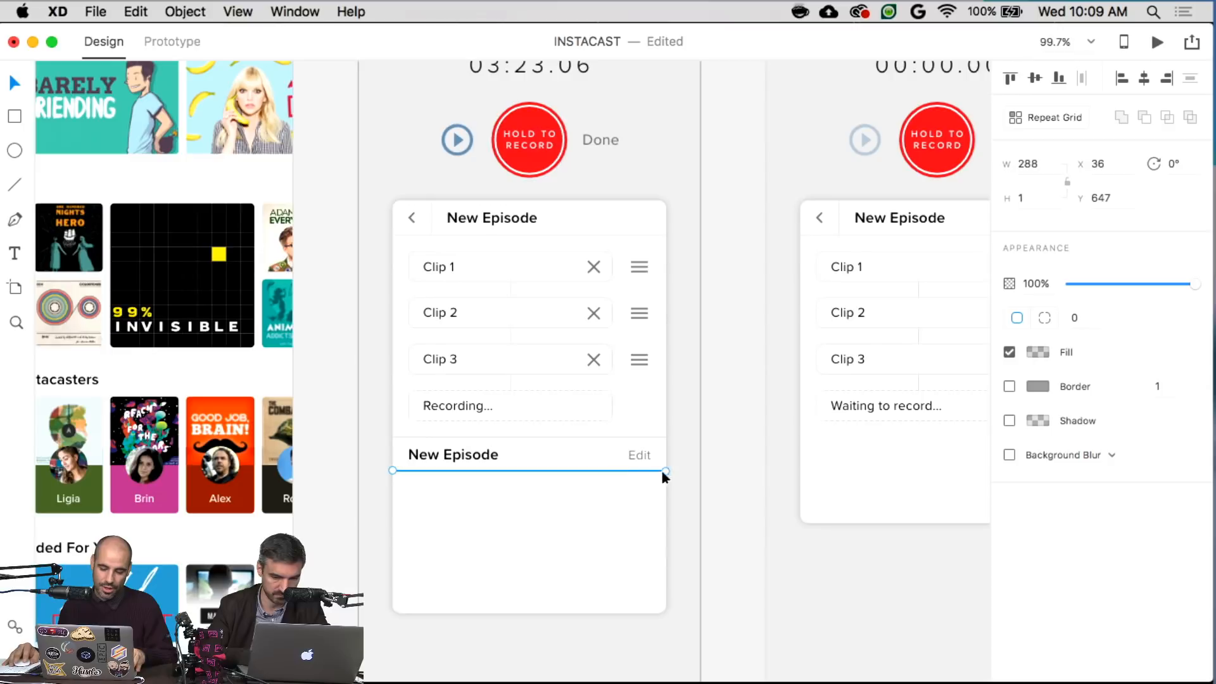
click(689, 459)
- Copy the New Episode and Edit labels together below the second divider at X 52, Y 656
click(641, 458)
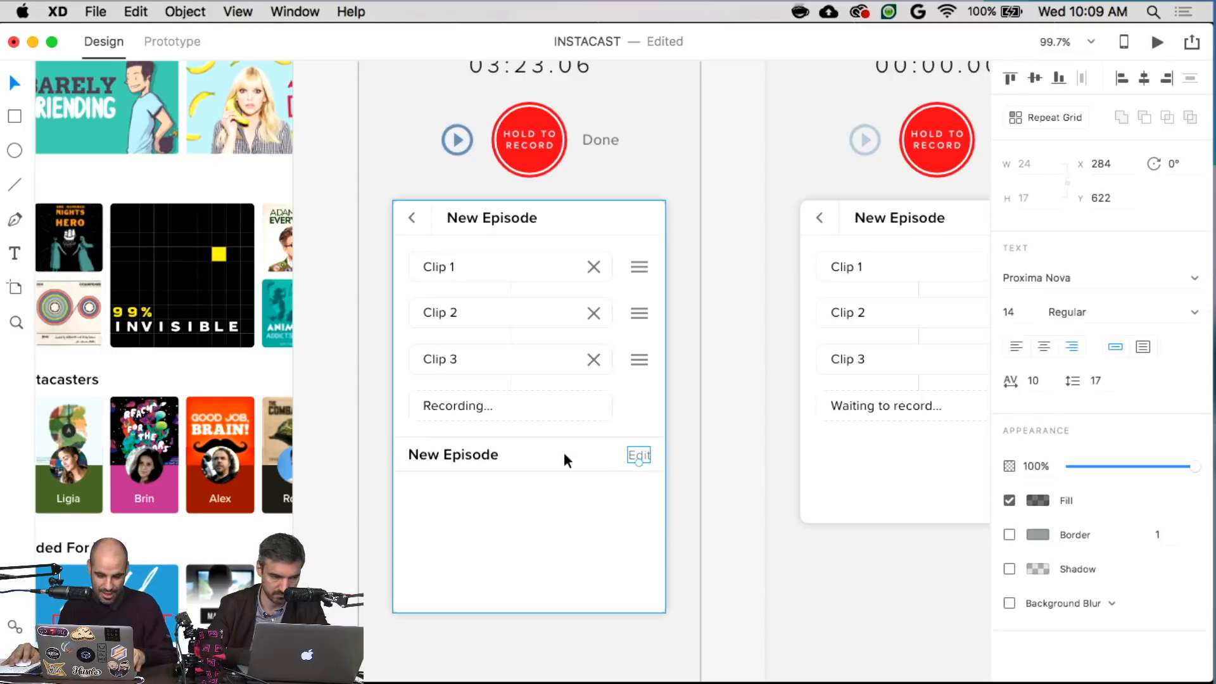
shift+click(488, 458)
drag(488, 458, 481, 488)
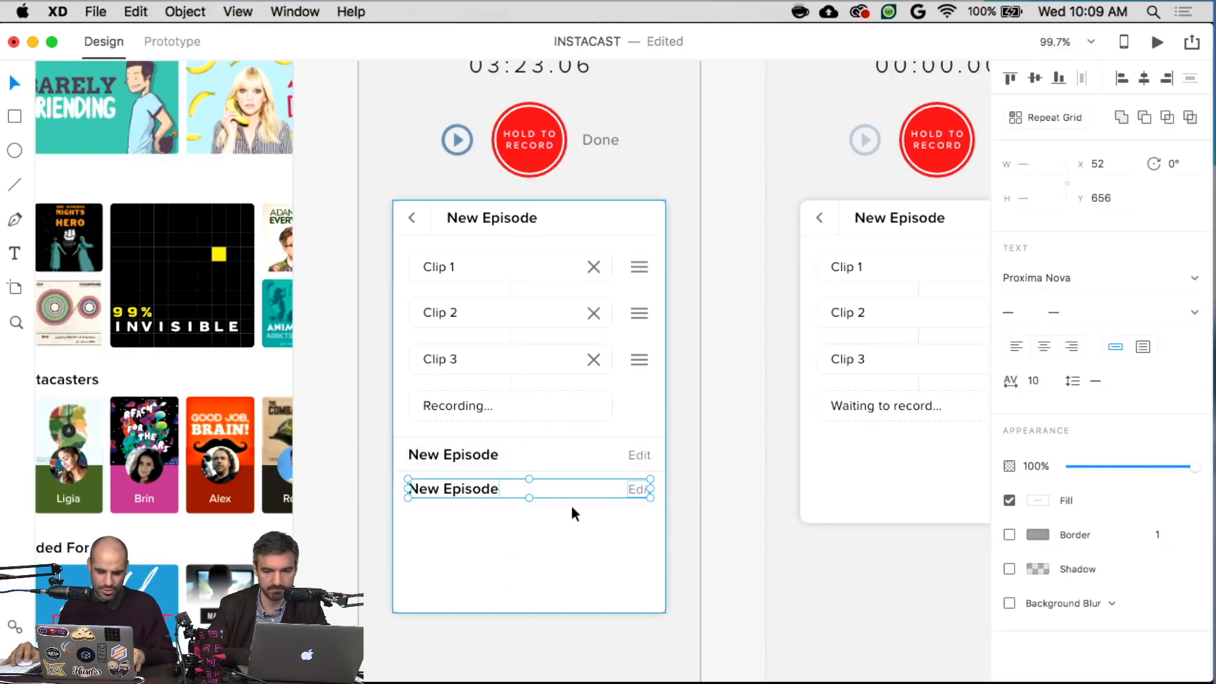
click(695, 494)
- Change the copied row's New Episode label to "Description"
click(489, 490)
double_click(489, 491)
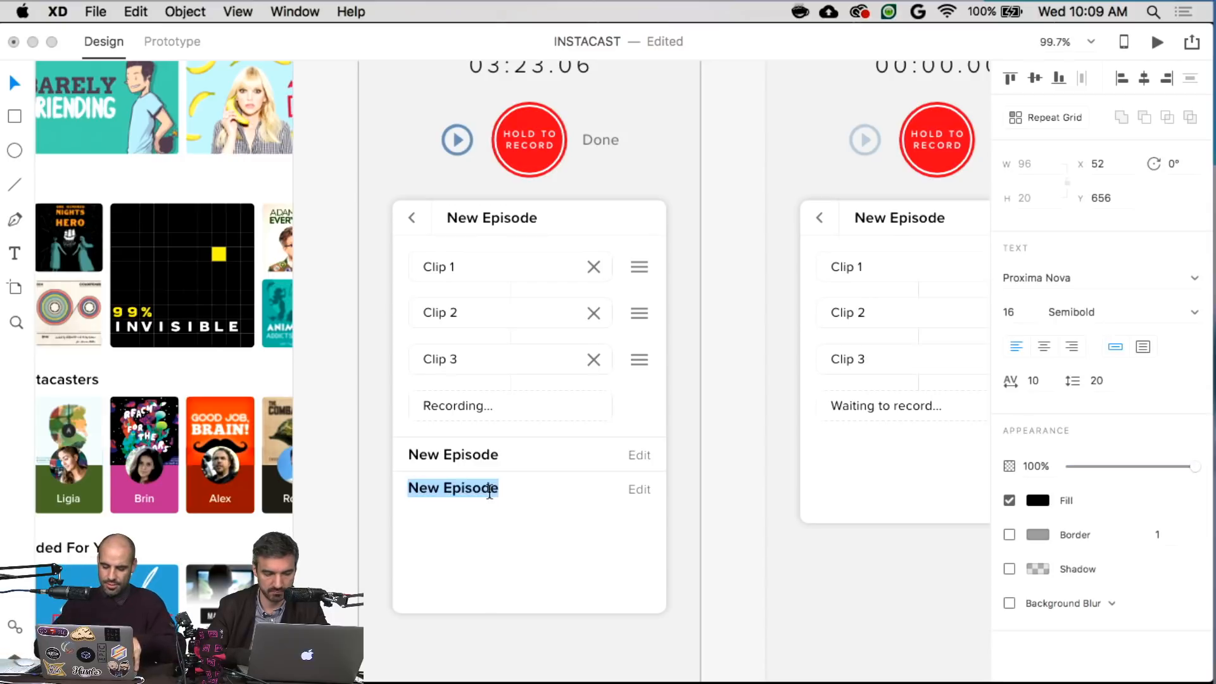
text(Descriptio)
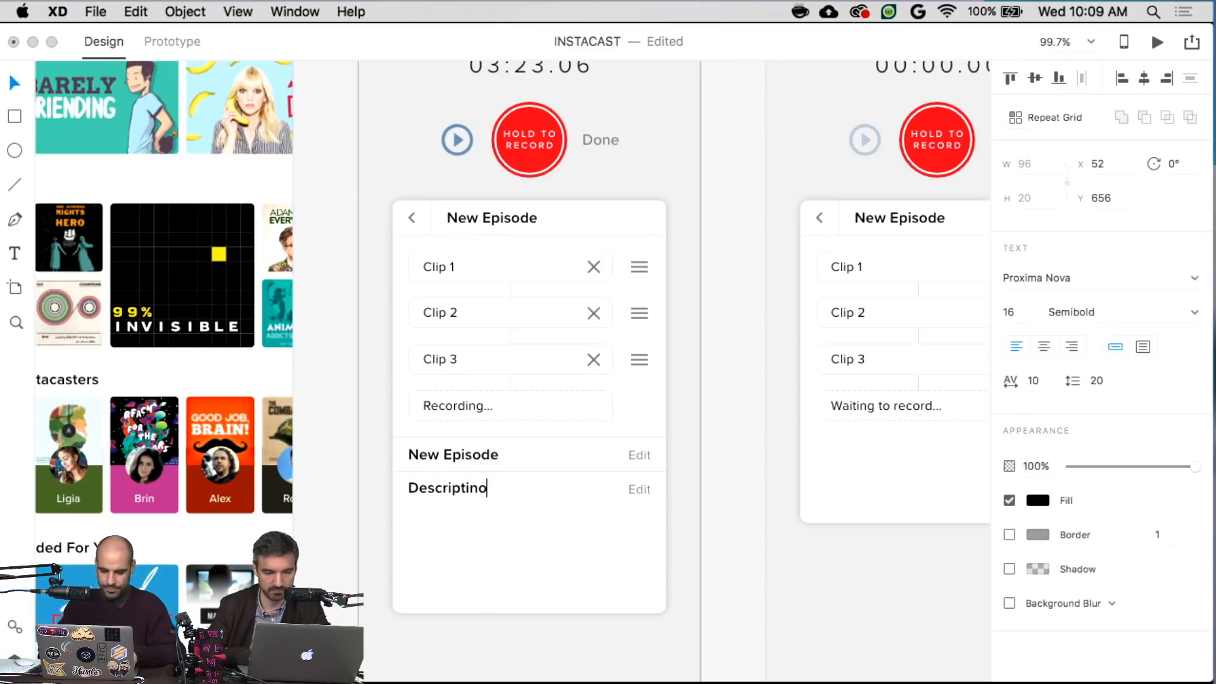
key(BackSpace)
key(BackSpace)
text(ion)
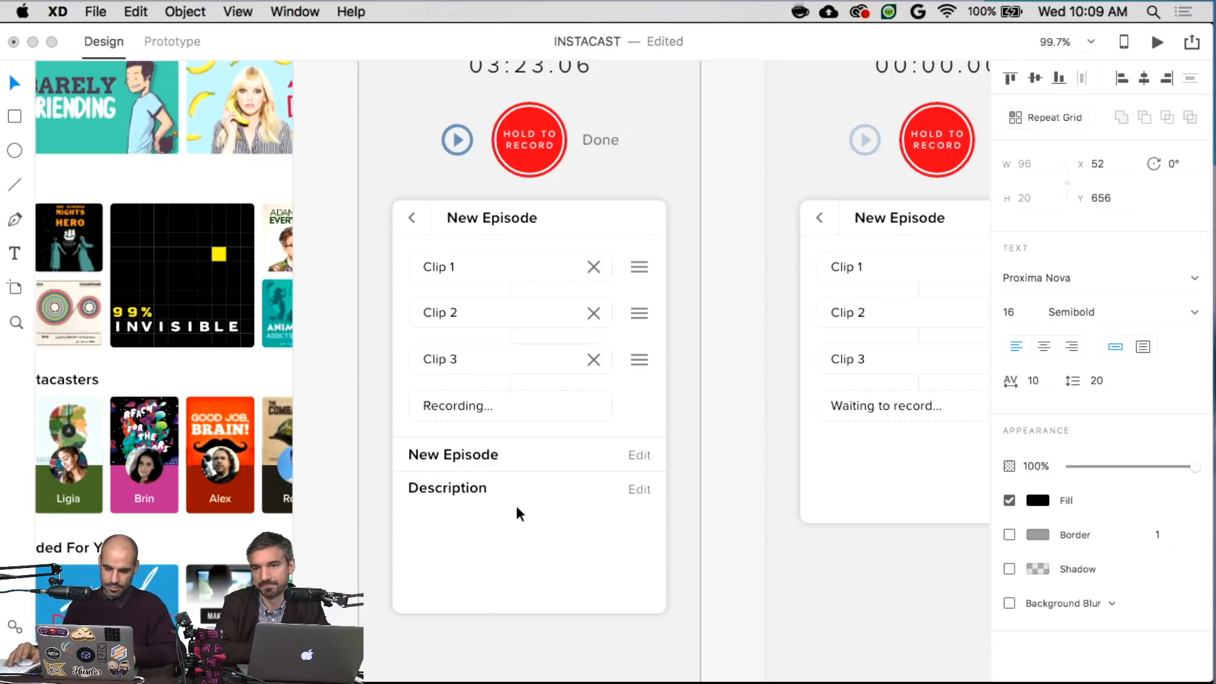
key(Escape)
click(727, 505)
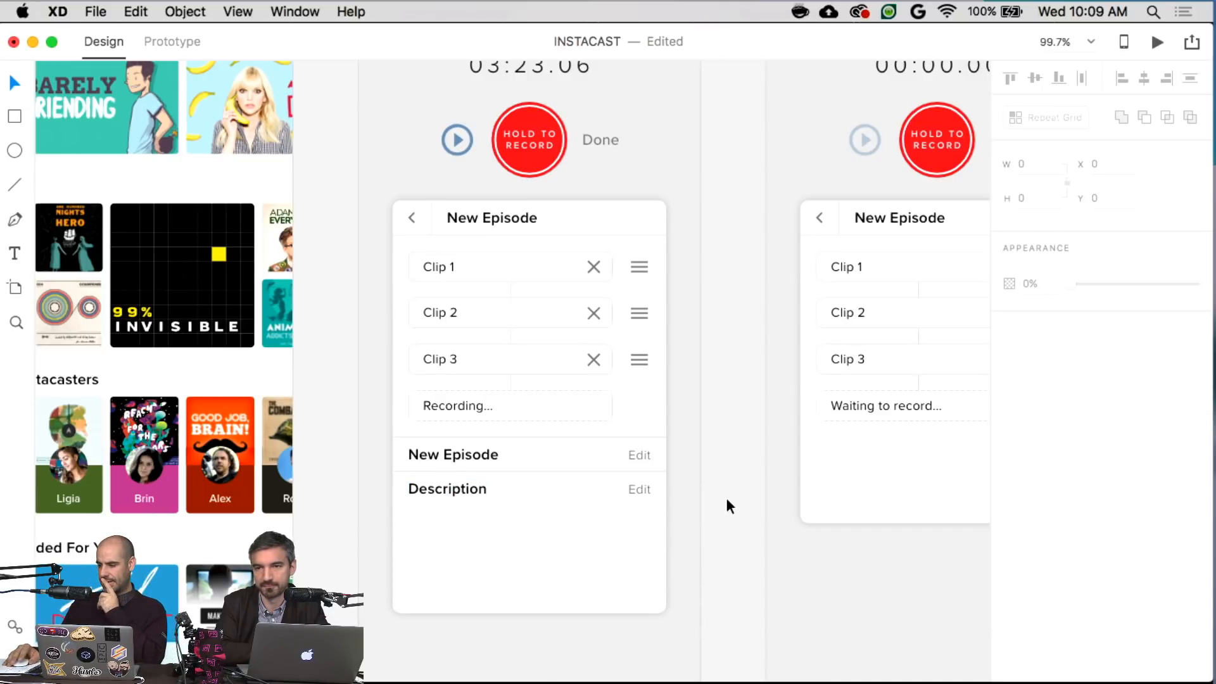
- Set the New Episode label above Description to font size 14 and Regular weight
double_click(470, 456)
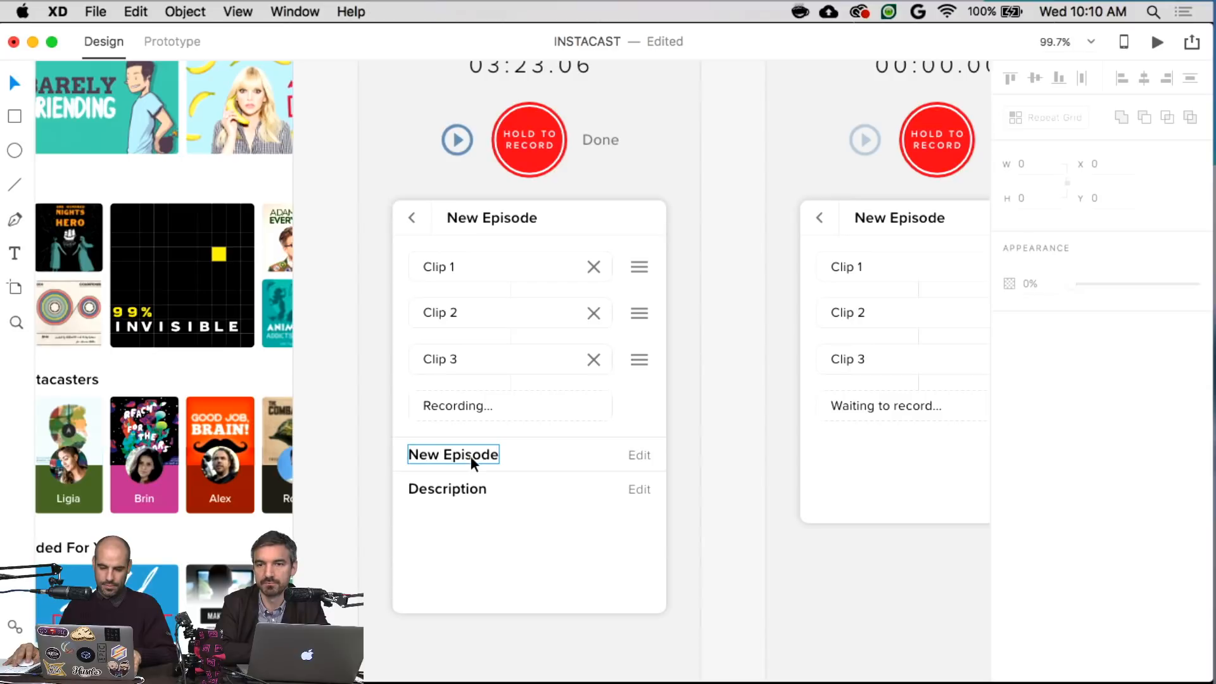
click(1031, 315)
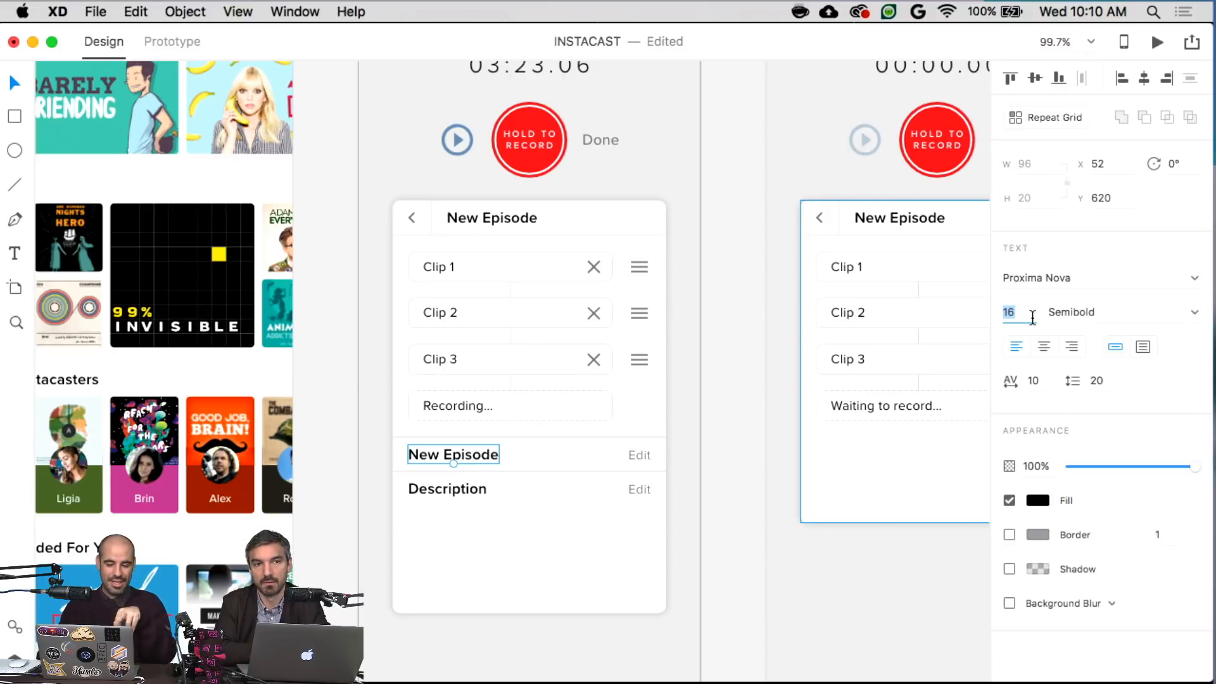
key(Down)
key(Down)
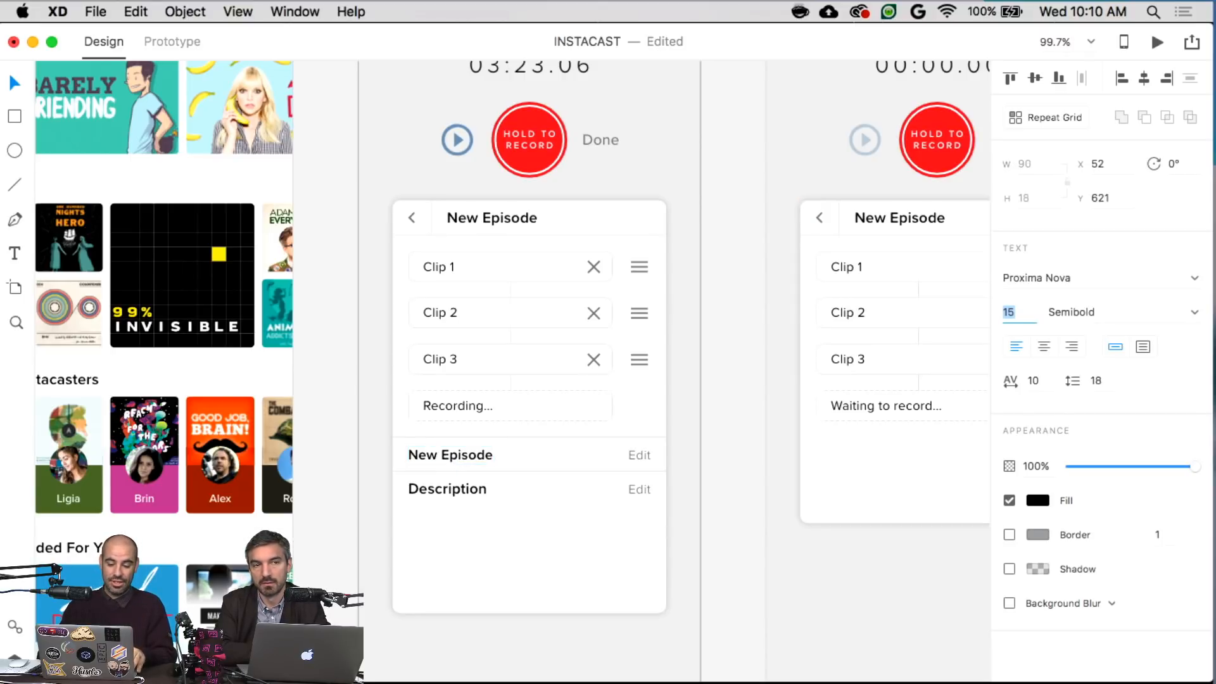
key(Tab)
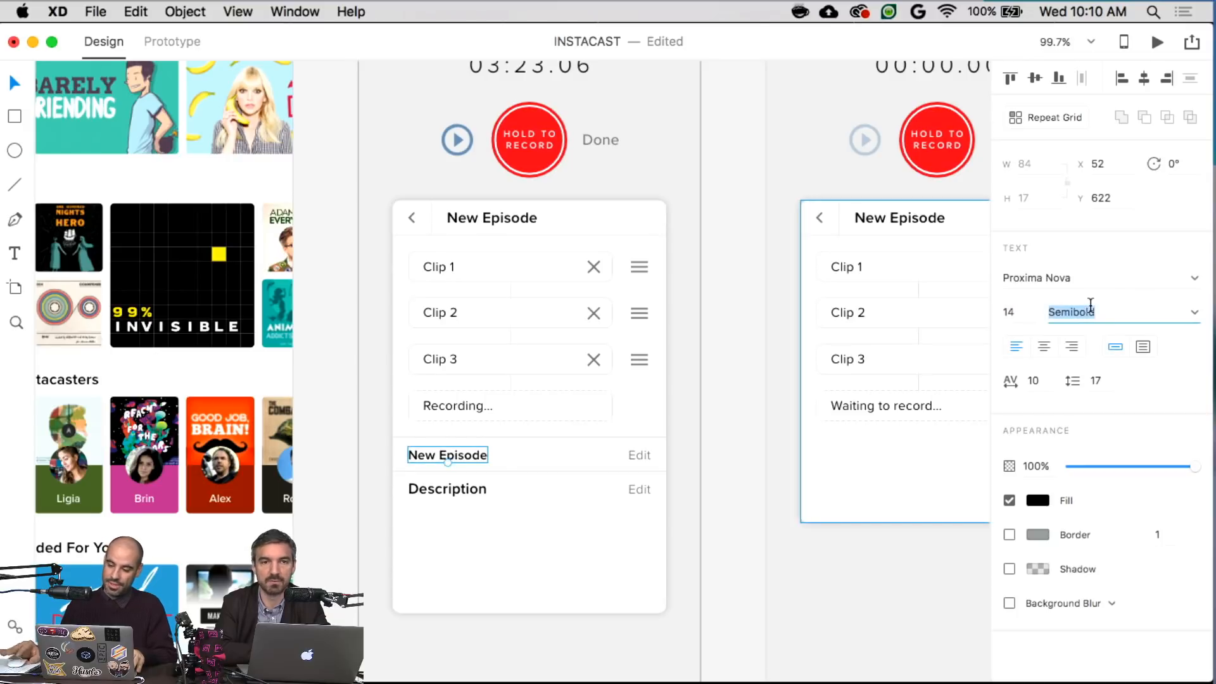
key(Up)
key(Up)
key(Up)
key(Up)
key(Up)
key(Up)
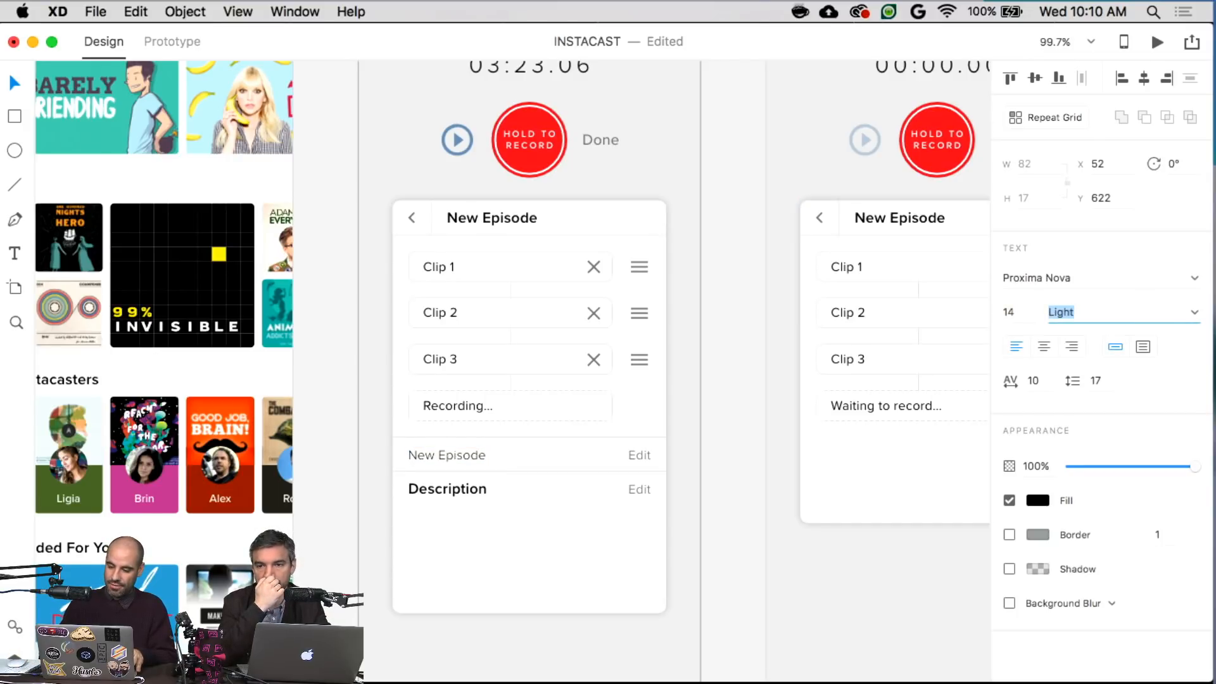
key(Down)
key(Down)
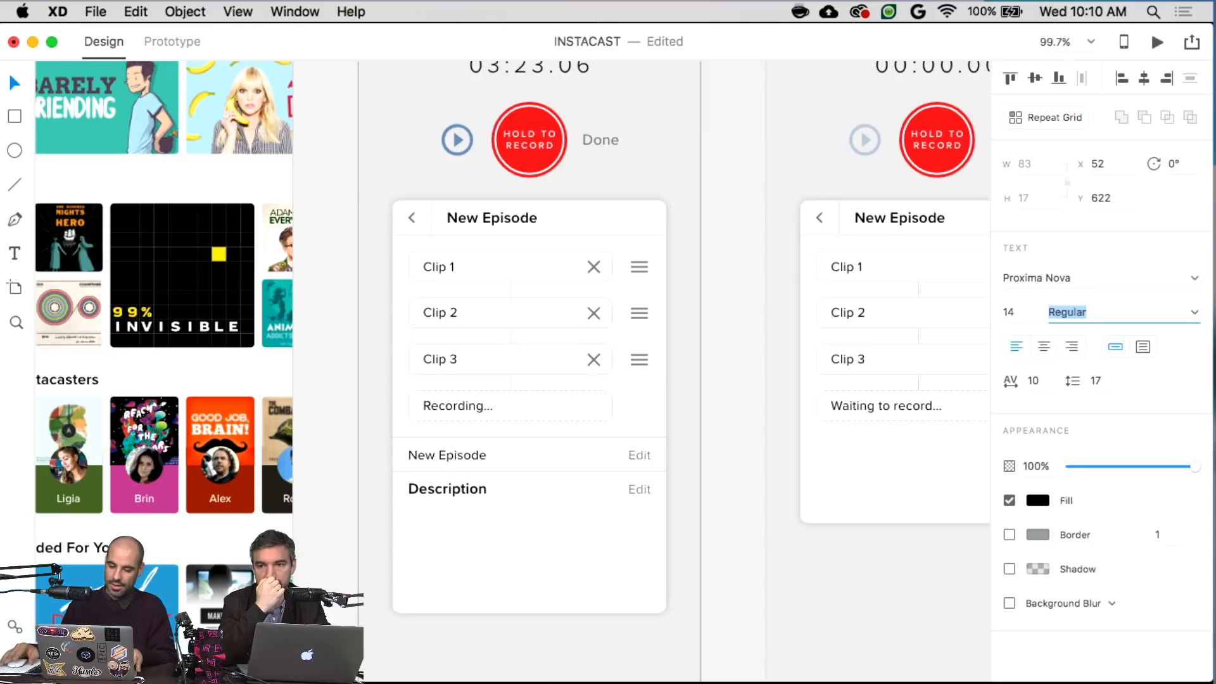
- Open the Description label's font weight for editing
click(444, 491)
click(1076, 312)
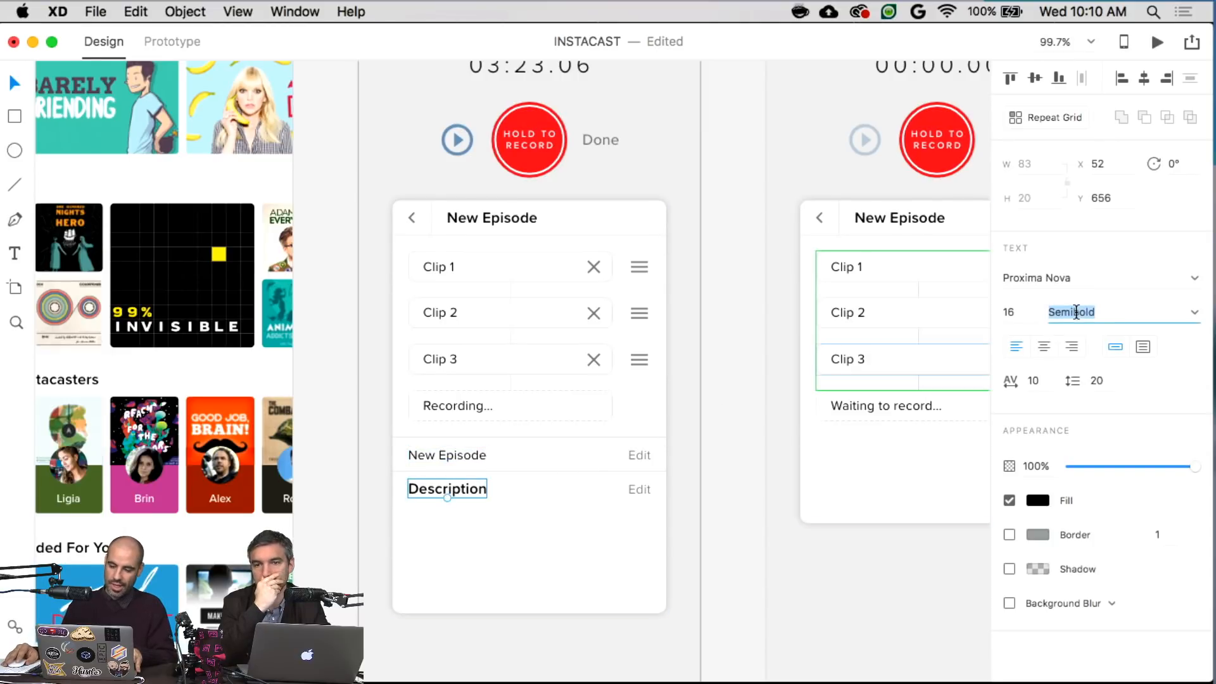
- Set the Description label's font weight to Regular and its size to 14
key(Up)
key(Up)
key(Up)
key(Up)
key(Up)
key(Up)
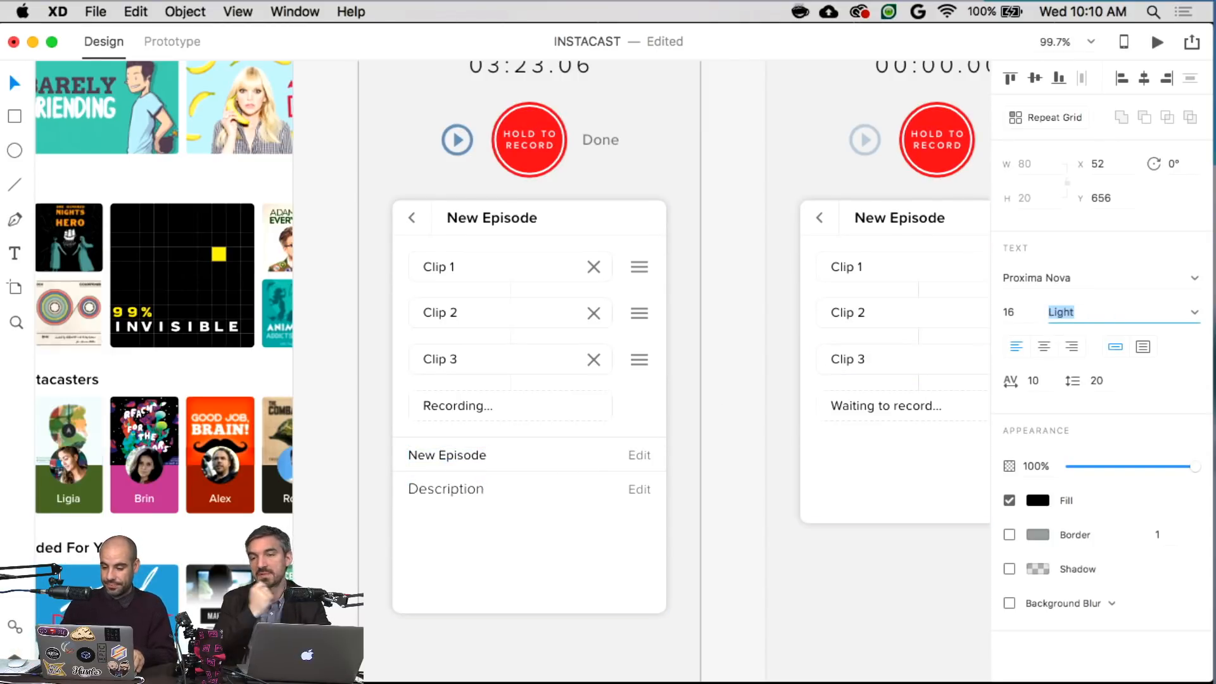
key(Down)
key(Down)
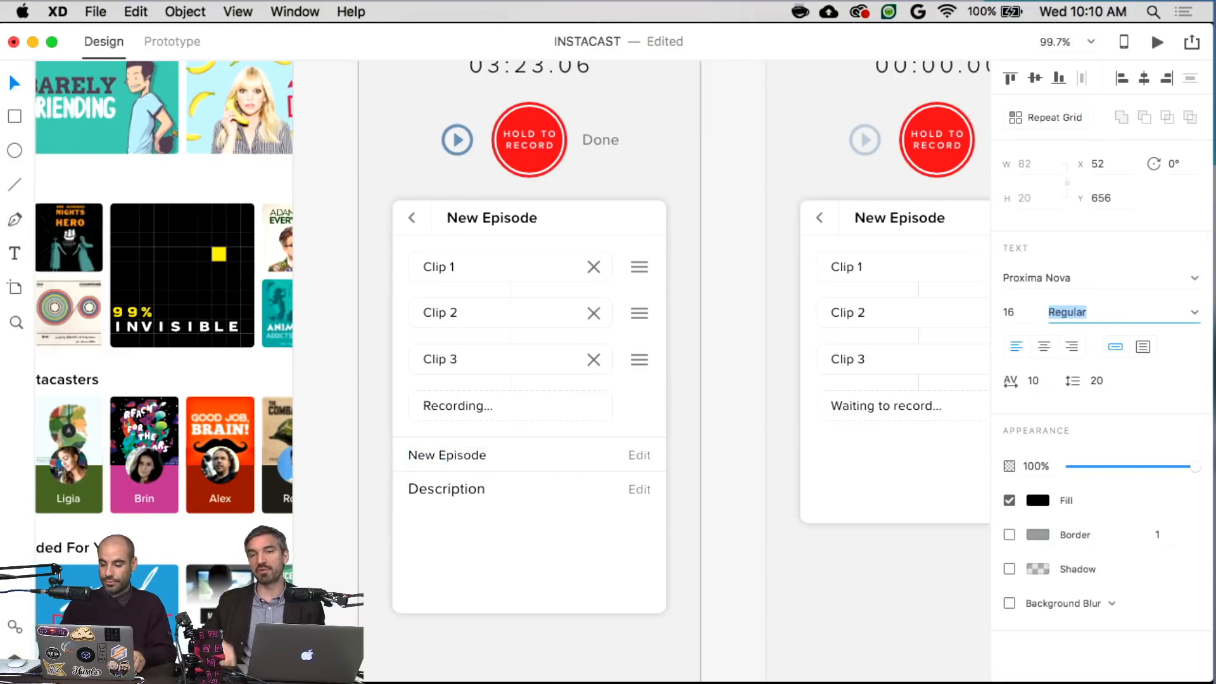
click(1034, 313)
text(14)
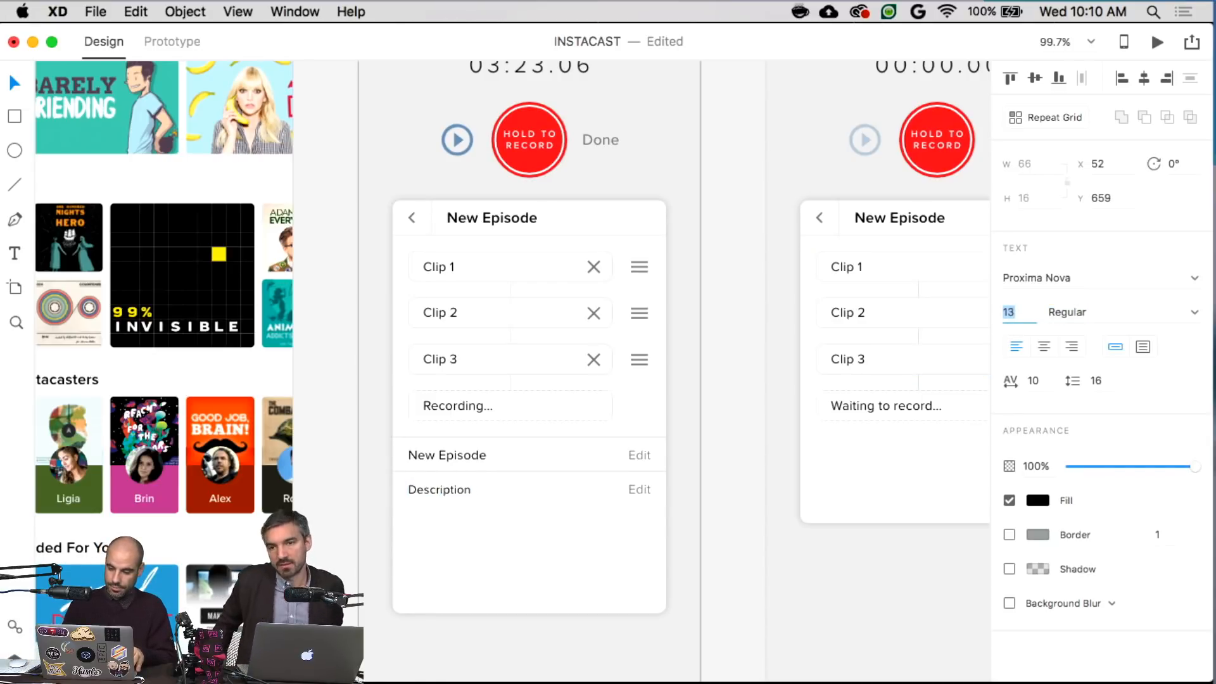
- Nudge the New Episode label below the clips and the divider under it up 2 px each
click(458, 452)
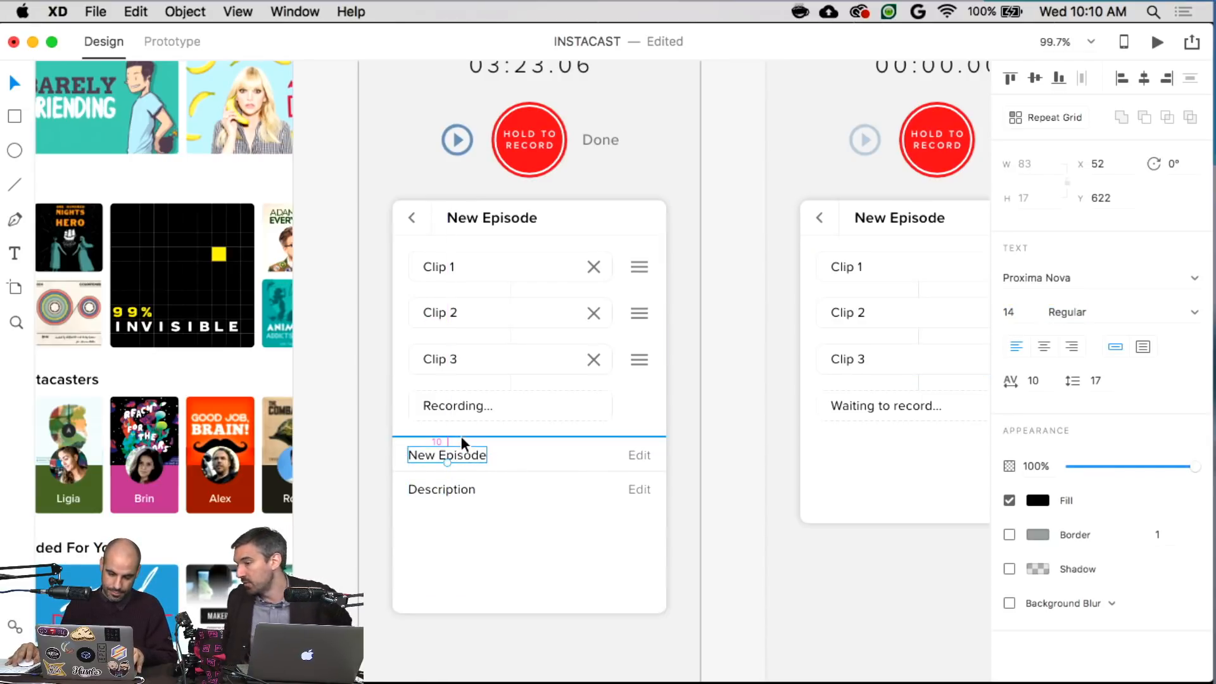
key(Up)
key(Up)
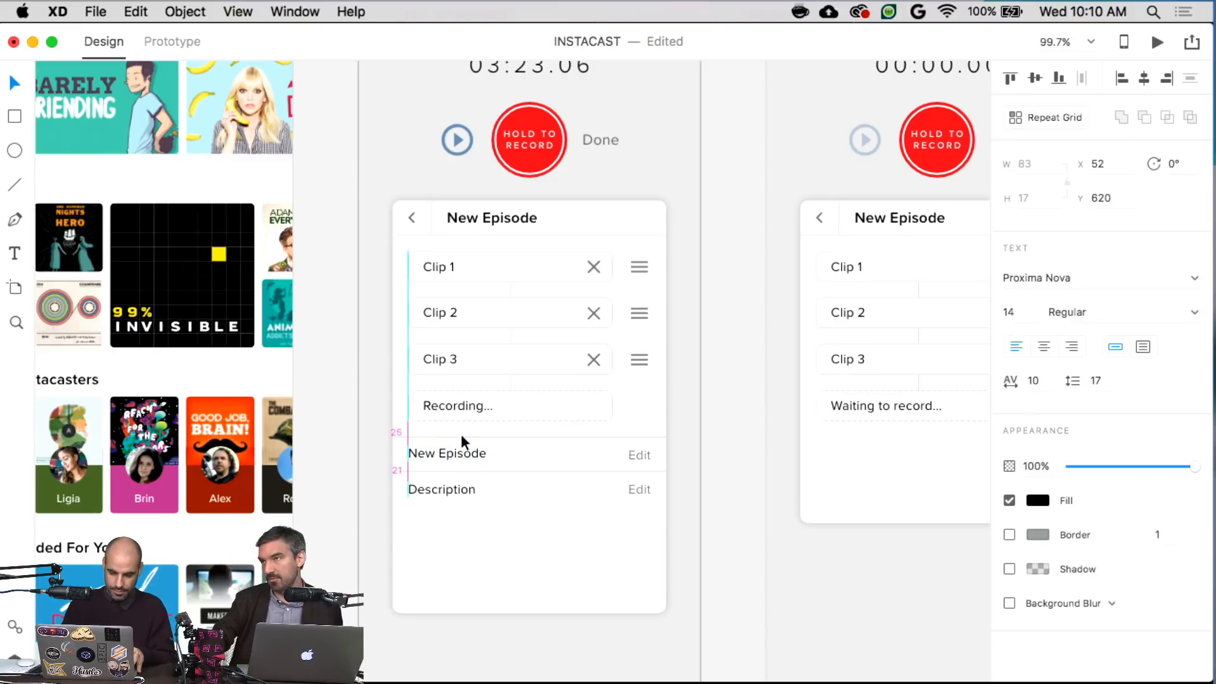
click(462, 469)
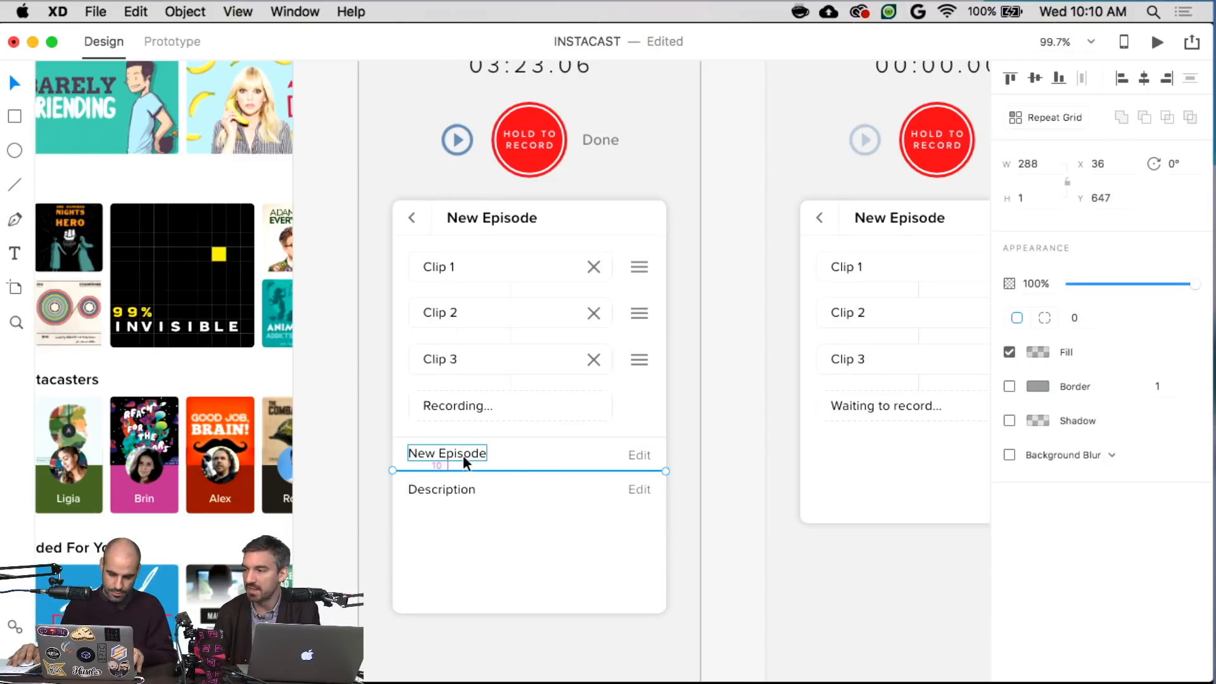
key(Up)
key(Up)
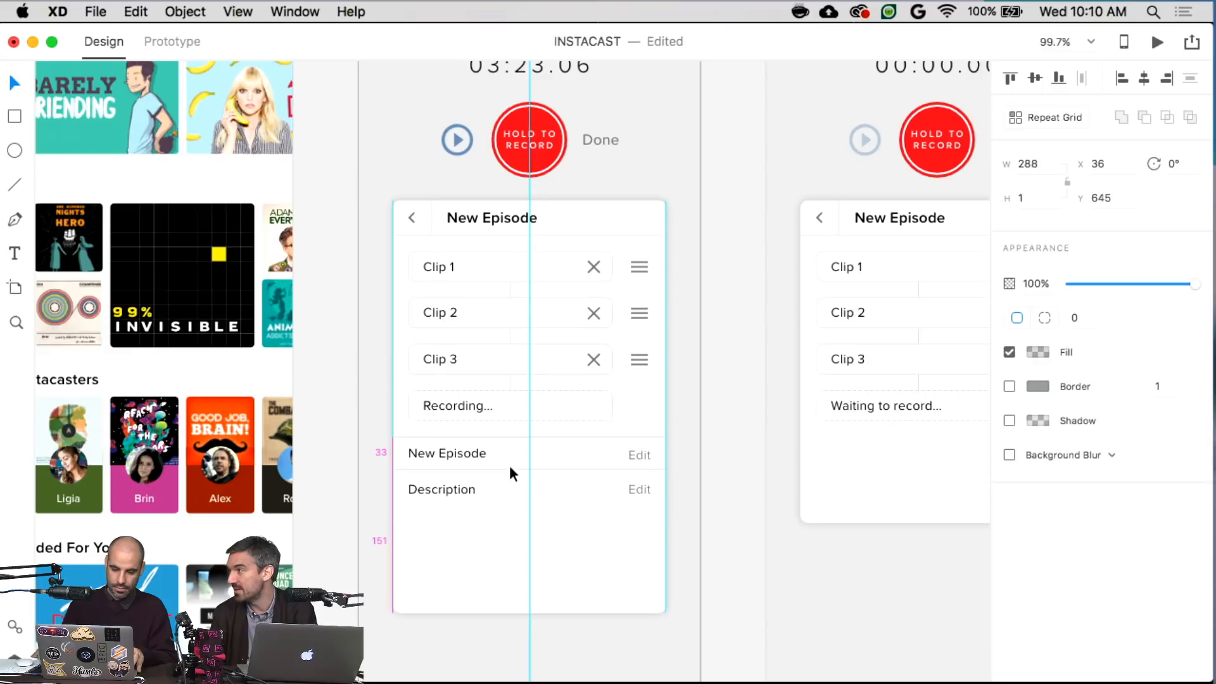
drag(509, 465, 491, 447)
click(478, 446)
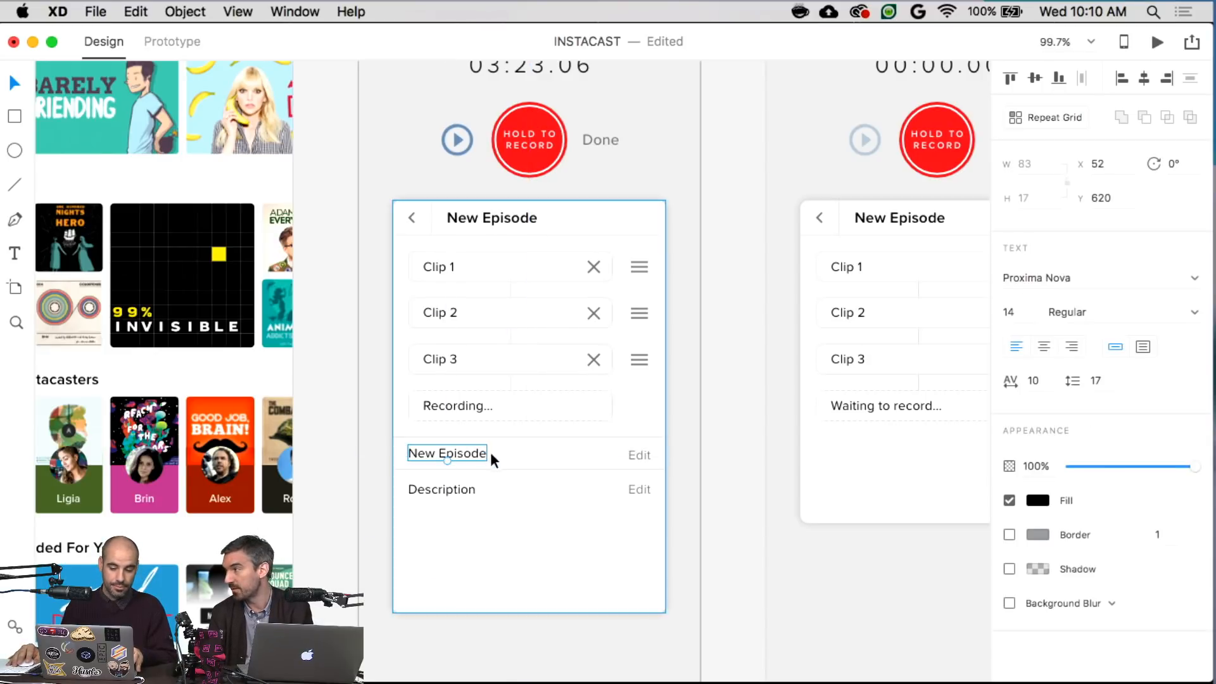
click(736, 446)
- Move the New Episode label below the clip list down to Y 628
click(475, 451)
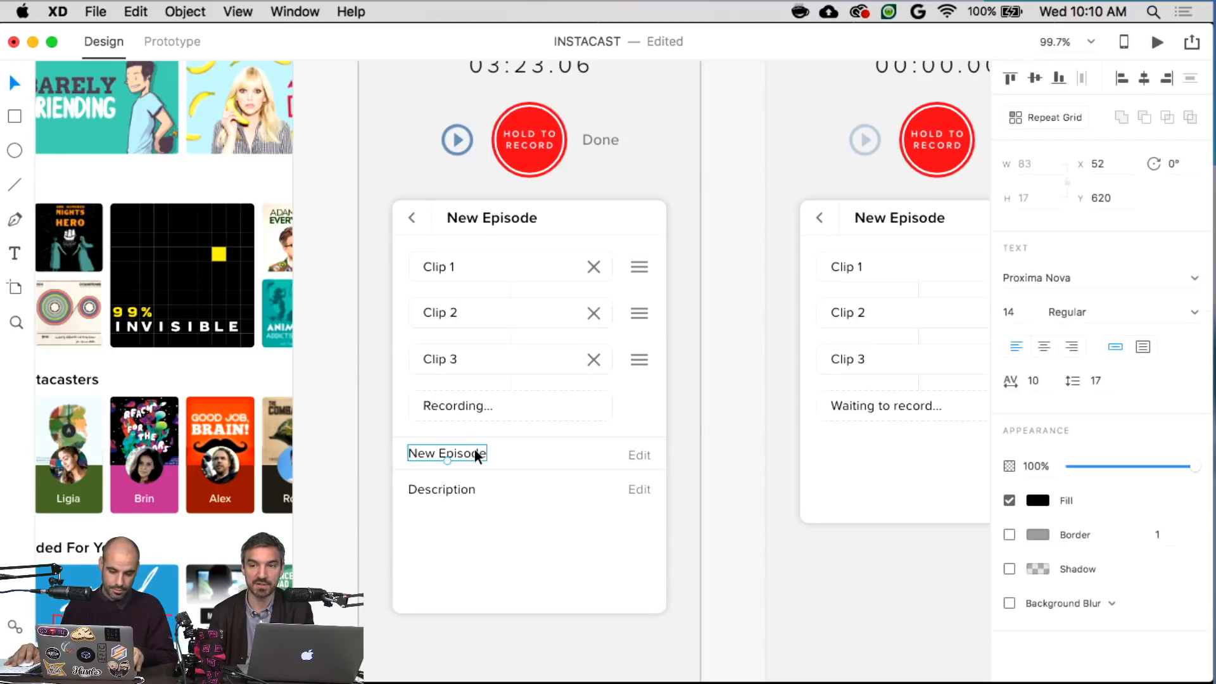
key(shift+Down)
key(Up)
key(Up)
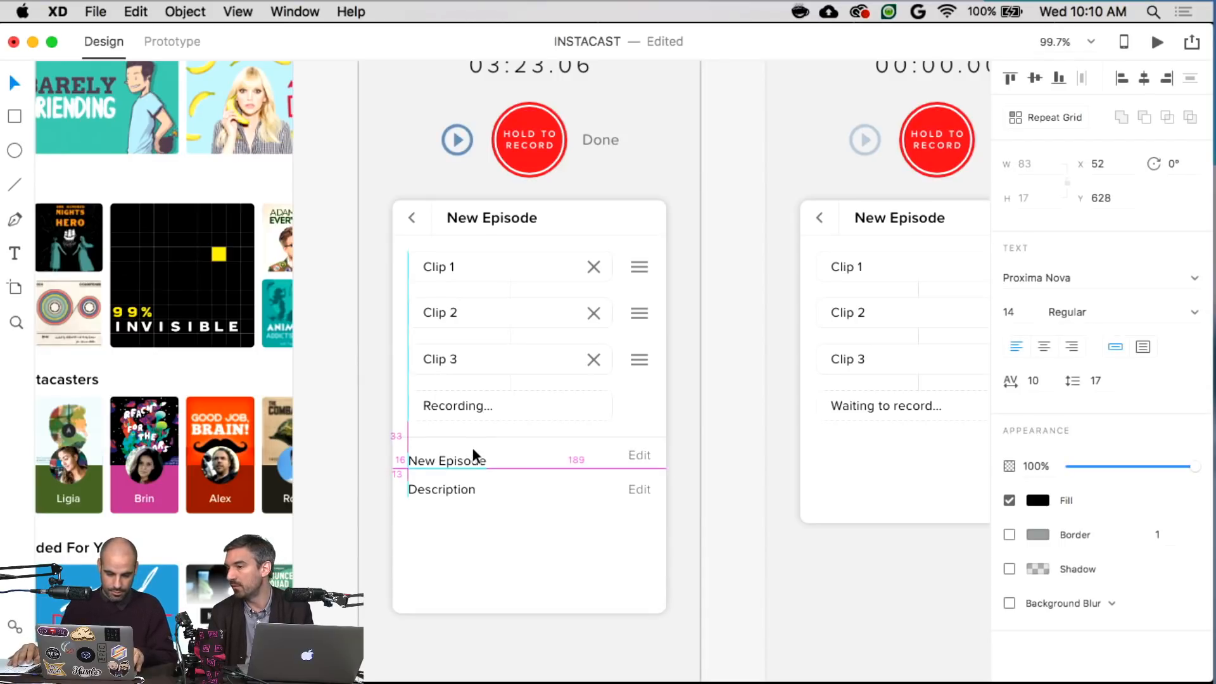
- Move the divider between New Episode and Description down to Y 661
click(502, 467)
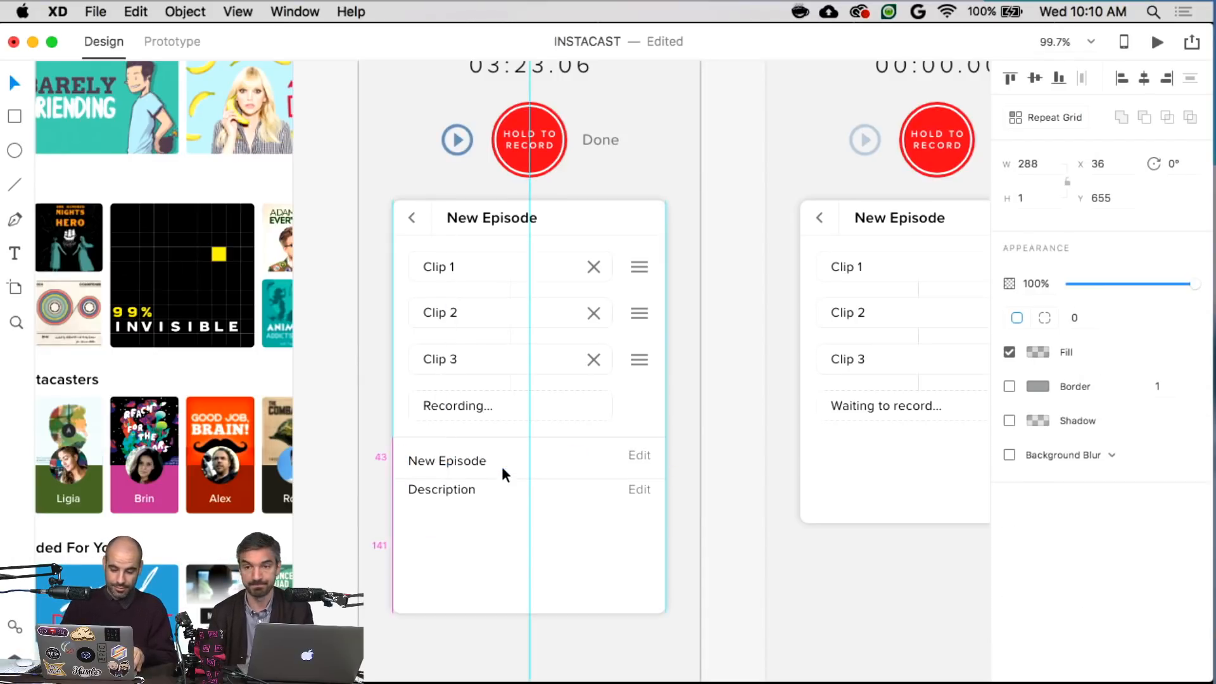
key(shift+Down)
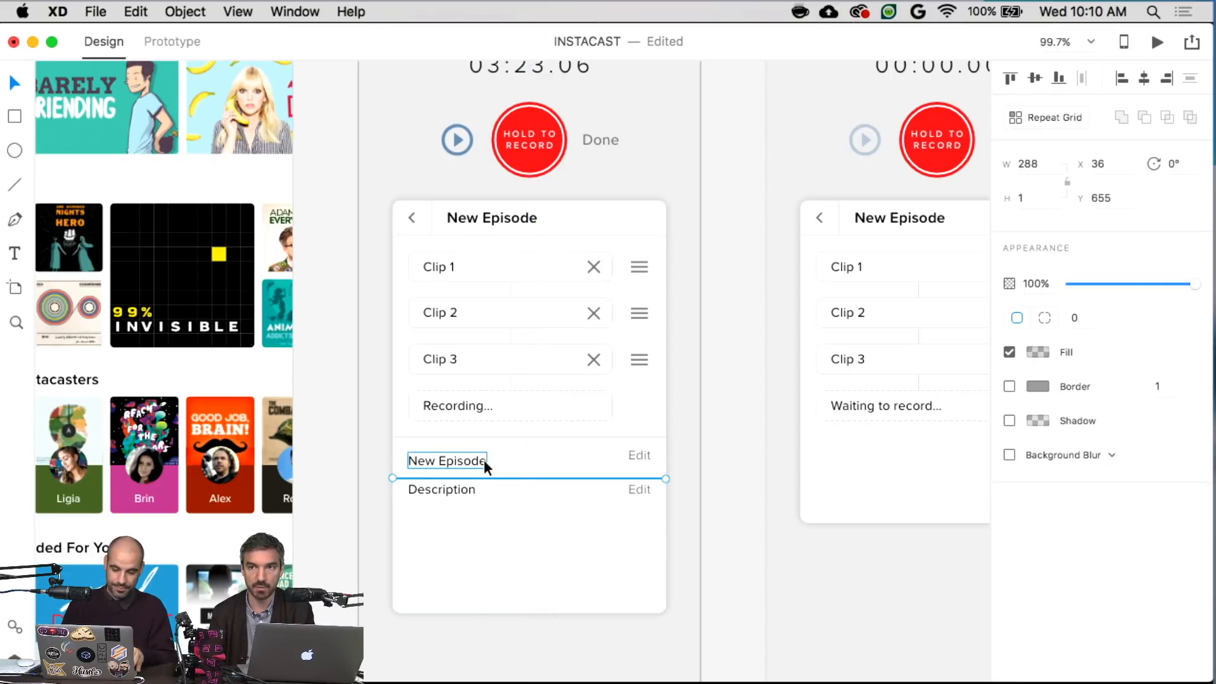
key(Down)
key(Down)
key(Down)
key(Down)
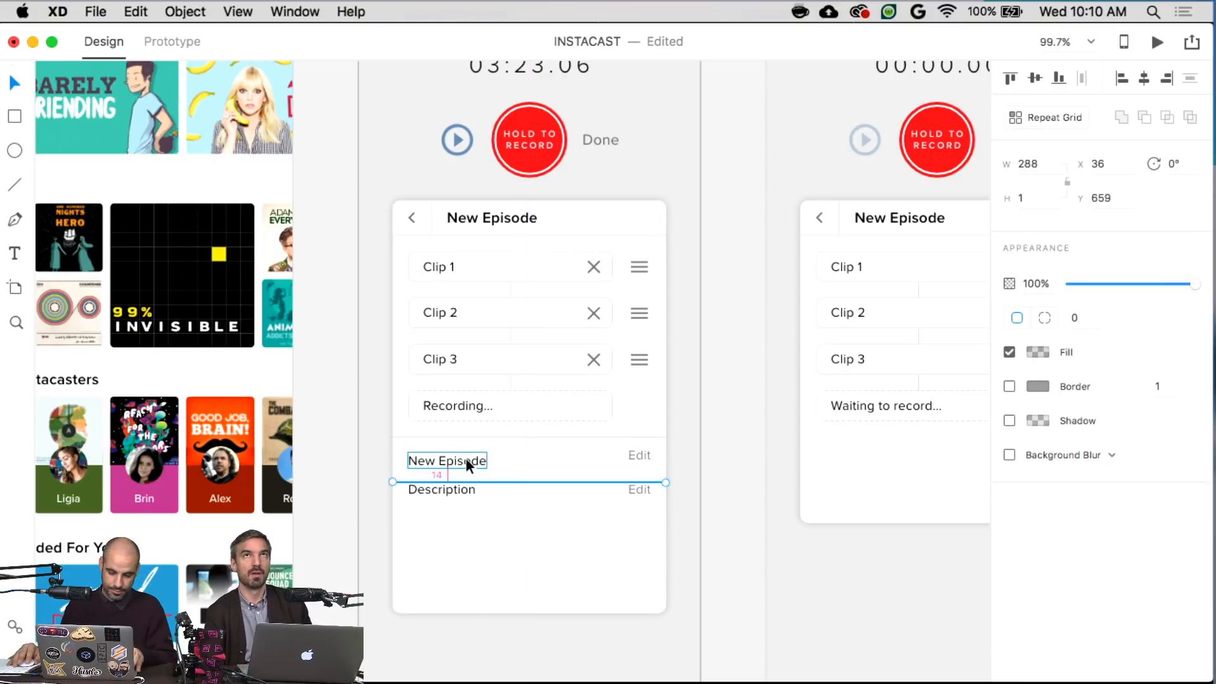
key(Down)
key(Down)
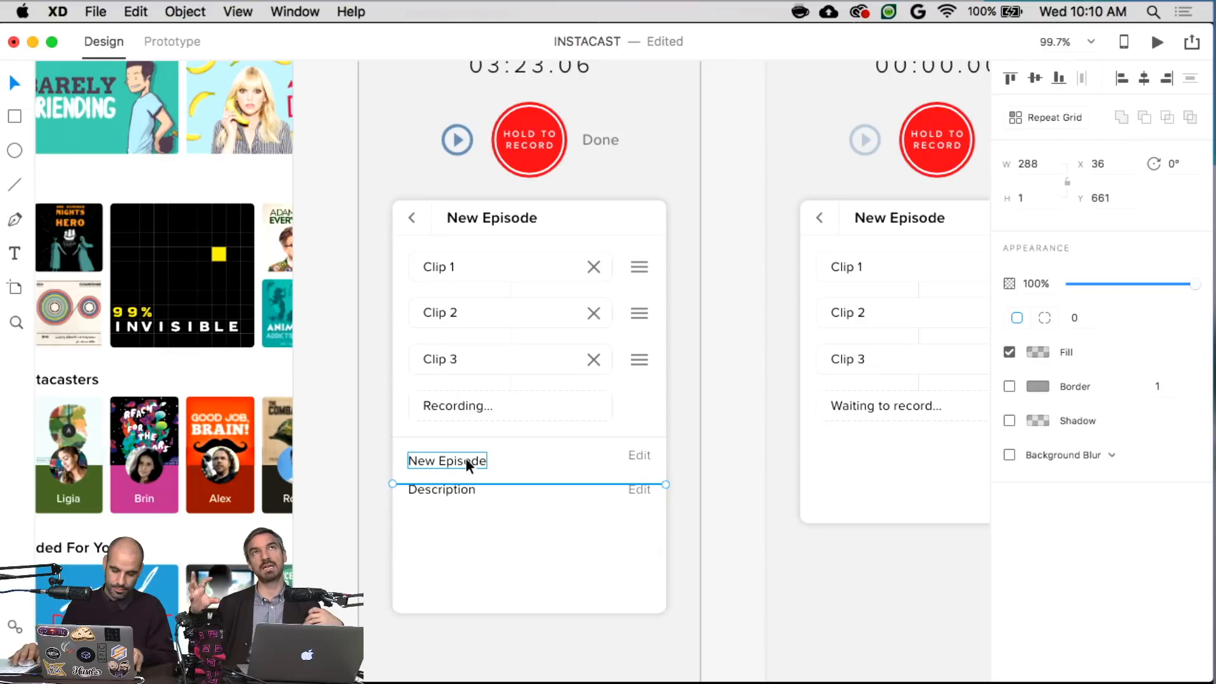
click(669, 451)
- Move Description and its Edit label below the divider, and middle-align the upper Edit label with New Episode at Y 628
drag(467, 489, 461, 515)
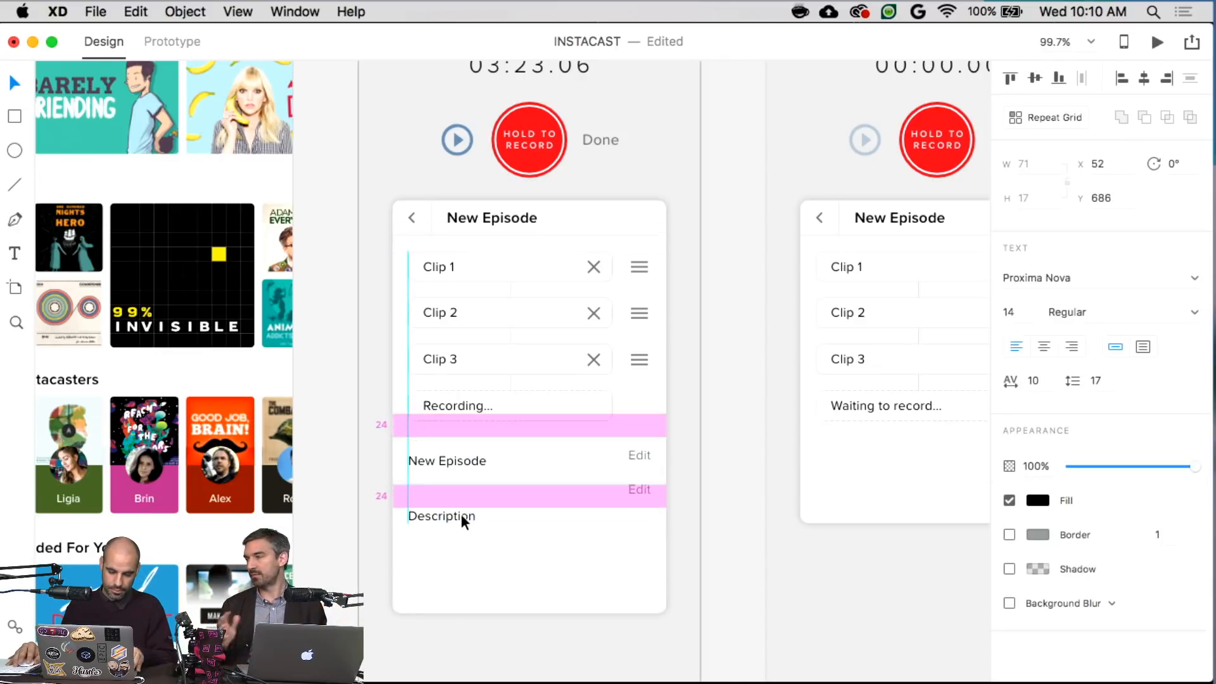
drag(624, 489, 621, 526)
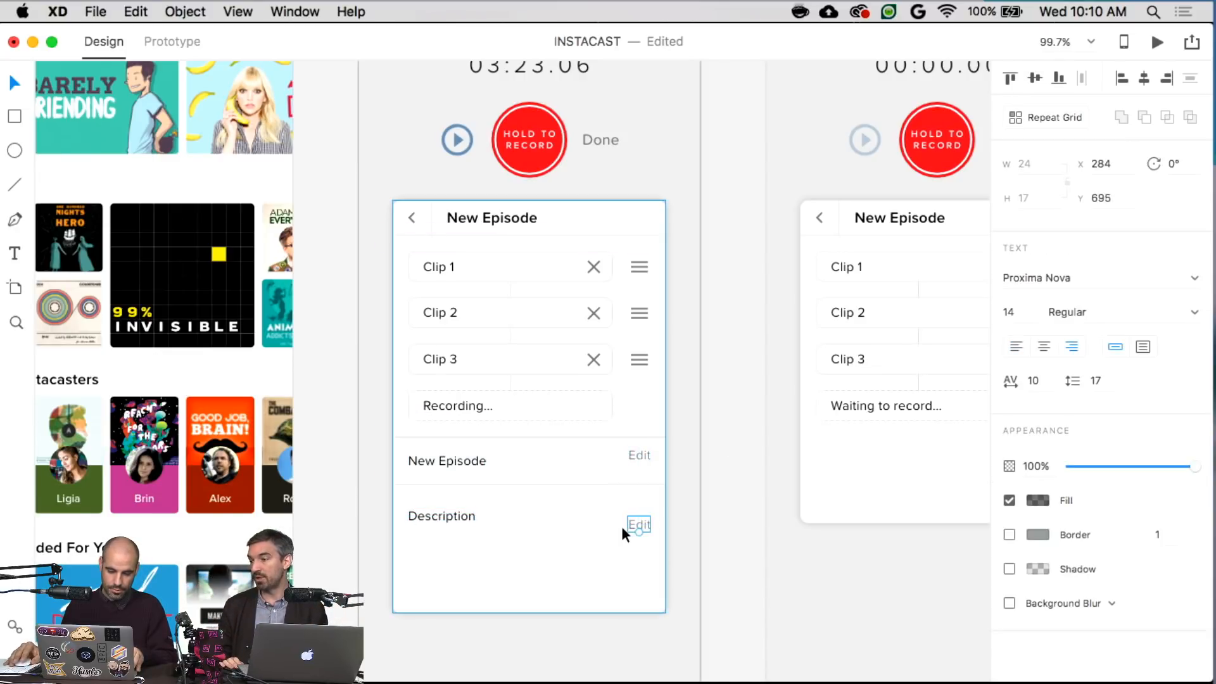
click(641, 455)
shift+click(480, 457)
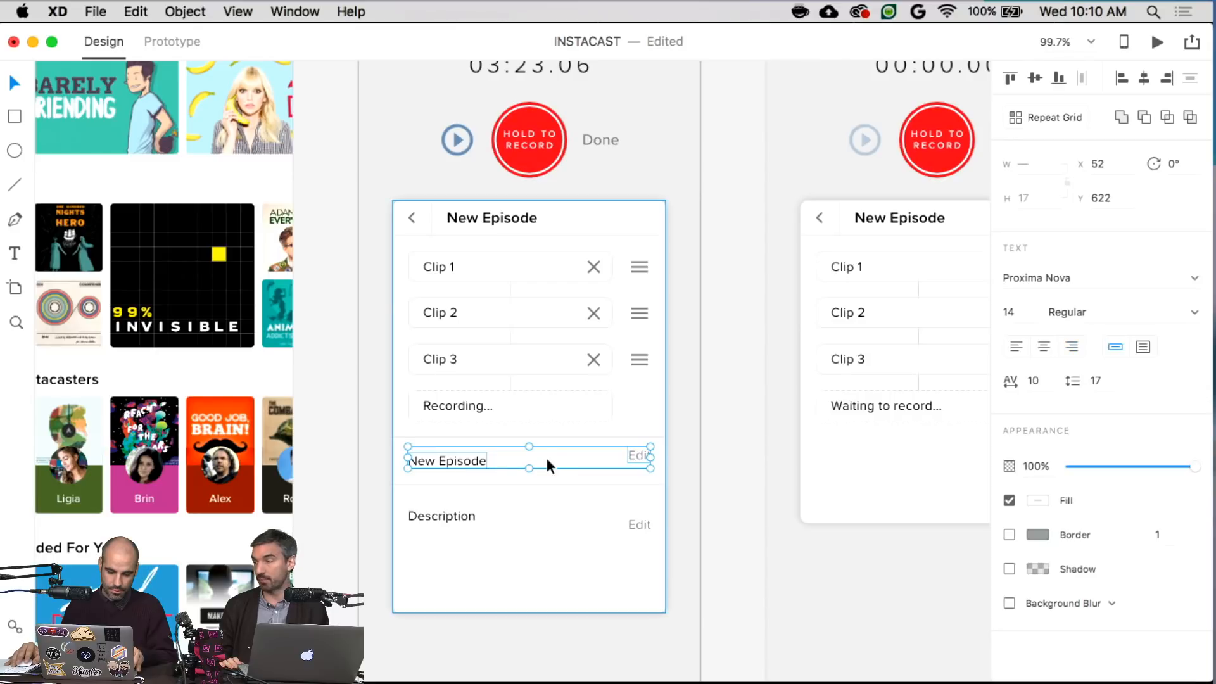
click(1038, 80)
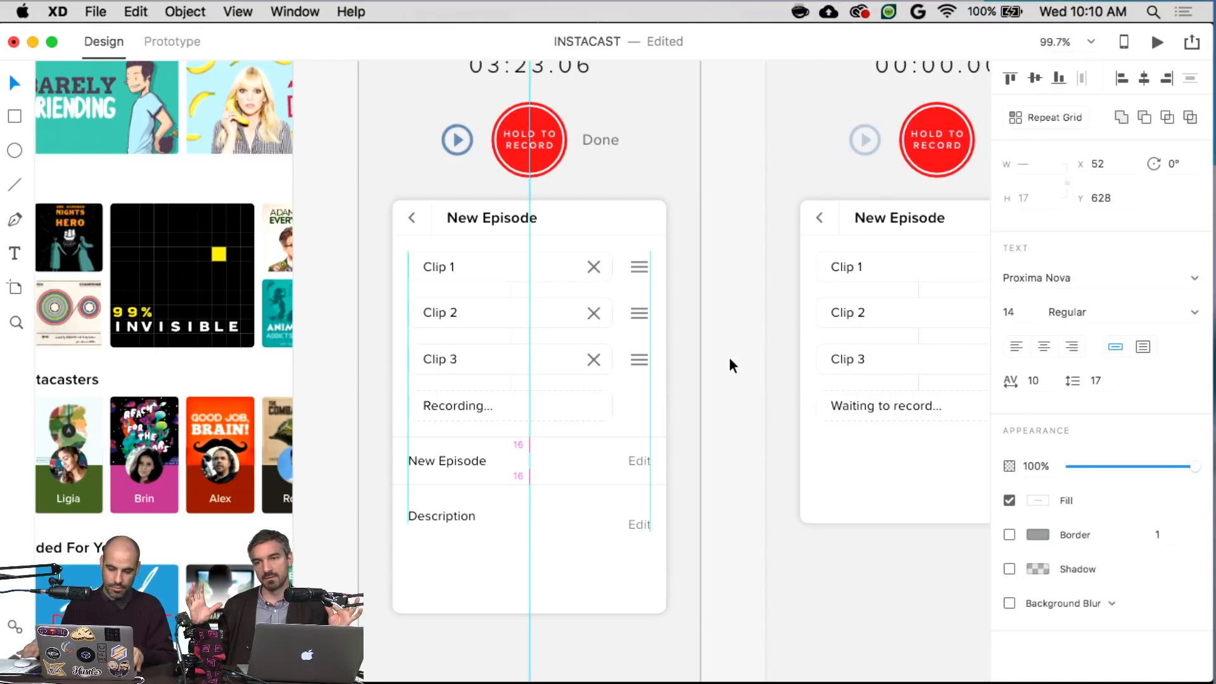
click(728, 457)
- Delete the Edit label beside the lower New Episode label and change that label's text to "Rename episode"
click(644, 460)
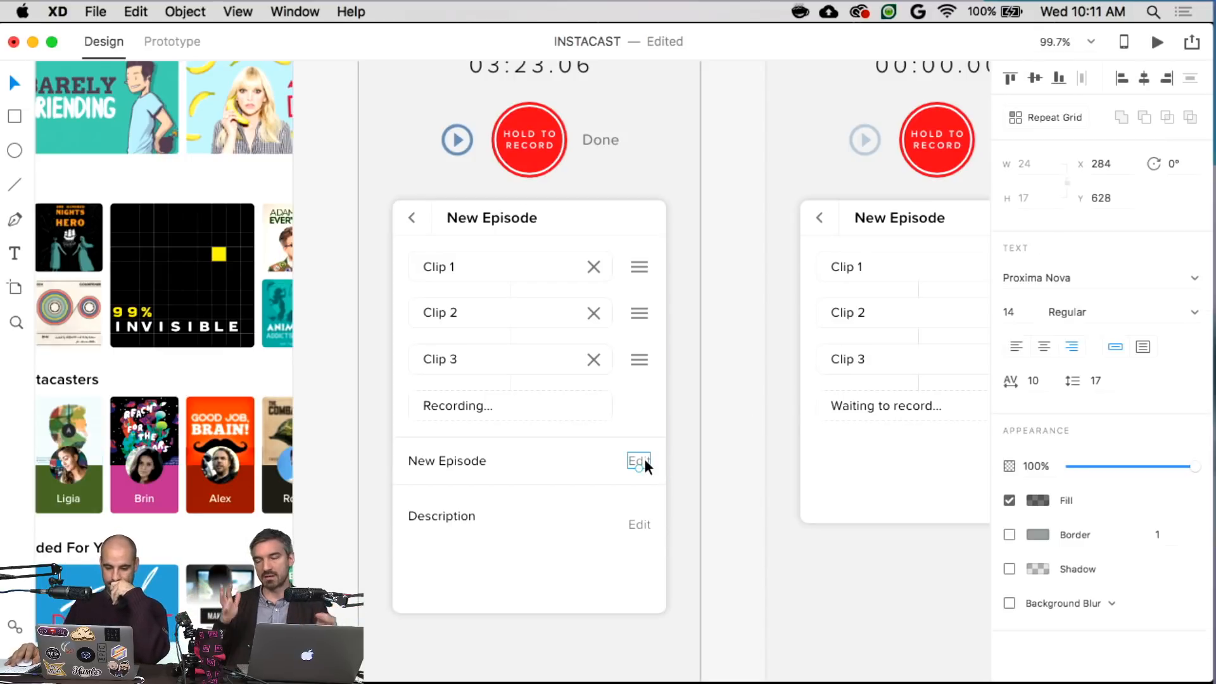
key(BackSpace)
click(415, 458)
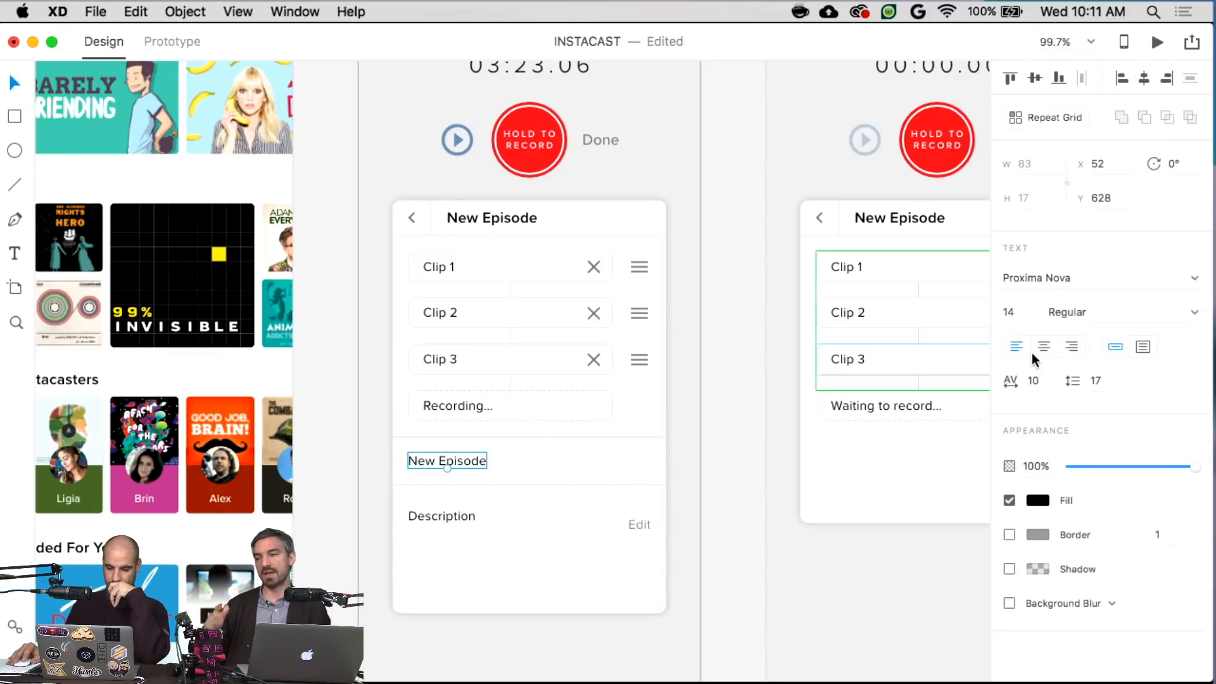
key(BackSpace)
key(super+z)
key(Return)
text(R)
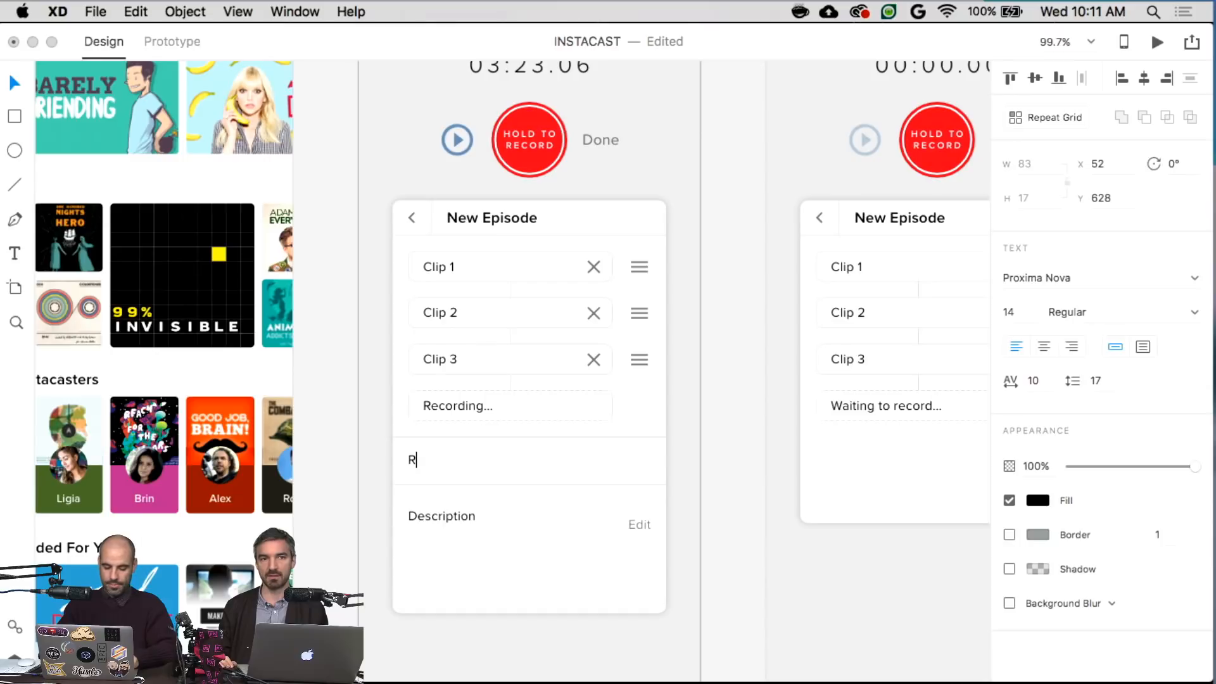
text(ename episode)
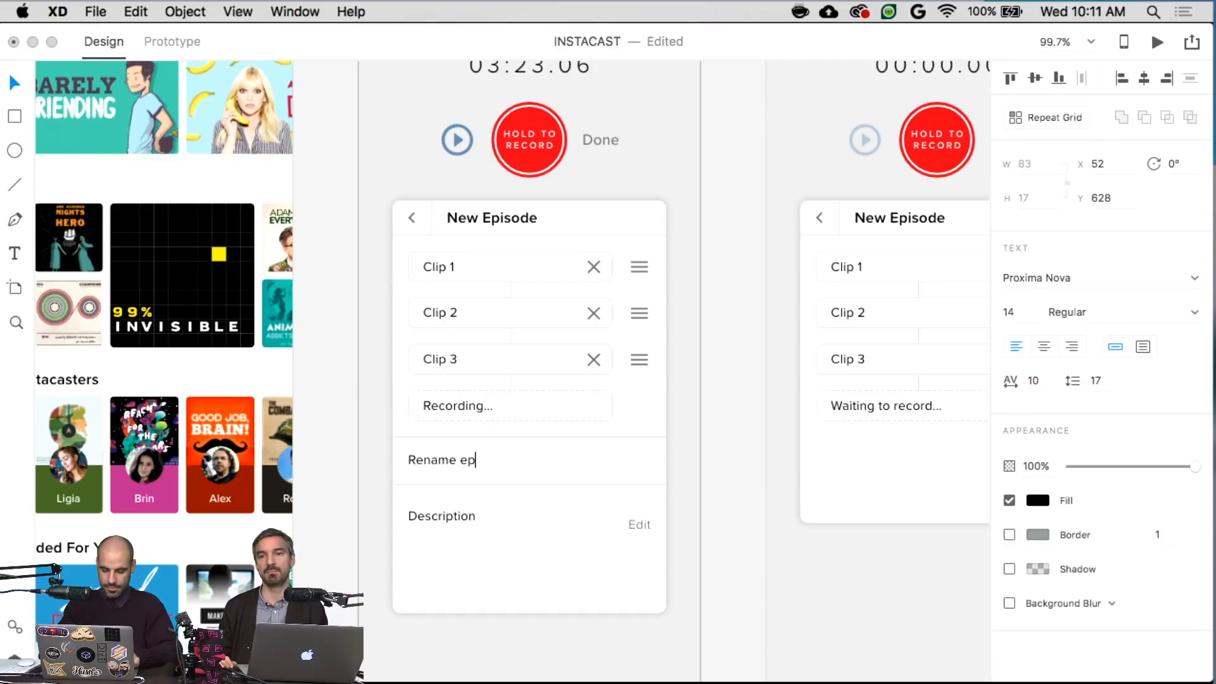
- Set the Rename episode label's fill to black (#000000) at 54% alpha using the saved swatch
click(1038, 501)
click(895, 615)
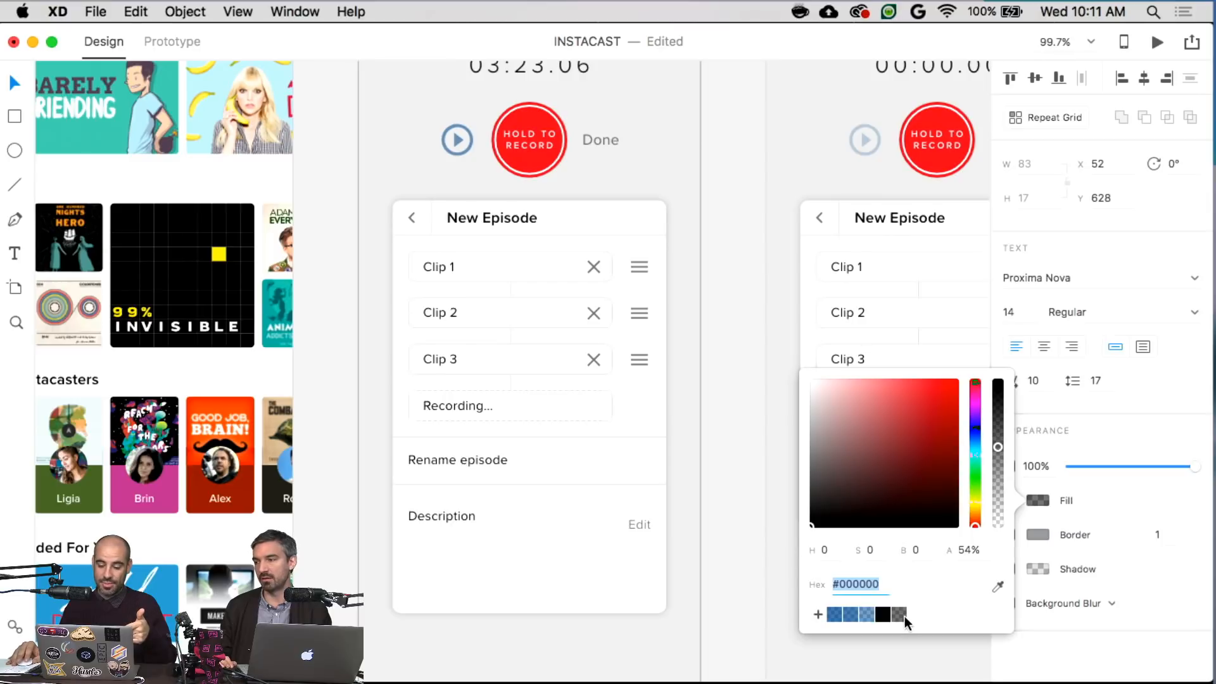
click(750, 530)
click(742, 530)
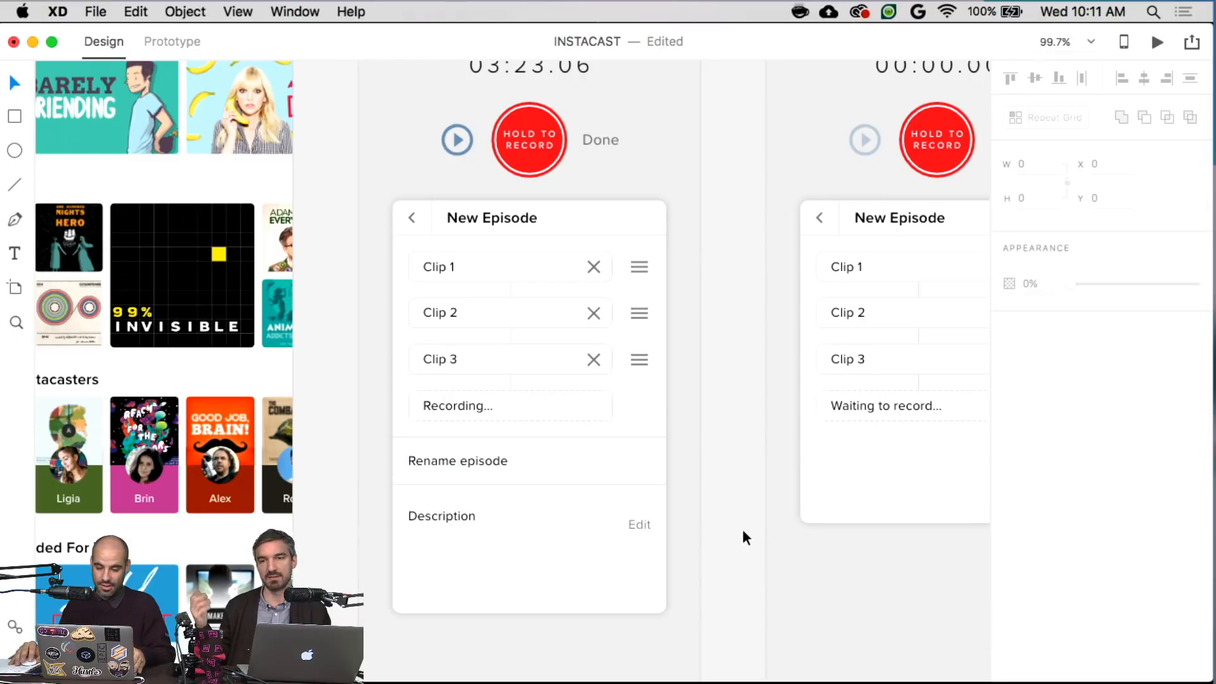
click(497, 458)
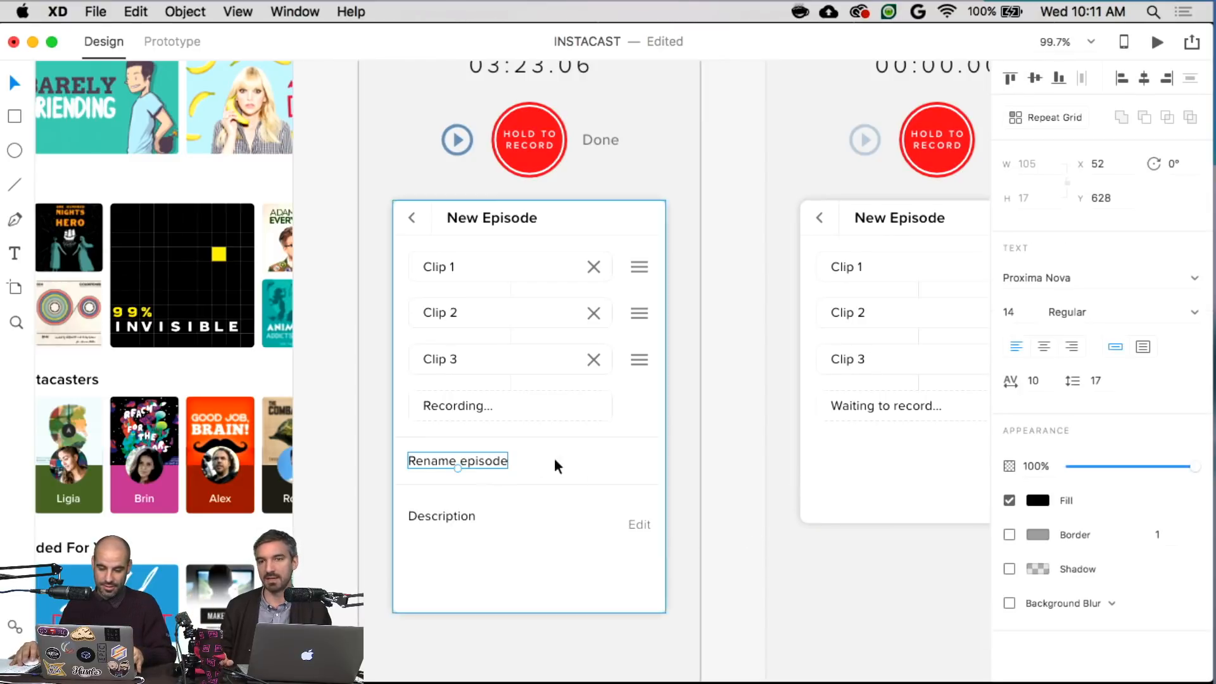
click(1038, 501)
click(899, 614)
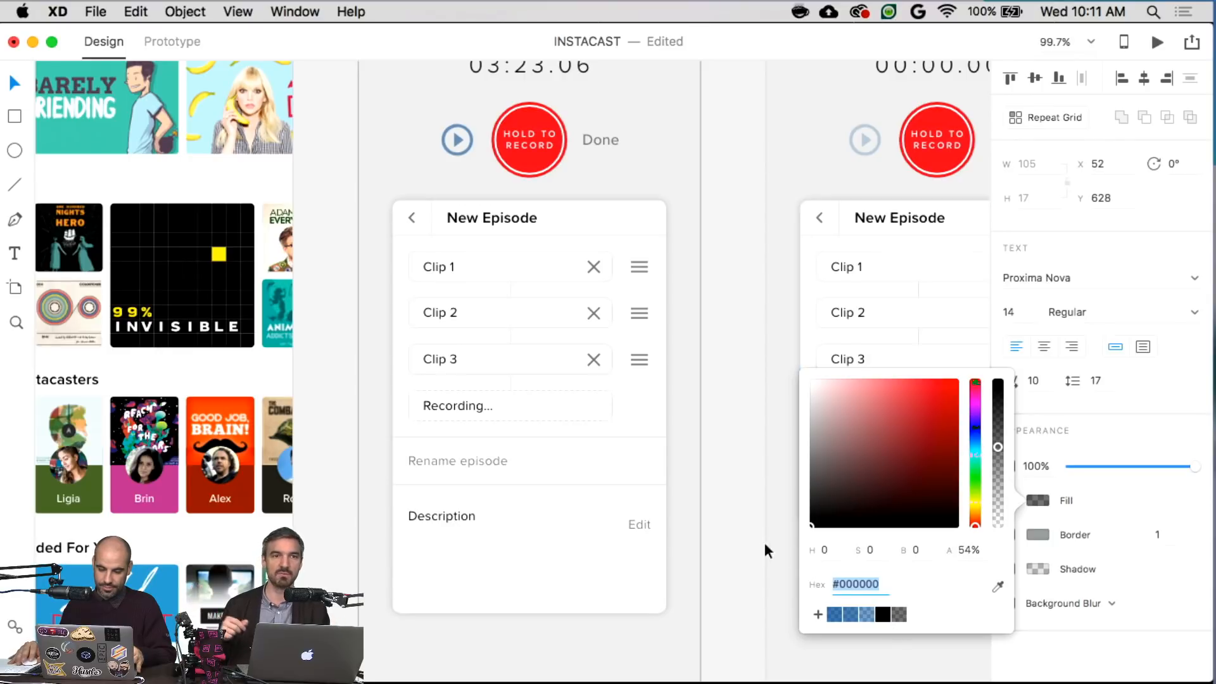
click(728, 543)
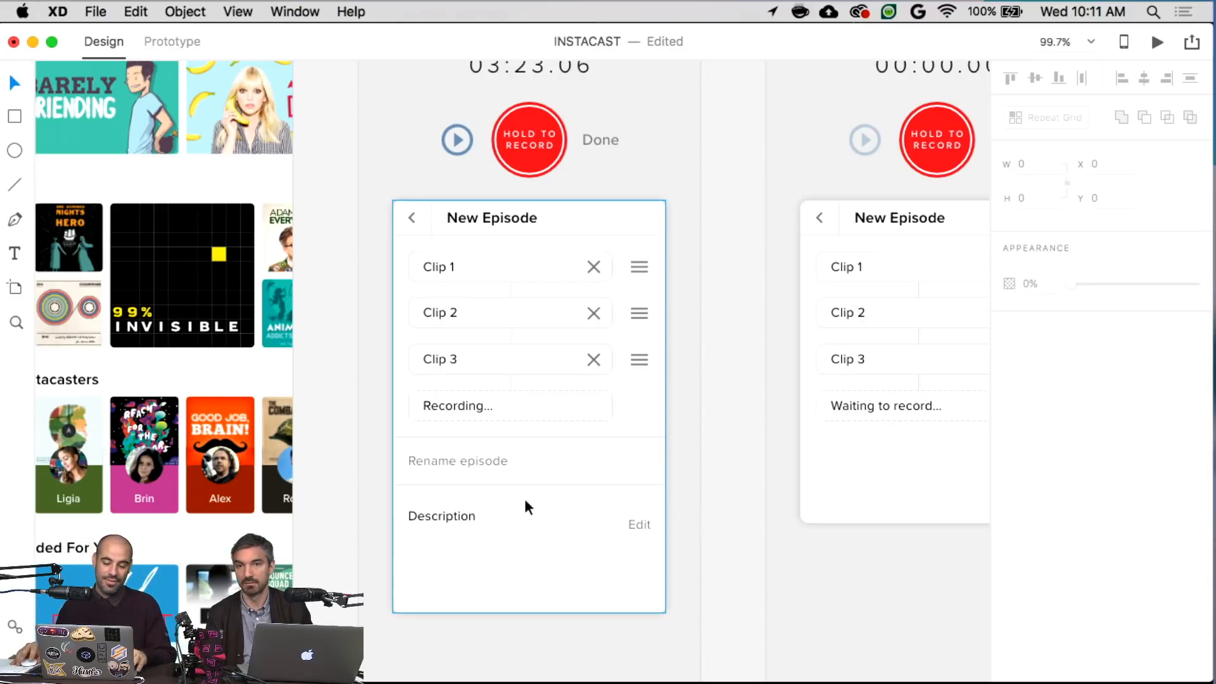
- Move the Description label up to Y 678 and set its fill to the saved 54% black swatch
drag(459, 514, 462, 506)
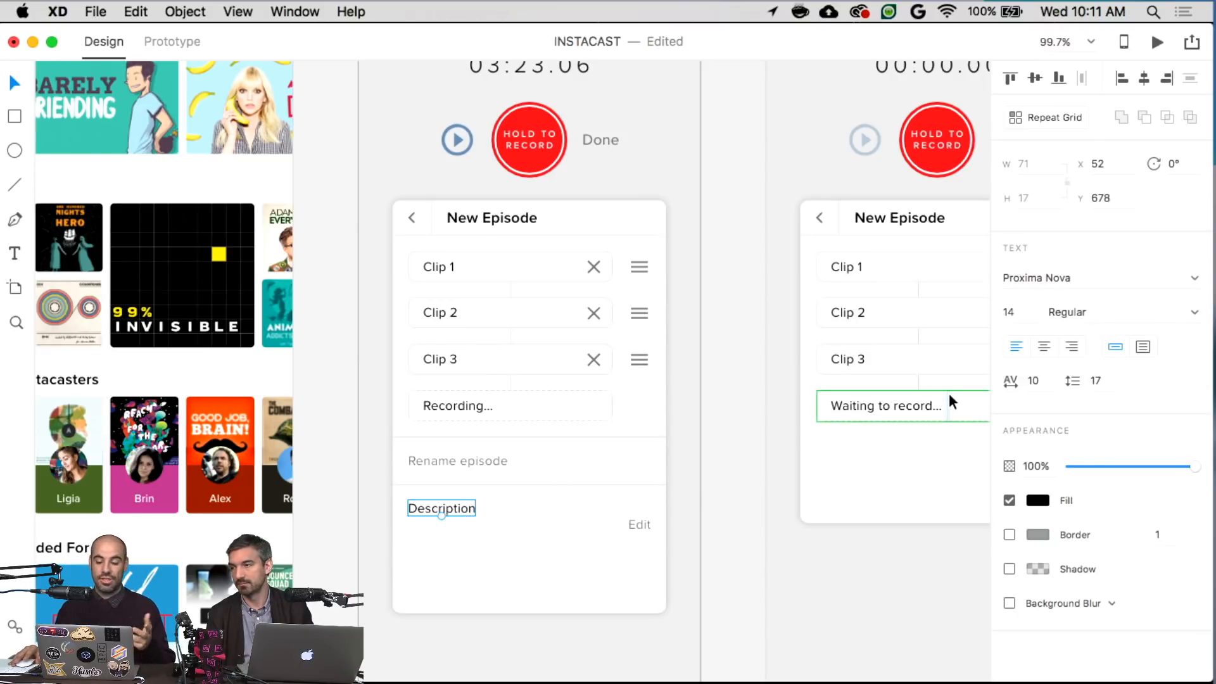
click(1042, 500)
click(900, 614)
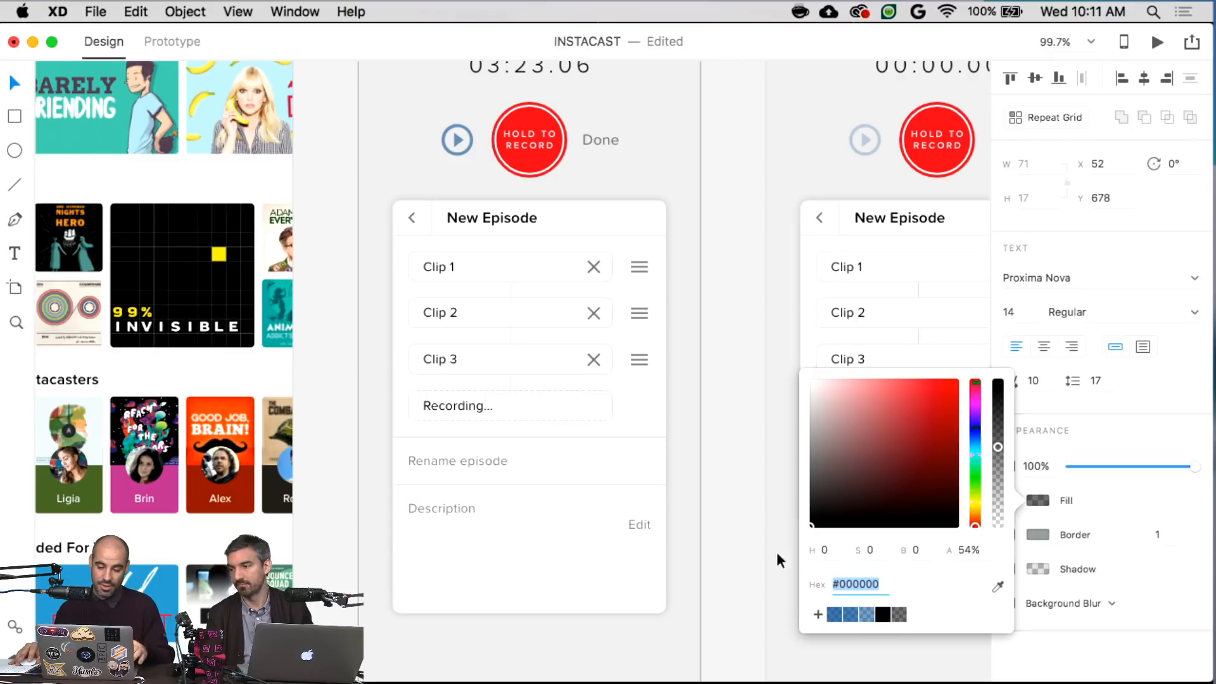
click(728, 480)
- Delete the remaining Edit label and change the Description label's text to "Add Description"
click(641, 523)
key(Delete)
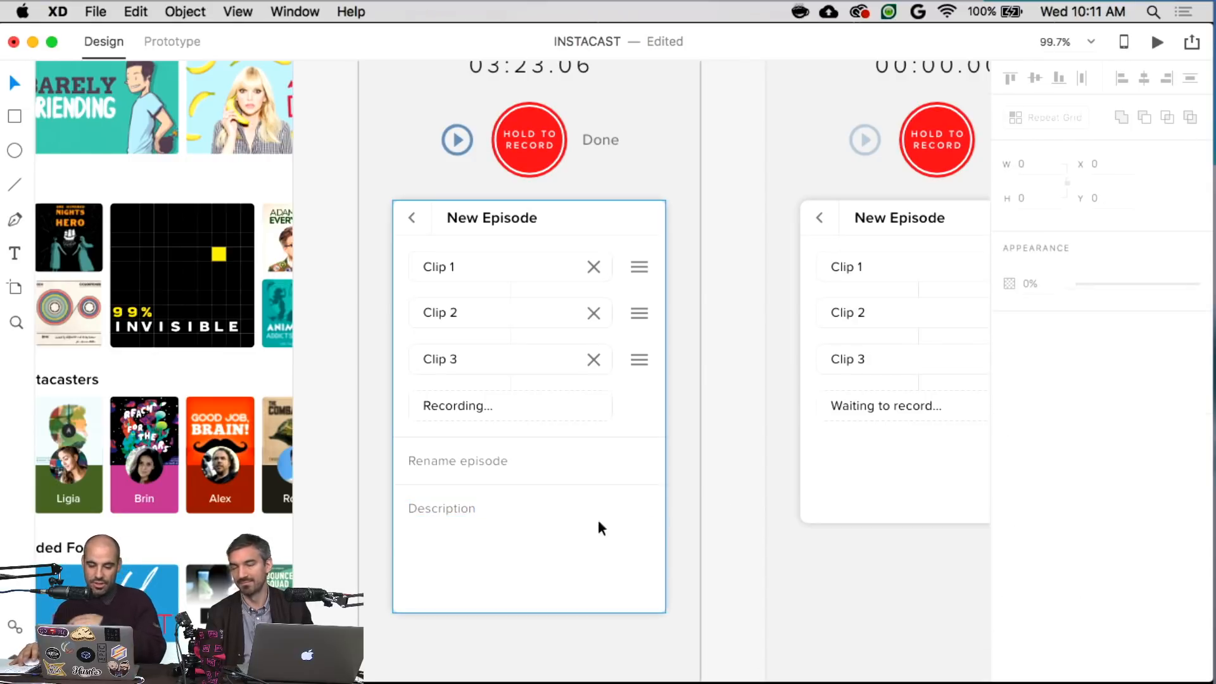
click(449, 508)
key(Return)
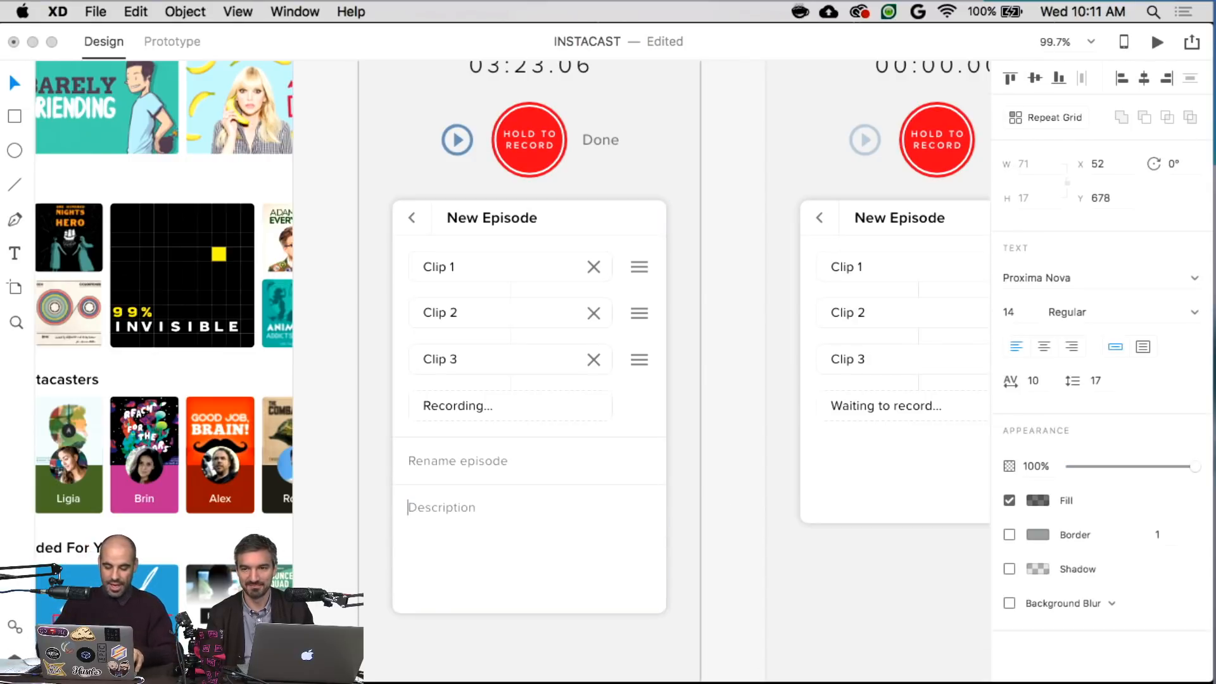
text(Add)
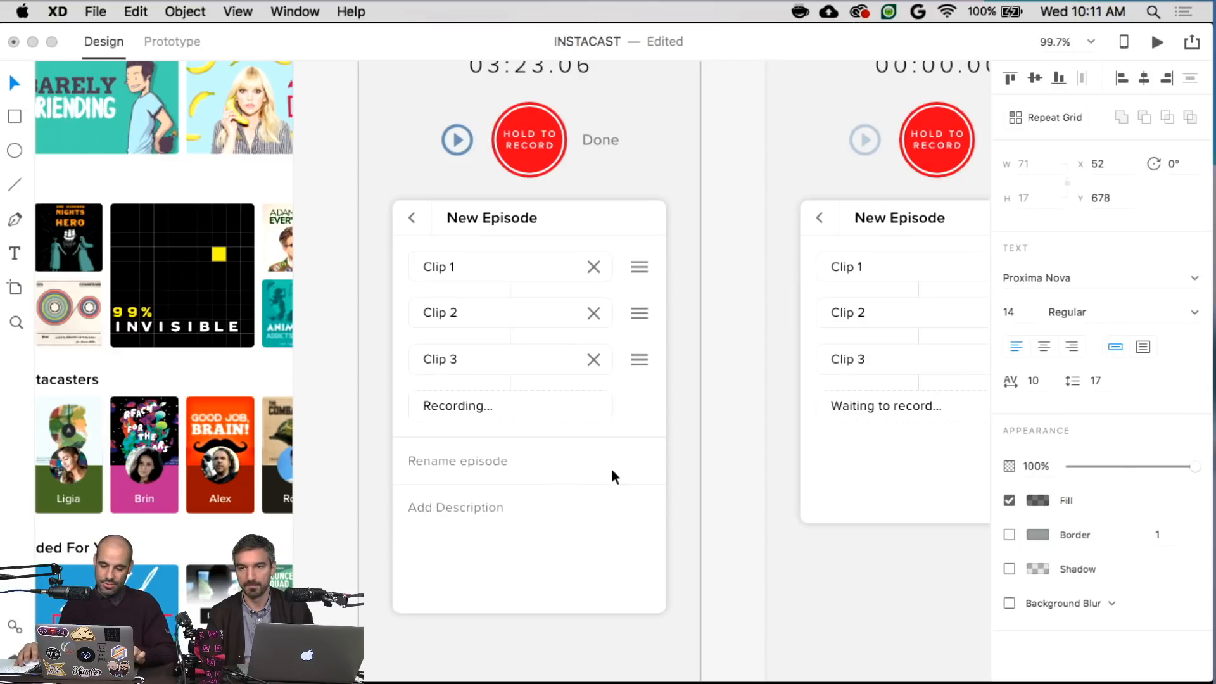
key(Escape)
click(724, 406)
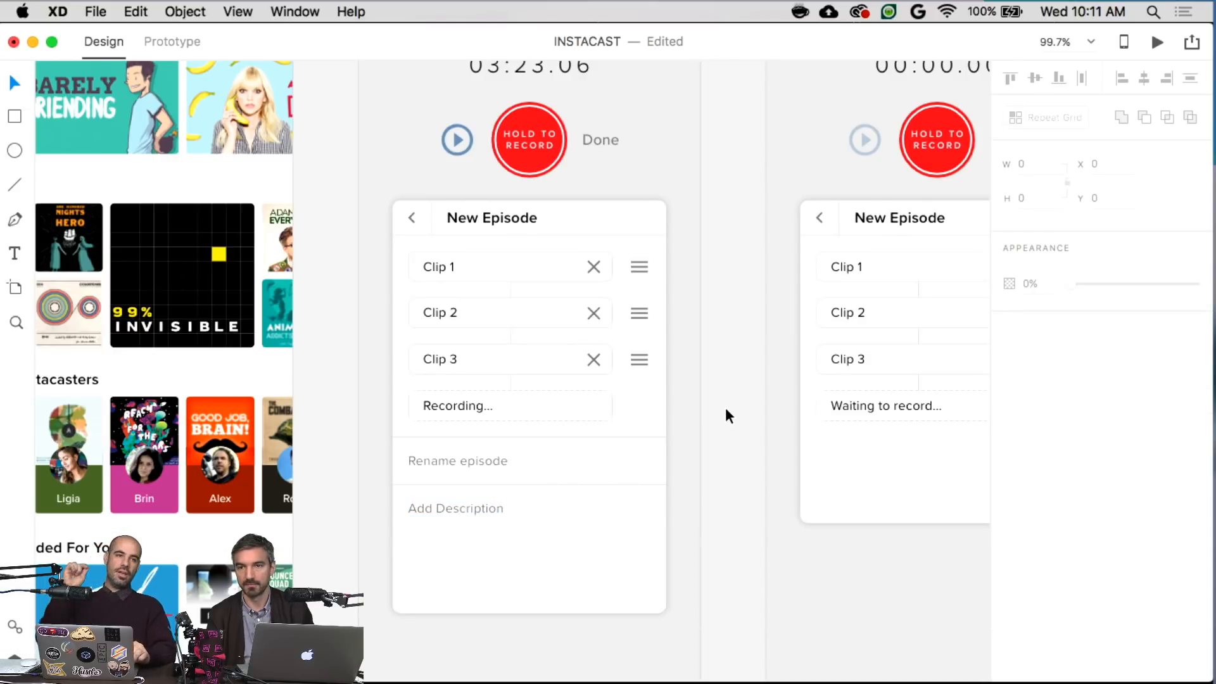
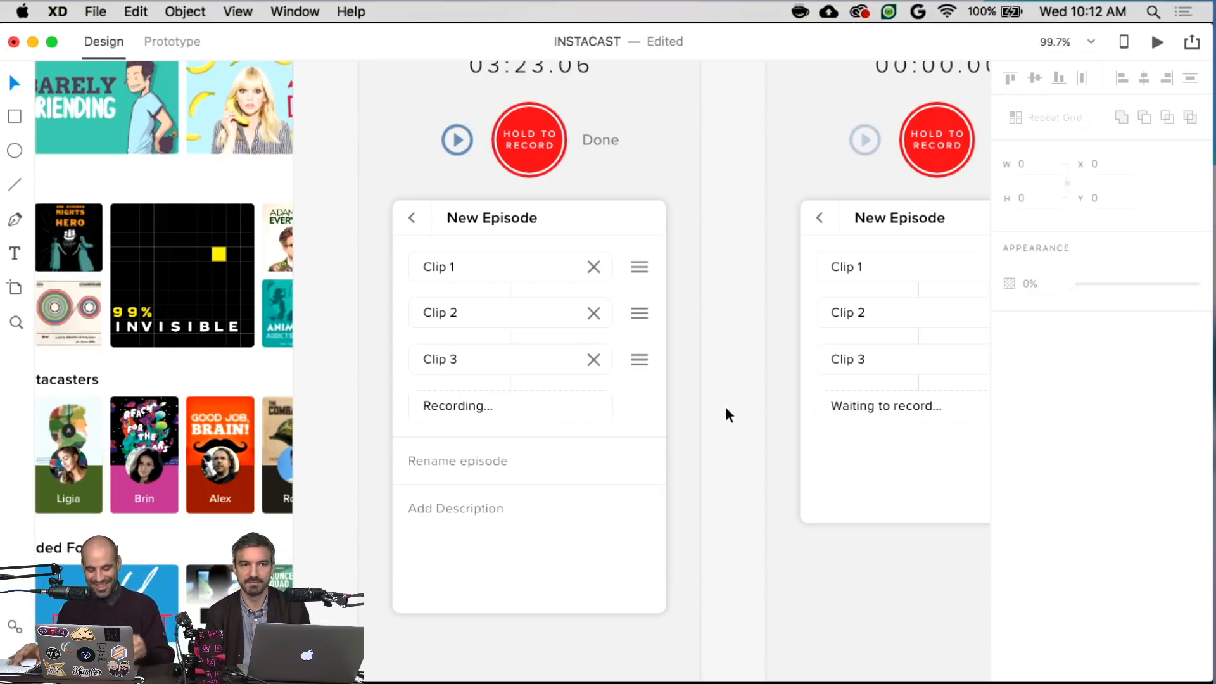
scroll(724, 405, down, 5)
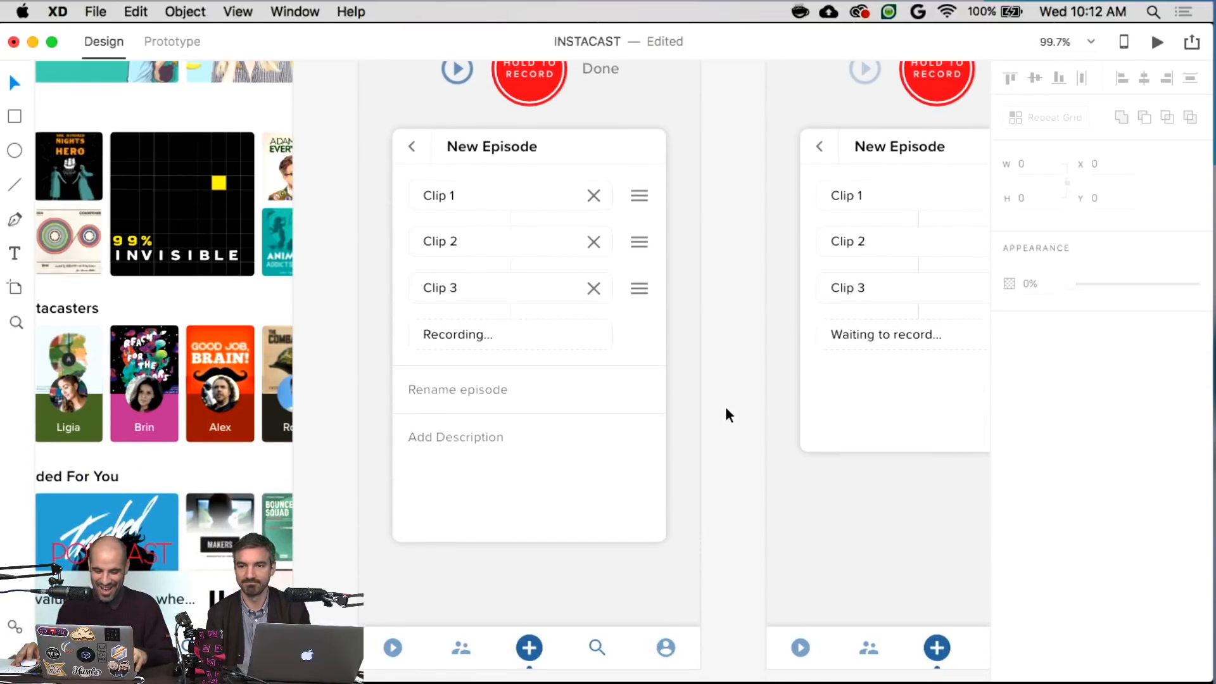
- Extend the New Episode card's bottom edge downward to make the card 476 high
click(564, 465)
drag(528, 505, 528, 544)
click(740, 444)
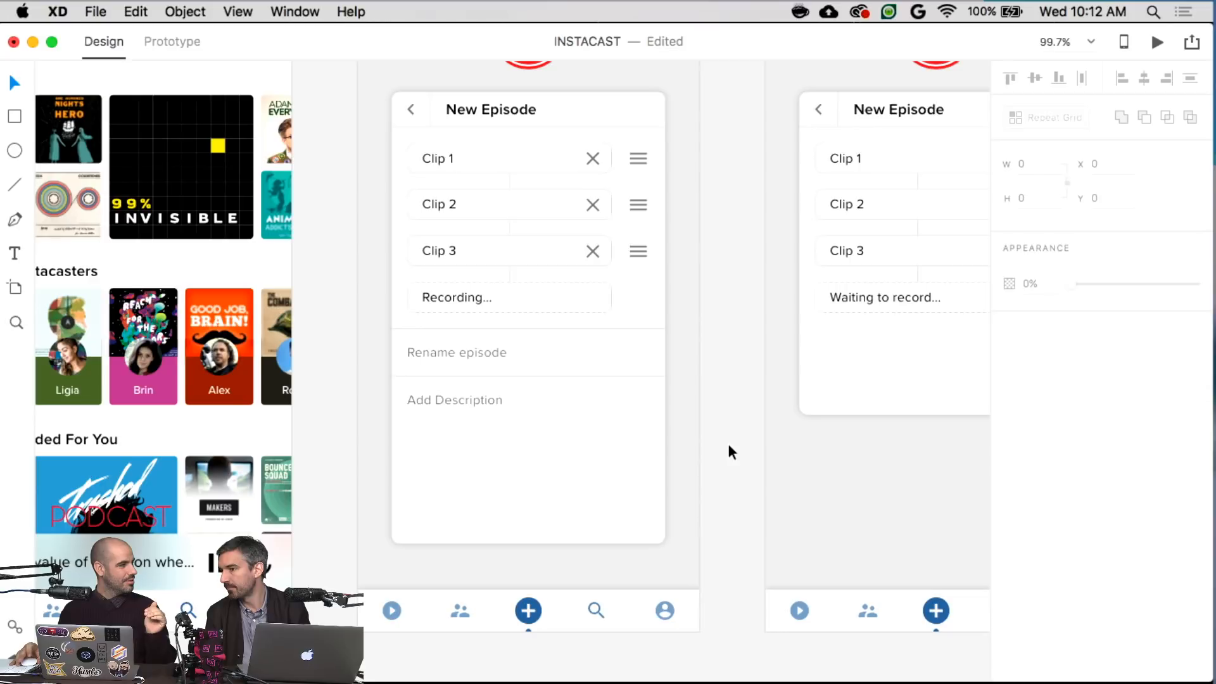
- Draw a rectangle 288 wide and 53 high at Y 741 across the card, below Add Description
scroll(729, 447, up, 3)
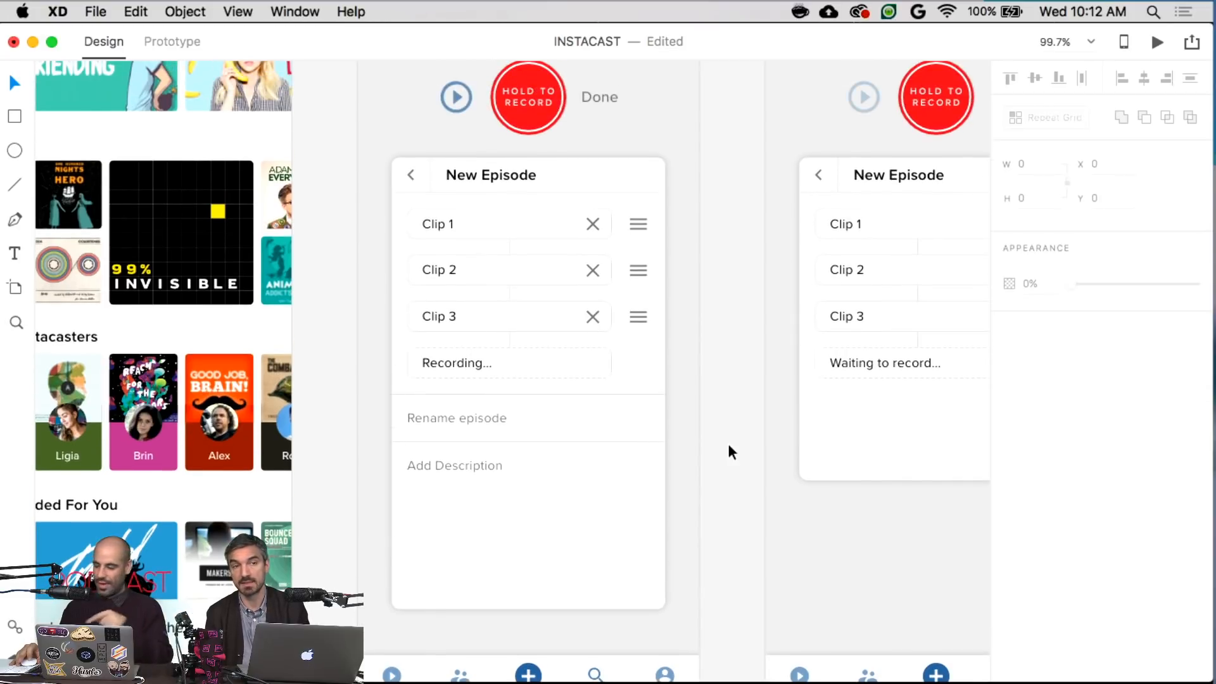
scroll(730, 442, up, 3)
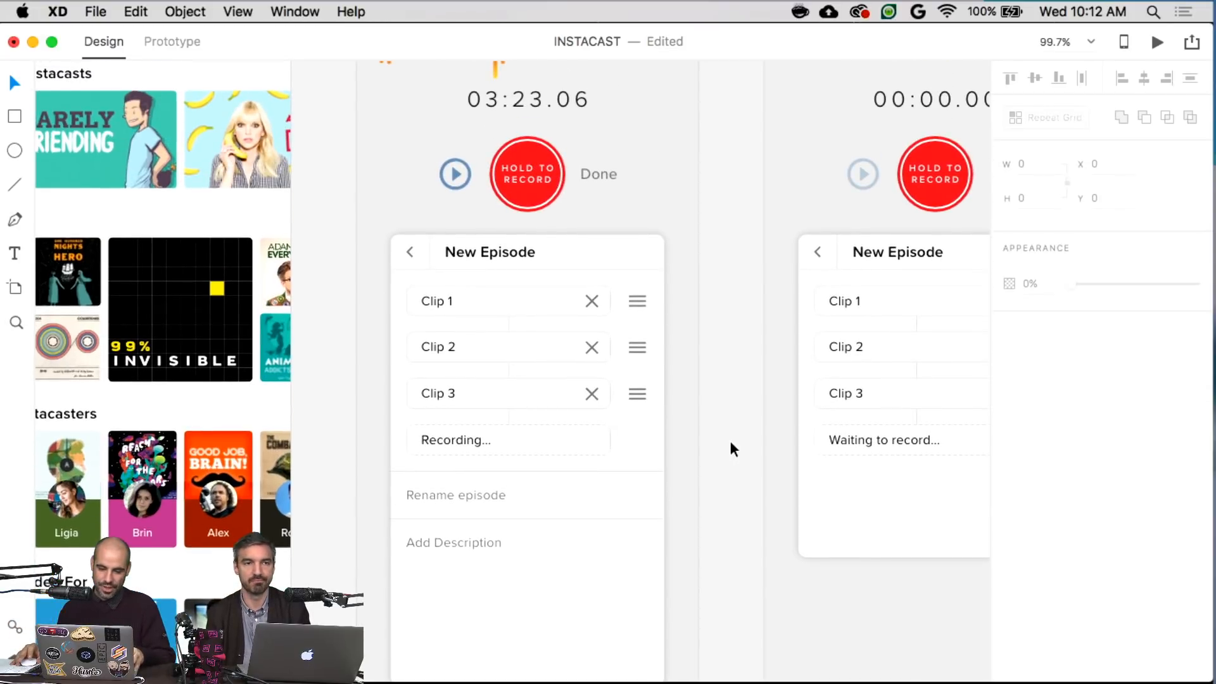
scroll(719, 412, down, 6)
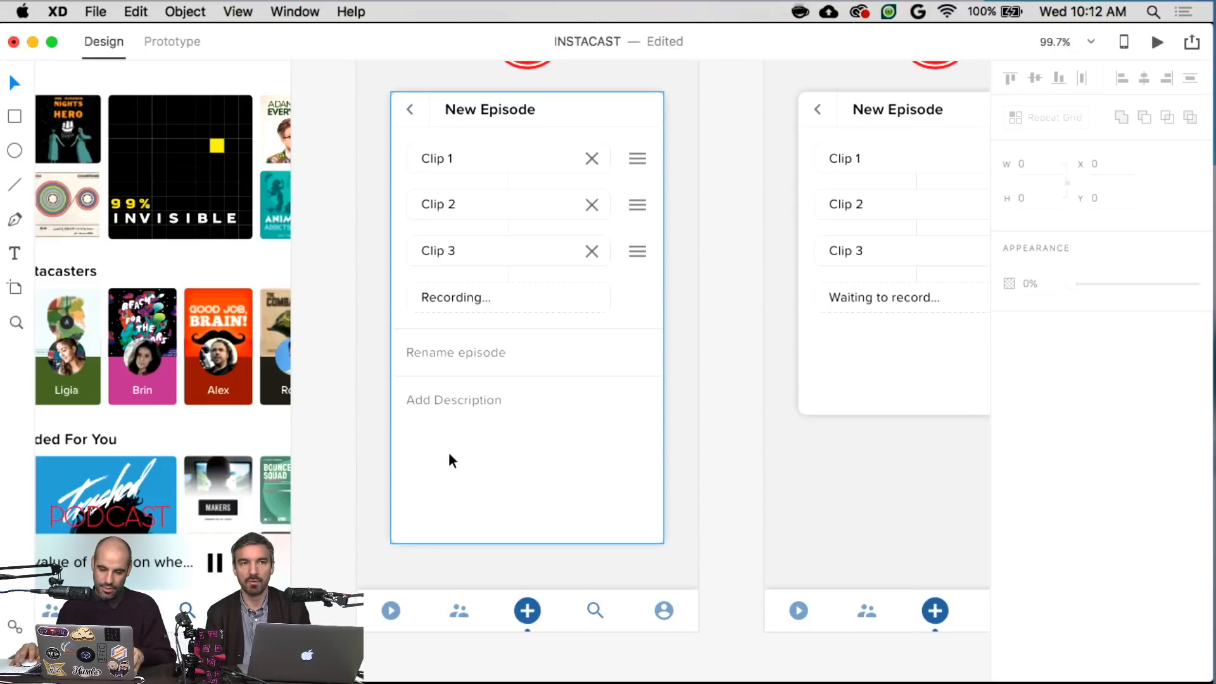
click(431, 478)
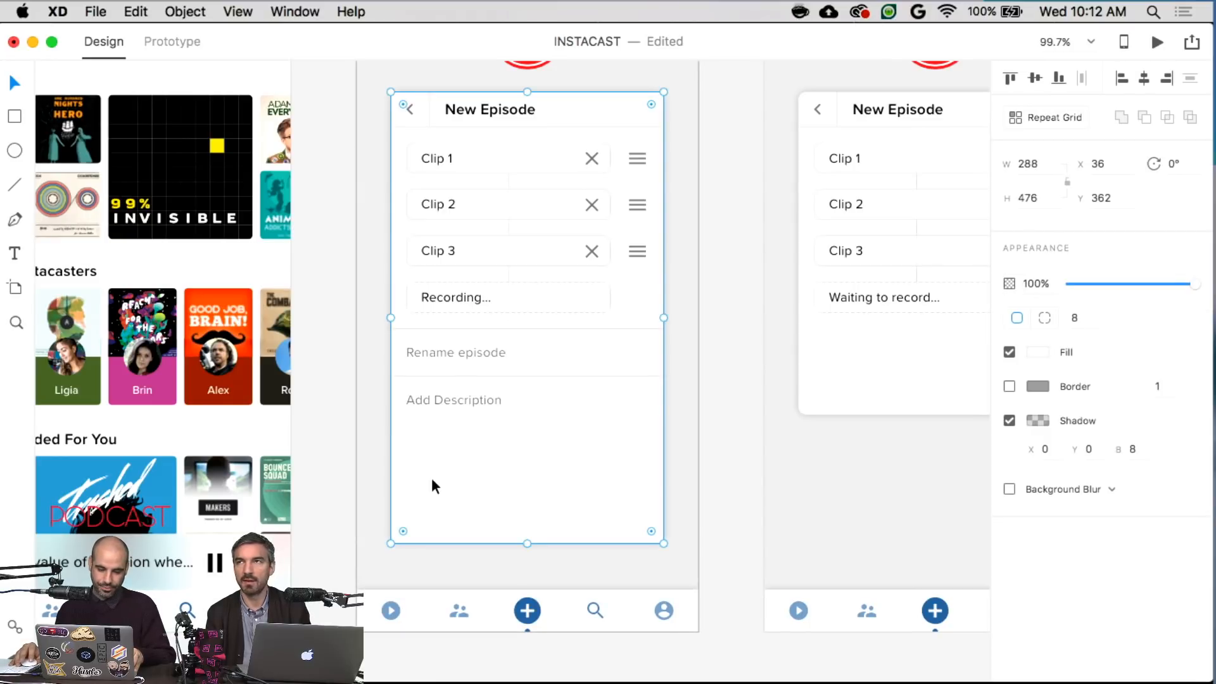
key(r)
drag(429, 453, 671, 502)
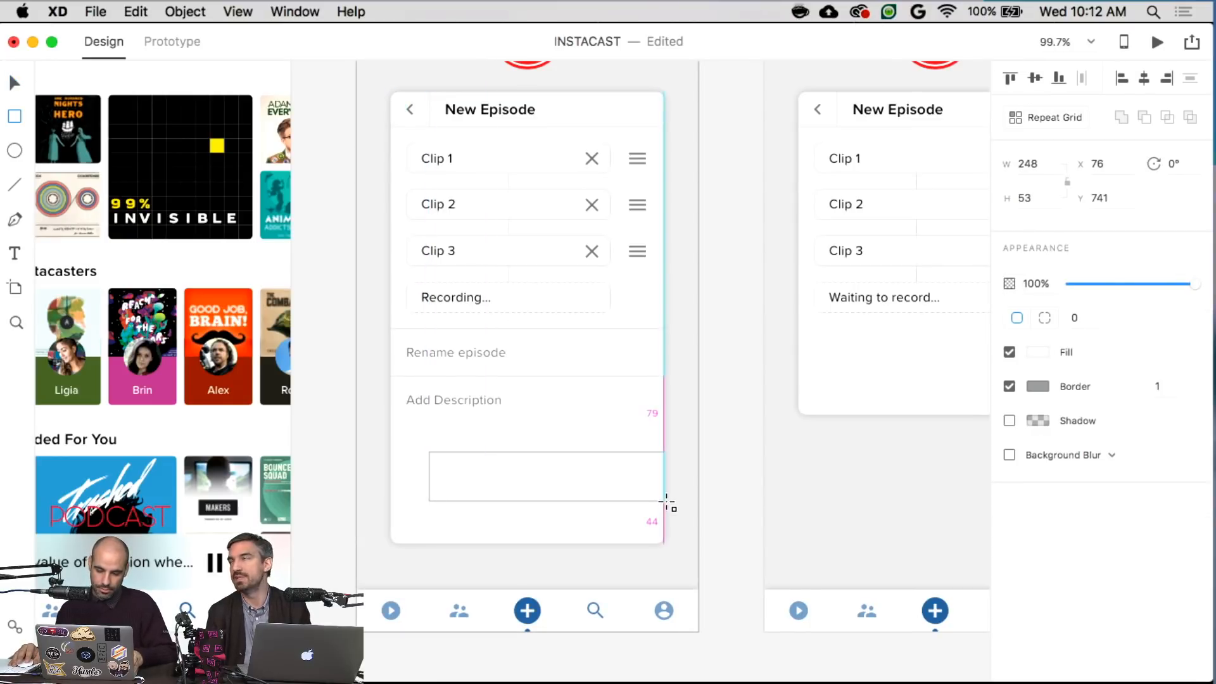
drag(448, 494, 390, 481)
scroll(390, 483, right, 2)
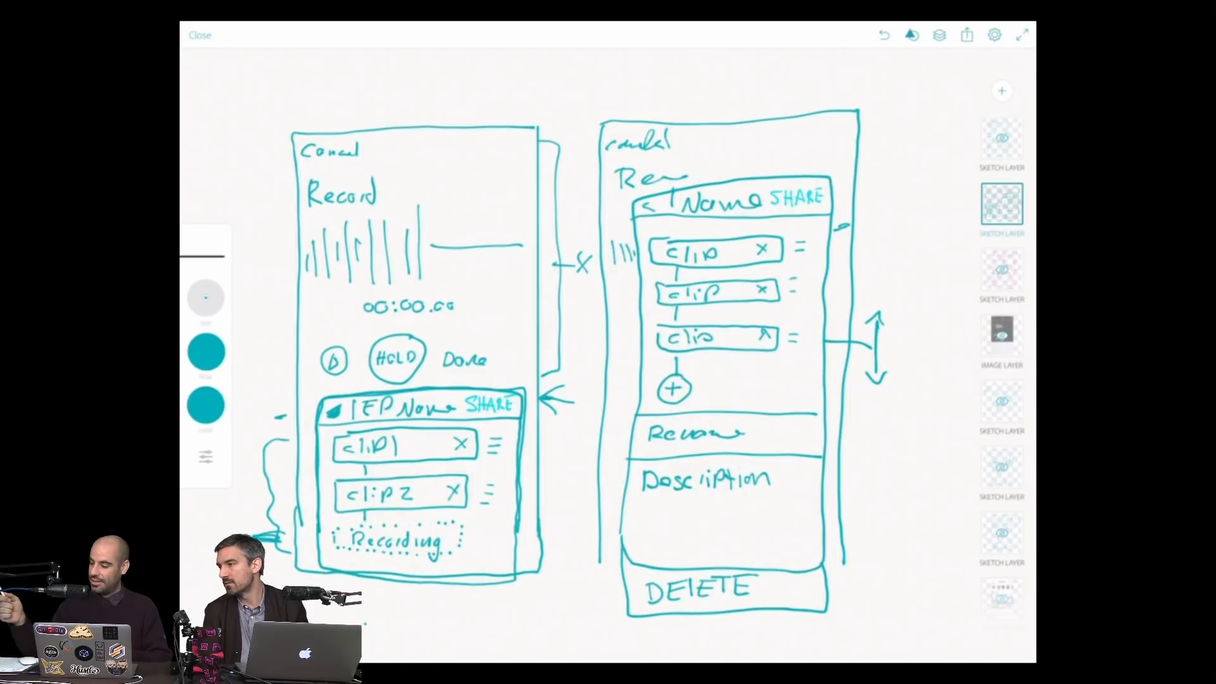
- Switch to the wireframe sketch and draw an arrow pointing at the DELETE box and a curve along the phone frame
mouse_move(854, 573)
mouse_down()
mouse_move(846, 596)
mouse_move(875, 586)
mouse_up()
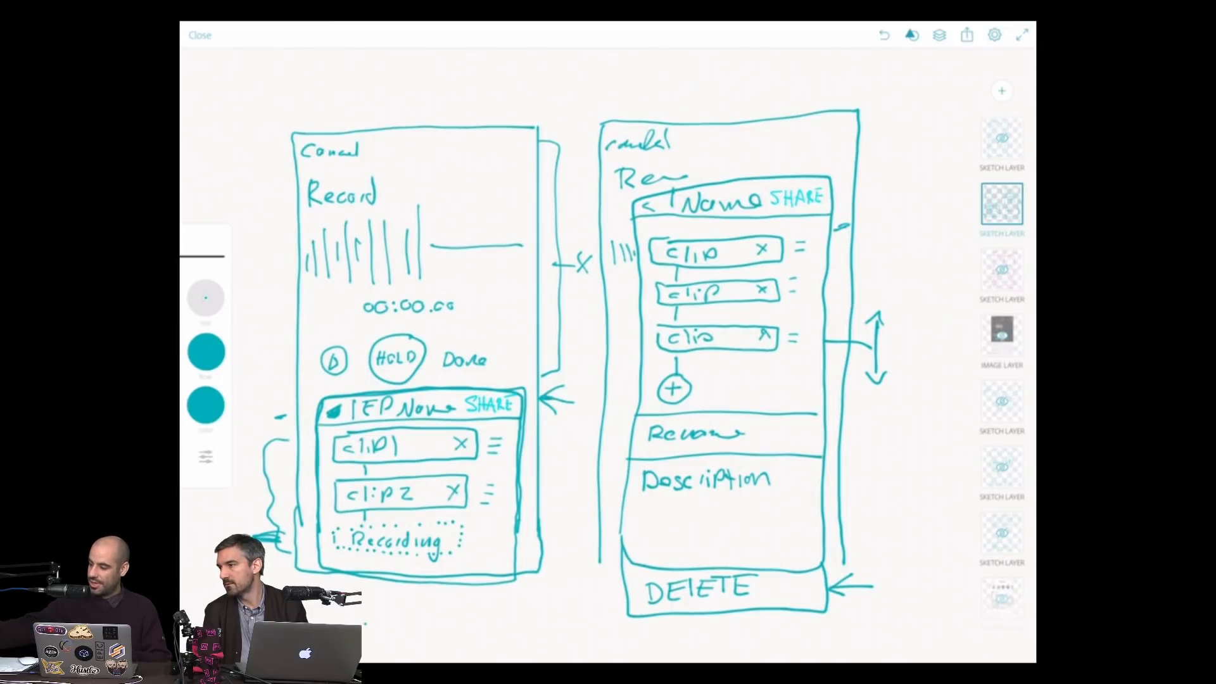
mouse_move(857, 187)
mouse_down()
mouse_move(920, 415)
mouse_move(856, 555)
mouse_up()
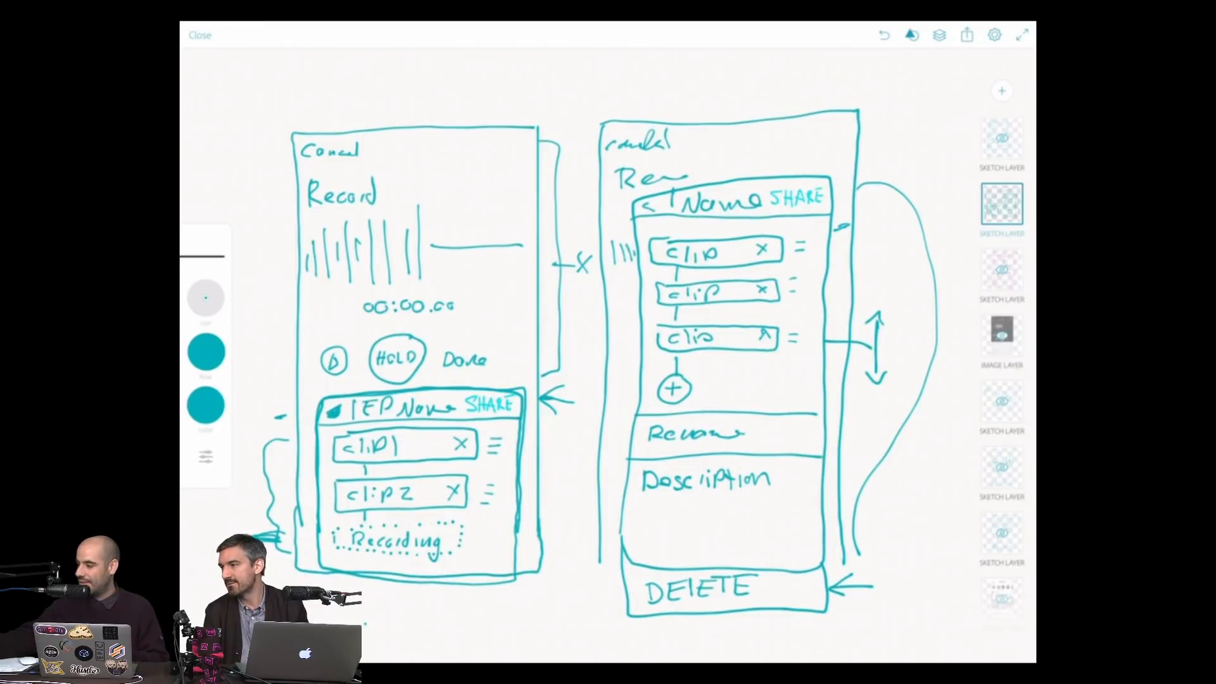
- Toggle the sketch layers to examine the Drafts list sketch in place of the recording wireframe
click(1002, 203)
click(1002, 138)
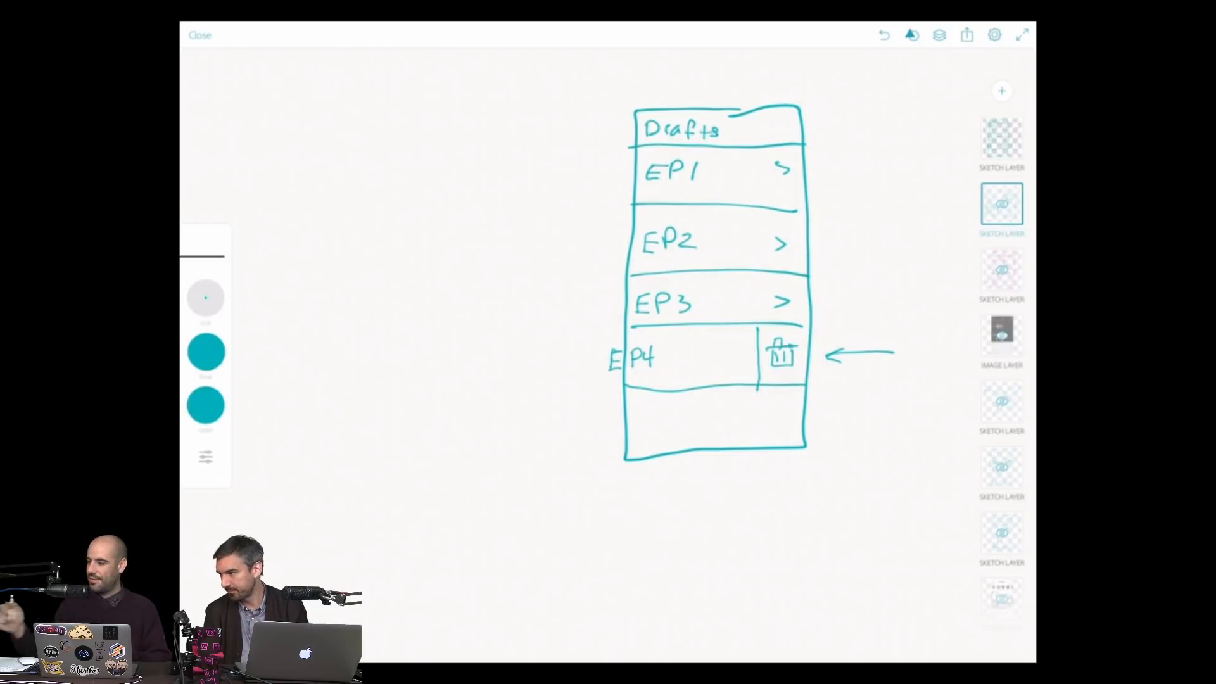
click(1002, 204)
click(1003, 138)
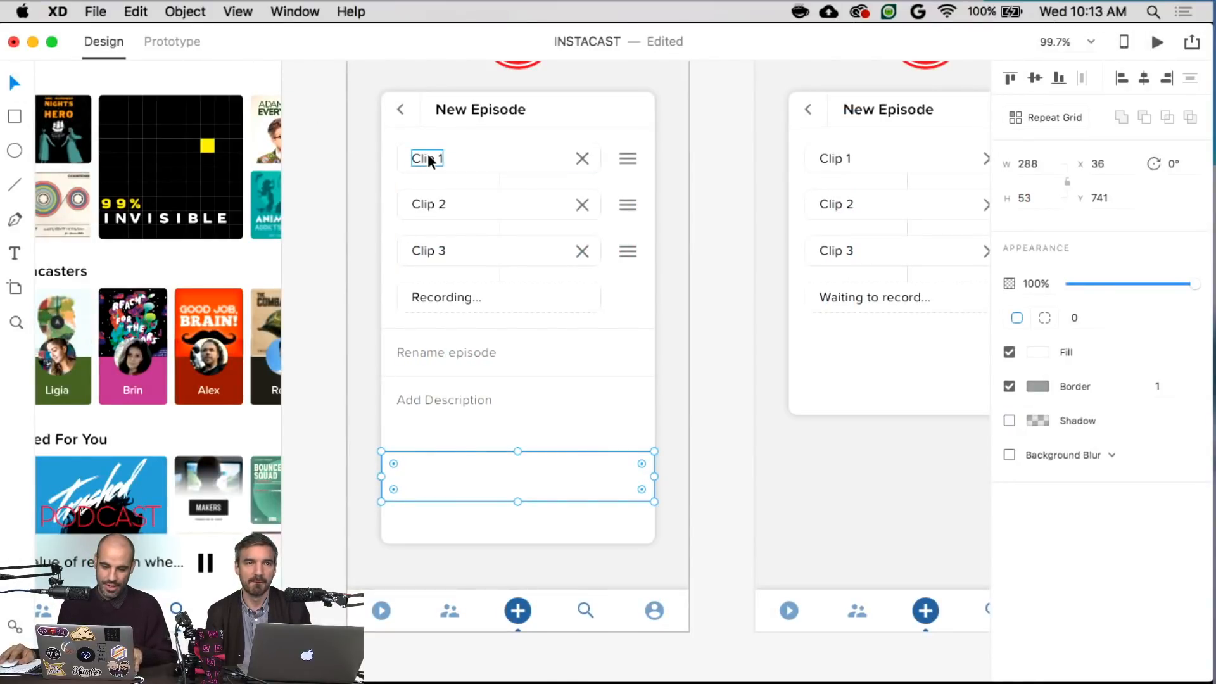
- Switch back to the INSTACAST design and place a copy of the New Episode title centred horizontally and vertically in the new rectangle
click(488, 106)
click(536, 476)
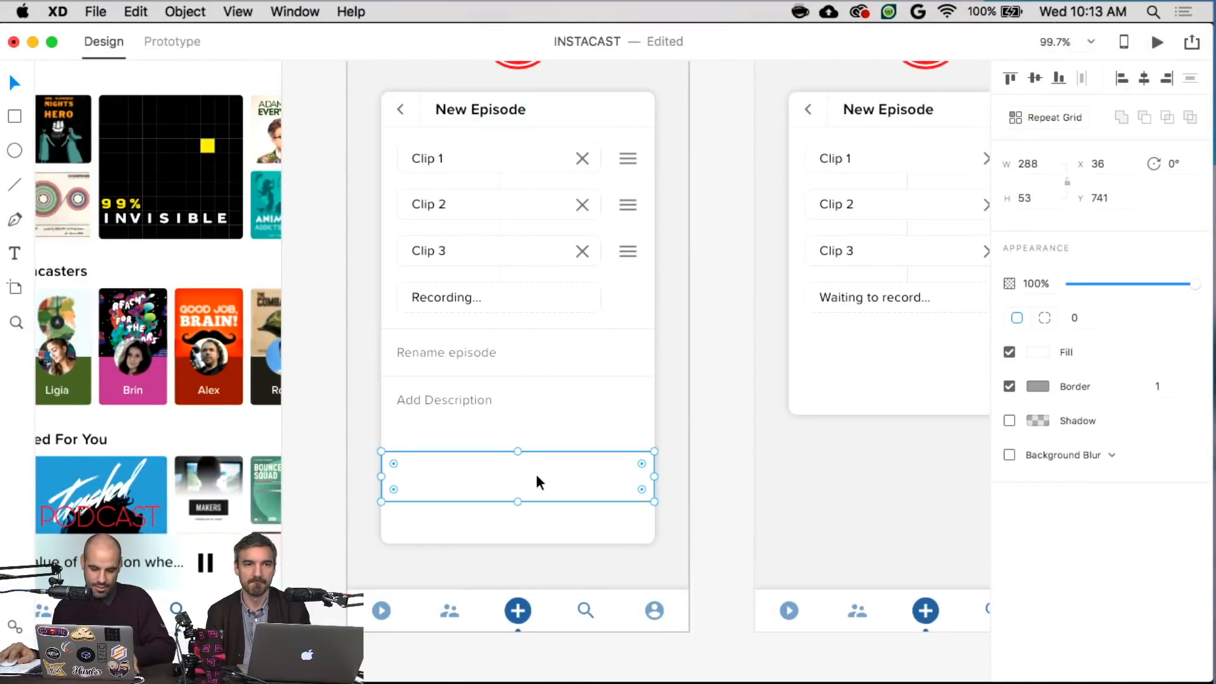
key(super+c)
key(super+g)
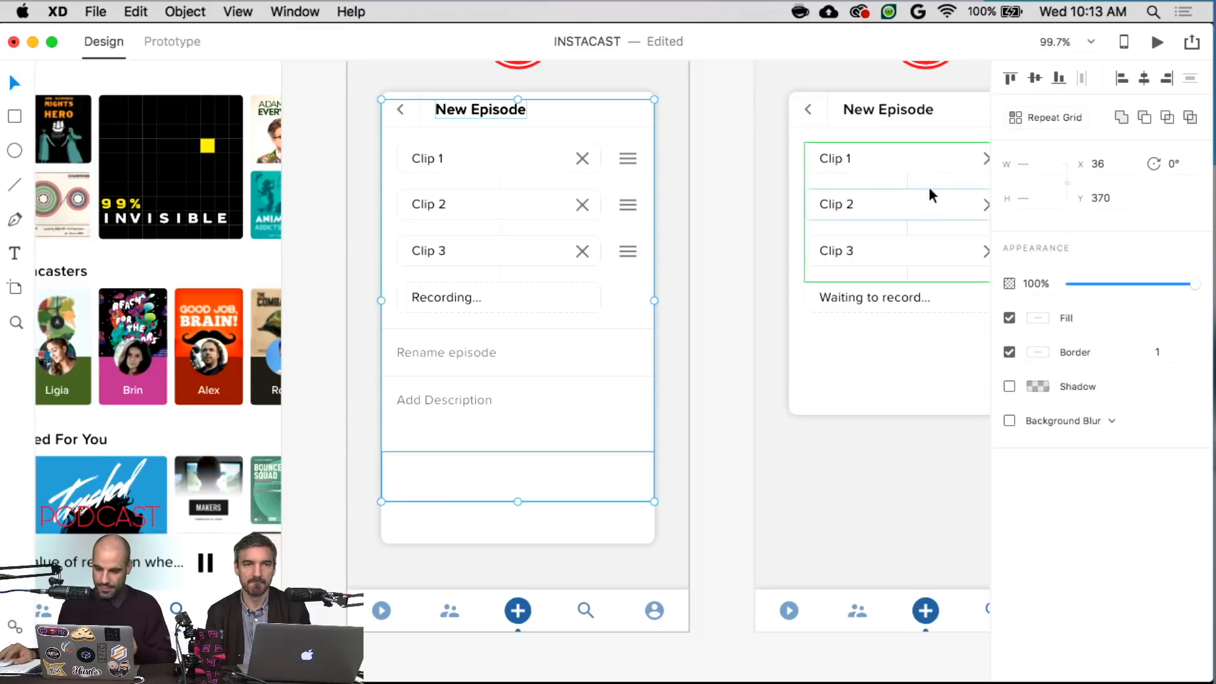
click(1059, 78)
click(1035, 77)
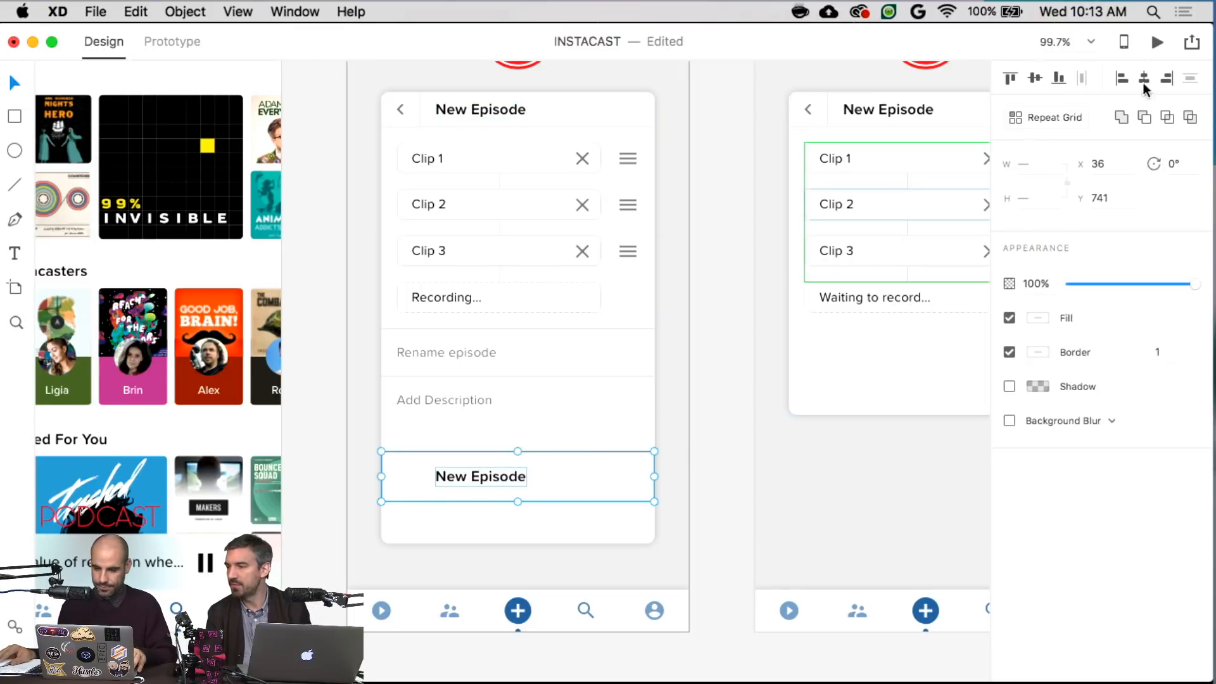
click(1147, 79)
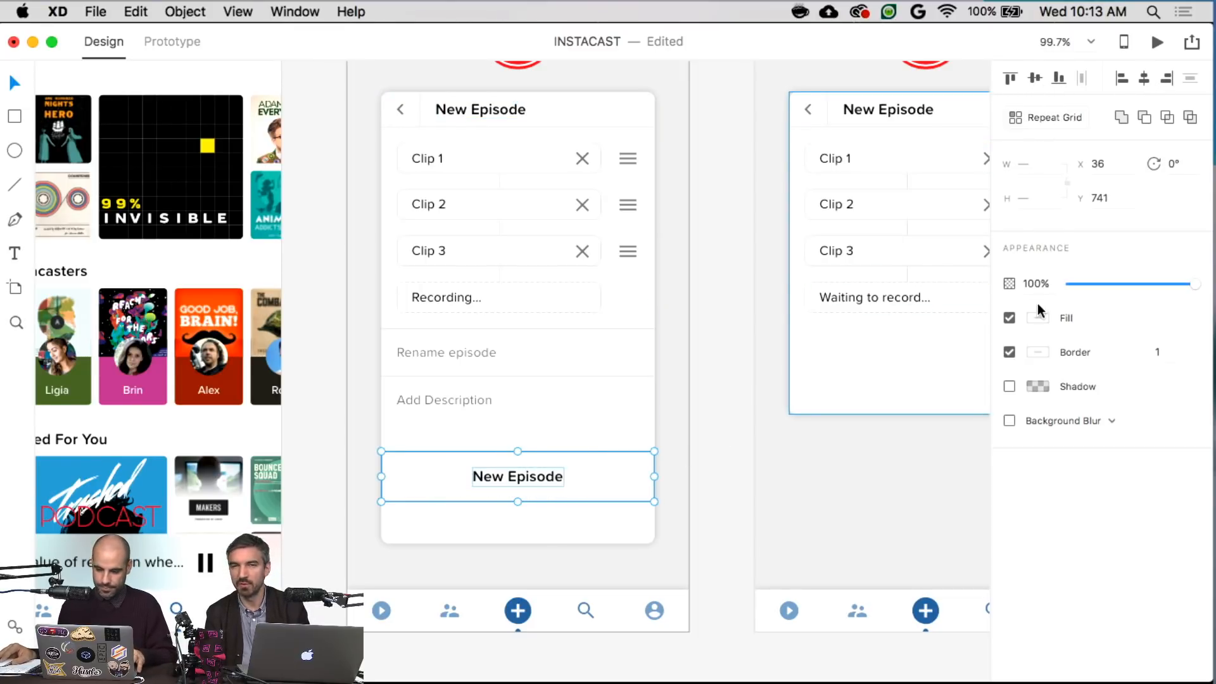
- Centre-align the copied title's text and change it to "DELETE EPISODE"
shift+click(637, 489)
click(1044, 348)
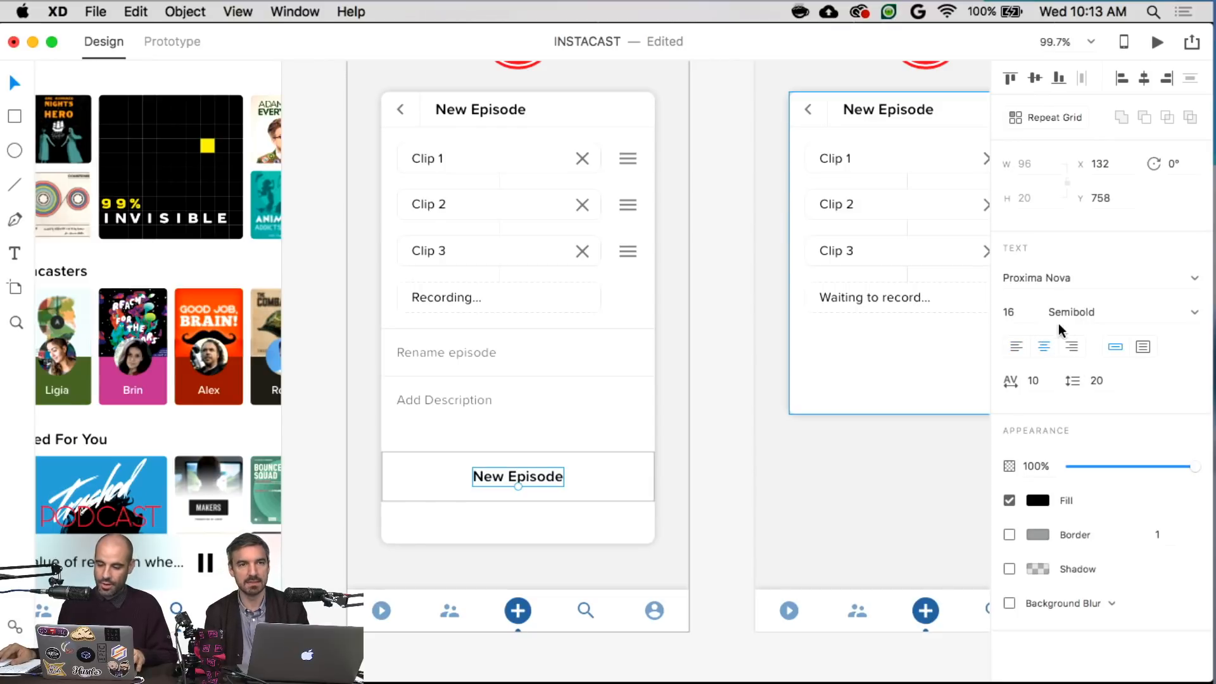
key(Return)
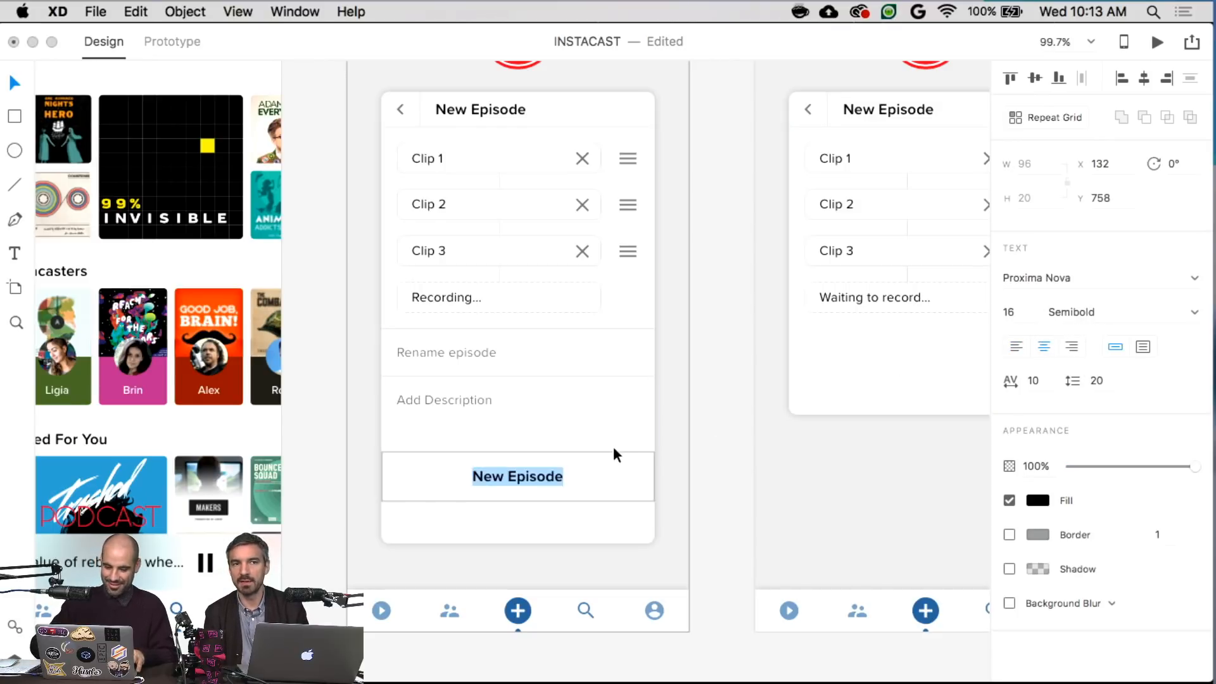
text(DELETE )
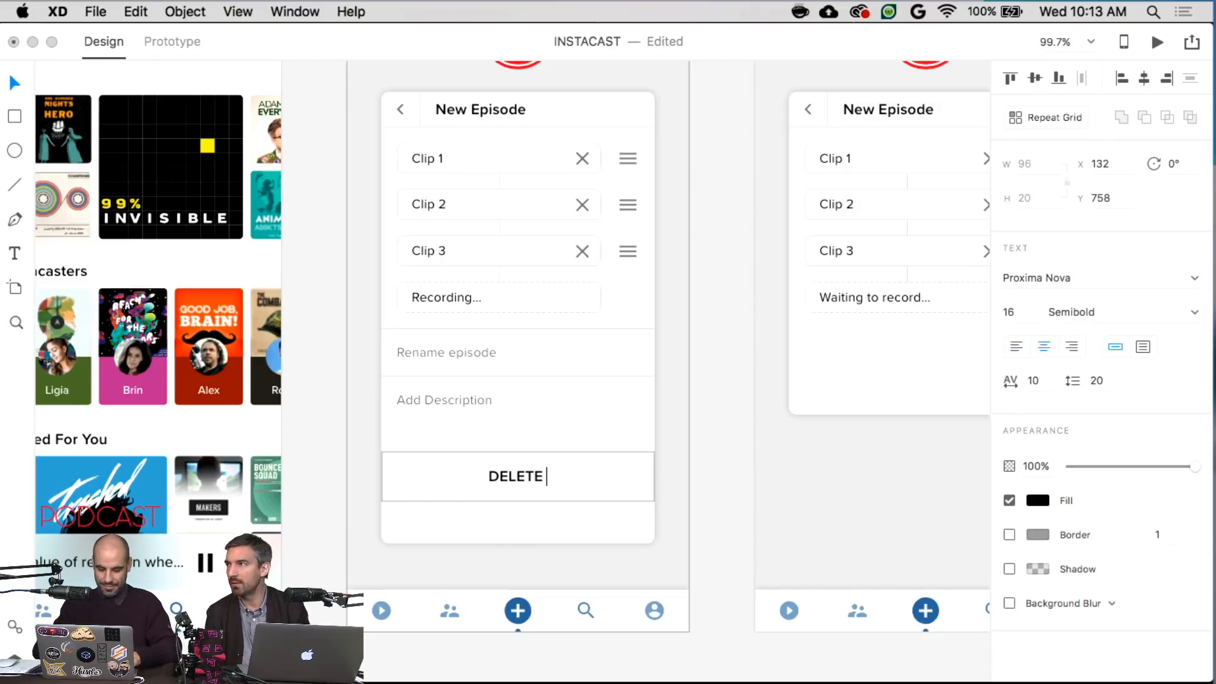
text(EPISODE)
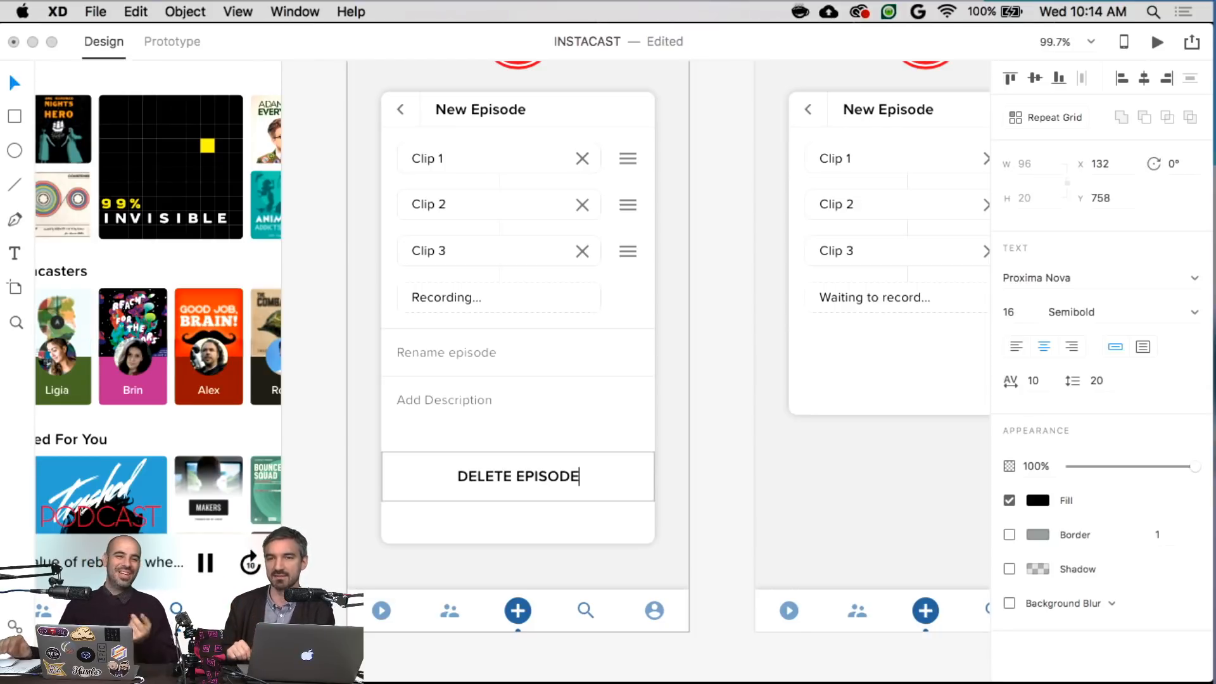
click(501, 451)
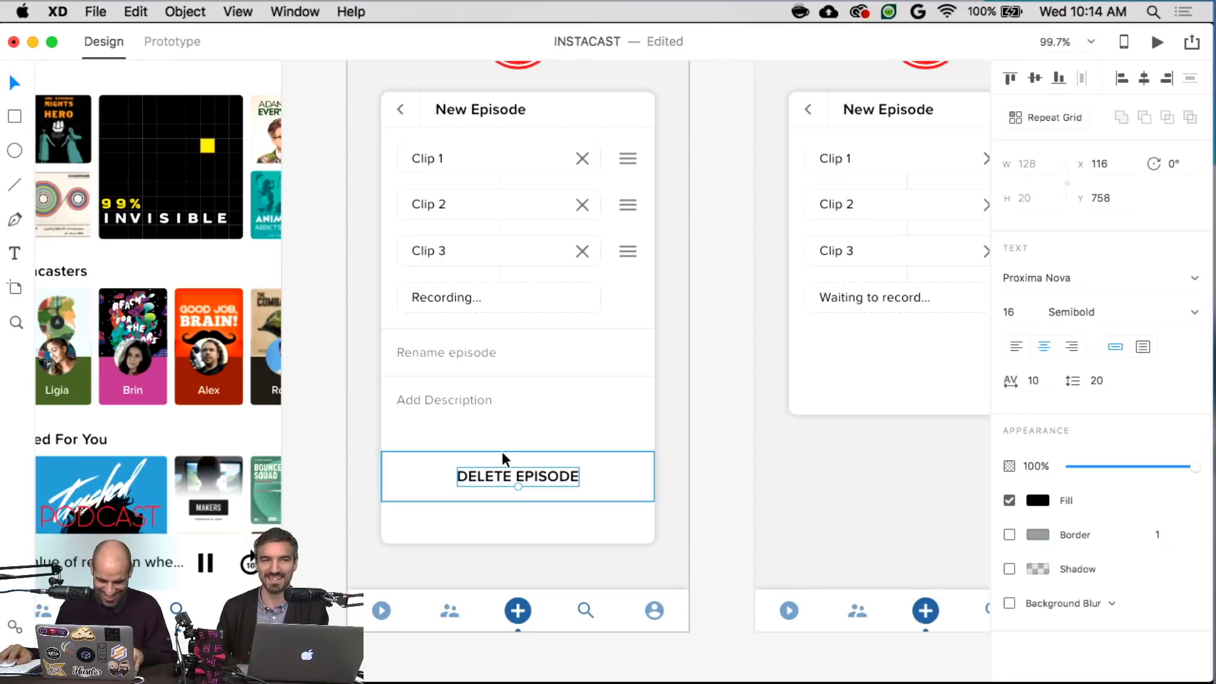
- Fill the rectangle with red #F52424 sampled from the record button and make the DELETE EPISODE label white
click(612, 460)
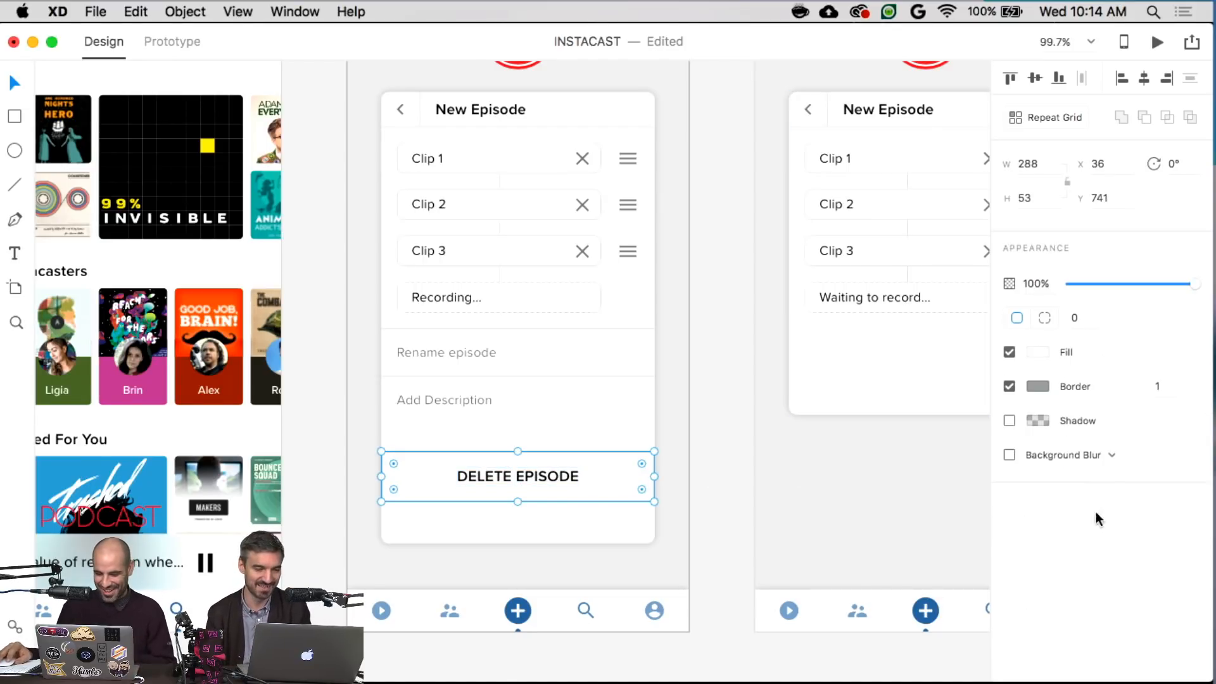
click(1038, 352)
click(997, 450)
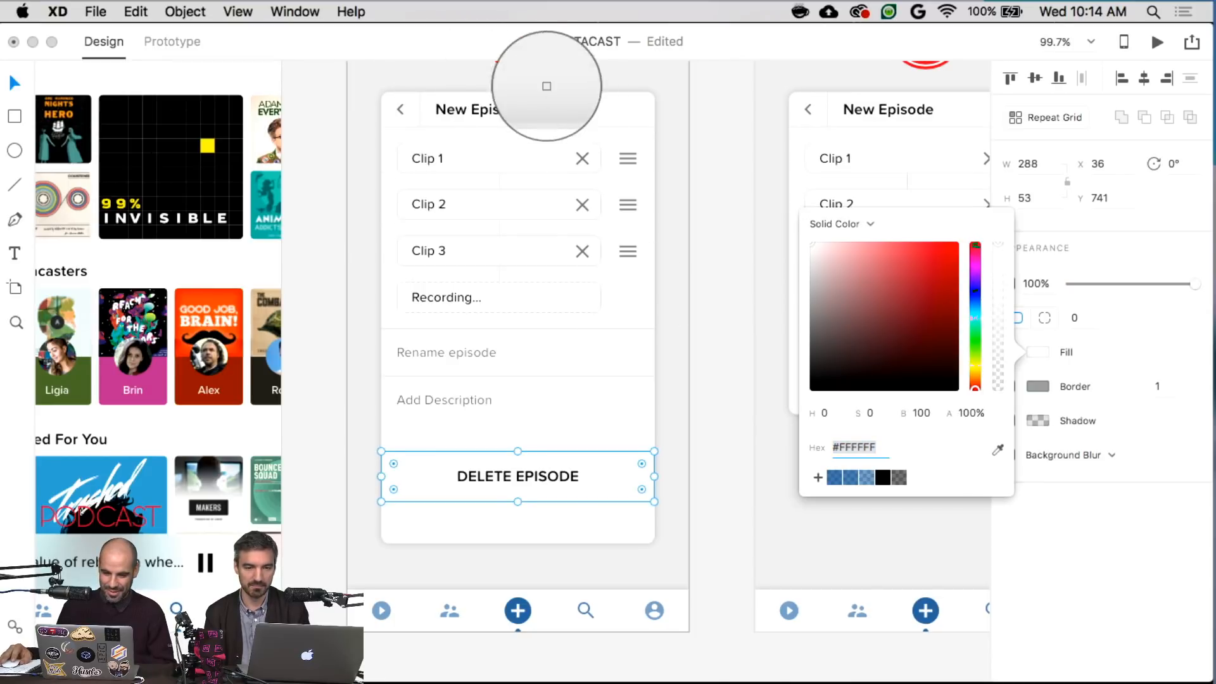
click(518, 63)
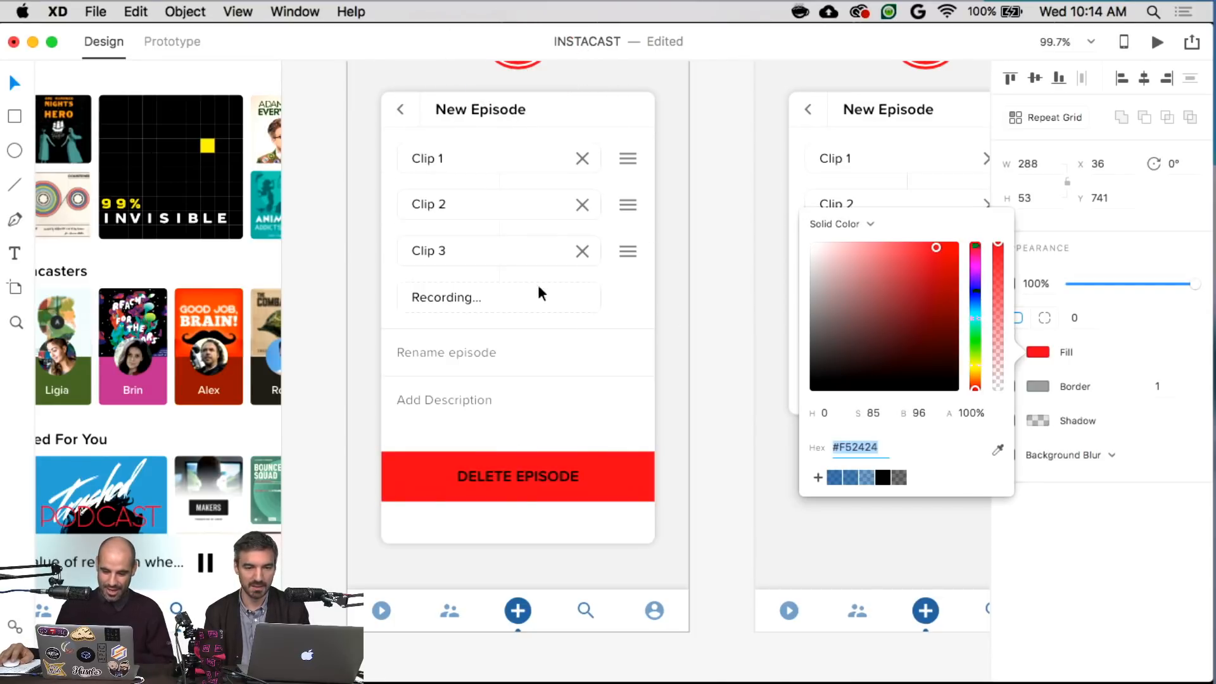
click(560, 477)
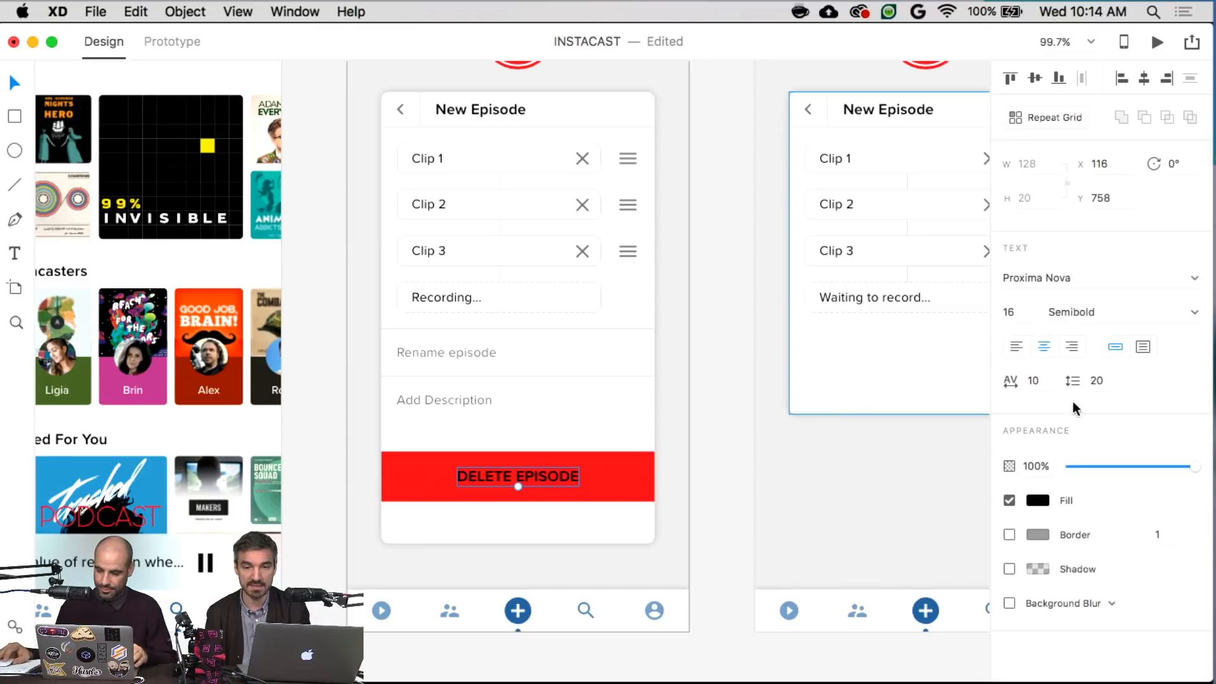
click(1039, 501)
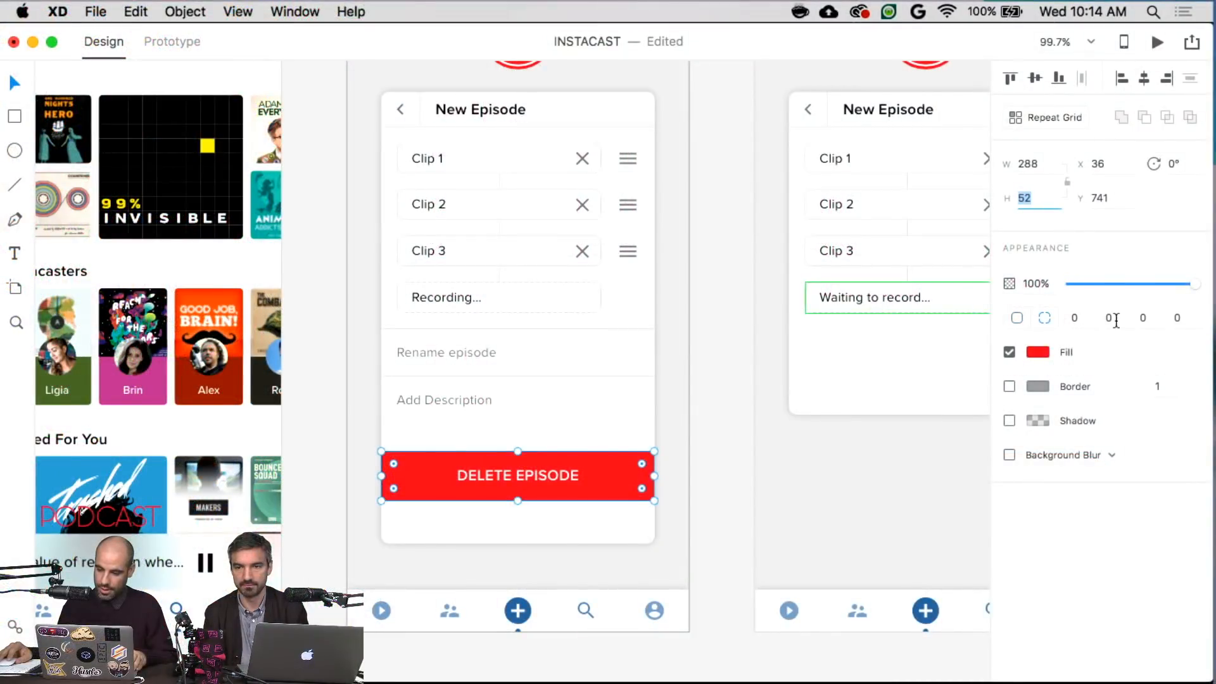
- Set the corner radius of the red rectangle's two bottom corners to 8
click(1146, 318)
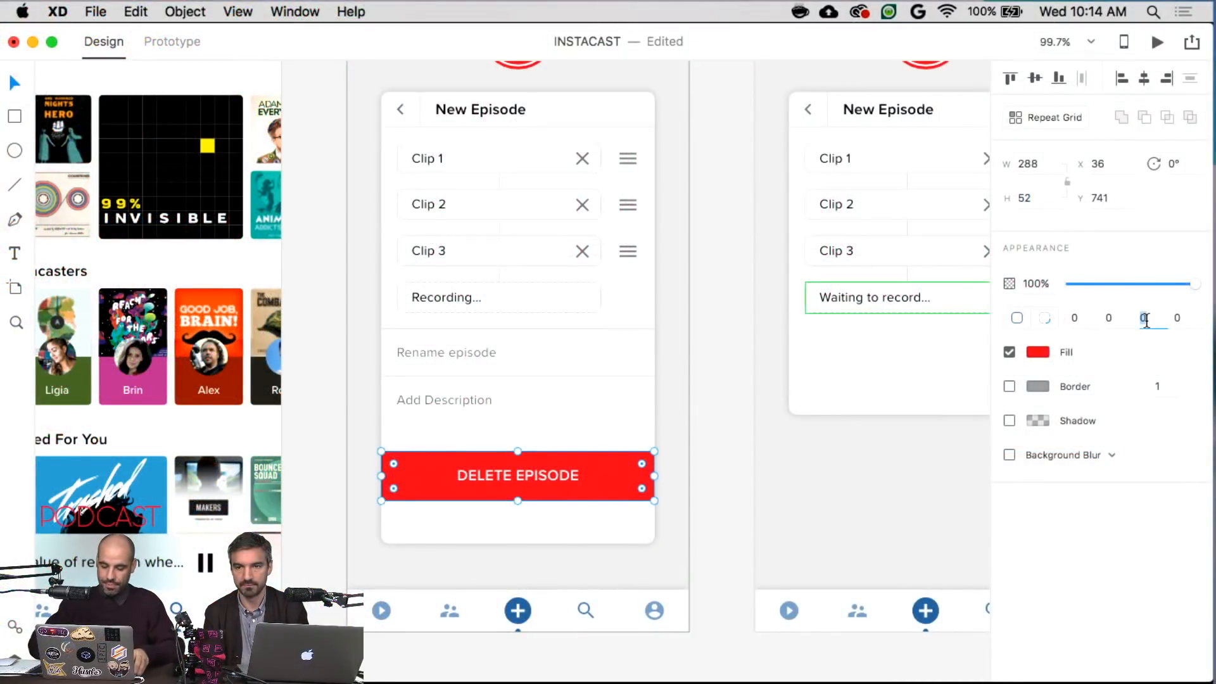
text(8)
key(Tab)
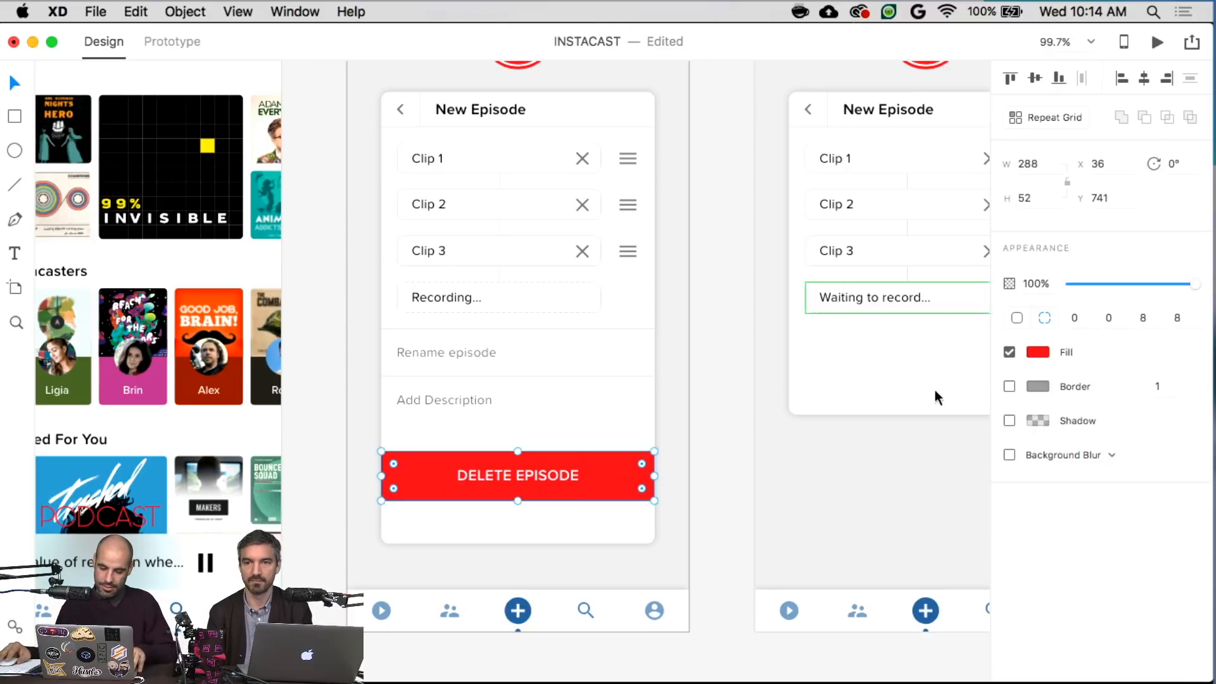
- Move the red rectangle and its DELETE EPISODE label down to the card's bottom edge, at Y 786
double_click(587, 483)
key(Escape)
drag(620, 481, 619, 521)
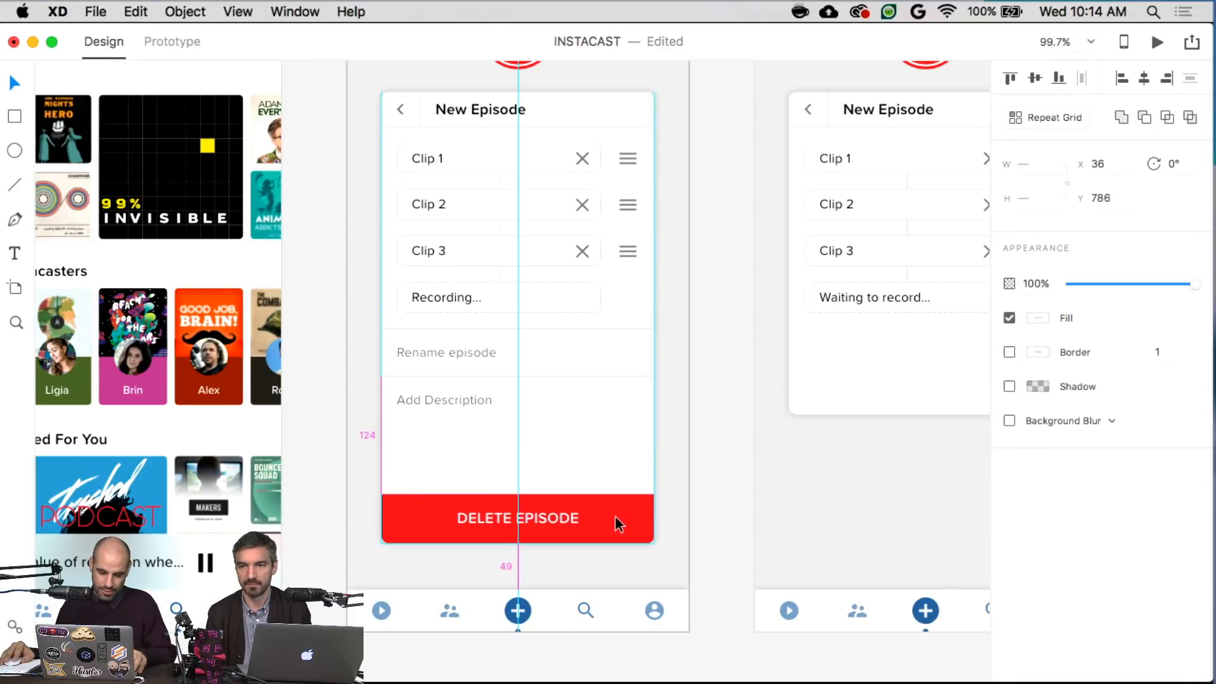
click(712, 510)
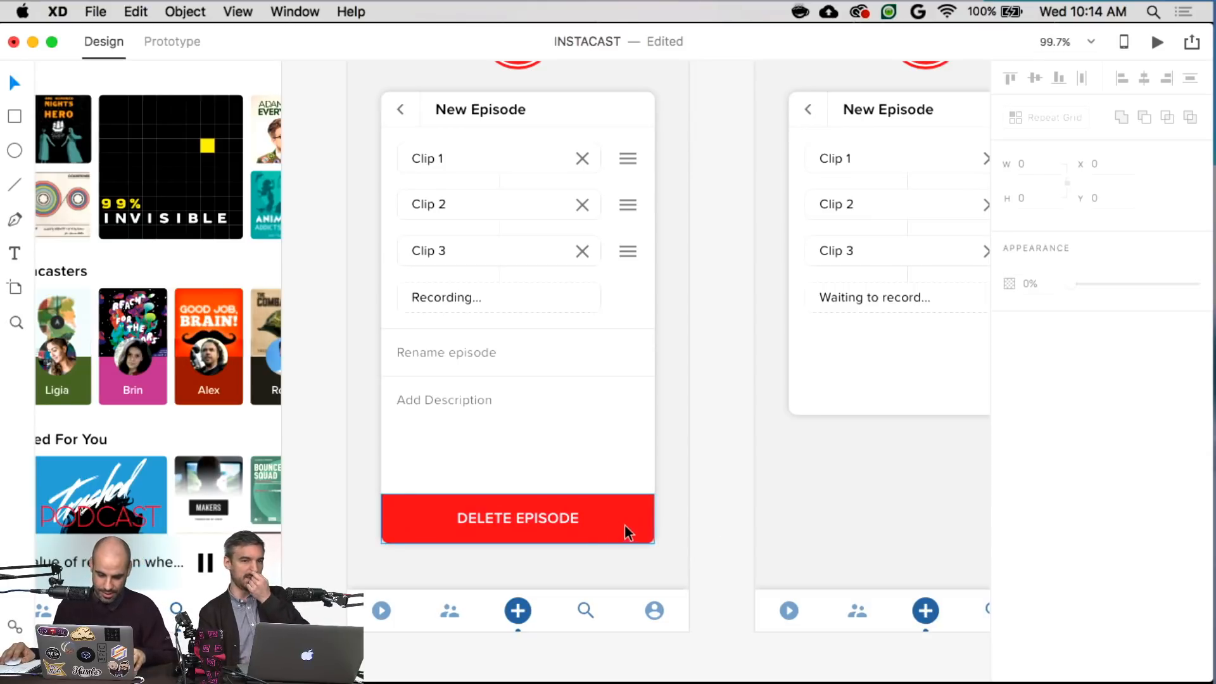
click(610, 513)
key(Delete)
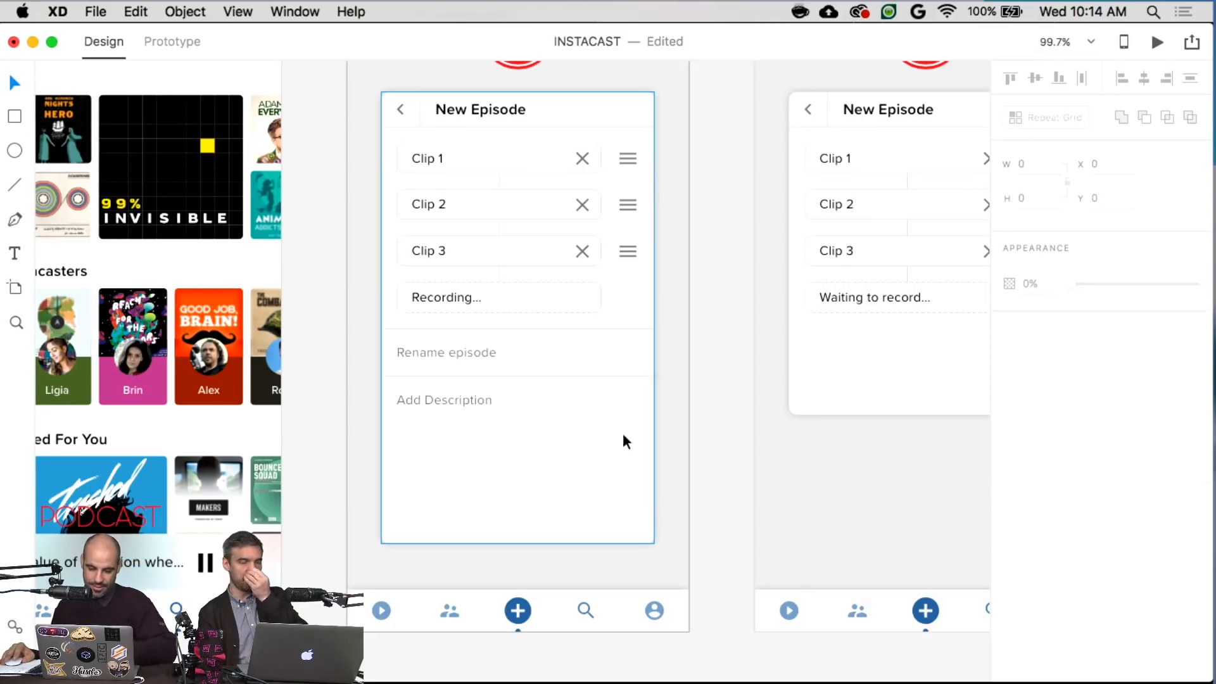
key(super+z)
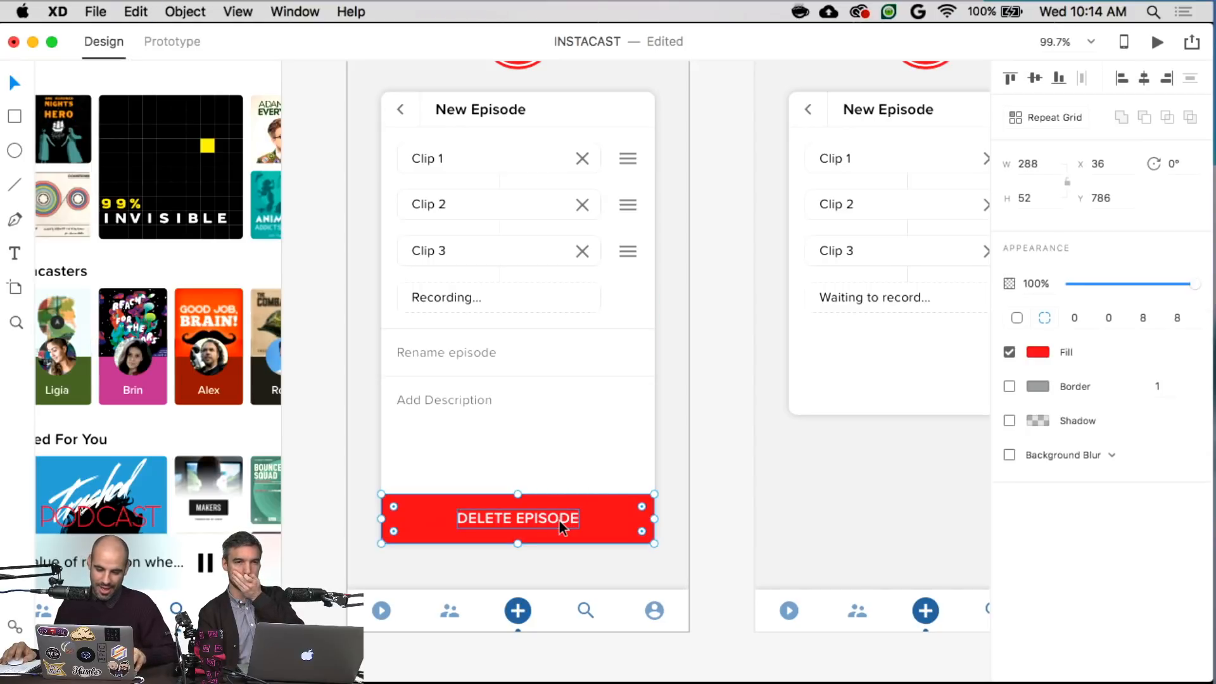
- Set the DELETE EPISODE label's fill to light grey
double_click(560, 521)
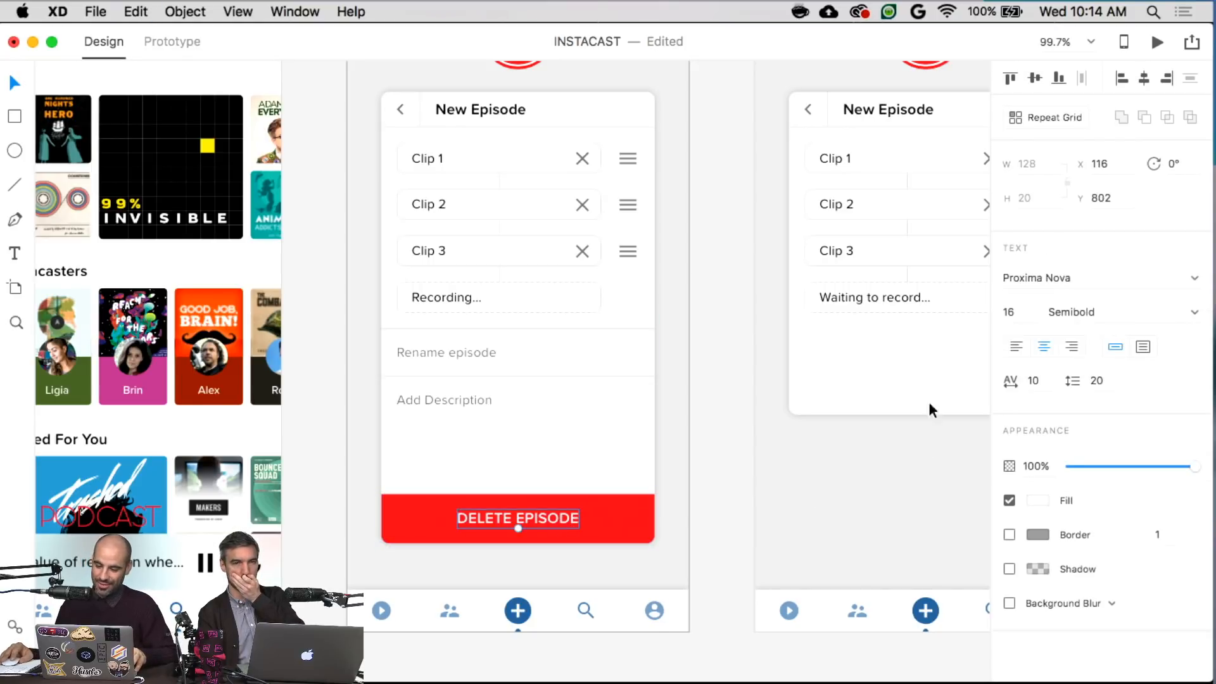
click(1038, 500)
click(662, 421)
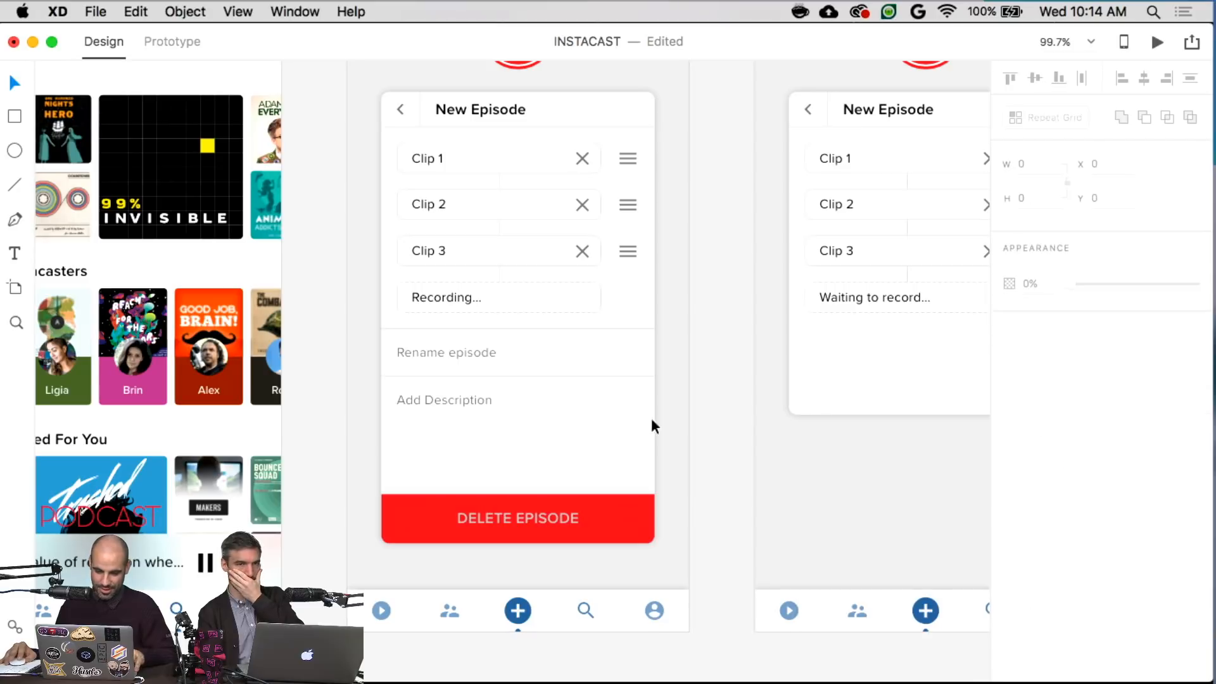
- Place a copy of the divider line above DELETE EPISODE at Y 786 and delete the red rectangle
click(569, 374)
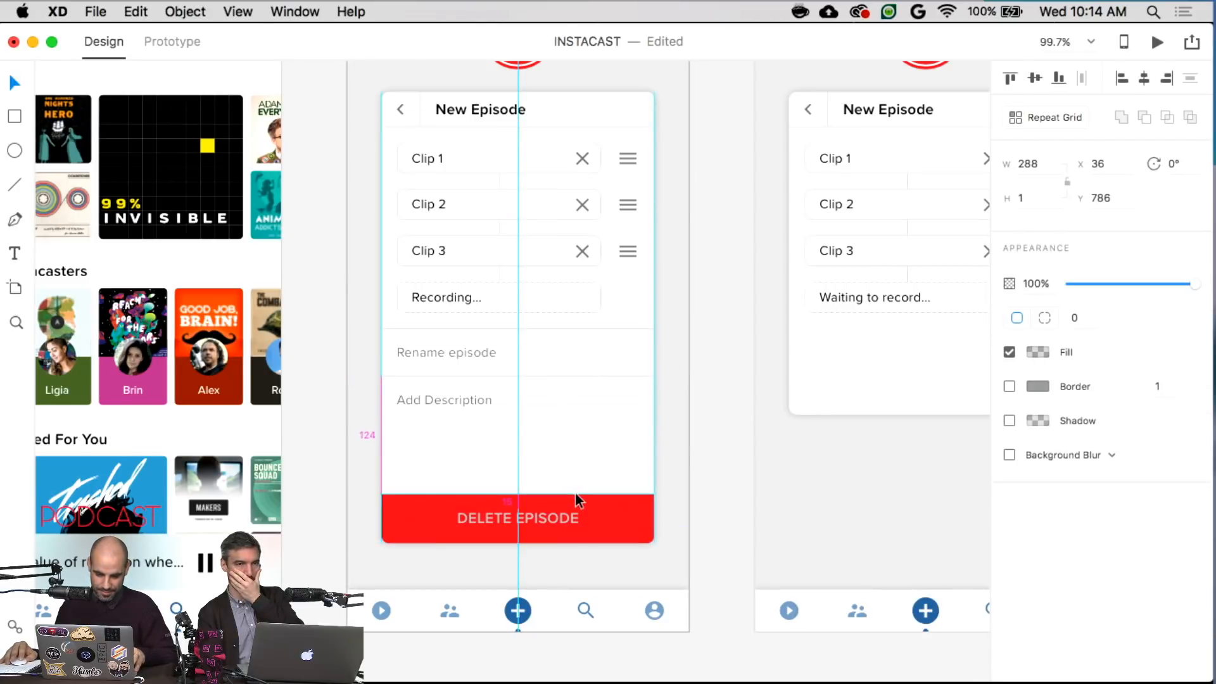
click(606, 516)
key(Delete)
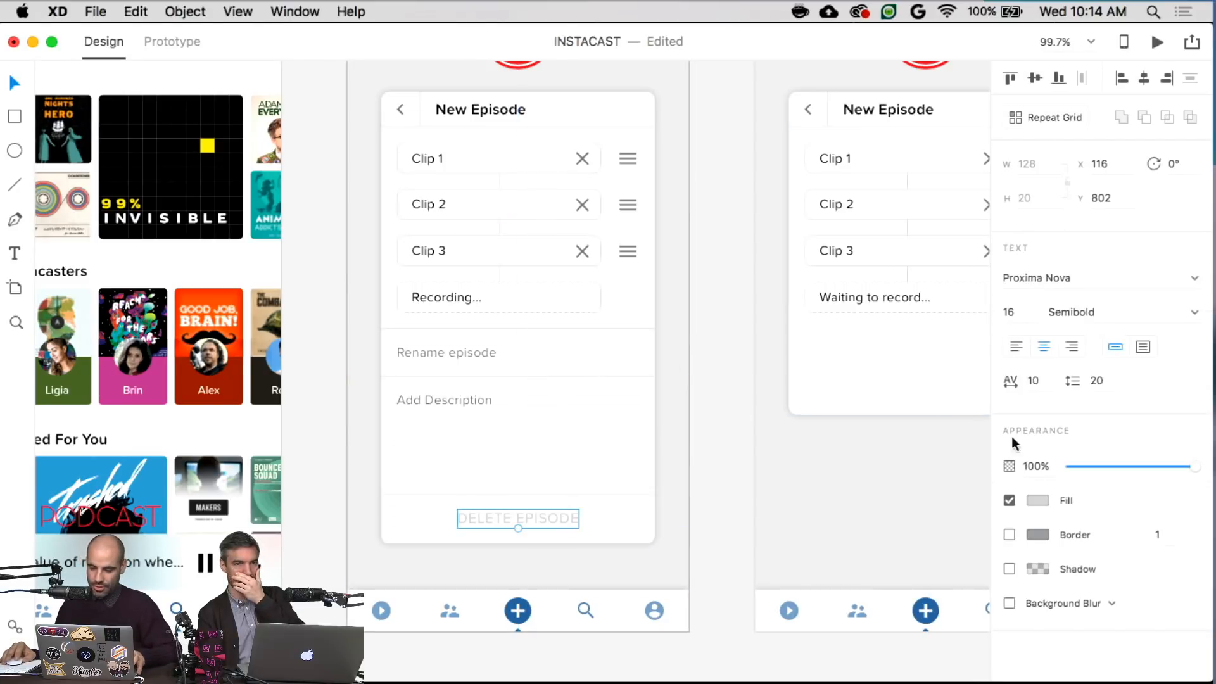
- Set the DELETE EPISODE label's fill to the red sampled from the HOLD TO RECORD button, #F52424
click(1038, 500)
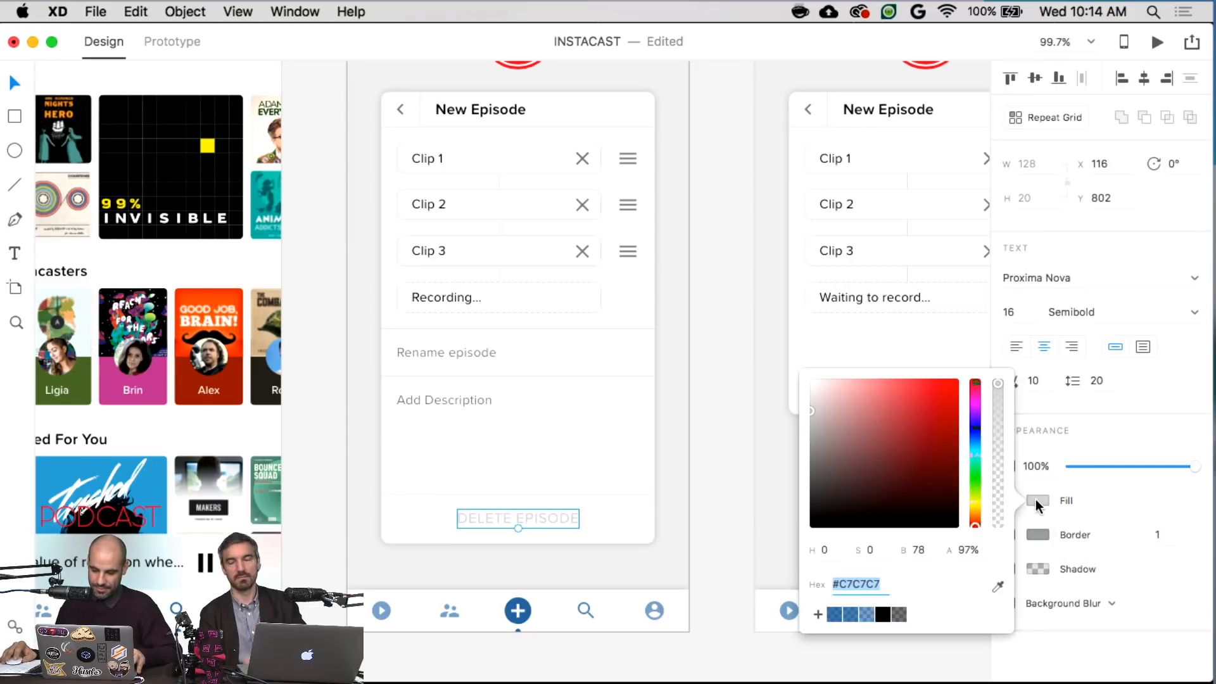
scroll(872, 334, up, 4)
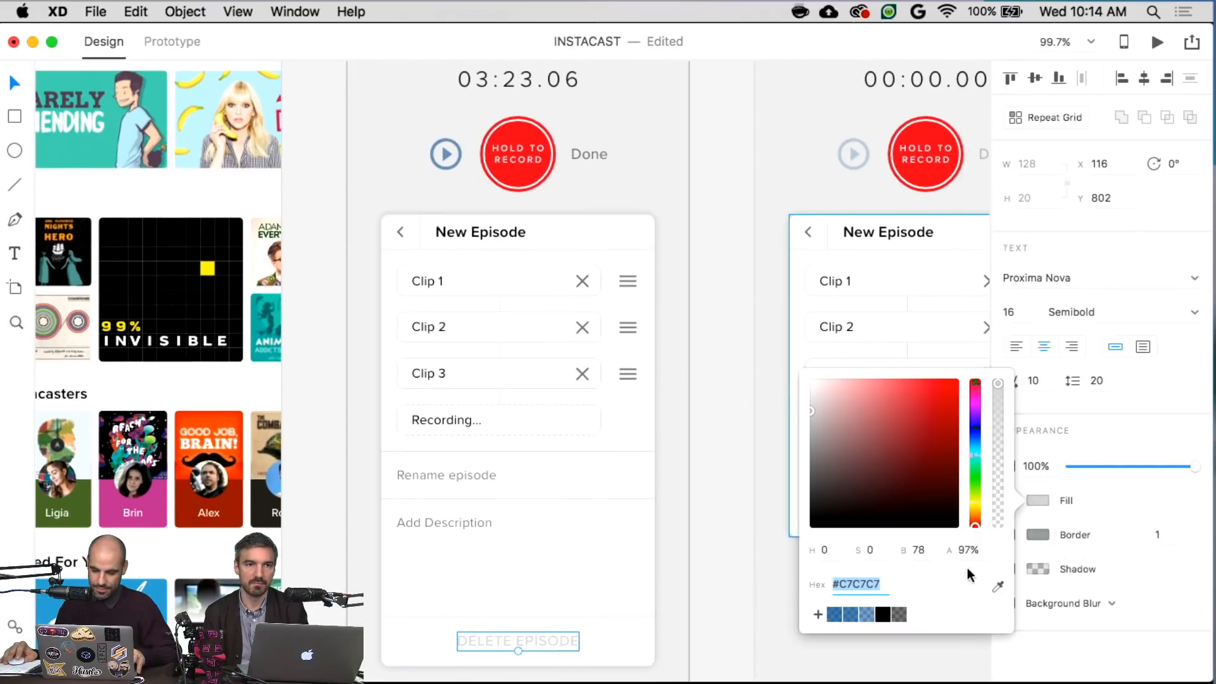
click(997, 586)
click(517, 136)
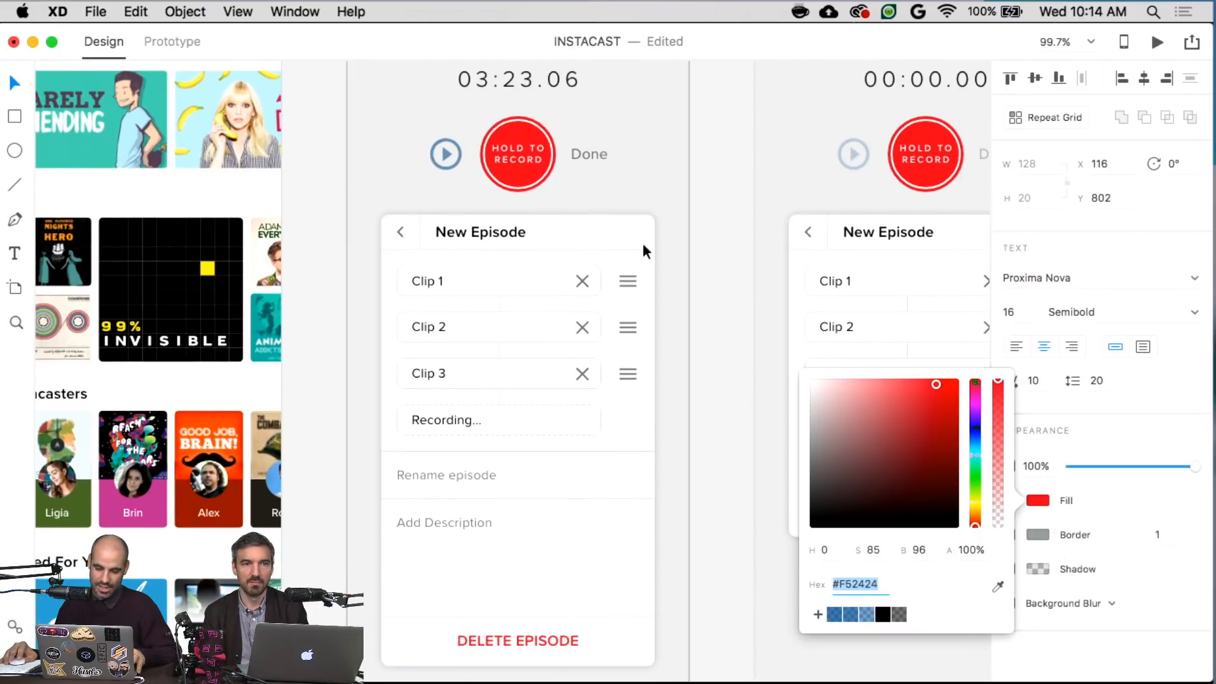
click(714, 246)
- Move the divider line above DELETE EPISODE down to Y 801 and shift the label down along with it
scroll(666, 333, down, 6)
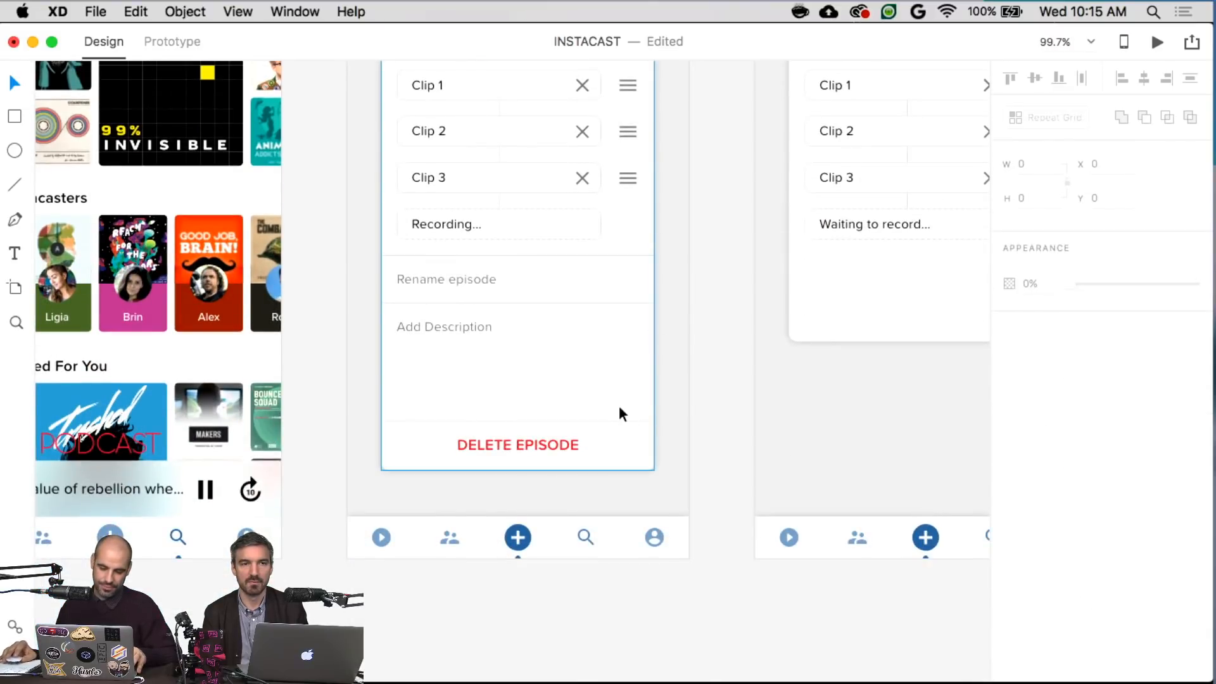
drag(612, 416, 611, 417)
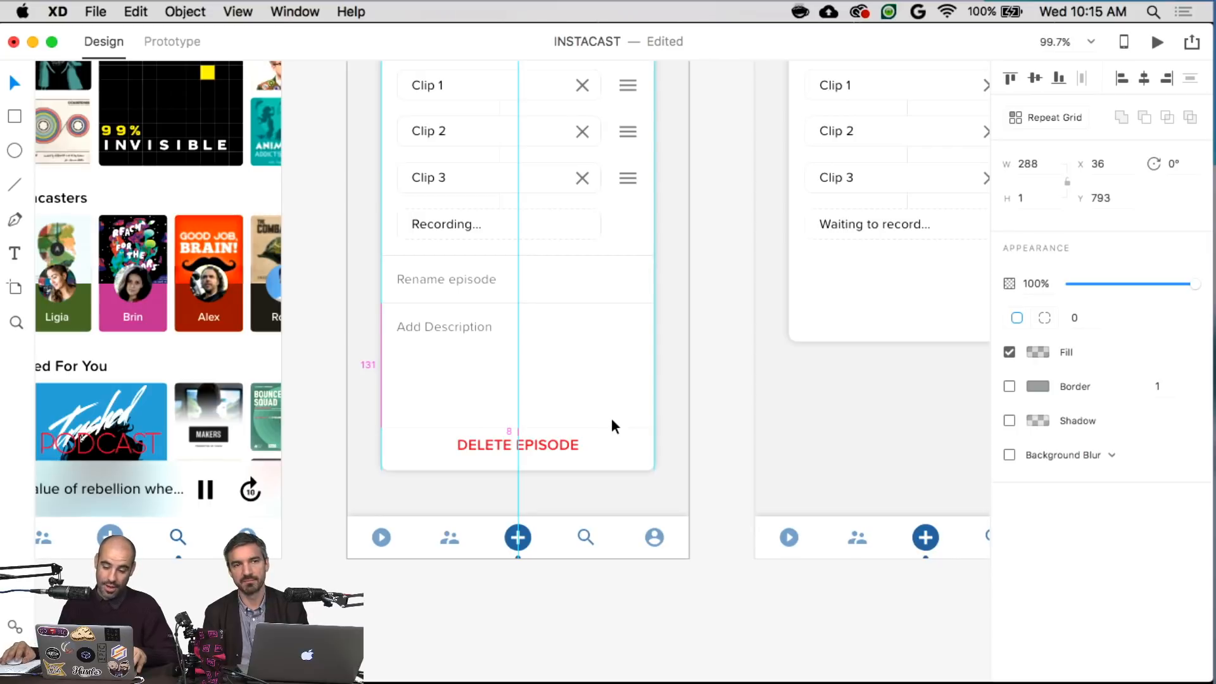
shift+click(575, 440)
key(Down)
key(Down)
key(Down)
key(Down)
key(Down)
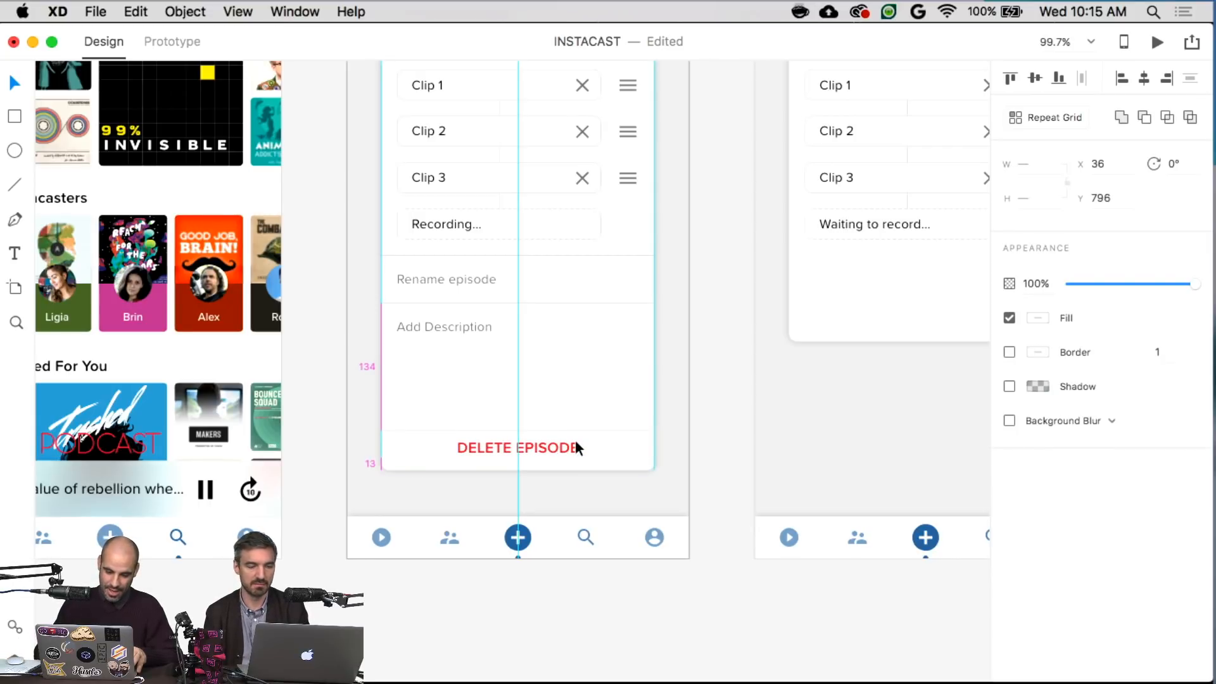
key(Down)
key(Down)
key(Down)
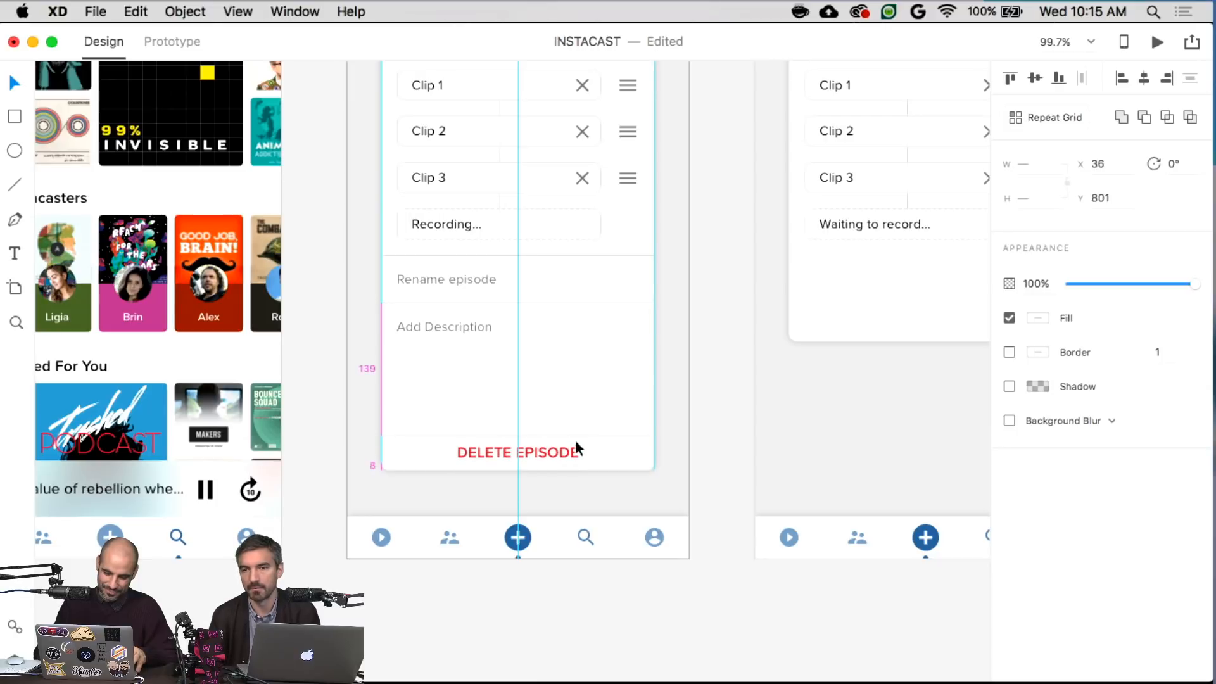
click(575, 440)
click(713, 387)
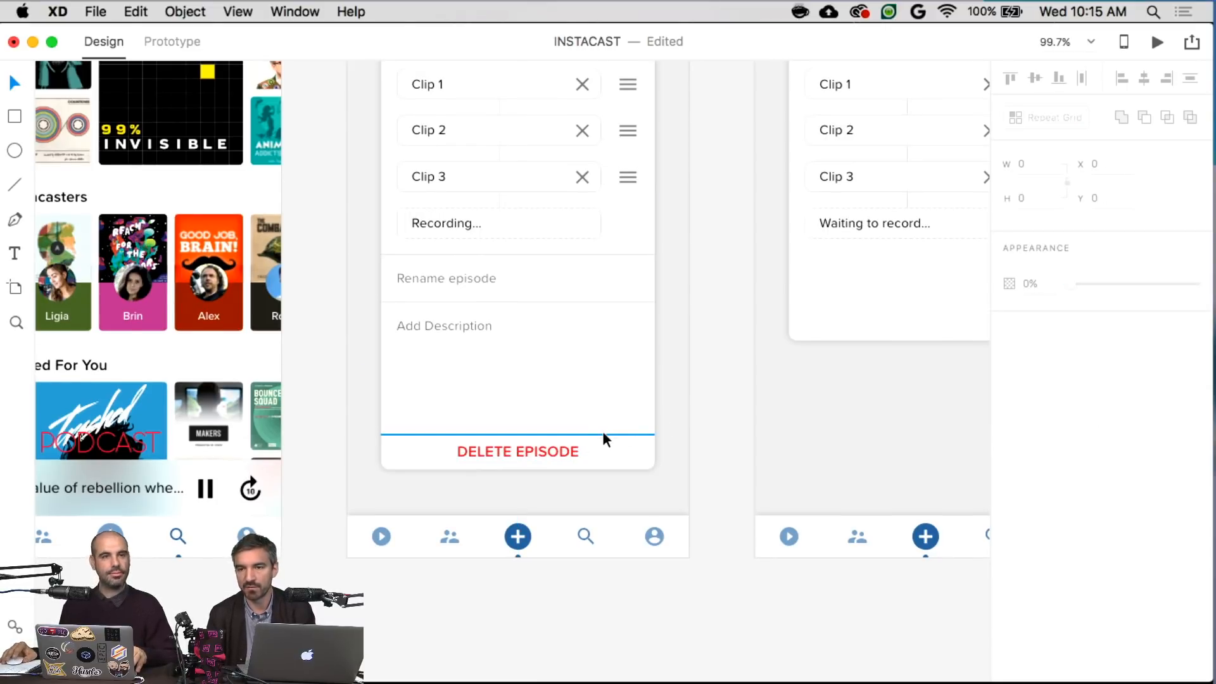
- Group all elements of the New Episode card on the Record – 1 artboard
scroll(711, 431, up, 4)
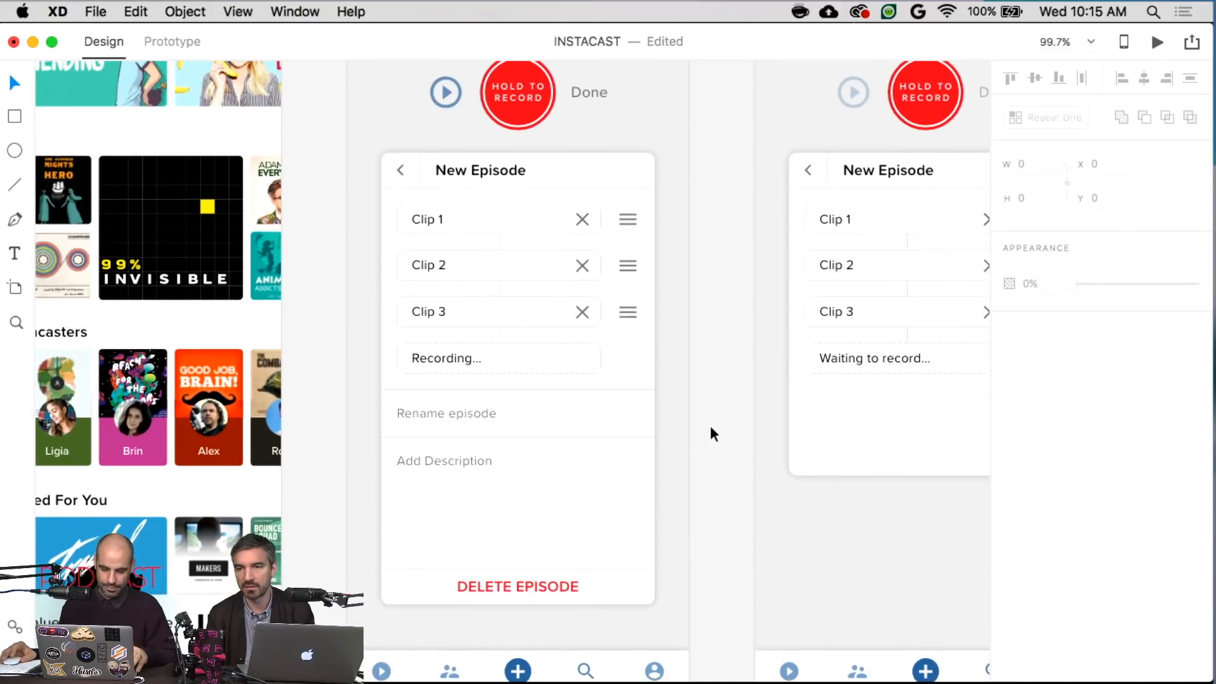
click(510, 177)
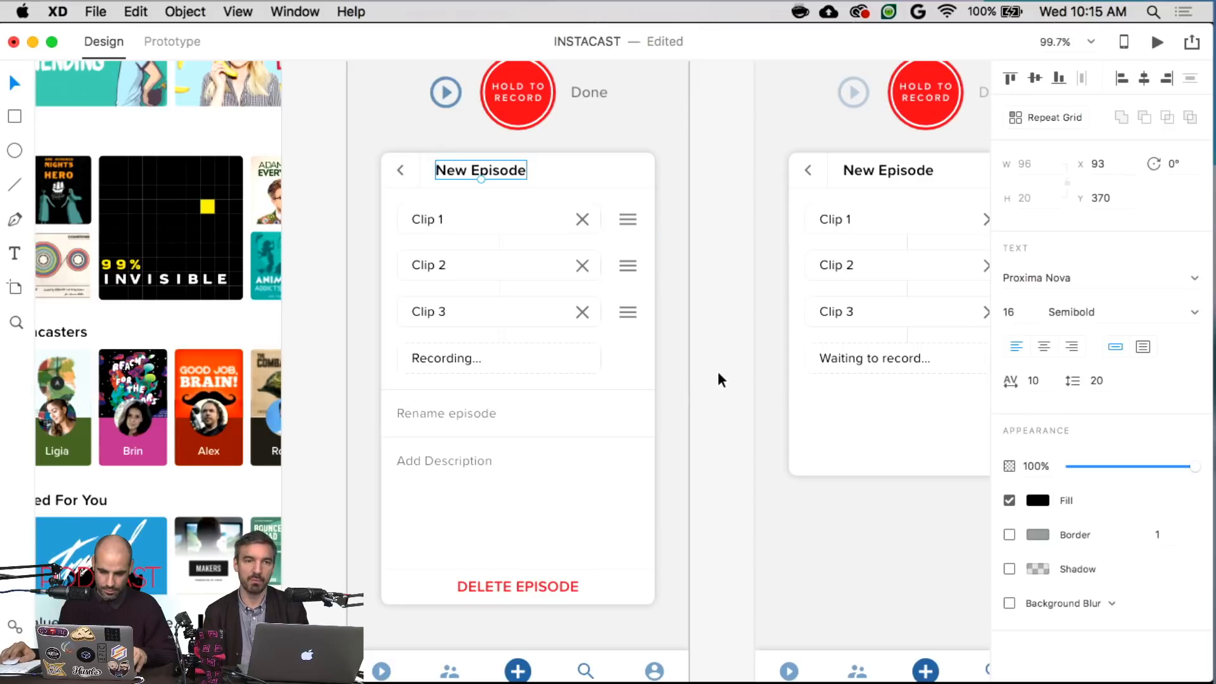
click(718, 393)
drag(722, 622, 355, 141)
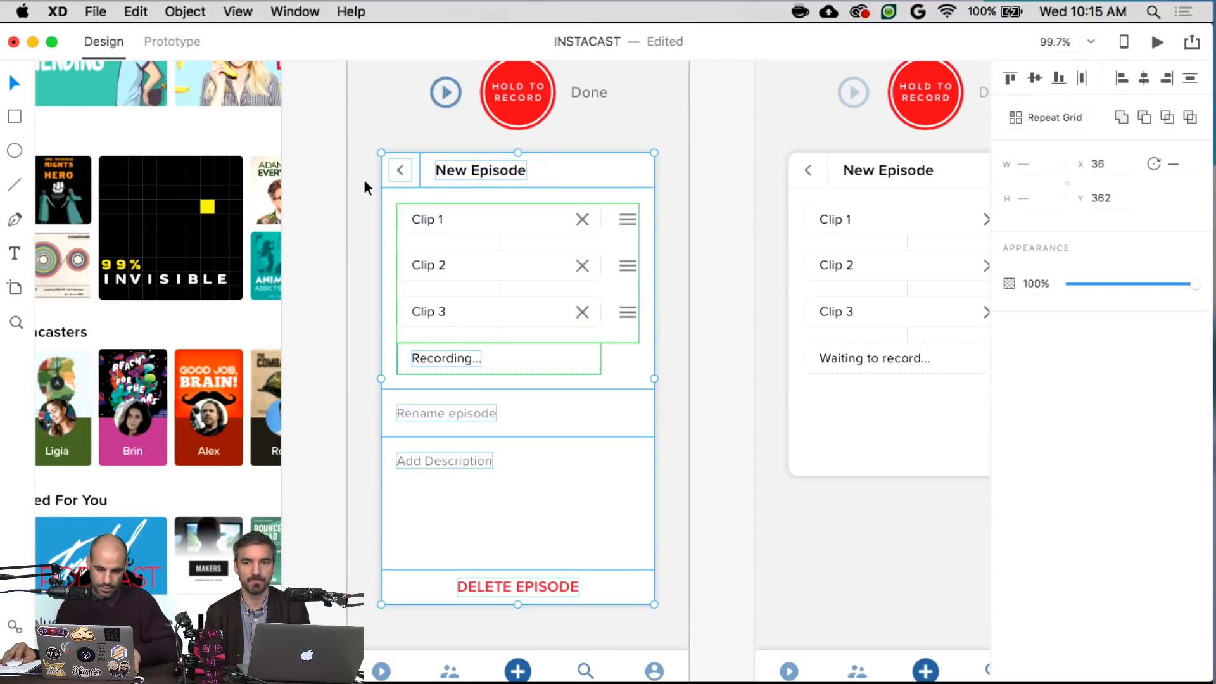
key(super+g)
scroll(552, 325, up, 5)
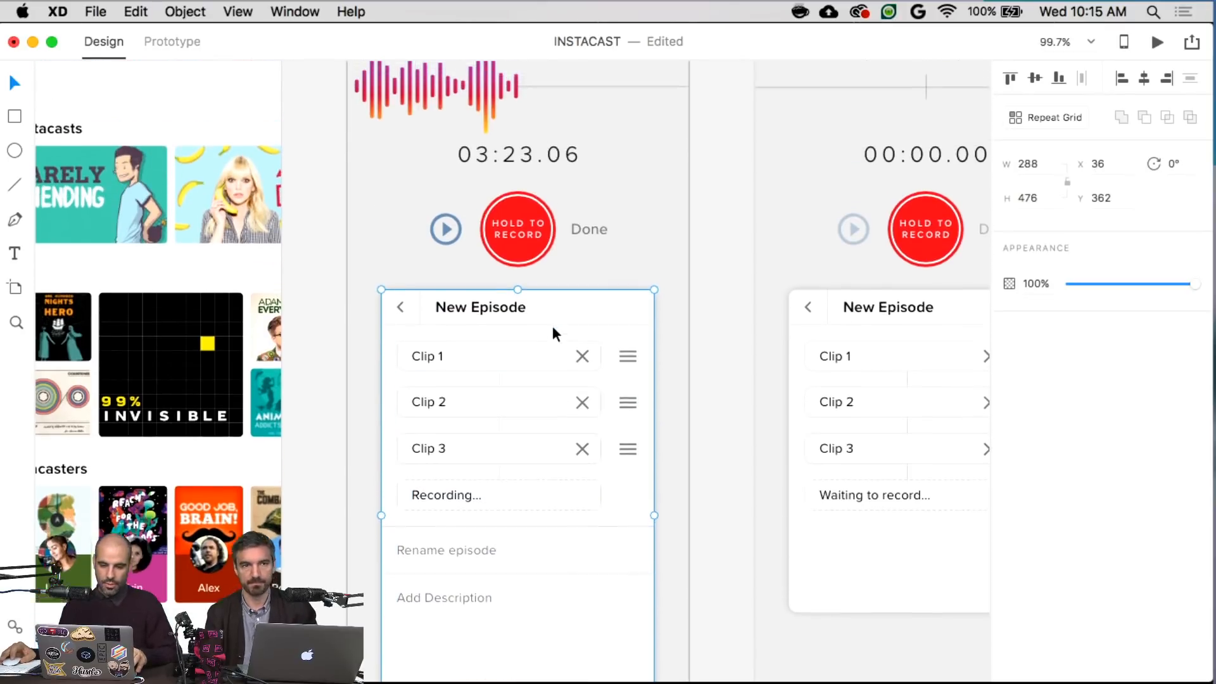
scroll(610, 393, down, 5)
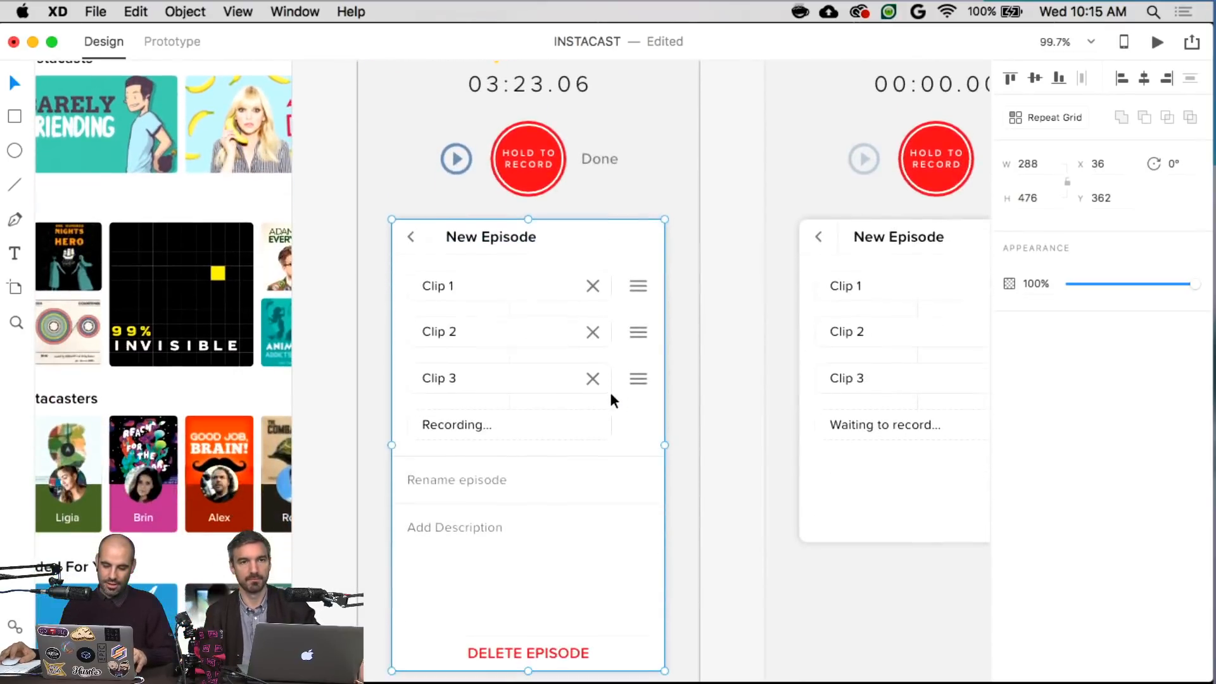
scroll(686, 405, down, 3)
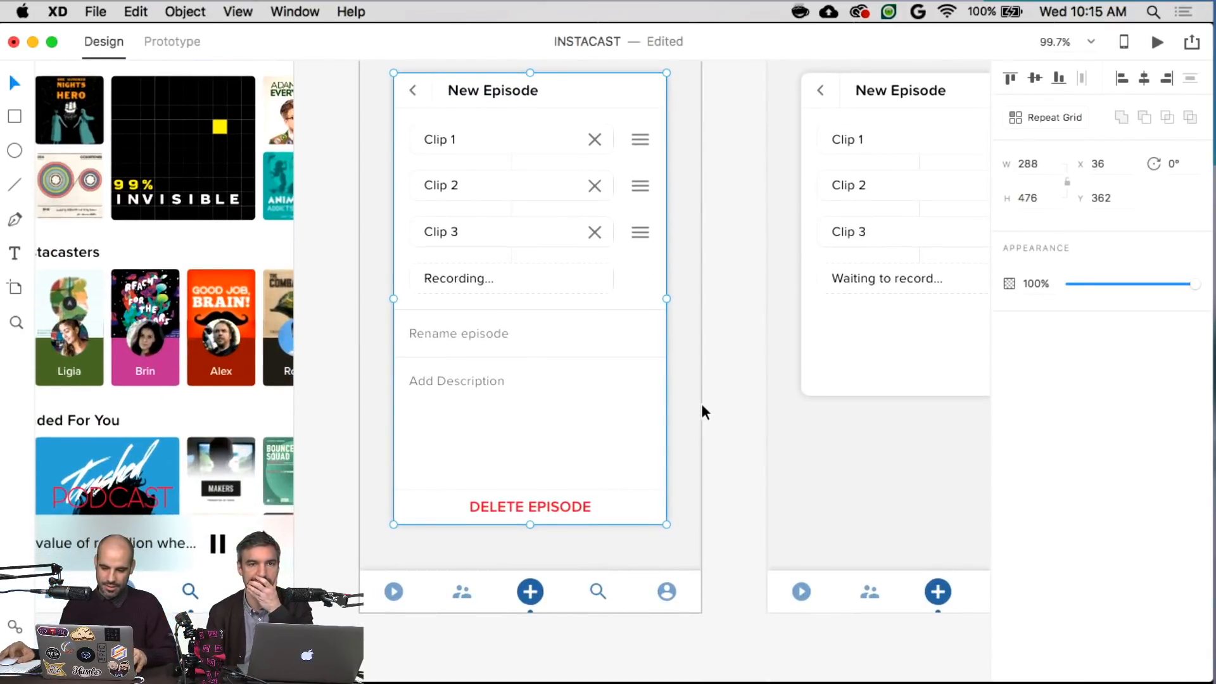
click(721, 381)
- Set the Record – 1 artboard's height to 640
scroll(721, 381, up, 5)
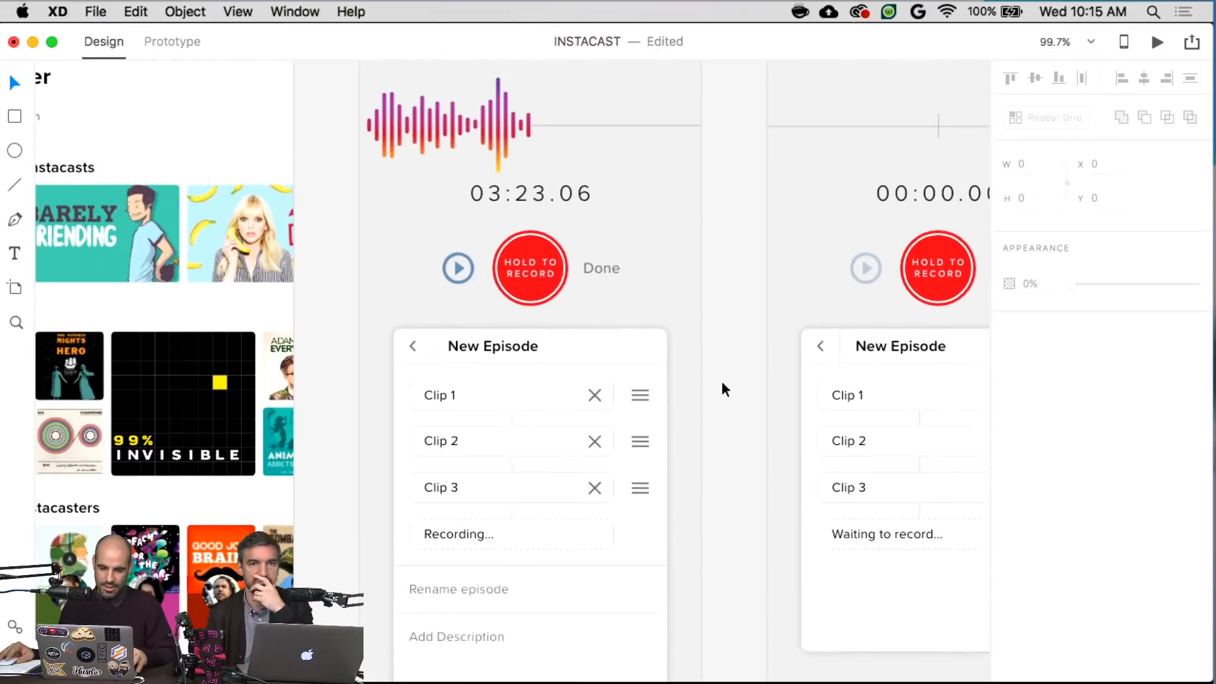
click(686, 403)
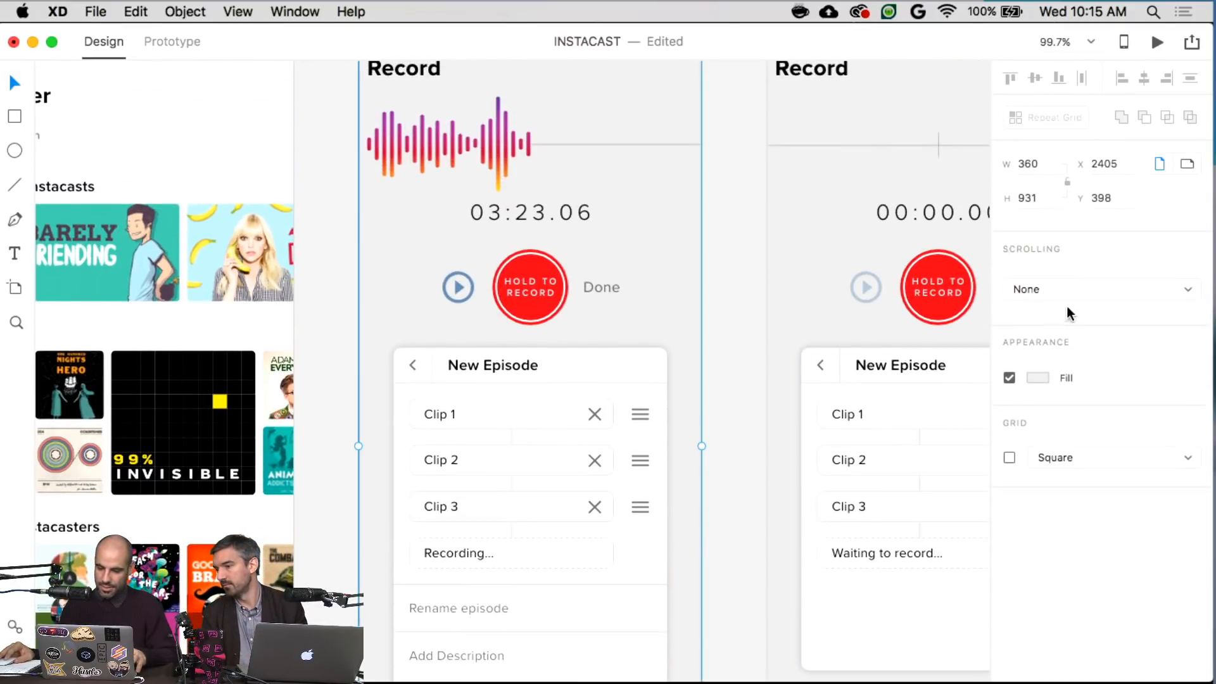
click(1040, 198)
text(640)
key(Return)
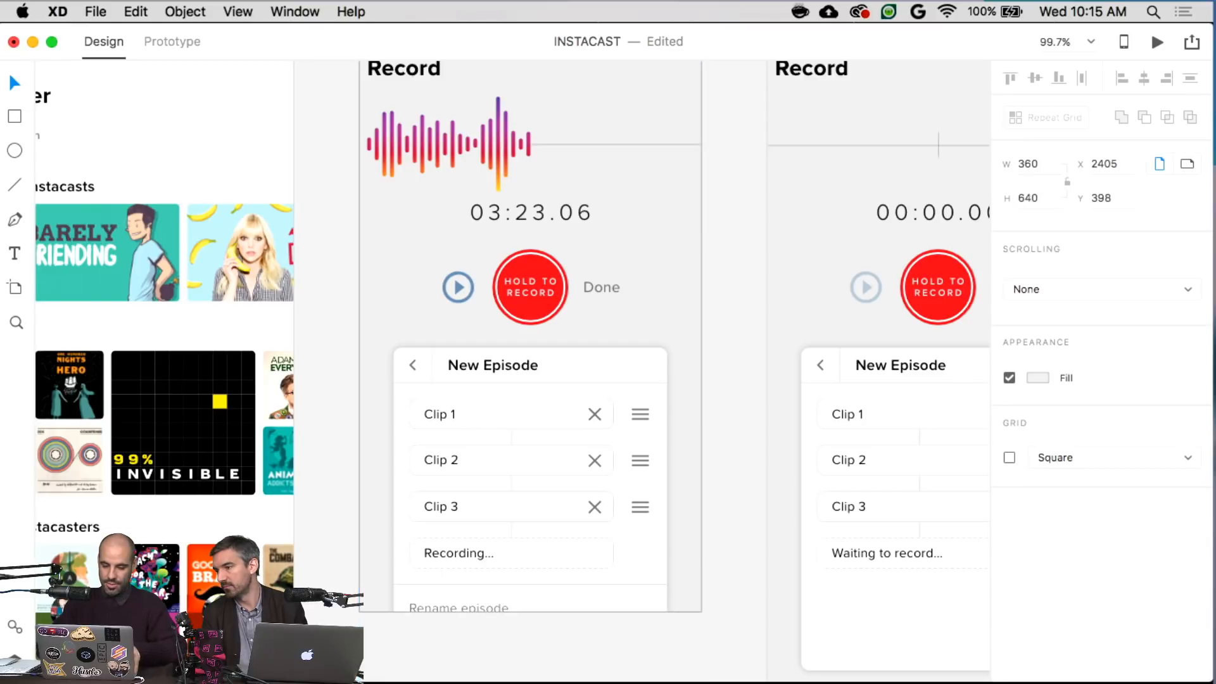
- Move the navigation bar up to the shortened Record – 1 artboard's bottom edge, at Y 596
click(727, 445)
scroll(727, 444, down, 6)
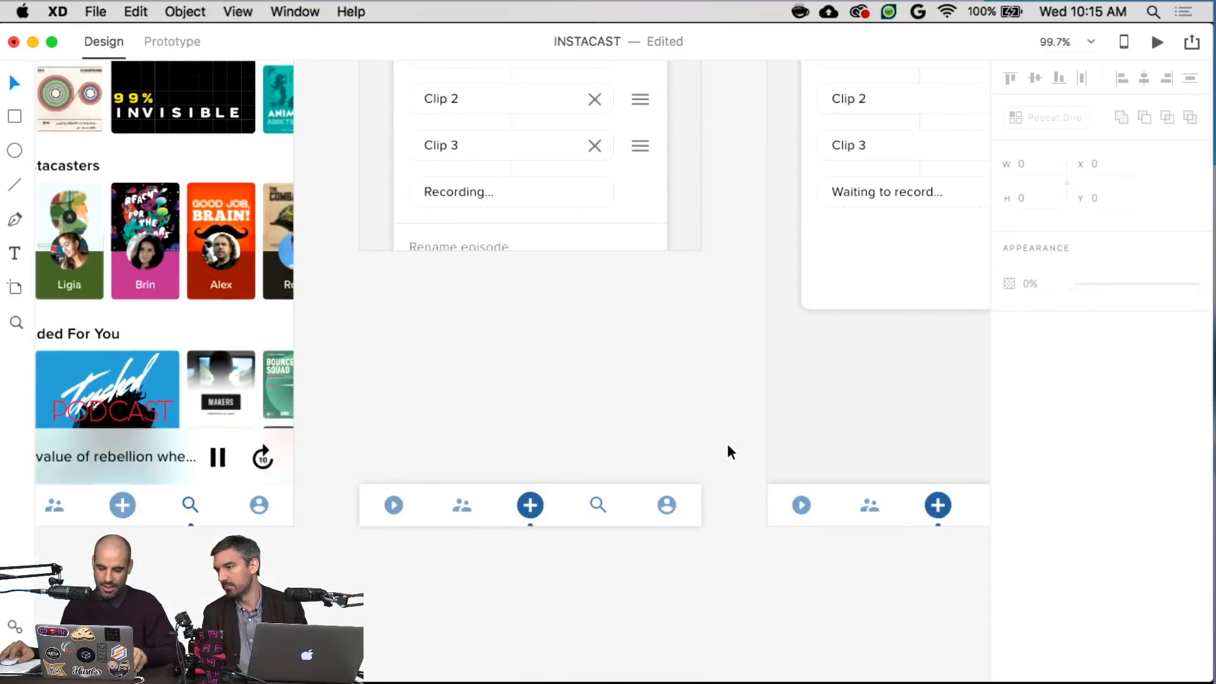
drag(682, 495, 672, 226)
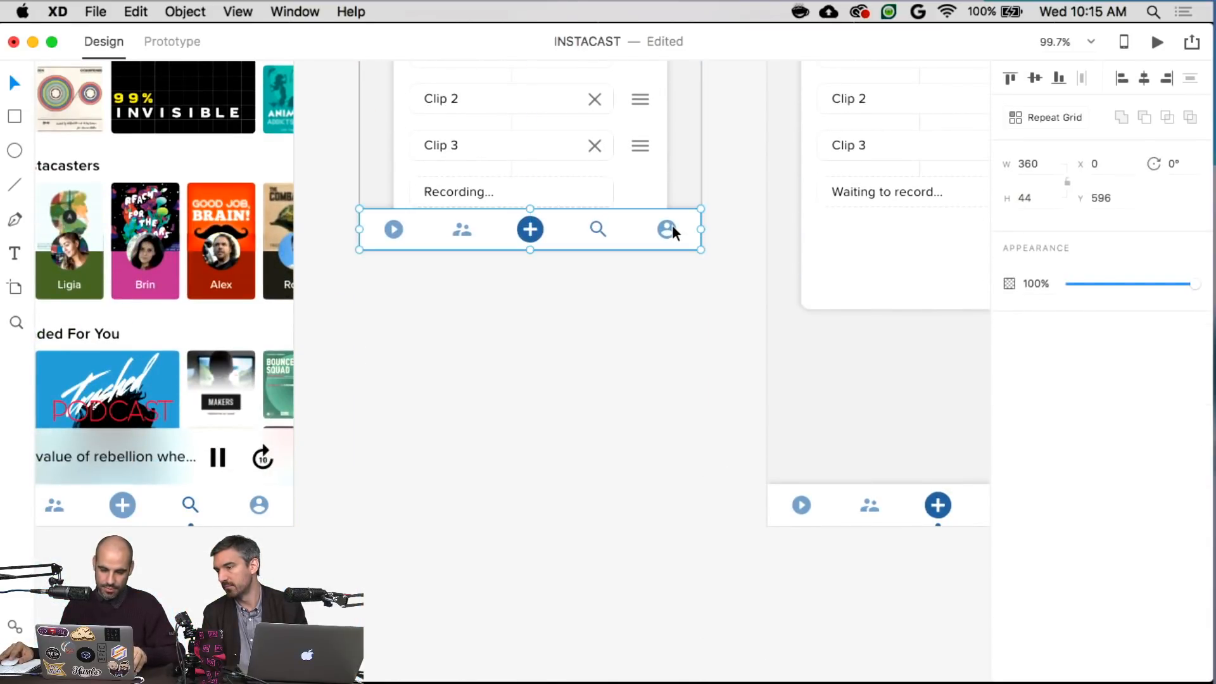
scroll(745, 326, up, 8)
click(742, 327)
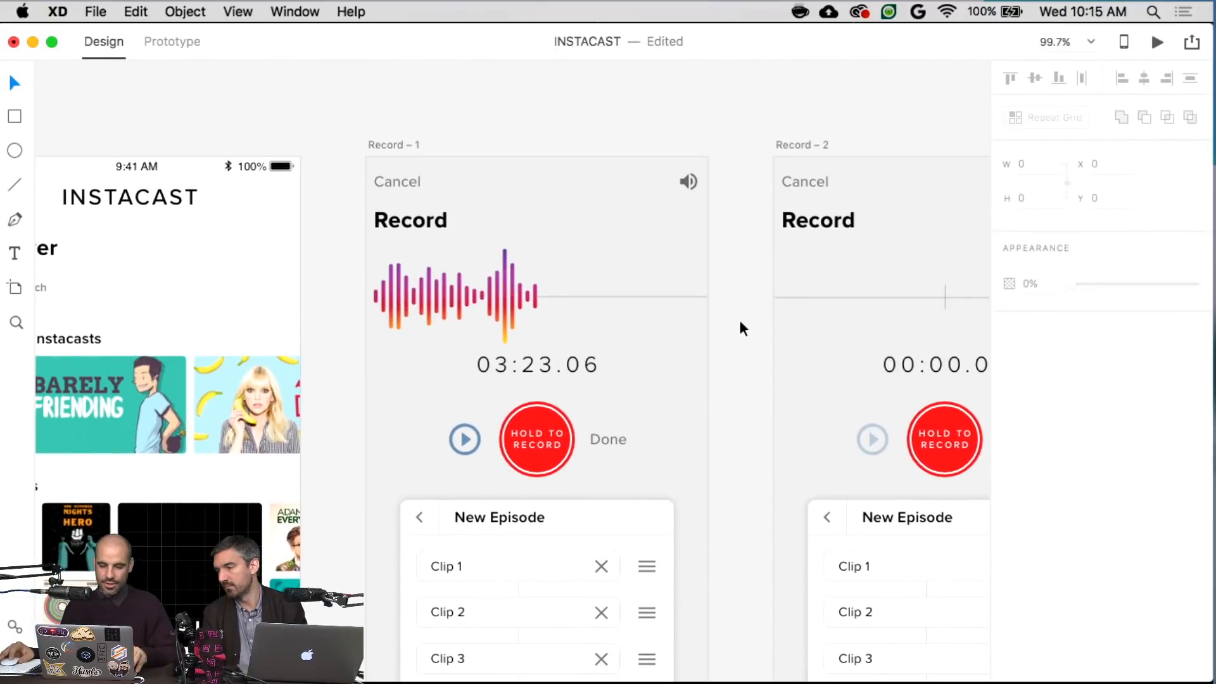
- Move the New Episode card up over the waveform area on Record – 1, to Y 97
scroll(740, 323, down, 2)
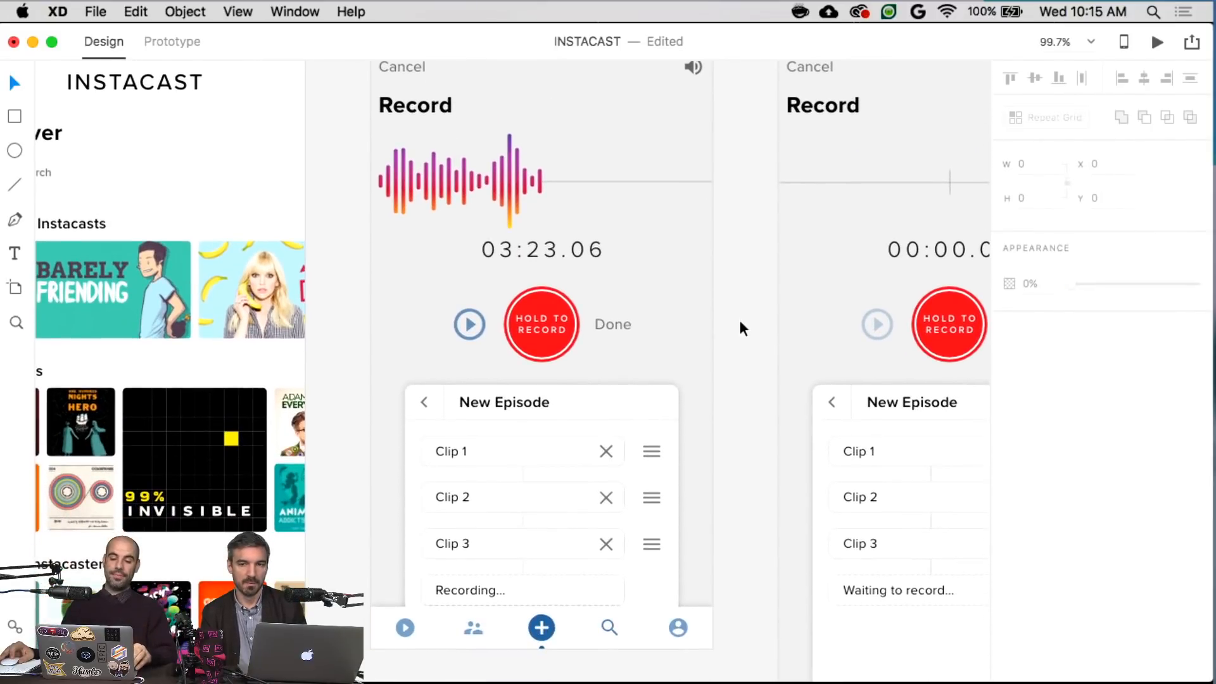
key(super+minus)
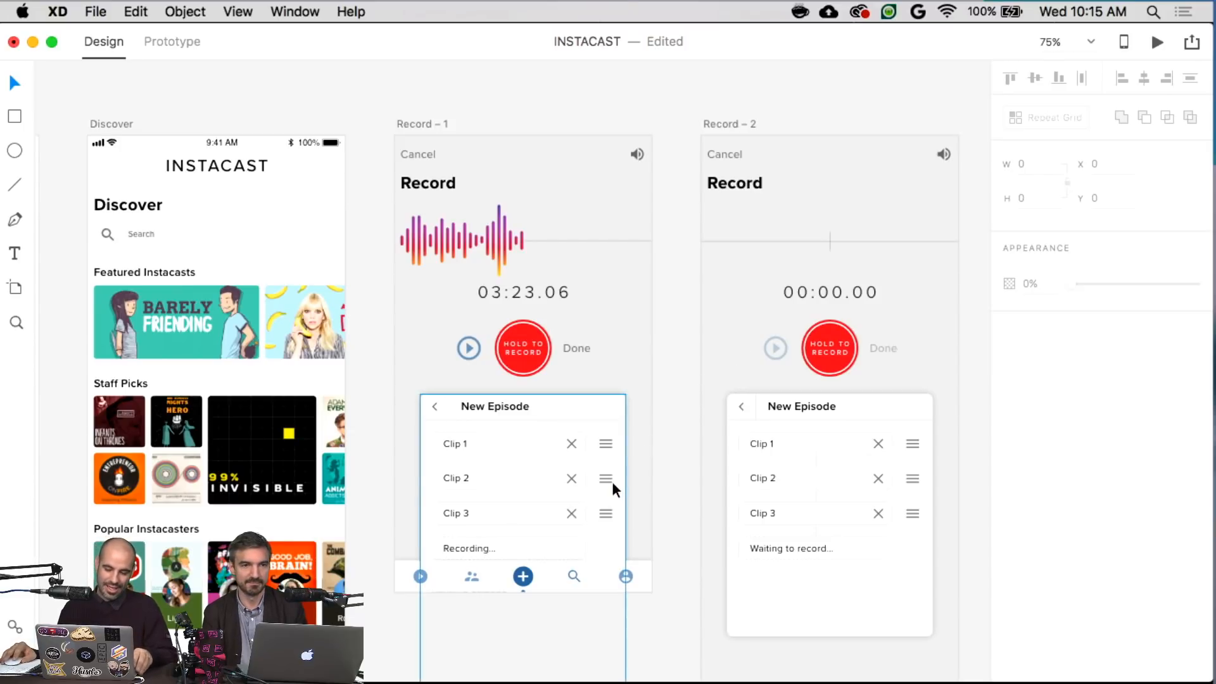
drag(604, 497, 609, 308)
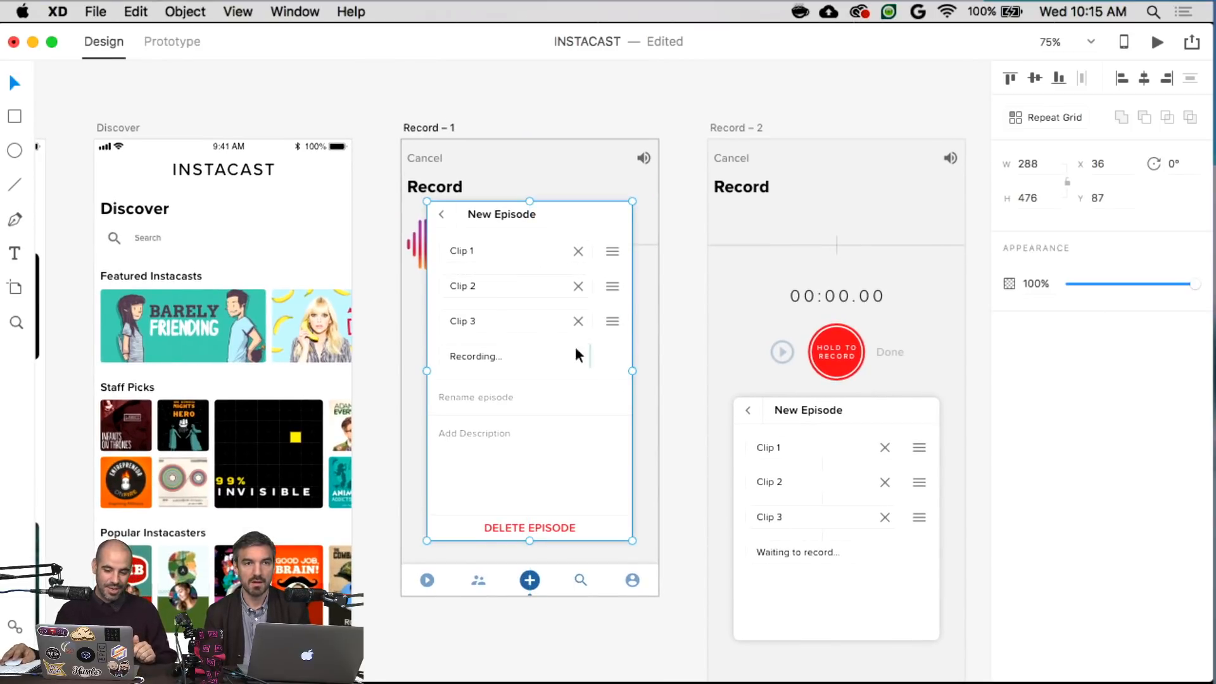
drag(559, 267, 591, 249)
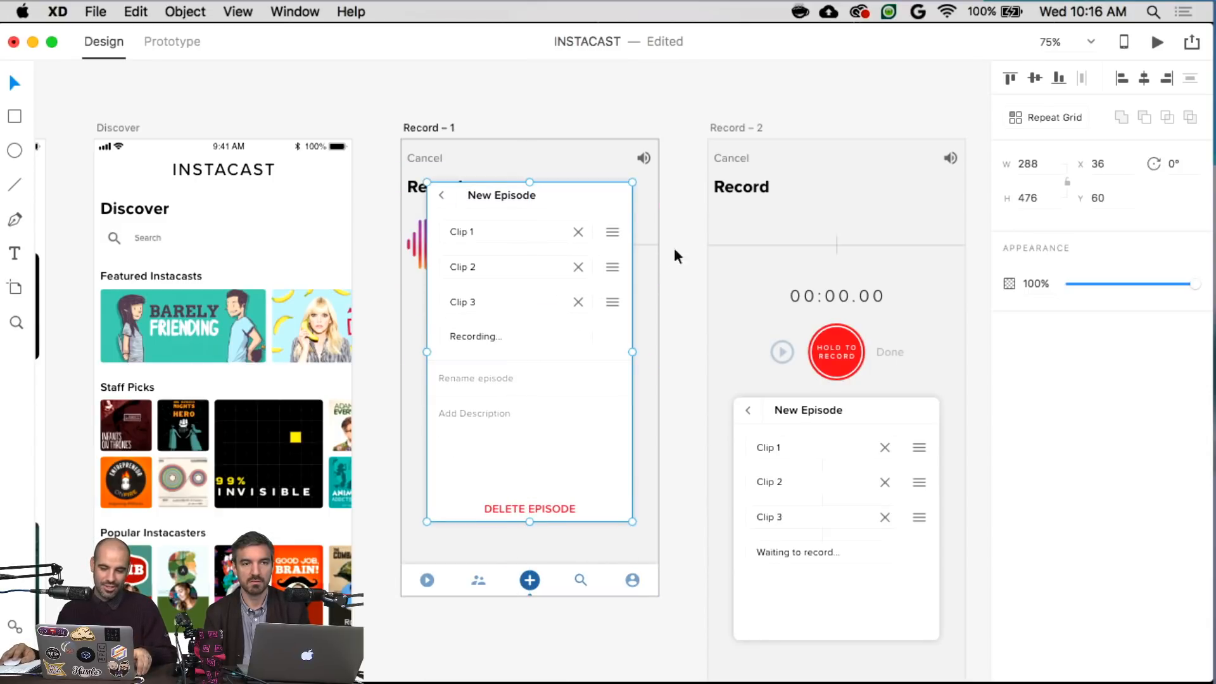
click(689, 248)
mouse_move(545, 301)
mouse_down()
mouse_move(544, 450)
mouse_move(554, 321)
mouse_up()
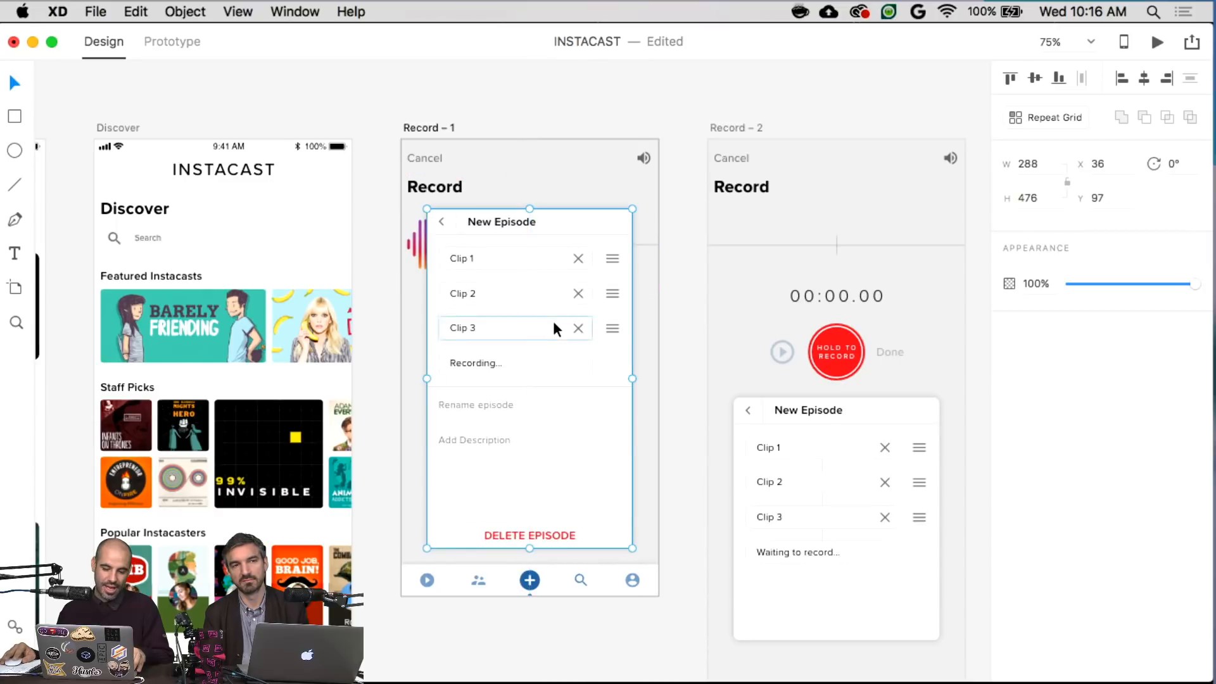
scroll(558, 406, right, 10)
scroll(557, 405, down, 5)
scroll(557, 404, right, 5)
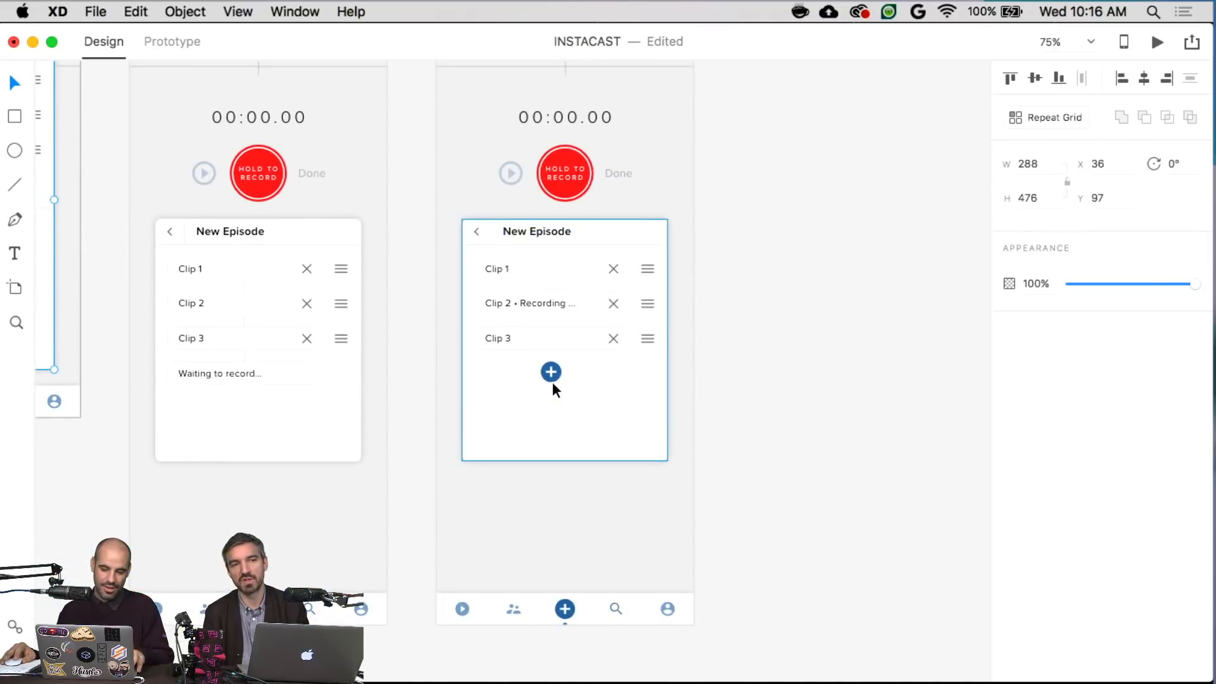
click(550, 373)
drag(589, 366, 588, 223)
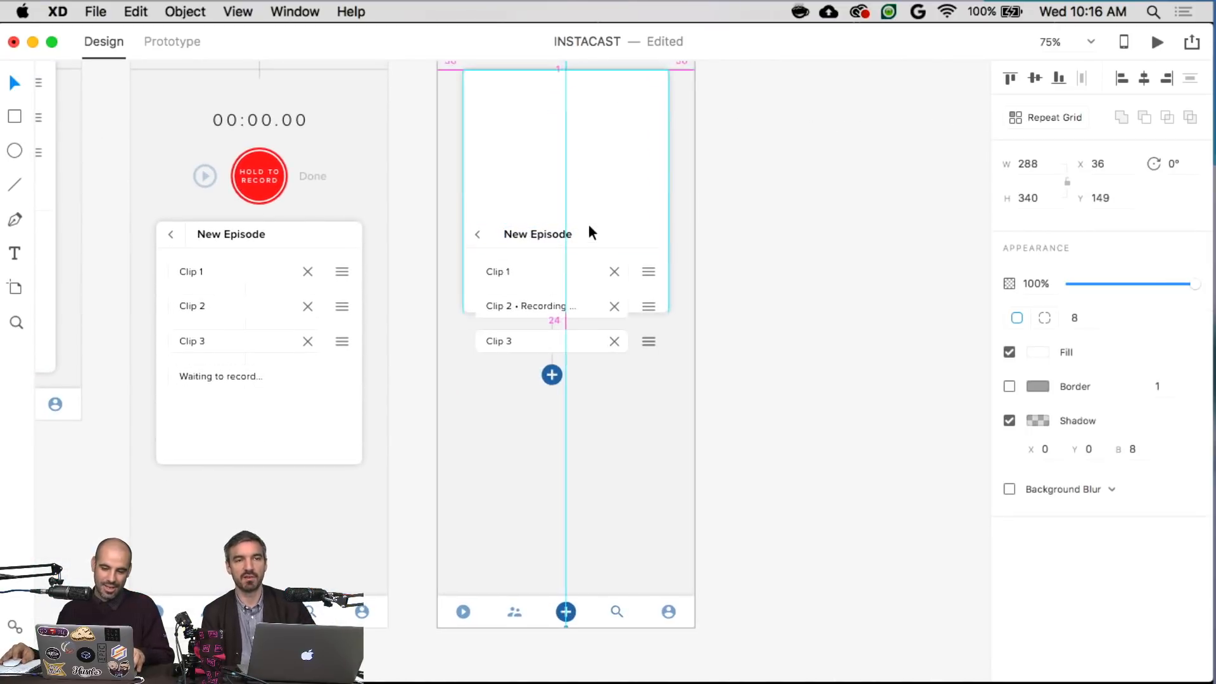
key(super+z)
drag(766, 494, 496, 202)
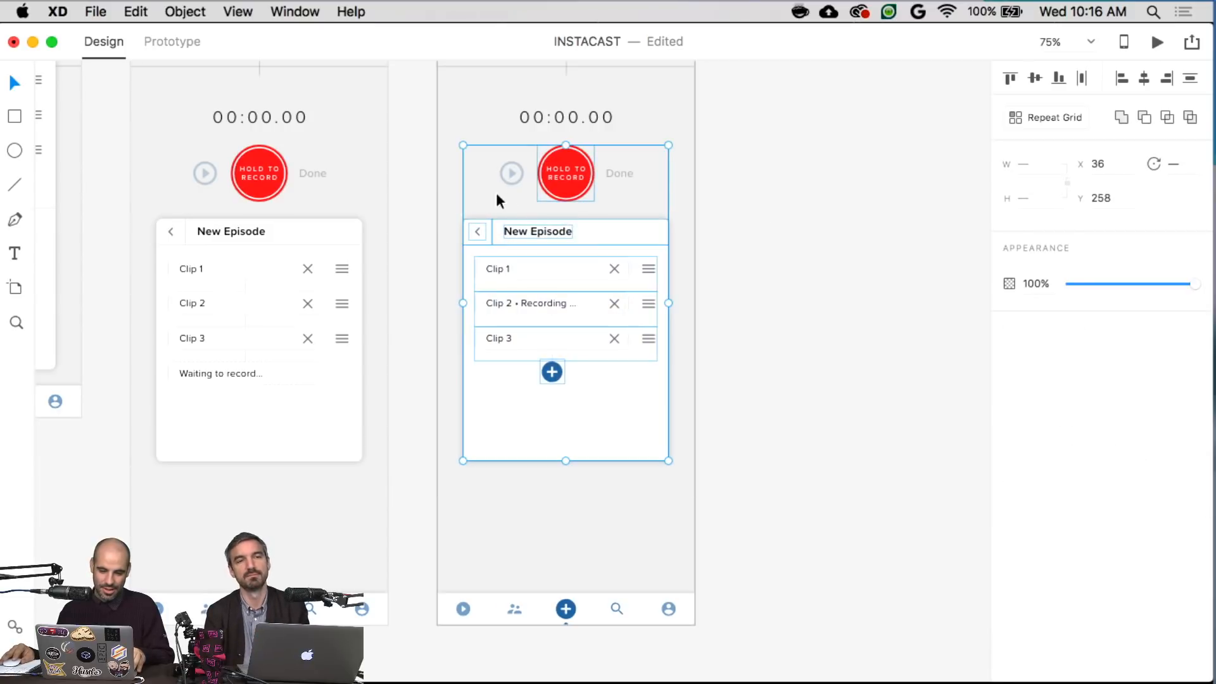
click(709, 214)
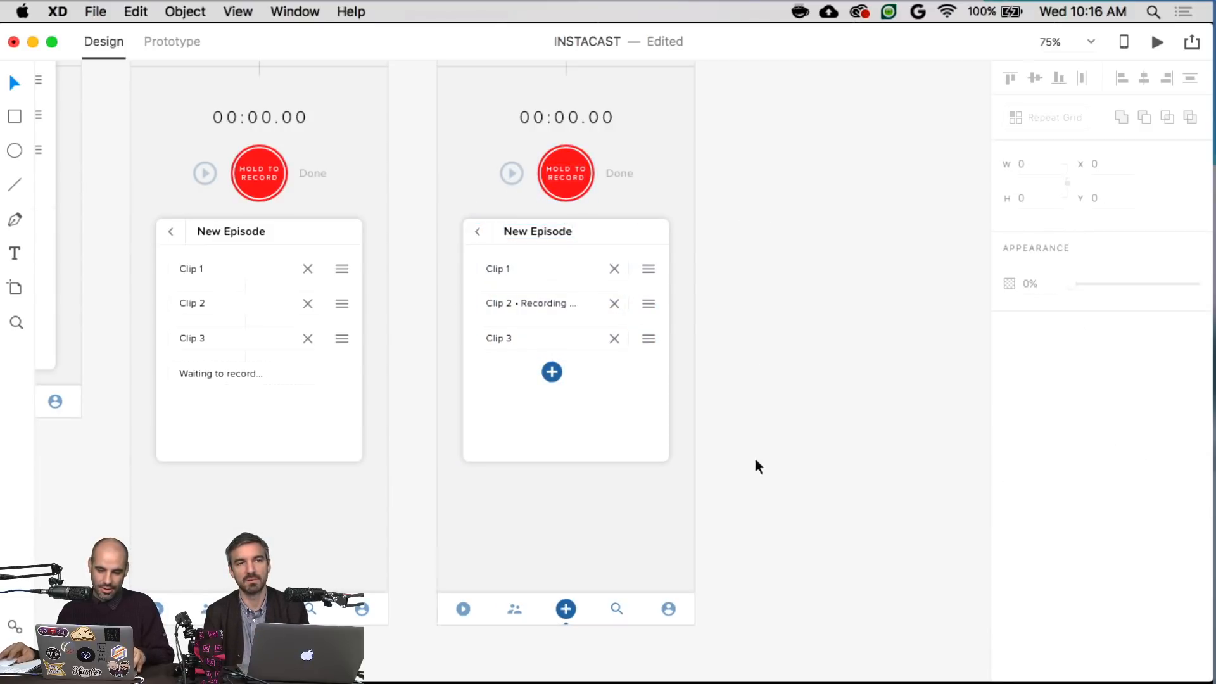
- Group the New Episode card's elements on the Record – 3 artboard and move the card down to Y 407
drag(735, 512, 416, 214)
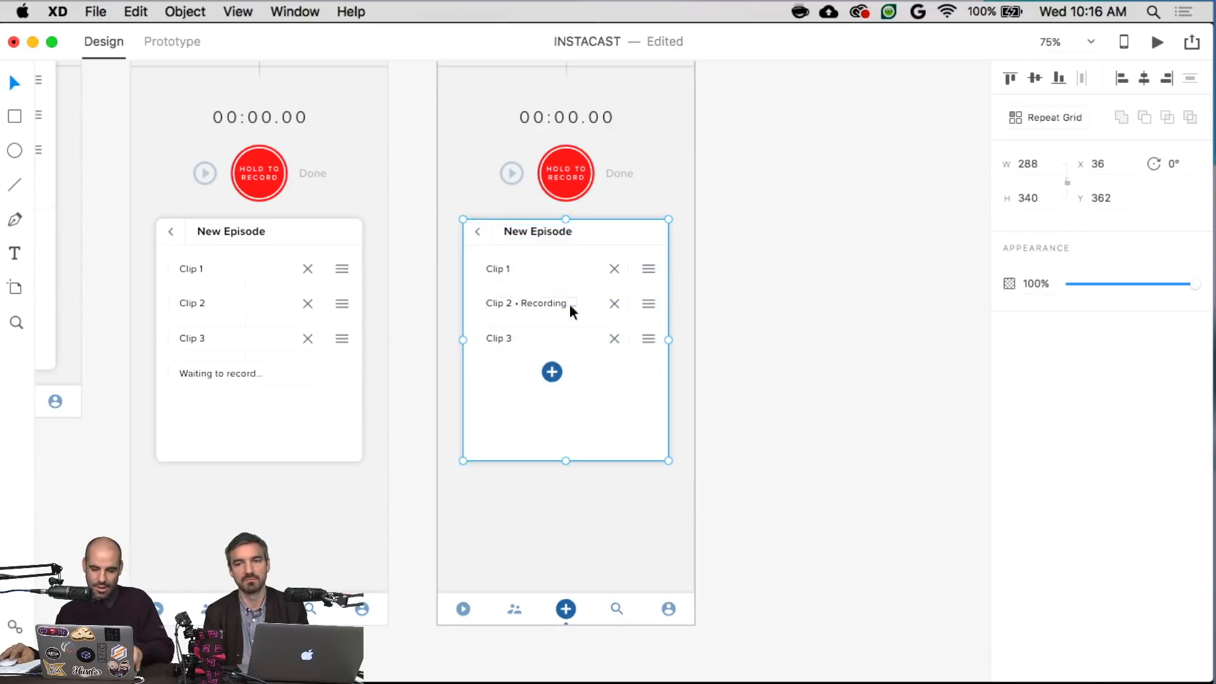
drag(569, 302, 605, 166)
scroll(712, 269, up, 5)
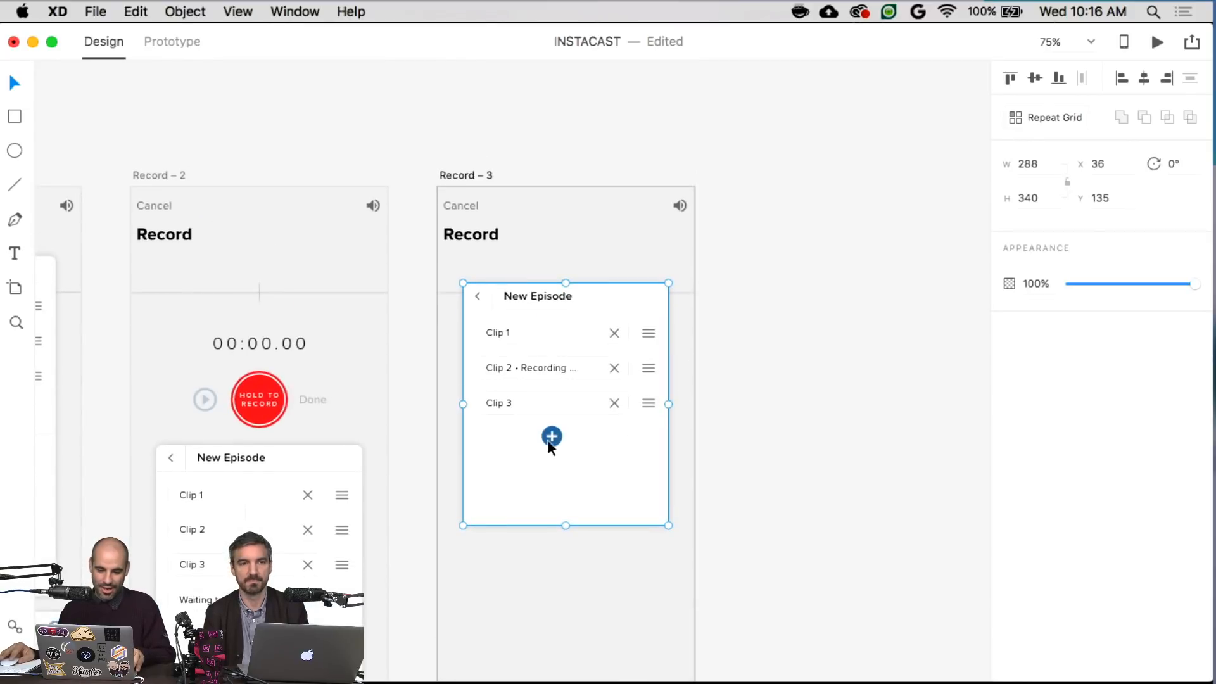
drag(582, 350, 584, 541)
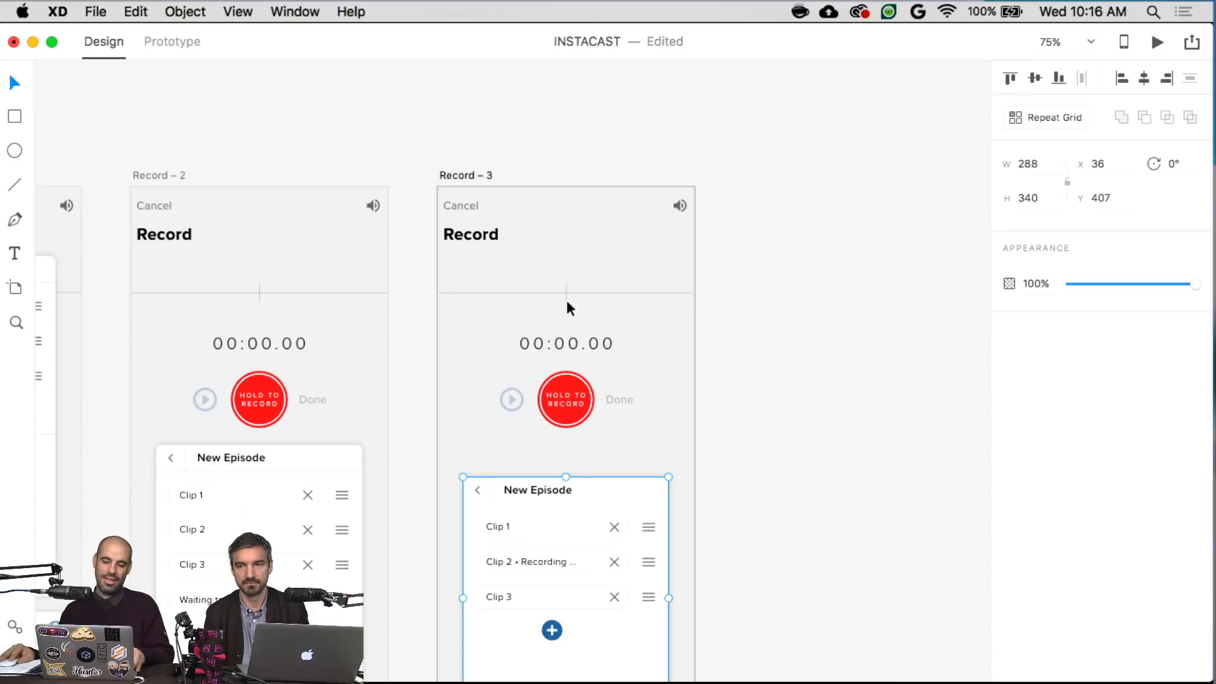
- Extend the Record heading on the Record – 3 artboard to read "Record • Clip 4"
double_click(505, 236)
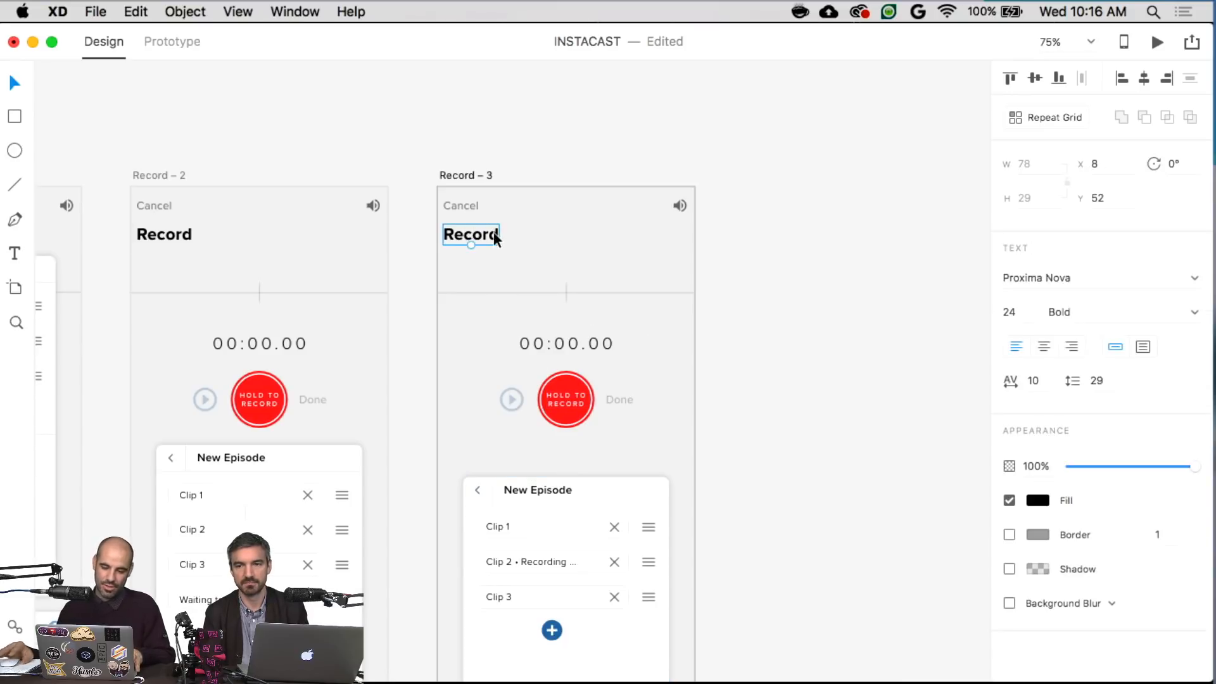
double_click(505, 236)
key(Right)
text(–)
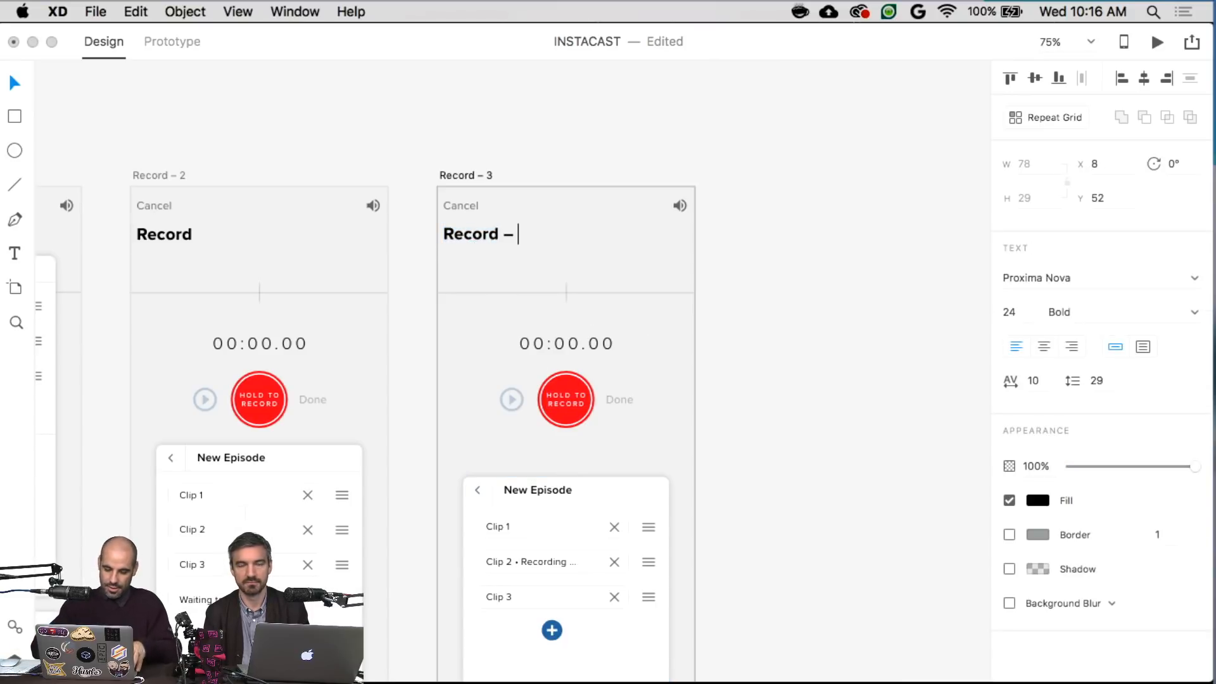
key(BackSpace)
text(•)
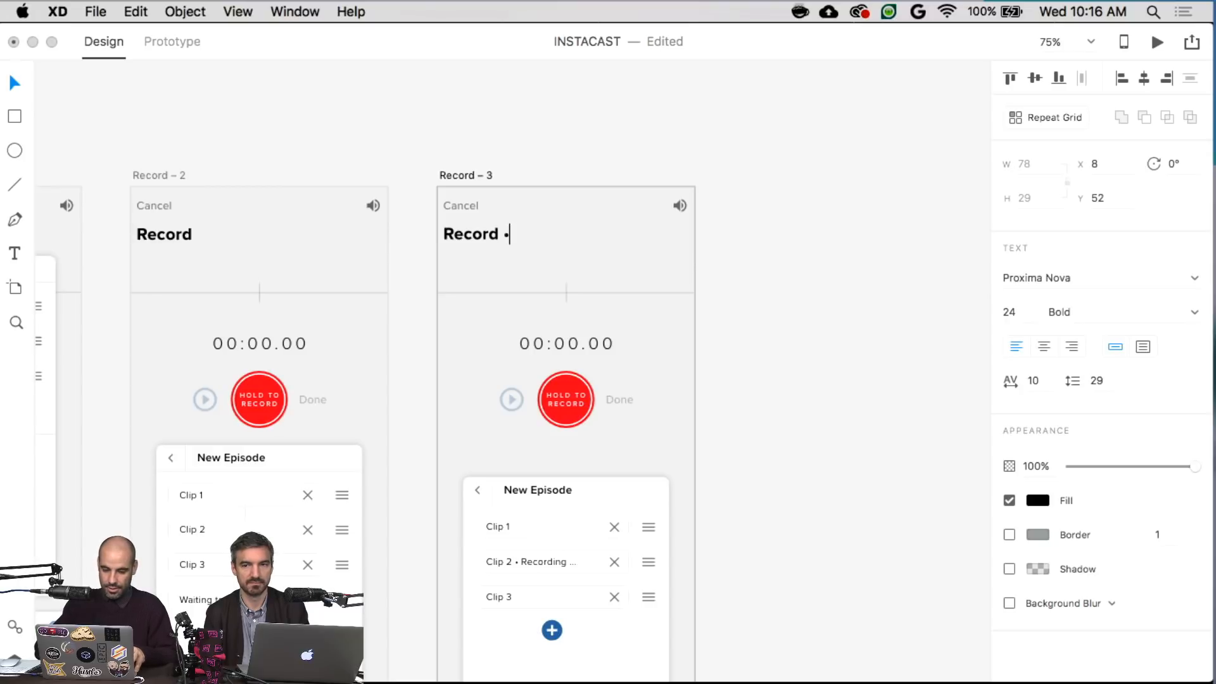
text( Clip)
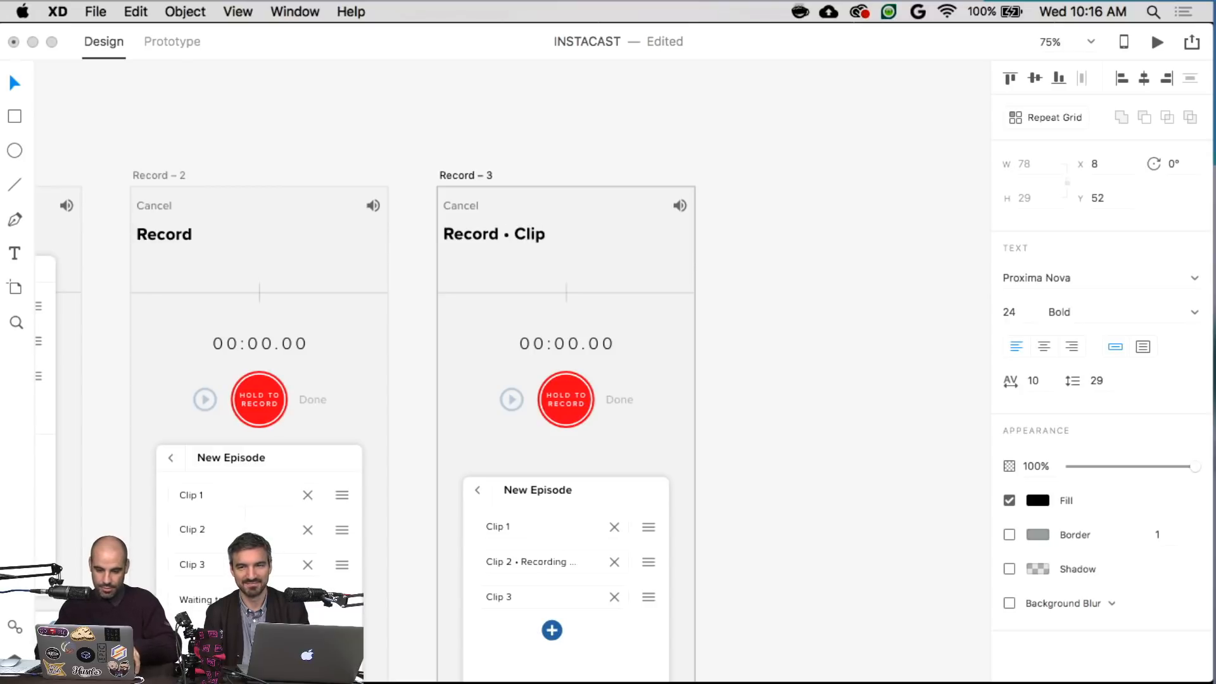
text( 4)
key(Escape)
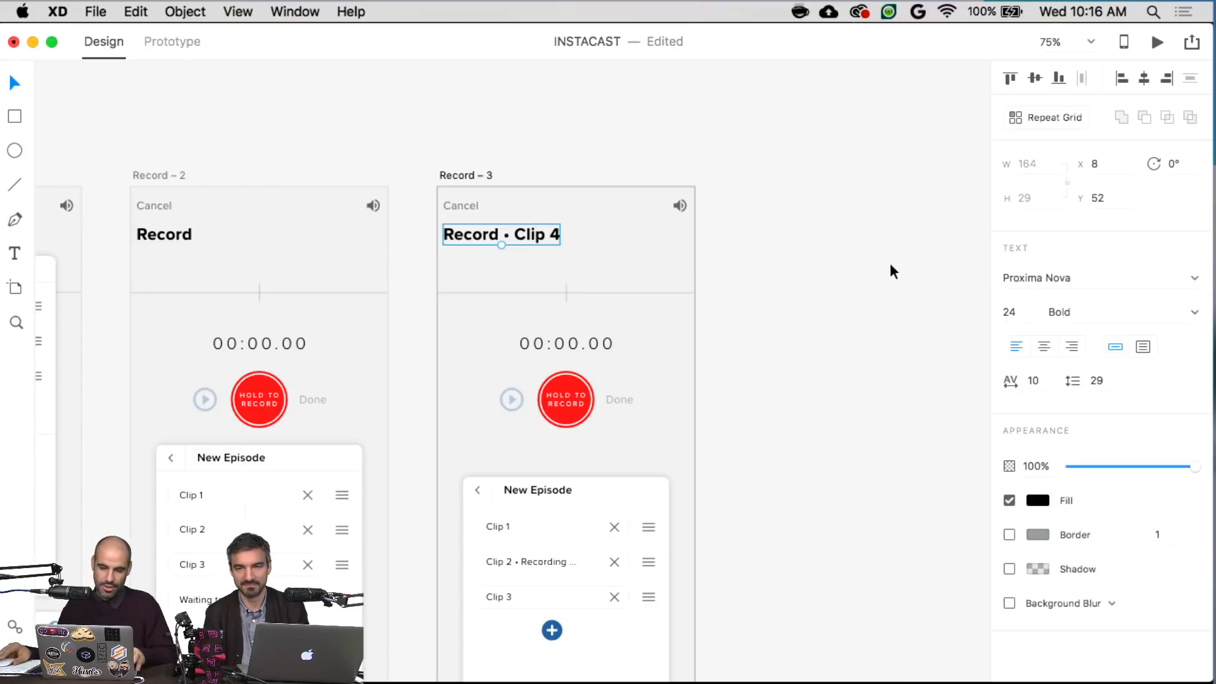
key(Escape)
- Move the New Episode card on Record – 3 back up to Y 362, level with the Record – 2 card
right_click(633, 549)
click(863, 304)
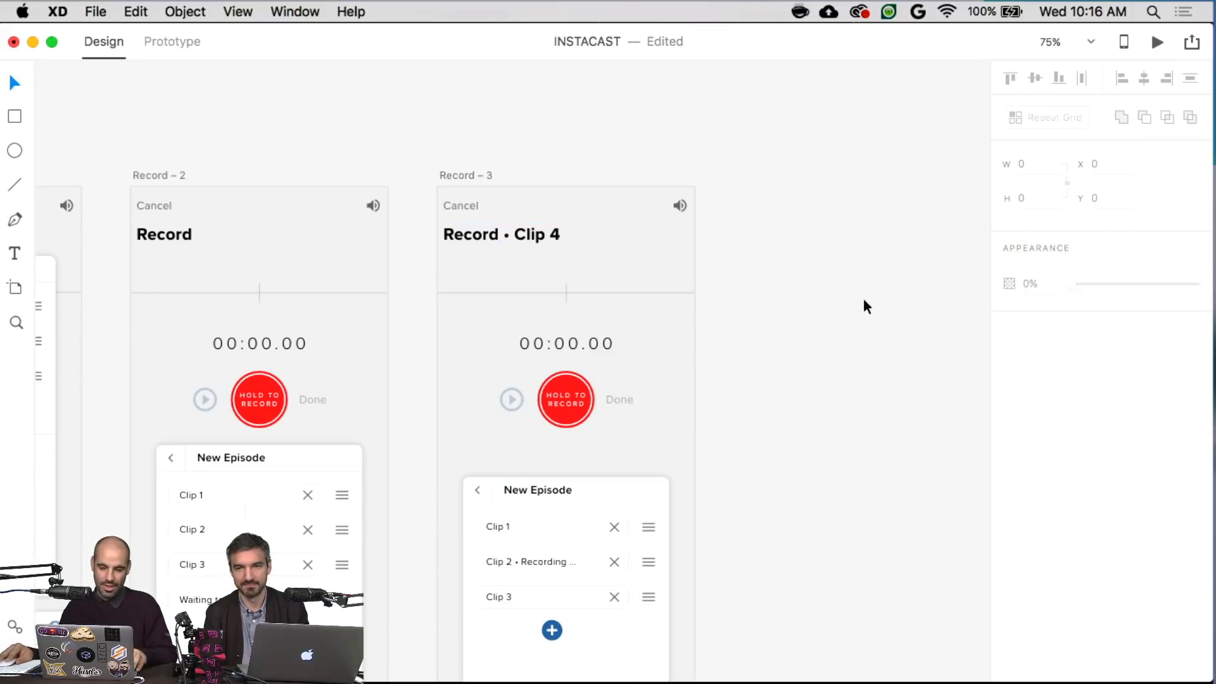
mouse_move(631, 589)
mouse_down()
mouse_move(632, 503)
mouse_move(636, 652)
mouse_move(654, 584)
mouse_up()
click(846, 534)
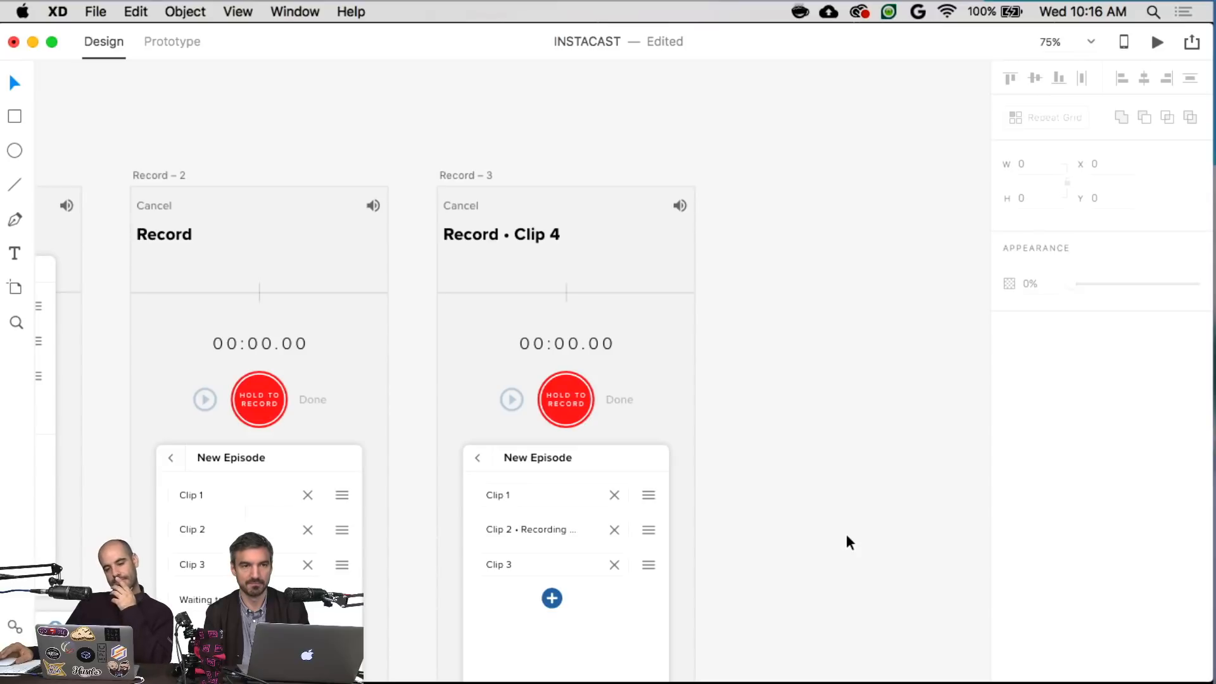
- Recolor only the "• Clip 4" part of the Record – 3 heading to gray, leaving "Record" black
scroll(847, 536, left, 2)
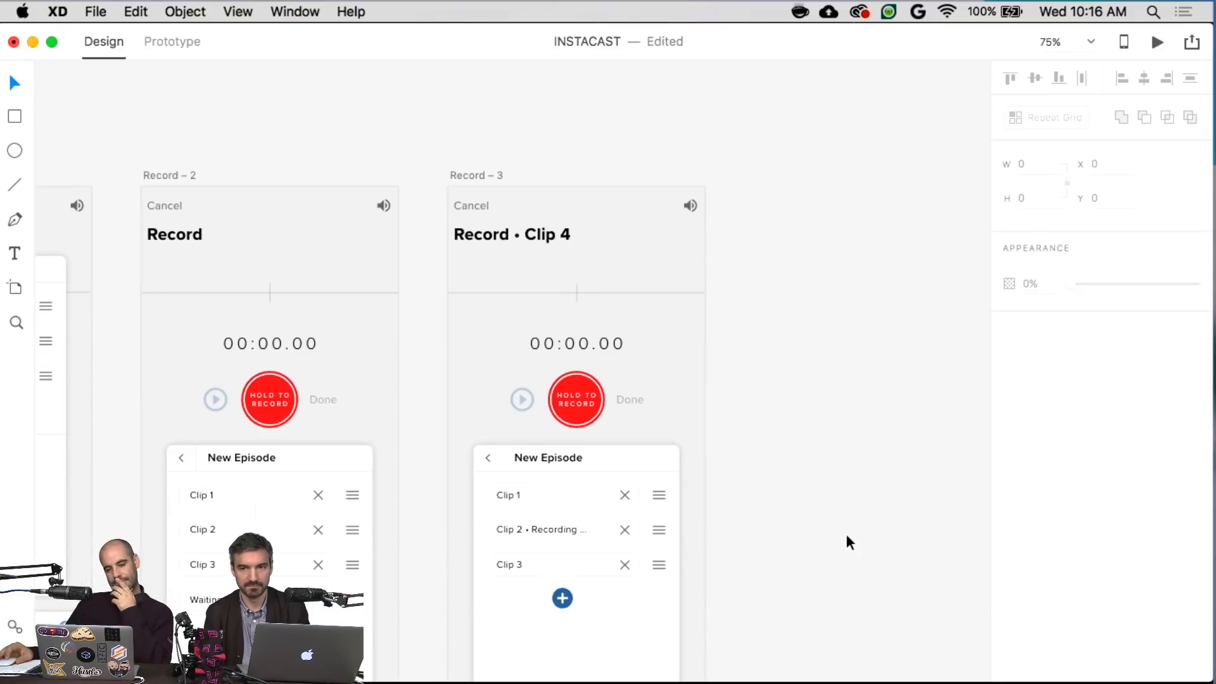
click(557, 239)
drag(572, 234, 510, 234)
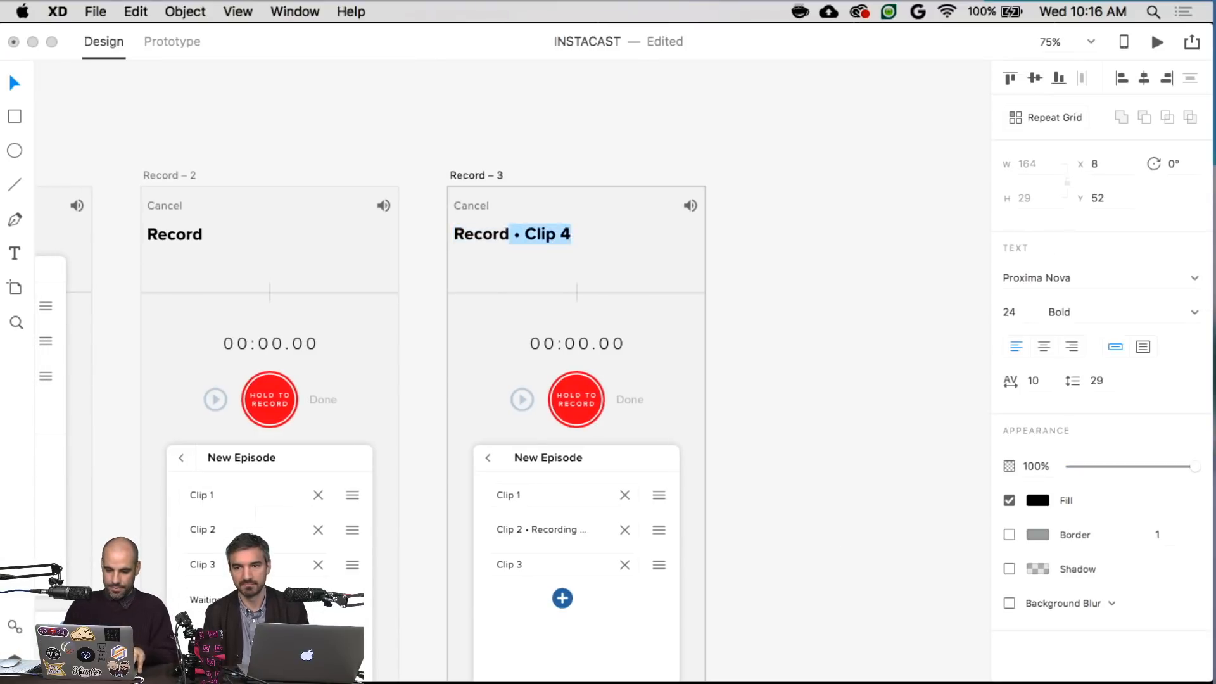
click(1041, 501)
click(893, 613)
click(875, 291)
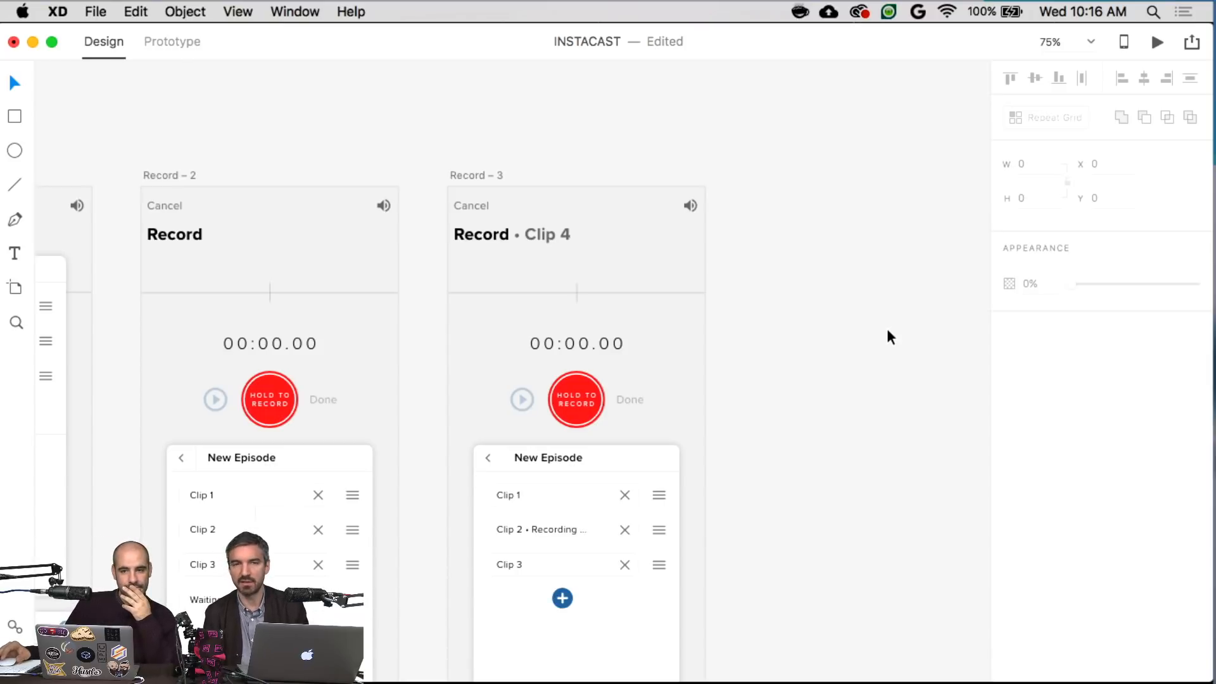
- Move the New Episode card on Record – 1 down below the record controls, level with the card on Record – 2
scroll(887, 328, left, 10)
scroll(887, 328, down, 2)
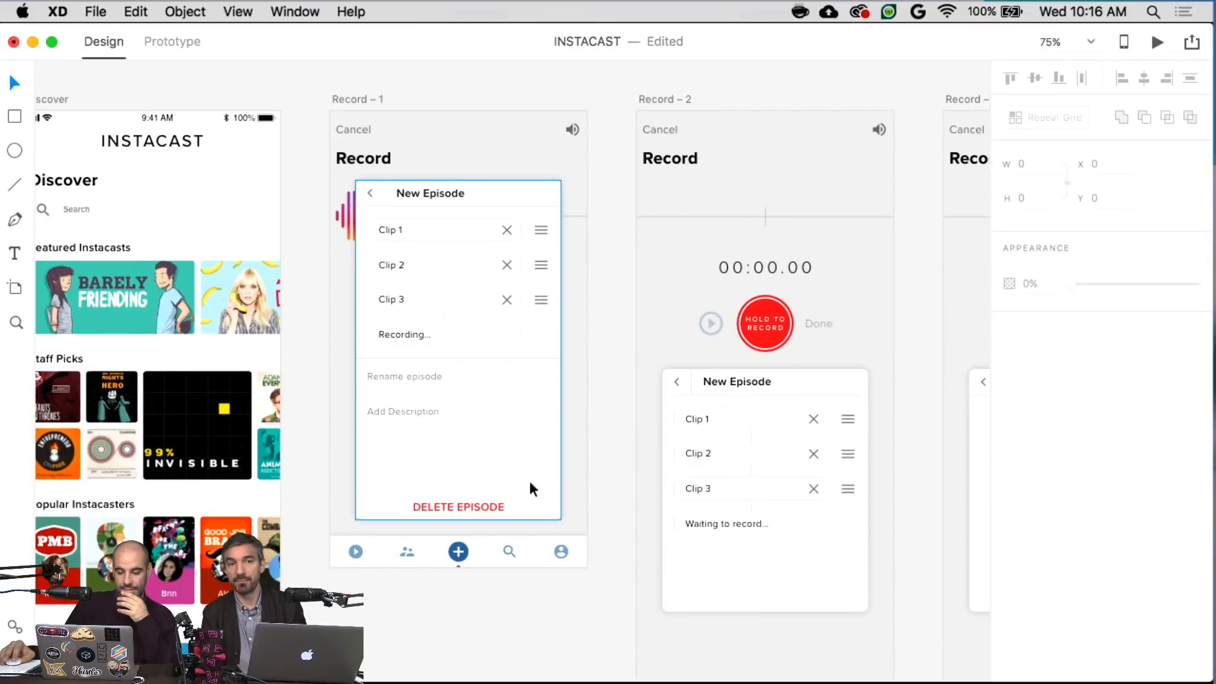
click(516, 495)
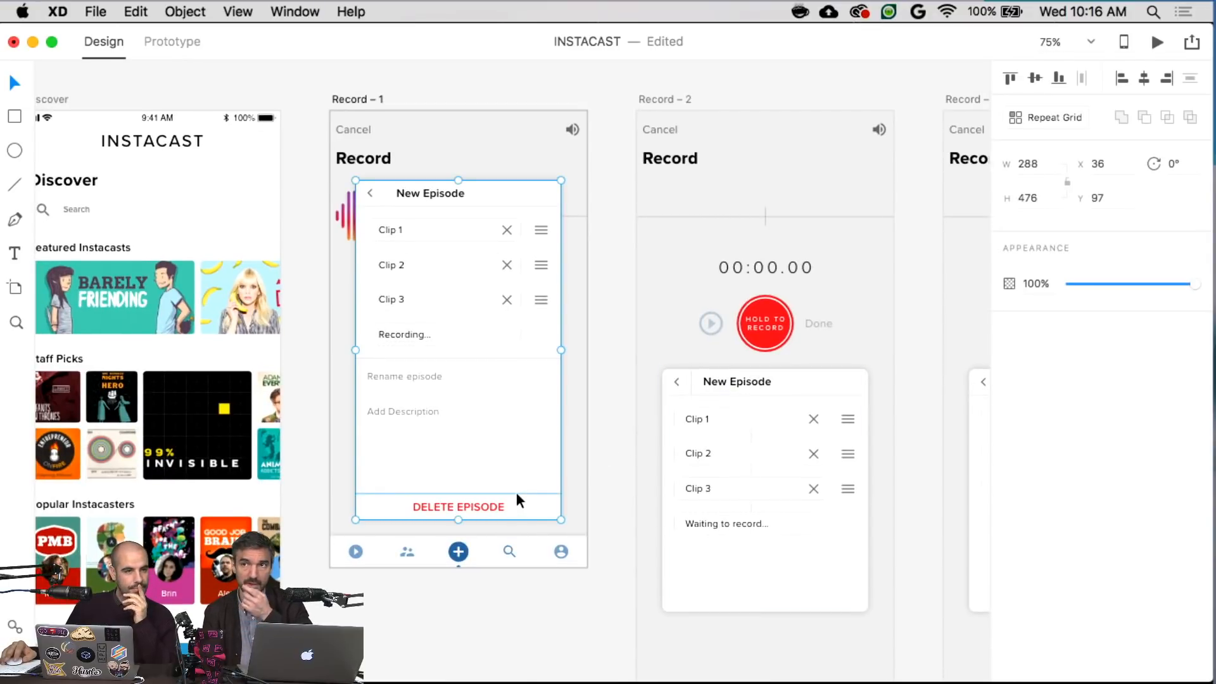
click(620, 412)
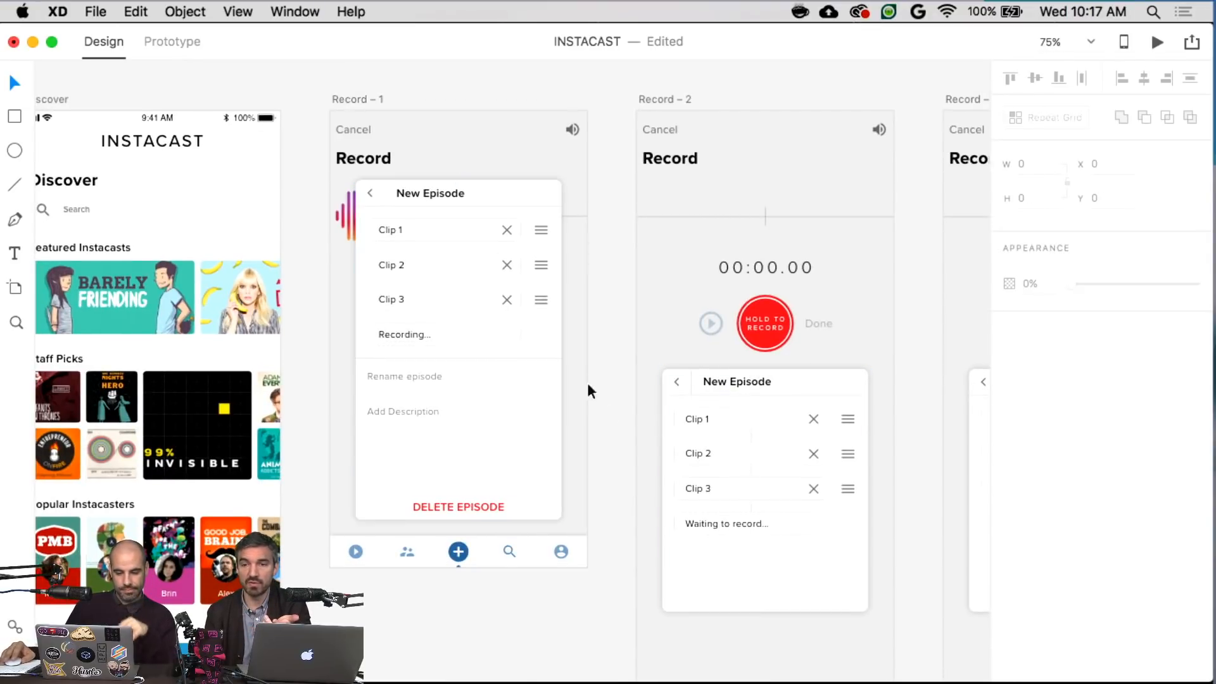
drag(493, 299, 492, 488)
key(Down)
key(Down)
key(Down)
key(Down)
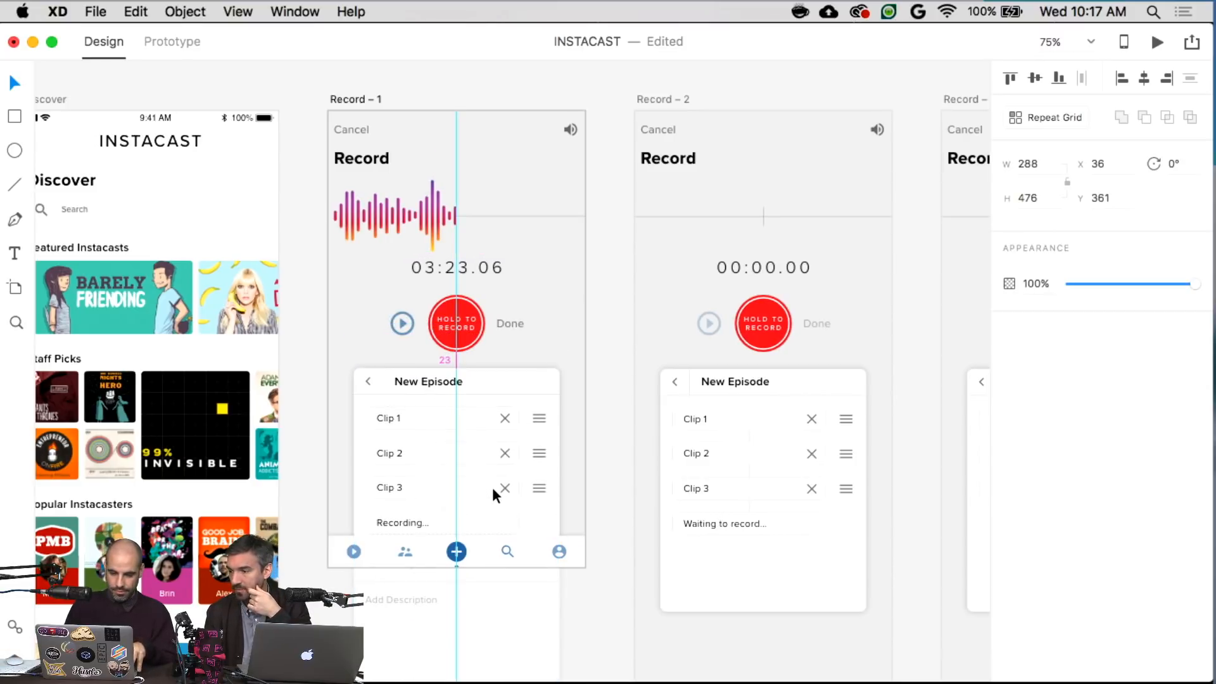
click(610, 458)
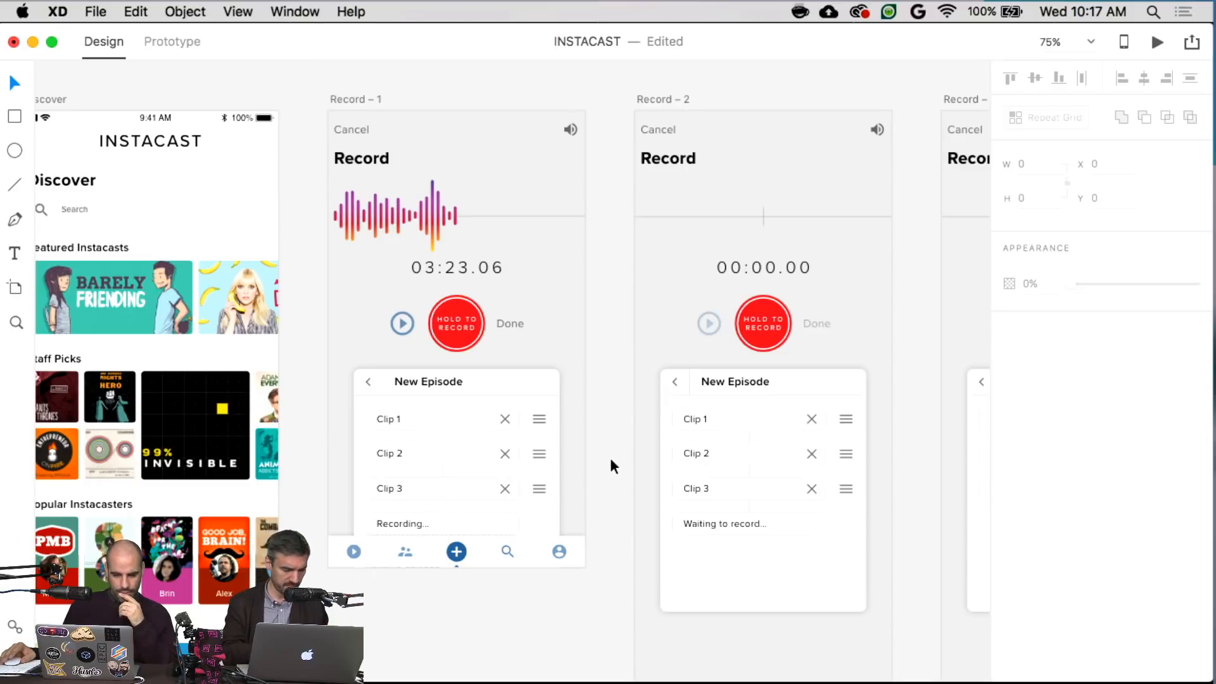
scroll(610, 458, right, 3)
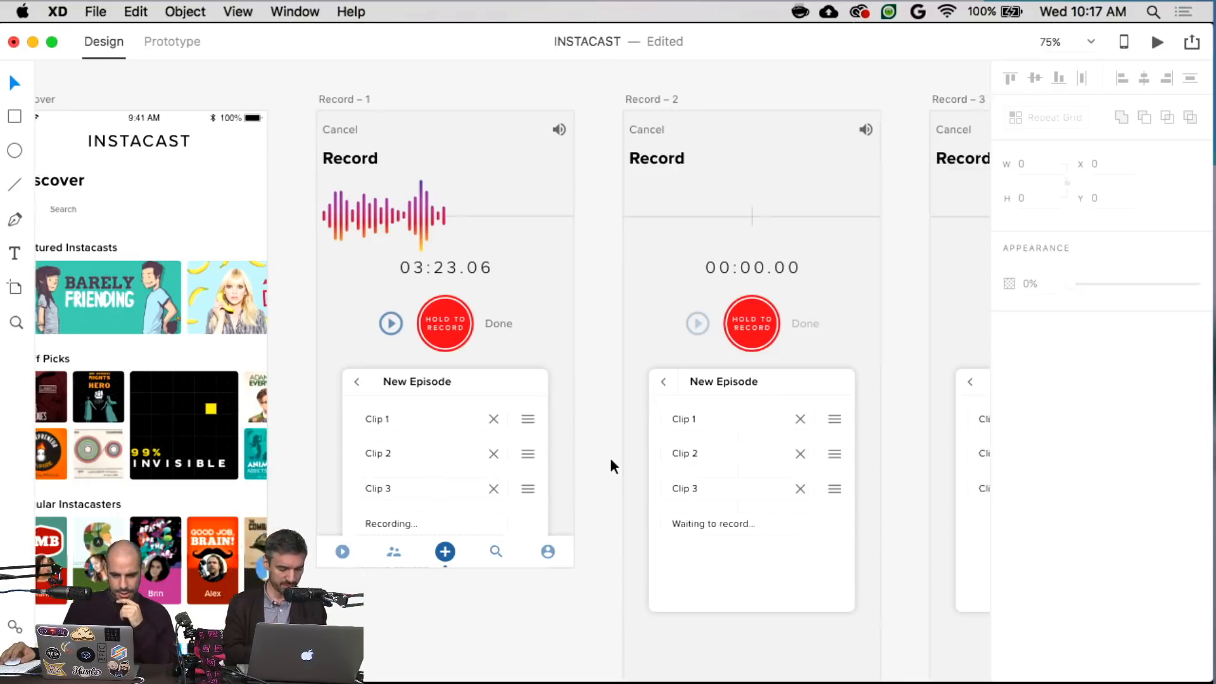
scroll(600, 457, down, 2)
scroll(602, 461, down, 2)
scroll(601, 461, left, 1)
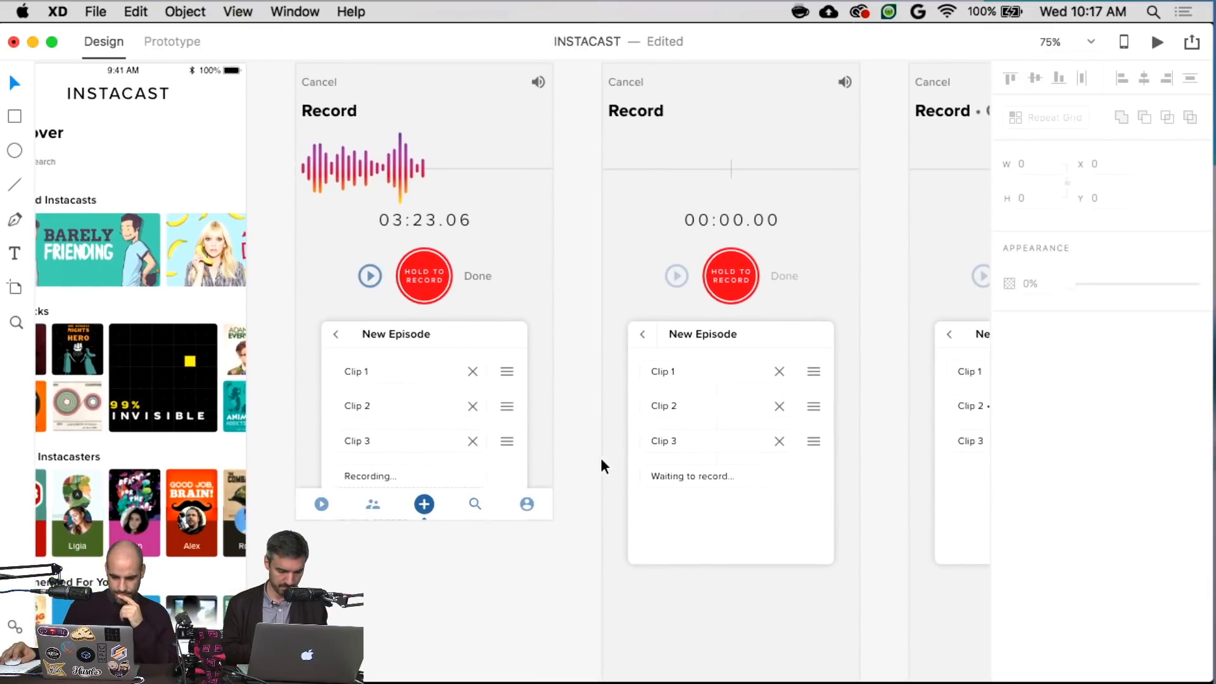
scroll(586, 457, up, 5)
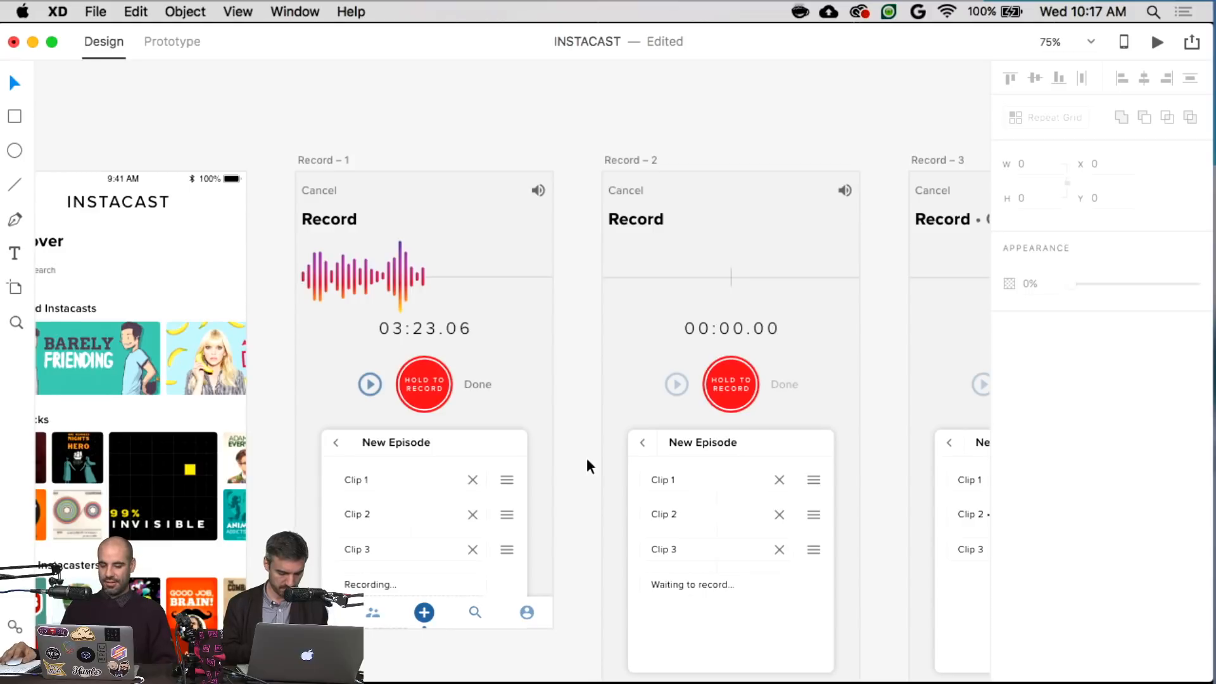
scroll(587, 461, down, 5)
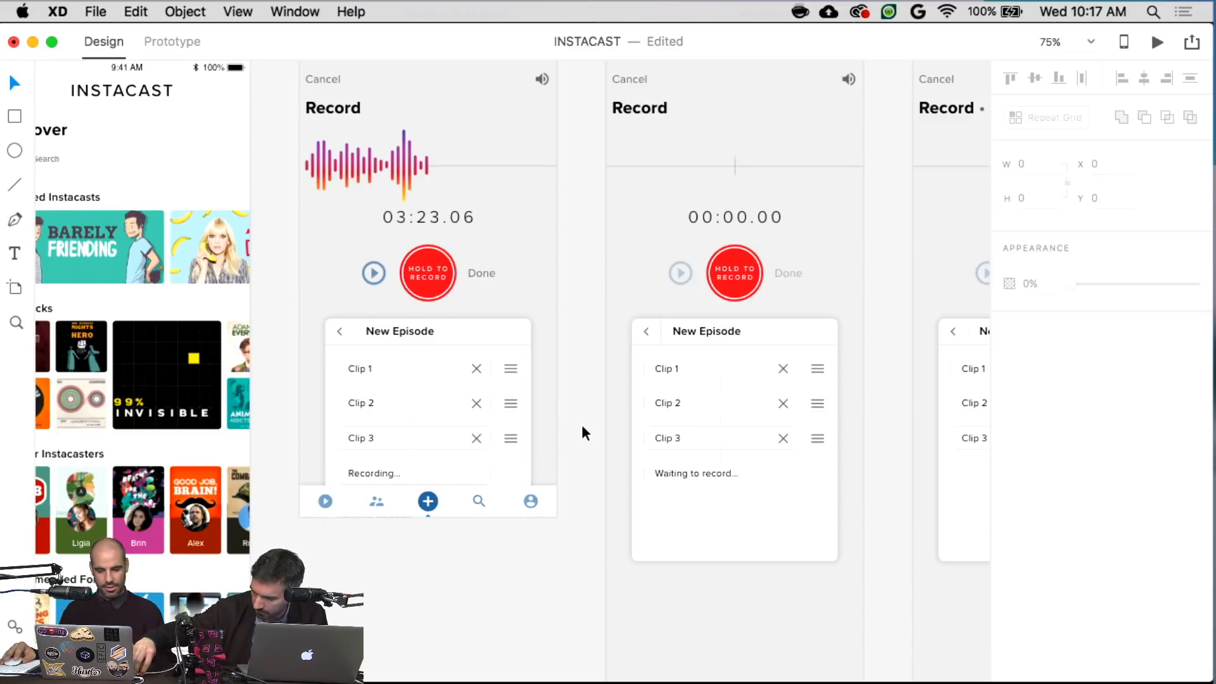
- Duplicate Record – 1's New Episode card onto the empty canvas below that artboard, at X 2441, Y 1070
drag(515, 383, 478, 603)
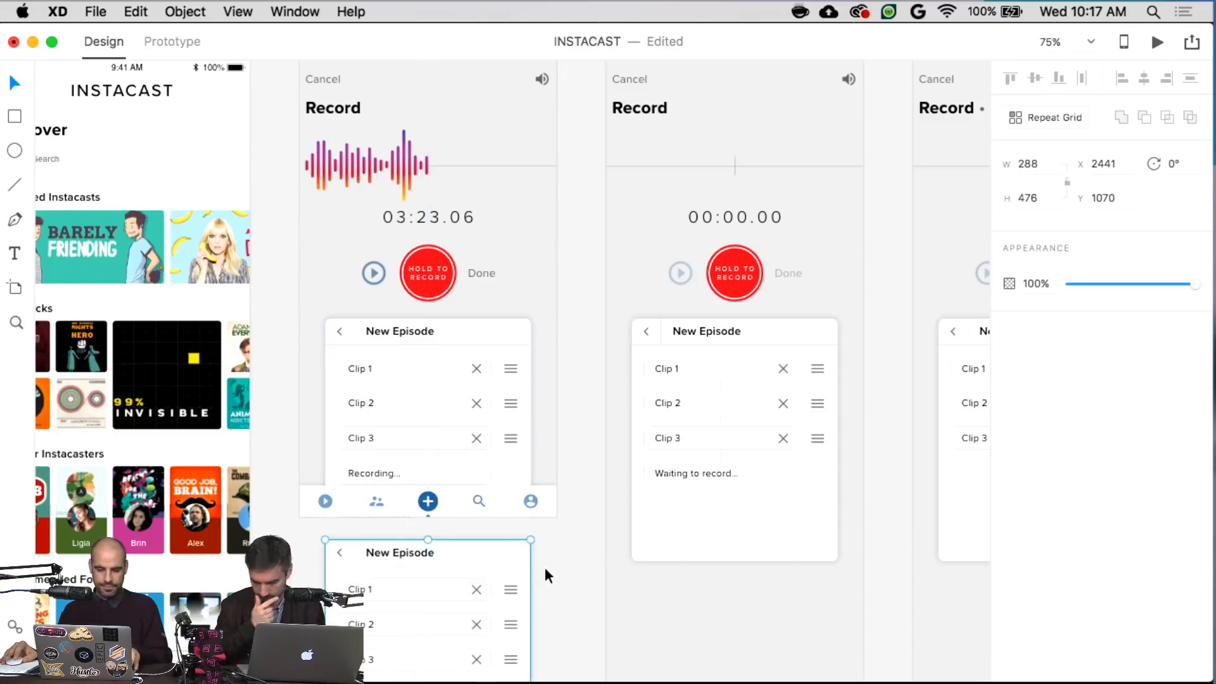
scroll(546, 568, down, 5)
click(554, 510)
- Copy the duplicate card's Rename episode, Add Description and DELETE EPISODE rows into Record – 2's card, placed below "Waiting to record…" at Y 611
double_click(400, 461)
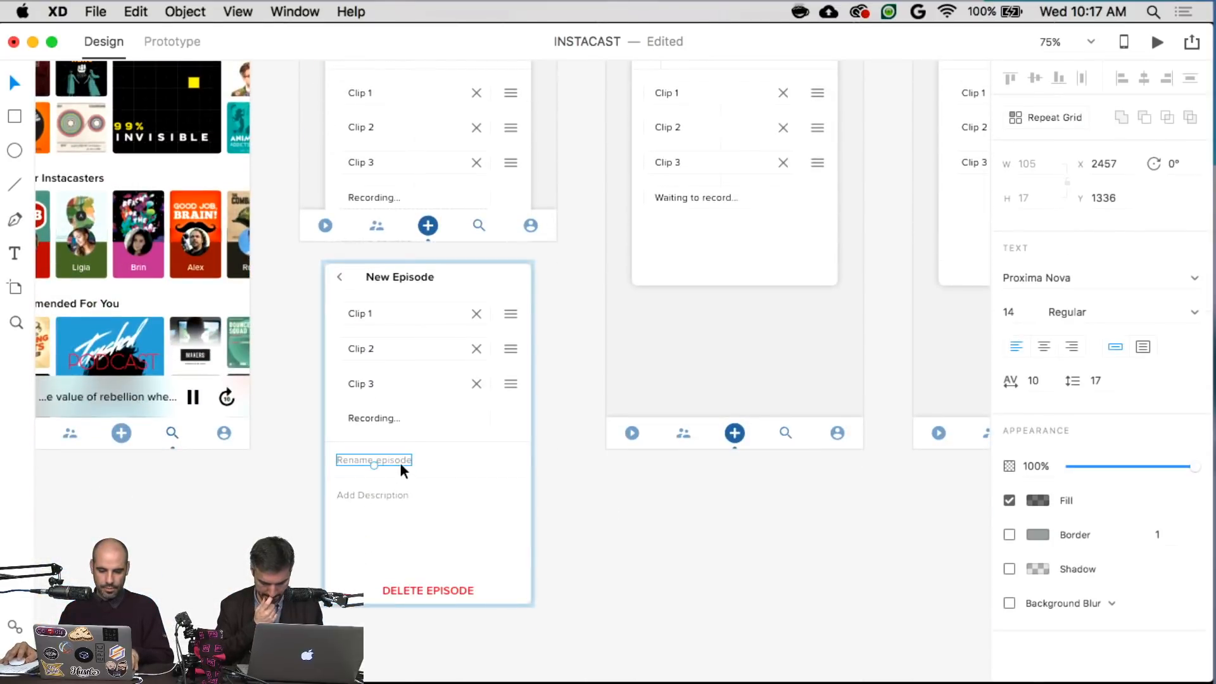
click(412, 443)
shift+click(396, 492)
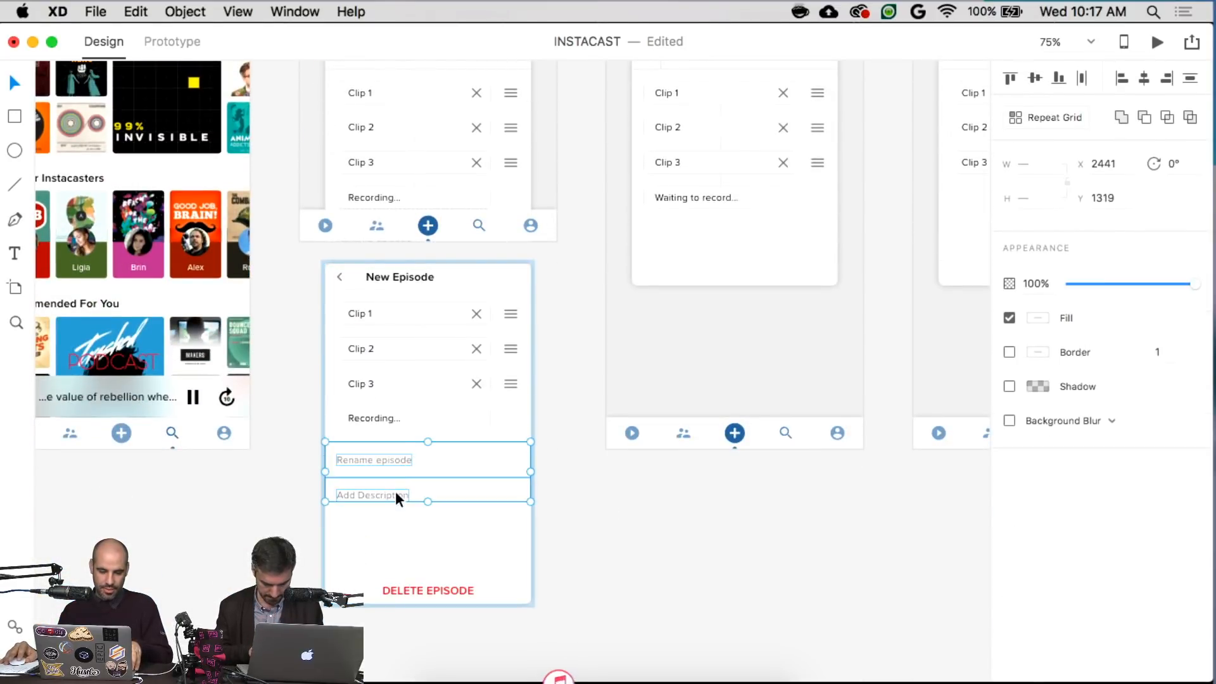
shift+click(438, 579)
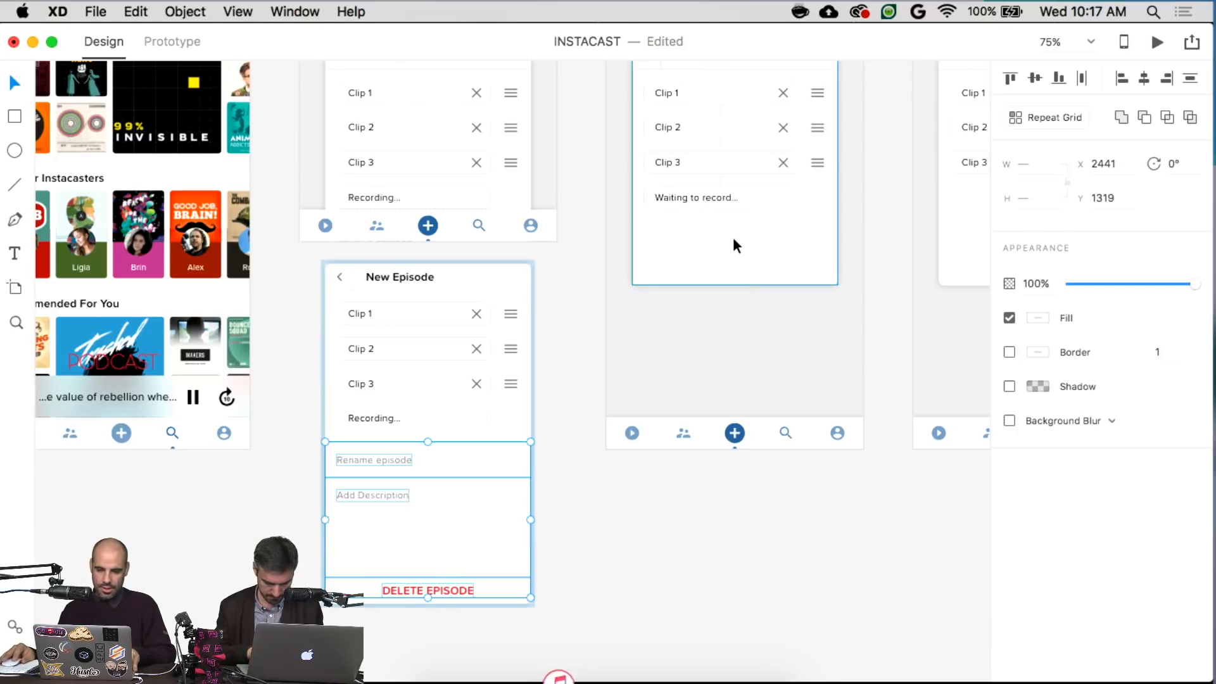
key(super+v)
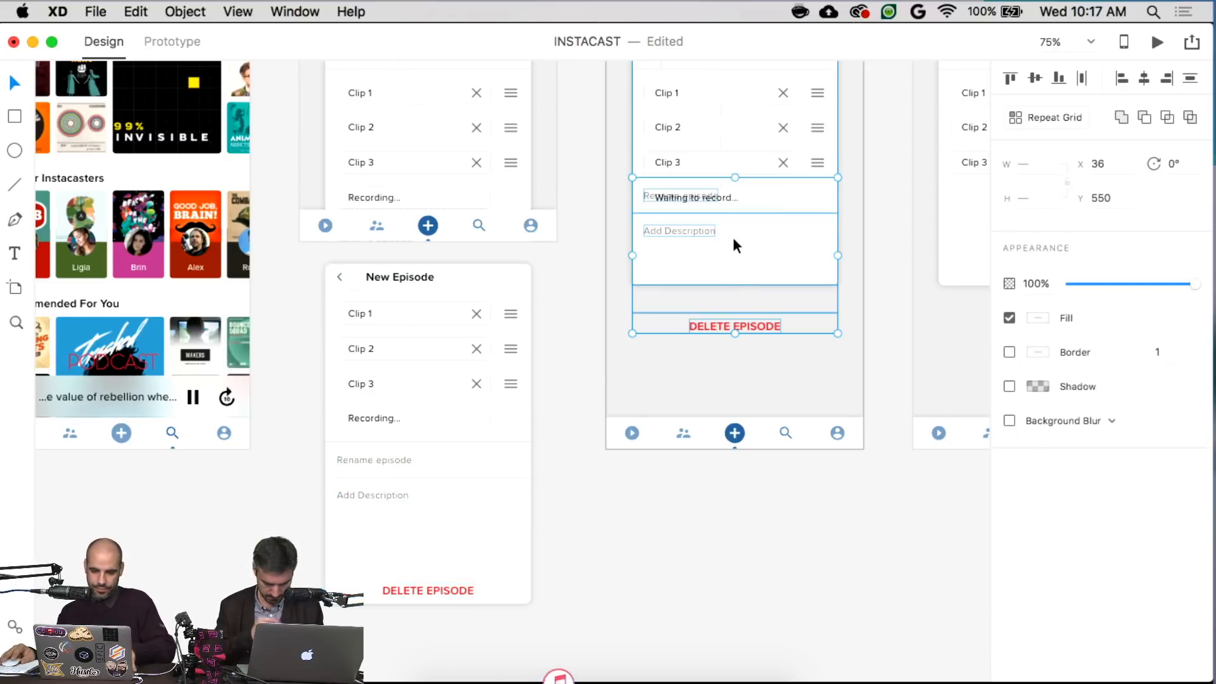
drag(707, 229, 705, 268)
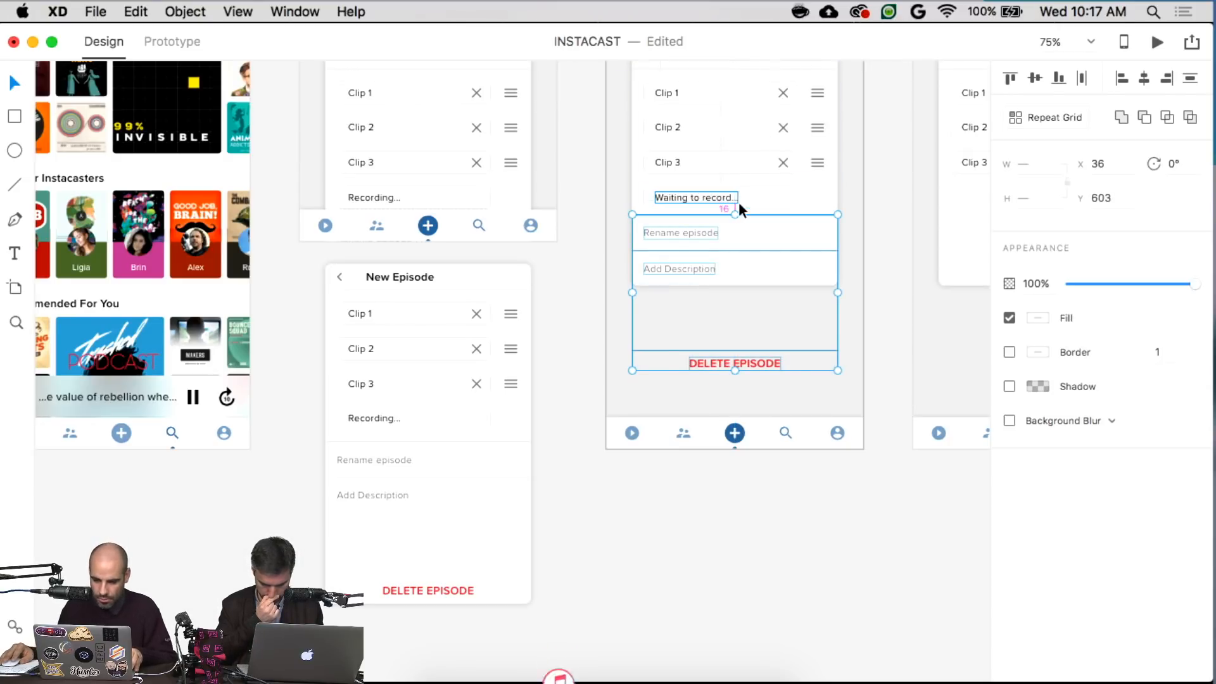
drag(747, 208, 811, 200)
- Extend the background of Record – 2's New Episode card downward to a height of 476
click(815, 198)
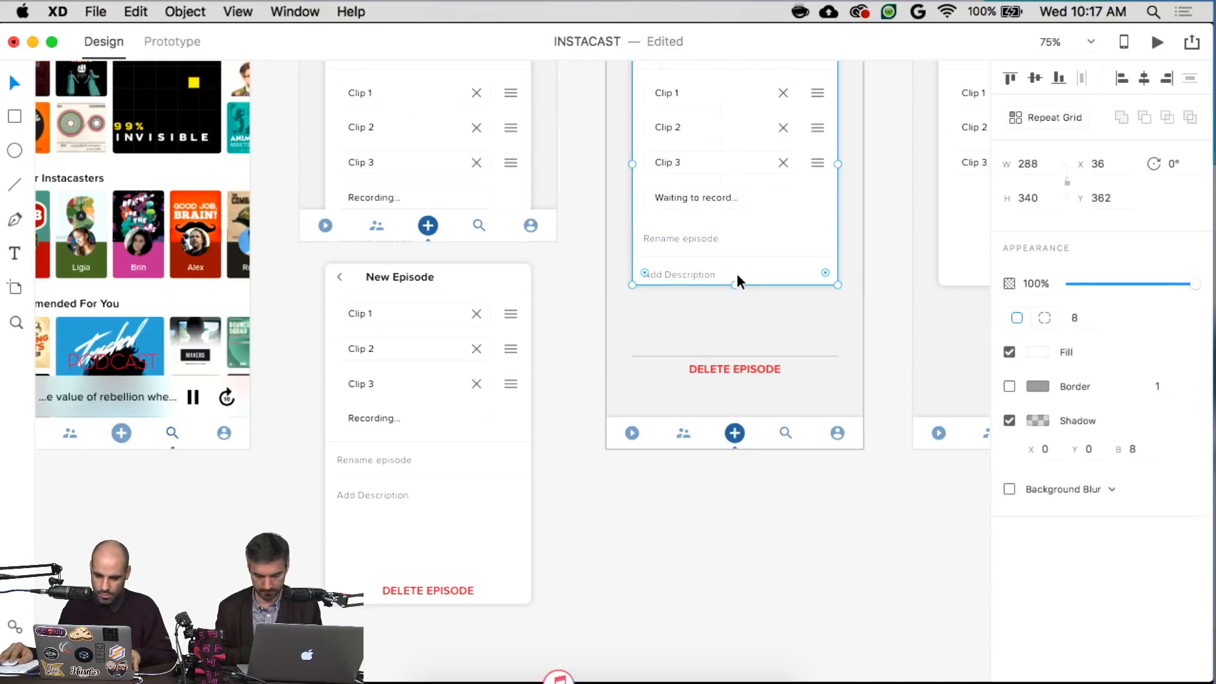
drag(736, 285, 735, 376)
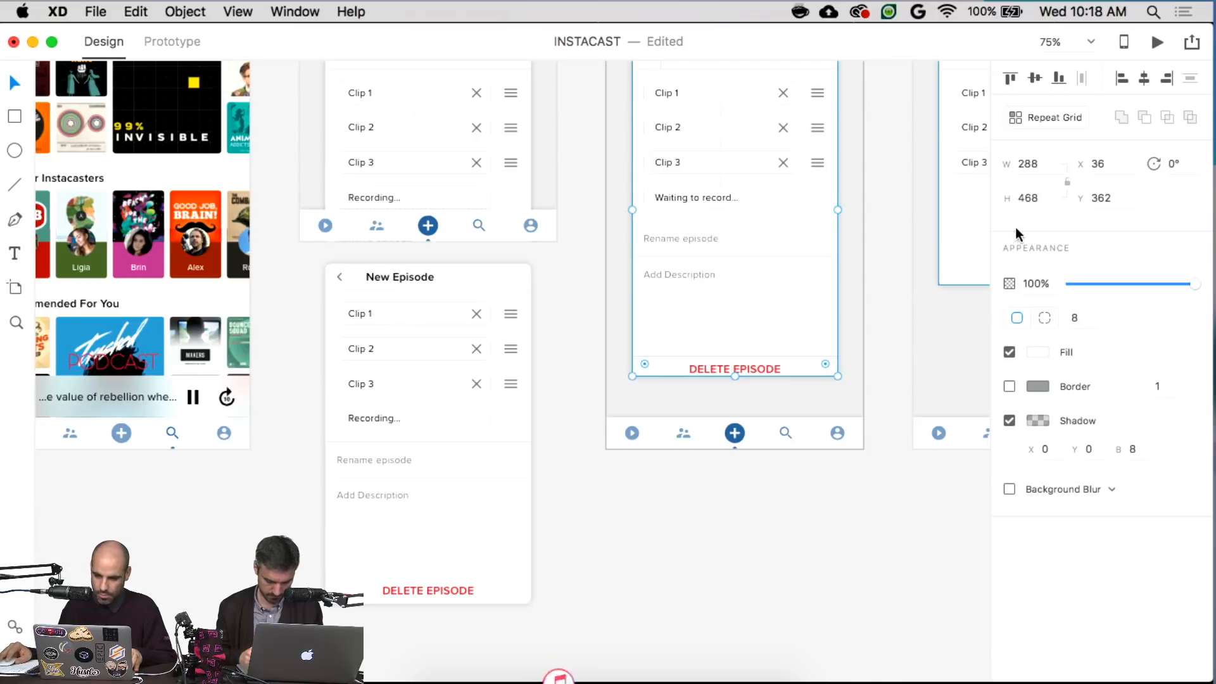
click(1037, 199)
text(476)
key(Return)
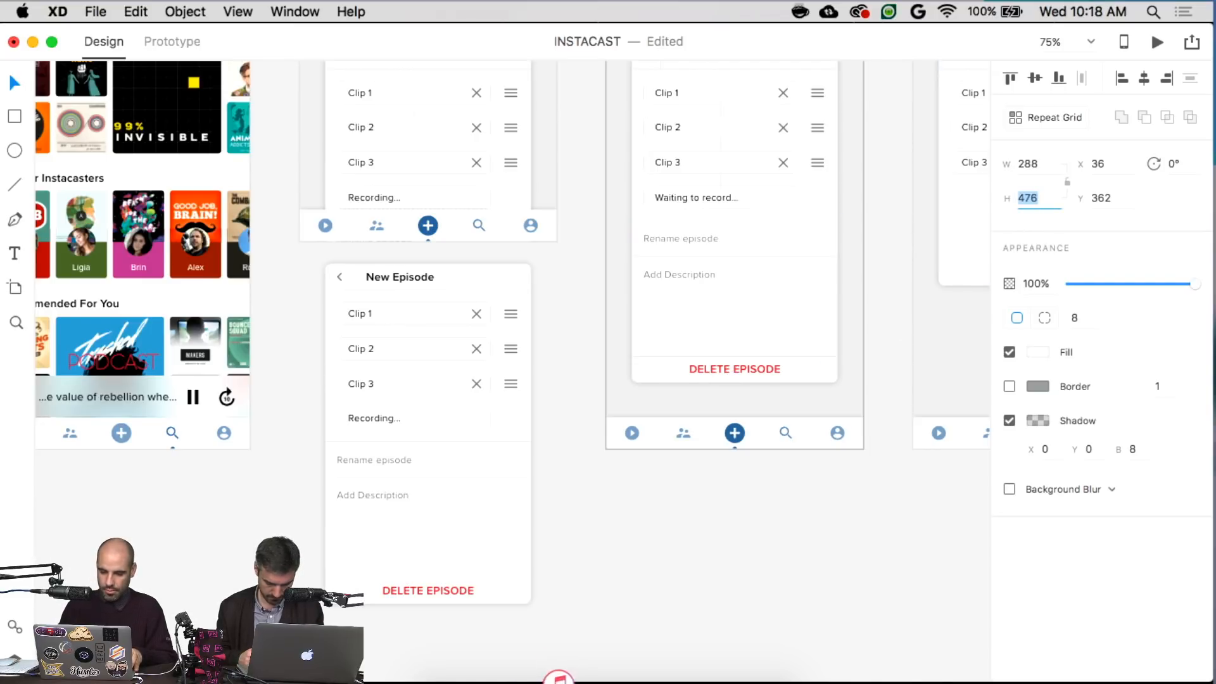
- Copy the Rename episode, Add Description and DELETE EPISODE rows from Record – 2's card and select the New Episode card on Record – 3
scroll(877, 292, right, 10)
click(720, 254)
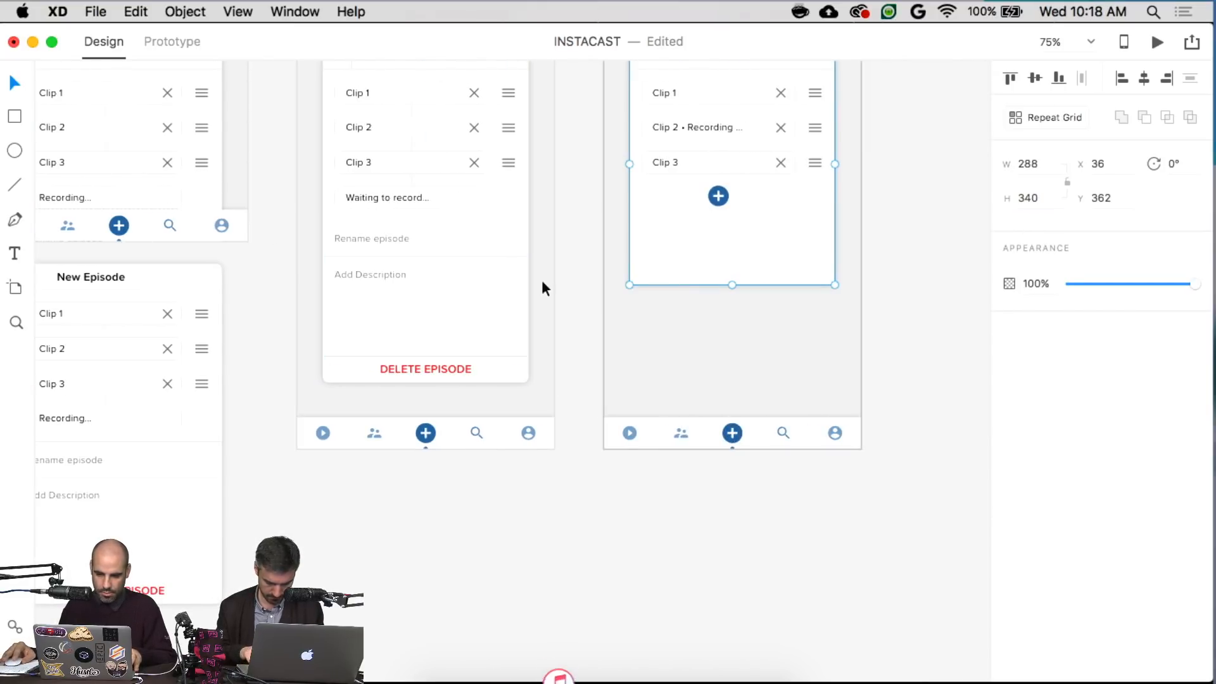
click(384, 219)
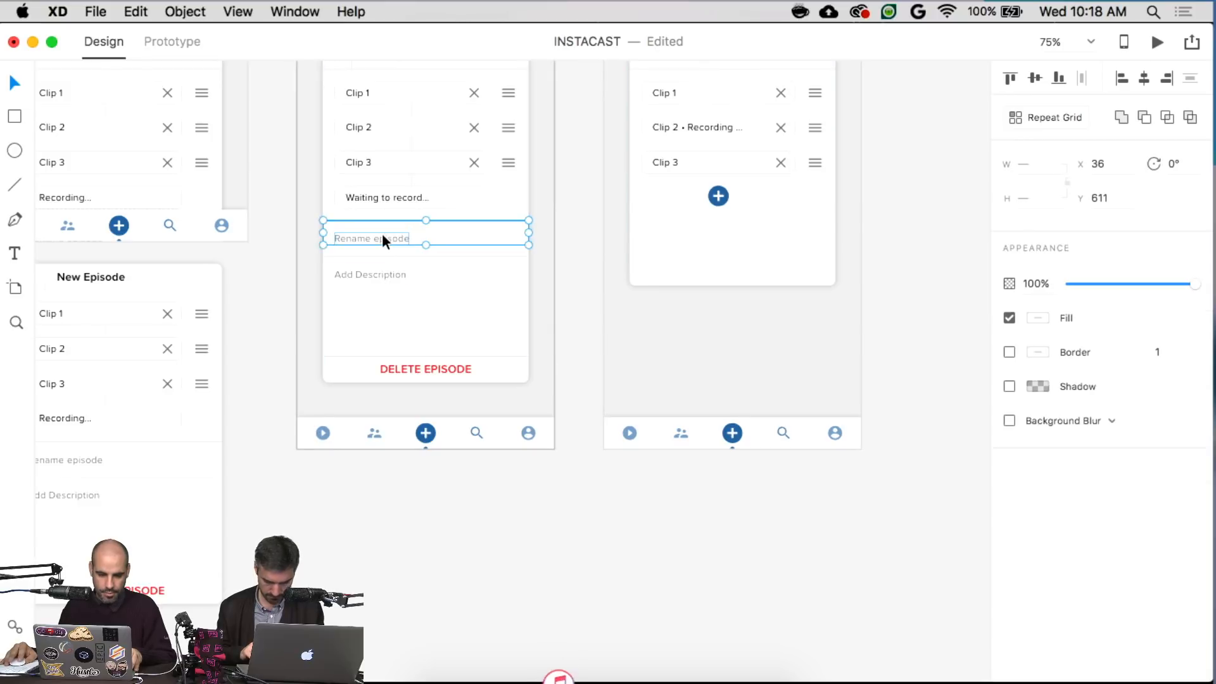
shift+click(378, 272)
shift+click(437, 373)
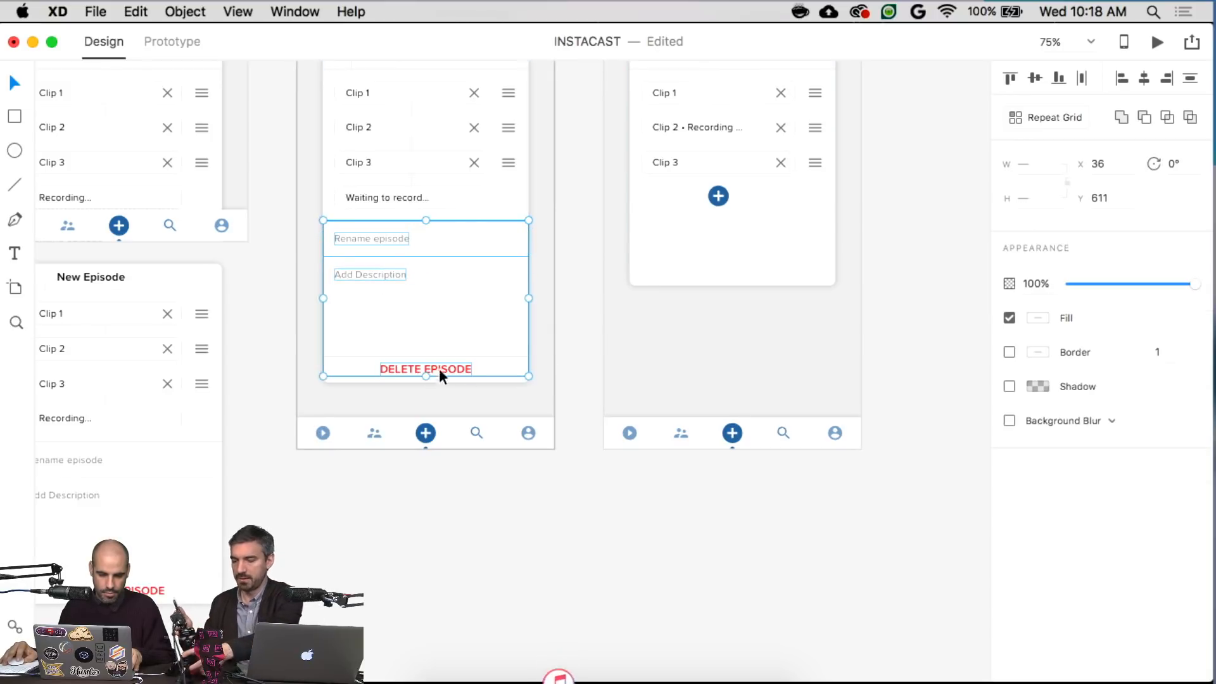
key(super+c)
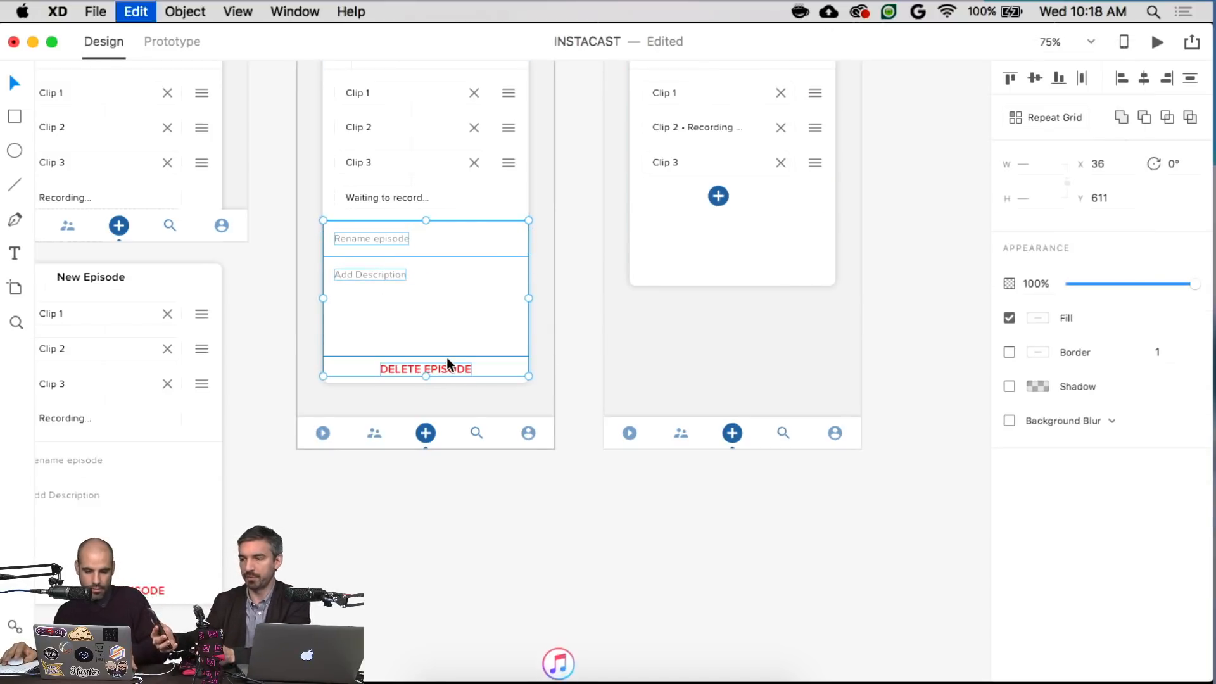
click(720, 252)
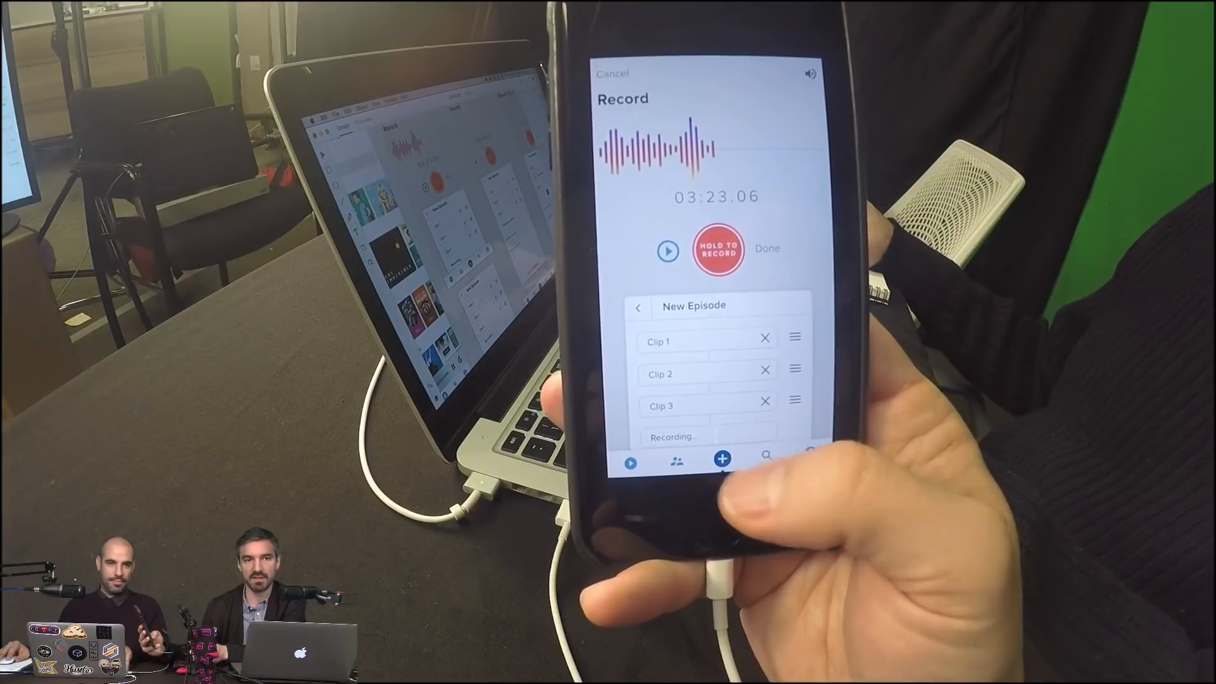
drag(463, 220, 439, 152)
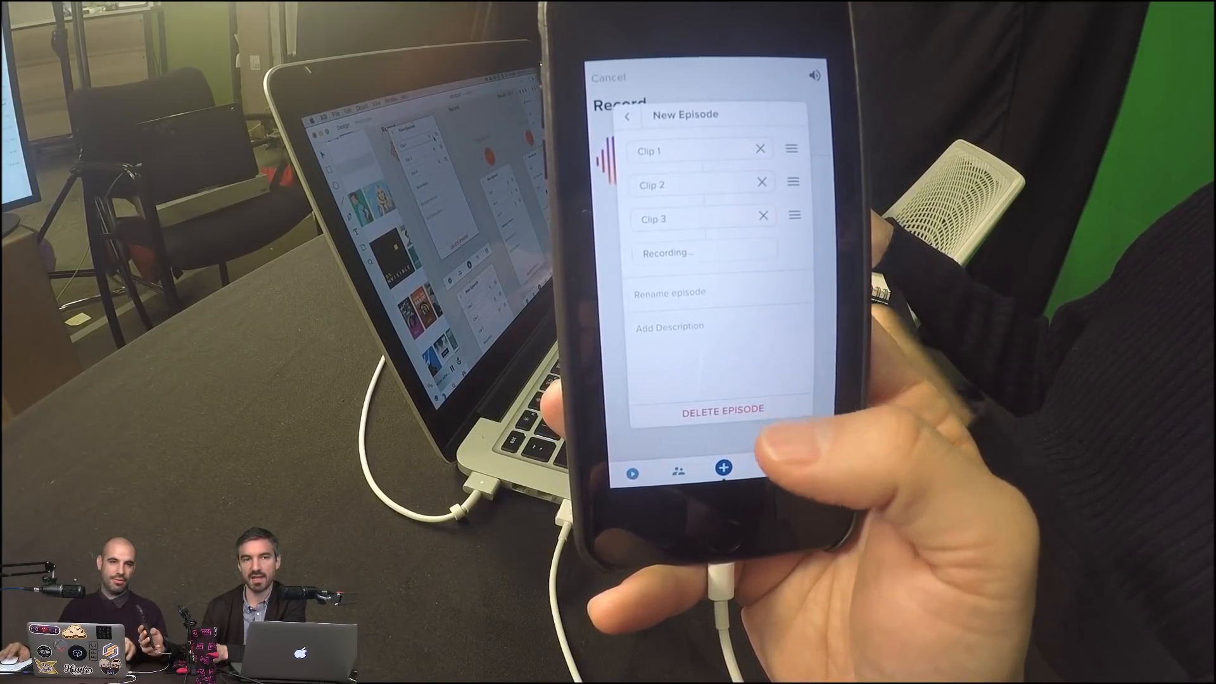
mouse_move(435, 150)
mouse_down()
mouse_move(462, 234)
mouse_move(418, 149)
mouse_up()
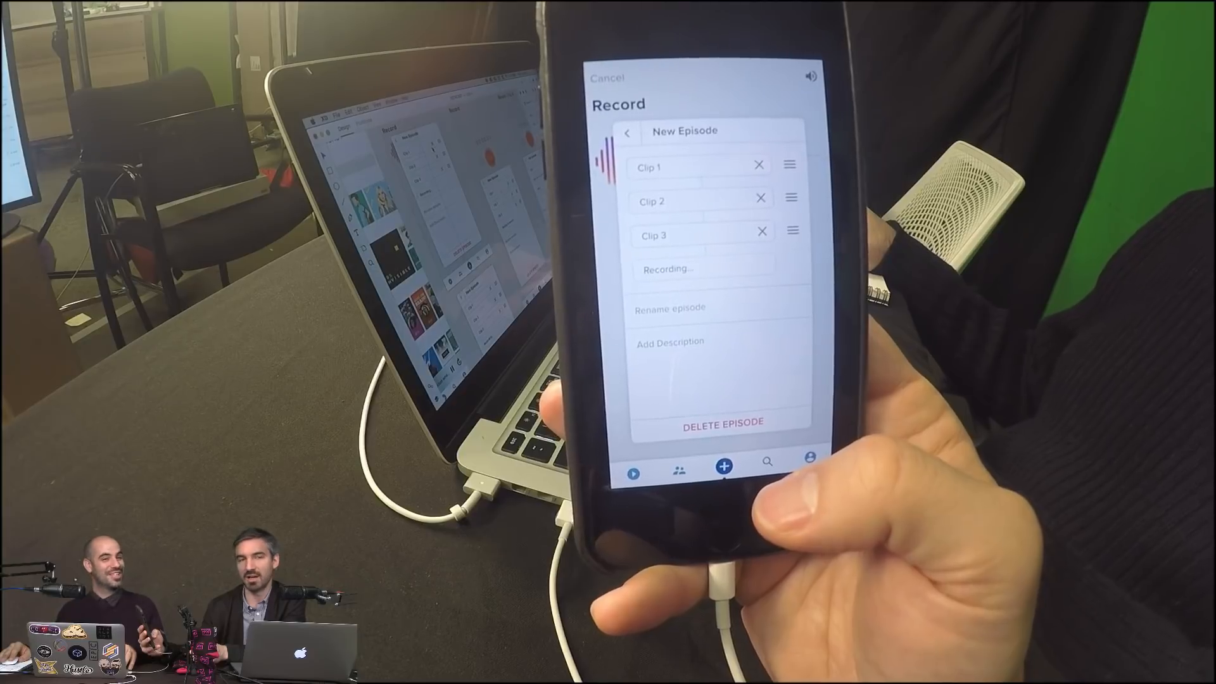
drag(433, 148, 468, 253)
scroll(412, 266, up, 3)
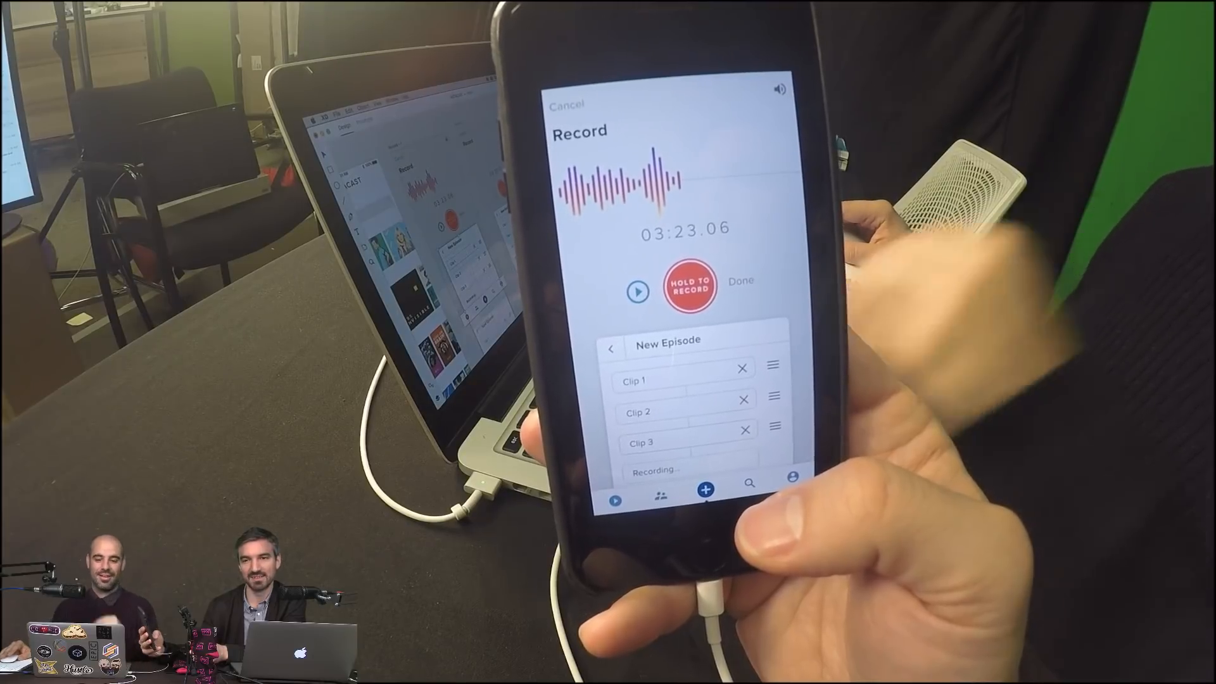
scroll(480, 205, down, 2)
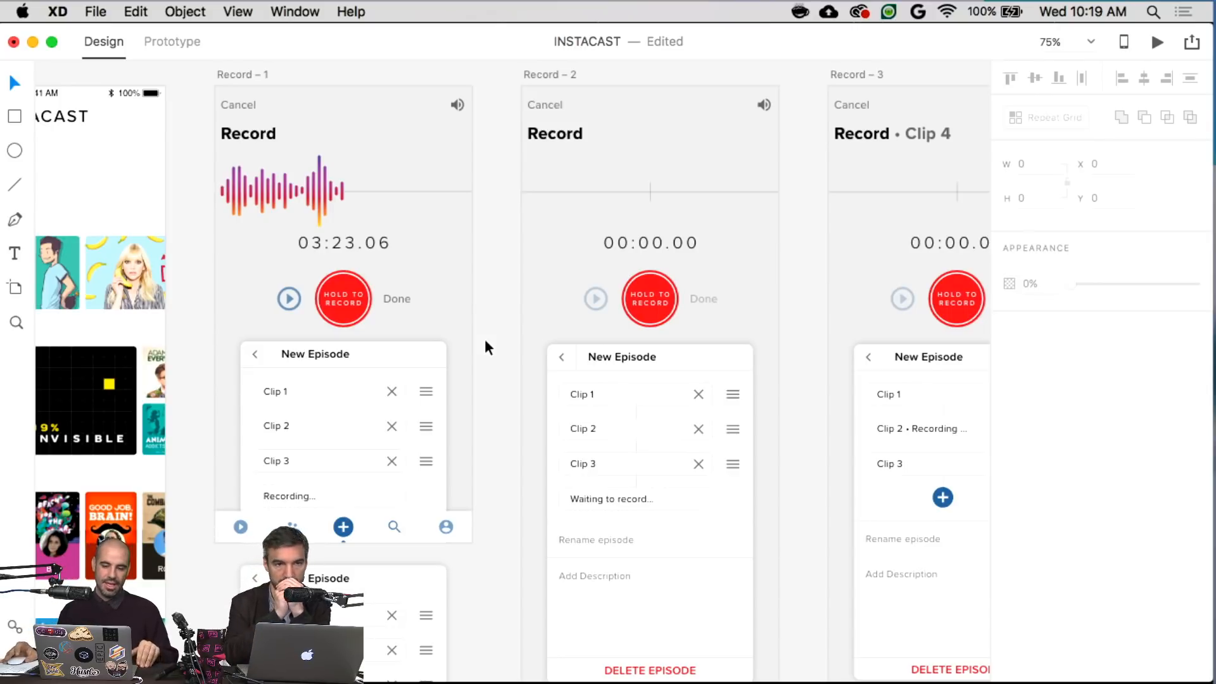
- Duplicate the Record – 3 artboard onto the empty canvas beside it, at X 3695, Y 398
scroll(484, 348, down, 3)
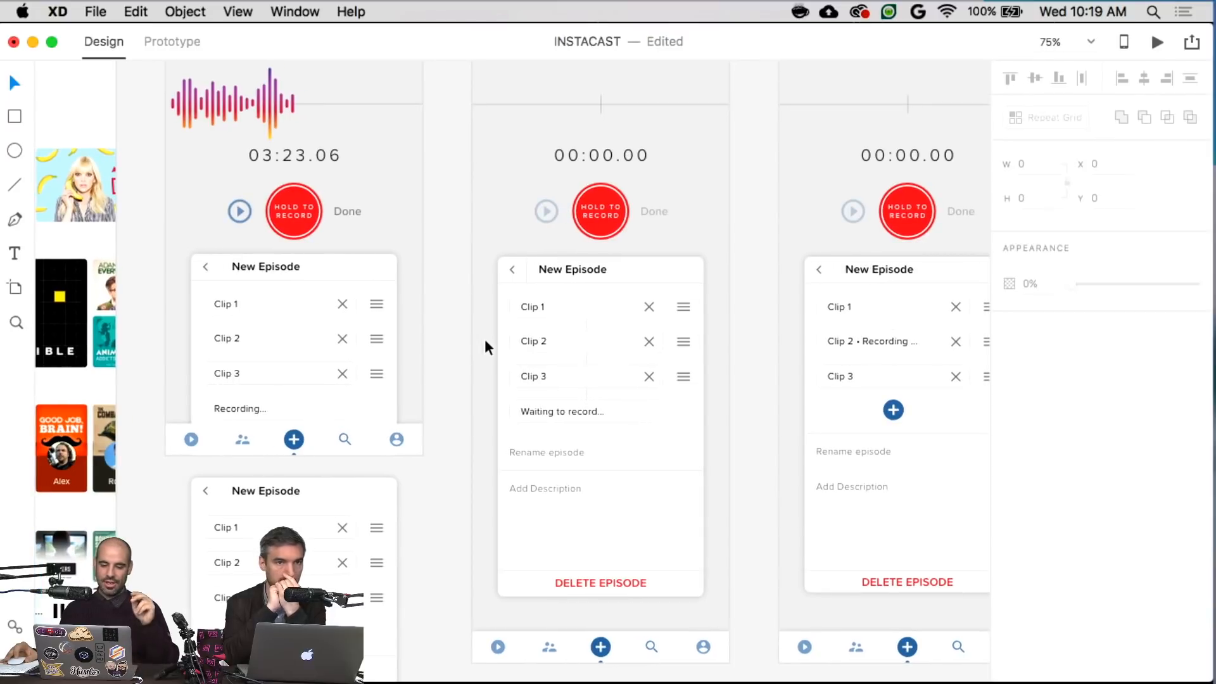
scroll(486, 347, right, 5)
scroll(485, 339, right, 5)
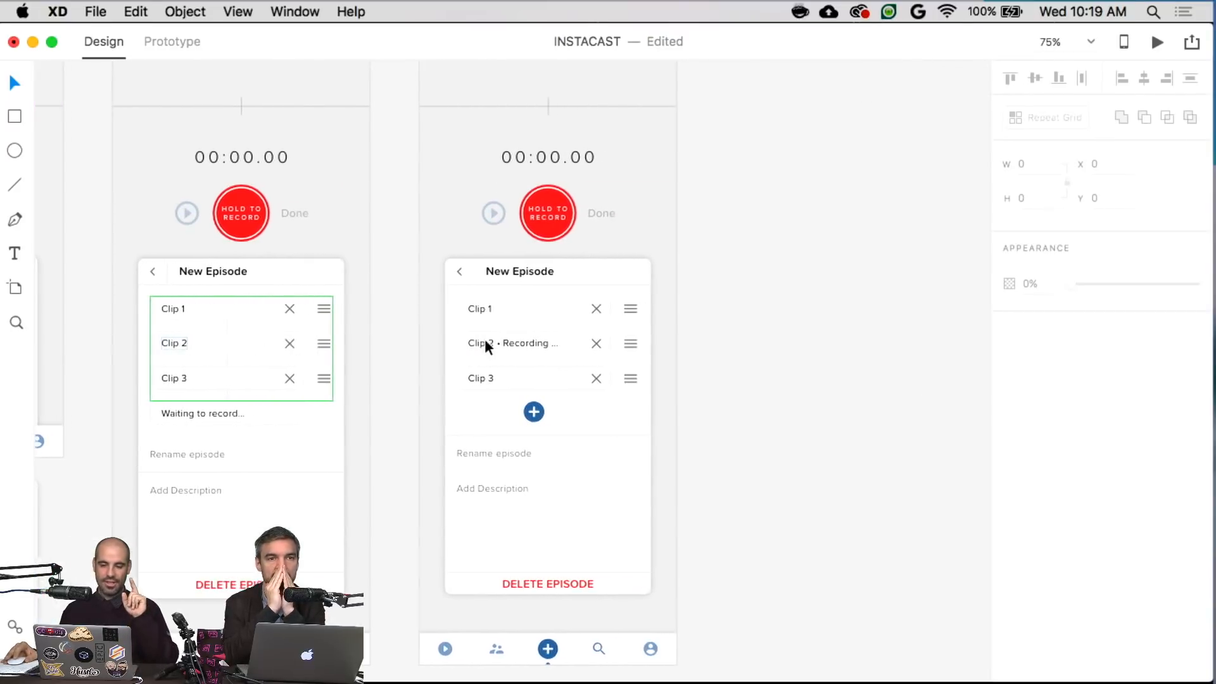
scroll(484, 340, up, 3)
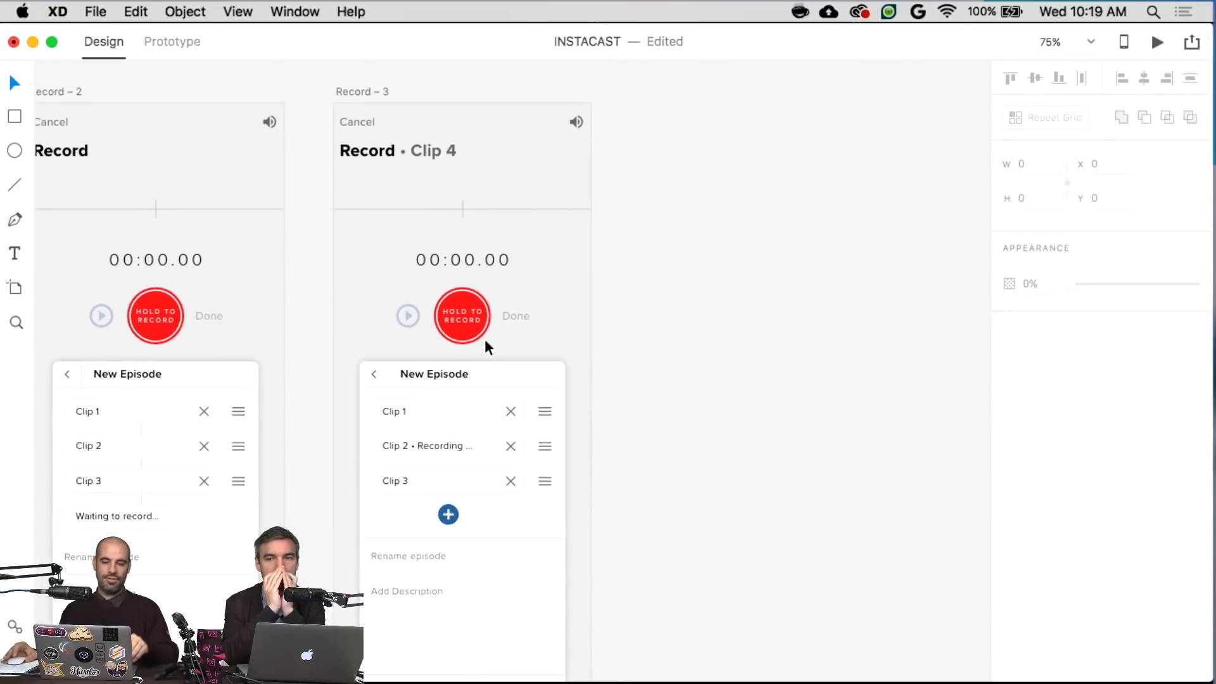
click(352, 91)
key(super+d)
scroll(573, 147, right, 5)
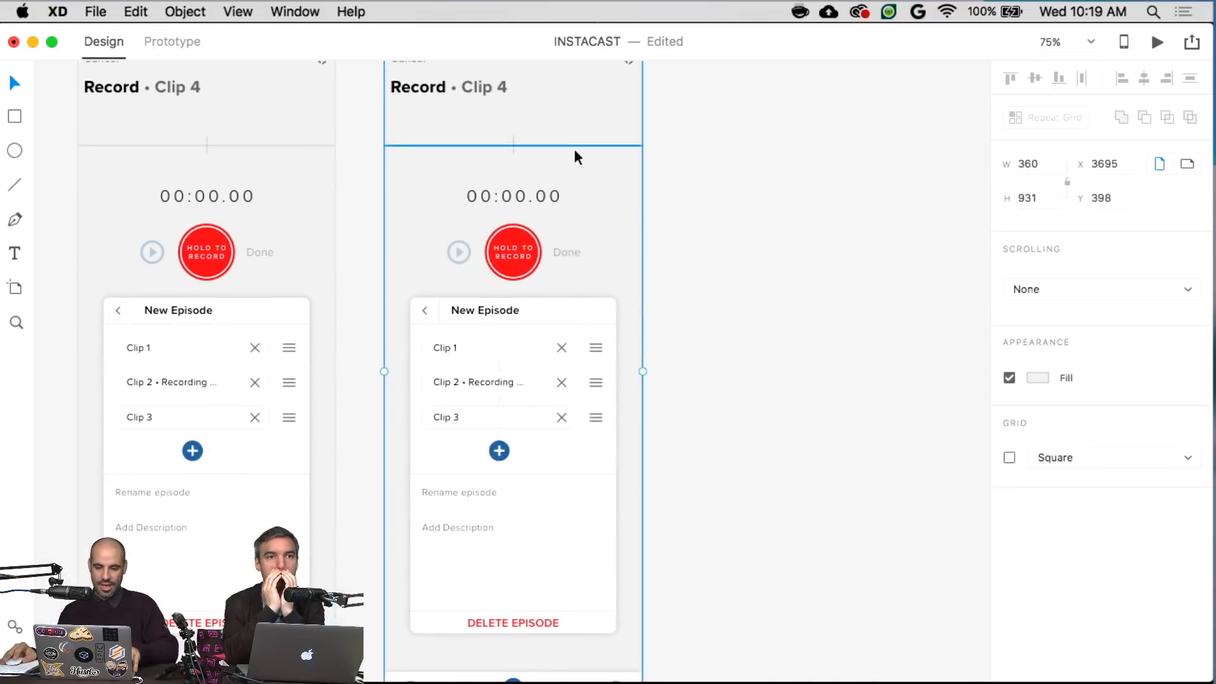
click(720, 214)
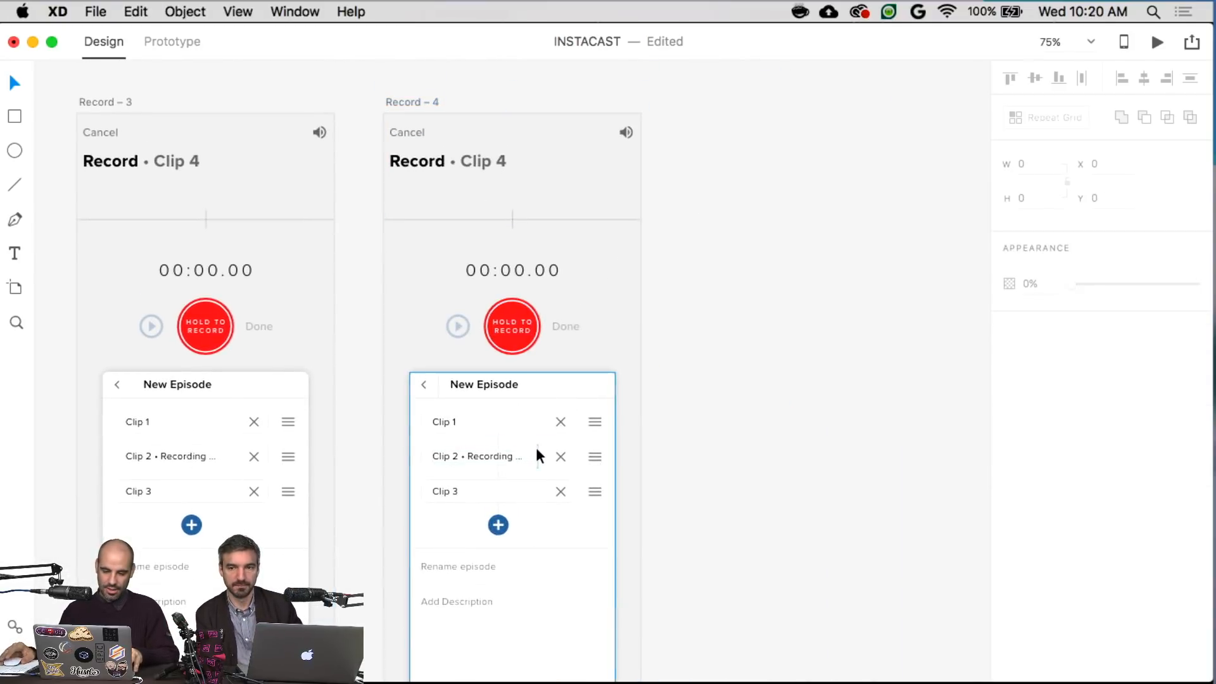
- Group the "Waiting to record…" text with its row box in Record – 2's New Episode card
scroll(536, 447, left, 8)
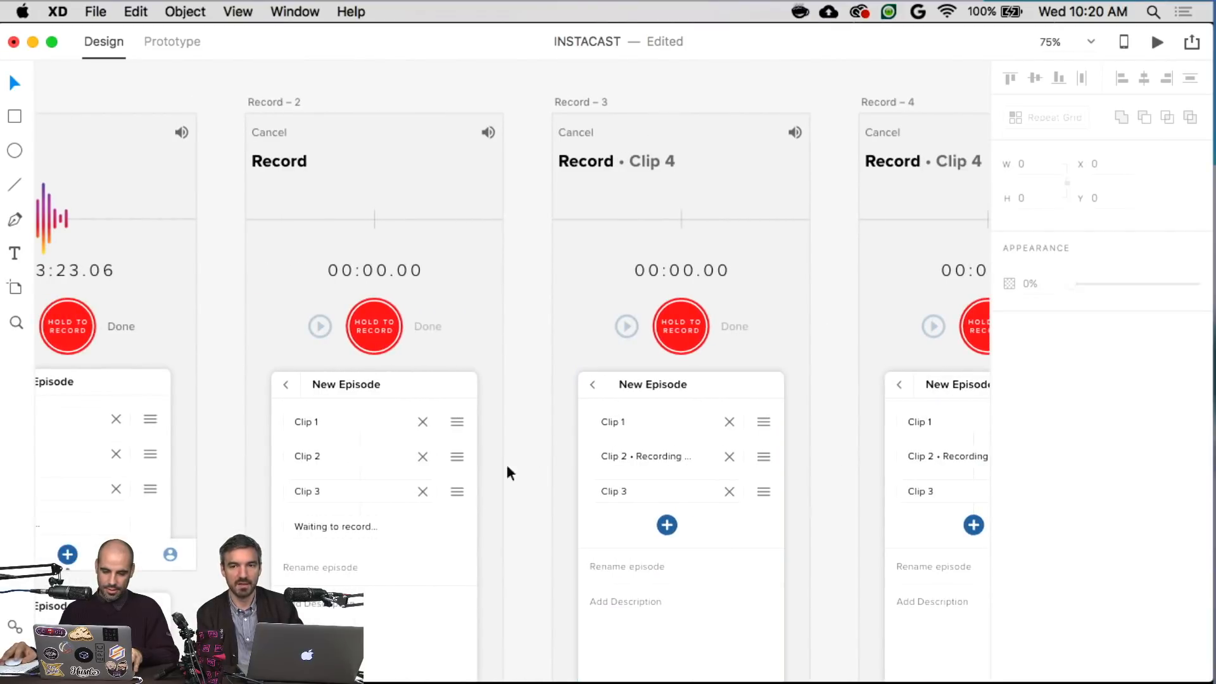
click(357, 523)
click(391, 521)
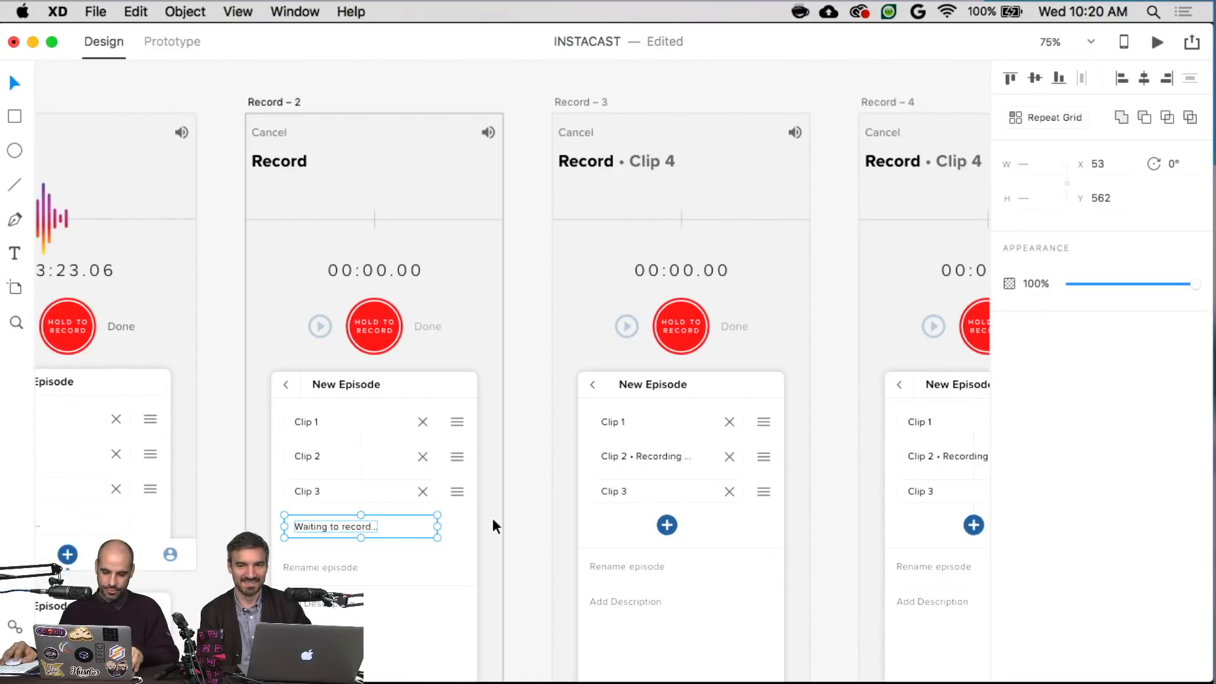
click(467, 526)
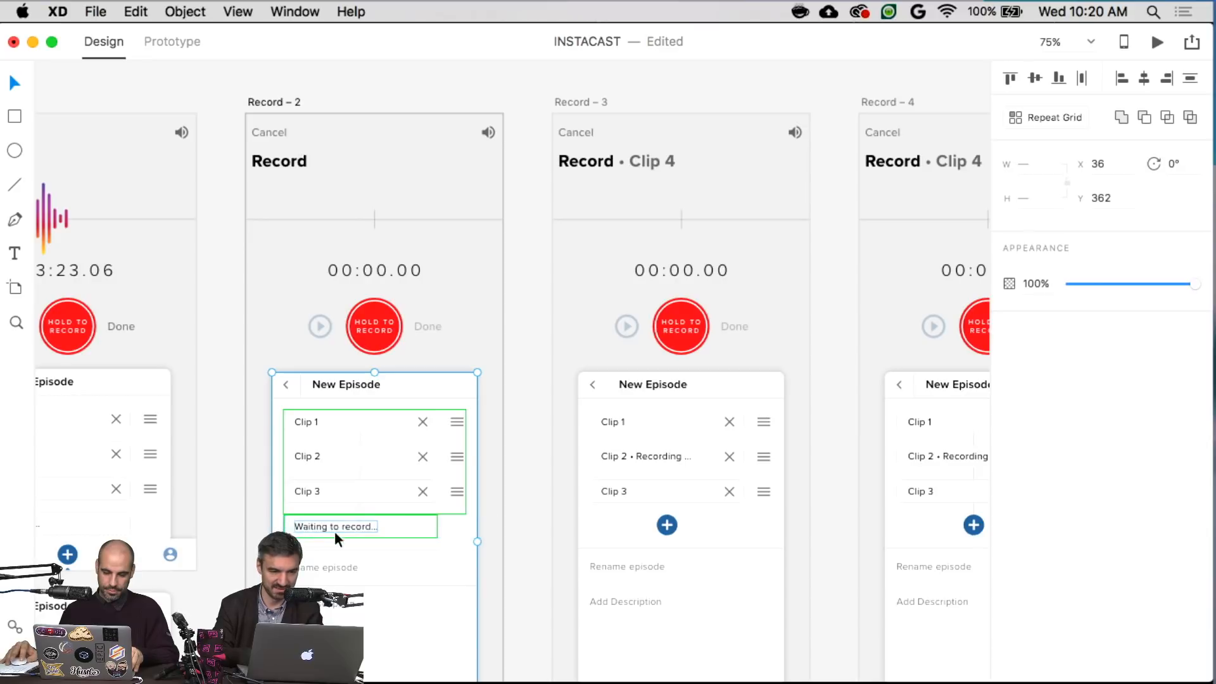
double_click(460, 529)
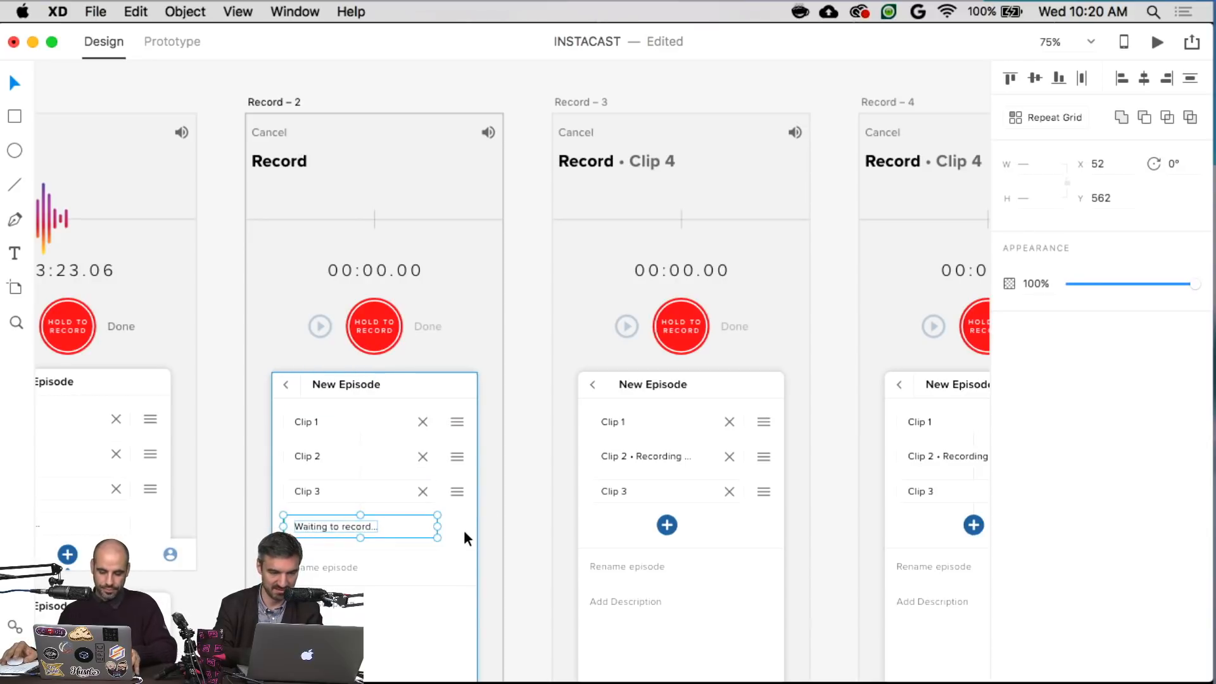
key(super+g)
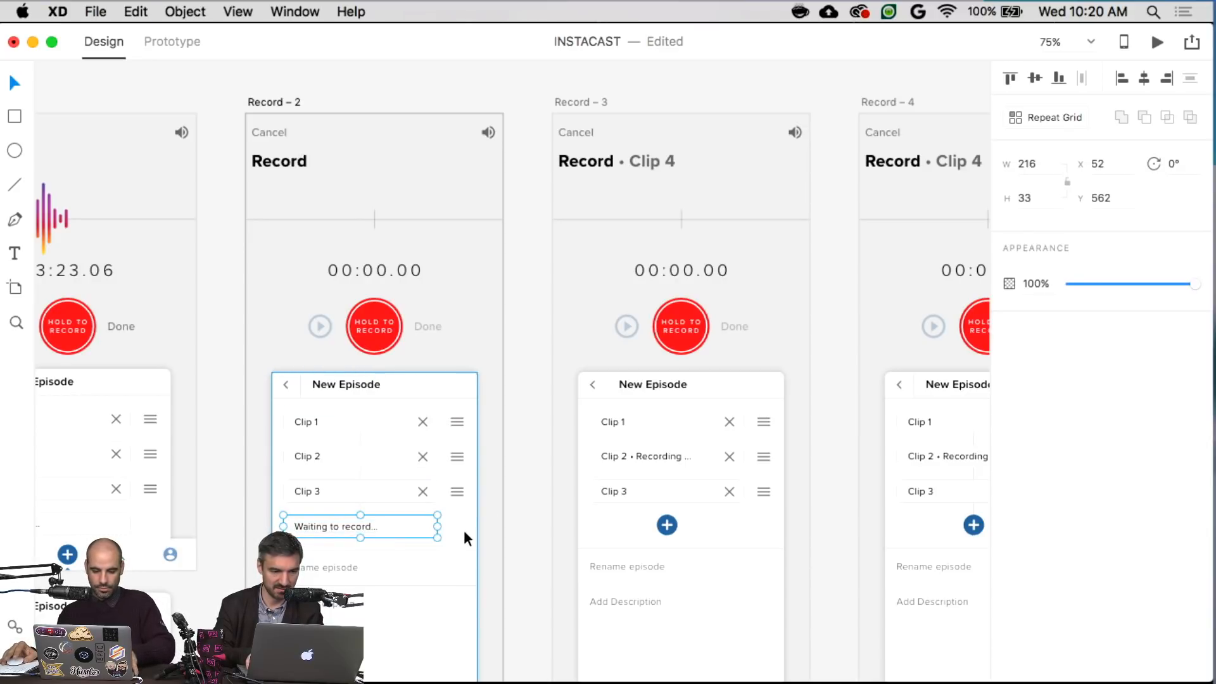
- Replace the clip rows and plus button in Record – 4's card with a copy of the "Waiting to record…" row at X 52, Y 415
scroll(468, 530, right, 10)
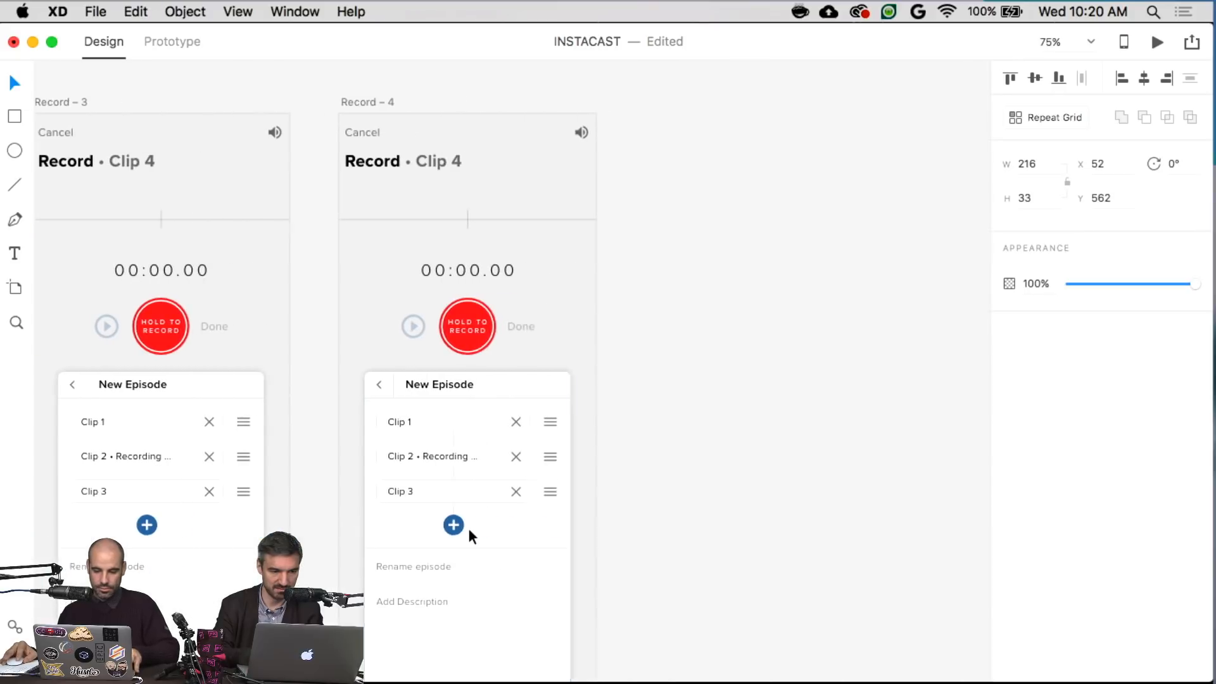
click(479, 491)
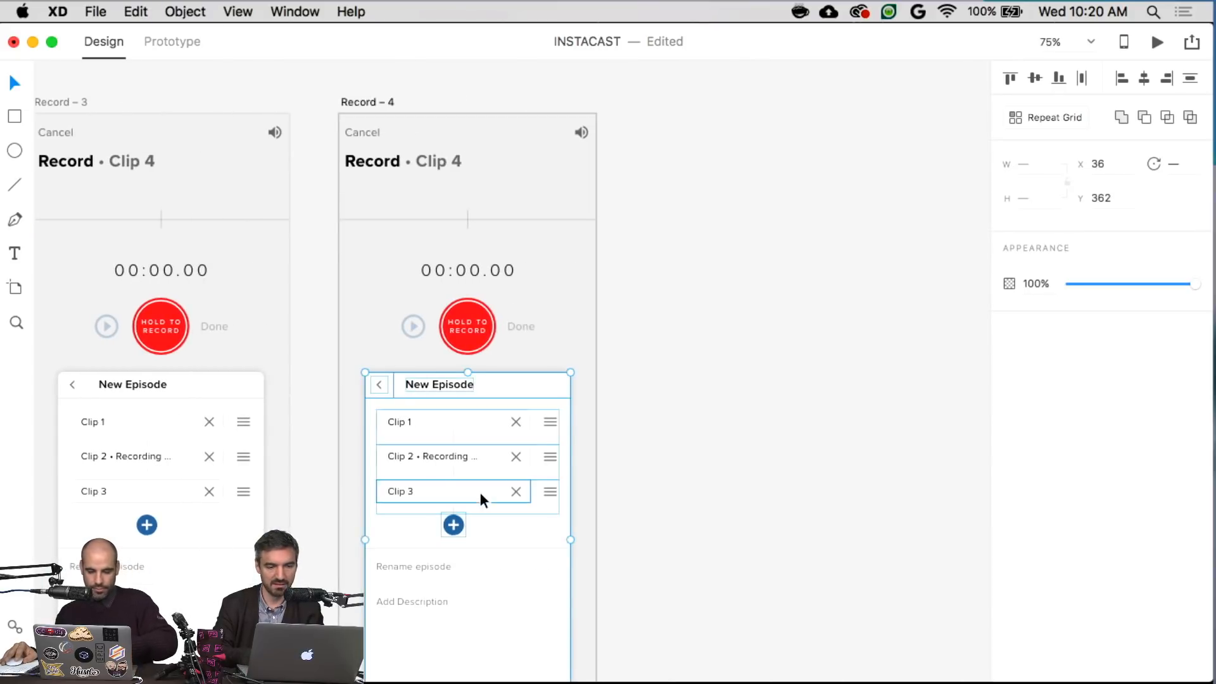
click(609, 515)
drag(560, 514, 361, 416)
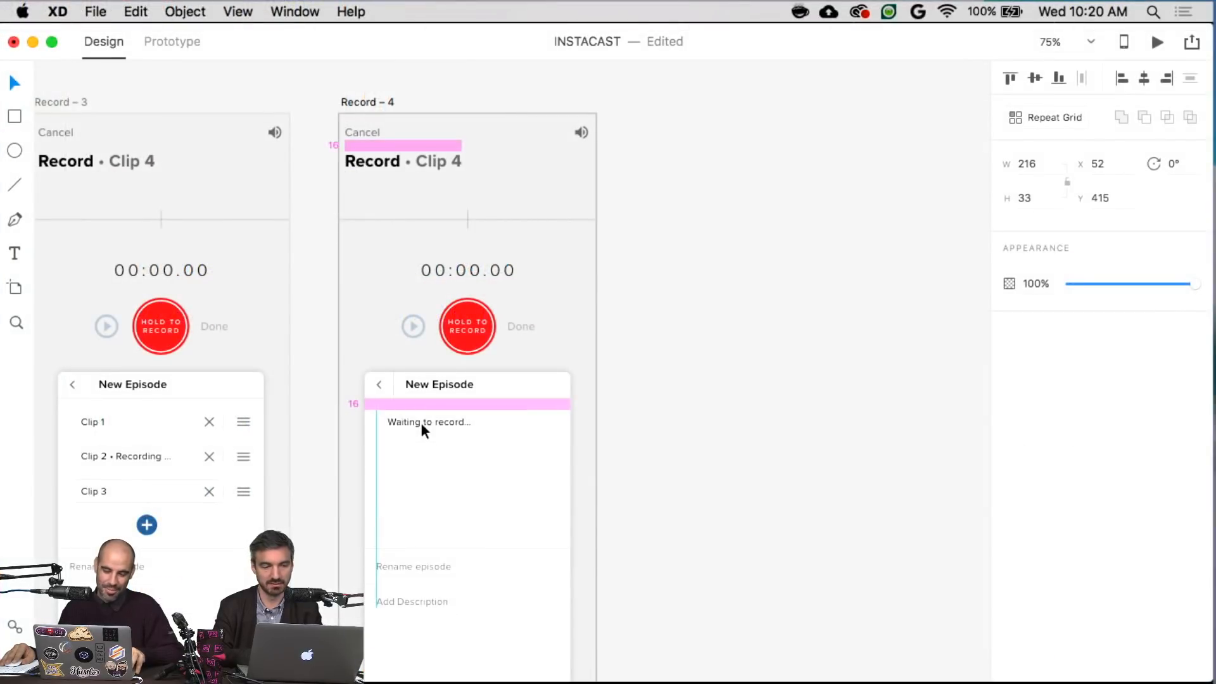
click(420, 423)
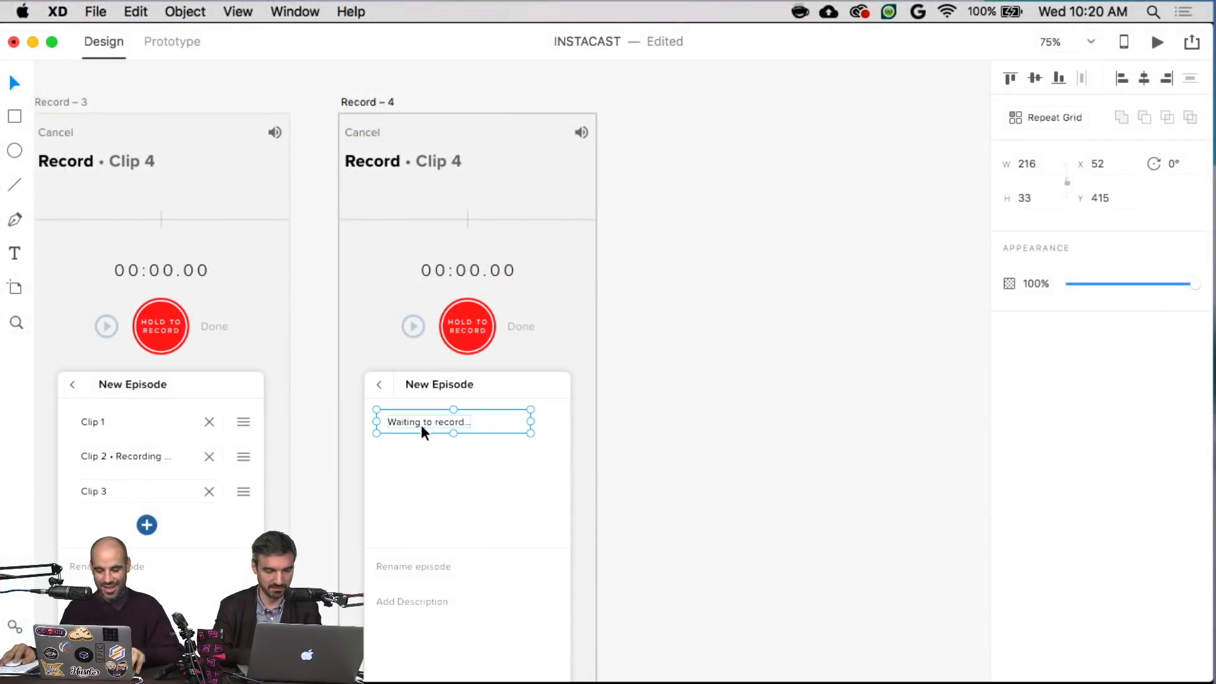
- Move Record – 4's Rename episode, Add Description and DELETE EPISODE rows up under the waiting row and set the card background's height to 309
click(438, 547)
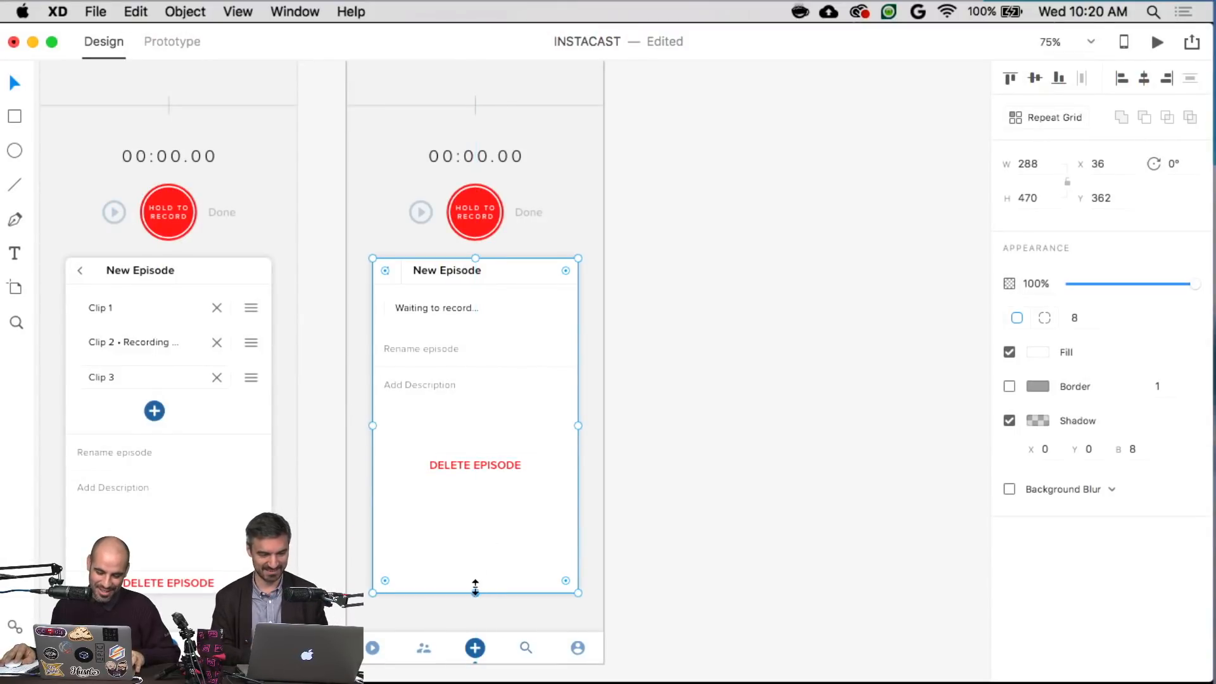
drag(476, 593, 482, 472)
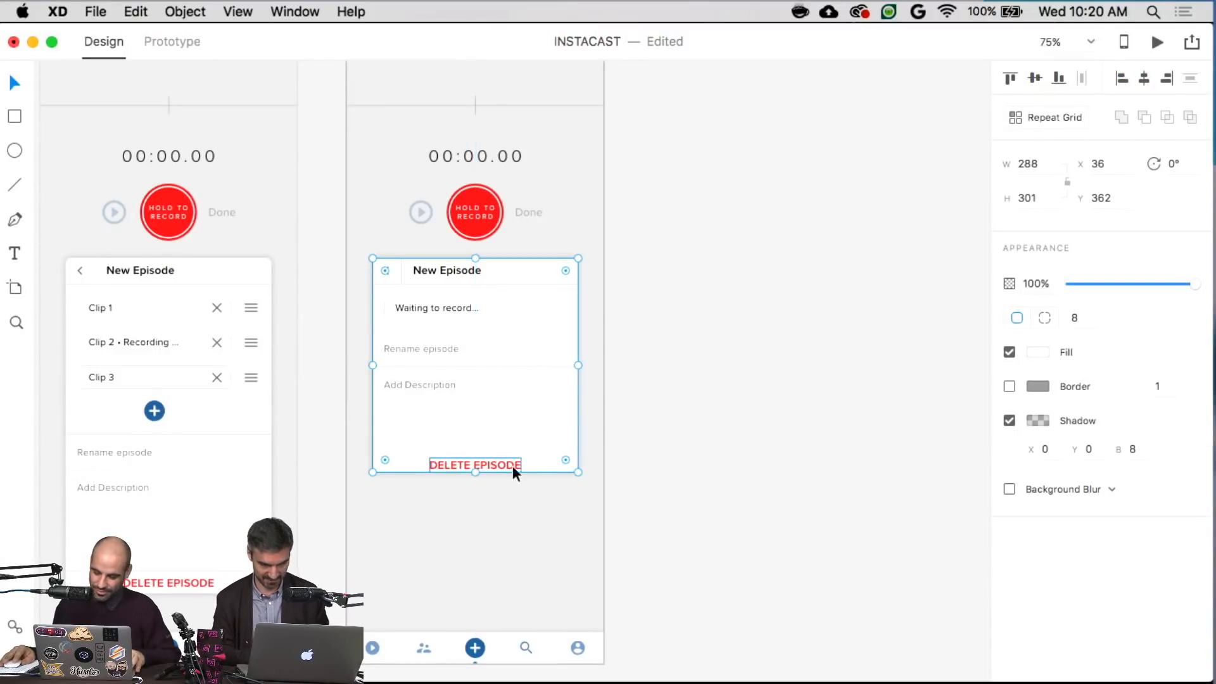
click(1049, 164)
key(Tab)
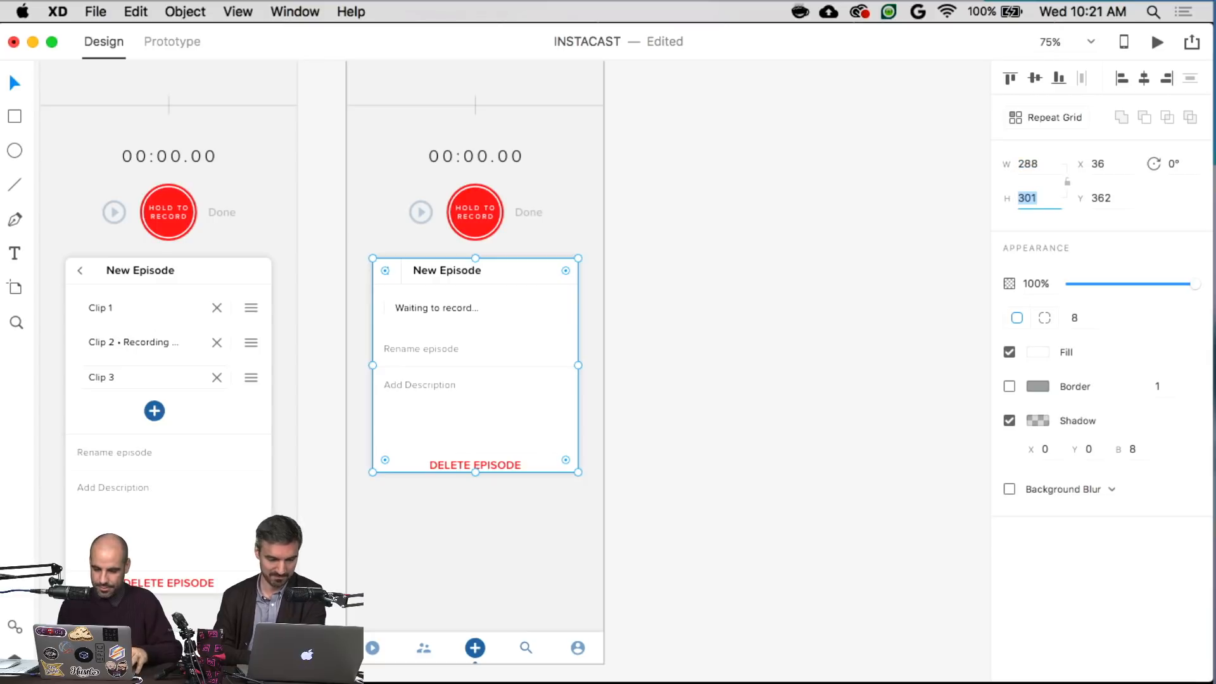
text(309)
key(Return)
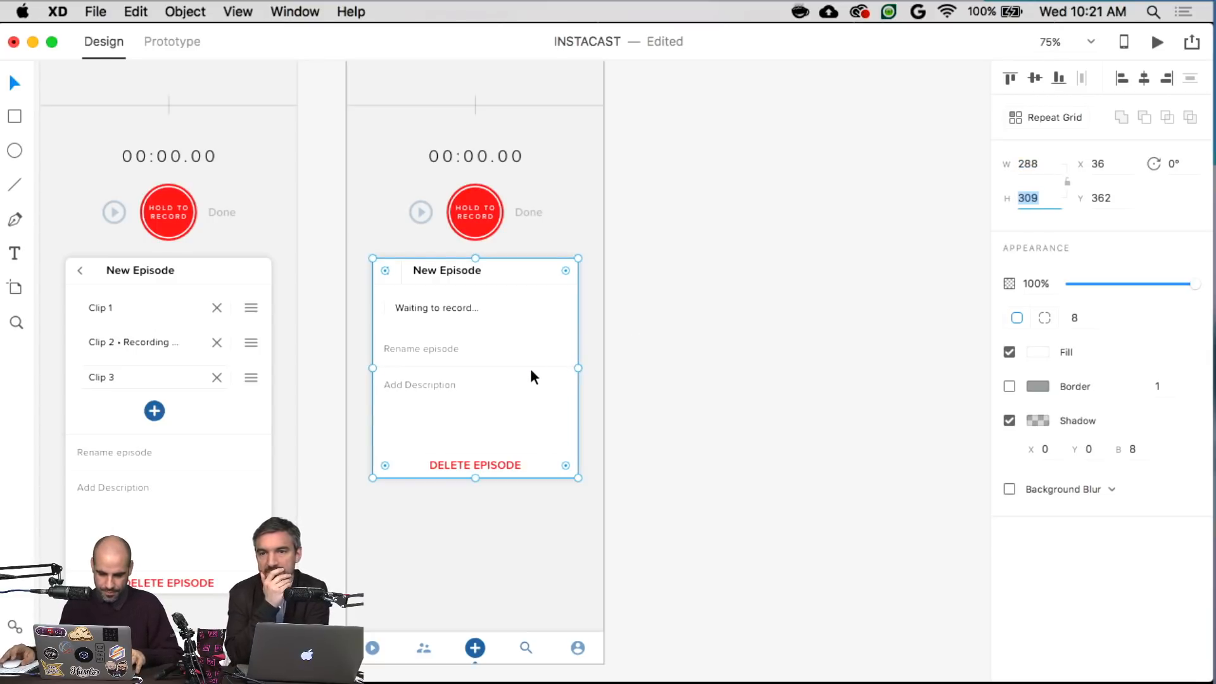
- Change the clip number in Record – 4's heading so it reads "Record • Clip 1"
scroll(523, 371, up, 5)
double_click(463, 213)
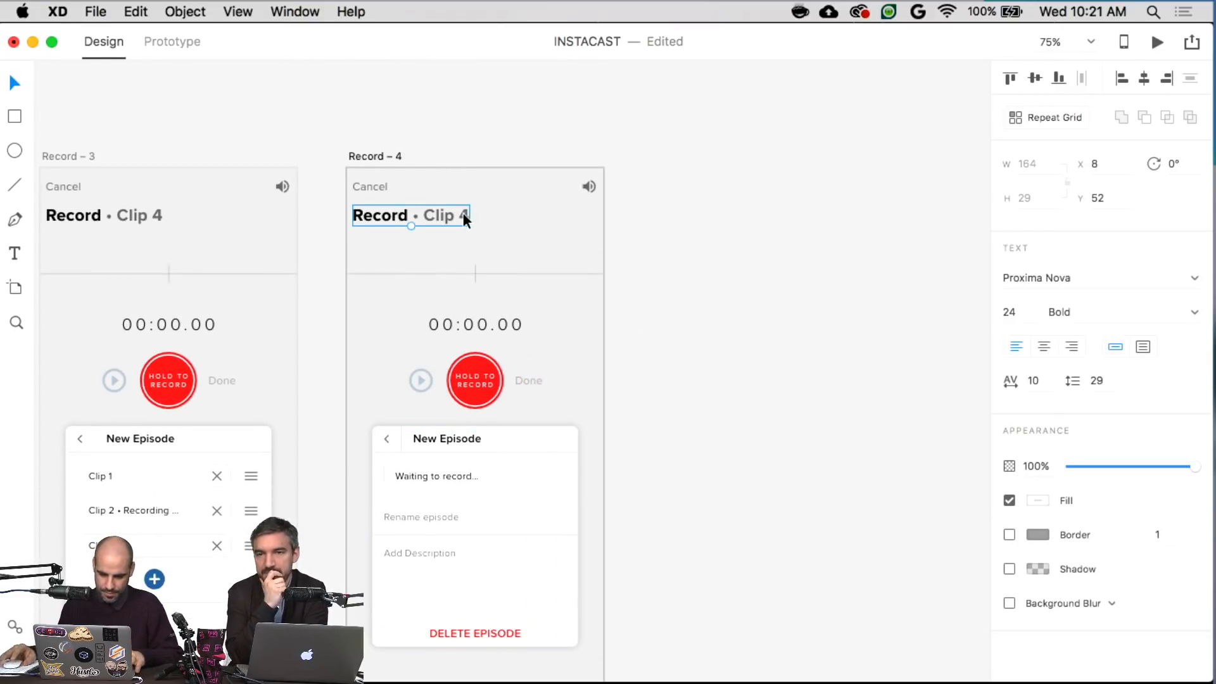
key(shift+Right)
key(Right)
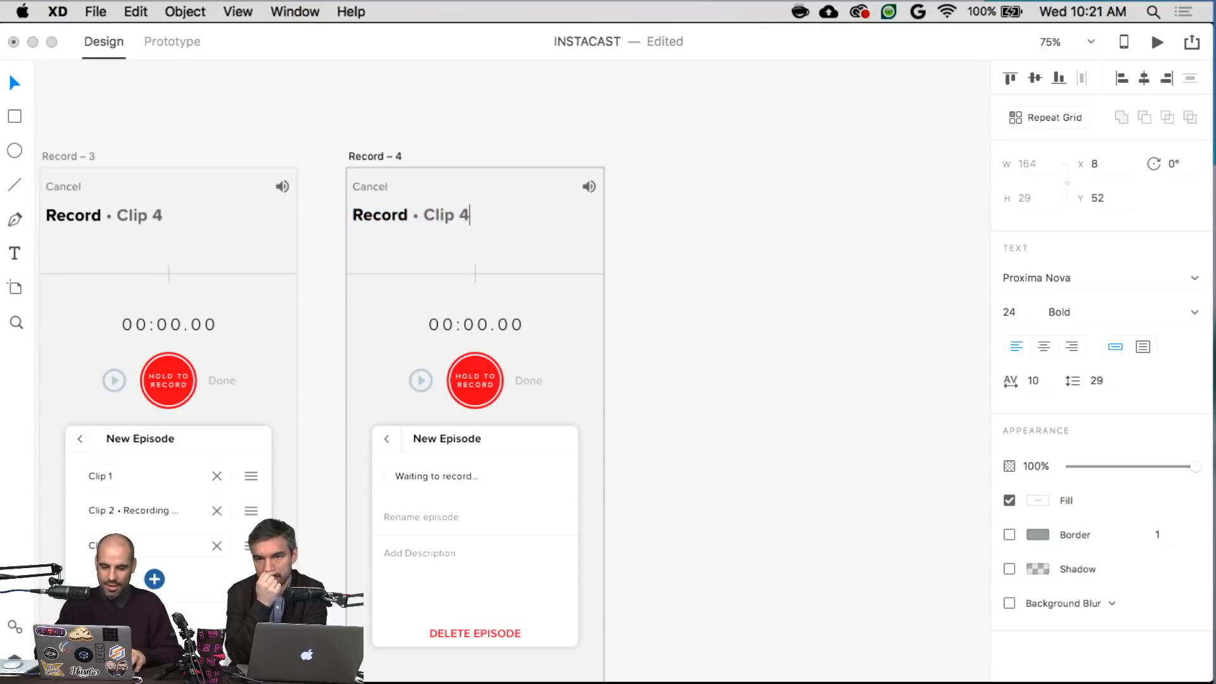
key(shift+Left)
text(1)
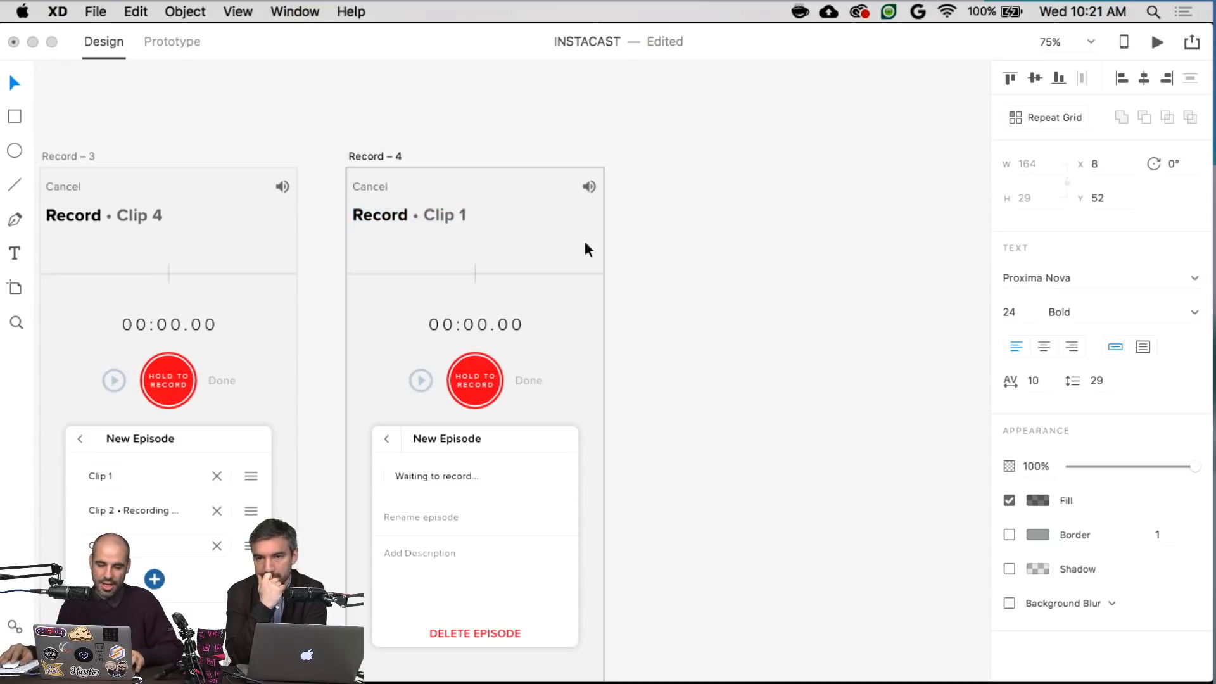
key(Escape)
click(763, 370)
- Set the Record – 4 artboard's height to 640 and move the navigation bar onto its bottom edge at Y 596
scroll(744, 387, down, 5)
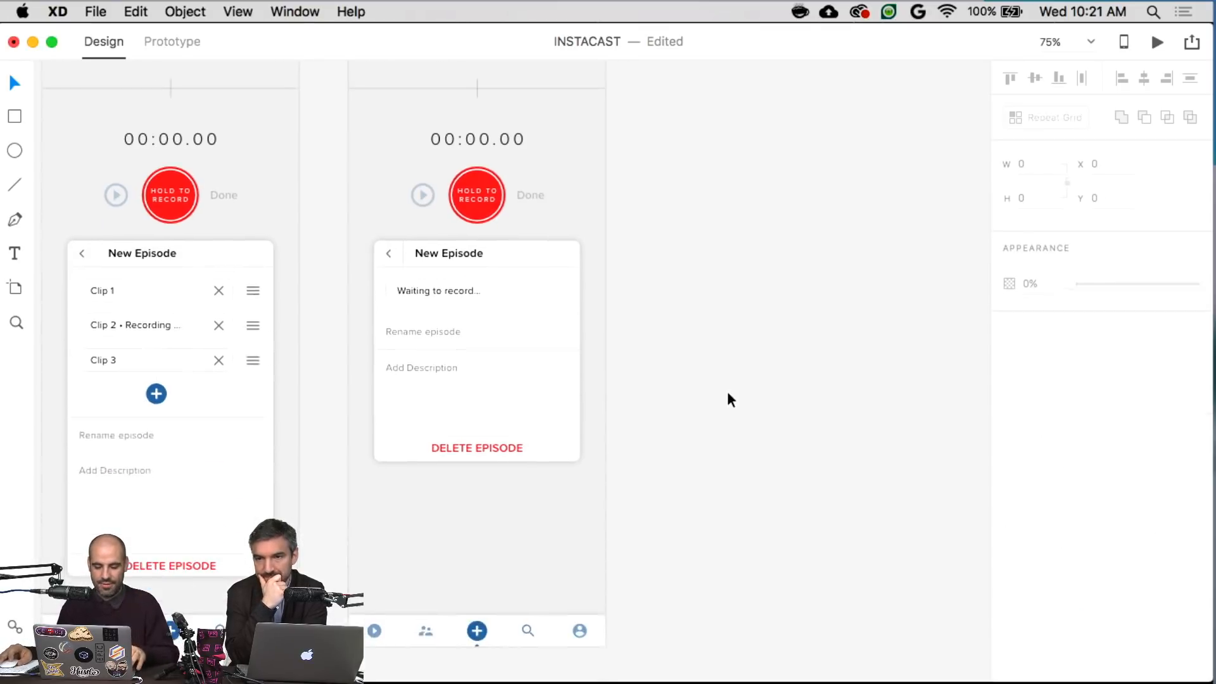
drag(579, 611, 582, 485)
click(1035, 164)
click(1029, 199)
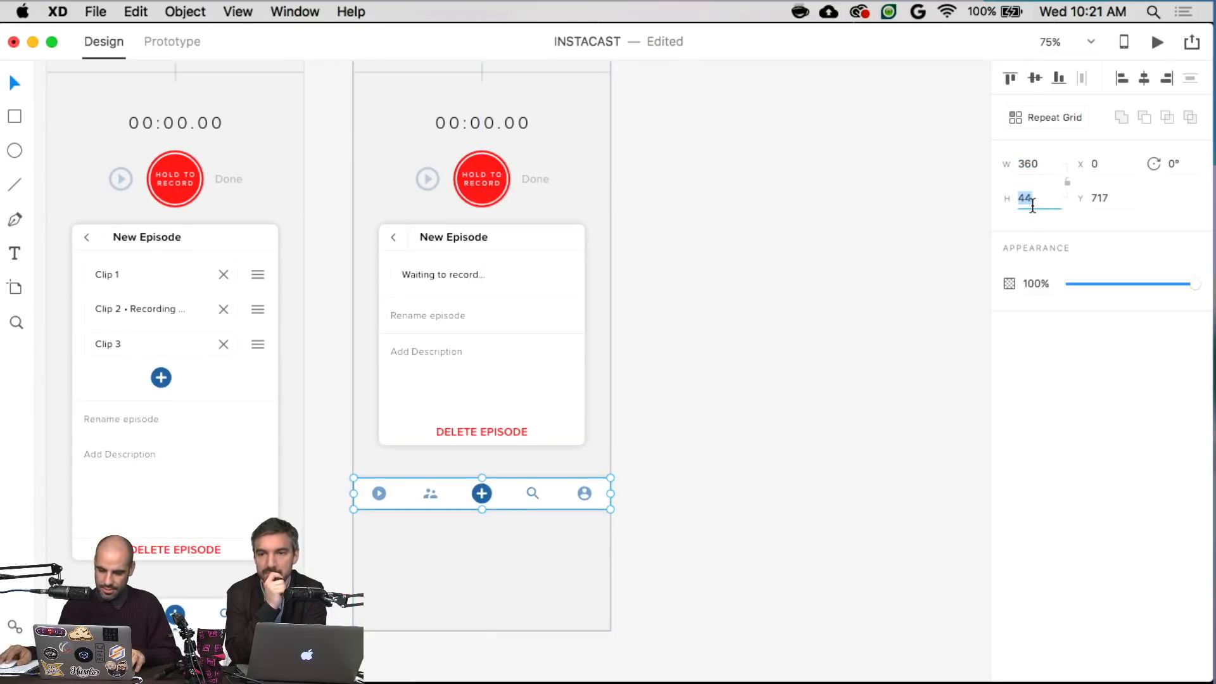
click(605, 239)
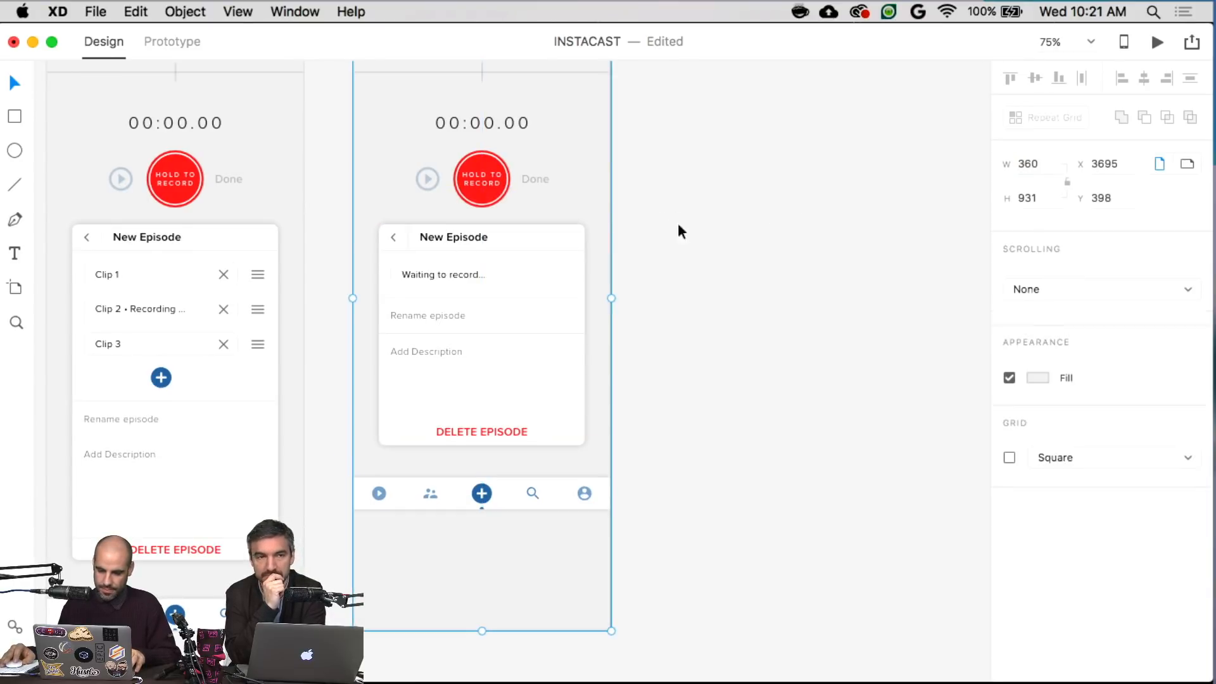
click(1029, 199)
text(640)
key(Return)
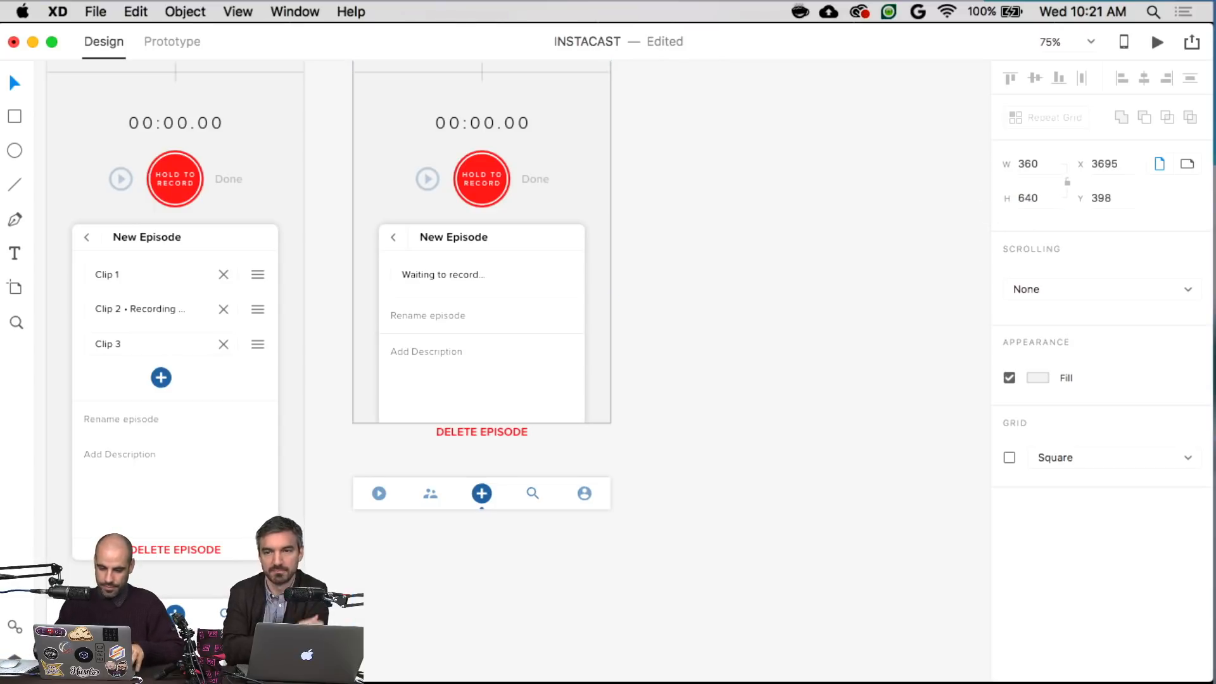
drag(579, 497, 584, 408)
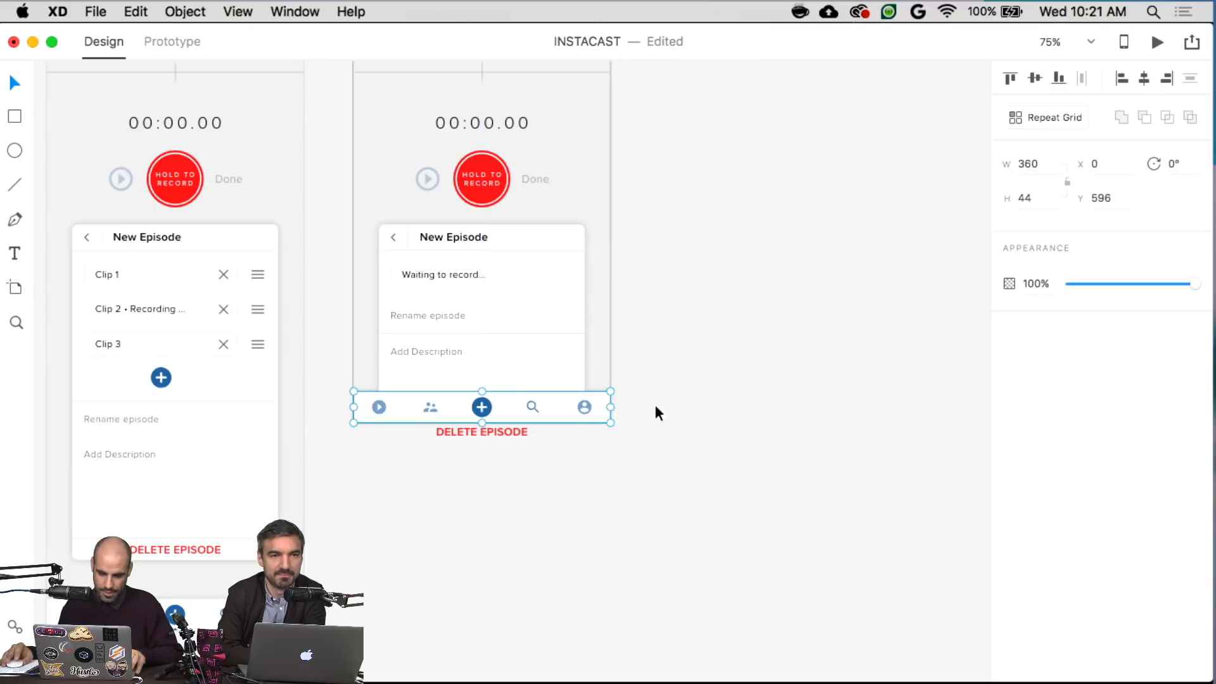
- Group all the elements of Record – 4's New Episode card, including the DELETE EPISODE text
click(728, 432)
scroll(727, 432, up, 4)
double_click(483, 448)
key(alt)
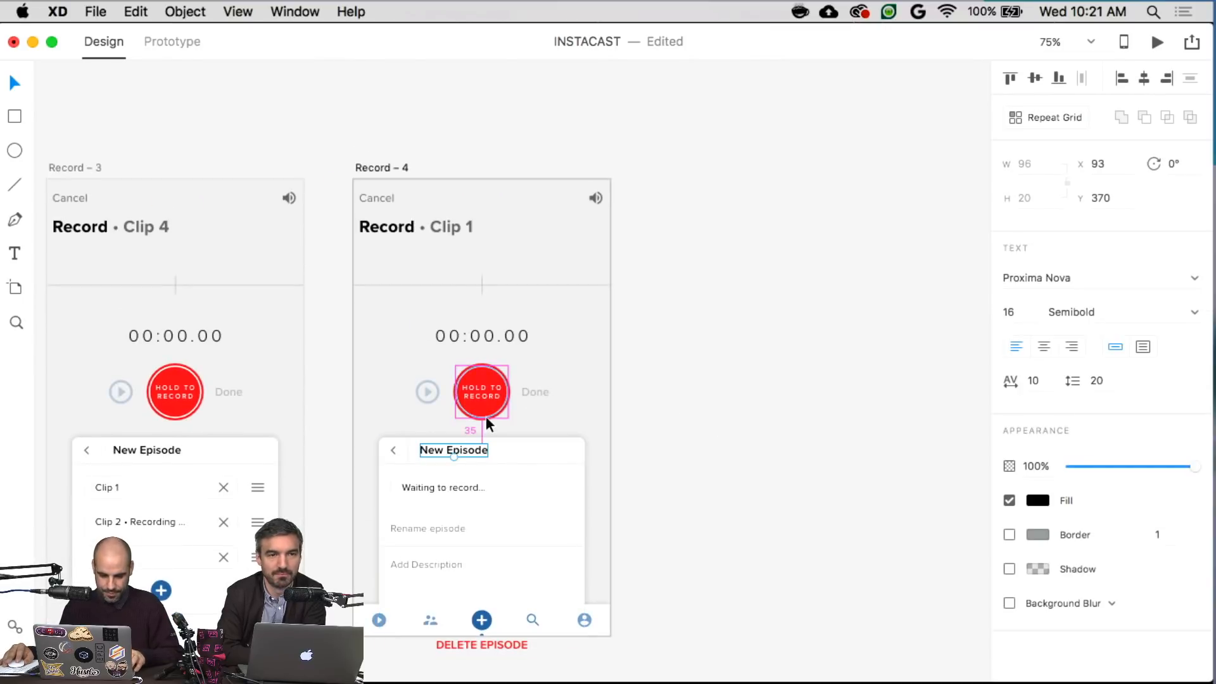
drag(601, 423, 367, 659)
shift+click(367, 629)
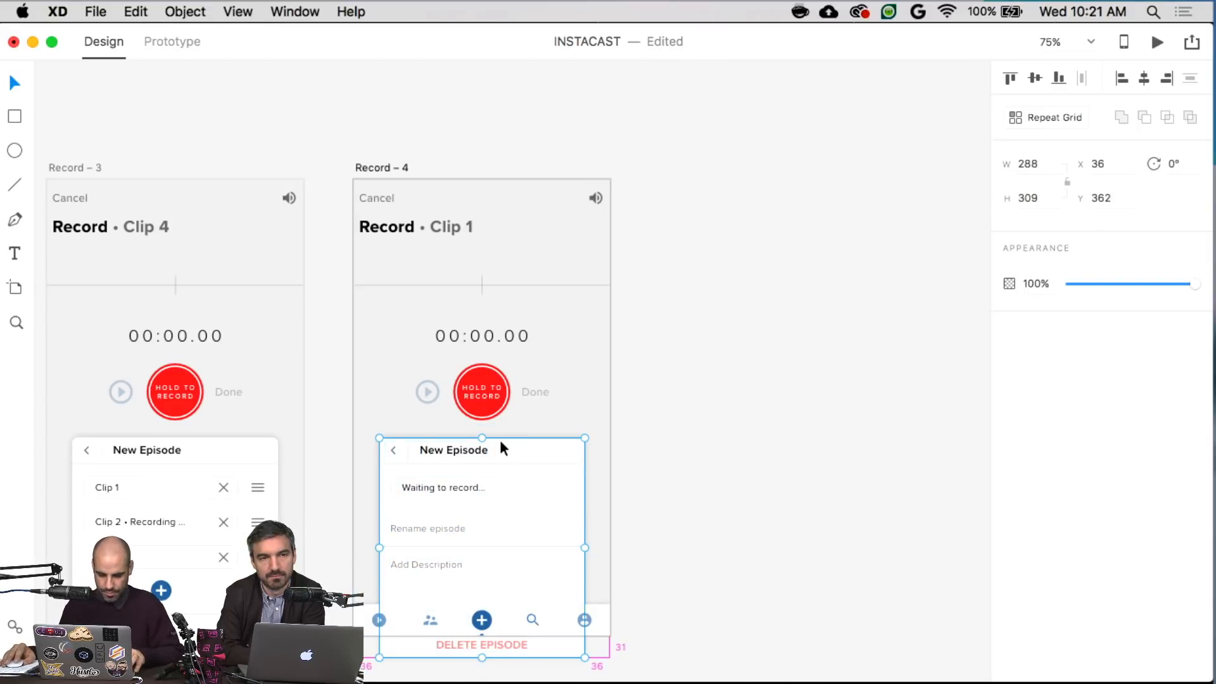
- Try nudging Record – 4's New Episode card up to Y 359, closer to the record button
key(Up)
key(Up)
key(Up)
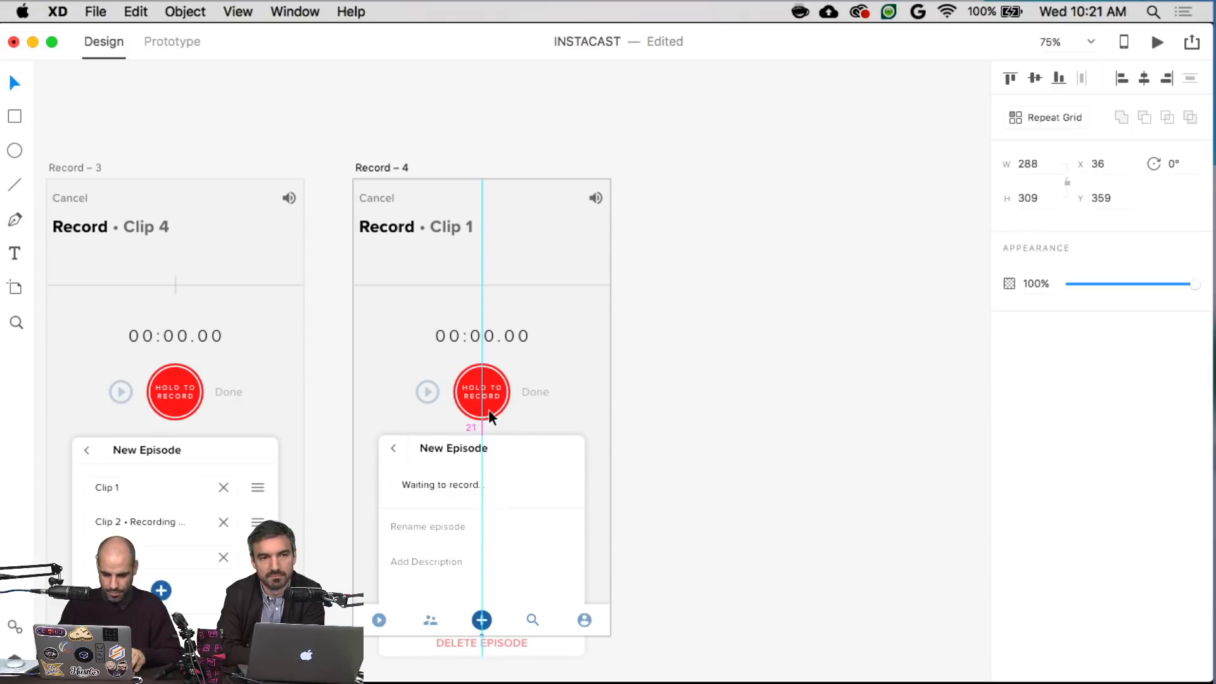
key(Down)
key(Down)
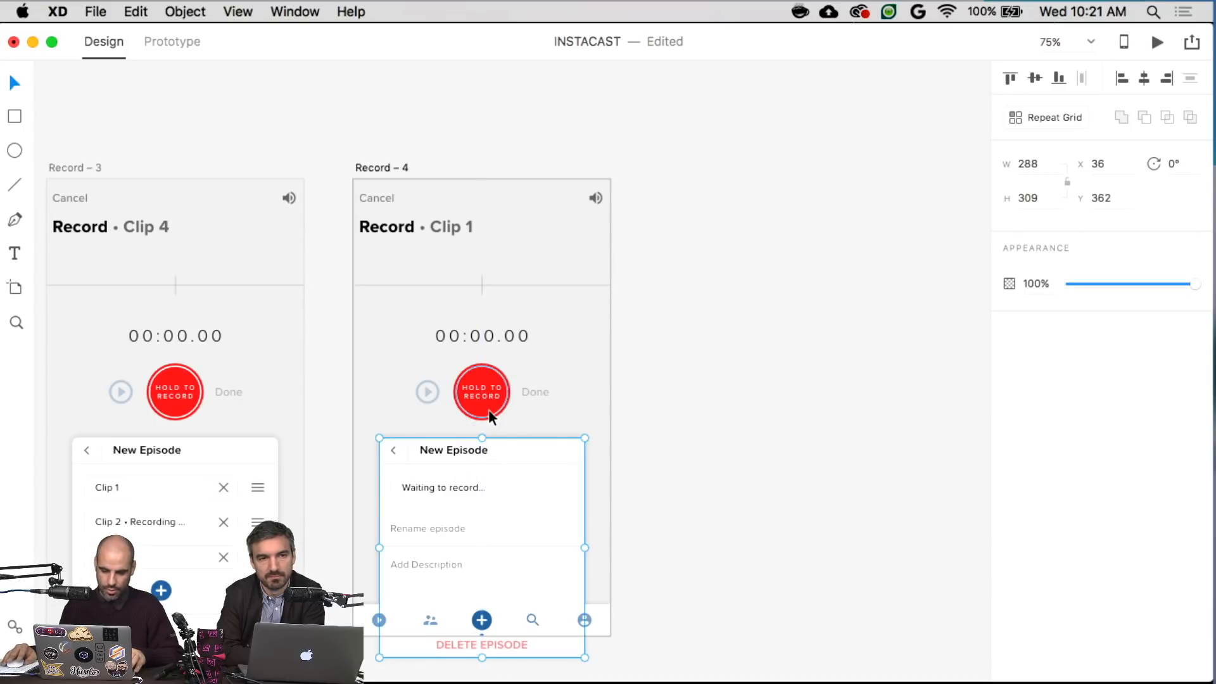
click(725, 427)
- Change the waiting text in Record – 4's card to "Waiting to record clip 1…"
scroll(722, 443, up, 1)
scroll(719, 467, down, 2)
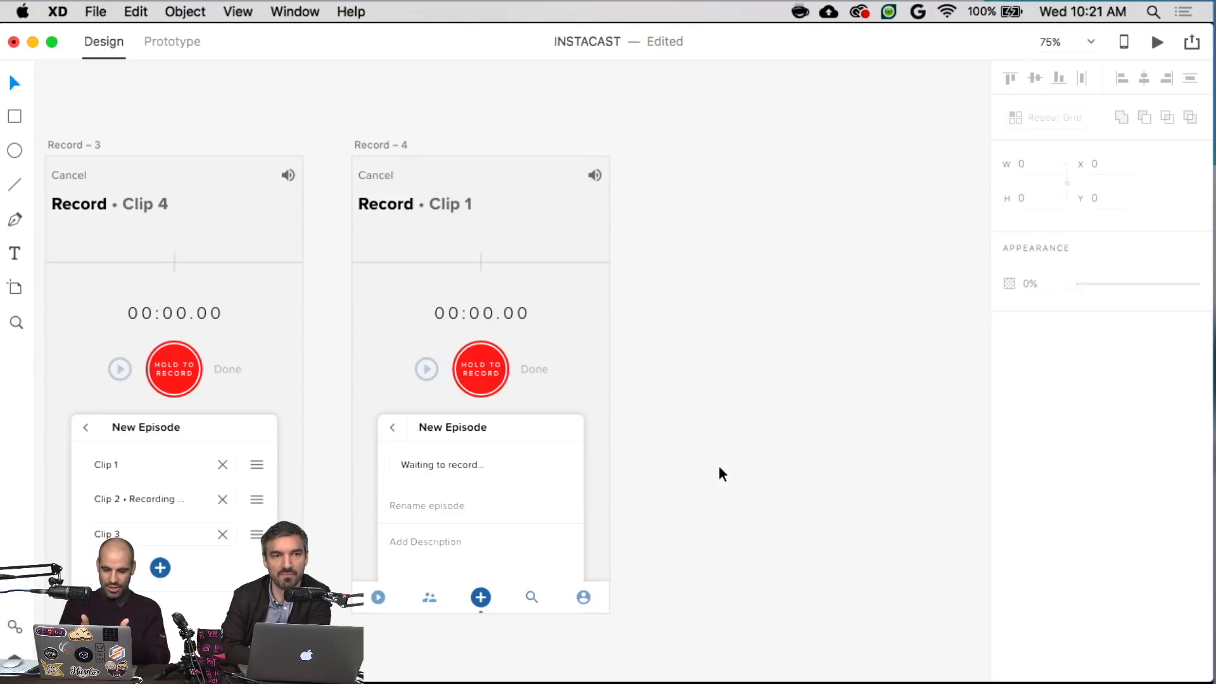
double_click(472, 462)
key(Left)
key(Left)
key(Left)
text(clip 1)
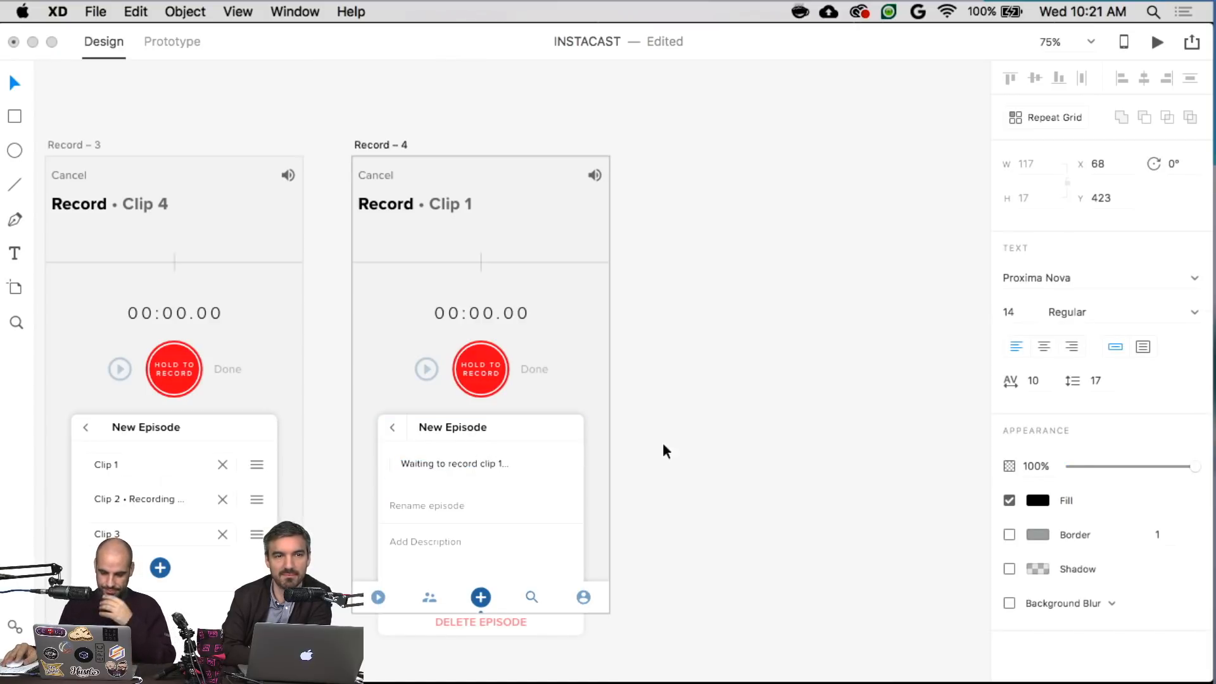
key(Escape)
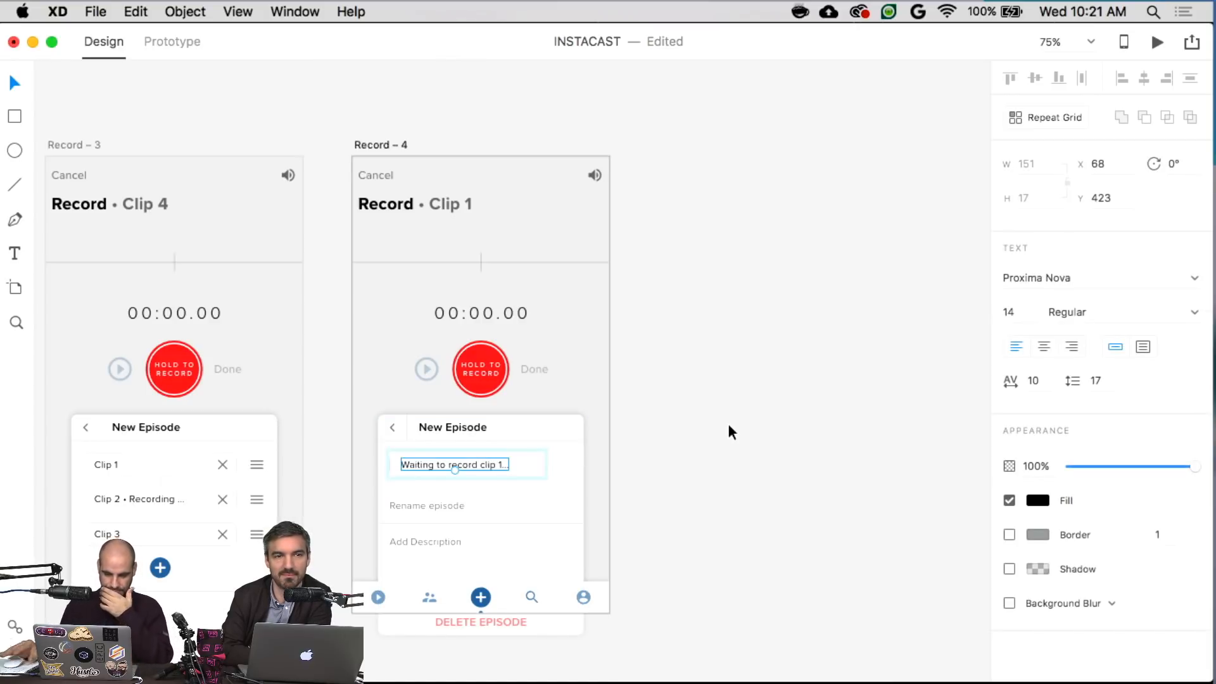
- Duplicate the Record – 4 artboard to create the Record – 5 screen beside it
click(741, 426)
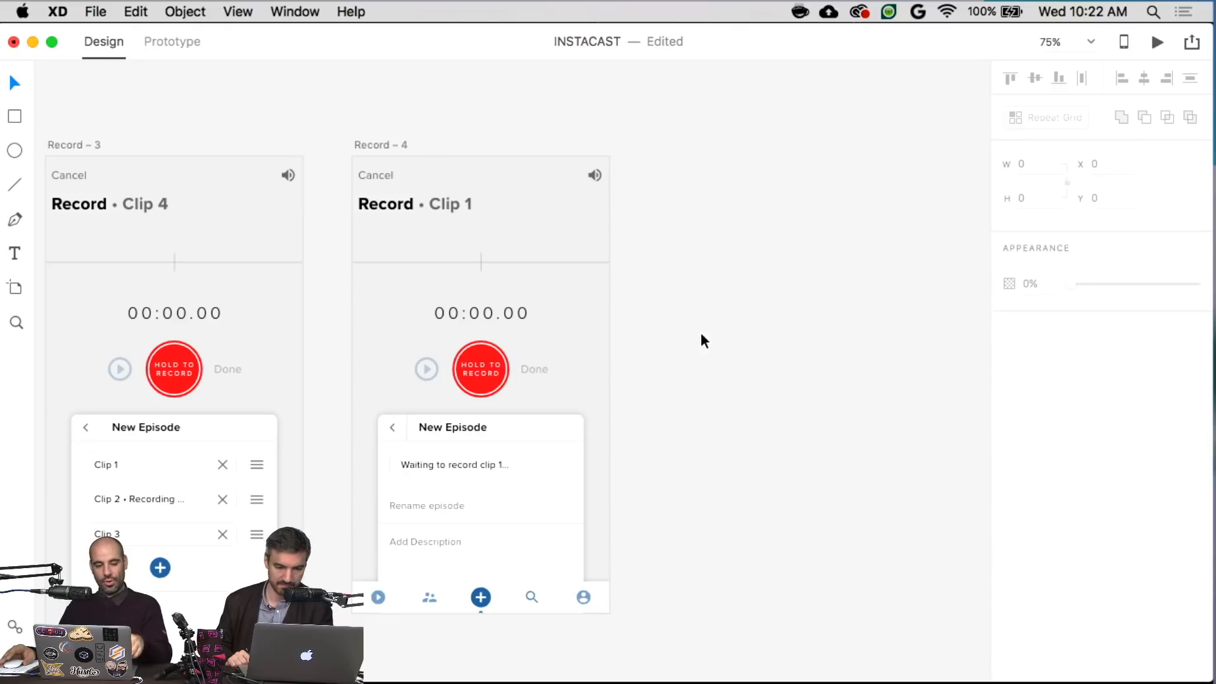
scroll(702, 335, left, 2)
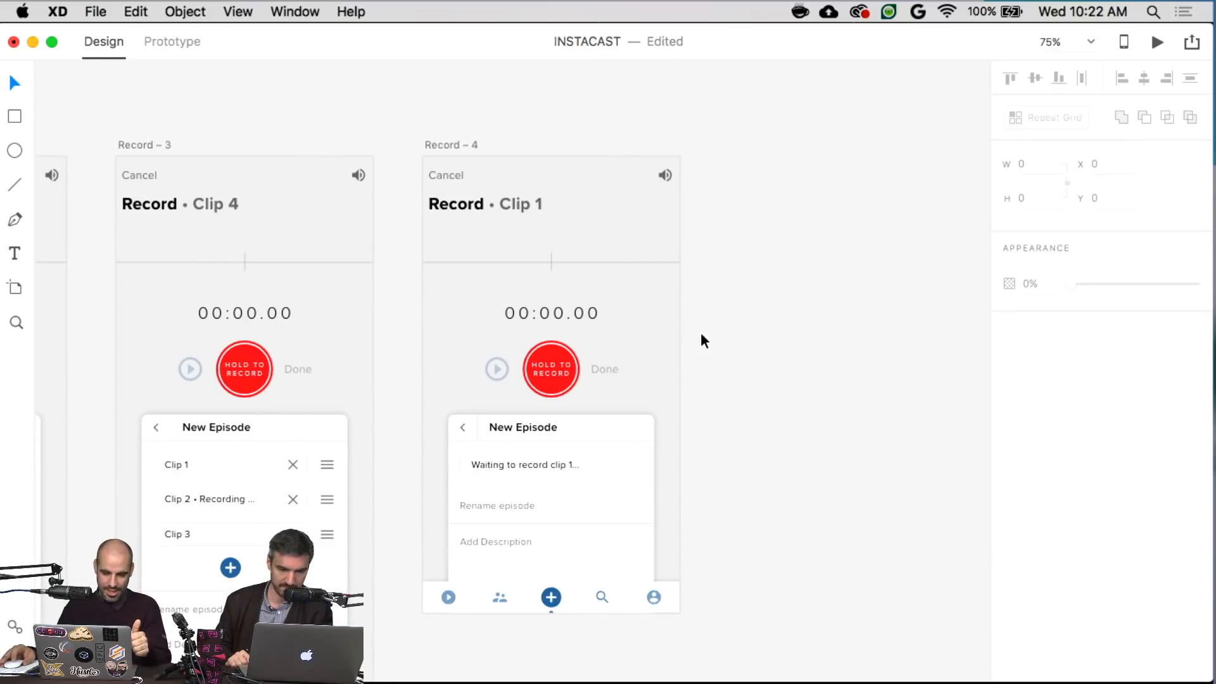
scroll(702, 335, left, 5)
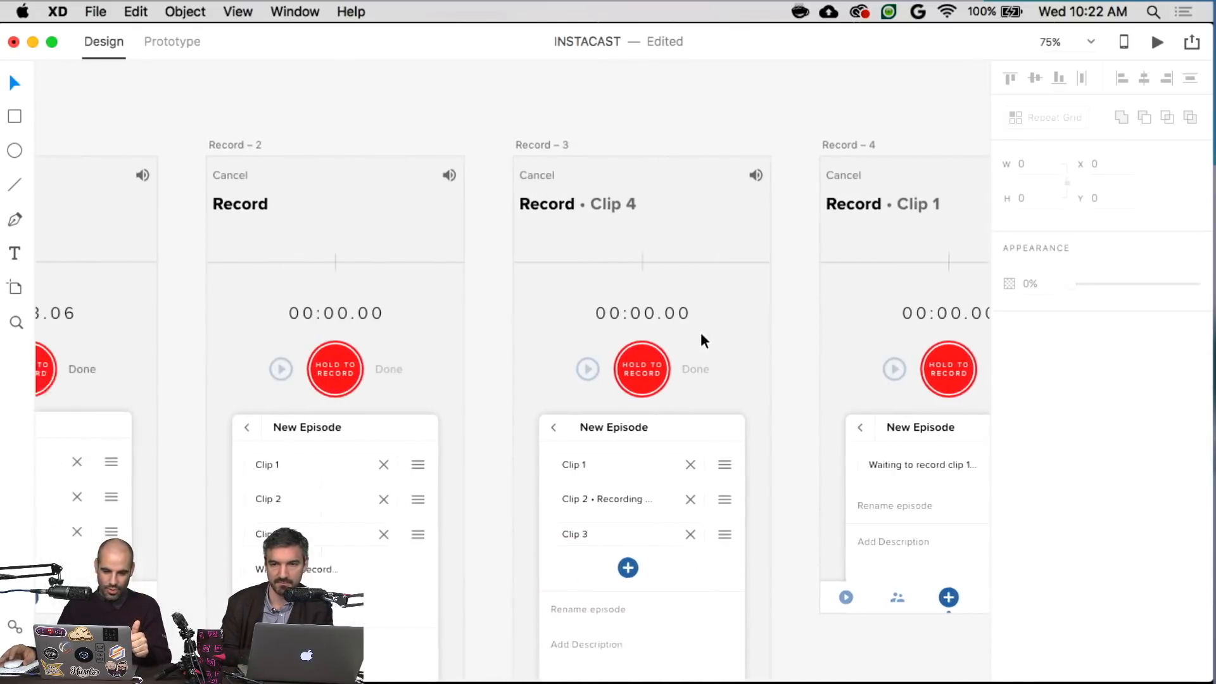
scroll(700, 332, left, 5)
scroll(402, 231, right, 12)
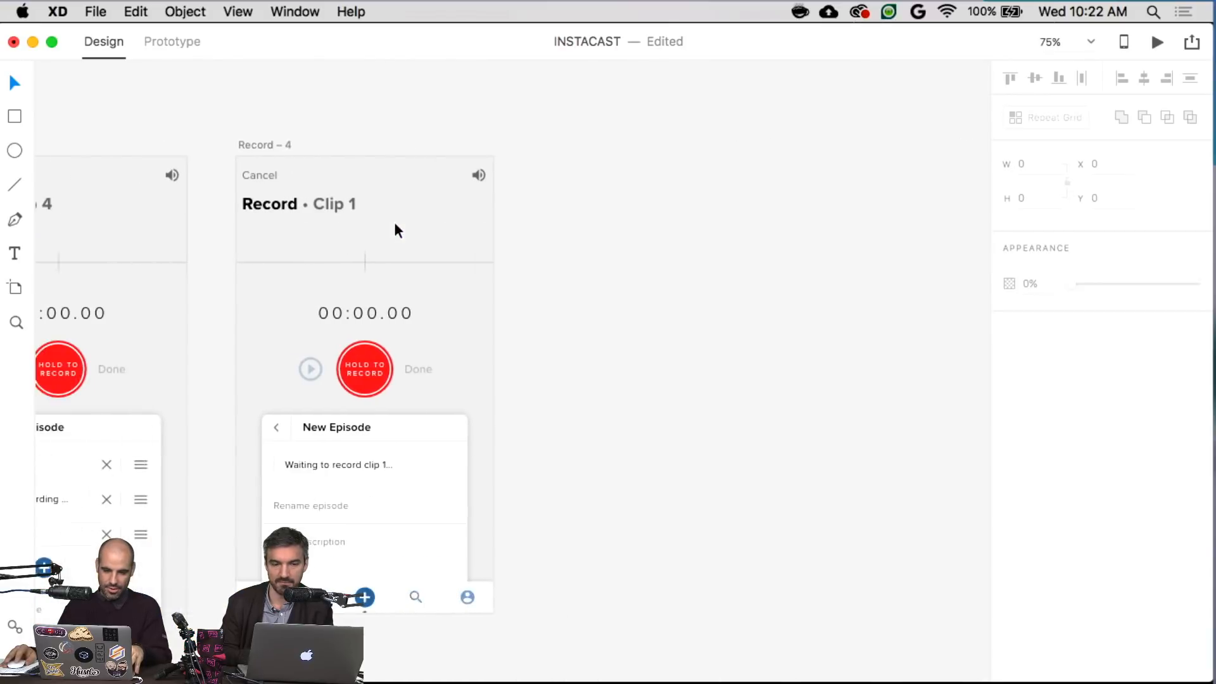
scroll(394, 221, left, 1)
click(287, 143)
key(super+d)
click(407, 100)
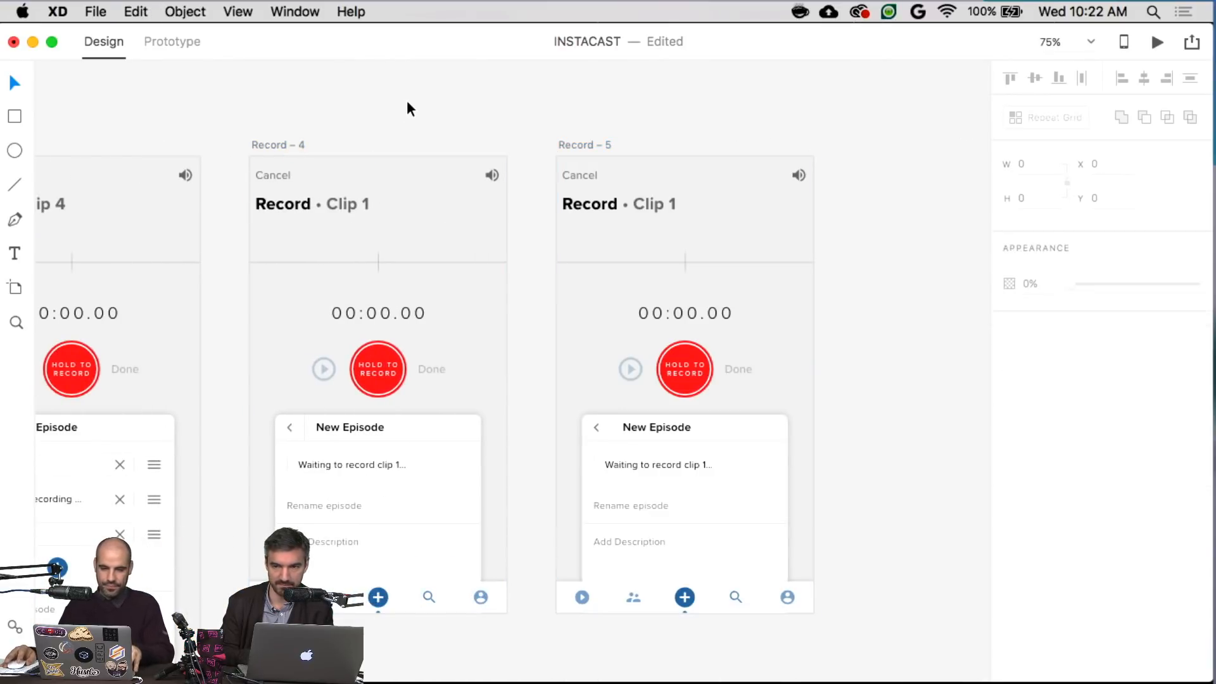
- Copy the audio waveform from Record – 1 and paste it over the center line of Record – 5
scroll(406, 104, left, 13)
click(503, 265)
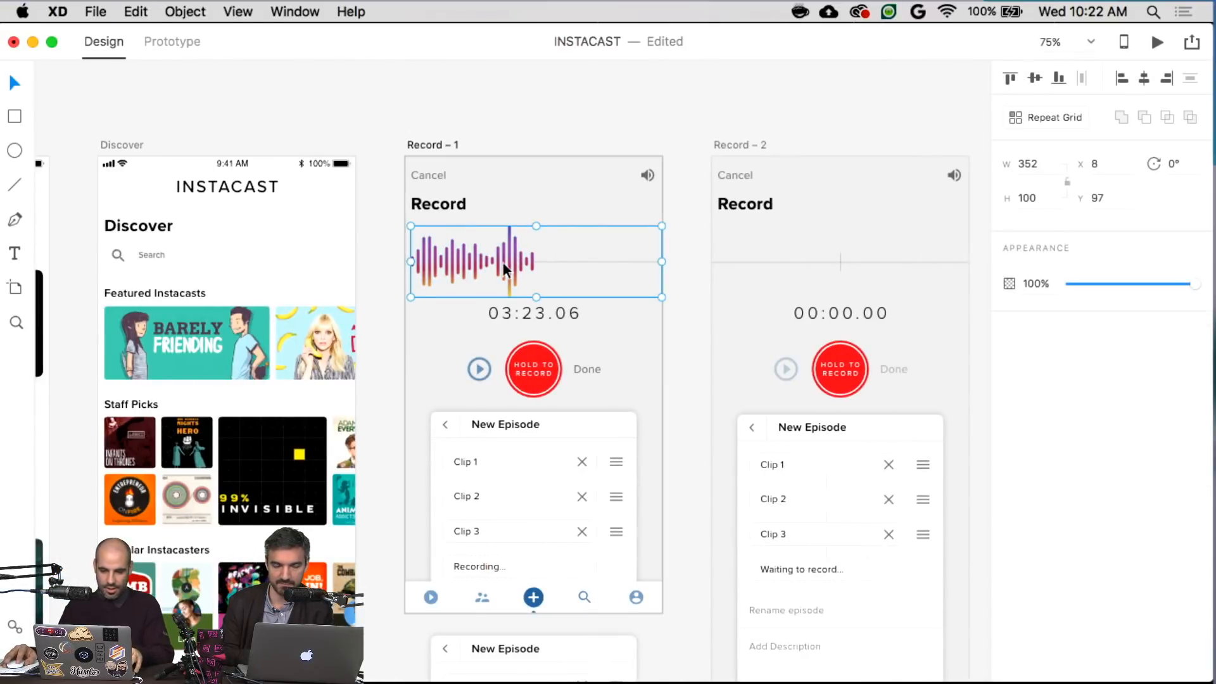
key(super+c)
scroll(503, 261, right, 12)
click(530, 262)
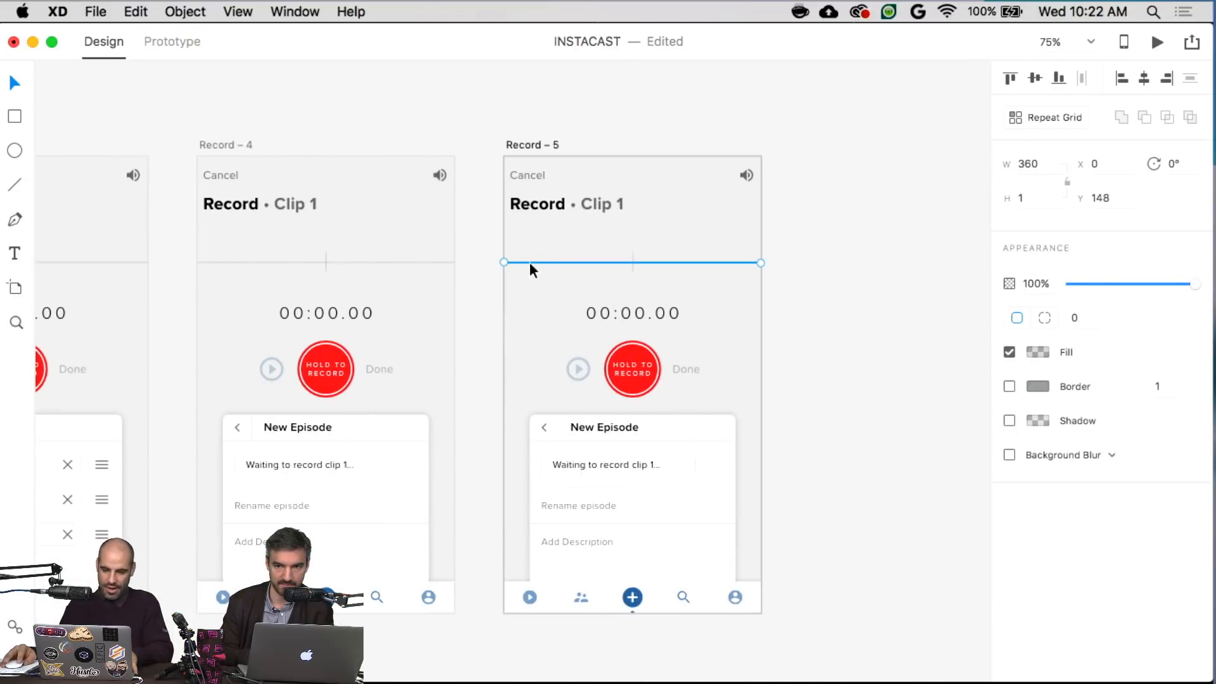
key(Escape)
key(super+v)
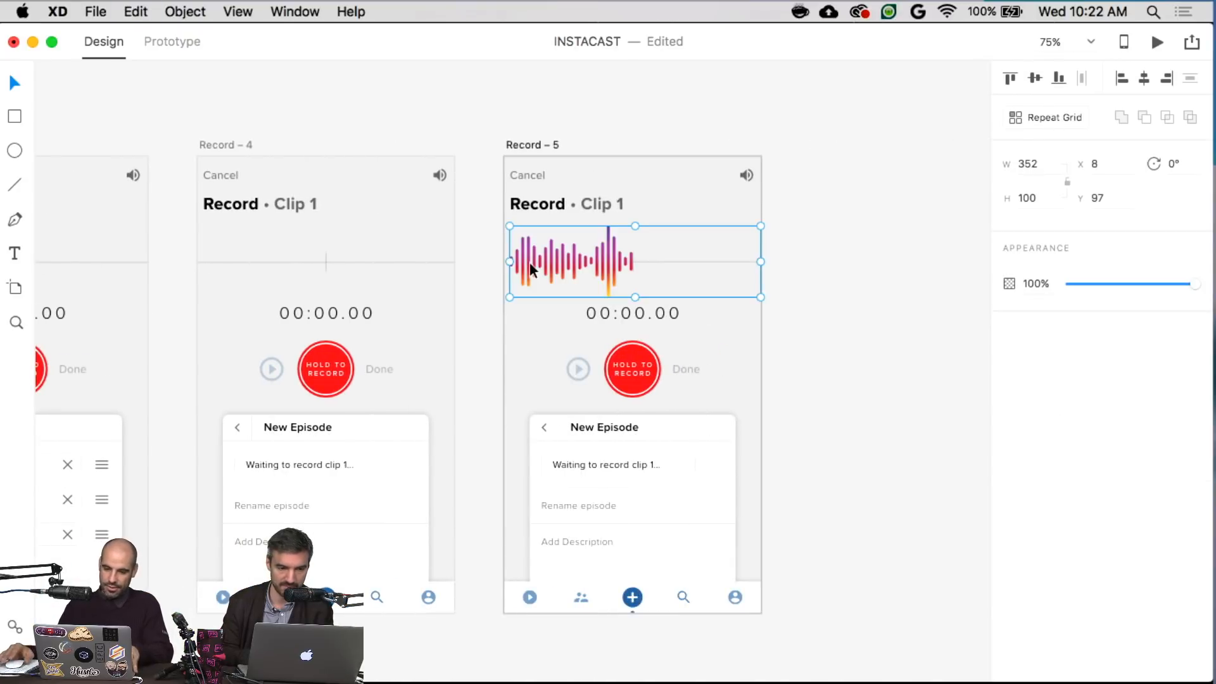
click(849, 294)
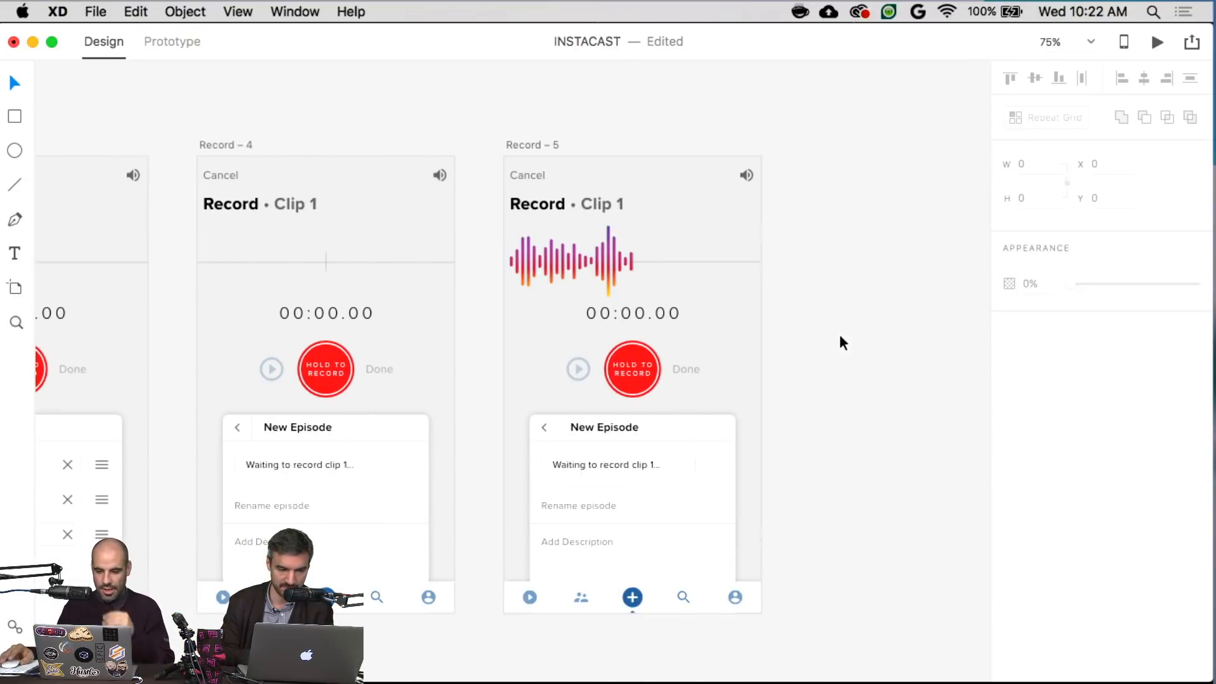
- Change the seconds in Record – 5's timer text to 25
click(623, 314)
double_click(624, 314)
click(624, 315)
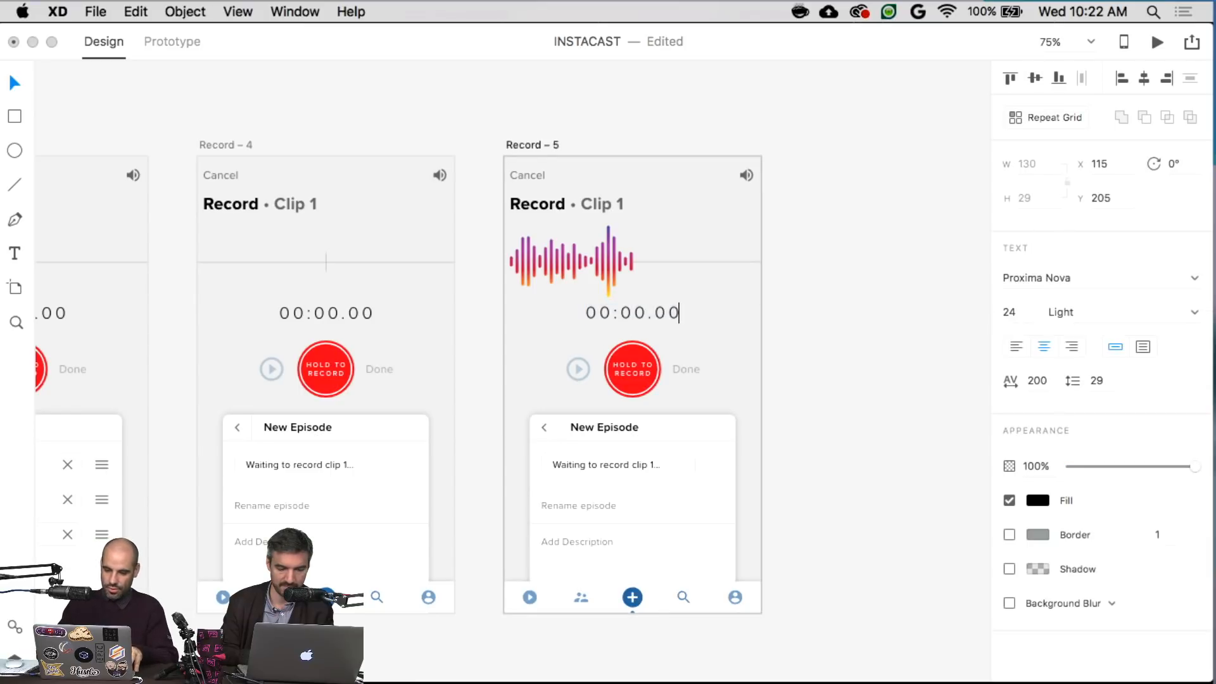
key(Right)
key(shift+Right)
key(Left)
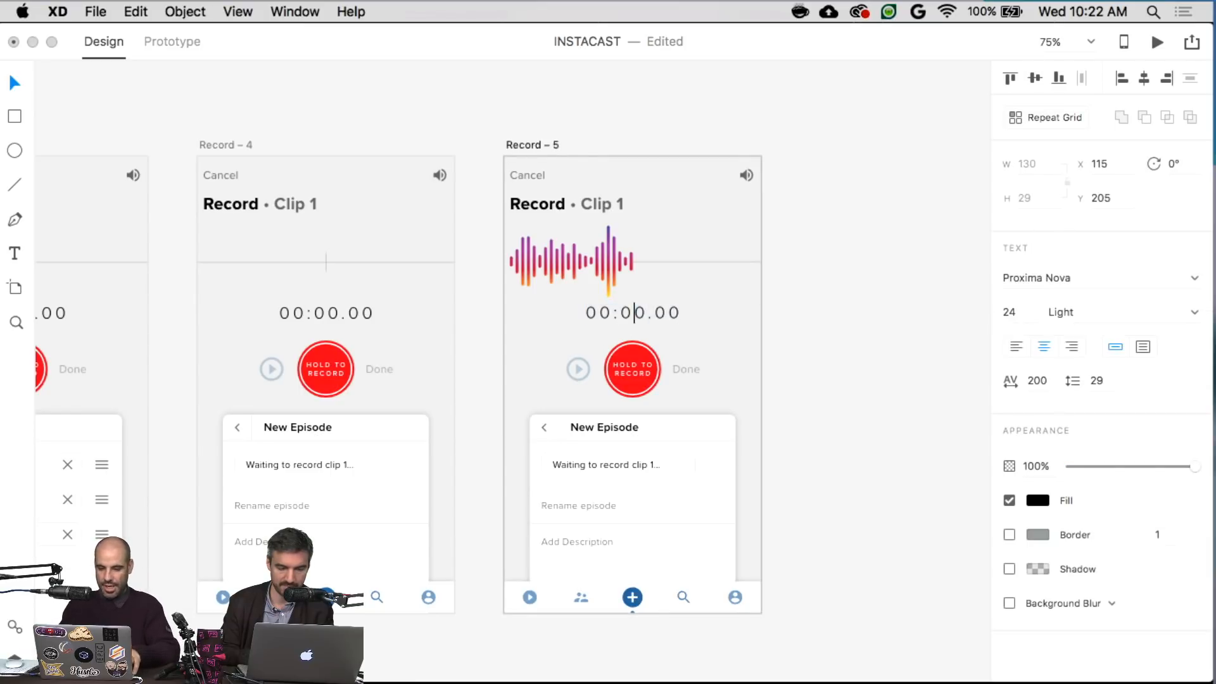
key(Left)
key(Right)
key(BackSpace)
text(2)
key(Right)
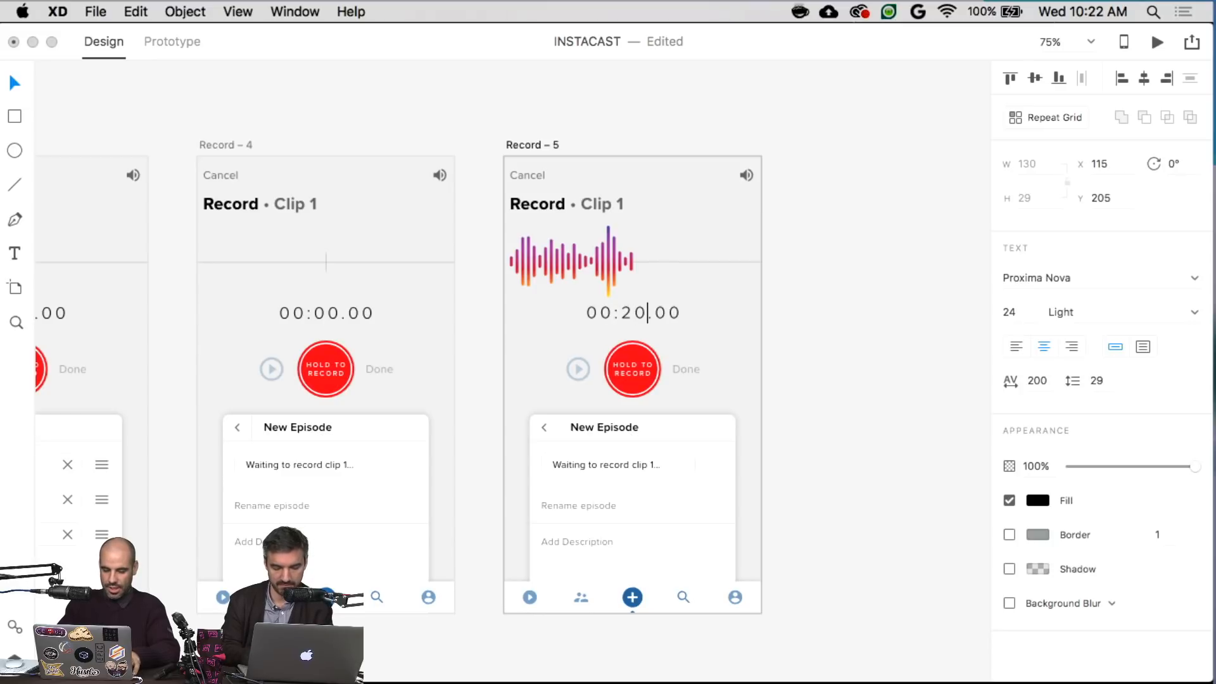
key(BackSpace)
text(5)
- Change the hundredths in Record – 5's timer to 56 so the text reads 00:25.56
key(Right)
key(shift+Right)
key(shift+Right)
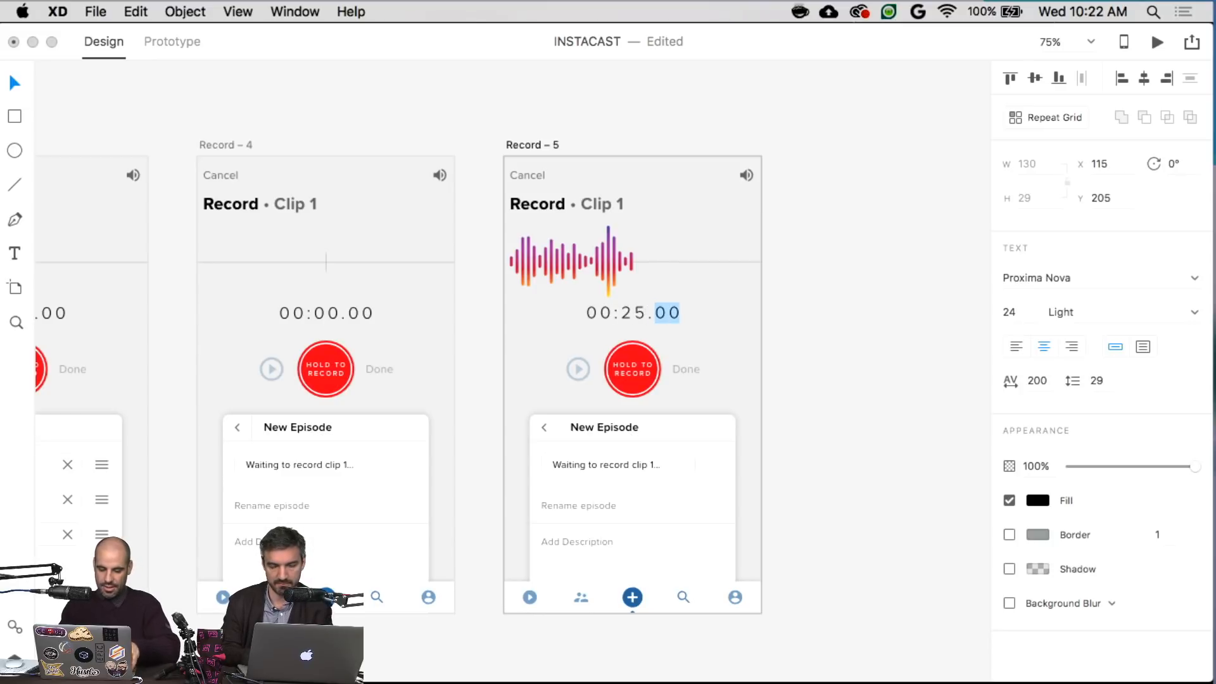
text(23)
key(BackSpace)
key(BackSpace)
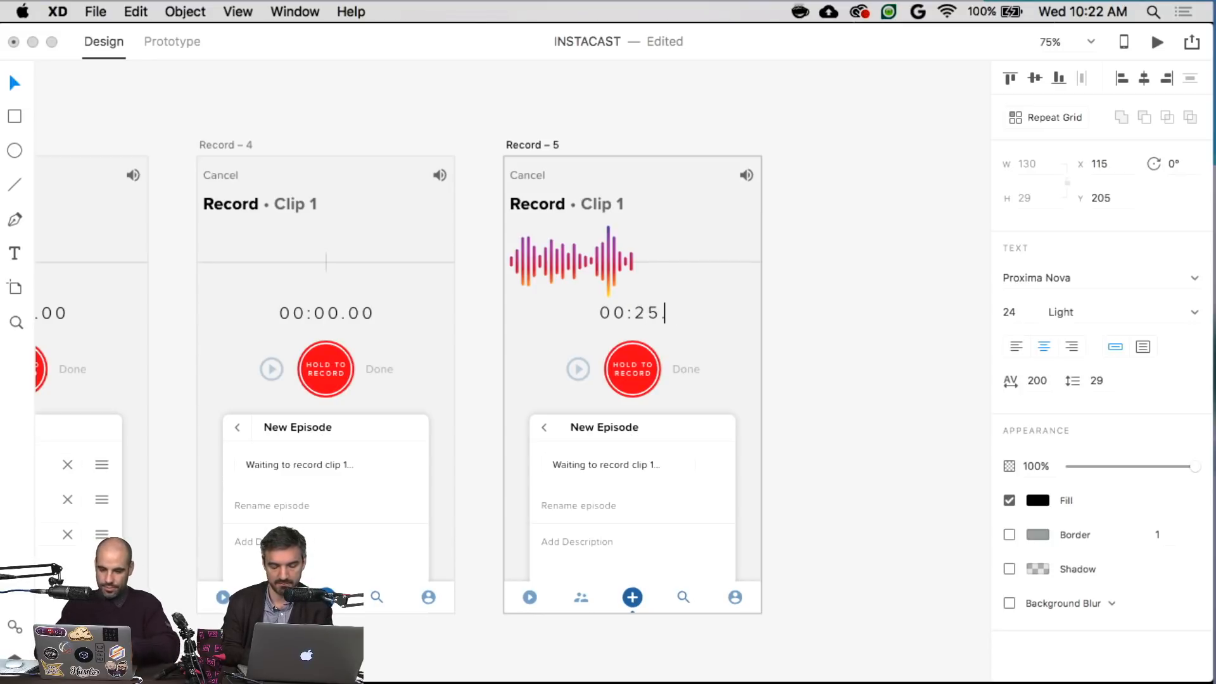
text(56)
key(Escape)
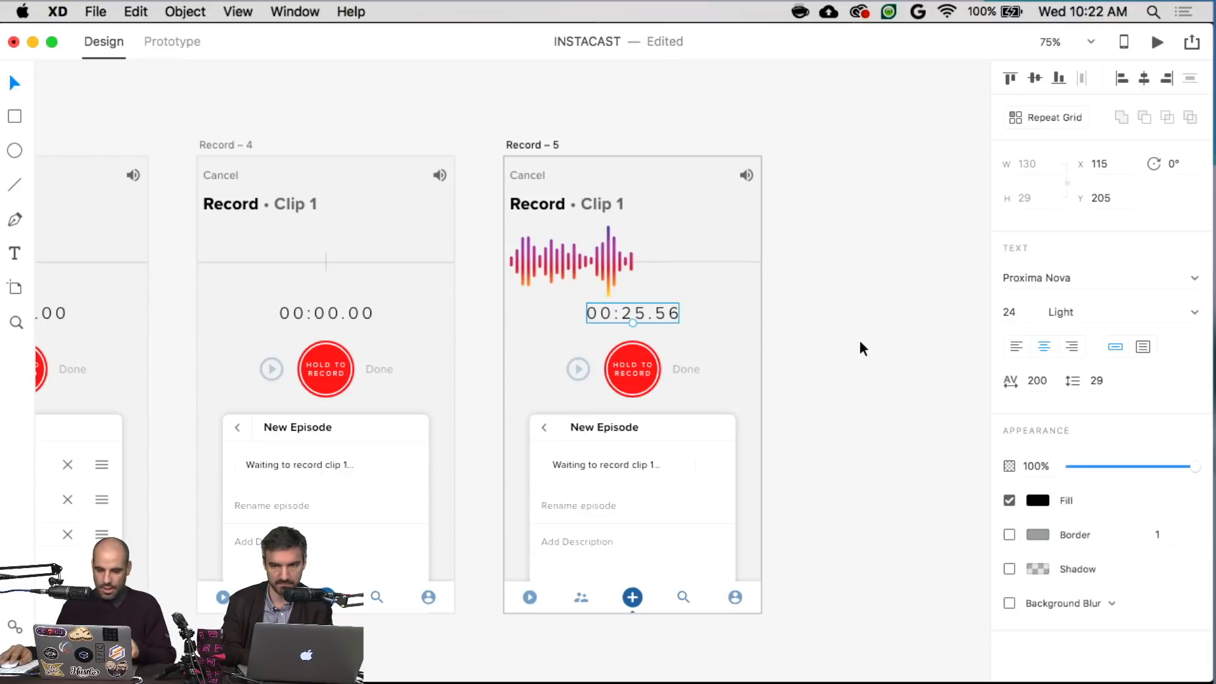
click(859, 342)
- Try RECORING as the label on Record – 5's red button, and delete the label altogether
scroll(860, 350, down, 2)
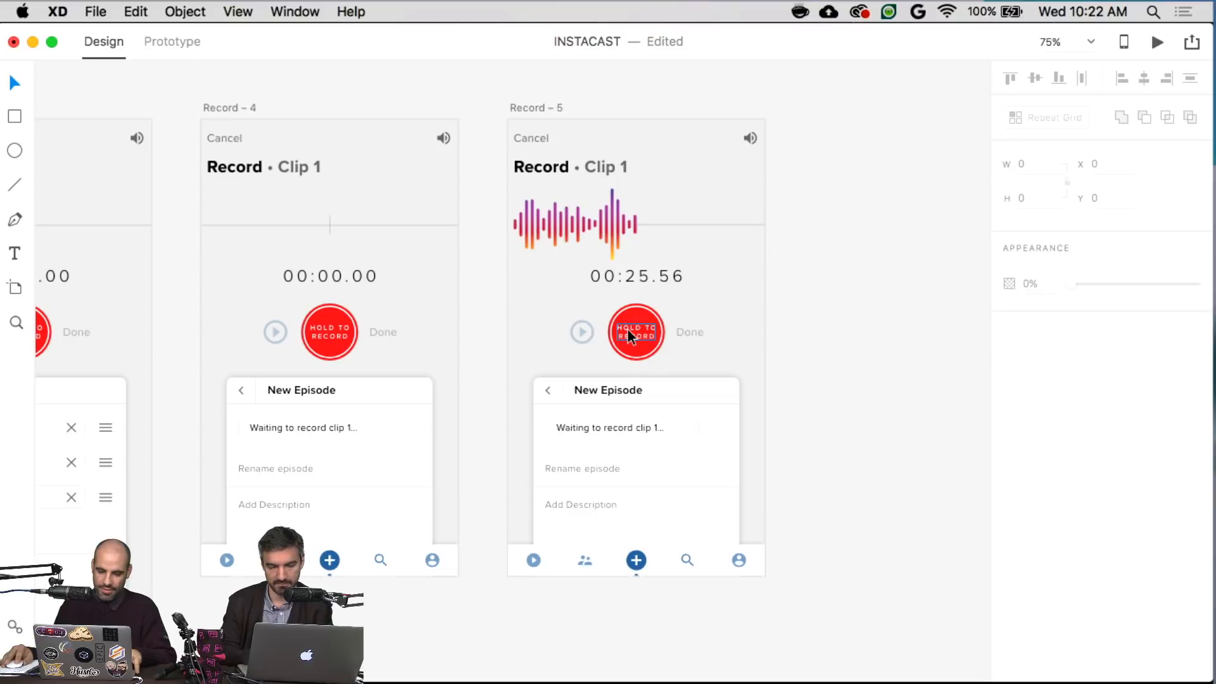
scroll(628, 328, up, 1)
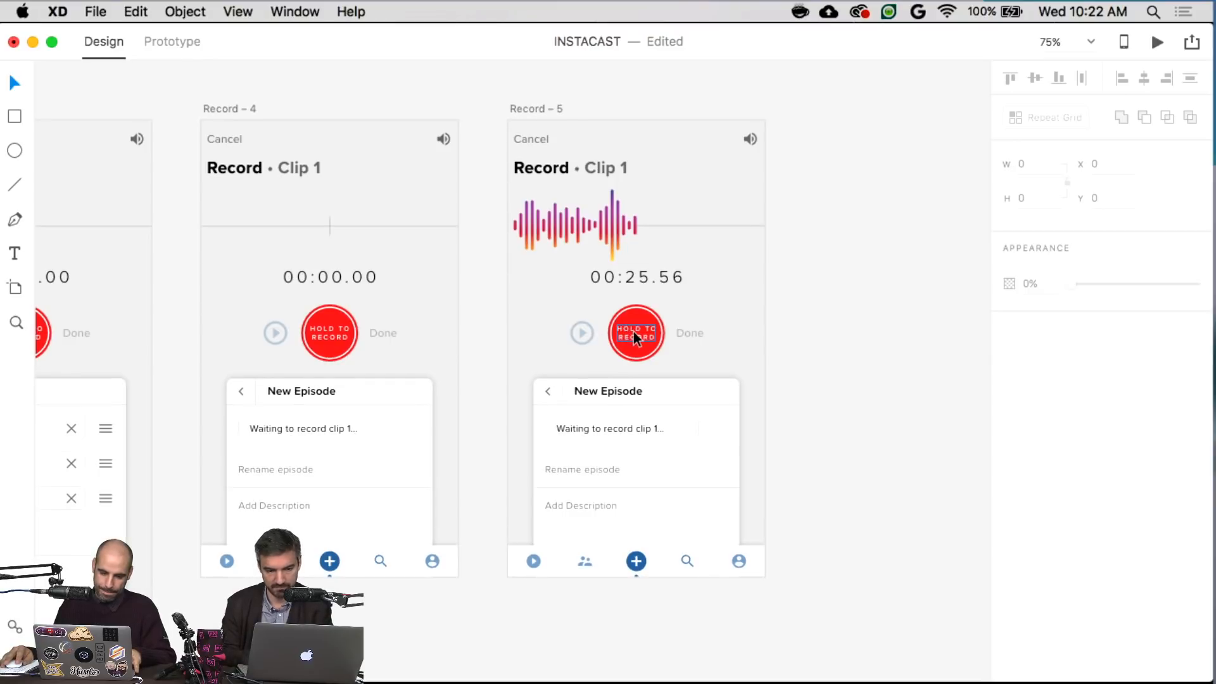
double_click(633, 332)
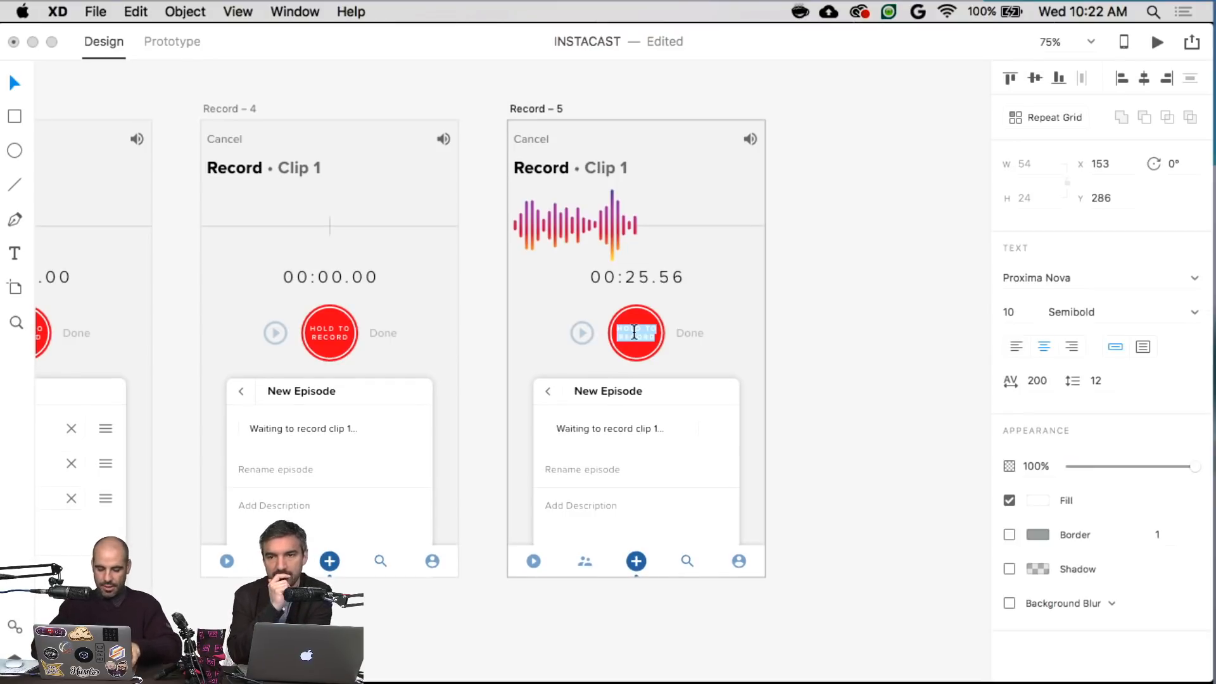
text(RECORING)
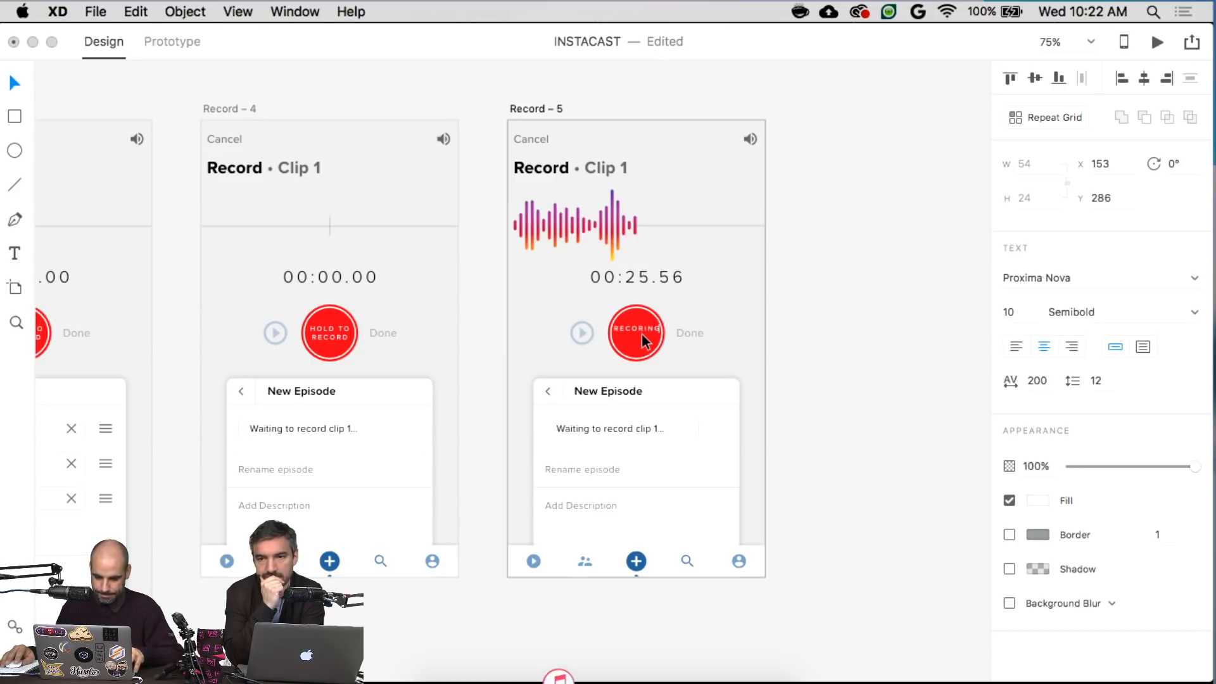
click(20, 79)
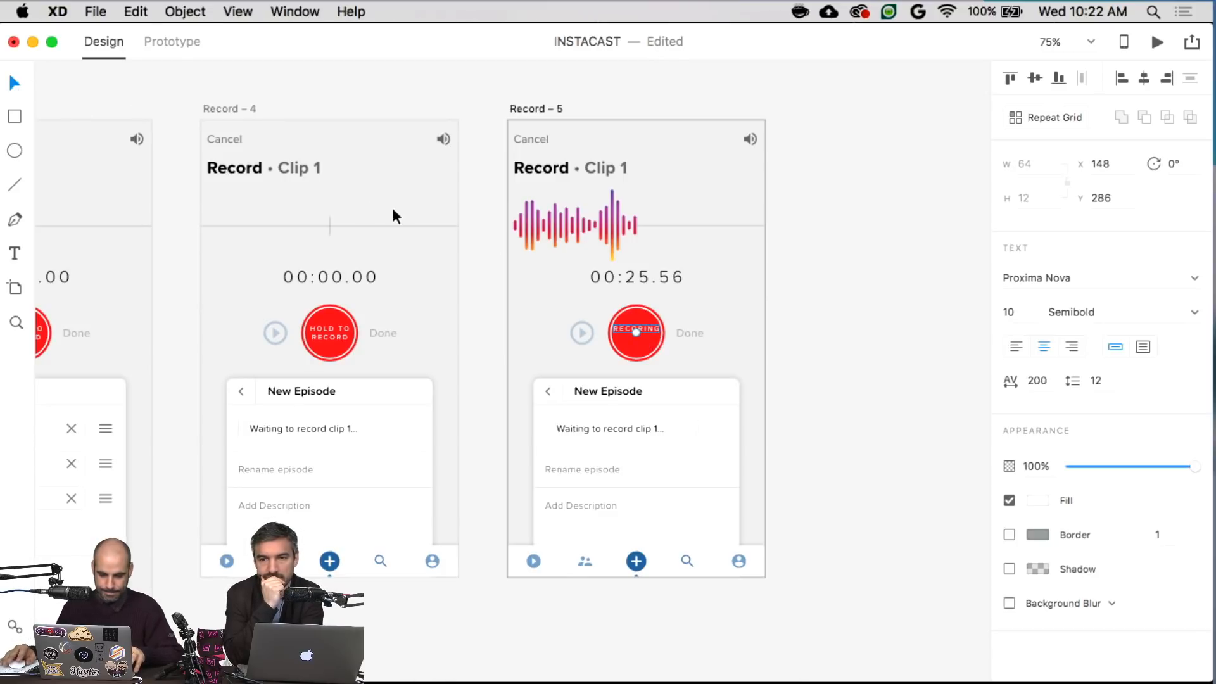
key(Delete)
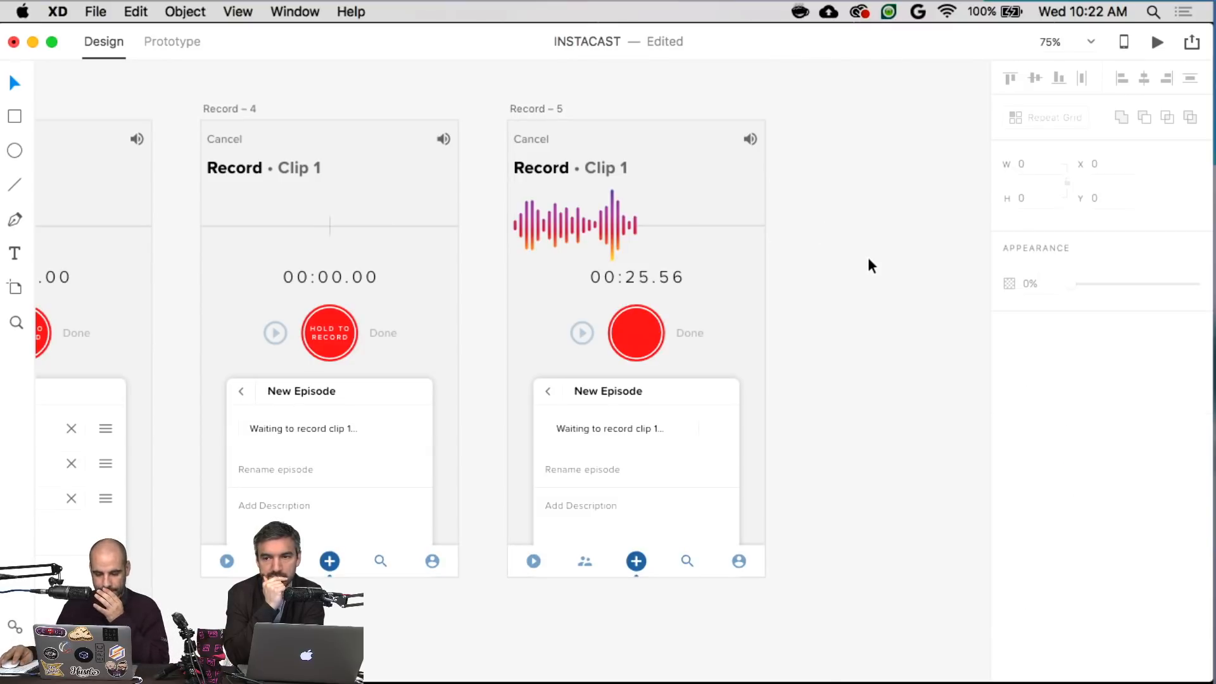
- Try raising the opacity of Record – 5's Done text to 100%, and undo the change
click(699, 332)
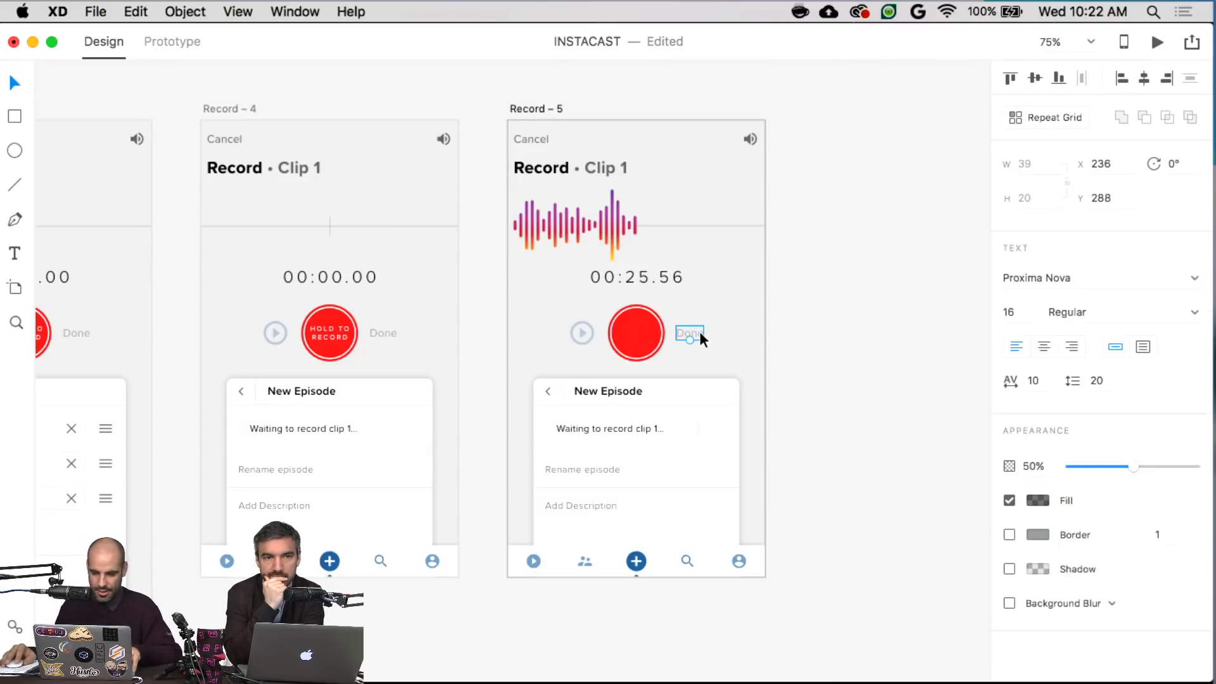
key(0)
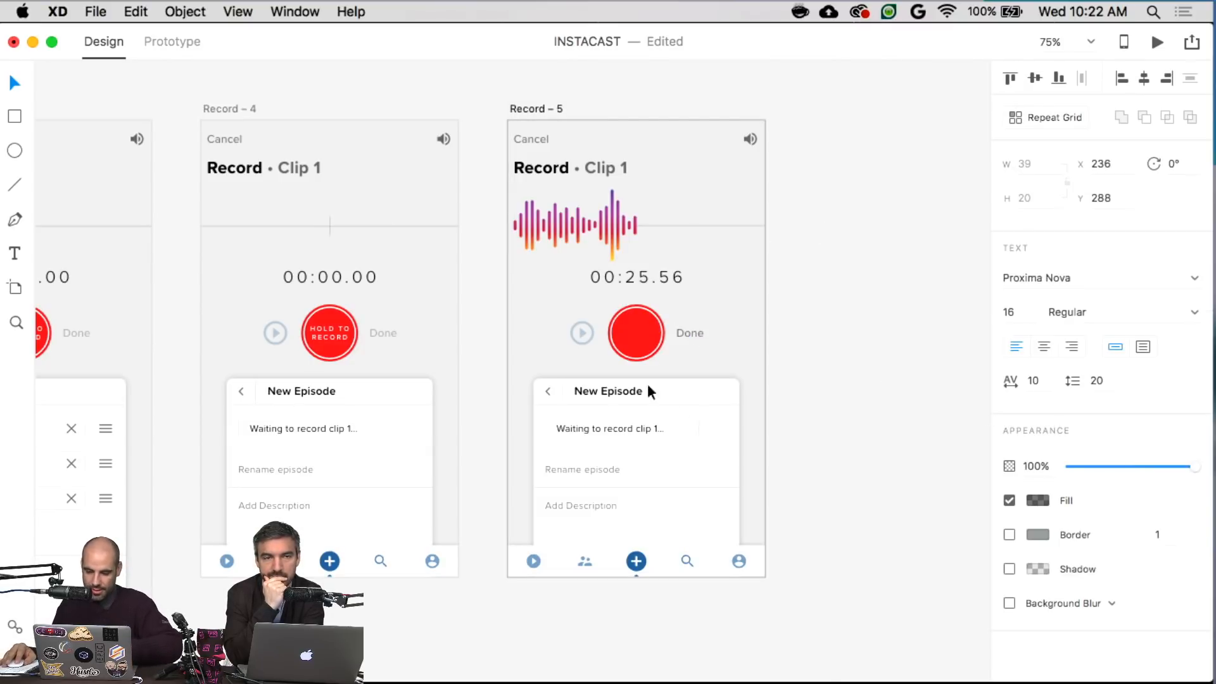
key(Escape)
click(586, 339)
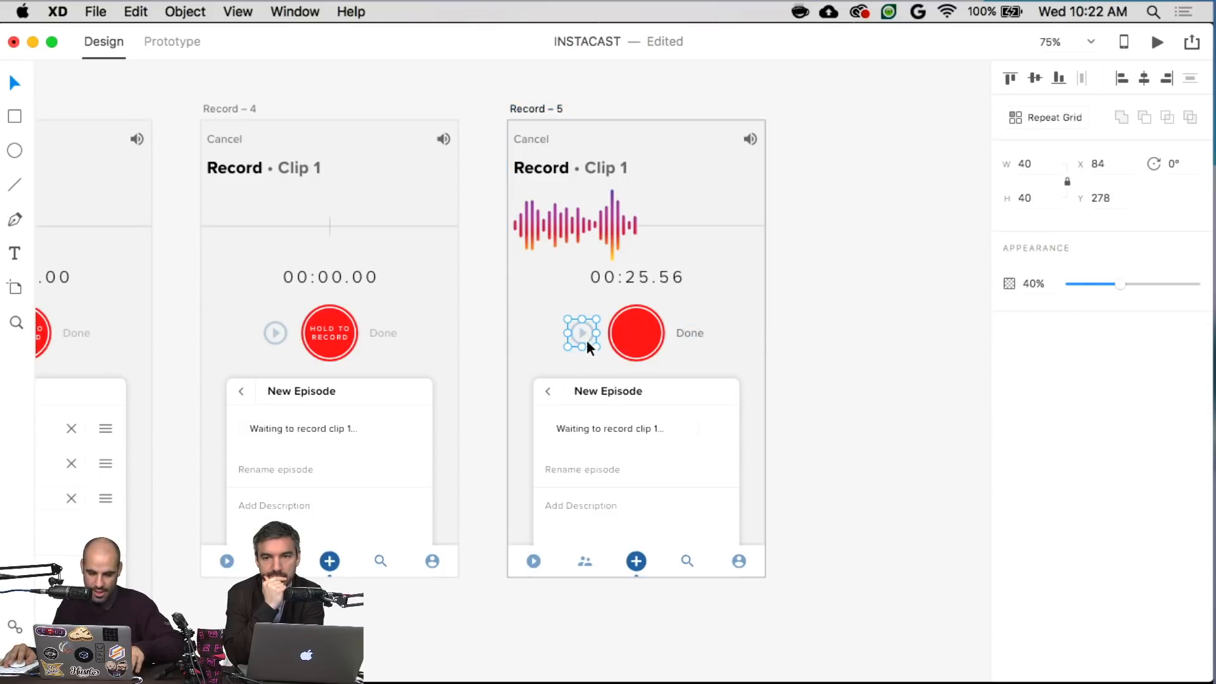
key(super+z)
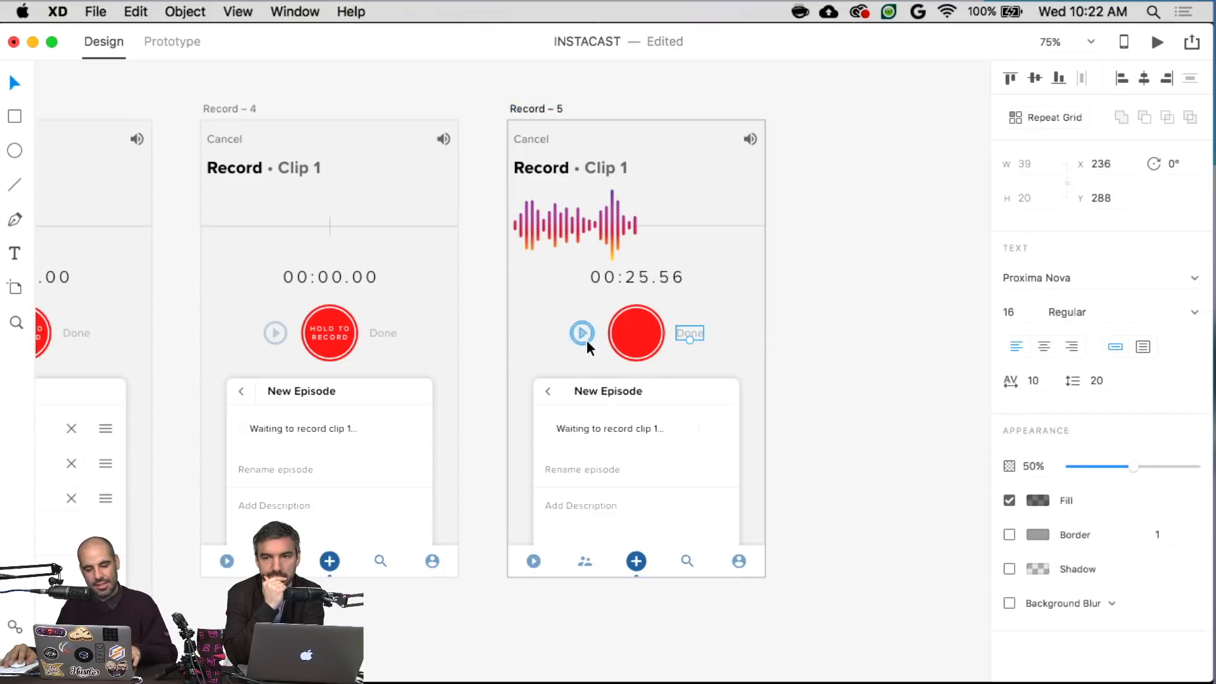
click(868, 343)
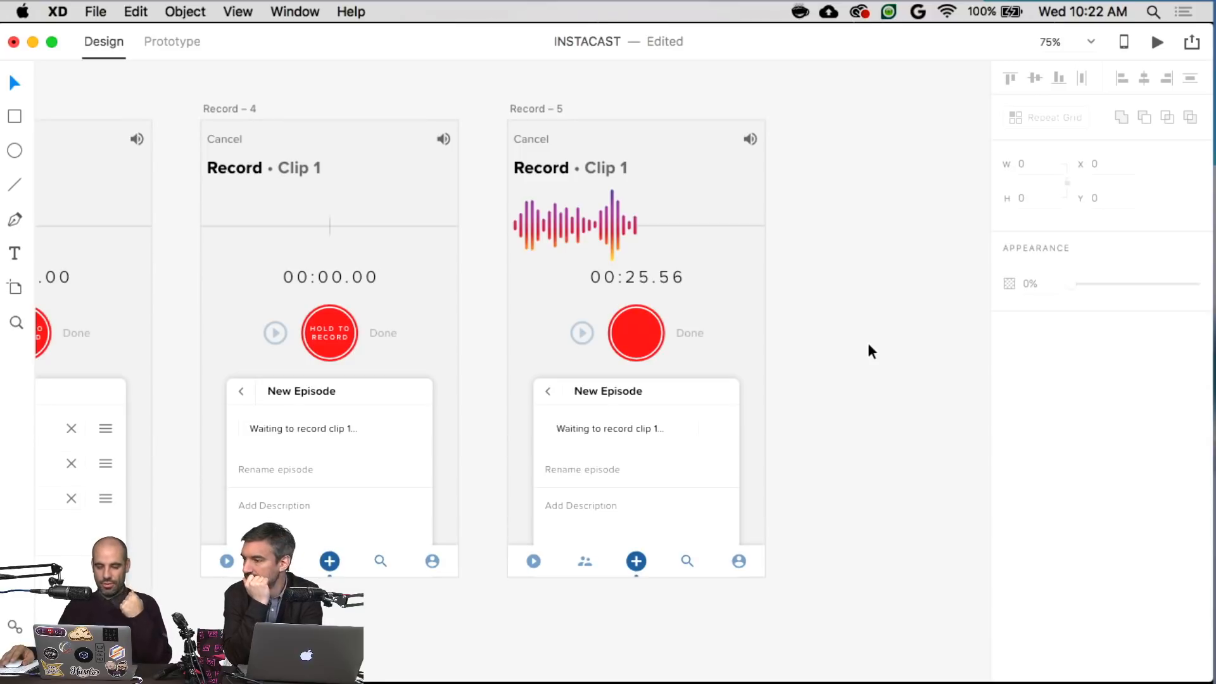
- Change the waiting text in Record – 5's New Episode card to "Recording clip 1…"
double_click(626, 427)
double_click(624, 425)
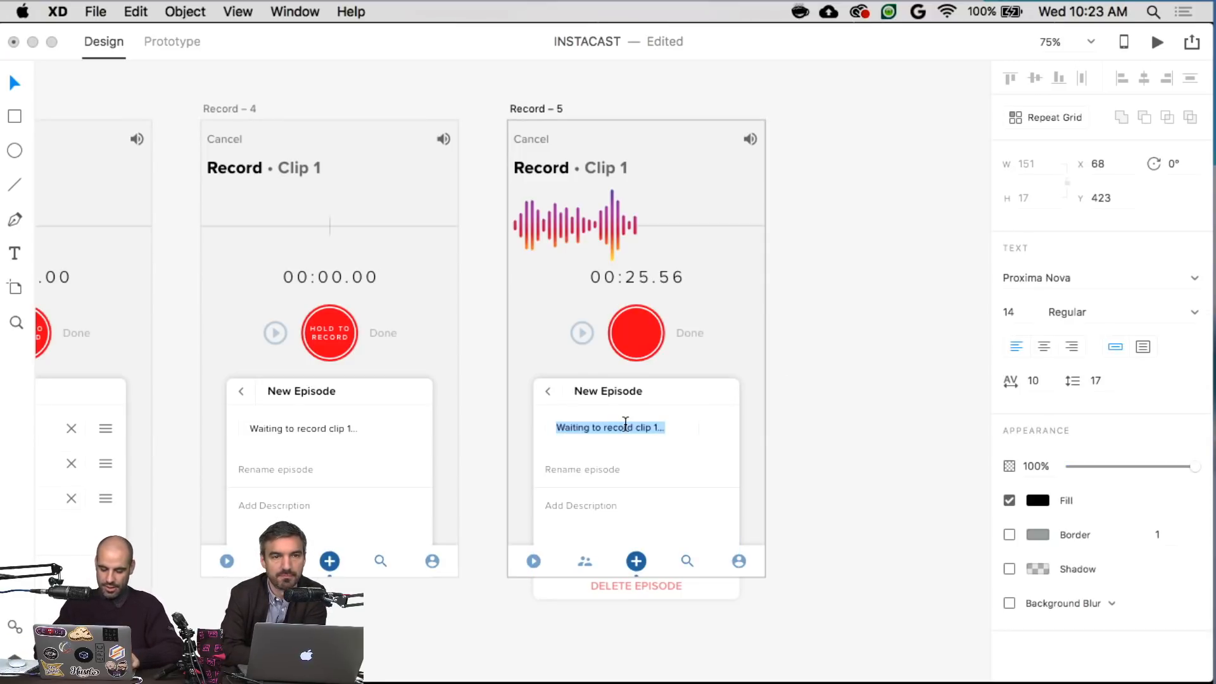
key(Left)
key(shift+alt+Right)
key(shift+alt+Right)
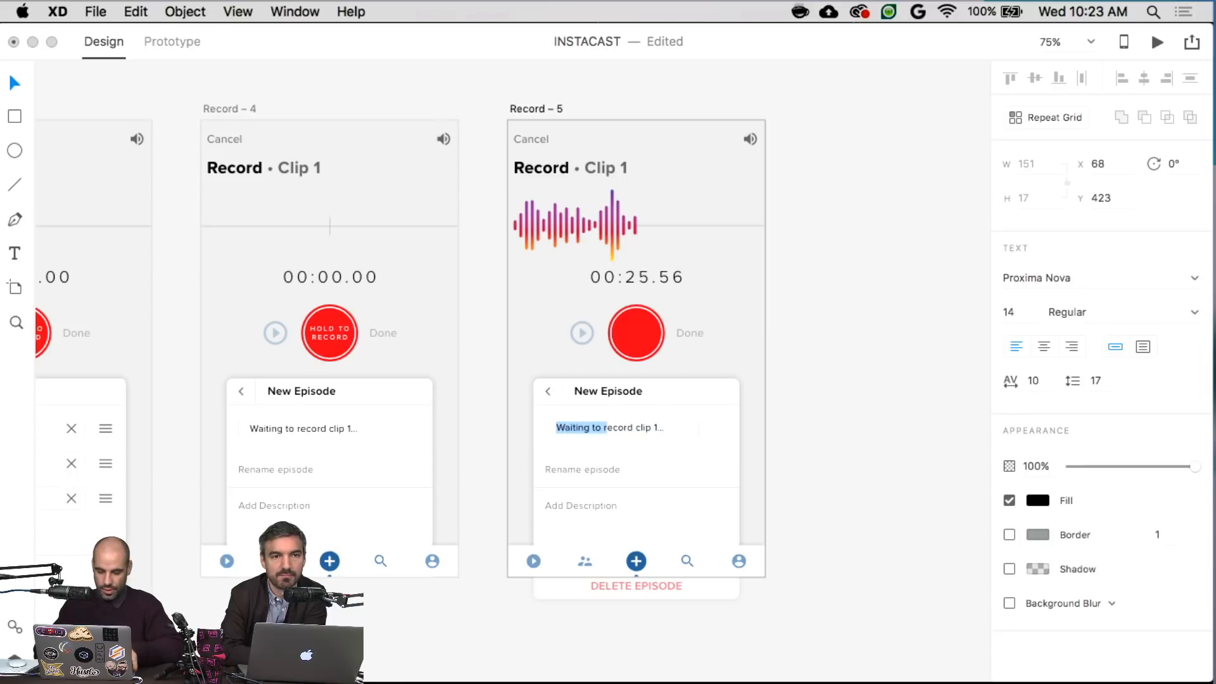
text(R)
key(Delete)
key(Delete)
key(alt+Right)
text(ing)
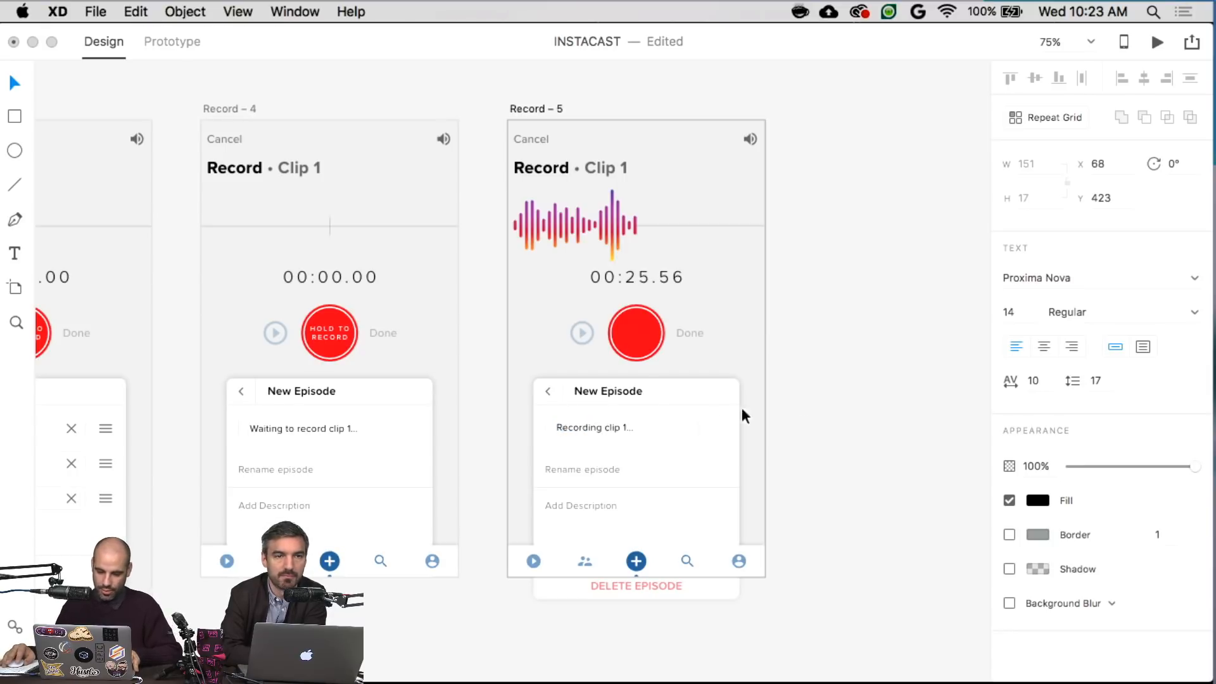
key(Escape)
click(919, 385)
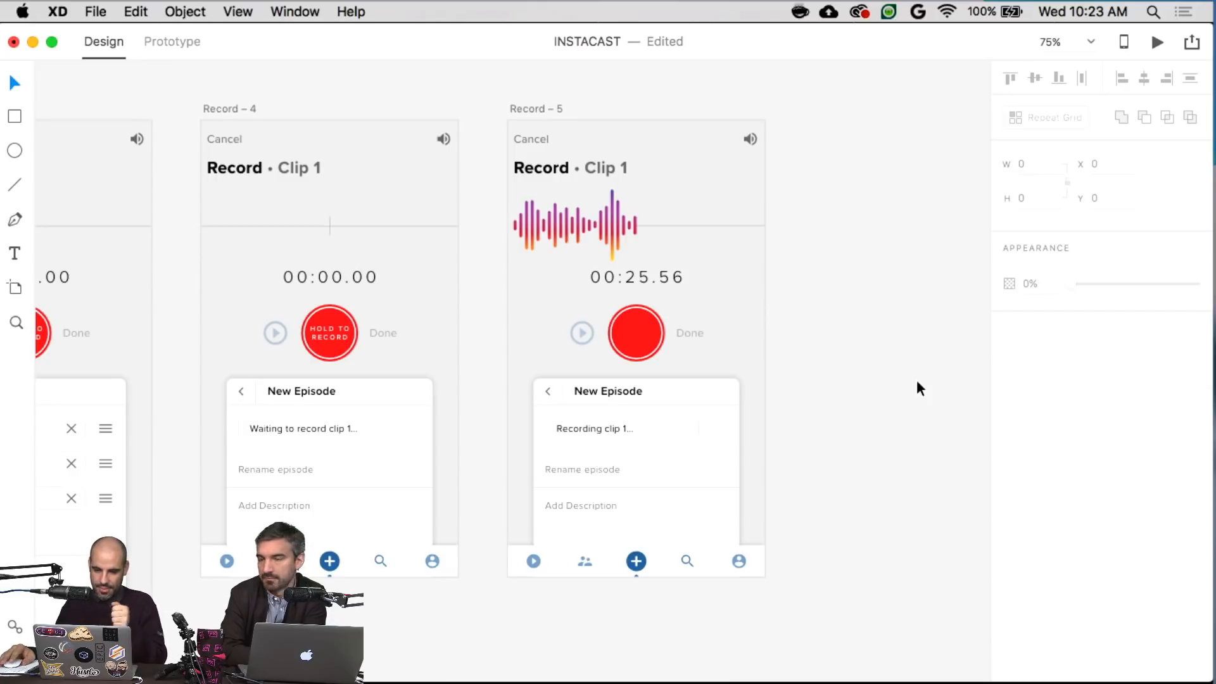
- Duplicate the Record – 5 artboard to create the Record – 6 screen beside it
click(531, 109)
key(super+d)
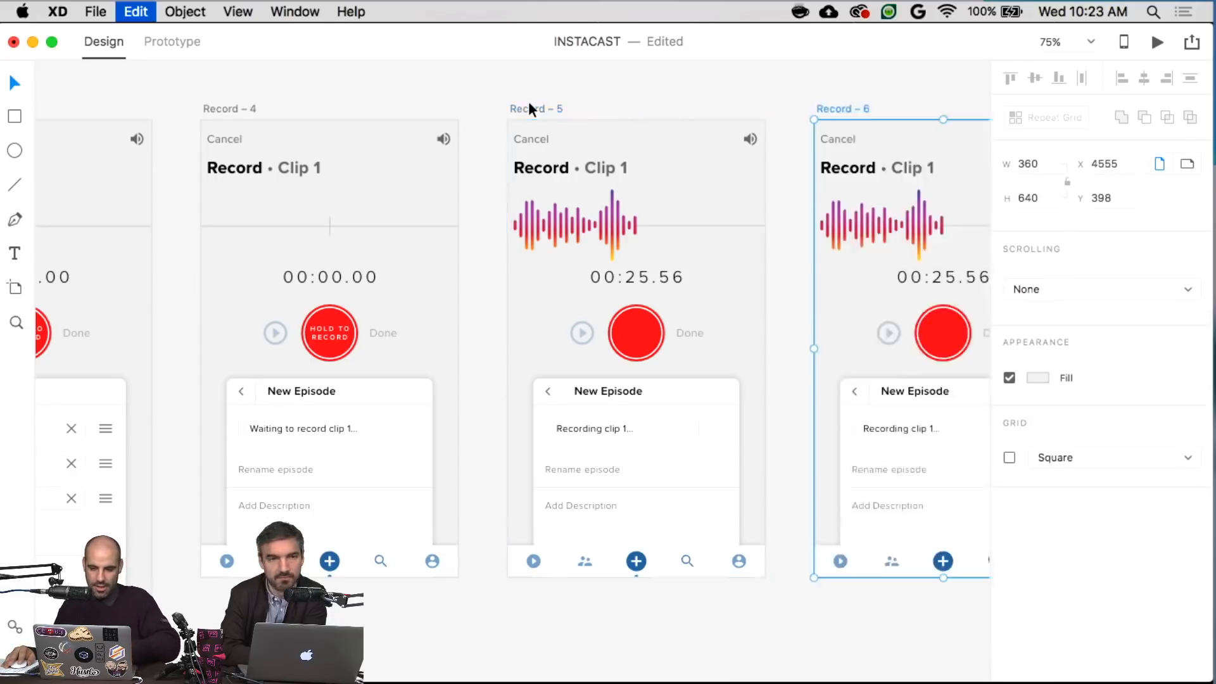
scroll(646, 102, right, 10)
click(672, 218)
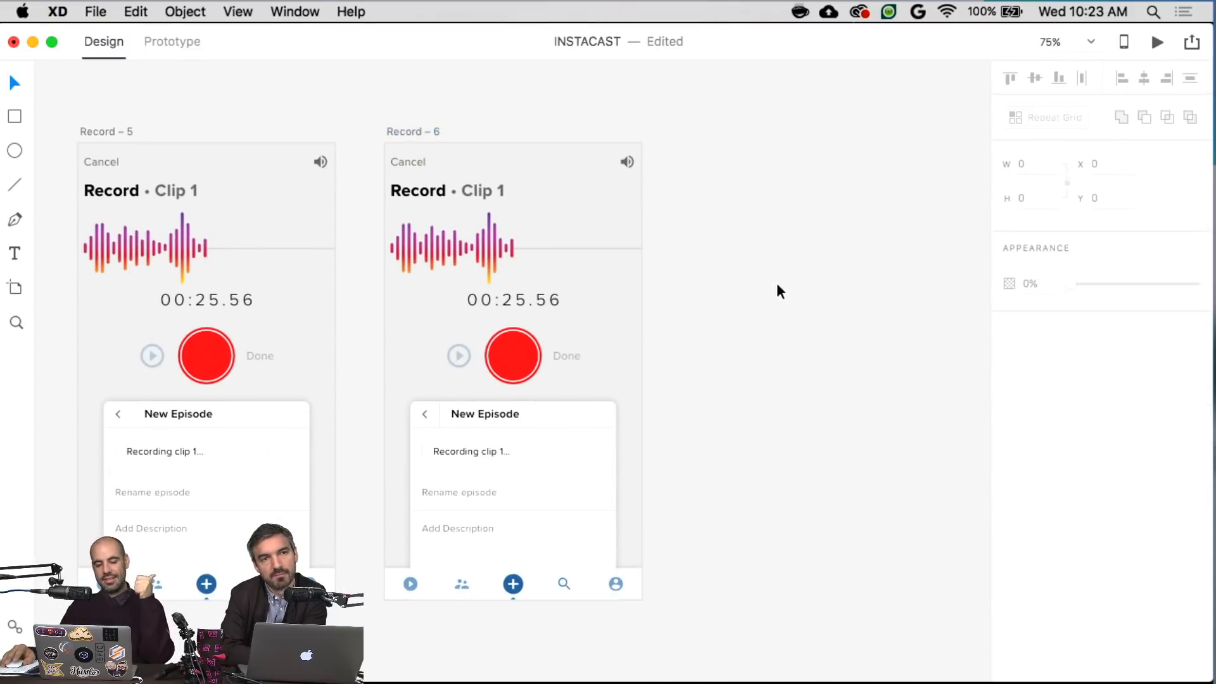
- Set the opacity of Record – 6's play icon and Done text to 100%
click(458, 356)
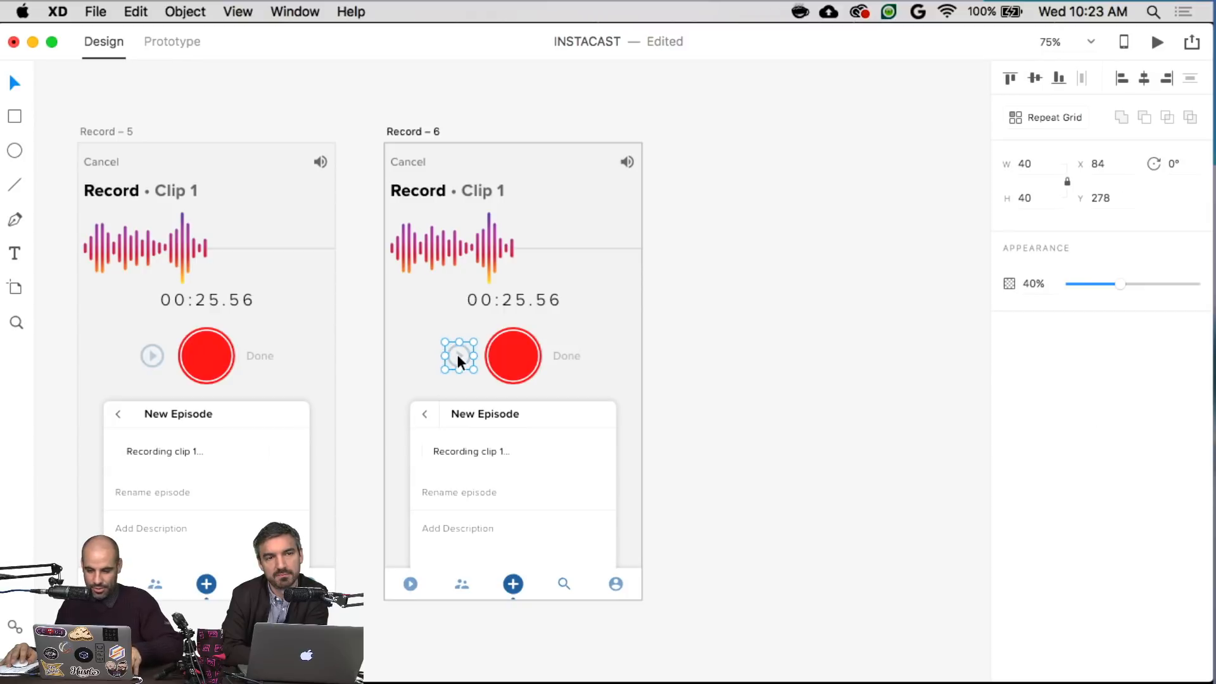
key(0)
click(569, 356)
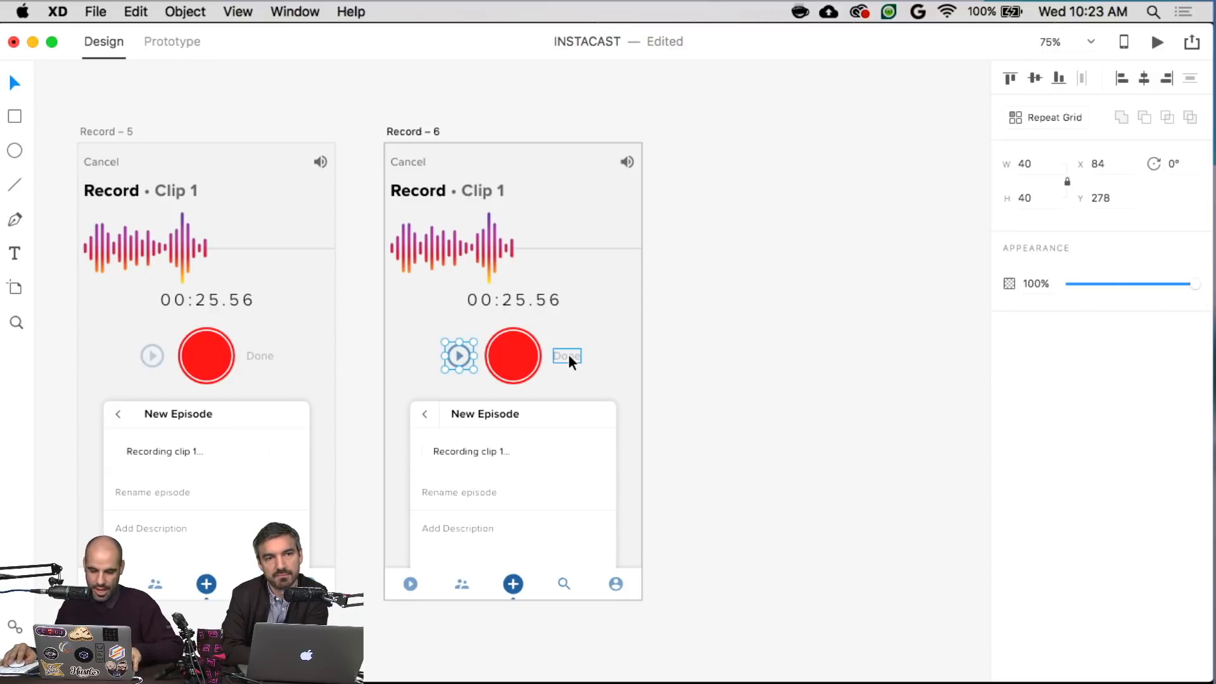
key(0)
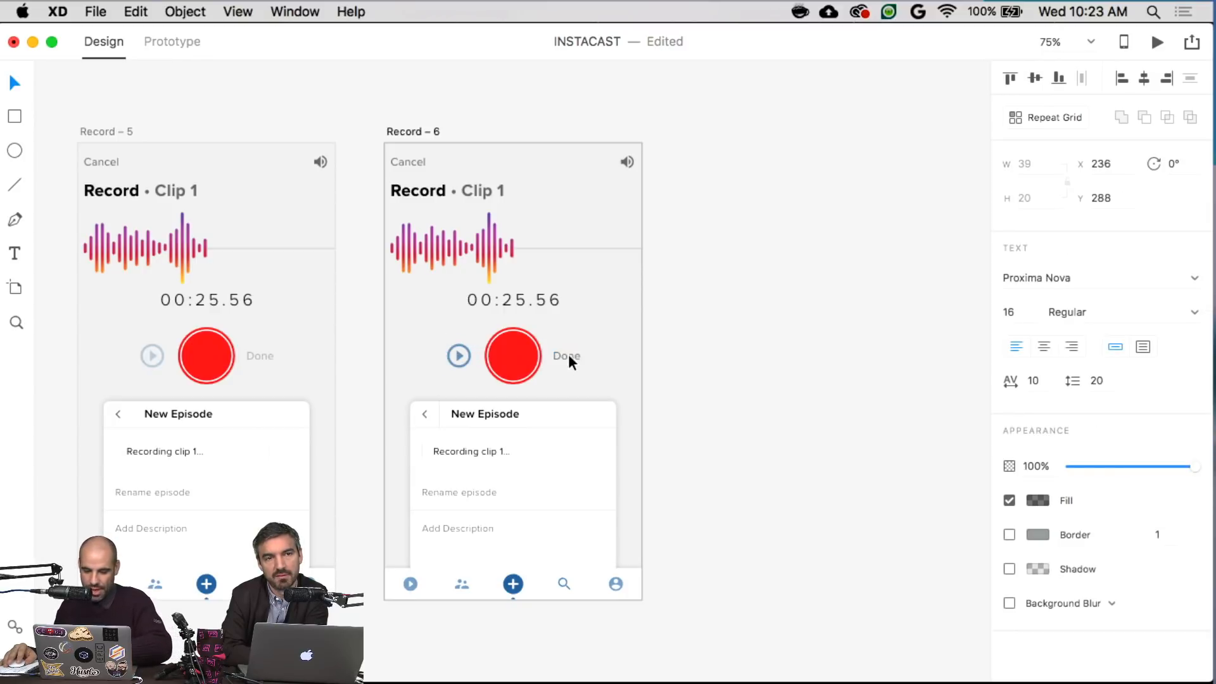
- Change the clip text in Record – 6's New Episode card to "Clip 1"
click(707, 344)
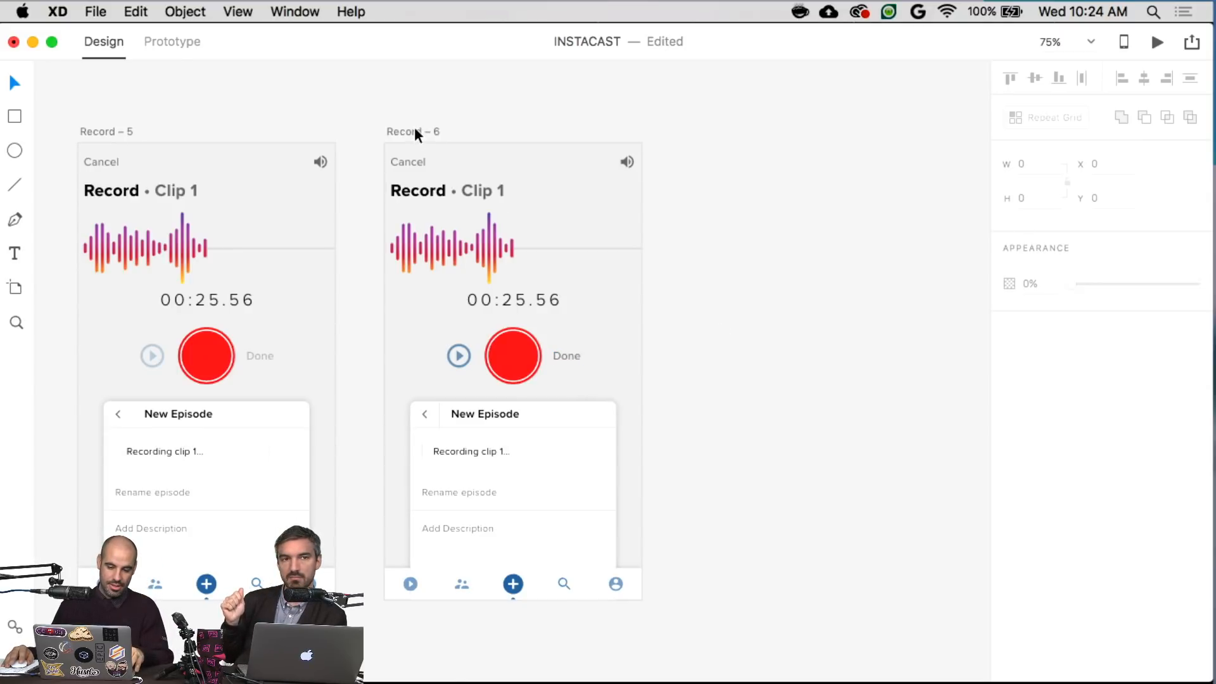
double_click(493, 443)
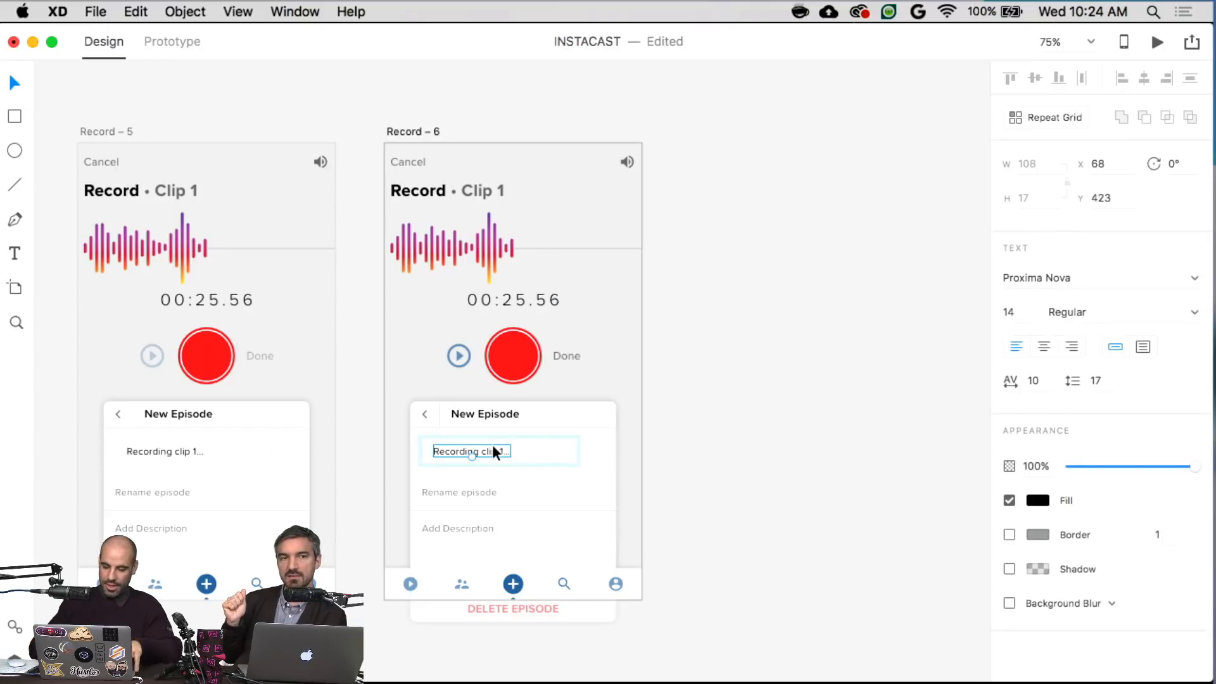
double_click(493, 444)
text(Clip)
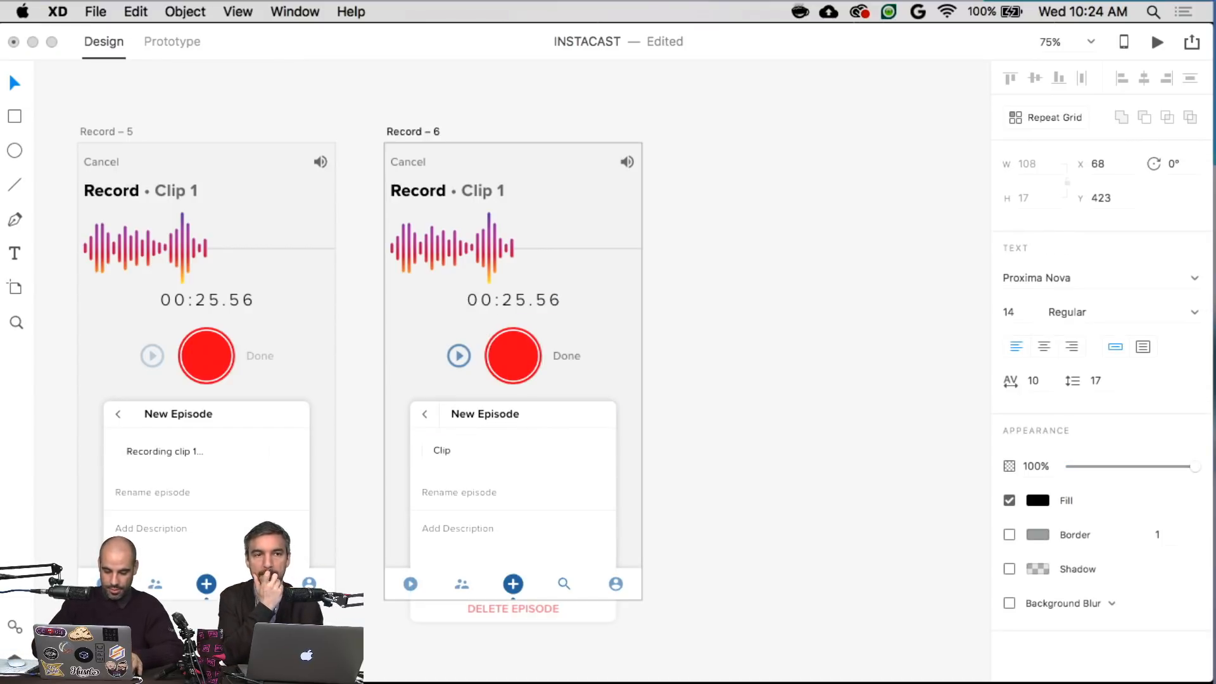
text( 1)
key(Escape)
key(Escape)
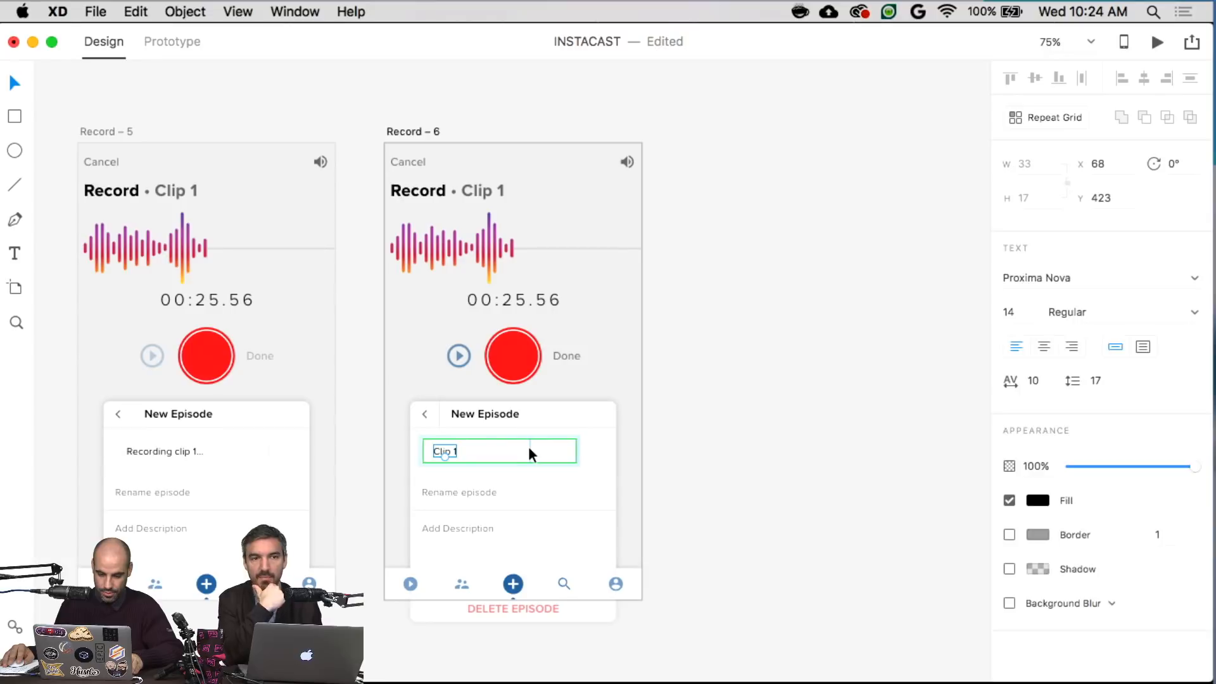
click(842, 449)
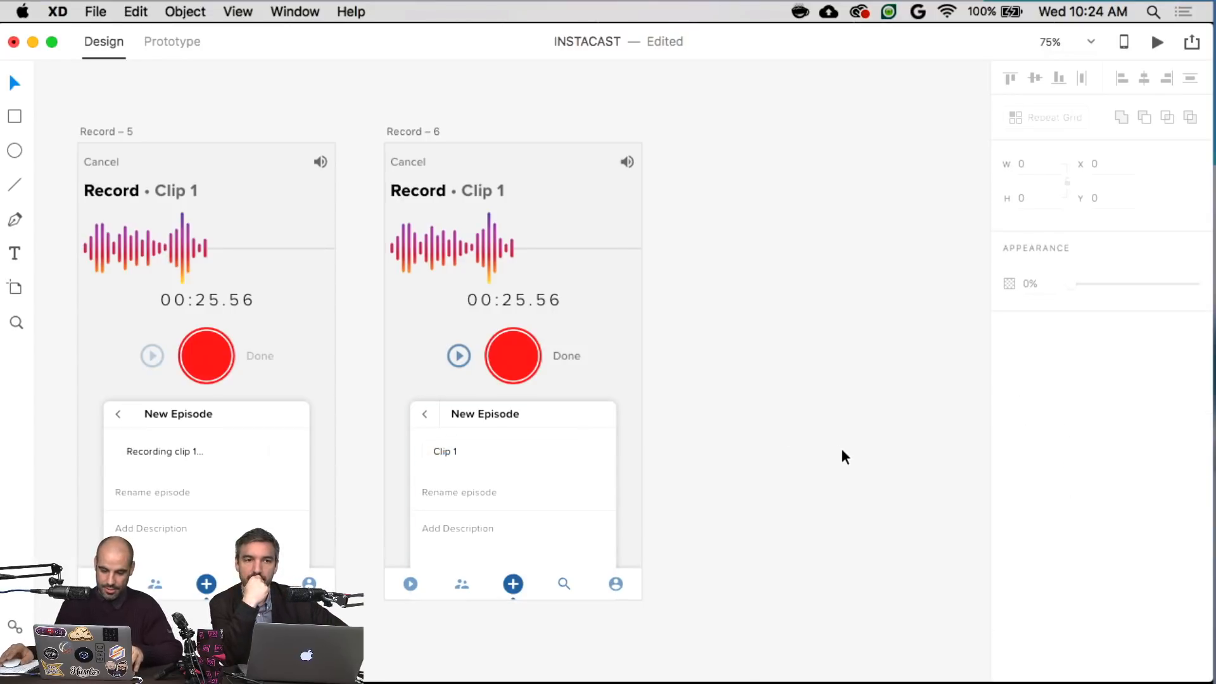
- Copy the blue plus button below Clip 3 in Record – 3's New Episode card
scroll(845, 447, left, 5)
scroll(849, 446, left, 10)
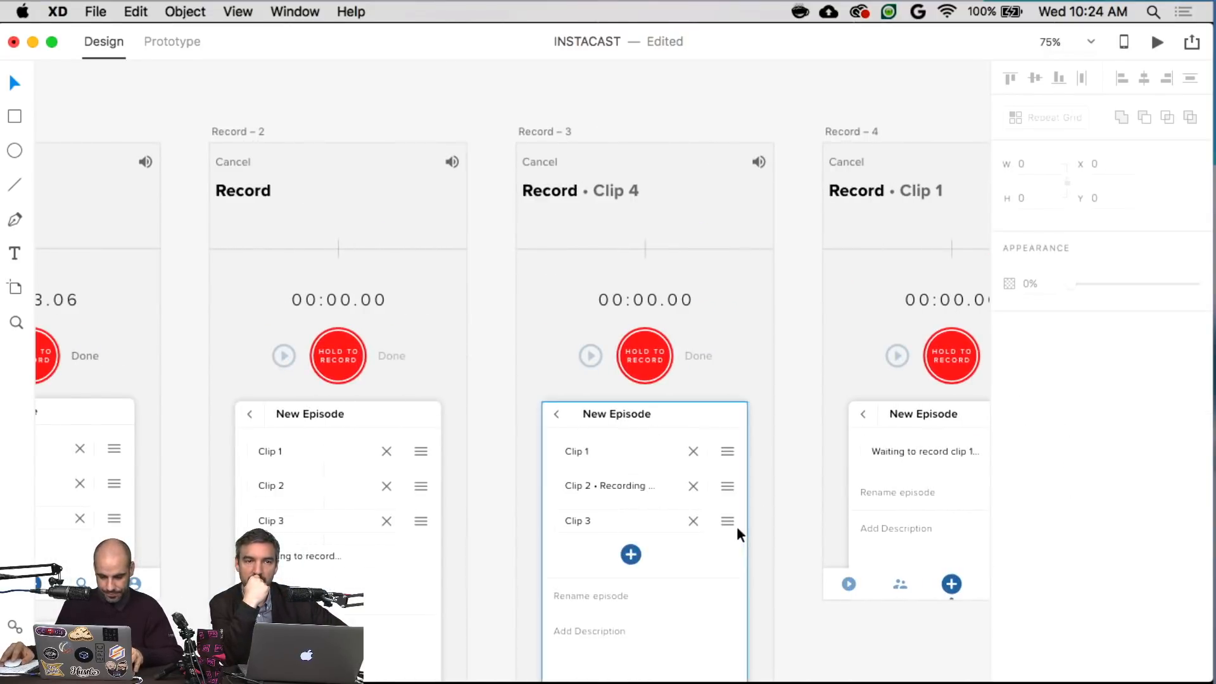
super+click(633, 550)
key(Escape)
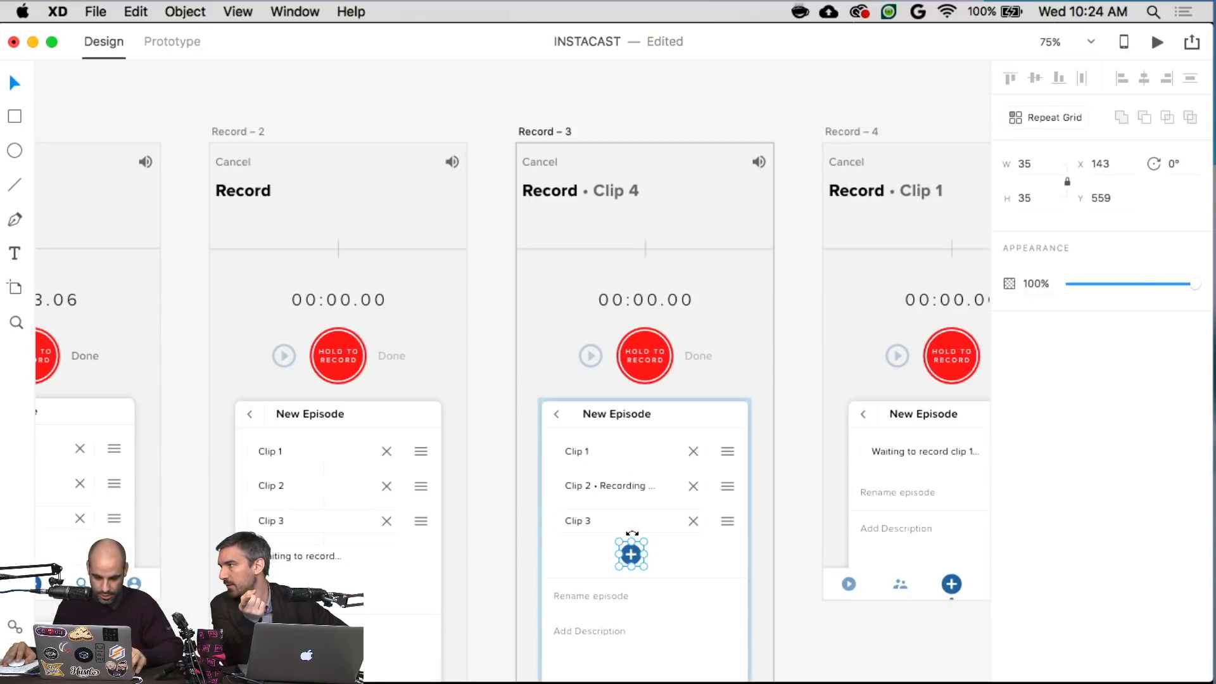
scroll(635, 544, up, 5)
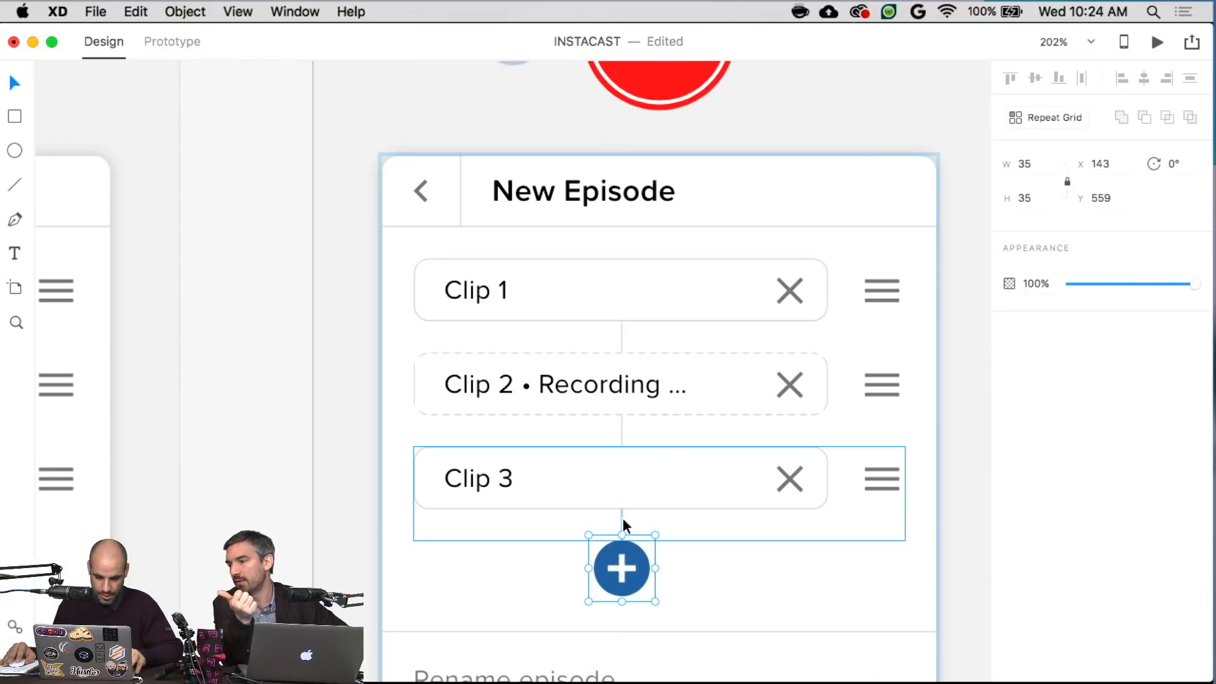
shift+click(623, 518)
double_click(622, 520)
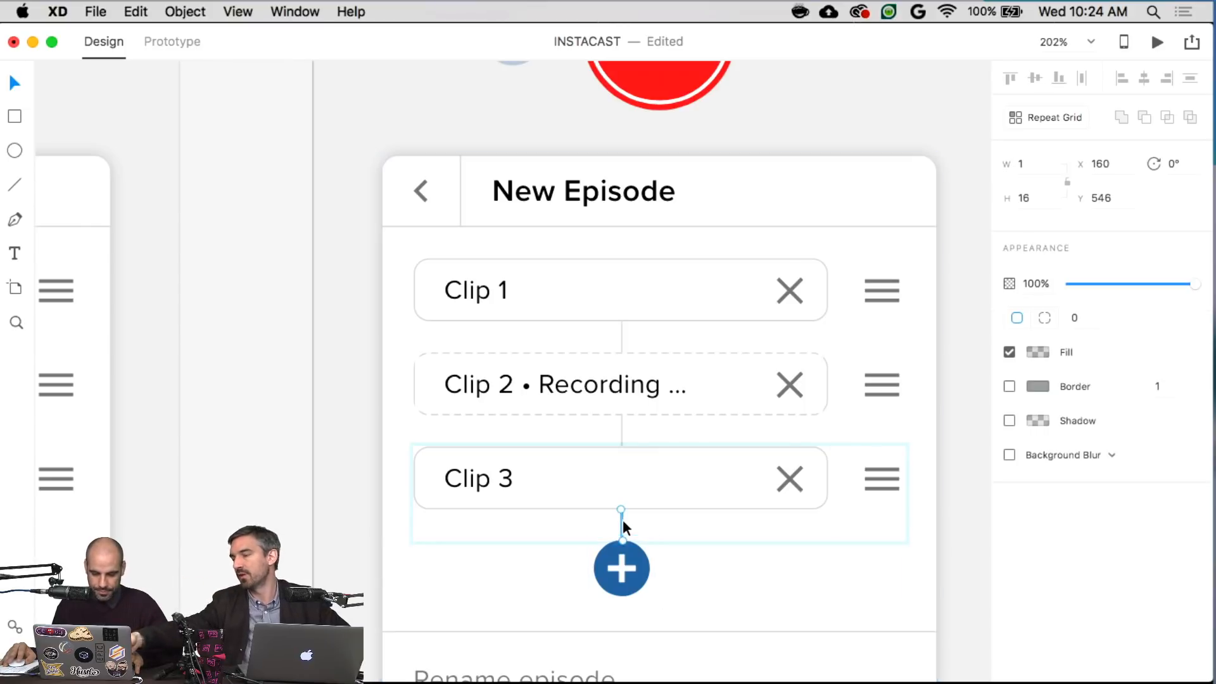
click(634, 553)
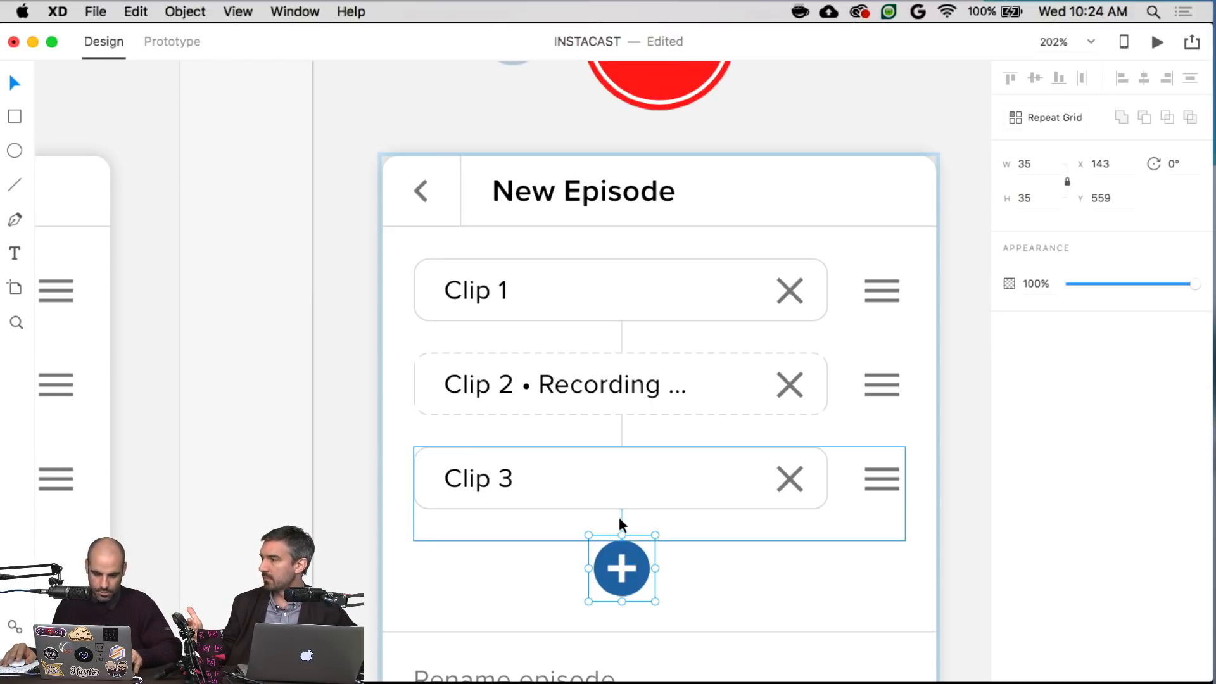
click(968, 528)
- Move the Rename episode and Add Description rows with their dividers down to about Y 510 in Record – 6's card
scroll(957, 530, down, 2)
scroll(957, 529, down, 5)
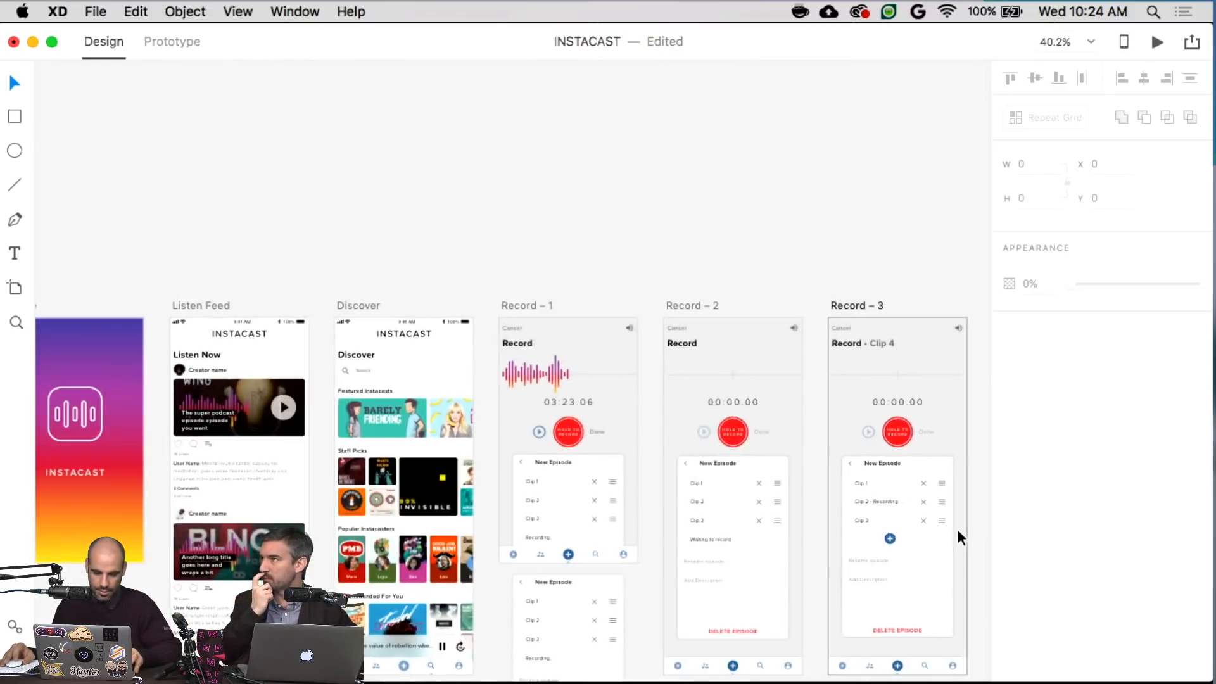
scroll(957, 529, right, 5)
scroll(767, 508, right, 2)
scroll(766, 507, up, 5)
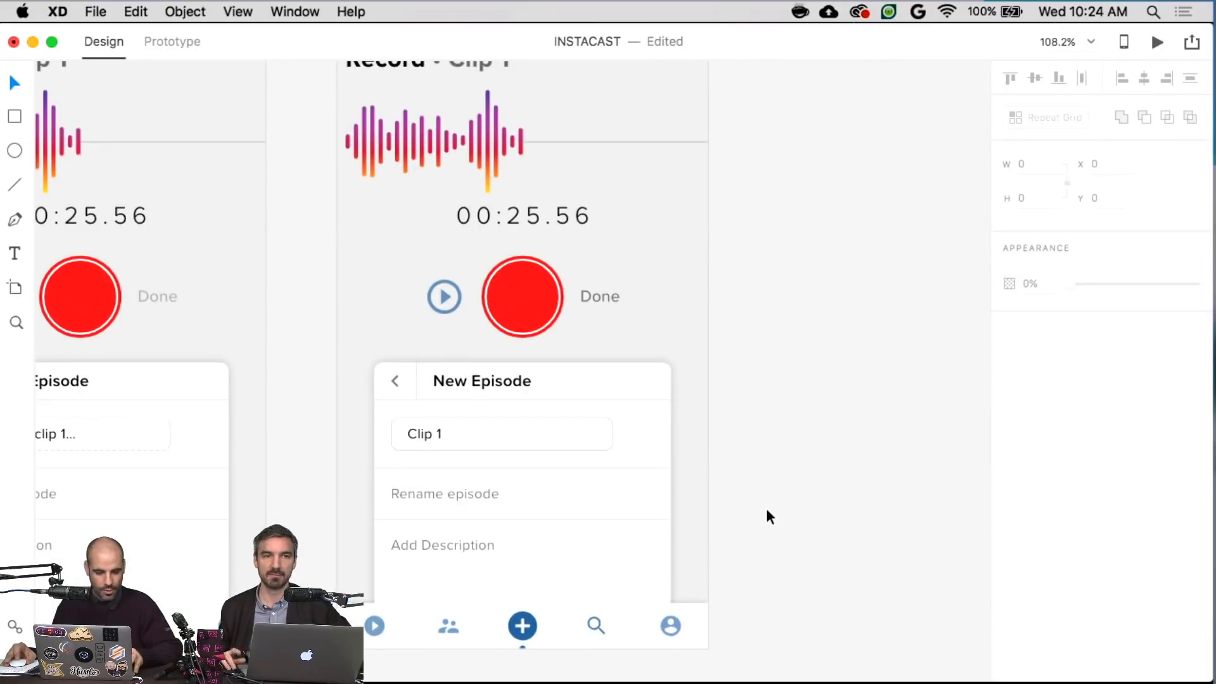
click(575, 468)
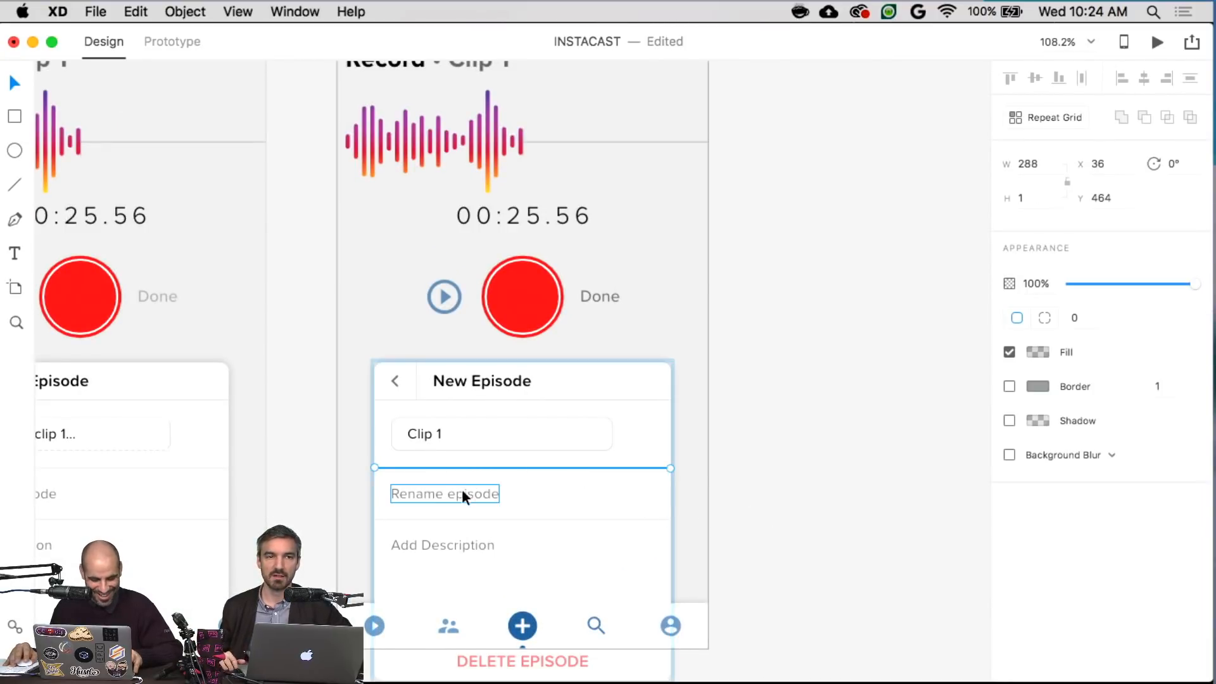
shift+click(463, 520)
shift+click(469, 525)
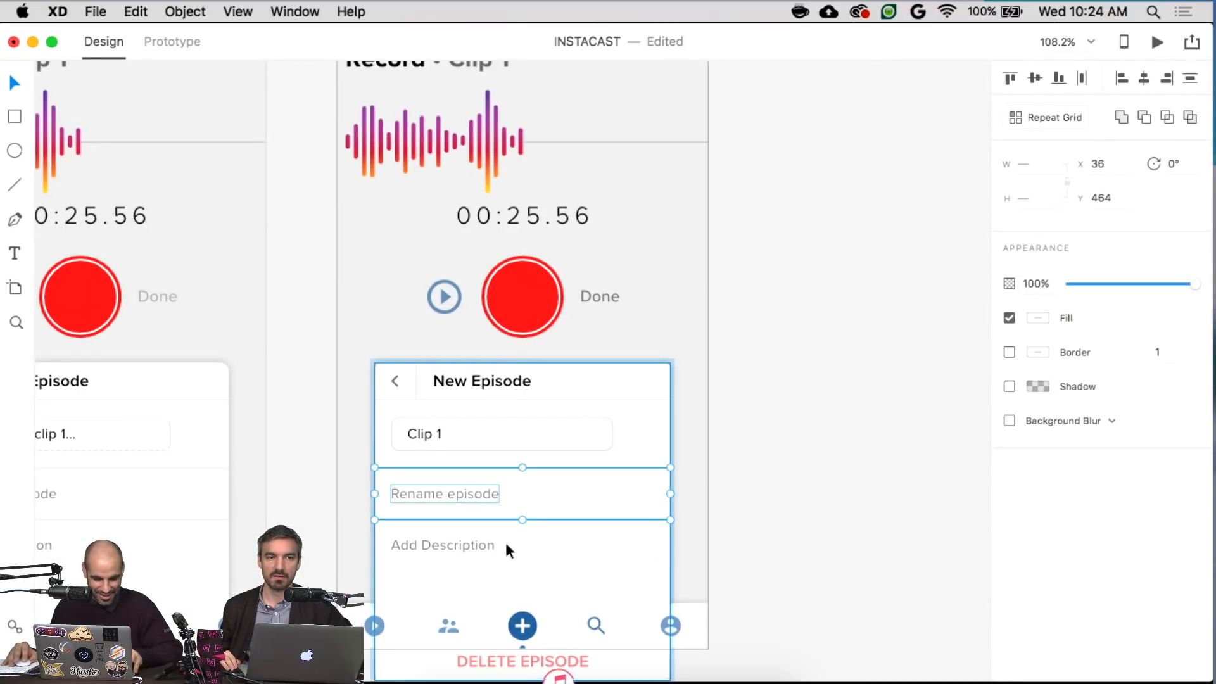
shift+click(489, 544)
drag(489, 528, 489, 574)
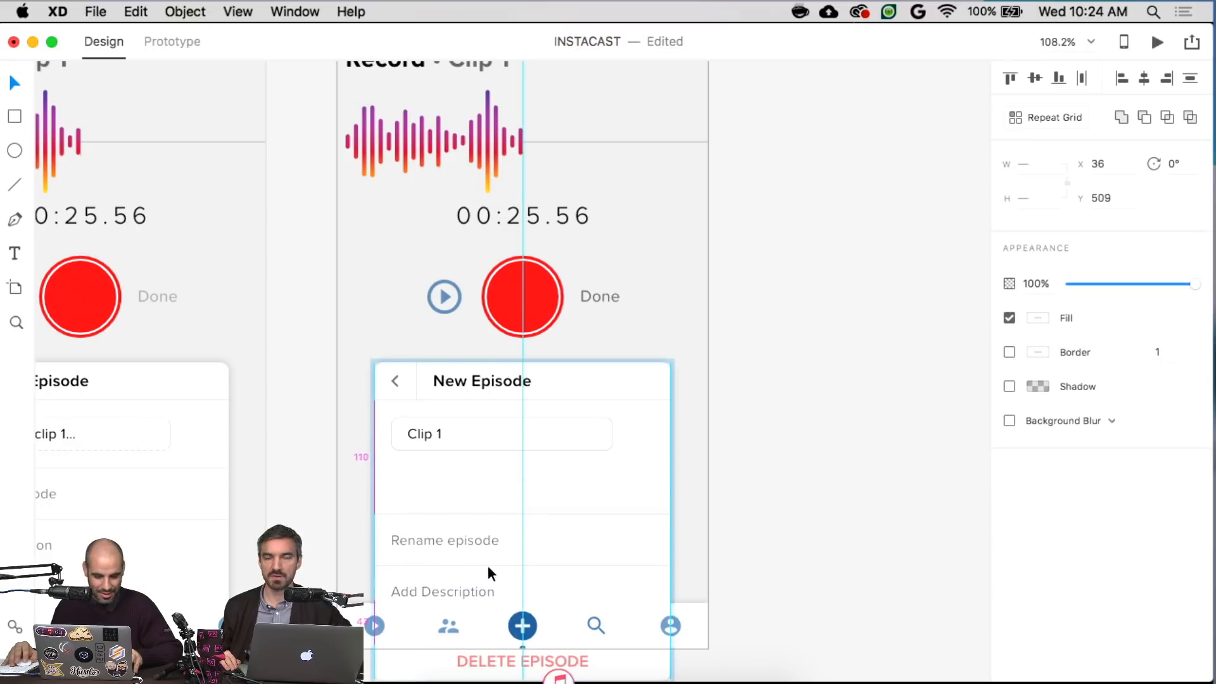
- Paste the plus button into Record – 6's New Episode card and place it below Clip 1 at X 143, Y 464
click(535, 467)
click(538, 448)
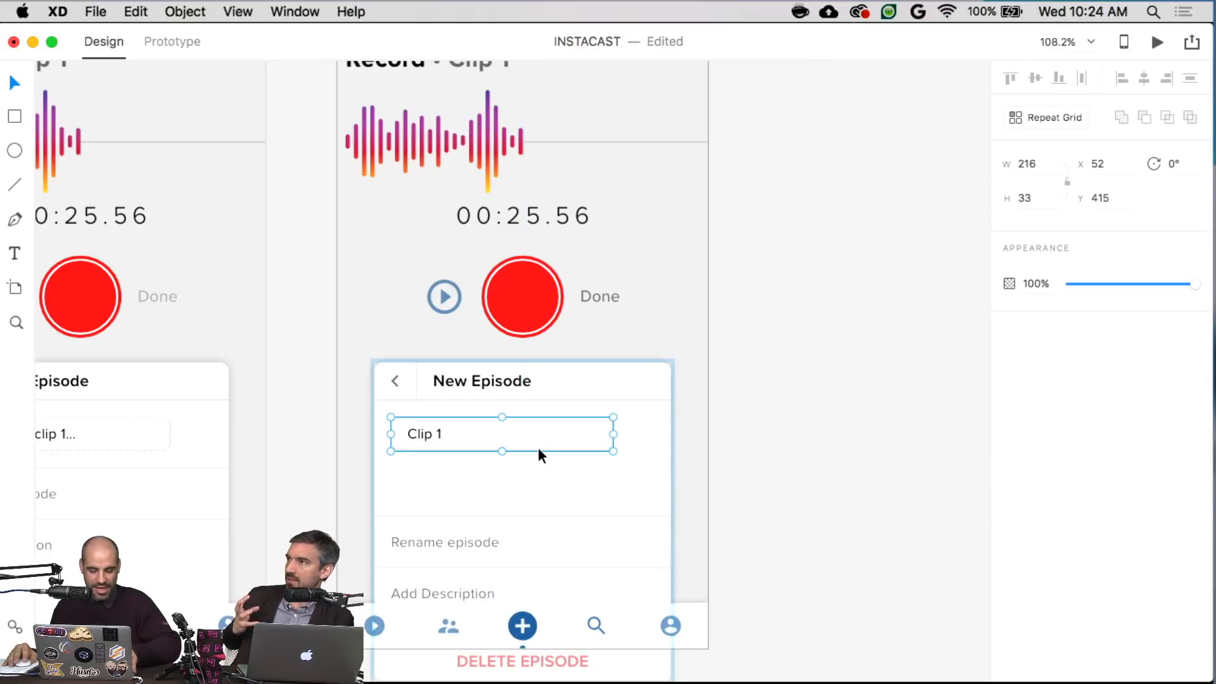
key(super+v)
drag(508, 569, 523, 476)
- Copy Record – 3's short connector line between clips into Record – 6's card and place it under Clip 1 at X 160, Y 448
scroll(545, 471, left, 15)
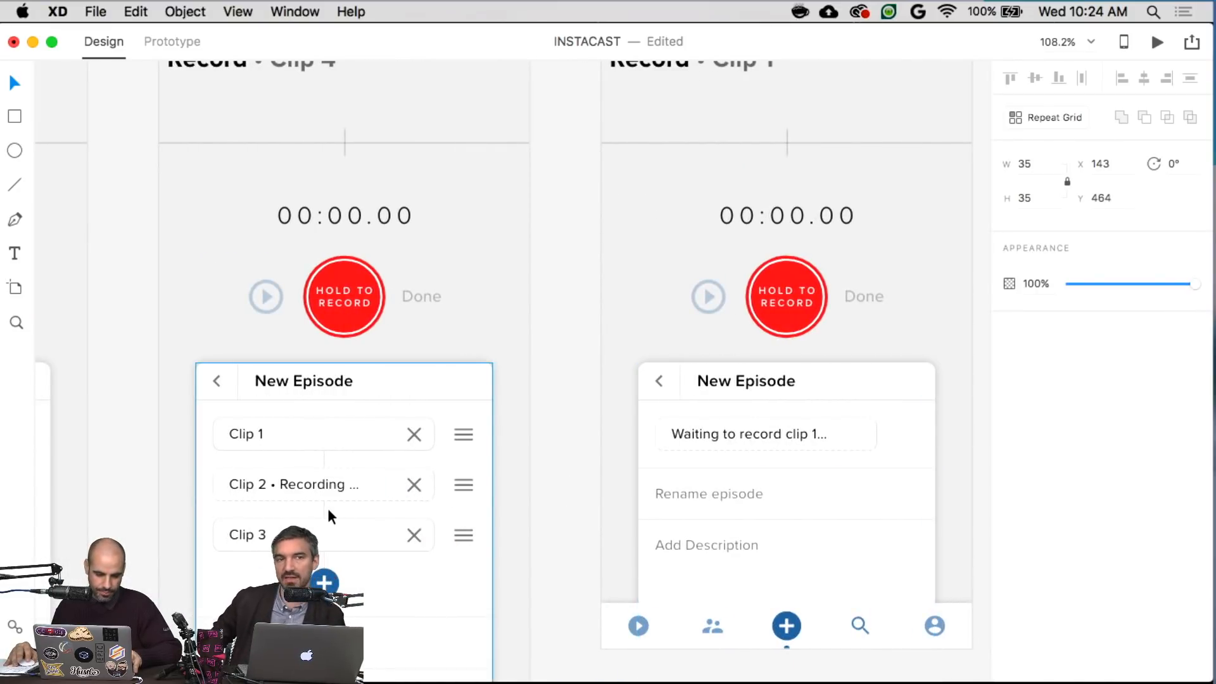
click(324, 507)
scroll(325, 507, right, 15)
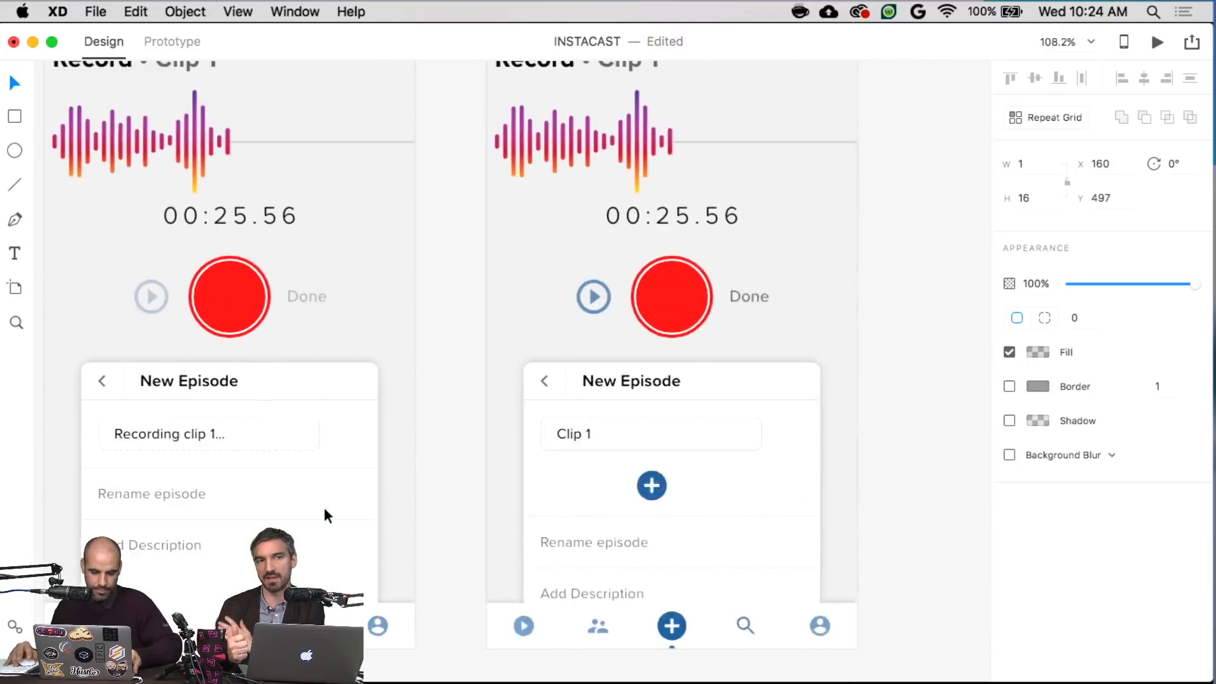
click(549, 439)
double_click(549, 439)
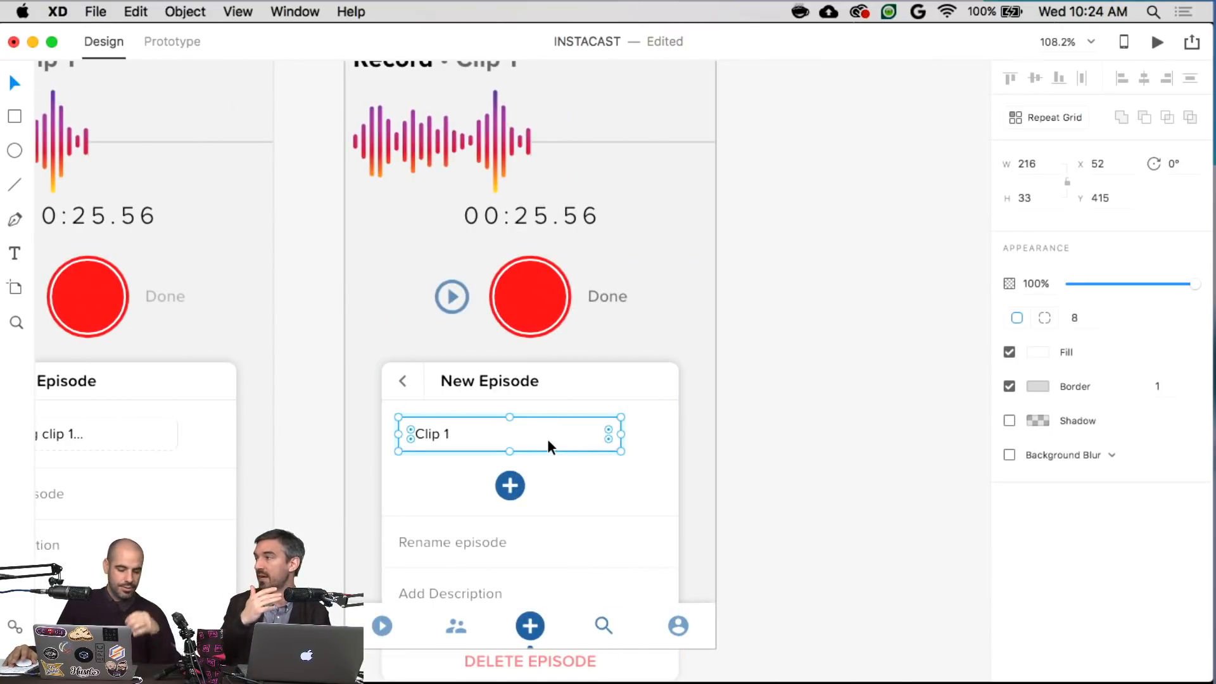
key(super+g)
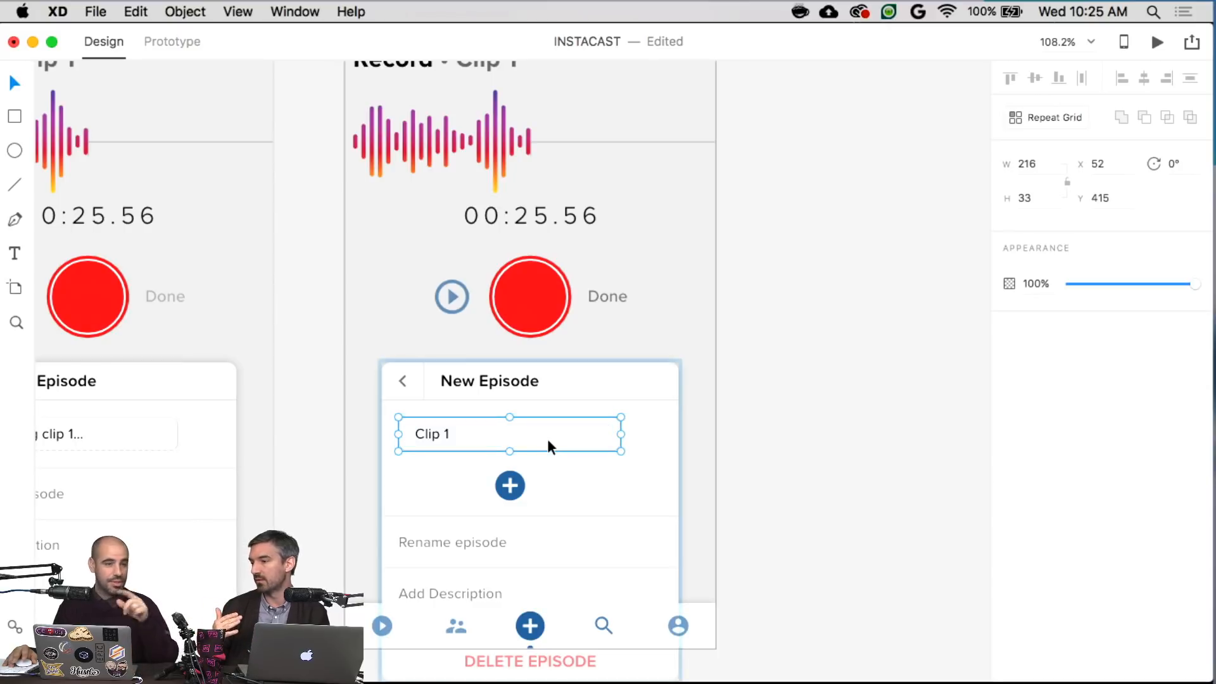
key(super+v)
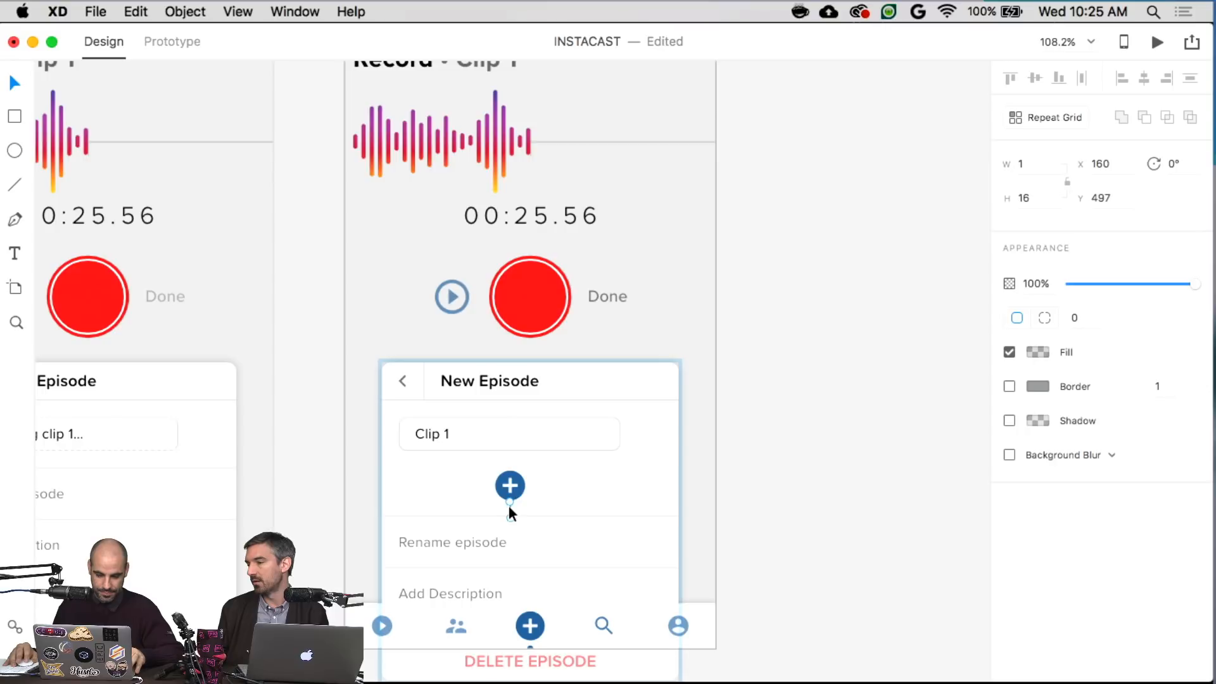
drag(508, 506, 514, 458)
- Nudge Record – 6's plus button up to Y 461, keeping X at 143, to close the gap to the connector line
scroll(513, 459, up, 10)
scroll(512, 467, up, 2)
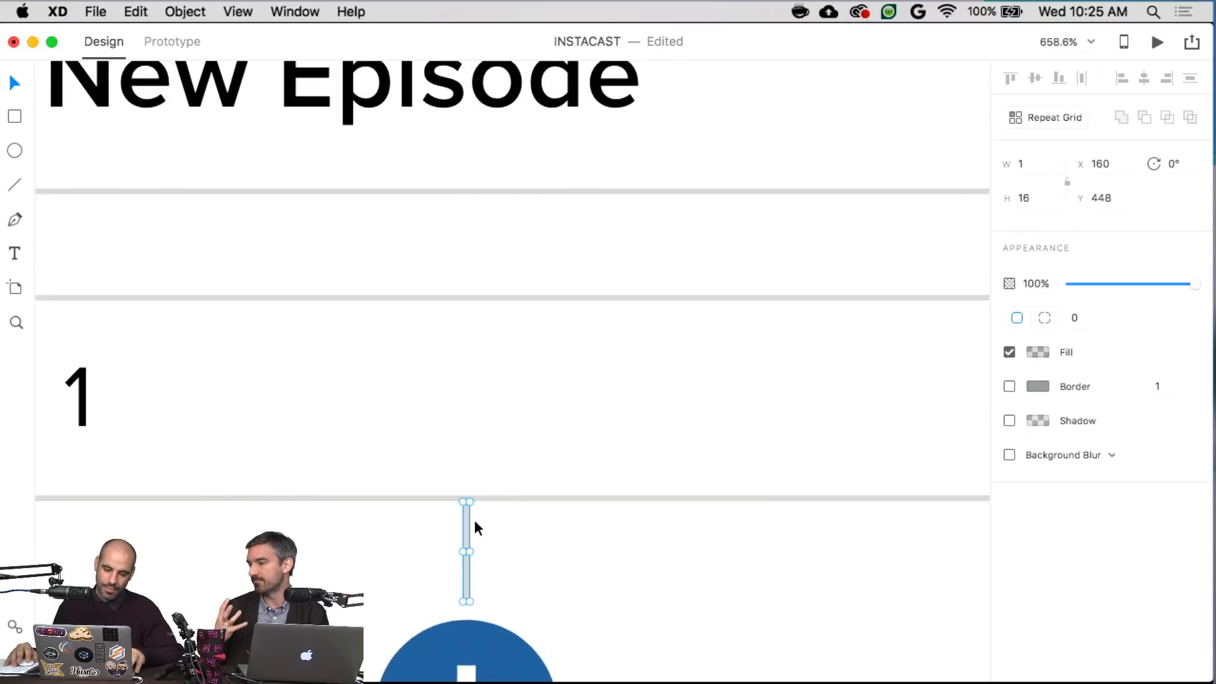
click(483, 641)
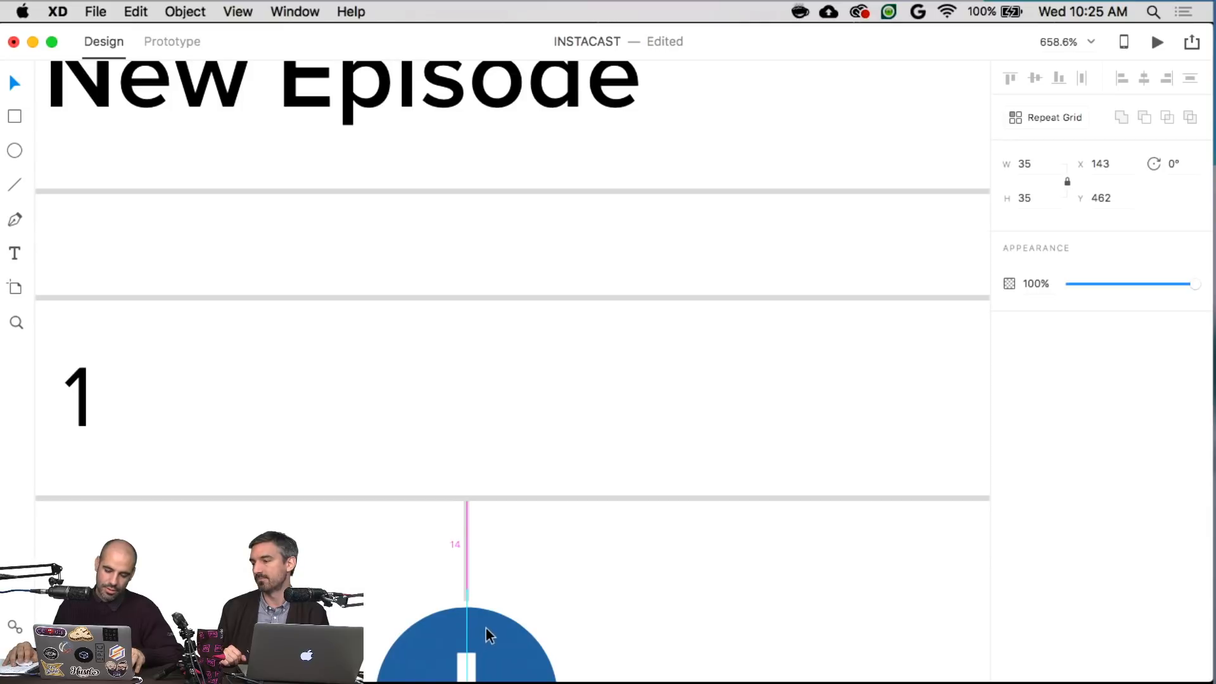
key(Up)
key(Left)
key(Right)
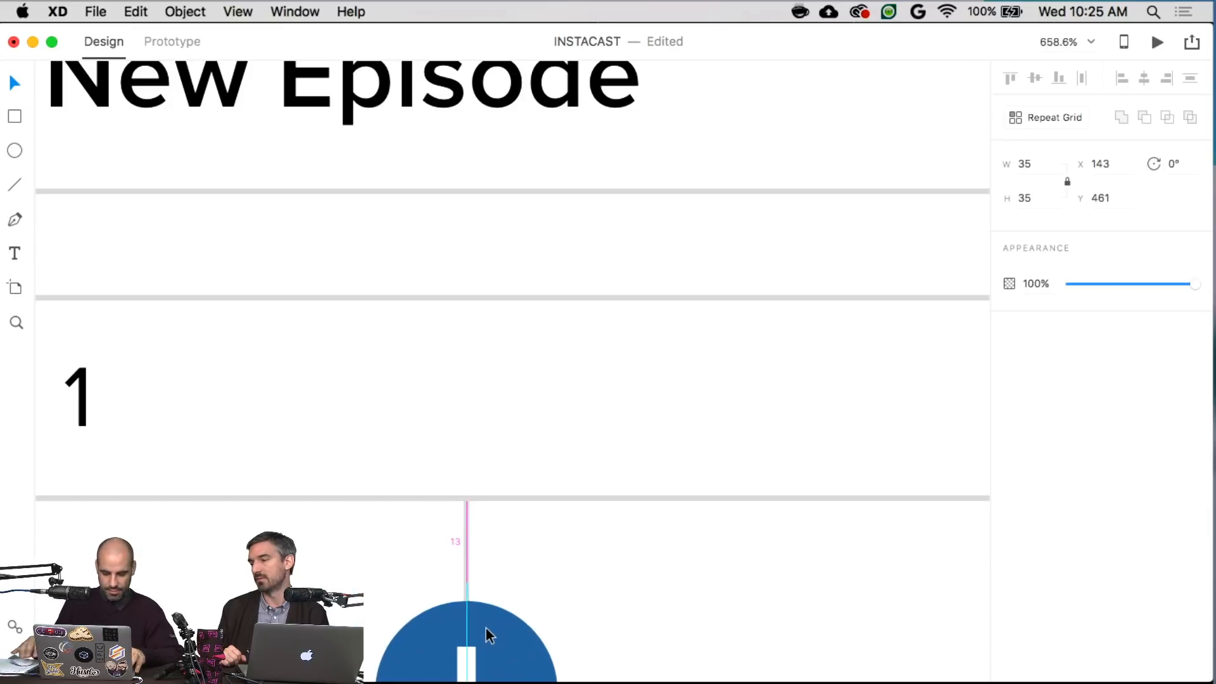
scroll(487, 628, down, 6)
scroll(496, 626, down, 2)
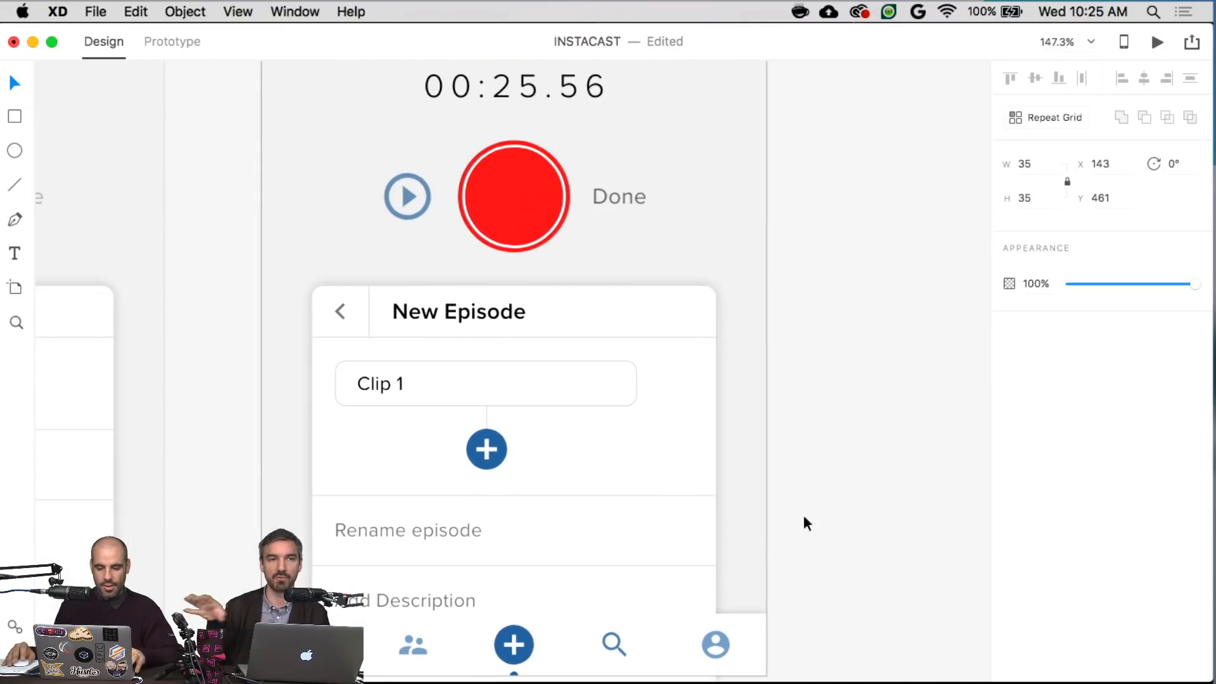
click(866, 446)
scroll(876, 446, down, 3)
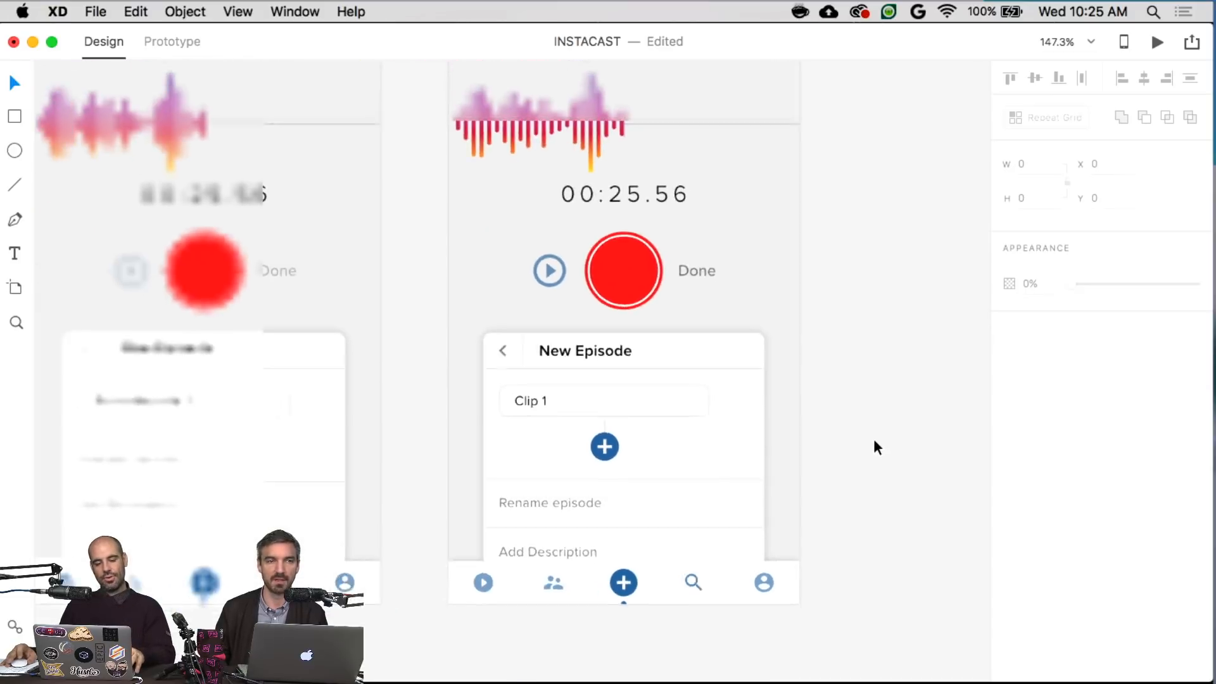
scroll(876, 447, up, 3)
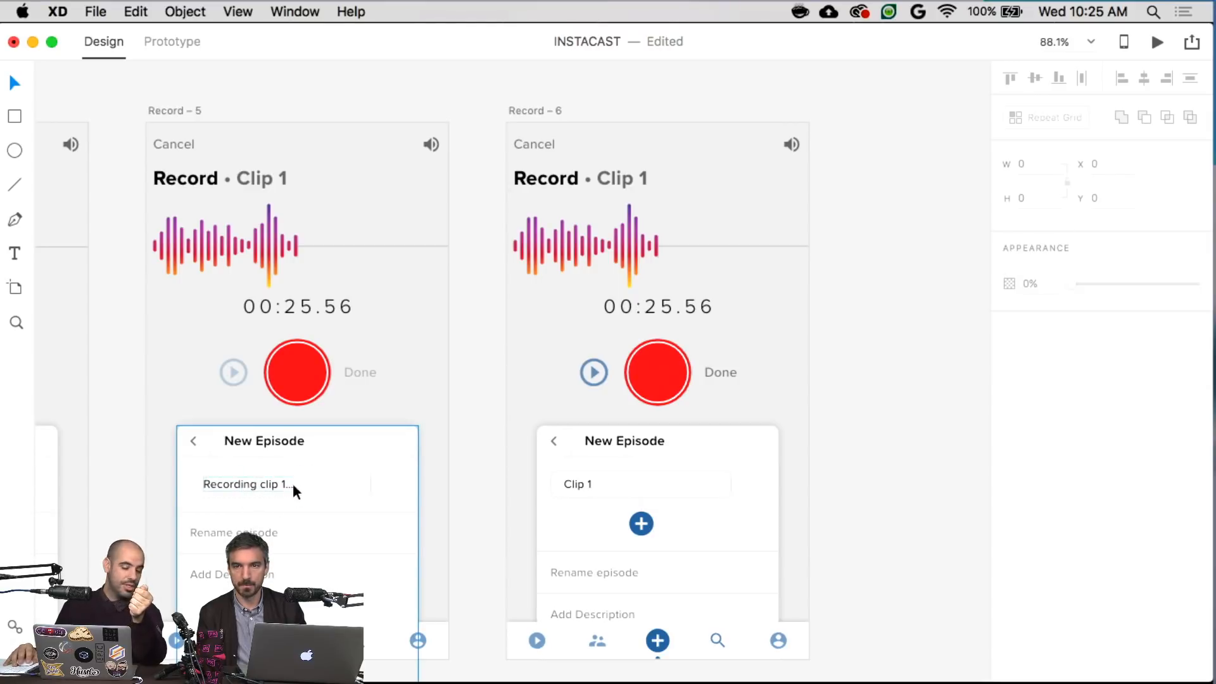
click(260, 481)
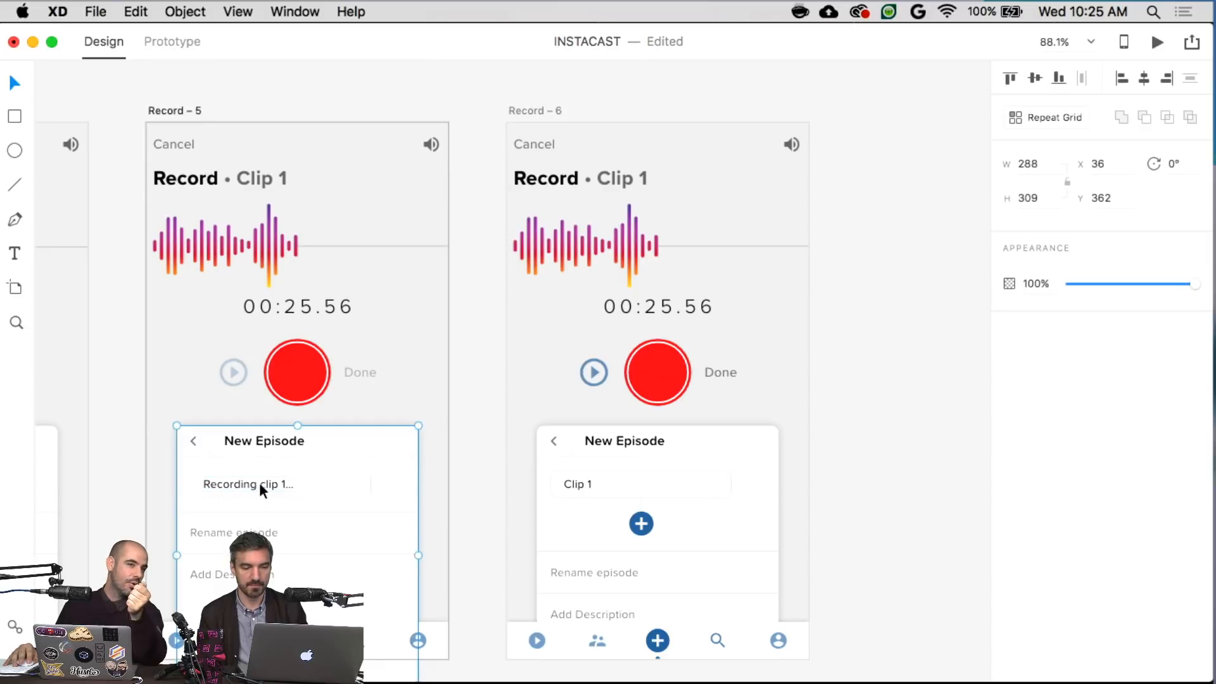
double_click(260, 481)
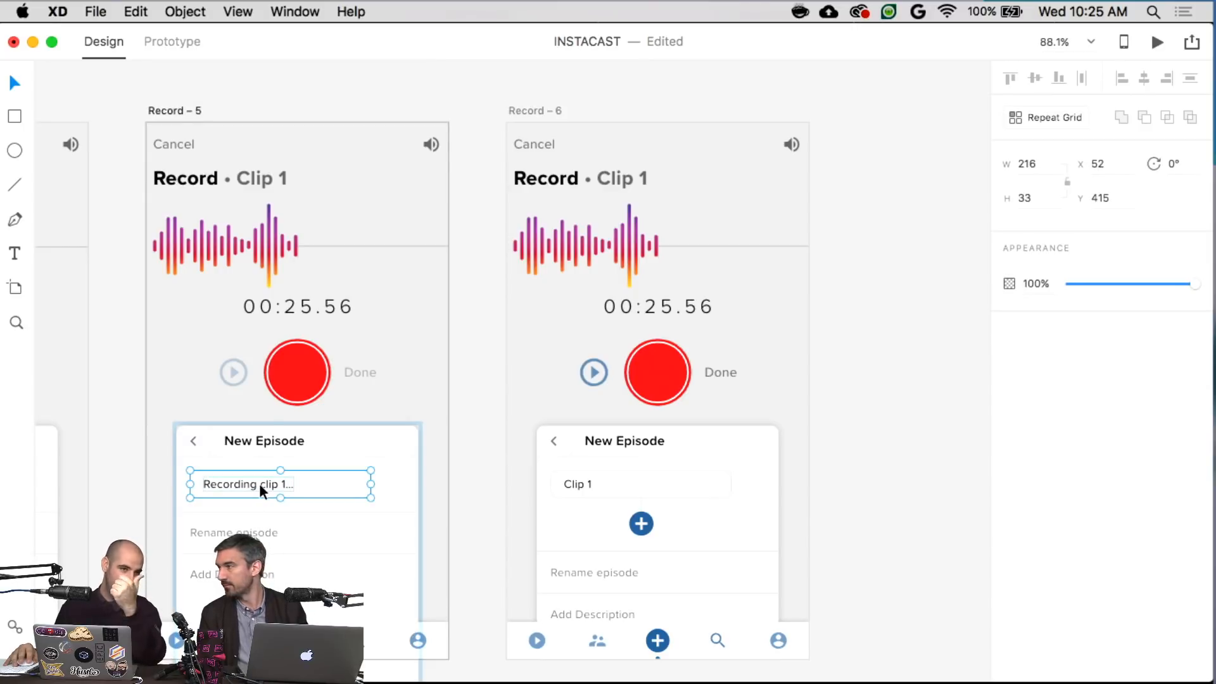
key(Escape)
click(474, 468)
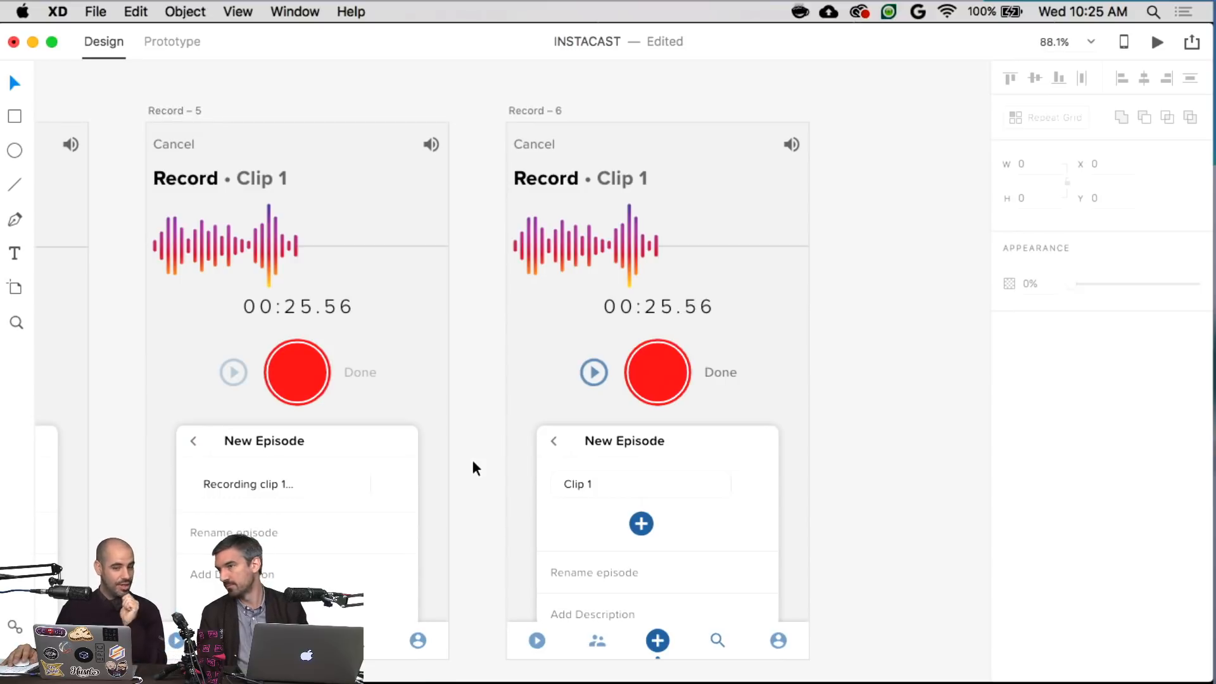
click(570, 481)
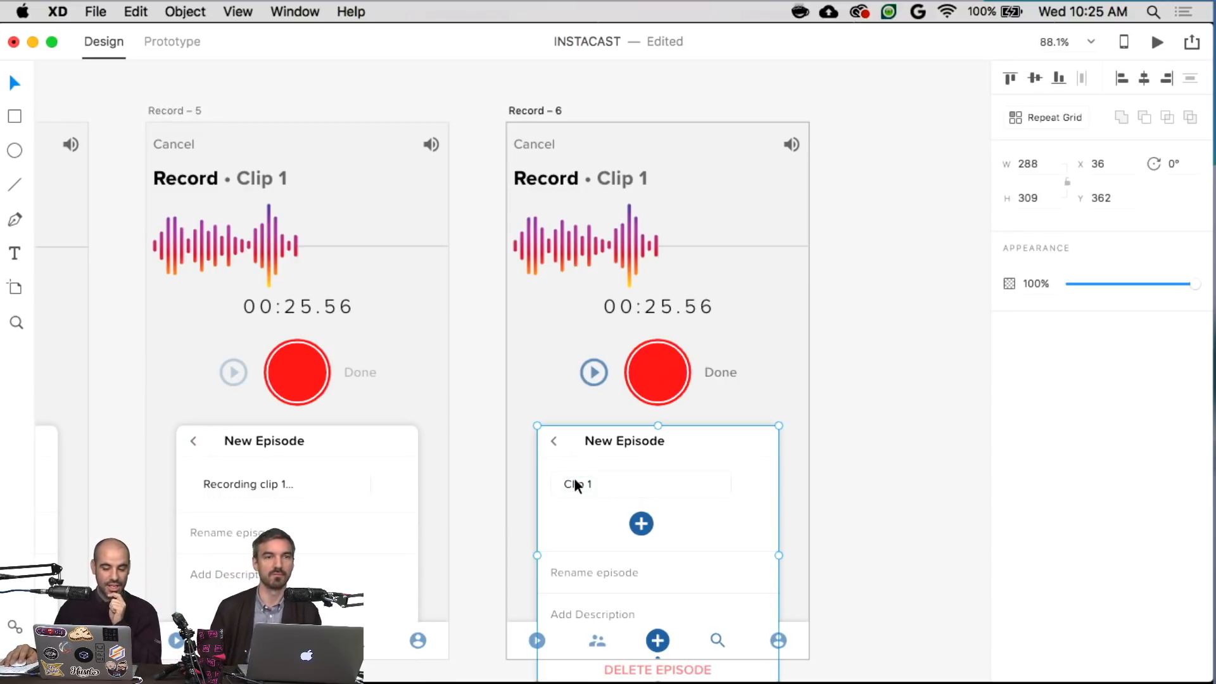
- Copy the X icon from Record – 3's Clip 1 row and paste it into the Clip 1 box of Record – 6
scroll(405, 447, left, 15)
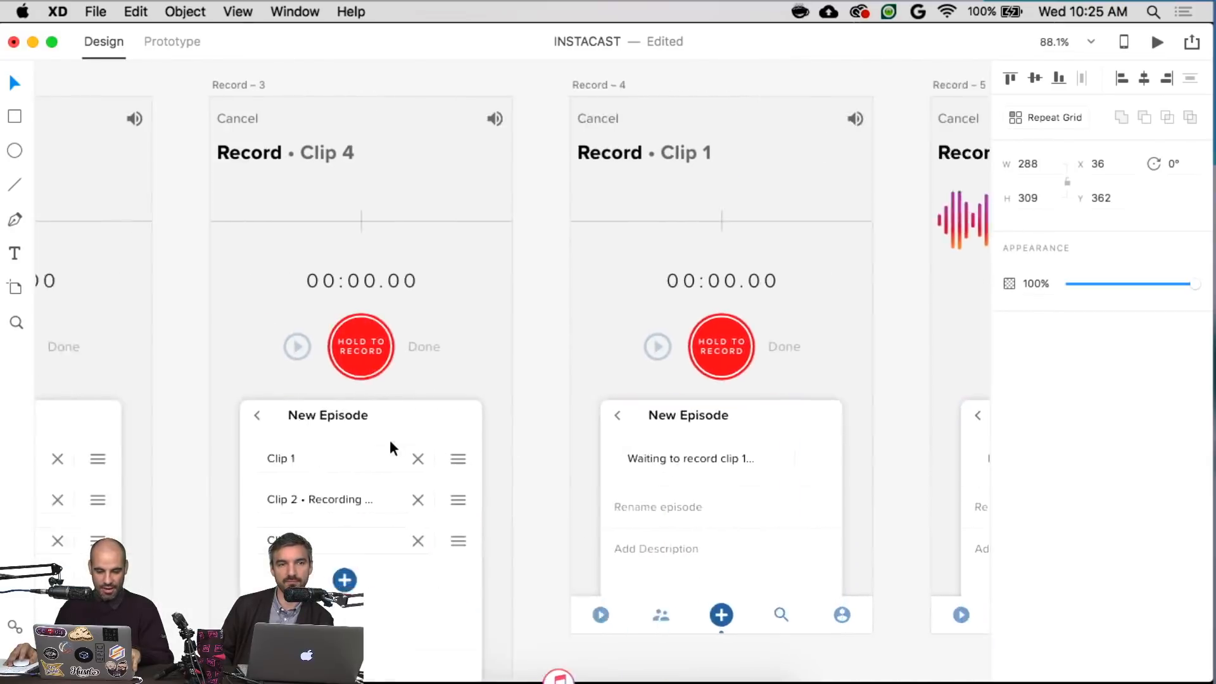
double_click(476, 457)
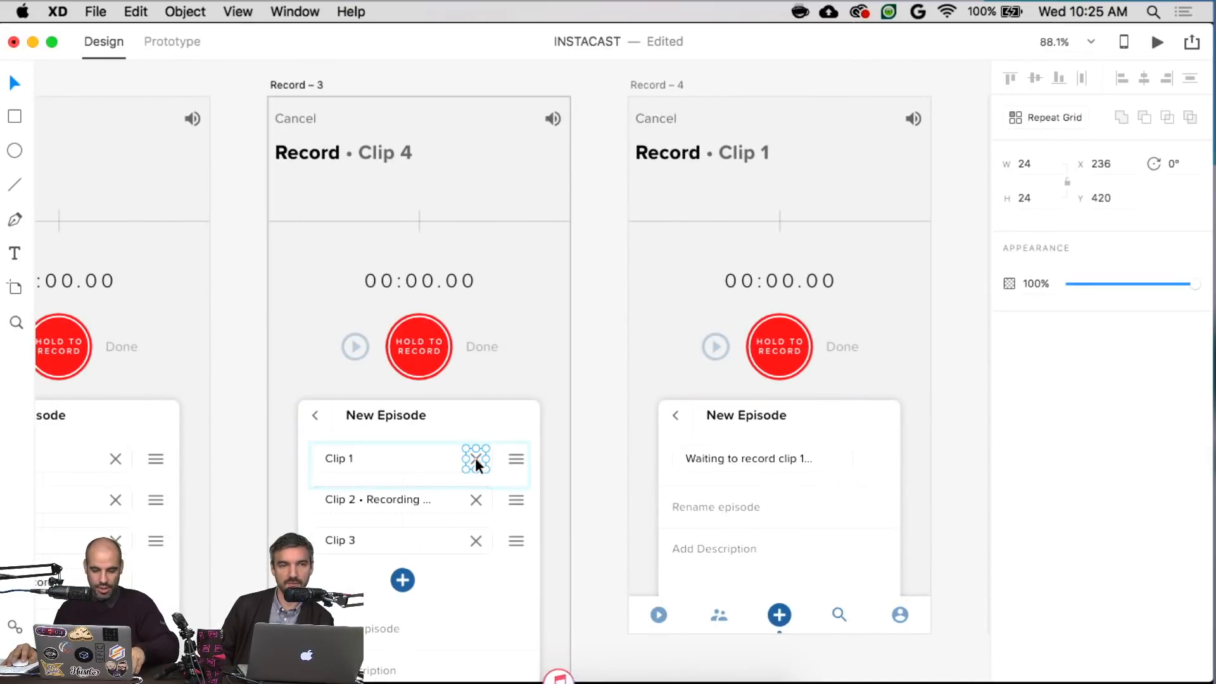
click(586, 436)
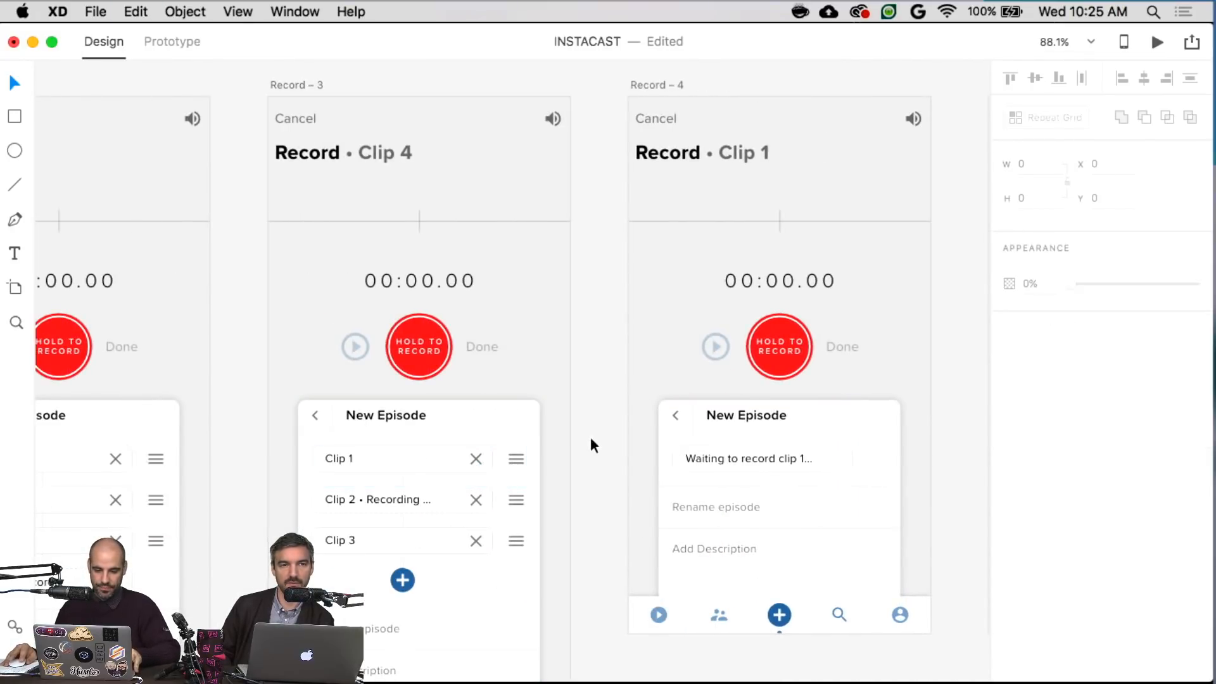
scroll(591, 439, right, 10)
double_click(695, 451)
key(Tab)
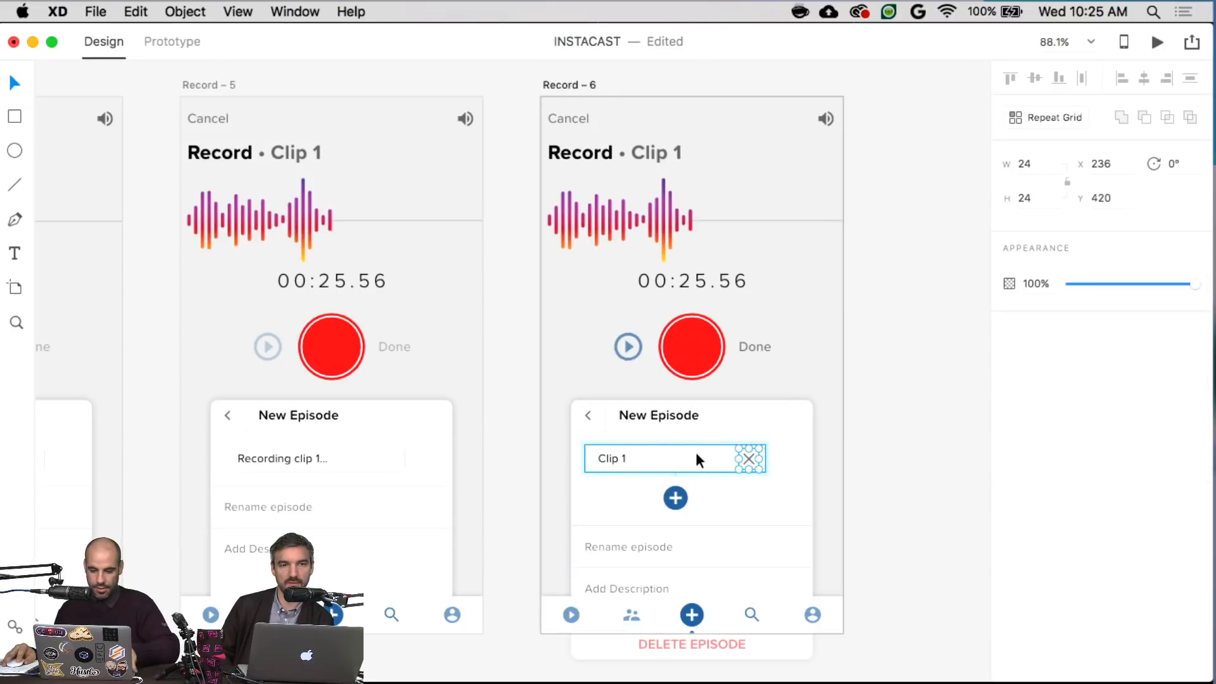
- Move Record – 6's New Episode card up the artboard to Y 124, keeping X at 36
click(895, 454)
scroll(894, 454, right, 3)
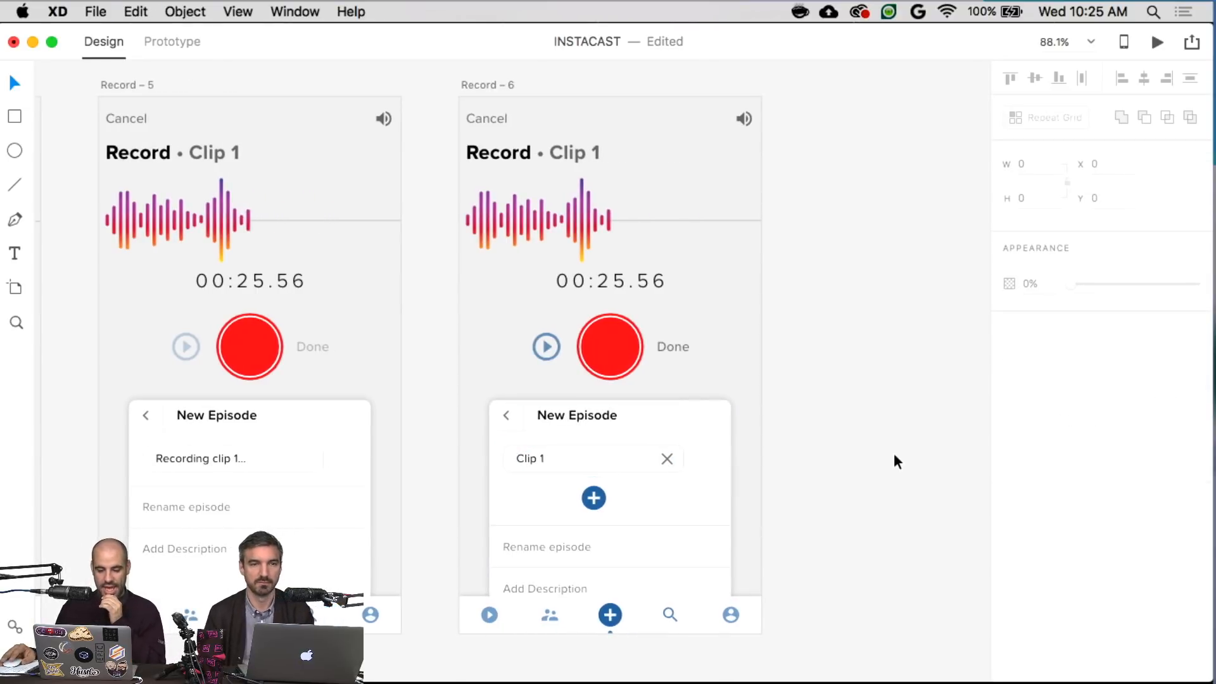
click(597, 498)
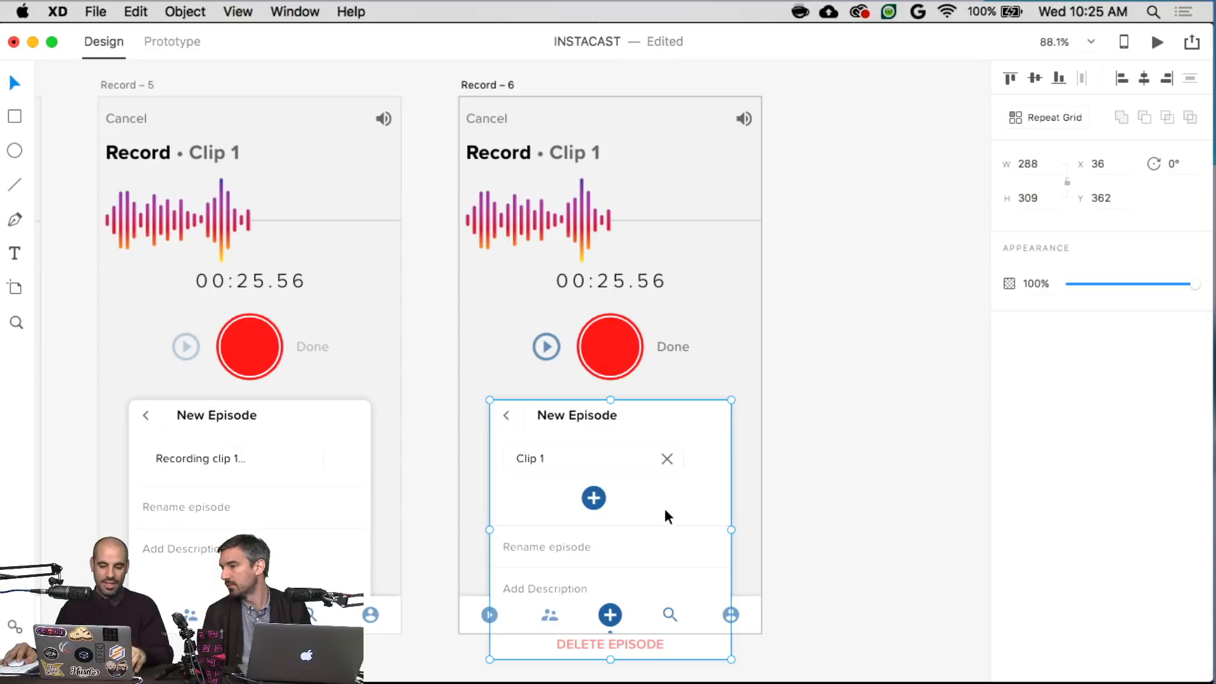
drag(664, 508, 681, 315)
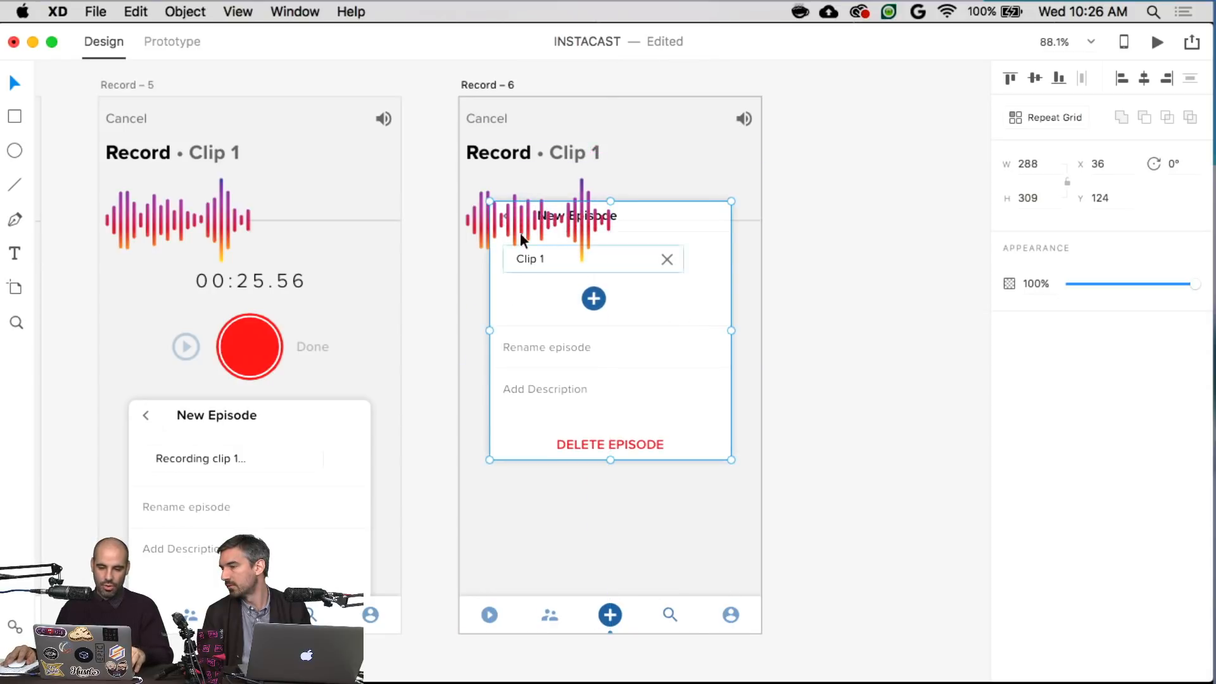
- Delete Record – 6's waveform and replace it with a copy of Record – 4's plain horizontal line at X 0, Y 148
click(482, 230)
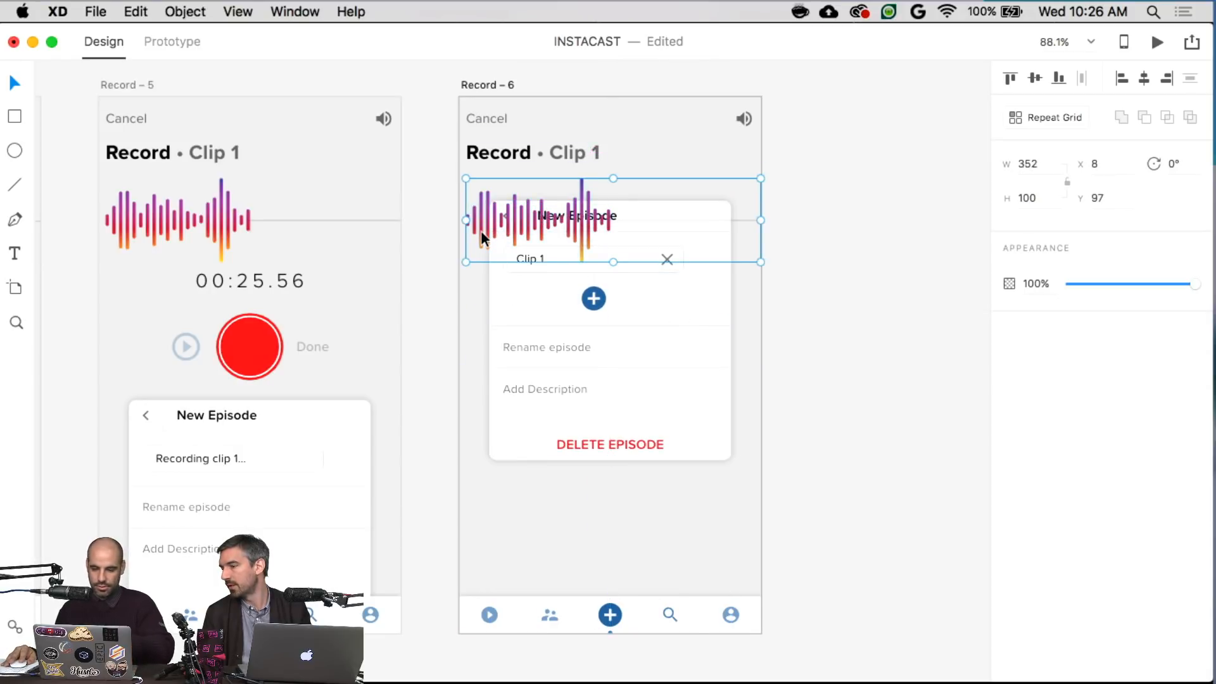
key(Delete)
scroll(481, 231, left, 10)
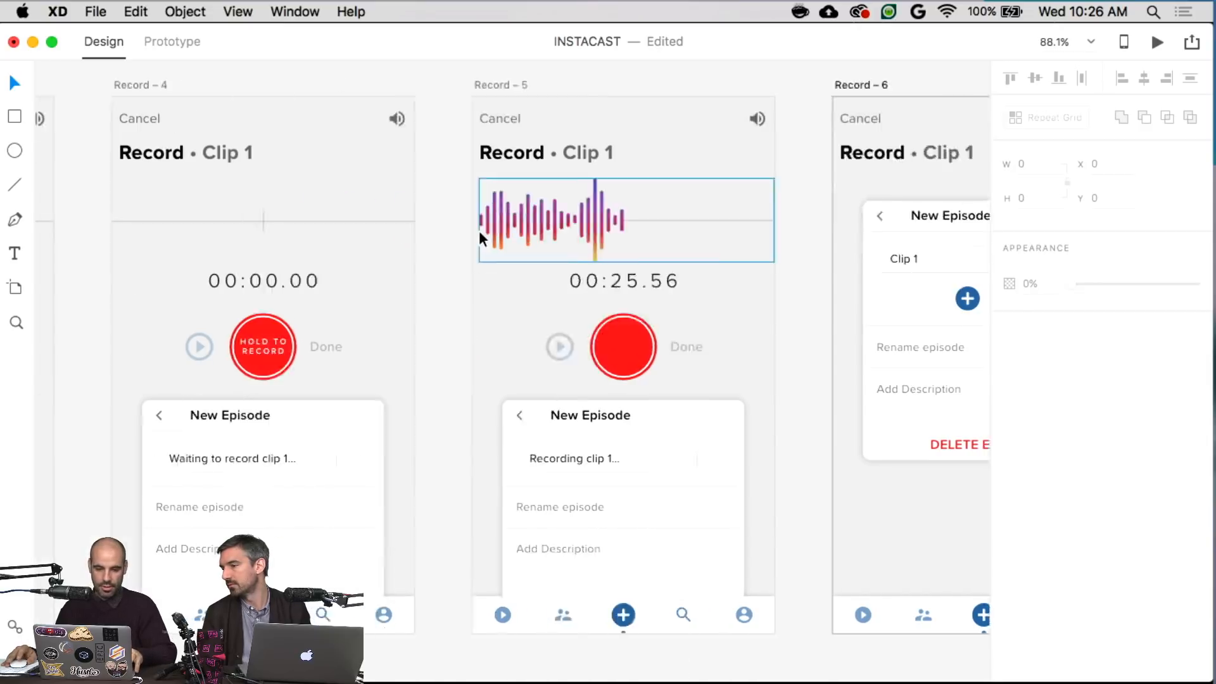
click(552, 221)
scroll(551, 221, right, 15)
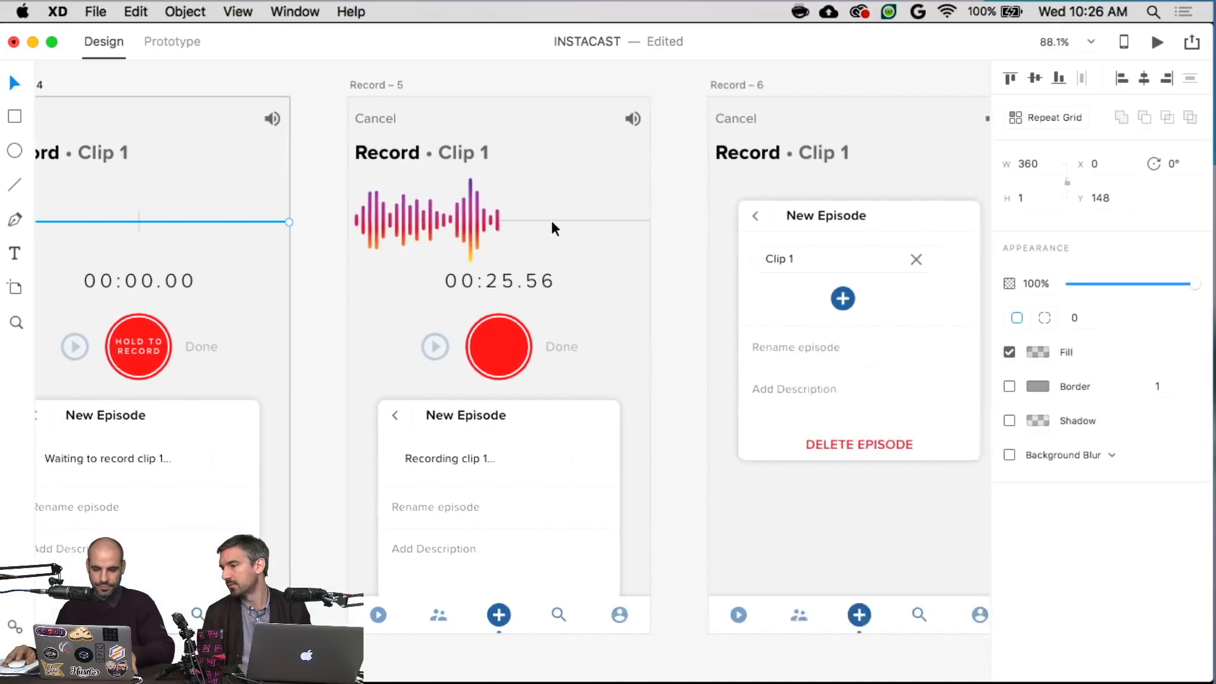
click(545, 222)
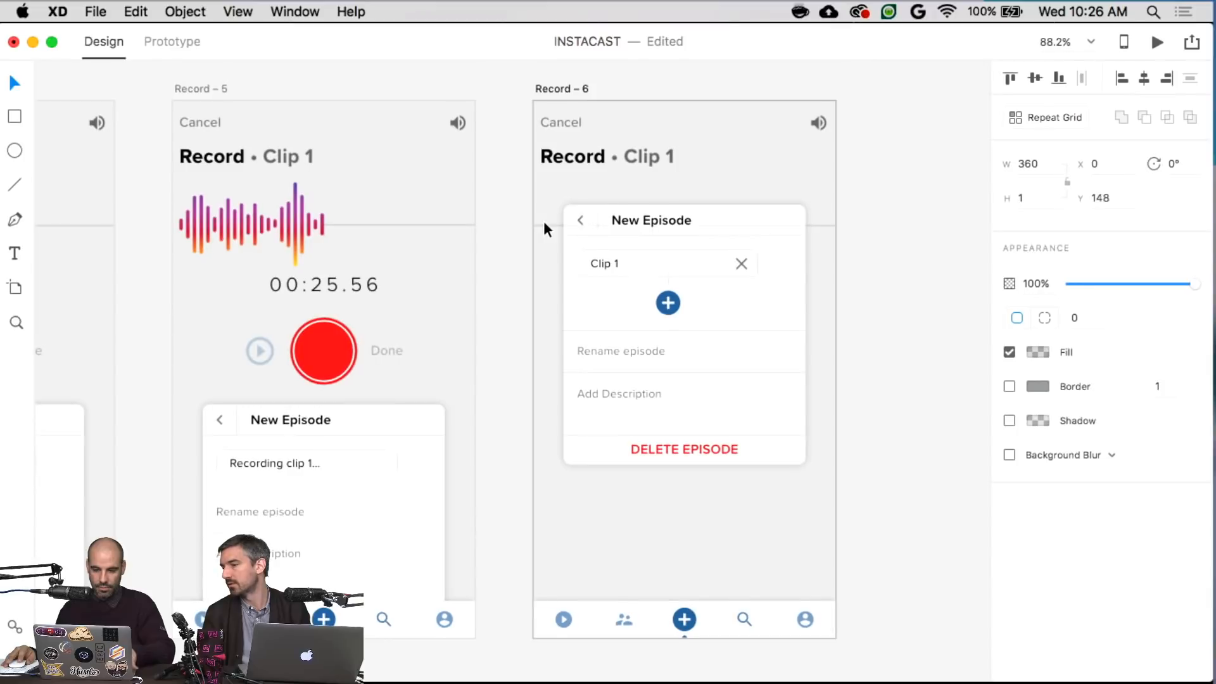
key(ctrl+v)
click(892, 268)
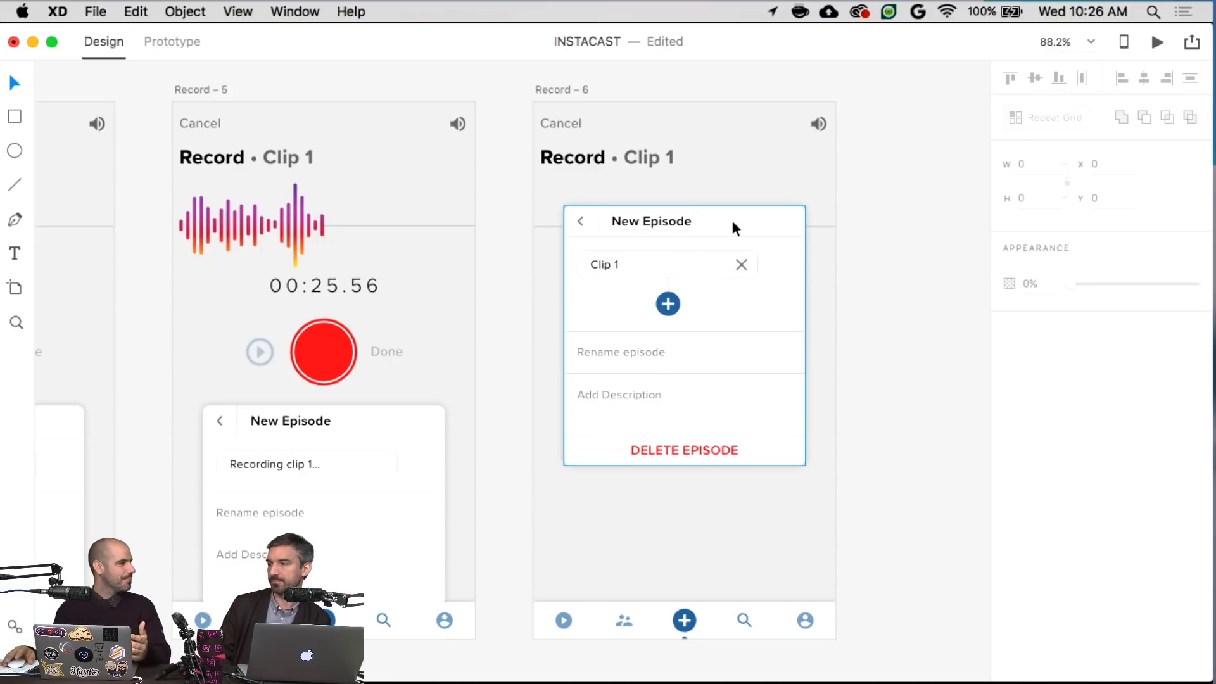
- Copy the Cancel label into Record – 6's New Episode card and align the copy to the card's top and right edges
click(573, 121)
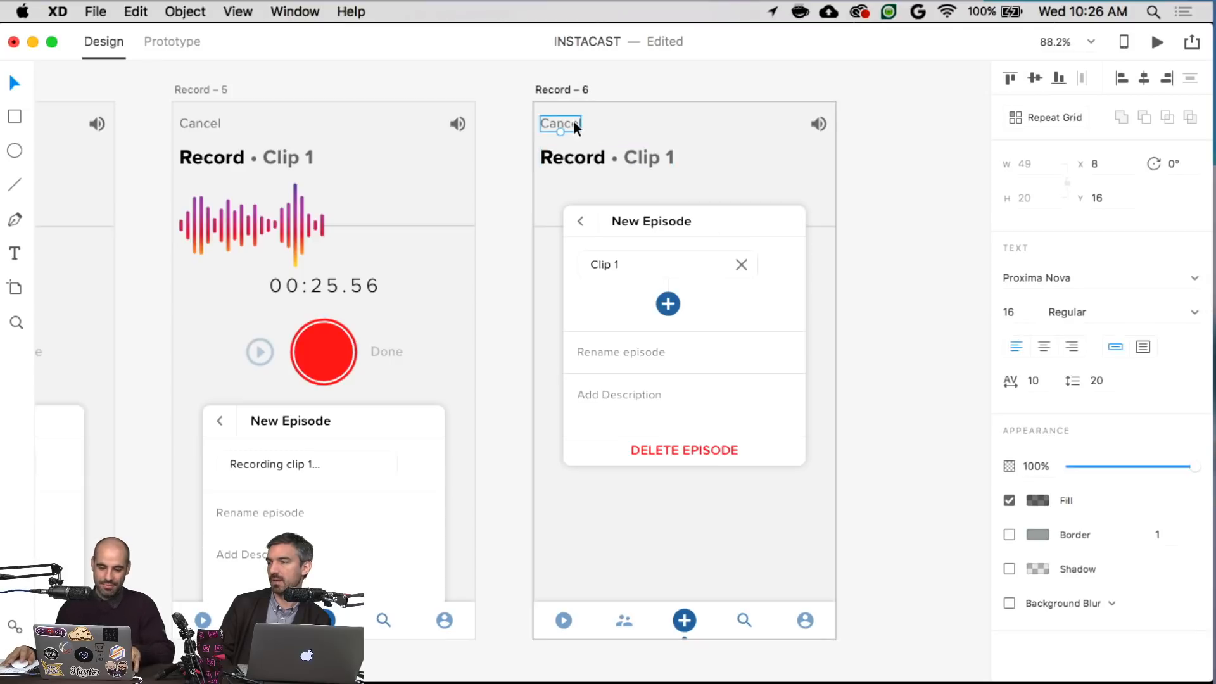
click(719, 211)
key(super+z)
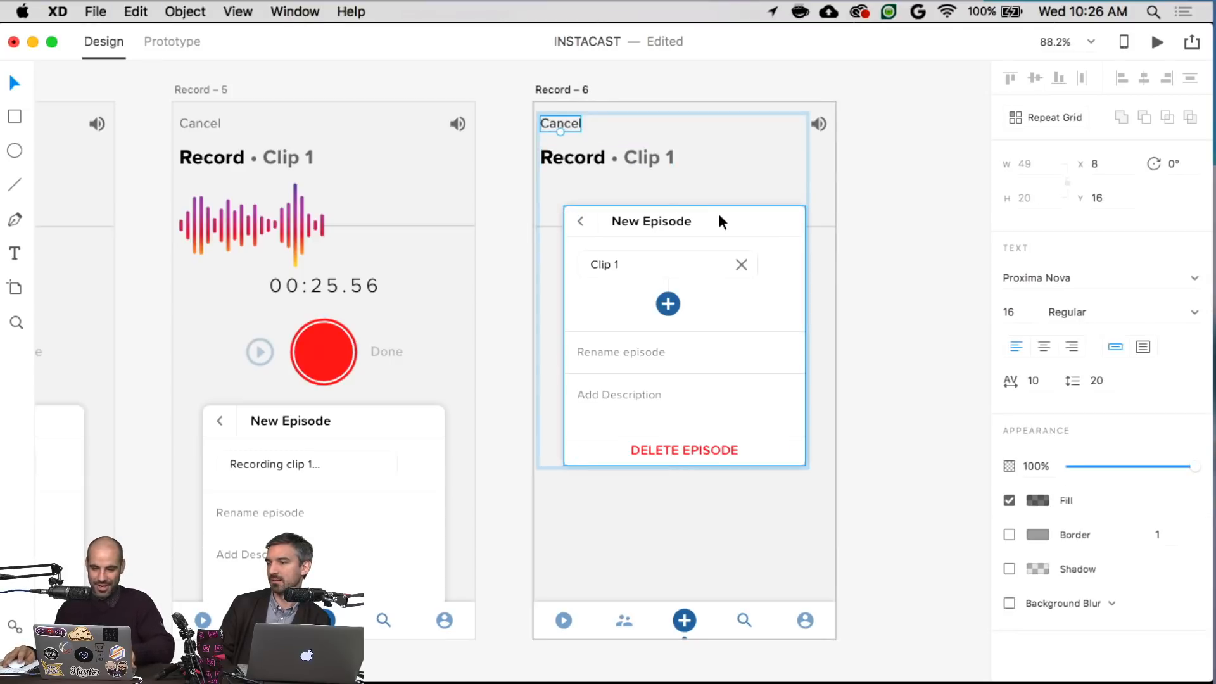
shift+click(731, 222)
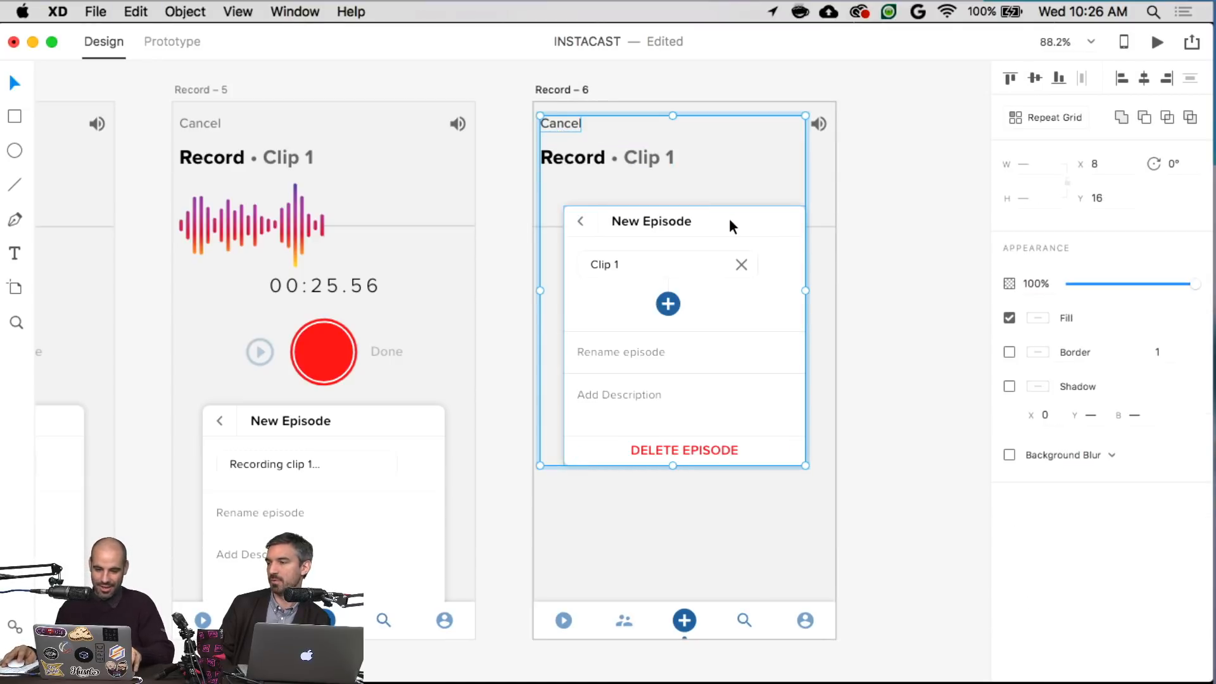
click(1061, 78)
click(1012, 79)
click(1167, 78)
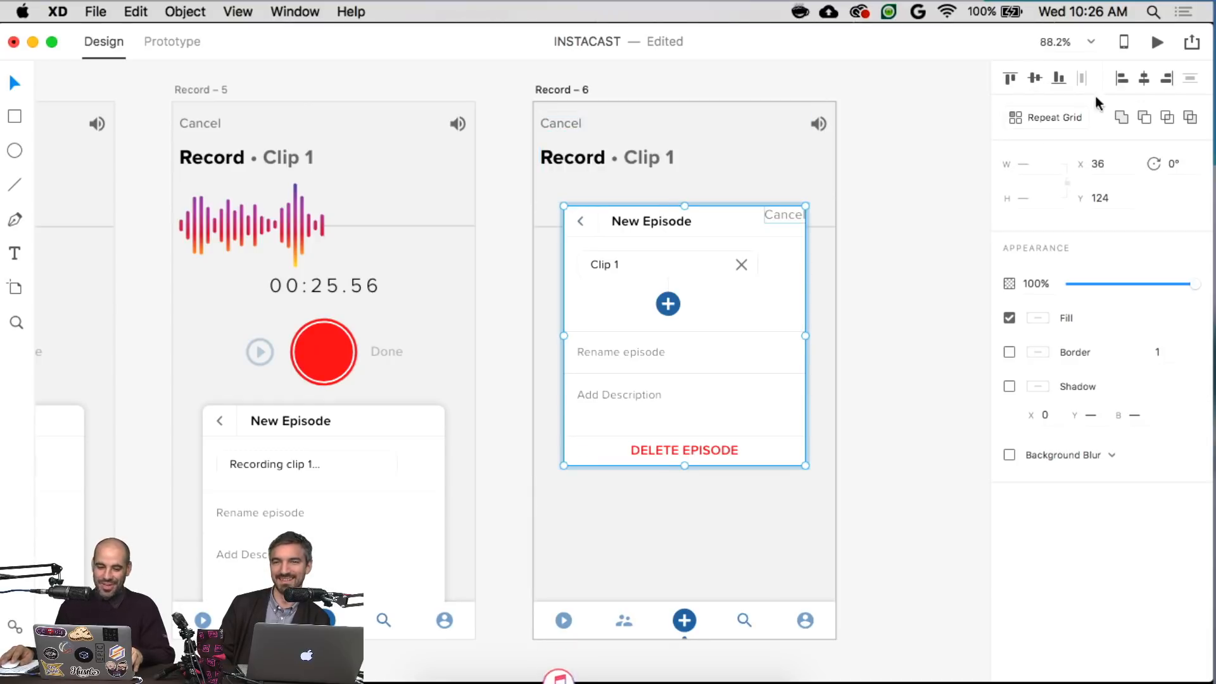
scroll(759, 223, up, 8)
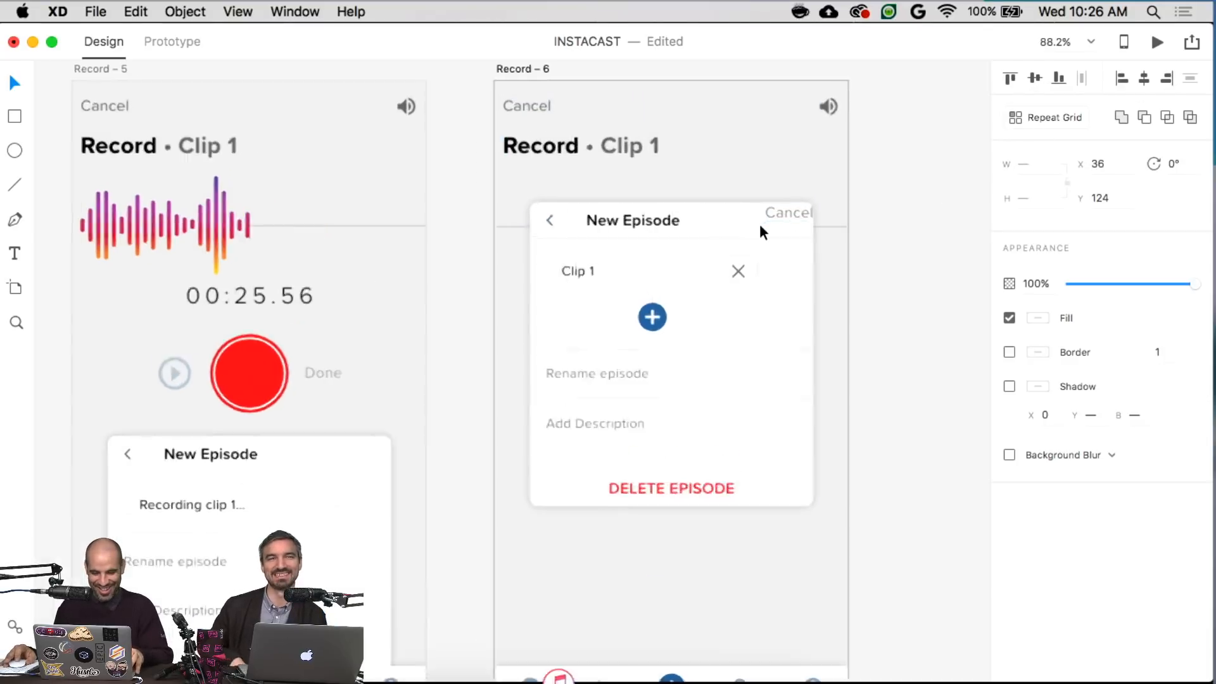
shift+click(748, 232)
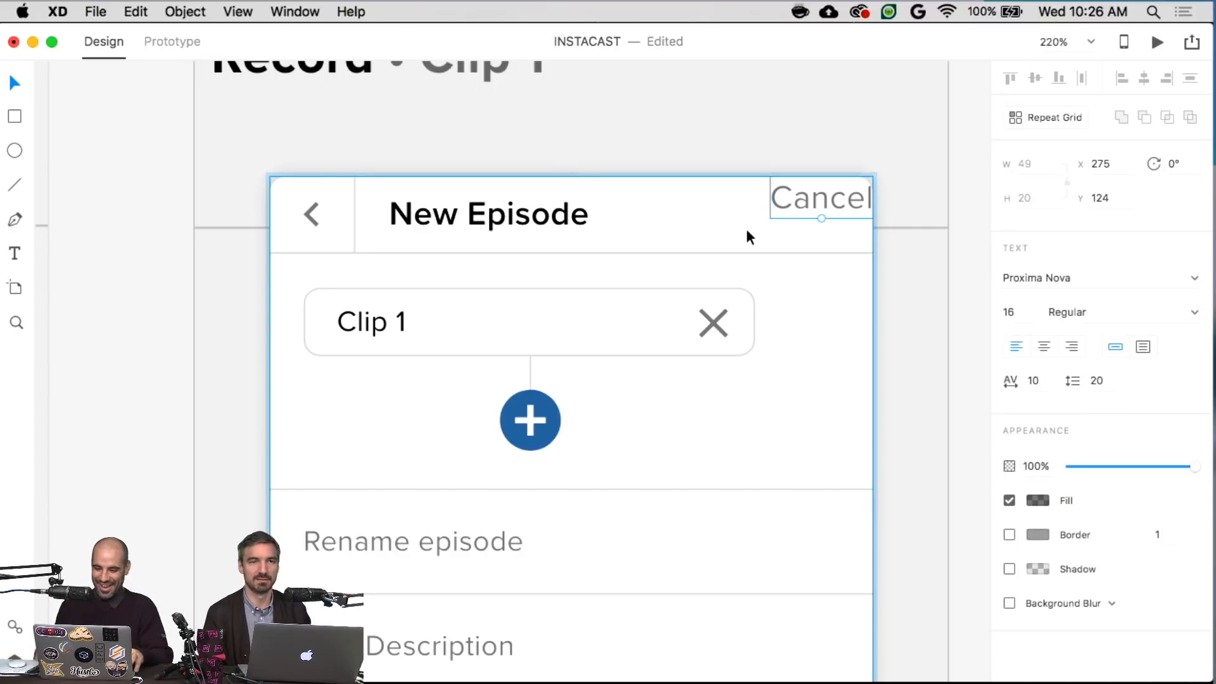
- Position the copied Cancel label in the card's header at X 259, Y 132, in line with the New Episode title
drag(817, 199, 812, 215)
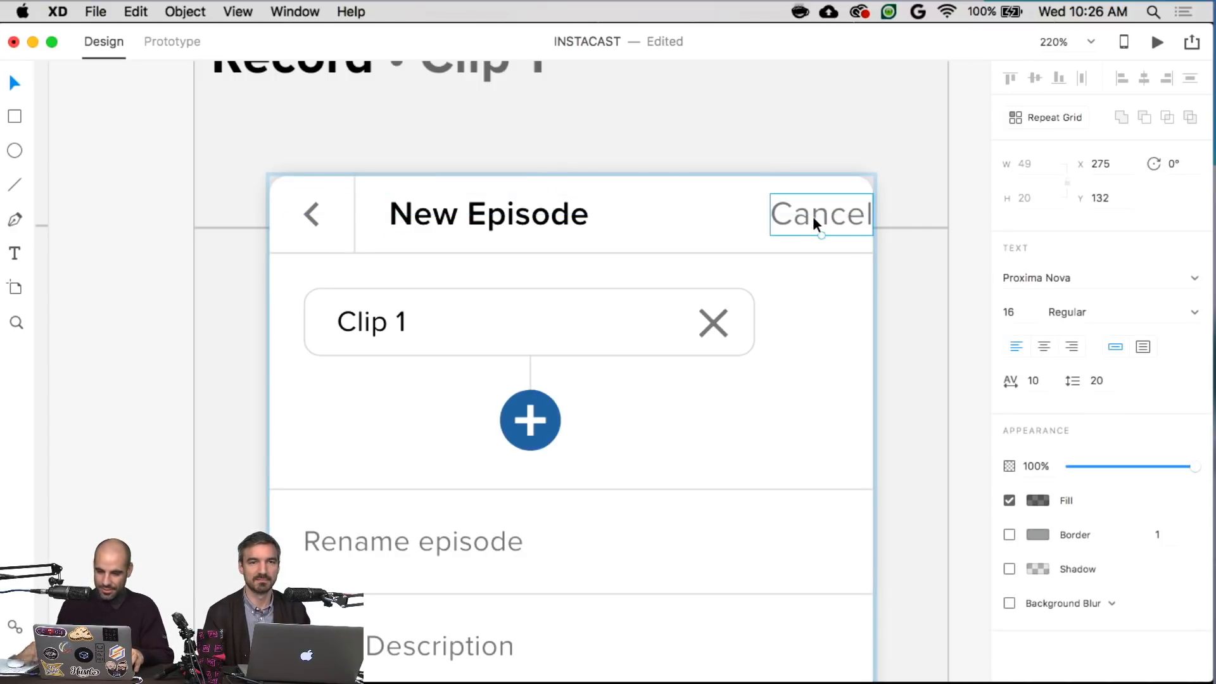
key(Left)
key(Left)
key(Left)
key(Left)
key(Left)
key(Left)
key(Left)
key(Left)
key(Left)
key(Left)
key(Left)
key(Left)
key(Left)
key(Left)
key(Left)
key(Left)
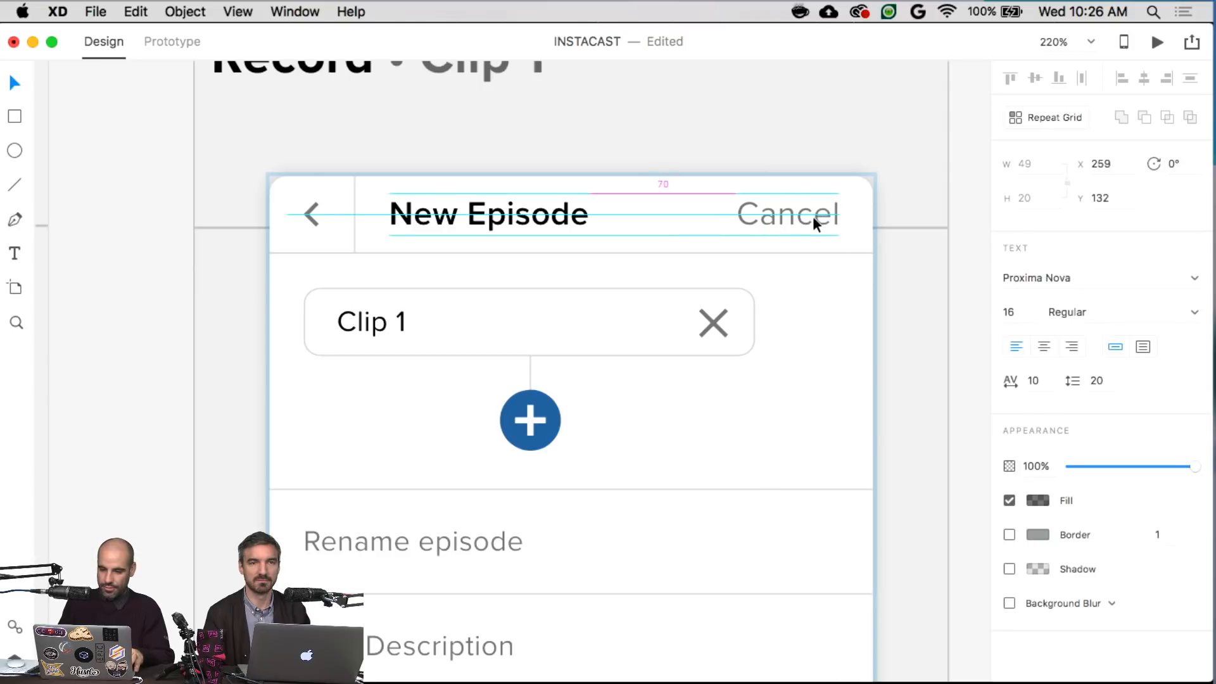
- Right-align the copied Cancel label in the card header and change its text to SHARE
click(1073, 348)
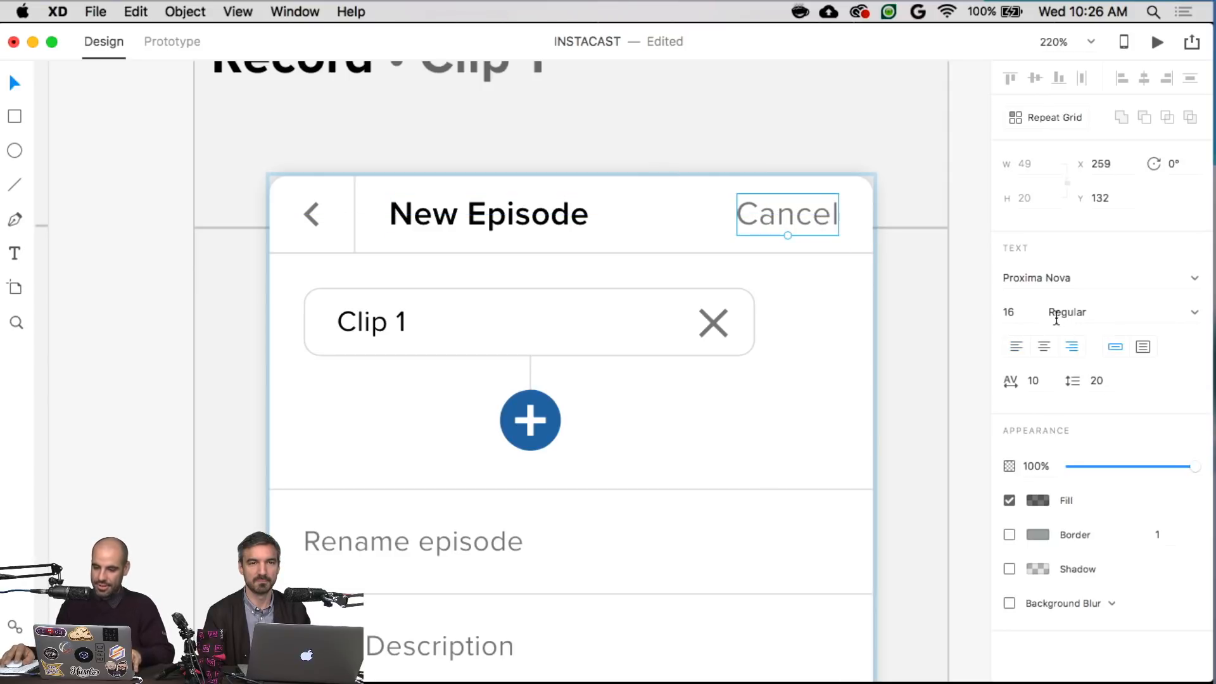
double_click(825, 211)
key(BackSpace)
text(SAHE)
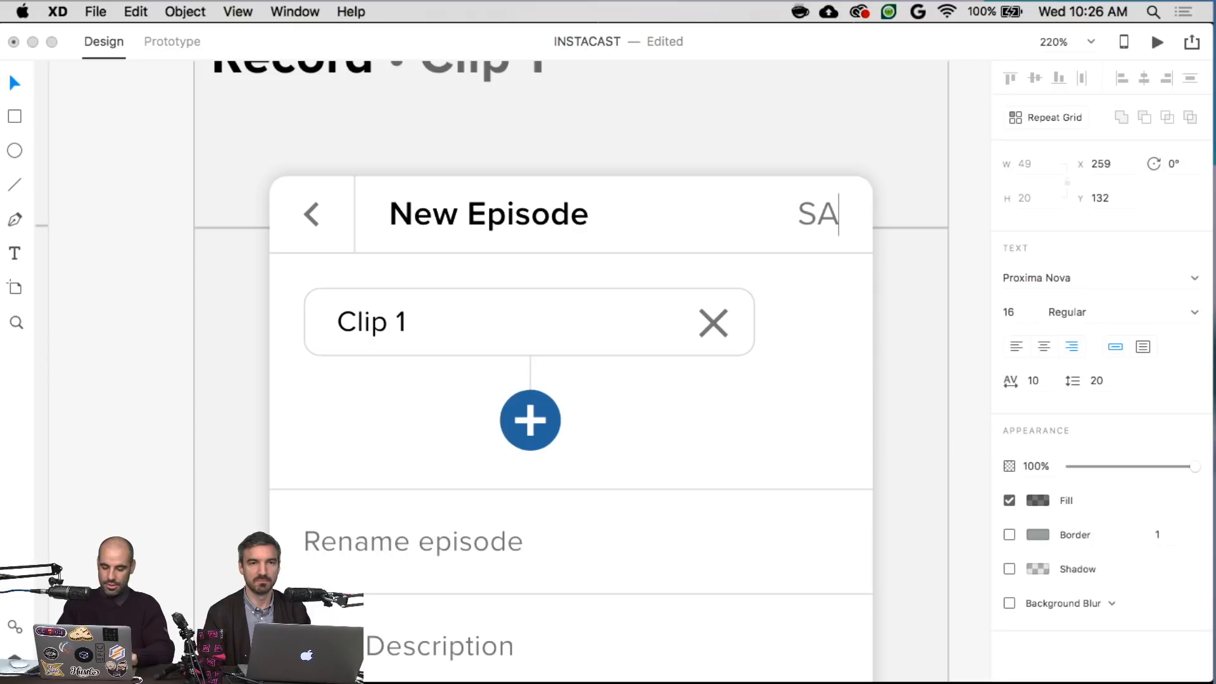
key(BackSpace)
key(BackSpace)
key(BackSpace)
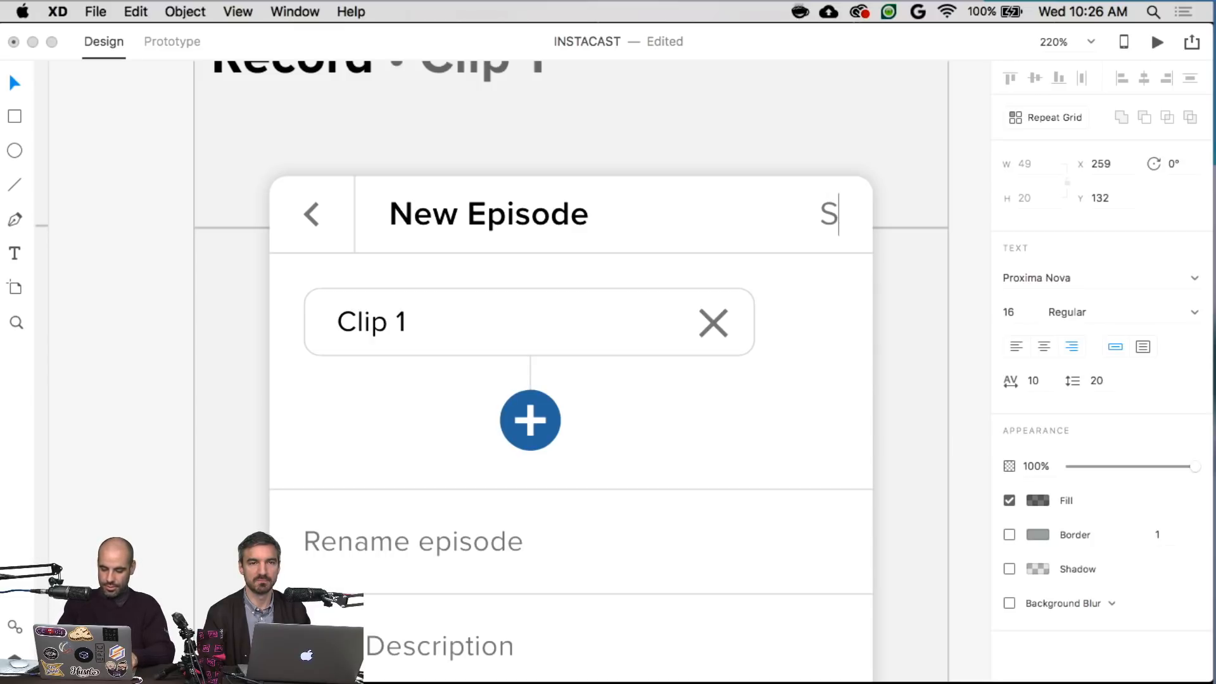
text(HARE)
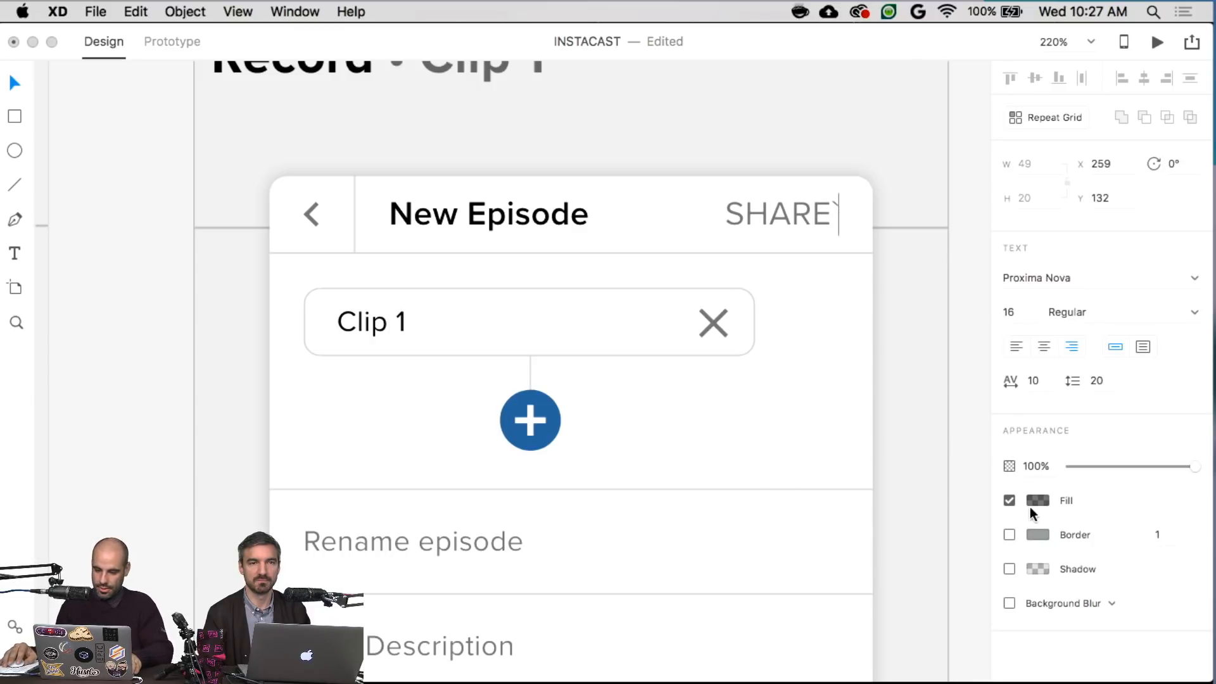
- Fill the SHARE label with the saved dark blue #004488 swatch and remove the stray character after the word
click(1037, 500)
click(841, 612)
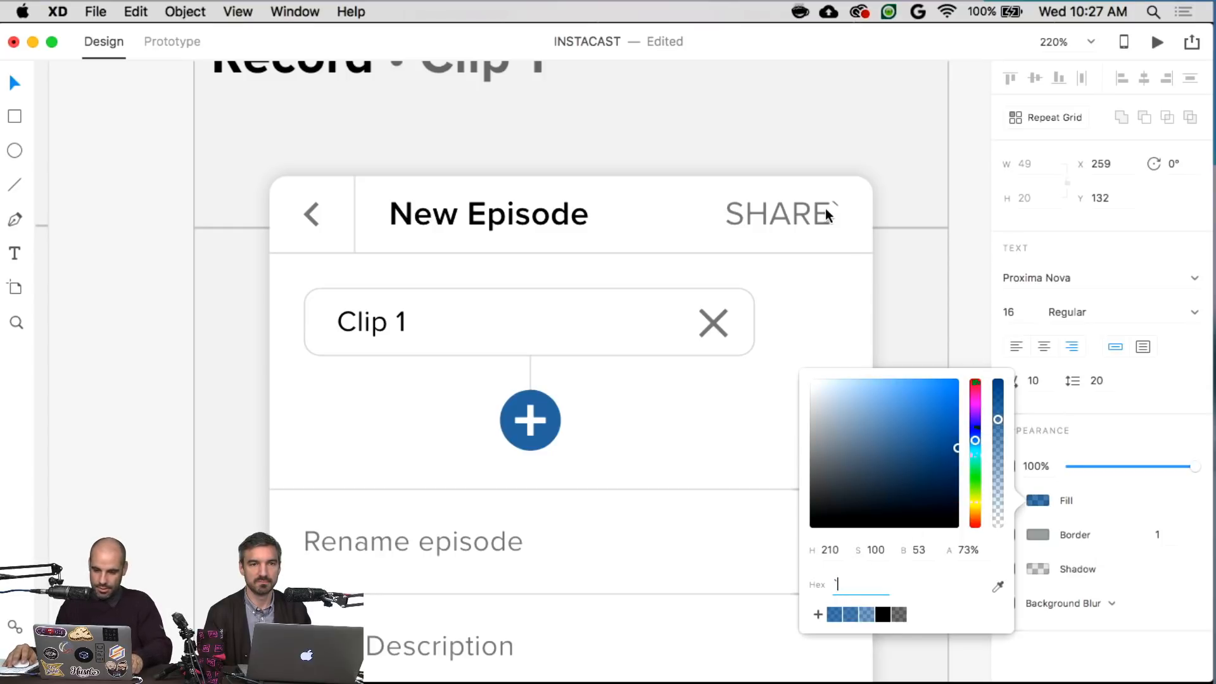
key(Escape)
key(Escape)
click(1037, 501)
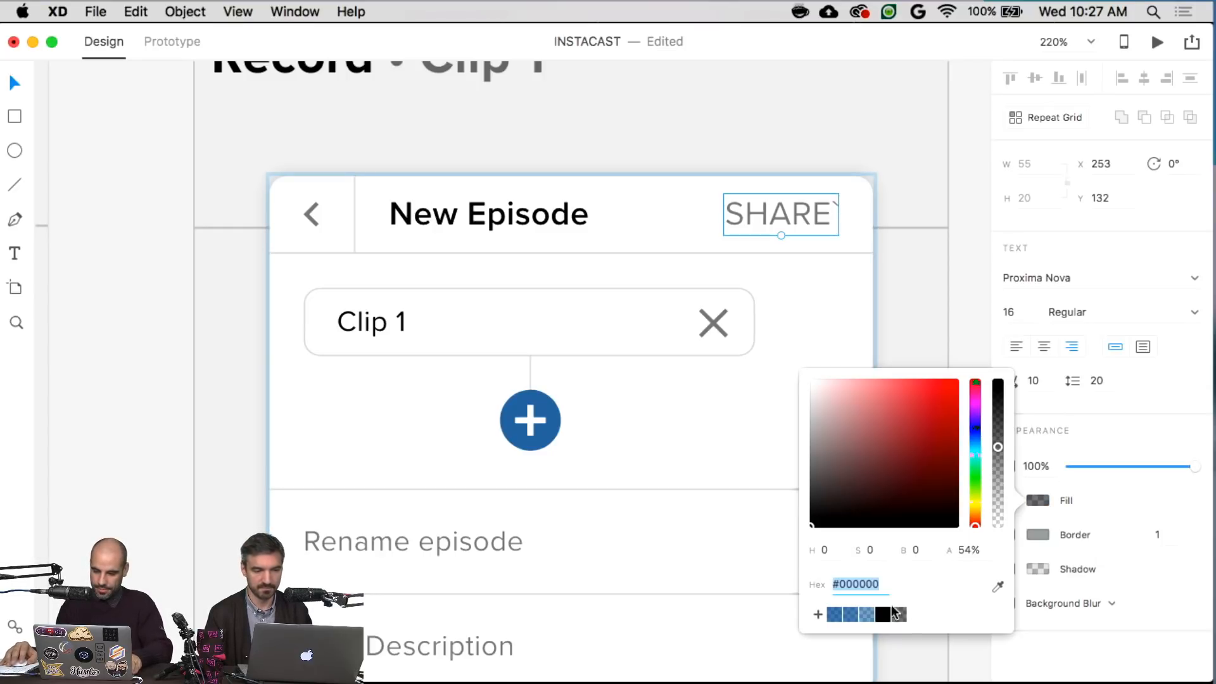
click(835, 614)
key(Escape)
double_click(795, 222)
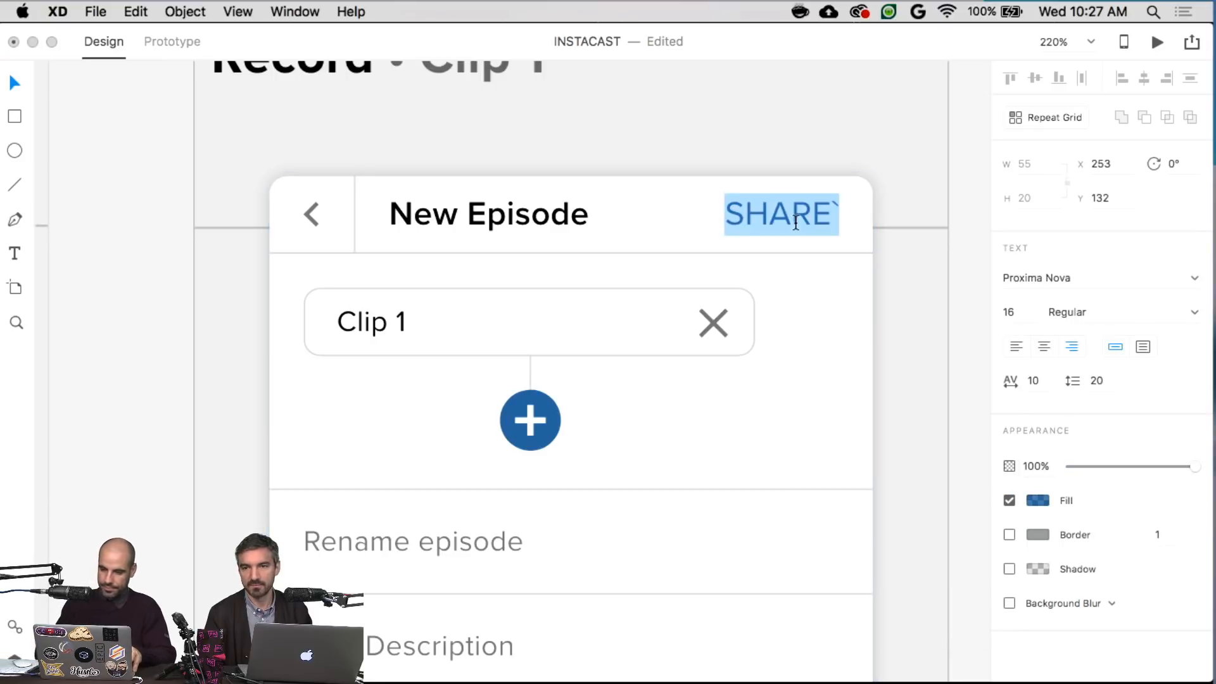
key(Right)
key(Escape)
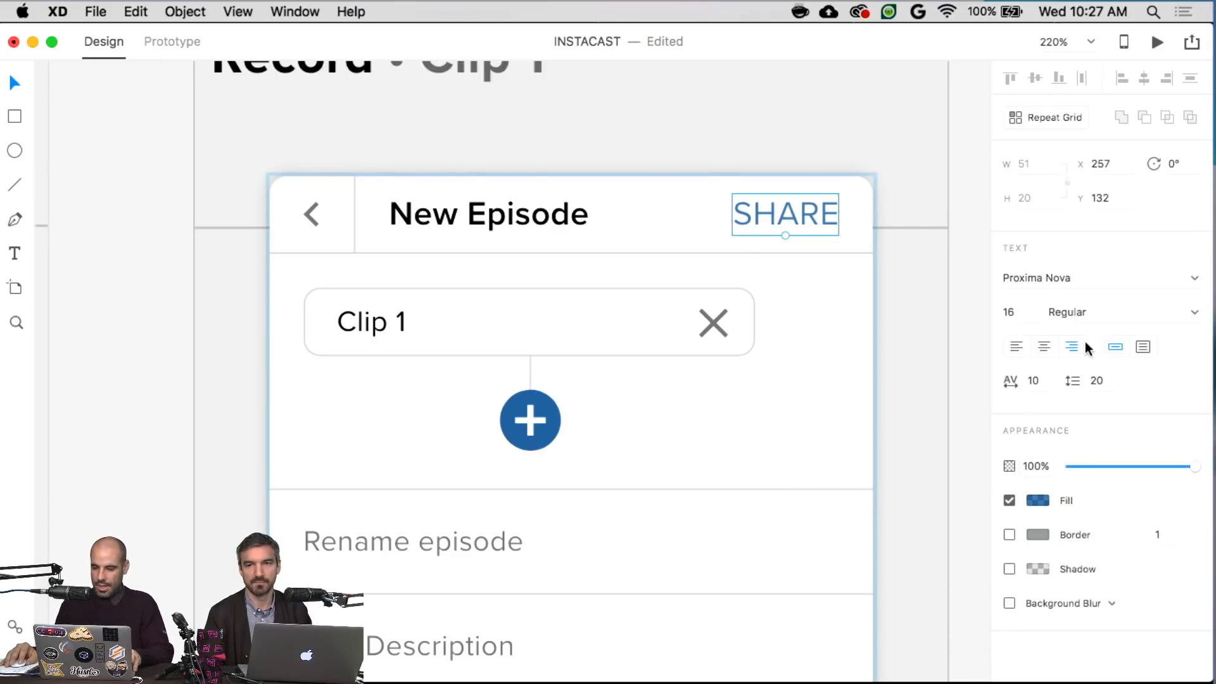
- Set the SHARE label's font weight to Semibold
click(1101, 310)
key(Down)
key(Down)
key(Down)
key(Down)
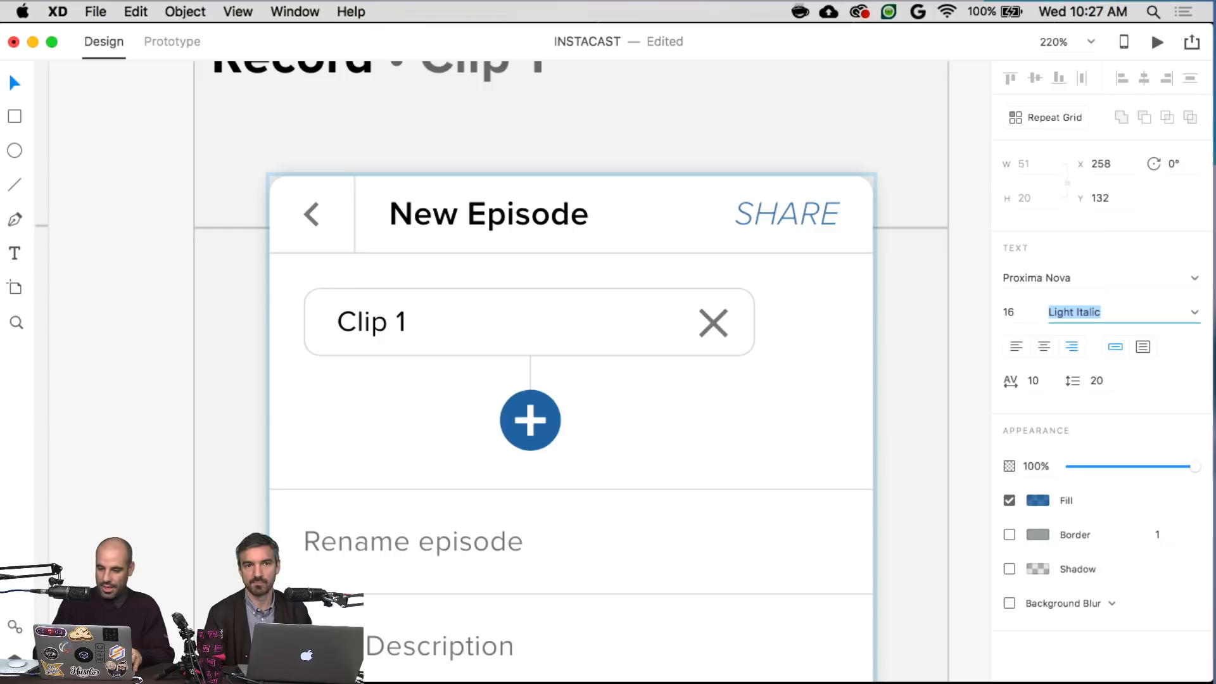
key(Down)
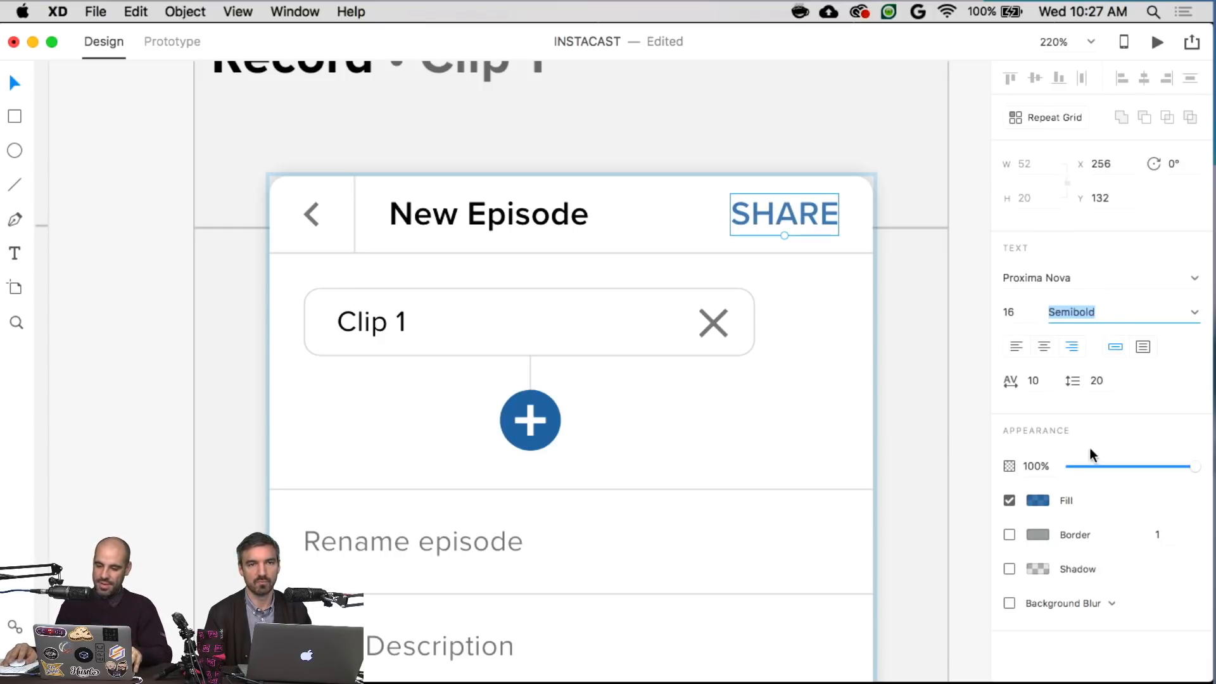
- Brighten the SHARE label's fill to blue #0E75DD with about 80% alpha
click(1037, 501)
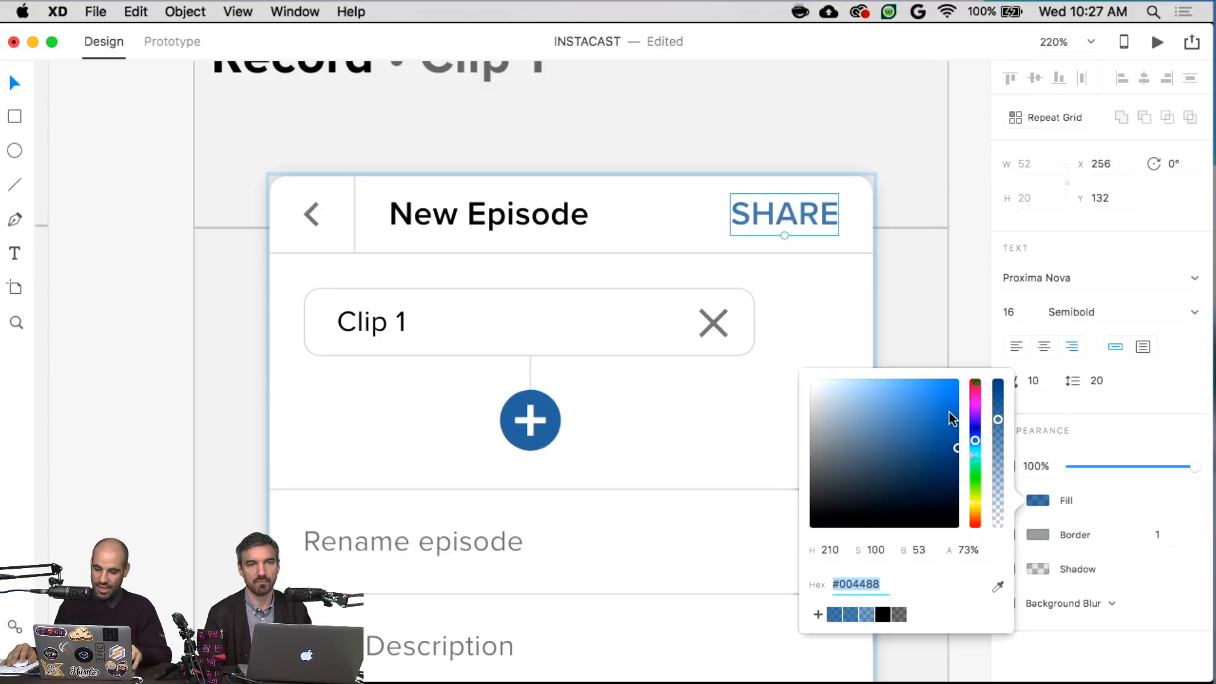
drag(949, 411, 1000, 411)
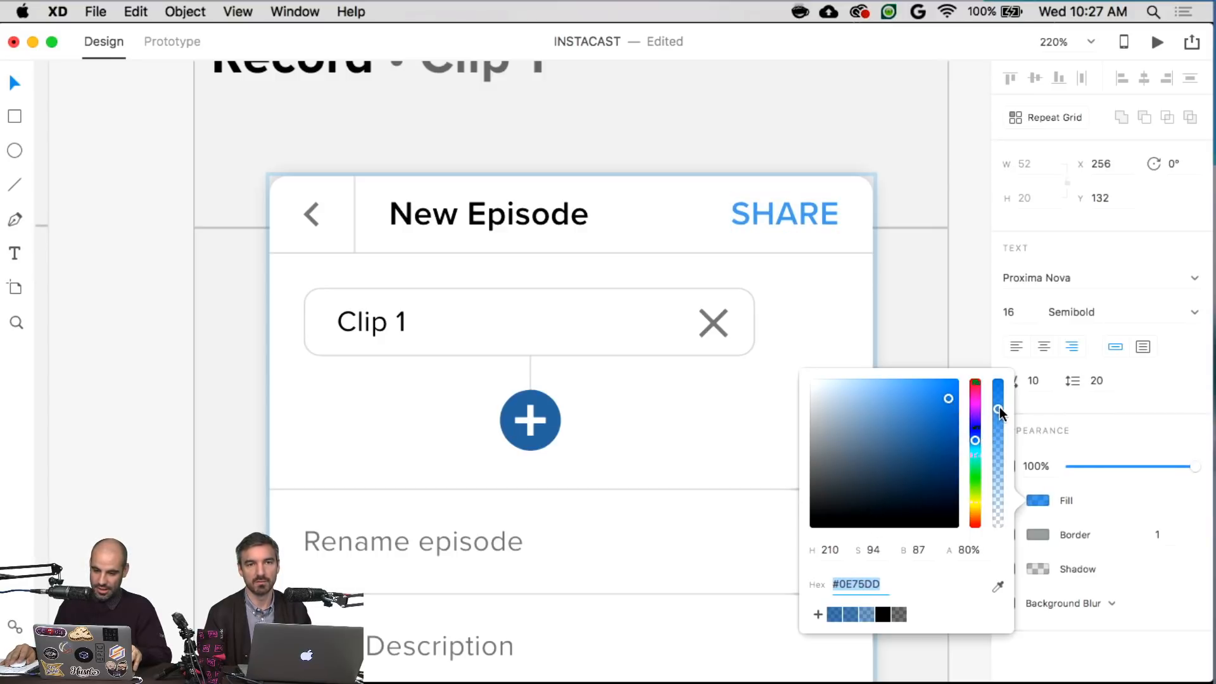
click(975, 298)
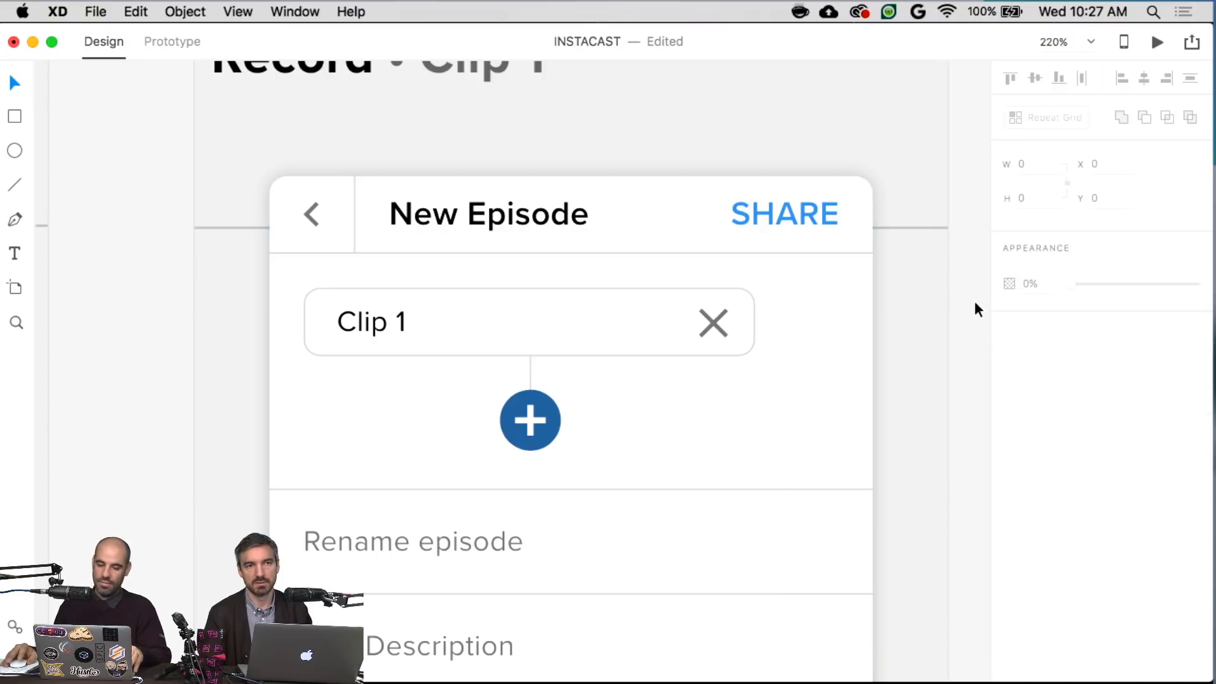
- Nudge the SHARE label toward the card's right edge to X 264, keeping Y at 132
scroll(975, 298, down, 5)
scroll(975, 298, right, 4)
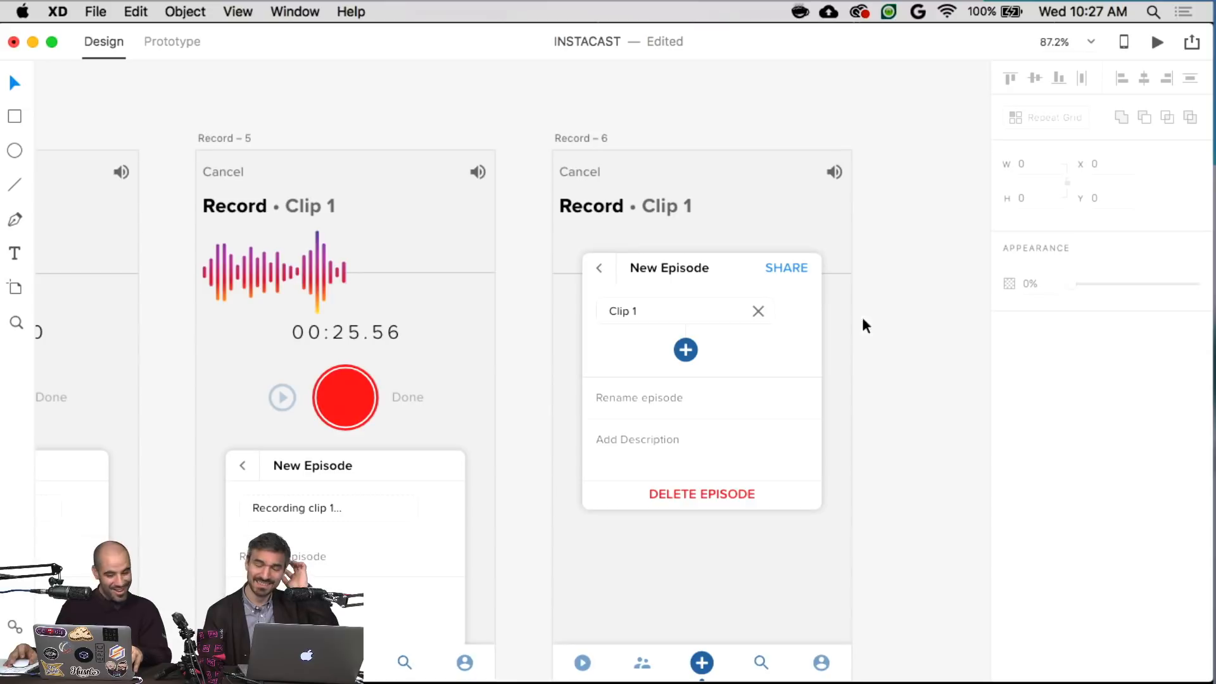
scroll(804, 278, up, 5)
click(783, 252)
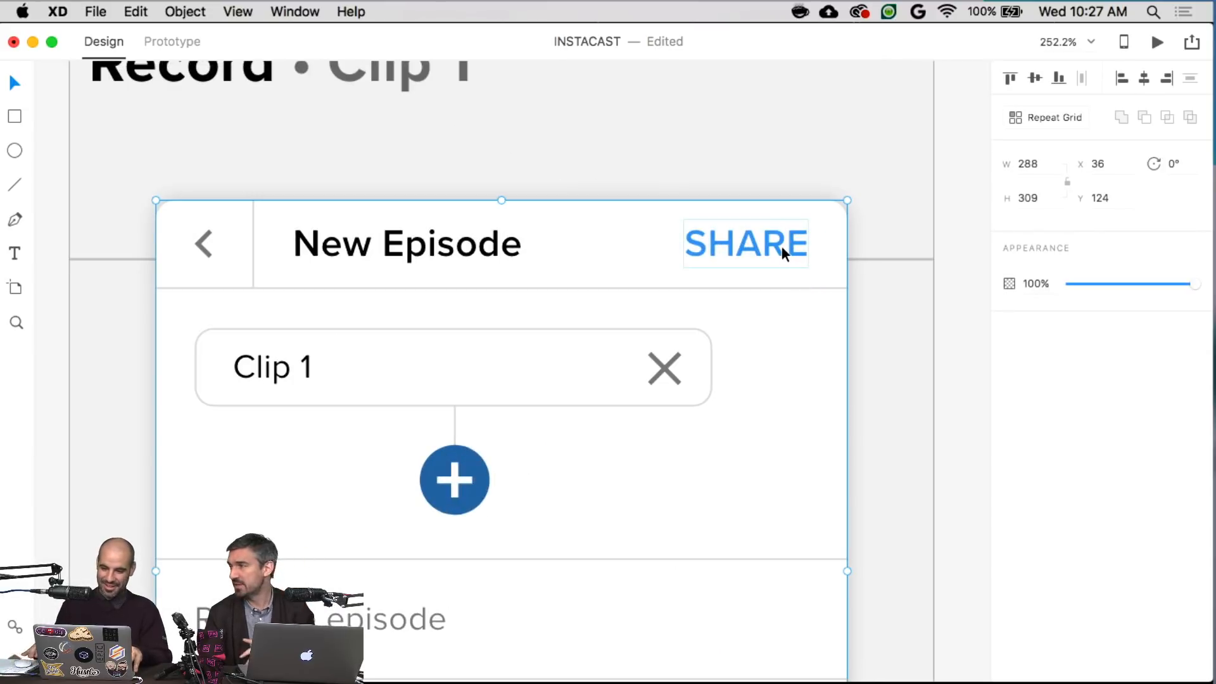
click(783, 252)
key(Right)
key(Right)
key(Right)
key(Right)
key(Right)
key(Right)
key(Right)
key(Right)
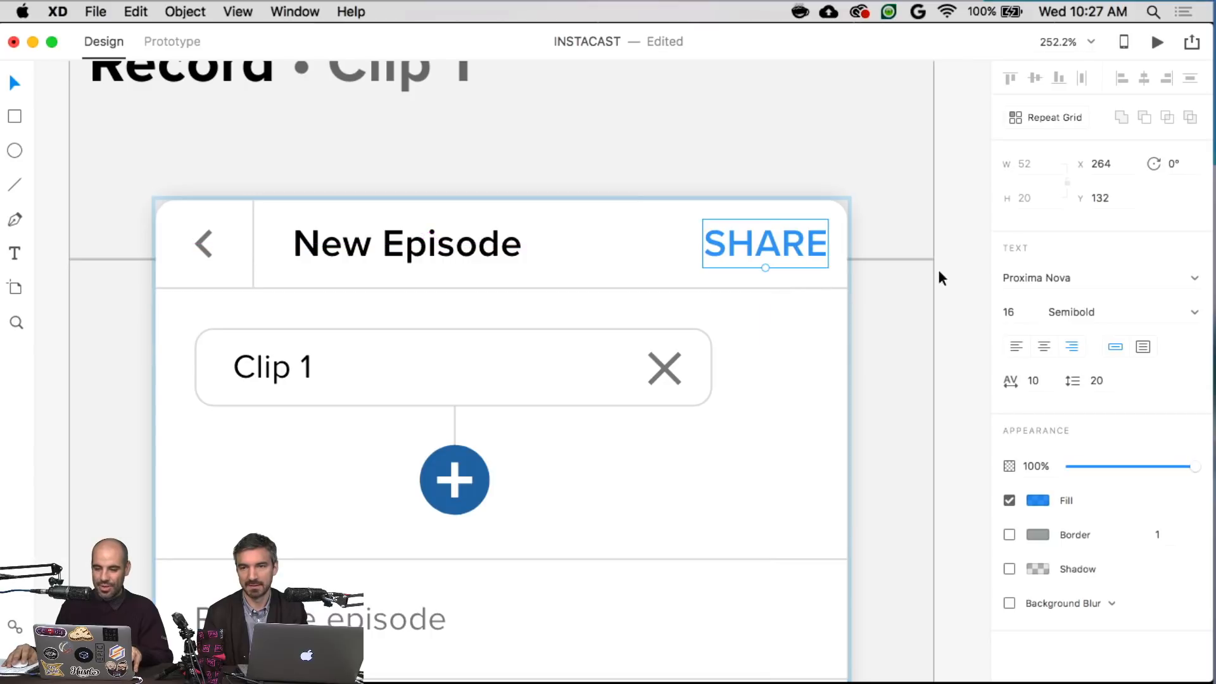
click(961, 258)
scroll(961, 258, down, 5)
scroll(962, 261, right, 2)
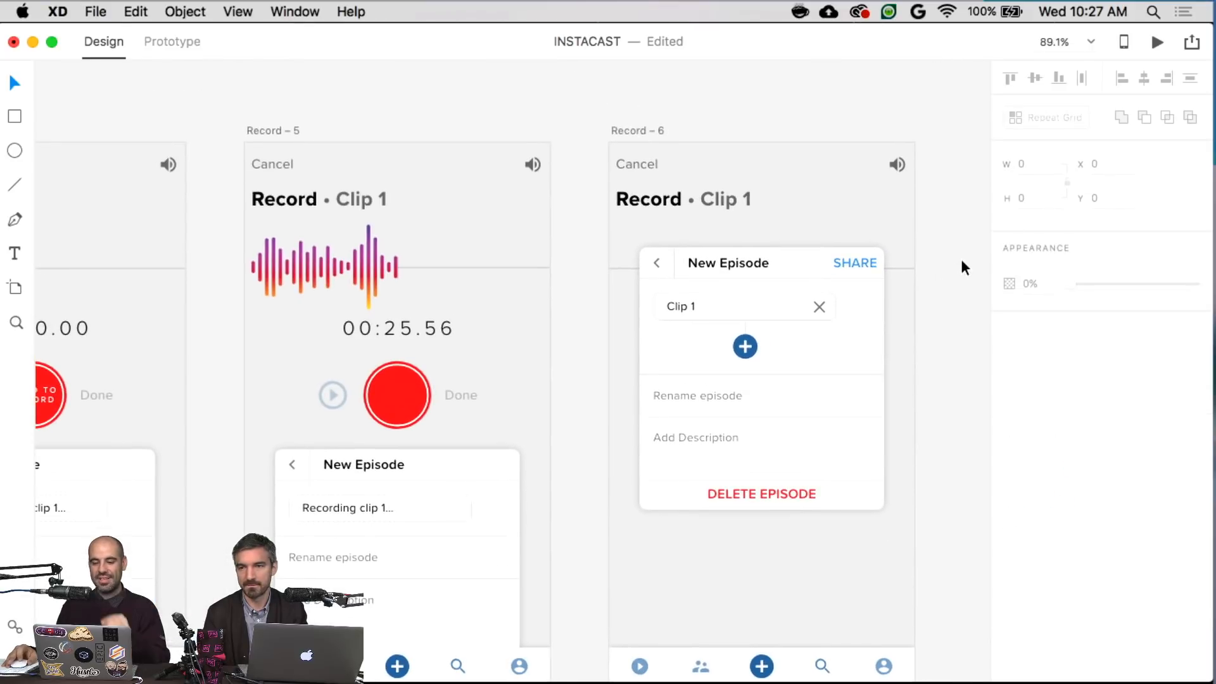
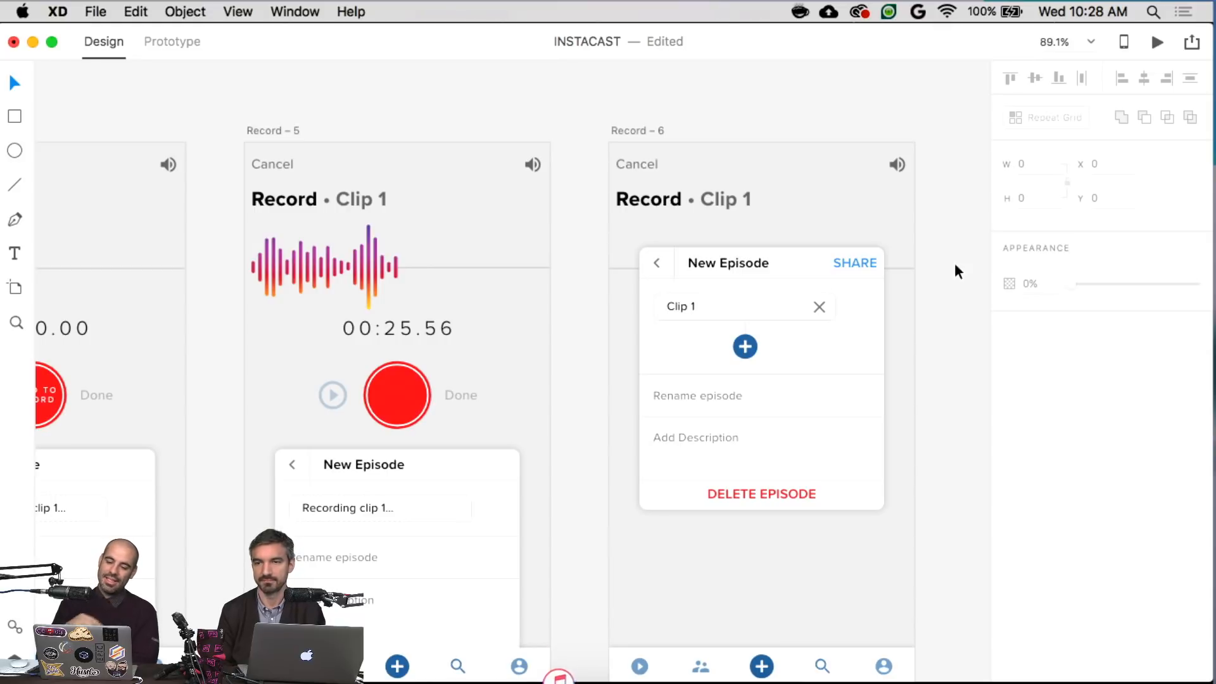
scroll(952, 274, down, 2)
scroll(951, 273, right, 2)
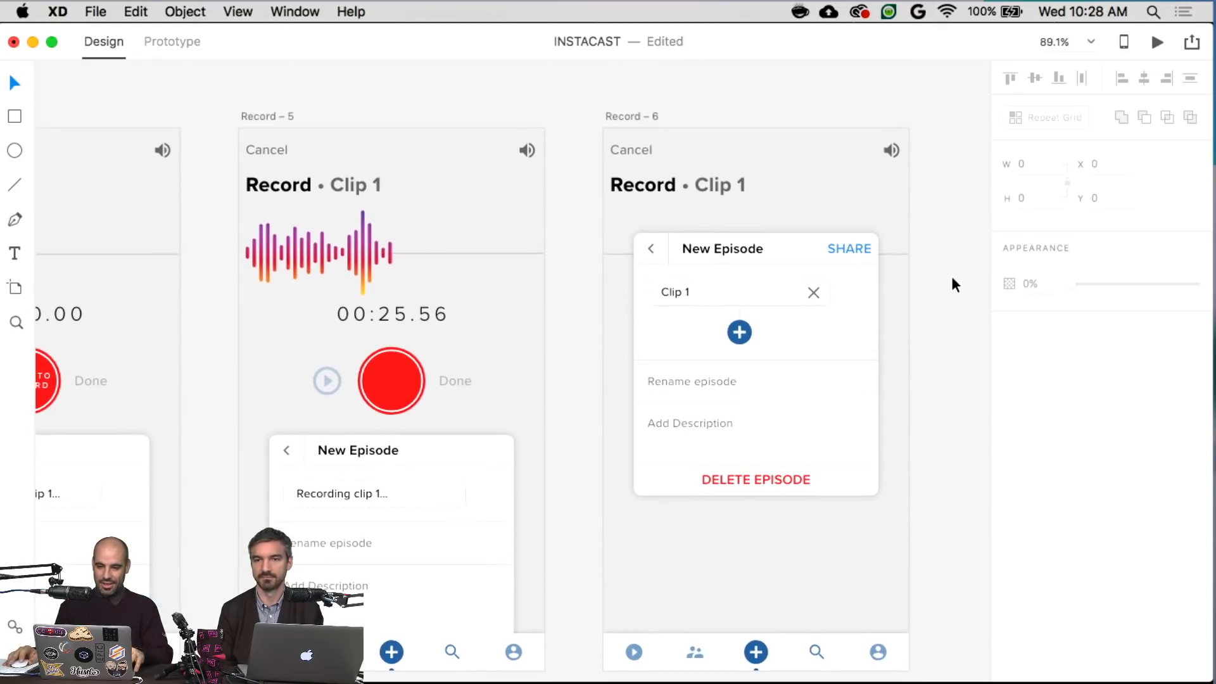
- Review the Record artboards back to Discover, comparing the New Episode cards and their clip lists
scroll(951, 273, right, 1)
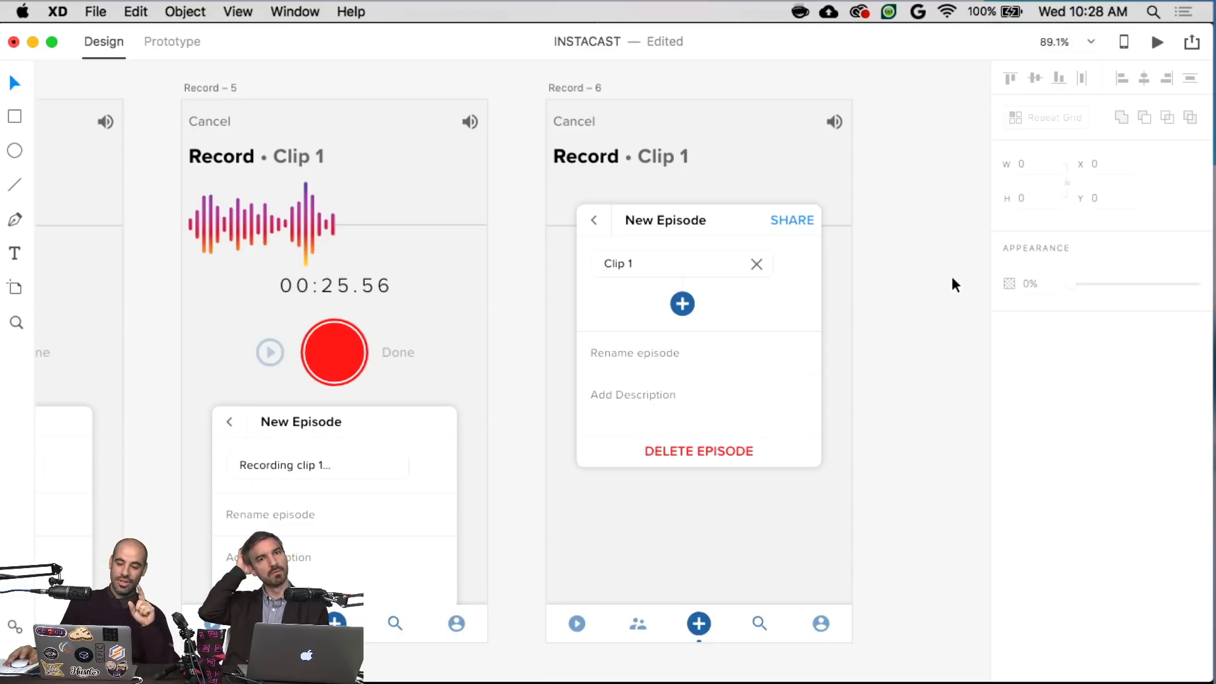
scroll(955, 279, right, 5)
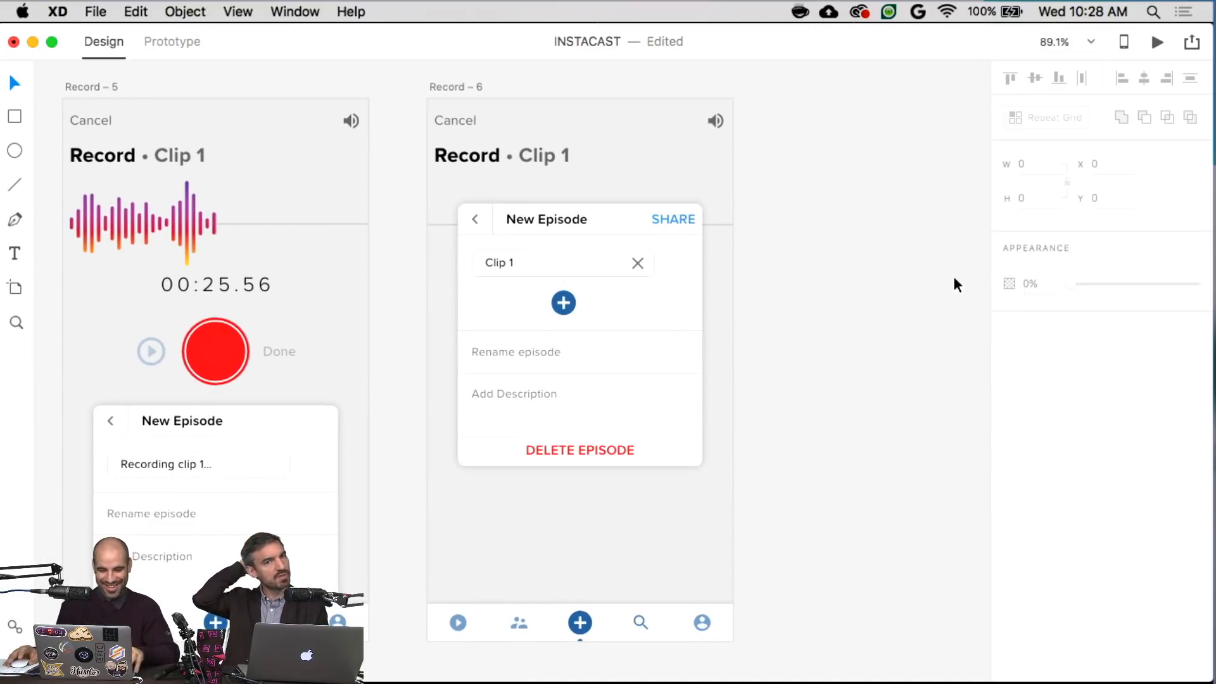
scroll(954, 278, left, 3)
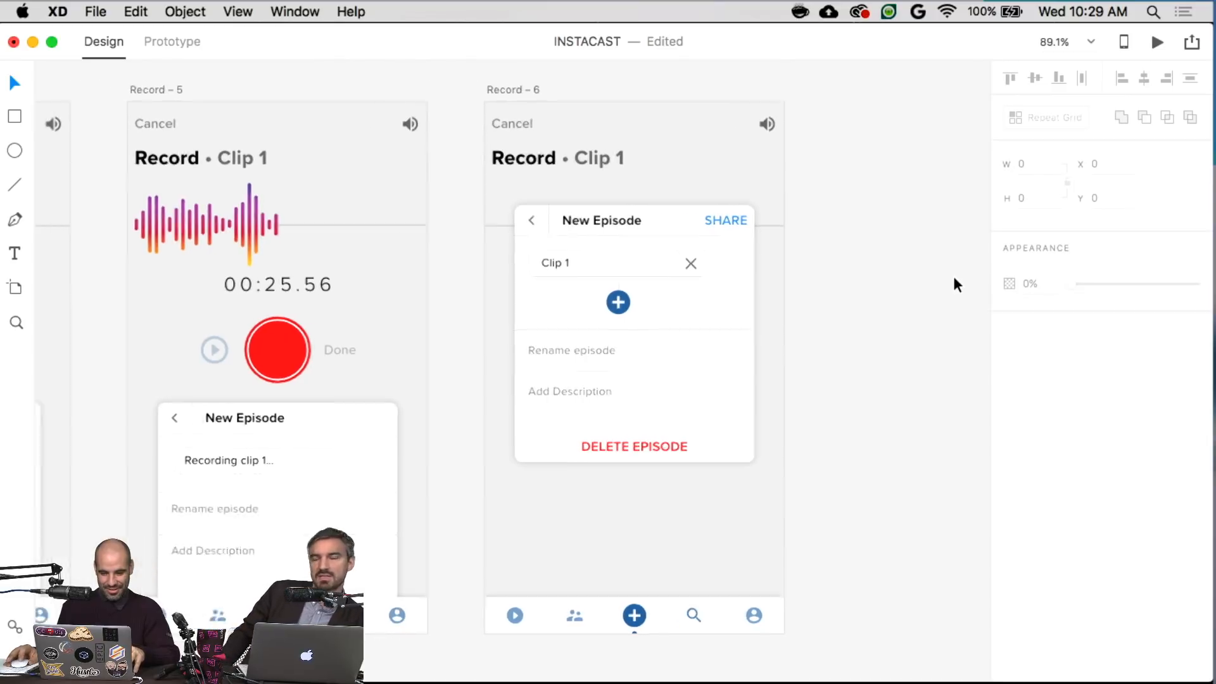
scroll(954, 279, down, 5)
scroll(956, 285, left, 1)
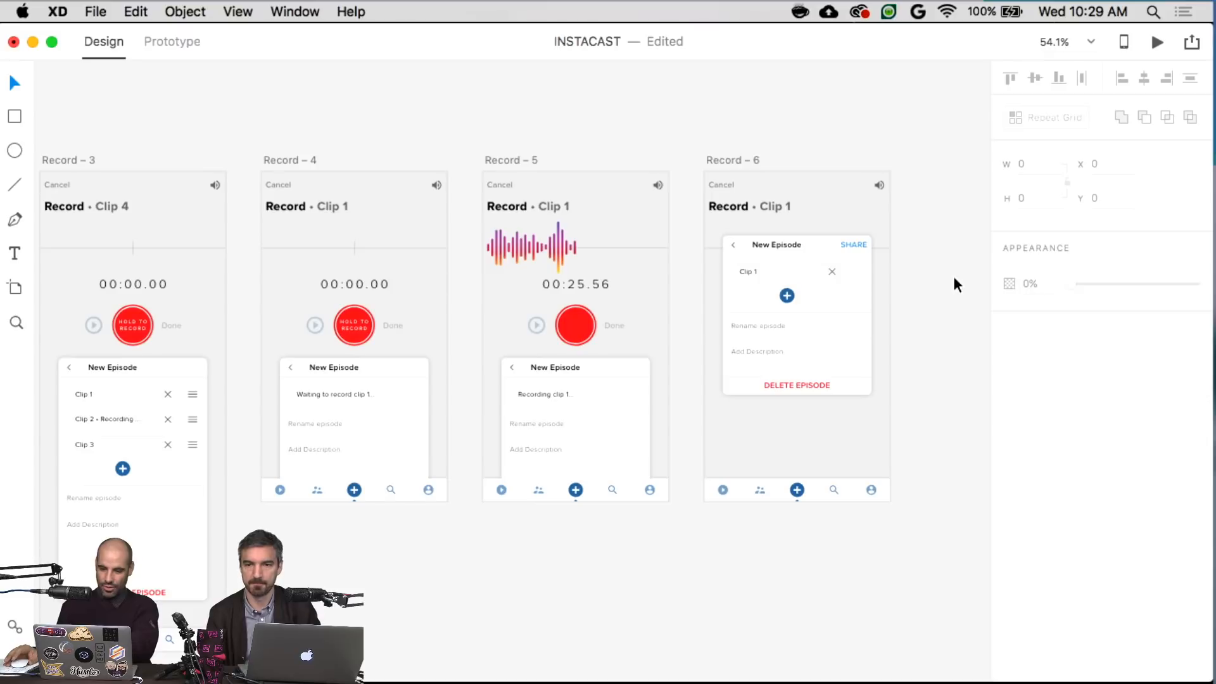
scroll(918, 329, left, 20)
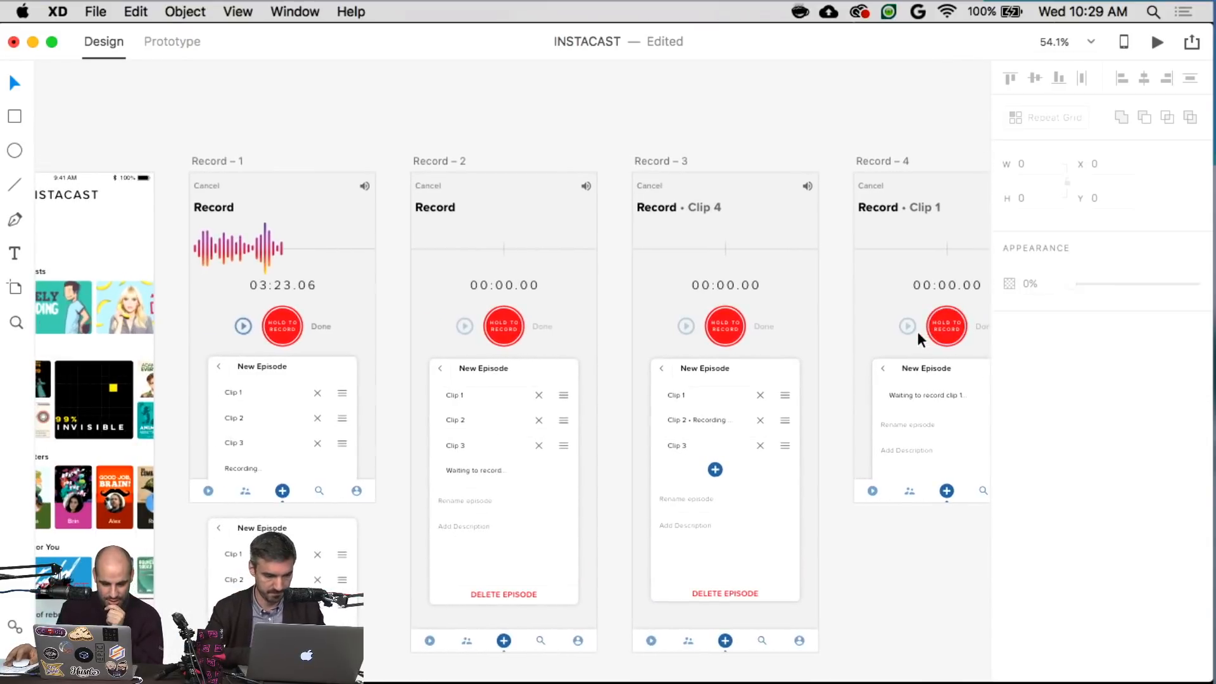
scroll(917, 329, left, 4)
scroll(917, 329, down, 2)
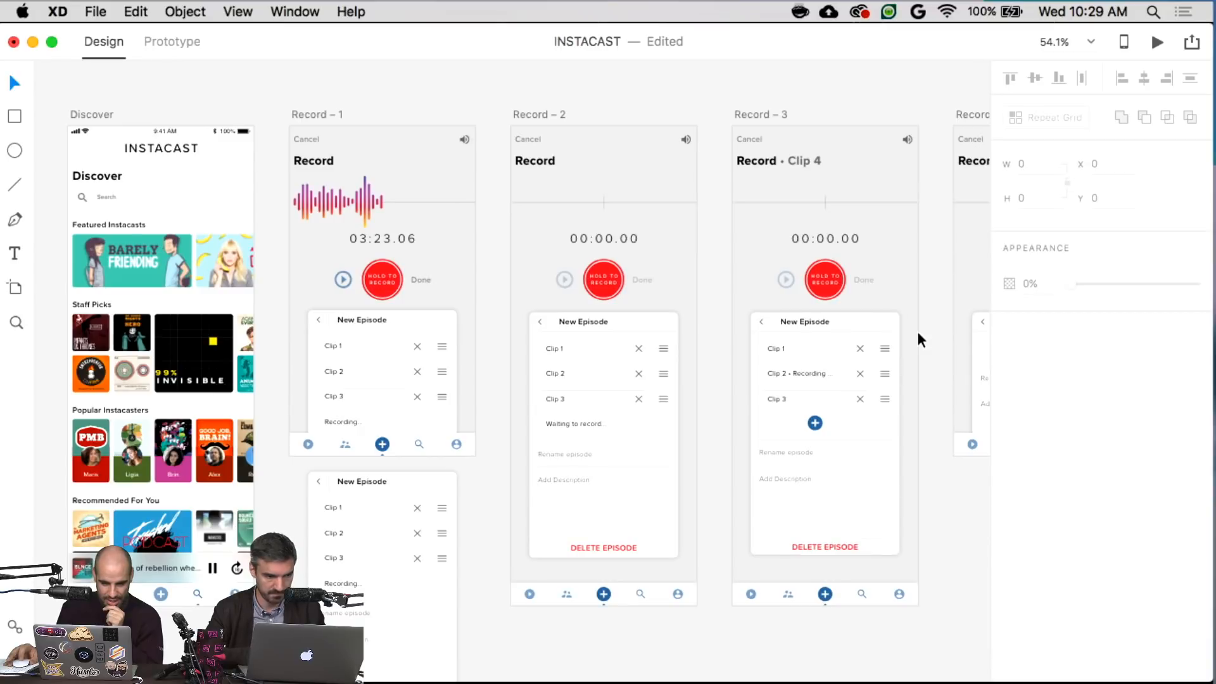
scroll(917, 329, down, 4)
scroll(917, 329, right, 1)
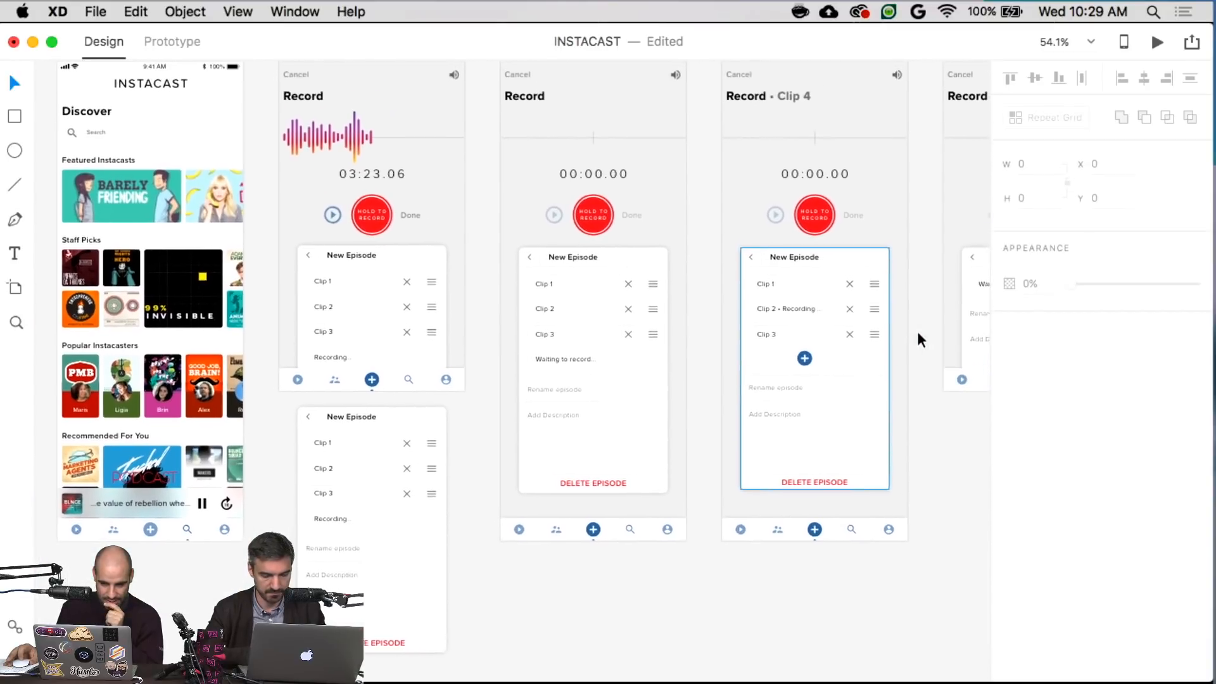
scroll(918, 329, up, 2)
scroll(917, 328, right, 3)
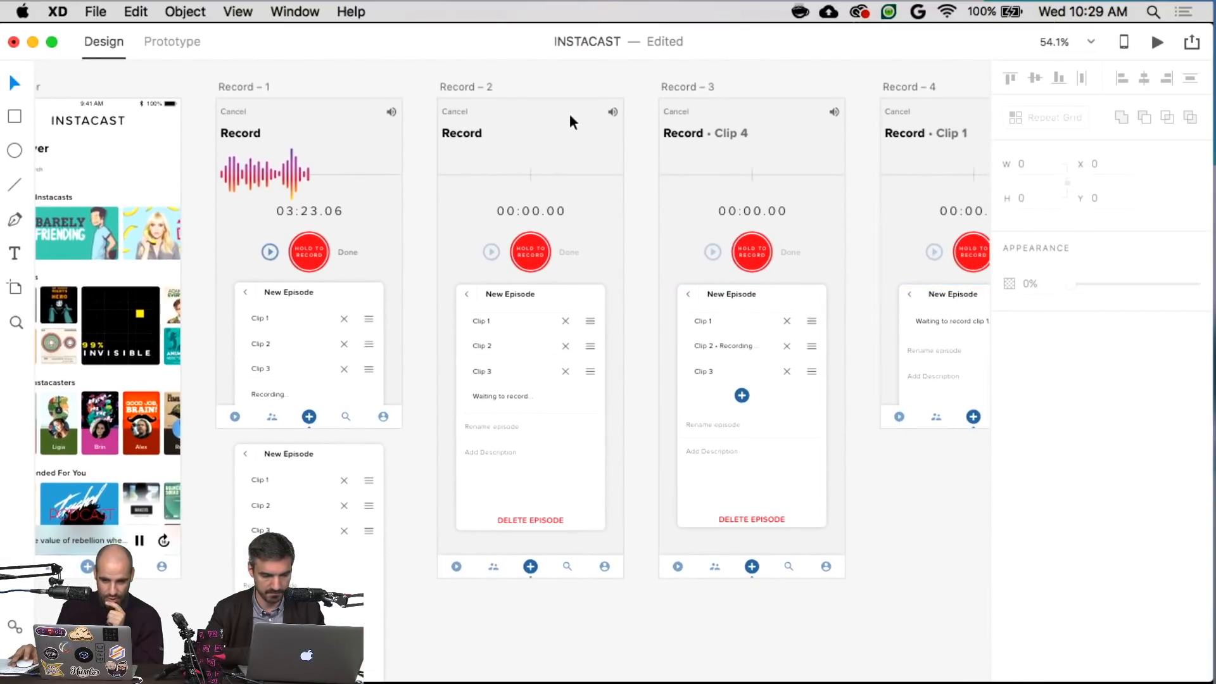
- Duplicate the Record – 2 artboard to the end of the row, after Record – 6
click(482, 86)
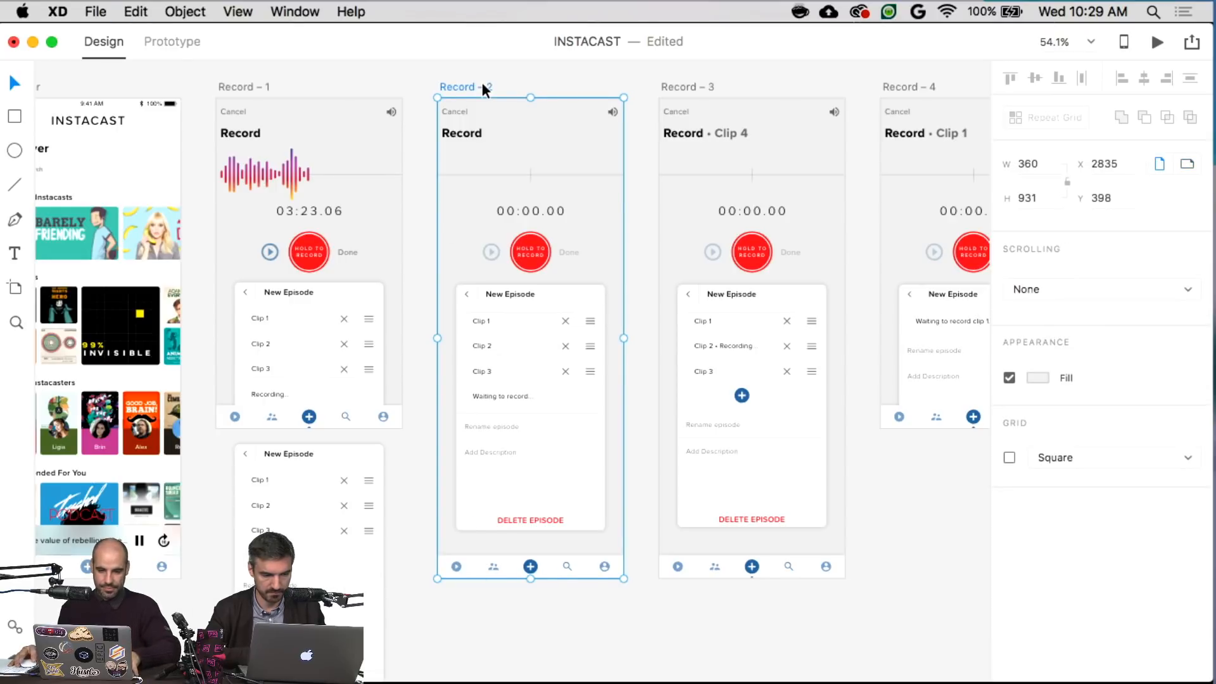
key(super+d)
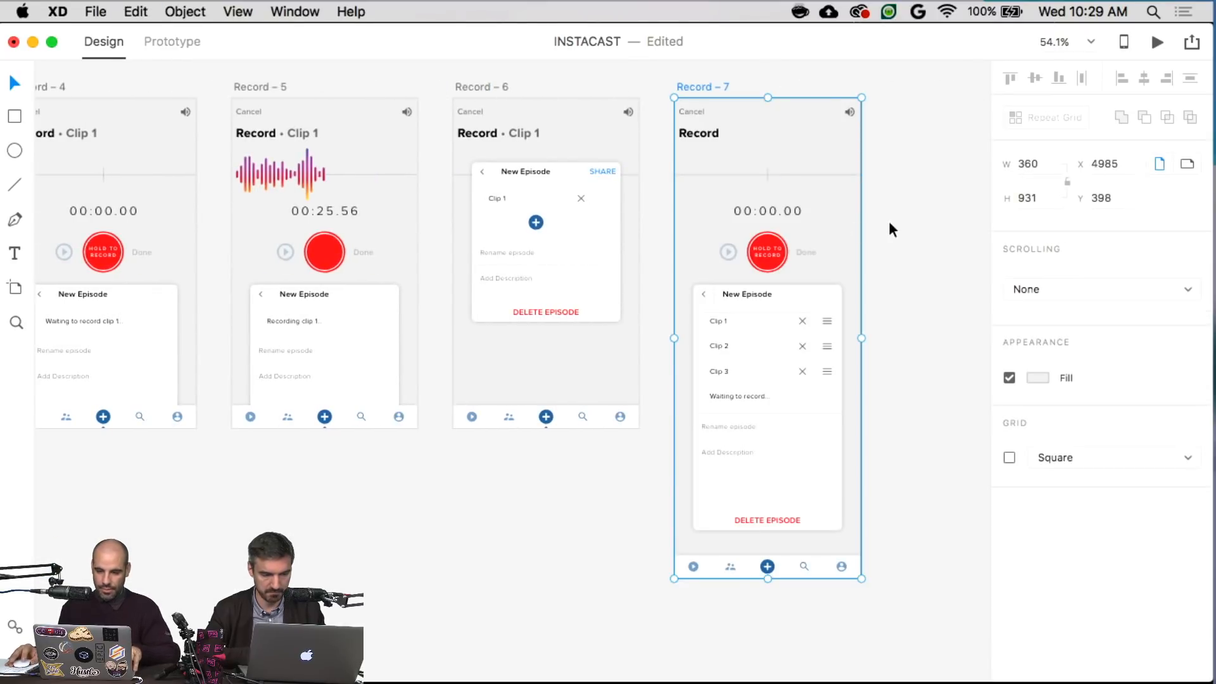
click(919, 218)
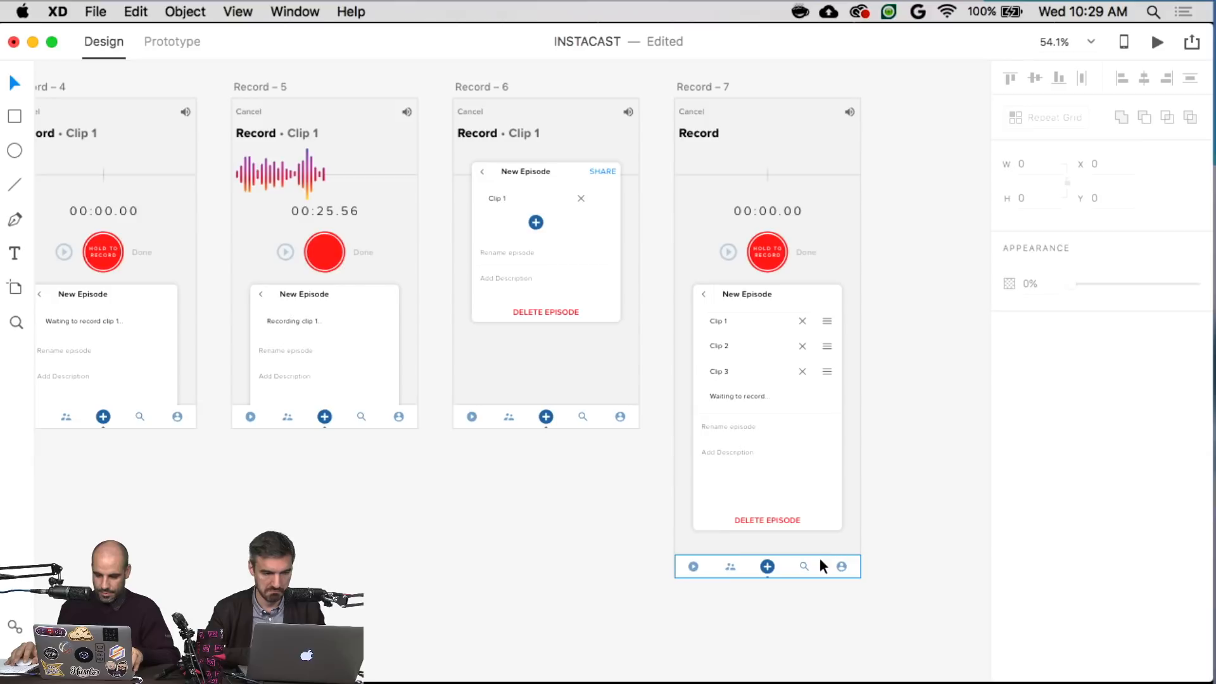
- Set the Record – 7 artboard's height to 640 and move its navigation bar up to the artboard's bottom edge
click(849, 531)
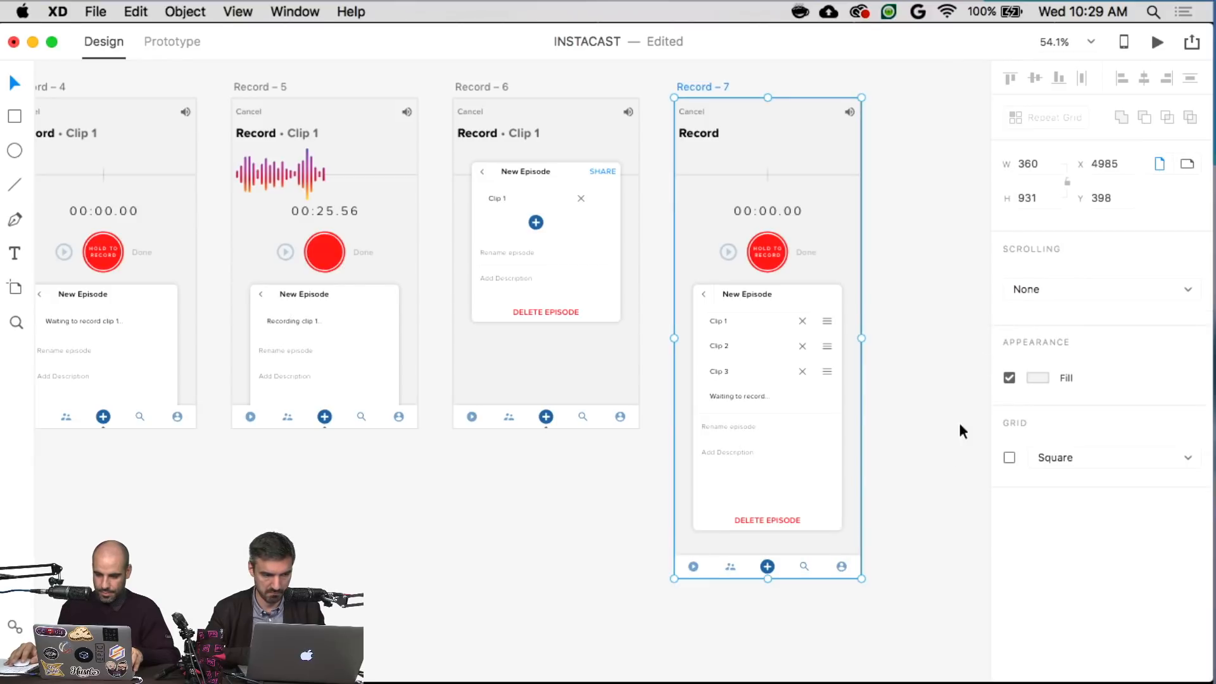
click(1029, 194)
text(640)
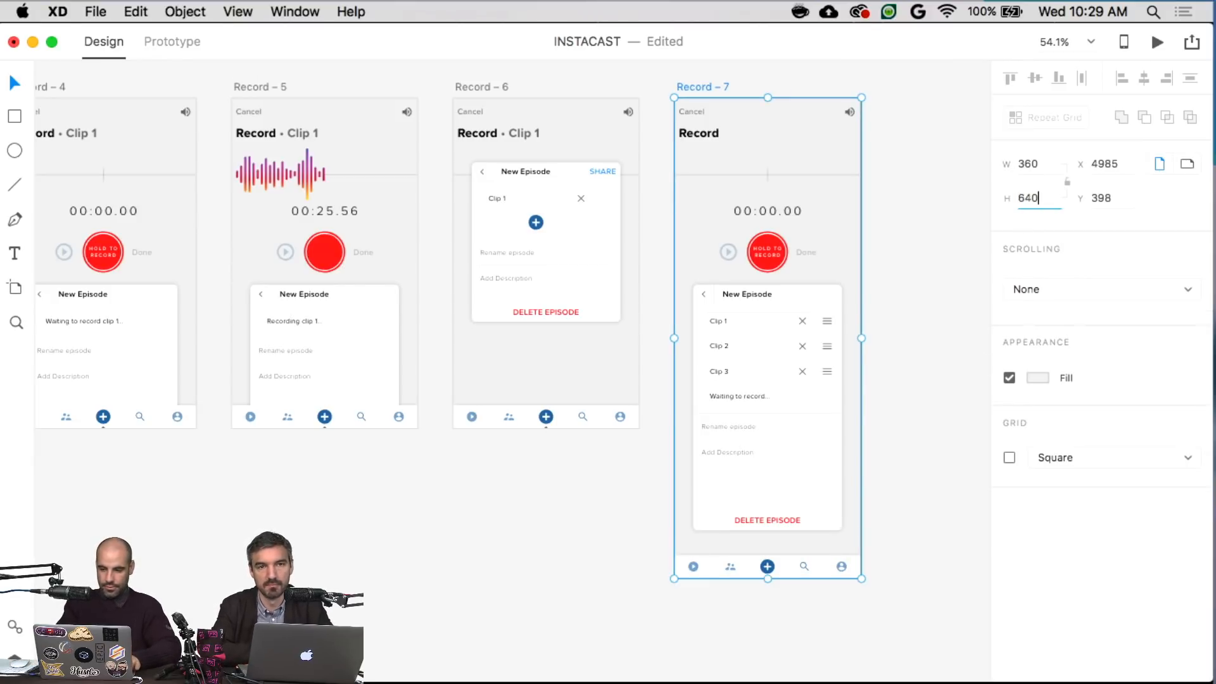
key(Return)
drag(792, 569, 805, 416)
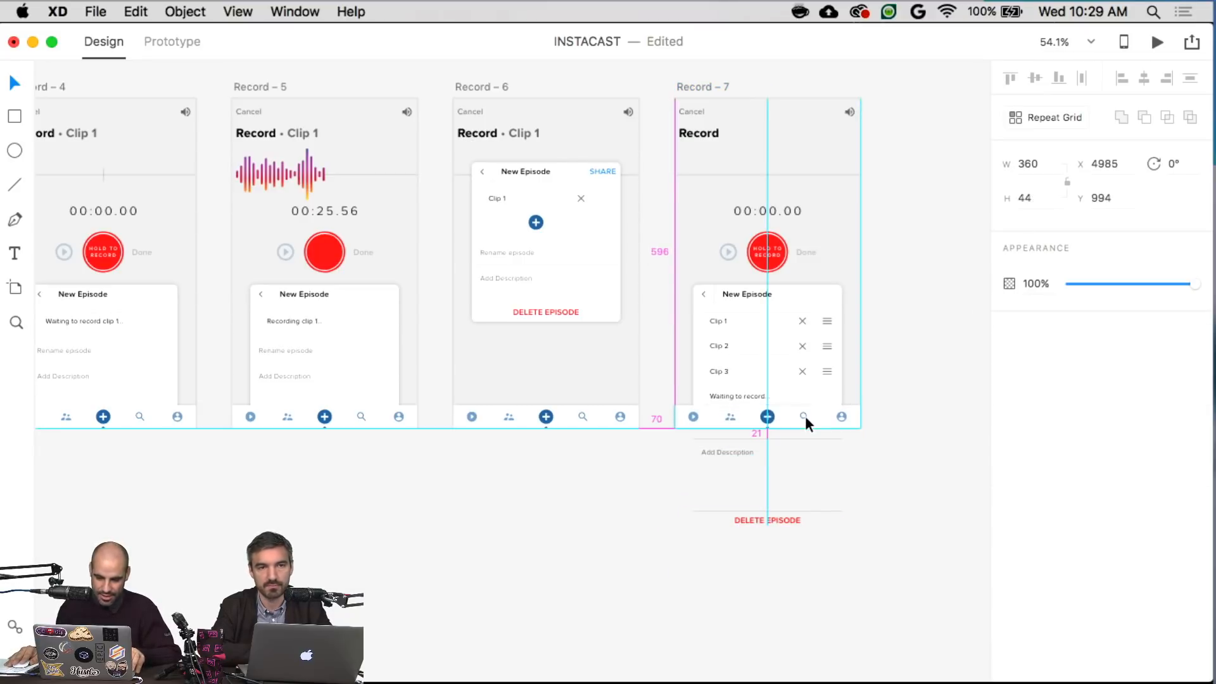
click(856, 342)
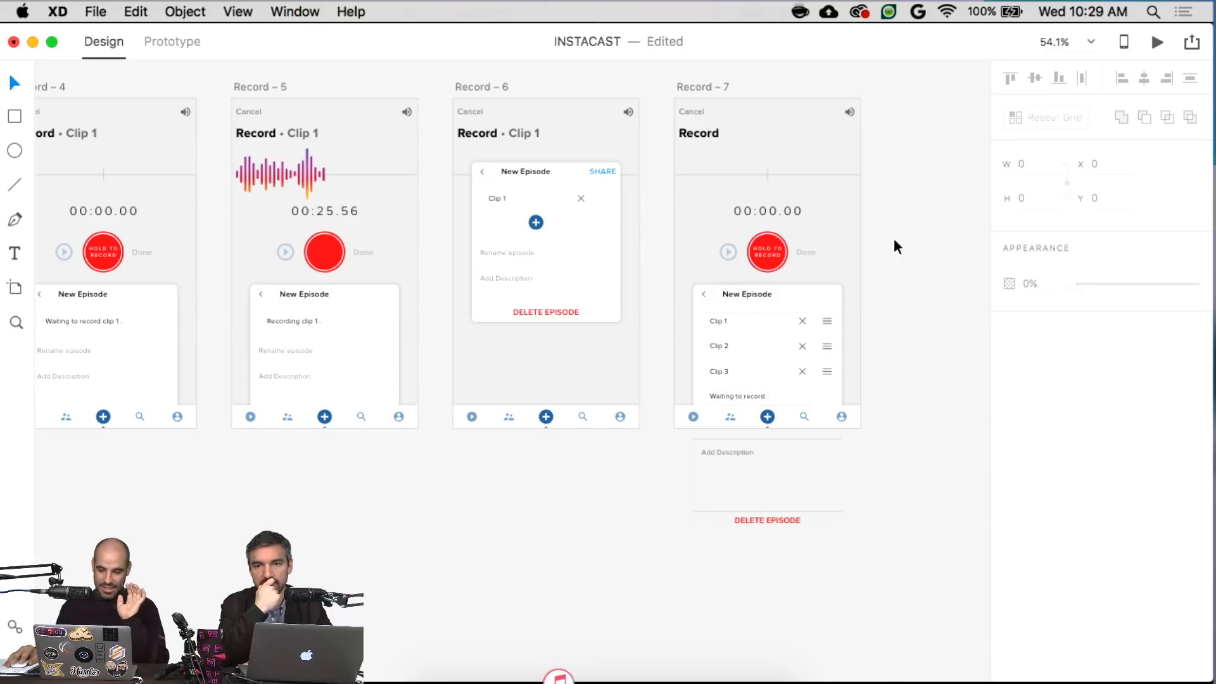
- Copy the SHARE label from Record – 6 into Record – 7 and align it with the top of the New Episode card
double_click(608, 169)
key(super+c)
click(793, 291)
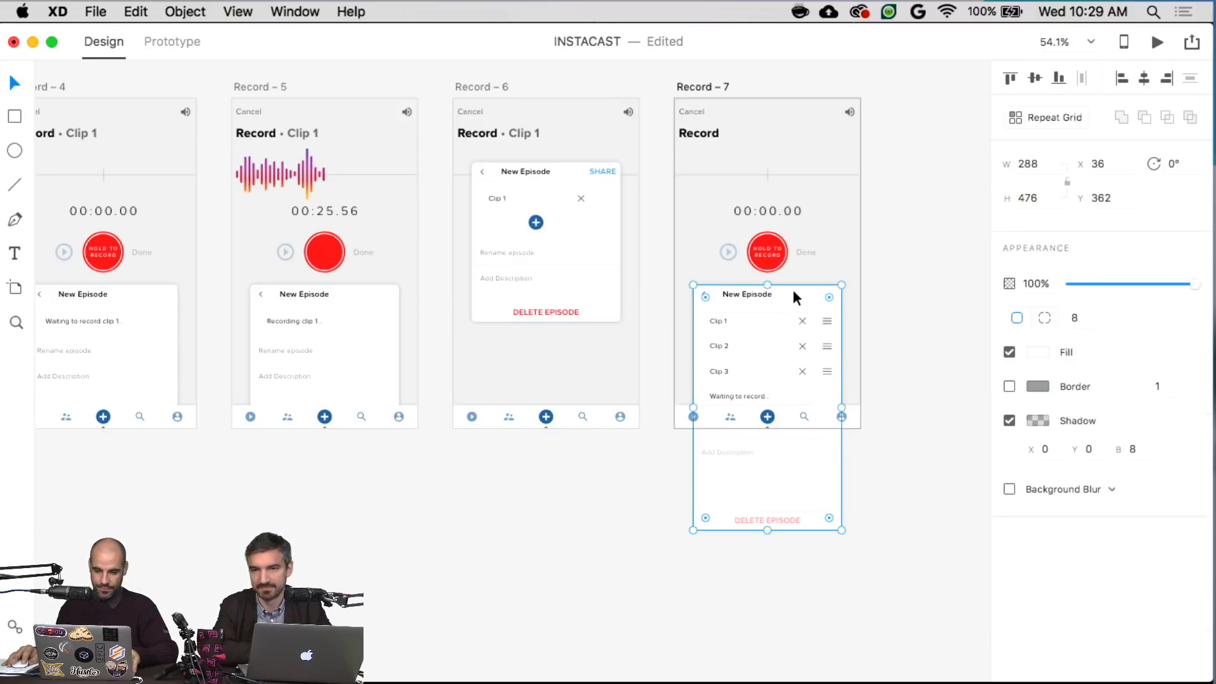
key(super+v)
shift+click(799, 292)
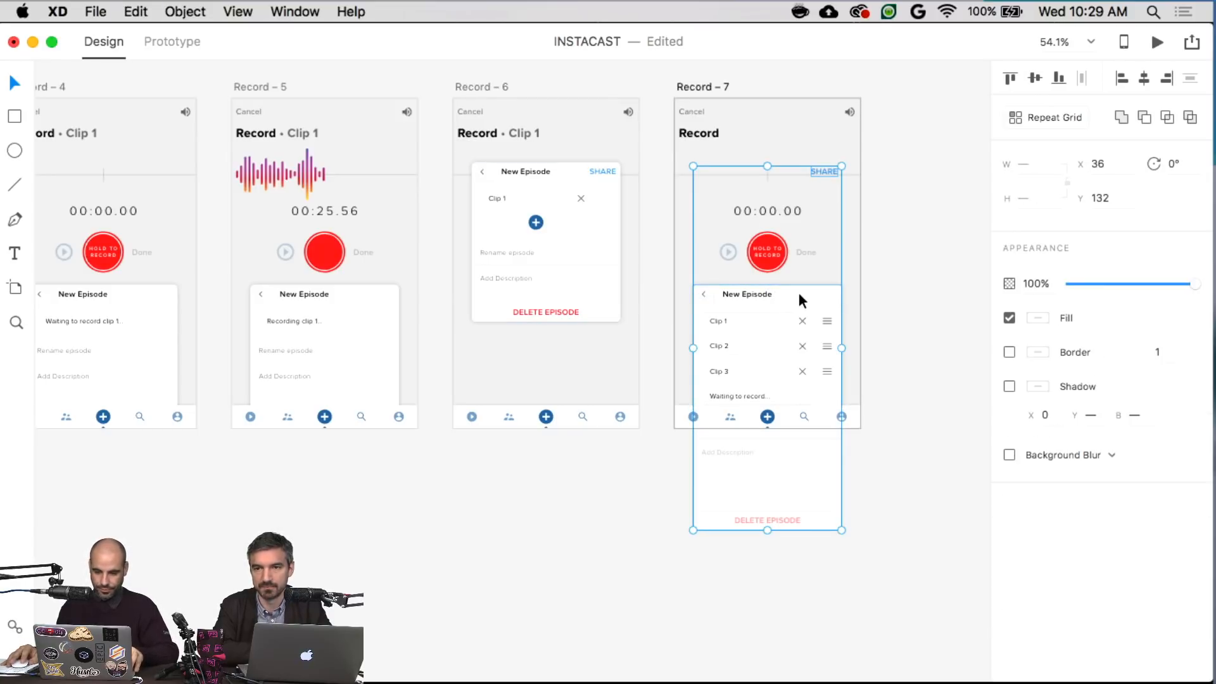
click(1059, 78)
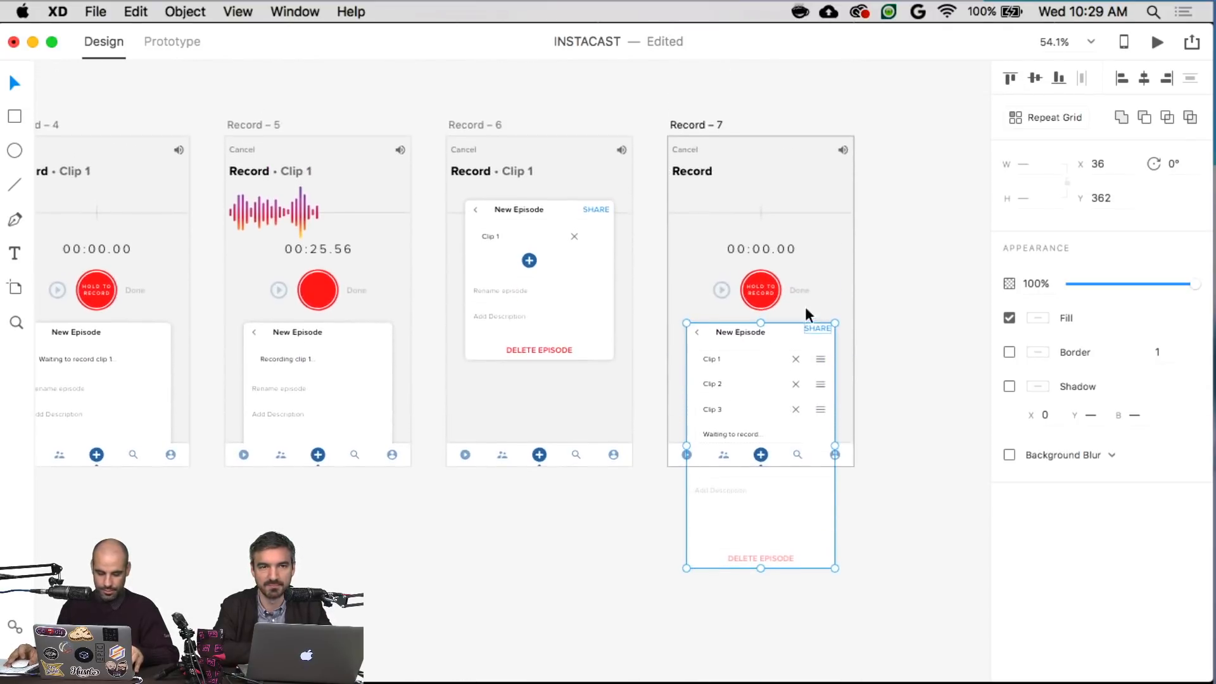
- Nudge the SHARE label on Record – 7 down to Y 370, level with the New Episode title
scroll(796, 329, up, 10)
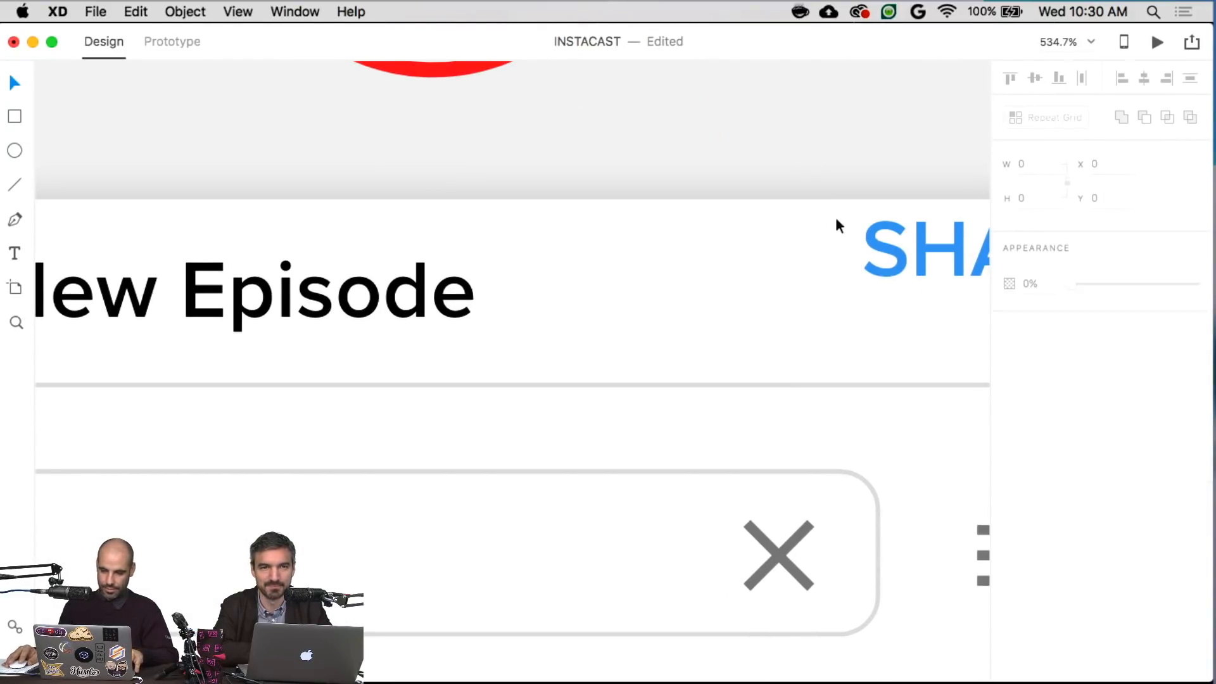
click(879, 265)
key(Down)
key(Down)
key(Down)
key(Down)
key(Down)
key(Down)
key(Down)
key(Down)
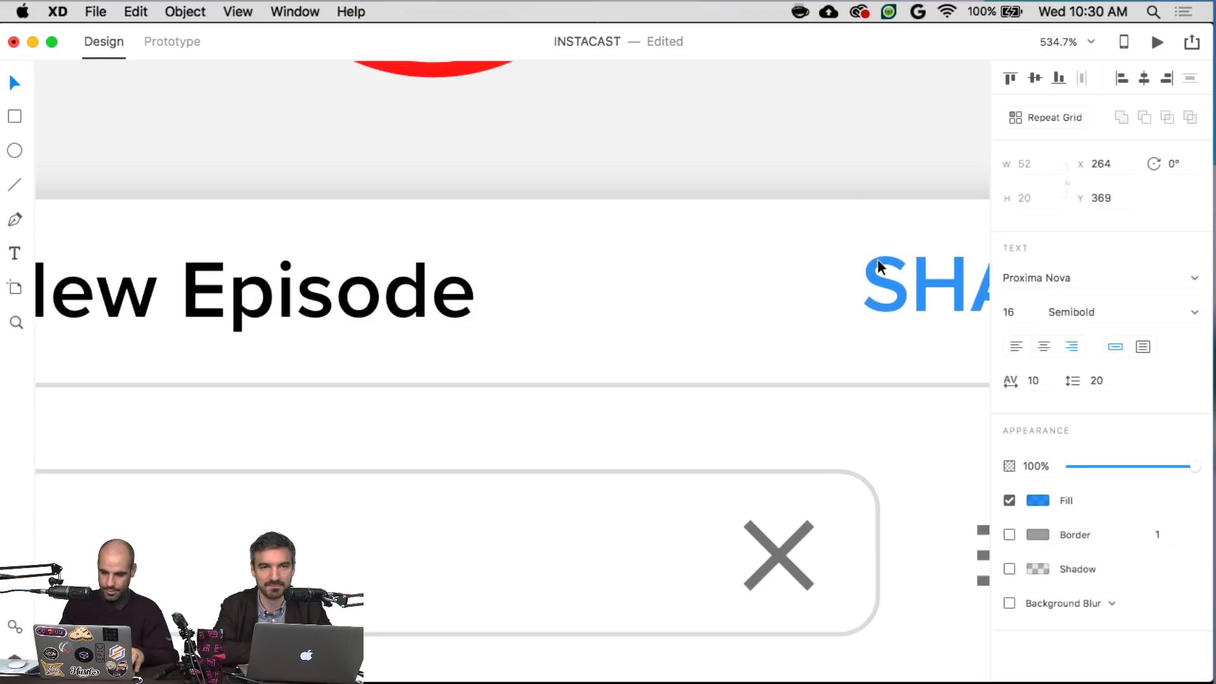
scroll(876, 260, down, 10)
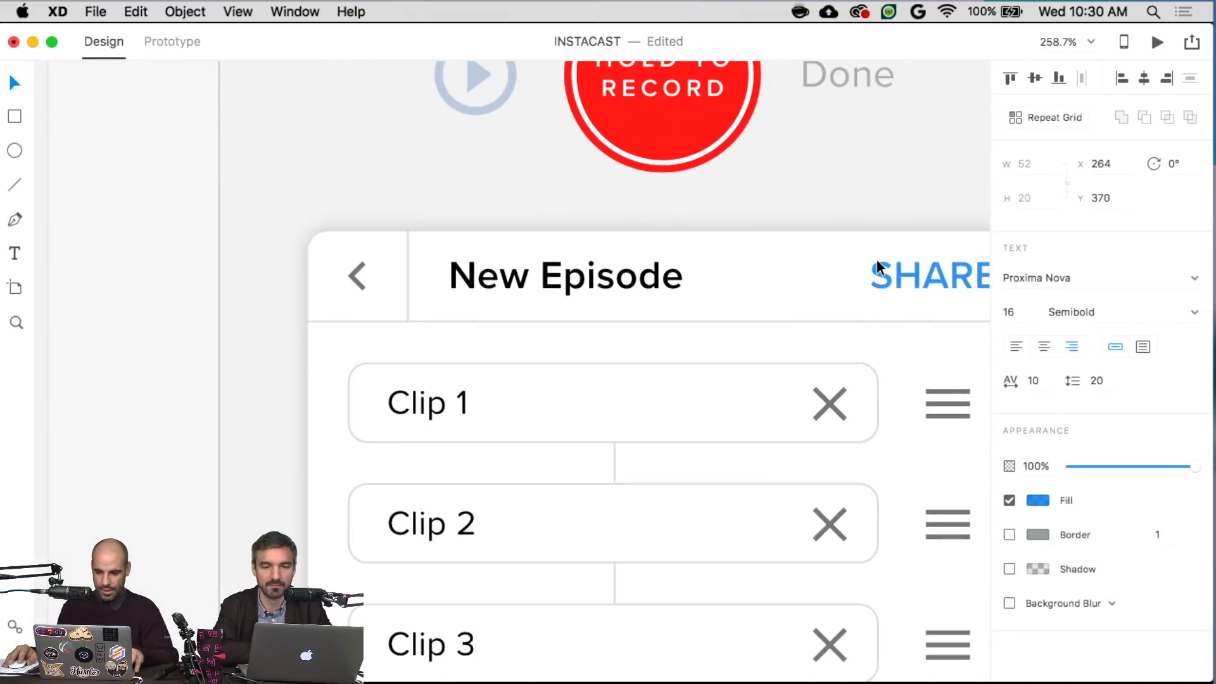
click(952, 248)
scroll(972, 250, down, 4)
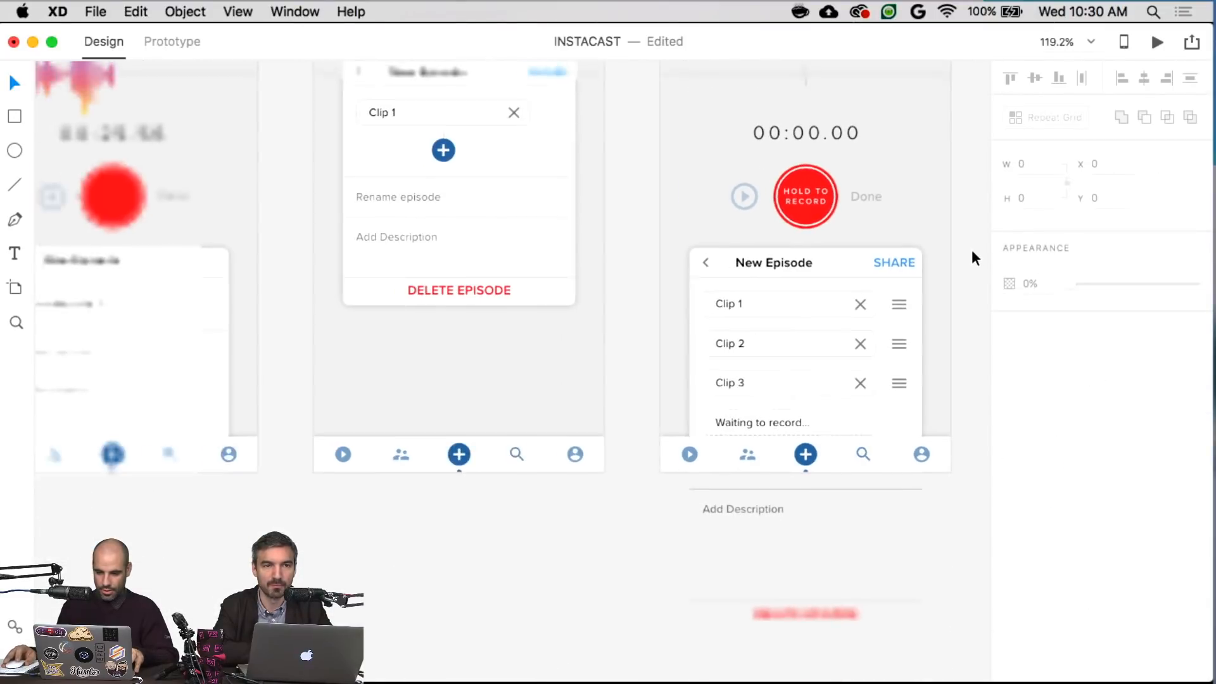
- Duplicate the Record – 3 artboard to the end of the row, after Record – 7
scroll(952, 282, right, 5)
scroll(943, 308, up, 1)
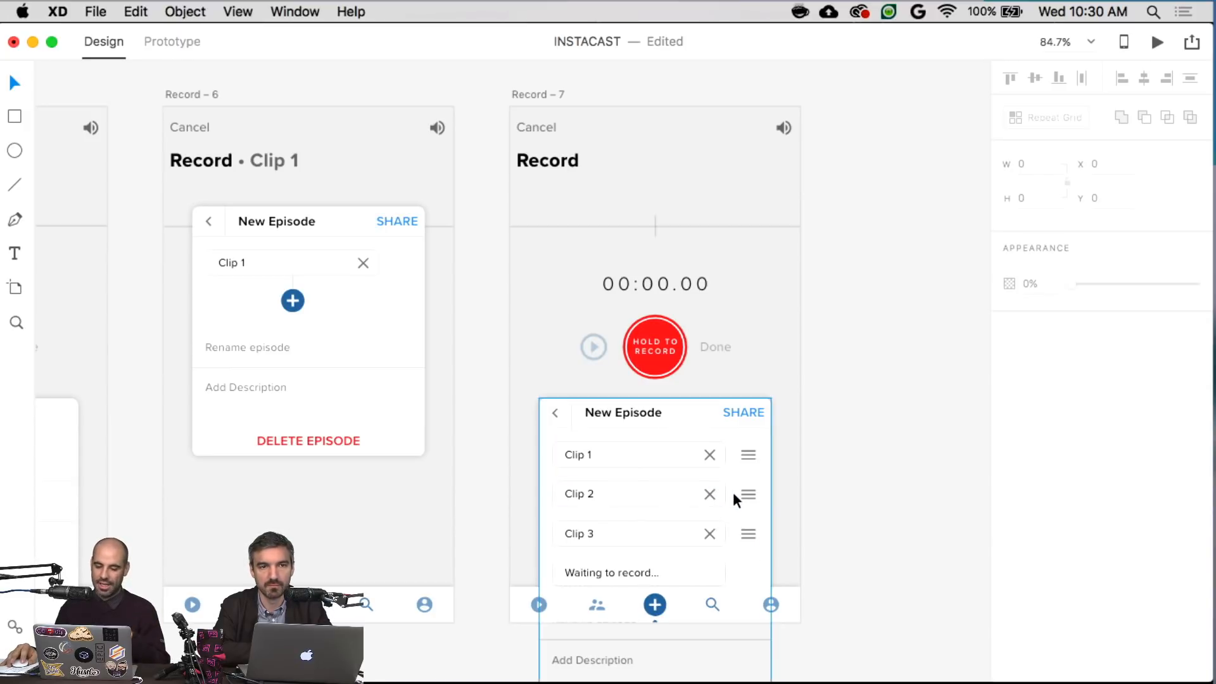
scroll(938, 425, left, 15)
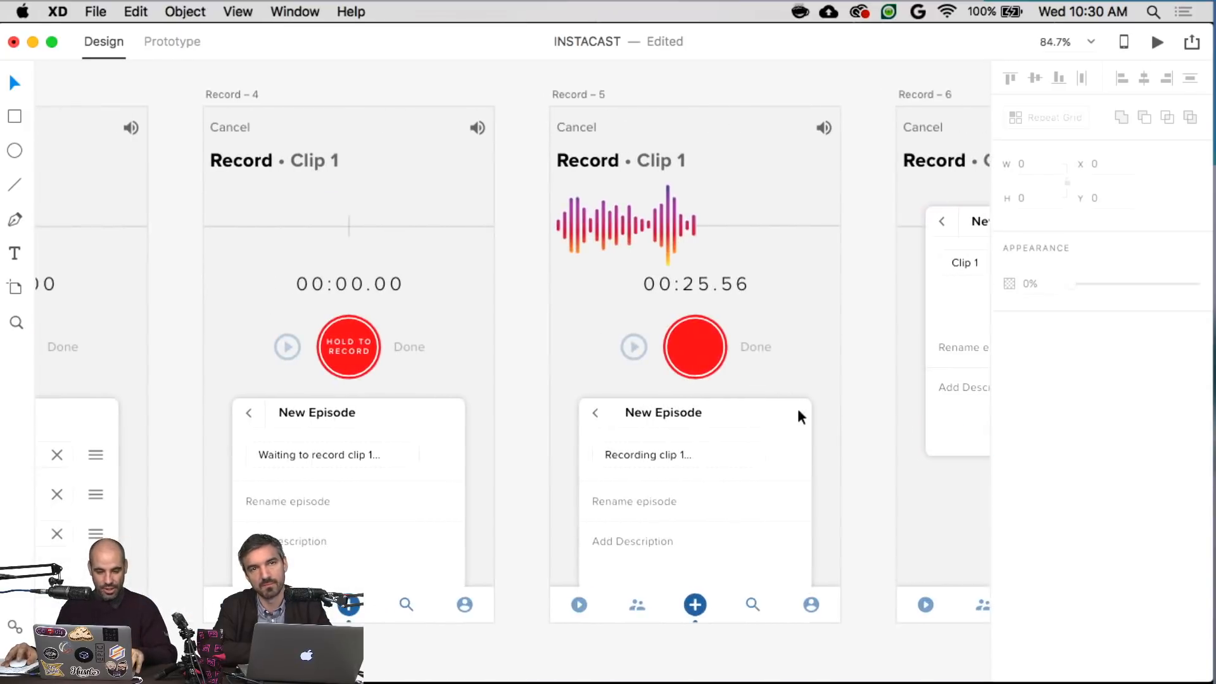
scroll(785, 406, down, 3)
scroll(773, 401, left, 10)
scroll(773, 402, up, 4)
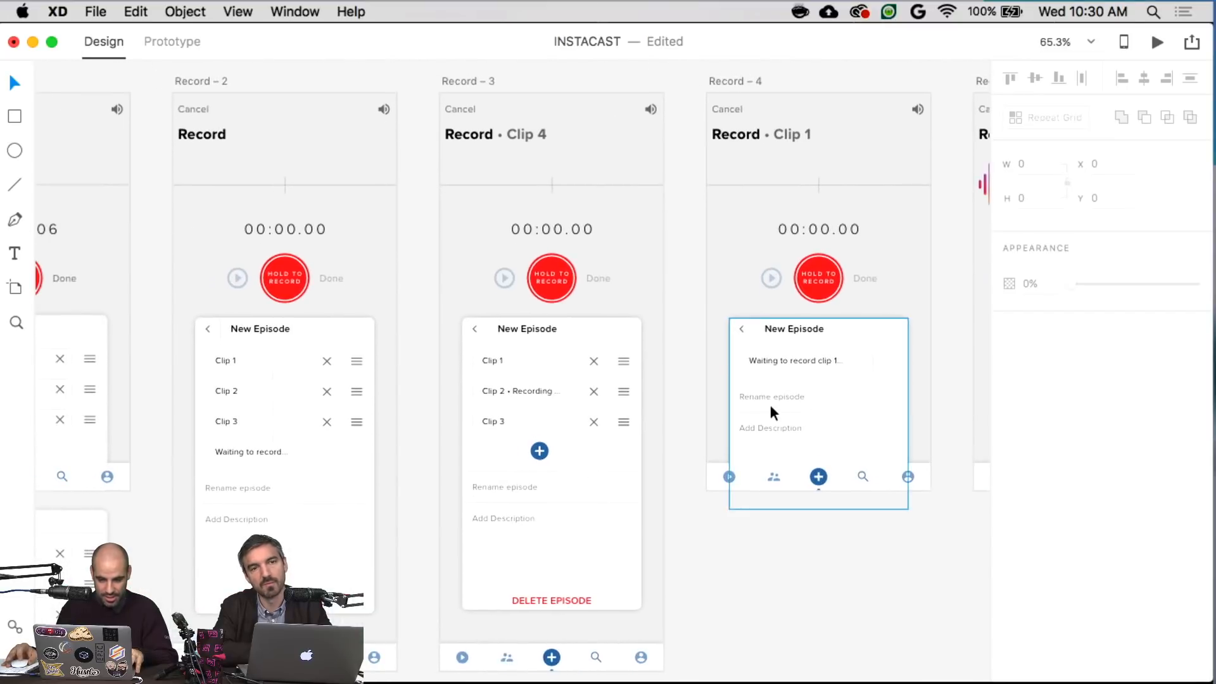
click(471, 167)
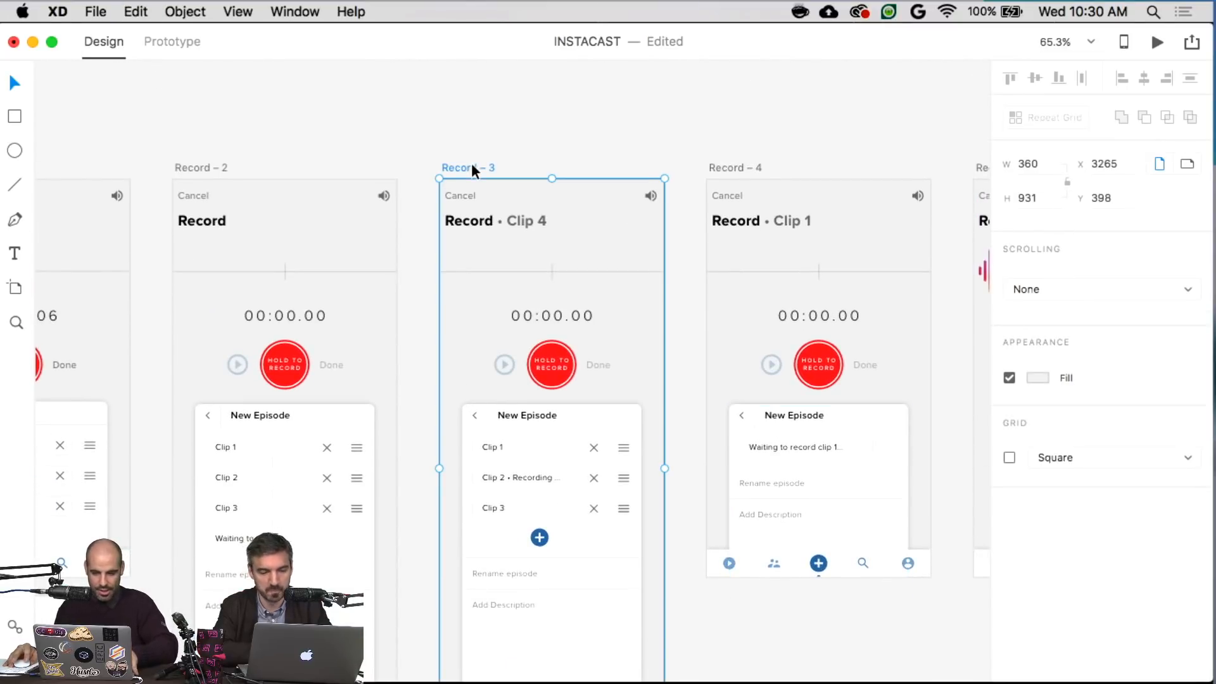
scroll(471, 162, right, 15)
click(524, 158)
click(524, 166)
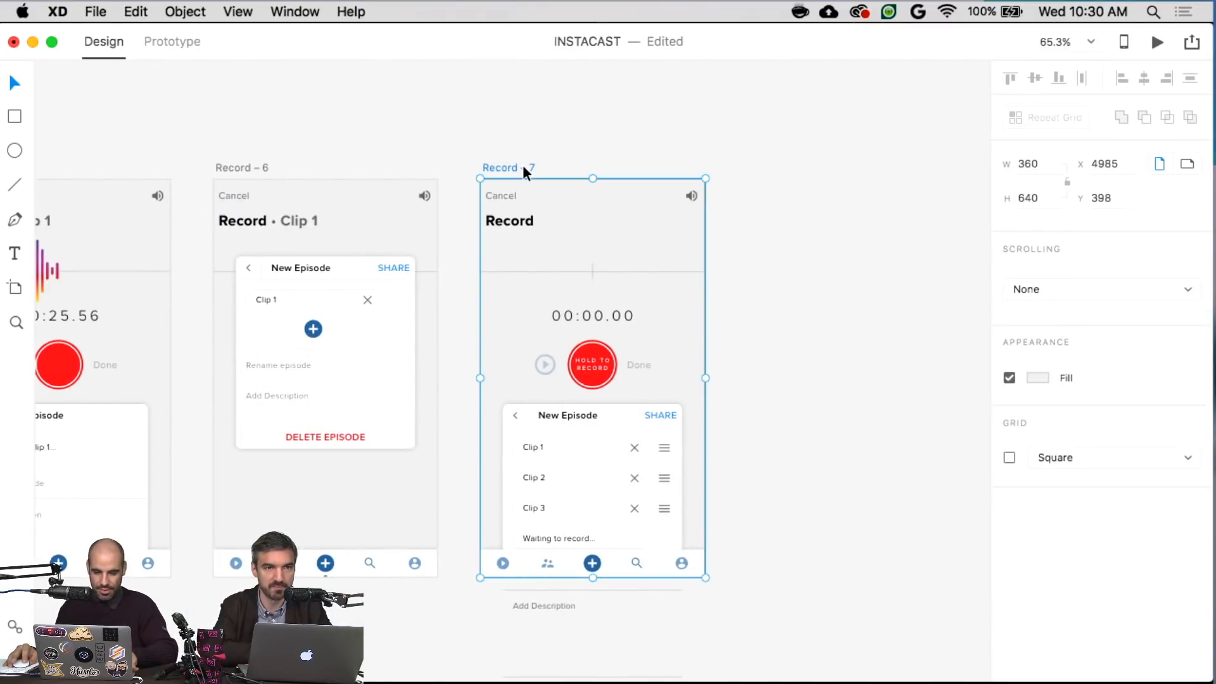
scroll(735, 241, right, 10)
scroll(735, 240, down, 3)
click(716, 274)
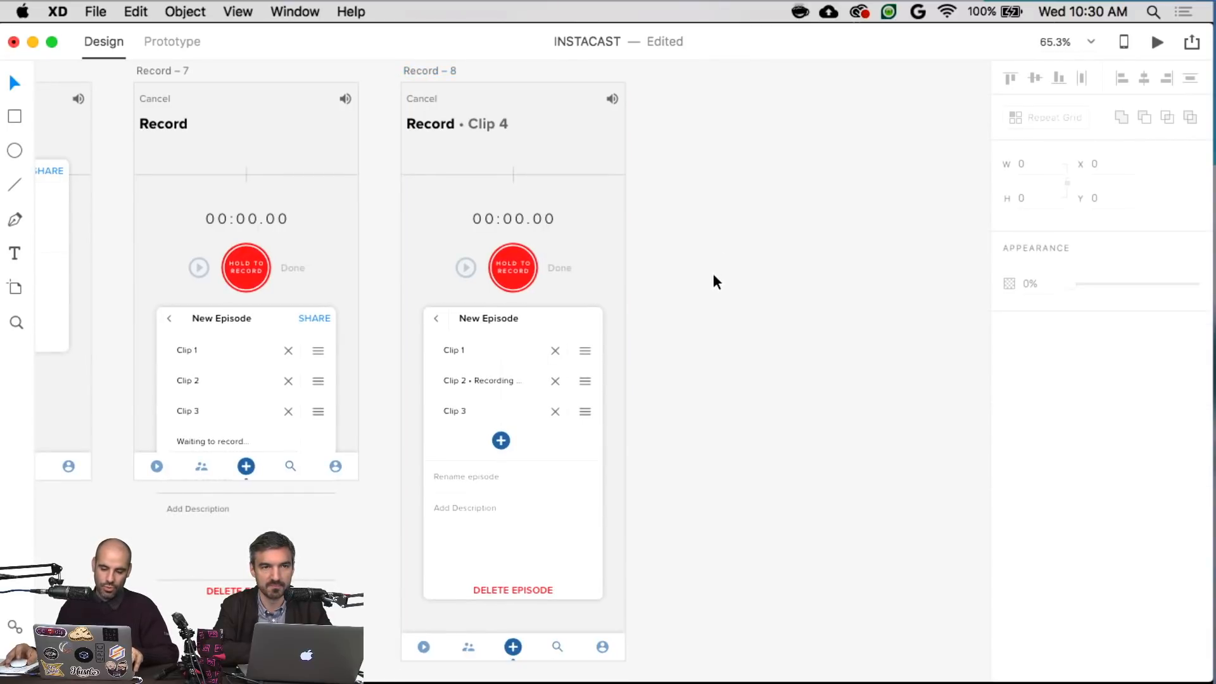
- Copy the waveform from Record – 5 onto the timeline of Record – 8
scroll(713, 282, left, 15)
scroll(713, 279, up, 4)
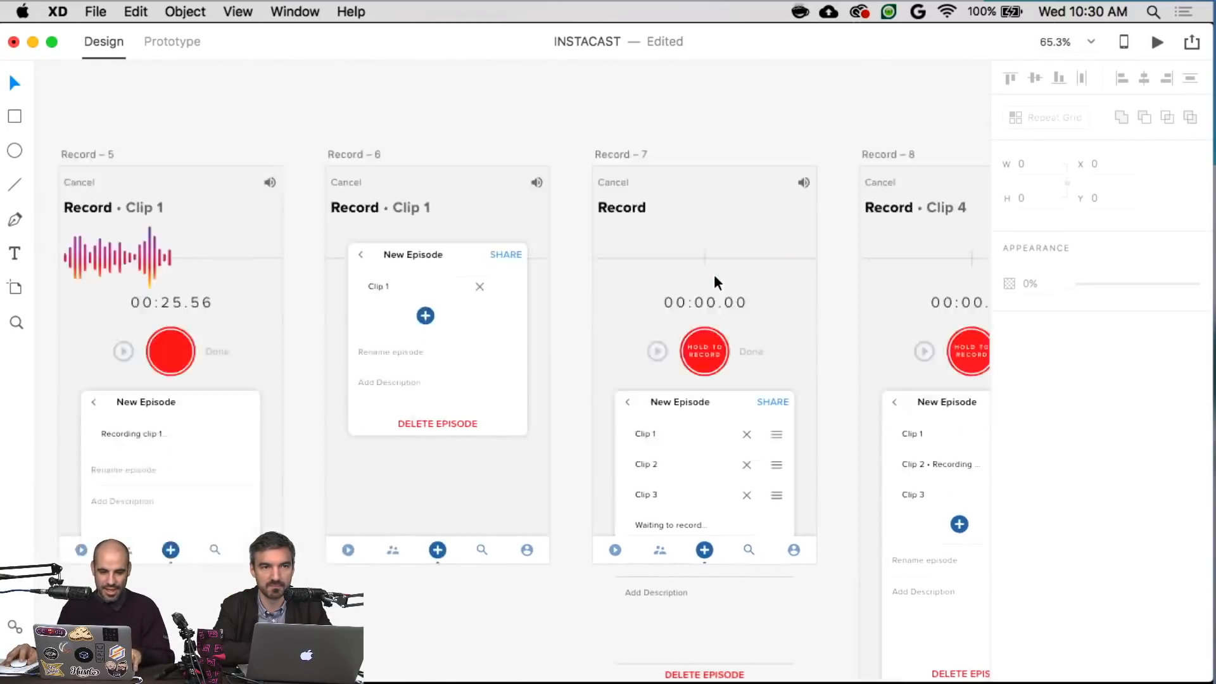
click(524, 373)
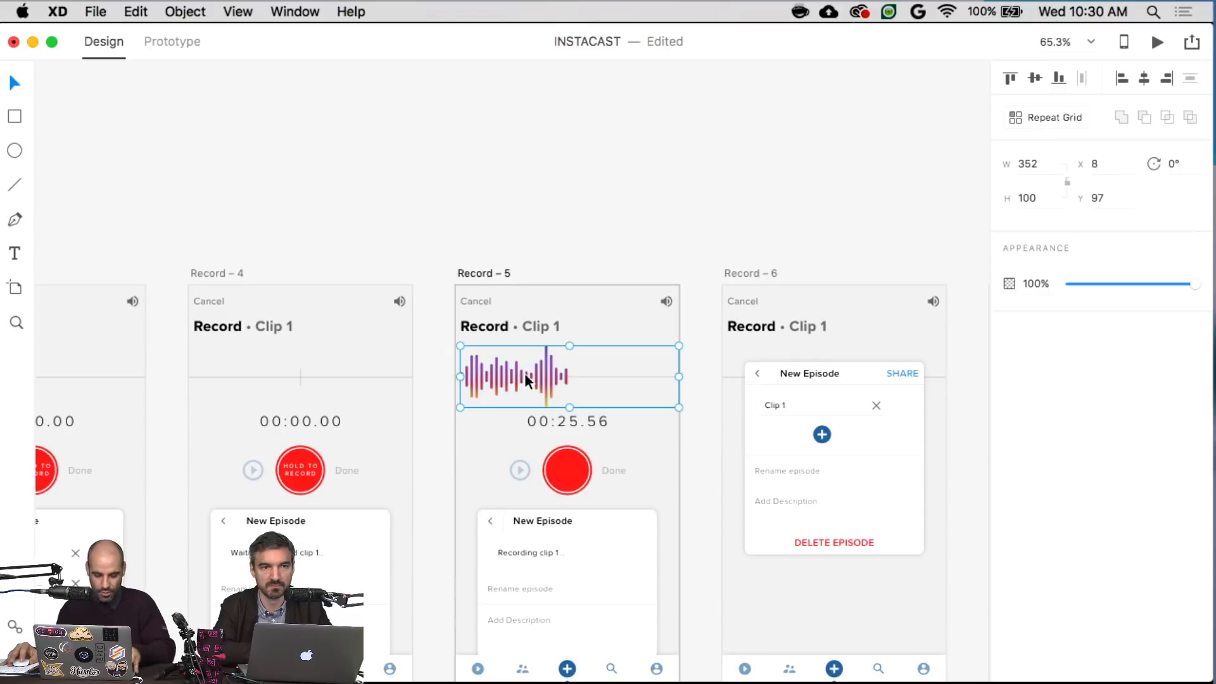
key(super+c)
scroll(525, 374, right, 15)
click(543, 375)
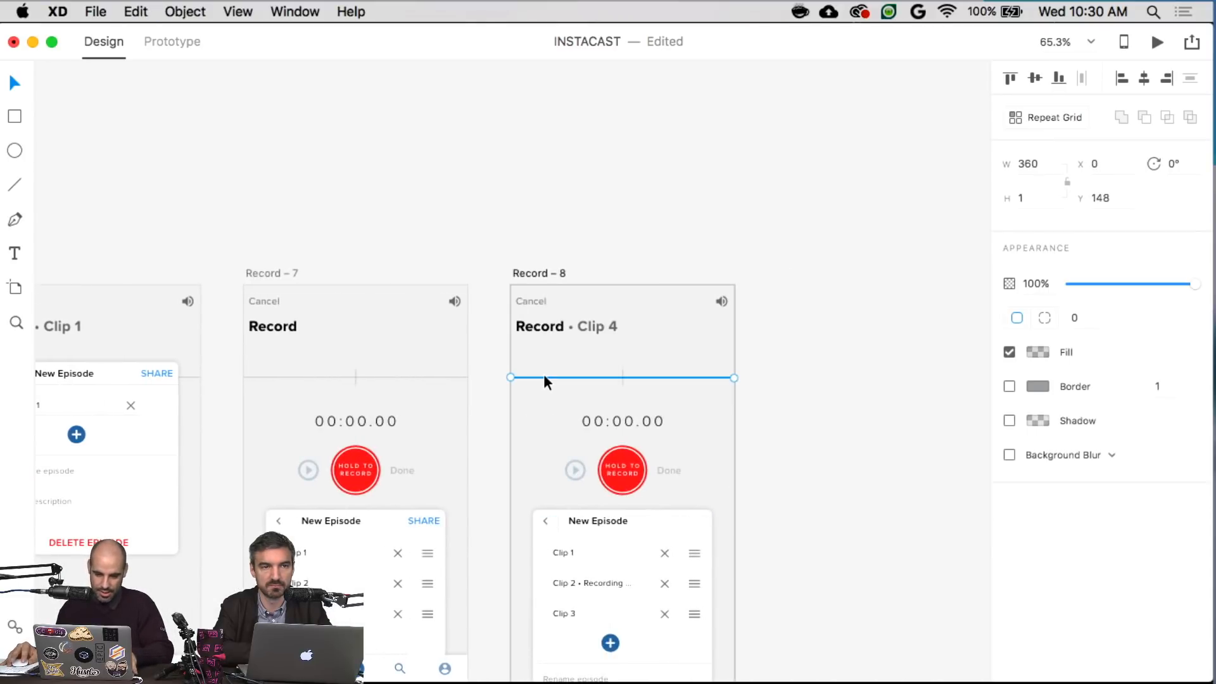
key(super+v)
click(811, 399)
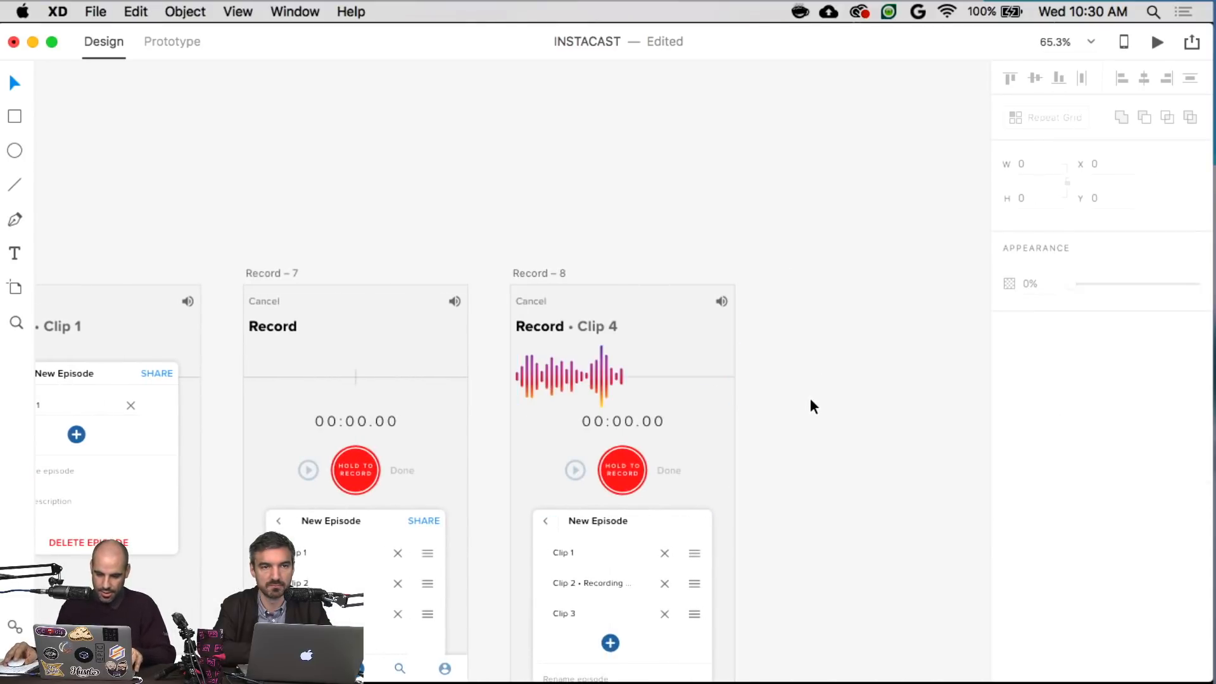
- Delete the HOLD TO RECORD text from the red record button on Record – 8
scroll(811, 397, down, 5)
scroll(811, 398, up, 8)
scroll(810, 398, down, 5)
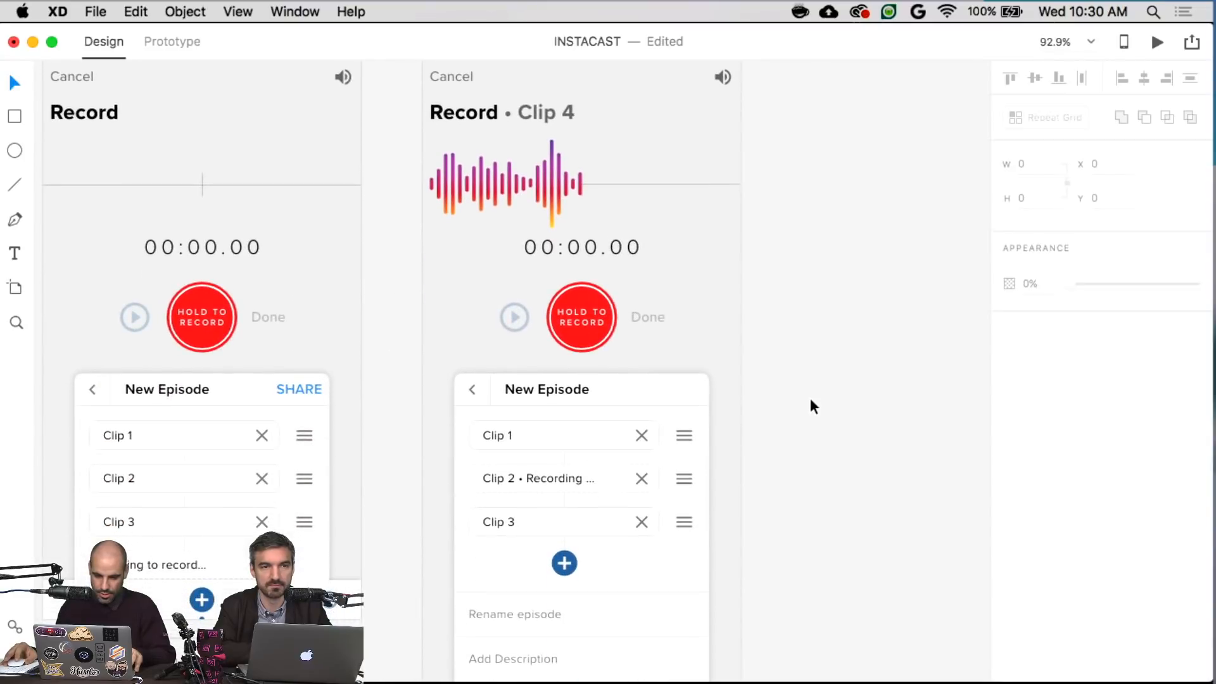
super+click(595, 311)
key(Delete)
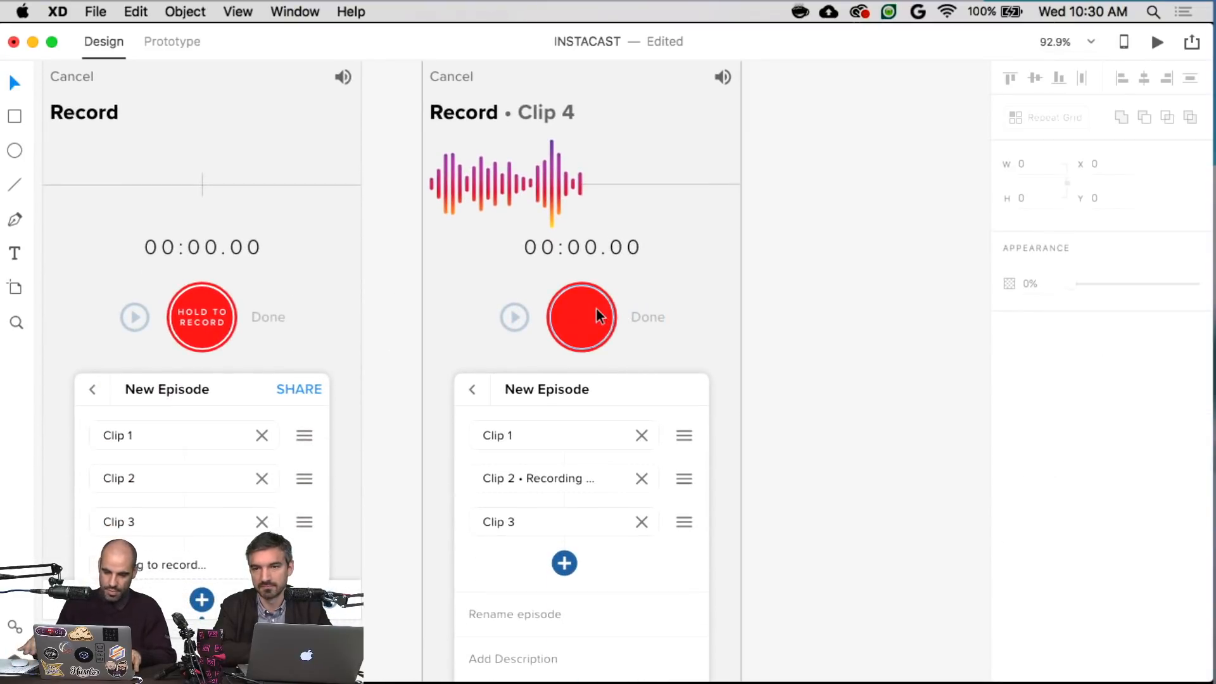
- Apply the darker #004488 swatch at 73% alpha to Record – 8's play icon and raise the icon and Done label to full opacity
super+click(522, 325)
click(1036, 318)
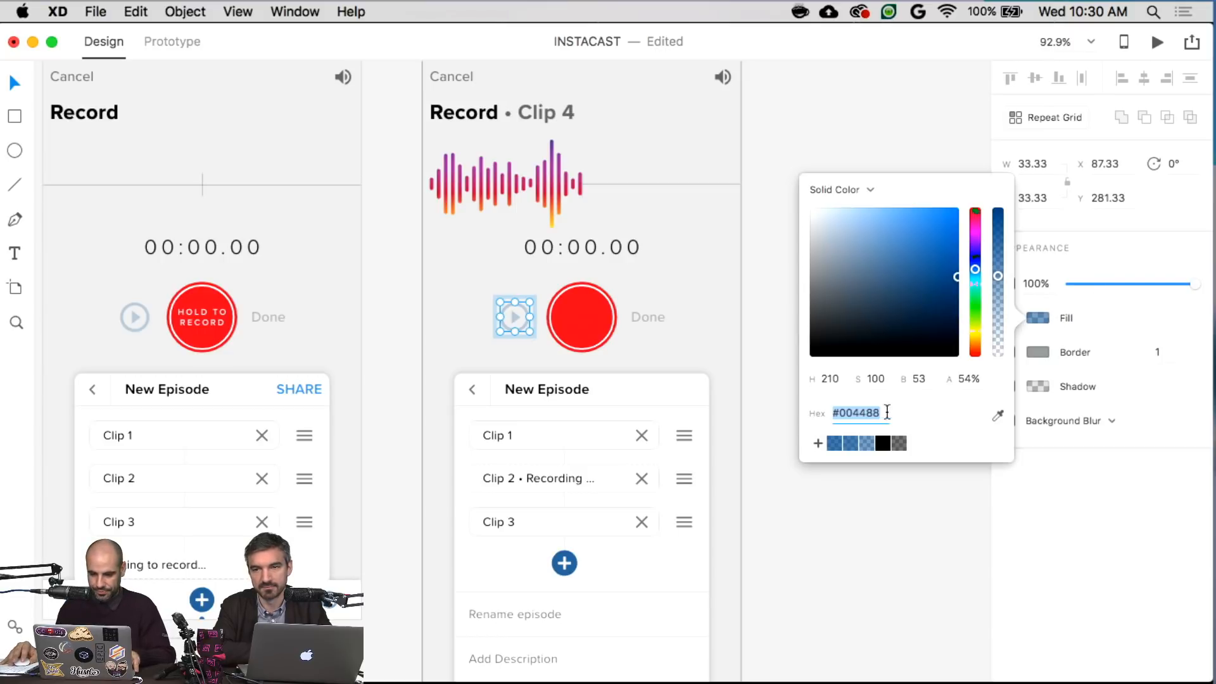
click(847, 442)
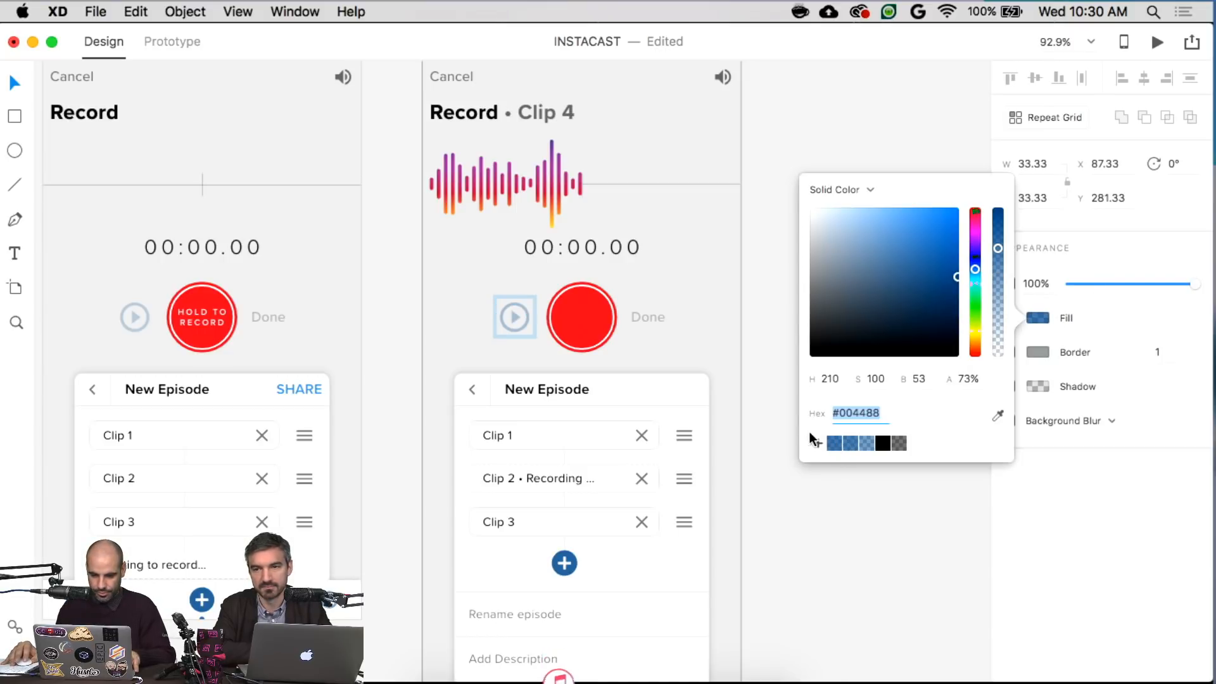
key(Escape)
key(Escape)
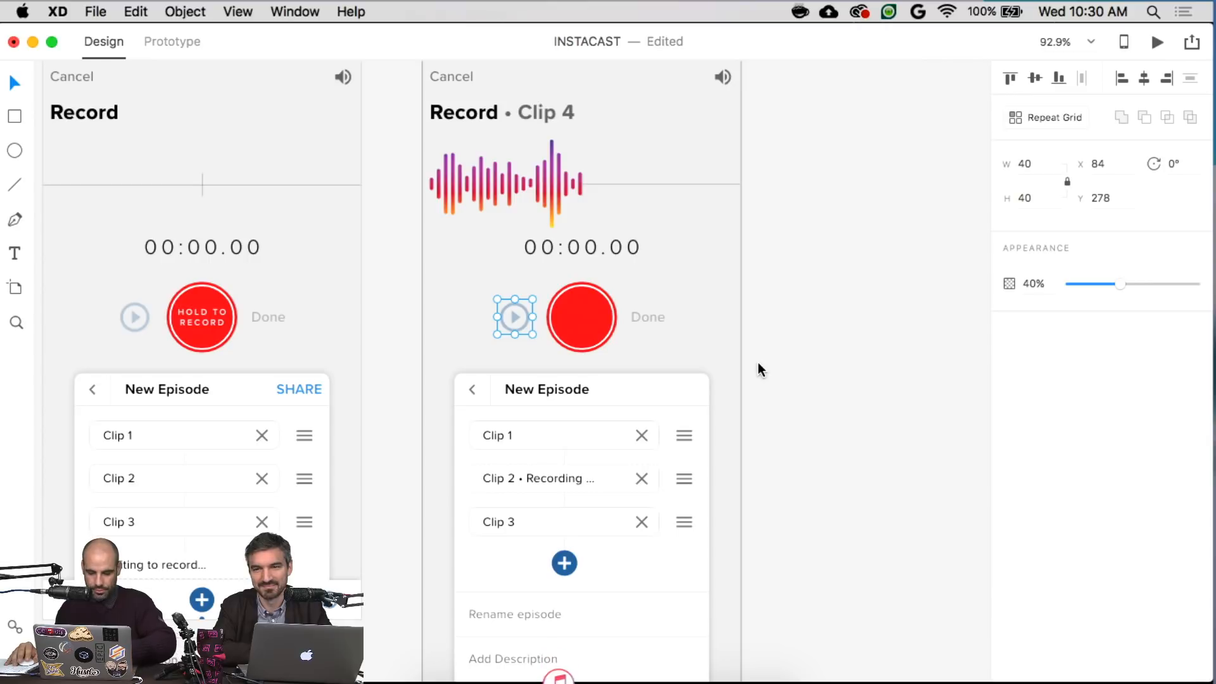
click(659, 318)
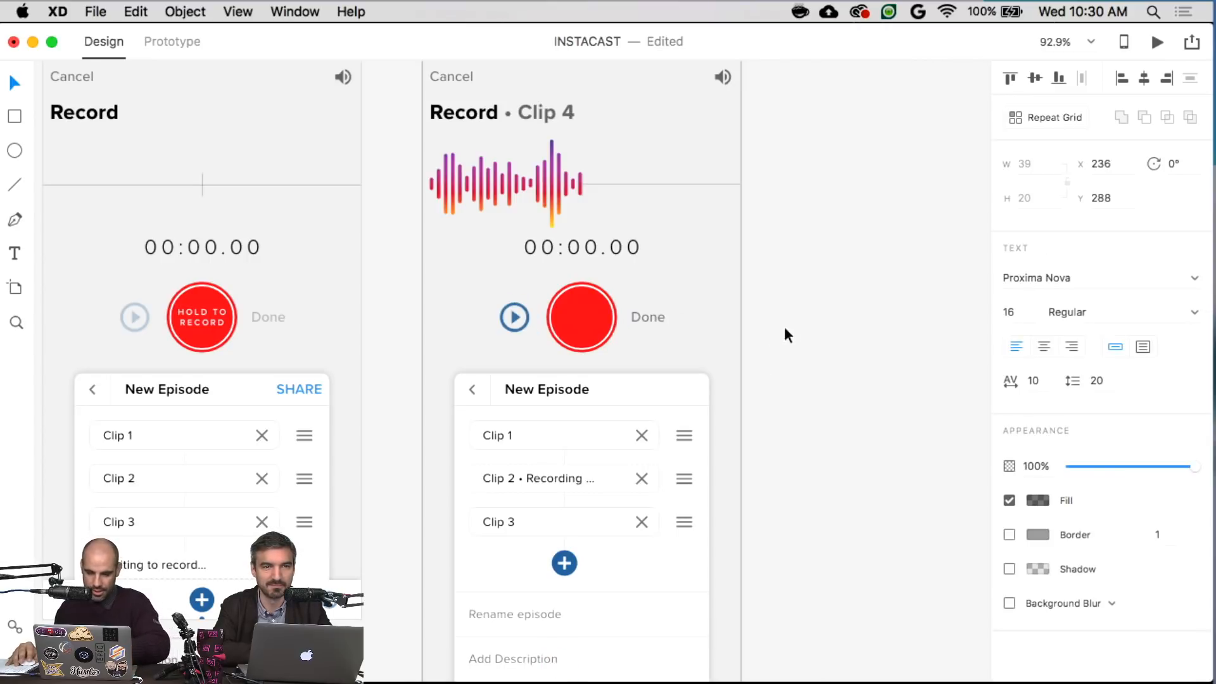
click(895, 302)
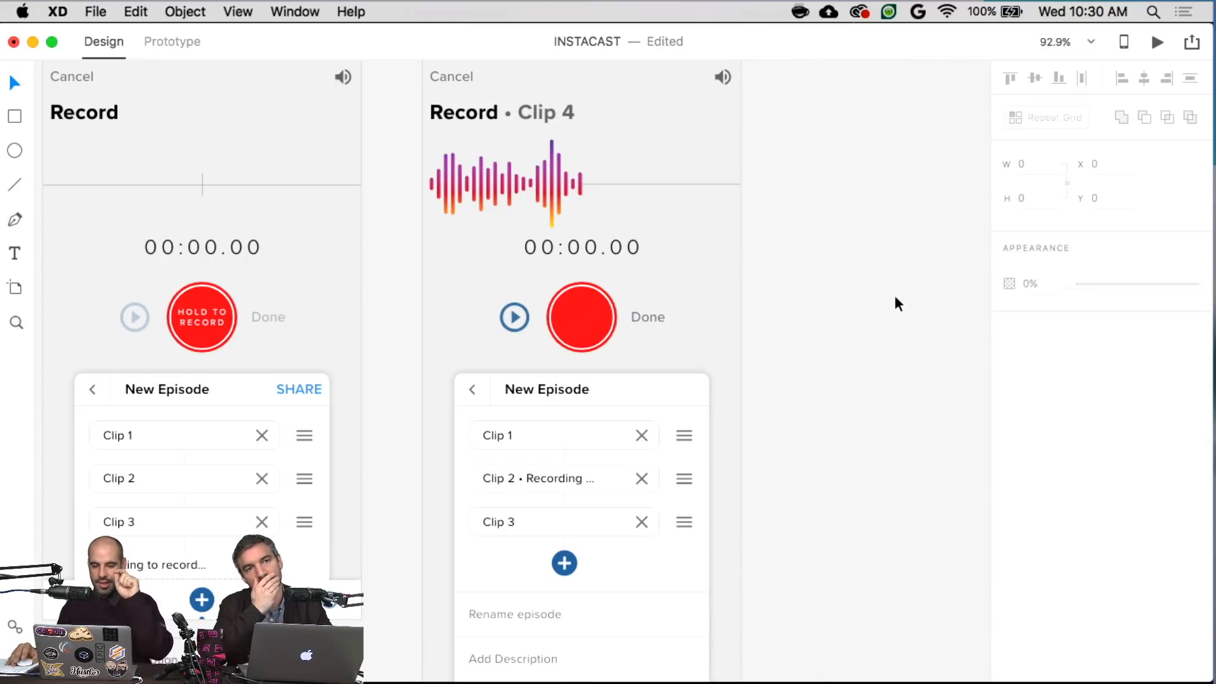
- Set the Record – 8 artboard height to 640 and move its navigation bar up to the artboard's lower edge
scroll(894, 293, down, 5)
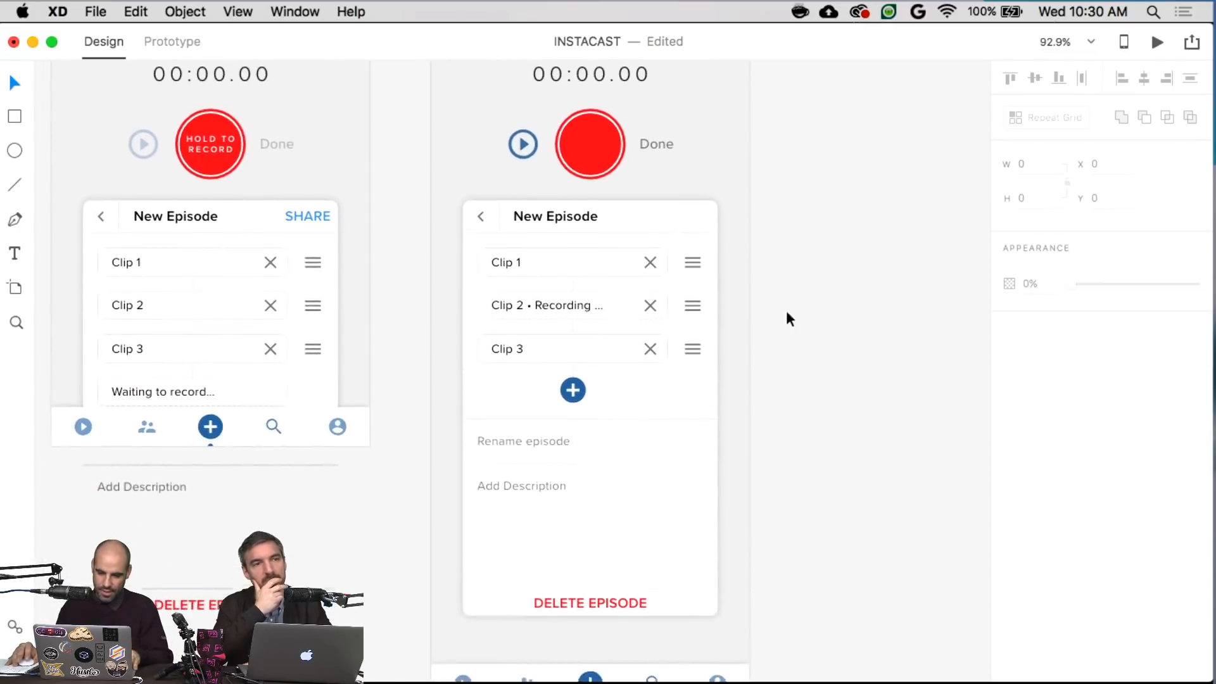
click(731, 374)
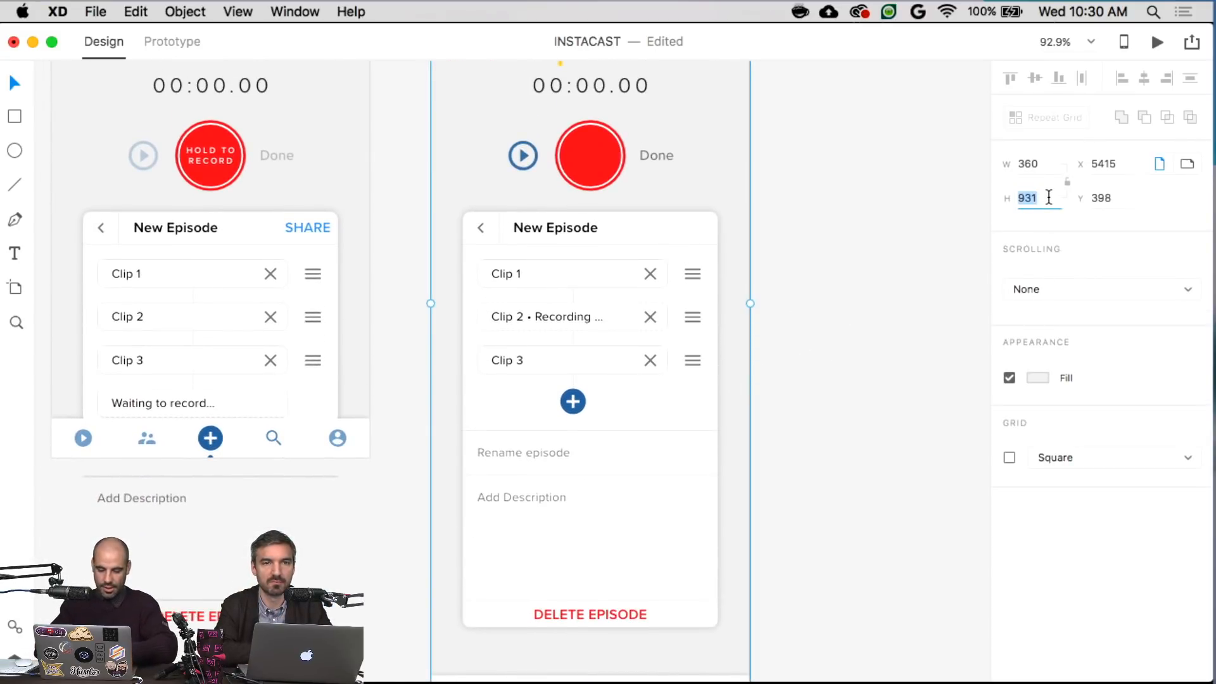
text(640)
key(Return)
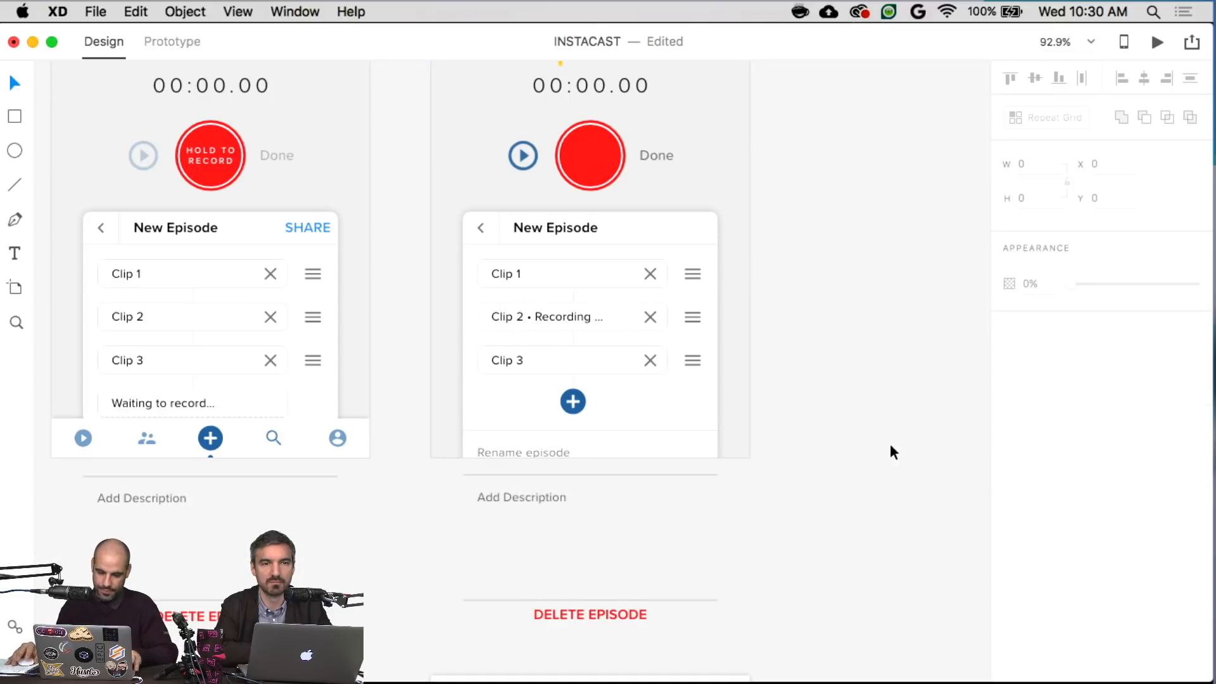
scroll(823, 487, down, 3)
drag(729, 592, 714, 332)
click(834, 360)
- Review the Record artboards from Record – 1 through Record – 8, comparing their waveforms, record controls and New Episode cards
scroll(834, 360, down, 5)
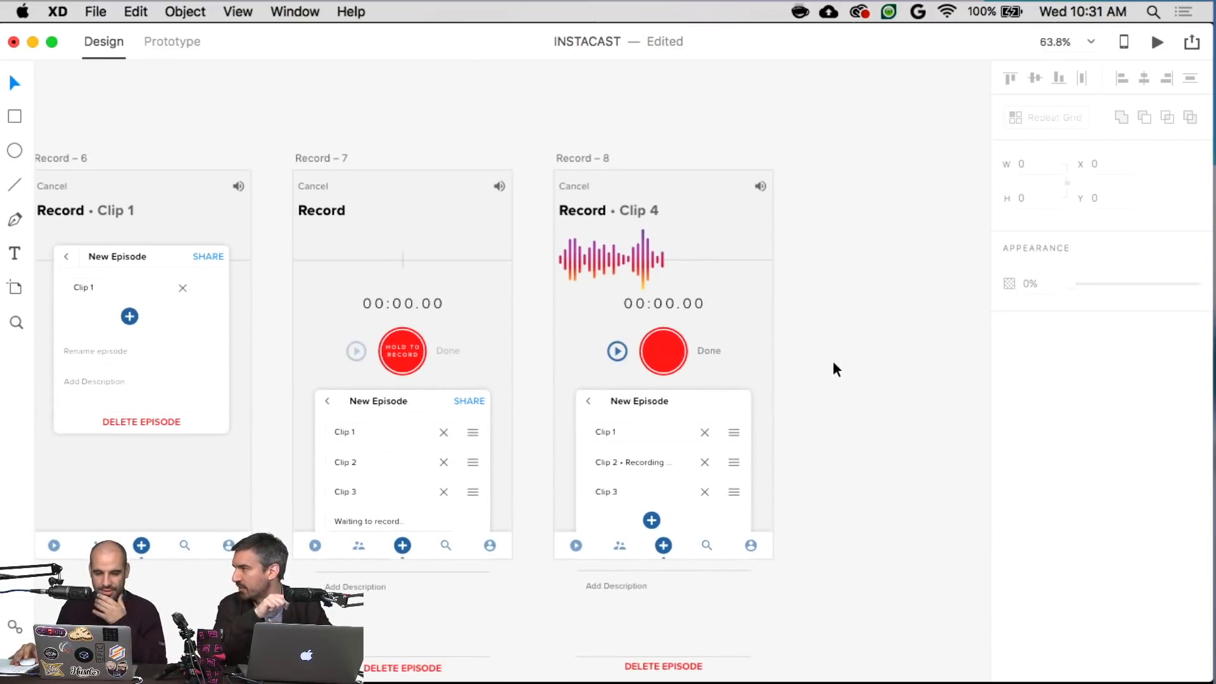
scroll(834, 360, down, 2)
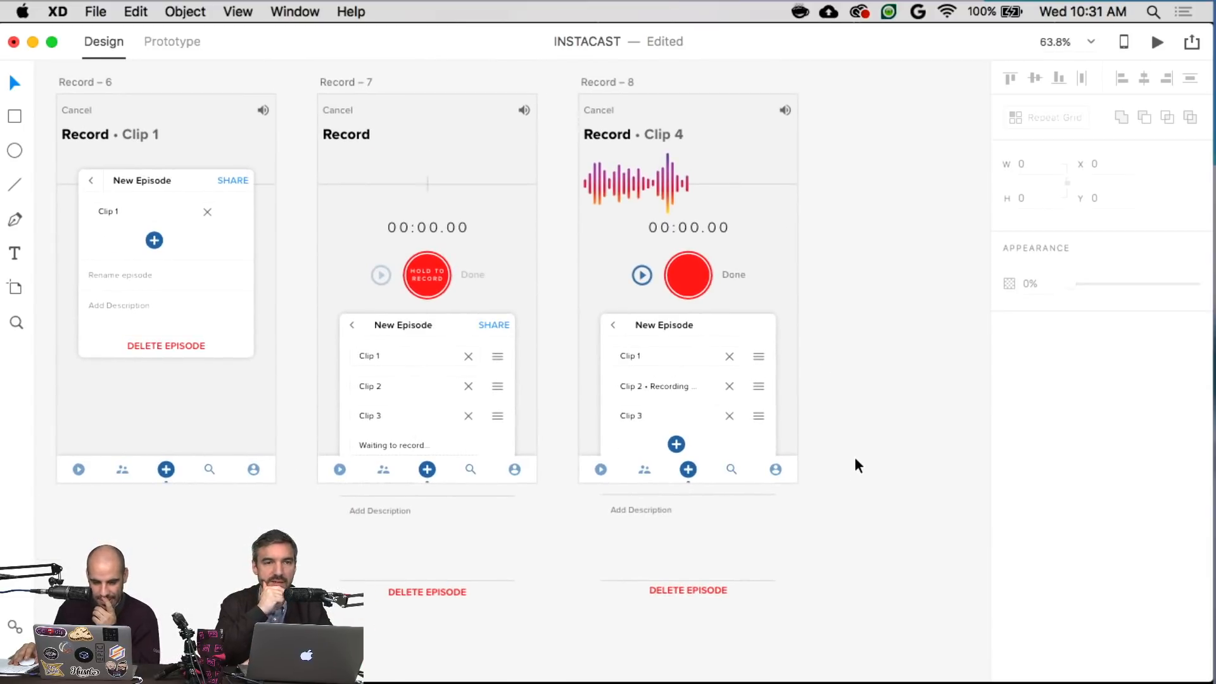
scroll(855, 456, left, 15)
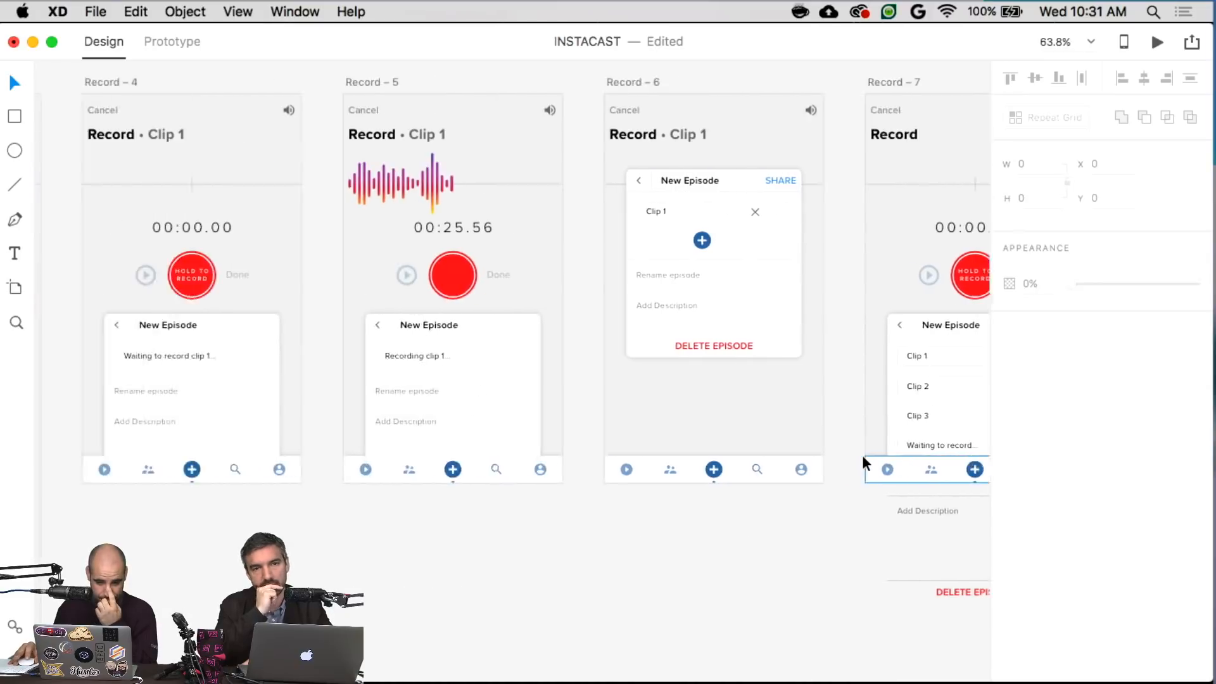
scroll(861, 455, left, 2)
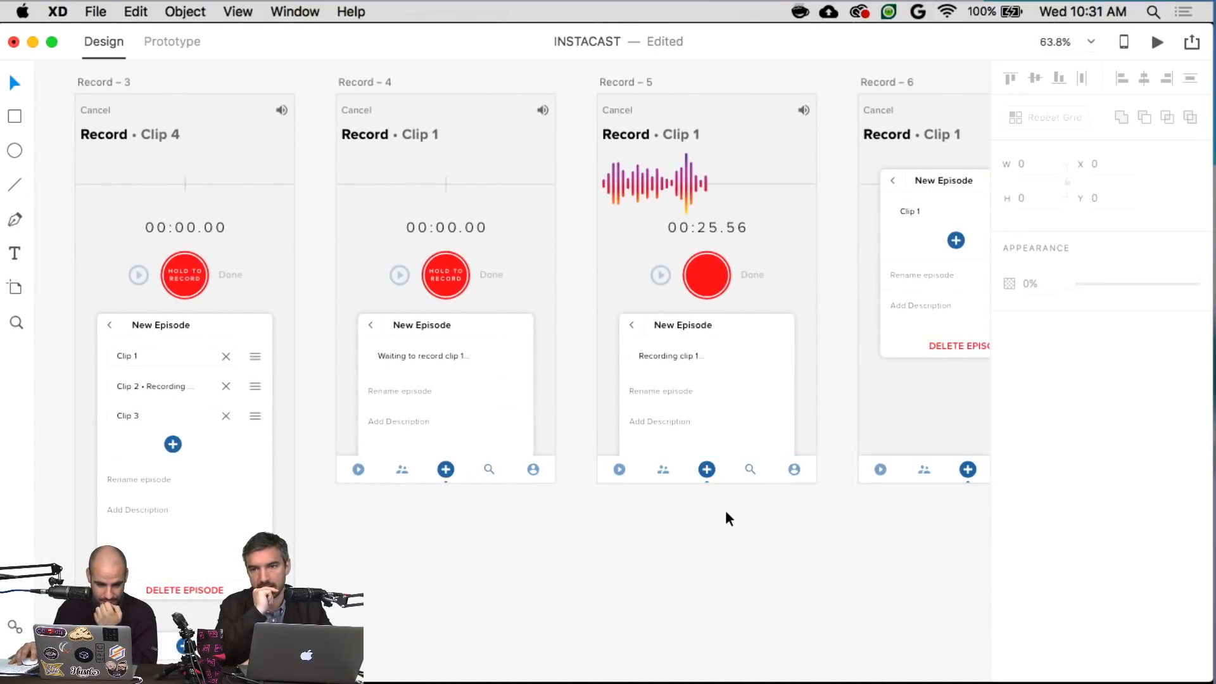
scroll(726, 516, right, 13)
scroll(728, 516, down, 1)
scroll(728, 513, down, 1)
scroll(761, 498, right, 4)
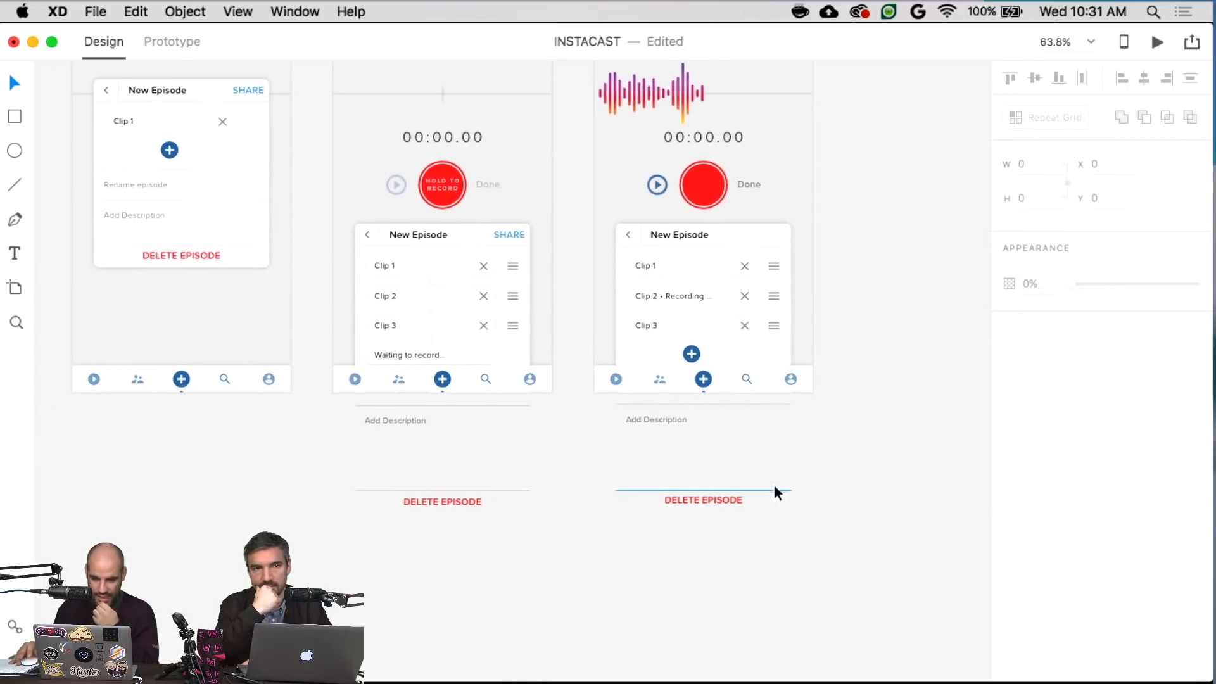
scroll(778, 484, up, 3)
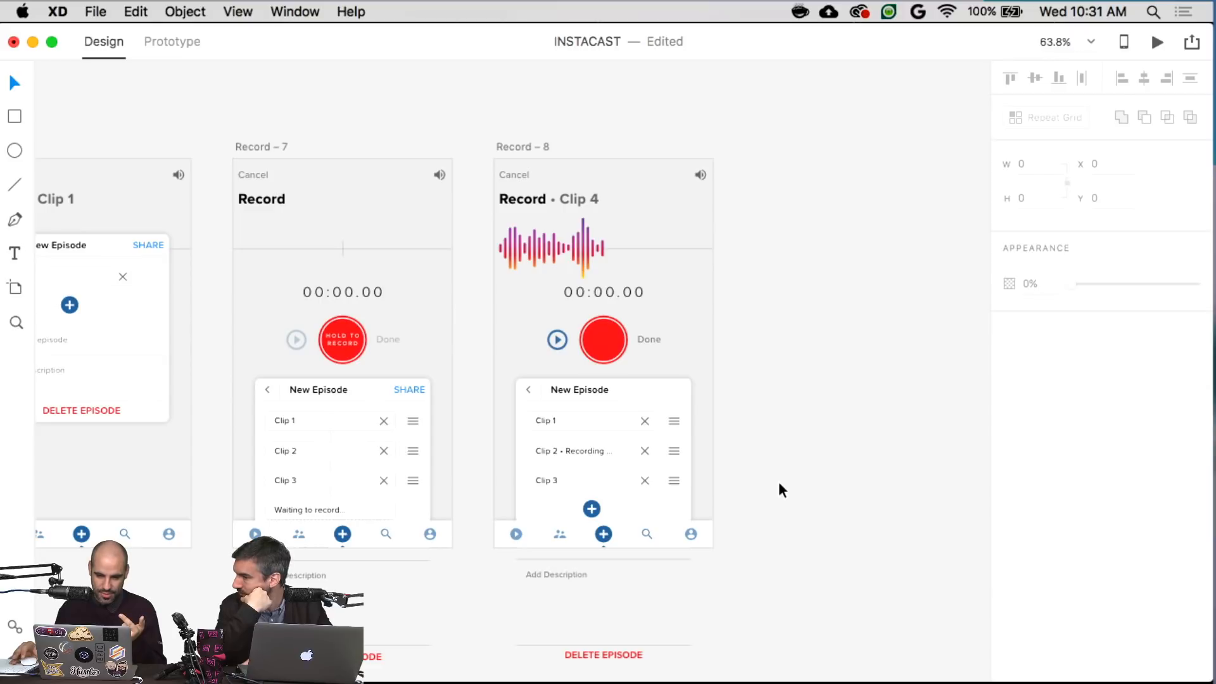
scroll(780, 486, left, 20)
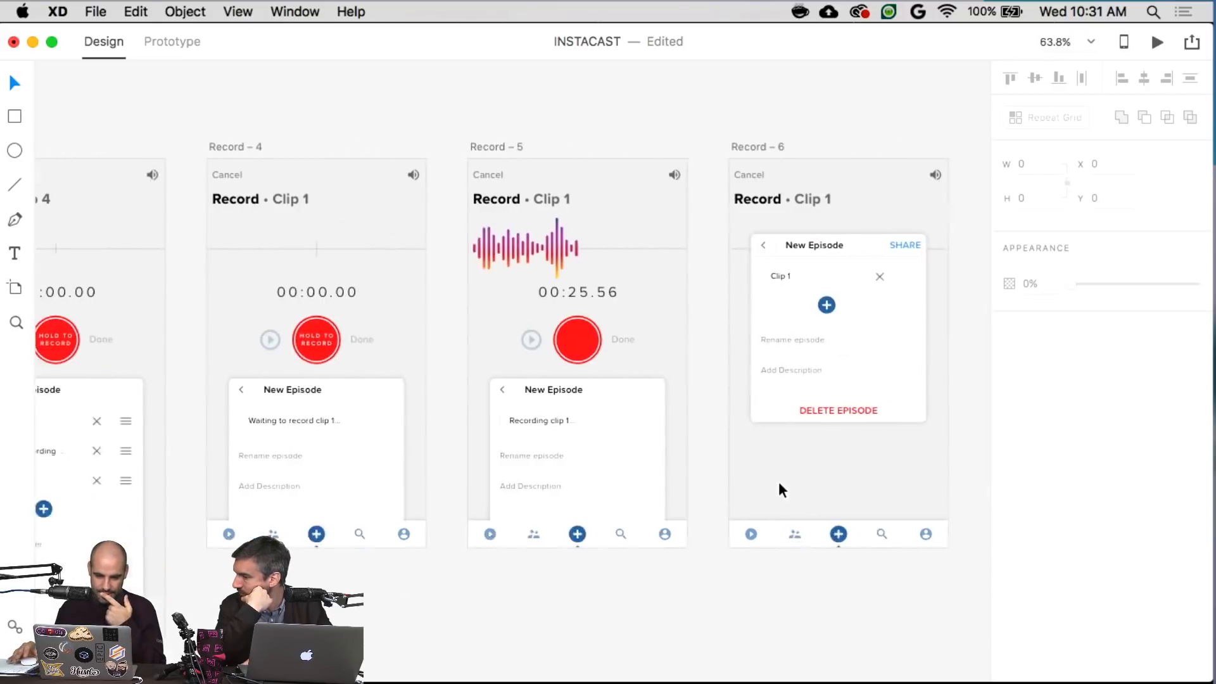
scroll(780, 487, left, 1)
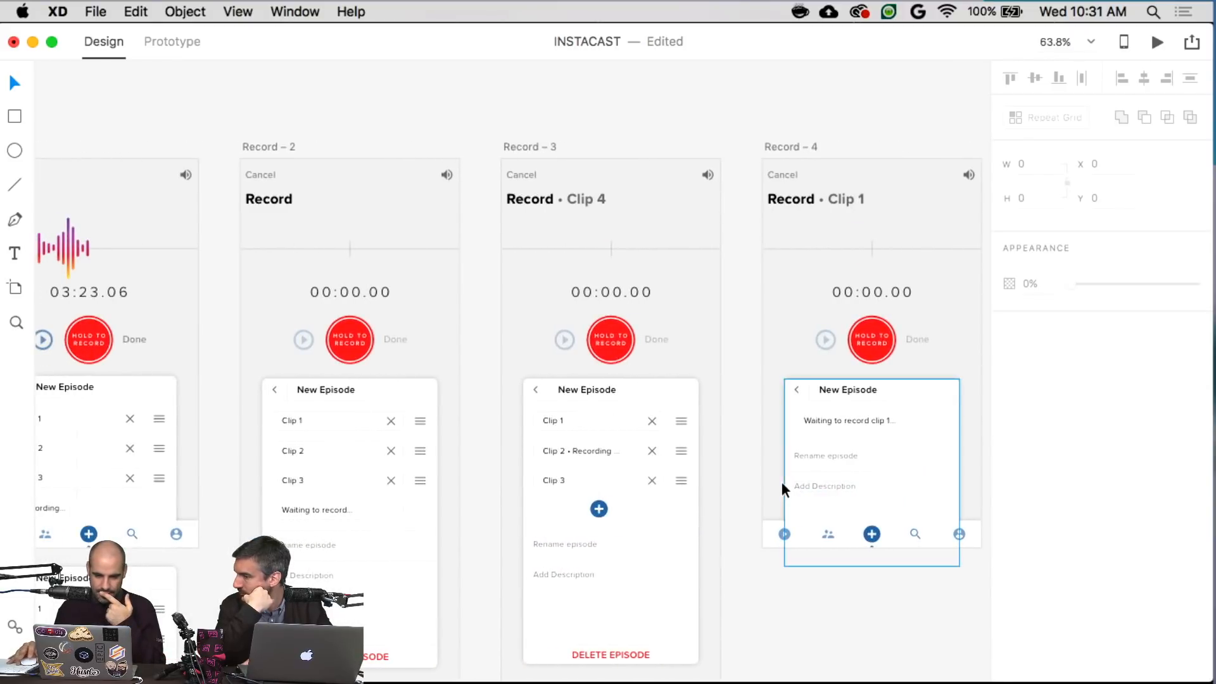
scroll(781, 486, left, 3)
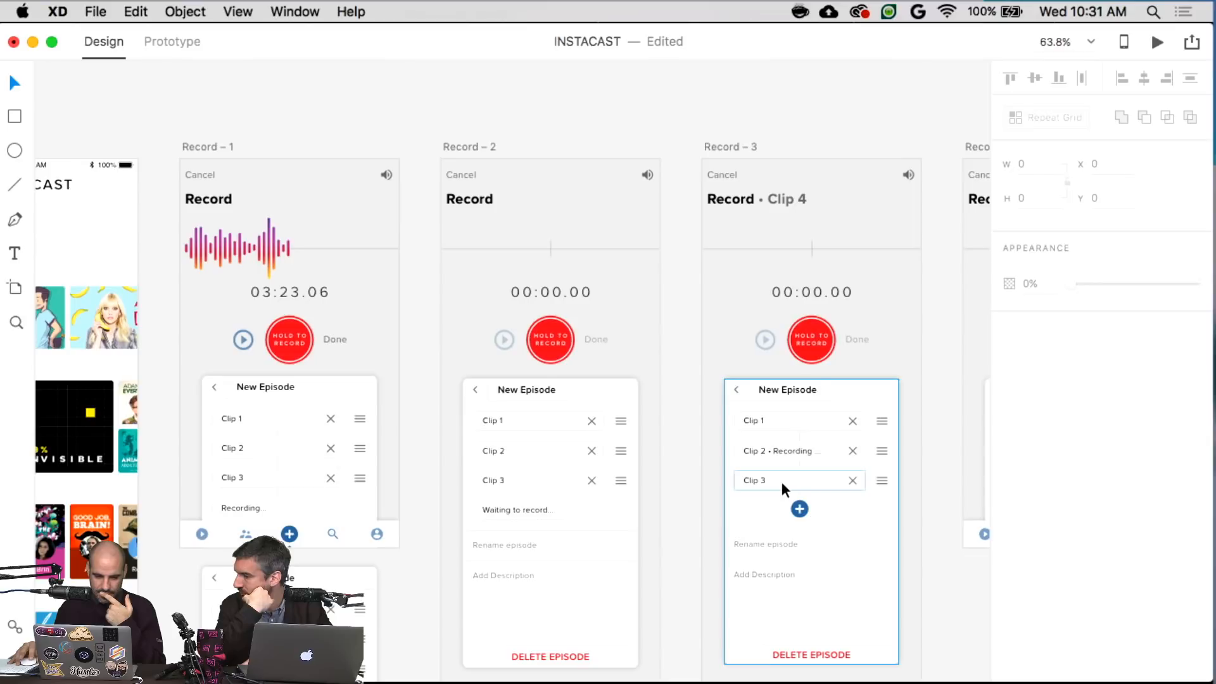
click(359, 475)
scroll(357, 466, right, 20)
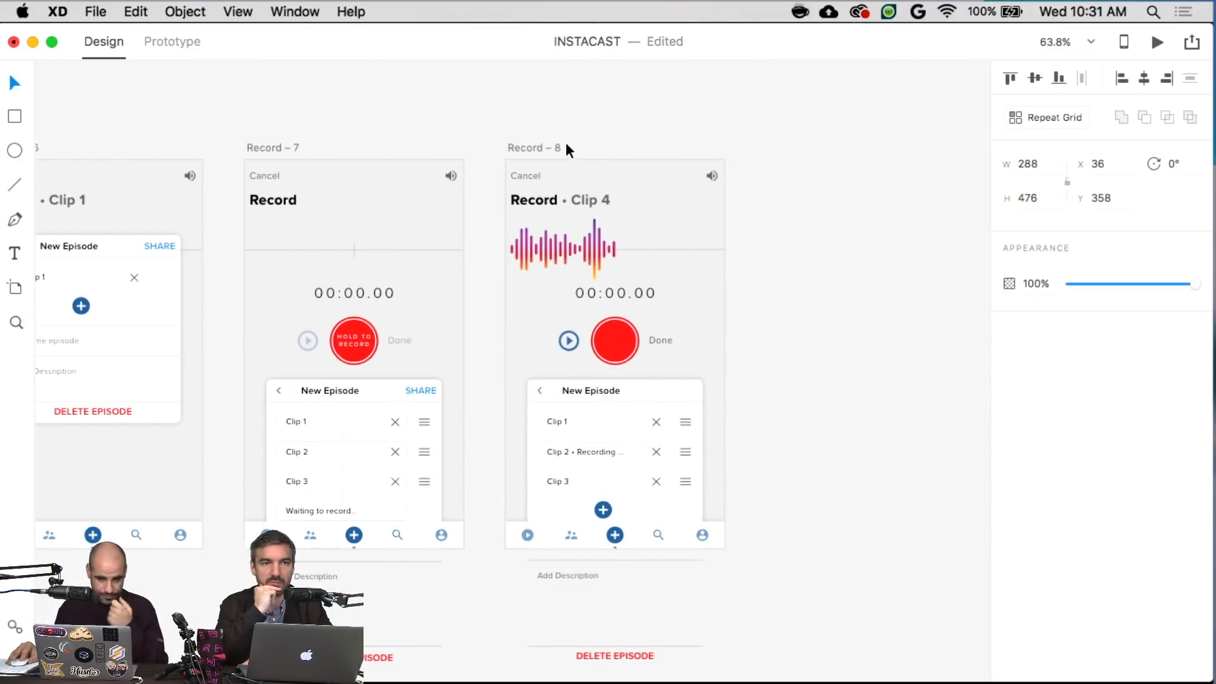
scroll(549, 141, right, 1)
scroll(551, 145, left, 18)
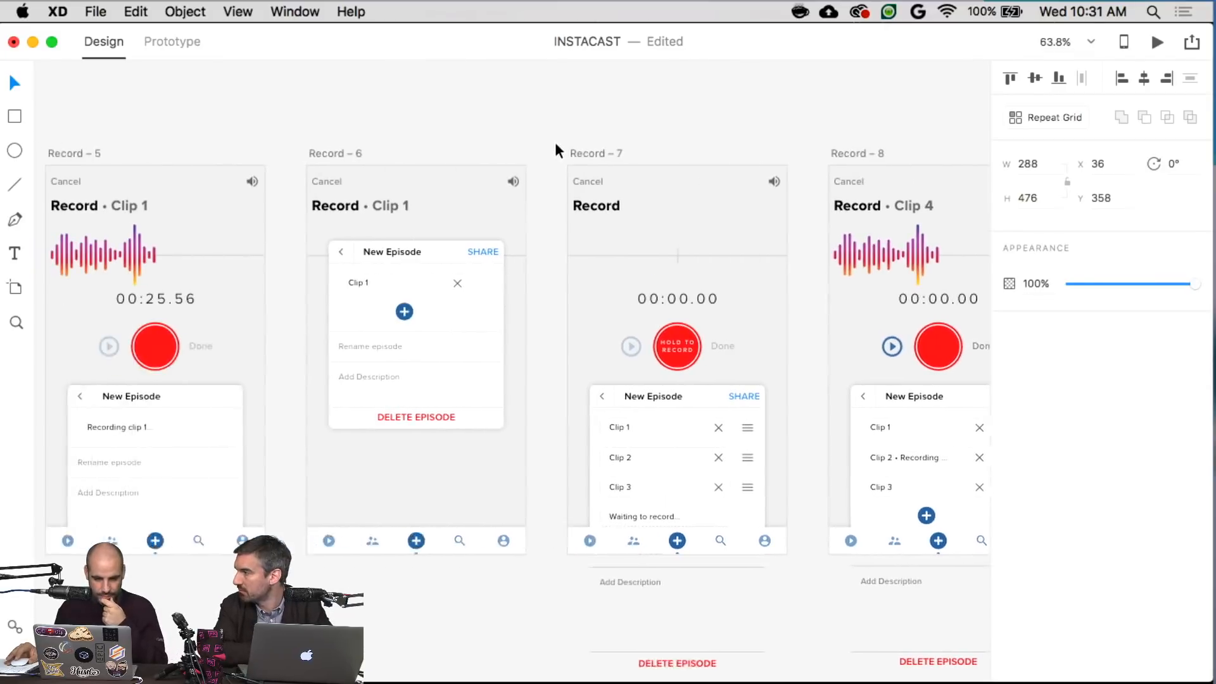
scroll(556, 143, left, 8)
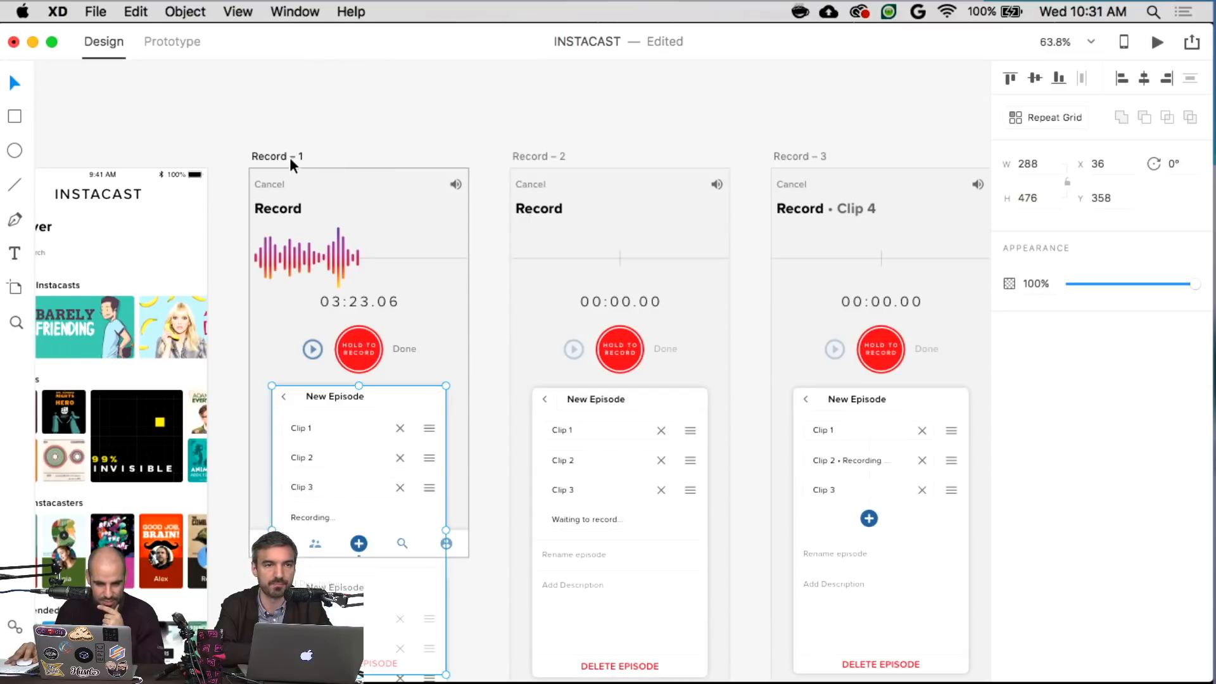
- Duplicate the Record – 1 artboard to the end of the row, after Record – 8
click(291, 155)
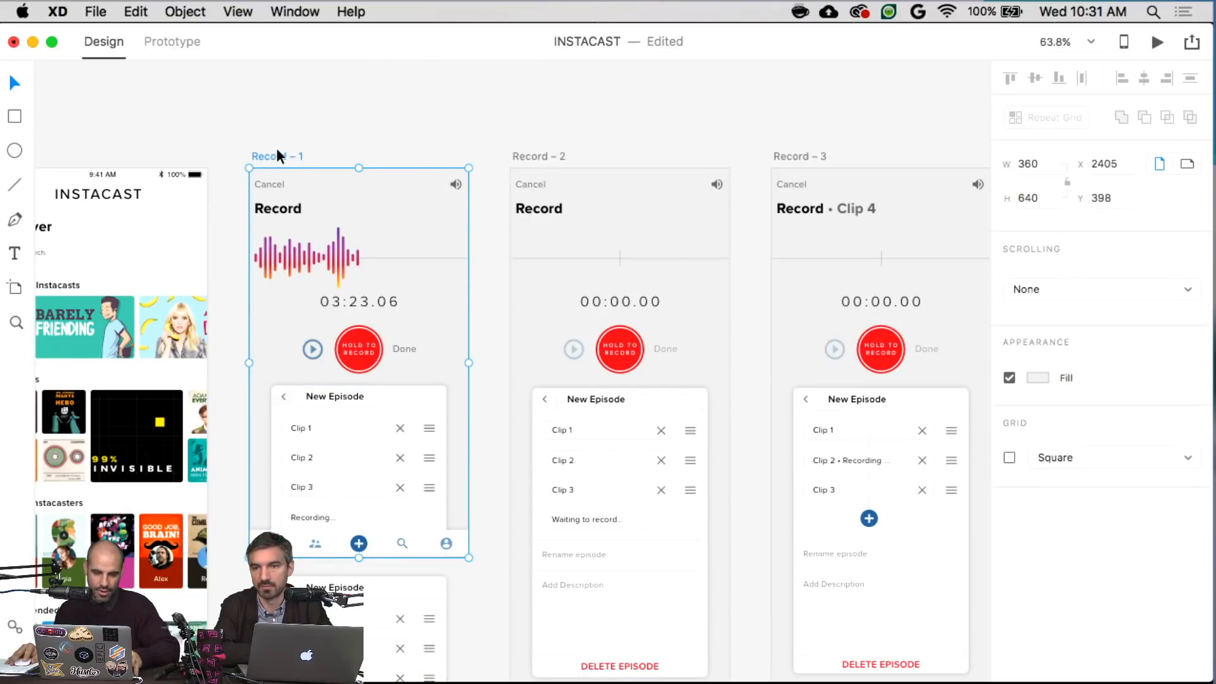
key(super+c)
scroll(277, 148, right, 20)
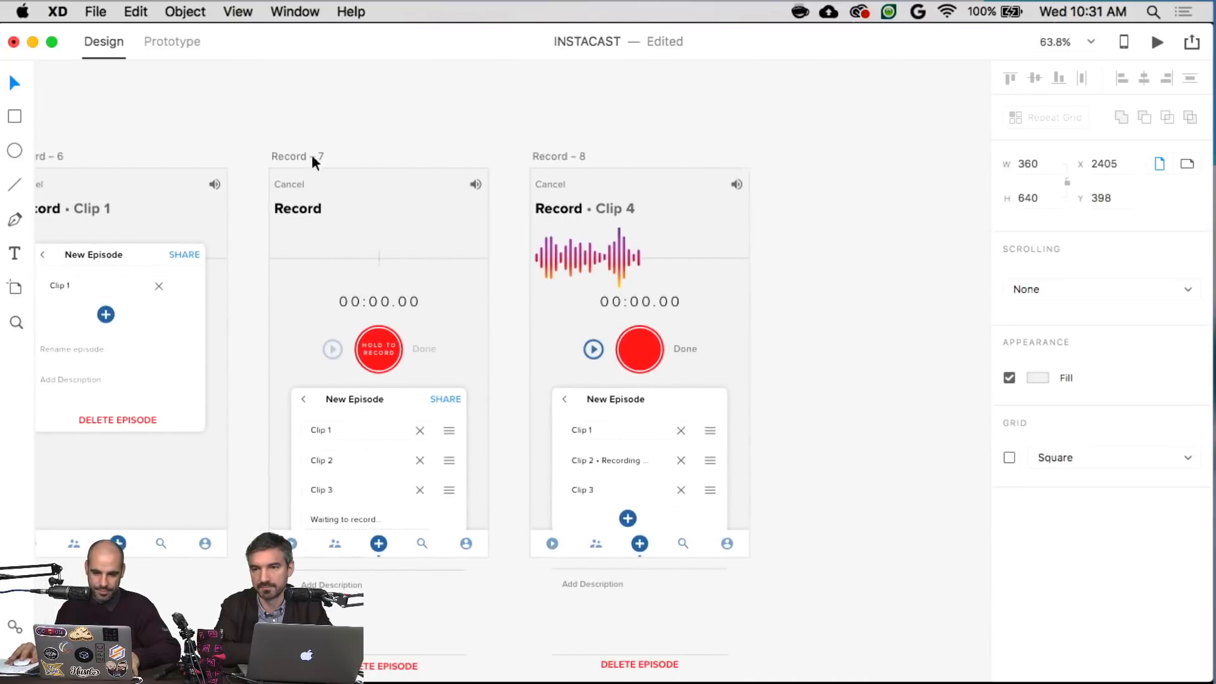
key(super+v)
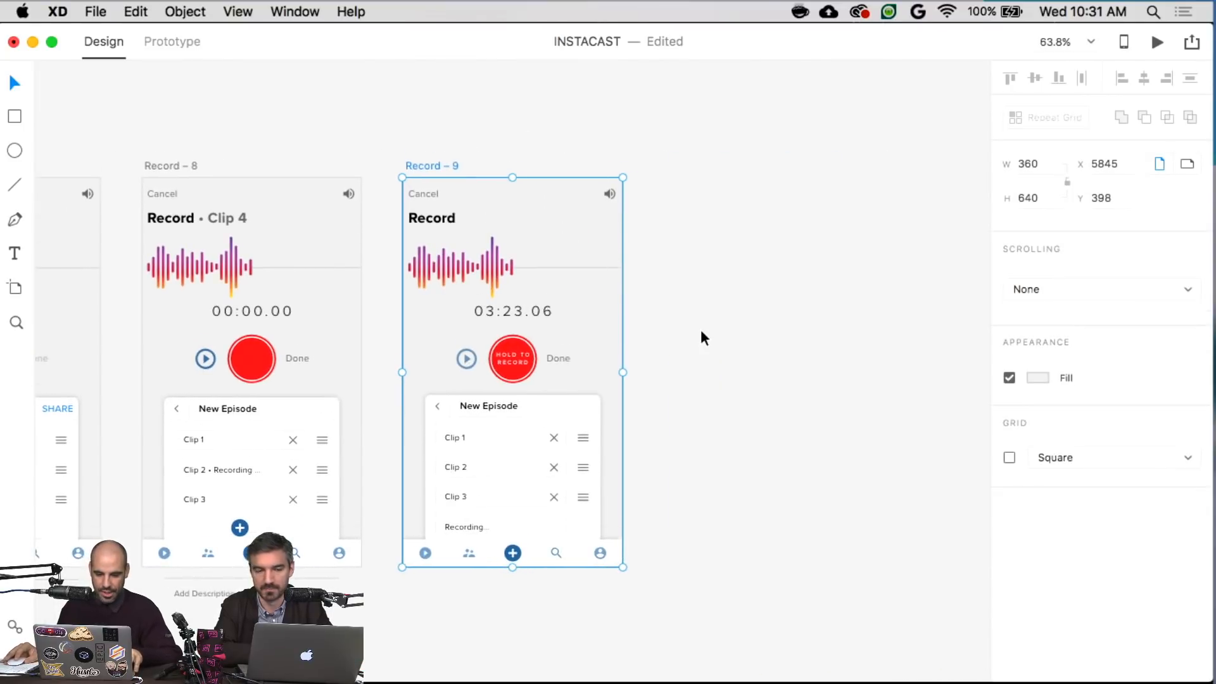
- Move the New Episode card on Record – 9 up to Y 82 so it overlays the recording controls
scroll(701, 329, down, 5)
click(740, 381)
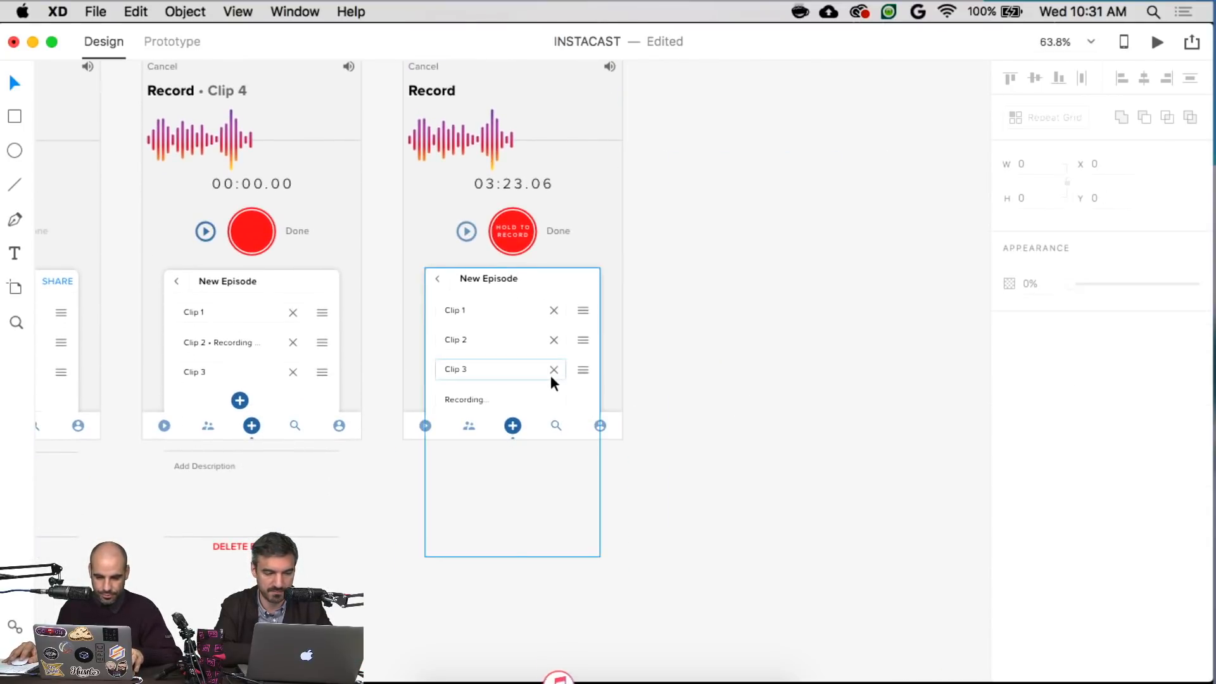
drag(550, 375, 551, 211)
scroll(678, 282, up, 5)
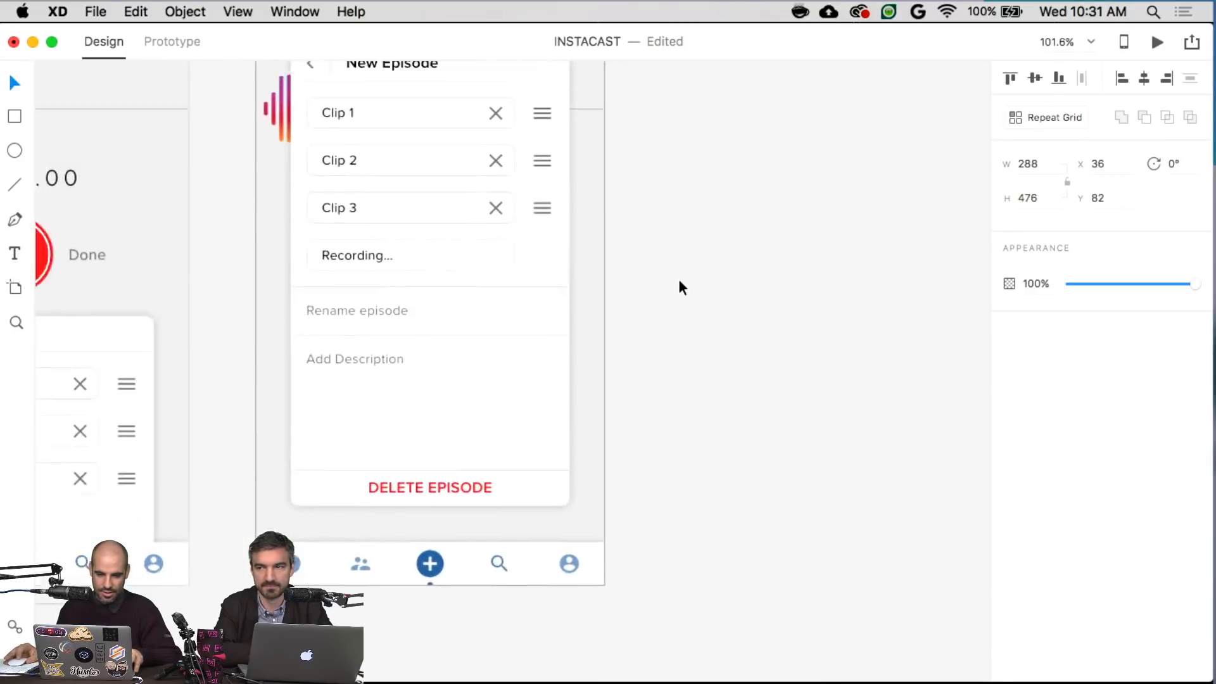
- Replace the Recording... row in Record – 9's New Episode card with a copy of the plus button from Record – 8's card
click(388, 518)
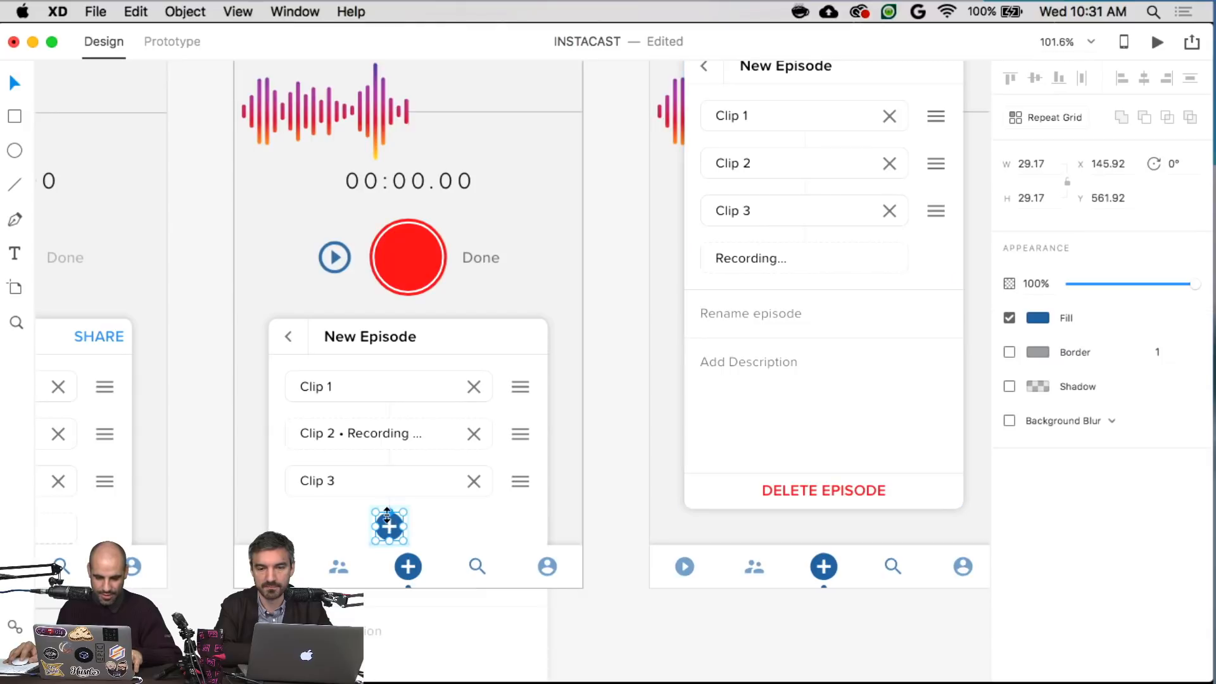
key(Escape)
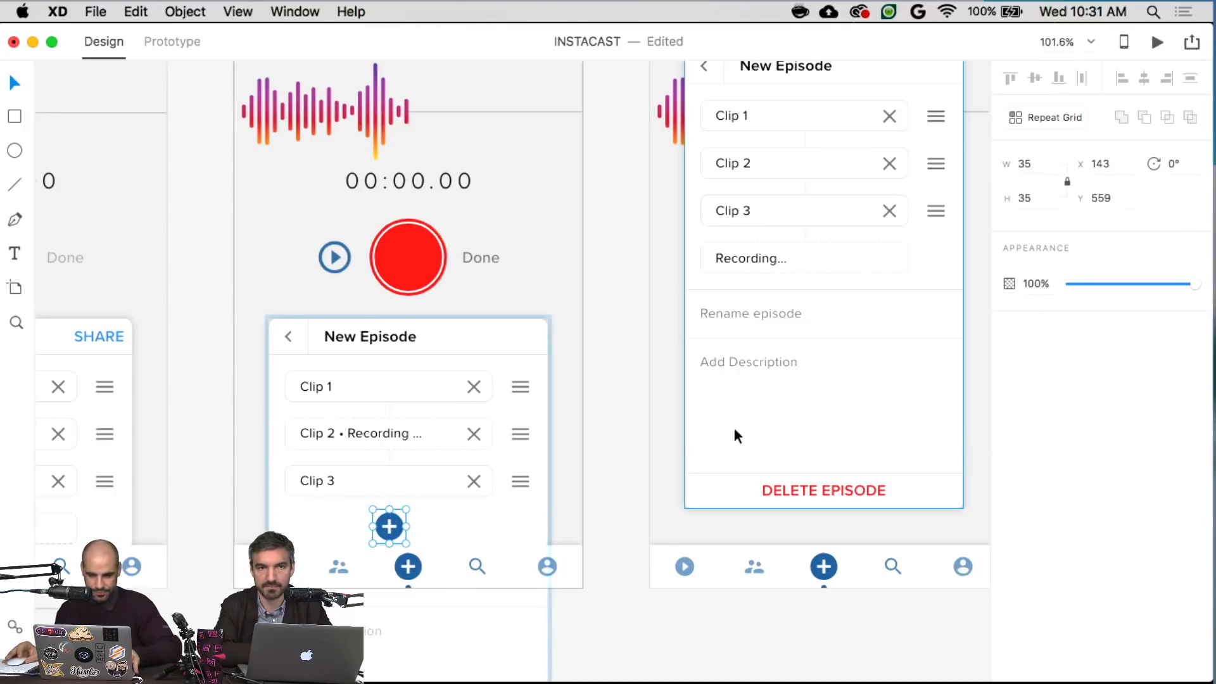
scroll(822, 394, up, 3)
click(823, 394)
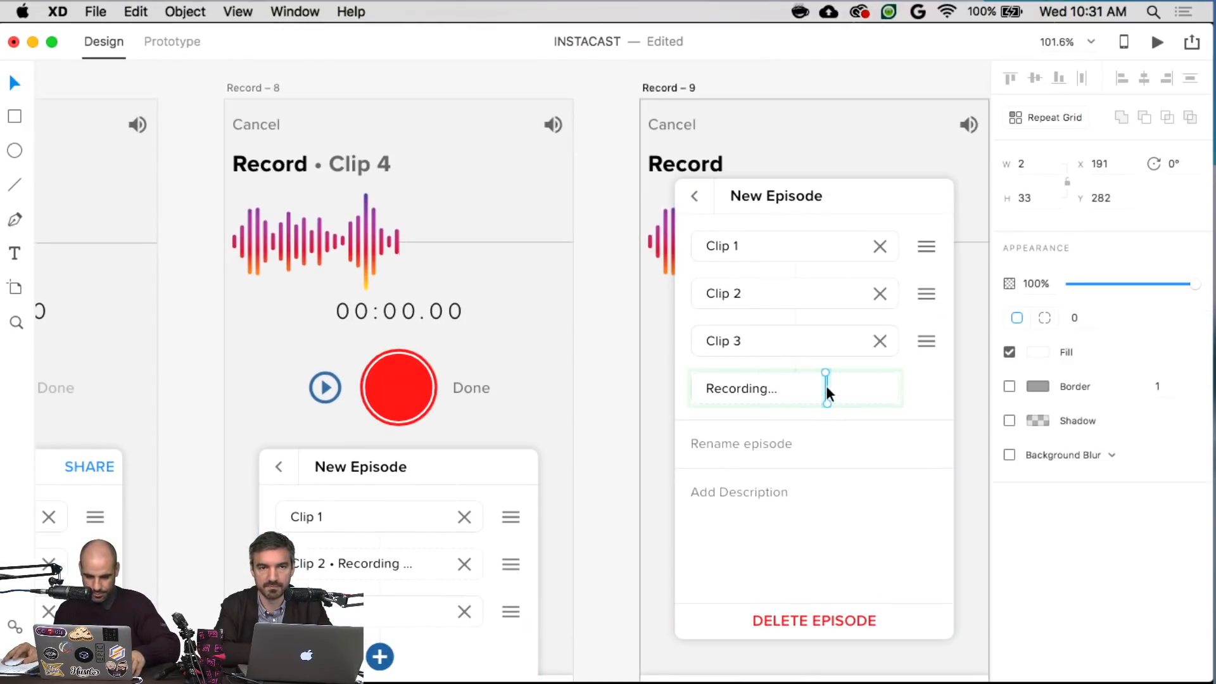
key(Escape)
double_click(826, 387)
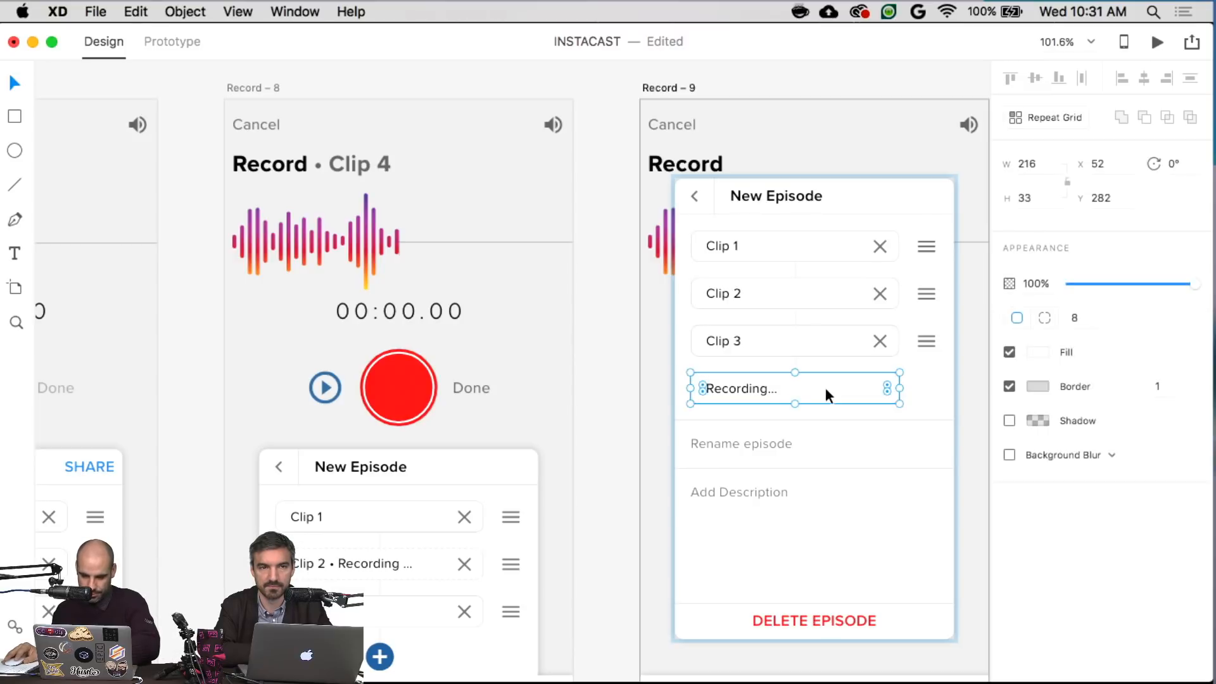
click(744, 389)
key(Delete)
key(super+v)
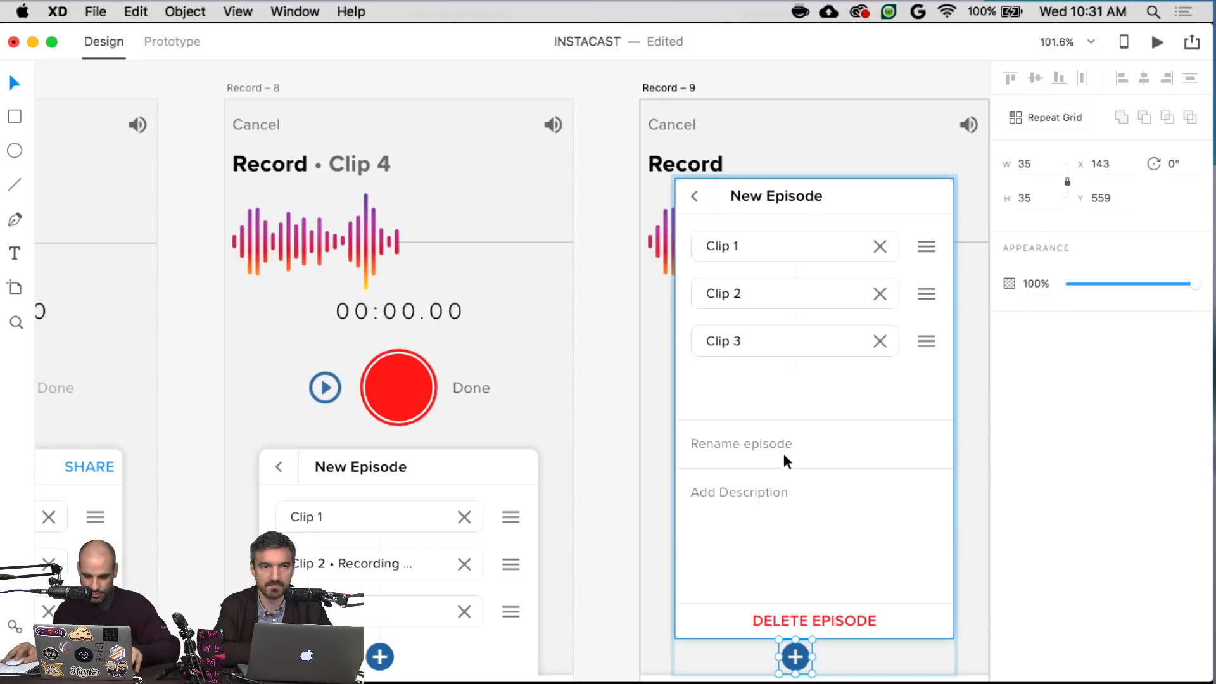
- Align the pasted plus button with the bottom of the clip list on Record – 9 and nudge it down to Y 276
shift+click(796, 373)
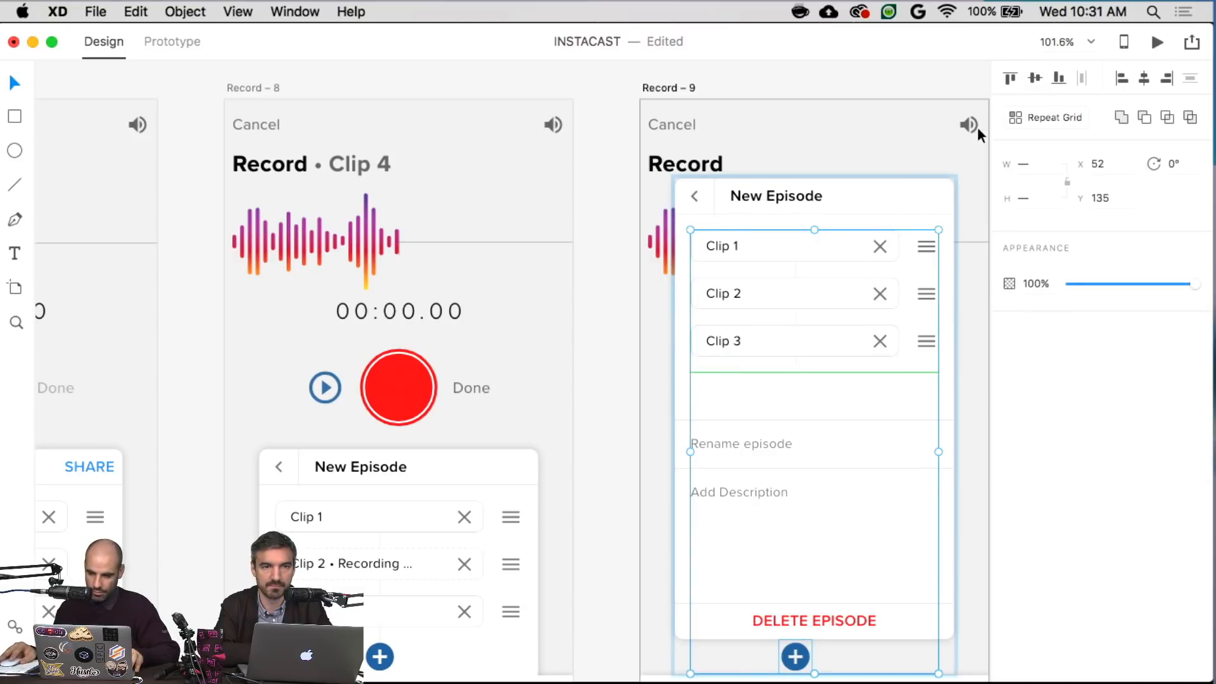
click(1013, 77)
click(1059, 77)
shift+click(824, 334)
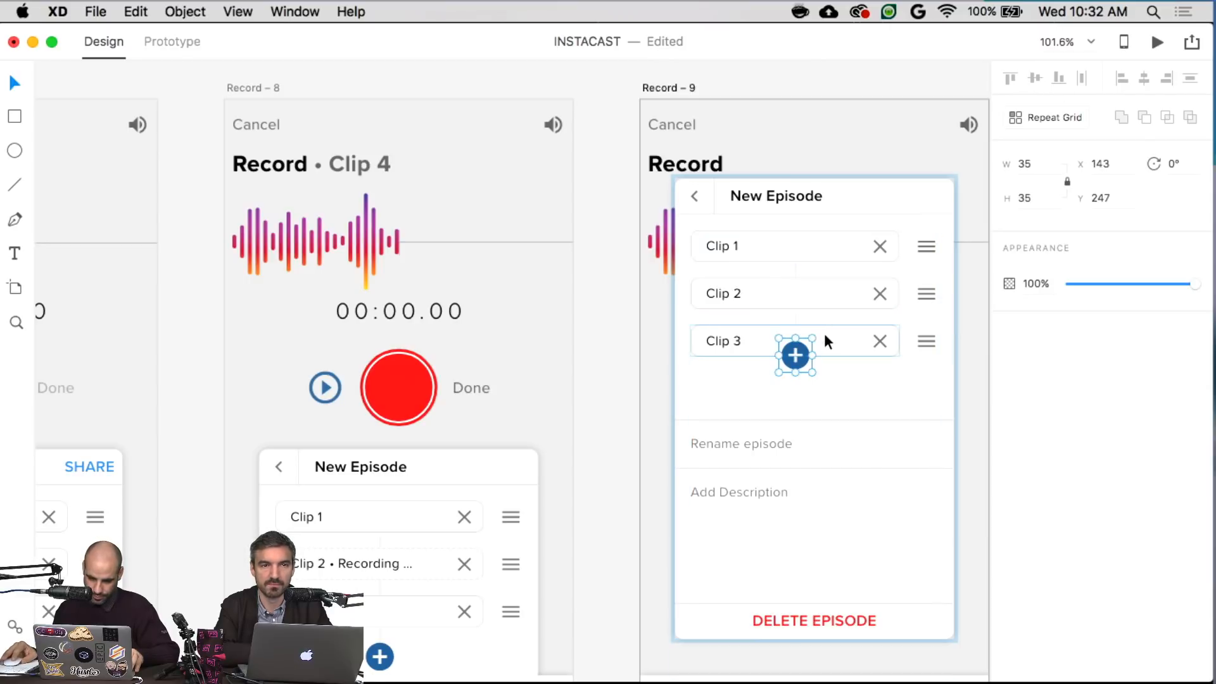
key(shift+Down)
key(shift+Down)
key(shift+Down)
key(Up)
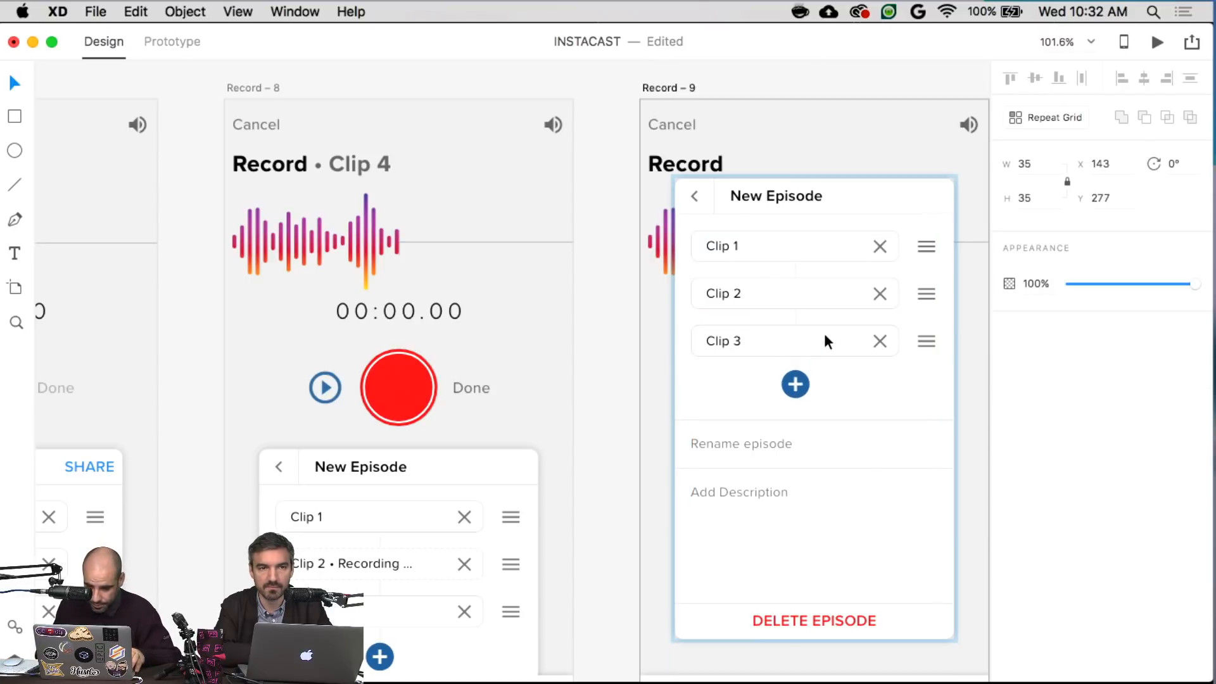
- Fine-tune the plus button's position to Y 279 at the end of the connector line below Clip 3
scroll(812, 357, up, 5)
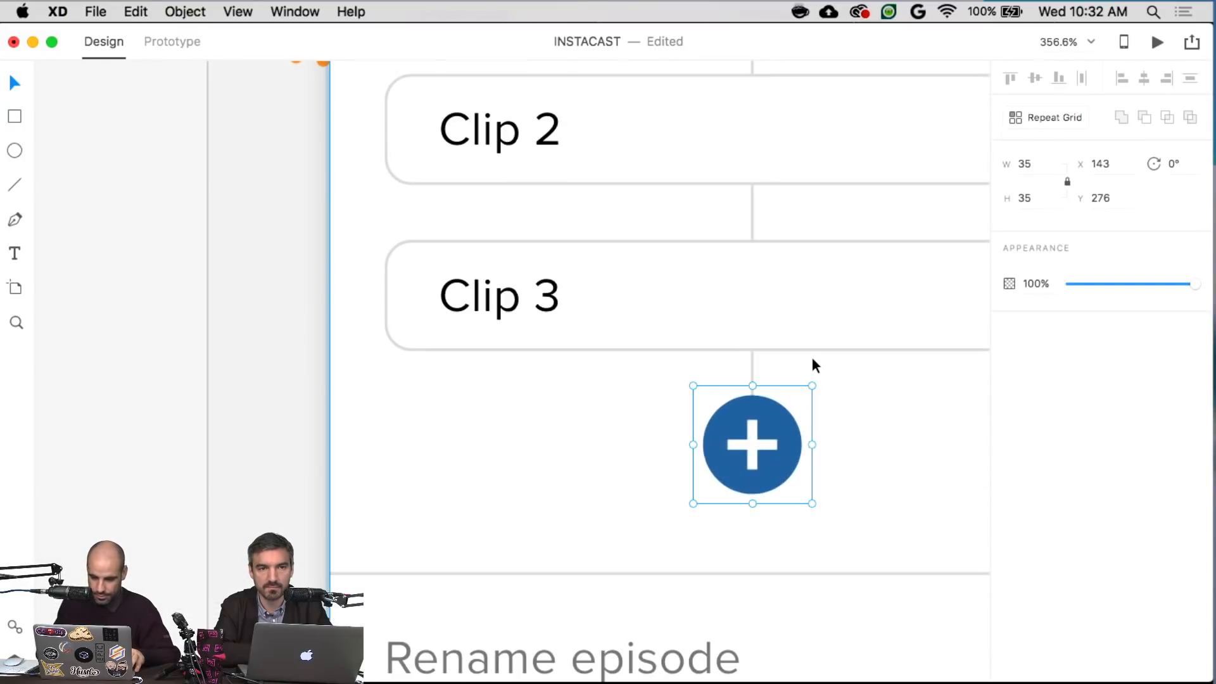
key(Down)
key(Down)
key(Down)
key(Down)
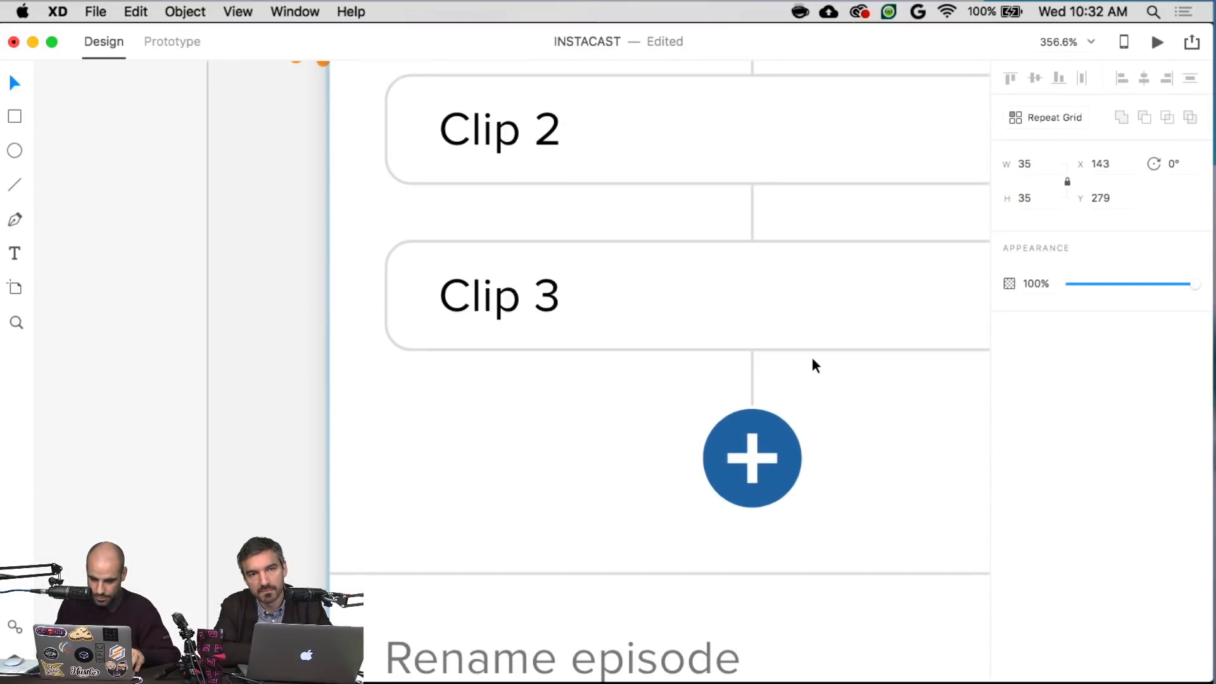
key(Up)
scroll(813, 366, down, 6)
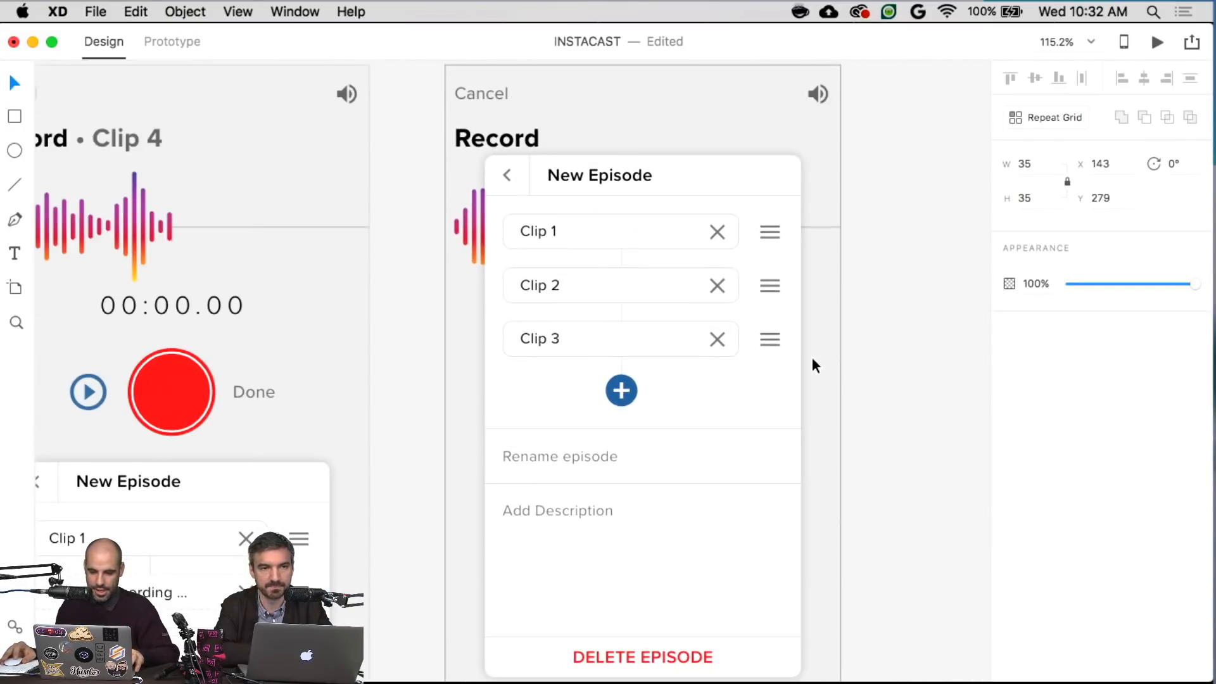
click(887, 349)
scroll(913, 342, down, 2)
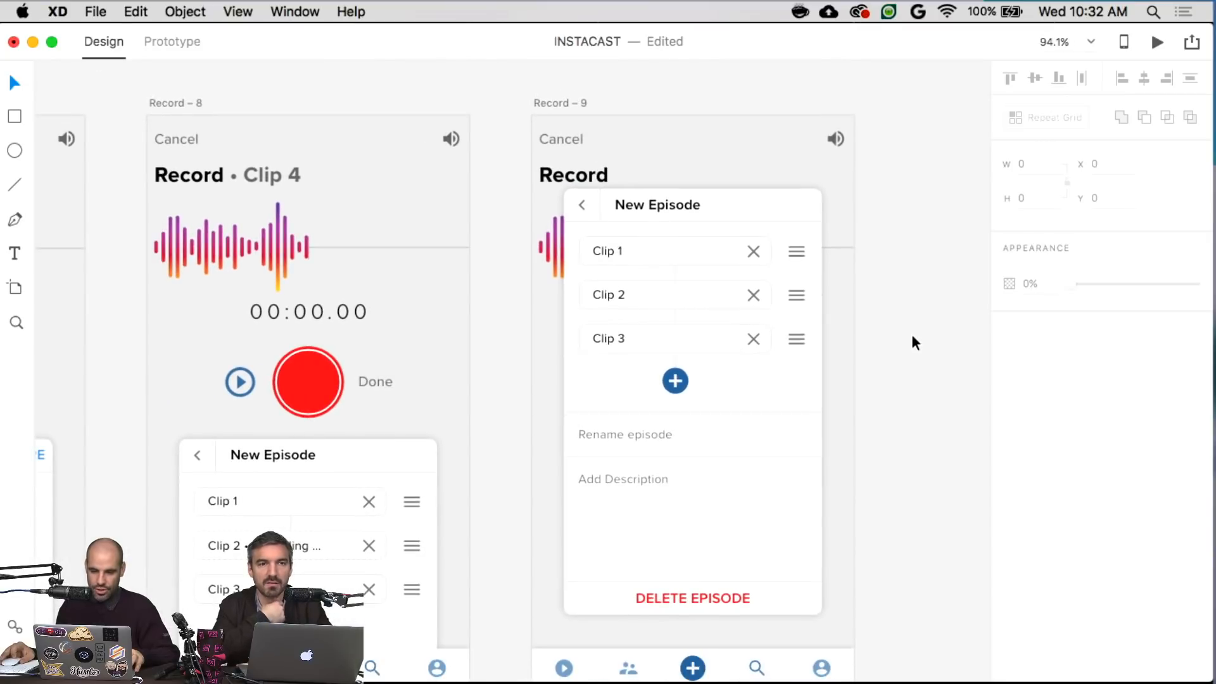
- Examine the rename field, the solid add button and the clip grid in Record – 9's New Episode card
double_click(614, 431)
double_click(614, 433)
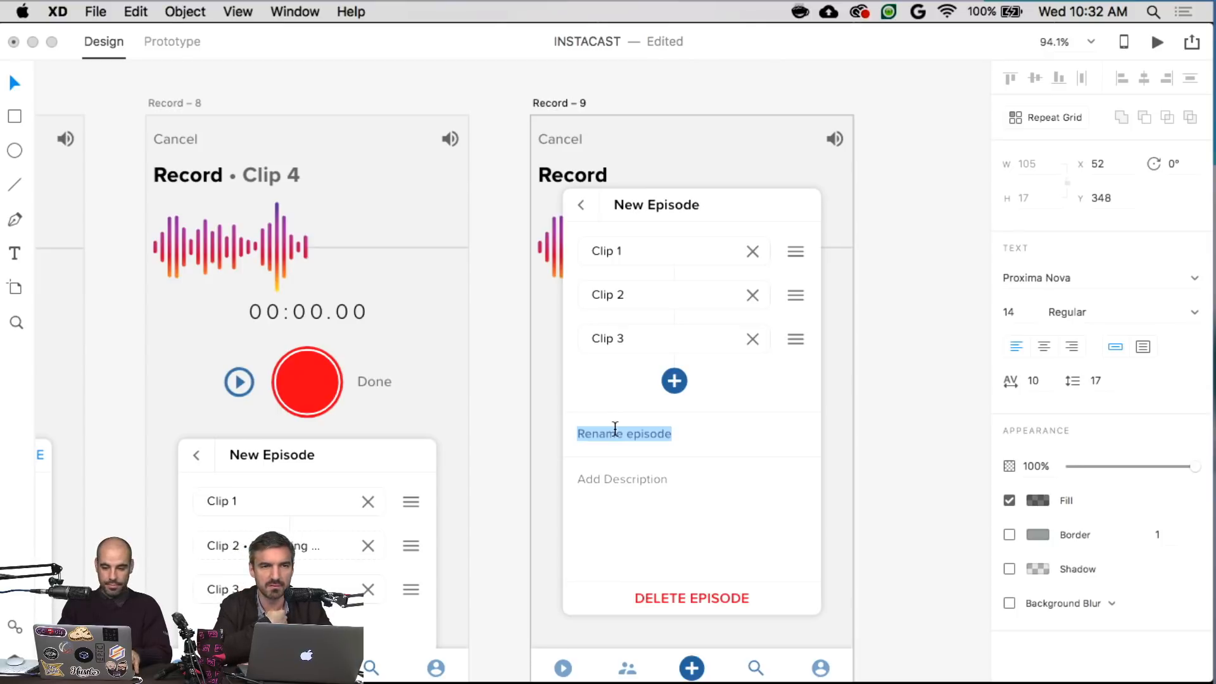
key(Escape)
scroll(681, 381, up, 10)
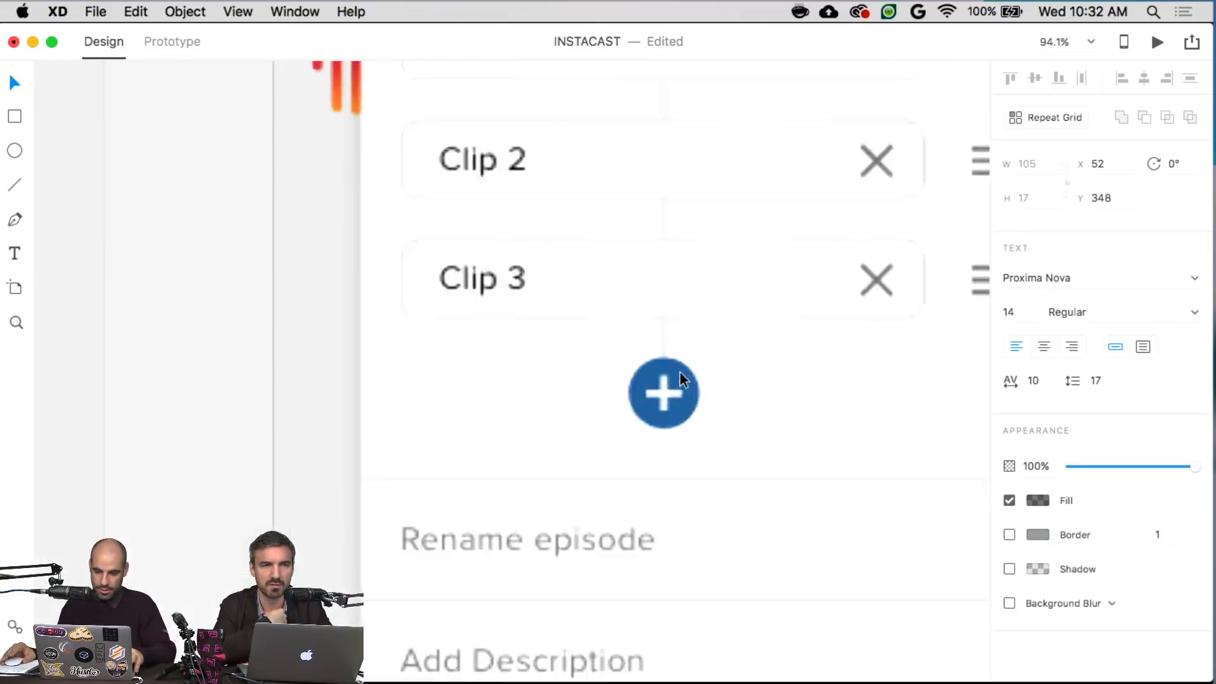
click(652, 380)
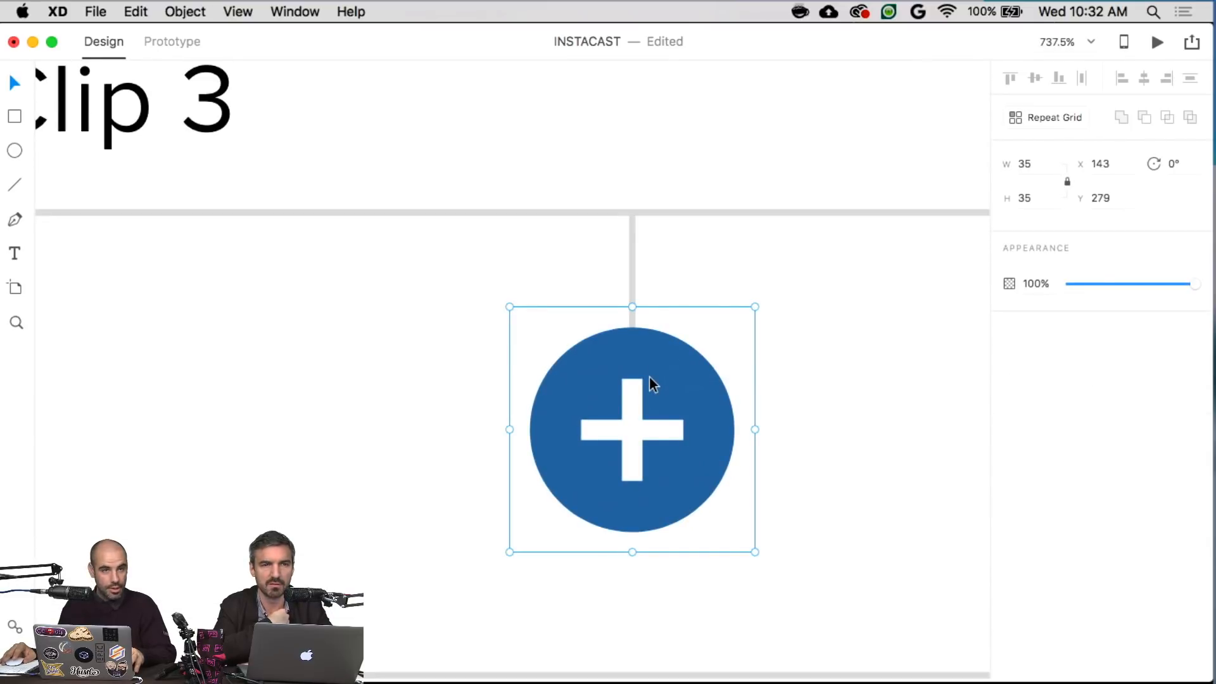
scroll(649, 375, down, 10)
click(885, 388)
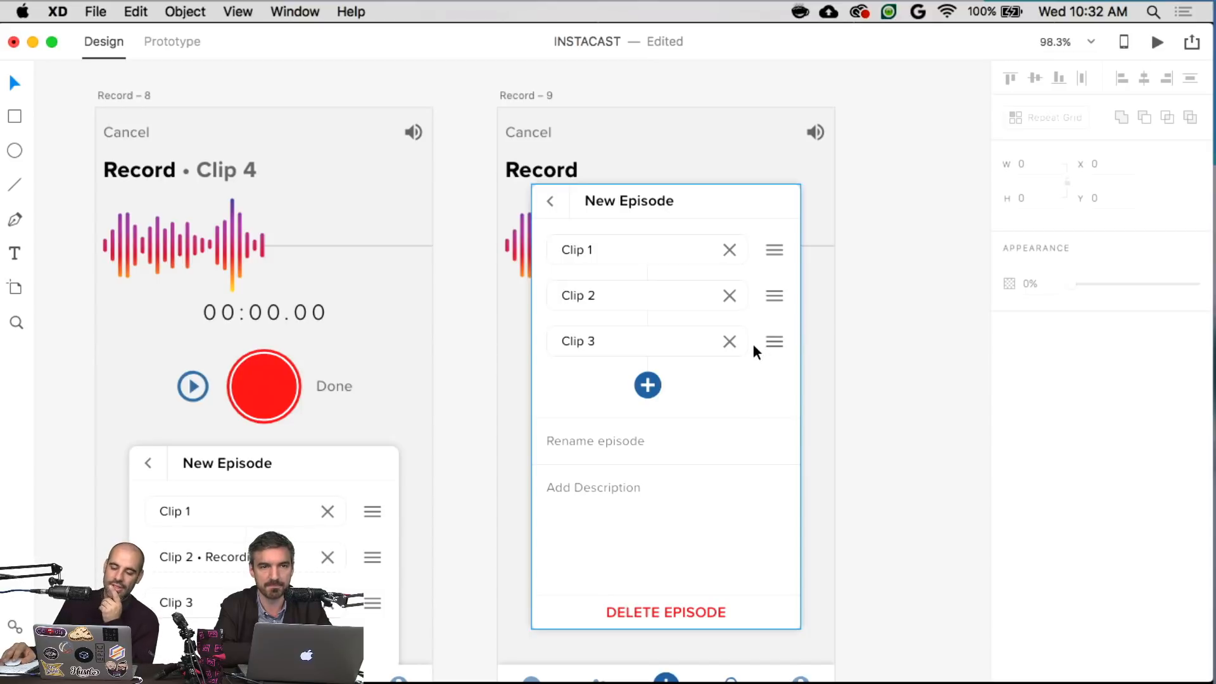
super+click(687, 347)
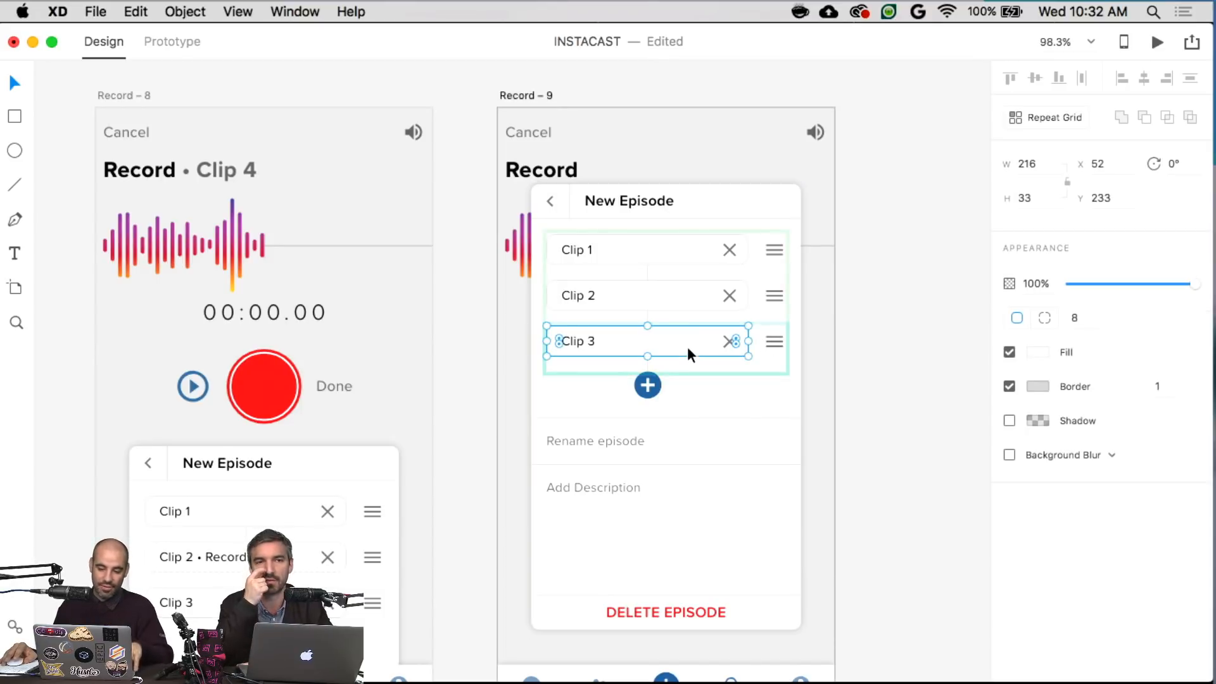
key(Escape)
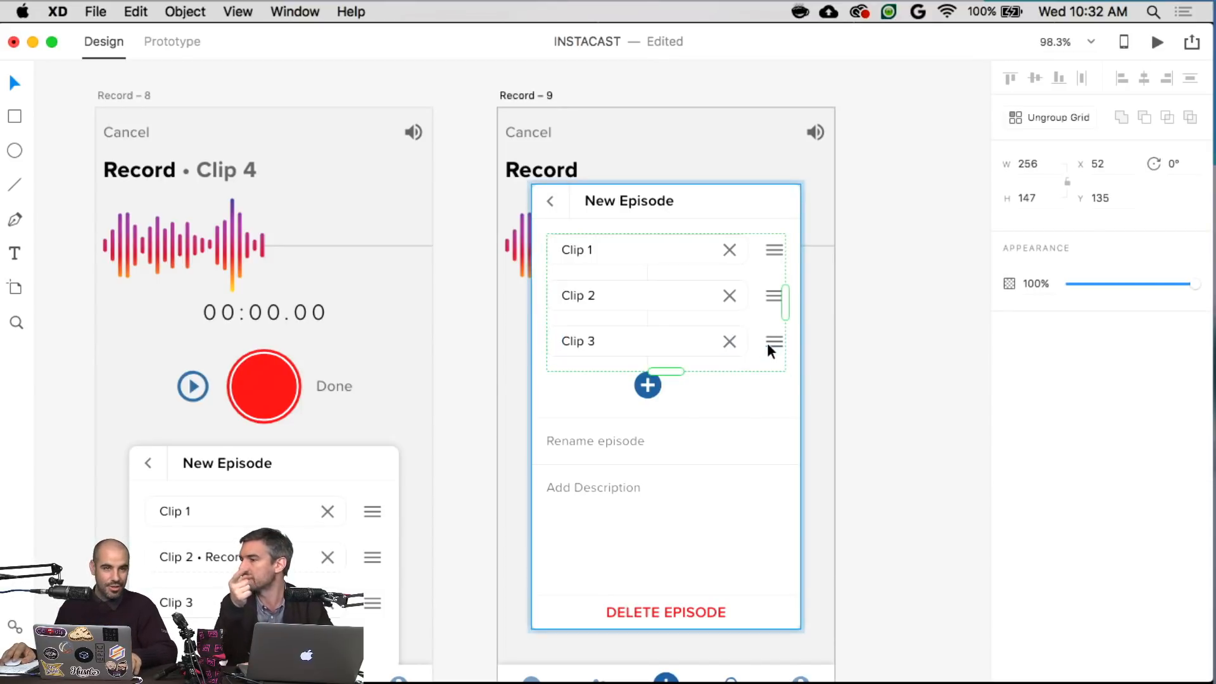
click(861, 342)
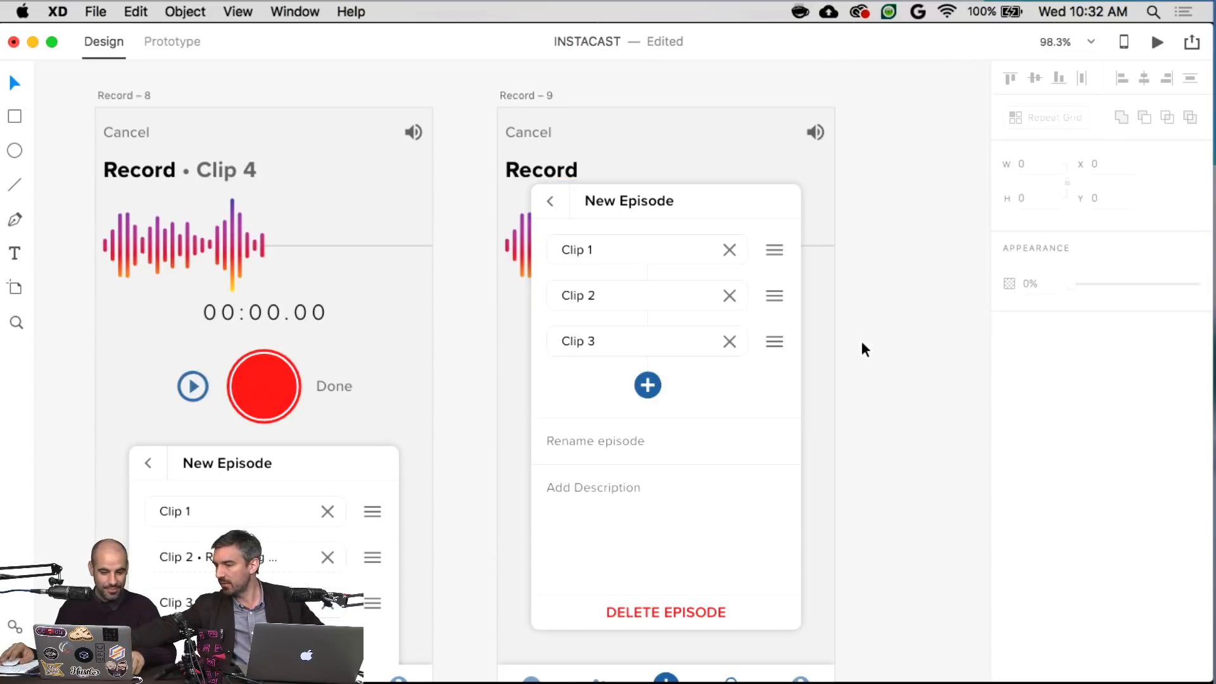
- Copy the outlined circle plus icon from the ICONS artboard
scroll(282, 513, up, 3)
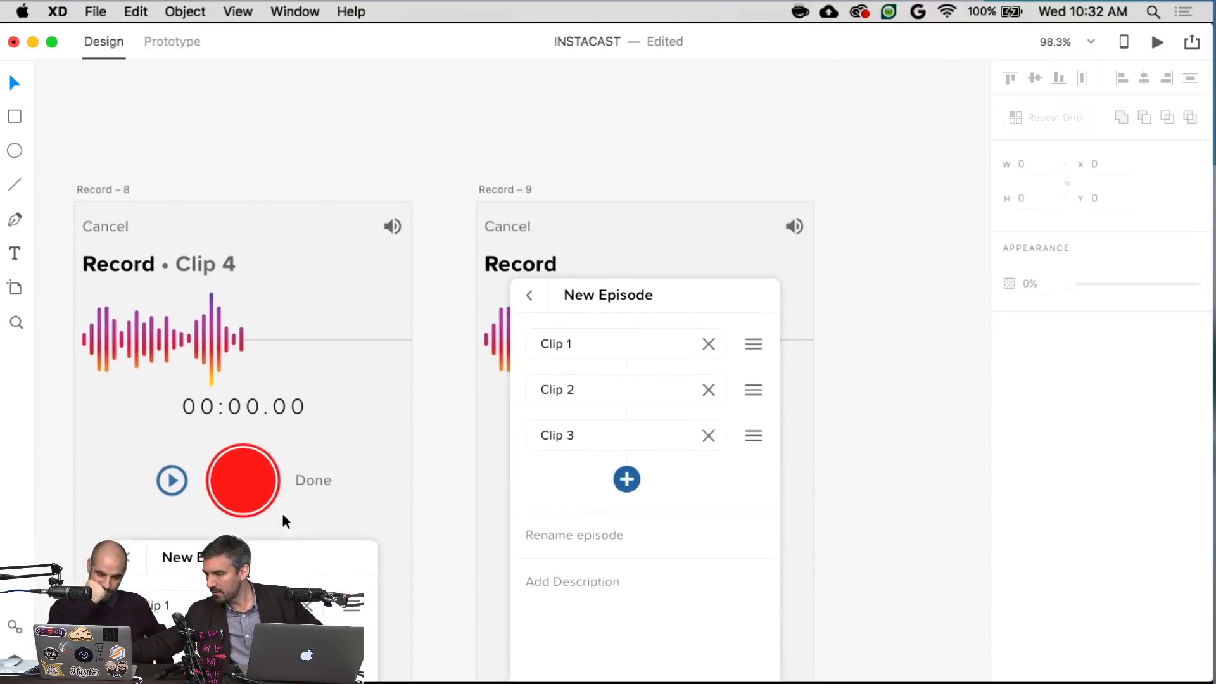
scroll(283, 513, down, 8)
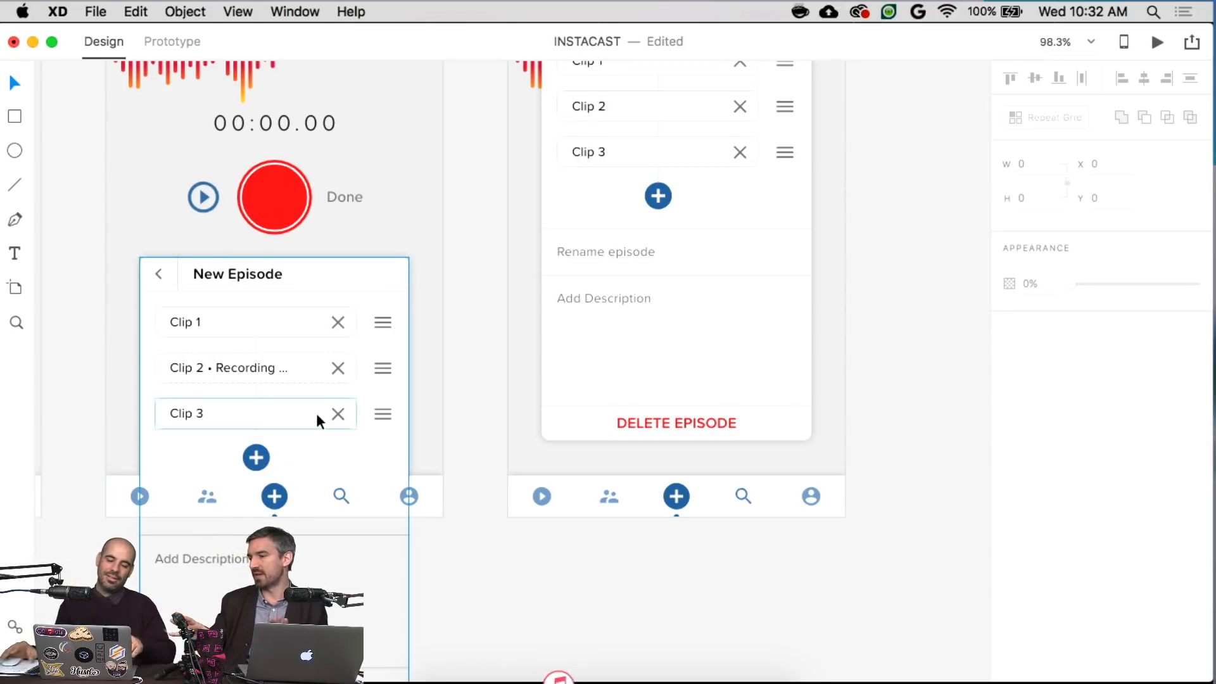
scroll(317, 413, down, 10)
scroll(315, 394, down, 5)
scroll(316, 391, up, 10)
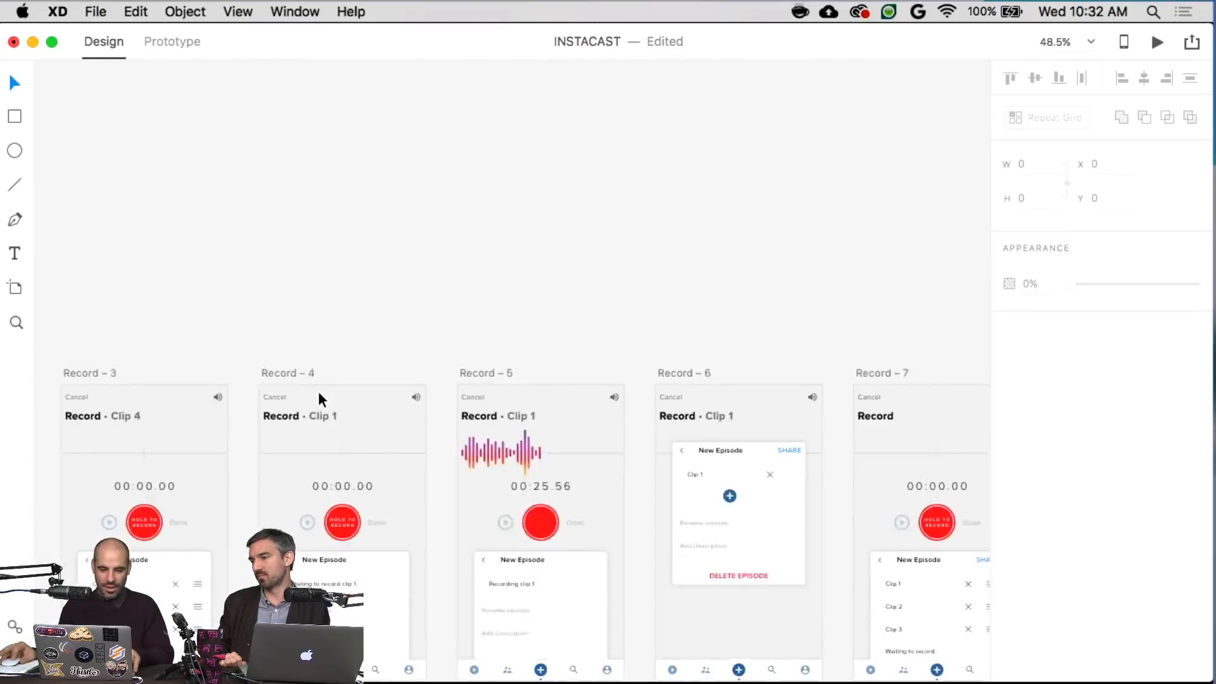
scroll(319, 390, left, 10)
scroll(282, 431, up, 10)
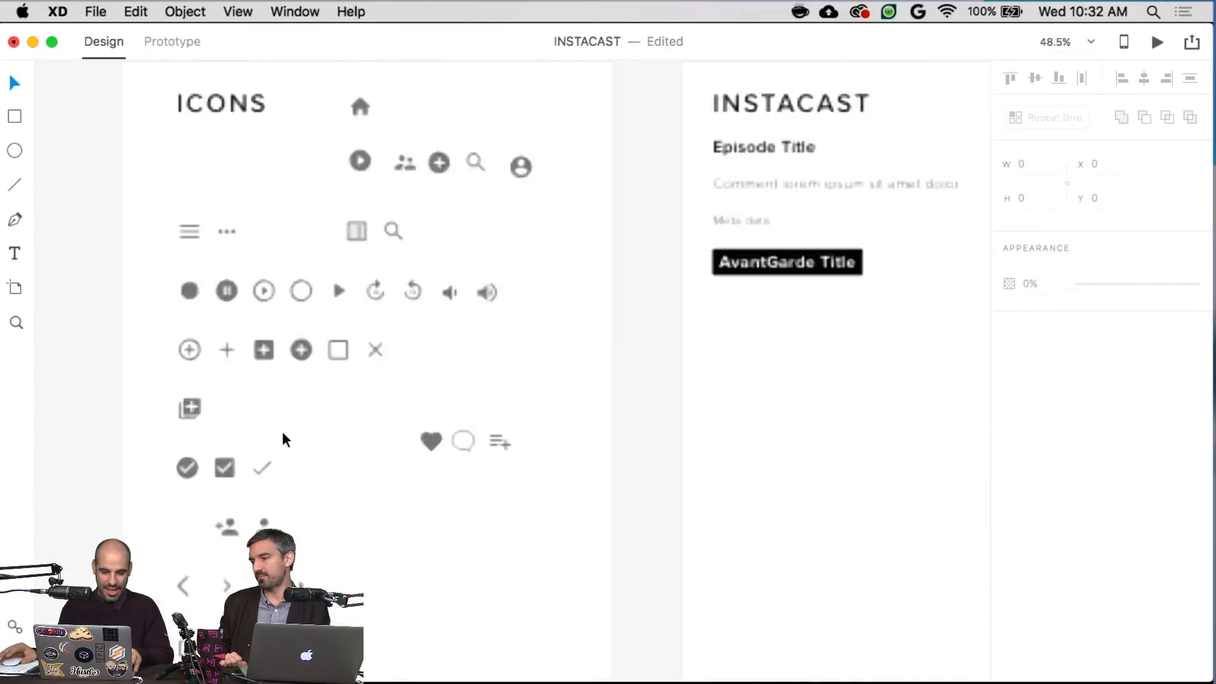
click(111, 268)
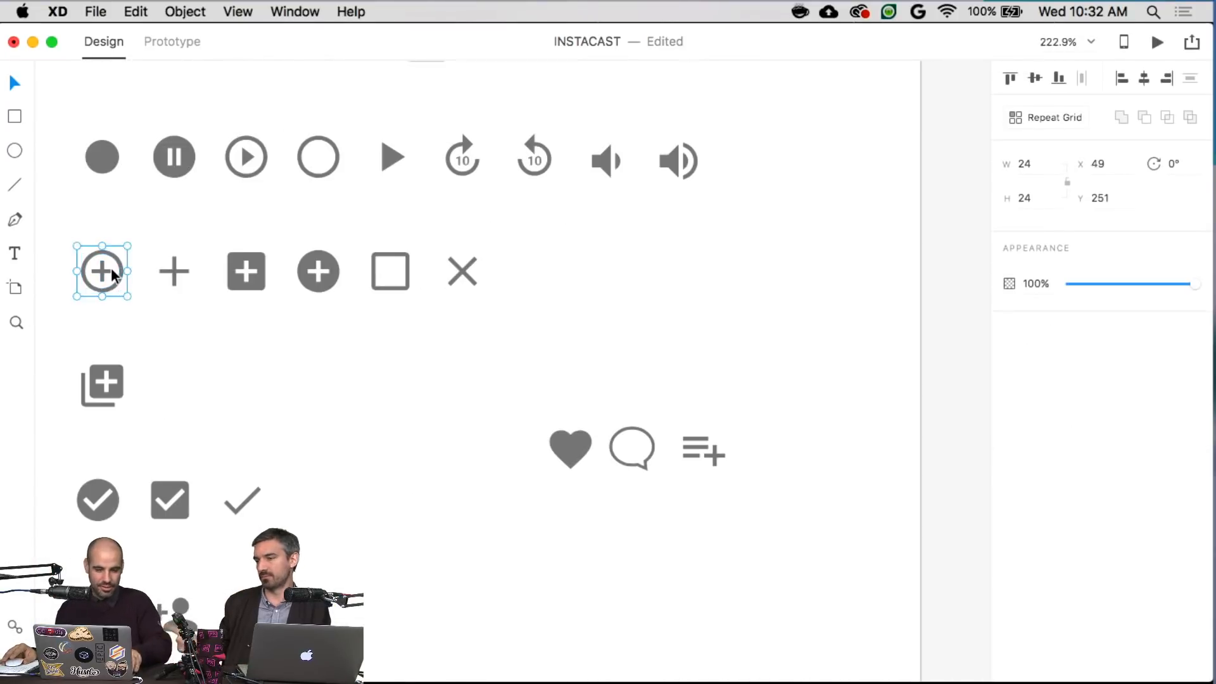
- Paste the outlined plus icon beside the solid add button under Clip 3 on the Record – 8 artboard
scroll(121, 268, right, 15)
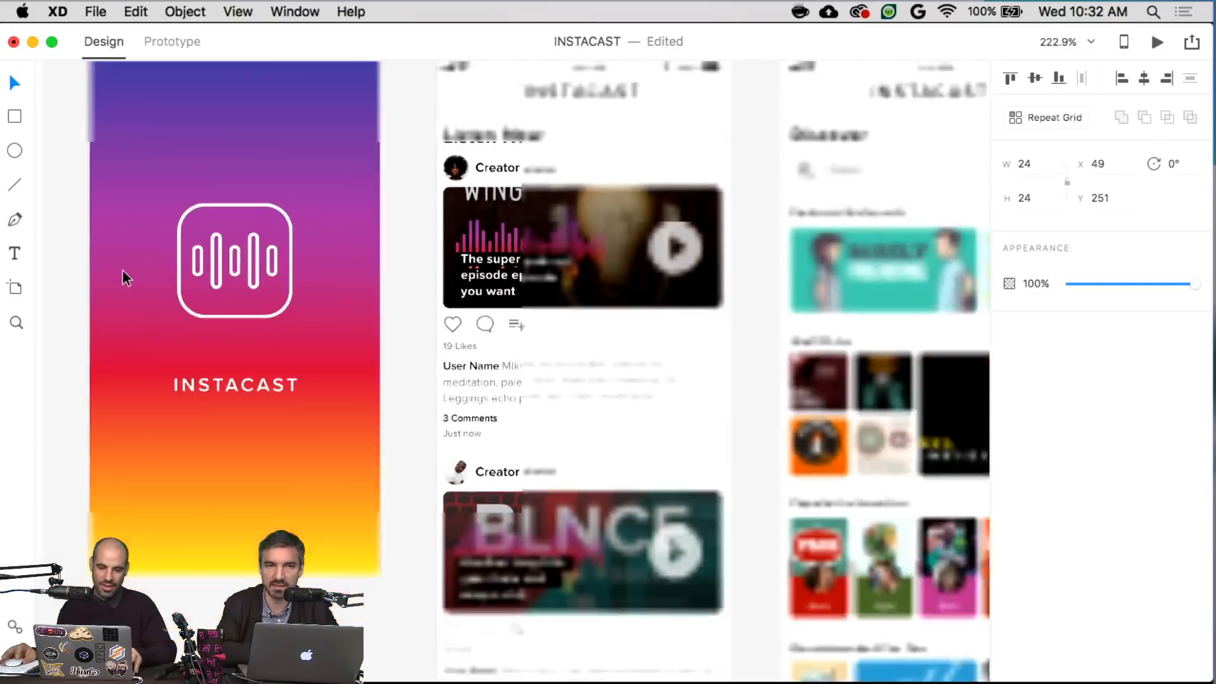
scroll(123, 268, down, 5)
scroll(128, 268, right, 15)
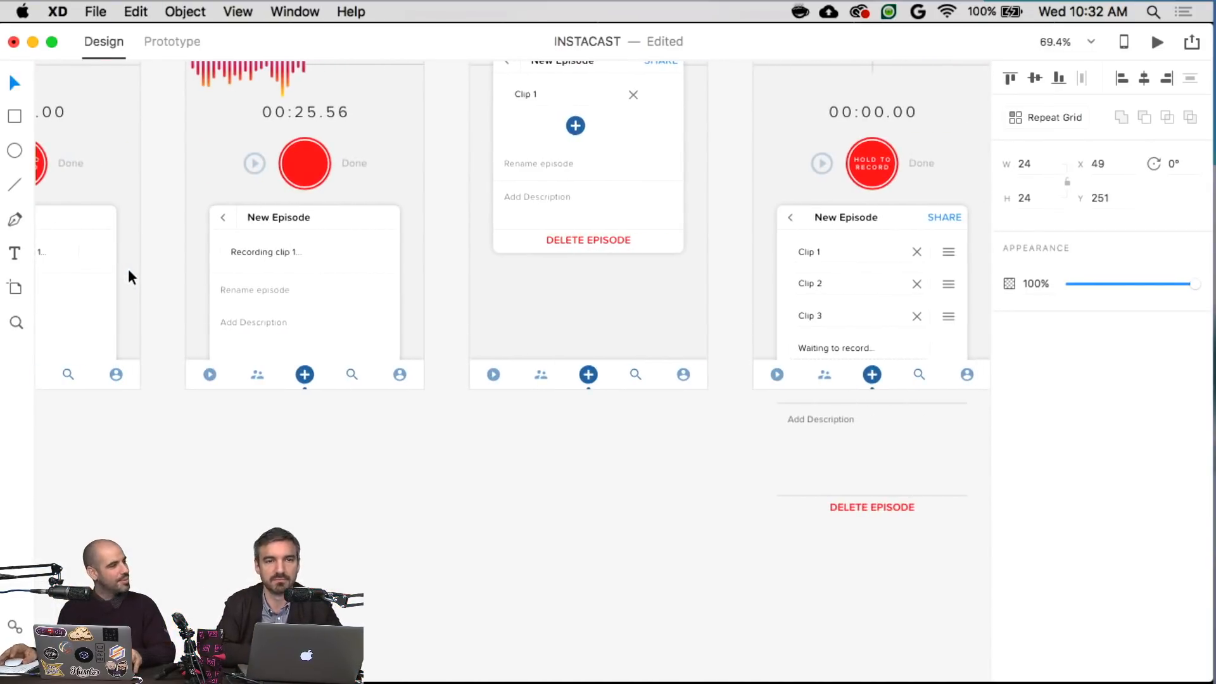
scroll(207, 275, right, 20)
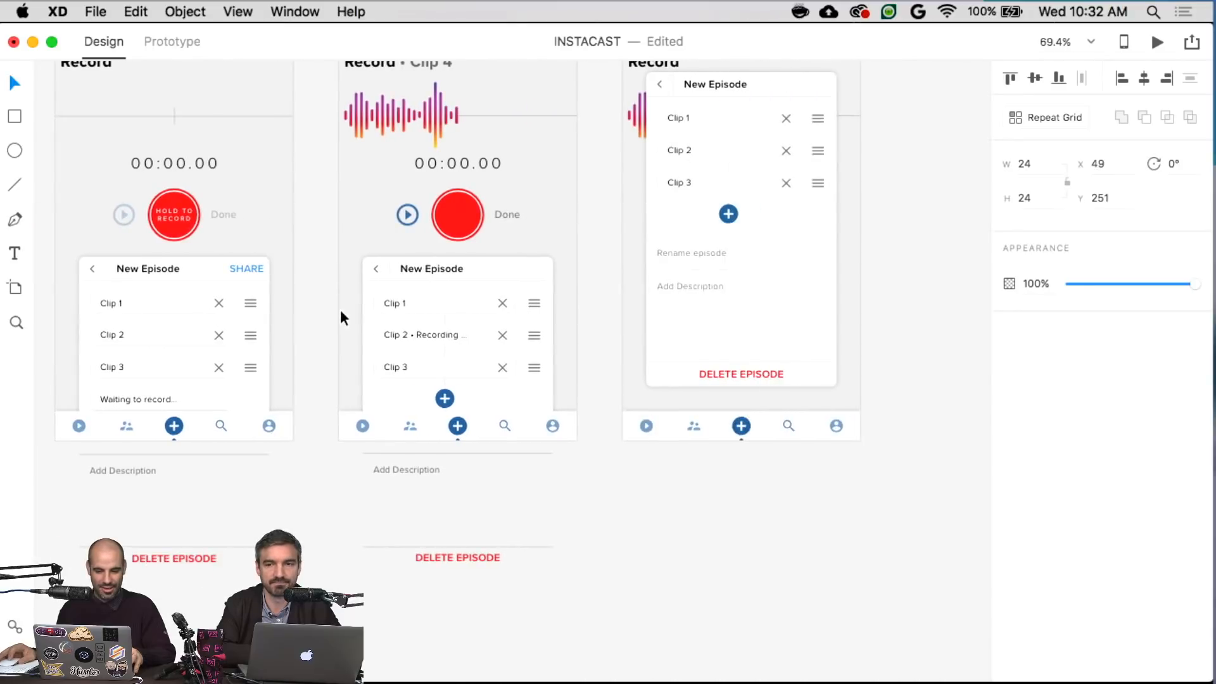
scroll(383, 291, left, 8)
scroll(443, 253, up, 10)
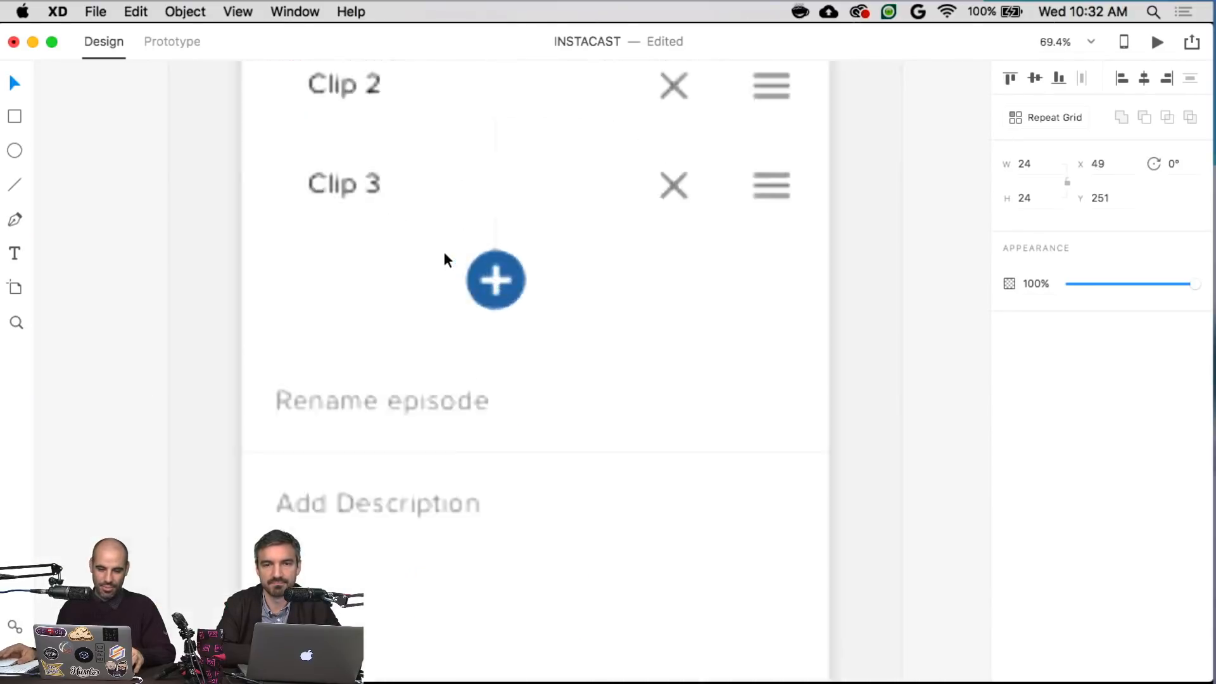
click(531, 298)
key(Escape)
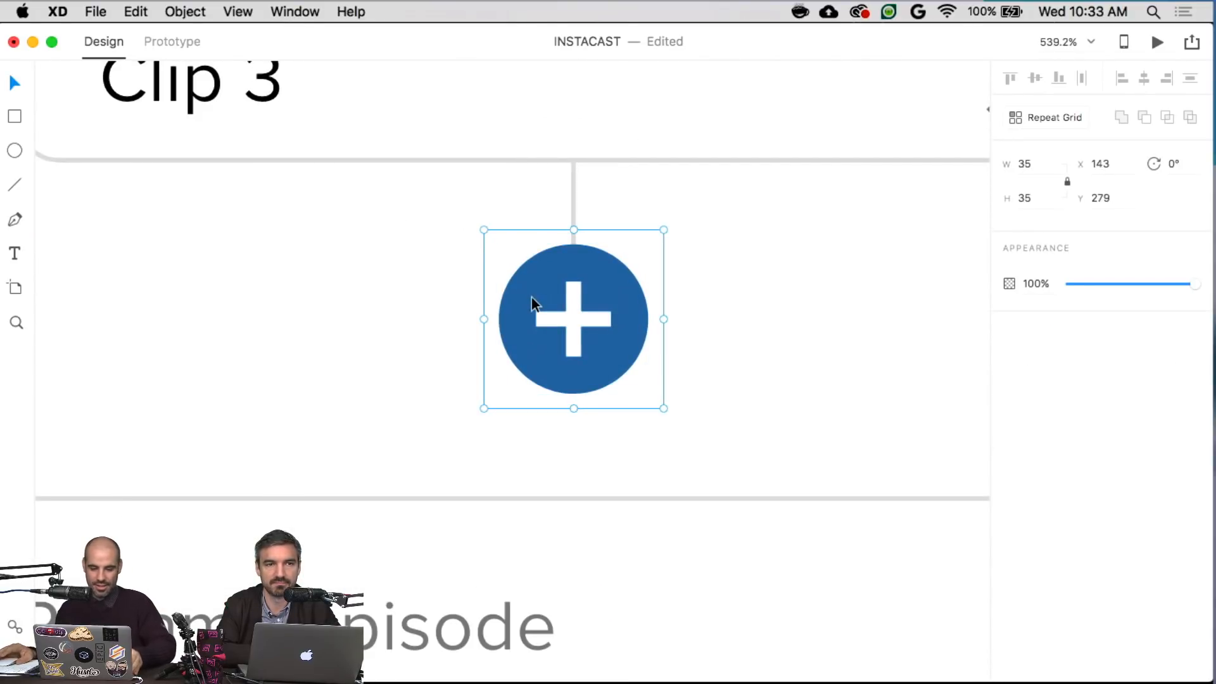
scroll(531, 298, down, 10)
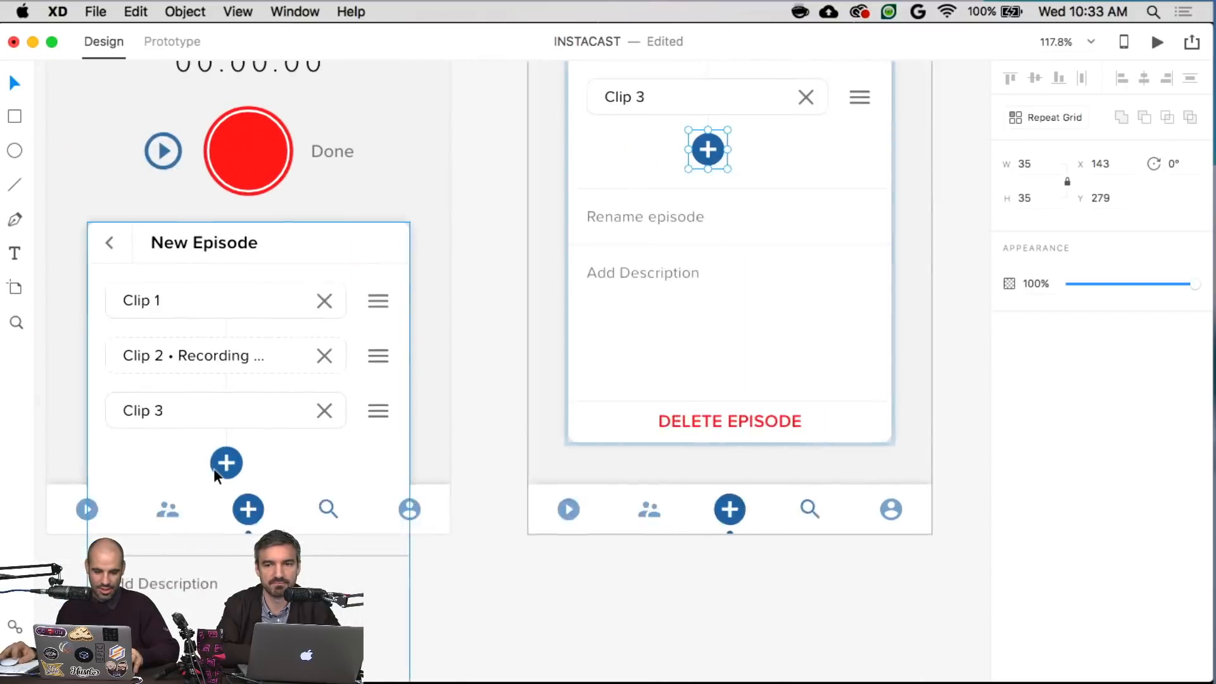
scroll(228, 459, up, 10)
double_click(214, 470)
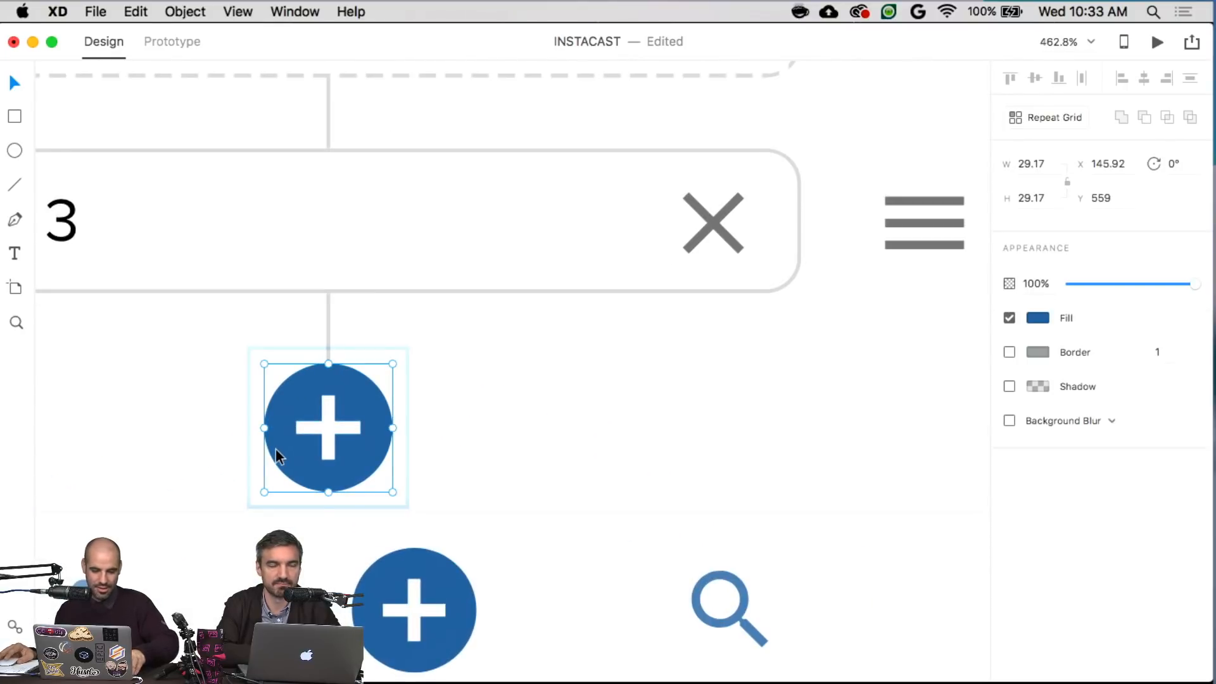
key(Escape)
key(ctrl+v)
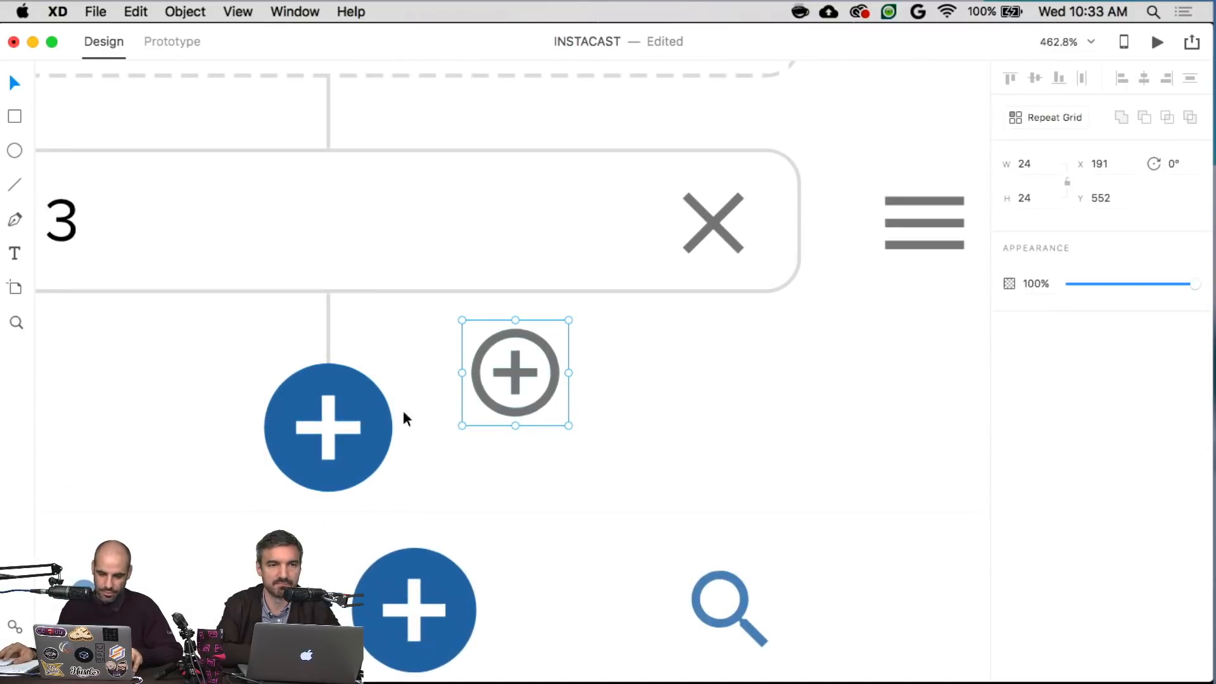
- Resize the pasted outlined plus icon to 35 × 35, keeping its proportions locked
click(363, 448)
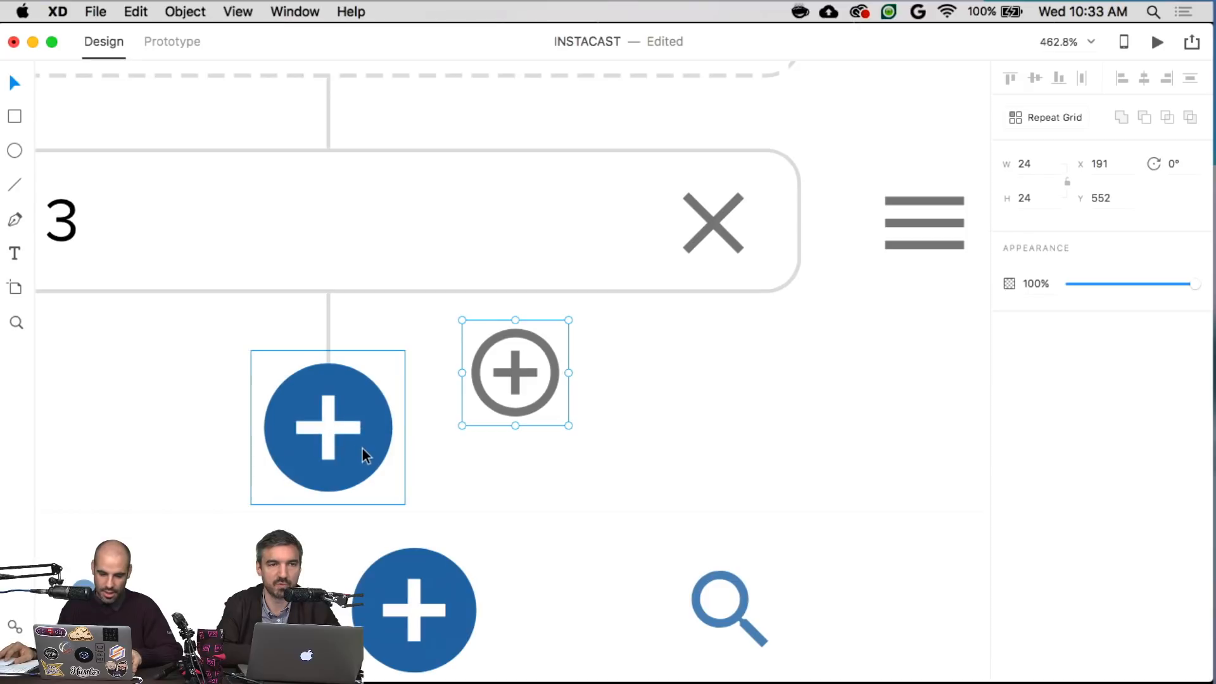
click(523, 416)
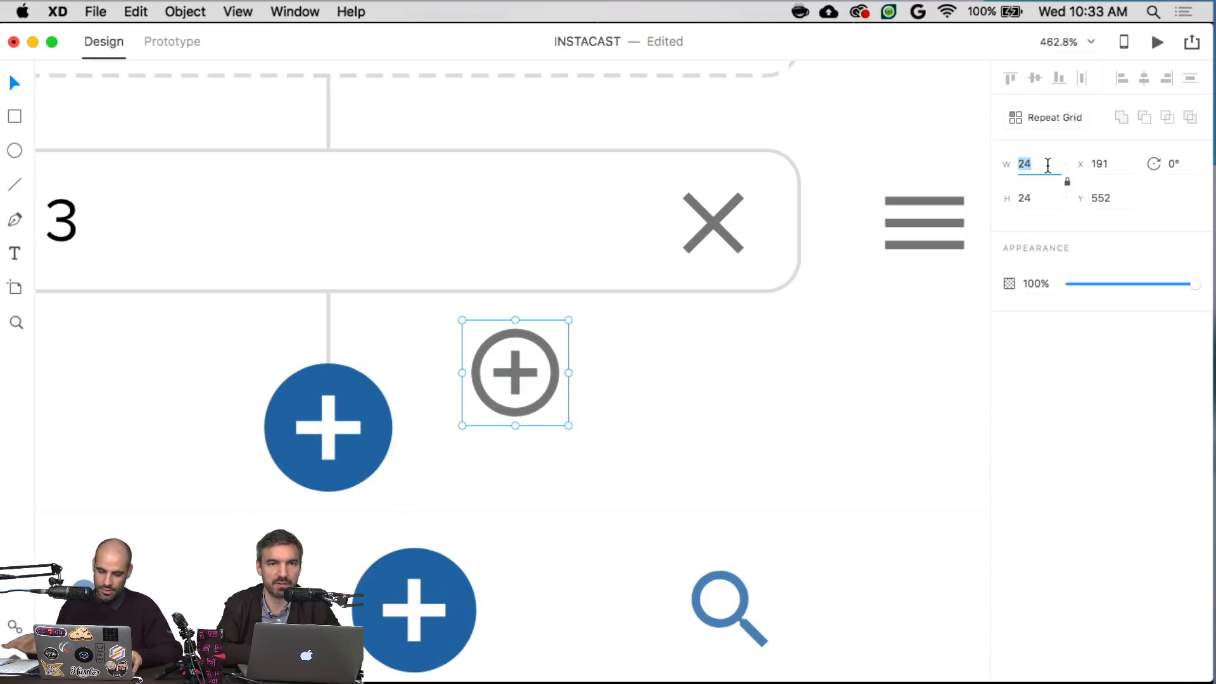
text(35)
key(Return)
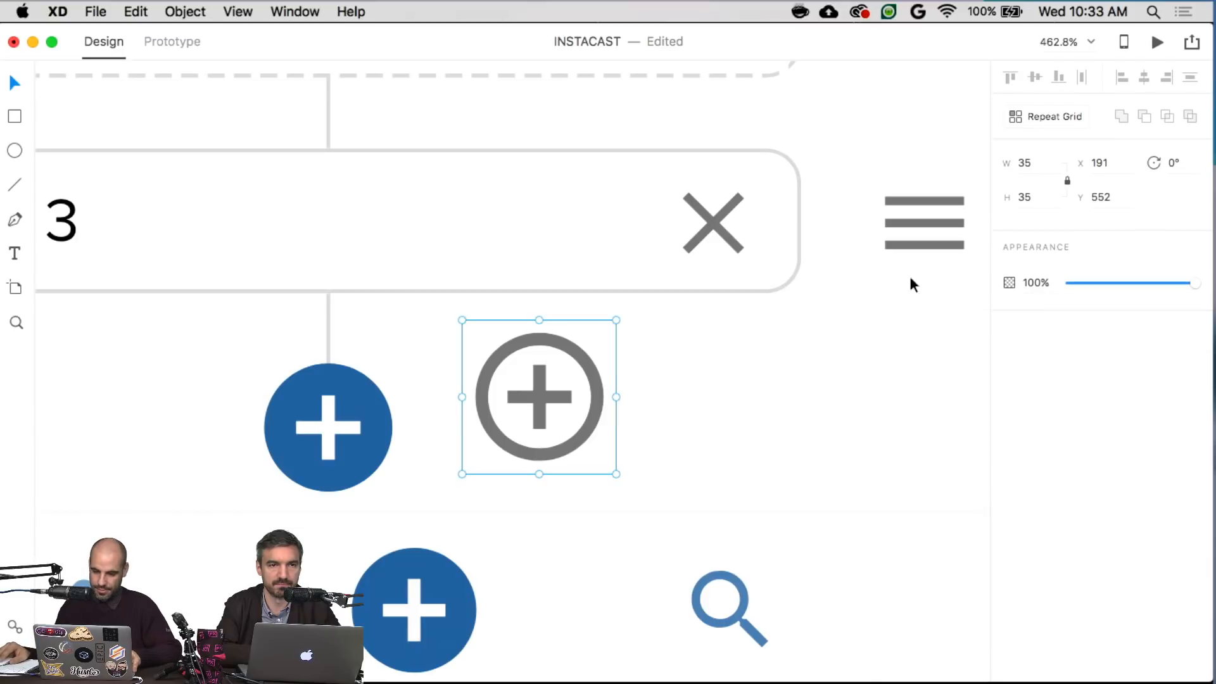
- Fill the outlined plus icon with the blue sampled from the solid add button
double_click(593, 423)
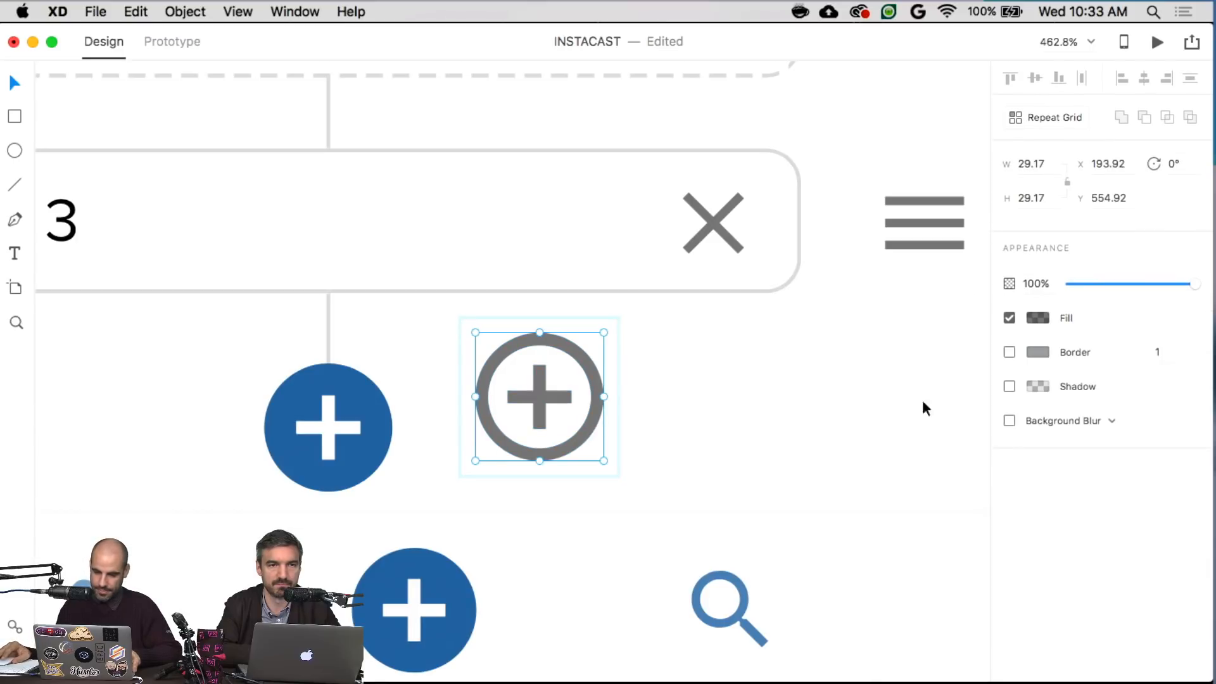
click(1034, 318)
click(997, 413)
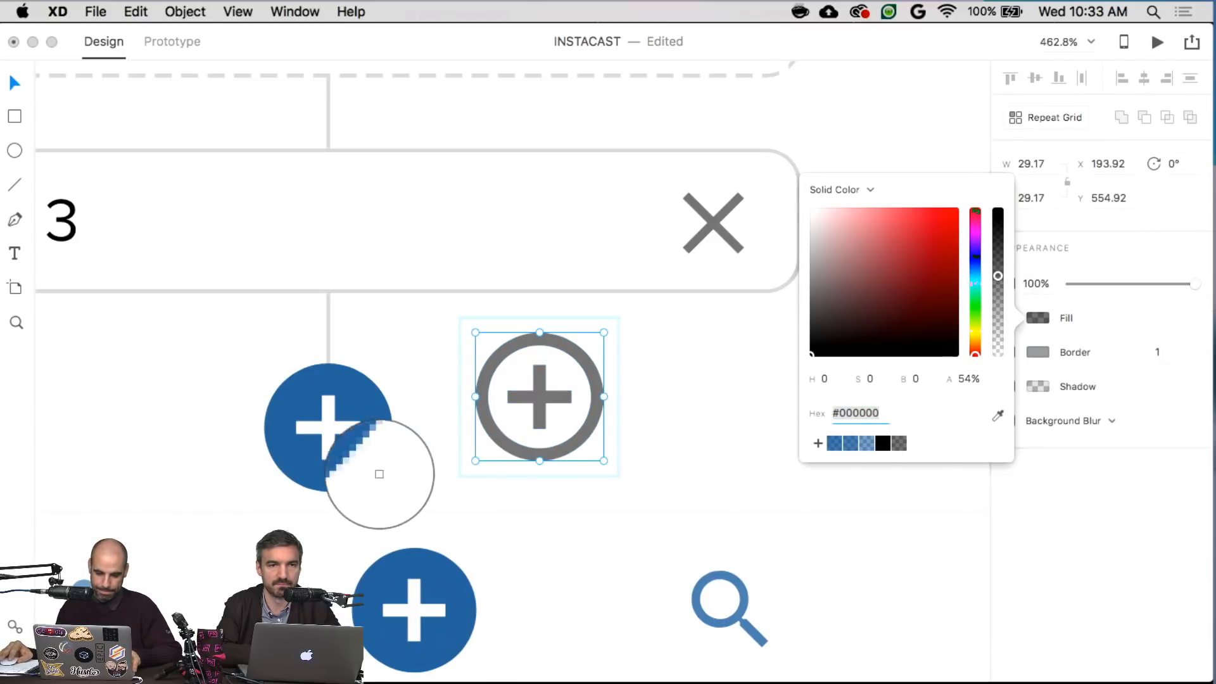
click(367, 459)
key(Escape)
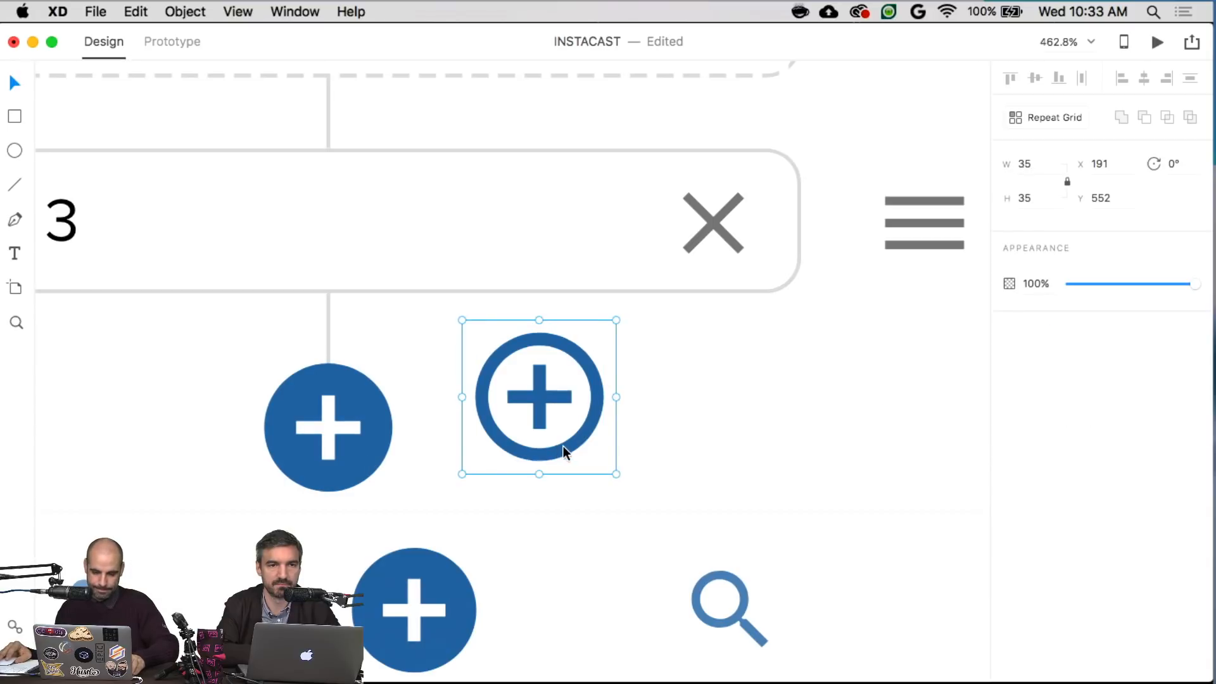
- Replace the solid add button under Clip 3 on Record – 8 with the outlined blue plus icon in the same position
drag(564, 446, 355, 473)
key(shift+Left)
key(shift+Left)
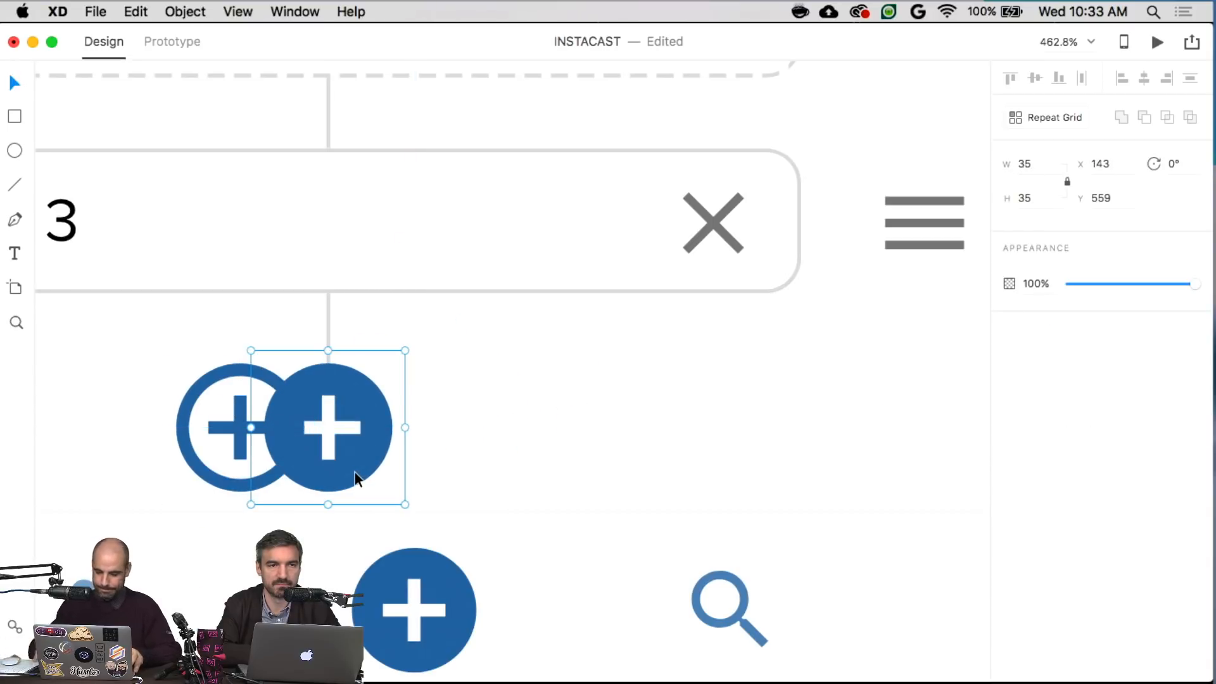
key(Delete)
click(285, 470)
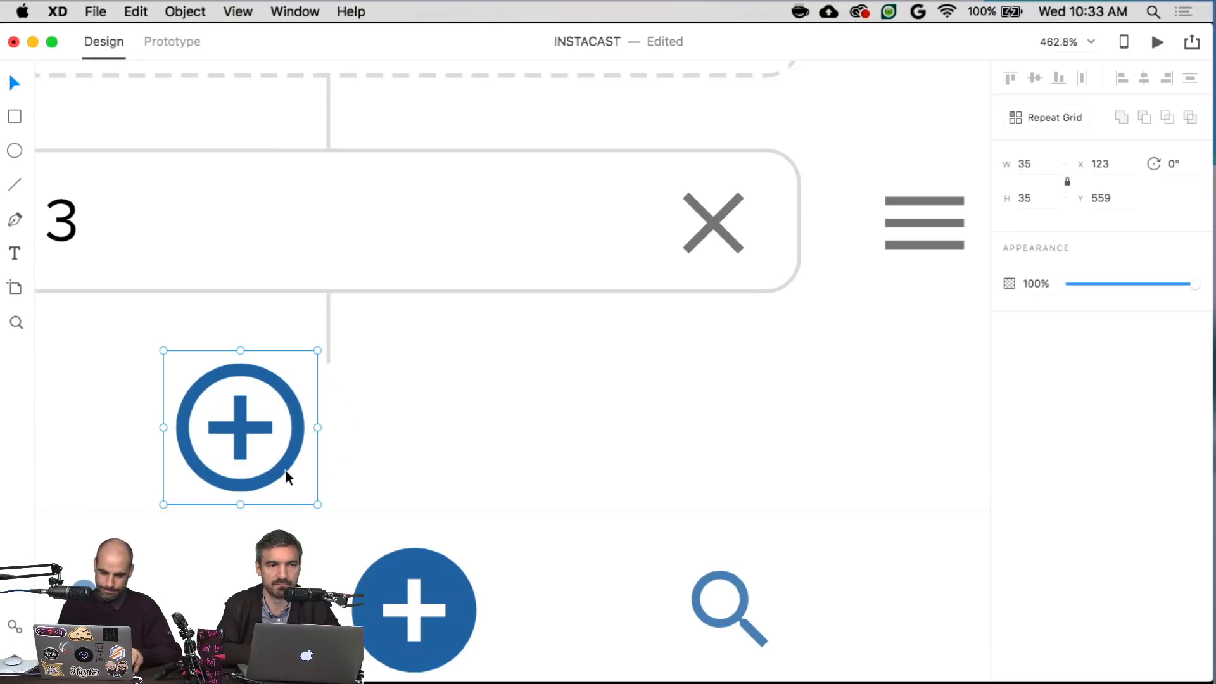
key(shift+Right)
key(shift+Right)
scroll(285, 469, down, 5)
click(542, 579)
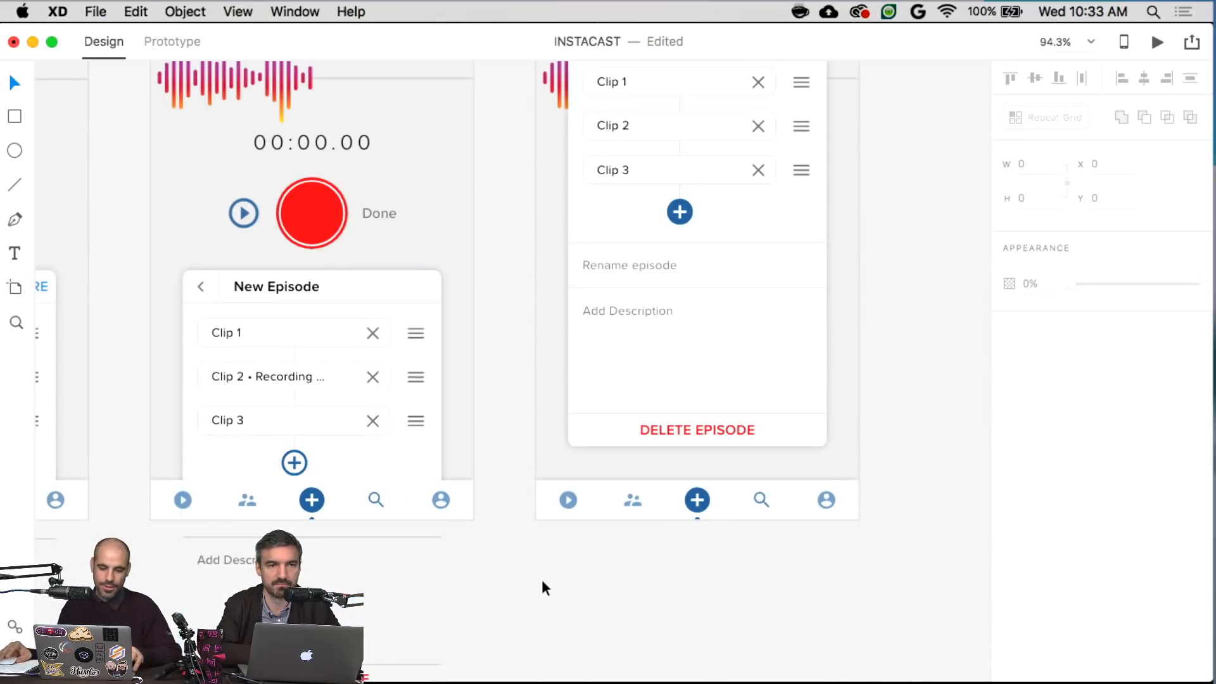
- Change the "Rename episode" text on the Record – 9 card to "My New Episode"
scroll(538, 577, left, 5)
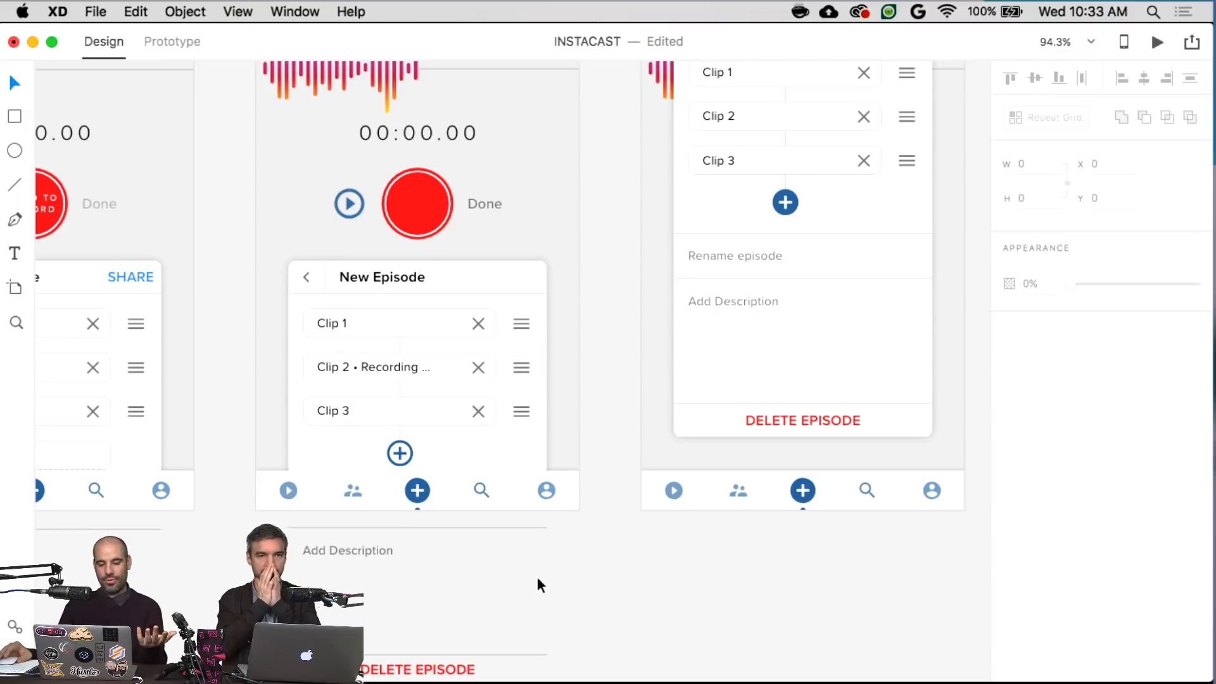
scroll(537, 577, left, 5)
scroll(537, 576, down, 1)
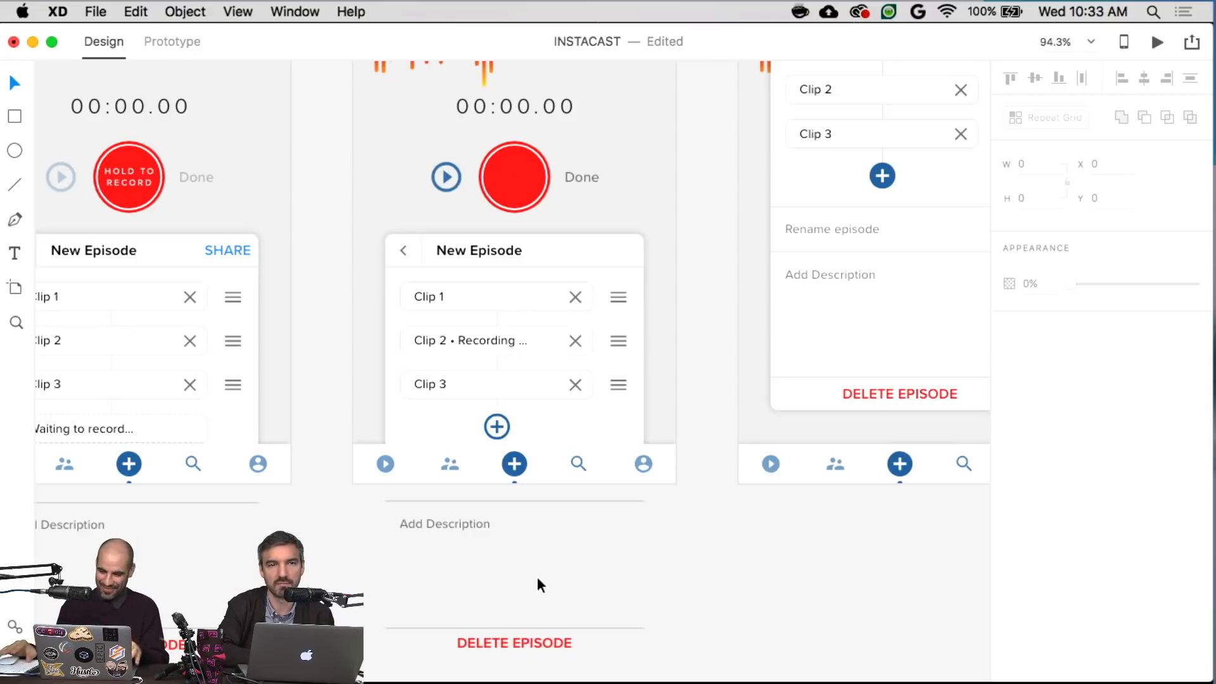
scroll(628, 564, right, 10)
double_click(589, 237)
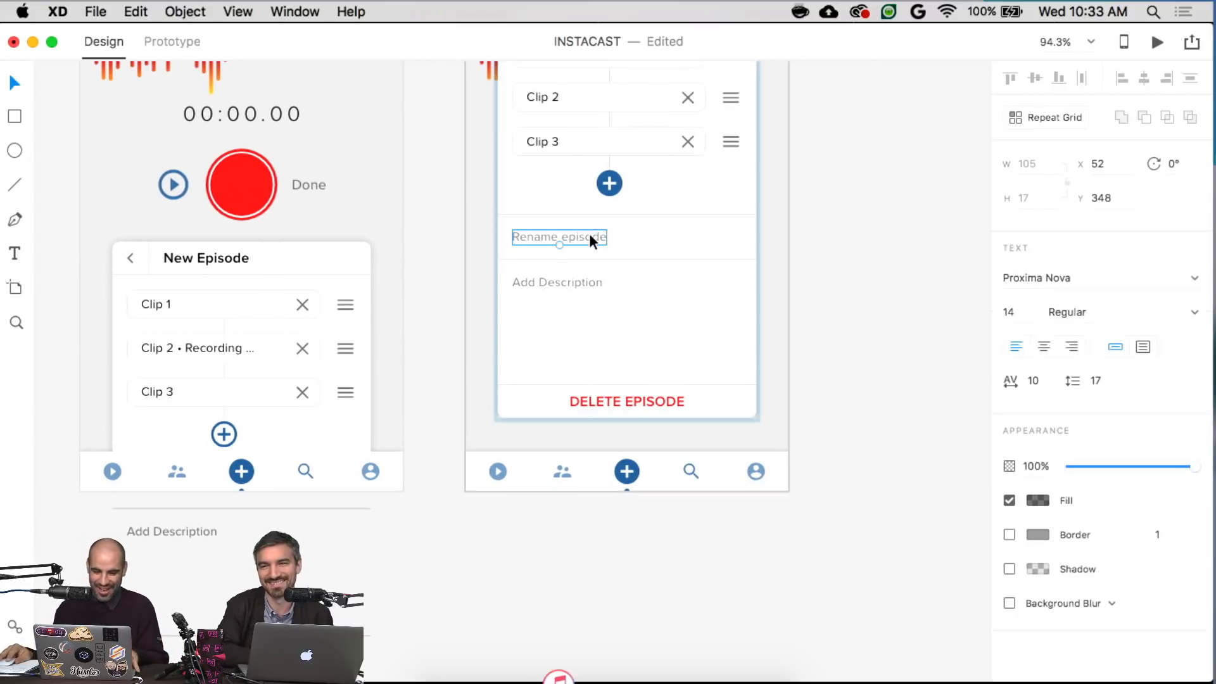
double_click(589, 235)
text(MY)
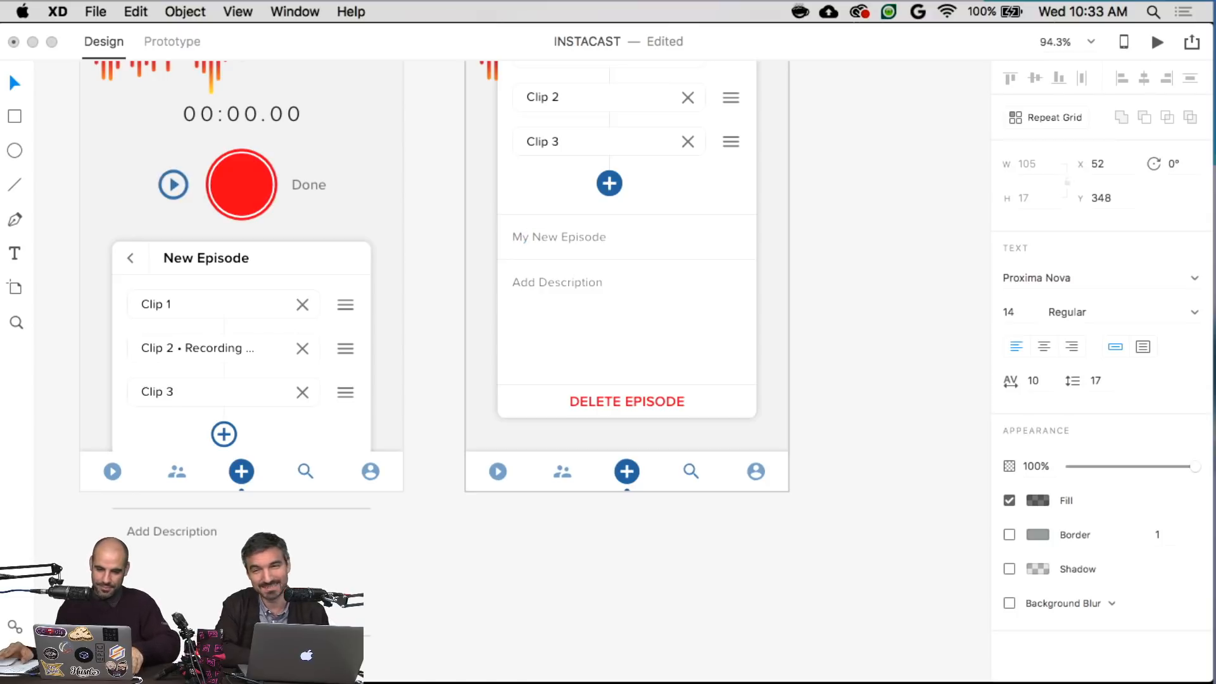
- Set the "My New Episode" text's fill to solid black, #000000 at 100% opacity
click(1005, 437)
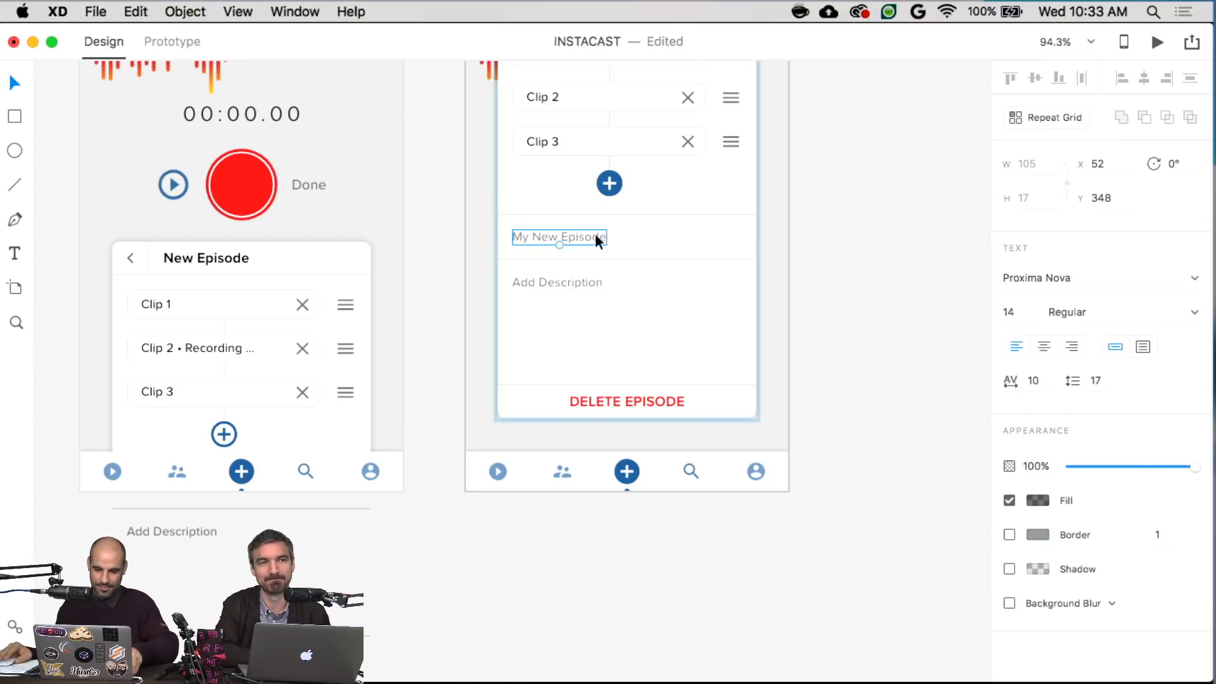
click(1039, 499)
click(884, 617)
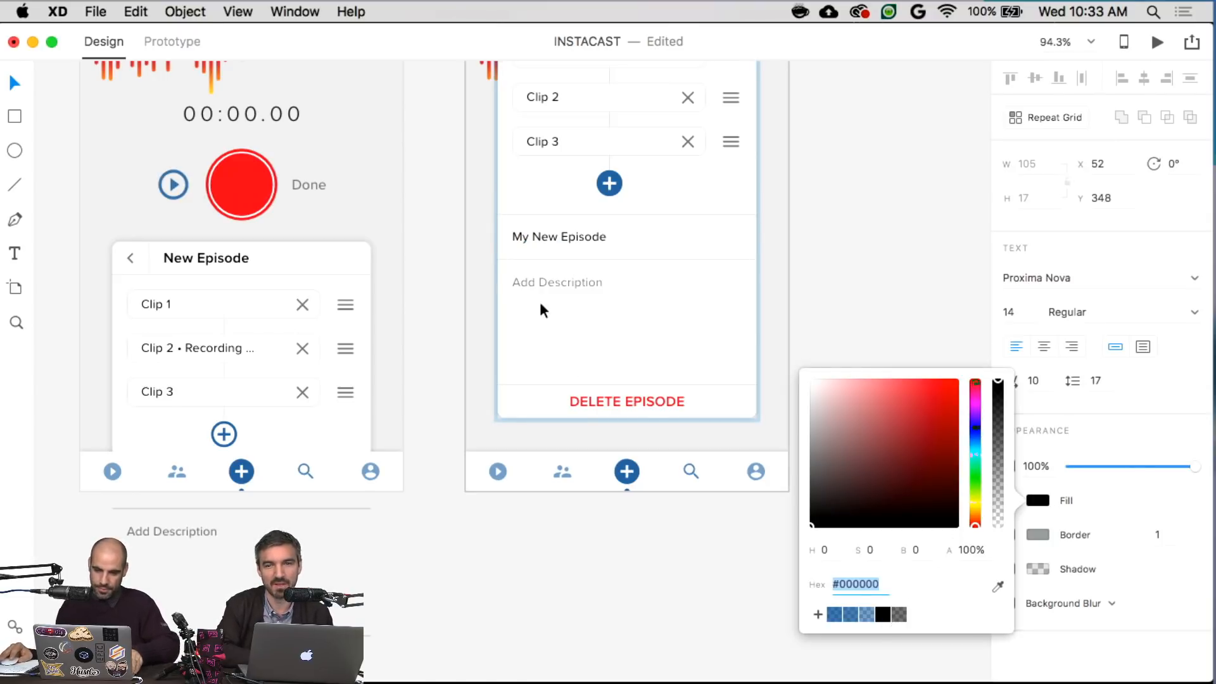
click(540, 295)
click(544, 285)
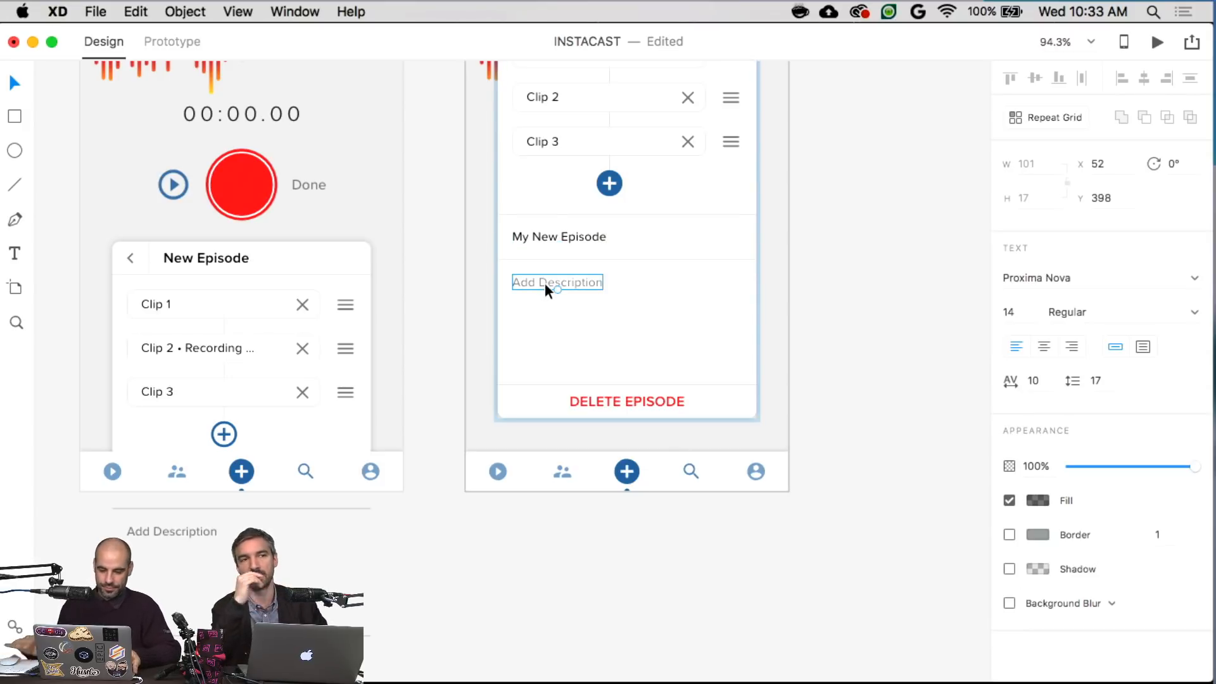
key(Return)
key(Escape)
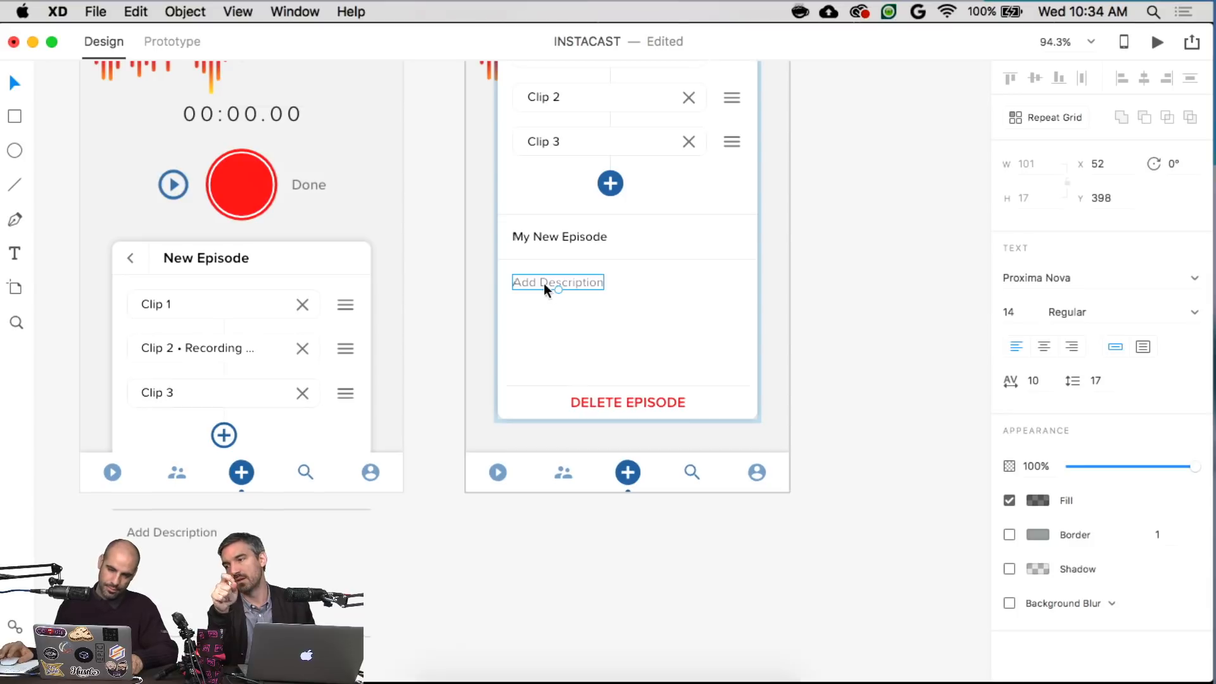
- Switch to Chrome and search the web for lipsum in a new tab
key(ctrl+Up)
click(489, 279)
key(super+t)
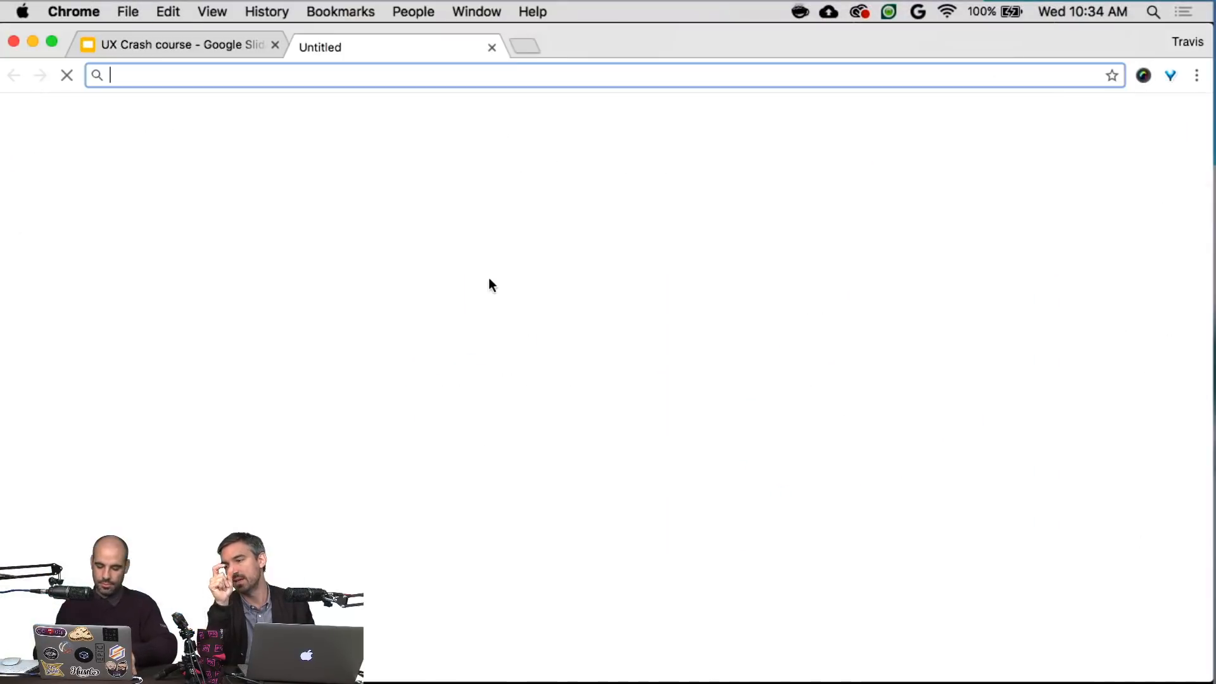
text(lipsum)
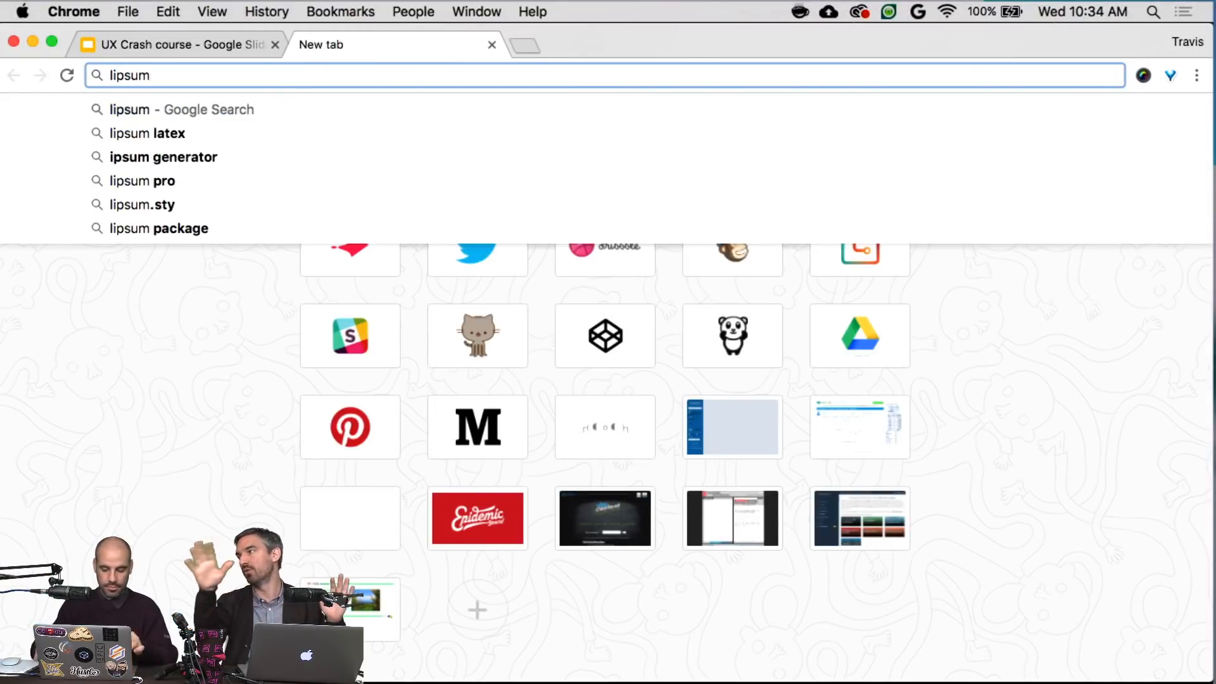
key(Return)
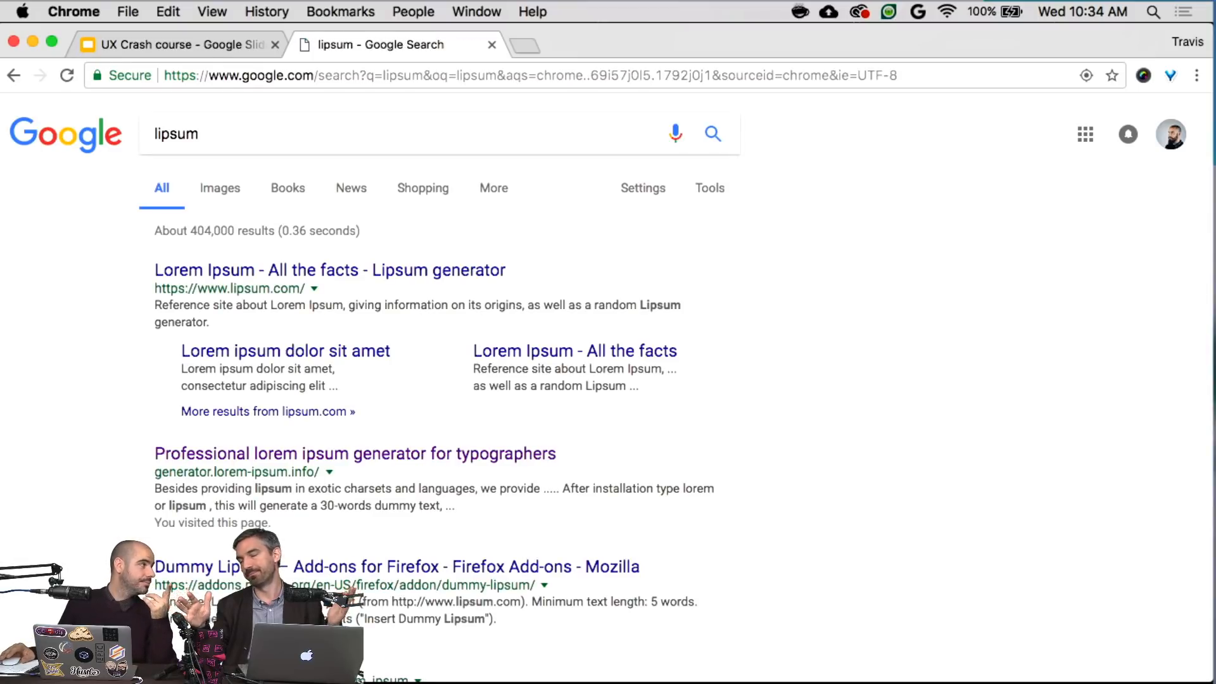
- Open the "Professional lorem ipsum generator for typographers" search result
click(342, 273)
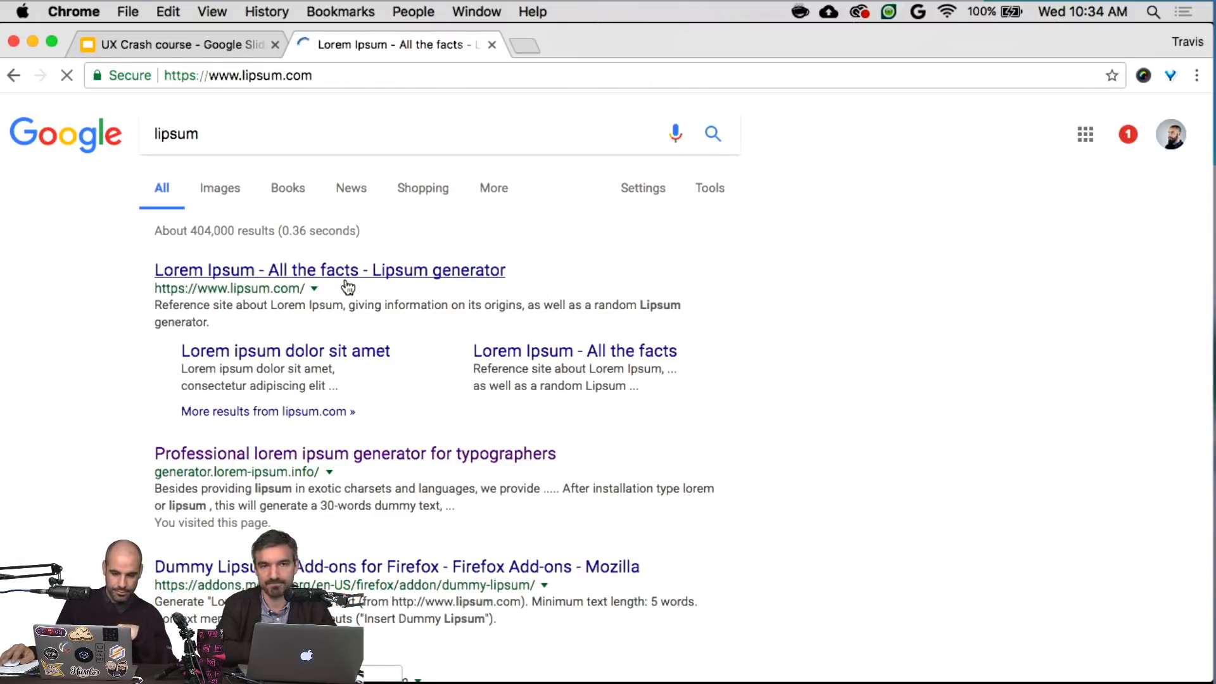
click(10, 78)
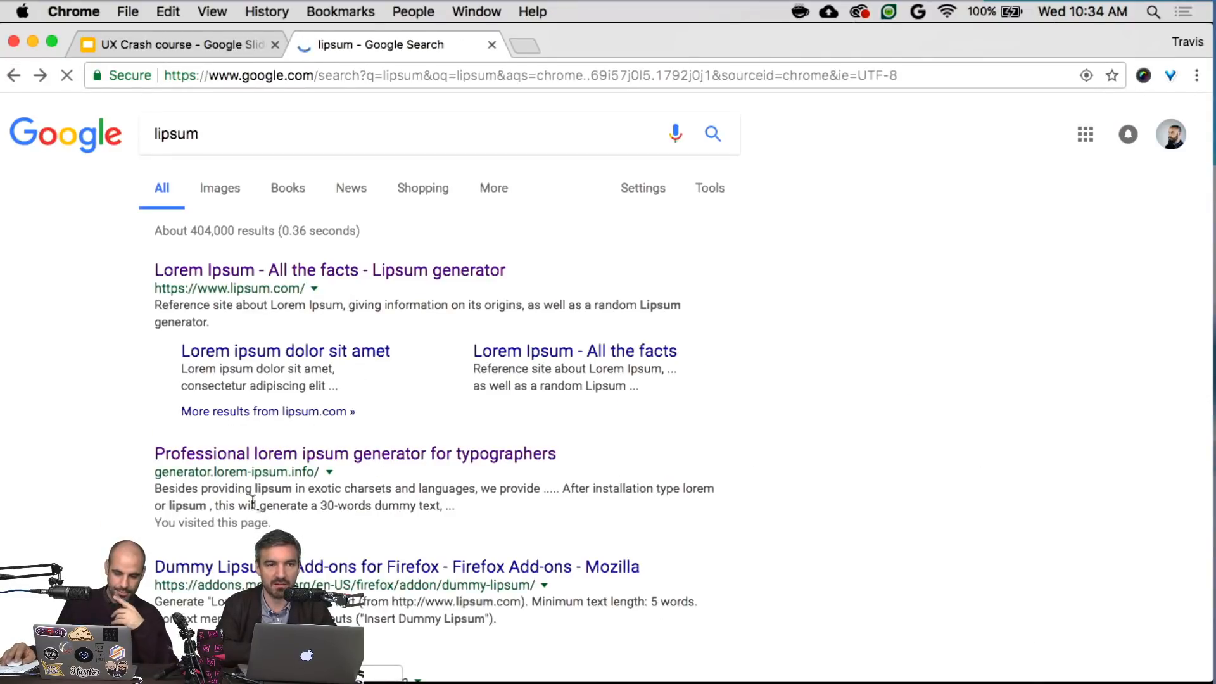
drag(155, 472, 251, 472)
click(259, 456)
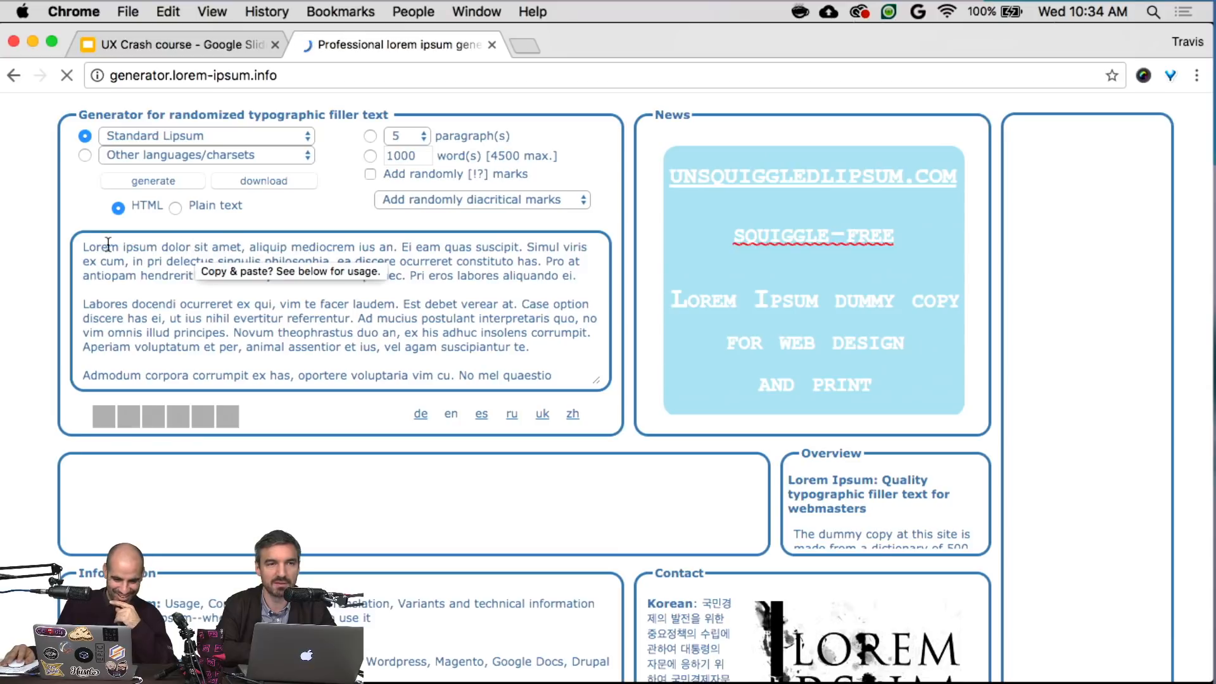
- Copy the first paragraph of generated filler text, close the generator page and switch back to Adobe XD
drag(83, 245, 587, 281)
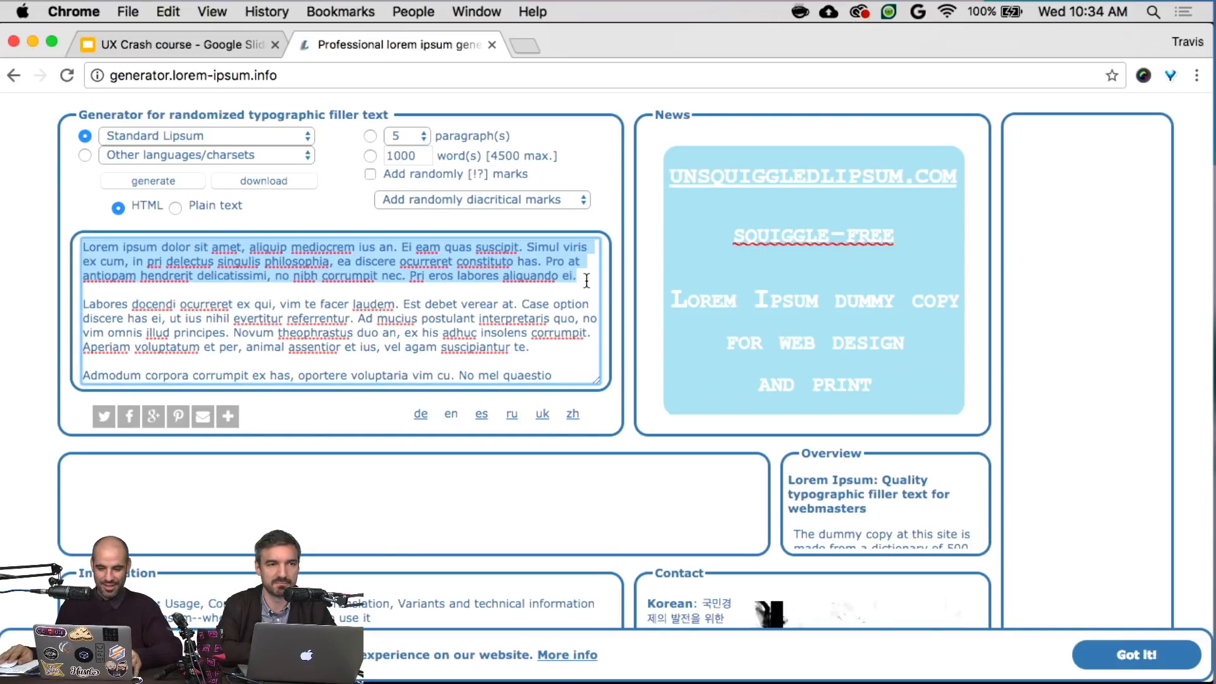
key(super+w)
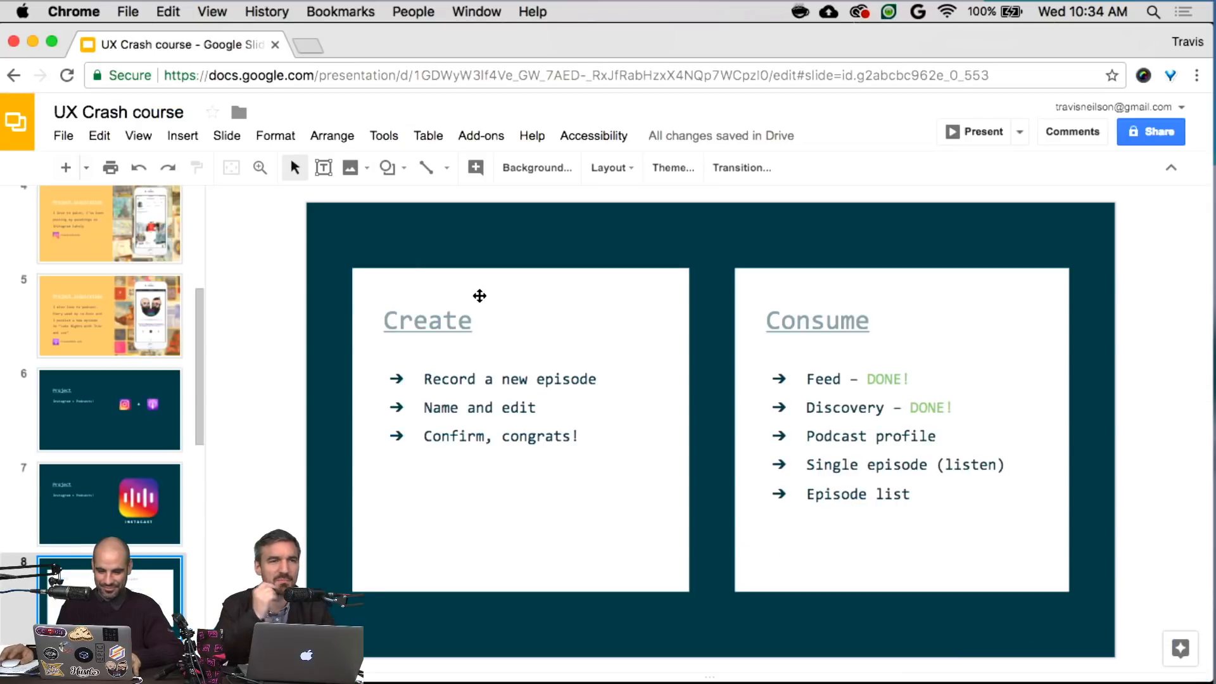
key(ctrl+Up)
click(692, 427)
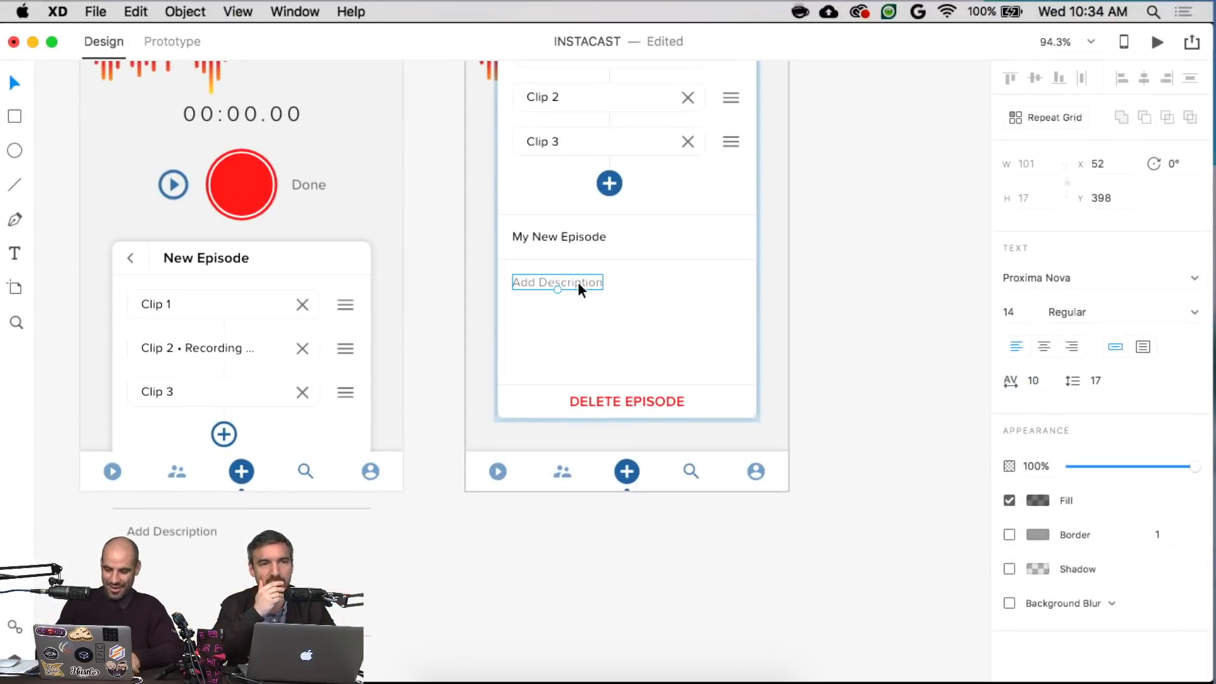
- Replace the "Add Description" text on the Record – 9 card with the copied lorem ipsum paragraph and fill it solid black
double_click(578, 282)
key(super+v)
click(590, 284)
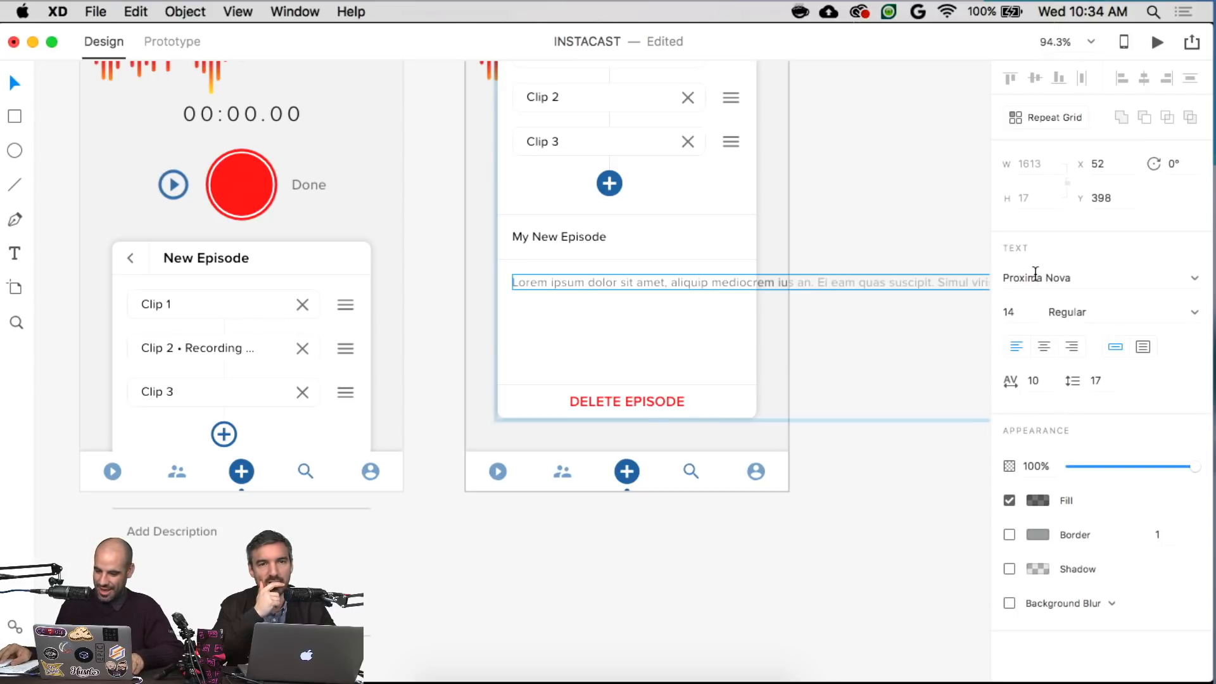
click(1043, 497)
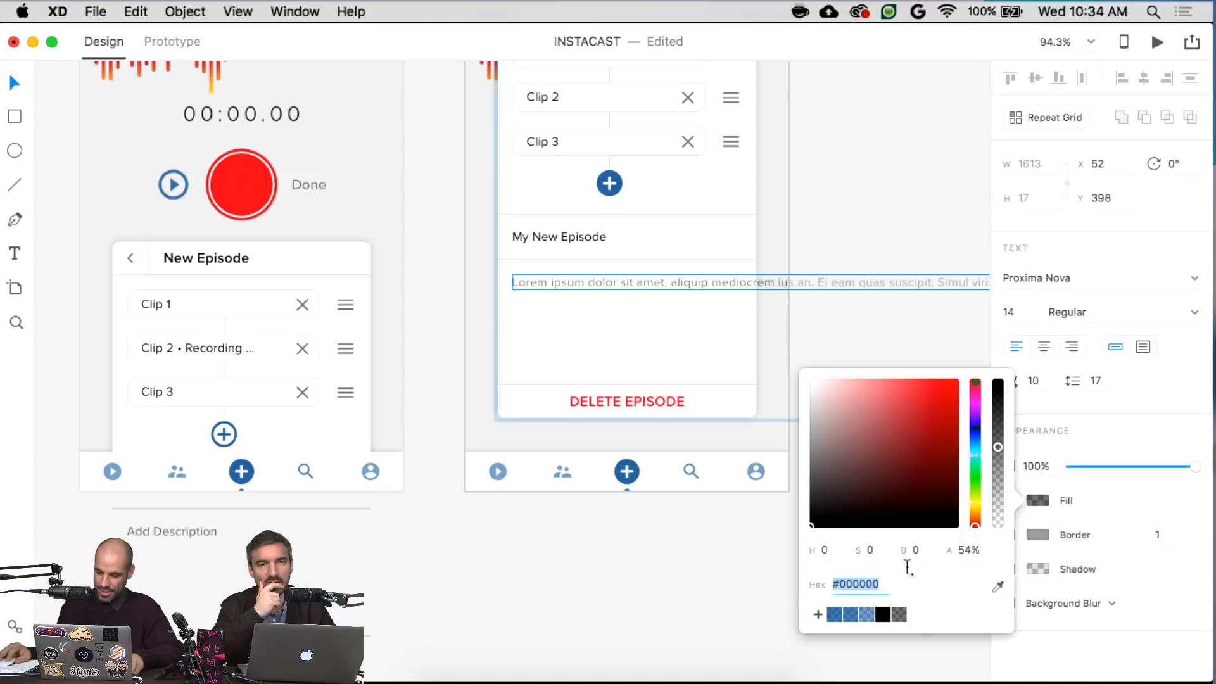
click(883, 614)
click(727, 530)
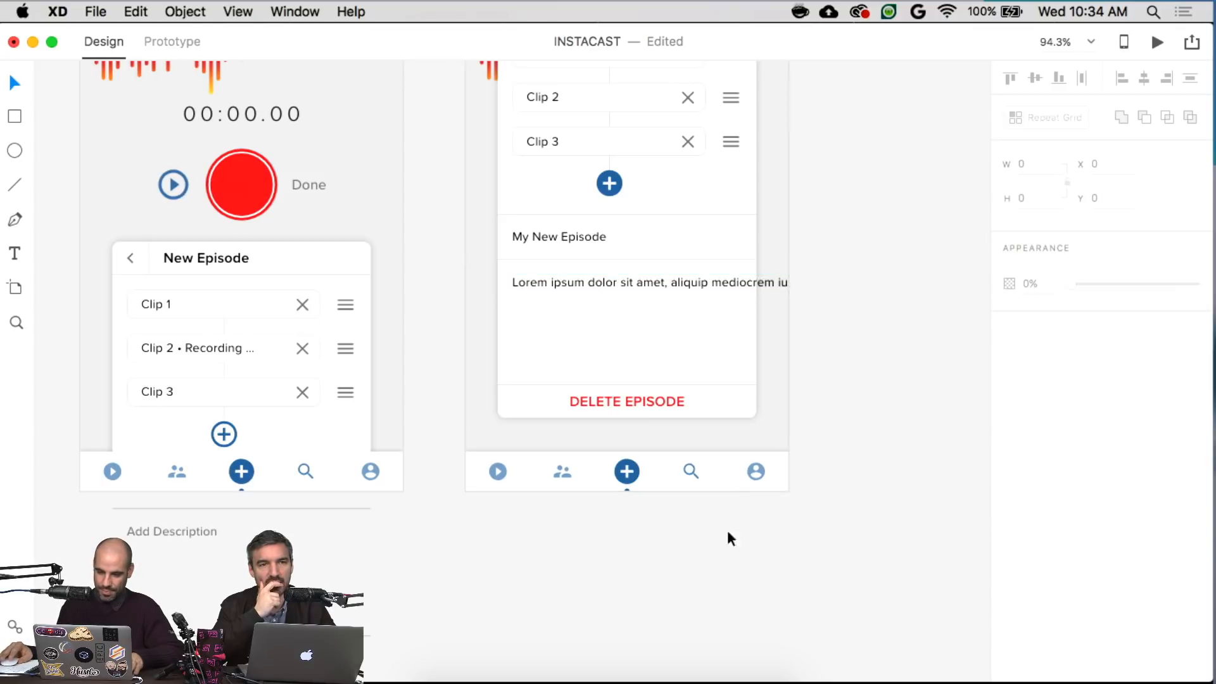
- Convert the lorem ipsum description on Record – 9 from point text to area text
click(723, 278)
double_click(879, 279)
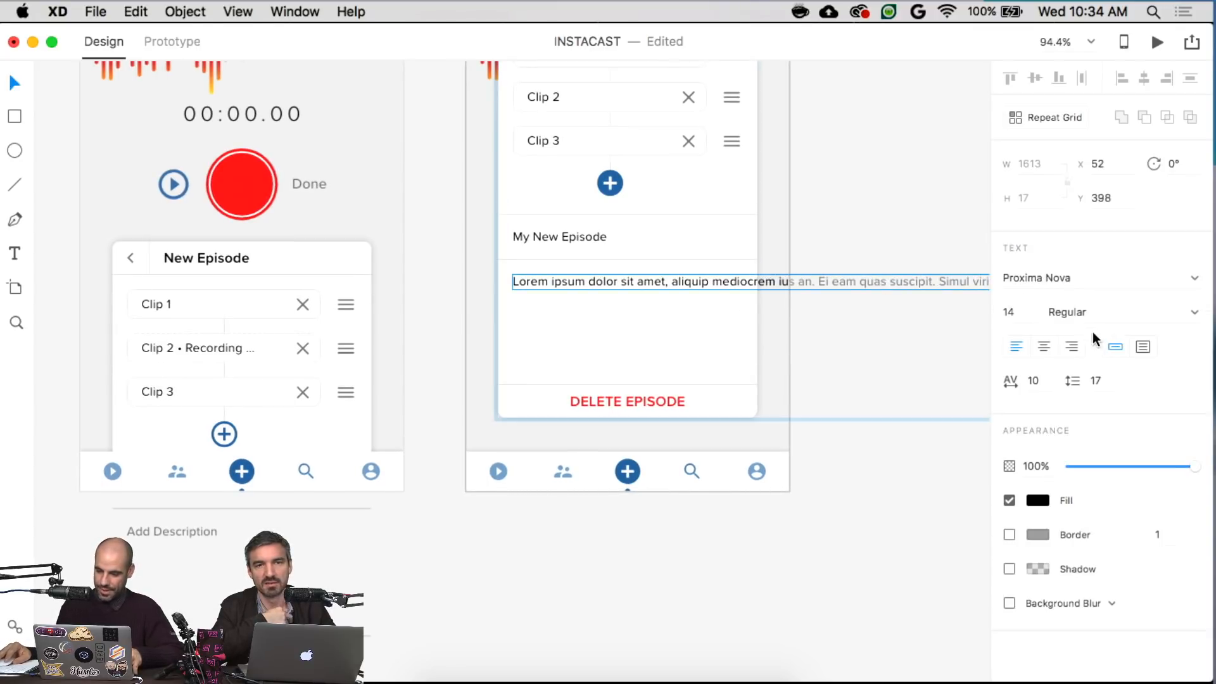
click(1143, 346)
scroll(911, 327, right, 6)
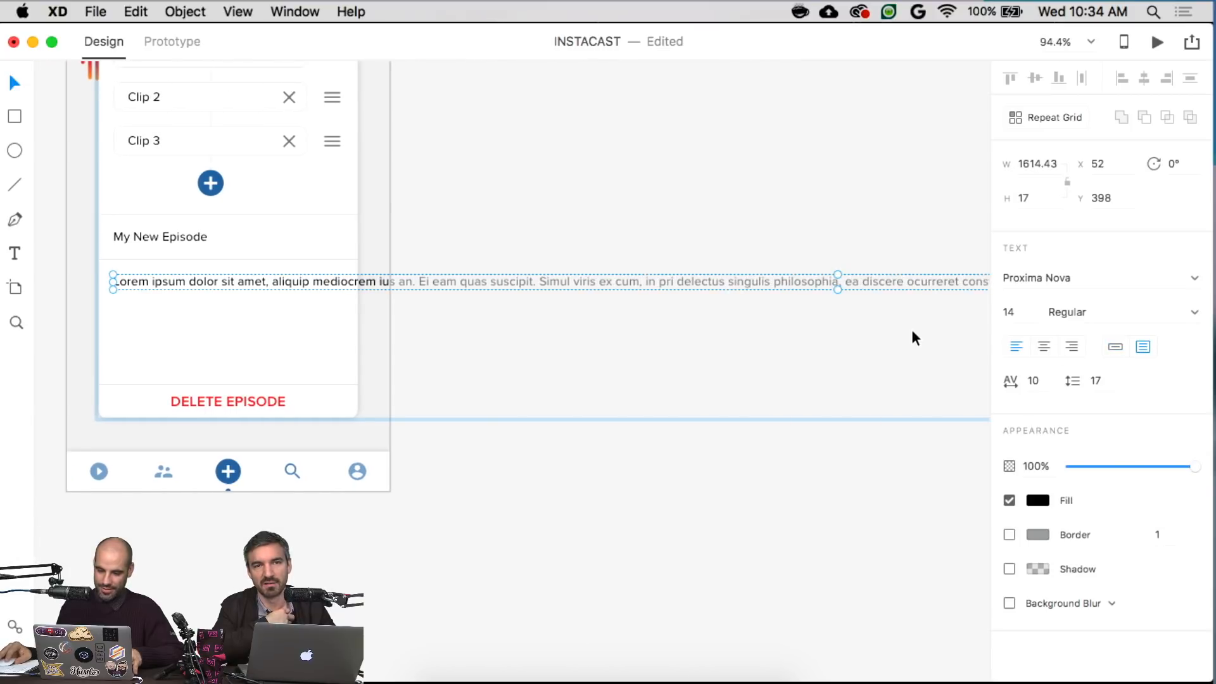
scroll(913, 331, right, 4)
scroll(675, 307, down, 5)
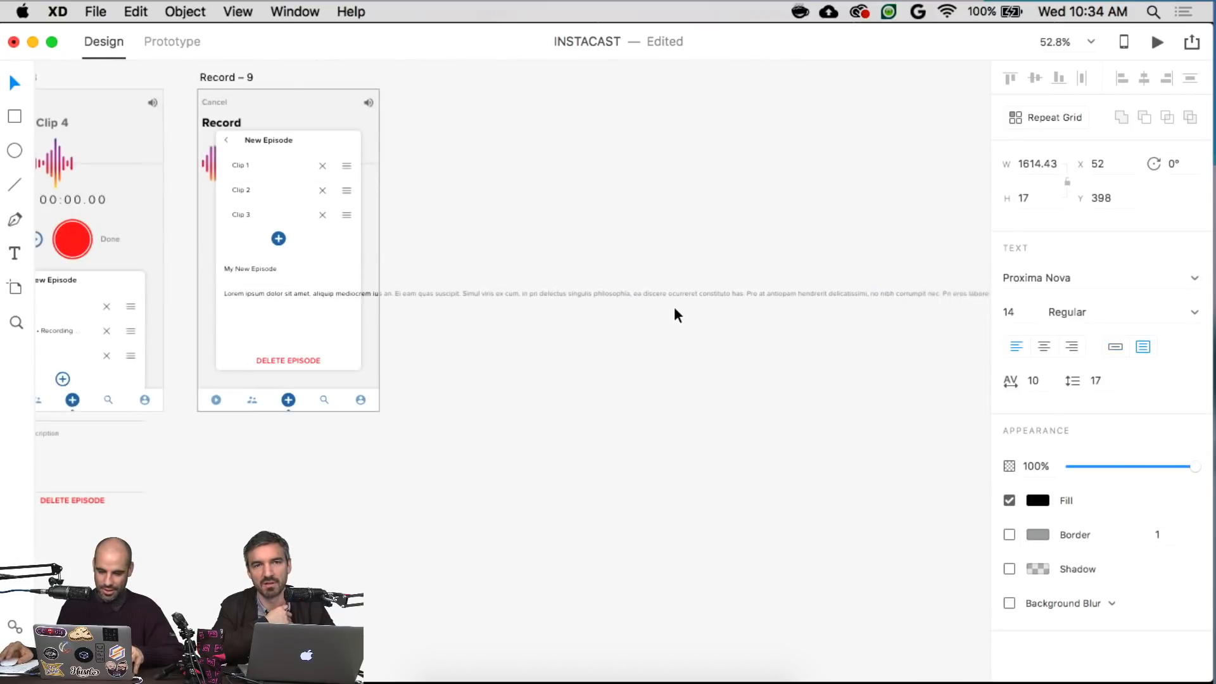
scroll(674, 306, left, 3)
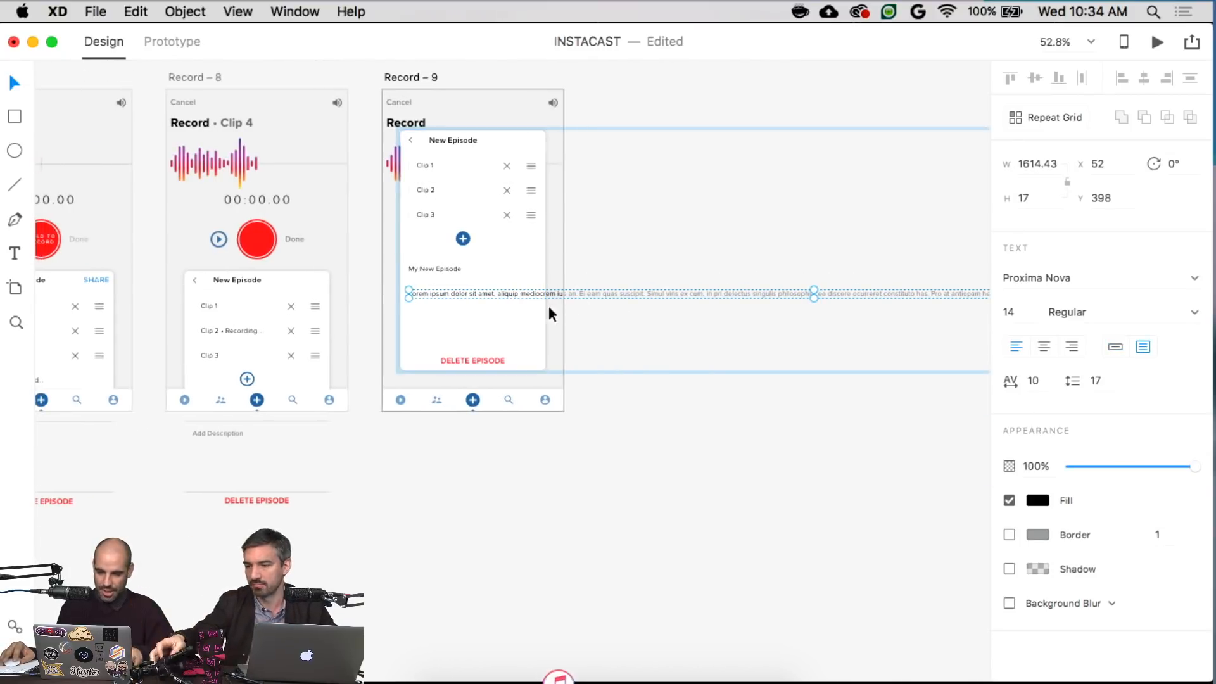
- Set the description text box's width to 288, matching the width of the New Episode card
click(513, 310)
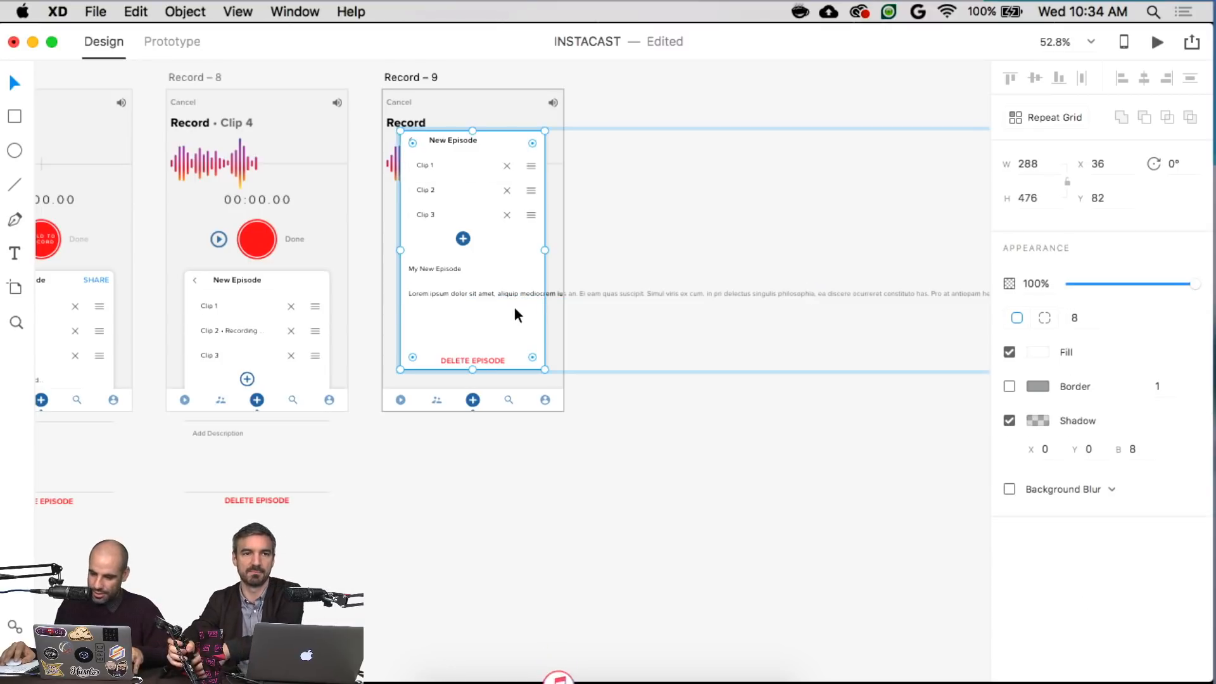
click(514, 291)
click(1027, 166)
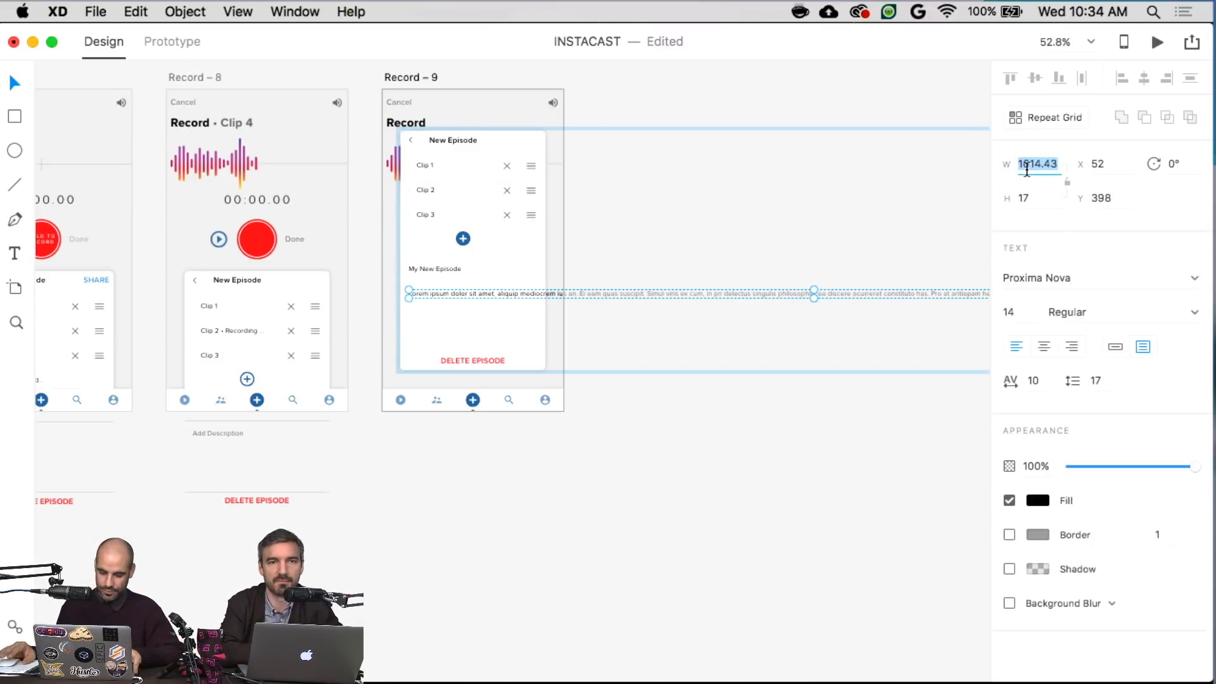
text(288)
key(Return)
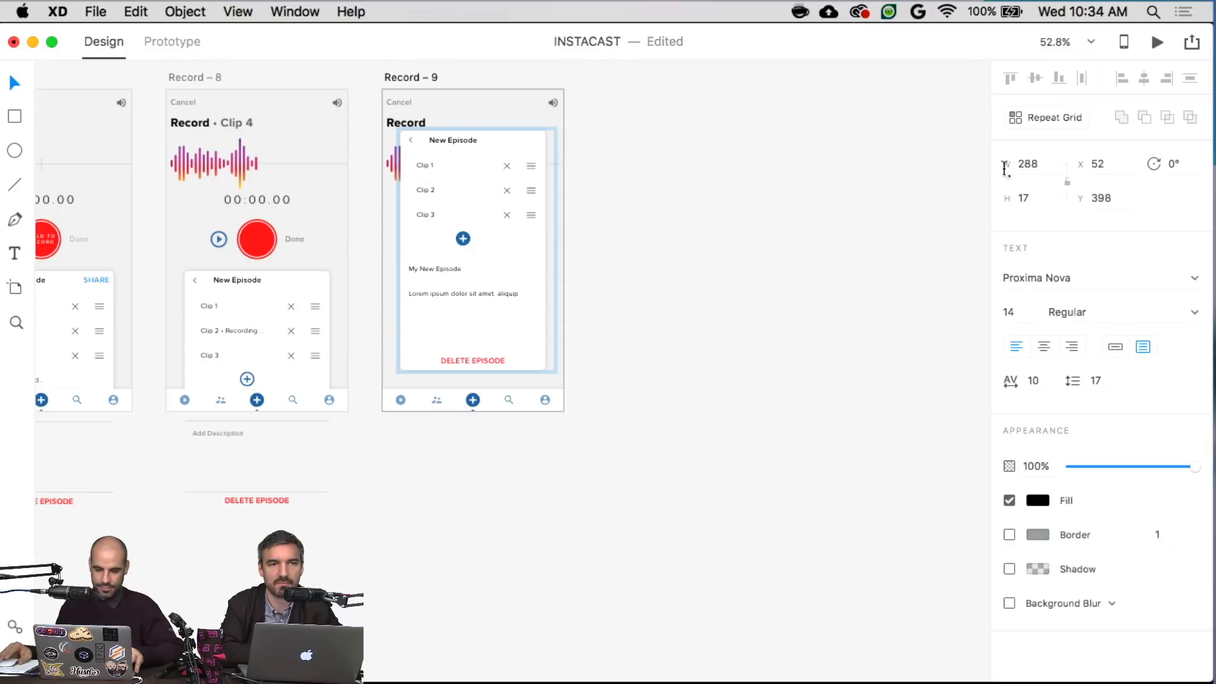
- Pull the description text box's right edge in to the card's edge, and set its width to 255
scroll(525, 324, up, 5)
drag(630, 192, 606, 194)
click(1057, 164)
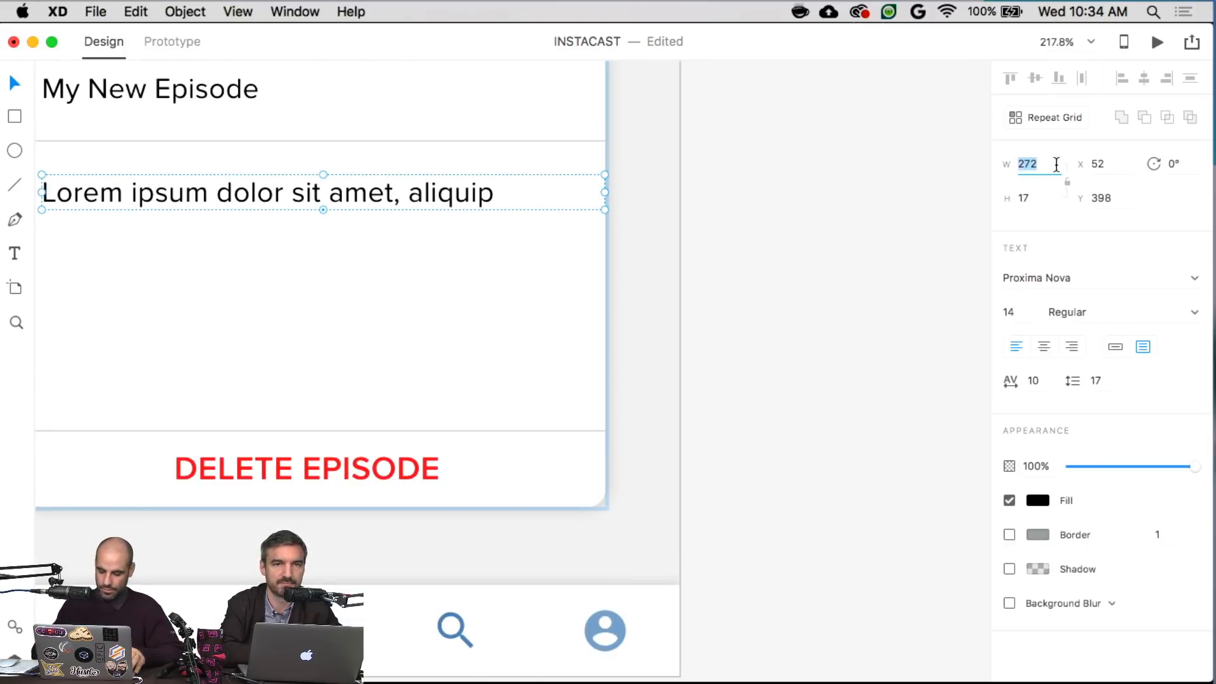
text(262)
key(Return)
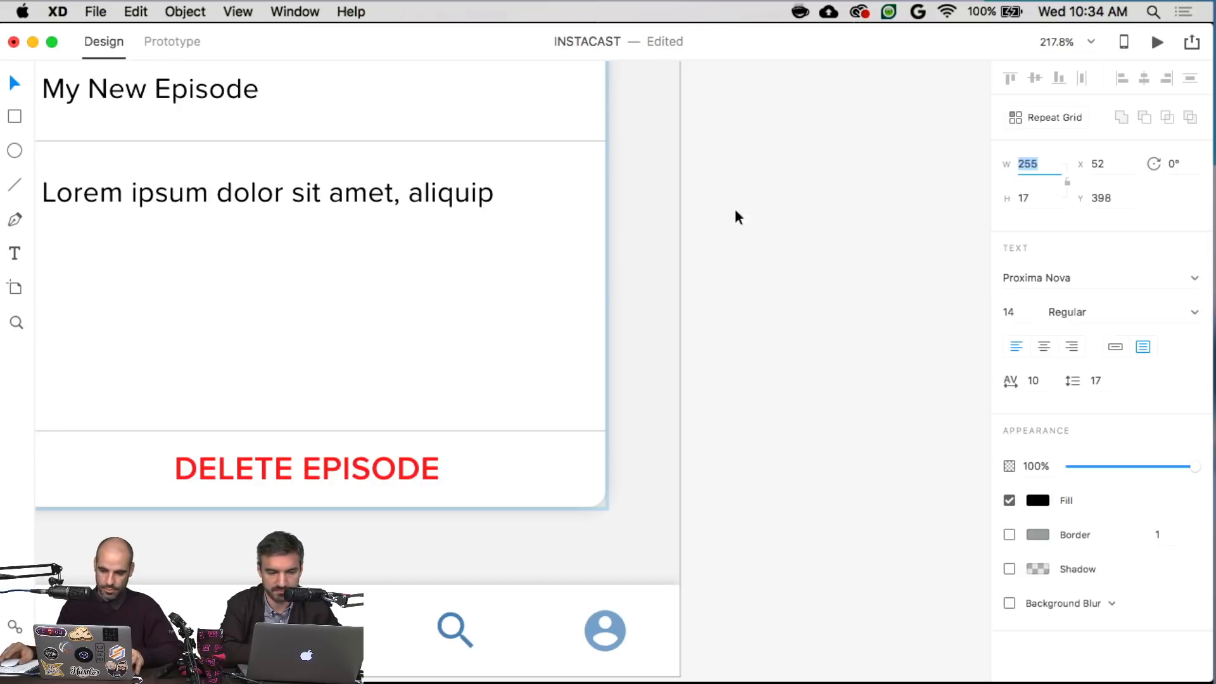
- Extend the description text box downward to show six lines of lorem ipsum above DELETE EPISODE
scroll(560, 249, left, 5)
drag(460, 209, 452, 389)
click(861, 357)
scroll(913, 336, down, 5)
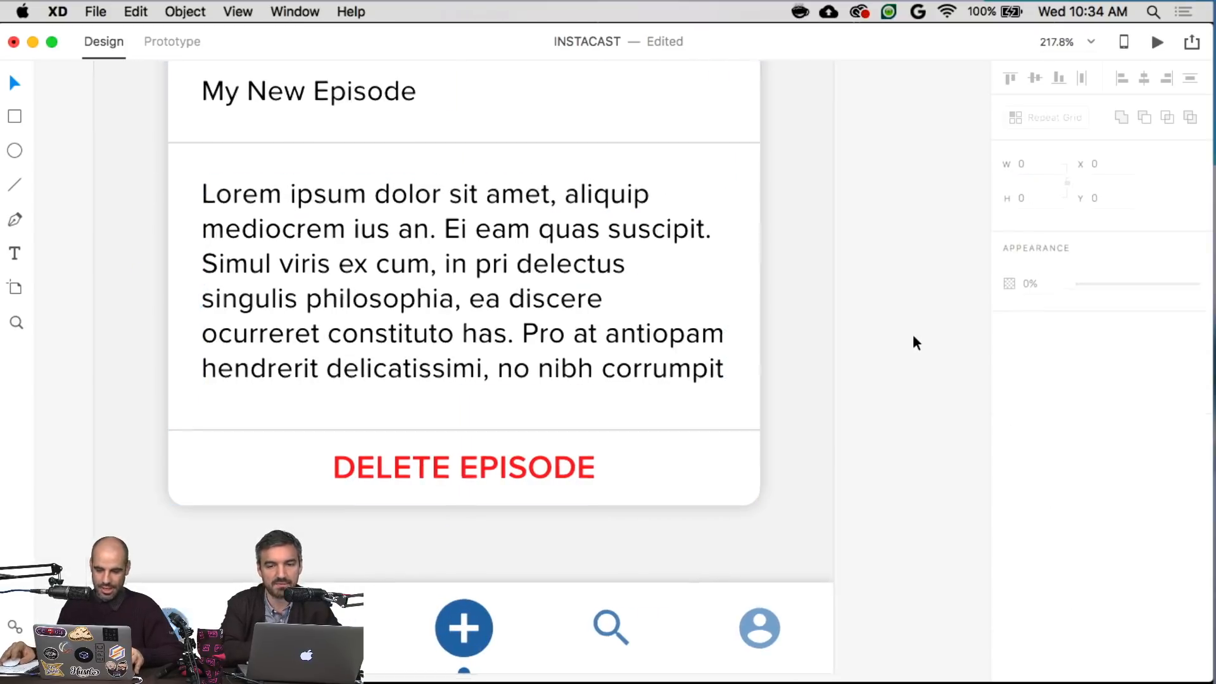
scroll(913, 336, up, 3)
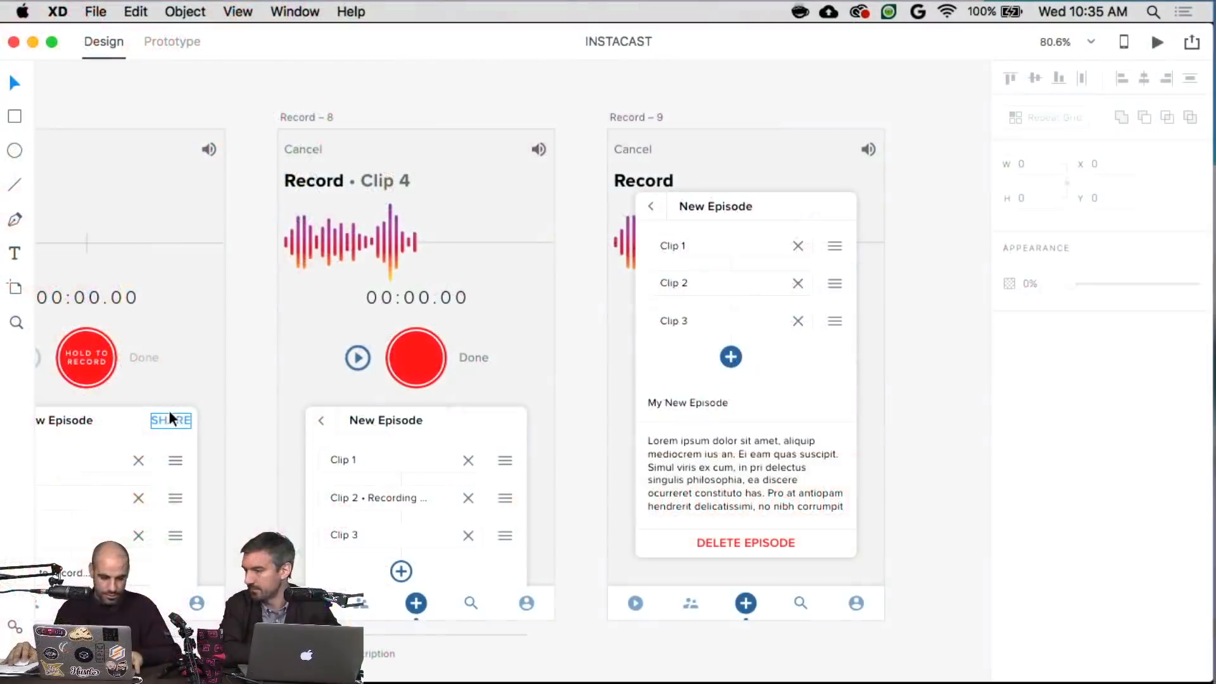
- Copy the blue SHARE label from the neighbouring artboard's card into the New Episode header on Record – 8
click(169, 412)
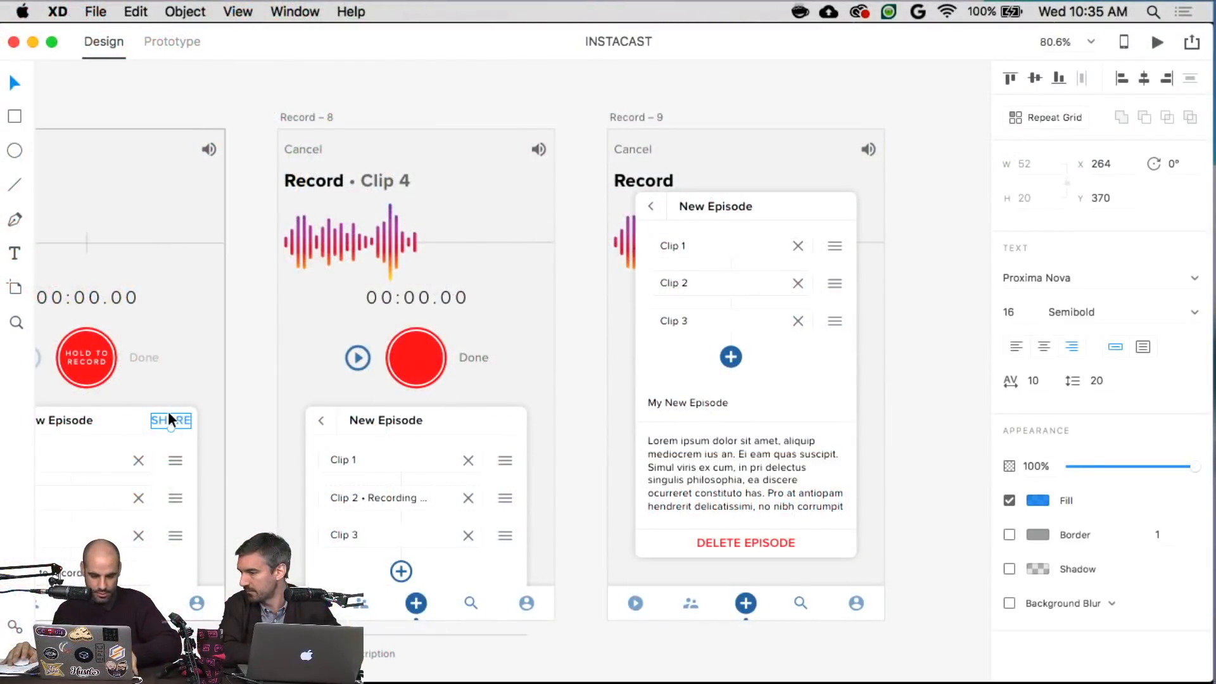
click(473, 419)
key(super+v)
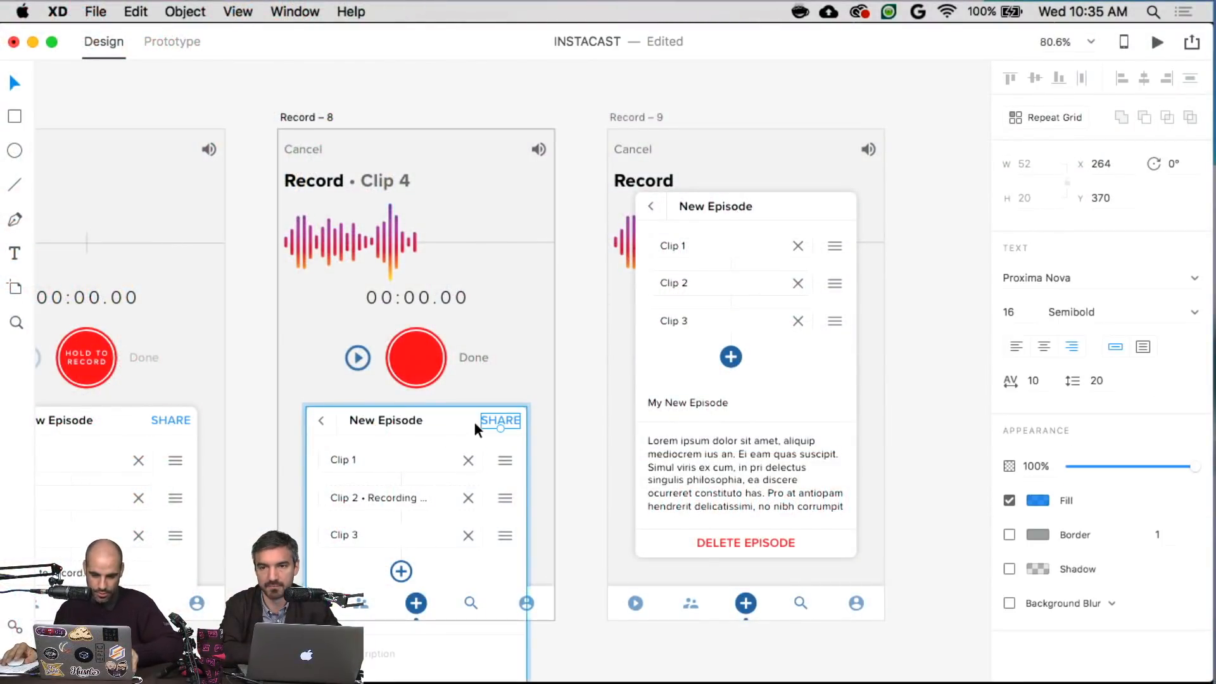
- Paste the SHARE label onto the Record – 9 card and align it with the card's top edge
click(808, 210)
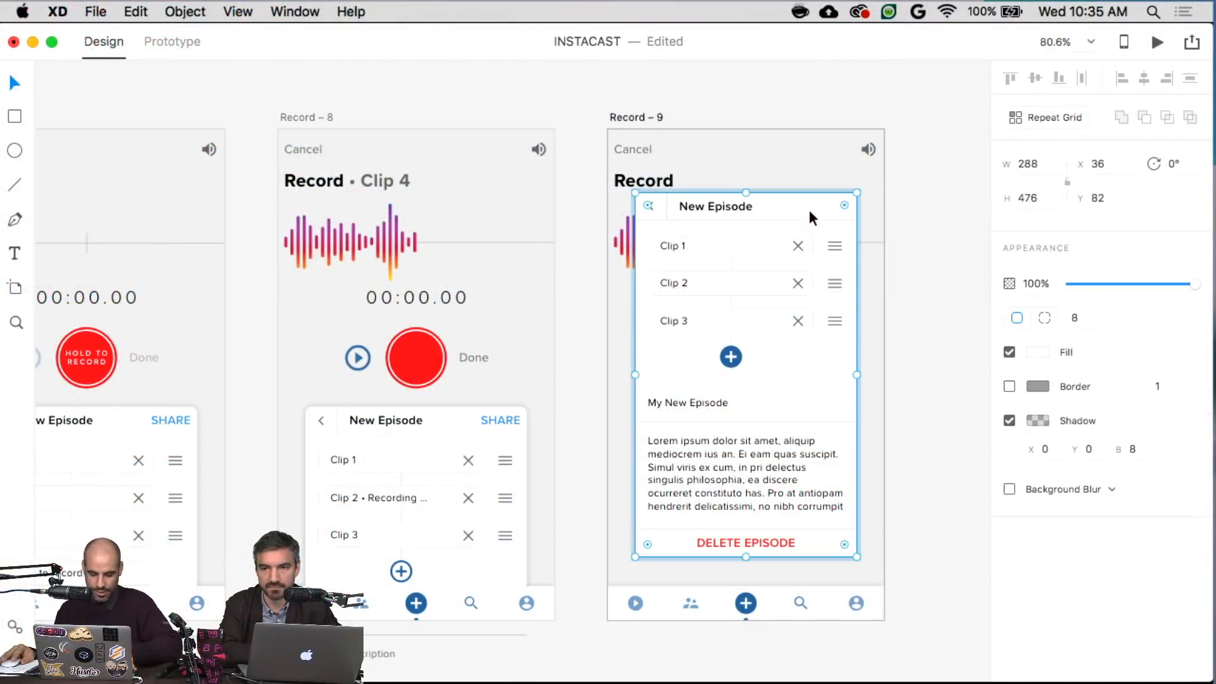
key(super+v)
key(Escape)
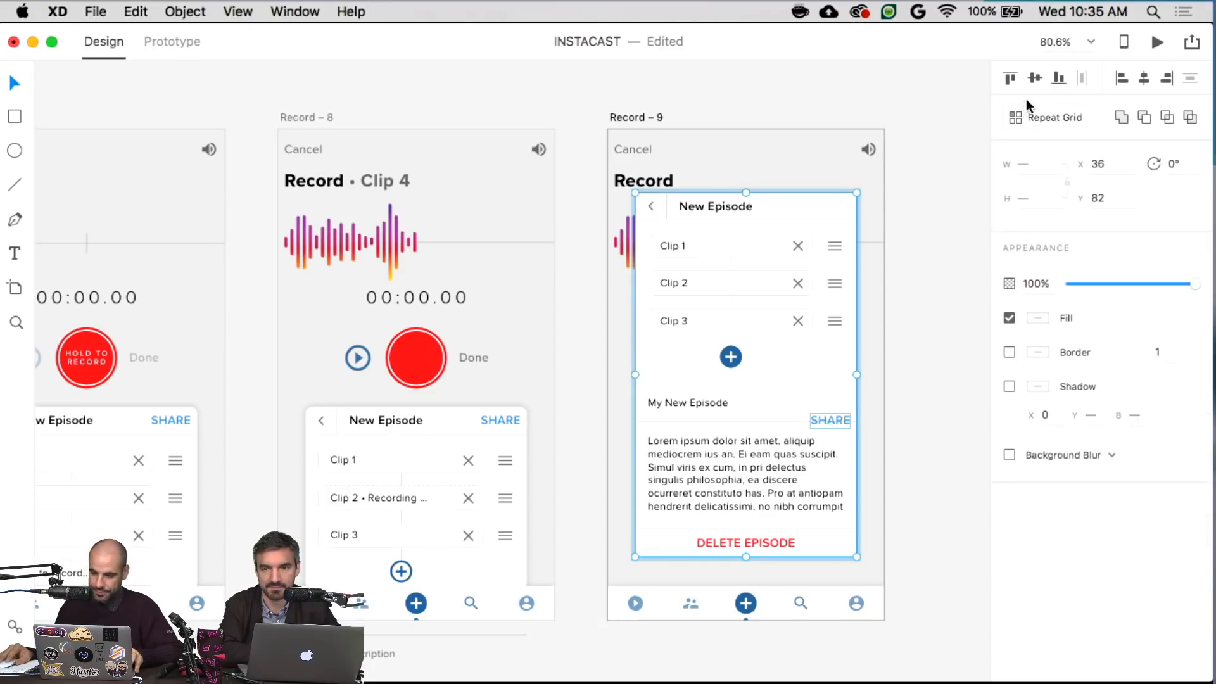
click(1015, 79)
click(812, 197)
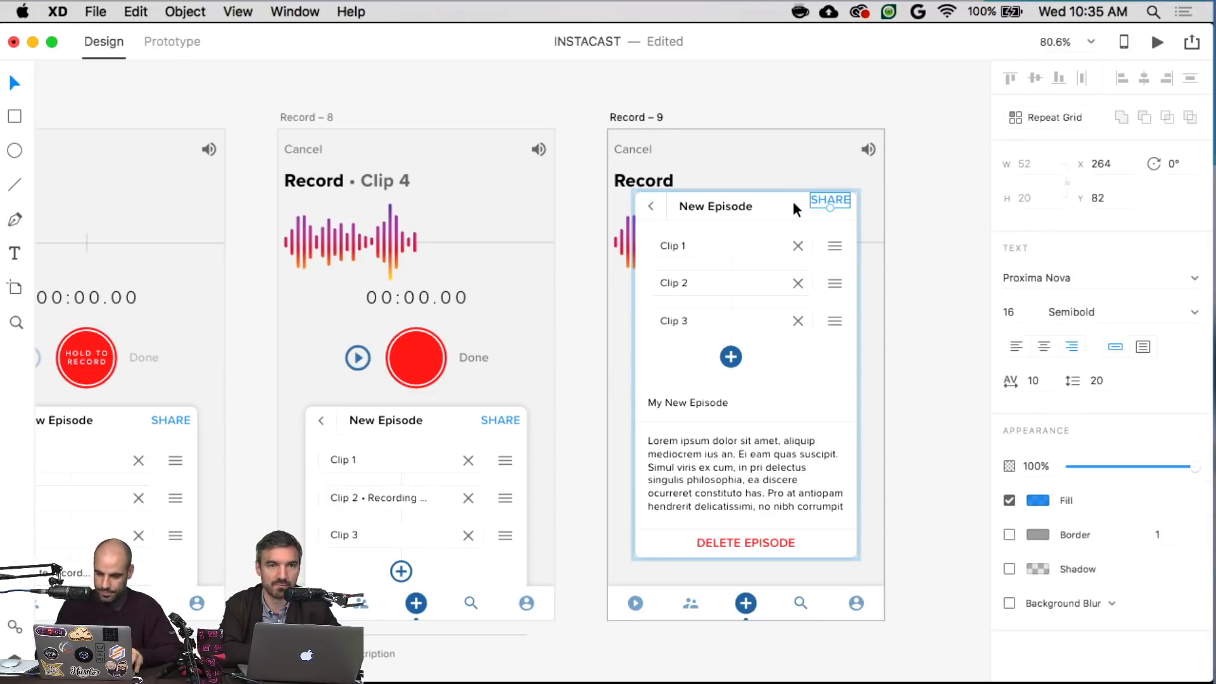
- Nudge the SHARE label on Record – 9 down to Y 88 within the card's header
key(Down)
key(Down)
key(Down)
key(Down)
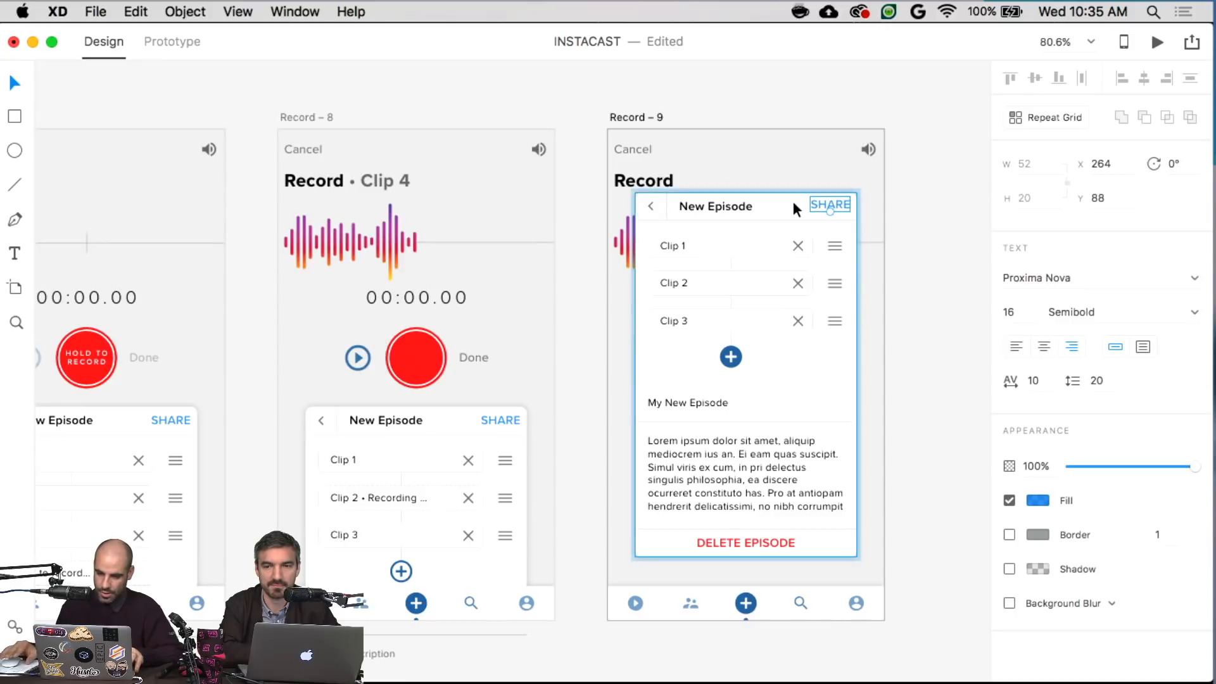
click(934, 193)
- Copy the Listen Feed artboard and paste the copy beside Record – 9, at the end of the recording screens
scroll(934, 193, right, 10)
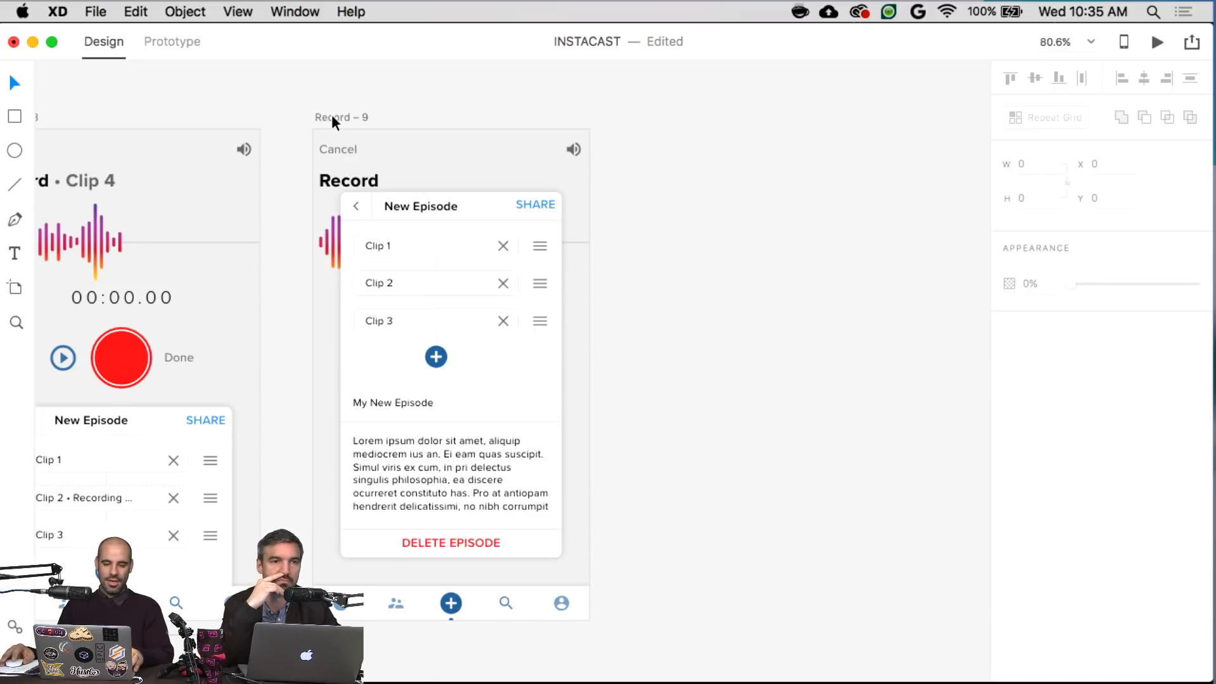
scroll(332, 118, down, 5)
scroll(332, 114, up, 1)
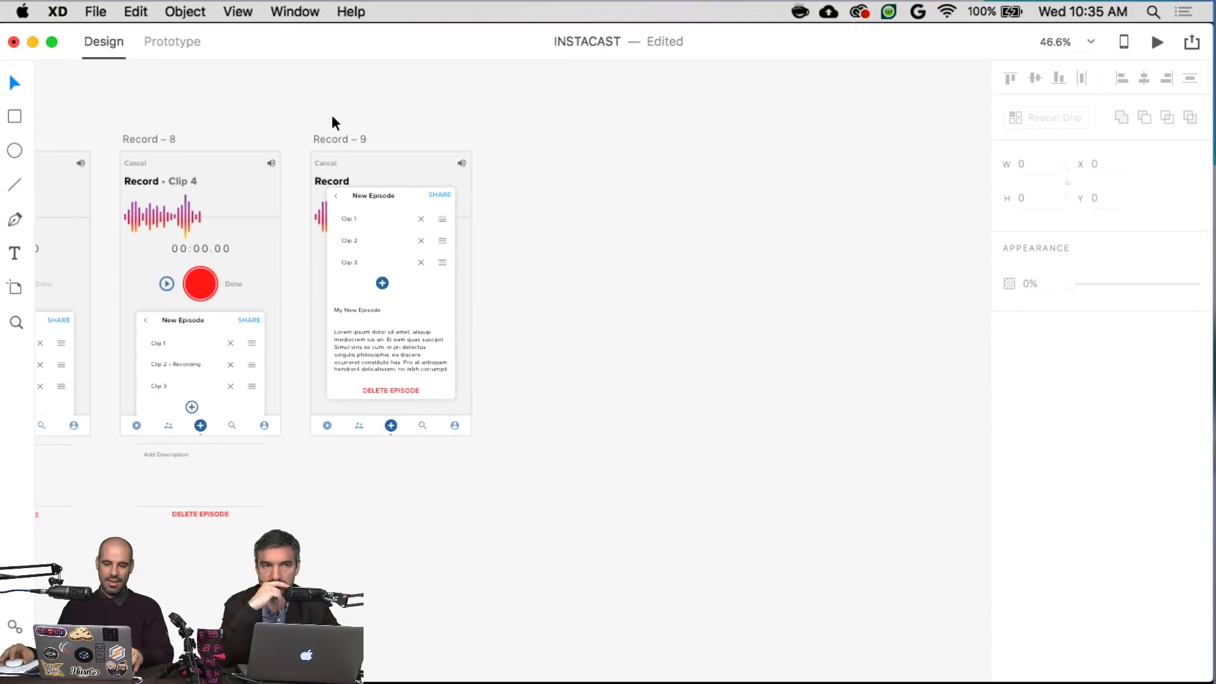
scroll(332, 114, left, 15)
click(340, 140)
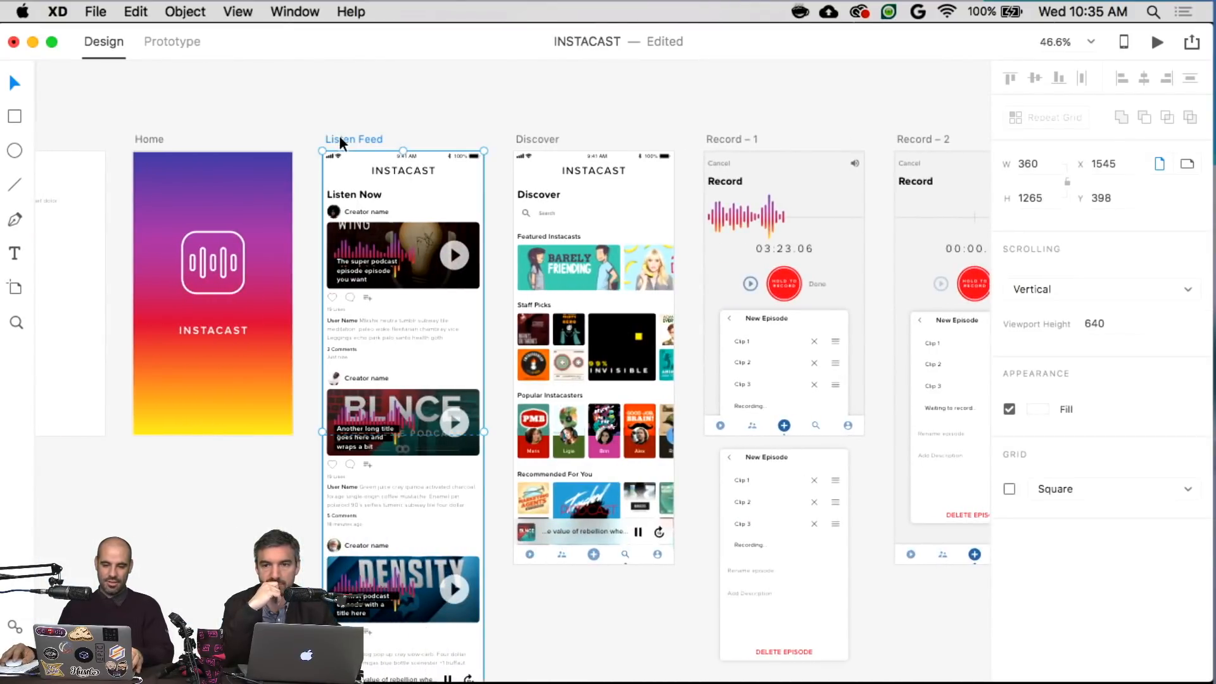
scroll(340, 135, right, 15)
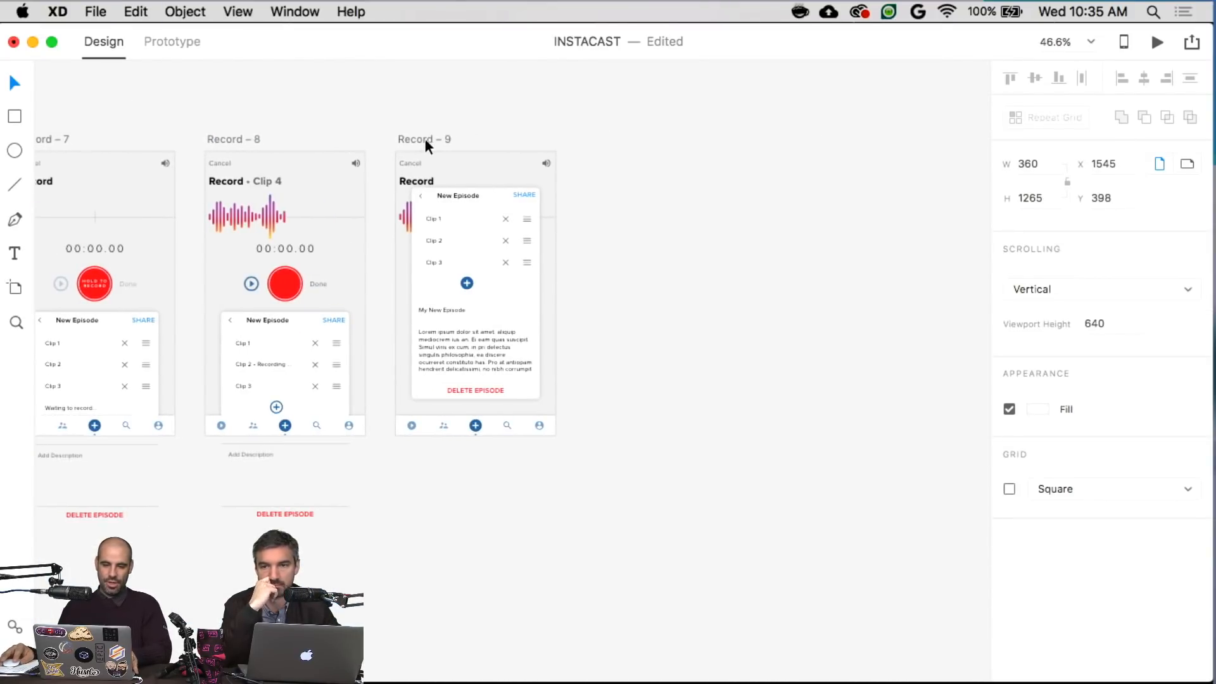
click(428, 141)
key(super+v)
click(632, 229)
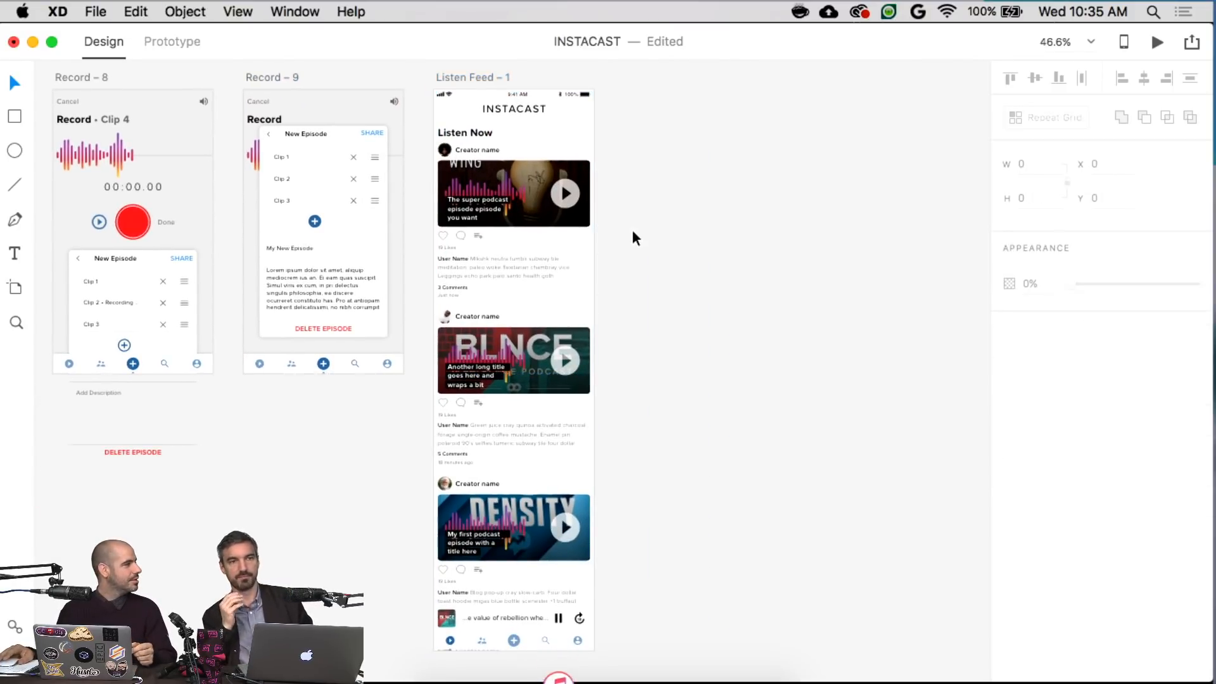
- Try to move the divider and DELETE EPISODE label lower on the Record – 9 card
scroll(303, 301, up, 10)
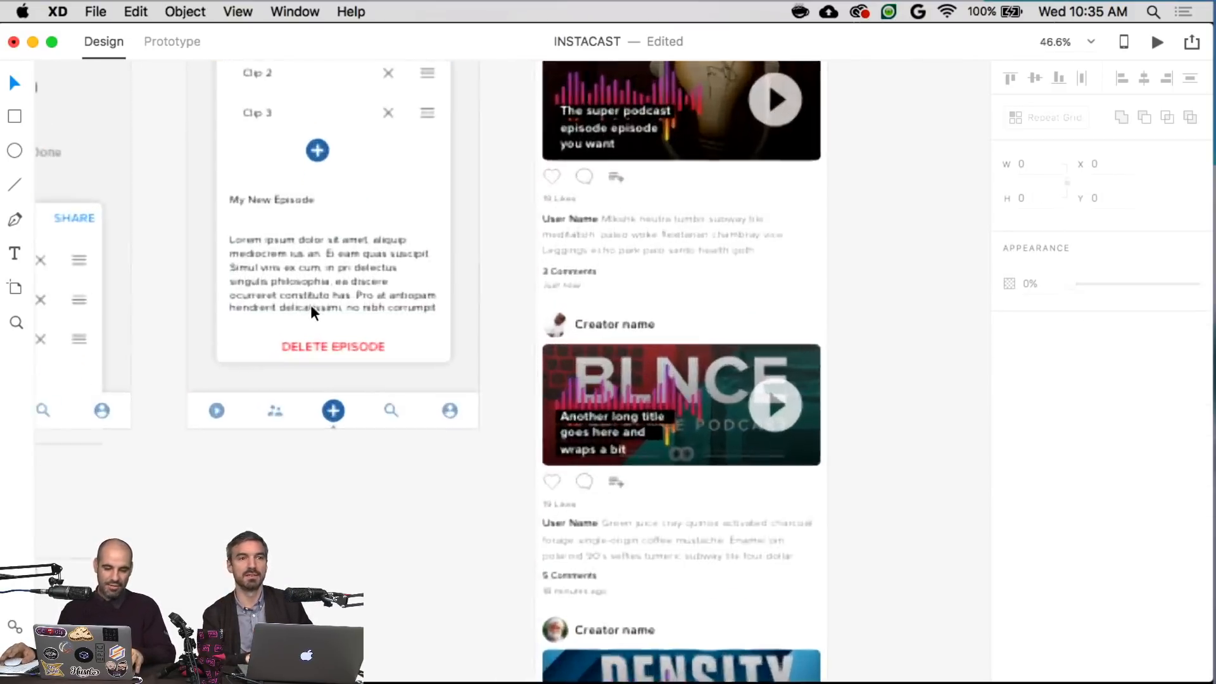
click(357, 382)
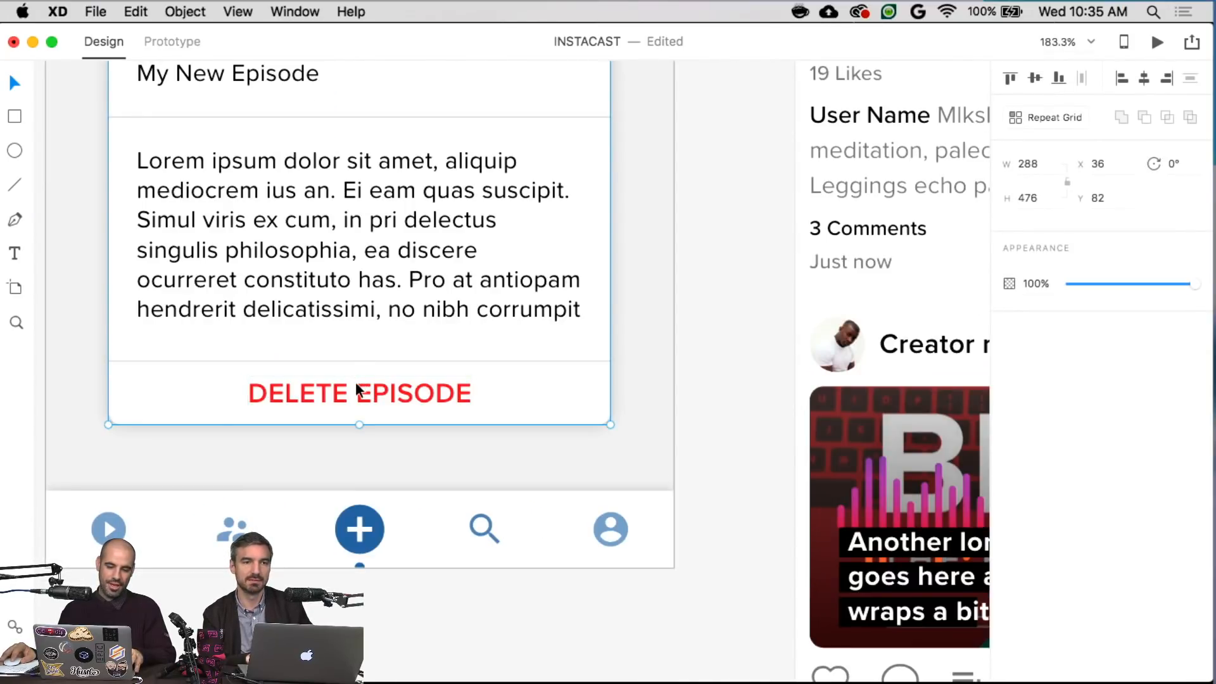
click(362, 389)
drag(390, 360, 381, 412)
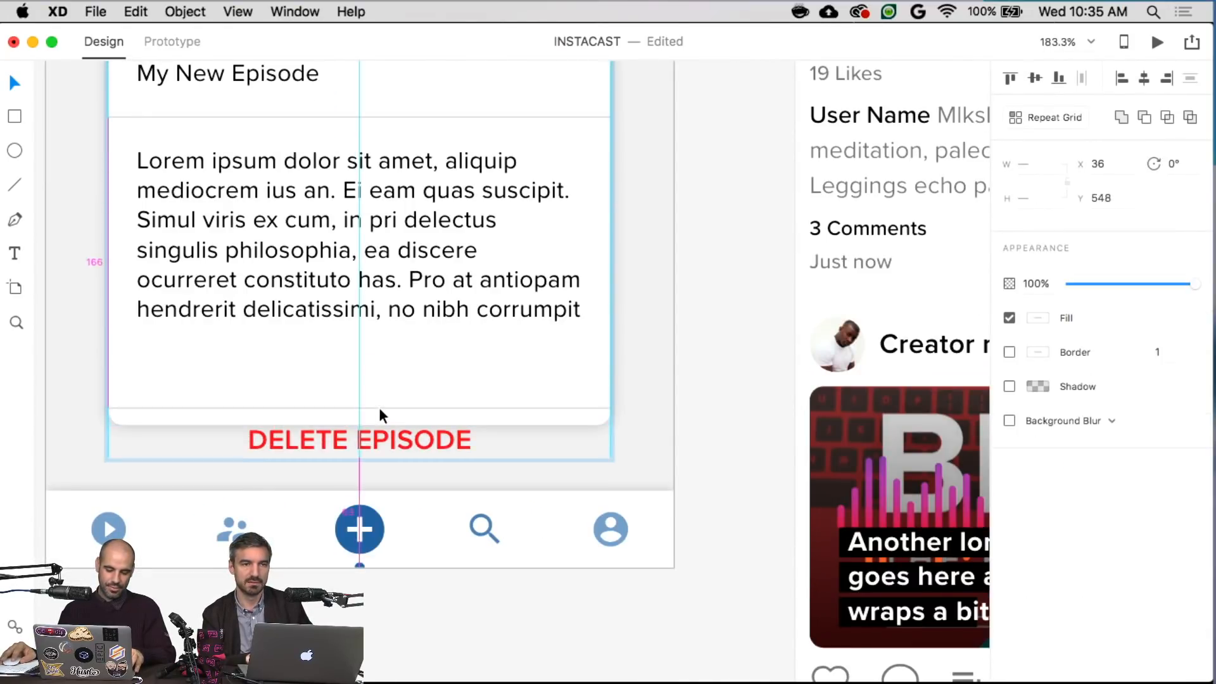
key(super+z)
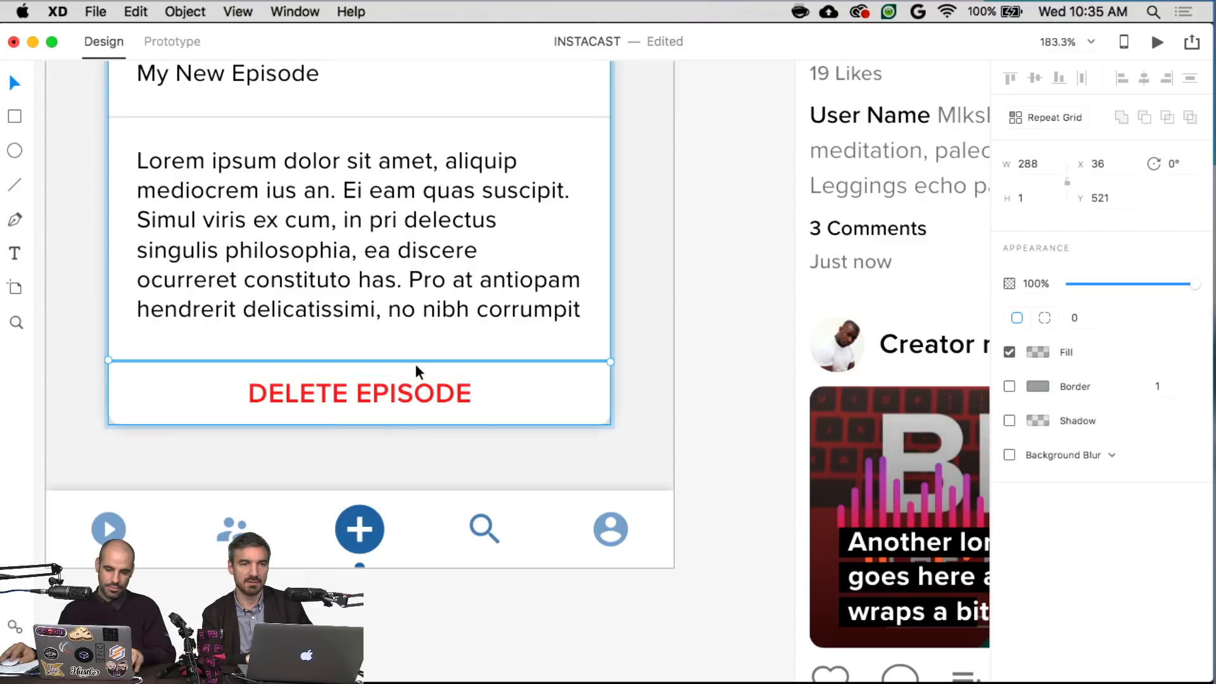
- Duplicate the divider and DELETE EPISODE label directly below the original row, and change the original label to "Add Art"
shift+click(421, 383)
drag(424, 360, 425, 424)
click(410, 400)
double_click(409, 394)
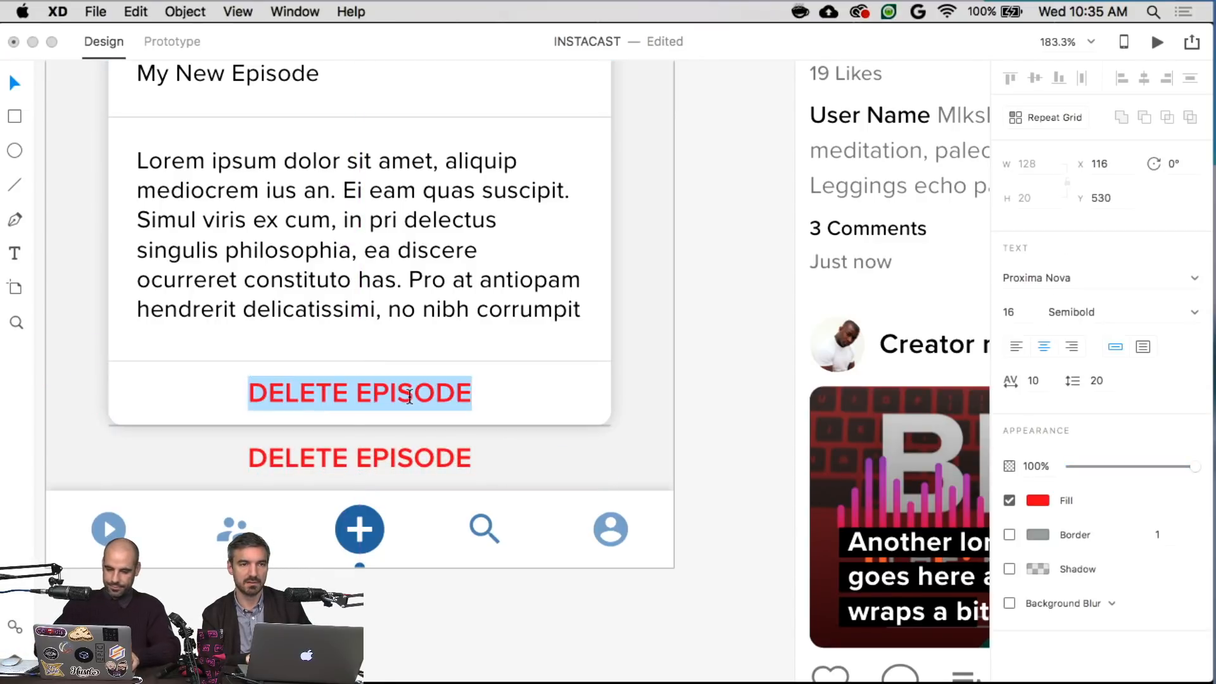
text(Add Art)
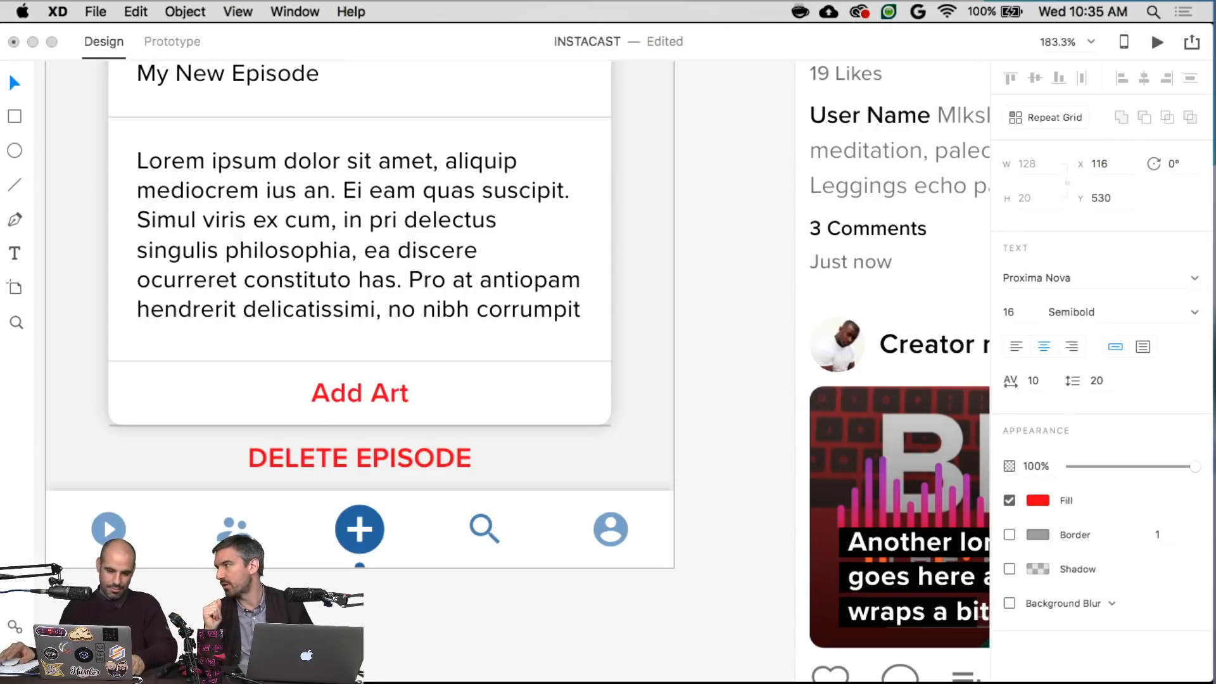
key(Escape)
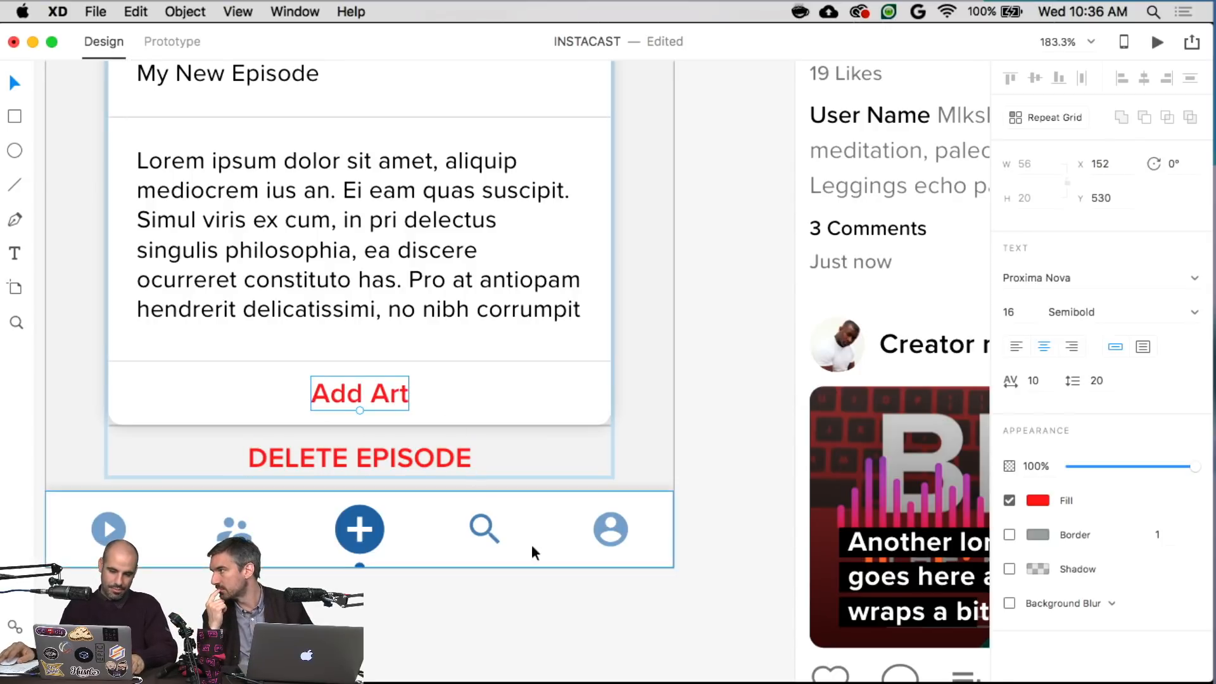
- Extend the Record – 9 card's white background downward to a height of 510 to enclose the DELETE EPISODE row
click(539, 398)
drag(356, 426, 357, 484)
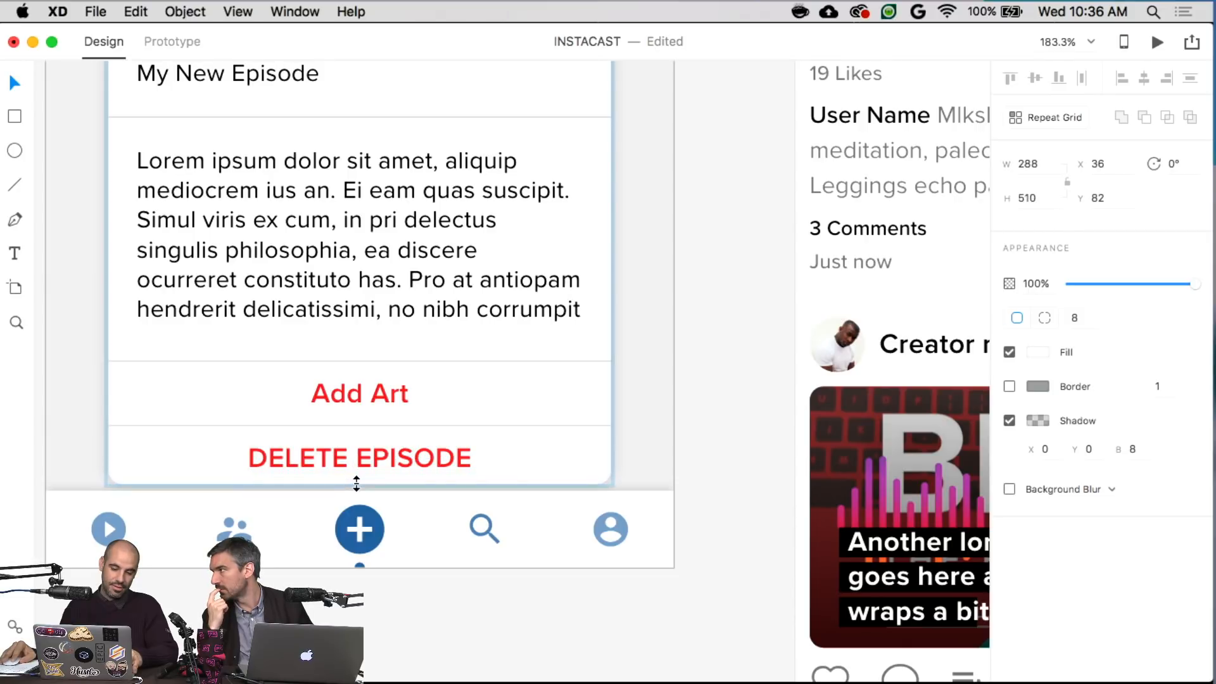
click(619, 630)
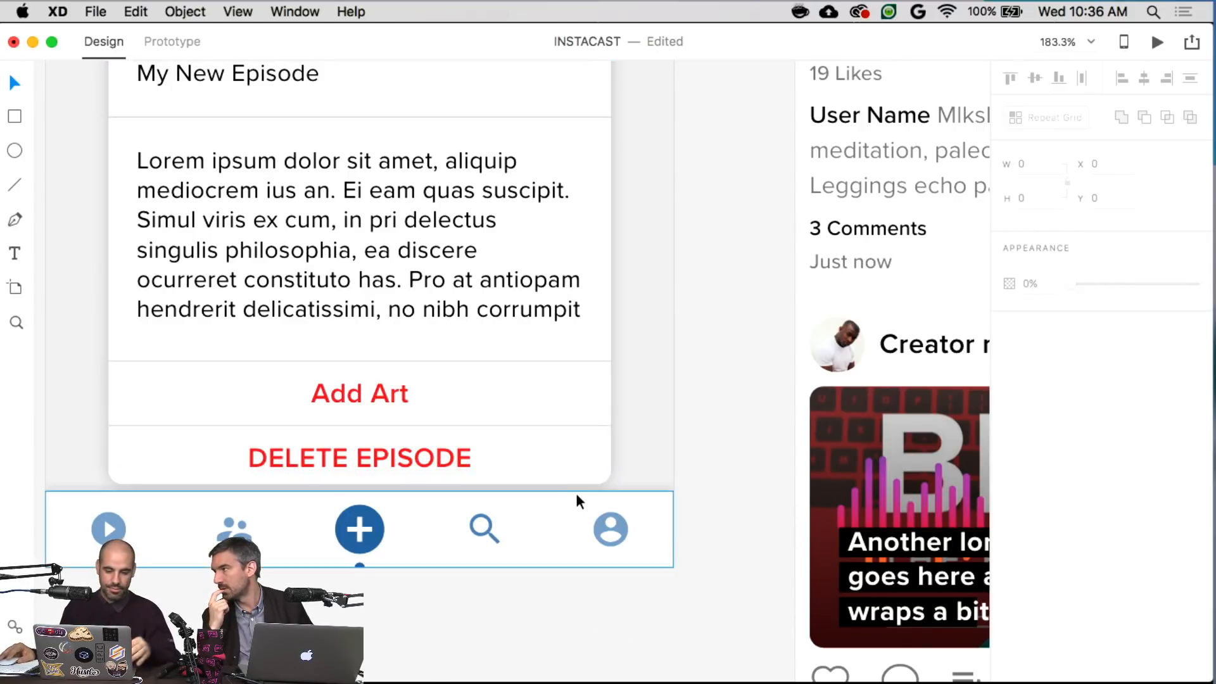
- Undo the card background extension, the Add Art text and the duplicated DELETE EPISODE row on Record – 9
key(super+z)
key(super+z)
key(super+z)
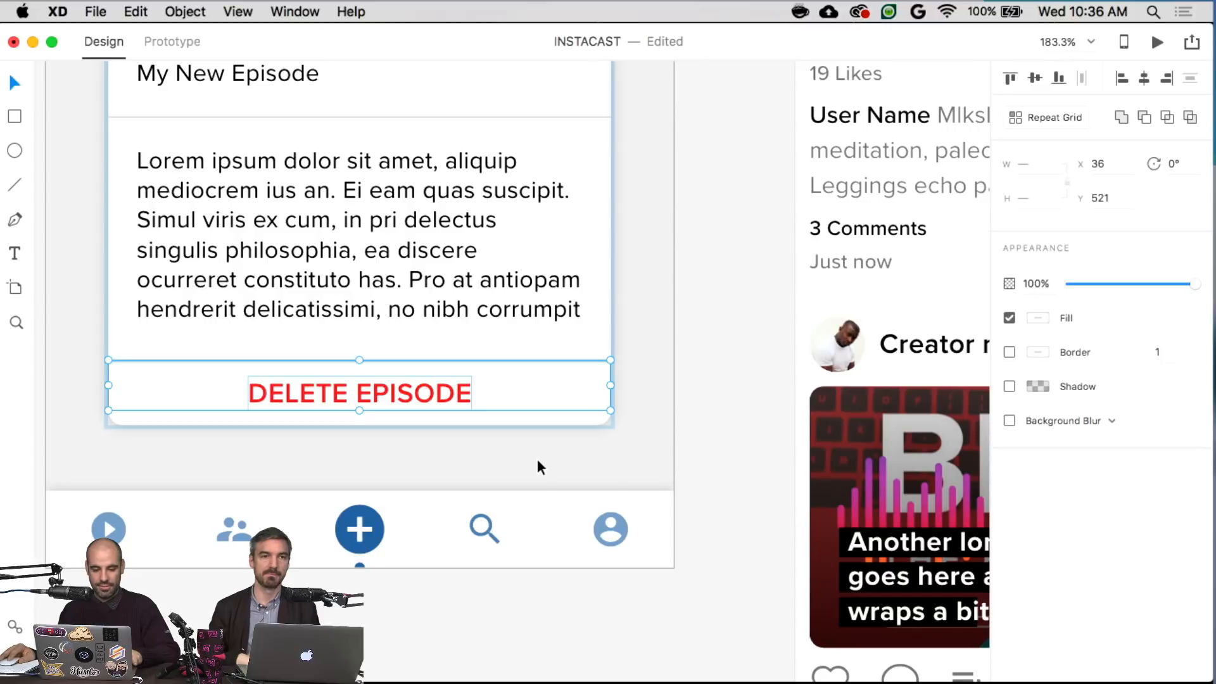
click(709, 446)
- Duplicate the Record – 9 artboard immediately to its right, moving Listen Feed – 1 over to X 6705 to make room
scroll(715, 442, down, 10)
scroll(598, 288, up, 5)
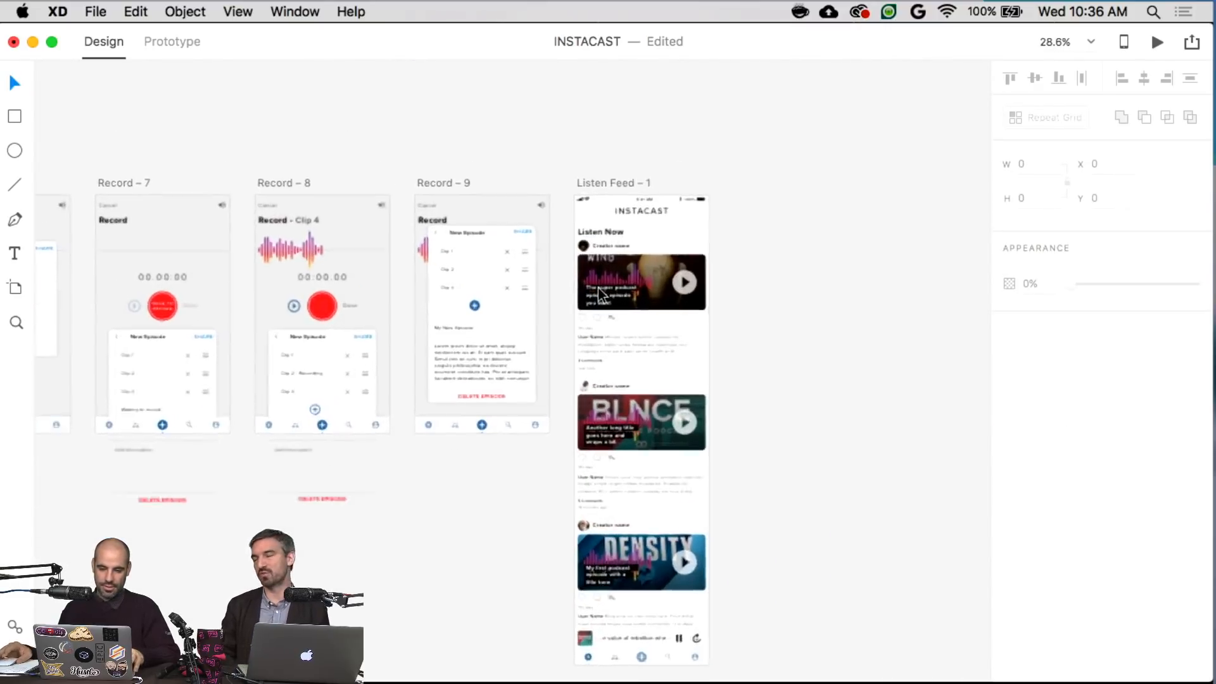
drag(589, 150, 776, 157)
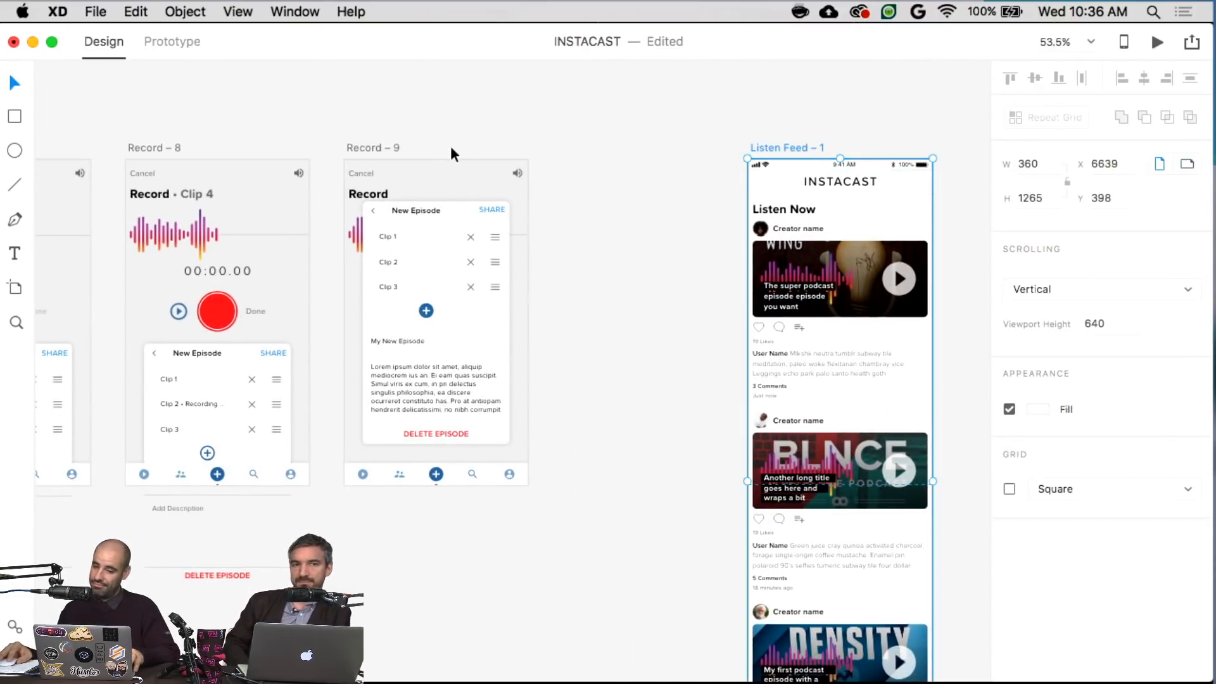
drag(384, 147, 598, 146)
key(super+z)
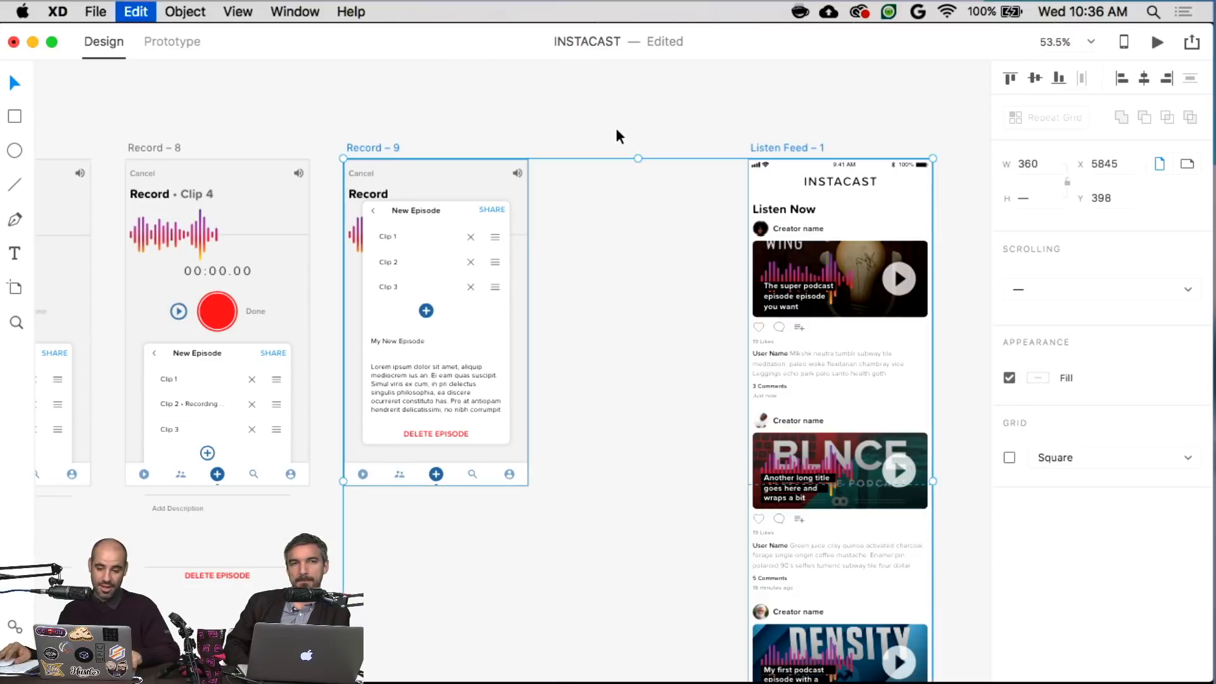
click(457, 128)
drag(385, 147, 603, 149)
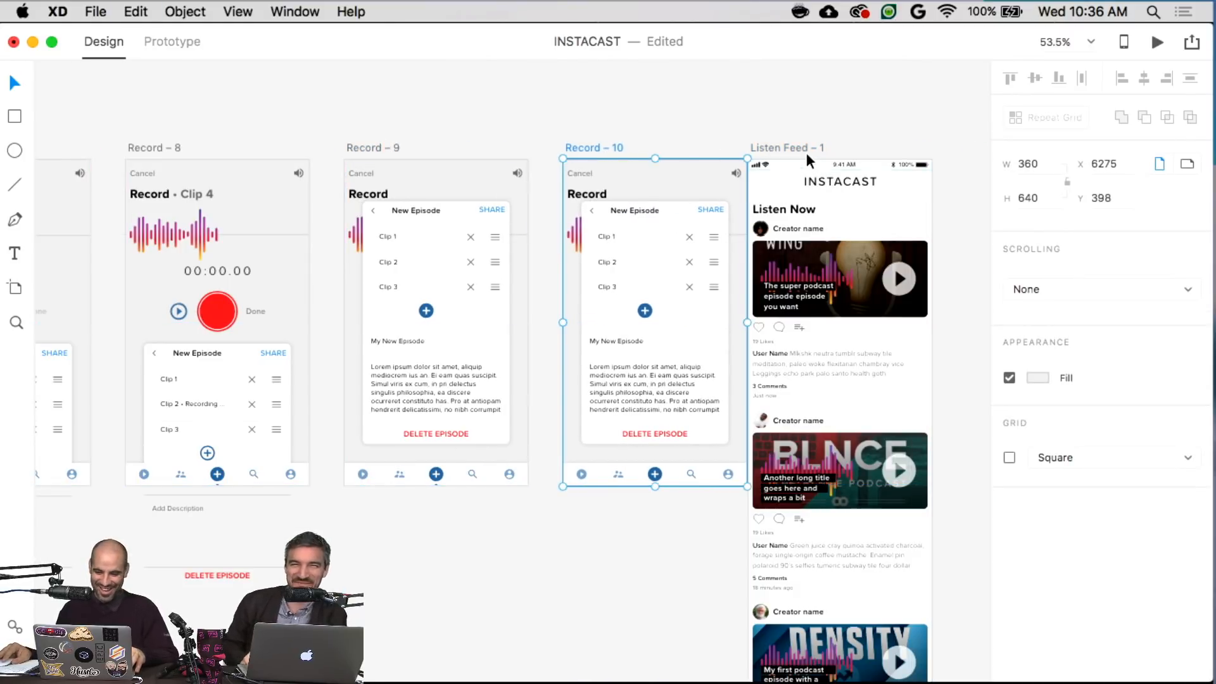
drag(807, 153, 831, 145)
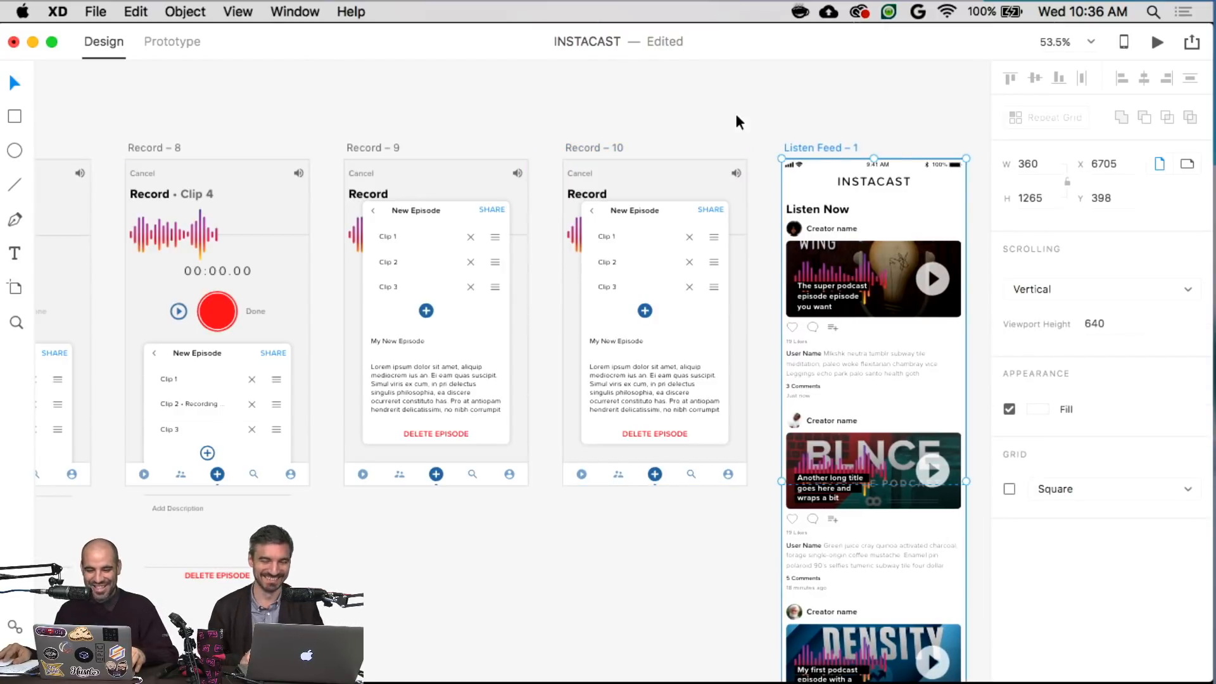
click(735, 112)
- Ungroup the New Episode card on the Record – 10 artboard
scroll(631, 189, up, 5)
scroll(631, 189, up, 5)
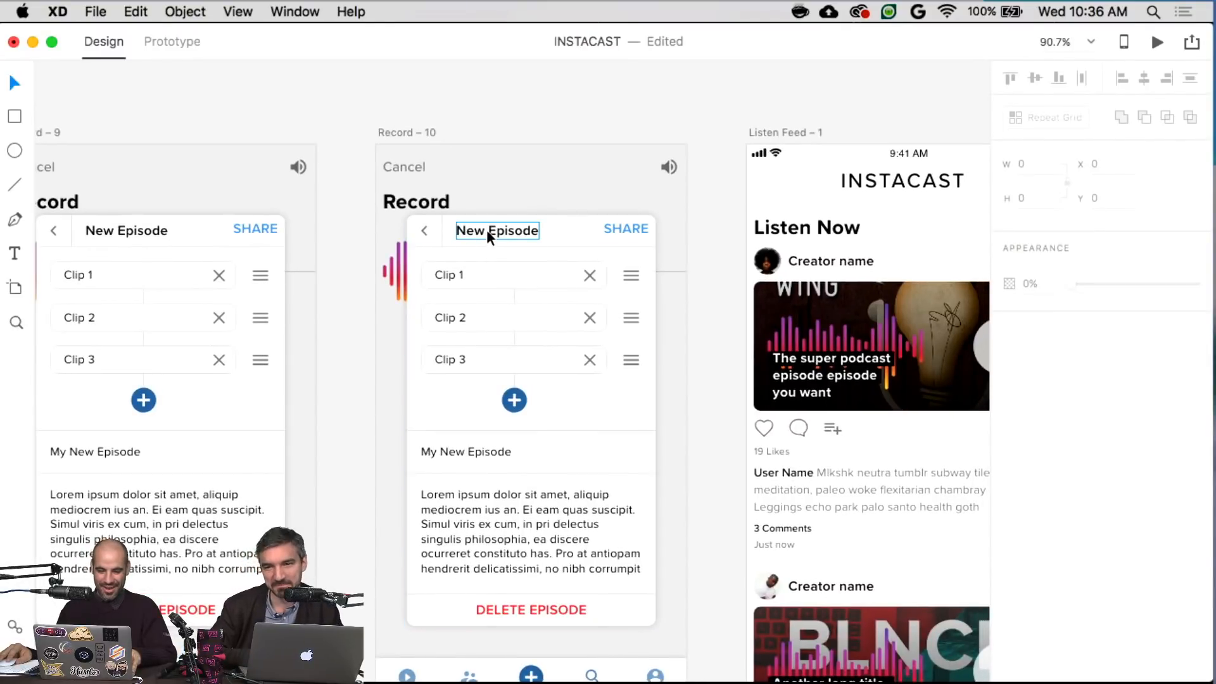
click(428, 236)
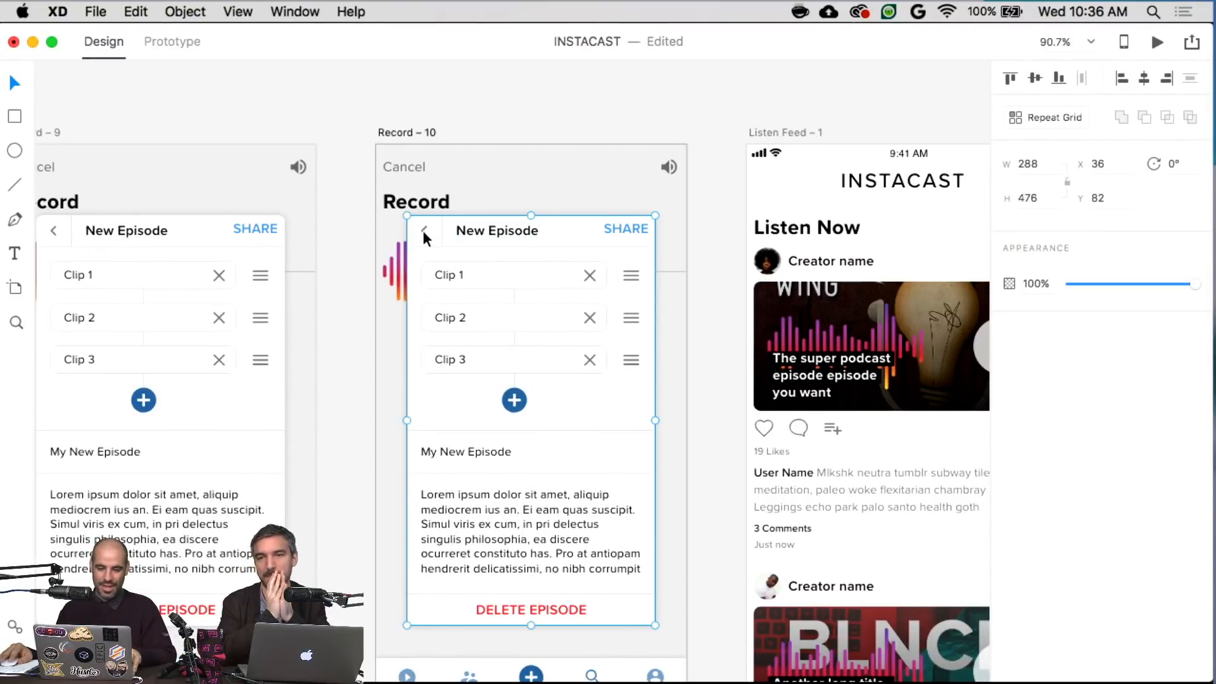
double_click(423, 231)
double_click(423, 230)
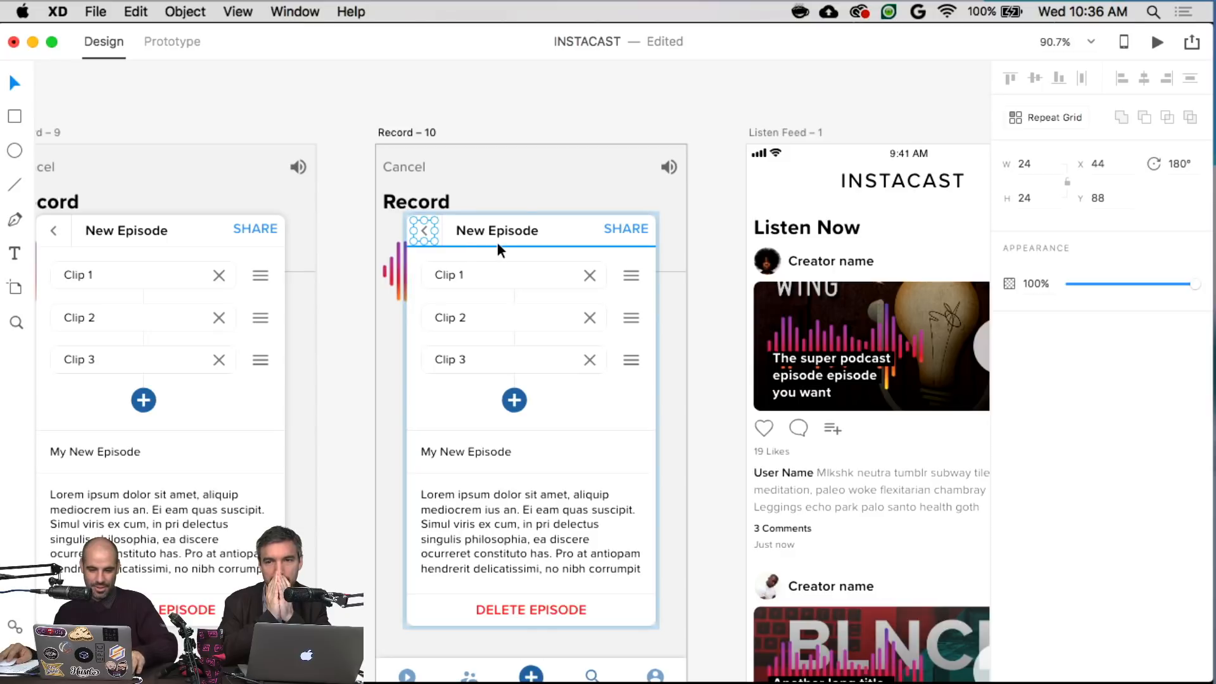
key(Escape)
key(Escape)
key(cmd+shift+g)
click(488, 105)
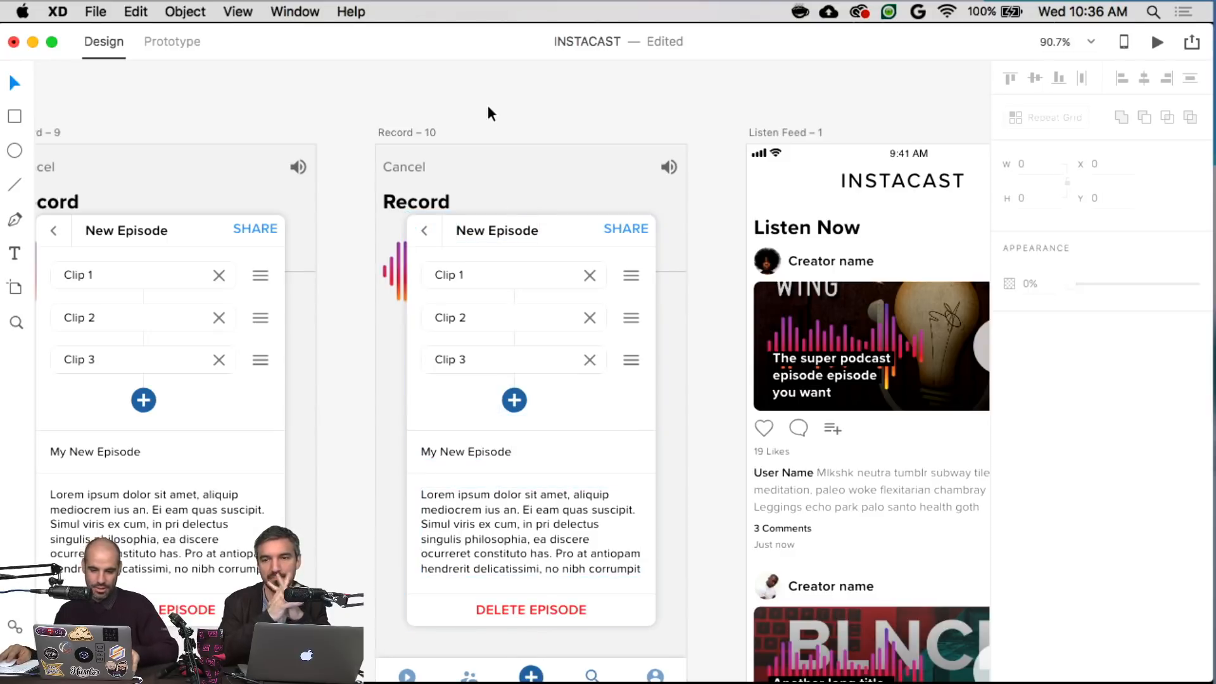
- Delete the back arrow from the card header on Record – 10
click(424, 231)
double_click(424, 230)
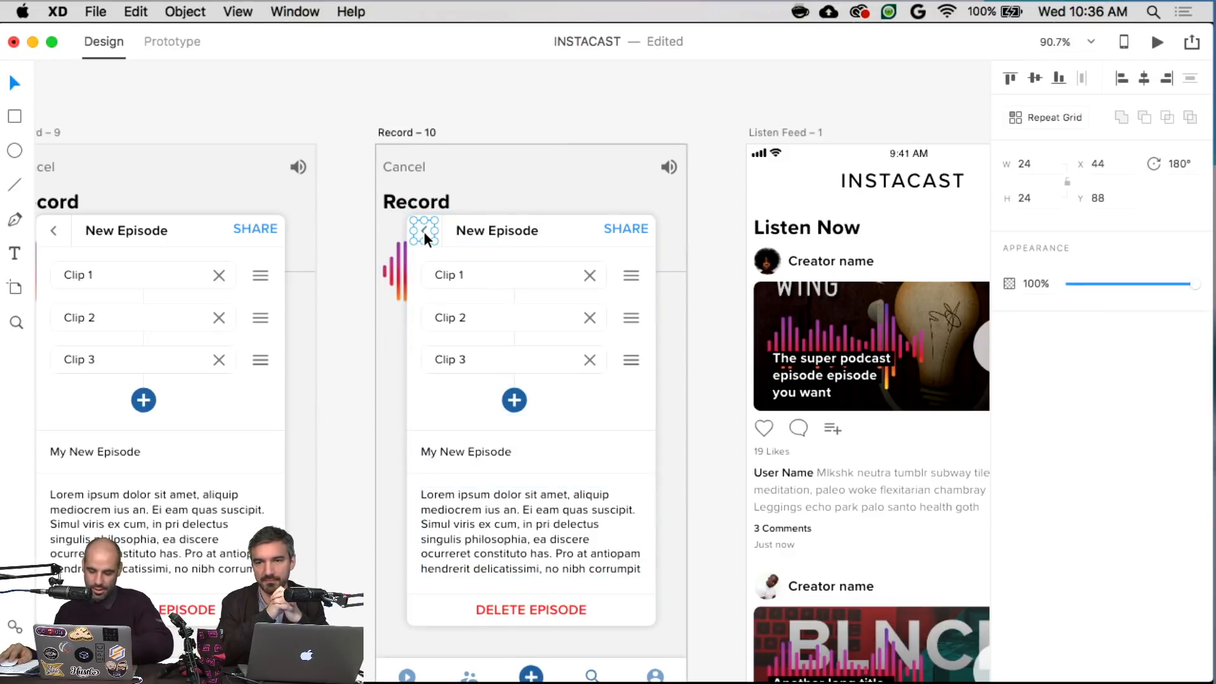
key(Delete)
- Change the card title on Record – 10 to "Add Episode Art"
click(470, 231)
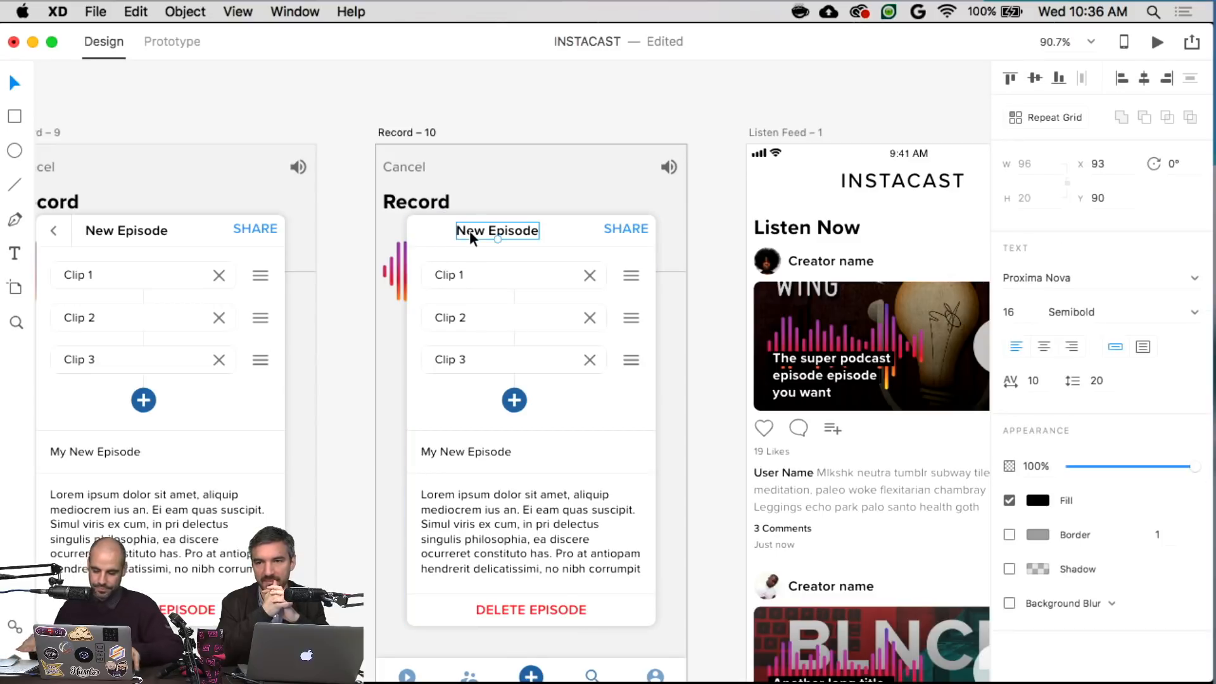
double_click(469, 231)
text(Add Ep)
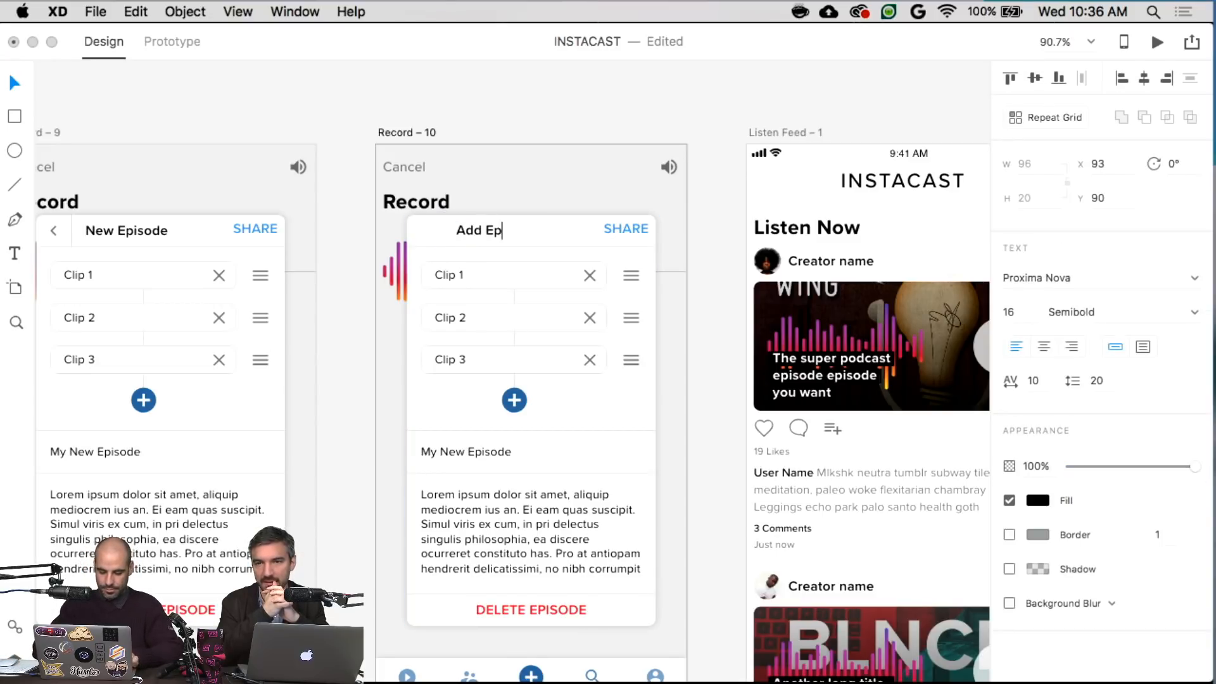
text(isode A)
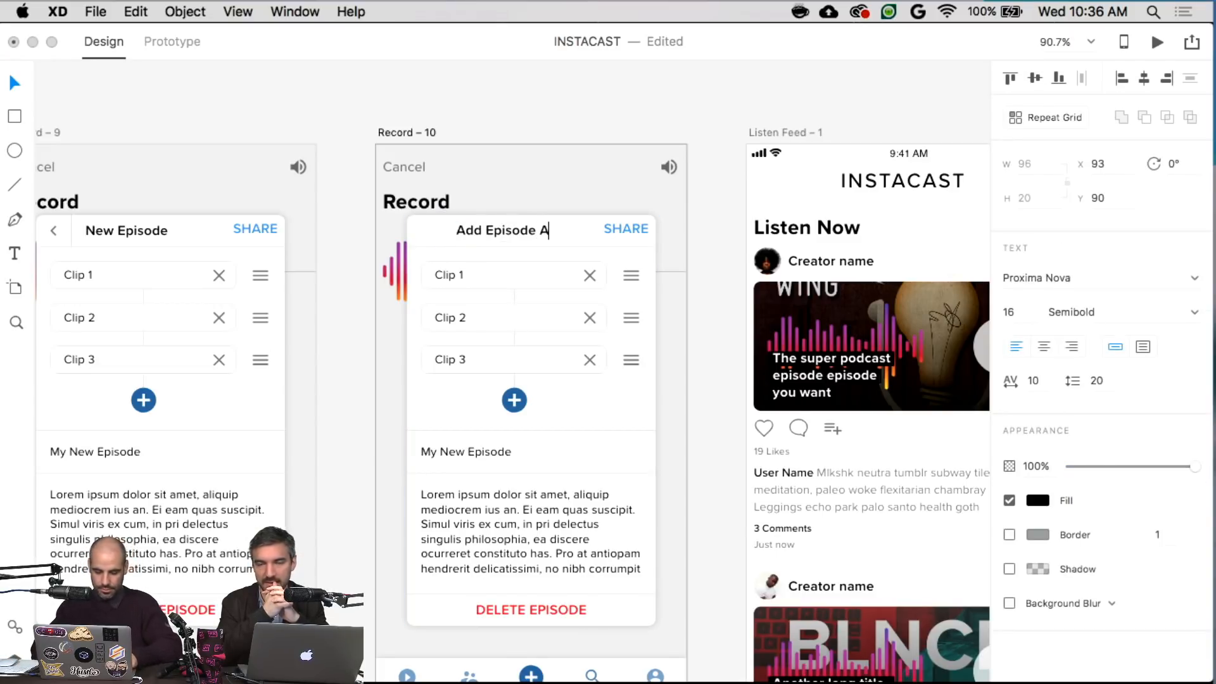
text(rt)
- Replace the SHARE label in the Record – 10 card header with "DONE"
click(613, 226)
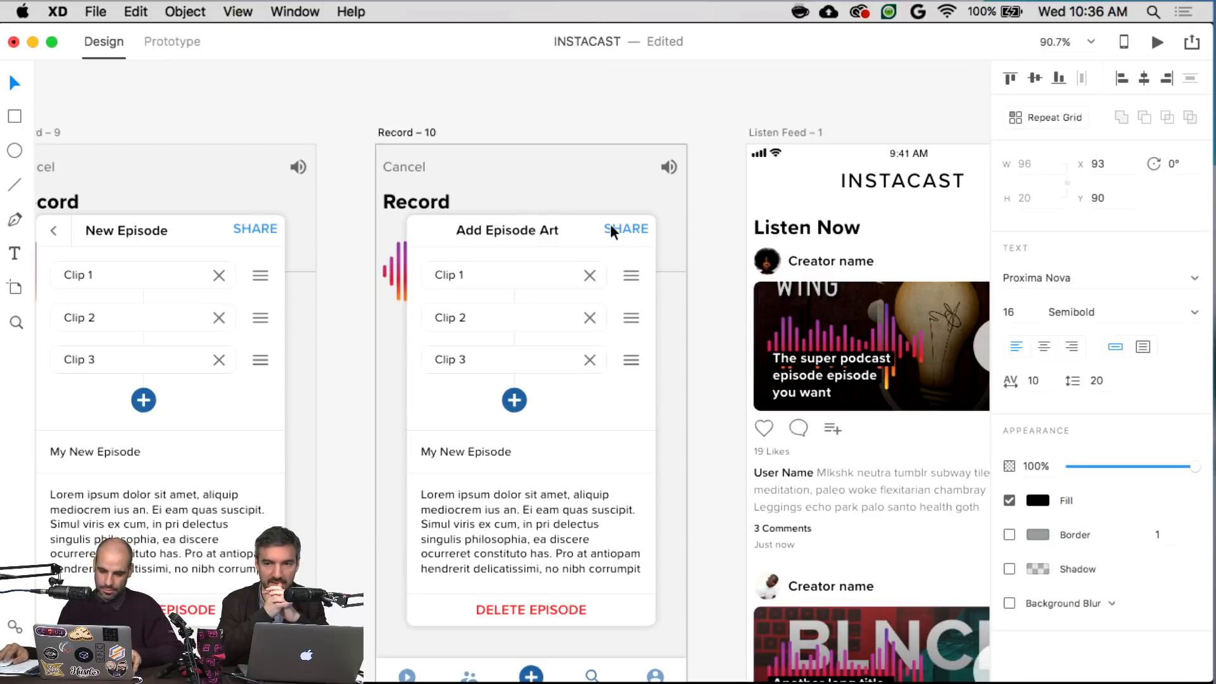
double_click(614, 226)
text(D)
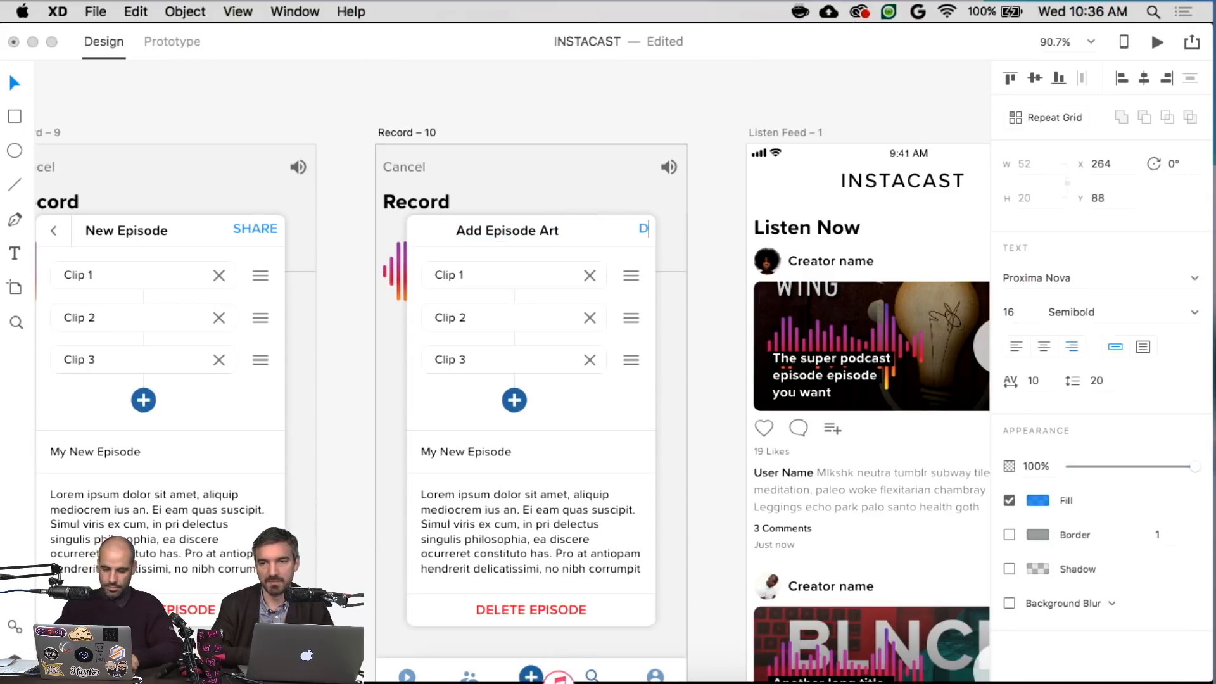
text(ONE)
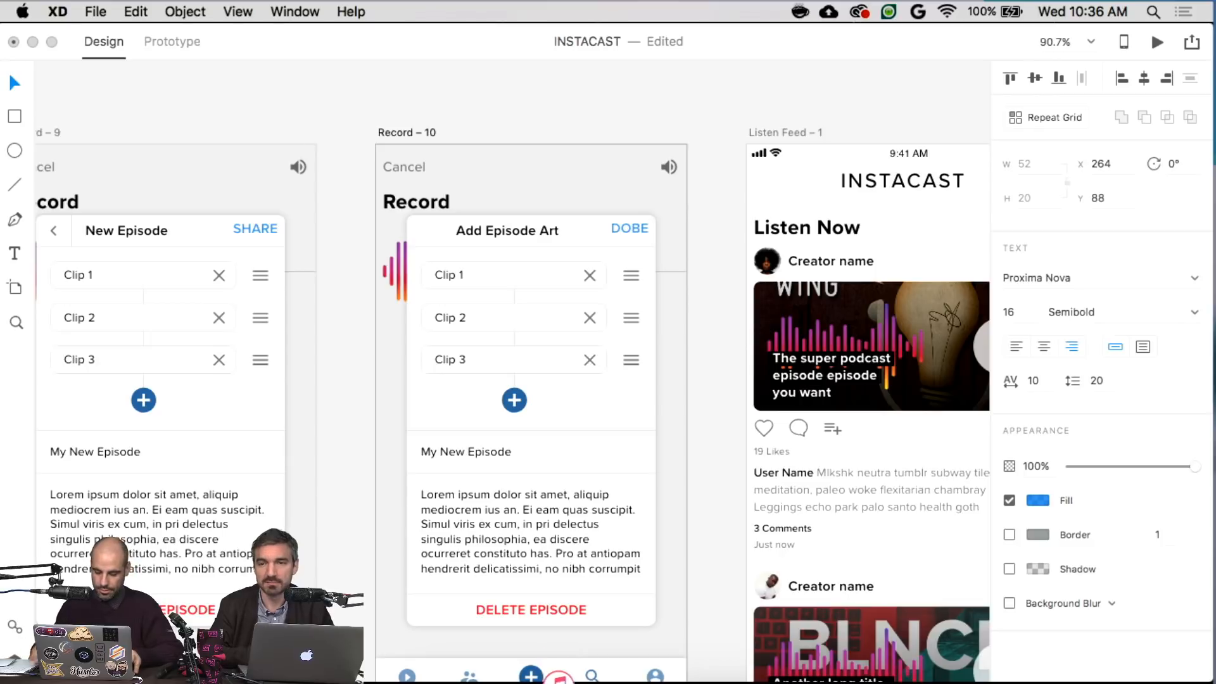
key(BackSpace)
key(BackSpace)
text(NE)
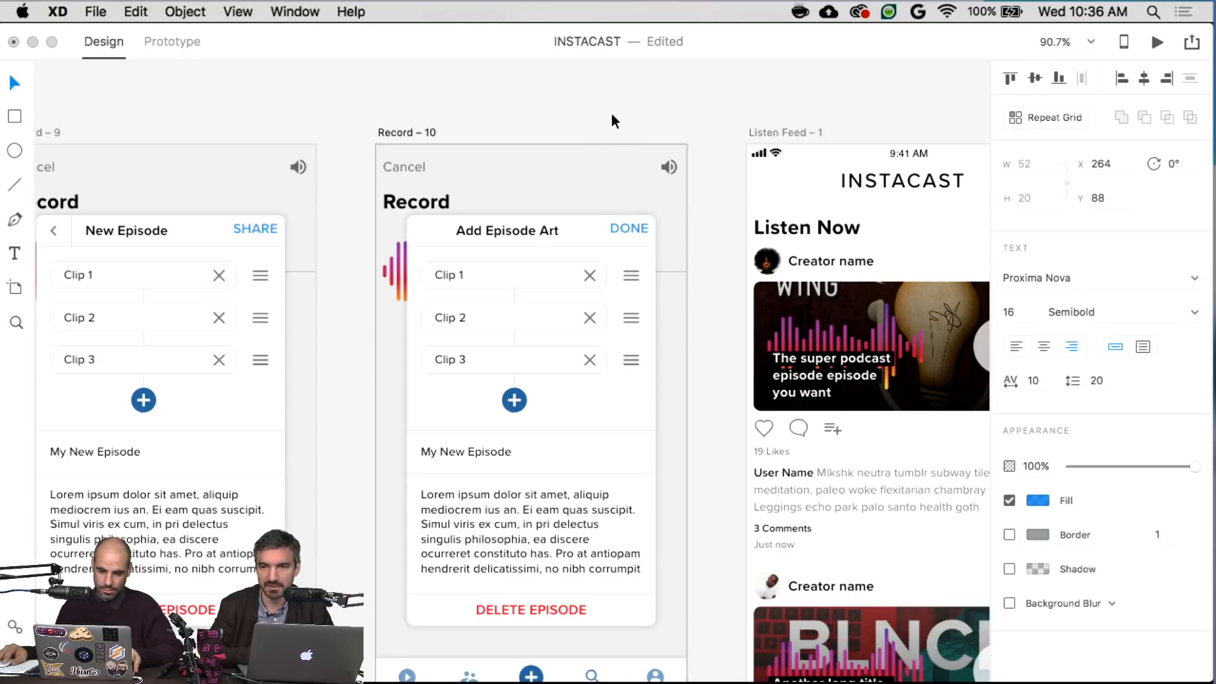
- Align the Add Episode Art title with the card's left edge, and nudge it right to X 52
click(561, 227)
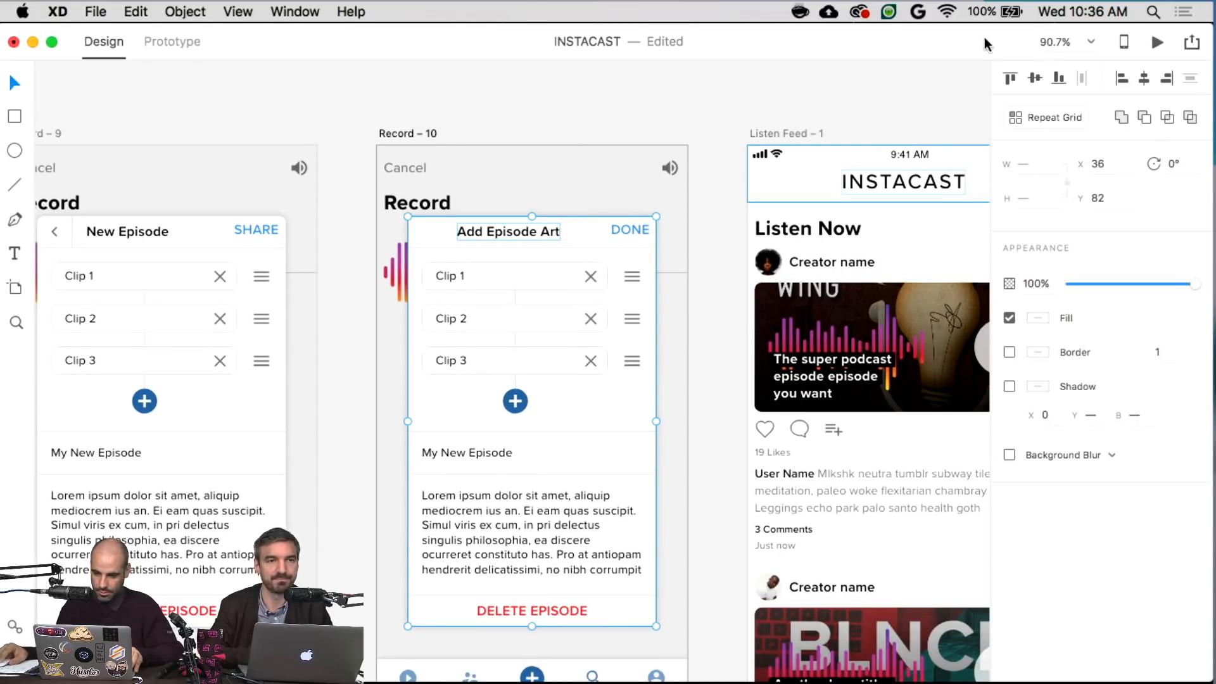
click(1122, 79)
shift+click(559, 234)
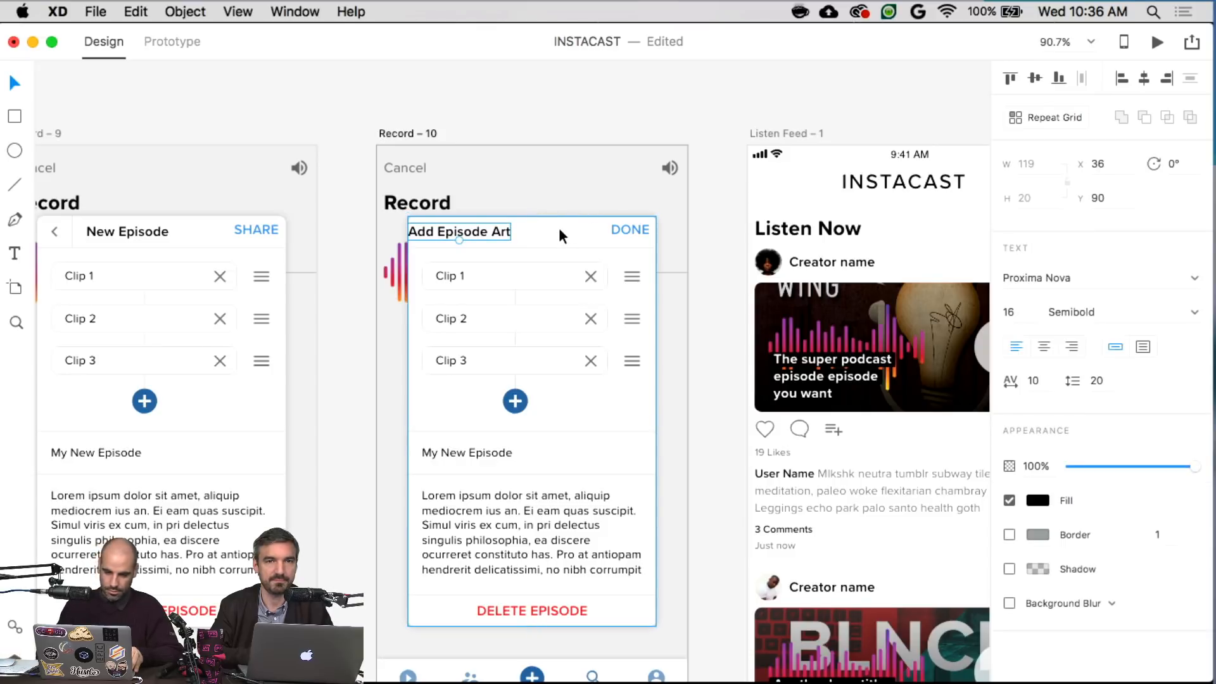
key(Right)
key(Right)
key(Right)
key(Right)
key(Right)
key(Right)
key(Right)
key(Right)
key(Right)
key(Right)
key(Right)
key(Right)
key(Right)
key(Right)
key(Right)
key(Right)
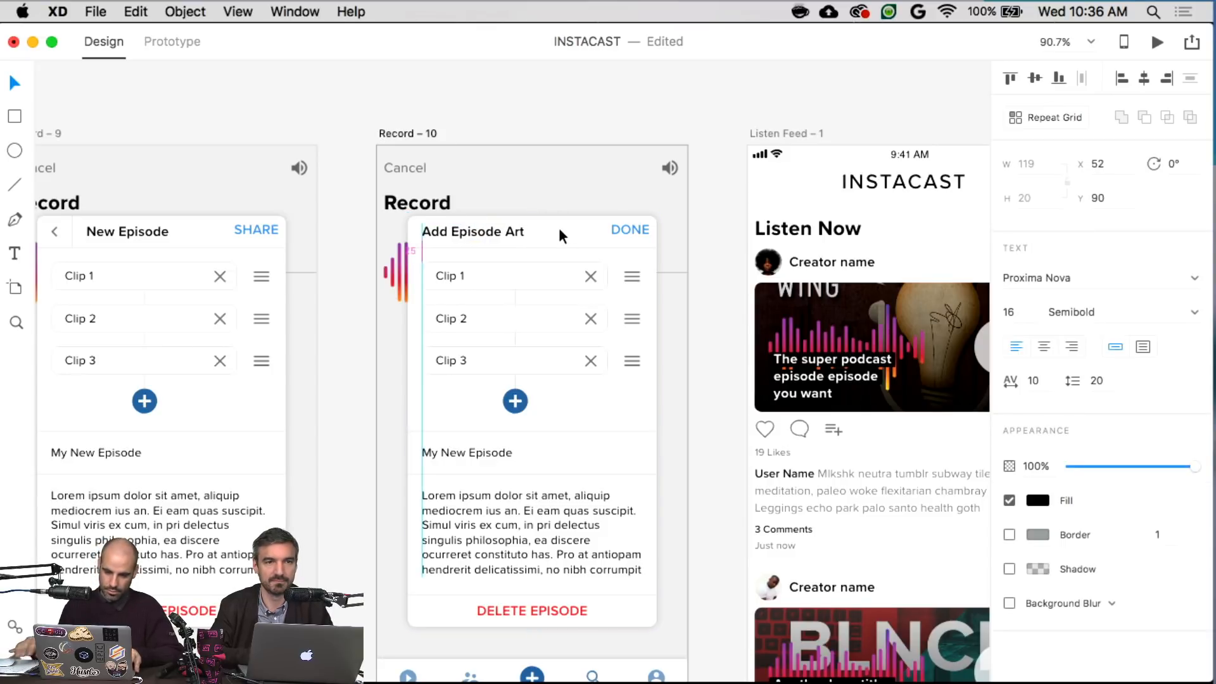
- Delete the clip list and the round plus button from the Add Episode Art card on Record – 10
click(557, 273)
key(Delete)
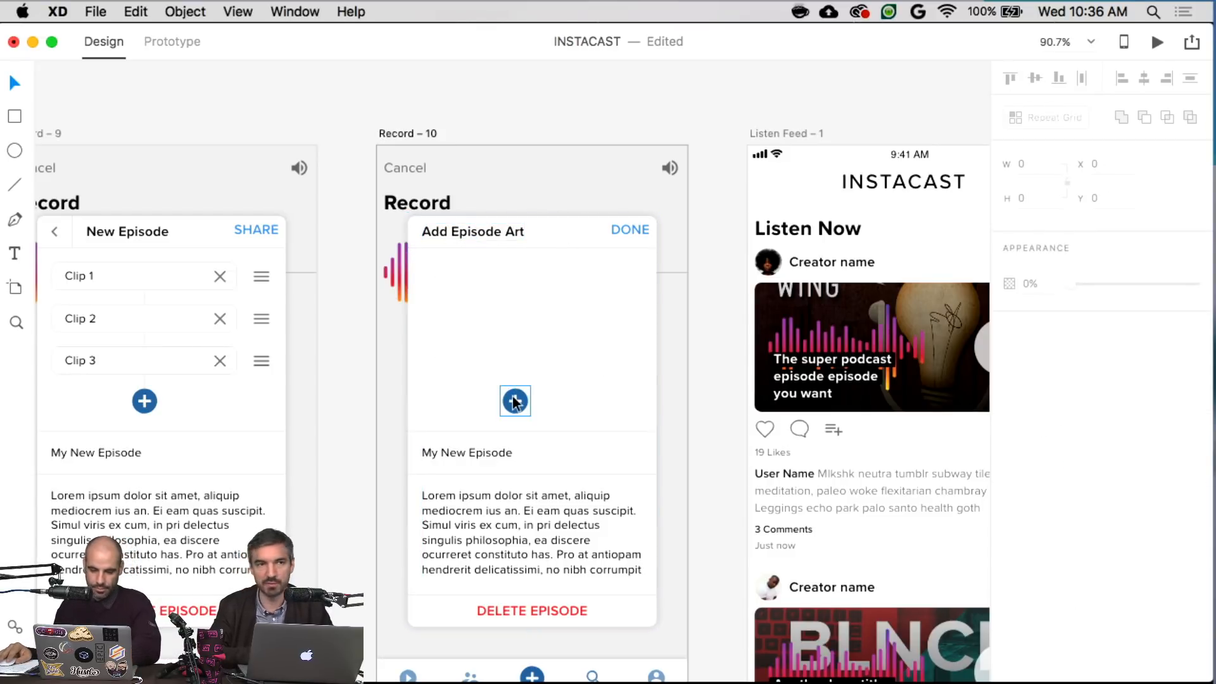
click(515, 401)
key(Delete)
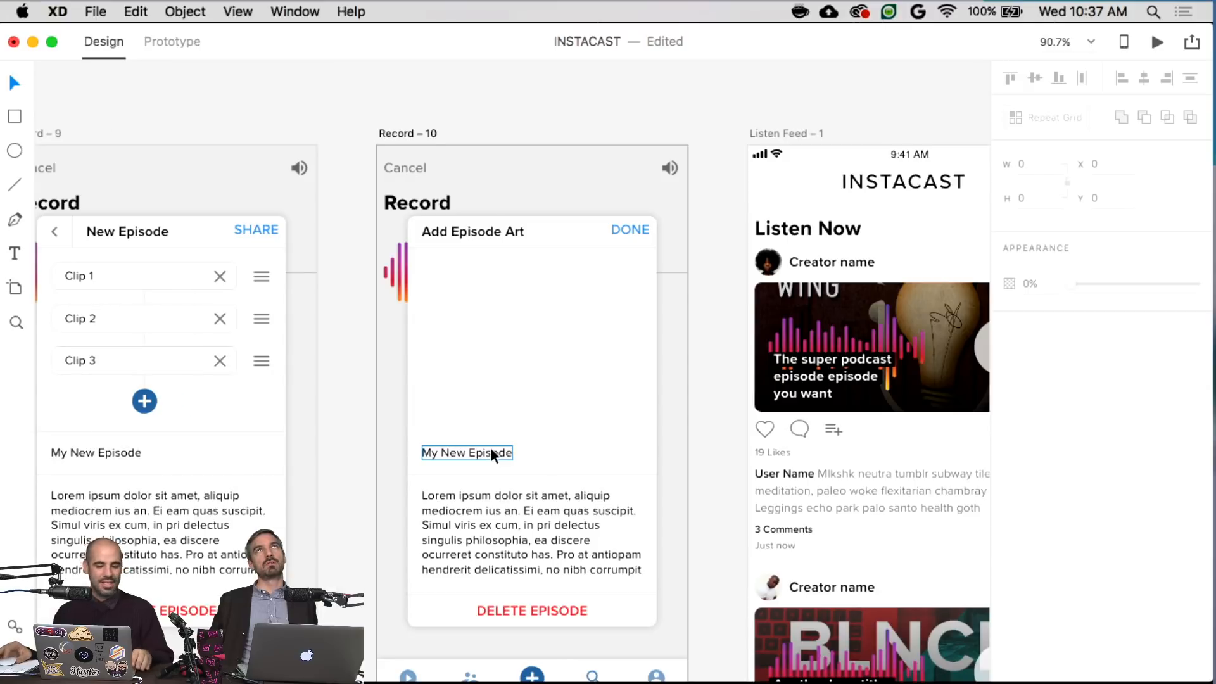
- Copy the stacked add icon from the Icons artboard into the Record – 10 card and center it horizontally in the card
scroll(490, 447, left, 20)
scroll(491, 447, down, 15)
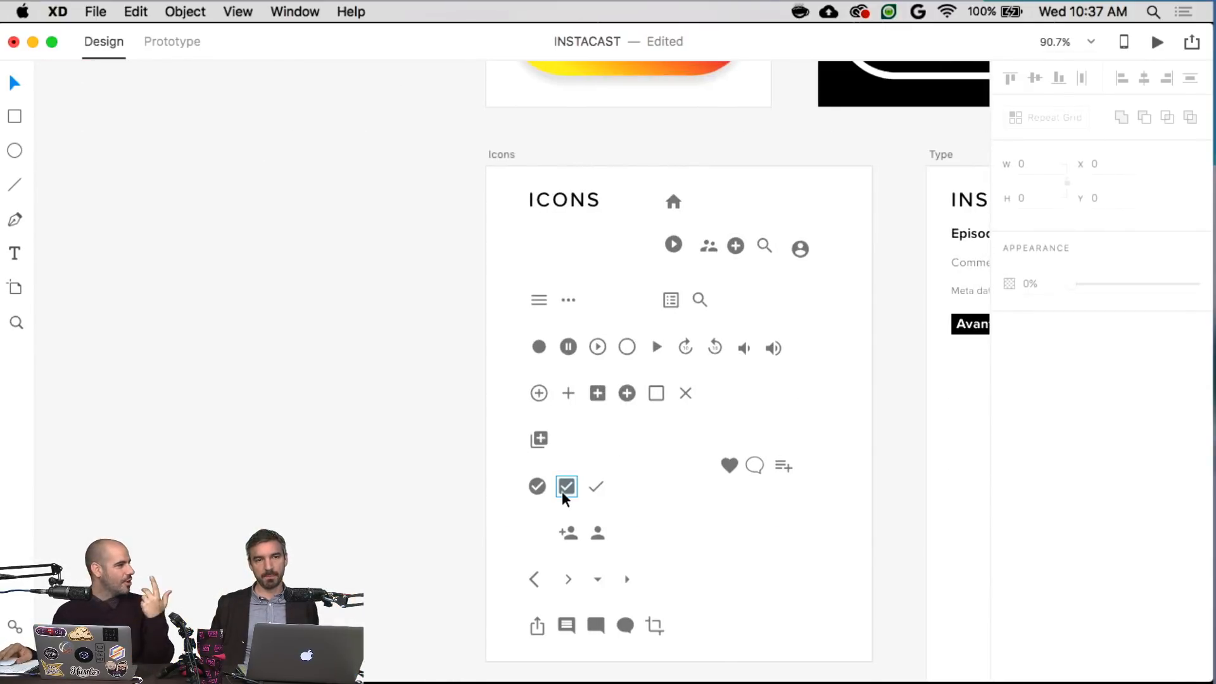
click(545, 440)
scroll(545, 440, right, 20)
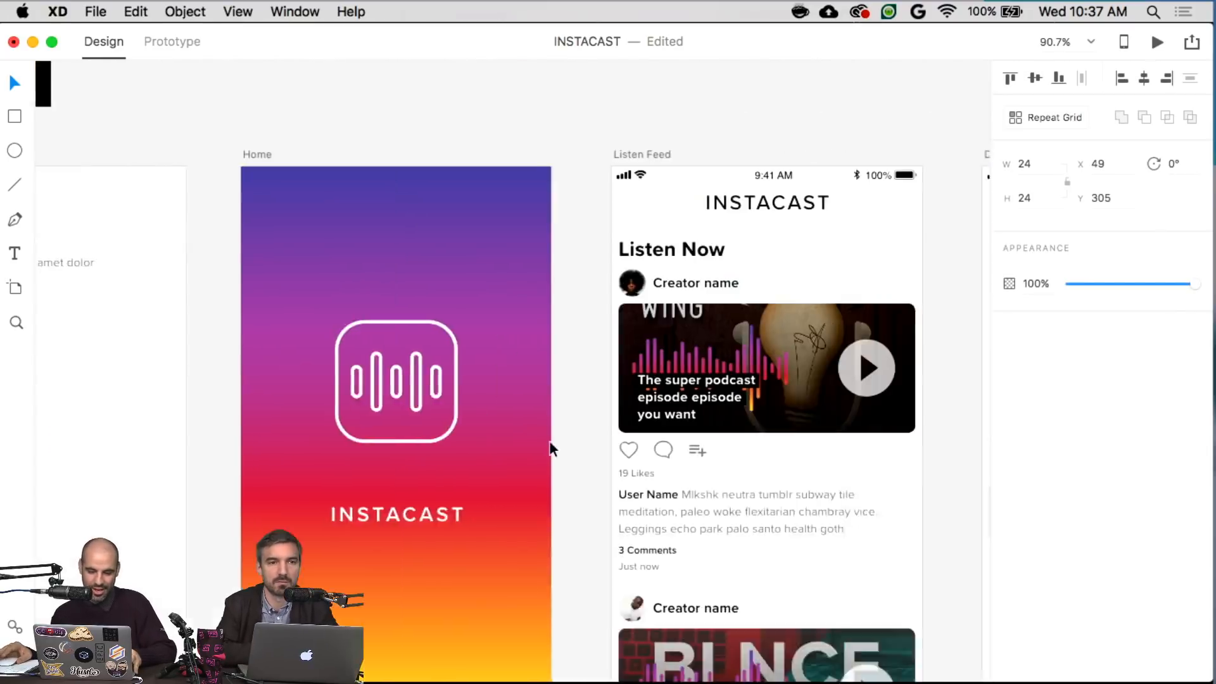
scroll(540, 436, right, 20)
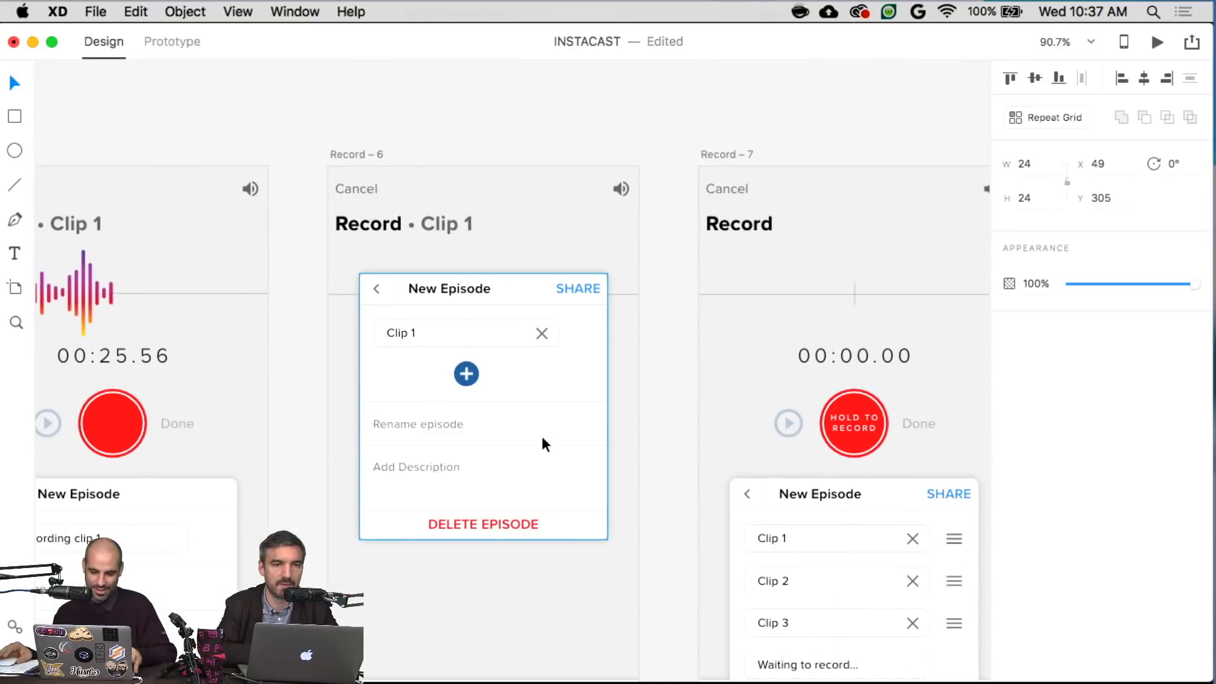
click(590, 375)
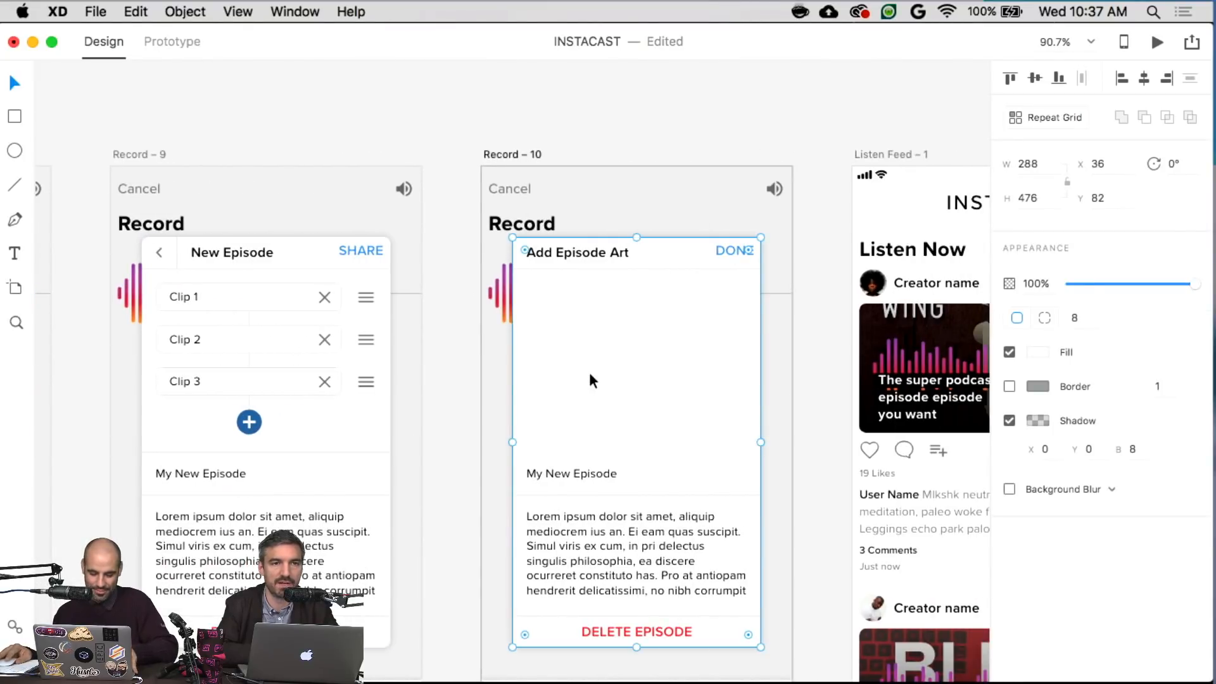
key(super+v)
shift+click(629, 368)
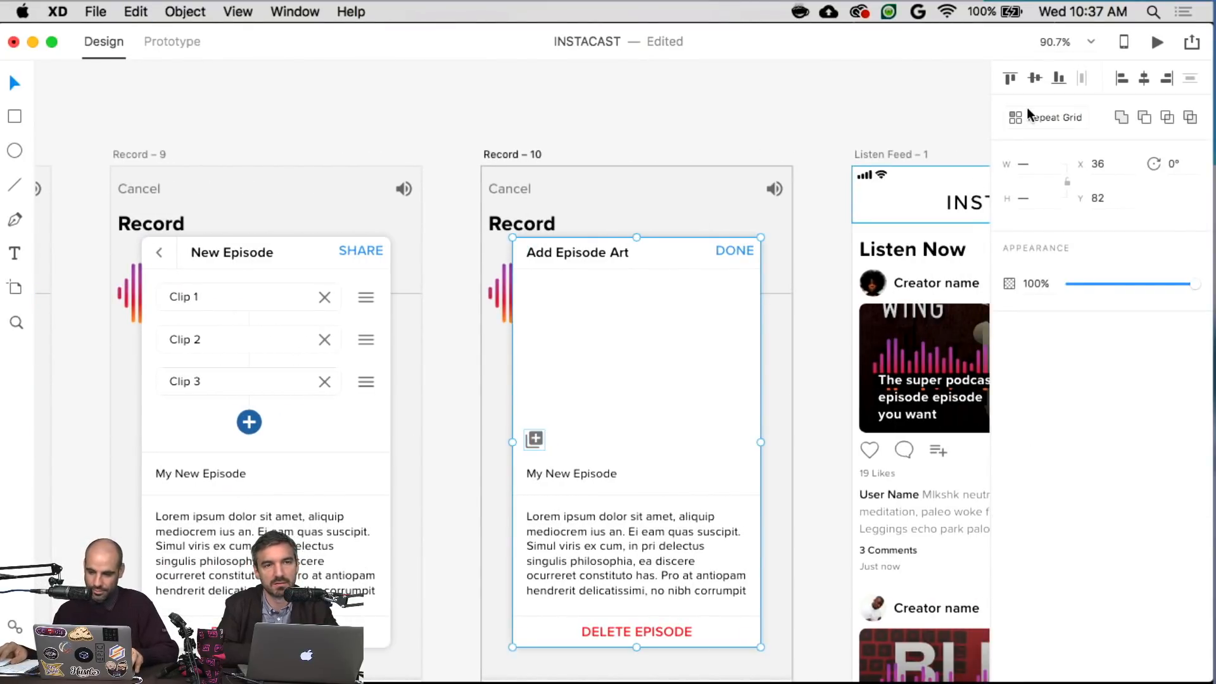
click(1145, 78)
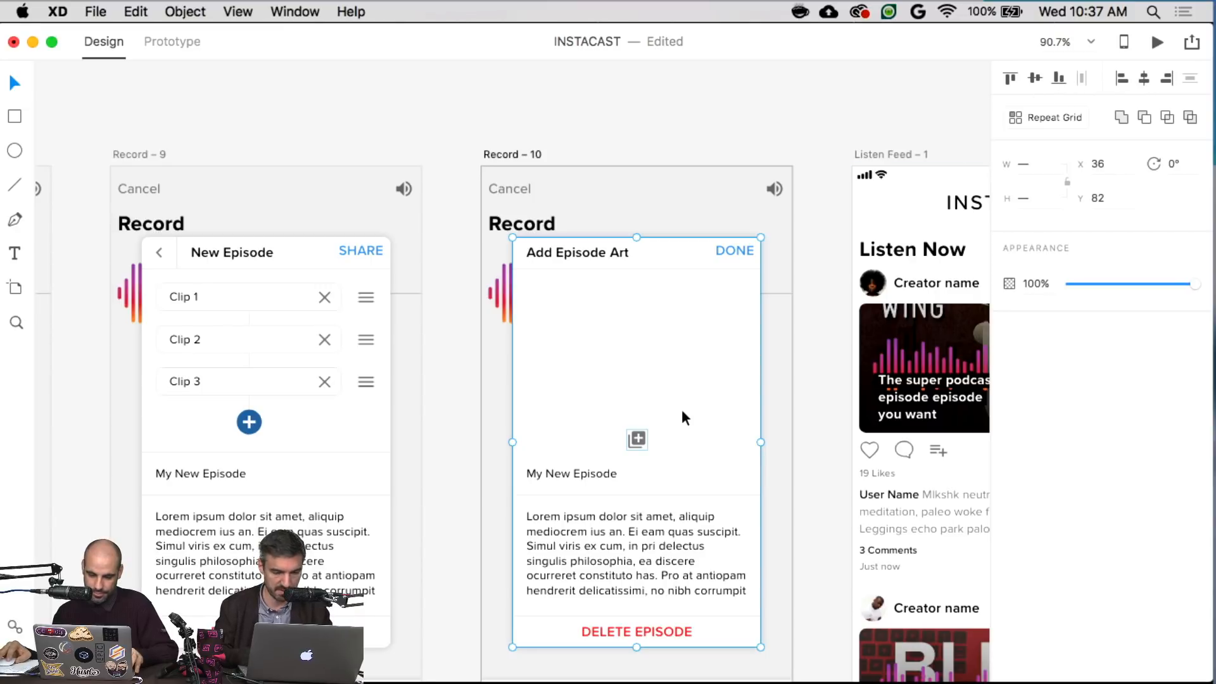
- Move the add icon up in the card to Y 214 and enlarge it proportionally to 56 × 56
click(637, 438)
drag(636, 437, 637, 360)
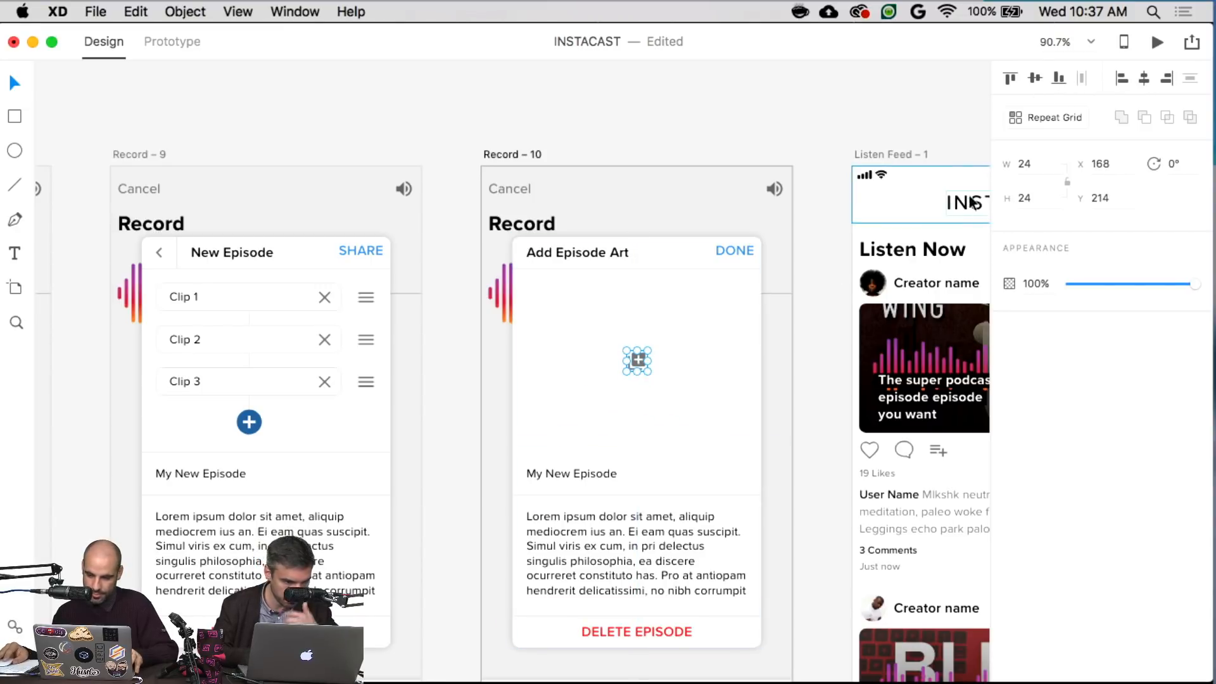
click(1054, 166)
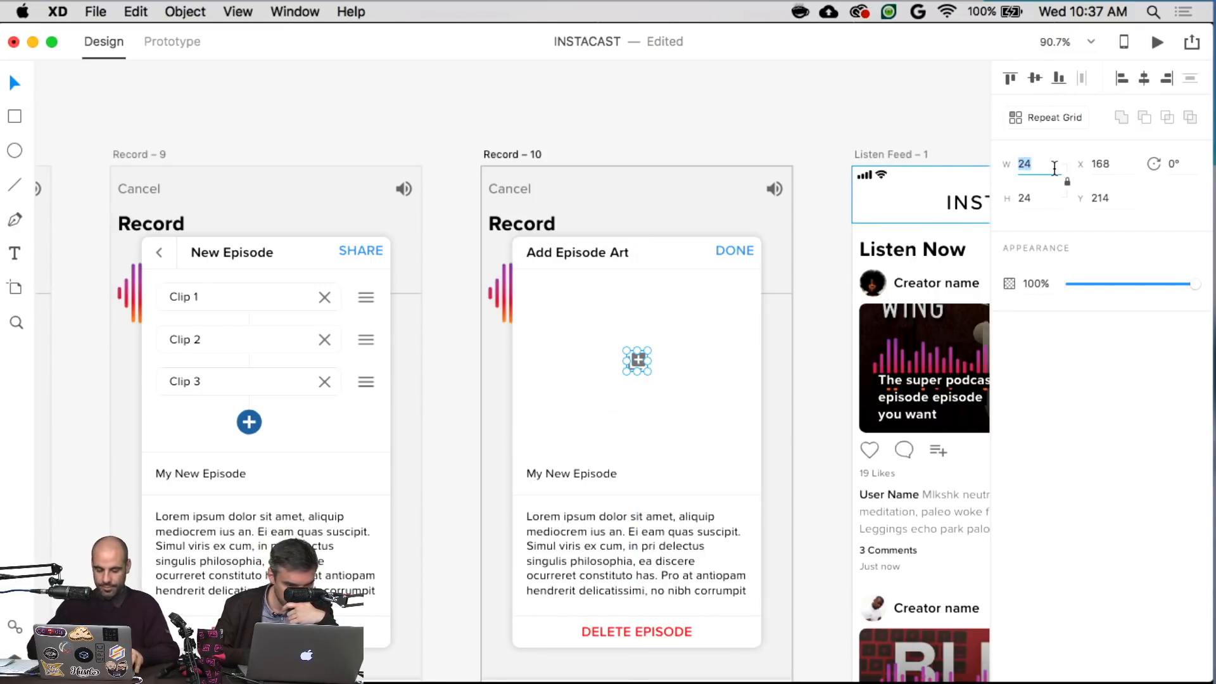
text(44)
key(Return)
key(Up)
key(Up)
key(Up)
key(Up)
key(Up)
key(Up)
key(Up)
key(Up)
key(Up)
key(Up)
key(Up)
key(Up)
key(Up)
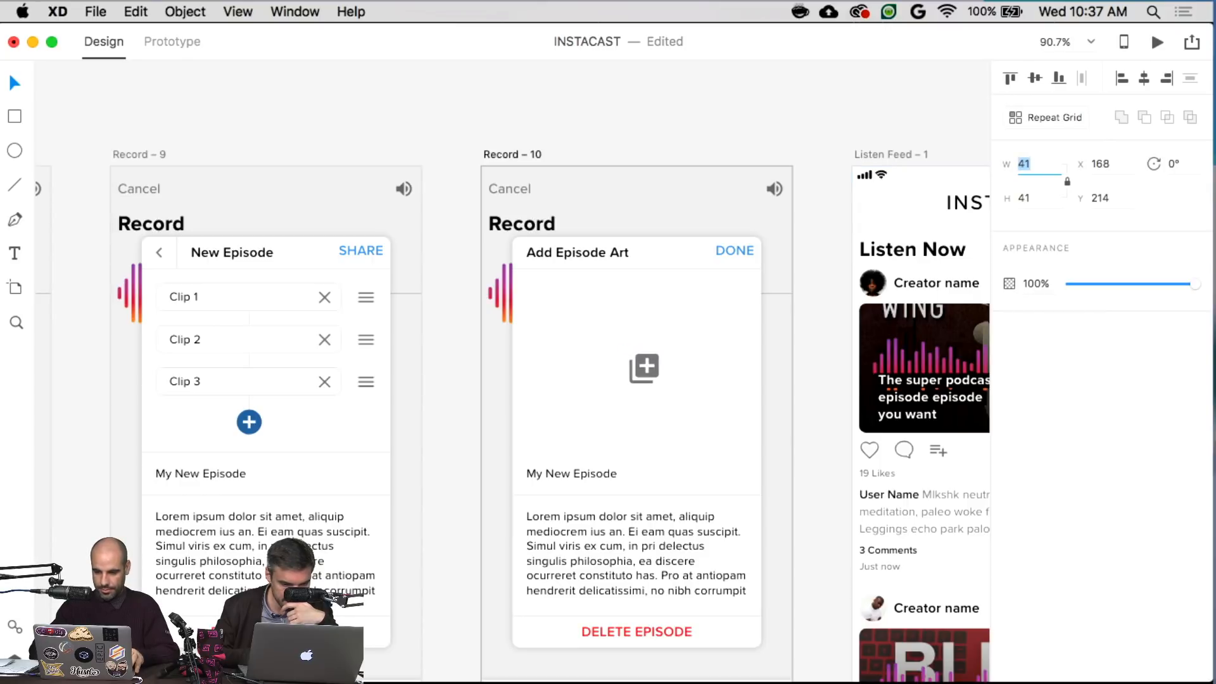
key(Down)
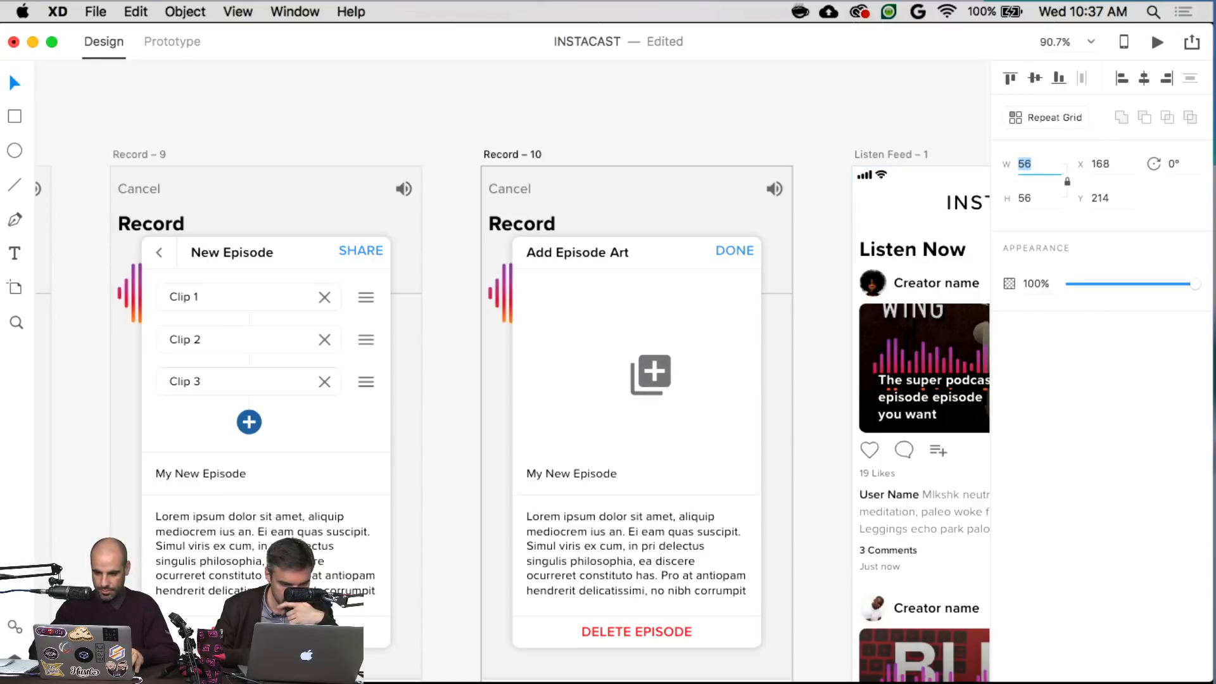
- Fill the add icon's shape with the second saved blue swatch
double_click(658, 379)
click(1036, 319)
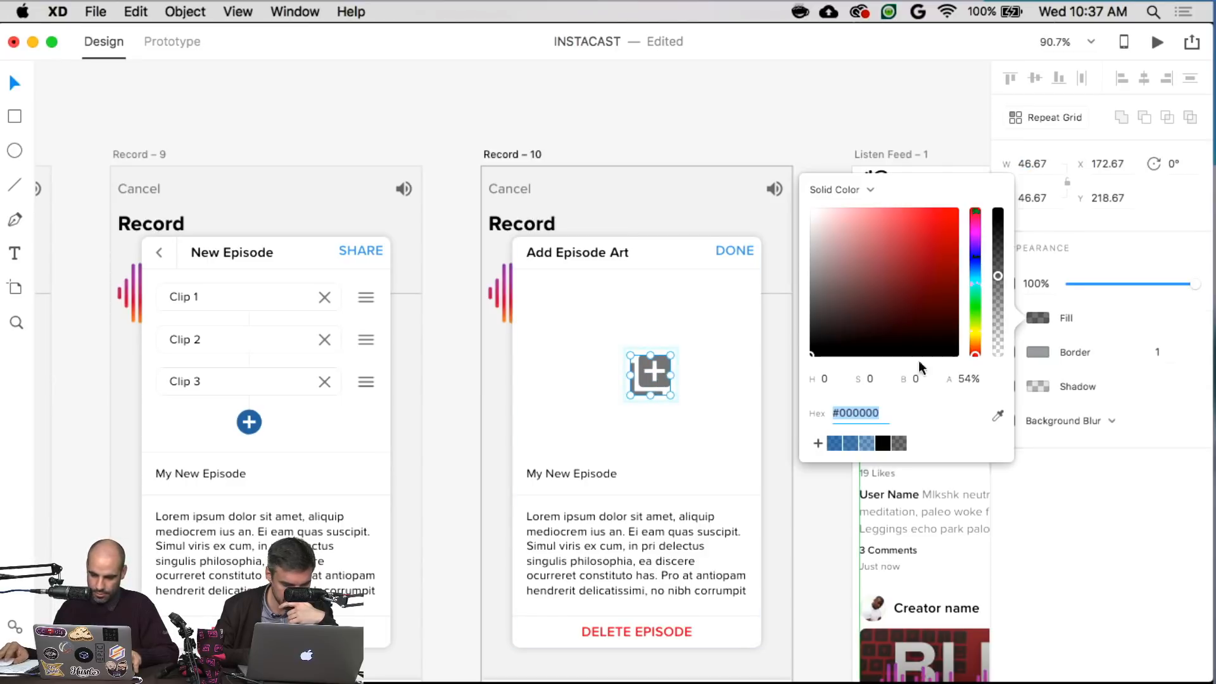
click(853, 444)
click(804, 480)
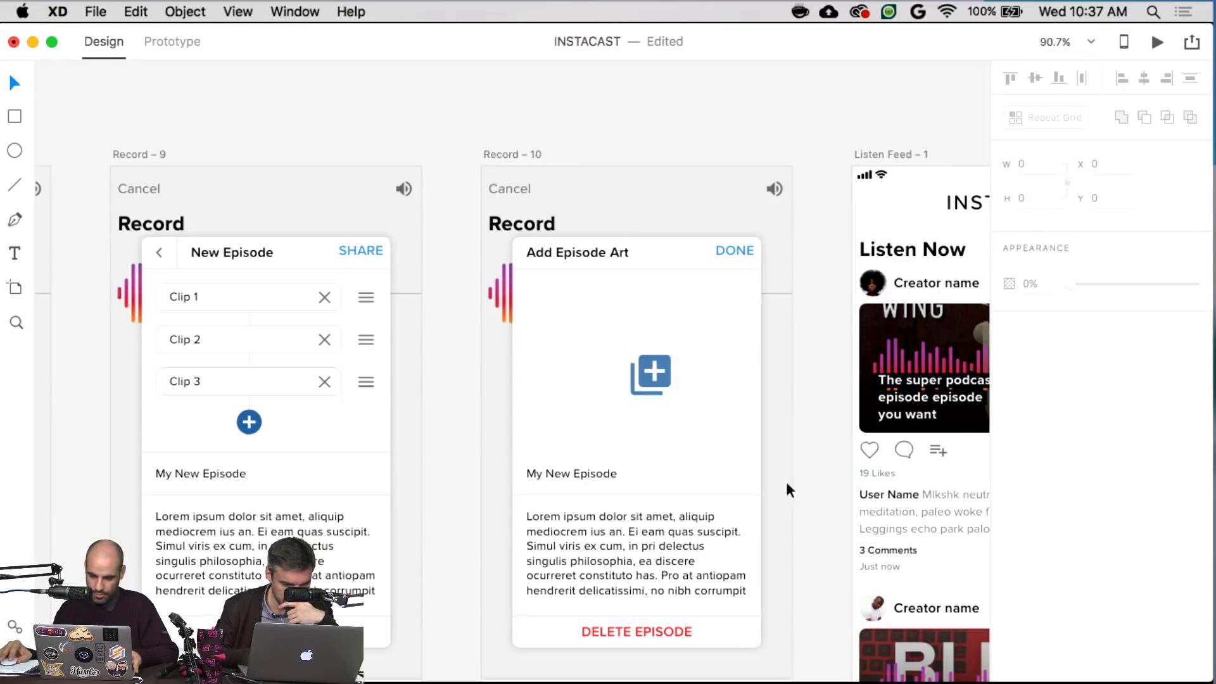
- Move the blue add icon up to Y 159 and center it horizontally in the card
drag(663, 379, 655, 271)
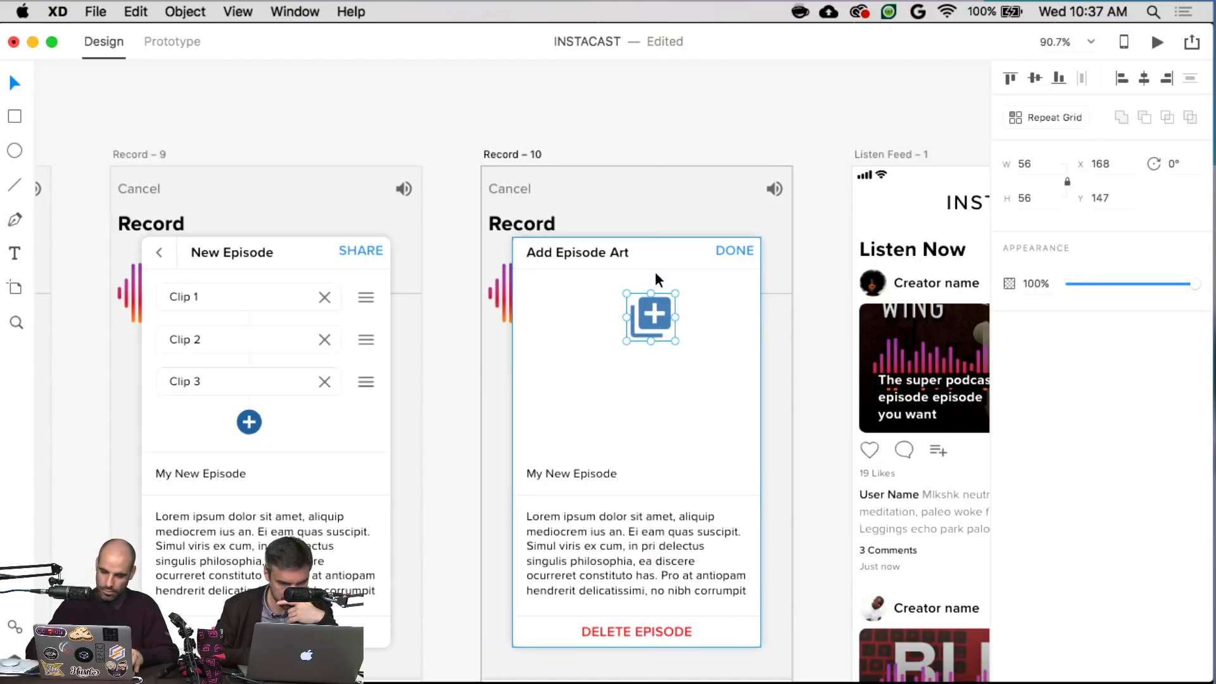
key(shift+Down)
key(shift+Down)
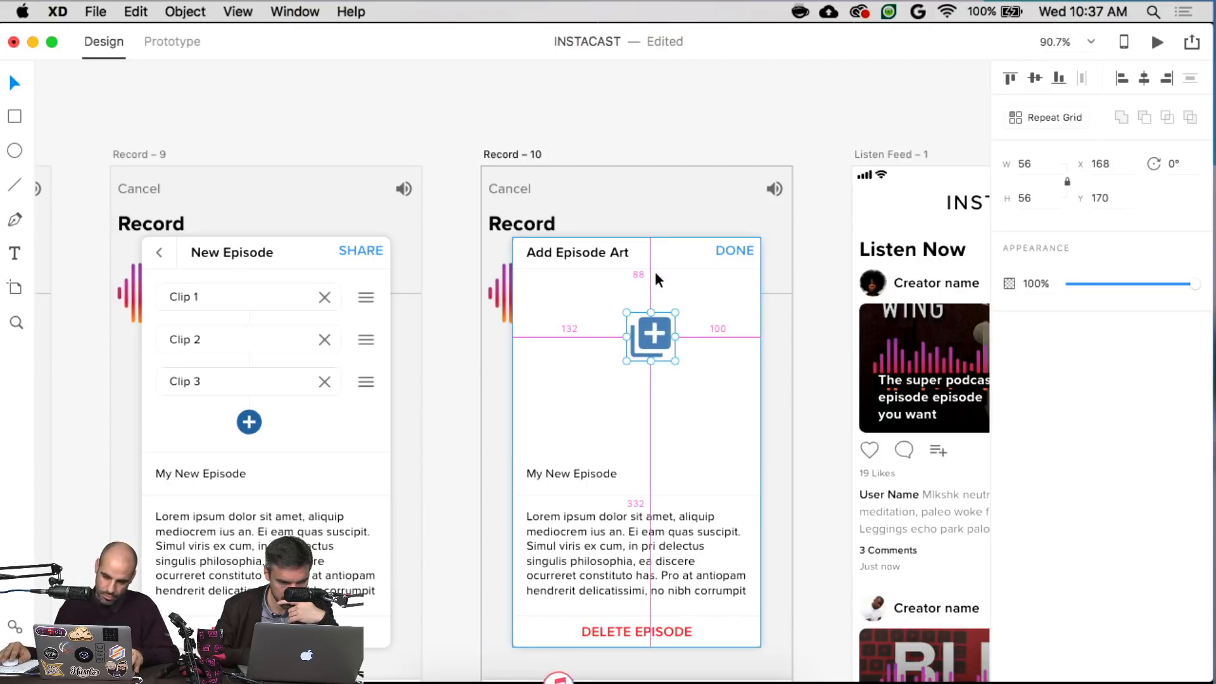
key(Up)
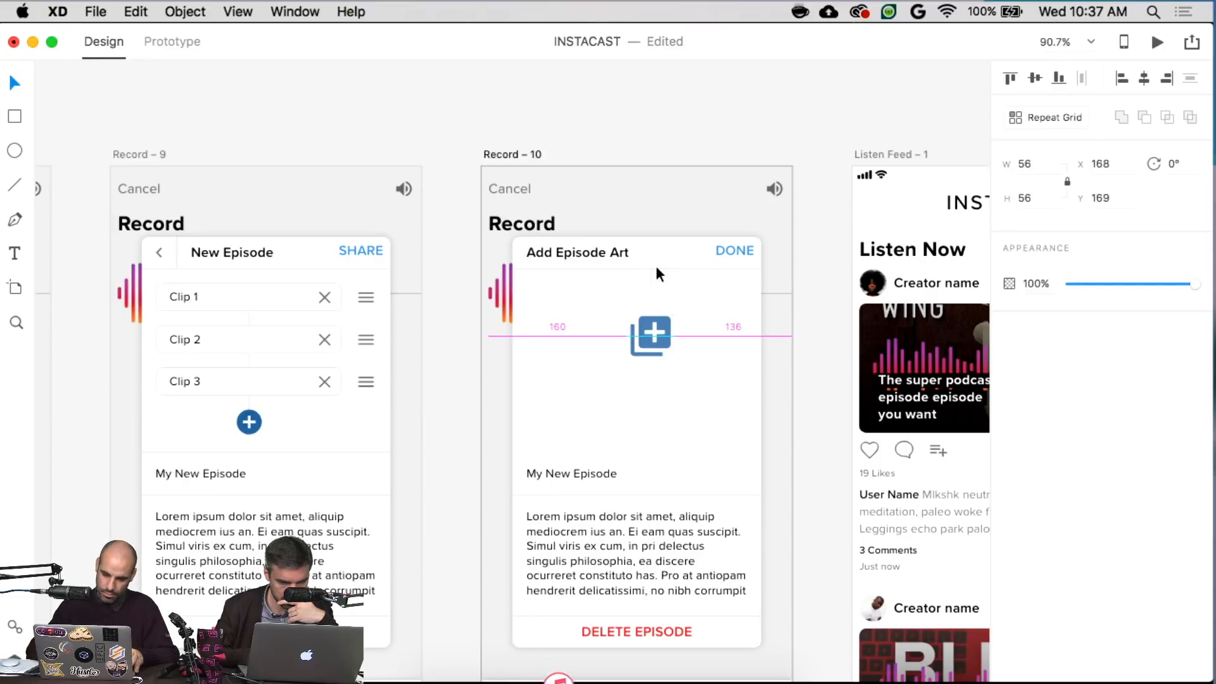
key(shift+Up)
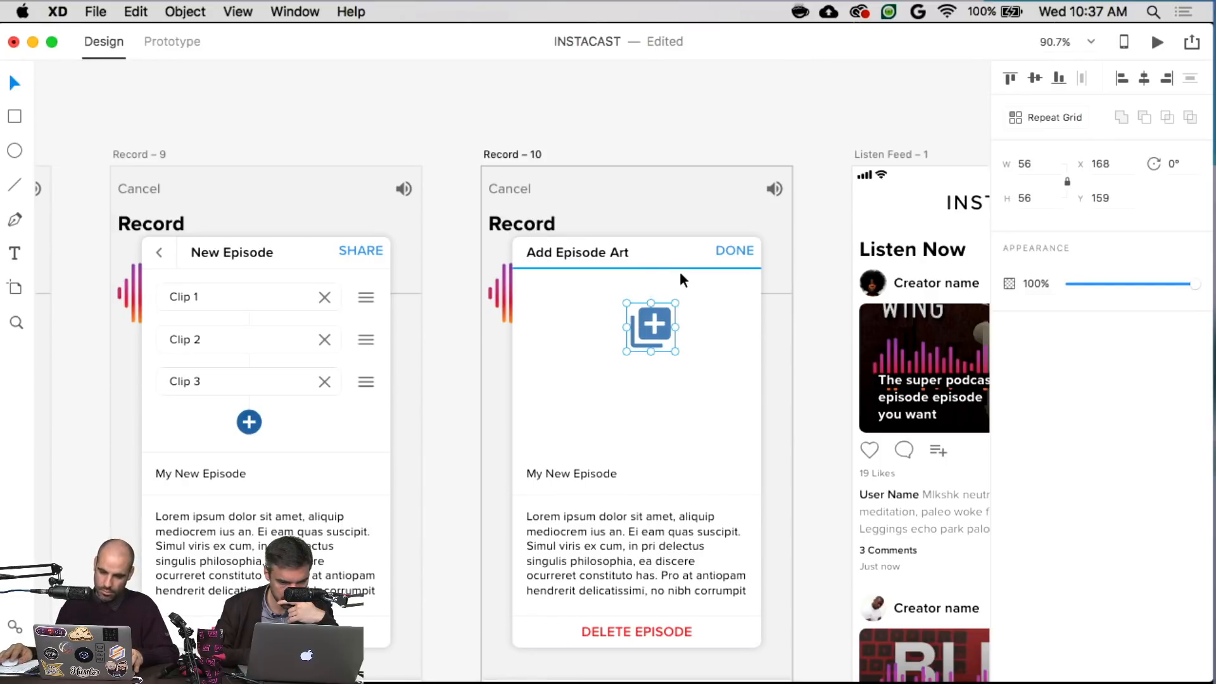
shift+click(691, 278)
click(1145, 78)
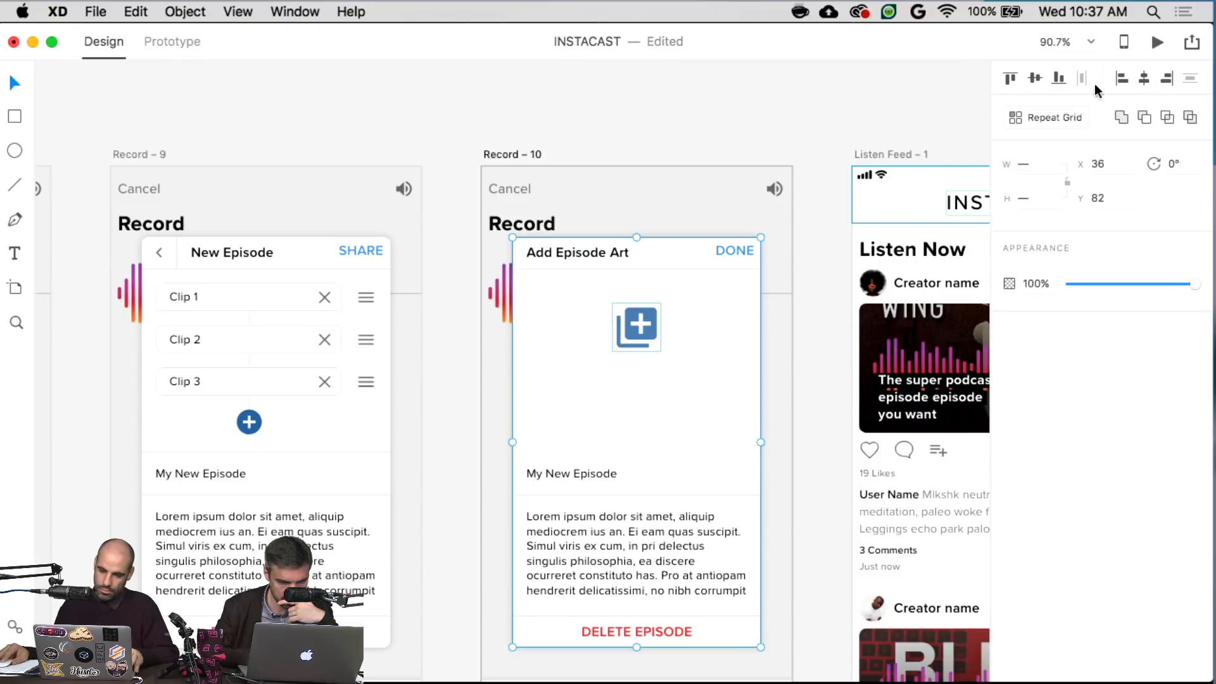
click(765, 408)
- Delete the episode name, description, dividers and DELETE EPISODE label from the Add Episode Art card
click(597, 474)
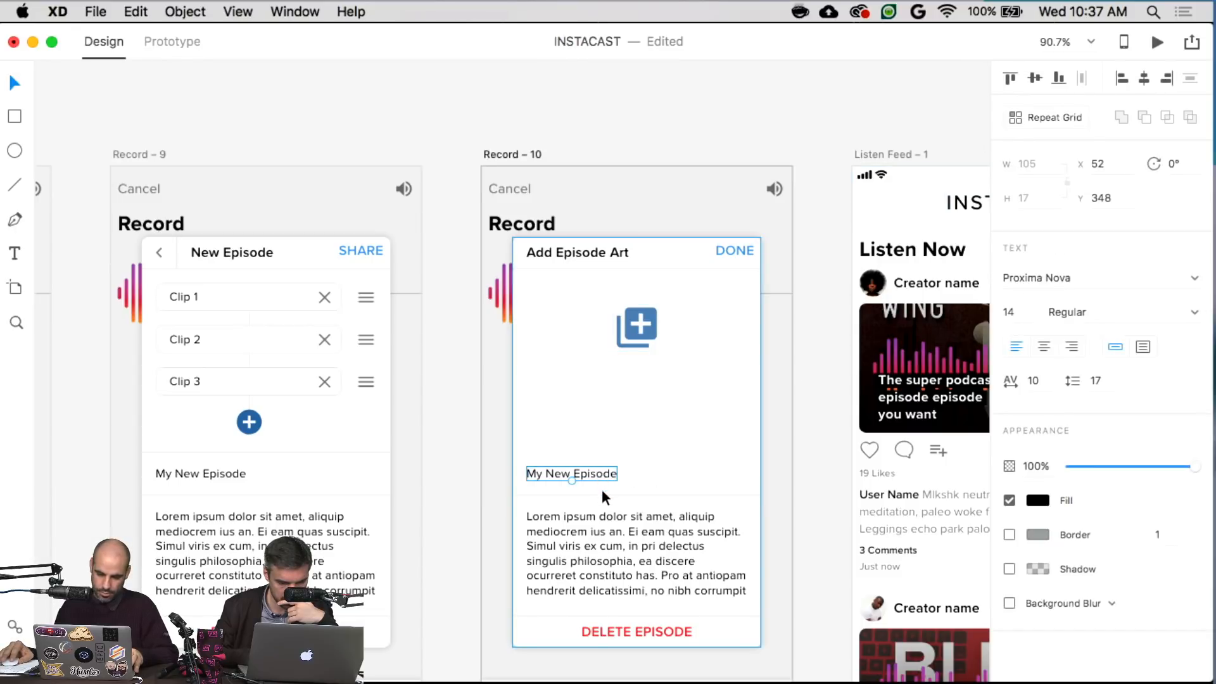
shift+click(602, 494)
shift+click(662, 595)
shift+click(666, 624)
shift+click(671, 617)
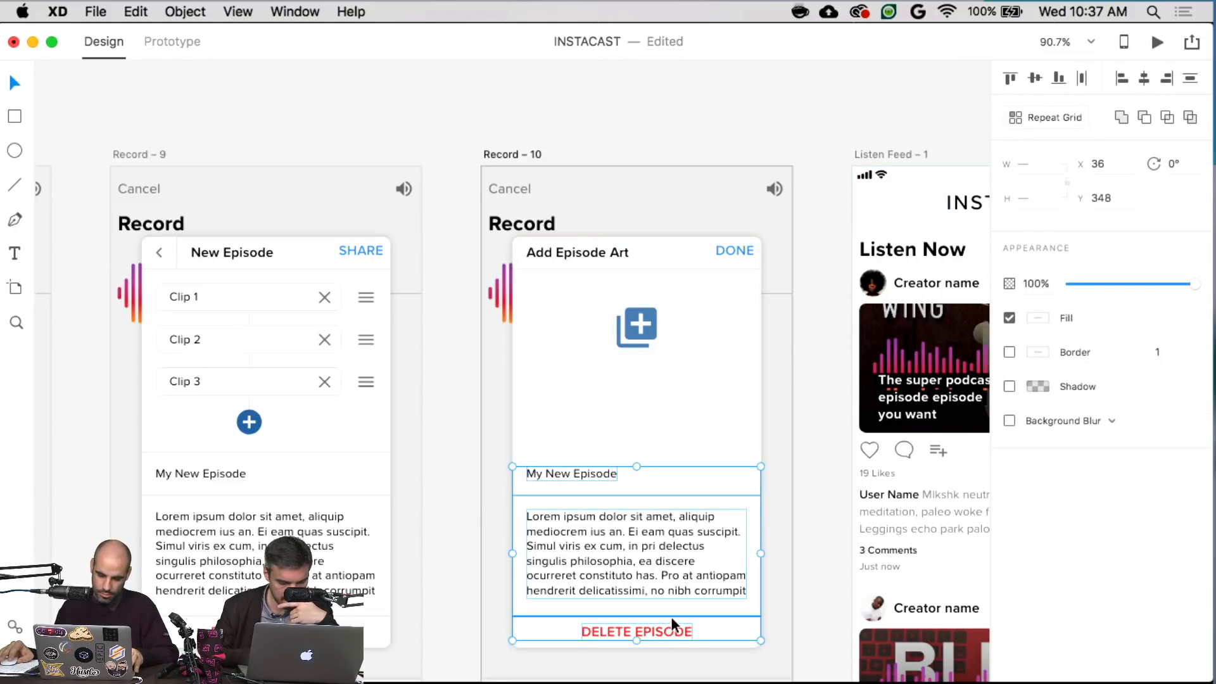
key(Delete)
- Shorten the white card background behind Add Episode Art to a height of 173
click(671, 613)
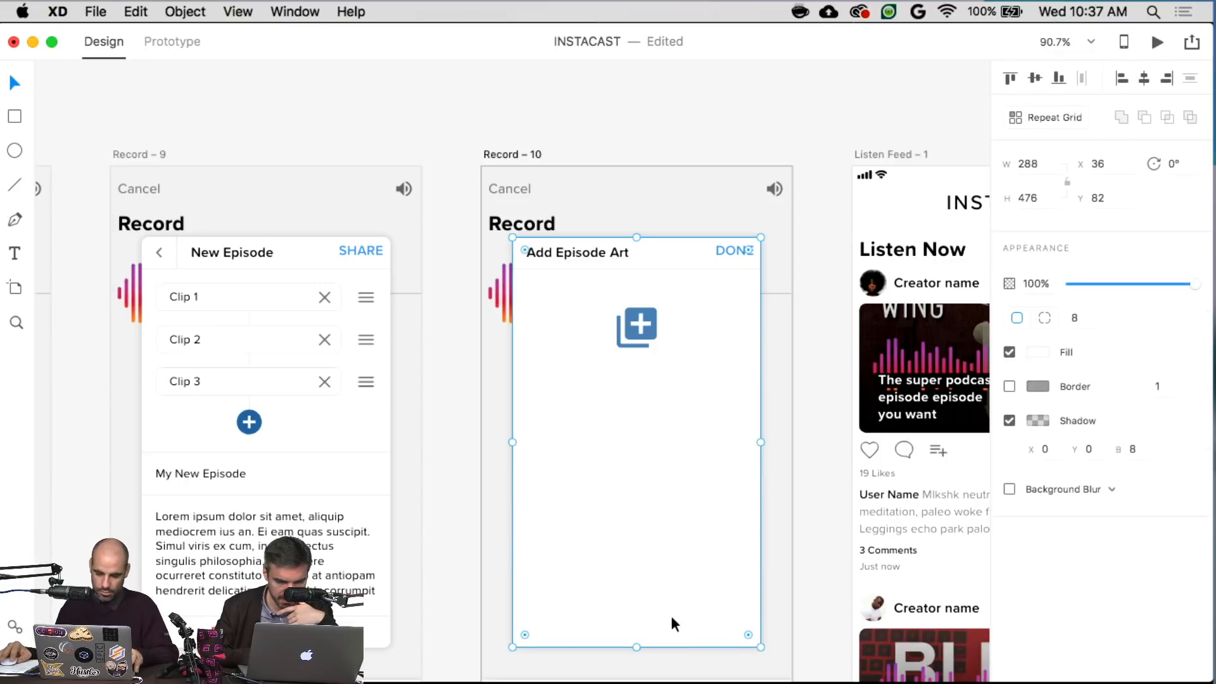
drag(637, 645, 658, 352)
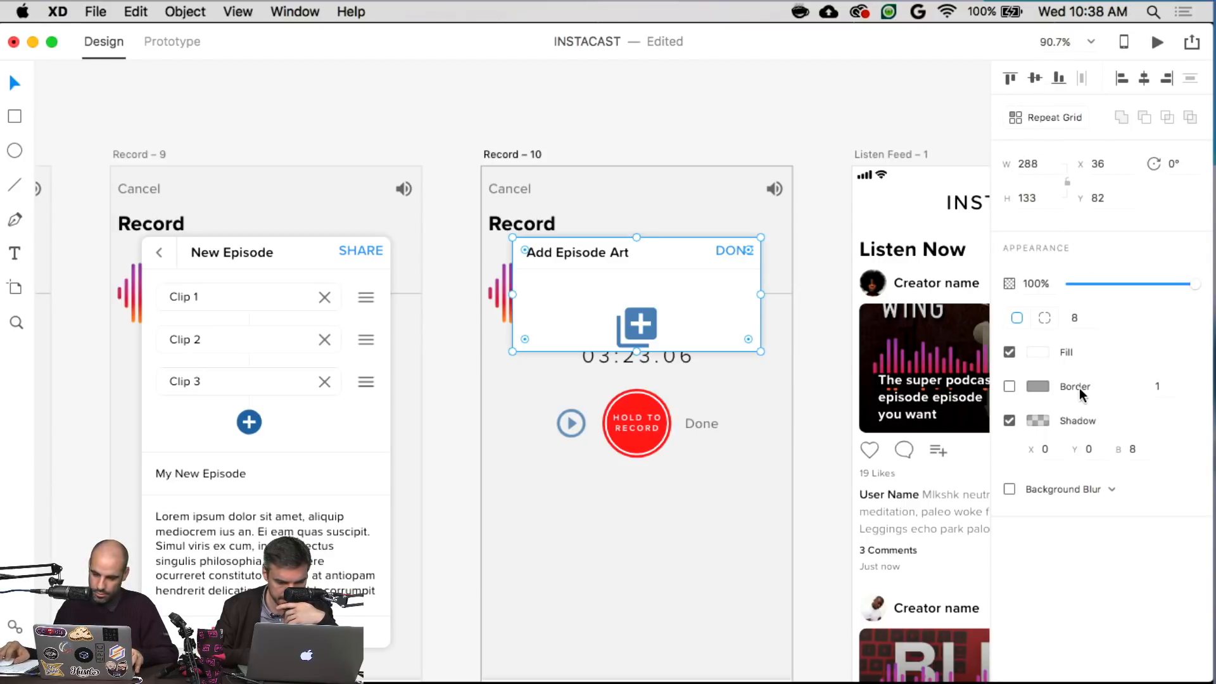
click(1030, 197)
key(shift+Up)
key(shift+Up)
key(shift+Up)
key(shift+Up)
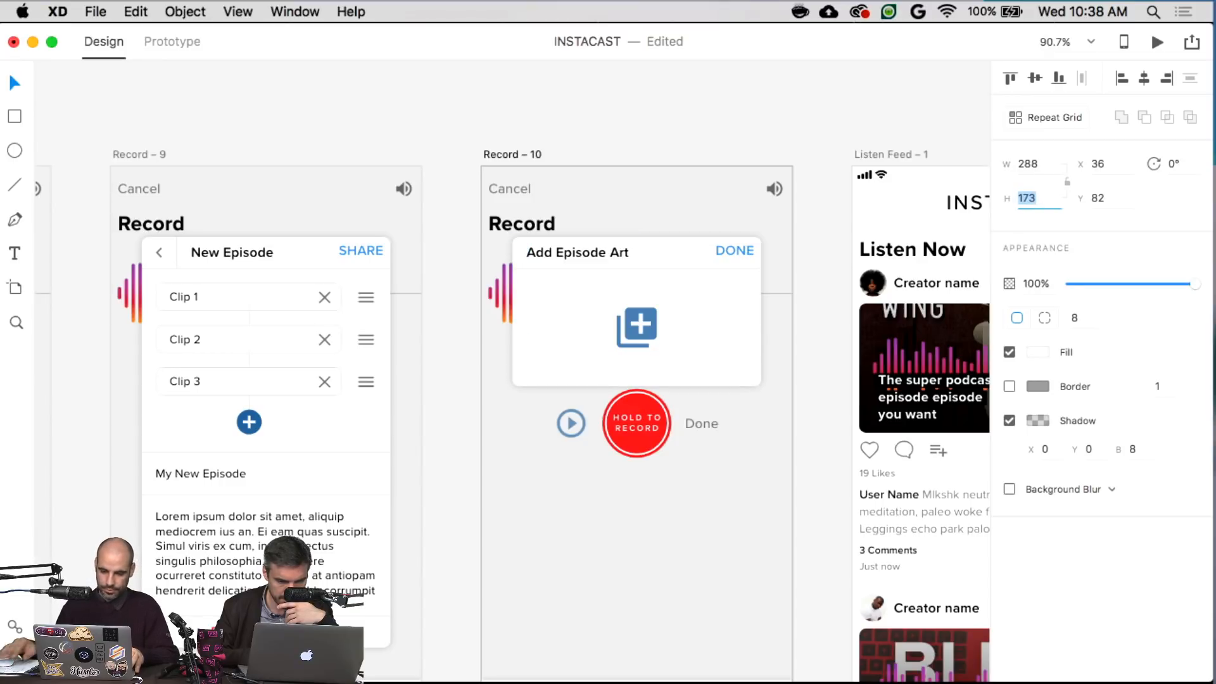
- Delete the waveform, record button, play icon and Done label behind the card on Record – 10
click(503, 301)
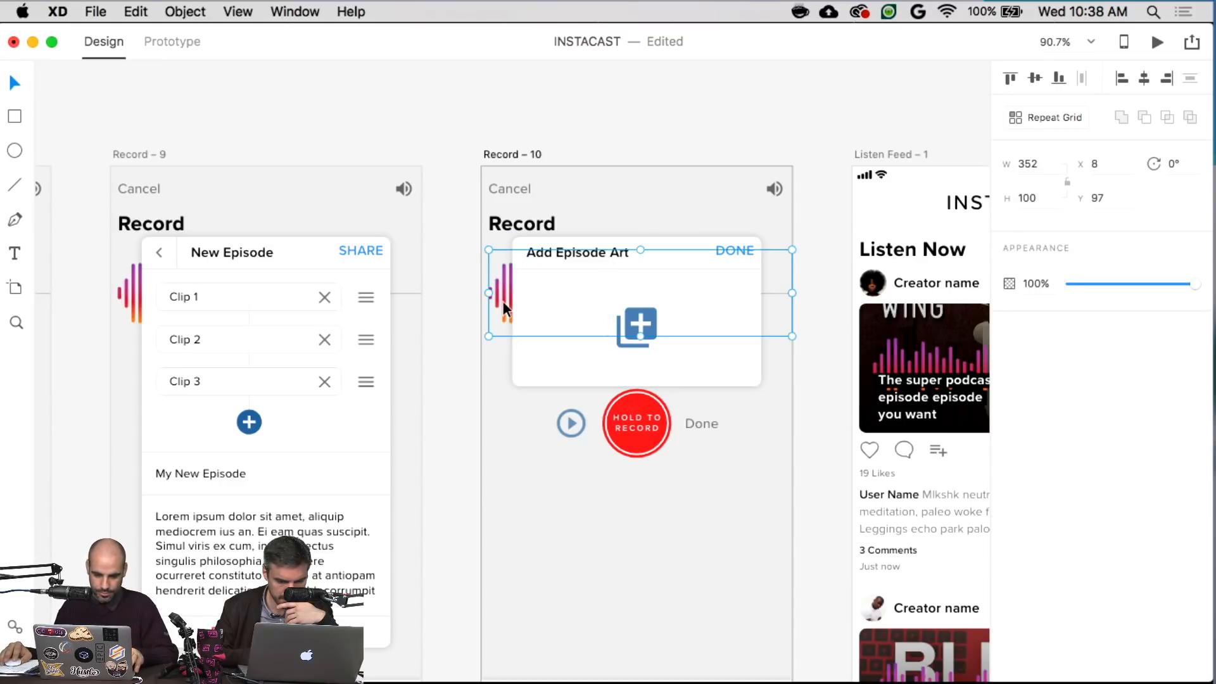
key(Escape)
click(637, 422)
key(Delete)
click(697, 423)
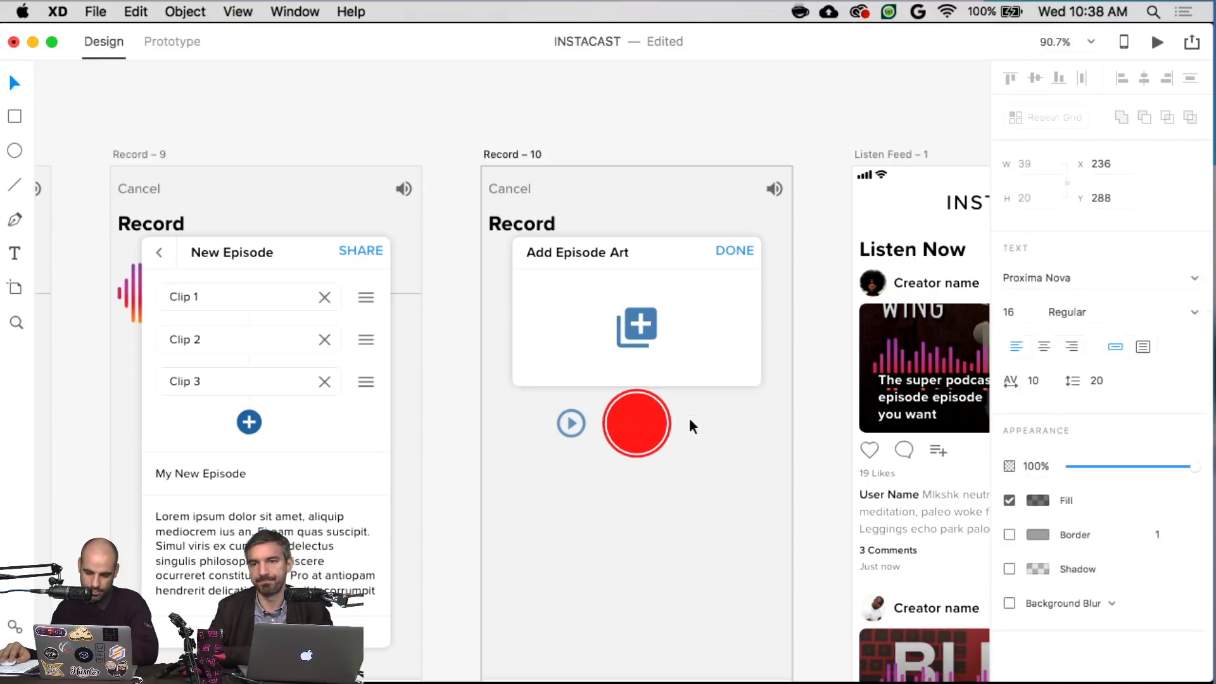
key(Delete)
drag(708, 457, 535, 418)
key(Delete)
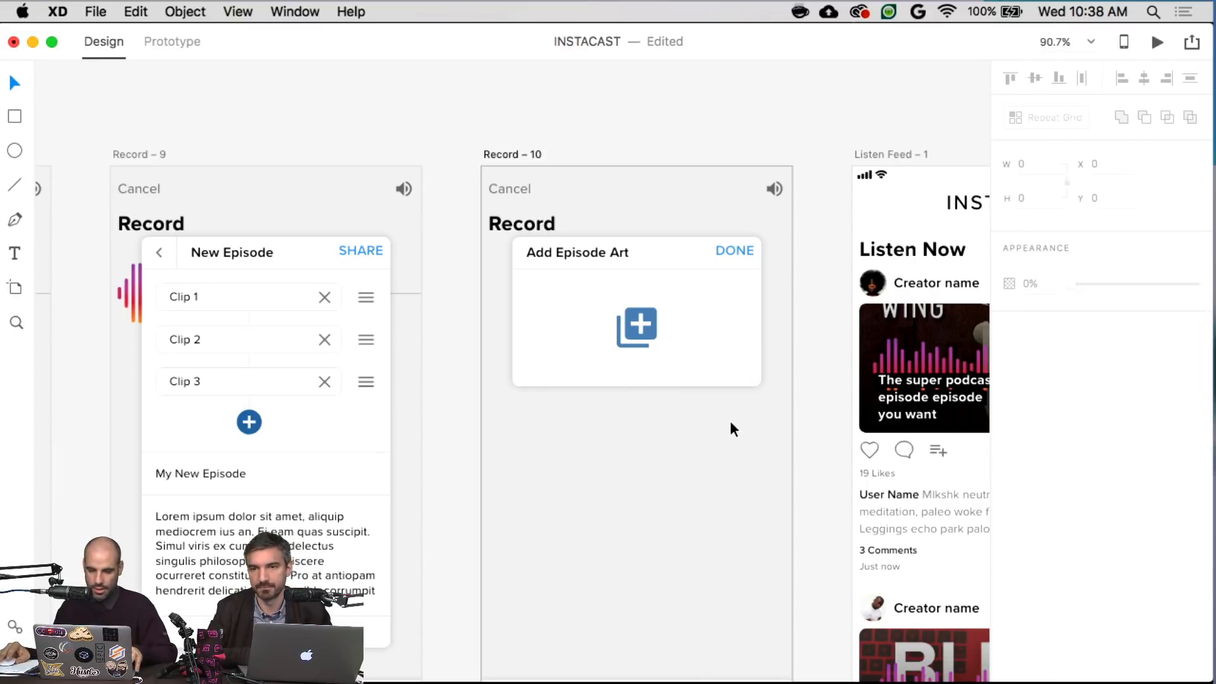
click(714, 462)
click(813, 454)
- Move the Listen Feed – 1 artboard right to X 7162, leaving room for another screen after Record – 10
scroll(821, 451, down, 1)
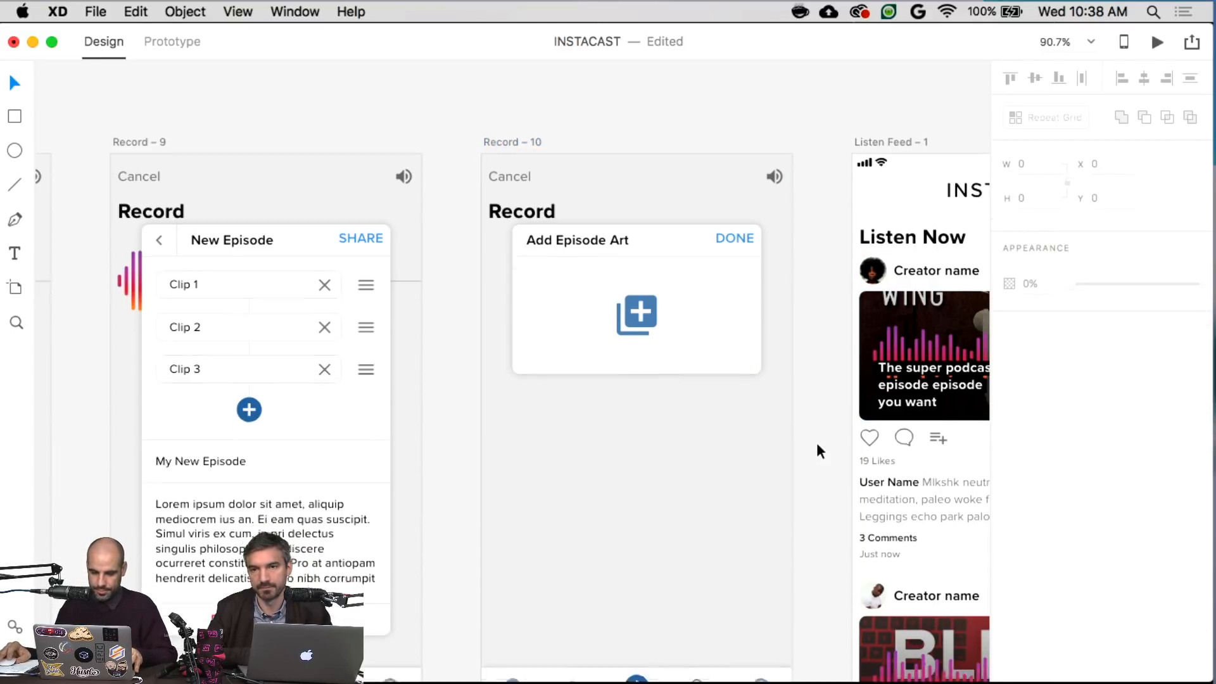
scroll(818, 450, down, 5)
scroll(817, 450, up, 4)
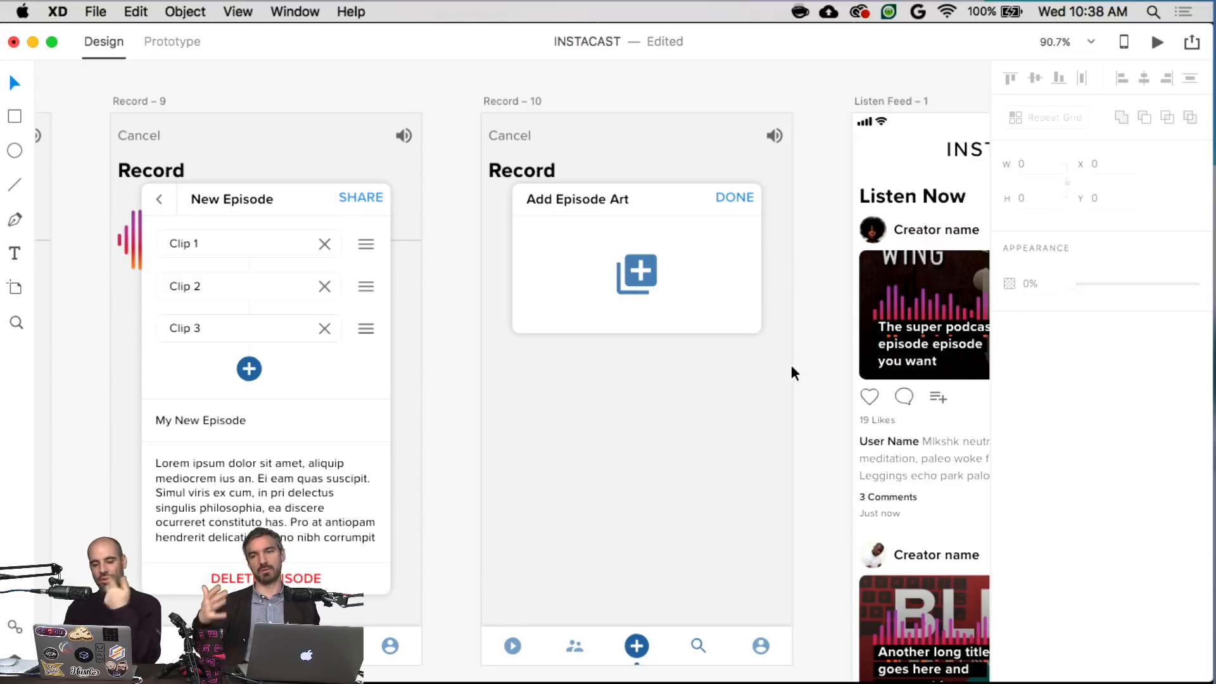
scroll(792, 374, right, 10)
scroll(831, 374, down, 3)
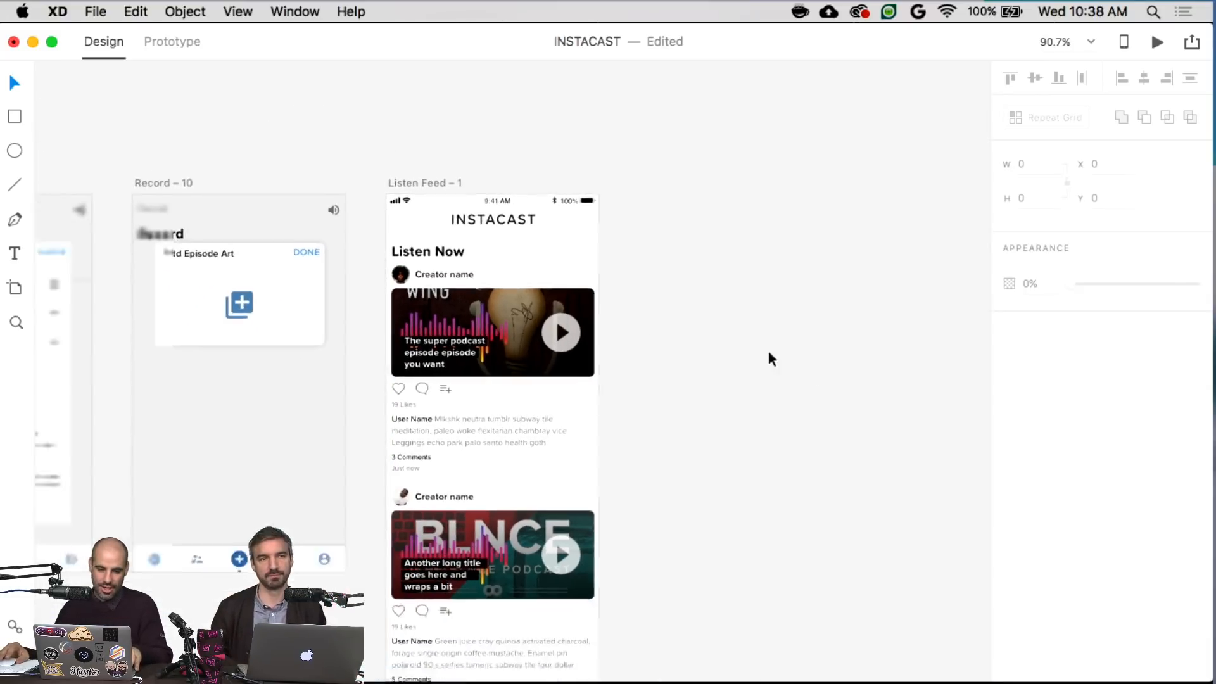
scroll(770, 360, down, 3)
drag(423, 144, 676, 144)
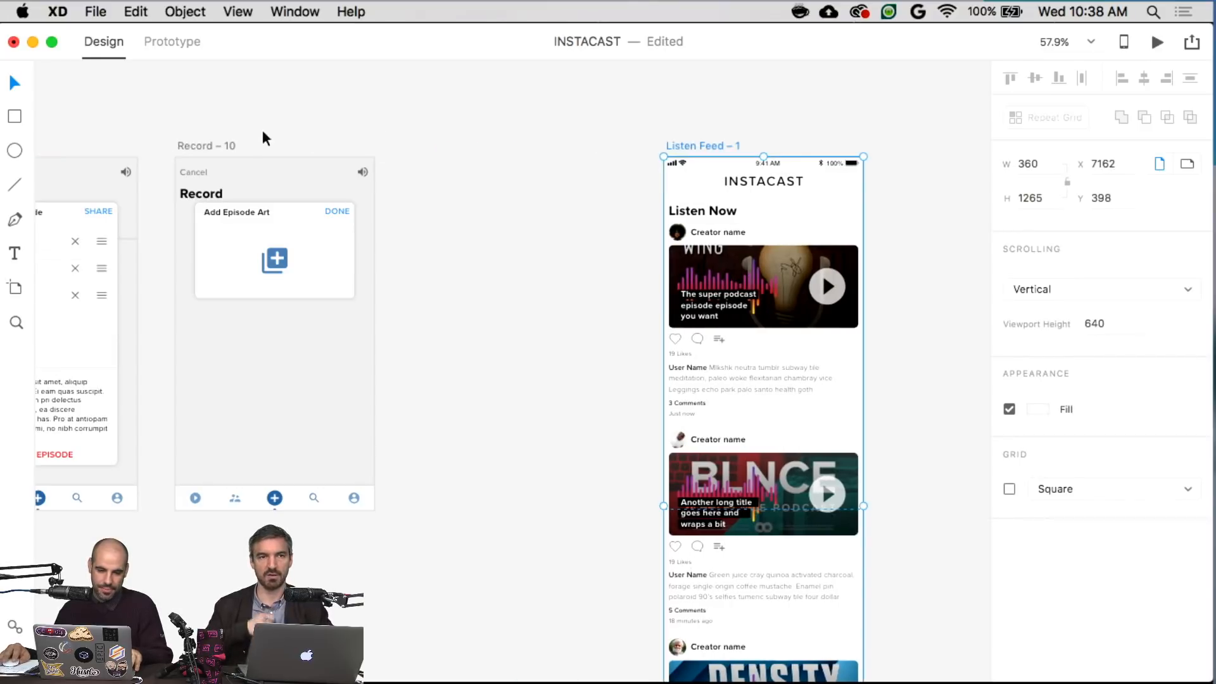
shift+click(211, 145)
drag(212, 146, 458, 154)
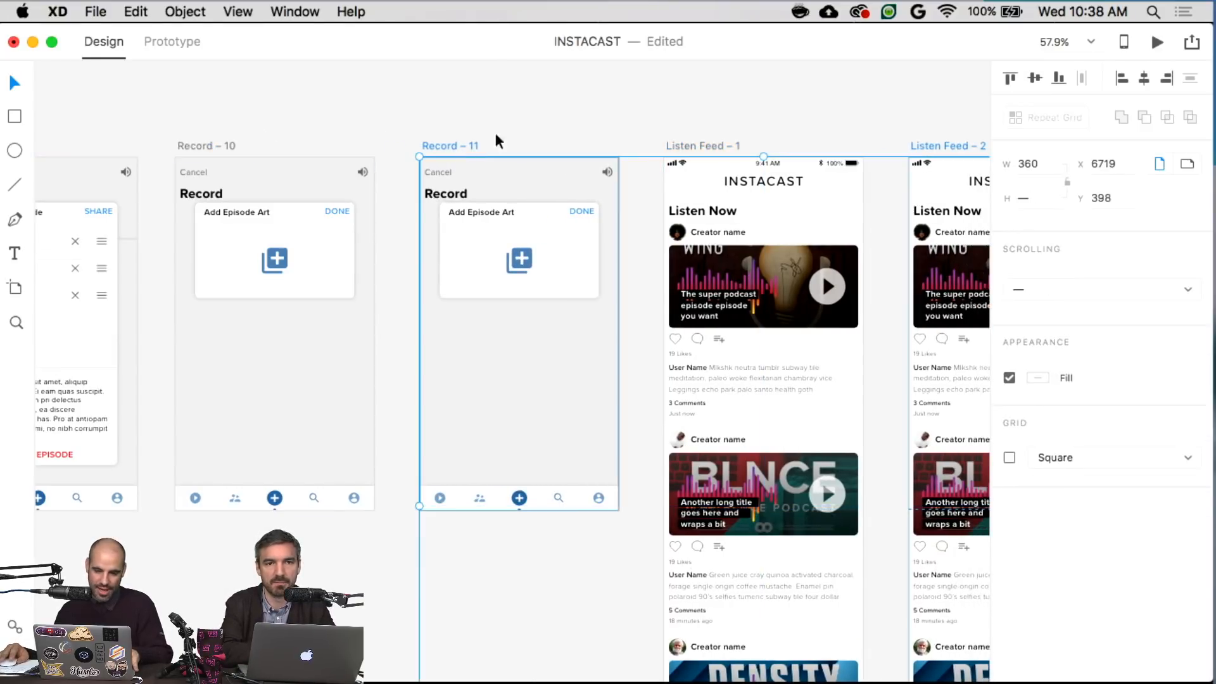
key(Delete)
- Duplicate the Record – 10 artboard into the gap before Listen Feed – 1
drag(217, 138, 456, 149)
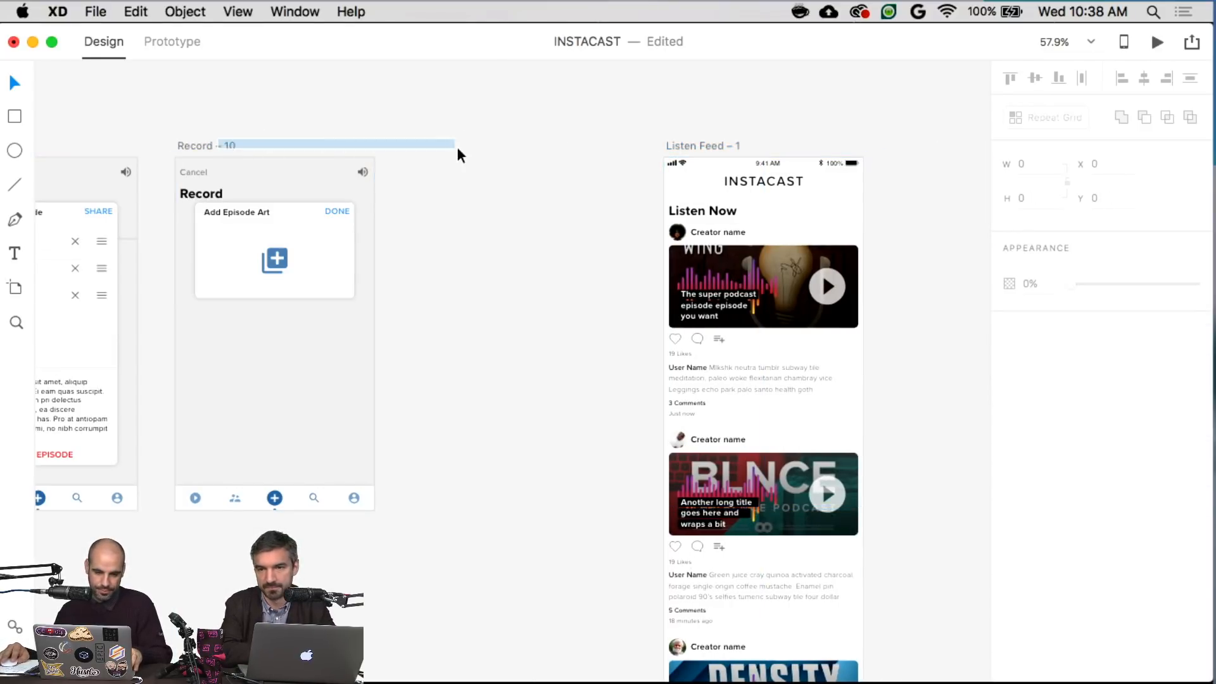
drag(183, 145, 425, 139)
click(503, 203)
- Delete the blue add-image icon from the Add Episode Art card on the Record – 11 artboard
scroll(504, 206, up, 5)
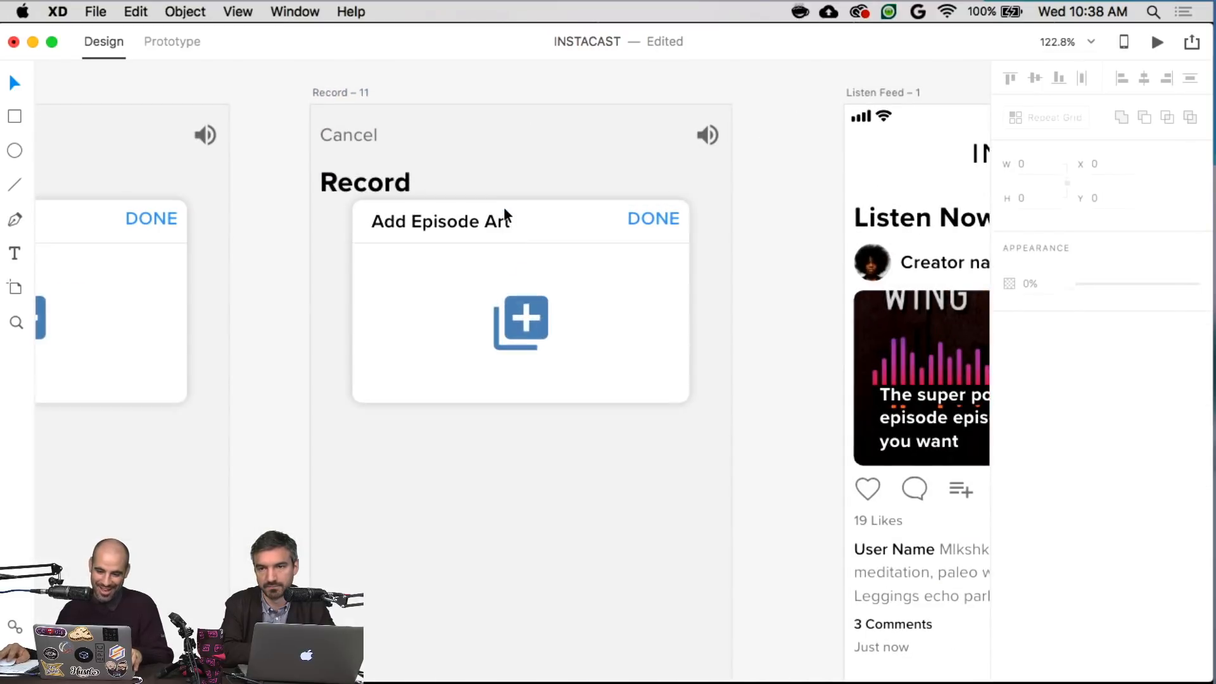
double_click(534, 322)
key(Delete)
key(r)
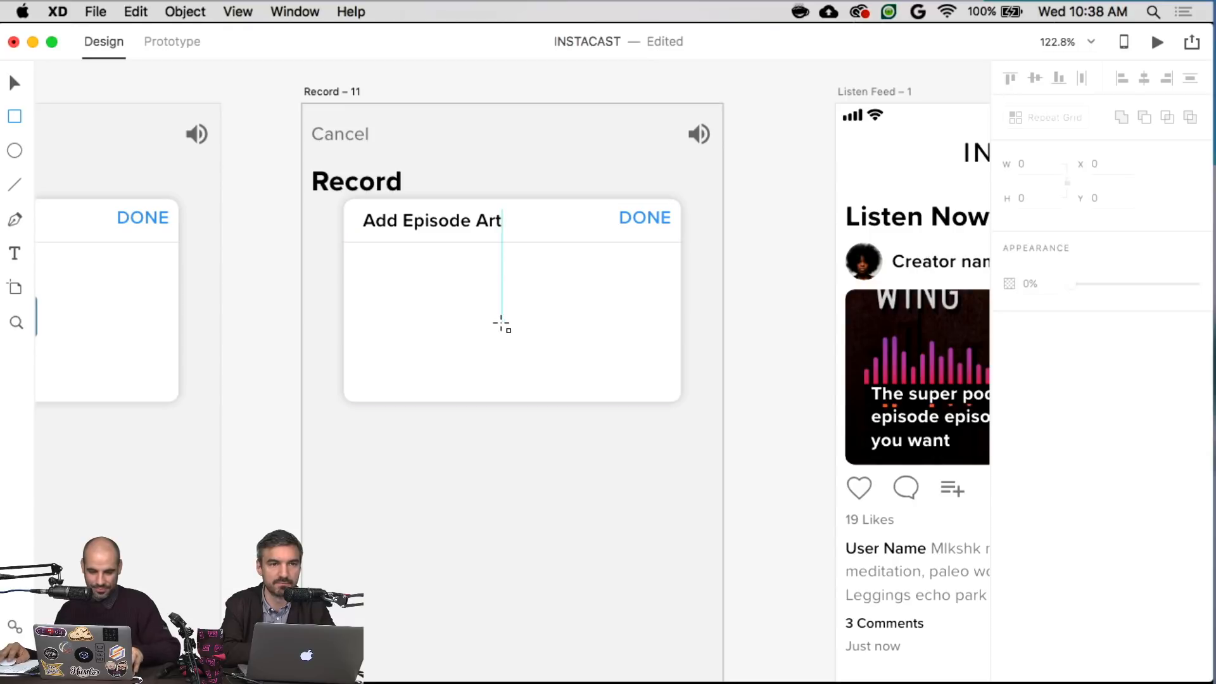
key(v)
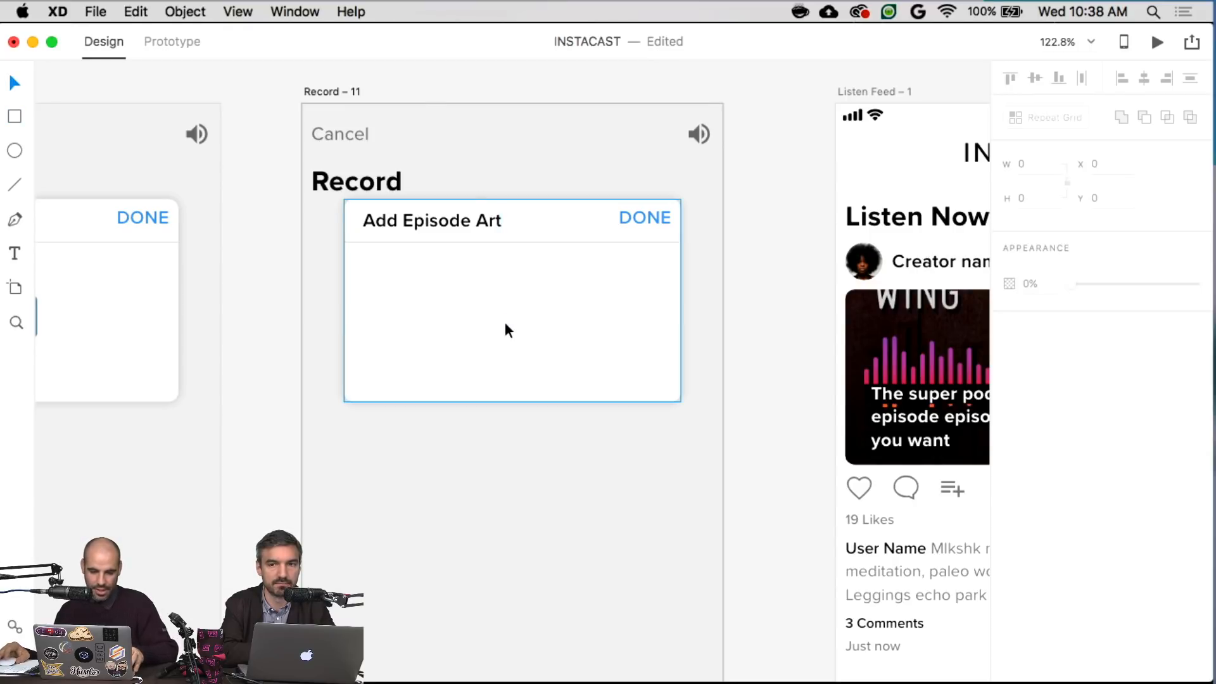
- Copy the large blue Trashed Podcast cover from the Recommended For You row on the Discover screen
scroll(497, 318, left, 20)
scroll(497, 318, left, 15)
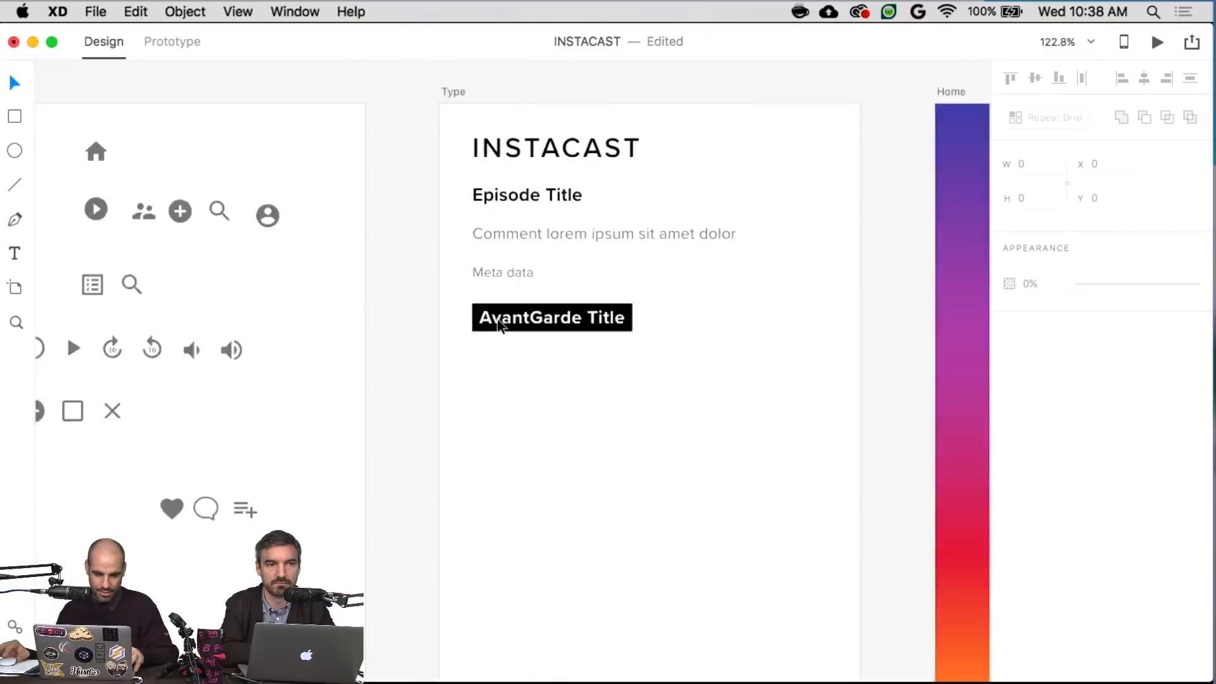
scroll(496, 318, right, 10)
scroll(496, 320, right, 10)
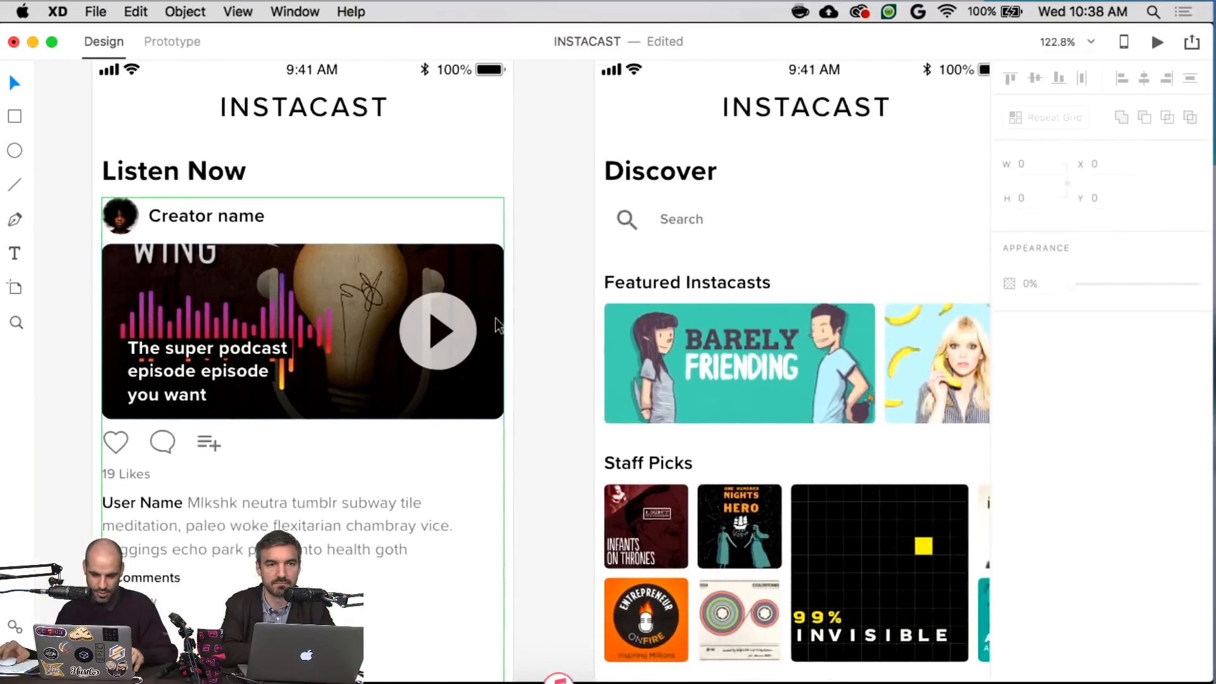
scroll(503, 313, down, 15)
scroll(503, 313, down, 3)
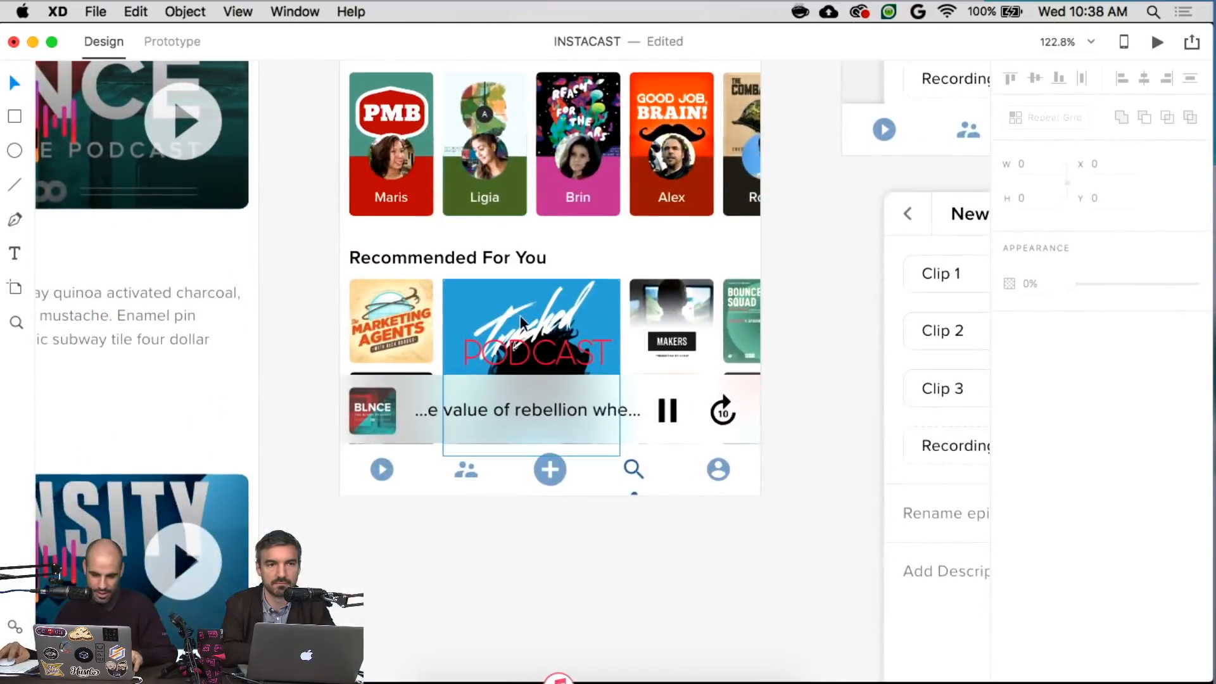
click(521, 315)
key(super+c)
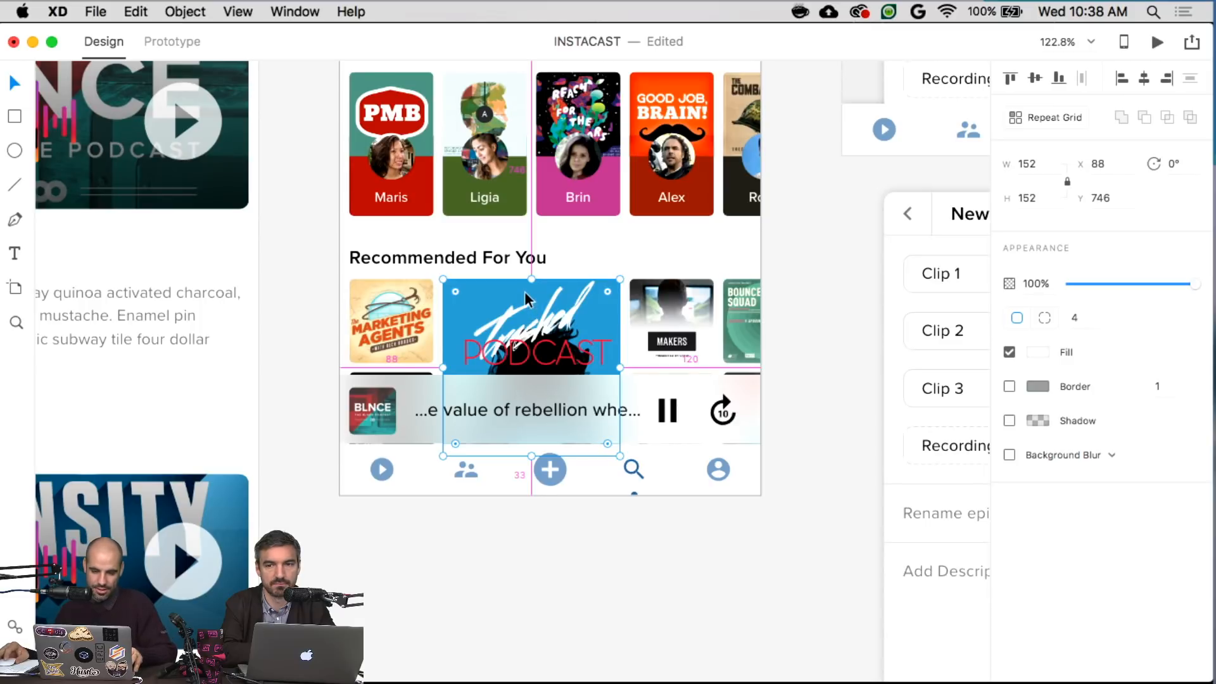
- Paste the copied podcast cover onto the Add Episode Art card on Record – 11
key(super+0)
scroll(523, 293, down, 10)
scroll(522, 291, up, 10)
scroll(522, 292, right, 8)
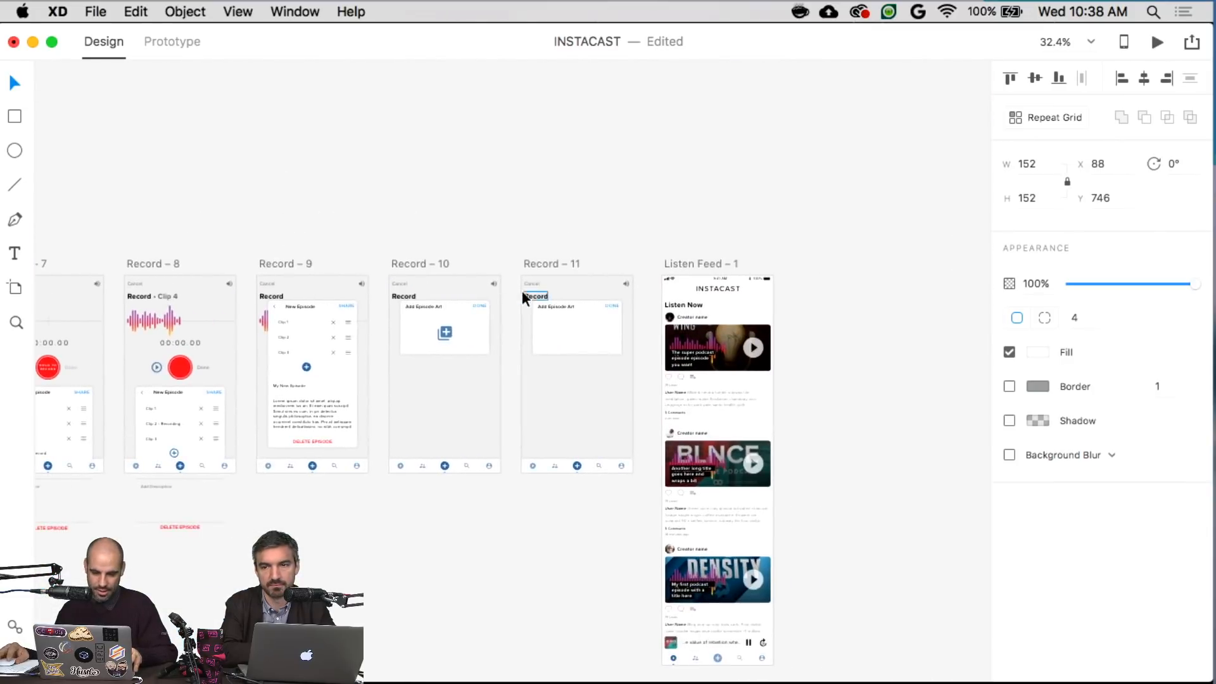
click(575, 352)
key(super+3)
key(super+shift+v)
key(super+v)
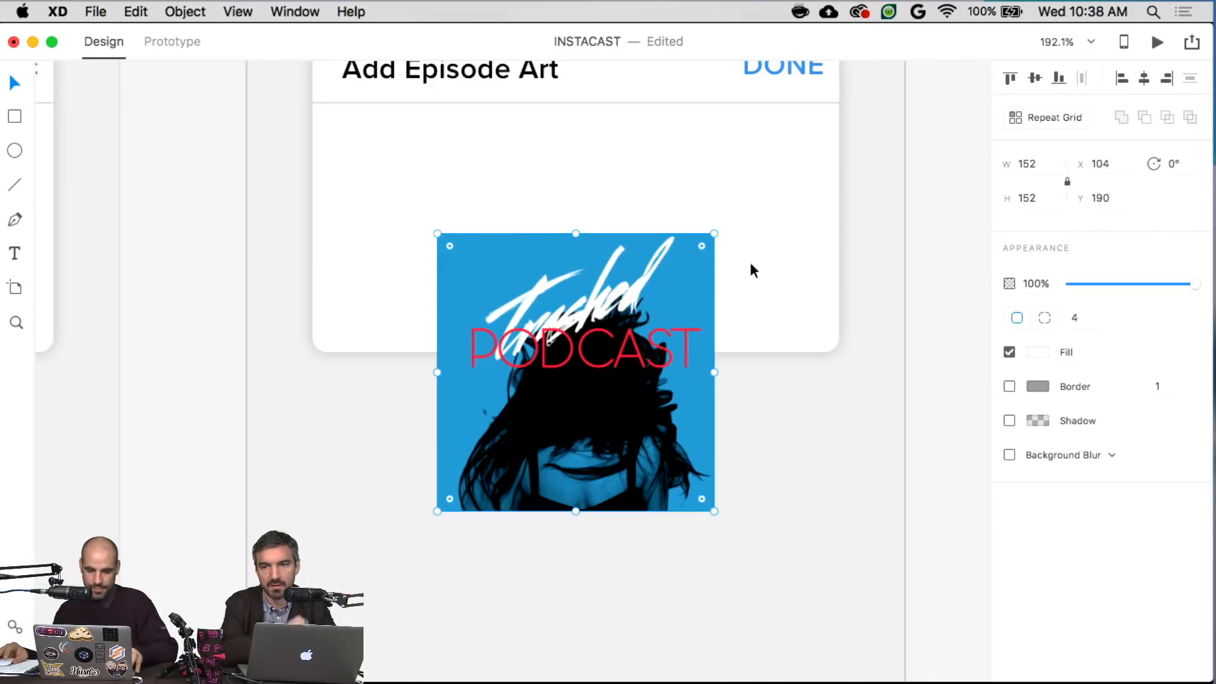
- Move the podcast cover up to Y 143, horizontally centred and 24 below the card's header divider
scroll(786, 233, up, 5)
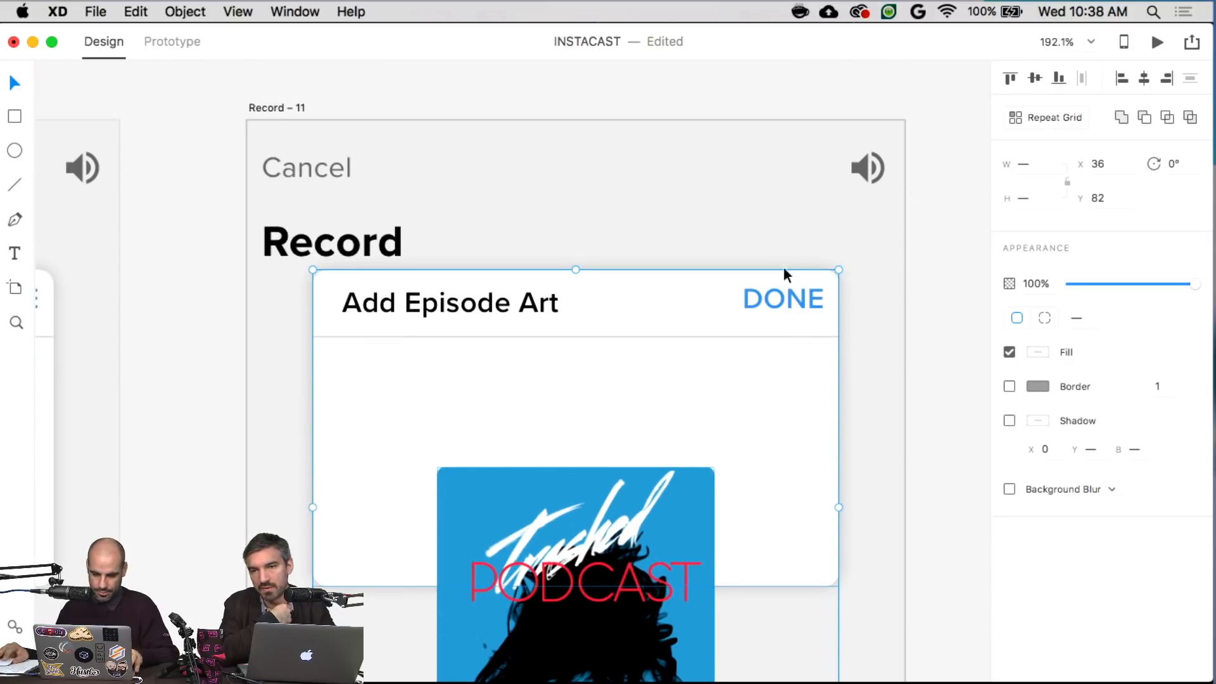
click(710, 498)
drag(687, 529, 680, 413)
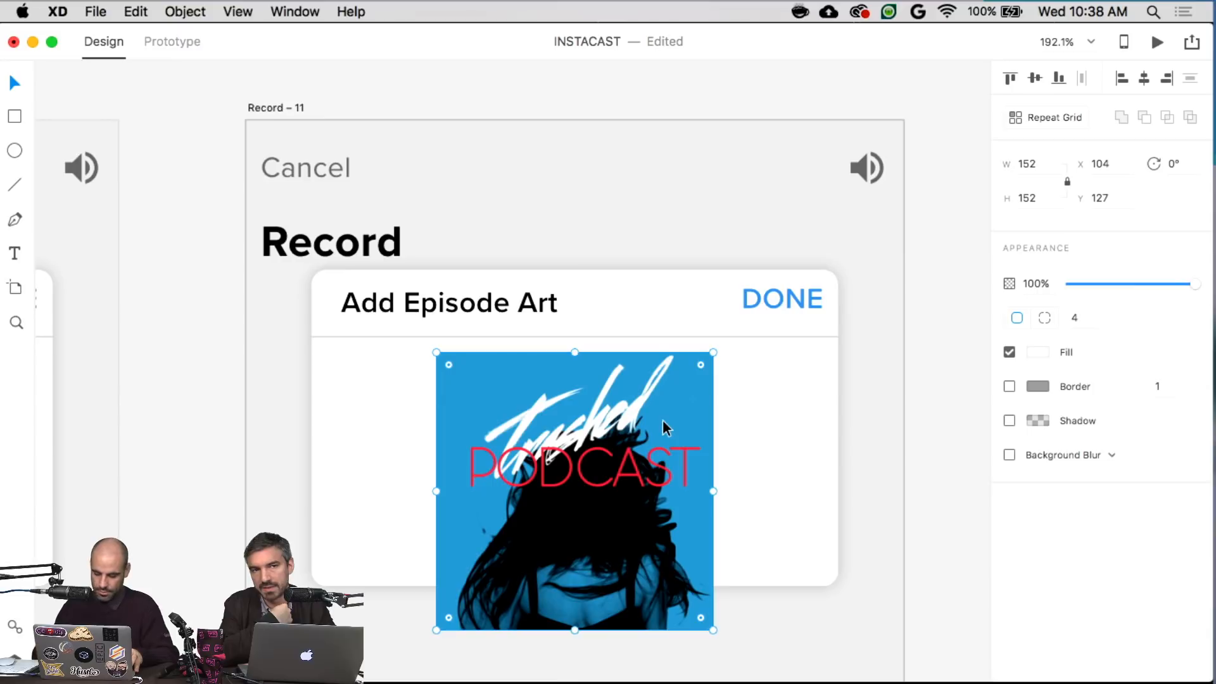
key(Down)
key(Down)
key(Down)
key(Down)
key(Down)
key(Down)
key(Down)
key(Down)
key(Down)
key(Down)
key(Down)
key(Down)
key(Down)
key(Down)
key(Down)
key(Down)
key(Down)
key(Up)
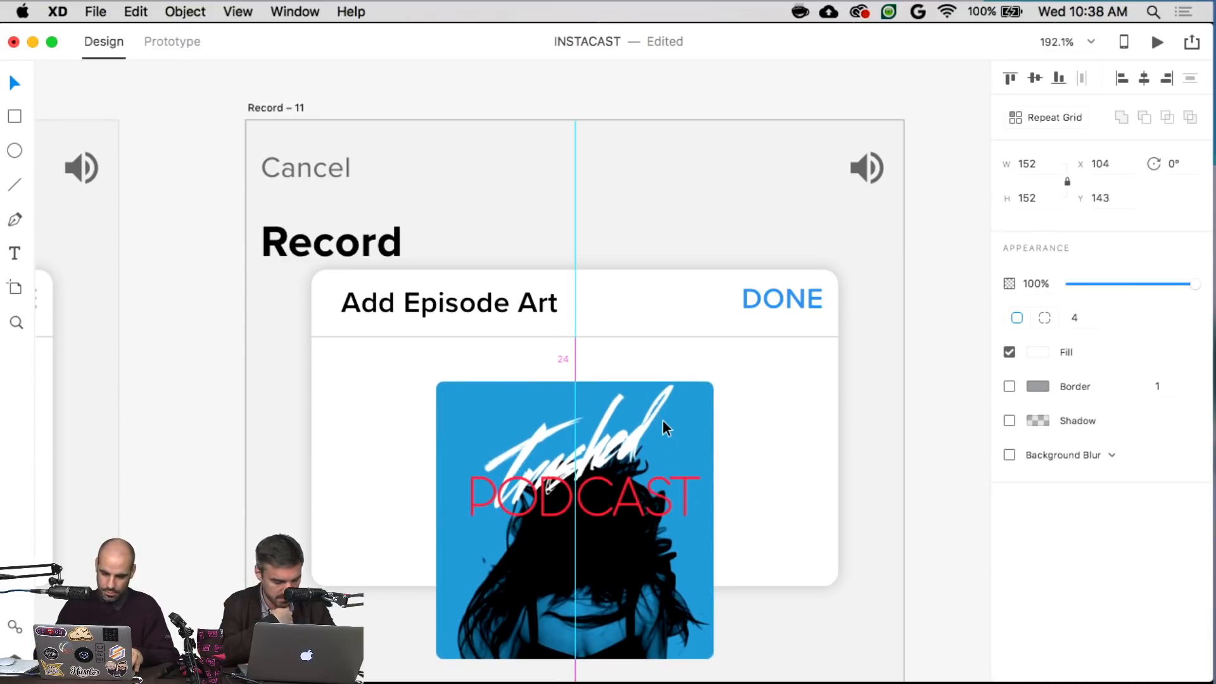
- Extend the white card background on Record – 11 to a height of 237 so it surrounds the cover
click(757, 427)
scroll(542, 604, down, 10)
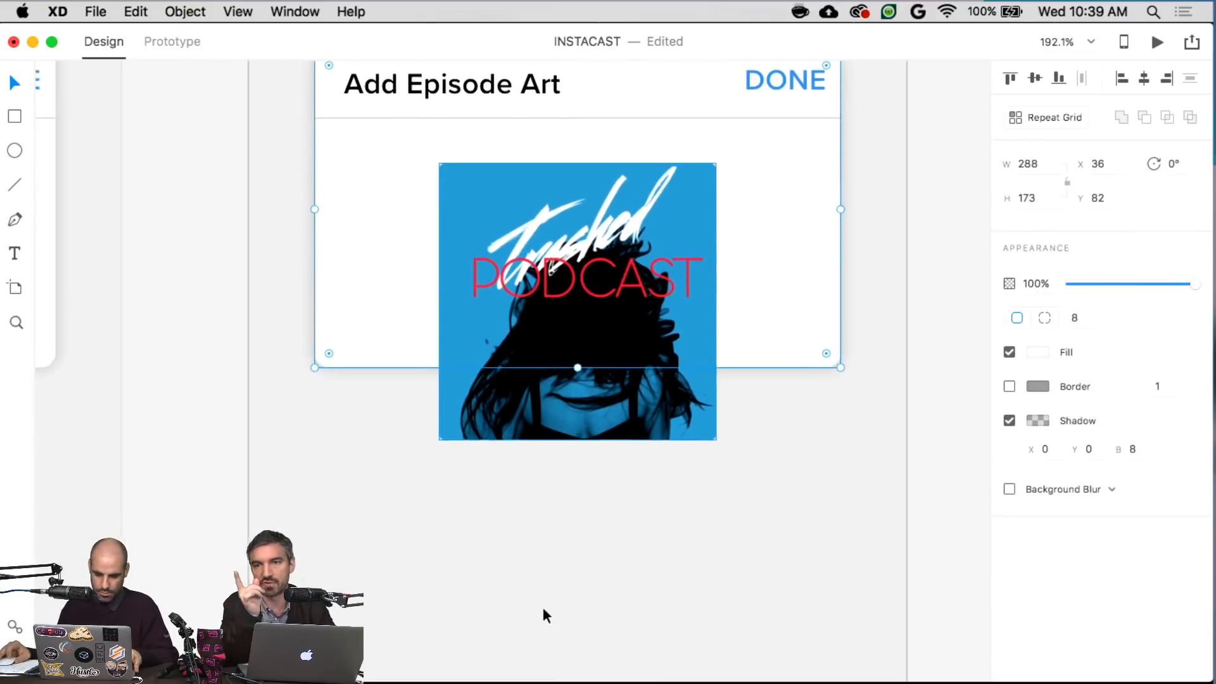
drag(584, 236, 584, 307)
scroll(956, 235, right, 1)
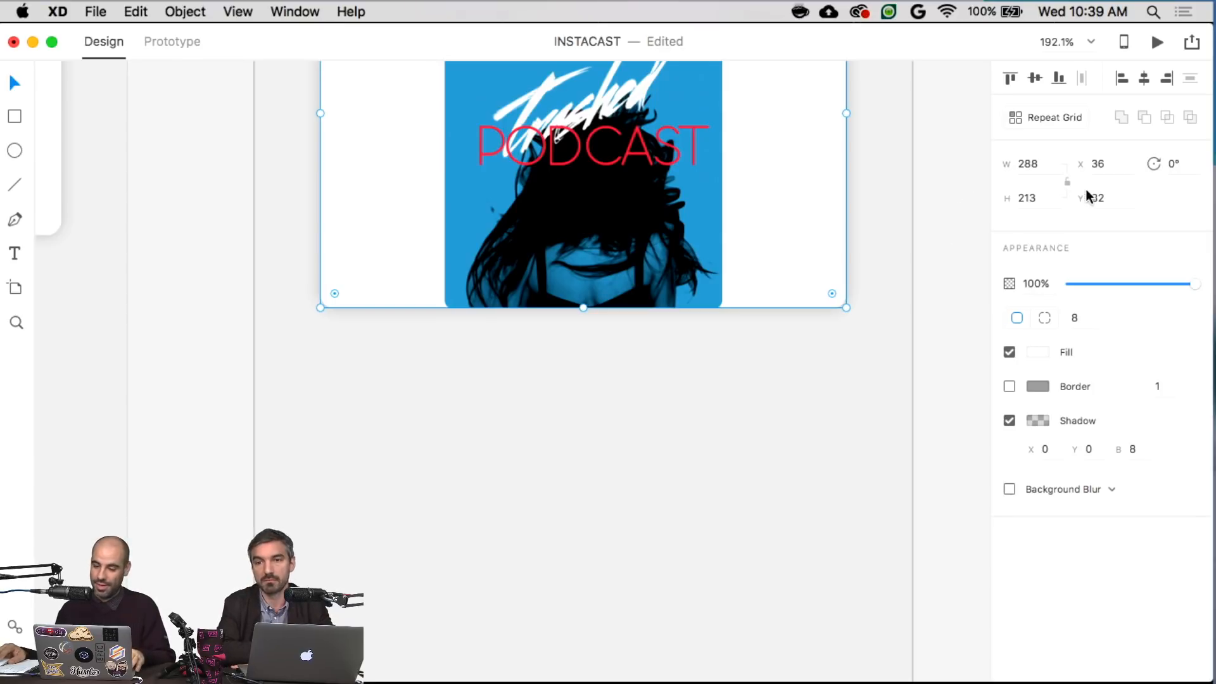
scroll(872, 247, up, 3)
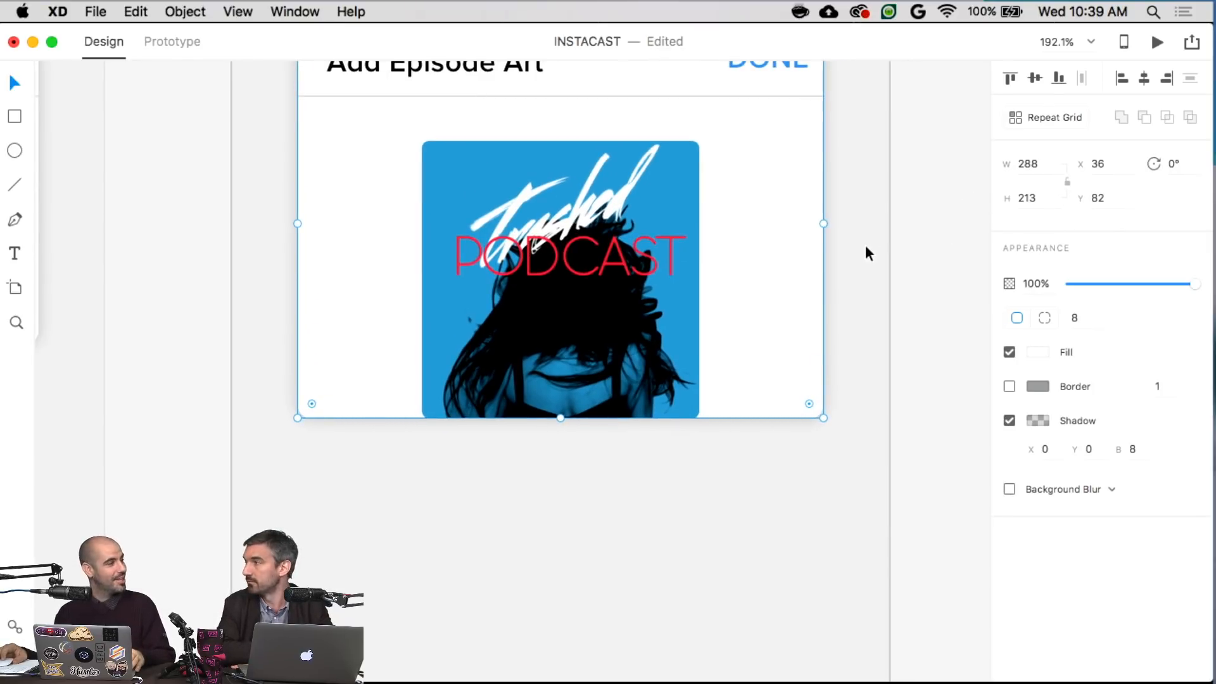
click(1032, 198)
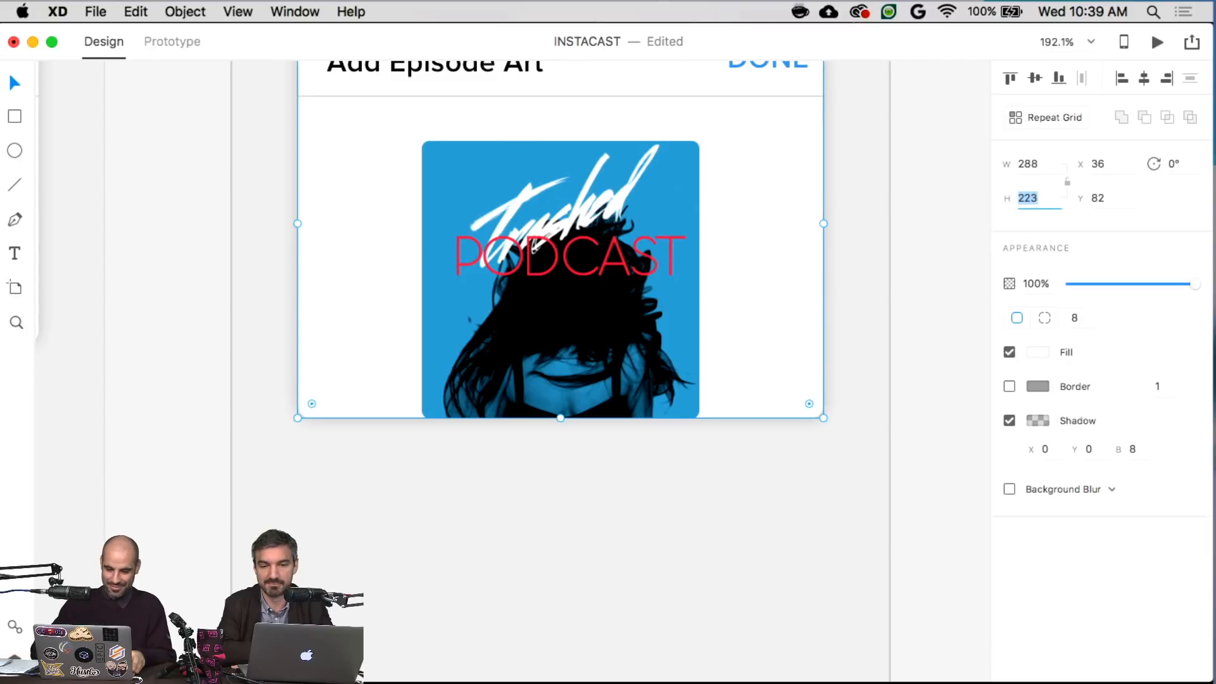
key(shift+Up)
key(Up)
key(Up)
key(Up)
key(Up)
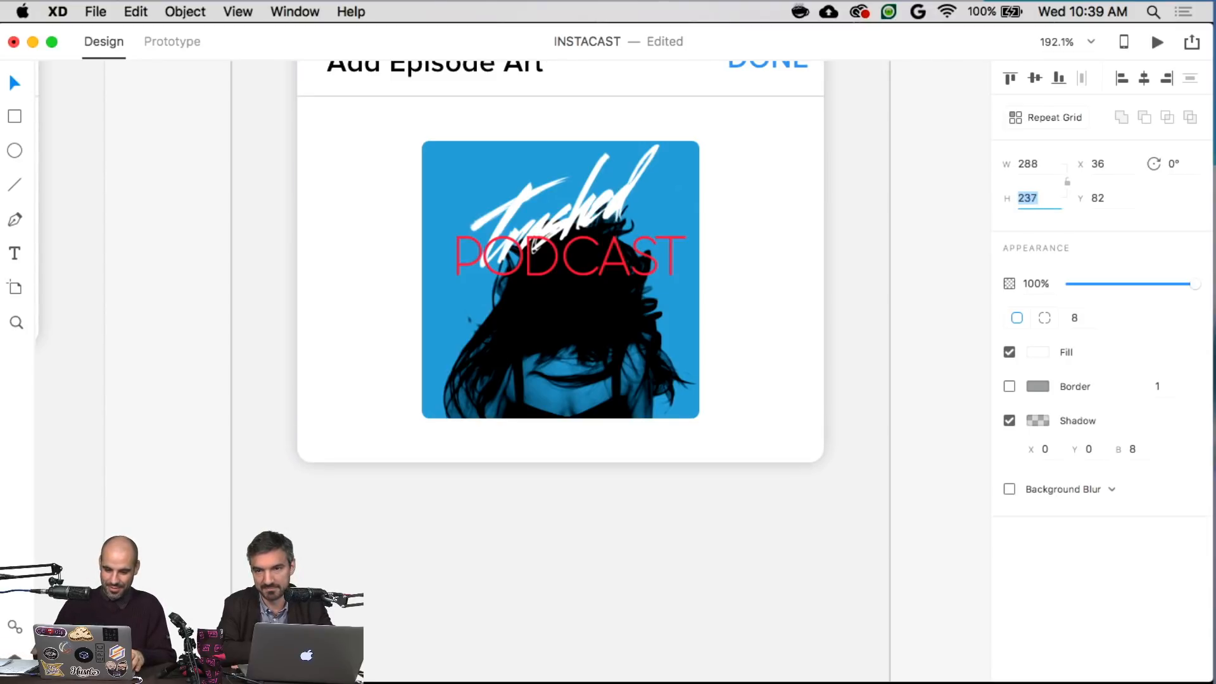
scroll(864, 320, down, 3)
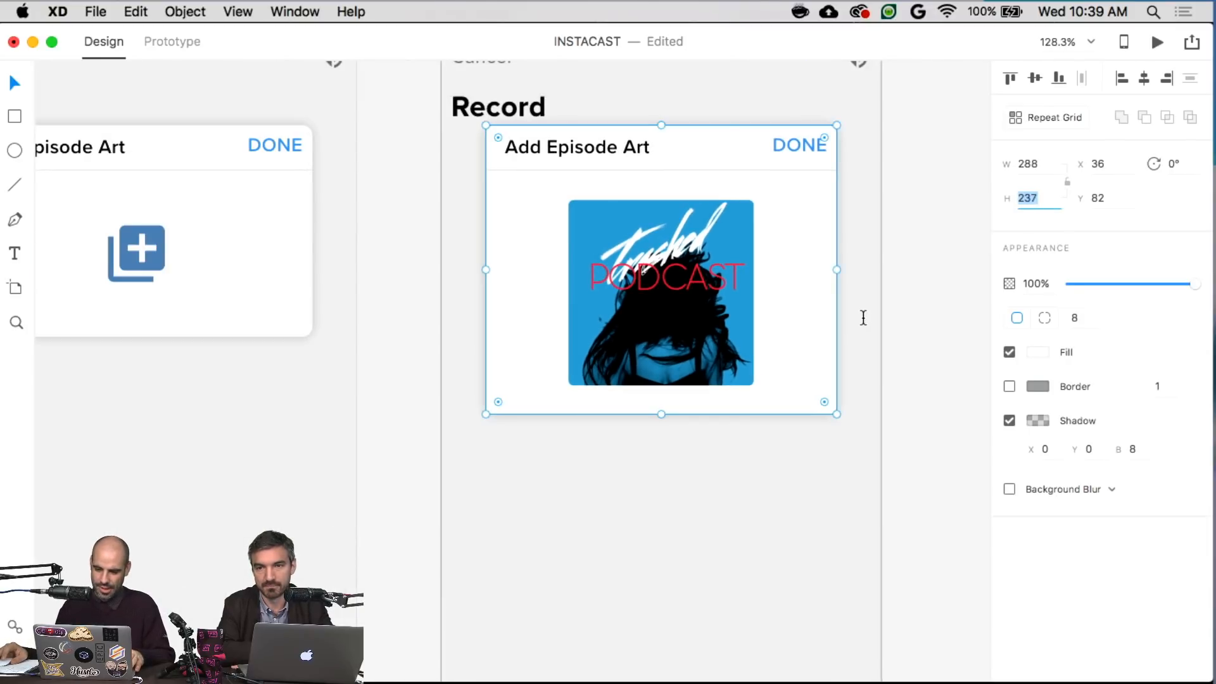
click(897, 423)
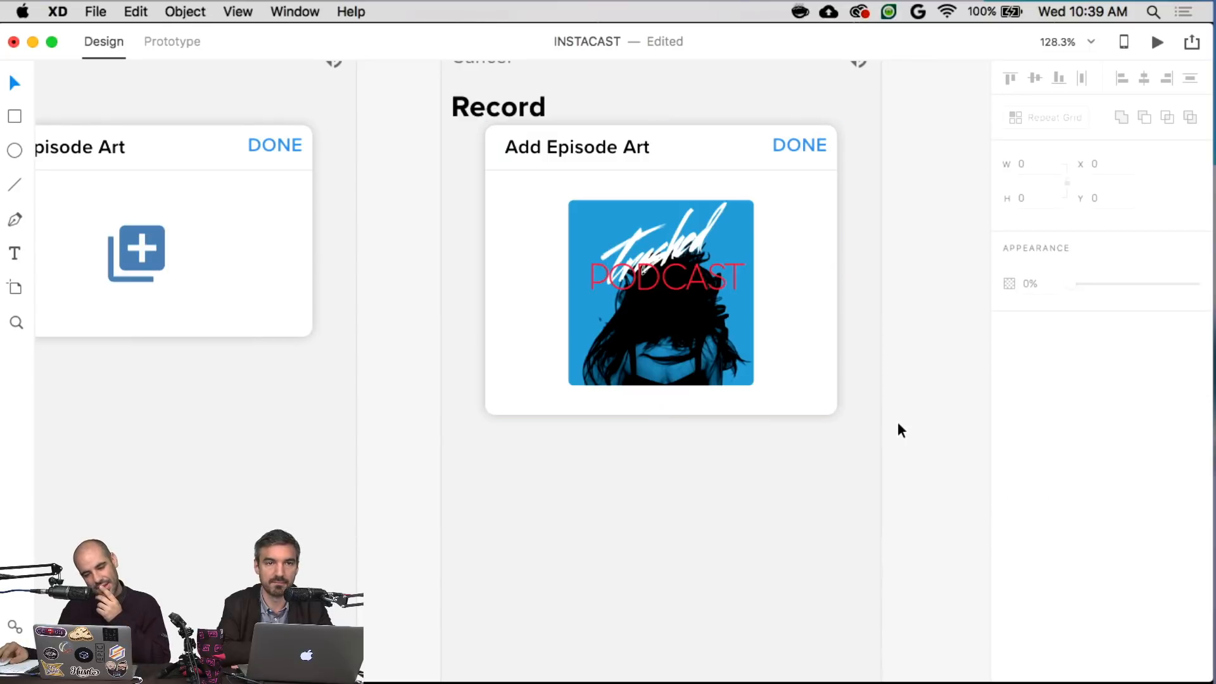
- Copy the DELETE EPISODE label with its divider line from Record – 9 and paste them onto Record – 11
click(760, 402)
scroll(395, 349, left, 1)
scroll(394, 342, down, 5)
scroll(393, 342, right, 4)
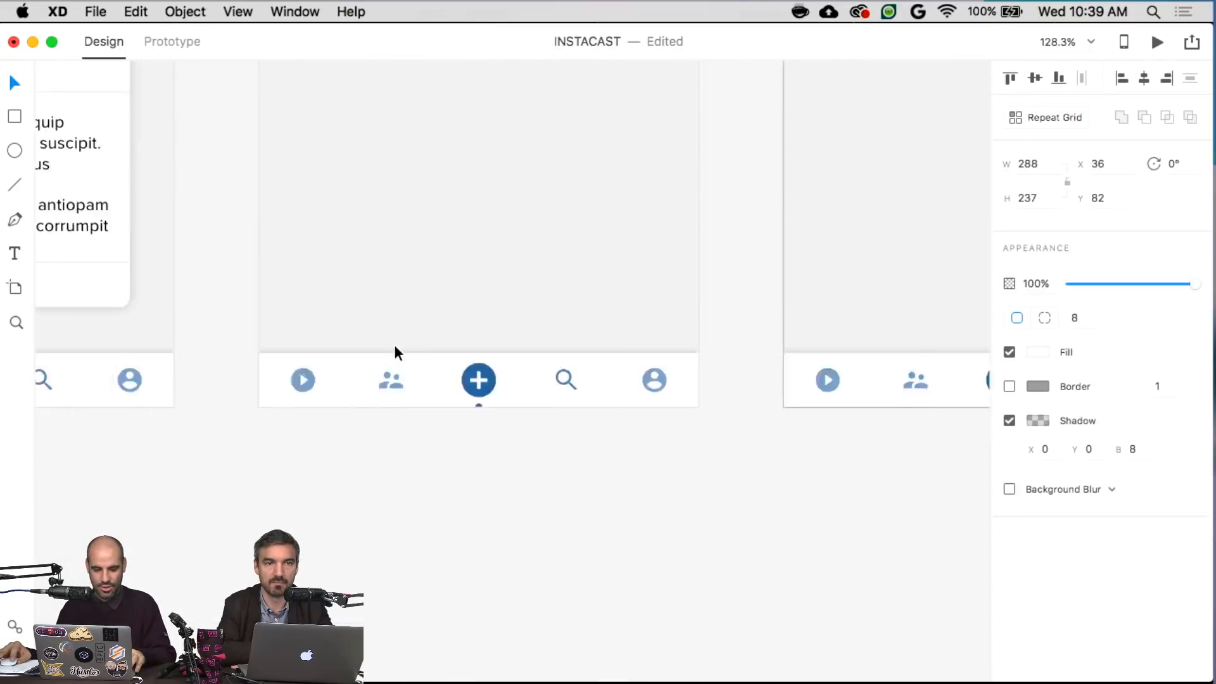
scroll(498, 334, left, 1)
click(535, 280)
click(536, 280)
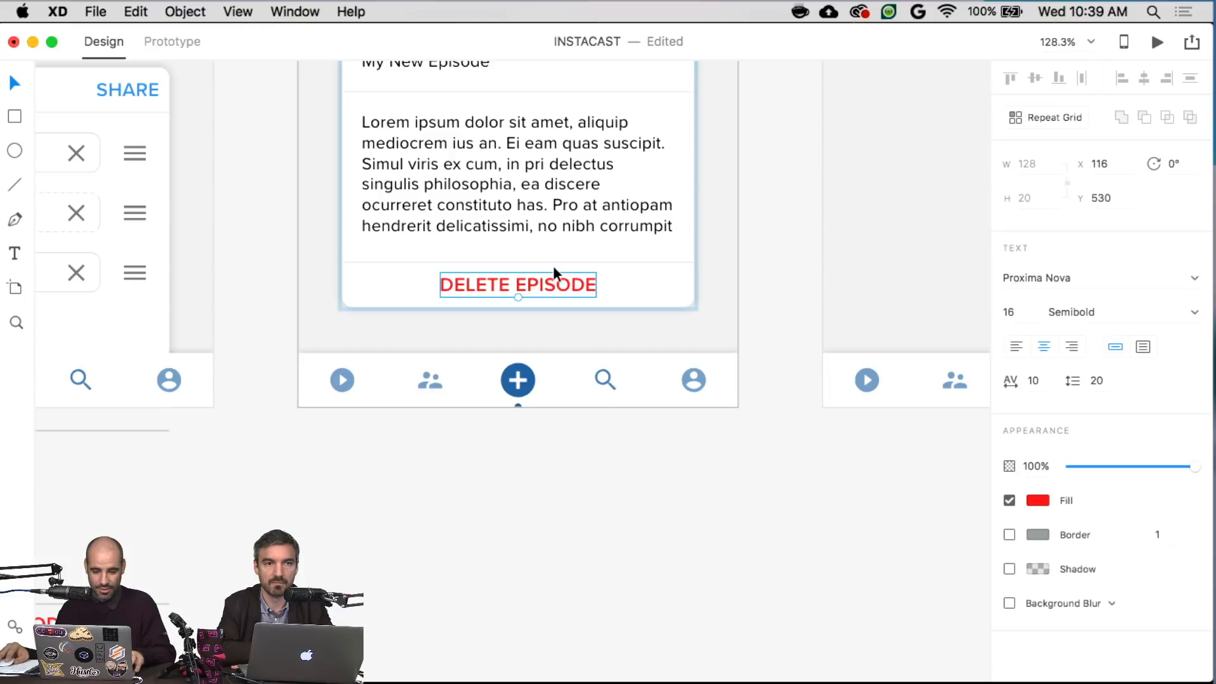
shift+click(557, 261)
scroll(556, 260, right, 10)
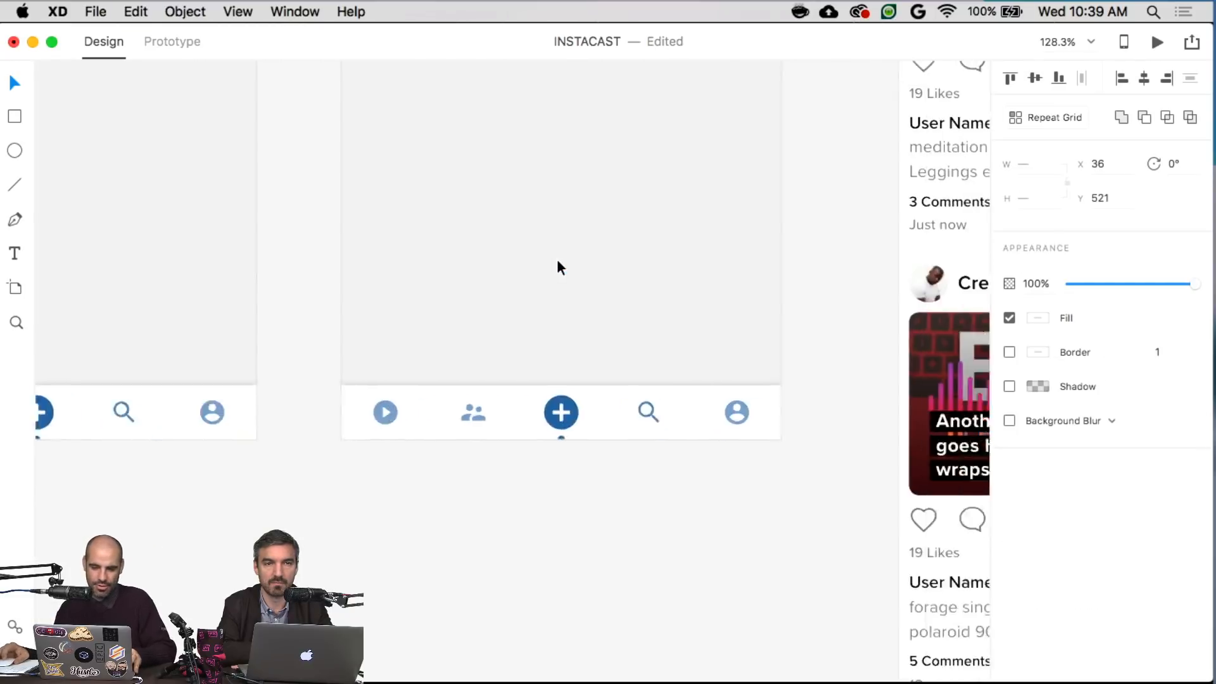
scroll(557, 260, up, 10)
click(515, 307)
key(super+v)
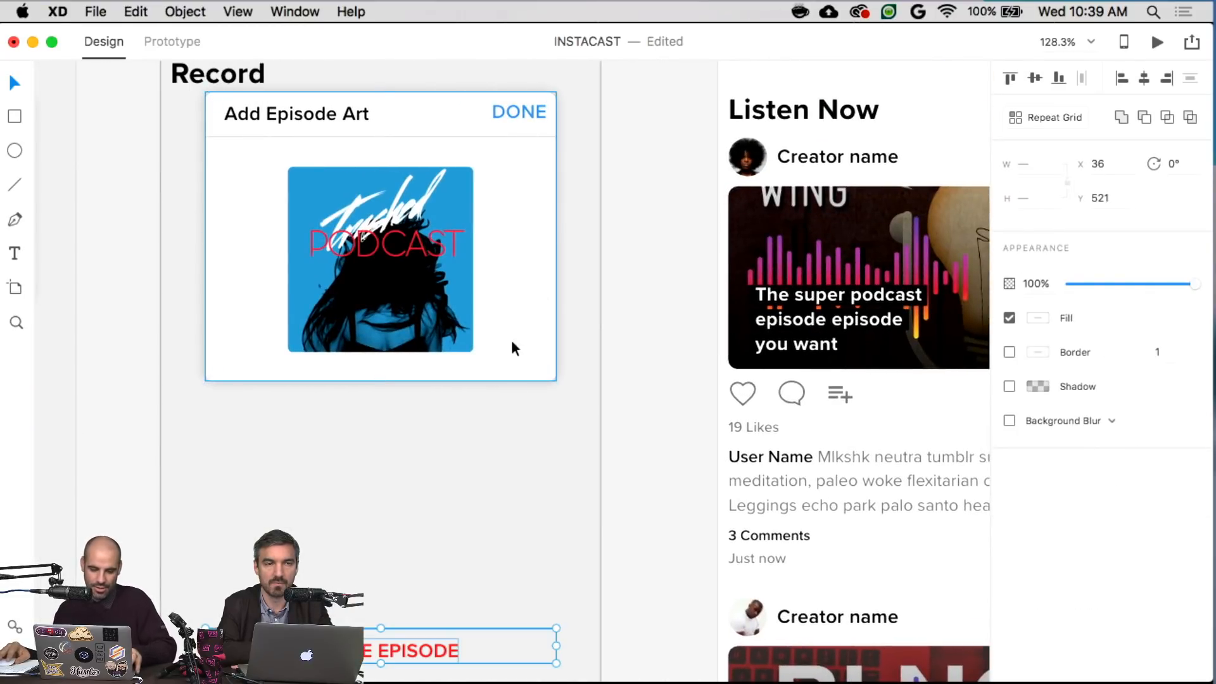
- Move the DELETE EPISODE label and divider up beneath the cover, with the label at Y 329, and lengthen the white card to enclose them
drag(456, 653, 458, 405)
click(512, 363)
drag(381, 379, 380, 421)
- Replace the DELETE EPISODE text at the base of the Record – 11 card with "Choose Other Art"
double_click(380, 405)
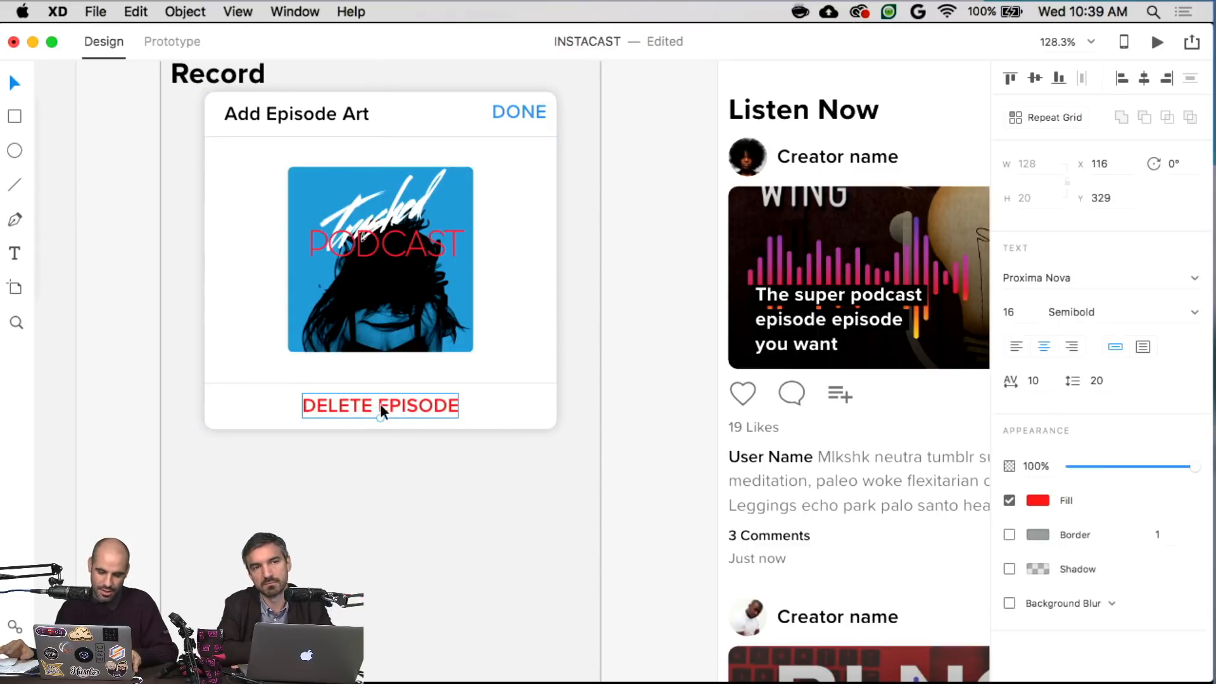
double_click(380, 404)
text(Choose )
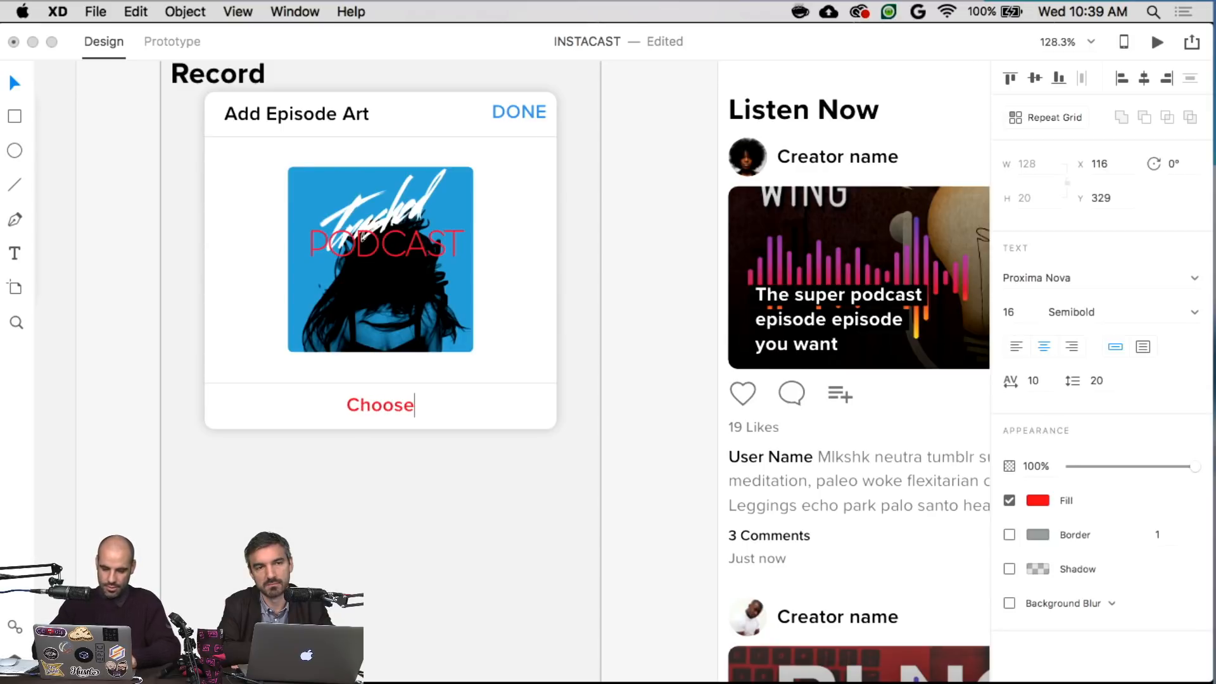
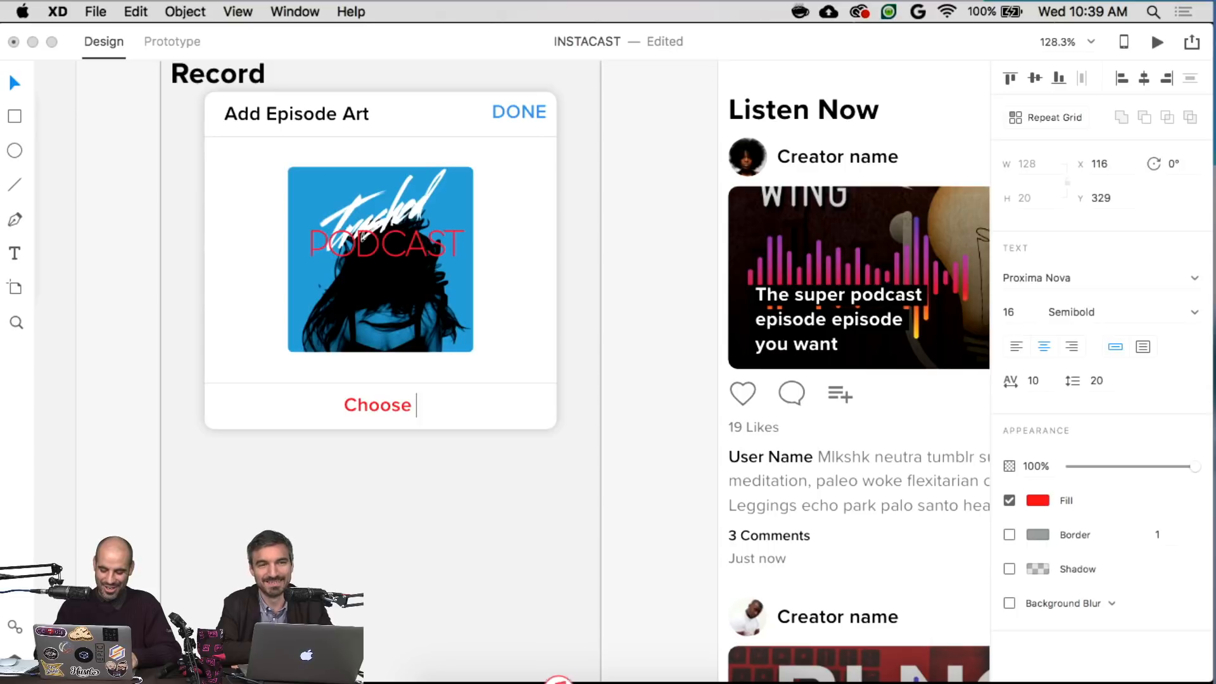
text(Other Art)
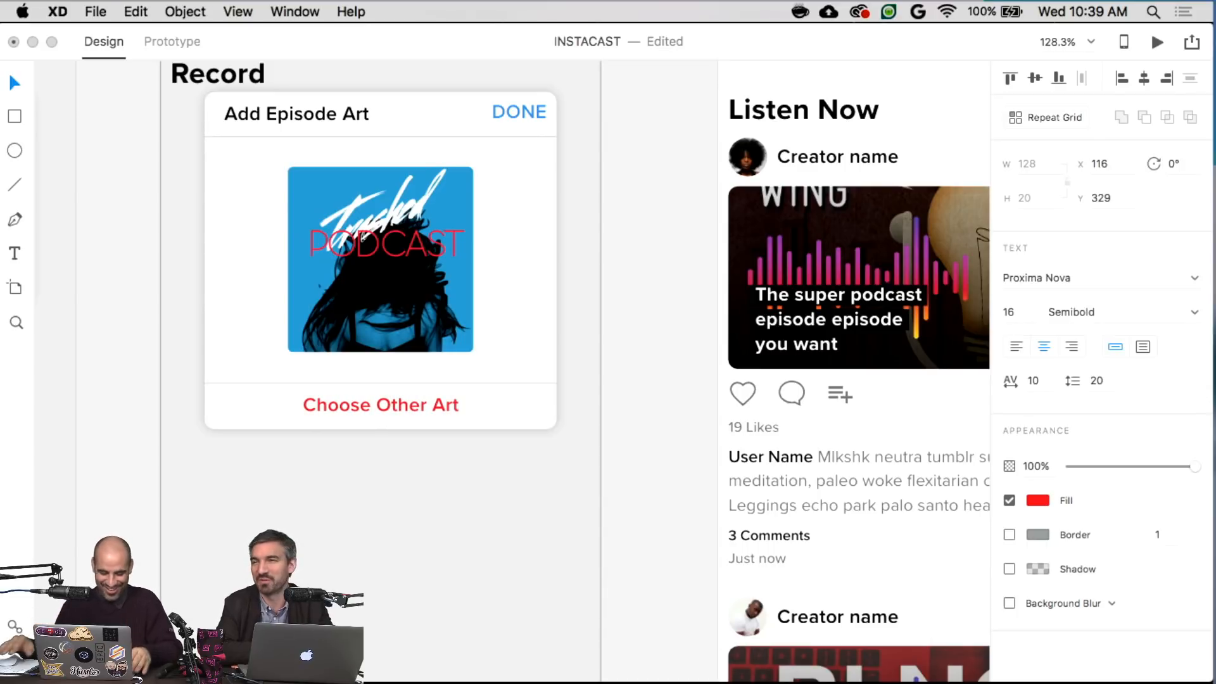
key(Escape)
- Recolor the Choose Other Art label with the saved dark grey swatch
click(1038, 501)
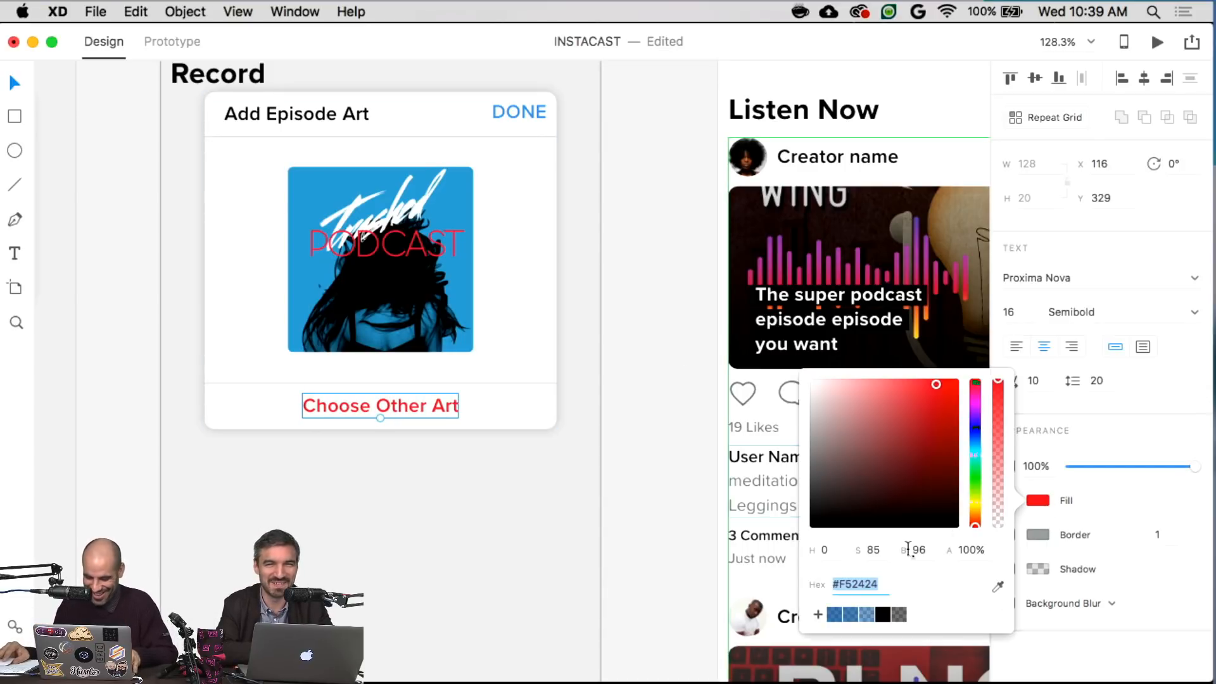
click(899, 614)
click(667, 407)
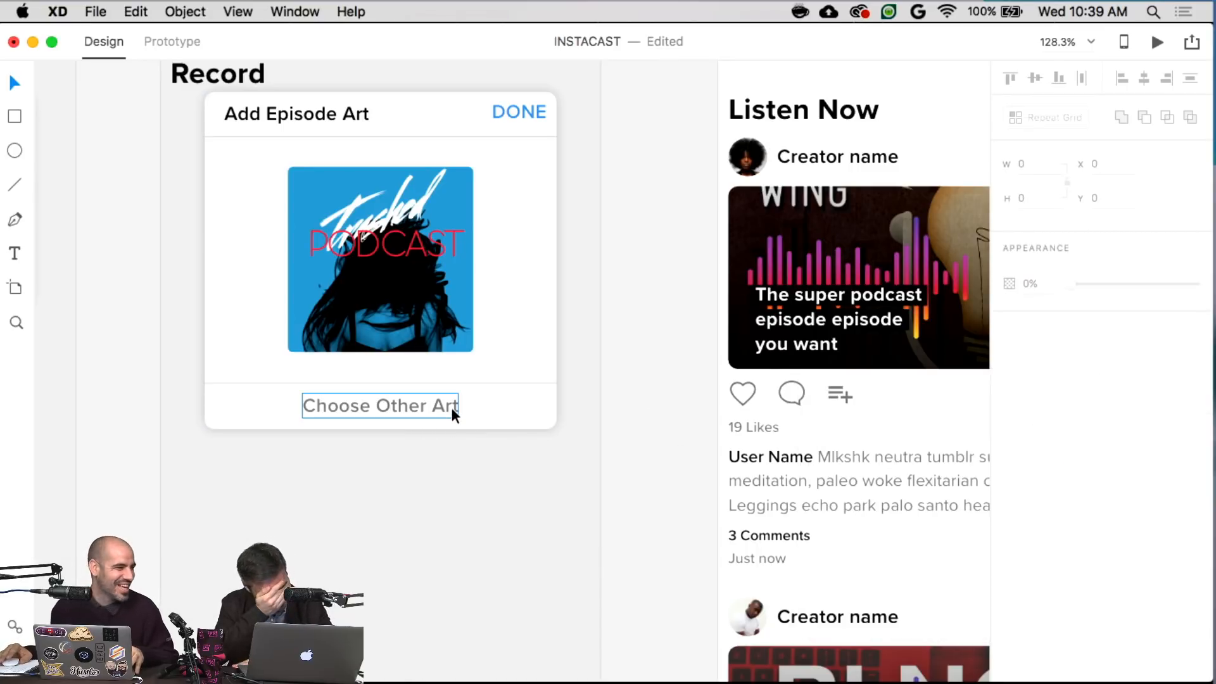
scroll(607, 371, down, 5)
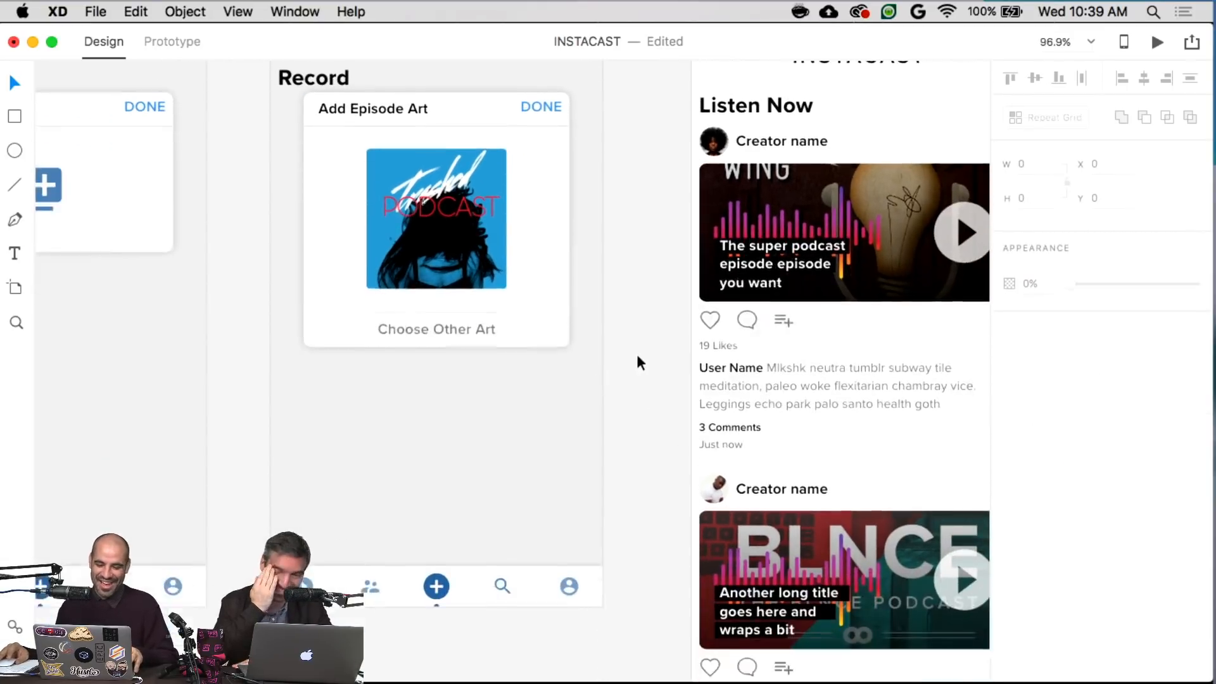
- Change the DONE label in the Record – 11 card header to "SHARE", matching the New Episode card
scroll(637, 363, up, 3)
scroll(638, 363, left, 6)
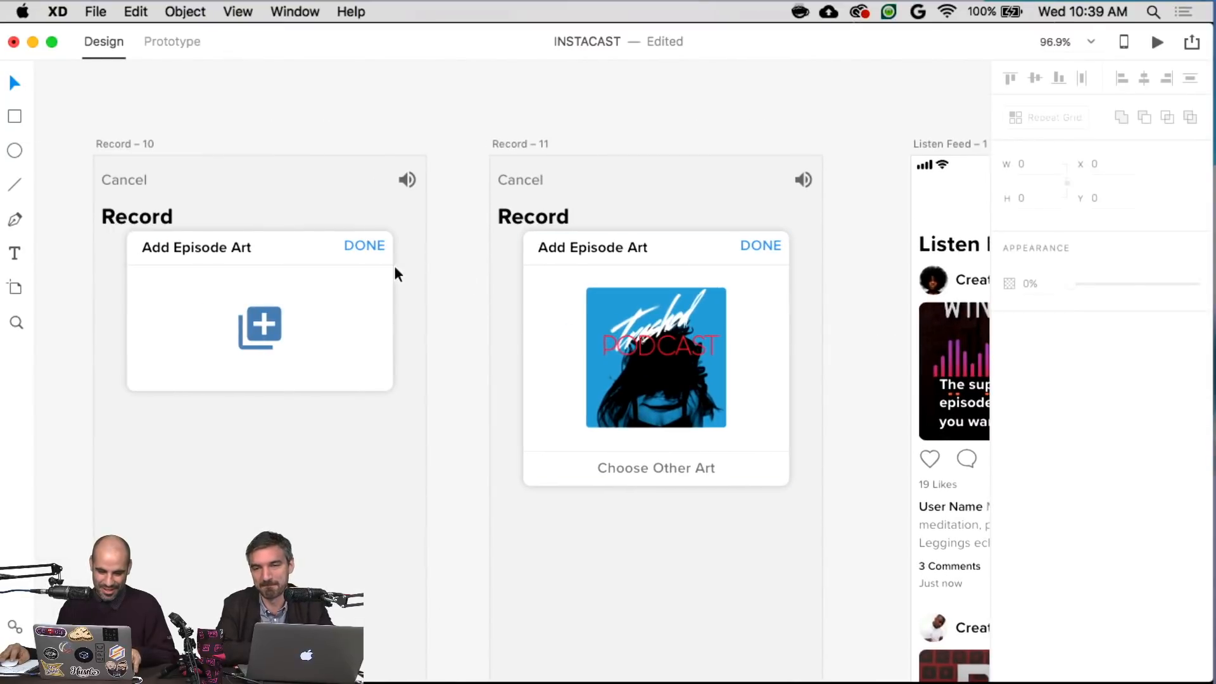
click(376, 248)
scroll(374, 246, left, 7)
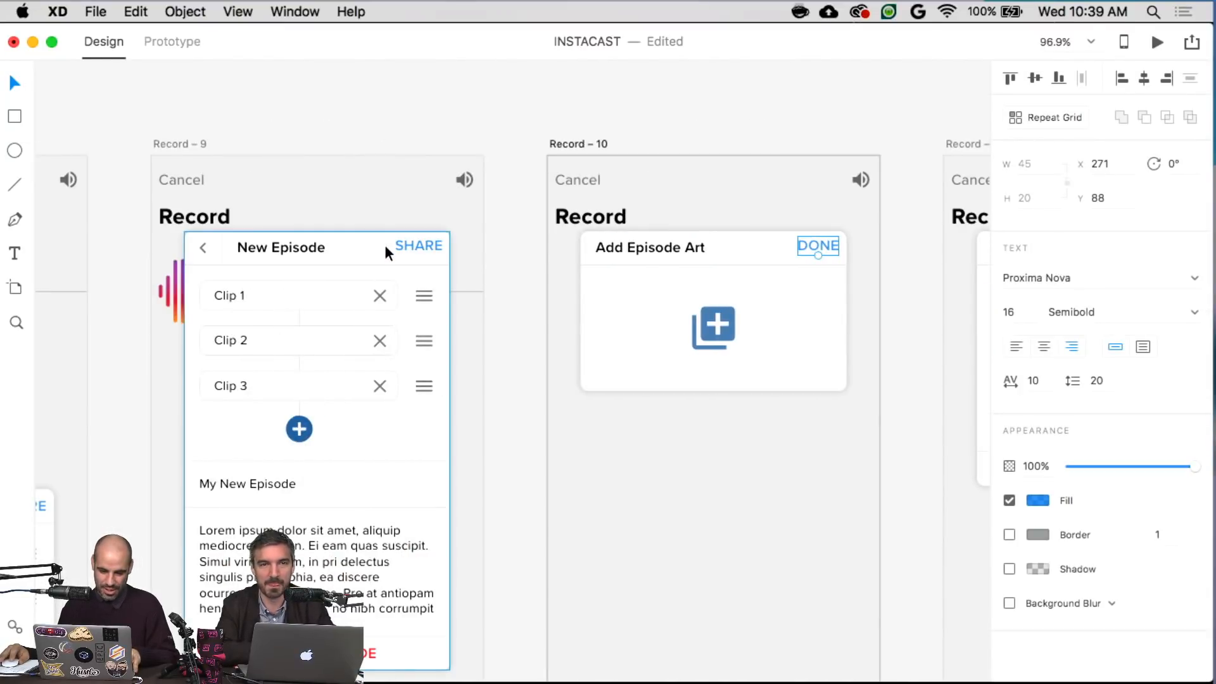
scroll(409, 247, right, 7)
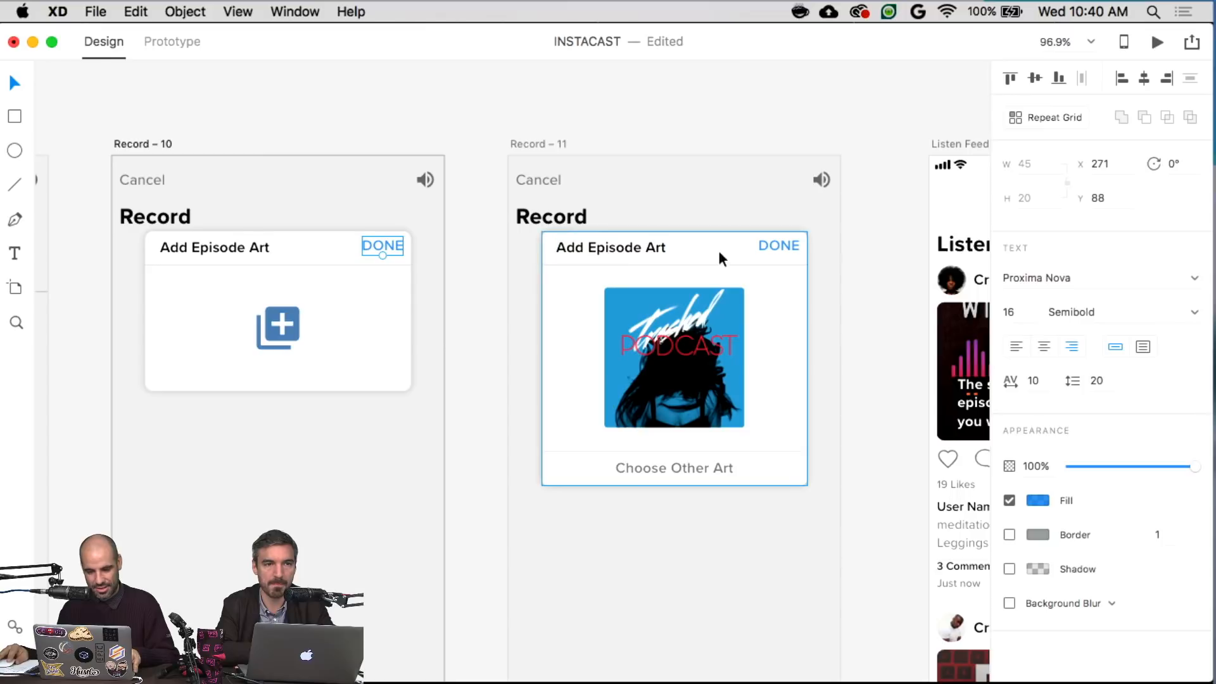
double_click(771, 245)
key(Delete)
text(SHARE)
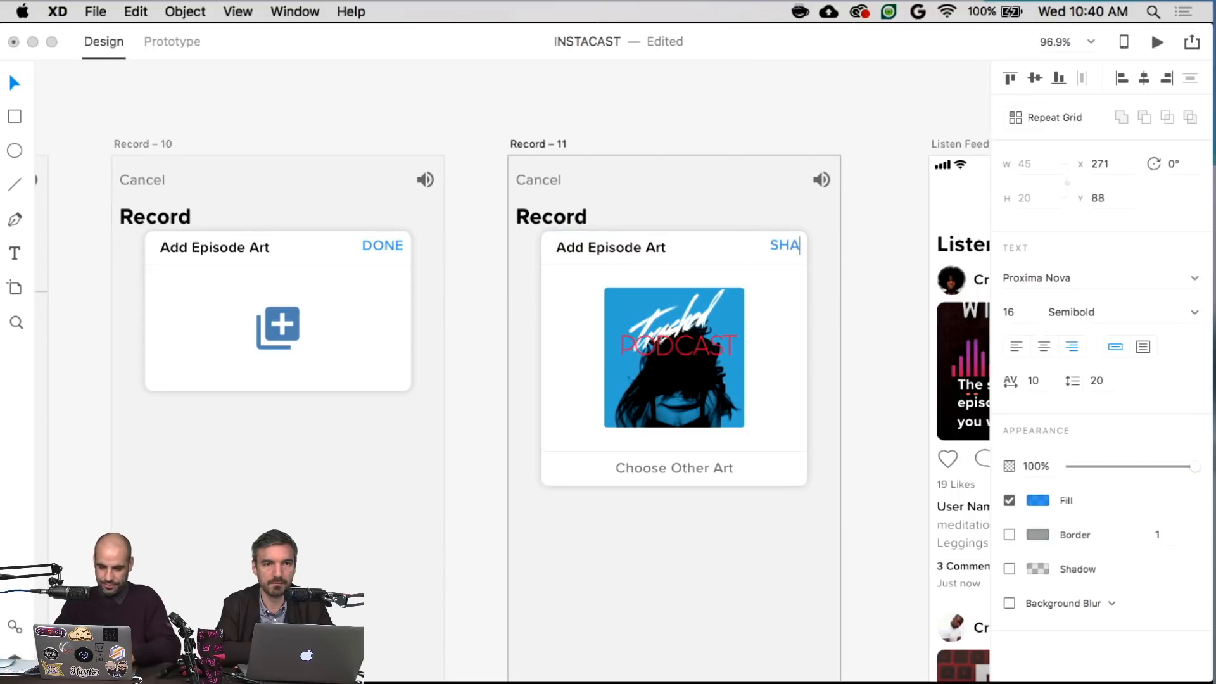
- Change the DONE label in the Record – 10 card header to "SHARE"
double_click(391, 246)
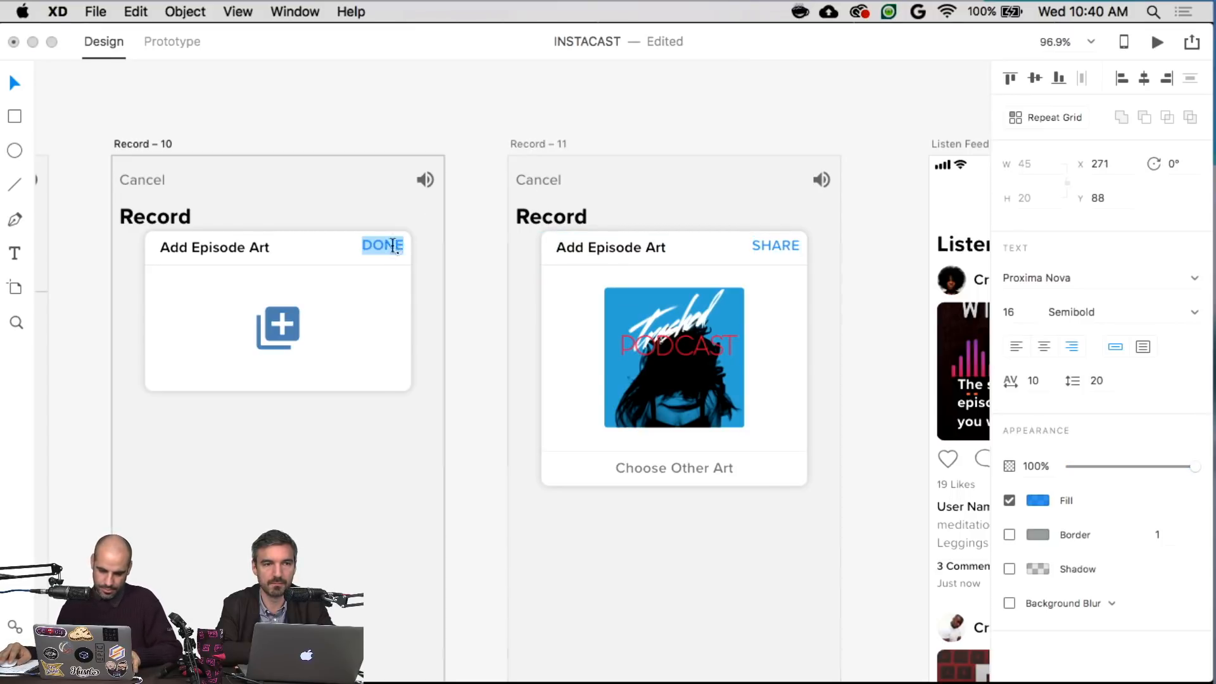
key(BackSpace)
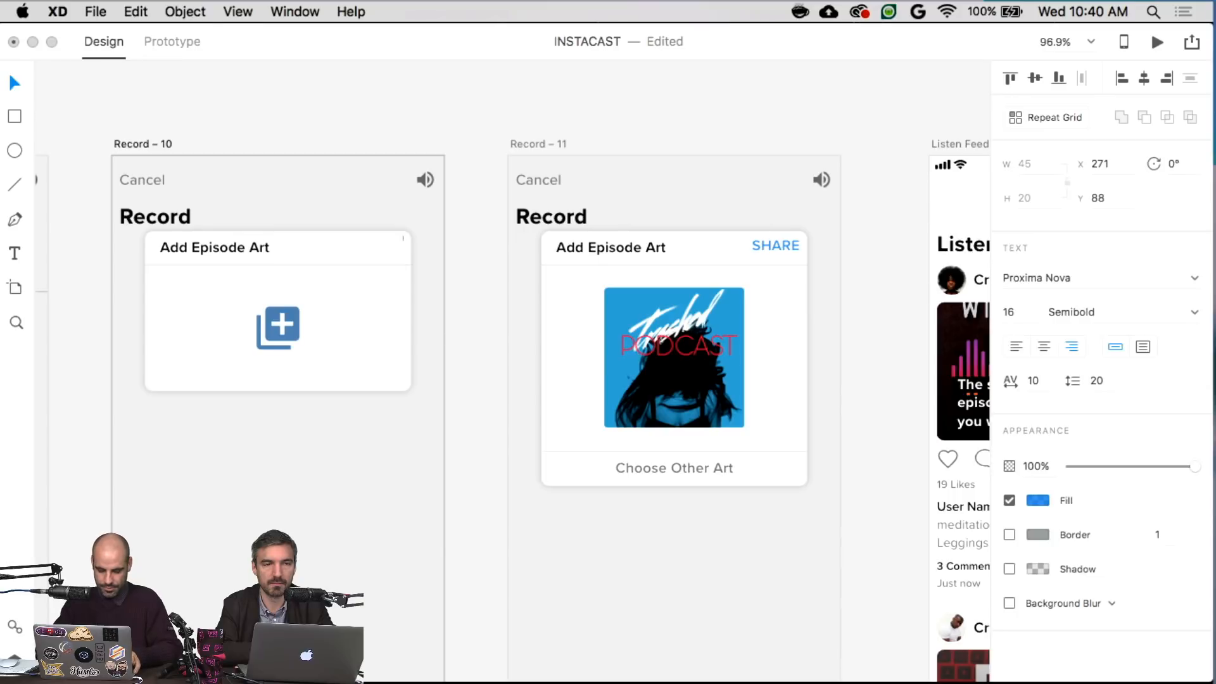
text(SHARE)
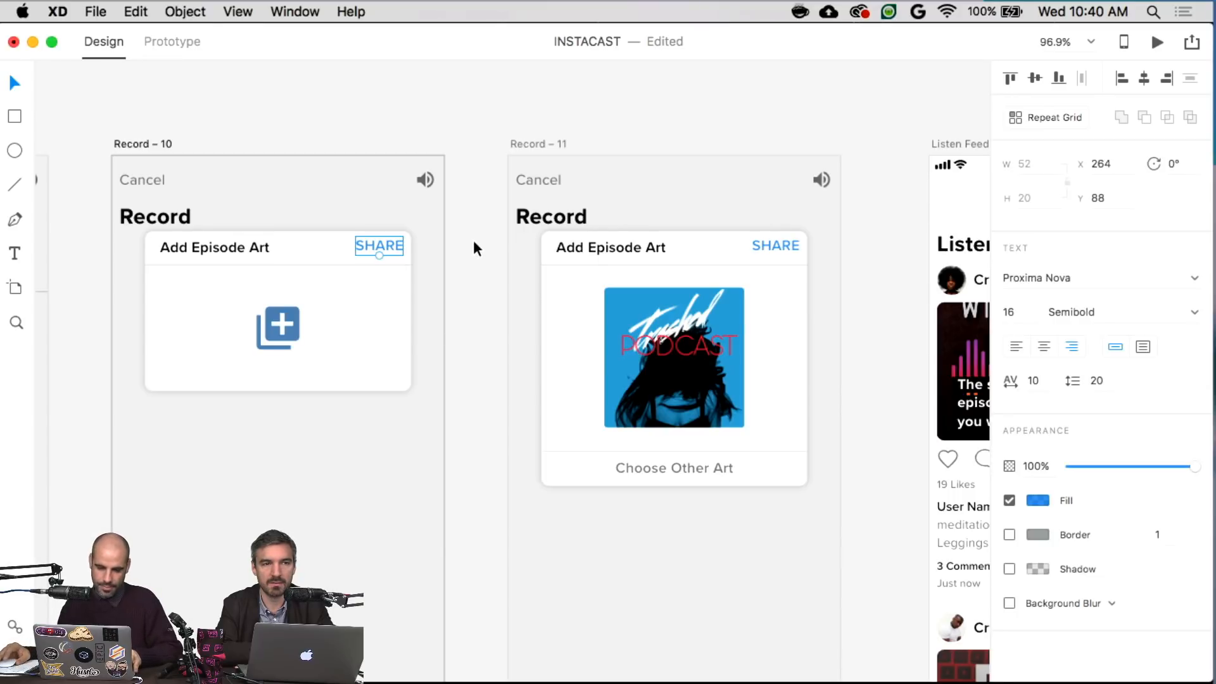
click(473, 241)
scroll(469, 241, left, 3)
click(424, 244)
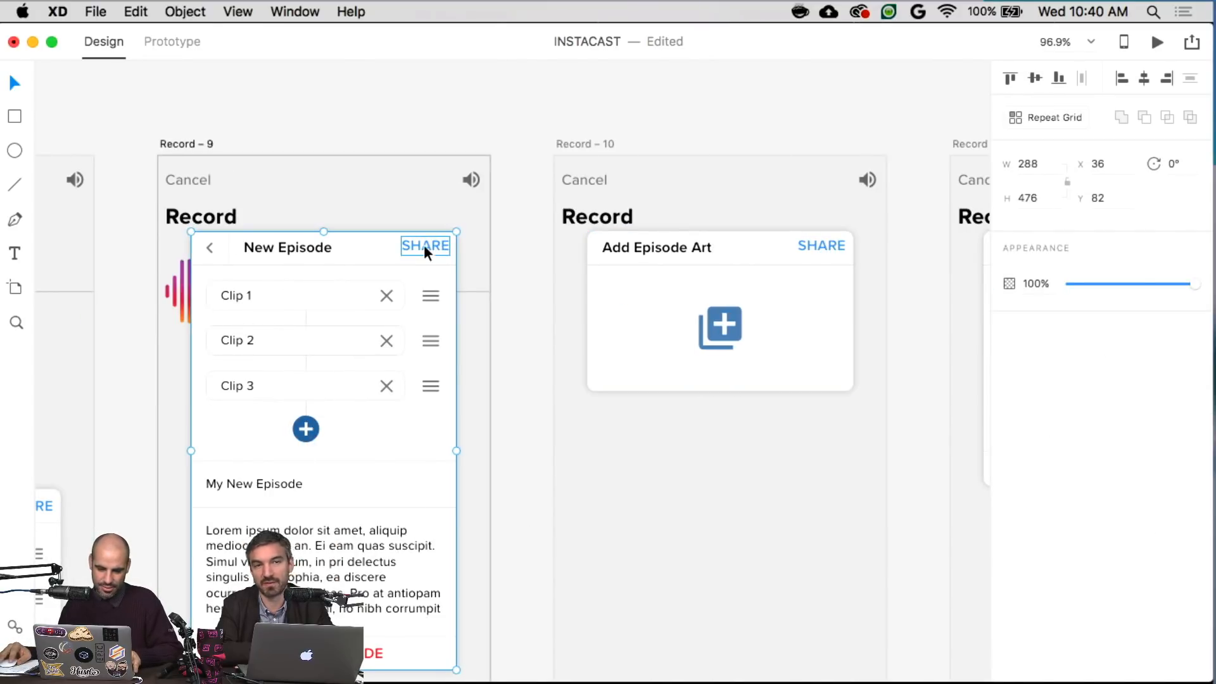
click(527, 237)
scroll(527, 237, right, 10)
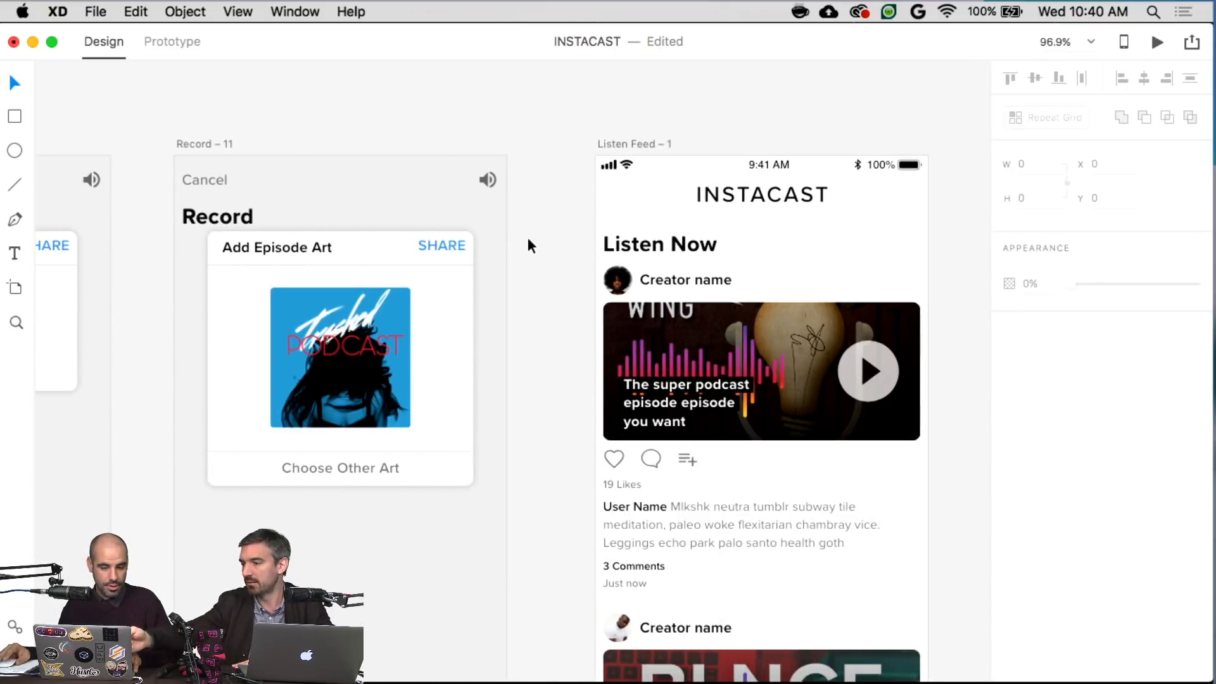
scroll(531, 246, left, 5)
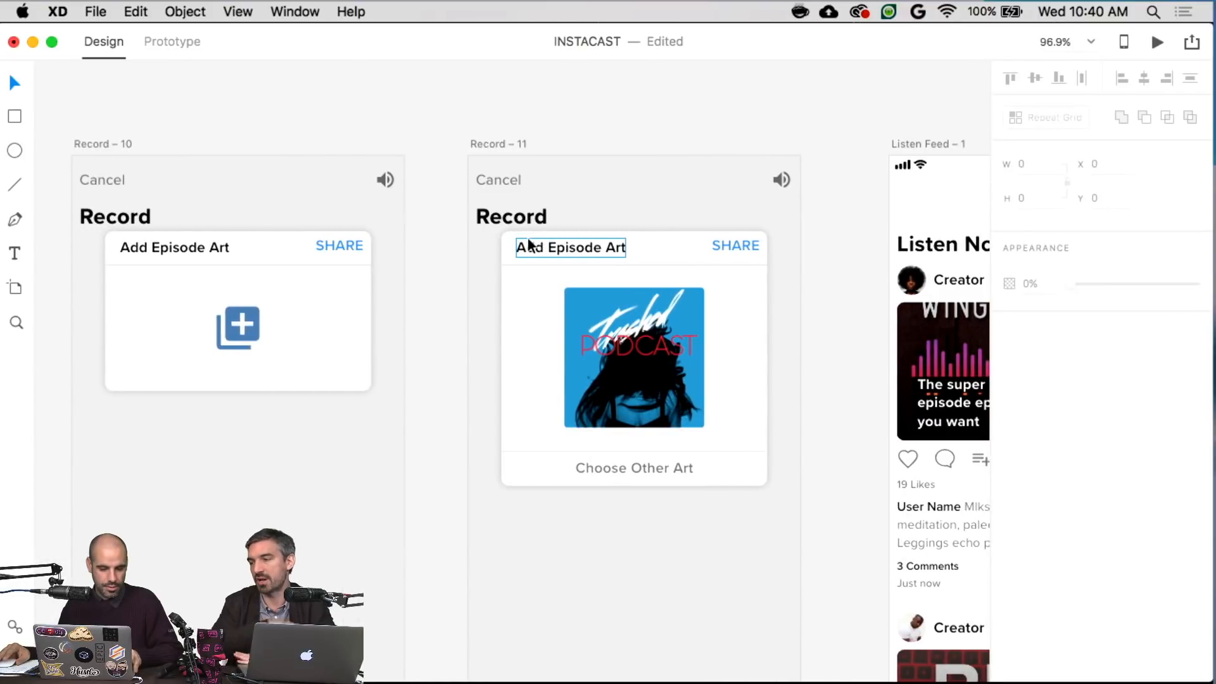
- Delete the SHARE label from the Record – 10 card header
click(340, 247)
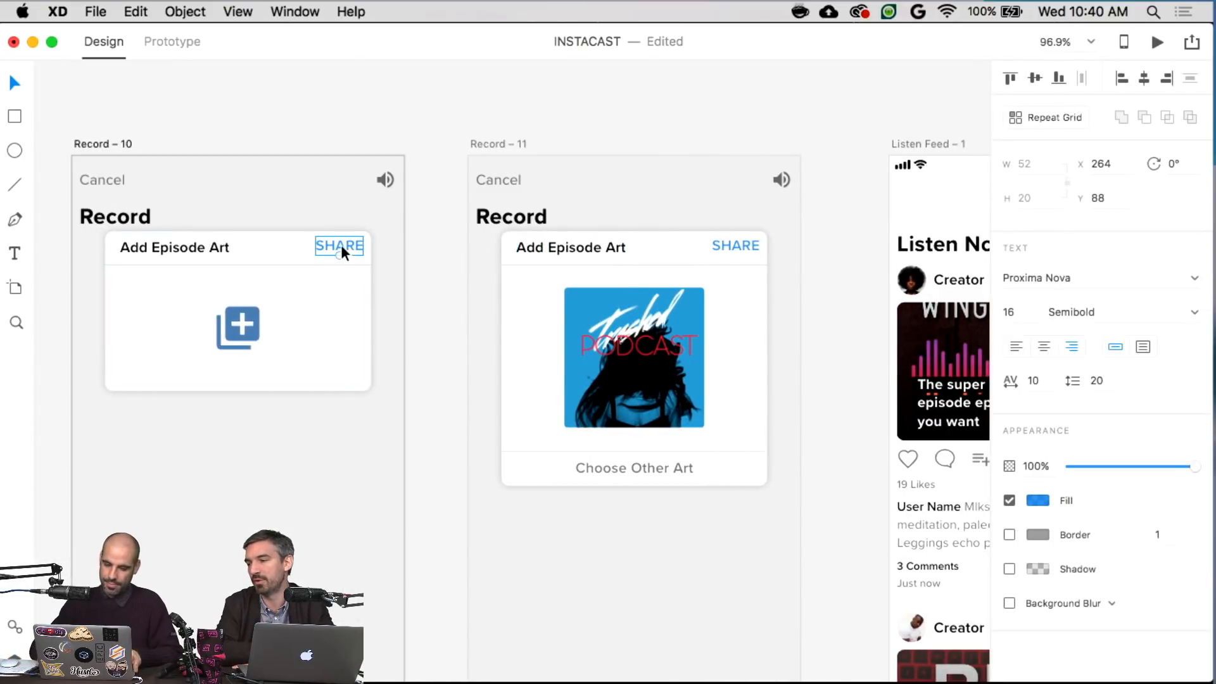
key(Delete)
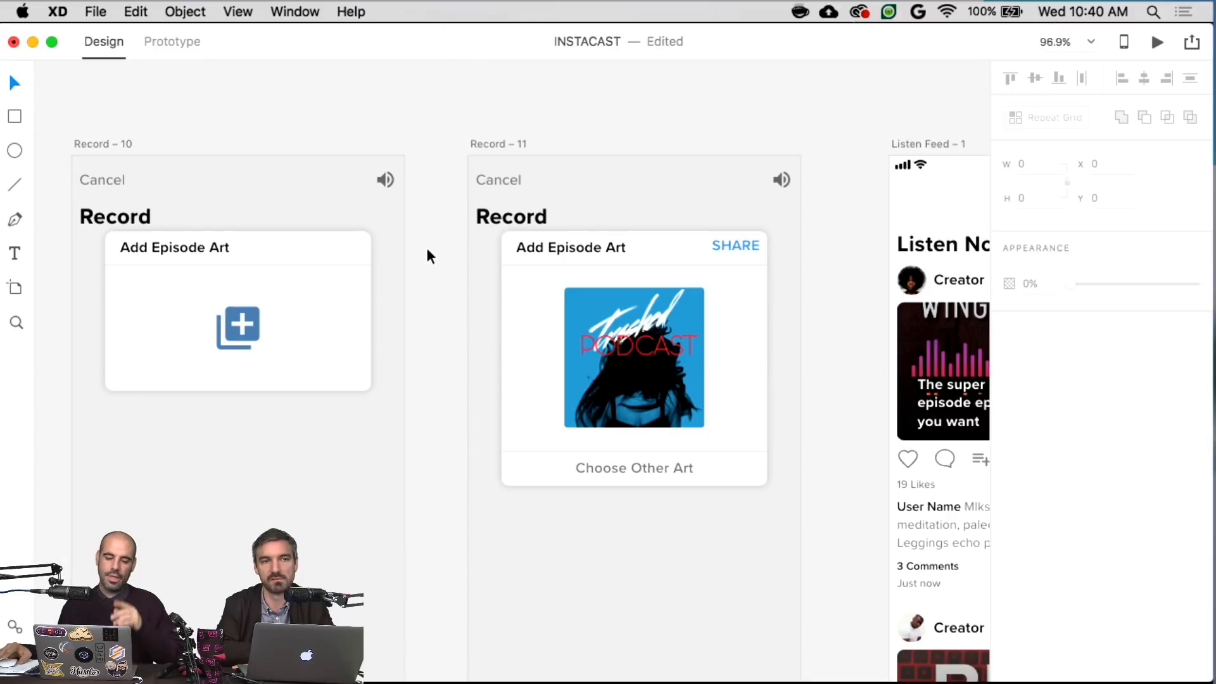
click(114, 179)
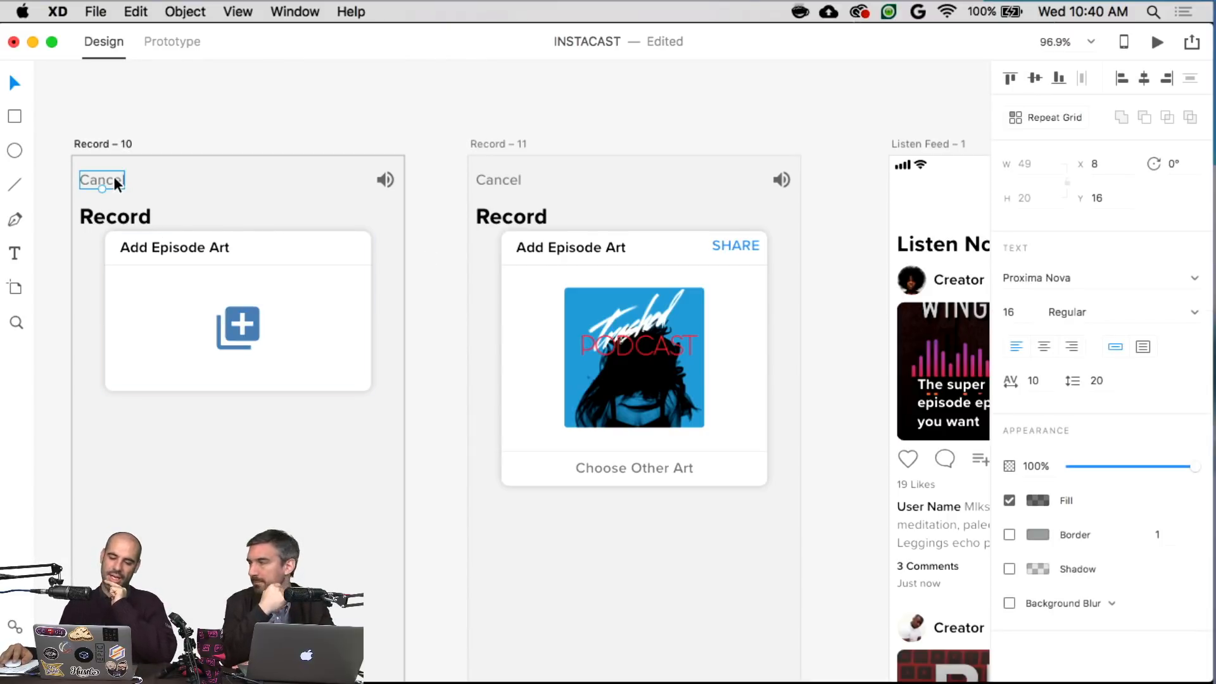
click(253, 123)
- Compare the cover art on Record – 11 with the first episode banner and its dark overlay on Listen Feed – 1
scroll(569, 172, right, 5)
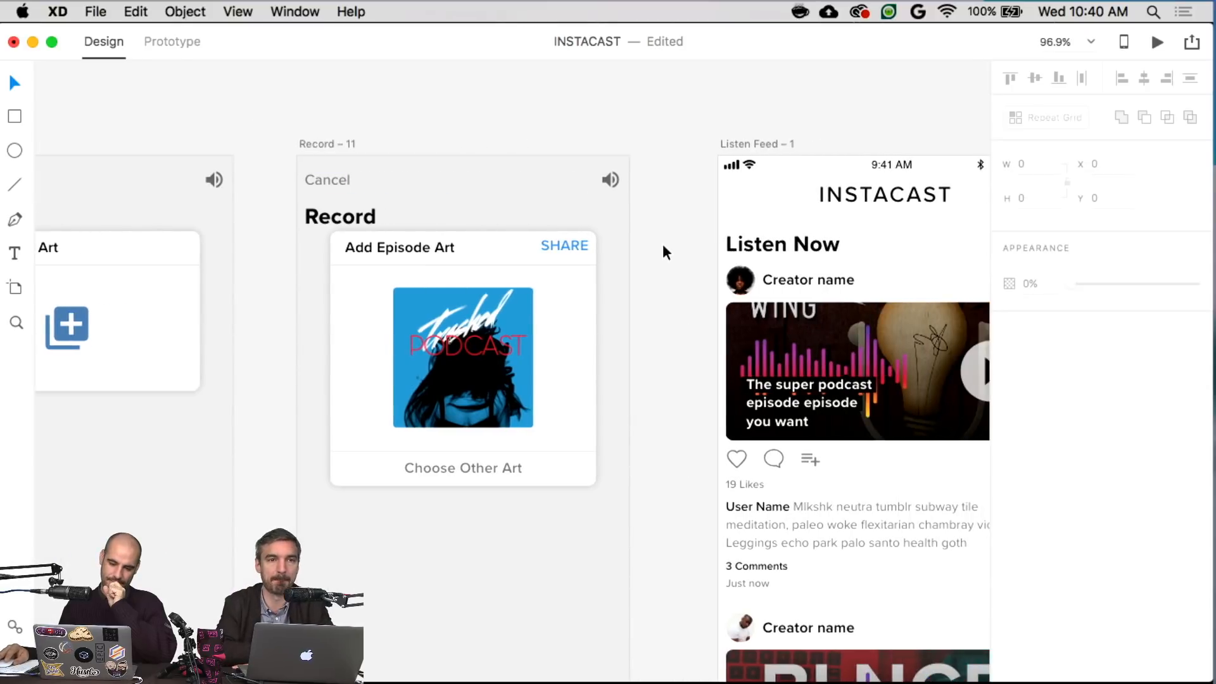
scroll(667, 261, down, 3)
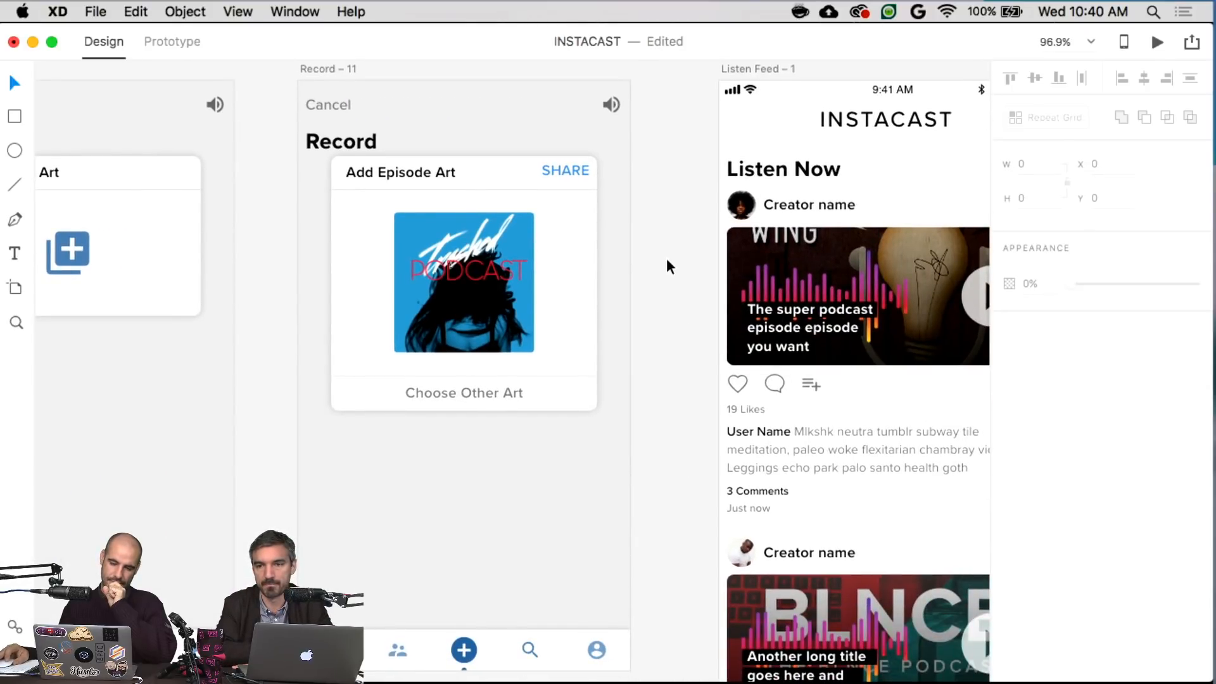
scroll(687, 180, down, 5)
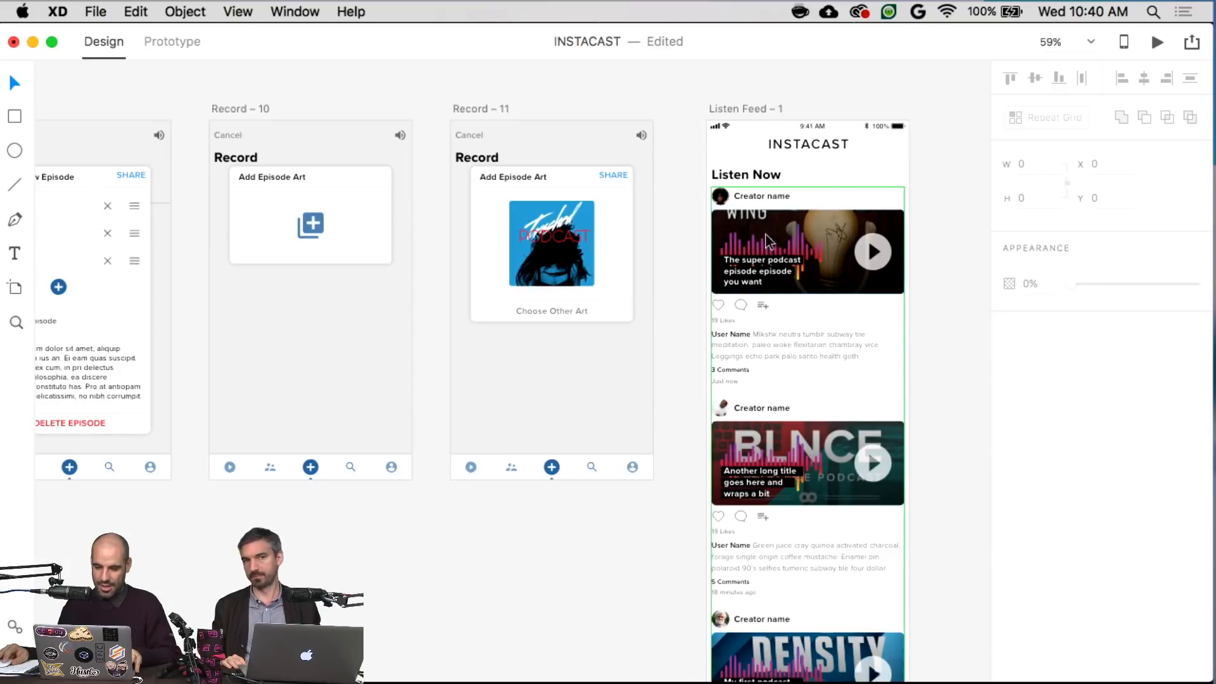
scroll(686, 254, up, 2)
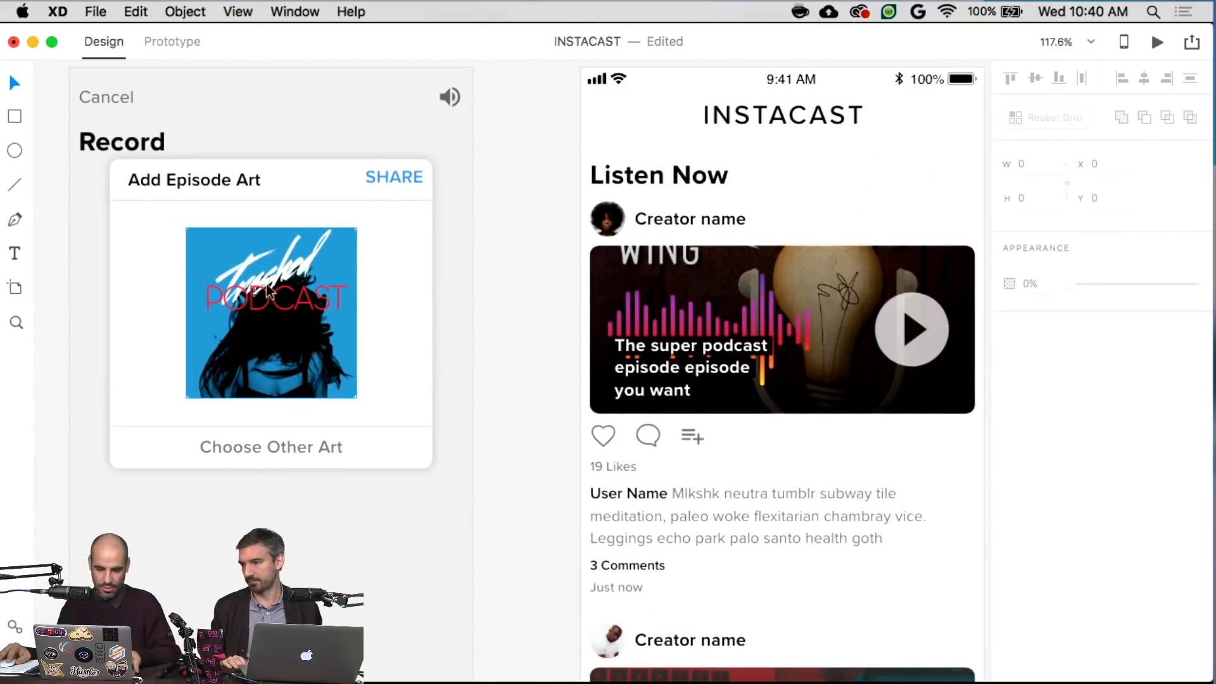
click(273, 292)
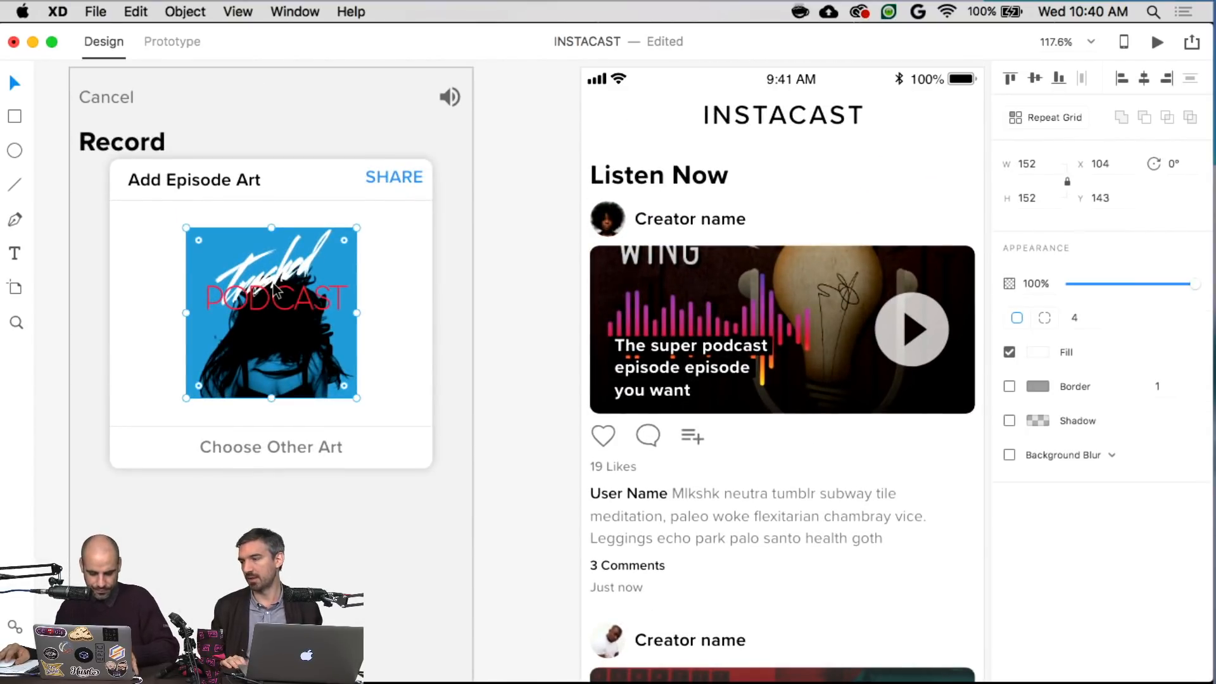
double_click(944, 257)
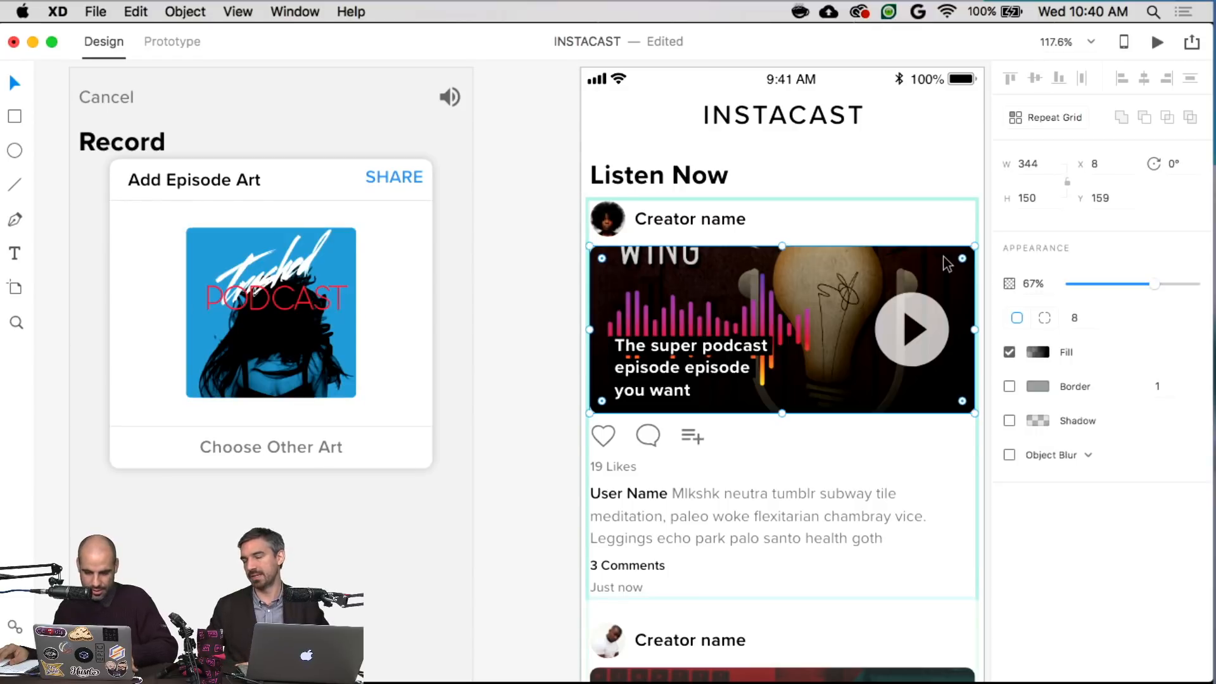
click(500, 263)
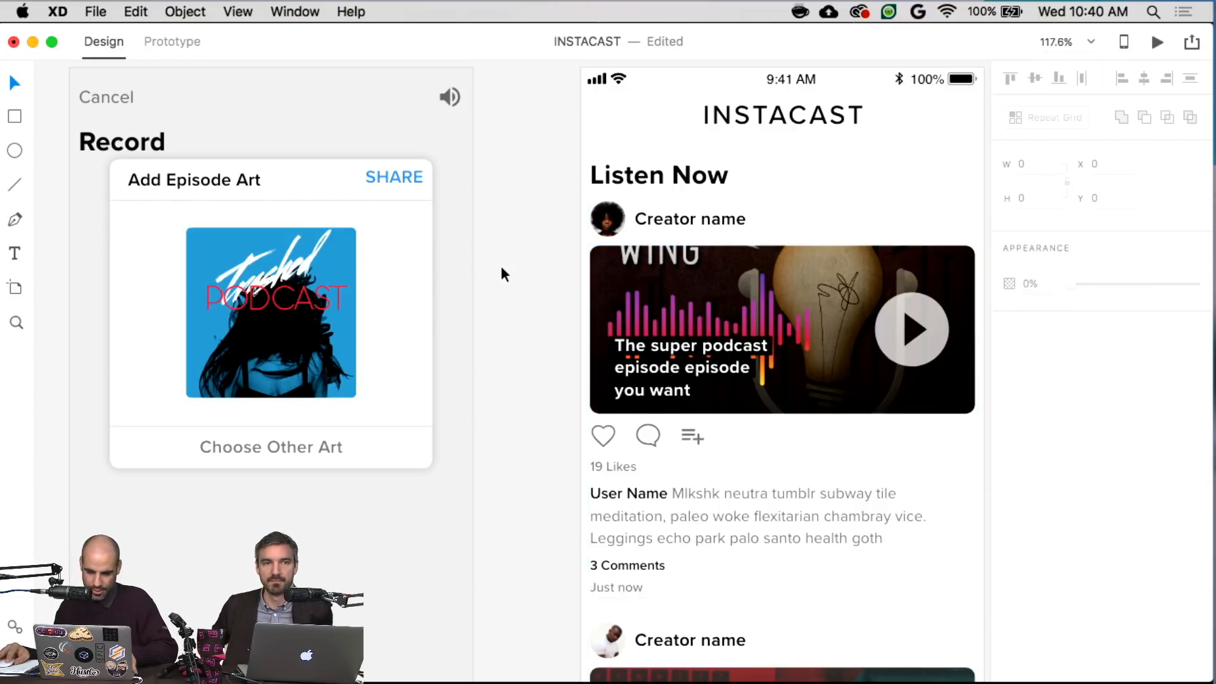
click(841, 257)
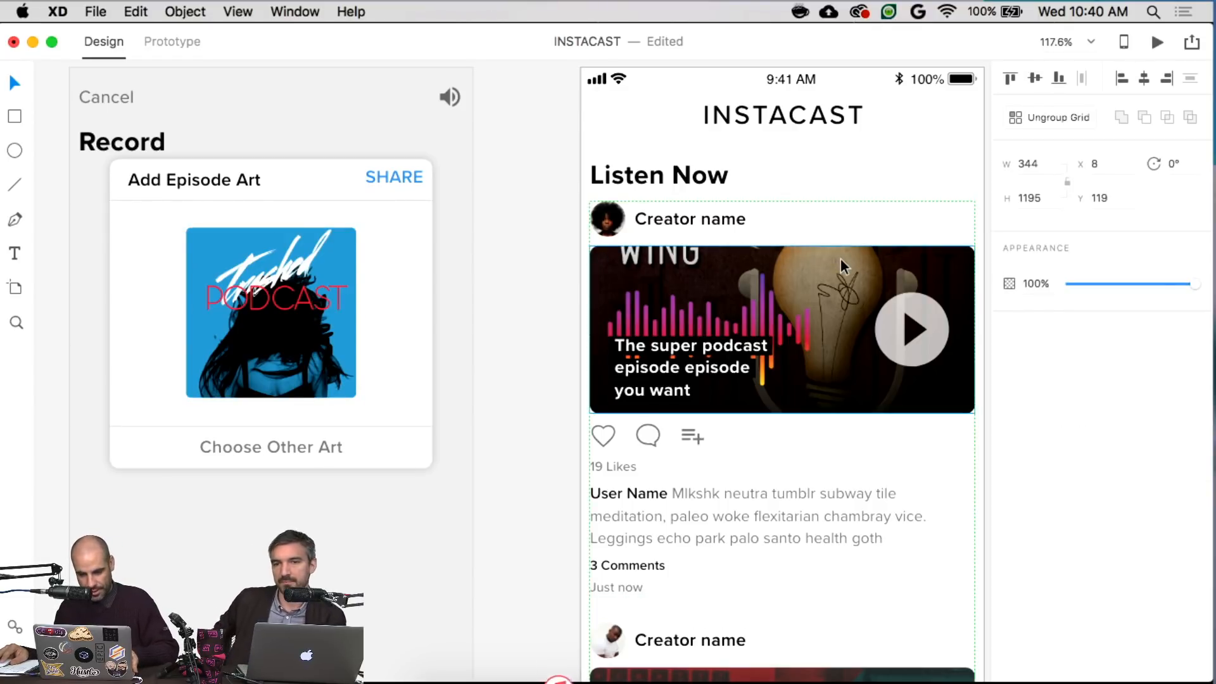
double_click(842, 257)
click(891, 299)
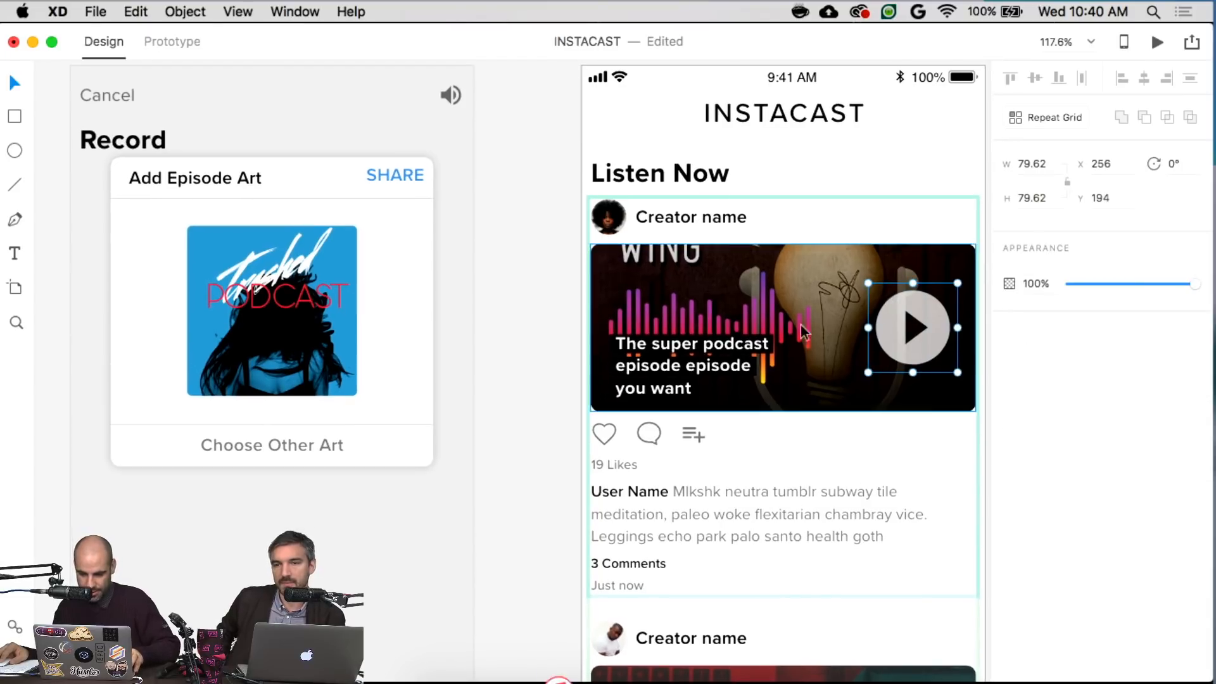
shift+click(774, 343)
key(Left)
key(Left)
key(Left)
key(Left)
key(Left)
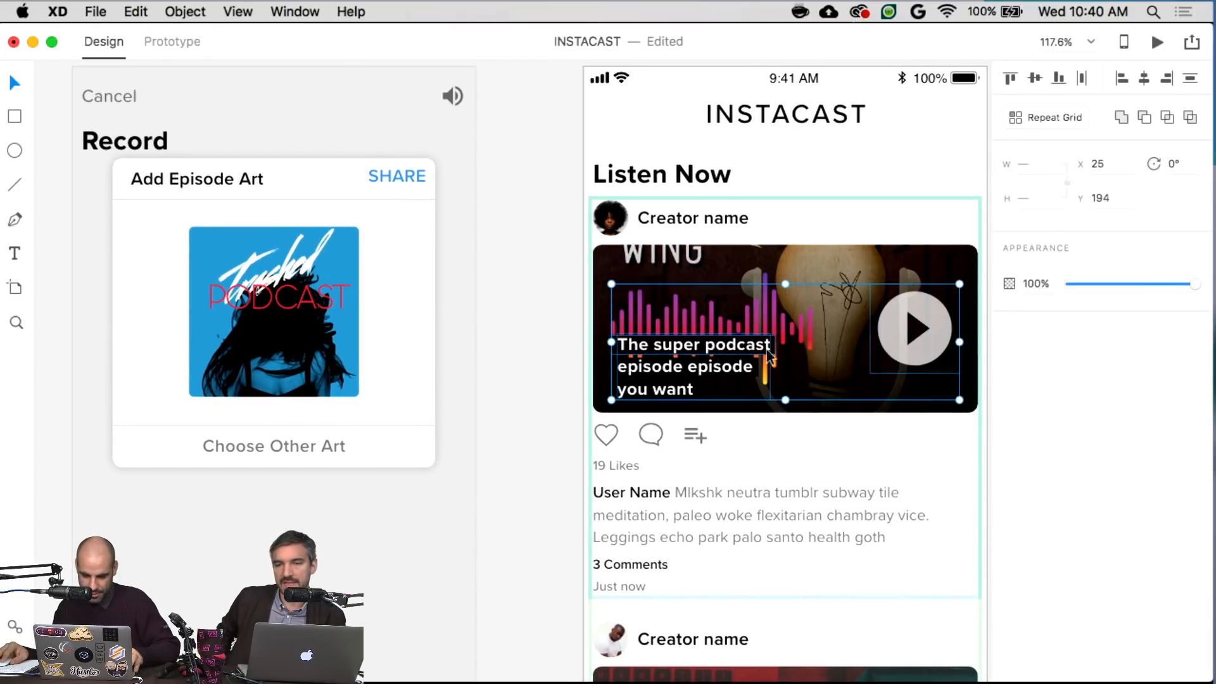
scroll(758, 370, up, 2)
drag(557, 251, 967, 414)
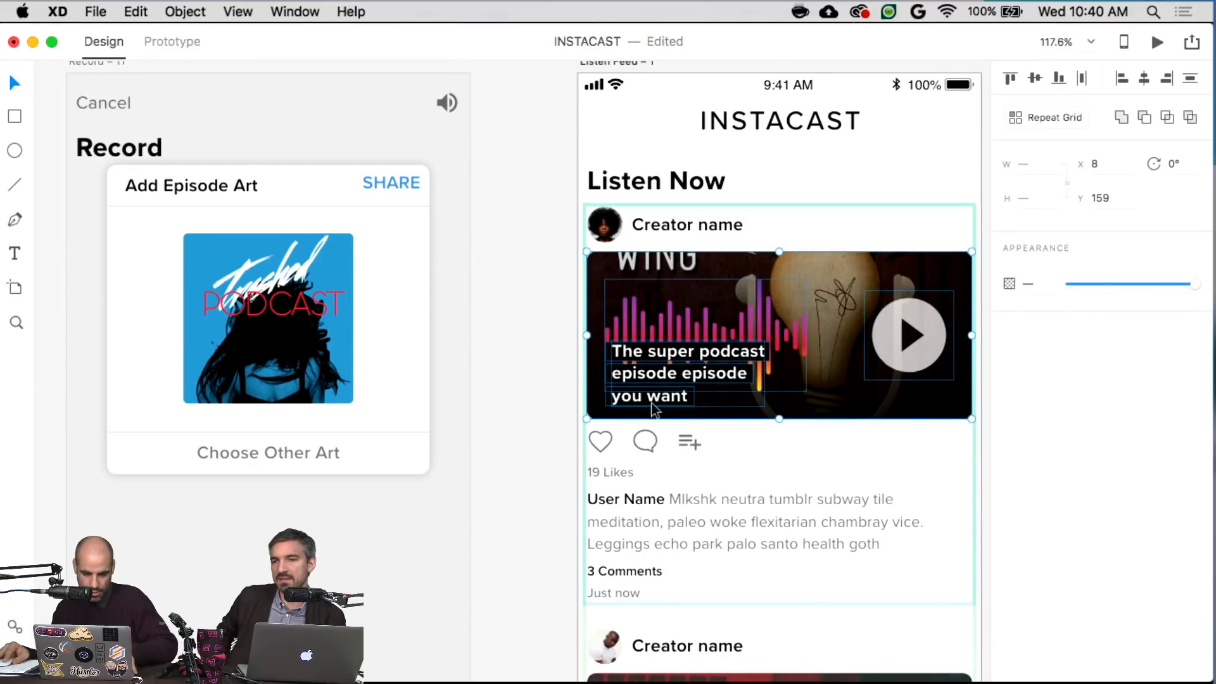
click(536, 404)
key(super+z)
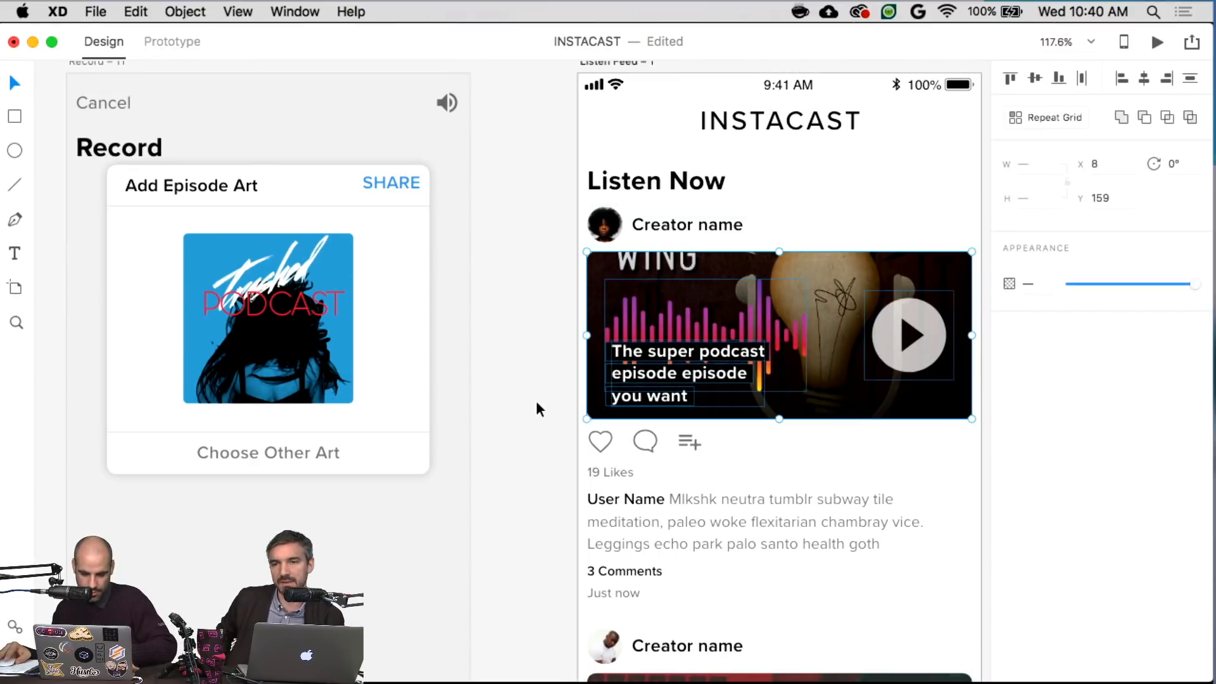
- Move the dark gradient overlay off the first Listen Now banner and paste a copy of the Record – 11 cover art into that episode
click(529, 324)
drag(849, 276, 802, 337)
click(298, 280)
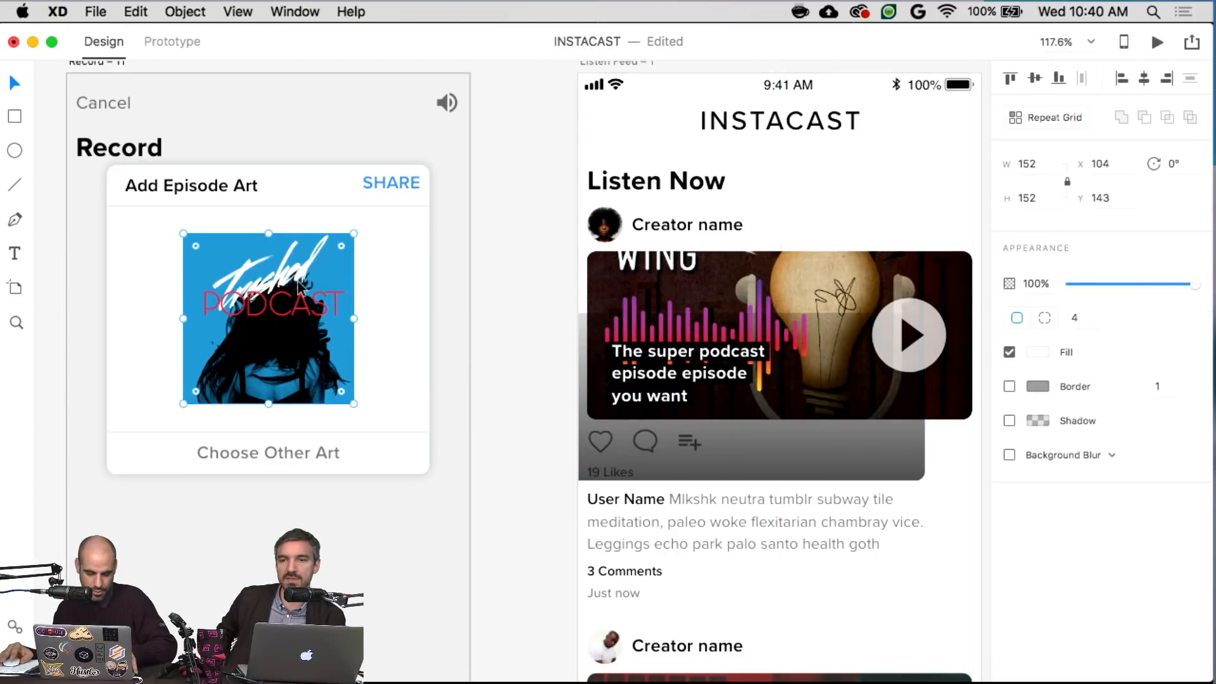
key(super+c)
click(843, 290)
key(super+v)
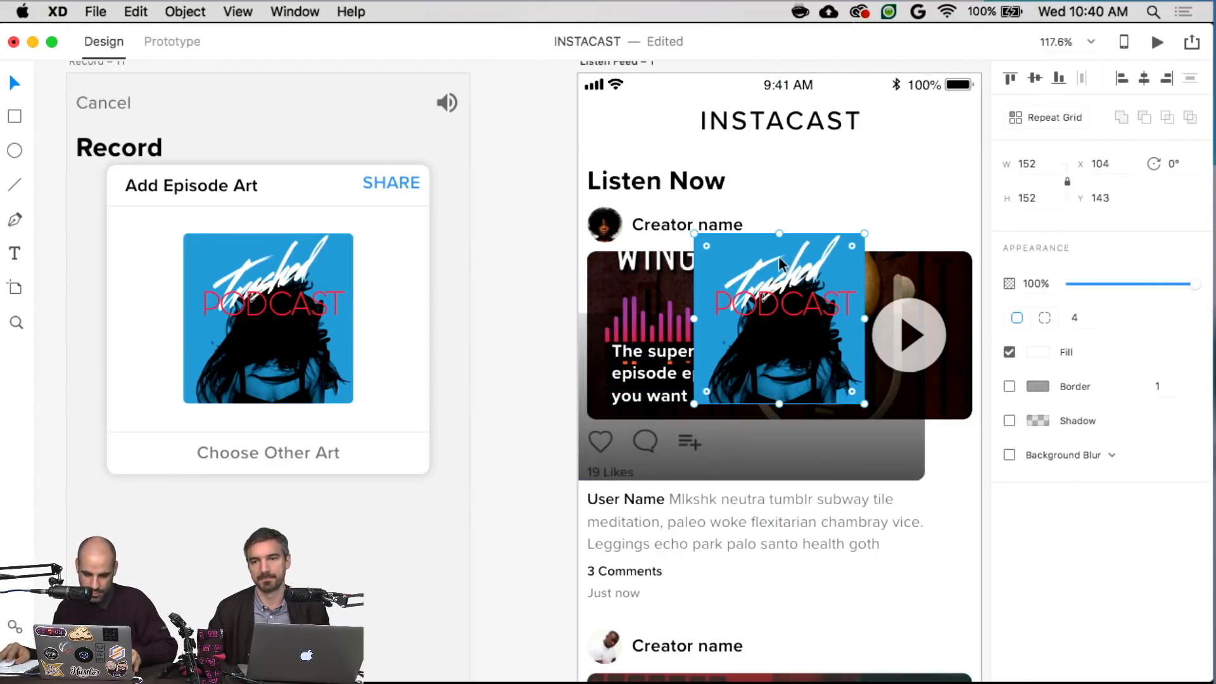
- Fit the pasted cover over the banner at X 8, Y 159, sized 344 × 150 with corner radius 8, and bring the gradient overlay to the front
drag(779, 262, 670, 277)
drag(755, 420, 938, 397)
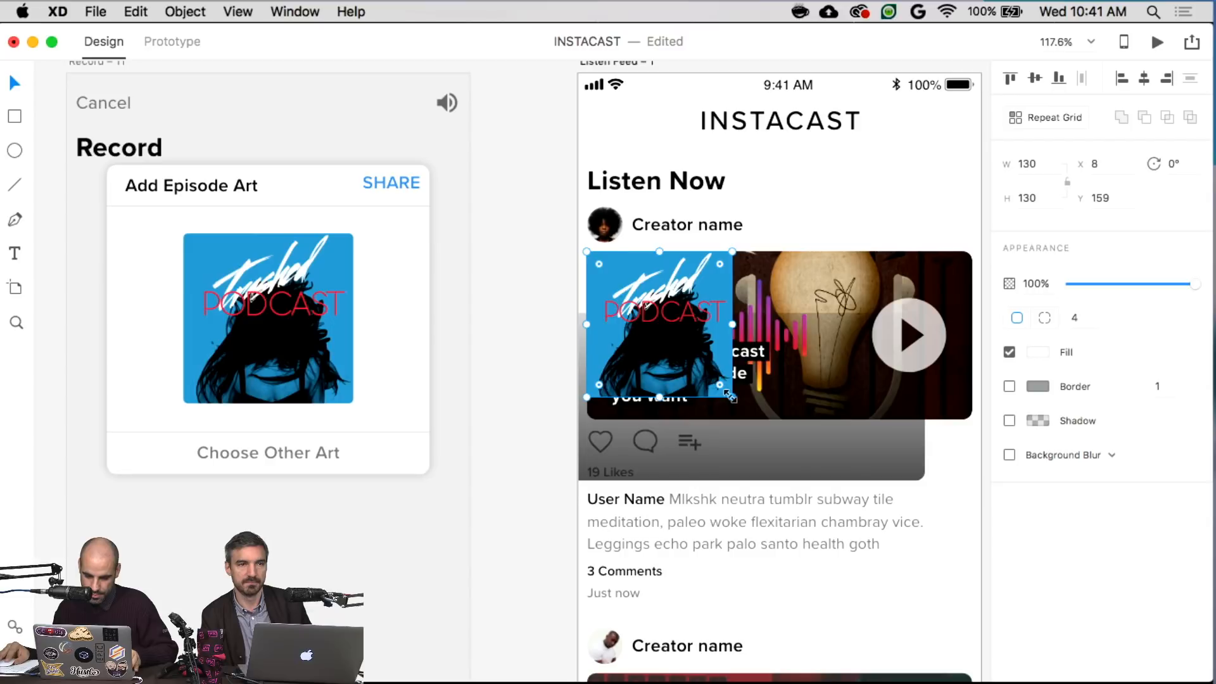
drag(732, 397, 972, 420)
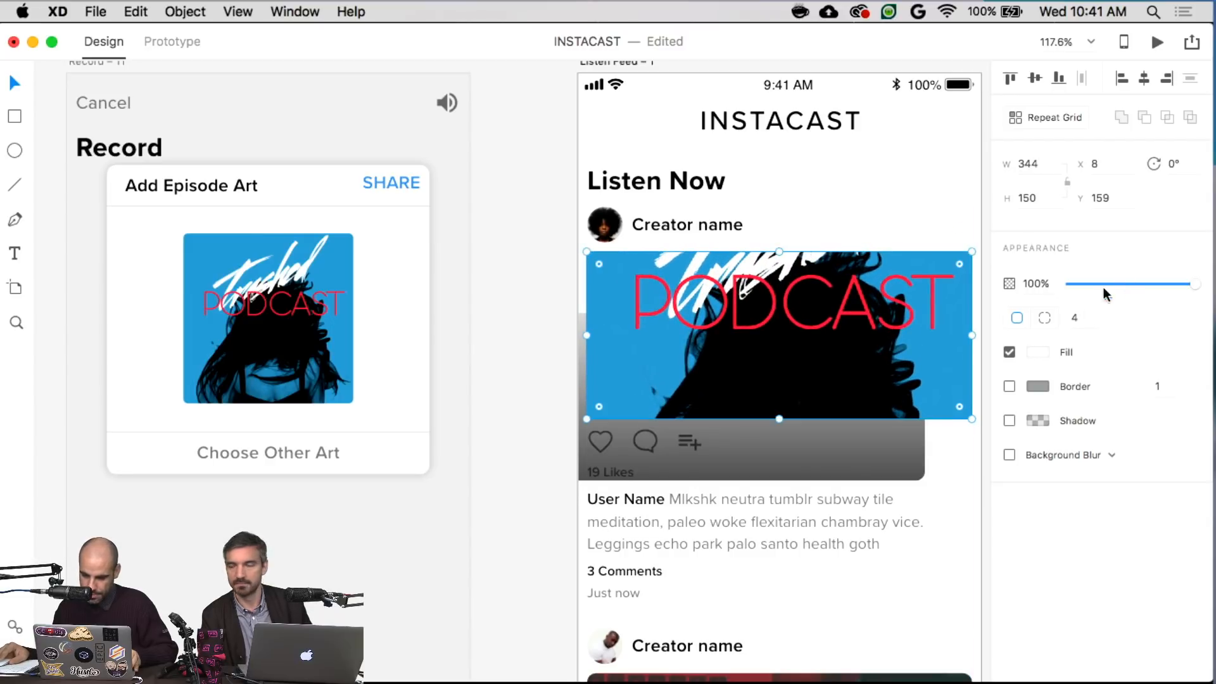
key(Return)
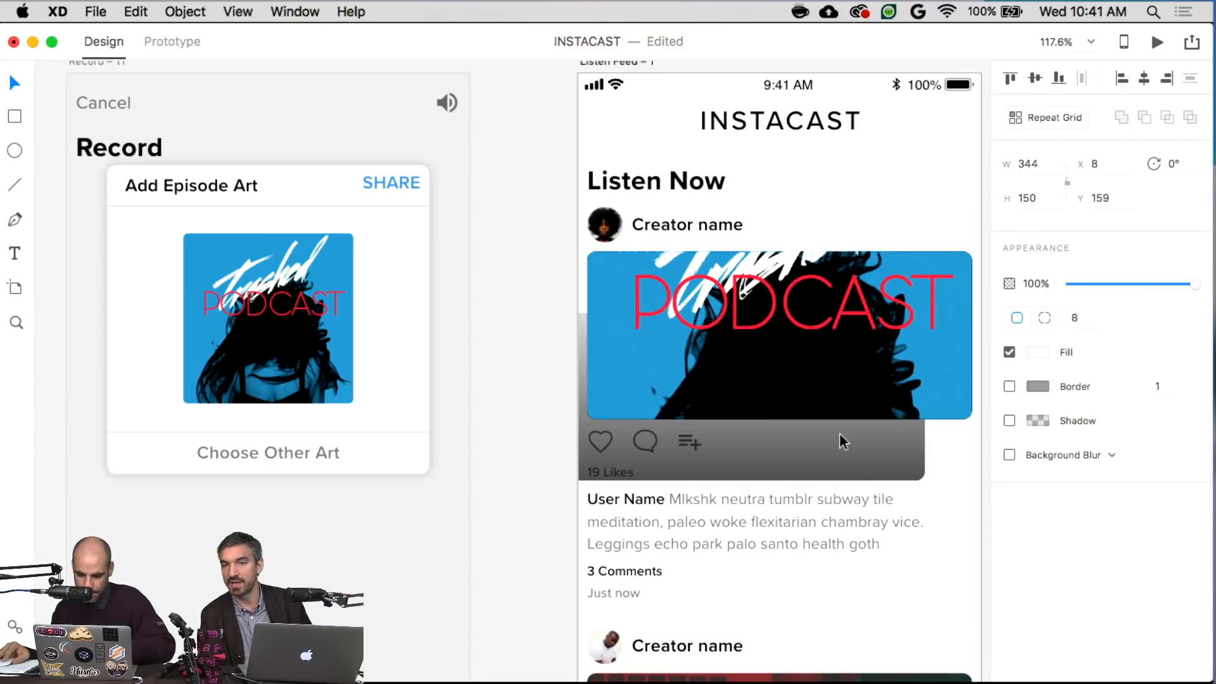
click(839, 433)
key(super+shift+bracketright)
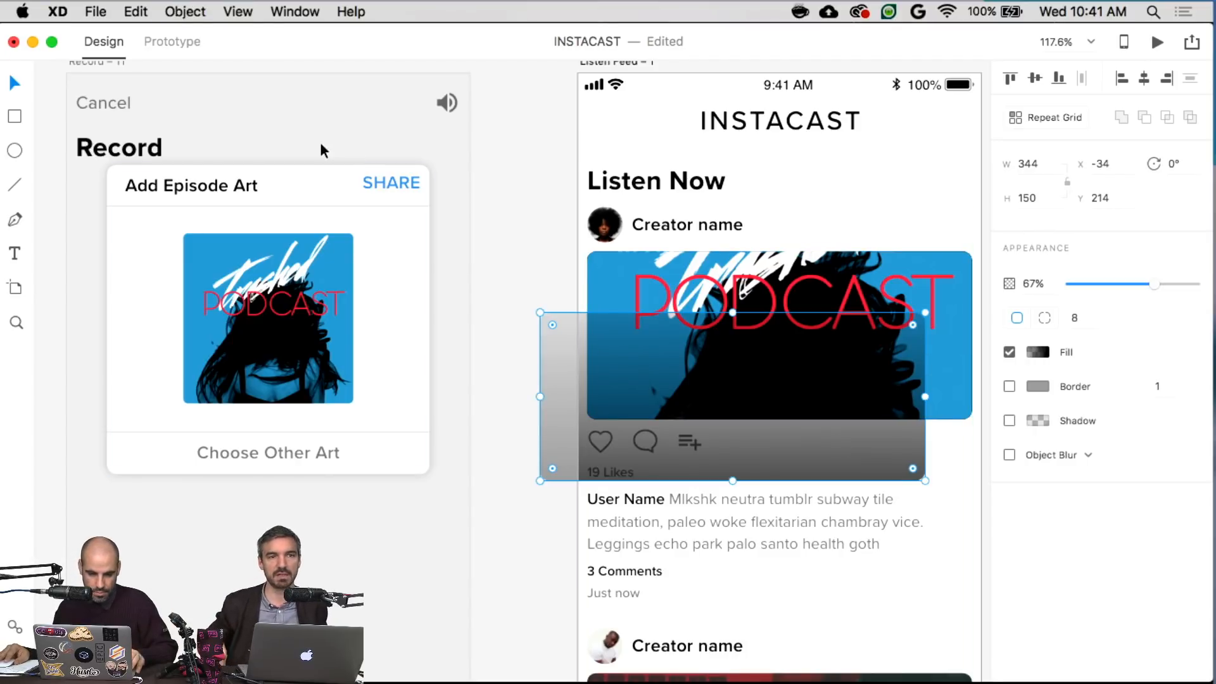
- Lower the SHARE label in the Record – 11 card header to Y 90, in line with the Add Episode Art title
click(373, 182)
key(alt)
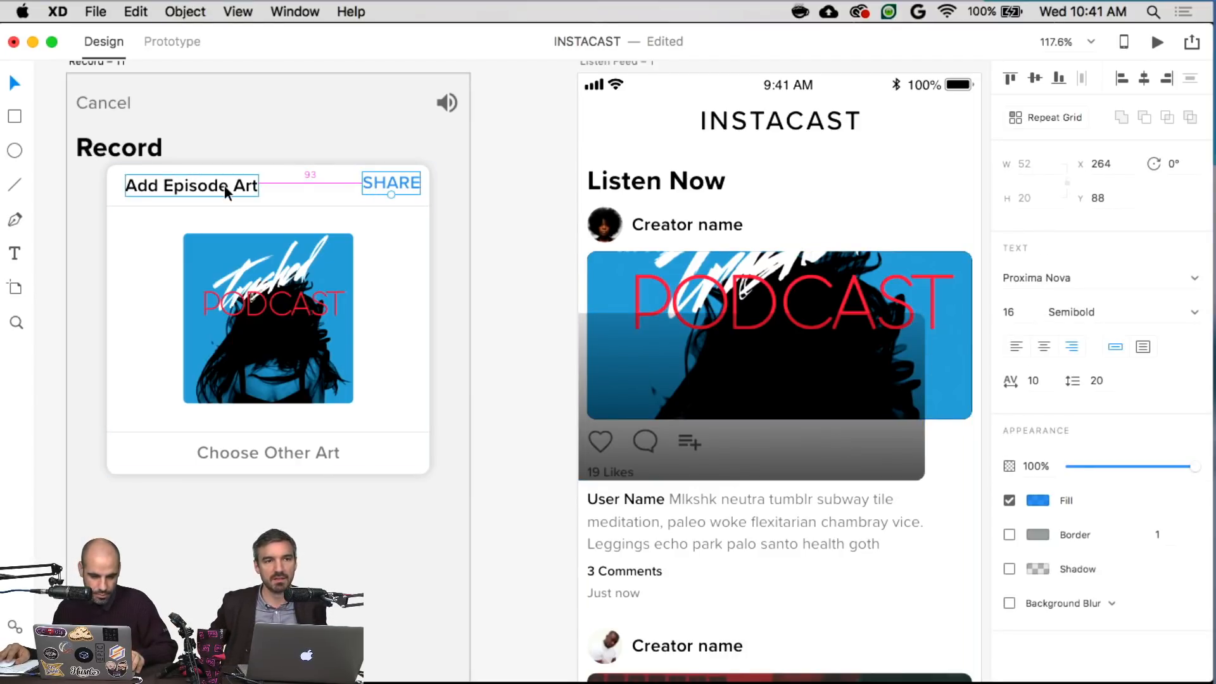
key(Down)
key(Down)
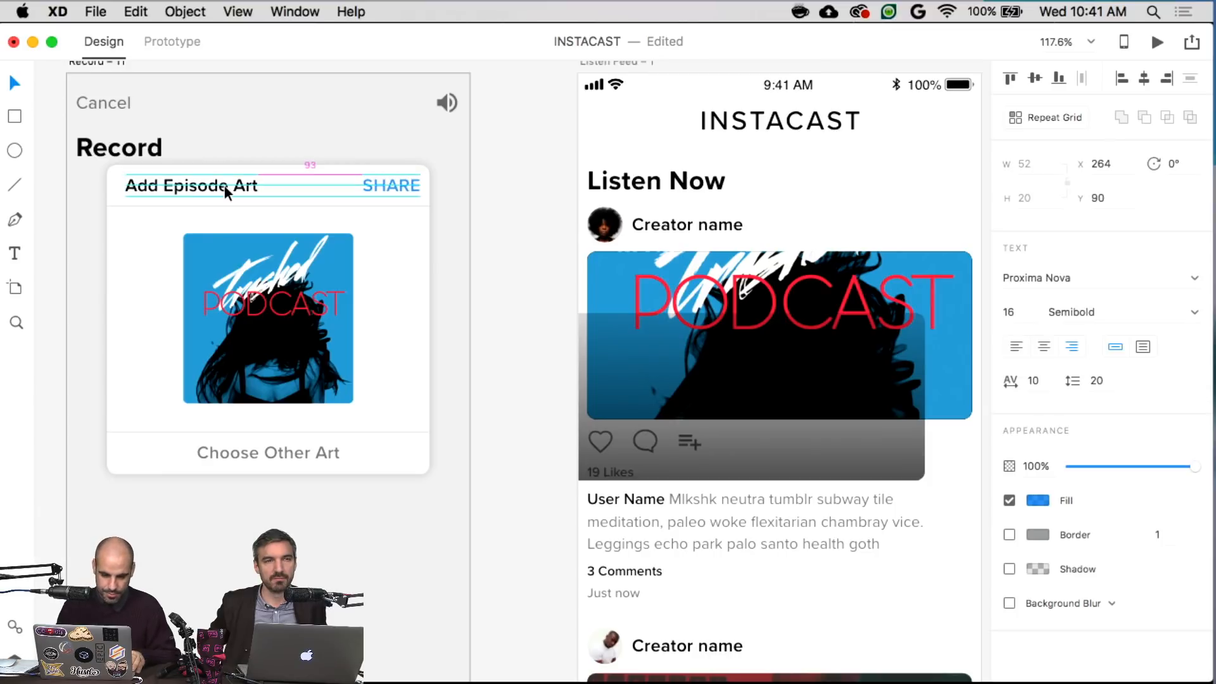
- Send the new banner cover backward until it sits behind the episode title, waveform and play button
click(957, 314)
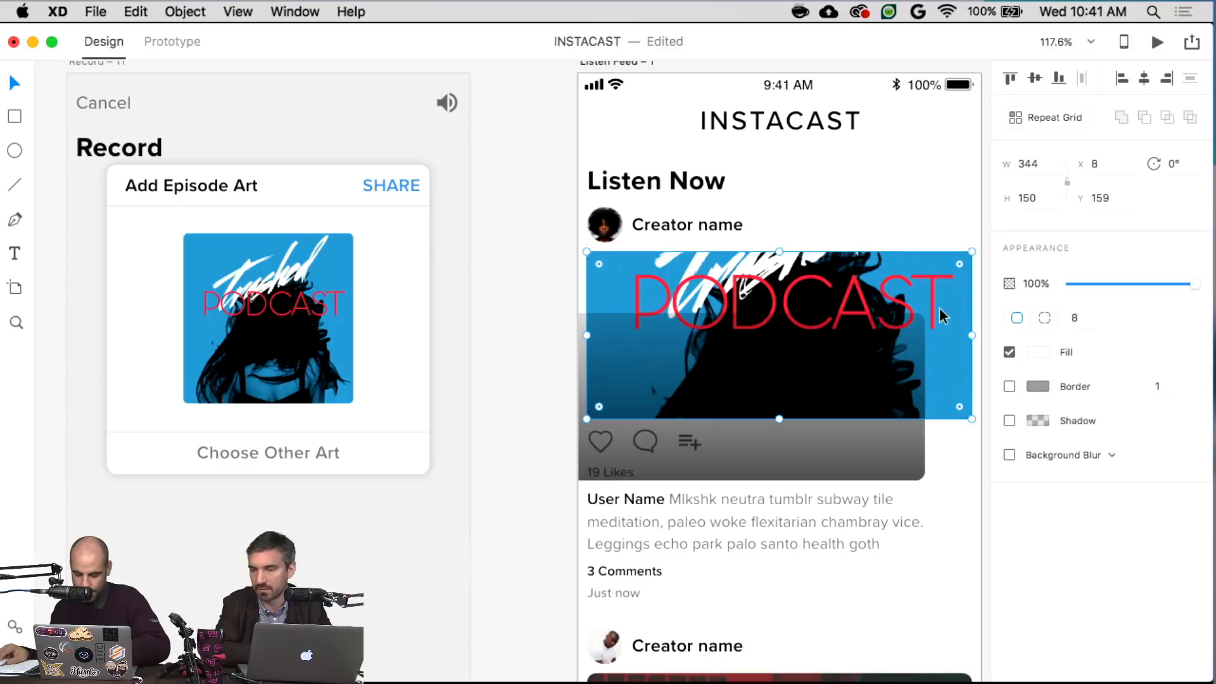
key(super+bracketleft)
key(super+bracketleft)
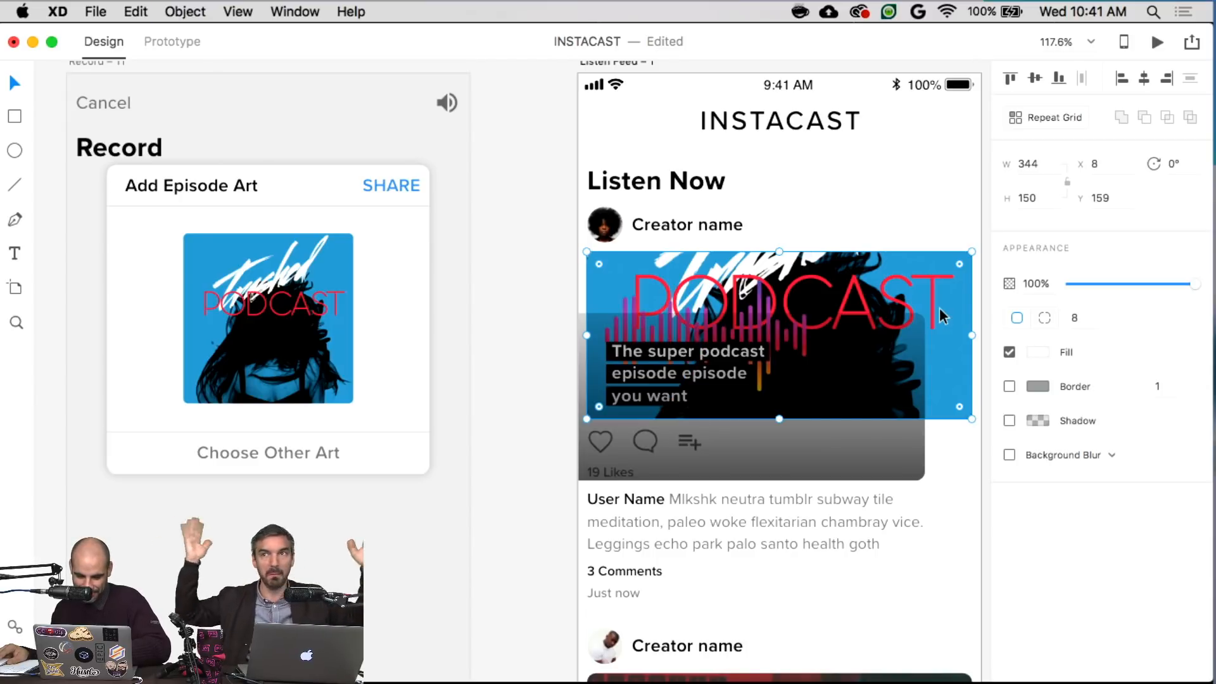
key(super+bracketleft)
- Move the gradient overlay back onto the banner at X 8, Y 159 and send it behind the episode title, waveform and play button
drag(919, 451, 934, 391)
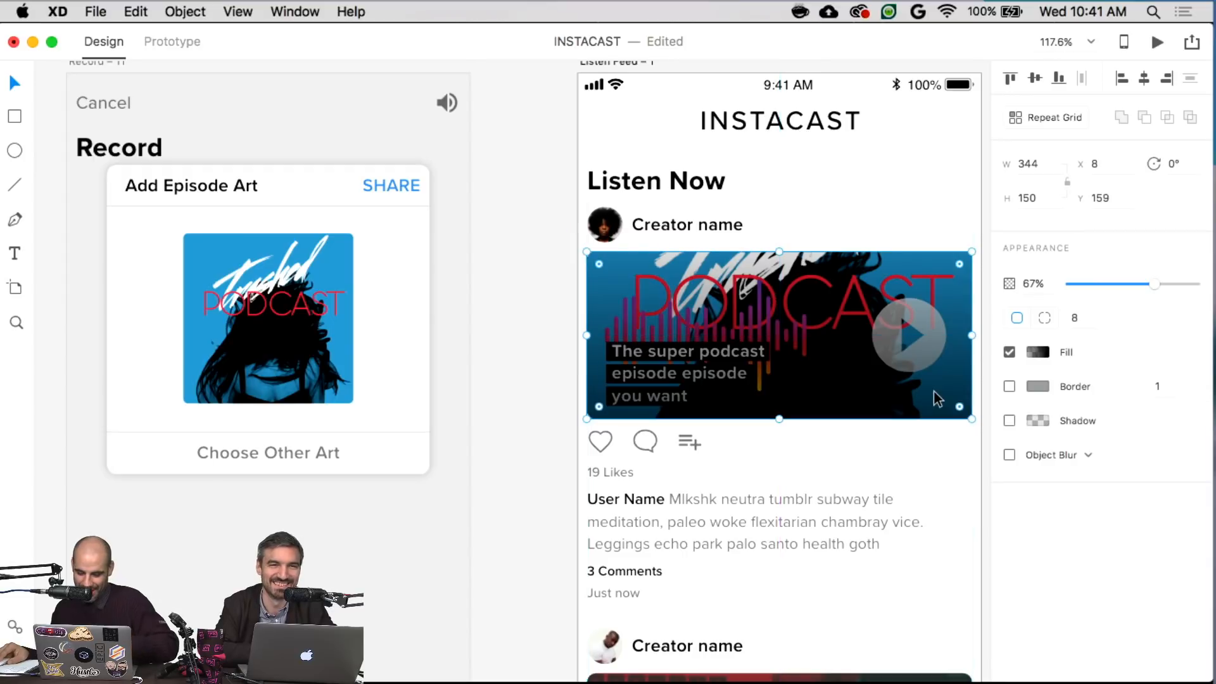
key(super+bracketleft)
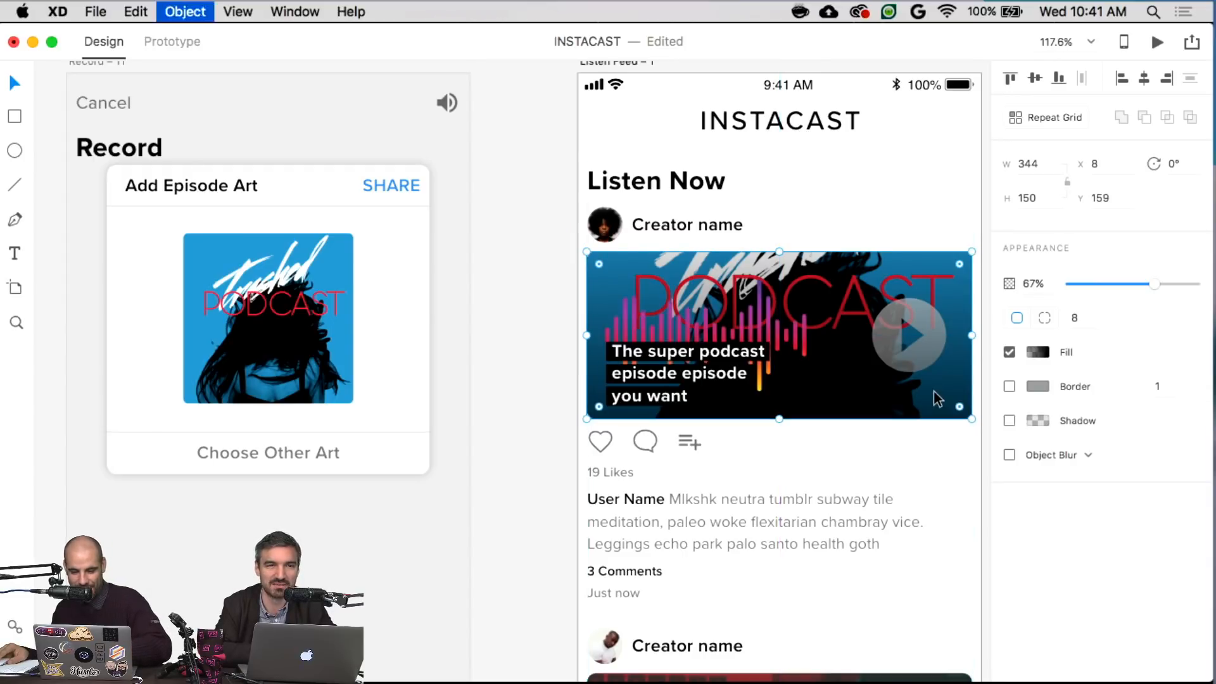
key(super+bracketleft)
click(500, 389)
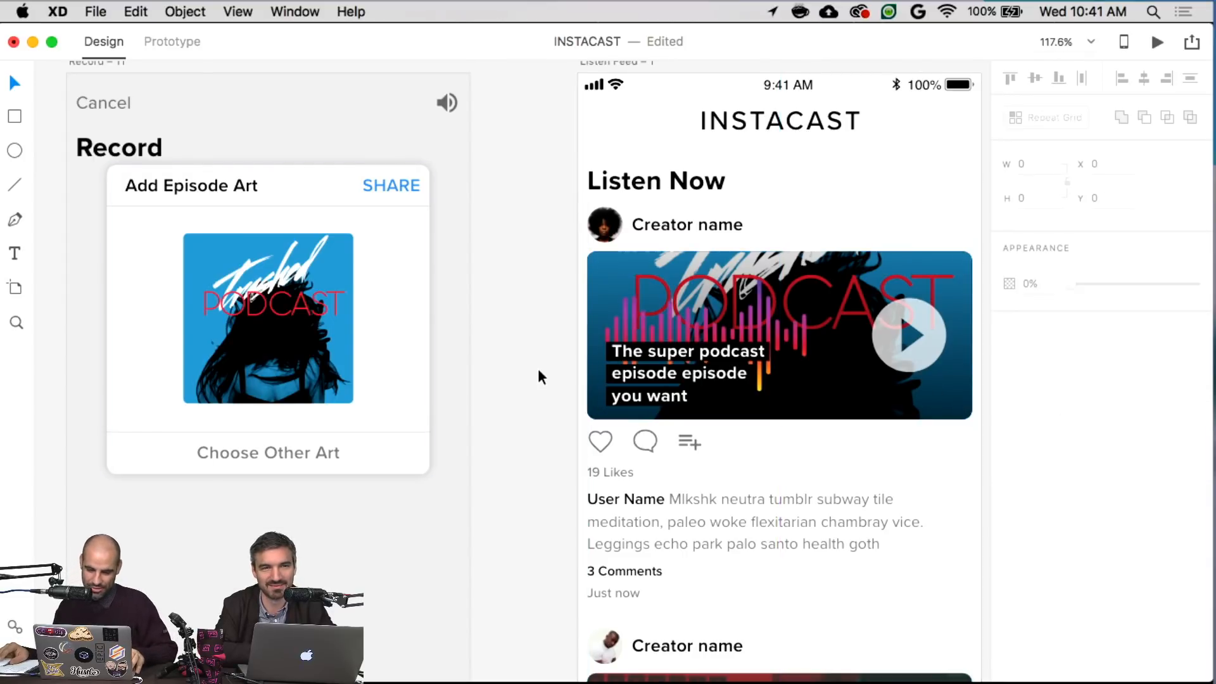
scroll(540, 367, down, 5)
scroll(541, 371, down, 3)
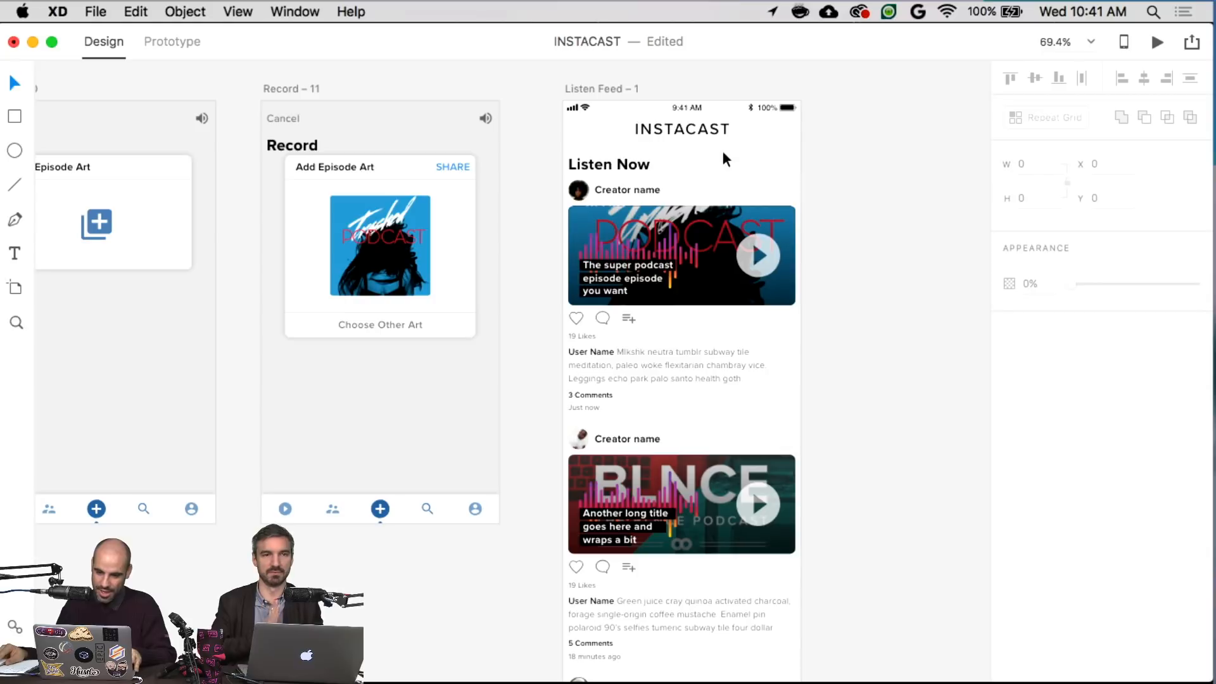
- Set the Listen Feed – 1 artboard's height to 640
click(639, 90)
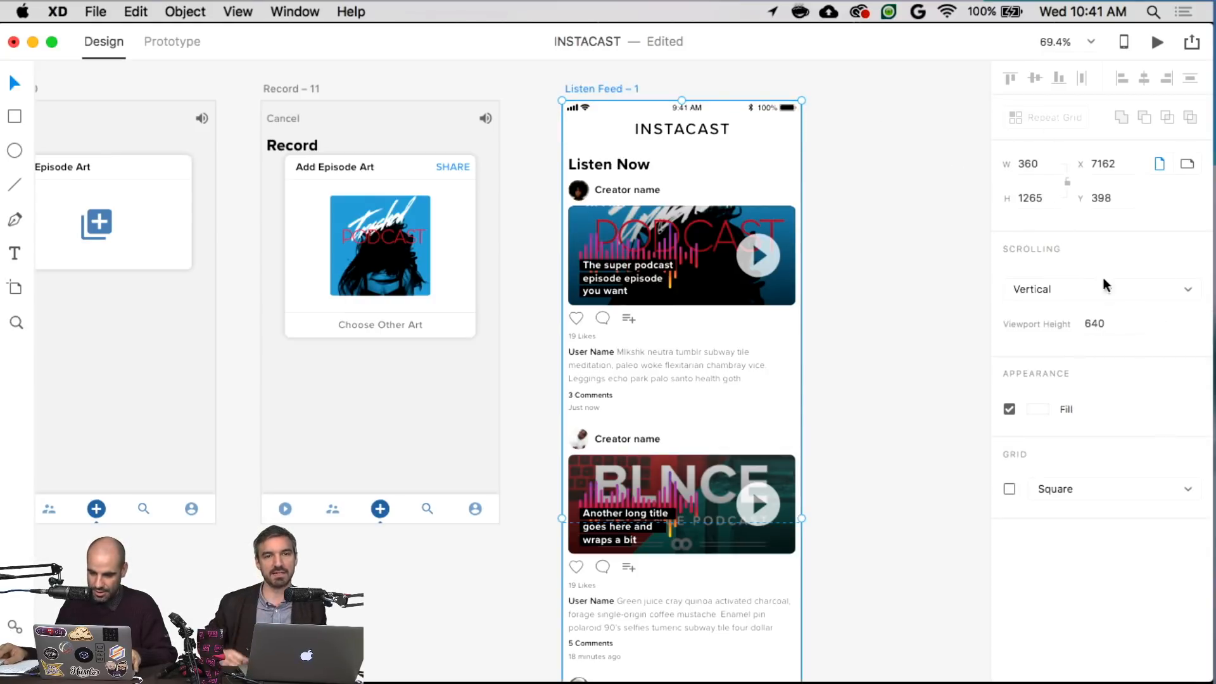
double_click(1029, 198)
text(640)
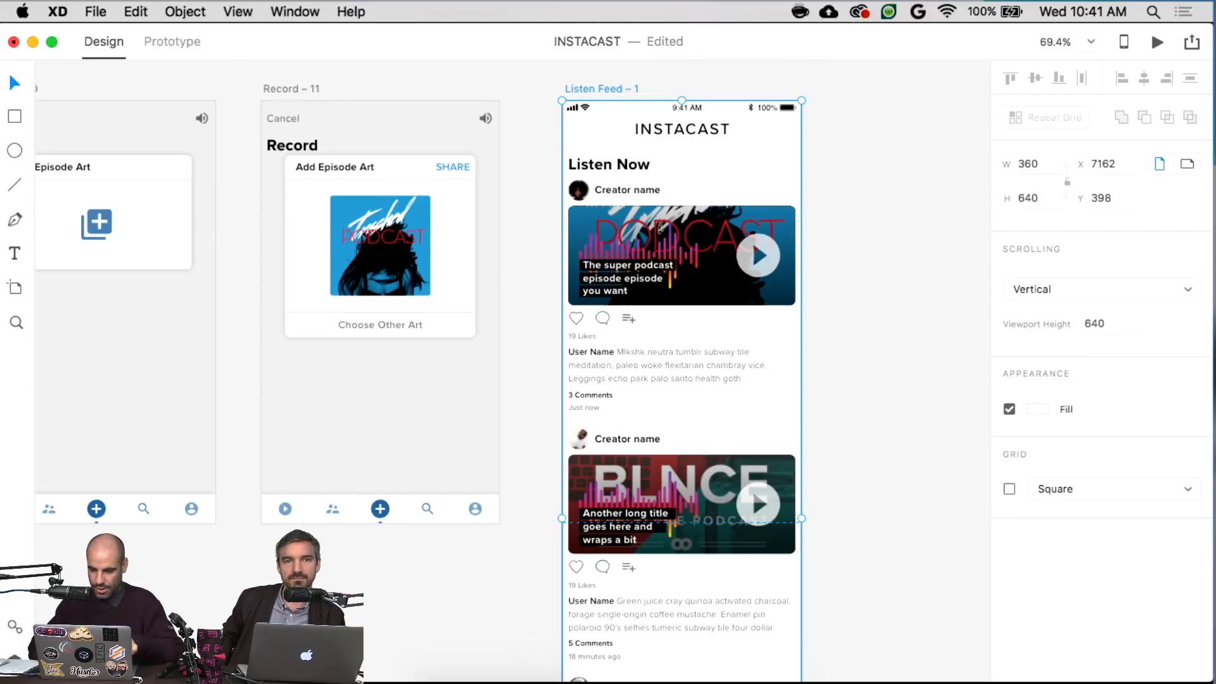
click(856, 415)
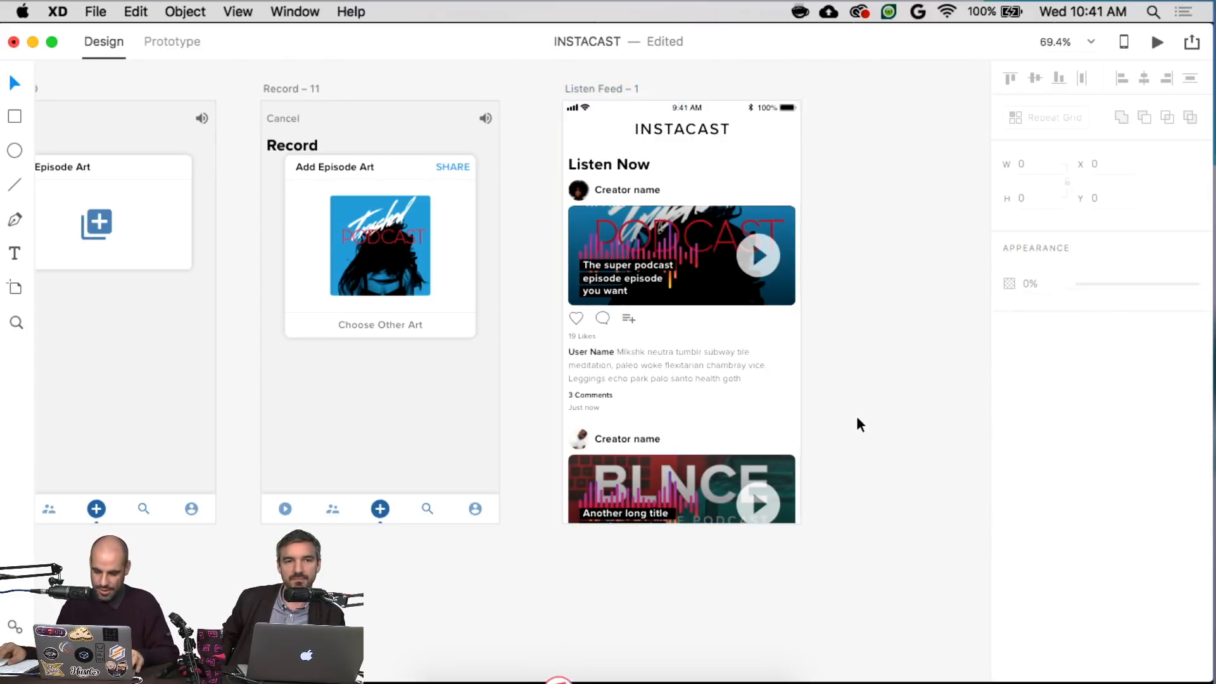
- Move the navigation bar left below the Listen Feed – 1 artboard up to the artboard's bottom edge
scroll(855, 416, down, 10)
scroll(791, 347, up, 5)
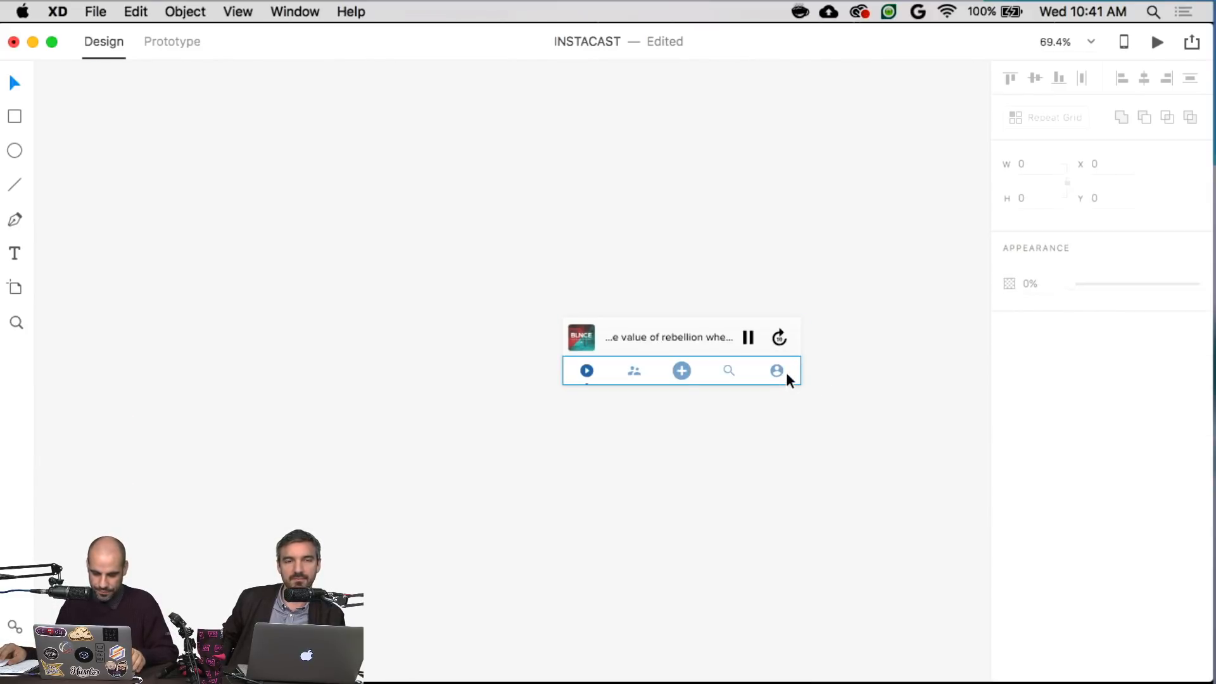
drag(785, 371, 774, 214)
scroll(780, 355, up, 5)
click(792, 315)
scroll(811, 310, up, 5)
scroll(811, 310, left, 5)
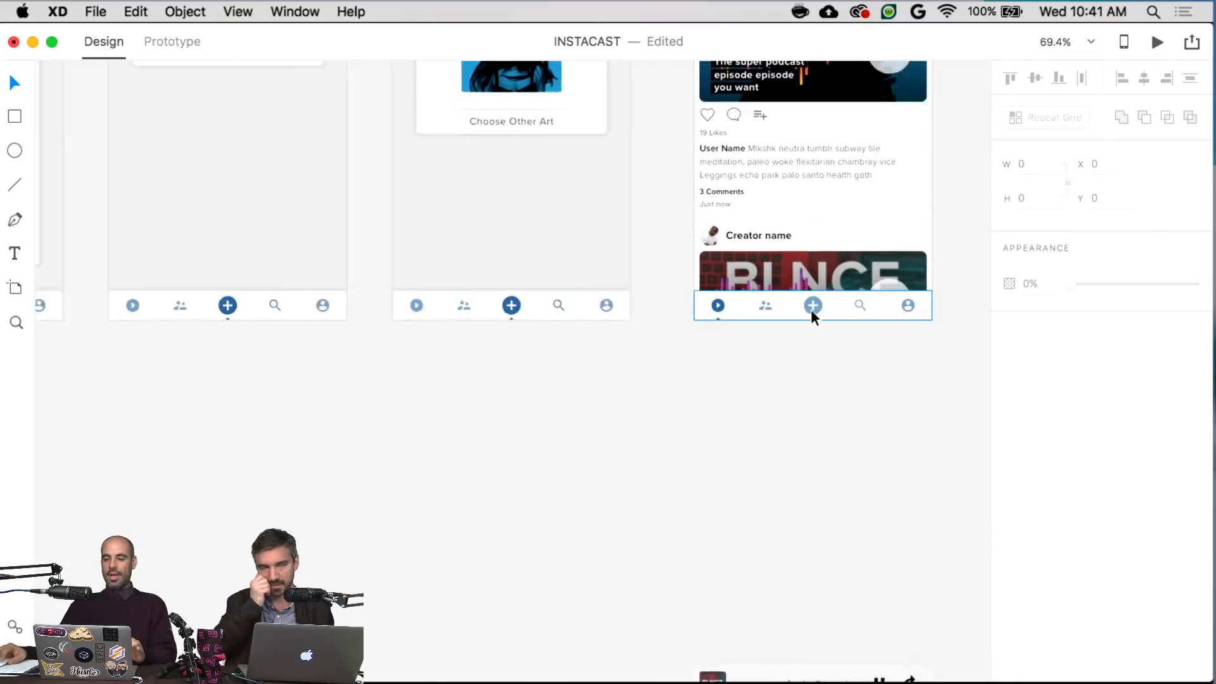
- Set the Discover artboard's height to 640
scroll(811, 311, up, 1)
scroll(811, 311, left, 1)
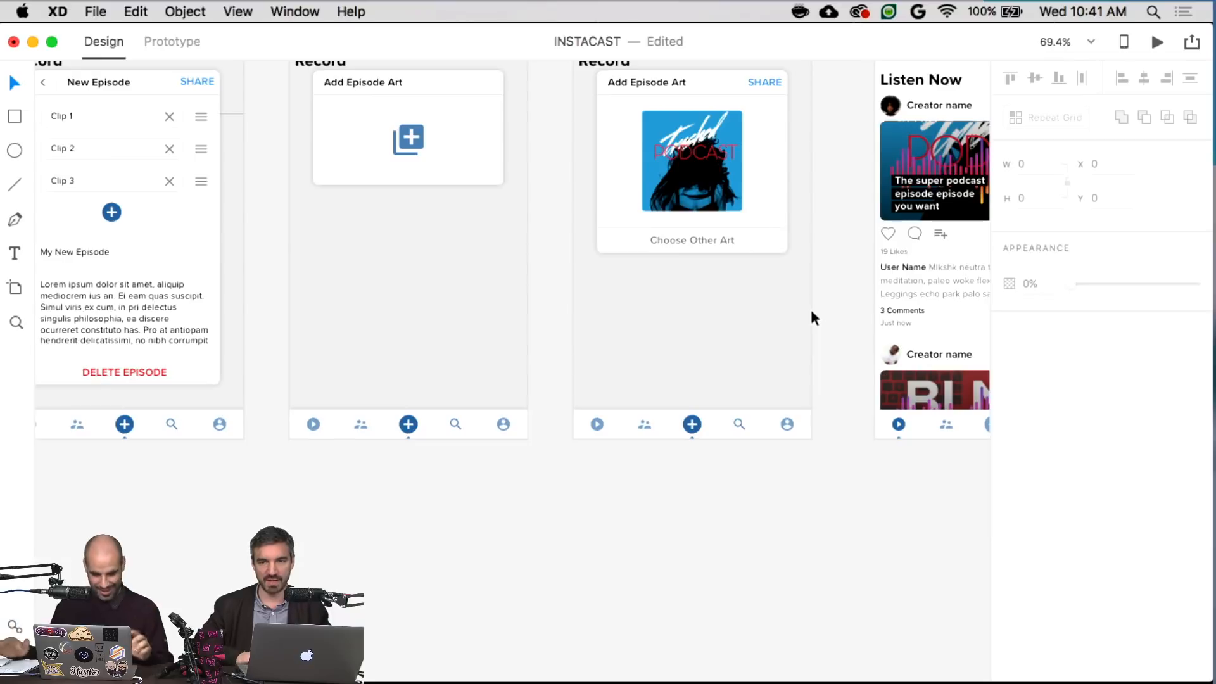
scroll(697, 322, left, 10)
scroll(691, 325, up, 10)
scroll(690, 323, left, 8)
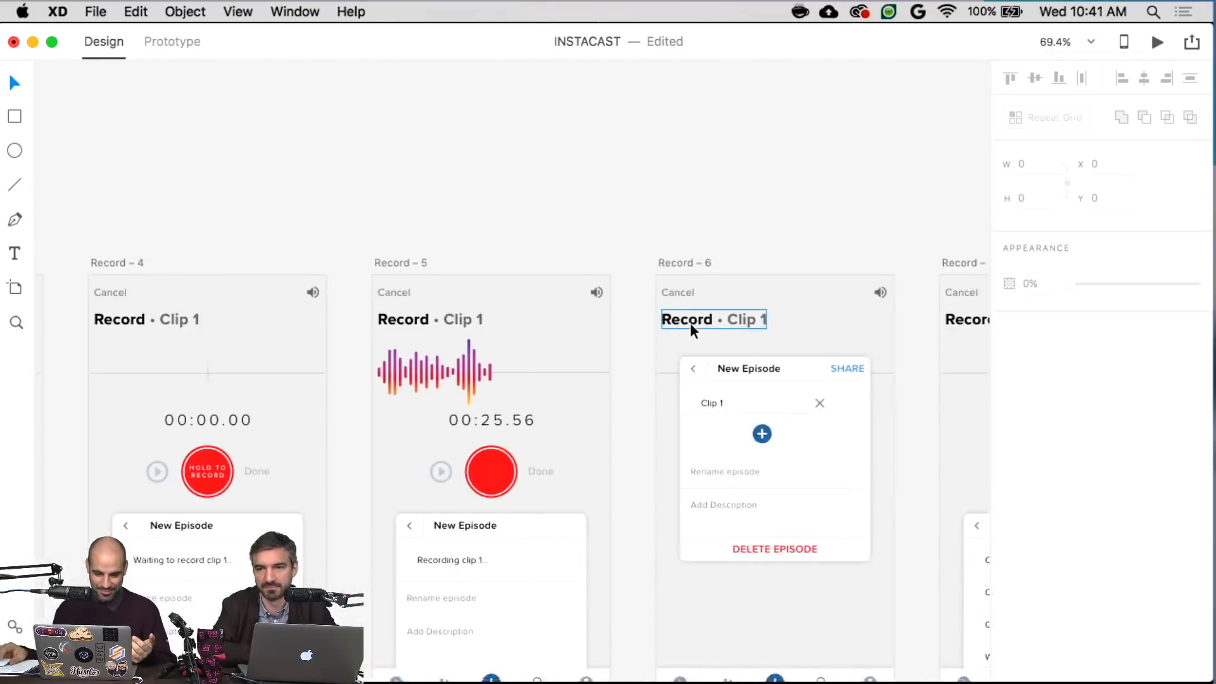
scroll(686, 323, left, 15)
scroll(683, 322, right, 2)
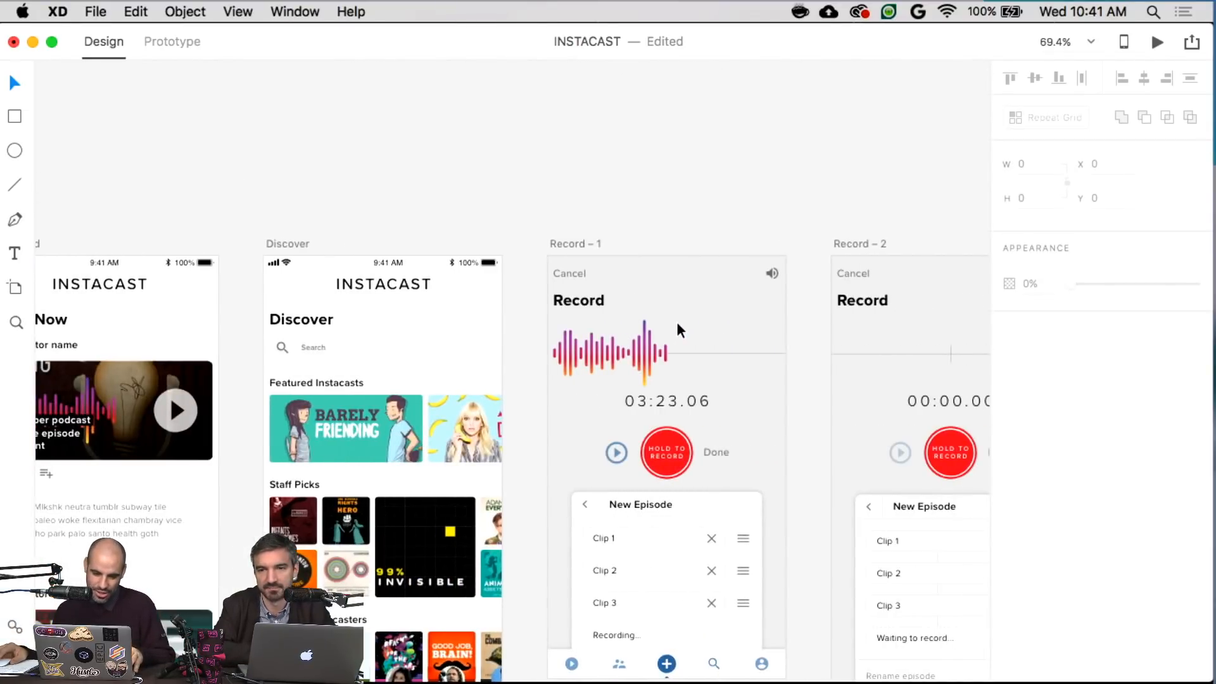
scroll(674, 317, down, 5)
scroll(674, 318, left, 5)
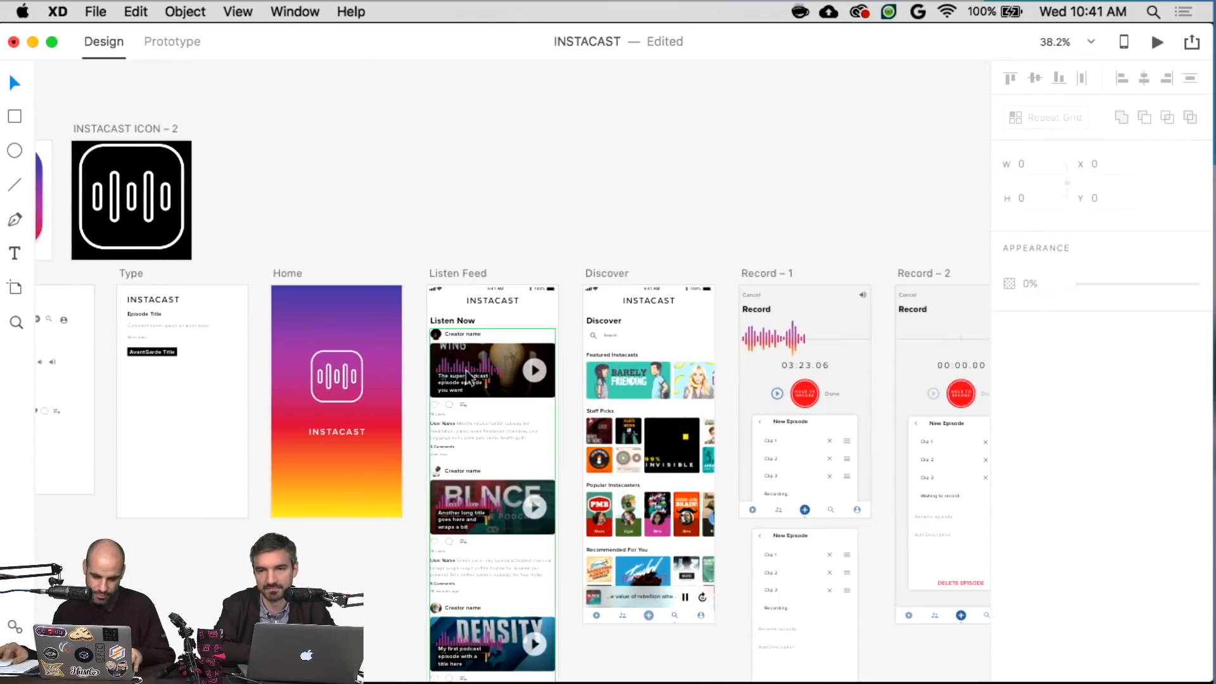
click(453, 271)
click(624, 270)
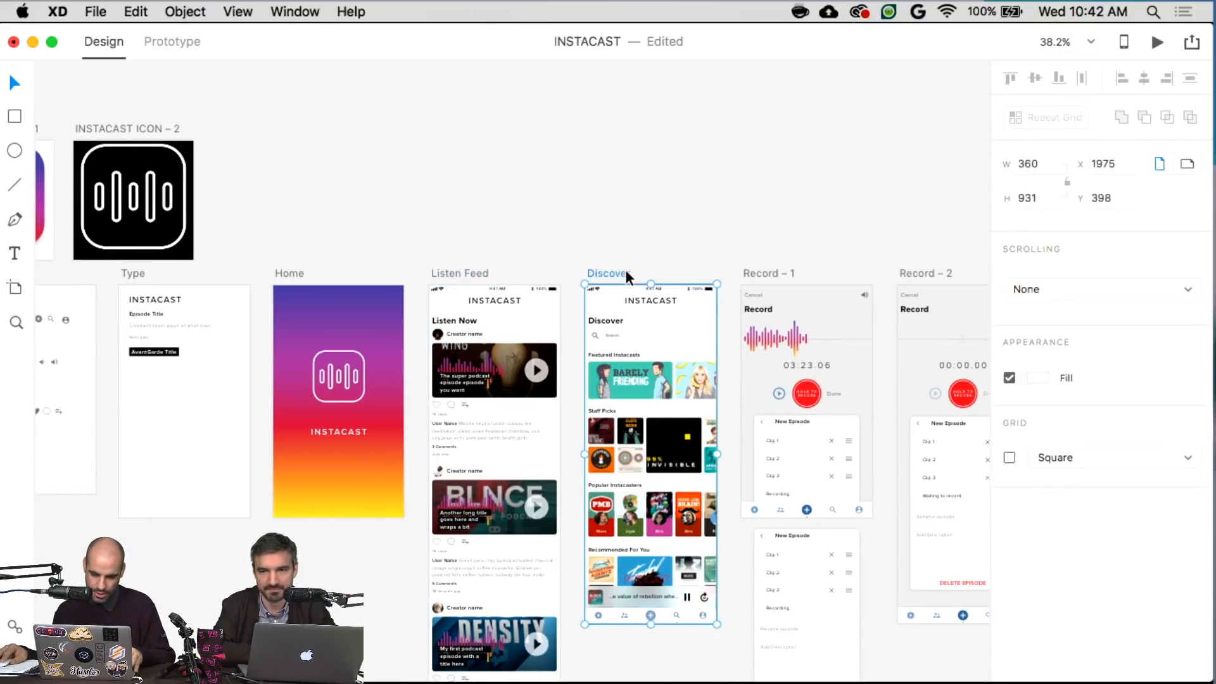
text(640)
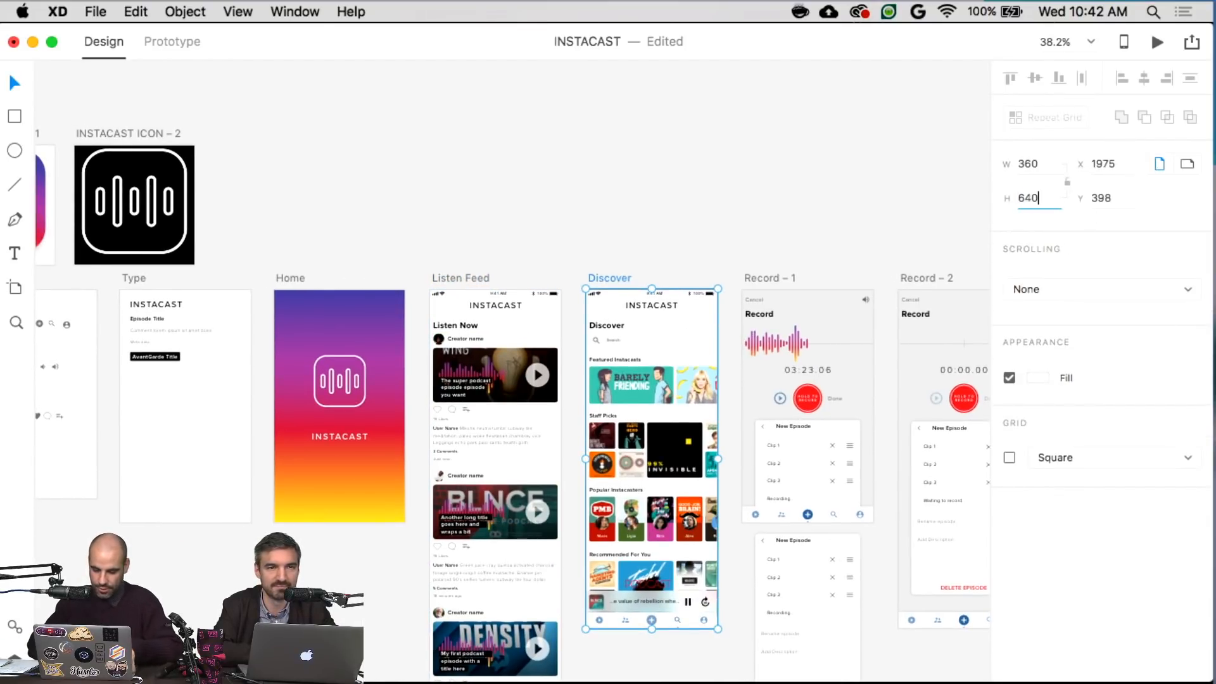
key(Return)
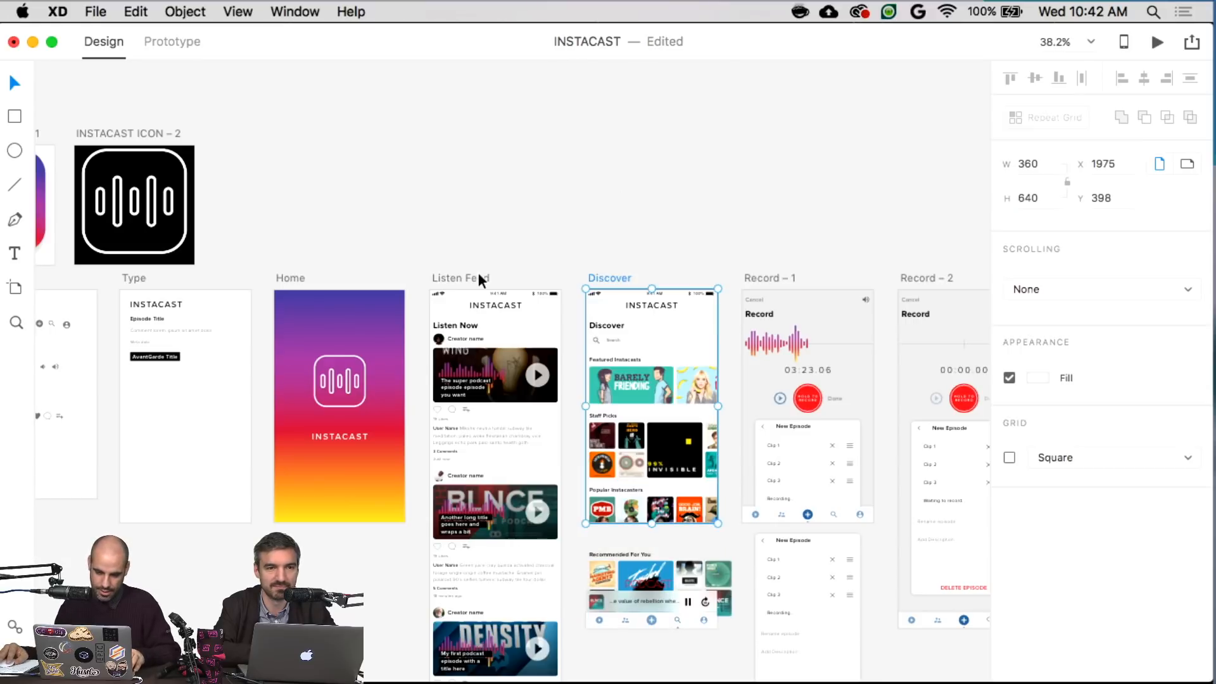
- Set the original Listen Feed artboard's height to 640
click(478, 279)
click(1037, 165)
double_click(1036, 204)
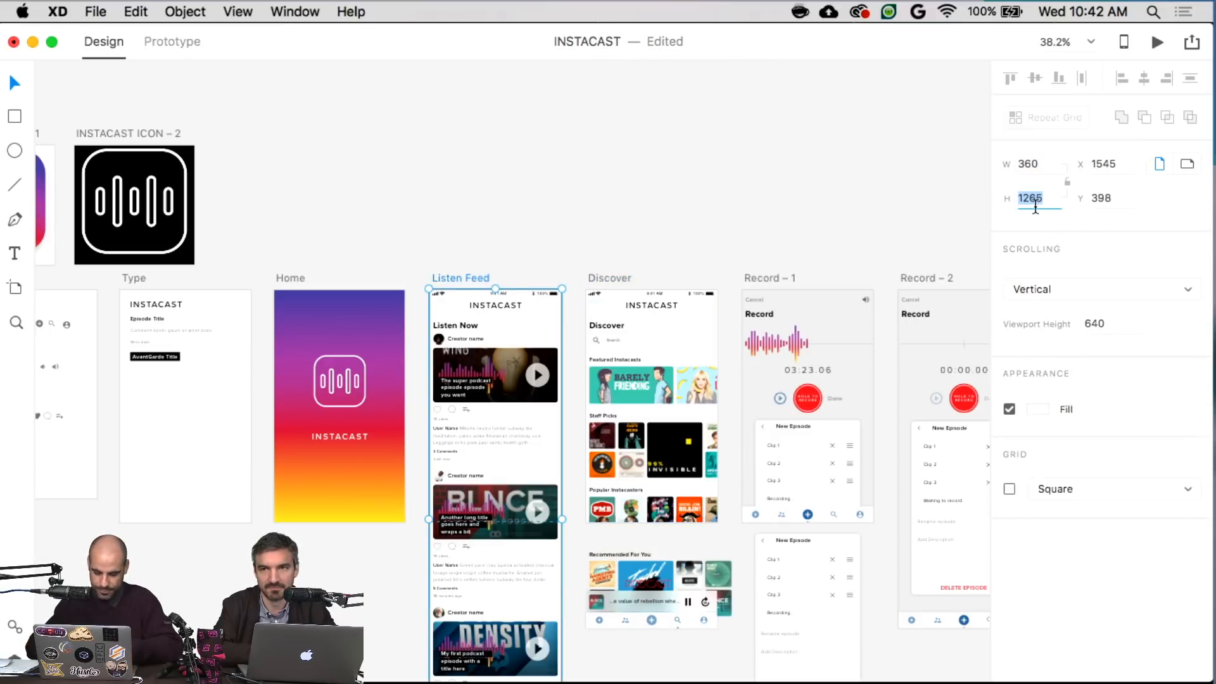
text(640)
key(Return)
click(622, 196)
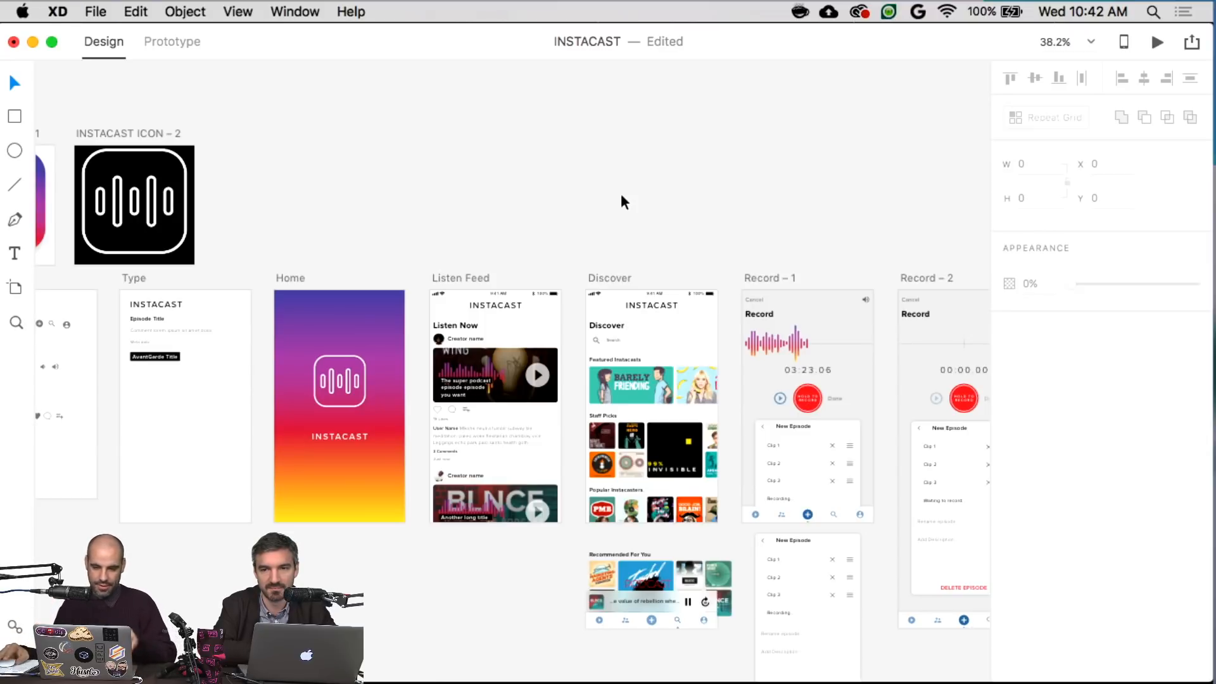
- In prototype mode, make the Home artboard the starting screen and link it to Listen Feed with a Dissolve transition and Ease Out easing
click(477, 277)
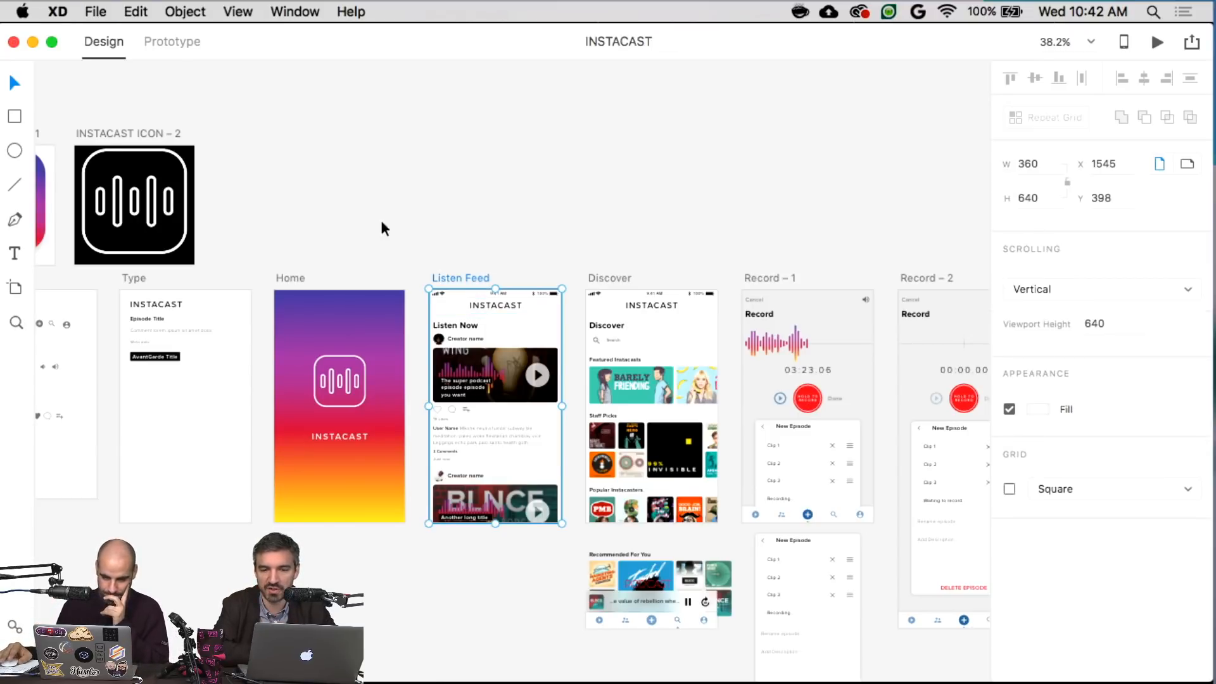
click(183, 39)
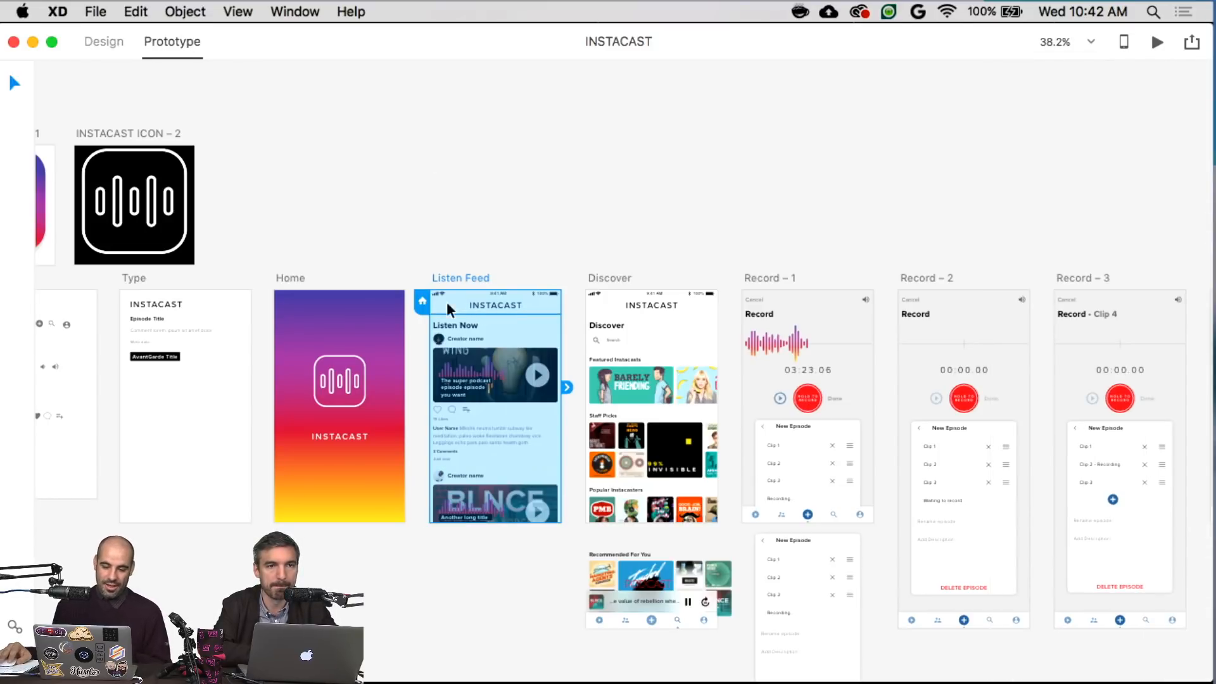
click(342, 301)
click(265, 301)
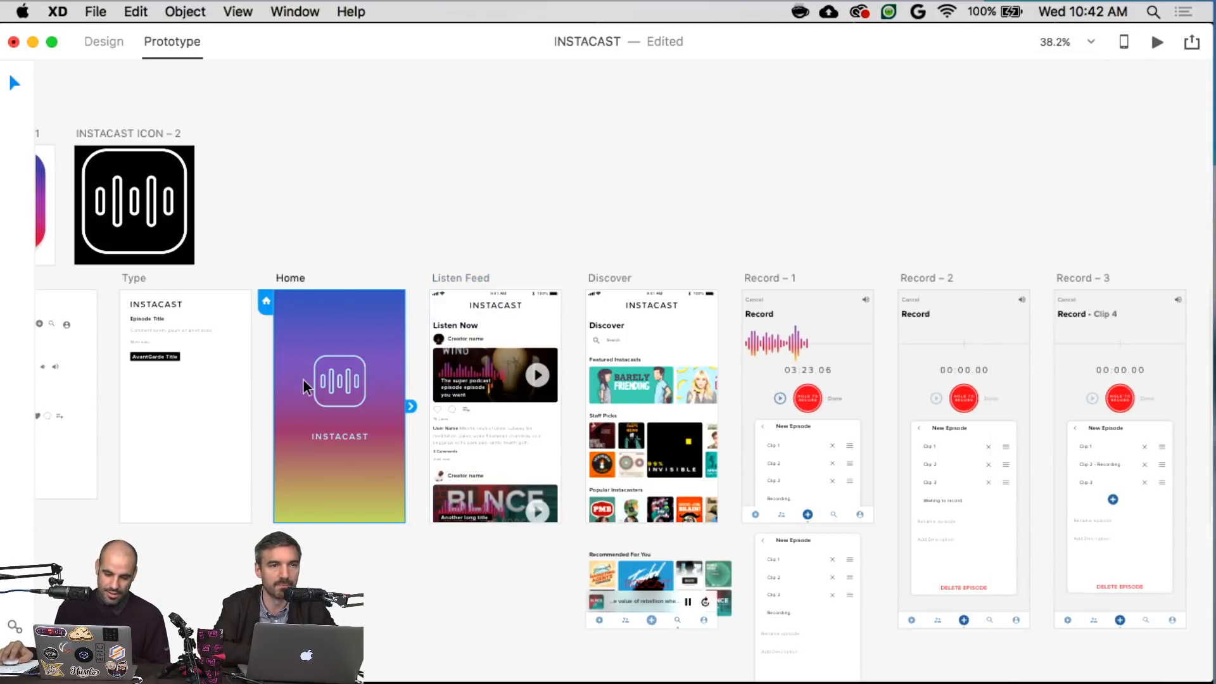
drag(412, 404, 506, 451)
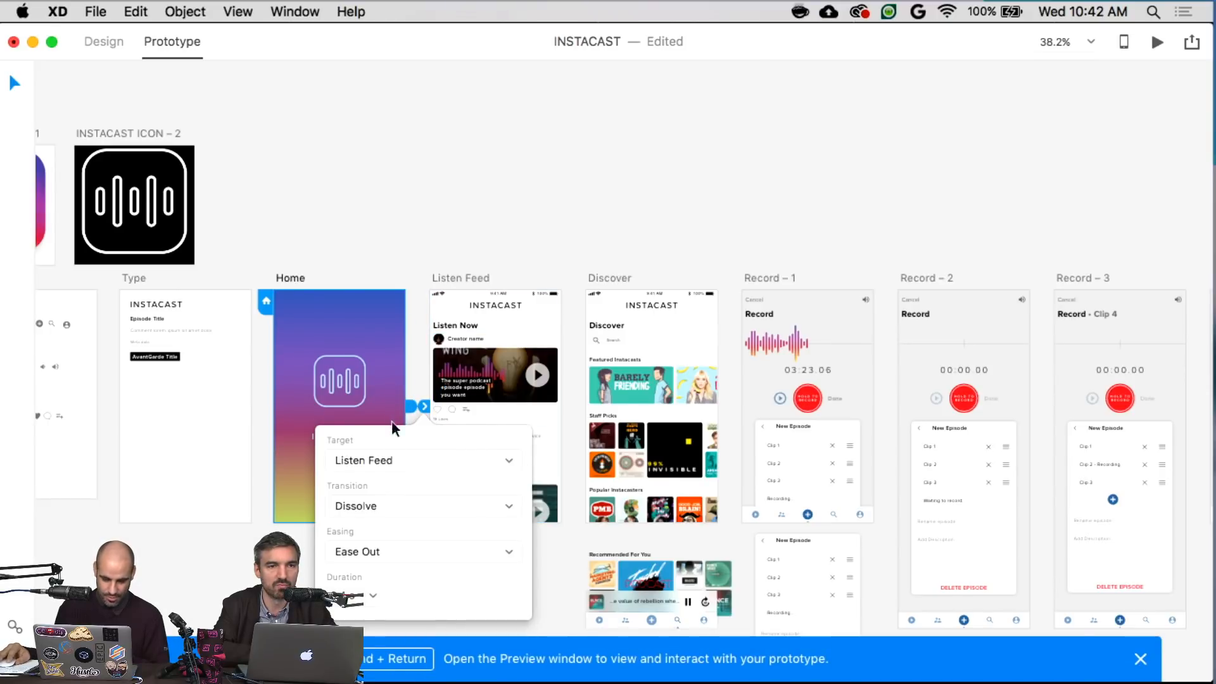
click(490, 195)
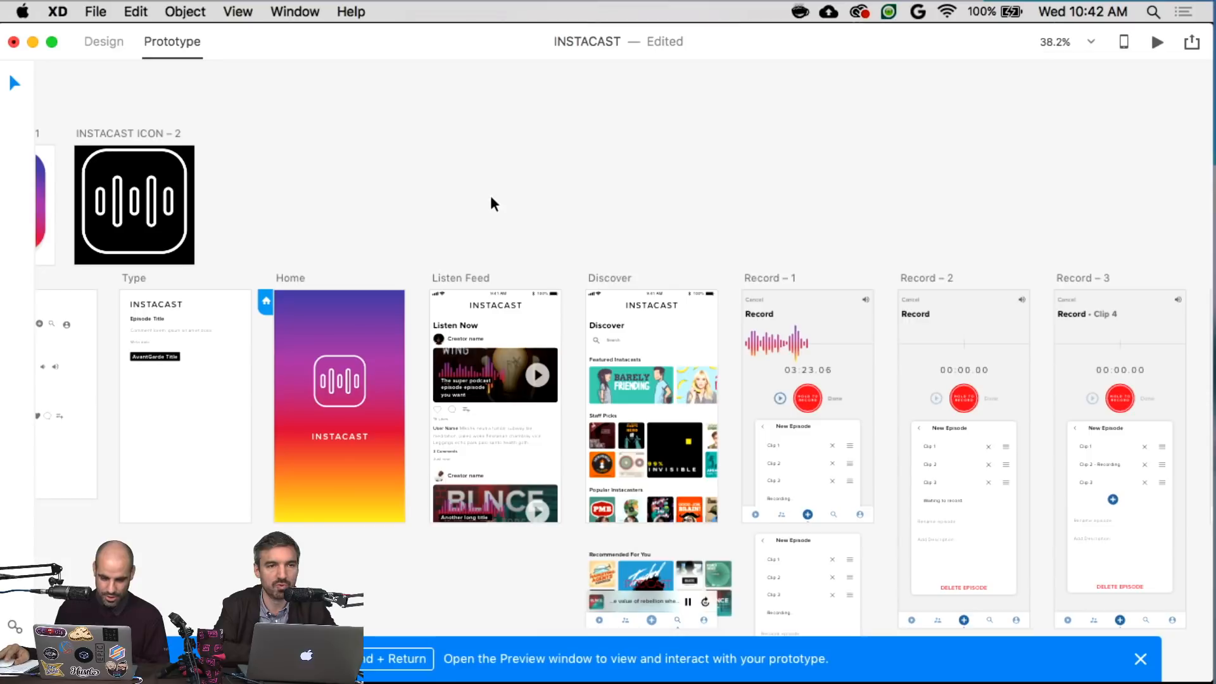
- In design mode, move Listen Feed's navigation bar up to its artboard's bottom edge, and Discover's mini player and navigation bar up to Y 537
scroll(492, 192, right, 3)
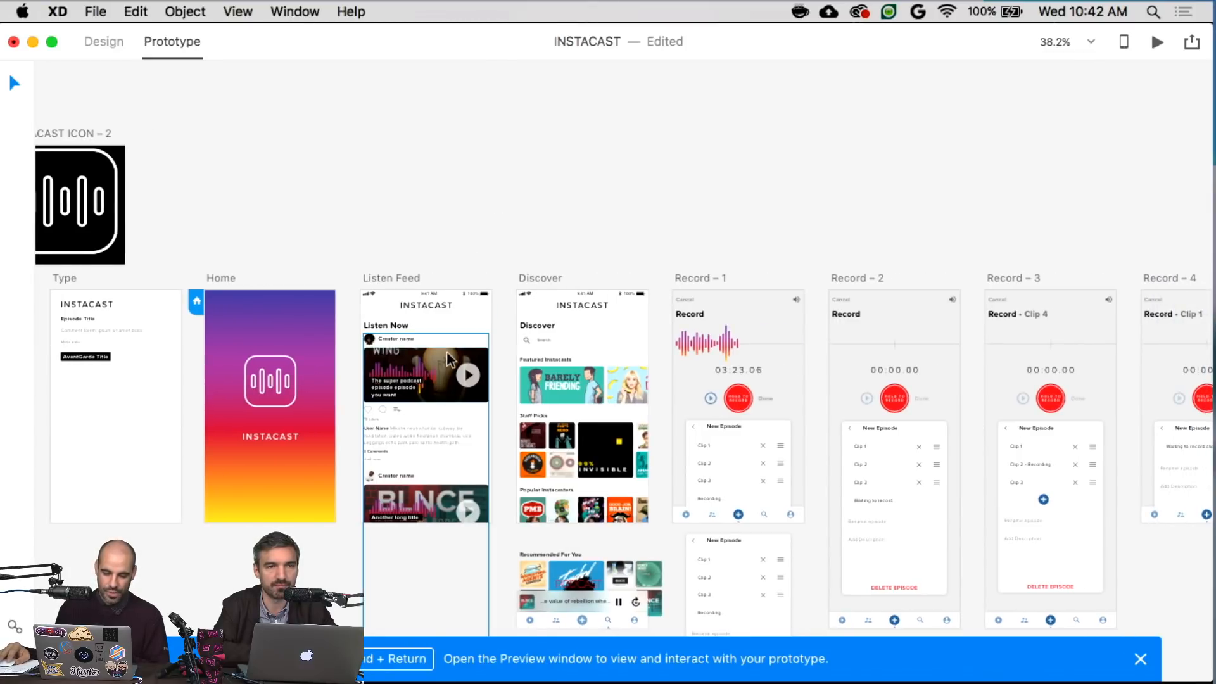
click(100, 47)
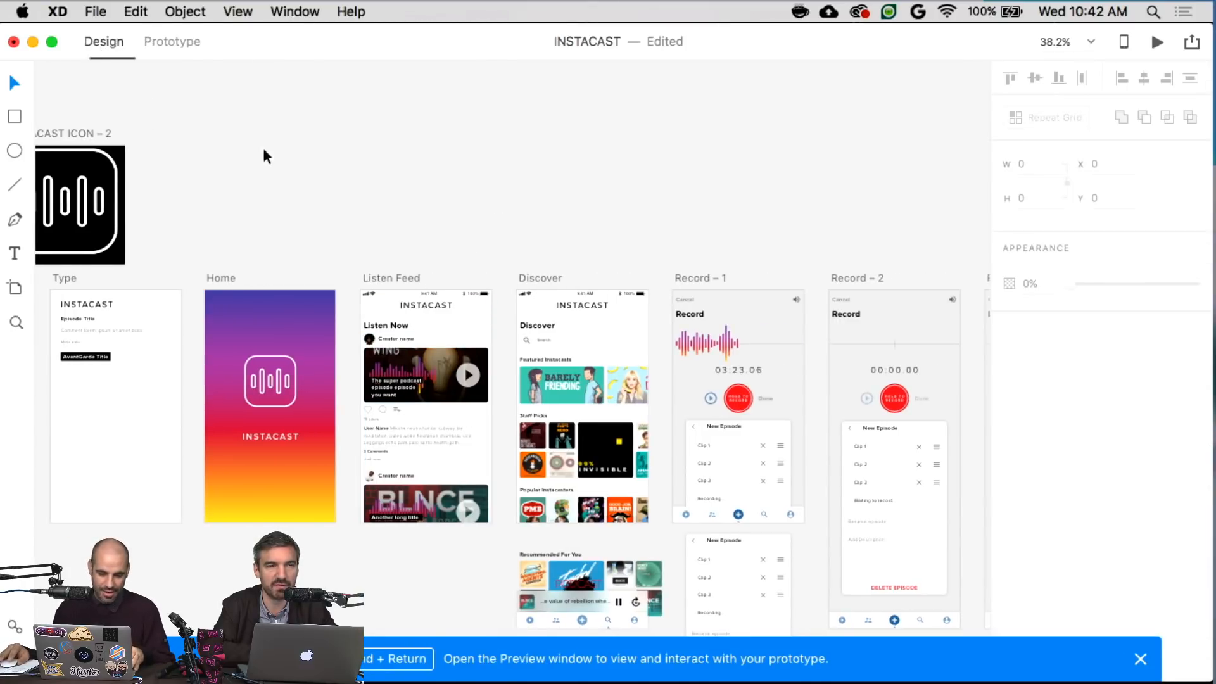
scroll(285, 152, down, 10)
drag(435, 252, 444, 87)
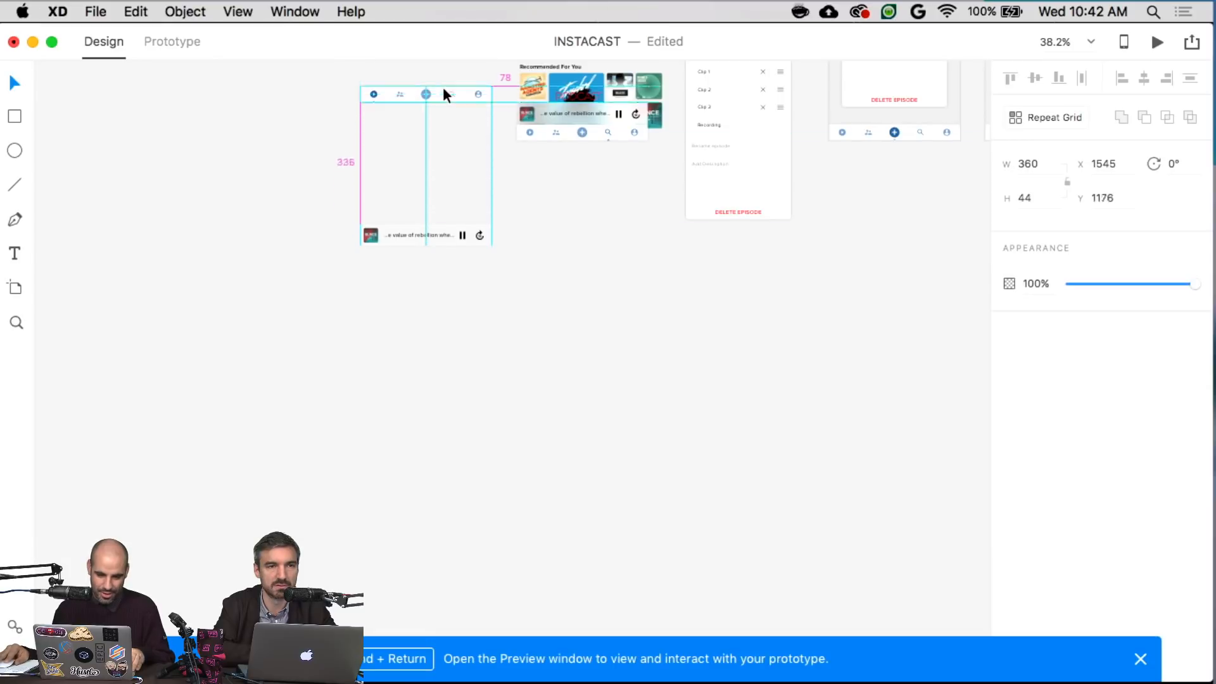
scroll(441, 131, up, 5)
drag(439, 322, 436, 265)
click(431, 298)
scroll(431, 315, up, 5)
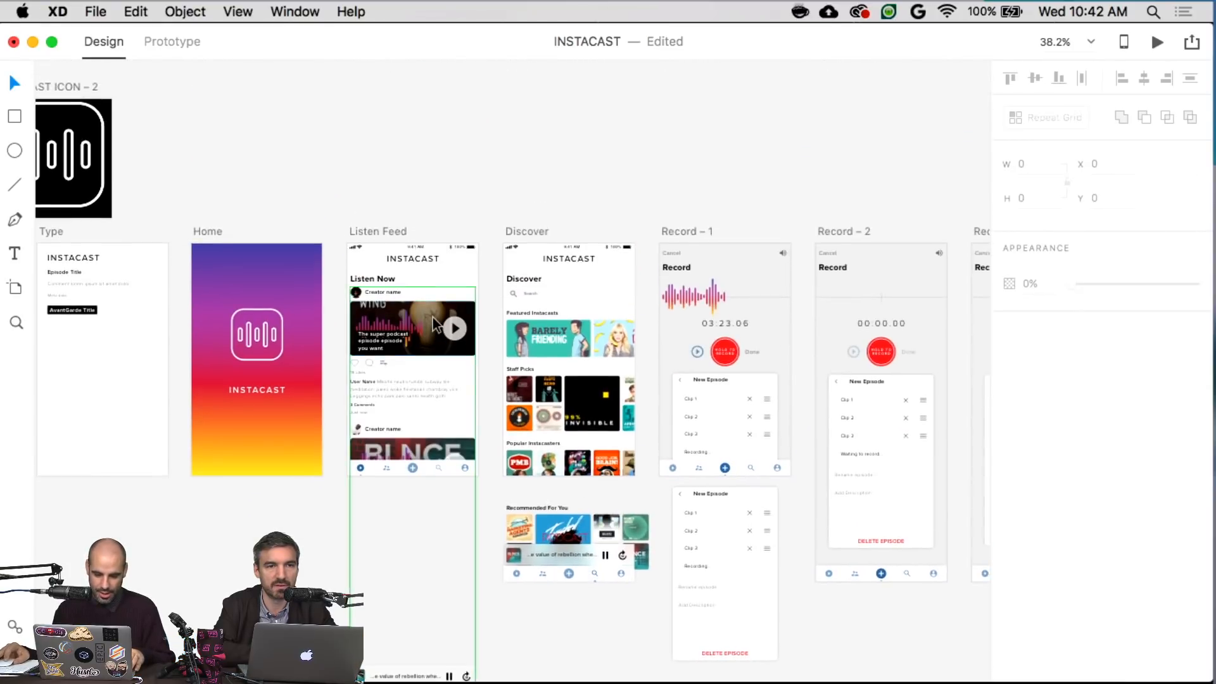
drag(594, 575, 582, 442)
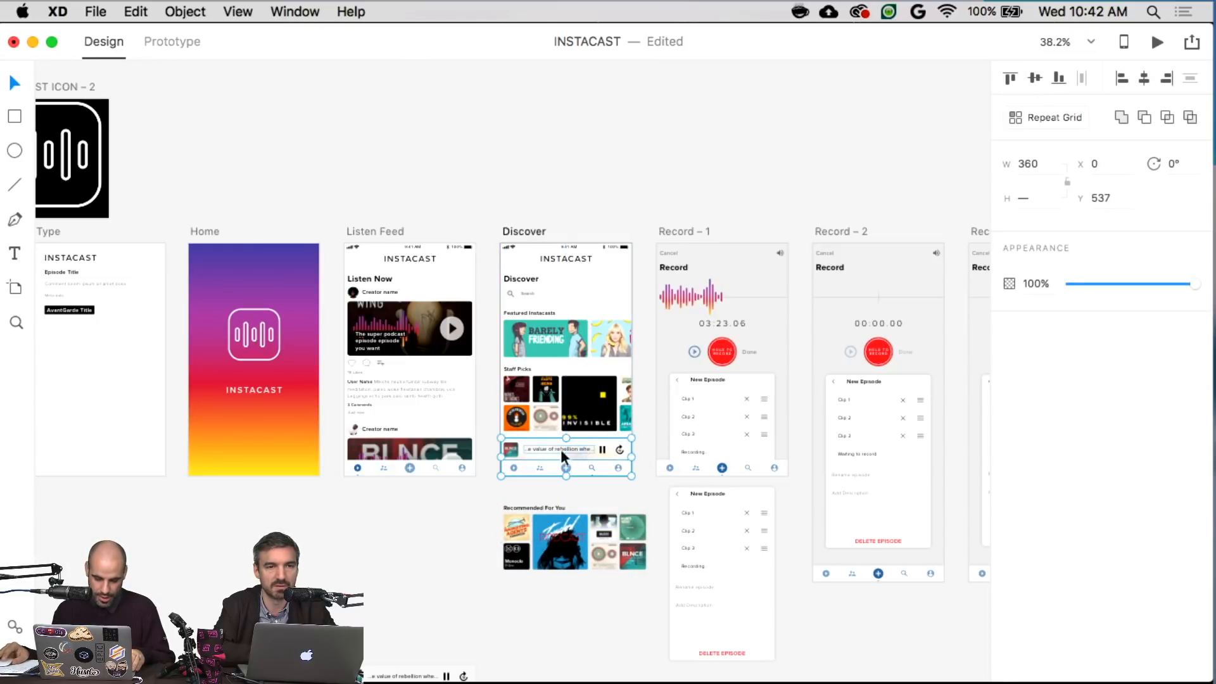
- In prototype mode, link the search icon in Listen Feed's navigation bar to the Discover artboard
click(152, 47)
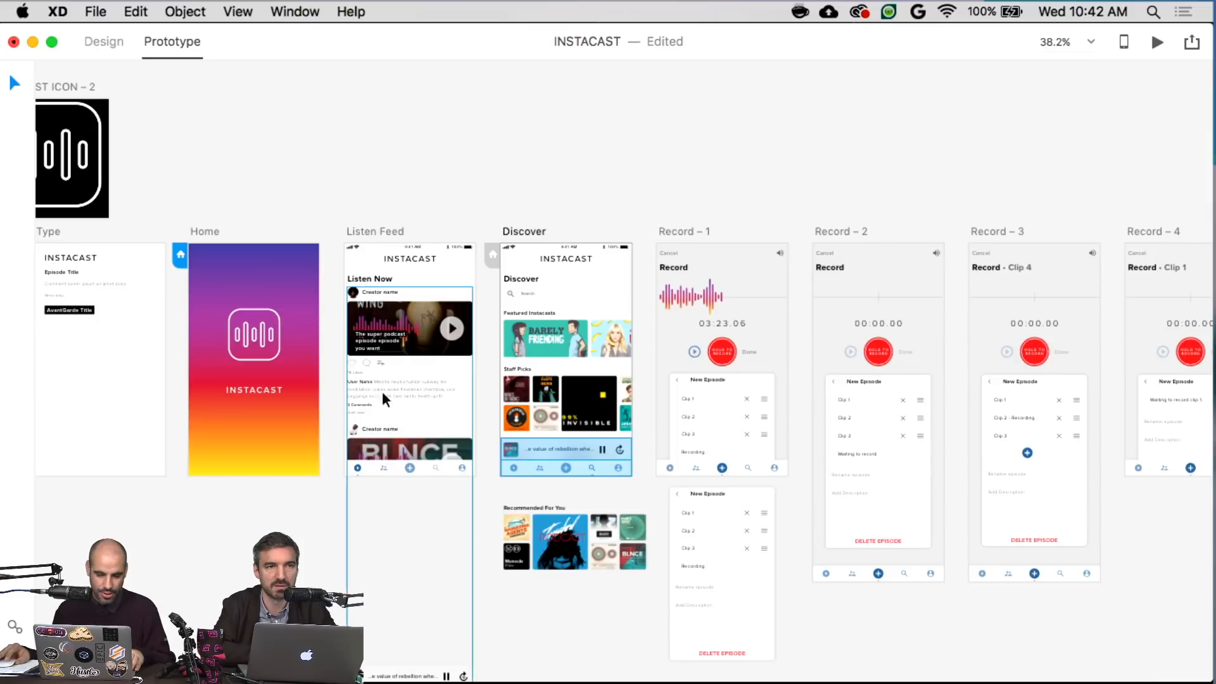
scroll(441, 492, up, 5)
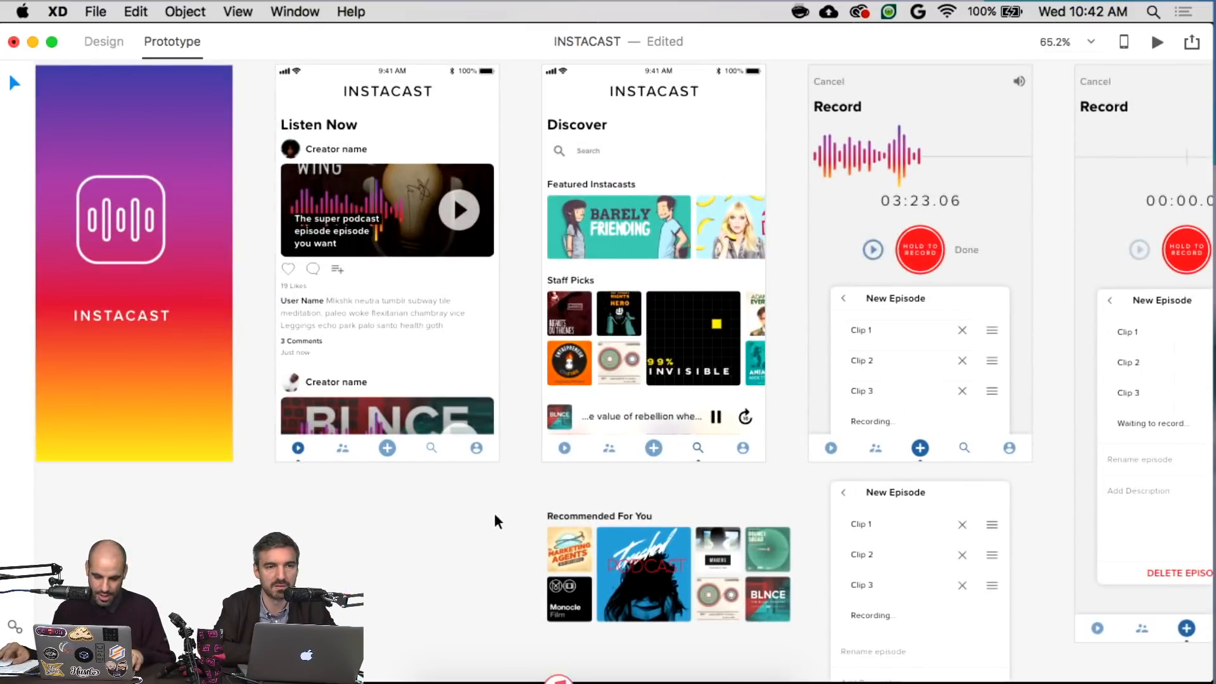
scroll(497, 513, up, 1)
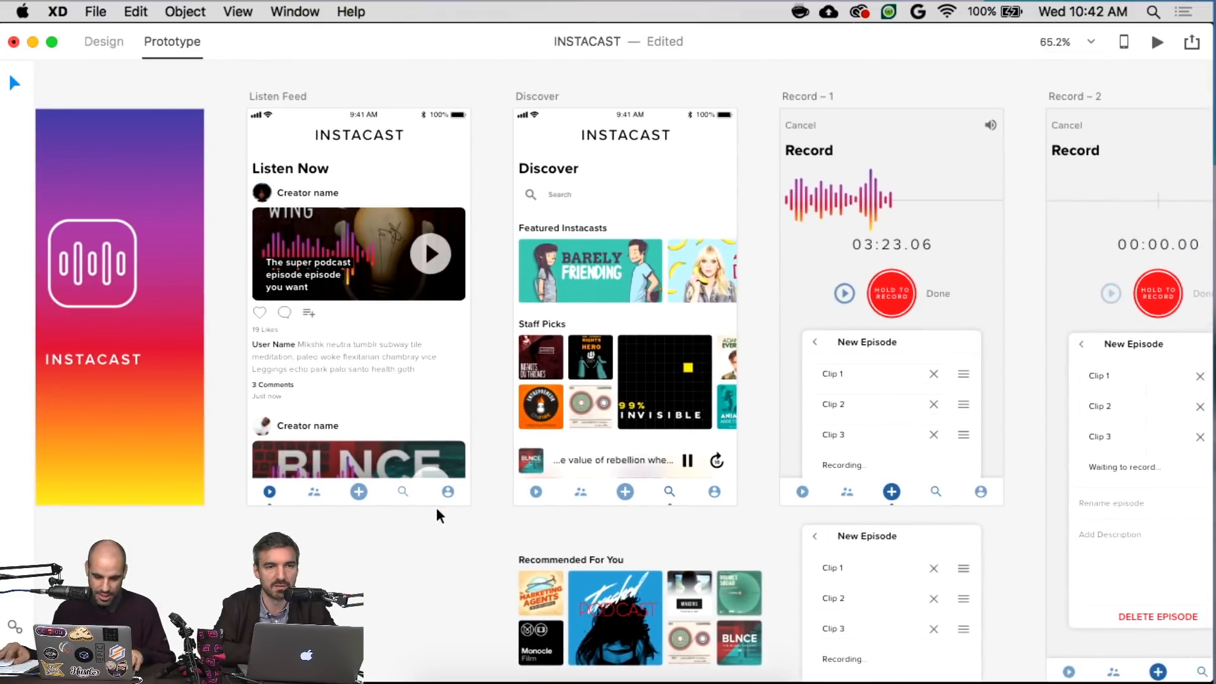
click(403, 491)
drag(418, 489, 541, 461)
click(668, 95)
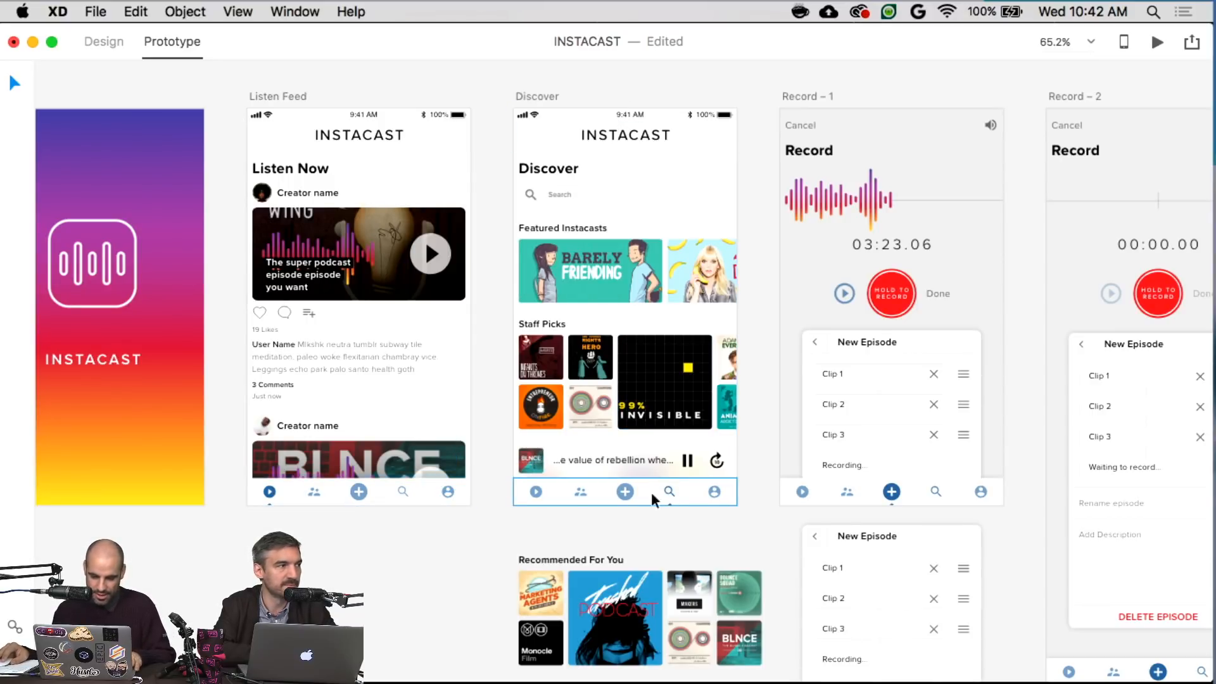
- Link the play icon in Discover's navigation bar back to the Listen Feed artboard
click(538, 492)
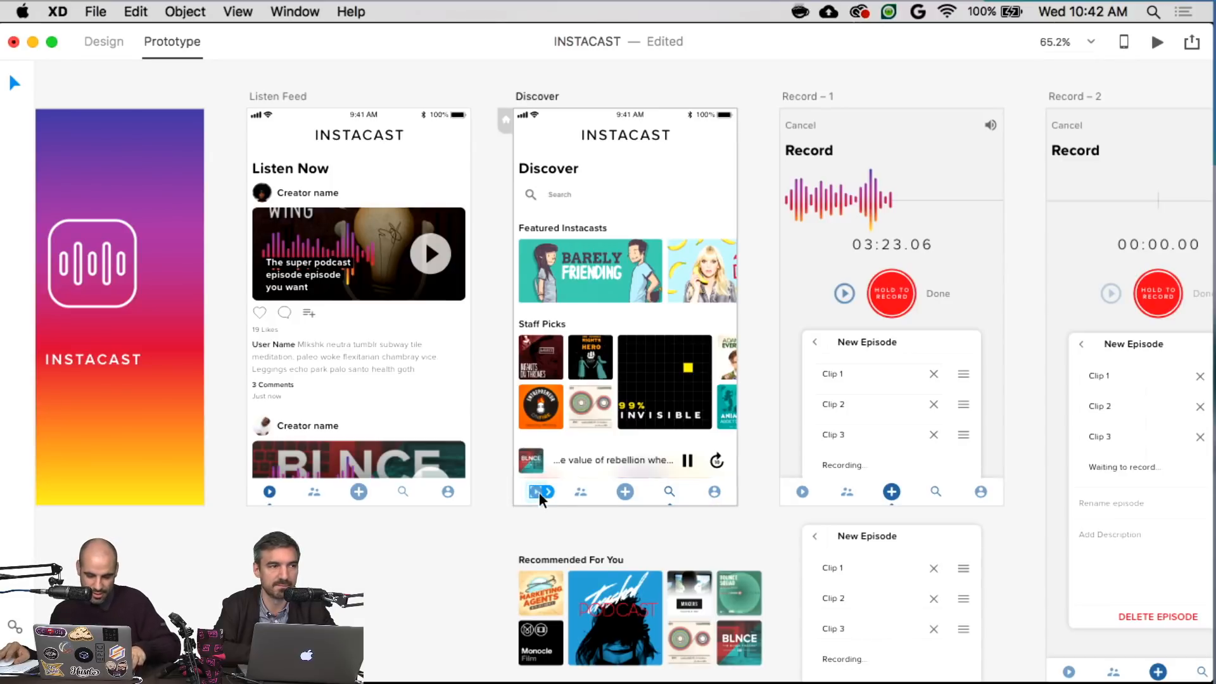
drag(547, 492, 401, 428)
click(490, 417)
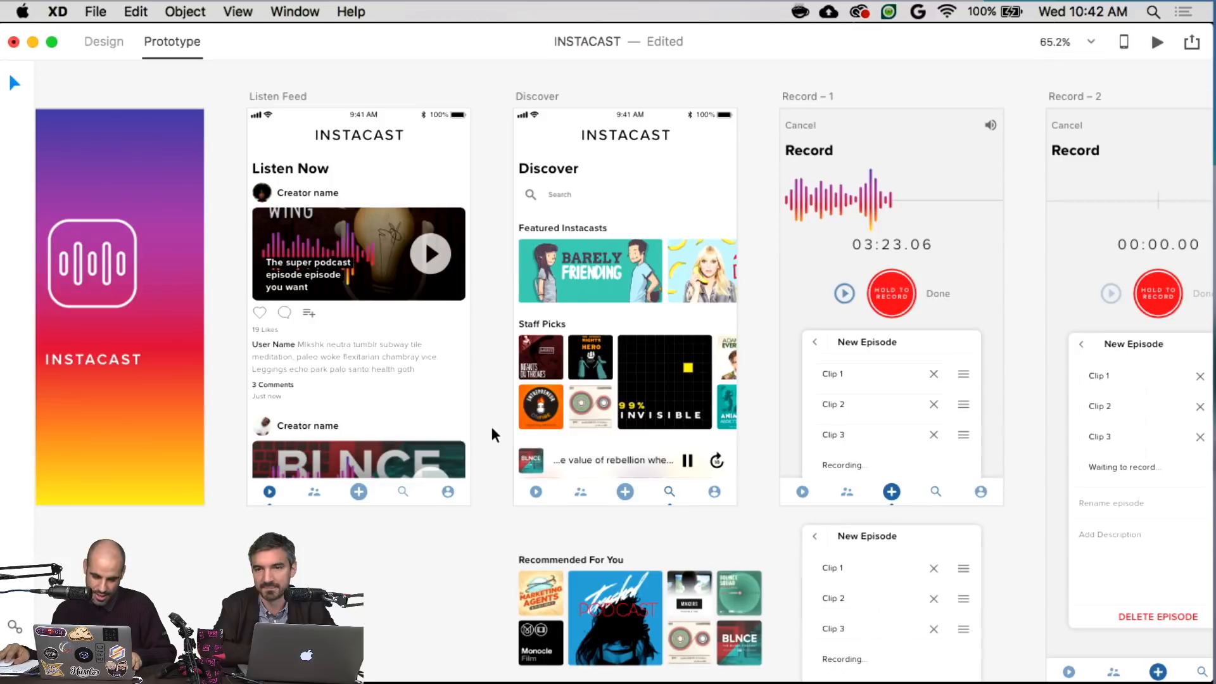
- Link the plus icon in Listen Feed's navigation bar to Record – 4 with Dissolve, Ease Out and a 0.4 s duration
click(362, 496)
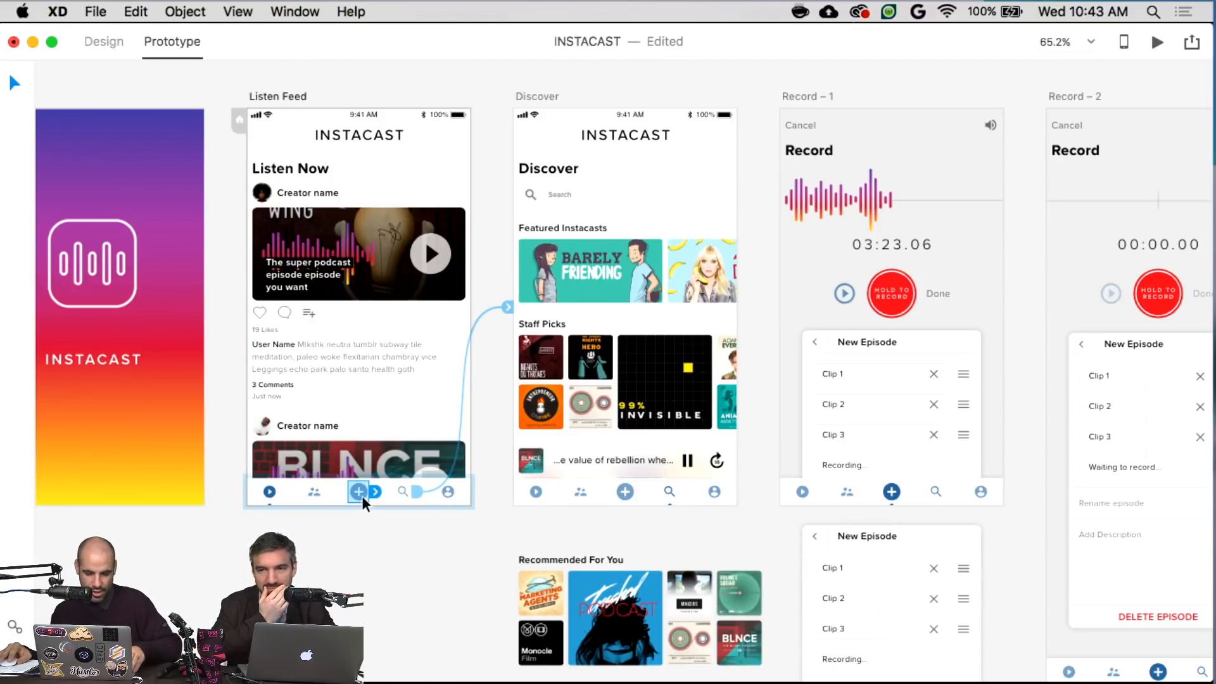
scroll(363, 495, right, 5)
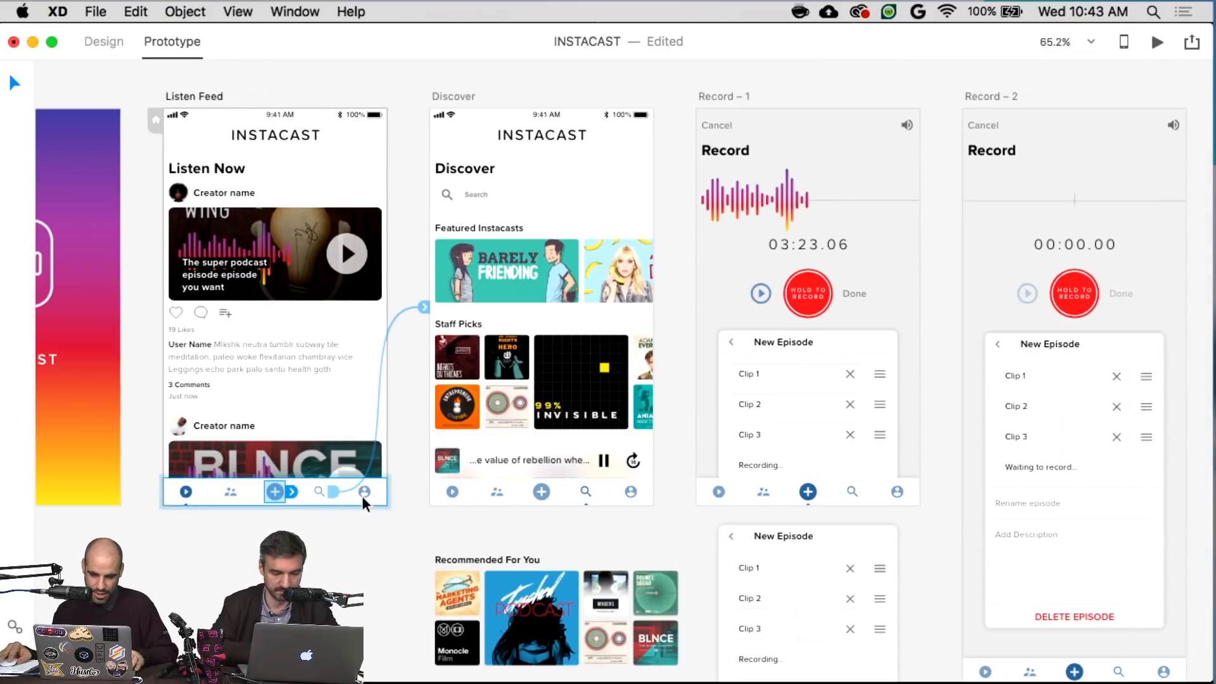
scroll(362, 496, down, 5)
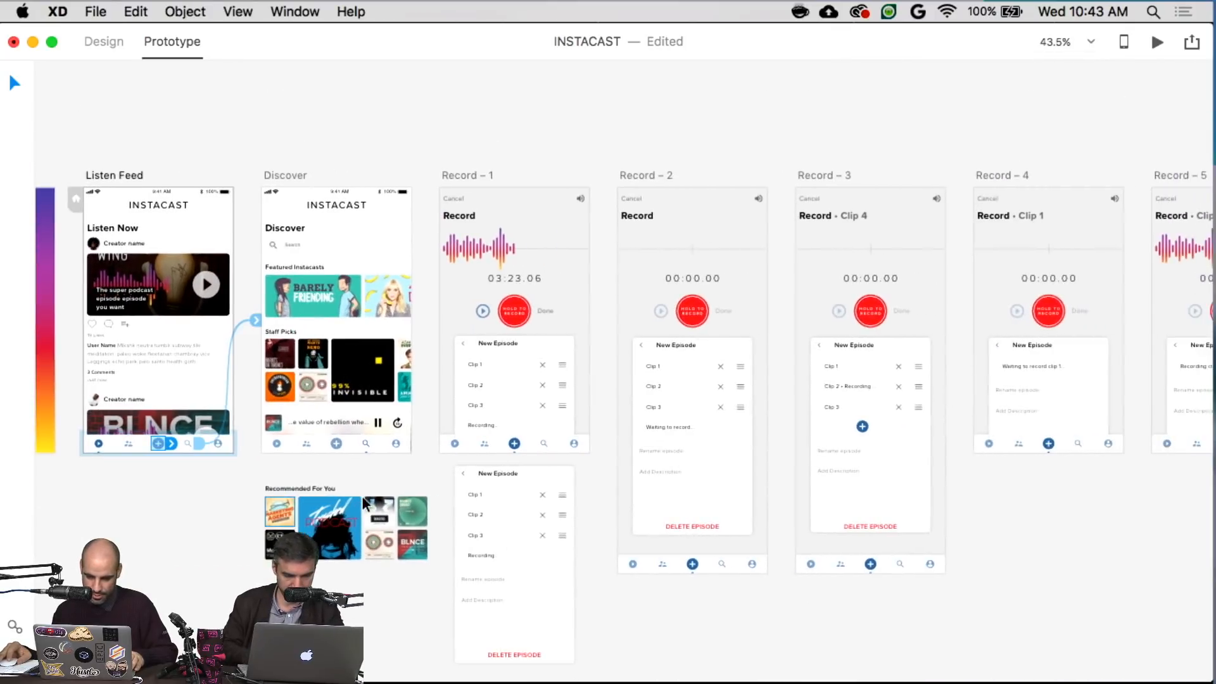
scroll(363, 496, left, 1)
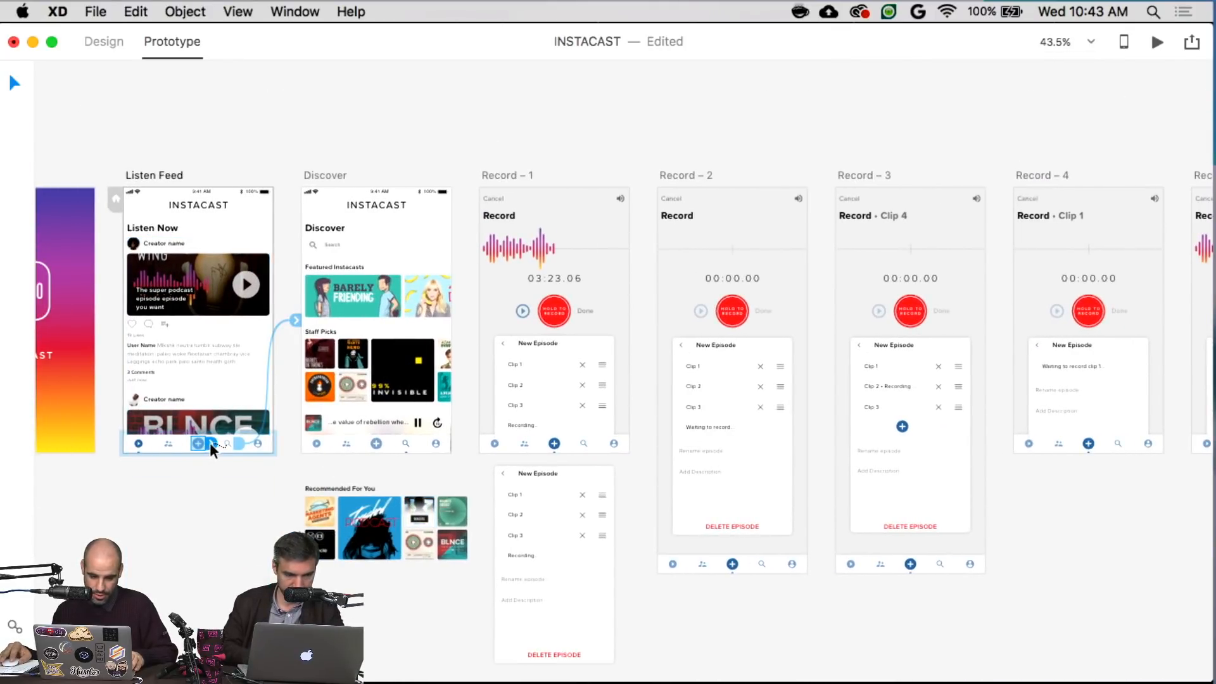
drag(210, 442, 1042, 290)
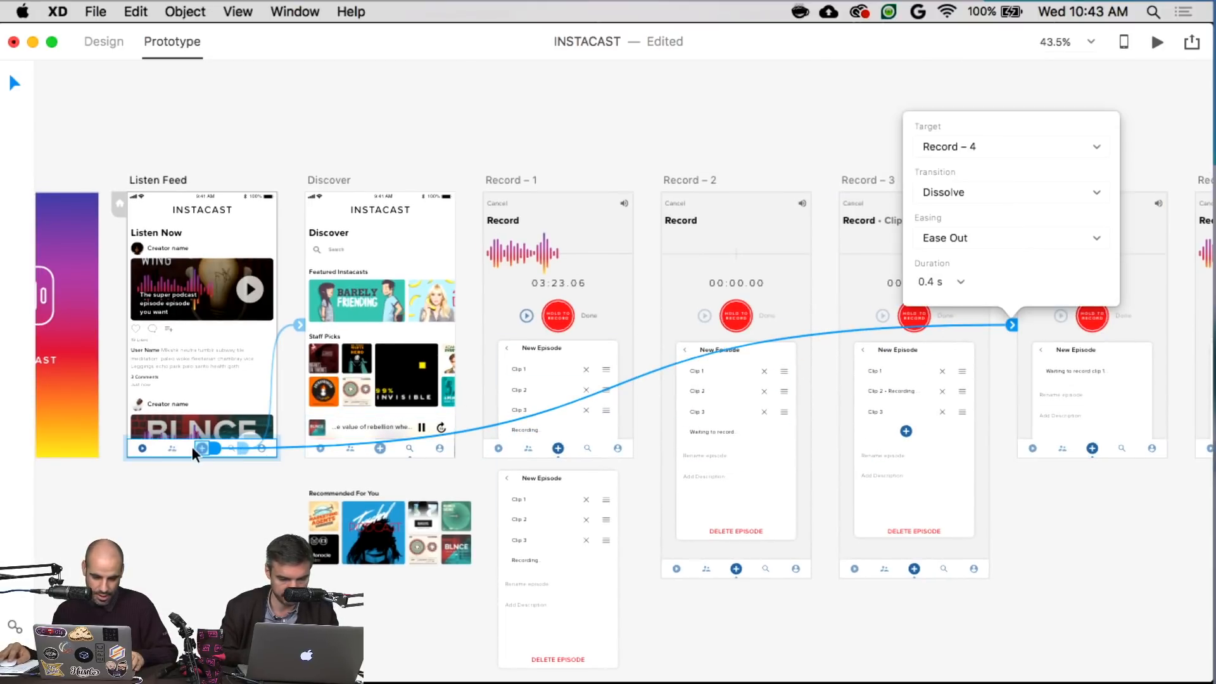
- Copy the plus icon's link to Record – 4 from Listen Feed and paste it onto the plus icon in Discover's navigation bar
key(super+c)
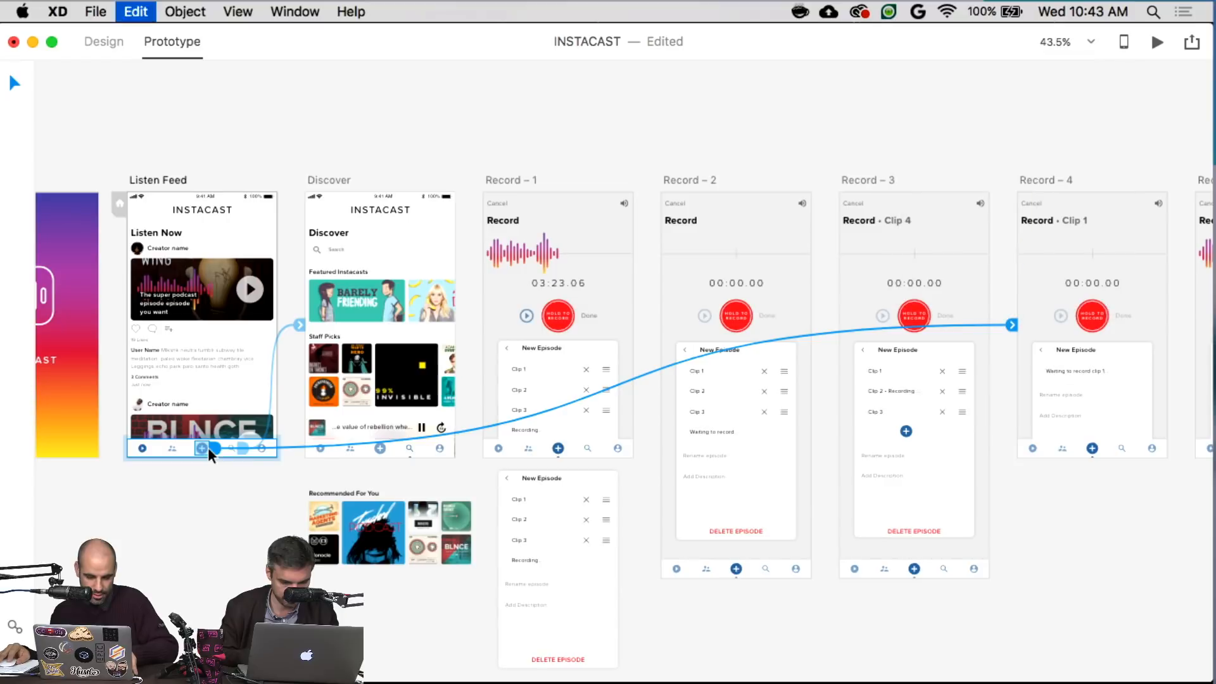
click(350, 455)
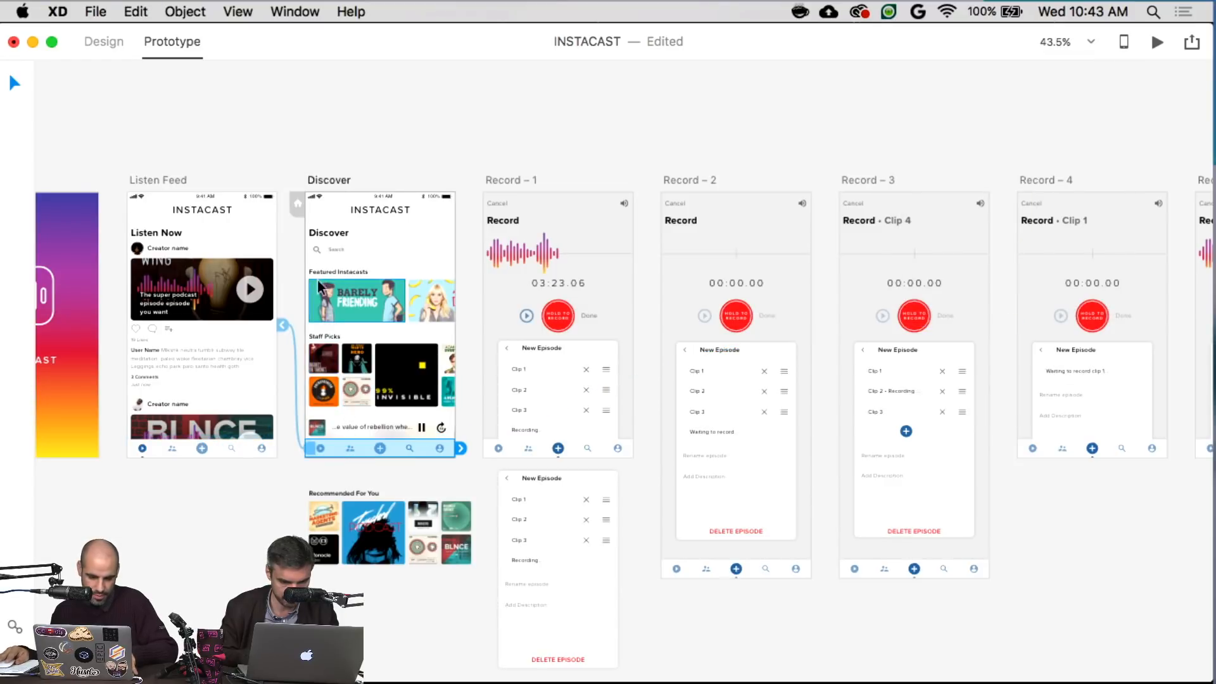
click(382, 237)
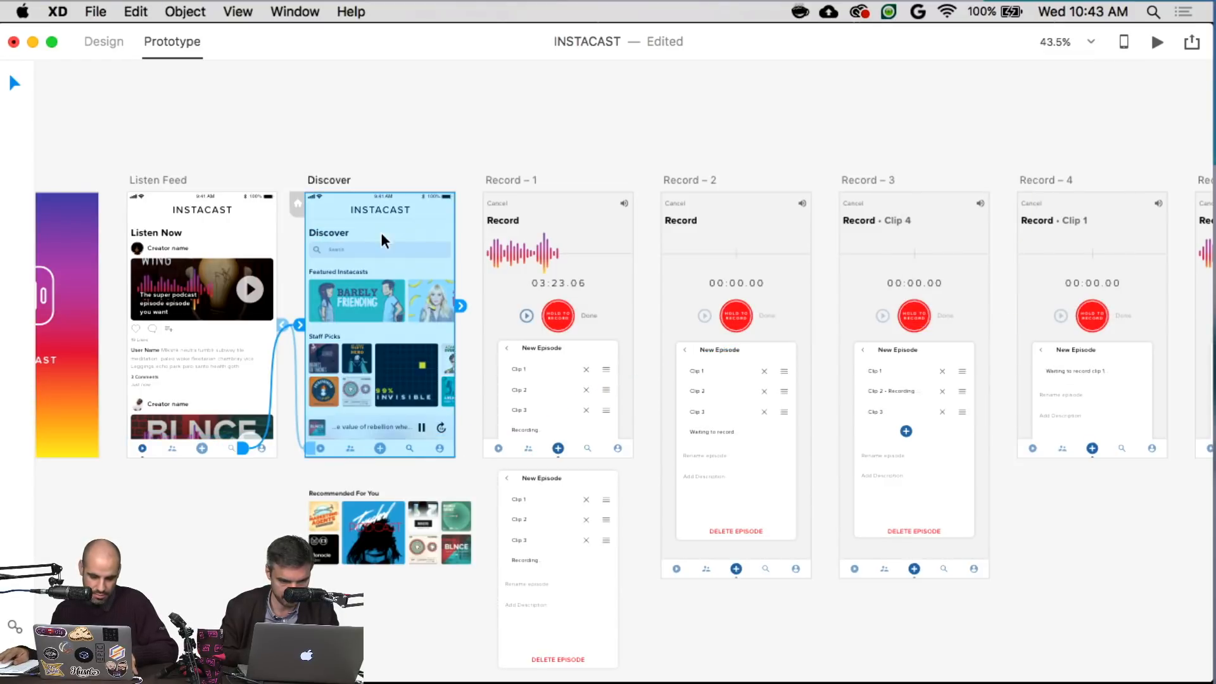
click(292, 252)
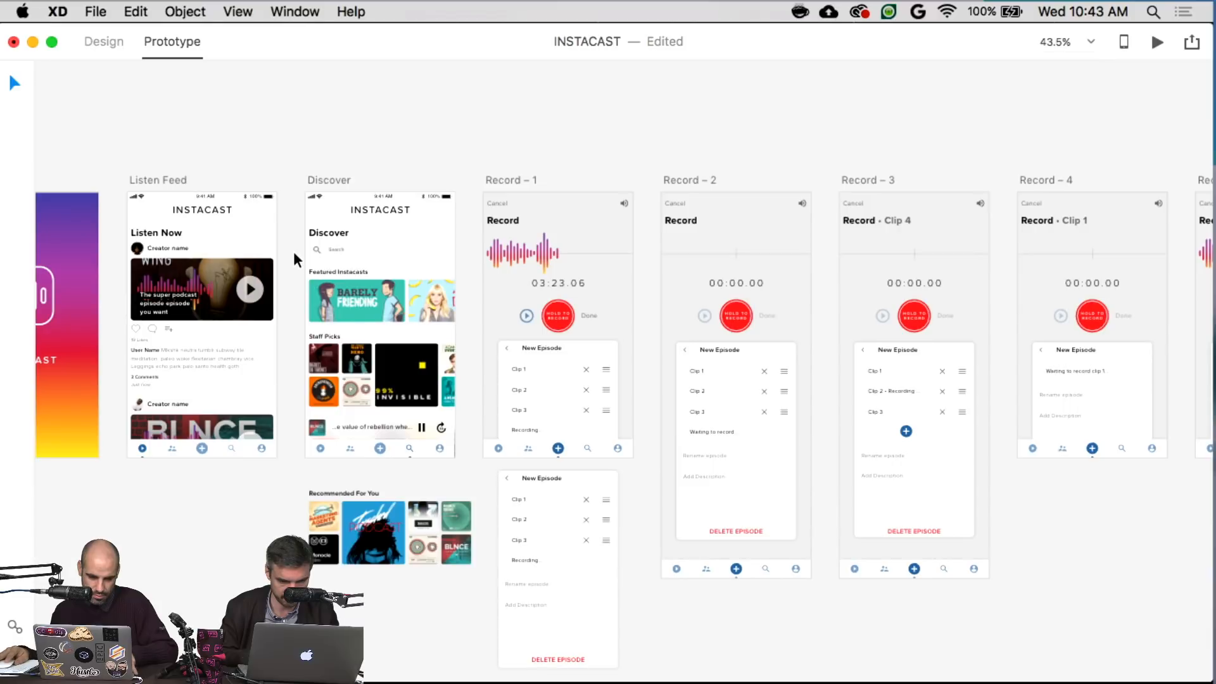
click(329, 180)
key(super+v)
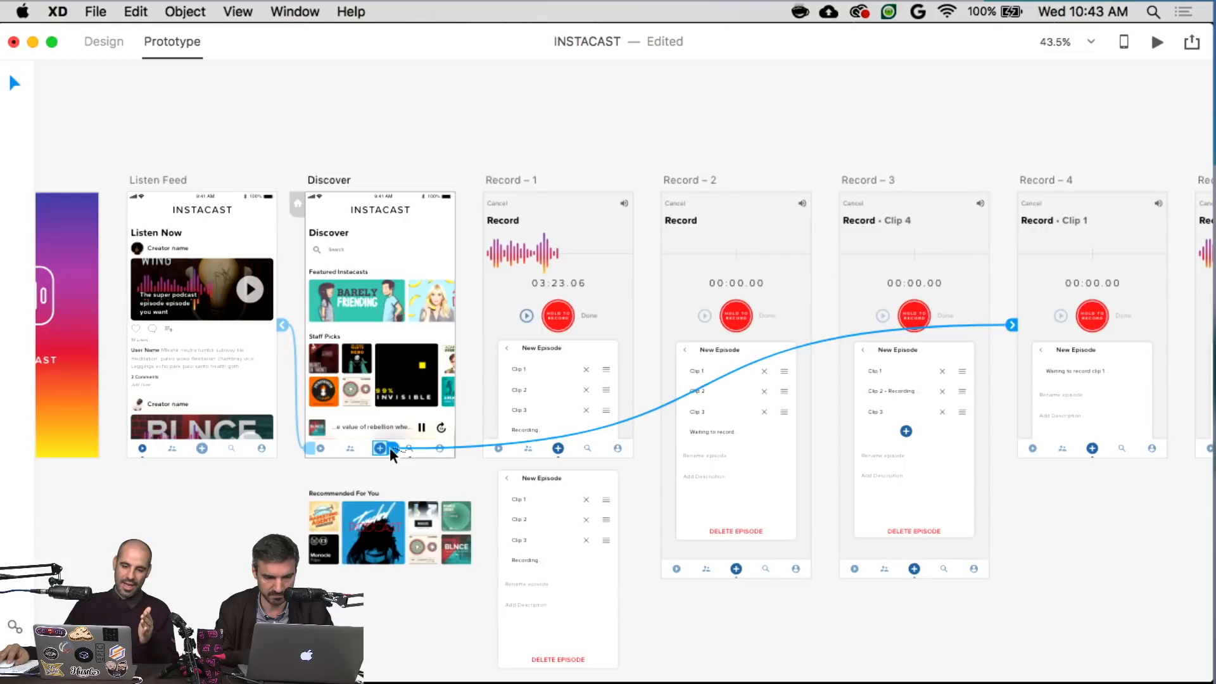
click(340, 180)
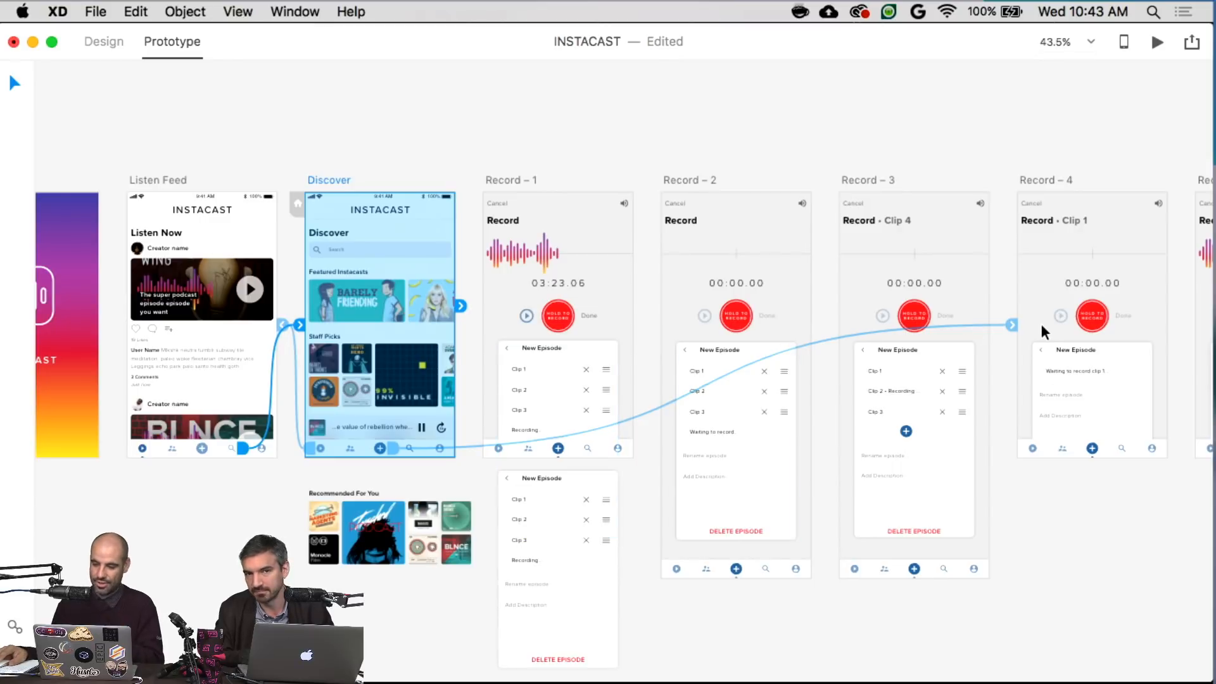
- Link the Hold to Record button in Record – 4 to Record – 5 with Dissolve, Ease Out and a 0.4 s duration
scroll(987, 373, right, 10)
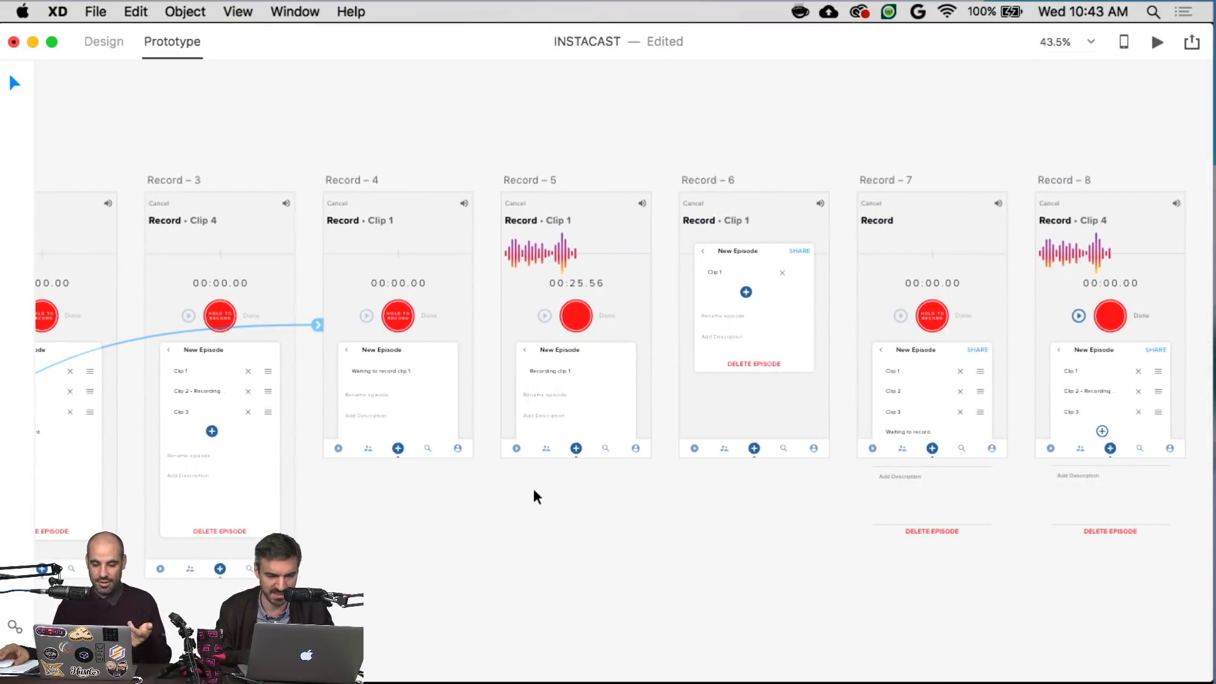
scroll(441, 481, right, 1)
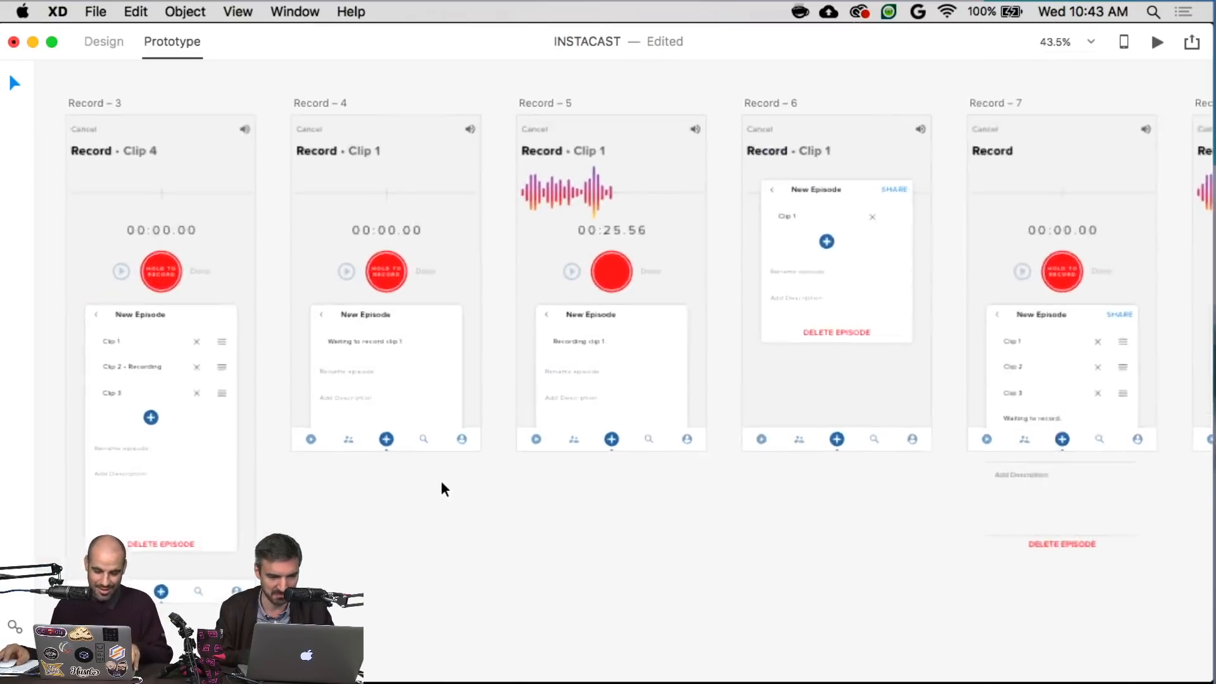
scroll(440, 481, up, 5)
scroll(441, 481, up, 5)
scroll(441, 481, down, 2)
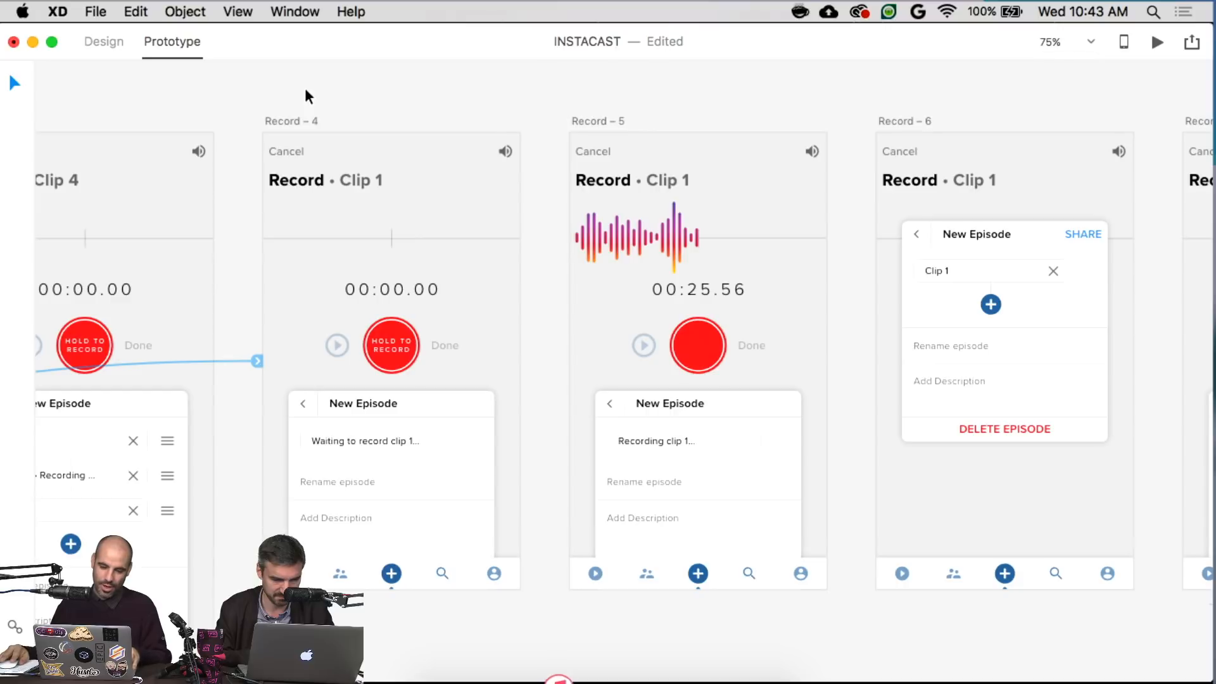
click(395, 328)
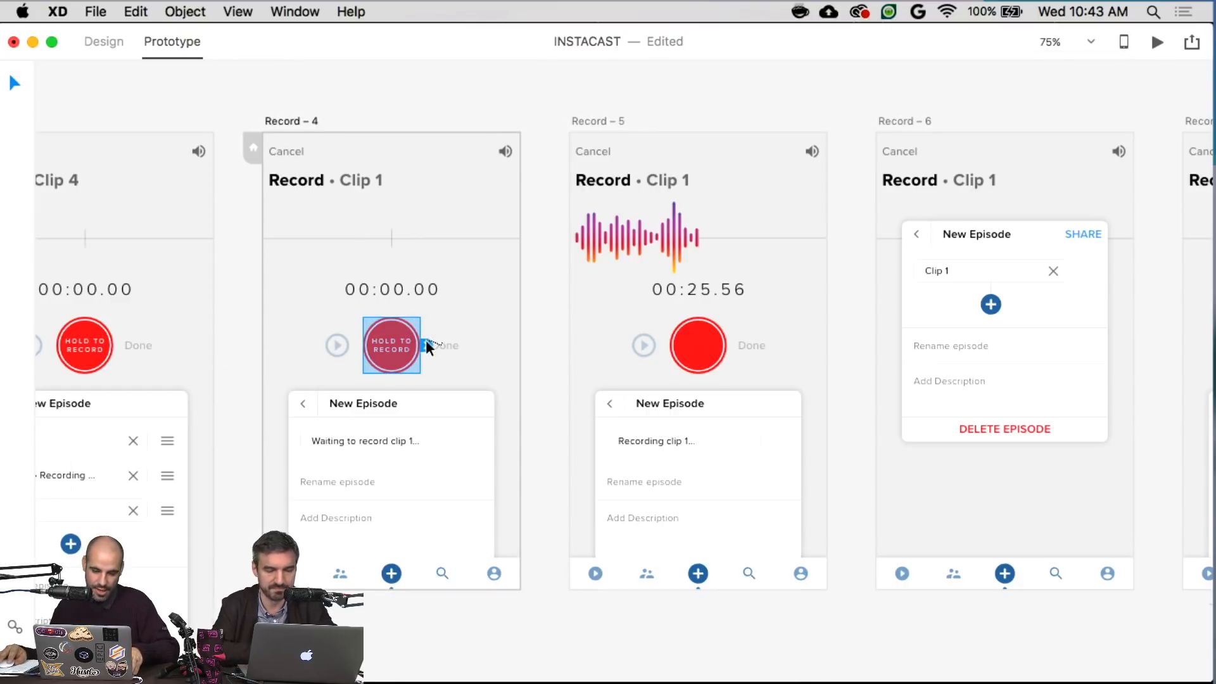
drag(424, 343, 583, 351)
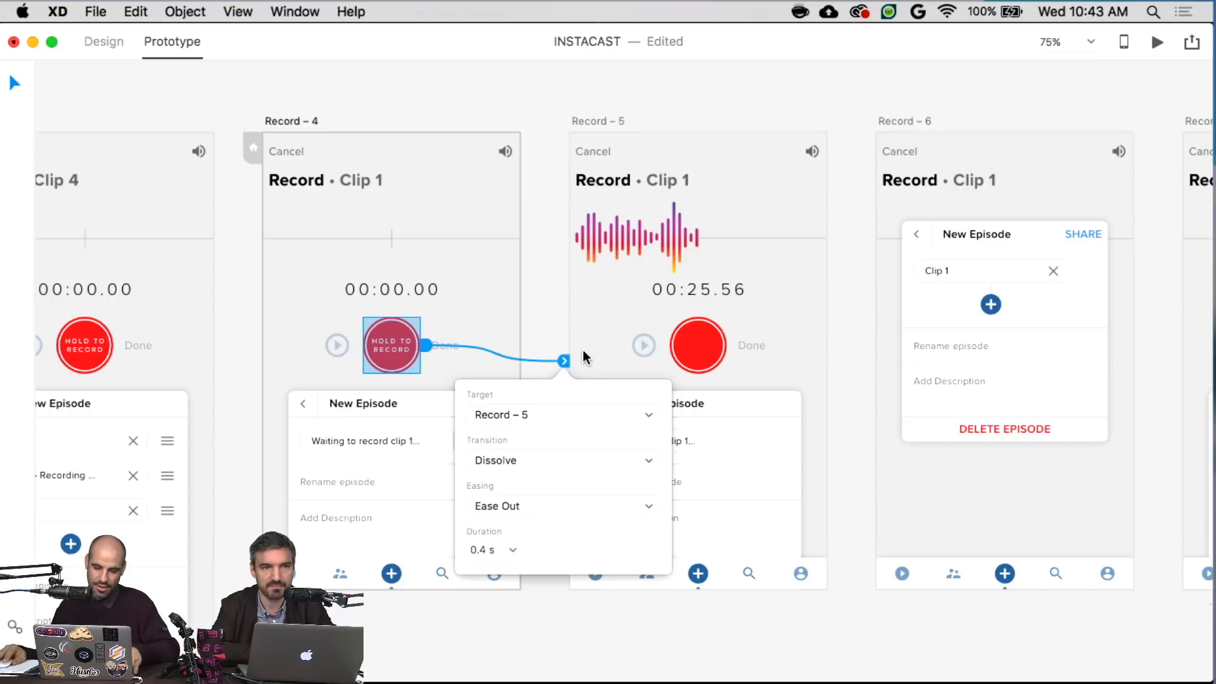
click(538, 306)
- Link the red record button in Record – 5 to Record – 6 with Dissolve, Ease Out and a 0.4 s duration
scroll(558, 309, right, 5)
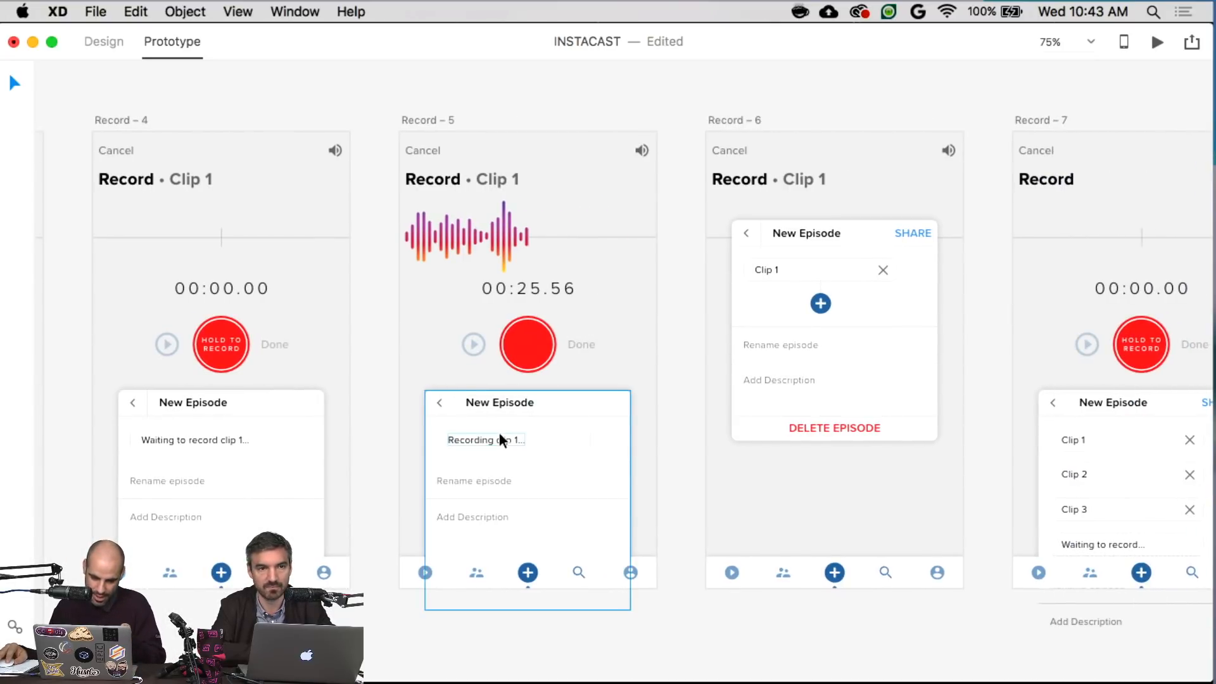
scroll(530, 410, right, 5)
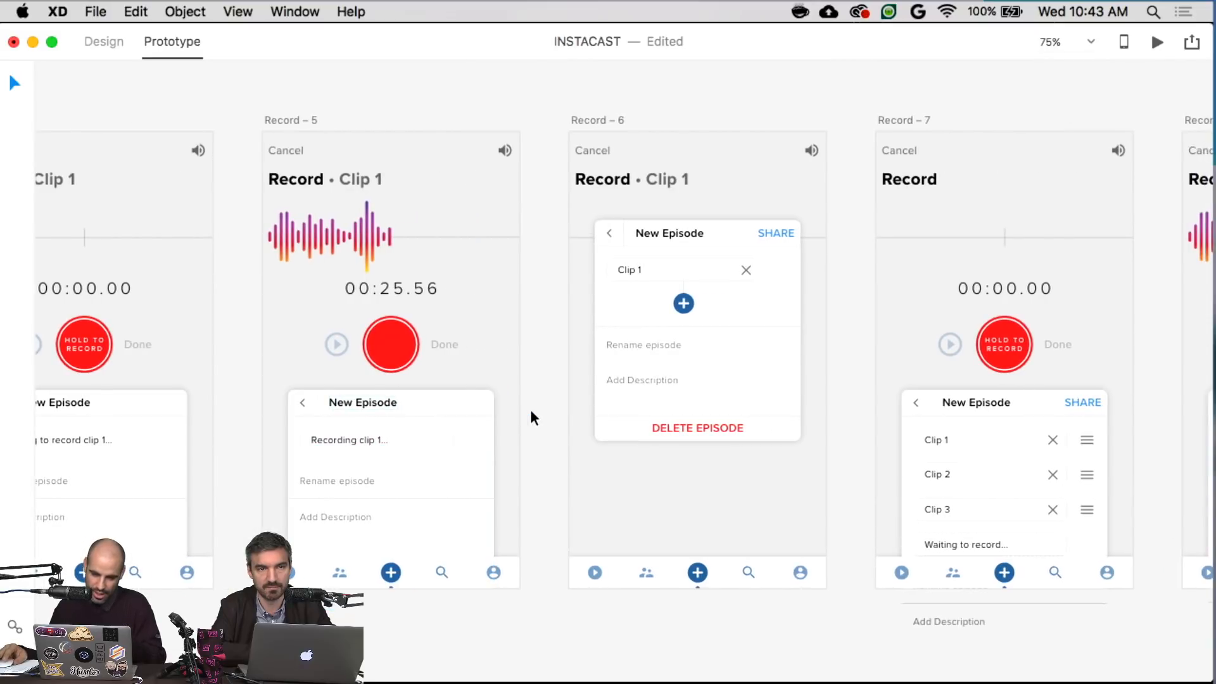
click(396, 345)
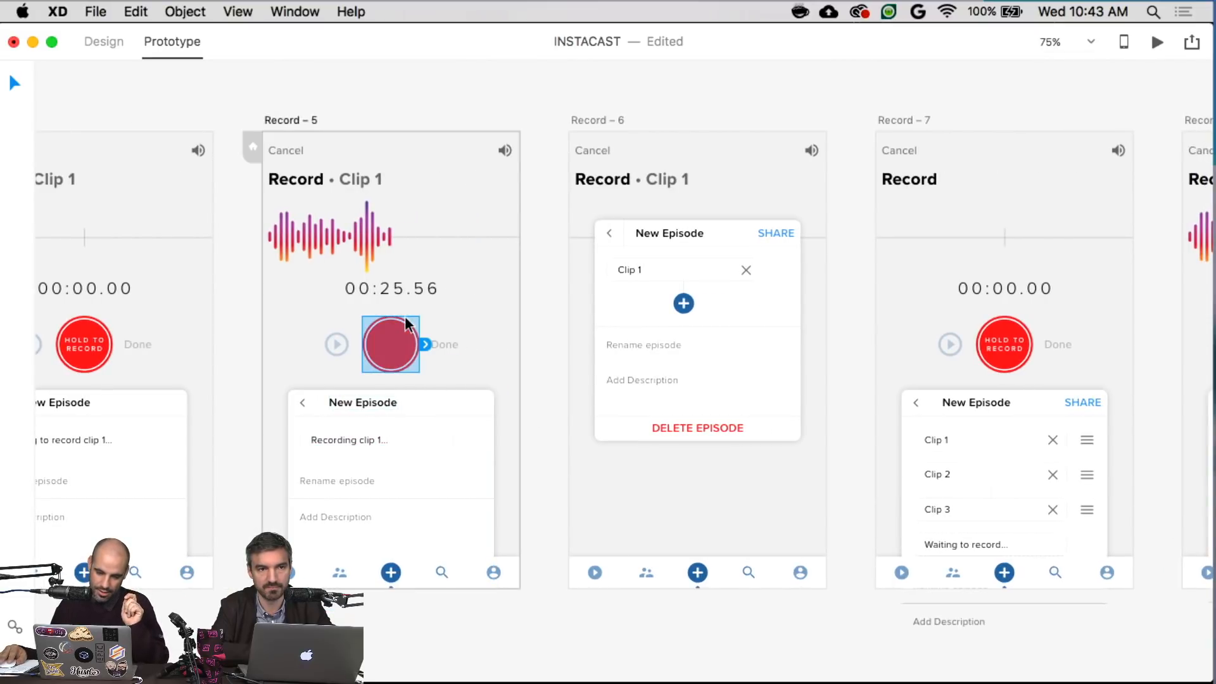
drag(425, 344, 581, 333)
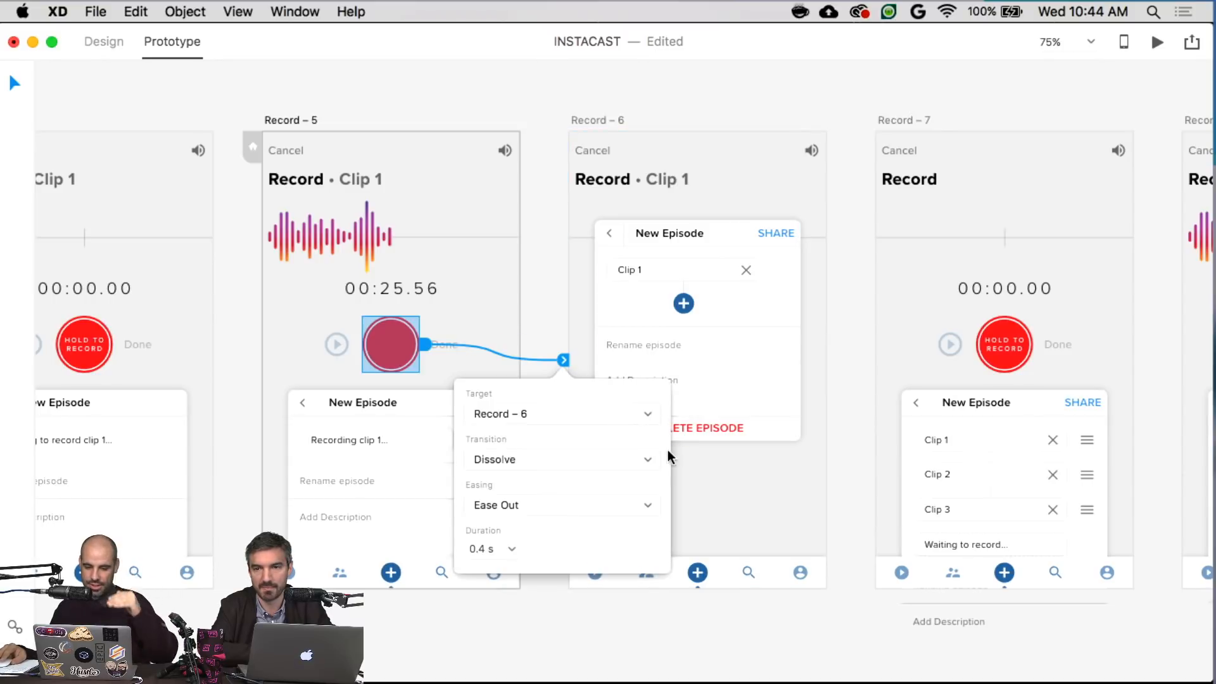
scroll(679, 440, right, 5)
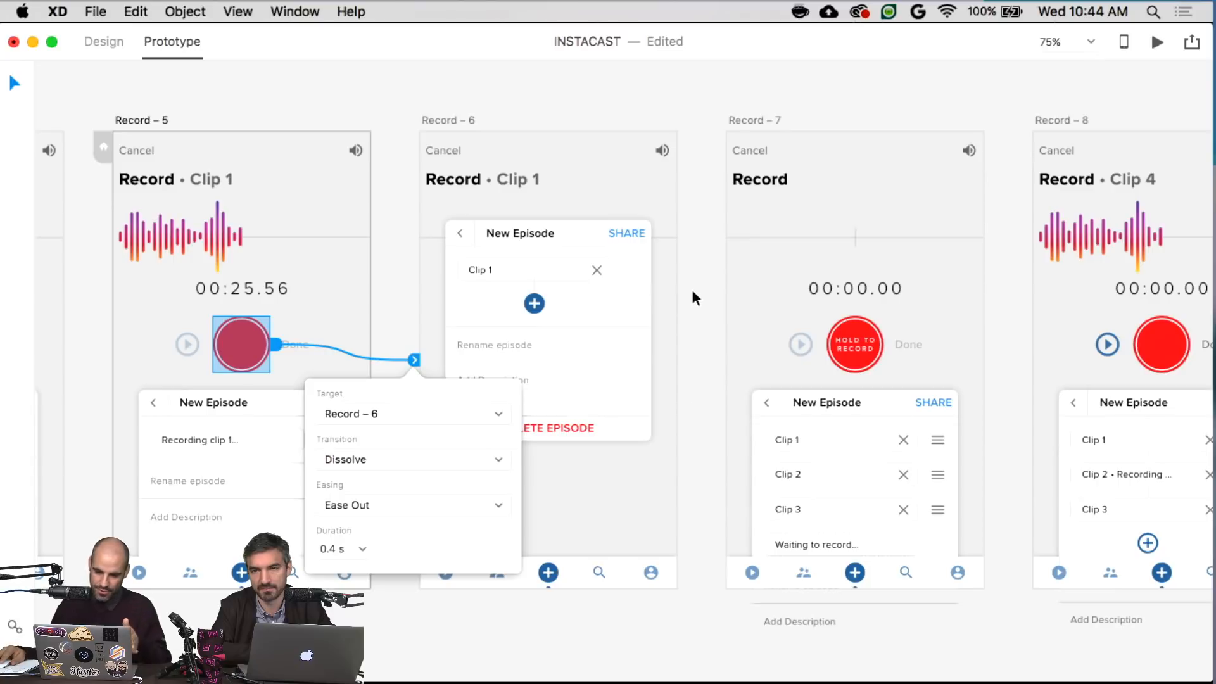
- Link the plus icon inside Record – 6's New Episode card to the Record – 7 artboard
click(539, 305)
scroll(538, 305, left, 1)
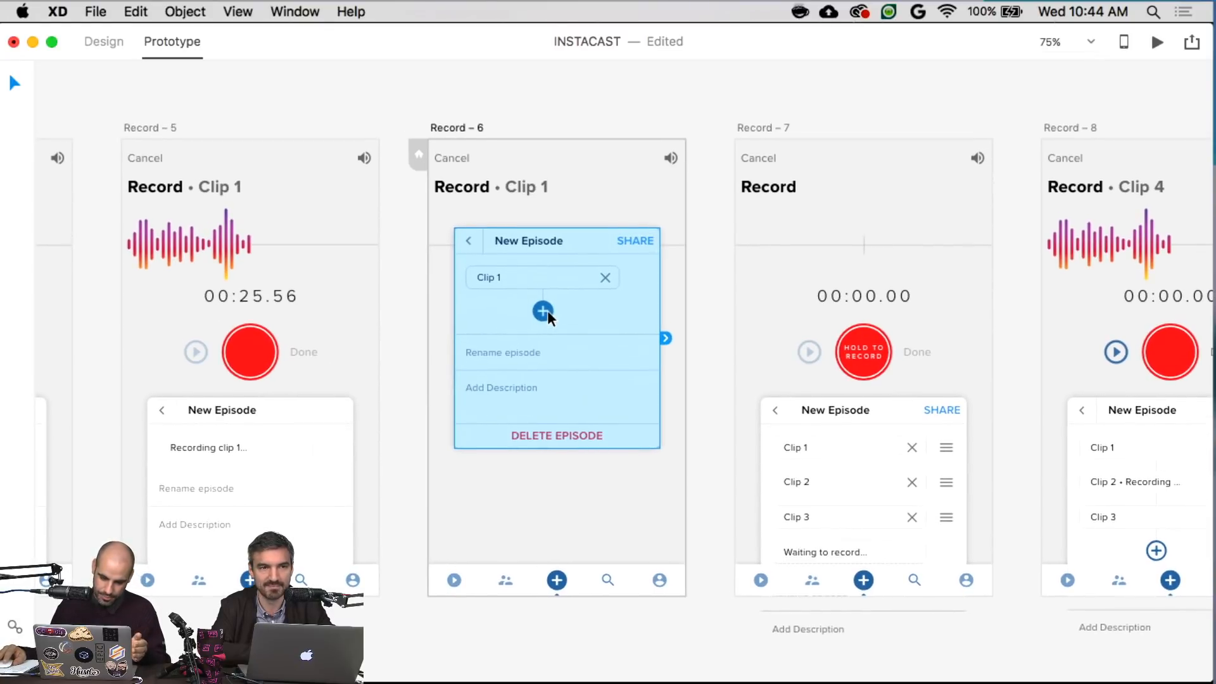
double_click(548, 309)
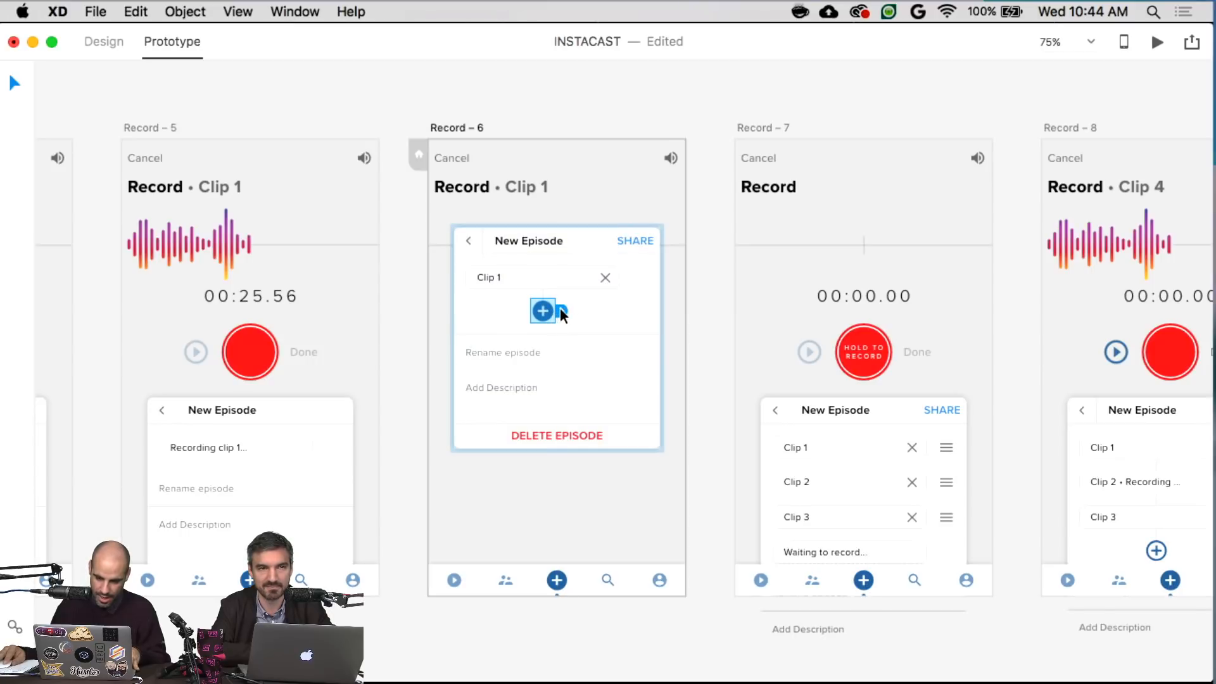
drag(591, 326, 748, 305)
click(703, 331)
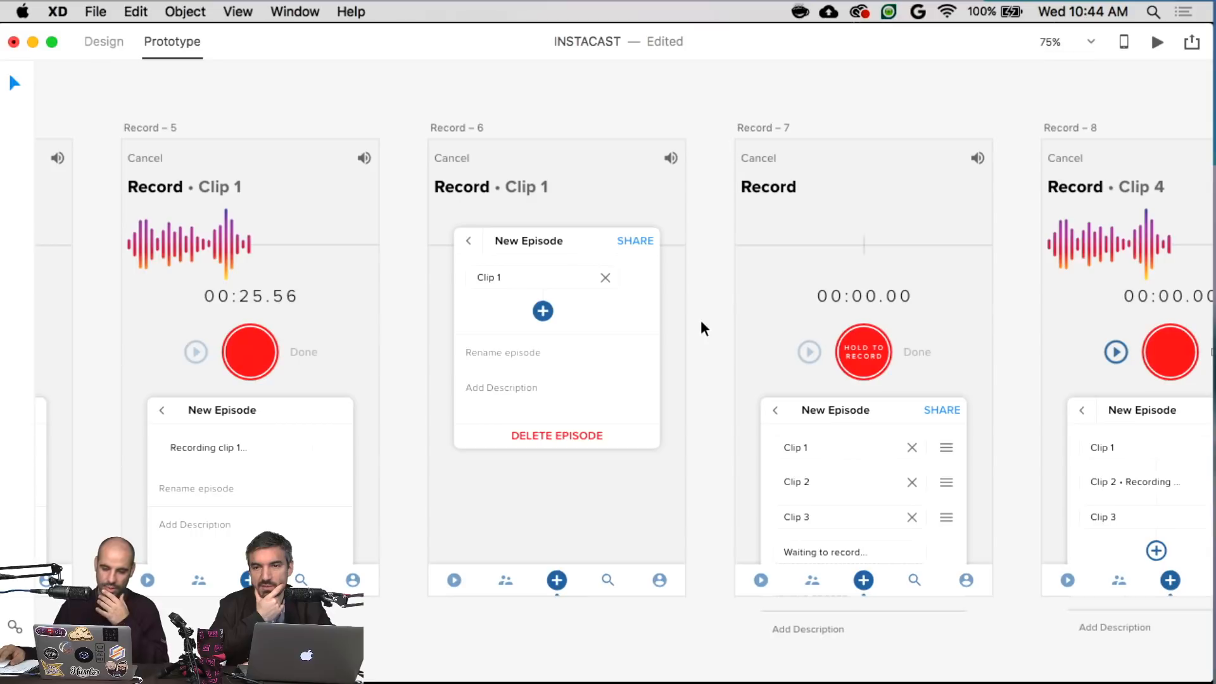
- Examine the Record – 6 to Record – 9 artboards and the outgoing link from Record – 6's plus icon
scroll(701, 320, right, 10)
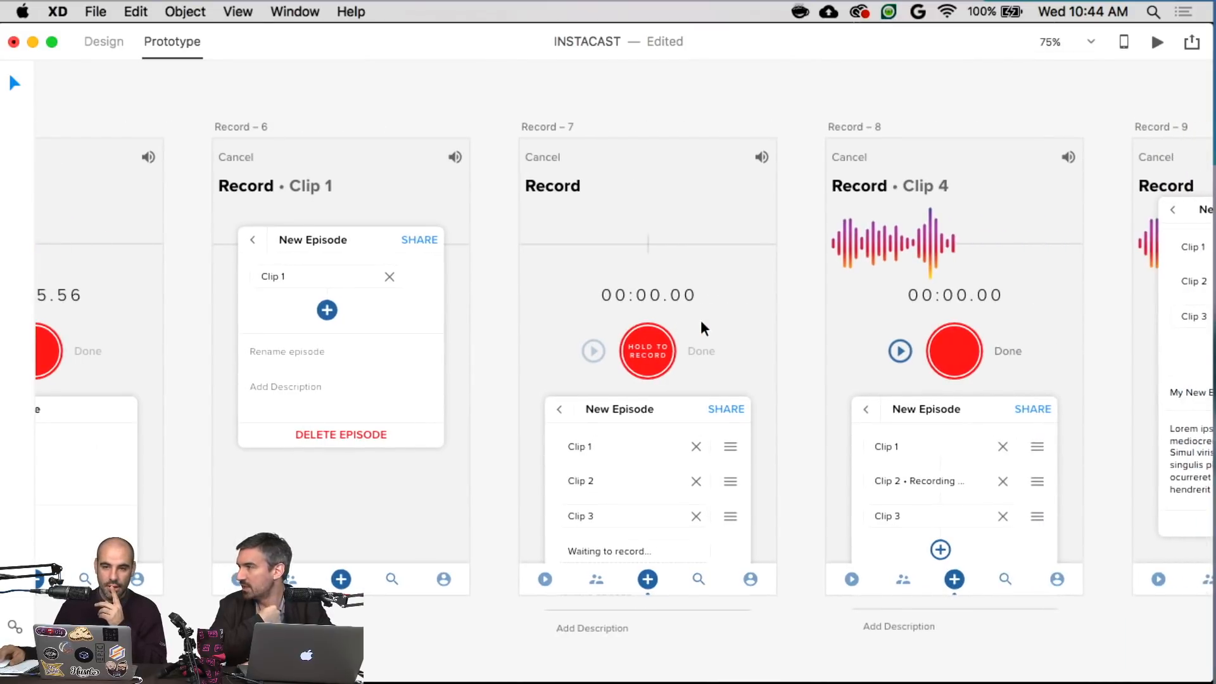
scroll(701, 321, down, 3)
scroll(700, 320, right, 4)
scroll(700, 320, up, 2)
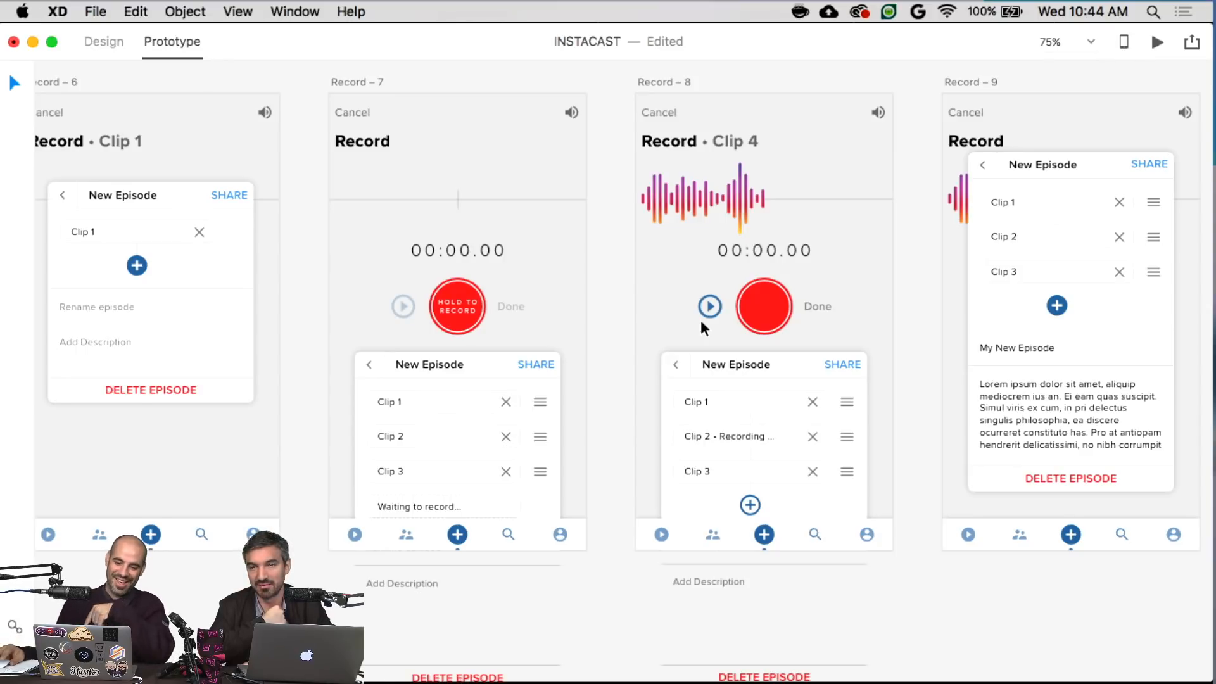
scroll(700, 321, right, 1)
scroll(600, 364, up, 2)
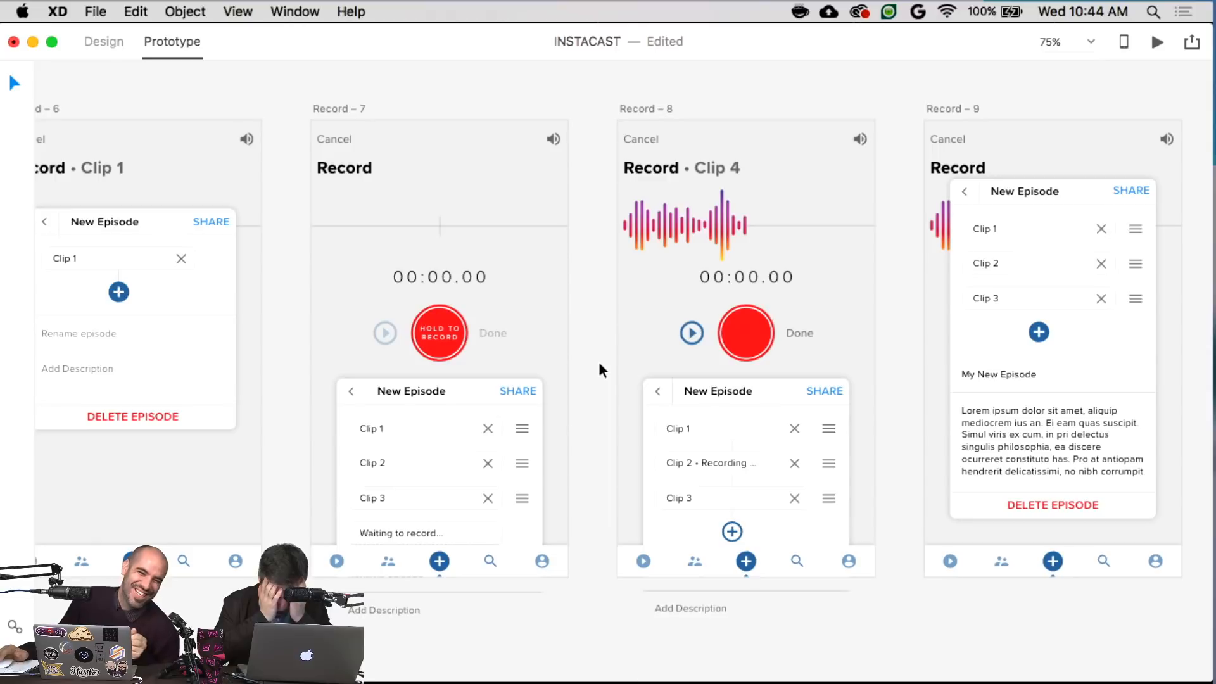
scroll(598, 363, down, 5)
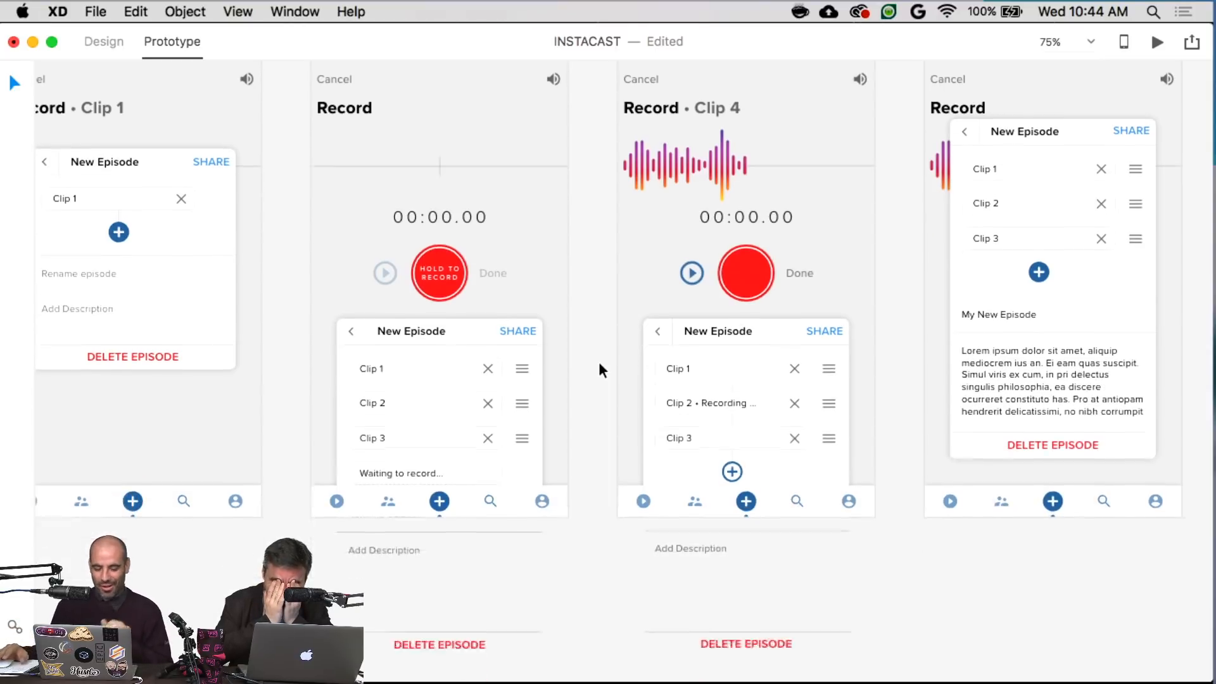
scroll(602, 355, up, 3)
click(454, 314)
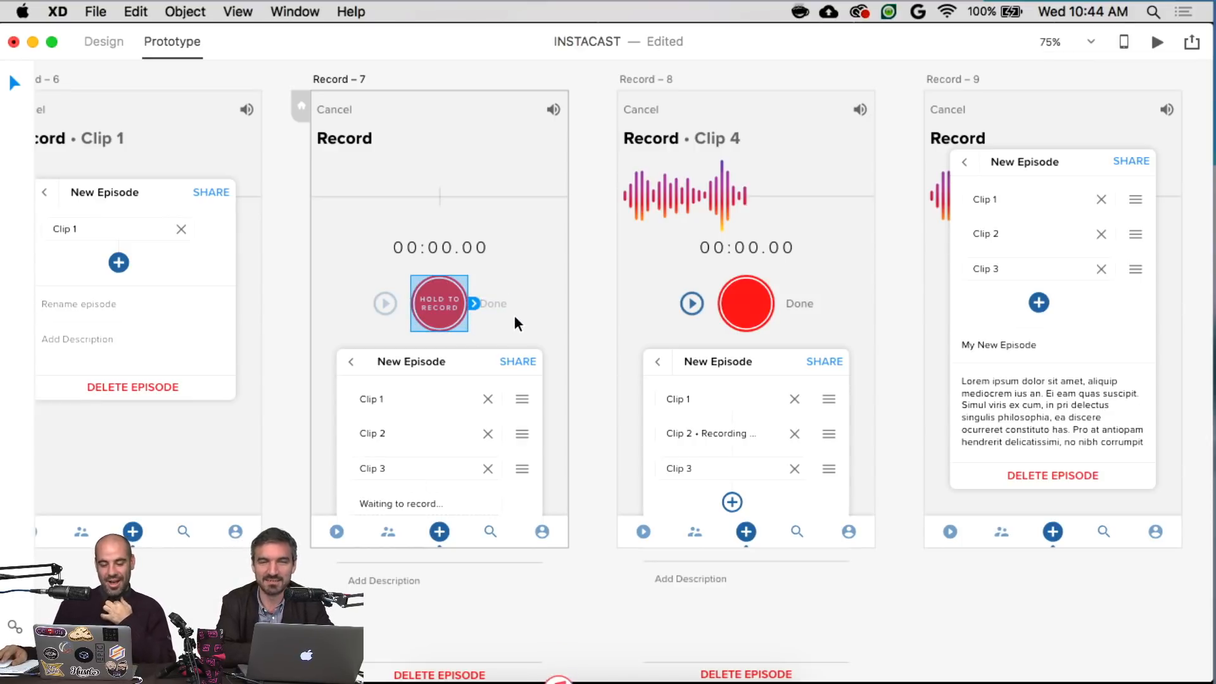
scroll(486, 310, left, 3)
scroll(486, 311, up, 1)
scroll(486, 309, left, 2)
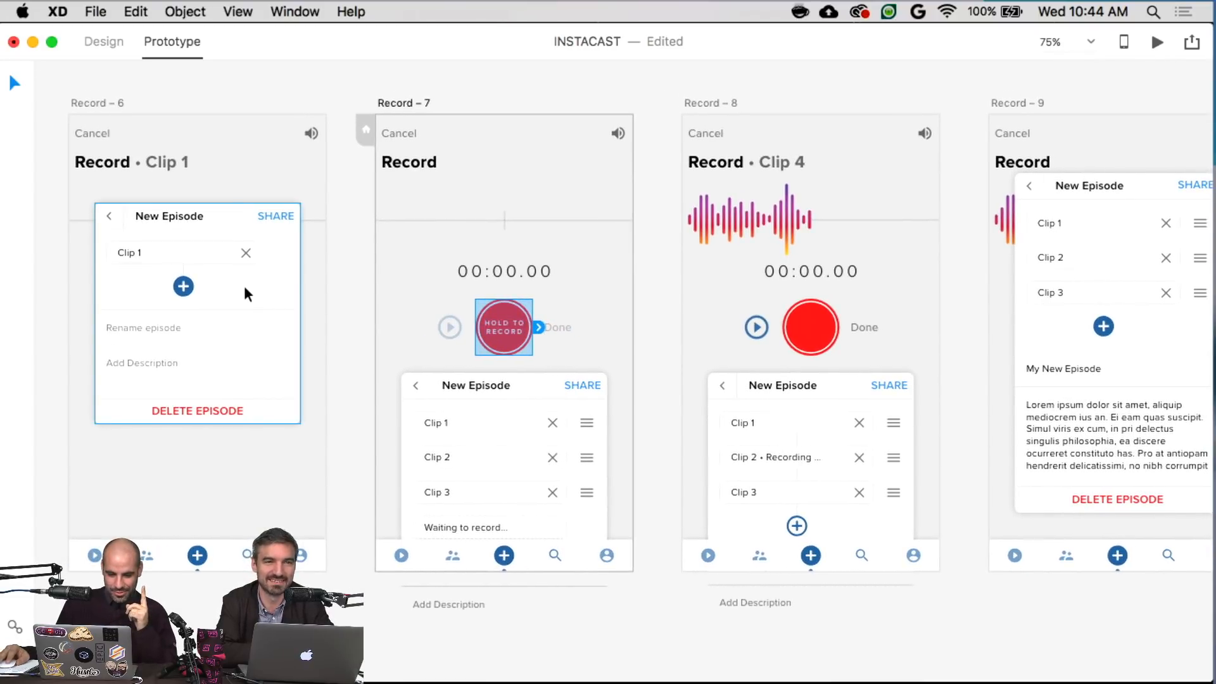
click(239, 143)
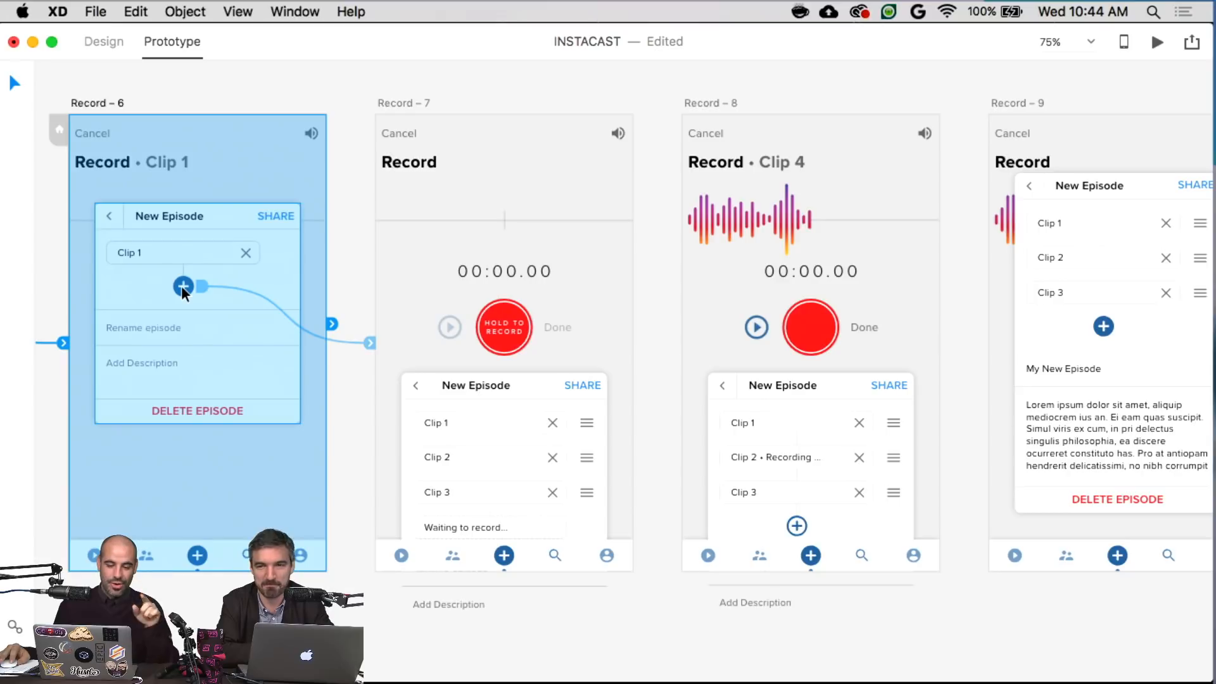
- Link the Hold to Record button in Record – 7 to Record – 8 with Dissolve, Ease Out and a 0.4 s duration
click(502, 326)
click(512, 301)
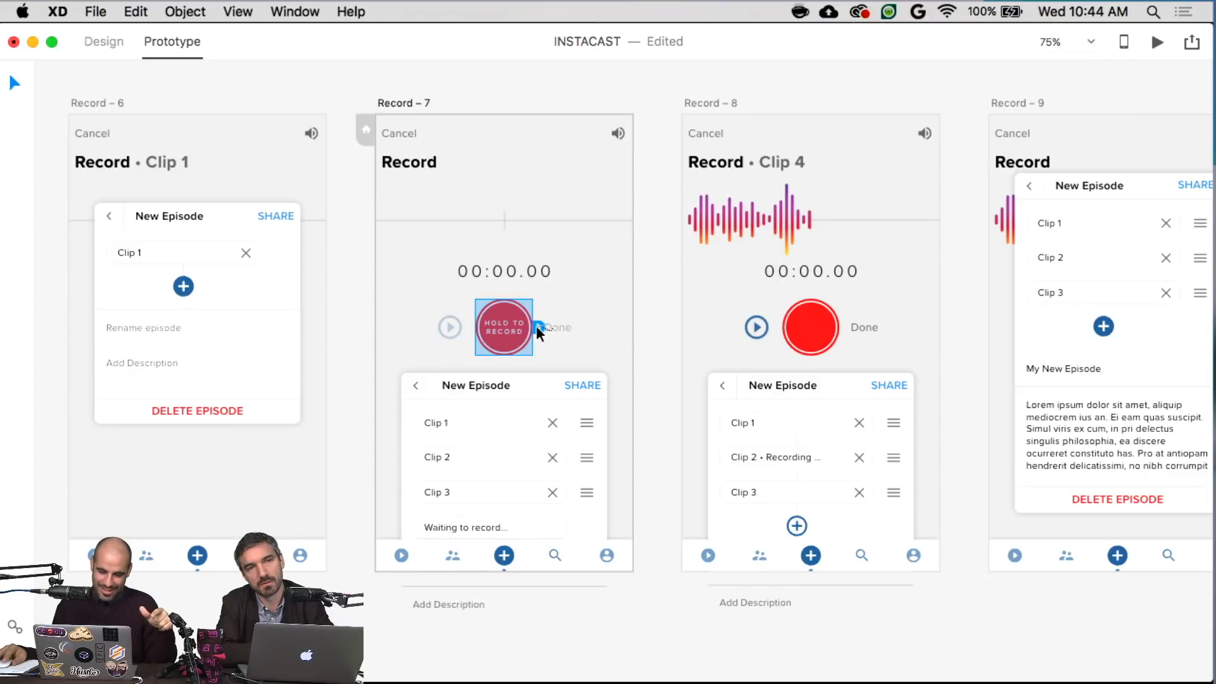
click(537, 327)
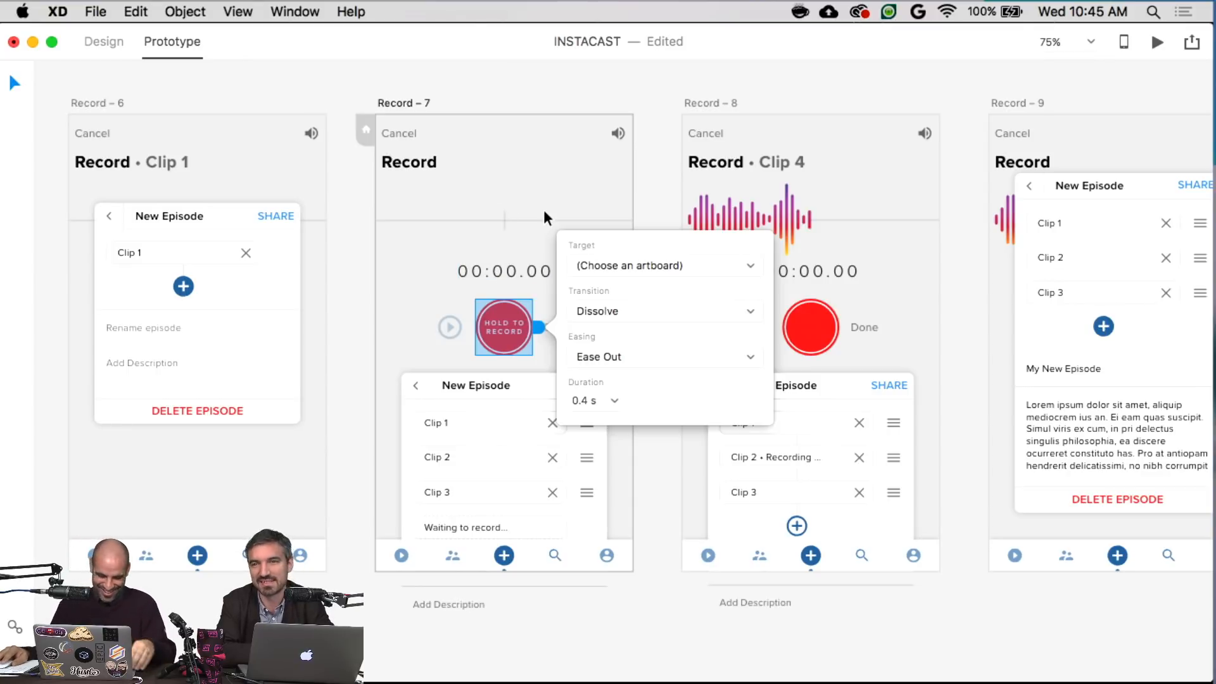
key(Escape)
click(512, 304)
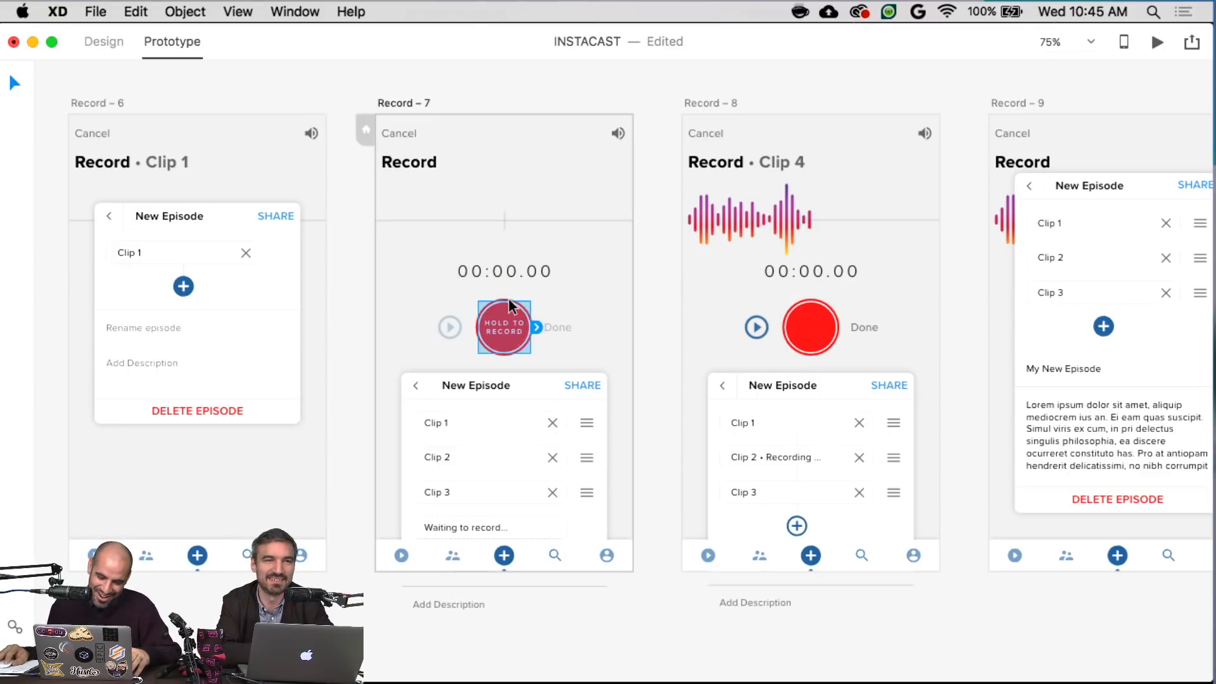
click(507, 298)
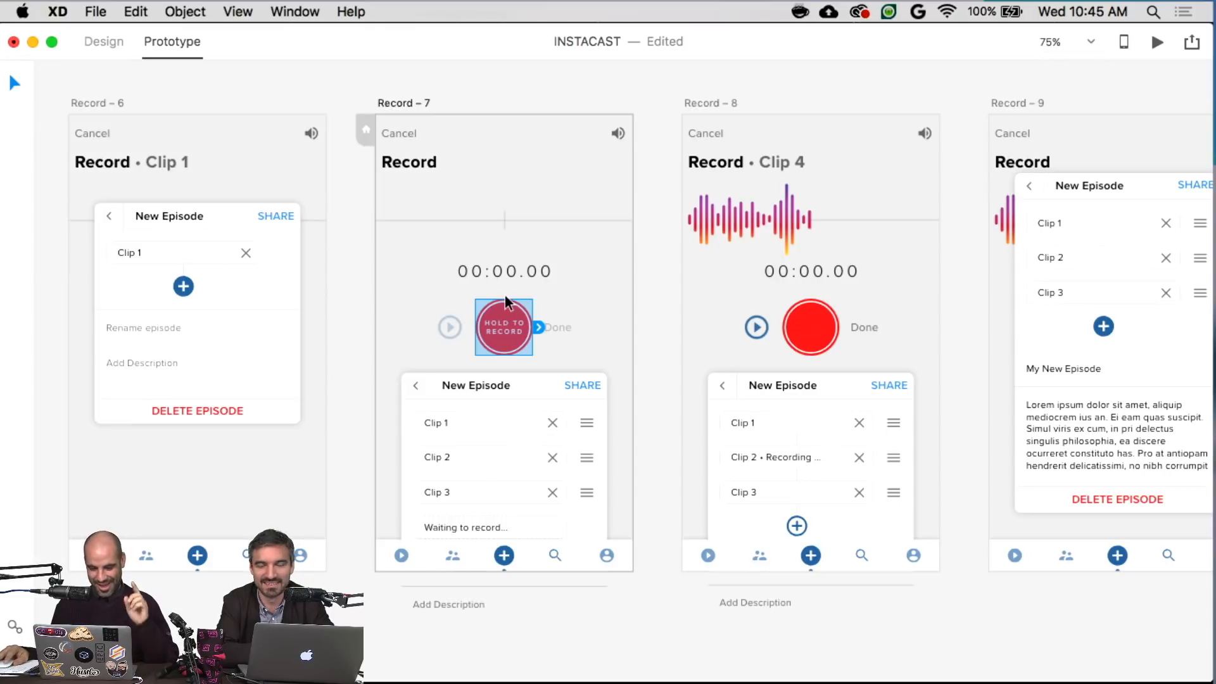
drag(539, 326, 698, 299)
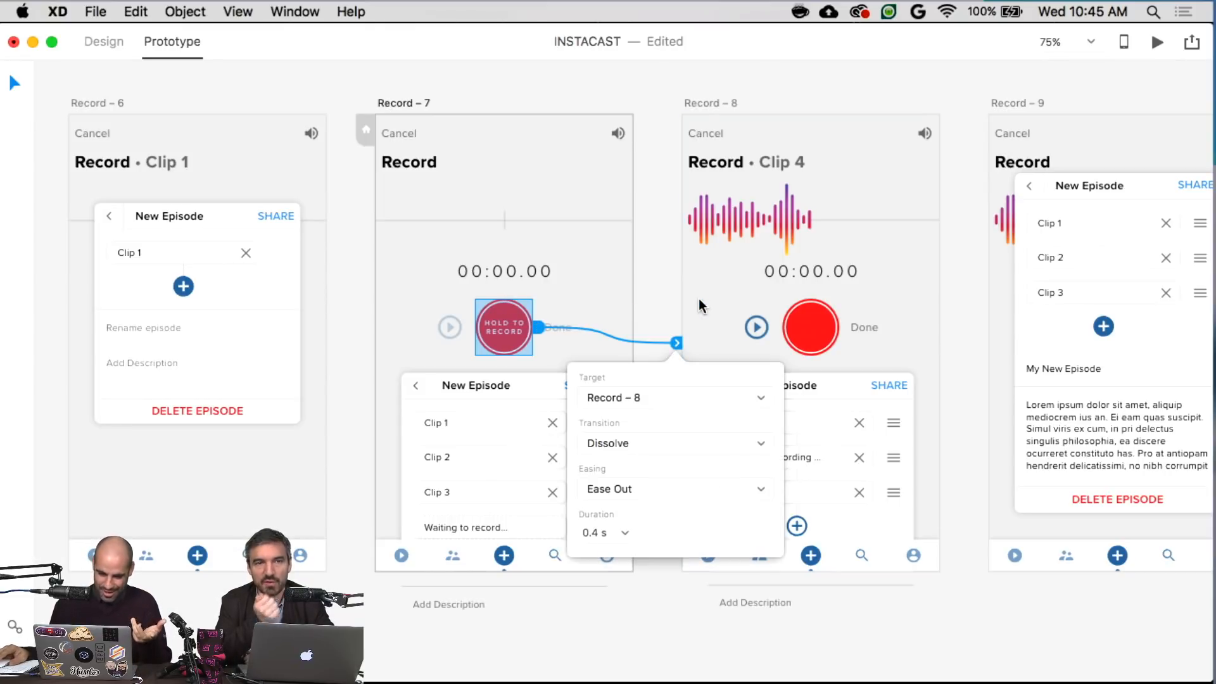
click(653, 291)
- Link the Done label in Record – 8 to Record – 9 with Dissolve, Ease Out and a 0.4 s duration
scroll(654, 292, right, 5)
scroll(655, 295, right, 6)
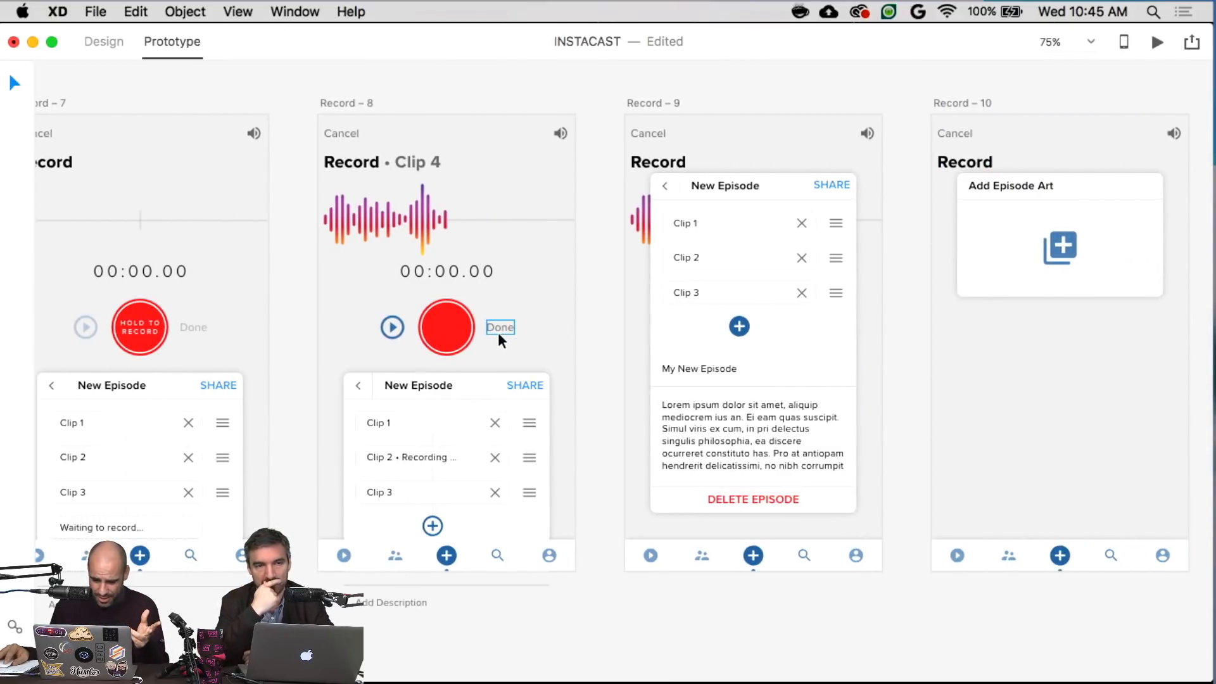
click(501, 329)
drag(521, 326, 634, 321)
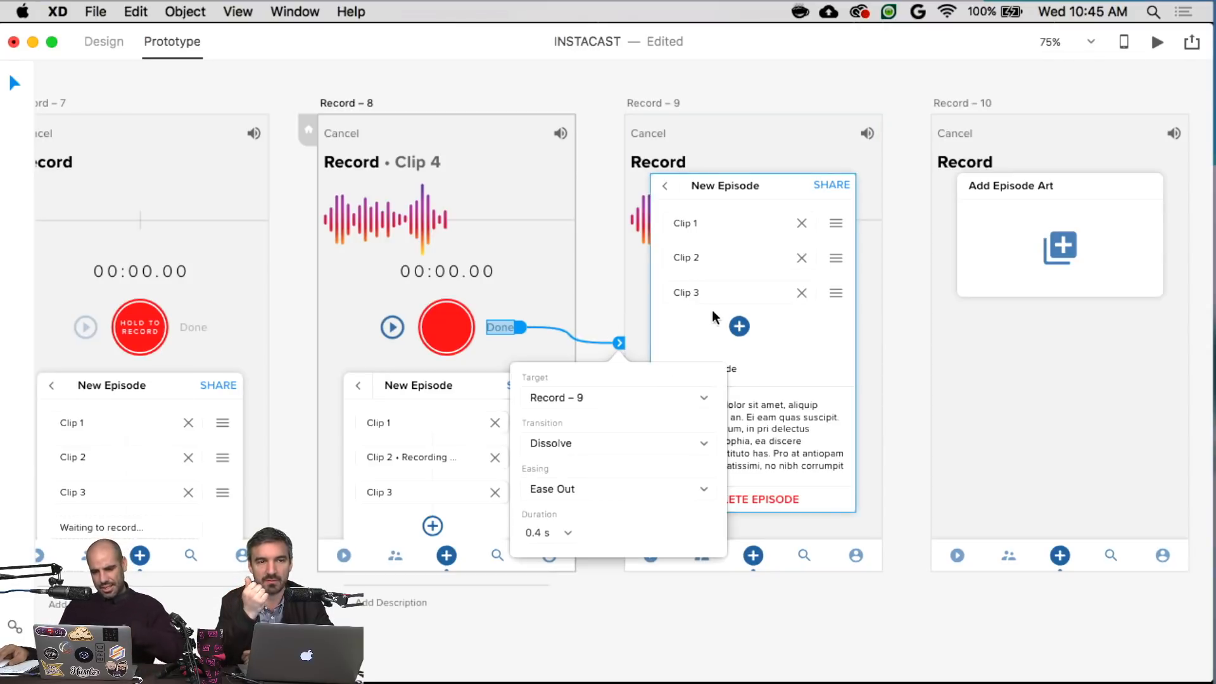
click(602, 304)
- Link the SHARE label in Record – 9's New Episode card to the Record – 10 artboard
scroll(602, 302, right, 4)
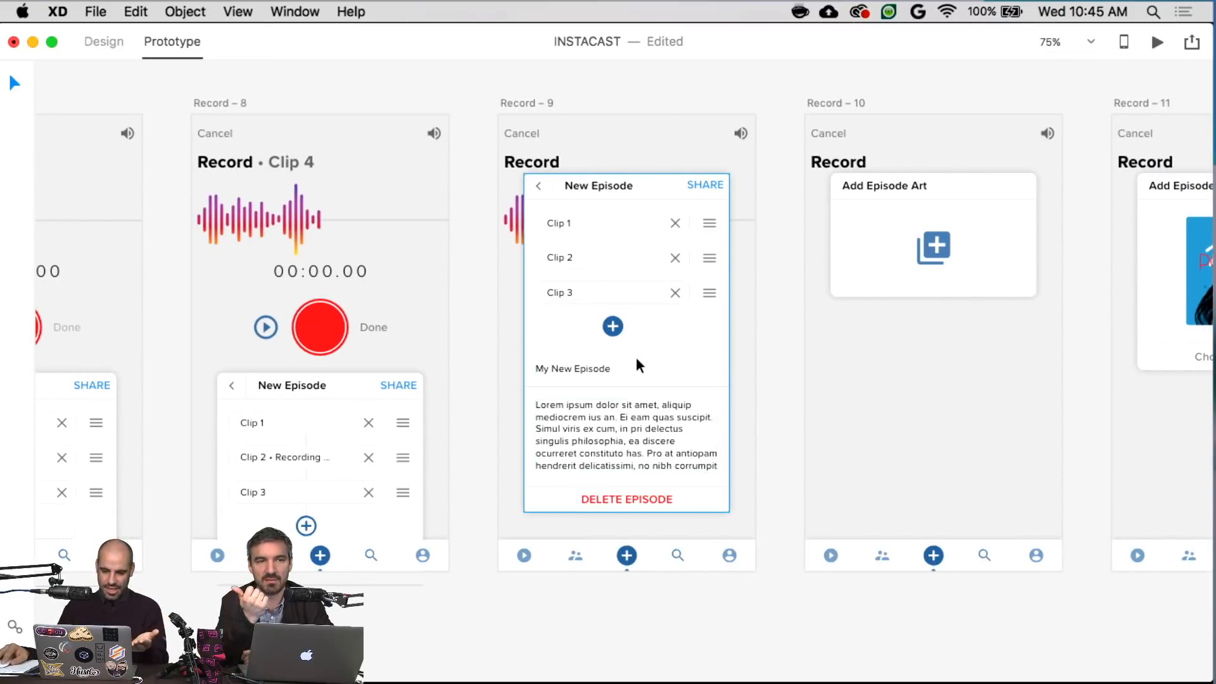
click(714, 186)
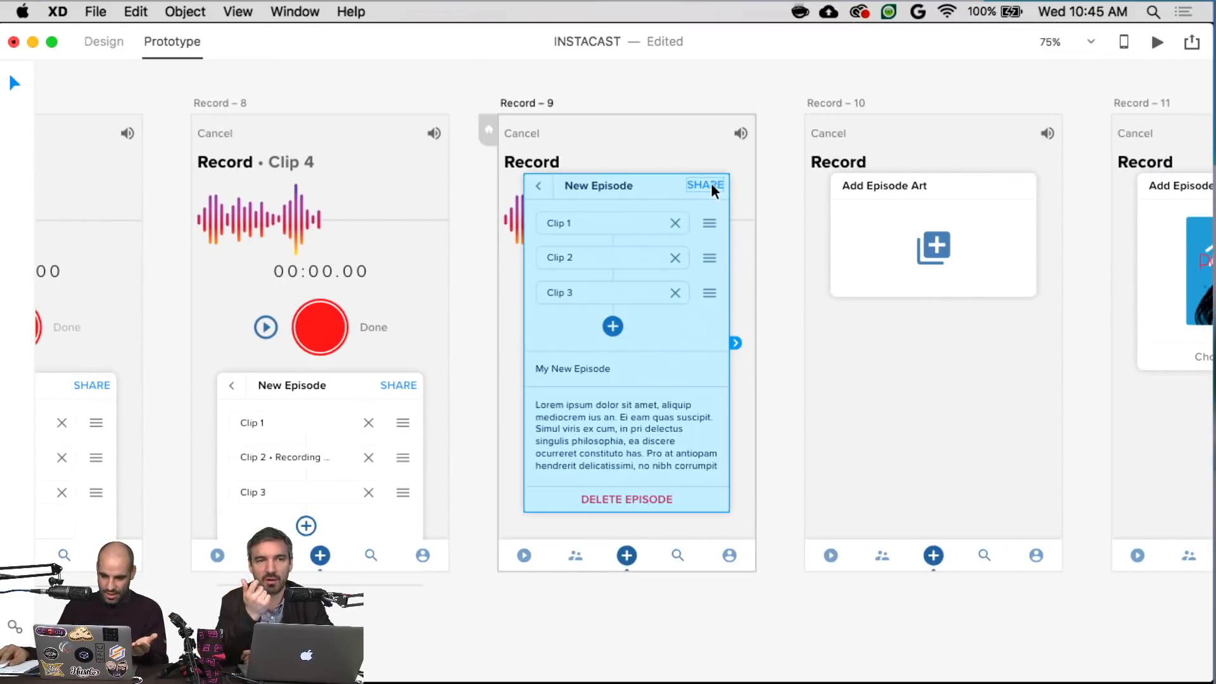
double_click(709, 184)
drag(730, 185, 926, 287)
- Link the add-art icon in Record – 10's Add Episode Art card to the Record – 11 artboard
scroll(758, 245, right, 5)
click(752, 243)
double_click(751, 242)
- Link the SHARE label in Record – 11's Add Episode Art card to the Listen Feed – 1 artboard
scroll(863, 291, right, 15)
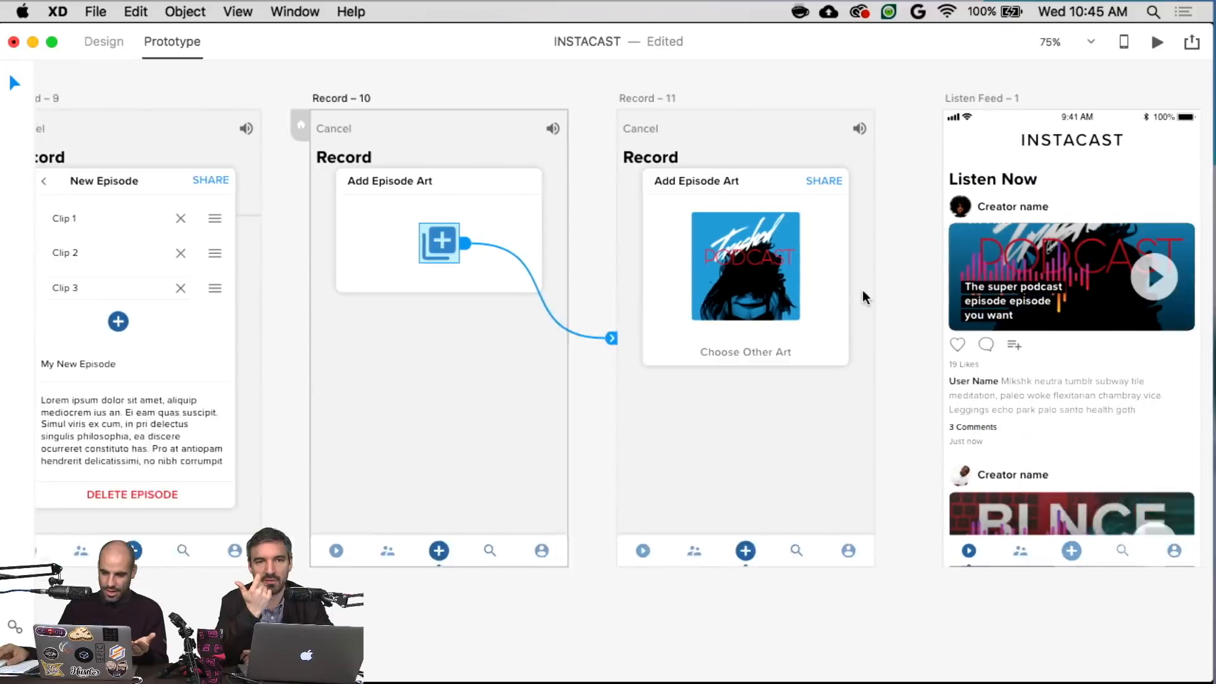
double_click(552, 182)
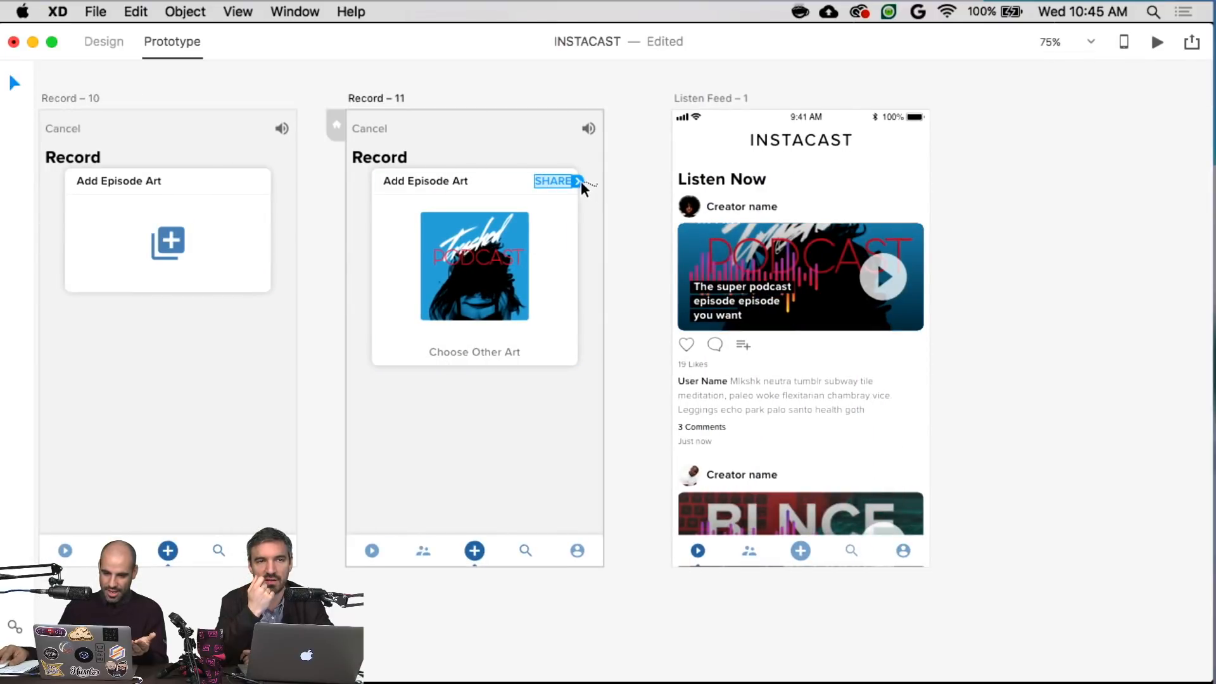
drag(580, 181, 656, 271)
click(645, 244)
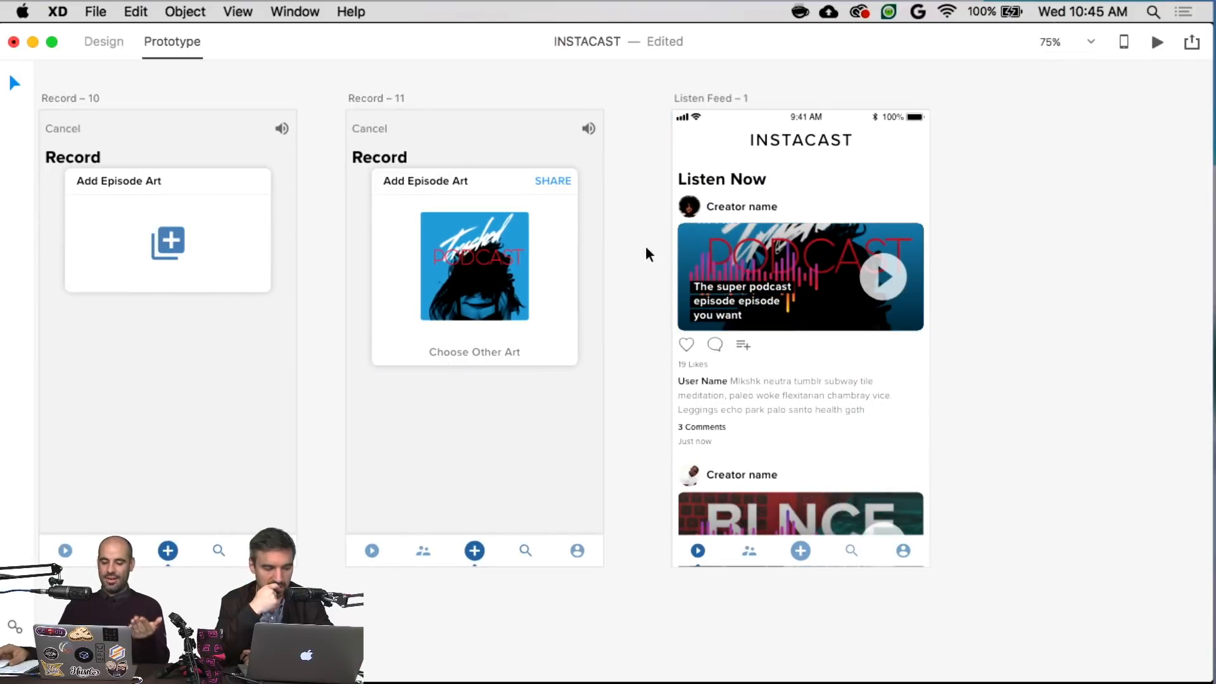
- Preview the prototype starting from the Home artboard and advance to the Listen Now feed
scroll(646, 250, up, 3)
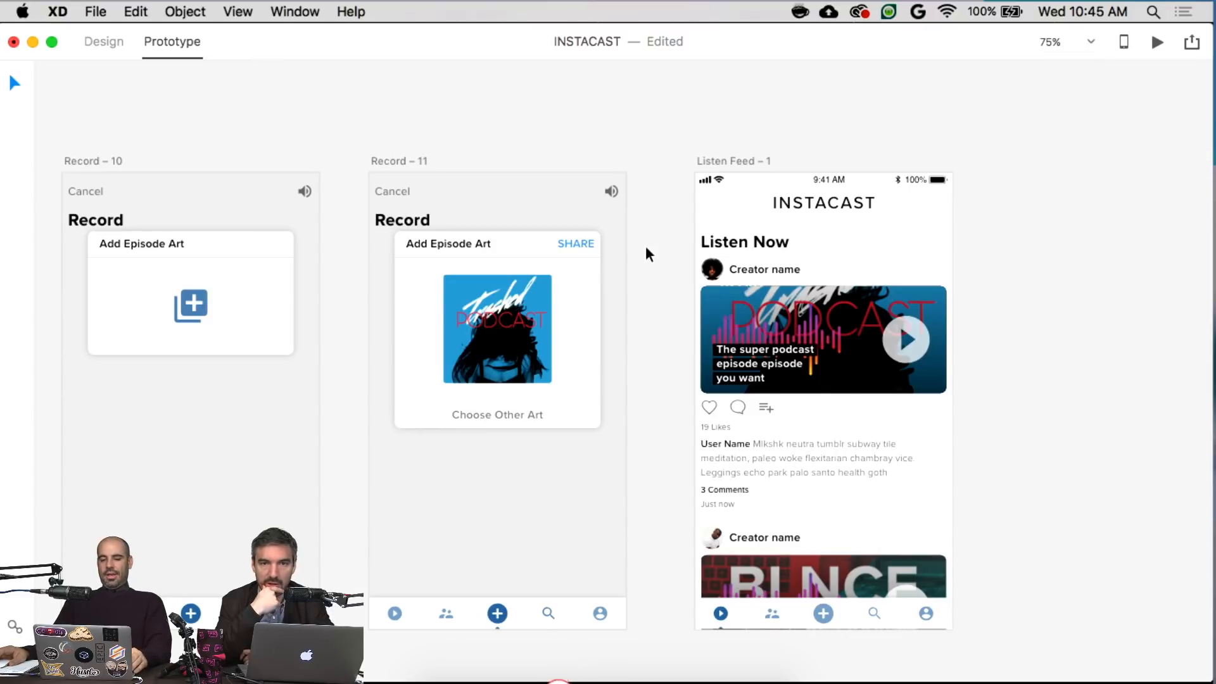
scroll(645, 246, down, 5)
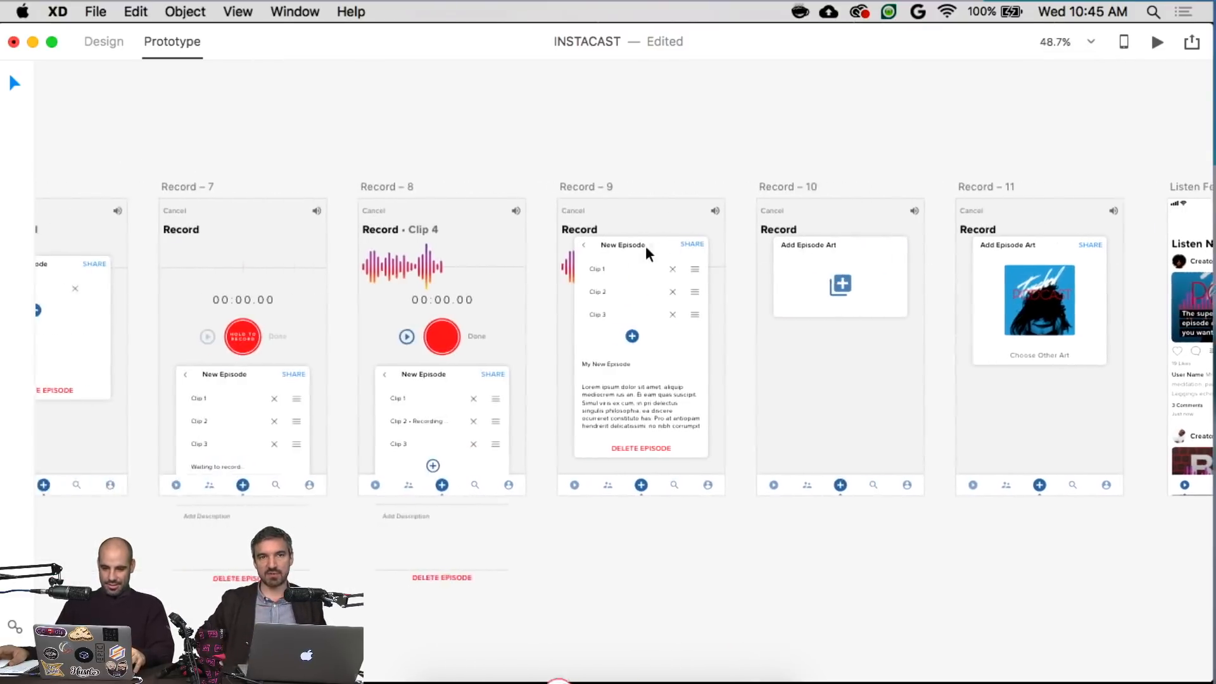
scroll(645, 246, left, 15)
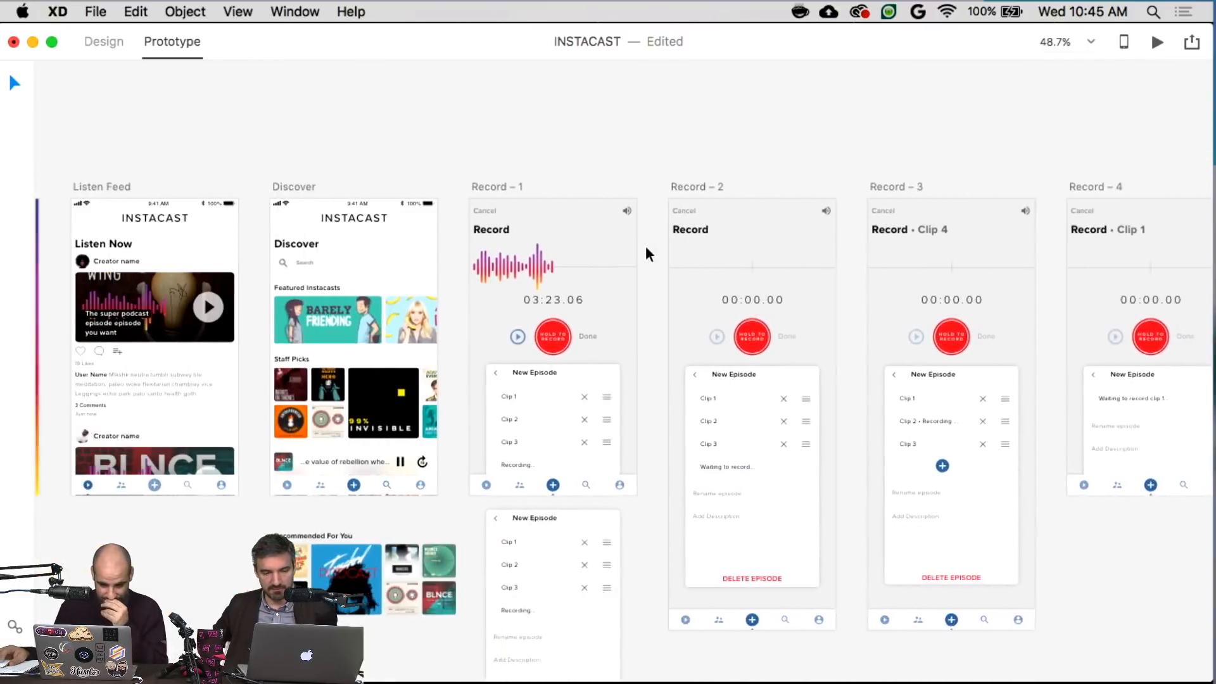
scroll(645, 246, left, 5)
click(118, 213)
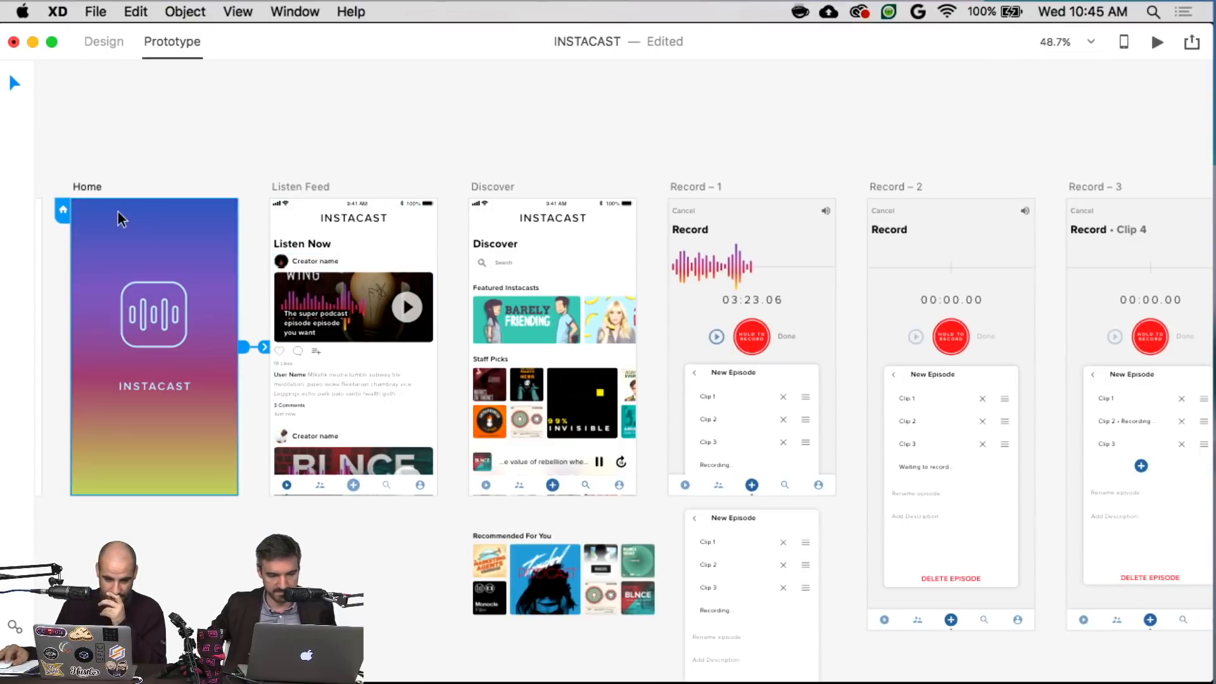
click(1158, 42)
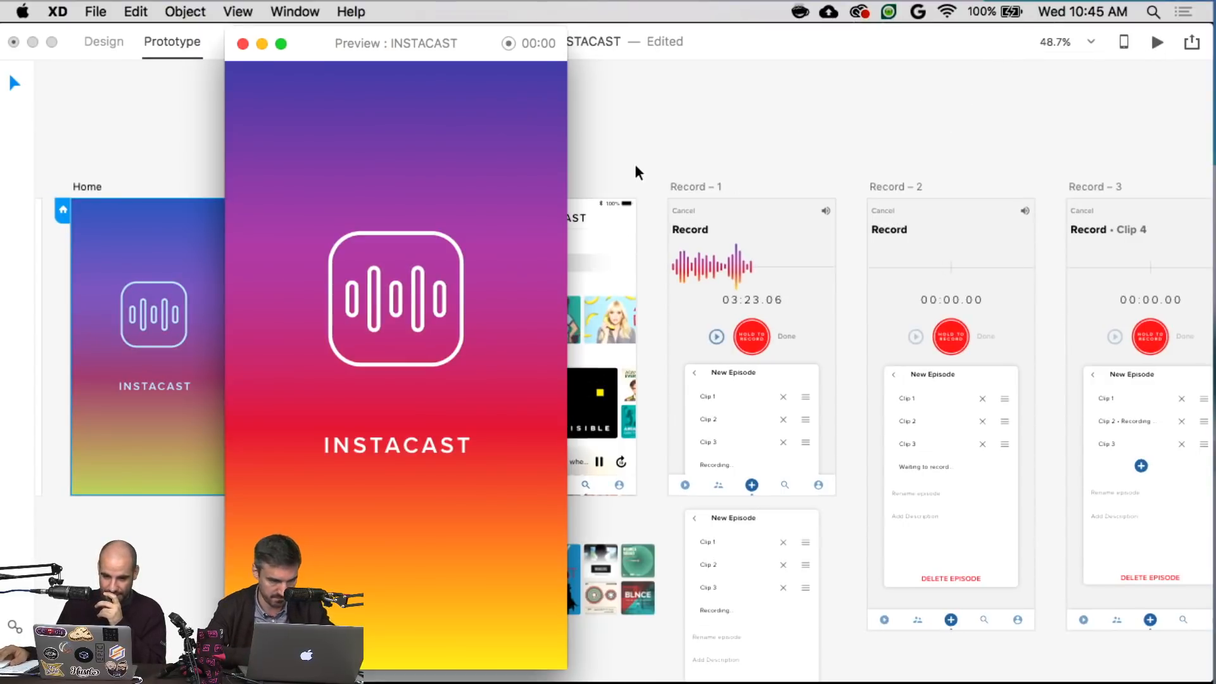
drag(407, 37, 407, 36)
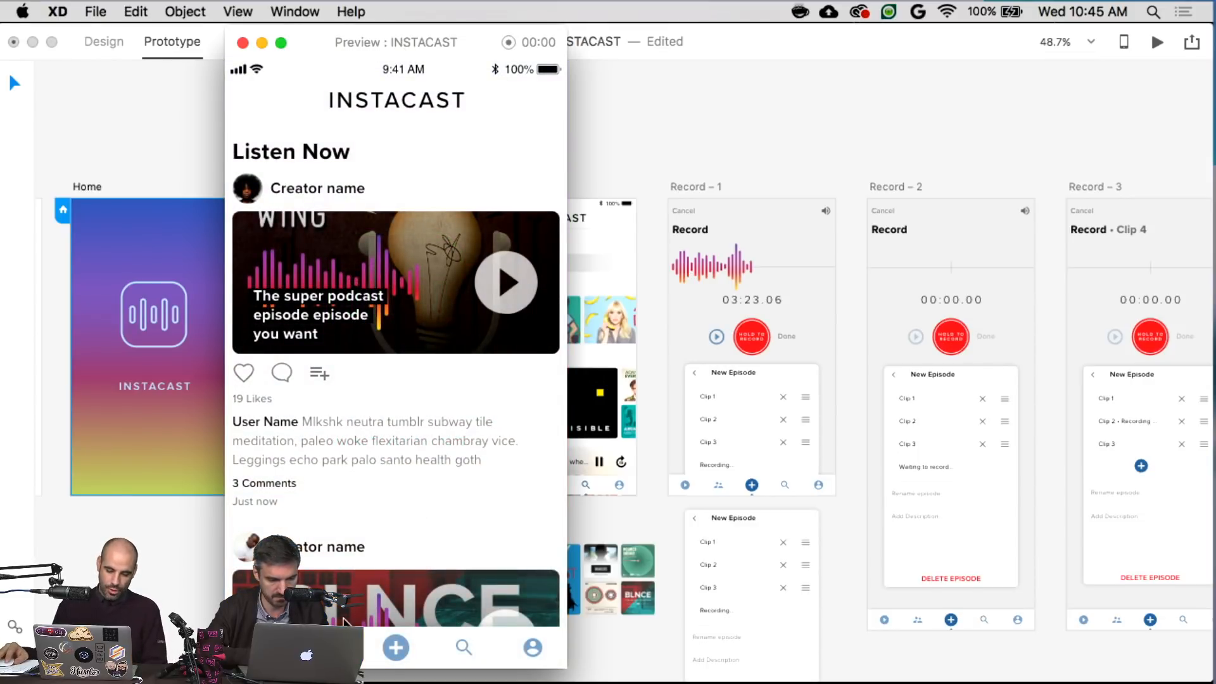
- Test the preview's navigation from Listen Now to Discover and back, and move the preview window clear of the Home artboard
click(462, 648)
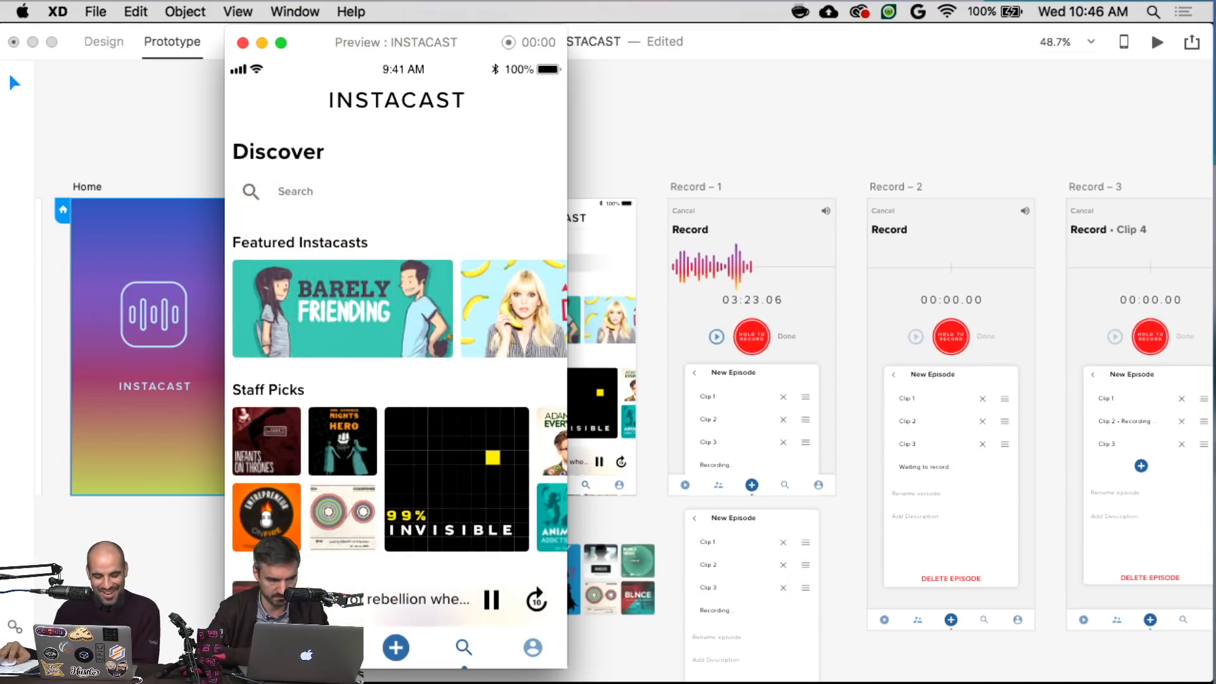
click(259, 647)
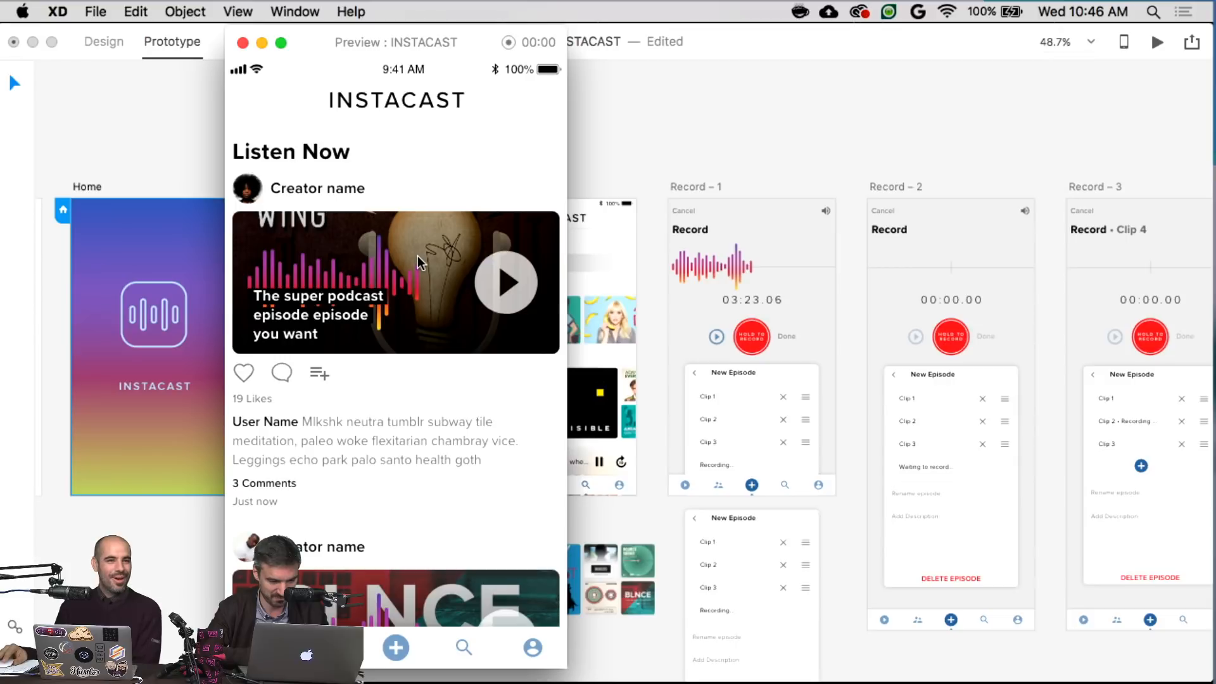
drag(397, 28, 551, 25)
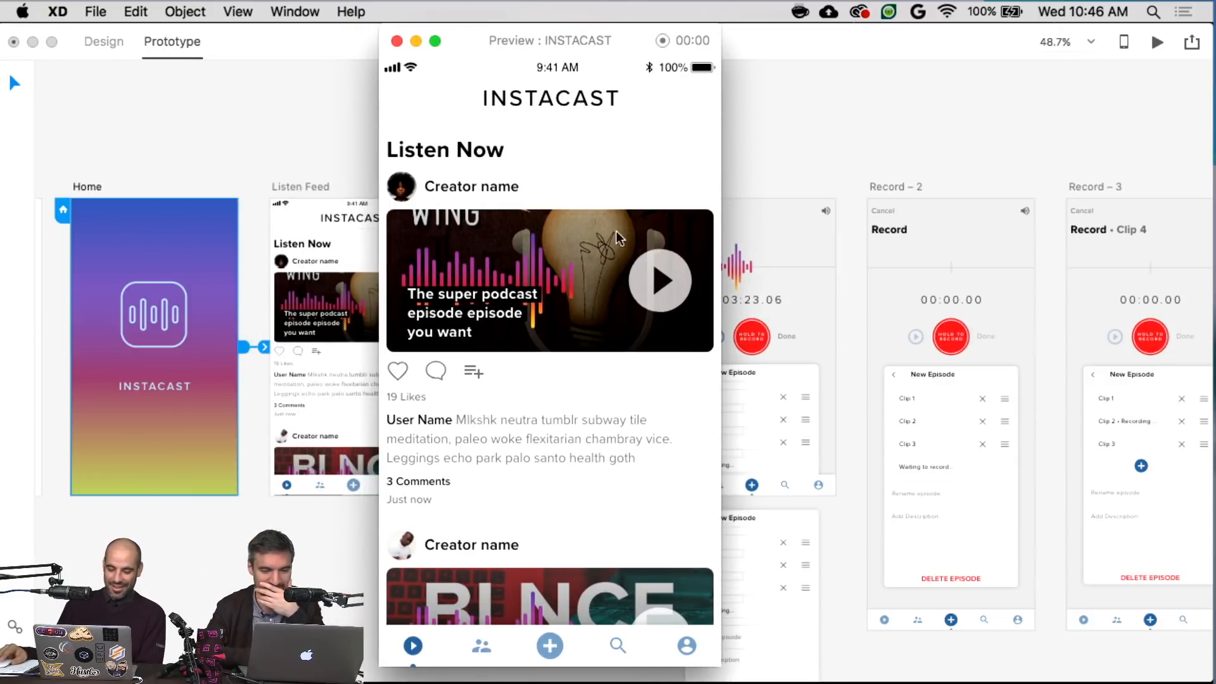
- Test recording clip 1 in the preview, from opening the Record screen to stopping the recording
click(556, 647)
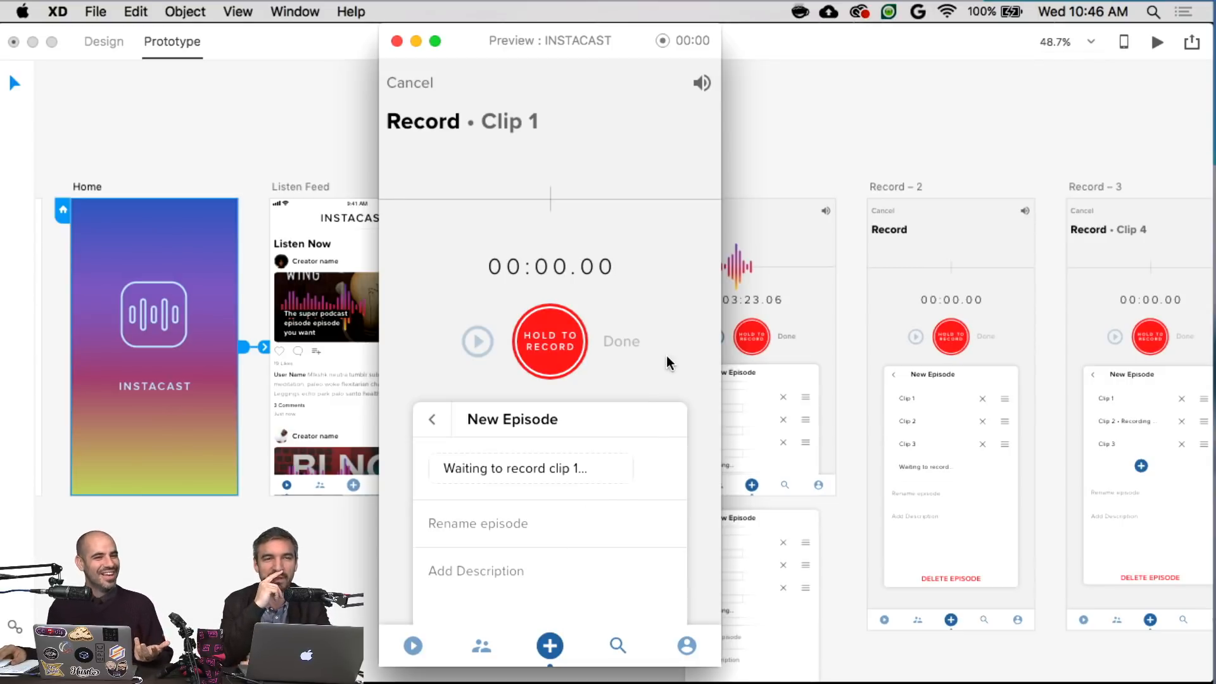
click(569, 342)
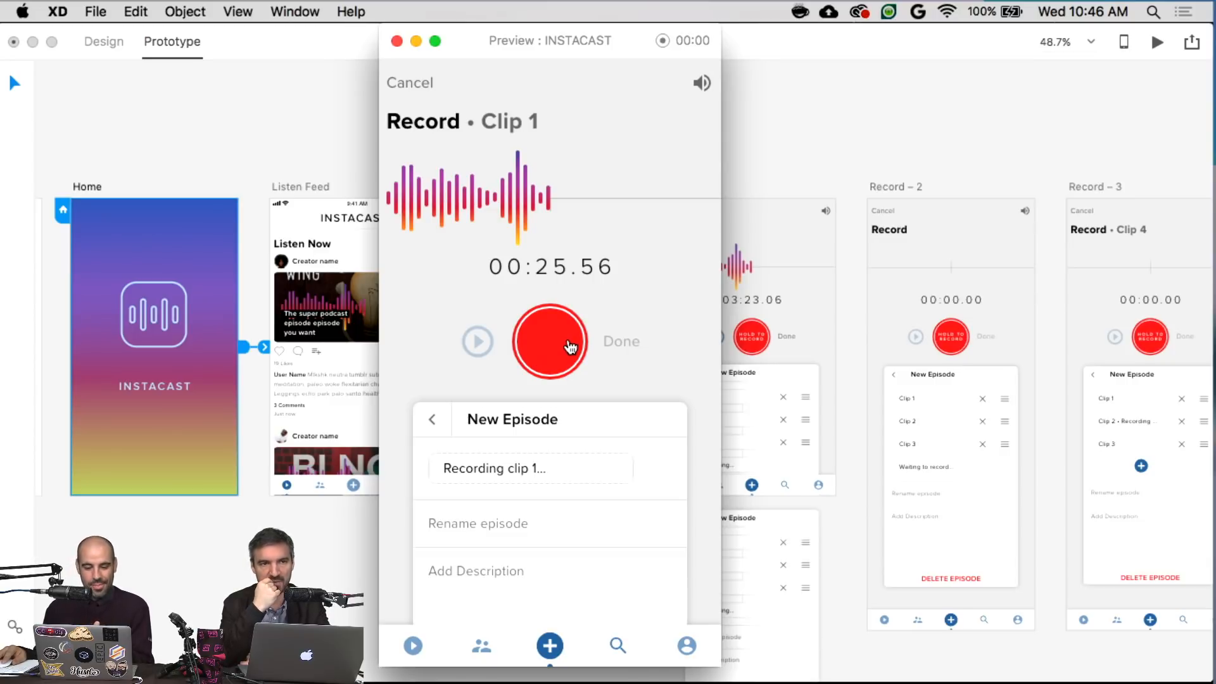
click(571, 346)
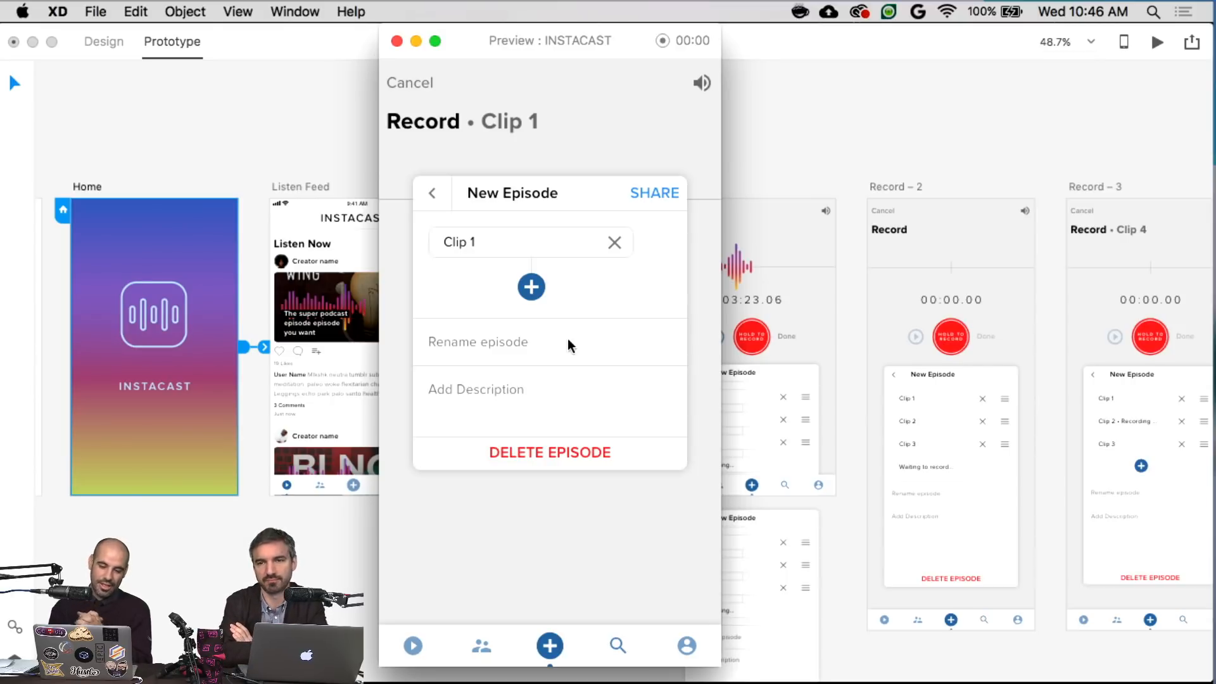
- Test adding another clip to the new episode in the preview, recording it and finishing with Done
click(532, 289)
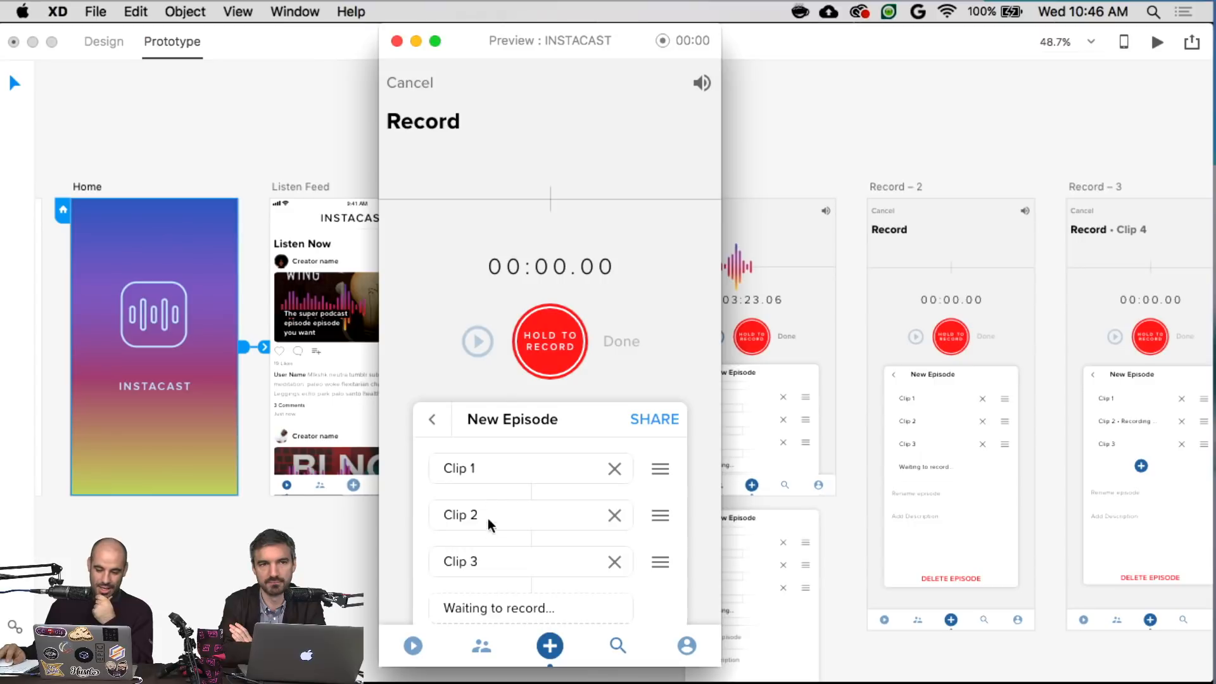
click(553, 343)
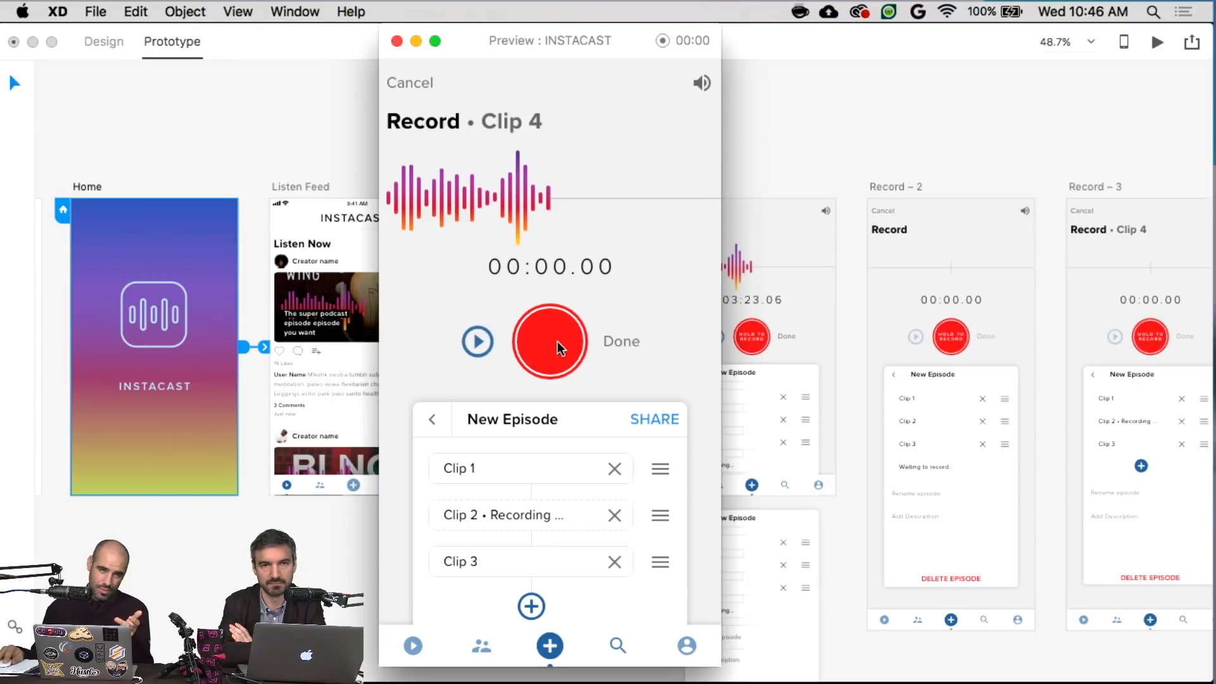
click(619, 345)
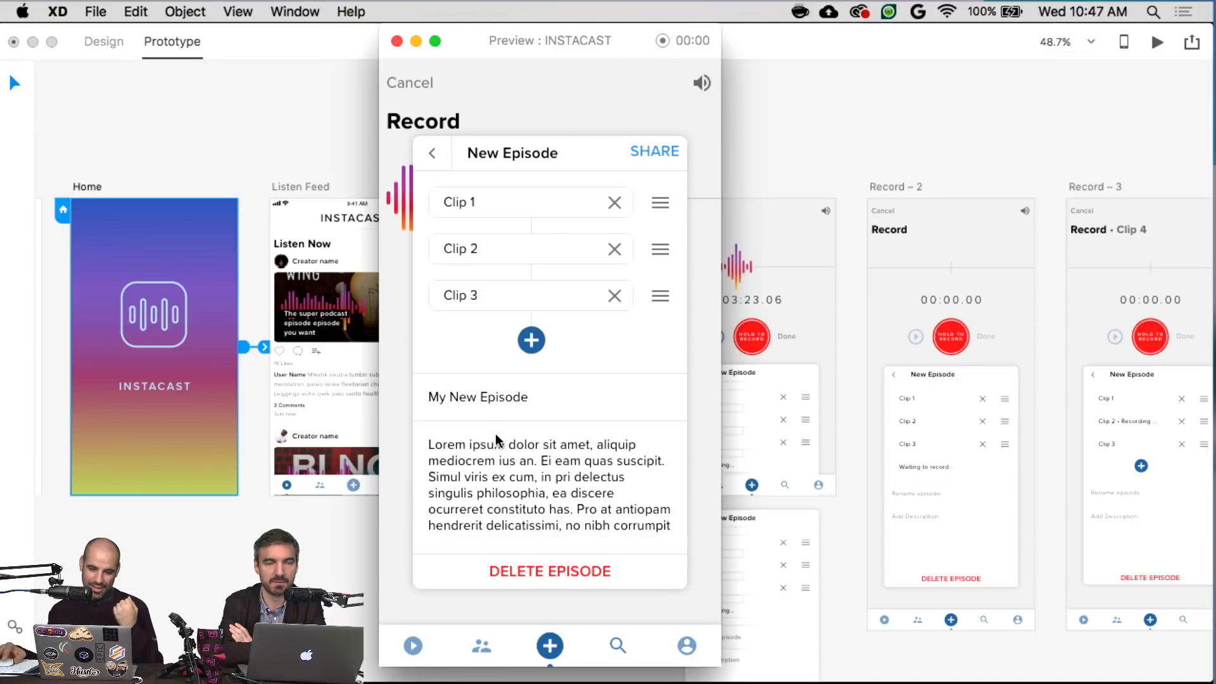
- Test sharing the new episode in the preview, including adding the episode art before the final share
click(657, 157)
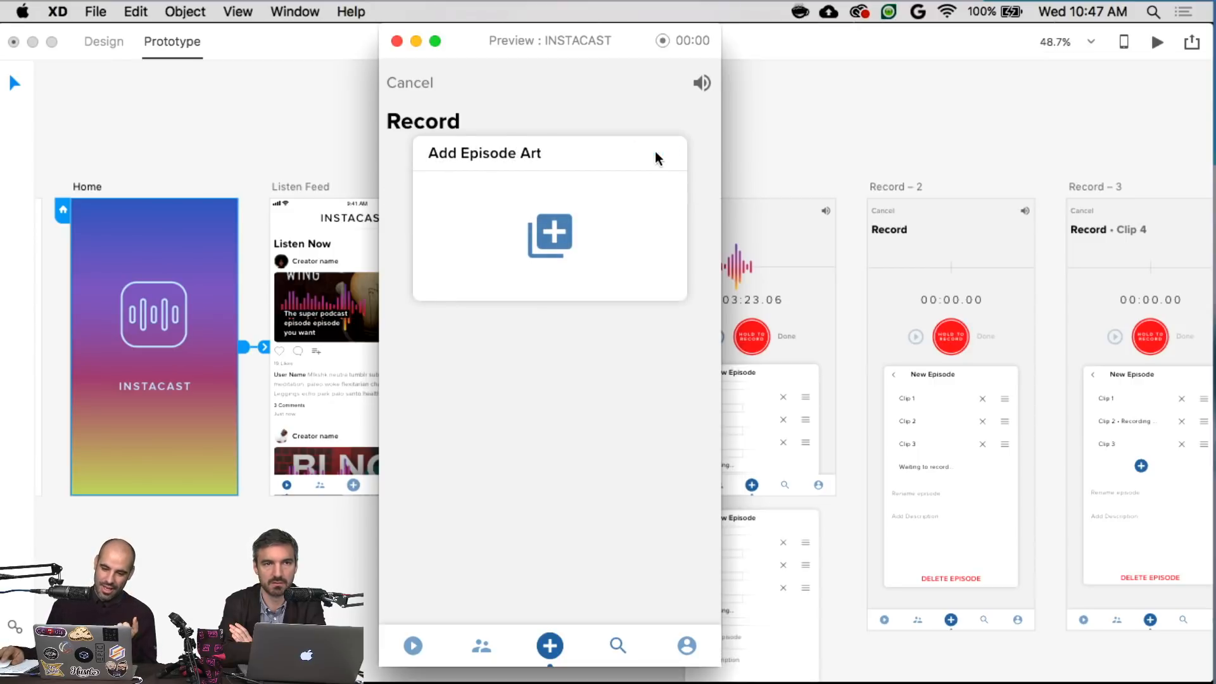
click(560, 228)
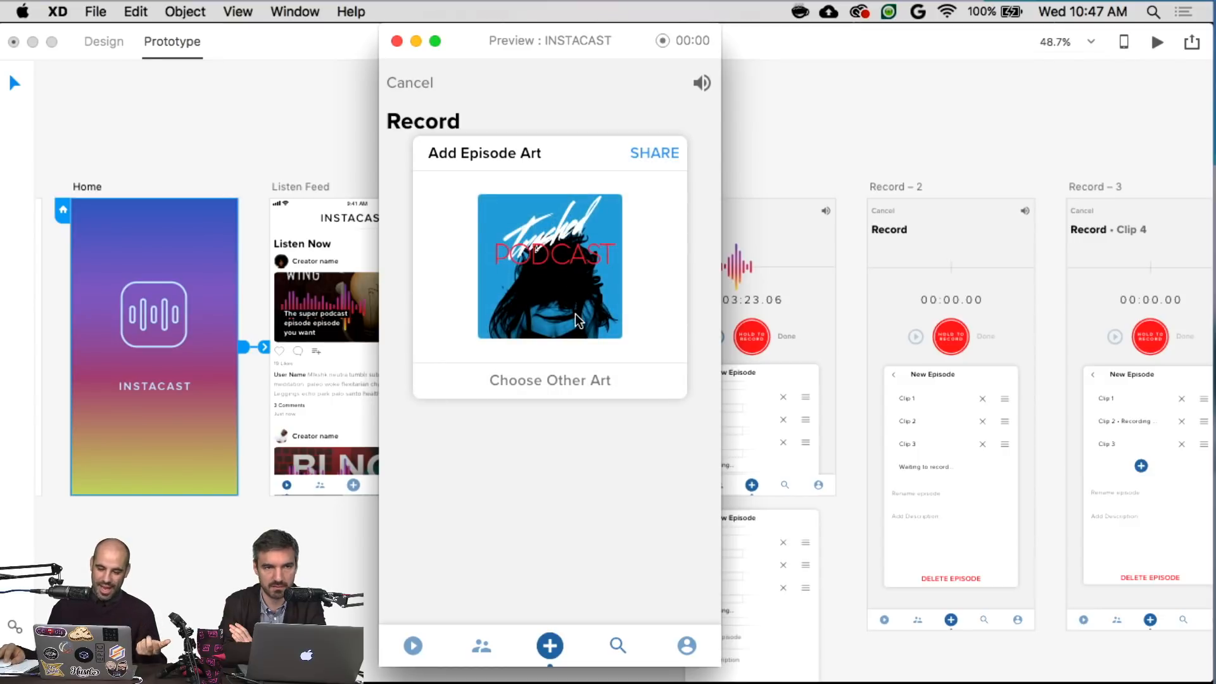
click(649, 158)
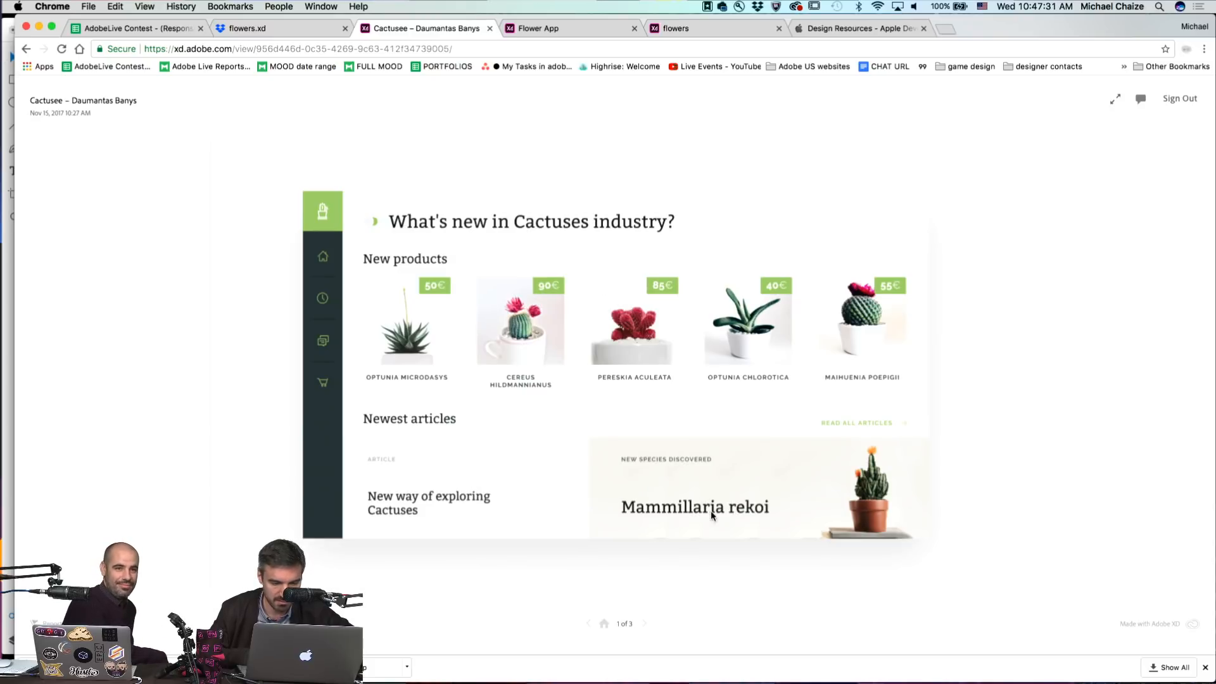
- In Chrome, test the Cactusee prototype by expanding its side menu, visiting the Store page and returning to the start screen
click(323, 215)
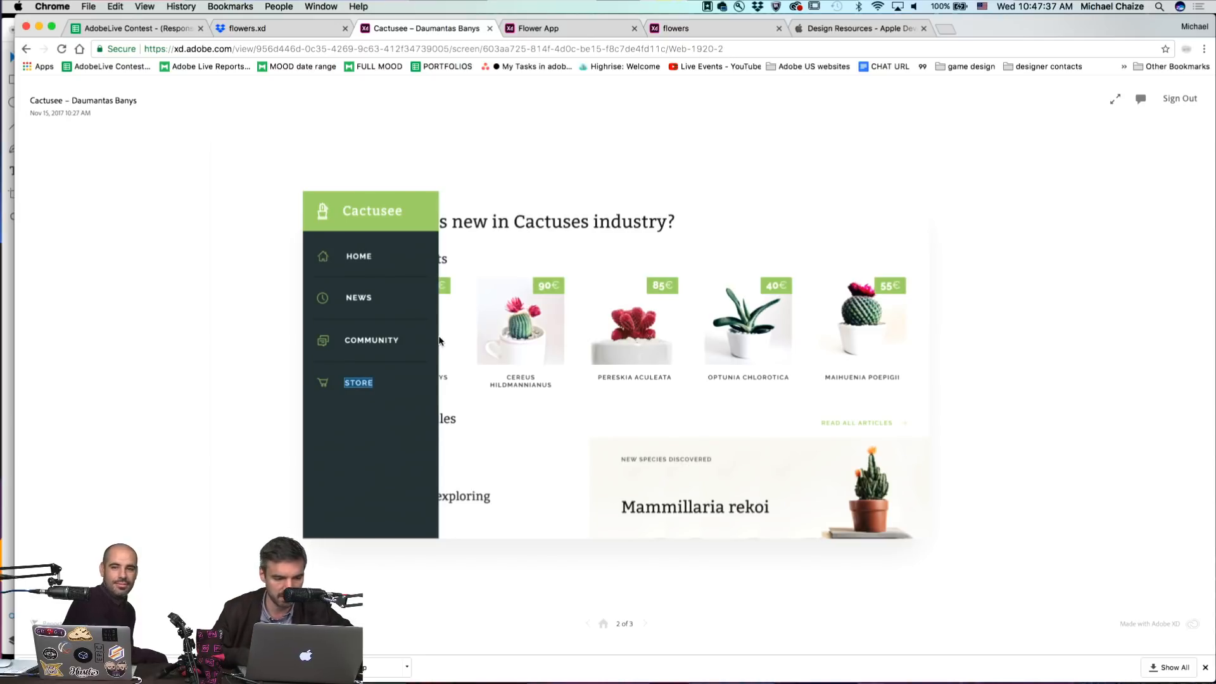
click(357, 382)
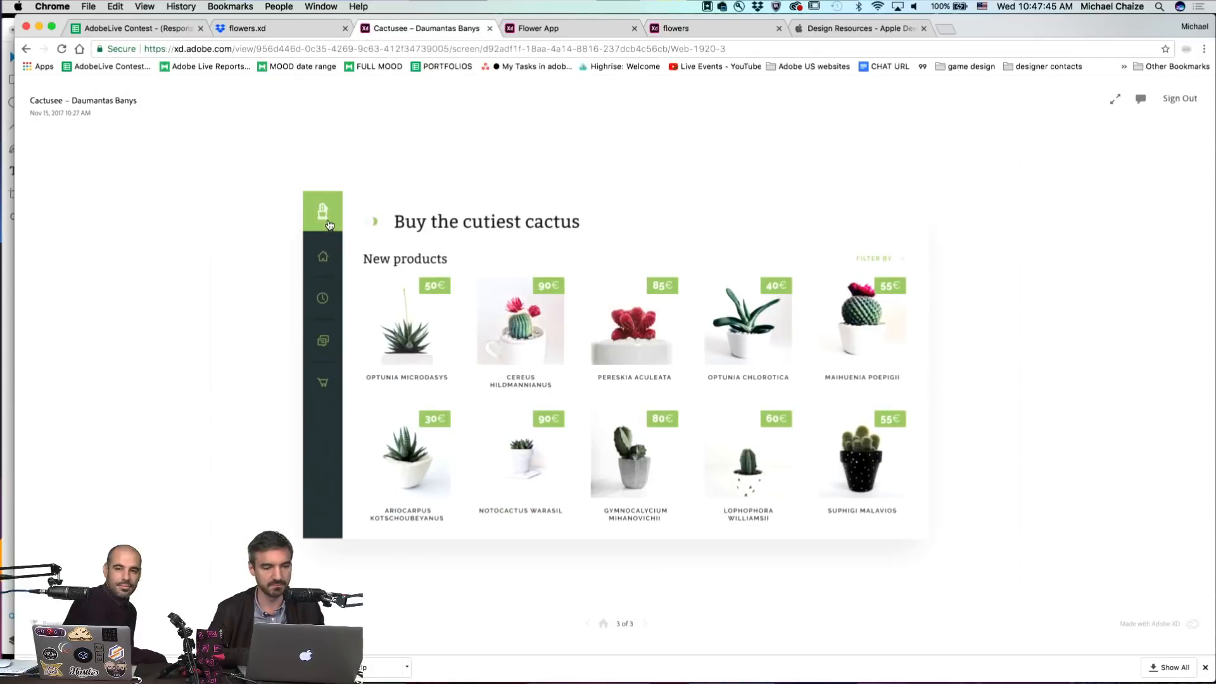
click(328, 225)
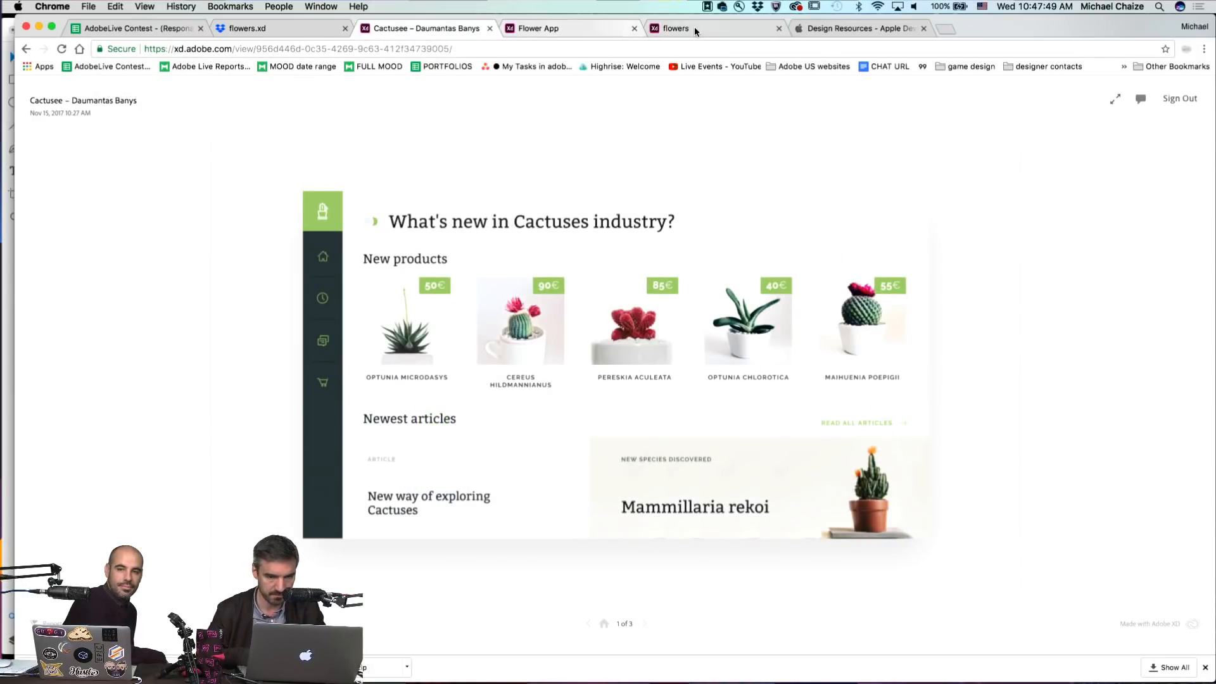
- Test the Flower App prototype by entering Recipes, opening Nice Bouqet, trying its controls and returning to the start screen
click(550, 30)
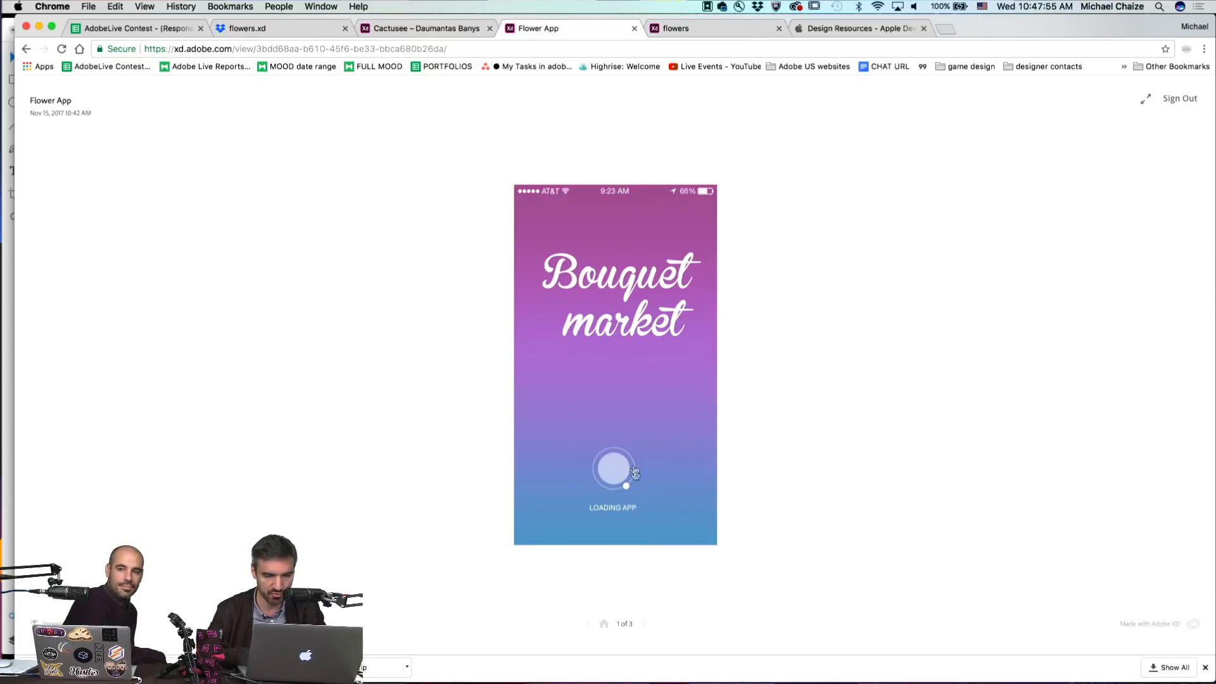
click(613, 468)
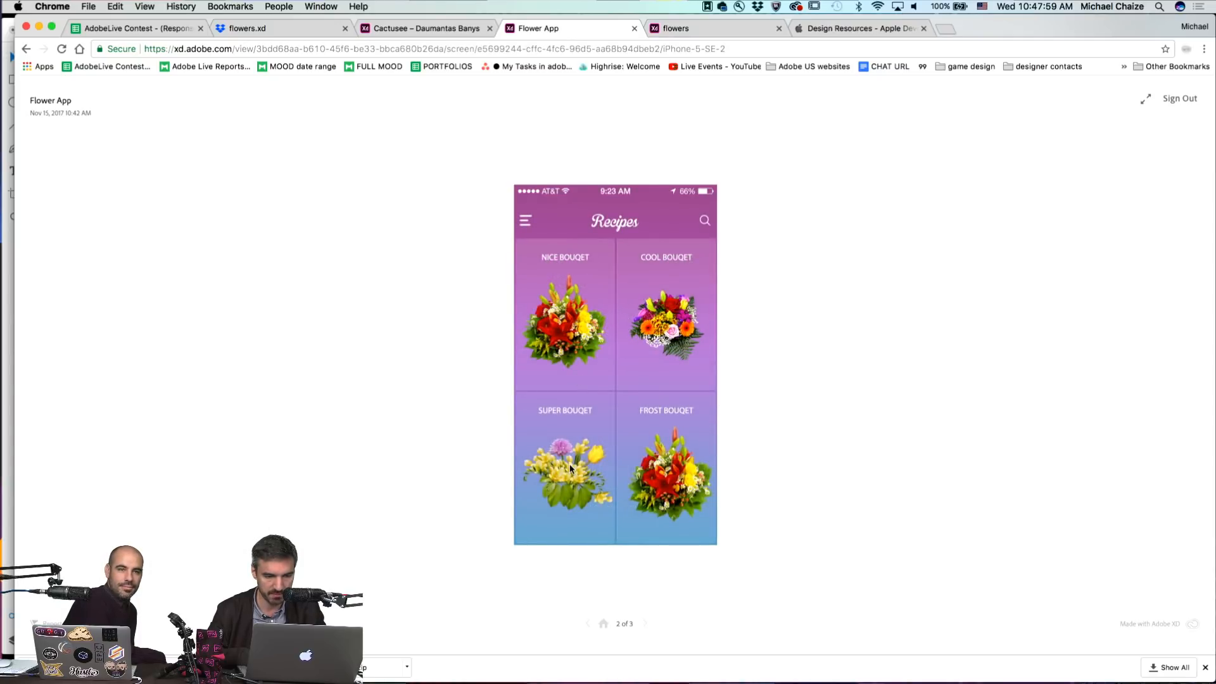
click(558, 349)
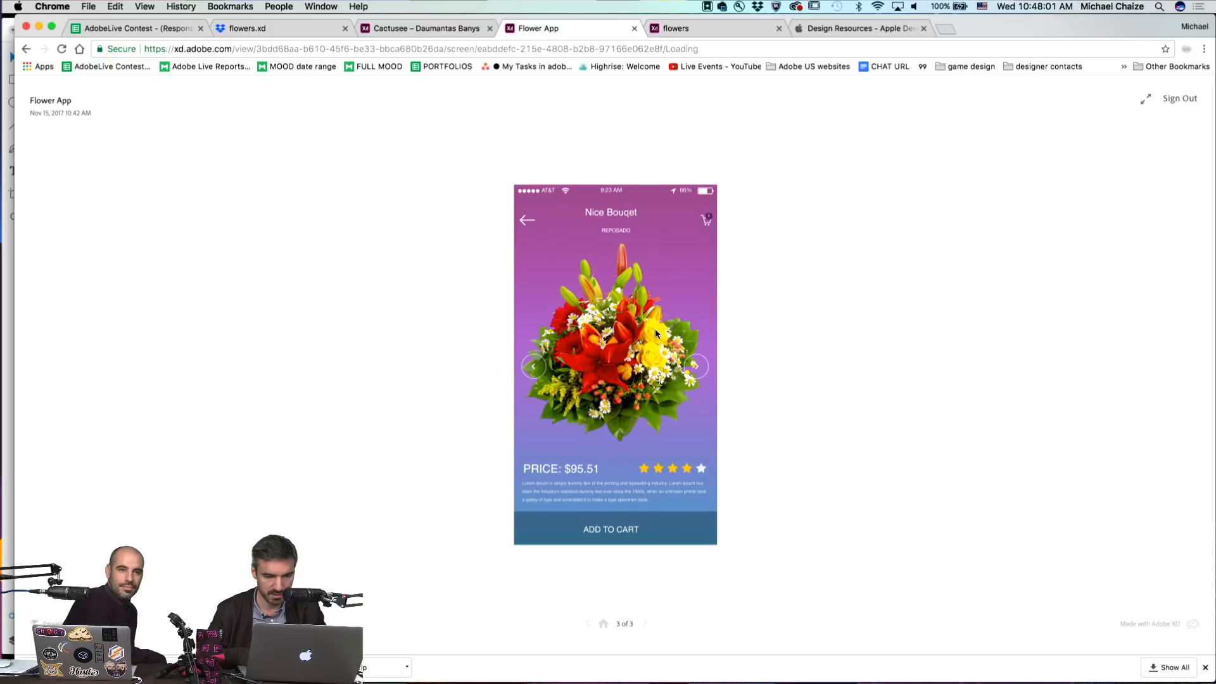
click(619, 535)
click(697, 374)
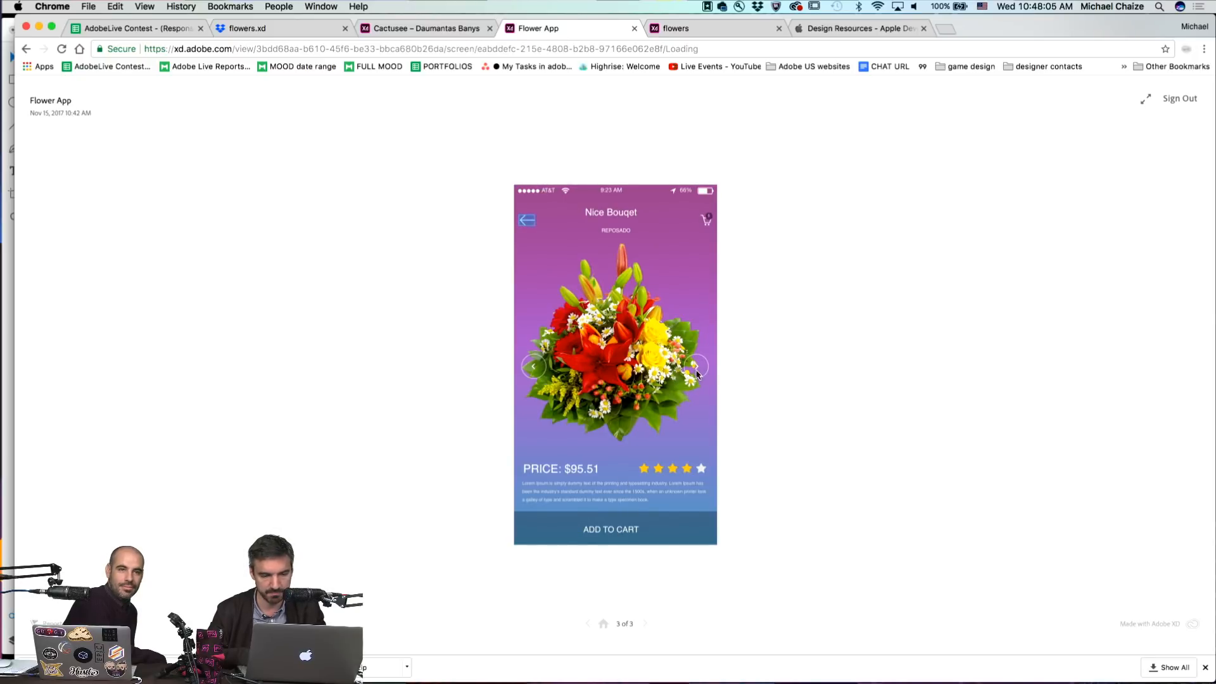
click(525, 220)
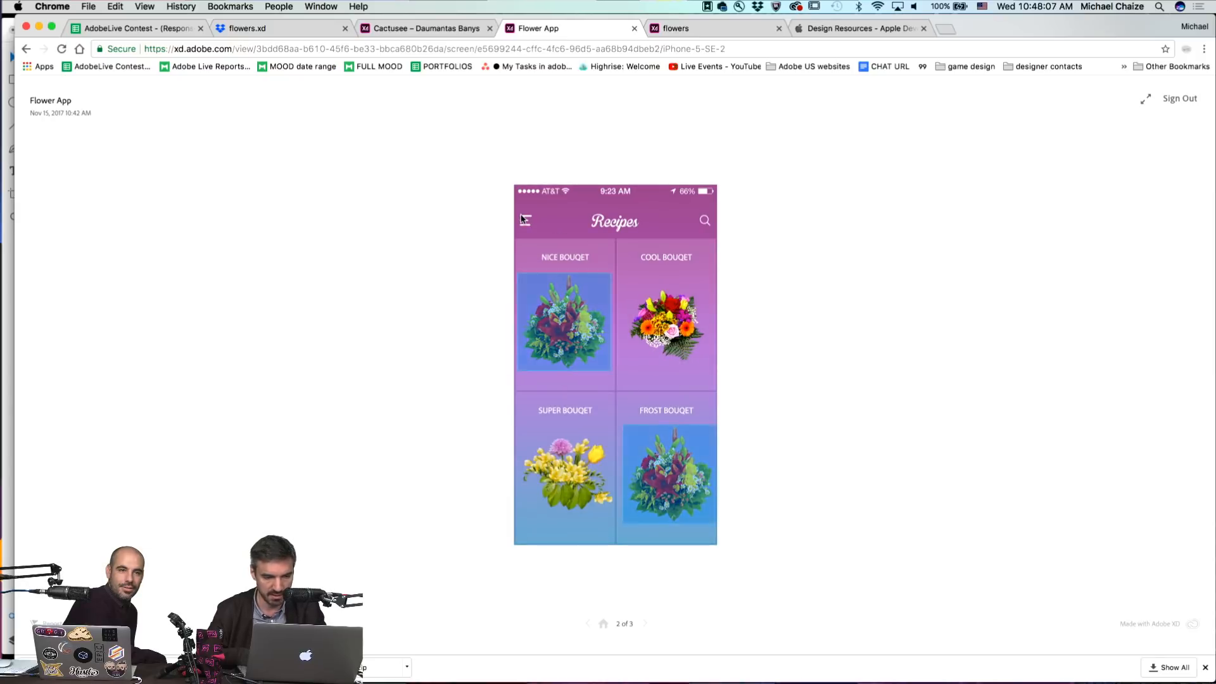
click(604, 624)
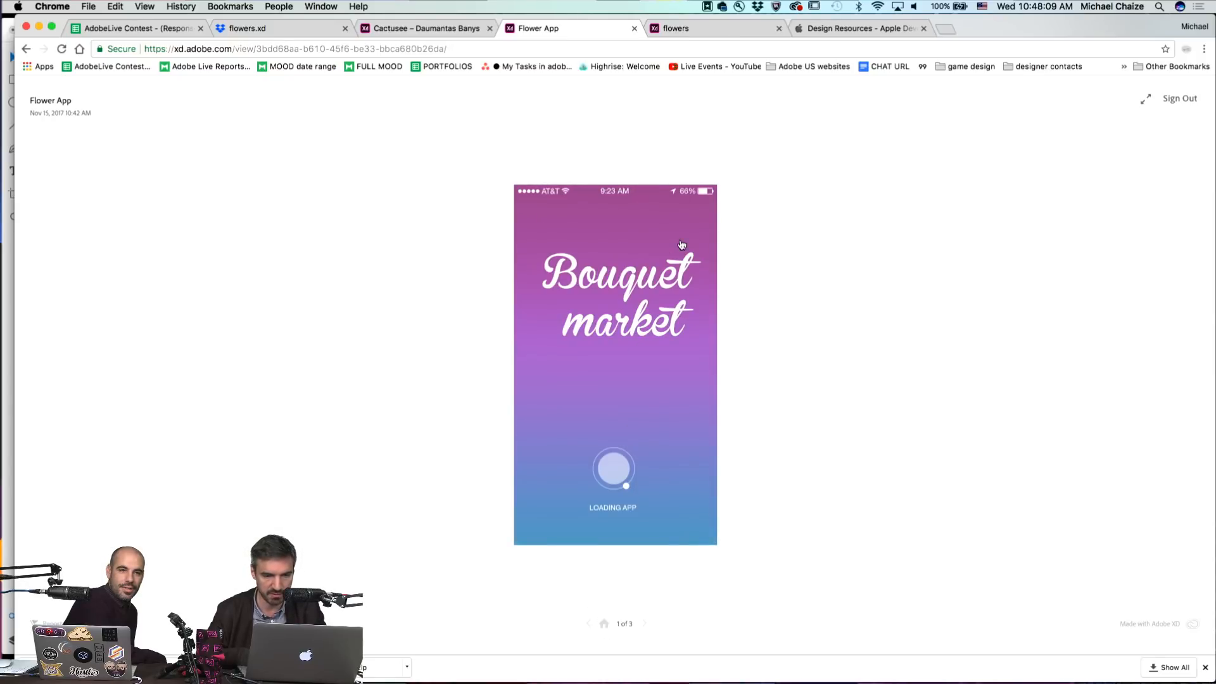
- Advance through the flowers prototype with its "click me" square and open the Dropbox page for flowers.xd
click(716, 32)
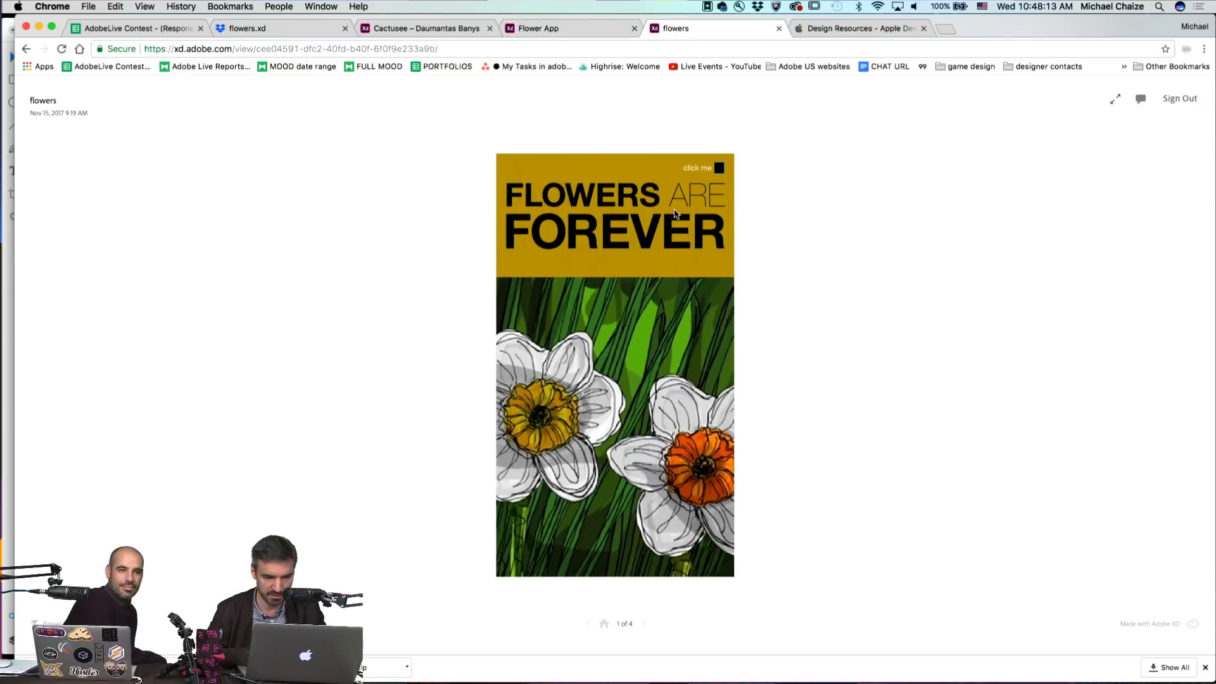
click(723, 170)
click(723, 169)
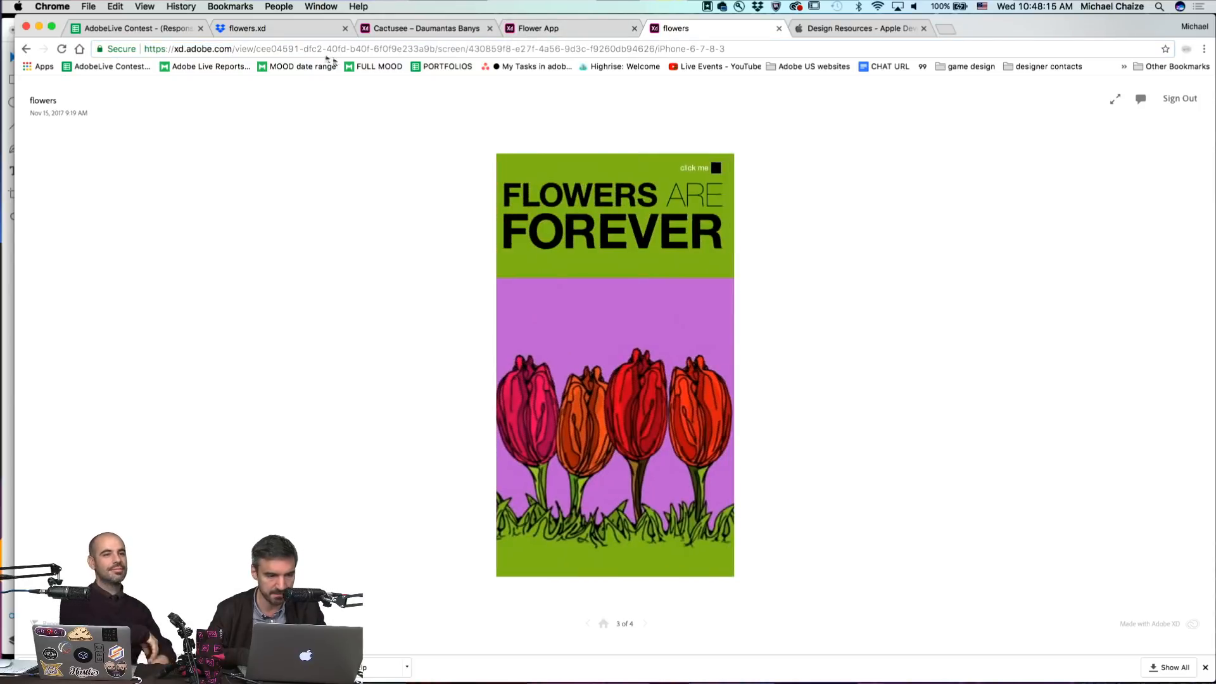
click(314, 30)
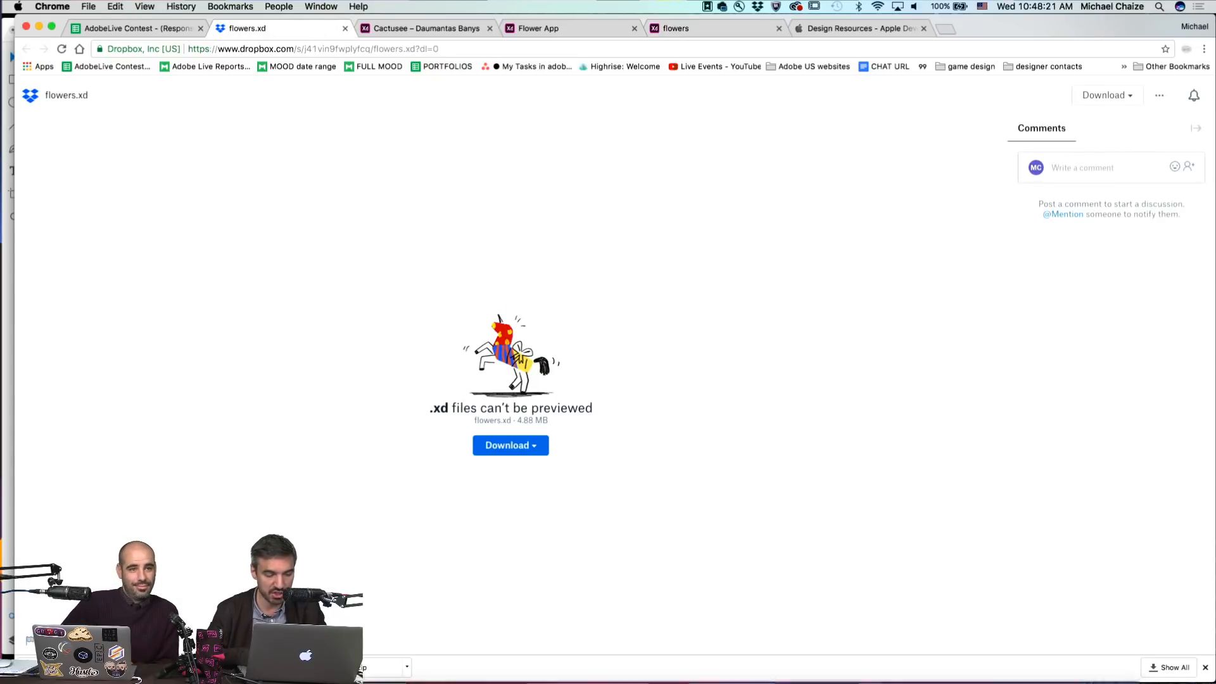
- Switch to Adobe XD and examine the flowers artboards and all their prototype links, including those of the first artboard
key(super+Tab)
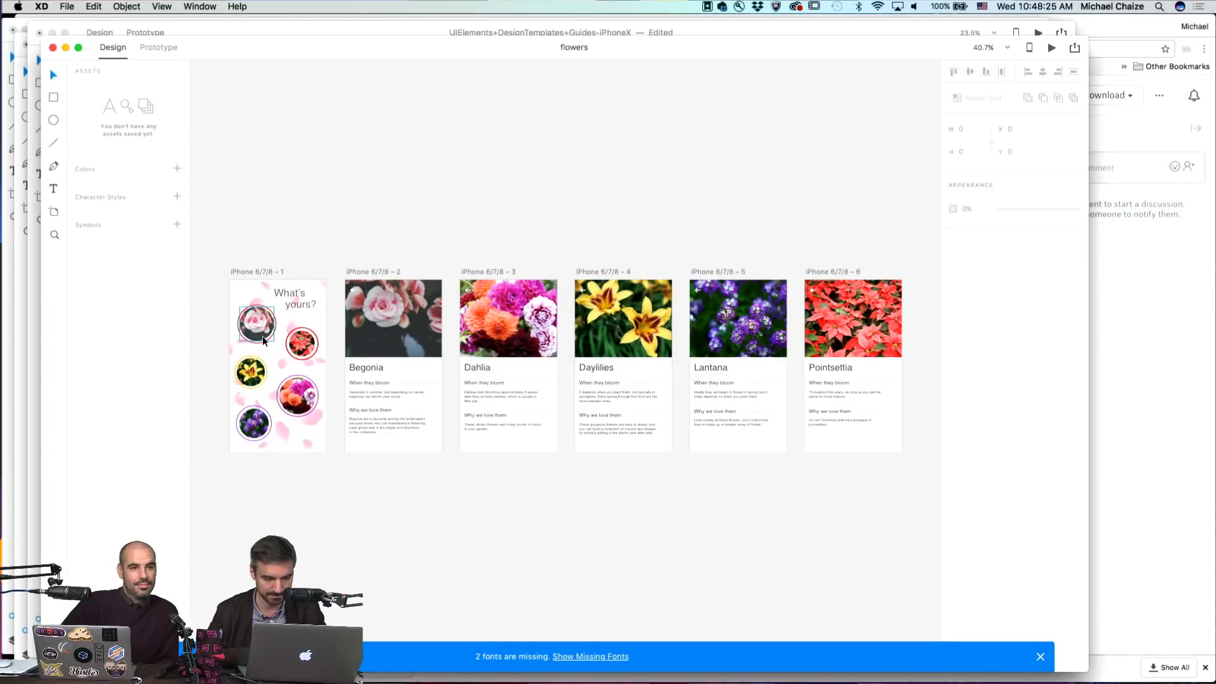
scroll(262, 336, up, 3)
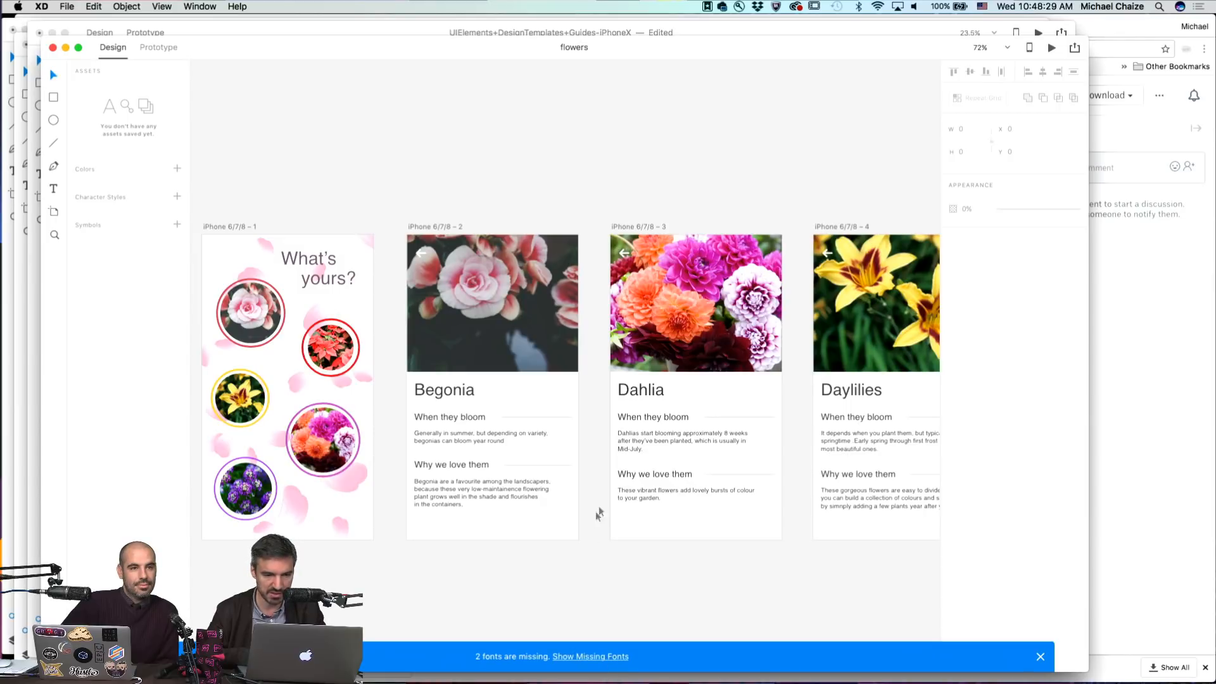
scroll(628, 481, down, 2)
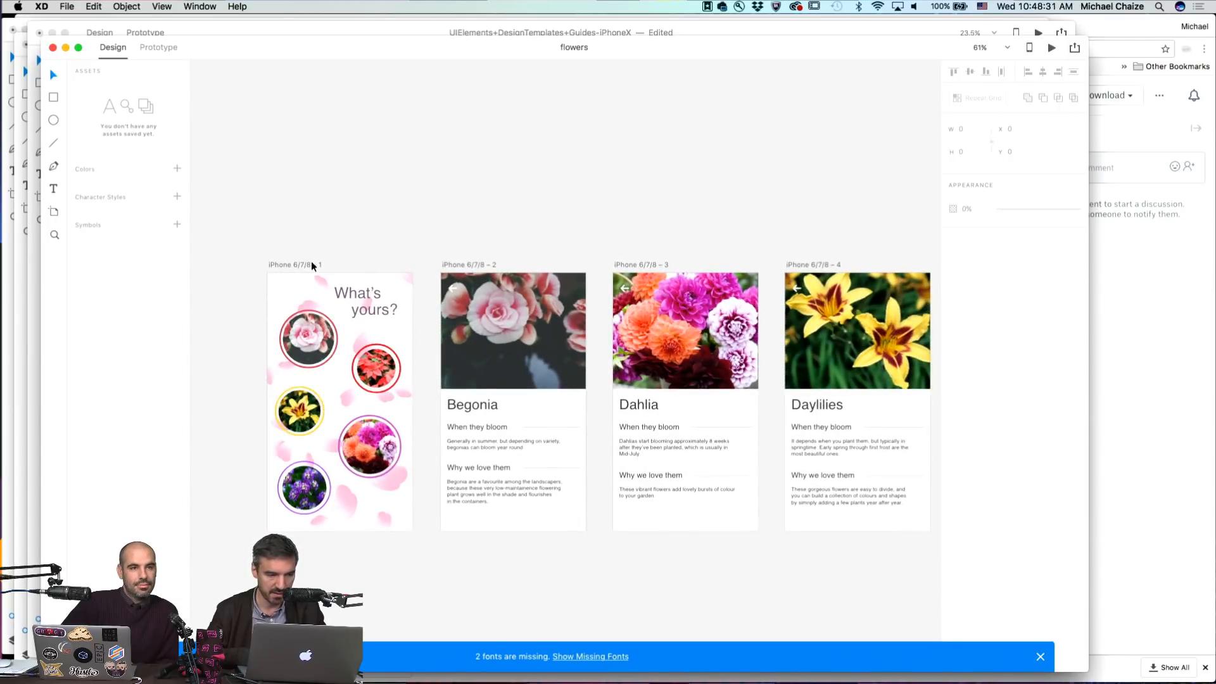
click(157, 48)
scroll(497, 152, down, 3)
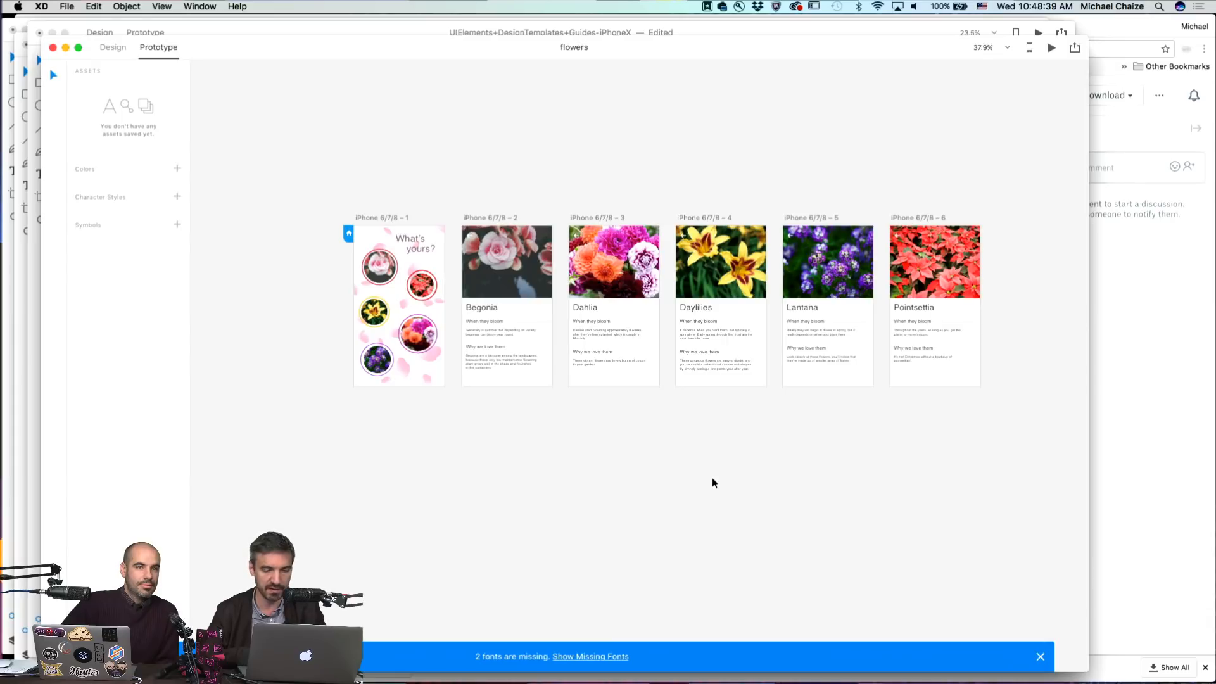
key(super+a)
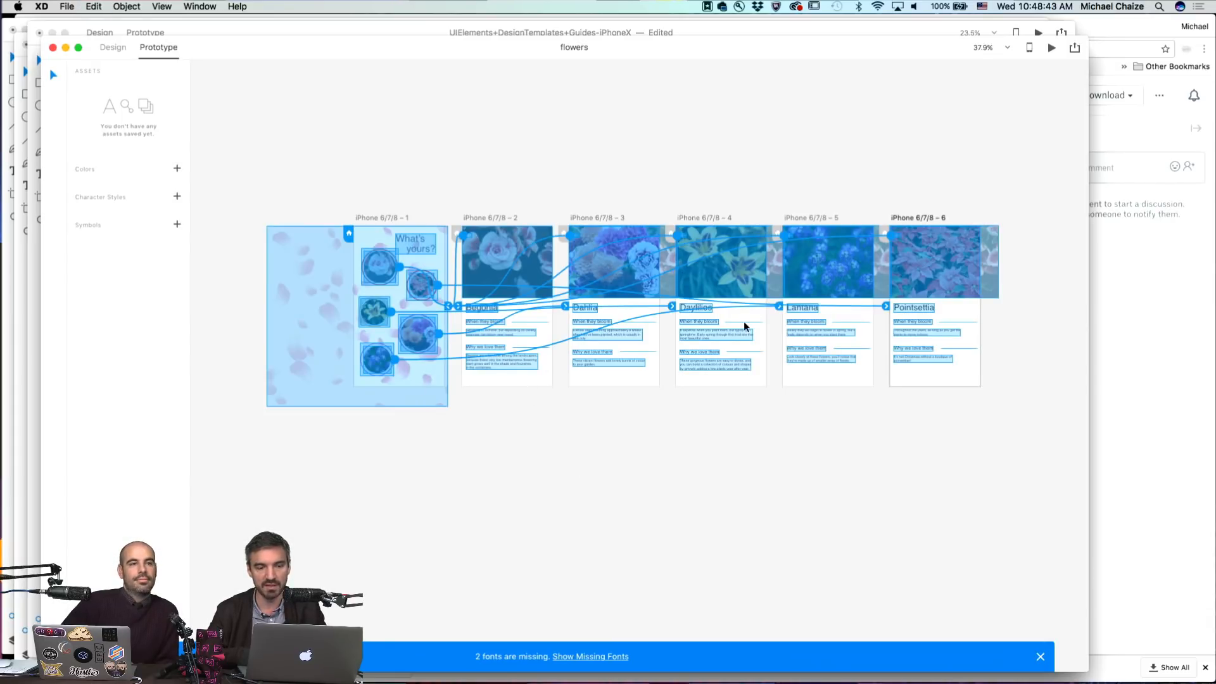
click(703, 519)
click(385, 220)
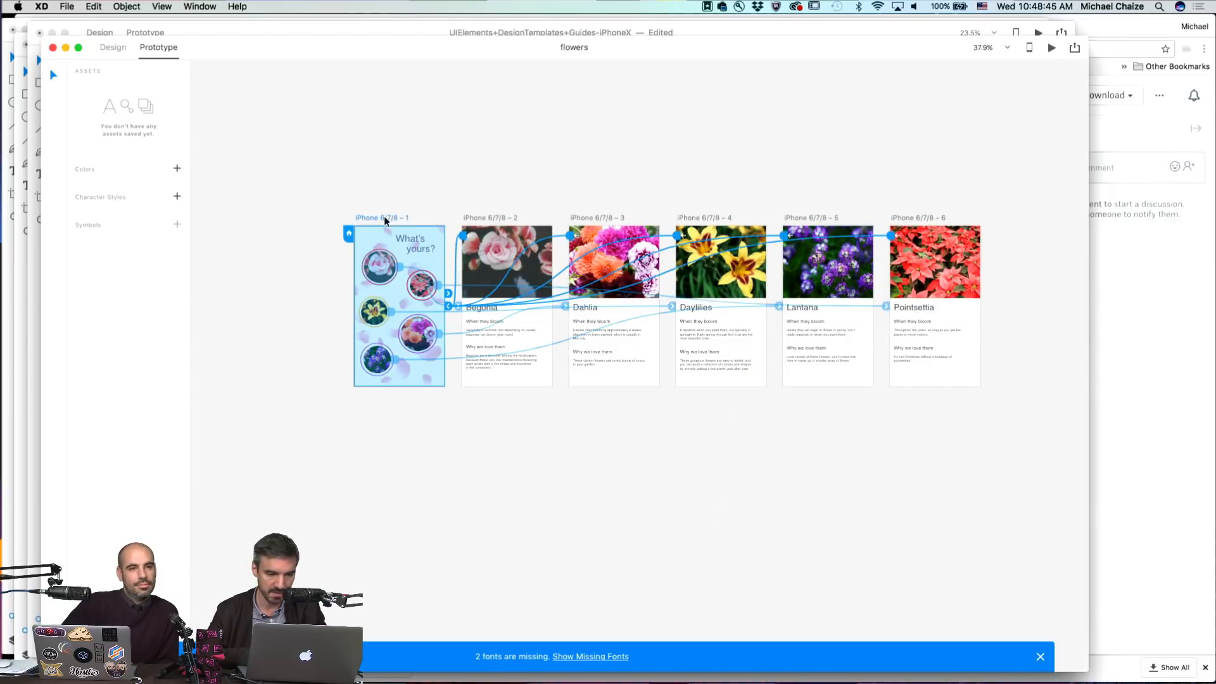
- Try to publish the flowers prototype
click(1075, 51)
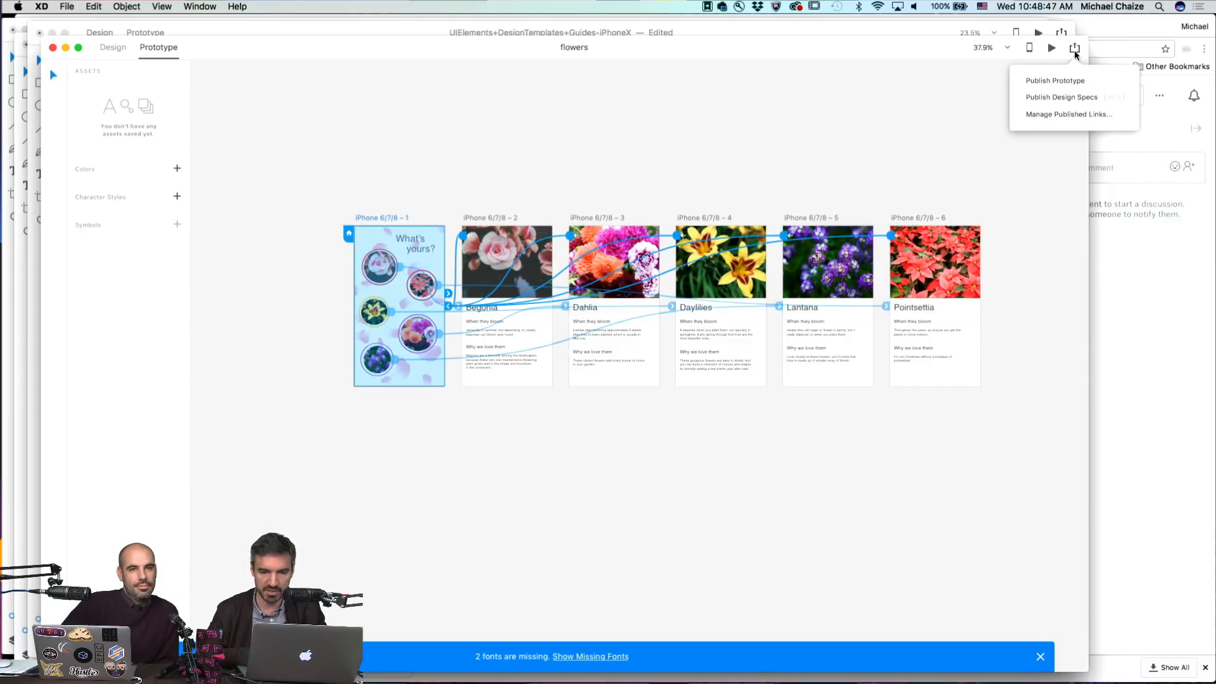
click(1056, 81)
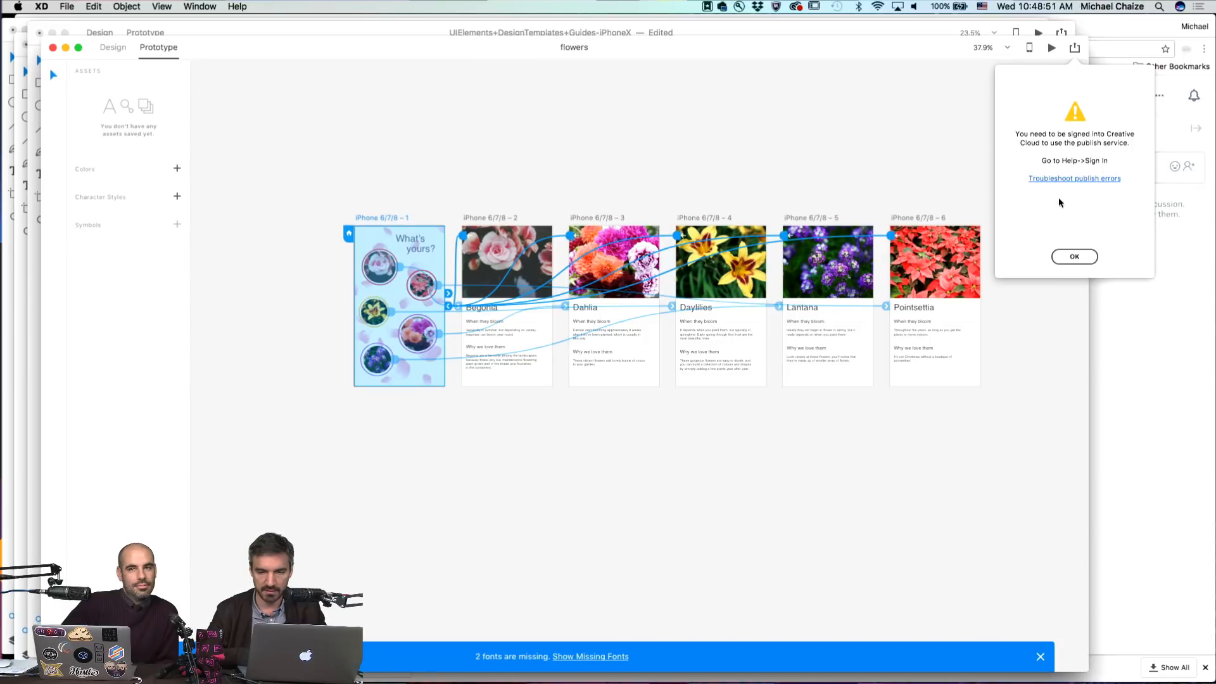
click(1079, 256)
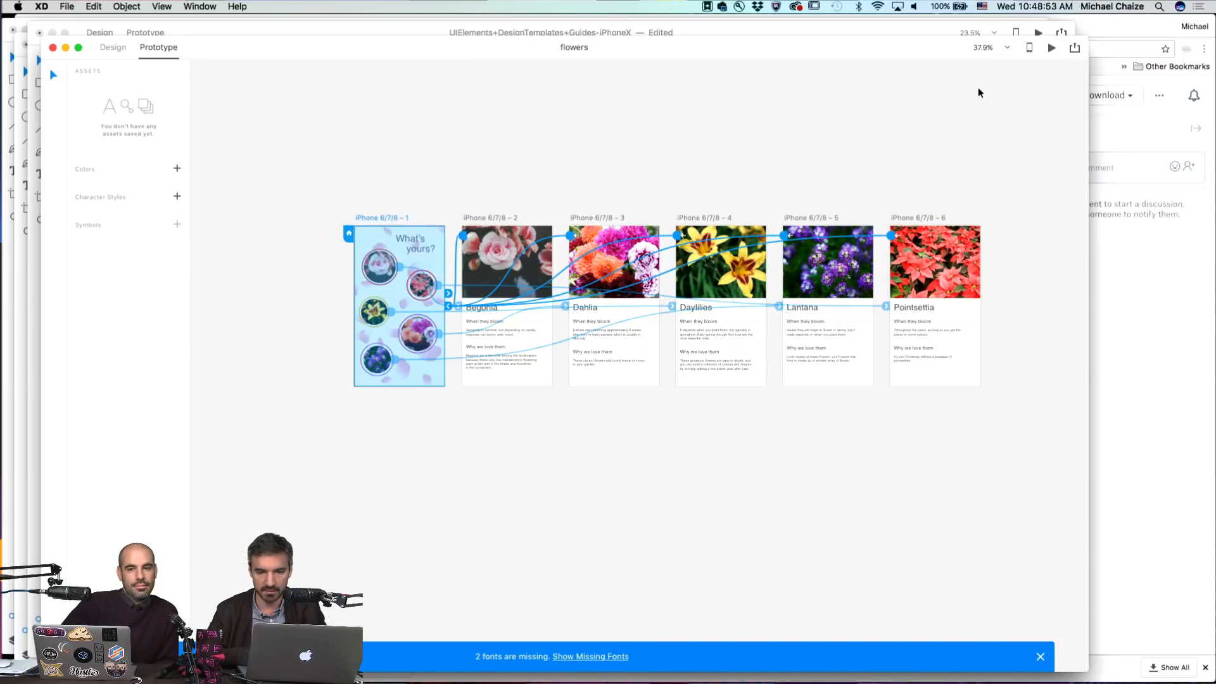
click(1052, 49)
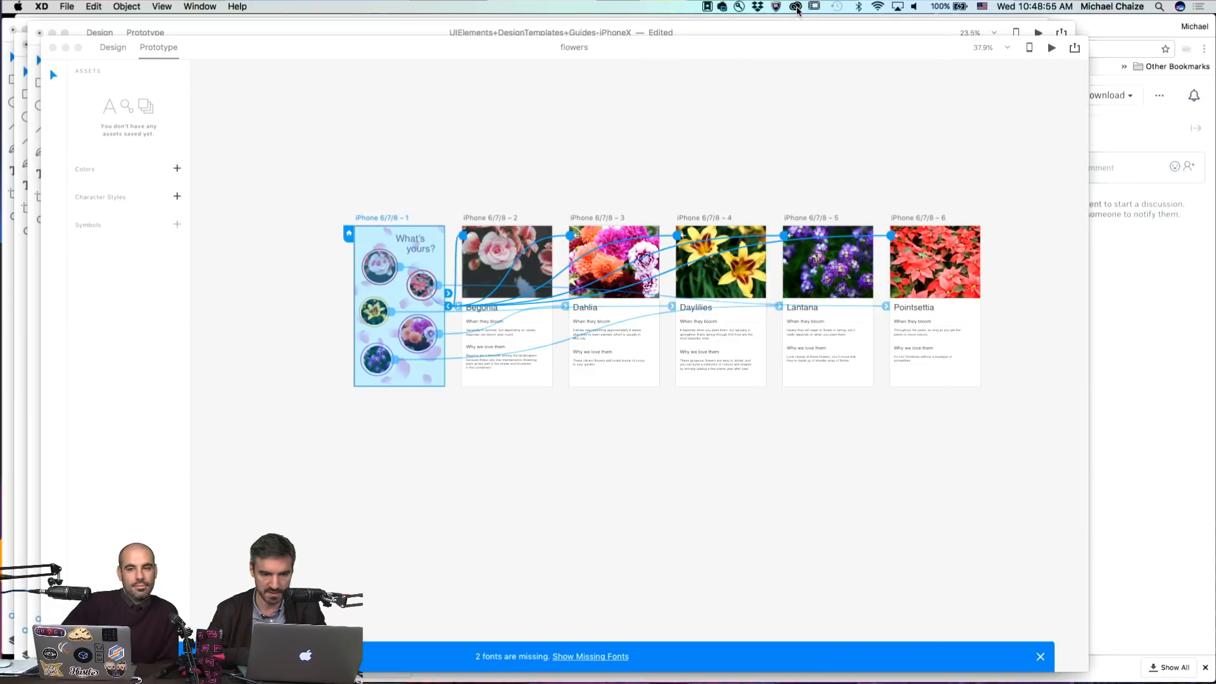
click(1075, 48)
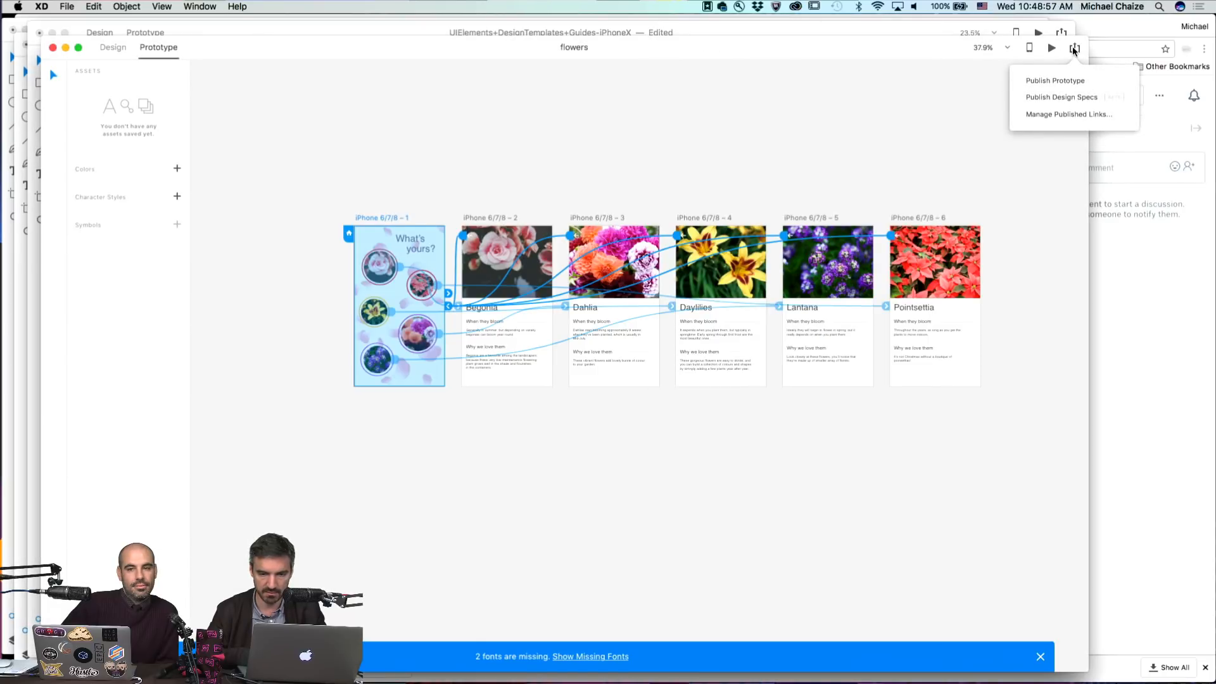
click(1071, 81)
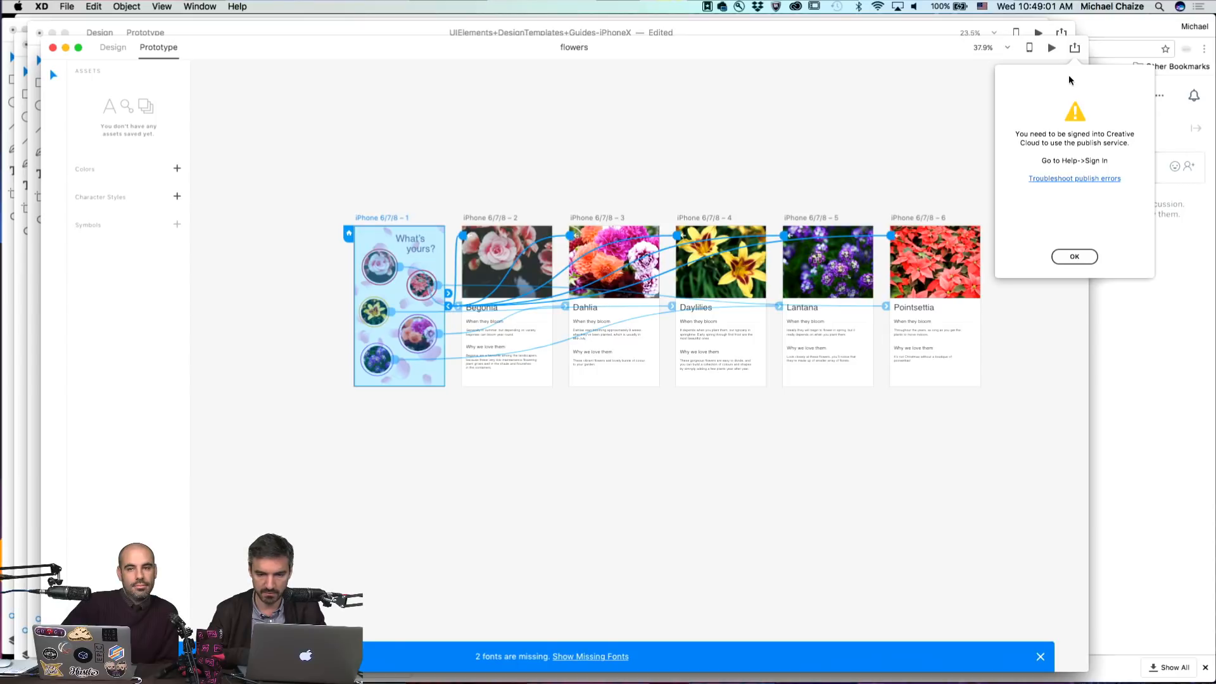
click(1075, 258)
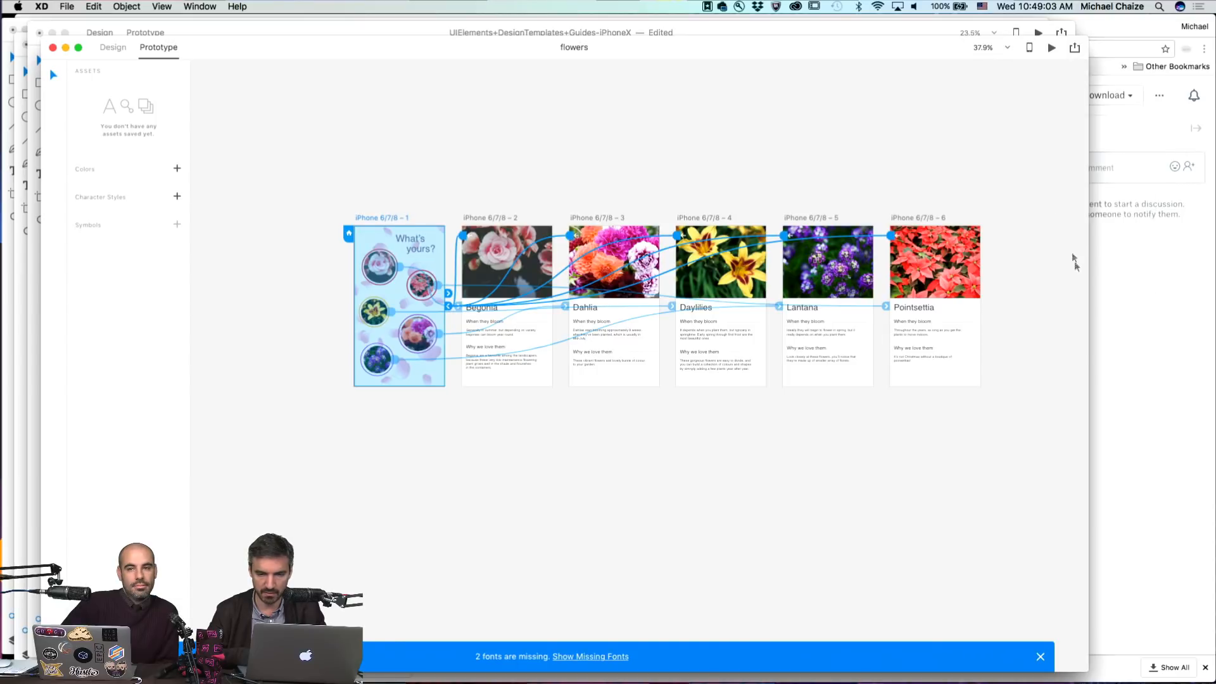
- Preview the flowers prototype and test the Begonia and Dahlia pages, returning to the "What's yours?" screen from each
click(1052, 48)
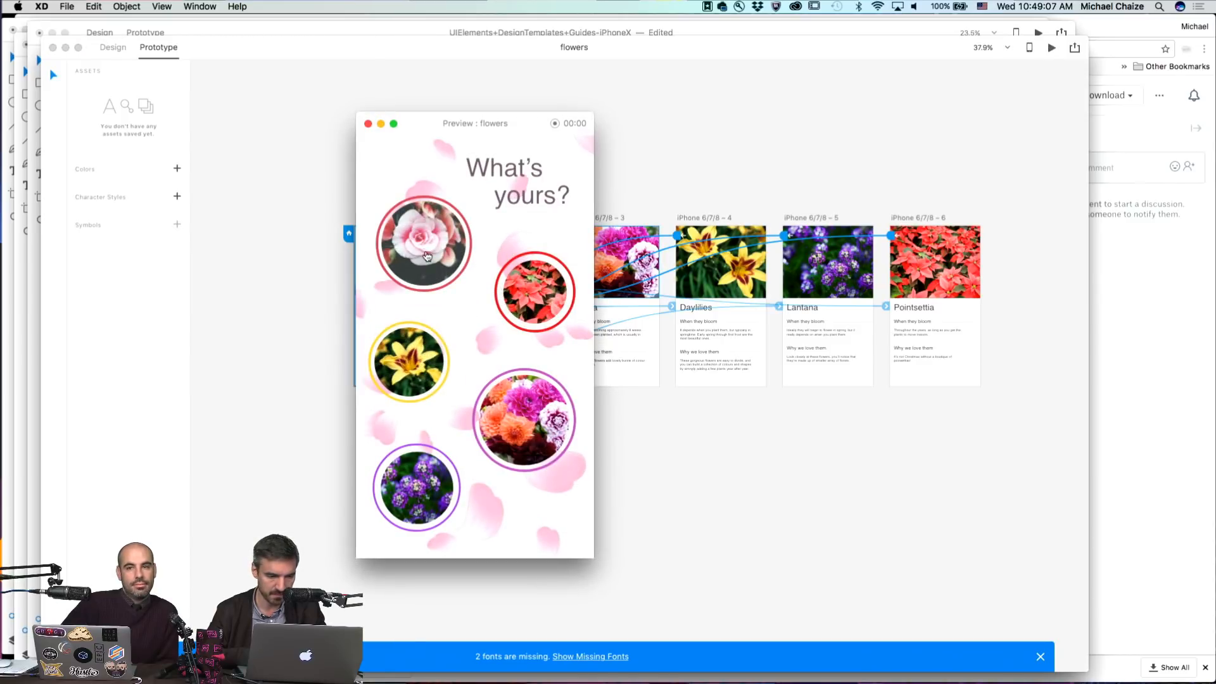
click(424, 254)
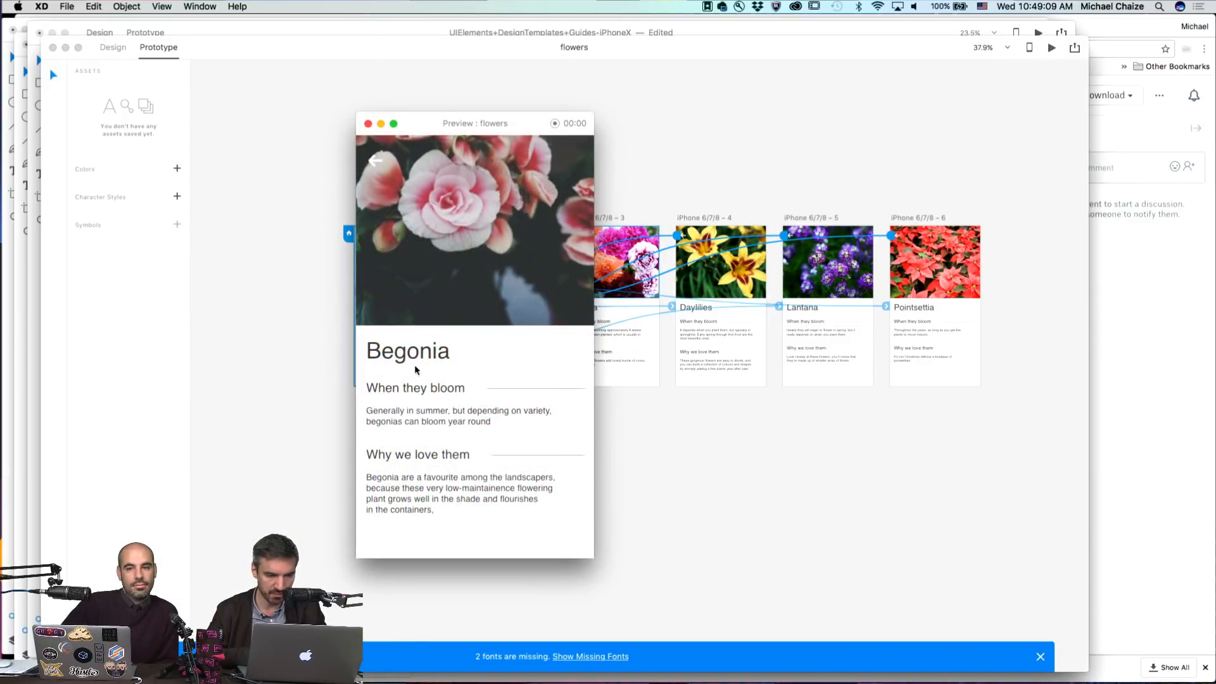
click(373, 163)
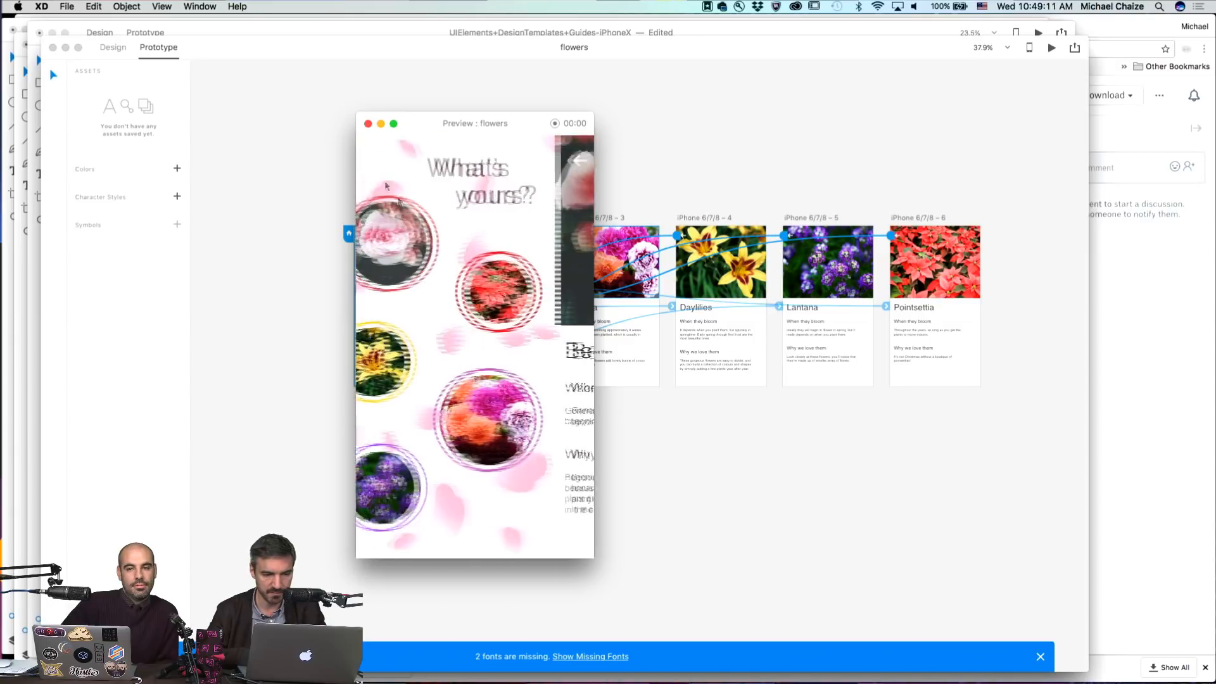
click(517, 417)
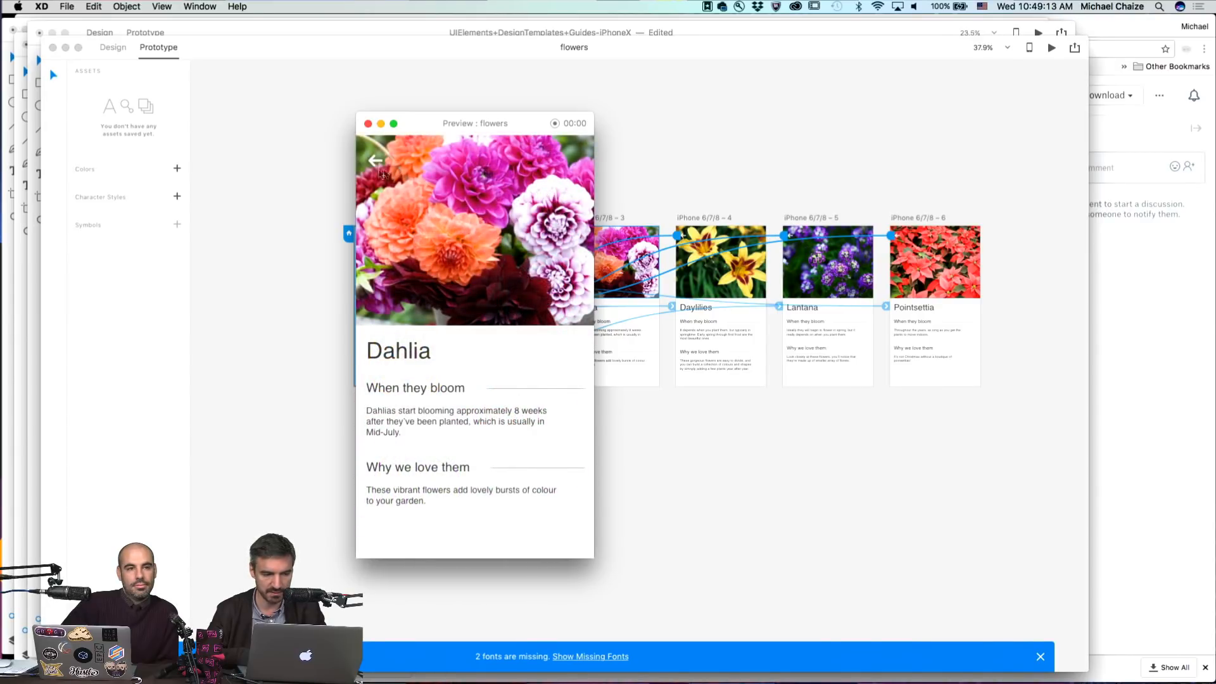
click(378, 166)
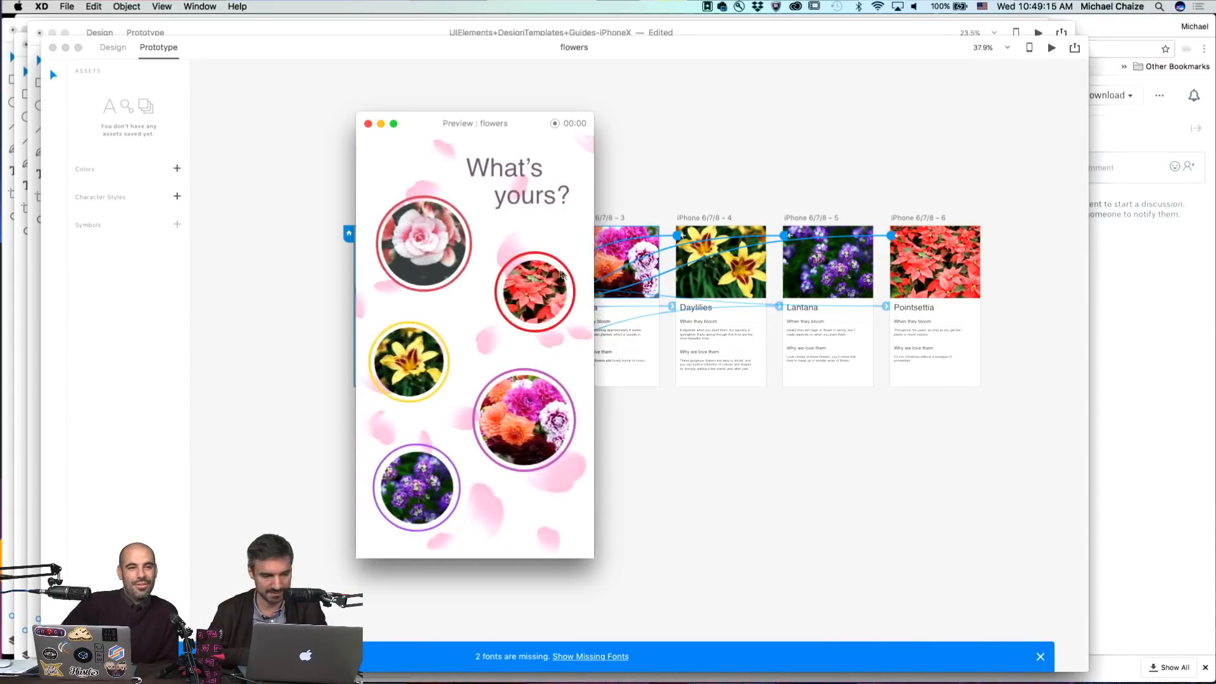
- Test the Pointsettia, Daylilies and Lantana pages in the preview, going back to the start screen after each one
click(544, 291)
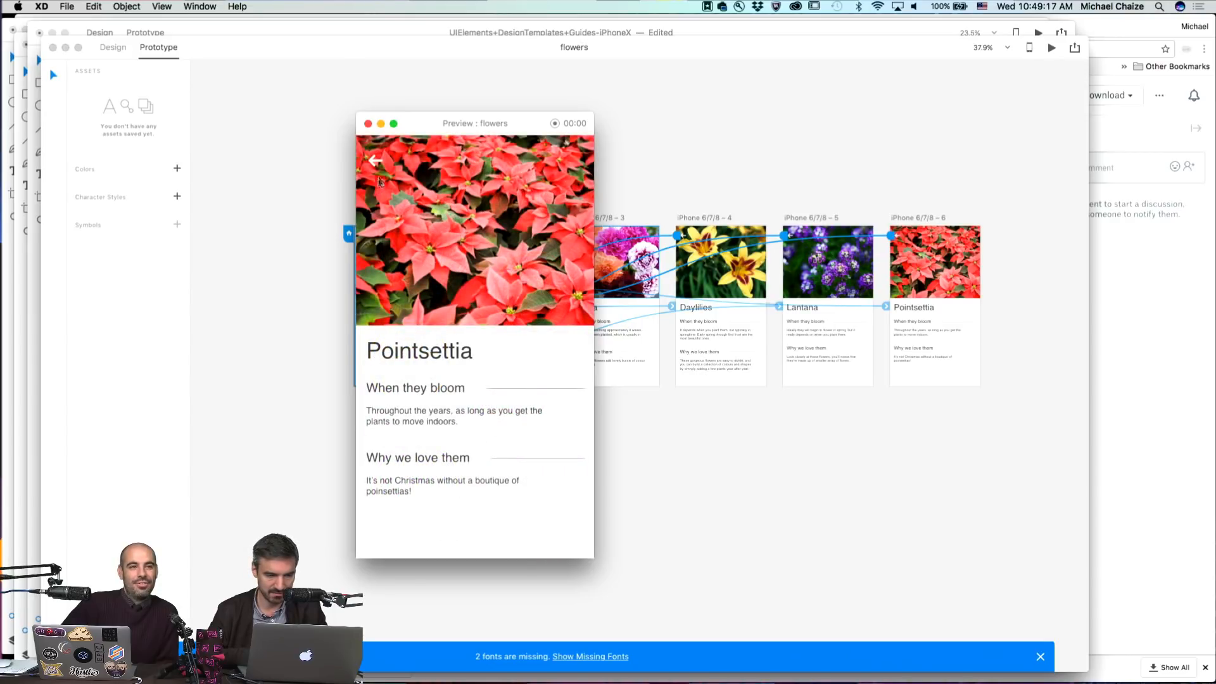
click(377, 168)
click(397, 354)
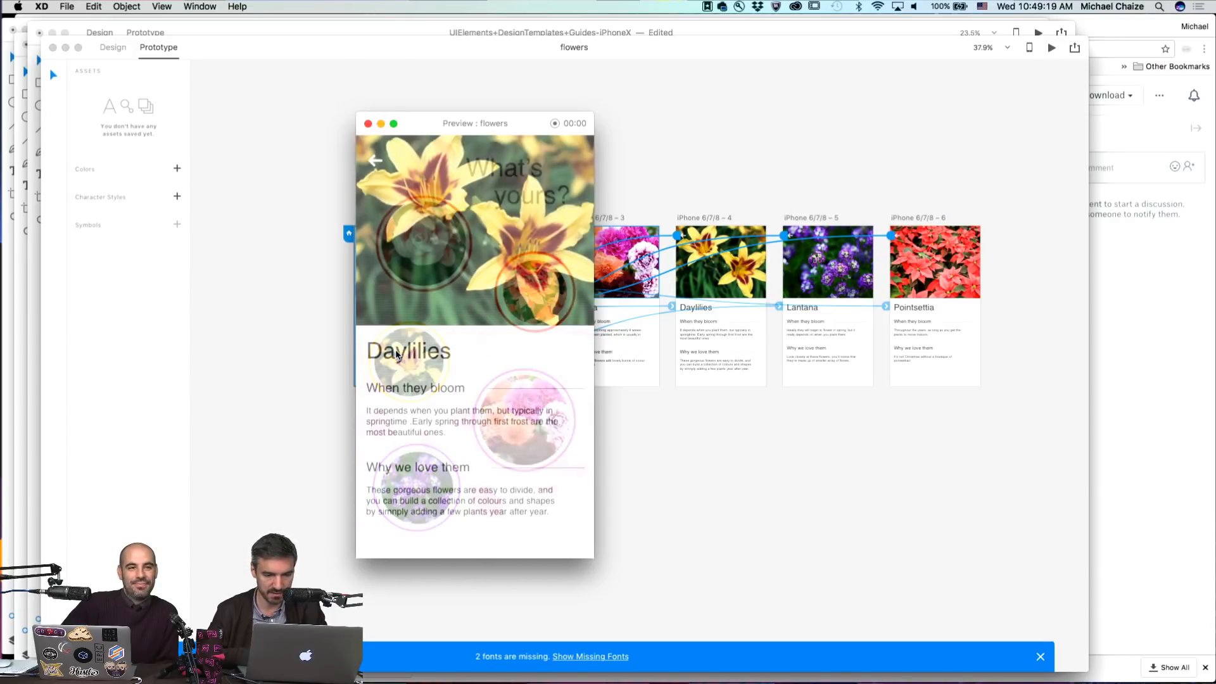
click(376, 164)
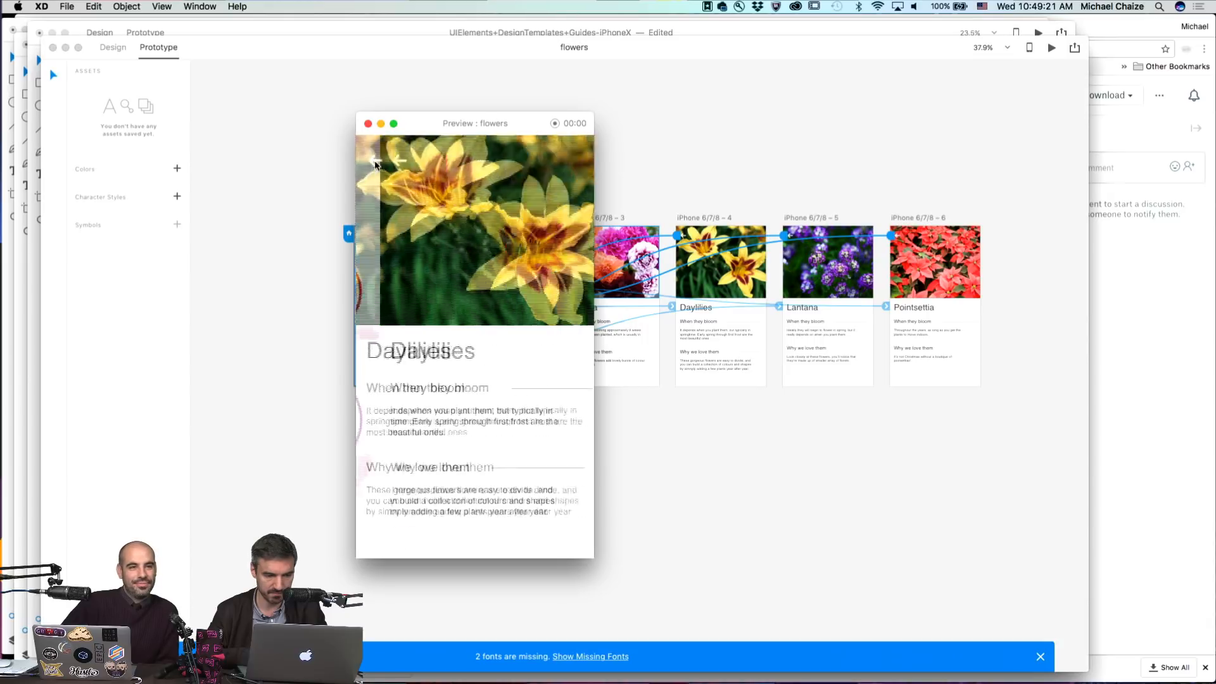
click(408, 467)
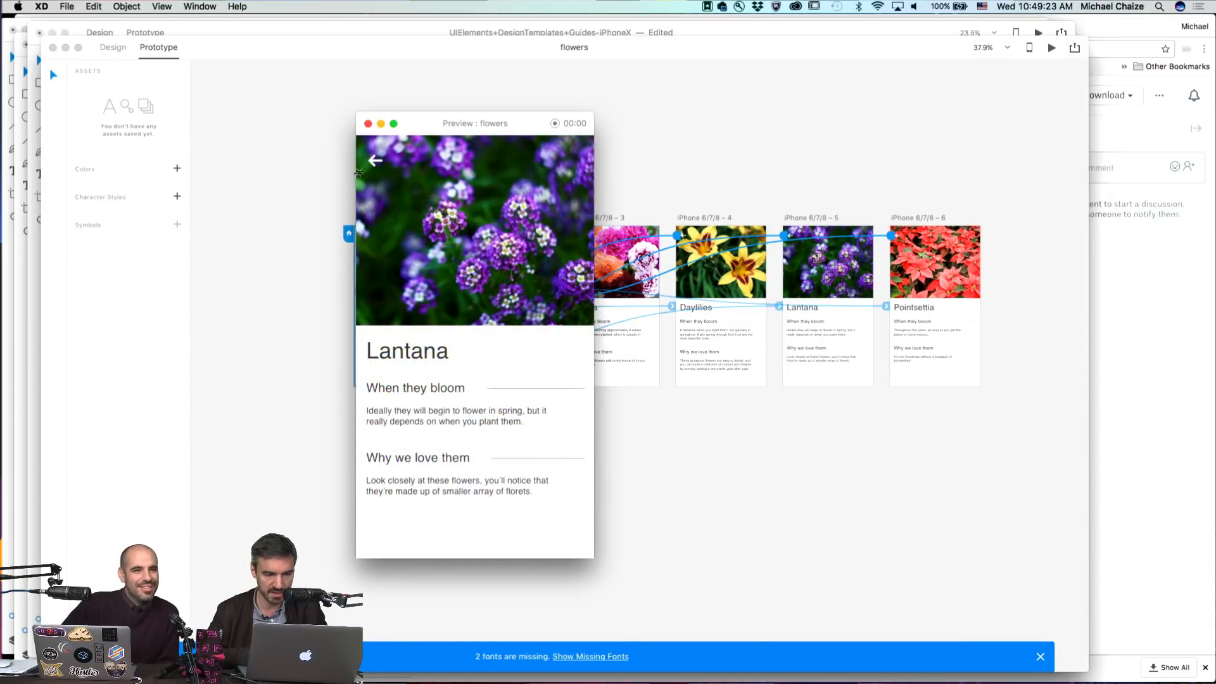
click(375, 162)
- Move the preview off the first artboard, test the Begonia page and its back arrow again, and close the preview
drag(461, 126, 659, 132)
click(603, 226)
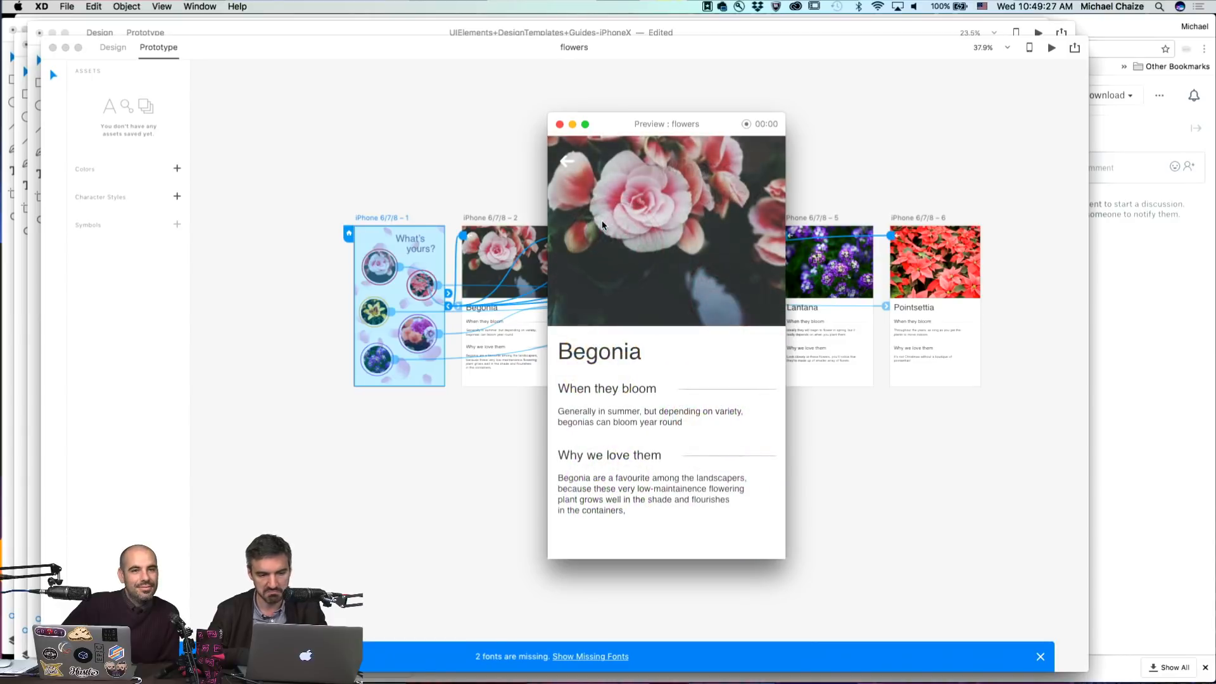
click(567, 161)
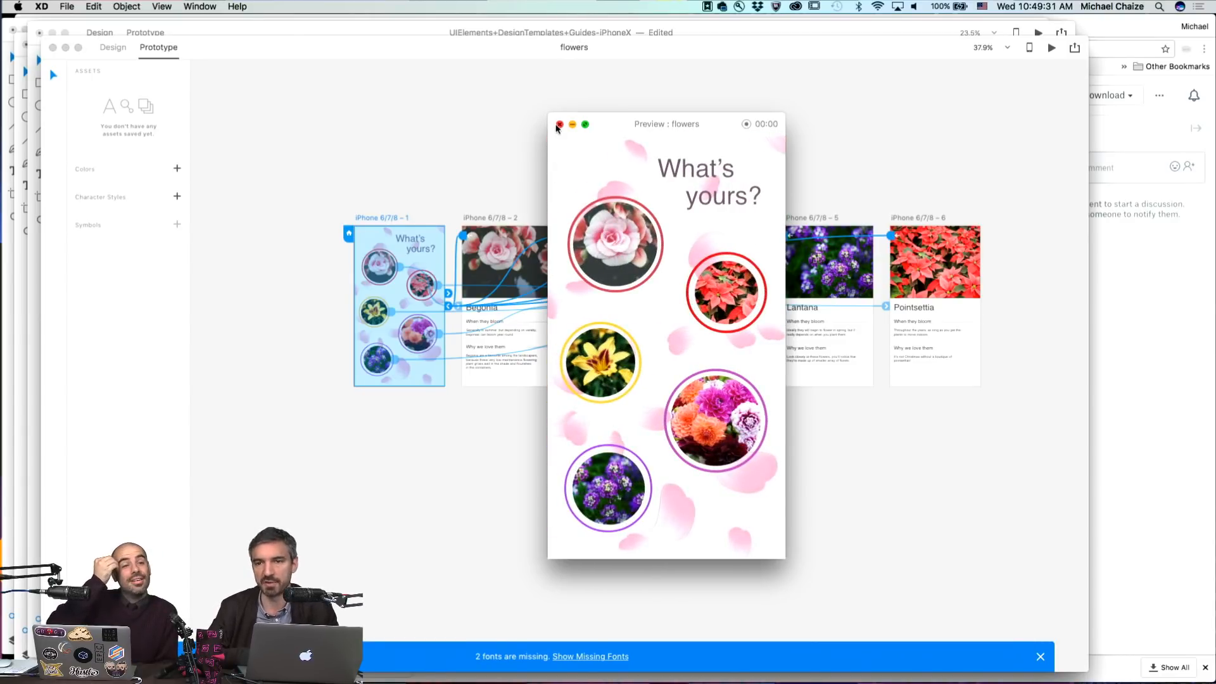
click(557, 126)
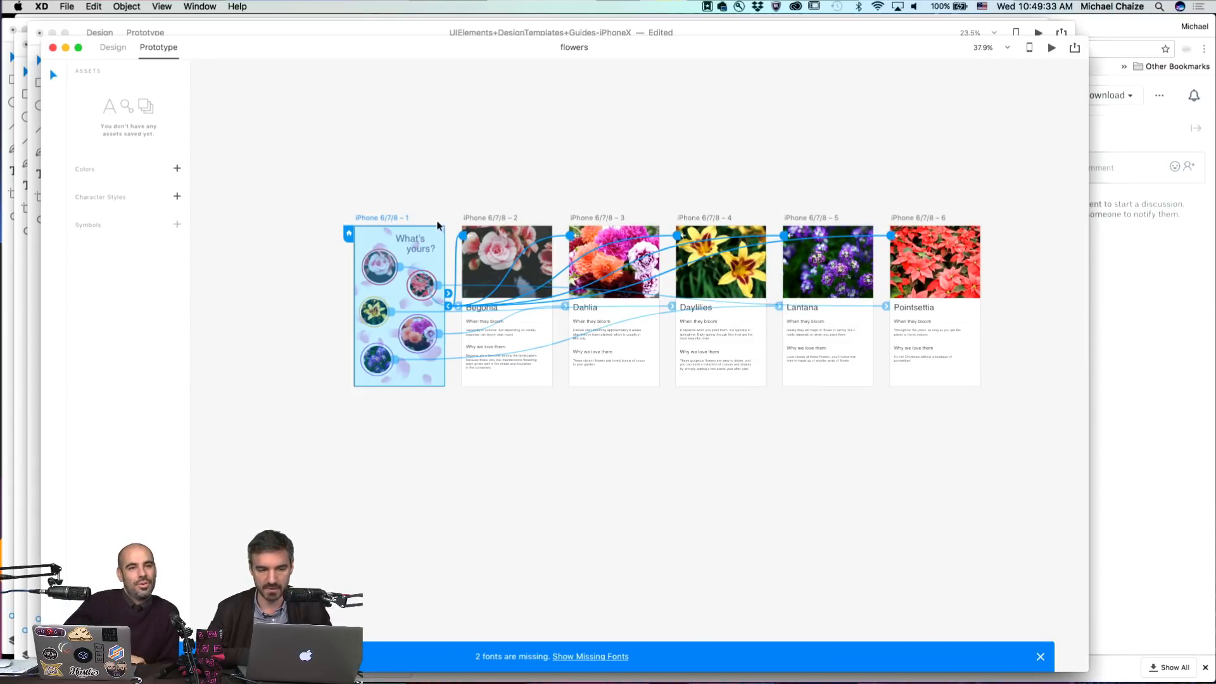
- Switch to Chrome, revisit the Cactusee prototype and advance the Flower App prototype to its Recipes screen
key(super+Tab)
click(605, 351)
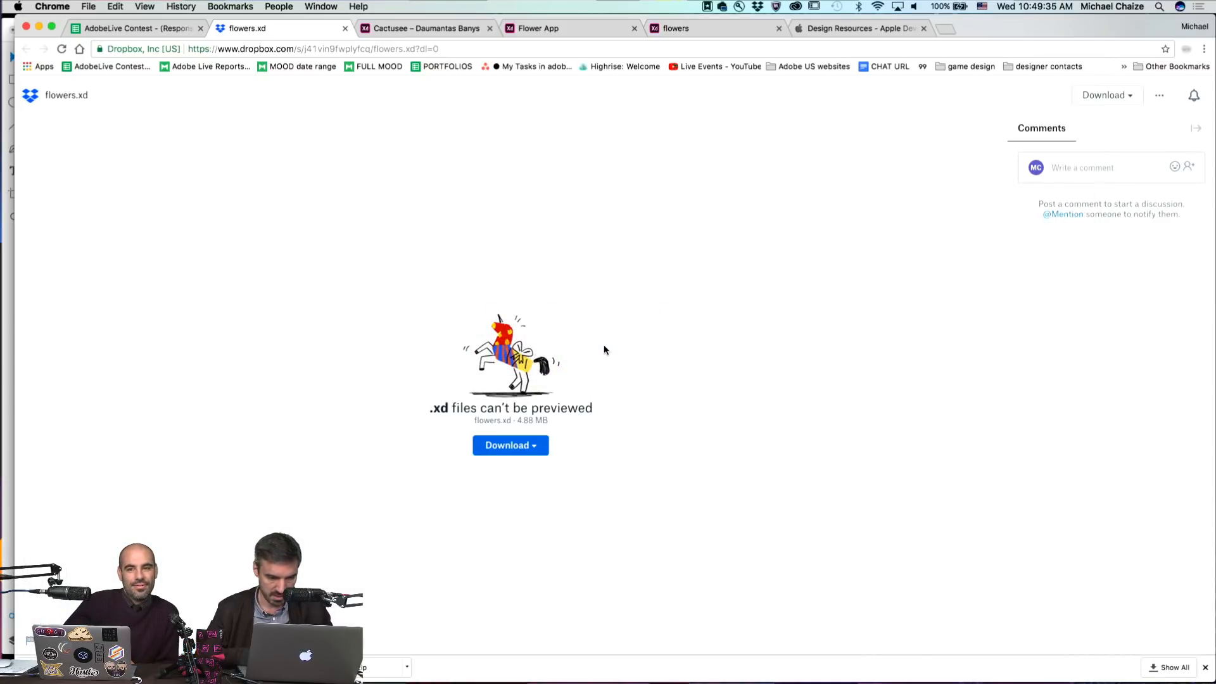
click(441, 36)
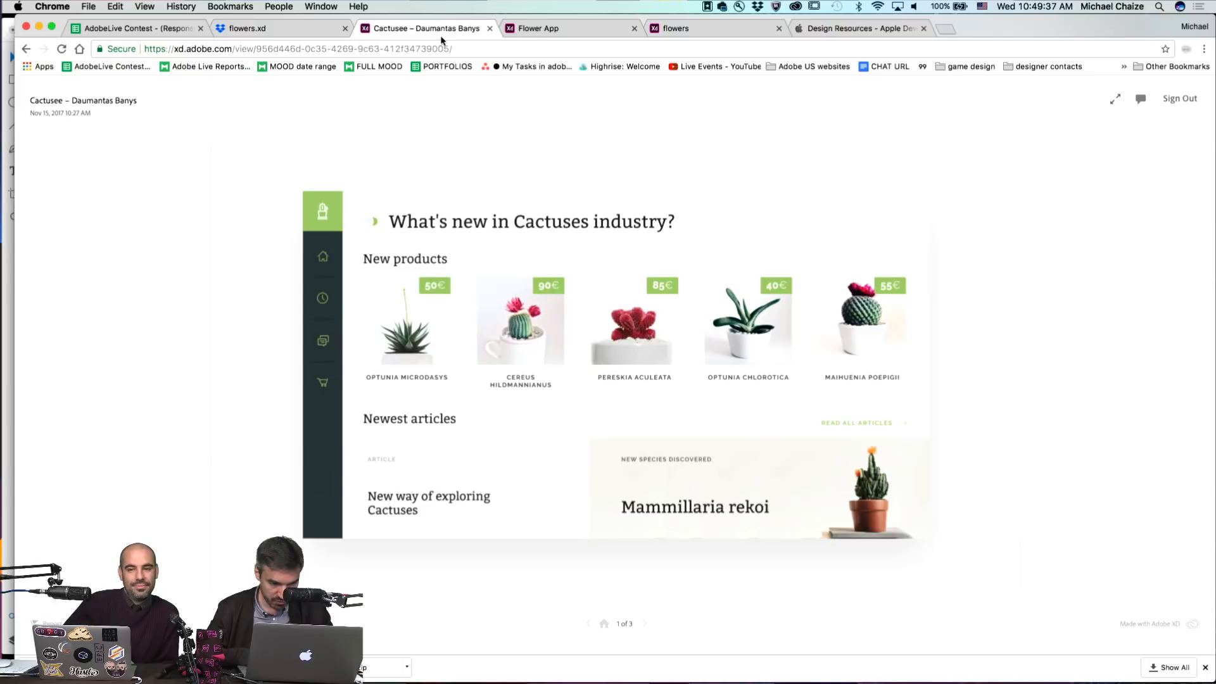
click(543, 32)
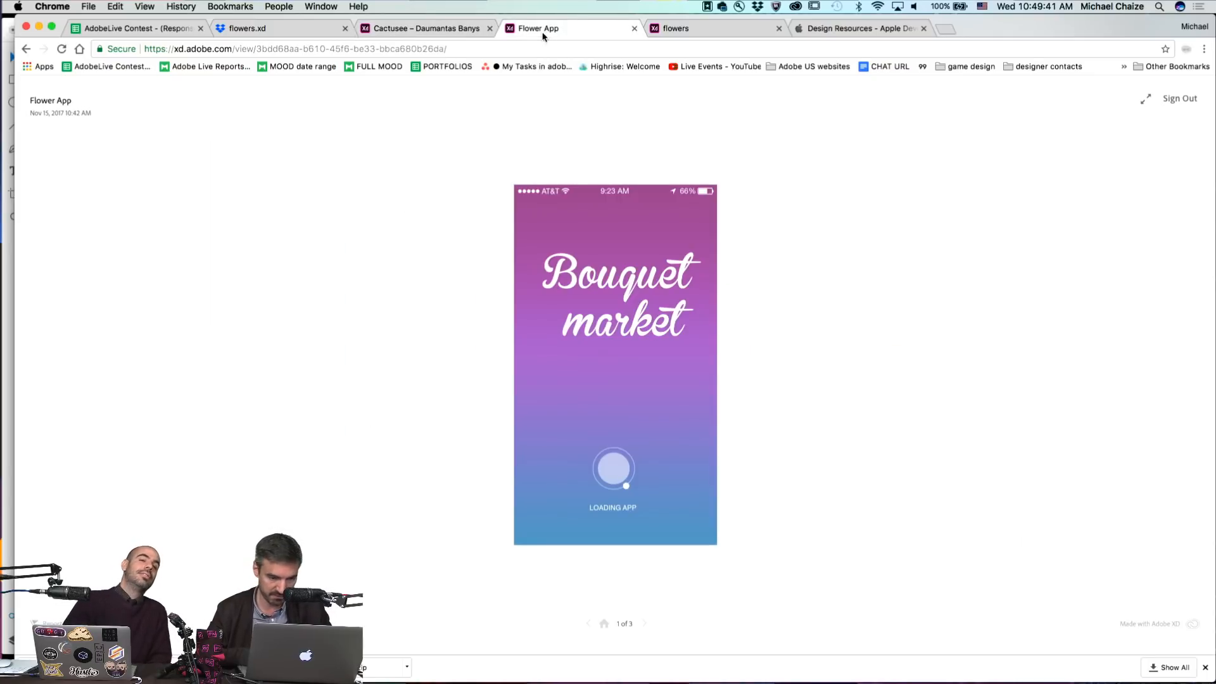
key(Right)
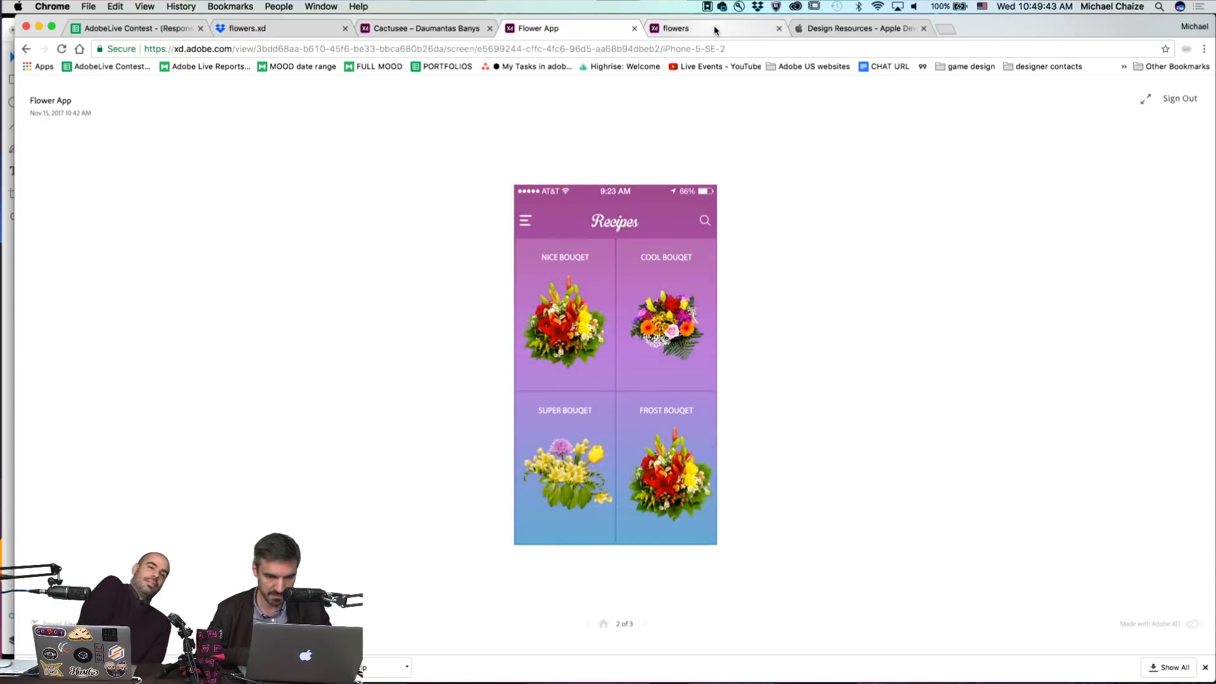
- Cycle through the "Flowers are forever" screens of the published flowers prototype using its "click me" square
click(763, 30)
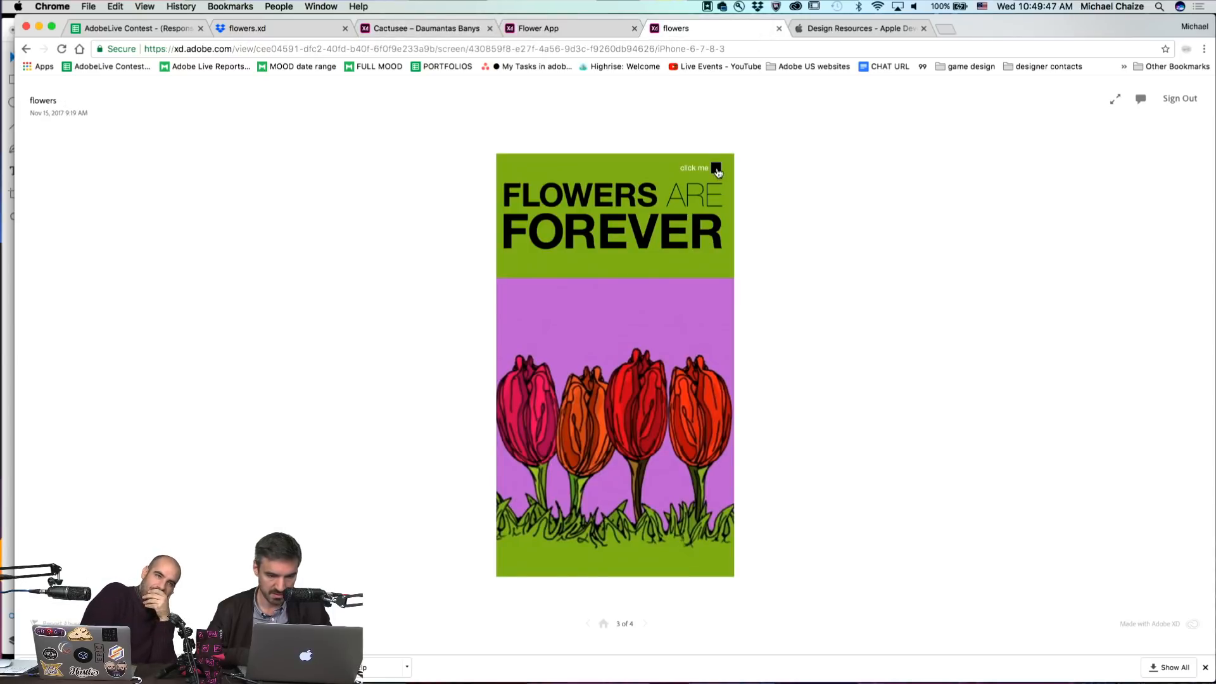
click(717, 168)
click(717, 168)
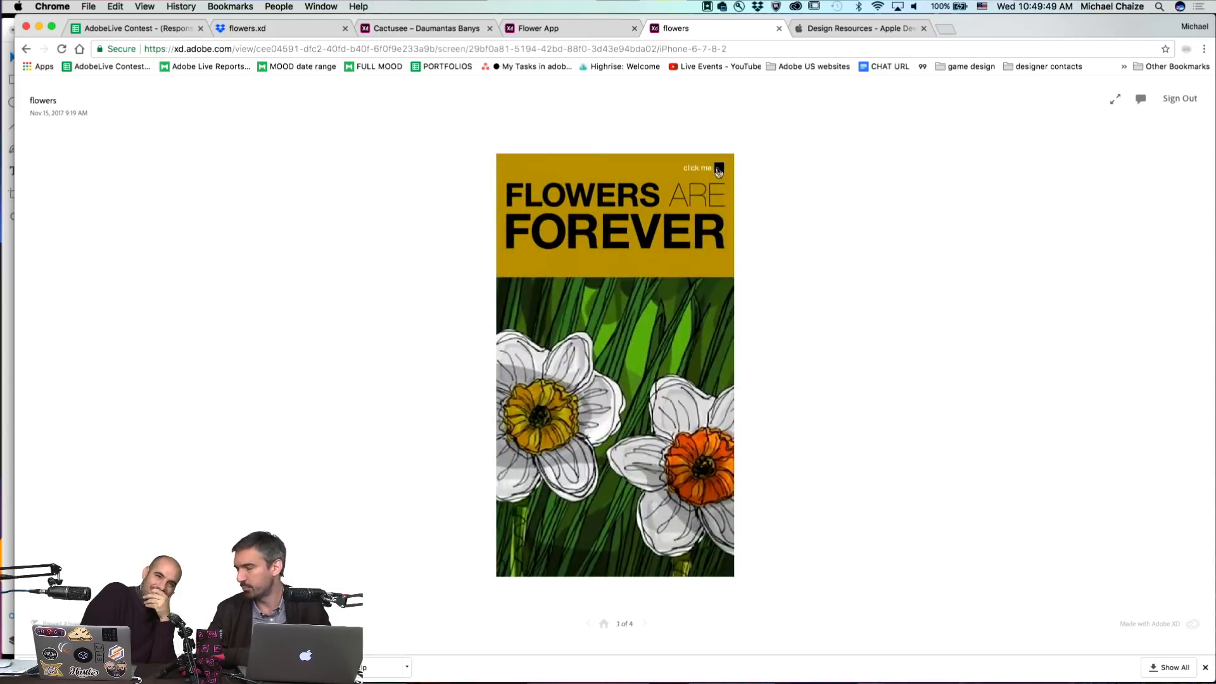
click(717, 168)
click(717, 169)
click(717, 168)
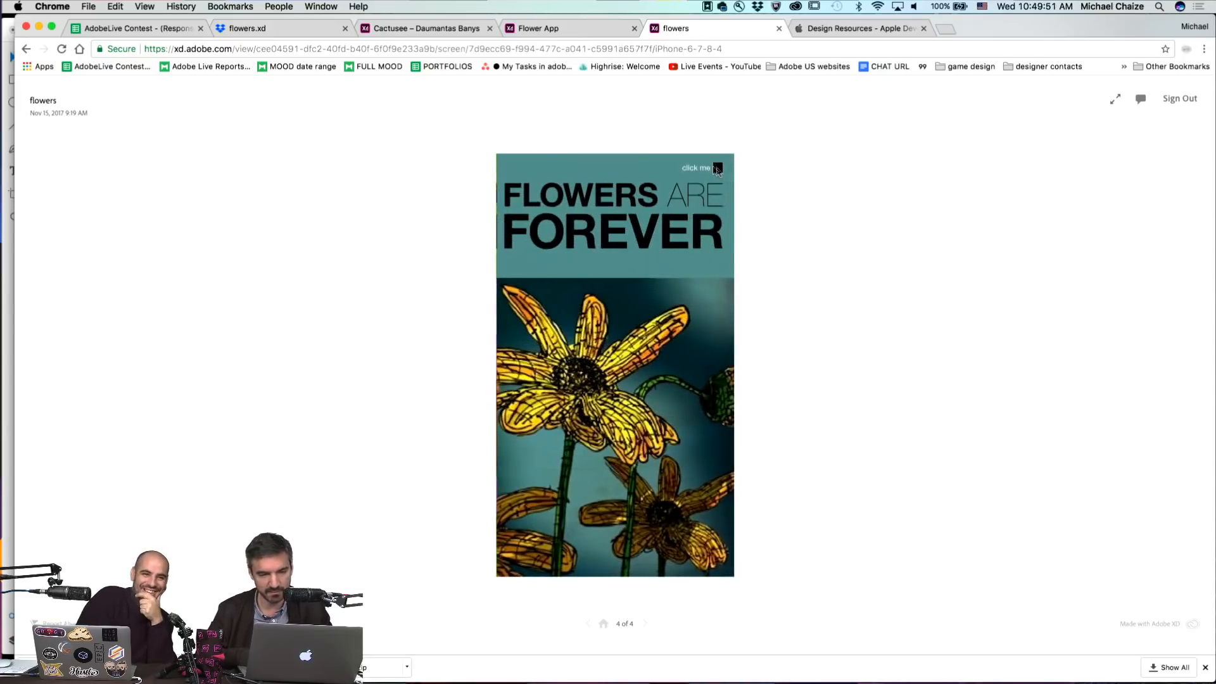
- Compare the Flower App and flowers prototypes, then return the Flower App to its home screen
click(578, 30)
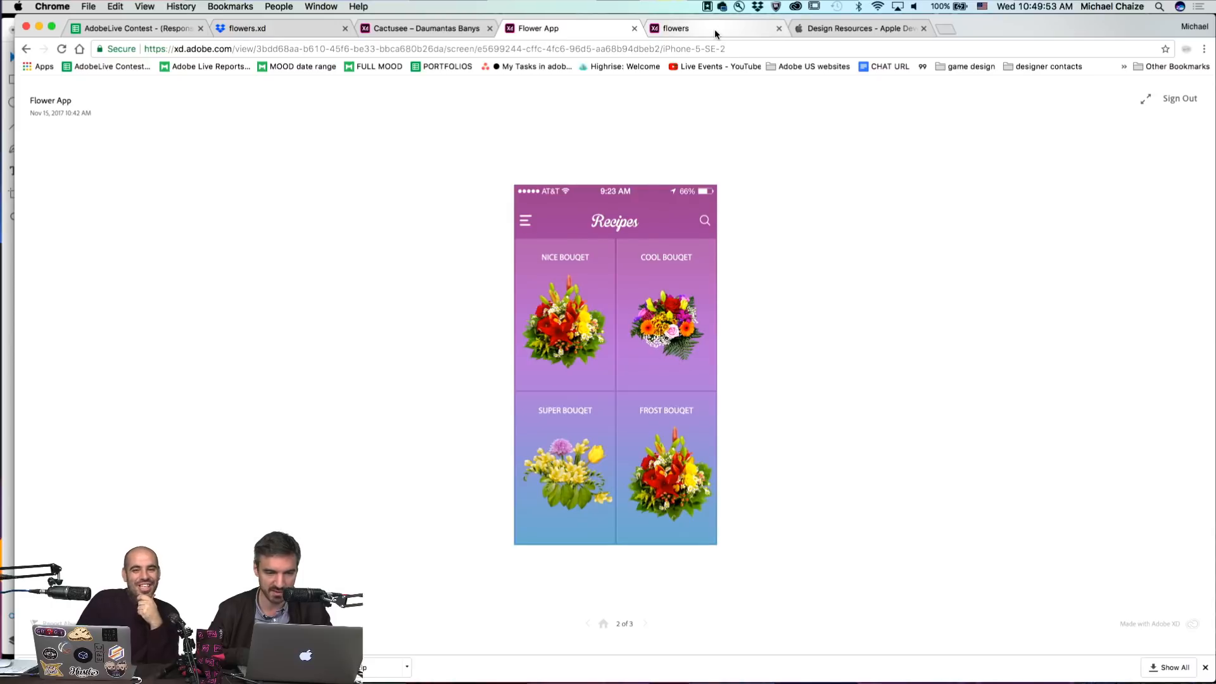
click(715, 31)
click(553, 34)
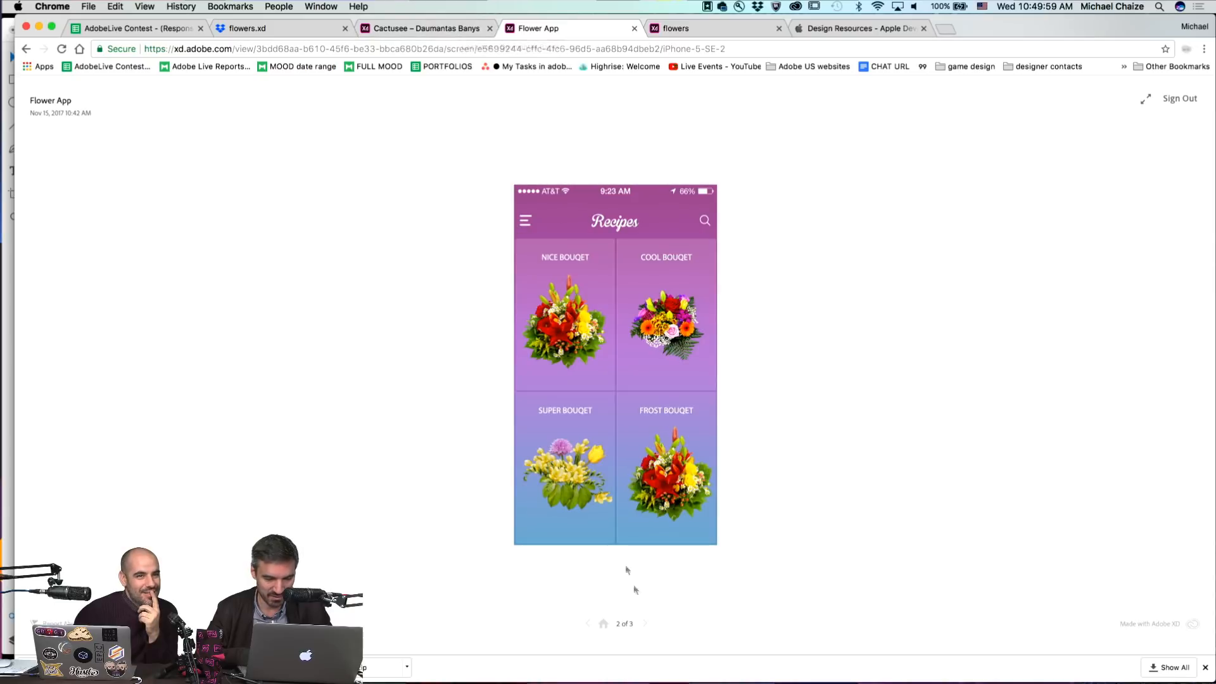
click(604, 624)
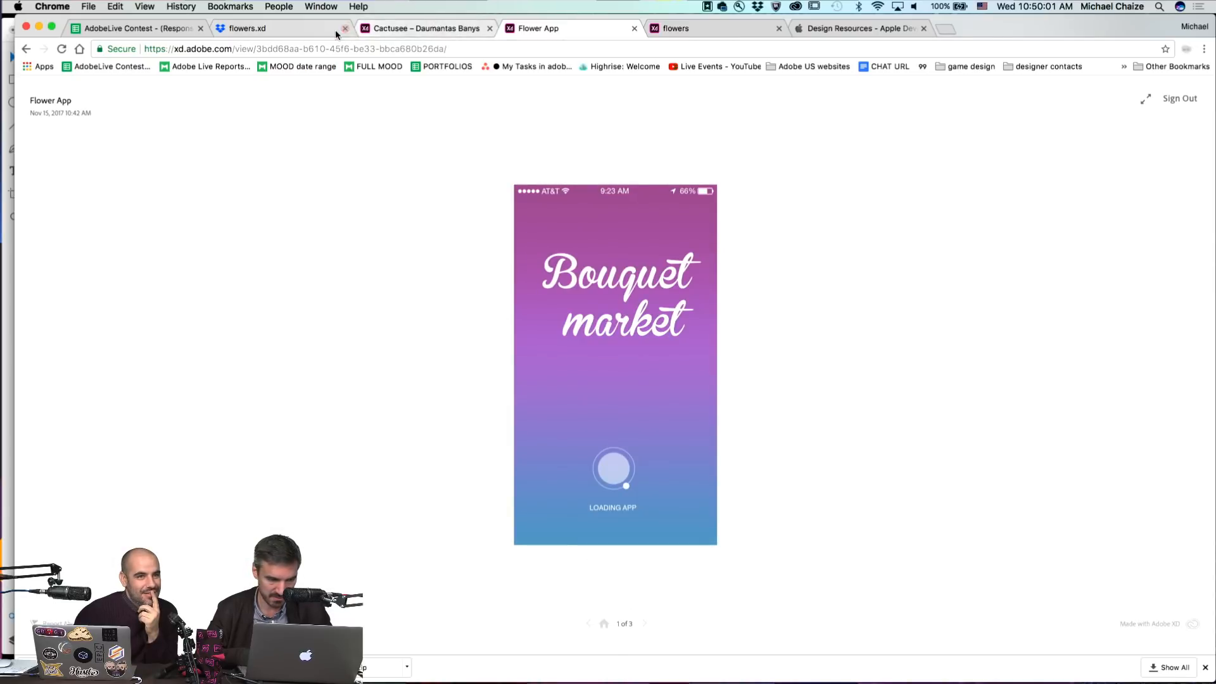
- Switch to Adobe XD to look over the flowers prototype's artboards, and return to the Flower App prototype in Chrome
key(super+Tab)
click(446, 465)
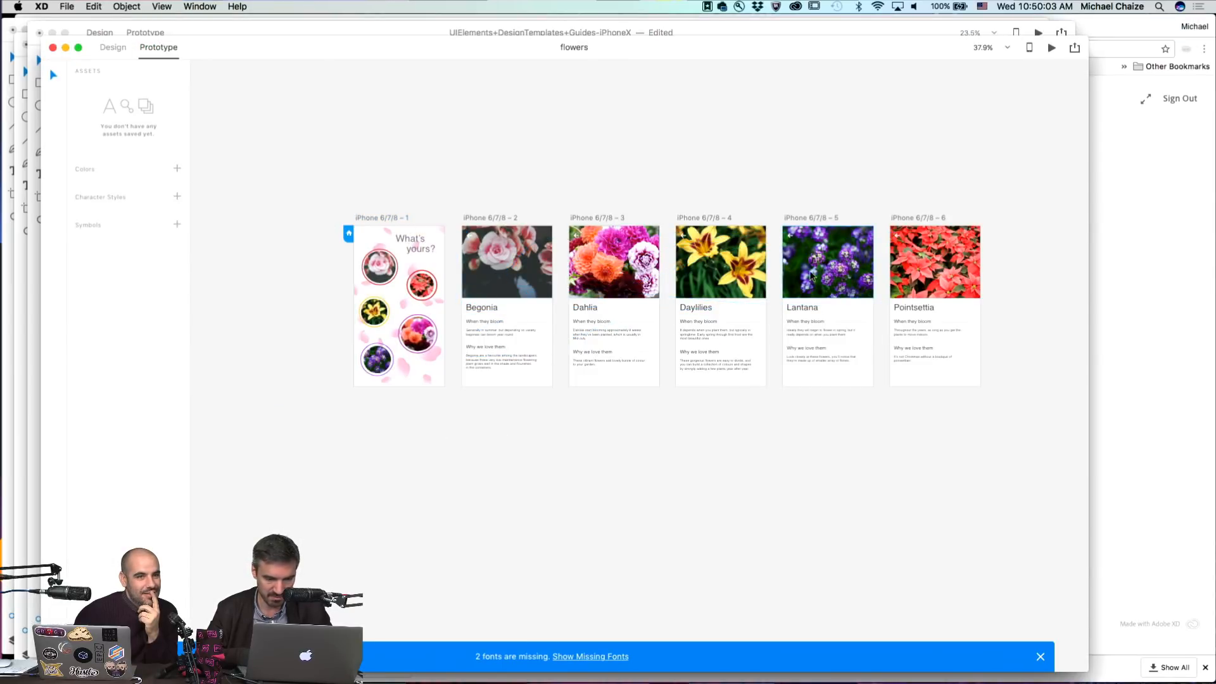
key(super+Tab)
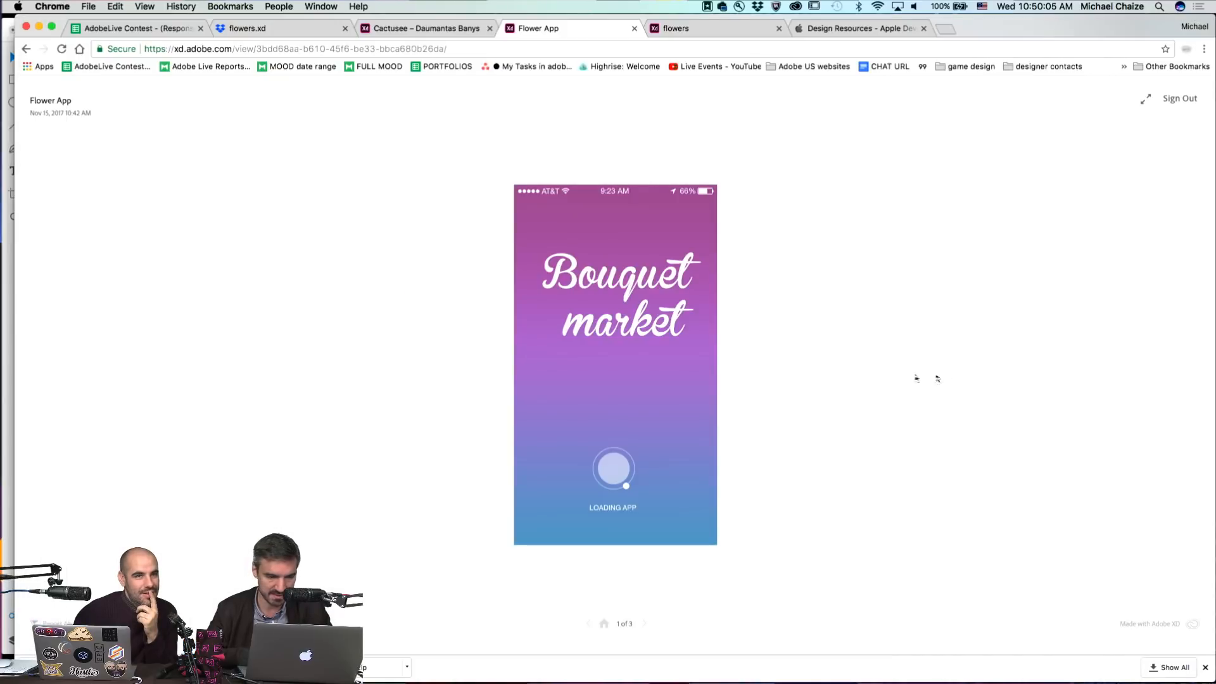
- Test the Cactusee prototype's side menu by going to the Store page, back to the home page and to the Store again
click(428, 28)
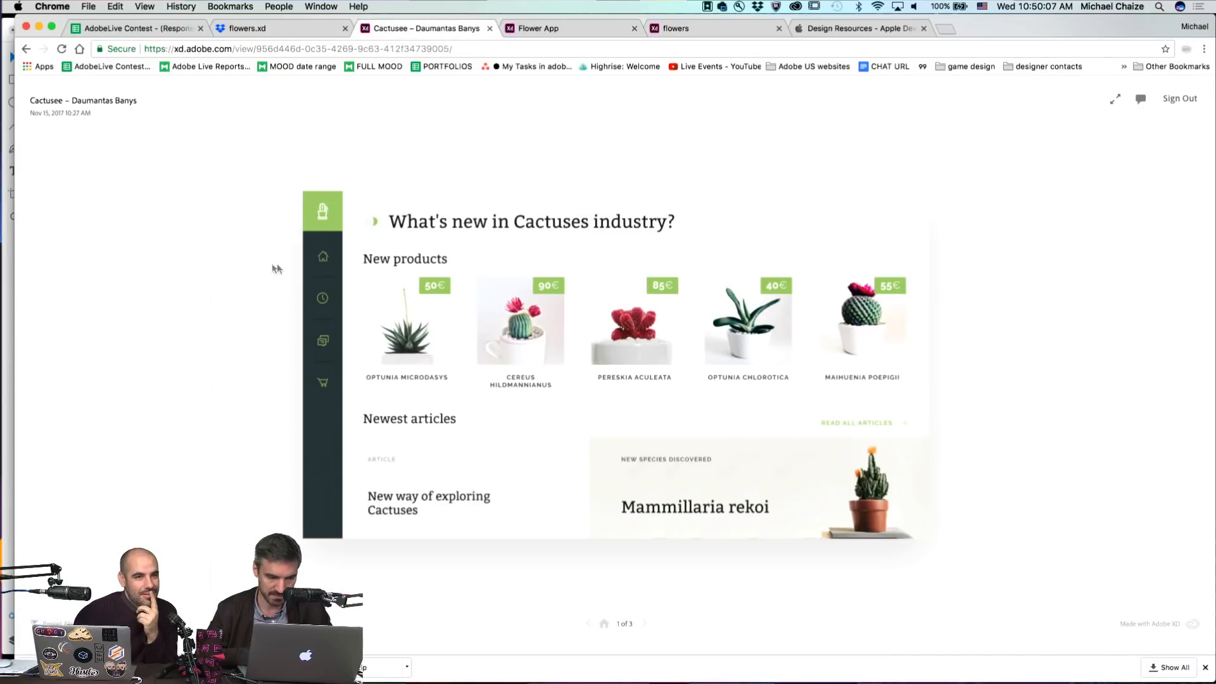
click(330, 262)
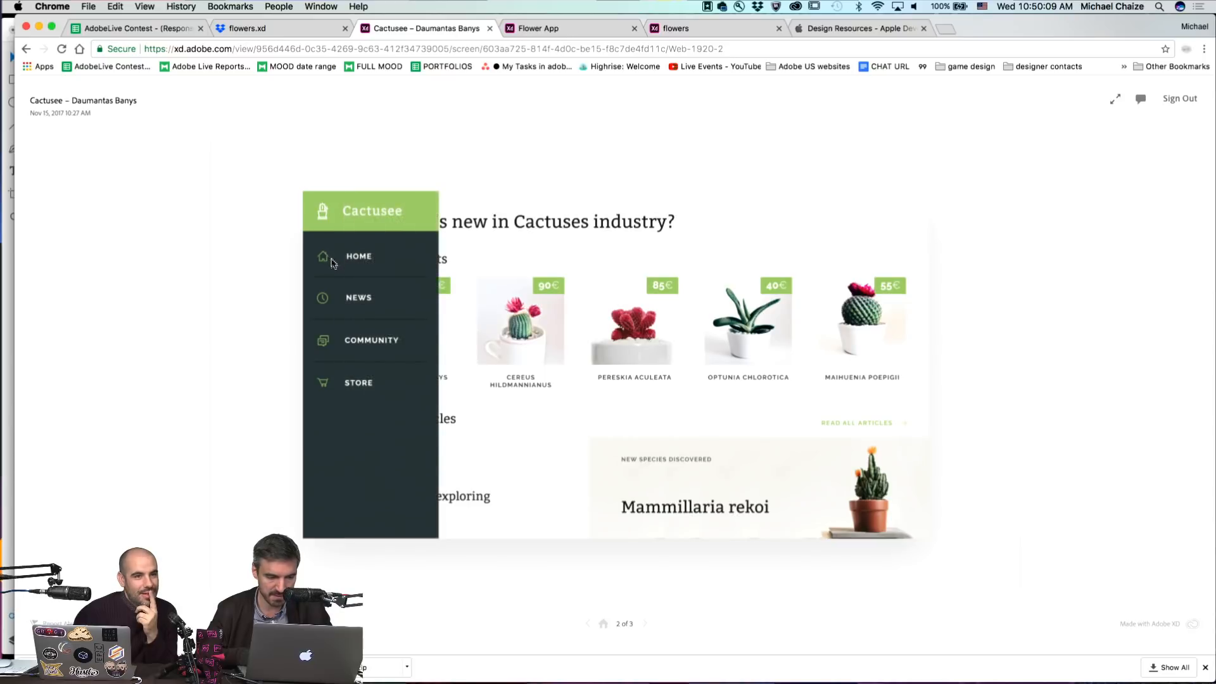
click(377, 383)
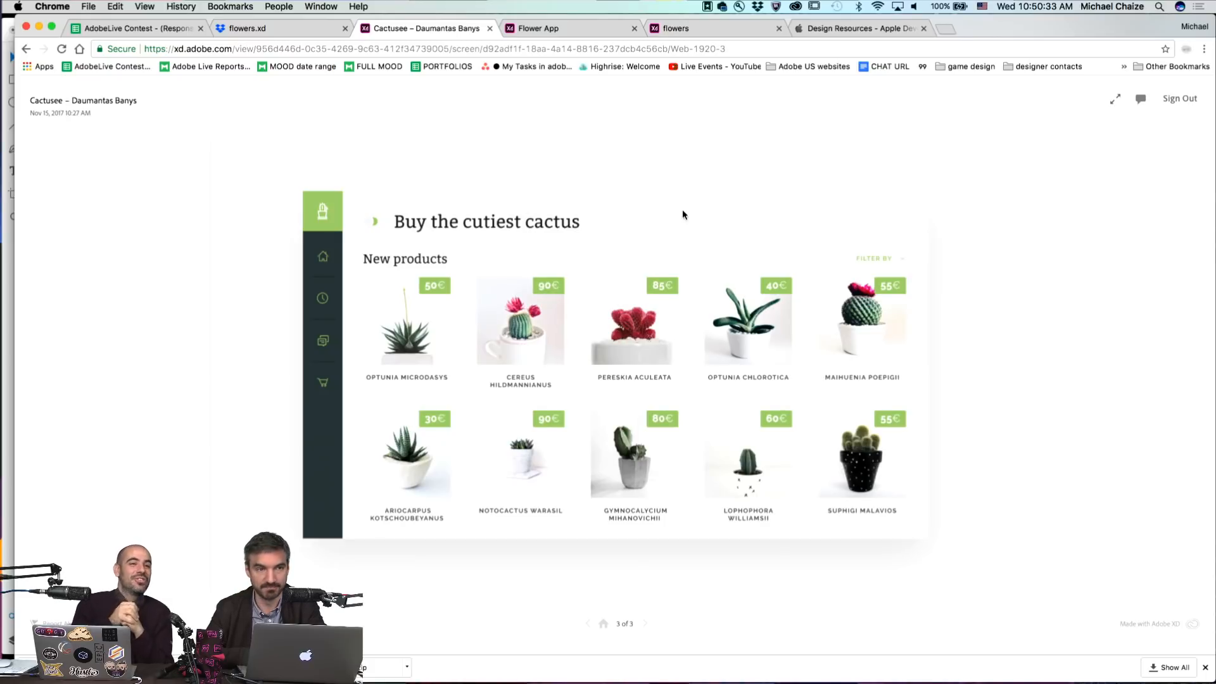
click(320, 277)
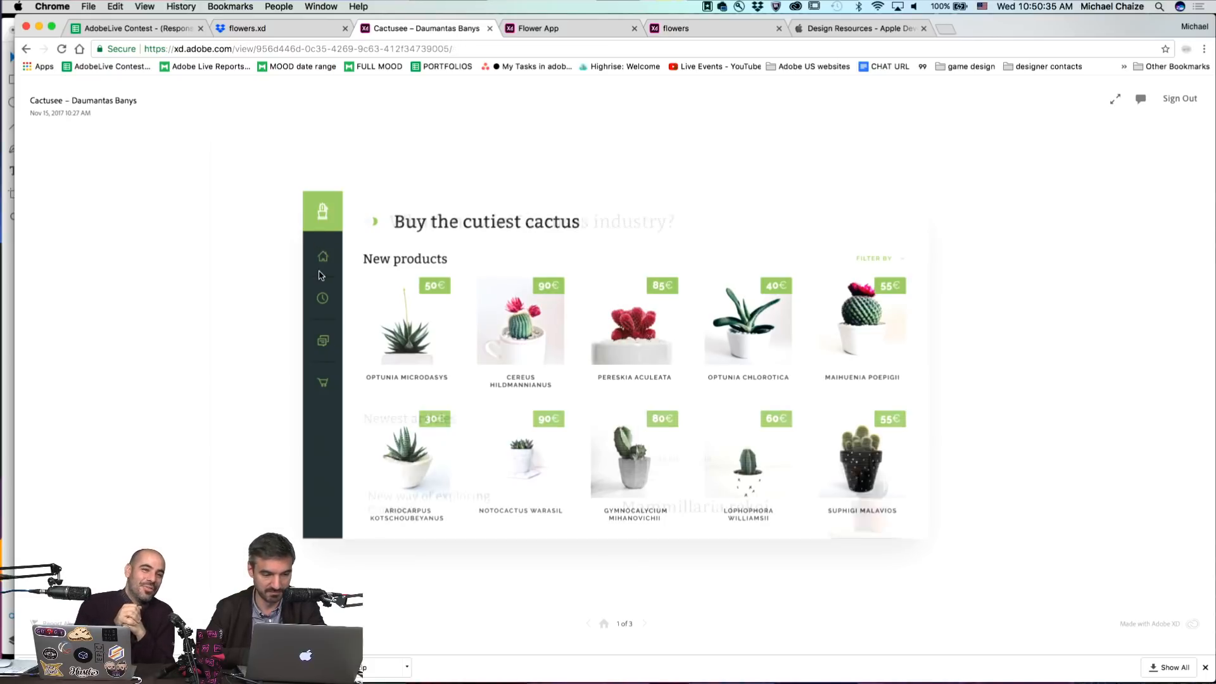
click(325, 387)
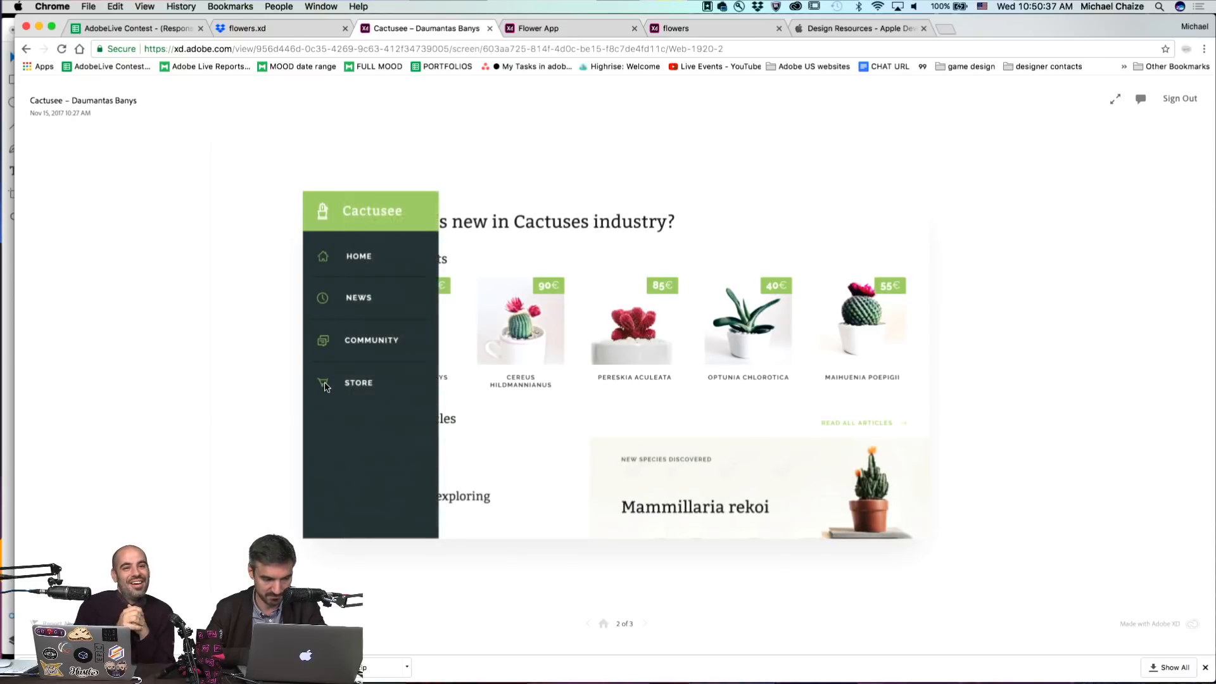
click(361, 382)
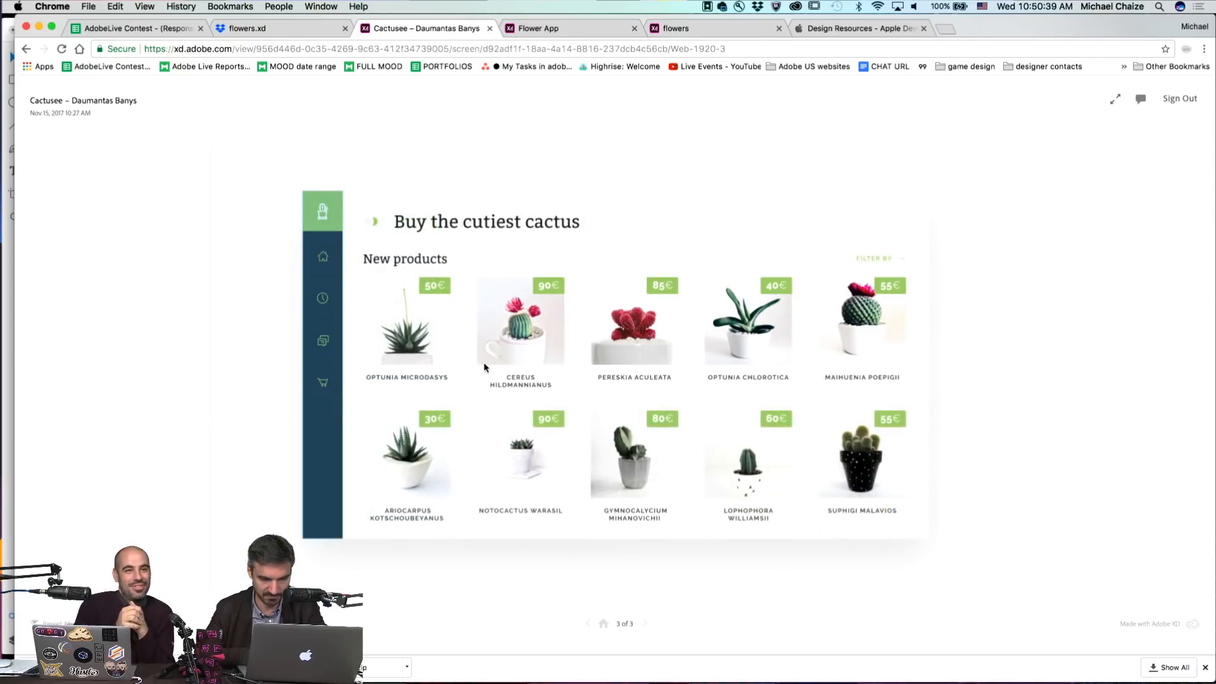